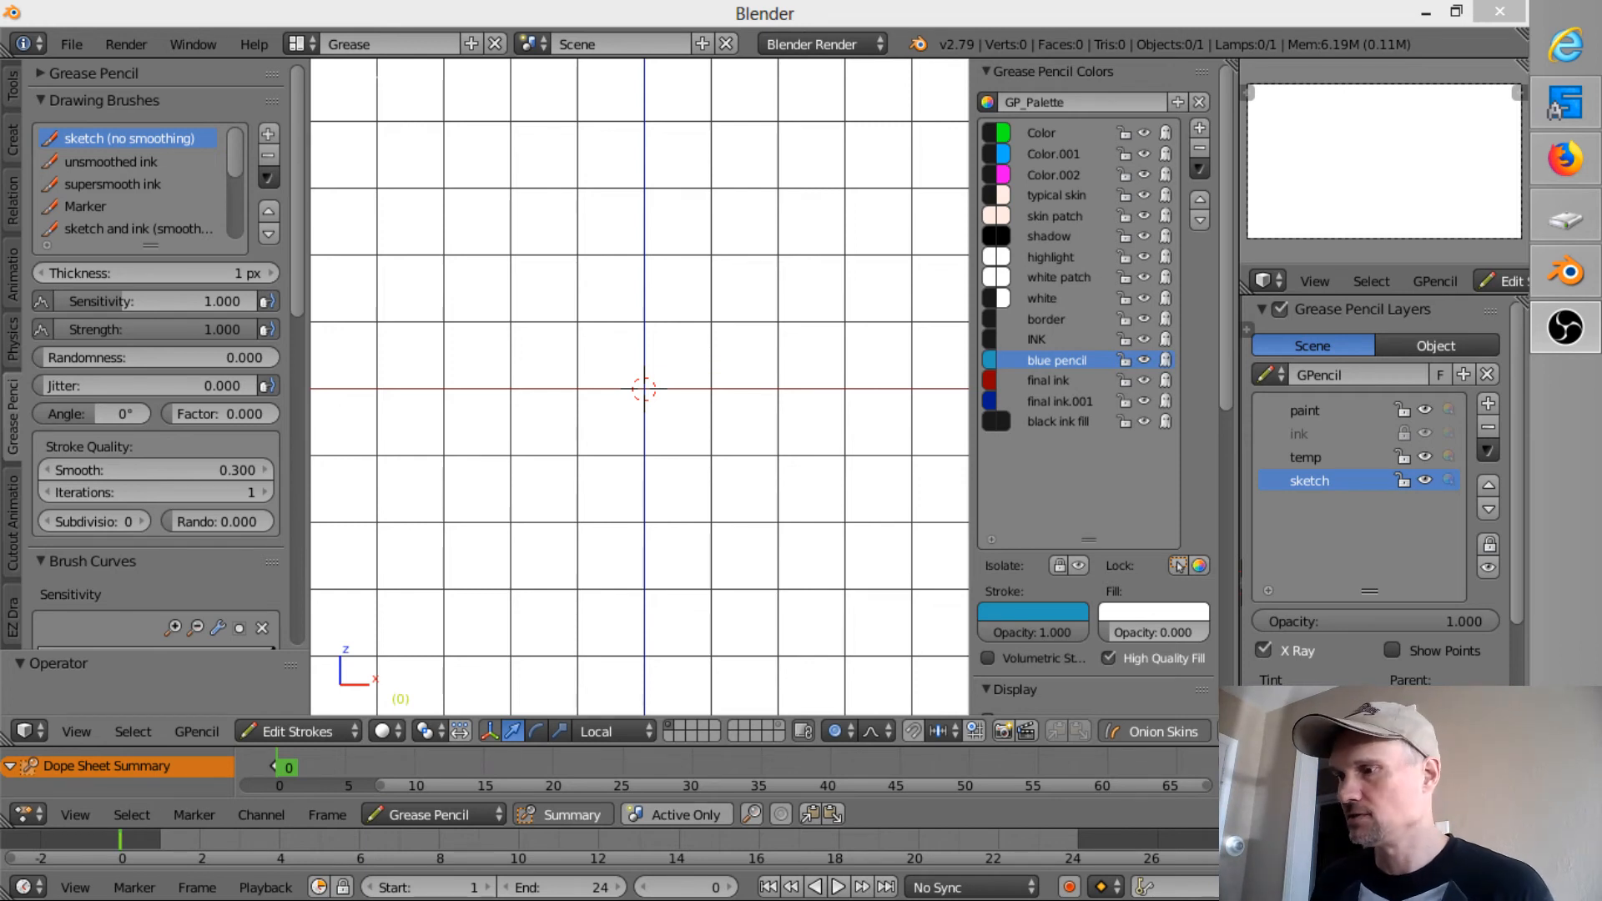
- Open walkcycle.blend from the recently used files
{"action": "left_click", "coordinate": [65, 42]}
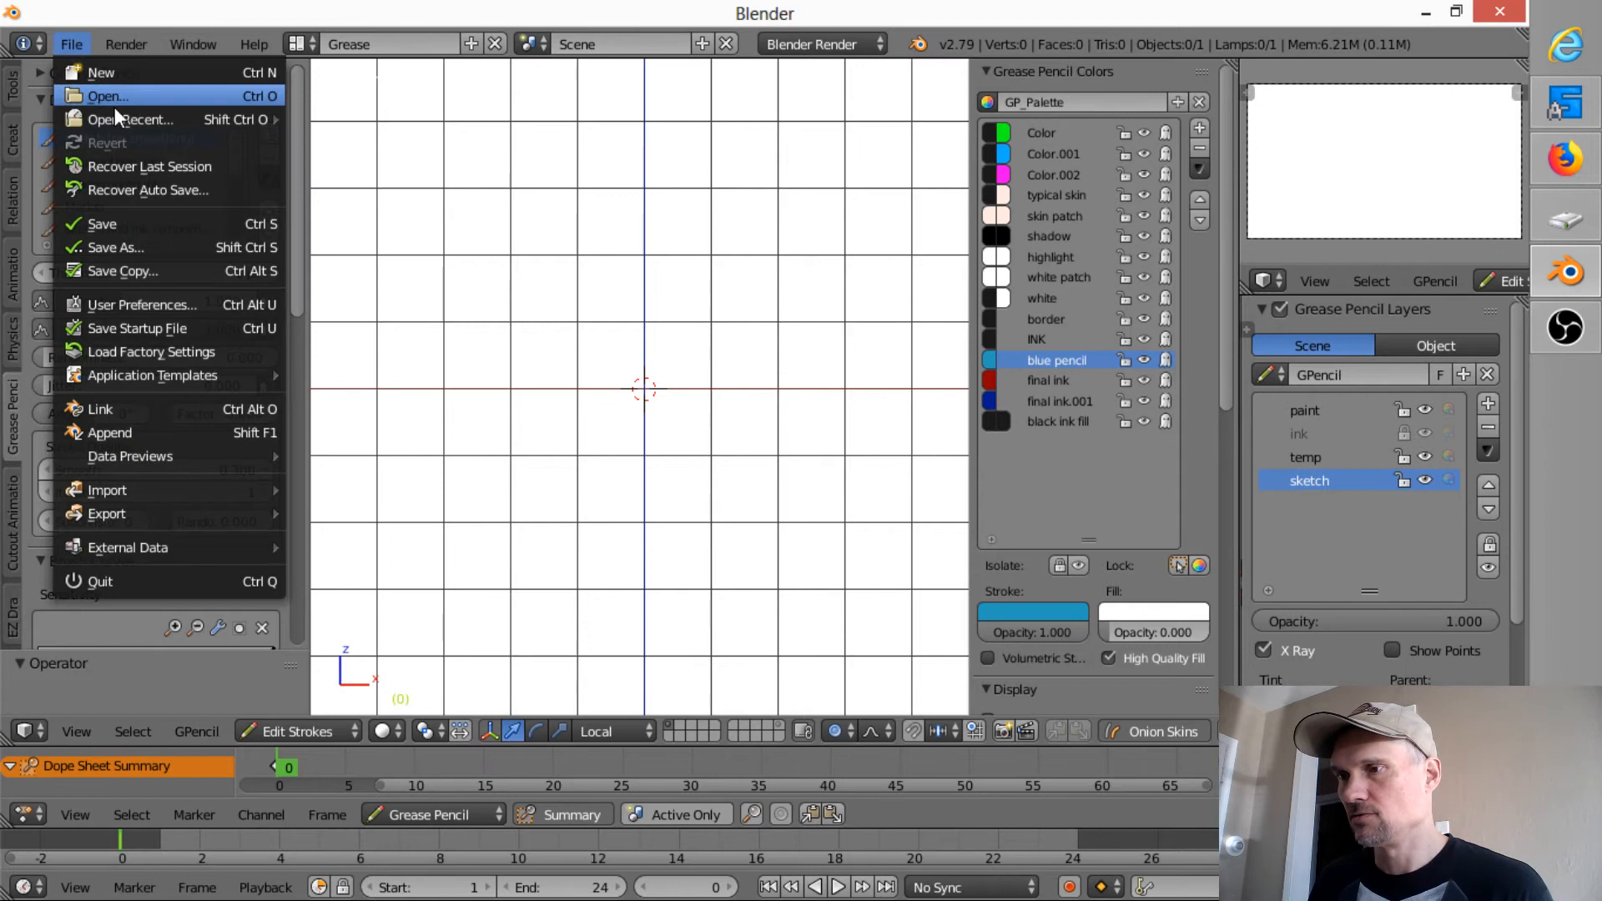
{"action": "mouse_move", "coordinate": [125, 119]}
{"action": "left_click", "coordinate": [414, 117]}
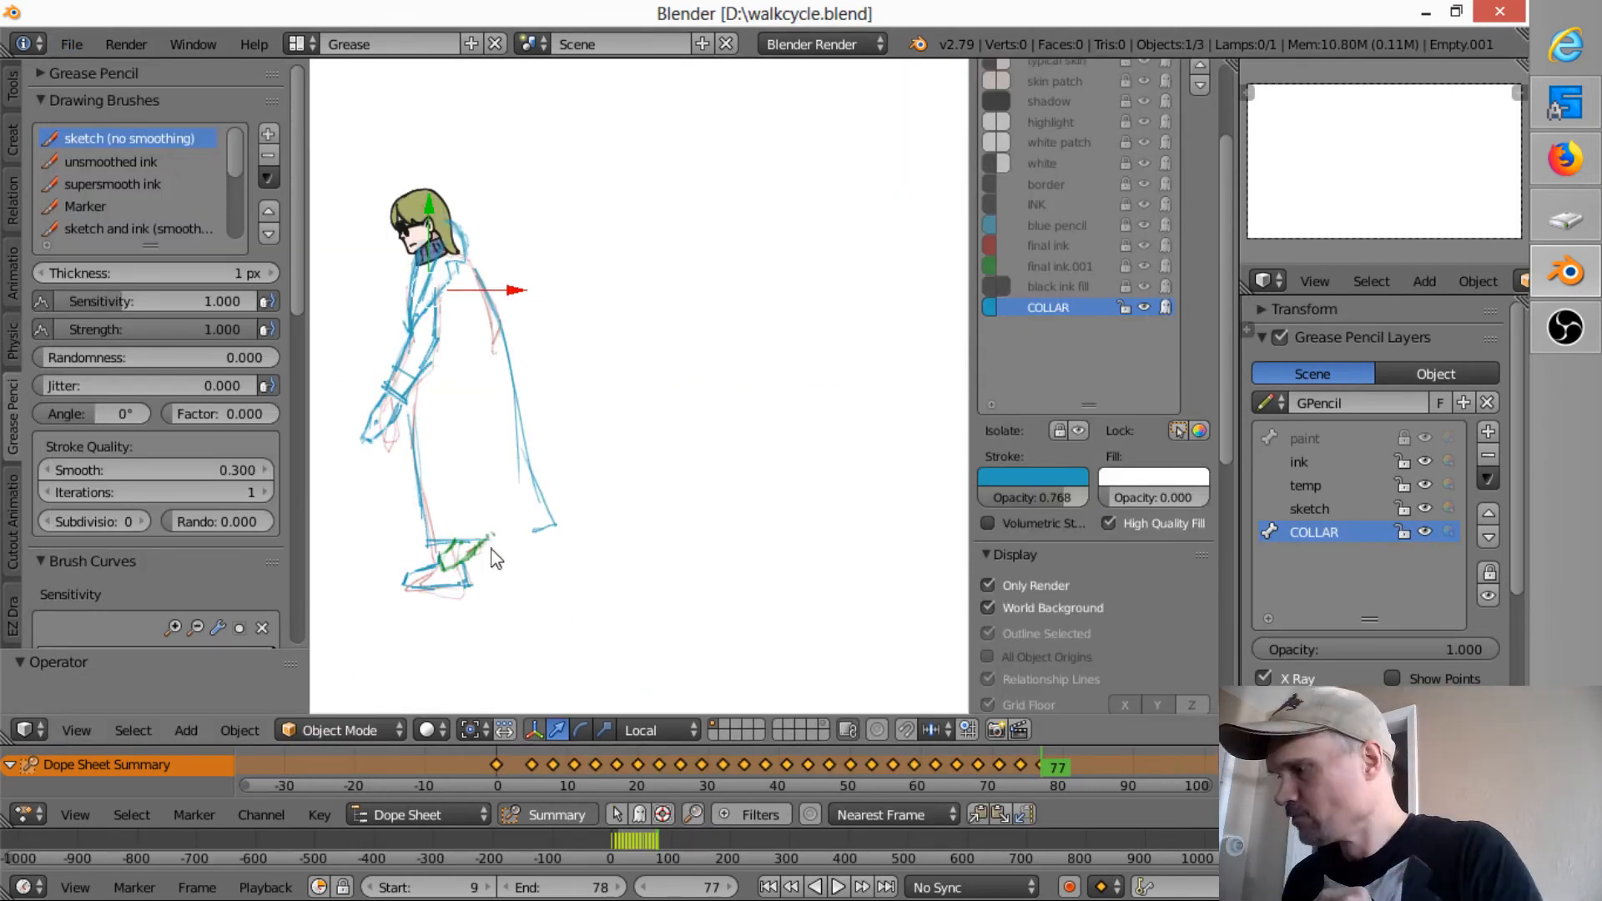
- Make the ink layer active and play the walk animation, stopping at frame 5
{"action": "left_click", "coordinate": [1327, 461]}
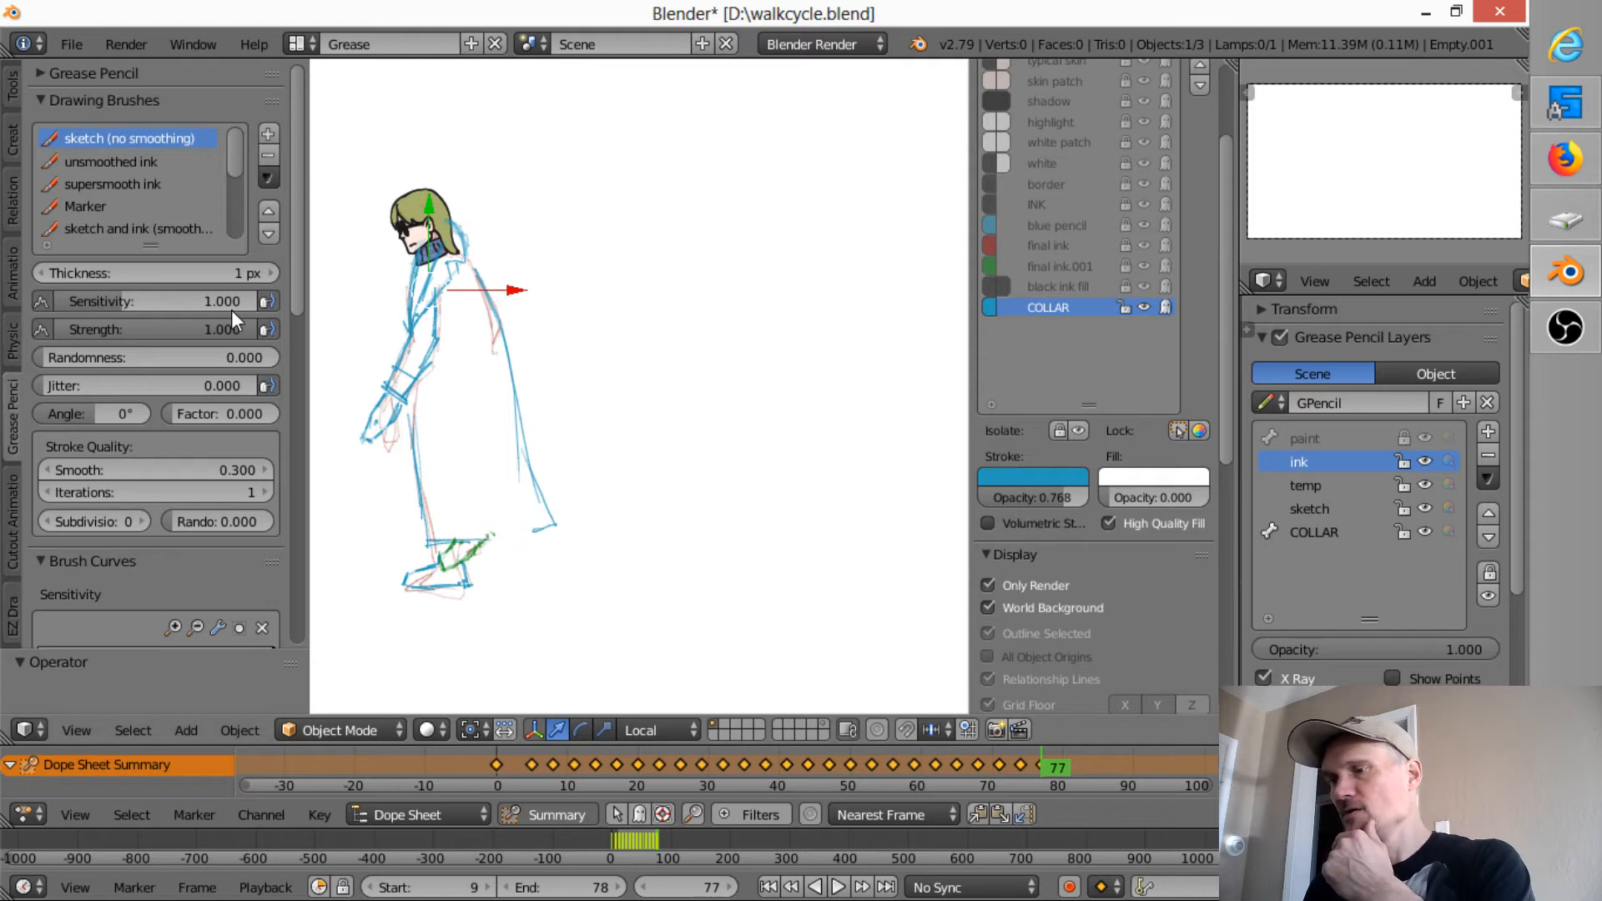
{"action": "key", "text": "alt+a"}
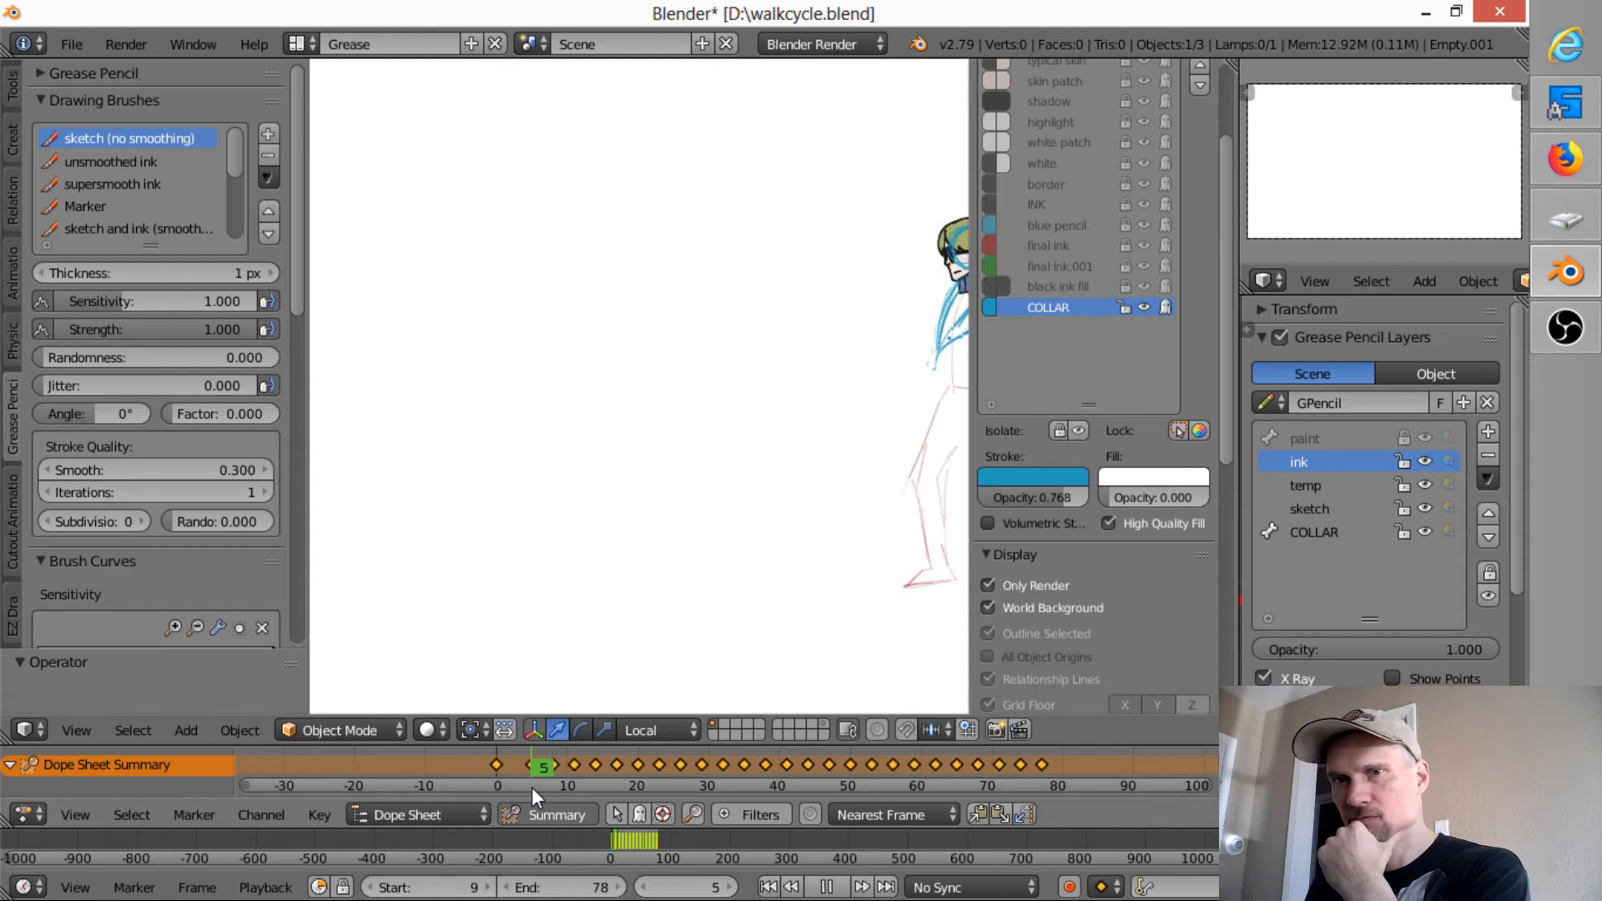
{"action": "key", "text": "alt+a"}
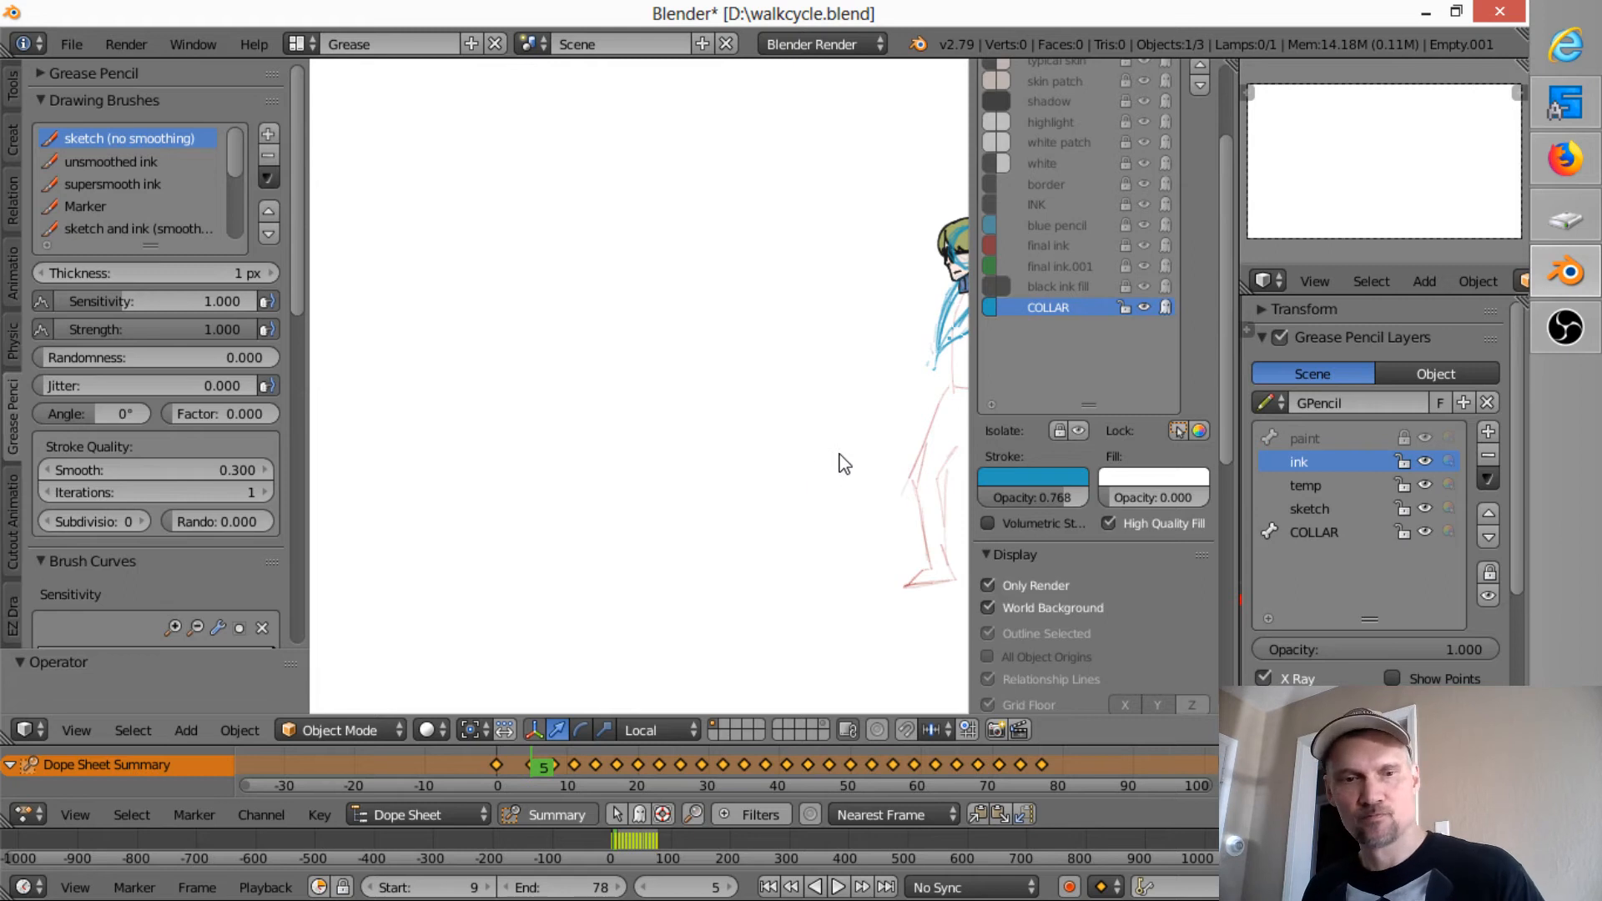
- Turn off Only Render in the display settings so the grid and helper objects are drawn around the figure
{"action": "middle_click_drag", "start_coordinate": [840, 462], "coordinate": [590, 423], "text": "shift"}
{"action": "scroll", "coordinate": [793, 411], "scroll_direction": "up", "scroll_amount": 4}
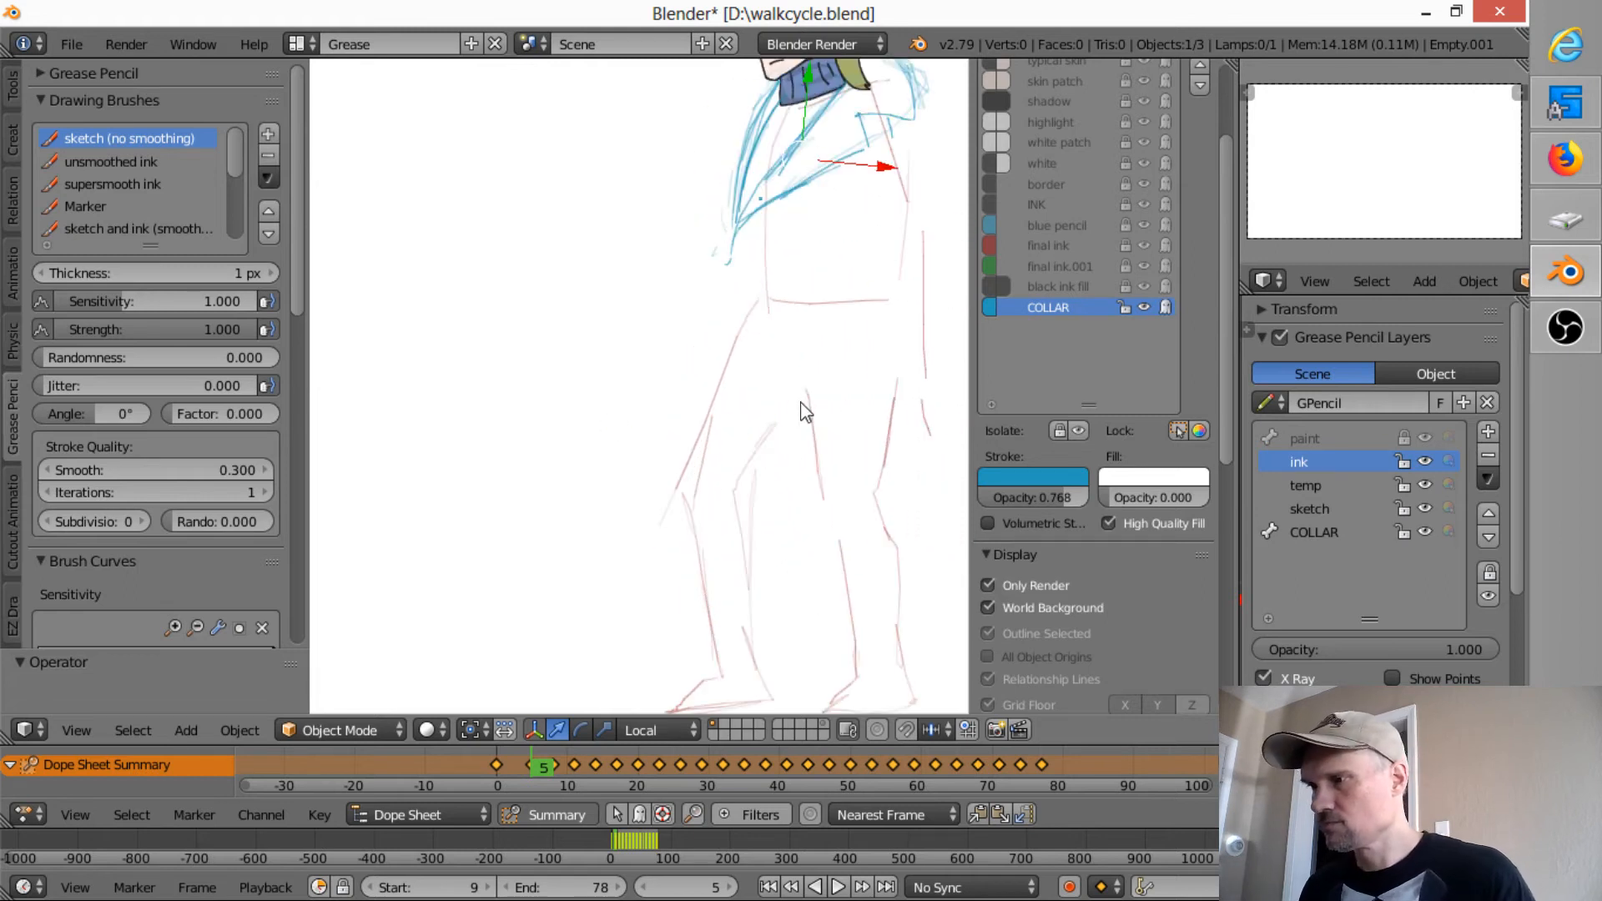
{"action": "middle_click_drag", "start_coordinate": [807, 396], "coordinate": [597, 554], "text": "shift"}
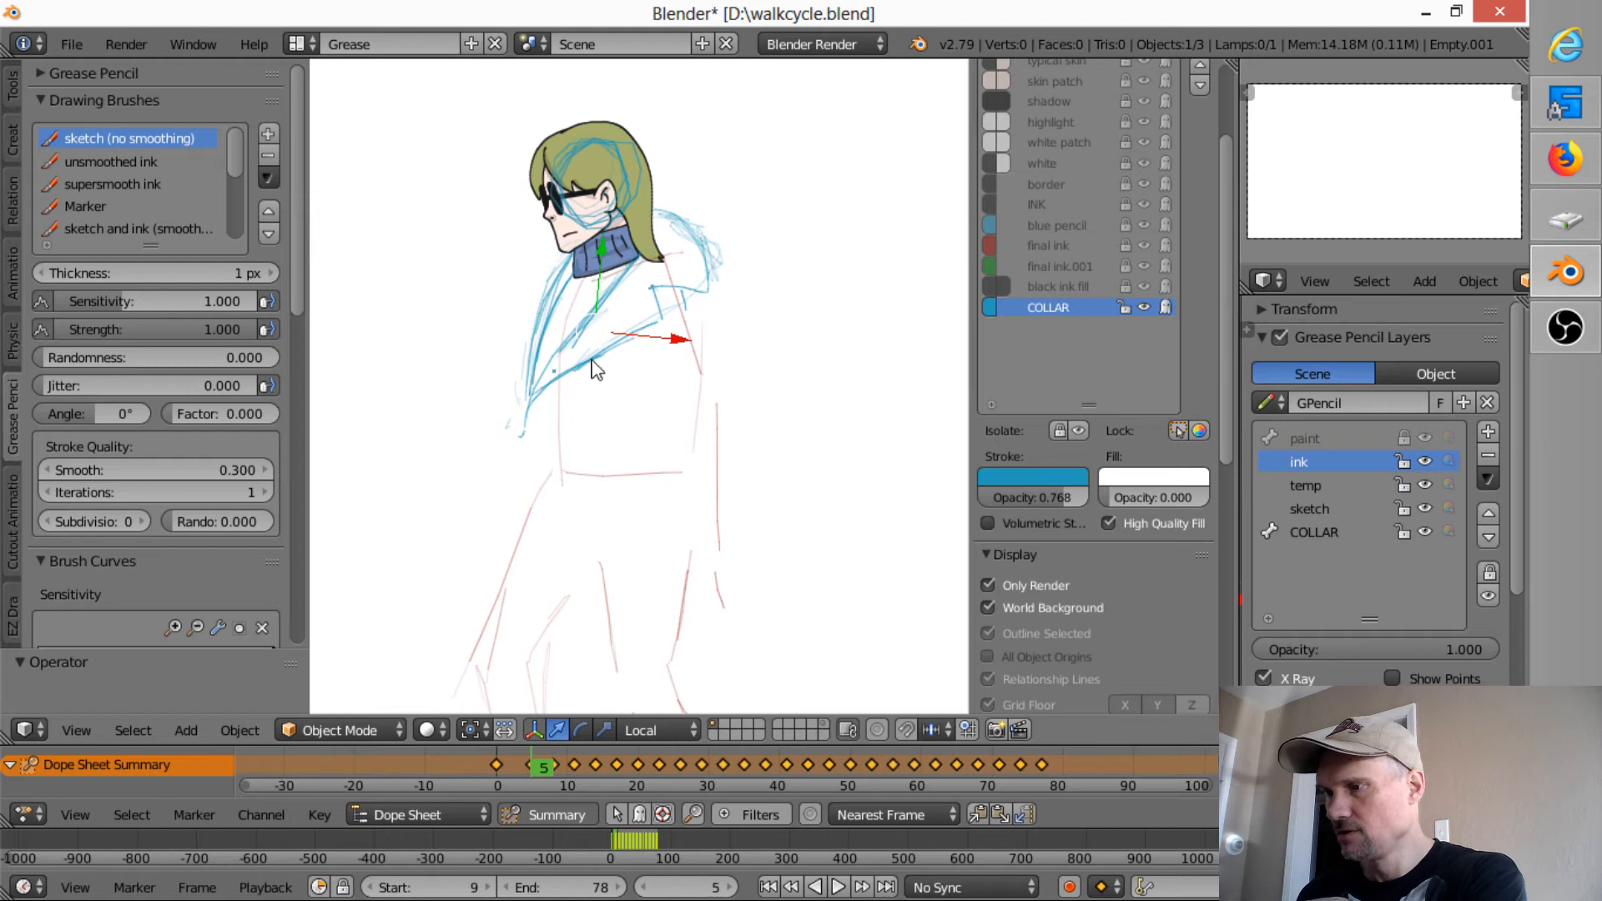
{"action": "left_click", "coordinate": [1019, 584]}
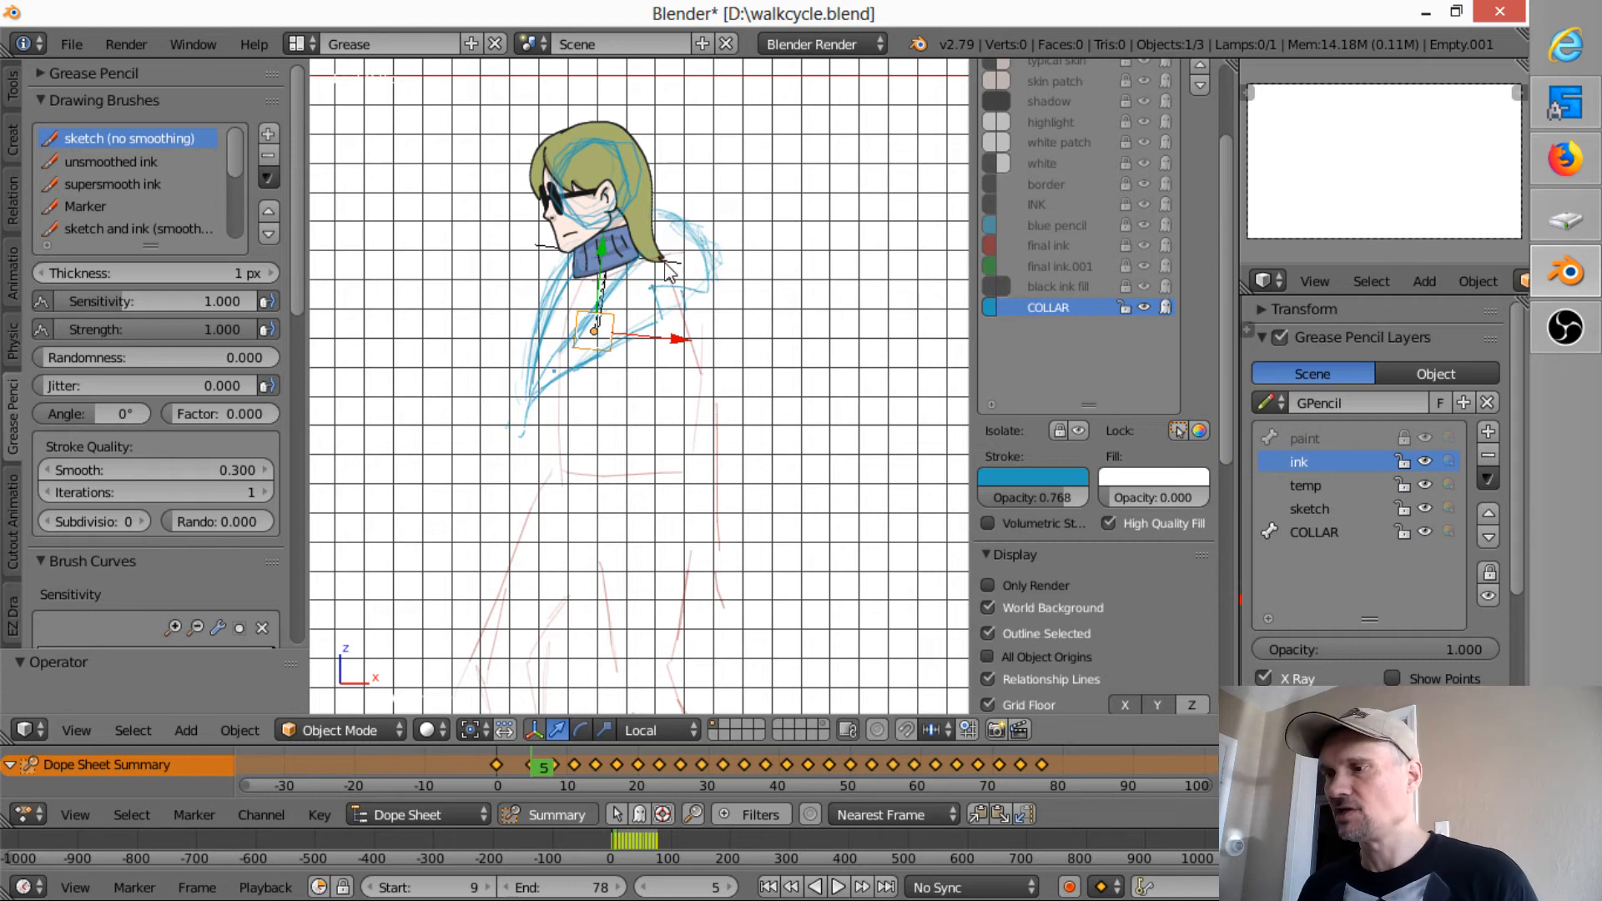
- Play the walk animation to frame 34 and examine how the head follows the sketched body
{"action": "scroll", "coordinate": [716, 523], "scroll_direction": "down", "scroll_amount": 3}
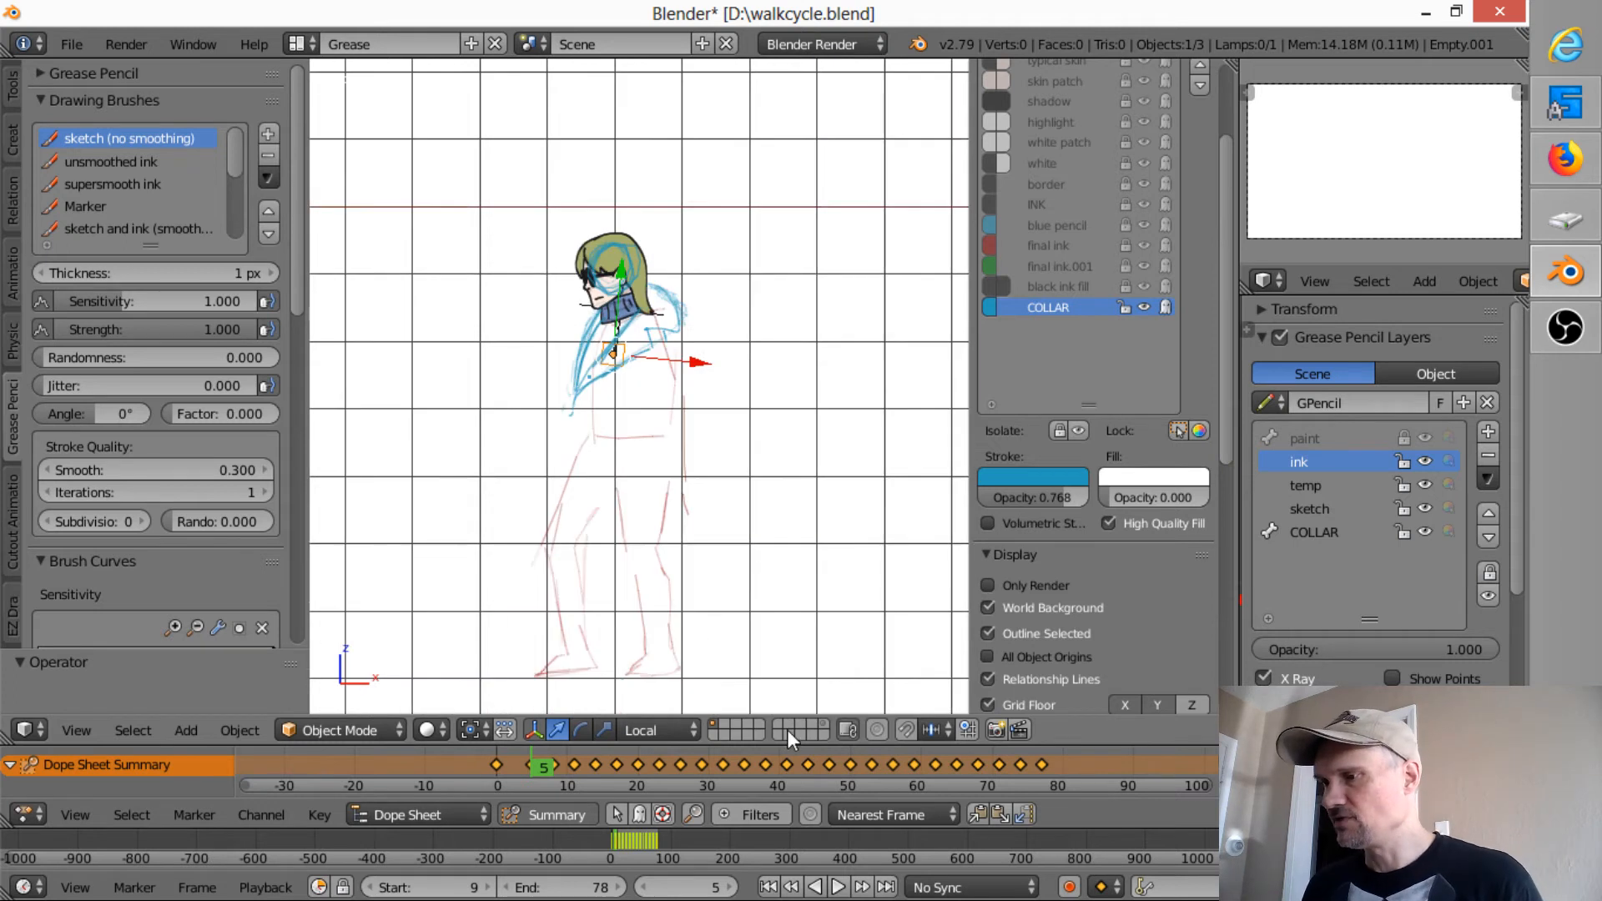
{"action": "key", "text": "alt+a"}
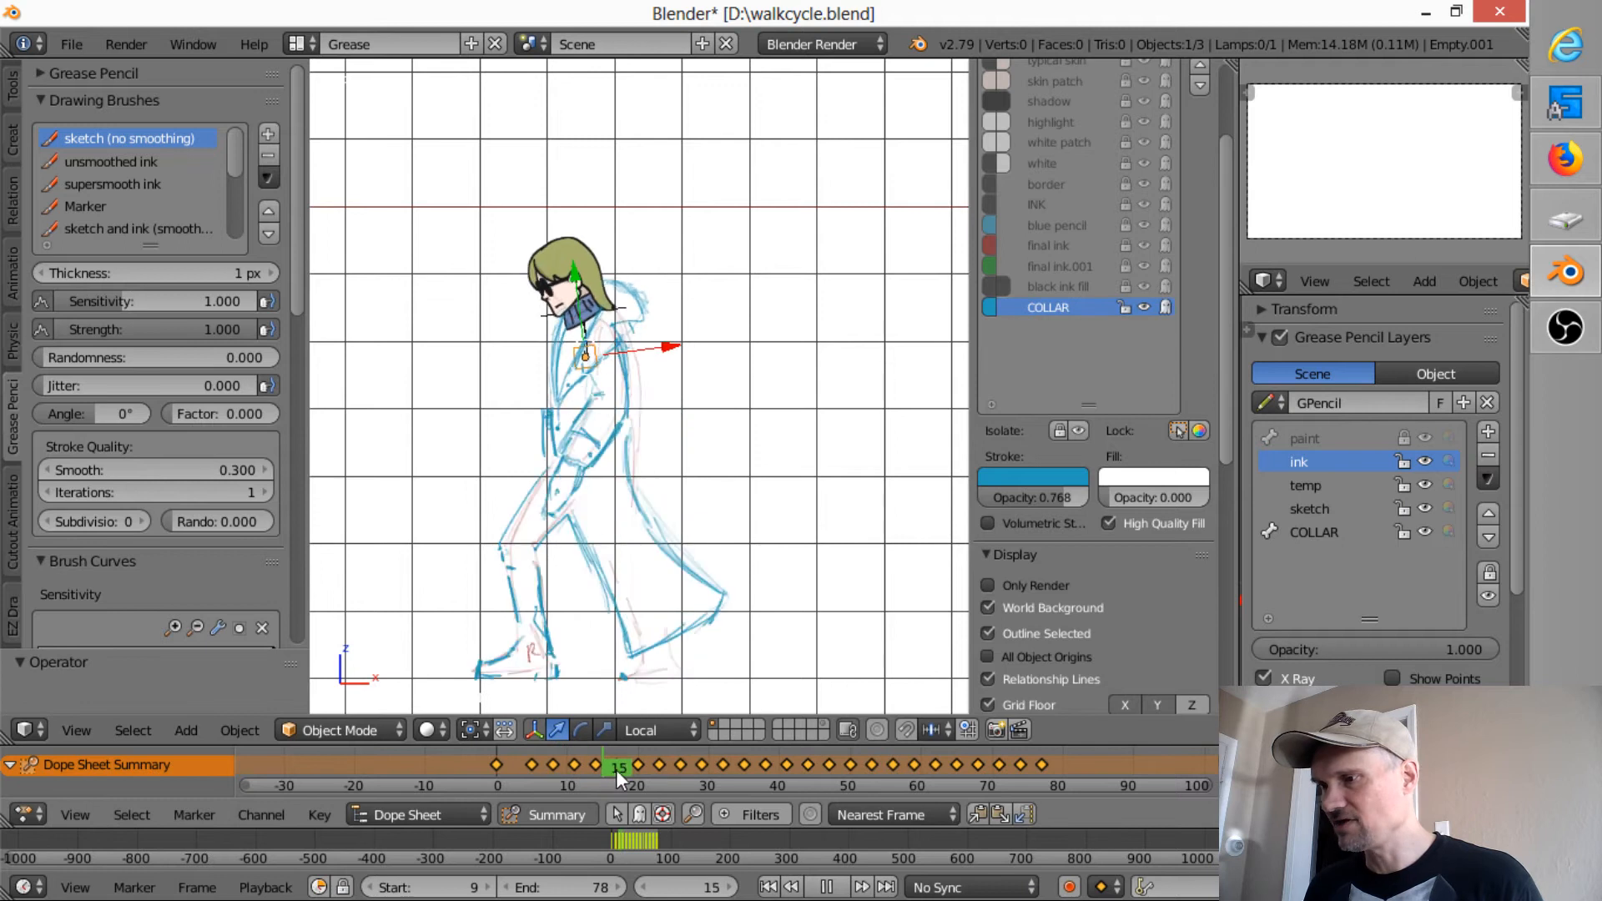
{"action": "key", "text": "alt+a"}
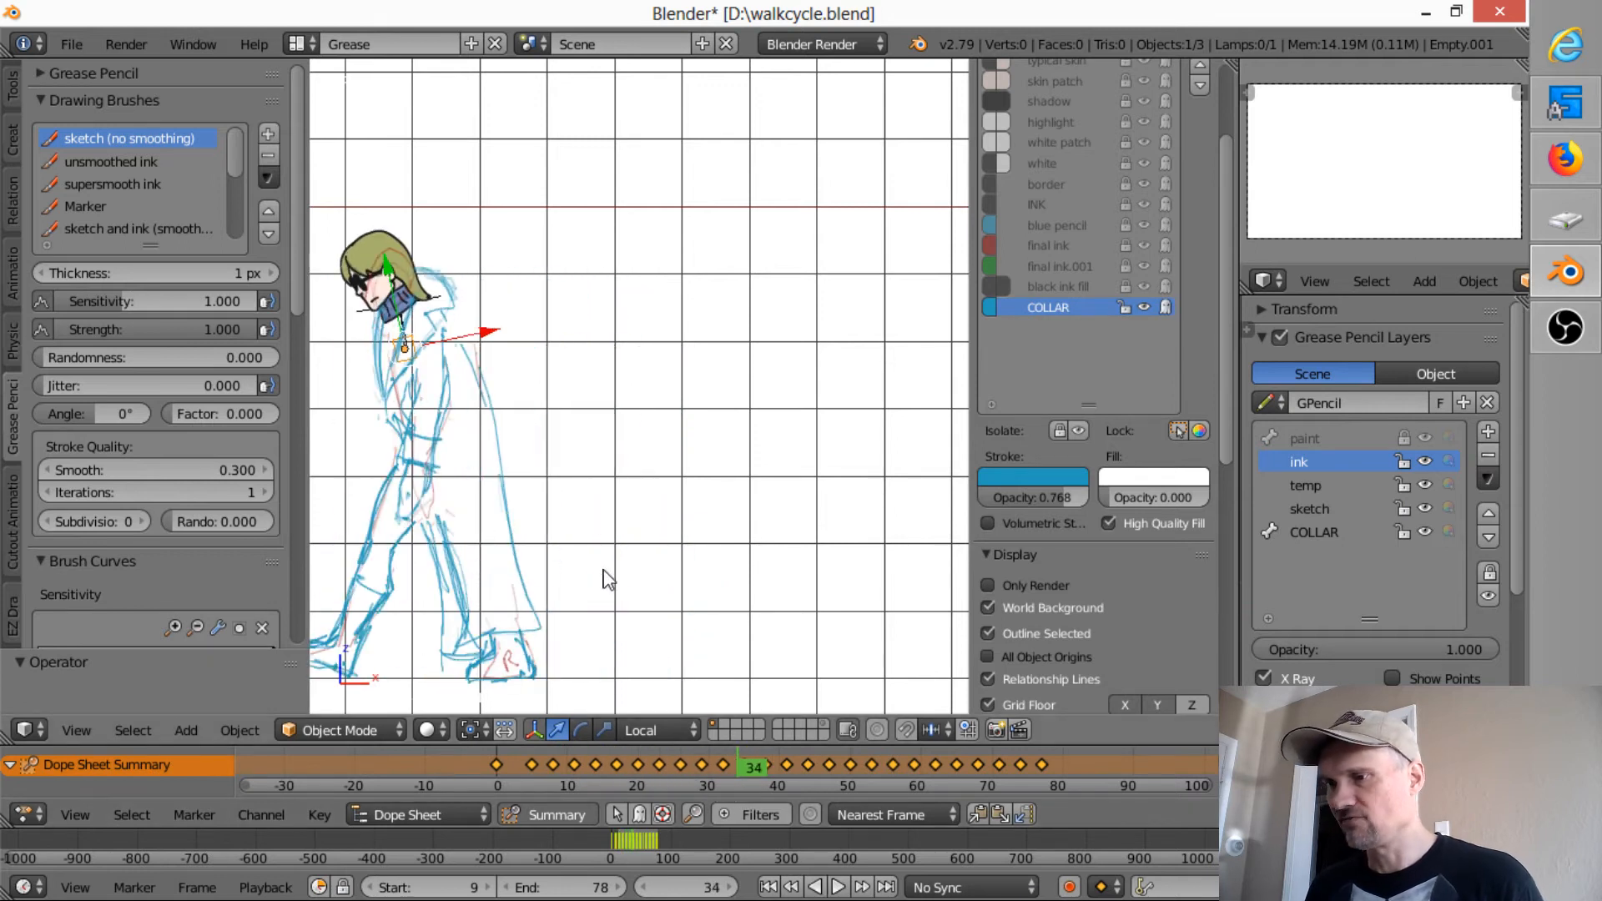
{"action": "middle_click_drag", "start_coordinate": [669, 438], "coordinate": [919, 388], "text": "shift"}
{"action": "scroll", "coordinate": [869, 368], "scroll_direction": "up", "scroll_amount": 4}
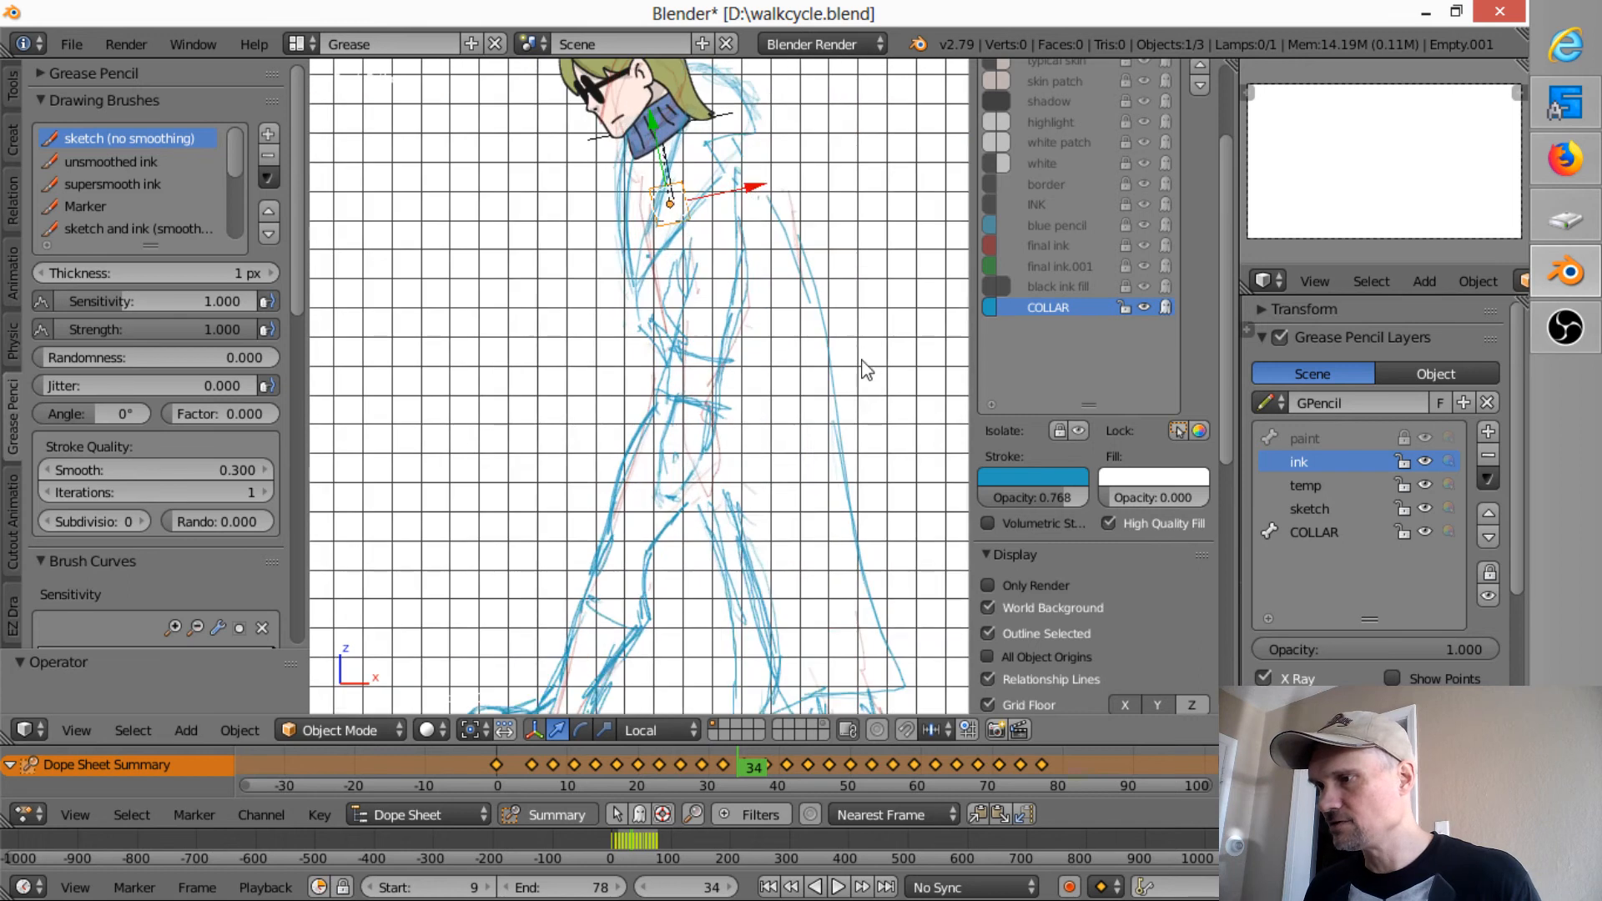
{"action": "scroll", "coordinate": [862, 368], "scroll_direction": "down", "scroll_amount": 2}
{"action": "scroll", "coordinate": [830, 528], "scroll_direction": "up", "scroll_amount": 1, "text": "shift"}
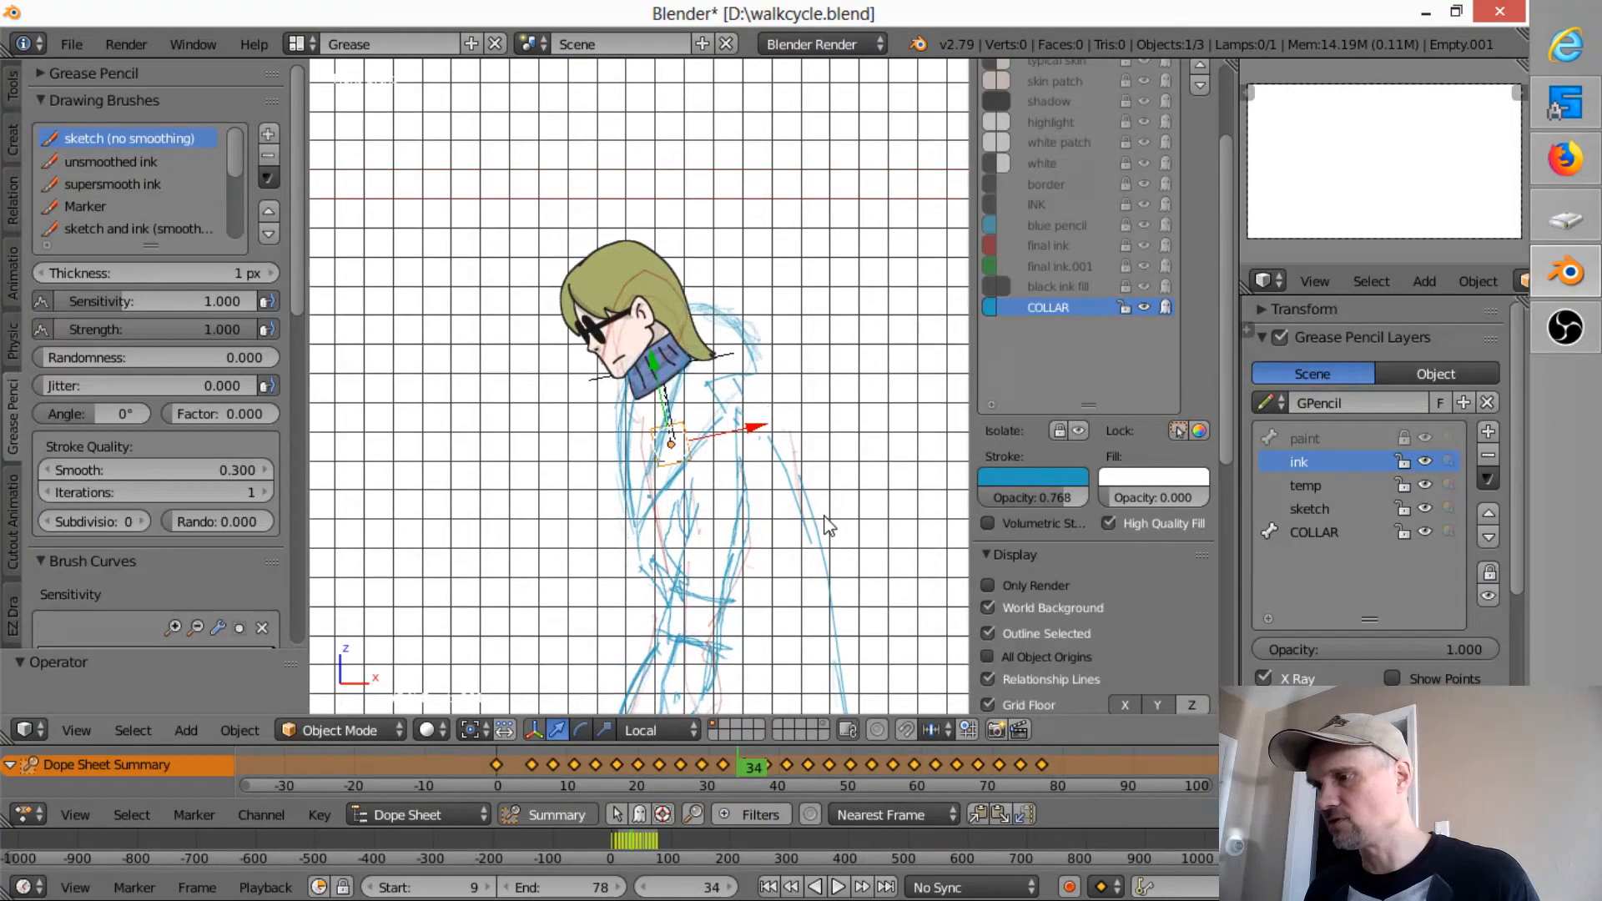
{"action": "scroll", "coordinate": [828, 529], "scroll_direction": "down", "scroll_amount": 1, "text": "shift"}
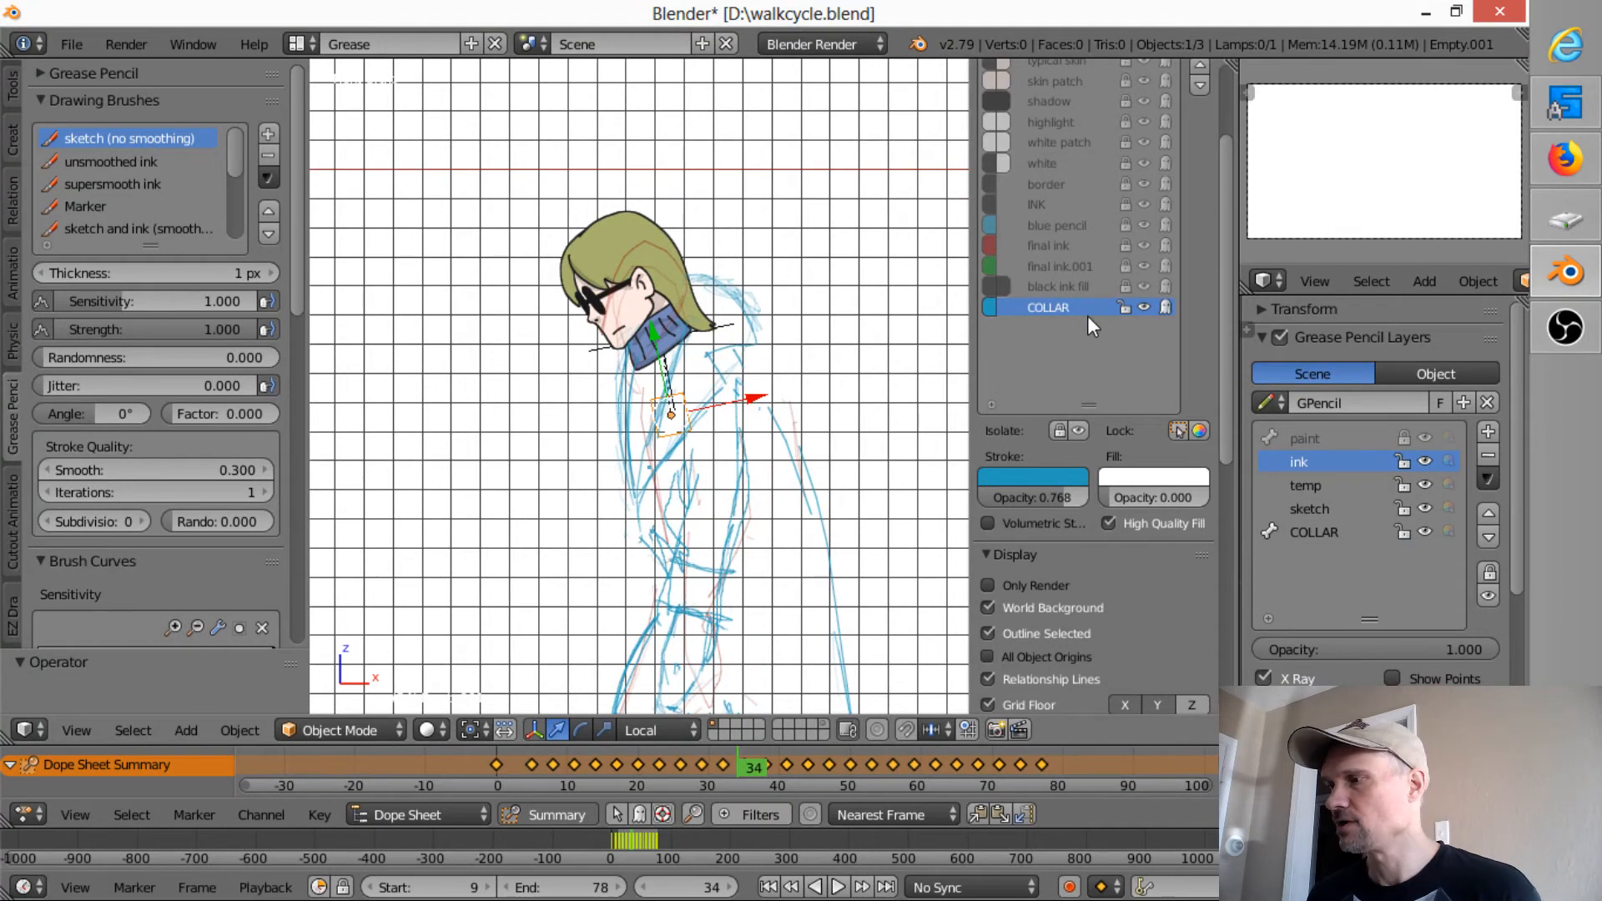
- Hide and restore the COLLAR palette color and the blue pencil color in turn to compare which strokes each one holds
{"action": "left_click", "coordinate": [1142, 308]}
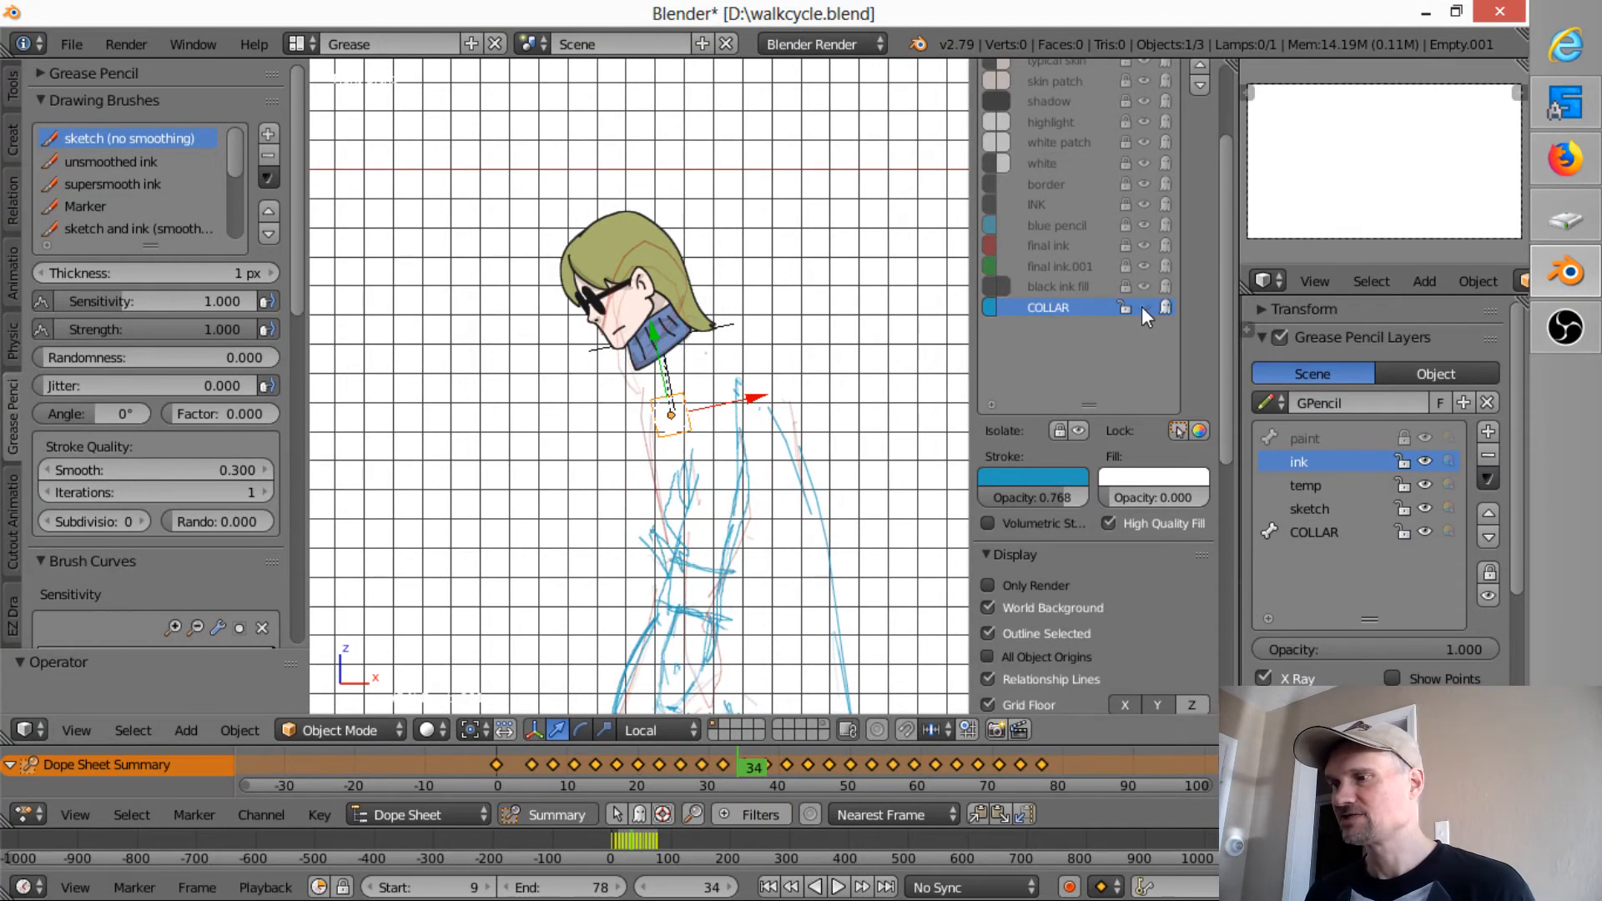
{"action": "left_click", "coordinate": [1143, 307]}
{"action": "left_click", "coordinate": [1146, 226]}
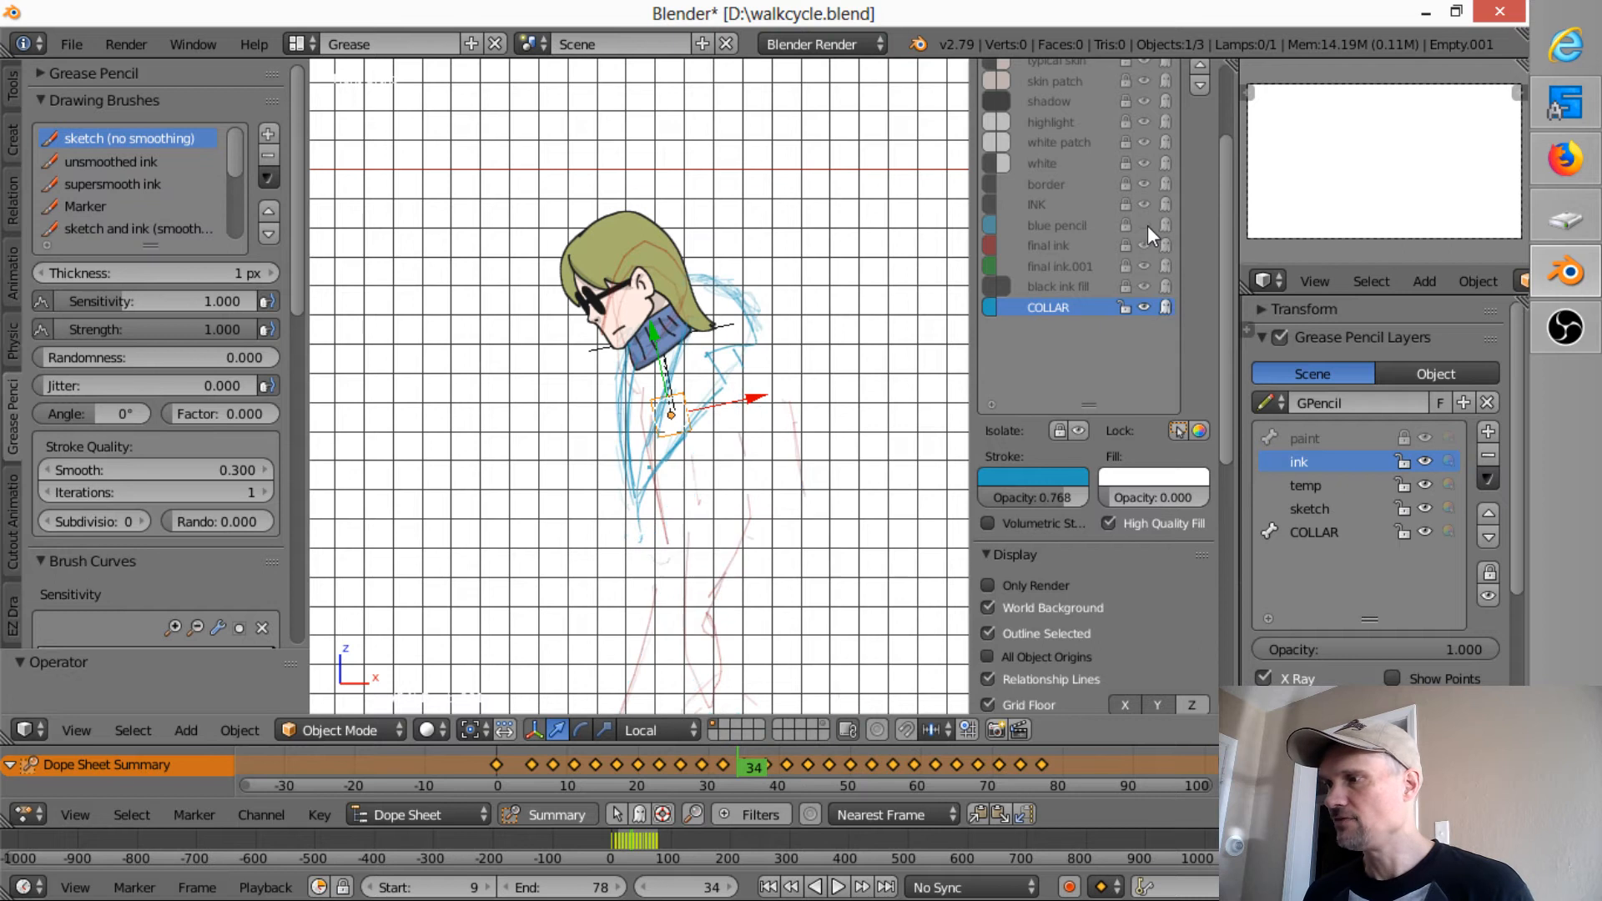
{"action": "left_click", "coordinate": [1147, 225]}
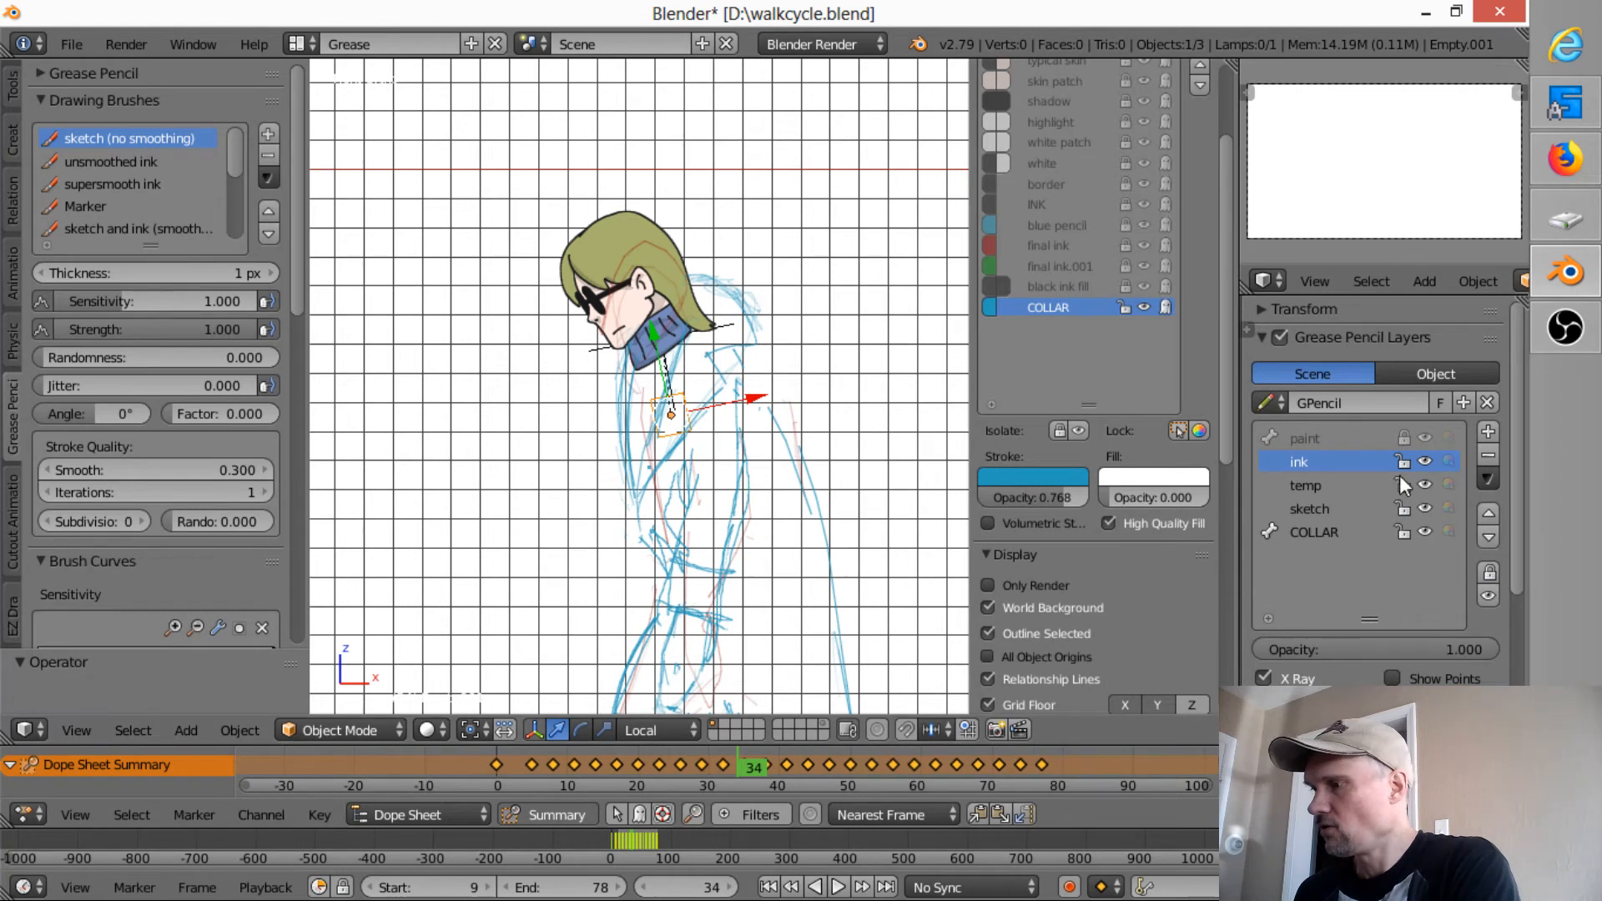
- Make the COLLAR layer active and go to frame 77 to examine the head and collar up close
{"action": "left_click", "coordinate": [1342, 535]}
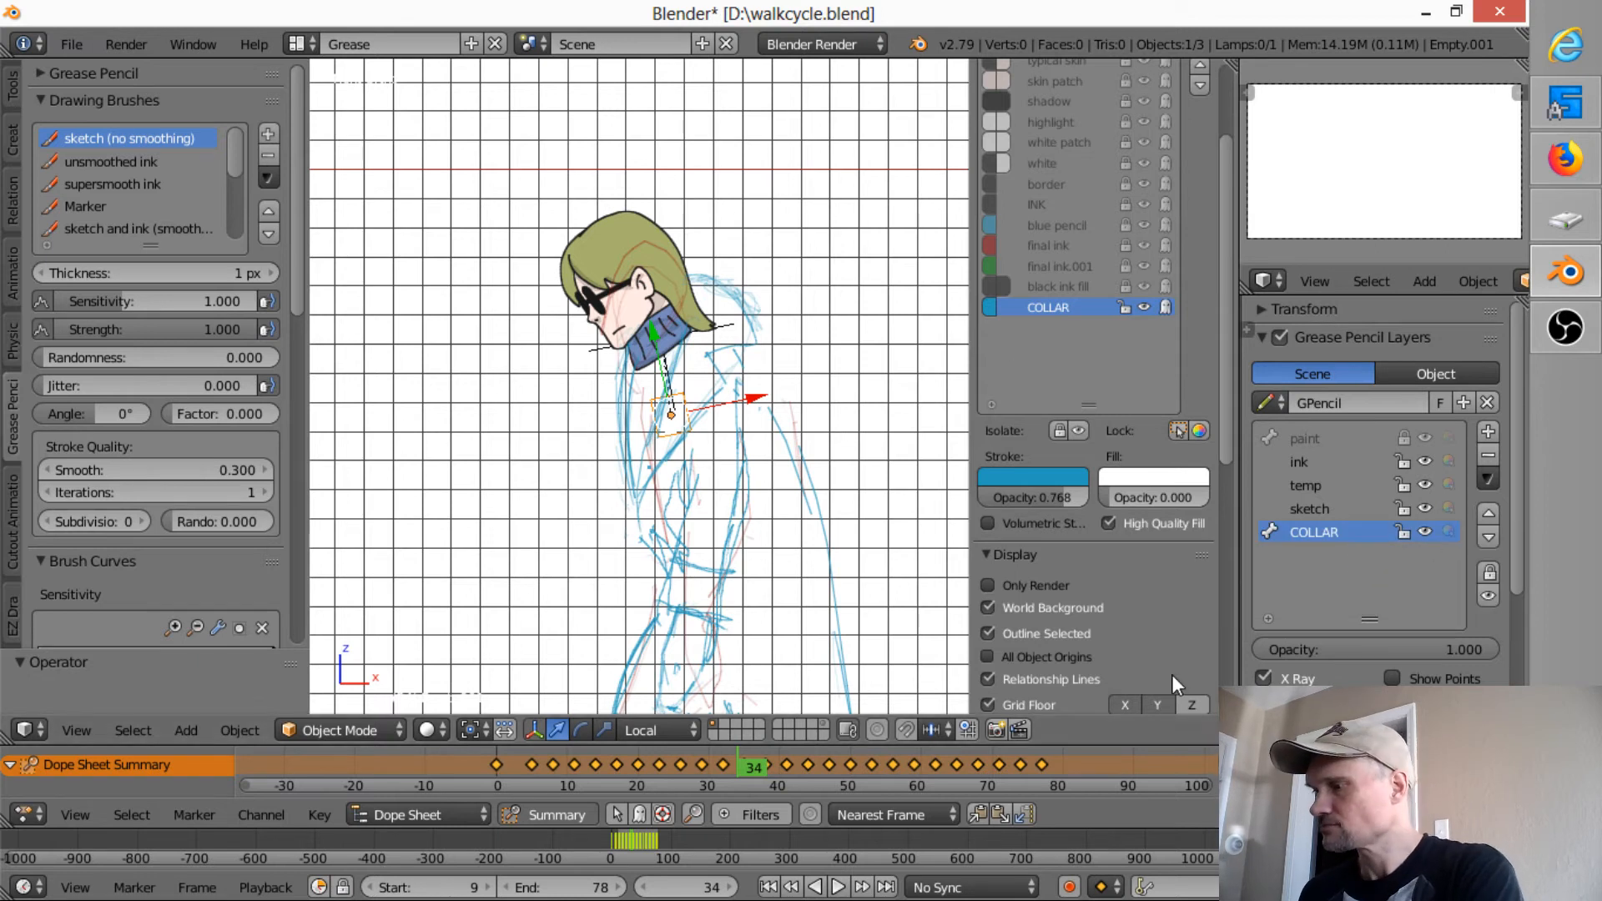
{"action": "key", "text": "alt+a"}
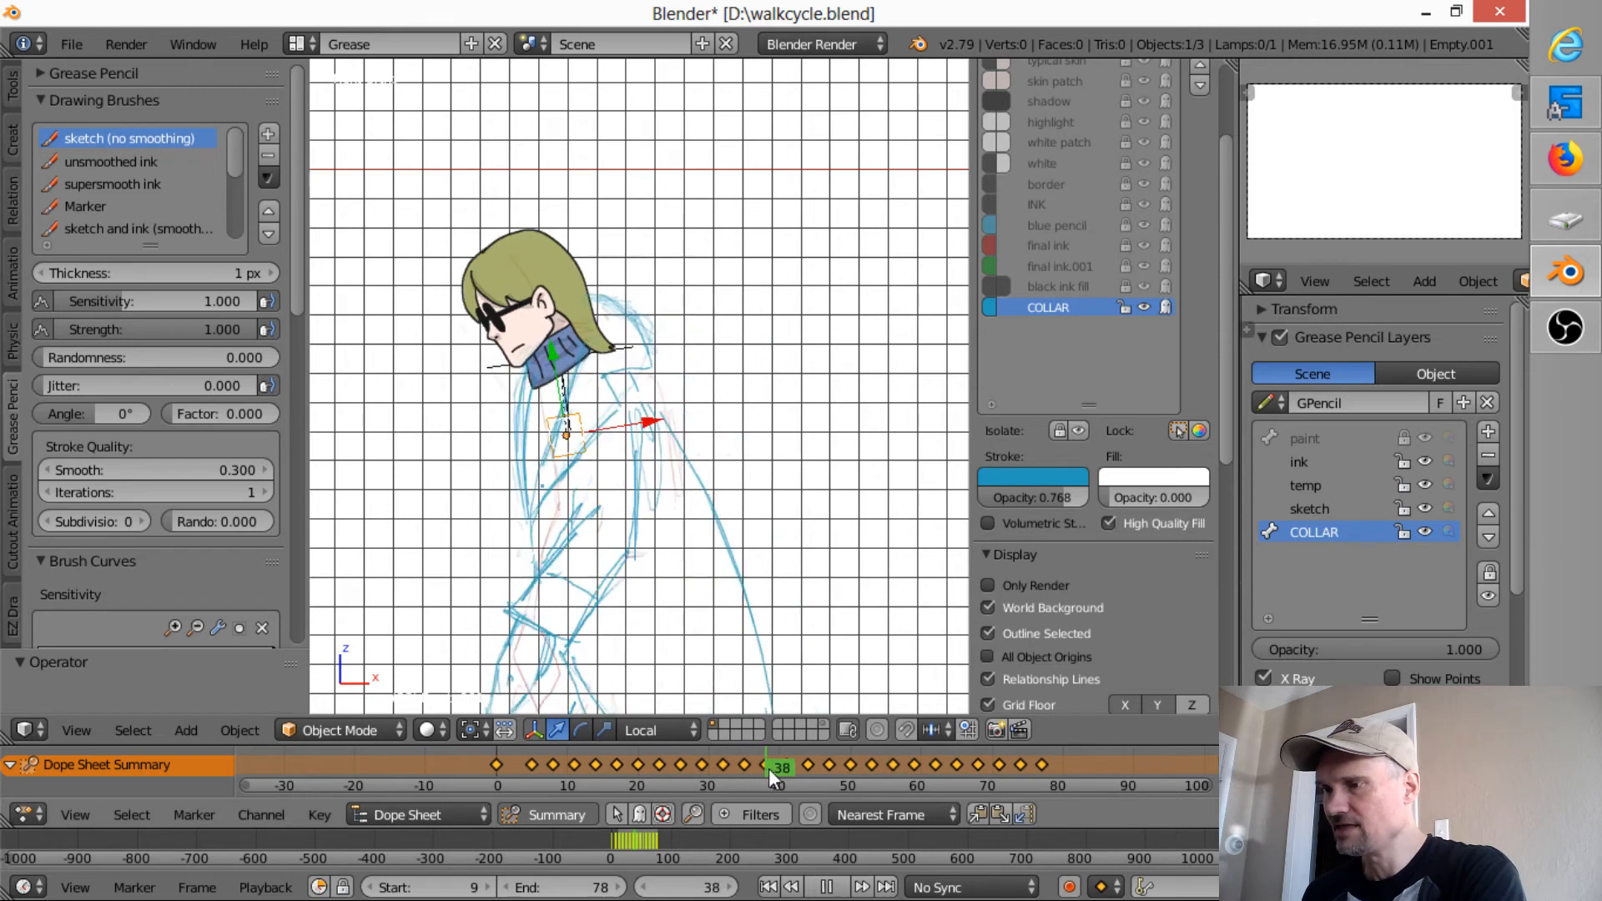
{"action": "left_click_drag", "start_coordinate": [784, 770], "coordinate": [1041, 786]}
{"action": "key", "text": "alt+a"}
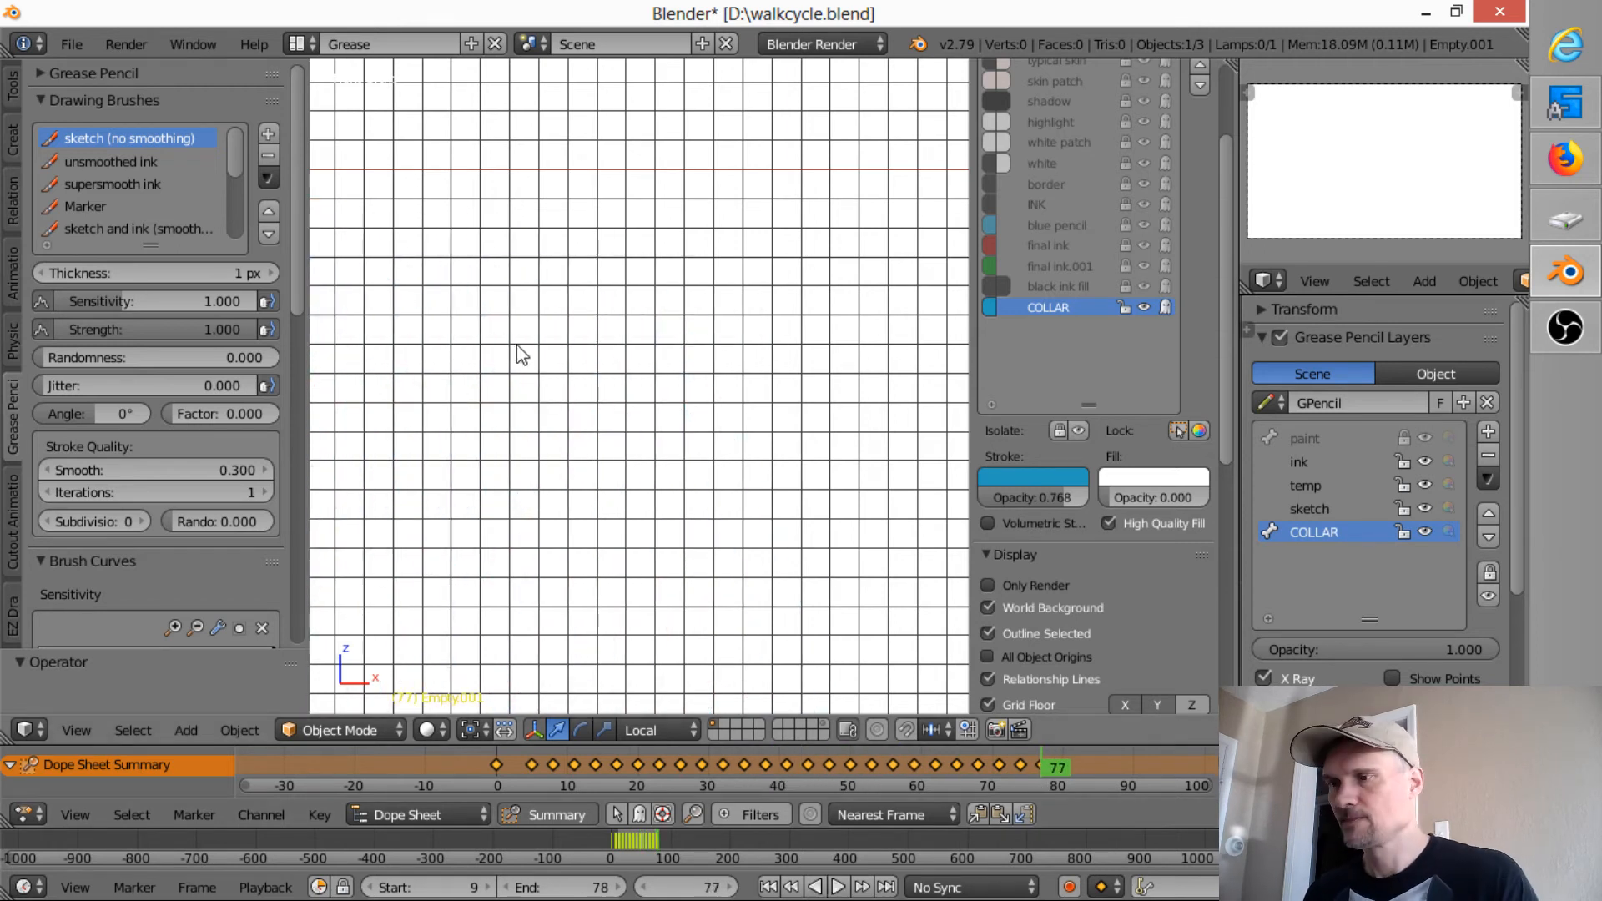
{"action": "scroll", "coordinate": [534, 351], "scroll_direction": "up", "scroll_amount": 4}
{"action": "scroll", "coordinate": [512, 358], "scroll_direction": "down", "scroll_amount": 5}
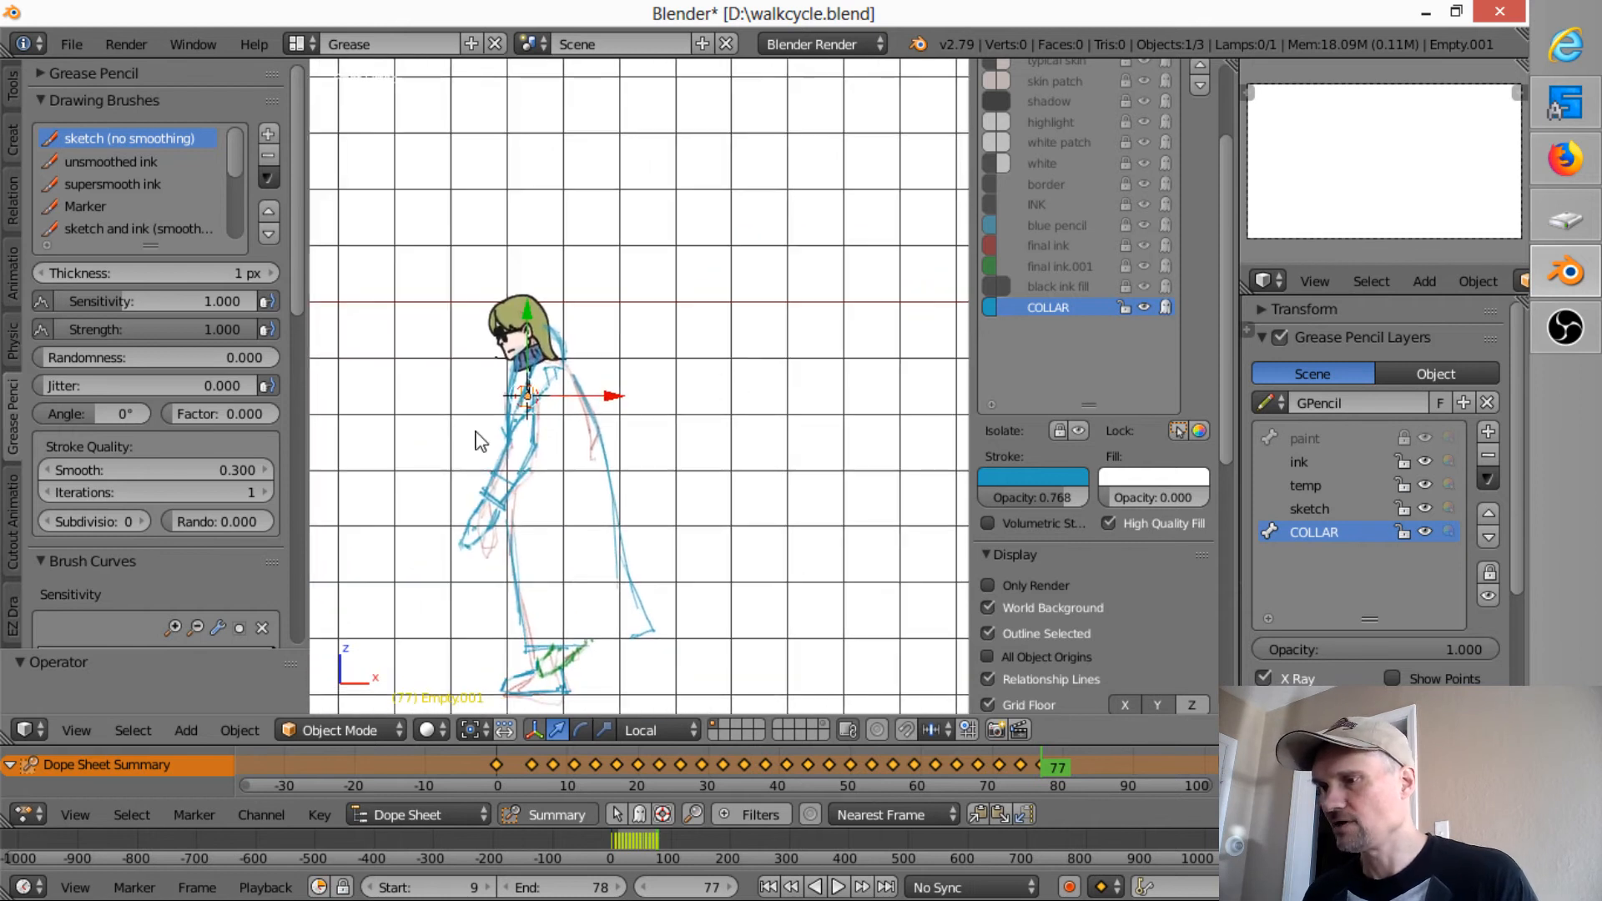
{"action": "scroll", "coordinate": [476, 436], "scroll_direction": "up", "scroll_amount": 2}
{"action": "scroll", "coordinate": [464, 434], "scroll_direction": "up", "scroll_amount": 1}
{"action": "middle_click_drag", "start_coordinate": [471, 434], "coordinate": [638, 353], "text": "shift"}
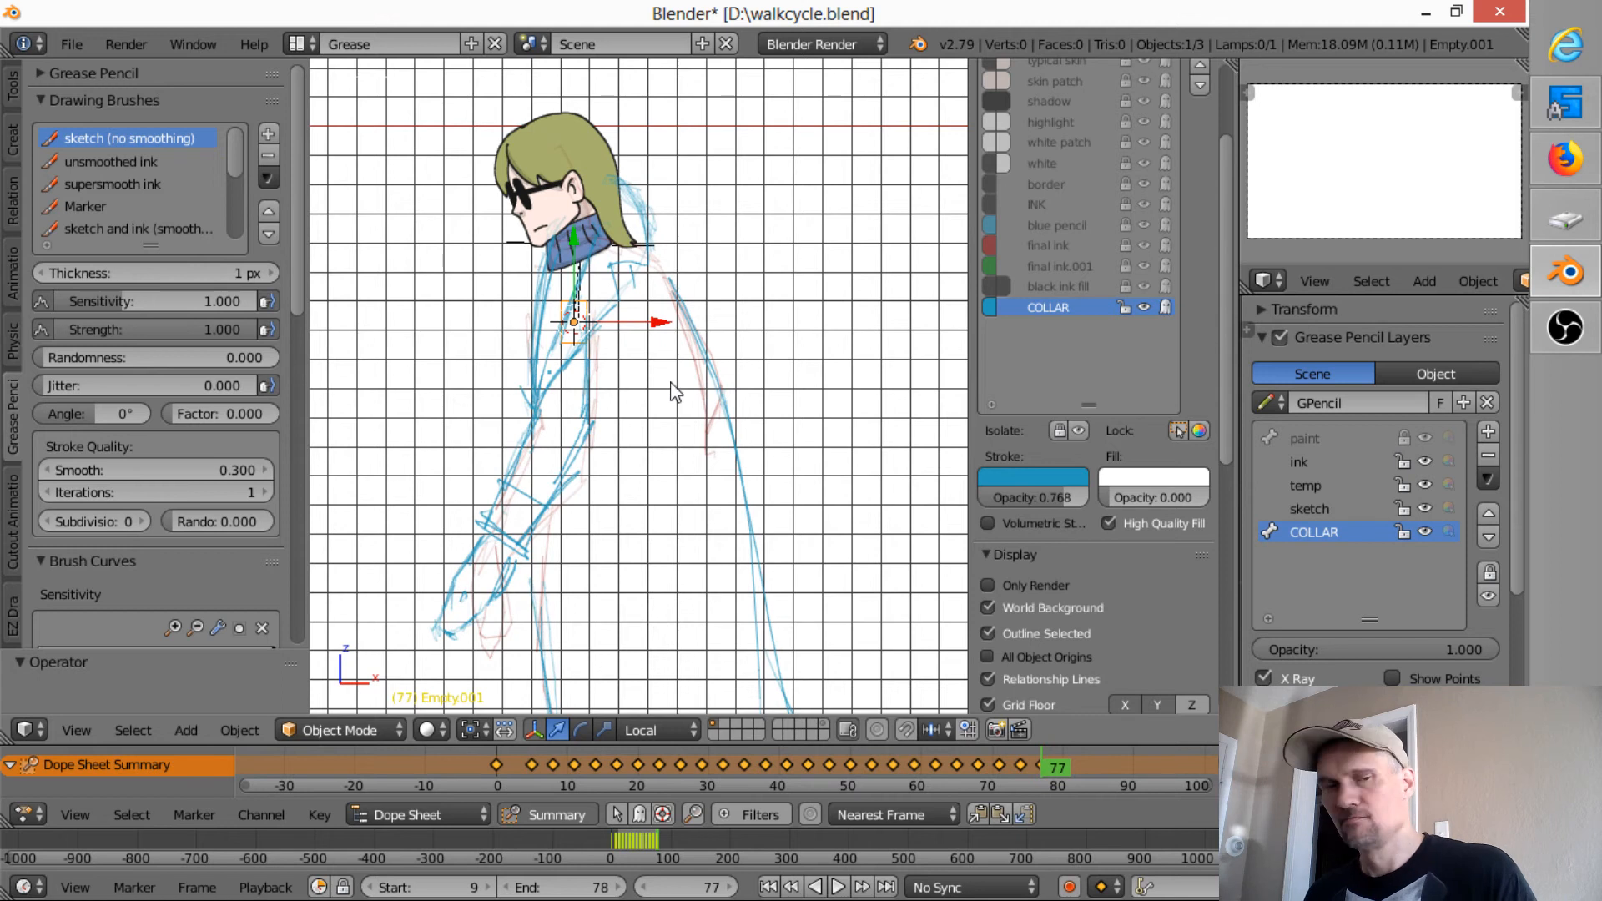
{"action": "middle_click_drag", "start_coordinate": [677, 394], "coordinate": [619, 425], "text": "shift"}
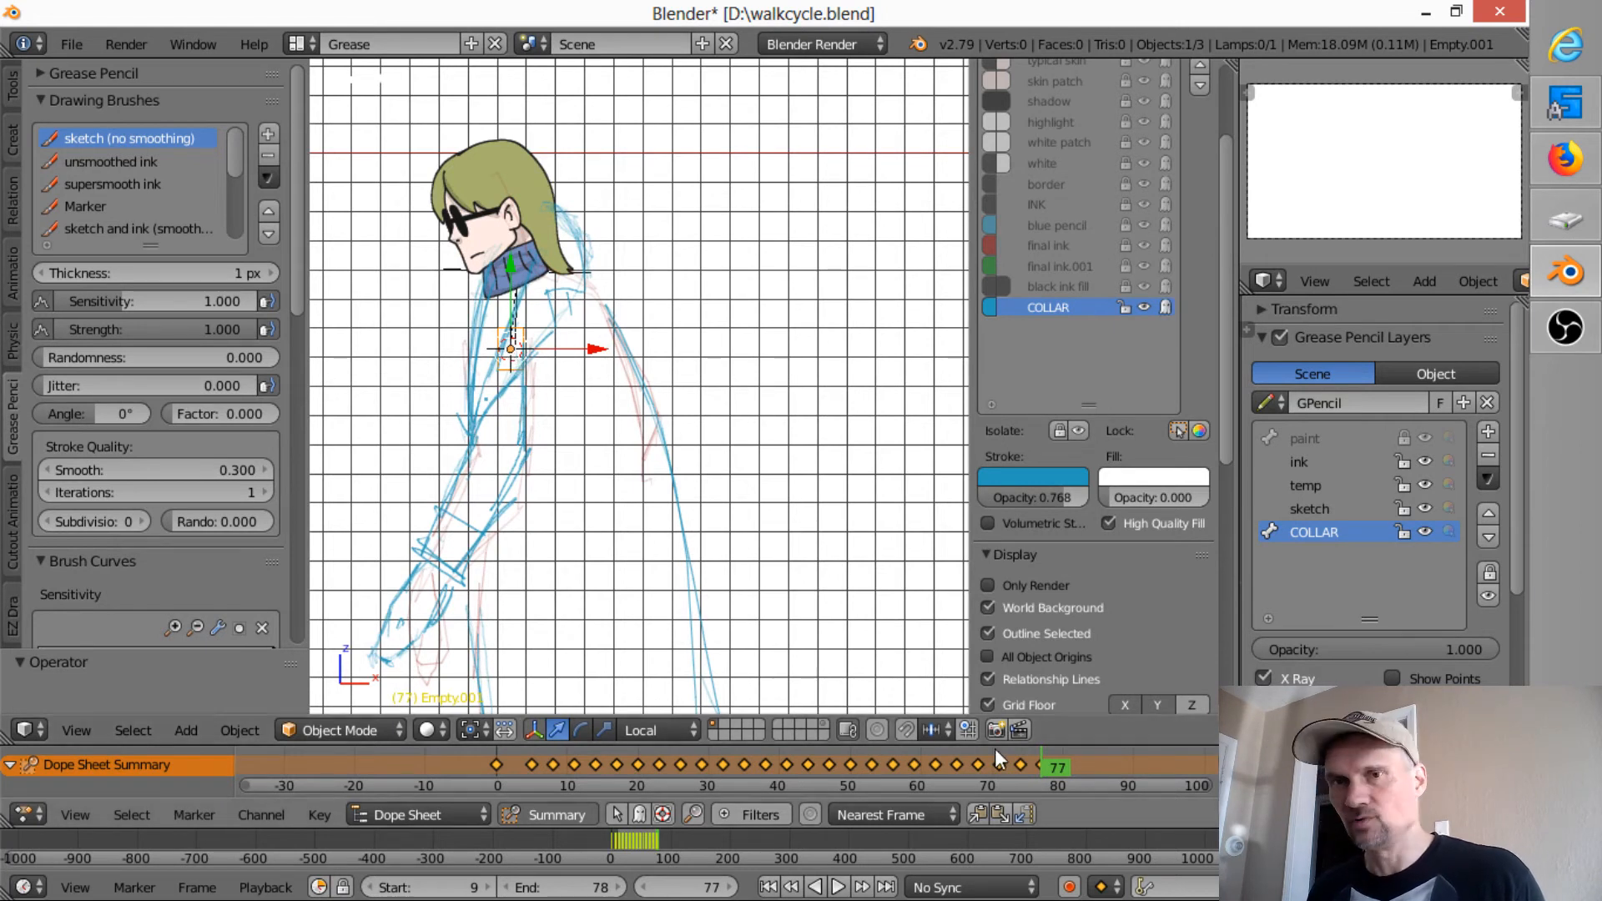
- Scrub back through frame 58 to frame 11 and center the figure's upper body in the viewport
{"action": "left_click_drag", "start_coordinate": [1055, 766], "coordinate": [904, 783]}
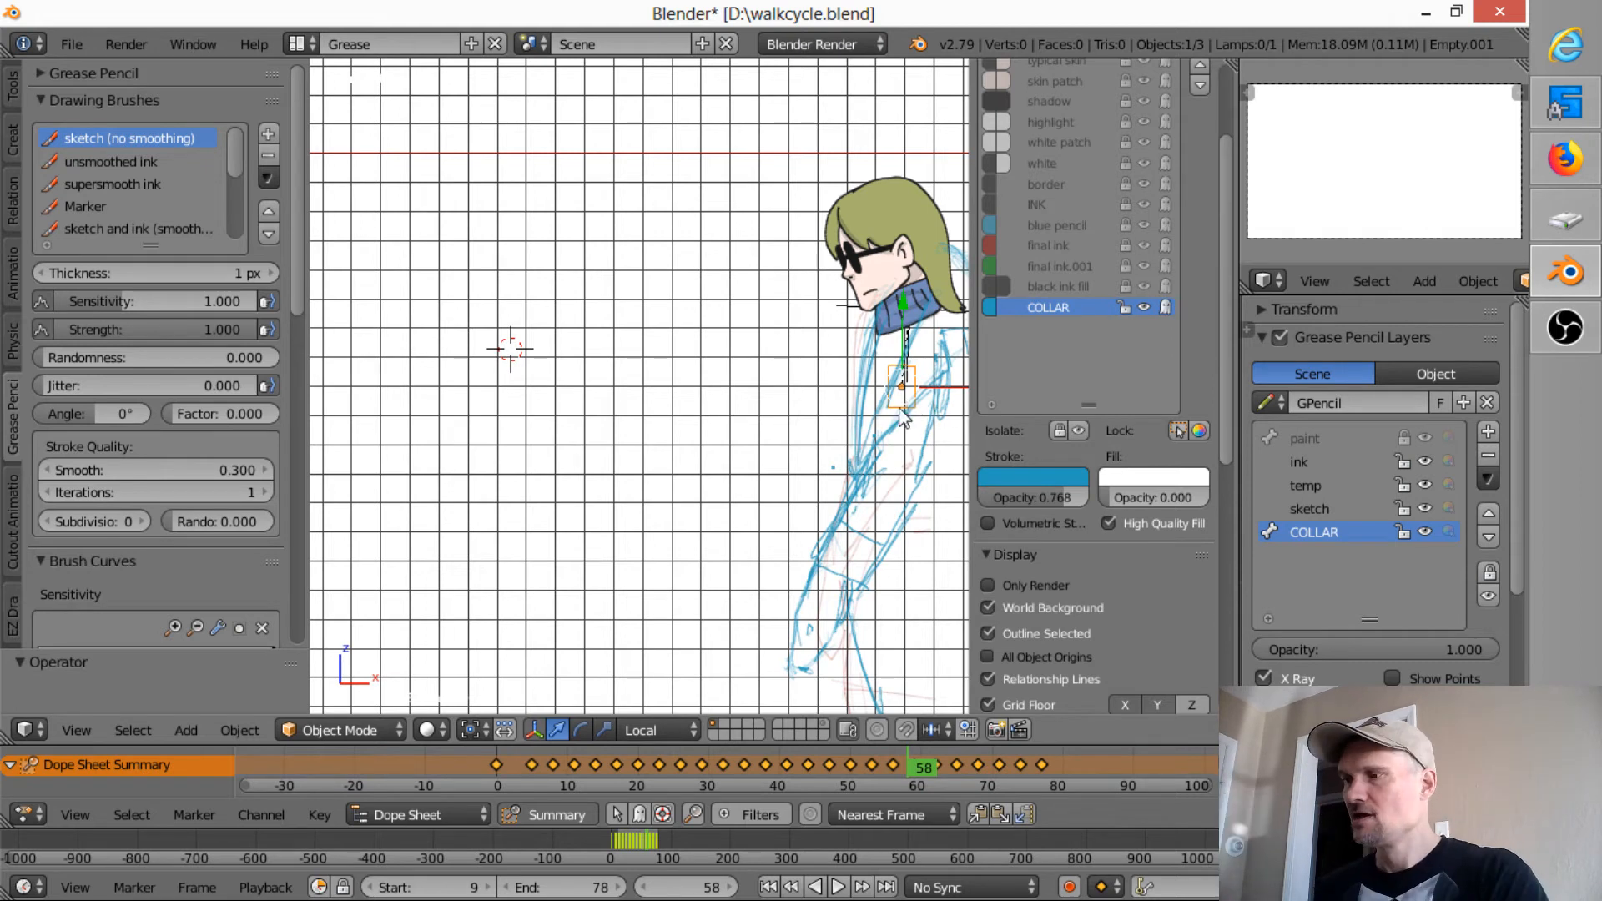
{"action": "mouse_move", "coordinate": [923, 764]}
{"action": "left_mouse_down"}
{"action": "mouse_move", "coordinate": [980, 761]}
{"action": "mouse_move", "coordinate": [558, 775]}
{"action": "left_mouse_up"}
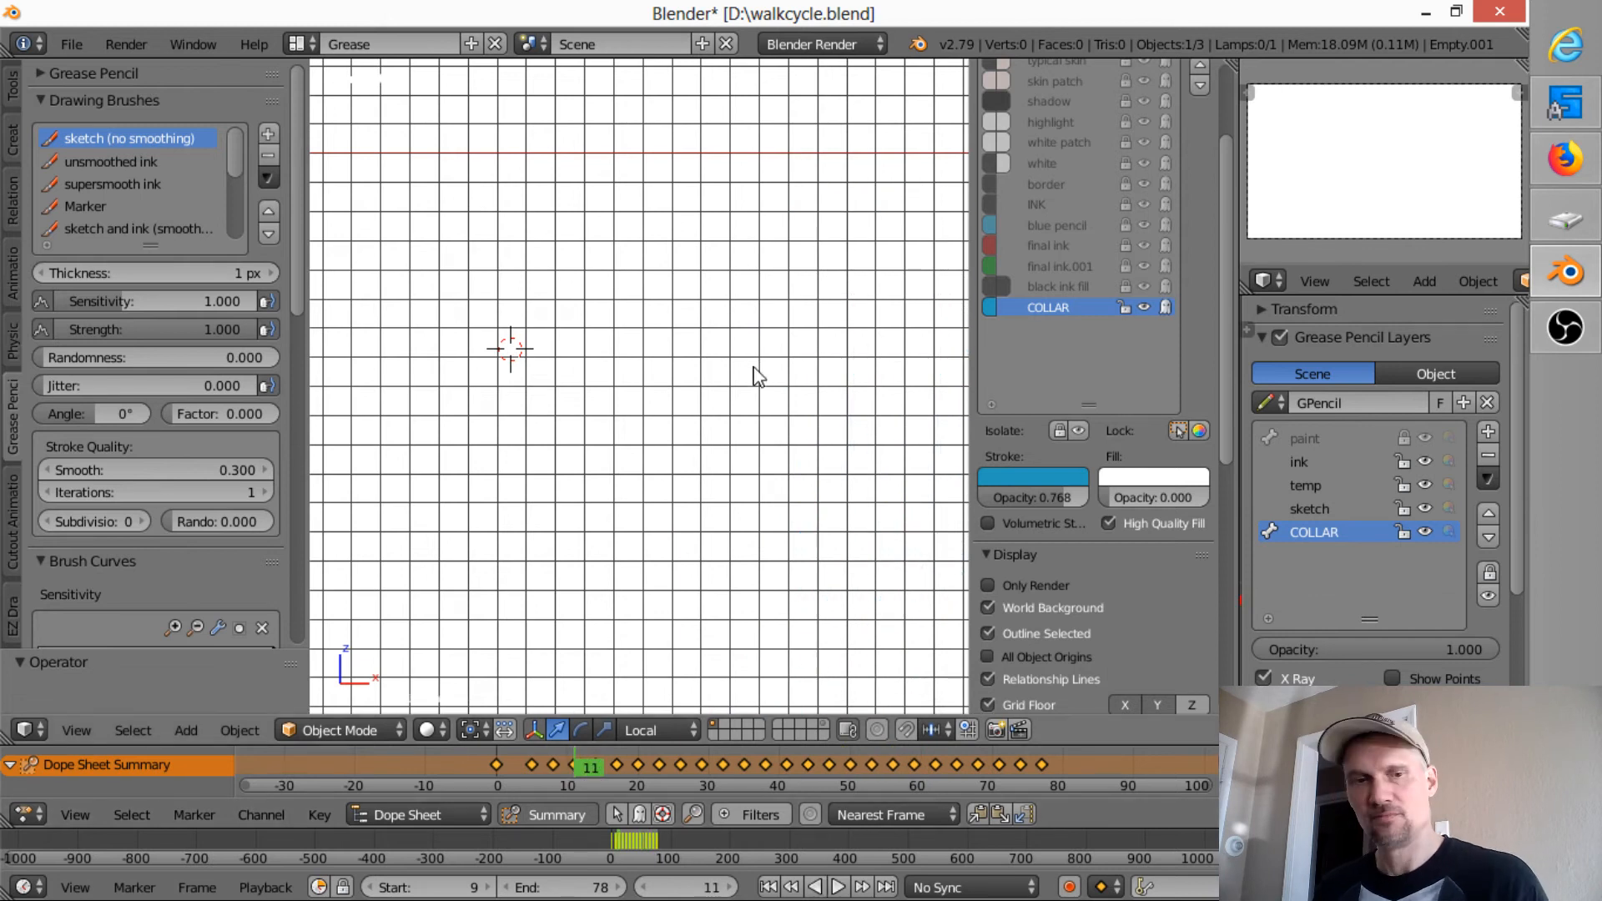
{"action": "middle_click_drag", "start_coordinate": [818, 377], "coordinate": [368, 302], "text": "shift"}
{"action": "middle_click_drag", "start_coordinate": [868, 421], "coordinate": [426, 421], "text": "shift"}
{"action": "middle_click_drag", "start_coordinate": [935, 479], "coordinate": [590, 473], "text": "shift"}
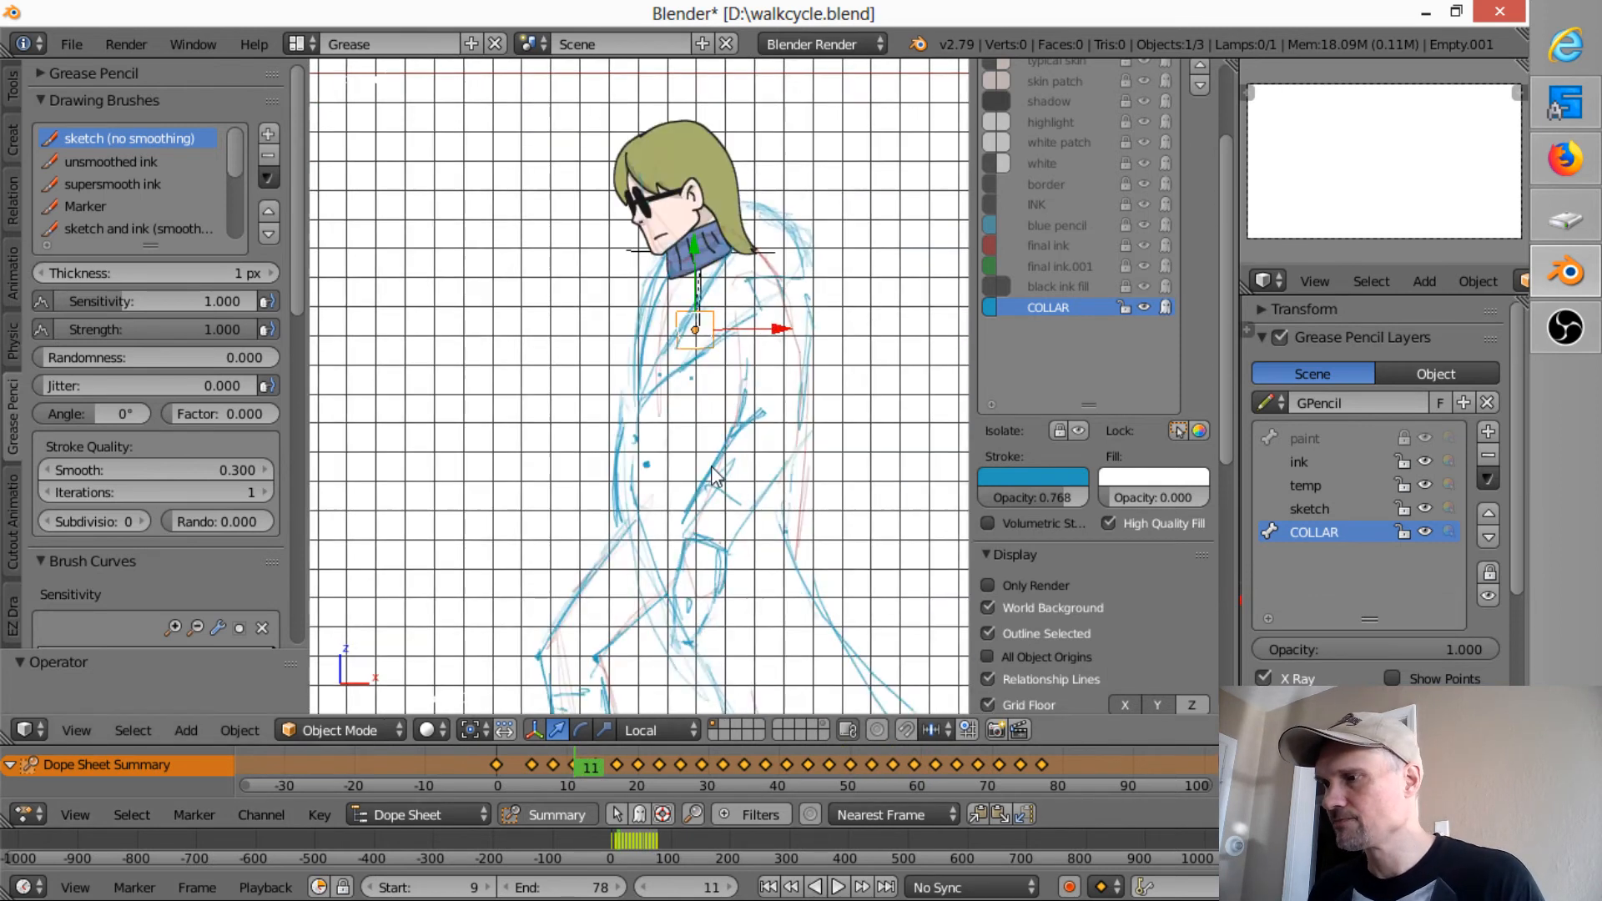
{"action": "middle_click_drag", "start_coordinate": [760, 349], "coordinate": [614, 340], "text": "shift"}
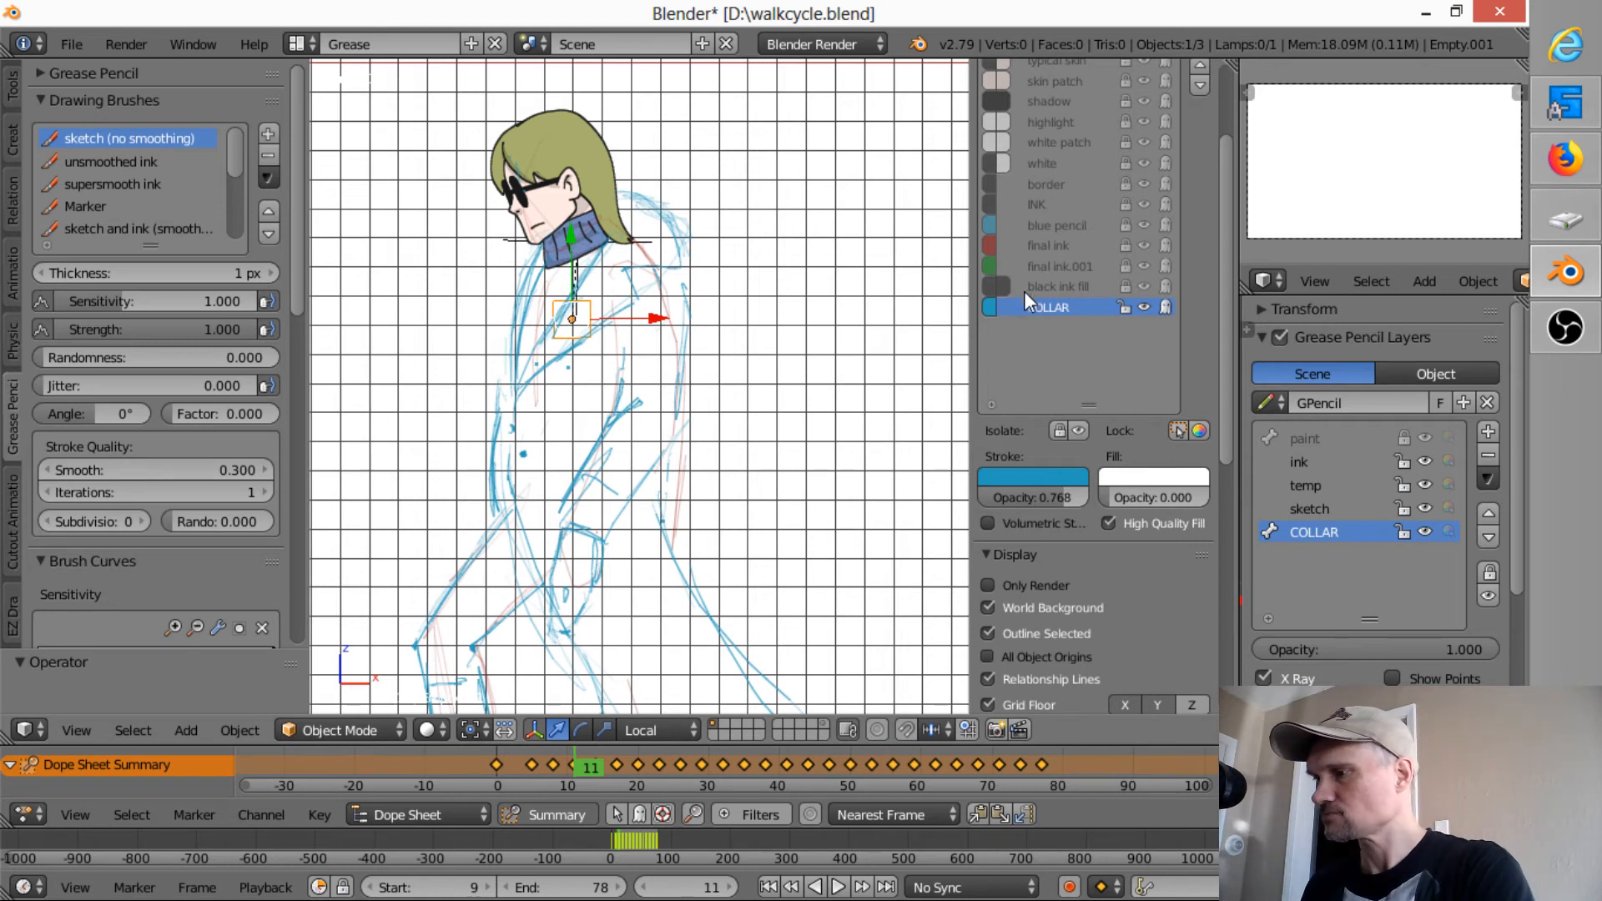
- Unlock all the other palette colors by toggling the isolation from the COLLAR color
{"action": "left_click", "coordinate": [1033, 206]}
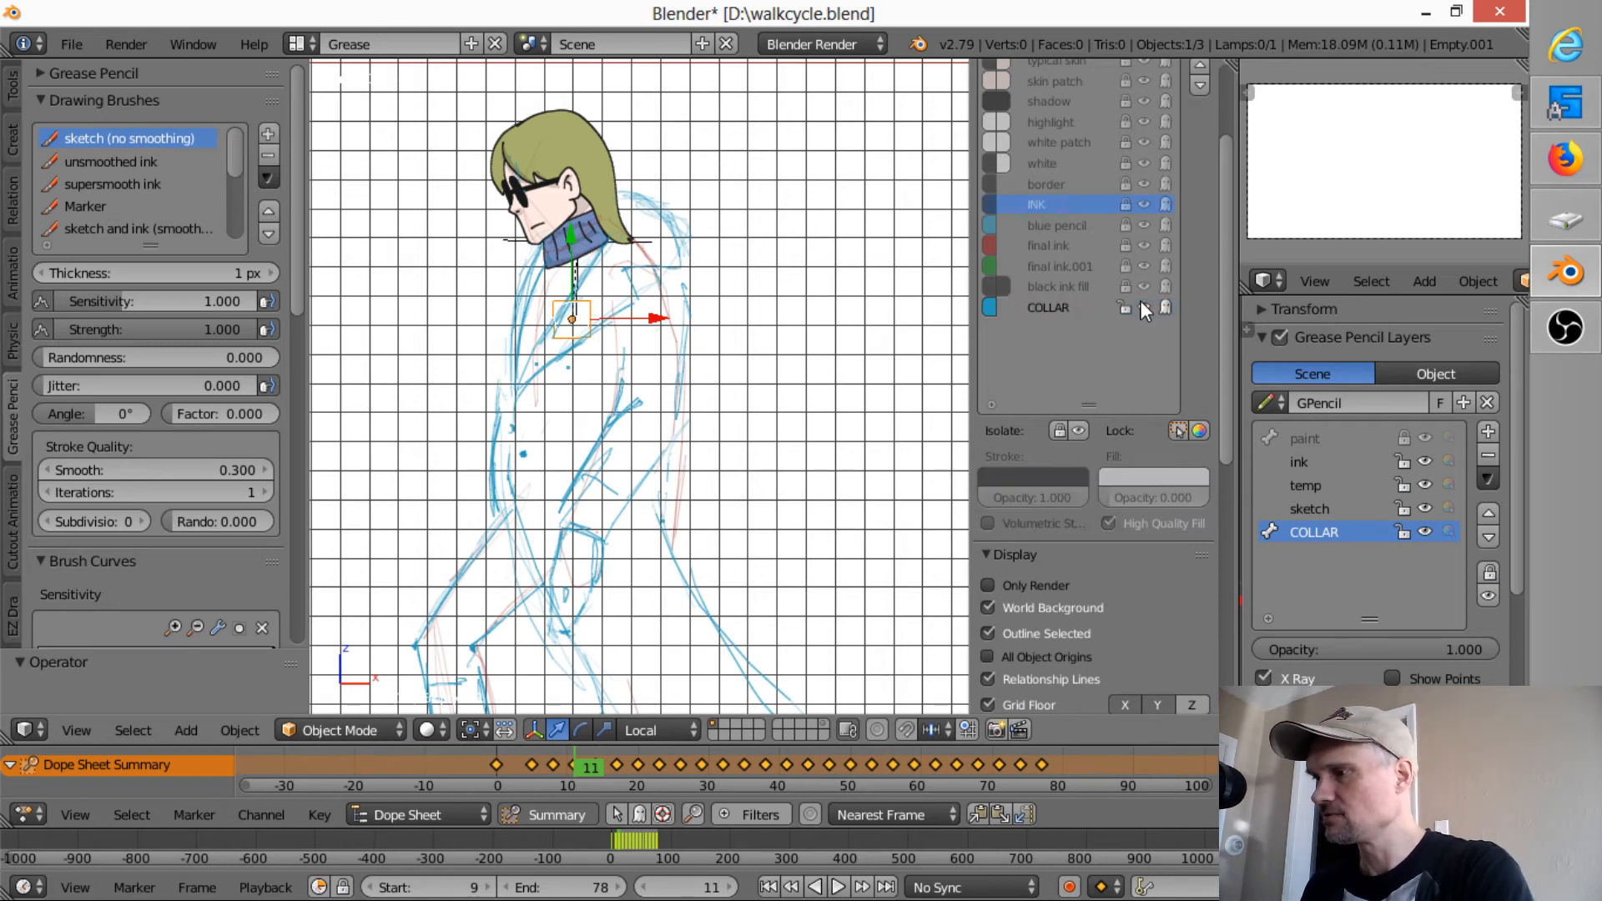
{"action": "left_click", "coordinate": [1019, 309]}
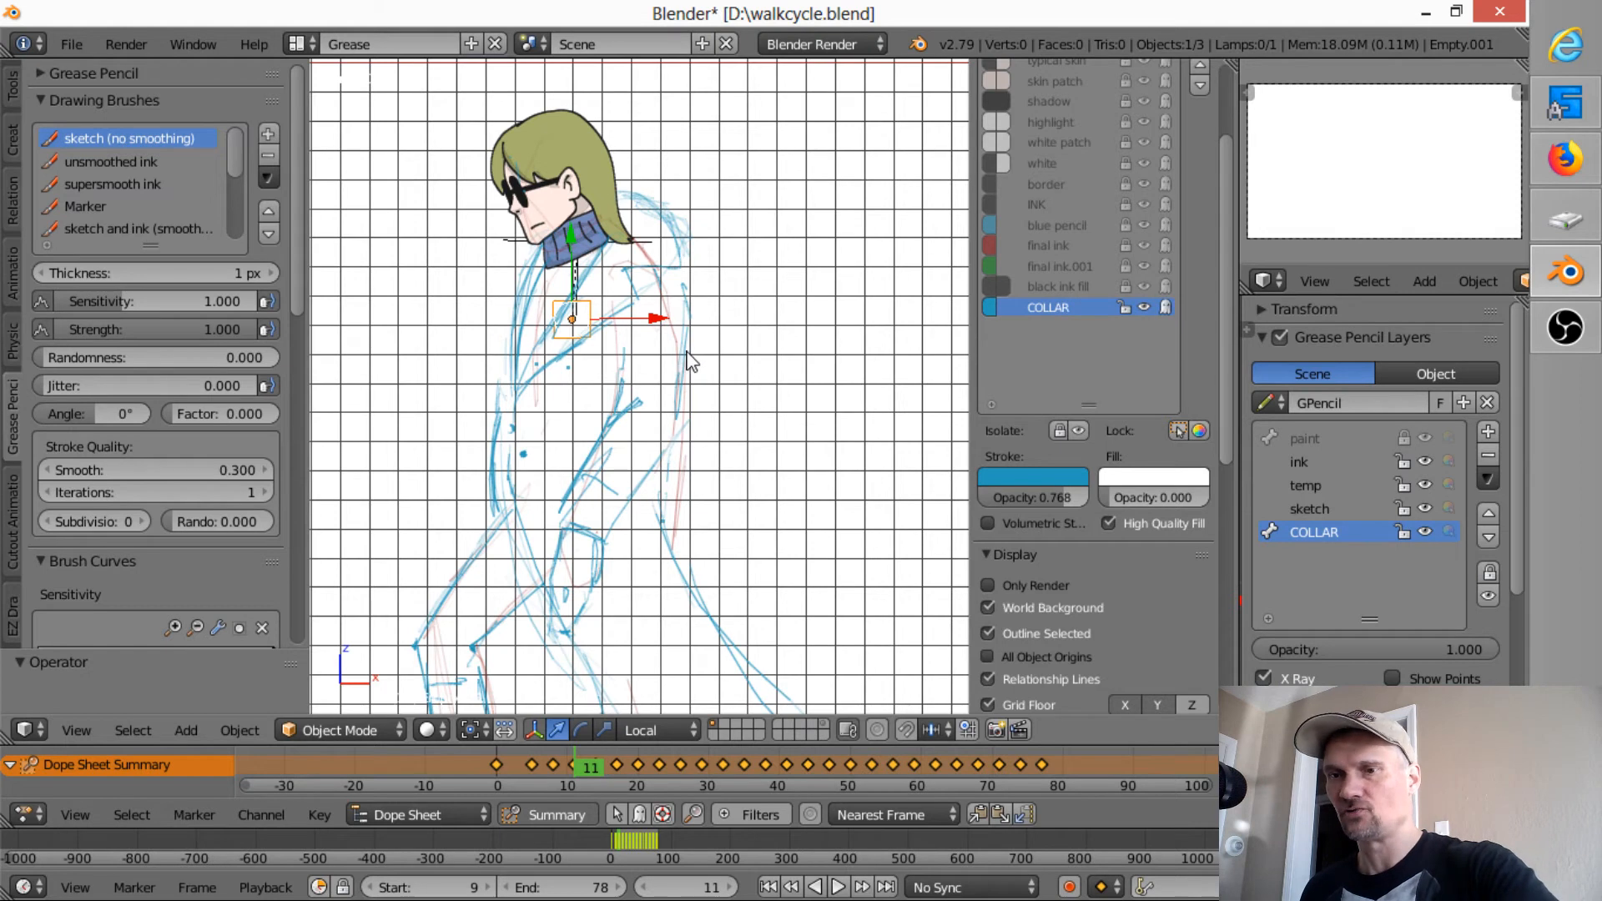
{"action": "left_click", "coordinate": [1080, 431]}
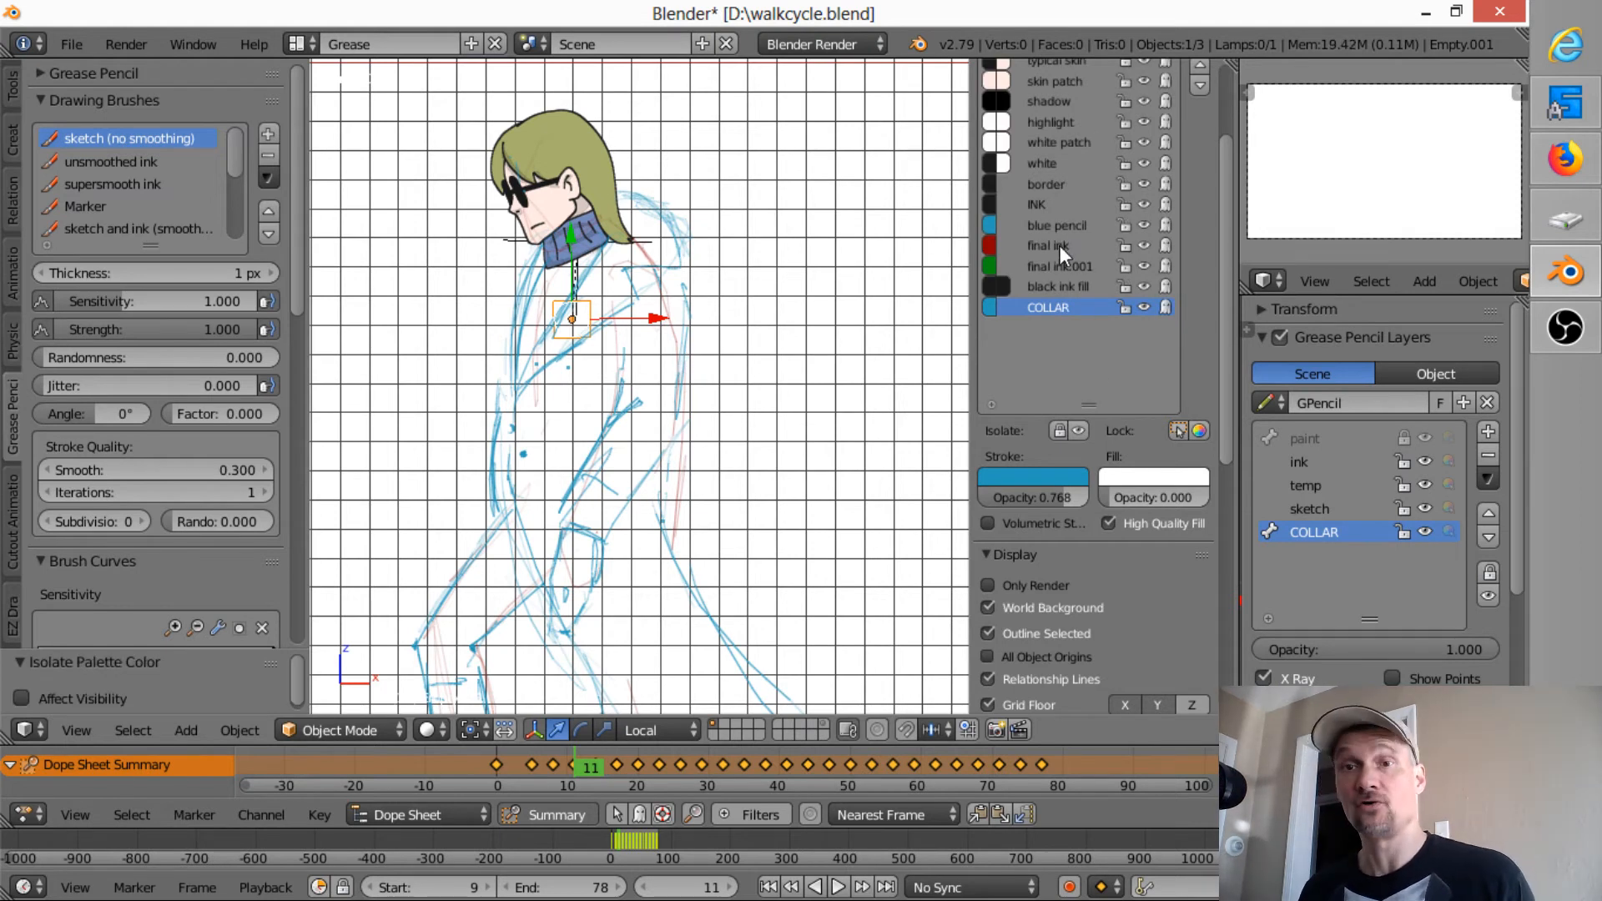
- Make INK the active palette color, and hide and restore the COLLAR color to check its strokes
{"action": "left_click", "coordinate": [1034, 203]}
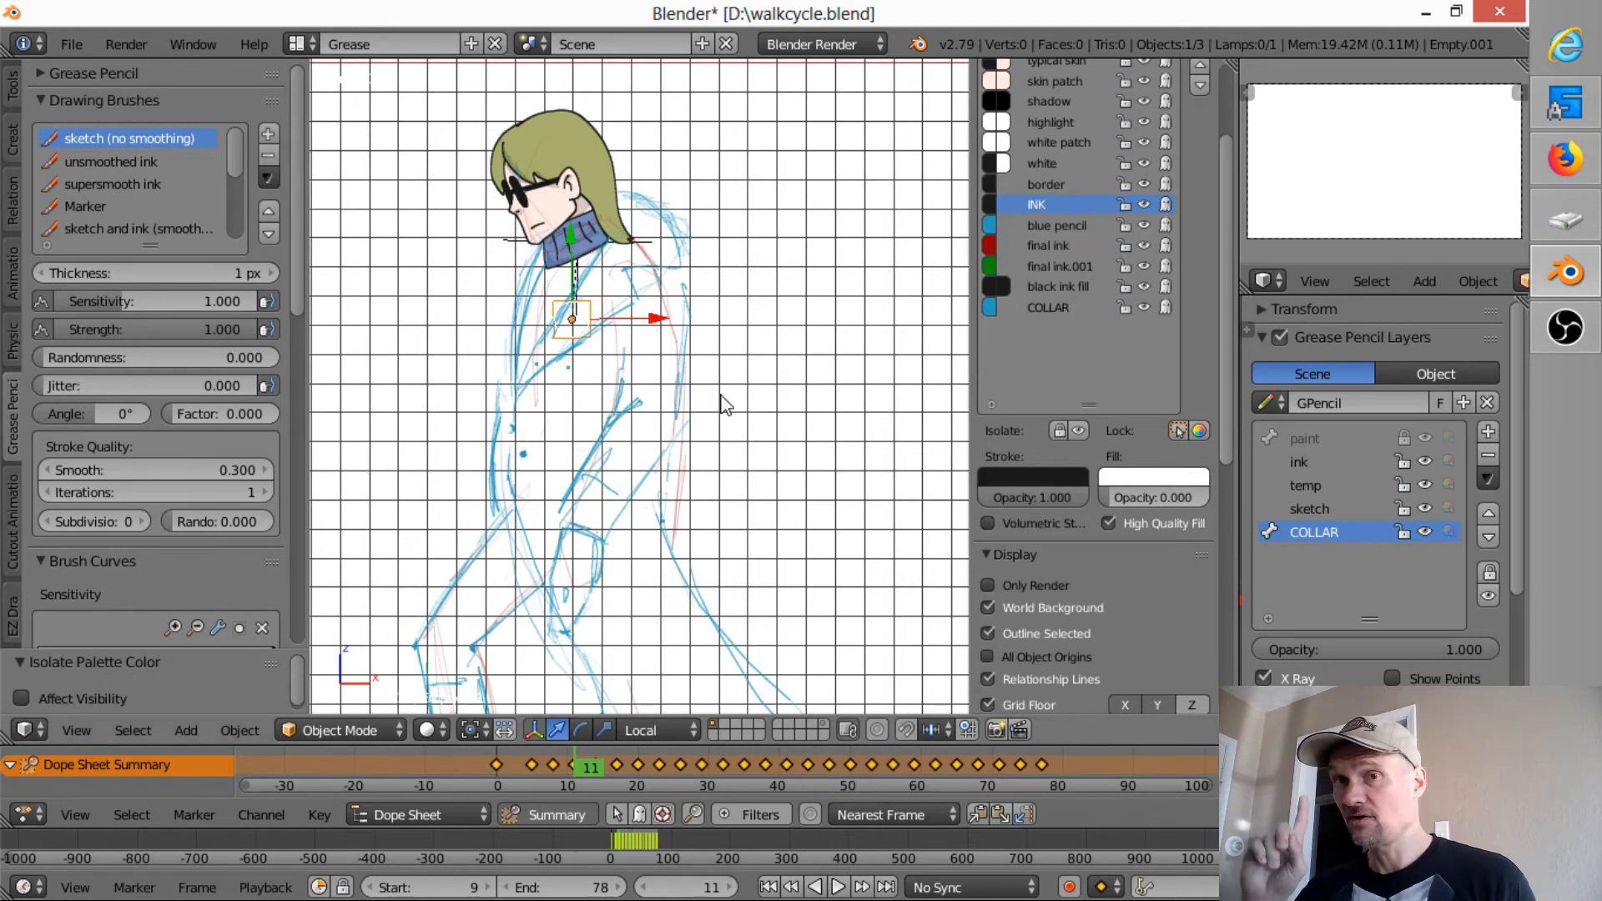
{"action": "left_click", "coordinate": [1141, 308]}
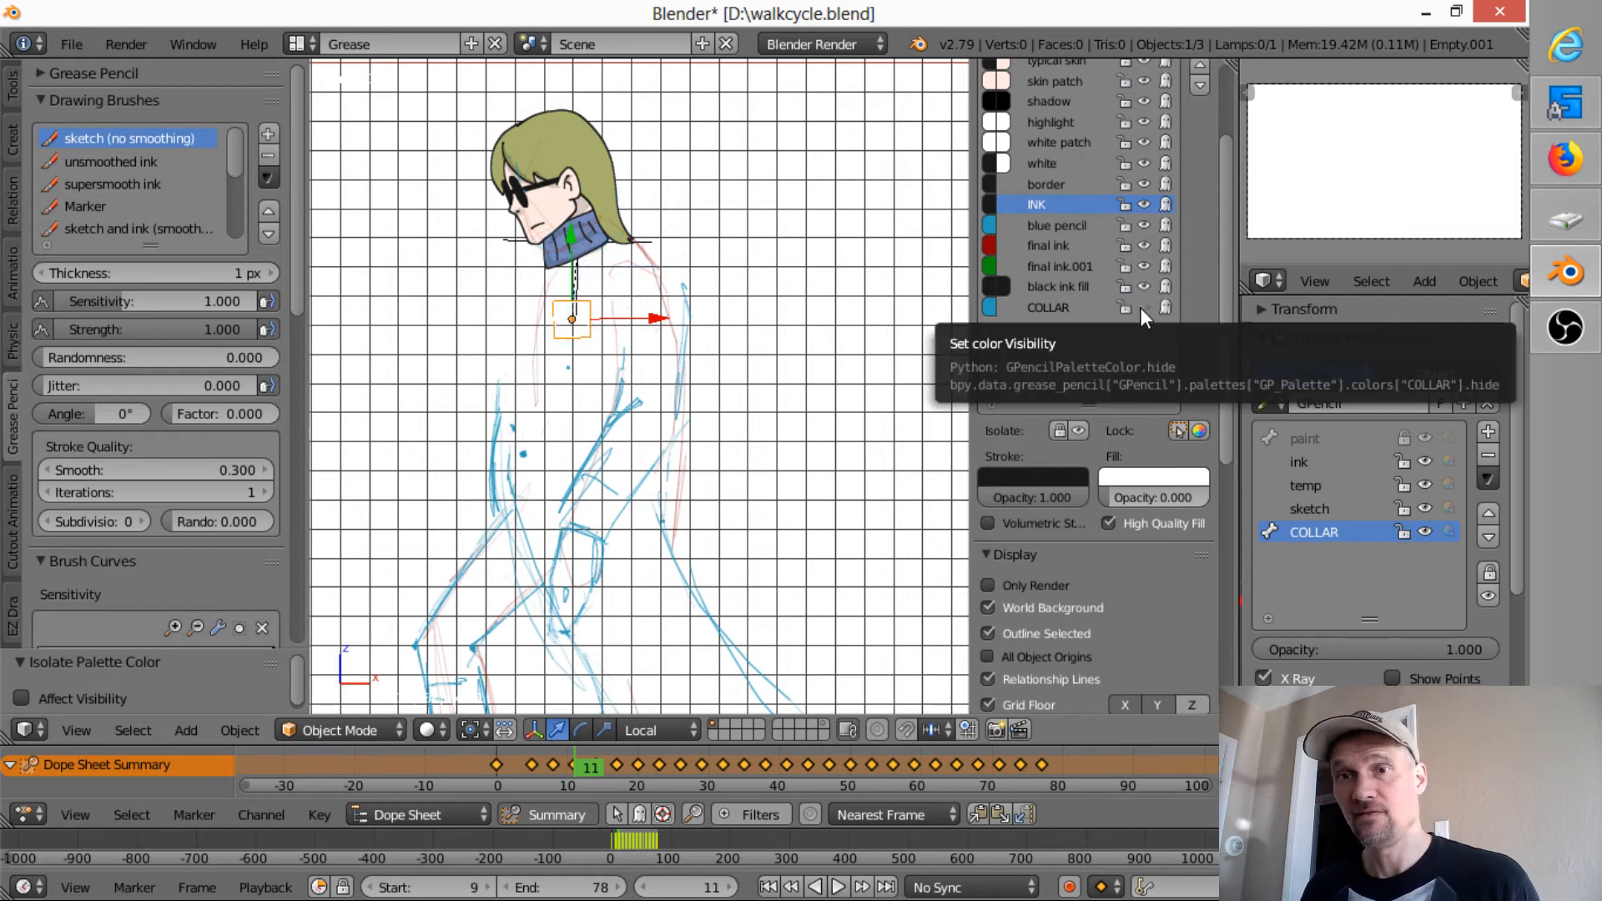
{"action": "left_click", "coordinate": [1142, 308]}
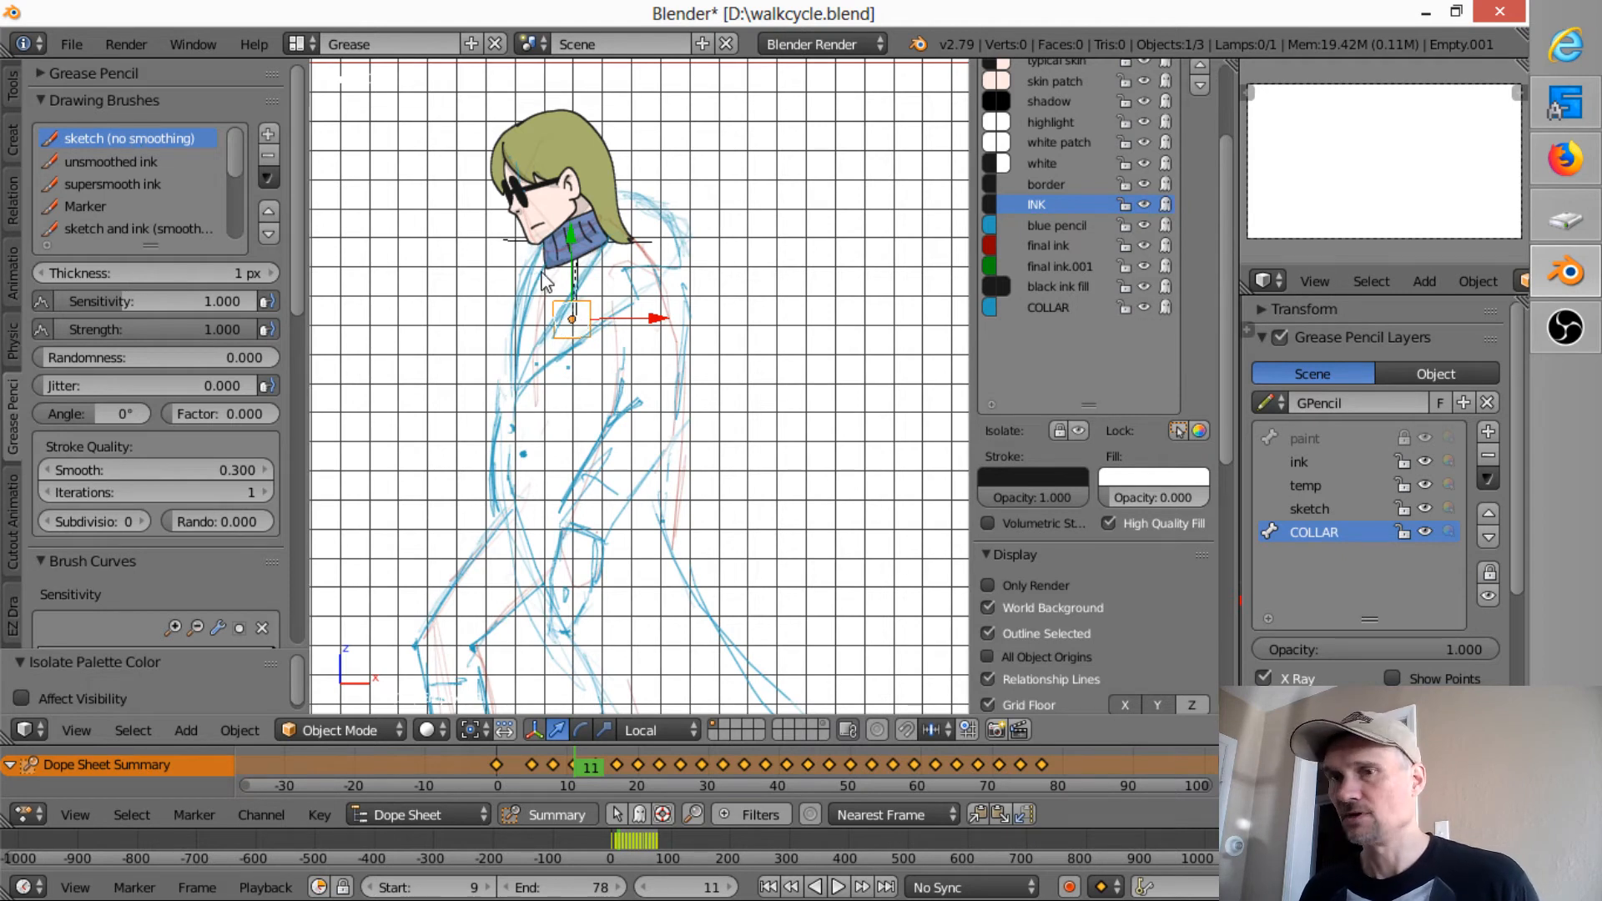
- Make the olive-filled Color entry at the start of GP_Palette the active color
{"action": "scroll", "coordinate": [1229, 167], "scroll_direction": "up", "scroll_amount": 5}
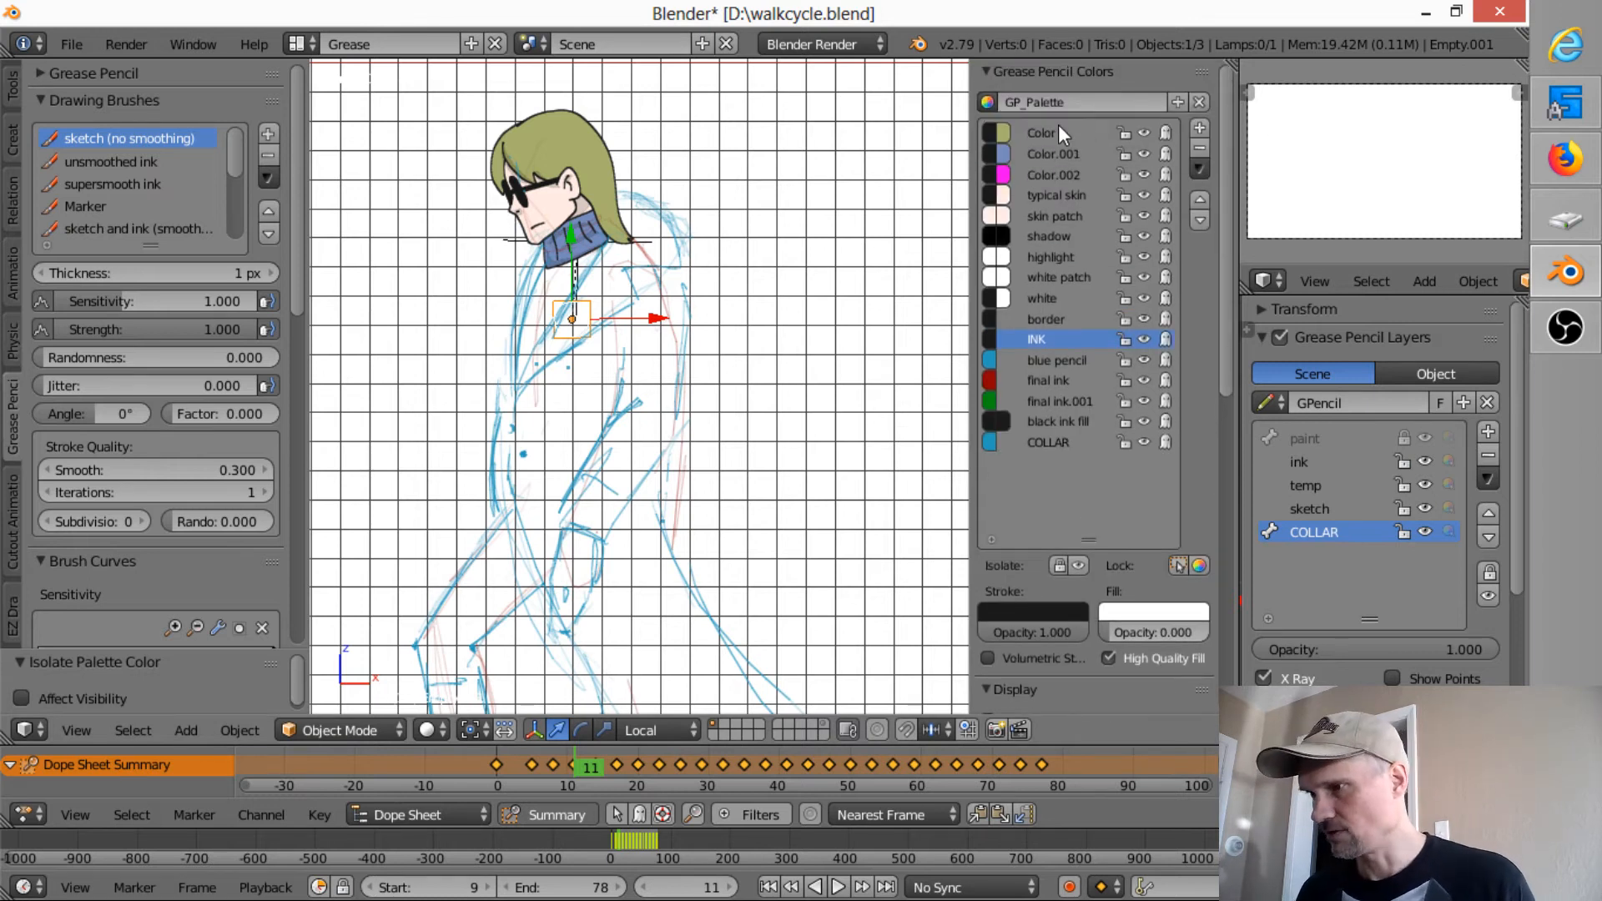
{"action": "left_click", "coordinate": [1055, 134]}
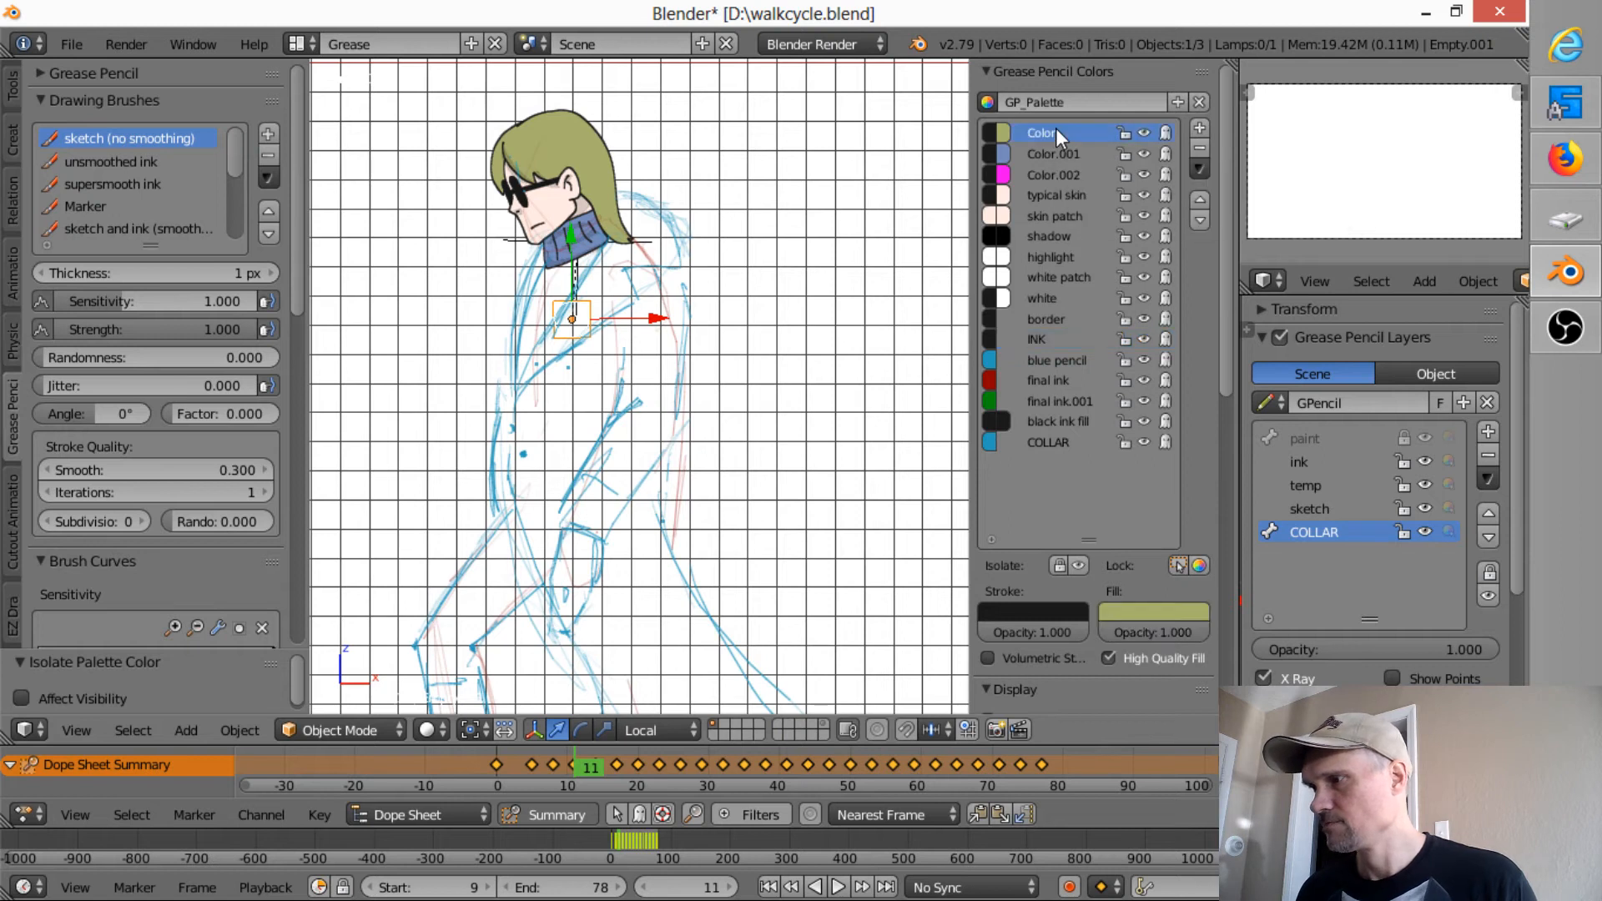
- Copy the olive-filled Color entry and set the copy's fill to light beige, RGB 0.804, 0.780, 0.674
{"action": "left_click", "coordinate": [1200, 169]}
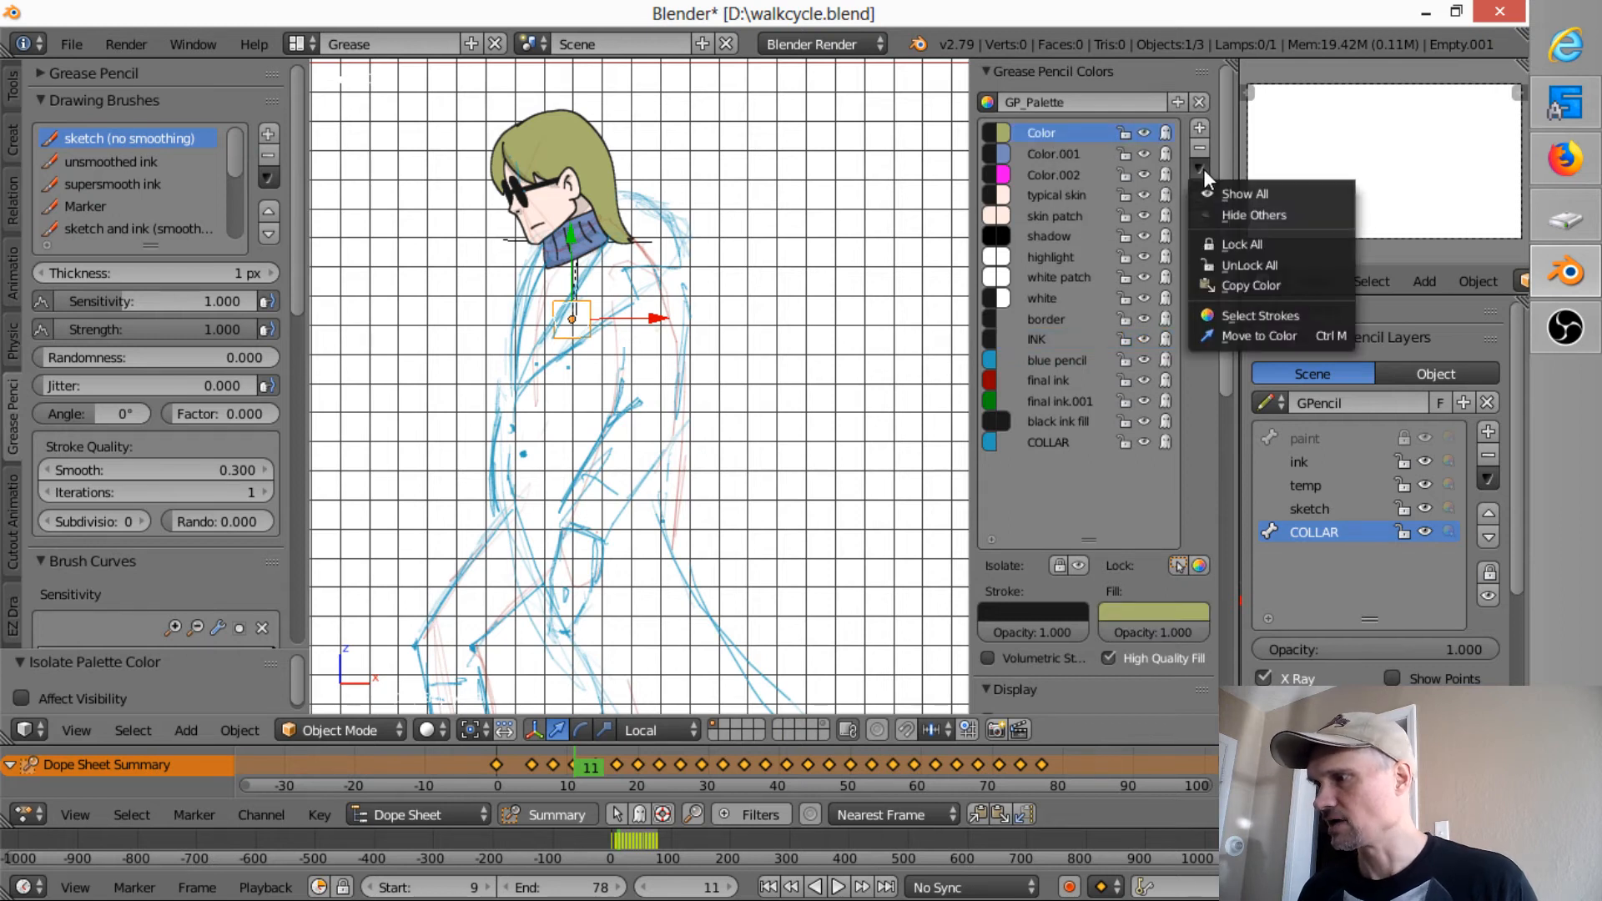
{"action": "left_click", "coordinate": [1234, 285]}
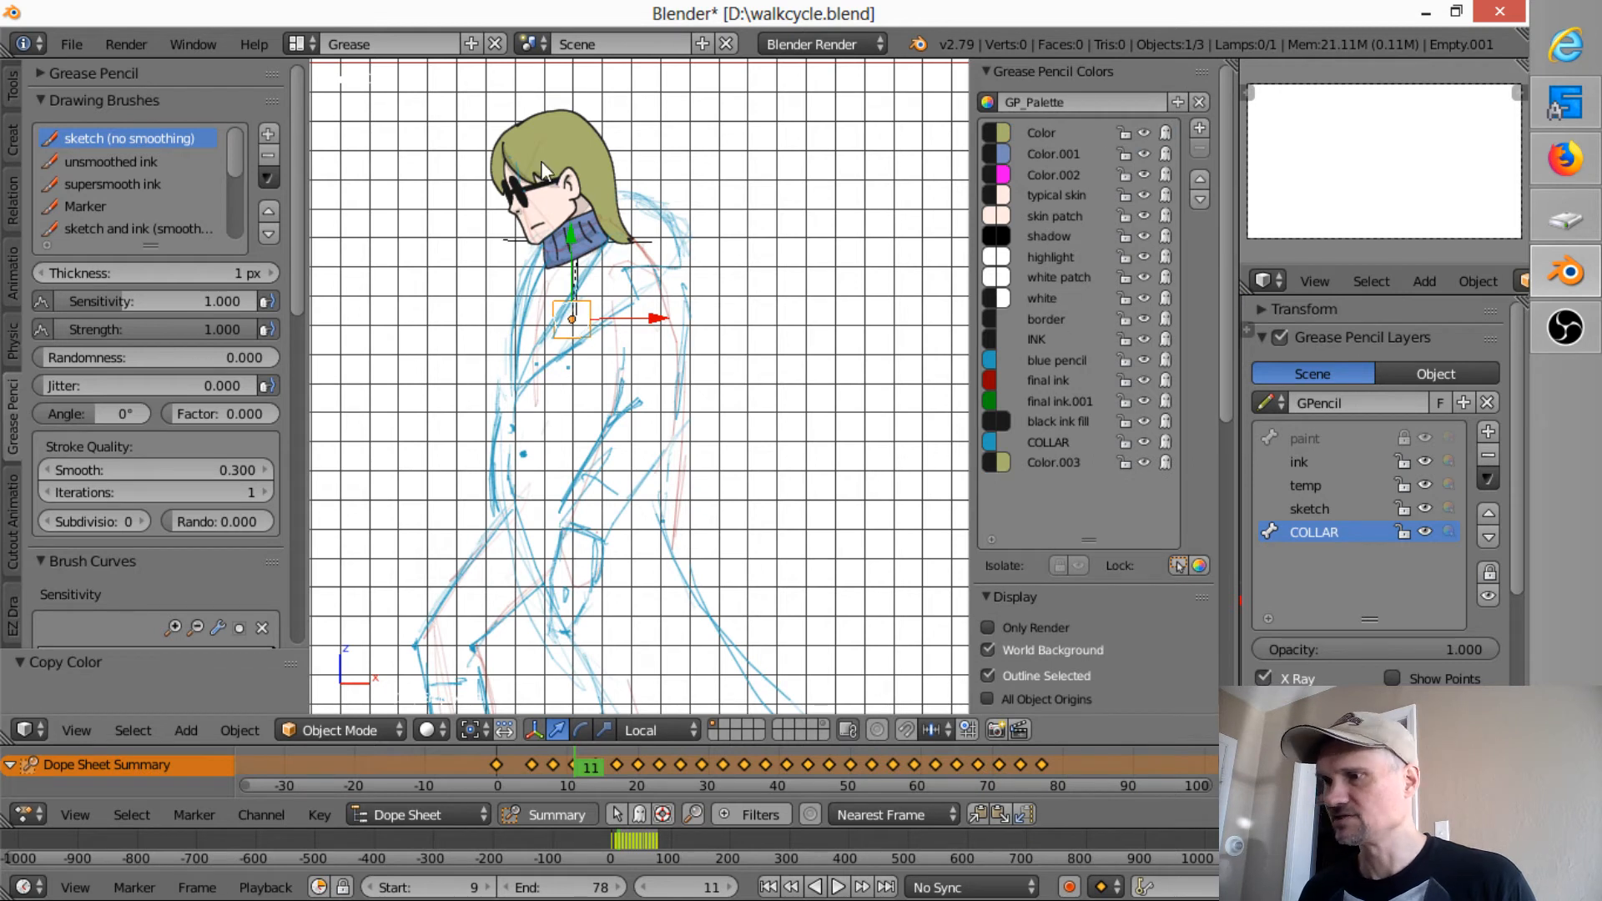
{"action": "left_click", "coordinate": [1004, 461]}
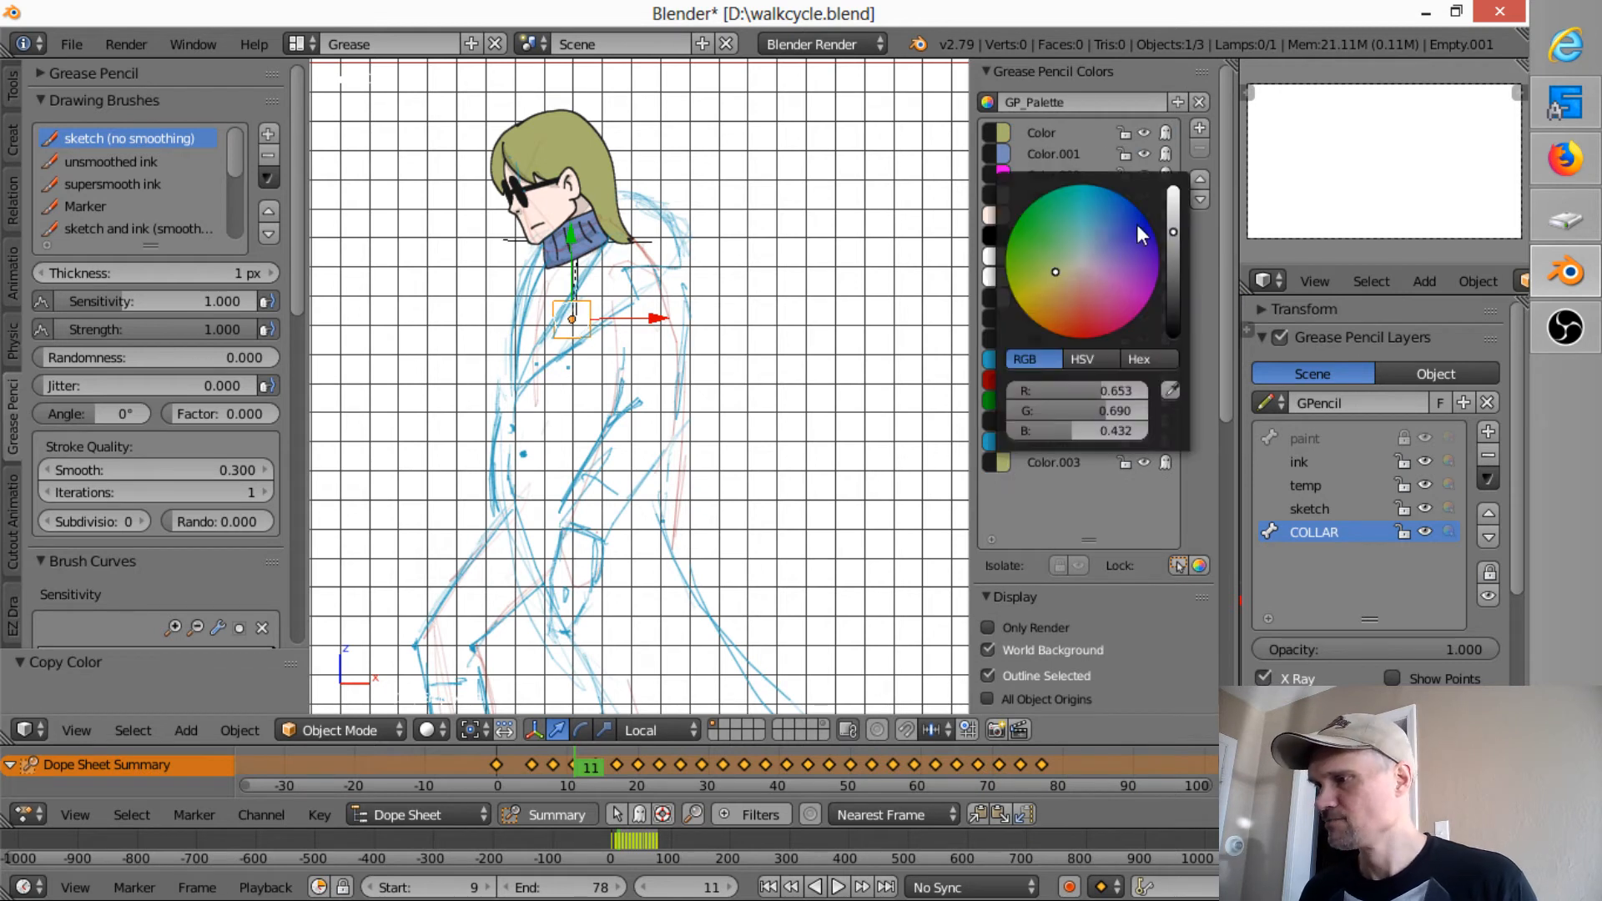
{"action": "left_click_drag", "start_coordinate": [1054, 280], "coordinate": [1074, 269]}
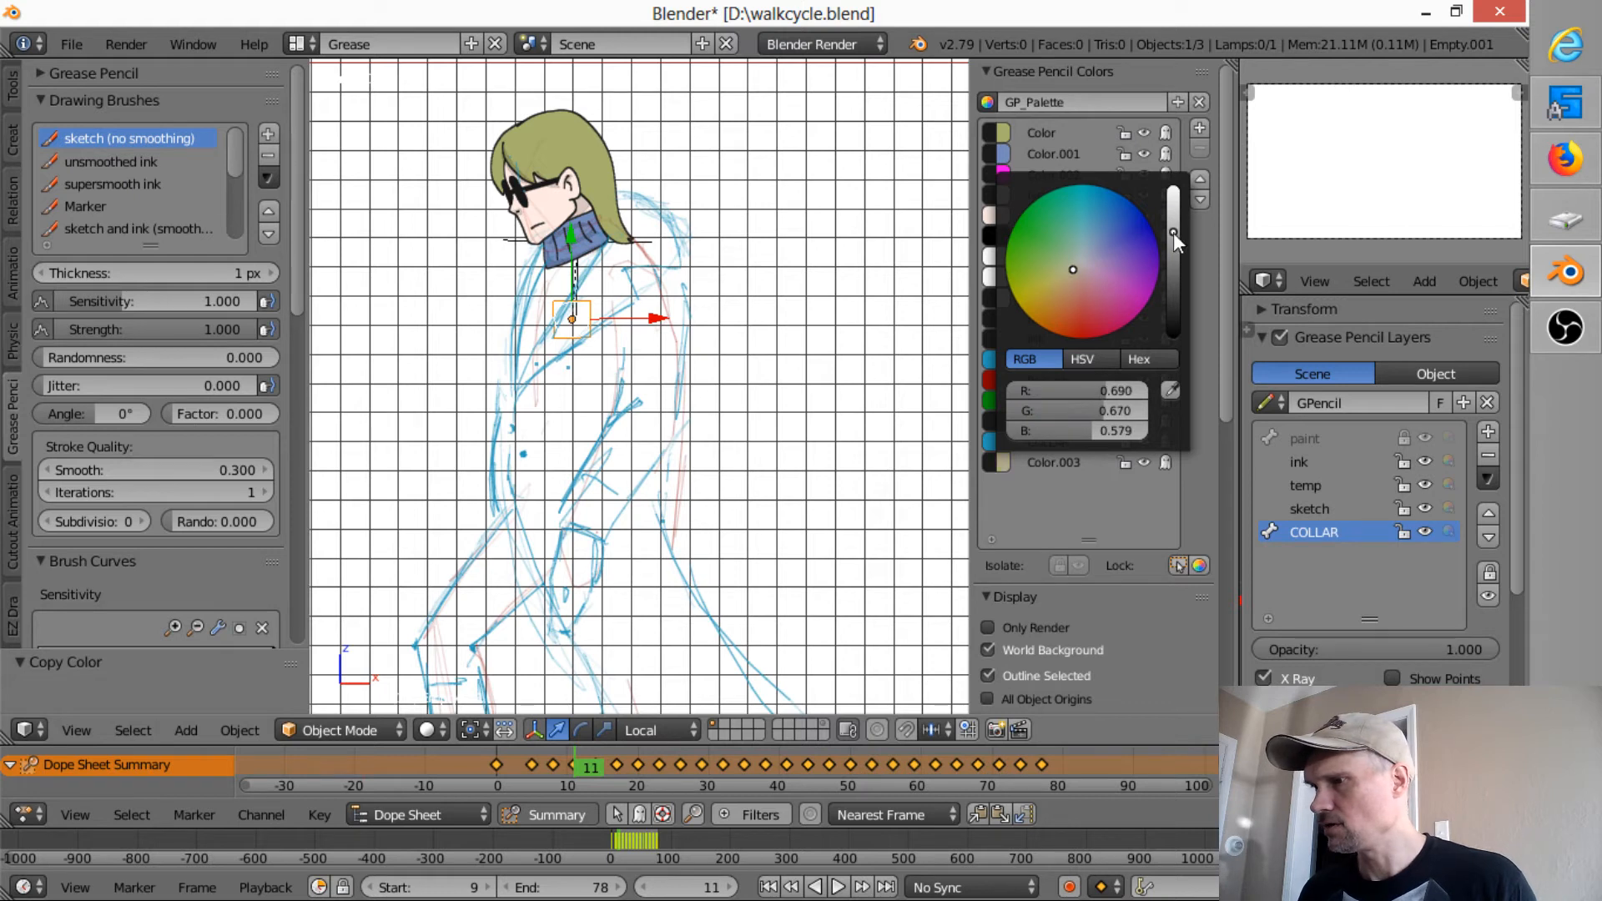
{"action": "left_click_drag", "start_coordinate": [1173, 232], "coordinate": [1173, 209]}
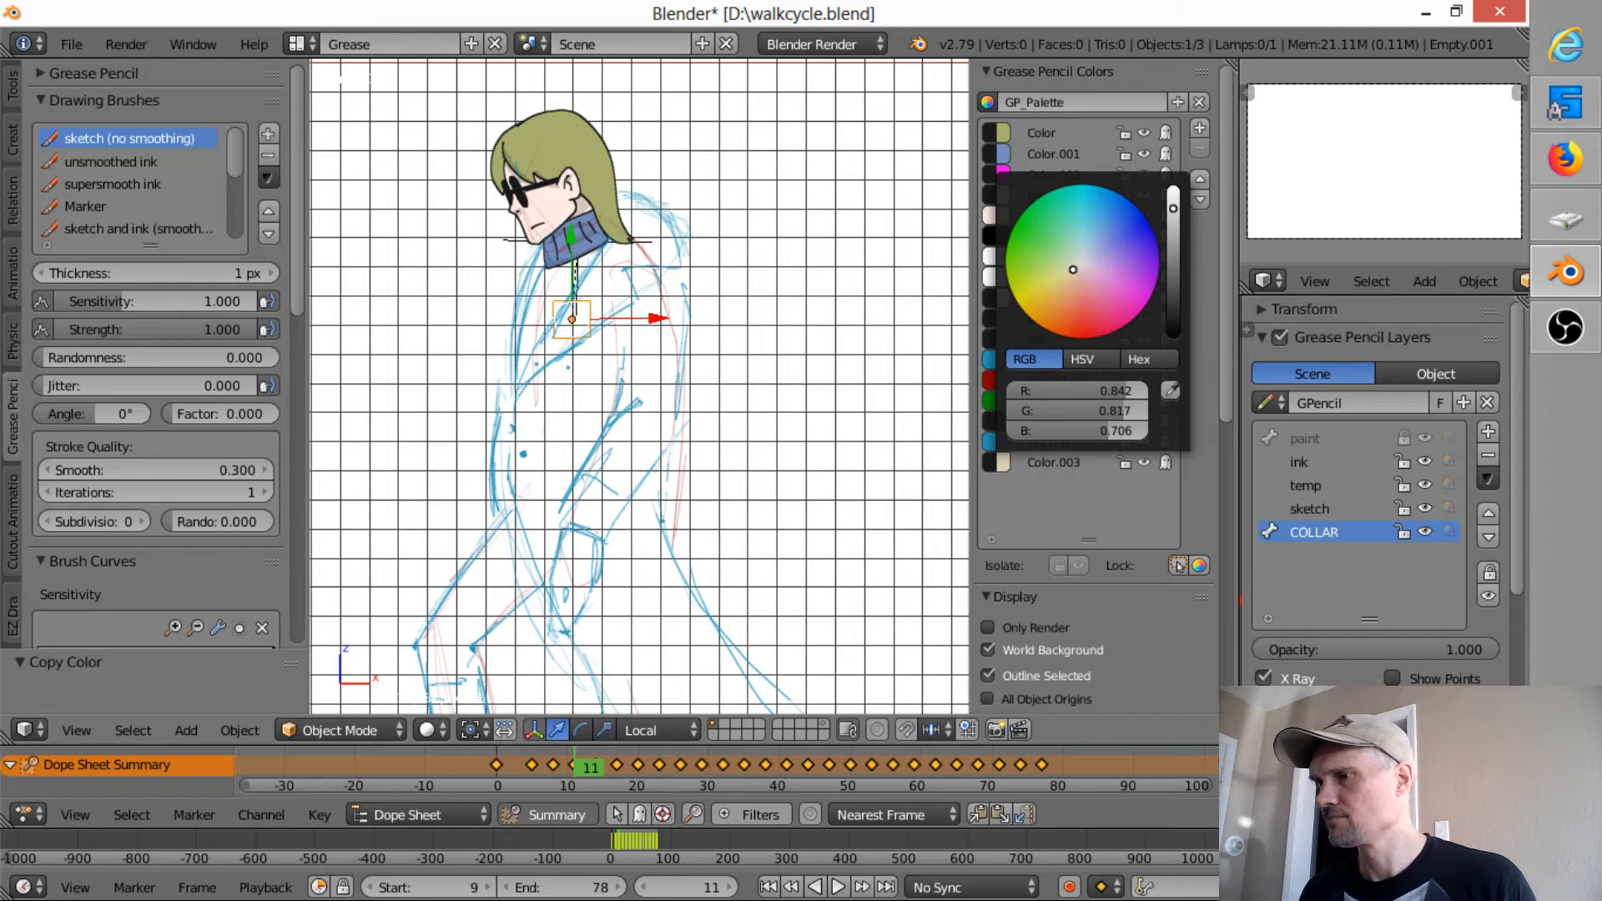
{"action": "left_click_drag", "start_coordinate": [1174, 209], "coordinate": [1173, 215]}
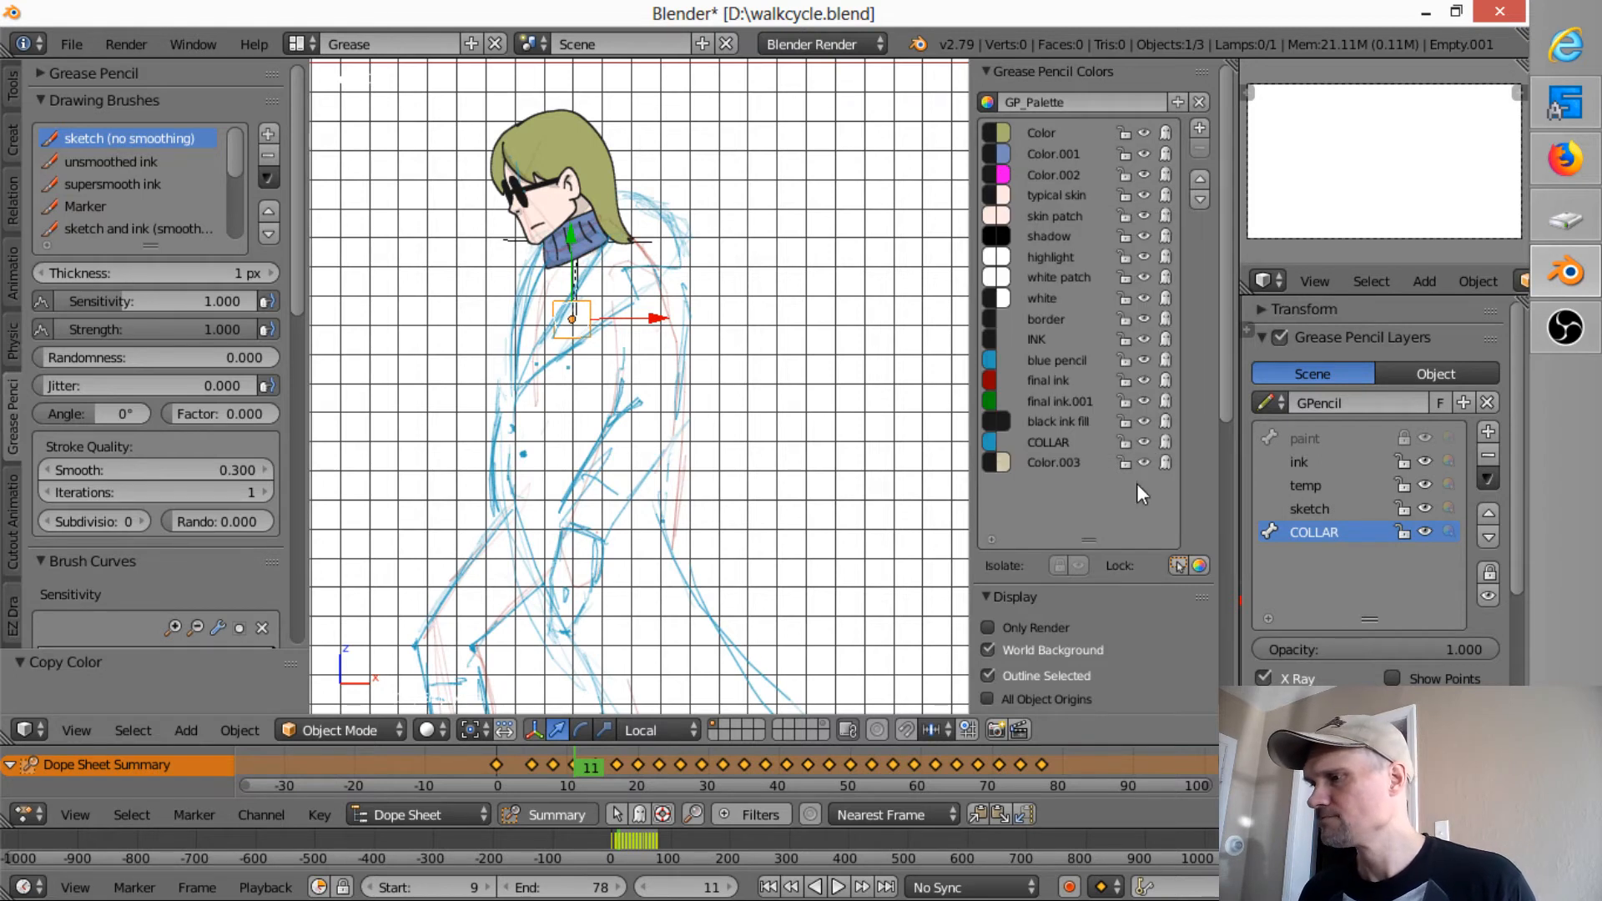
- Copy the beige palette color and darken the copy's fill to a shadow tone of the same hue
{"action": "left_click", "coordinate": [1070, 463]}
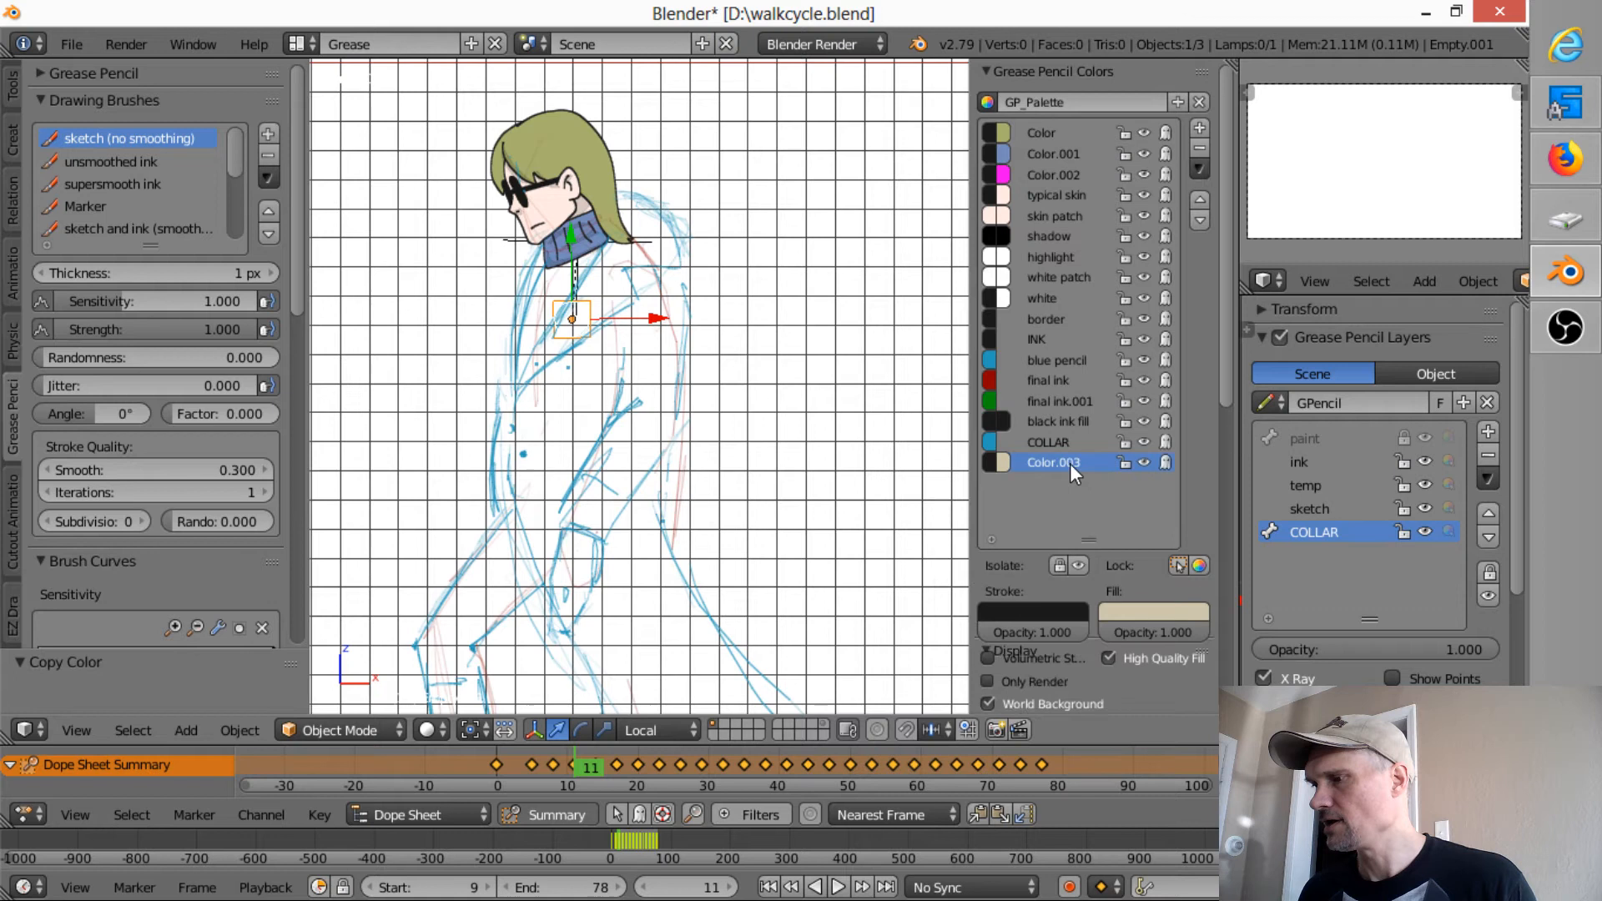
{"action": "left_click", "coordinate": [1202, 167]}
{"action": "left_click", "coordinate": [1230, 278]}
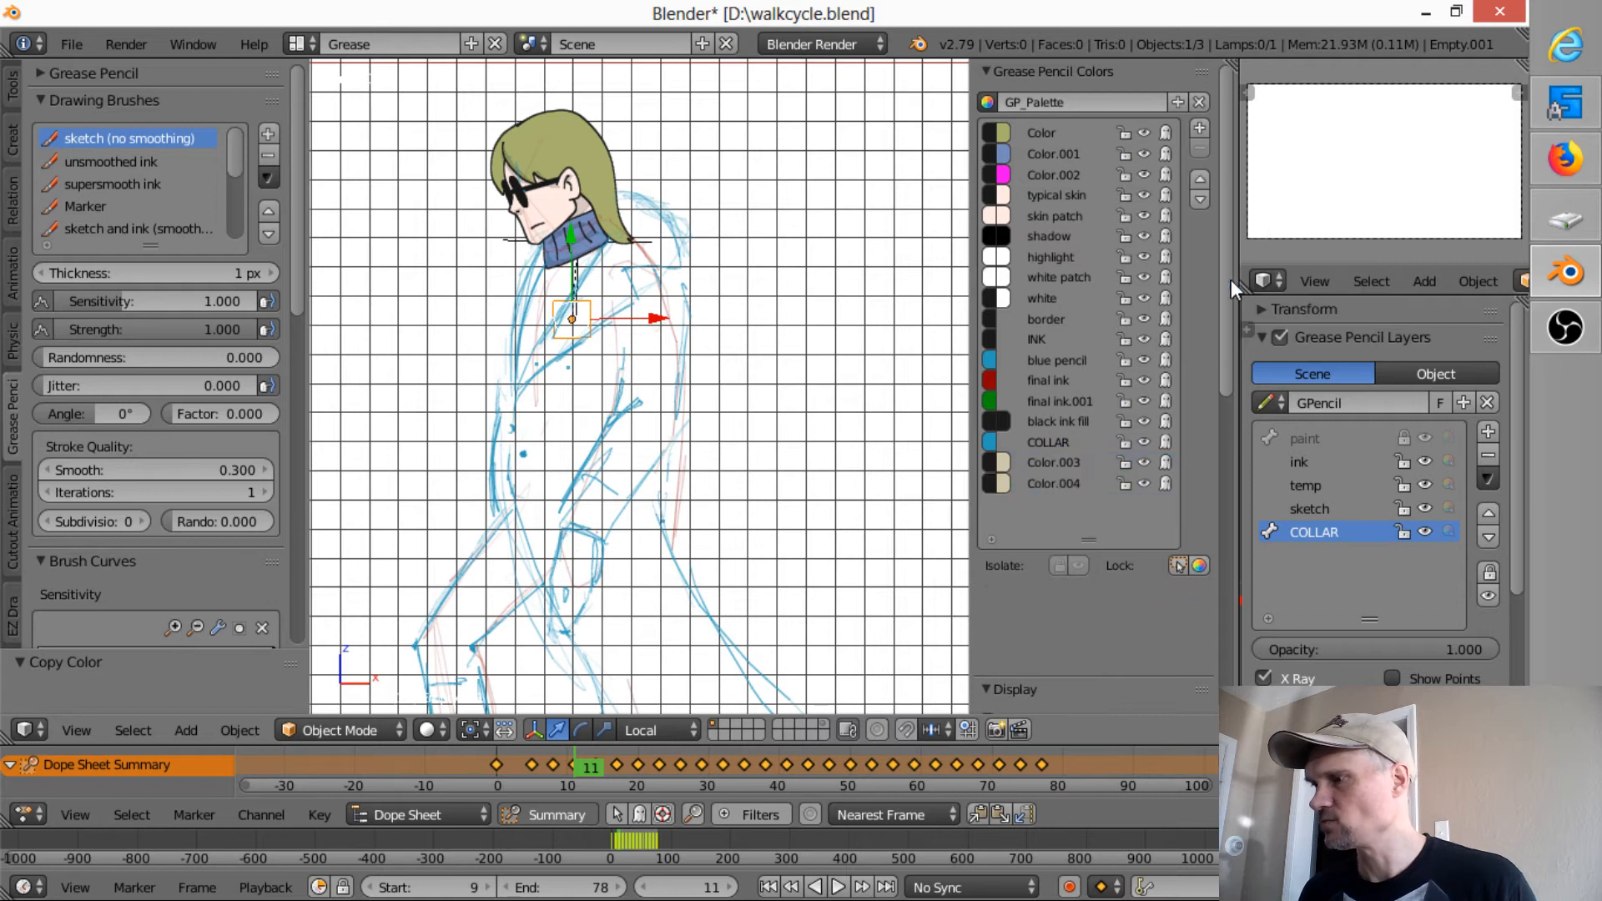
{"action": "left_click", "coordinate": [1000, 483]}
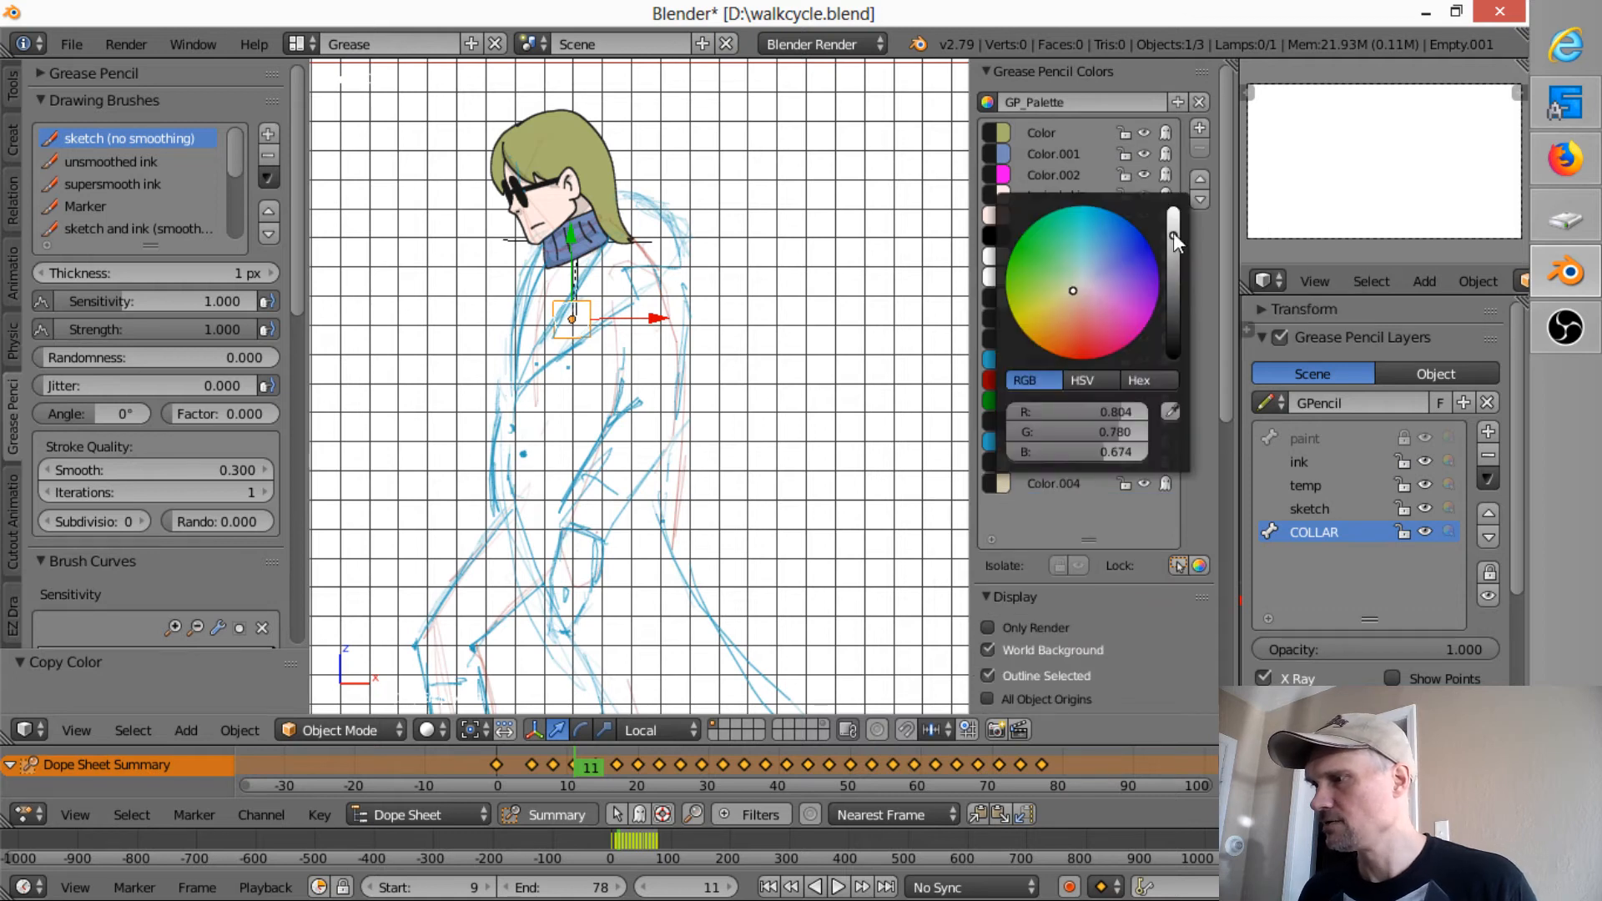
{"action": "left_click_drag", "start_coordinate": [1173, 235], "coordinate": [1174, 258]}
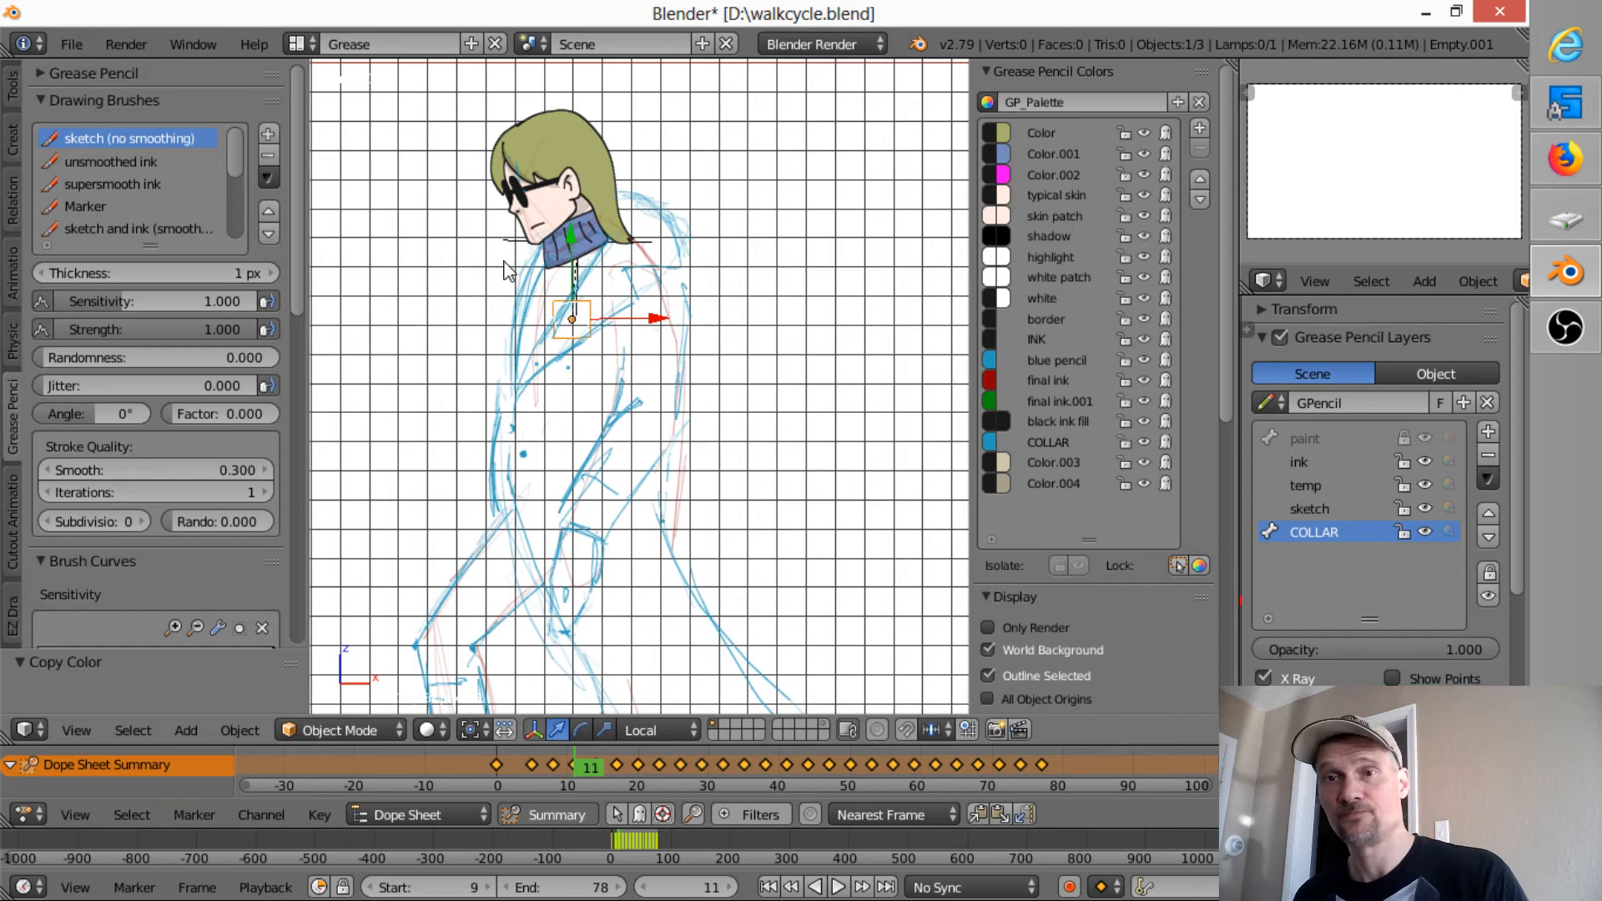
- Save over D:\walkcycle.blend and make the light beige Color.003 the active palette color
{"action": "key", "text": "ctrl+s"}
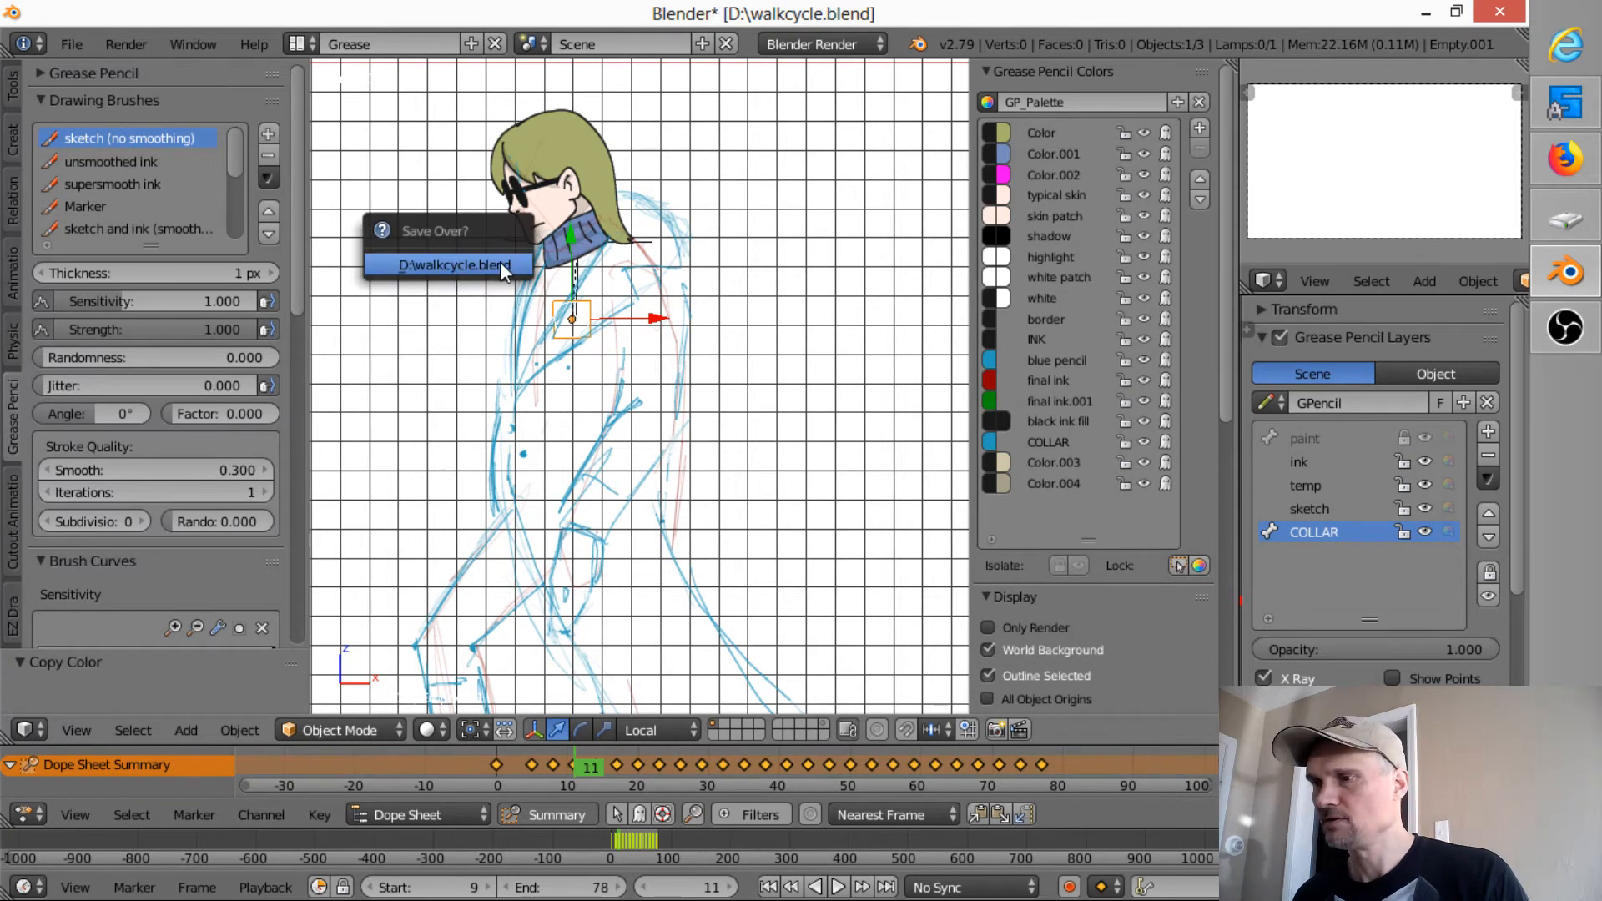
{"action": "left_click", "coordinate": [452, 264]}
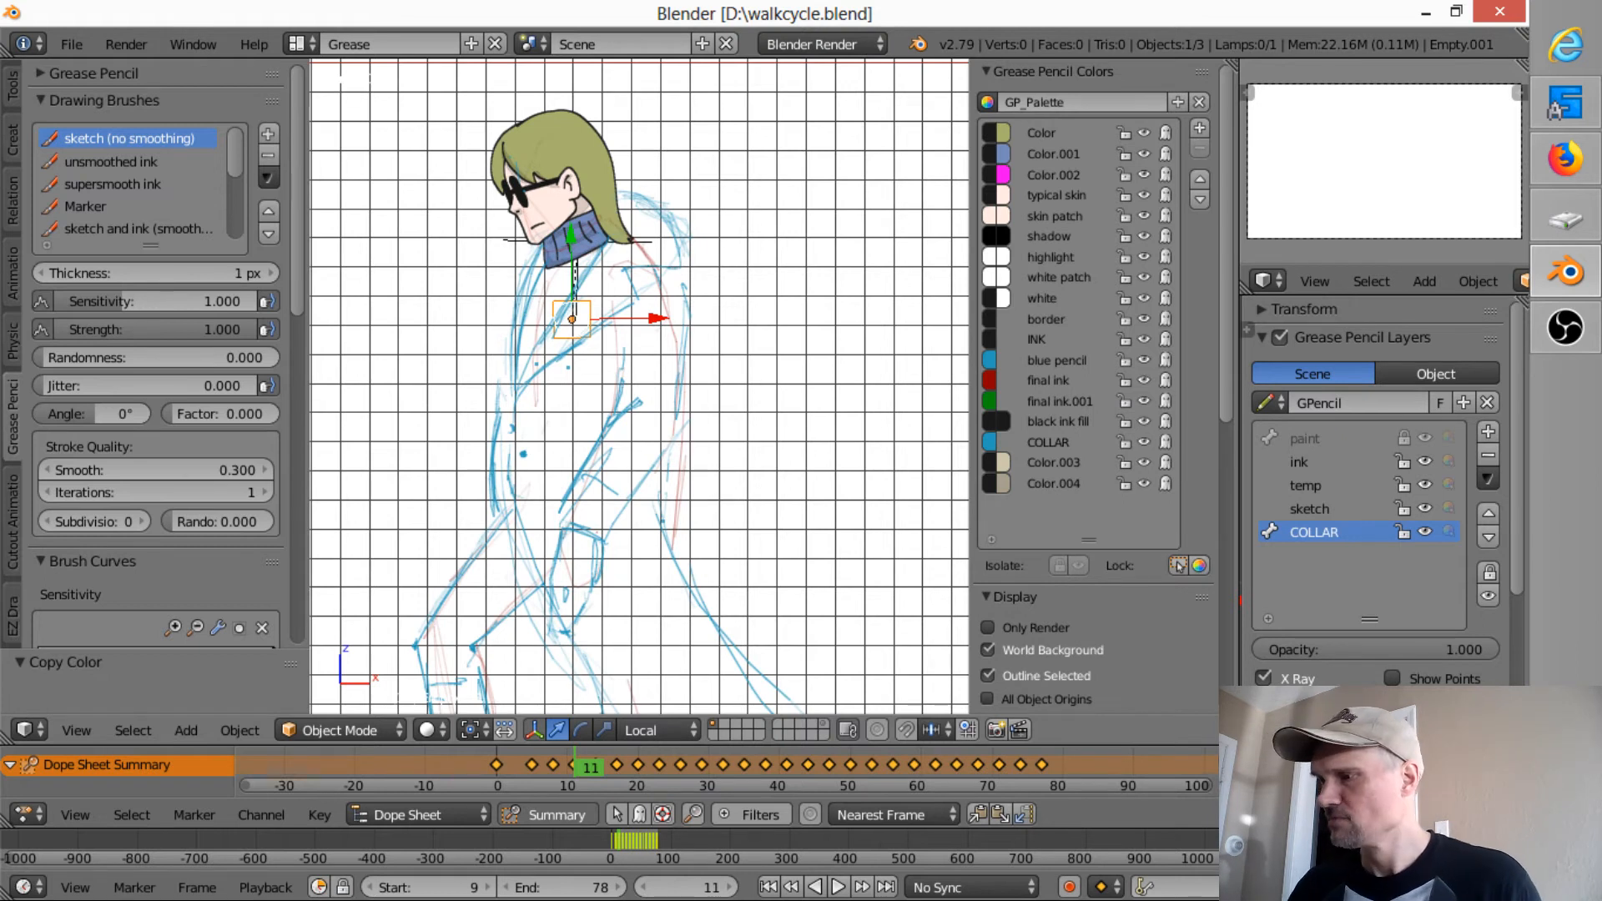
{"action": "left_click", "coordinate": [1060, 465]}
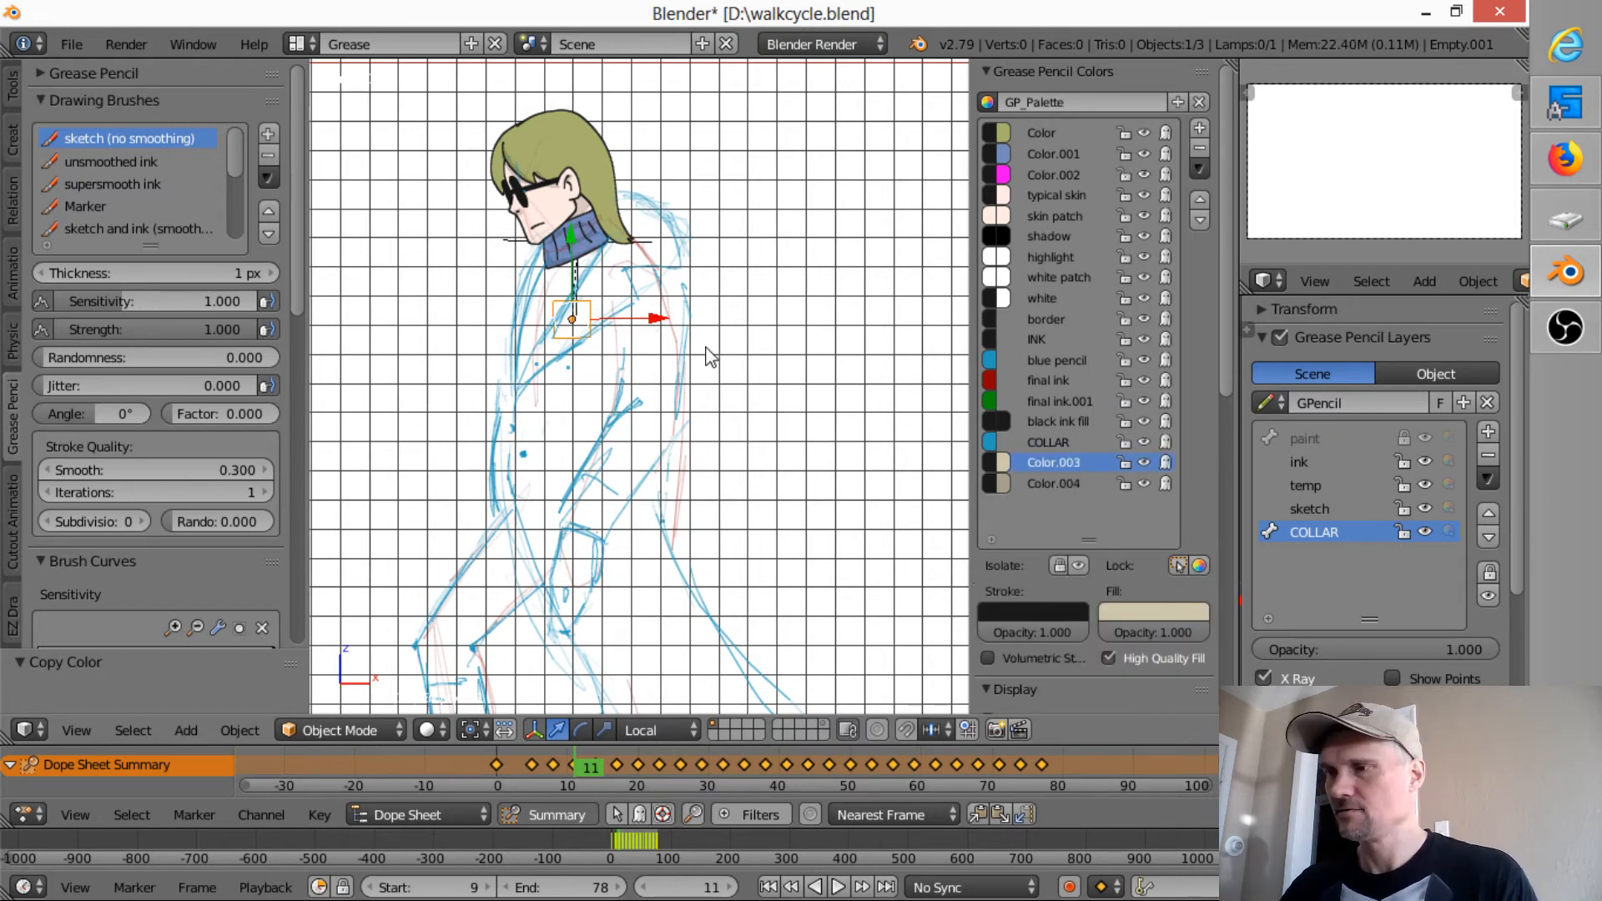
- Switch the Dope Sheet to Grease Pencil mode, check each layer's keyframes, and go to frame 8
{"action": "scroll", "coordinate": [698, 404], "scroll_direction": "up", "scroll_amount": 3}
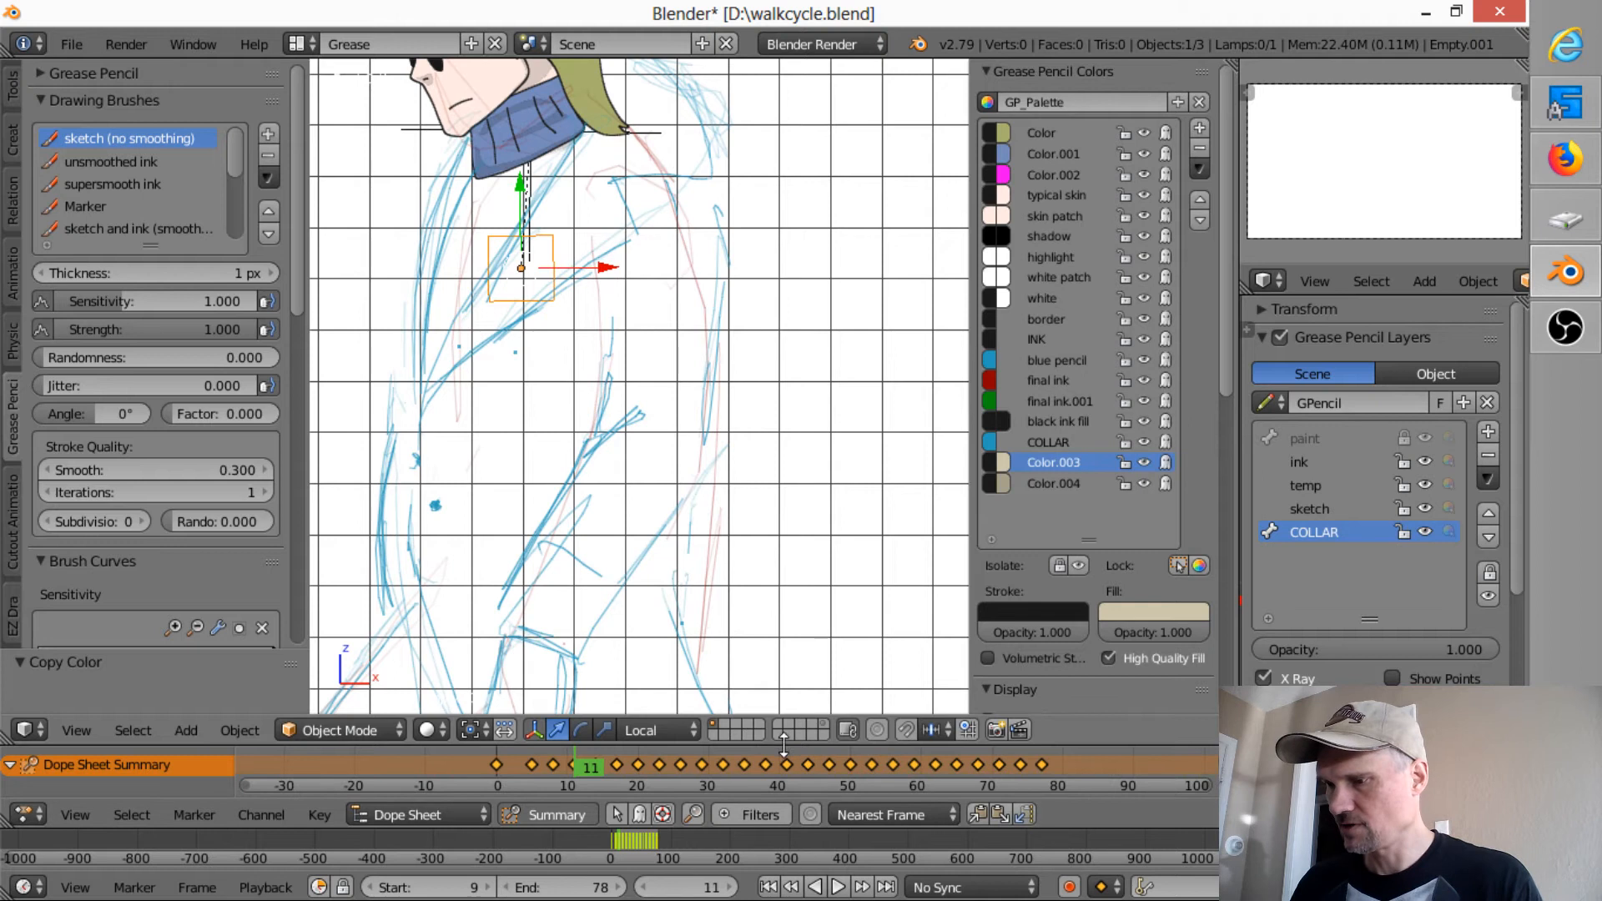
{"action": "left_click", "coordinate": [447, 818]}
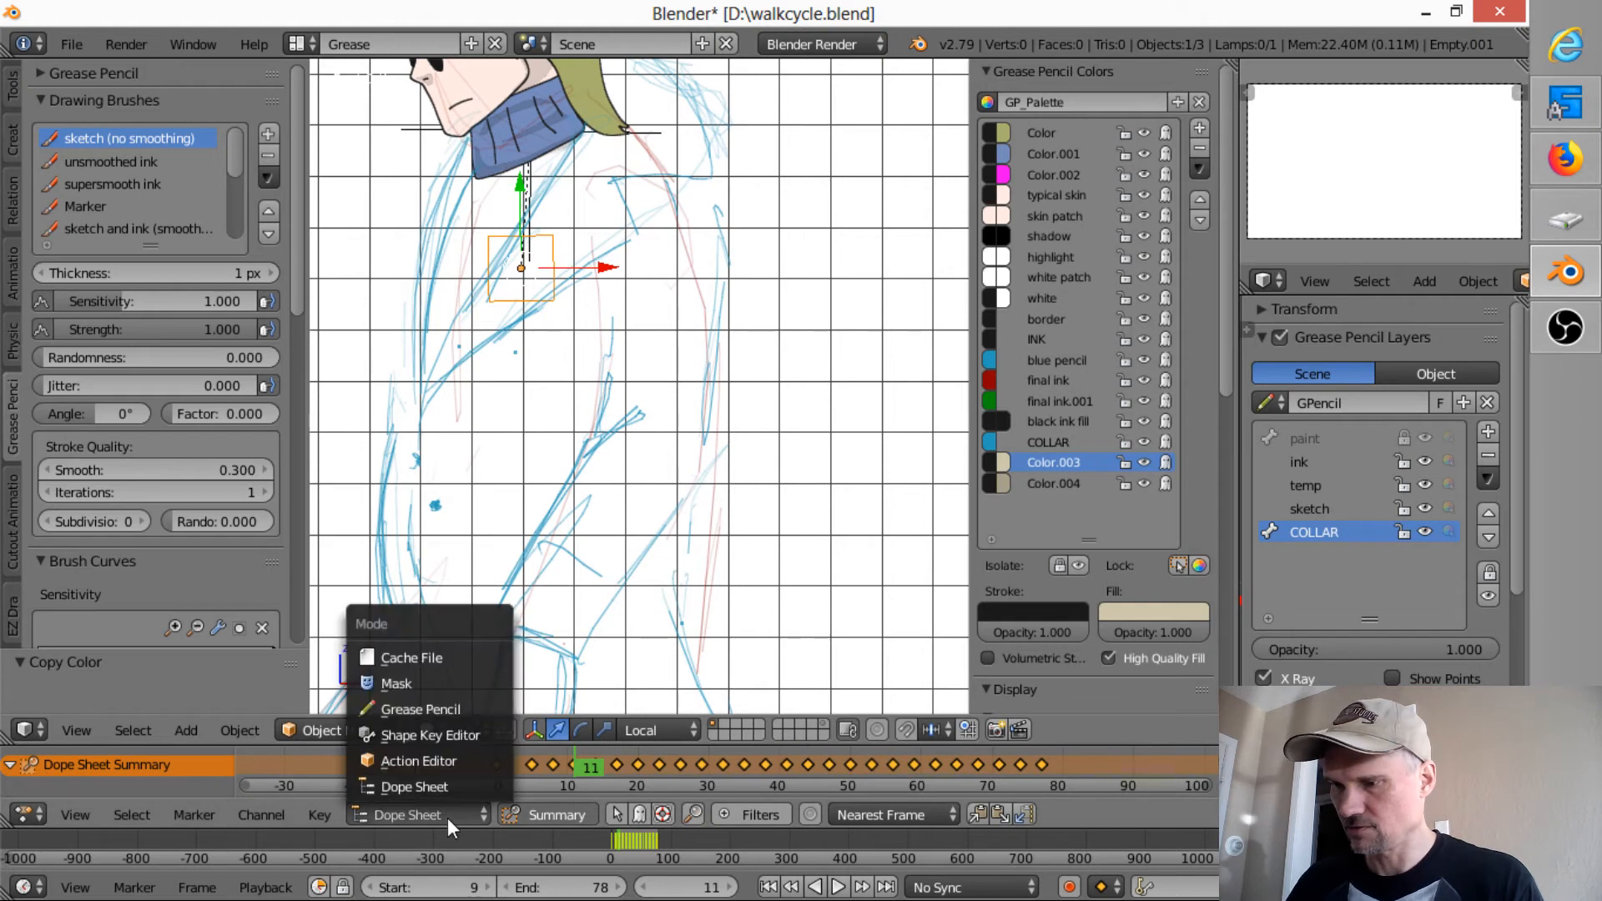
{"action": "left_click", "coordinate": [453, 706]}
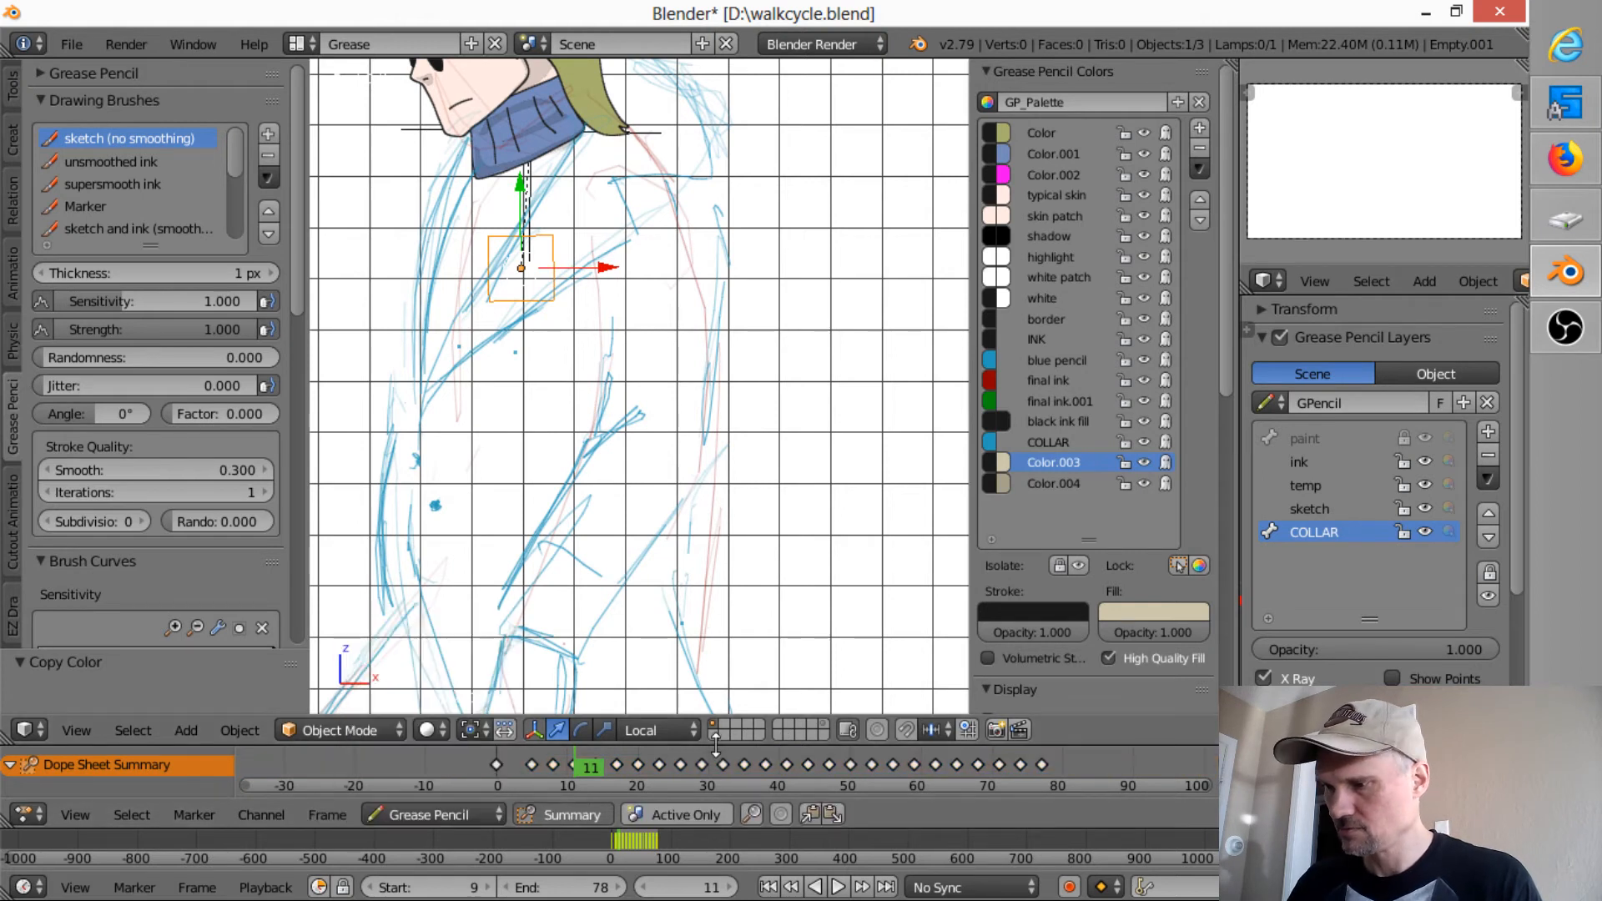
{"action": "left_click_drag", "start_coordinate": [714, 718], "coordinate": [712, 393]}
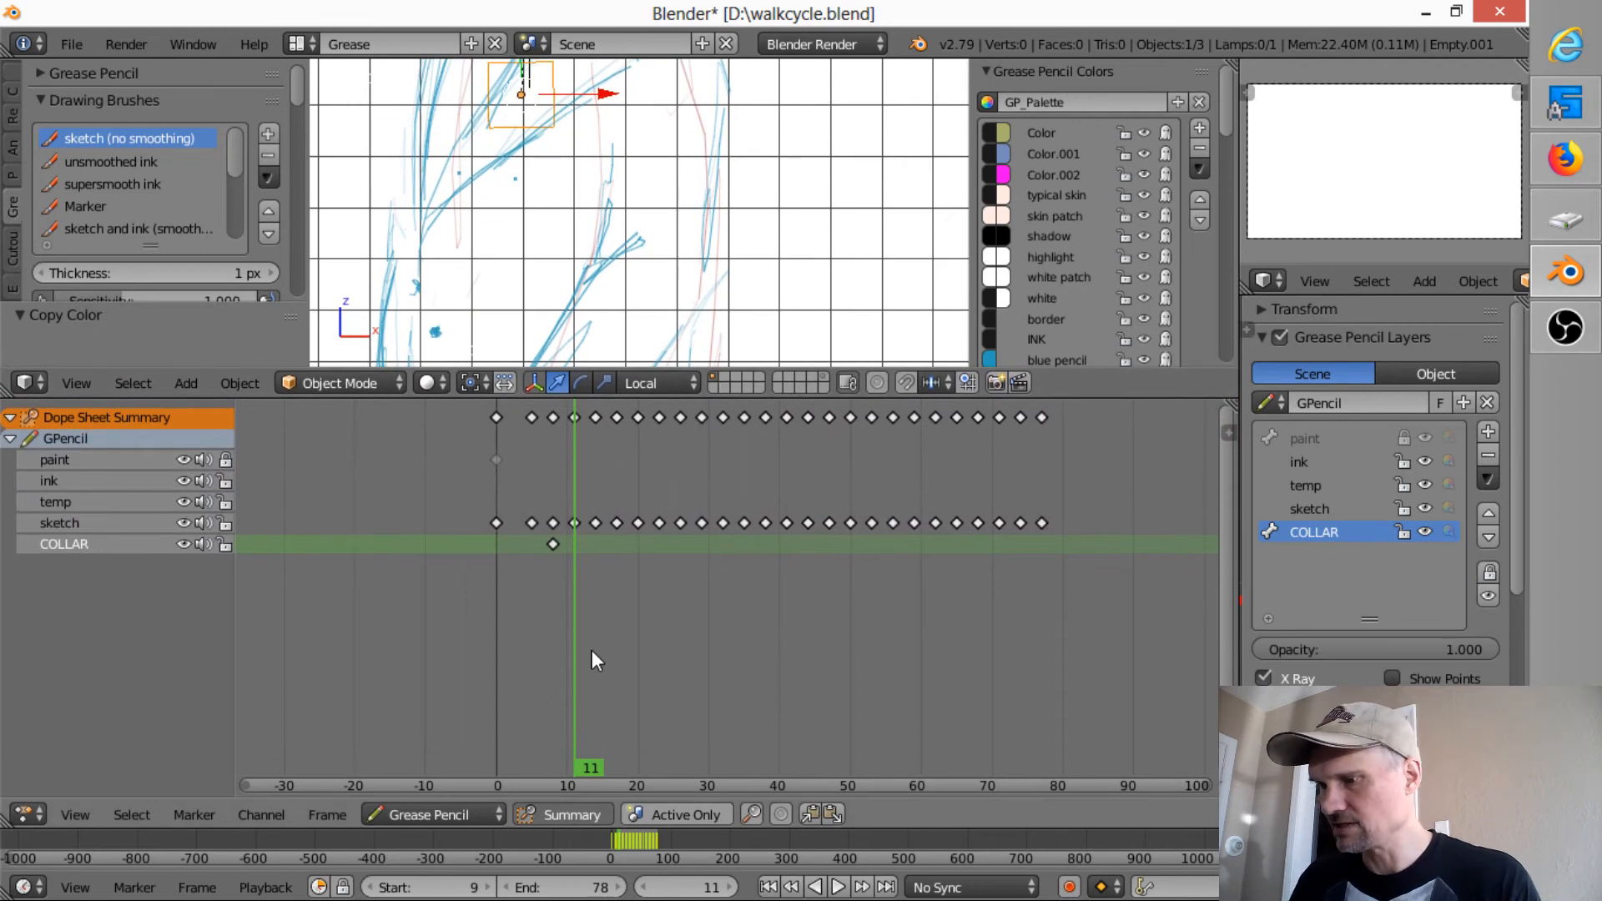
{"action": "key", "text": "Down"}
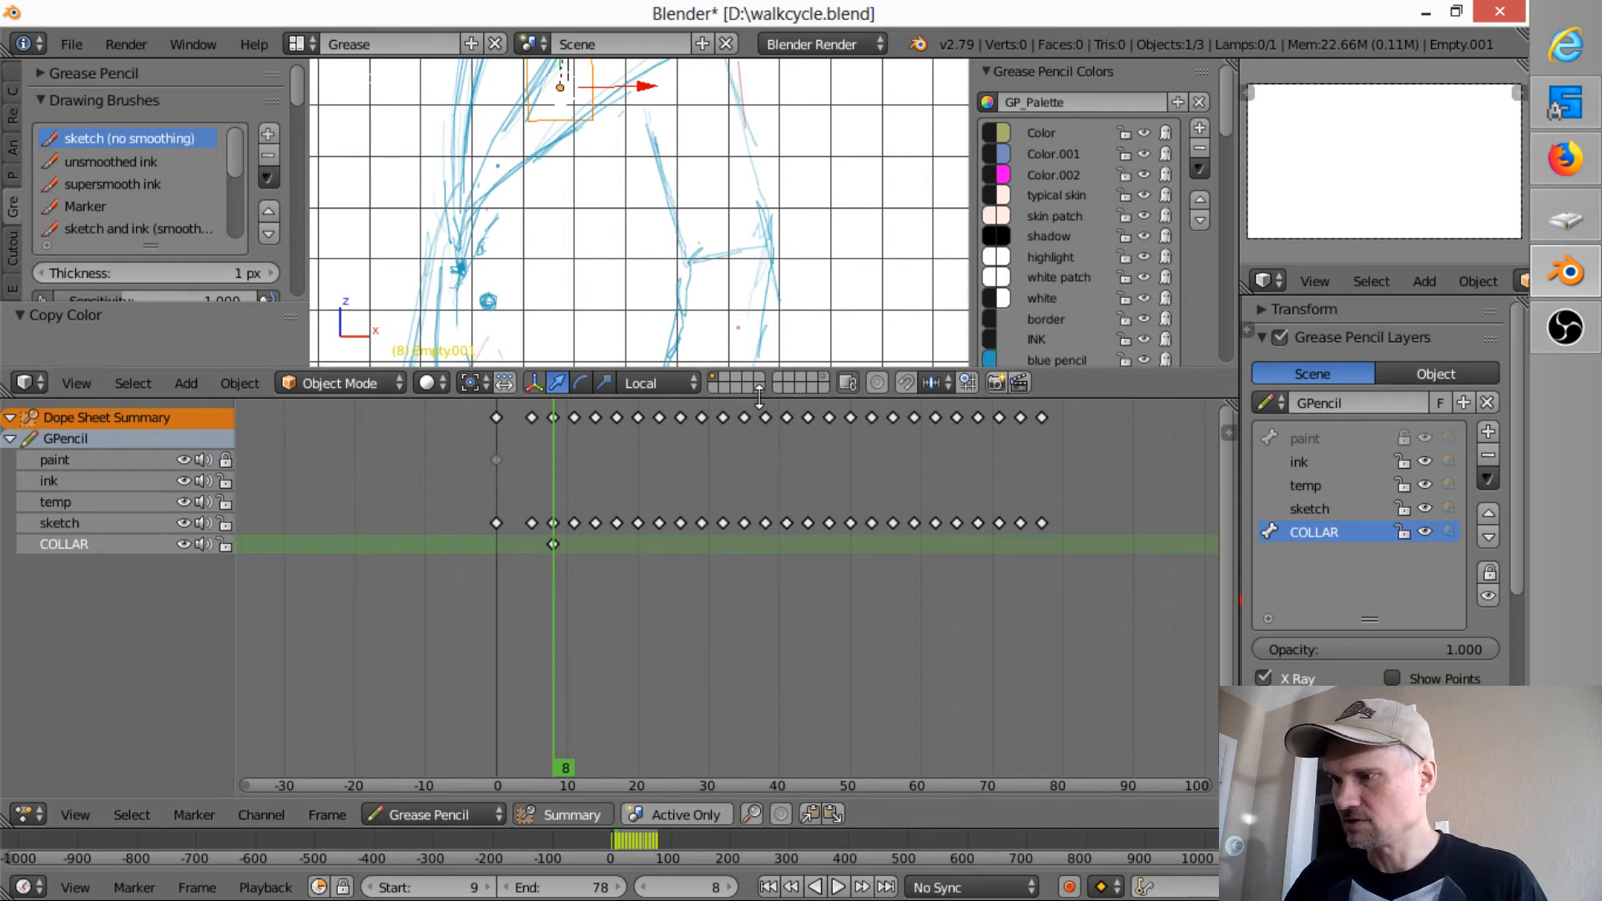
{"action": "left_click_drag", "start_coordinate": [756, 399], "coordinate": [750, 708]}
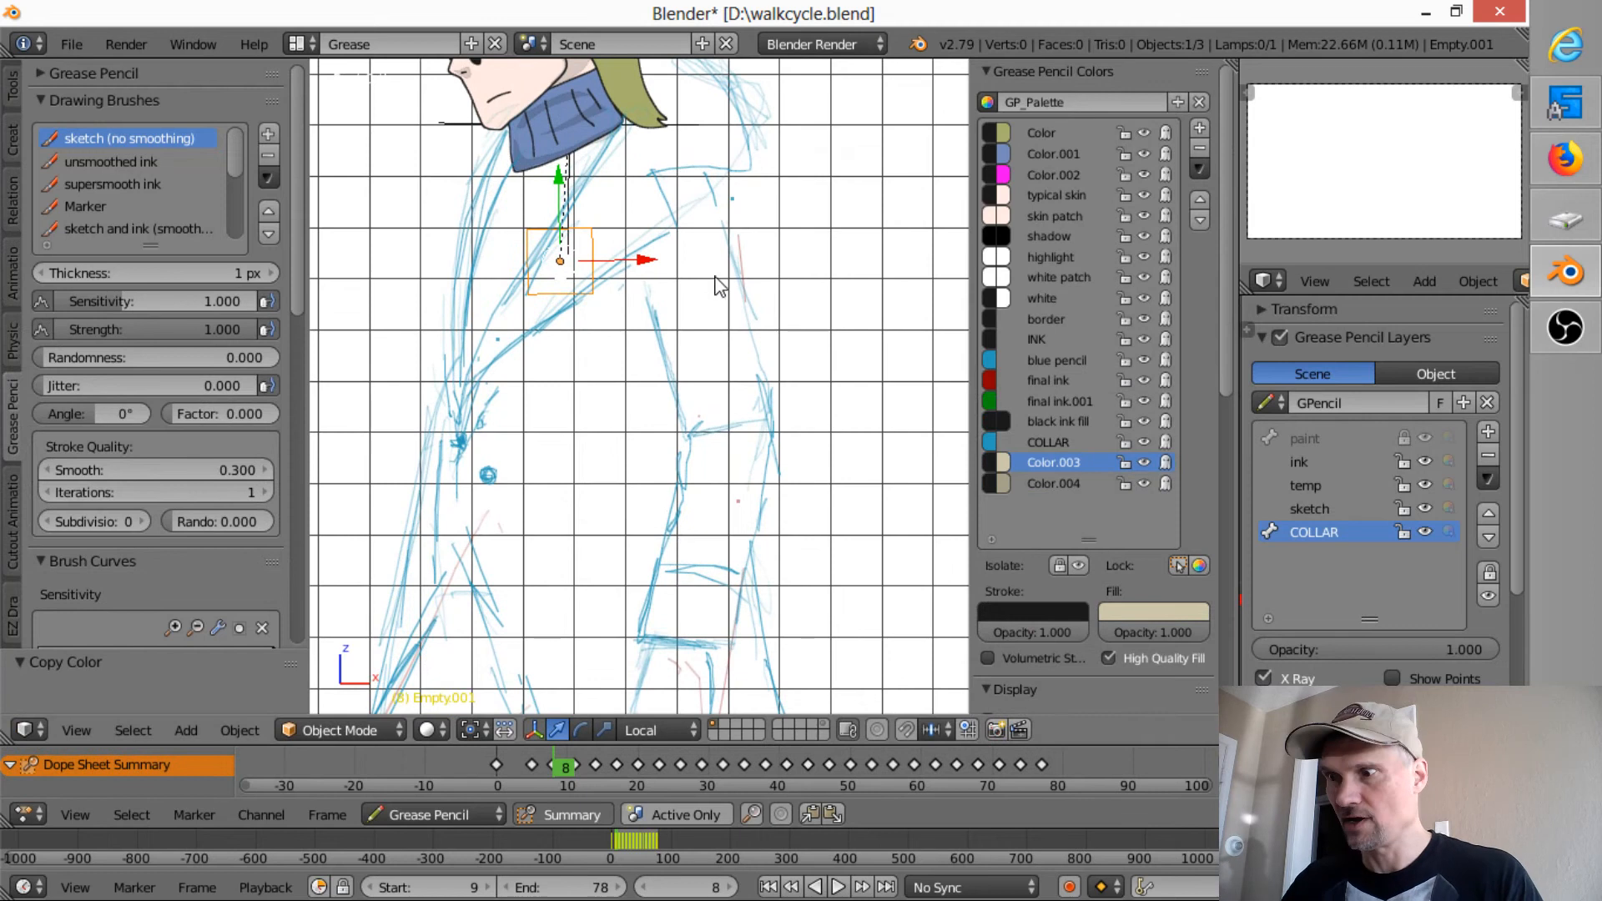
{"action": "middle_click_drag", "start_coordinate": [715, 287], "coordinate": [664, 499], "text": "shift"}
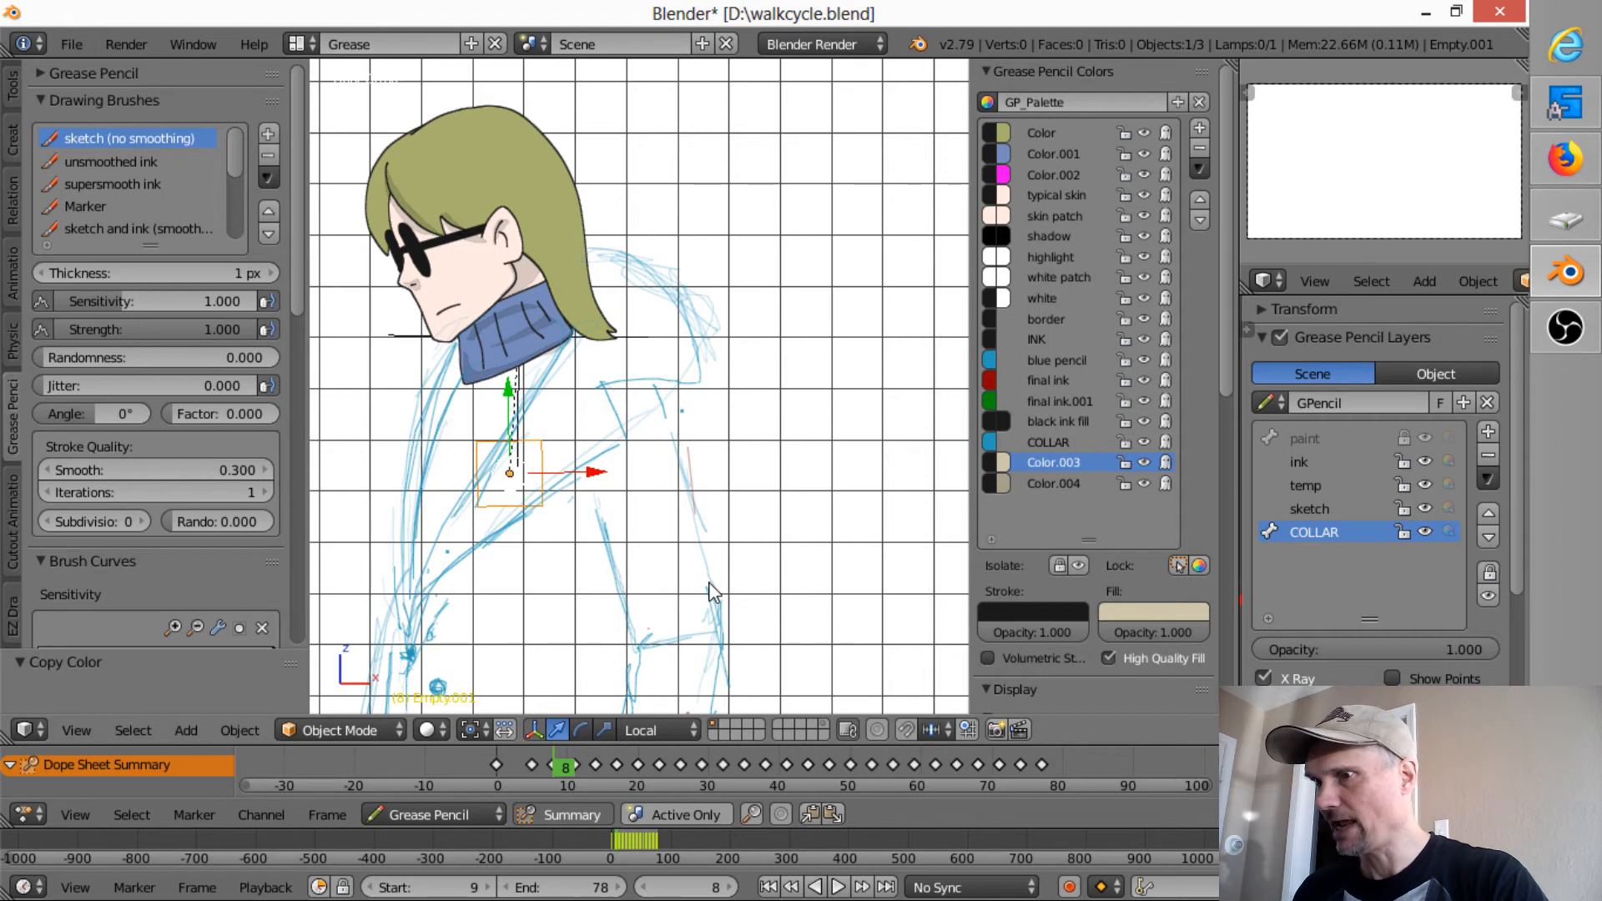
- Choose the supersmooth ink drawing brush and toggle the visibility of the sketch and paint layers to check them
{"action": "left_click", "coordinate": [139, 182]}
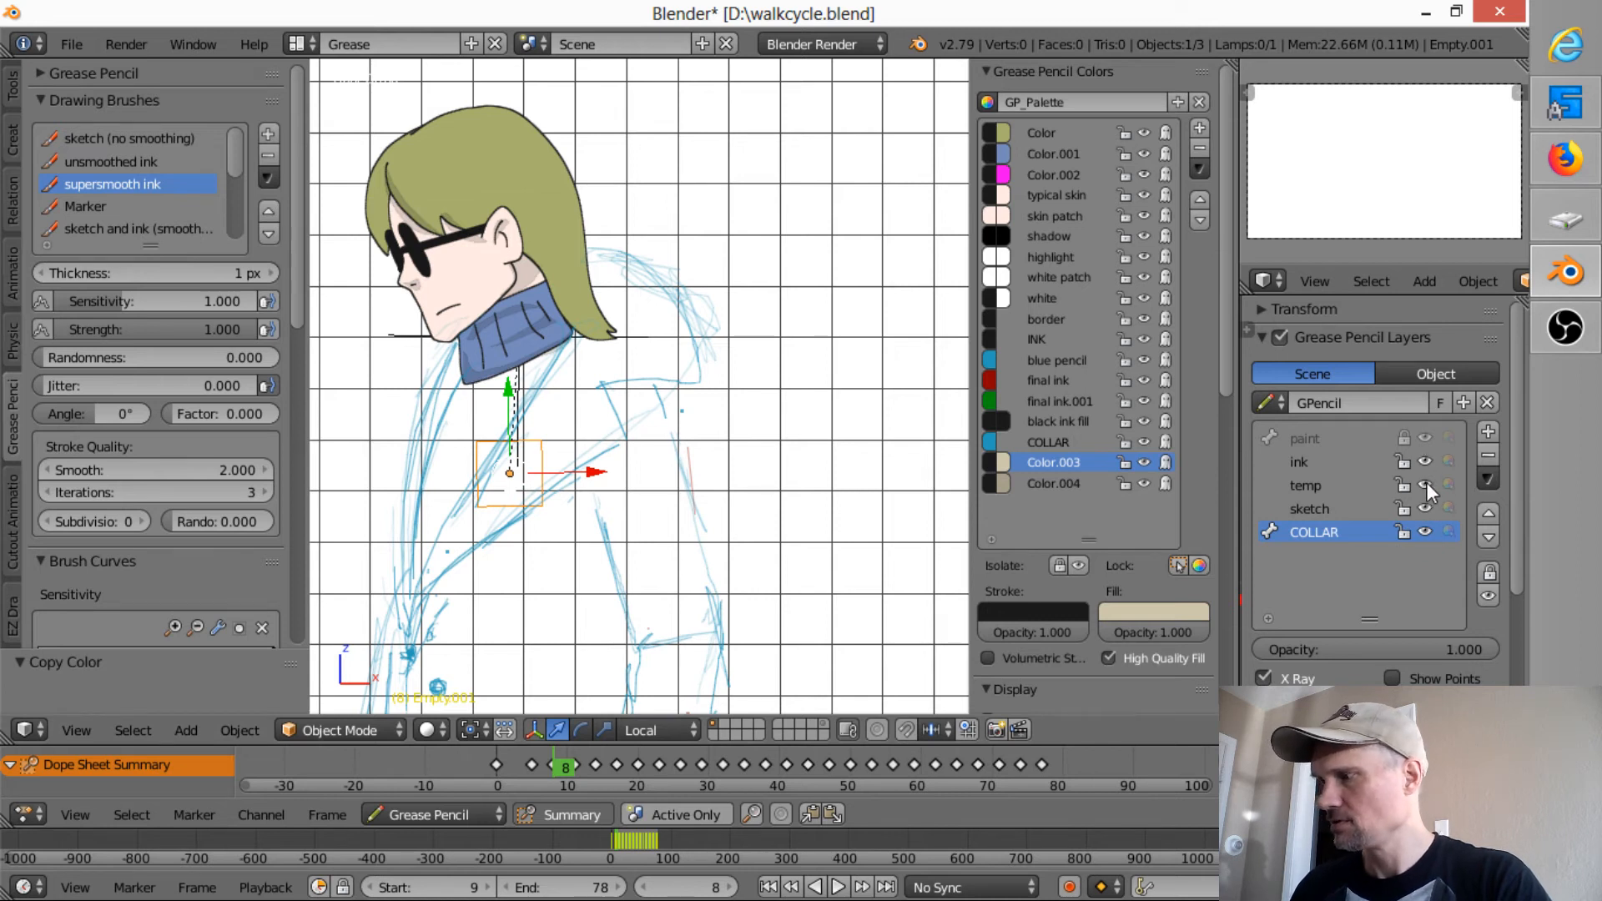
{"action": "left_click", "coordinate": [1427, 505]}
{"action": "left_click", "coordinate": [1425, 505]}
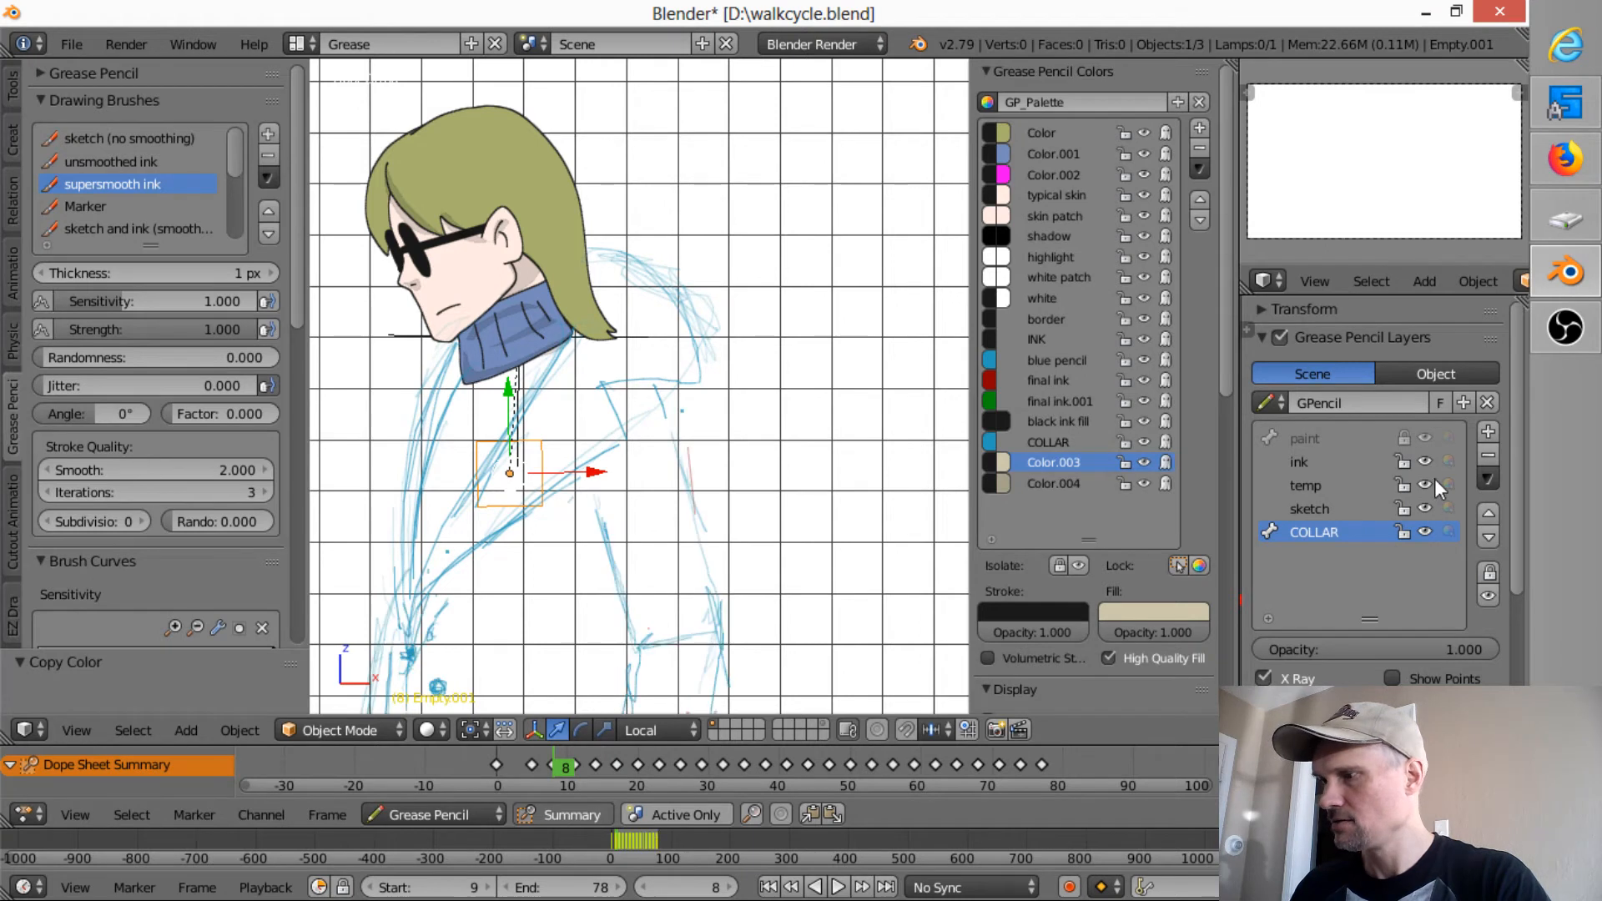
{"action": "left_click", "coordinate": [1424, 438]}
{"action": "left_click", "coordinate": [1425, 437]}
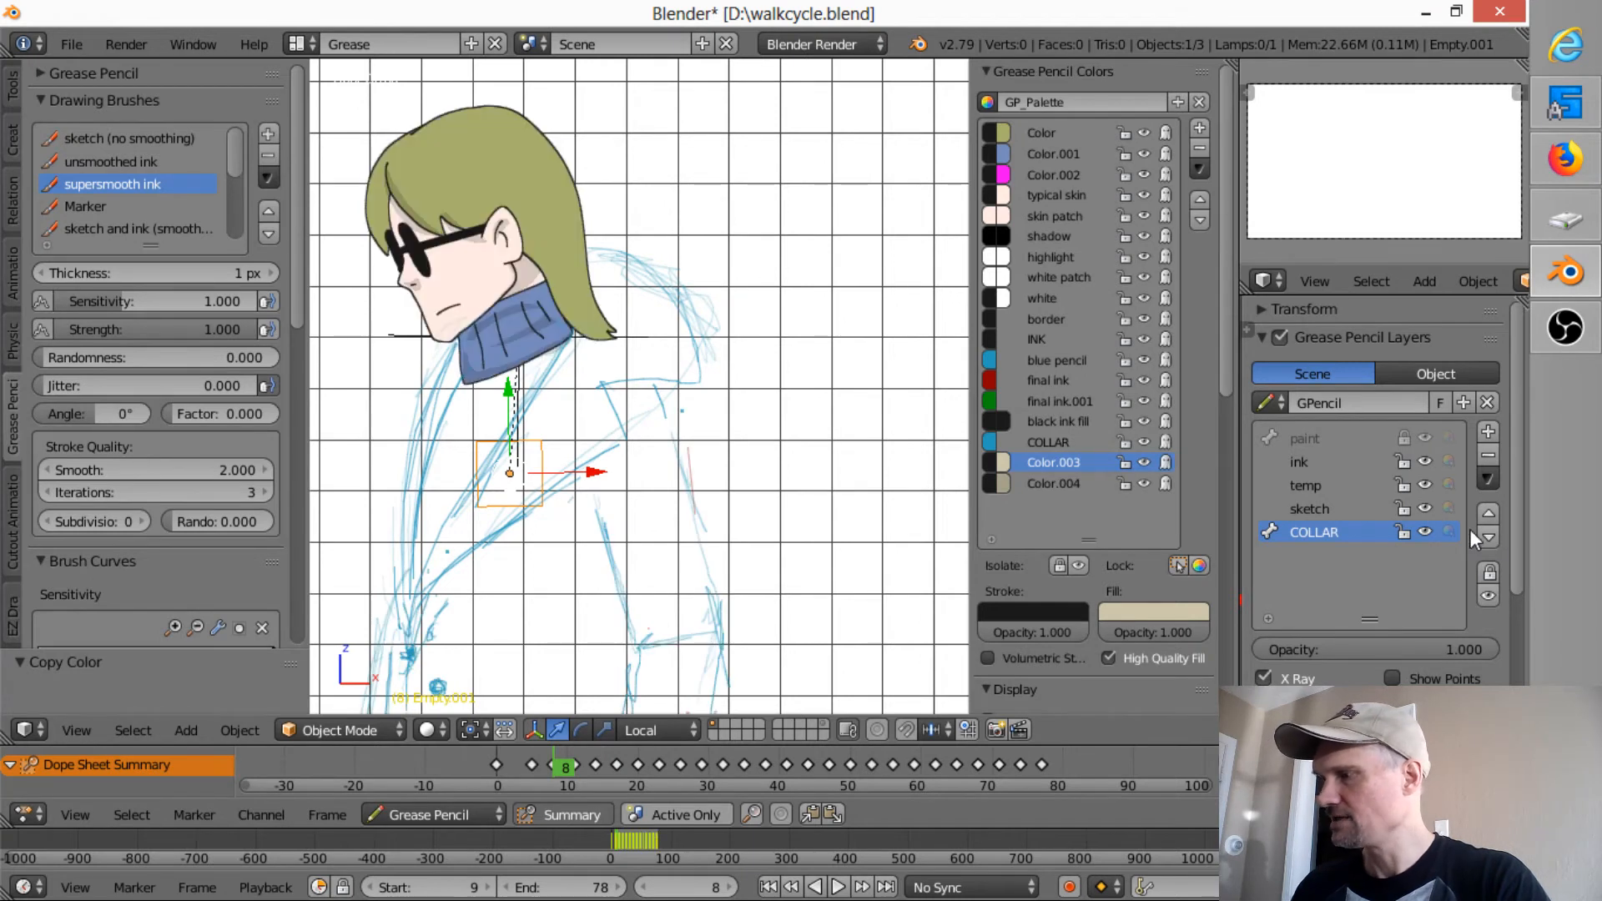
- Move the COLLAR layer to the top of the Grease Pencil layer stack, above paint
{"action": "left_click", "coordinate": [1489, 512]}
{"action": "left_click", "coordinate": [1488, 512]}
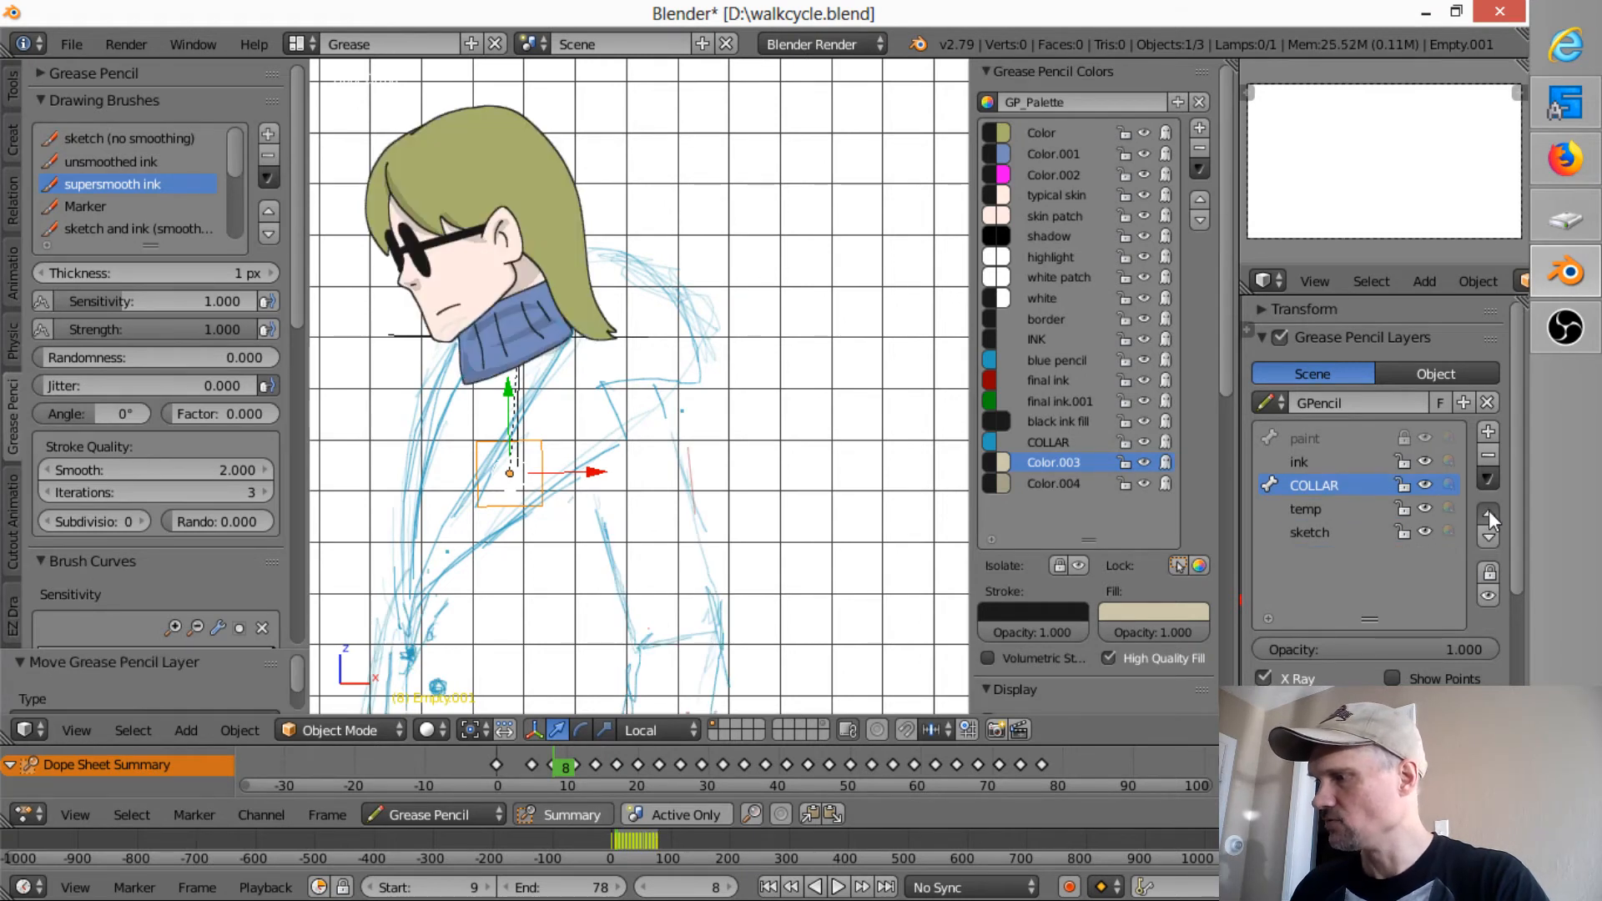
{"action": "left_click", "coordinate": [1488, 512]}
{"action": "left_click", "coordinate": [1489, 512]}
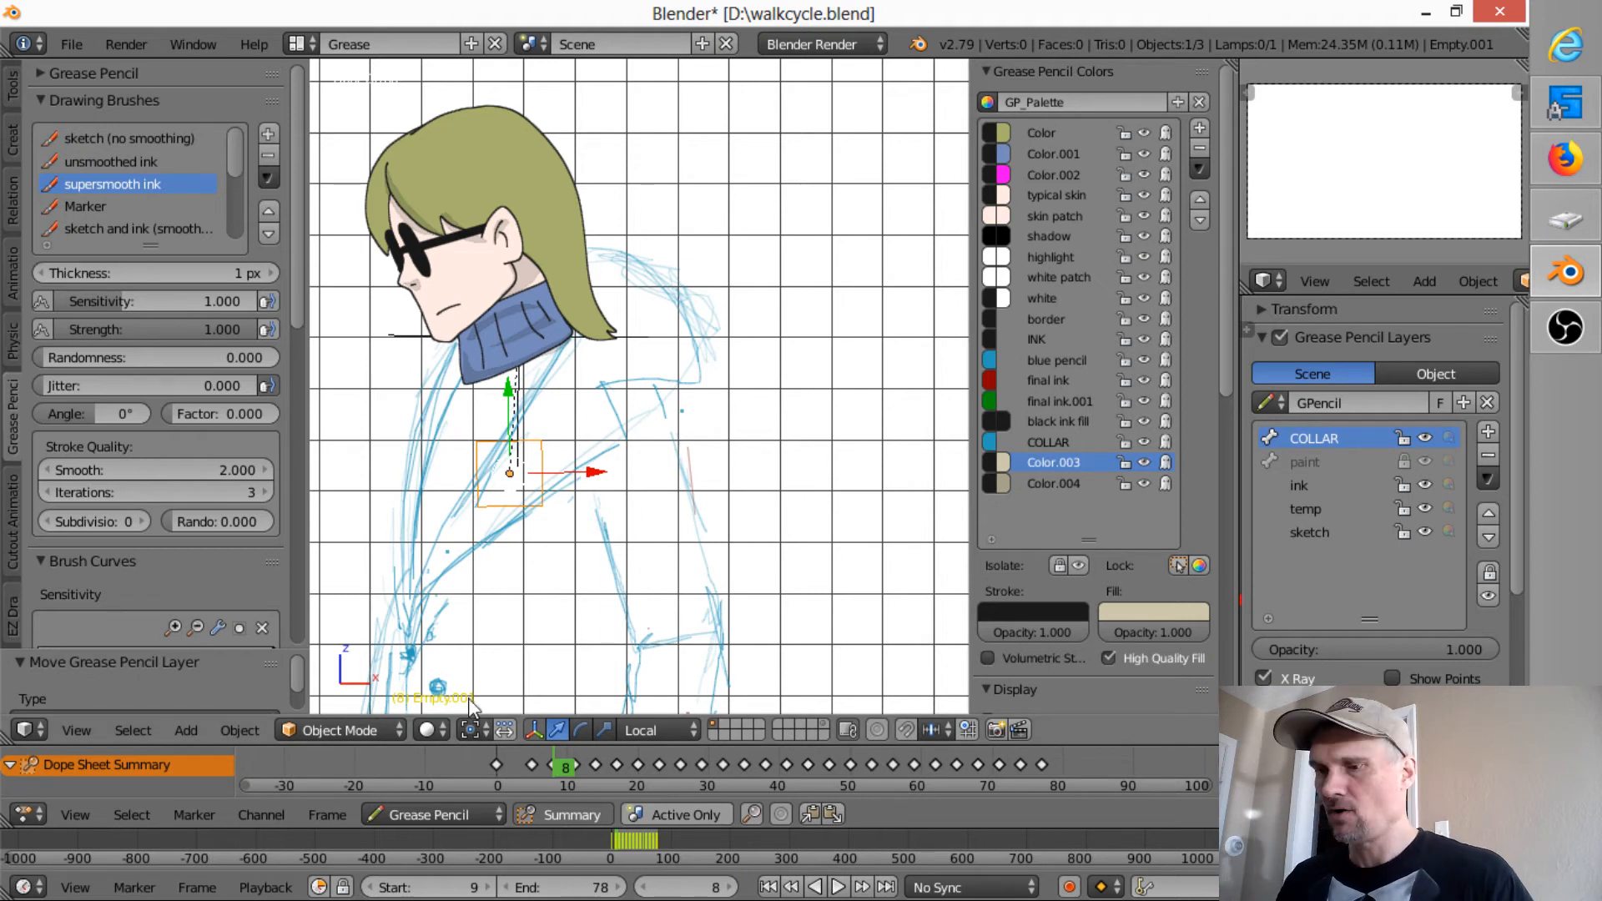
- Switch to Edit Strokes mode, lock every layer except COLLAR, and bring the drawing brush settings into view
{"action": "left_click", "coordinate": [369, 731]}
{"action": "left_click", "coordinate": [377, 677]}
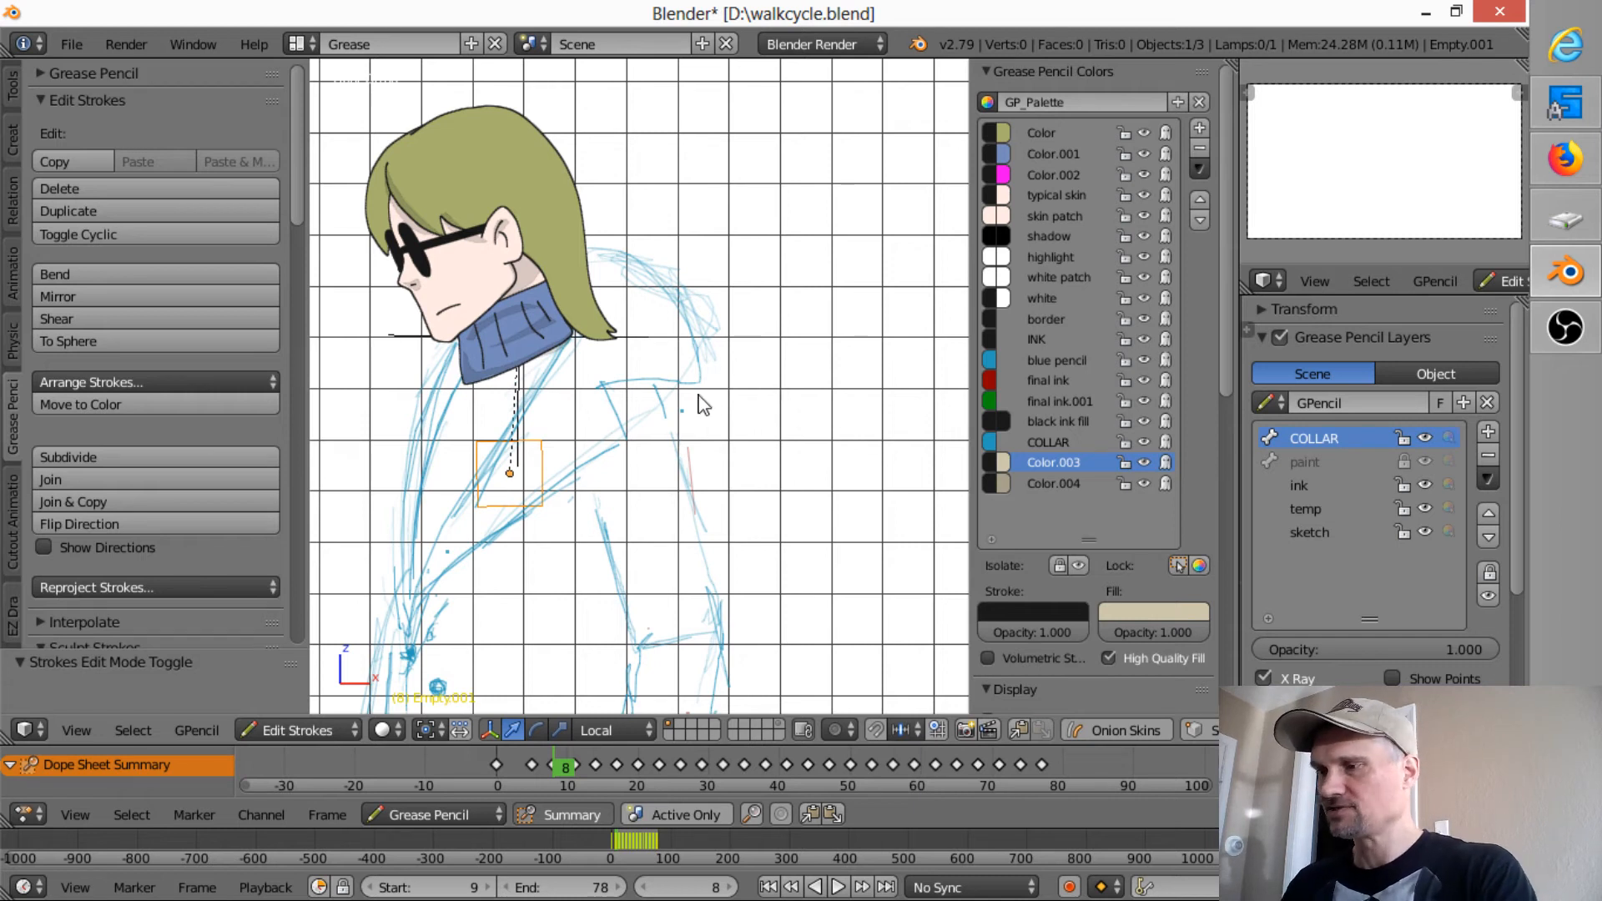
{"action": "key", "text": "KP_Multiply"}
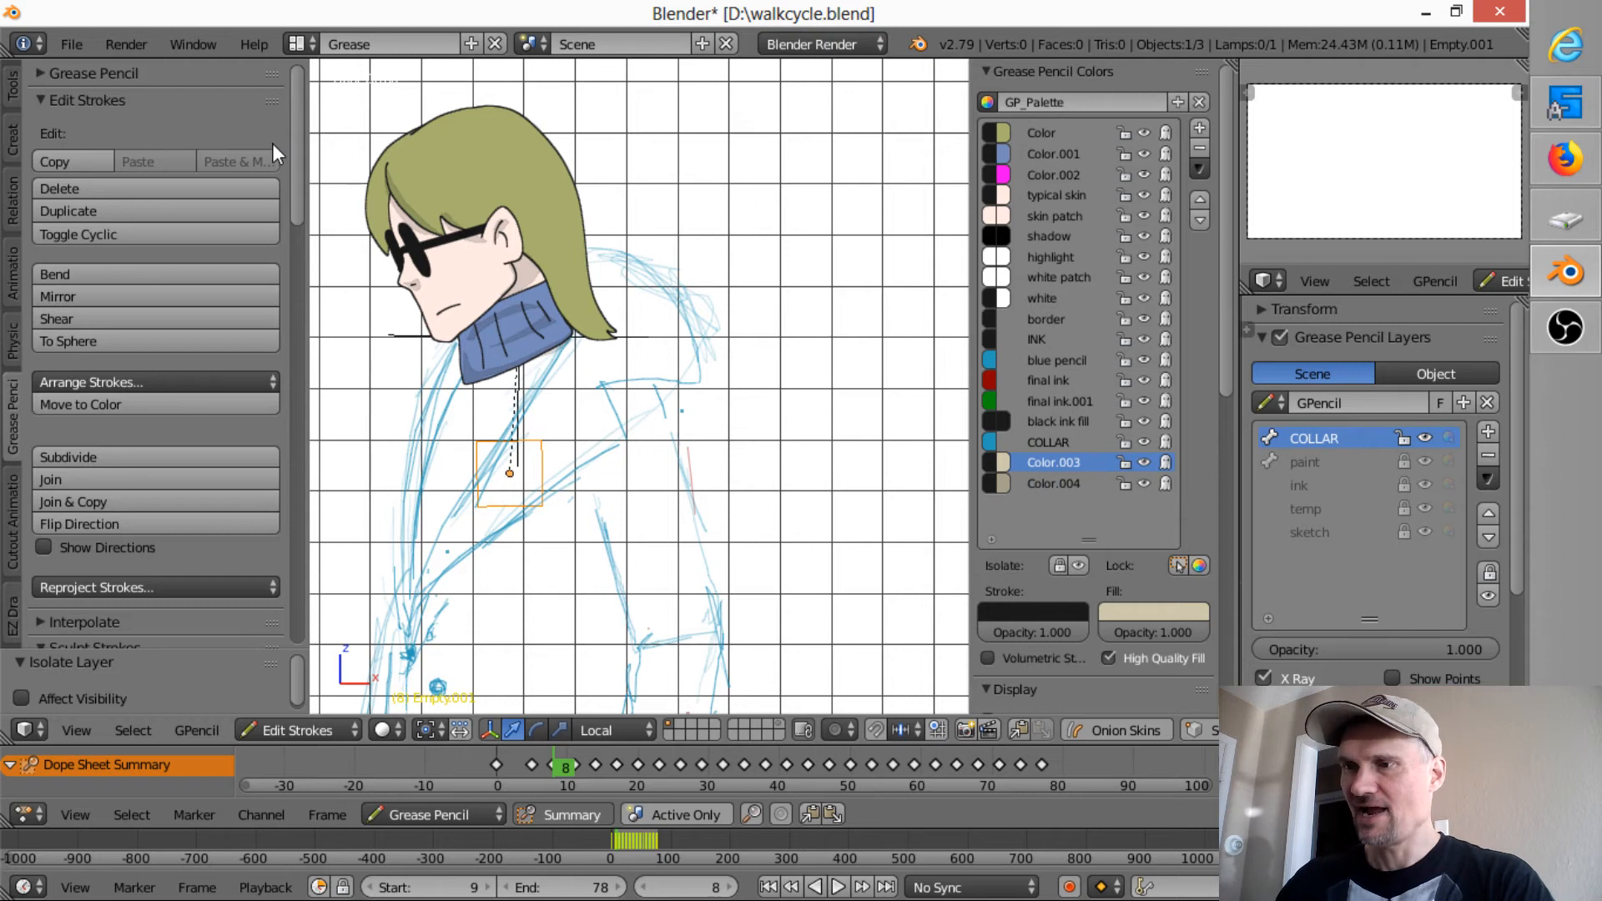
{"action": "left_click_drag", "start_coordinate": [293, 182], "coordinate": [286, 368]}
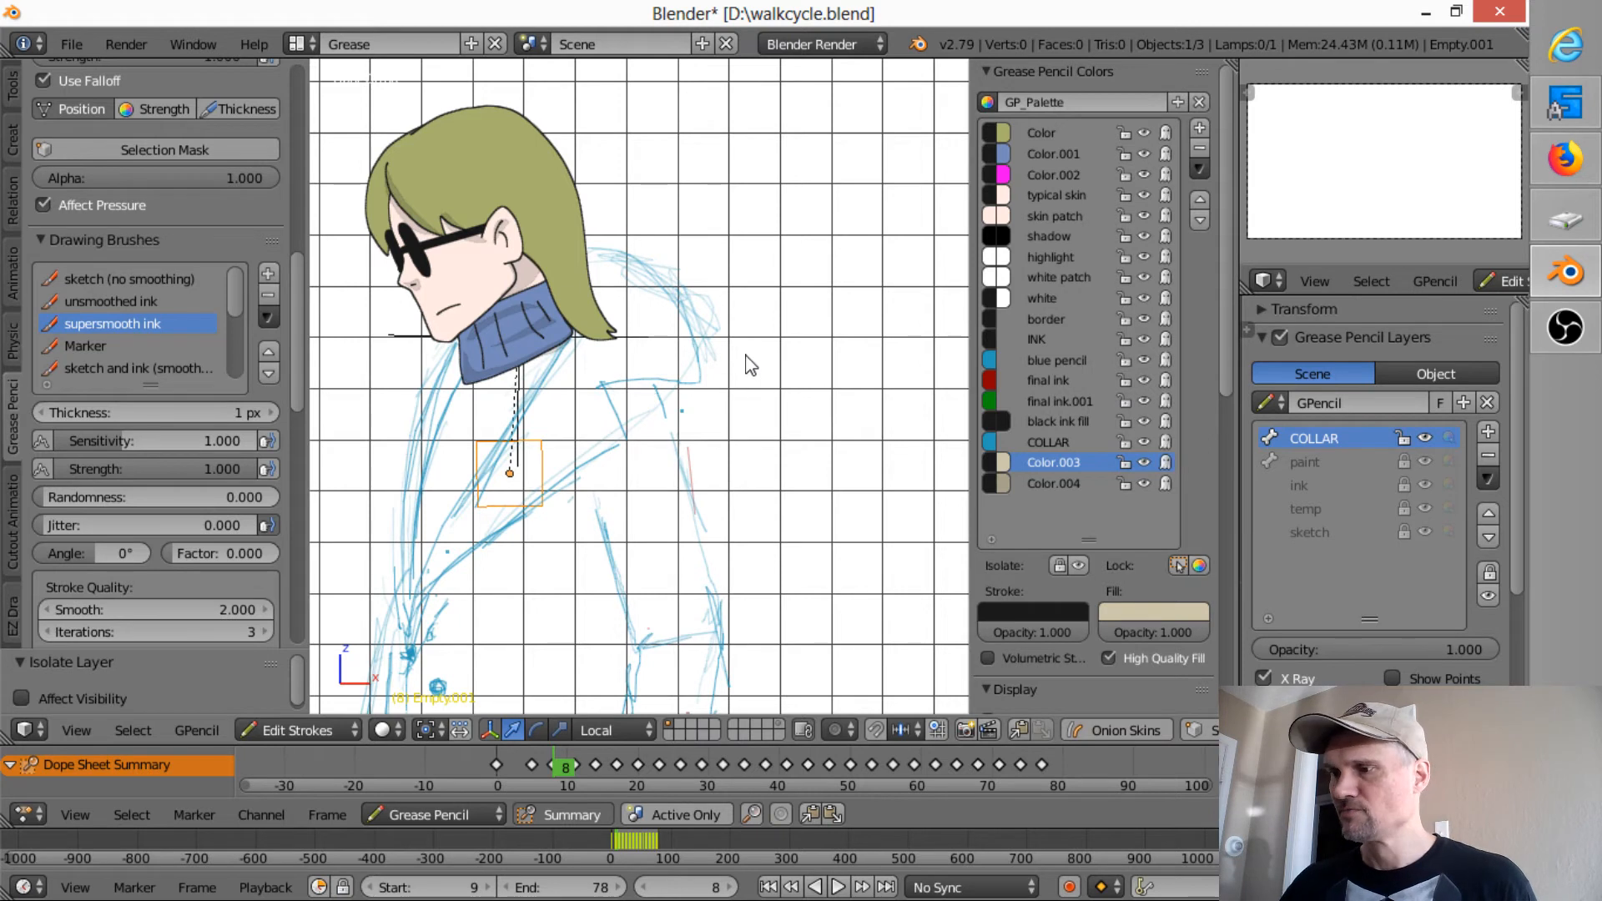
{"action": "key", "text": "d+e"}
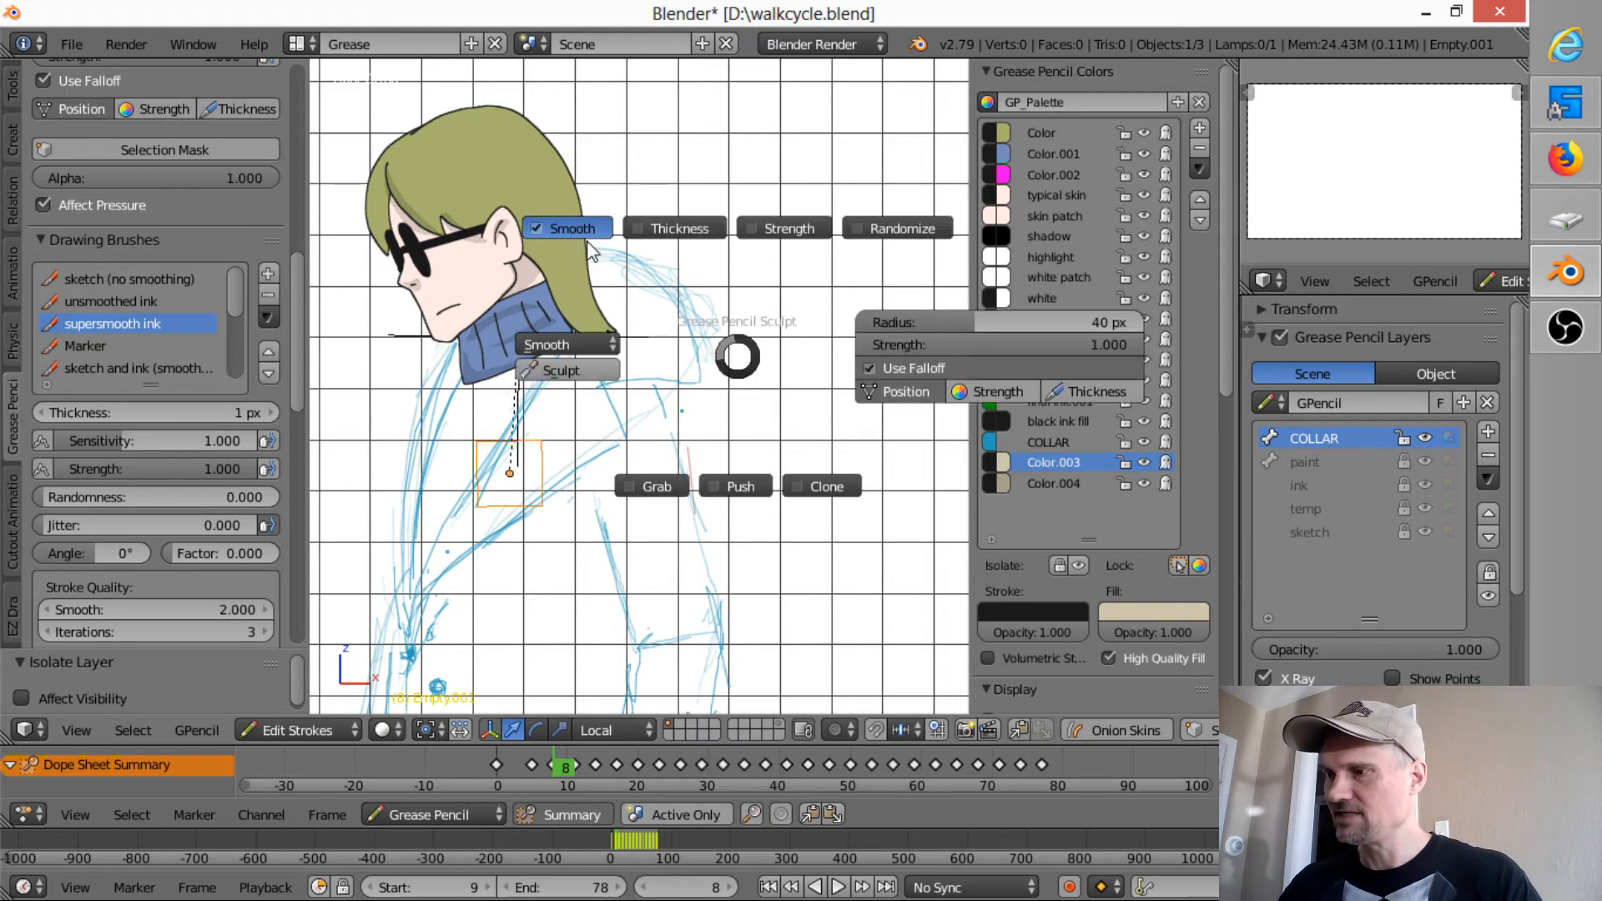
{"action": "left_click", "coordinate": [737, 484]}
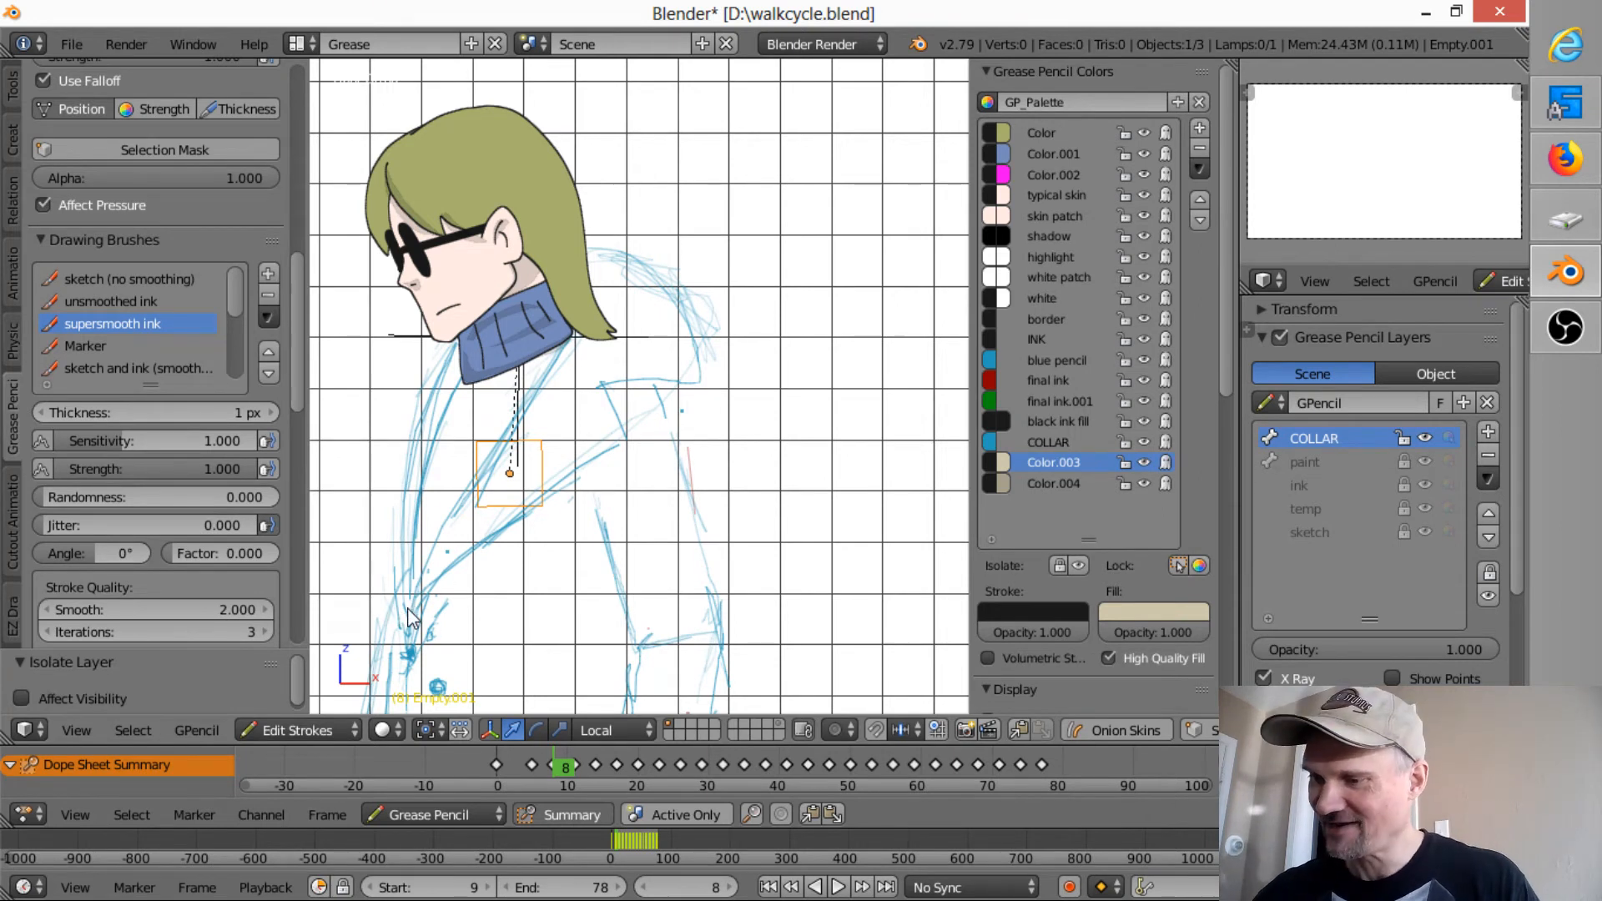
- Draw the coat collar and lapels as one closed beige-filled outline over the frame 8 sketch, wrapping around the neck
{"action": "mouse_move", "coordinate": [409, 617]}
{"action": "left_mouse_down"}
{"action": "mouse_move", "coordinate": [413, 474]}
{"action": "mouse_move", "coordinate": [461, 337]}
{"action": "left_mouse_up"}
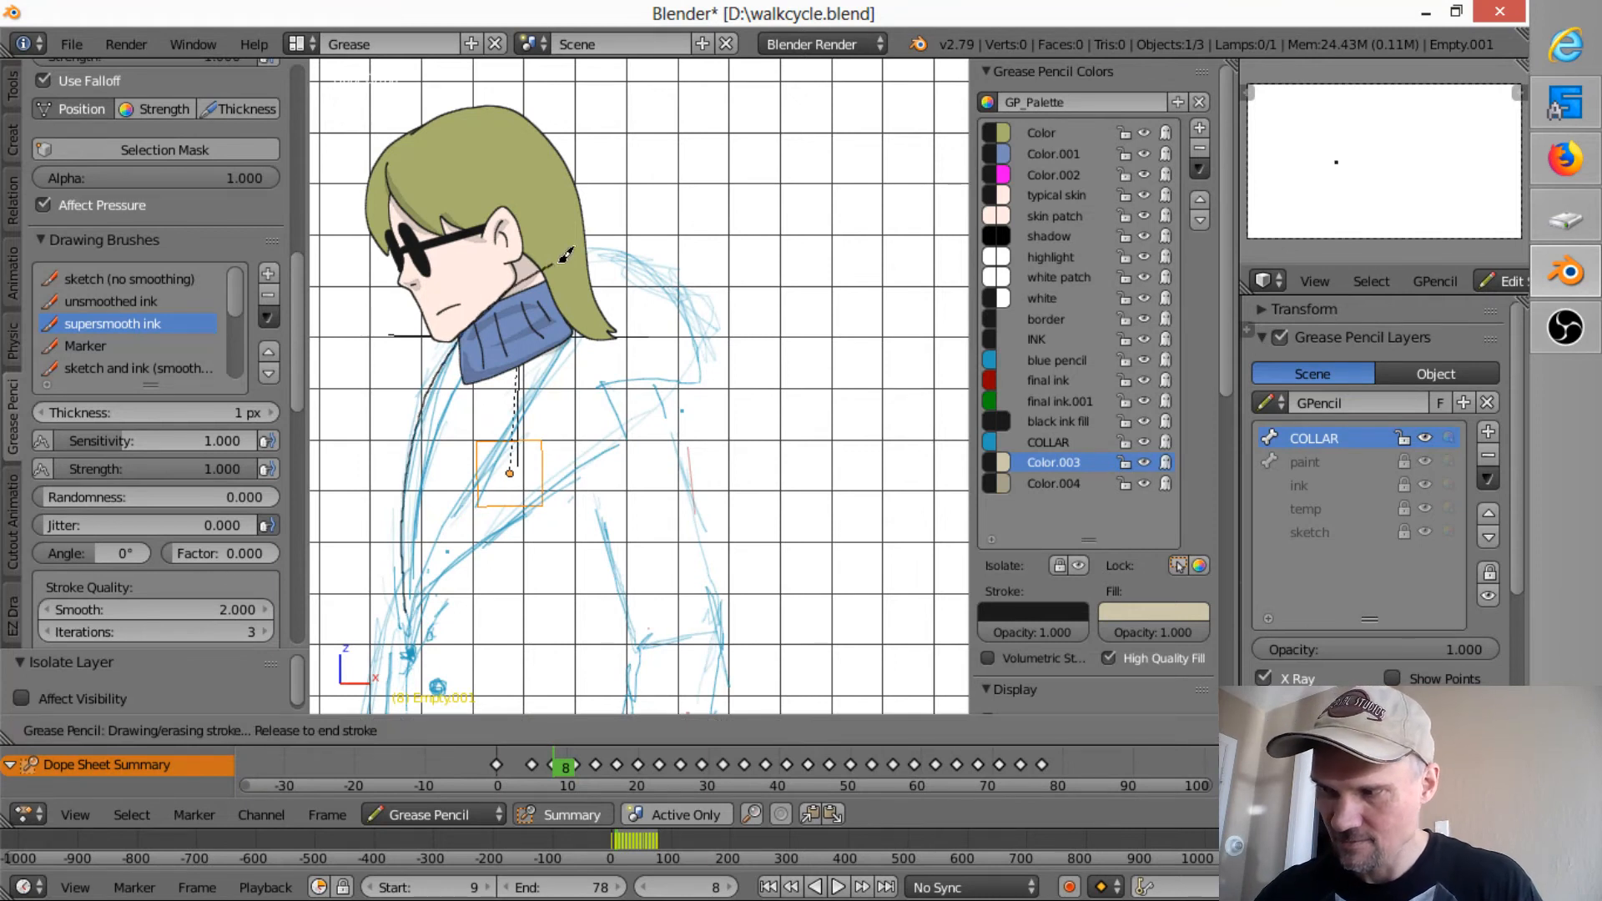
{"action": "mouse_move", "coordinate": [591, 245]}
{"action": "left_mouse_down"}
{"action": "mouse_move", "coordinate": [680, 276]}
{"action": "mouse_move", "coordinate": [710, 376]}
{"action": "mouse_move", "coordinate": [594, 386]}
{"action": "mouse_move", "coordinate": [638, 424]}
{"action": "mouse_move", "coordinate": [565, 461]}
{"action": "mouse_move", "coordinate": [417, 631]}
{"action": "mouse_move", "coordinate": [464, 509]}
{"action": "mouse_move", "coordinate": [569, 341]}
{"action": "mouse_move", "coordinate": [456, 392]}
{"action": "mouse_move", "coordinate": [420, 479]}
{"action": "mouse_move", "coordinate": [410, 603]}
{"action": "left_mouse_up"}
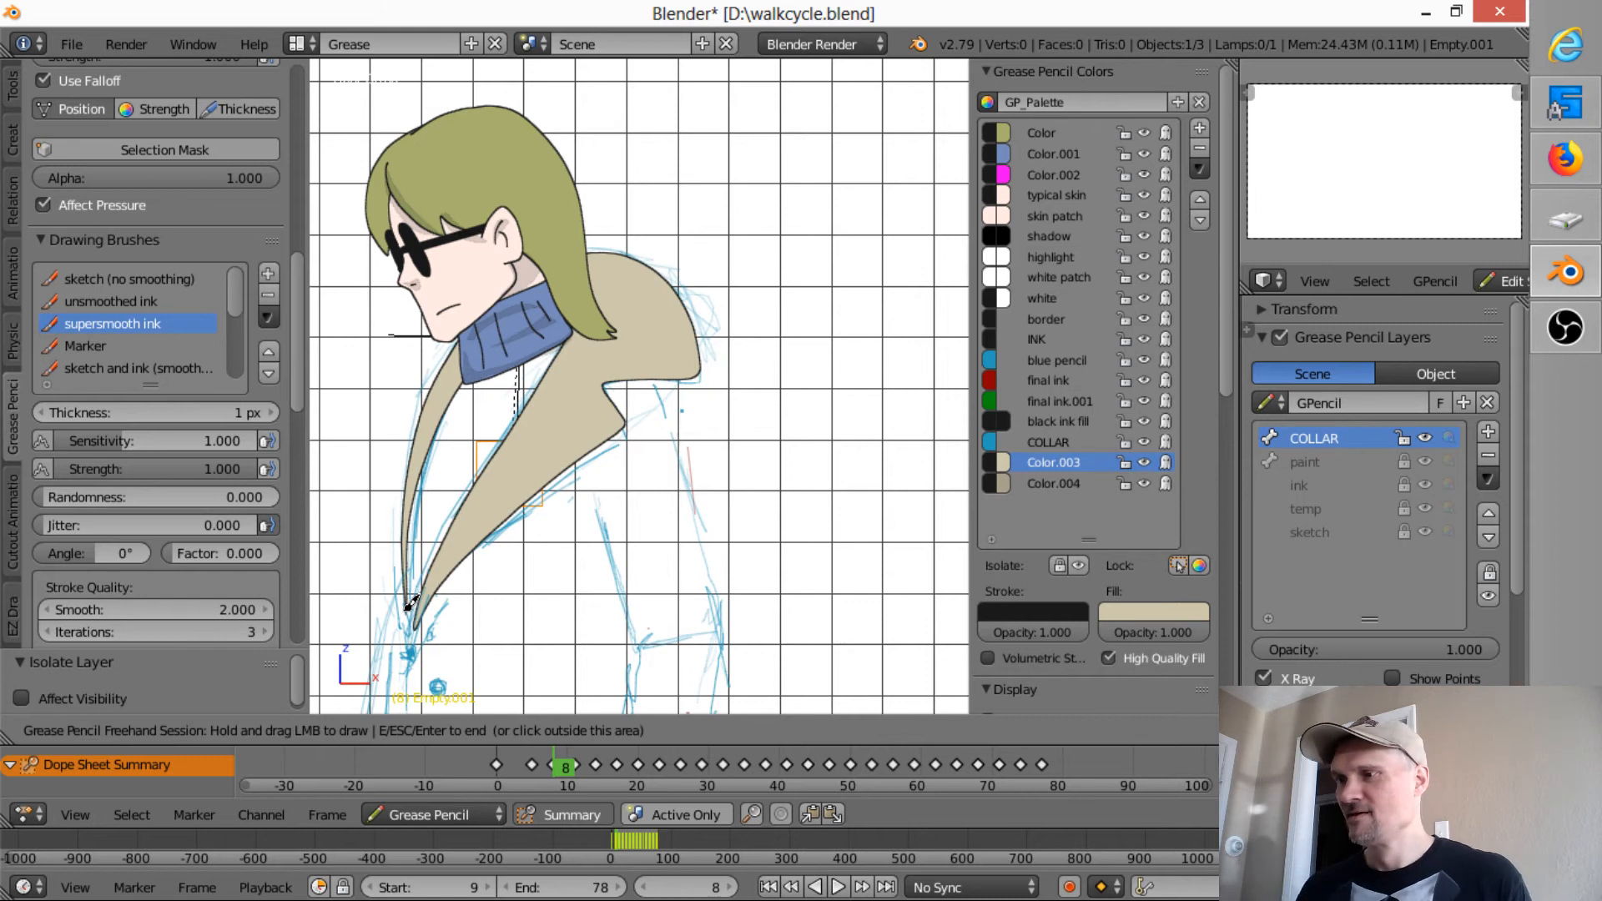
{"action": "key", "text": "Escape"}
- Enable proportional editing and scale down the collar's back corner point with a smooth falloff reduced to about 0.10 to sharpen the corner
{"action": "right_click", "coordinate": [700, 375]}
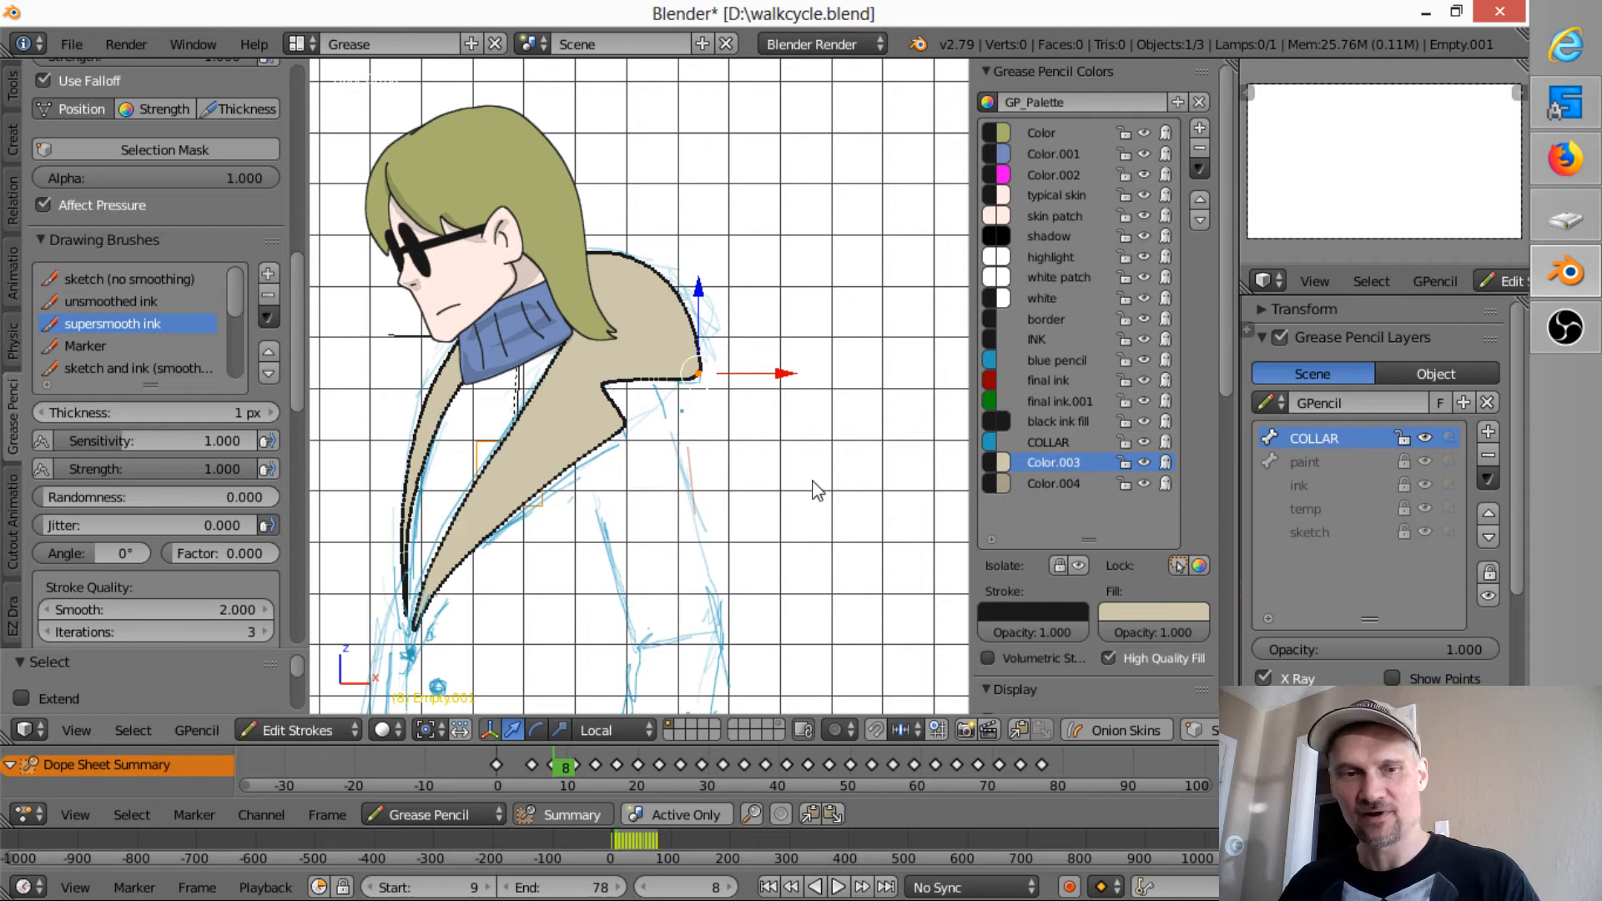
{"action": "key", "text": "s"}
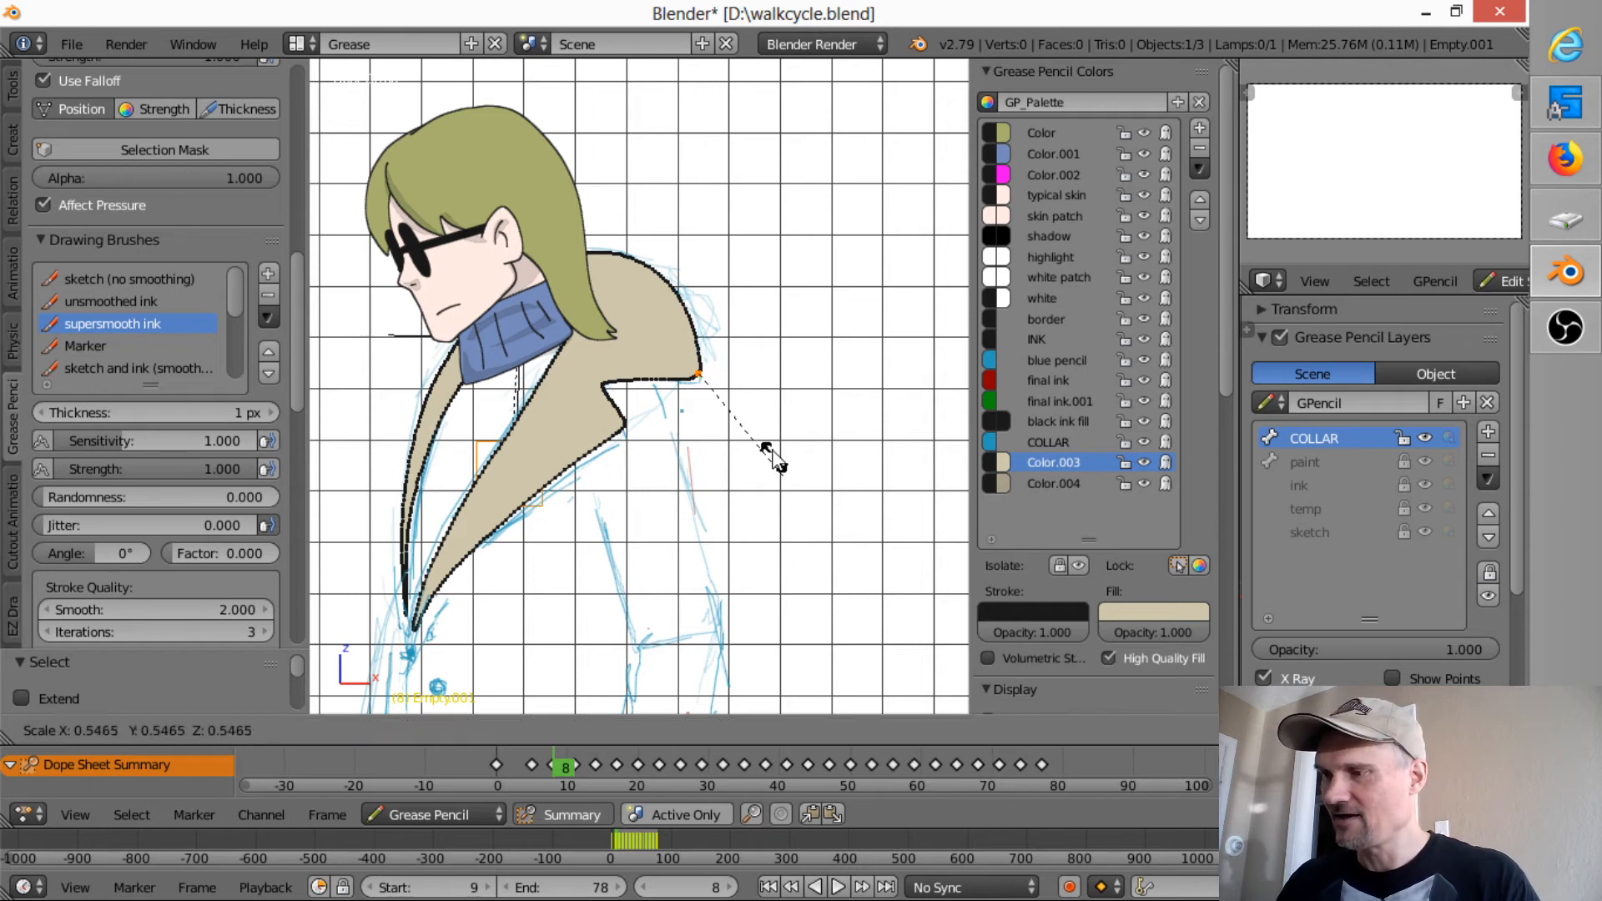
{"action": "left_click", "coordinate": [888, 505]}
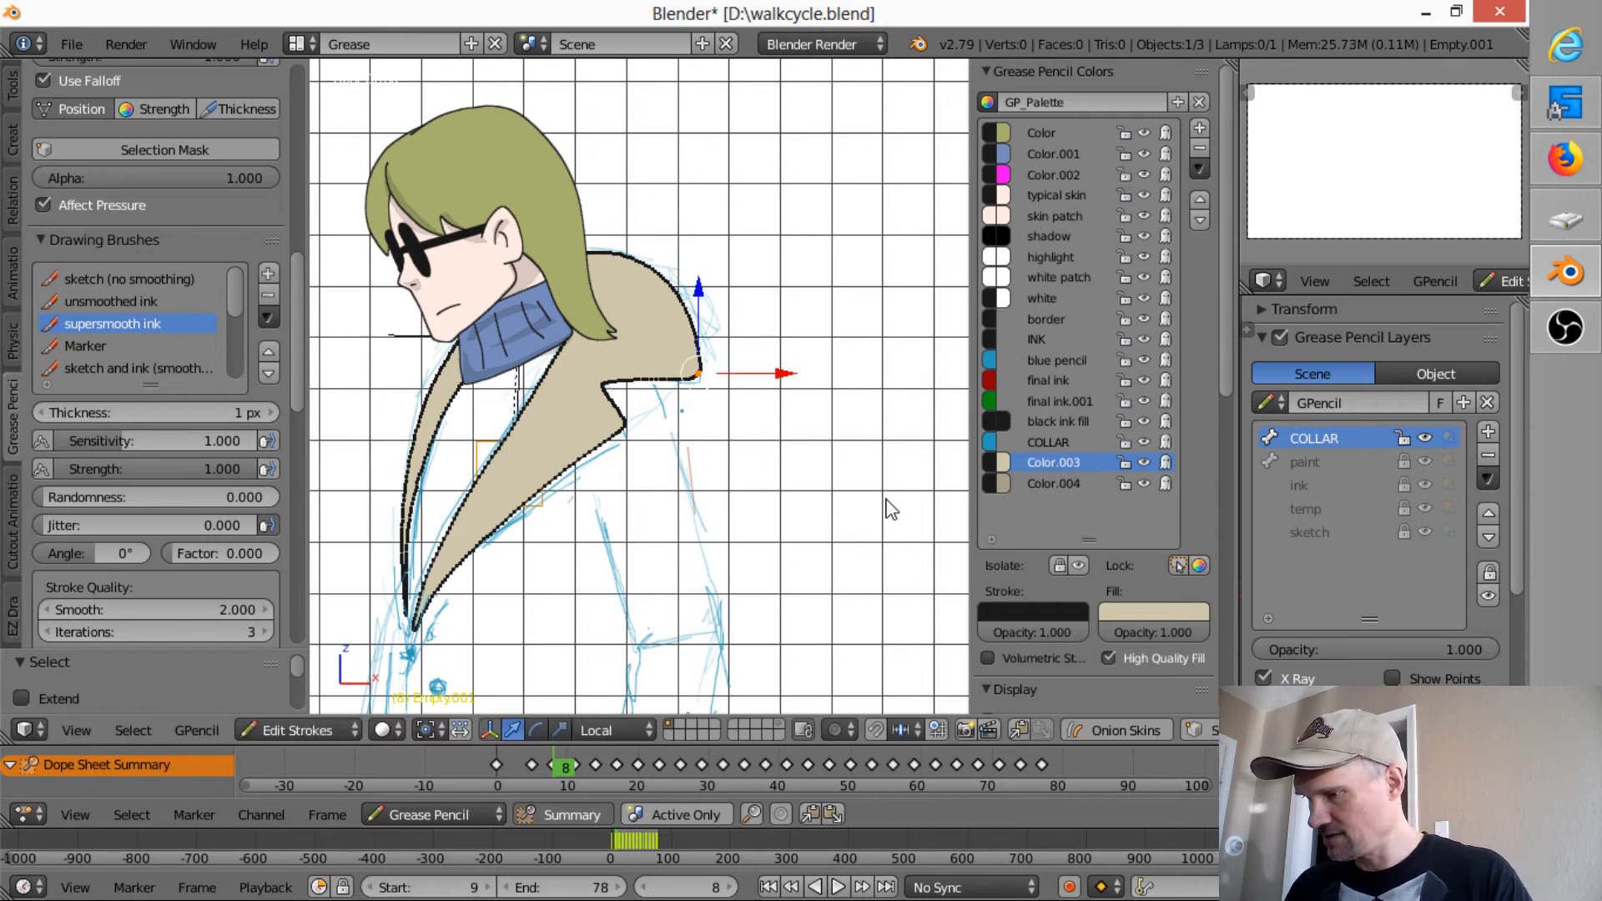
{"action": "key", "text": "o"}
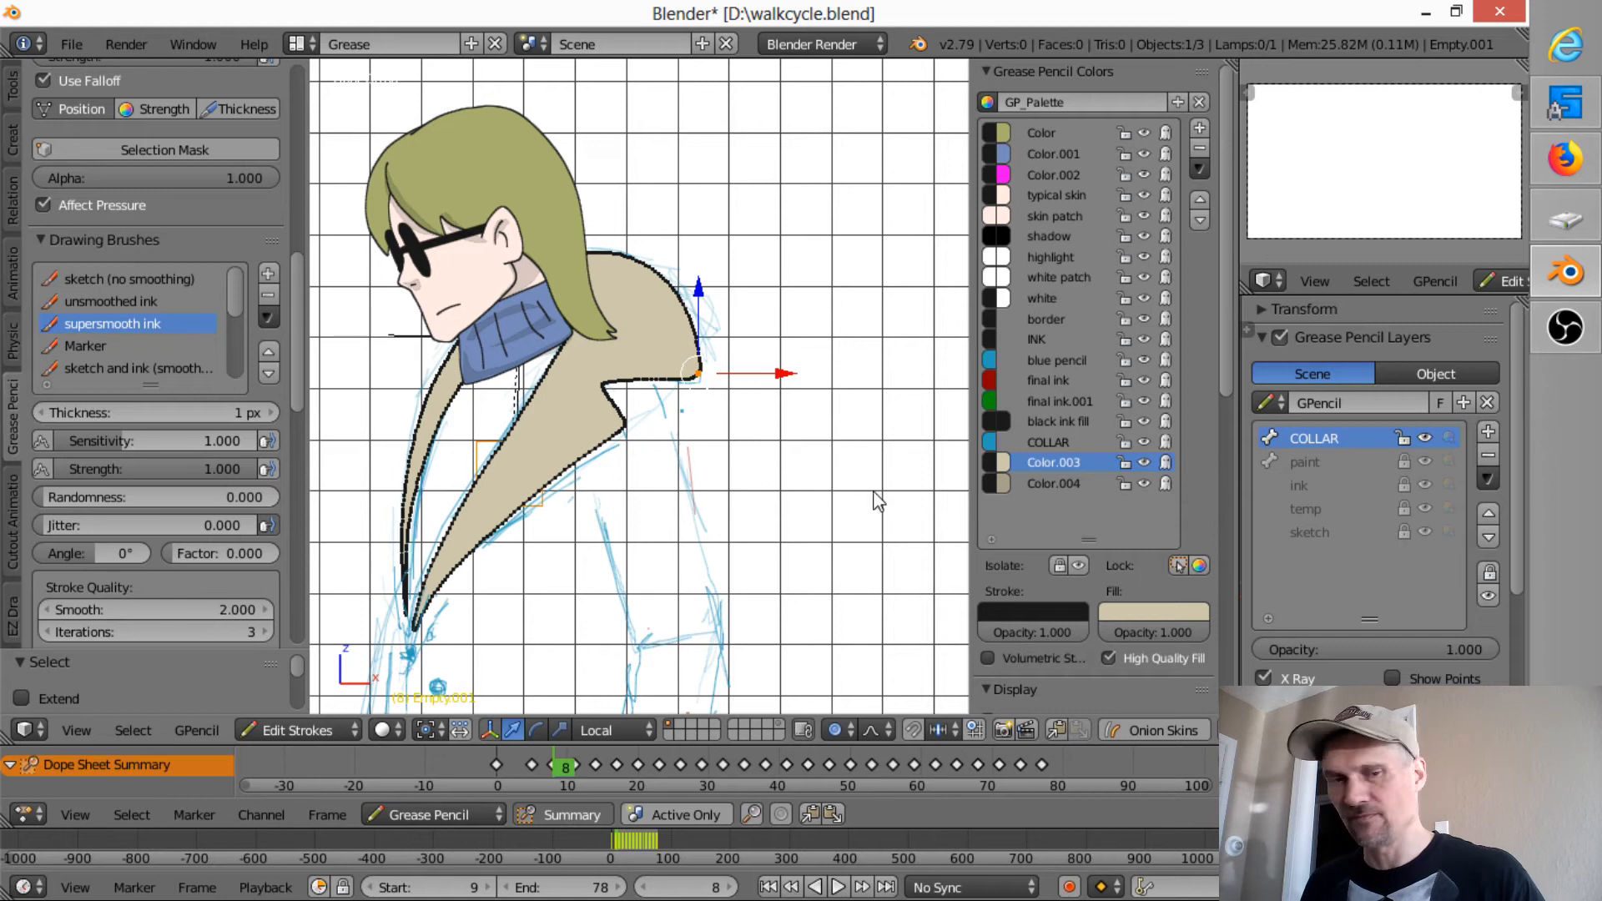
{"action": "key", "text": "s"}
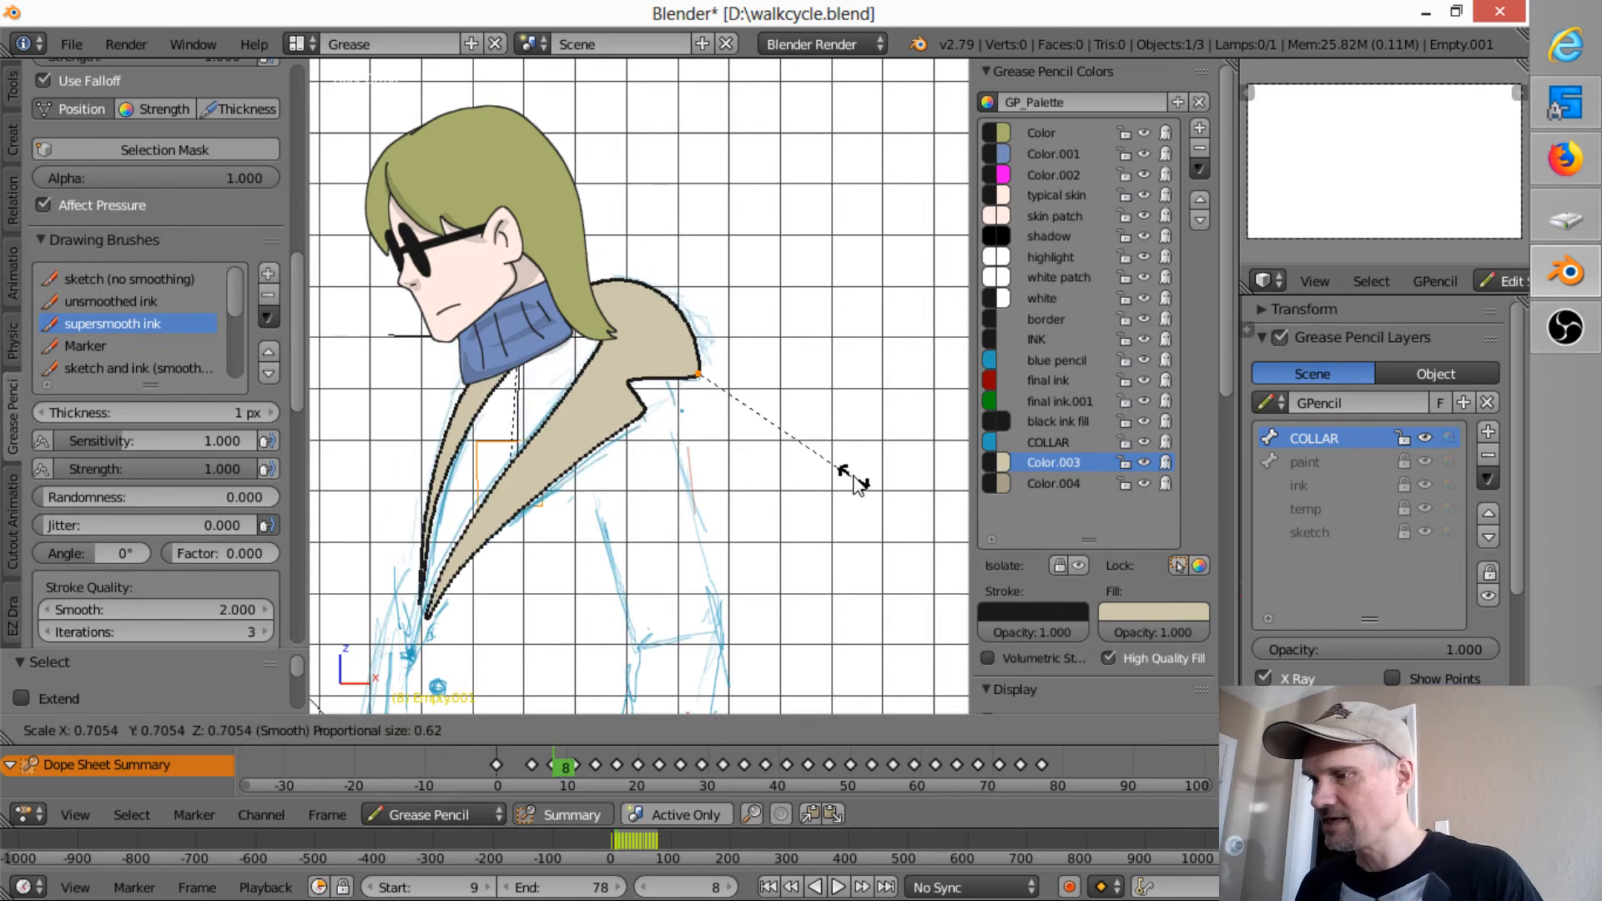
{"action": "scroll", "coordinate": [843, 464], "scroll_direction": "up", "scroll_amount": 2}
{"action": "scroll", "coordinate": [823, 454], "scroll_direction": "up", "scroll_amount": 15}
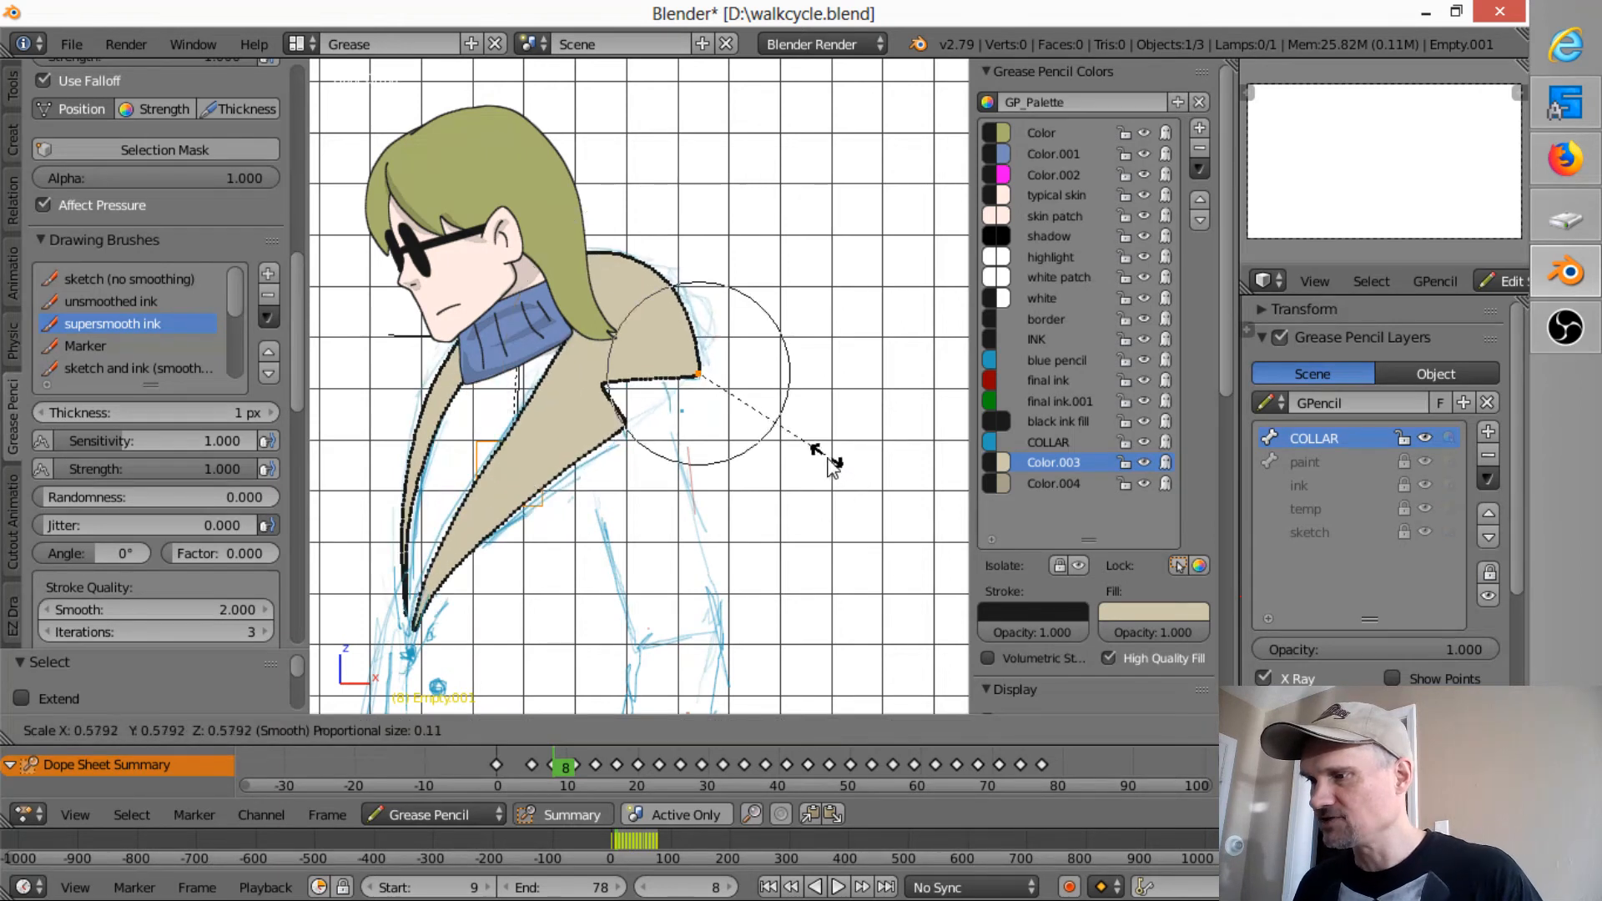
{"action": "left_click", "coordinate": [715, 386]}
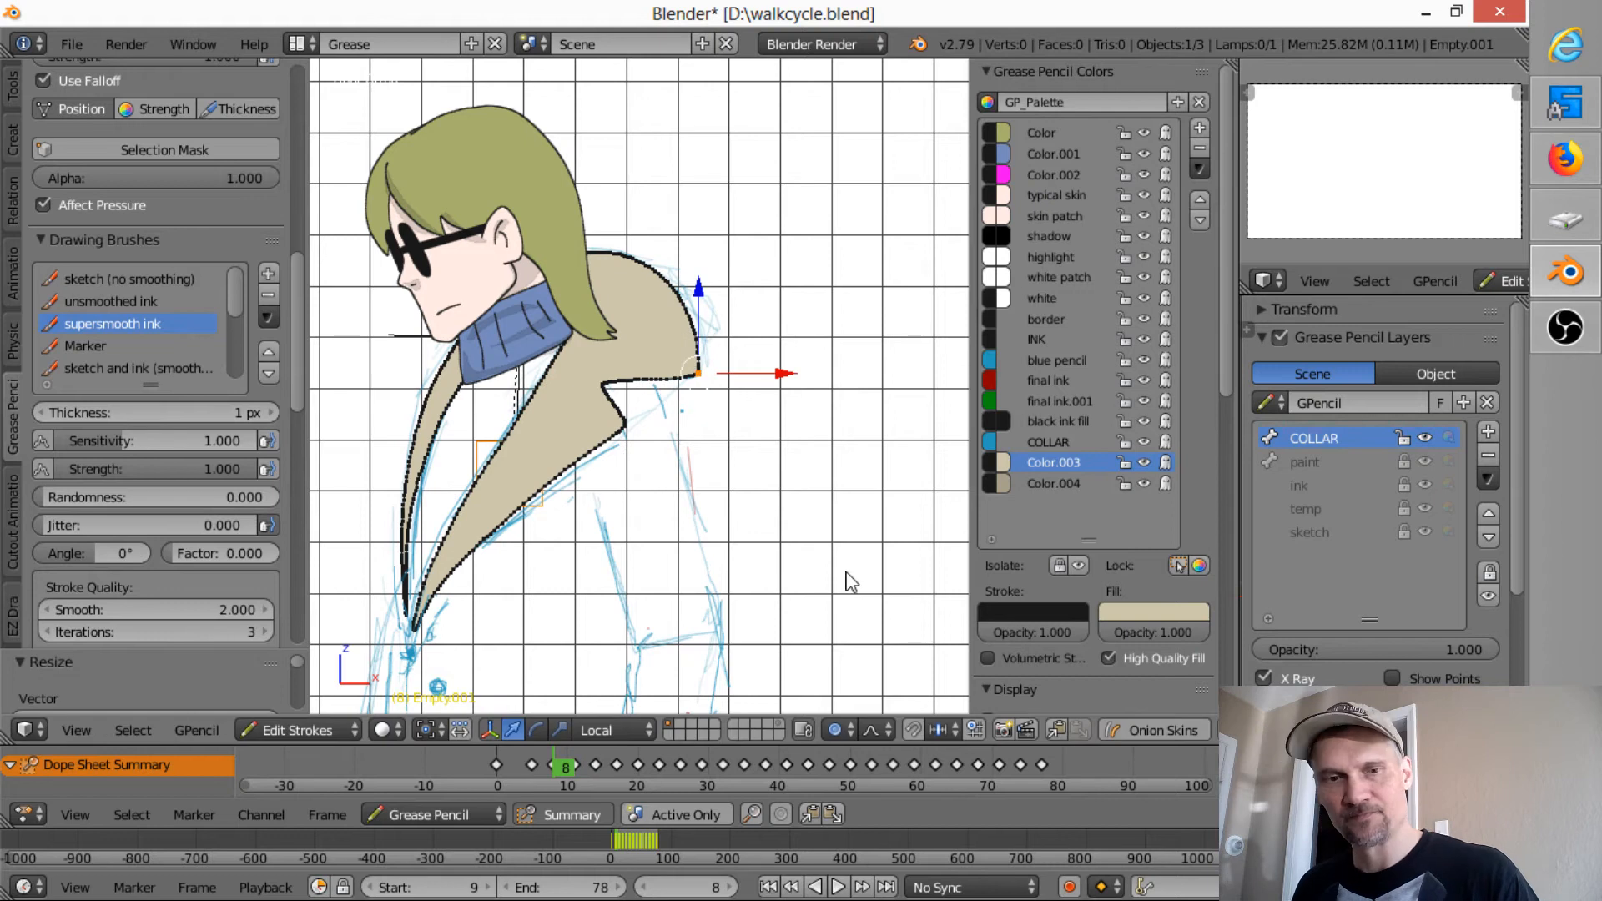
{"action": "key", "text": "s"}
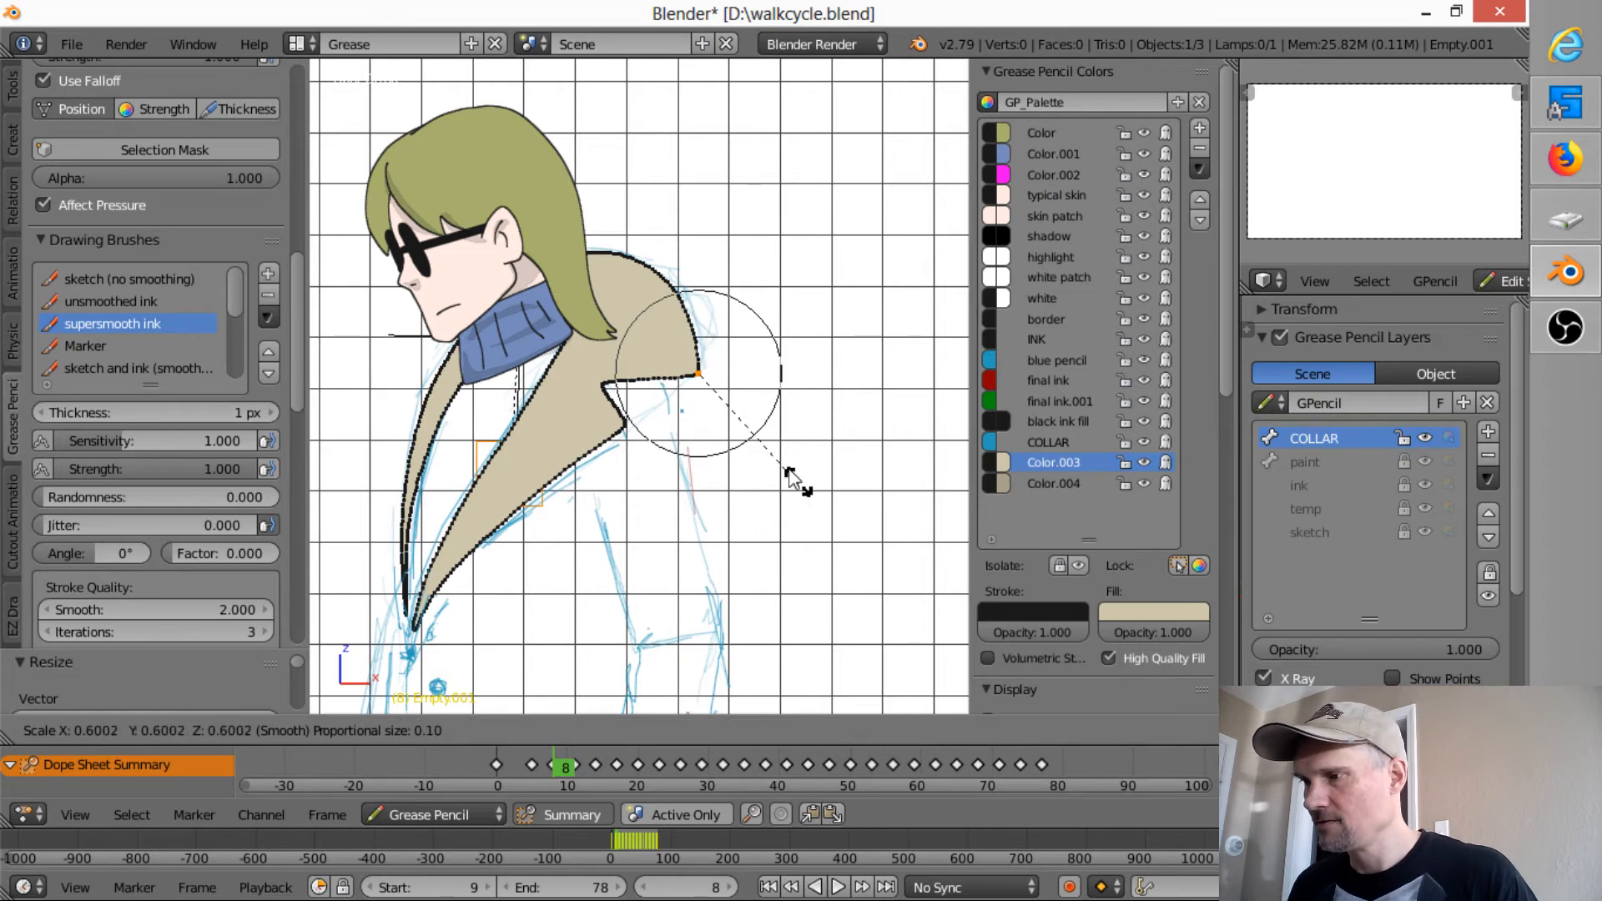
{"action": "left_click", "coordinate": [725, 399]}
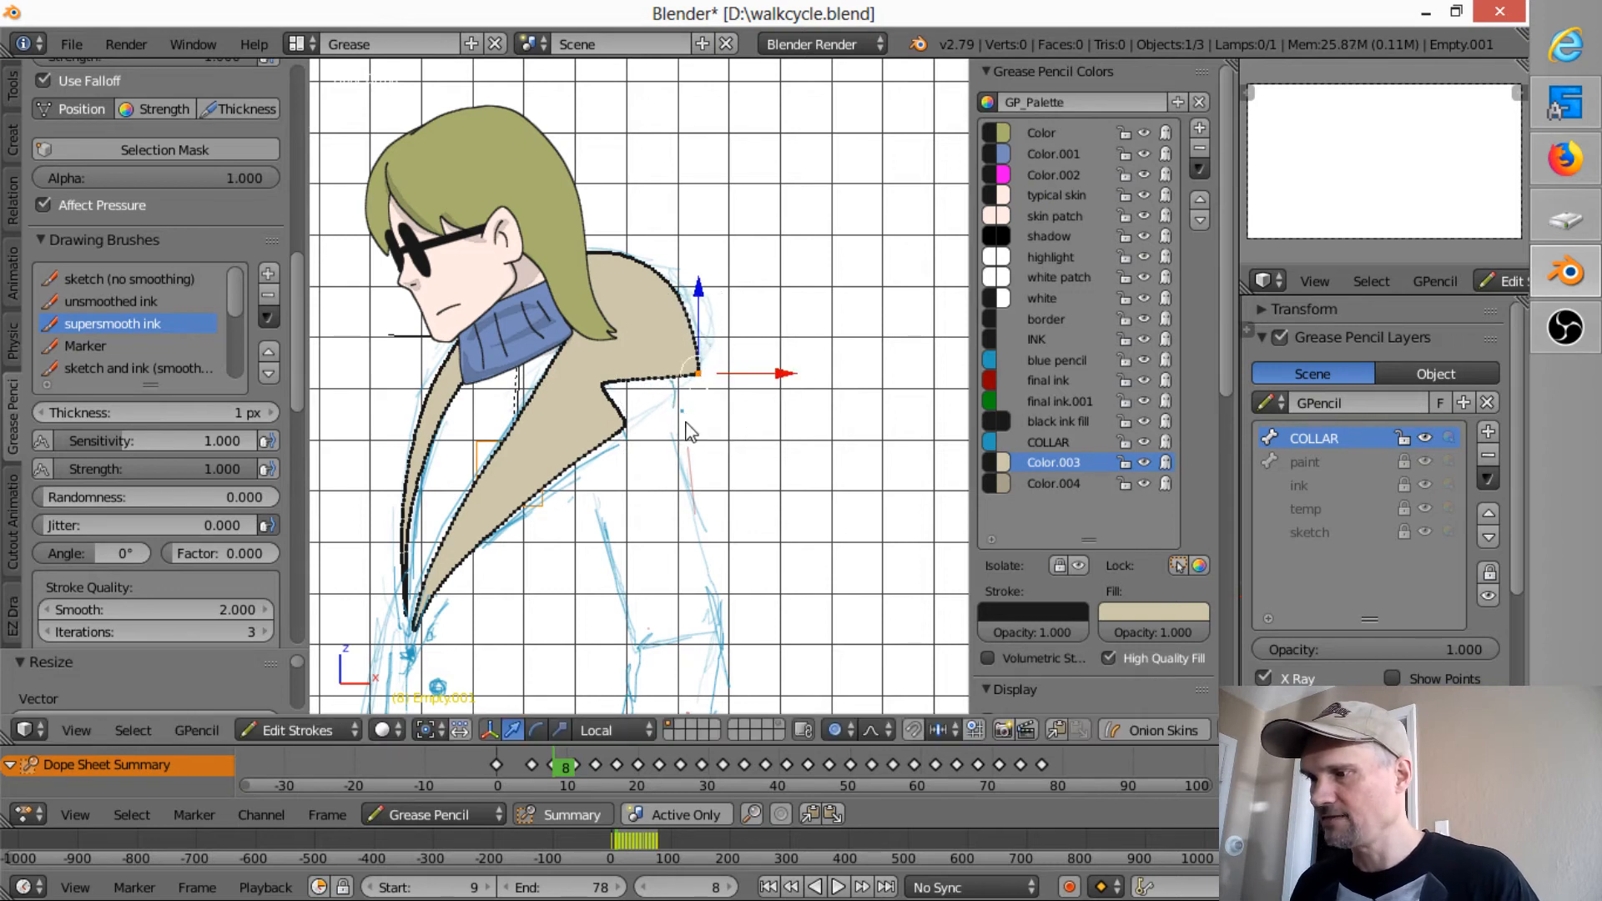
- Sharpen the lapel tip below the collar notch by scaling its point down with a proportional size of 0.04
{"action": "right_click", "coordinate": [629, 429]}
{"action": "key", "text": "s"}
{"action": "scroll", "coordinate": [777, 534], "scroll_direction": "up", "scroll_amount": 5}
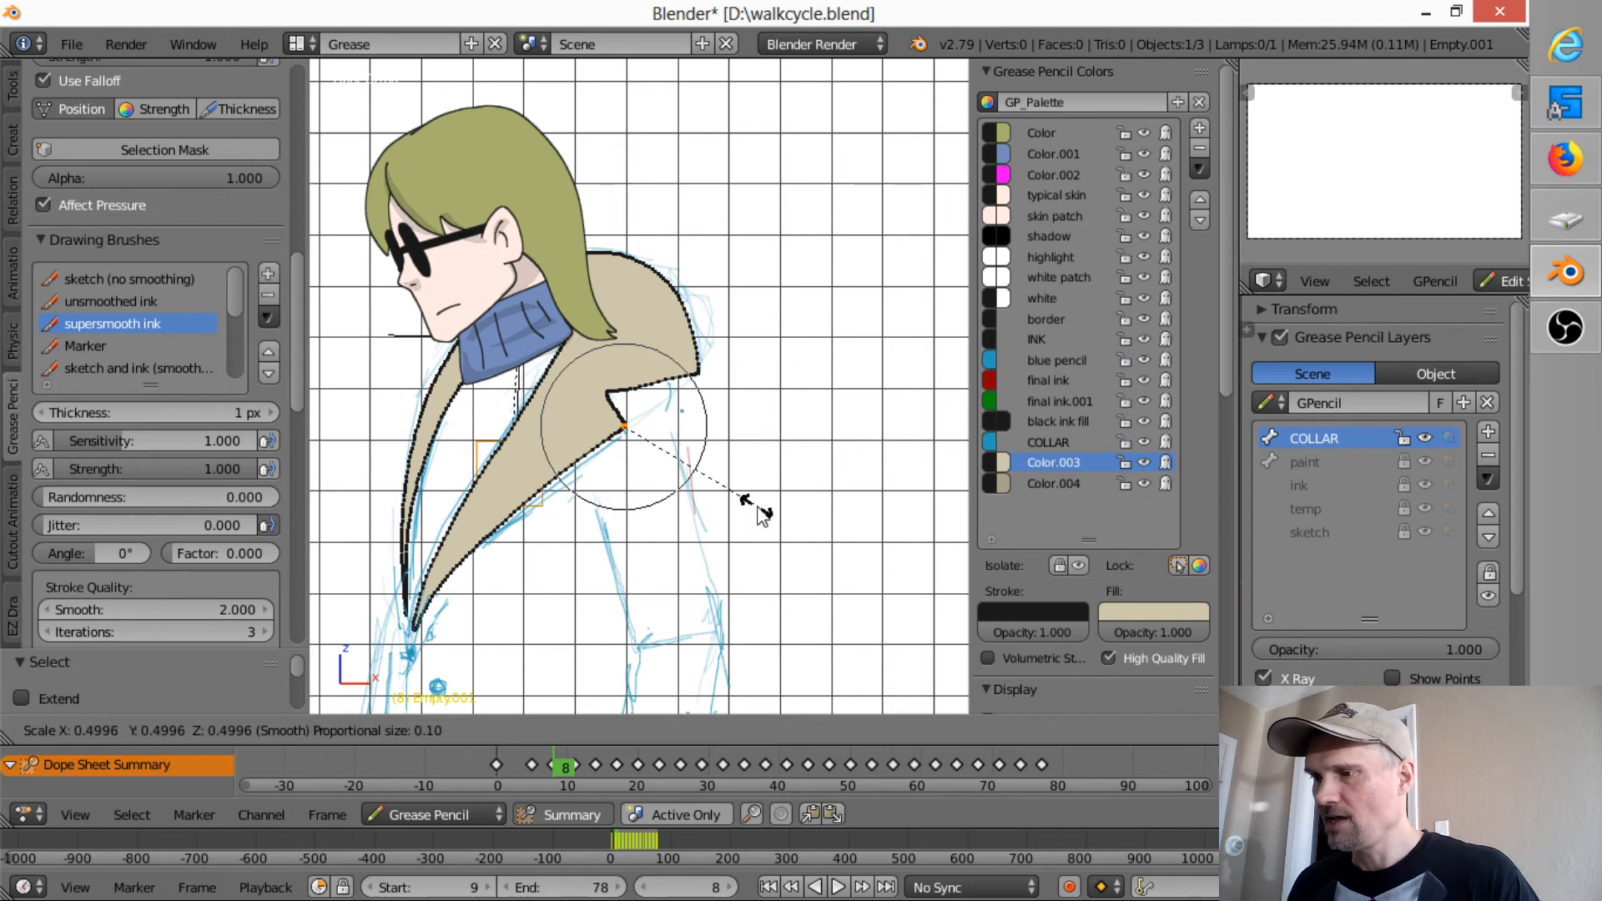
{"action": "left_click", "coordinate": [644, 440]}
{"action": "key", "text": "s"}
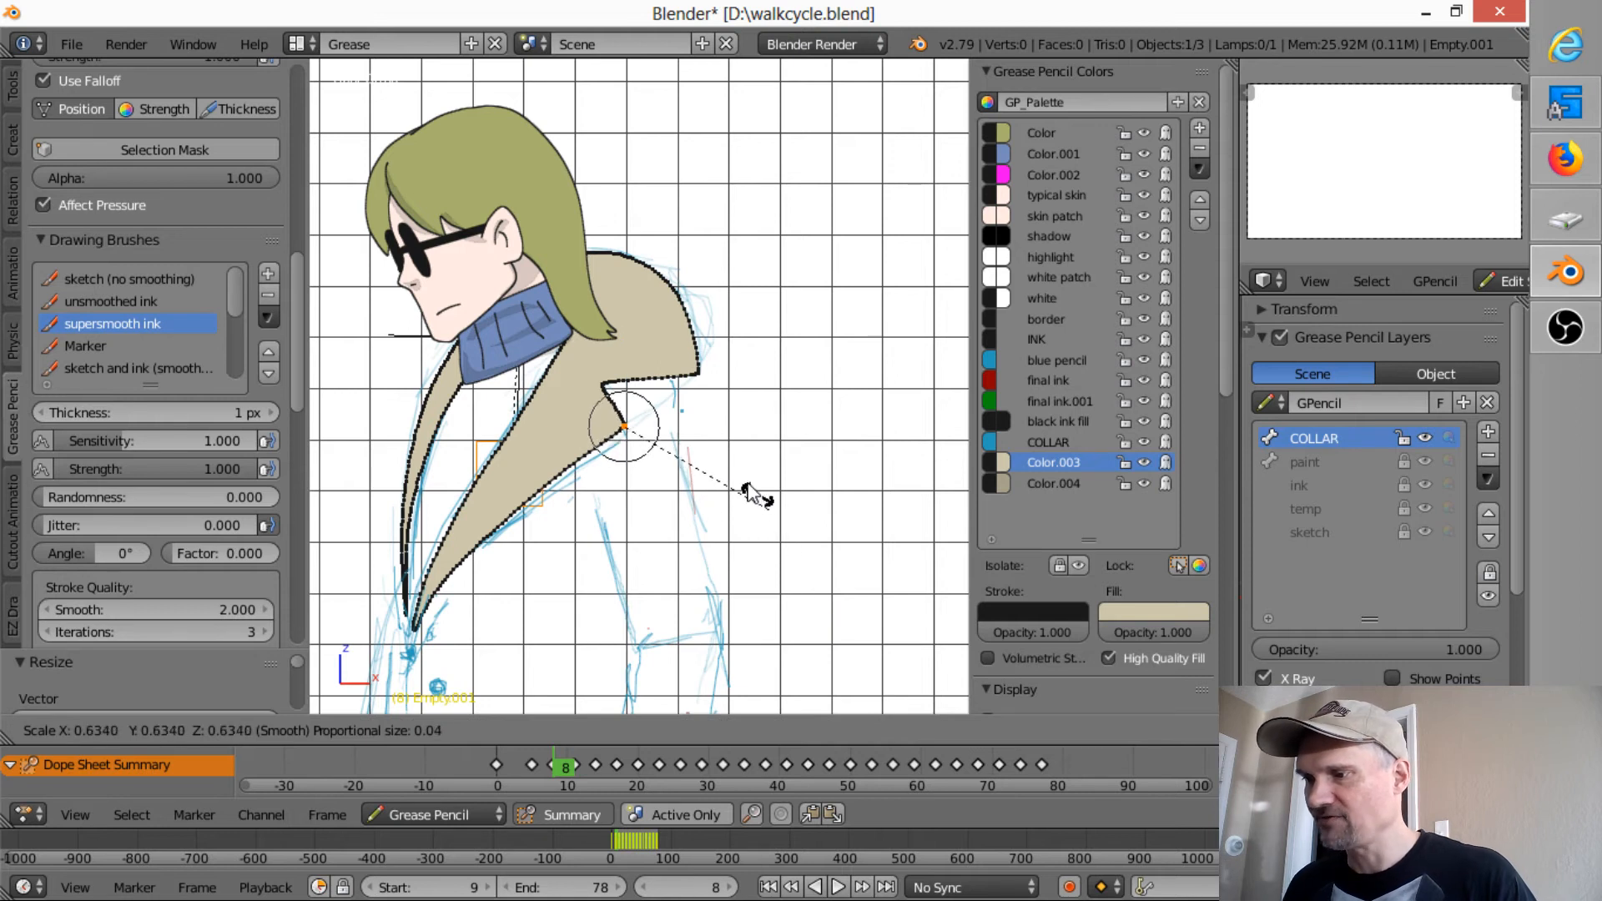
{"action": "left_click", "coordinate": [654, 438]}
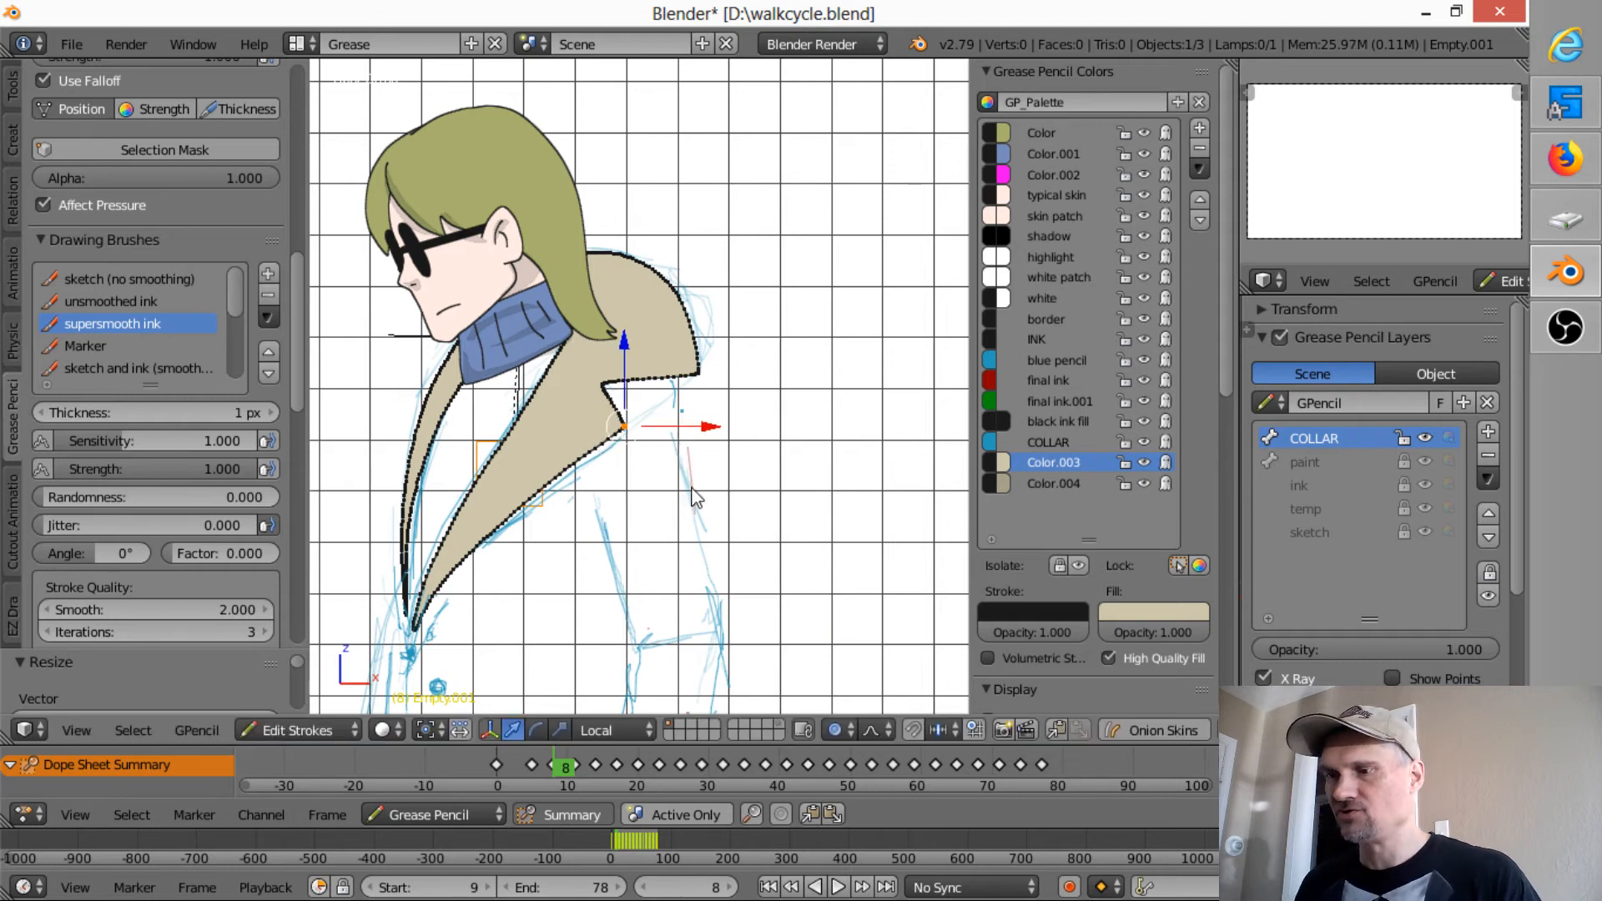
- Sharpen the lapels' lowest point by scaling it down with a proportional size of 0.04
{"action": "right_click", "coordinate": [415, 626]}
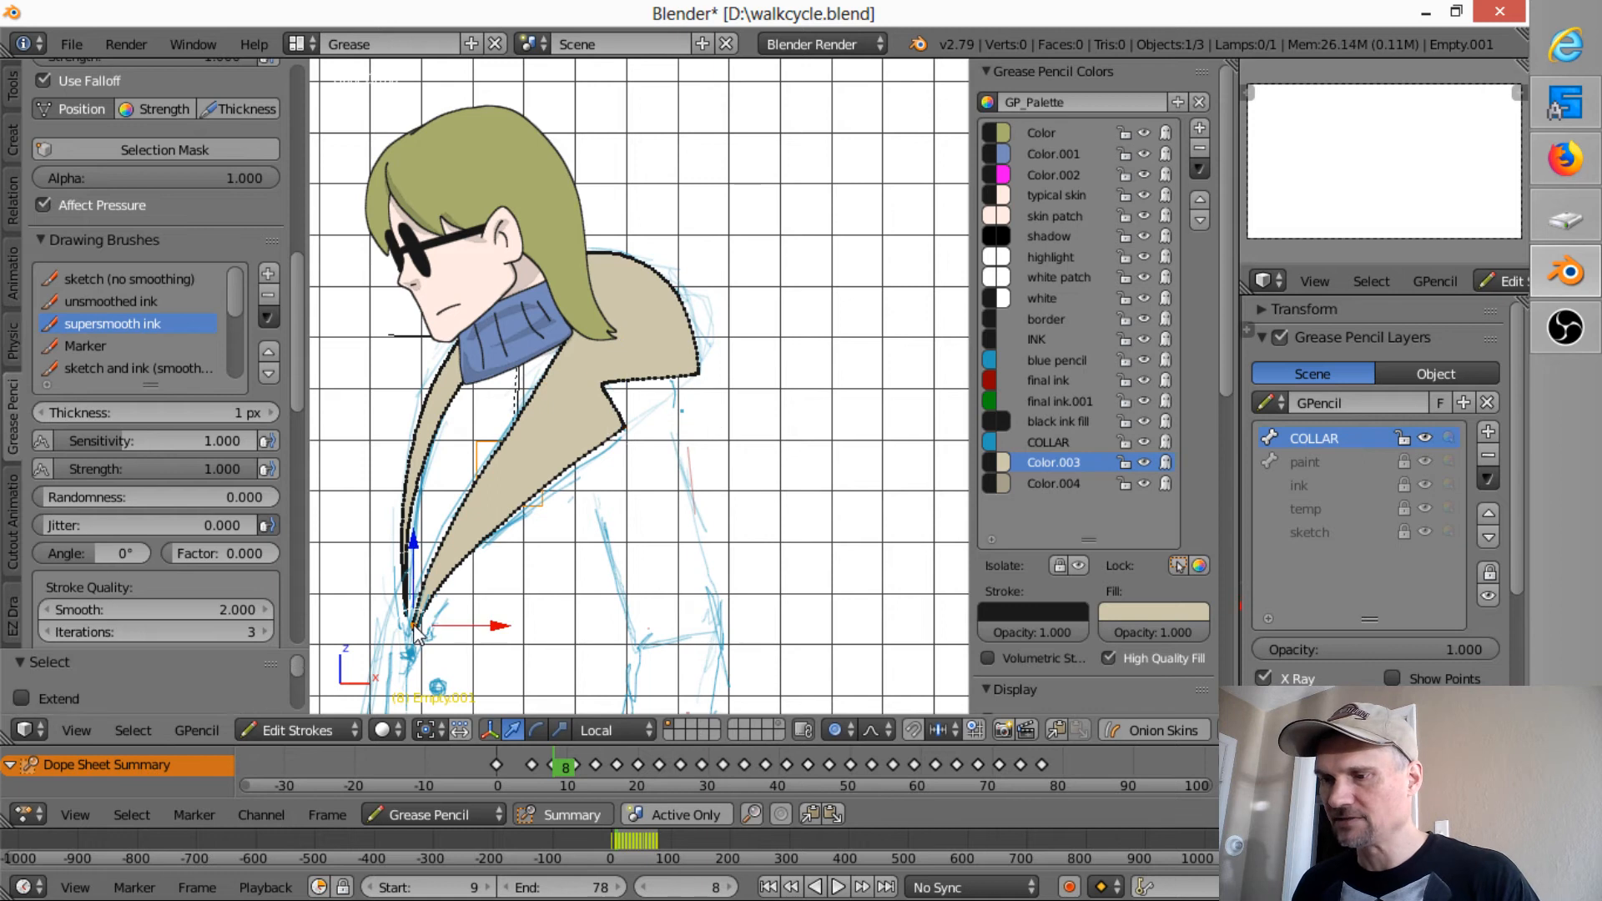
{"action": "right_click", "coordinate": [416, 632]}
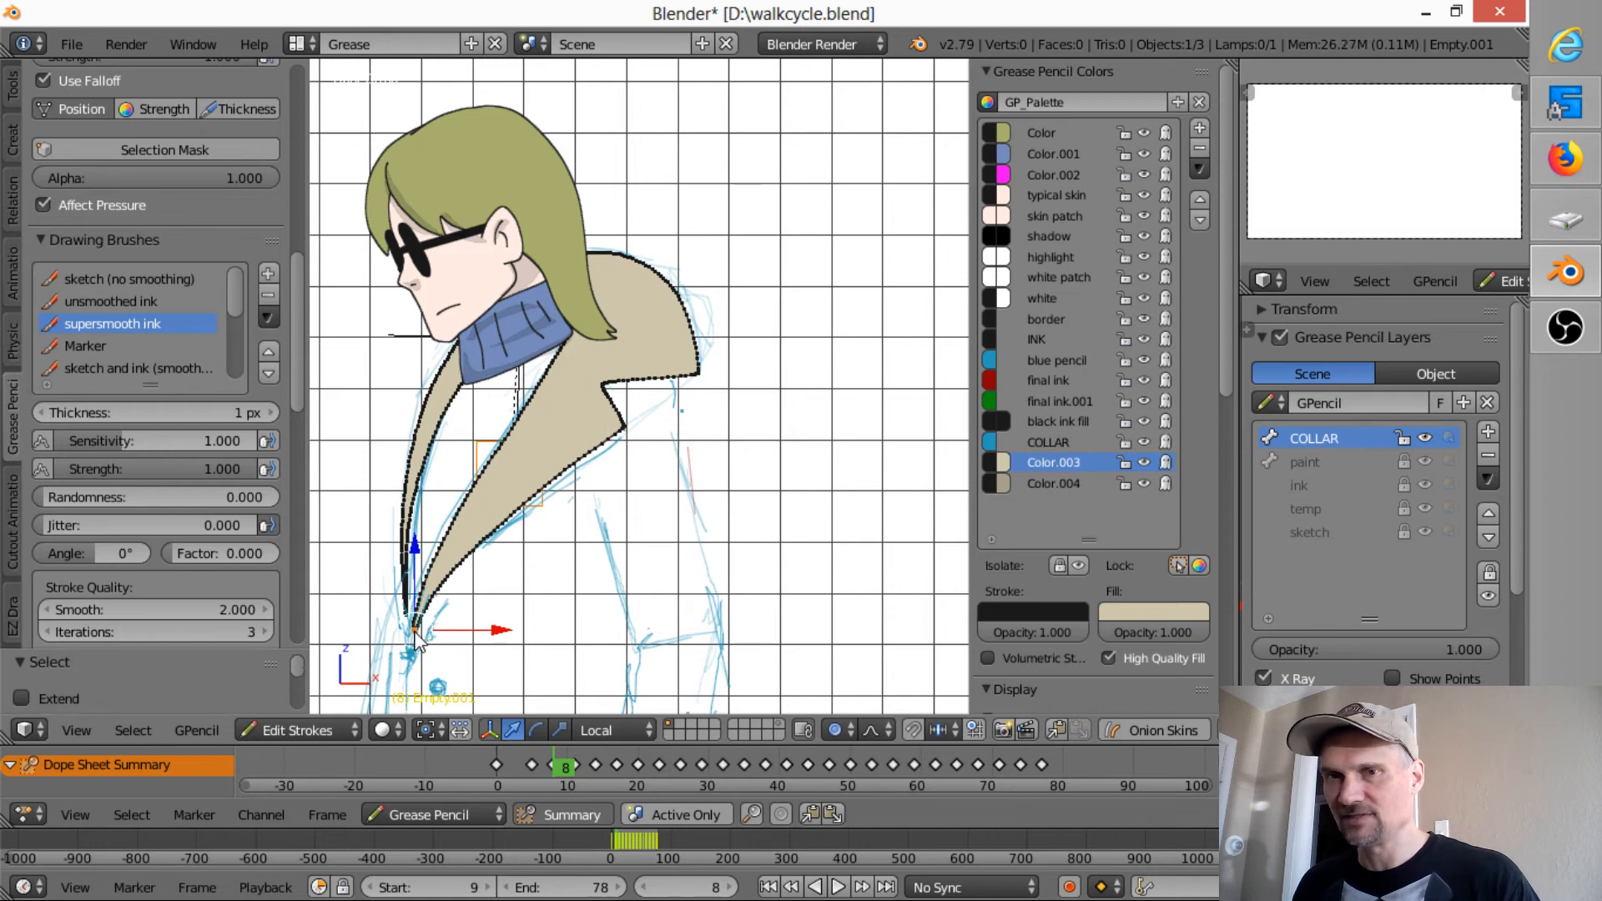
{"action": "key", "text": "s"}
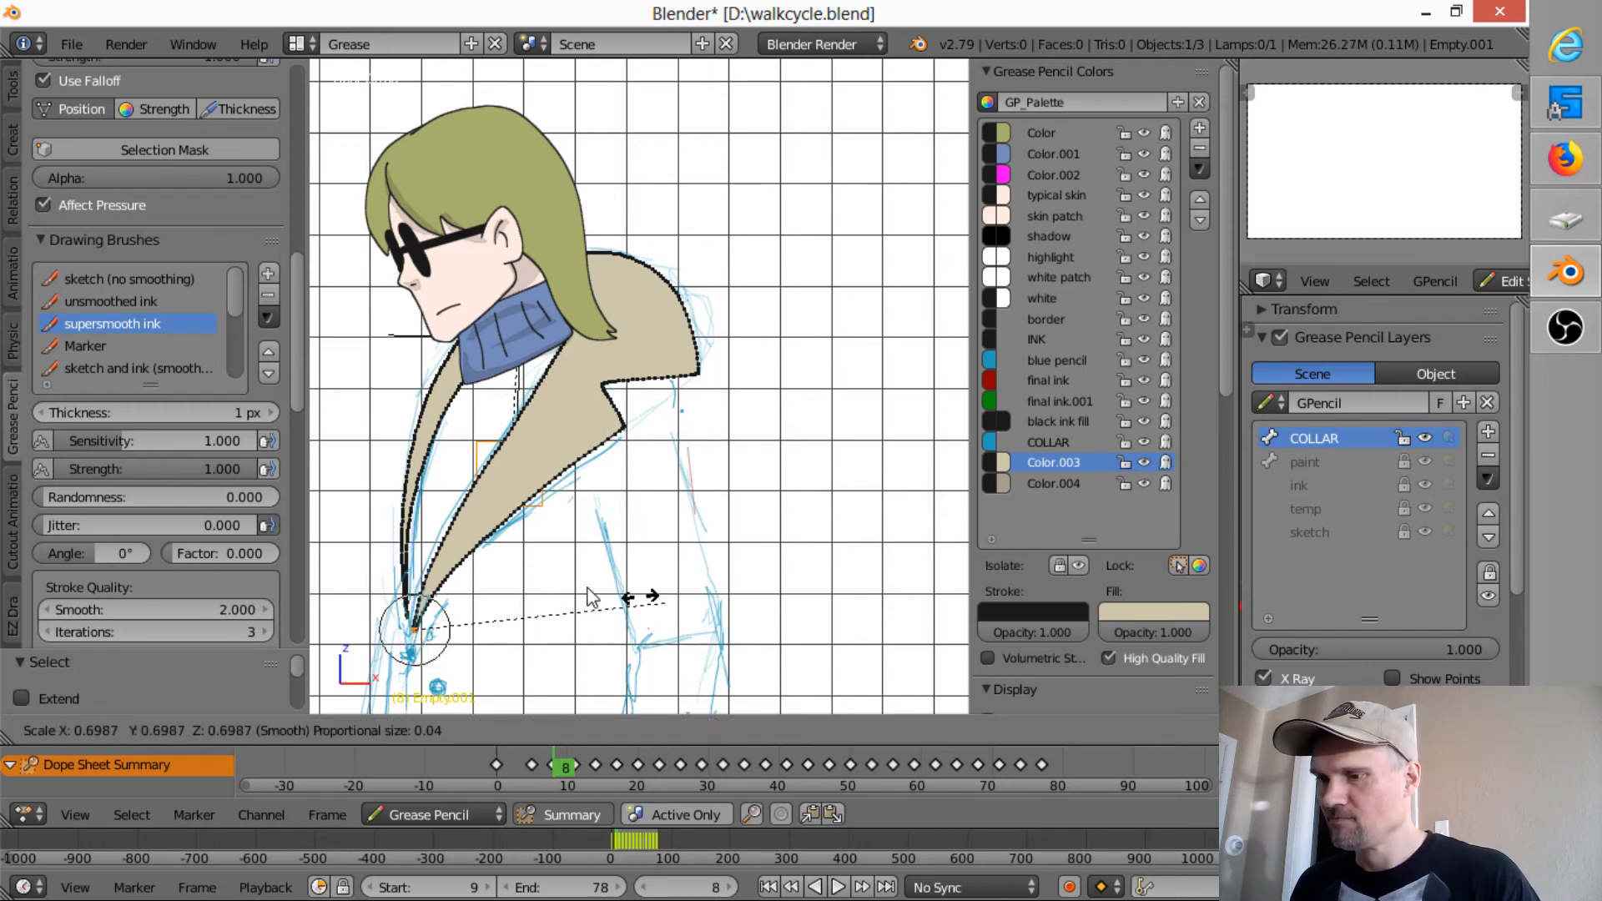
{"action": "left_click", "coordinate": [414, 615]}
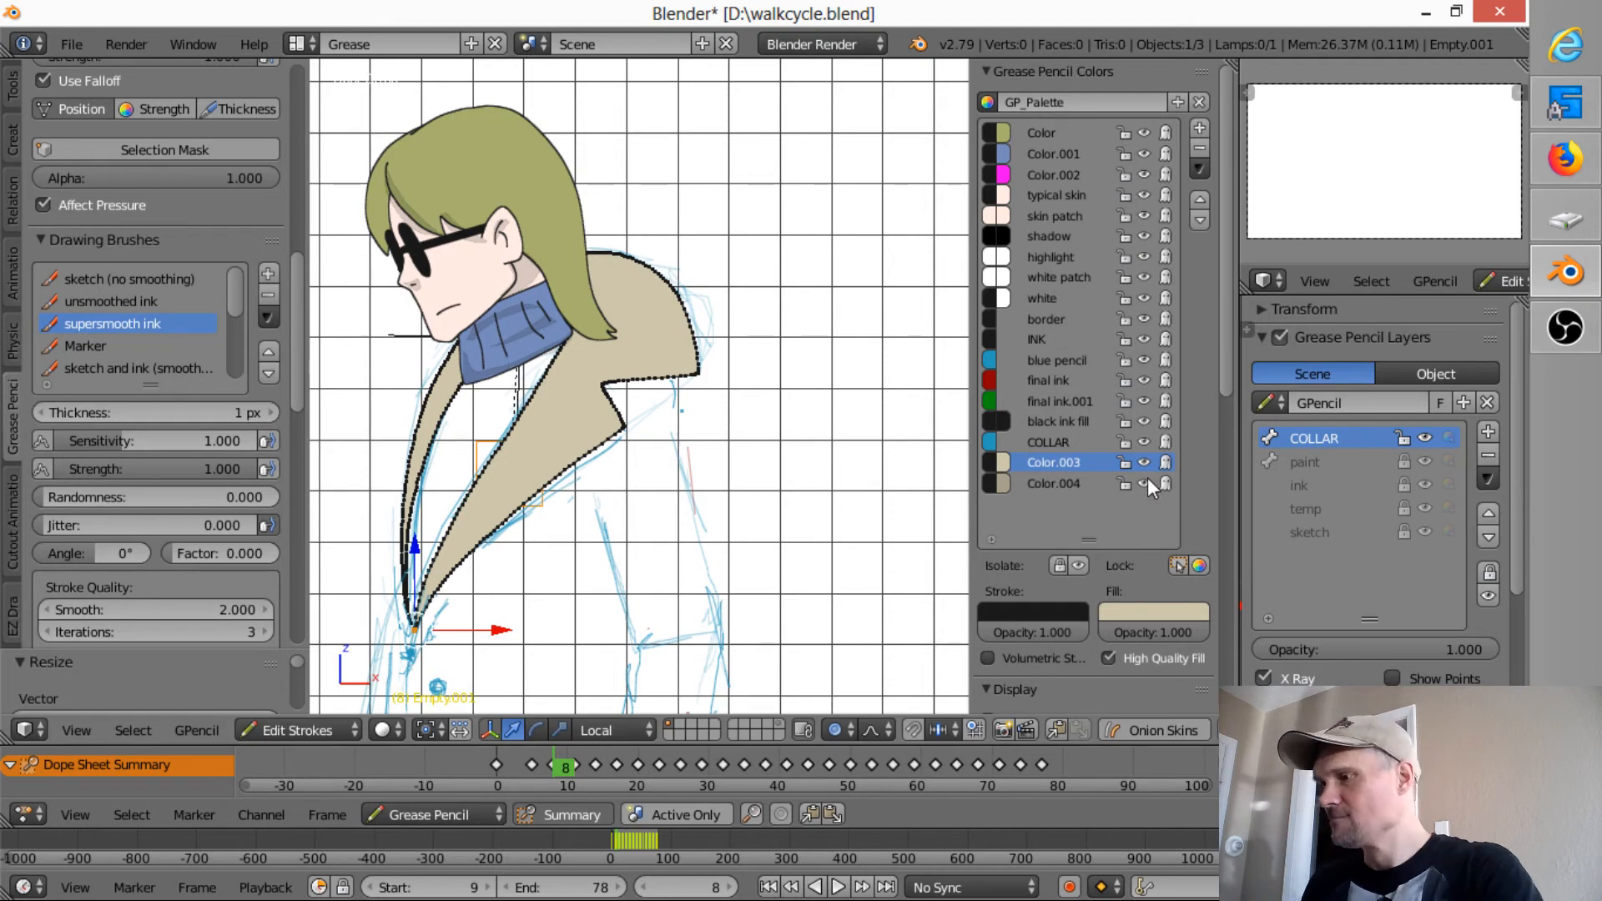
- Reshape the collar's back corner with a proportional size of 0.12, moving it outward, rotating it about 21 degrees and nudging it back slightly
{"action": "right_click", "coordinate": [715, 382]}
{"action": "key", "text": "g"}
{"action": "scroll", "coordinate": [723, 393], "scroll_direction": "down", "scroll_amount": 12}
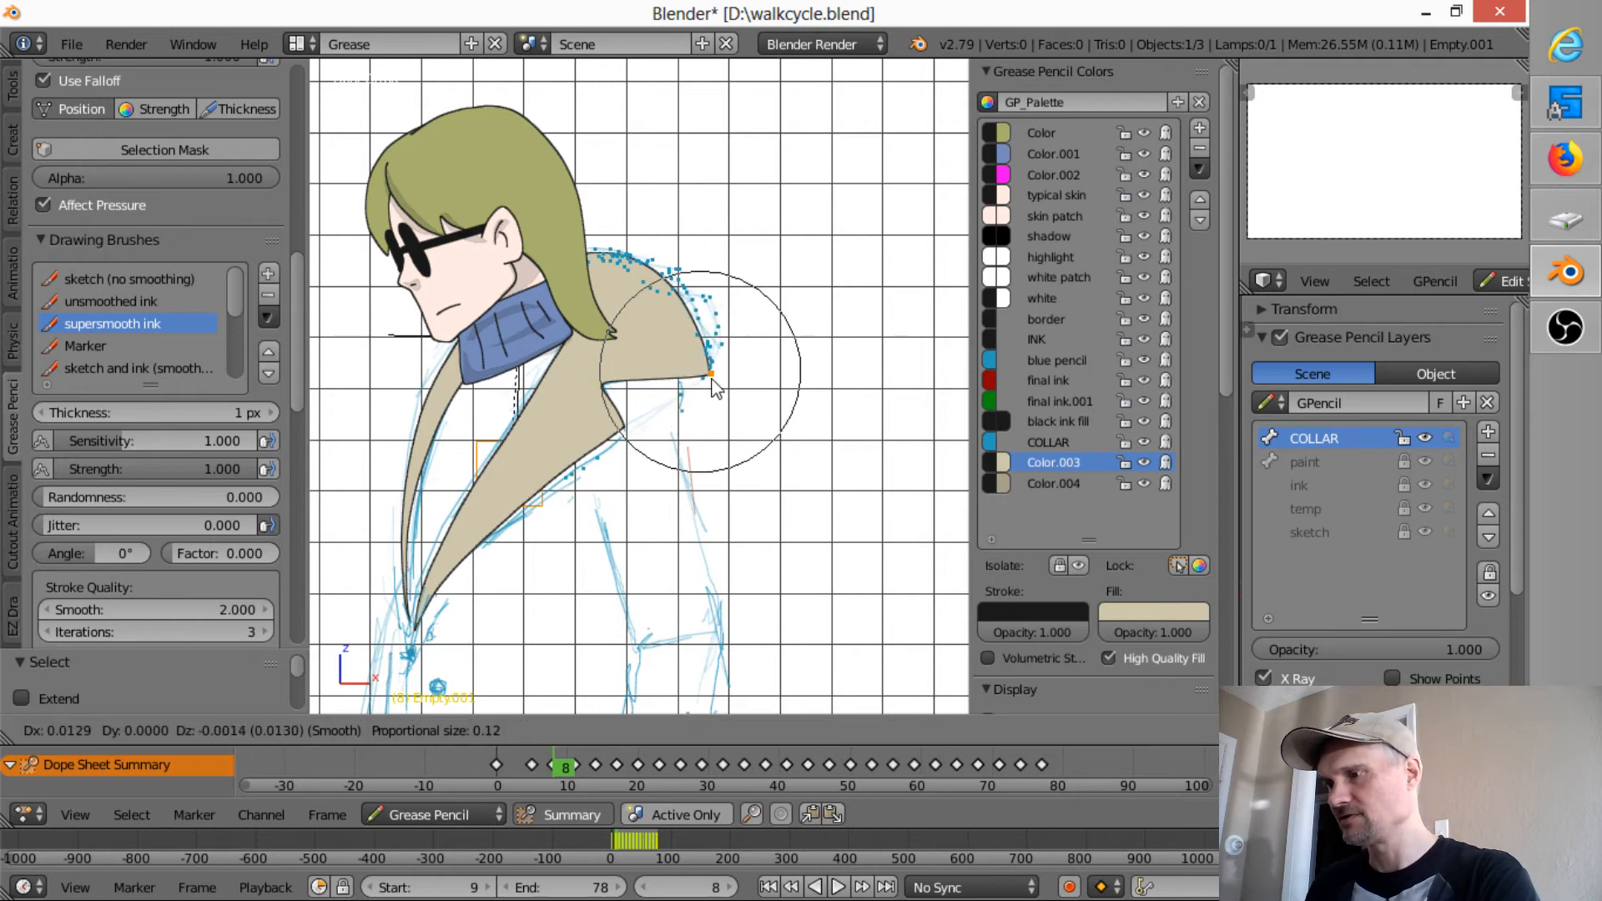
{"action": "left_click", "coordinate": [714, 380]}
{"action": "key", "text": "r"}
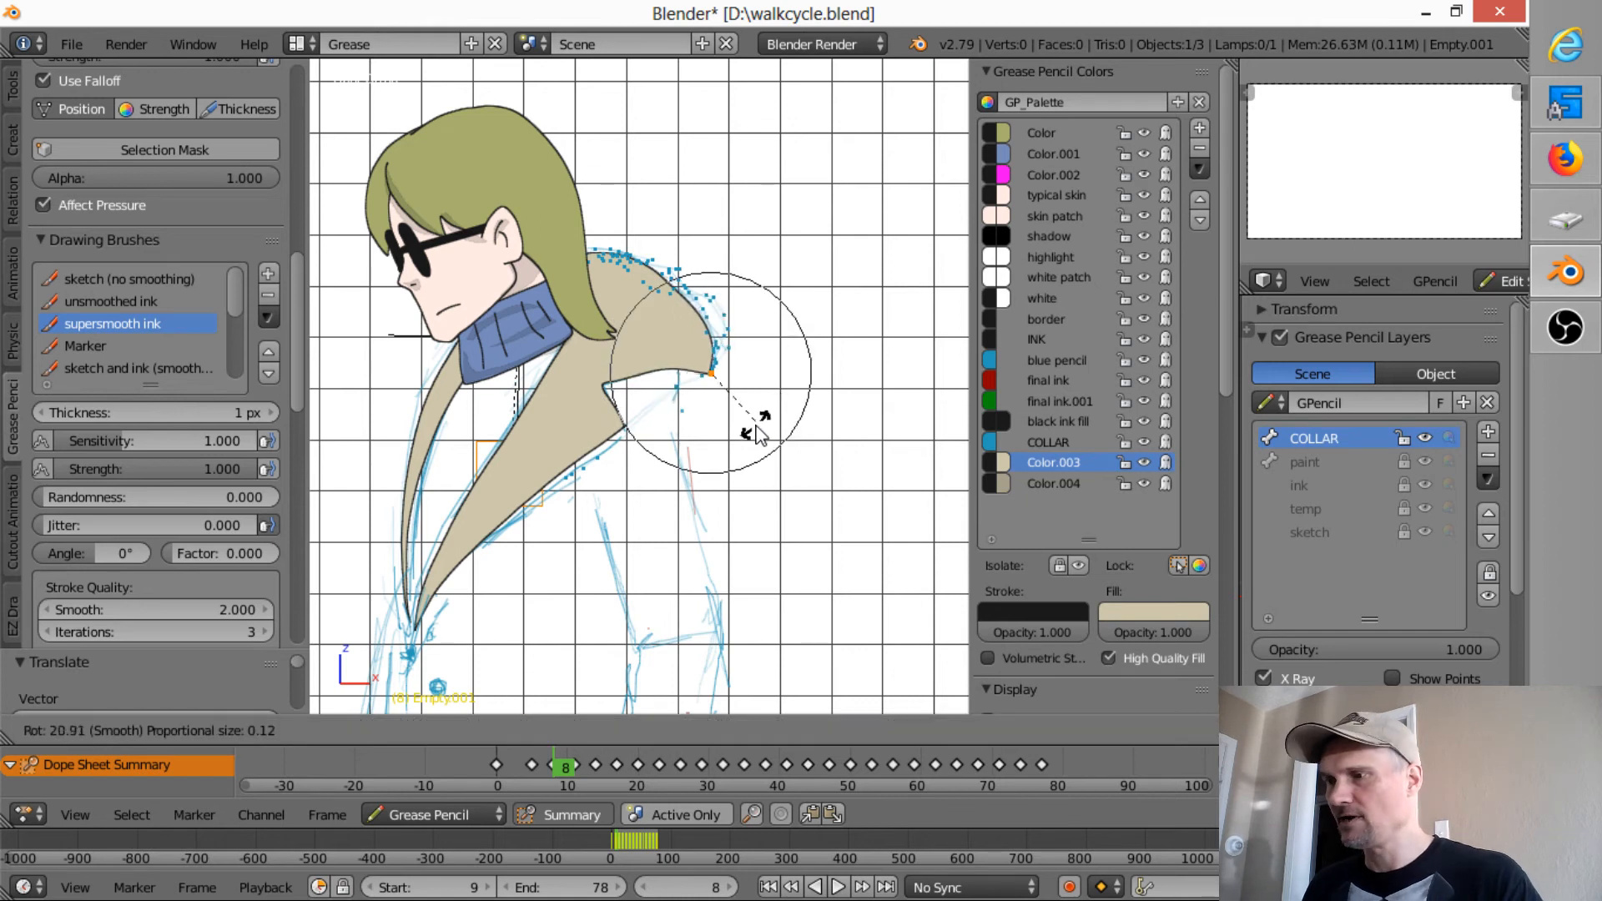
{"action": "left_click", "coordinate": [762, 431]}
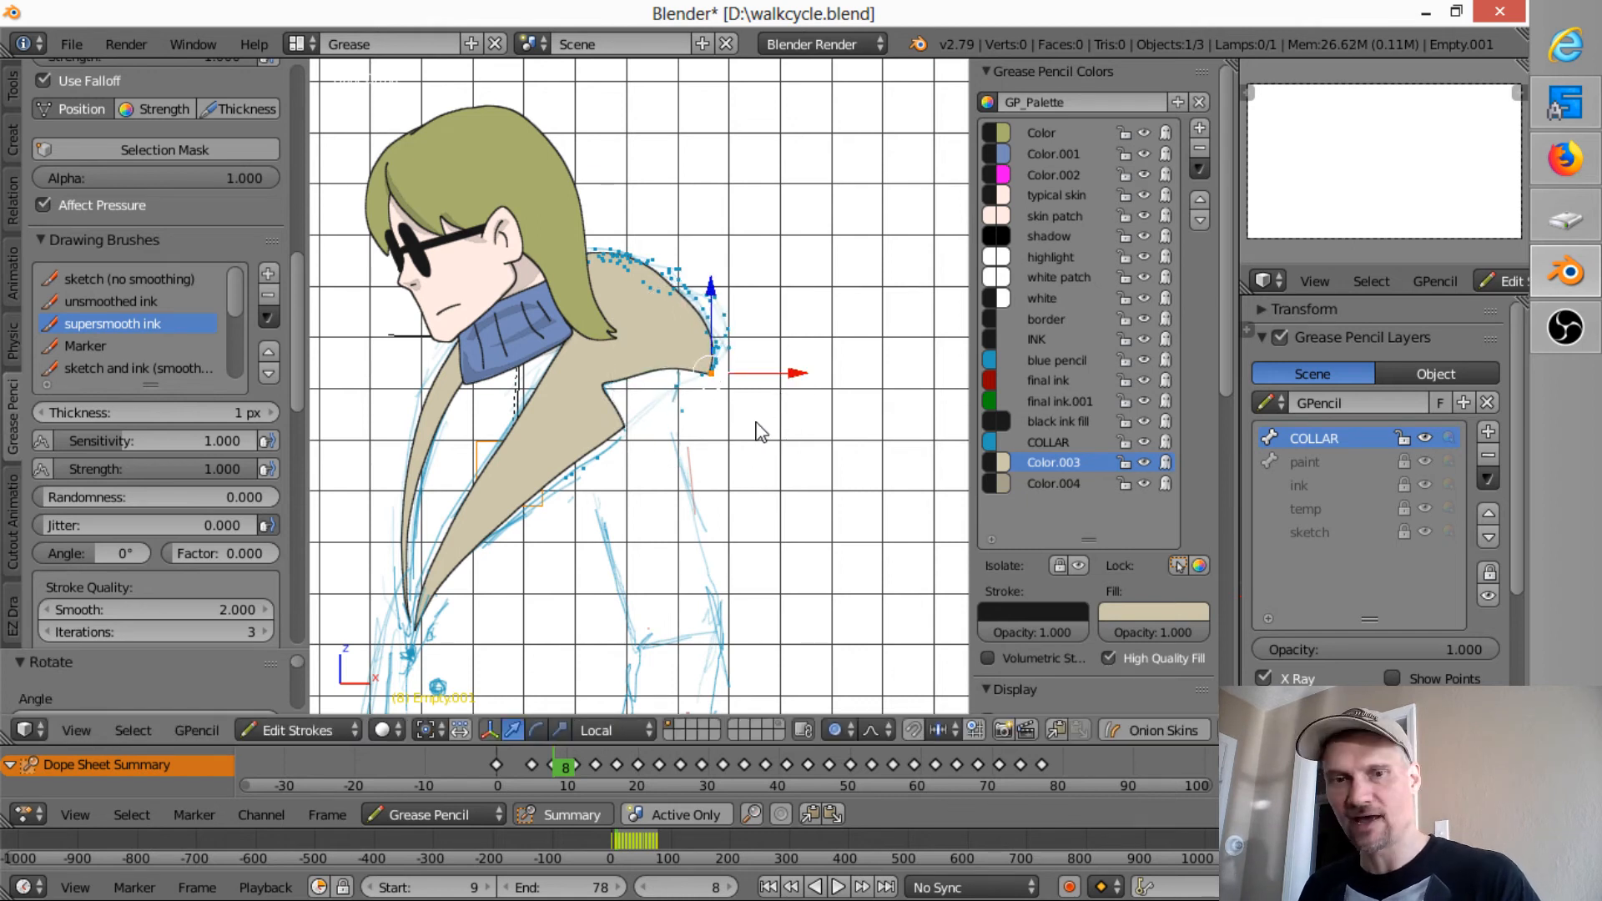
{"action": "key", "text": "g"}
{"action": "left_click", "coordinate": [754, 433]}
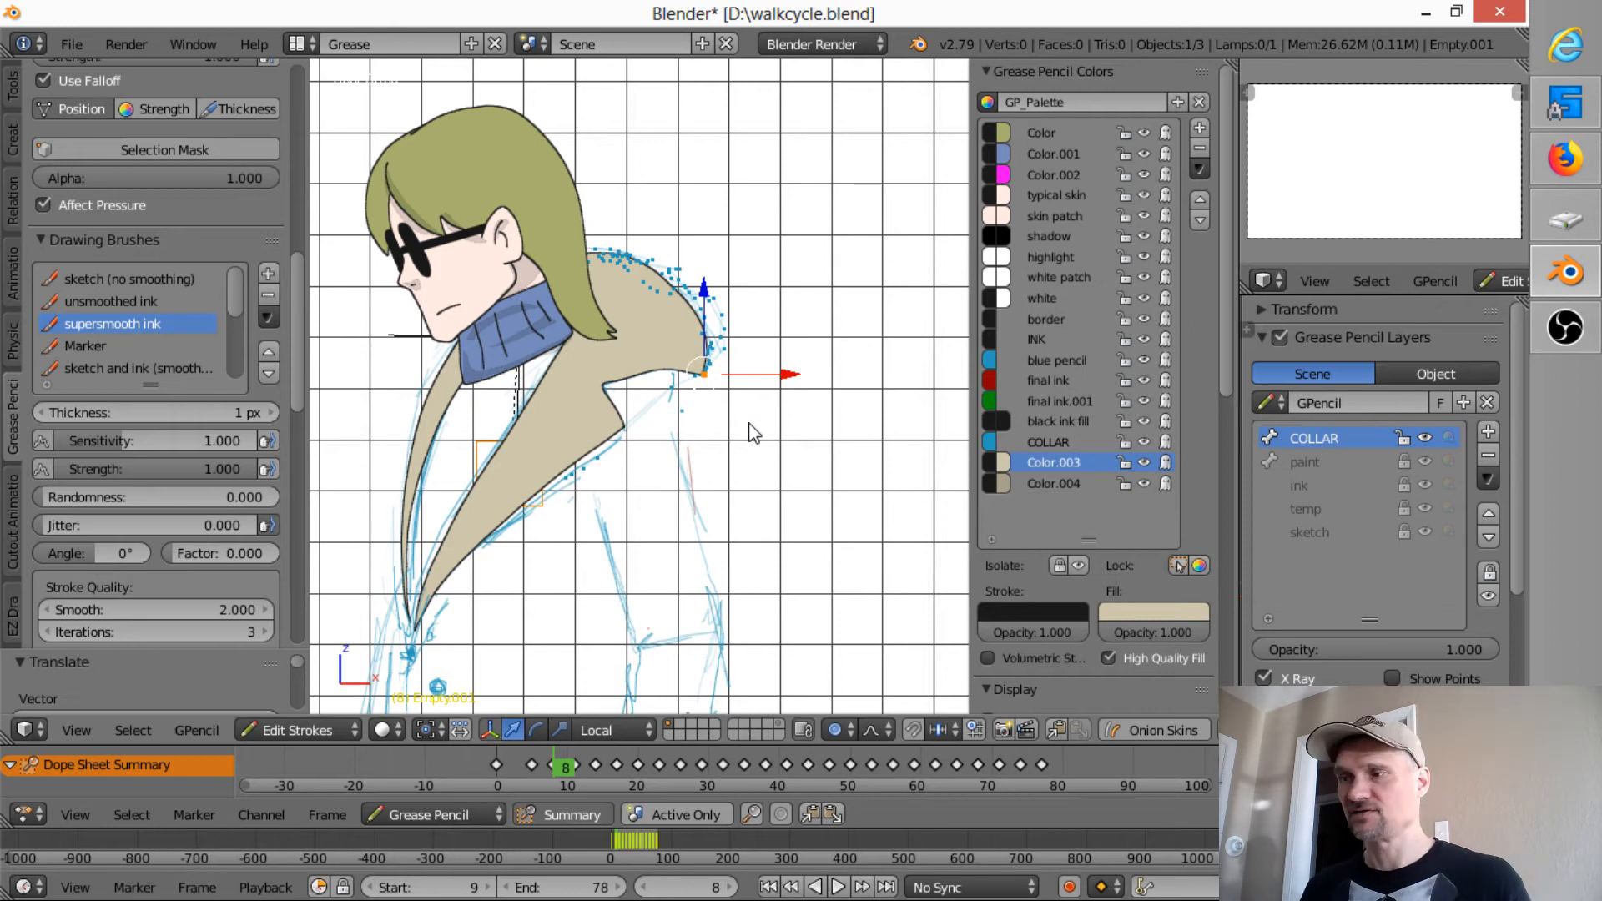
- Lock the COLLAR palette color and rotate the lapel tip below the notch about -12 degrees with proportional falloff
{"action": "right_click", "coordinate": [623, 432]}
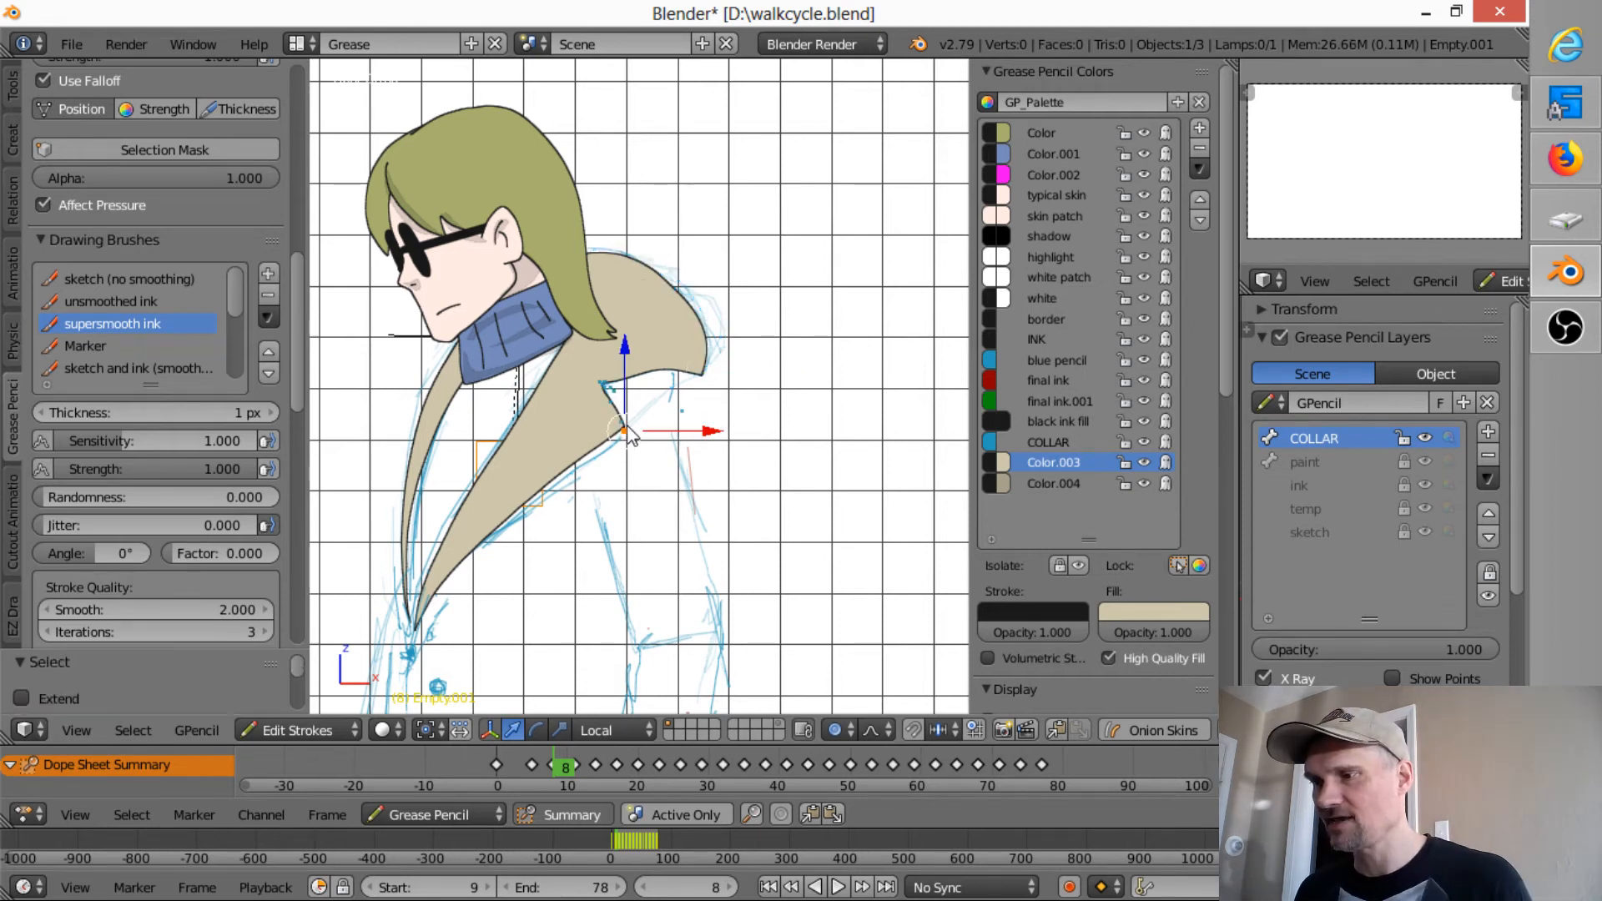
{"action": "right_click", "coordinate": [626, 425]}
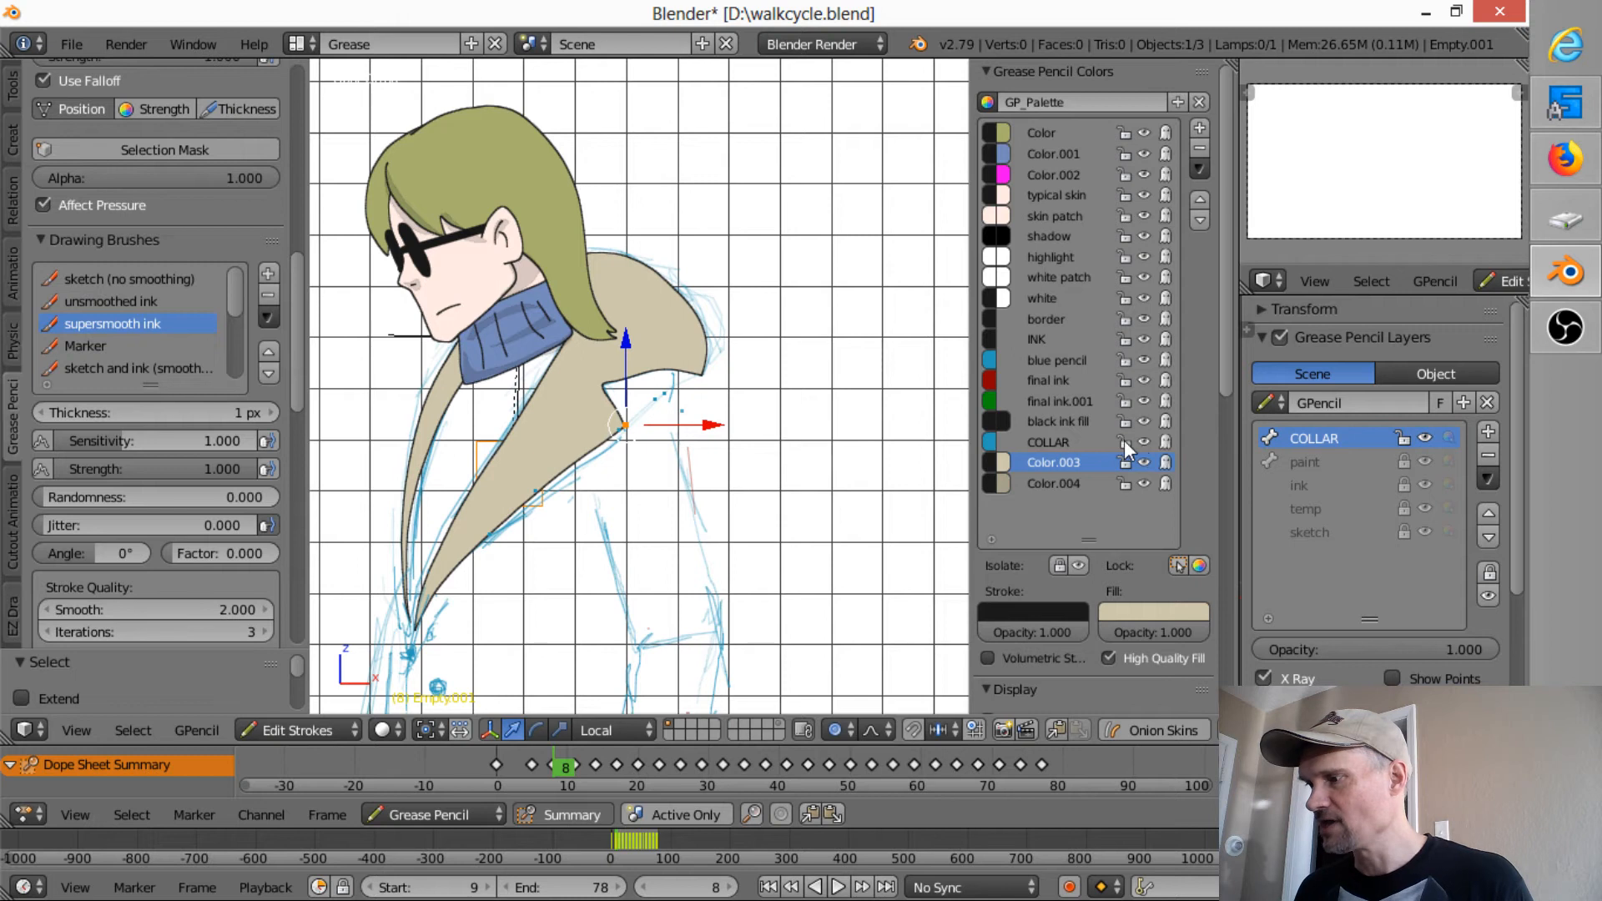
{"action": "left_click", "coordinate": [1124, 439]}
{"action": "key", "text": "l"}
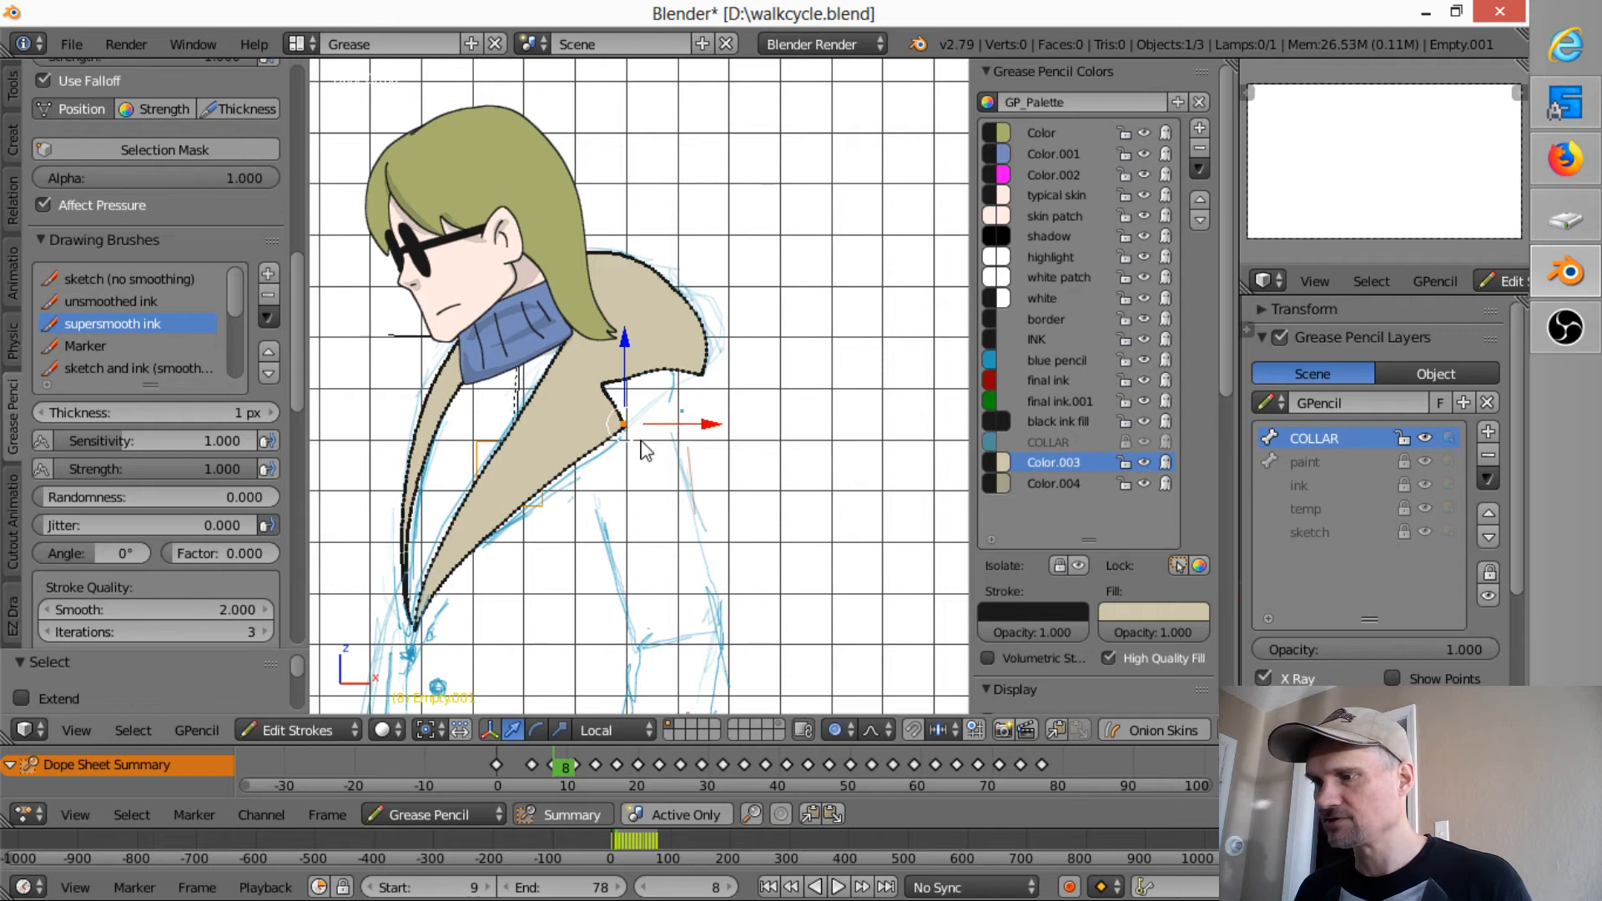
{"action": "key", "text": "r"}
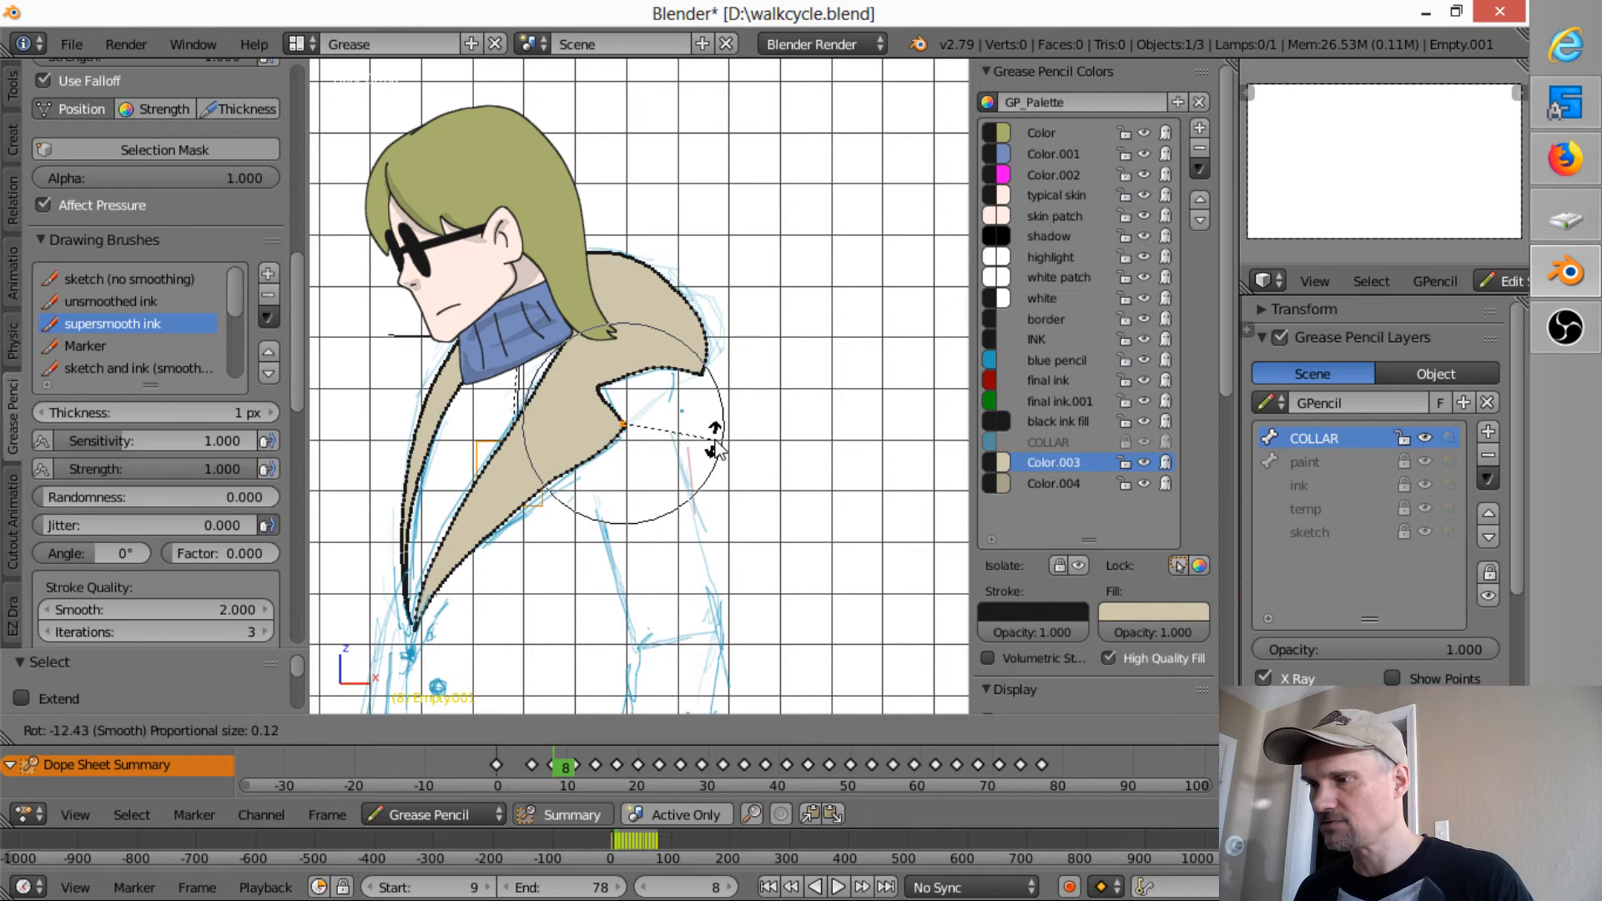
{"action": "left_click", "coordinate": [718, 437]}
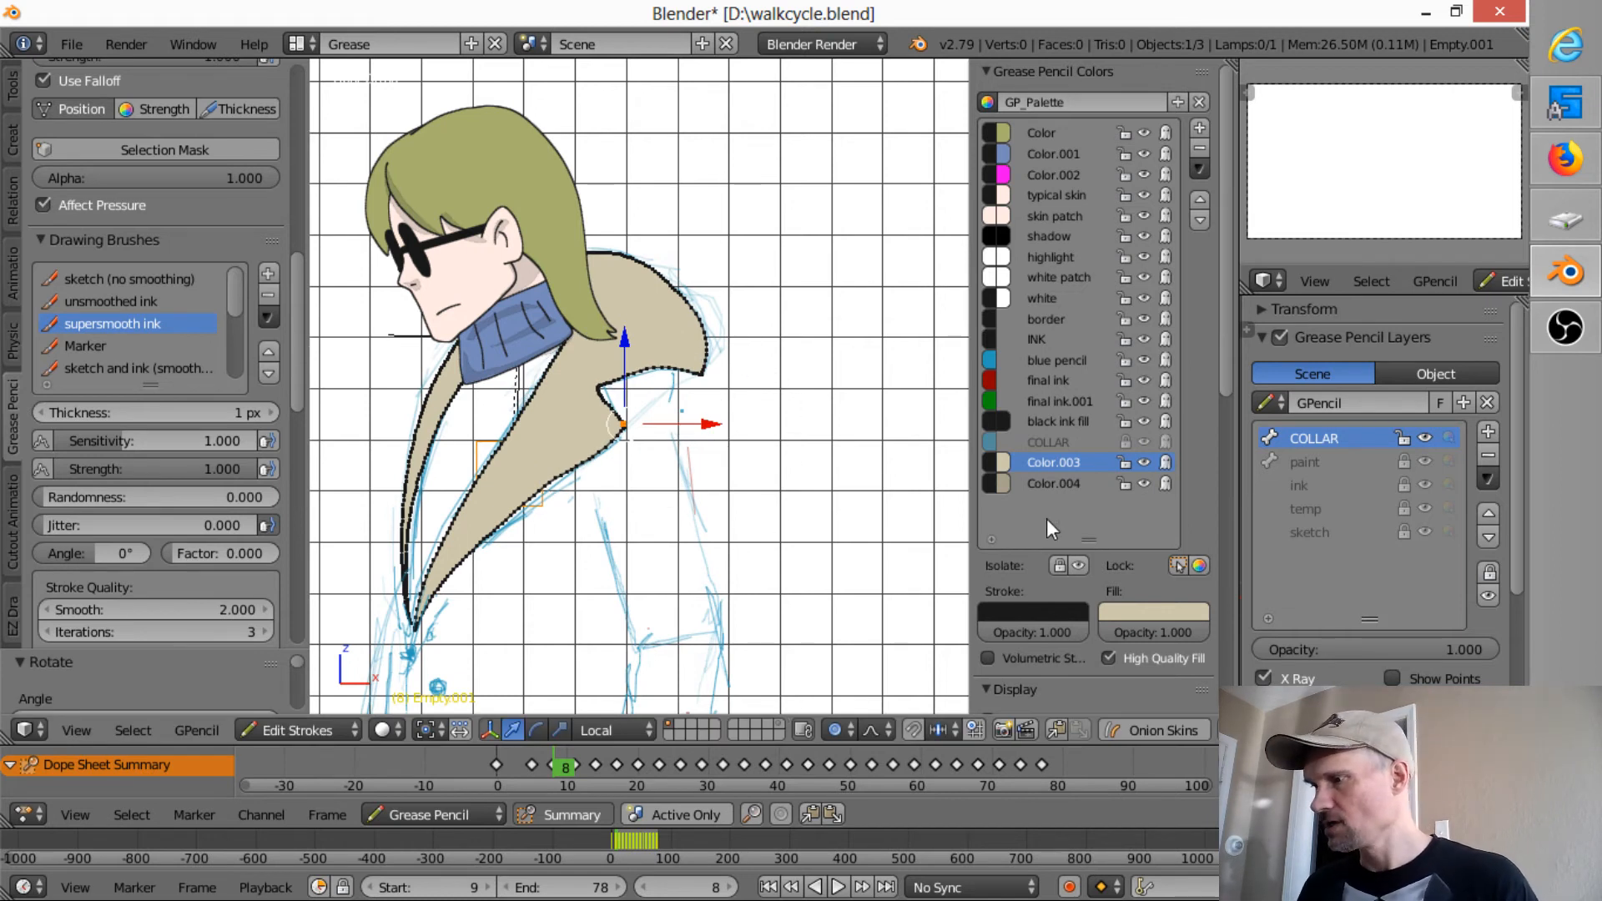
- Choose the shadow palette color and draw a shadow on the far lapel just beneath the turtleneck
{"action": "left_click", "coordinate": [1054, 484]}
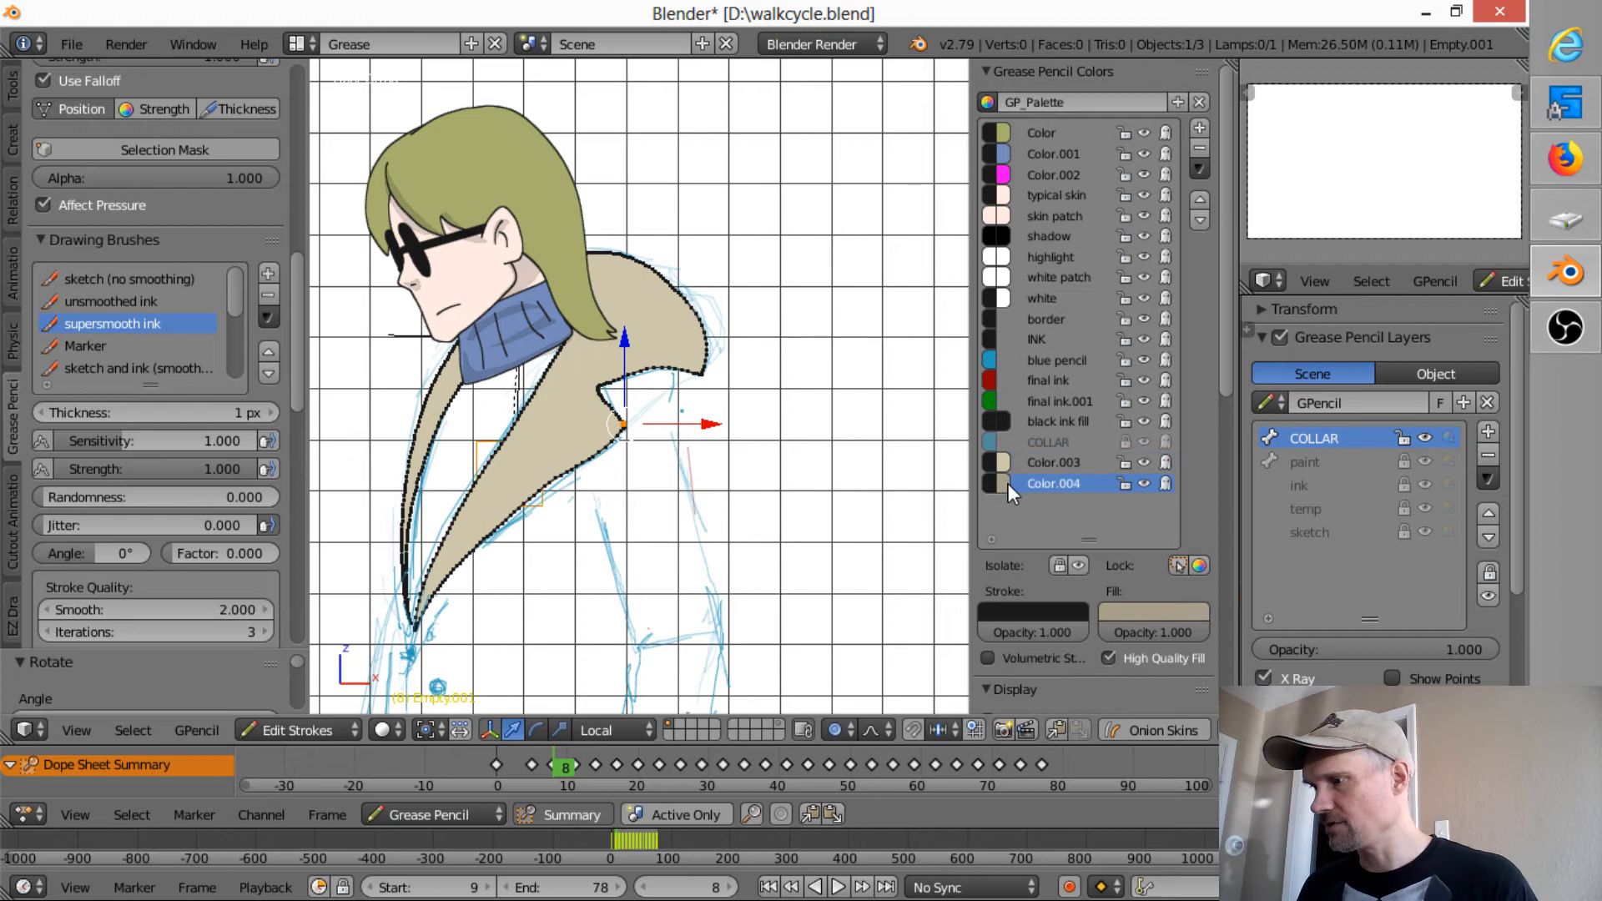
{"action": "left_click", "coordinate": [1005, 483]}
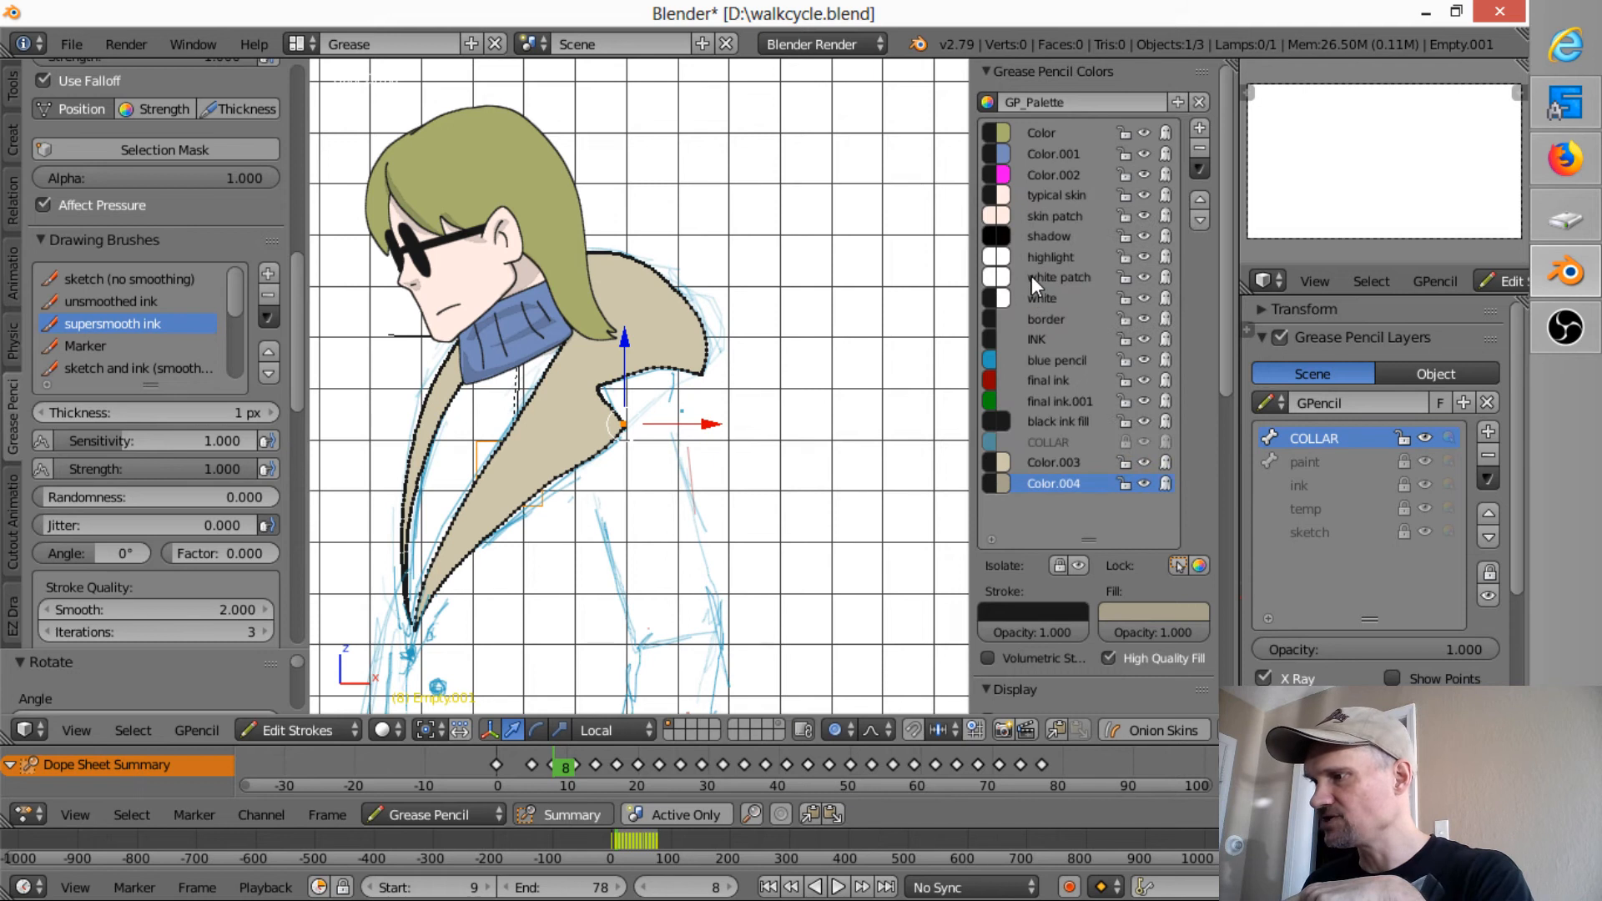
{"action": "left_click", "coordinate": [1035, 234]}
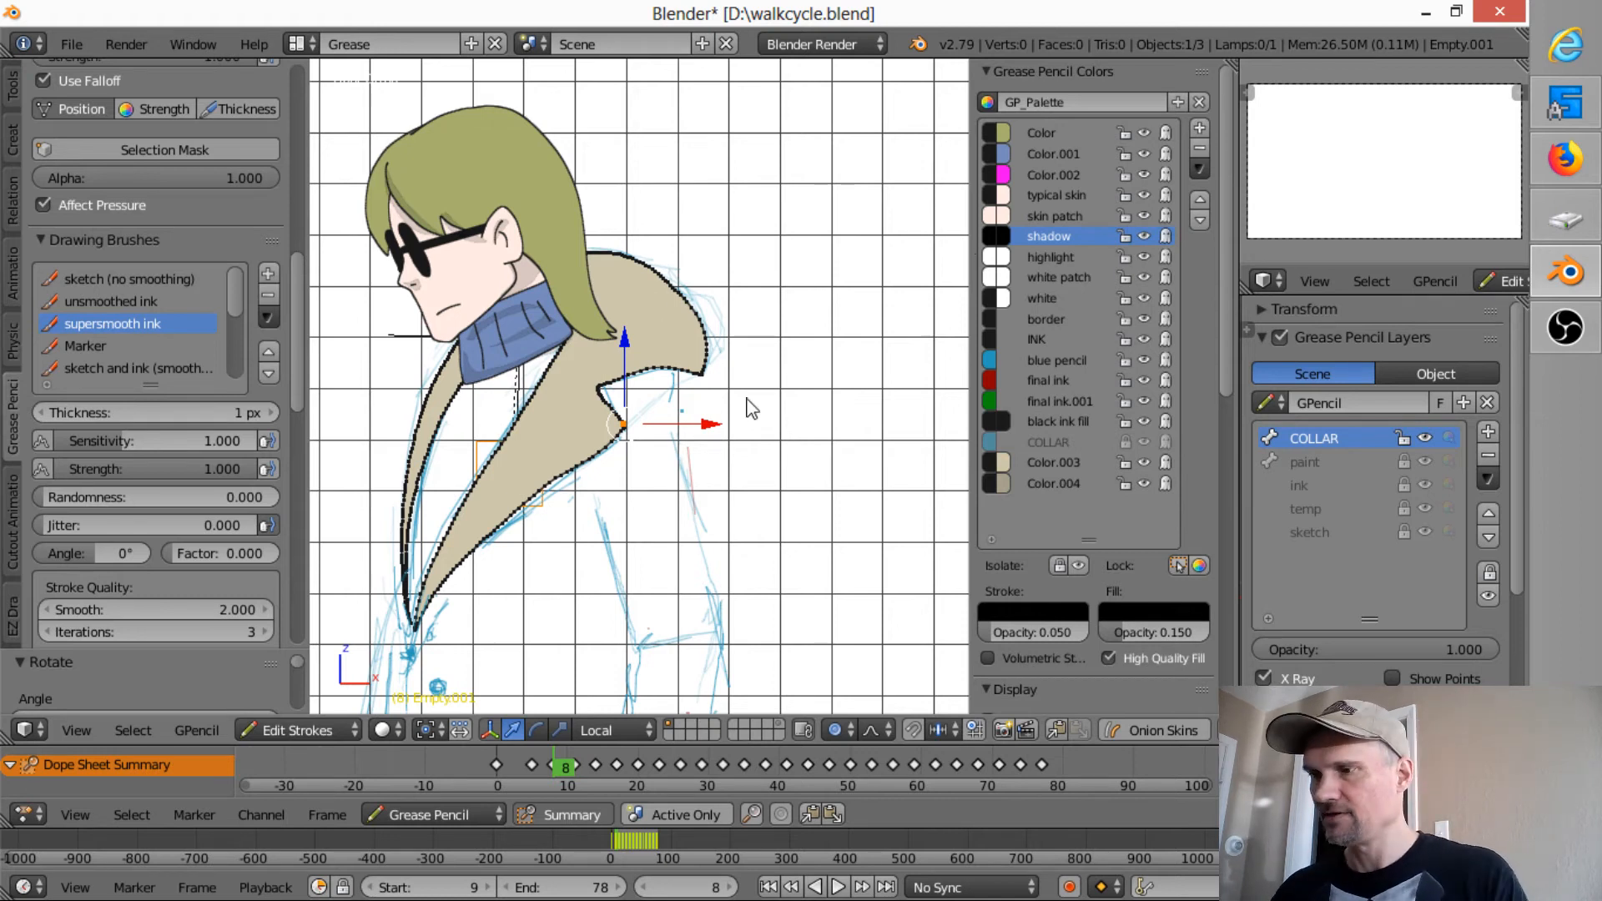
{"action": "scroll", "coordinate": [755, 417], "scroll_direction": "up", "scroll_amount": 1}
{"action": "mouse_move", "coordinate": [755, 440]}
{"action": "middle_mouse_down", "text": "ctrl"}
{"action": "mouse_move", "coordinate": [782, 359]}
{"action": "mouse_move", "coordinate": [768, 388]}
{"action": "mouse_move", "coordinate": [814, 435]}
{"action": "mouse_move", "coordinate": [932, 415]}
{"action": "middle_mouse_up", "text": "ctrl"}
{"action": "middle_click_drag", "start_coordinate": [826, 397], "coordinate": [774, 362], "text": "shift"}
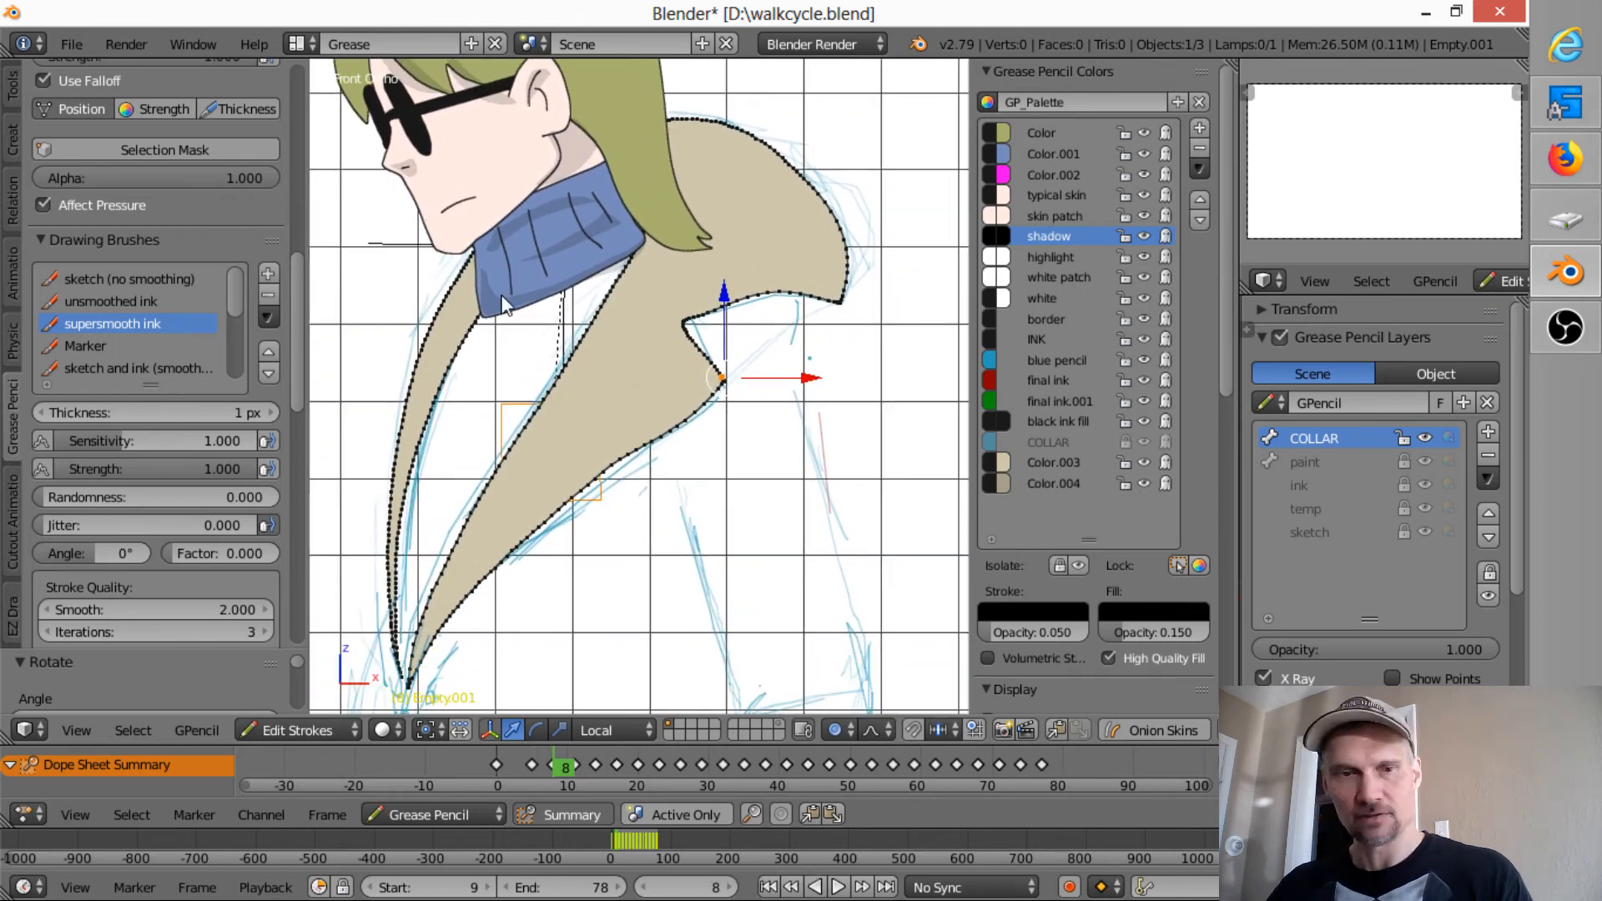
{"action": "key", "text": "d+e"}
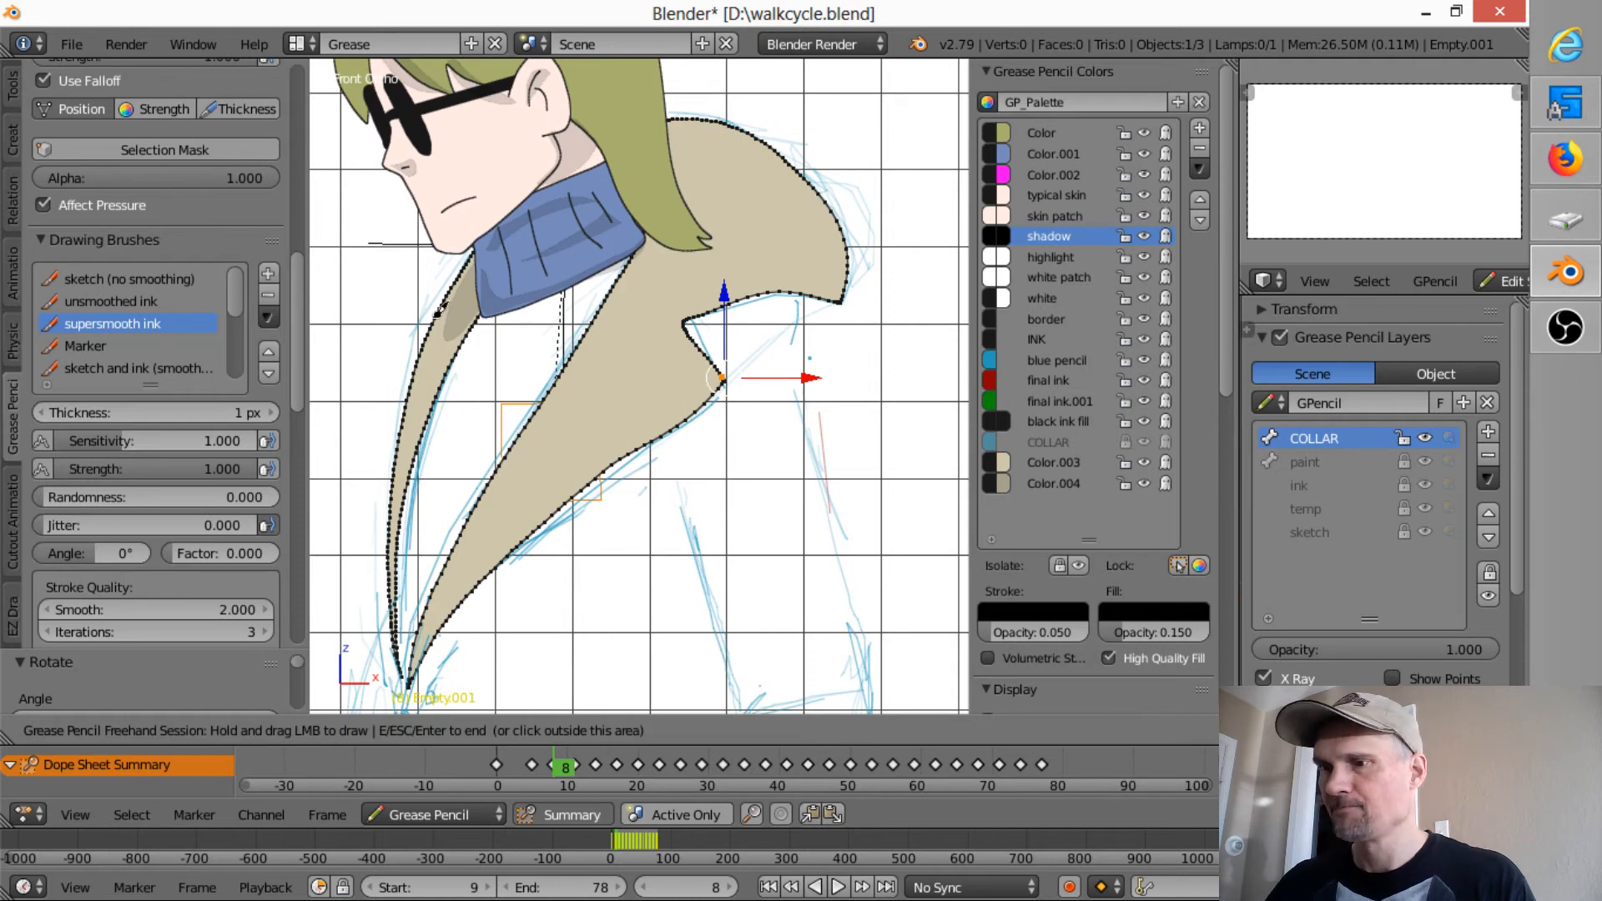
- With the unsmoothed ink brush, draw shadows on the collar beneath the hair, along its back edge and near the lapel tip
{"action": "left_click", "coordinate": [167, 304]}
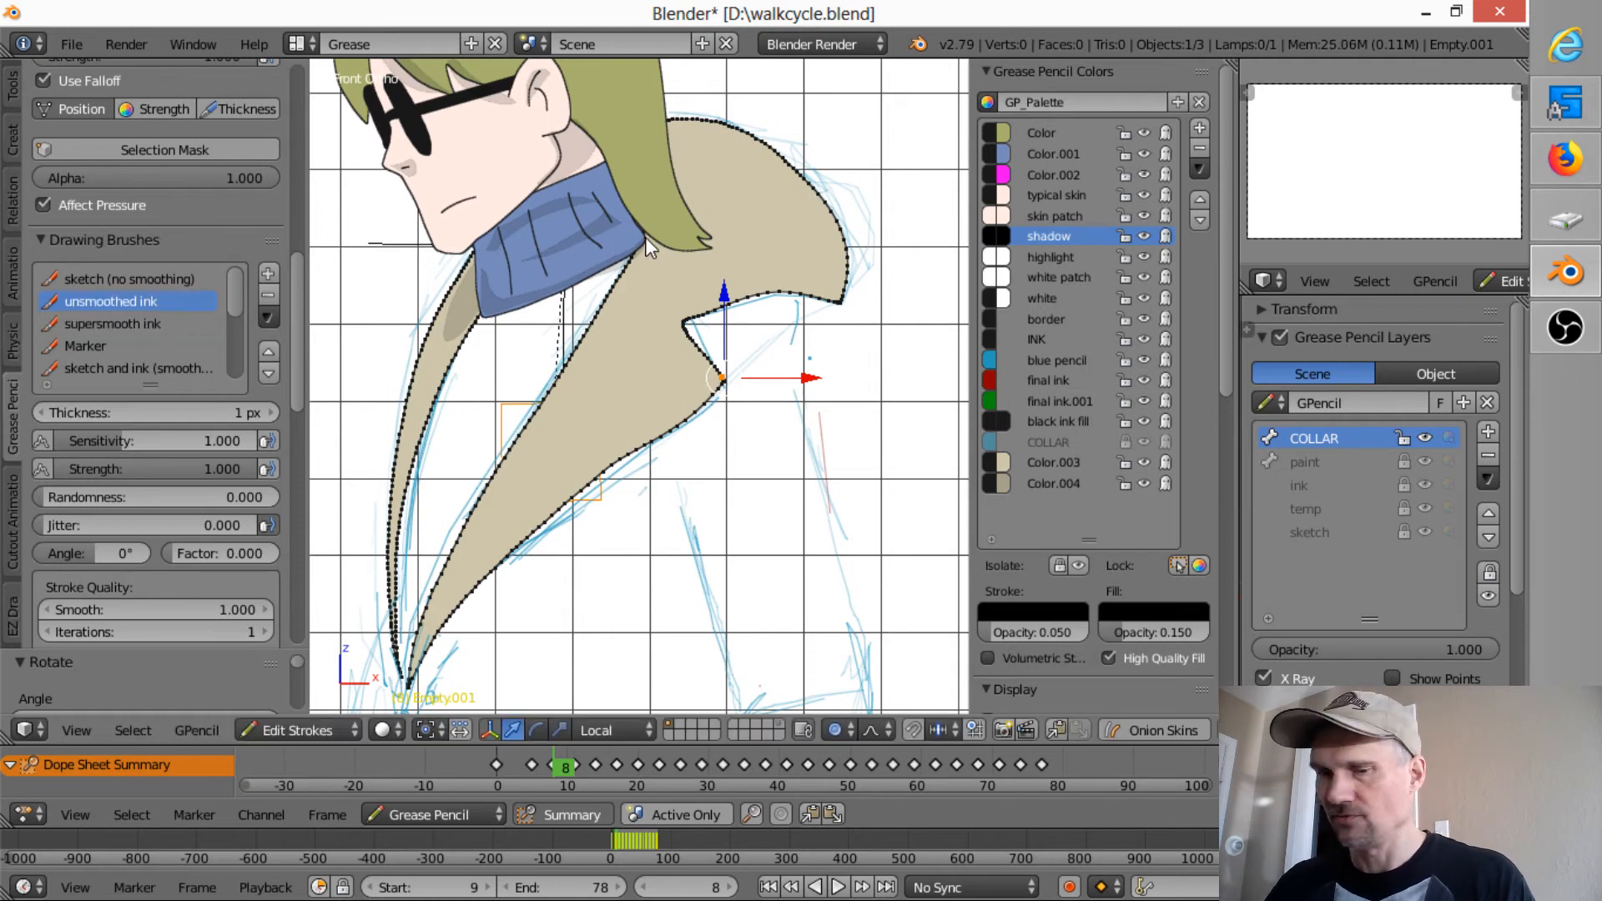
{"action": "mouse_move", "coordinate": [639, 192]}
{"action": "left_mouse_down"}
{"action": "mouse_move", "coordinate": [641, 251]}
{"action": "mouse_move", "coordinate": [601, 316]}
{"action": "mouse_move", "coordinate": [731, 258]}
{"action": "mouse_move", "coordinate": [723, 173]}
{"action": "mouse_move", "coordinate": [651, 140]}
{"action": "left_mouse_up"}
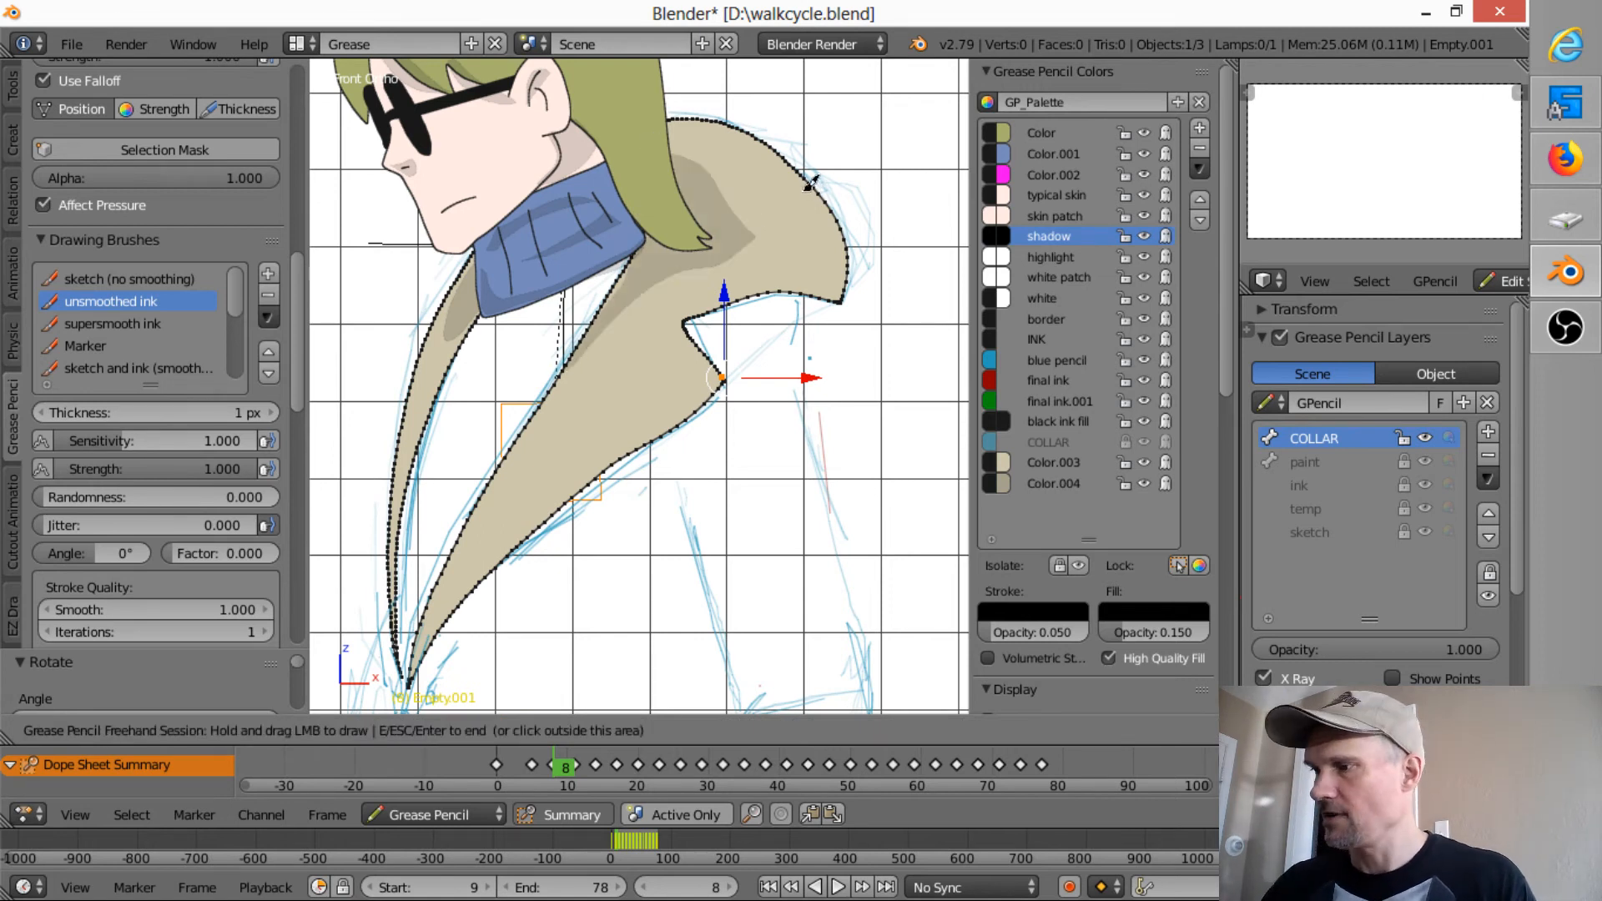
{"action": "mouse_move", "coordinate": [814, 179]}
{"action": "left_mouse_down"}
{"action": "mouse_move", "coordinate": [817, 277]}
{"action": "mouse_move", "coordinate": [846, 278]}
{"action": "mouse_move", "coordinate": [843, 205]}
{"action": "left_mouse_up"}
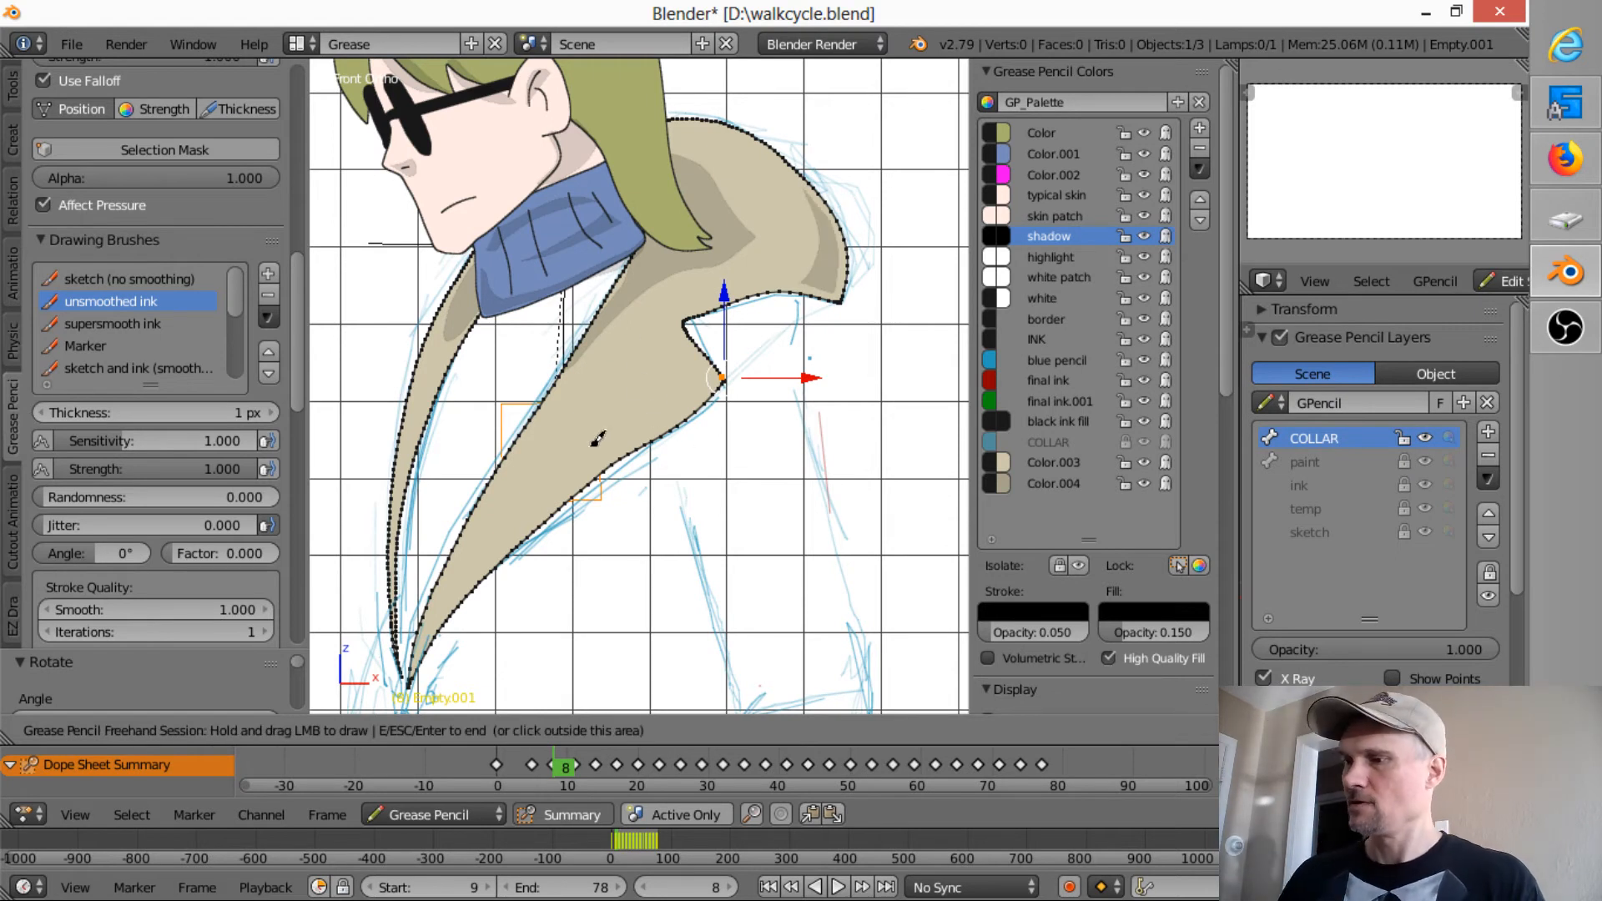
{"action": "mouse_move", "coordinate": [672, 417]}
{"action": "left_mouse_down"}
{"action": "mouse_move", "coordinate": [617, 421]}
{"action": "mouse_move", "coordinate": [678, 412]}
{"action": "left_mouse_up"}
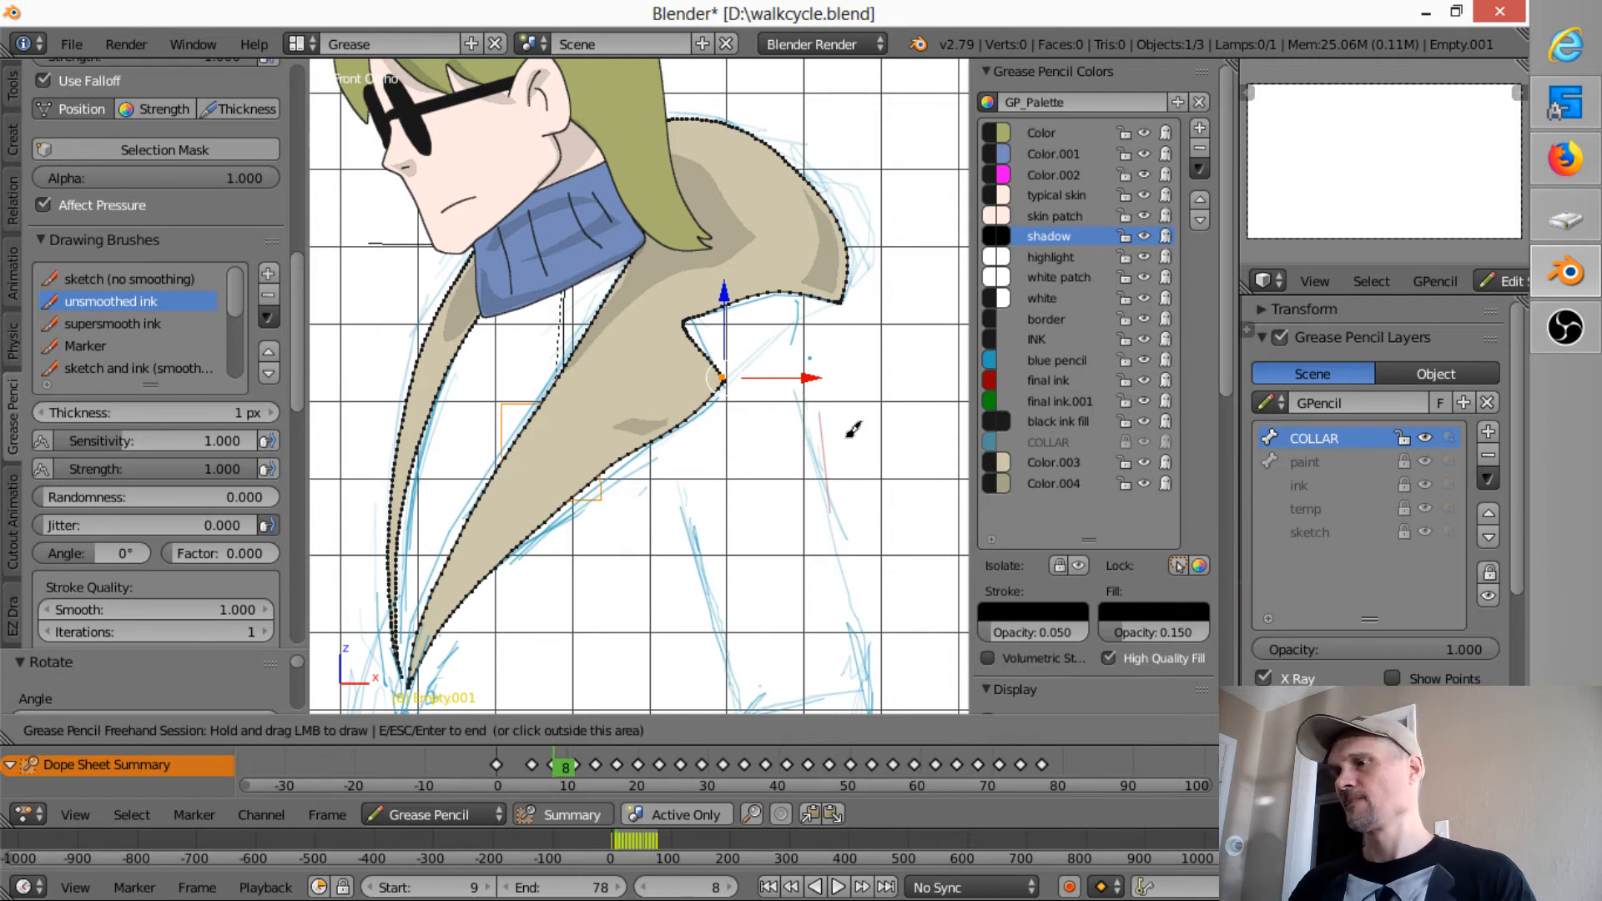
{"action": "scroll", "coordinate": [719, 620], "scroll_direction": "down", "scroll_amount": 3}
{"action": "scroll", "coordinate": [722, 489], "scroll_direction": "down", "scroll_amount": 2}
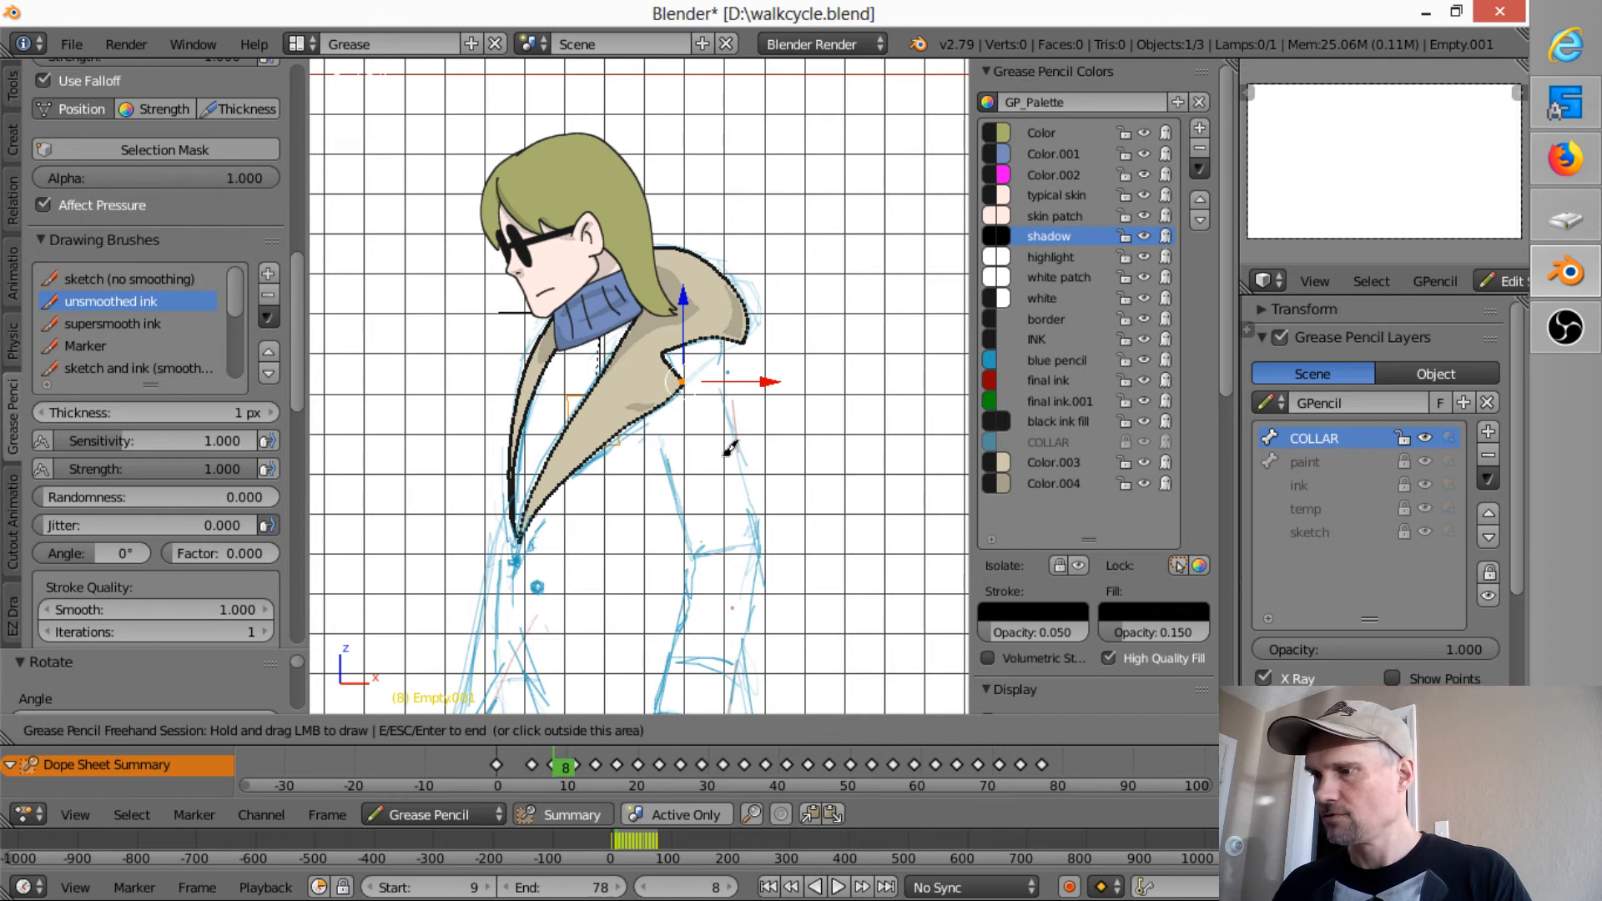
- Draw a Color.001 fill over the sweater area between the lapels and make shadow the active palette color again
{"action": "key", "text": "Escape"}
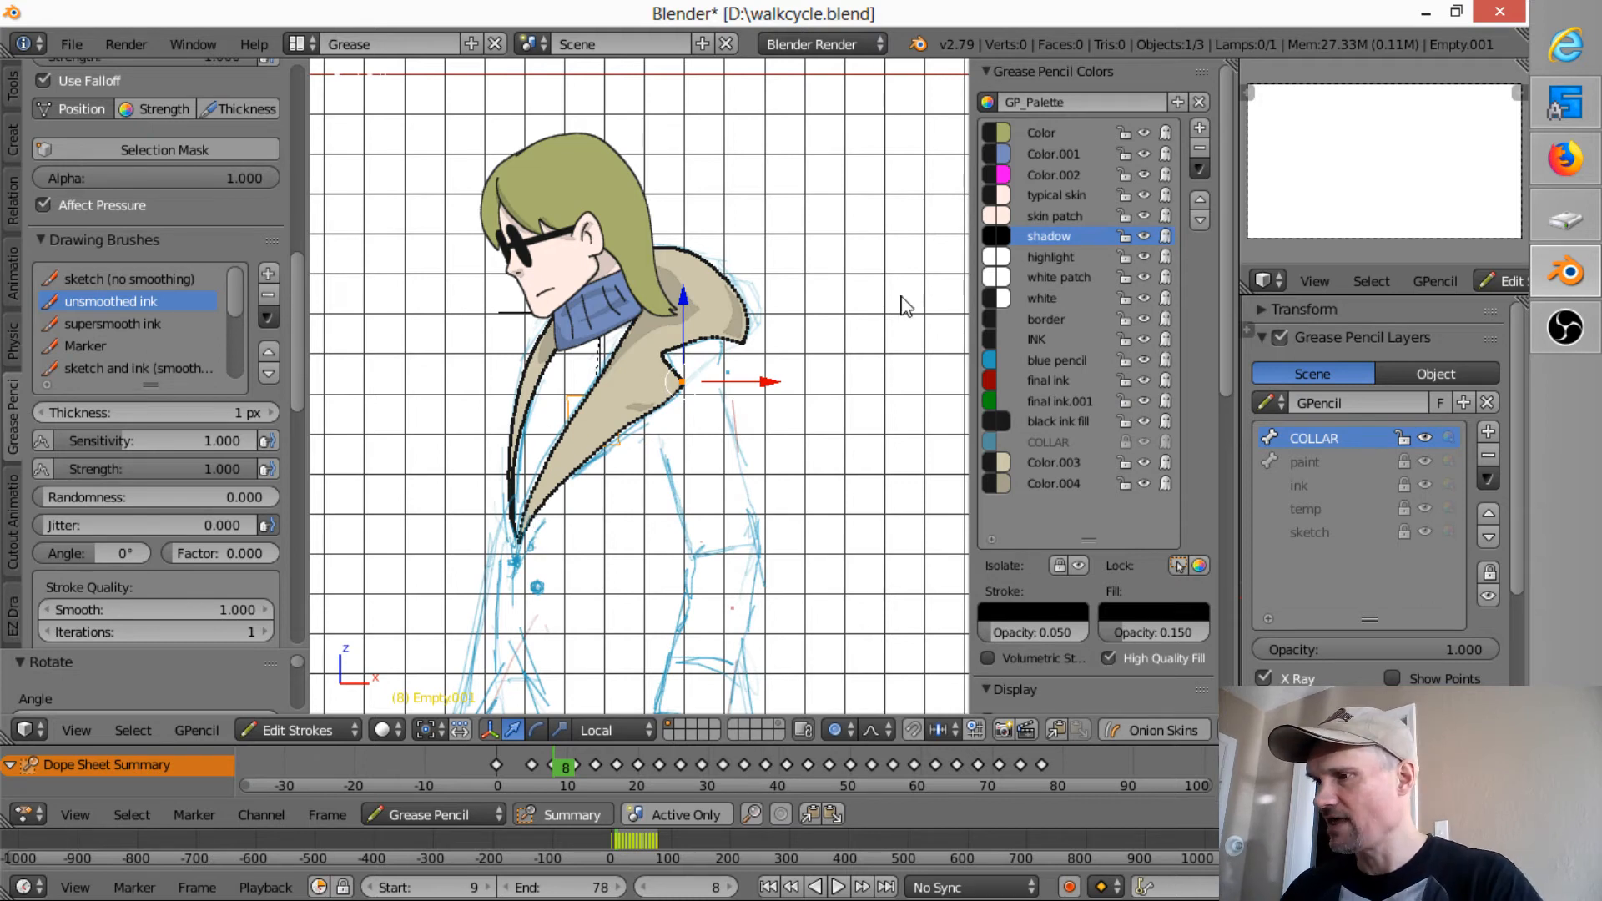
{"action": "left_click", "coordinate": [1066, 153]}
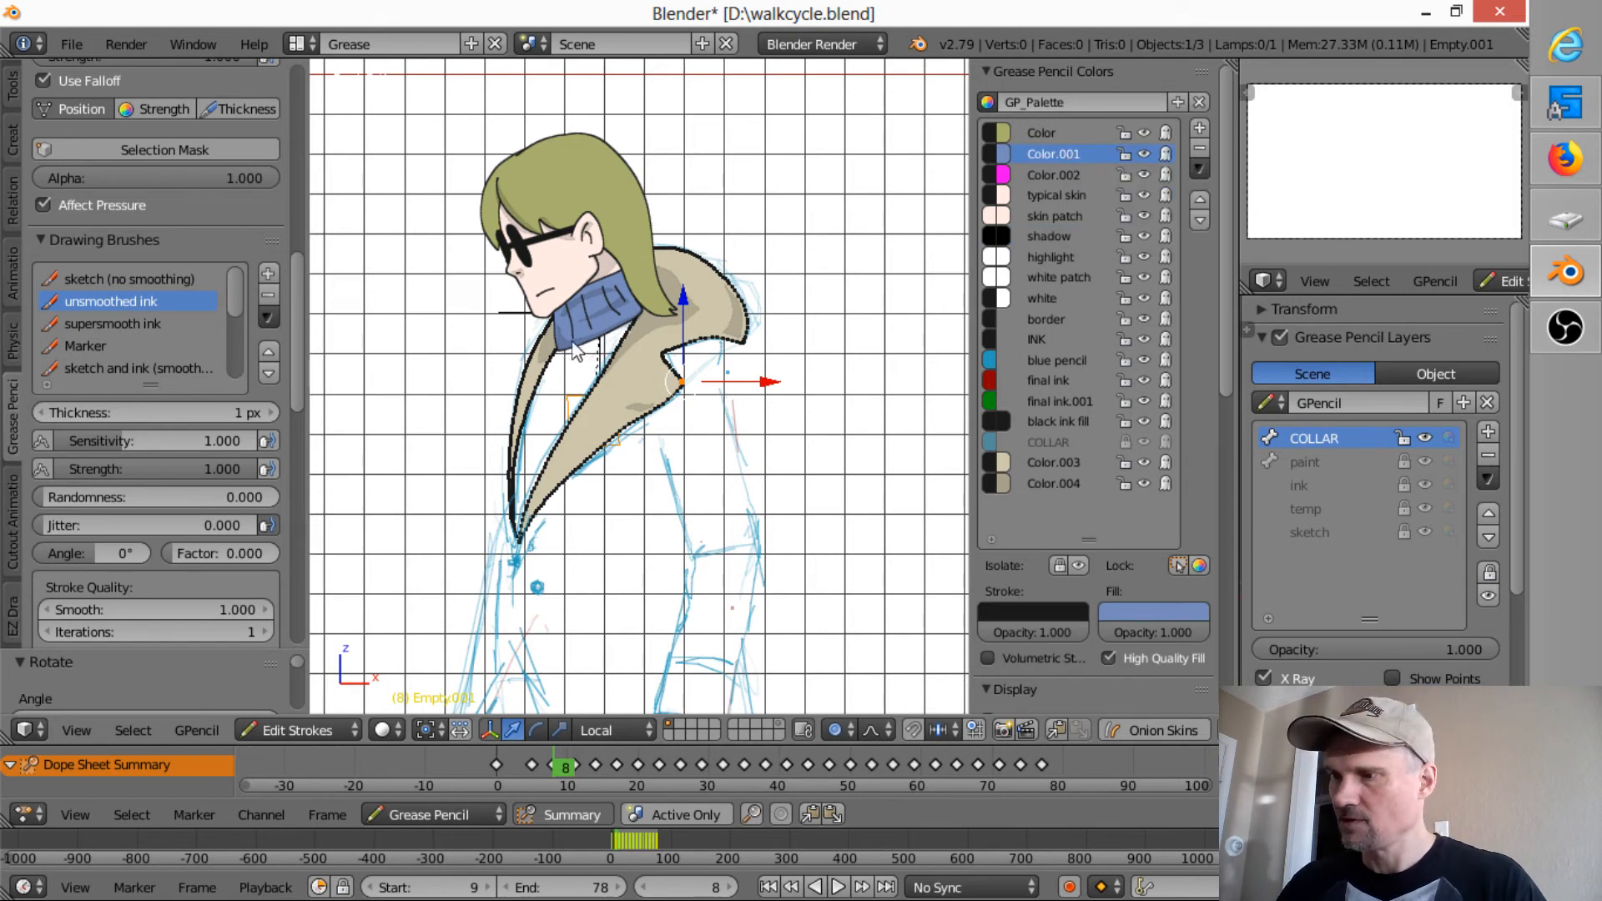
{"action": "mouse_move", "coordinate": [564, 349]}
{"action": "left_mouse_down"}
{"action": "mouse_move", "coordinate": [526, 430]}
{"action": "mouse_move", "coordinate": [523, 527]}
{"action": "mouse_move", "coordinate": [644, 305]}
{"action": "mouse_move", "coordinate": [636, 284]}
{"action": "mouse_move", "coordinate": [594, 292]}
{"action": "left_mouse_up"}
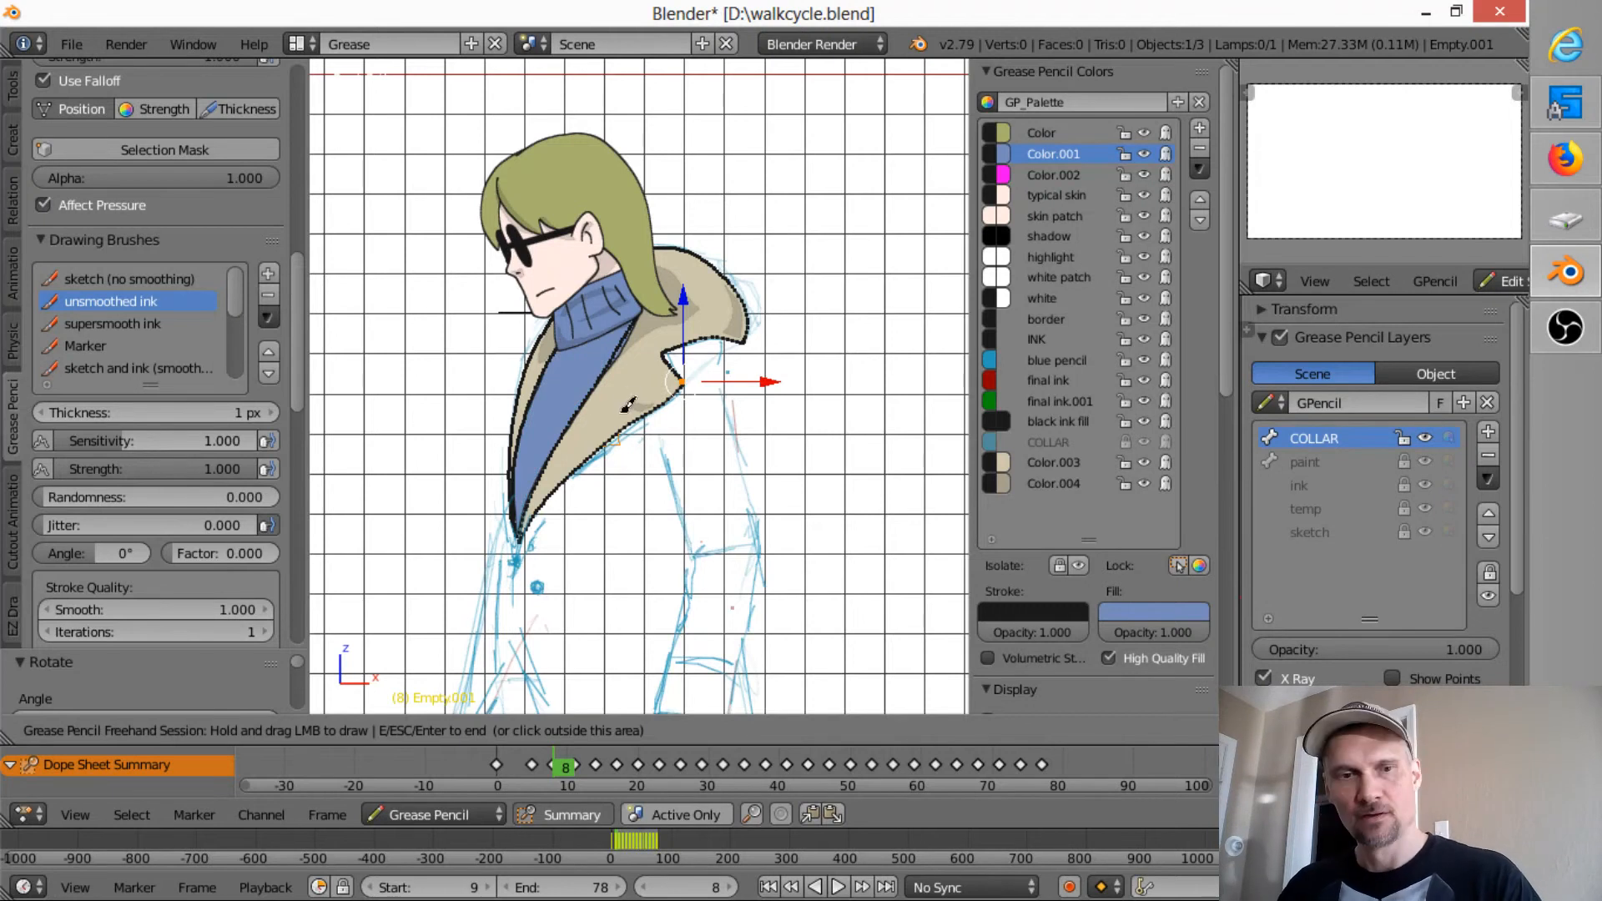
{"action": "key", "text": "Escape"}
{"action": "key", "text": "a"}
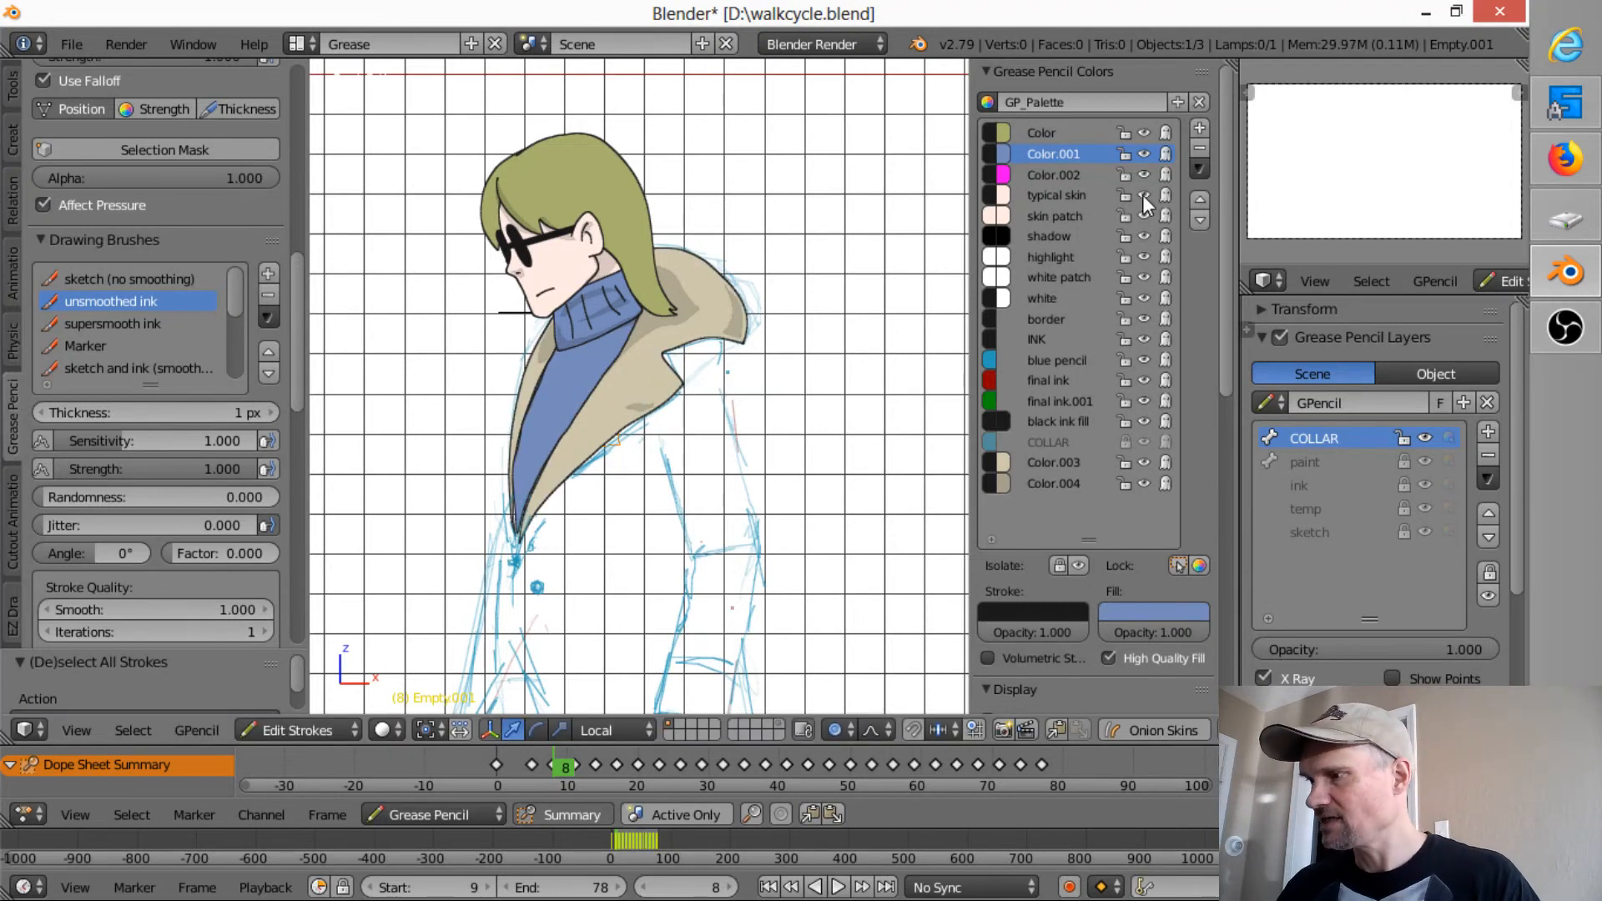
{"action": "left_click", "coordinate": [1065, 239]}
{"action": "scroll", "coordinate": [566, 440], "scroll_direction": "up", "scroll_amount": 5}
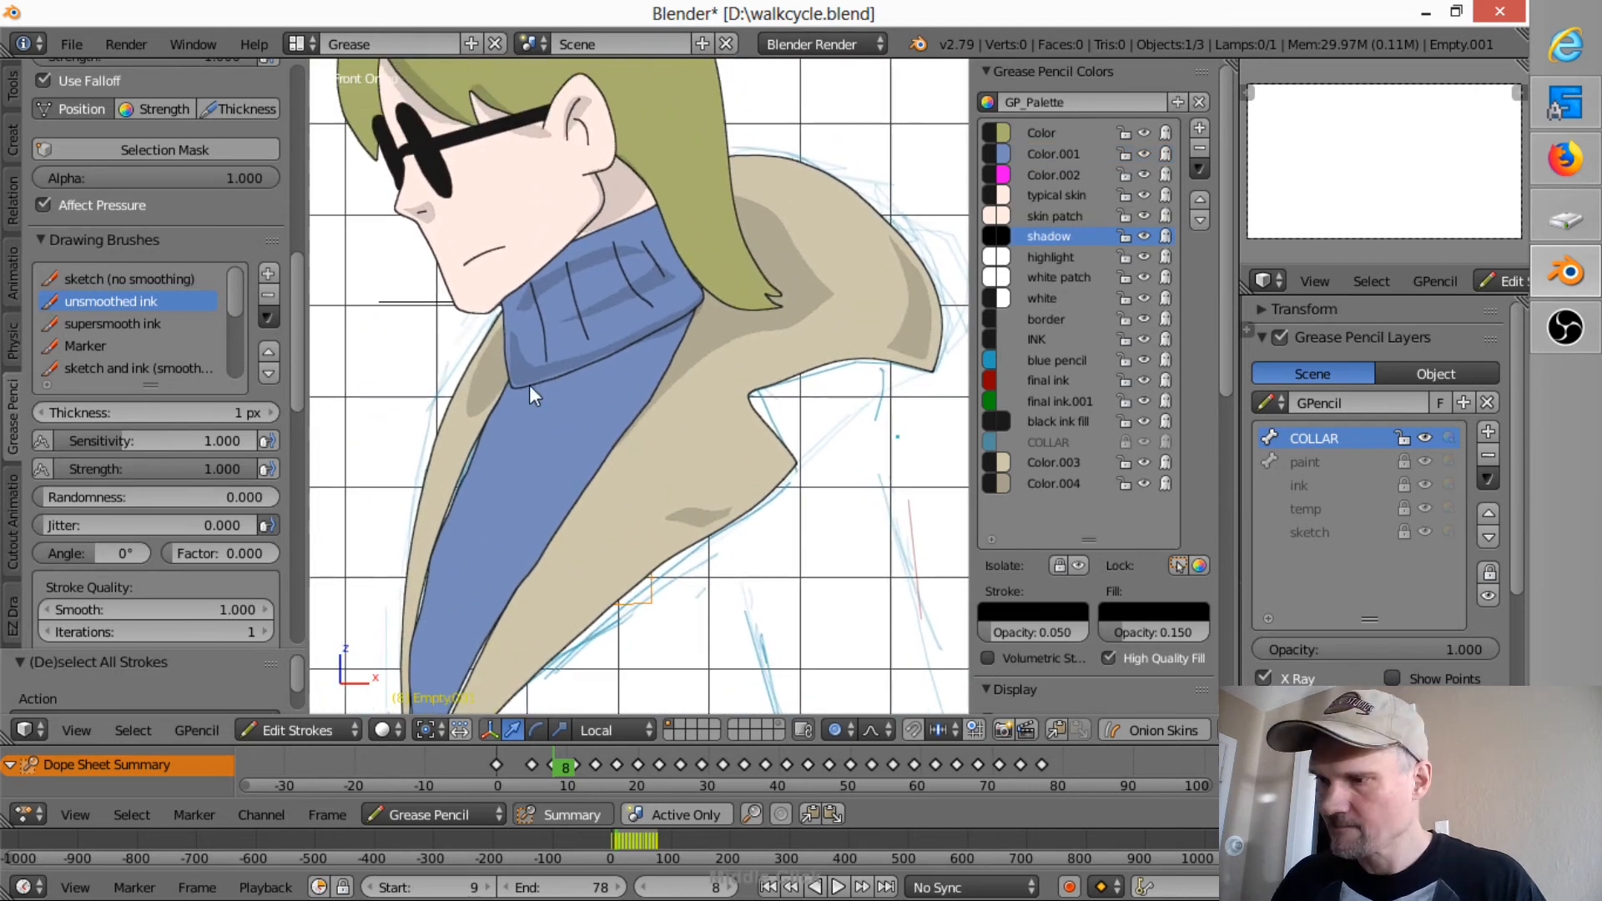
{"action": "key", "text": "s"}
{"action": "left_click", "coordinate": [511, 378]}
{"action": "key", "text": "s"}
{"action": "left_click", "coordinate": [538, 376]}
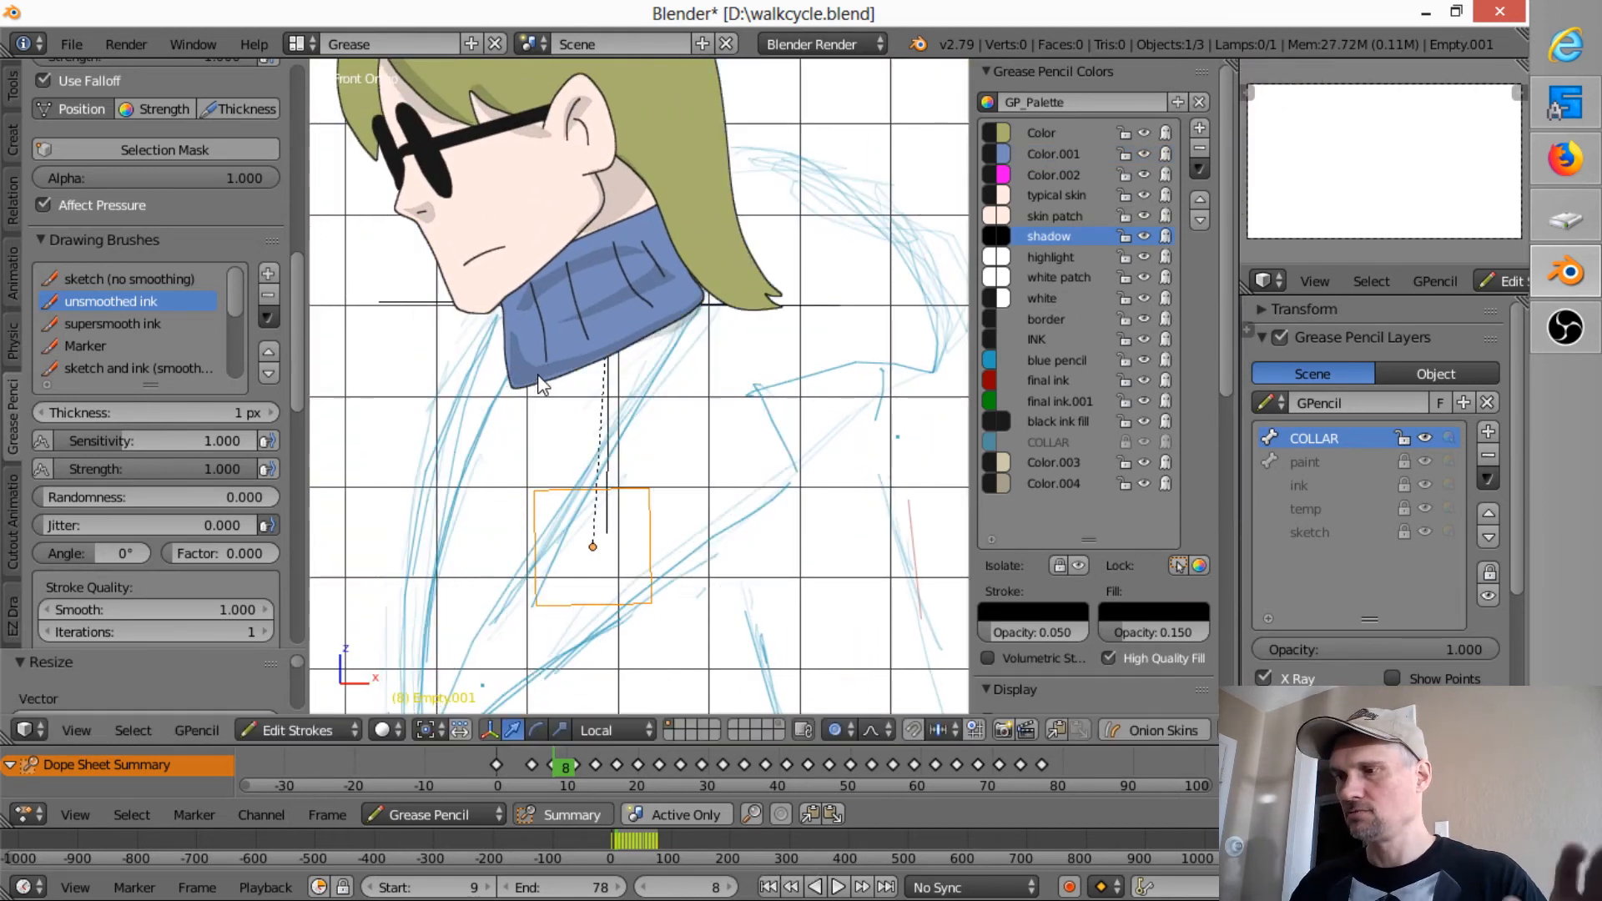
{"action": "key", "text": "ctrl+z"}
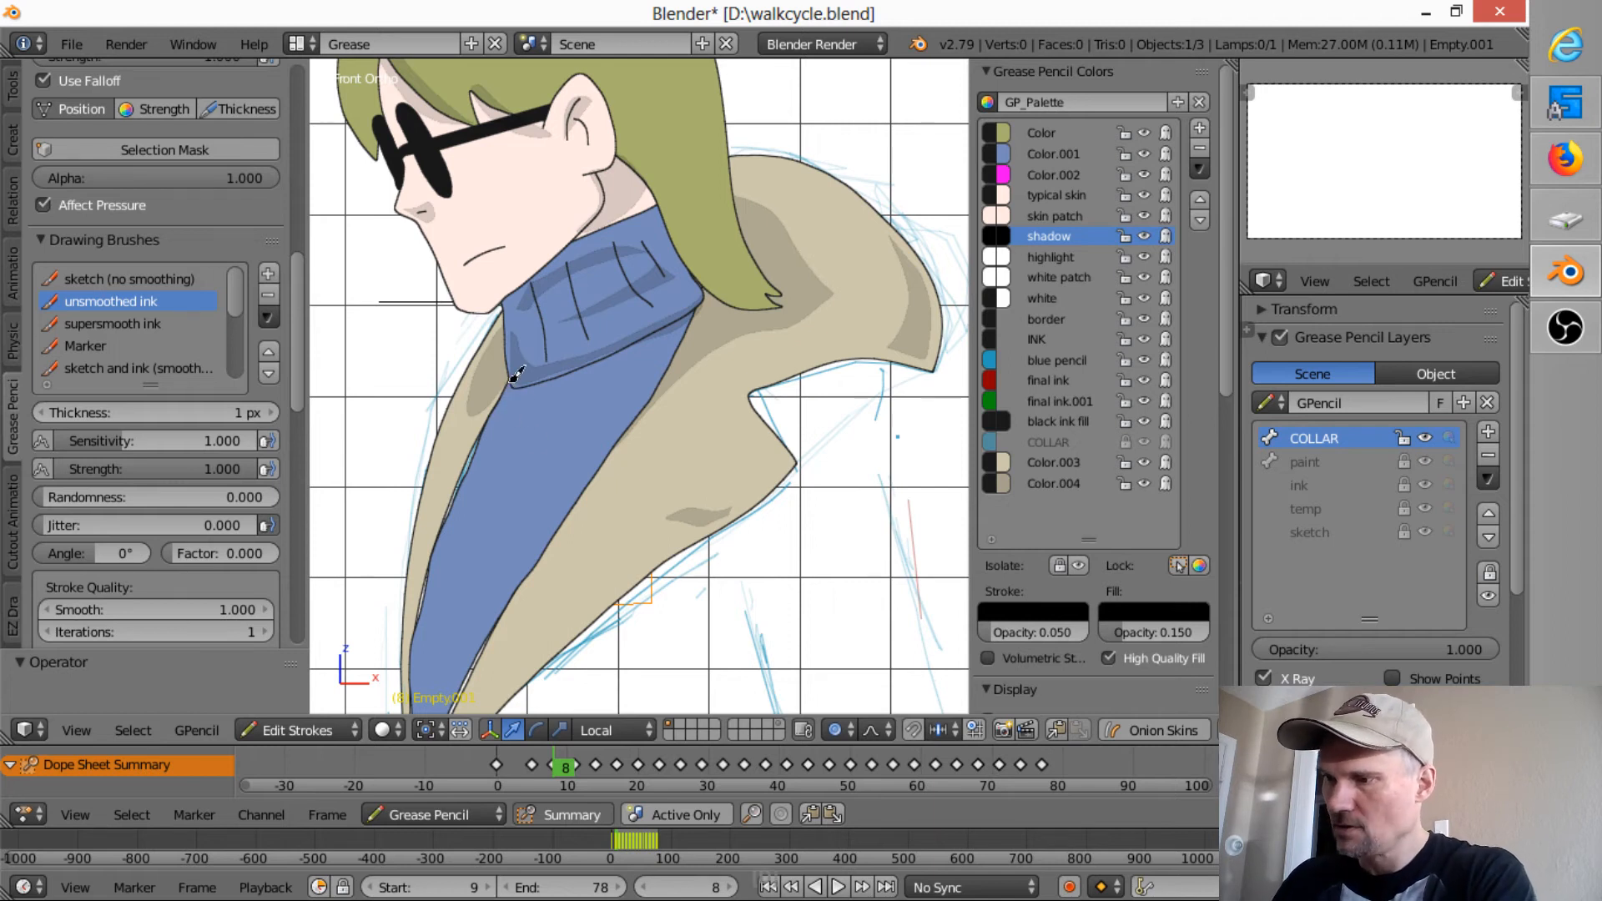
- Draw shadow strokes on the sweater beneath the turtleneck, along both lapel edges and in the narrow point between them
{"action": "mouse_move", "coordinate": [509, 388]}
{"action": "left_mouse_down"}
{"action": "mouse_move", "coordinate": [446, 531]}
{"action": "mouse_move", "coordinate": [420, 668]}
{"action": "left_mouse_up"}
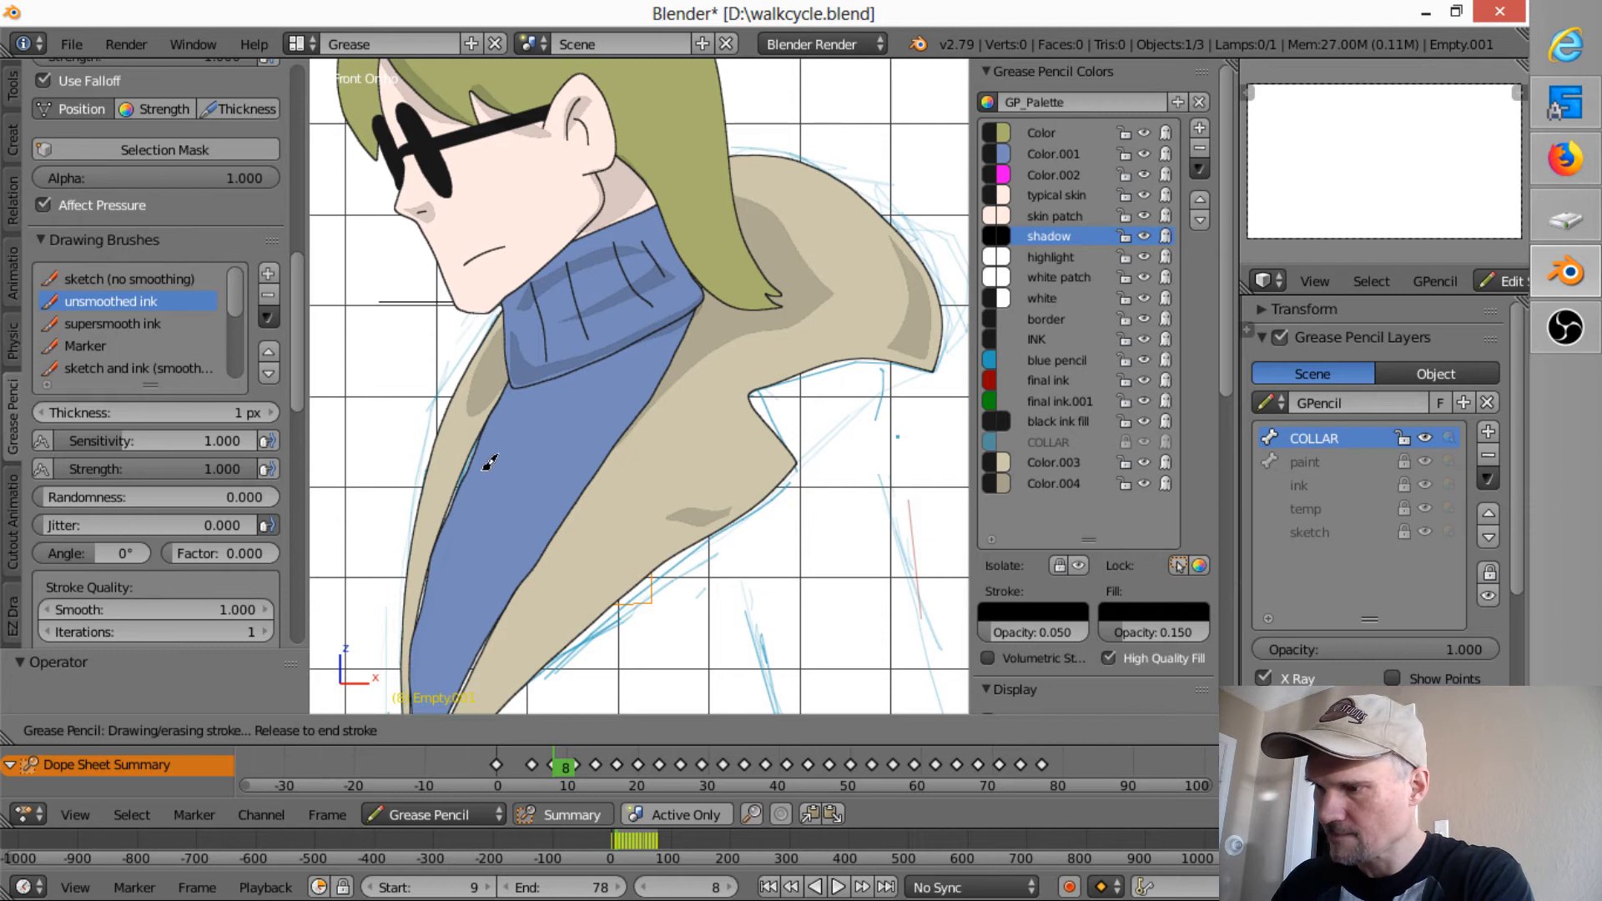
{"action": "mouse_move", "coordinate": [535, 386]}
{"action": "left_mouse_down"}
{"action": "mouse_move", "coordinate": [696, 299]}
{"action": "mouse_move", "coordinate": [529, 378]}
{"action": "mouse_move", "coordinate": [531, 414]}
{"action": "mouse_move", "coordinate": [696, 303]}
{"action": "mouse_move", "coordinate": [599, 458]}
{"action": "mouse_move", "coordinate": [703, 306]}
{"action": "left_mouse_up"}
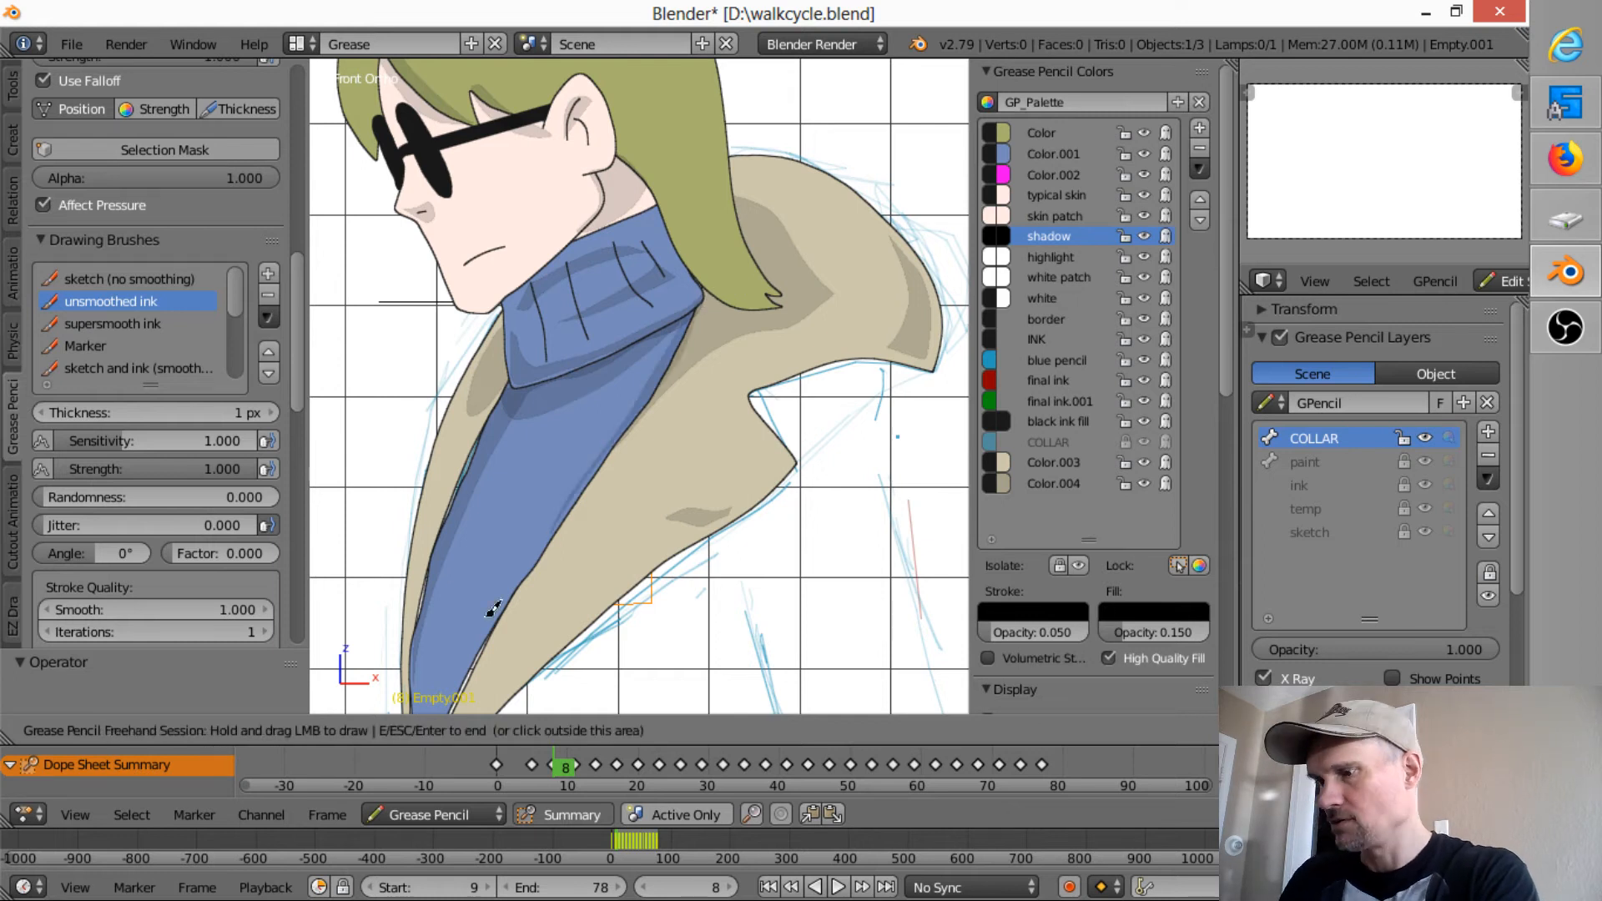
{"action": "middle_click_drag", "start_coordinate": [614, 564], "coordinate": [713, 462], "text": "shift"}
{"action": "mouse_move", "coordinate": [527, 498]}
{"action": "left_mouse_down"}
{"action": "mouse_move", "coordinate": [517, 616]}
{"action": "mouse_move", "coordinate": [534, 657]}
{"action": "mouse_move", "coordinate": [586, 528]}
{"action": "left_mouse_up"}
{"action": "left_click_drag", "start_coordinate": [553, 424], "coordinate": [559, 389]}
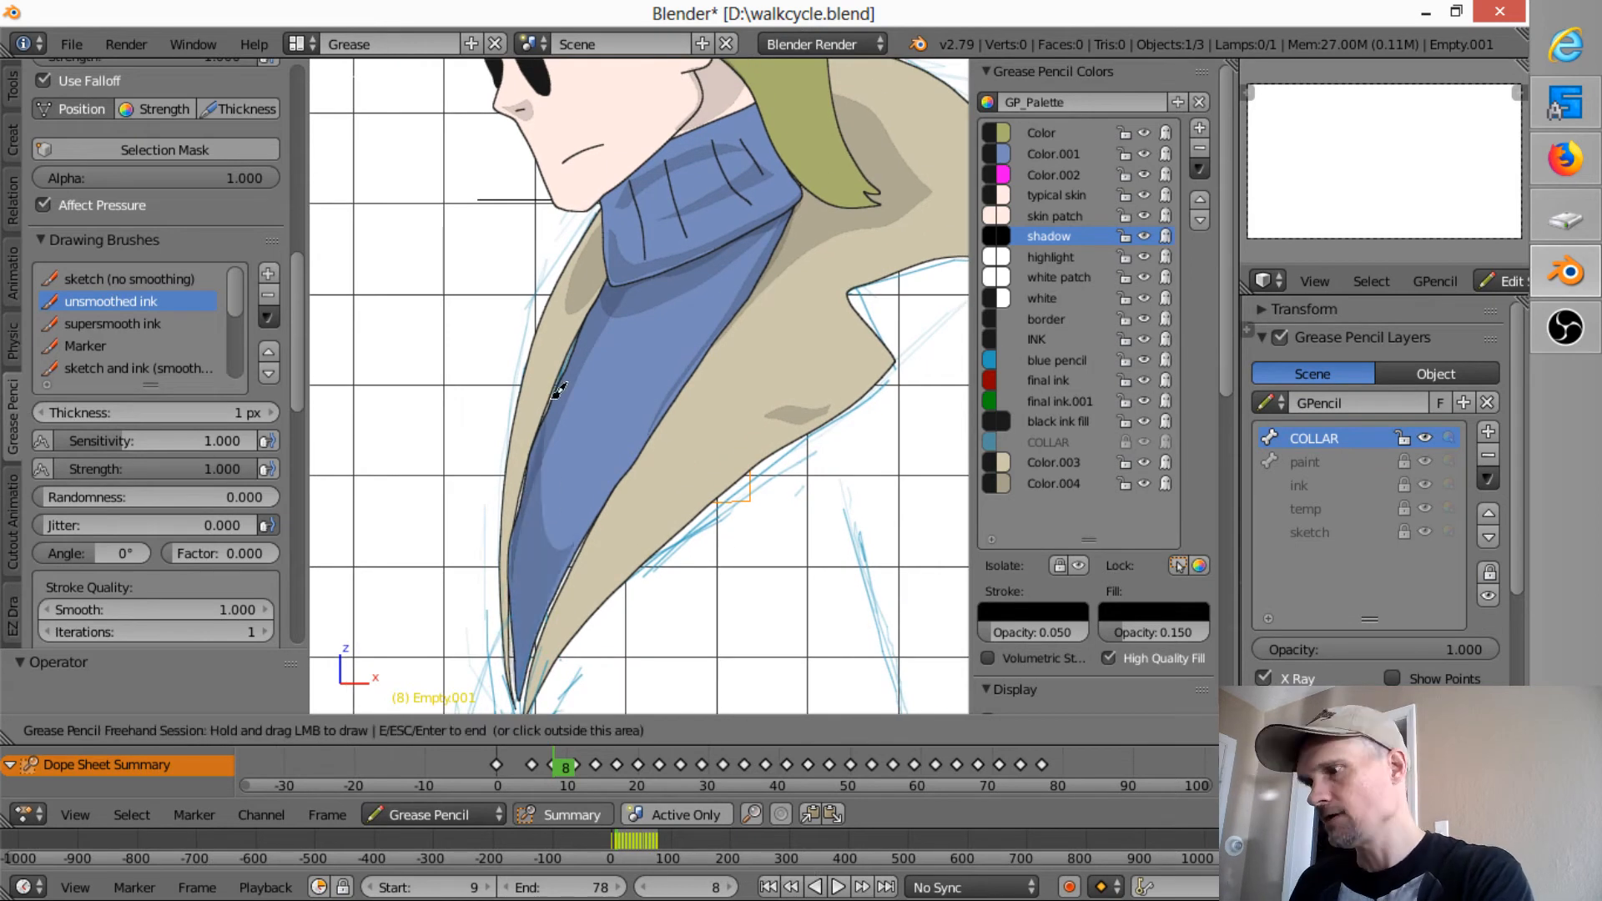
{"action": "scroll", "coordinate": [734, 409], "scroll_direction": "down", "scroll_amount": 4}
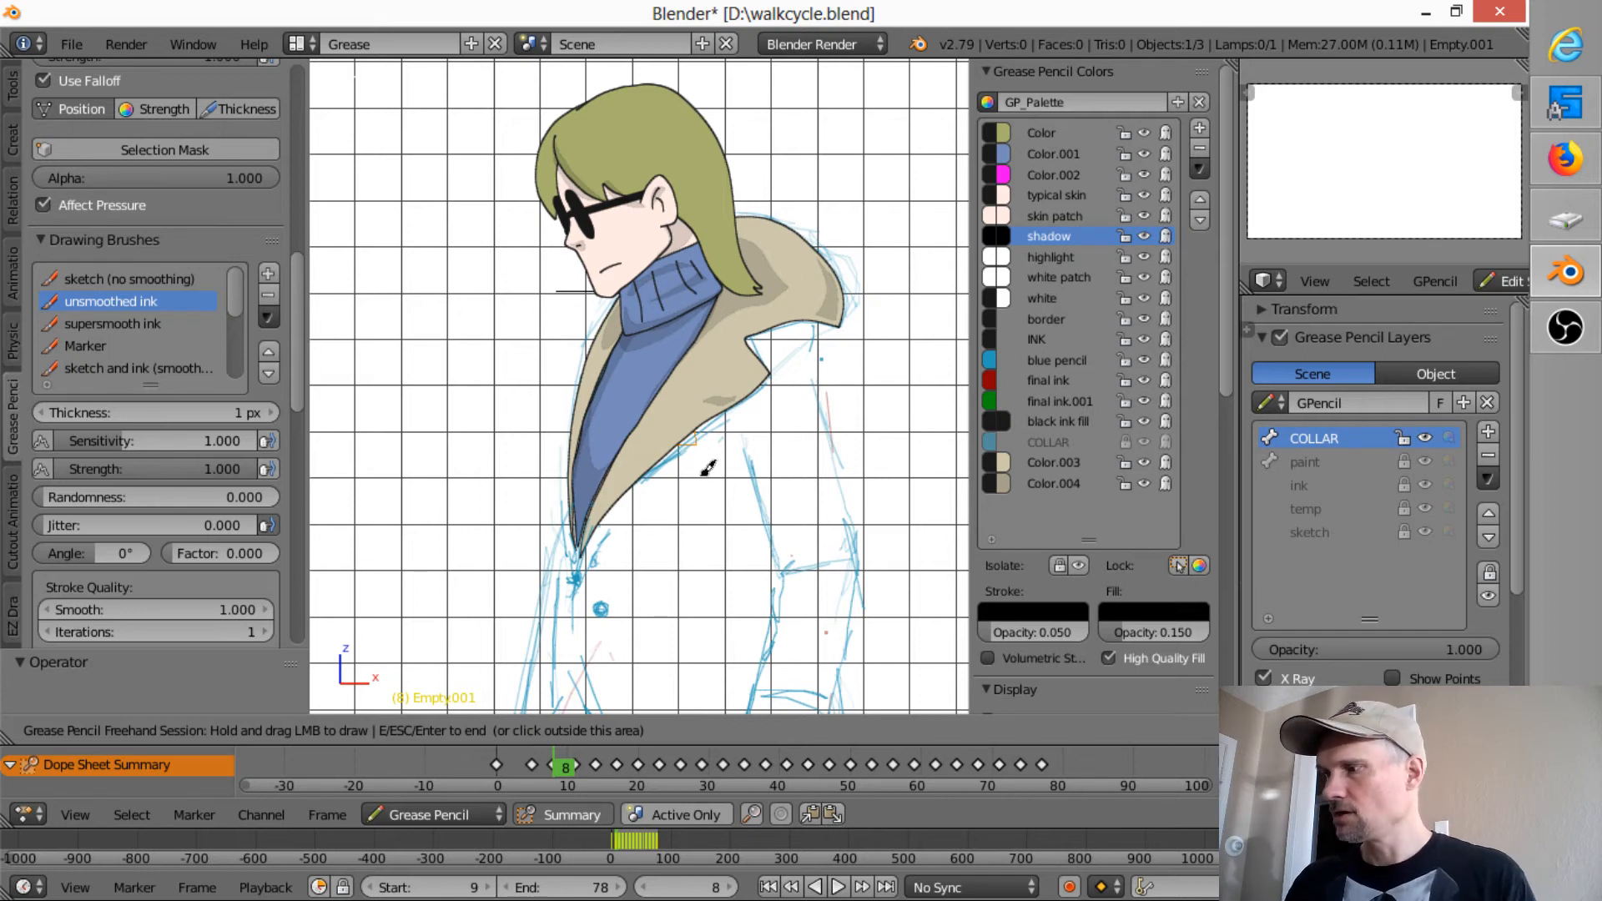
{"action": "scroll", "coordinate": [794, 433], "scroll_direction": "down", "scroll_amount": 4}
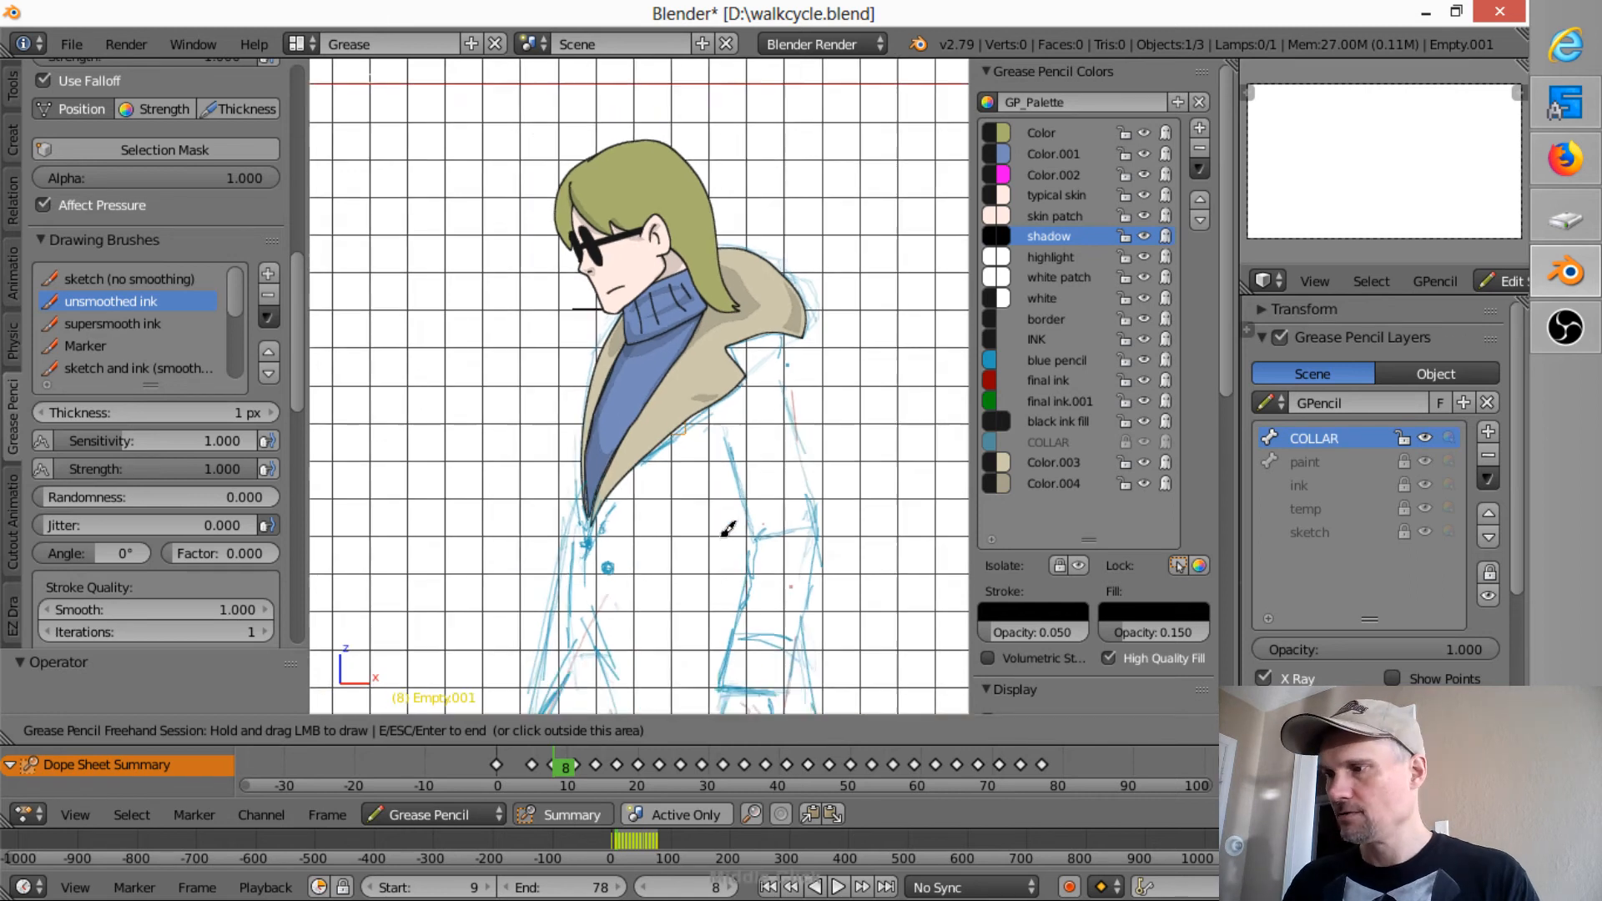
{"action": "middle_click_drag", "start_coordinate": [737, 573], "coordinate": [793, 601], "text": "shift"}
{"action": "middle_click_drag", "start_coordinate": [846, 532], "coordinate": [918, 513], "text": "shift"}
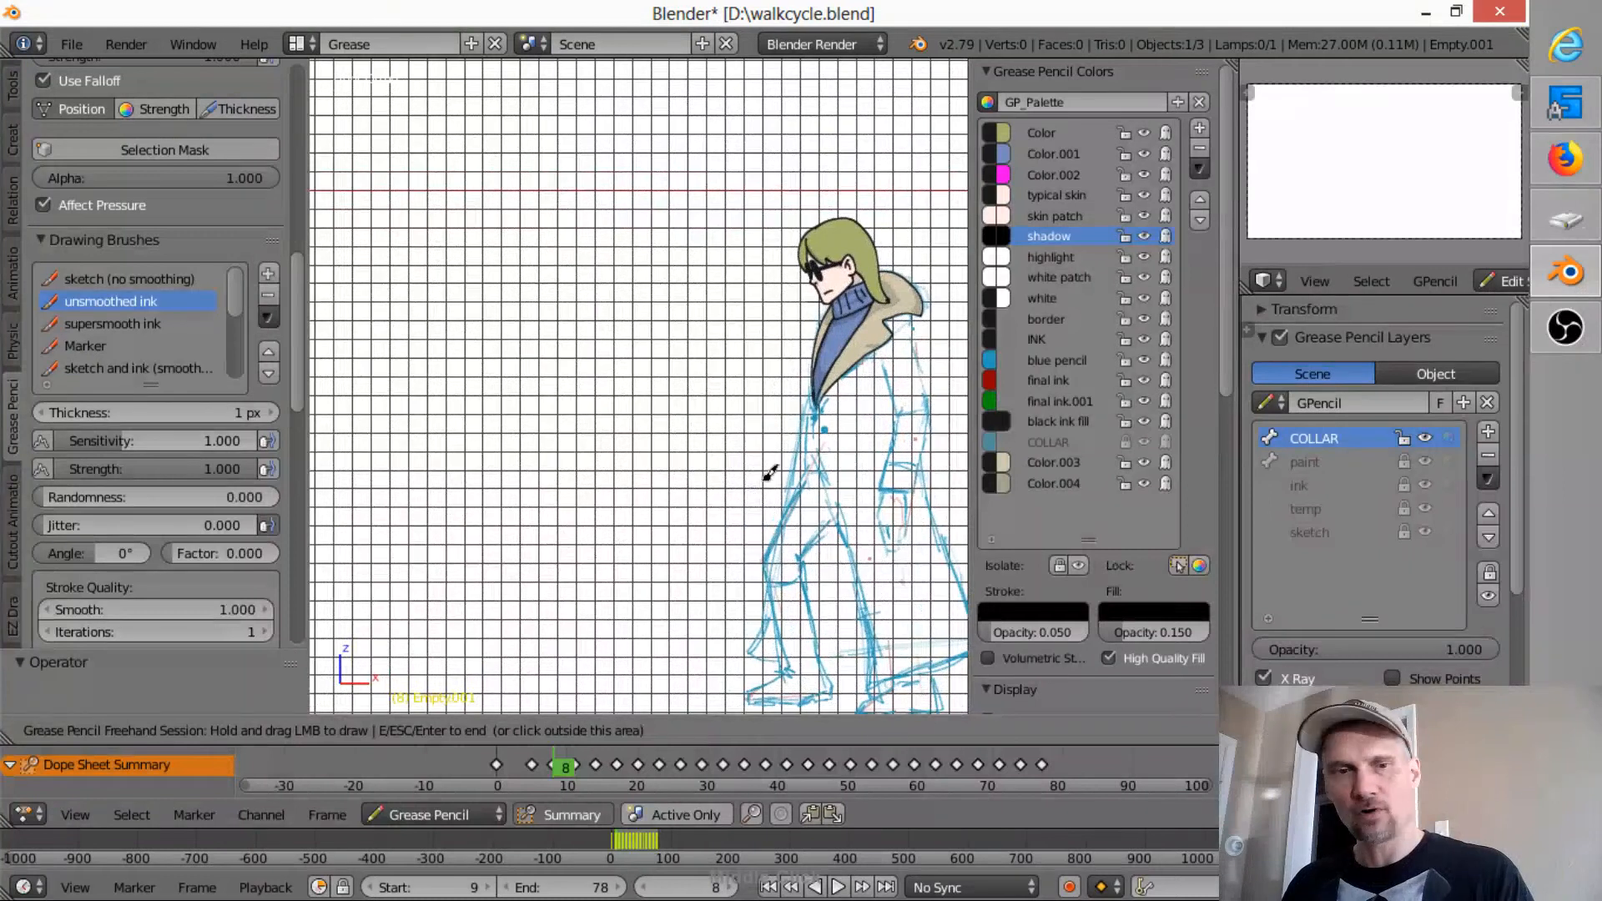
- End the drawing session and save the file, overwriting walkcycle.blend
{"action": "key", "text": "Escape"}
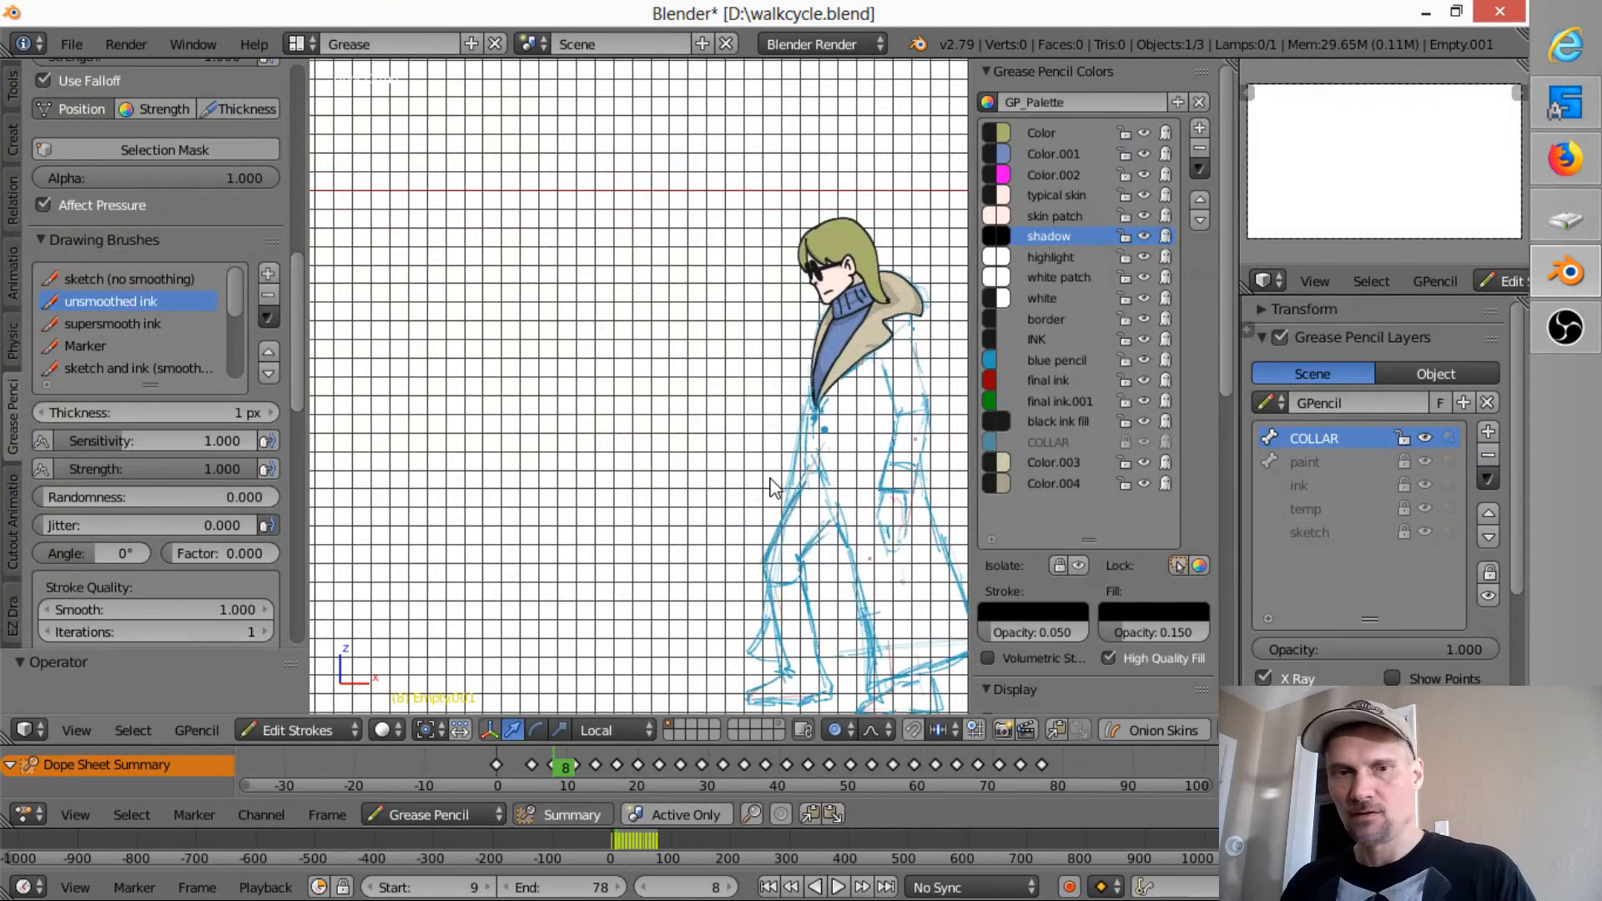
{"action": "key", "text": "ctrl+s"}
{"action": "left_click", "coordinate": [766, 477]}
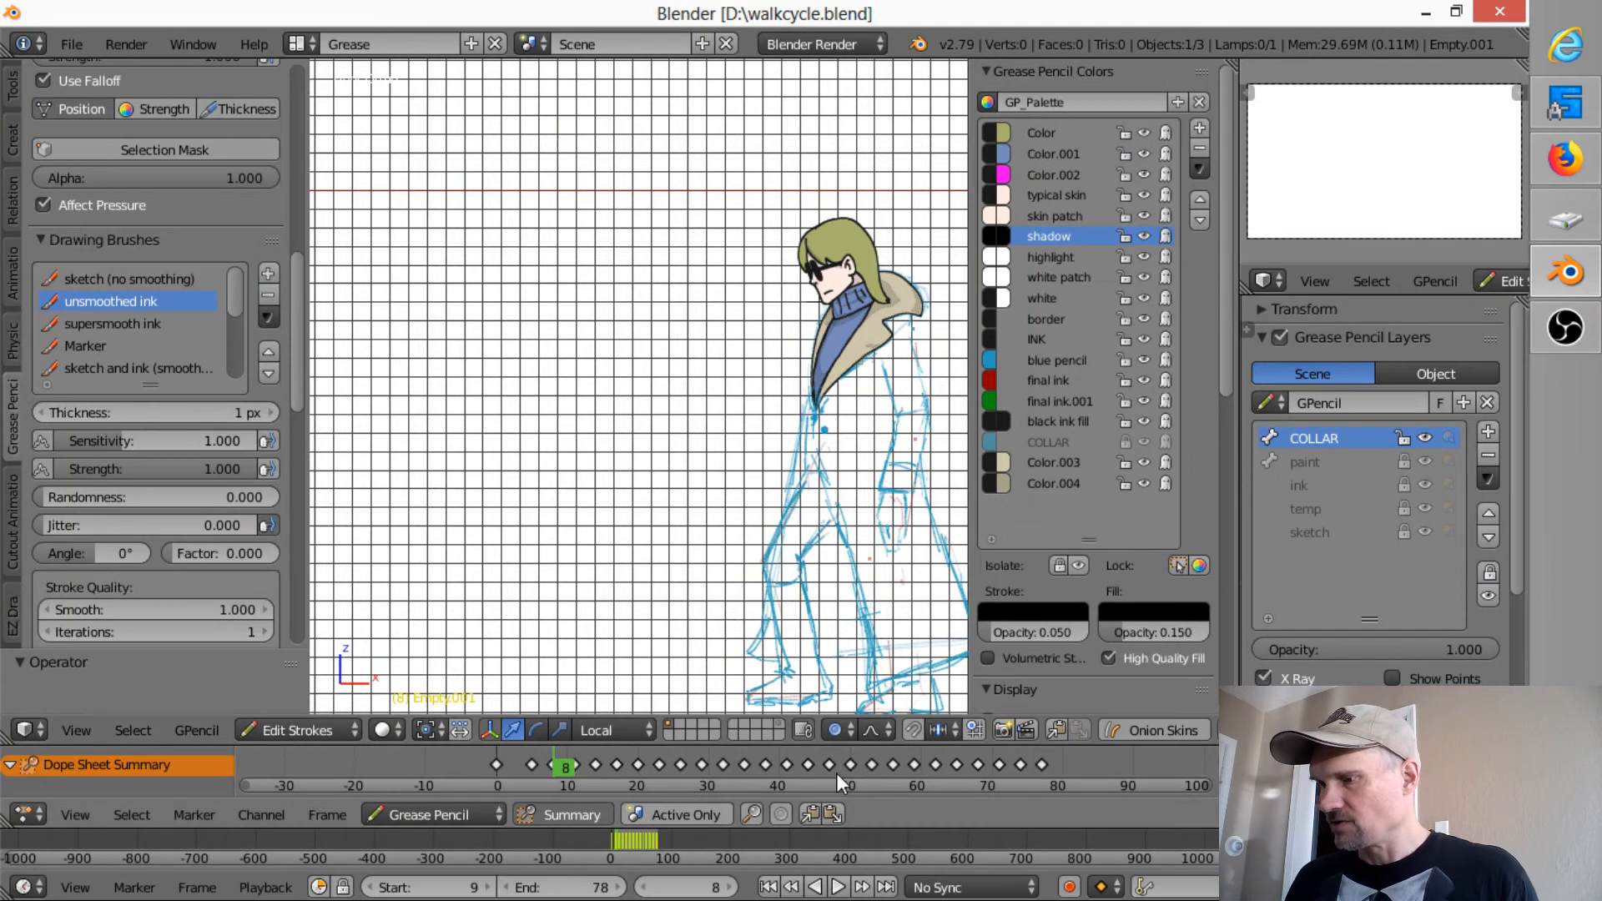
- Play the walk cycle and scrub to frame 68 to check the collar's position against the sketch
{"action": "key", "text": "alt+a"}
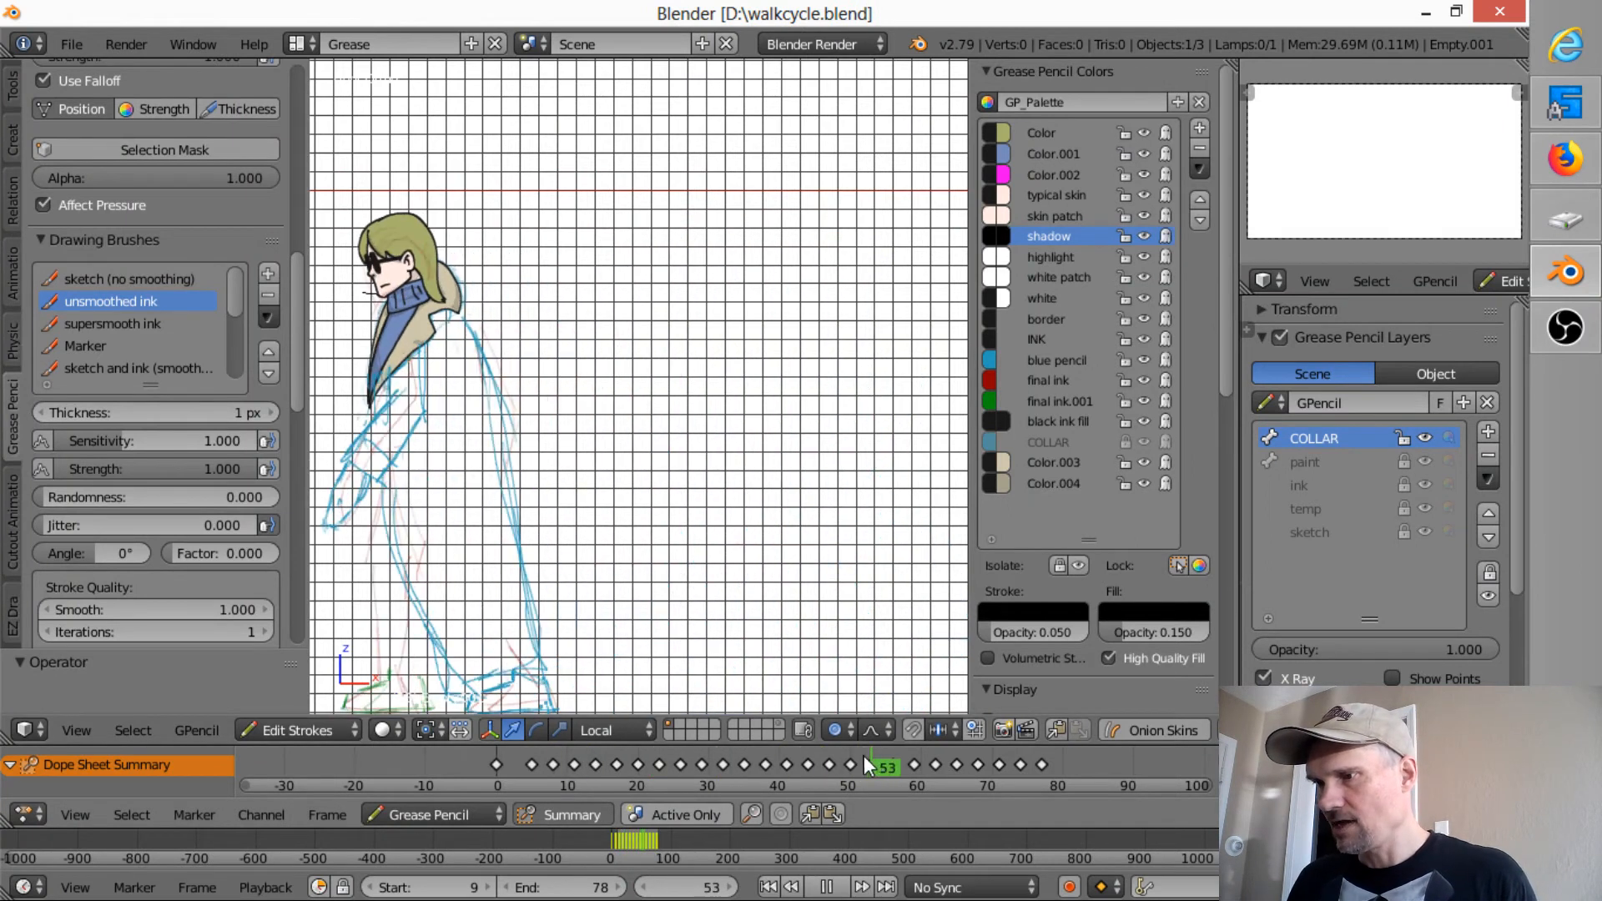
{"action": "left_click_drag", "start_coordinate": [849, 758], "coordinate": [974, 763]}
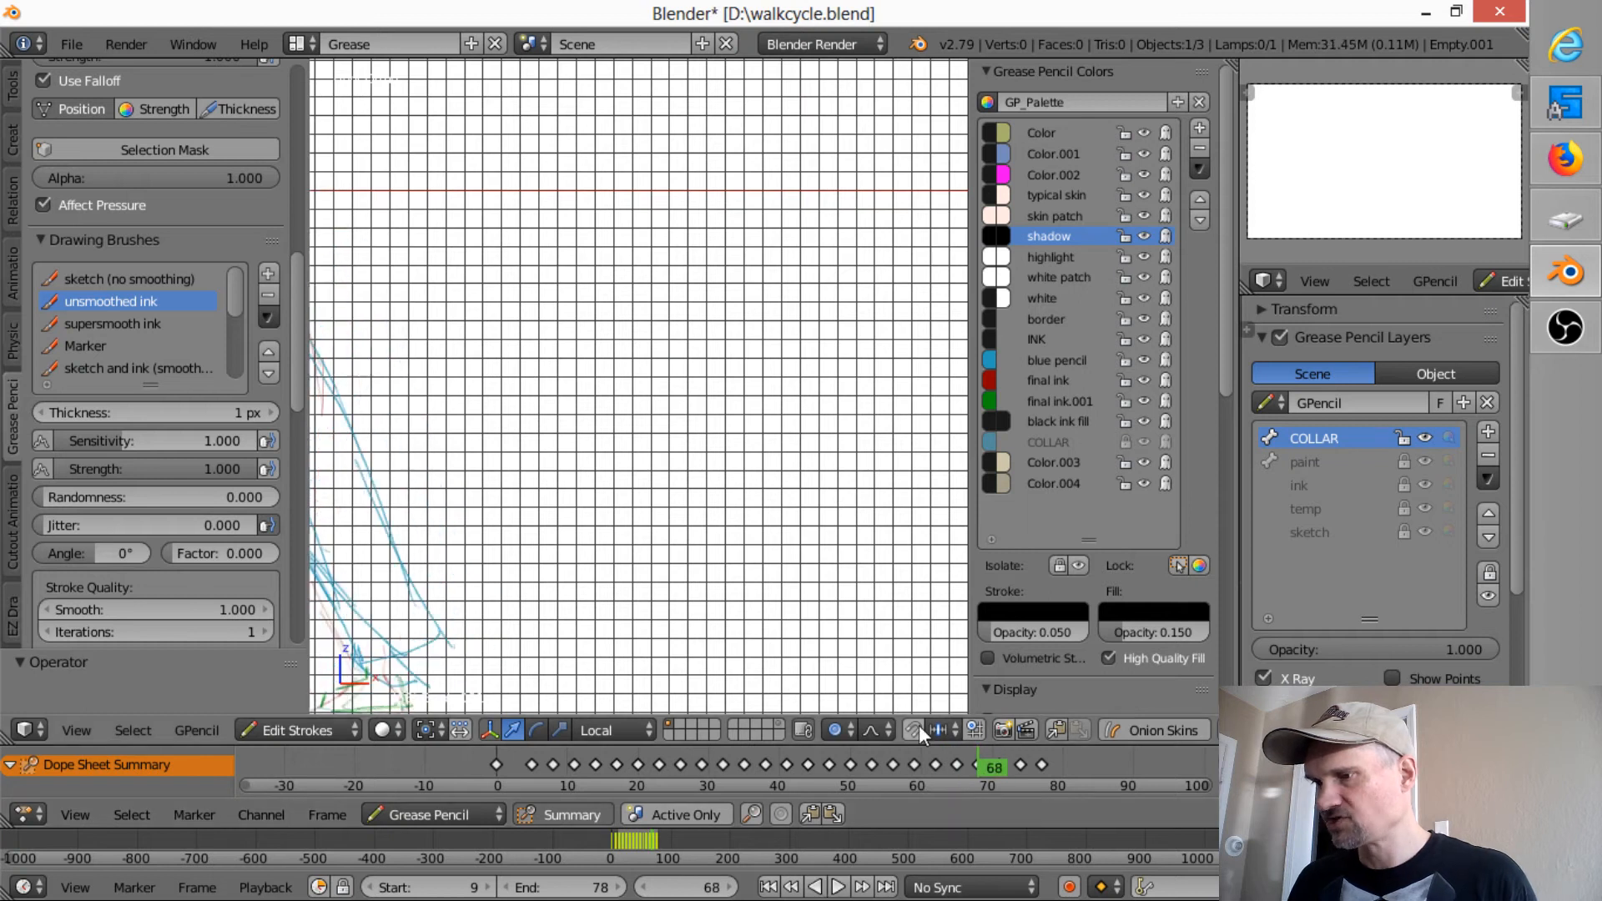
{"action": "middle_click_drag", "start_coordinate": [597, 445], "coordinate": [878, 429]}
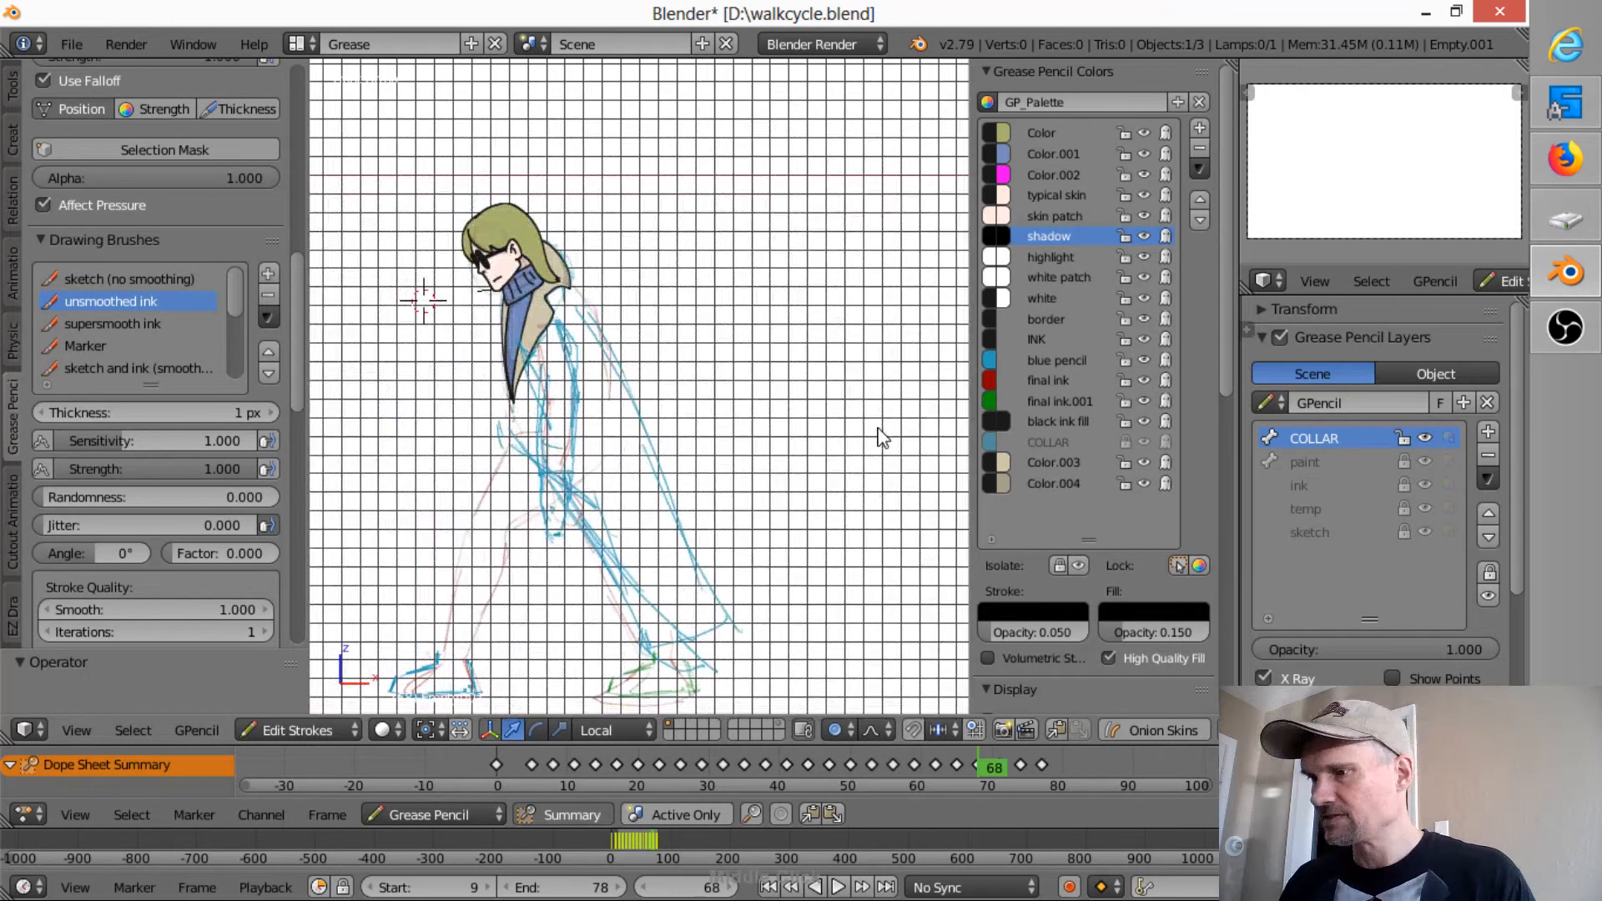
- On frame 50, raise the collar's lower tip about 0.05 using proportional editing with a size of 0.42
{"action": "mouse_move", "coordinate": [989, 769]}
{"action": "left_mouse_down"}
{"action": "mouse_move", "coordinate": [1083, 784]}
{"action": "mouse_move", "coordinate": [854, 761]}
{"action": "mouse_move", "coordinate": [759, 774]}
{"action": "mouse_move", "coordinate": [887, 768]}
{"action": "mouse_move", "coordinate": [853, 766]}
{"action": "left_mouse_up"}
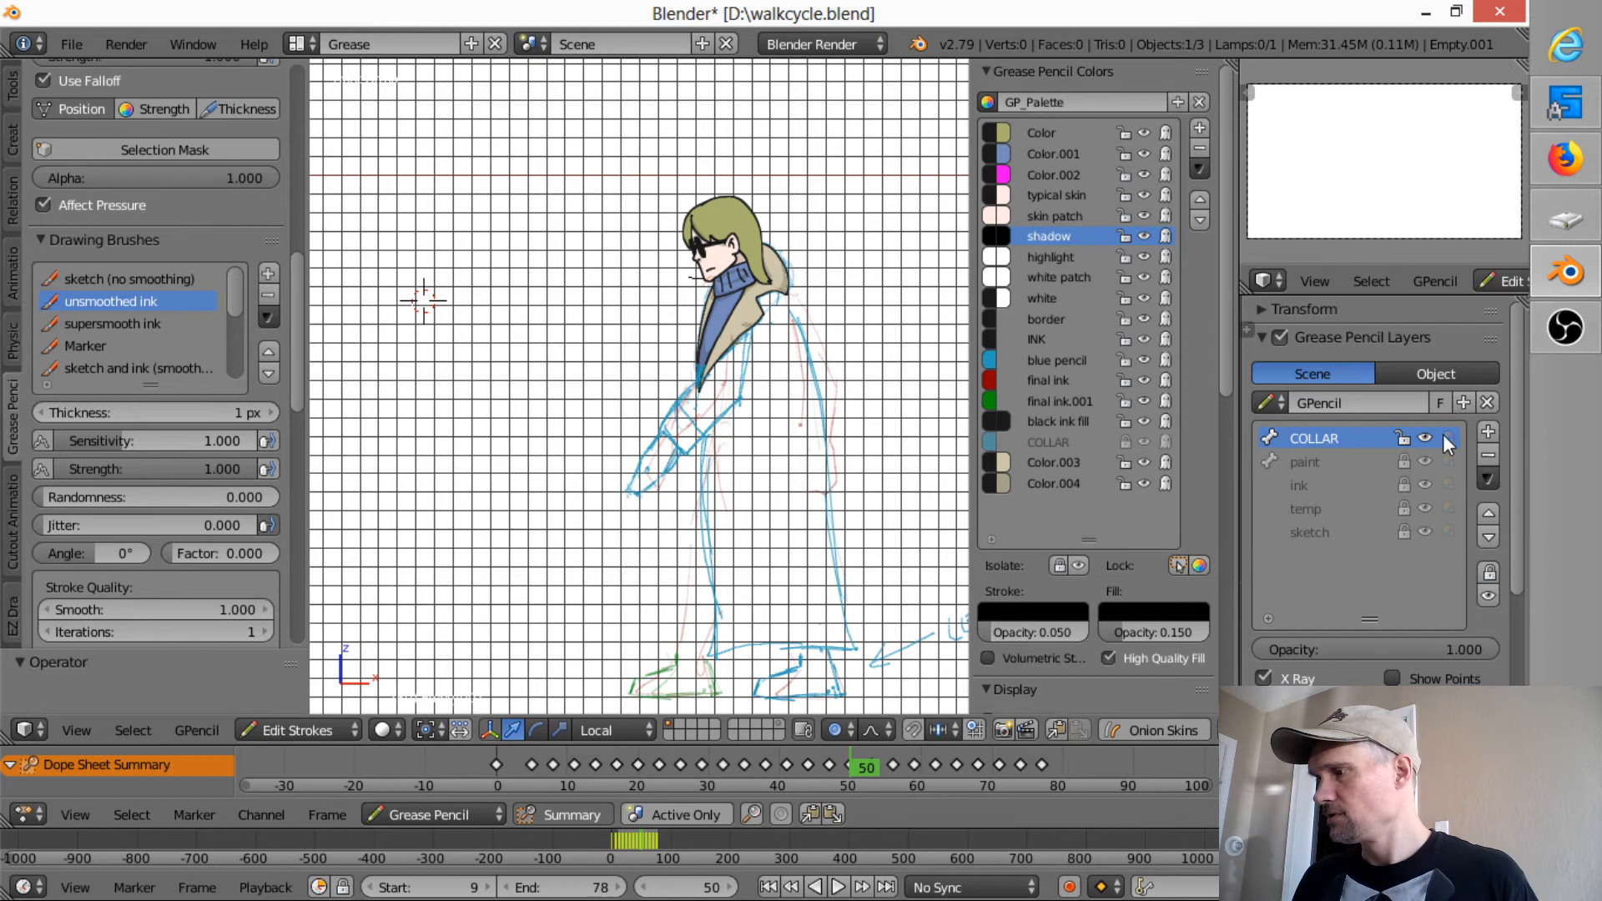
{"action": "scroll", "coordinate": [880, 454], "scroll_direction": "up", "scroll_amount": 6}
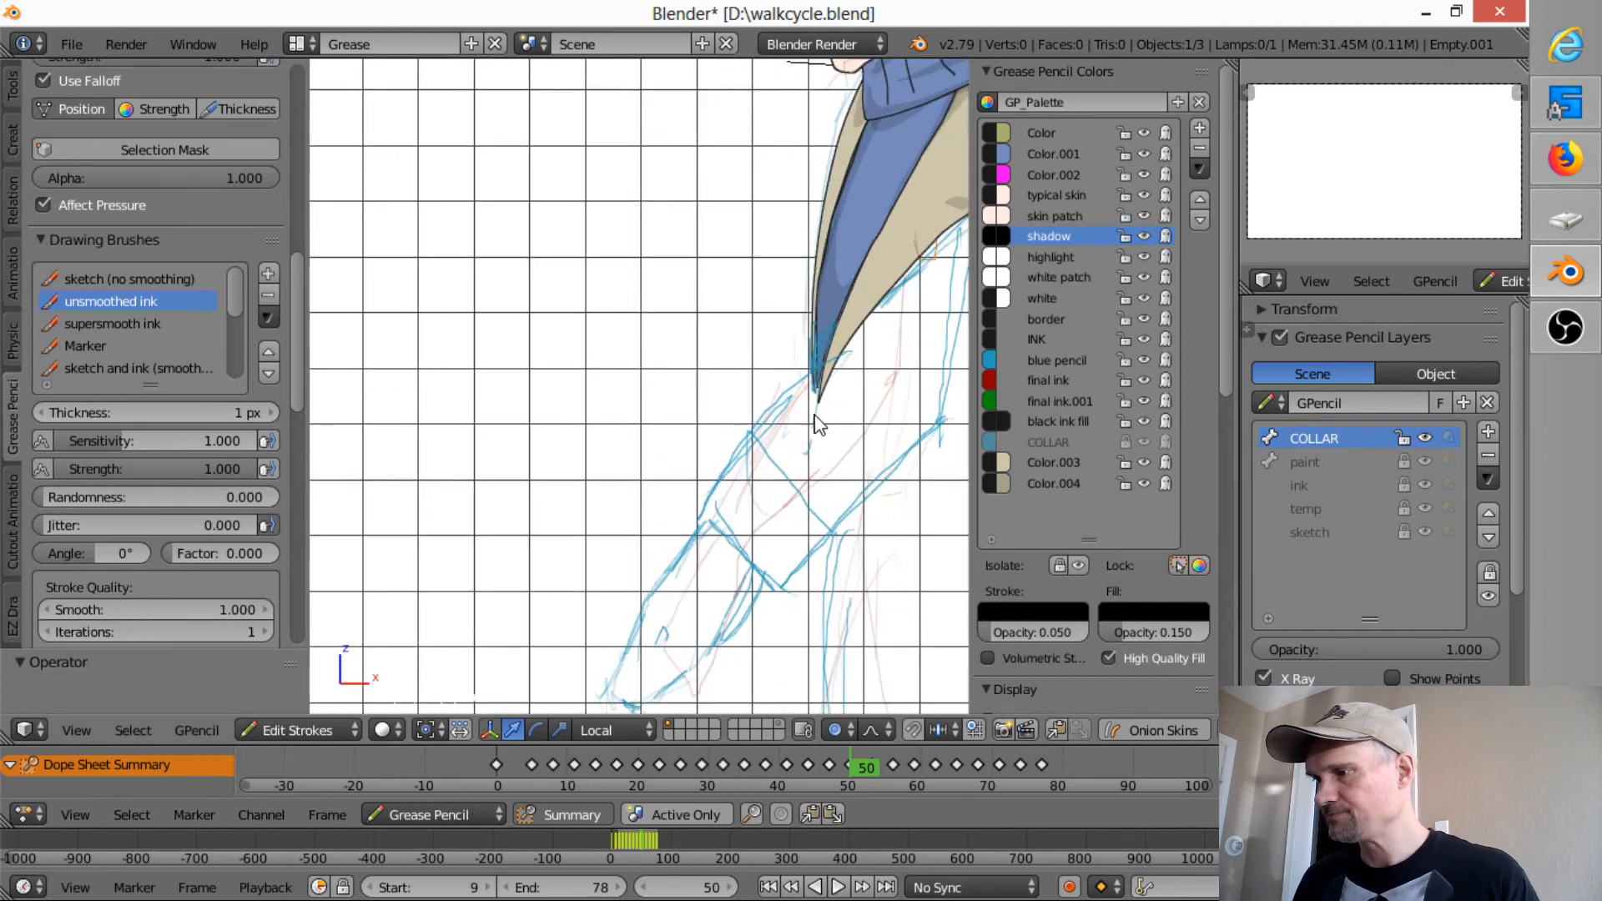
{"action": "left_click", "coordinate": [840, 731]}
{"action": "left_click", "coordinate": [898, 651]}
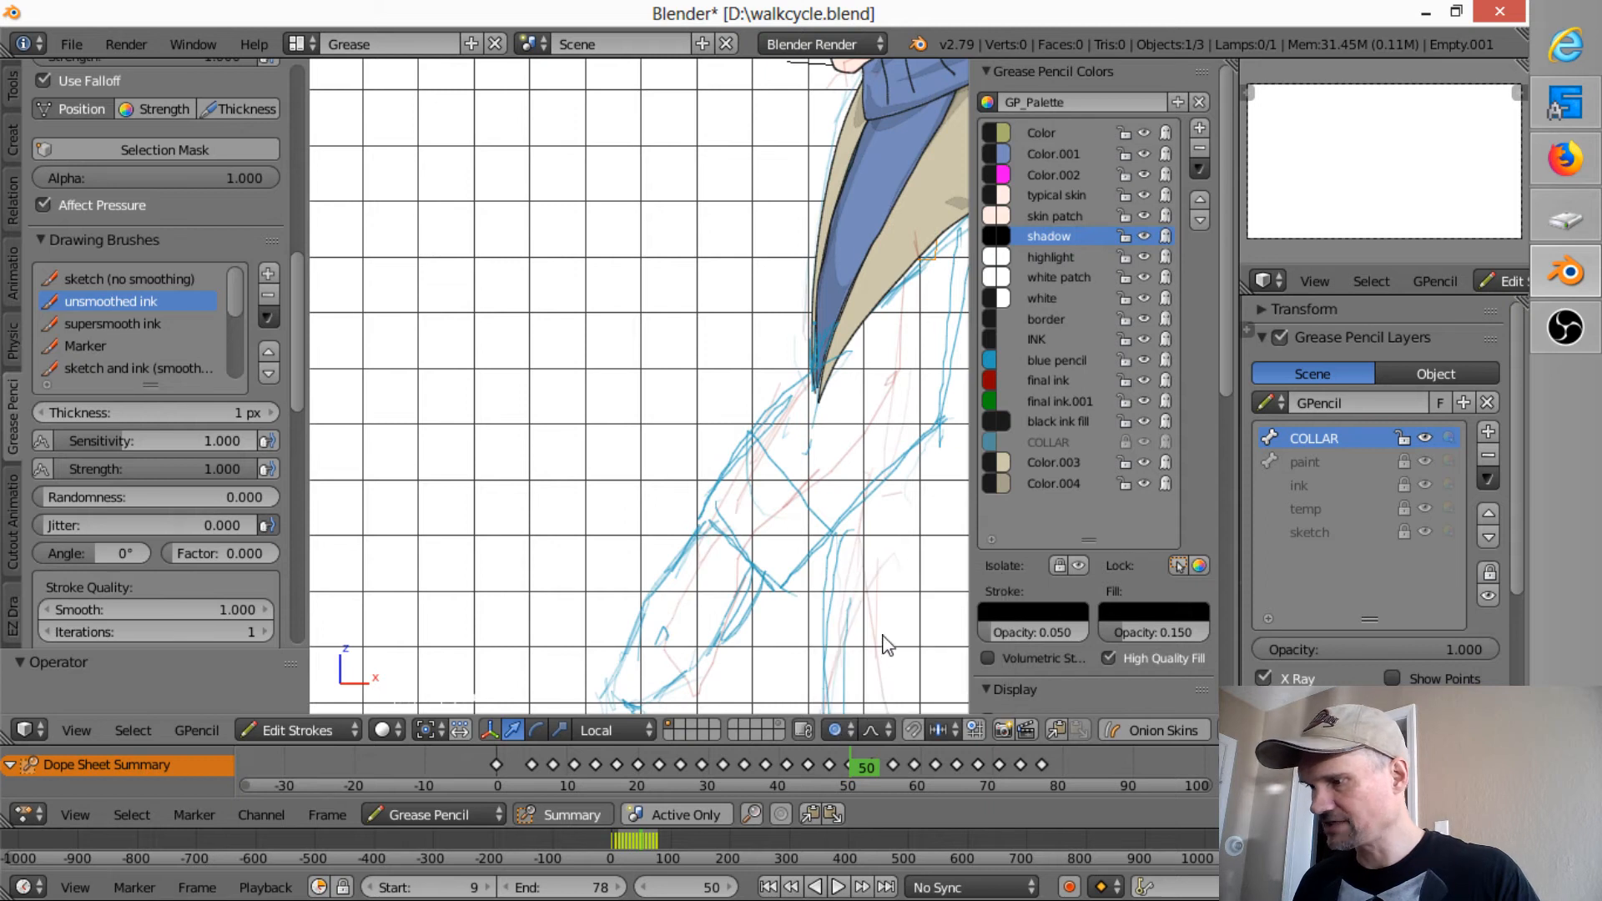
{"action": "right_click", "coordinate": [821, 399]}
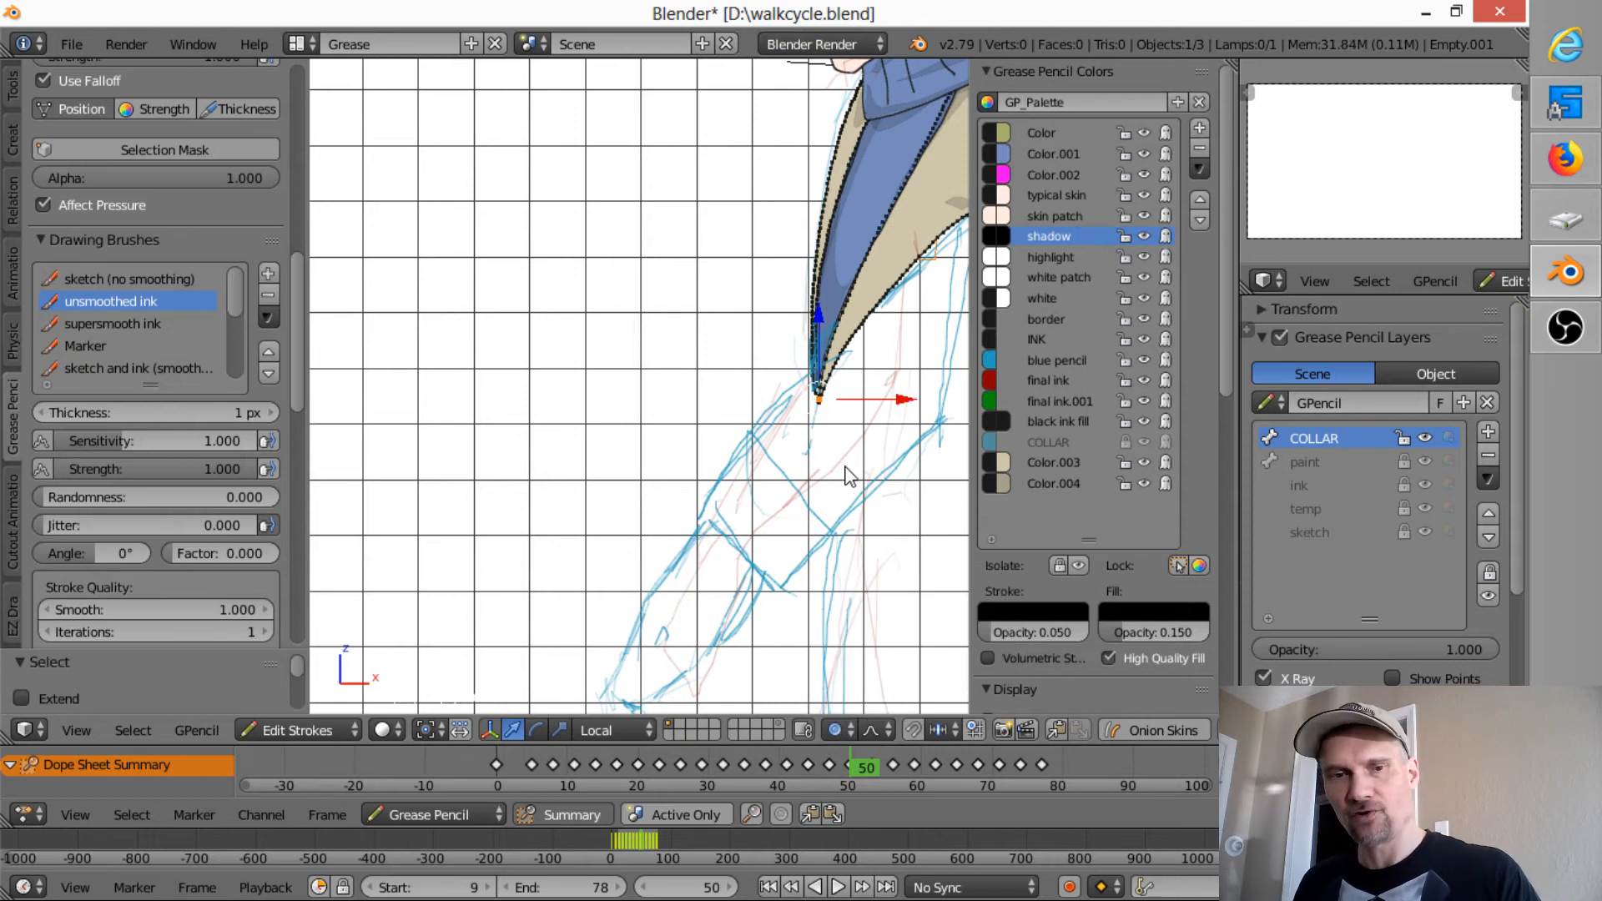
{"action": "key", "text": "g"}
{"action": "scroll", "coordinate": [851, 457], "scroll_direction": "down", "scroll_amount": 8}
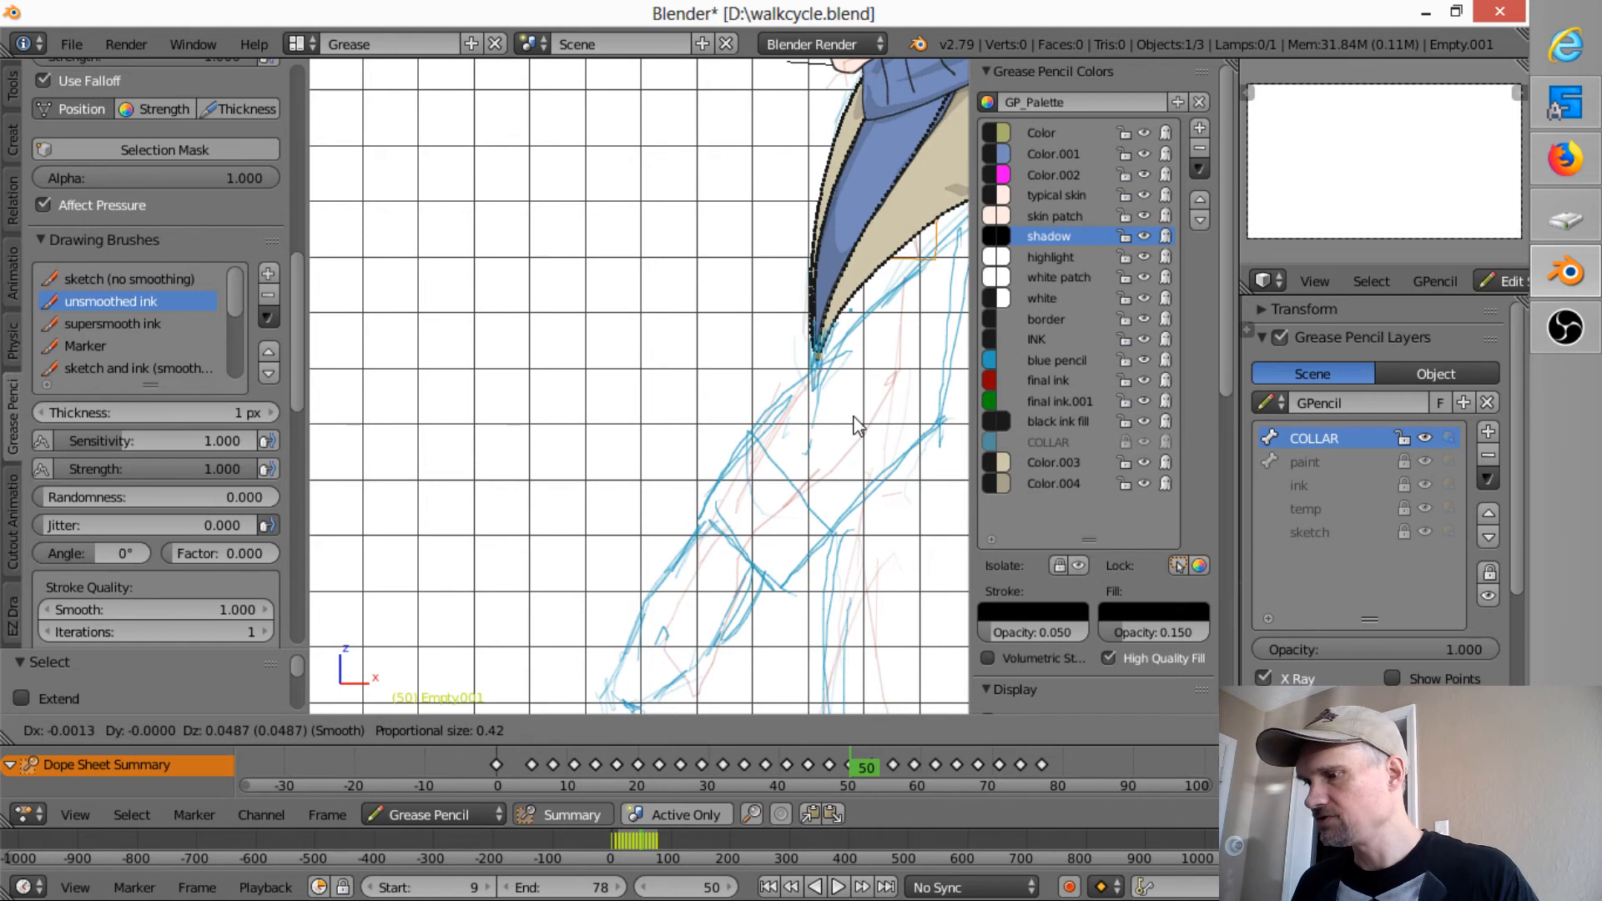
{"action": "left_click", "coordinate": [857, 425]}
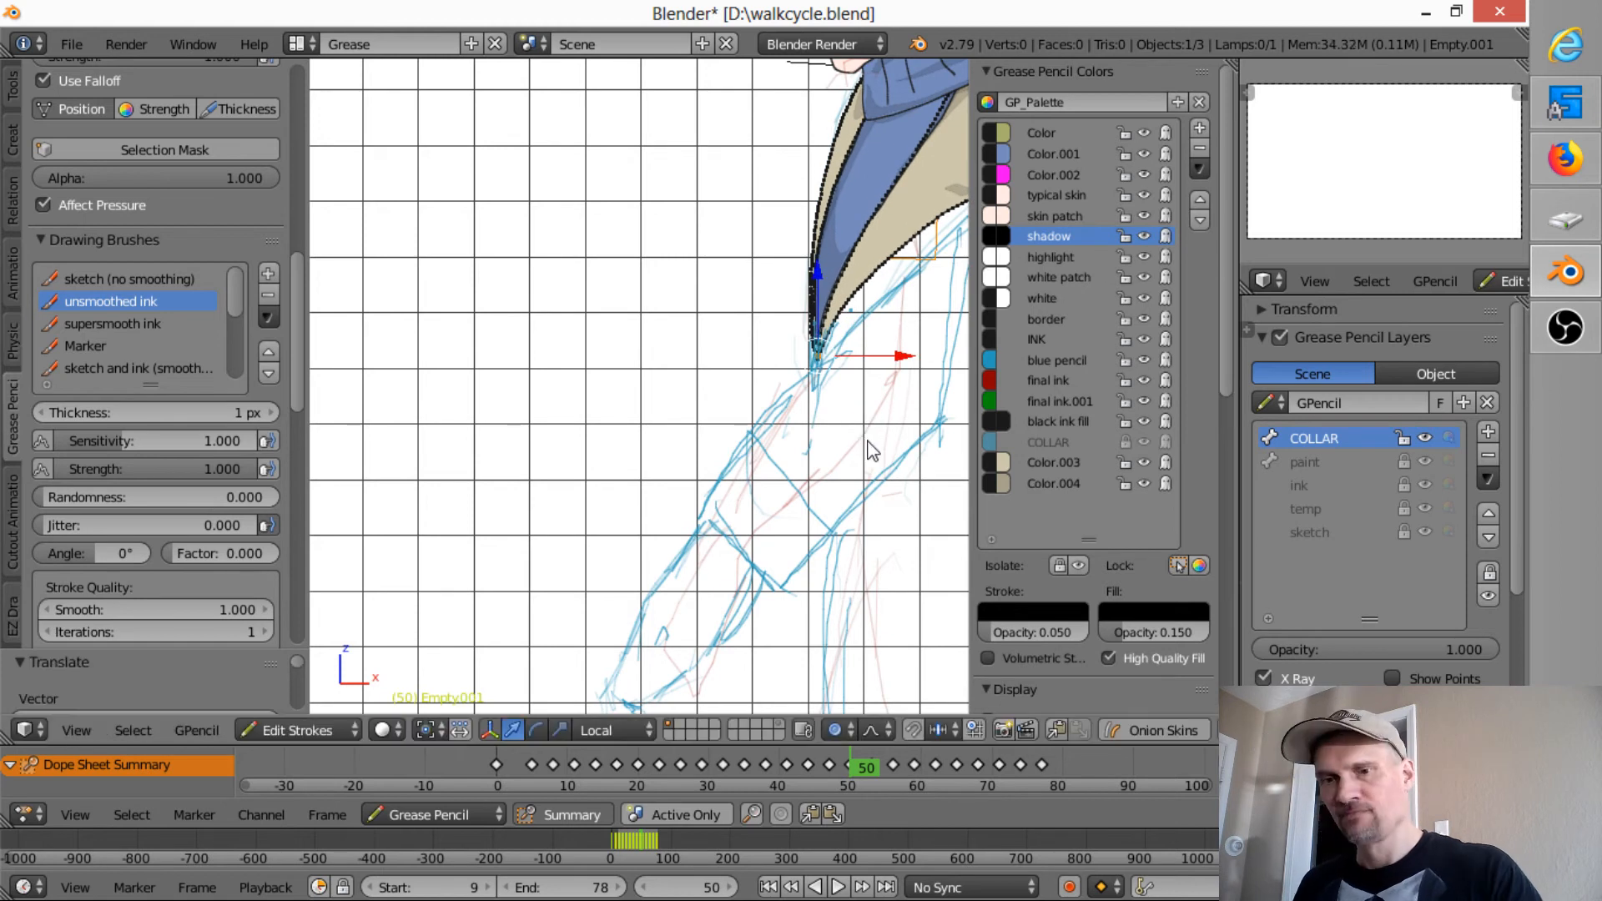
- Compare the frame 44 keyframe, and on frame 47 raise the collar's lower tip to meet the sketch with proportional size 0.42
{"action": "key", "text": "Down"}
{"action": "key", "text": "Down"}
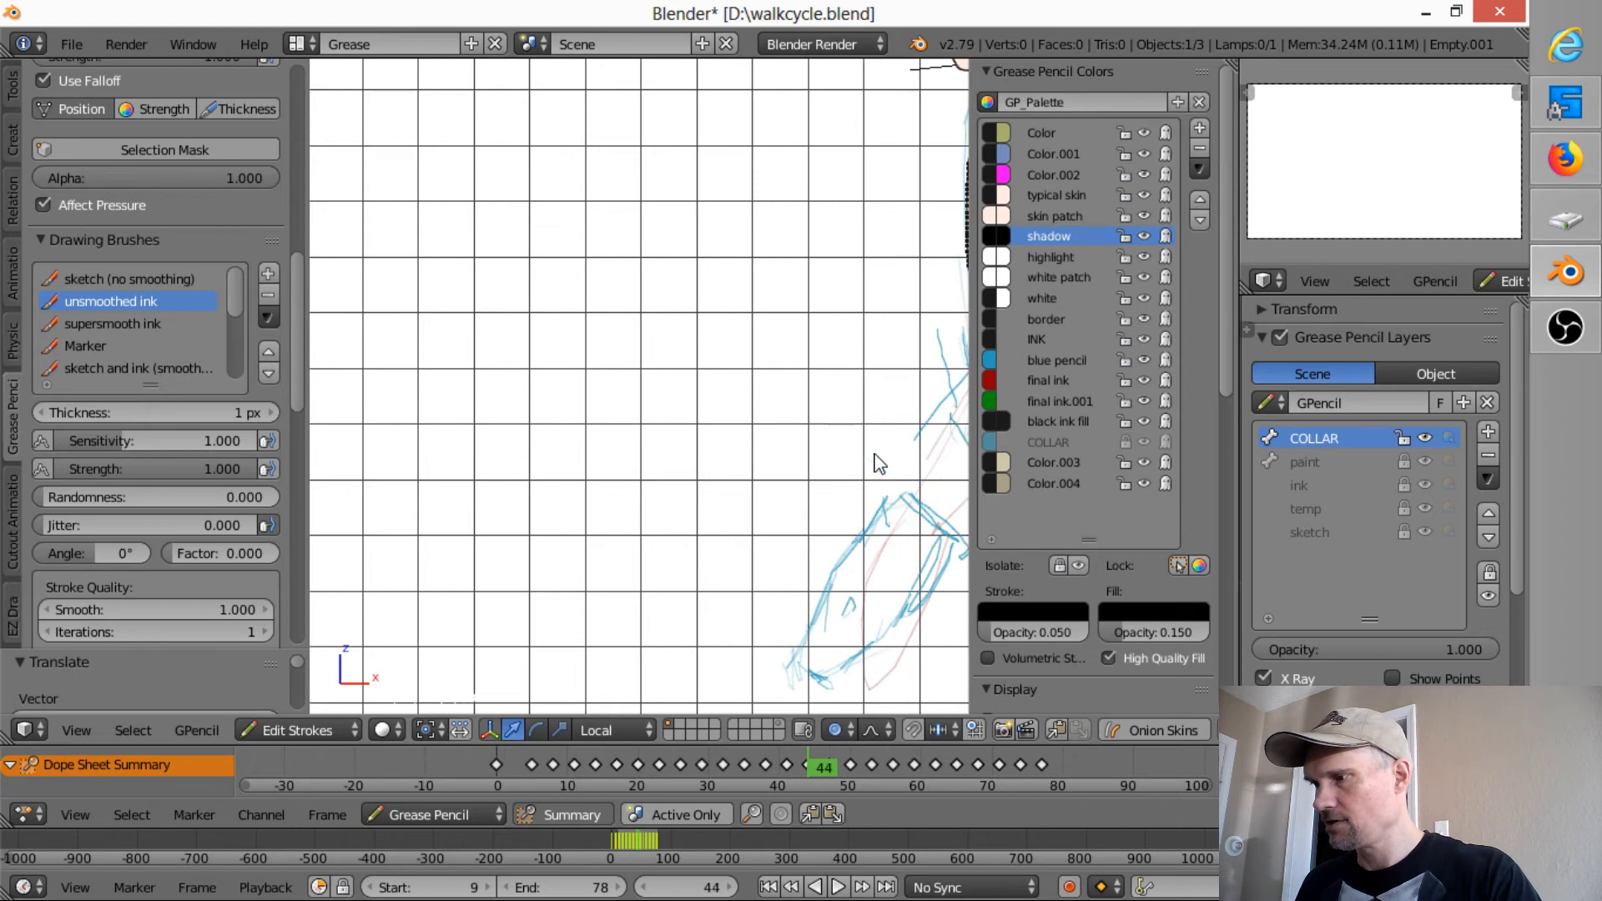
{"action": "middle_click_drag", "start_coordinate": [892, 408], "coordinate": [510, 305], "text": "shift"}
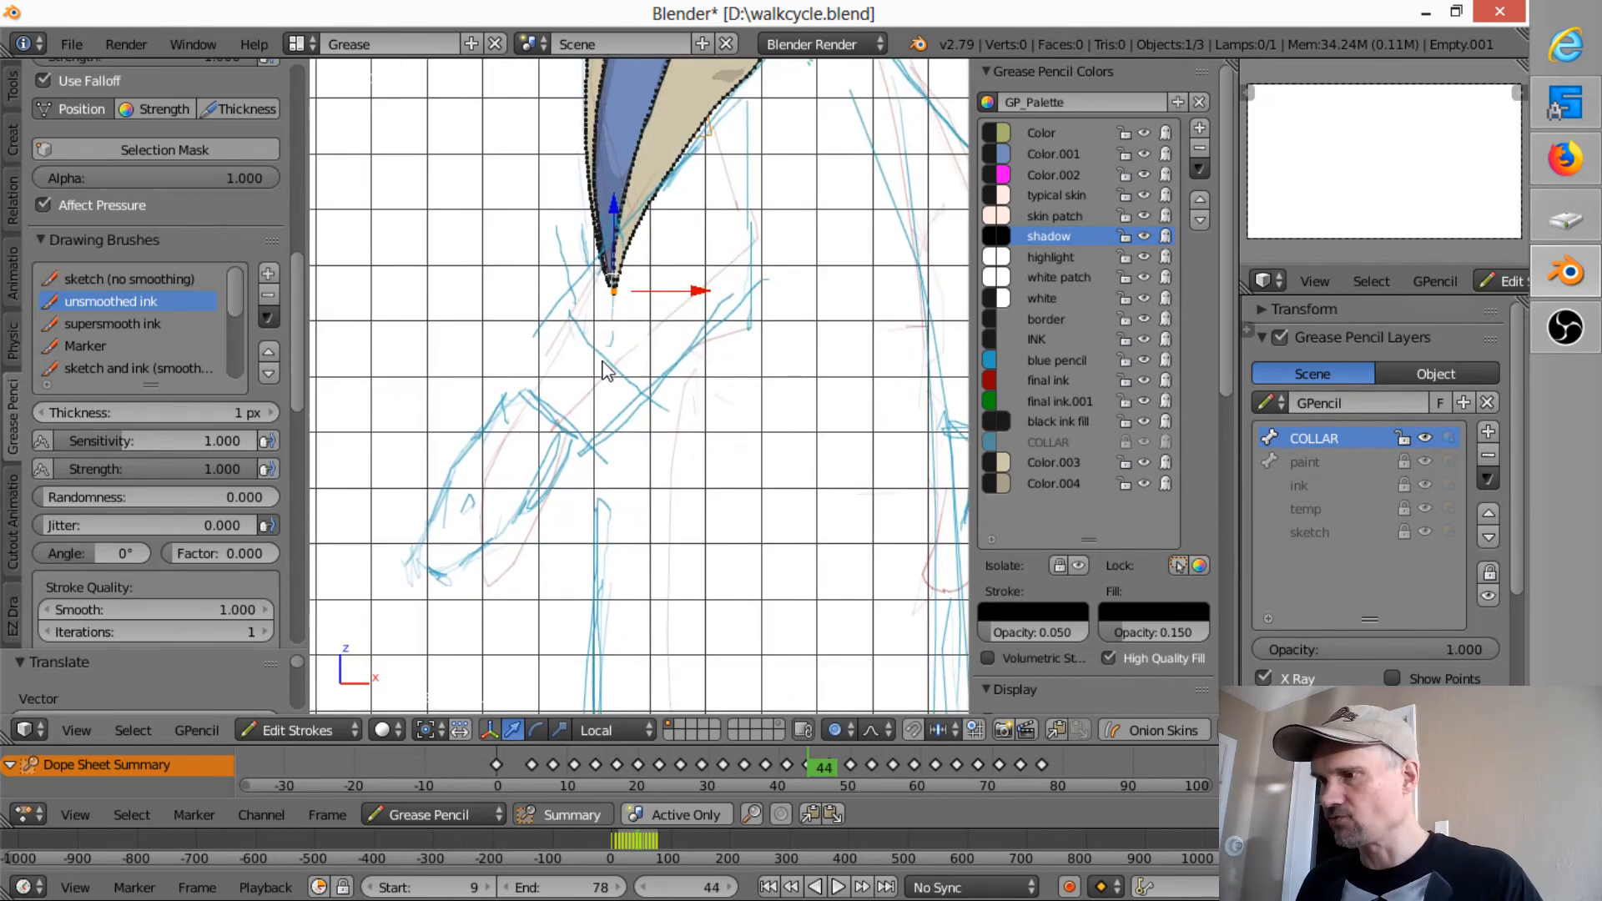
{"action": "key", "text": "Up"}
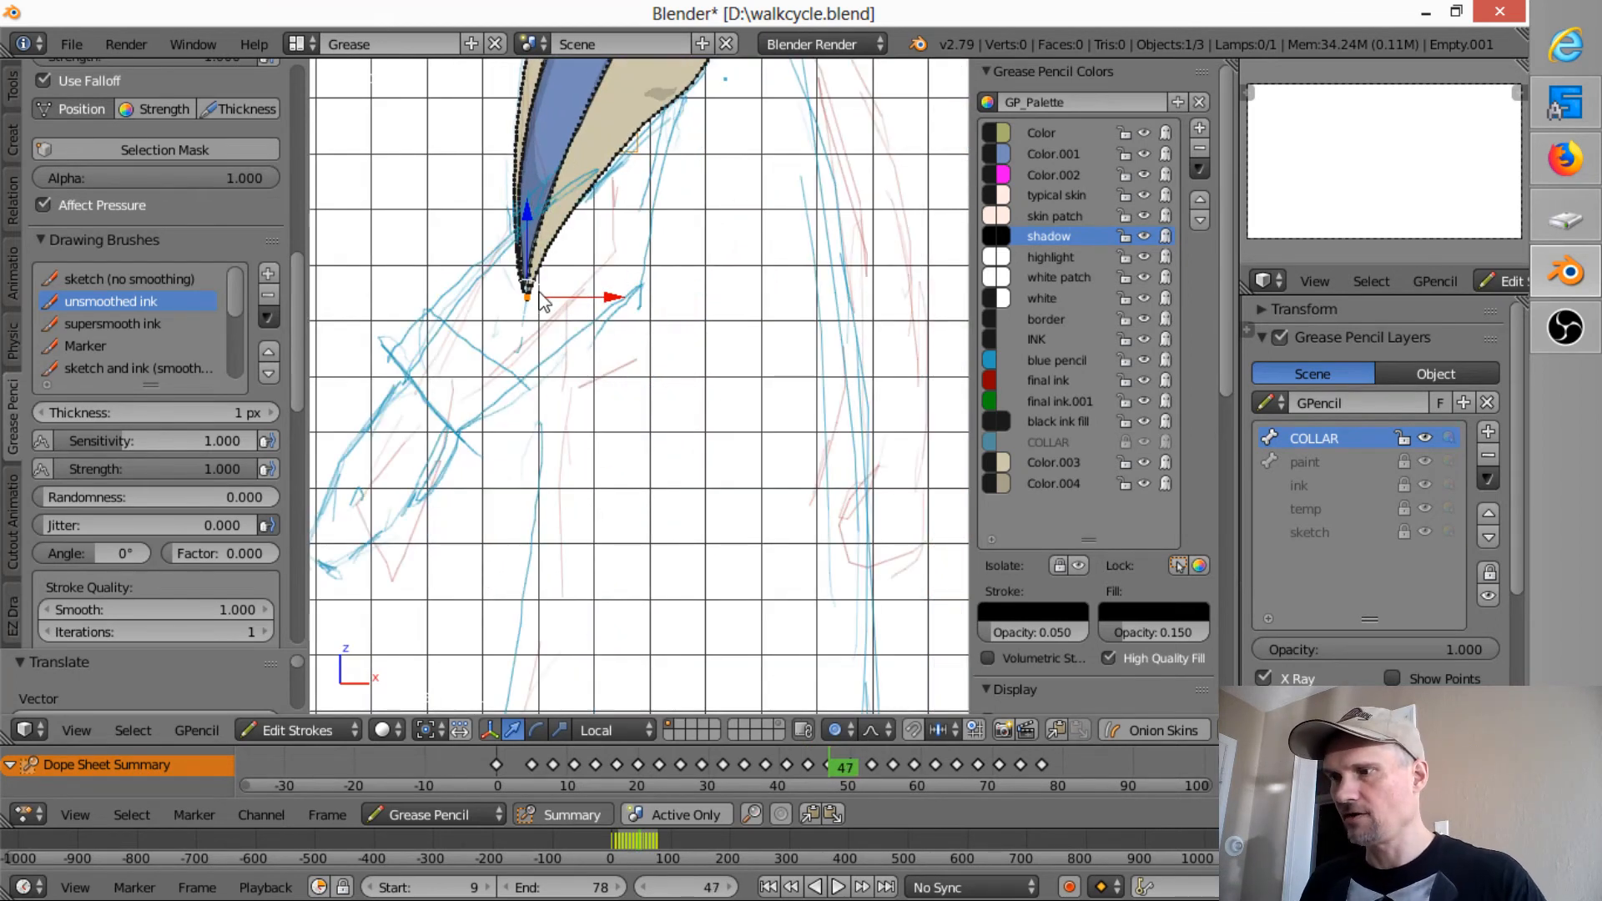
{"action": "key", "text": "g"}
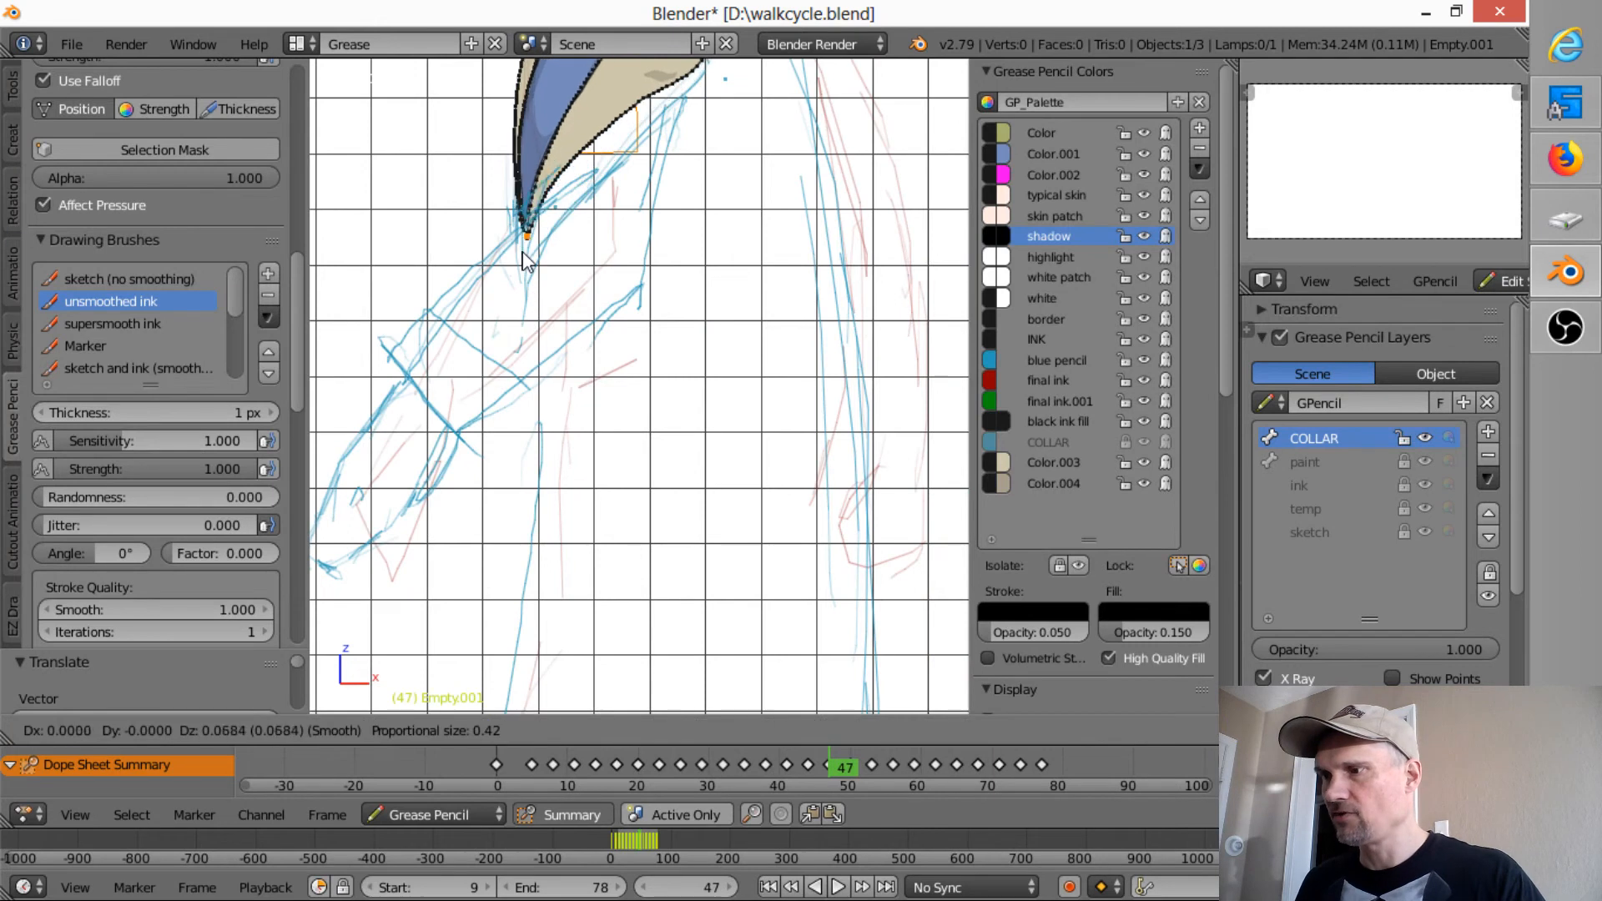
{"action": "left_click", "coordinate": [525, 262]}
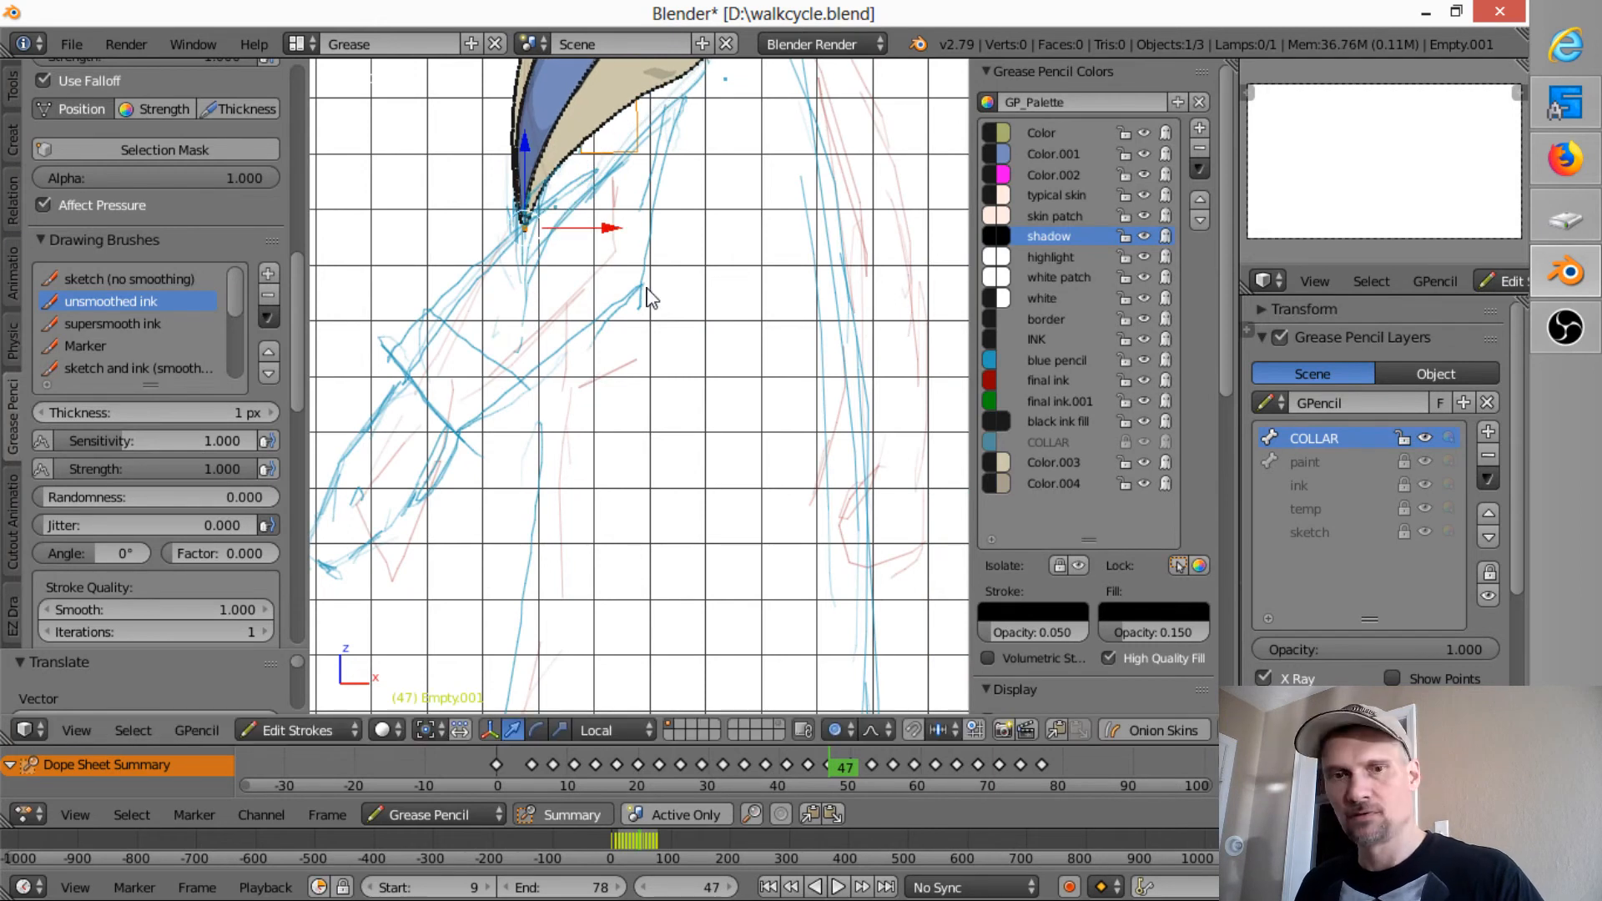
- Try rotating the collar's lower tip on frame 47 with a proportional size of 0.42
{"action": "key", "text": "r"}
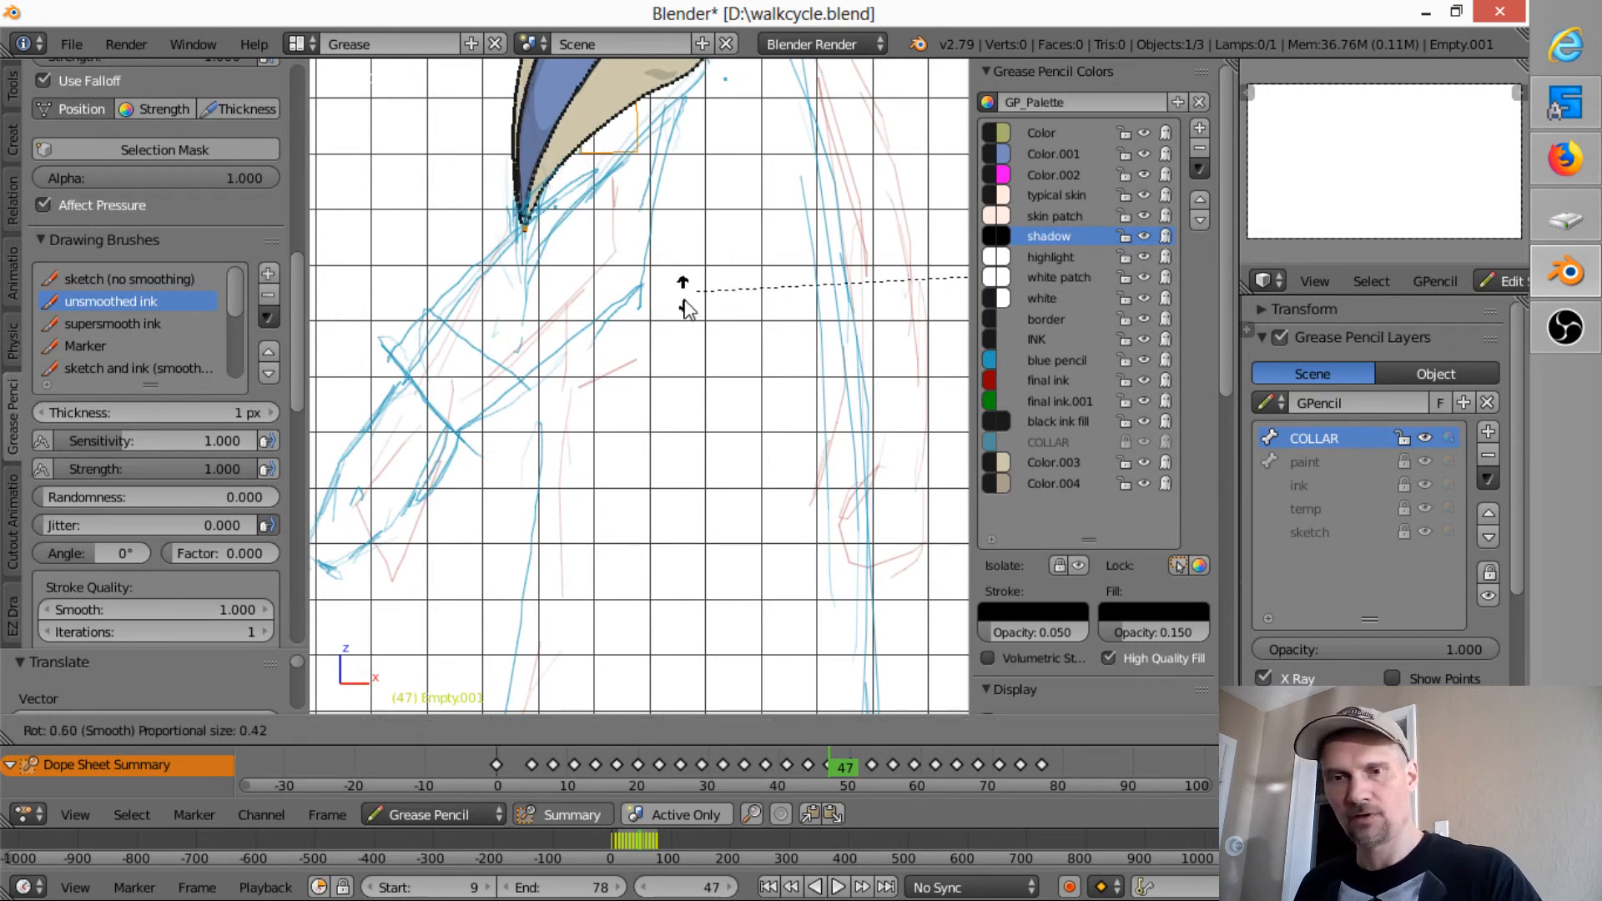
{"action": "left_click", "coordinate": [725, 330]}
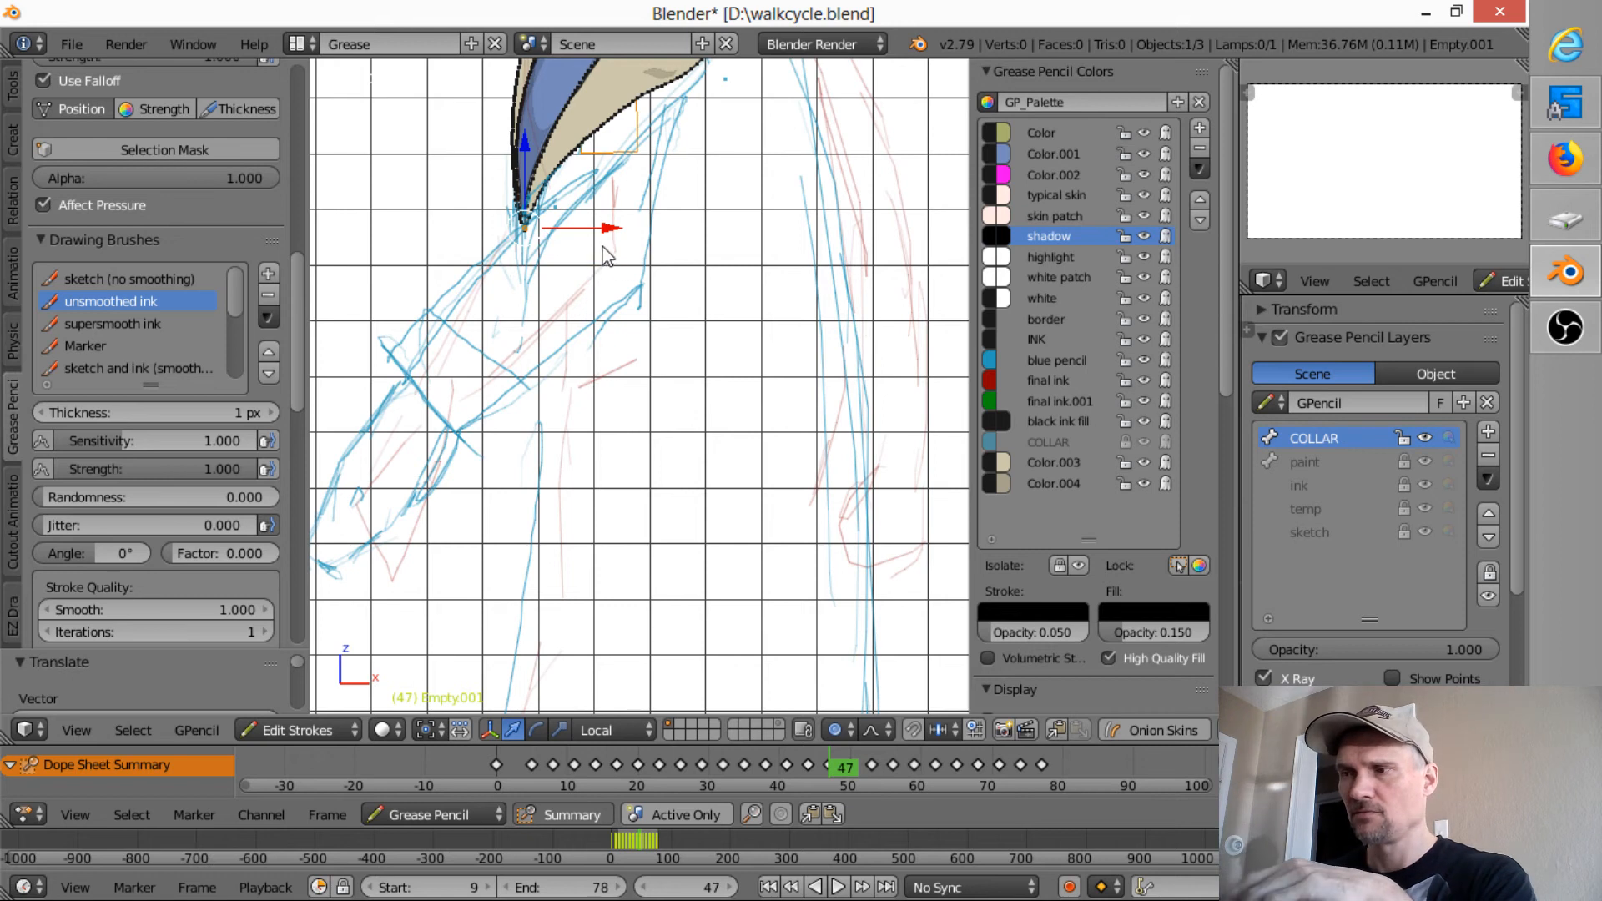
{"action": "scroll", "coordinate": [593, 244], "scroll_direction": "down", "scroll_amount": 5}
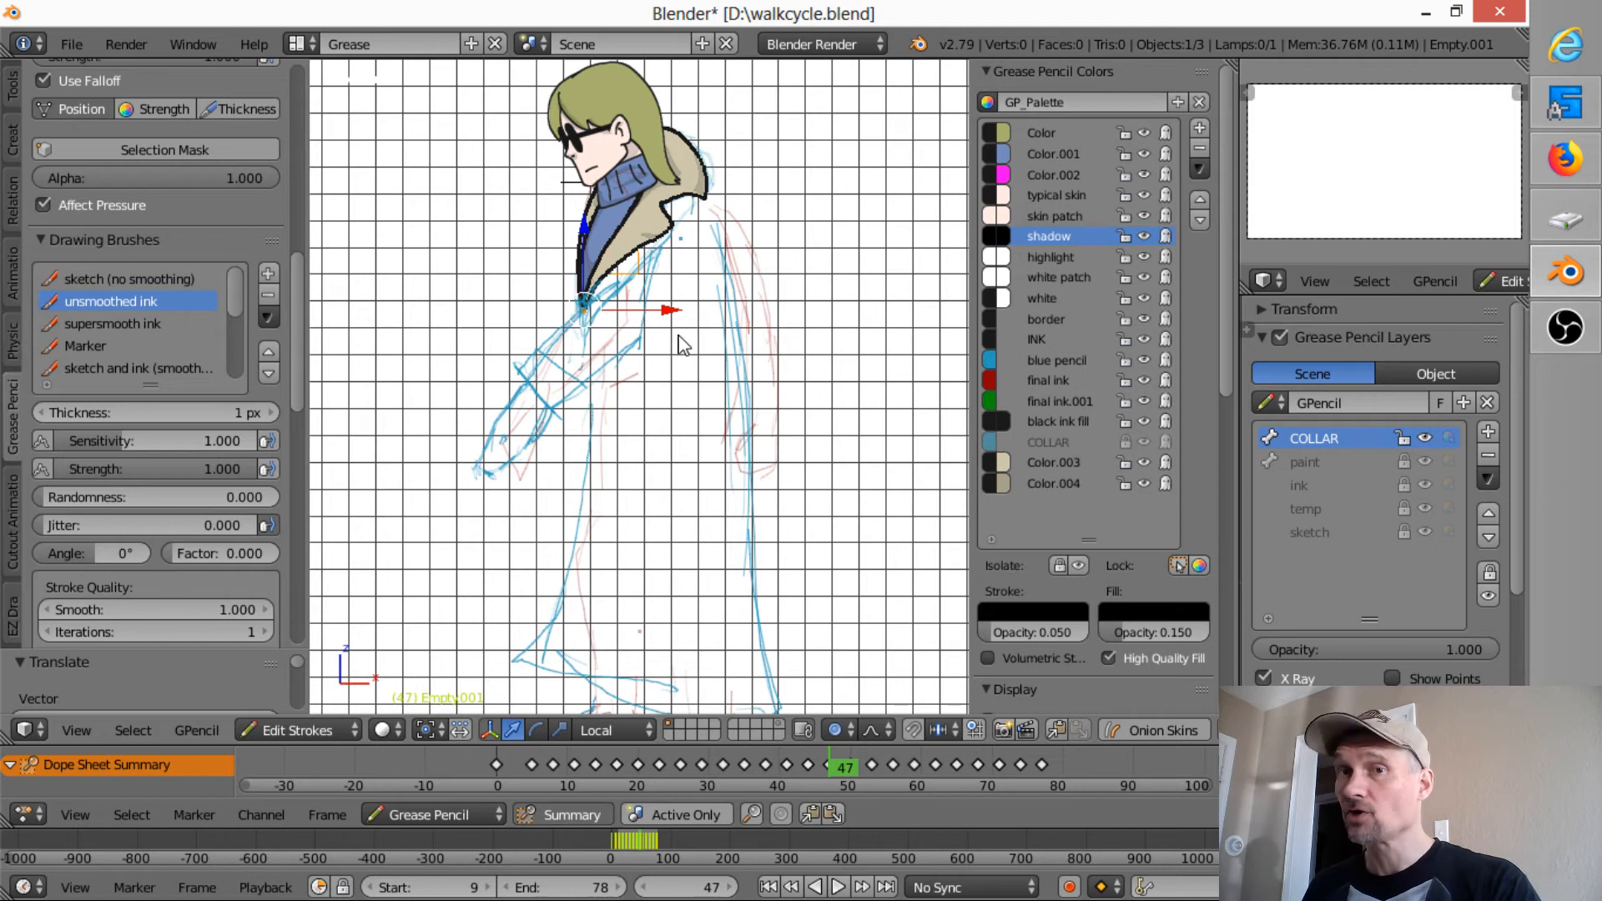
{"action": "scroll", "coordinate": [664, 342], "scroll_direction": "up", "scroll_amount": 4}
{"action": "scroll", "coordinate": [649, 332], "scroll_direction": "down", "scroll_amount": 2}
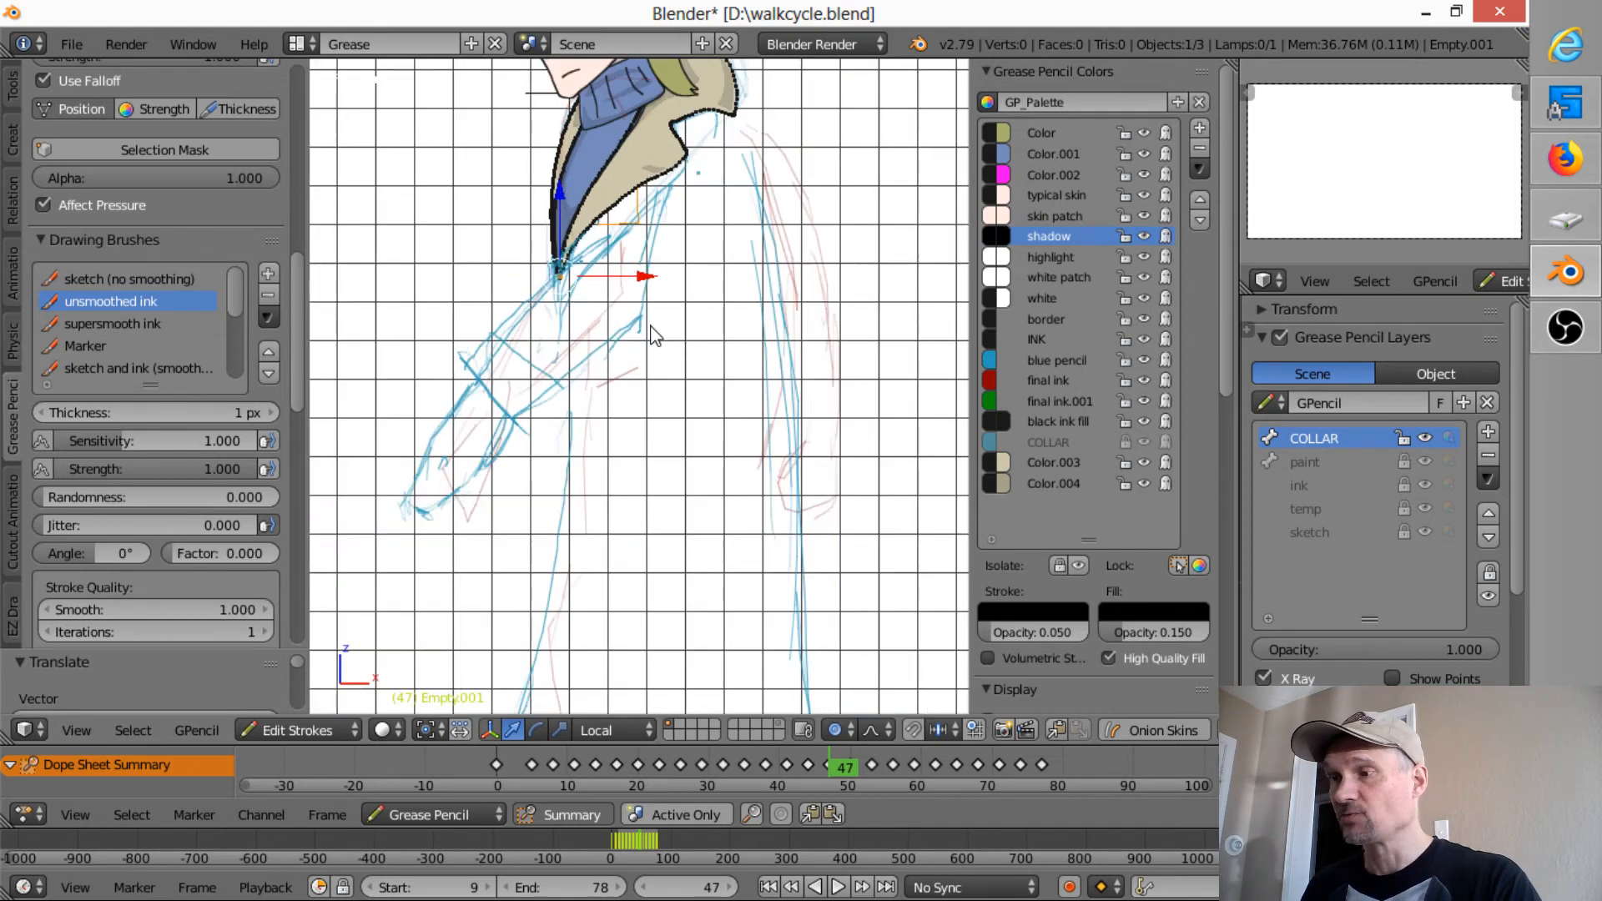
- Place the 3D cursor in empty space beside the collar's tip and try rotating the tip with the 3D cursor as pivot point
{"action": "left_click", "coordinate": [460, 289]}
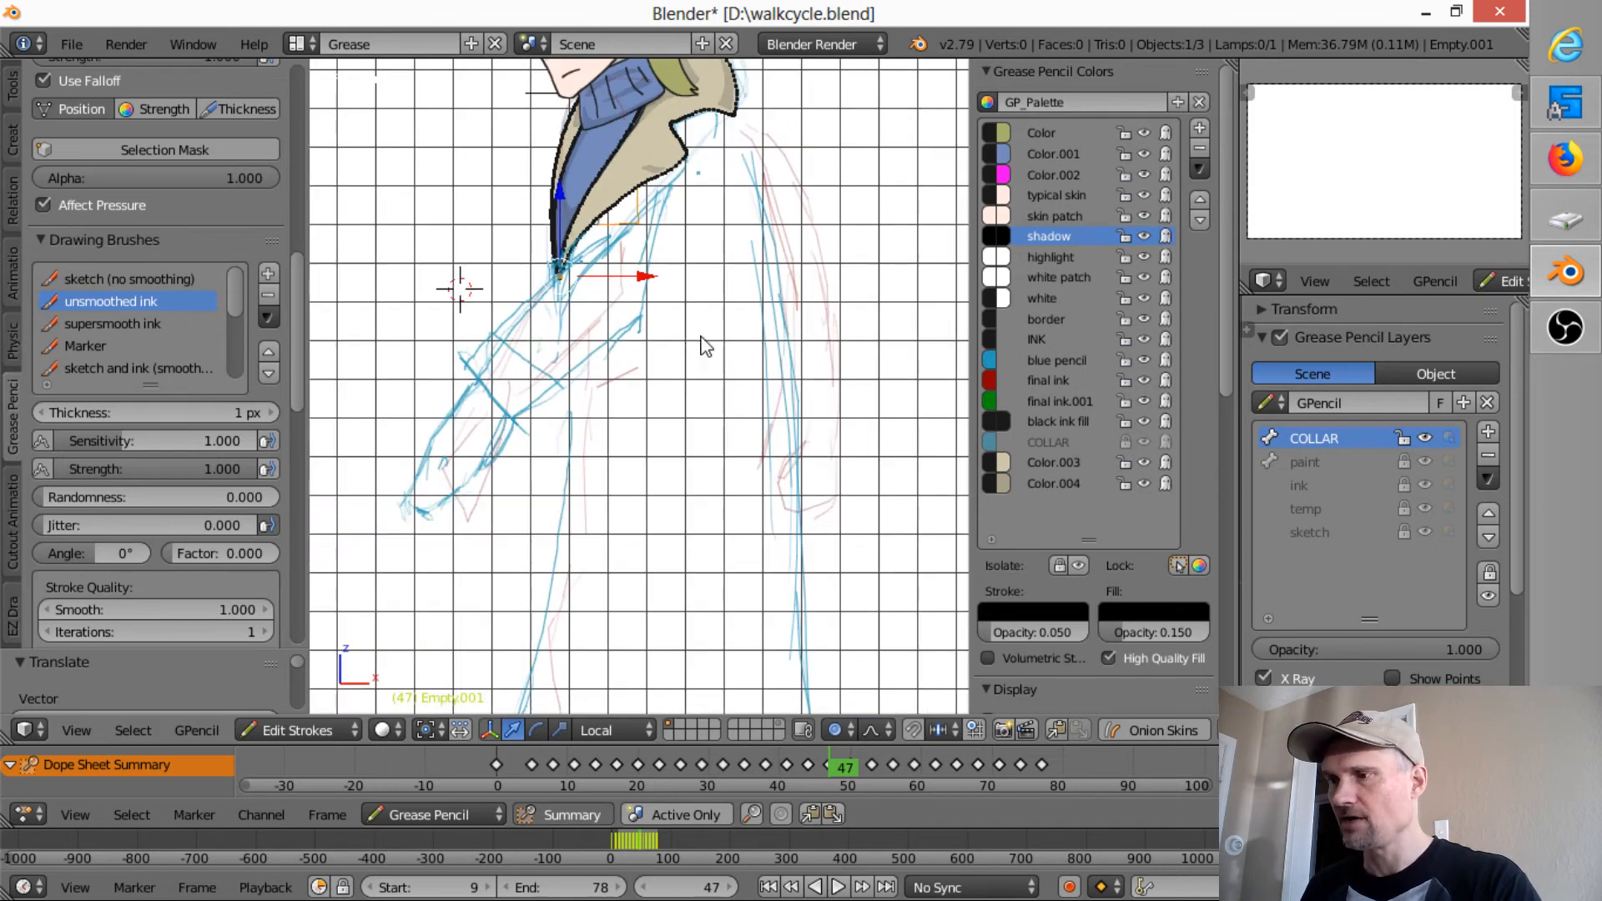
{"action": "key", "text": "r"}
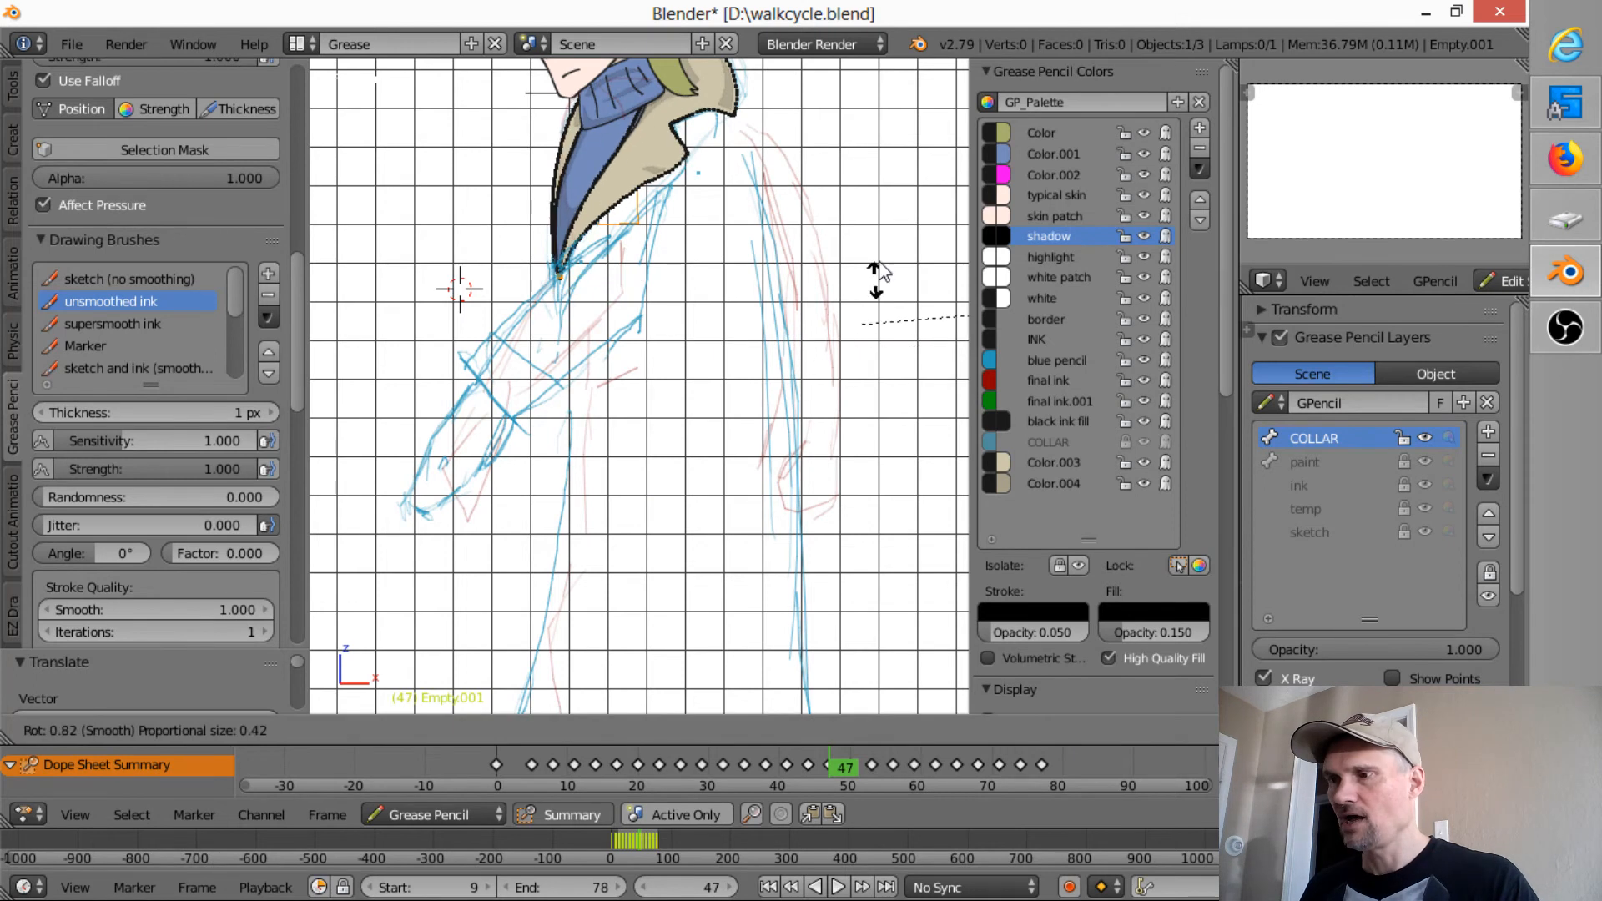
{"action": "right_click", "coordinate": [782, 464]}
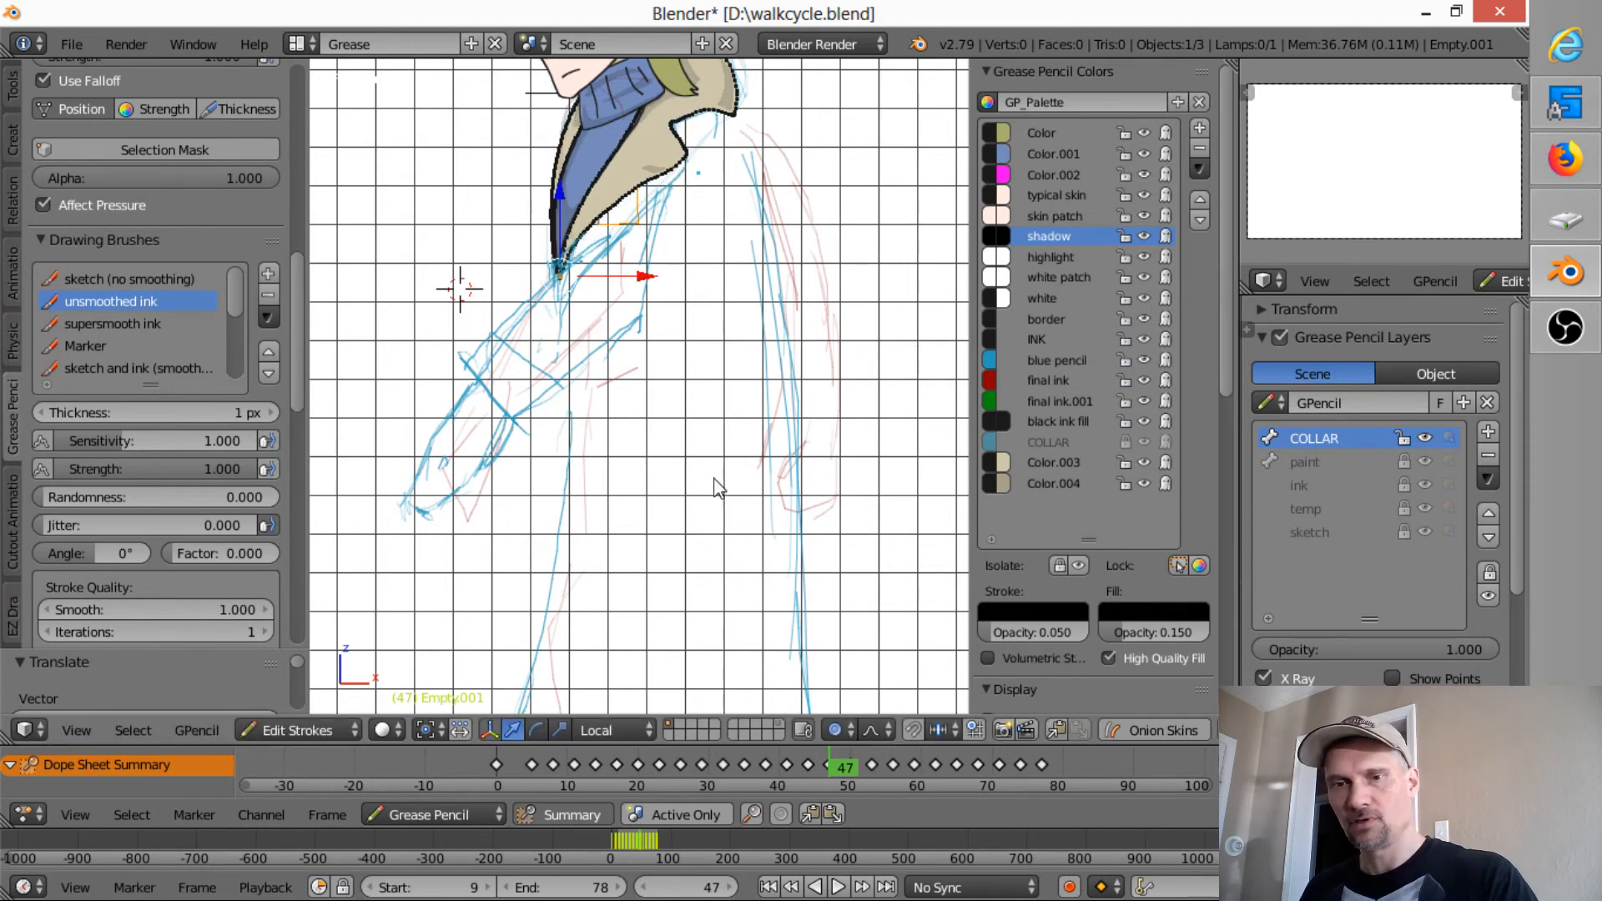
{"action": "key", "text": "r"}
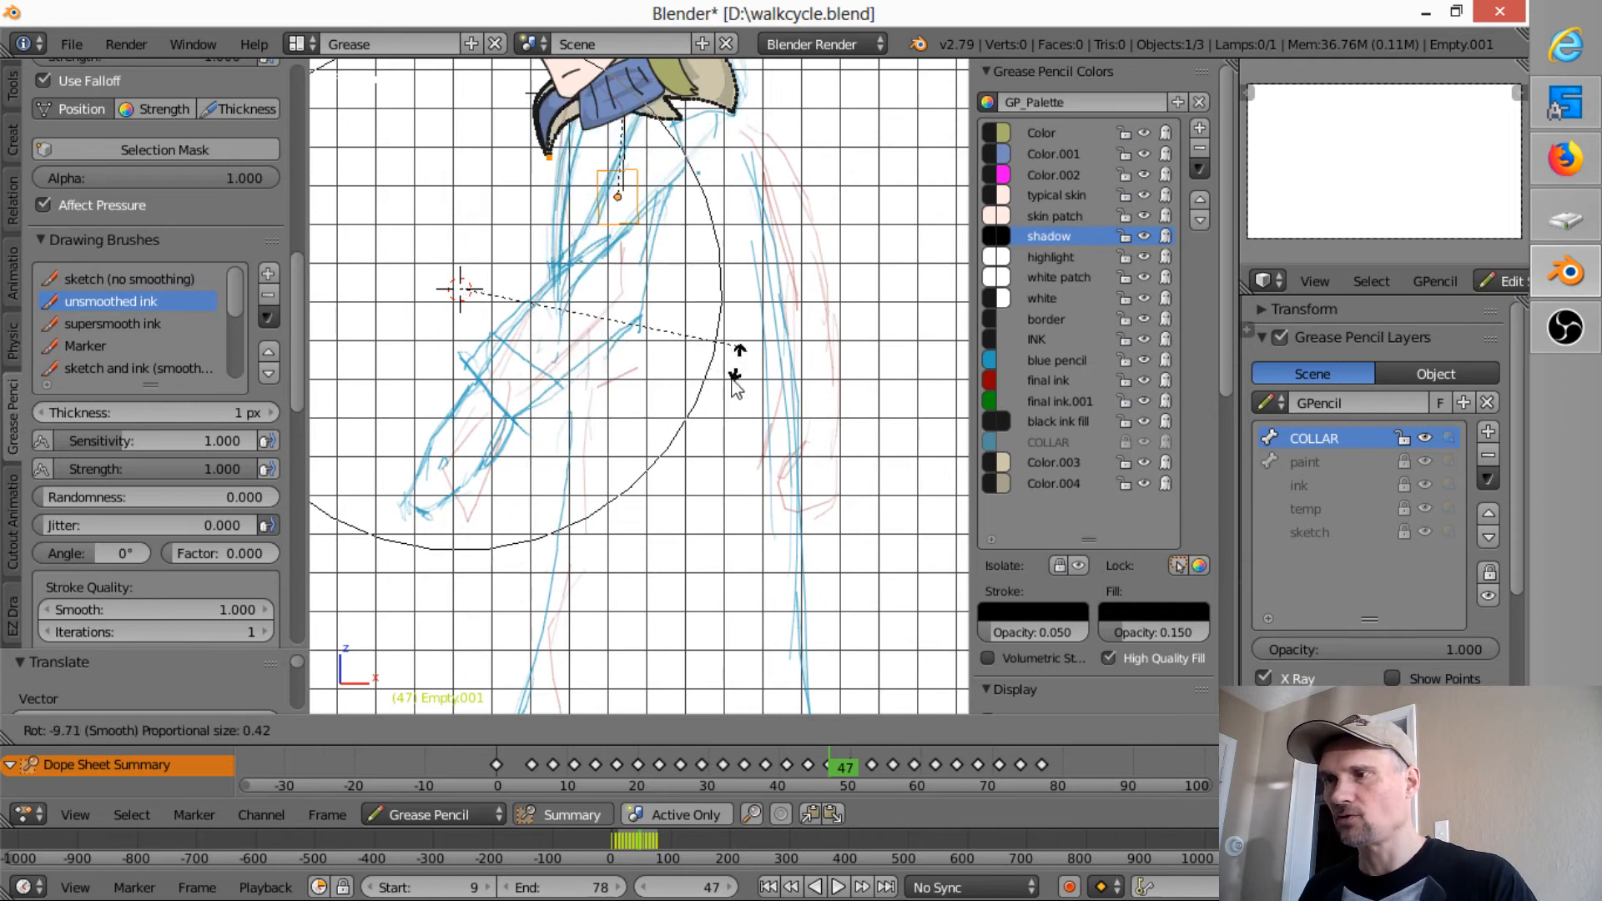
{"action": "left_click", "coordinate": [705, 399]}
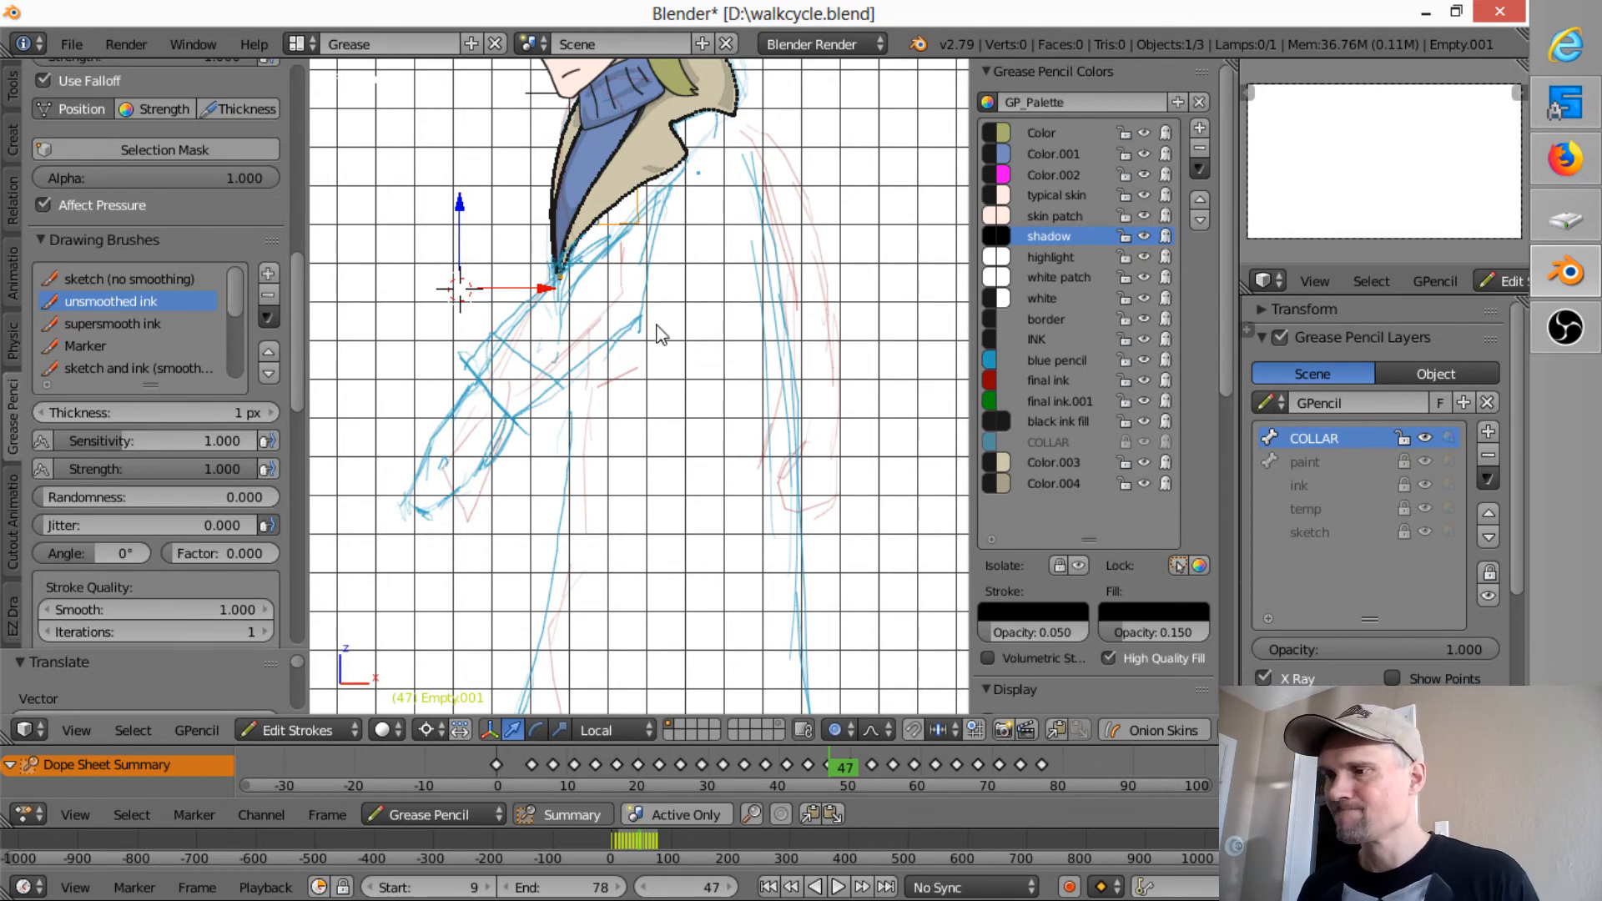
- Move the 3D cursor onto the collar's lower tip and try rotating around it, reducing the proportional size to 0.08
{"action": "left_click", "coordinate": [559, 284]}
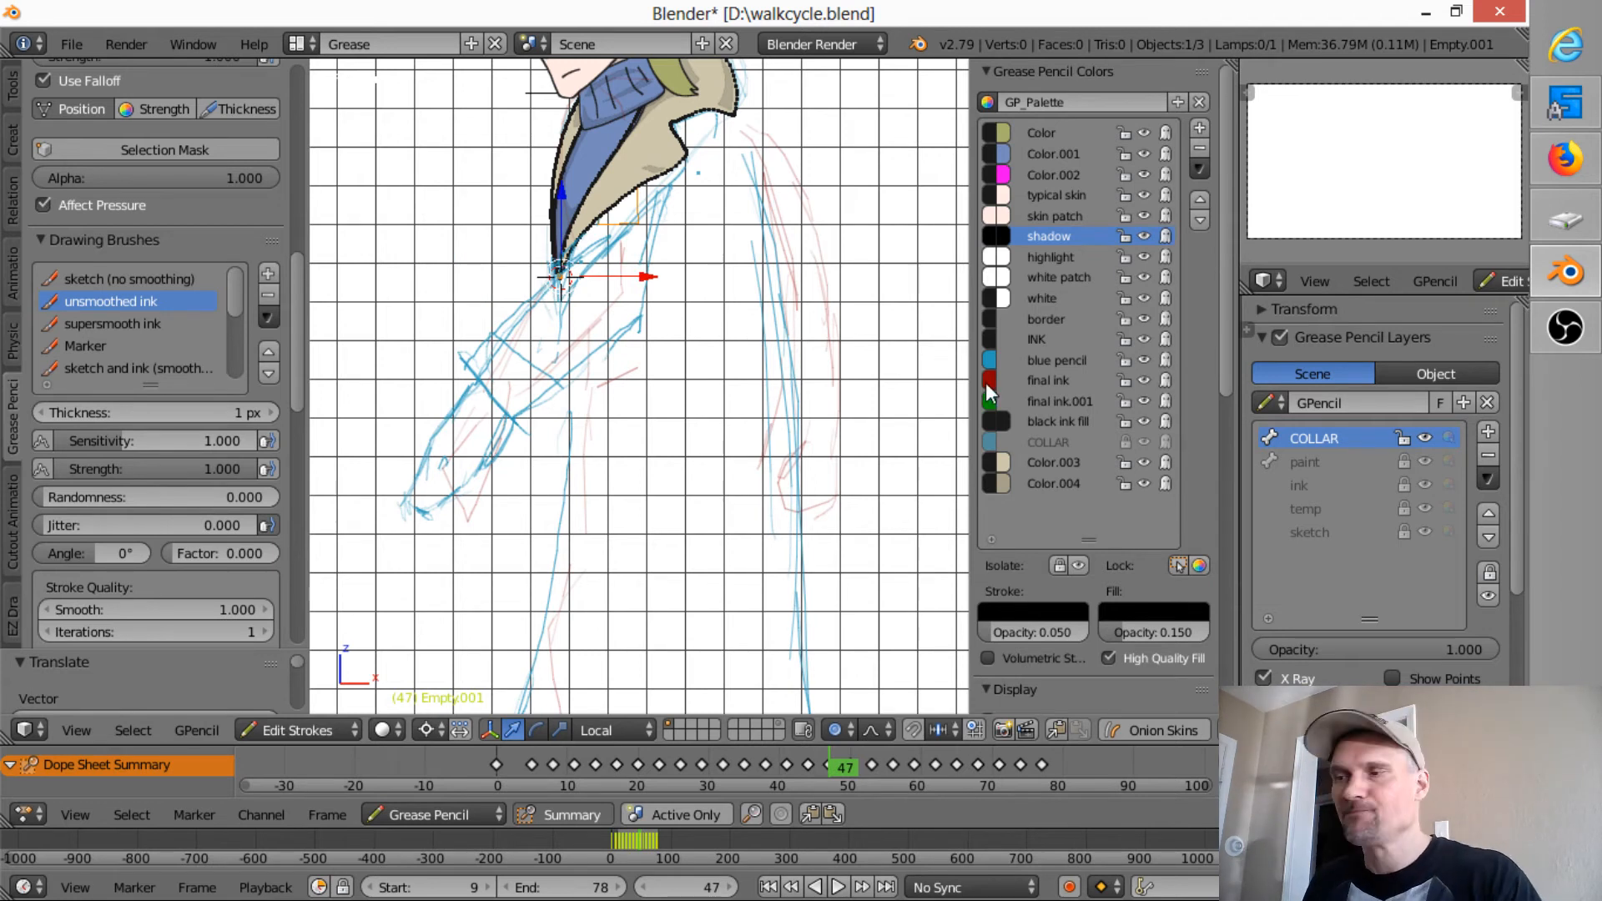
{"action": "key", "text": "r"}
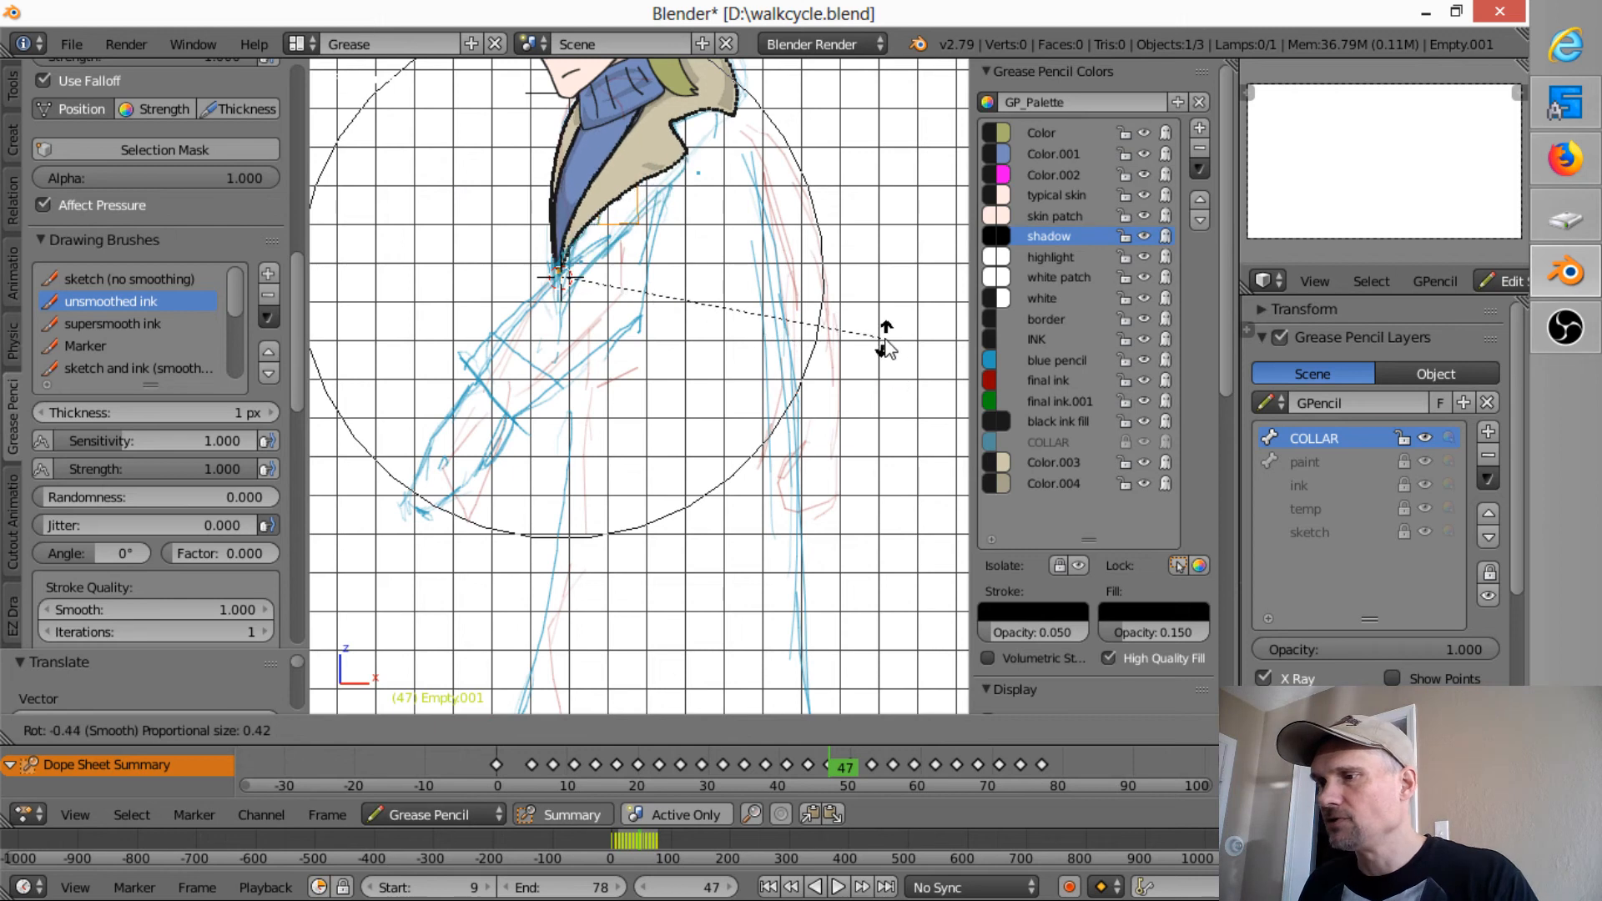
{"action": "right_click", "coordinate": [887, 340]}
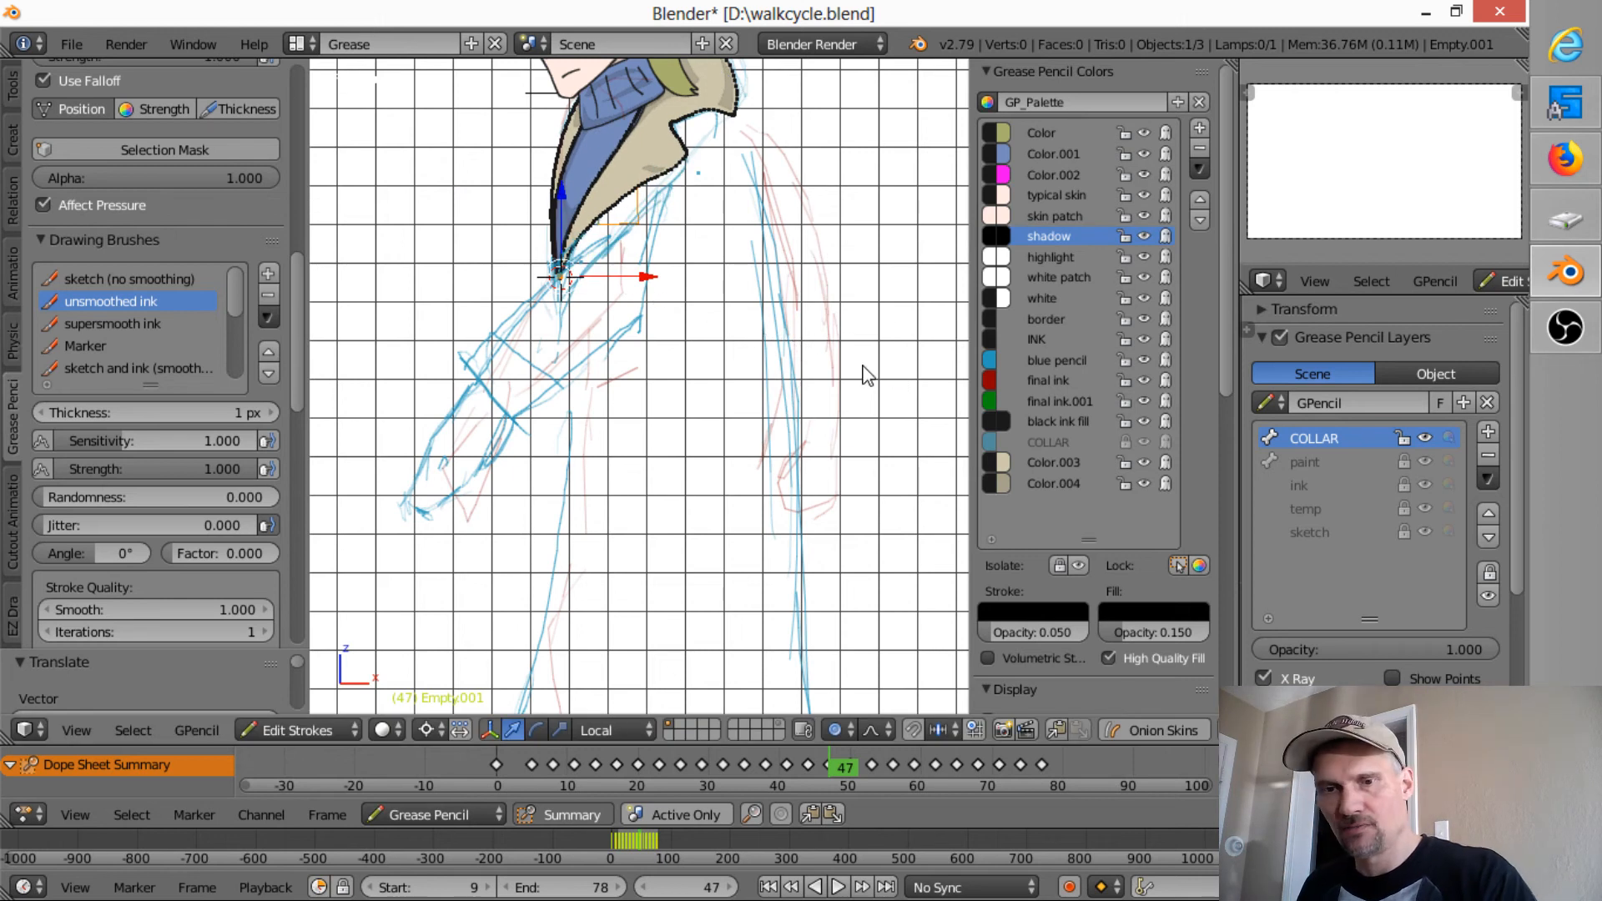
{"action": "key", "text": "r"}
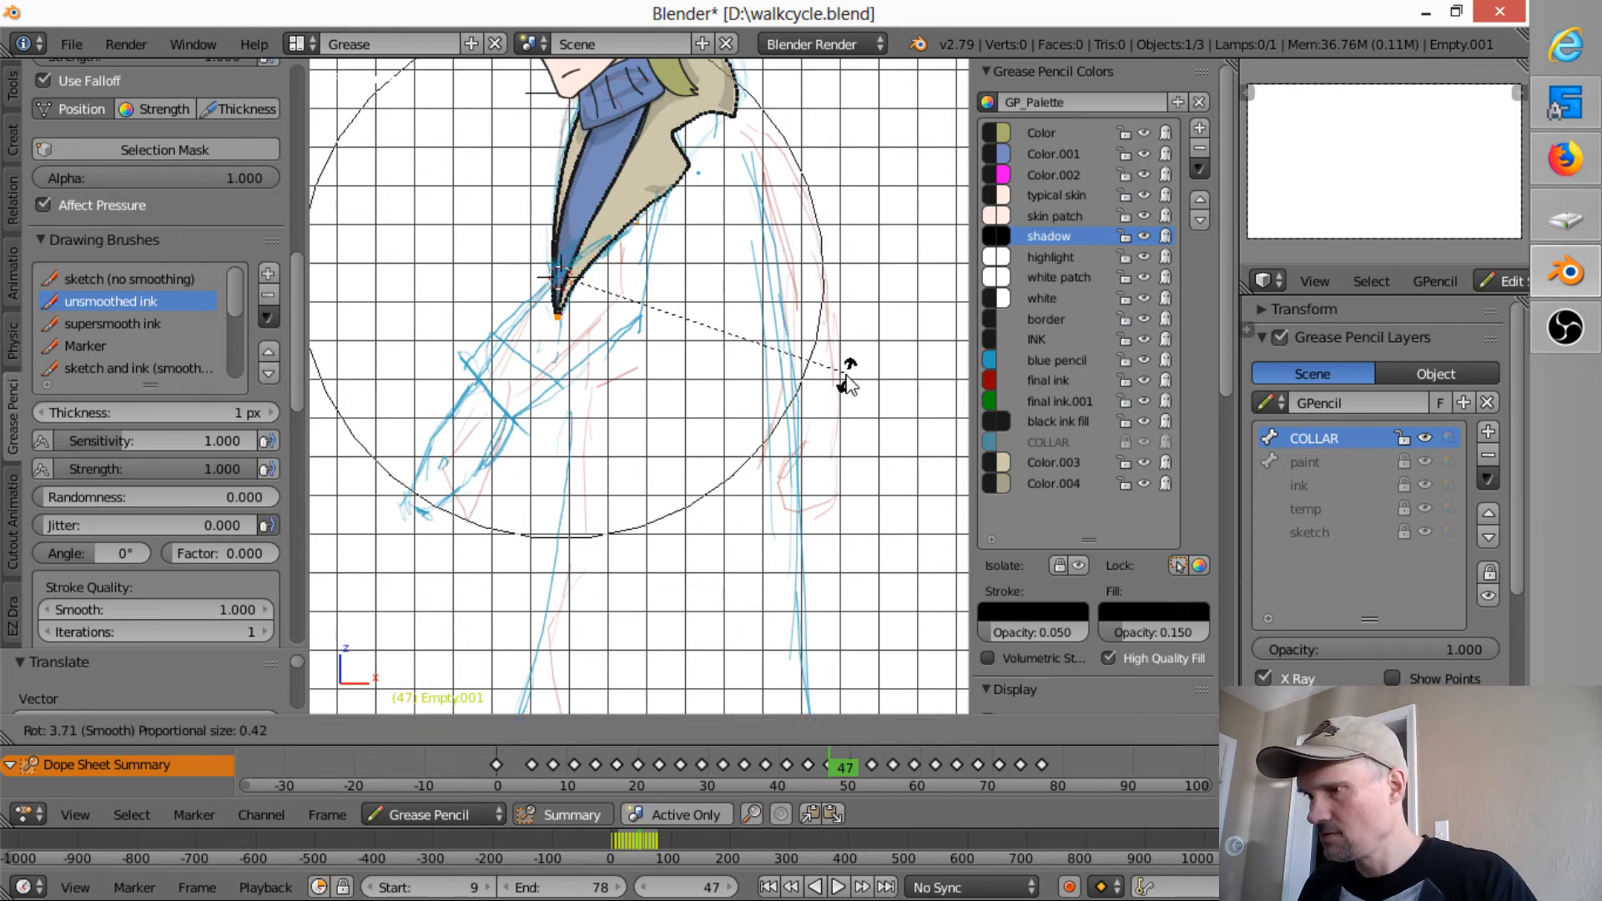
{"action": "scroll", "coordinate": [847, 372], "scroll_direction": "up", "scroll_amount": 3}
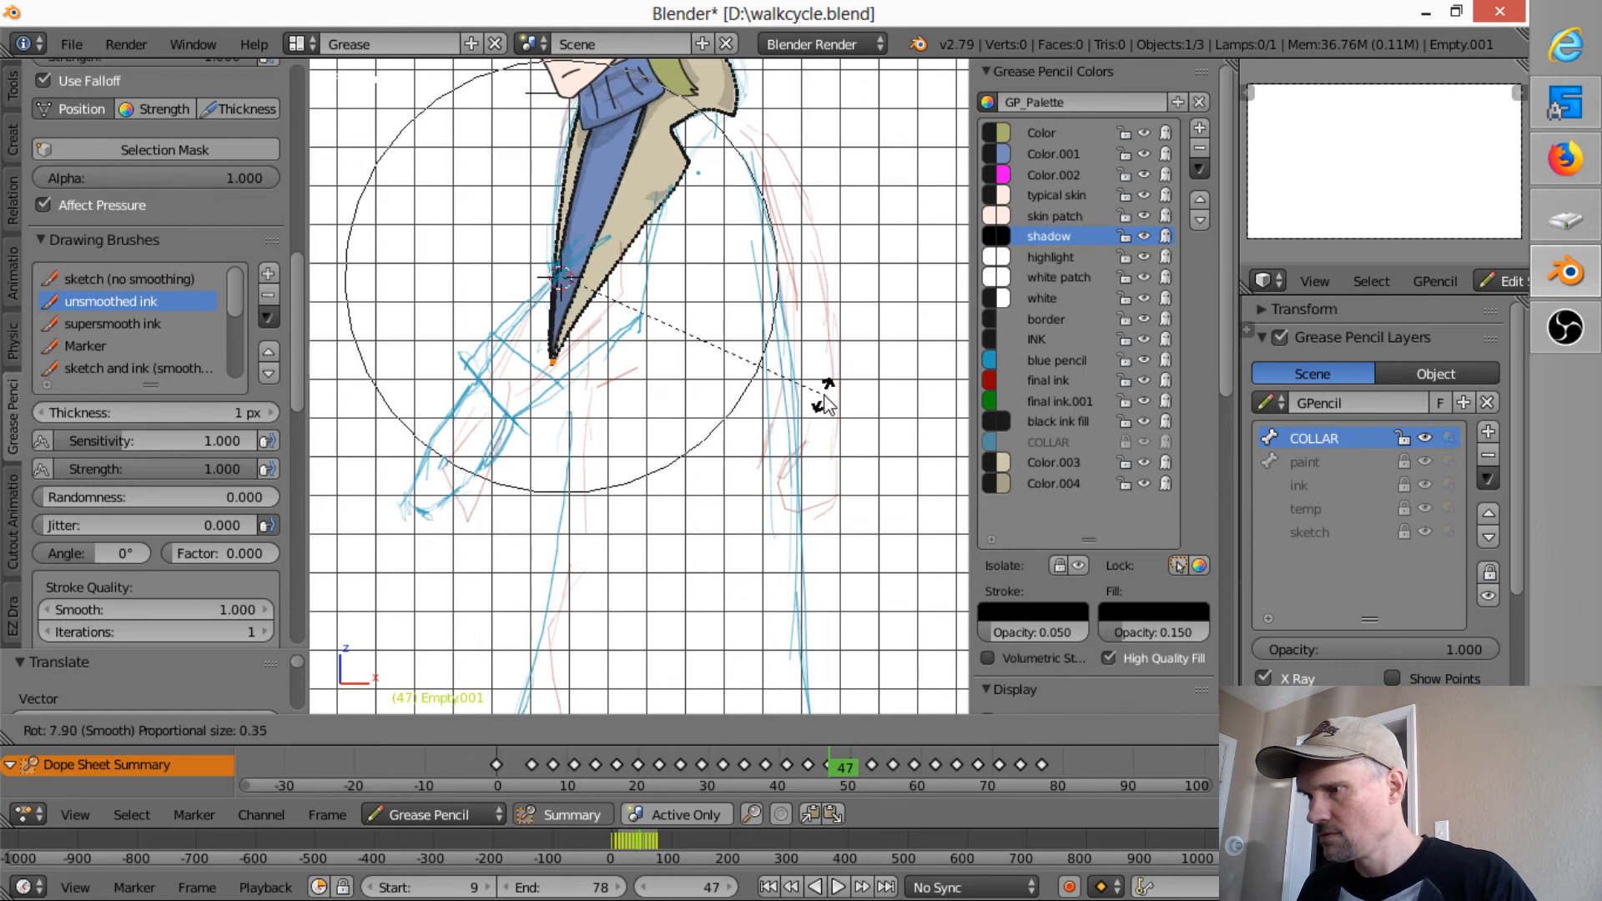
{"action": "scroll", "coordinate": [830, 383], "scroll_direction": "up", "scroll_amount": 15}
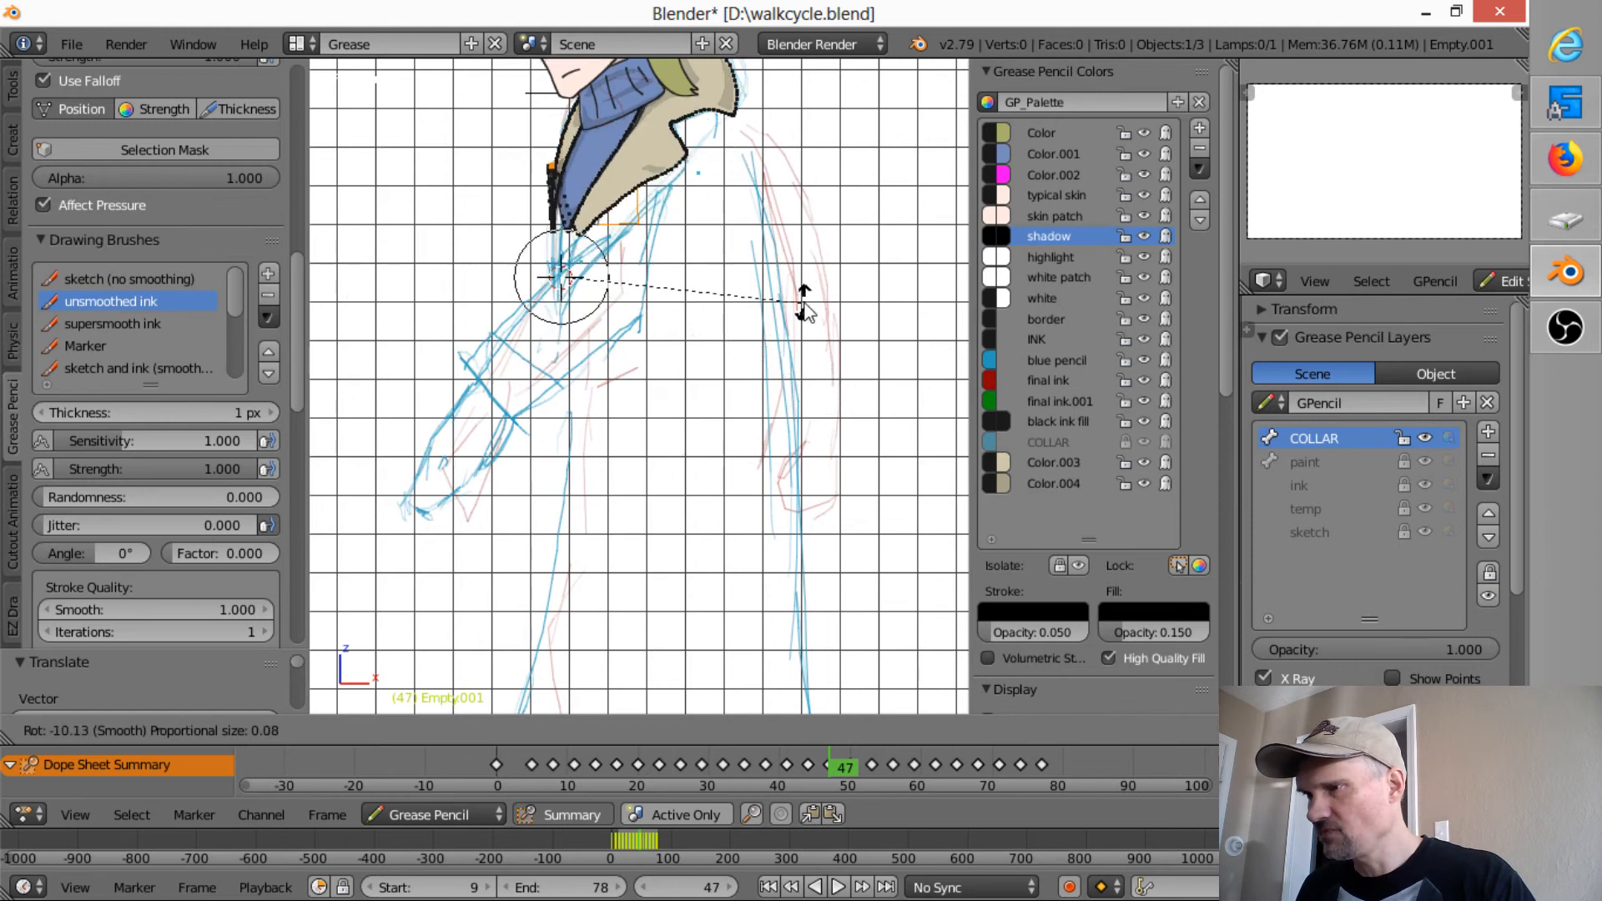
{"action": "right_click", "coordinate": [794, 351]}
- Place the 3D cursor below the collar, inside the sketched torso, and try rotating the tip around it with proportional size 0.08
{"action": "right_click", "coordinate": [668, 357]}
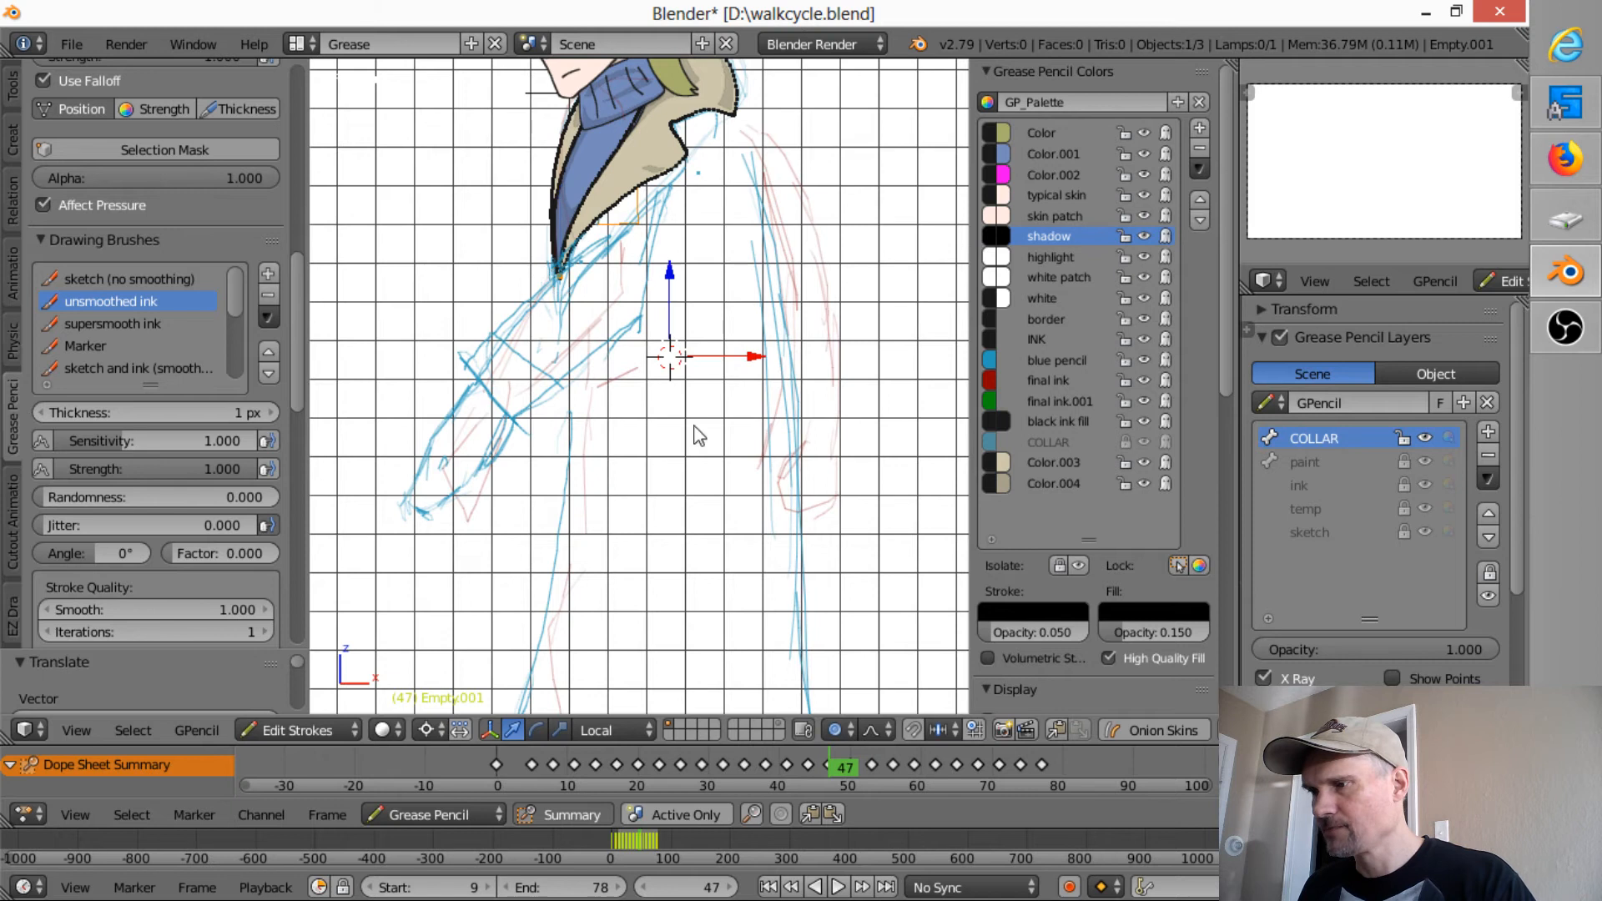
{"action": "key", "text": "r"}
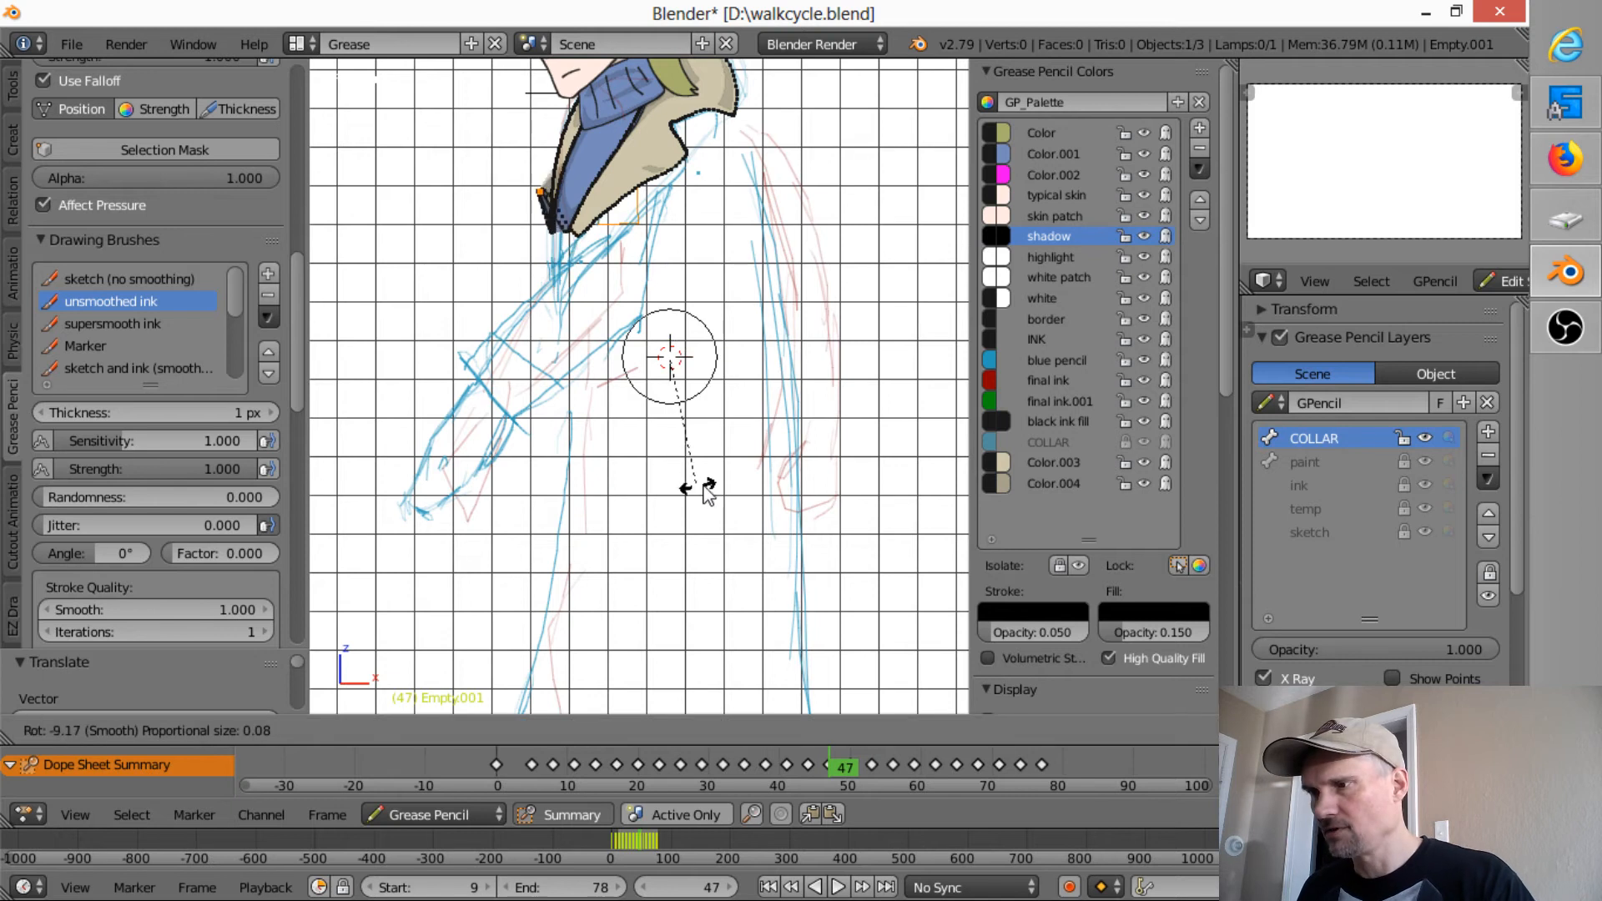
{"action": "right_click", "coordinate": [680, 492]}
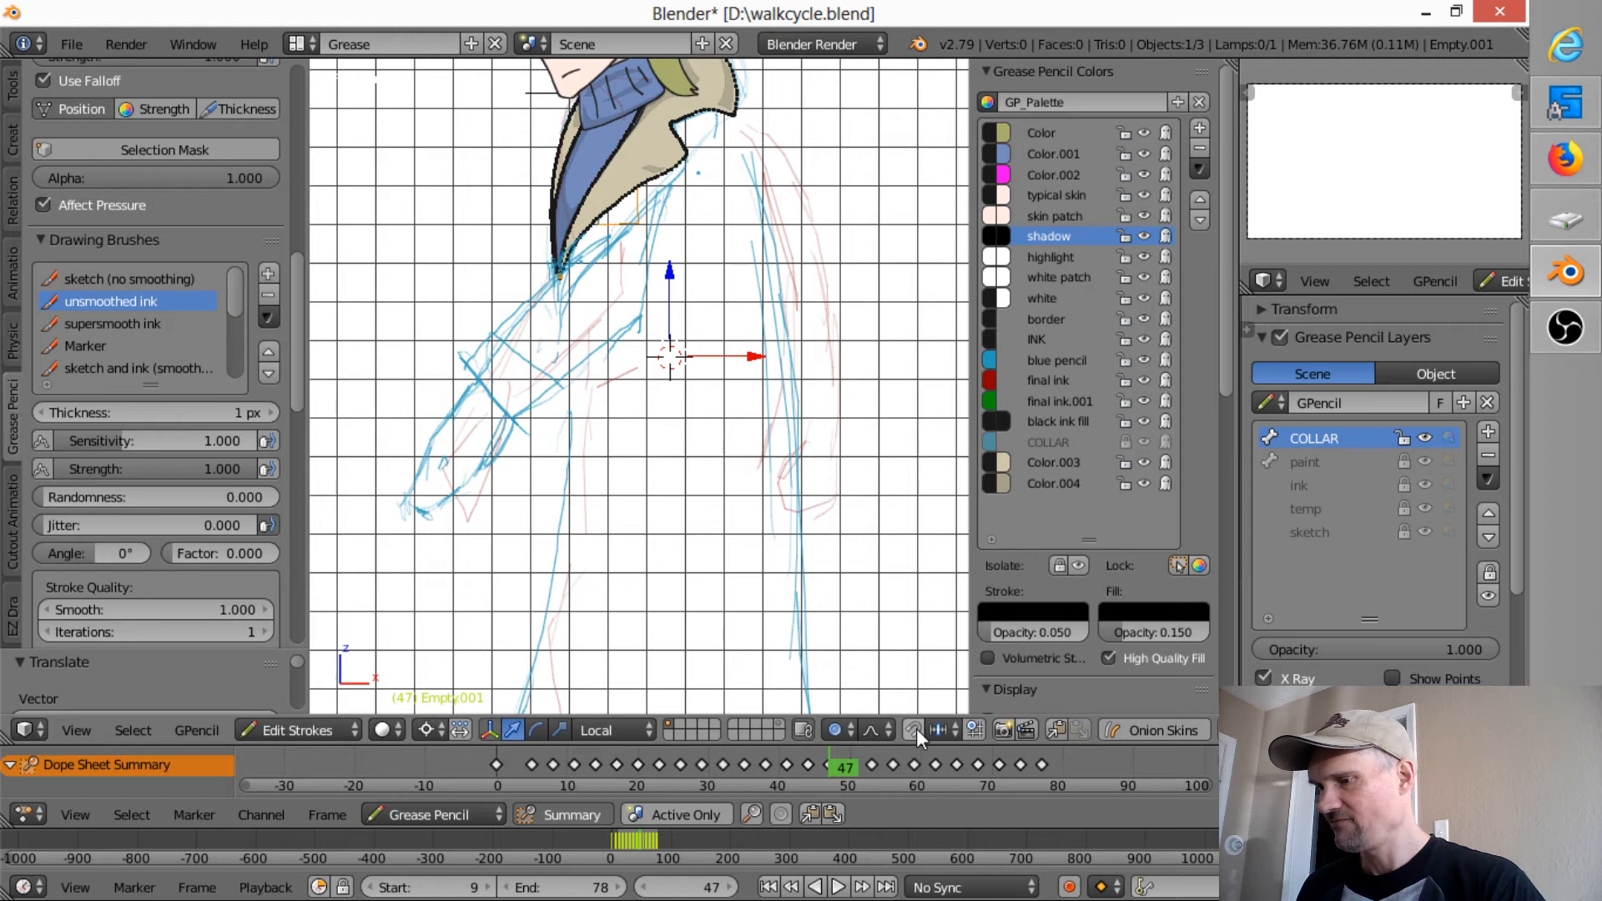
- Switch the pivot point back and forth between the bounding box center and the 3D cursor, ending on the 3D cursor
{"action": "key", "text": "comma"}
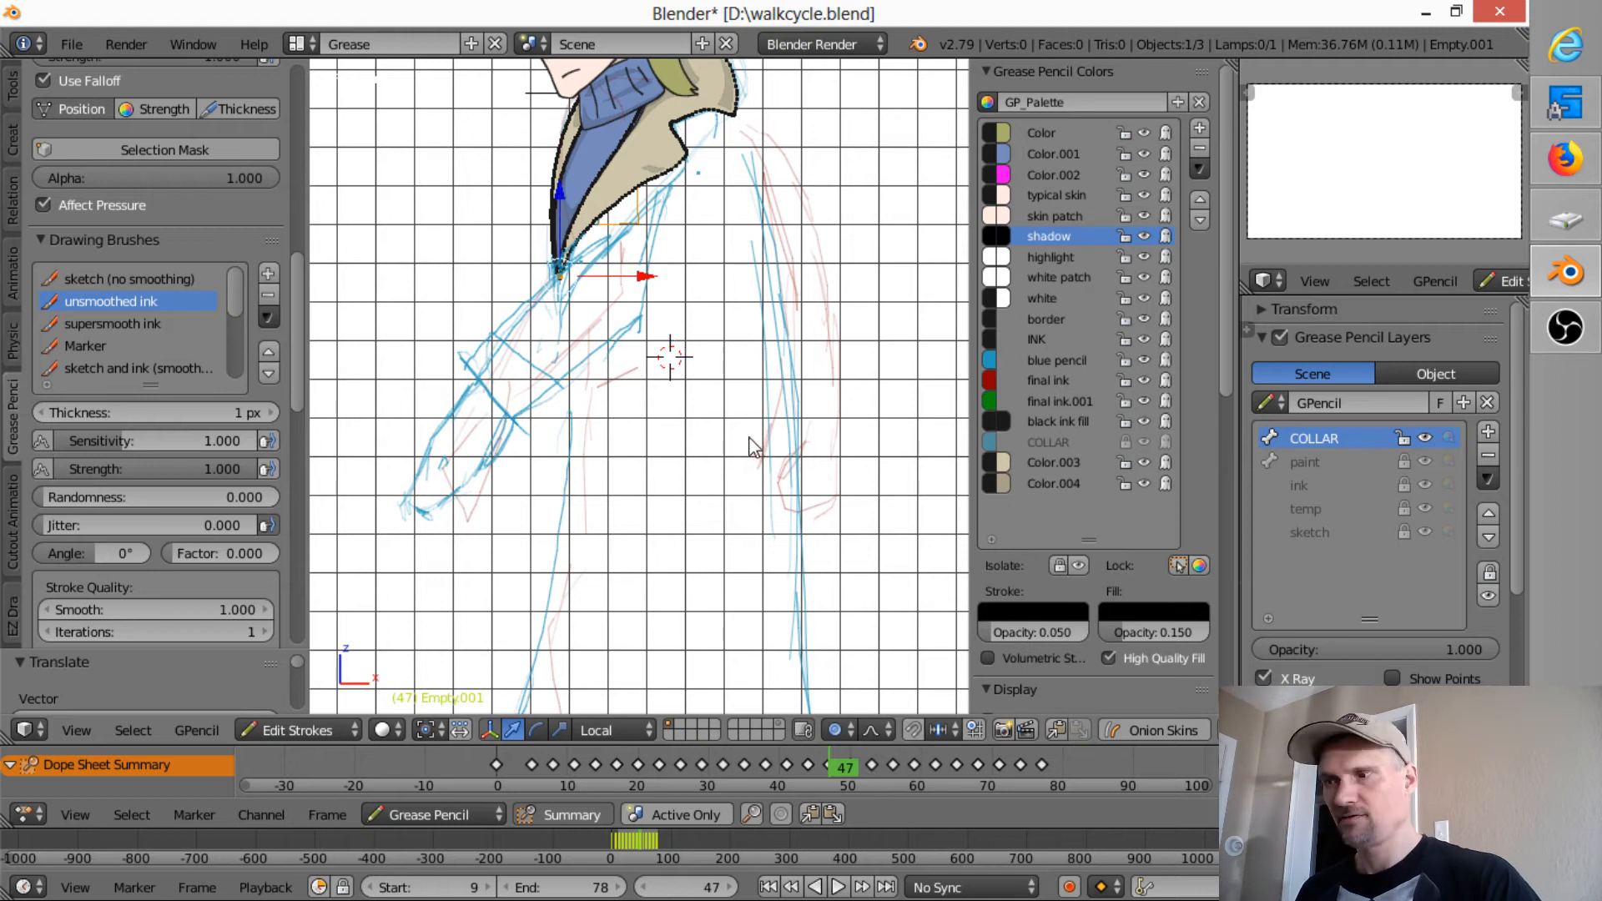
{"action": "key", "text": "period"}
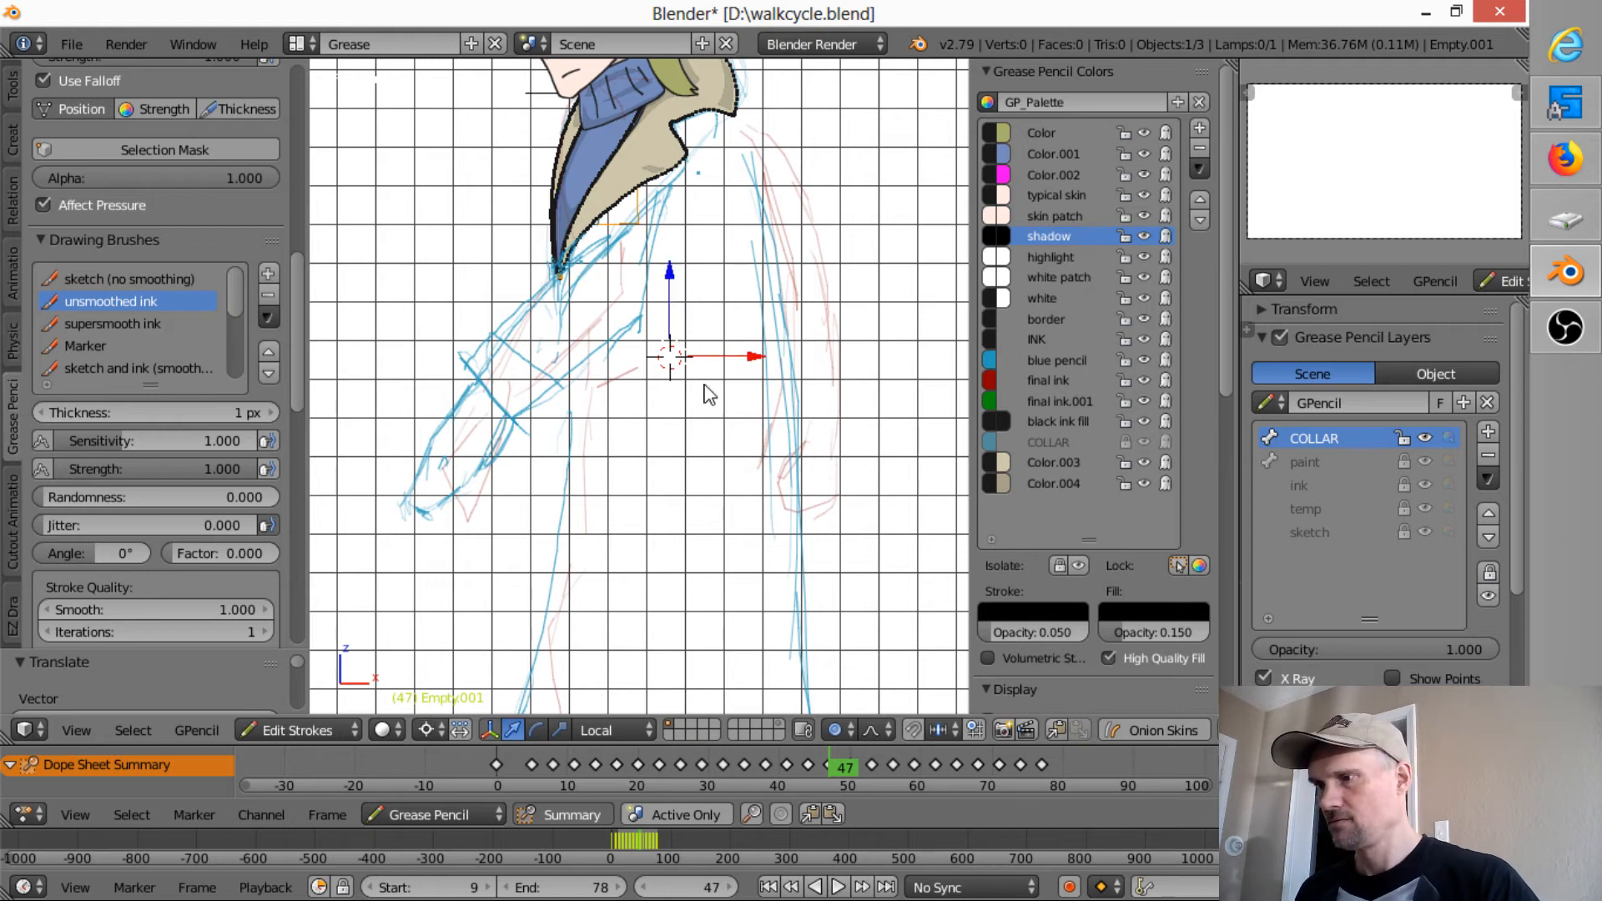
{"action": "key", "text": "comma"}
{"action": "key", "text": "period"}
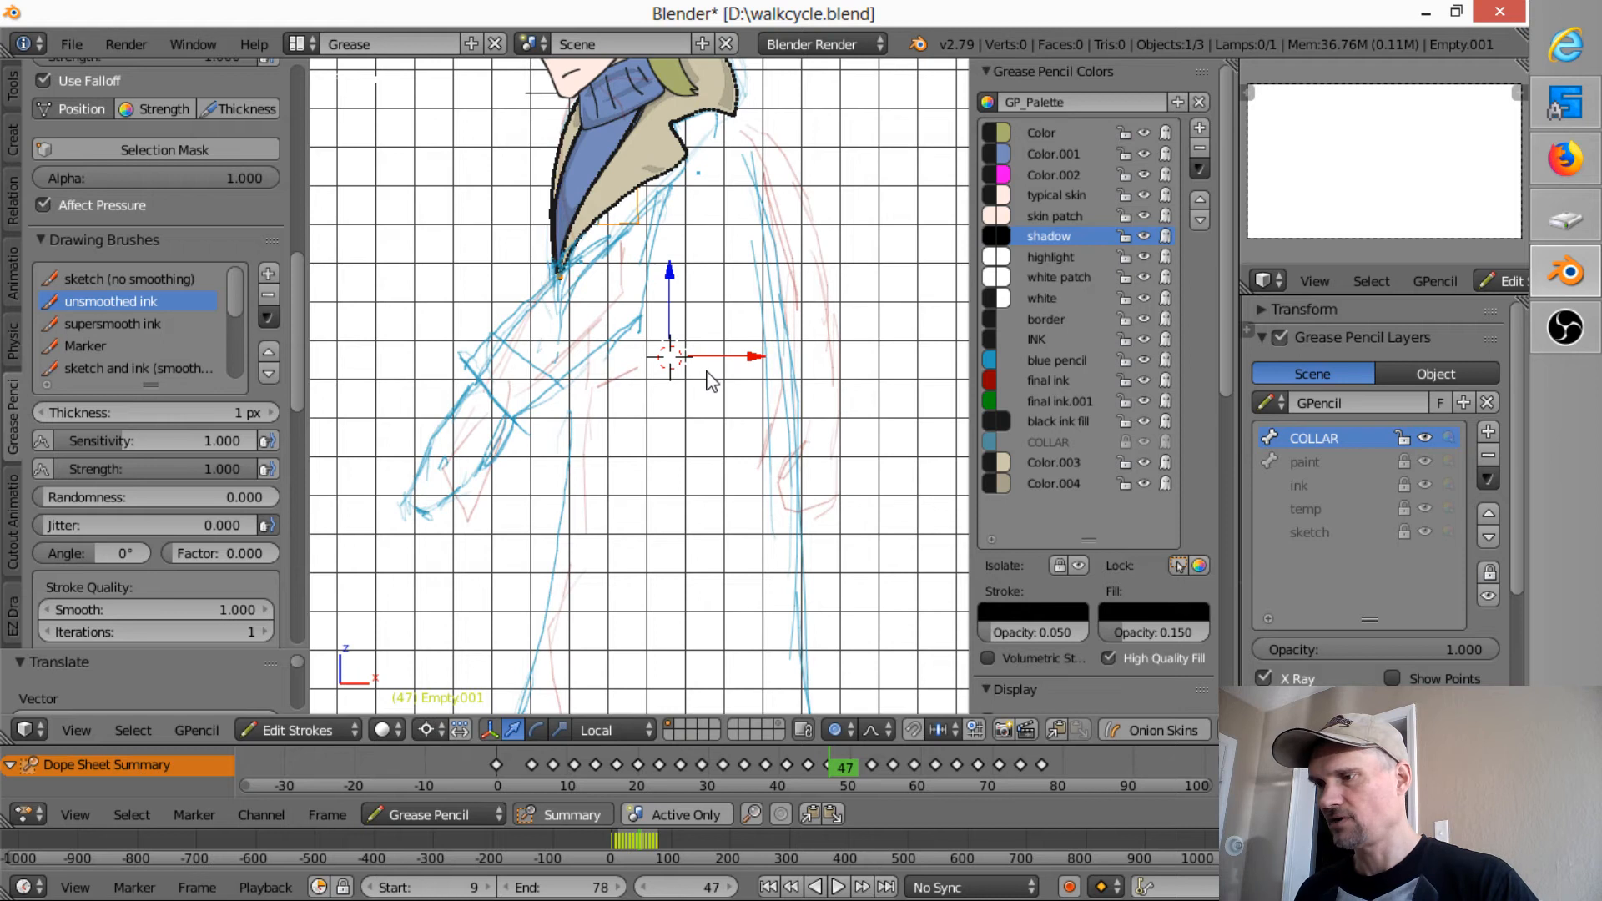
{"action": "key", "text": "comma"}
{"action": "key", "text": "period"}
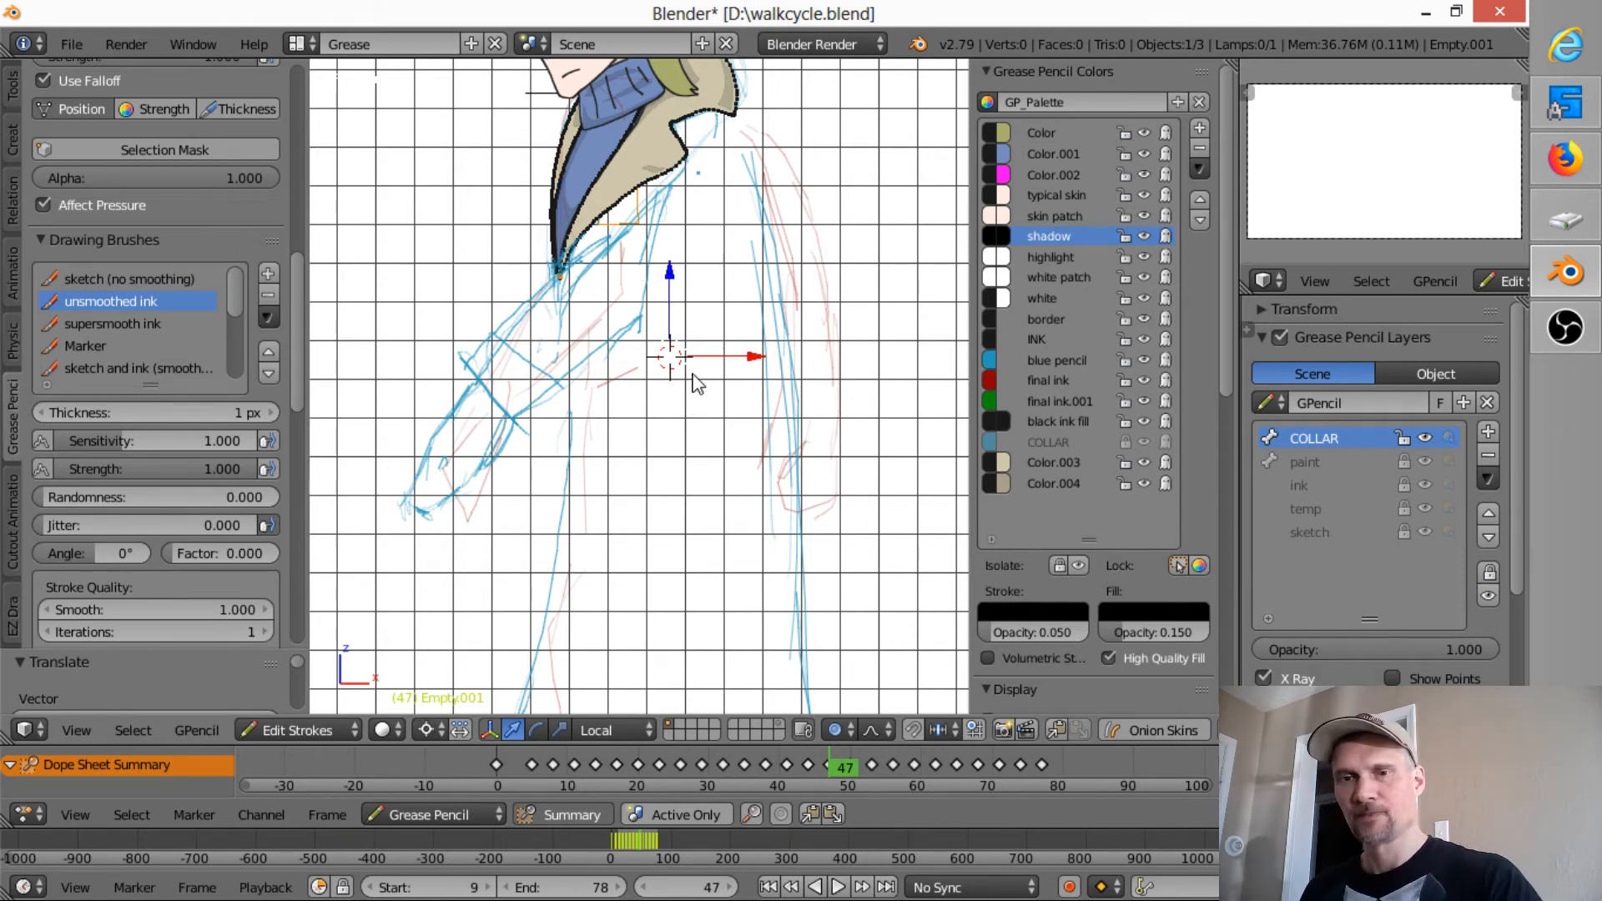
- Turn proportional editing off and try rotating the selected collar tip point around the 3D cursor
{"action": "key", "text": "o"}
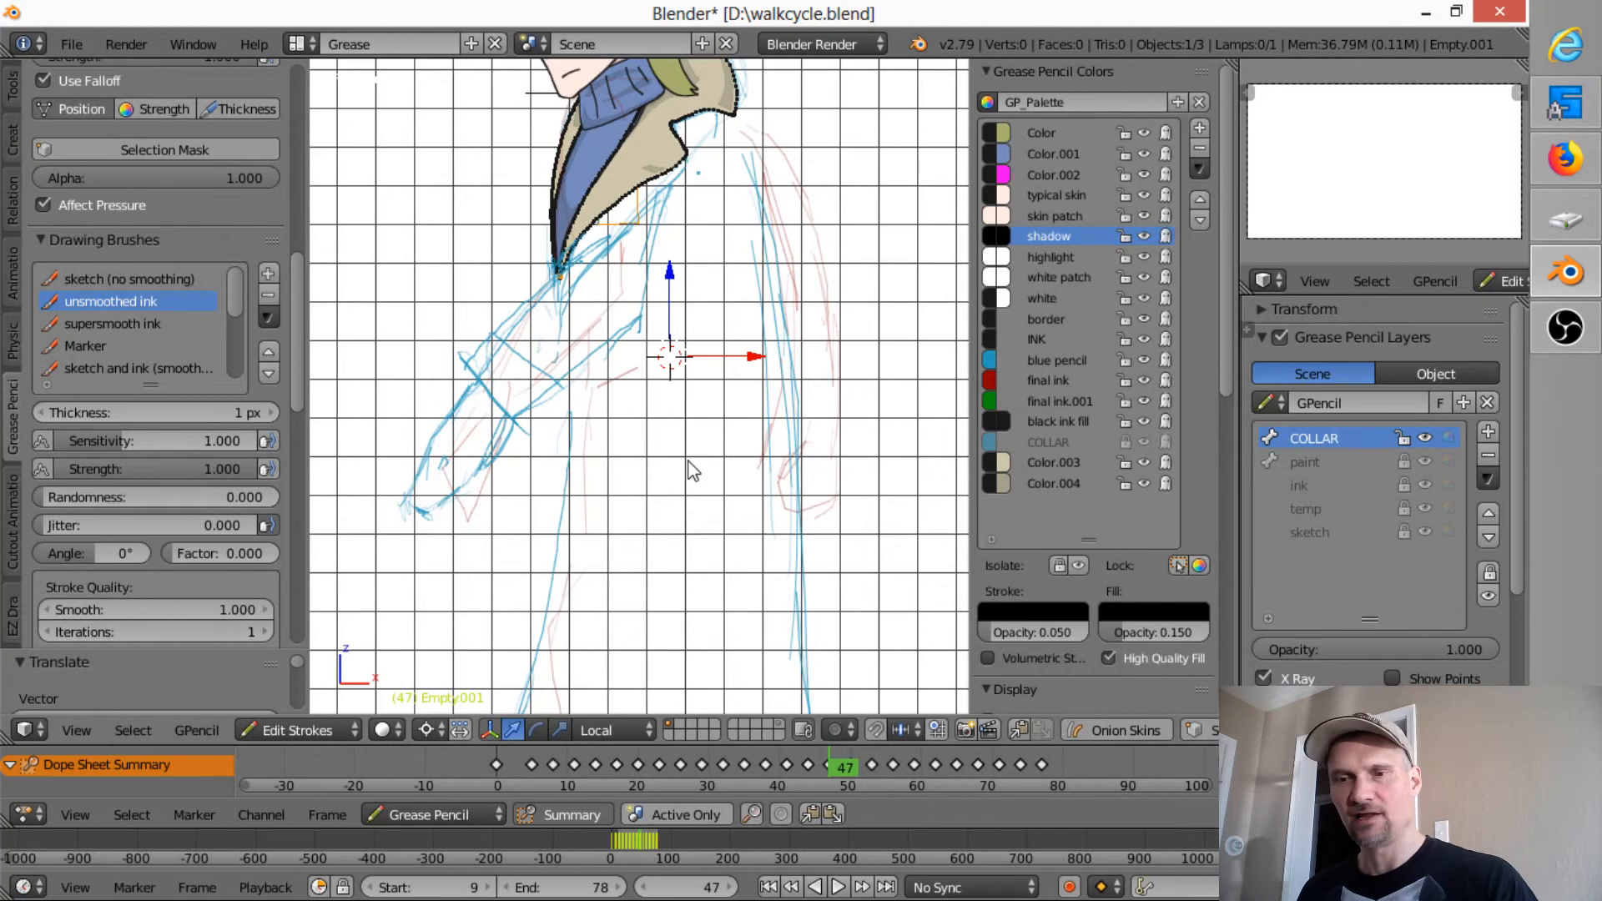
{"action": "key", "text": "r"}
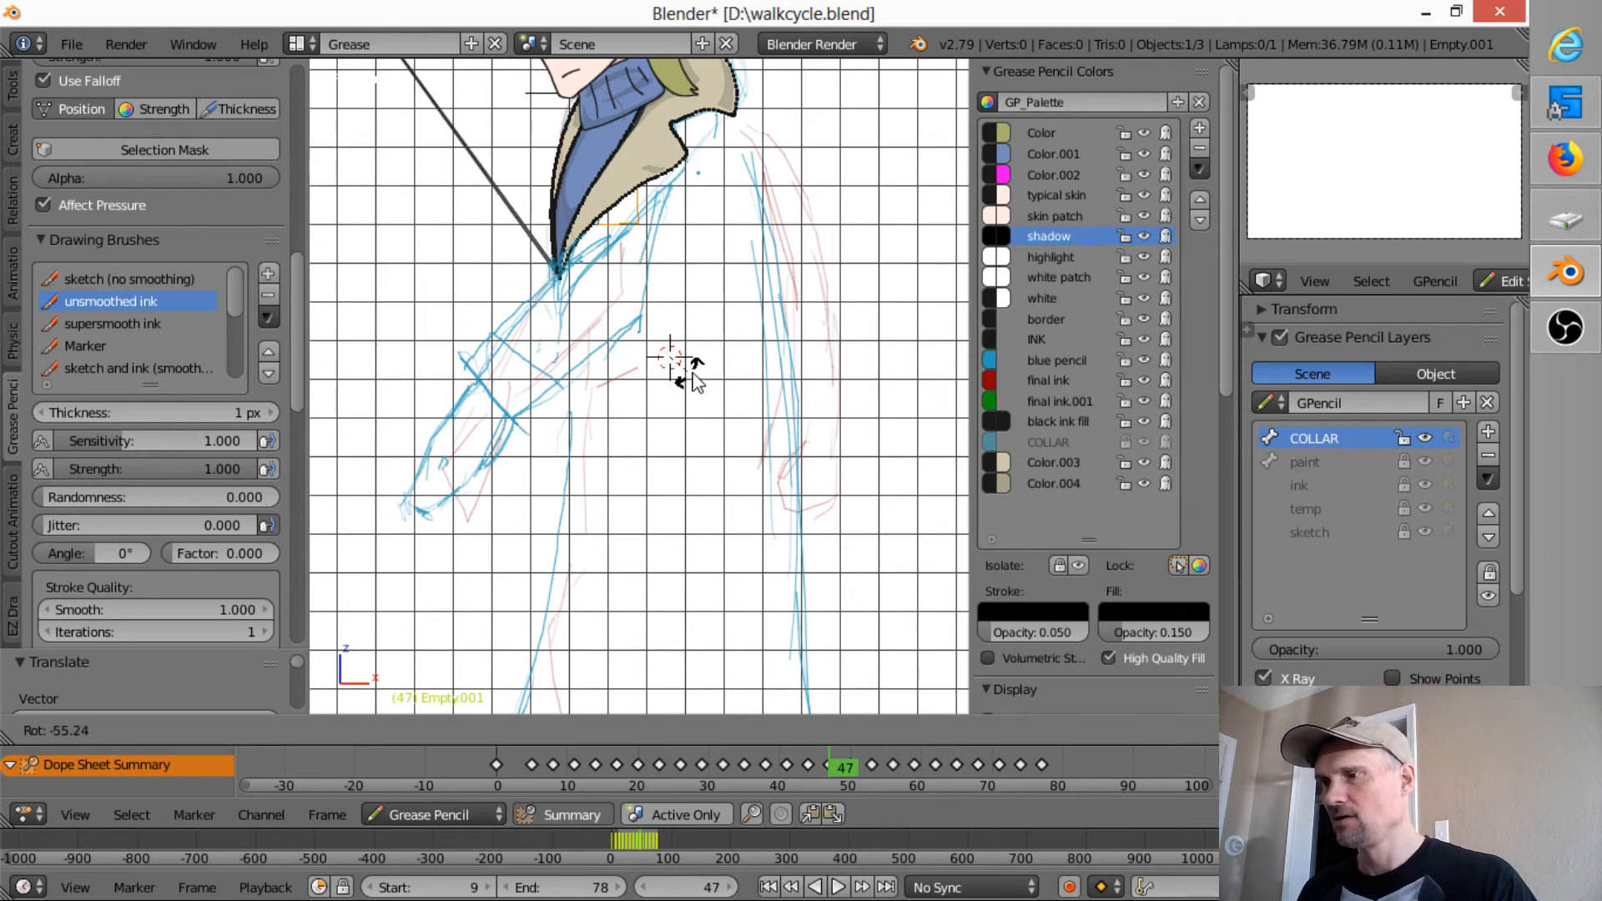
{"action": "right_click", "coordinate": [694, 375]}
{"action": "scroll", "coordinate": [693, 379], "scroll_direction": "down", "scroll_amount": 3}
{"action": "key", "text": "r"}
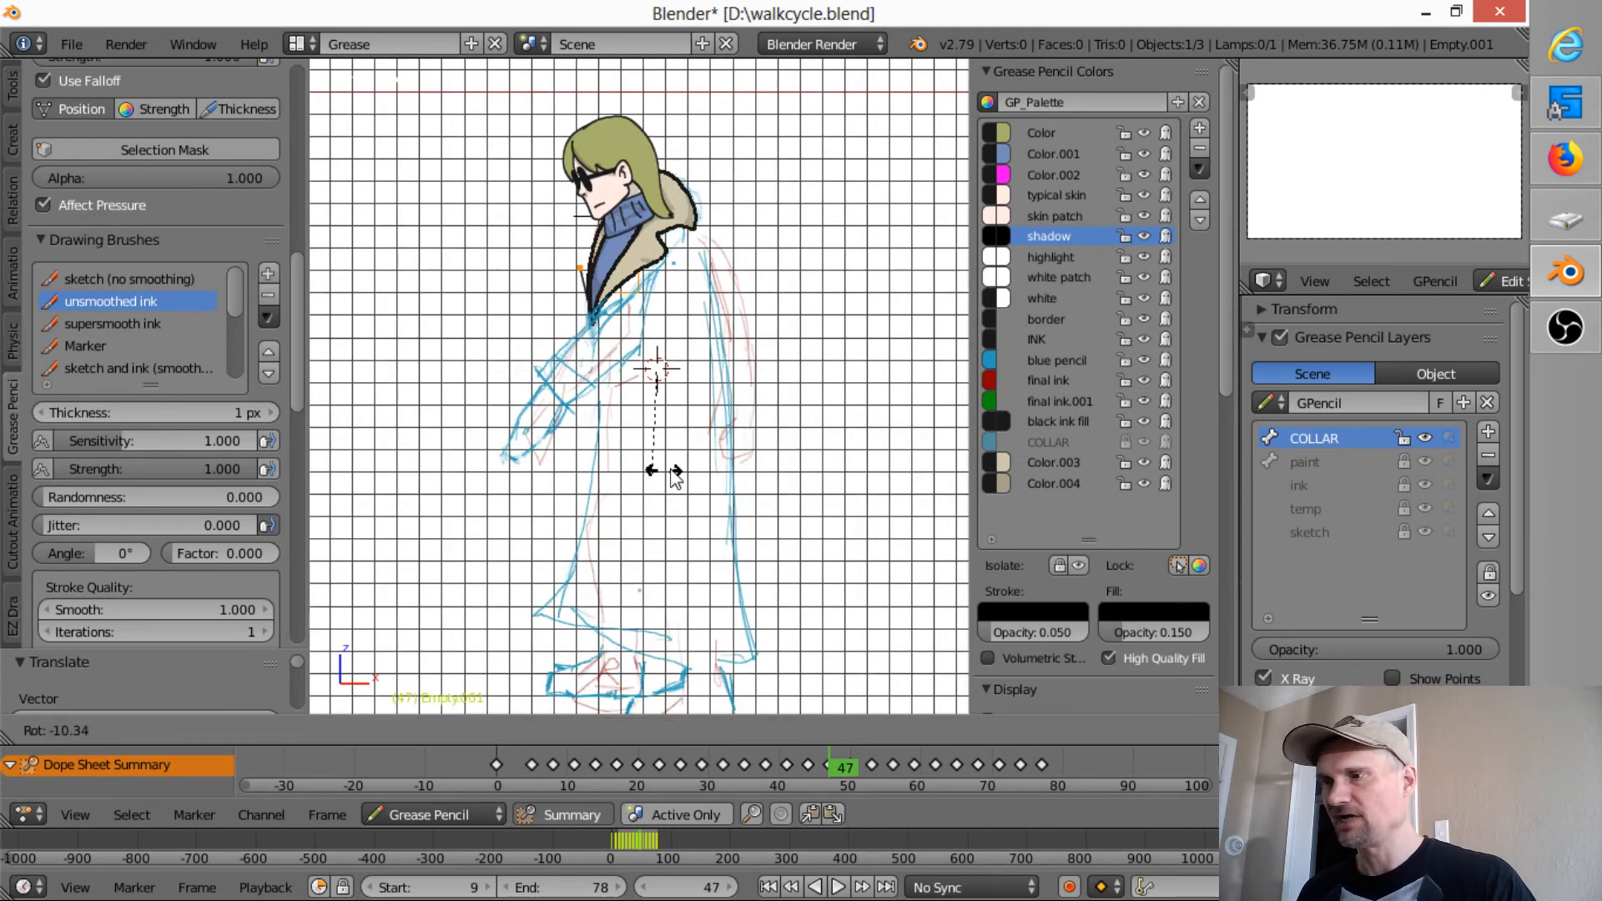
{"action": "right_click", "coordinate": [702, 453]}
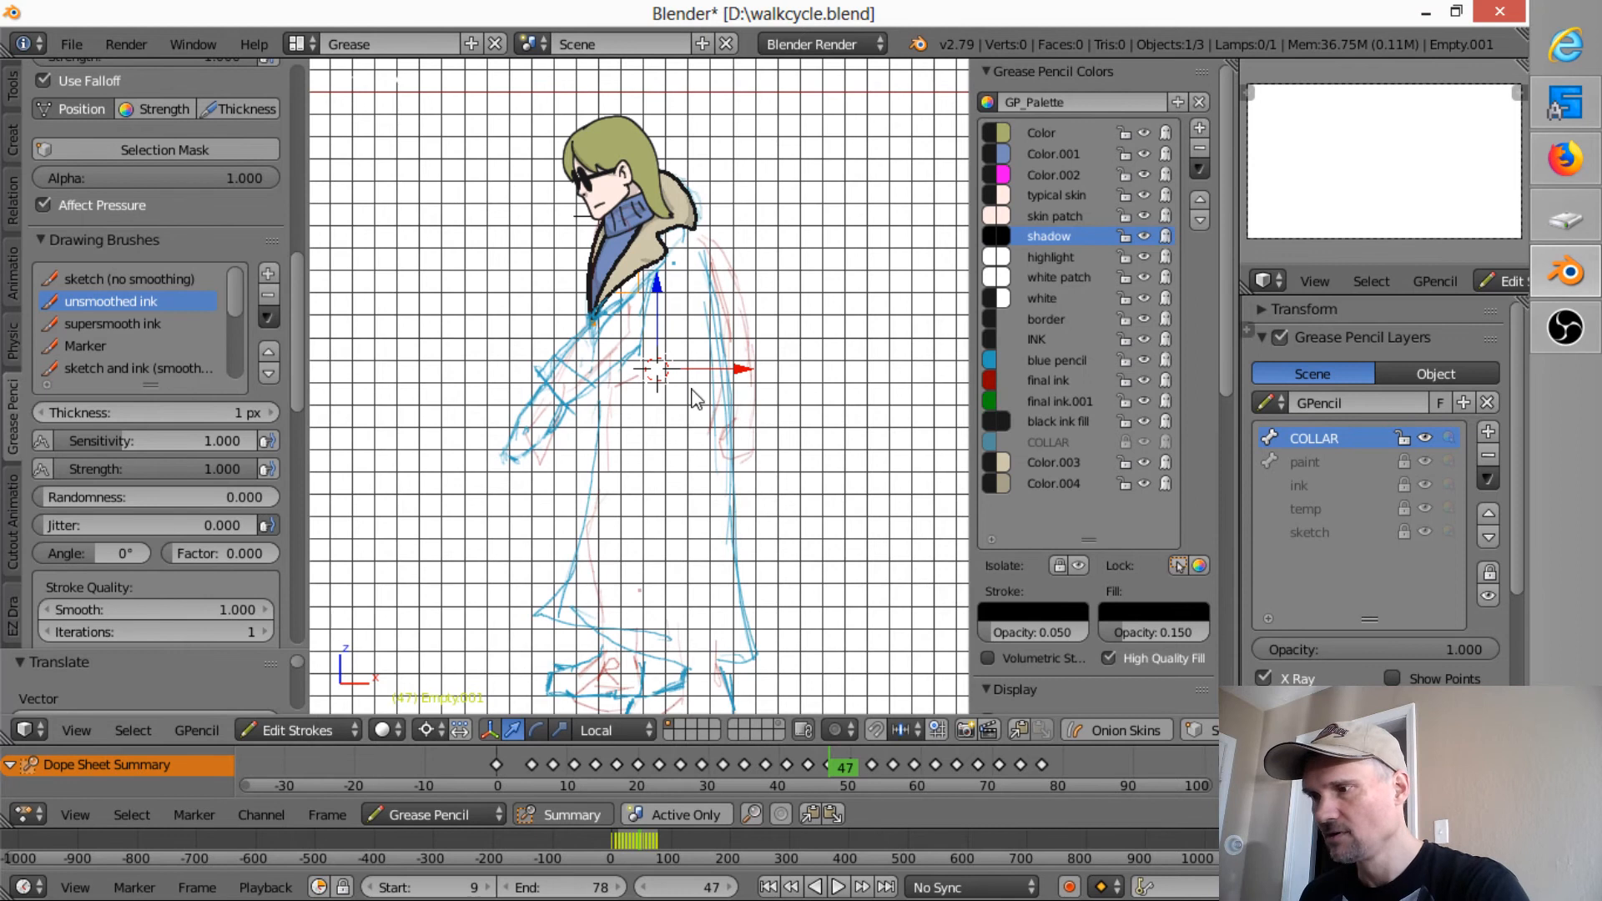
- Return to the front view and reset the 3D cursor to the scene's center
{"action": "middle_click_drag", "start_coordinate": [714, 388], "coordinate": [562, 430]}
{"action": "key", "text": "KP_1"}
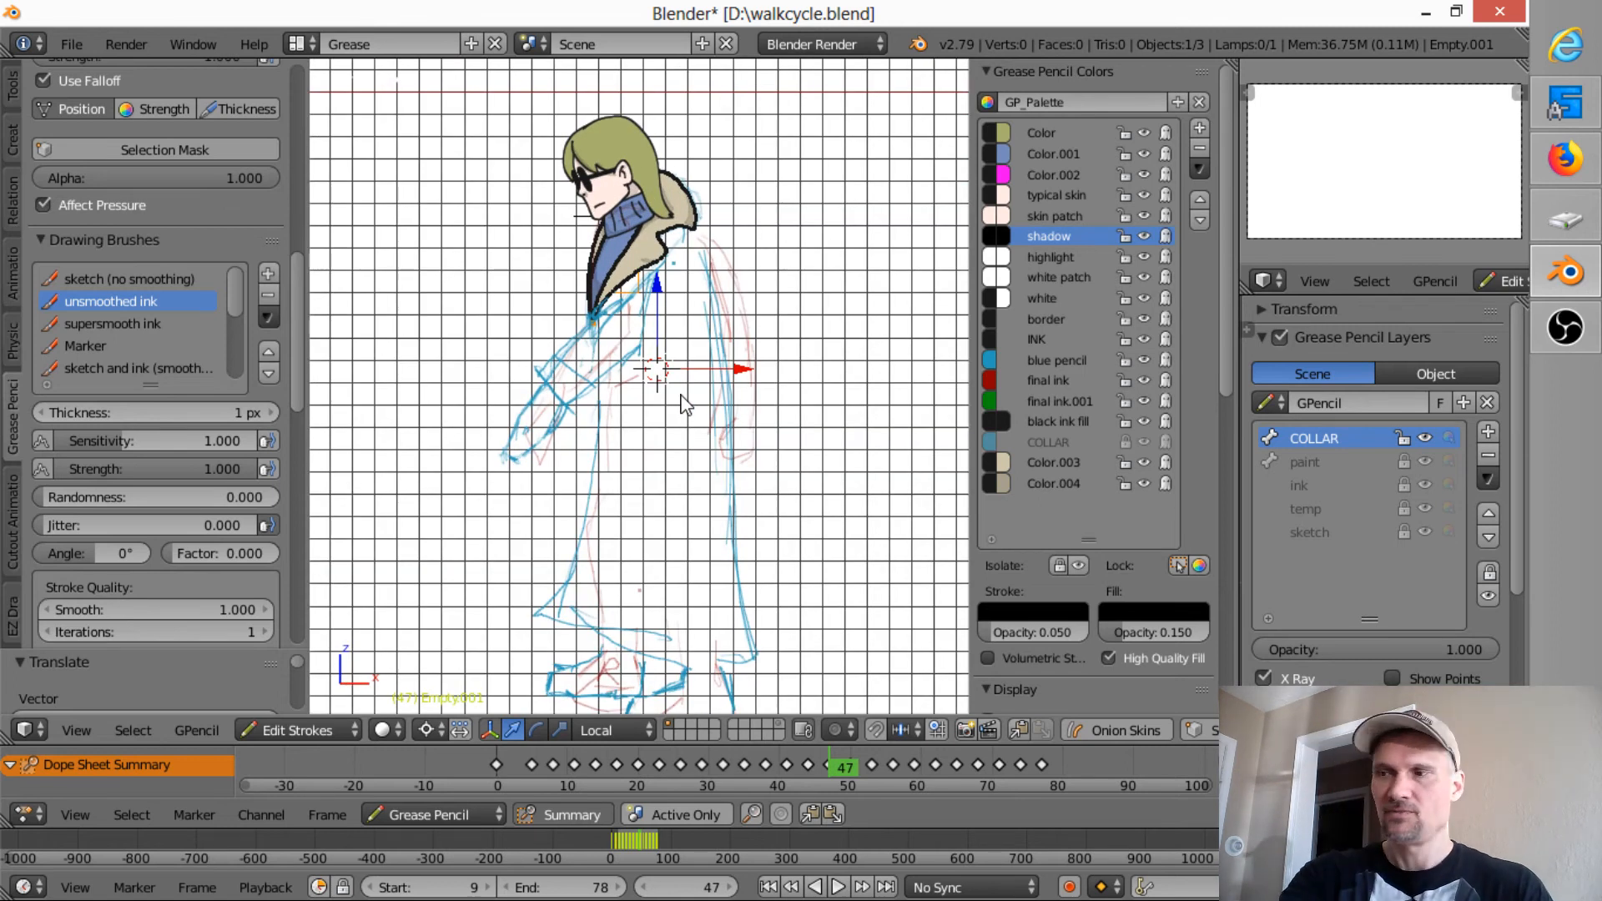
{"action": "key", "text": "shift+c"}
{"action": "scroll", "coordinate": [726, 418], "scroll_direction": "down", "scroll_amount": 6}
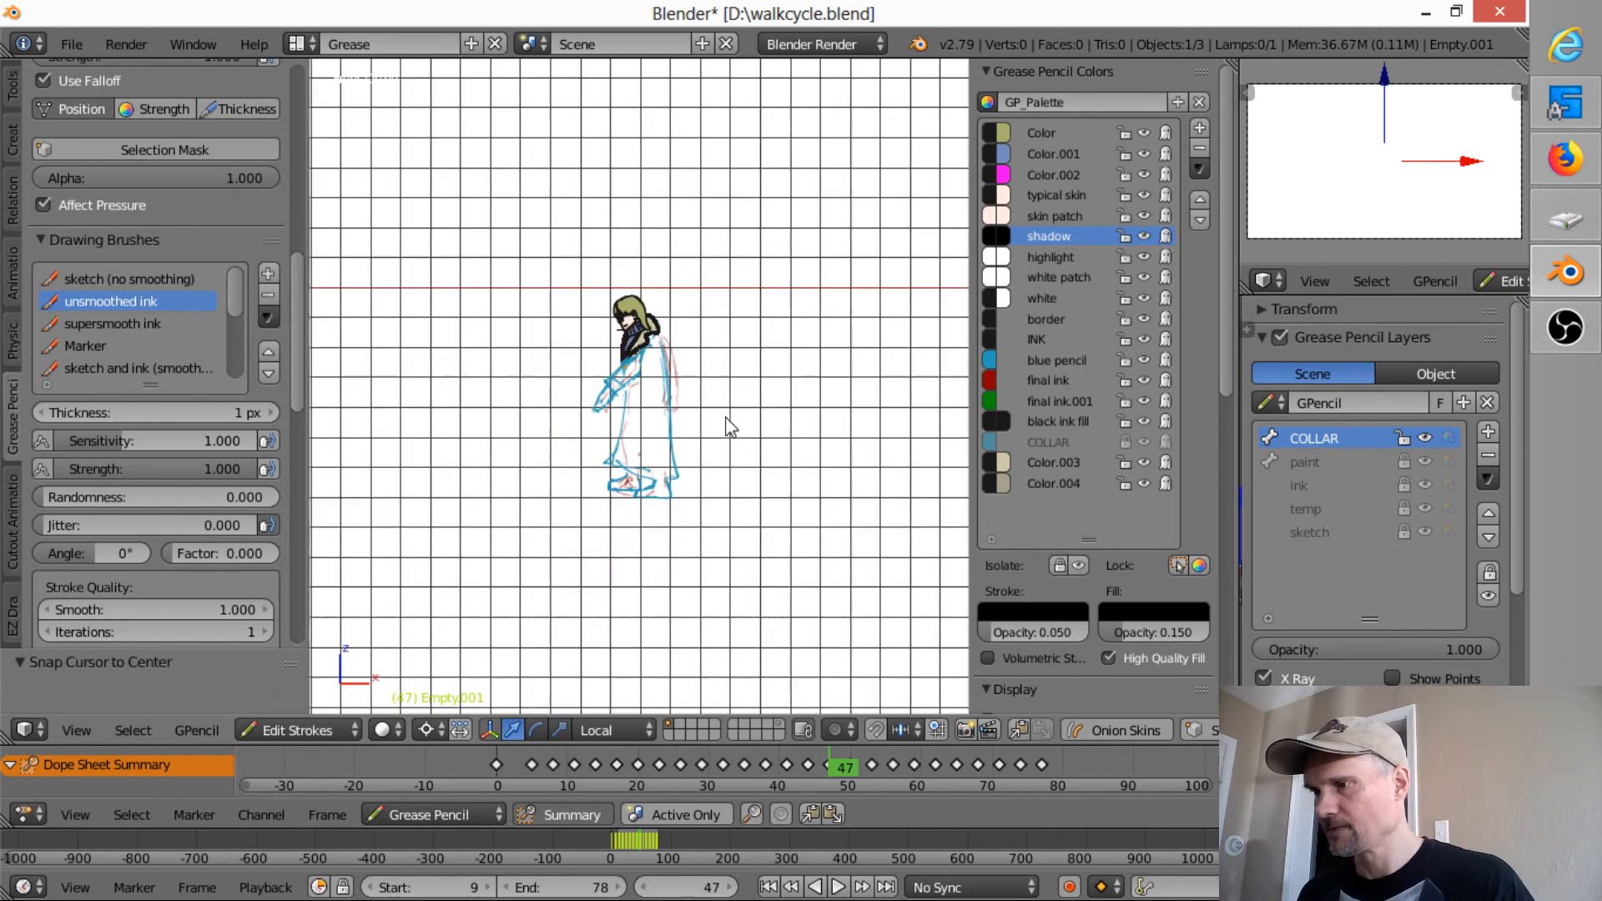
{"action": "scroll", "coordinate": [731, 426], "scroll_direction": "down", "scroll_amount": 4}
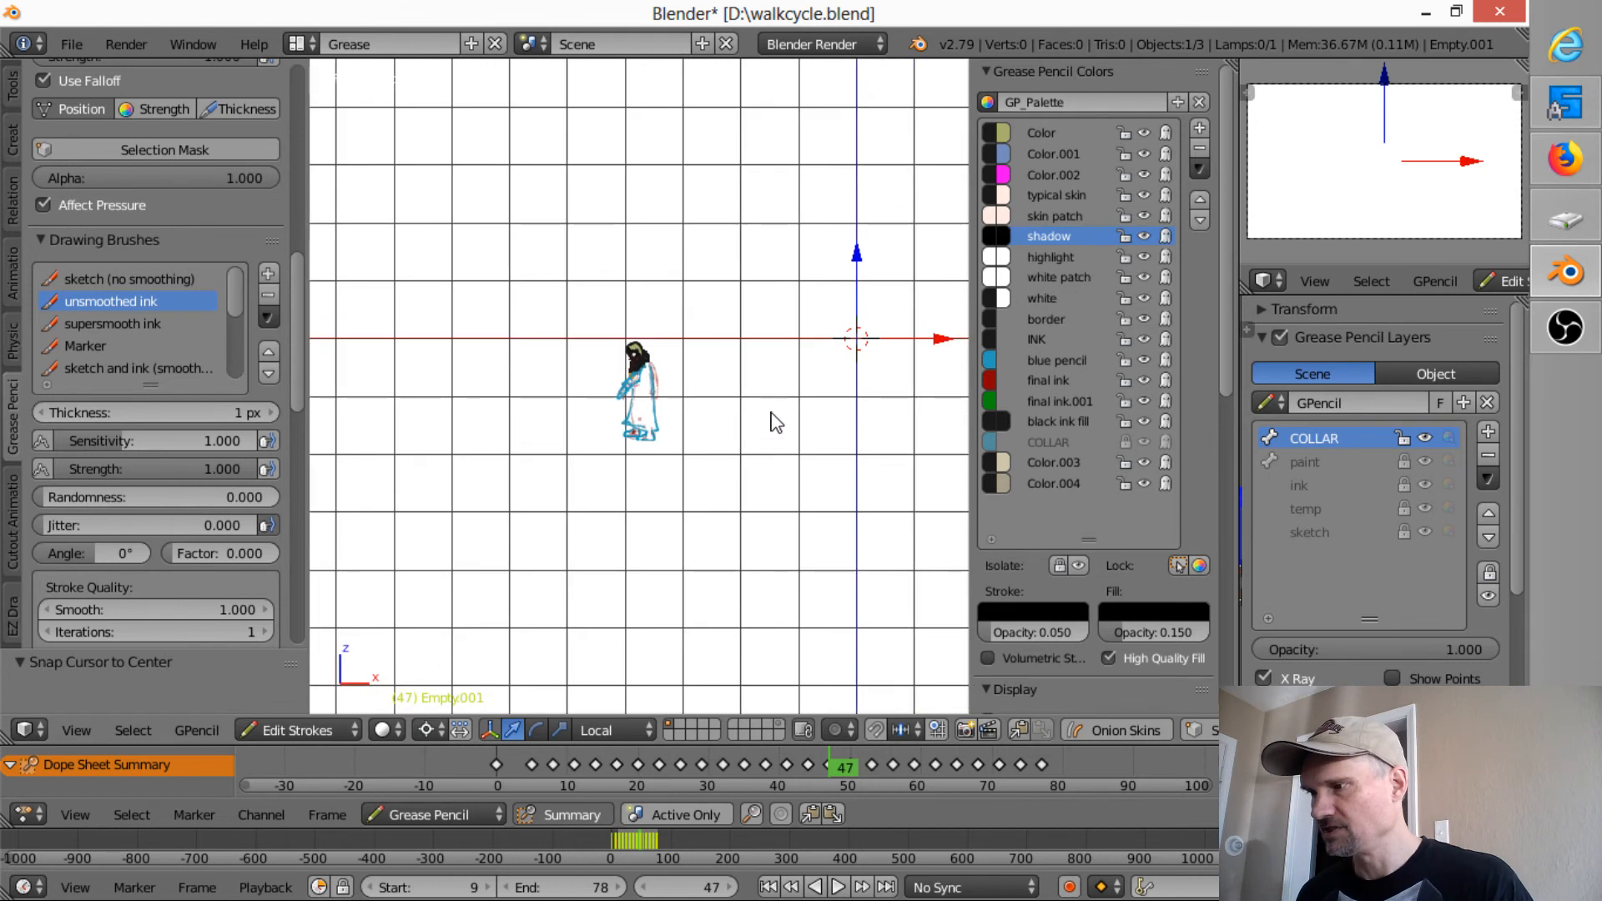
{"action": "scroll", "coordinate": [669, 418], "scroll_direction": "up", "scroll_amount": 10}
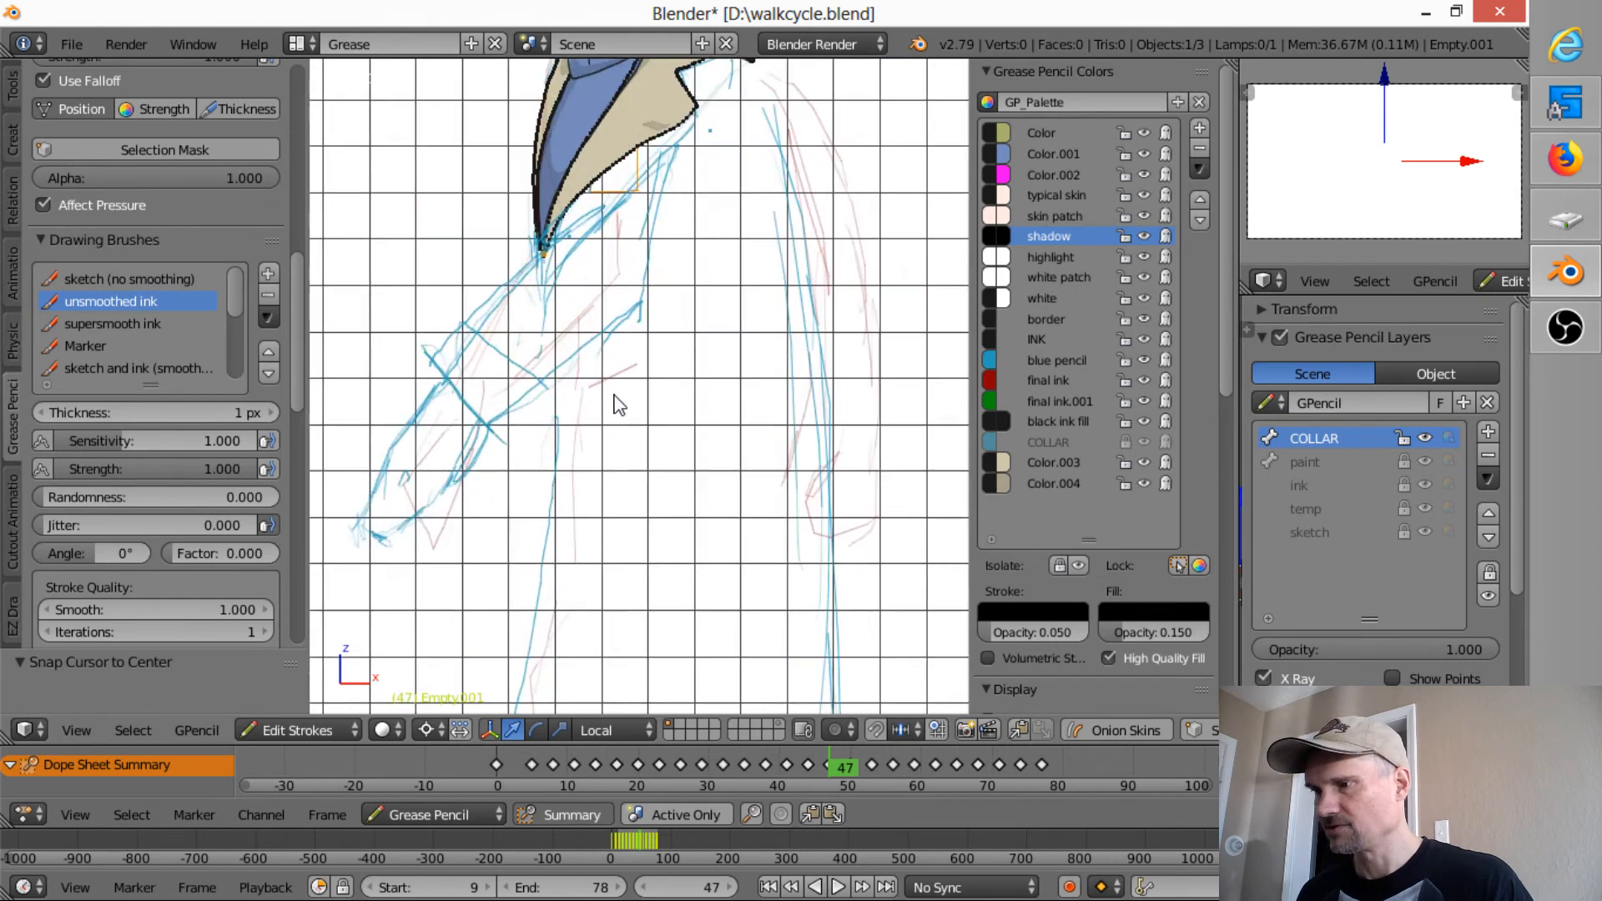
{"action": "scroll", "coordinate": [588, 334], "scroll_direction": "down", "scroll_amount": 2}
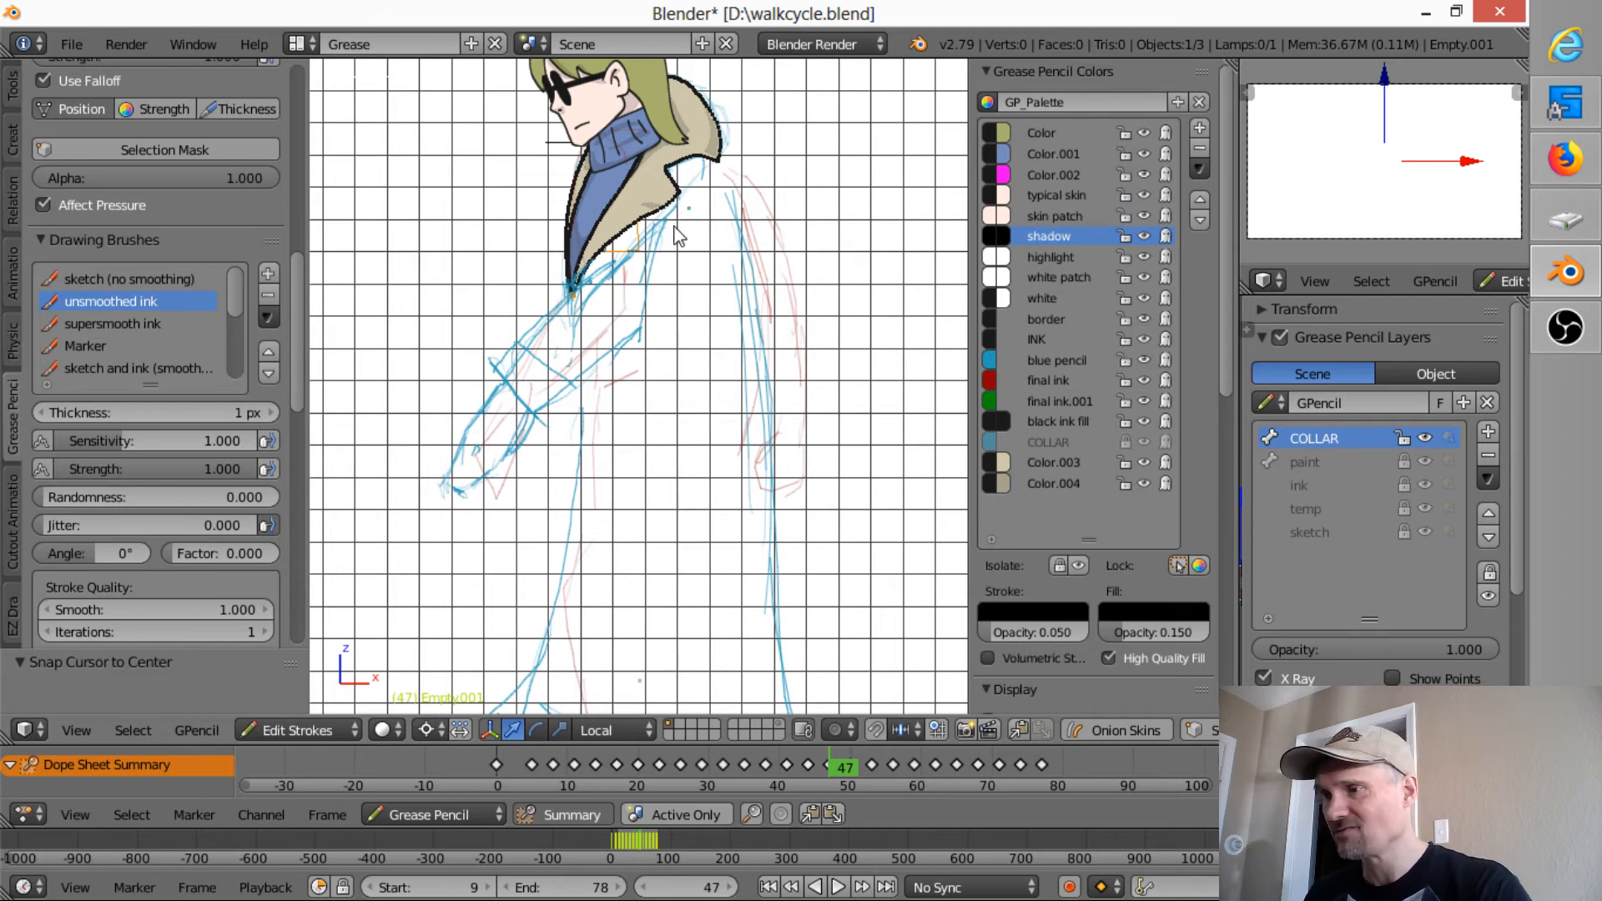
- With the 3D cursor placed at the collar's lower tip, turn proportional editing on and deselect all strokes
{"action": "right_click", "coordinate": [573, 299]}
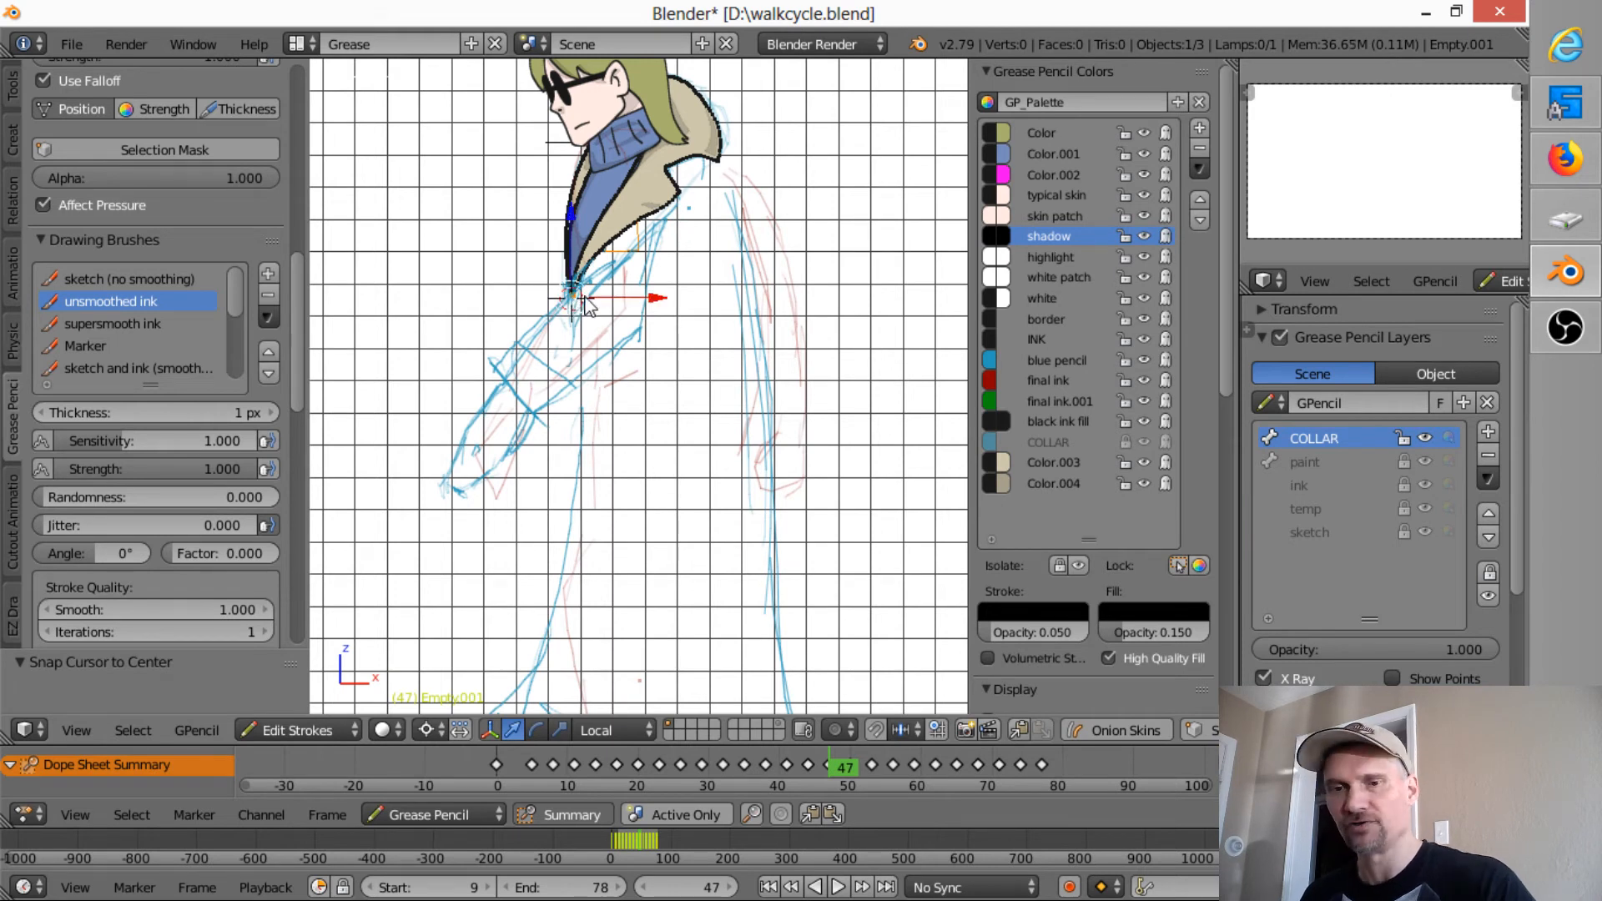
{"action": "key", "text": "o"}
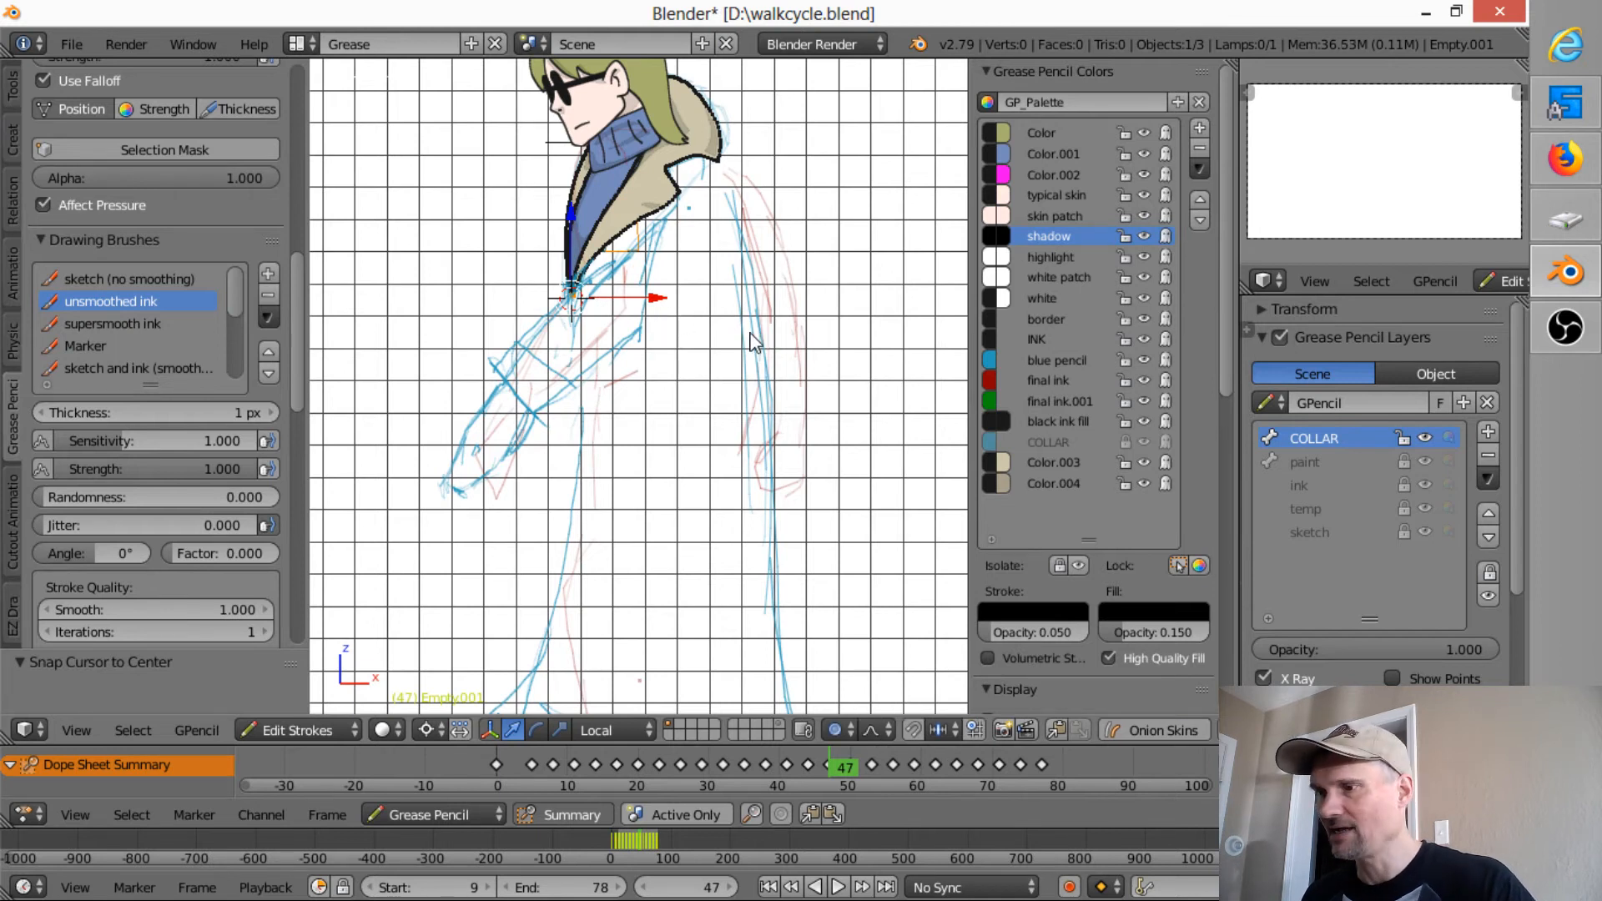
{"action": "key", "text": "g"}
{"action": "key", "text": "Escape"}
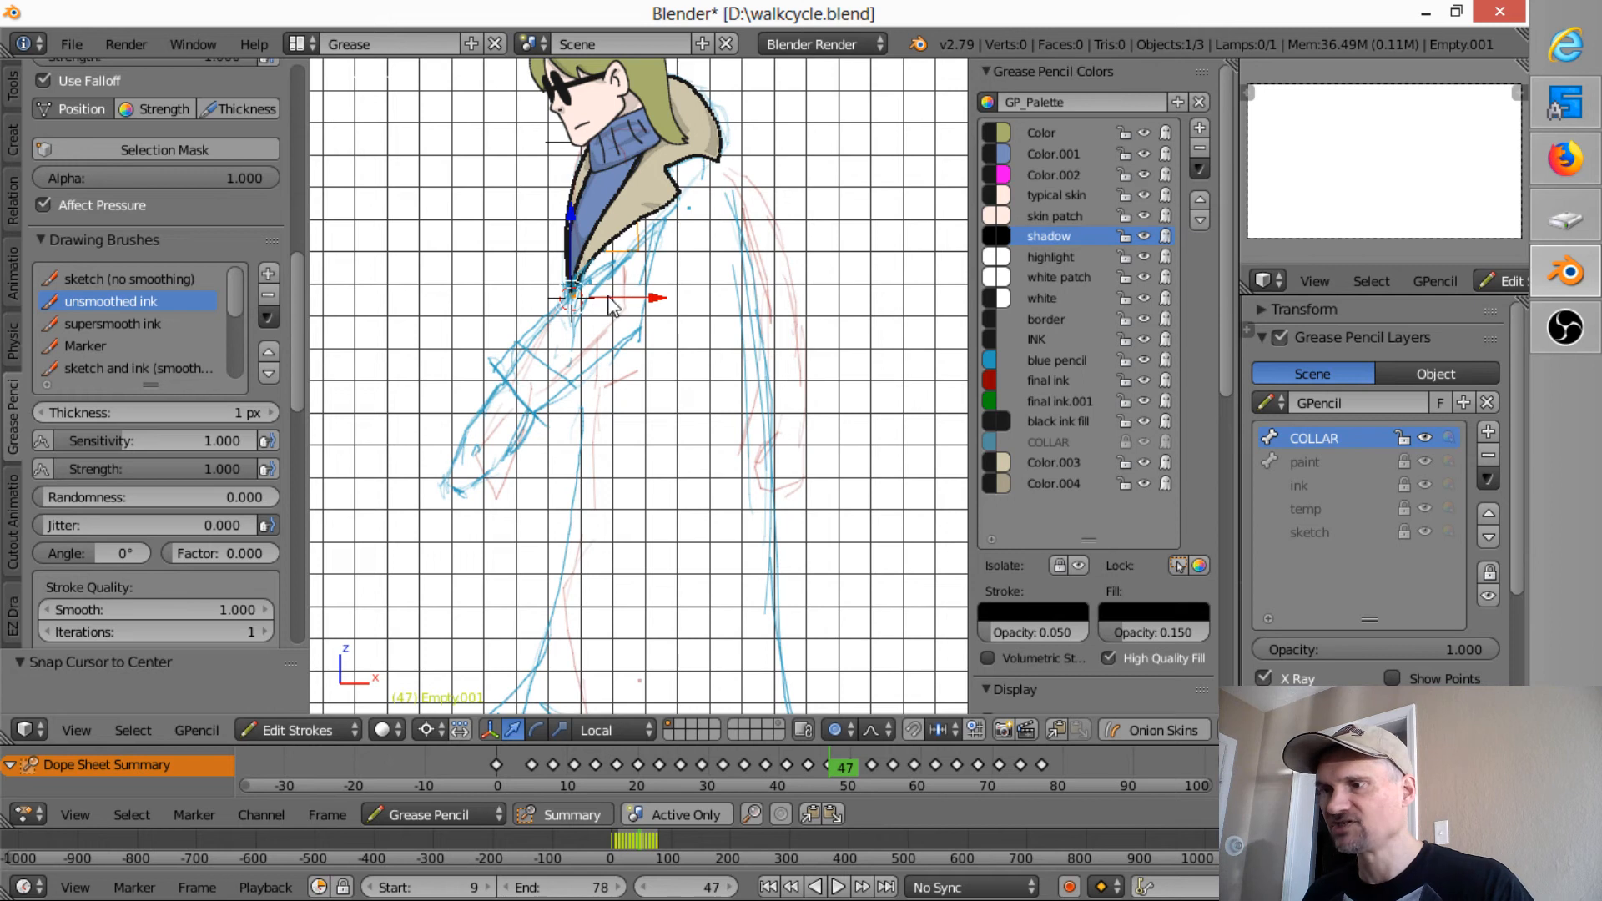
{"action": "key", "text": "a"}
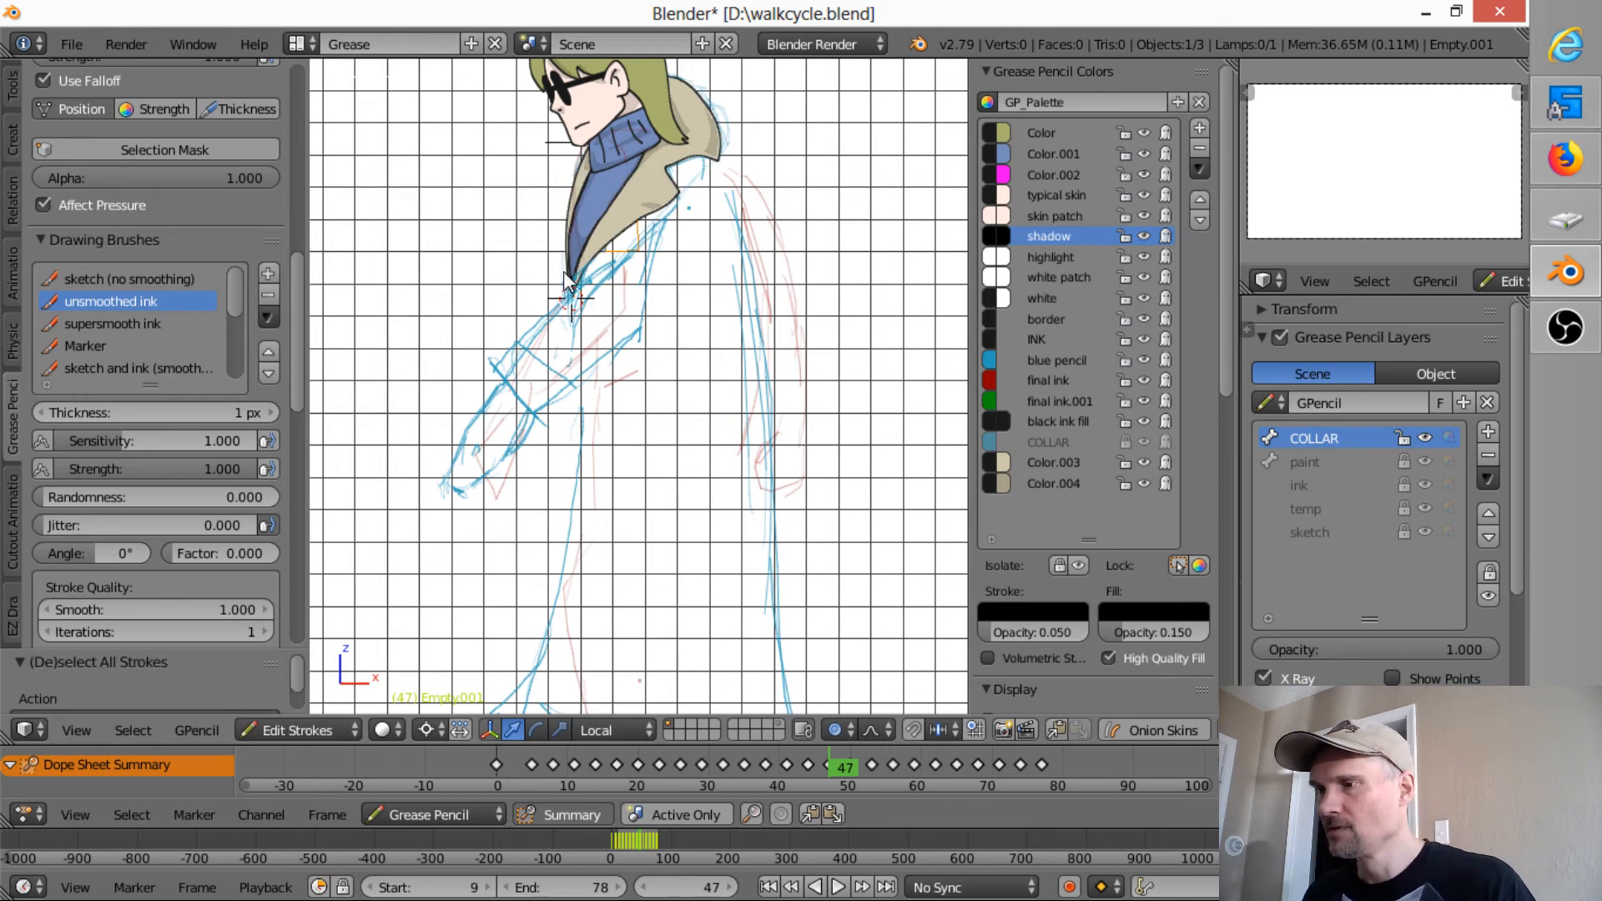
- Select the collar's lower tip point and try rotating it around the 3D cursor with smooth proportional editing
{"action": "left_click", "coordinate": [574, 294]}
{"action": "scroll", "coordinate": [584, 299], "scroll_direction": "up", "scroll_amount": 2}
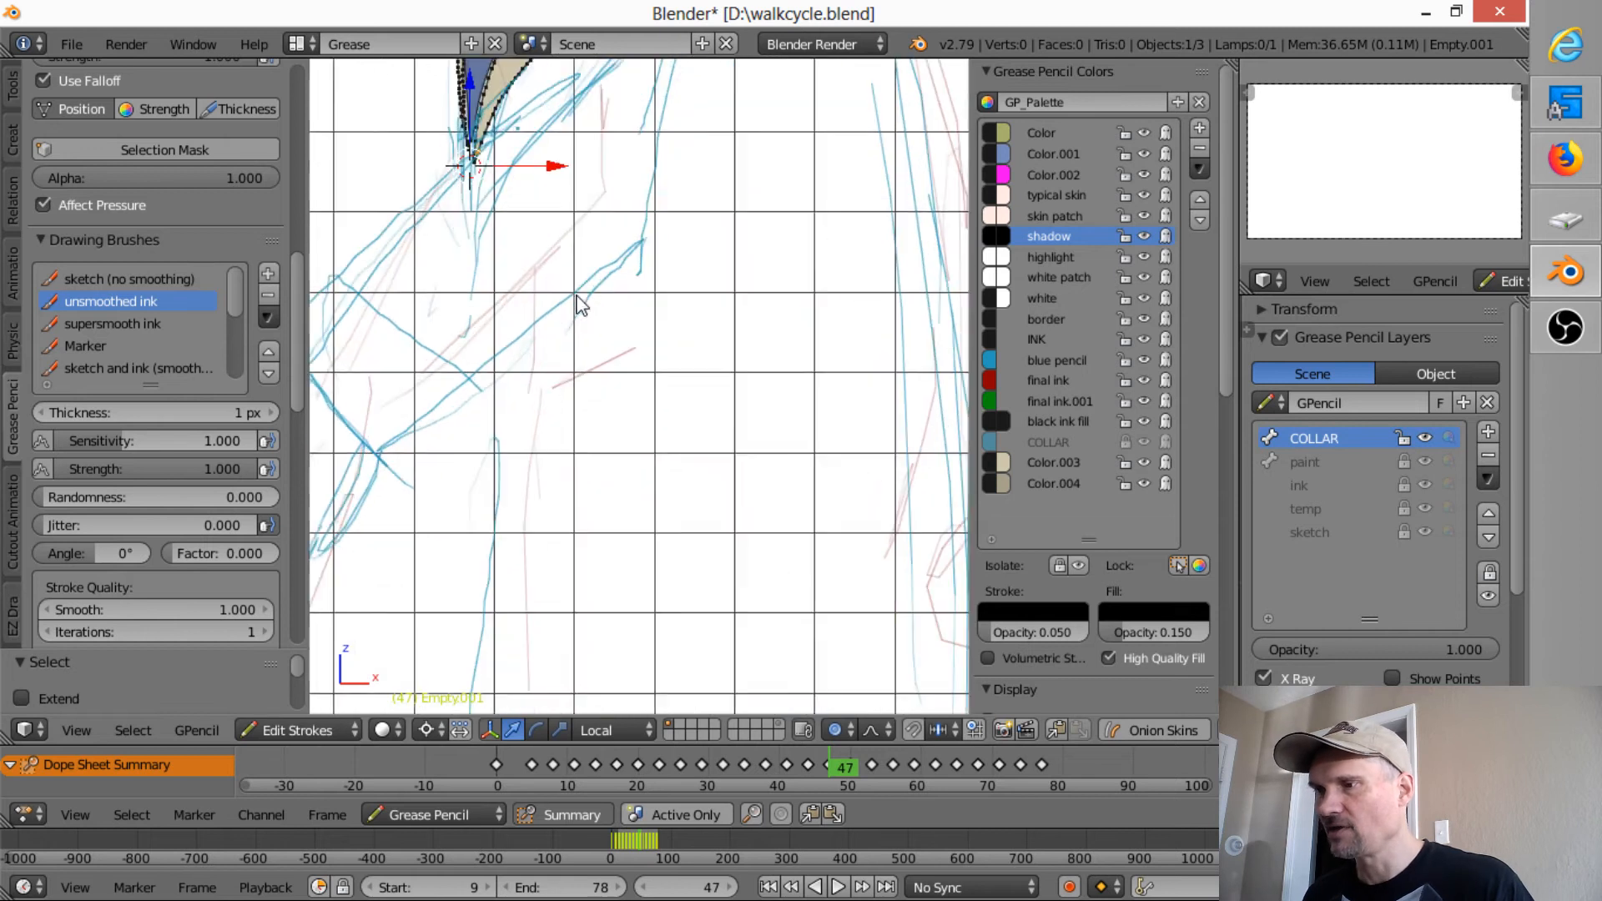
{"action": "scroll", "coordinate": [610, 305], "scroll_direction": "down", "scroll_amount": 2}
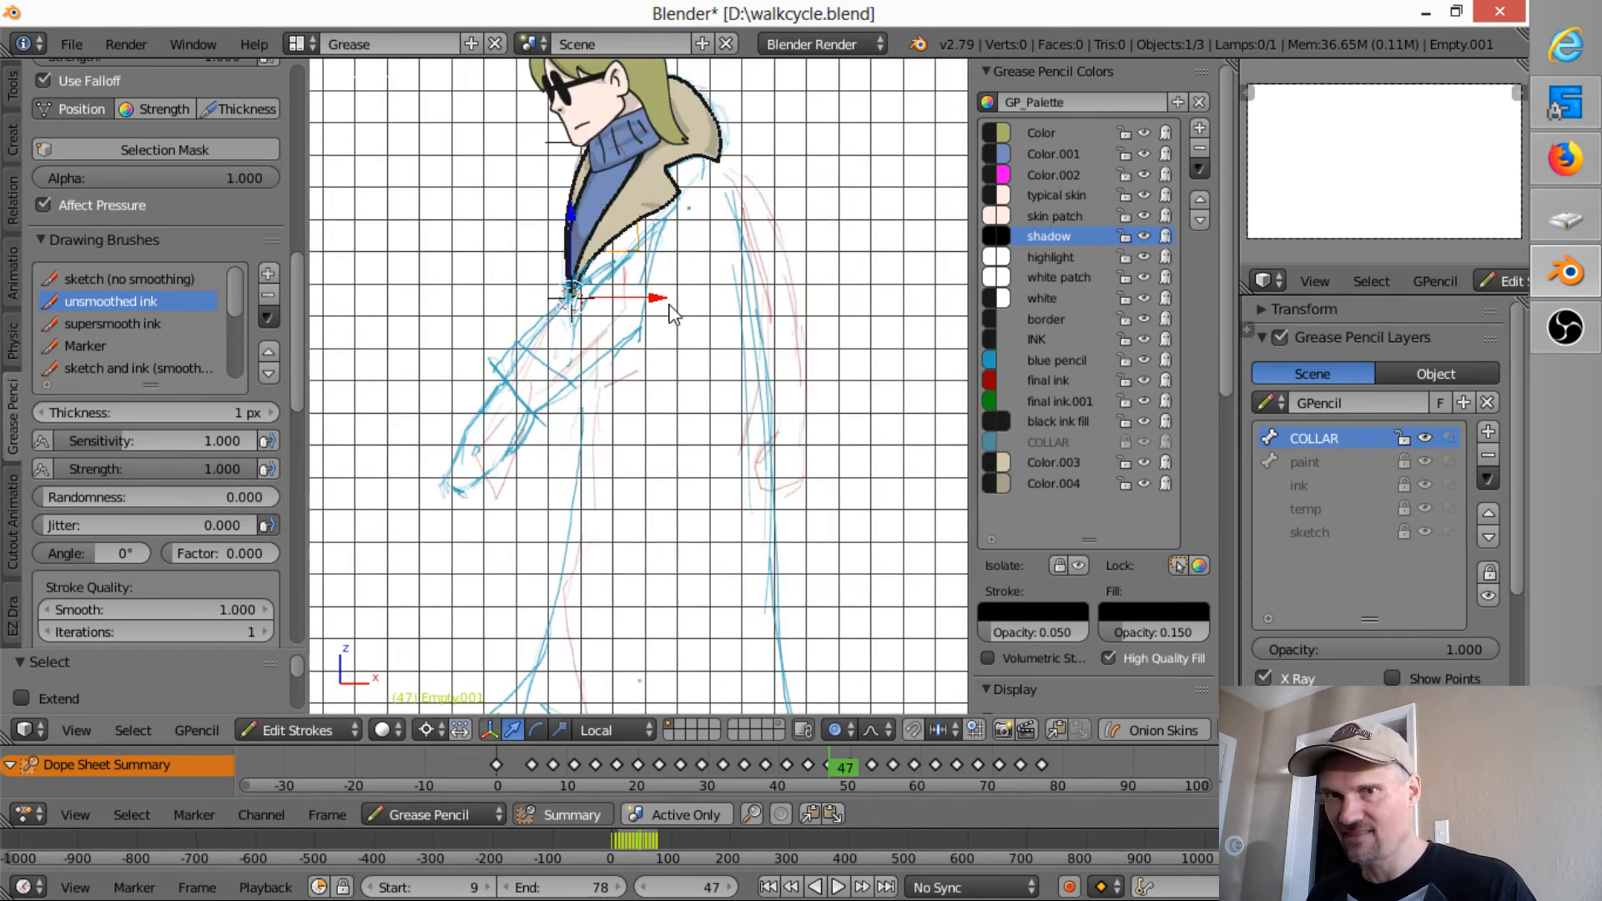
{"action": "key", "text": "r"}
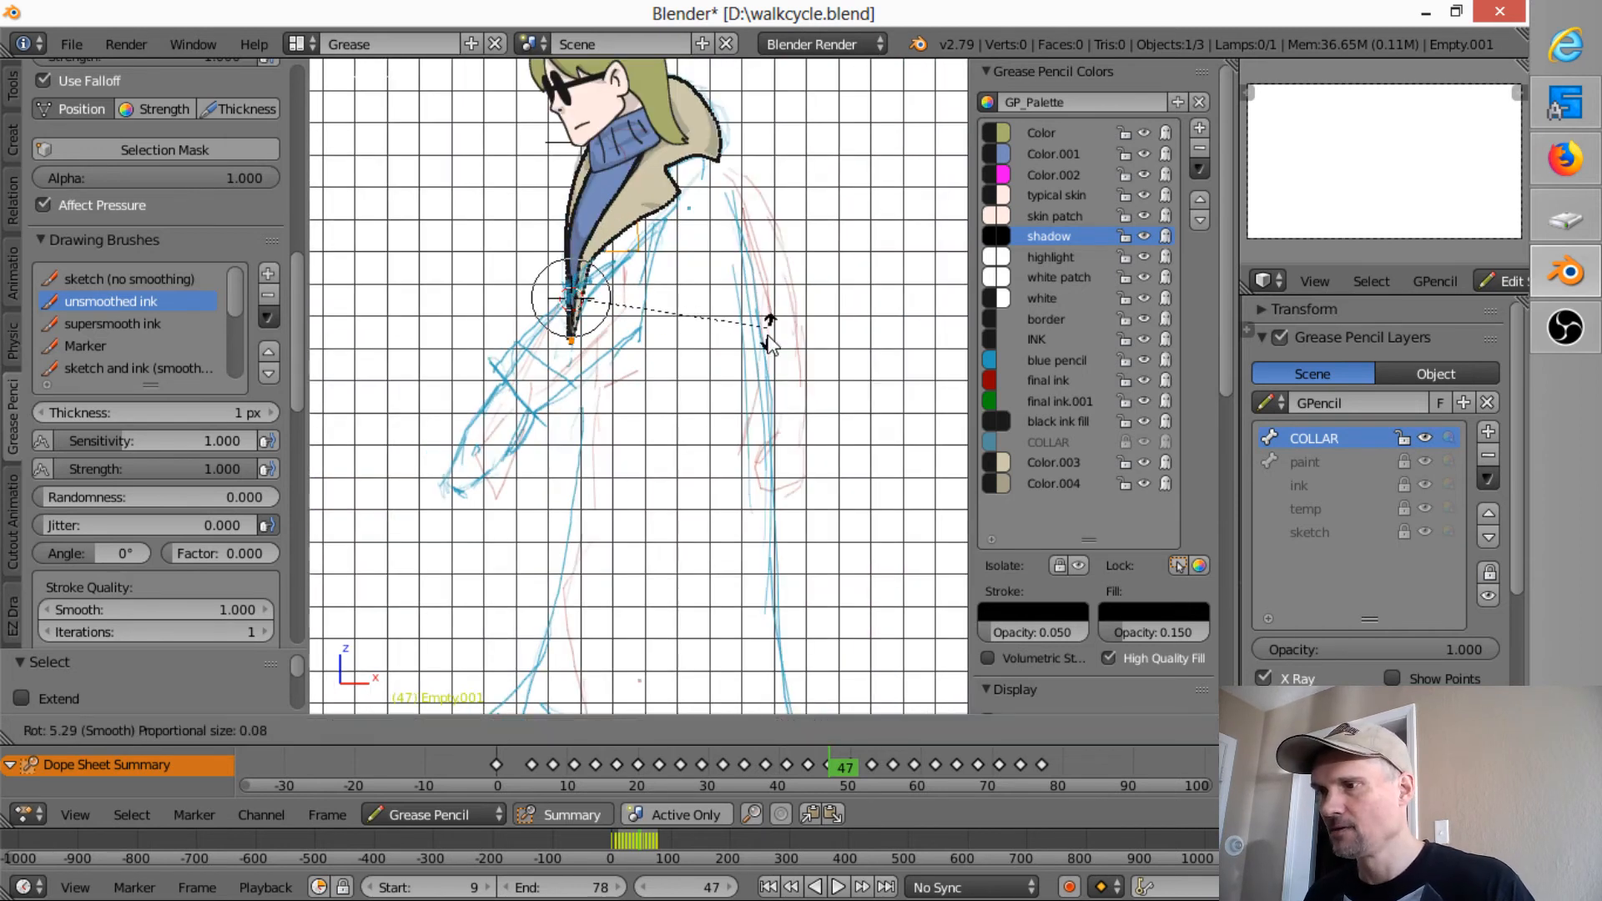
{"action": "left_click", "coordinate": [756, 329]}
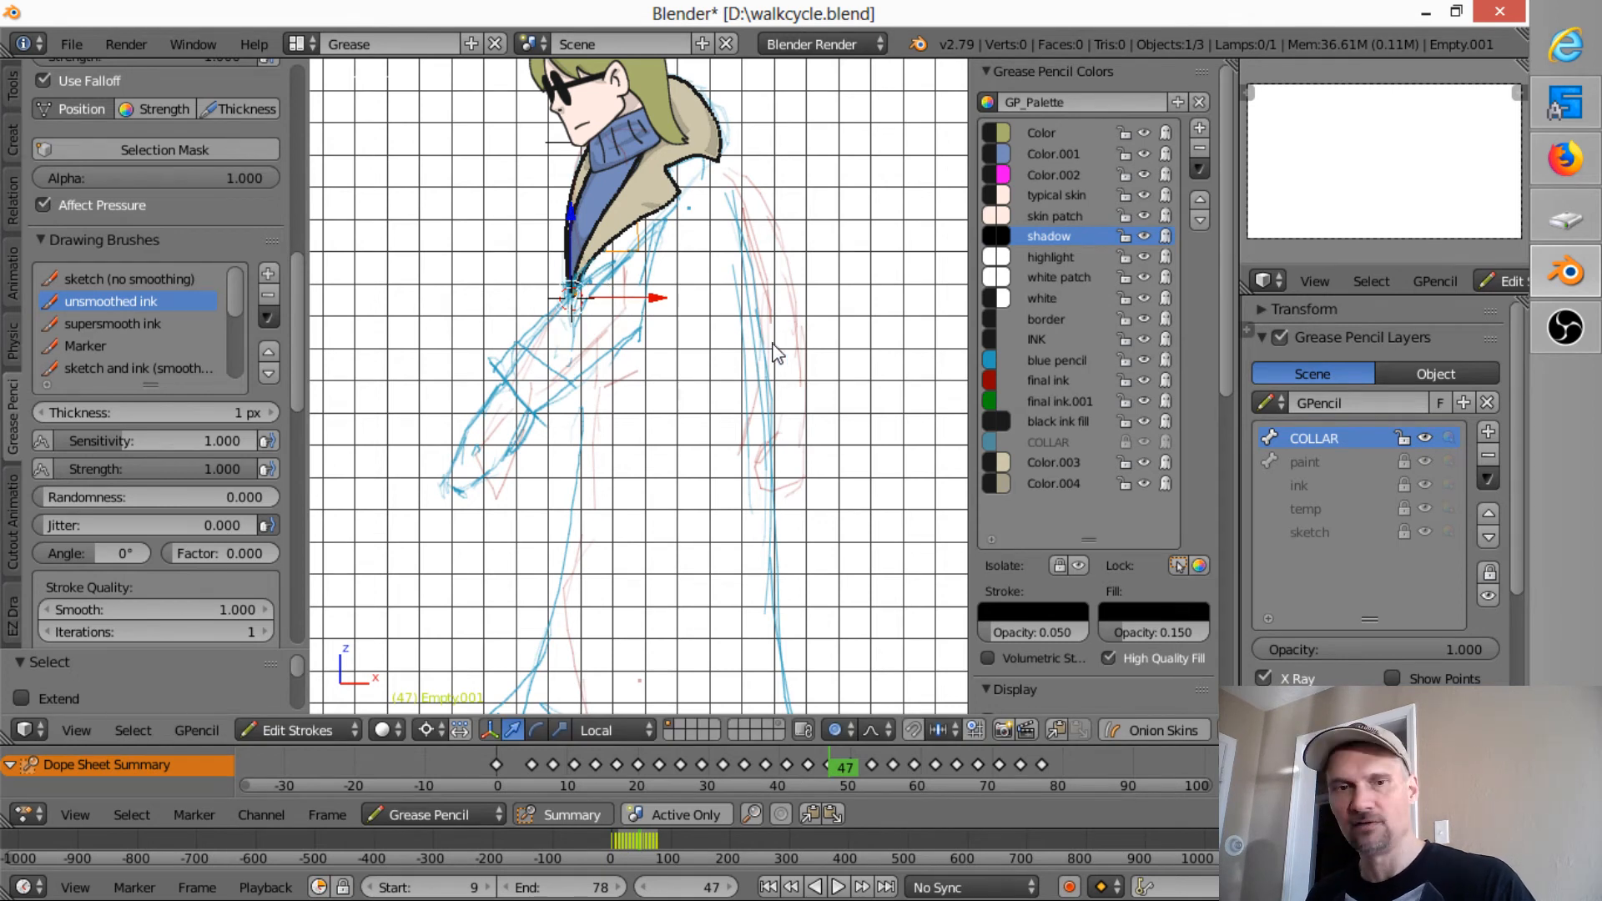
{"action": "key", "text": "r"}
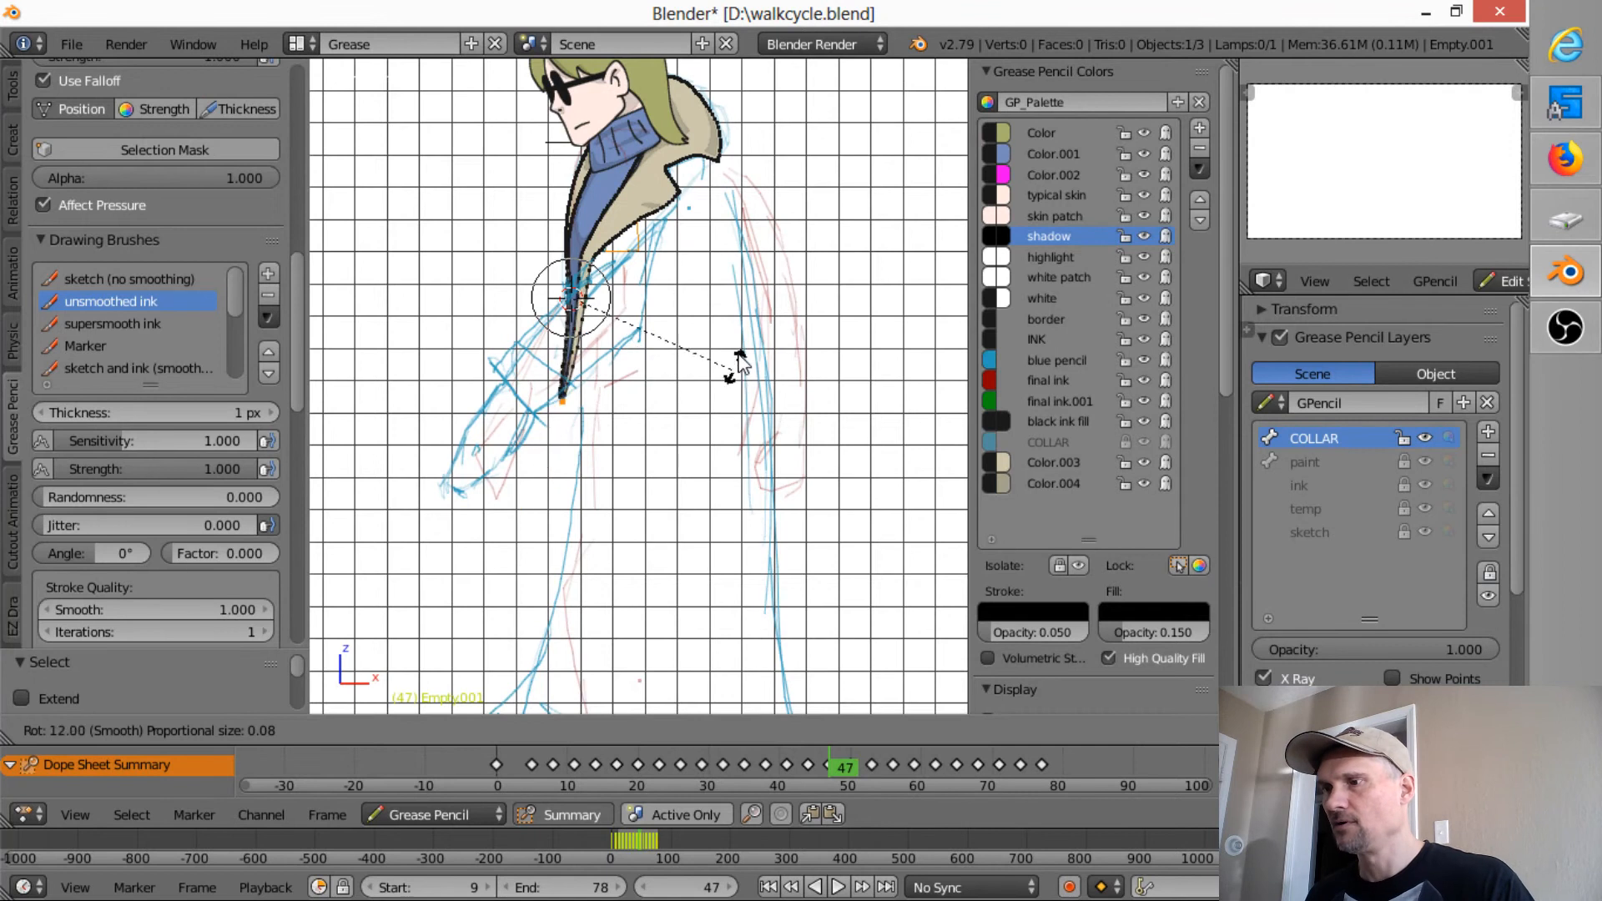
{"action": "right_click", "coordinate": [808, 372]}
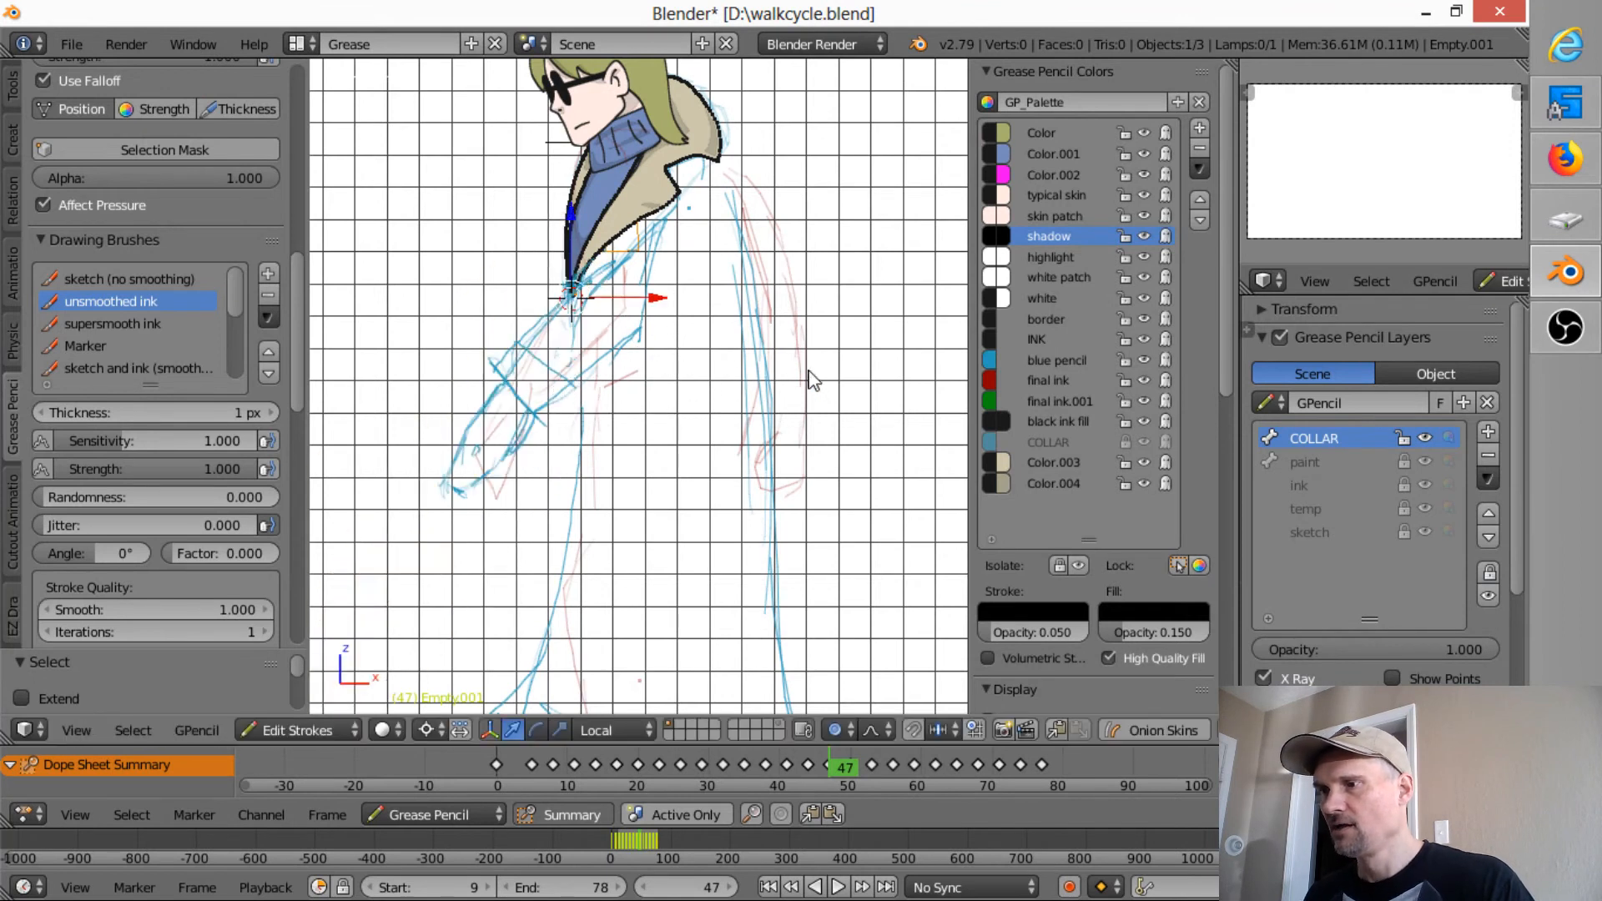
- Try rotating the collar tip from a distant front view and from an orbited view, ending in the front view
{"action": "scroll", "coordinate": [801, 368], "scroll_direction": "down", "scroll_amount": 6}
{"action": "scroll", "coordinate": [482, 288], "scroll_direction": "down", "scroll_amount": 3}
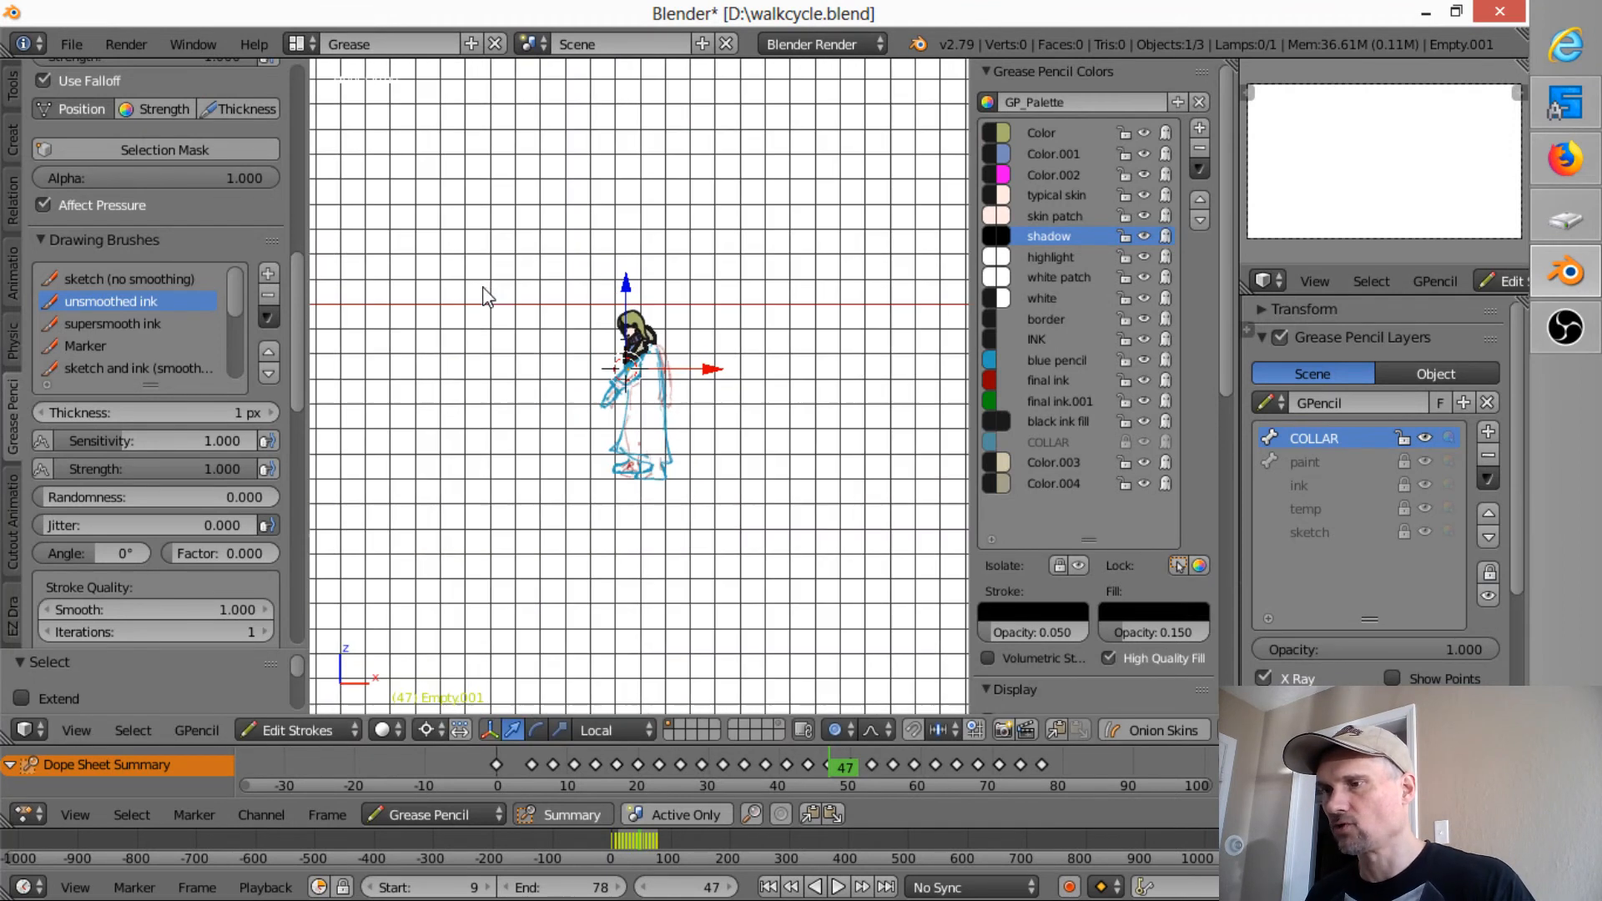
{"action": "key", "text": "r"}
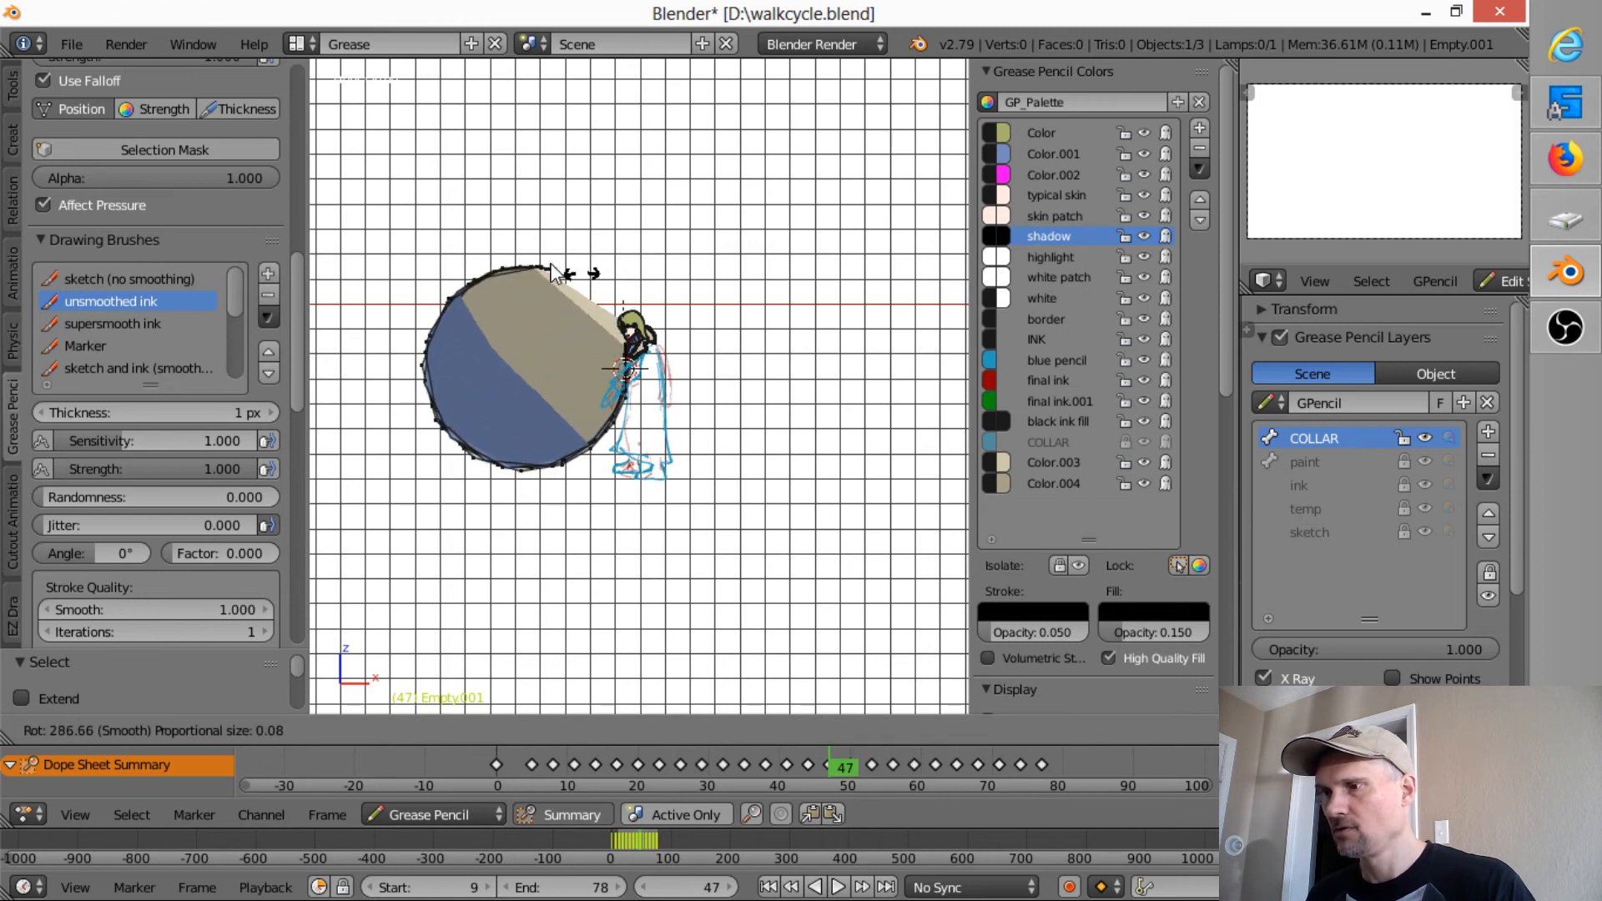
{"action": "right_click", "coordinate": [539, 386]}
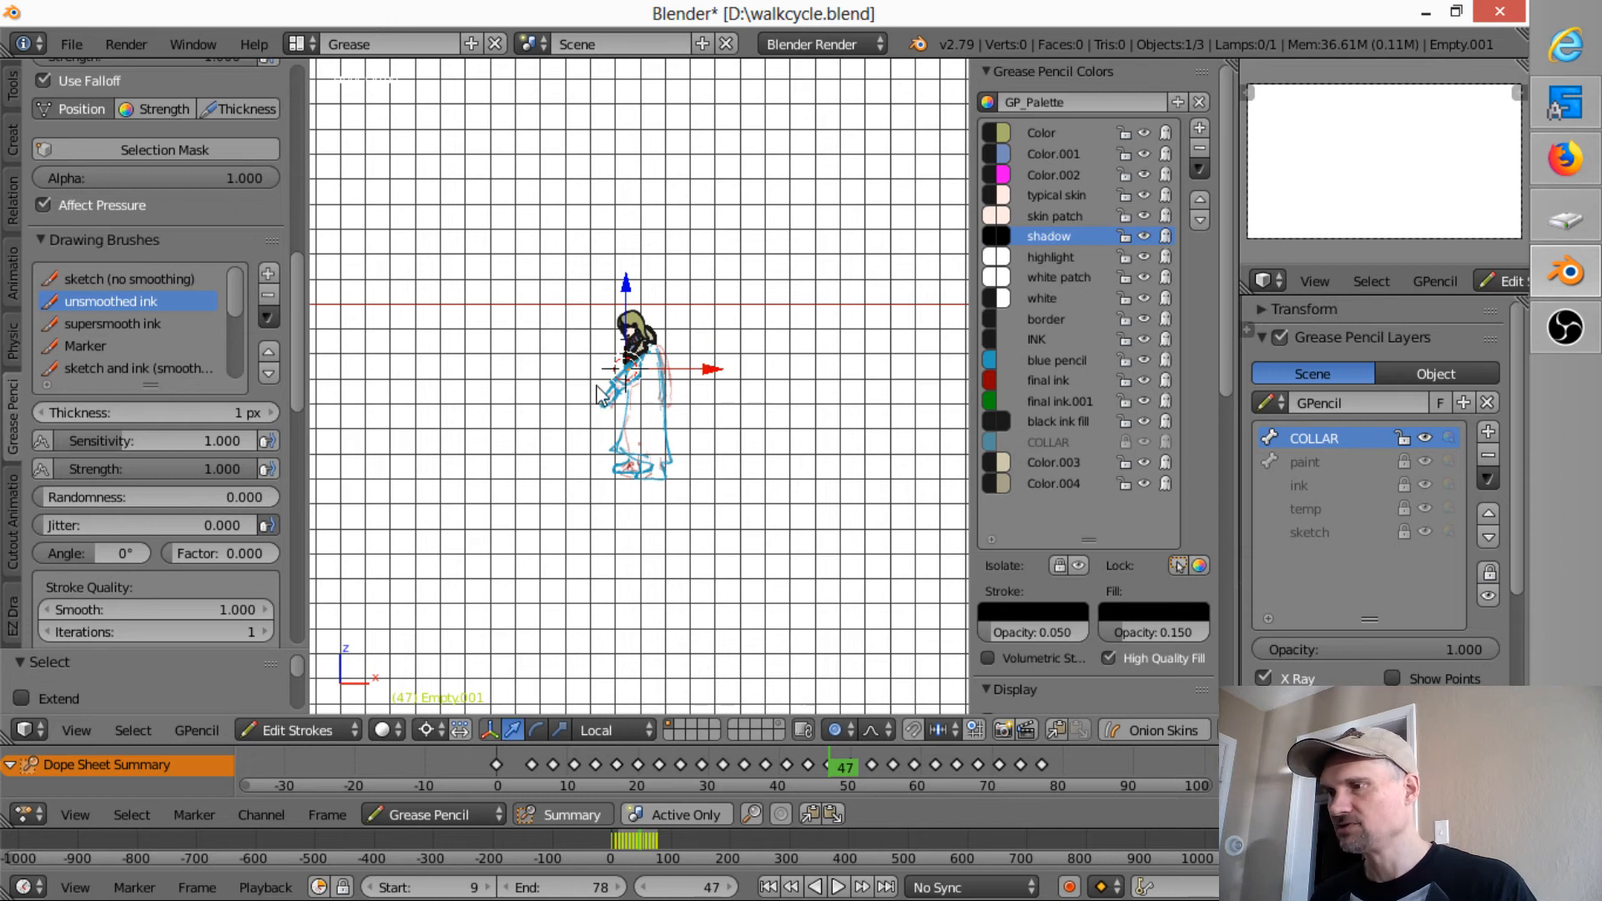
{"action": "middle_click_drag", "start_coordinate": [681, 360], "coordinate": [579, 399]}
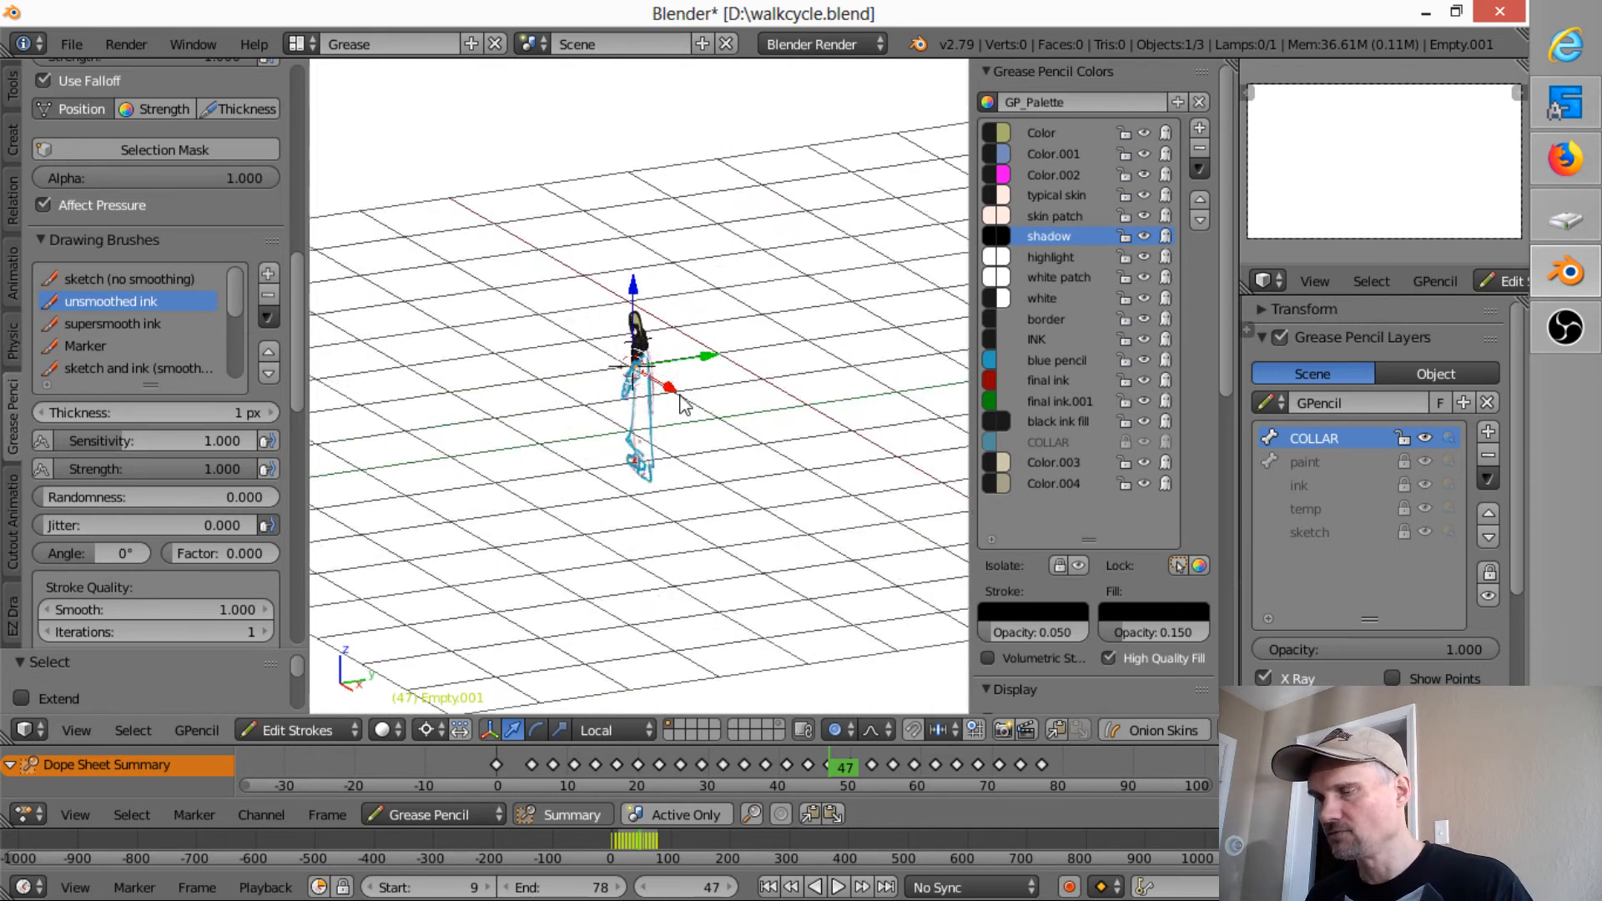
{"action": "scroll", "coordinate": [683, 405], "scroll_direction": "up", "scroll_amount": 5}
{"action": "key", "text": "r"}
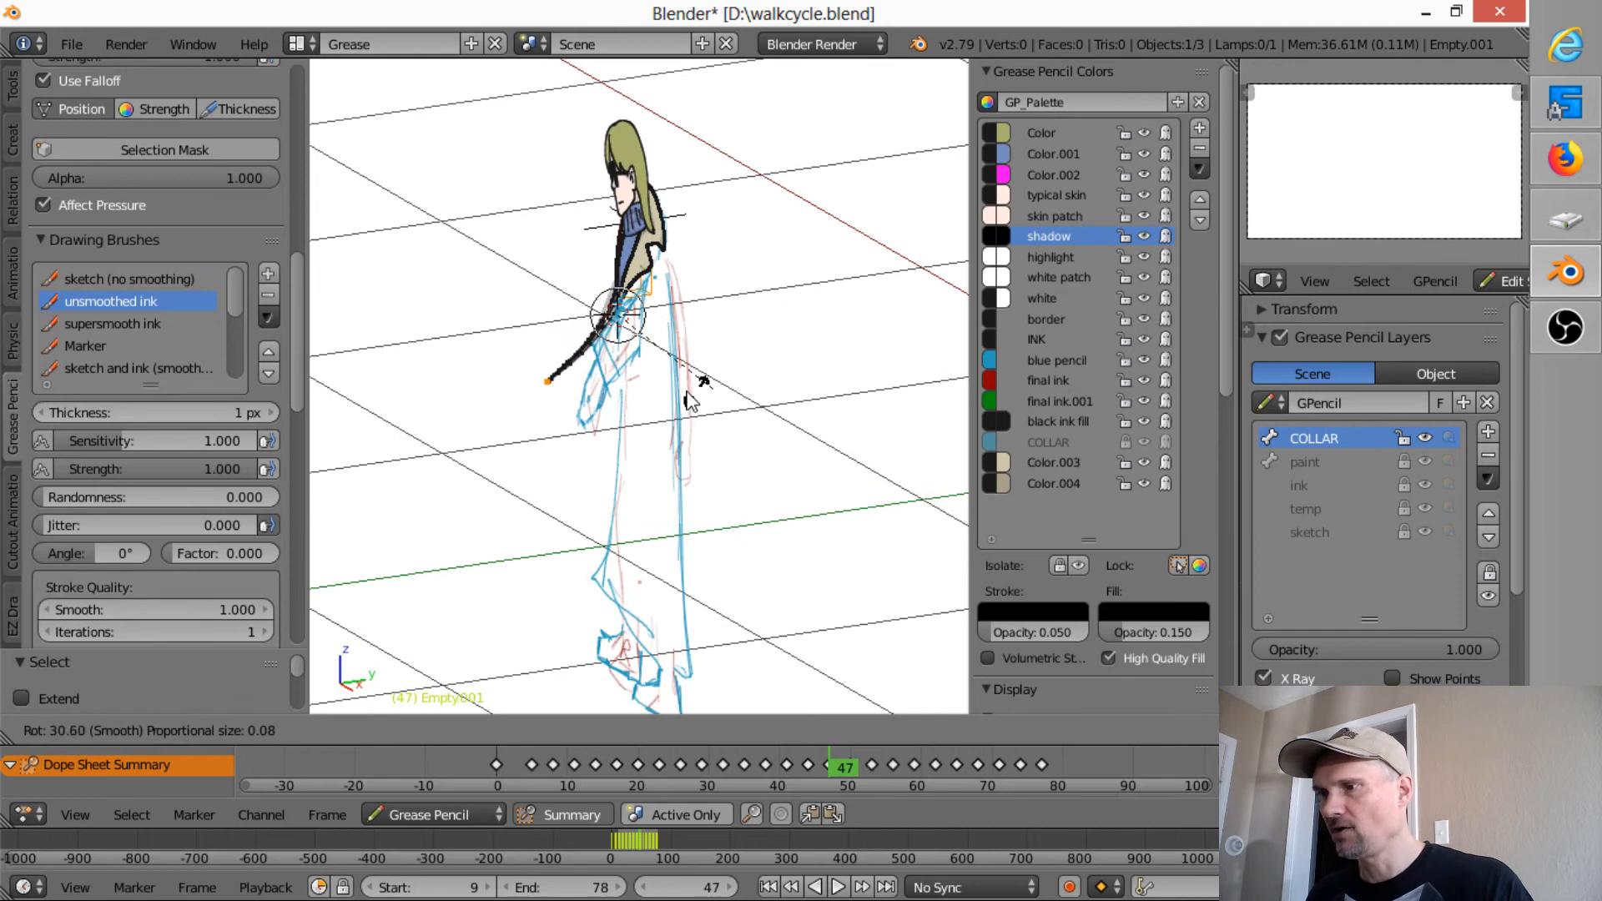
{"action": "right_click", "coordinate": [760, 364]}
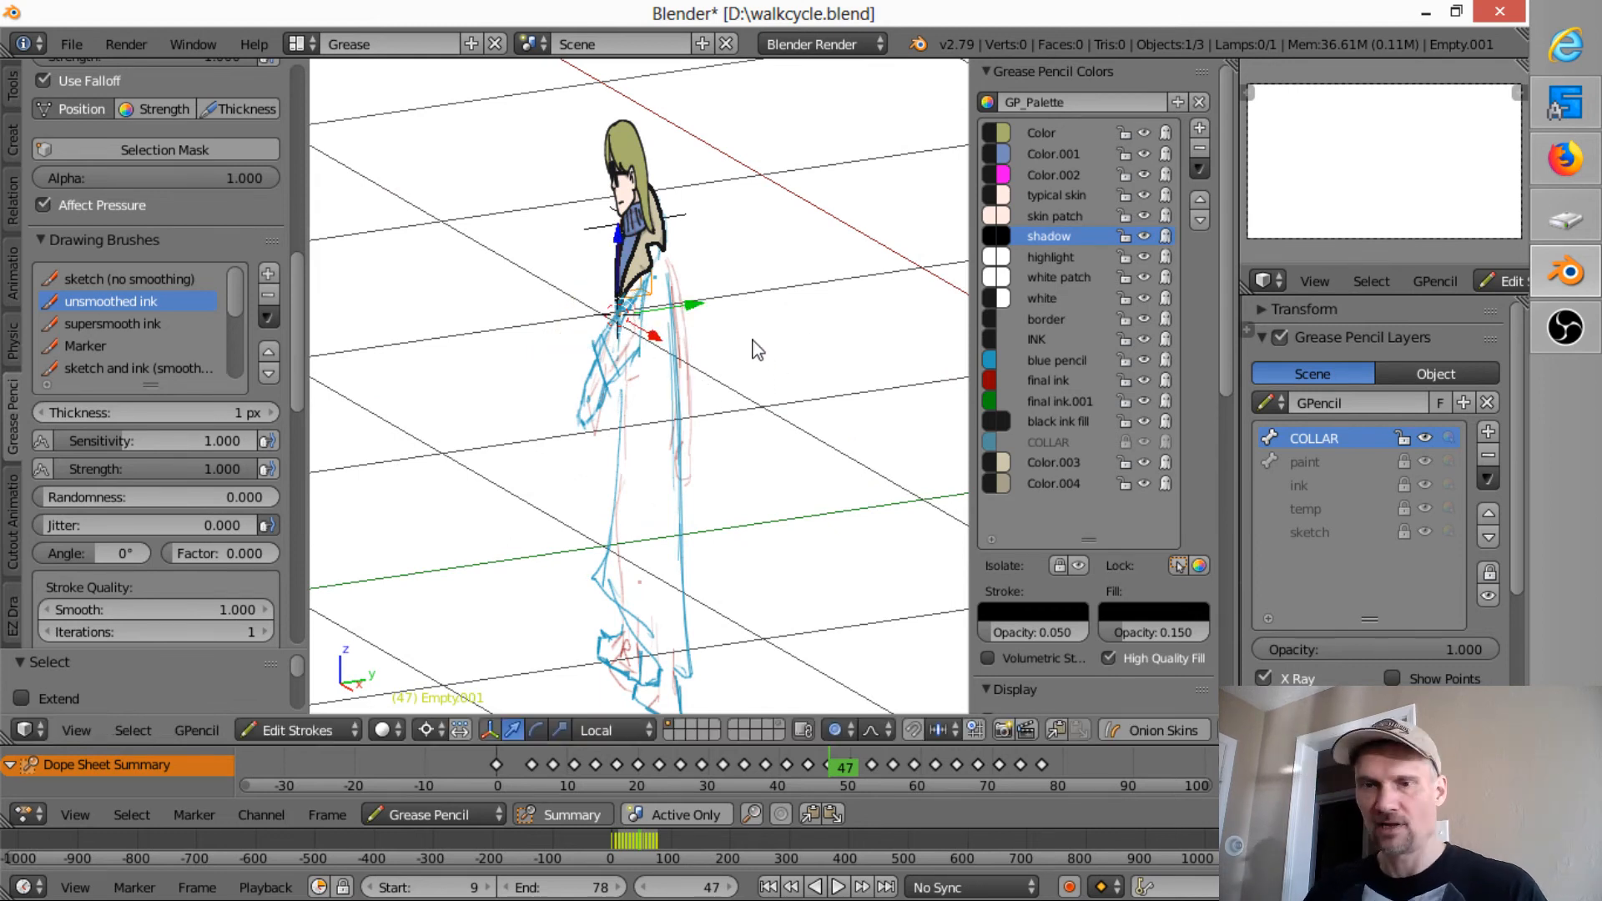
{"action": "key", "text": "KP_1"}
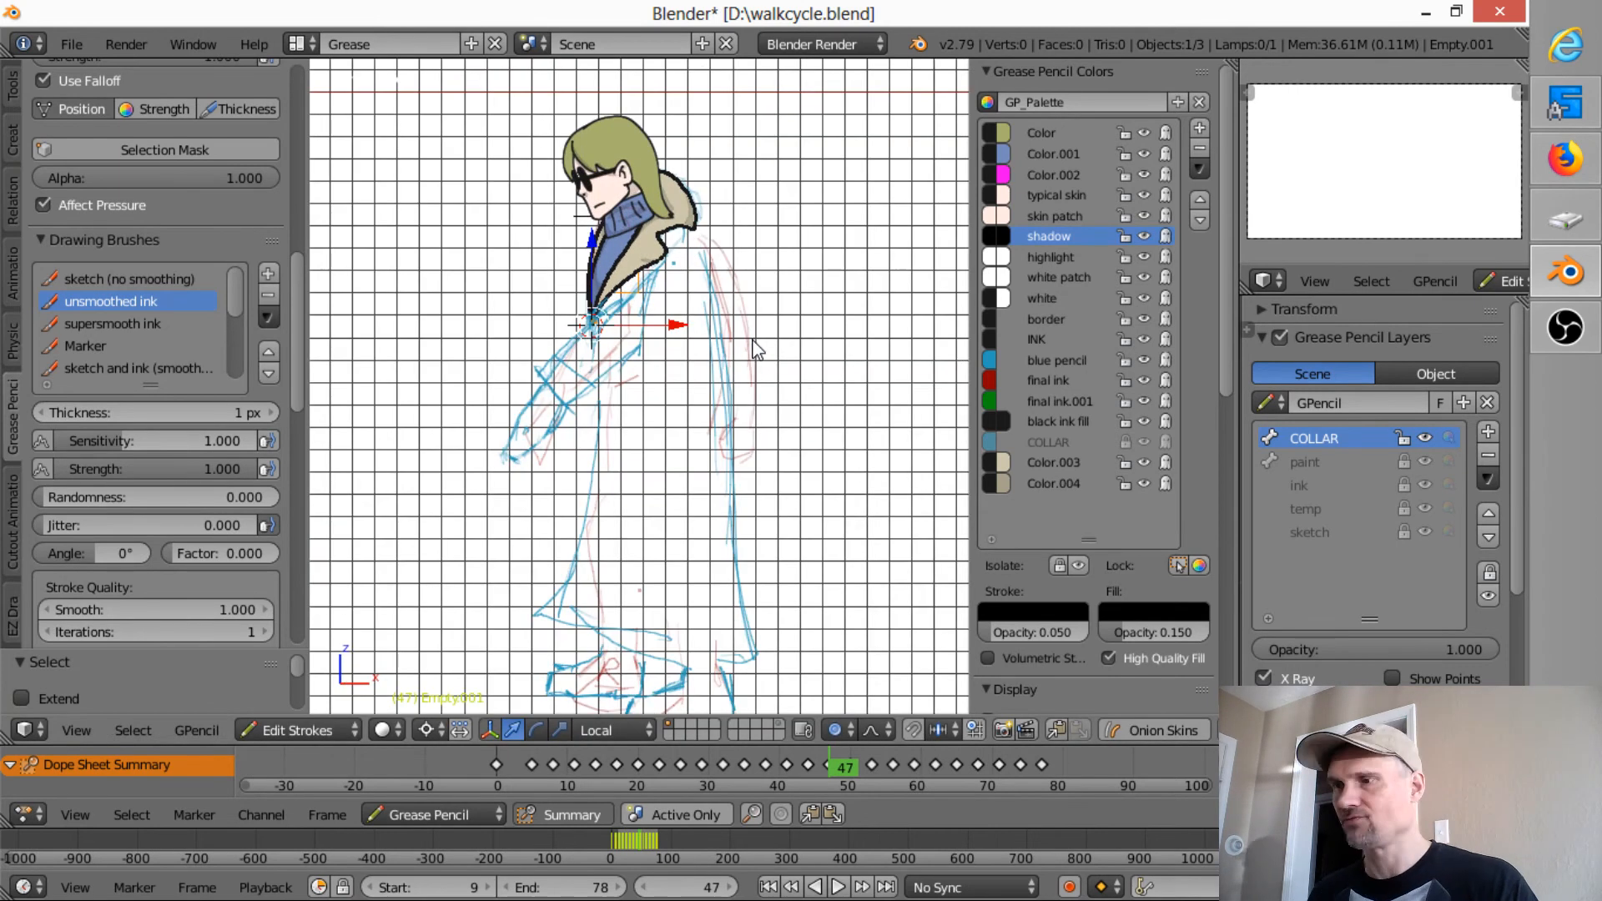
- Save walkcycle.blend and close Blender
{"action": "left_click", "coordinate": [70, 46]}
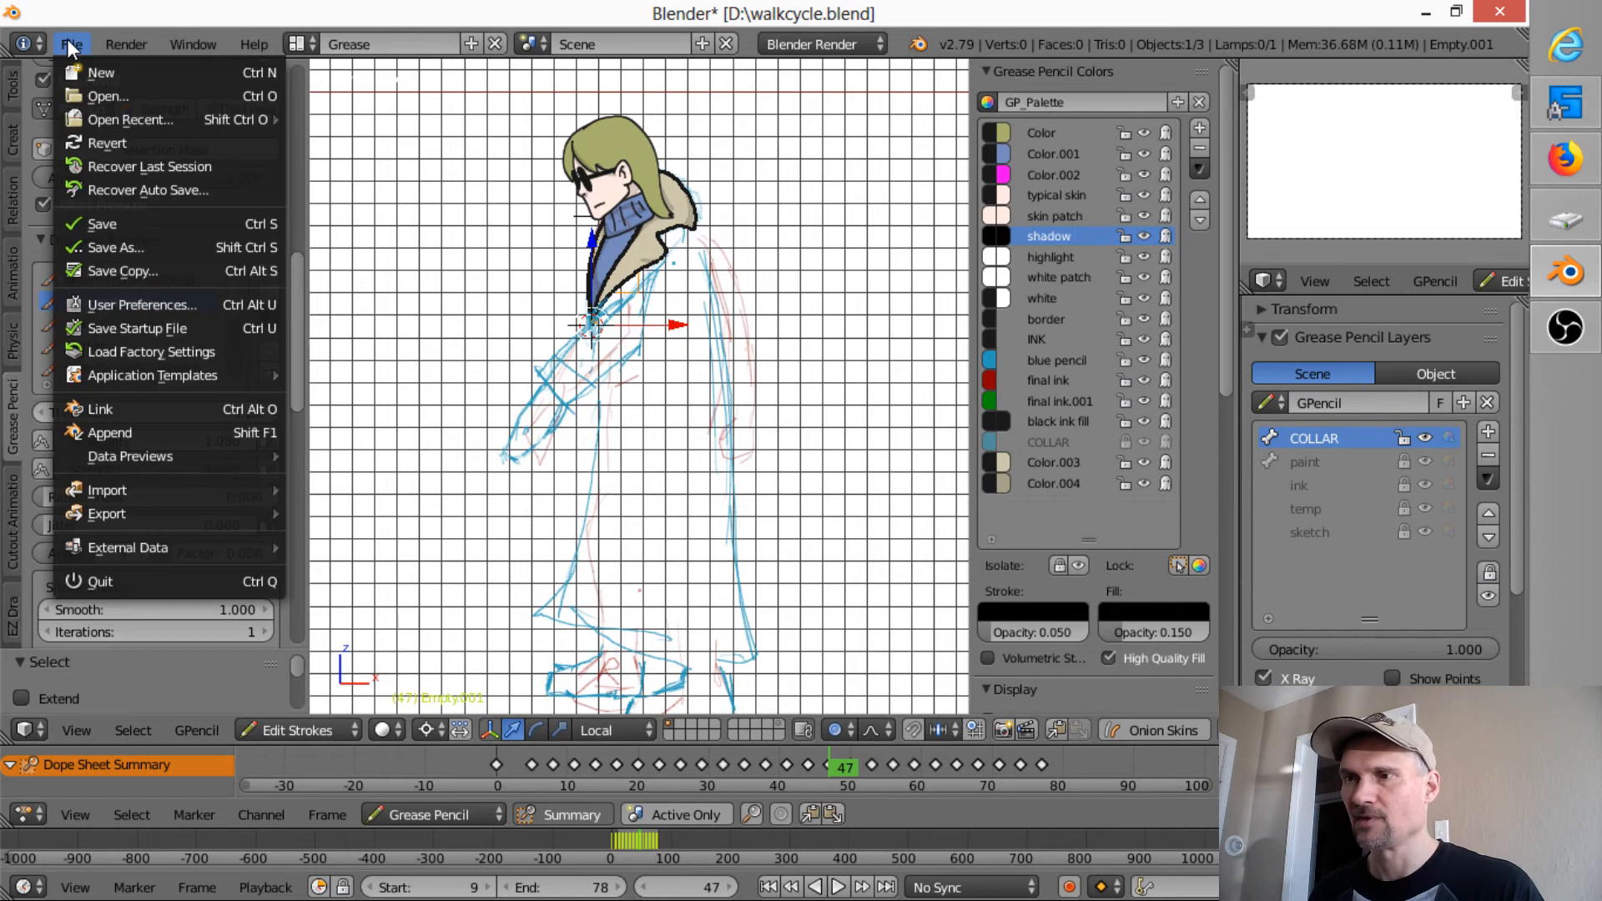
{"action": "left_click", "coordinate": [103, 227]}
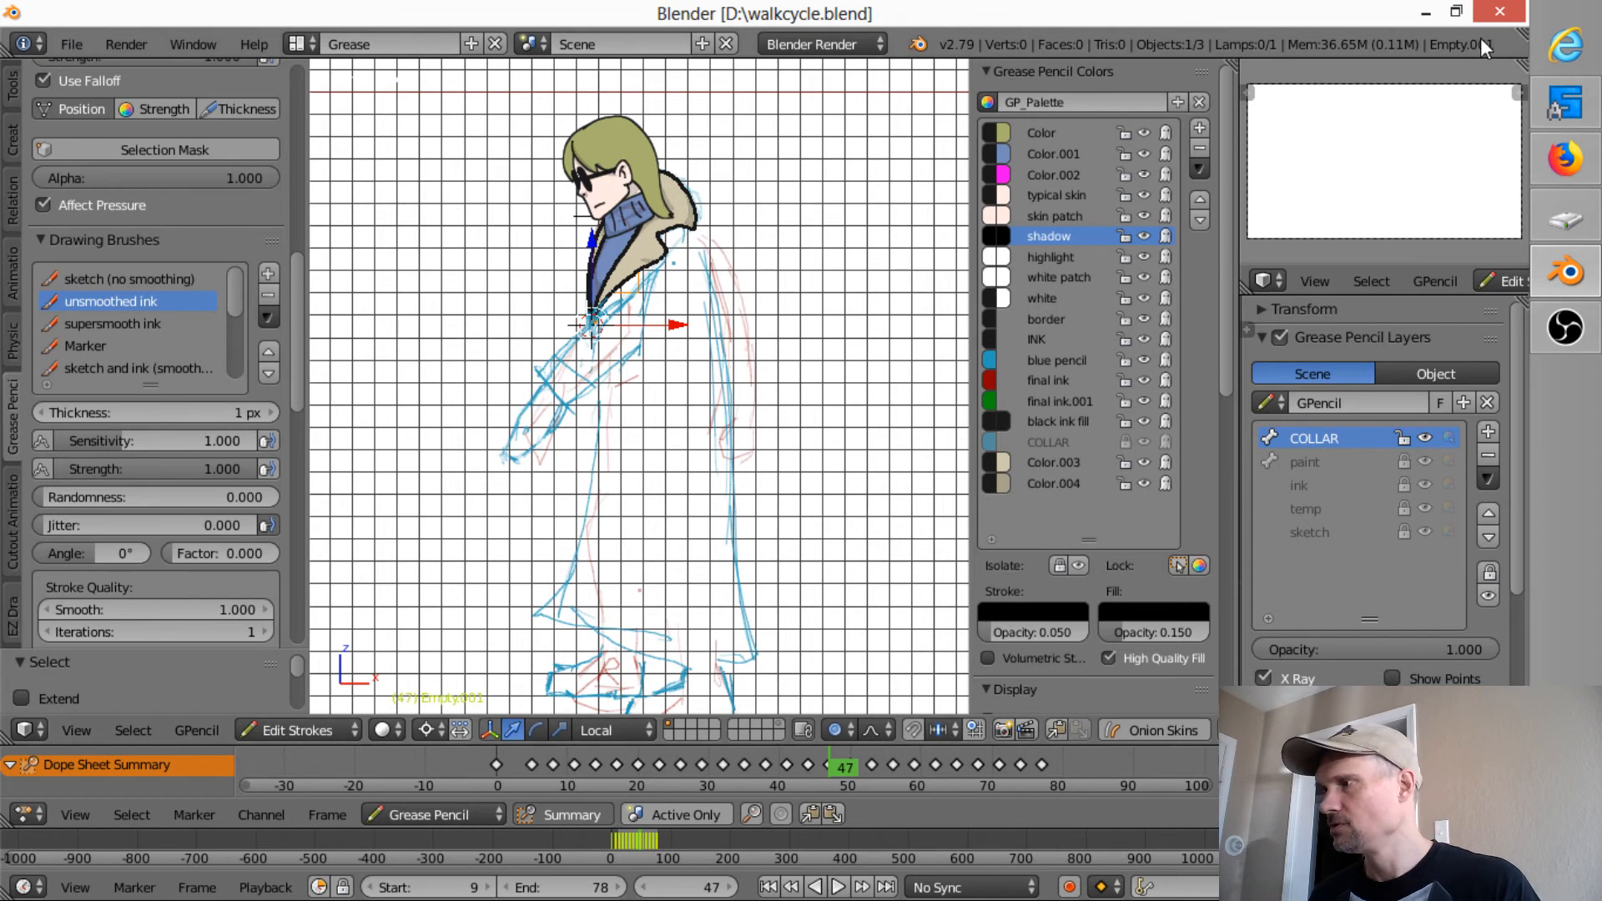
{"action": "left_click", "coordinate": [1499, 19]}
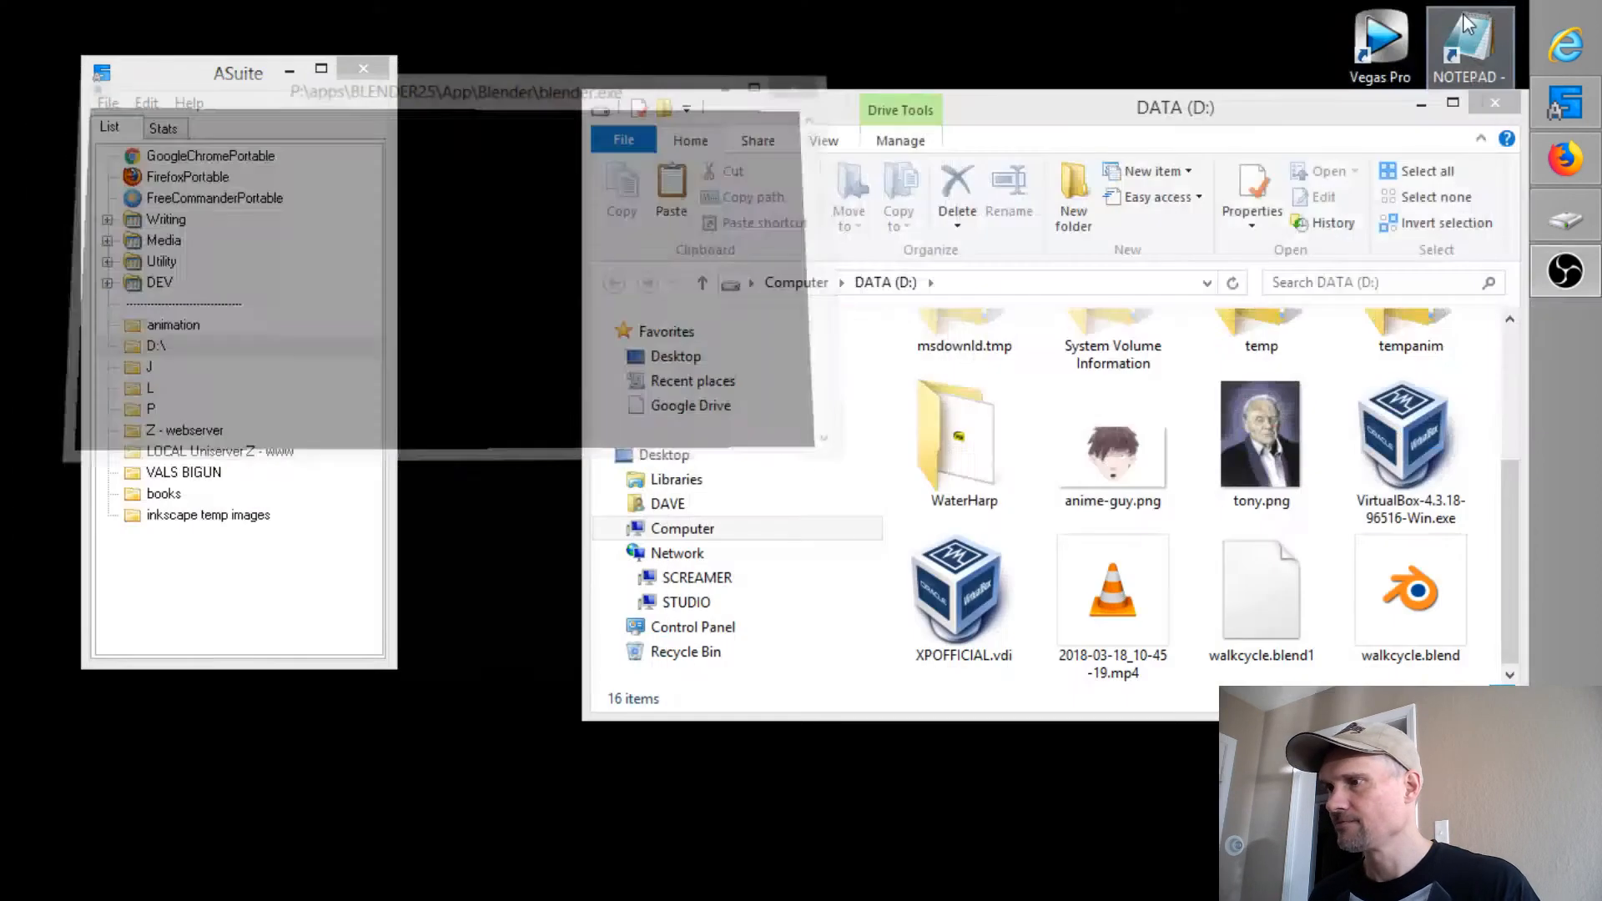
- Minimize the DATA (D:) window and relaunch BlenderPortable from ASuite's Media group
{"action": "left_click", "coordinate": [1422, 106]}
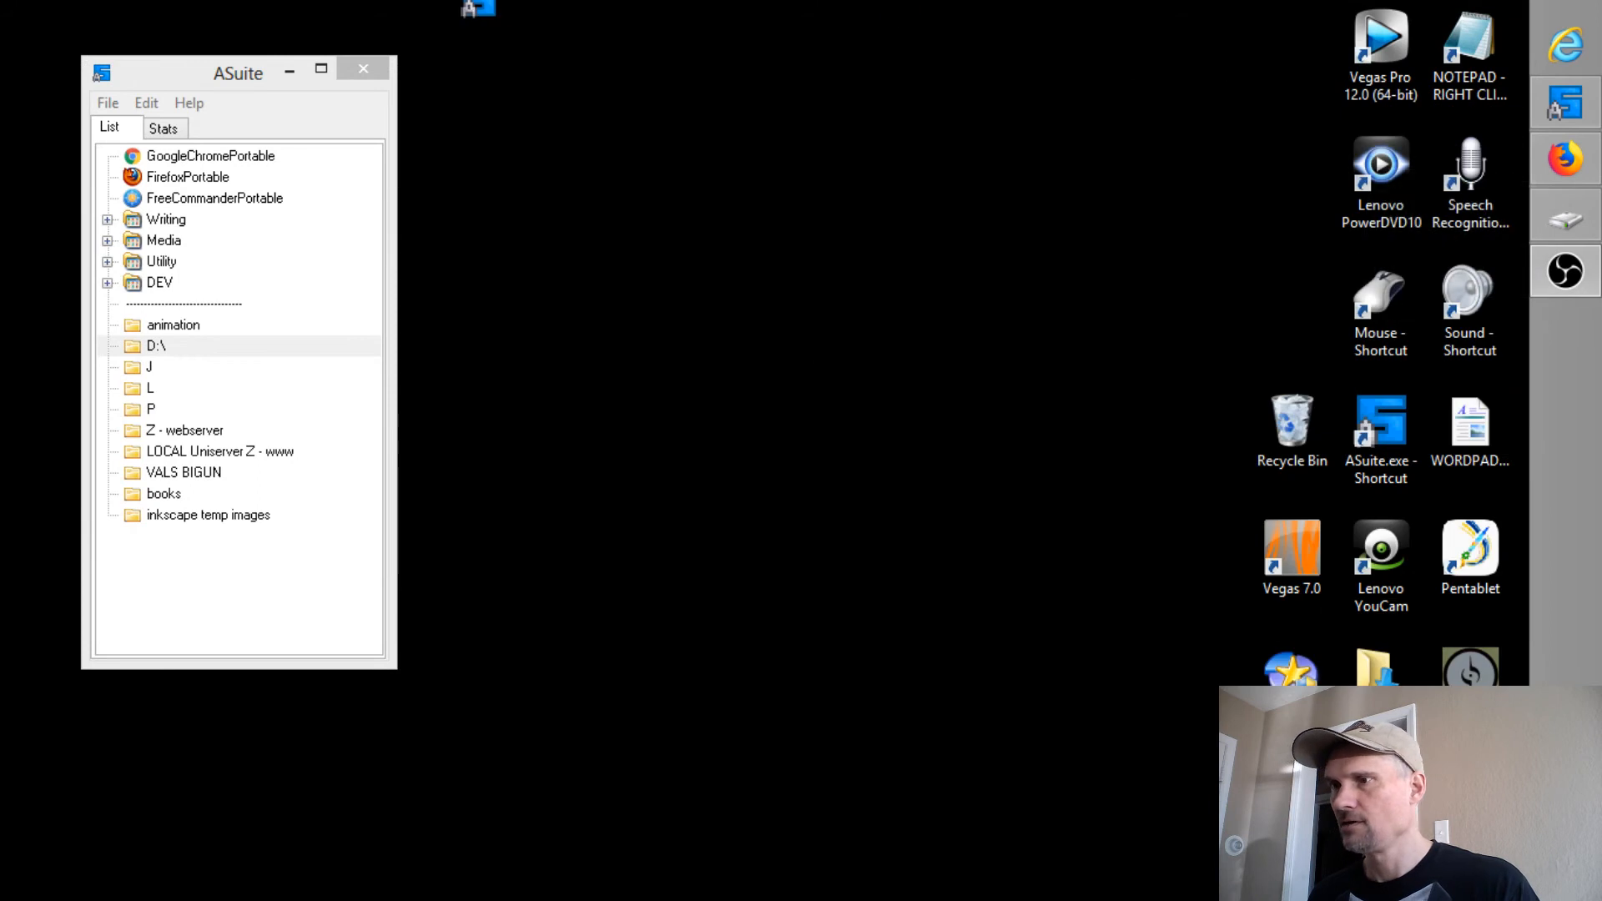
{"action": "left_click", "coordinate": [479, 1]}
{"action": "mouse_move", "coordinate": [523, 190]}
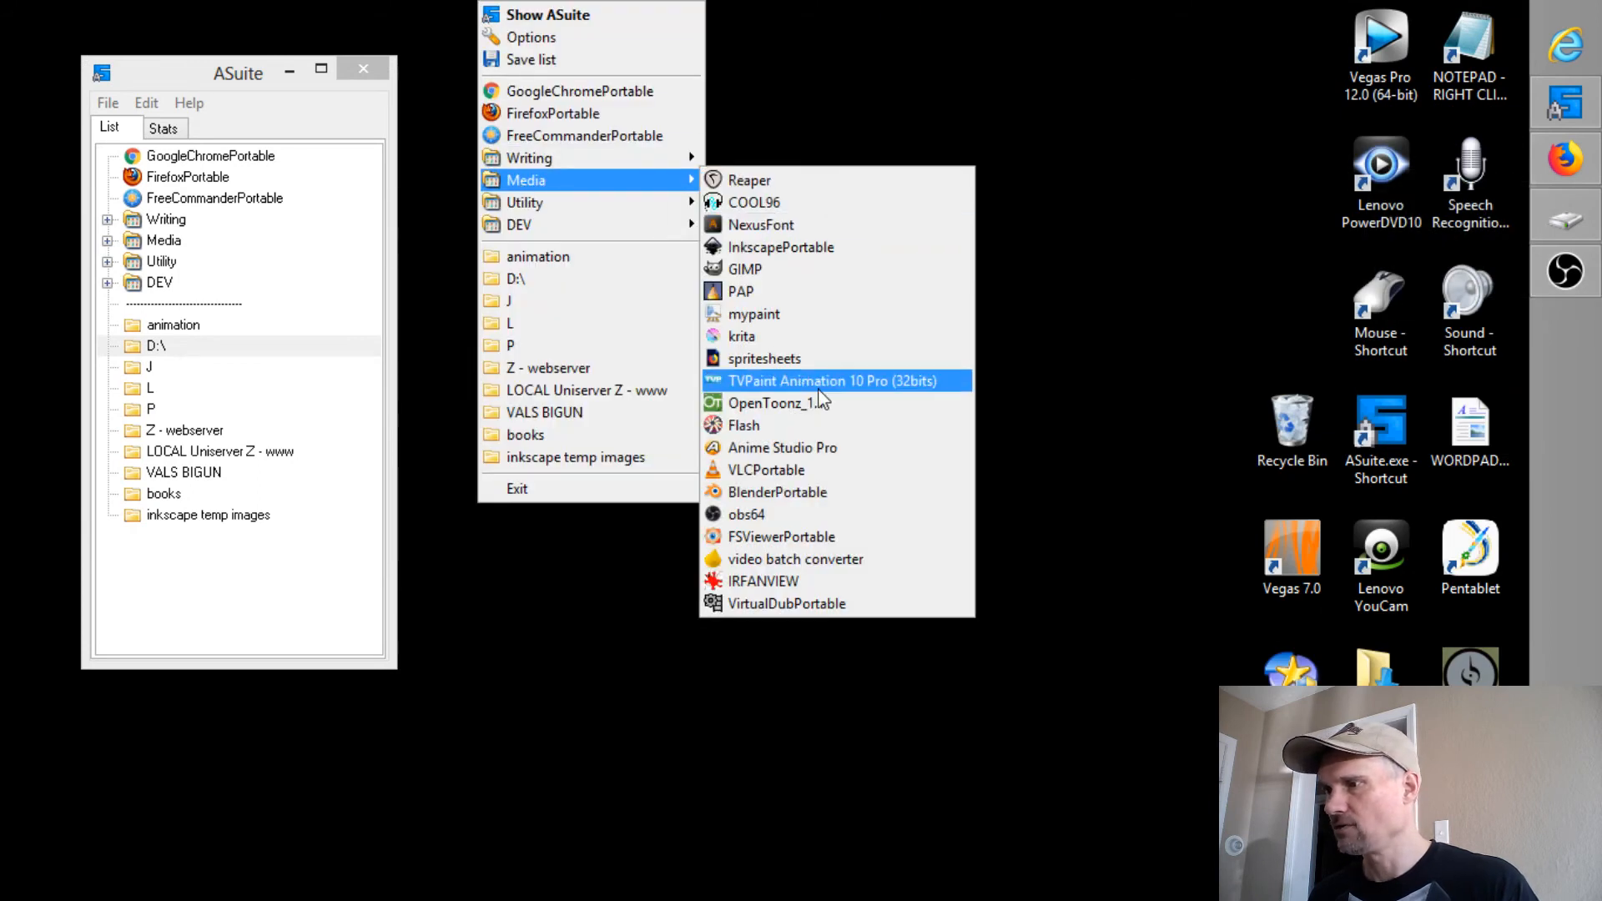
{"action": "left_click", "coordinate": [808, 492]}
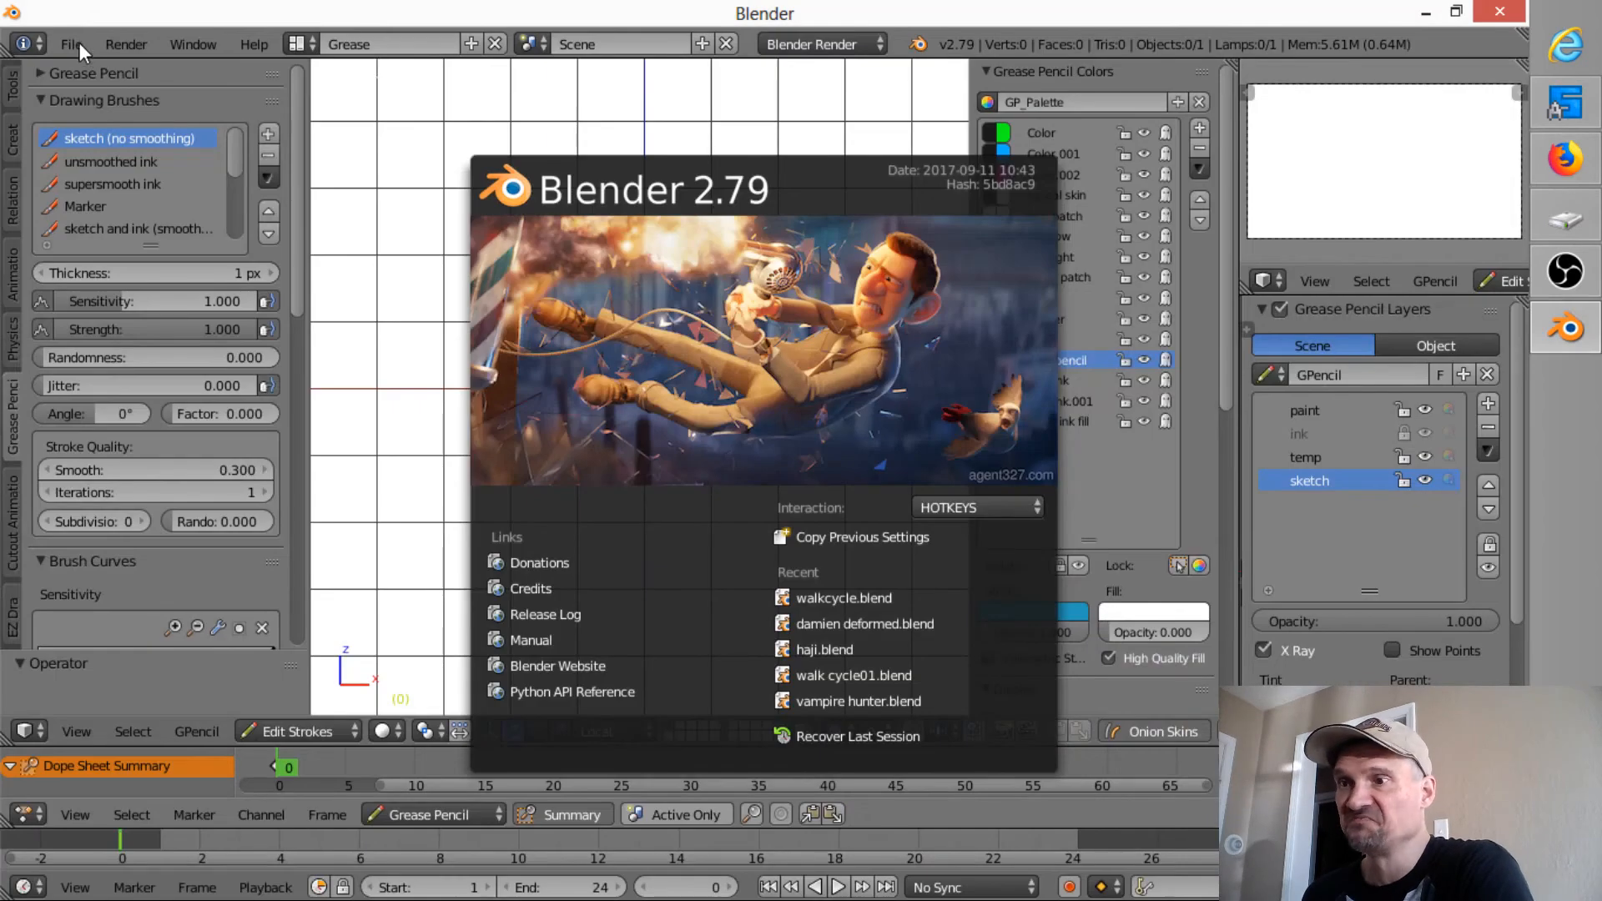
- Dismiss the splash screen and reopen walkcycle.blend from the recent files
{"action": "left_click", "coordinate": [79, 43]}
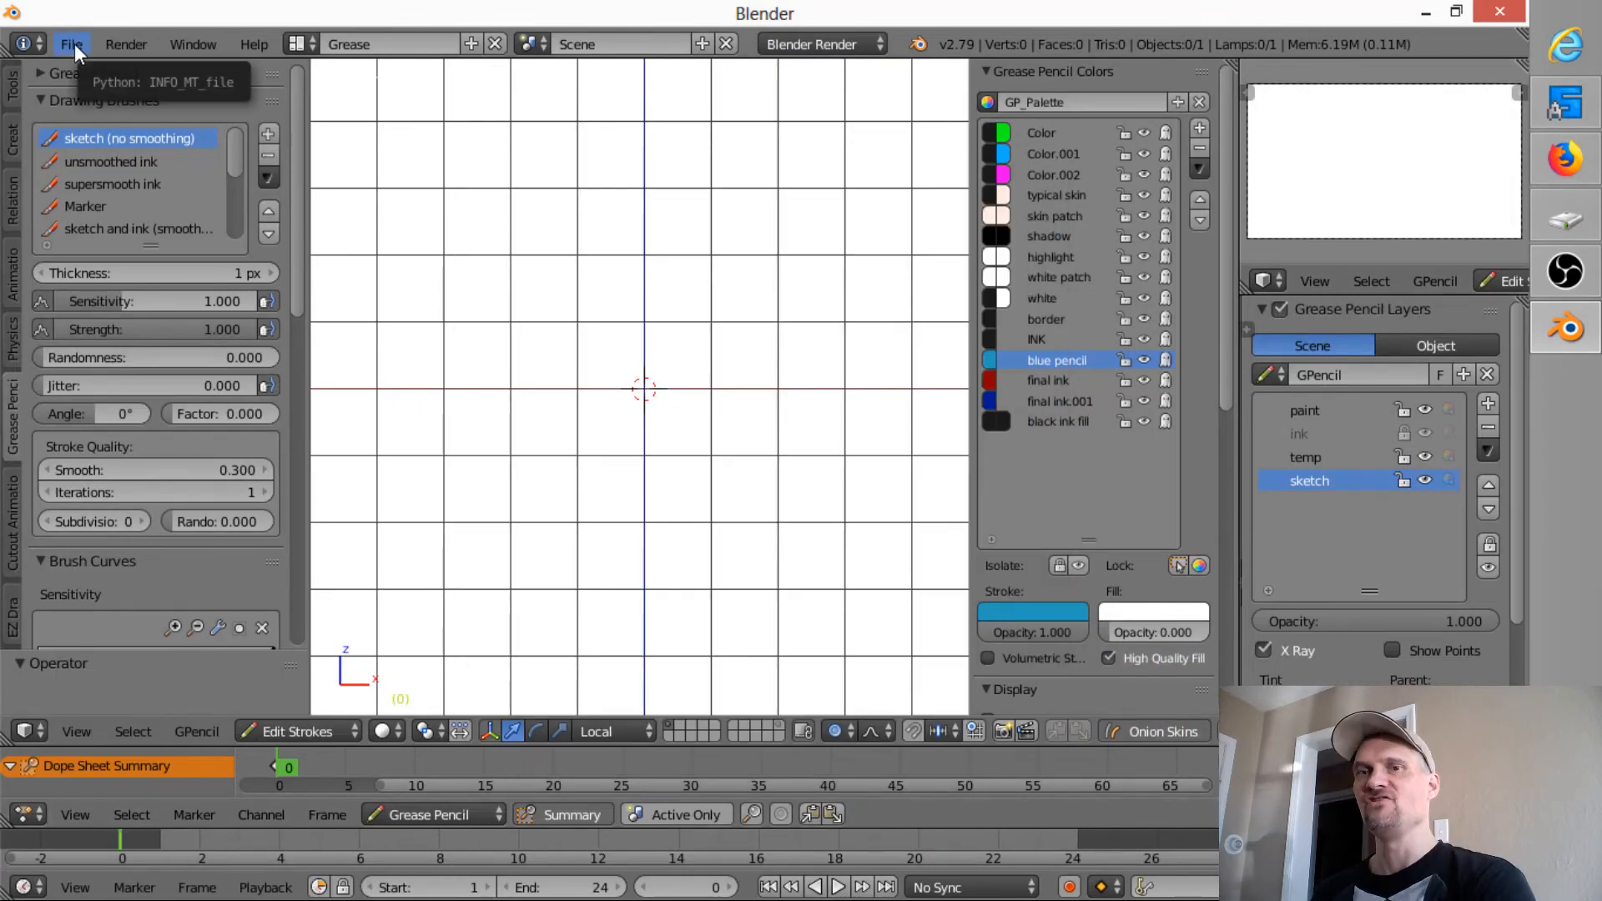
{"action": "left_click", "coordinate": [71, 44]}
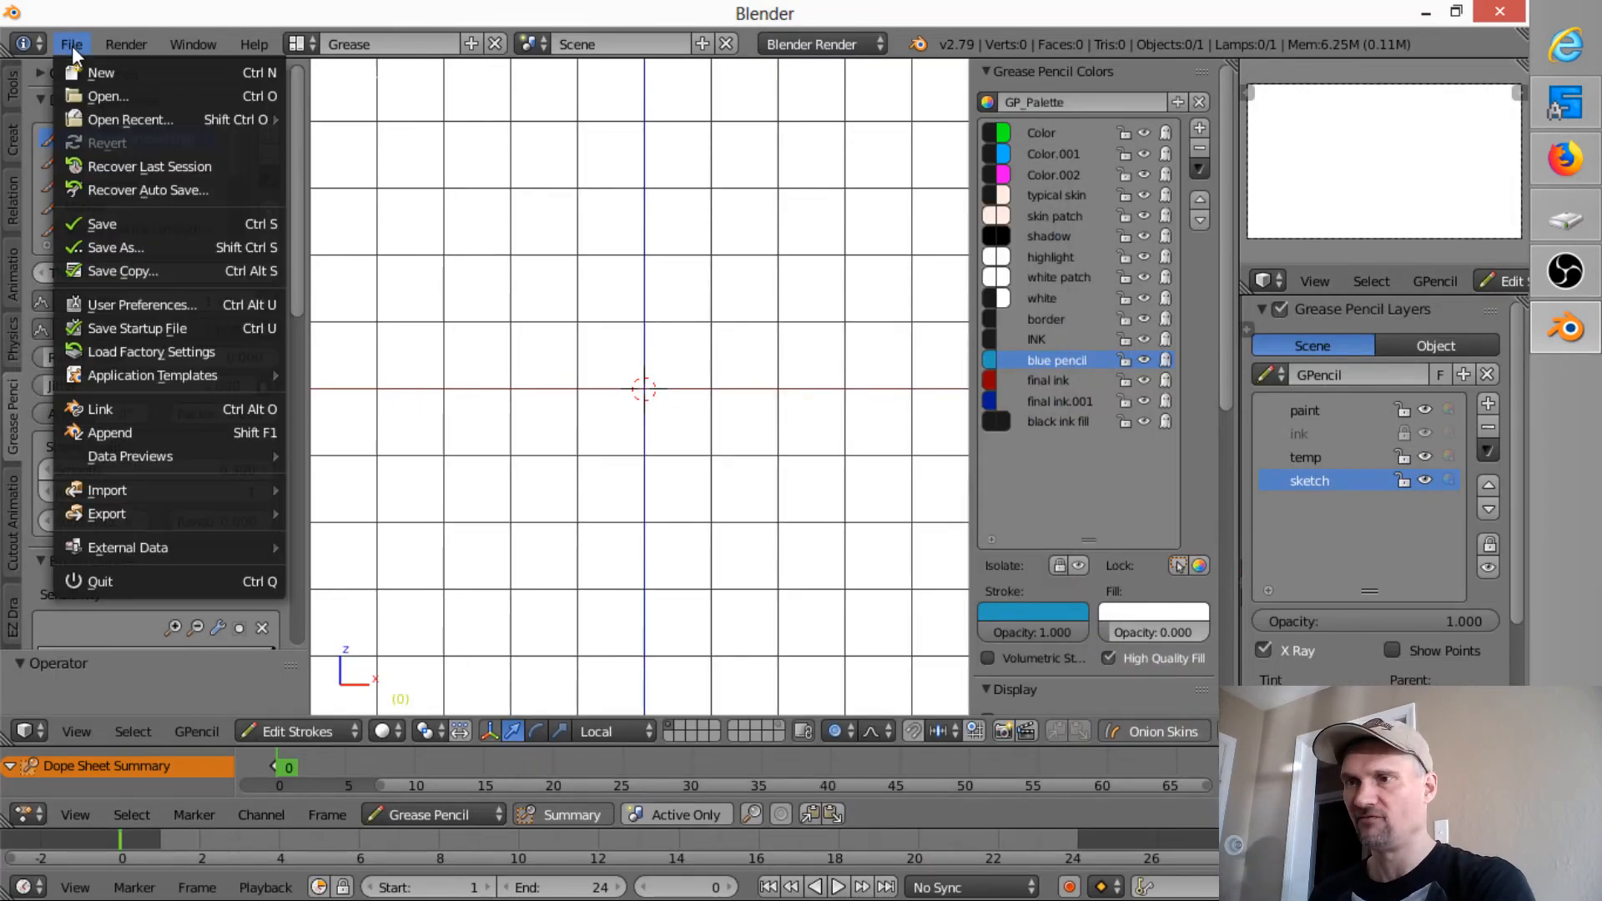
{"action": "mouse_move", "coordinate": [117, 119]}
{"action": "left_click", "coordinate": [380, 121]}
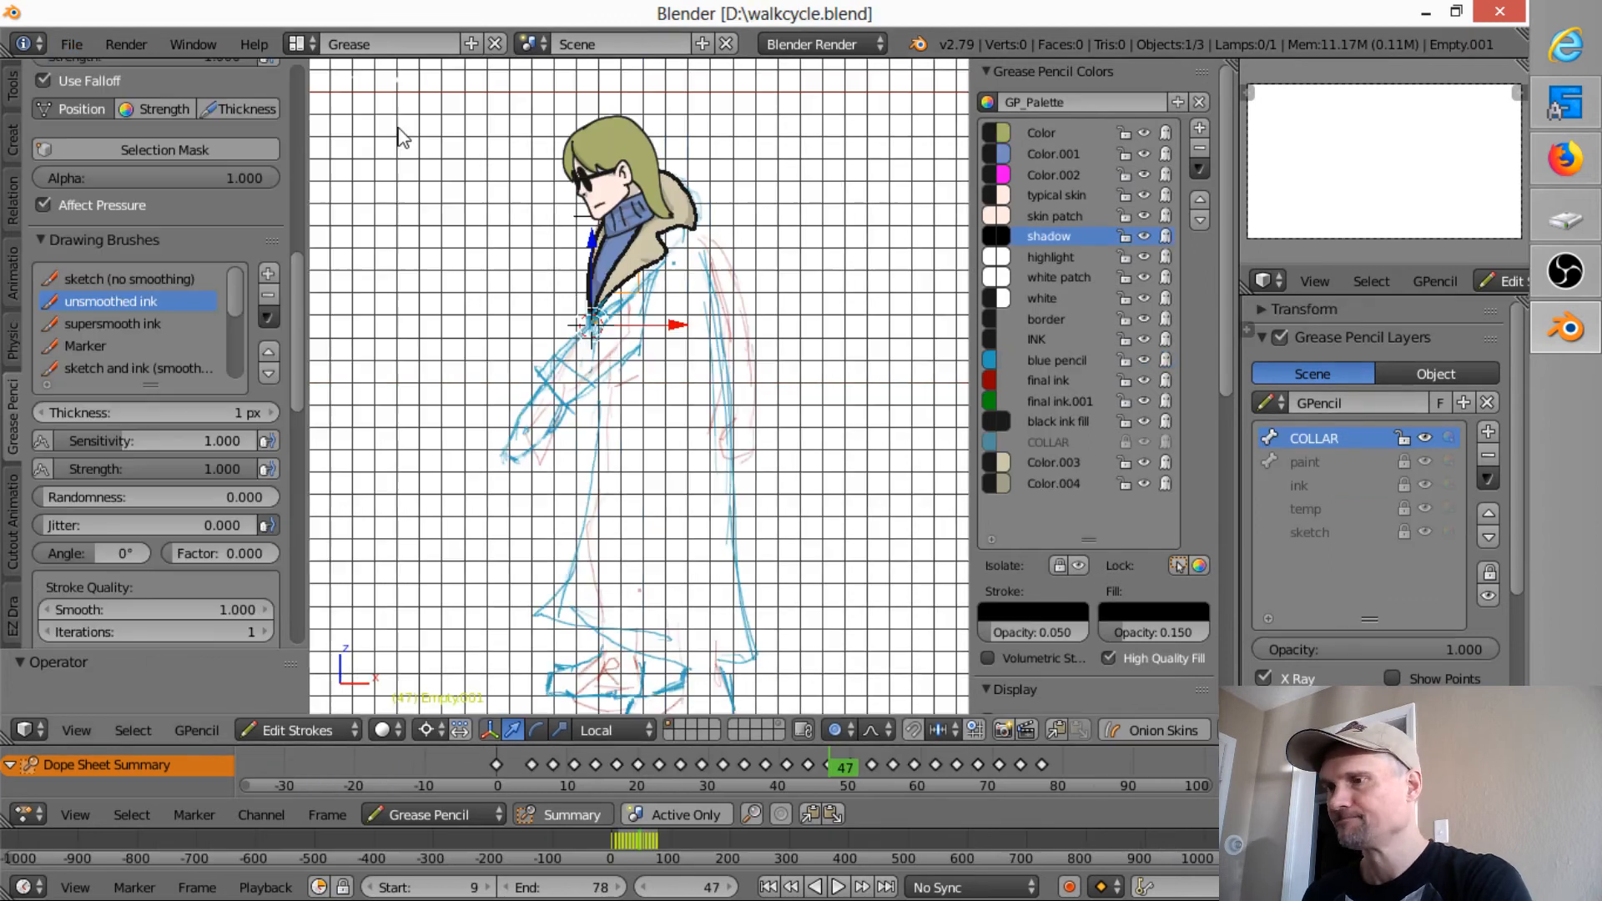
- Try rotating the collar tip around the 3D cursor in the reopened file
{"action": "scroll", "coordinate": [643, 346], "scroll_direction": "up", "scroll_amount": 3}
{"action": "scroll", "coordinate": [638, 338], "scroll_direction": "up", "scroll_amount": 1}
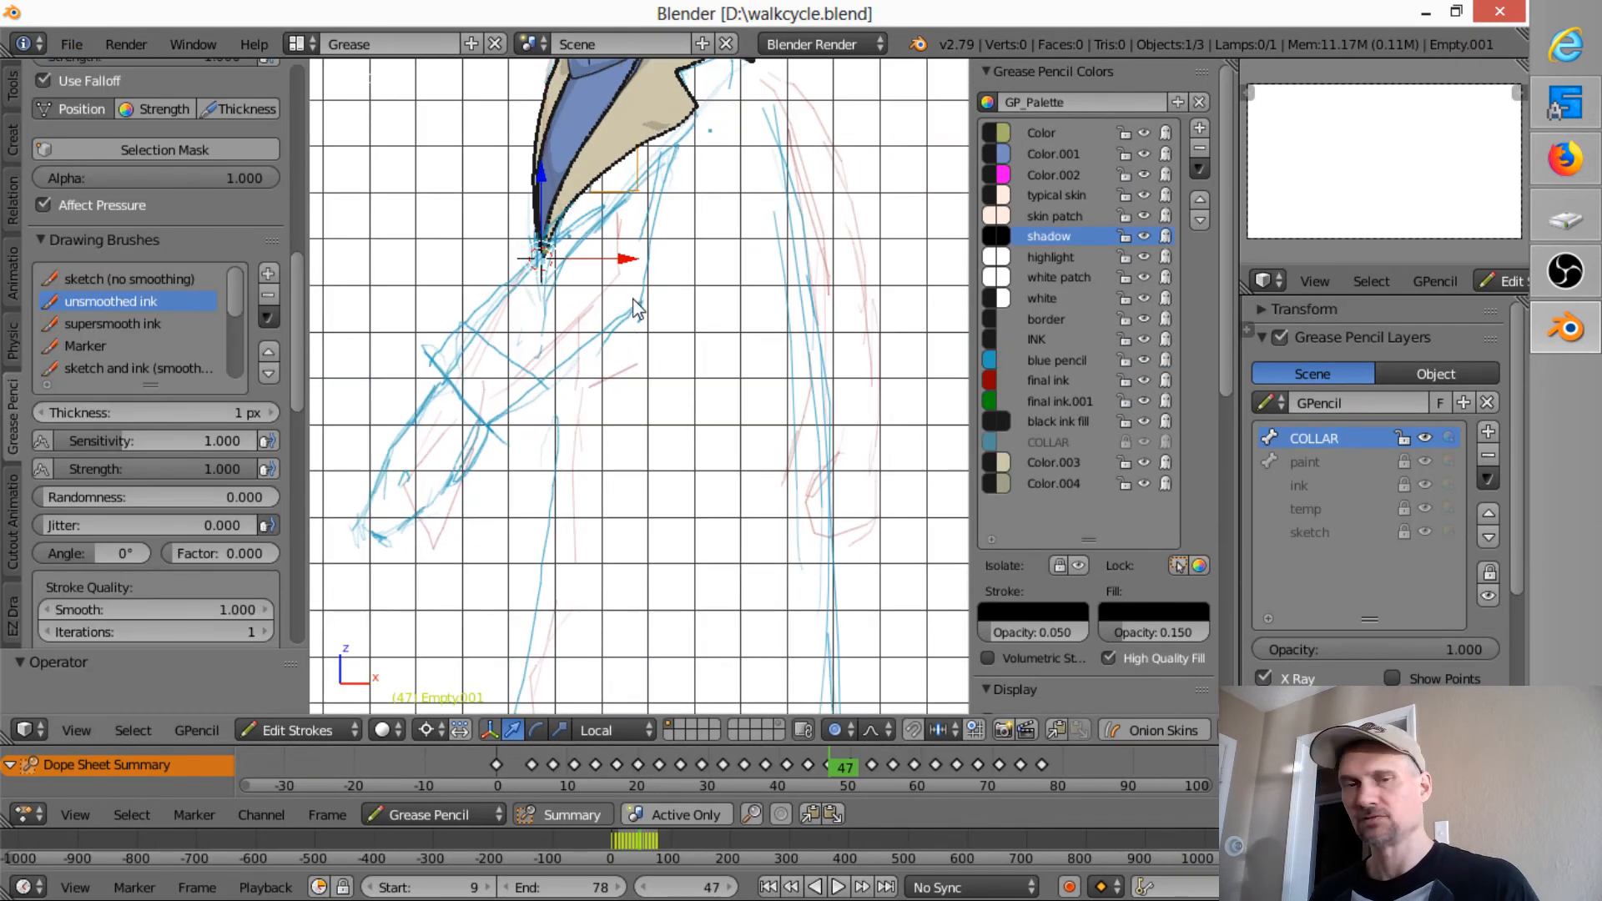
{"action": "key", "text": "r"}
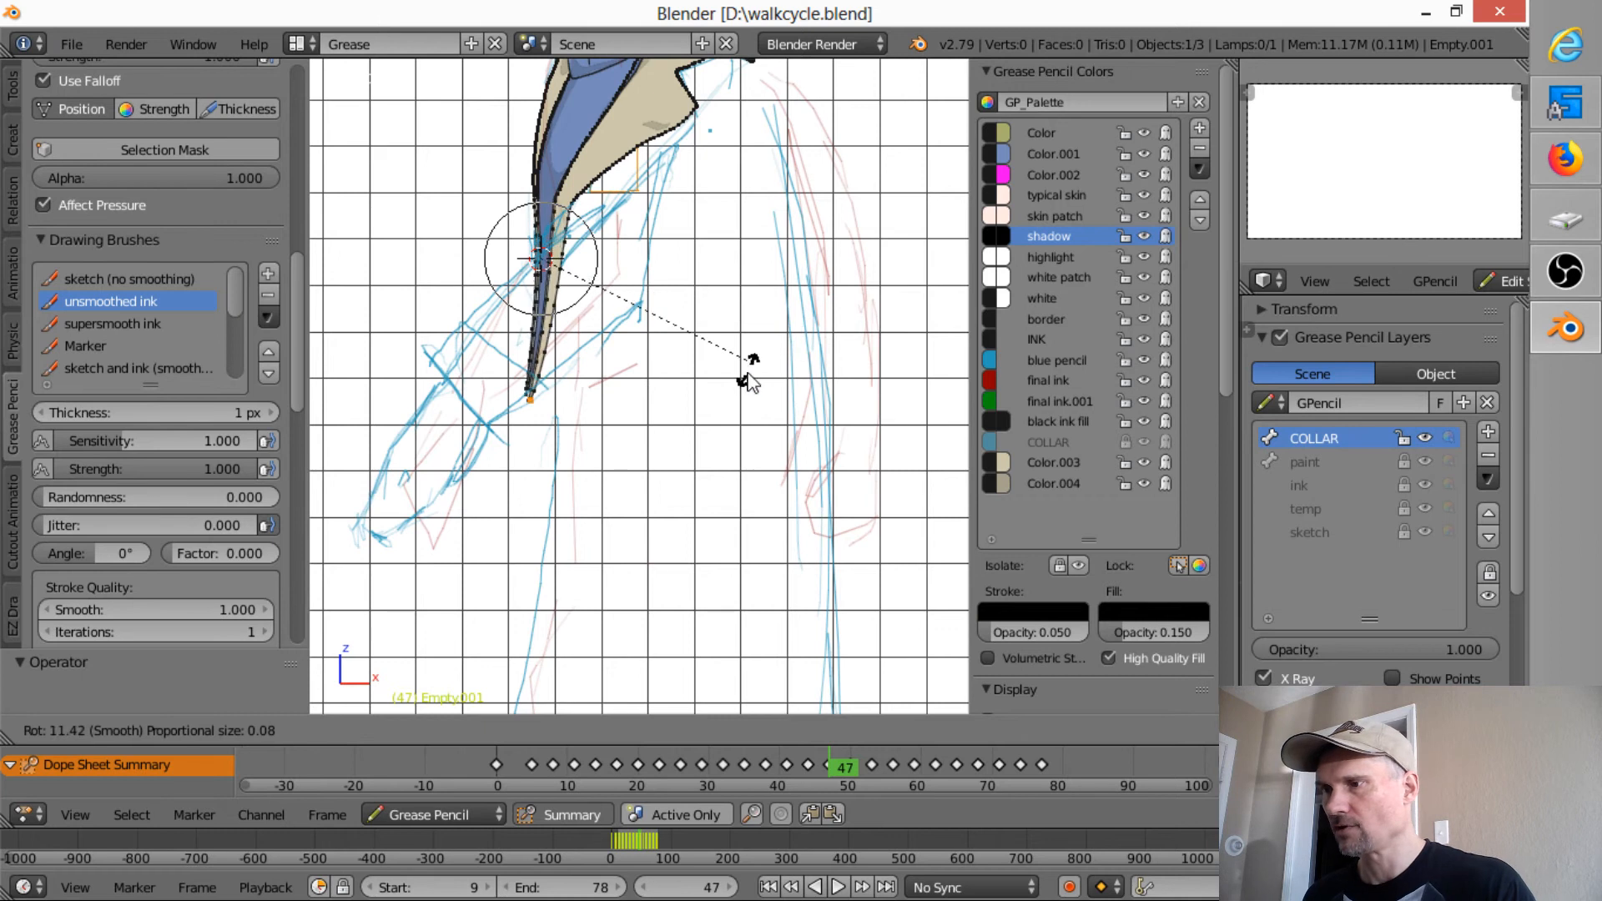
{"action": "key", "text": "Escape"}
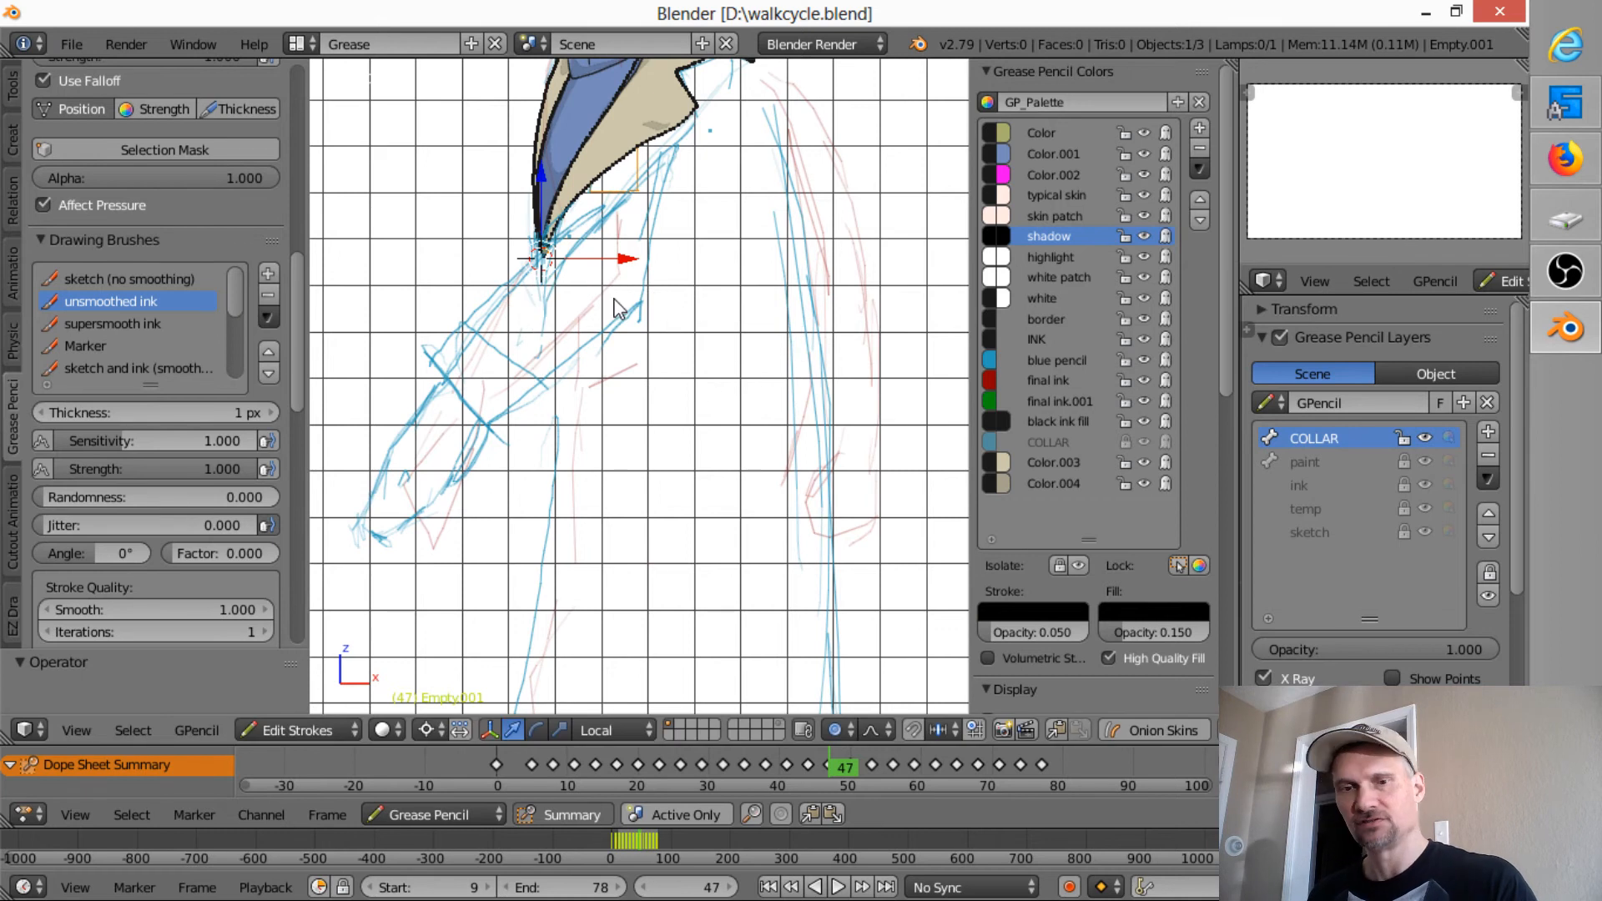
- With the bounding box center as pivot point, try rotating the collar tip close up and from a distant view
{"action": "key", "text": "r"}
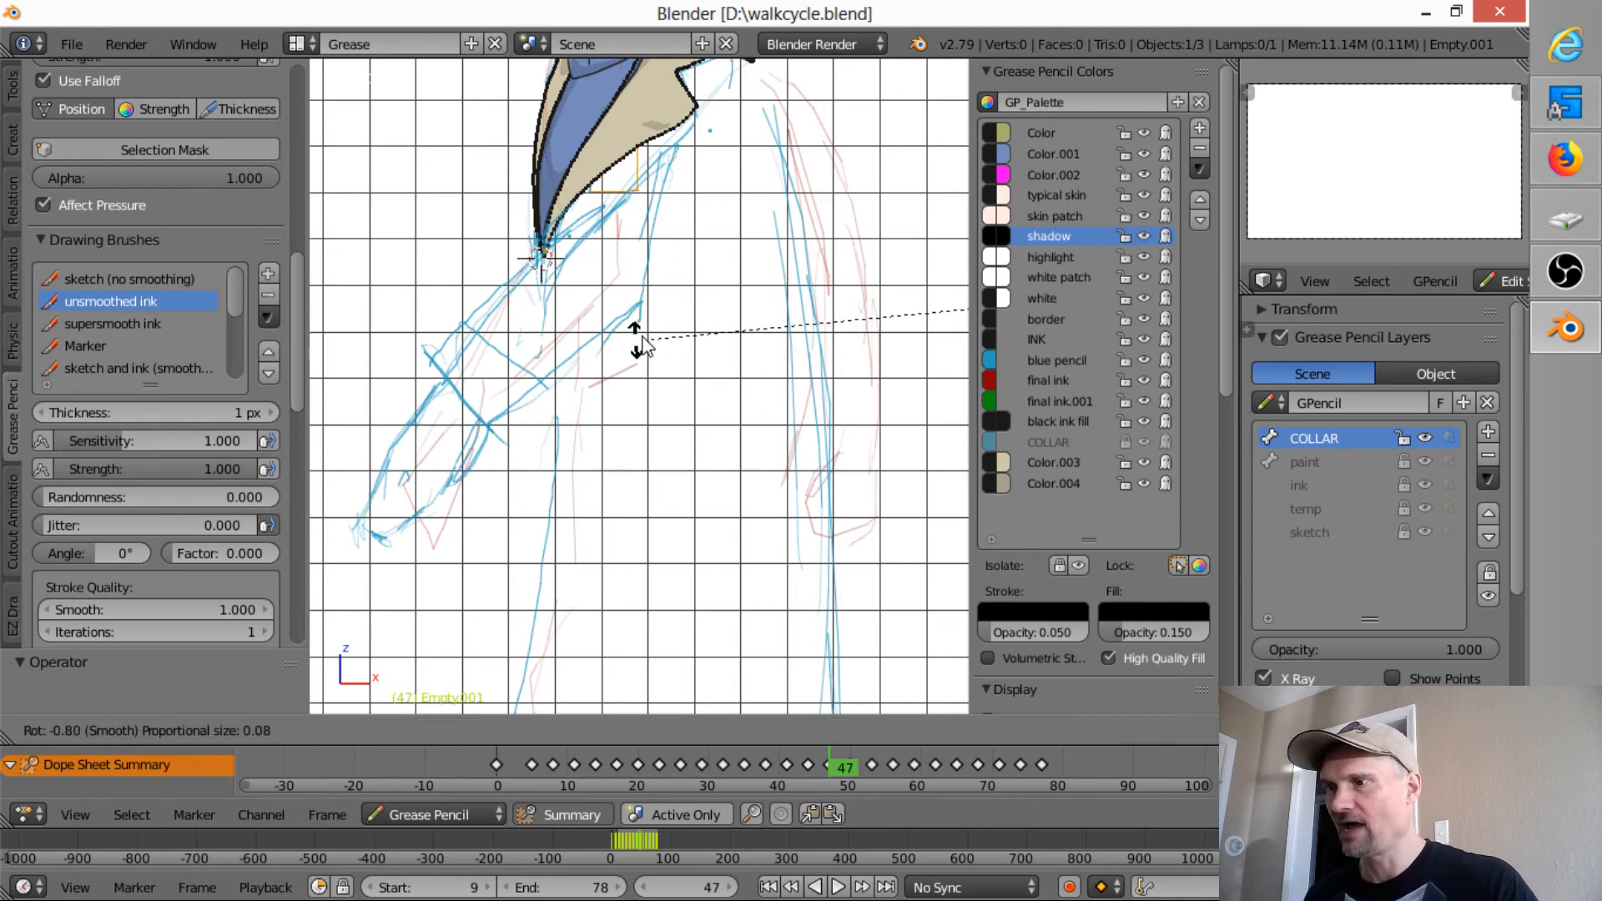
{"action": "left_click", "coordinate": [732, 342]}
{"action": "scroll", "coordinate": [737, 340], "scroll_direction": "down", "scroll_amount": 10}
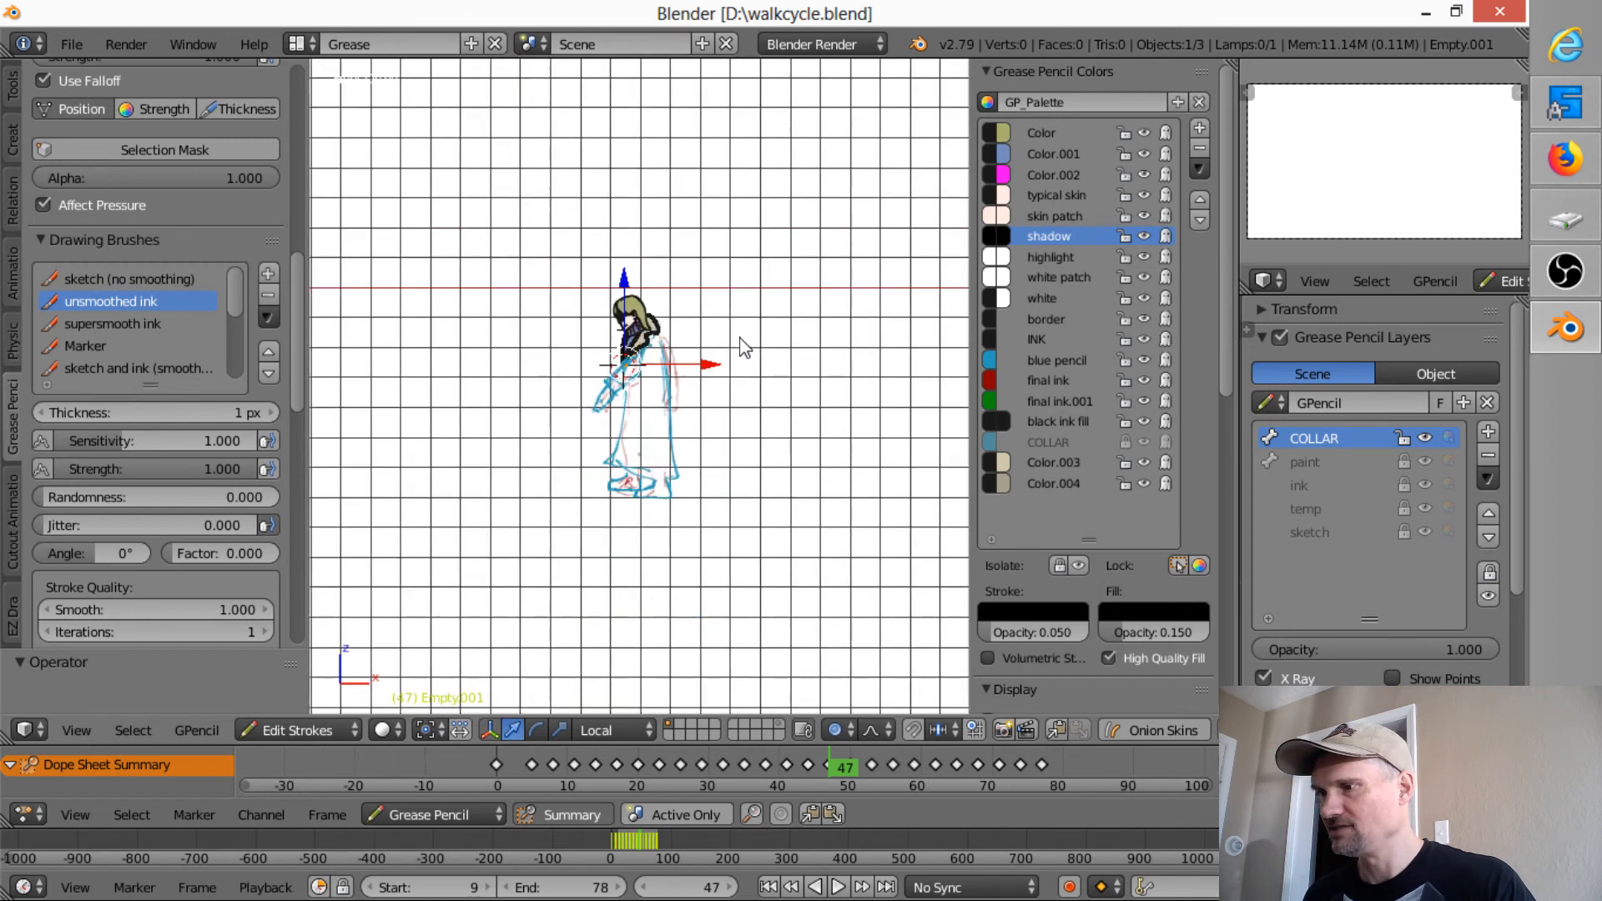
{"action": "mouse_move", "coordinate": [759, 352]}
{"action": "middle_mouse_down", "text": "shift"}
{"action": "mouse_move", "coordinate": [643, 278]}
{"action": "mouse_move", "coordinate": [632, 313]}
{"action": "middle_mouse_up", "text": "shift"}
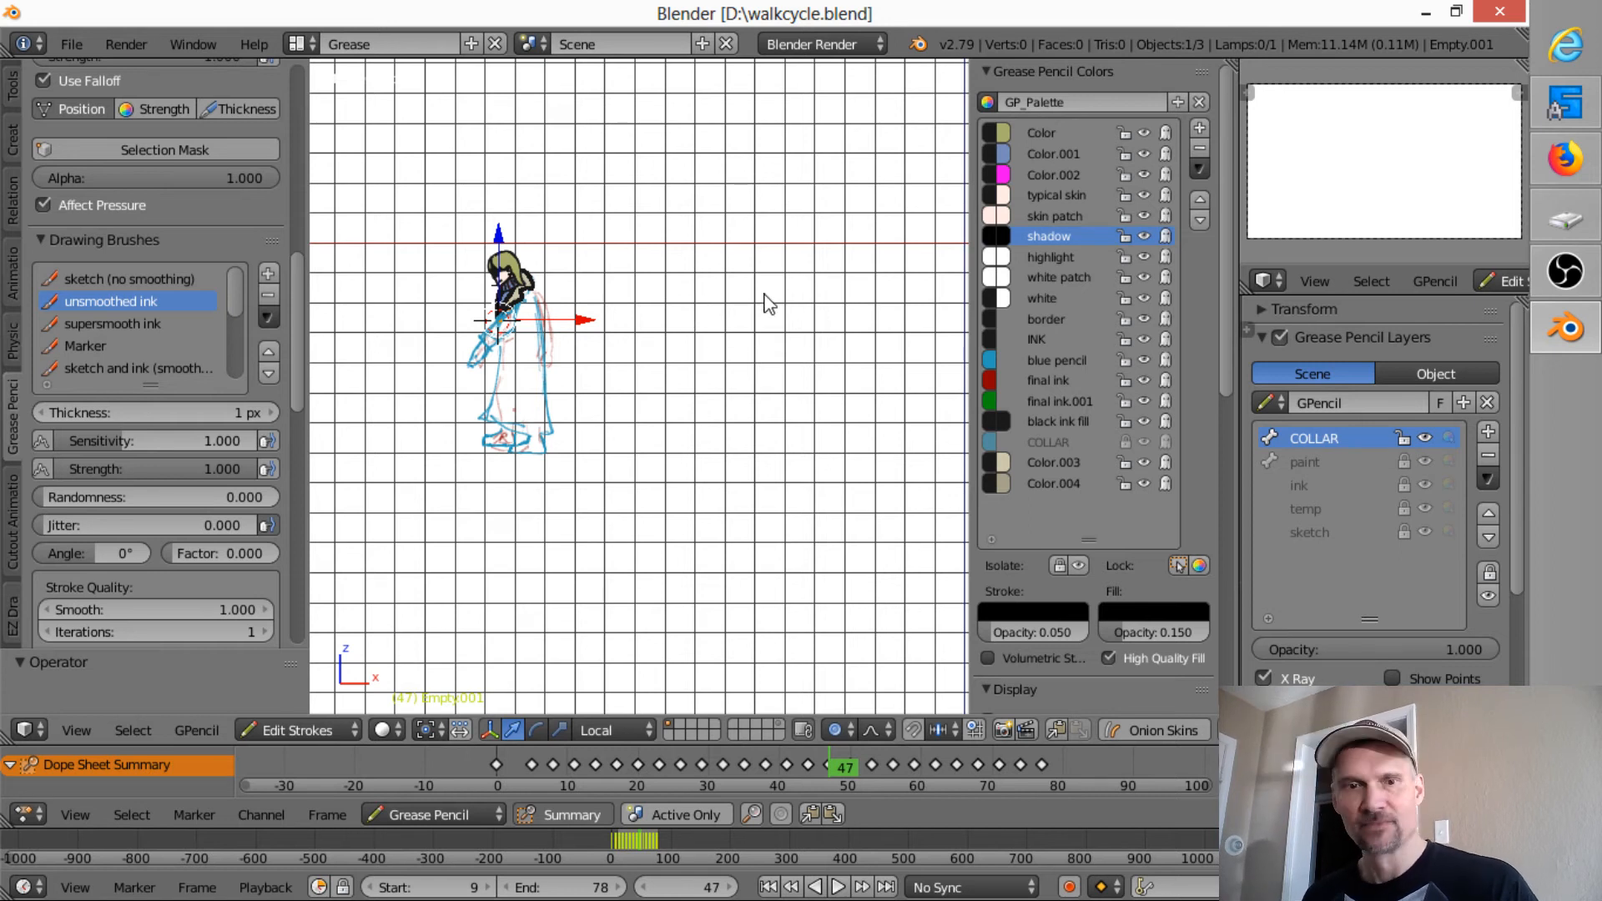
{"action": "key", "text": "r"}
{"action": "right_click", "coordinate": [727, 337]}
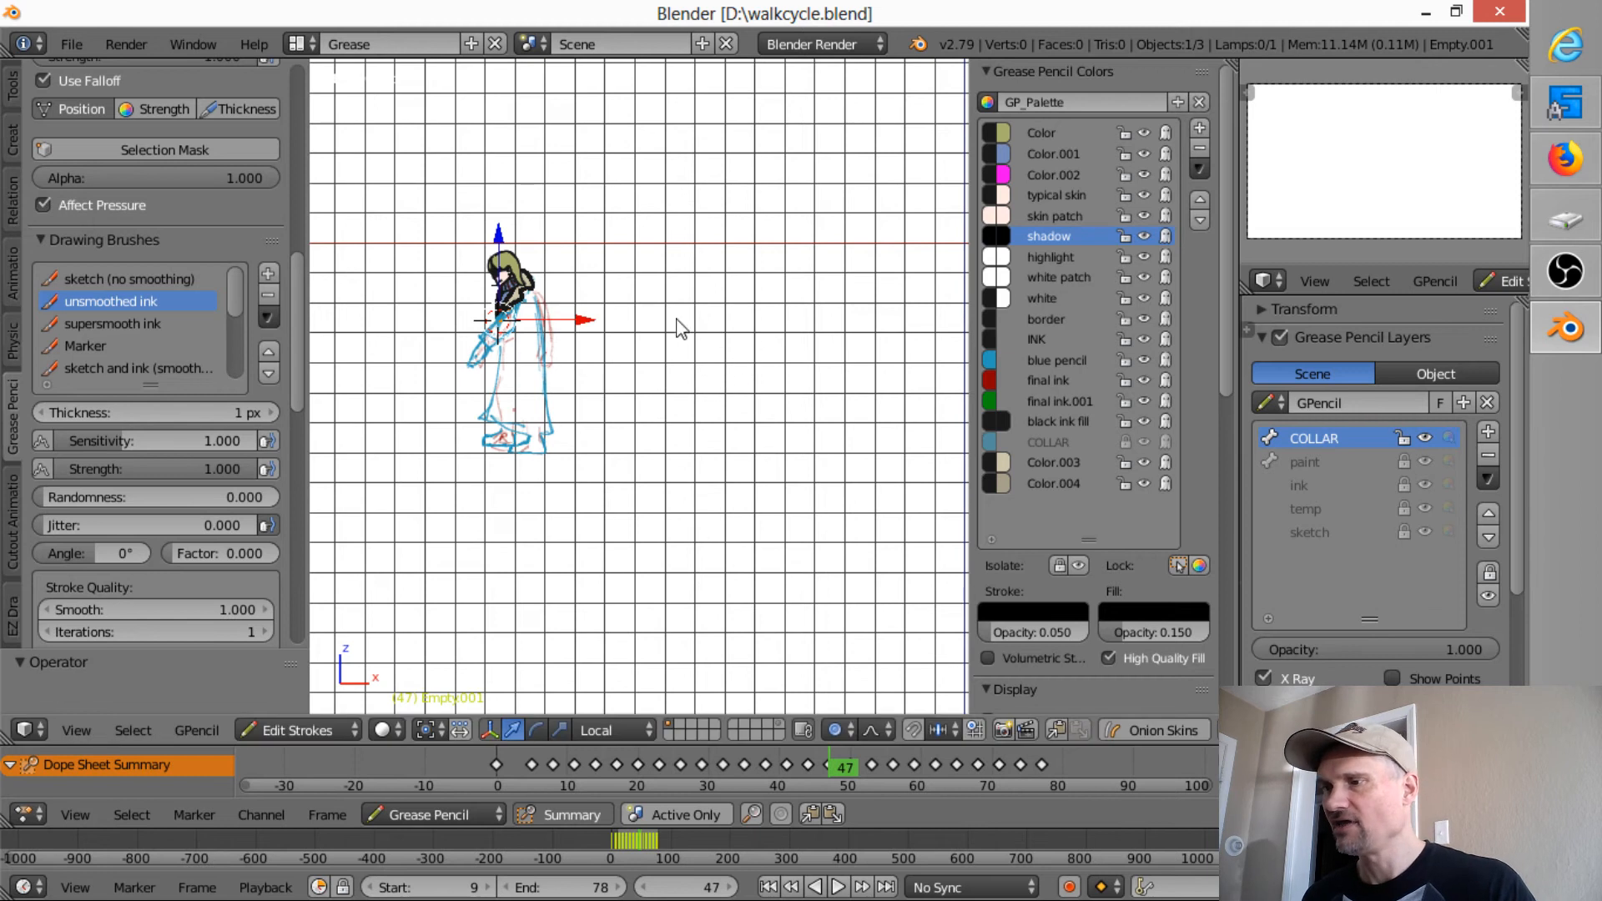
{"action": "key", "text": "r"}
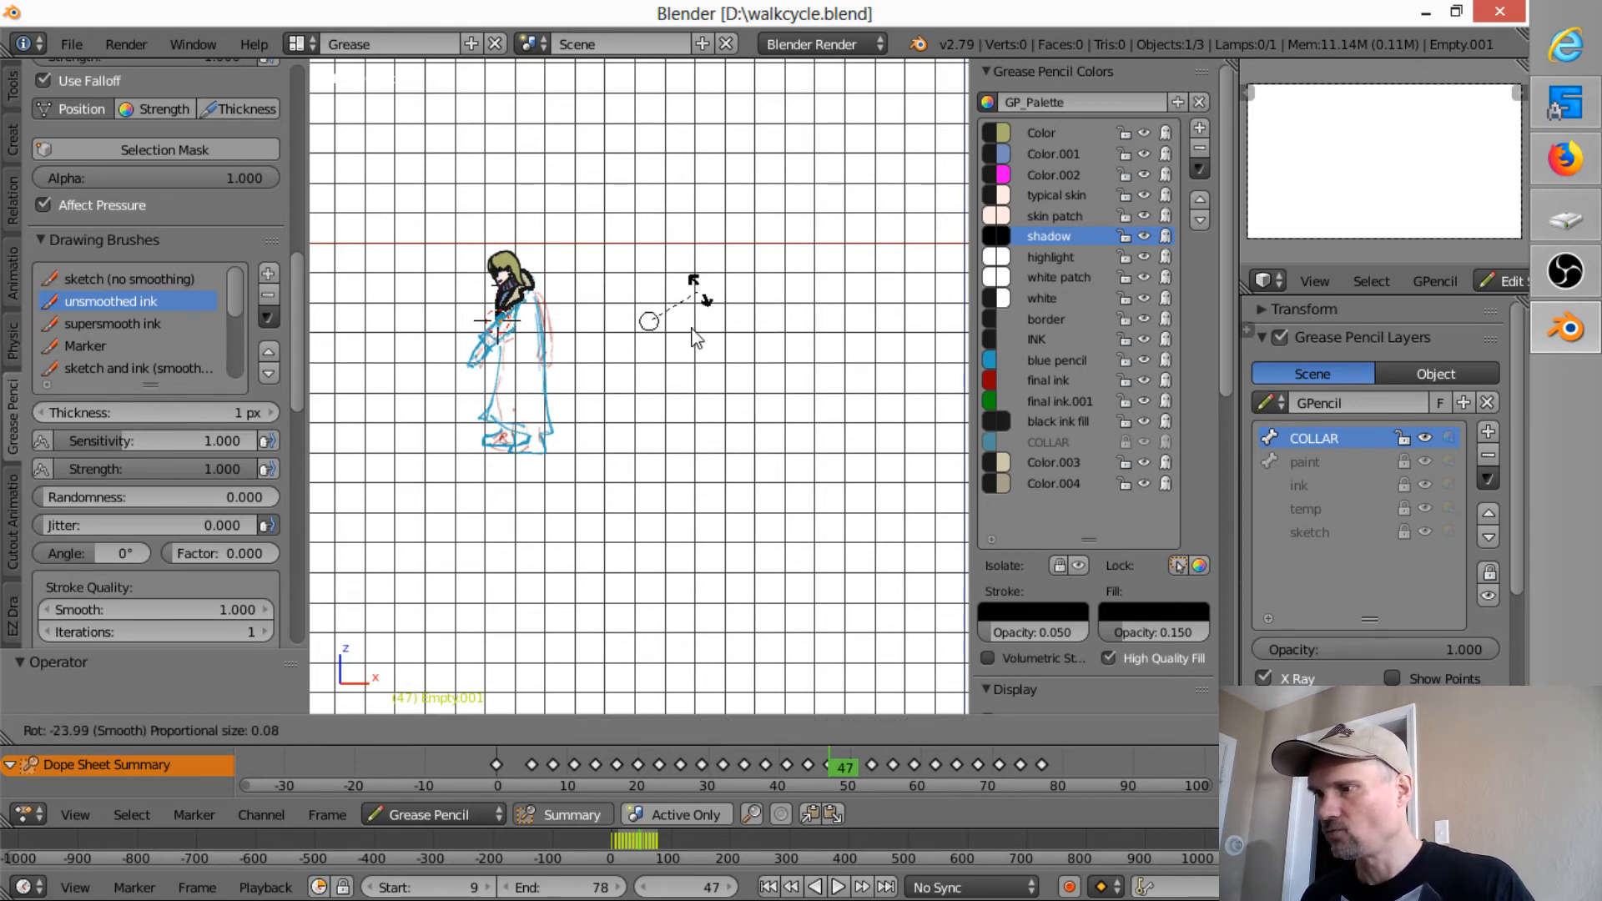
{"action": "right_click", "coordinate": [661, 332]}
- Try one more collar tip rotation around the bounding box center, and set the pivot point to the 3D cursor
{"action": "scroll", "coordinate": [657, 323], "scroll_direction": "up", "scroll_amount": 6}
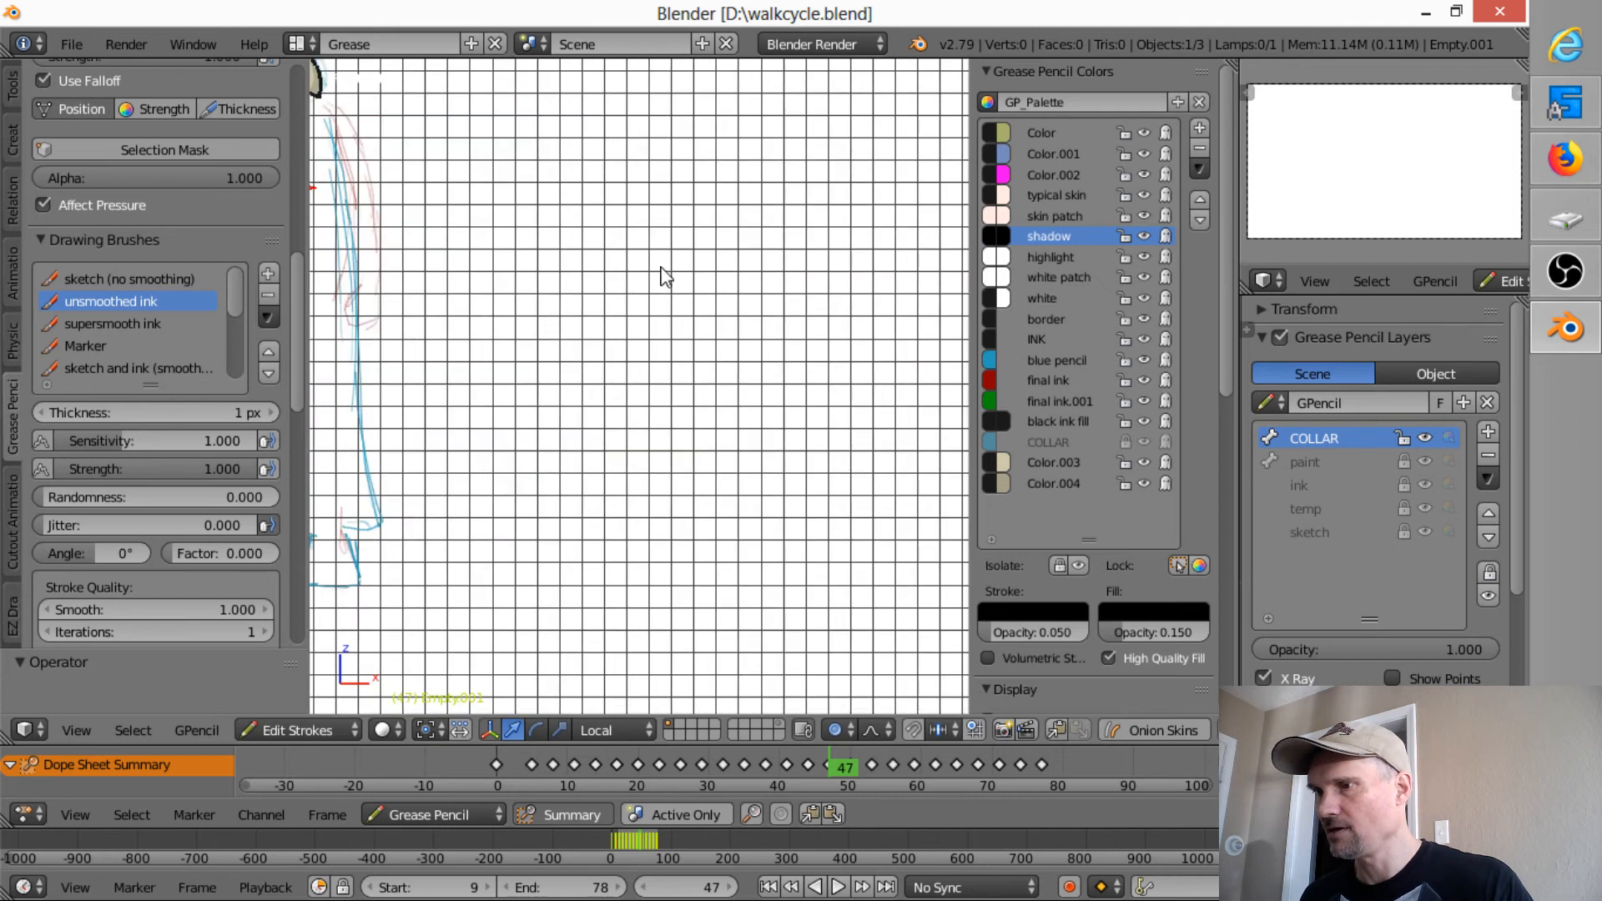
{"action": "scroll", "coordinate": [690, 360], "scroll_direction": "down", "scroll_amount": 6}
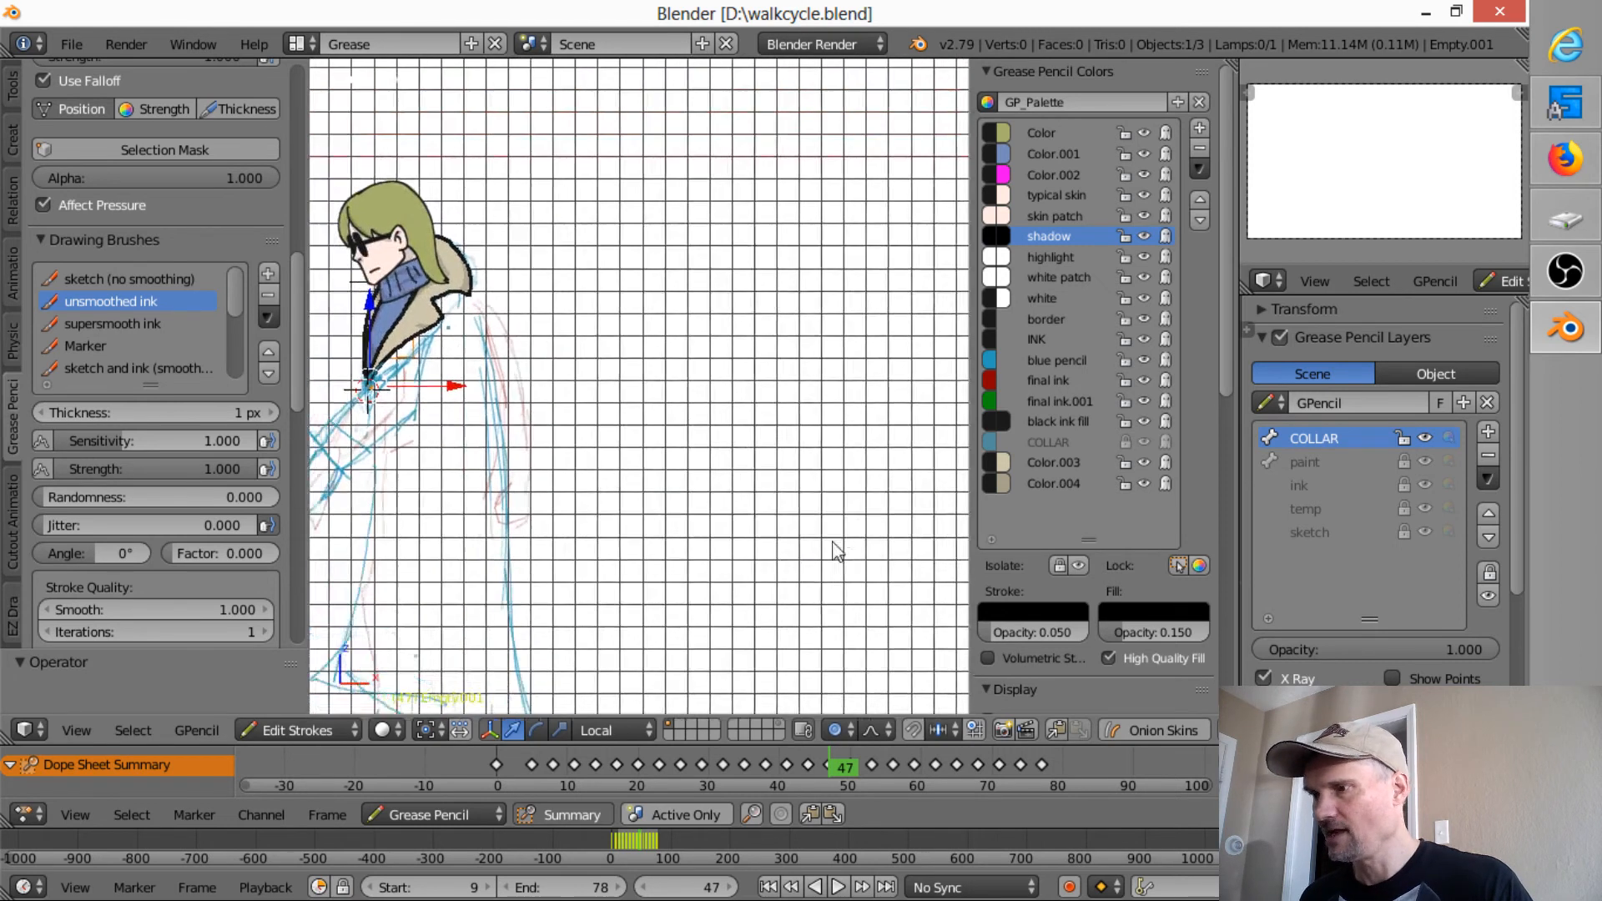
{"action": "key", "text": "r"}
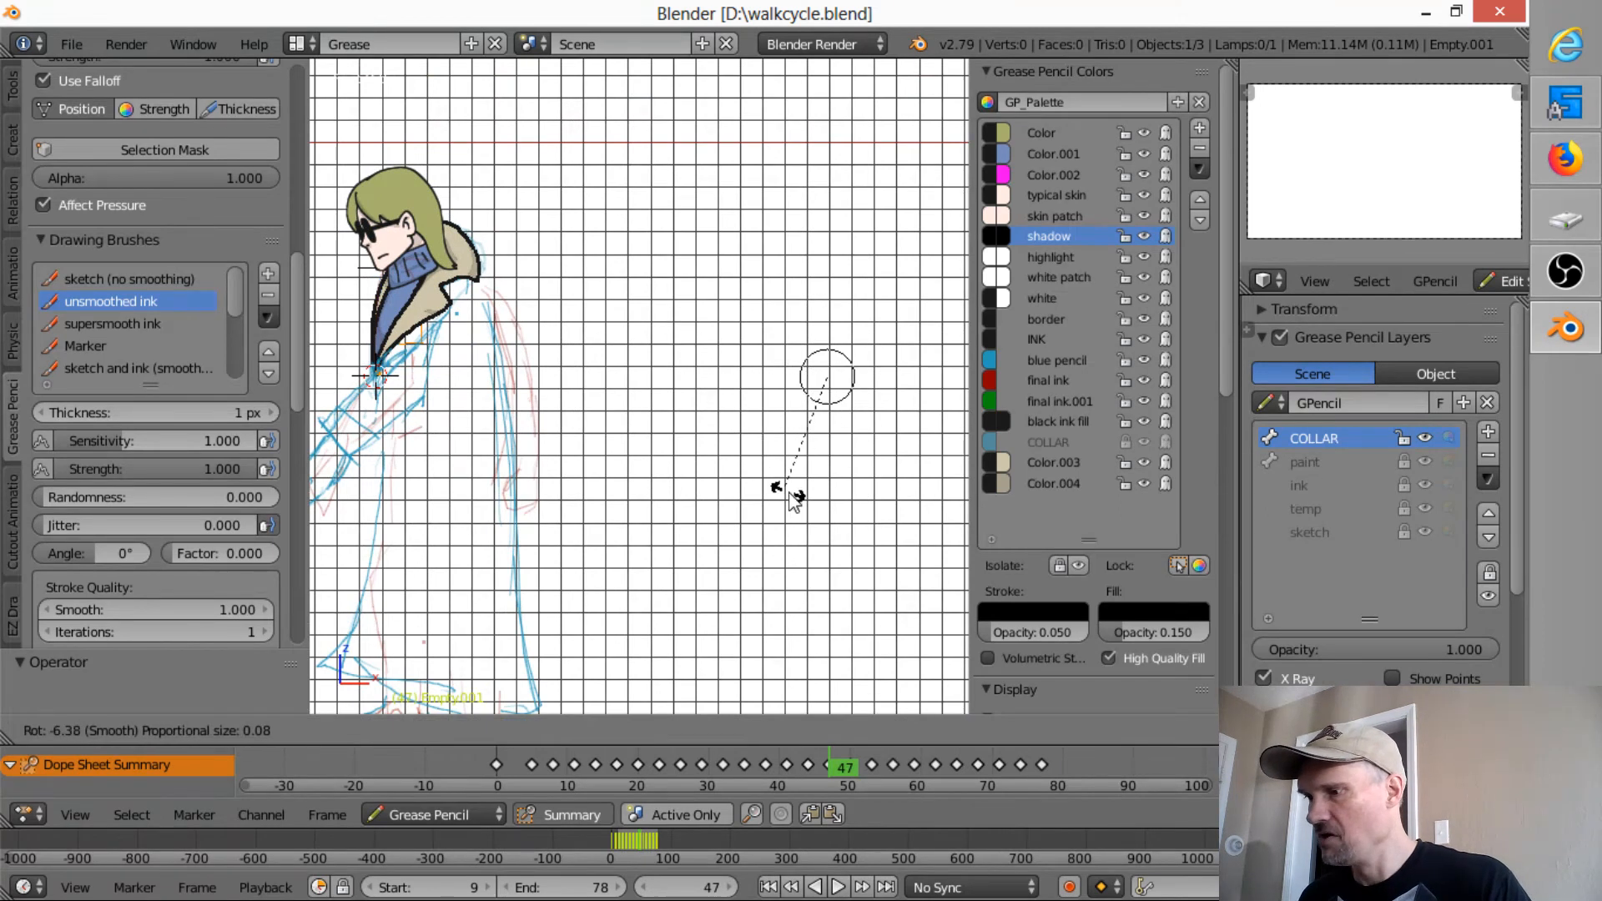
{"action": "left_click", "coordinate": [791, 497]}
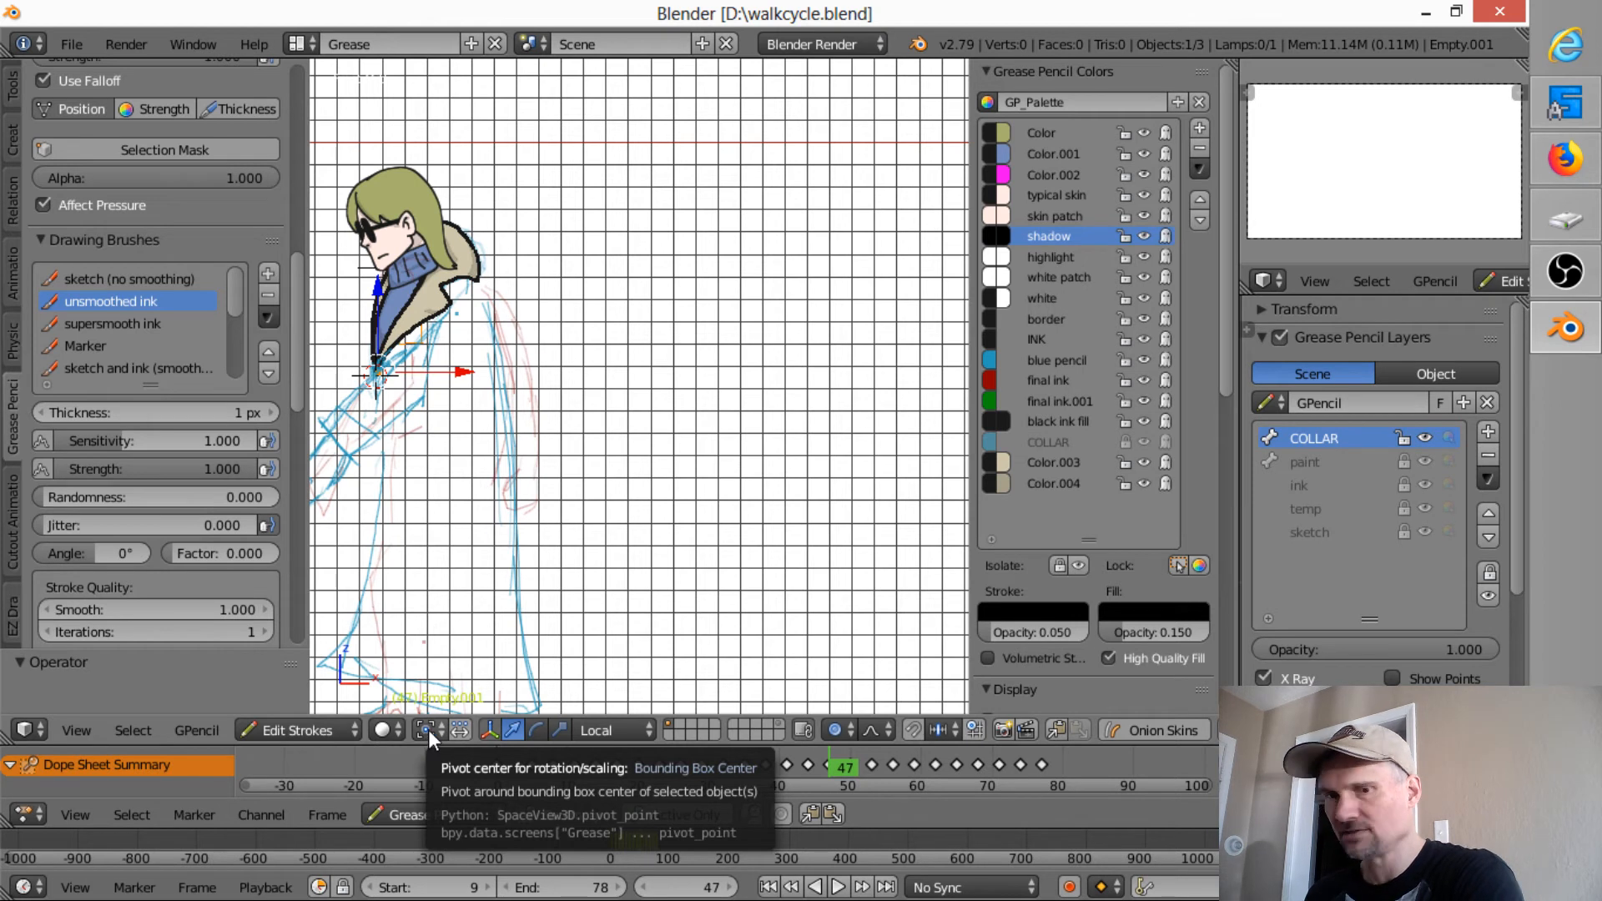
{"action": "key", "text": "period"}
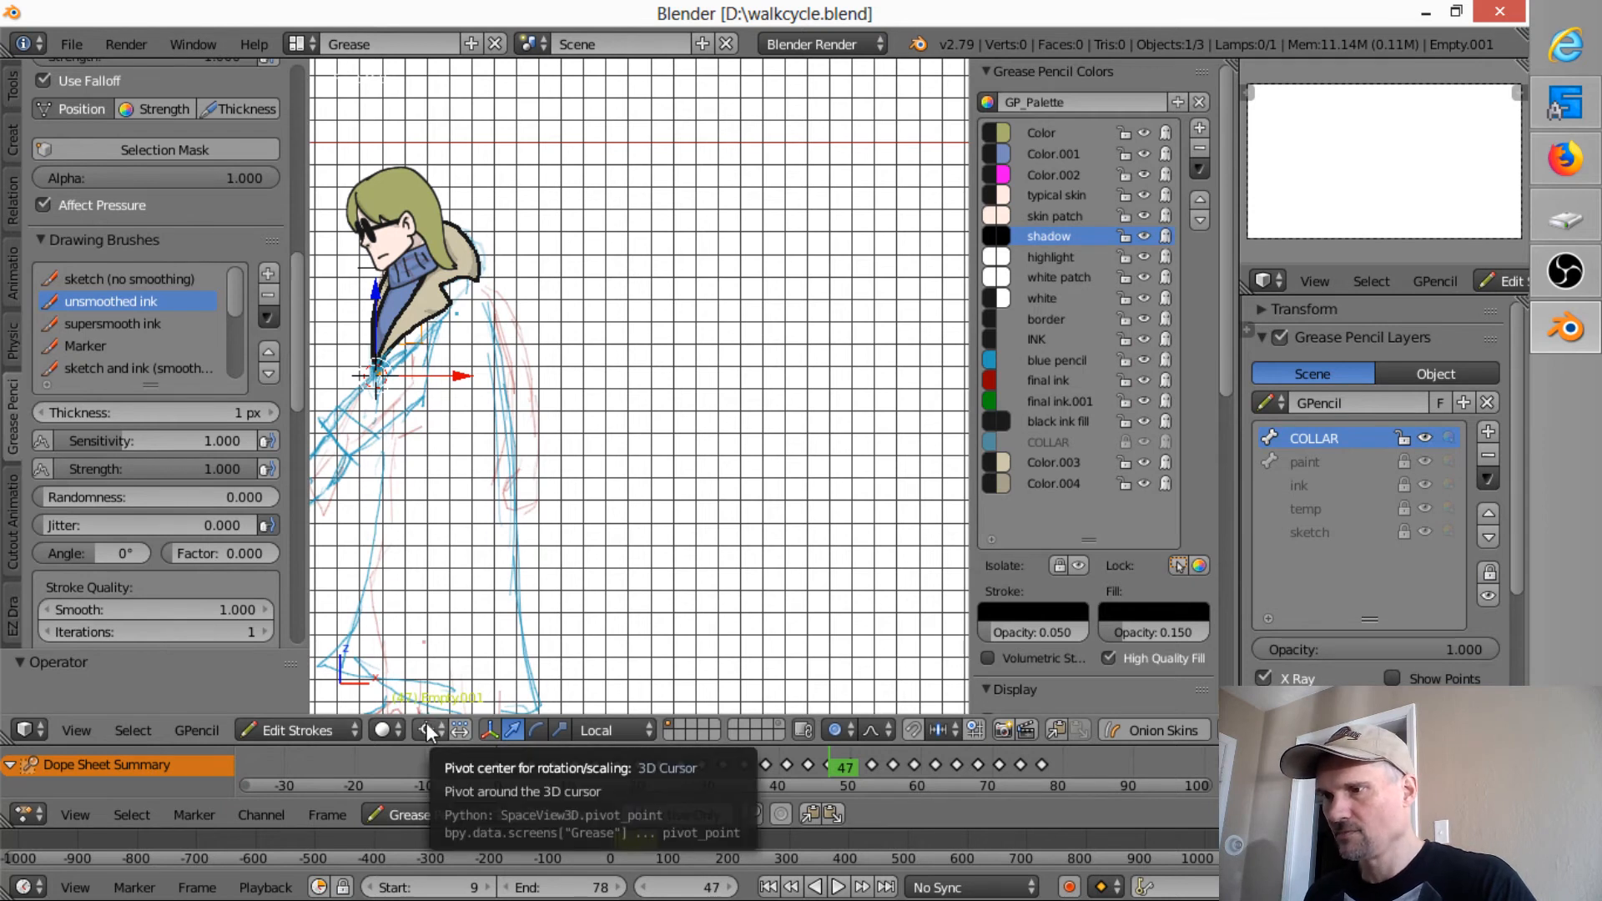
- With the pivot point on the 3D cursor, try a proportional rotation of the collar tip from the distant view
{"action": "key", "text": "comma"}
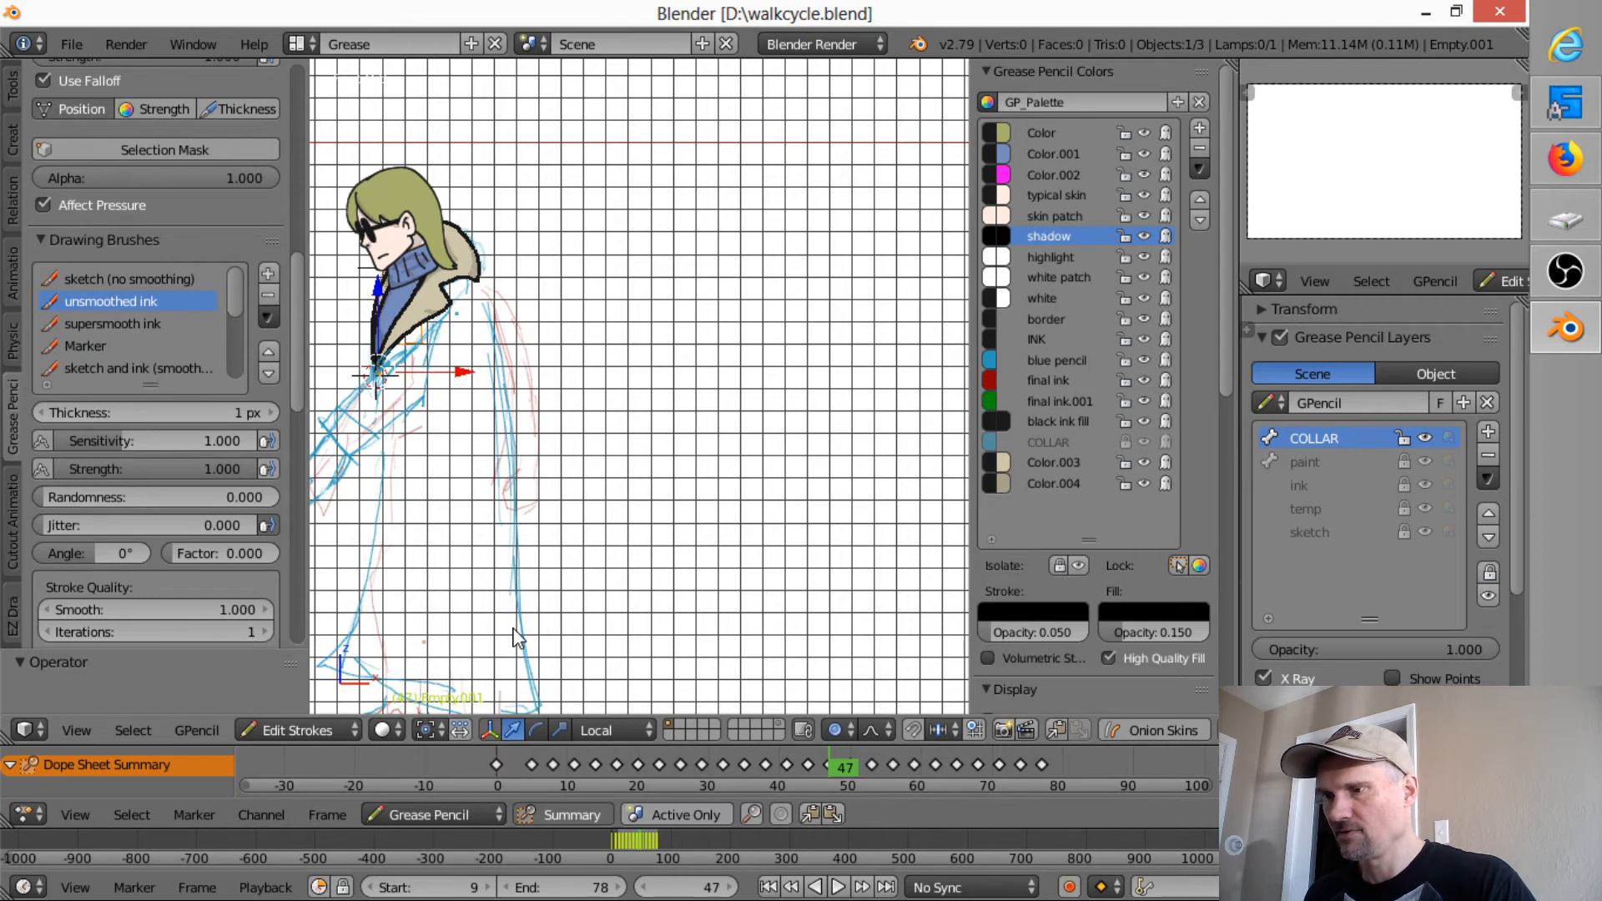
{"action": "key", "text": "ctrl+comma"}
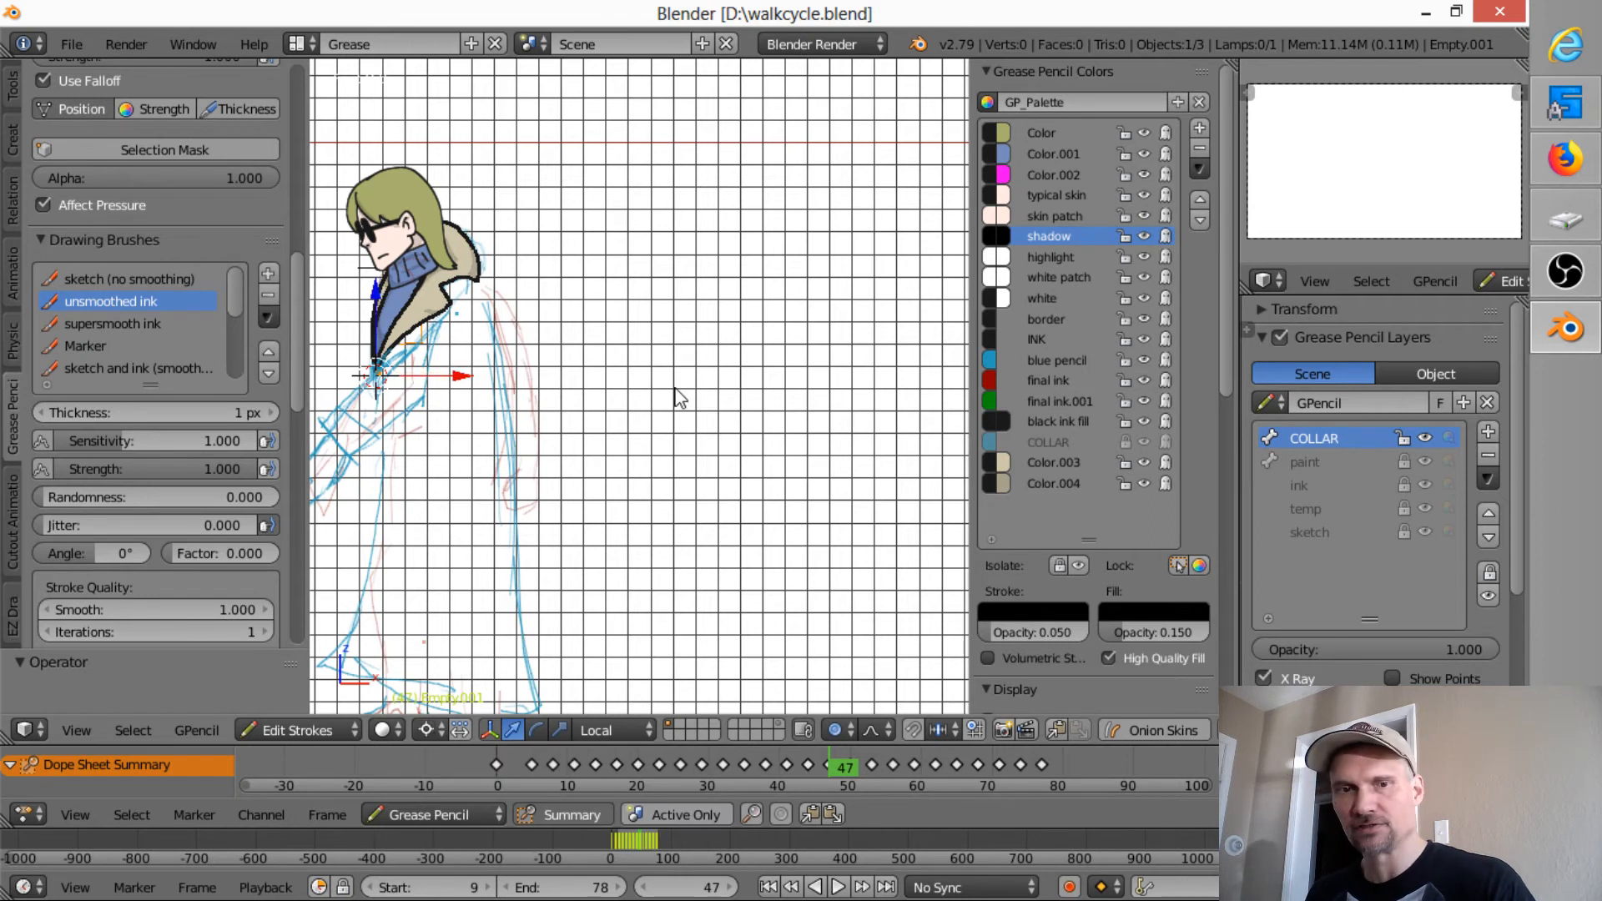
{"action": "key", "text": "r"}
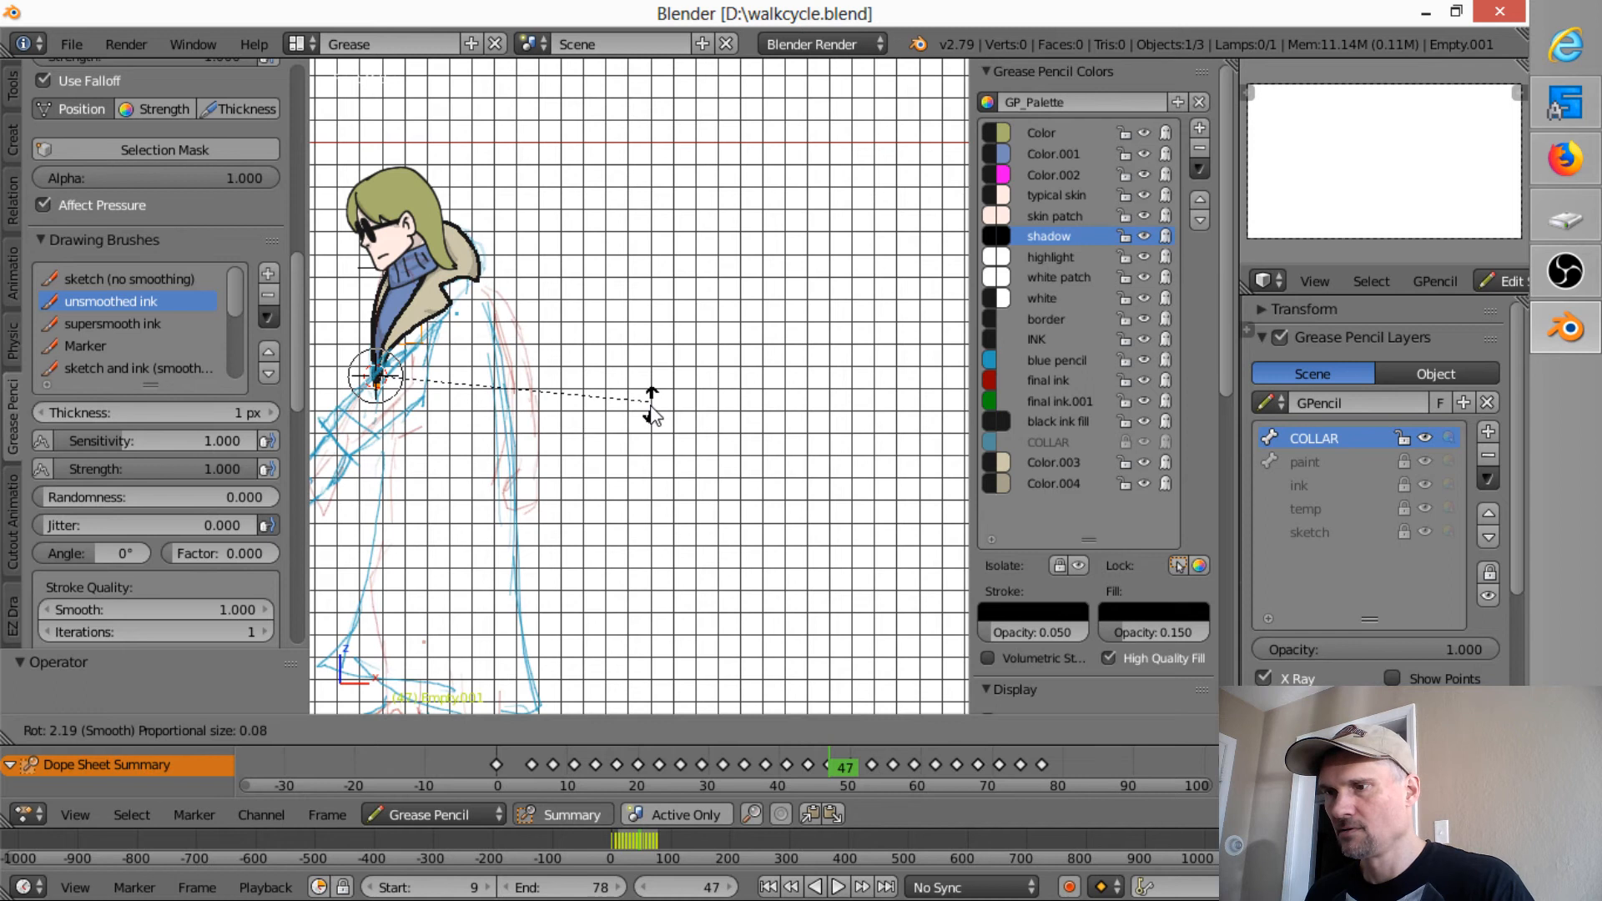
{"action": "left_click", "coordinate": [651, 405]}
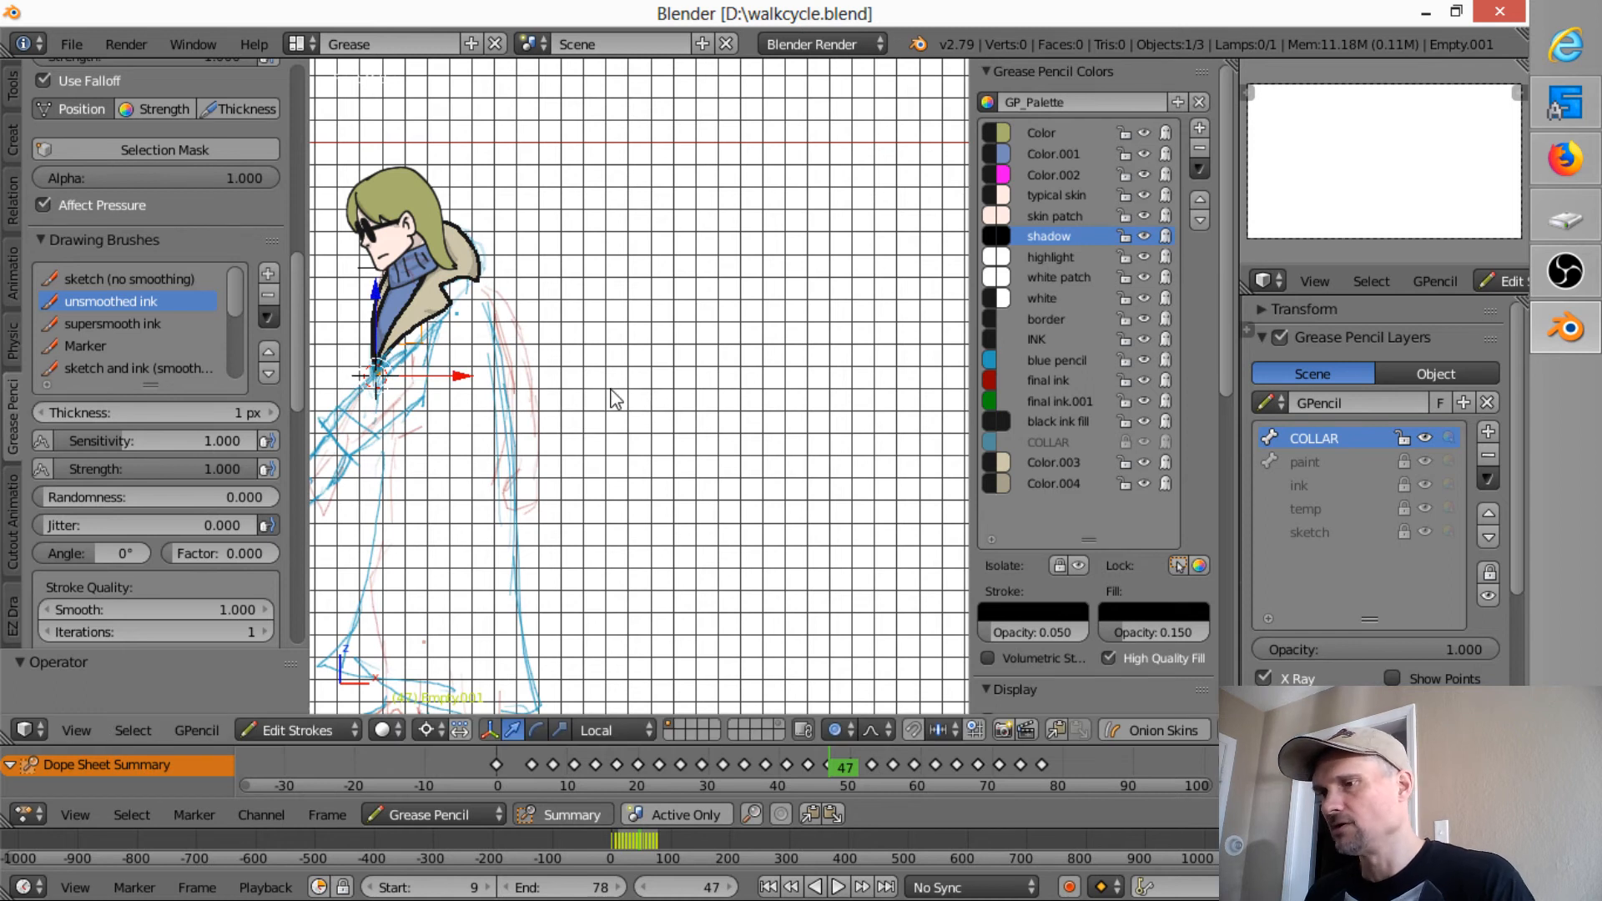
- Turn off proportional editing and try rotating the collar tip around the 3D cursor close up
{"action": "middle_click_drag", "start_coordinate": [562, 419], "coordinate": [750, 425], "text": "shift"}
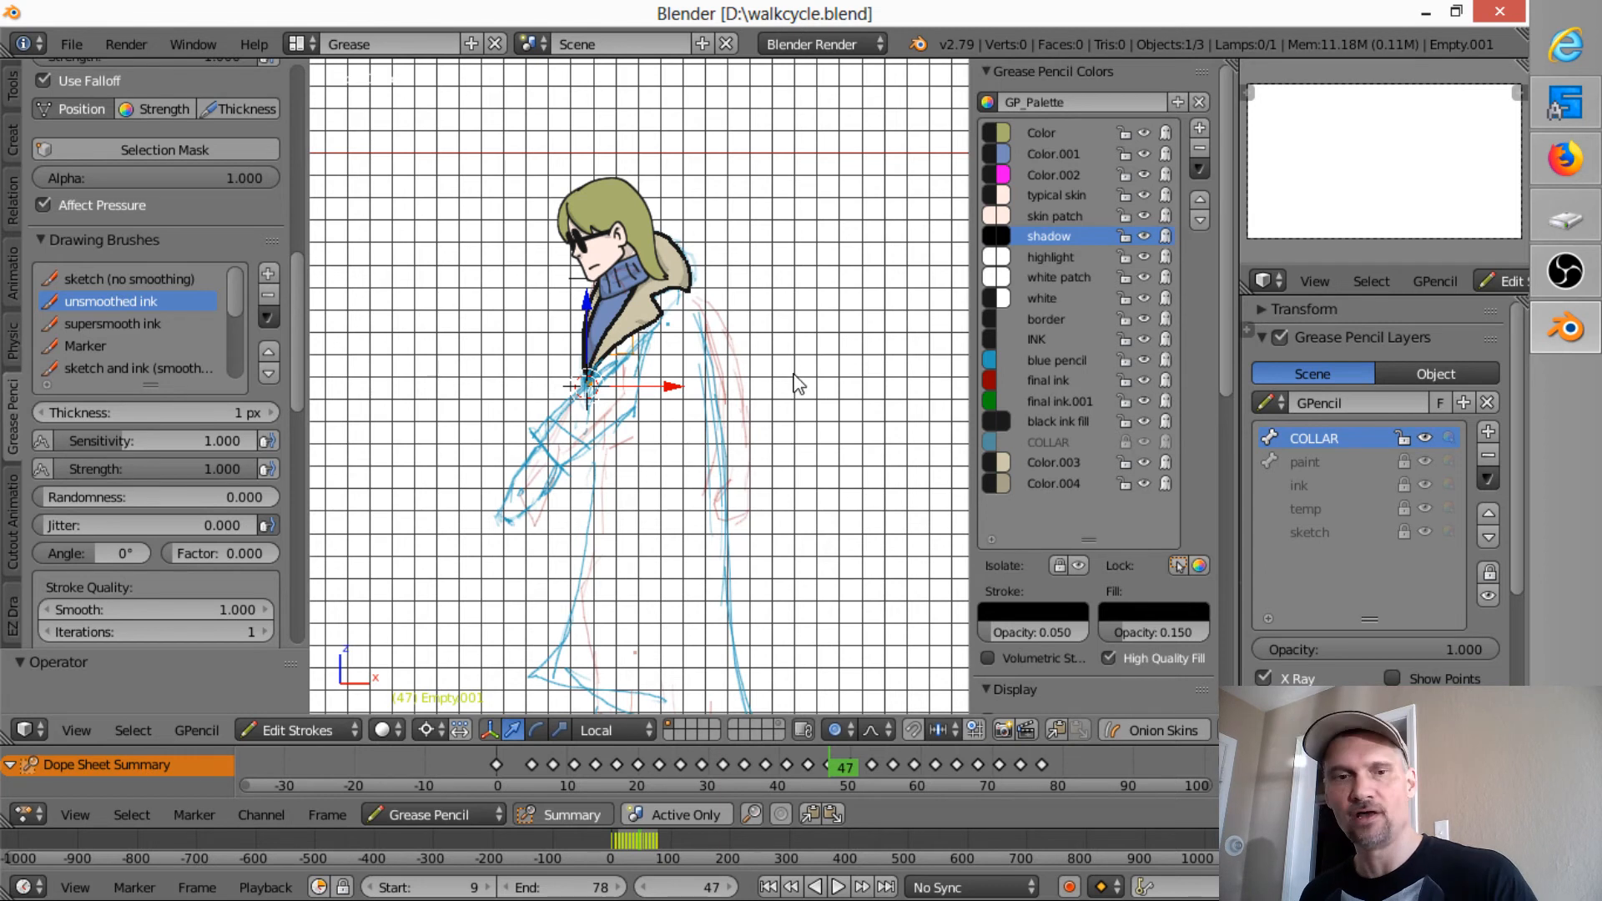
{"action": "scroll", "coordinate": [639, 402], "scroll_direction": "up", "scroll_amount": 4}
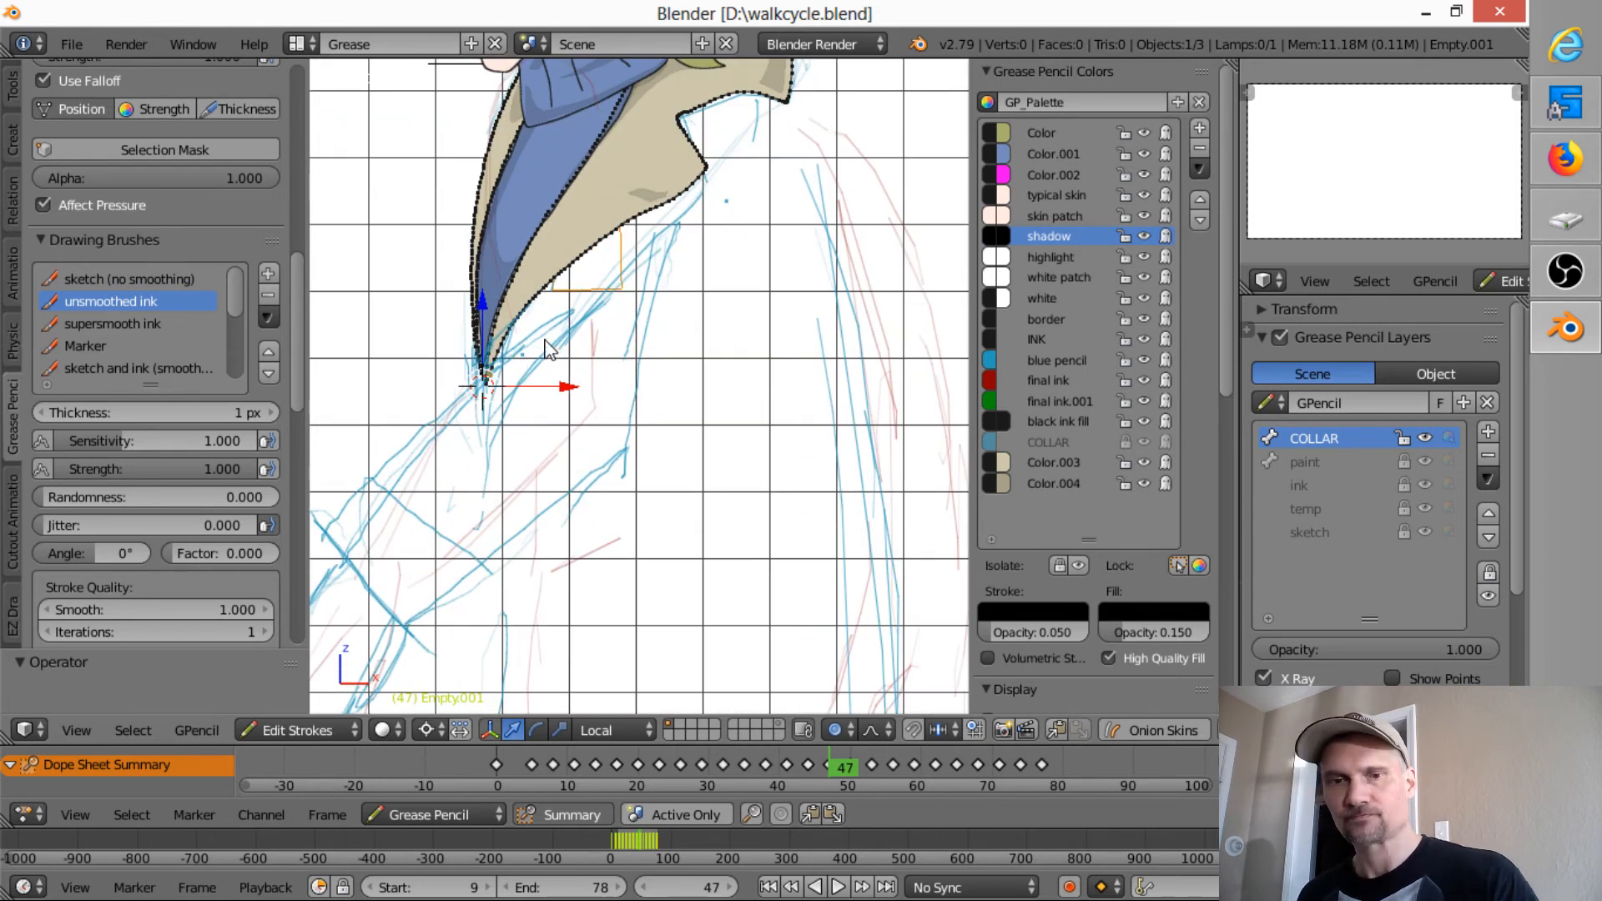
{"action": "key", "text": "o"}
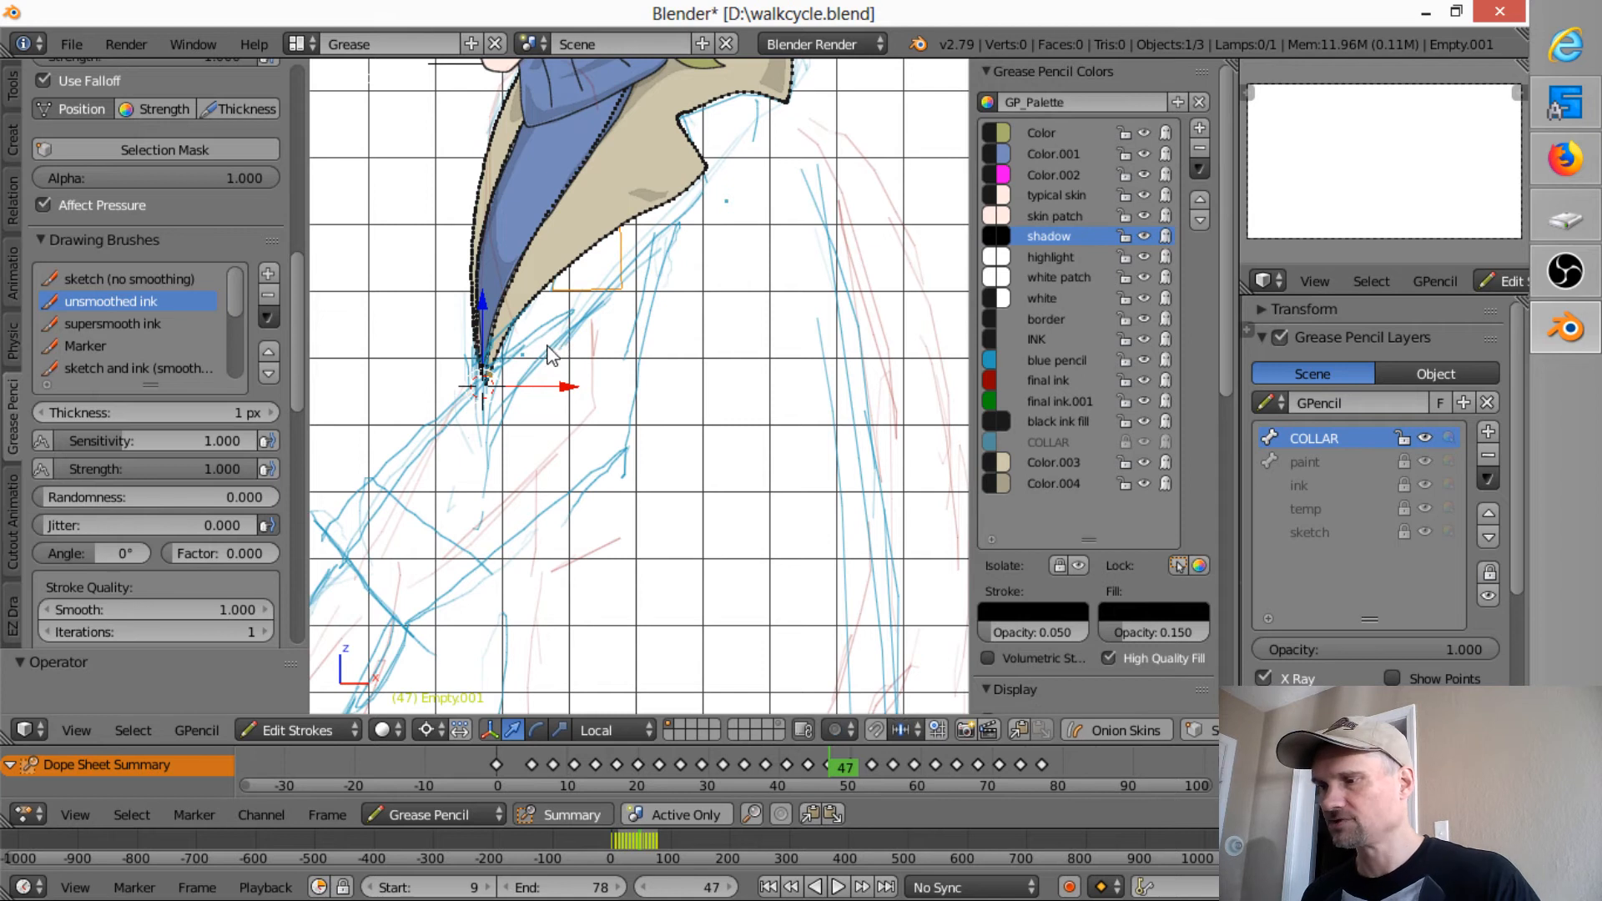
{"action": "key", "text": "r"}
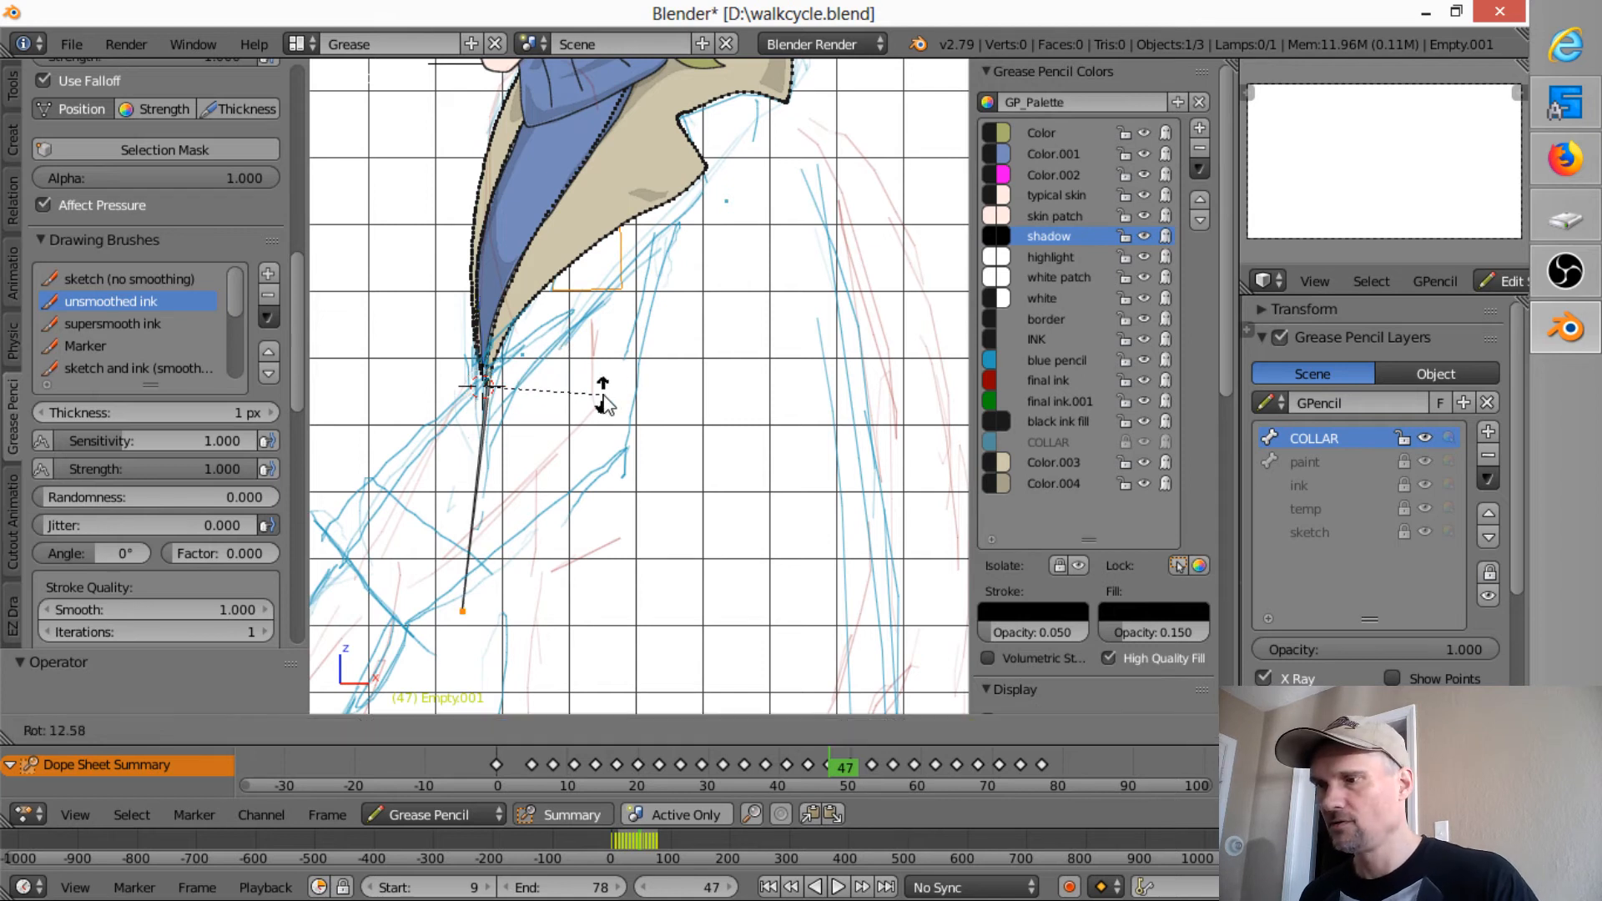
{"action": "right_click", "coordinate": [628, 366]}
{"action": "scroll", "coordinate": [590, 357], "scroll_direction": "down", "scroll_amount": 6}
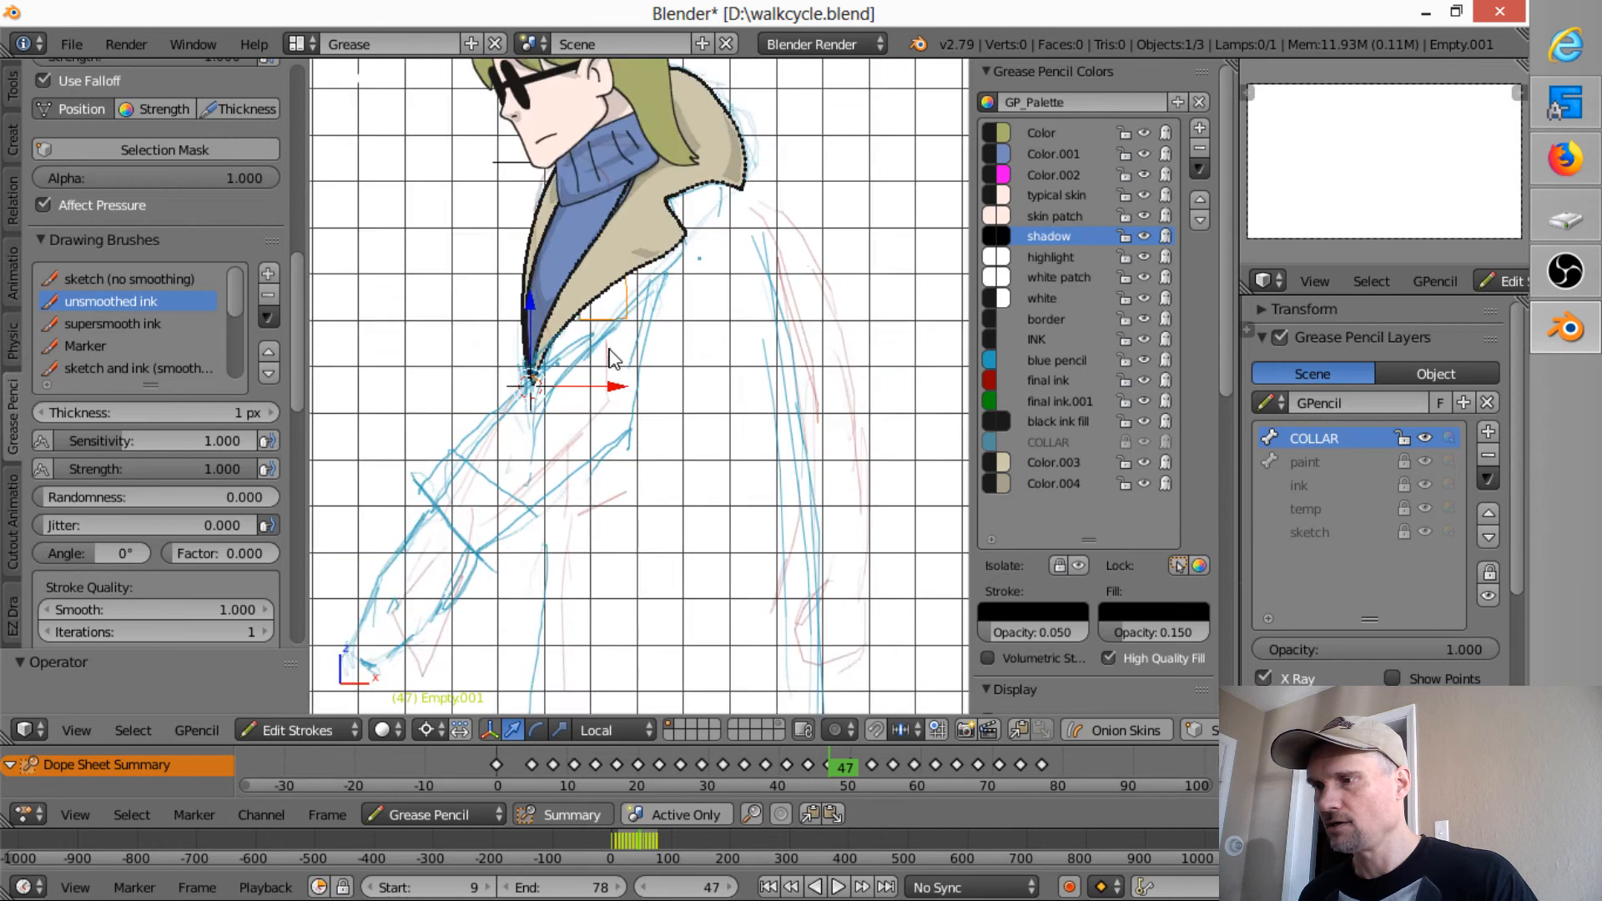
- Enlarge the dope sheet and delete the last keyframe on the COLLAR layer near frame 50
{"action": "scroll", "coordinate": [597, 359], "scroll_direction": "up", "scroll_amount": 4}
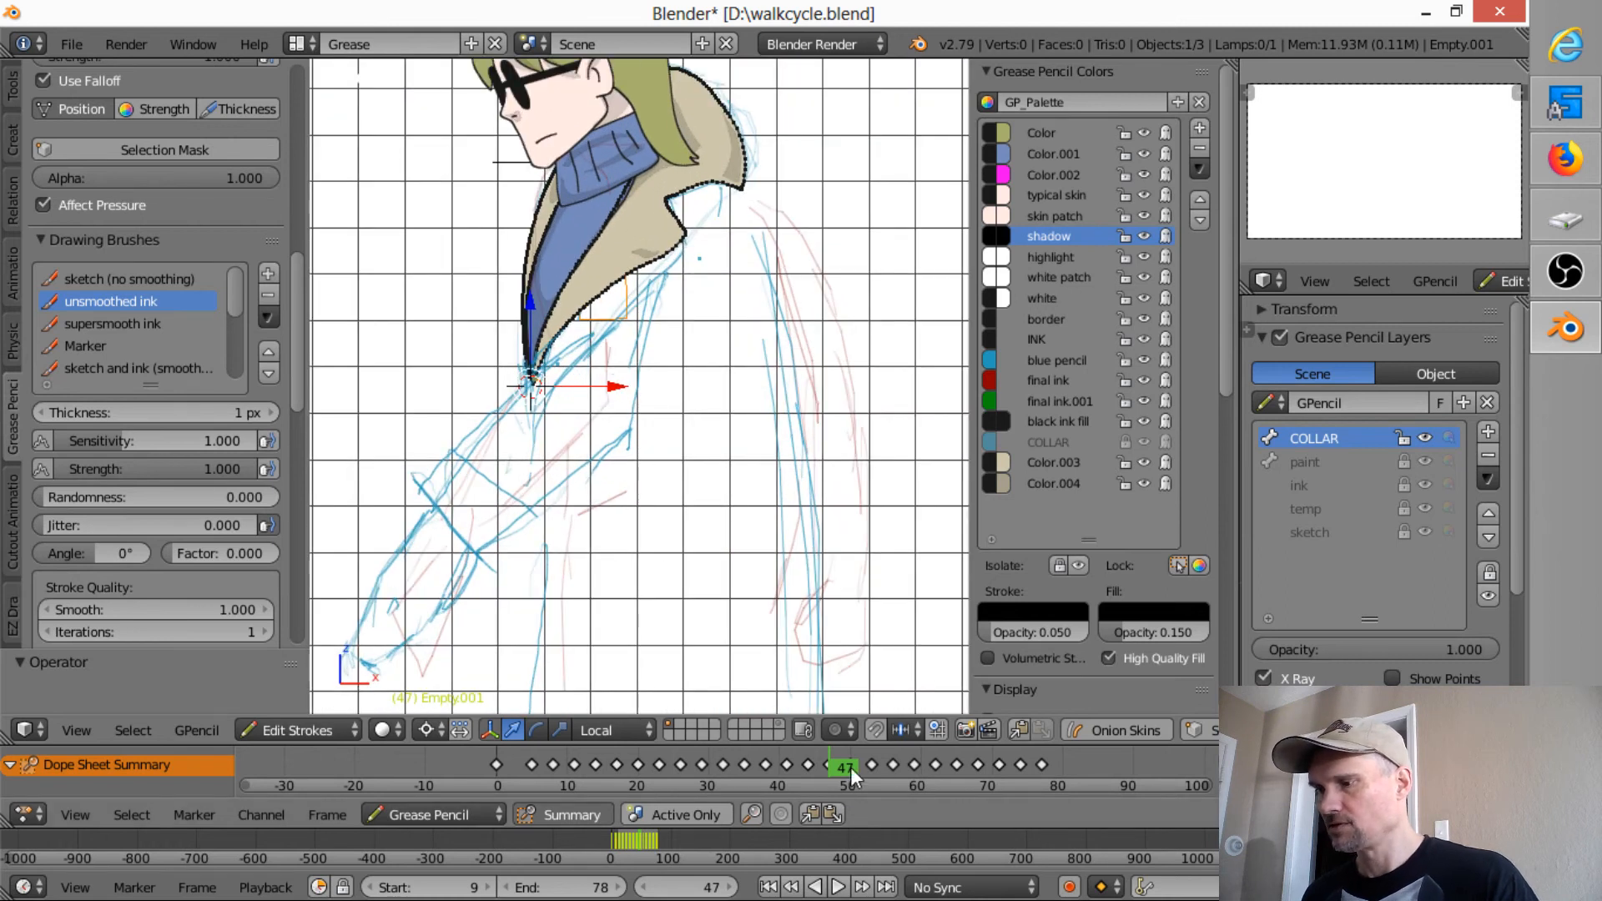
{"action": "mouse_move", "coordinate": [849, 768]}
{"action": "left_mouse_down"}
{"action": "mouse_move", "coordinate": [774, 758]}
{"action": "mouse_move", "coordinate": [699, 790]}
{"action": "mouse_move", "coordinate": [785, 760]}
{"action": "mouse_move", "coordinate": [858, 761]}
{"action": "mouse_move", "coordinate": [829, 758]}
{"action": "mouse_move", "coordinate": [781, 656]}
{"action": "left_mouse_up"}
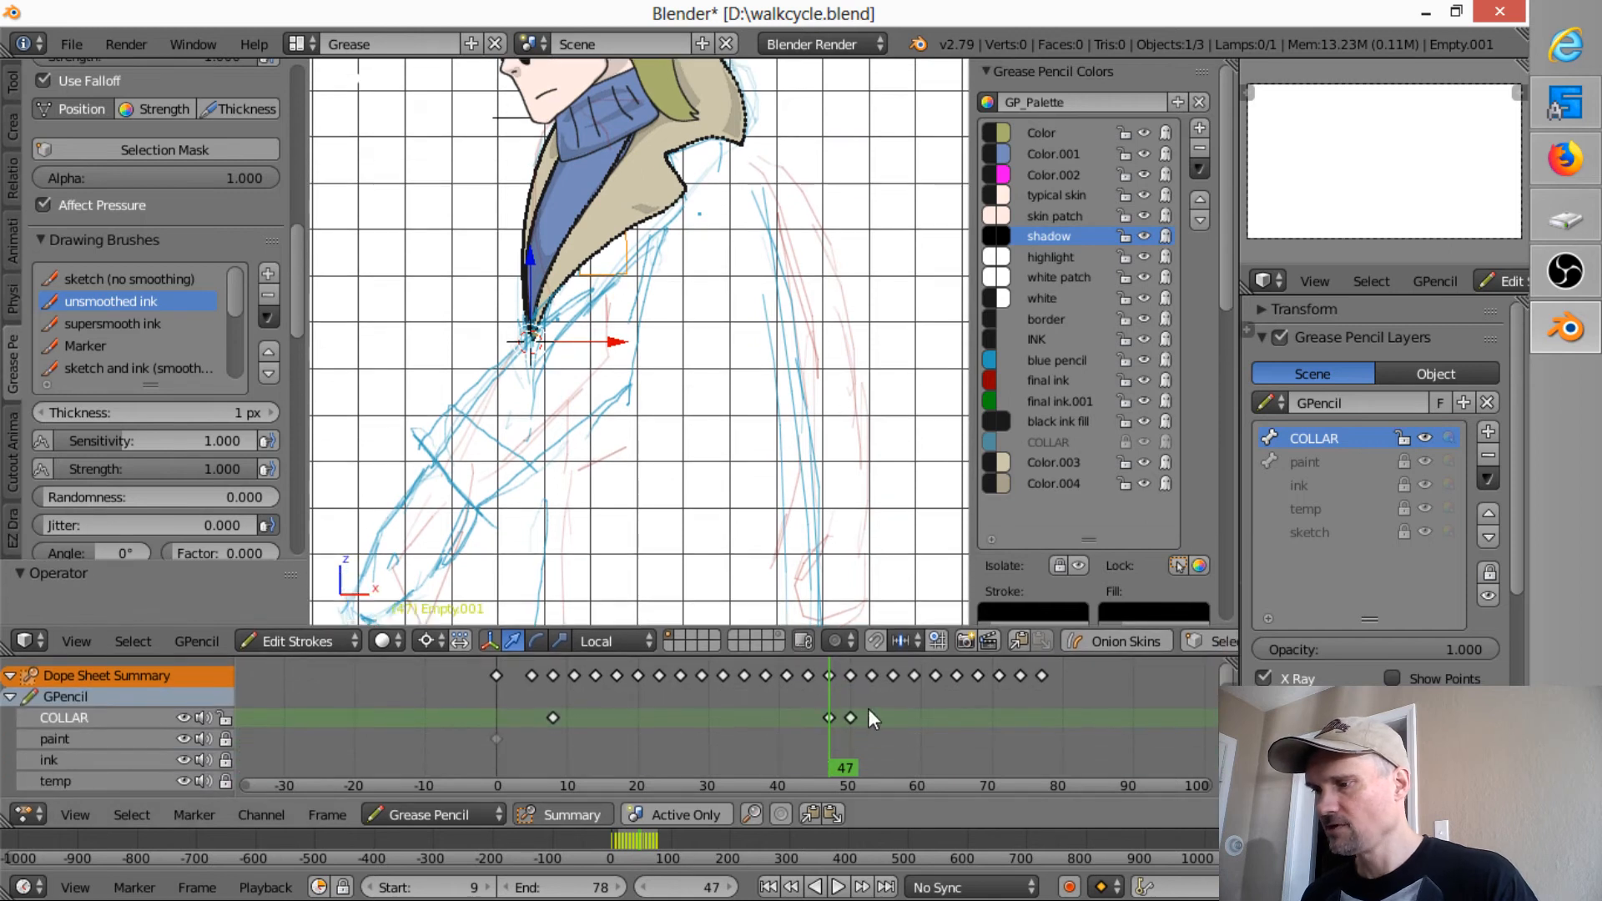
{"action": "mouse_move", "coordinate": [839, 754]}
{"action": "left_mouse_down"}
{"action": "mouse_move", "coordinate": [862, 761]}
{"action": "mouse_move", "coordinate": [814, 753]}
{"action": "mouse_move", "coordinate": [854, 753]}
{"action": "left_mouse_up"}
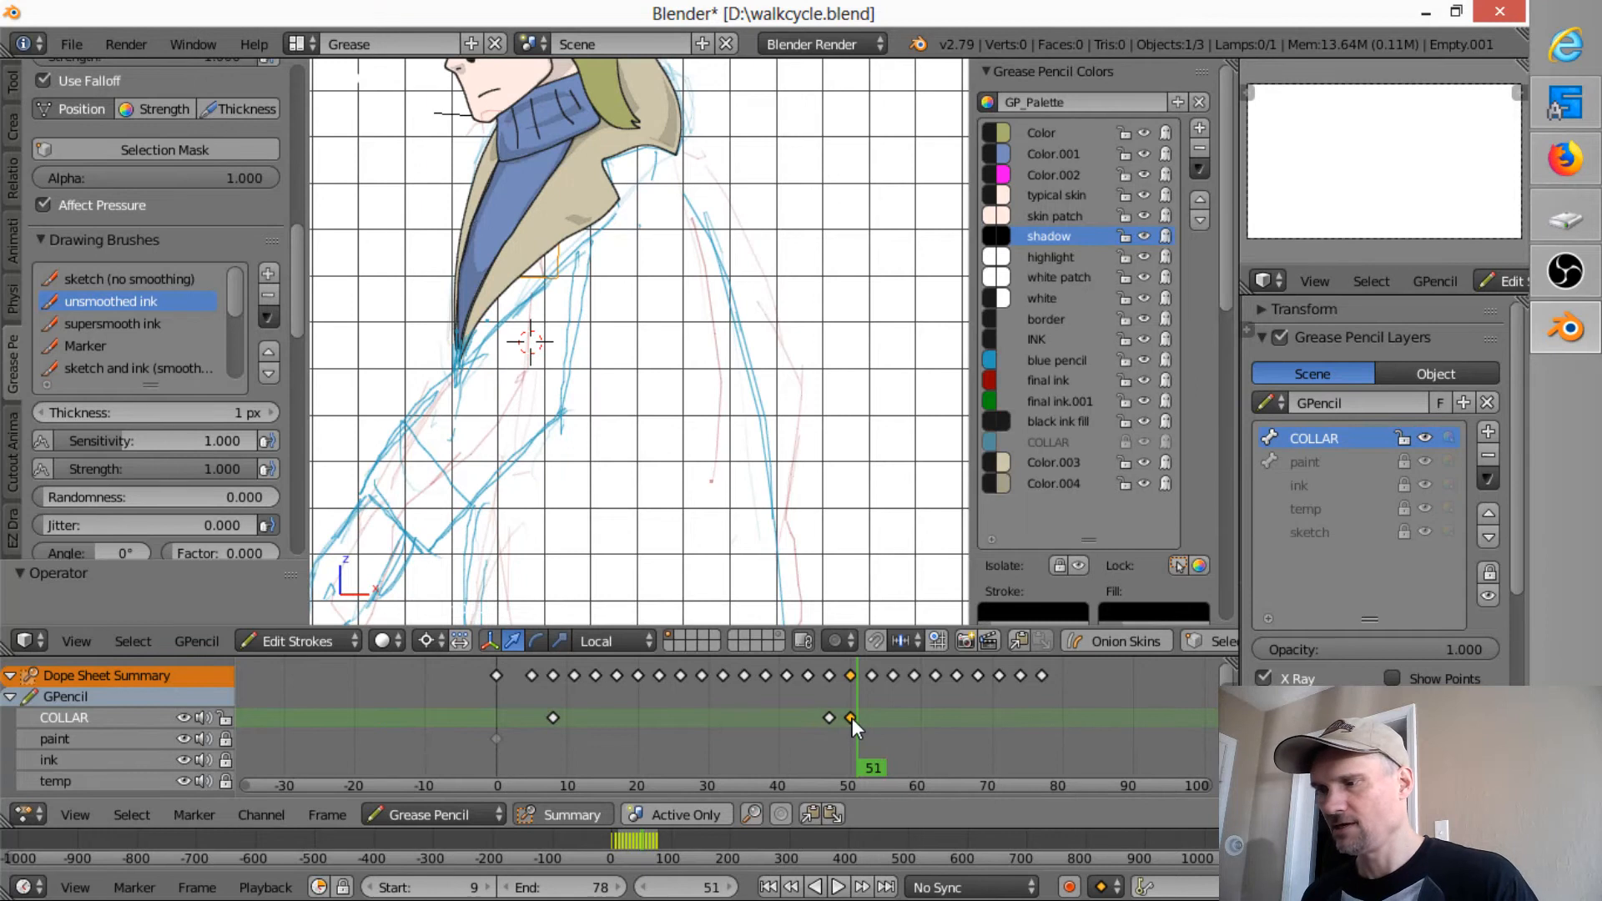
{"action": "key", "text": "x"}
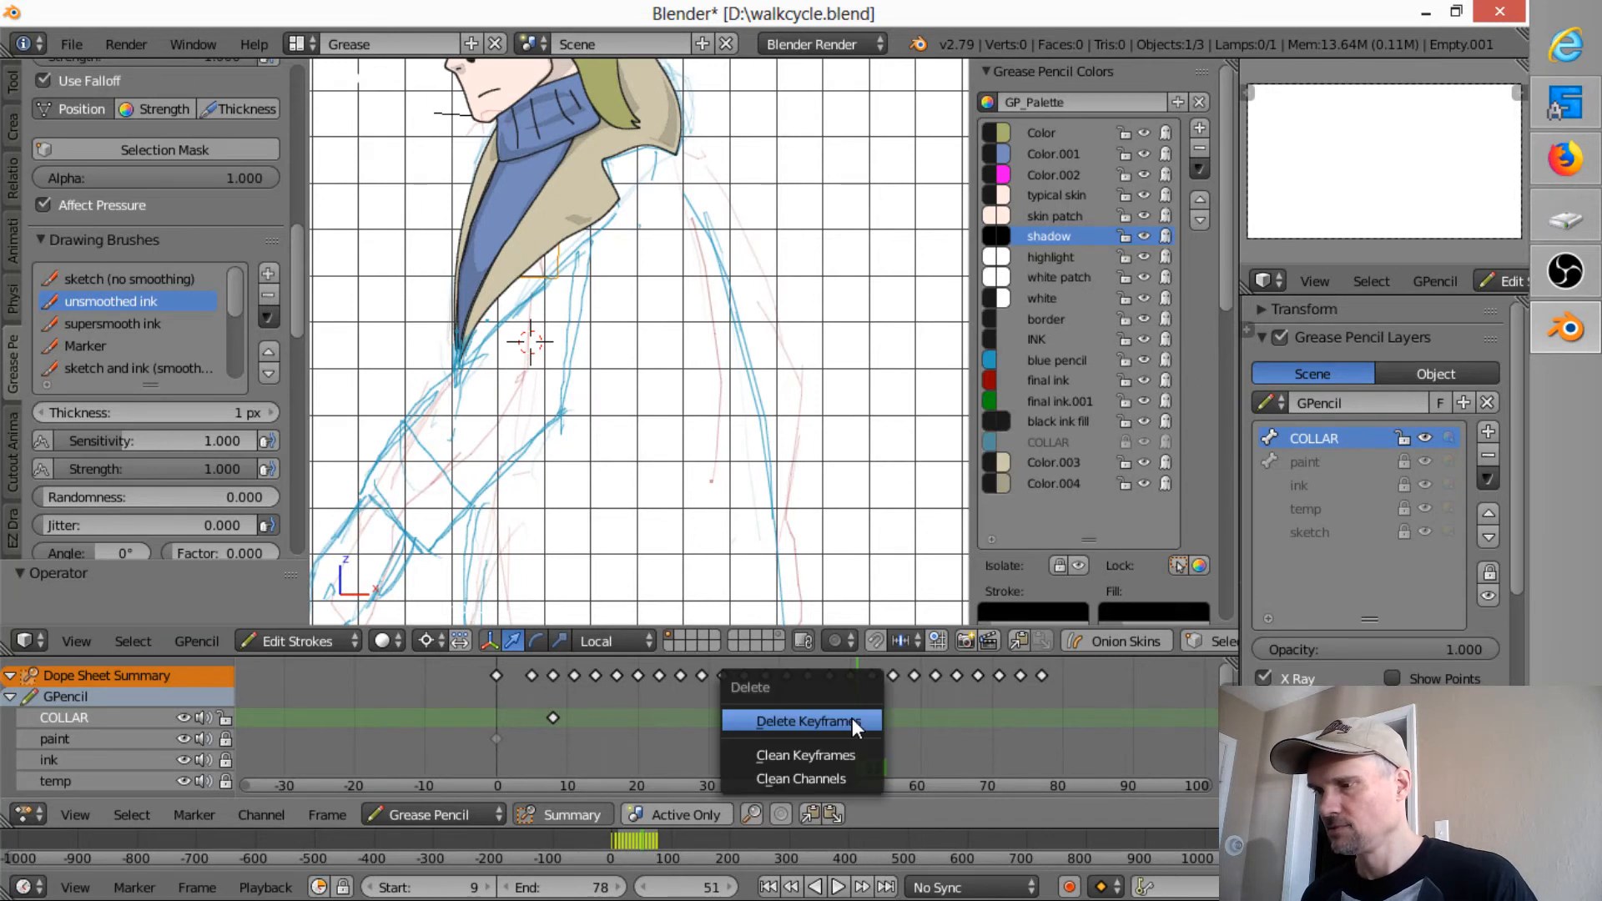
{"action": "left_click", "coordinate": [853, 720]}
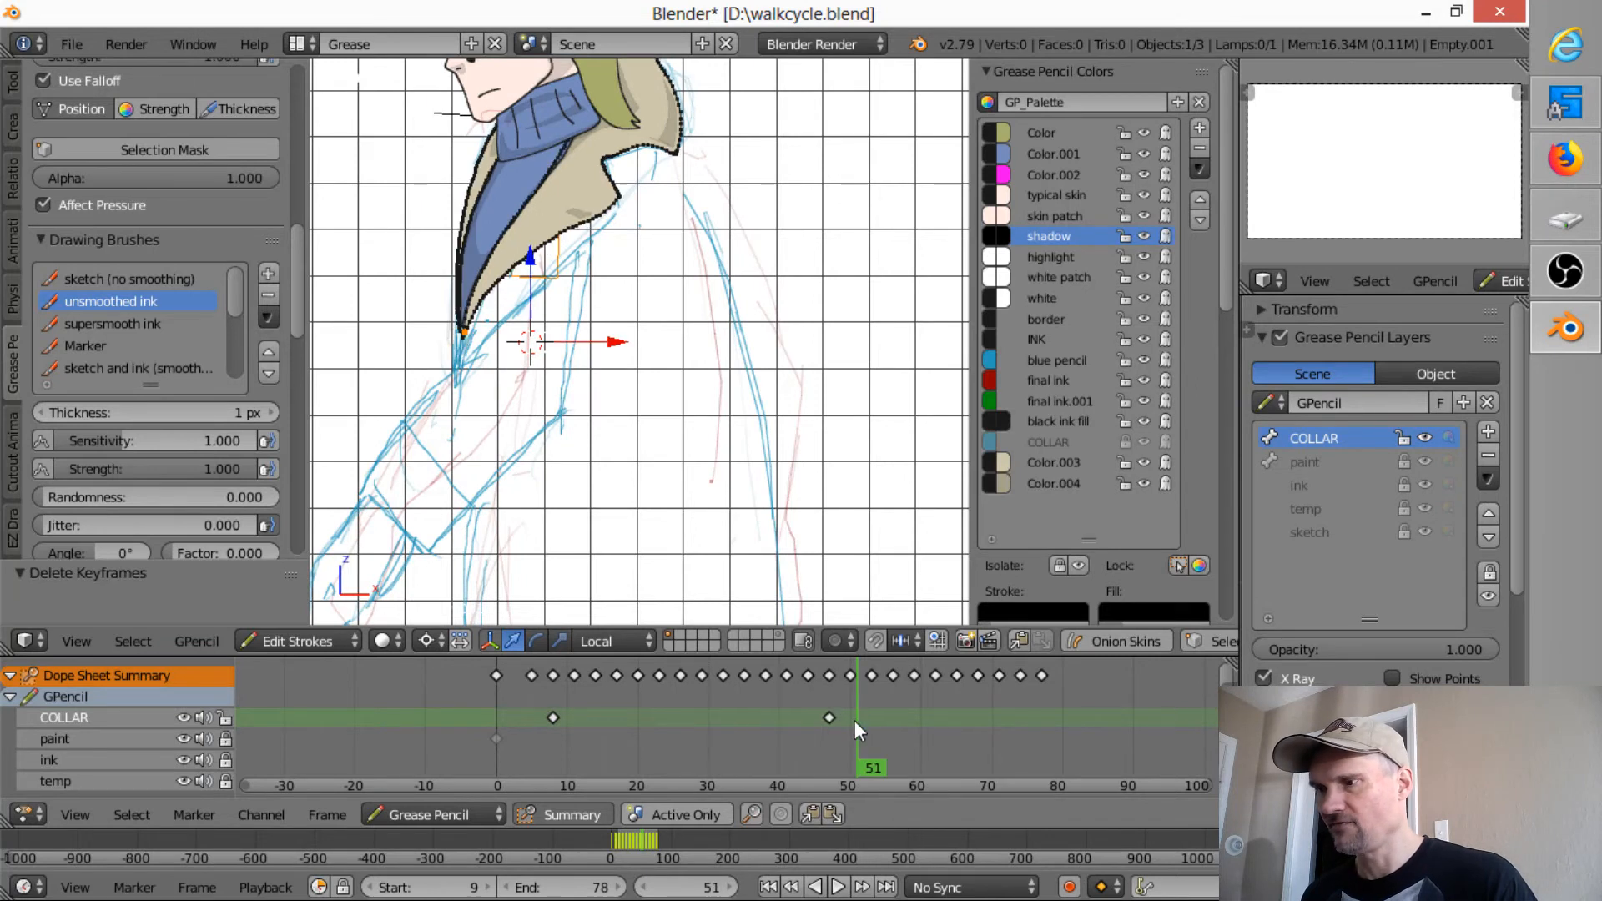
- Duplicate the COLLAR layer's first keyframe to the end of the walk cycle, in line with the last summary keyframe
{"action": "left_click_drag", "start_coordinate": [861, 763], "coordinate": [735, 745]}
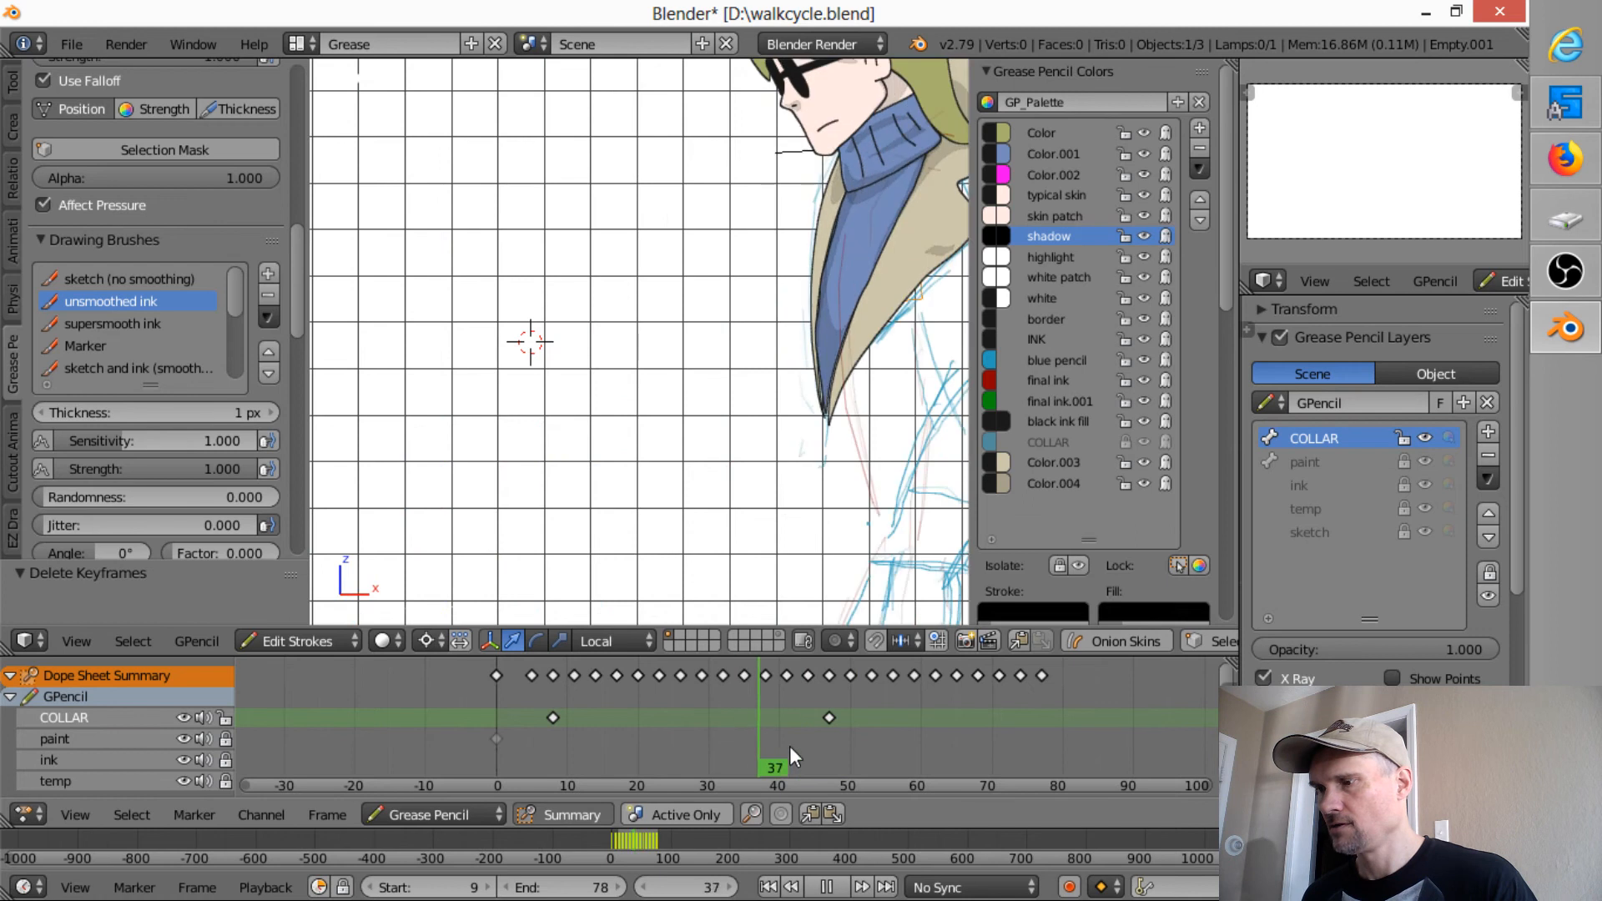
{"action": "key", "text": "alt+a"}
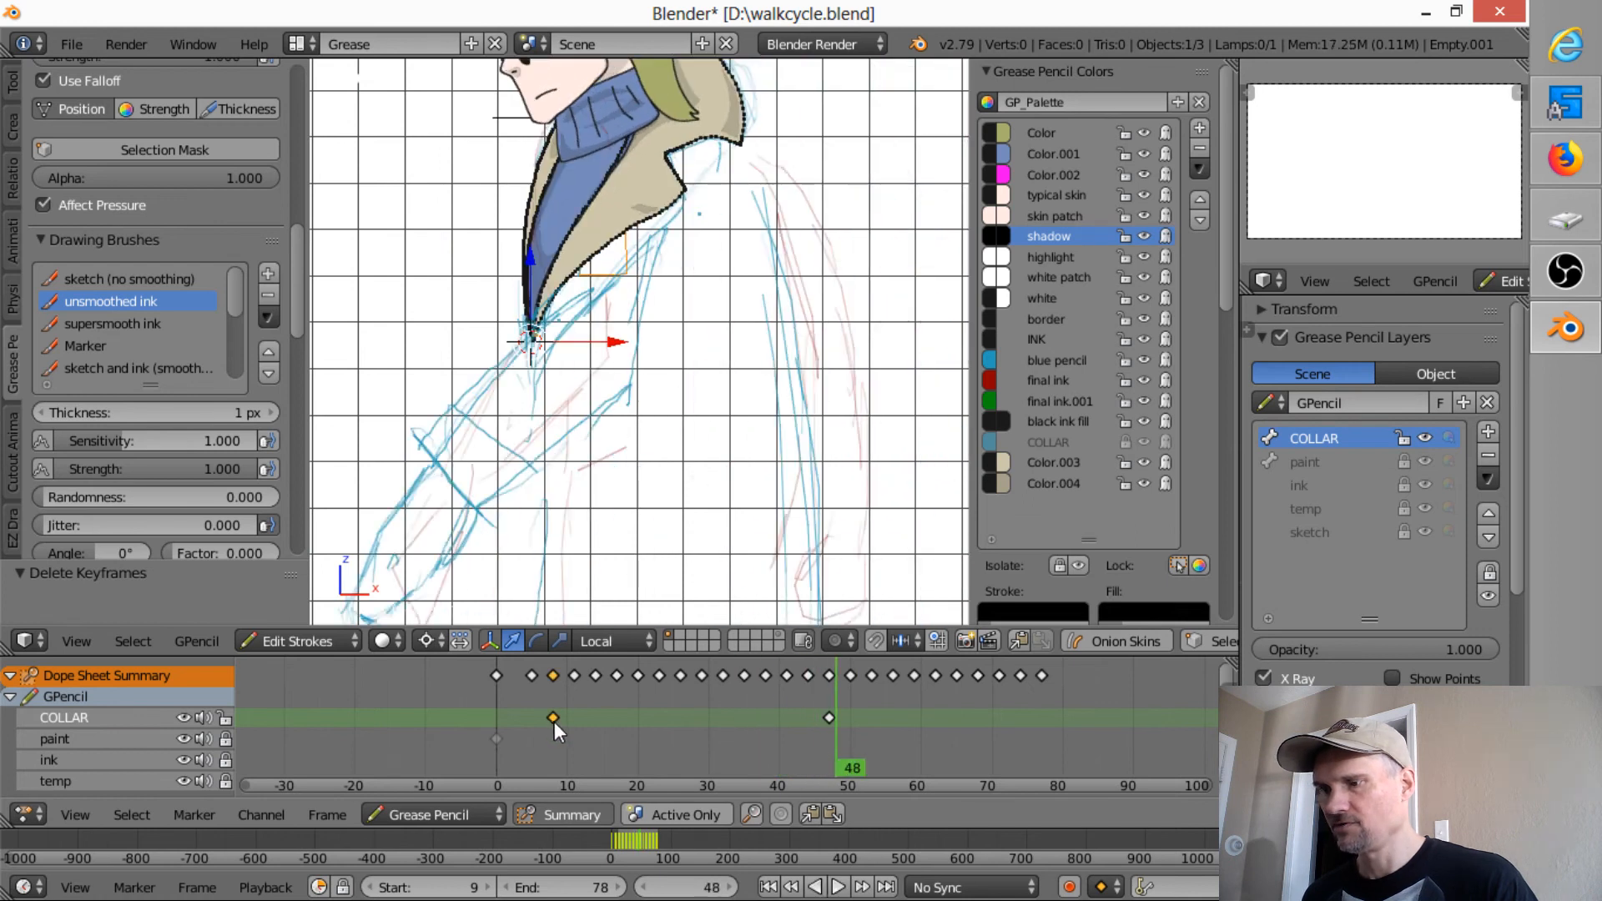
{"action": "key", "text": "shift+d"}
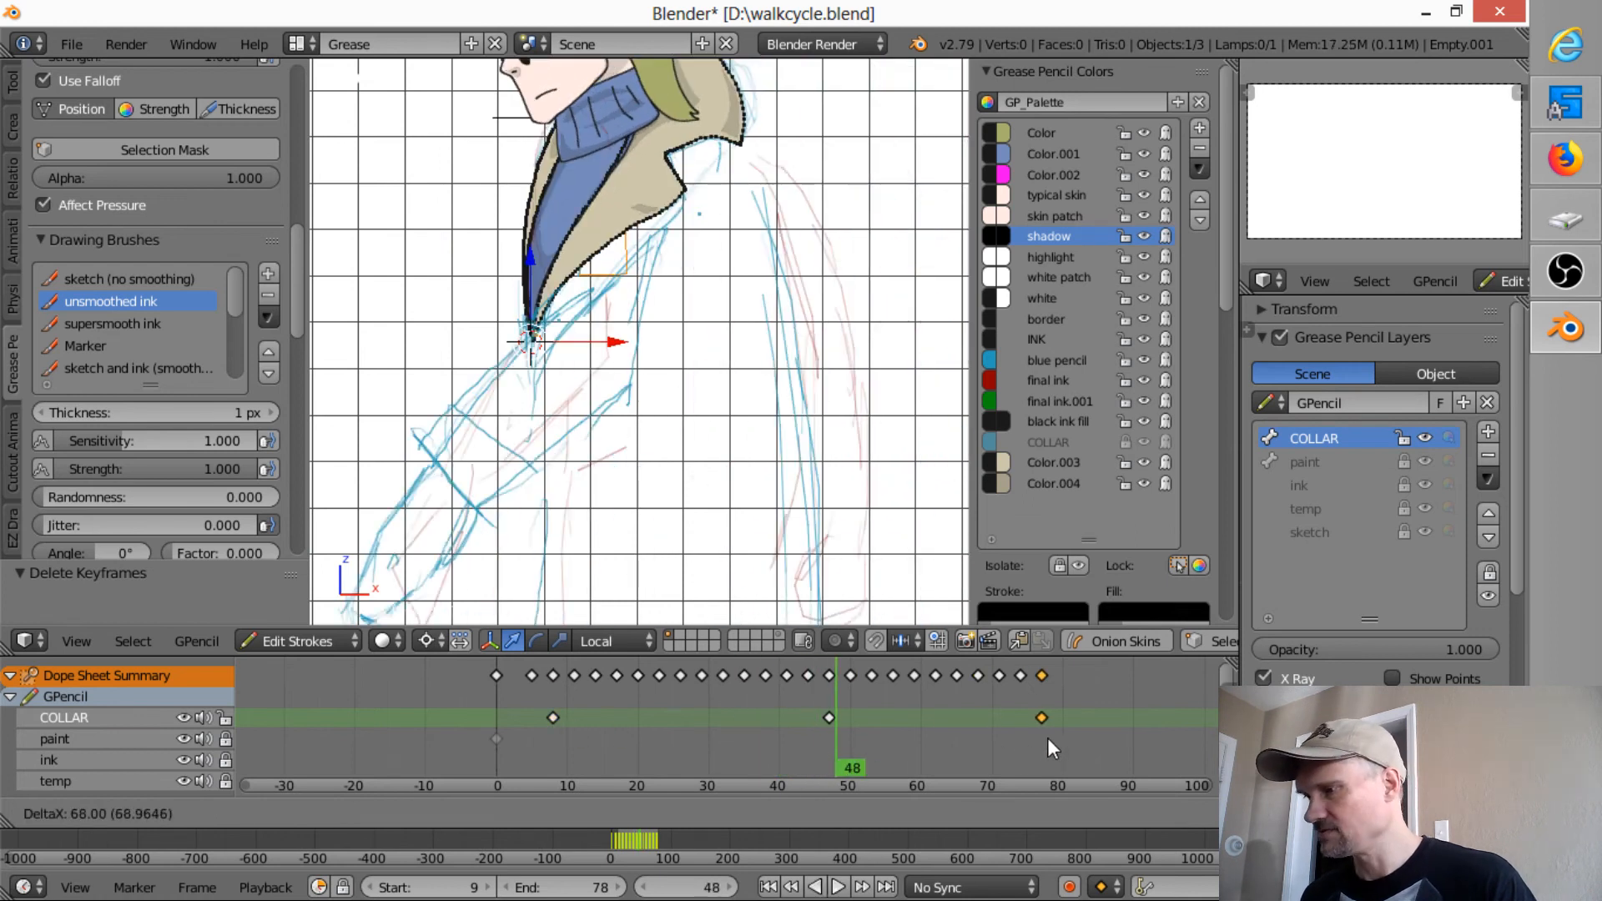
{"action": "left_click", "coordinate": [1045, 734]}
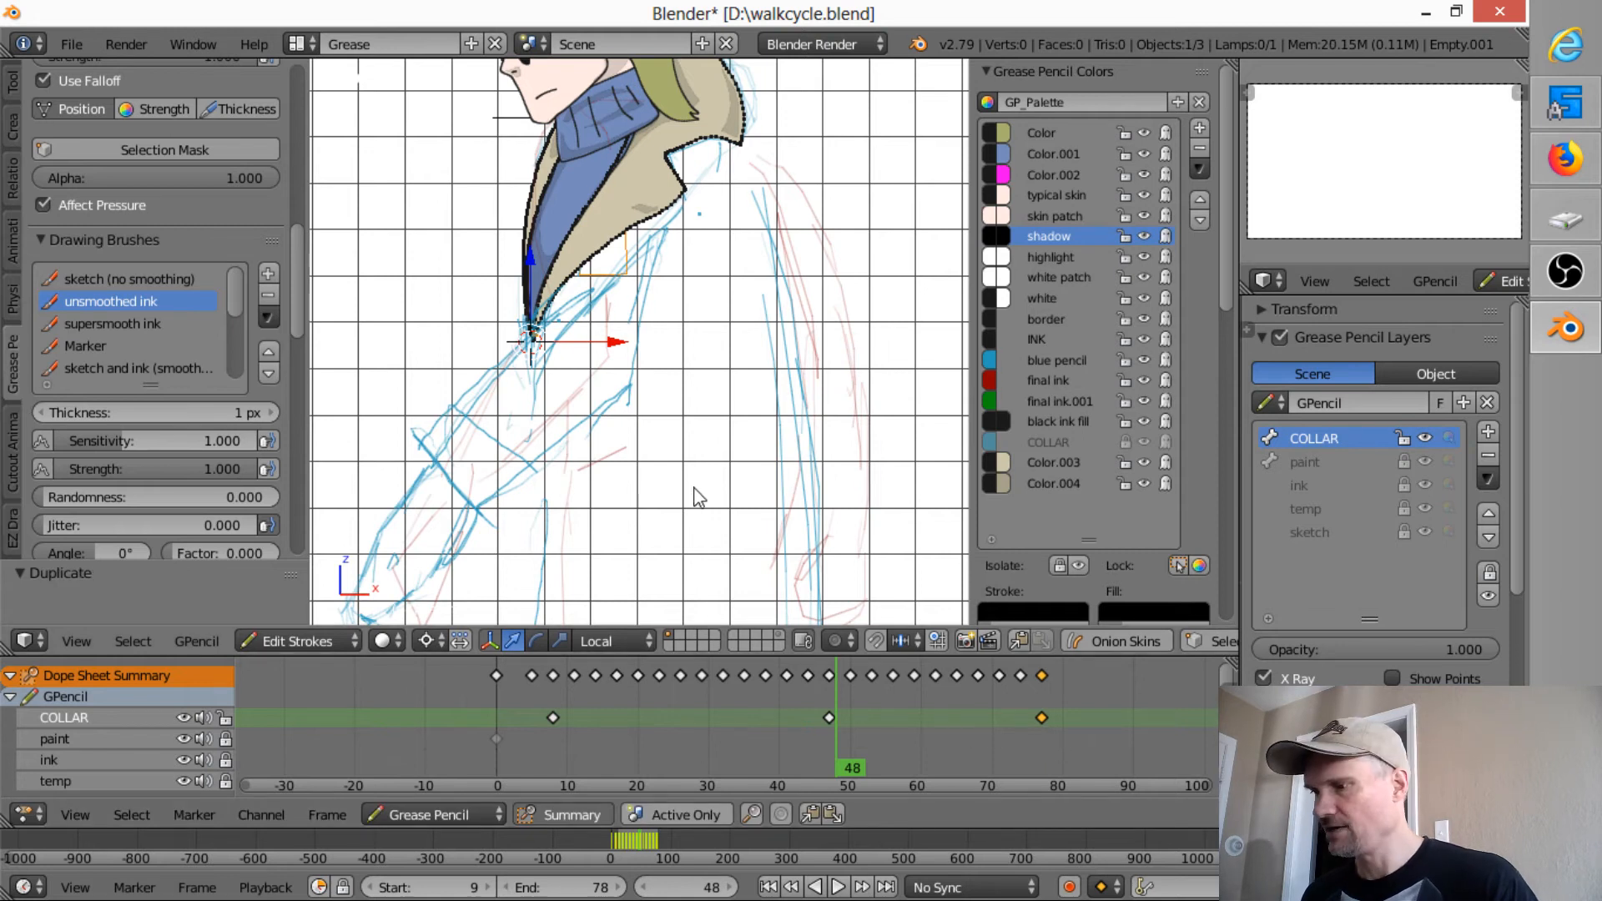
- Run Interpolate Sequence on both halves of the cycle to fill the COLLAR layer with in-between frames
{"action": "key", "text": "ctrl+shift+e"}
{"action": "left_click", "coordinate": [624, 706]}
{"action": "key", "text": "ctrl+shift+e"}
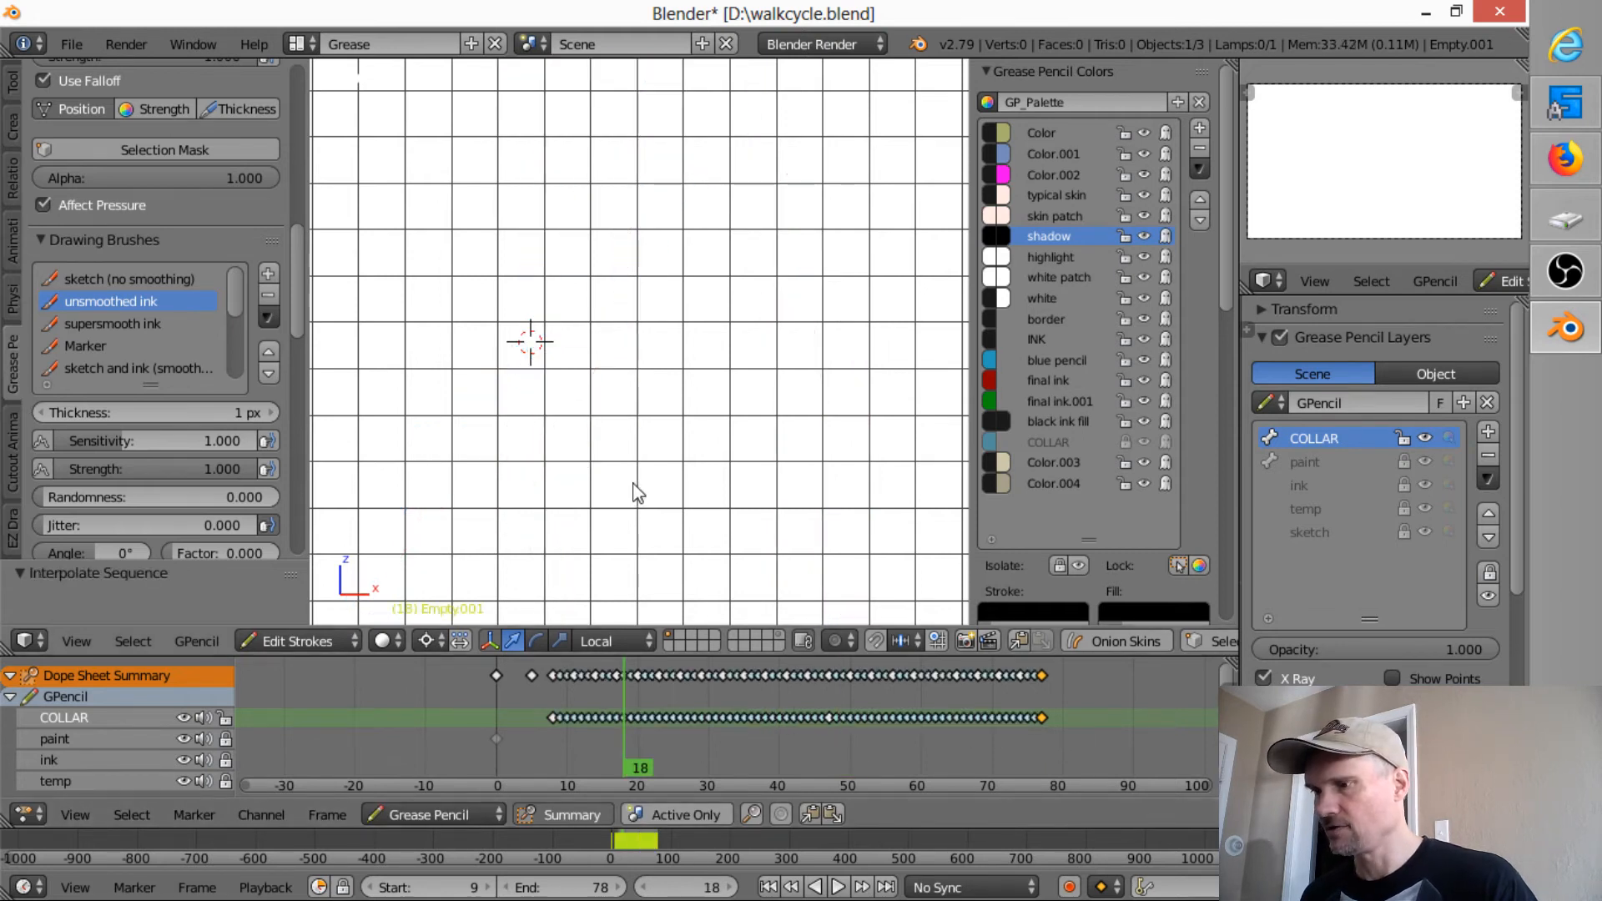
{"action": "scroll", "coordinate": [633, 484], "scroll_direction": "down", "scroll_amount": 8}
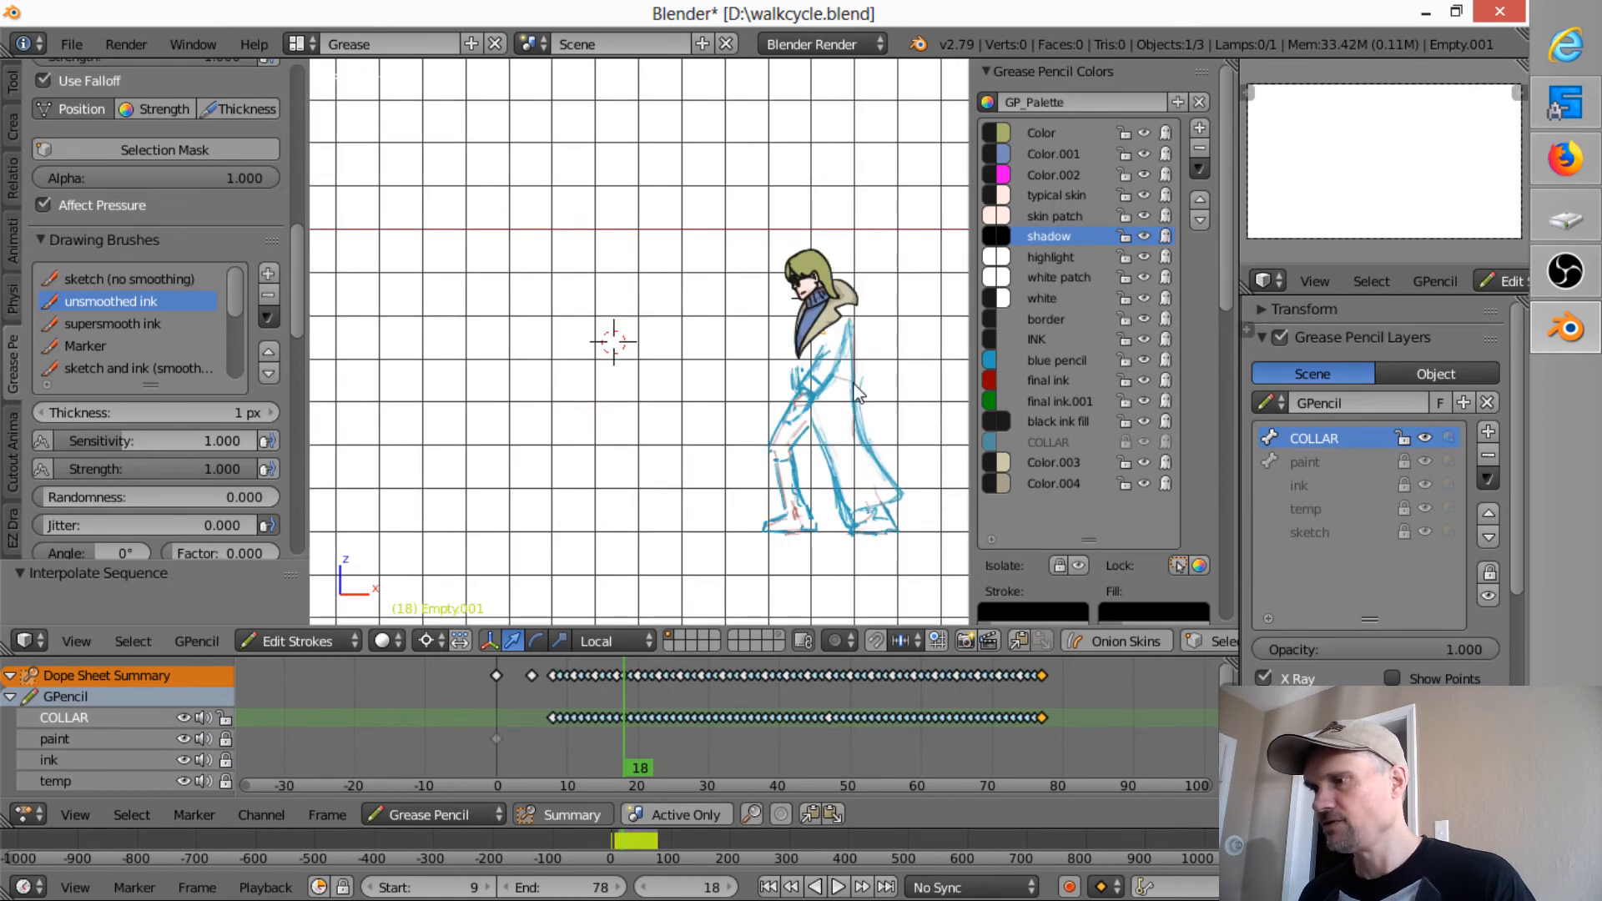
{"action": "scroll", "coordinate": [843, 381], "scroll_direction": "up", "scroll_amount": 6}
{"action": "middle_click_drag", "start_coordinate": [836, 382], "coordinate": [578, 418], "text": "shift"}
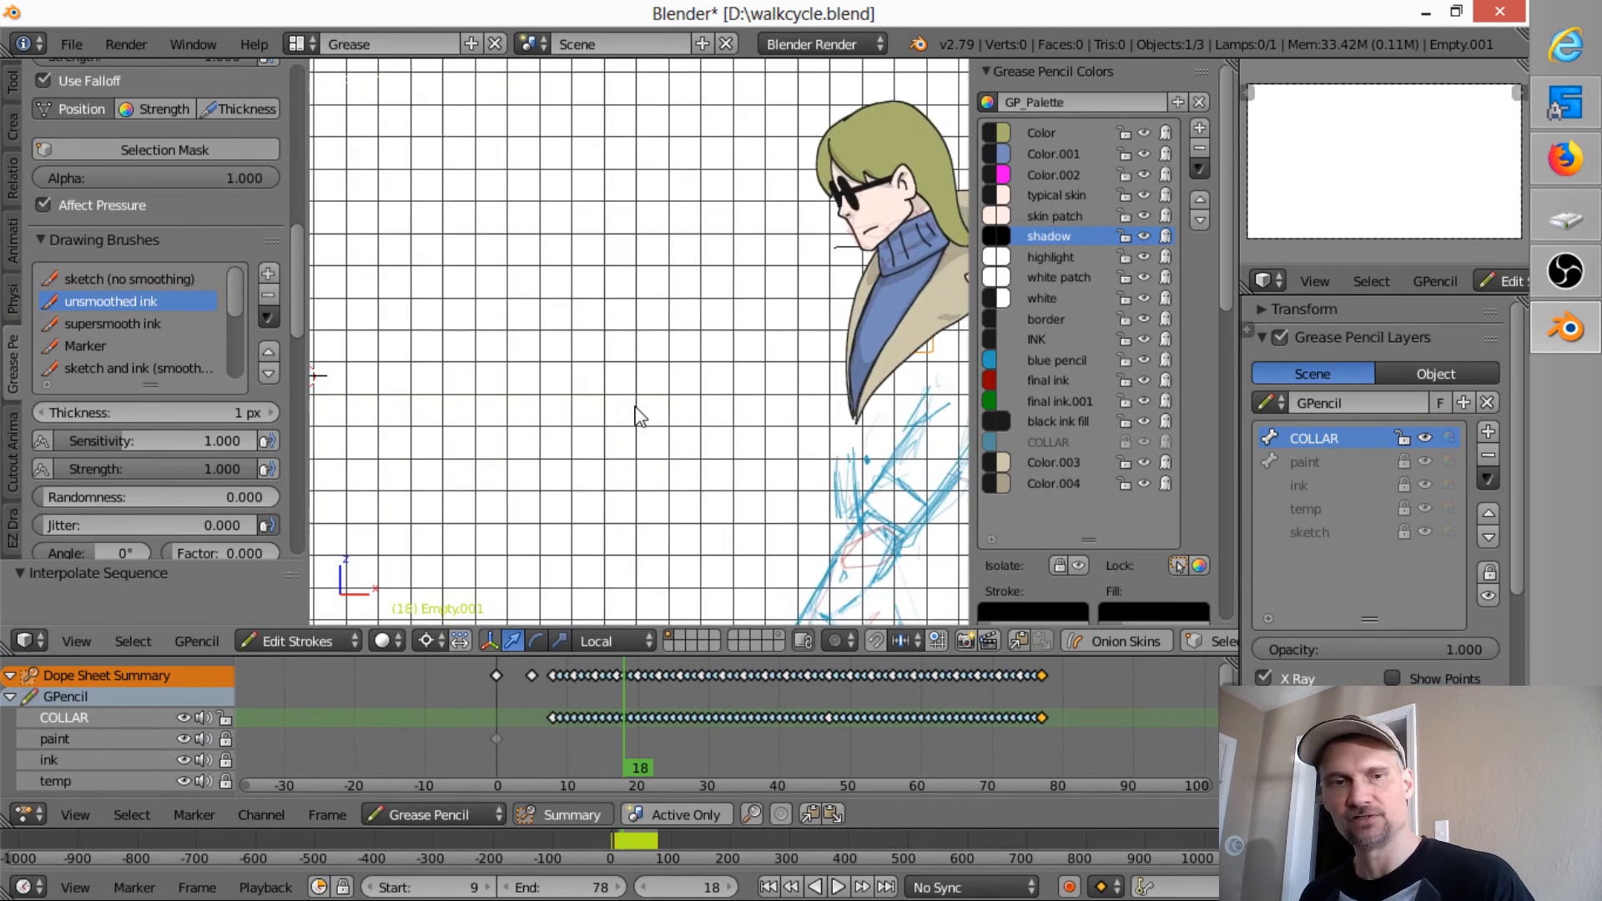
- Play back the walk cycle with the strokes deselected to examine the interpolated collar motion
{"action": "key", "text": "alt+a"}
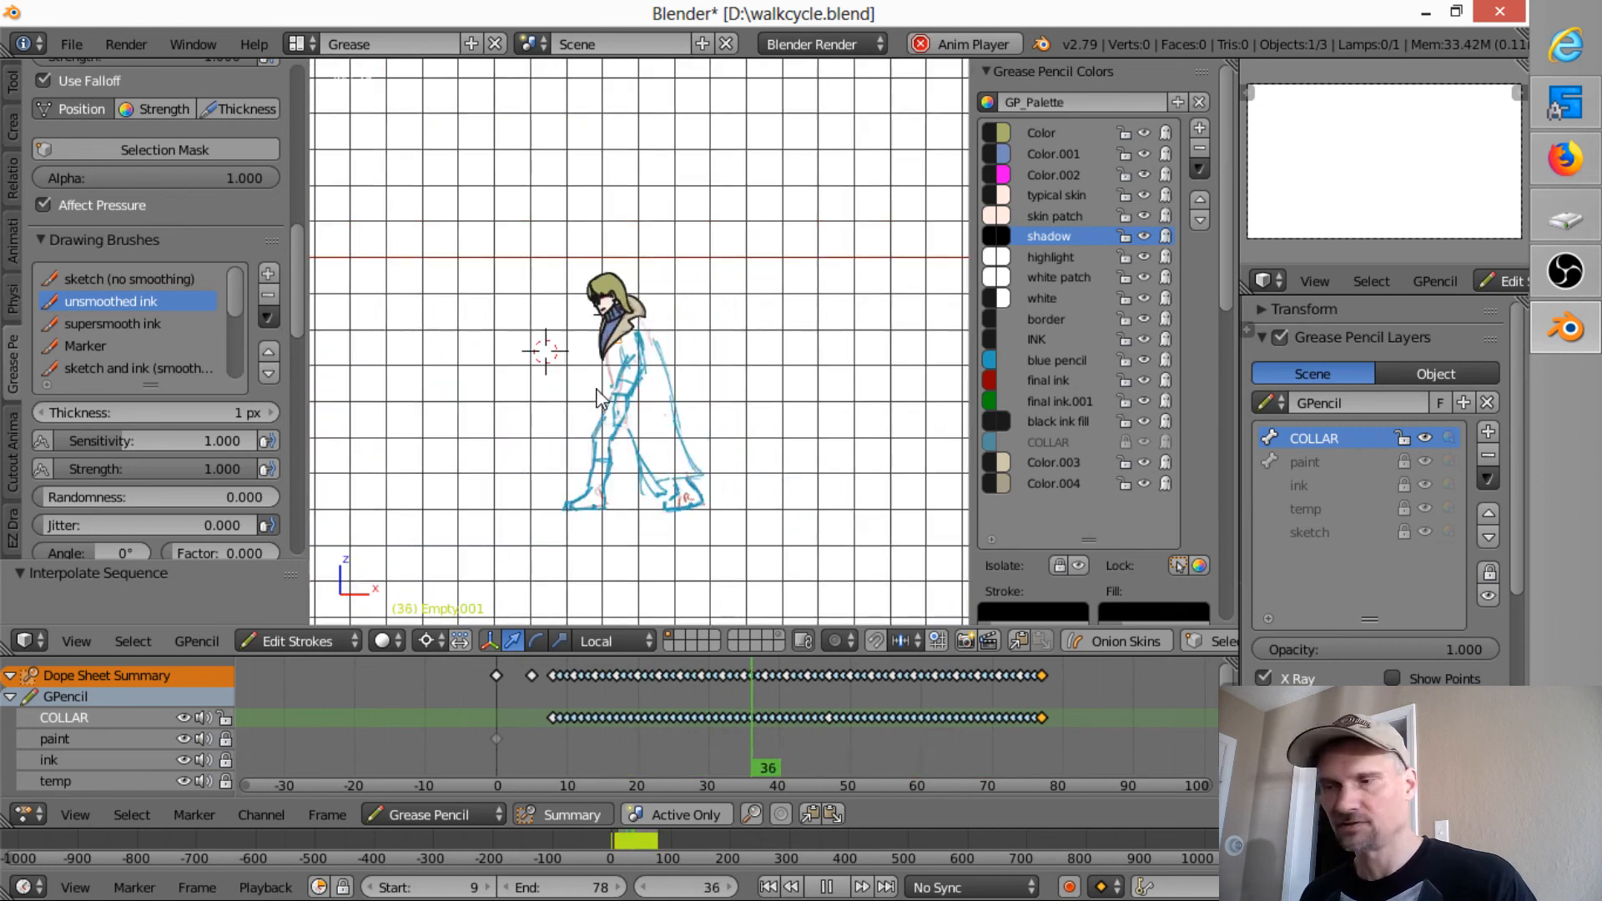
{"action": "key", "text": "a"}
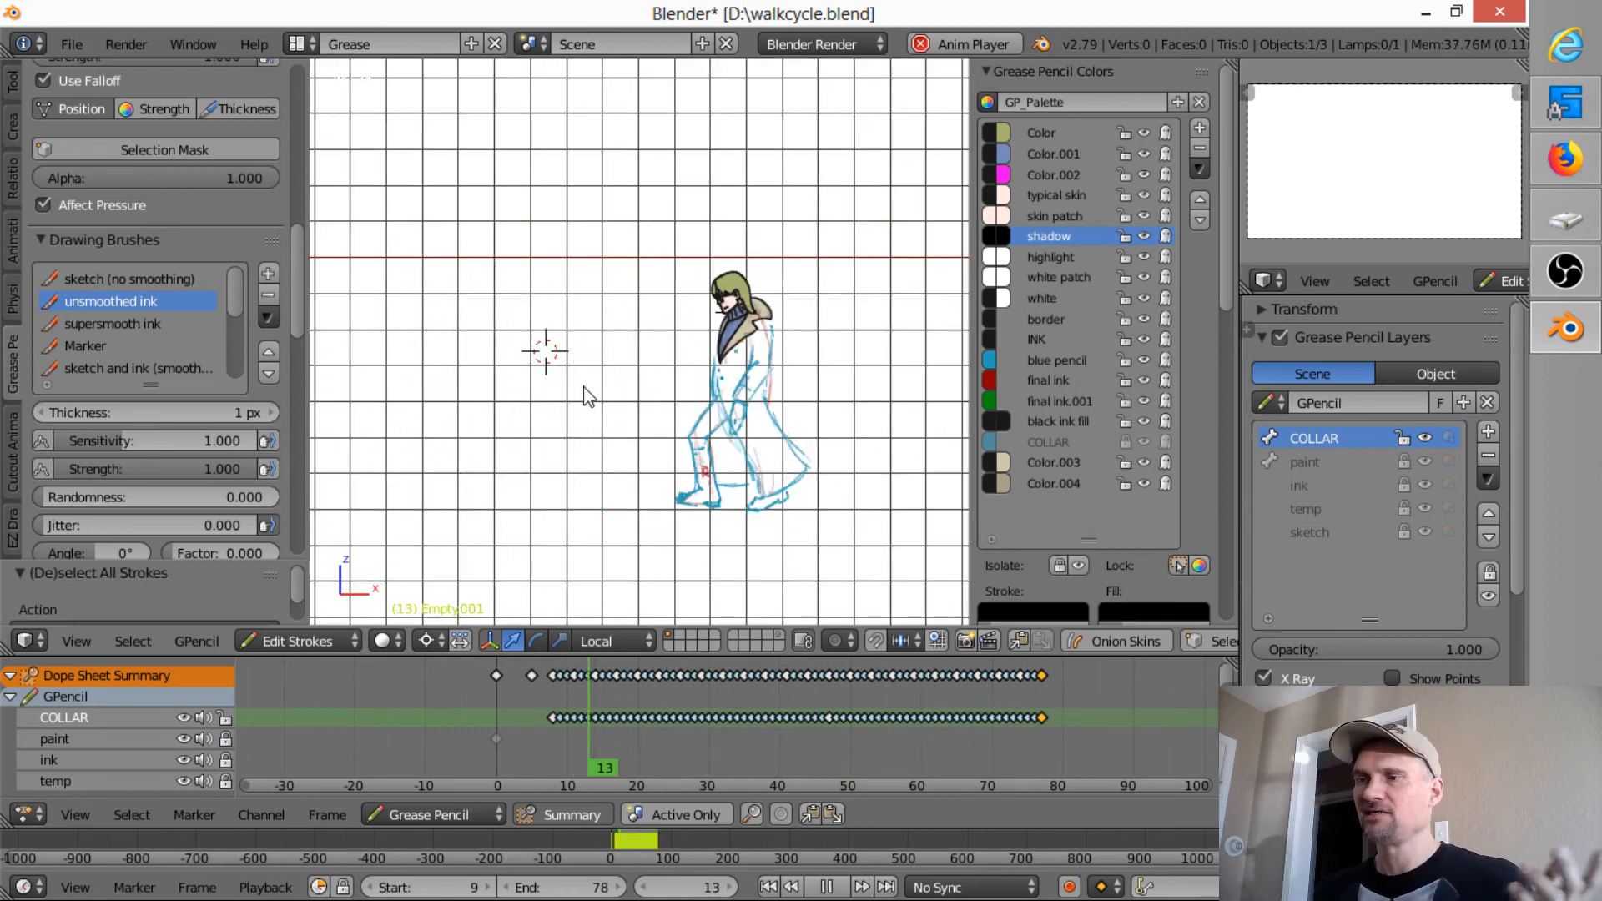
{"action": "key", "text": "a"}
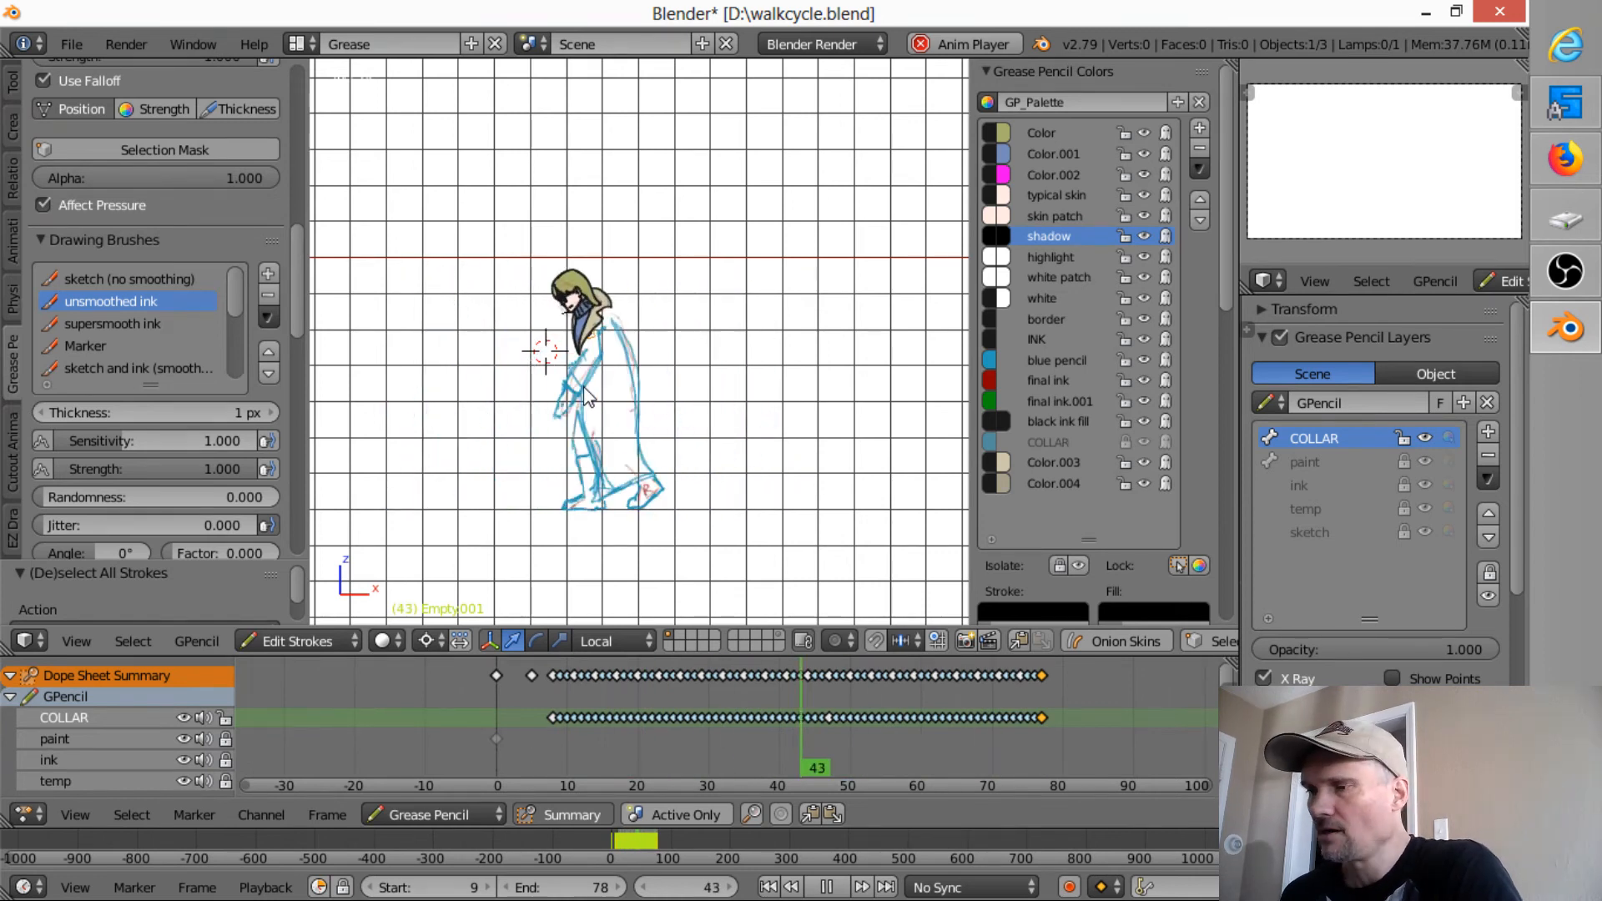
{"action": "key", "text": "Escape"}
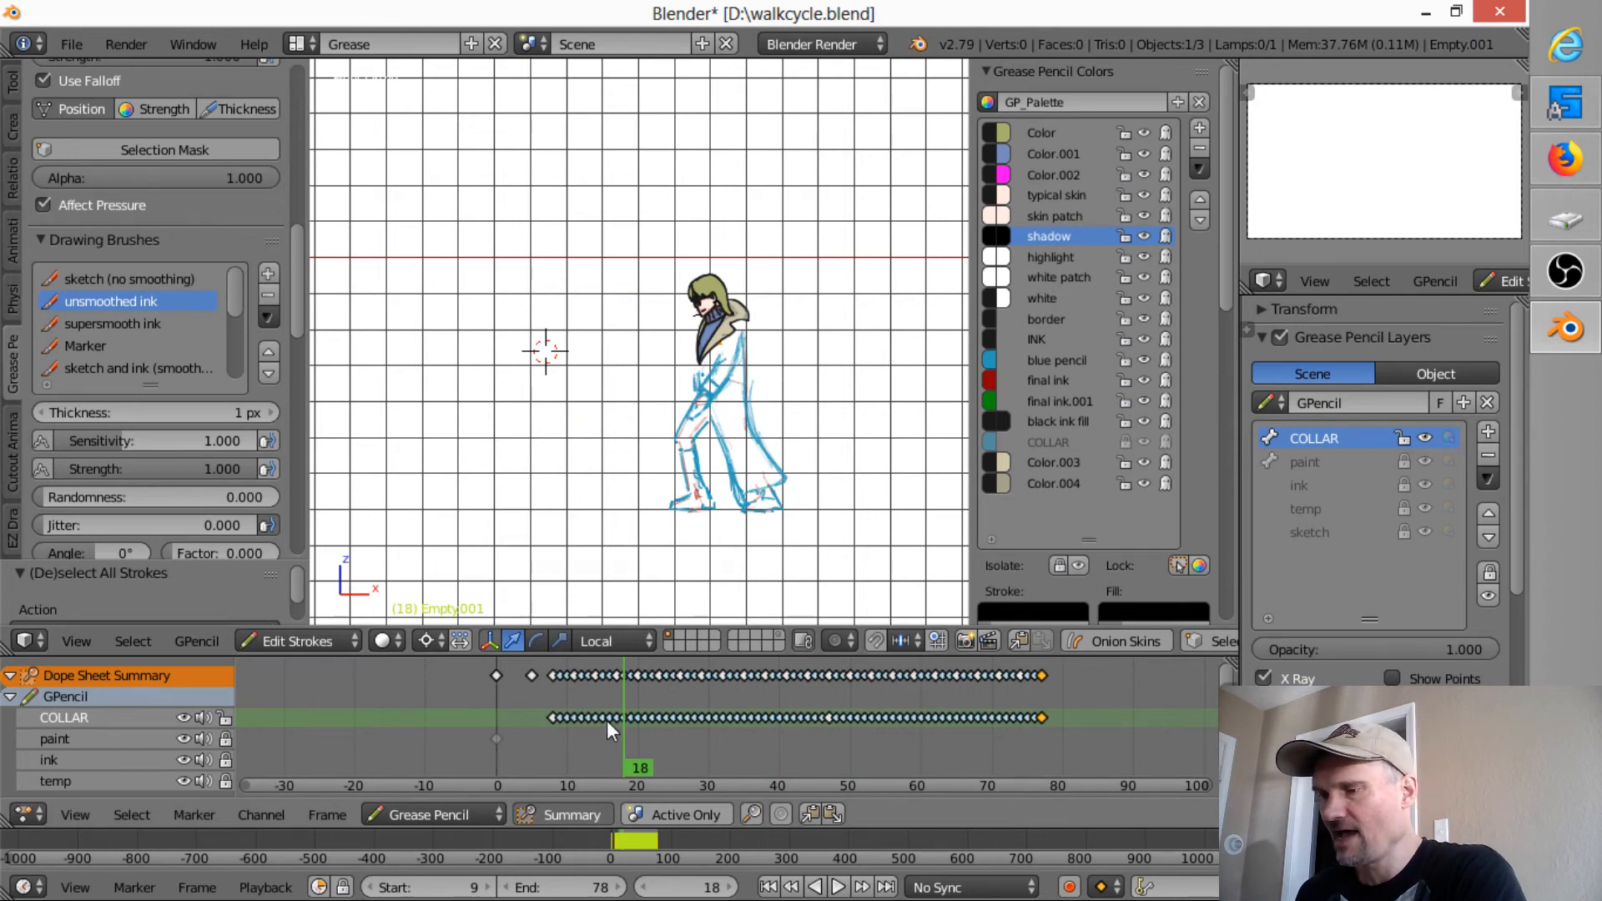
- Scrub through the interpolated frames to frame 30 and reduce the dope sheet's height
{"action": "mouse_move", "coordinate": [633, 759]}
{"action": "left_mouse_down"}
{"action": "mouse_move", "coordinate": [554, 759]}
{"action": "mouse_move", "coordinate": [705, 757]}
{"action": "mouse_move", "coordinate": [825, 779]}
{"action": "mouse_move", "coordinate": [709, 759]}
{"action": "mouse_move", "coordinate": [686, 739]}
{"action": "left_mouse_up"}
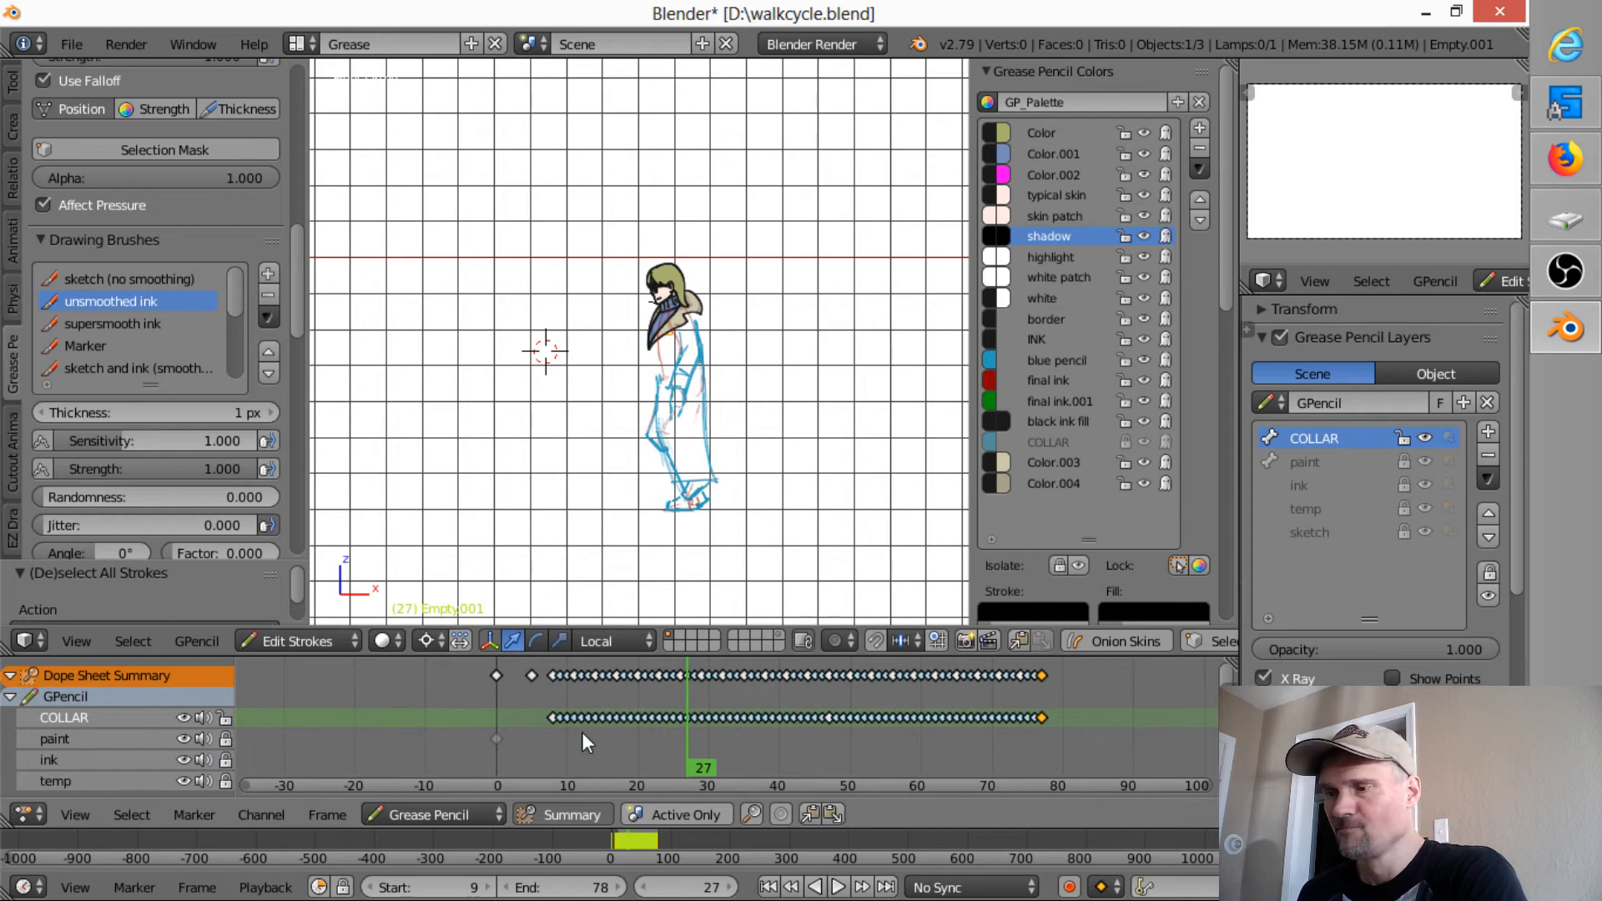
{"action": "mouse_move", "coordinate": [583, 733]}
{"action": "left_mouse_down"}
{"action": "mouse_move", "coordinate": [833, 753]}
{"action": "mouse_move", "coordinate": [709, 728]}
{"action": "left_mouse_up"}
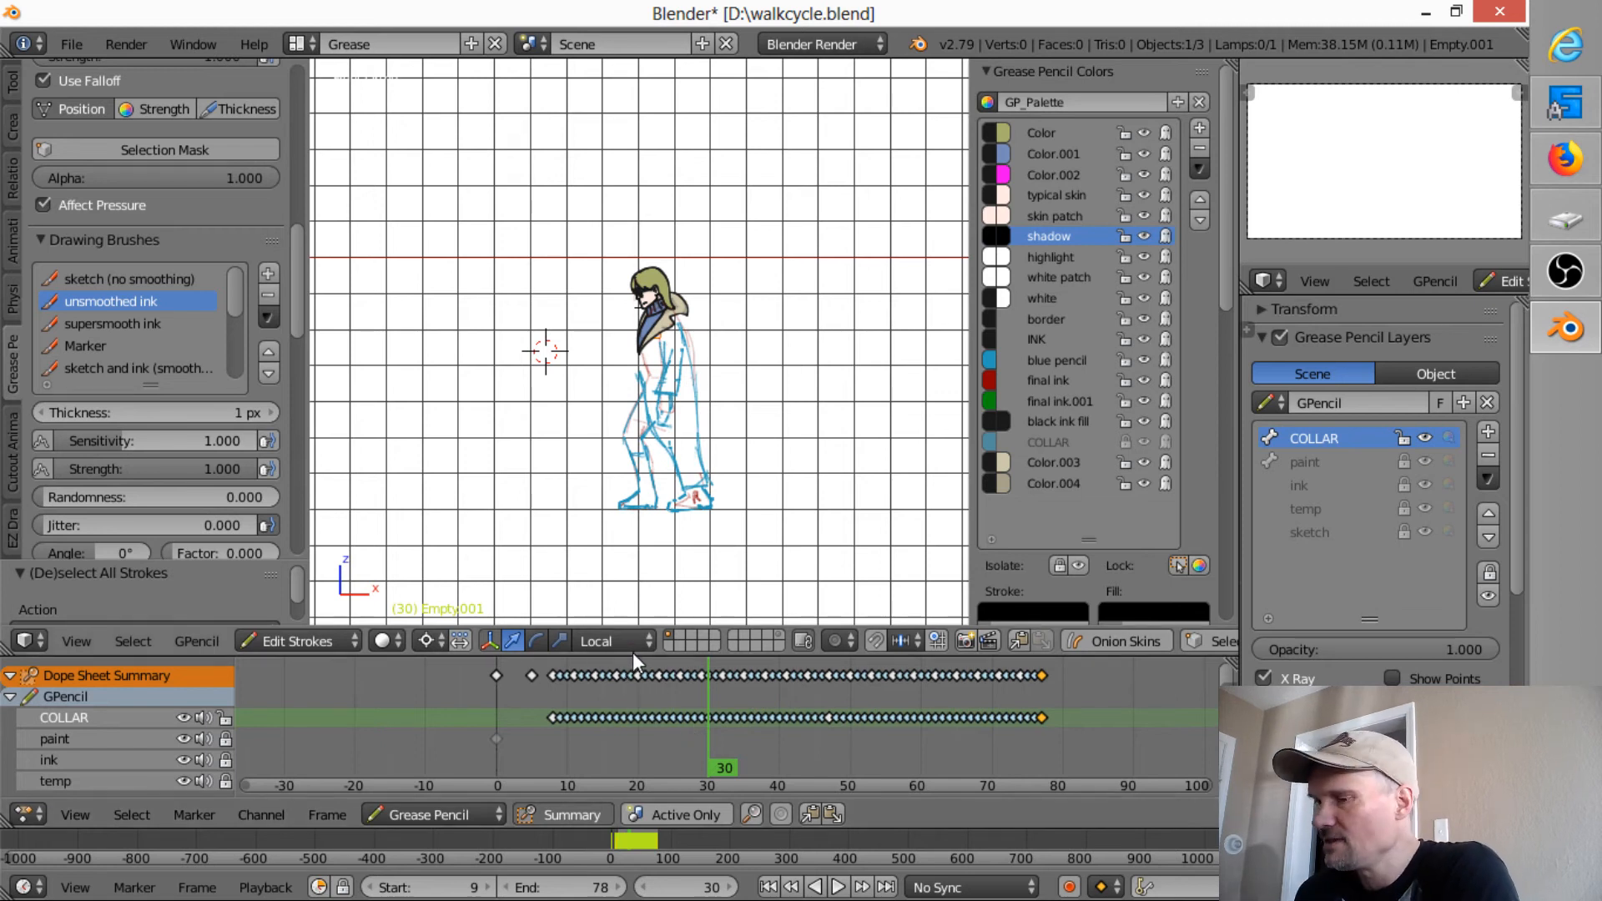
{"action": "left_click_drag", "start_coordinate": [639, 656], "coordinate": [642, 739]}
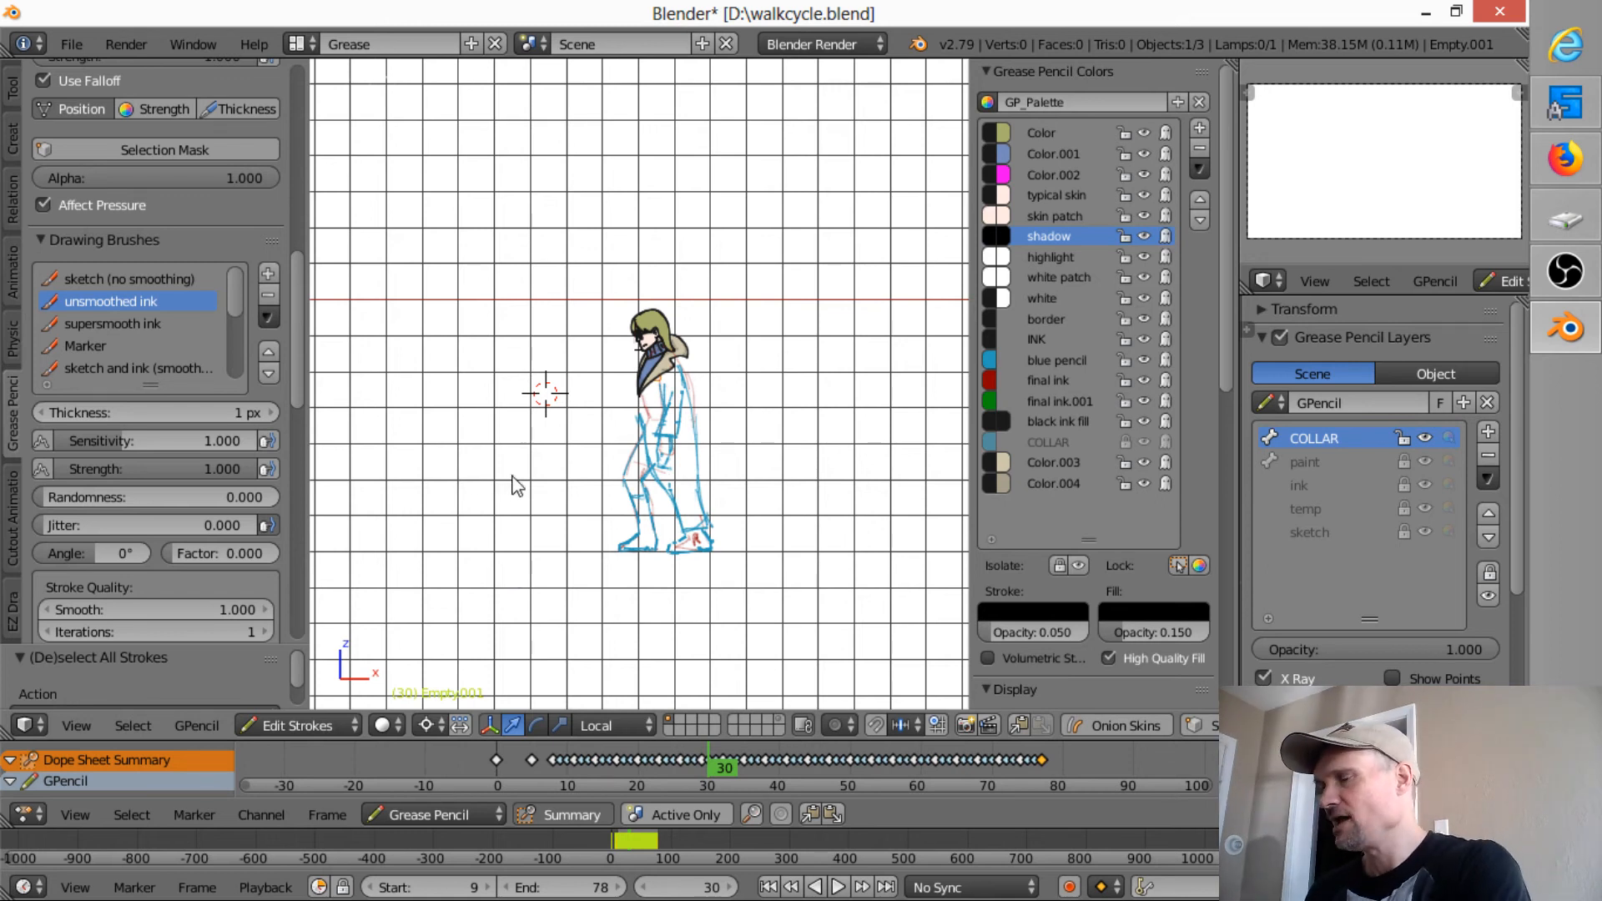
{"action": "left_click_drag", "start_coordinate": [837, 741], "coordinate": [822, 733]}
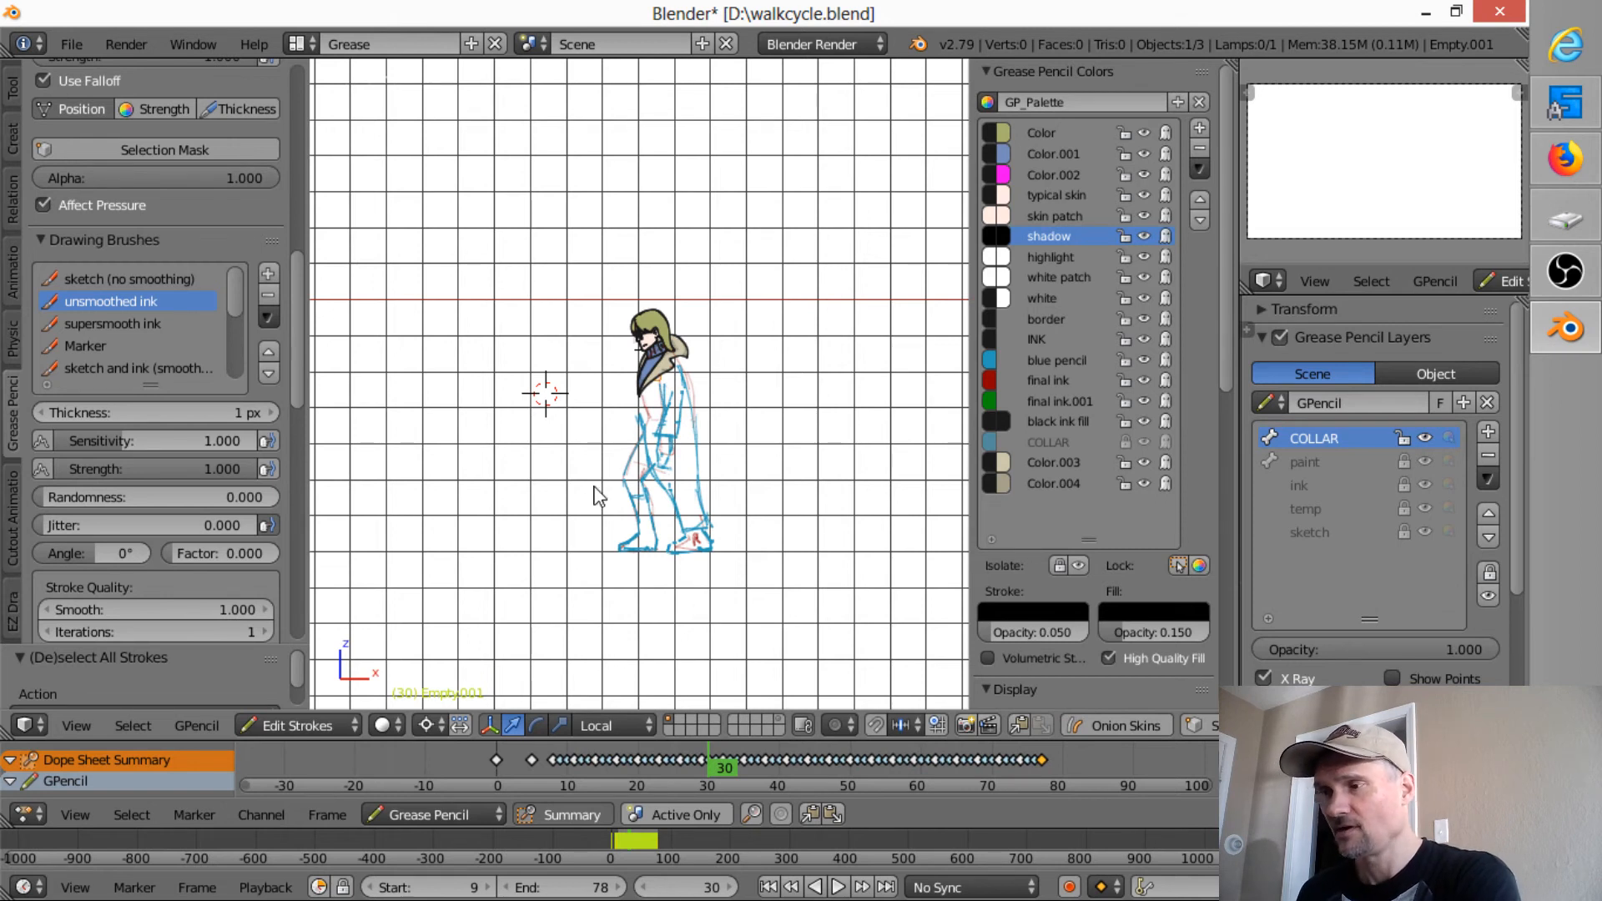
{"action": "scroll", "coordinate": [612, 470], "scroll_direction": "up", "scroll_amount": 5}
{"action": "scroll", "coordinate": [611, 470], "scroll_direction": "down", "scroll_amount": 2}
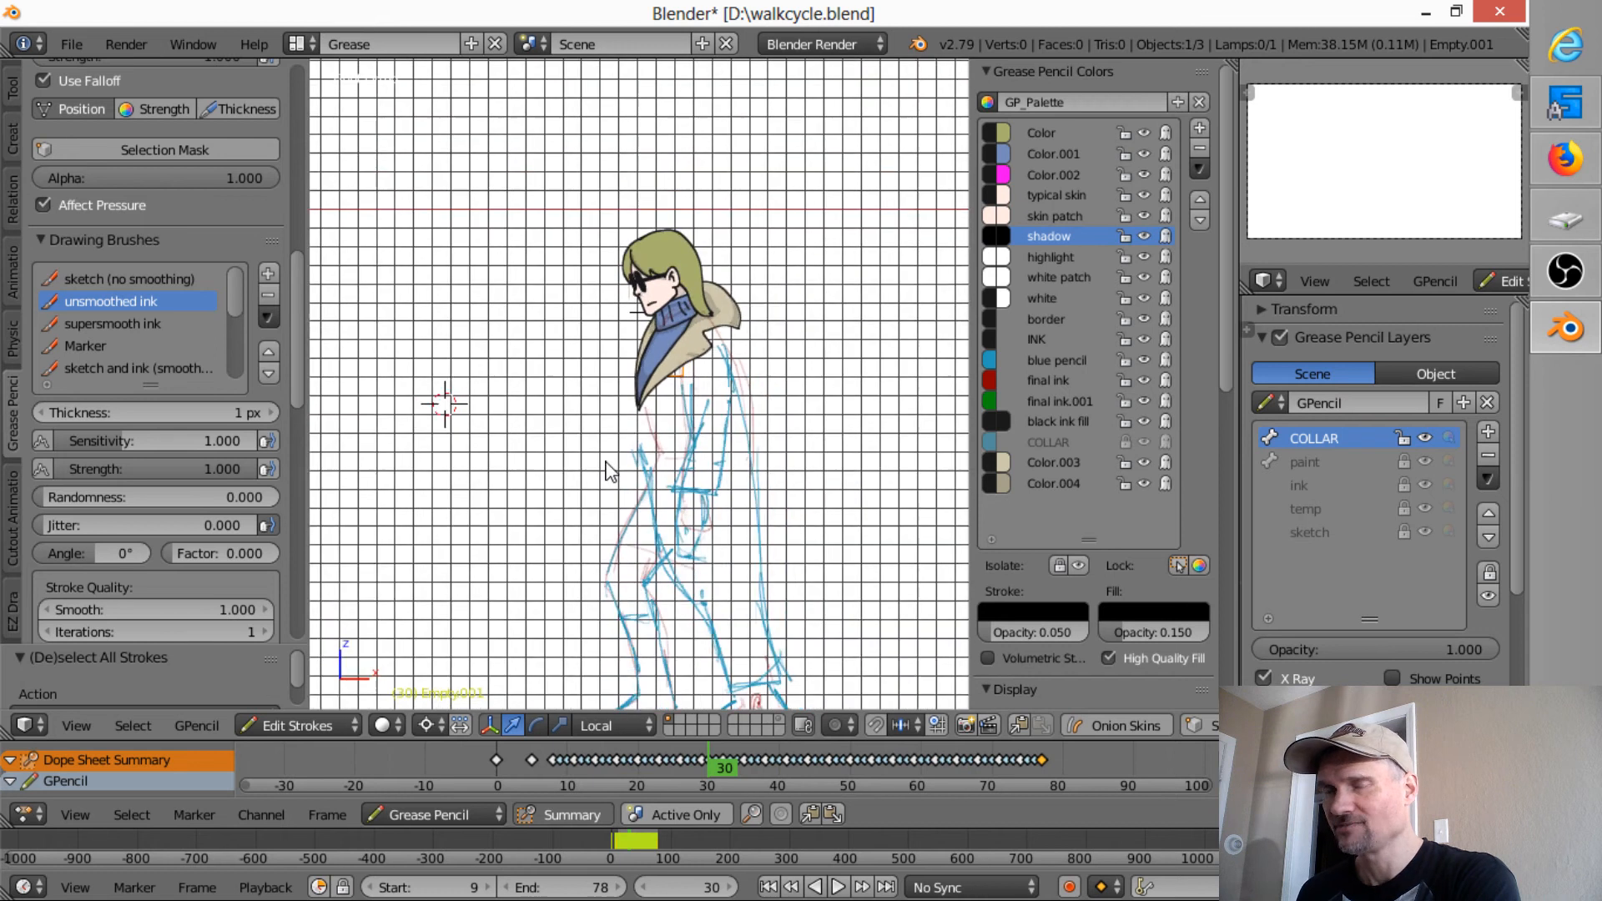
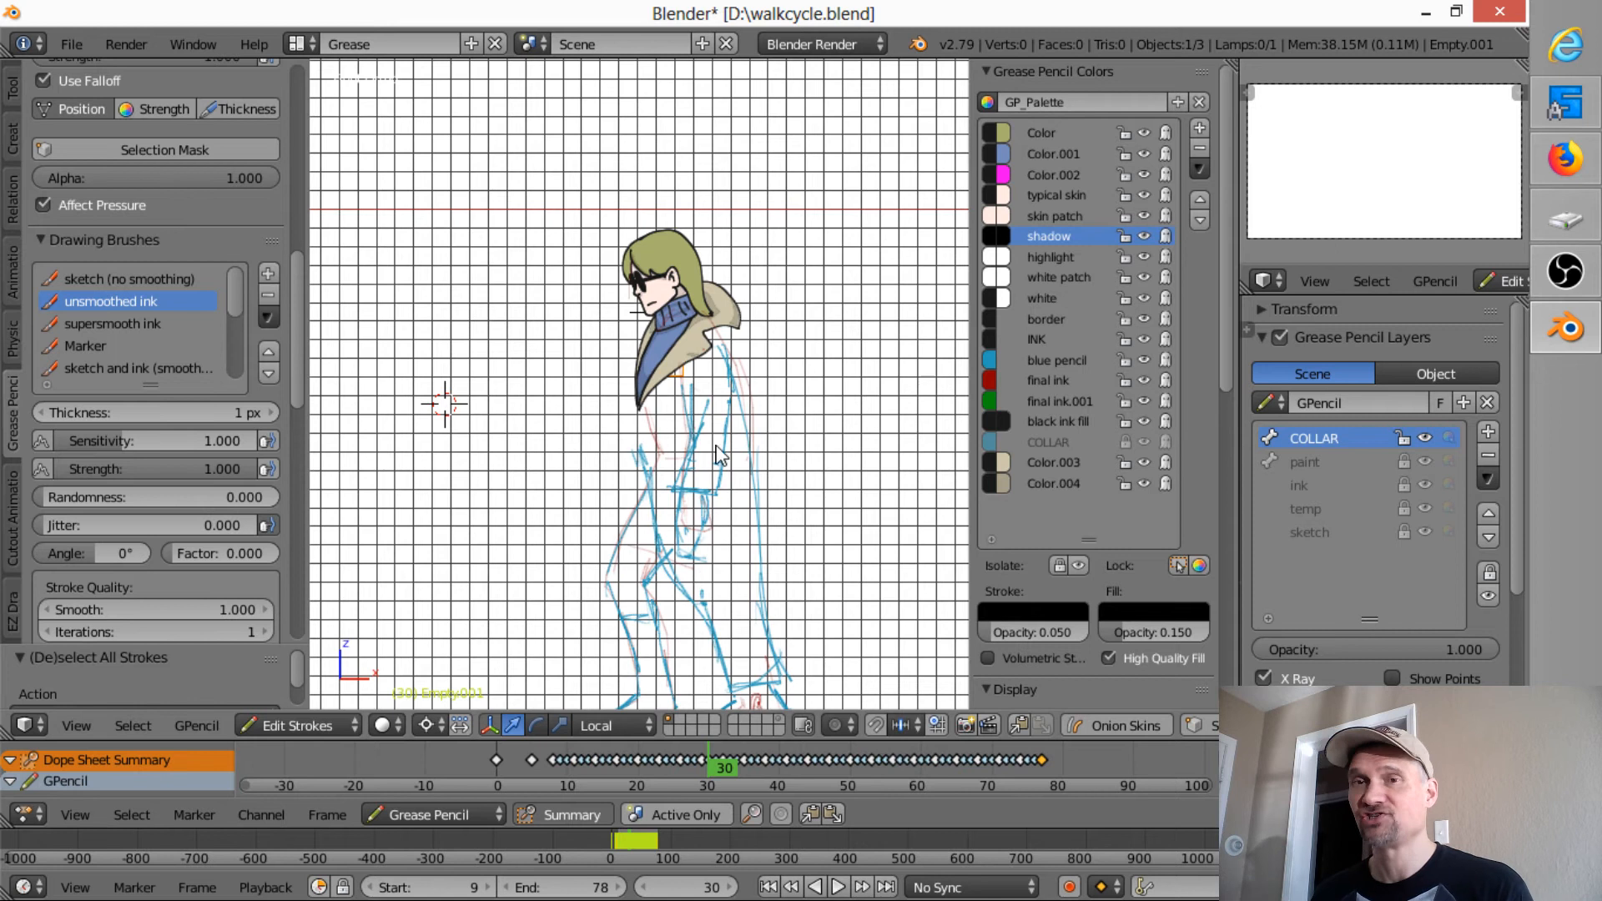
- Enable Only Render in the viewport display settings and play back the walk cycle
{"action": "scroll", "coordinate": [733, 419], "scroll_direction": "down", "scroll_amount": 6}
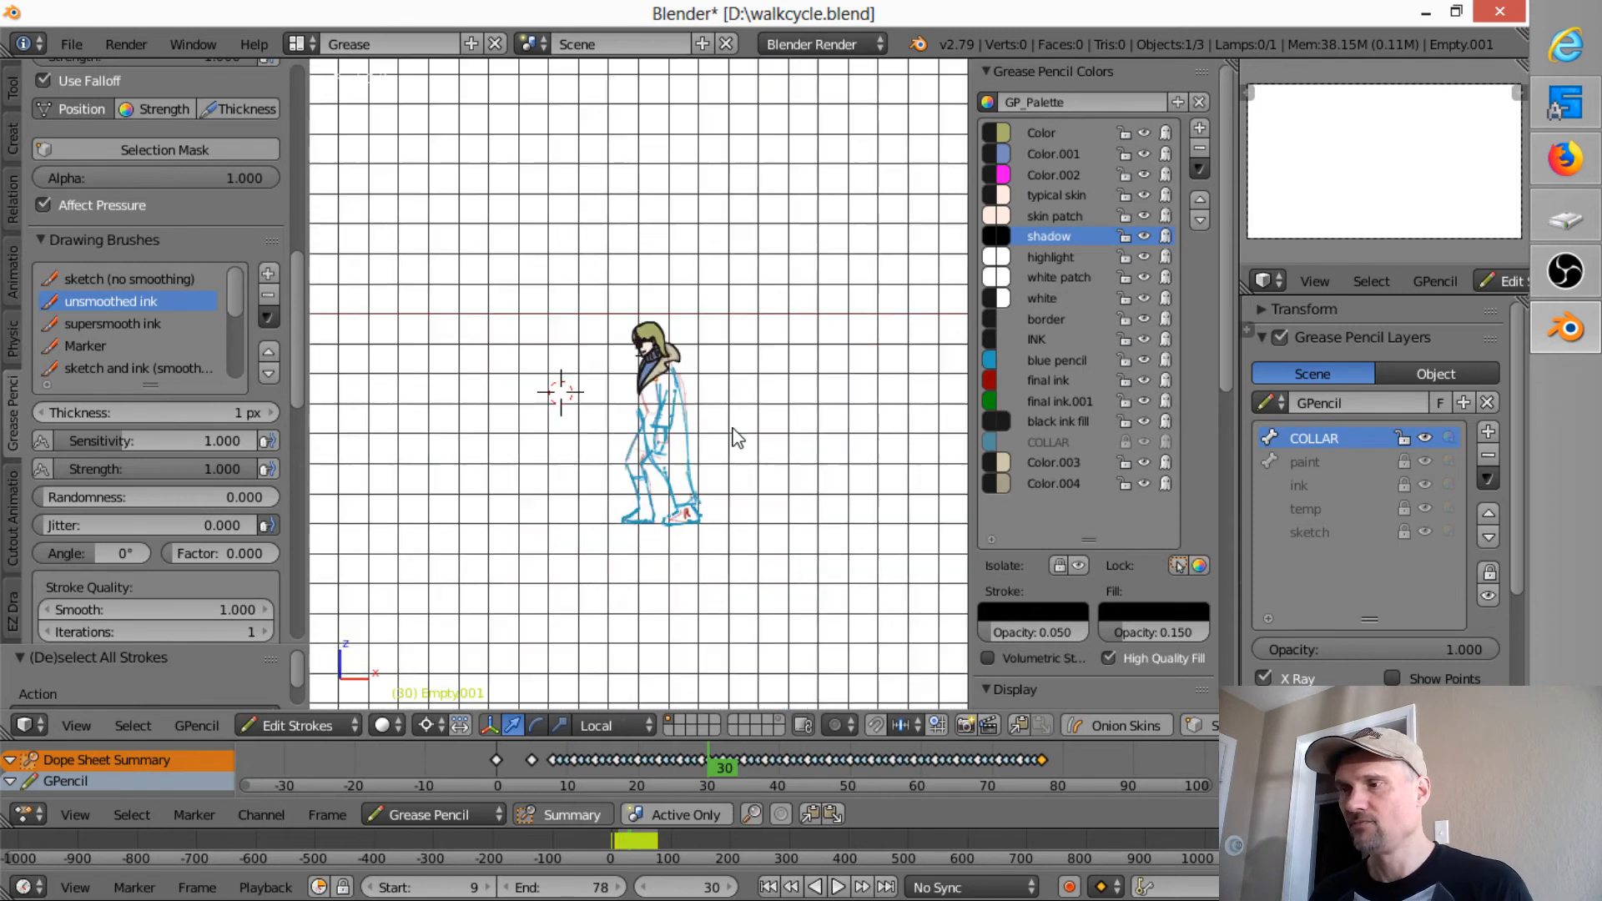
{"action": "scroll", "coordinate": [734, 432], "scroll_direction": "up", "scroll_amount": 5}
{"action": "scroll", "coordinate": [1148, 566], "scroll_direction": "down", "scroll_amount": 6}
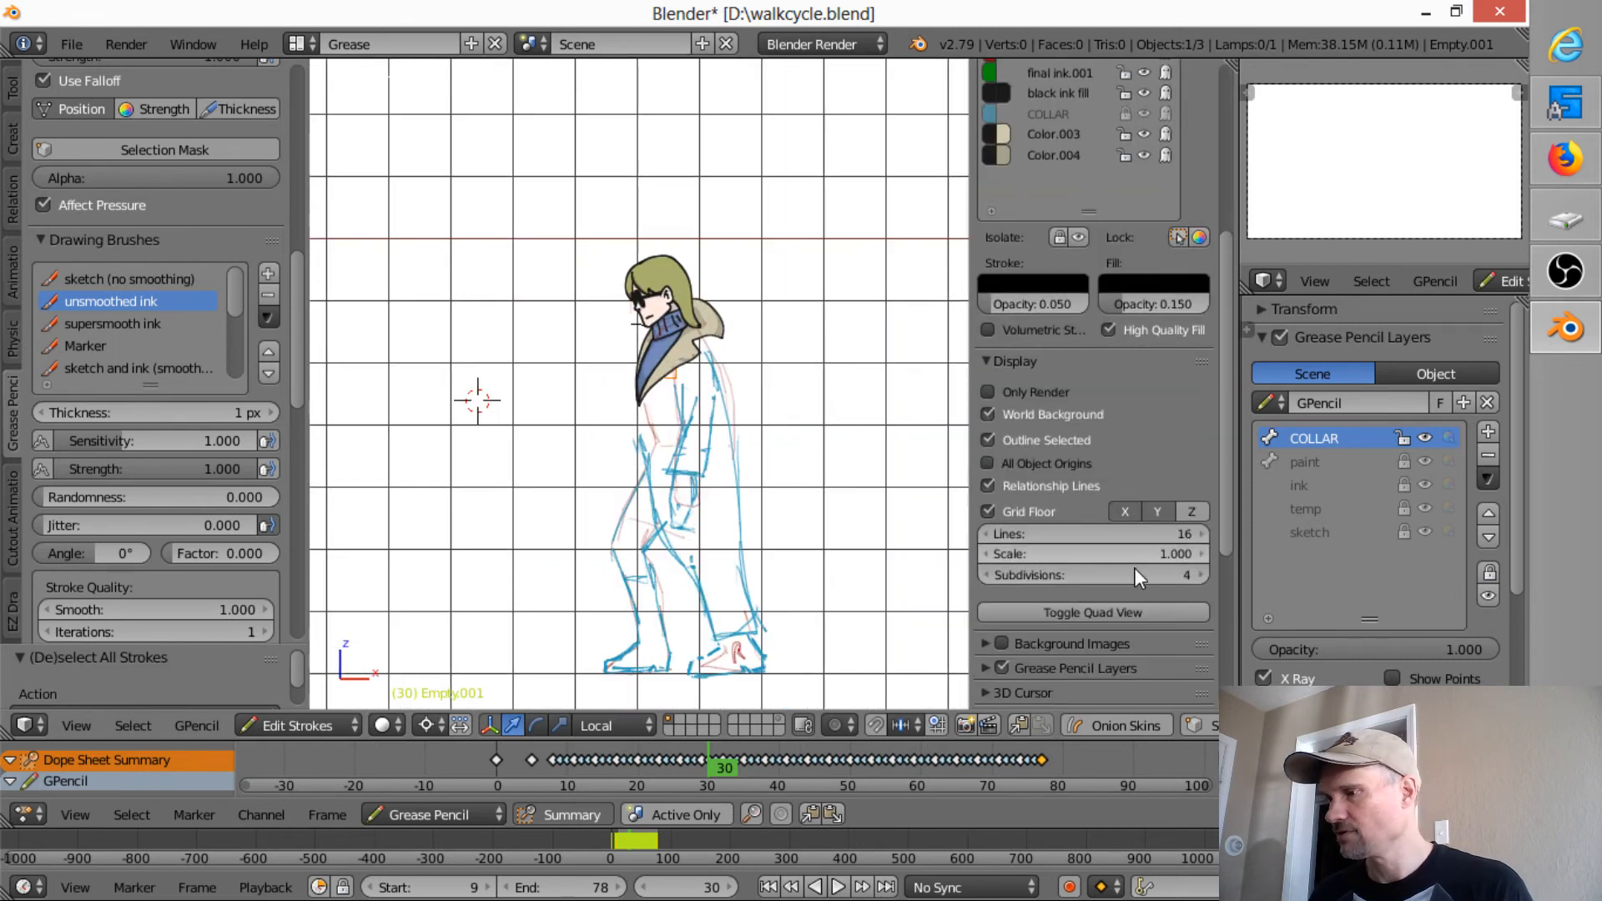
{"action": "left_click", "coordinate": [990, 391]}
{"action": "scroll", "coordinate": [778, 438], "scroll_direction": "down", "scroll_amount": 5}
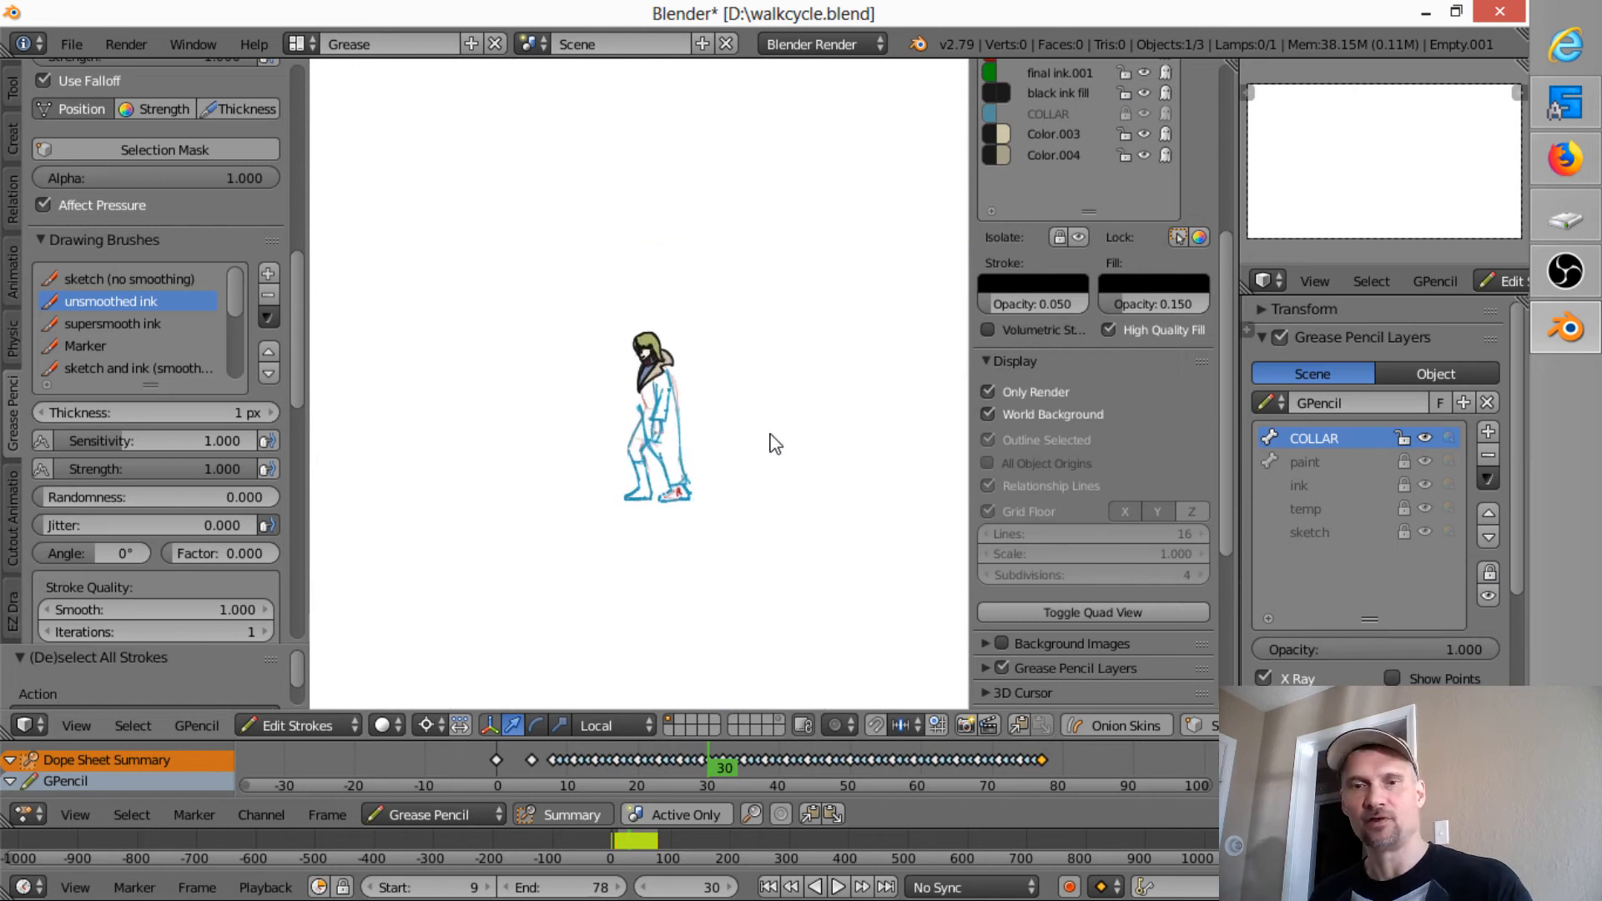
{"action": "key", "text": "alt+a"}
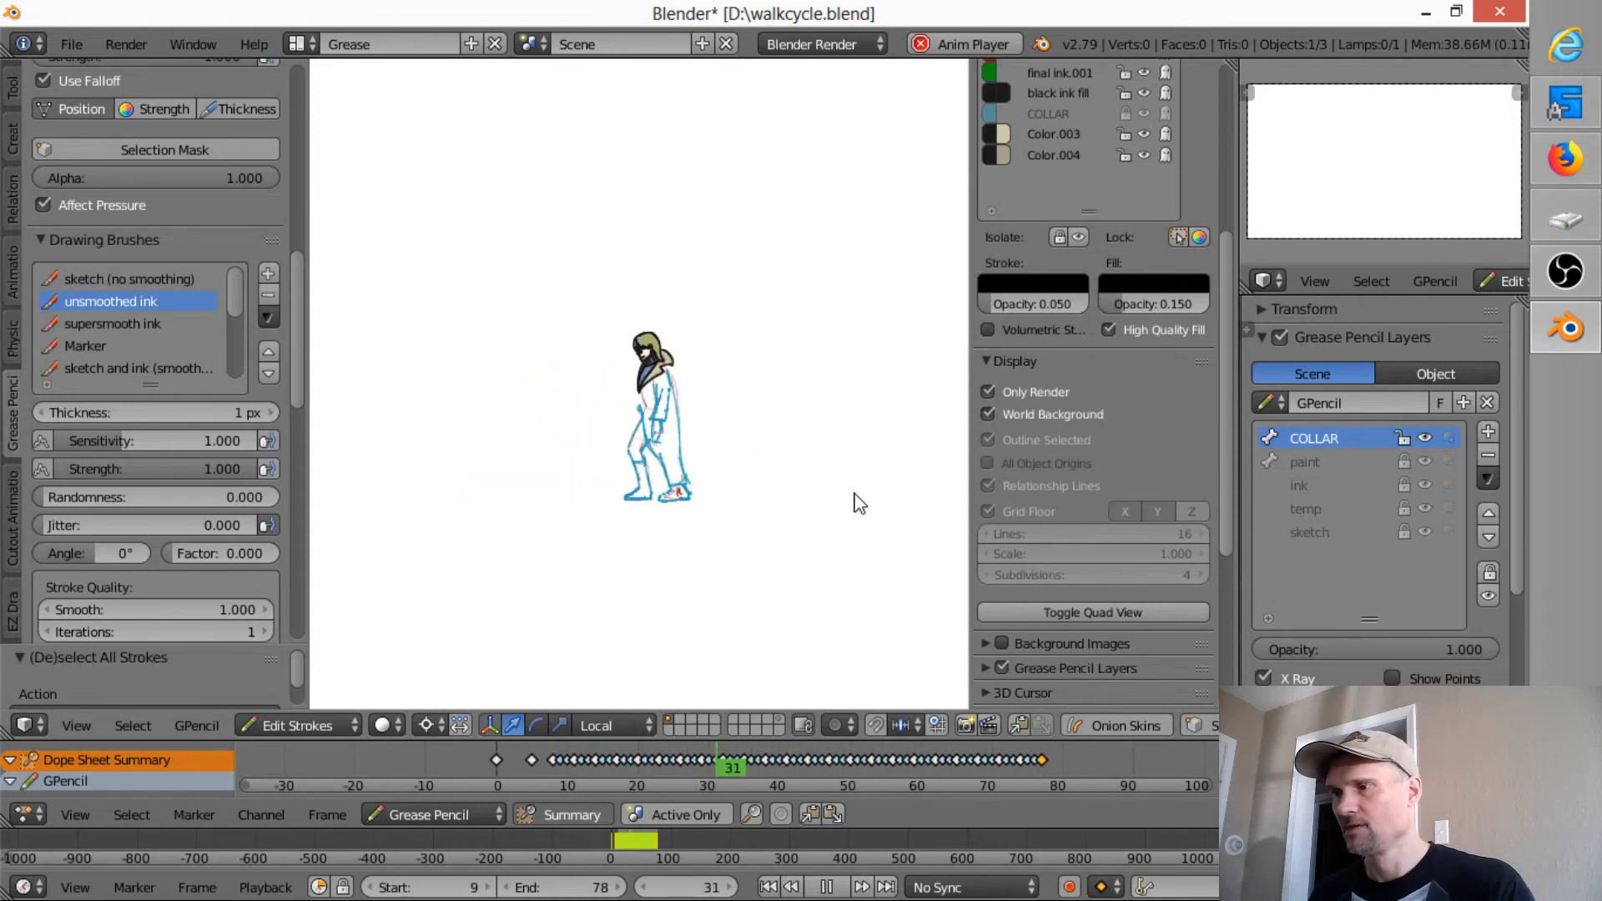
- Replay the walk cycle and examine the drawn character up close at frame 30
{"action": "key", "text": "Escape"}
{"action": "scroll", "coordinate": [744, 539], "scroll_direction": "up", "scroll_amount": 6}
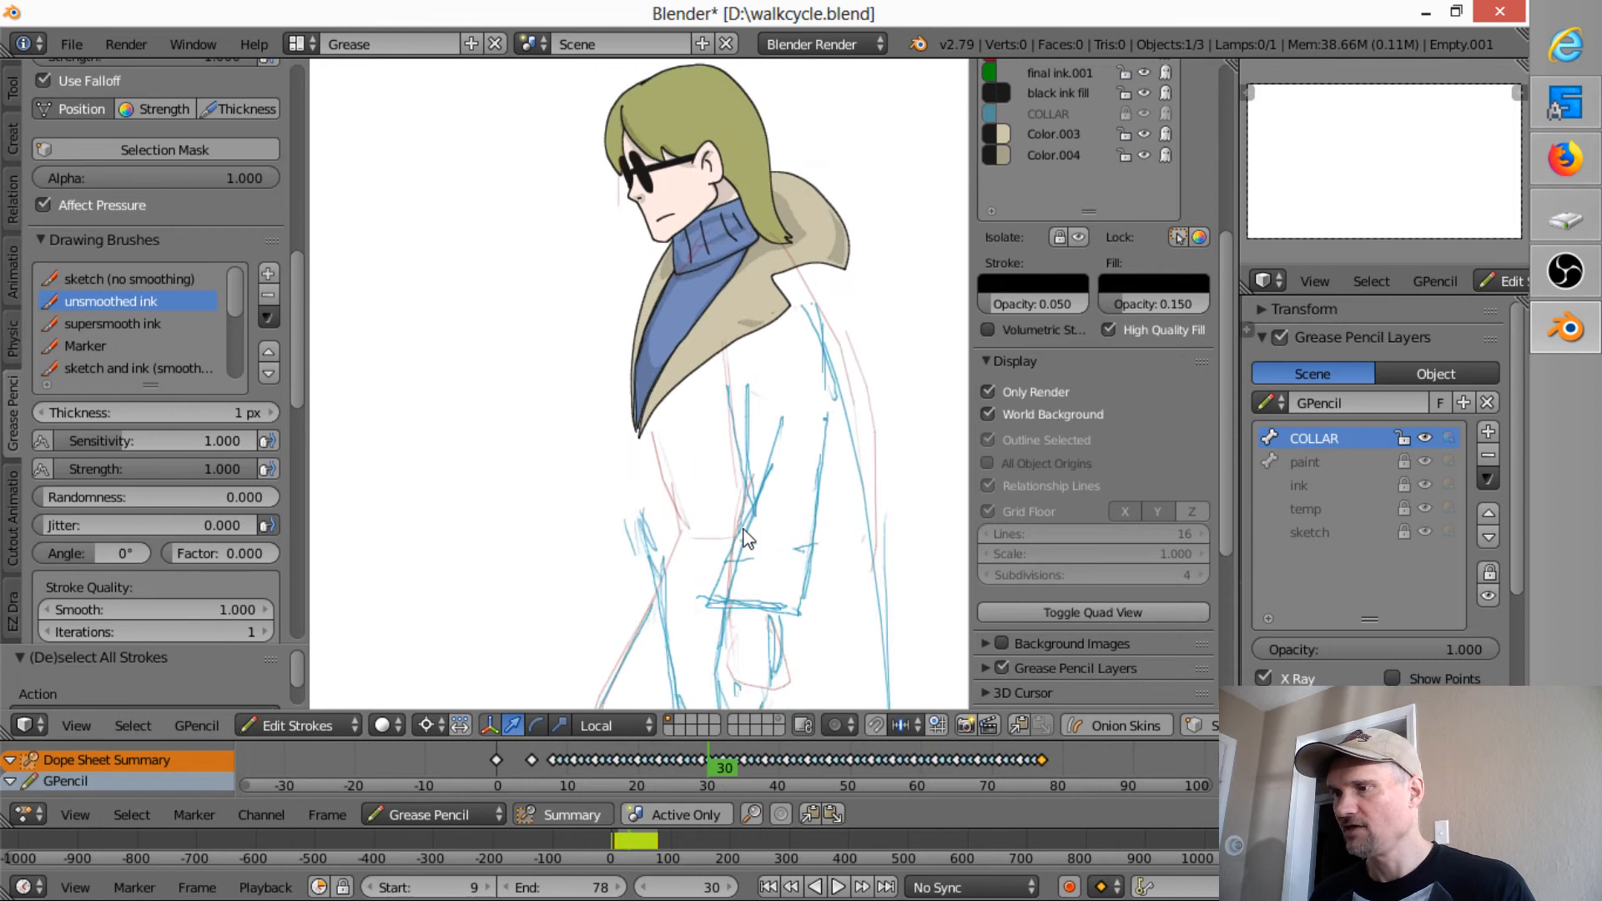
{"action": "scroll", "coordinate": [745, 538], "scroll_direction": "up", "scroll_amount": 6}
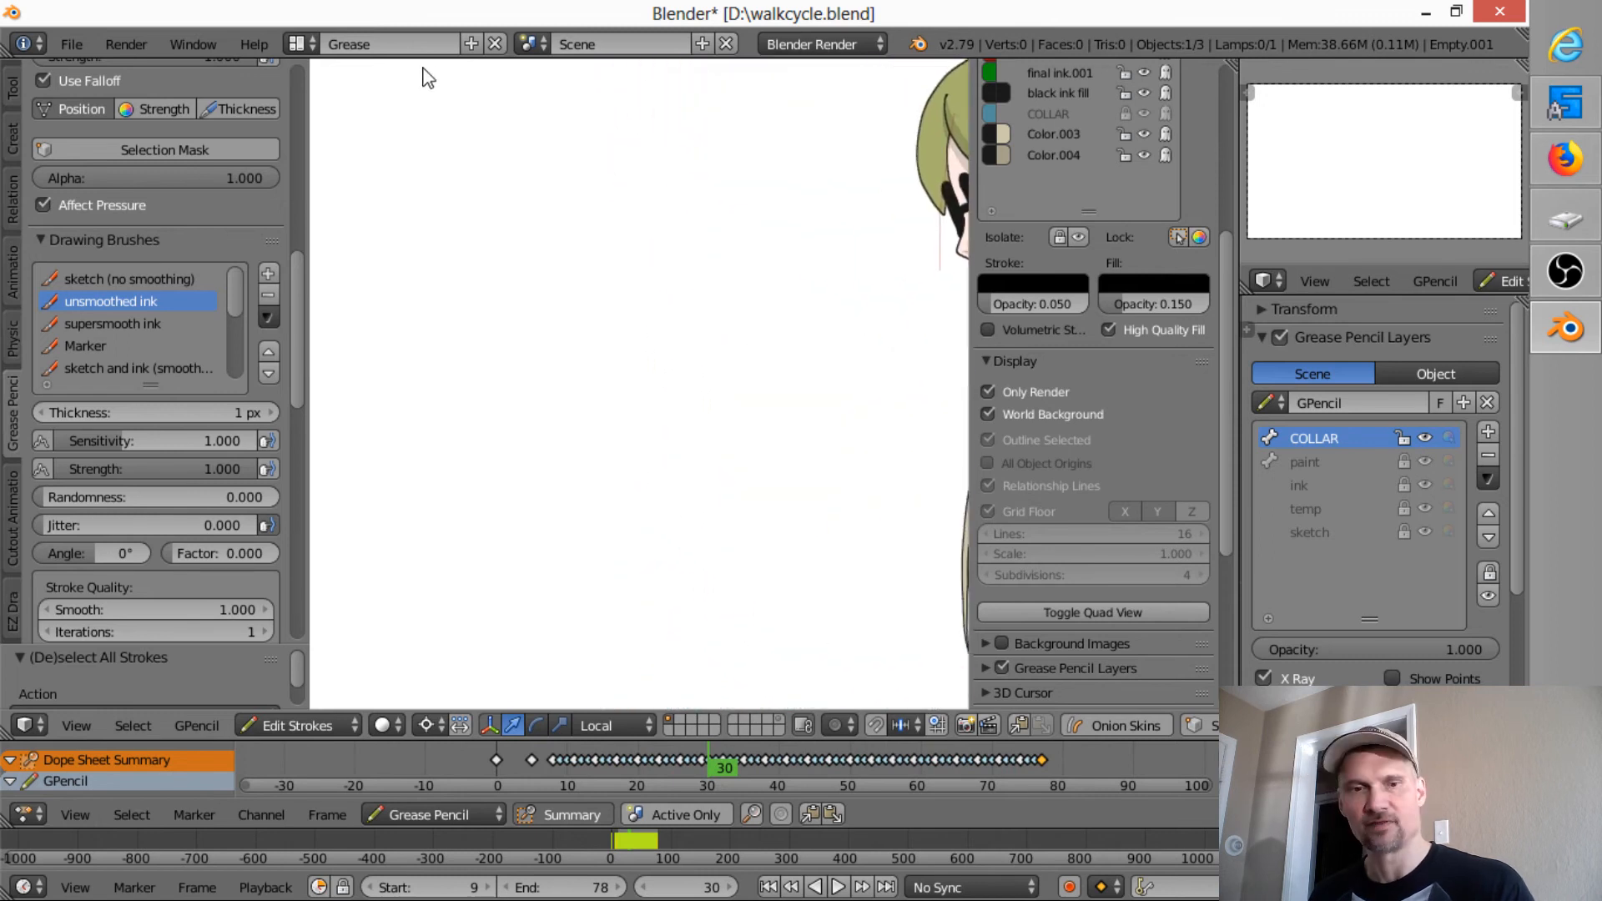
{"action": "key", "text": "alt+a"}
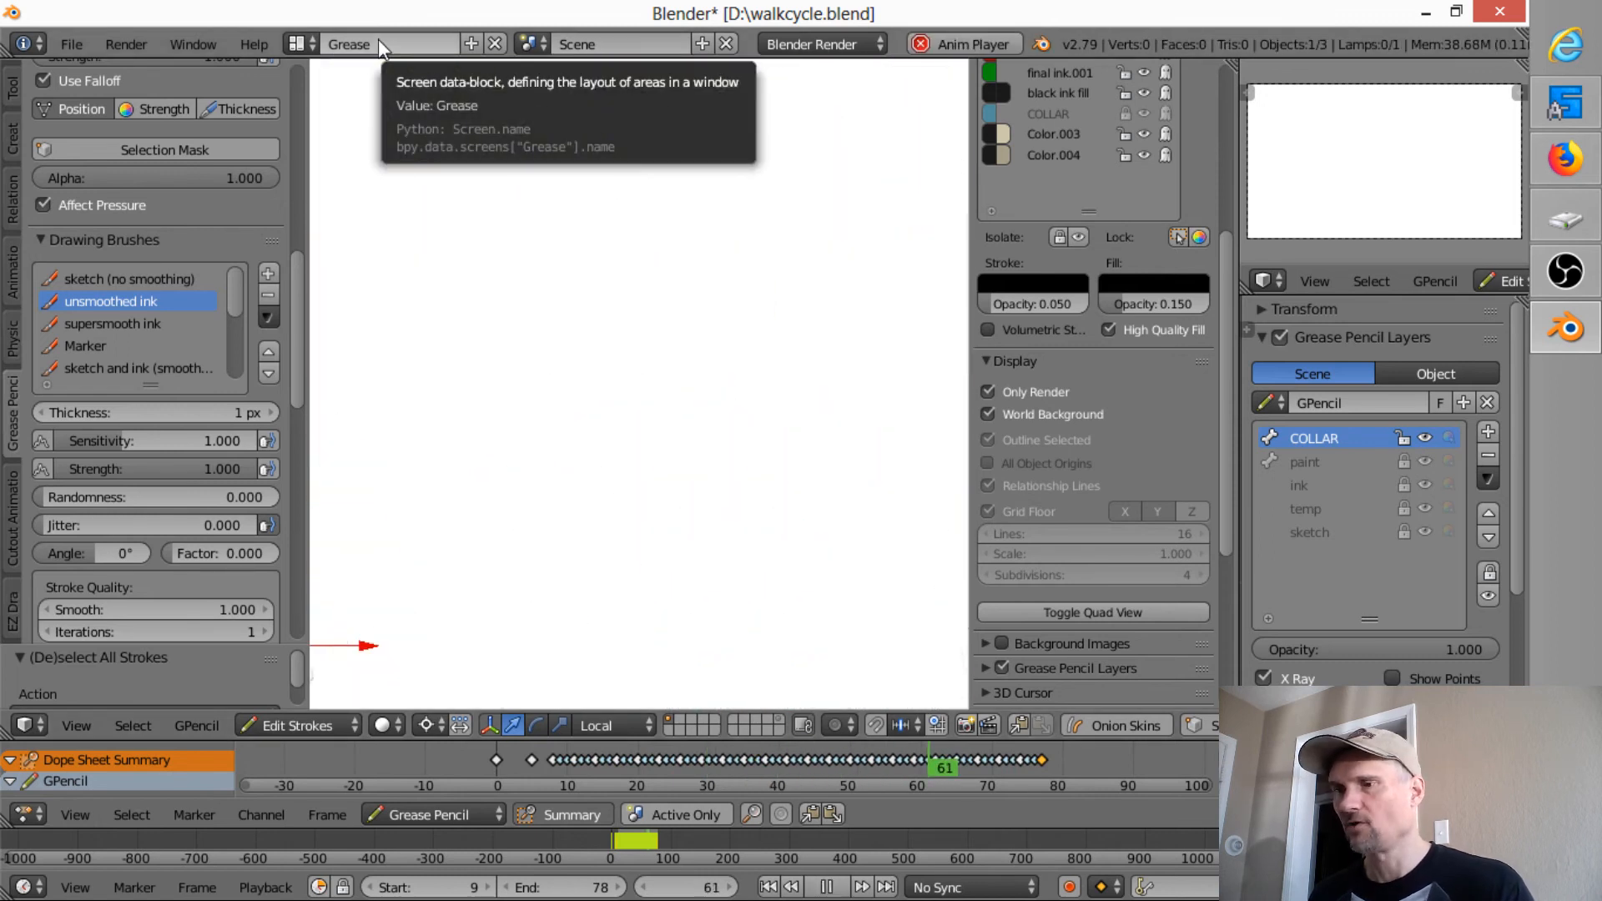
{"action": "key", "text": "Escape"}
{"action": "scroll", "coordinate": [347, 33], "scroll_direction": "right", "scroll_amount": 3}
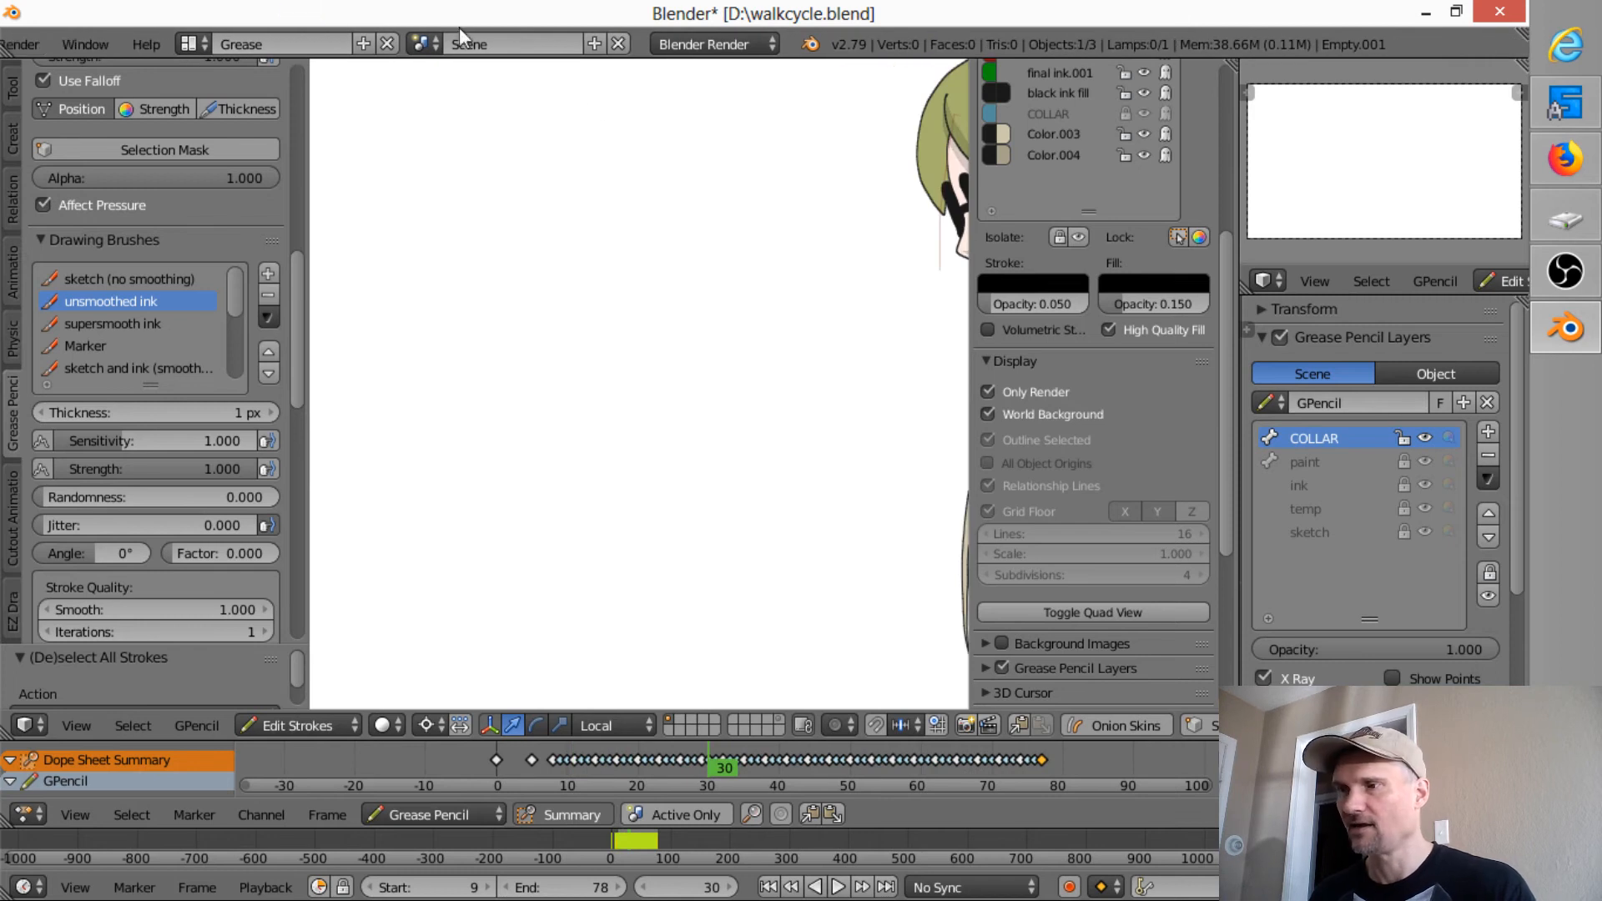
{"action": "scroll", "coordinate": [548, 230], "scroll_direction": "down", "scroll_amount": 6}
{"action": "middle_click_drag", "start_coordinate": [590, 310], "coordinate": [440, 237], "text": "shift"}
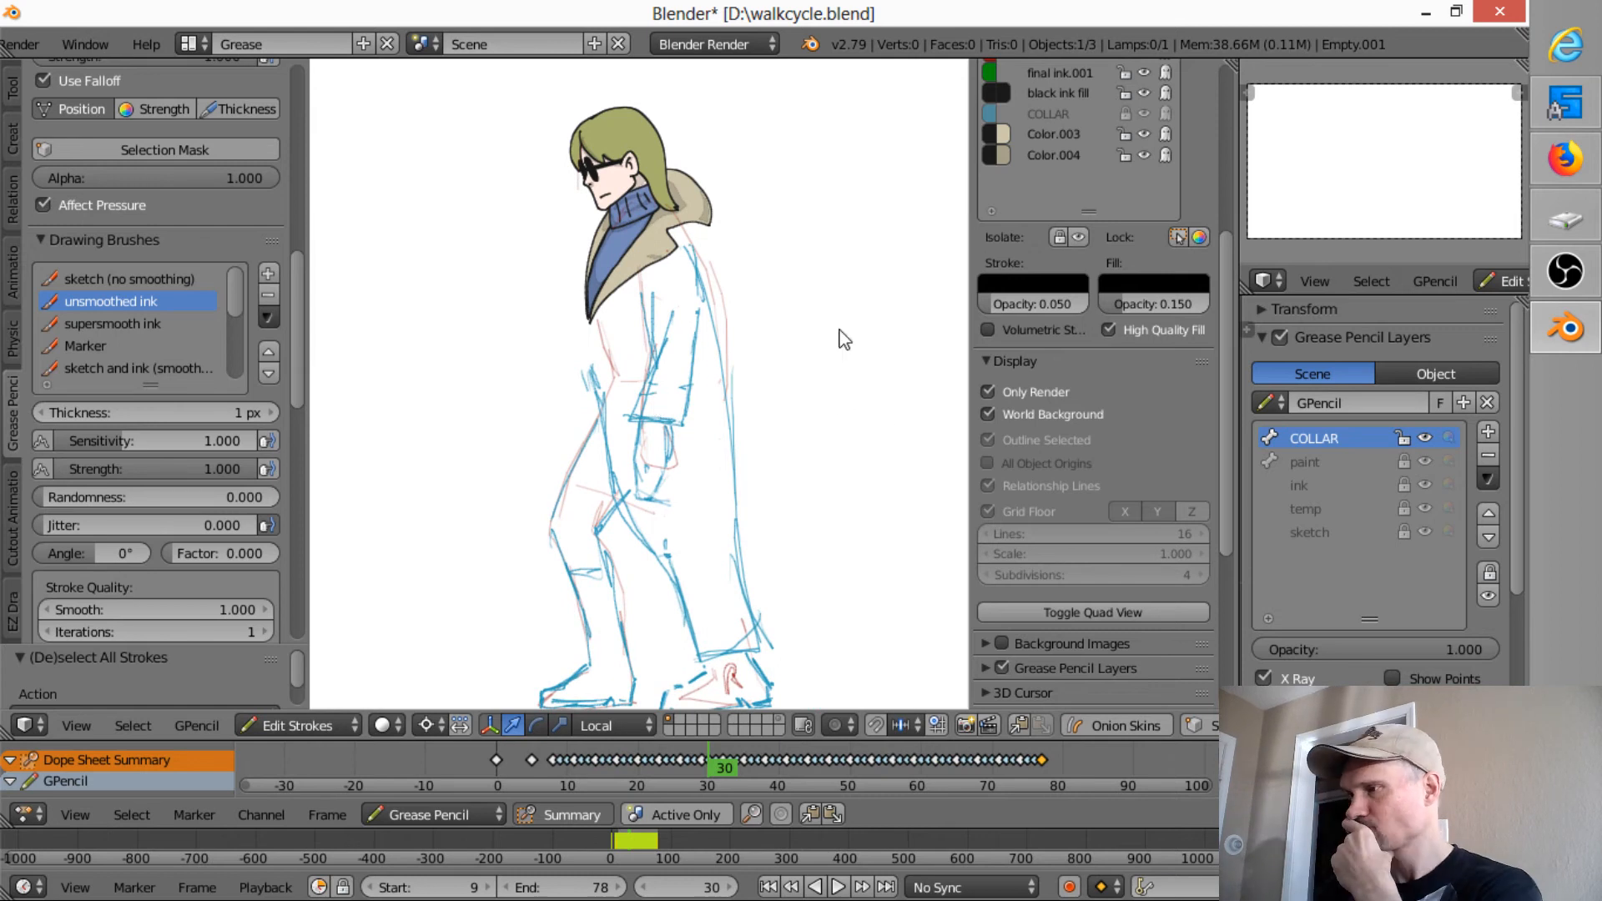
{"action": "scroll", "coordinate": [845, 338], "scroll_direction": "down", "scroll_amount": 3}
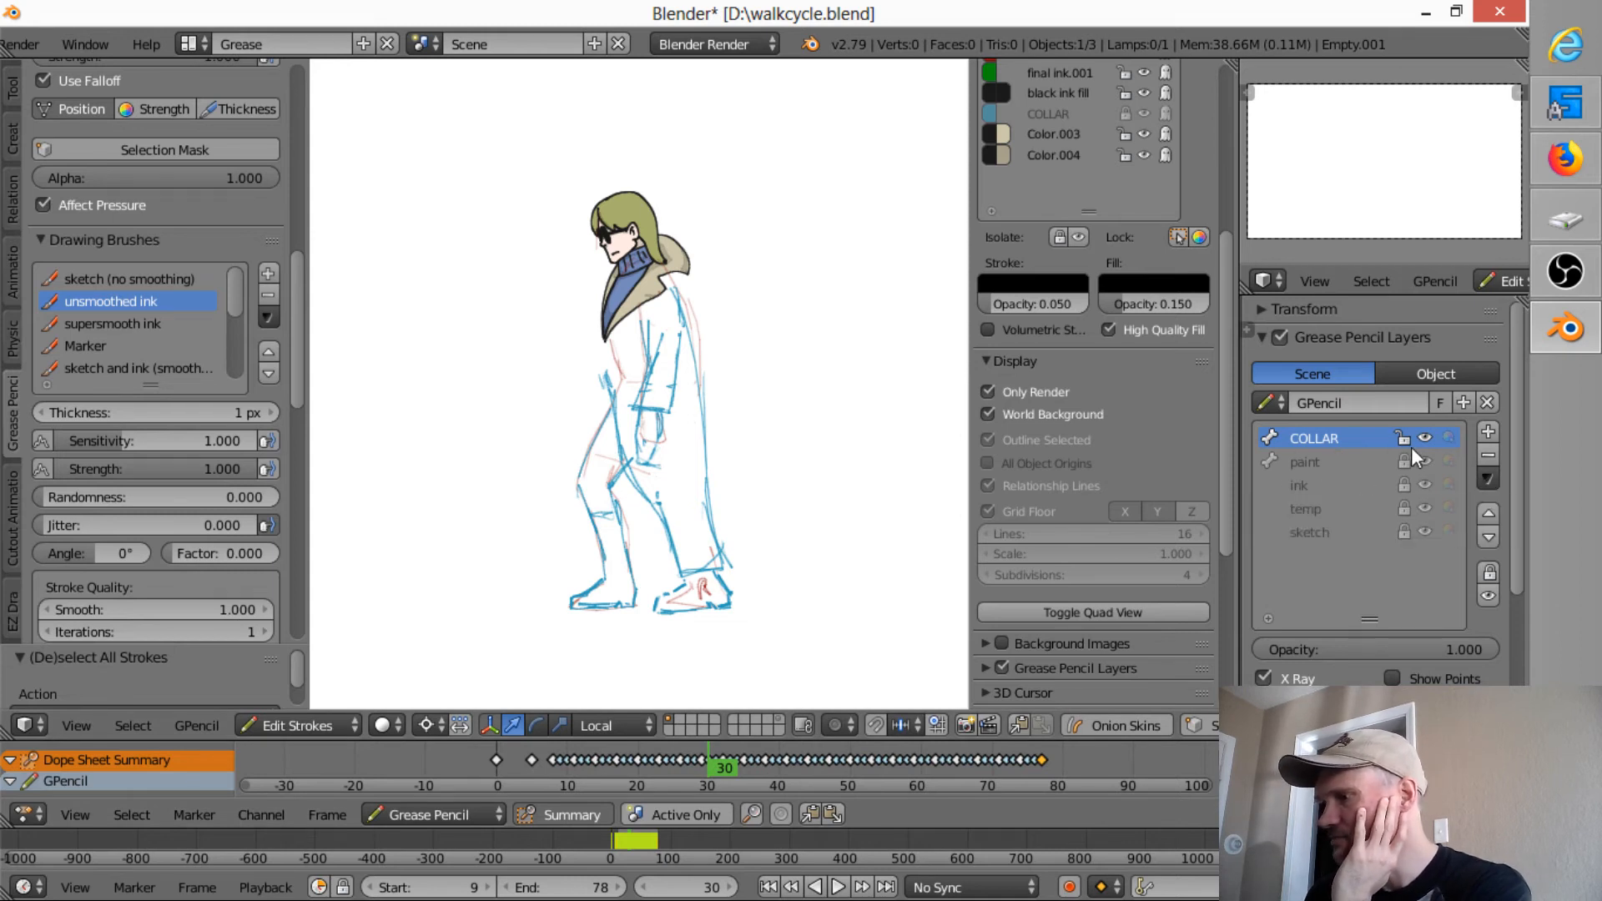
- Make the ink layer active and unlock all layers except paint and COLLAR
{"action": "left_click", "coordinate": [1335, 485]}
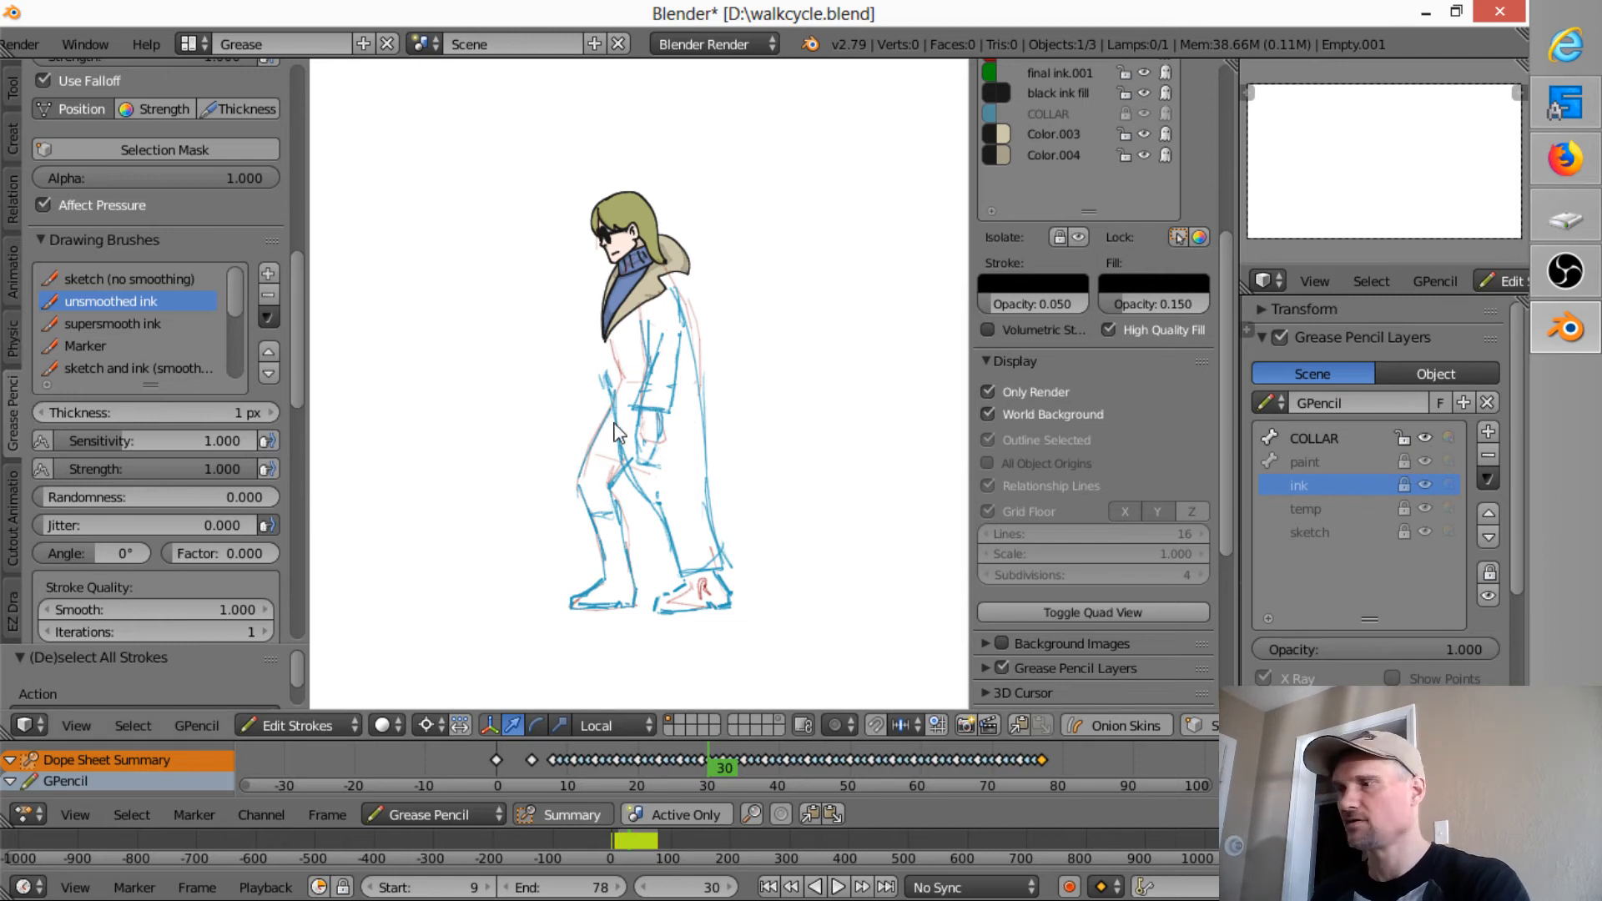
{"action": "key", "text": "KP_Multiply"}
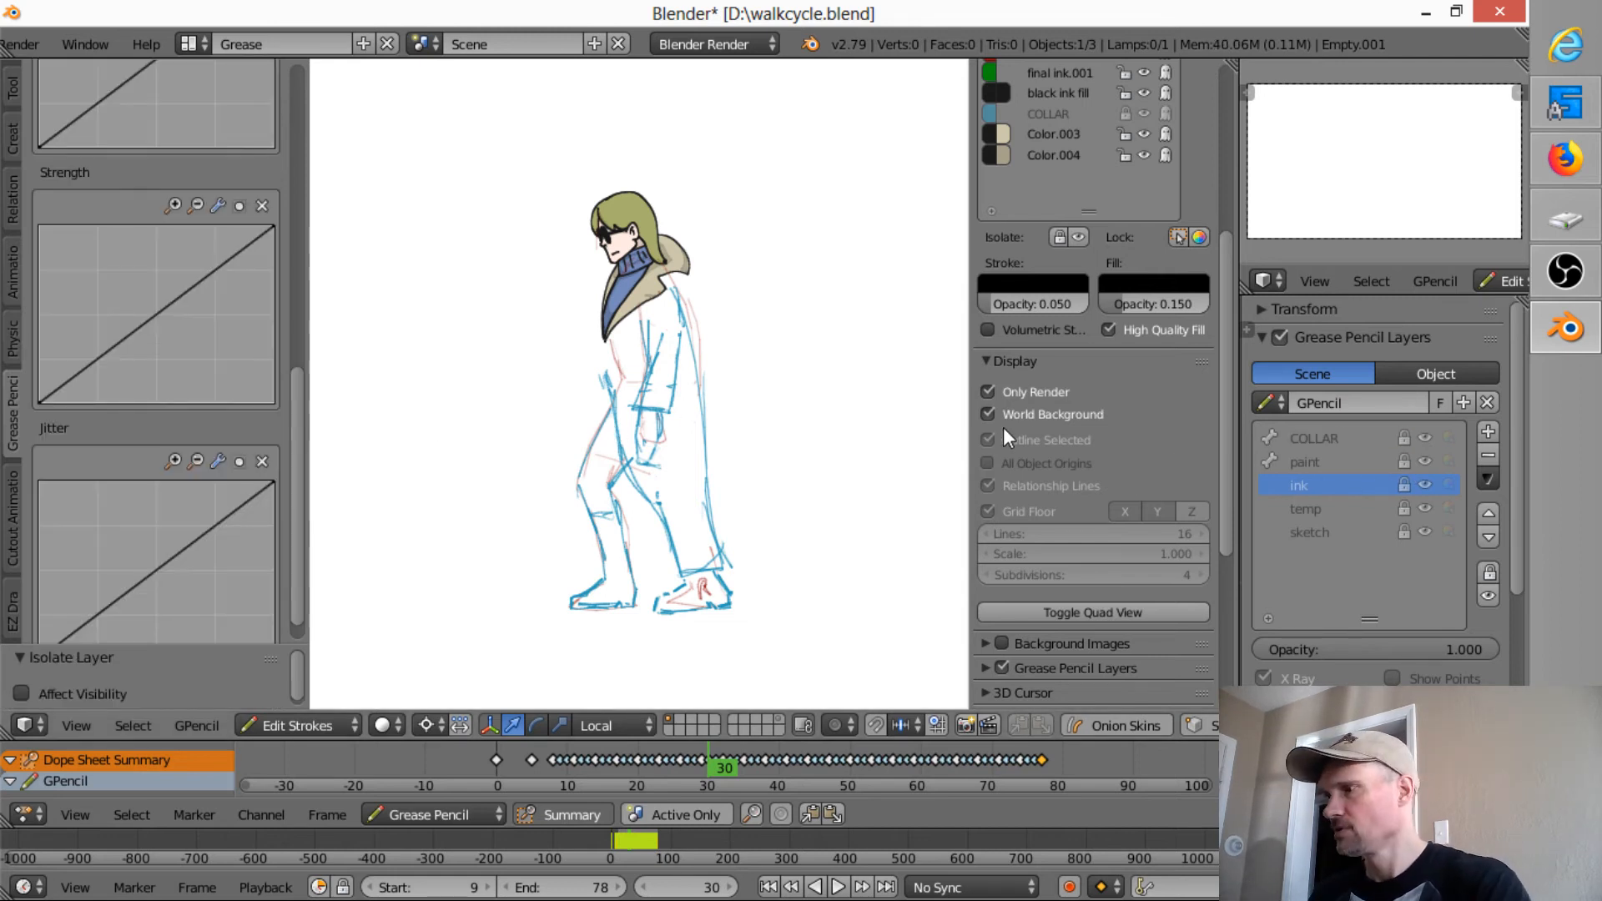
{"action": "key", "text": "KP_Multiply"}
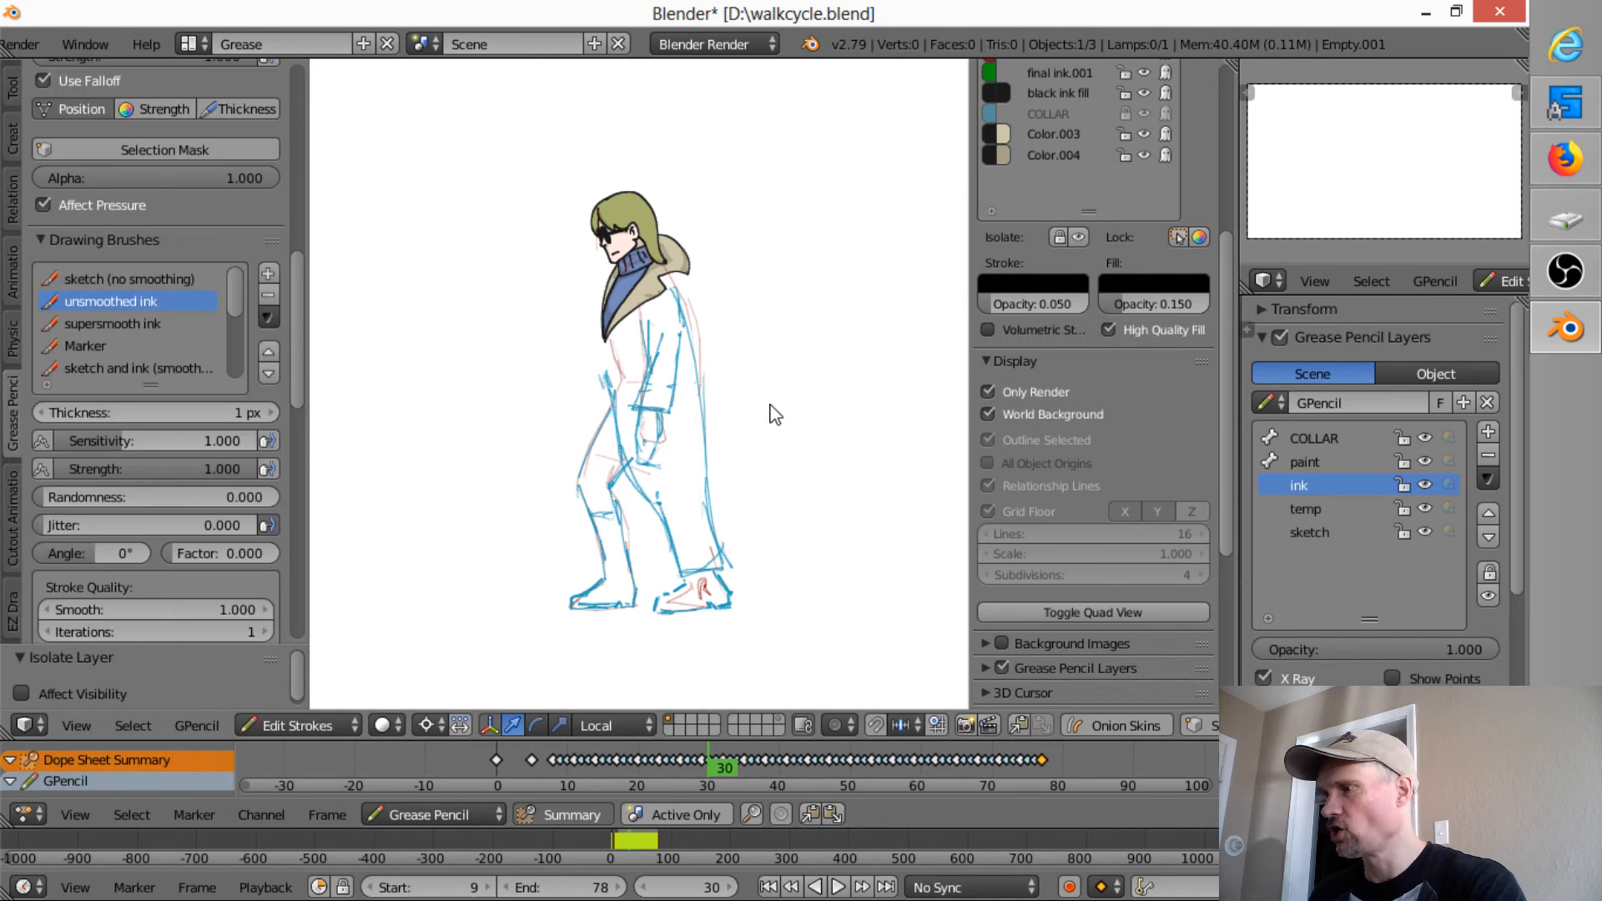
{"action": "left_click", "coordinate": [1401, 462]}
{"action": "left_click", "coordinate": [1402, 439]}
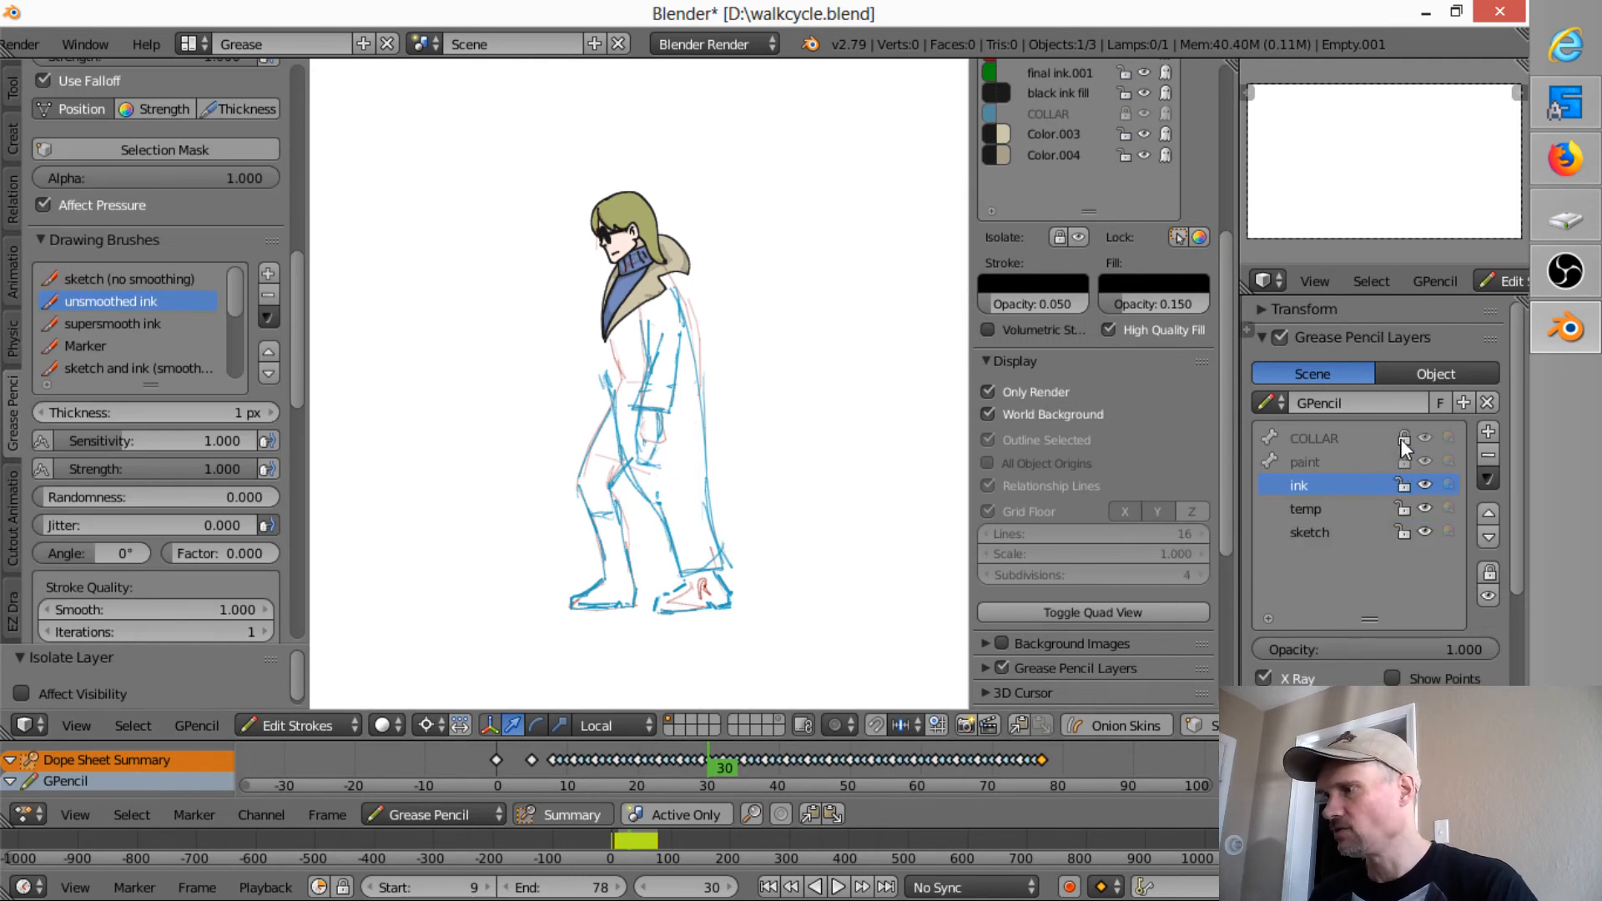
{"action": "left_click", "coordinate": [988, 414]}
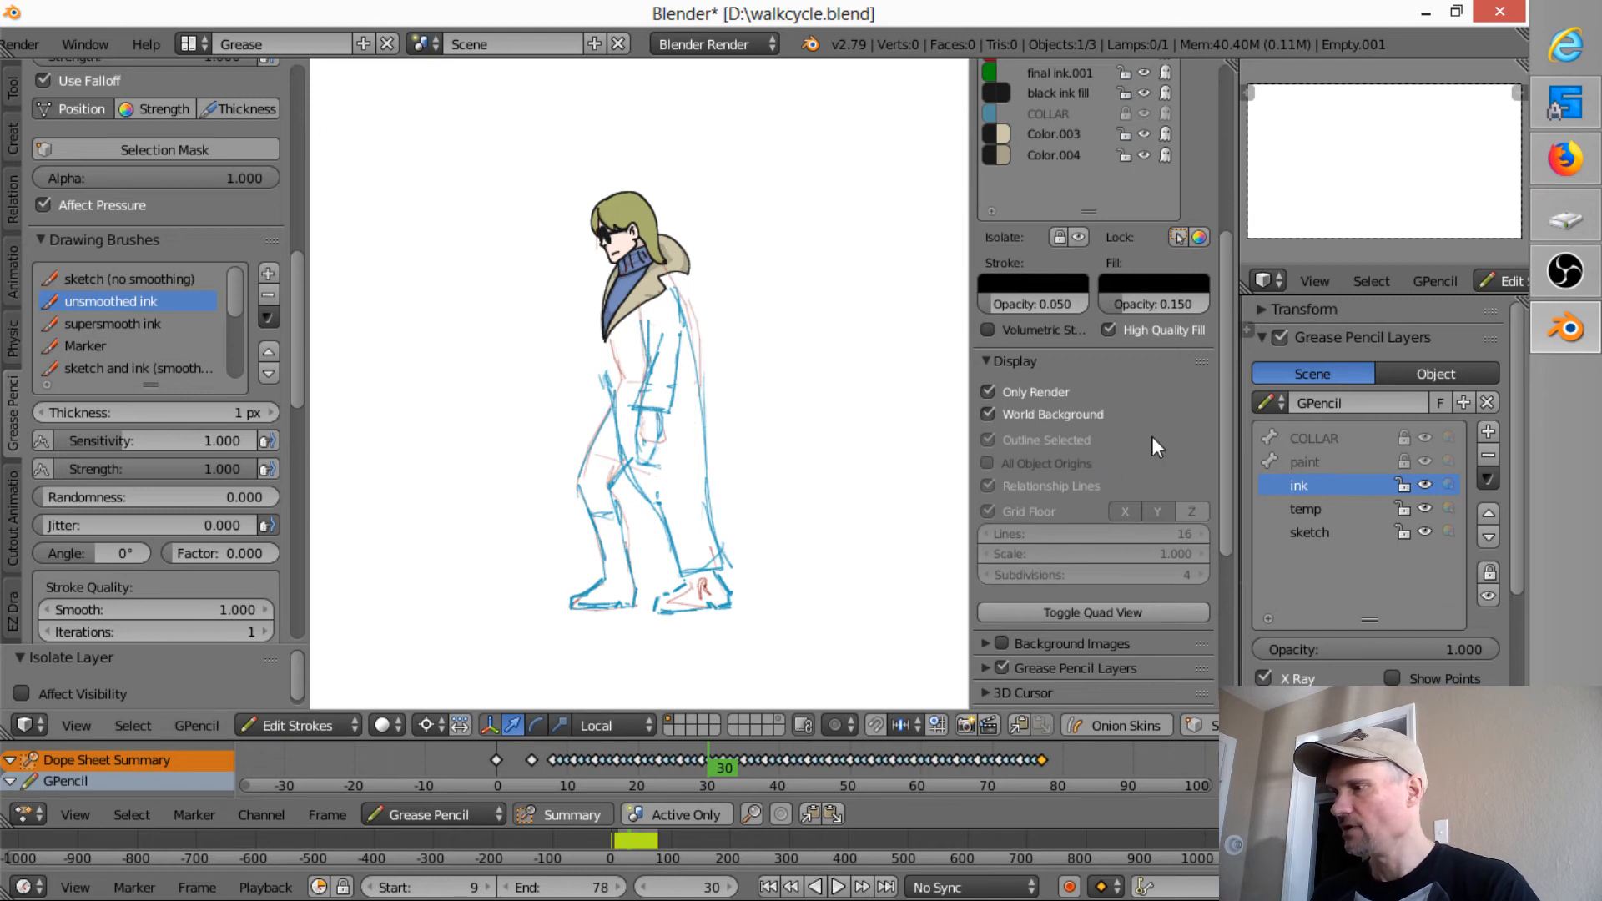
- Rename the paint layer as head, lock it again and save the file
{"action": "left_click", "coordinate": [1404, 461]}
{"action": "double_click", "coordinate": [1319, 463]}
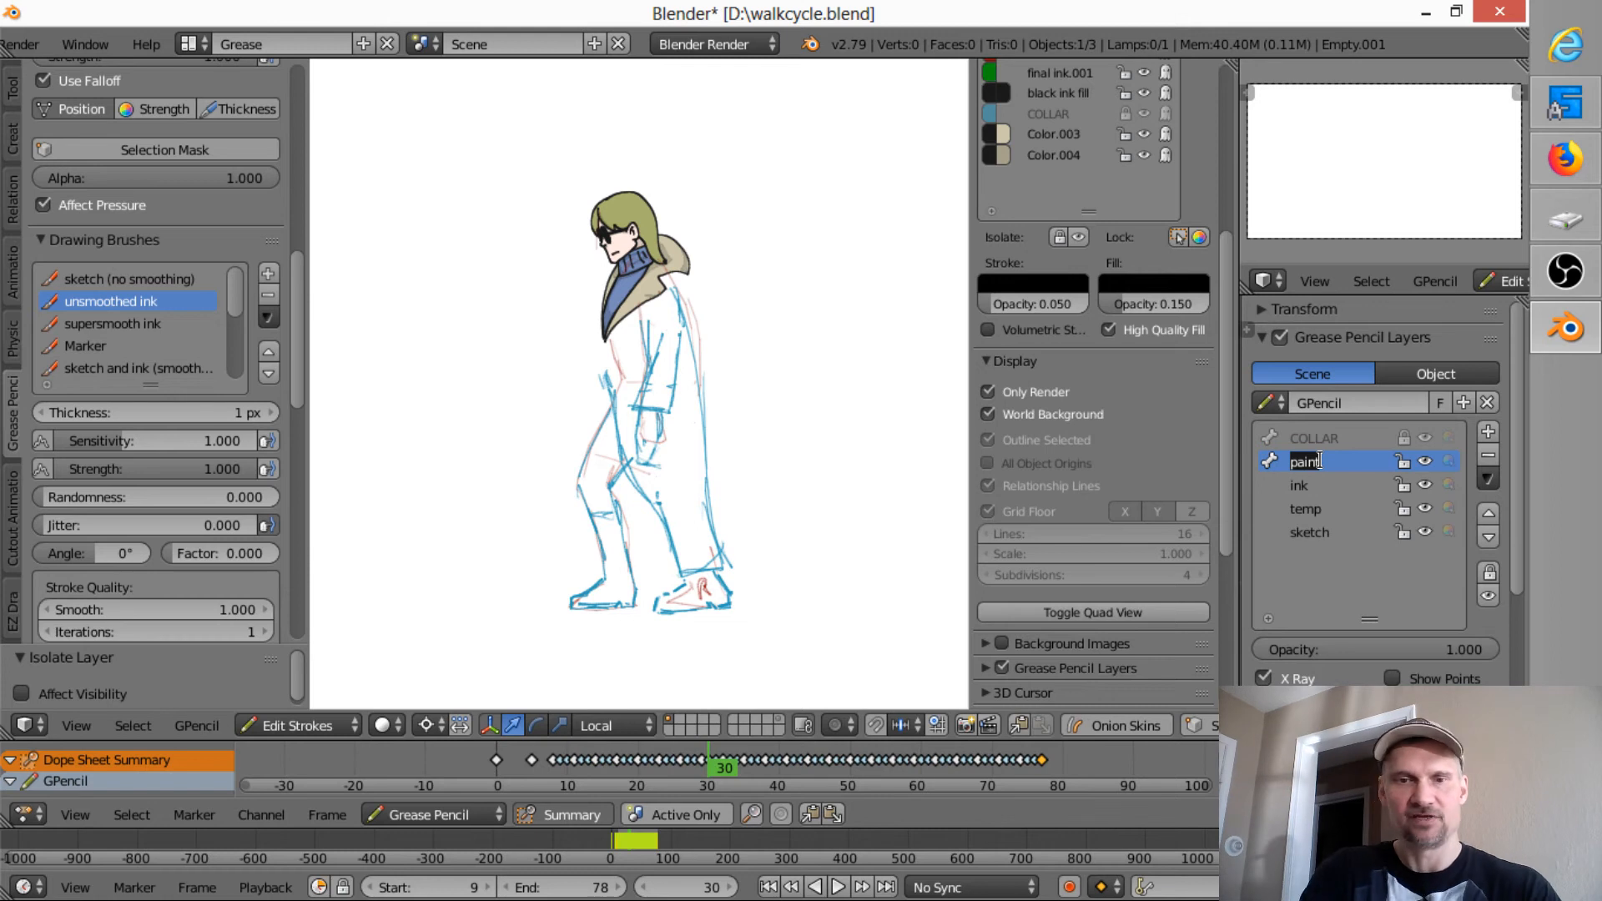
{"action": "type", "text": "head"}
{"action": "key", "text": "Return"}
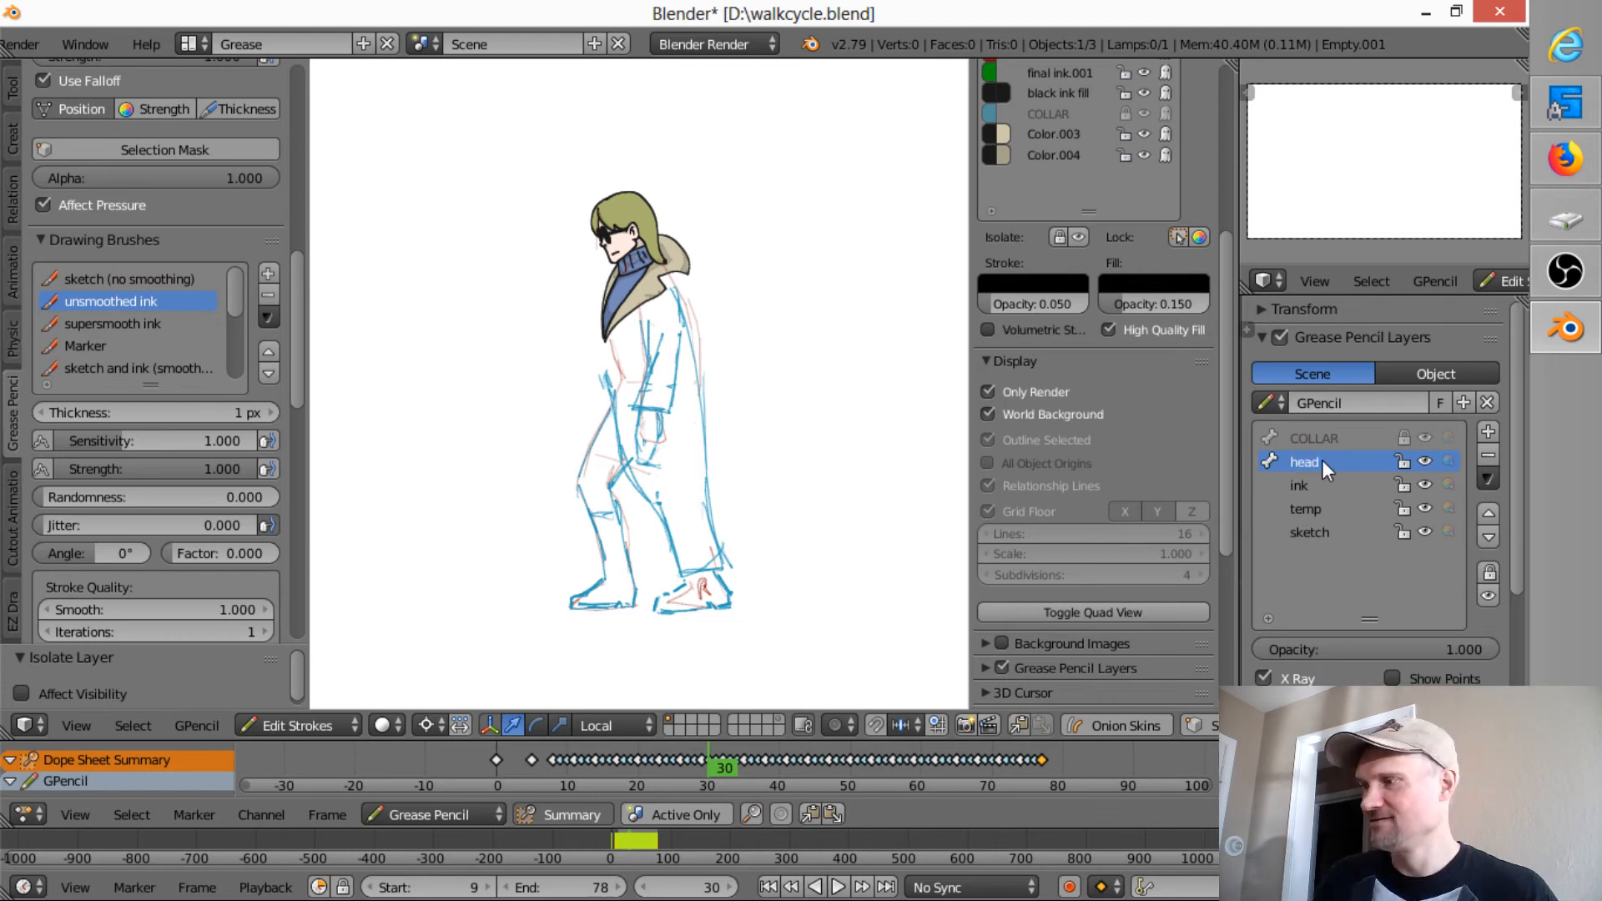
{"action": "left_click", "coordinate": [1404, 460]}
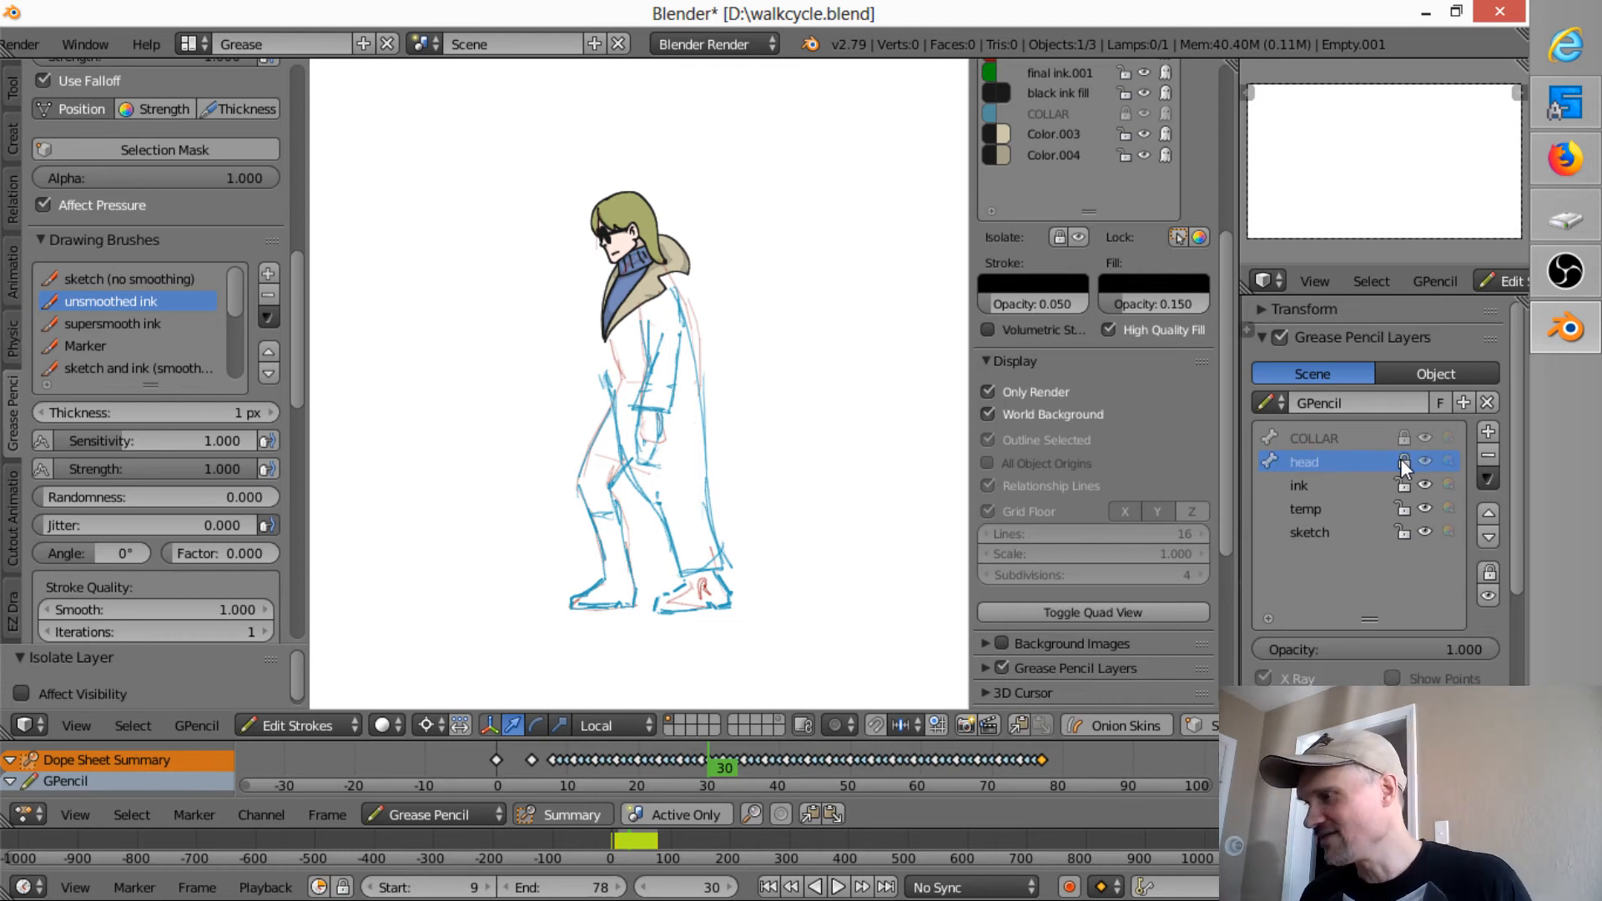
{"action": "key", "text": "ctrl+s"}
{"action": "left_click", "coordinate": [632, 367]}
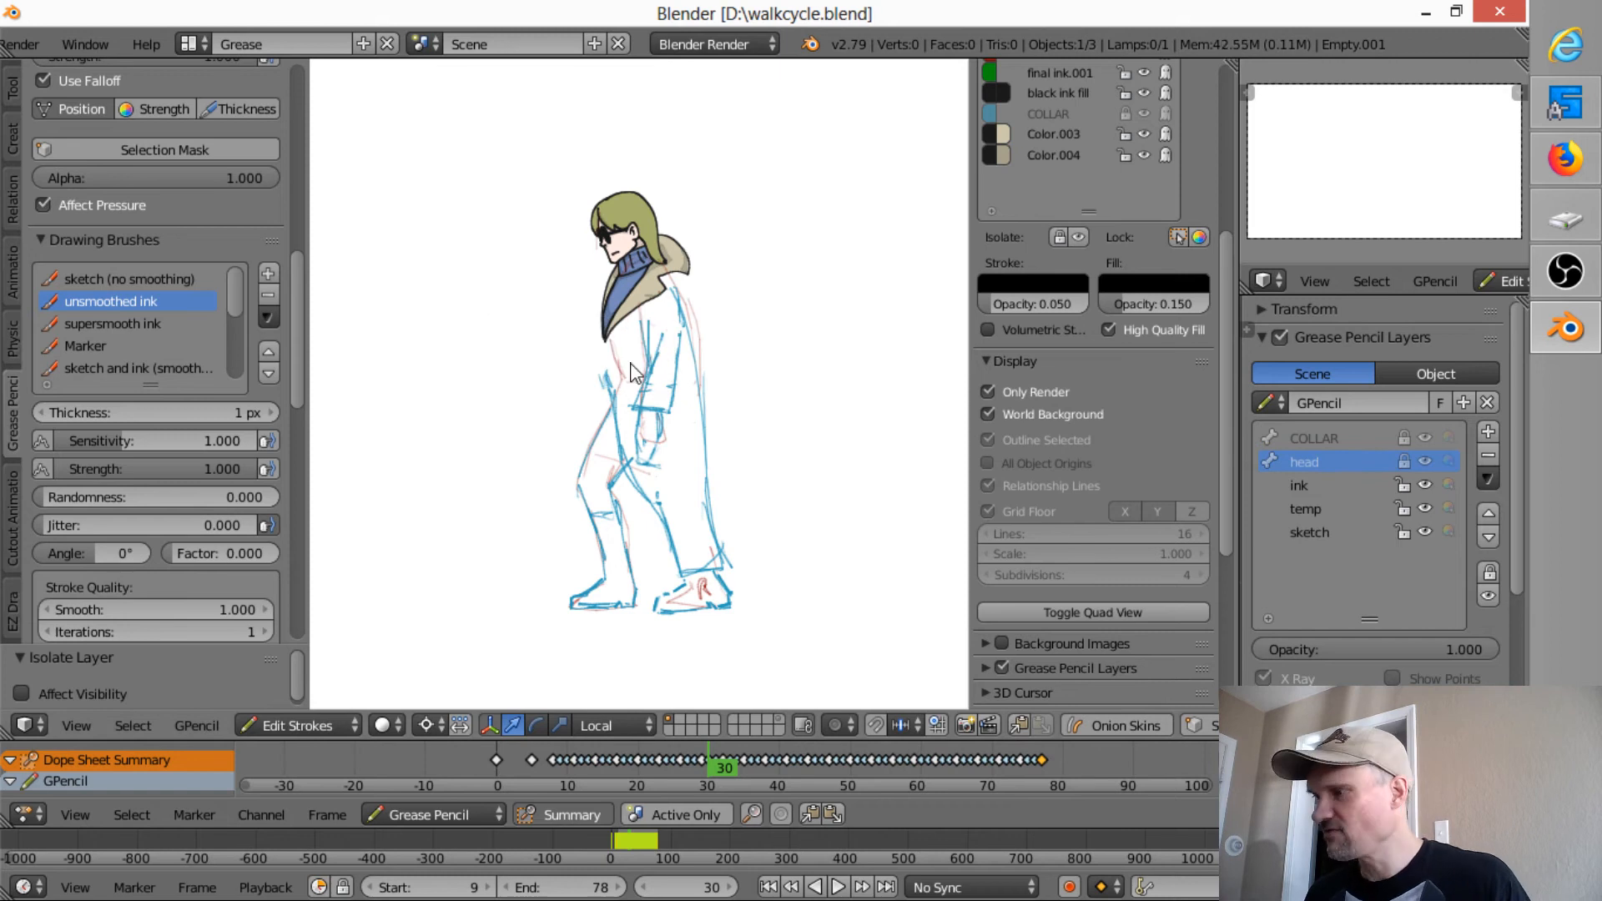
- Go to frame 0 with the ink layer active and enlarge the dope sheet to show its layer channels
{"action": "left_click", "coordinate": [1322, 488]}
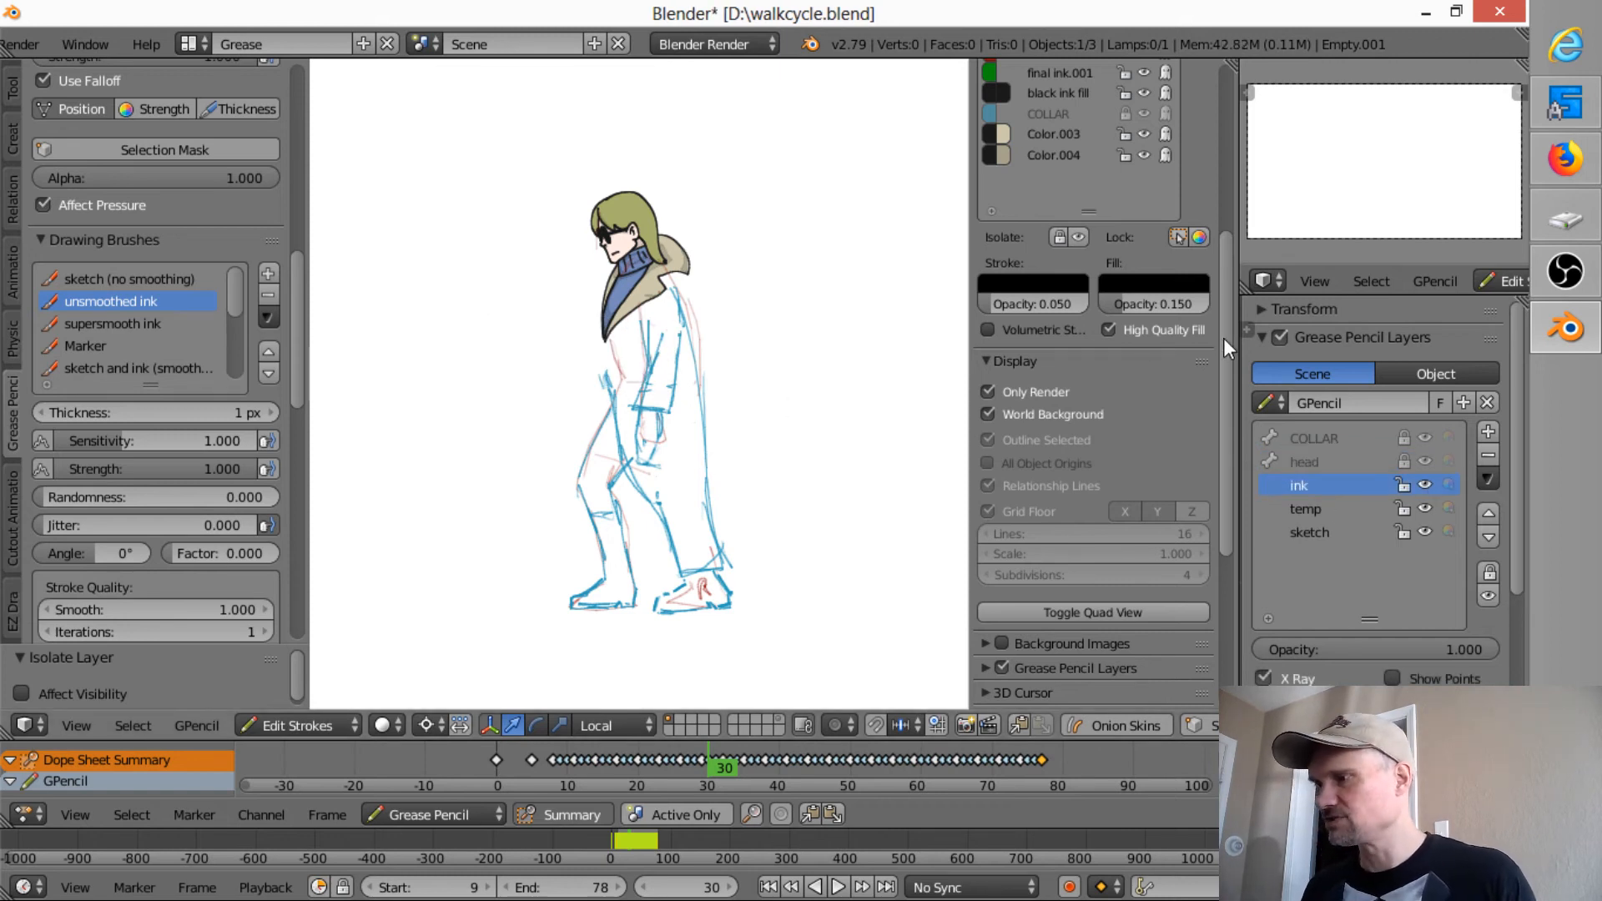
{"action": "left_click_drag", "start_coordinate": [1223, 338], "coordinate": [1237, 209]}
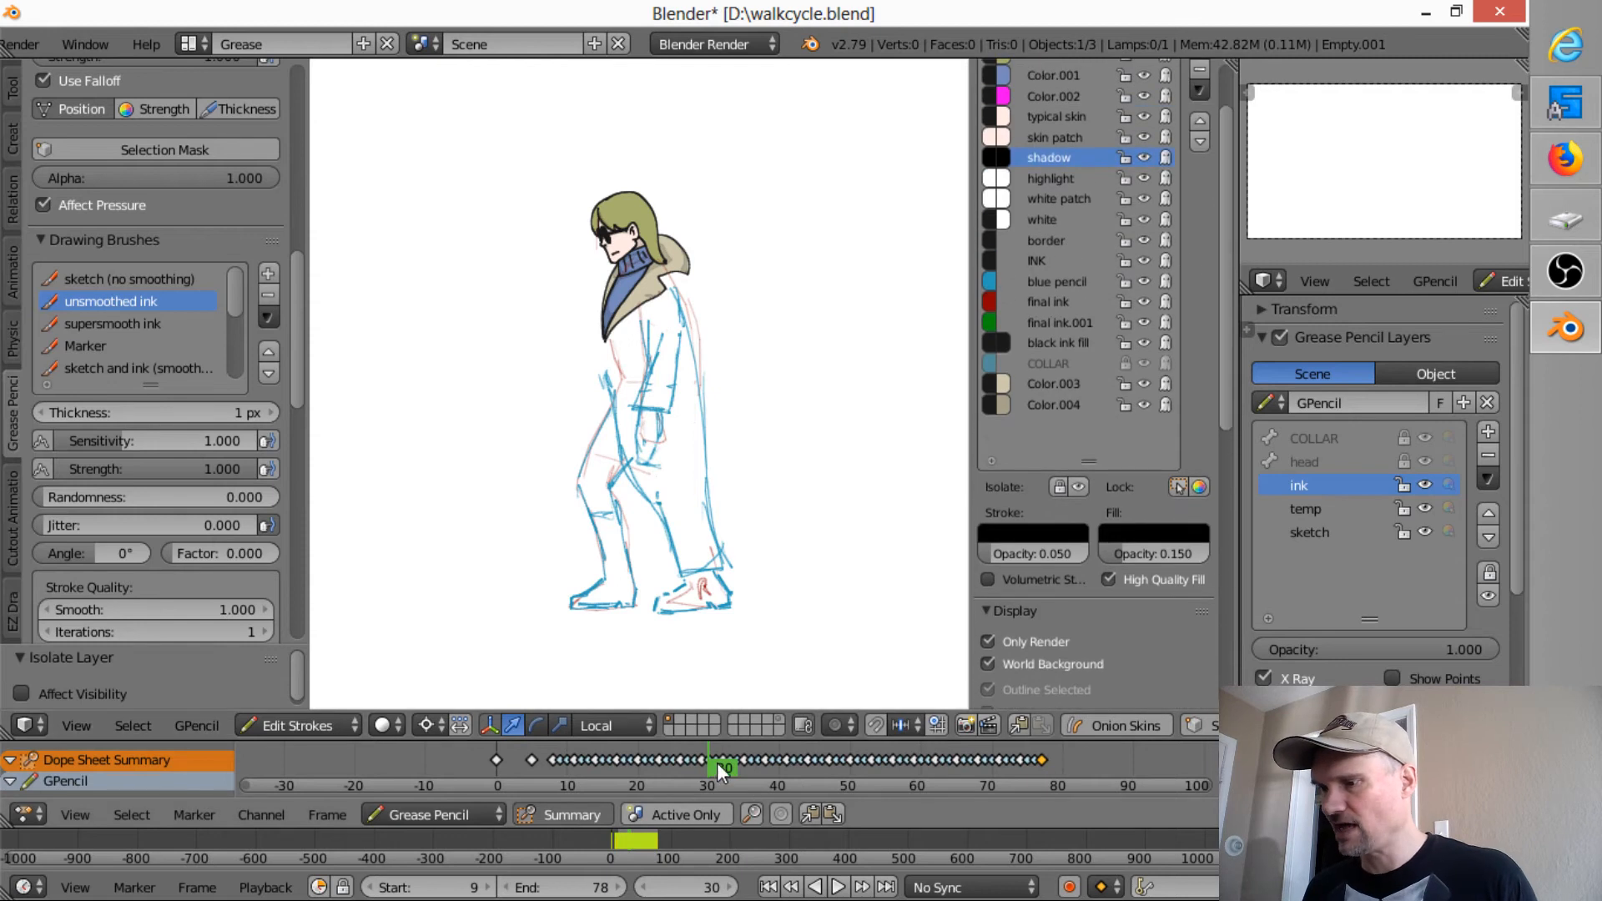
{"action": "left_click_drag", "start_coordinate": [718, 763], "coordinate": [474, 753]}
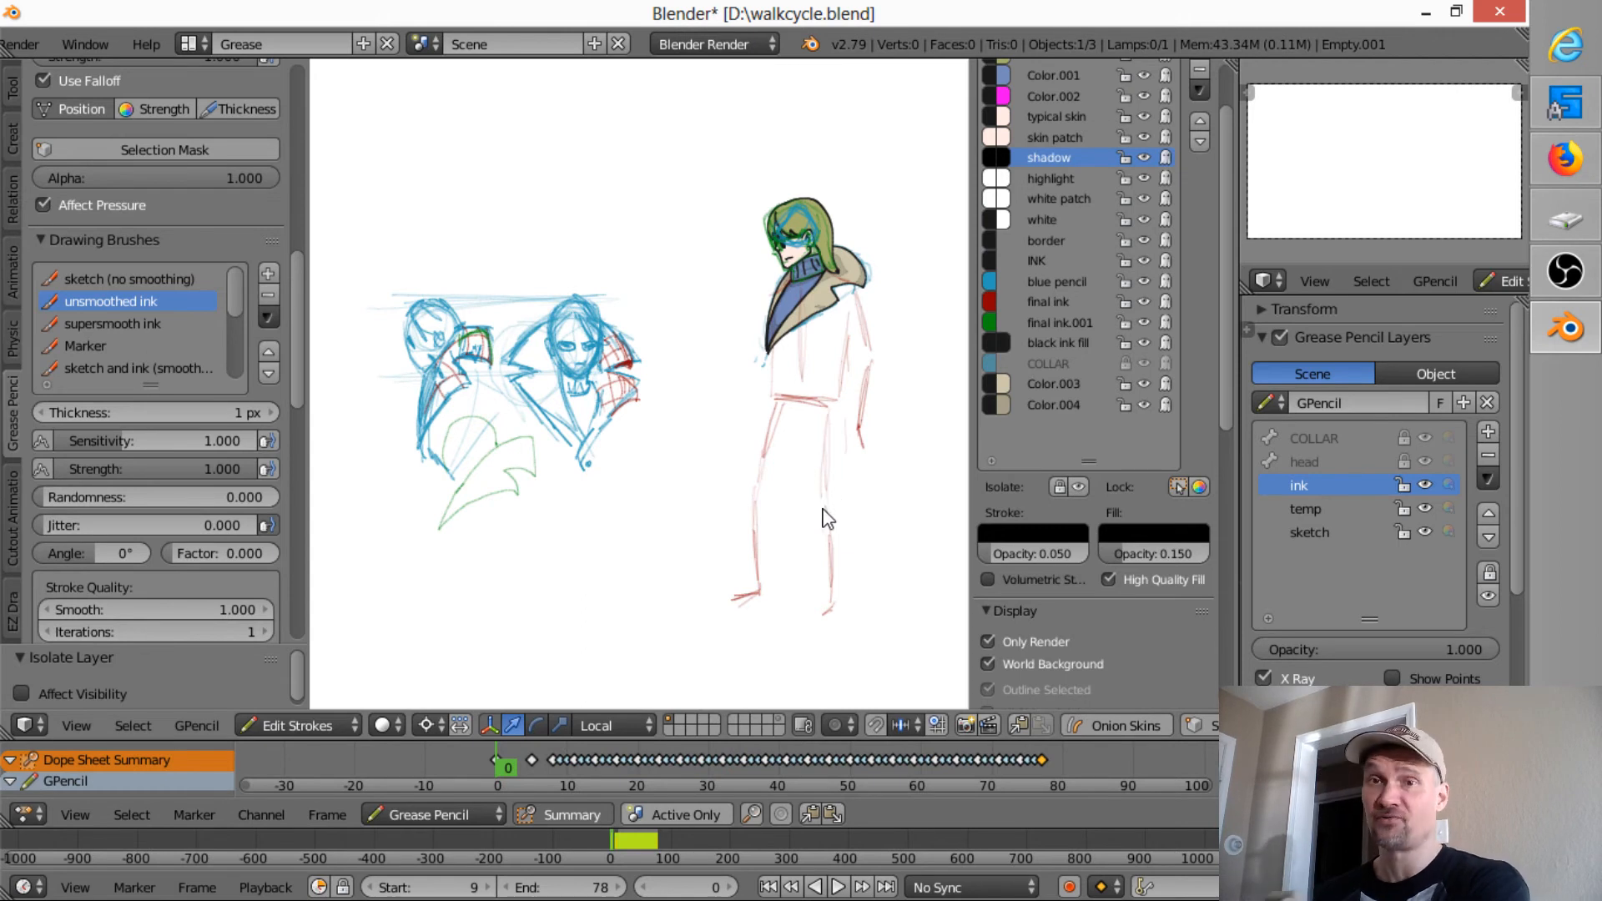
{"action": "scroll", "coordinate": [864, 506], "scroll_direction": "up", "scroll_amount": 2}
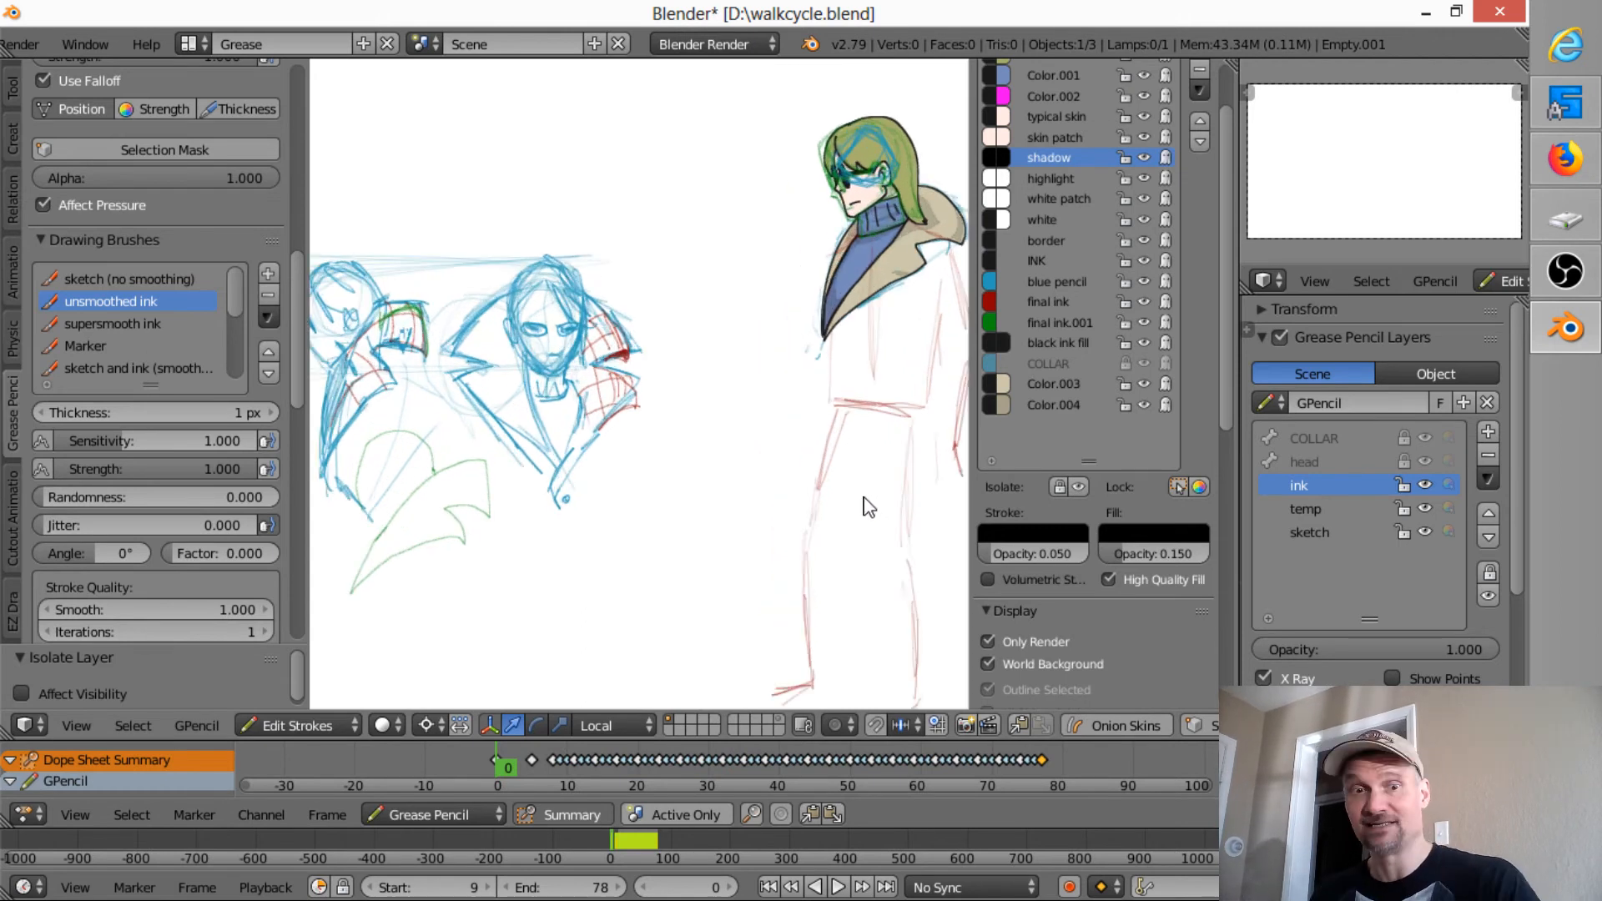
{"action": "middle_click_drag", "start_coordinate": [942, 460], "coordinate": [818, 464], "text": "shift"}
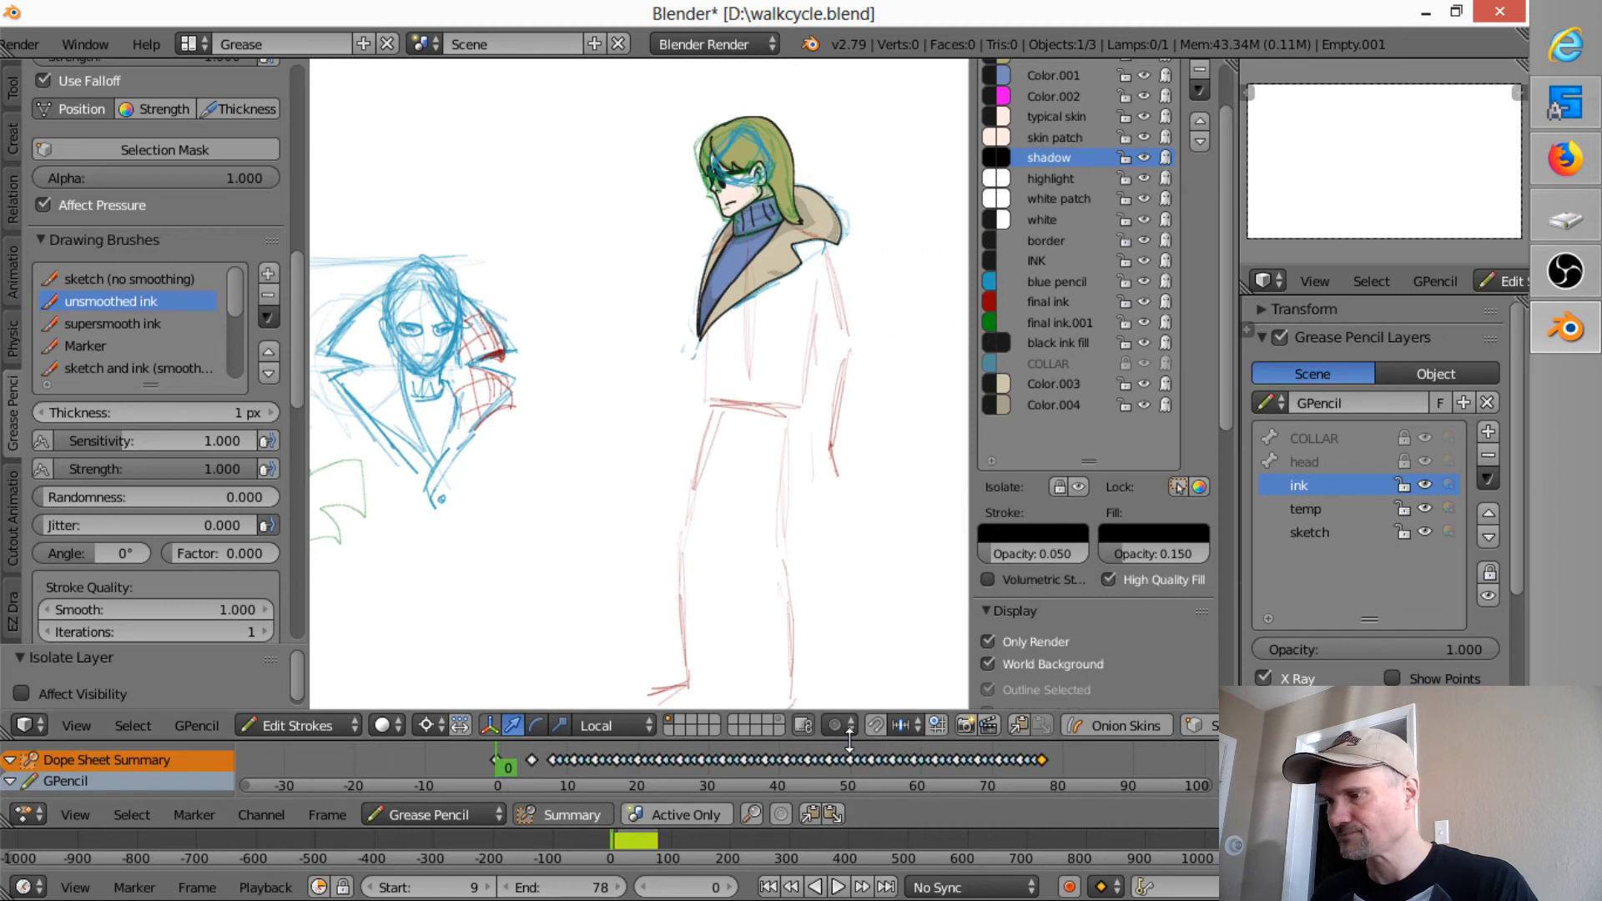
{"action": "left_click_drag", "start_coordinate": [850, 741], "coordinate": [824, 671]}
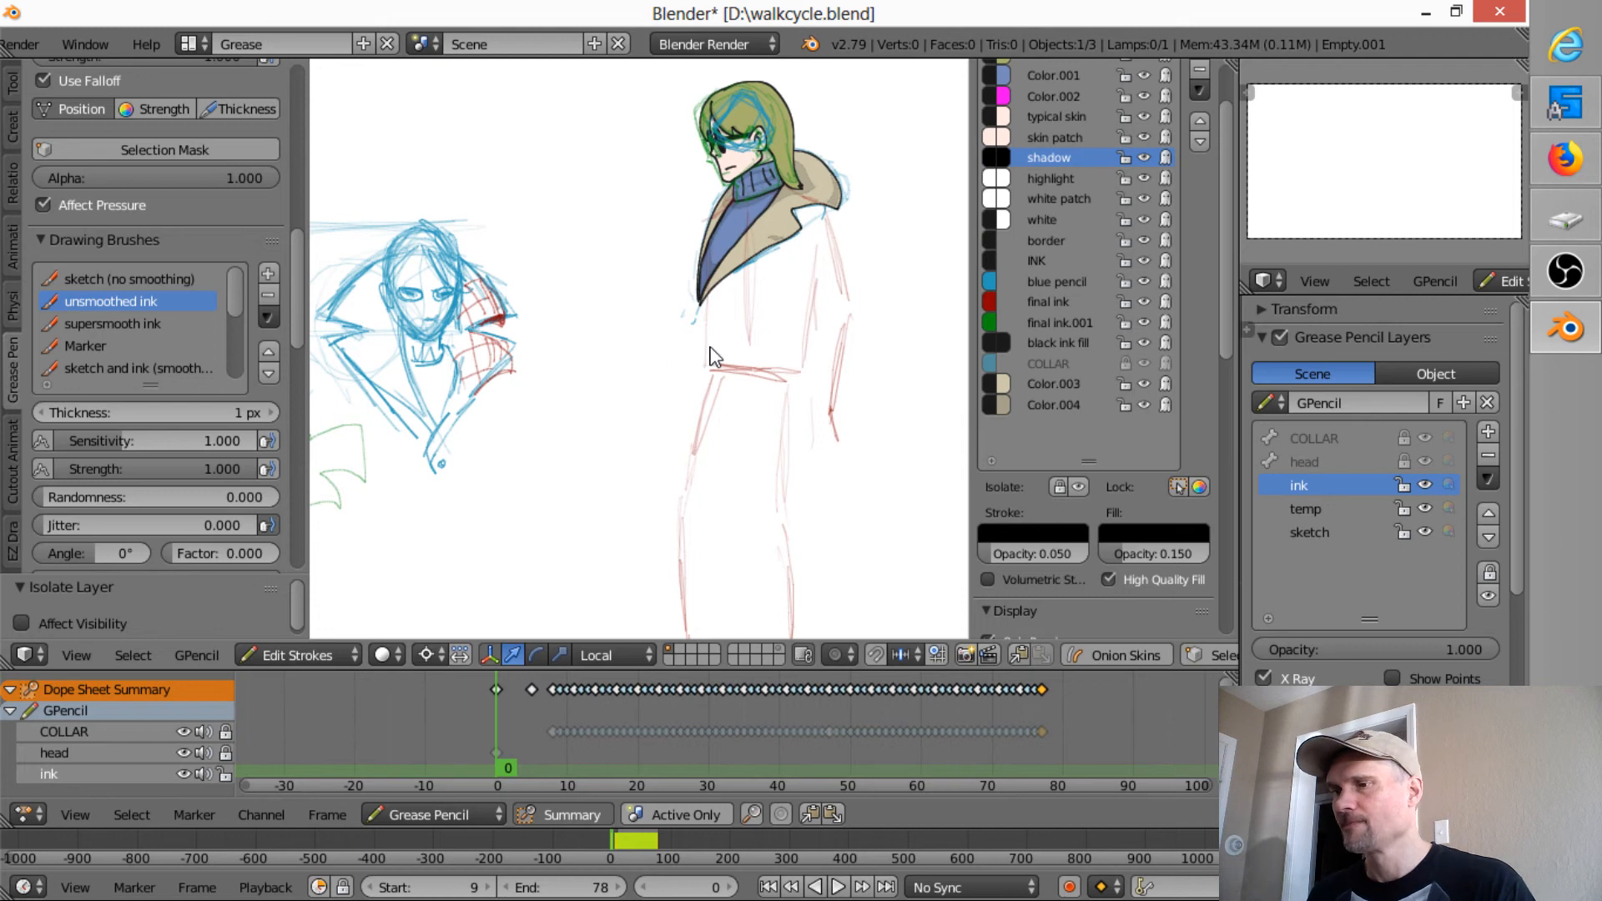
- Step through frames 8 to 14 to examine the character's poses against the blue sketch
{"action": "left_click", "coordinate": [553, 725]}
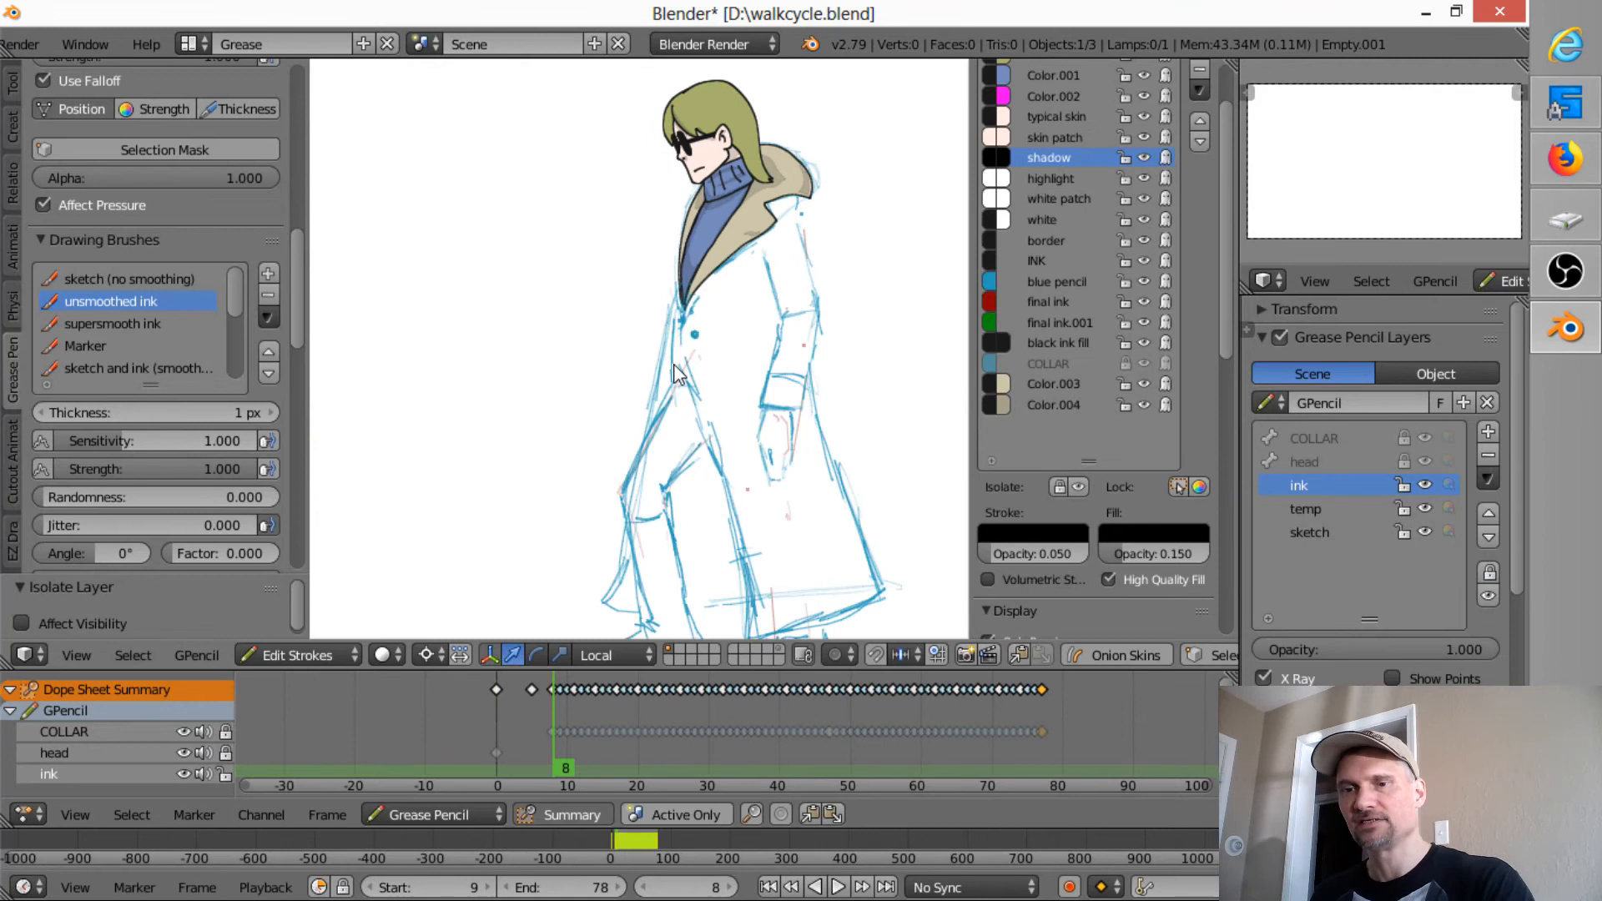
{"action": "key", "text": "Right"}
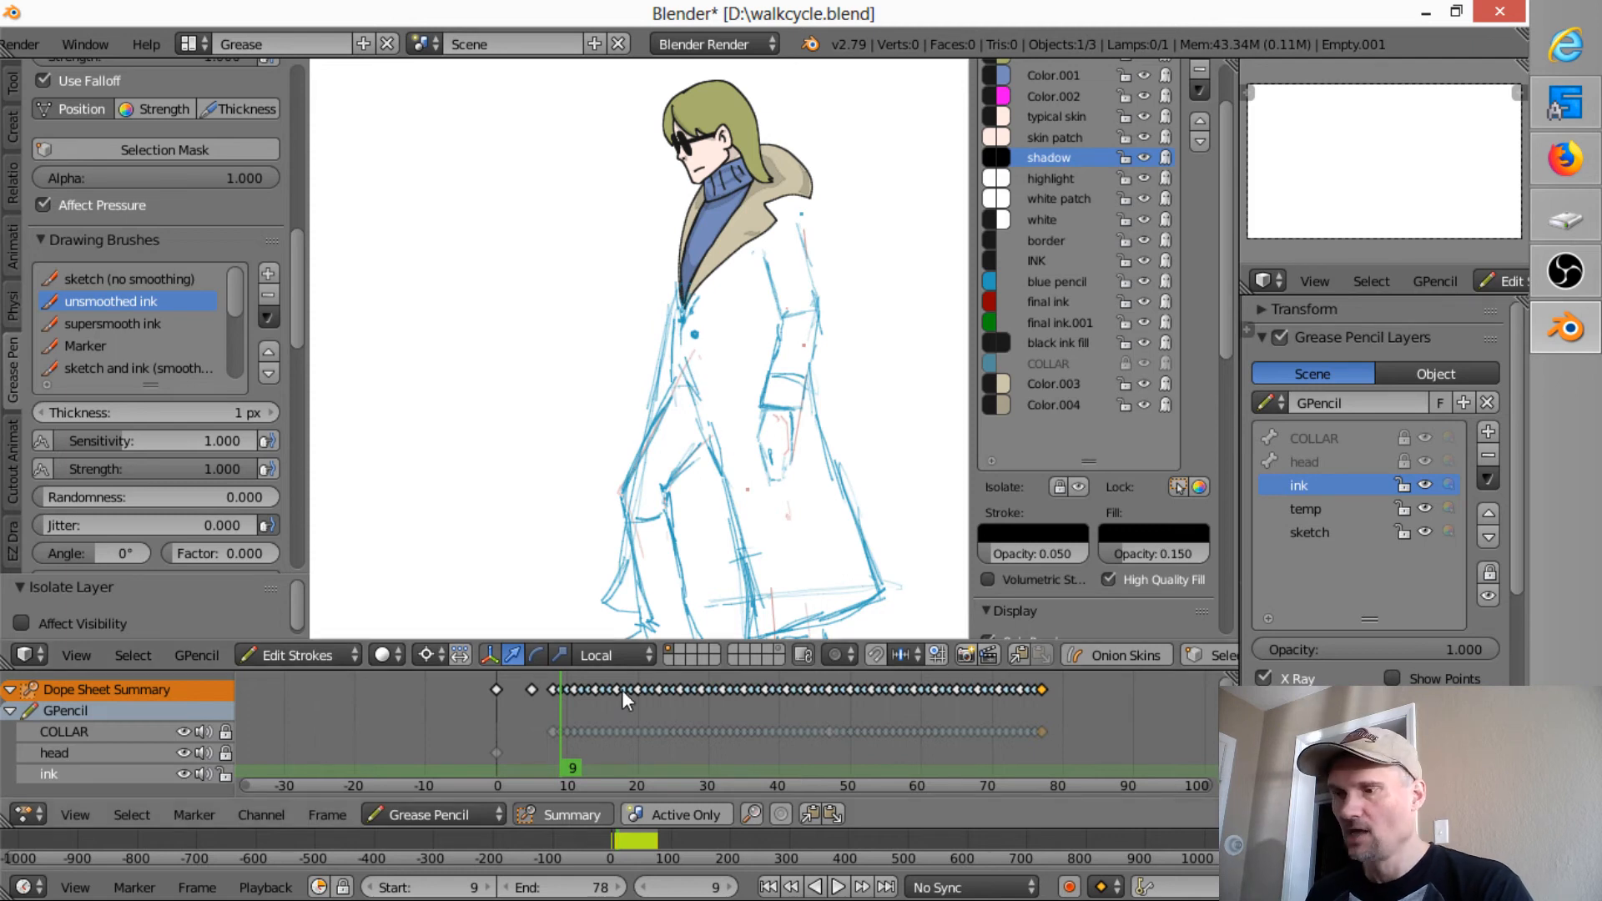
{"action": "key", "text": "Right"}
{"action": "key", "text": "Right"}
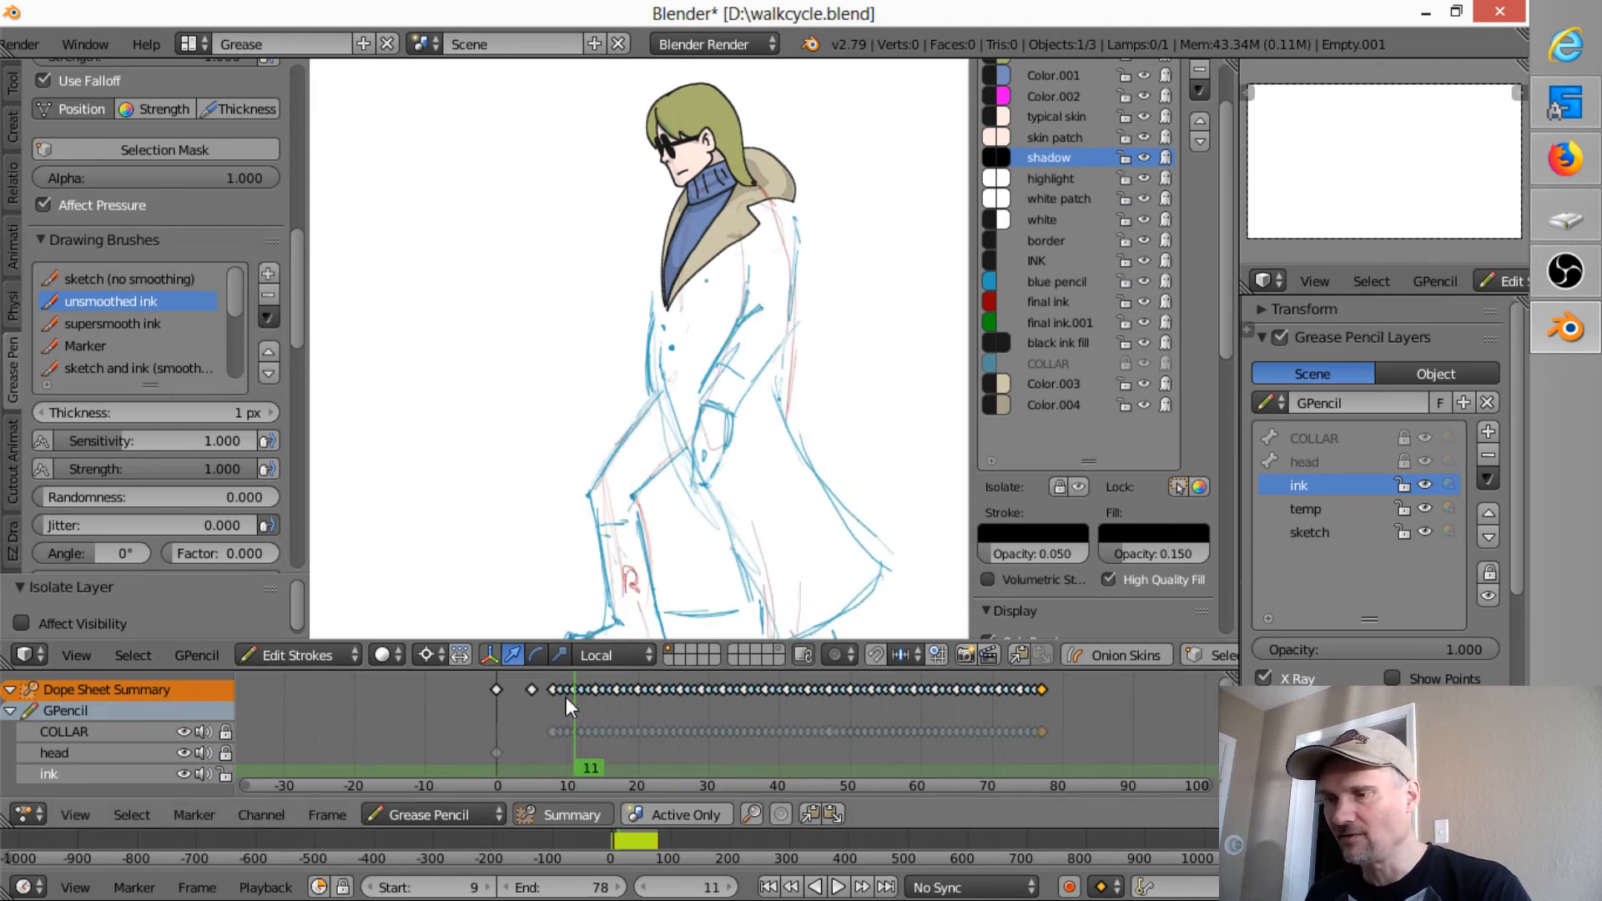
{"action": "scroll", "coordinate": [583, 693], "scroll_direction": "up", "scroll_amount": 3}
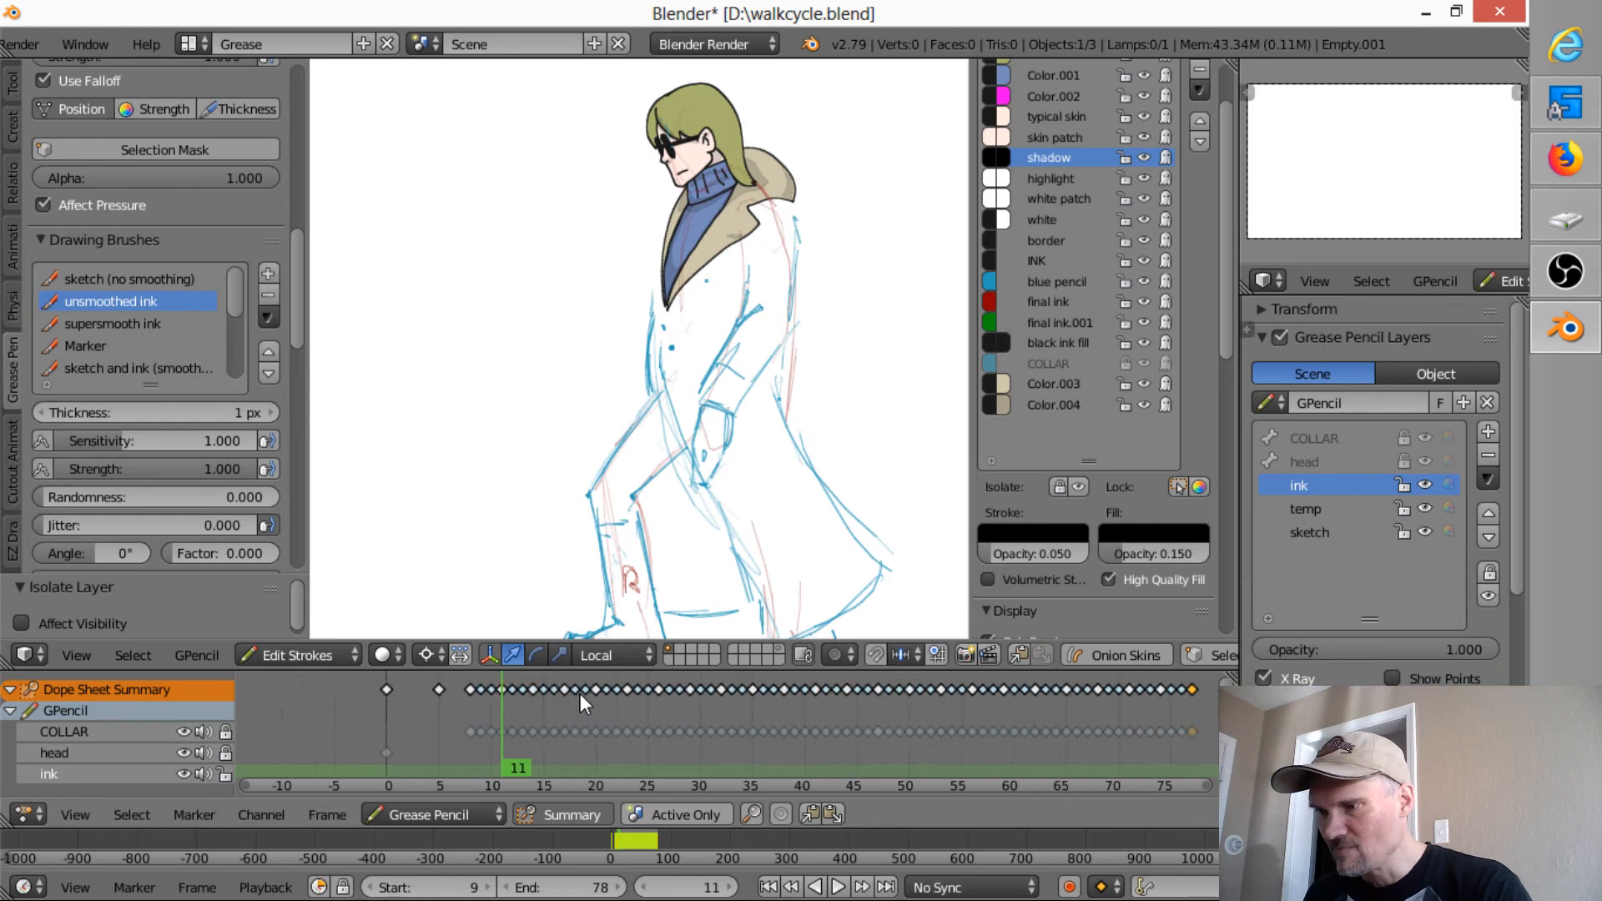
{"action": "left_click", "coordinate": [516, 701]}
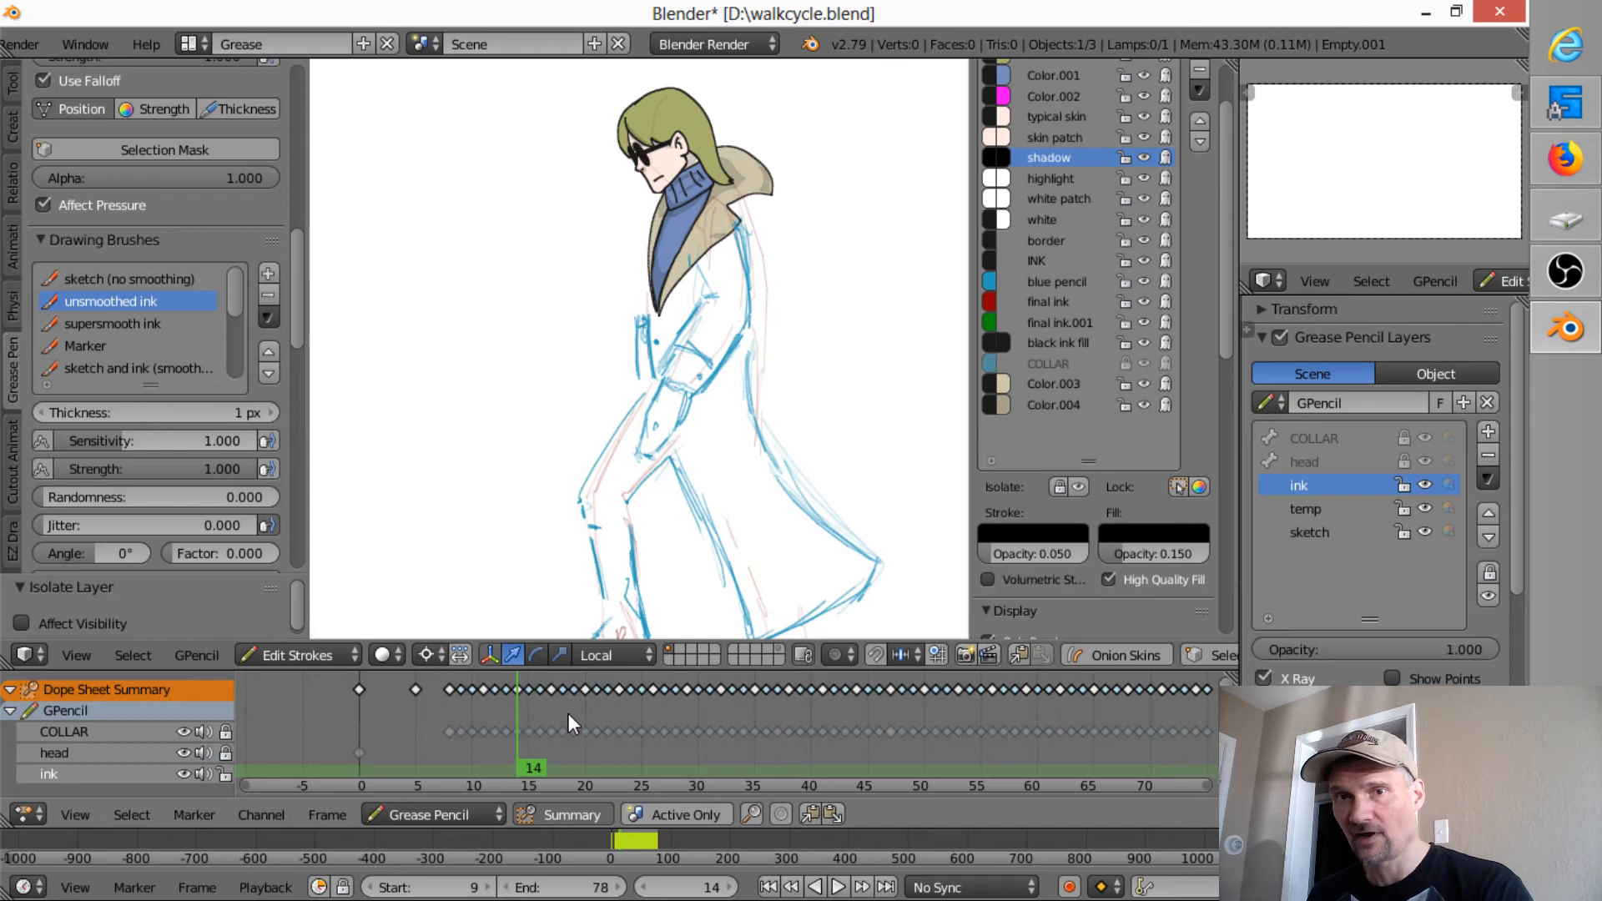
{"action": "key", "text": "Left"}
{"action": "key", "text": "Left"}
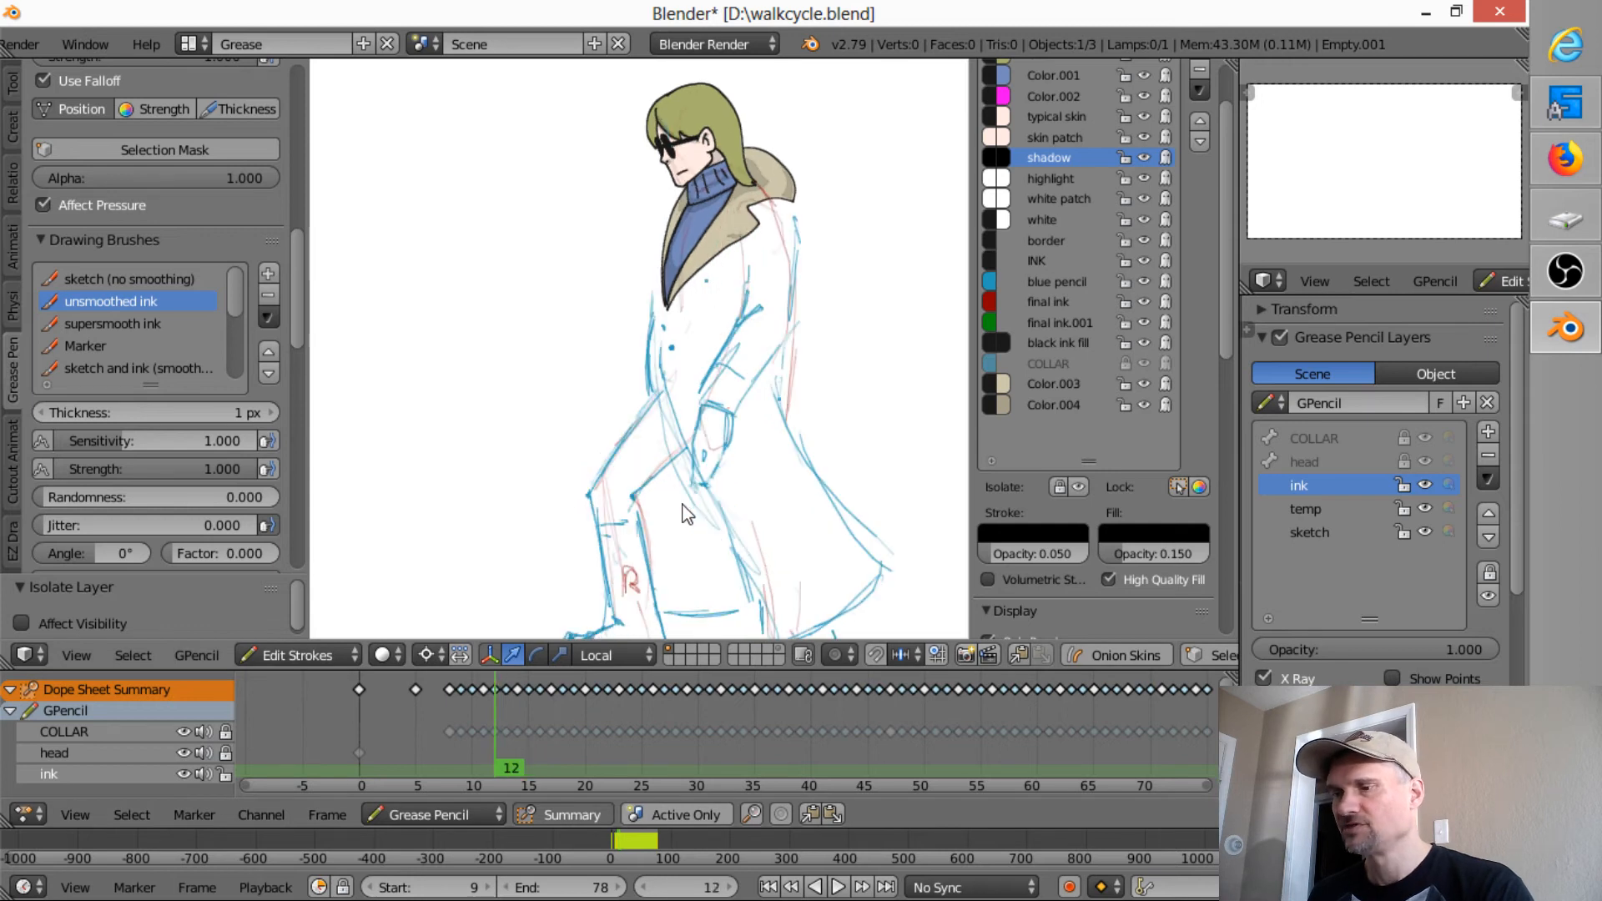
{"action": "key", "text": "Left"}
{"action": "key", "text": "Left"}
{"action": "key", "text": "Left"}
{"action": "key", "text": "Left"}
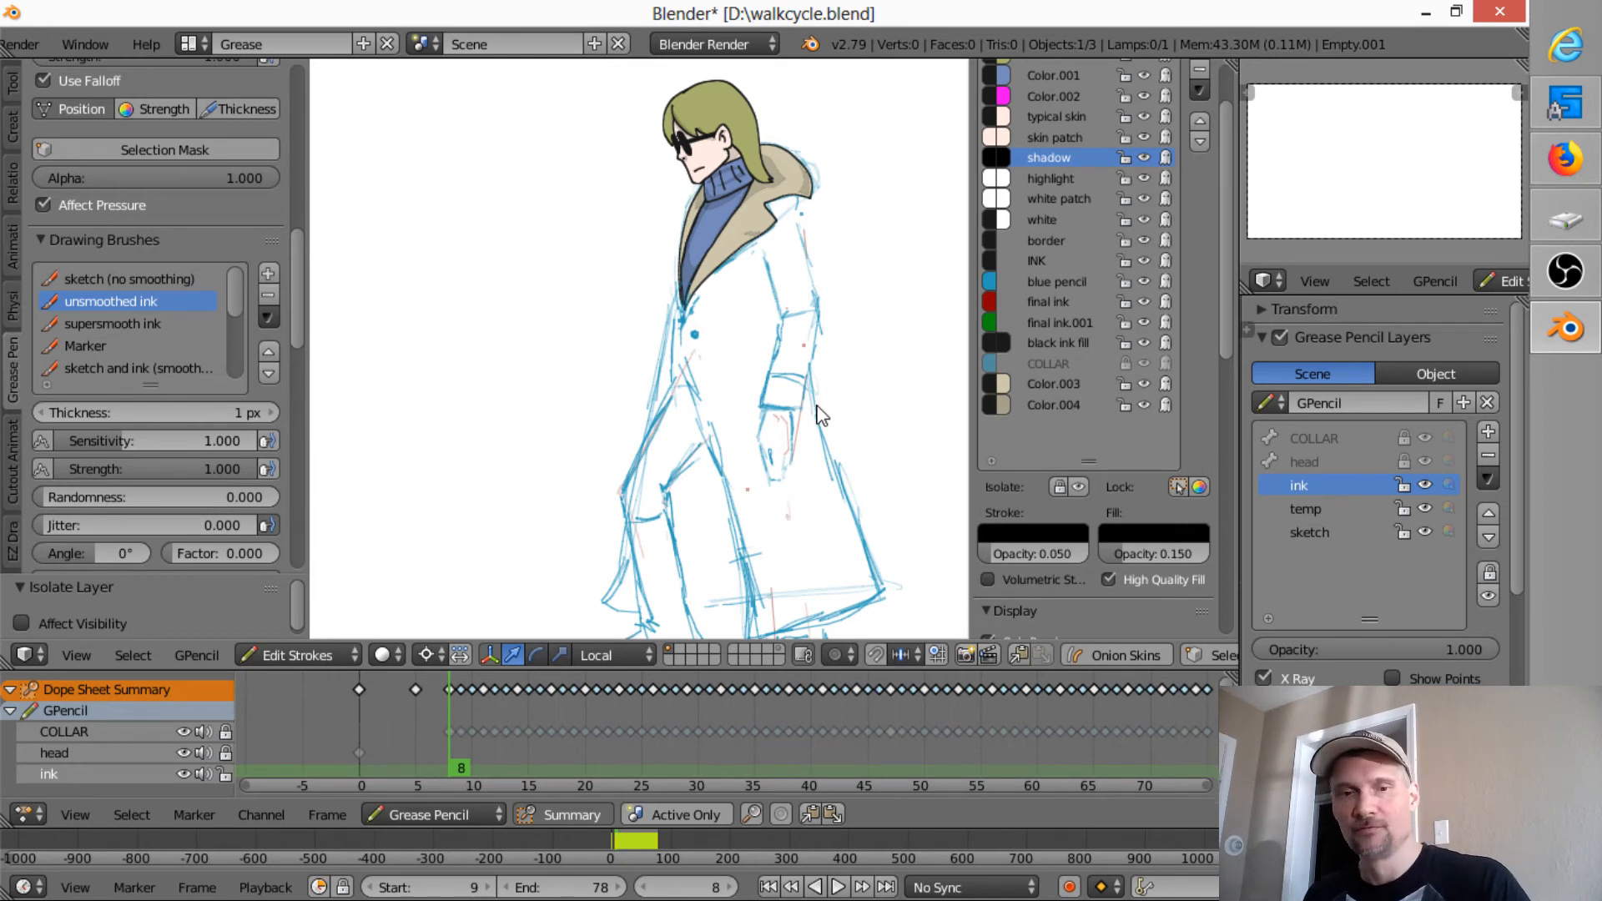
- Undo the layer rename and lock changes as well as both Interpolate Sequence runs on the COLLAR layer
{"action": "key", "text": "ctrl+z"}
{"action": "key", "text": "ctrl+z"}
{"action": "key", "text": "ctrl+z"}
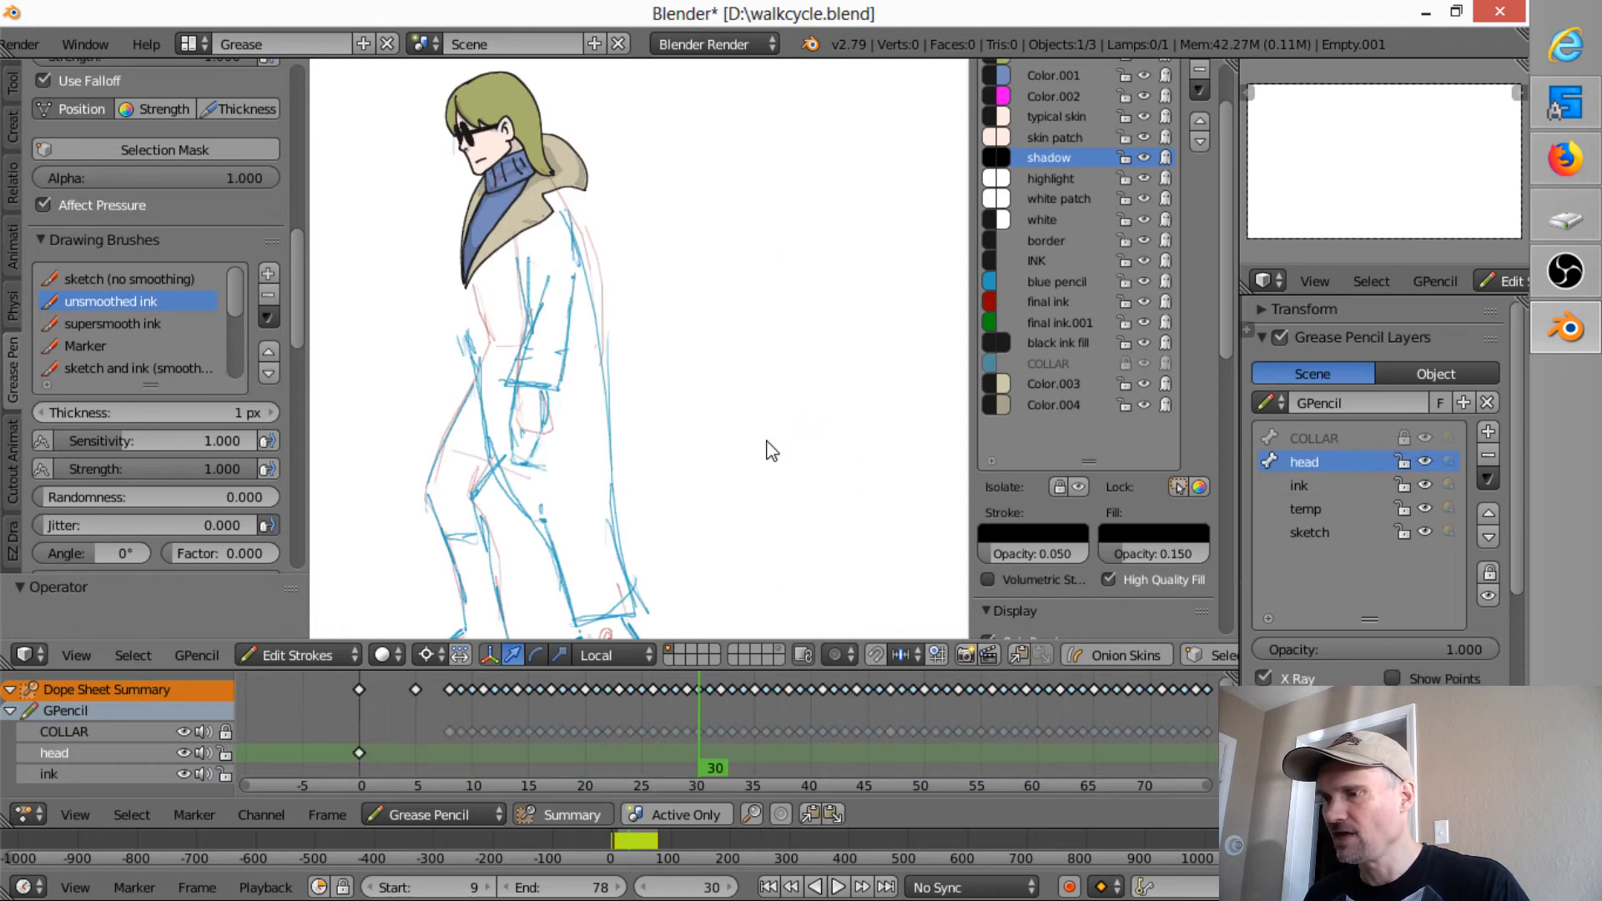
{"action": "key", "text": "ctrl+z"}
{"action": "key", "text": "ctrl+z"}
{"action": "key", "text": "ctrl+z"}
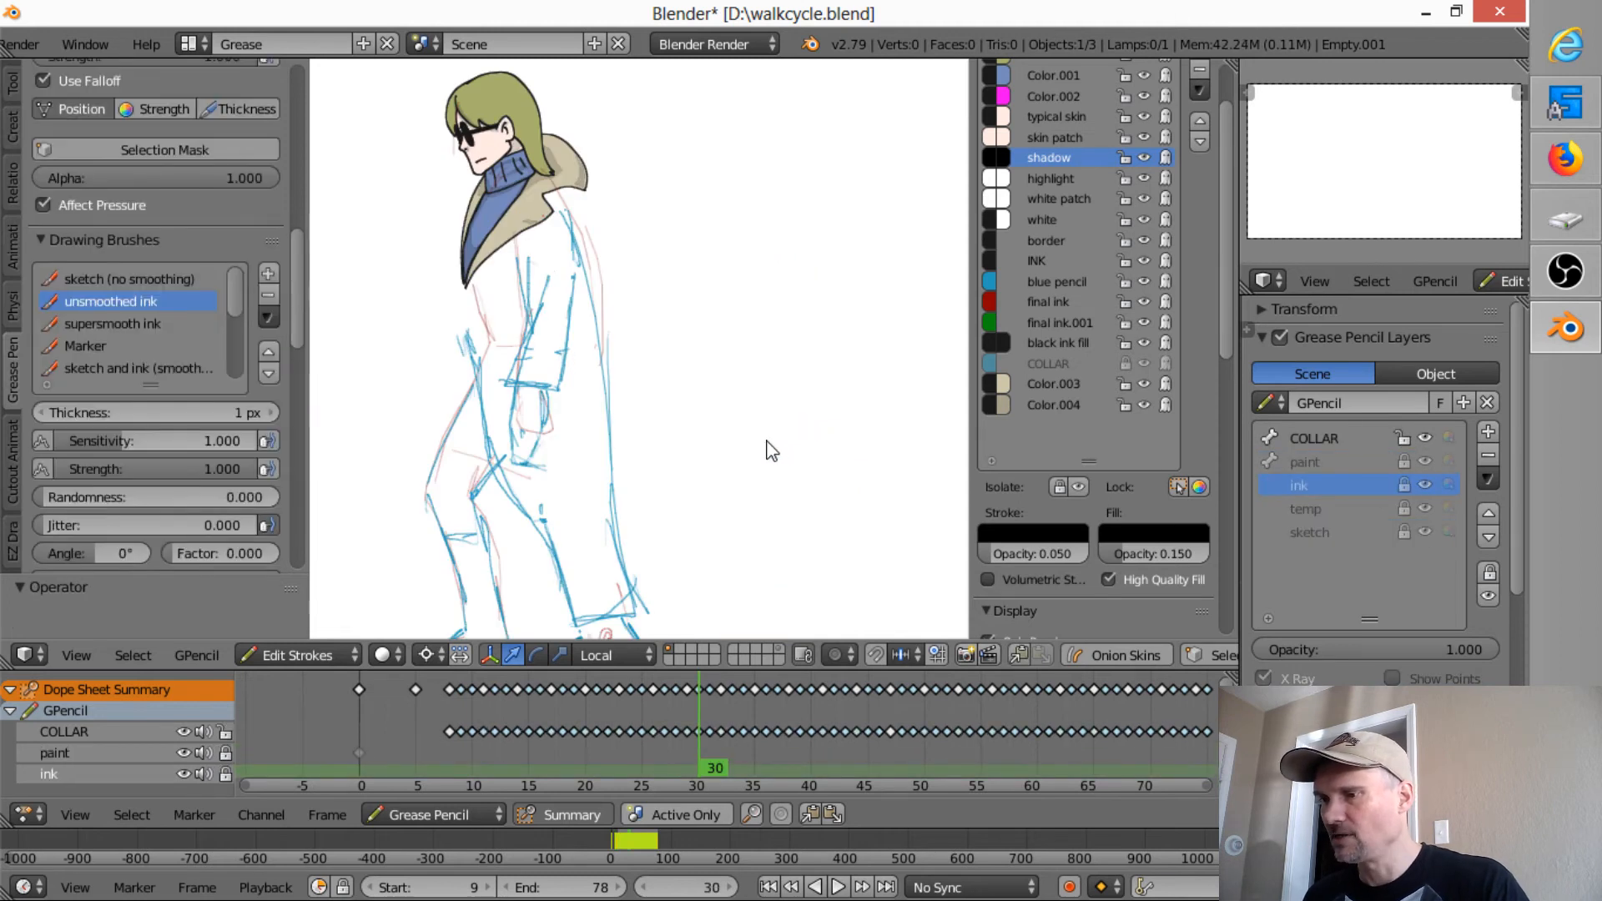
{"action": "key", "text": "ctrl+z"}
{"action": "key", "text": "ctrl+z"}
{"action": "key", "text": "ctrl+z"}
{"action": "key", "text": "ctrl+z"}
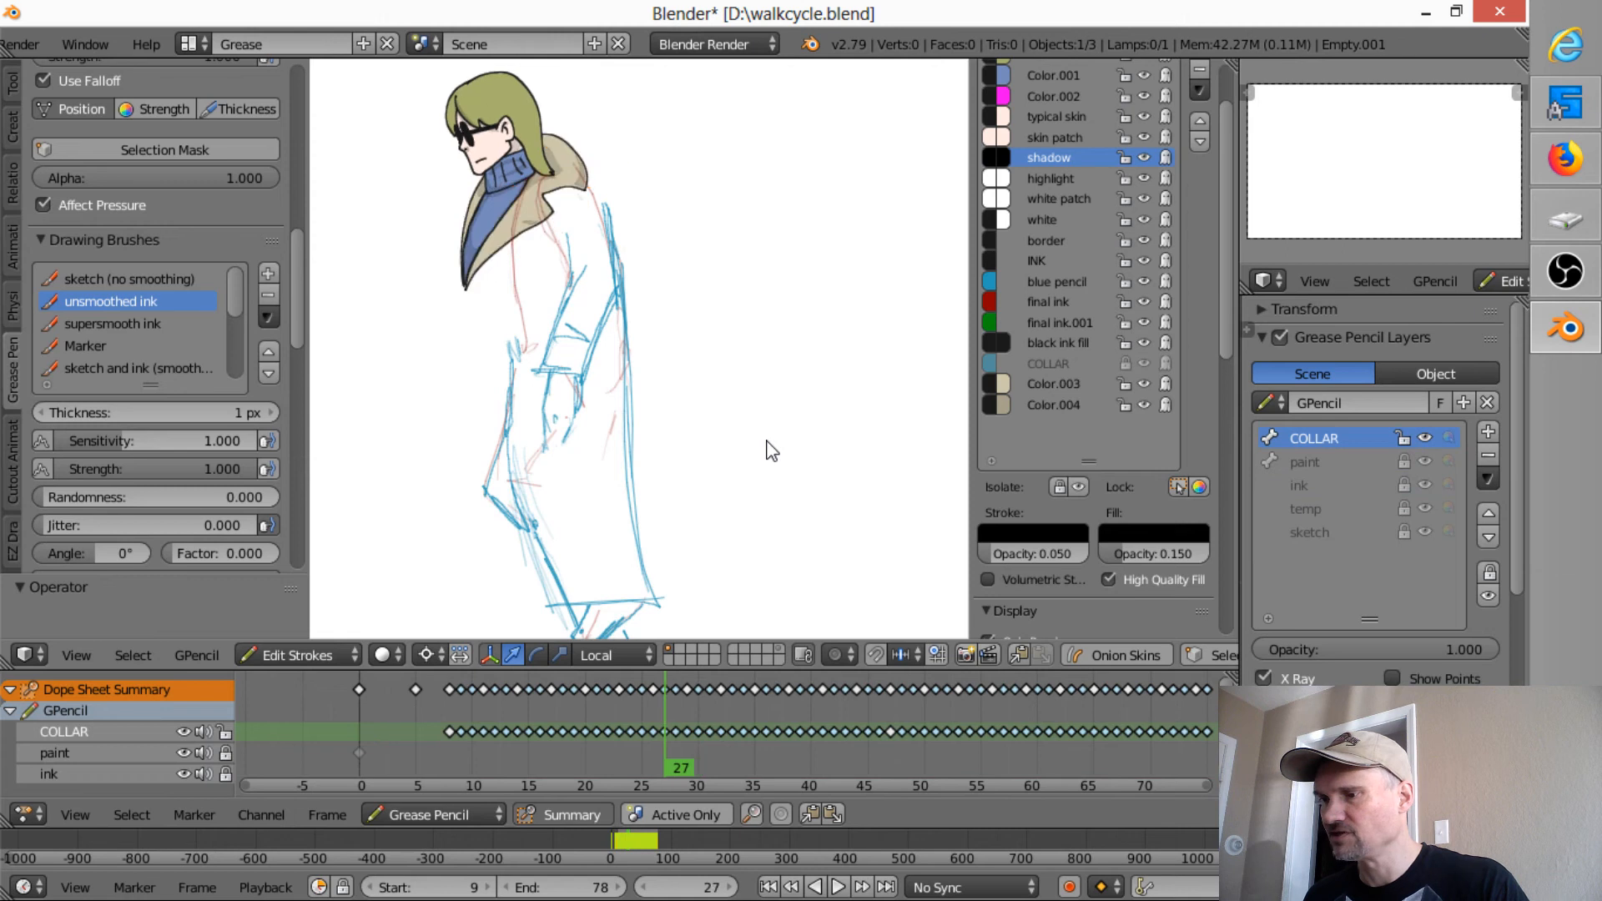
{"action": "key", "text": "ctrl+z"}
{"action": "key", "text": "ctrl+z"}
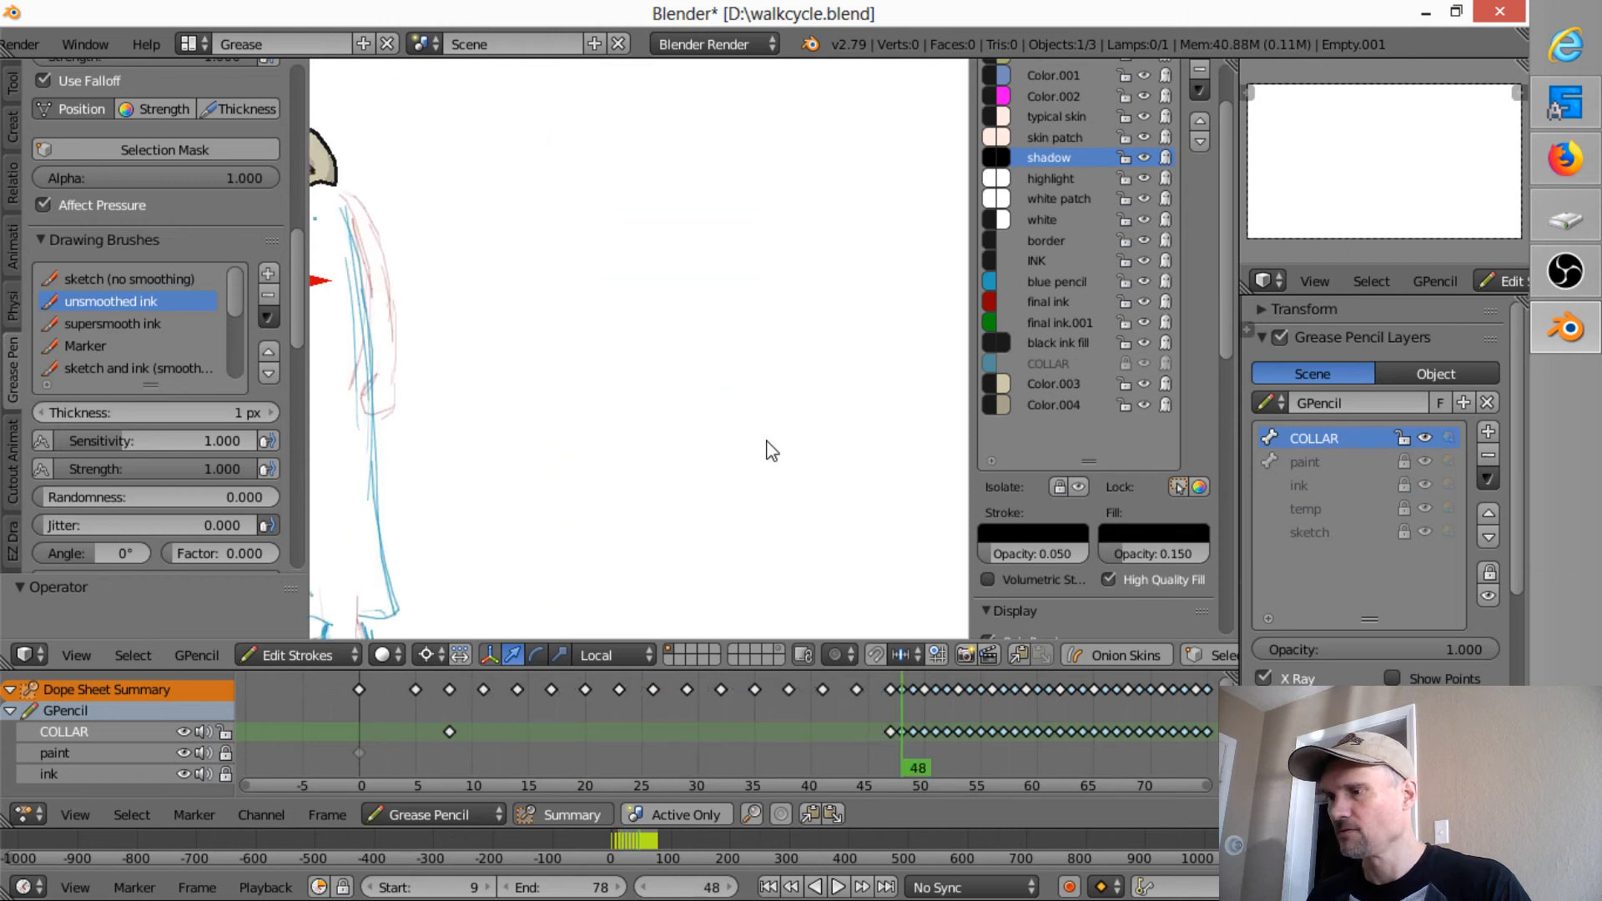
{"action": "key", "text": "ctrl+z"}
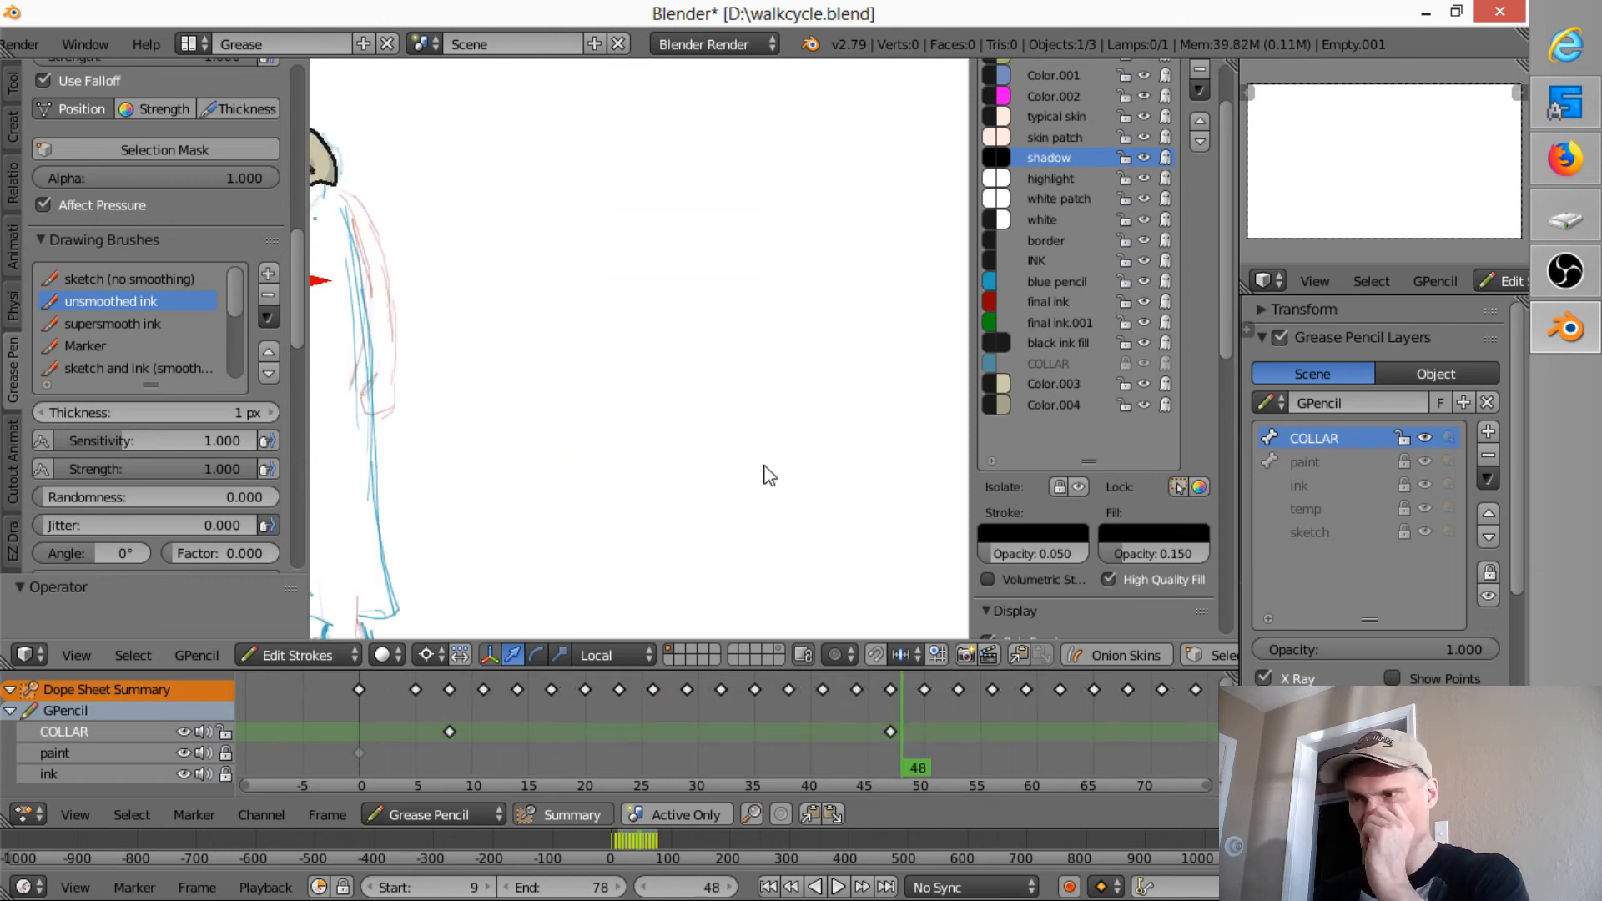
{"action": "scroll", "coordinate": [755, 465], "scroll_direction": "down", "scroll_amount": 5}
{"action": "left_click", "coordinate": [18, 47]}
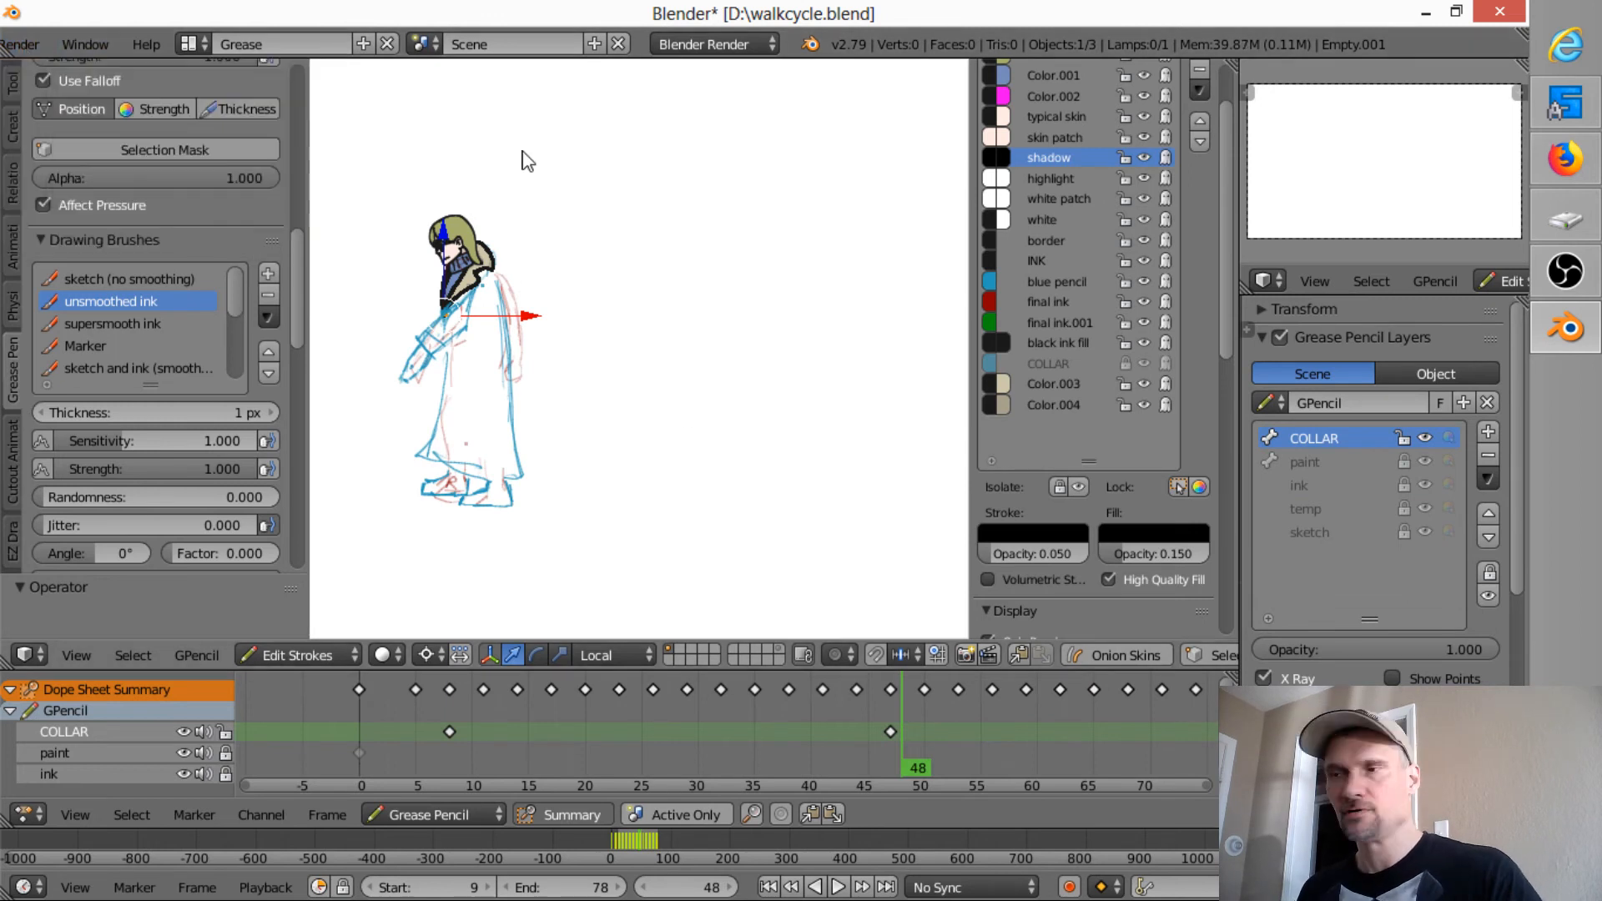
{"action": "scroll", "coordinate": [859, 38], "scroll_direction": "up", "scroll_amount": 4}
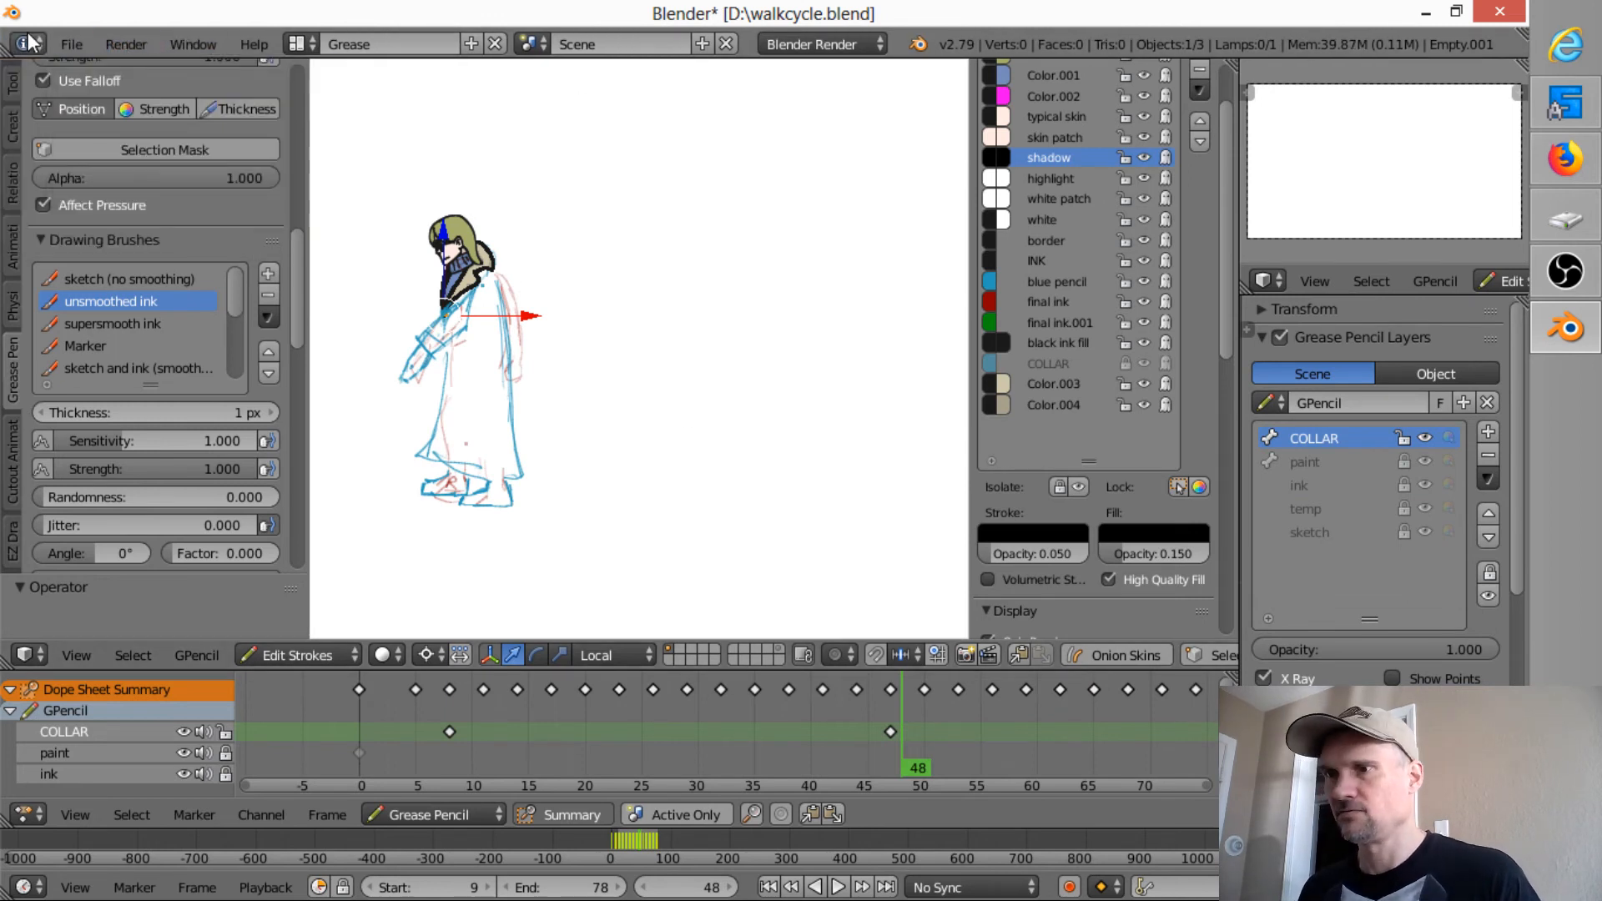
- Save the file and move the COLLAR layer's last keyframe back to frame 41
{"action": "left_click", "coordinate": [68, 43]}
{"action": "left_click", "coordinate": [113, 225]}
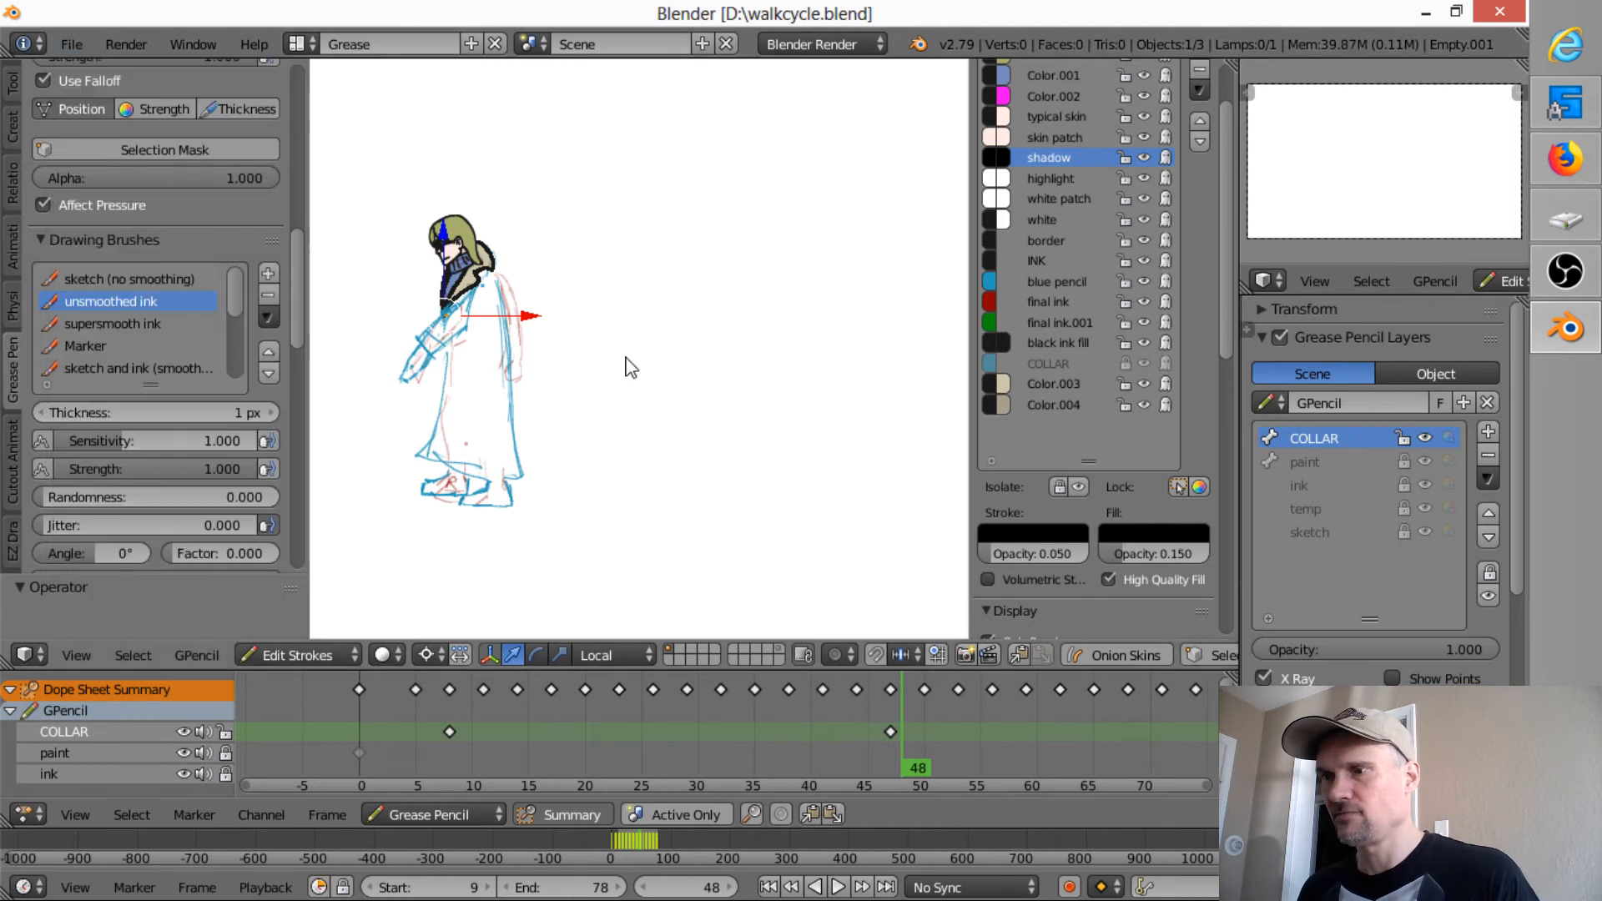
{"action": "left_click_drag", "start_coordinate": [917, 763], "coordinate": [844, 772]}
{"action": "left_click_drag", "start_coordinate": [862, 677], "coordinate": [812, 686]}
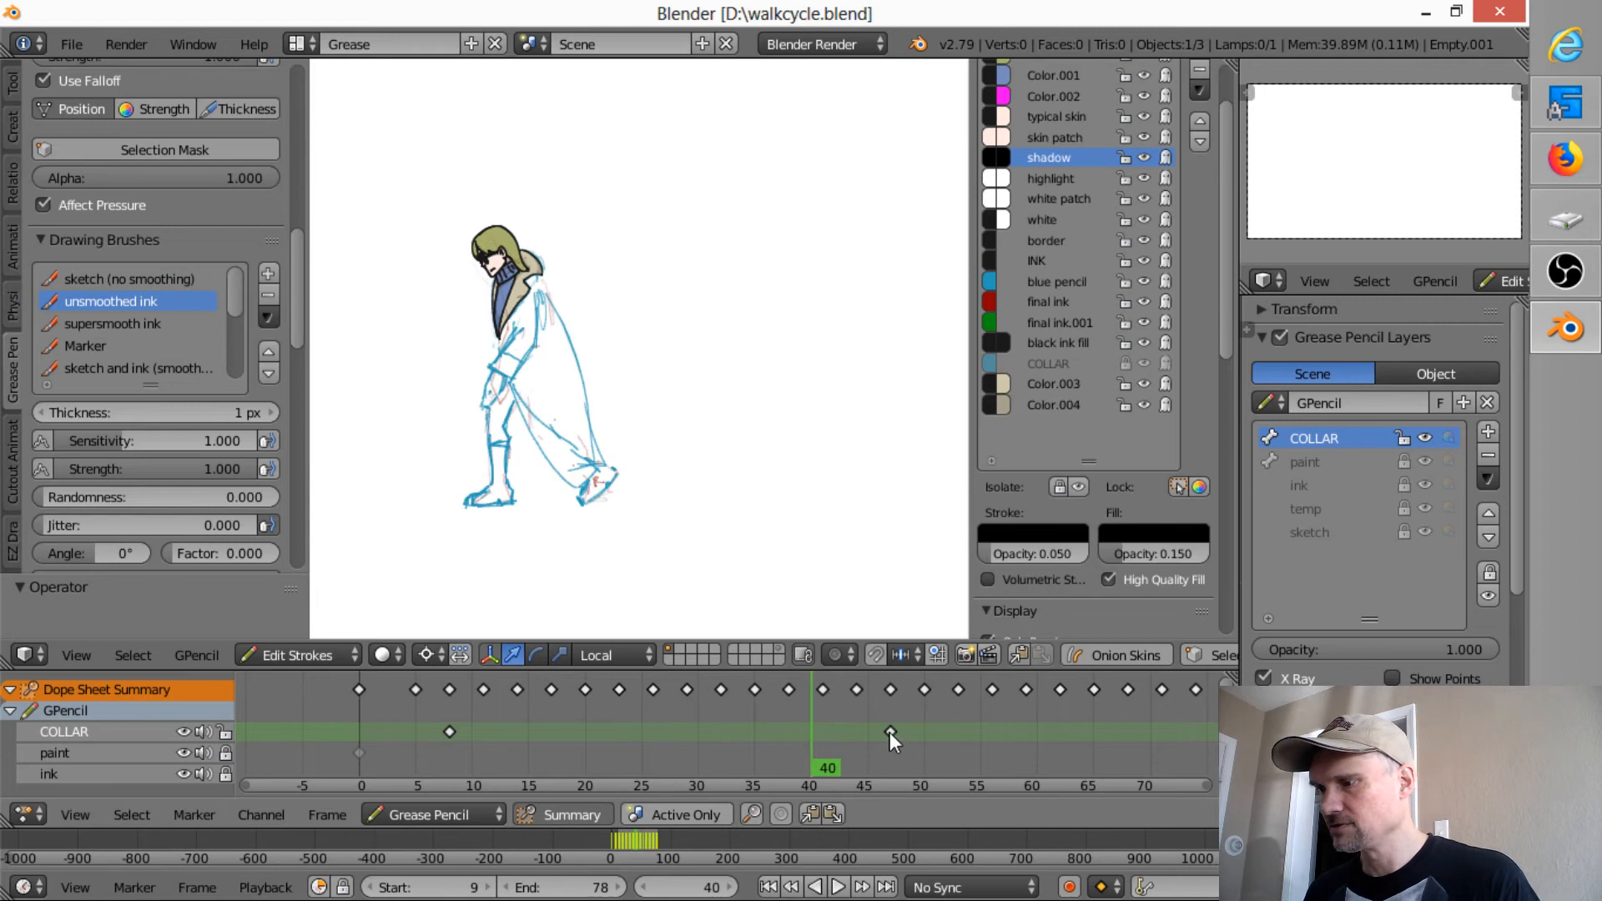
{"action": "right_click_drag", "start_coordinate": [890, 732], "coordinate": [826, 764]}
- Play the animation to check the collar's timing and return to frame 0
{"action": "key", "text": "alt+a"}
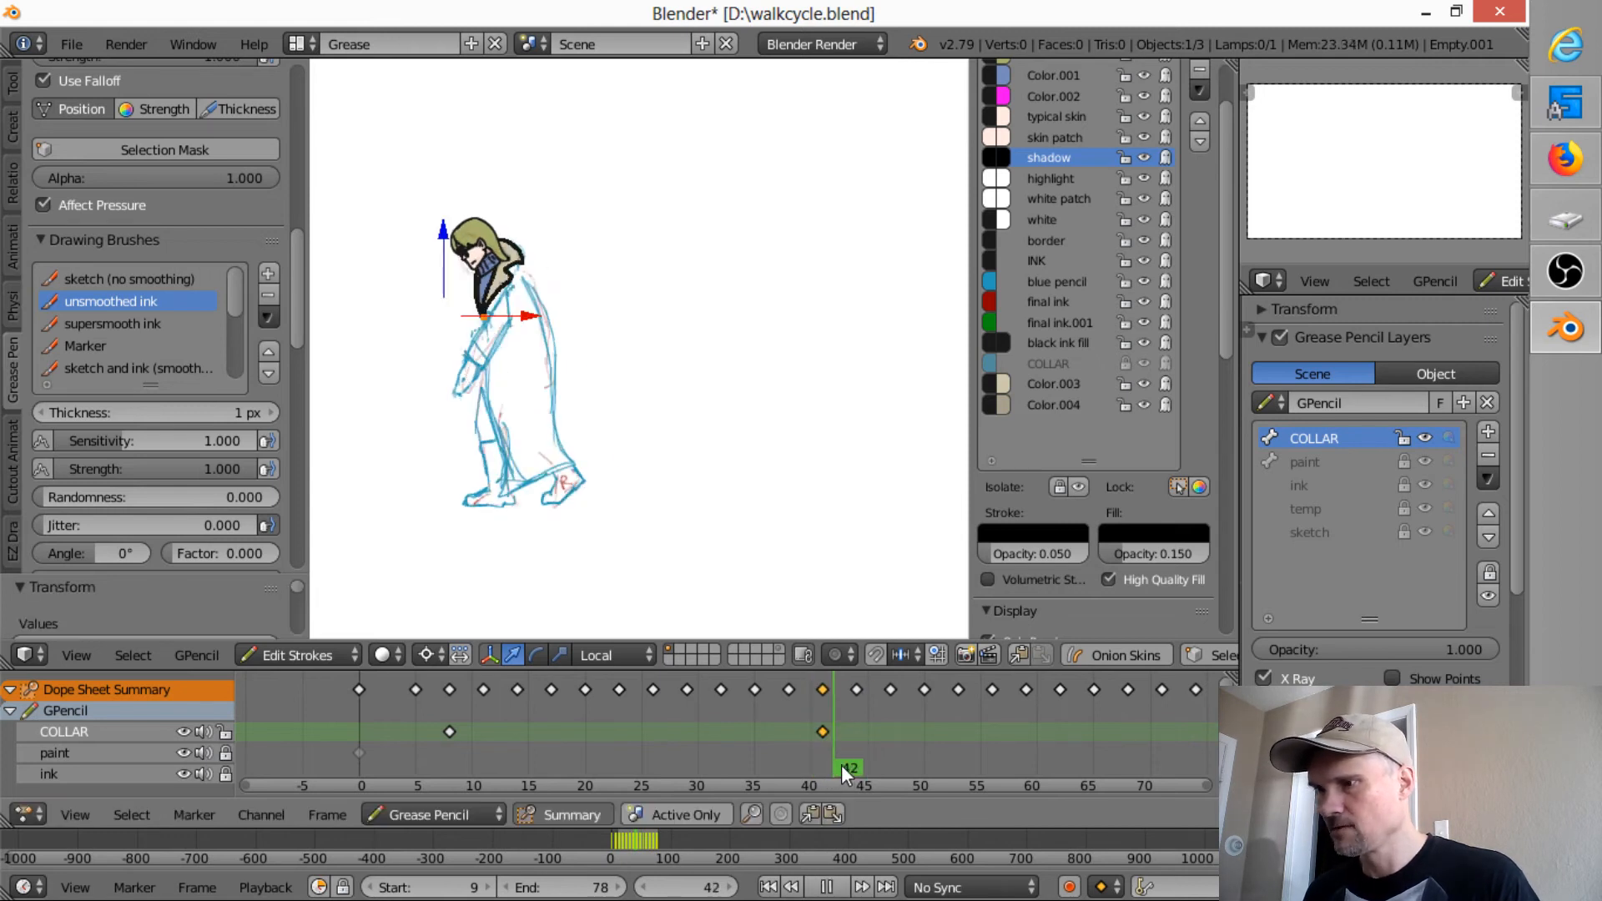
{"action": "mouse_move", "coordinate": [833, 761]}
{"action": "left_mouse_down"}
{"action": "mouse_move", "coordinate": [531, 726]}
{"action": "mouse_move", "coordinate": [339, 728]}
{"action": "left_mouse_up"}
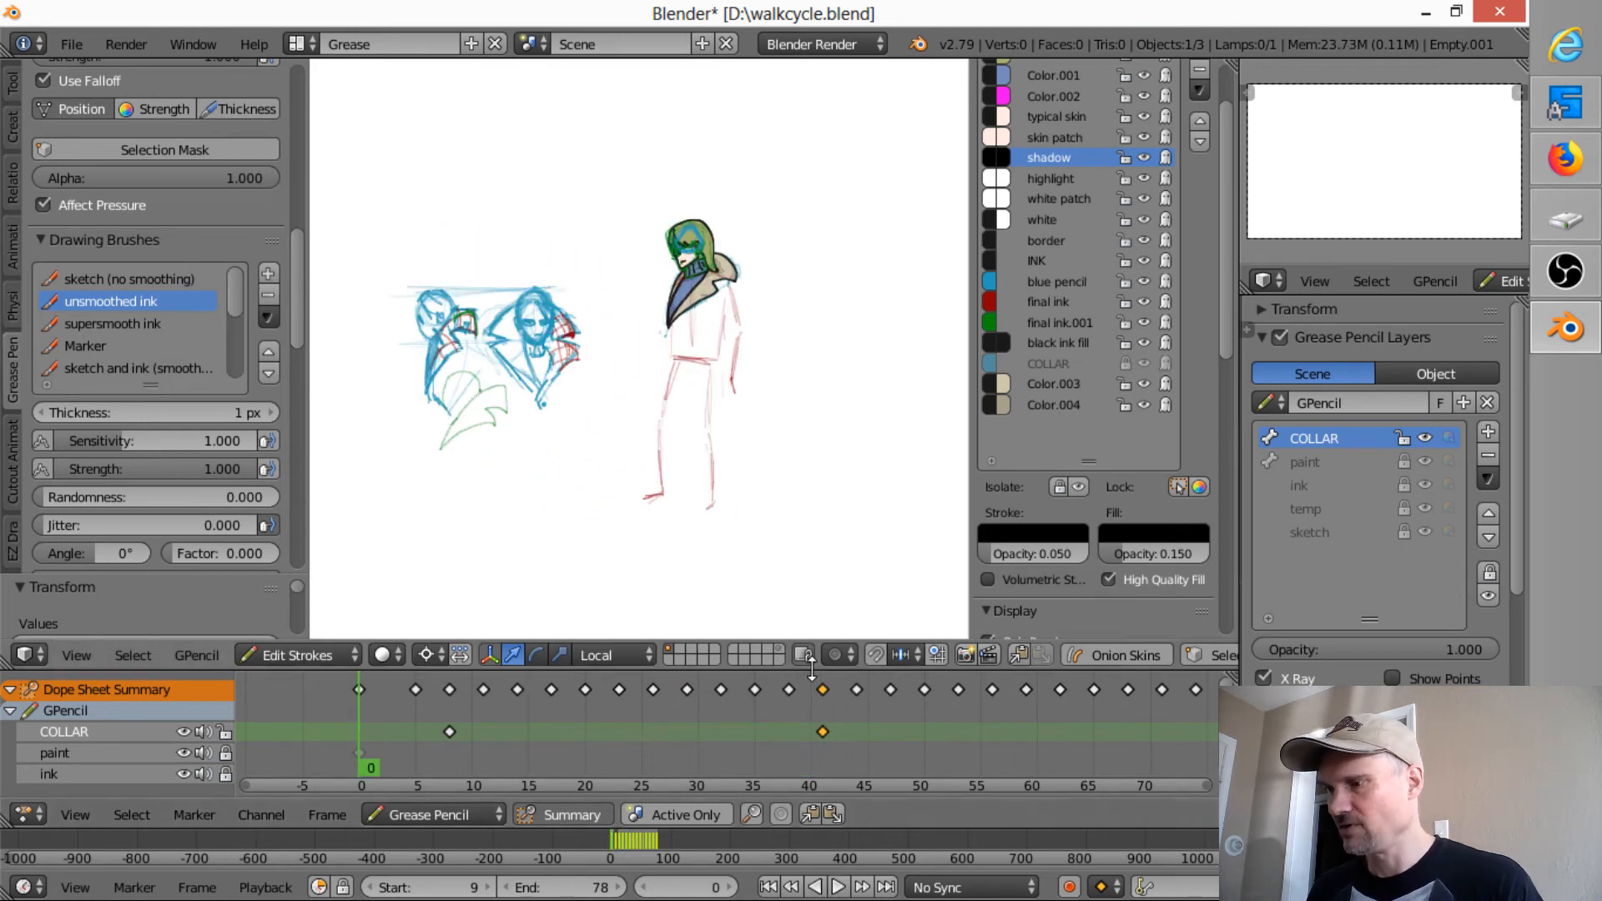
- Shrink the dope sheet to its summary row, make the ink layer active and unlocked, and lock the COLLAR layer
{"action": "left_click_drag", "start_coordinate": [812, 675], "coordinate": [818, 742]}
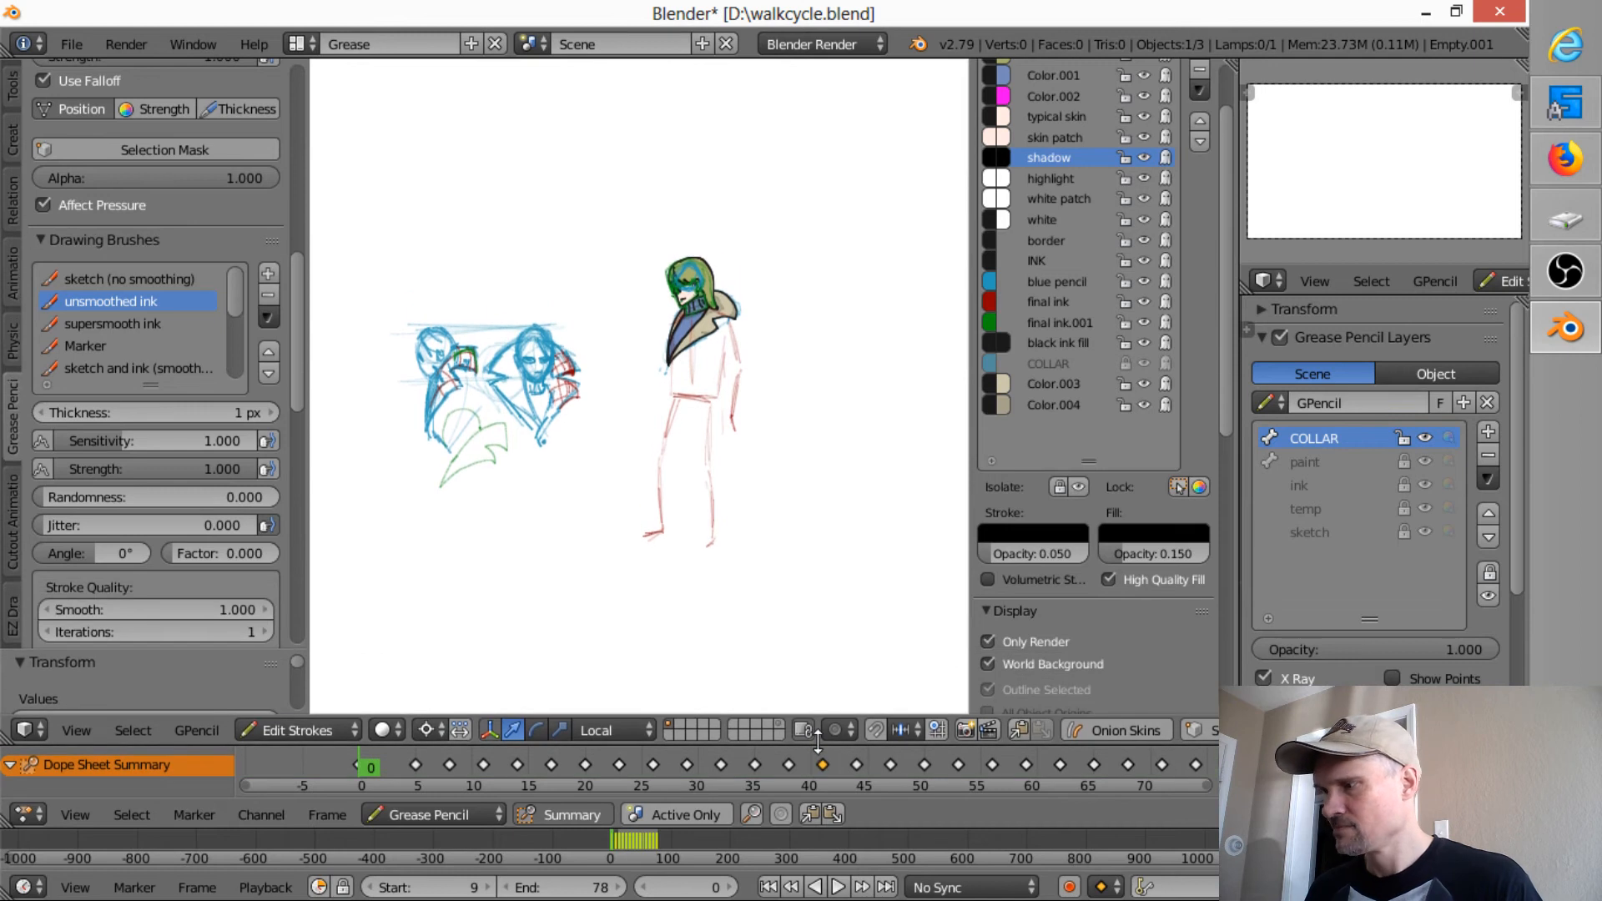
{"action": "left_click", "coordinate": [1317, 488]}
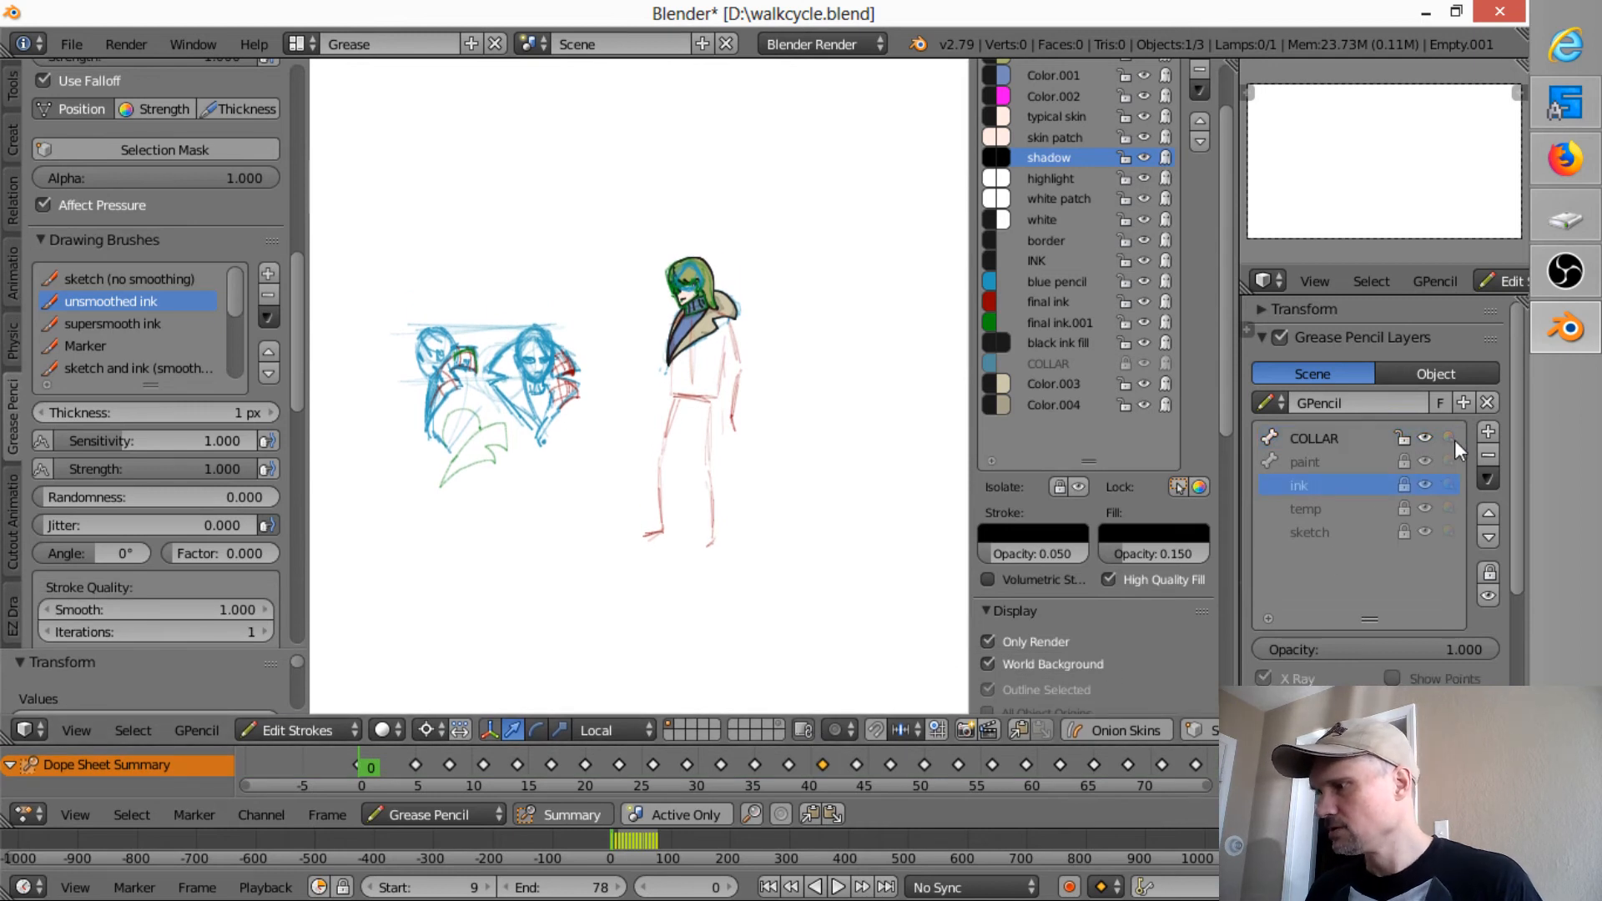
{"action": "left_click", "coordinate": [1405, 438]}
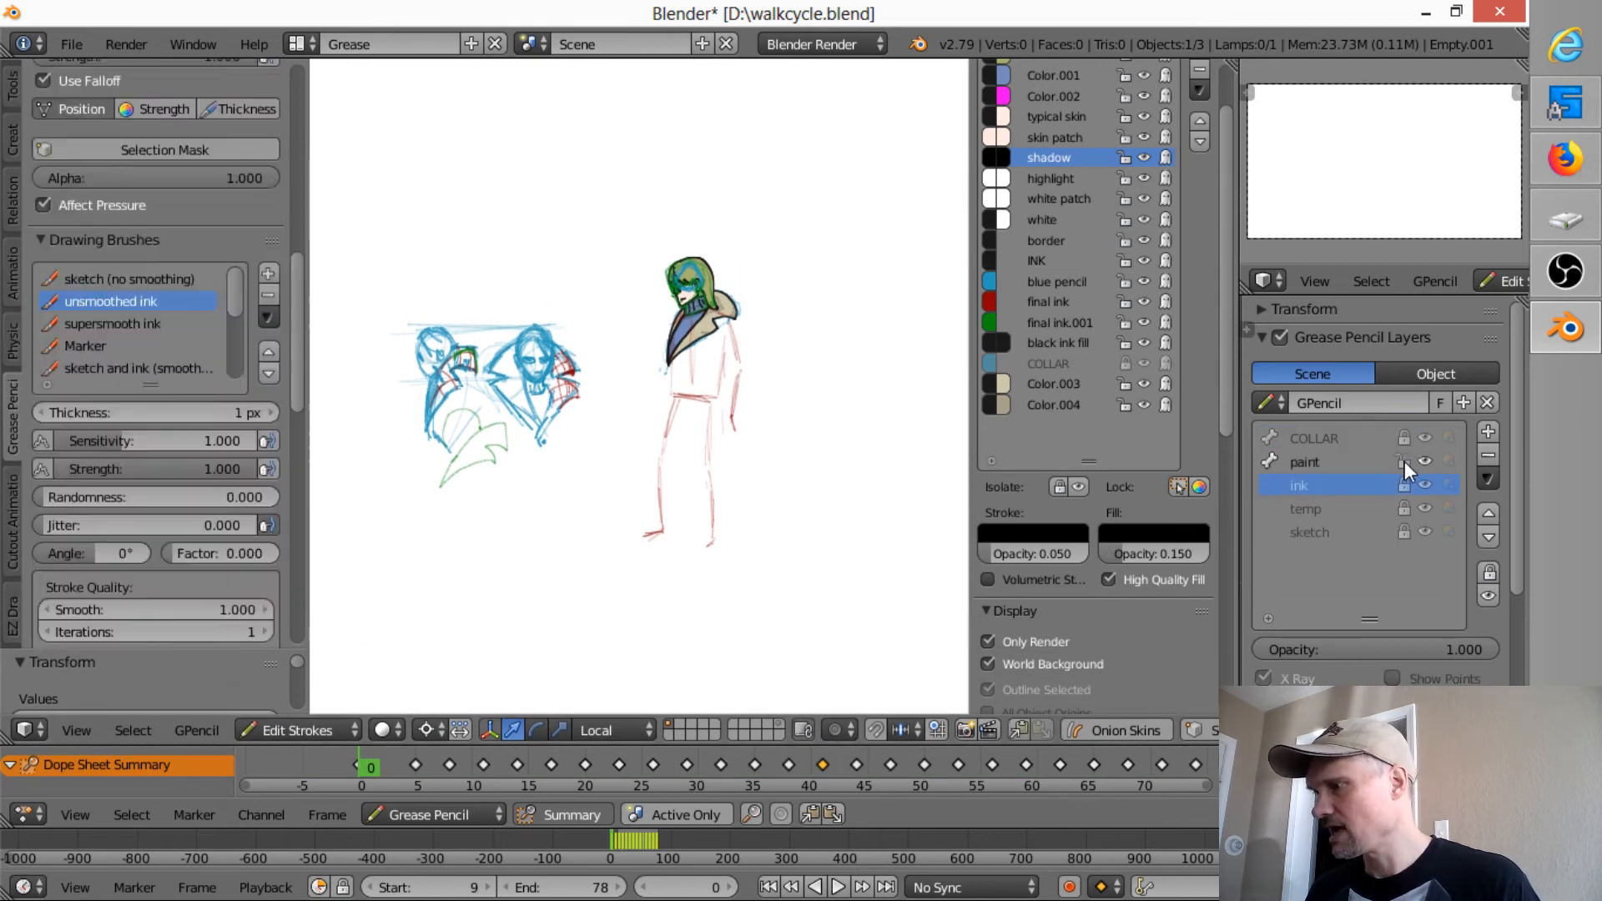
{"action": "left_click", "coordinate": [1405, 486]}
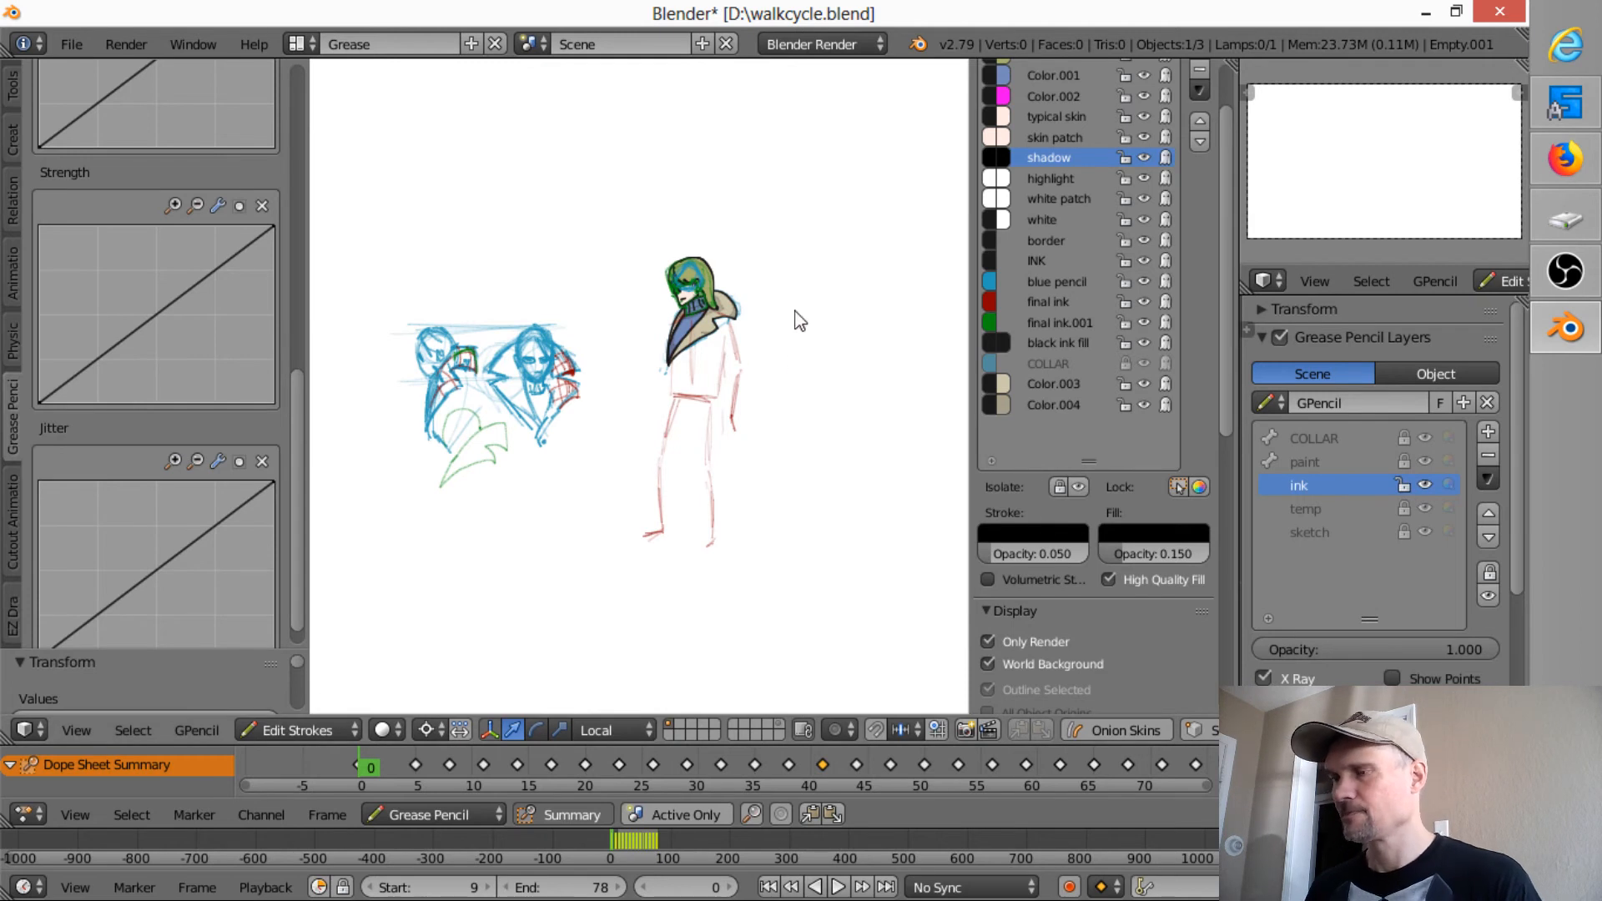
- Go to the drawing at frame 8, set the animation's start frame to 8, and save the file
{"action": "scroll", "coordinate": [793, 321], "scroll_direction": "up", "scroll_amount": 4}
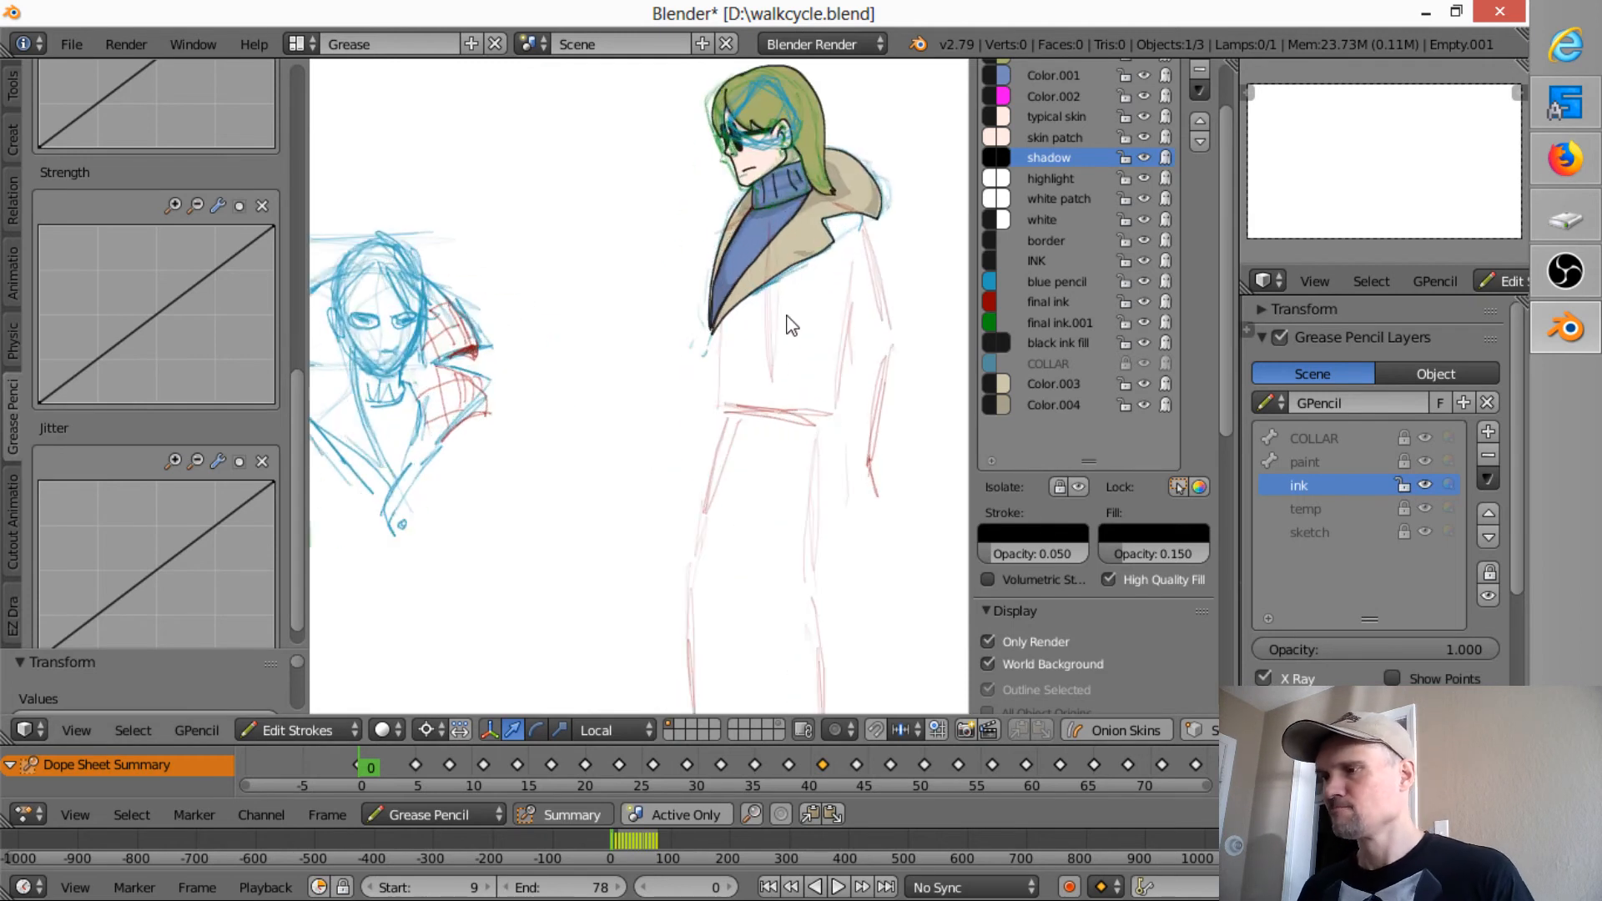
{"action": "left_click", "coordinate": [418, 755]}
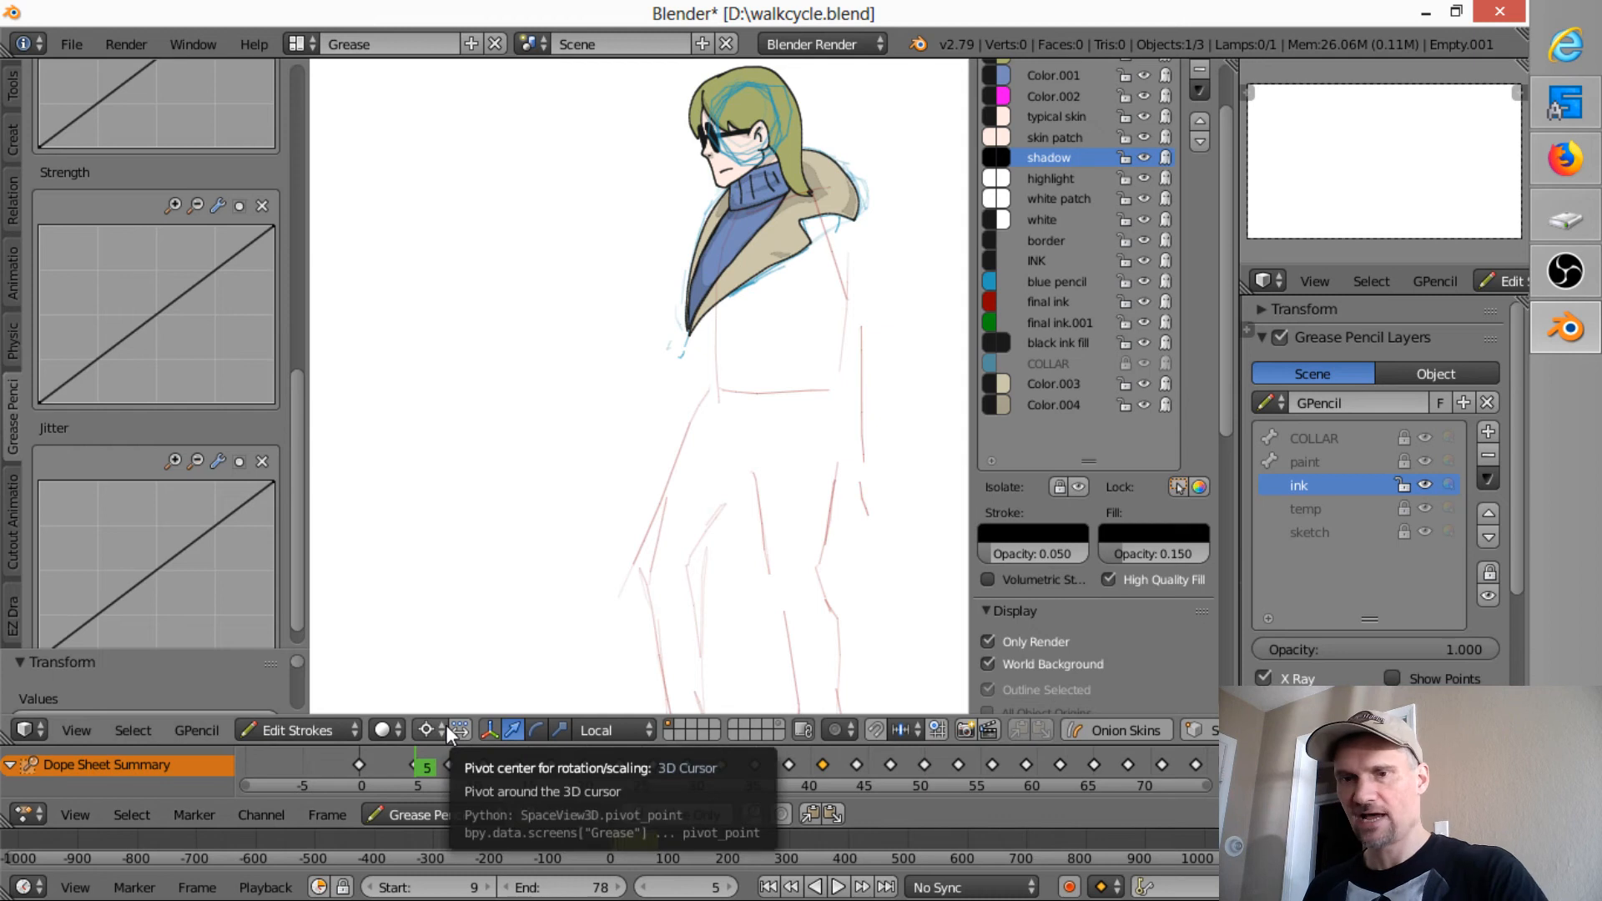
{"action": "key", "text": "Up"}
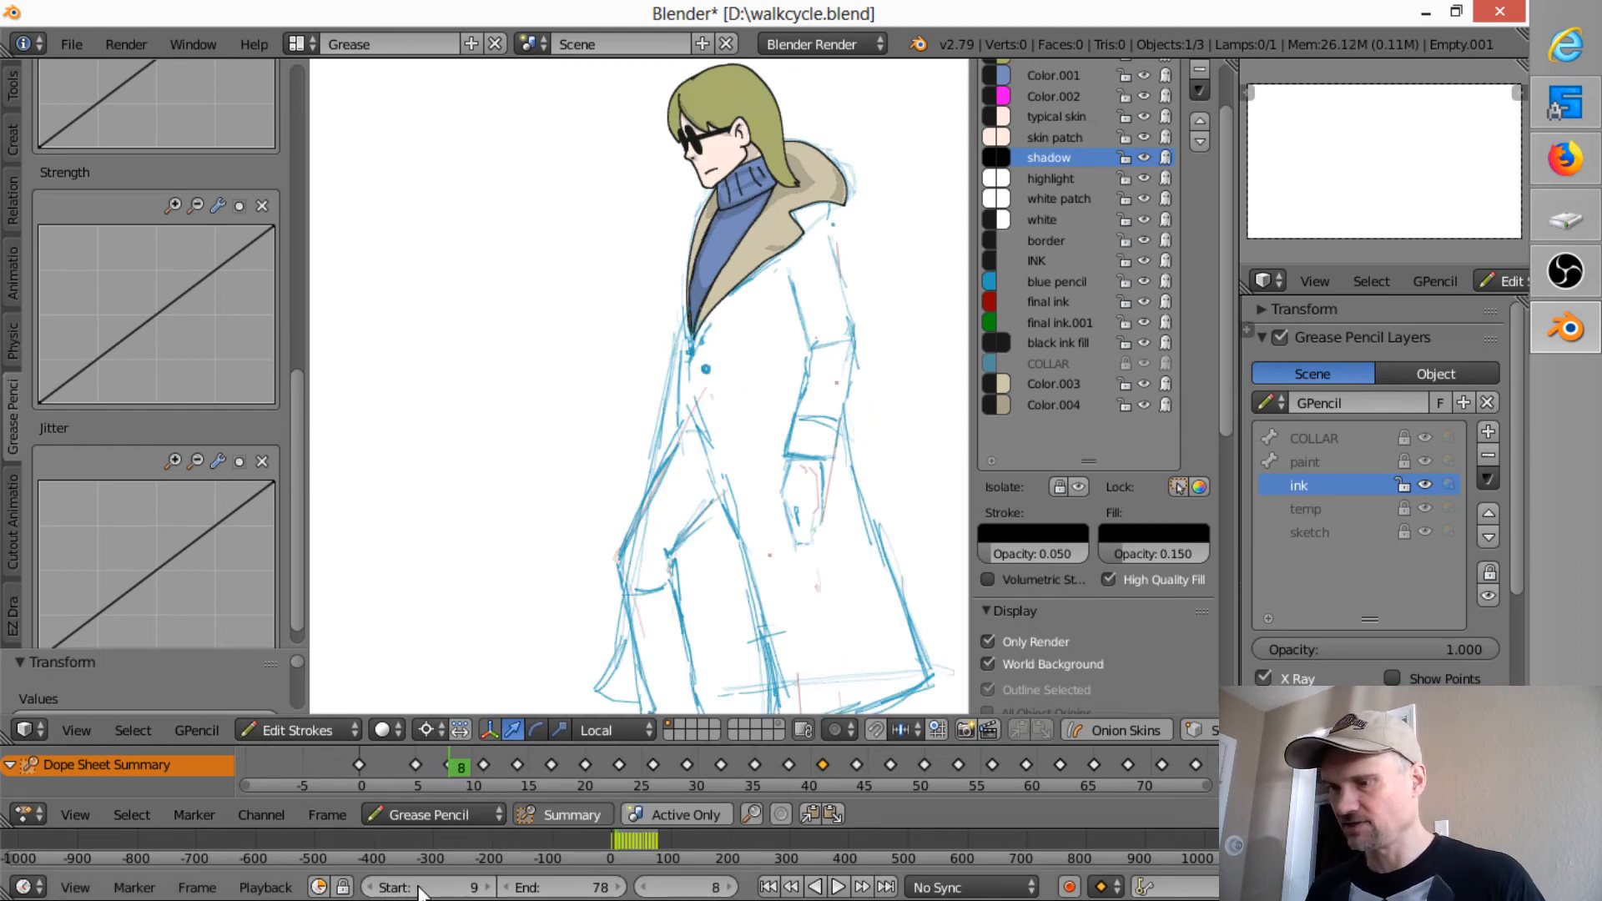
{"action": "left_click", "coordinate": [370, 888]}
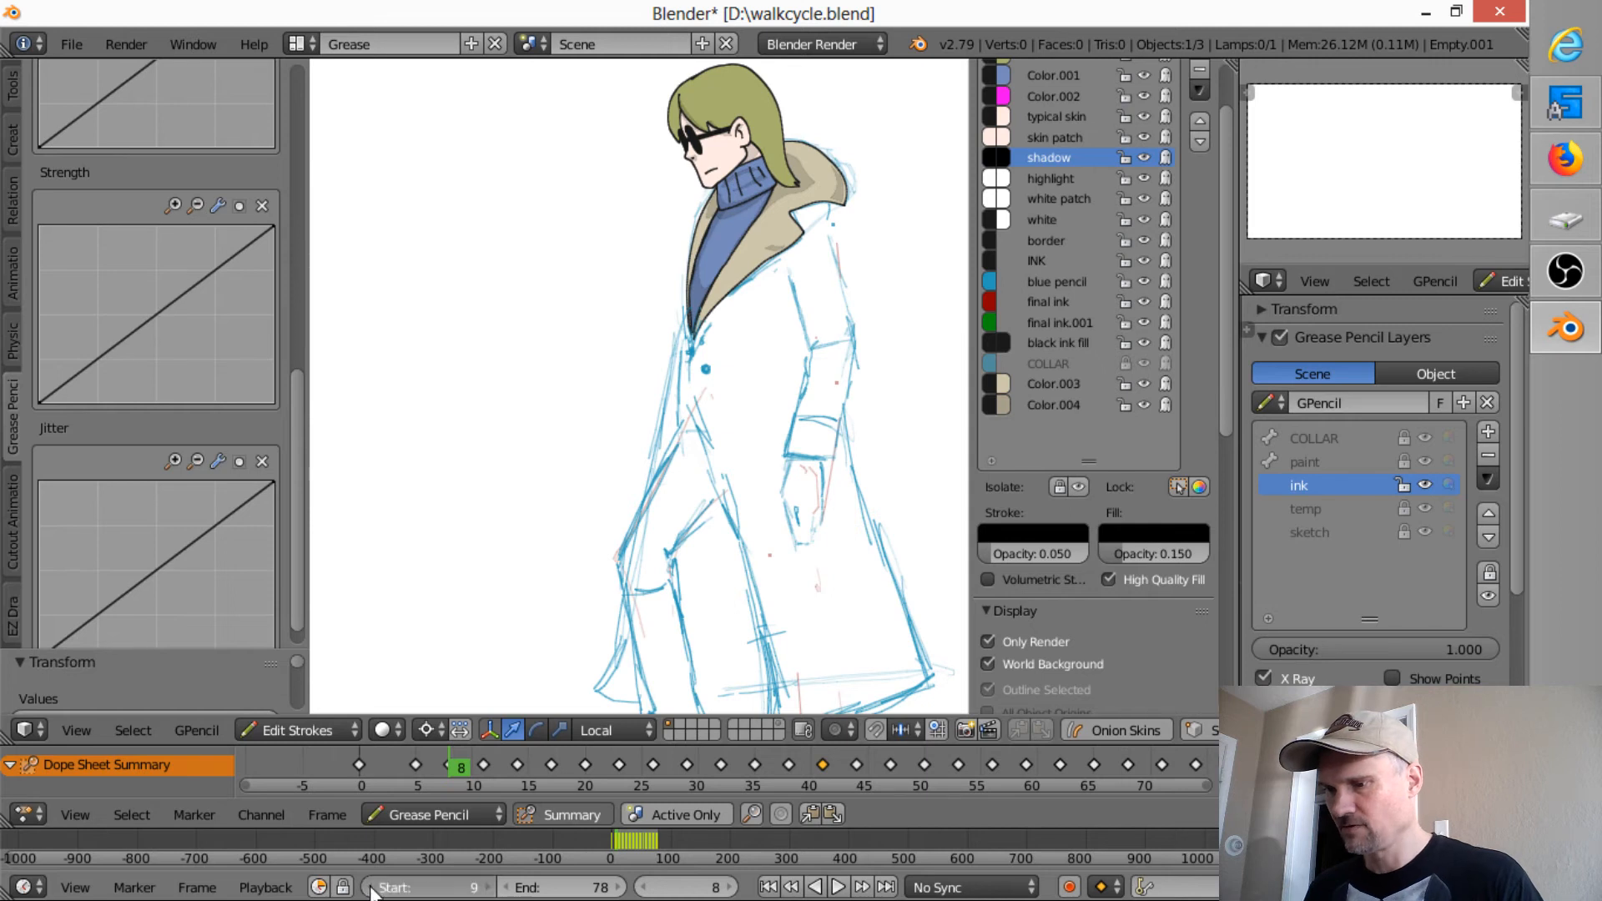
{"action": "left_click", "coordinate": [73, 48]}
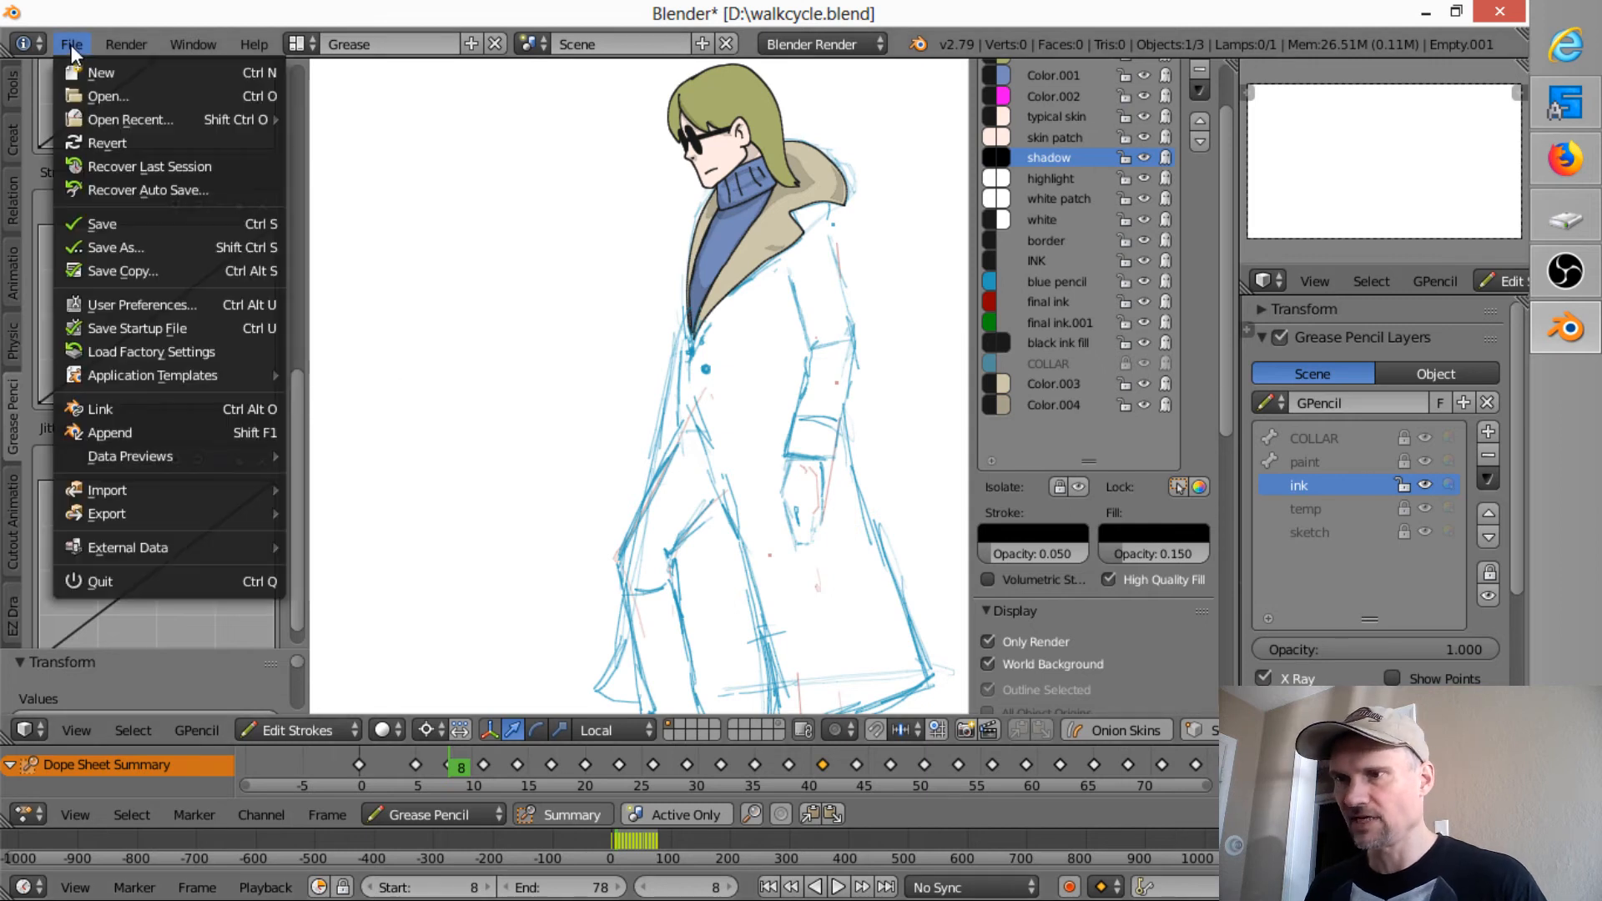
{"action": "left_click", "coordinate": [103, 220]}
- Choose the supersmooth ink drawing brush for the grease pencil
{"action": "middle_click_drag", "start_coordinate": [699, 392], "coordinate": [455, 347], "text": "shift"}
{"action": "mouse_move", "coordinate": [288, 399]}
{"action": "left_mouse_down"}
{"action": "mouse_move", "coordinate": [351, 108]}
{"action": "mouse_move", "coordinate": [266, 87]}
{"action": "left_mouse_up"}
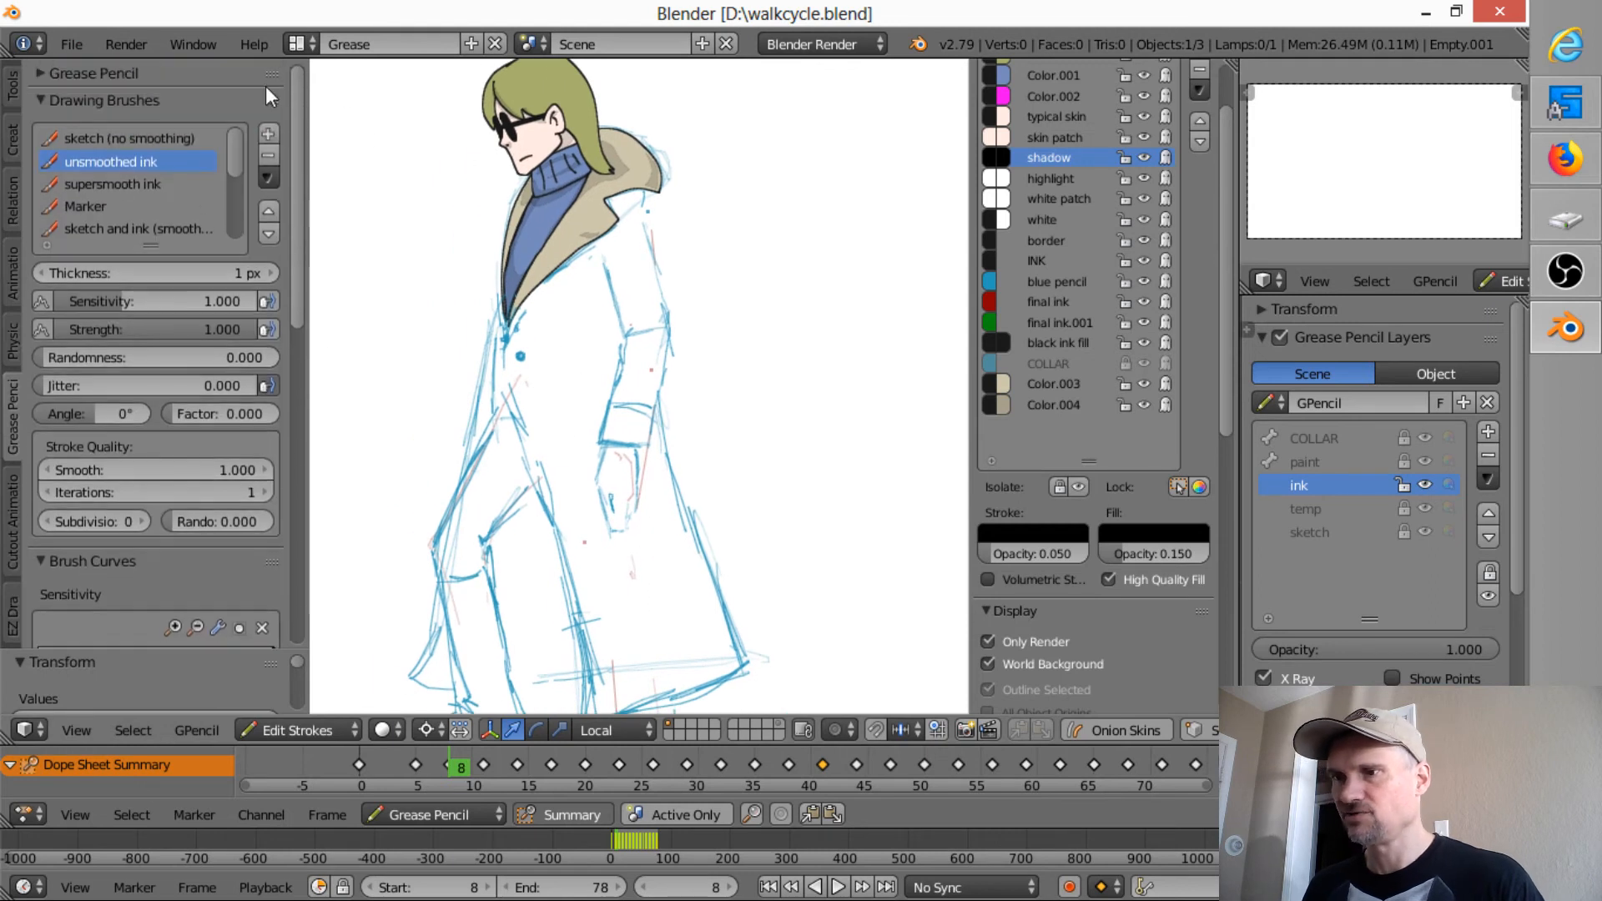
{"action": "left_click", "coordinate": [123, 183]}
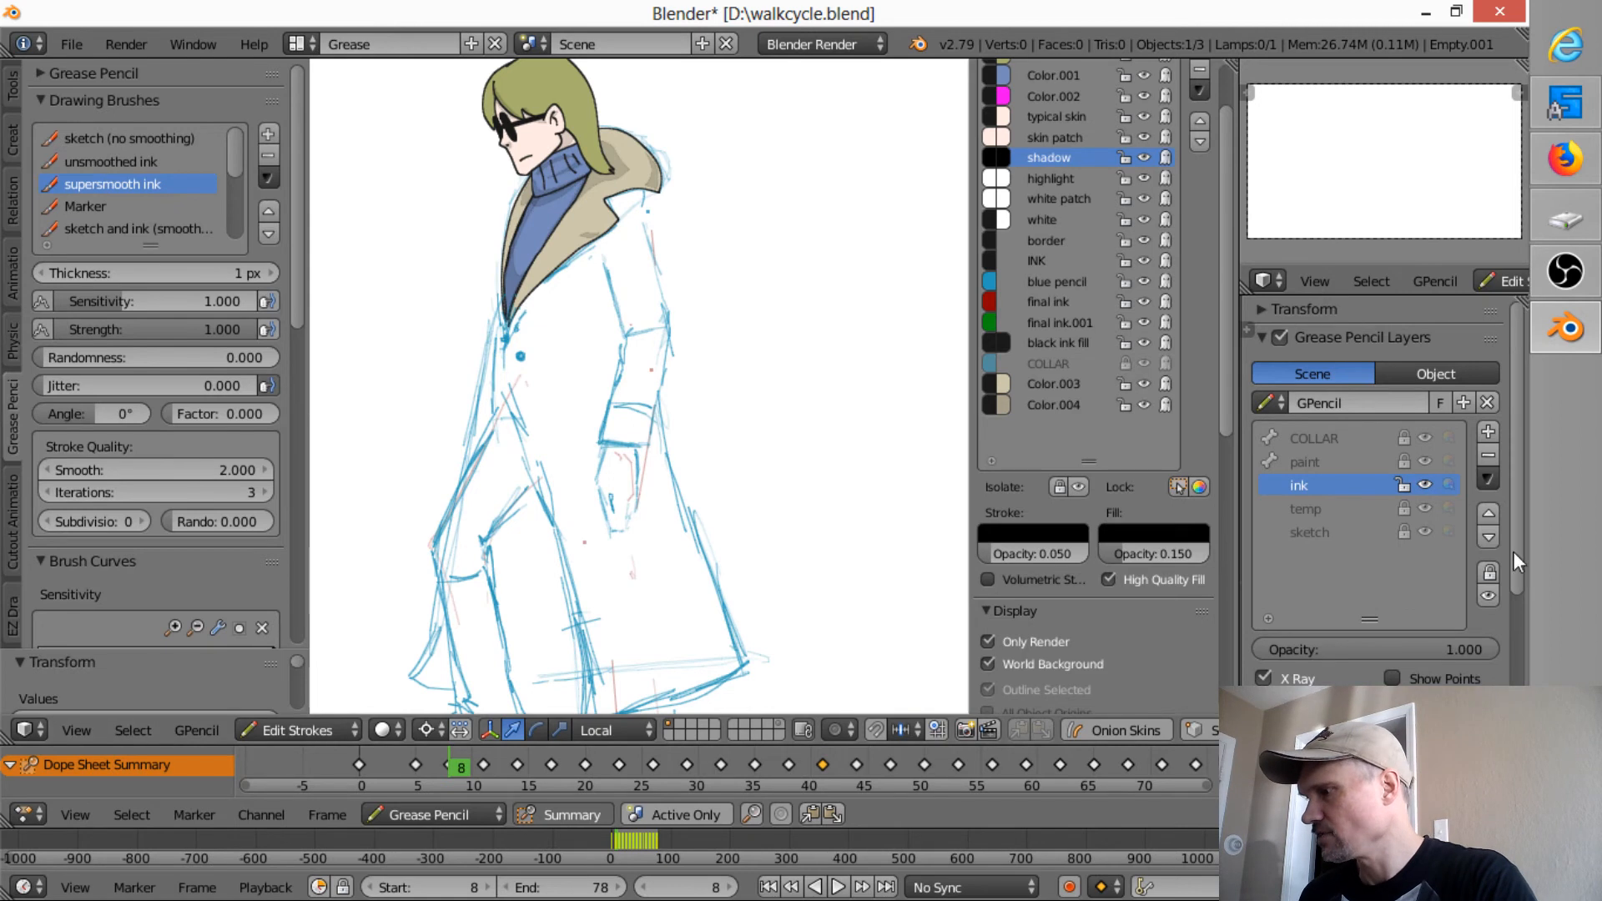
- Move the ink layer to the top of the layer stack and choose the INK palette colour
{"action": "left_click", "coordinate": [1489, 514]}
{"action": "left_click", "coordinate": [1490, 514]}
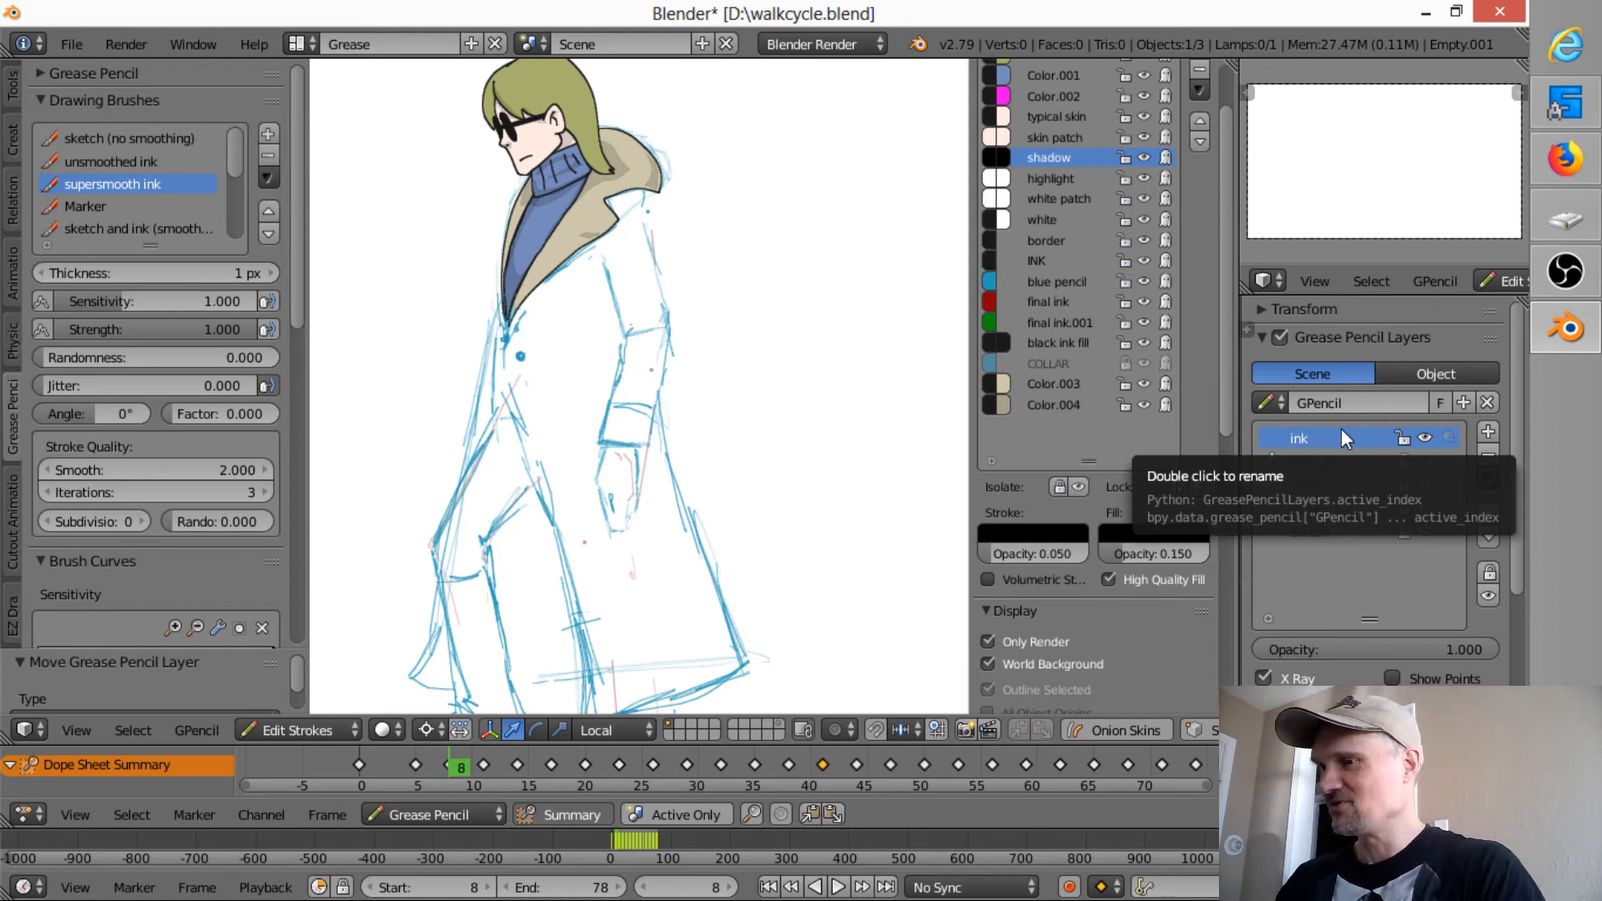
{"action": "left_click", "coordinate": [1053, 260]}
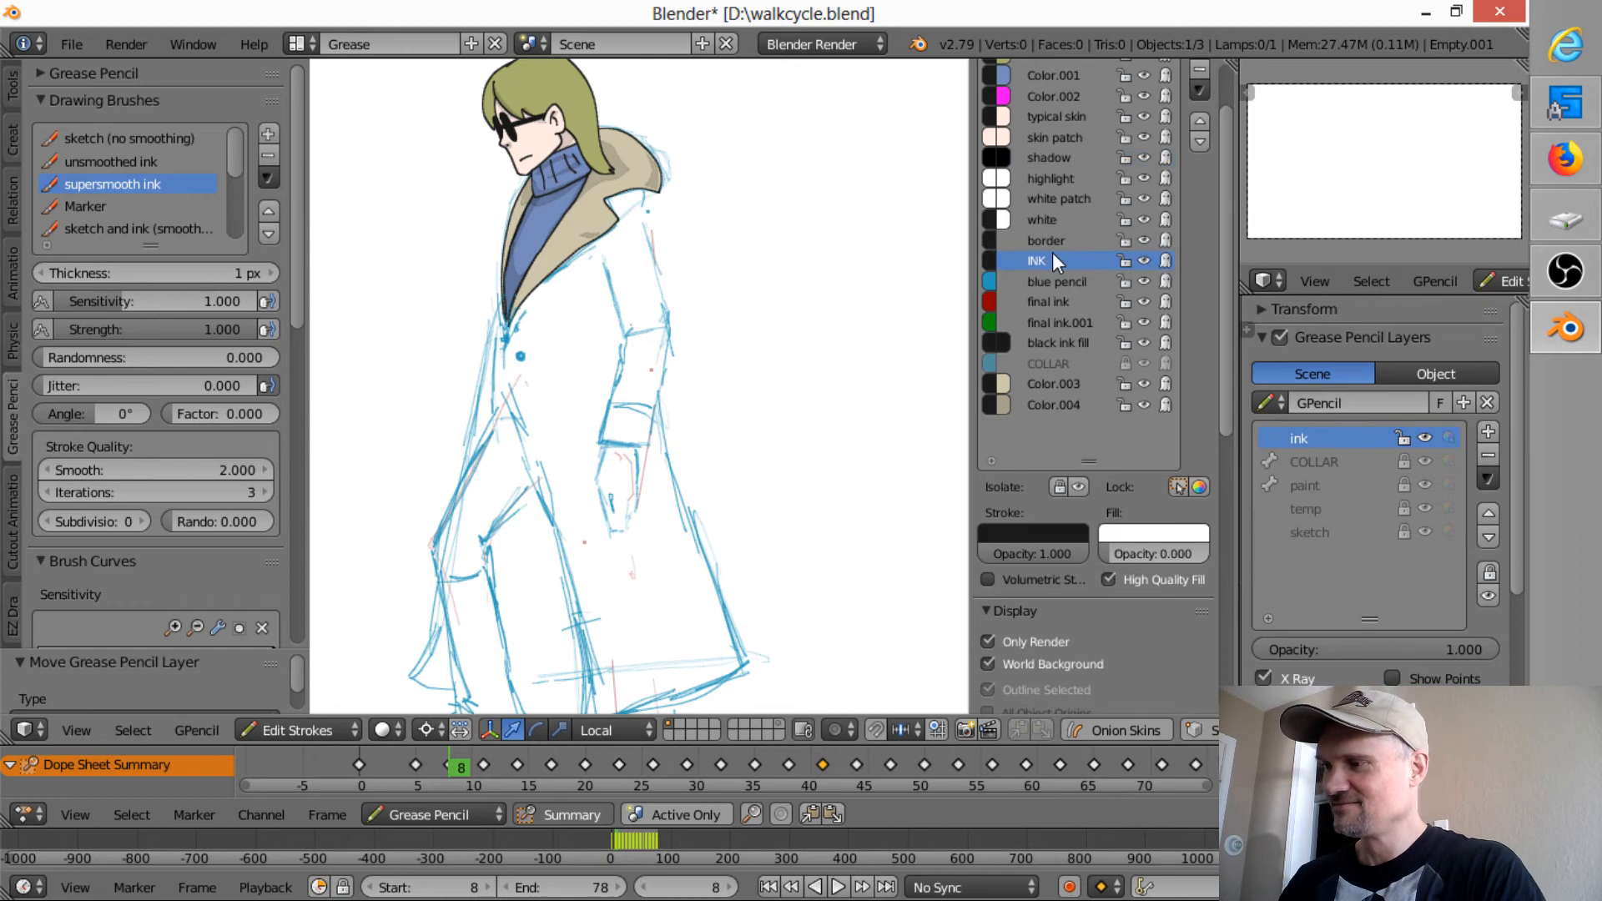
- Ink the coat's front opening edge from the collar tip down to about calf height, following the blue sketch
{"action": "mouse_move", "coordinate": [723, 315]}
{"action": "middle_mouse_down", "text": "shift"}
{"action": "mouse_move", "coordinate": [757, 399]}
{"action": "mouse_move", "coordinate": [825, 374]}
{"action": "middle_mouse_up", "text": "shift"}
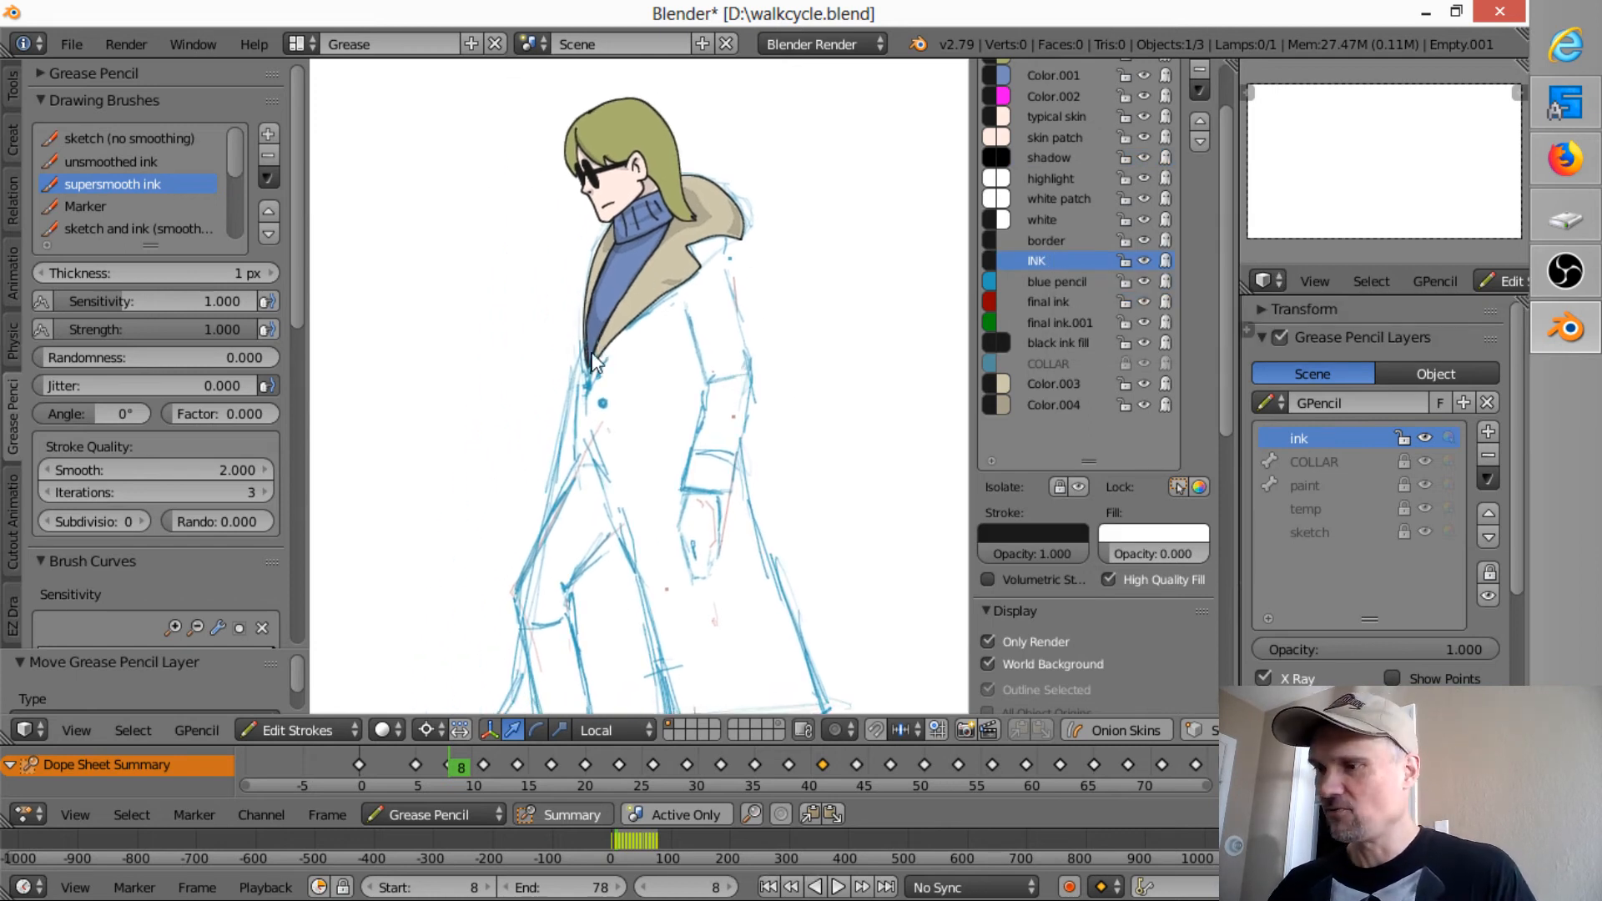
{"action": "left_click_drag", "start_coordinate": [590, 367], "coordinate": [583, 454]}
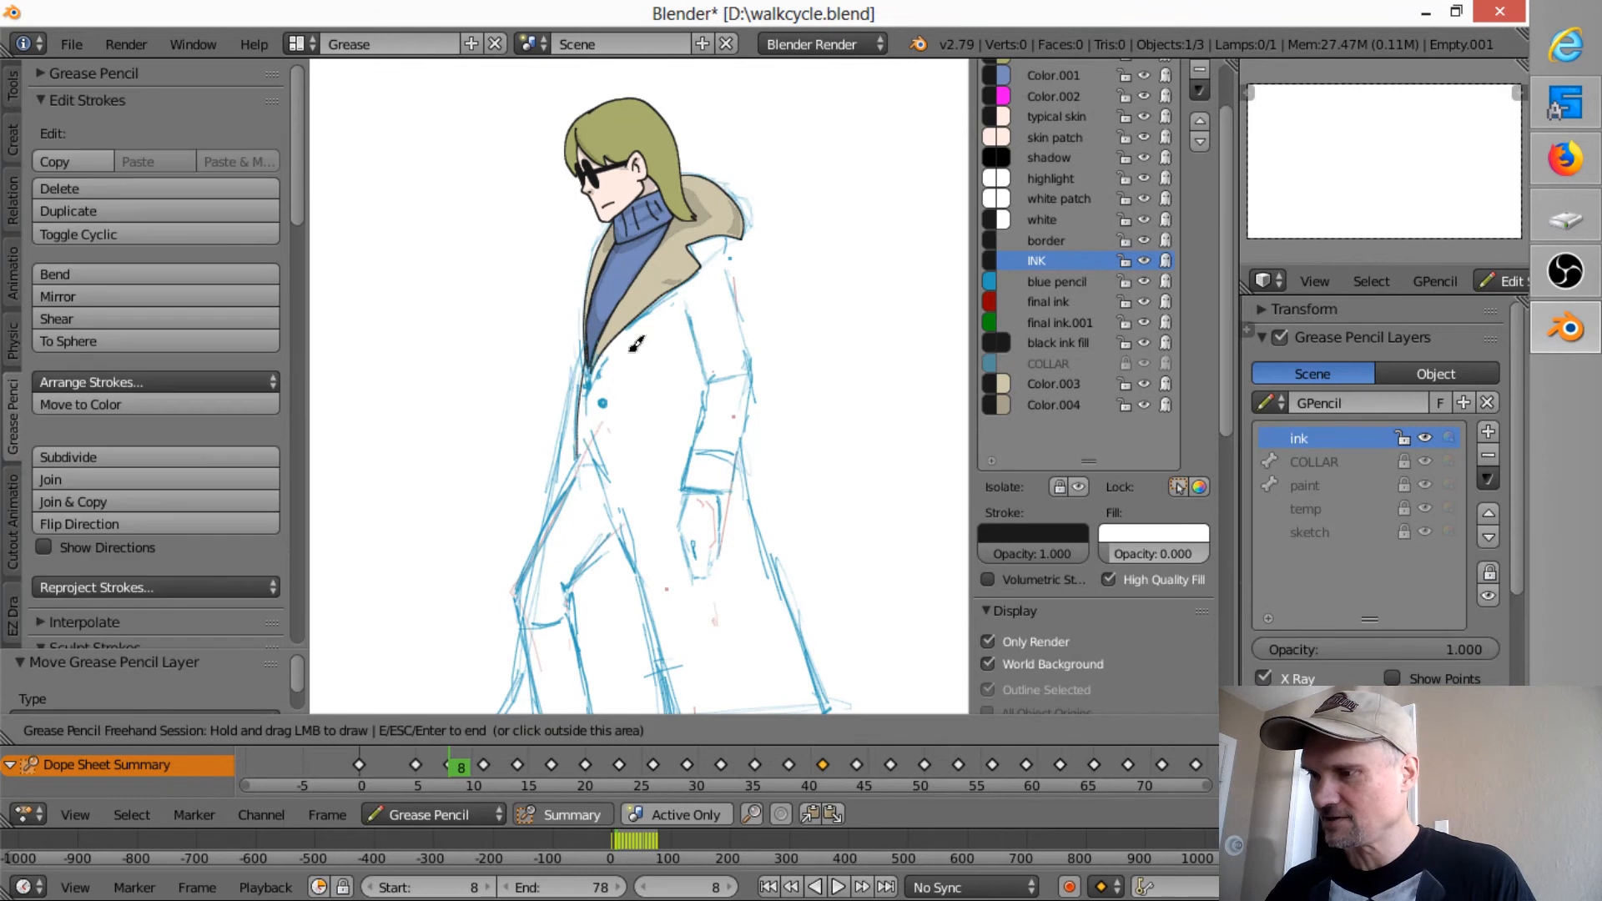
{"action": "mouse_move", "coordinate": [594, 394]}
{"action": "left_mouse_down"}
{"action": "mouse_move", "coordinate": [607, 488]}
{"action": "mouse_move", "coordinate": [668, 649]}
{"action": "left_mouse_up"}
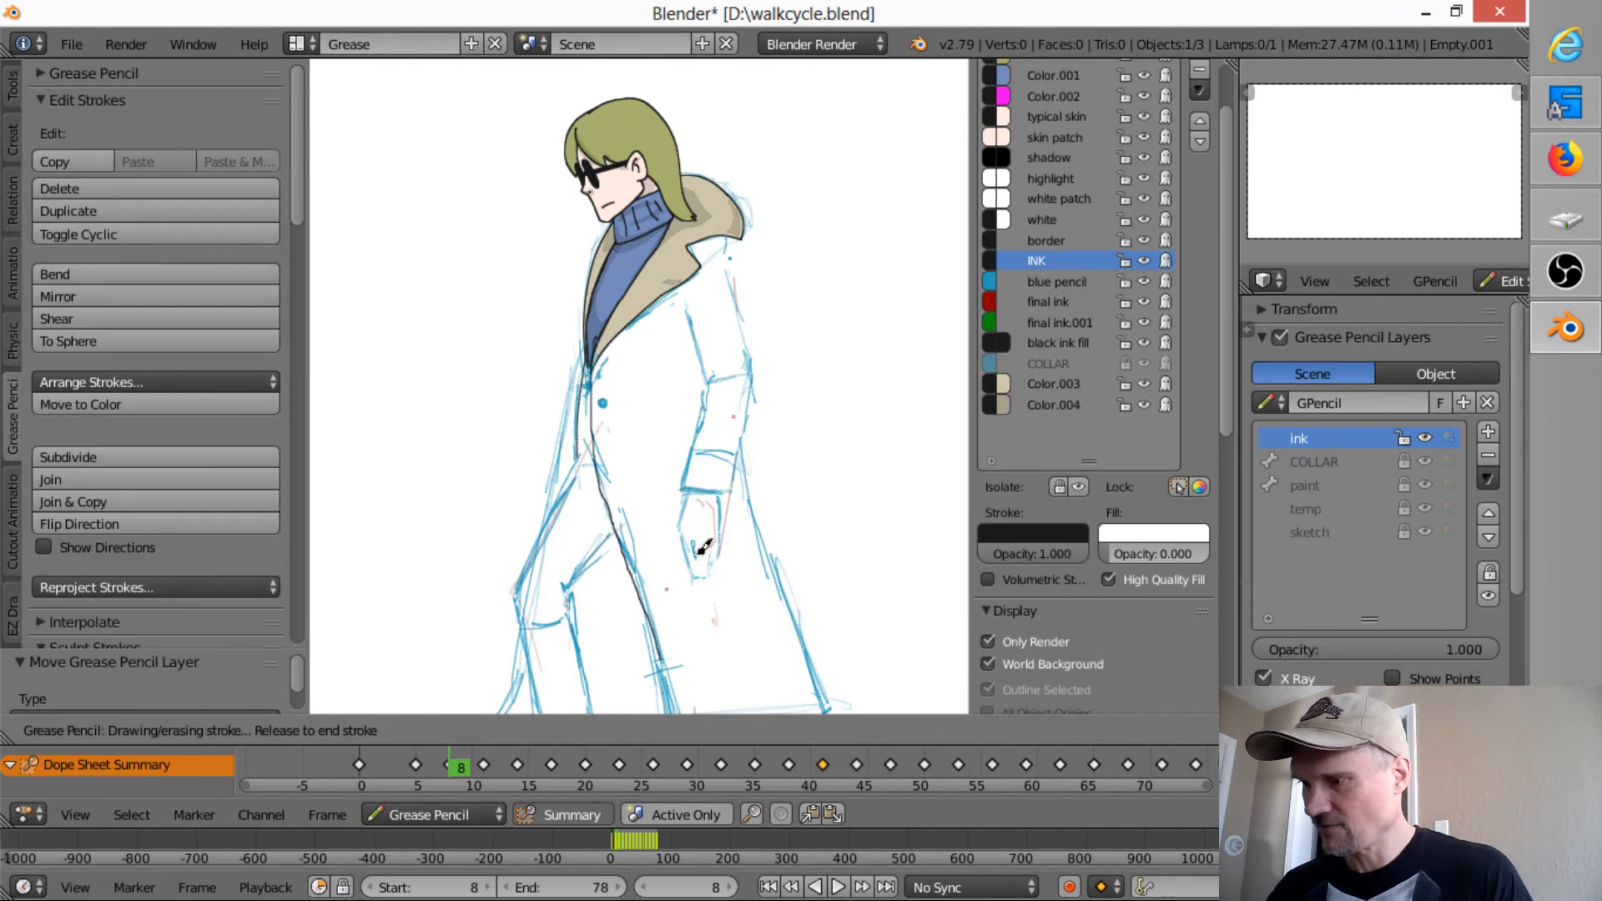
- Ink the coat sleeve with its elbow crease and cuff, and outline the hand below it
{"action": "mouse_move", "coordinate": [723, 236]}
{"action": "left_mouse_down"}
{"action": "mouse_move", "coordinate": [759, 372]}
{"action": "mouse_move", "coordinate": [736, 491]}
{"action": "left_mouse_up"}
{"action": "mouse_move", "coordinate": [706, 374]}
{"action": "left_mouse_down"}
{"action": "mouse_move", "coordinate": [683, 491]}
{"action": "mouse_move", "coordinate": [738, 490]}
{"action": "left_mouse_up"}
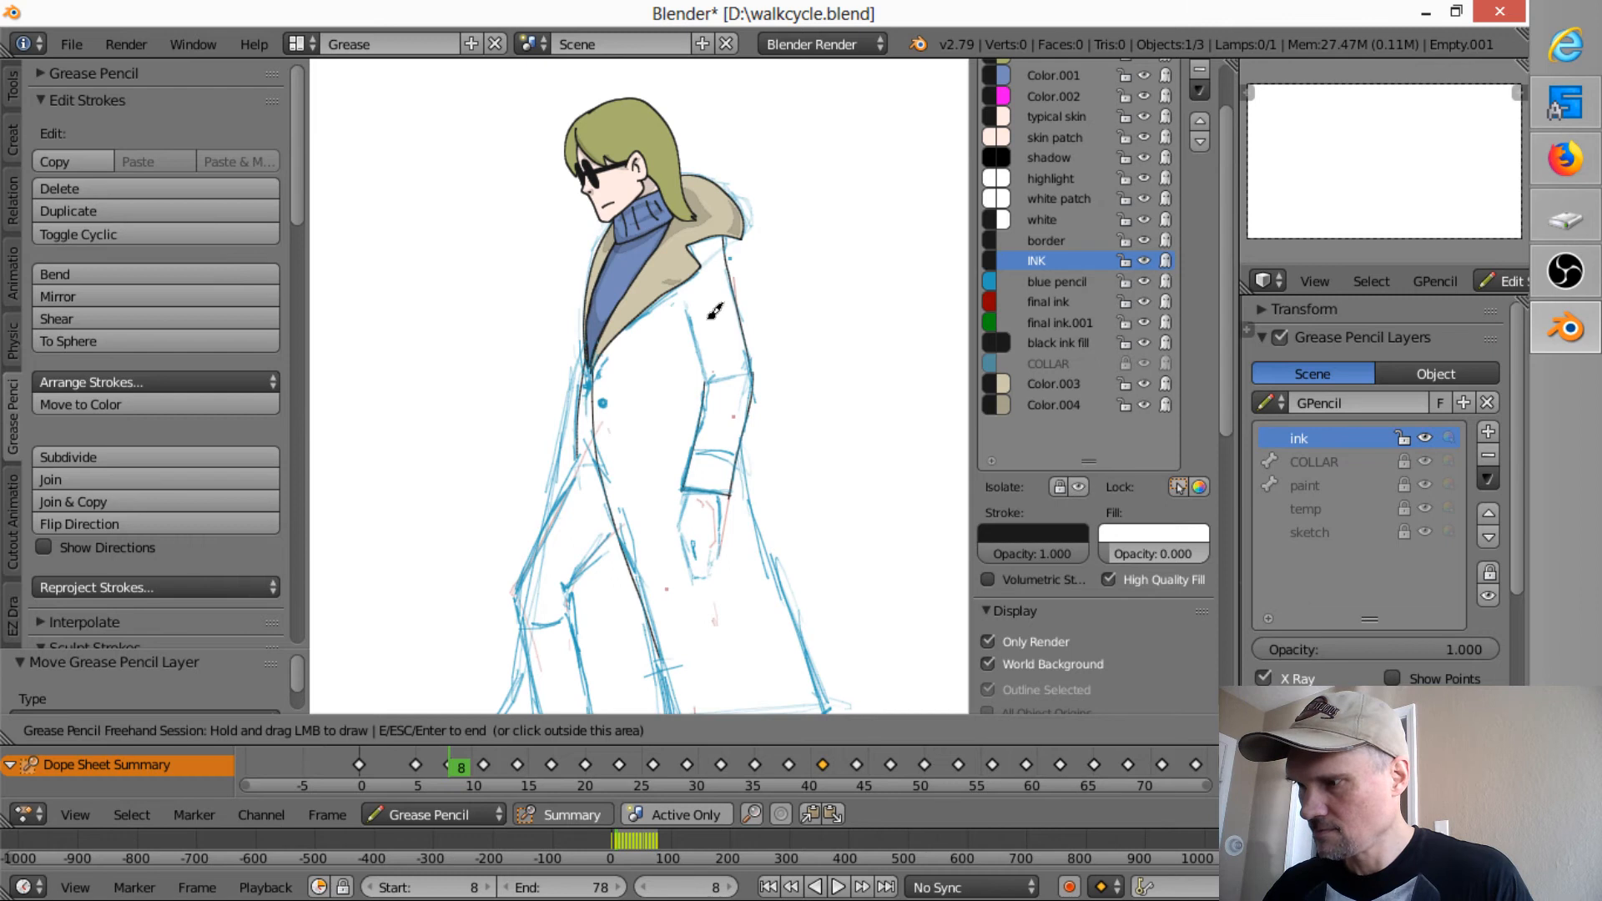
{"action": "mouse_move", "coordinate": [683, 311]}
{"action": "left_mouse_down"}
{"action": "mouse_move", "coordinate": [705, 386]}
{"action": "mouse_move", "coordinate": [725, 367]}
{"action": "left_mouse_up"}
{"action": "left_click_drag", "start_coordinate": [706, 377], "coordinate": [712, 358]}
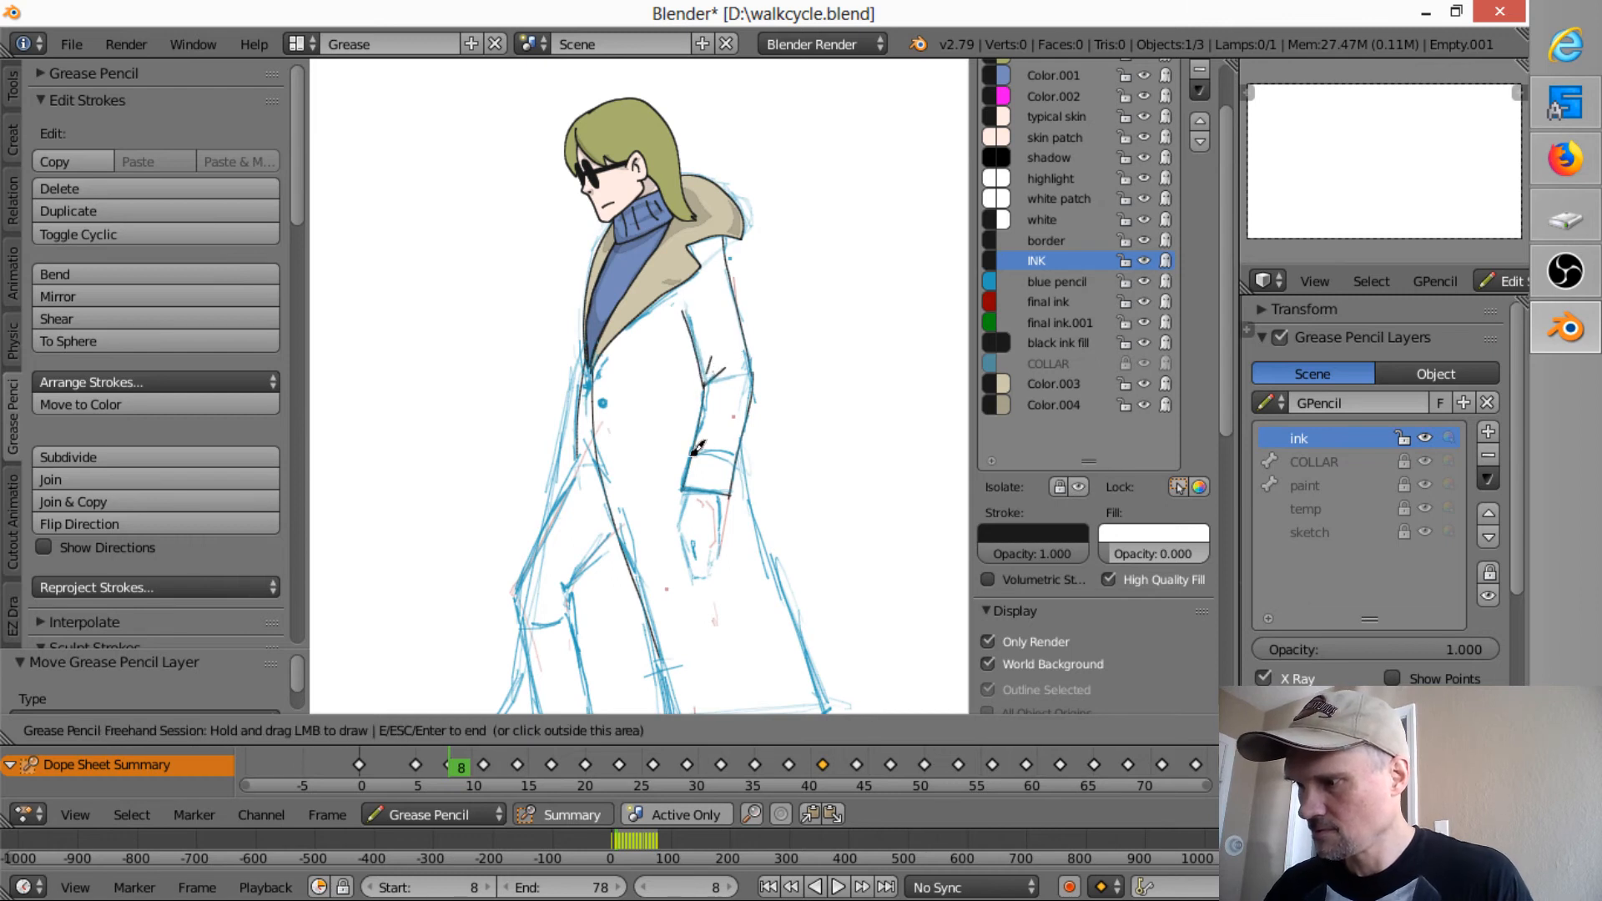
{"action": "mouse_move", "coordinate": [691, 455]}
{"action": "left_mouse_down"}
{"action": "mouse_move", "coordinate": [741, 452]}
{"action": "mouse_move", "coordinate": [691, 494]}
{"action": "mouse_move", "coordinate": [702, 580]}
{"action": "mouse_move", "coordinate": [729, 478]}
{"action": "left_mouse_up"}
{"action": "left_click_drag", "start_coordinate": [695, 534], "coordinate": [693, 559]}
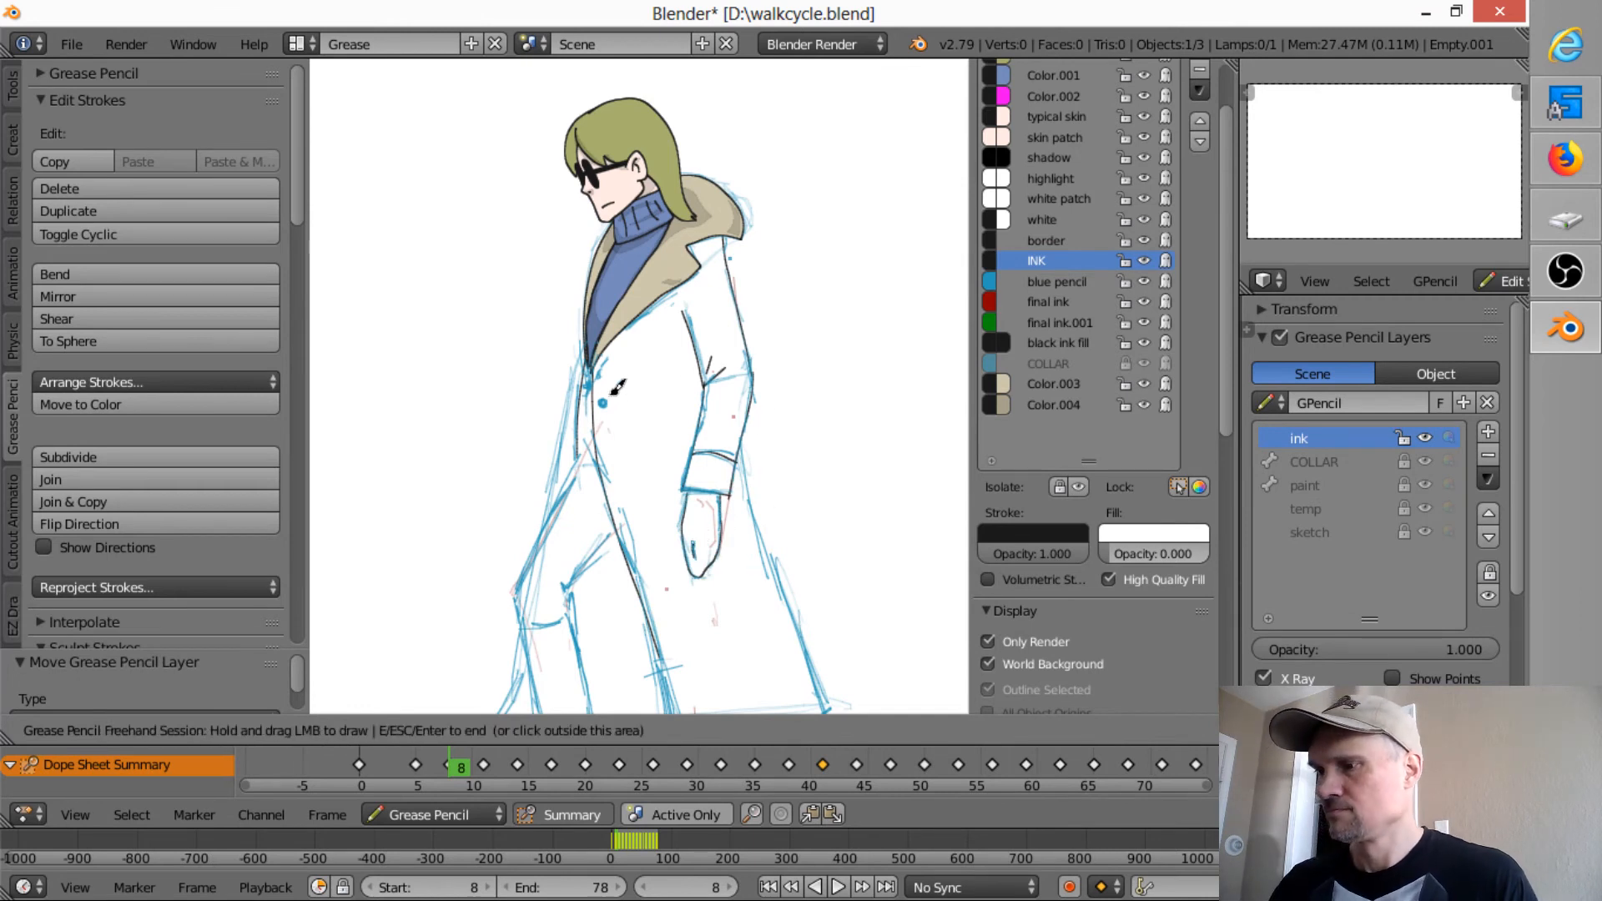
{"action": "left_click_drag", "start_coordinate": [604, 401], "coordinate": [612, 397]}
{"action": "left_click_drag", "start_coordinate": [610, 392], "coordinate": [610, 392]}
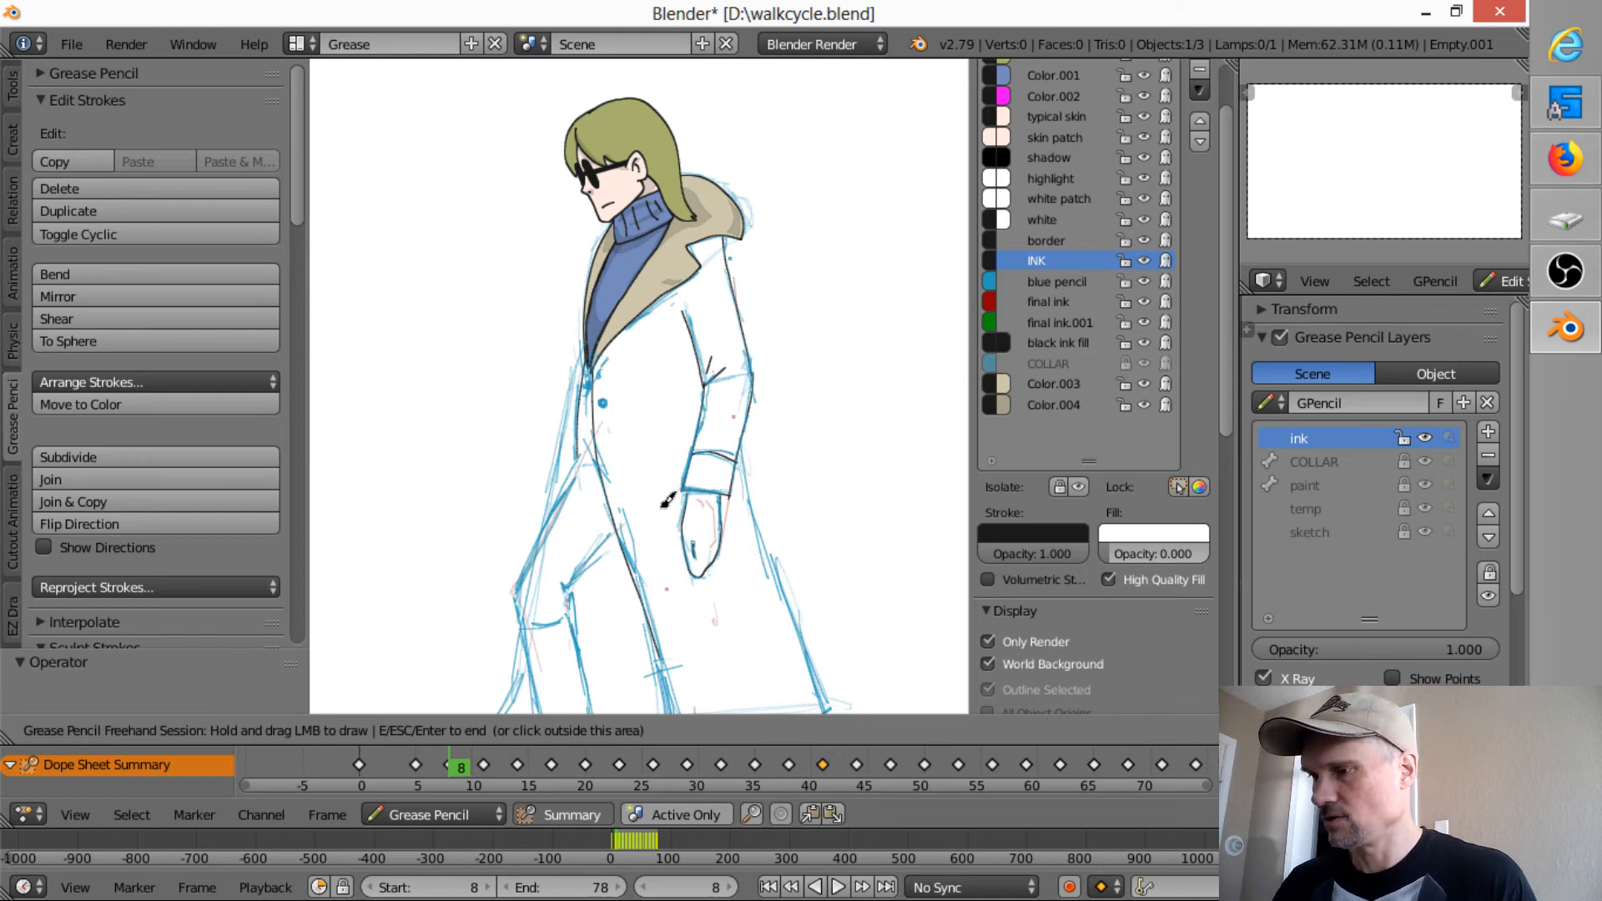
- Ink the far front edge of the coat and the forward leg's front contour down around its shoe
{"action": "middle_click_drag", "start_coordinate": [668, 501], "coordinate": [705, 259], "text": "shift"}
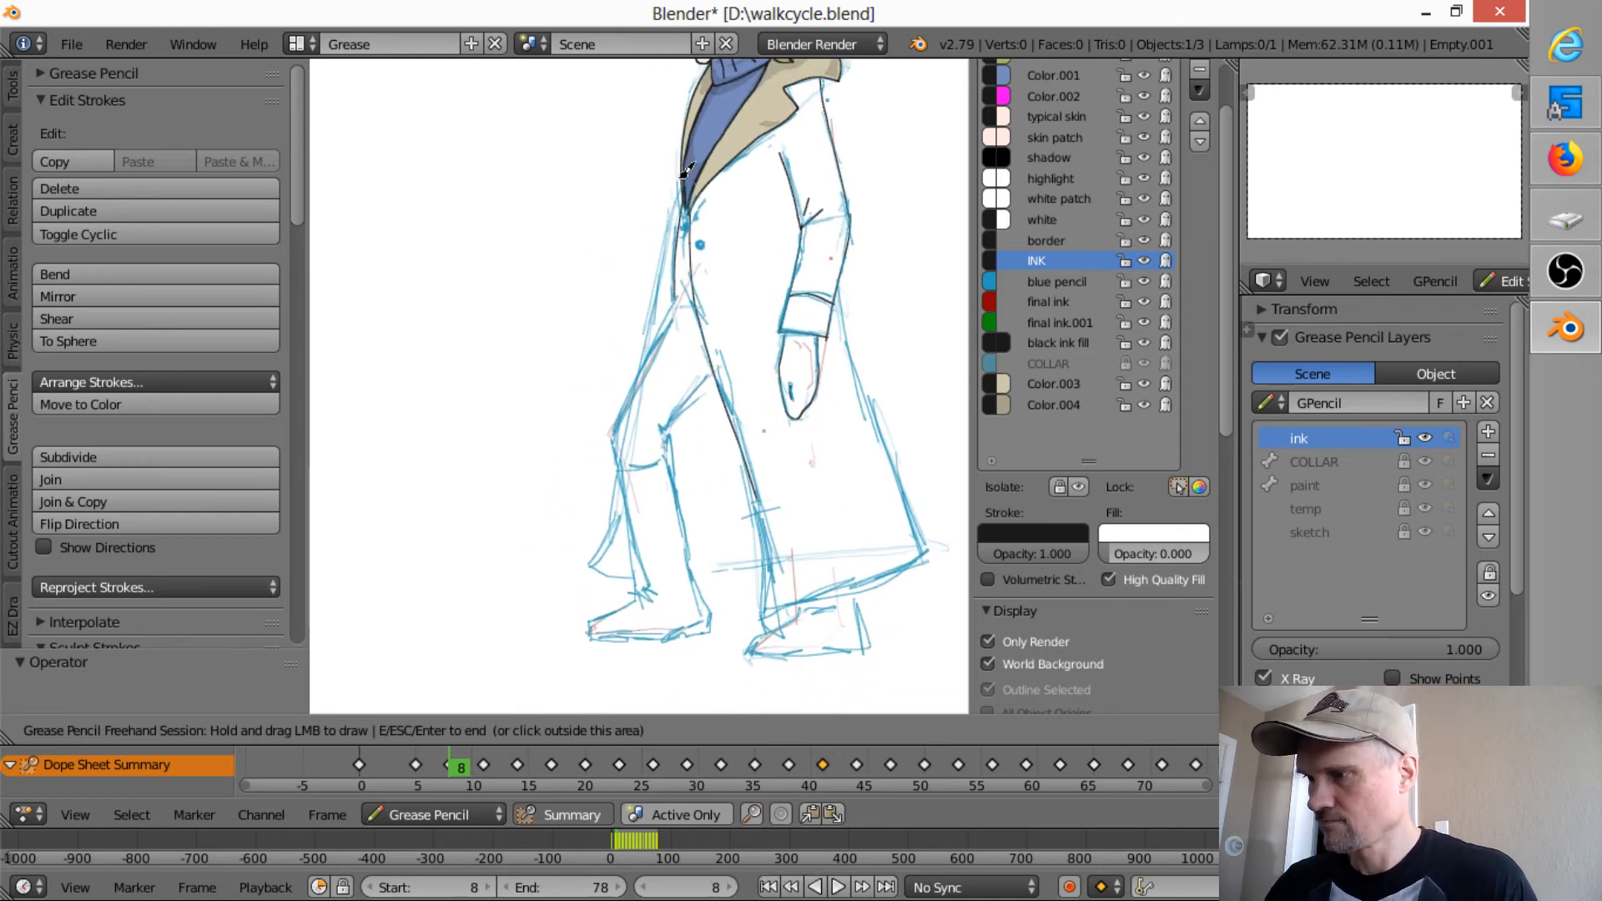
{"action": "left_click_drag", "start_coordinate": [689, 182], "coordinate": [638, 380]}
{"action": "left_click_drag", "start_coordinate": [696, 268], "coordinate": [627, 399]}
{"action": "mouse_move", "coordinate": [622, 455]}
{"action": "left_mouse_down"}
{"action": "mouse_move", "coordinate": [654, 578]}
{"action": "mouse_move", "coordinate": [659, 536]}
{"action": "mouse_move", "coordinate": [650, 582]}
{"action": "mouse_move", "coordinate": [590, 623]}
{"action": "left_mouse_up"}
{"action": "mouse_move", "coordinate": [591, 622]}
{"action": "left_mouse_down"}
{"action": "mouse_move", "coordinate": [591, 641]}
{"action": "mouse_move", "coordinate": [648, 645]}
{"action": "mouse_move", "coordinate": [706, 623]}
{"action": "left_mouse_up"}
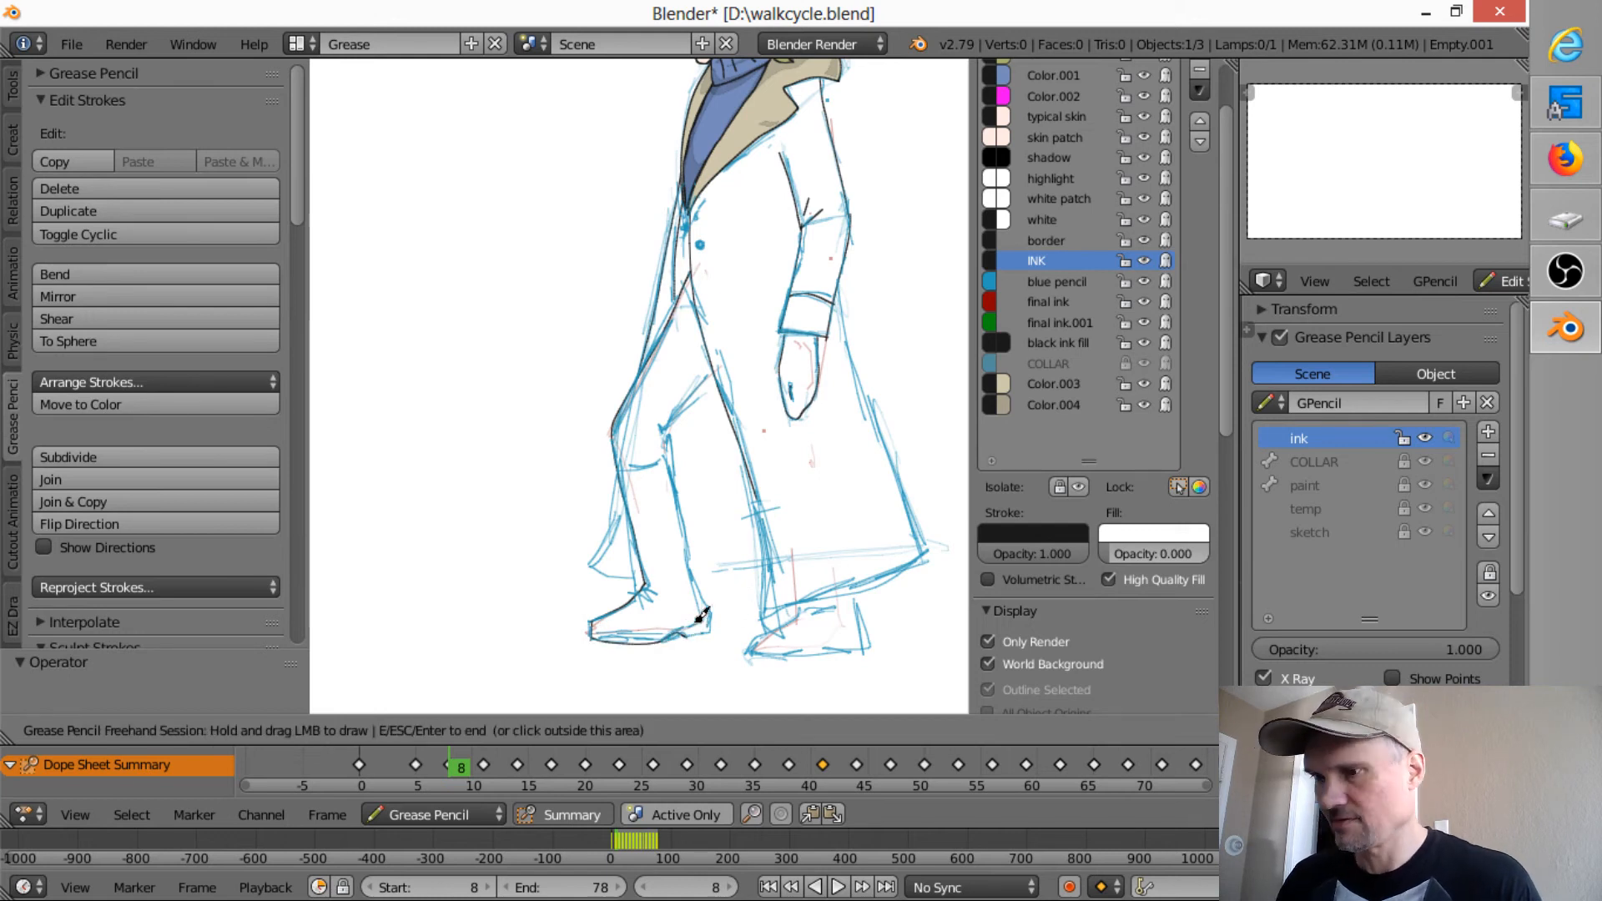
- End the freehand drawing session and switch to the unsmoothed ink brush
{"action": "key", "text": "Escape"}
{"action": "key", "text": "1"}
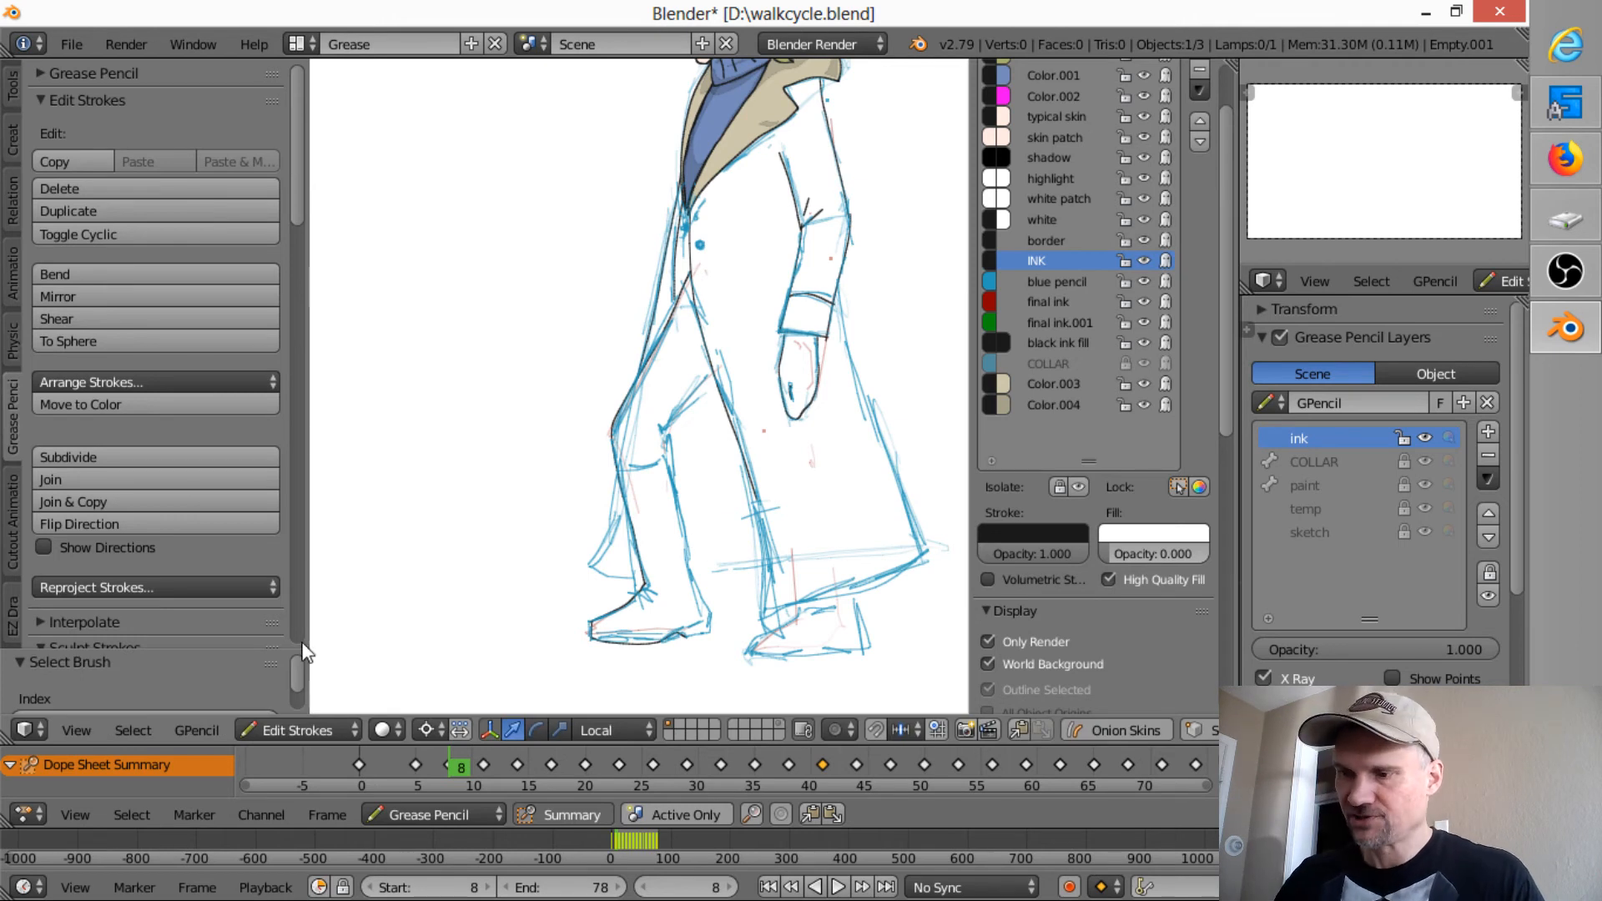
{"action": "mouse_move", "coordinate": [292, 167]}
{"action": "left_mouse_down"}
{"action": "mouse_move", "coordinate": [287, 434]}
{"action": "mouse_move", "coordinate": [297, 344]}
{"action": "left_mouse_up"}
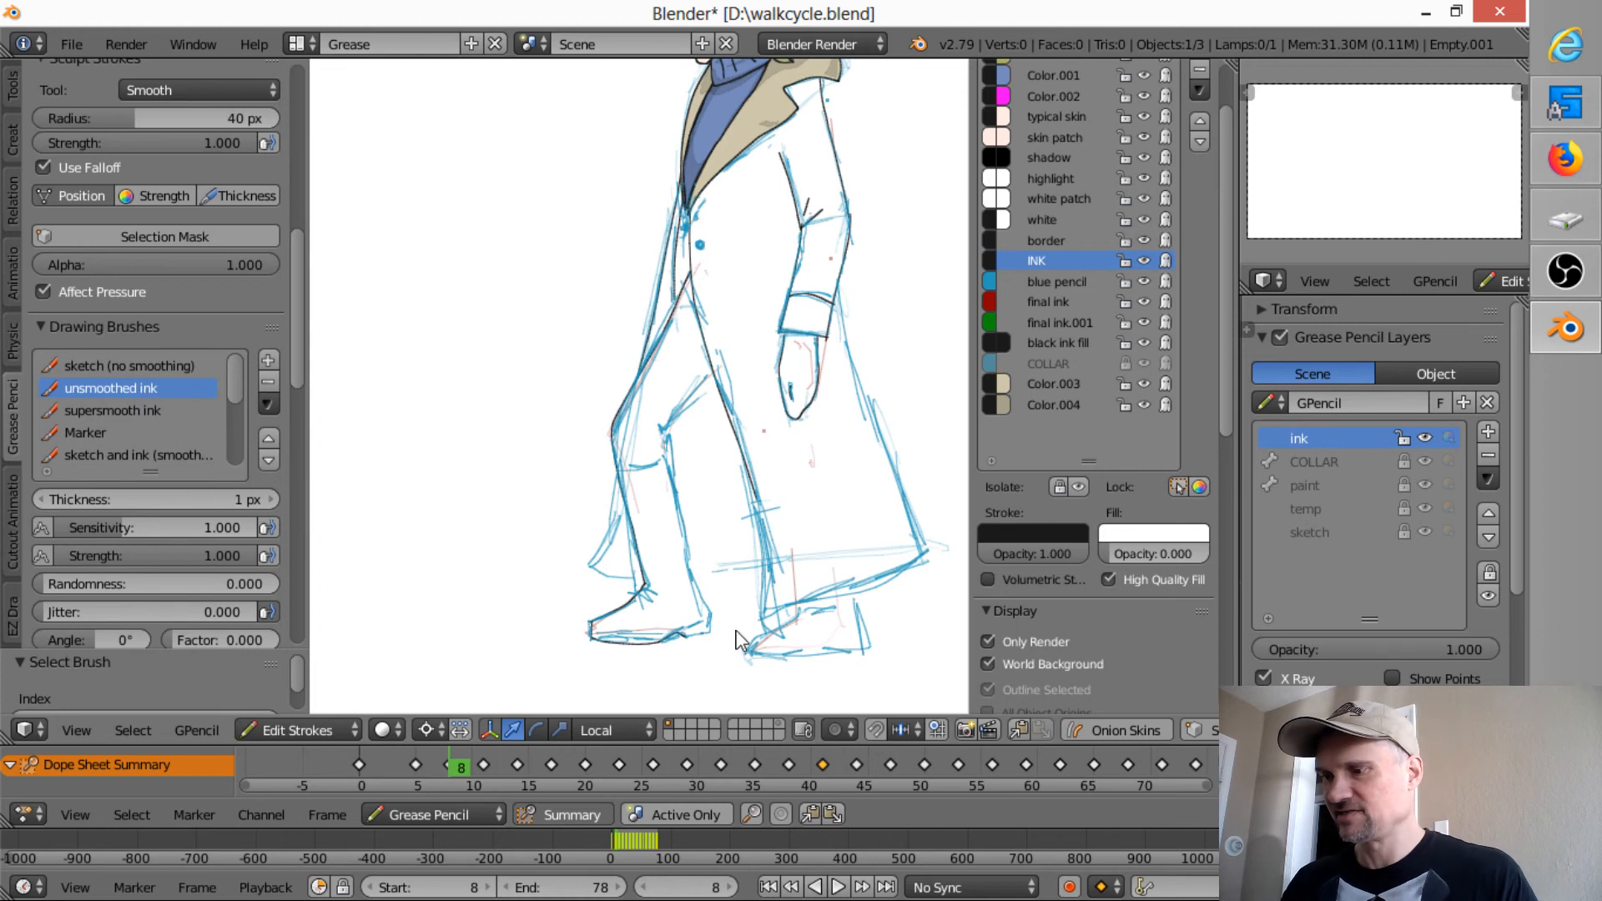
- Ink the pointed coat flap hanging in front of the forward leg's shin, including its curved lower hem
{"action": "middle_click_drag", "start_coordinate": [741, 622], "coordinate": [711, 356], "text": "ctrl"}
{"action": "mouse_move", "coordinate": [742, 517]}
{"action": "middle_mouse_down", "text": "ctrl"}
{"action": "mouse_move", "coordinate": [758, 443]}
{"action": "mouse_move", "coordinate": [765, 516]}
{"action": "middle_mouse_up", "text": "ctrl"}
{"action": "middle_click_drag", "start_coordinate": [745, 572], "coordinate": [737, 418], "text": "shift"}
{"action": "mouse_move", "coordinate": [724, 501]}
{"action": "middle_mouse_down", "text": "ctrl"}
{"action": "mouse_move", "coordinate": [716, 565]}
{"action": "mouse_move", "coordinate": [516, 220]}
{"action": "middle_mouse_up", "text": "ctrl"}
{"action": "middle_click_drag", "start_coordinate": [716, 449], "coordinate": [664, 533], "text": "ctrl"}
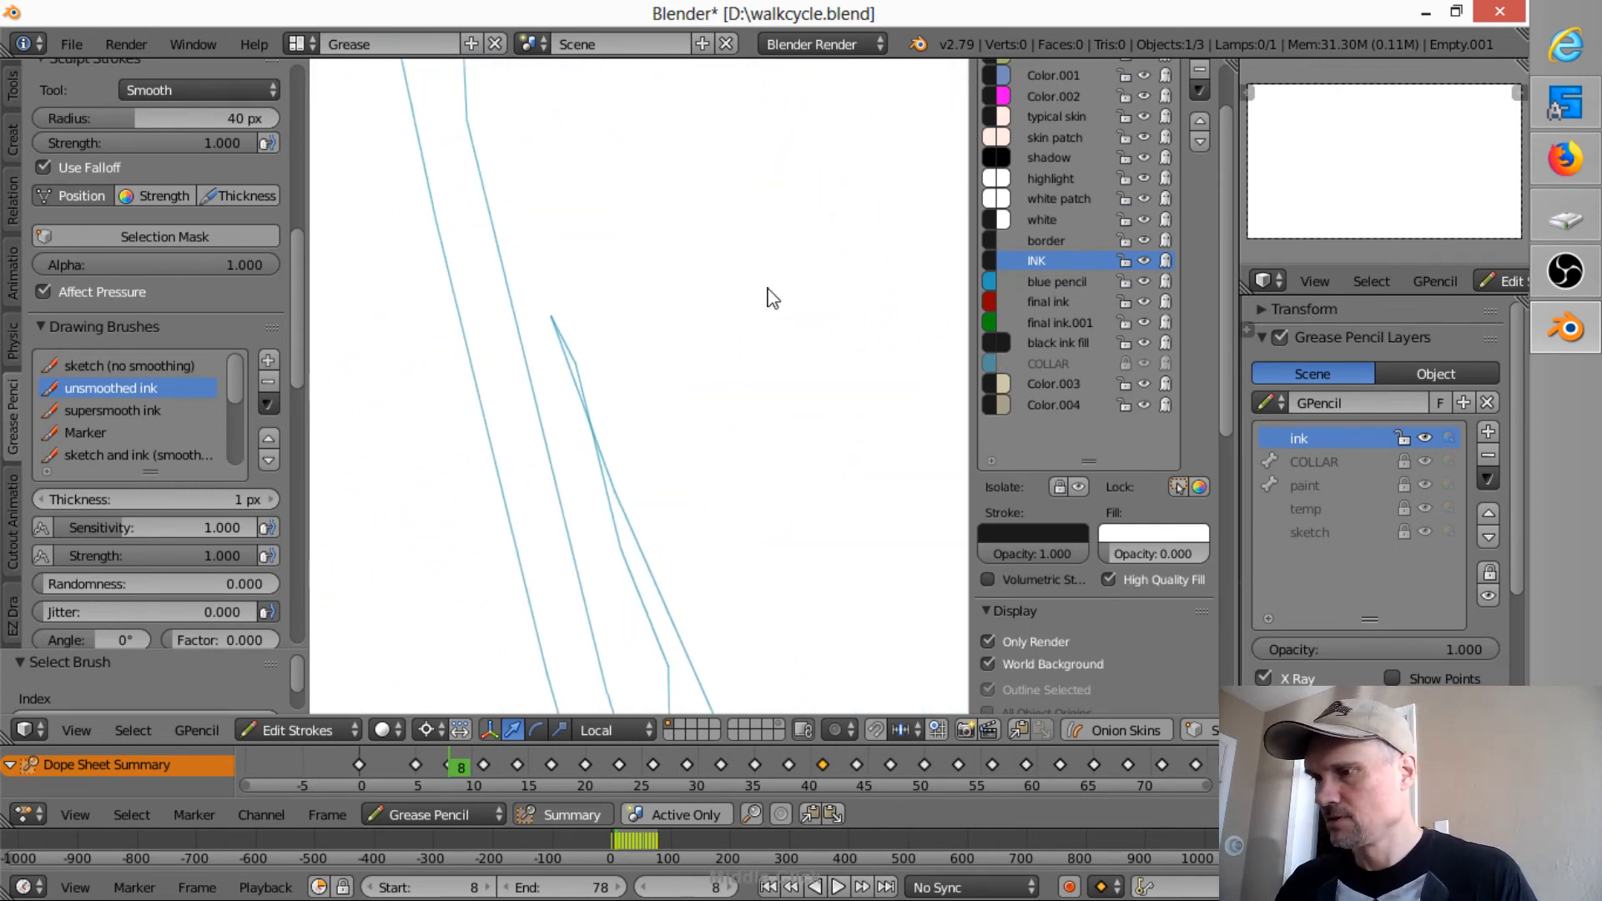
{"action": "mouse_move", "coordinate": [769, 297]}
{"action": "middle_mouse_down", "text": "ctrl"}
{"action": "mouse_move", "coordinate": [590, 554]}
{"action": "mouse_move", "coordinate": [447, 679]}
{"action": "middle_mouse_up", "text": "ctrl"}
{"action": "mouse_move", "coordinate": [821, 174]}
{"action": "middle_mouse_down", "text": "ctrl"}
{"action": "mouse_move", "coordinate": [537, 504]}
{"action": "mouse_move", "coordinate": [762, 292]}
{"action": "mouse_move", "coordinate": [570, 372]}
{"action": "mouse_move", "coordinate": [704, 433]}
{"action": "middle_mouse_up", "text": "ctrl"}
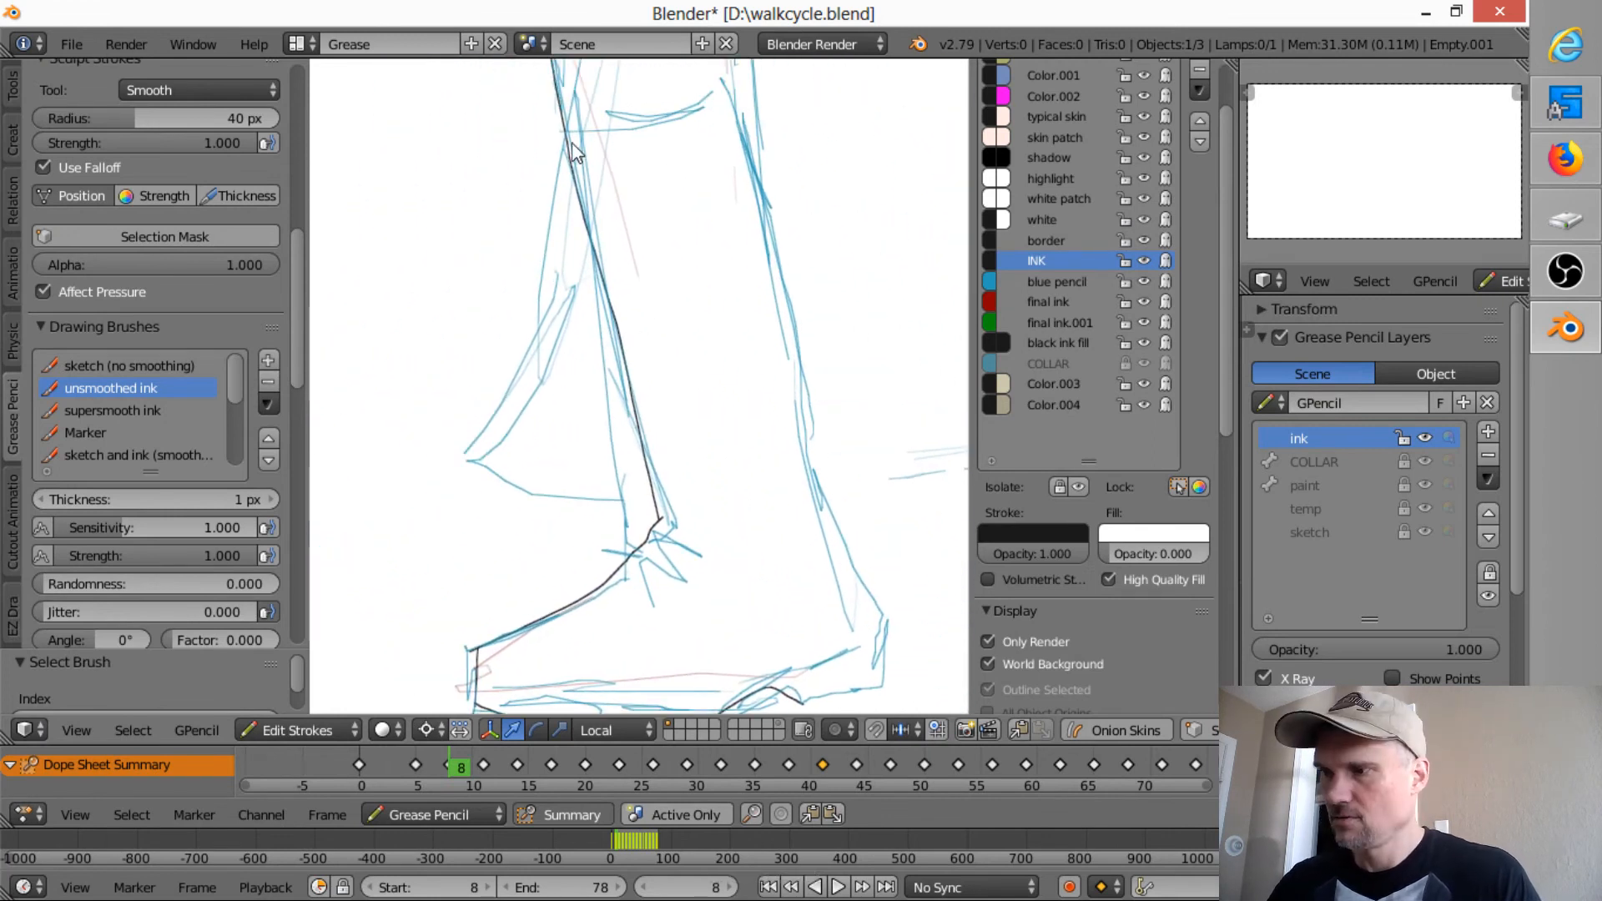
{"action": "mouse_move", "coordinate": [567, 140]}
{"action": "left_mouse_down"}
{"action": "mouse_move", "coordinate": [501, 406]}
{"action": "mouse_move", "coordinate": [469, 457]}
{"action": "mouse_move", "coordinate": [521, 491]}
{"action": "mouse_move", "coordinate": [662, 488]}
{"action": "left_mouse_up"}
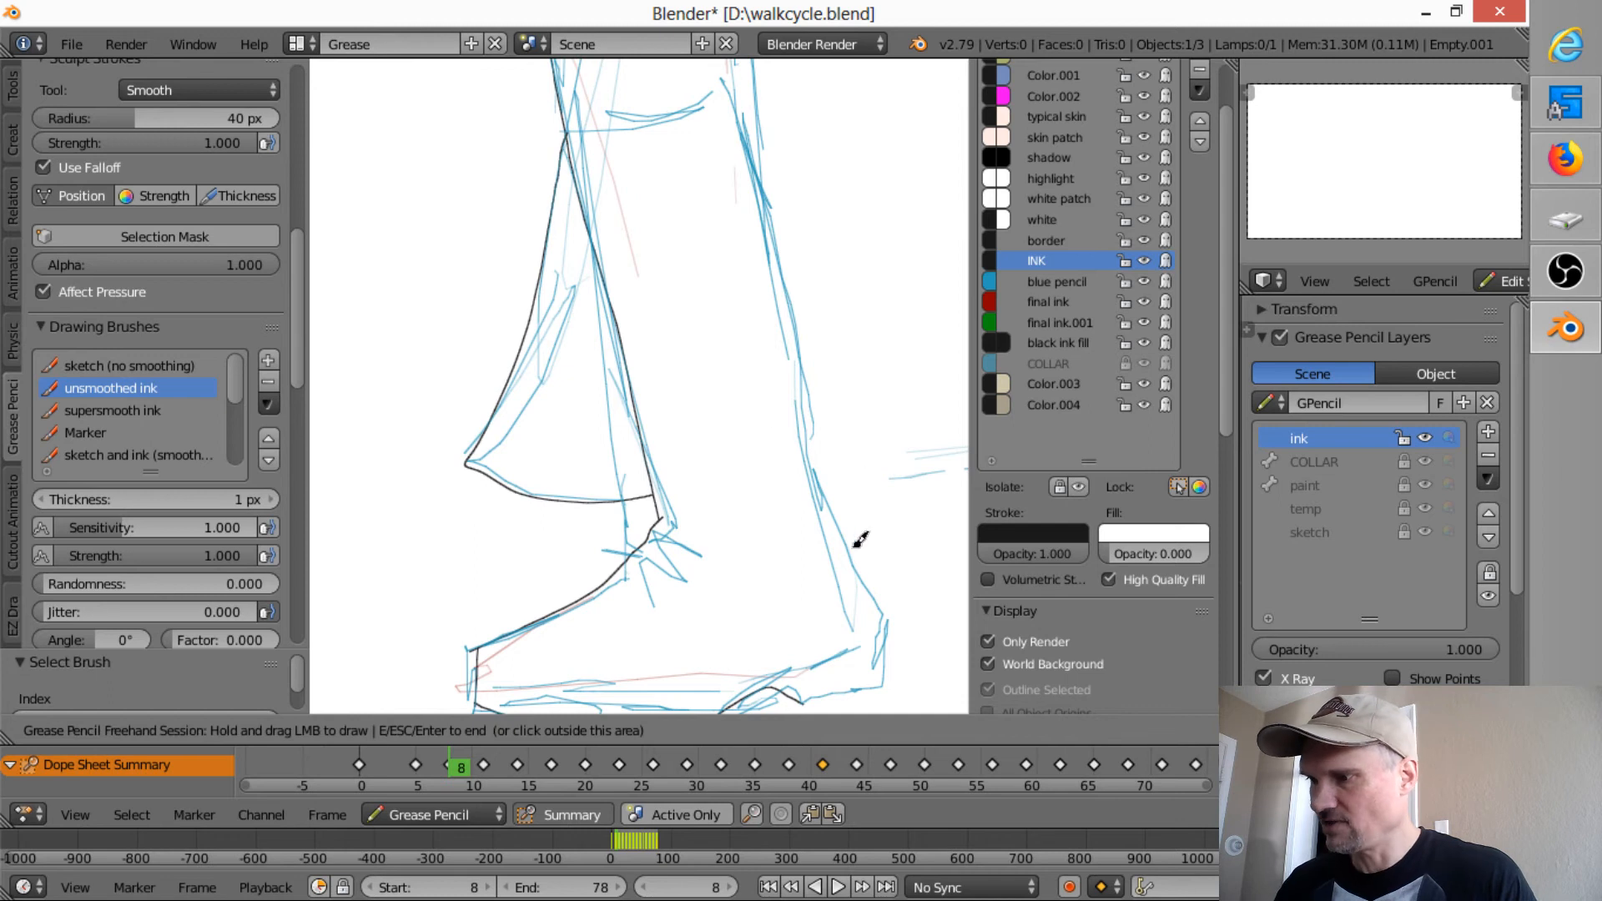
- Ink the back of the forward leg from heel to thigh, with wavy folds behind the knee and a line across the leg below it
{"action": "mouse_move", "coordinate": [862, 564]}
{"action": "middle_mouse_down", "text": "shift"}
{"action": "mouse_move", "coordinate": [819, 468]}
{"action": "mouse_move", "coordinate": [744, 436]}
{"action": "middle_mouse_up", "text": "shift"}
{"action": "mouse_move", "coordinate": [681, 524]}
{"action": "left_mouse_down"}
{"action": "mouse_move", "coordinate": [749, 498]}
{"action": "mouse_move", "coordinate": [764, 433]}
{"action": "mouse_move", "coordinate": [676, 248]}
{"action": "left_mouse_up"}
{"action": "mouse_move", "coordinate": [748, 247]}
{"action": "middle_mouse_down", "text": "shift"}
{"action": "mouse_move", "coordinate": [759, 450]}
{"action": "mouse_move", "coordinate": [692, 514]}
{"action": "middle_mouse_up", "text": "shift"}
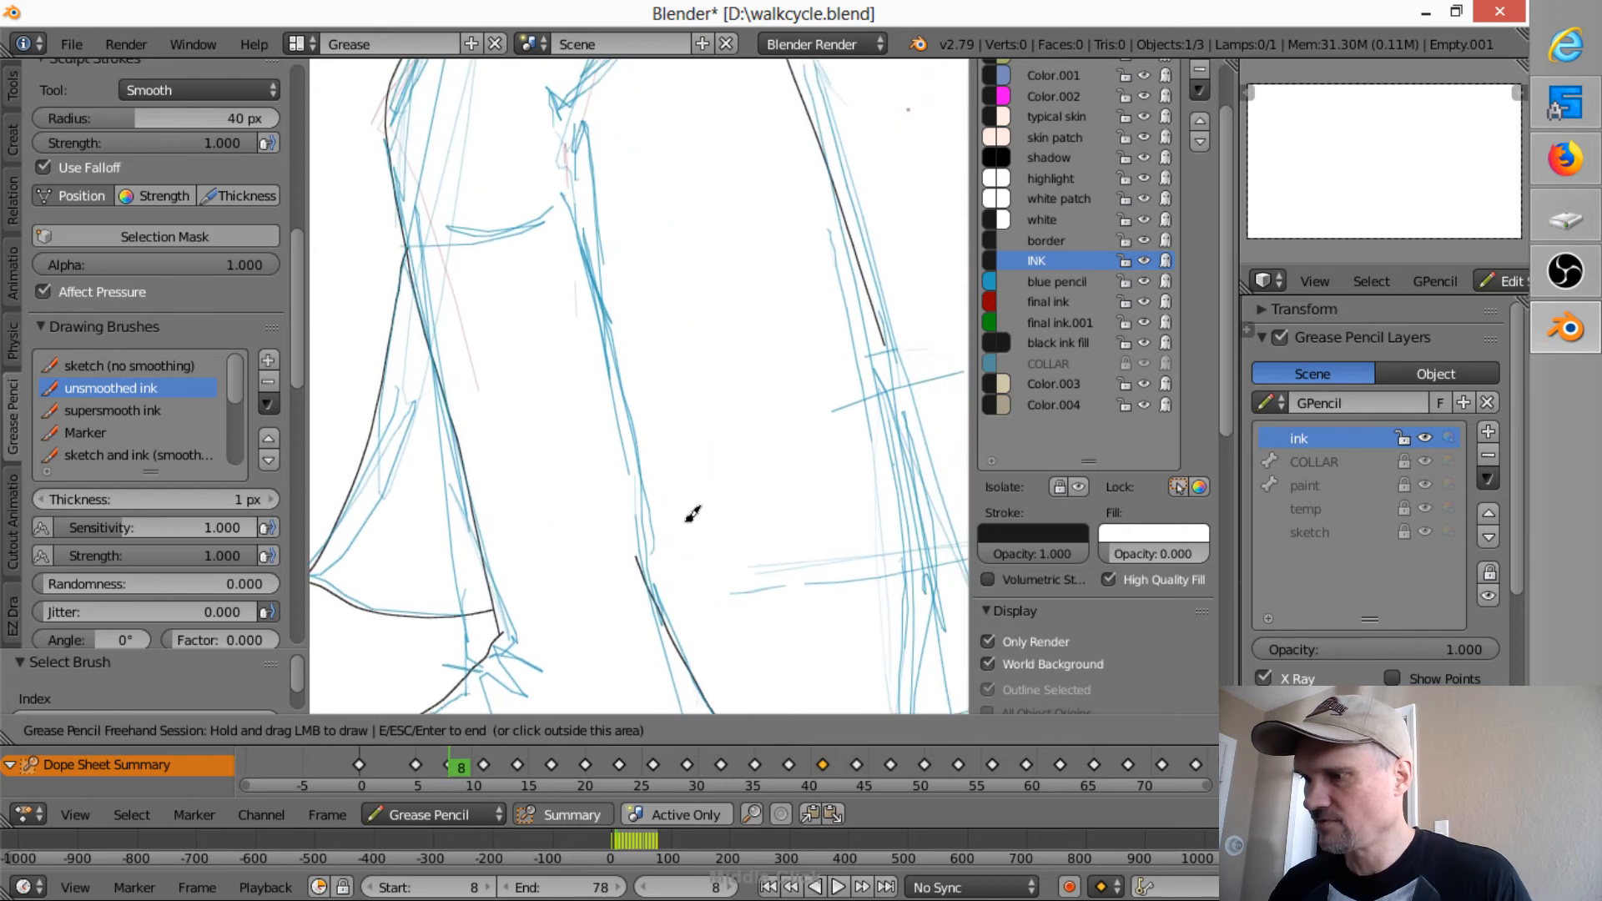
{"action": "mouse_move", "coordinate": [588, 112]}
{"action": "left_mouse_down"}
{"action": "mouse_move", "coordinate": [578, 159]}
{"action": "mouse_move", "coordinate": [629, 365]}
{"action": "mouse_move", "coordinate": [645, 548]}
{"action": "left_mouse_up"}
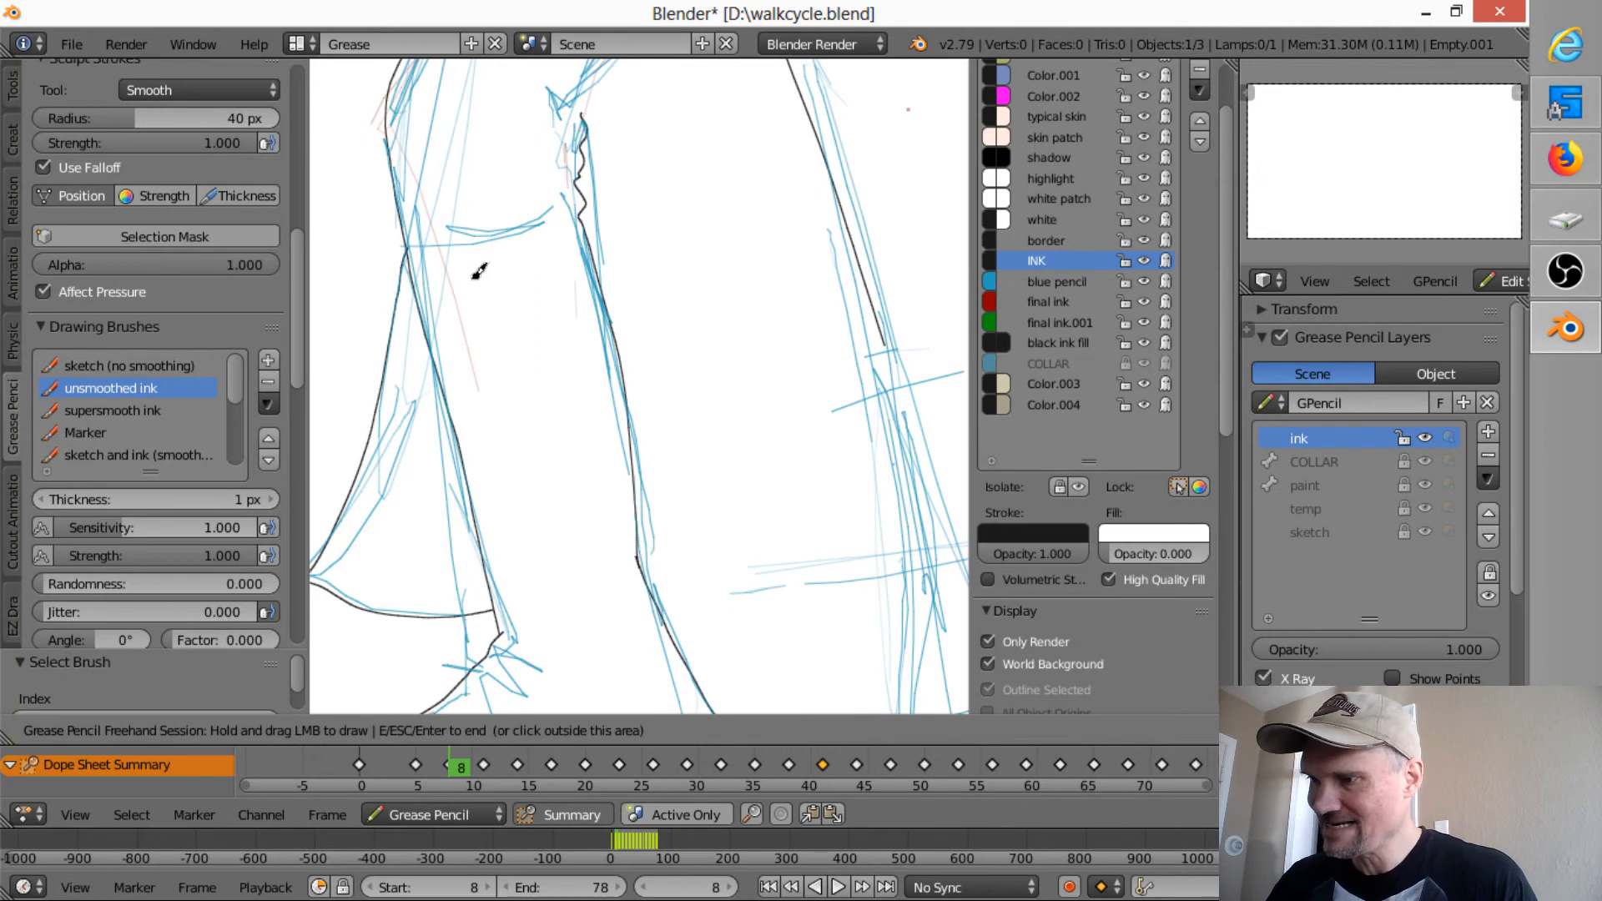
{"action": "left_click_drag", "start_coordinate": [409, 247], "coordinate": [579, 212]}
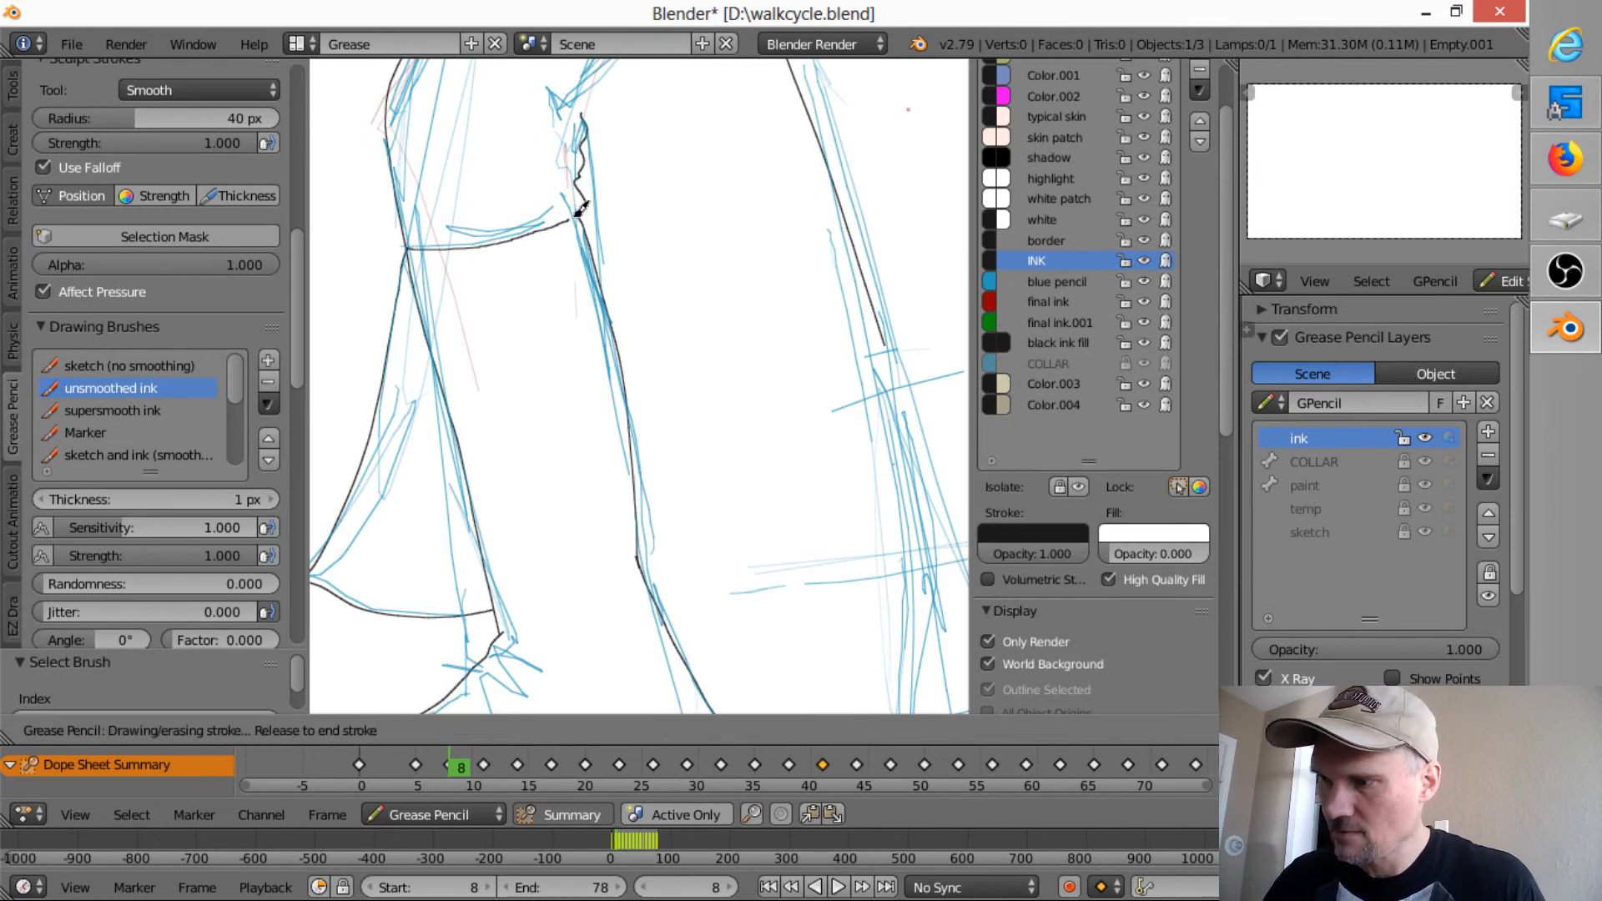
{"action": "middle_click_drag", "start_coordinate": [689, 254], "coordinate": [701, 556]}
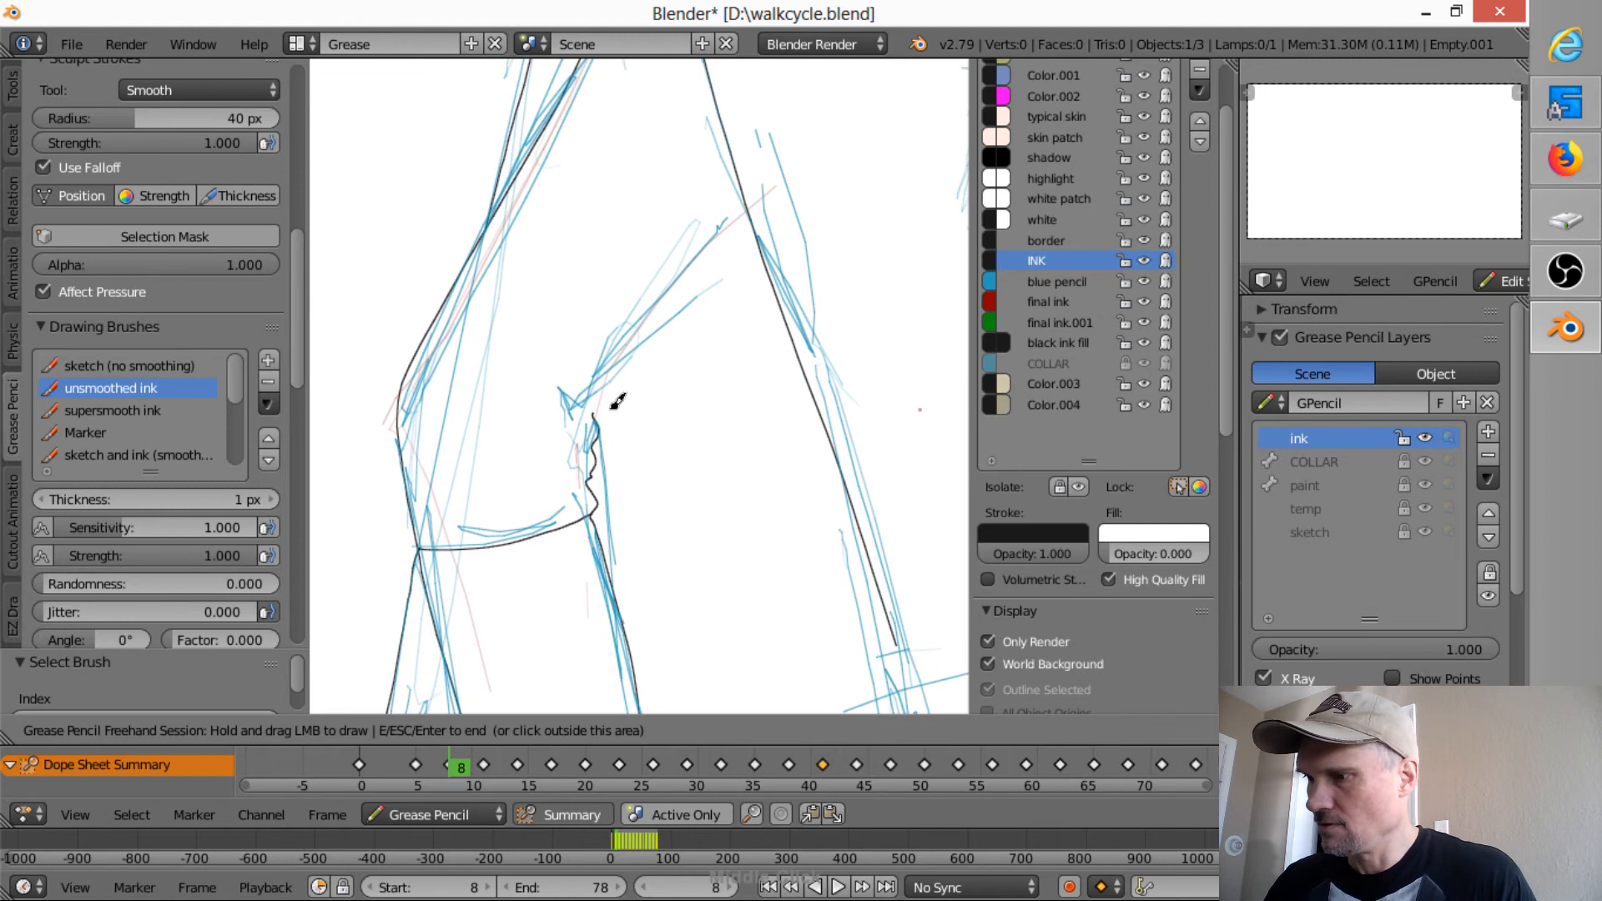
{"action": "left_click_drag", "start_coordinate": [598, 386], "coordinate": [766, 261]}
- Extend the coat's near front edge down to the rear foot with two long lines meeting in a curved, pointed end
{"action": "mouse_move", "coordinate": [785, 419]}
{"action": "middle_mouse_down"}
{"action": "mouse_move", "coordinate": [599, 382]}
{"action": "mouse_move", "coordinate": [520, 321]}
{"action": "middle_mouse_up"}
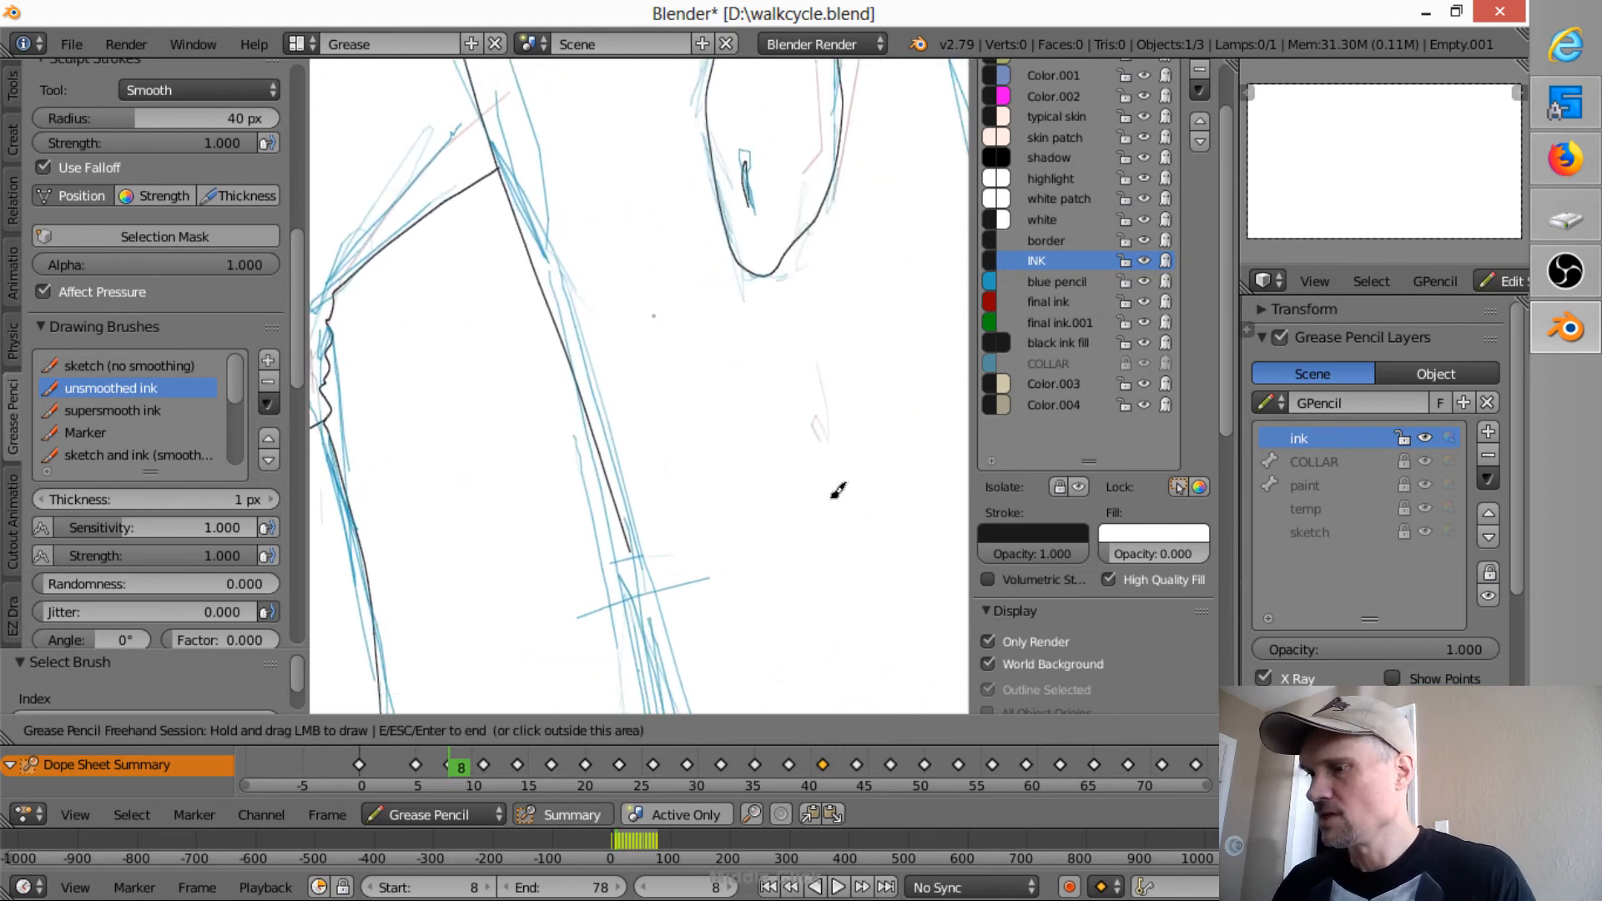
{"action": "middle_click_drag", "start_coordinate": [826, 506], "coordinate": [715, 238]}
{"action": "middle_click_drag", "start_coordinate": [682, 345], "coordinate": [761, 255]}
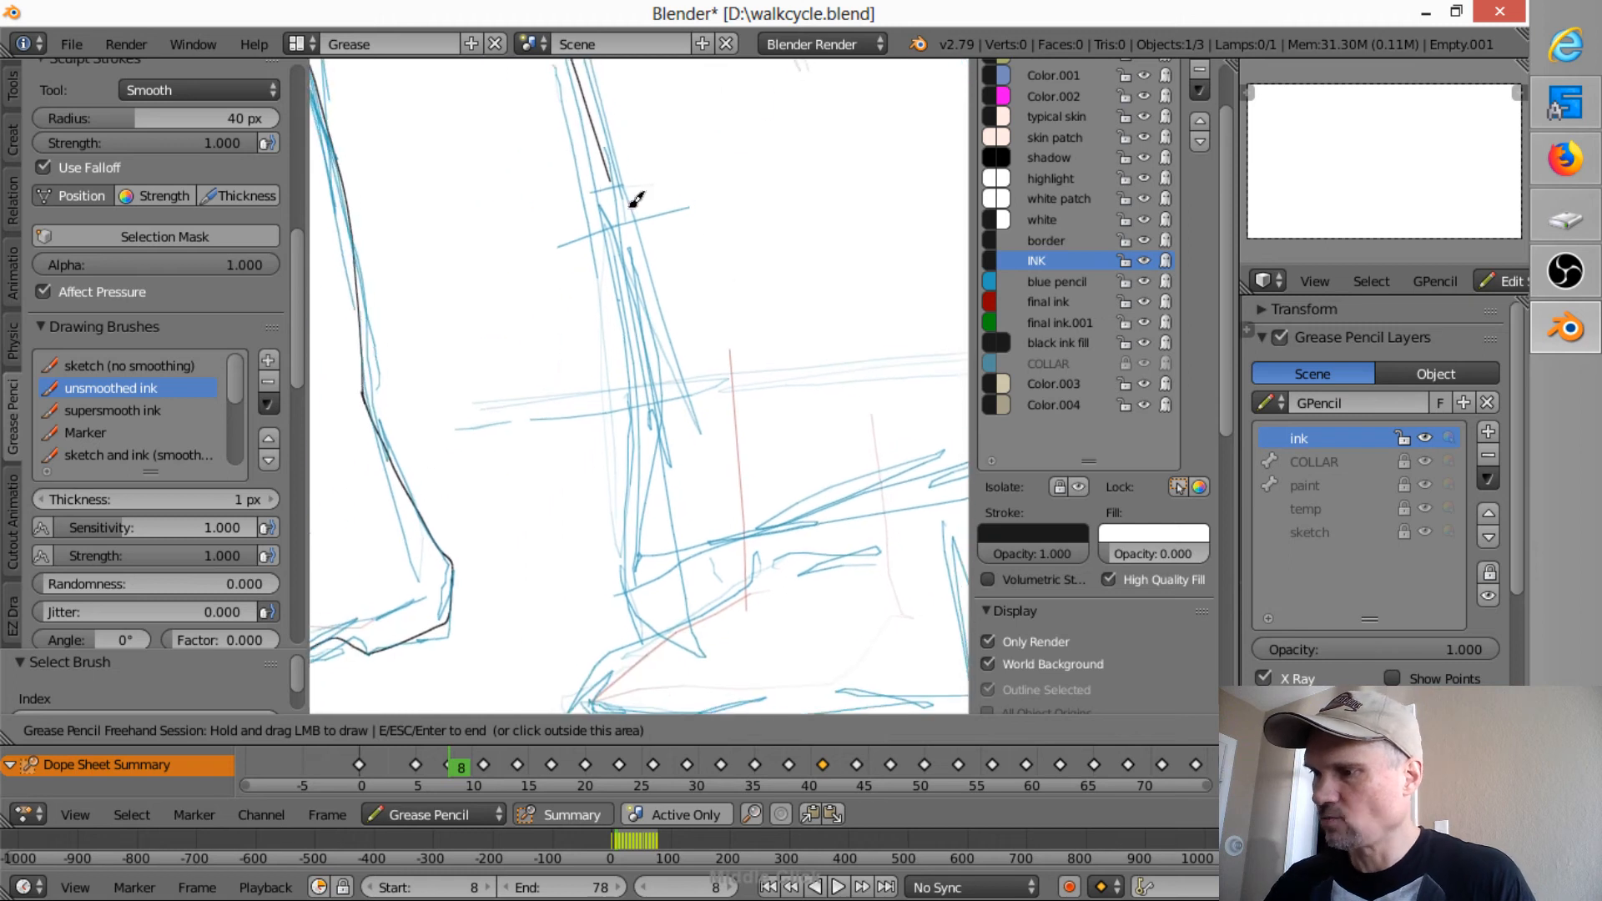
{"action": "mouse_move", "coordinate": [614, 162]}
{"action": "left_mouse_down"}
{"action": "mouse_move", "coordinate": [638, 608]}
{"action": "mouse_move", "coordinate": [728, 654]}
{"action": "mouse_move", "coordinate": [673, 531]}
{"action": "mouse_move", "coordinate": [649, 289]}
{"action": "mouse_move", "coordinate": [617, 171]}
{"action": "left_mouse_up"}
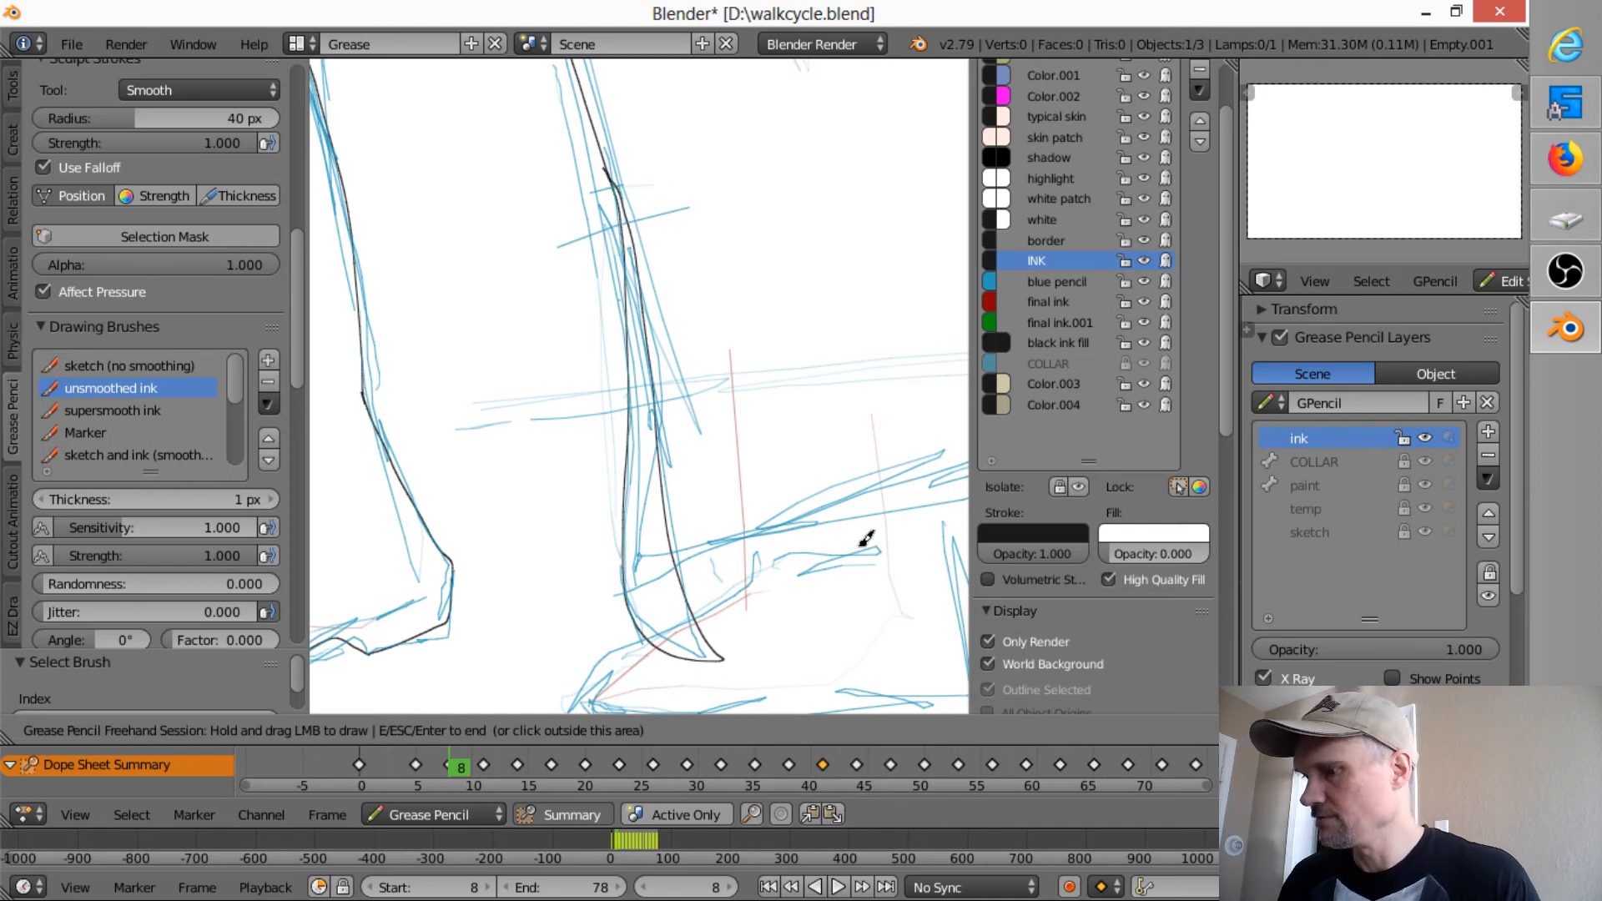
- Ink the coat's sweeping bottom hem to its back corner and continue up the coat's back edge
{"action": "mouse_move", "coordinate": [866, 539]}
{"action": "middle_mouse_down", "text": "shift"}
{"action": "mouse_move", "coordinate": [762, 554]}
{"action": "mouse_move", "coordinate": [634, 464]}
{"action": "middle_mouse_up", "text": "shift"}
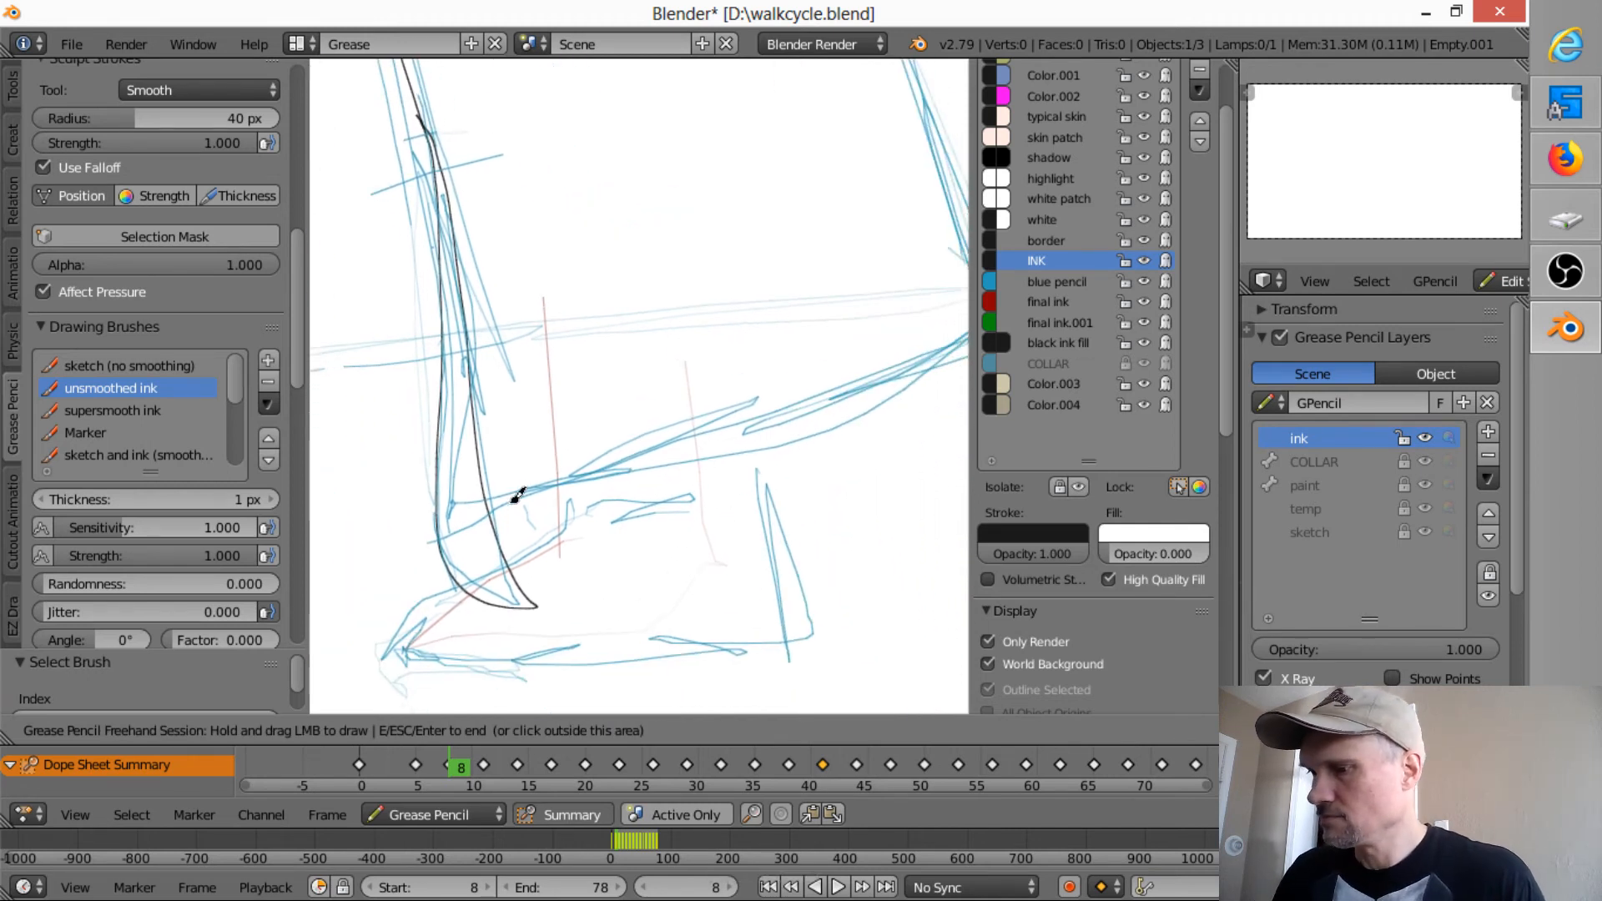
{"action": "left_click_drag", "start_coordinate": [489, 517], "coordinate": [894, 378]}
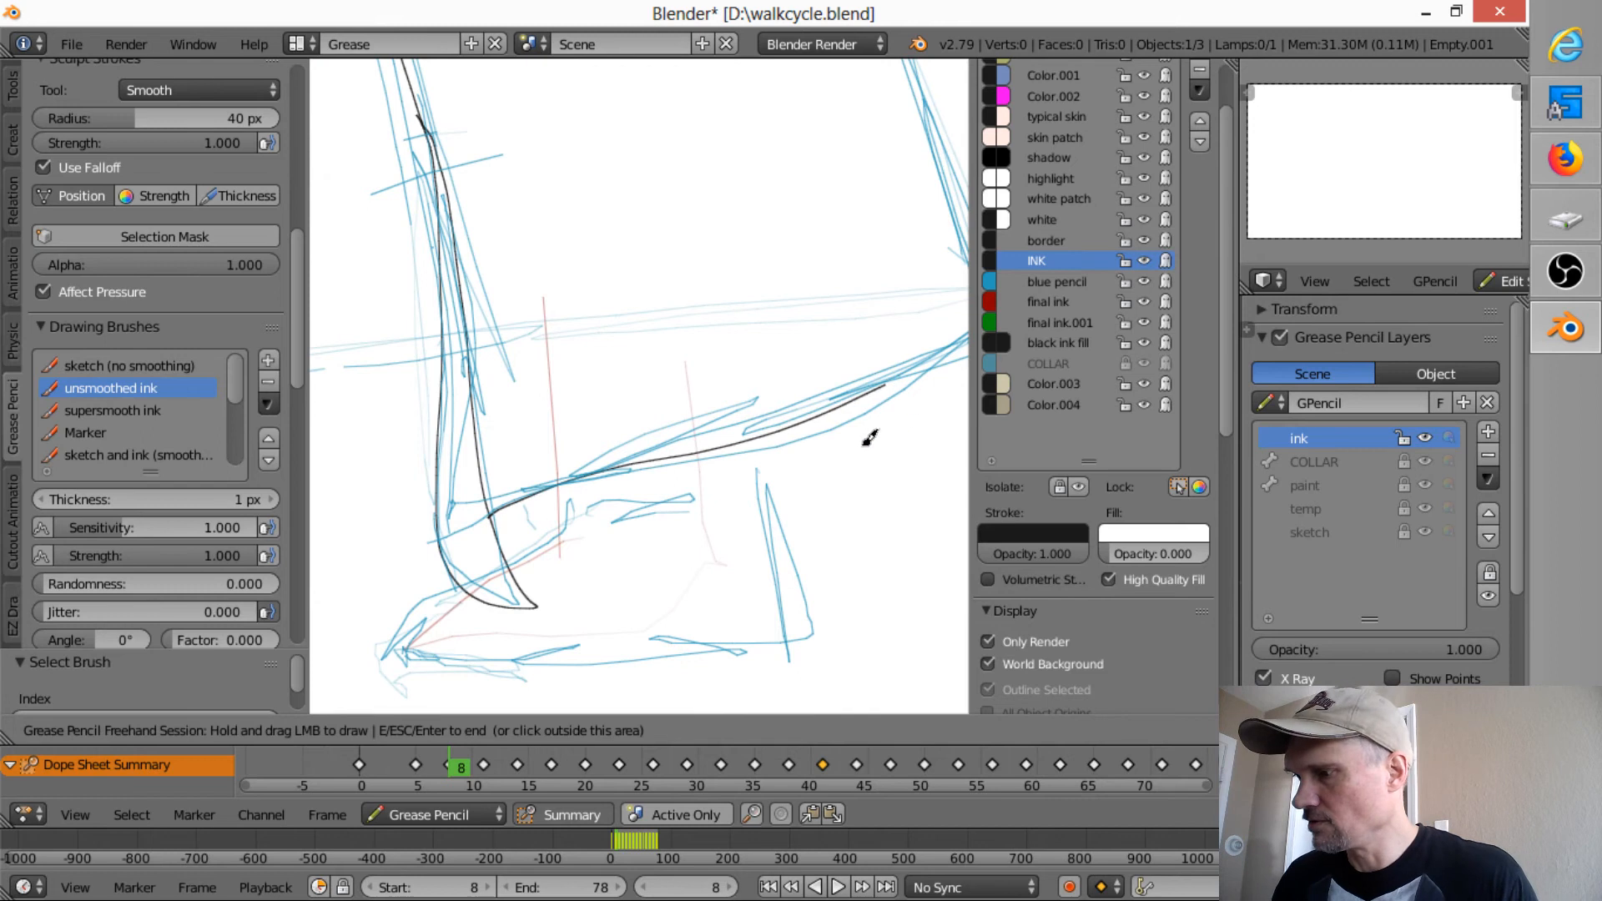
{"action": "middle_click_drag", "start_coordinate": [866, 440], "coordinate": [592, 575], "text": "shift"}
{"action": "mouse_move", "coordinate": [632, 515]}
{"action": "left_mouse_down"}
{"action": "mouse_move", "coordinate": [752, 442]}
{"action": "mouse_move", "coordinate": [613, 87]}
{"action": "left_mouse_up"}
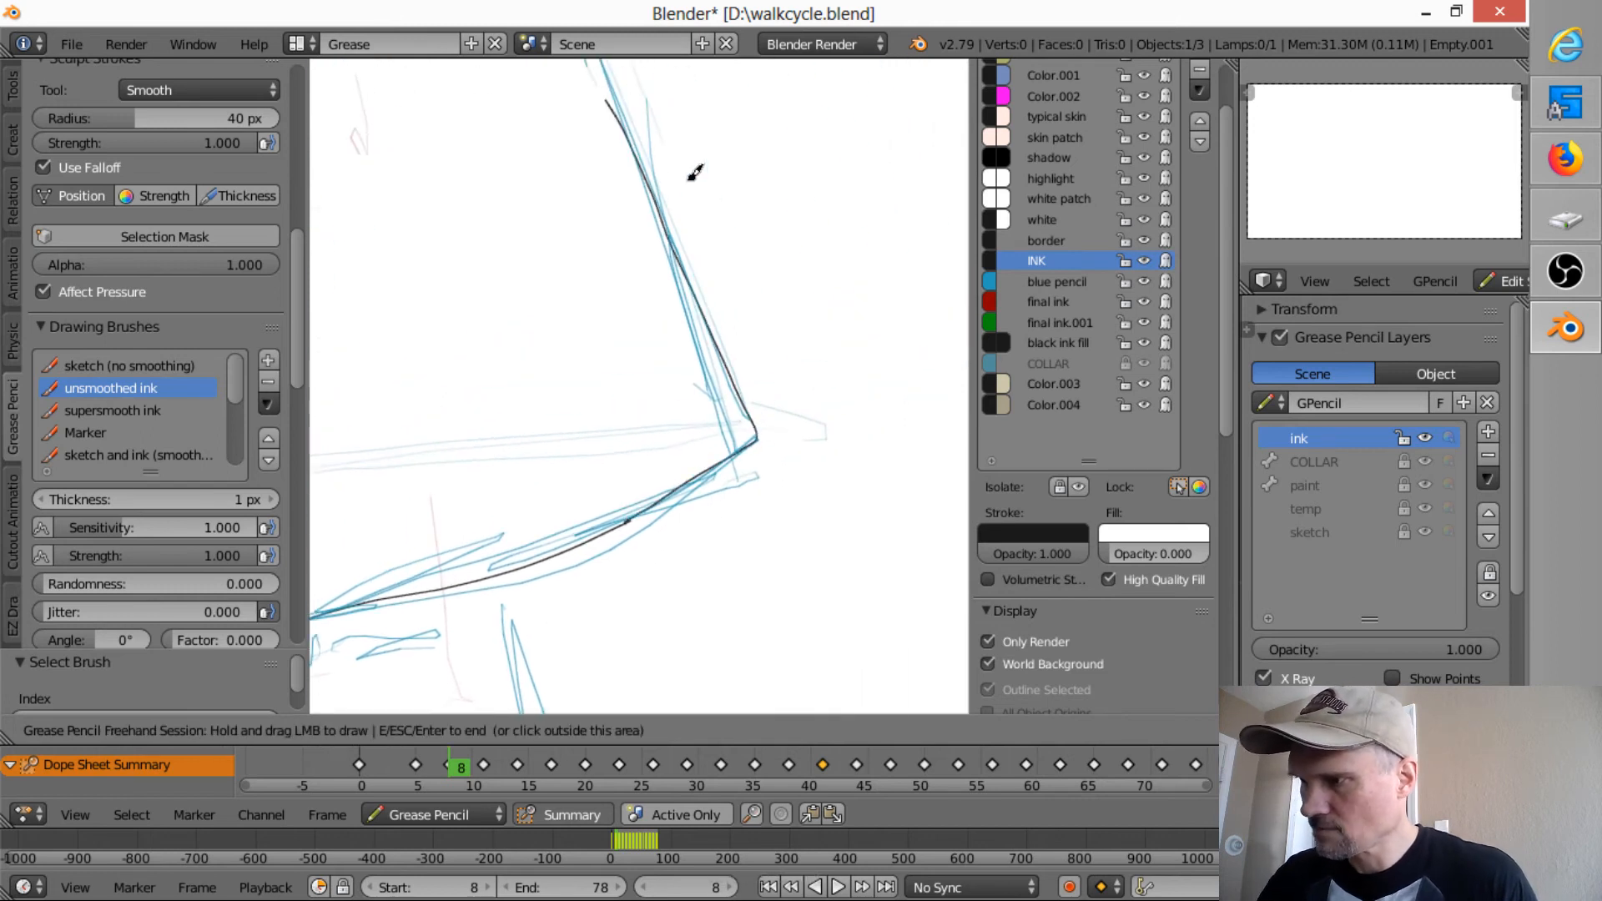
- Ink the rear foot's shoe beneath the coat hem, including its toe, sole, heel and upper folds
{"action": "middle_click_drag", "start_coordinate": [743, 534], "coordinate": [917, 270], "text": "shift"}
{"action": "middle_click_drag", "start_coordinate": [648, 409], "coordinate": [766, 394], "text": "shift"}
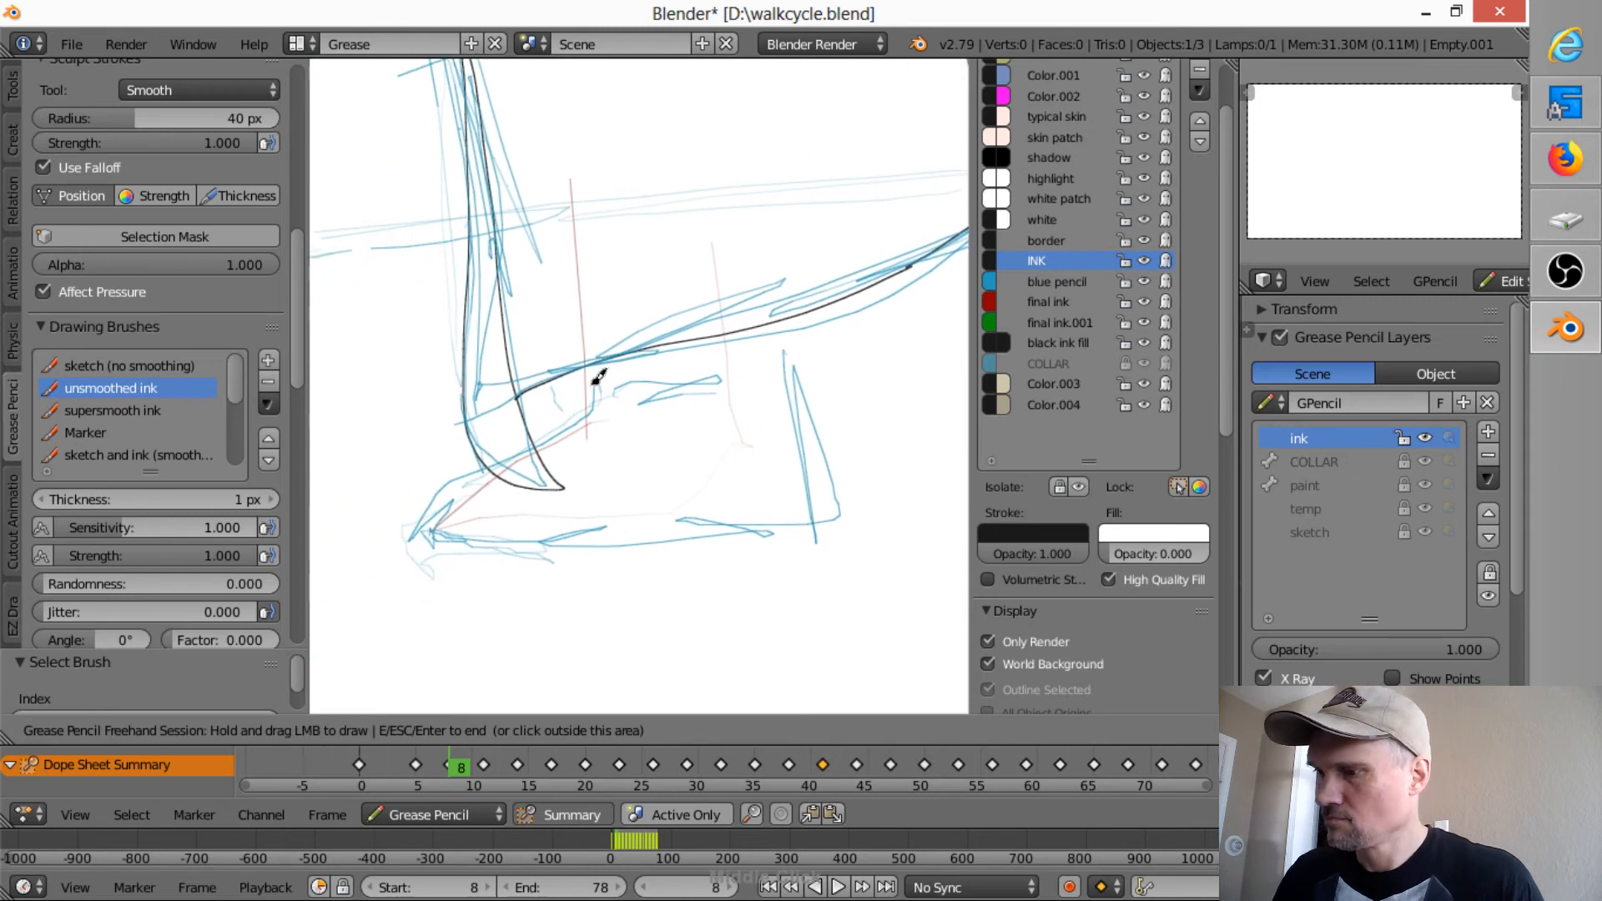
{"action": "mouse_move", "coordinate": [587, 366]}
{"action": "left_mouse_down"}
{"action": "mouse_move", "coordinate": [591, 394]}
{"action": "mouse_move", "coordinate": [554, 432]}
{"action": "mouse_move", "coordinate": [467, 474]}
{"action": "mouse_move", "coordinate": [409, 534]}
{"action": "mouse_move", "coordinate": [519, 551]}
{"action": "mouse_move", "coordinate": [835, 511]}
{"action": "mouse_move", "coordinate": [779, 311]}
{"action": "left_mouse_up"}
{"action": "mouse_move", "coordinate": [632, 385]}
{"action": "left_mouse_down"}
{"action": "mouse_move", "coordinate": [727, 374]}
{"action": "mouse_move", "coordinate": [644, 407]}
{"action": "left_mouse_up"}
{"action": "scroll", "coordinate": [748, 519], "scroll_direction": "down", "scroll_amount": 1}
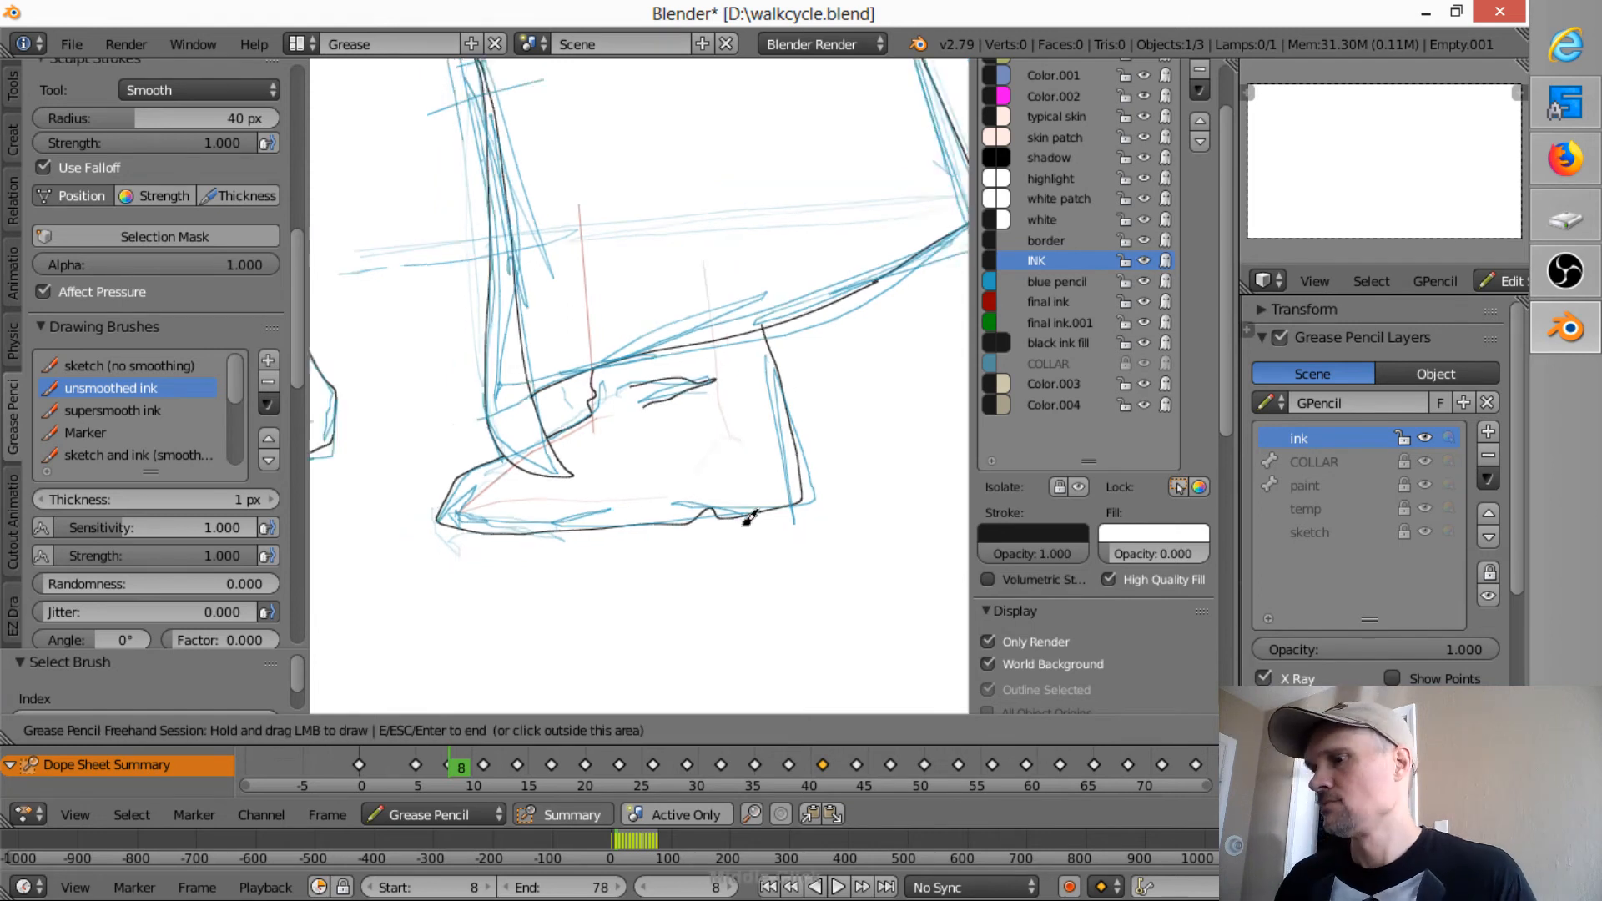
- Ink the coat's back edge from the sleeve down to the hem, and the lower edge of the sleeve cuff
{"action": "middle_click_drag", "start_coordinate": [745, 524], "coordinate": [755, 568], "text": "ctrl"}
{"action": "middle_click_drag", "start_coordinate": [823, 405], "coordinate": [703, 586], "text": "ctrl"}
{"action": "middle_click_drag", "start_coordinate": [760, 272], "coordinate": [630, 573], "text": "shift"}
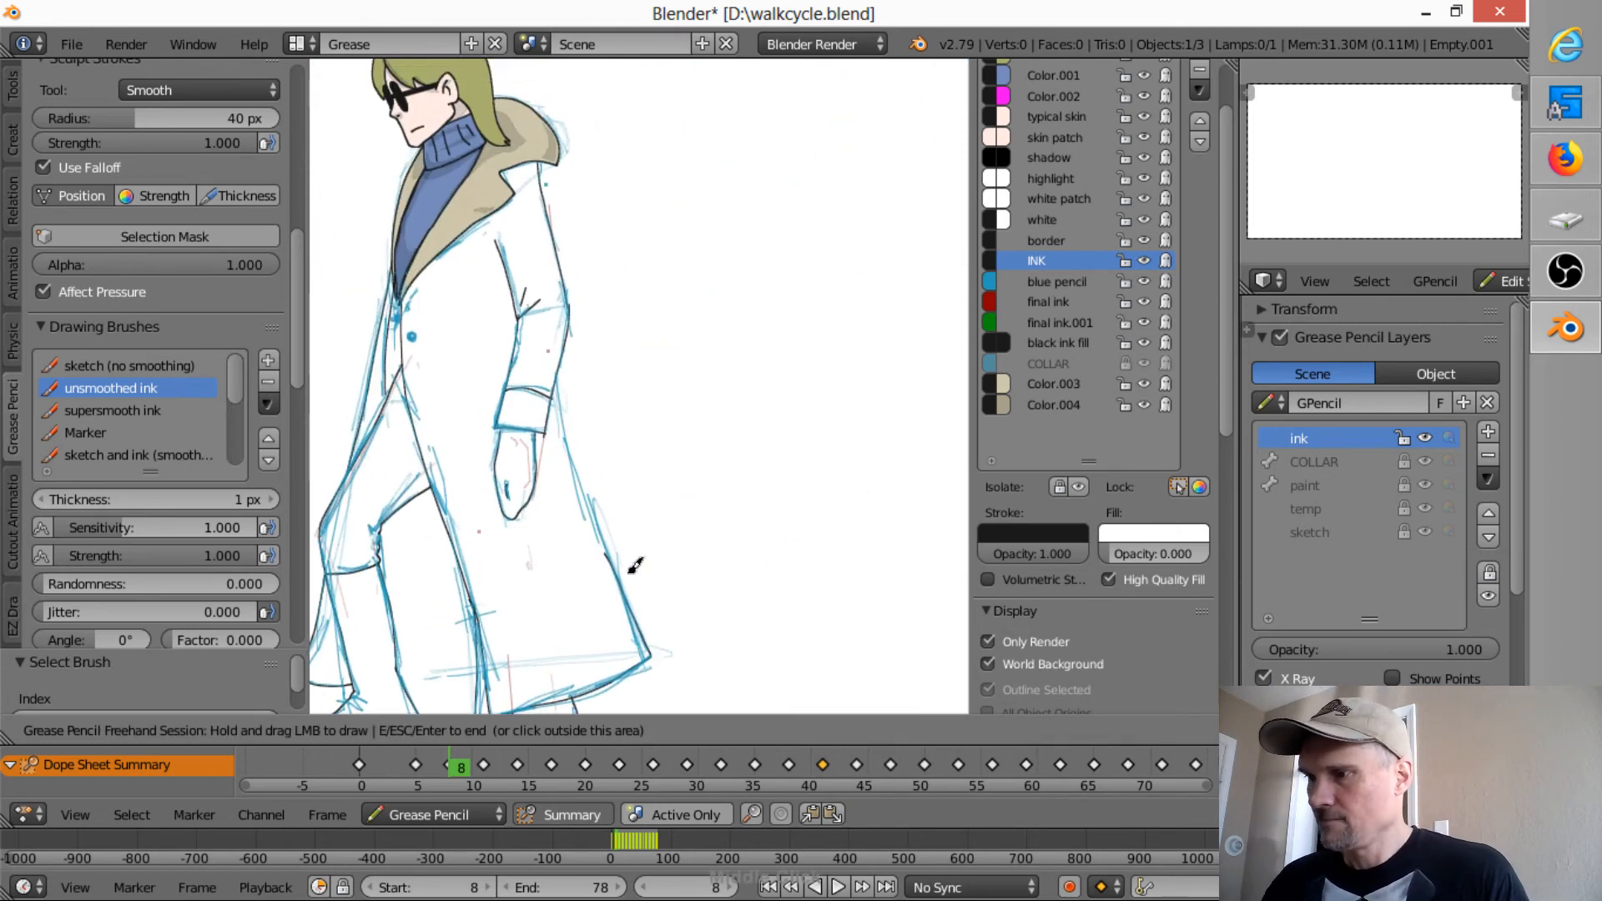
{"action": "left_click_drag", "start_coordinate": [561, 368], "coordinate": [626, 566]}
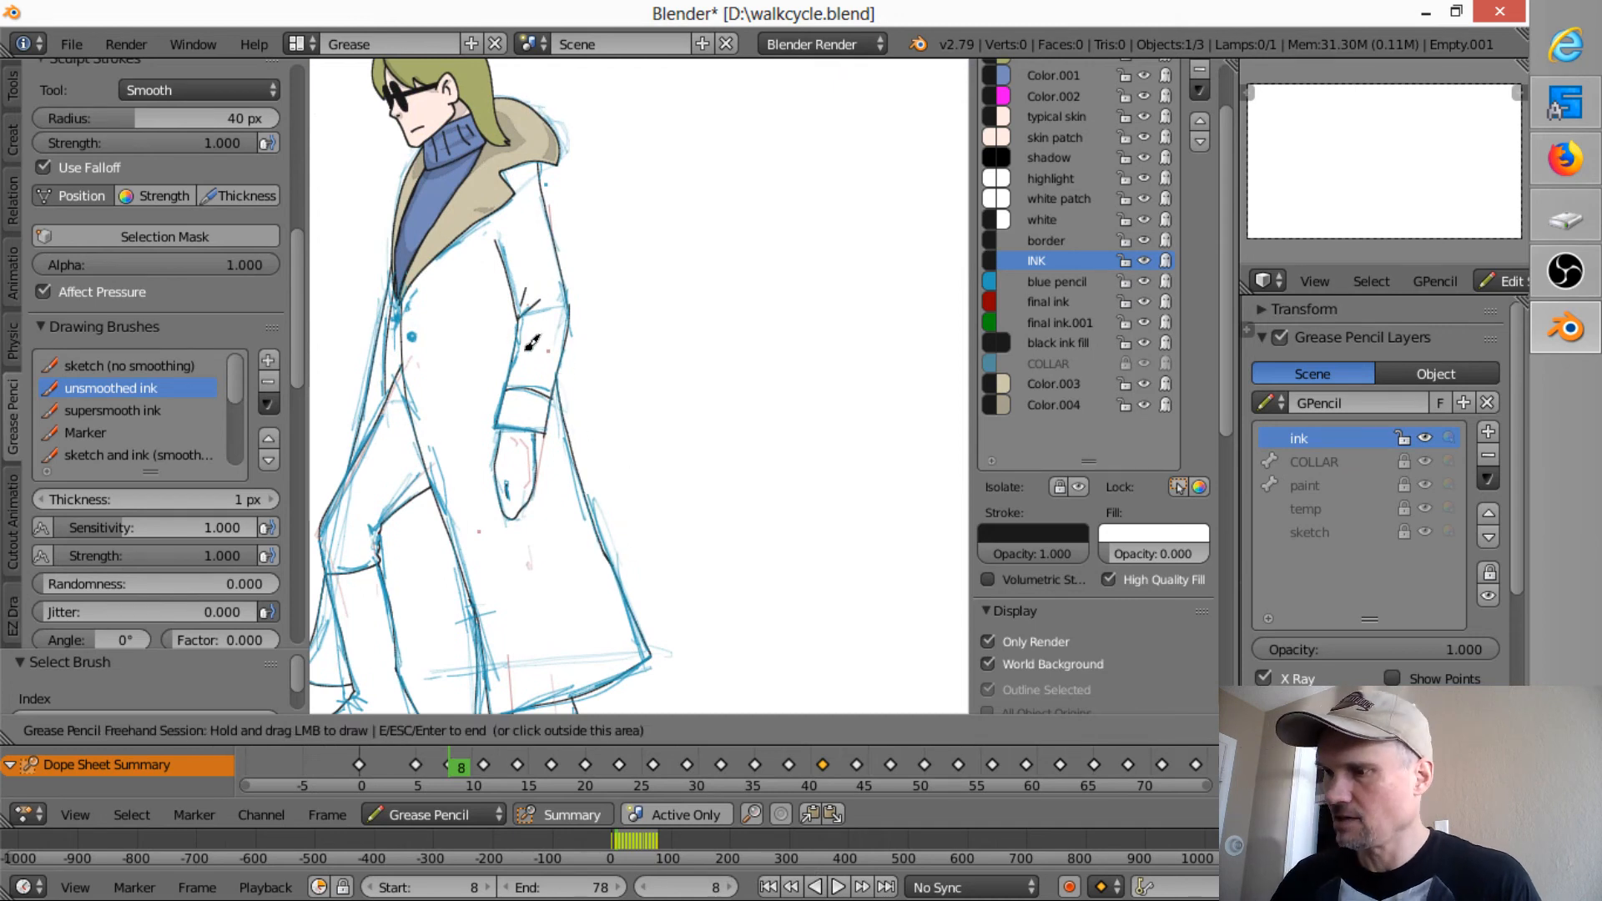
{"action": "left_click_drag", "start_coordinate": [505, 424], "coordinate": [546, 434]}
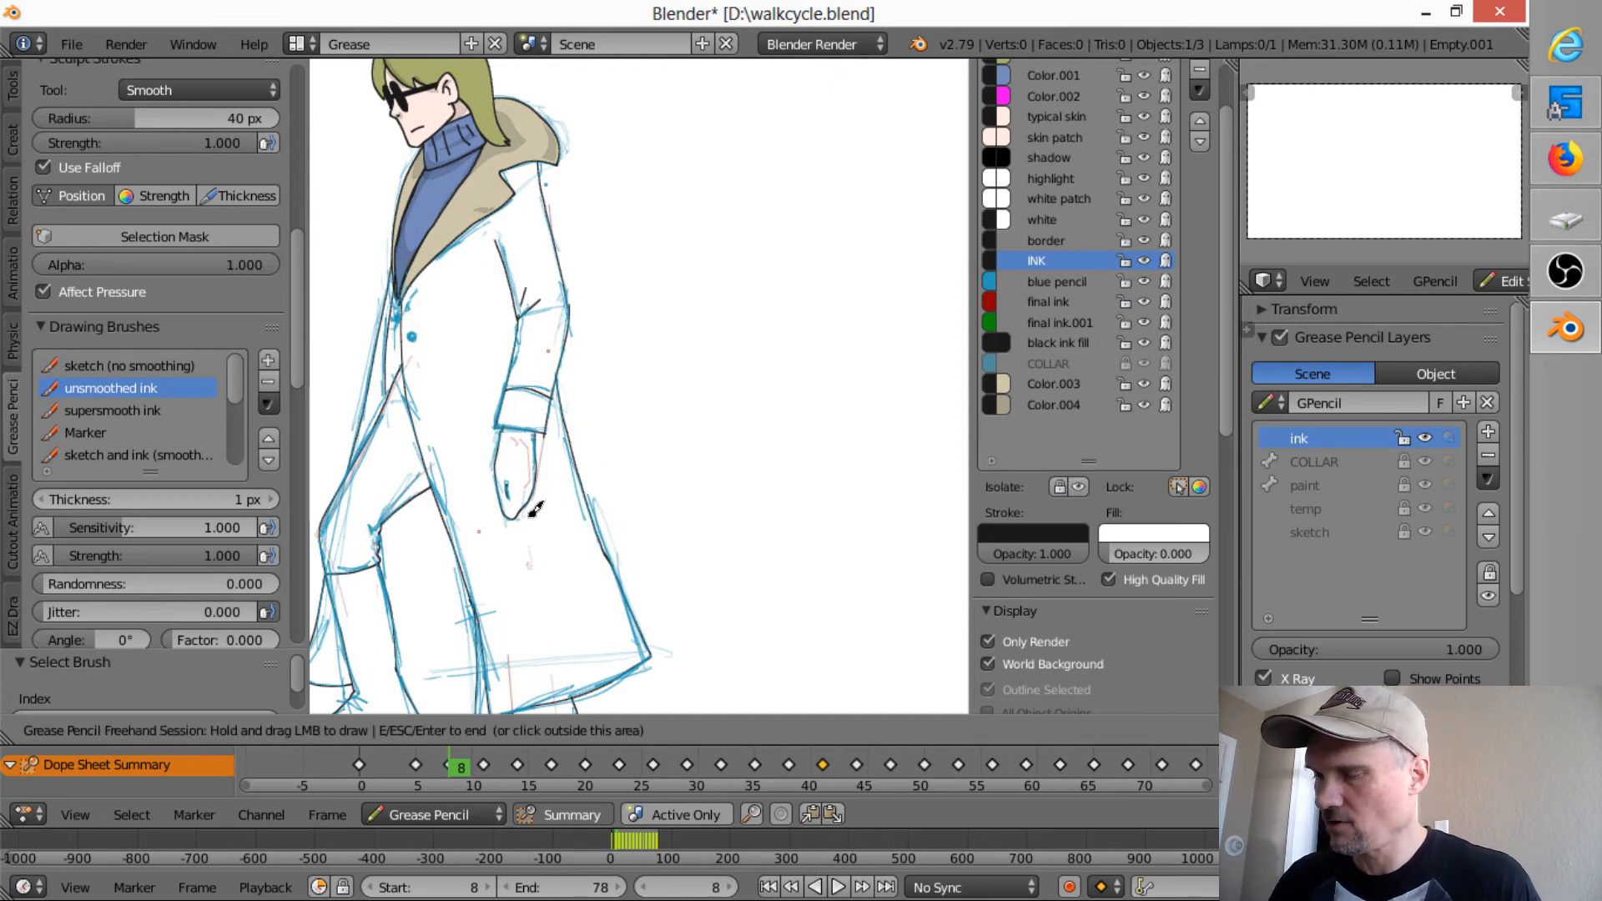
- Extend the inner line of the coat's far front flap down to meet the forward thigh
{"action": "middle_click_drag", "start_coordinate": [465, 387], "coordinate": [647, 436], "text": "shift"}
{"action": "scroll", "coordinate": [643, 426], "scroll_direction": "up", "scroll_amount": 6}
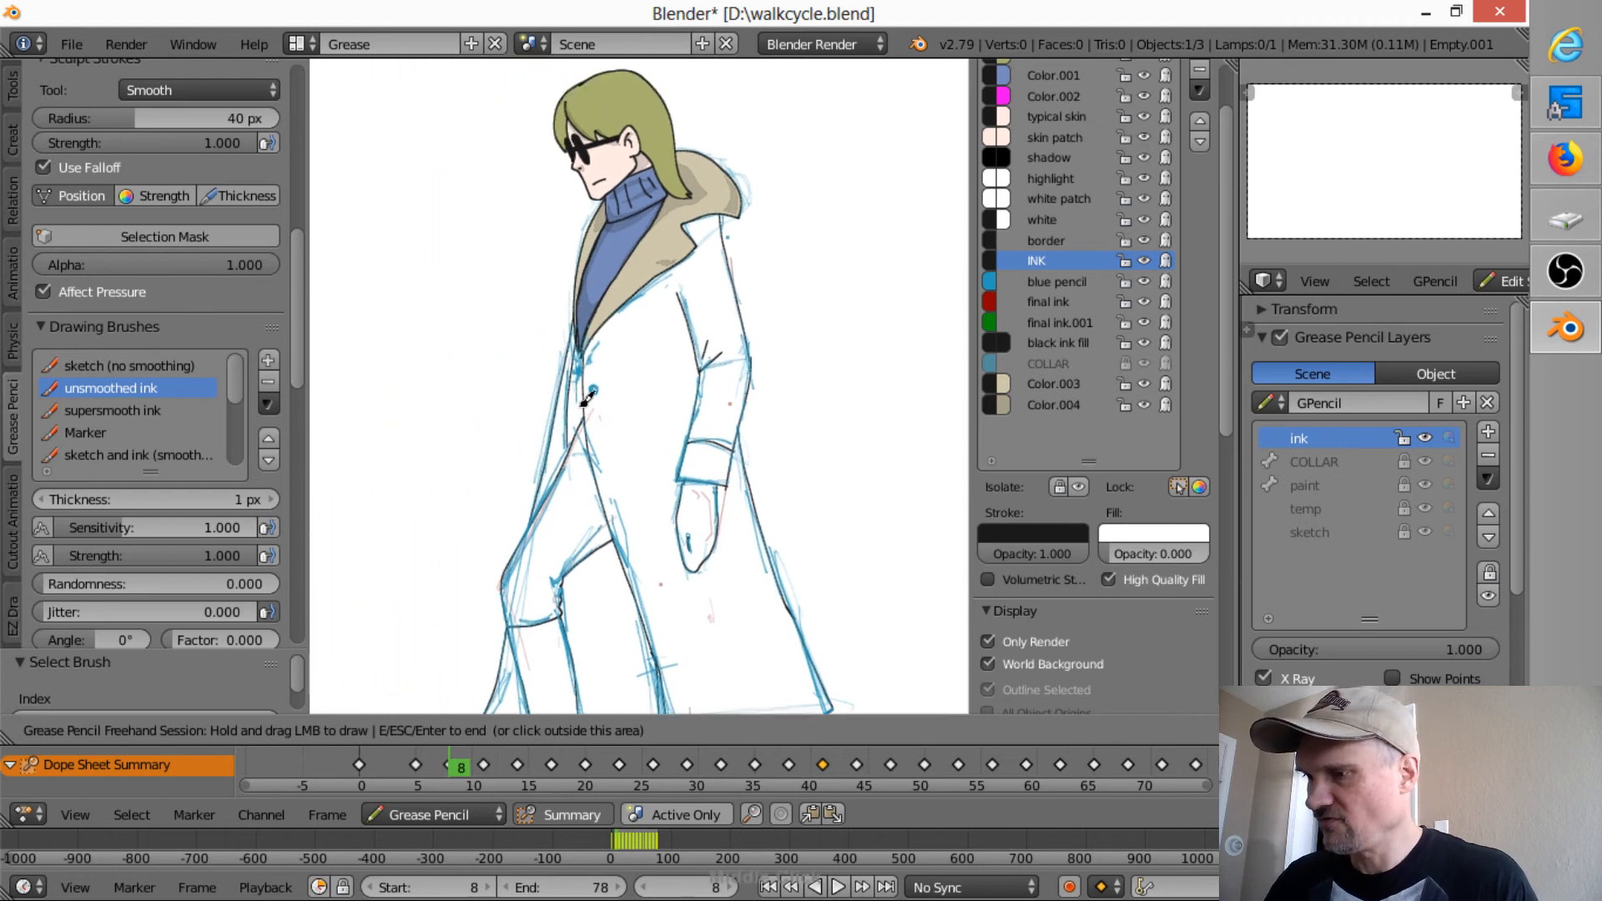
{"action": "middle_click_drag", "start_coordinate": [706, 291], "coordinate": [637, 356], "text": "ctrl"}
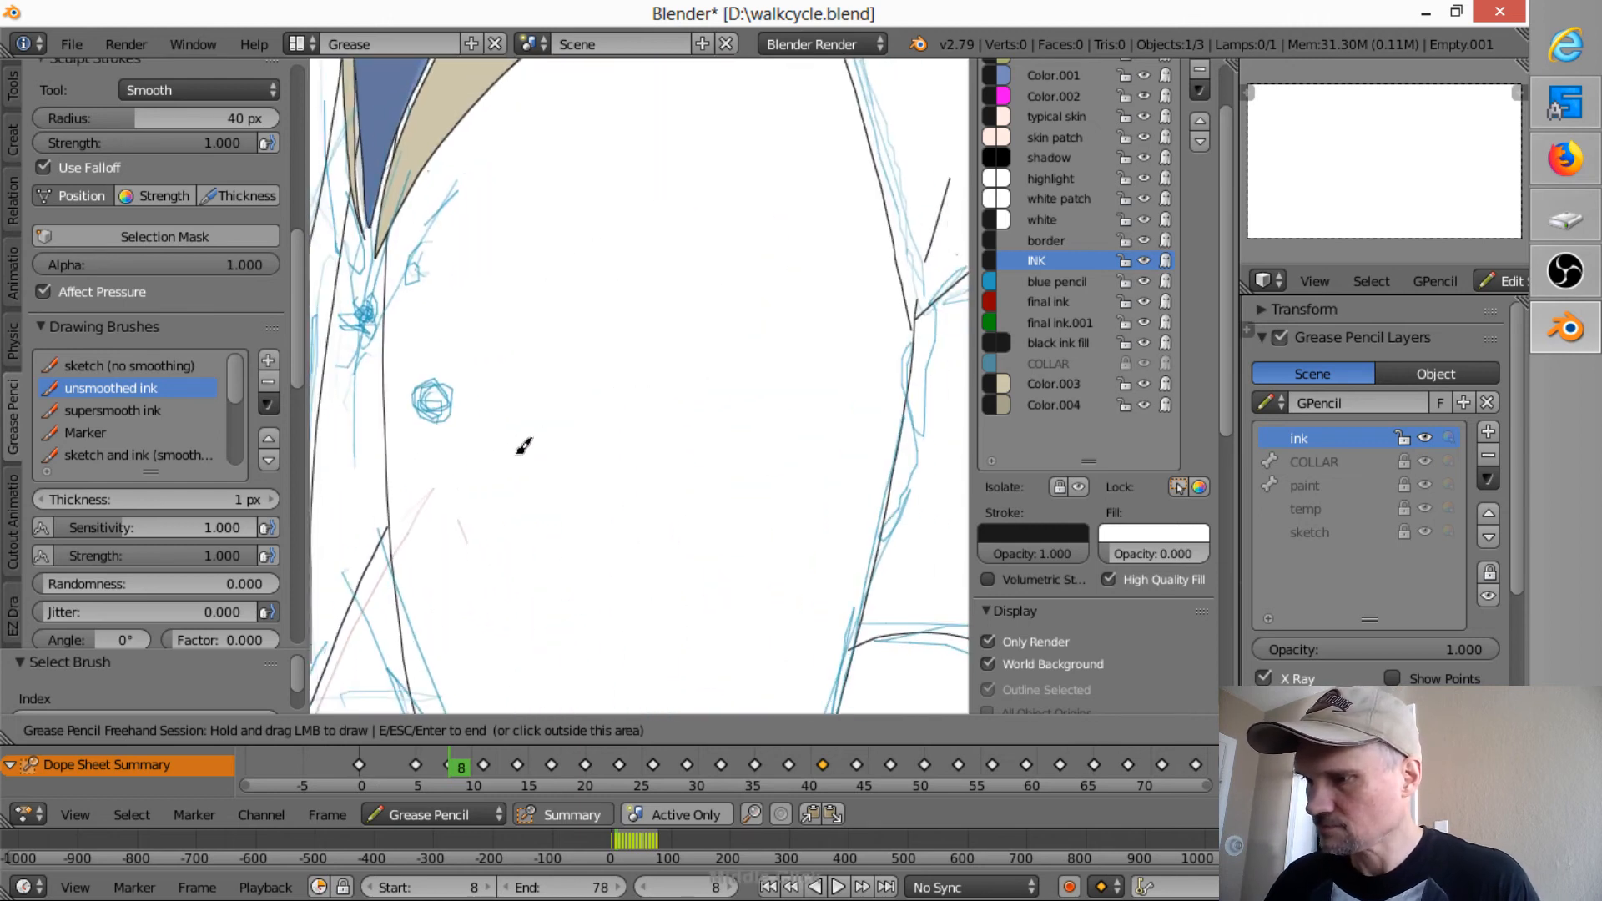
{"action": "middle_click_drag", "start_coordinate": [427, 499], "coordinate": [628, 409], "text": "shift"}
{"action": "left_click_drag", "start_coordinate": [526, 549], "coordinate": [515, 603]}
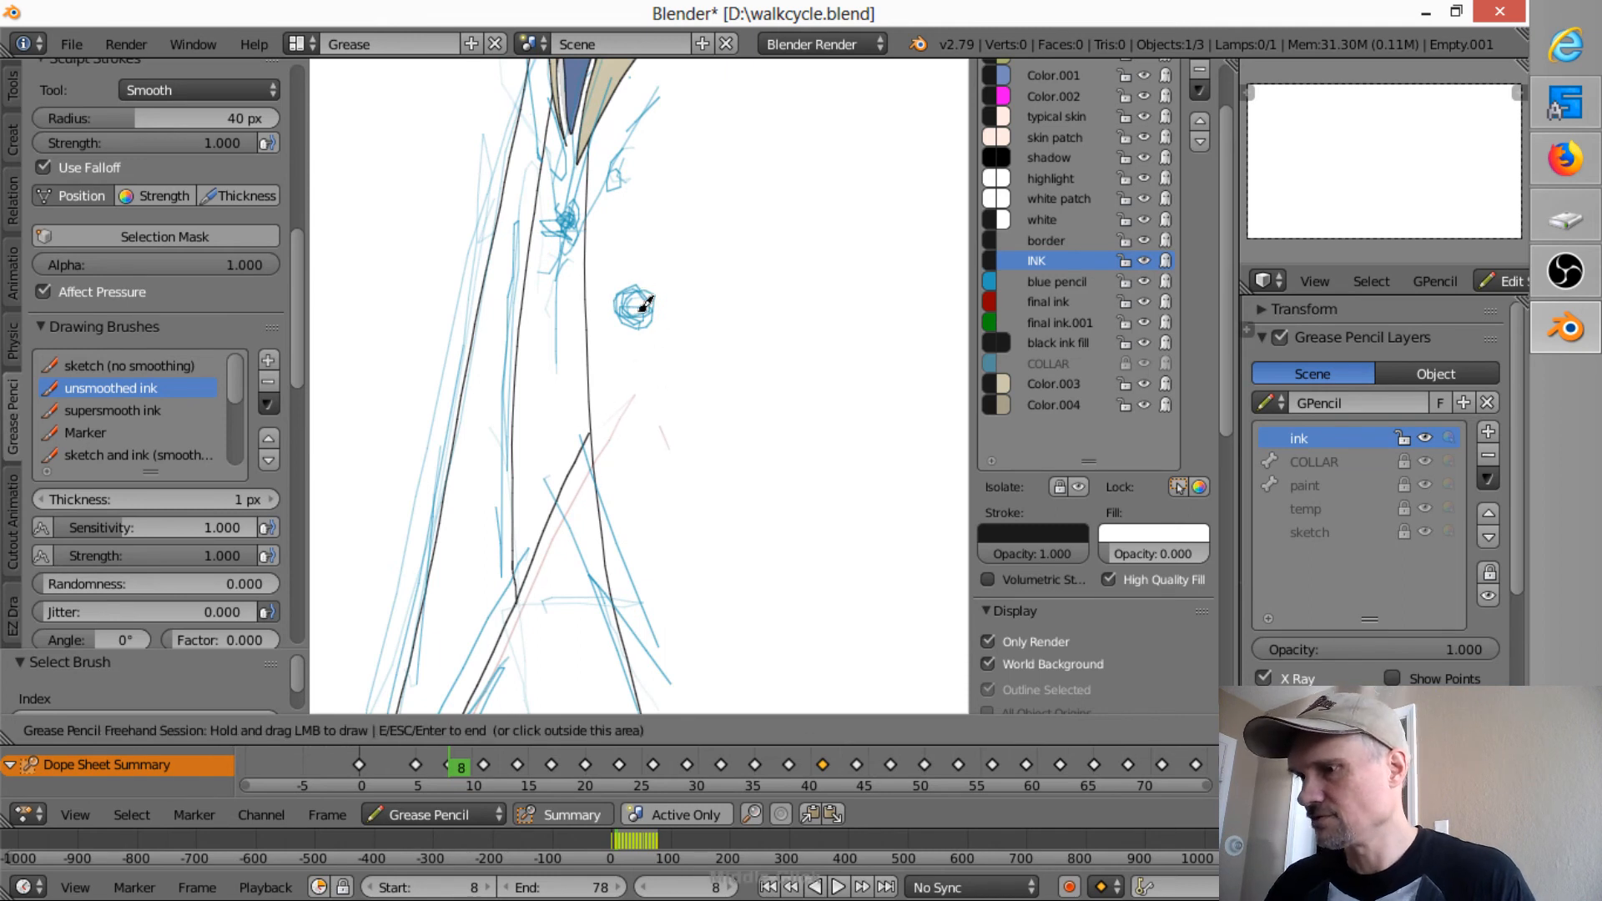
- Ink the coat's round button and add short crease lines beneath the lapel and near the top of the sleeve
{"action": "middle_click_drag", "start_coordinate": [622, 350], "coordinate": [493, 557], "text": "shift"}
{"action": "middle_click_drag", "start_coordinate": [709, 321], "coordinate": [430, 668], "text": "shift"}
{"action": "mouse_move", "coordinate": [782, 388]}
{"action": "middle_mouse_down", "text": "shift"}
{"action": "mouse_move", "coordinate": [676, 507]}
{"action": "mouse_move", "coordinate": [634, 606]}
{"action": "mouse_move", "coordinate": [834, 375]}
{"action": "mouse_move", "coordinate": [704, 454]}
{"action": "middle_mouse_up", "text": "shift"}
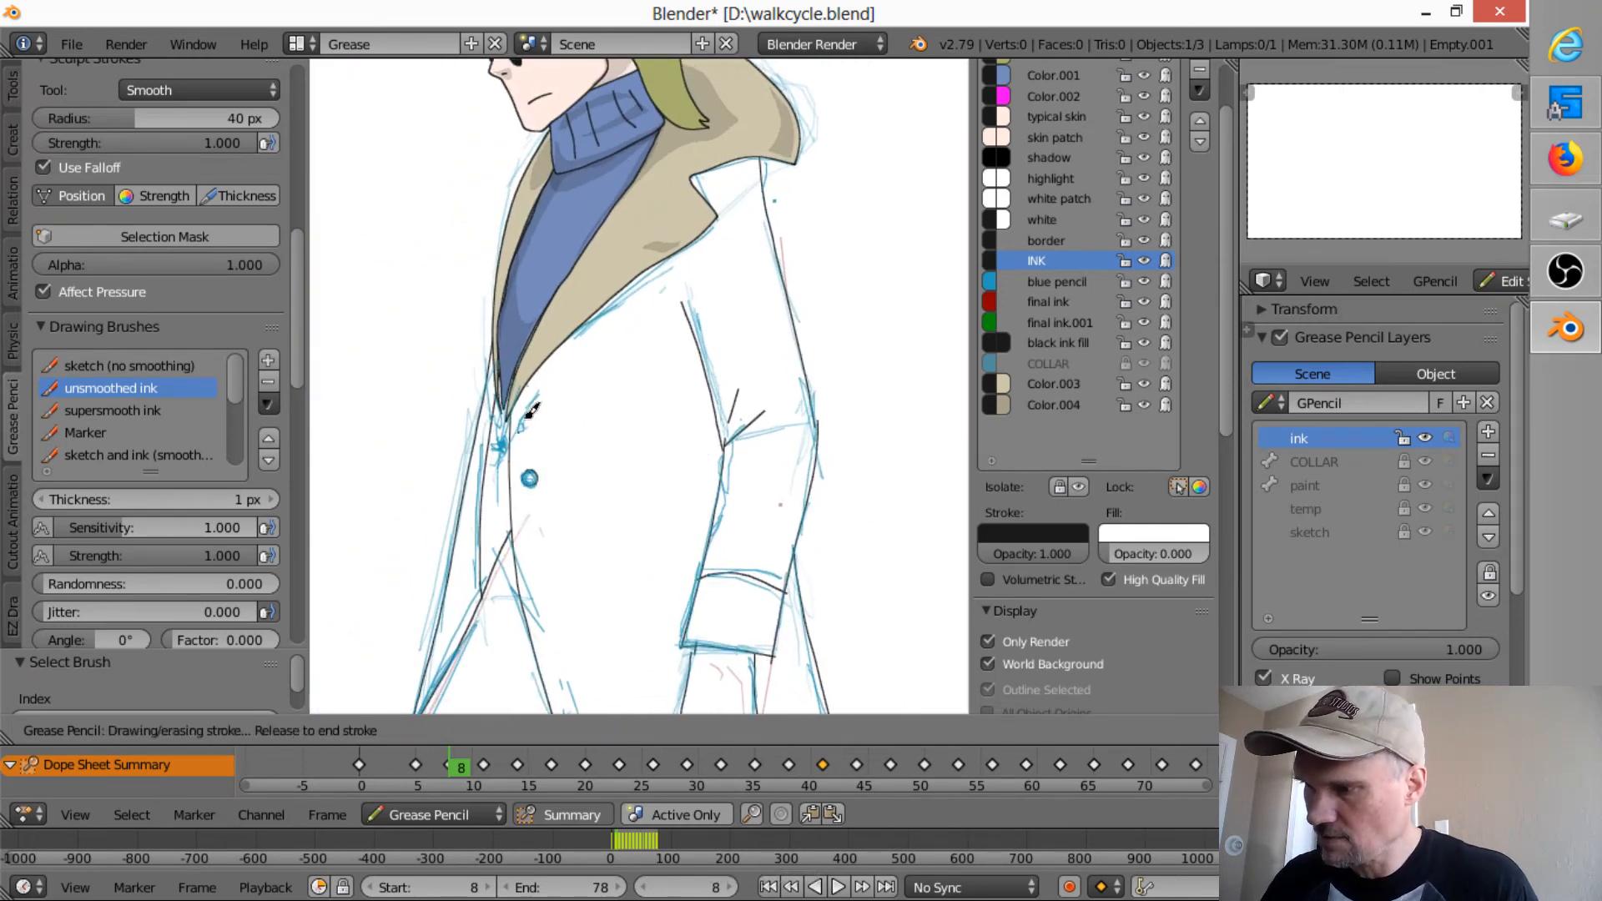
{"action": "left_click_drag", "start_coordinate": [543, 417], "coordinate": [520, 431]}
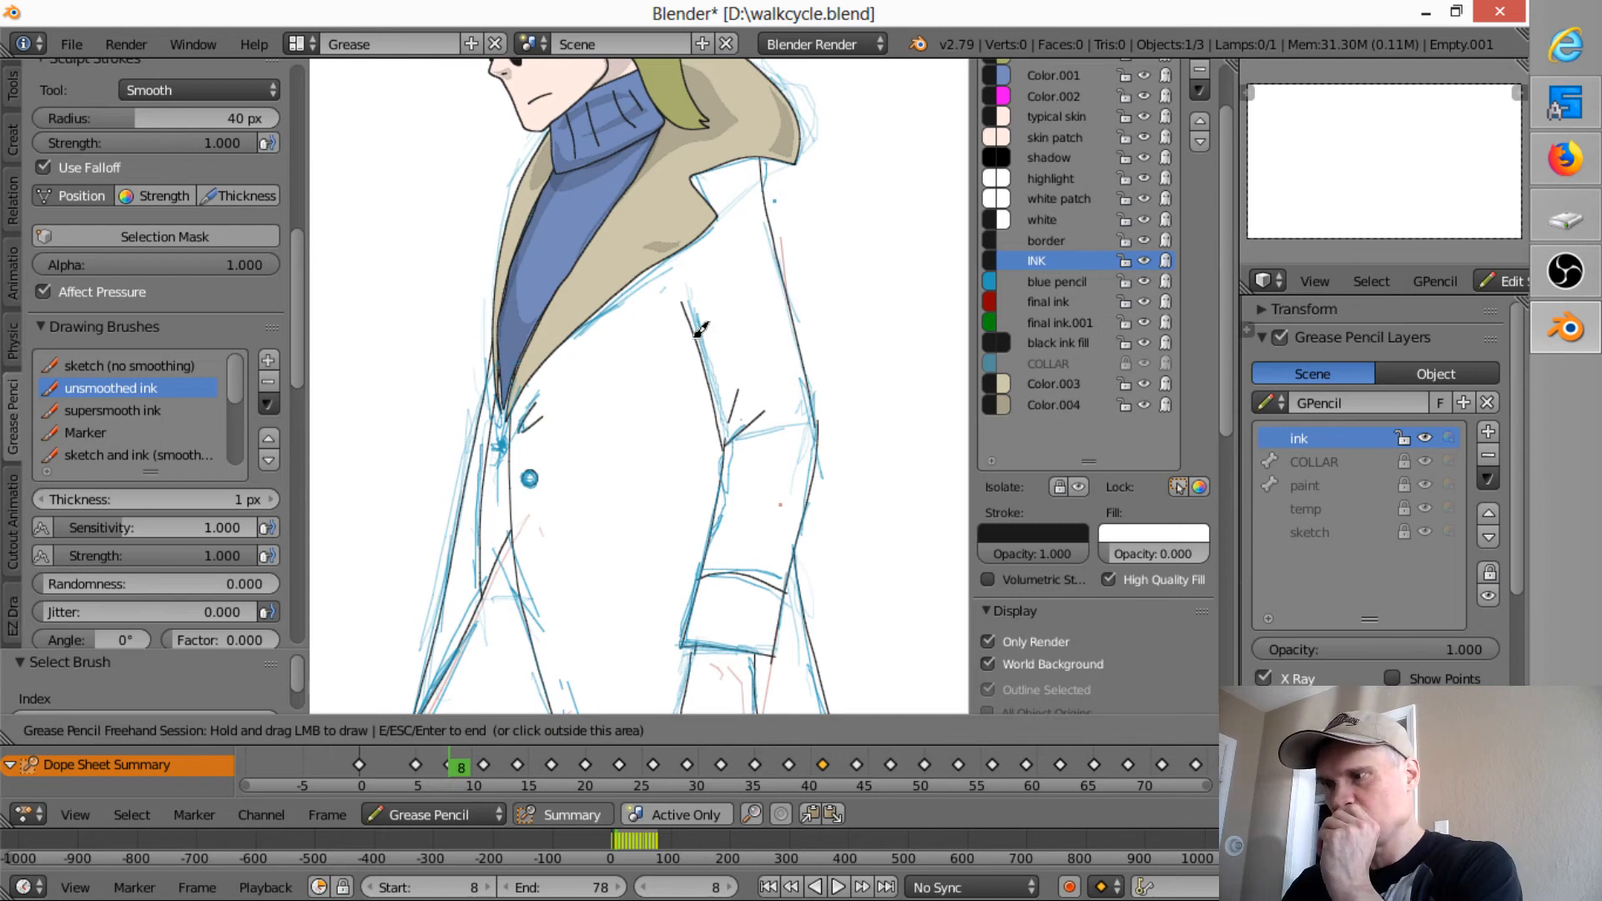
{"action": "left_click_drag", "start_coordinate": [693, 339], "coordinate": [674, 328]}
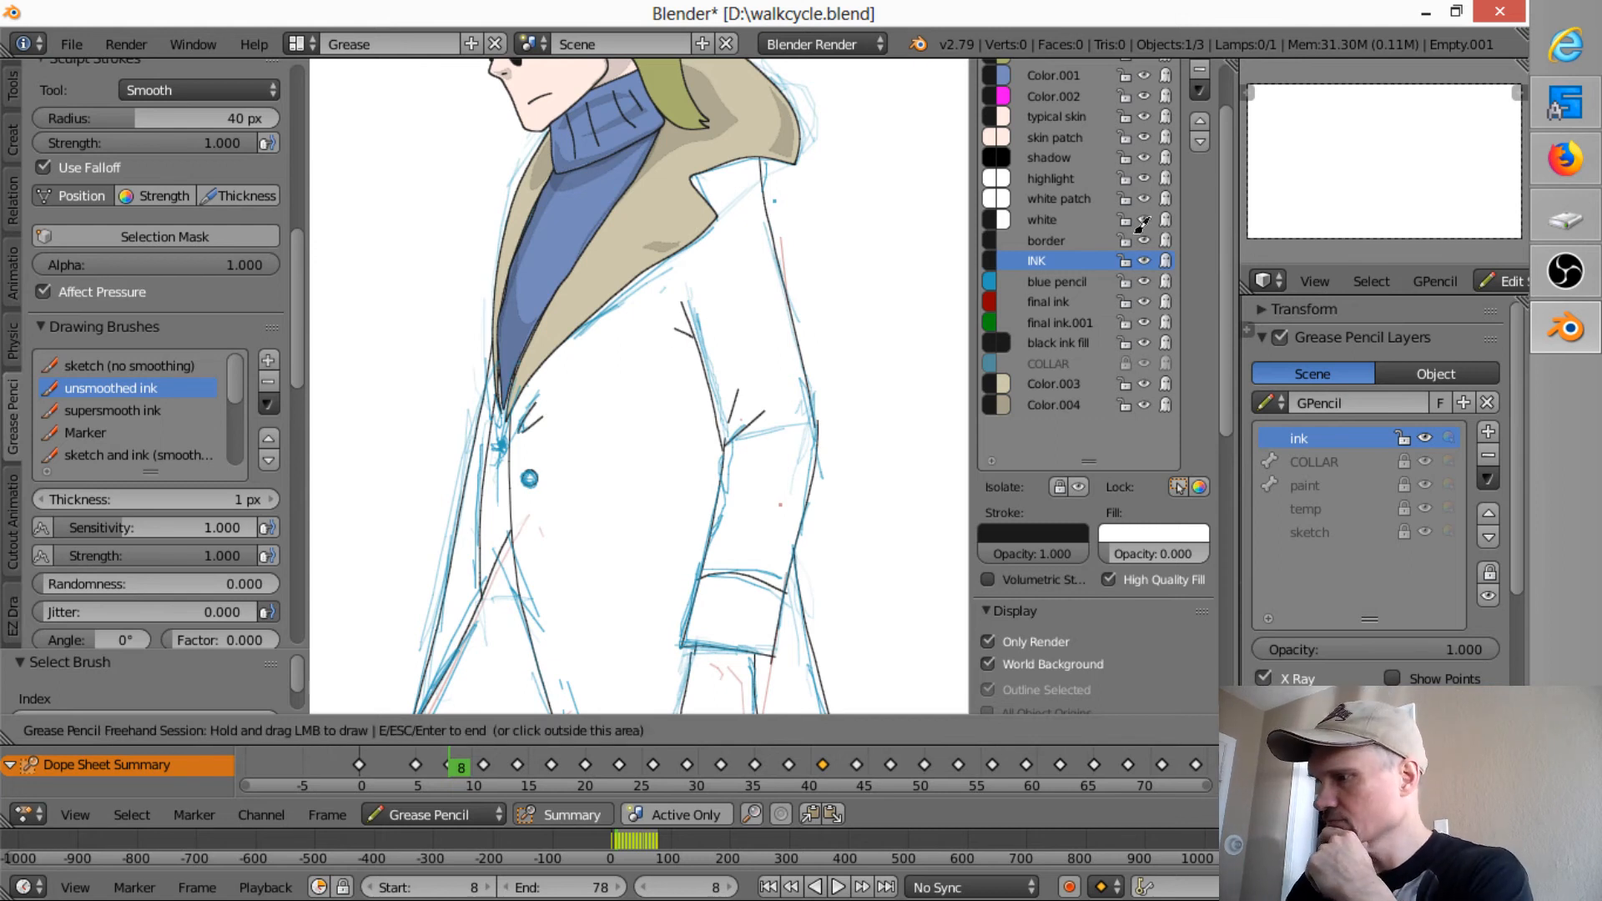
- Hide the blue pencil and COLLAR palette colors and compare the whole figure's ink lines with and without the blue sketch
{"action": "left_click", "coordinate": [1147, 280]}
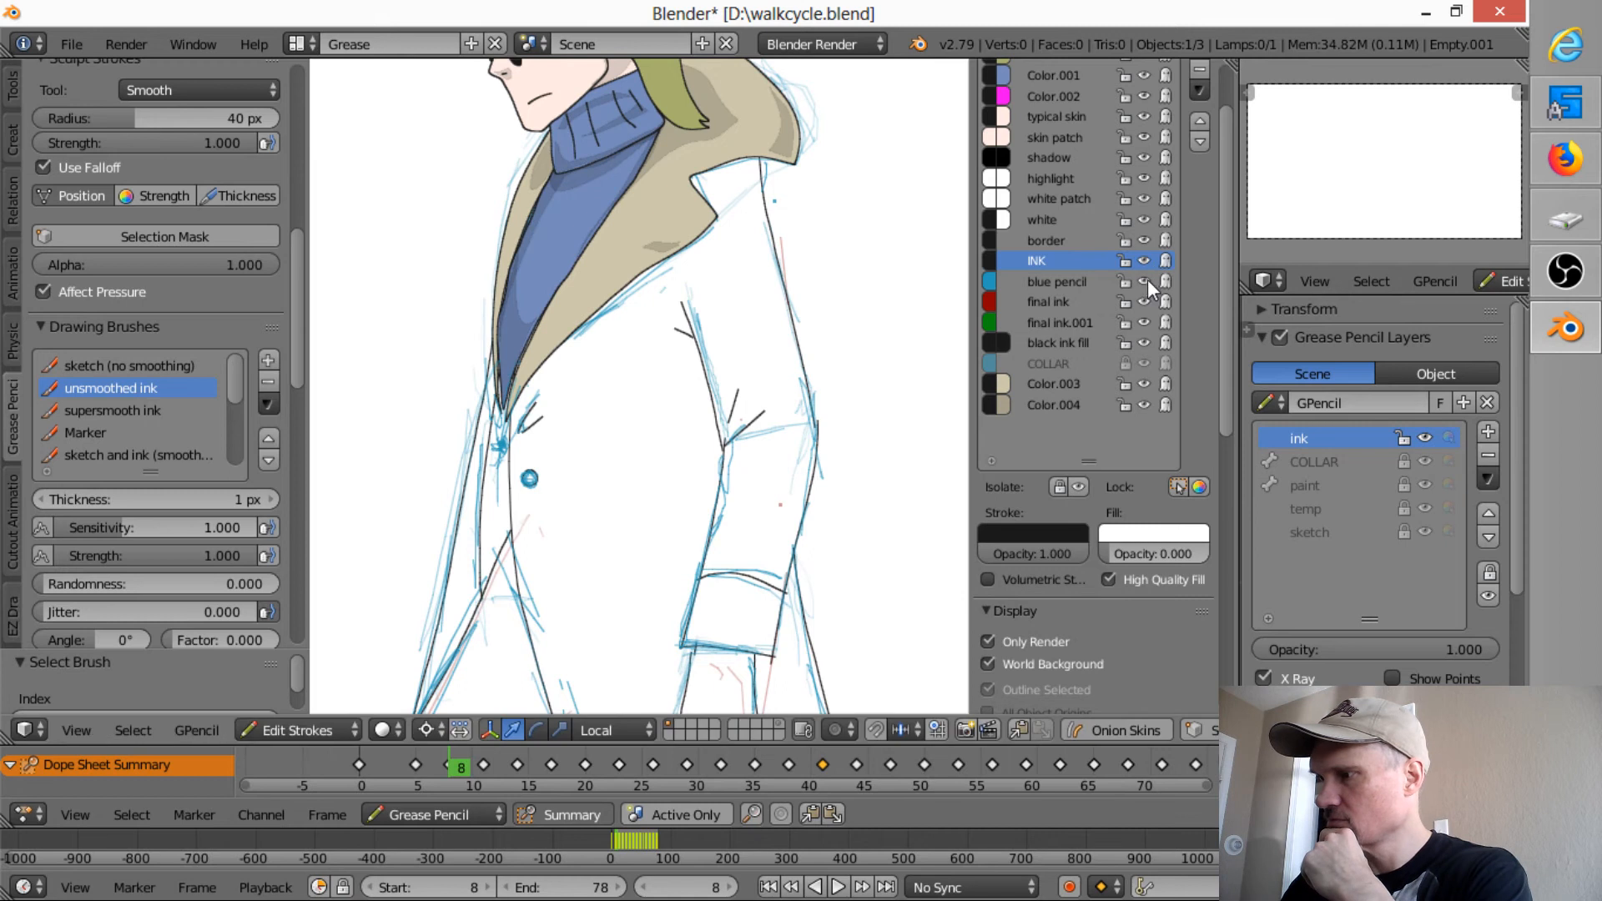
{"action": "left_click", "coordinate": [1144, 282]}
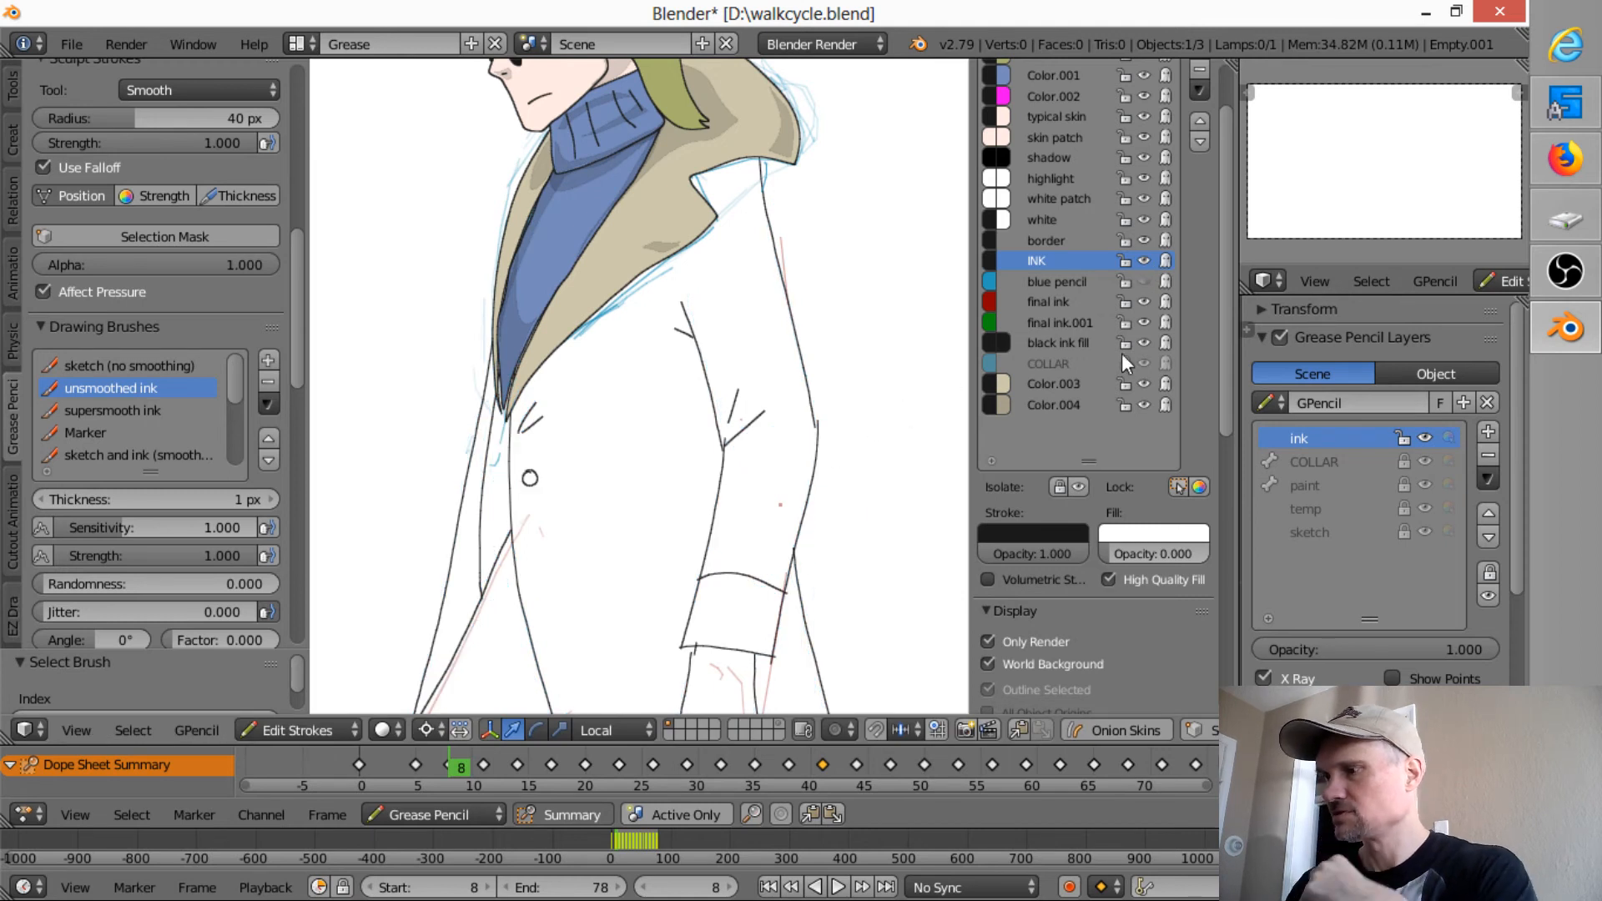
{"action": "left_click", "coordinate": [1151, 363]}
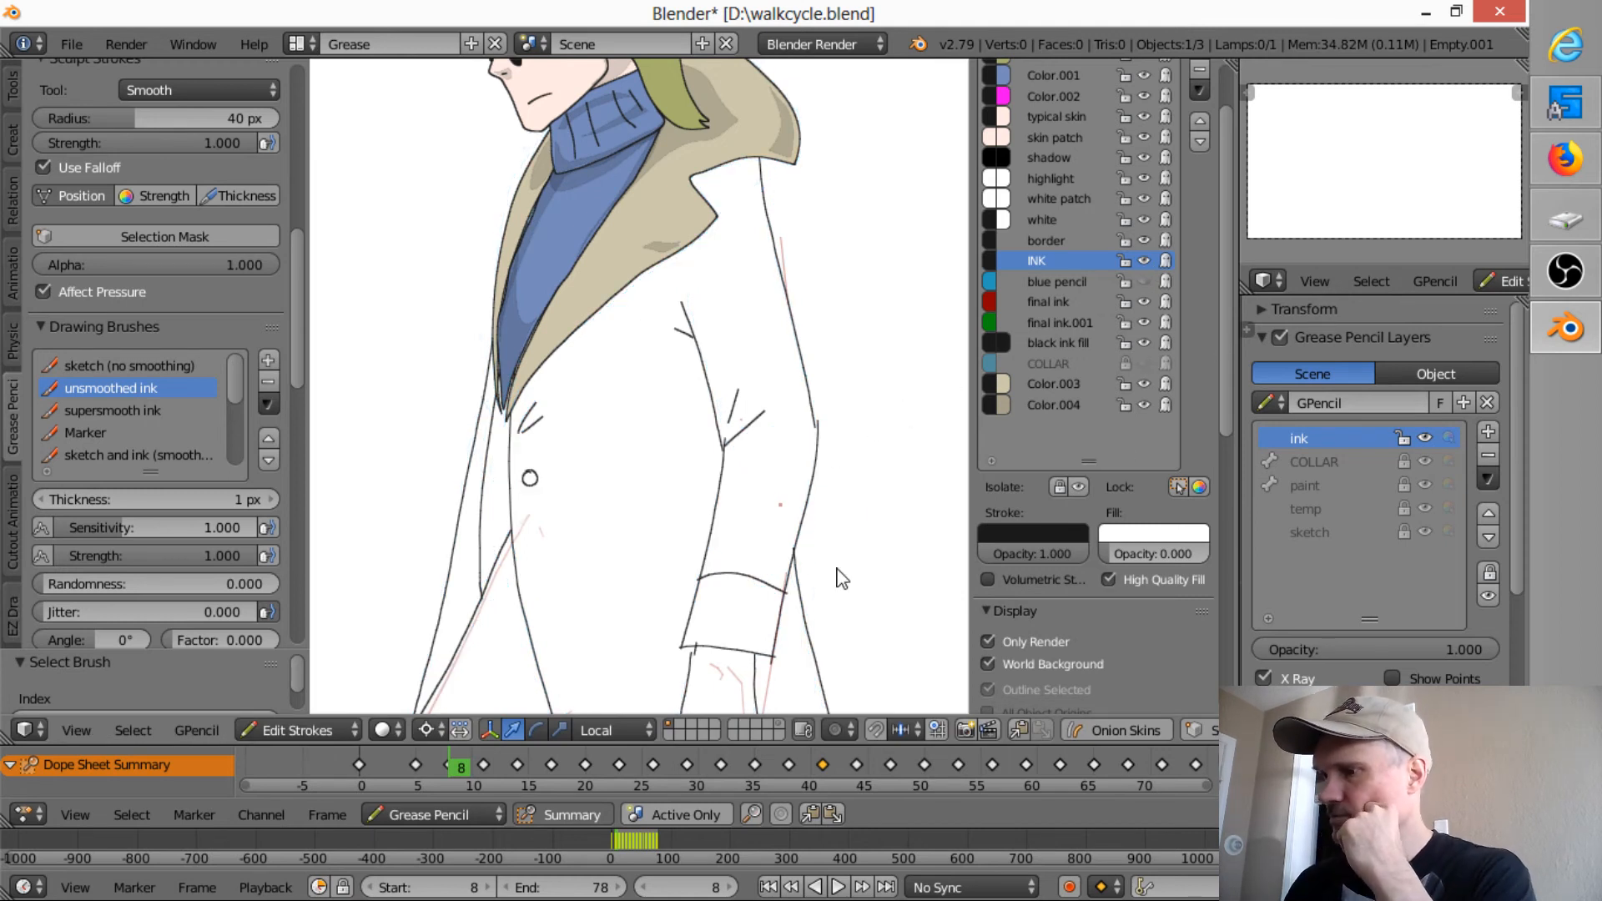
{"action": "mouse_move", "coordinate": [851, 465]}
{"action": "middle_mouse_down", "text": "ctrl"}
{"action": "mouse_move", "coordinate": [738, 713]}
{"action": "mouse_move", "coordinate": [615, 798]}
{"action": "mouse_move", "coordinate": [614, 823]}
{"action": "middle_mouse_up", "text": "ctrl"}
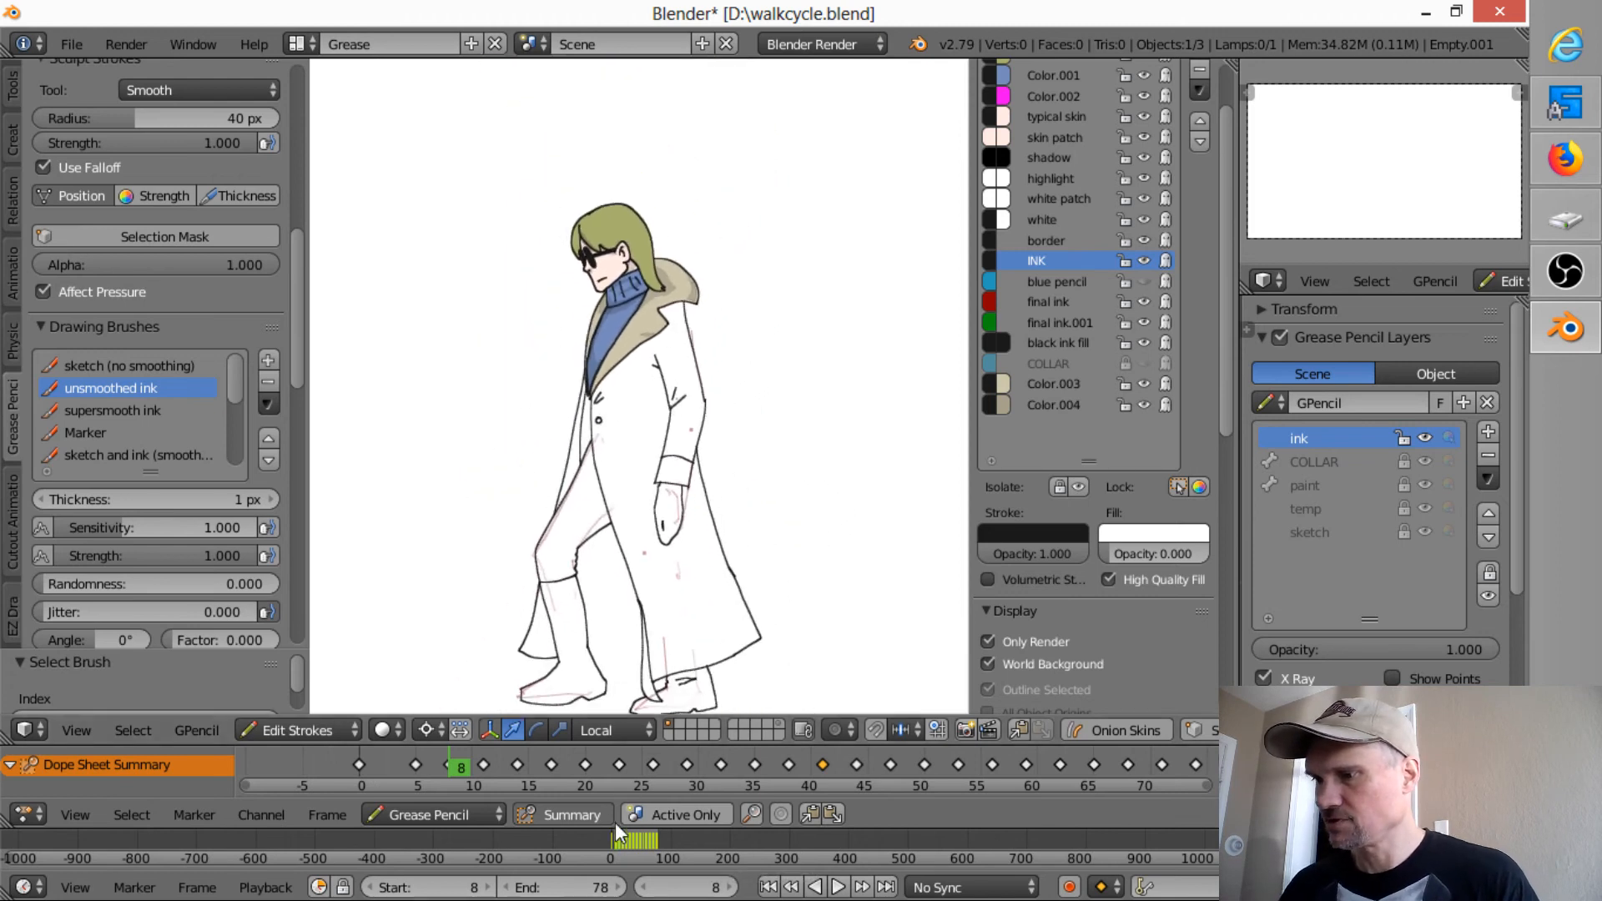
{"action": "left_click", "coordinate": [1144, 282]}
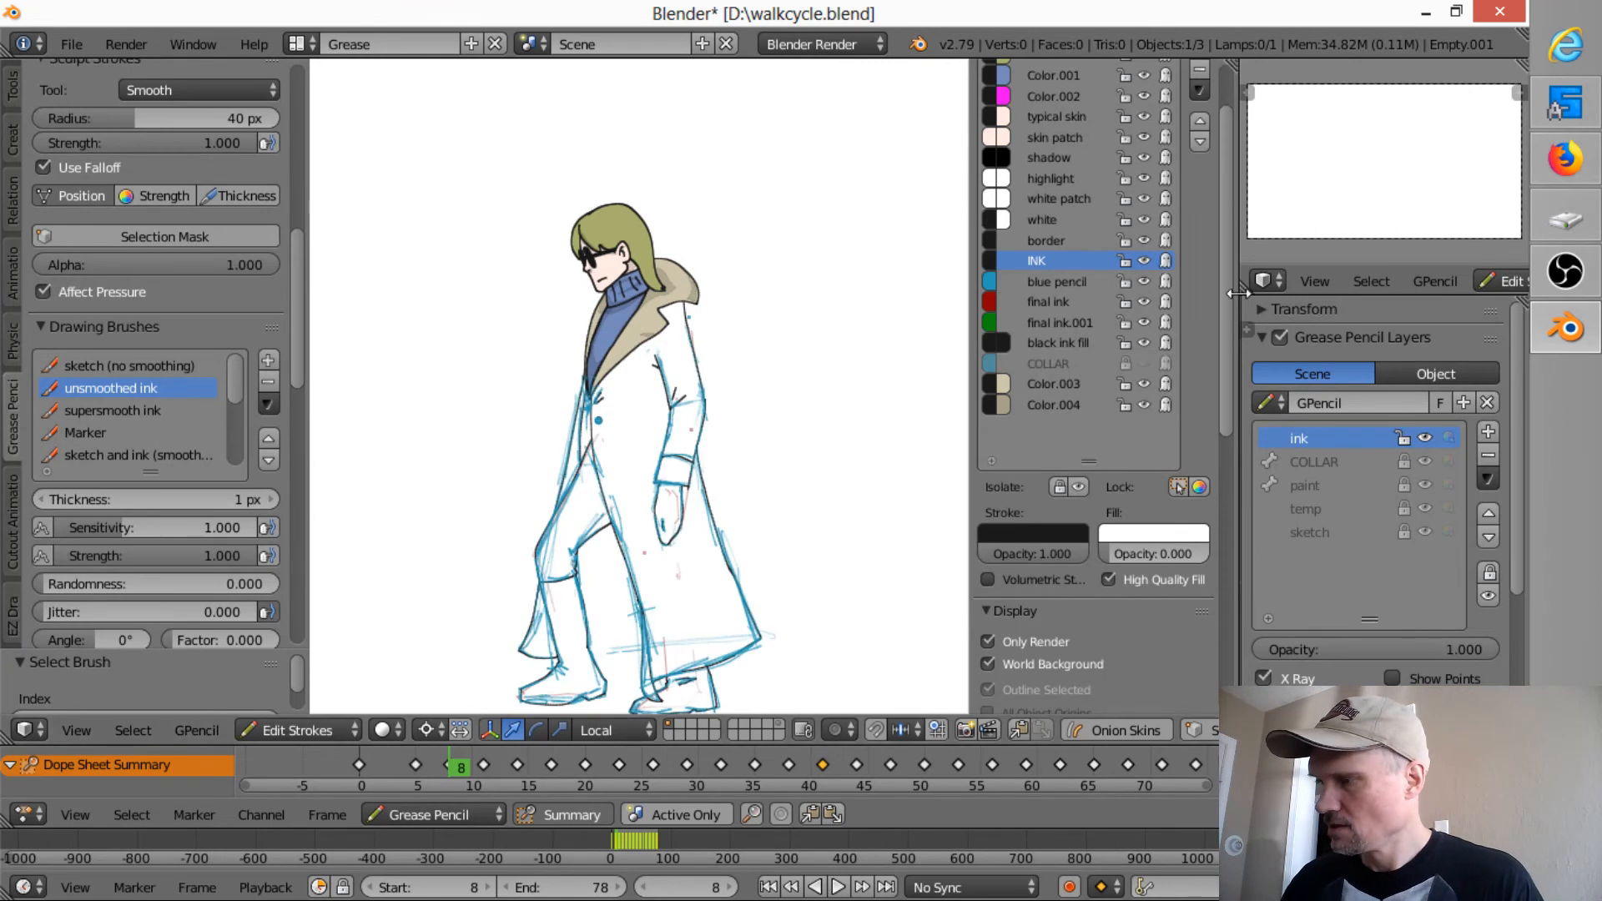
{"action": "left_click", "coordinate": [1144, 282]}
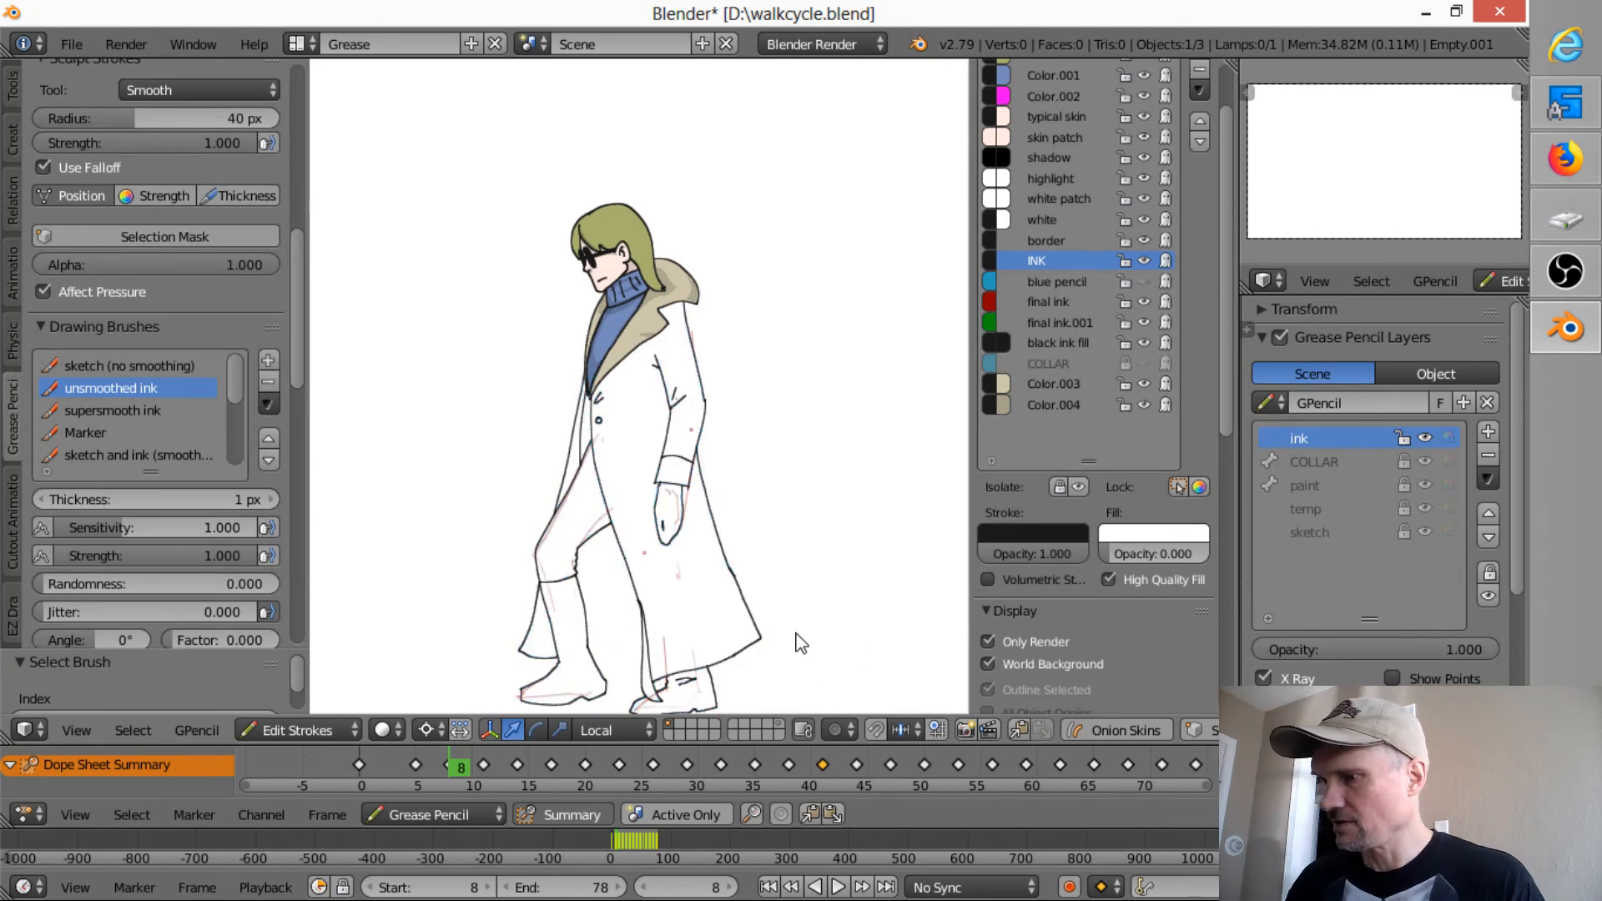
- Hide the final ink color and ink the coat's far hem between the forward boot and the coat's near front edge
{"action": "middle_click_drag", "start_coordinate": [794, 643], "coordinate": [794, 465], "text": "shift"}
{"action": "scroll", "coordinate": [752, 471], "scroll_direction": "up", "scroll_amount": 2}
{"action": "scroll", "coordinate": [798, 428], "scroll_direction": "up", "scroll_amount": 3}
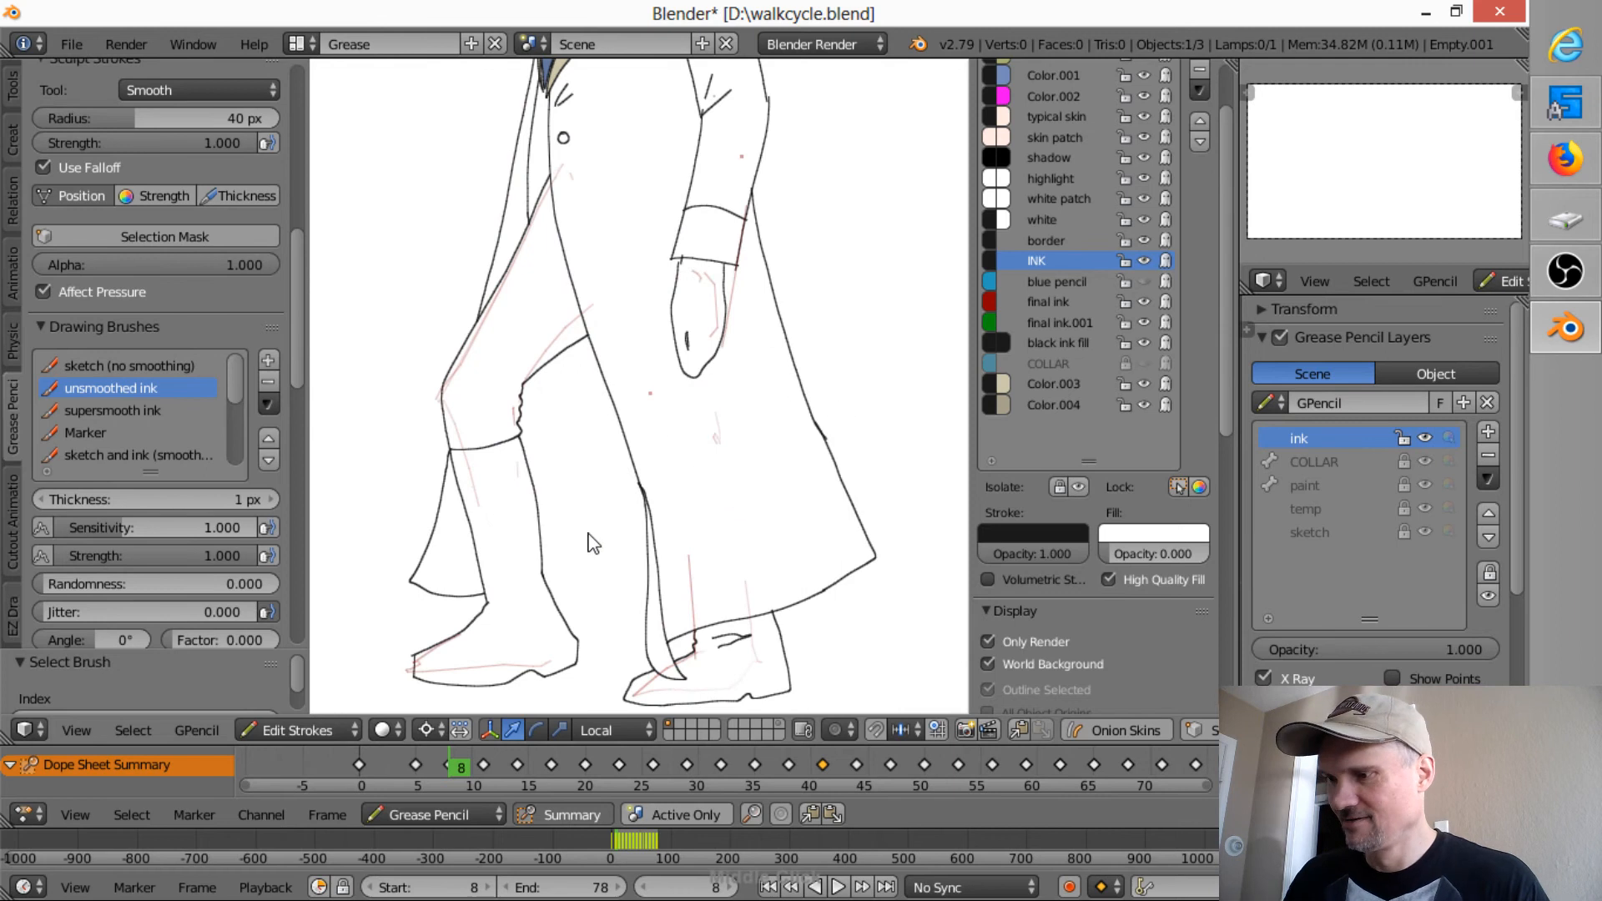
{"action": "left_click", "coordinate": [1144, 302]}
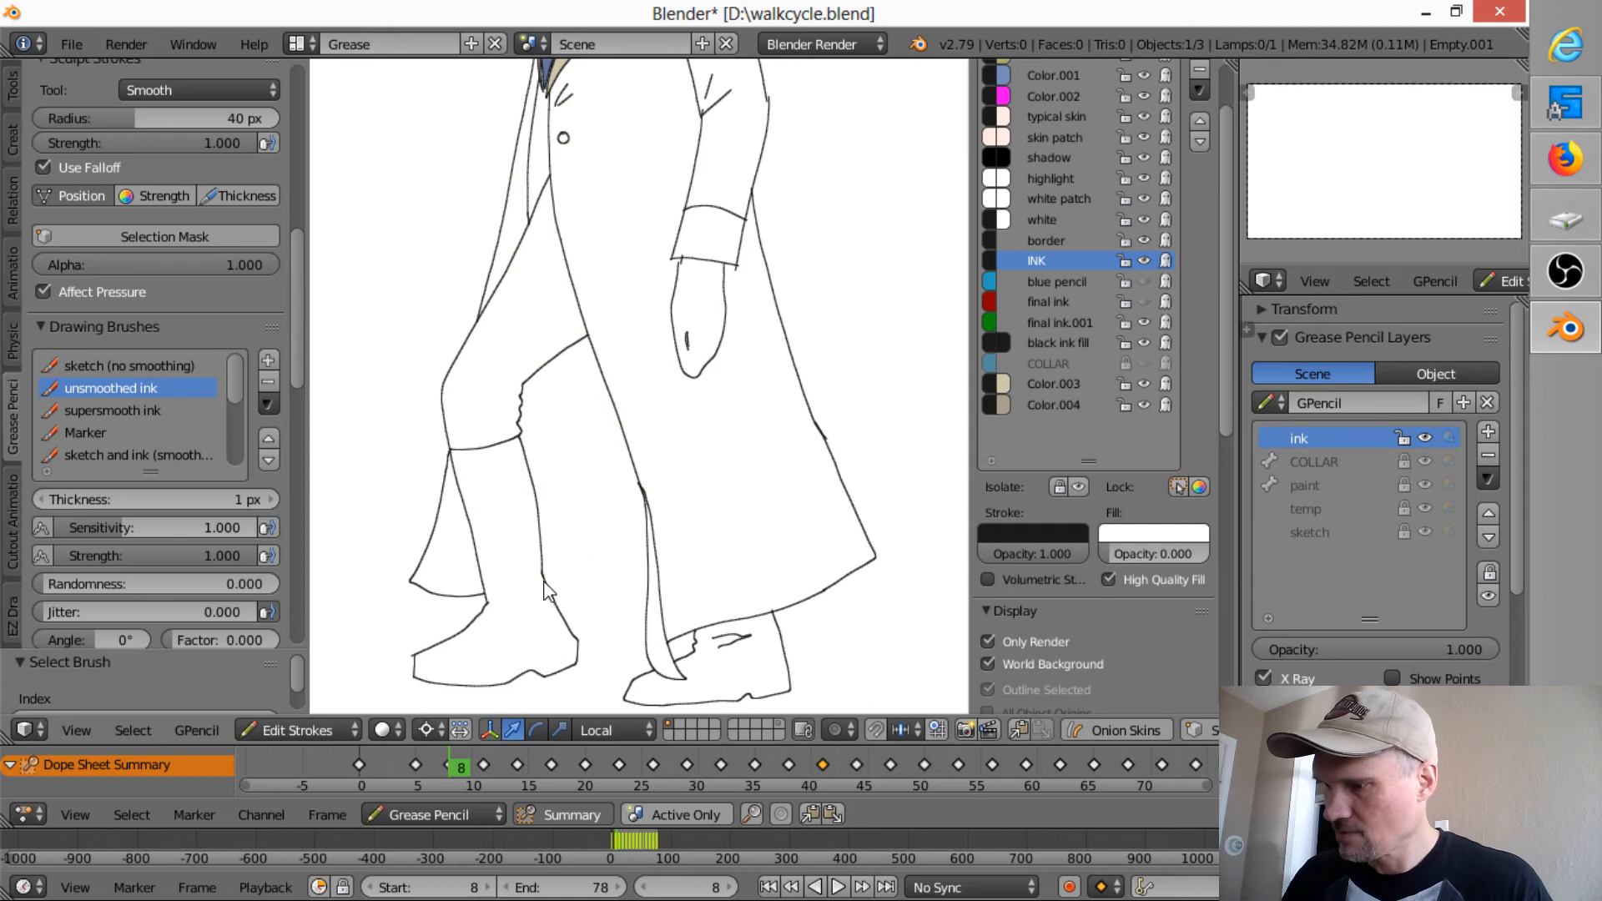
{"action": "left_click_drag", "start_coordinate": [544, 580], "coordinate": [652, 564]}
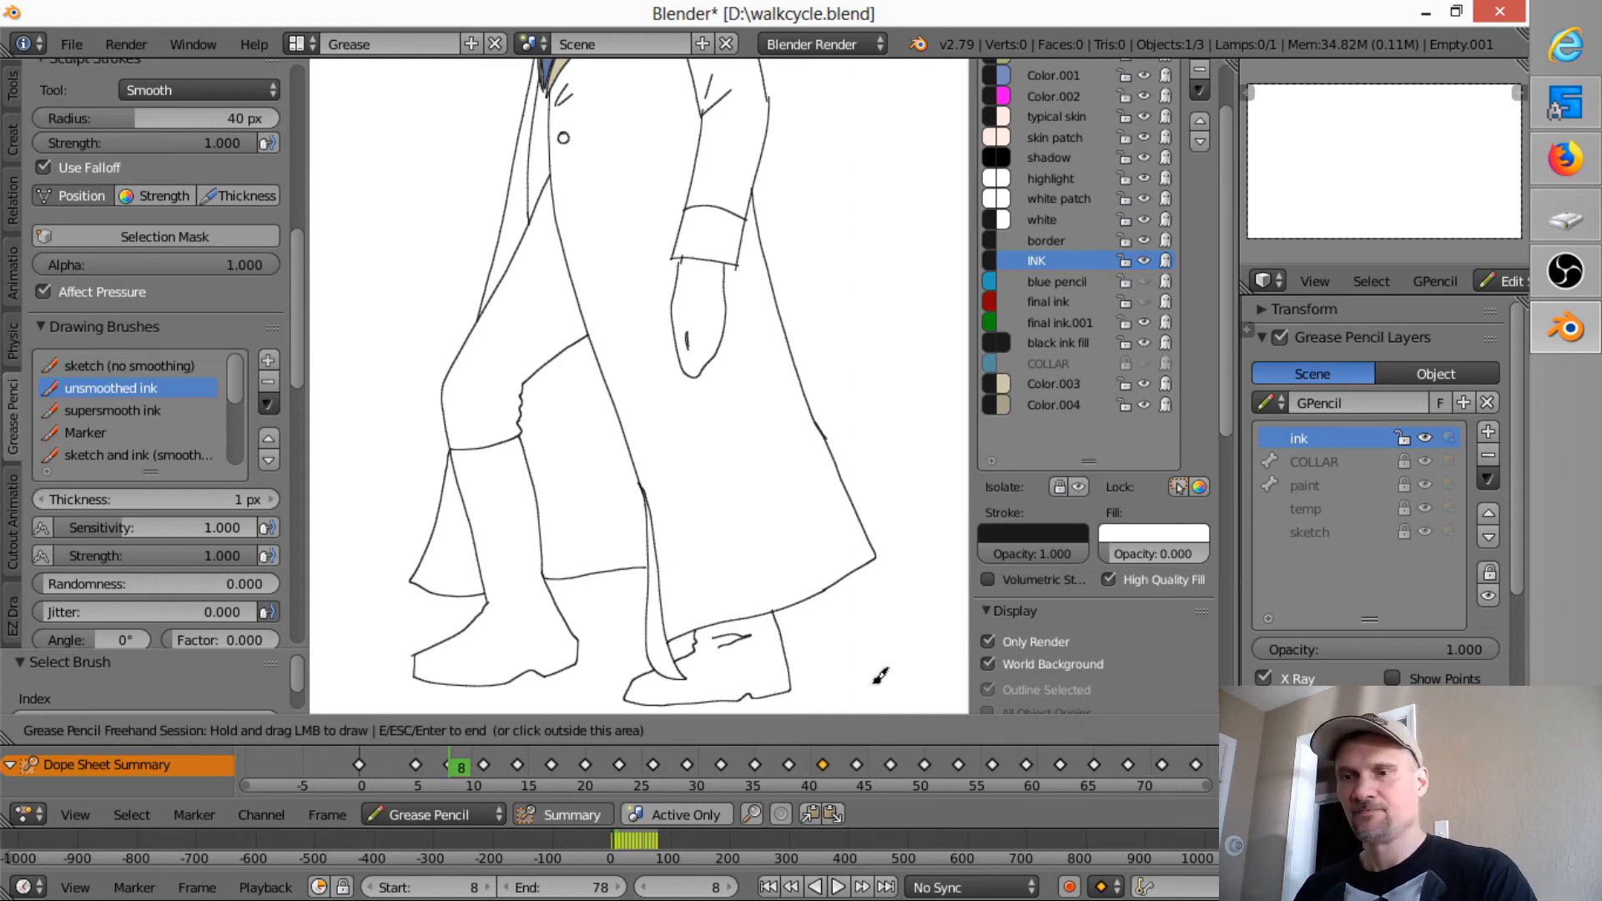
- Go to the keyframe at frame 11, show the blue pencil color, and bring up the Grease Pencil drawing options
{"action": "key", "text": "Up"}
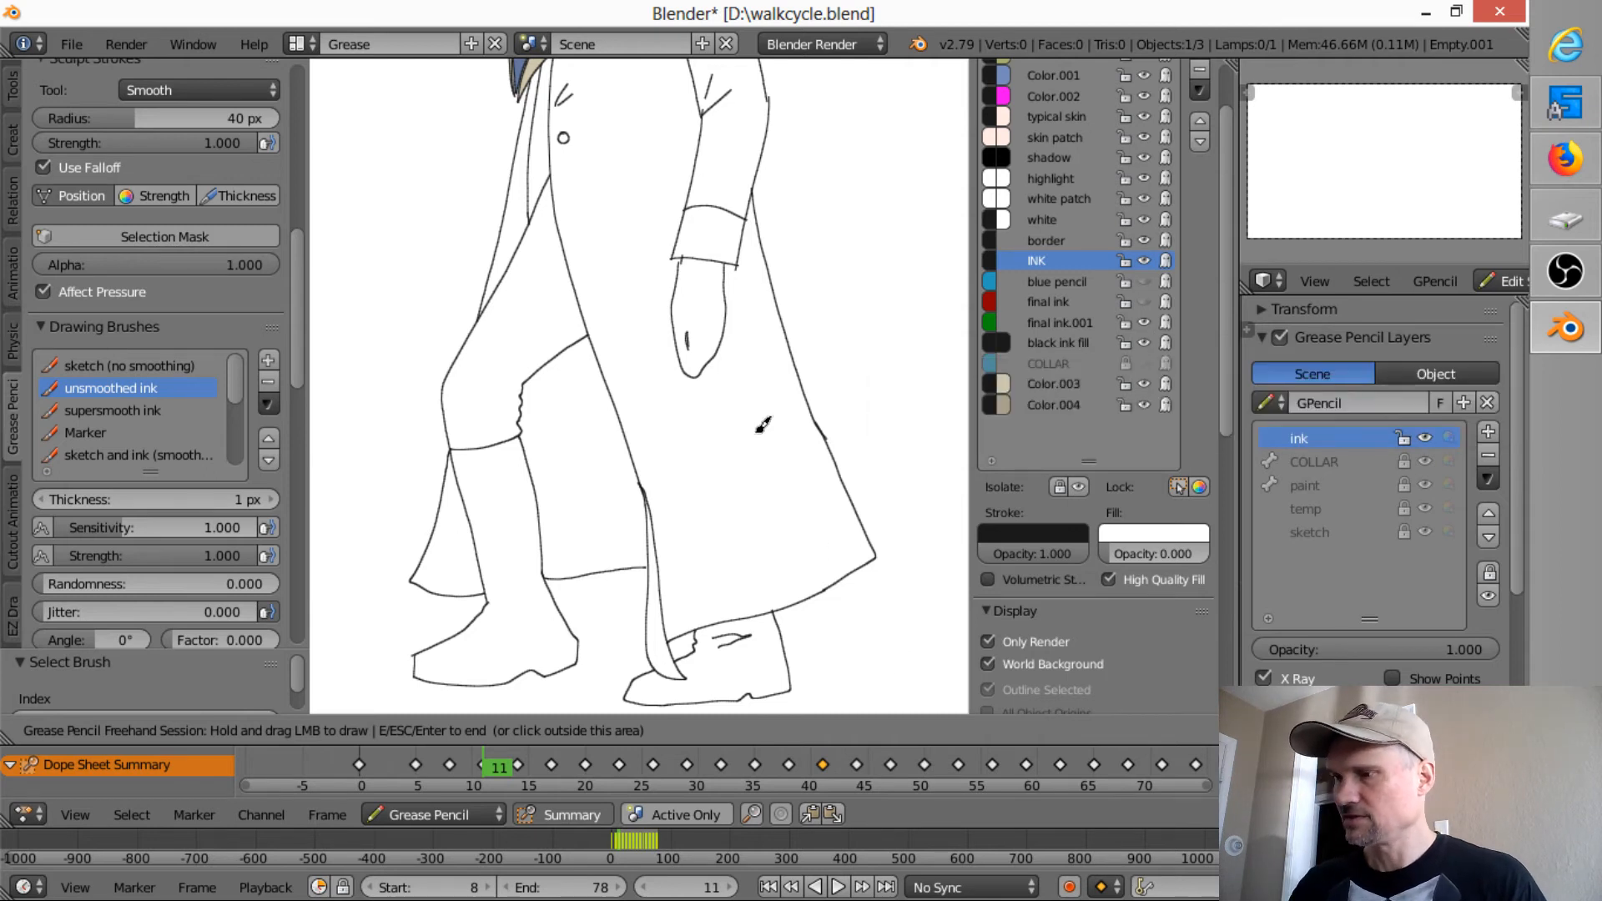
{"action": "left_click", "coordinate": [1144, 282]}
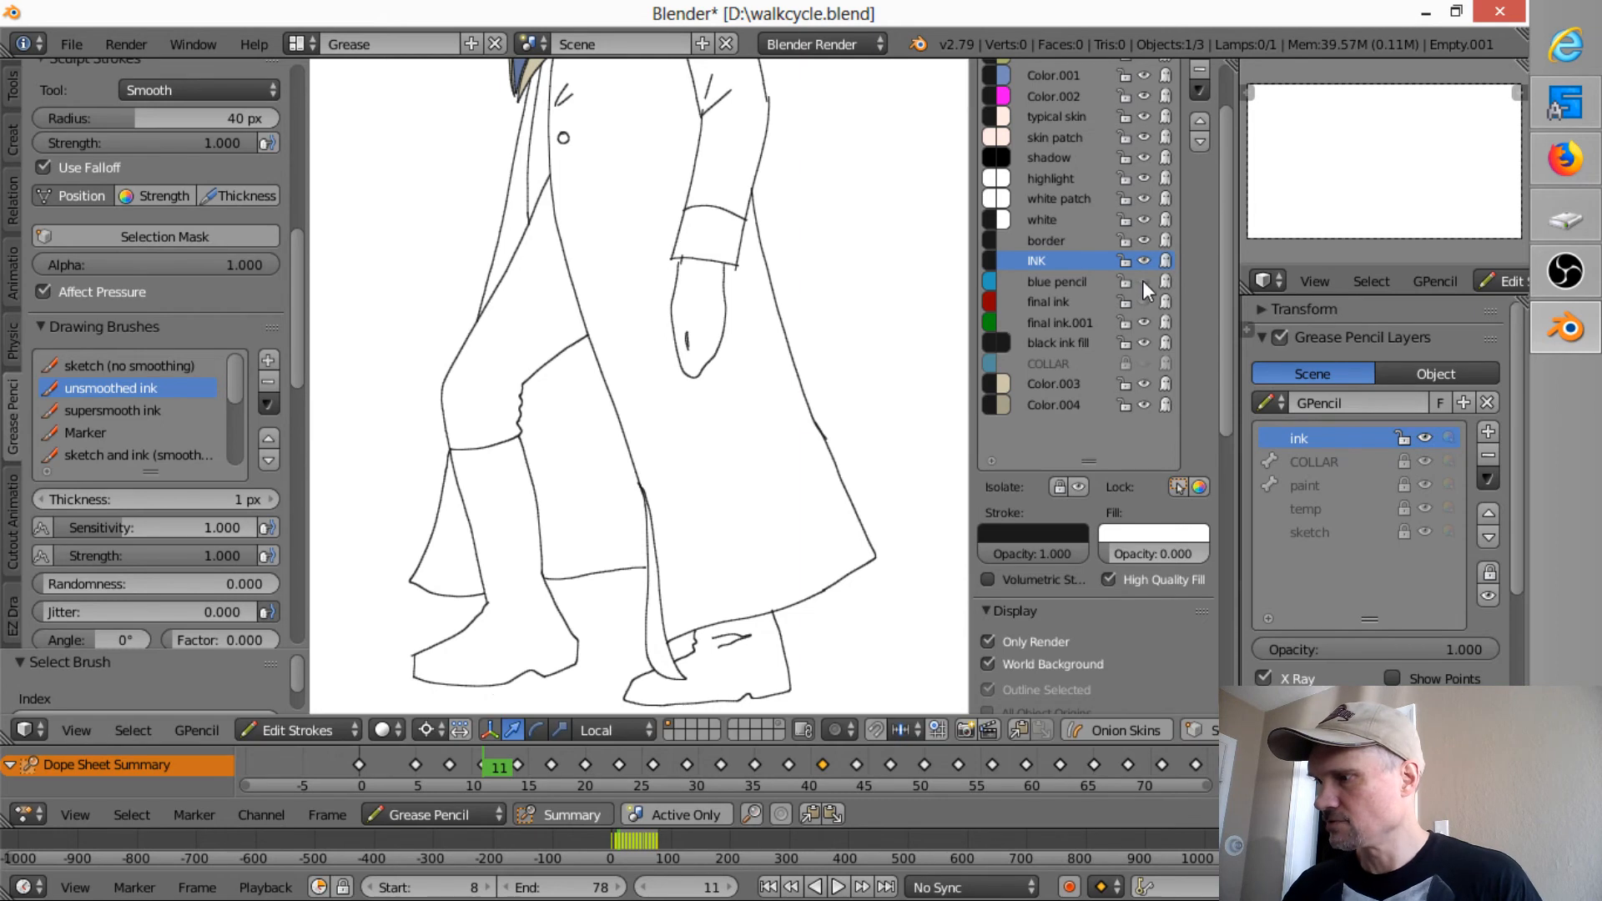
{"action": "left_click", "coordinate": [1144, 281]}
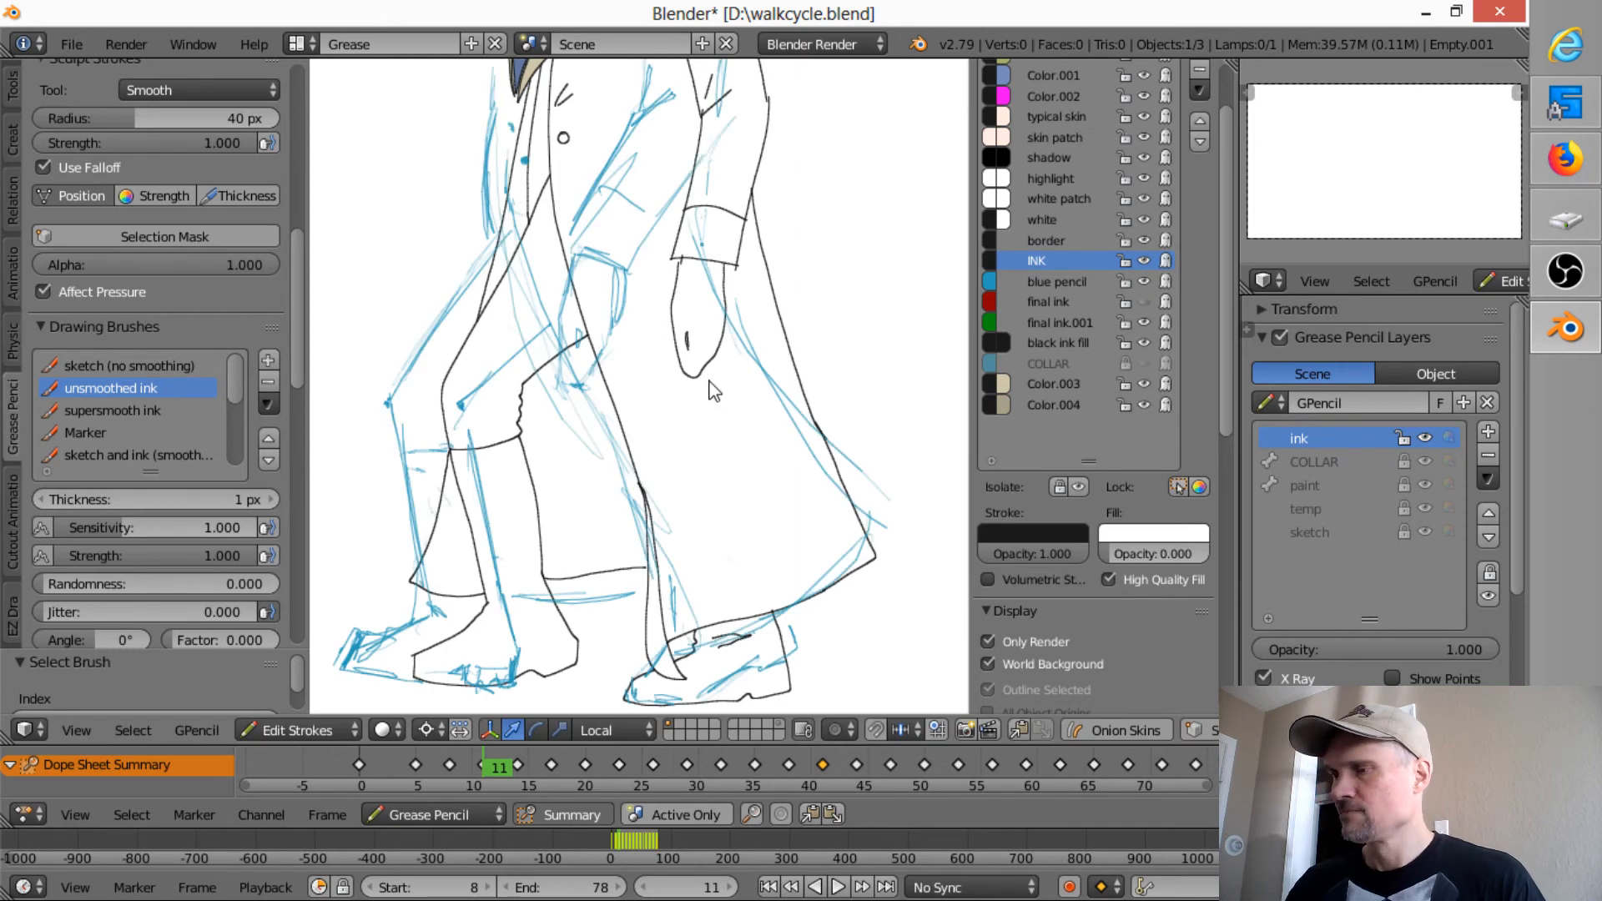
{"action": "middle_click_drag", "start_coordinate": [715, 387], "coordinate": [684, 653], "text": "shift"}
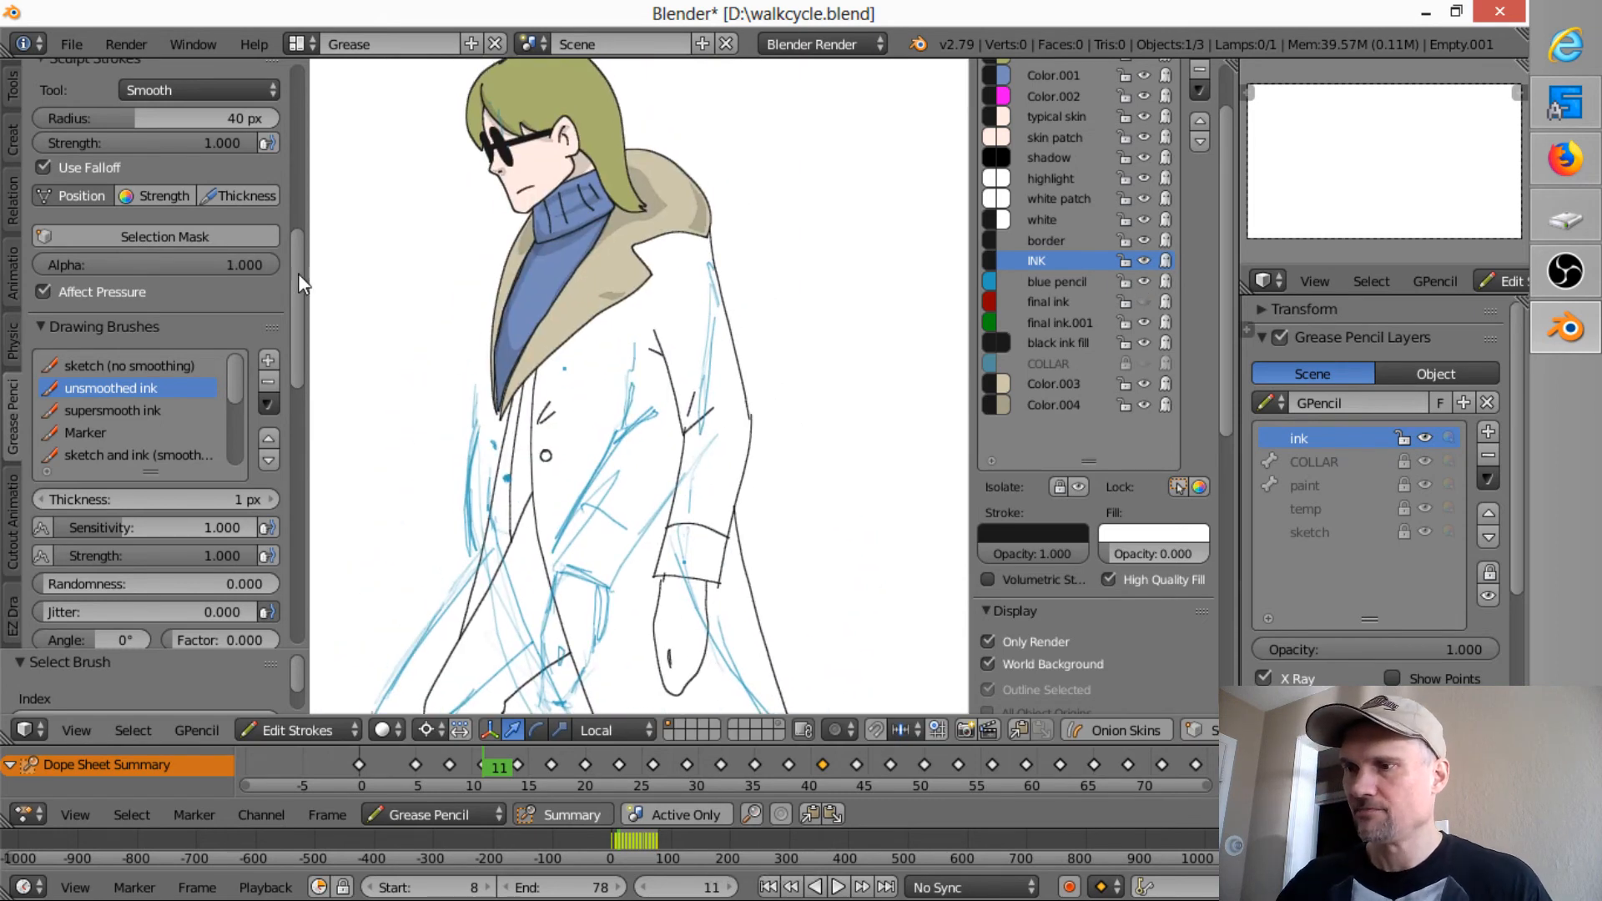
{"action": "left_click_drag", "start_coordinate": [298, 273], "coordinate": [313, 100]}
{"action": "left_click", "coordinate": [39, 73]}
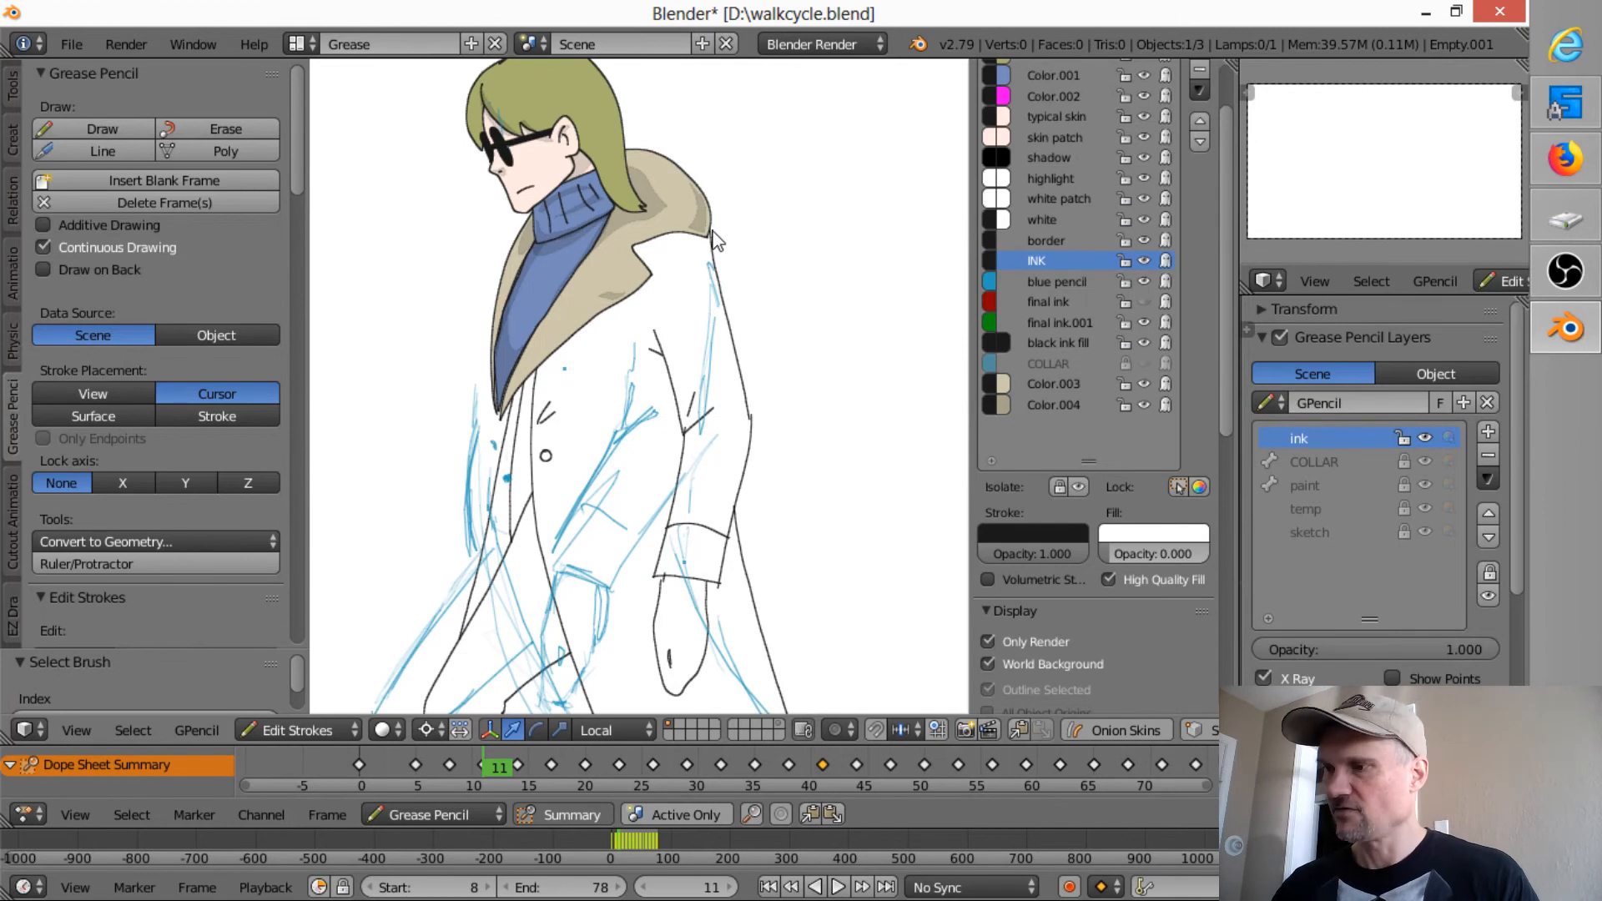
- Ink the near arm at frame 11, including the sleeve outline, elbow folds, cuff, hand and thumb mark
{"action": "mouse_move", "coordinate": [712, 236]}
{"action": "left_mouse_down"}
{"action": "mouse_move", "coordinate": [707, 431]}
{"action": "mouse_move", "coordinate": [622, 584]}
{"action": "mouse_move", "coordinate": [591, 572]}
{"action": "mouse_move", "coordinate": [574, 526]}
{"action": "mouse_move", "coordinate": [656, 400]}
{"action": "mouse_move", "coordinate": [632, 388]}
{"action": "mouse_move", "coordinate": [637, 322]}
{"action": "left_mouse_up"}
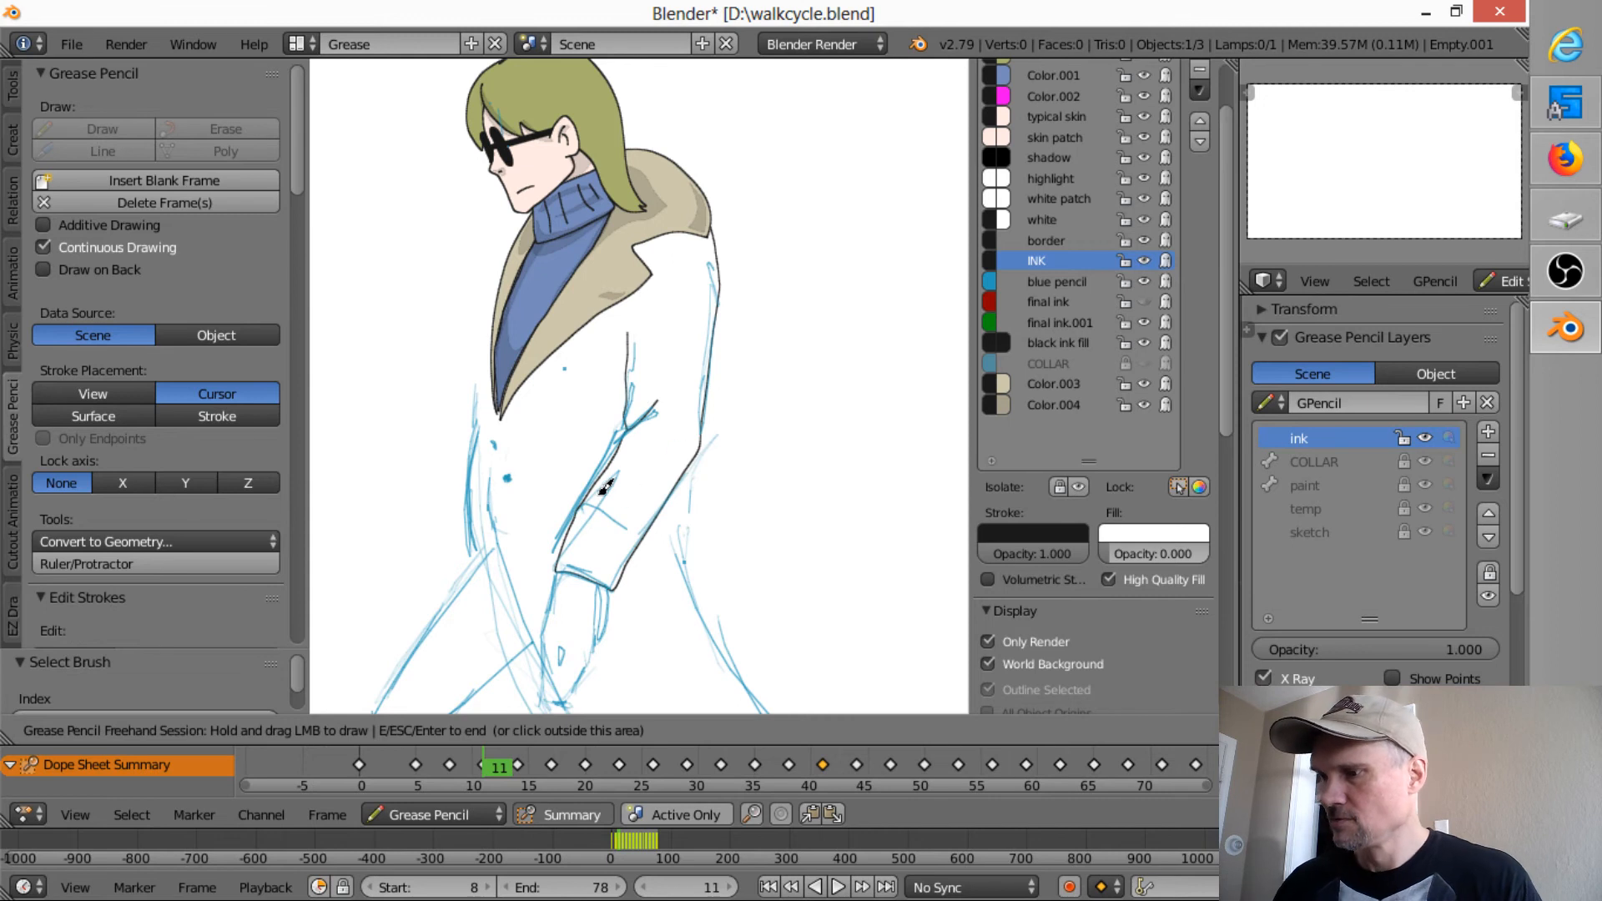
{"action": "mouse_move", "coordinate": [582, 504]}
{"action": "left_mouse_down"}
{"action": "mouse_move", "coordinate": [647, 531]}
{"action": "mouse_move", "coordinate": [556, 585]}
{"action": "mouse_move", "coordinate": [544, 693]}
{"action": "mouse_move", "coordinate": [560, 699]}
{"action": "mouse_move", "coordinate": [599, 653]}
{"action": "mouse_move", "coordinate": [612, 590]}
{"action": "left_mouse_up"}
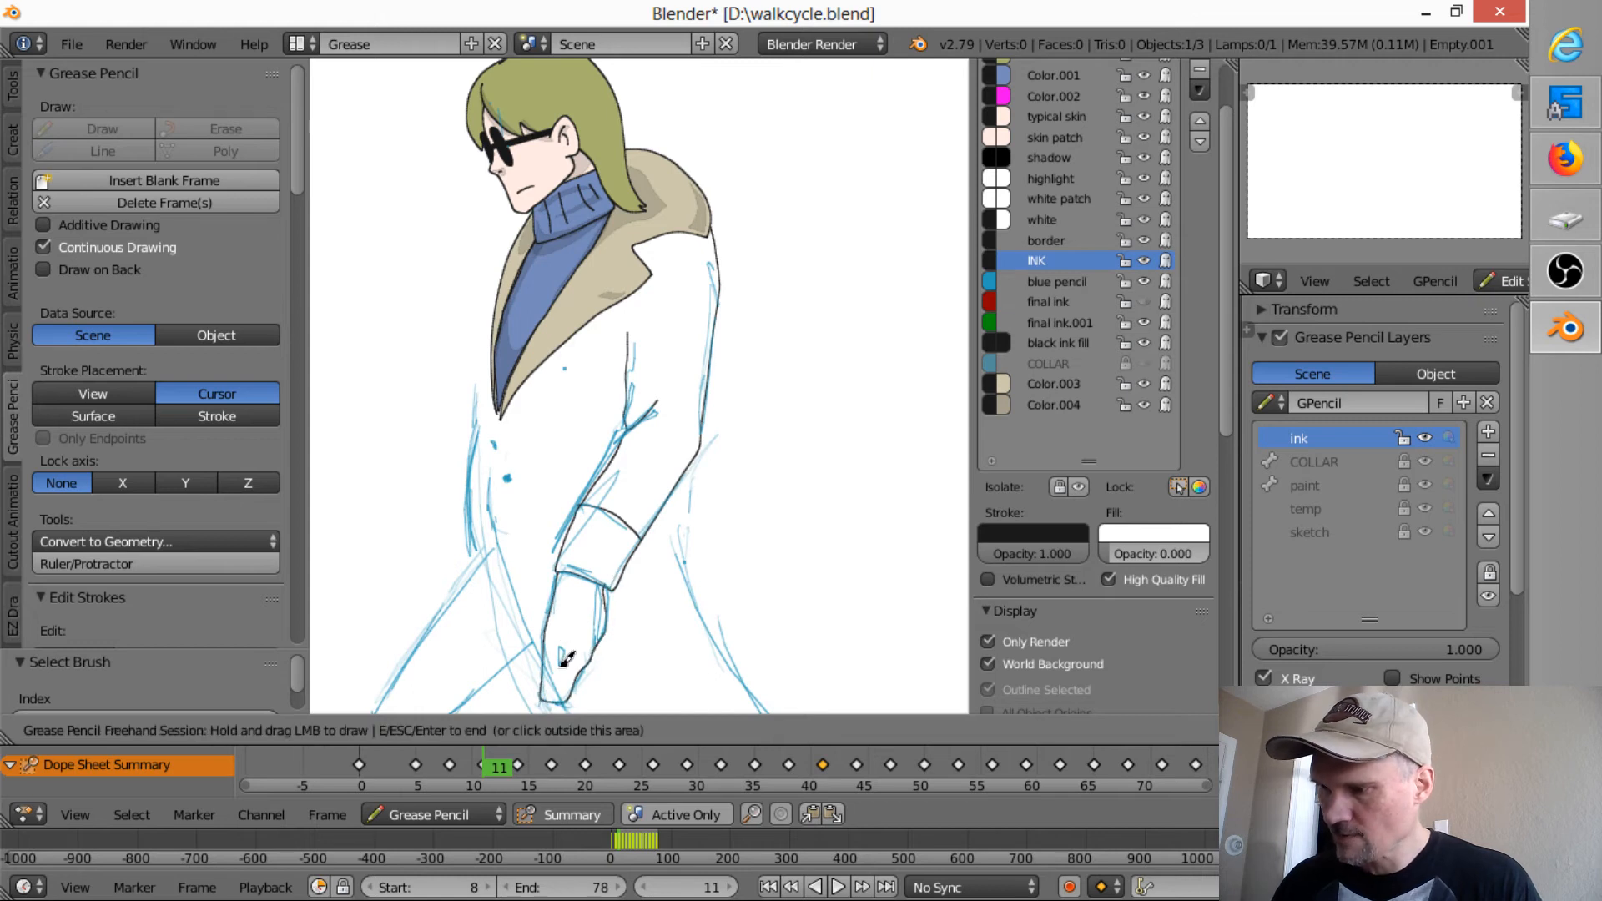
{"action": "left_click_drag", "start_coordinate": [561, 664], "coordinate": [562, 645]}
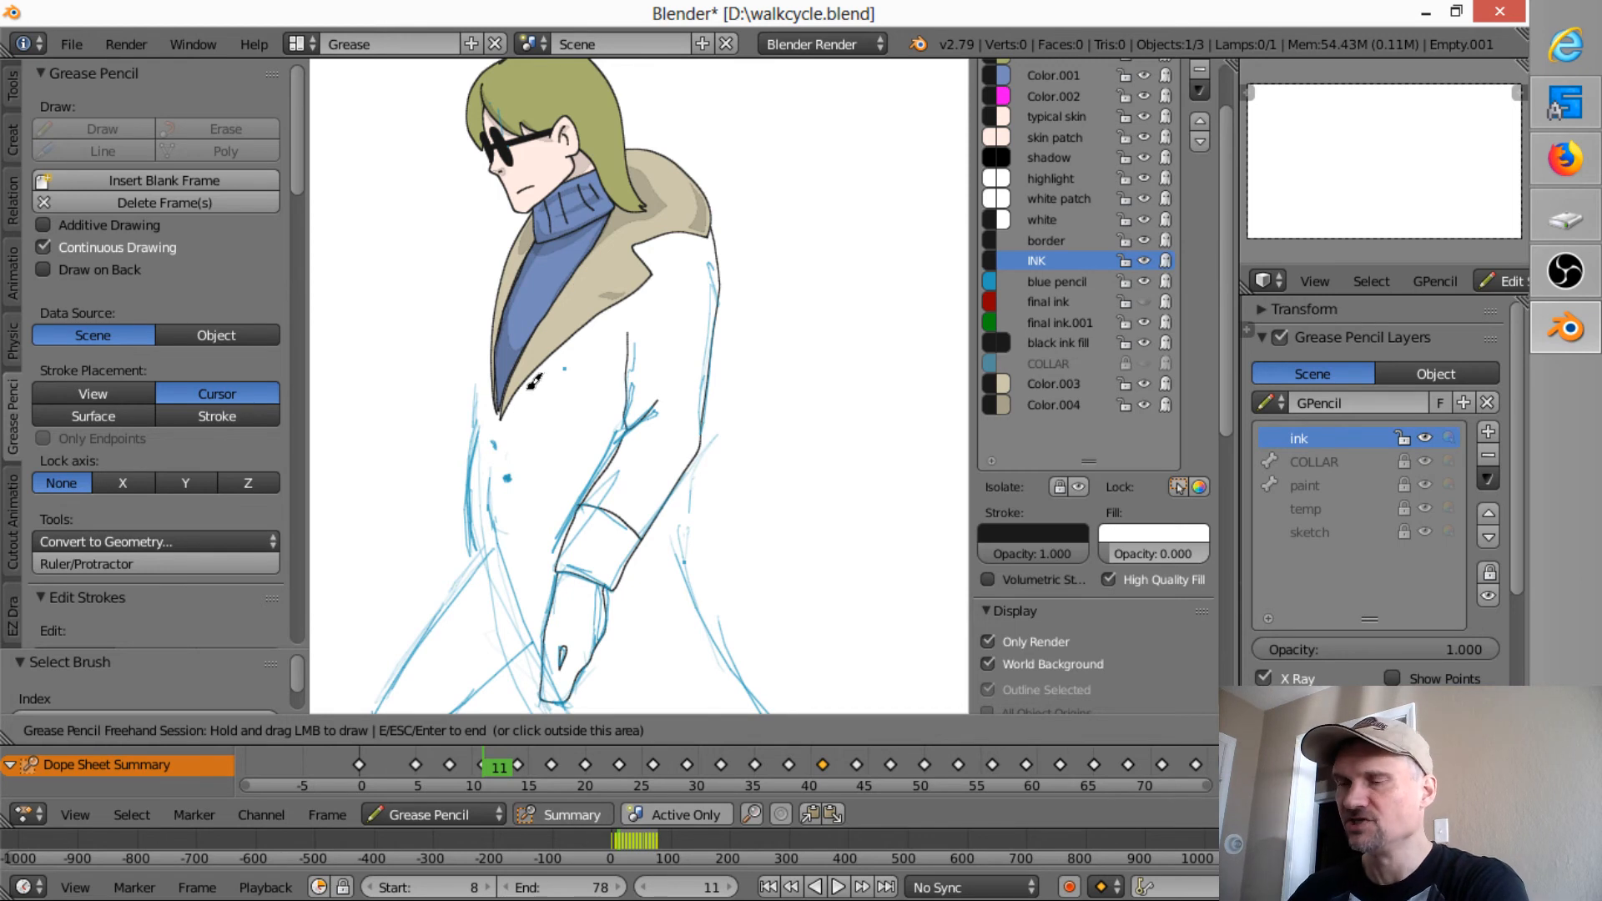
- Ink the coat's near and far front edges from the collar down past the waist, and circle its button
{"action": "mouse_move", "coordinate": [500, 414]}
{"action": "left_mouse_down"}
{"action": "mouse_move", "coordinate": [491, 489]}
{"action": "mouse_move", "coordinate": [540, 624]}
{"action": "left_mouse_up"}
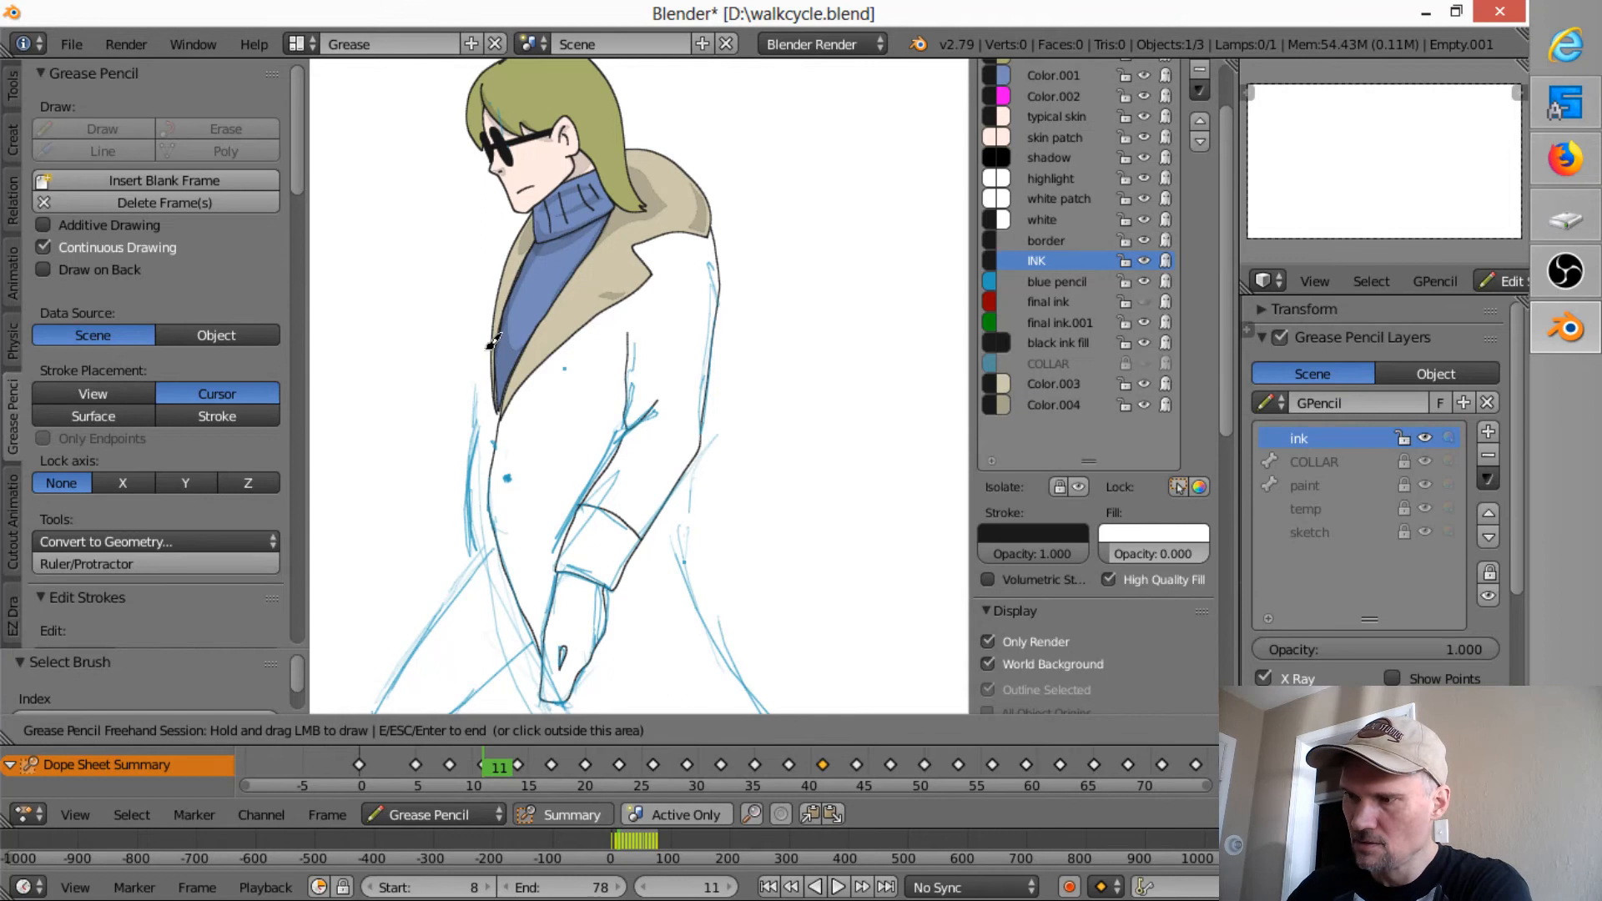
{"action": "mouse_move", "coordinate": [498, 332]}
{"action": "left_mouse_down"}
{"action": "mouse_move", "coordinate": [476, 455]}
{"action": "mouse_move", "coordinate": [481, 559]}
{"action": "left_mouse_up"}
{"action": "left_click_drag", "start_coordinate": [499, 501], "coordinate": [479, 563]}
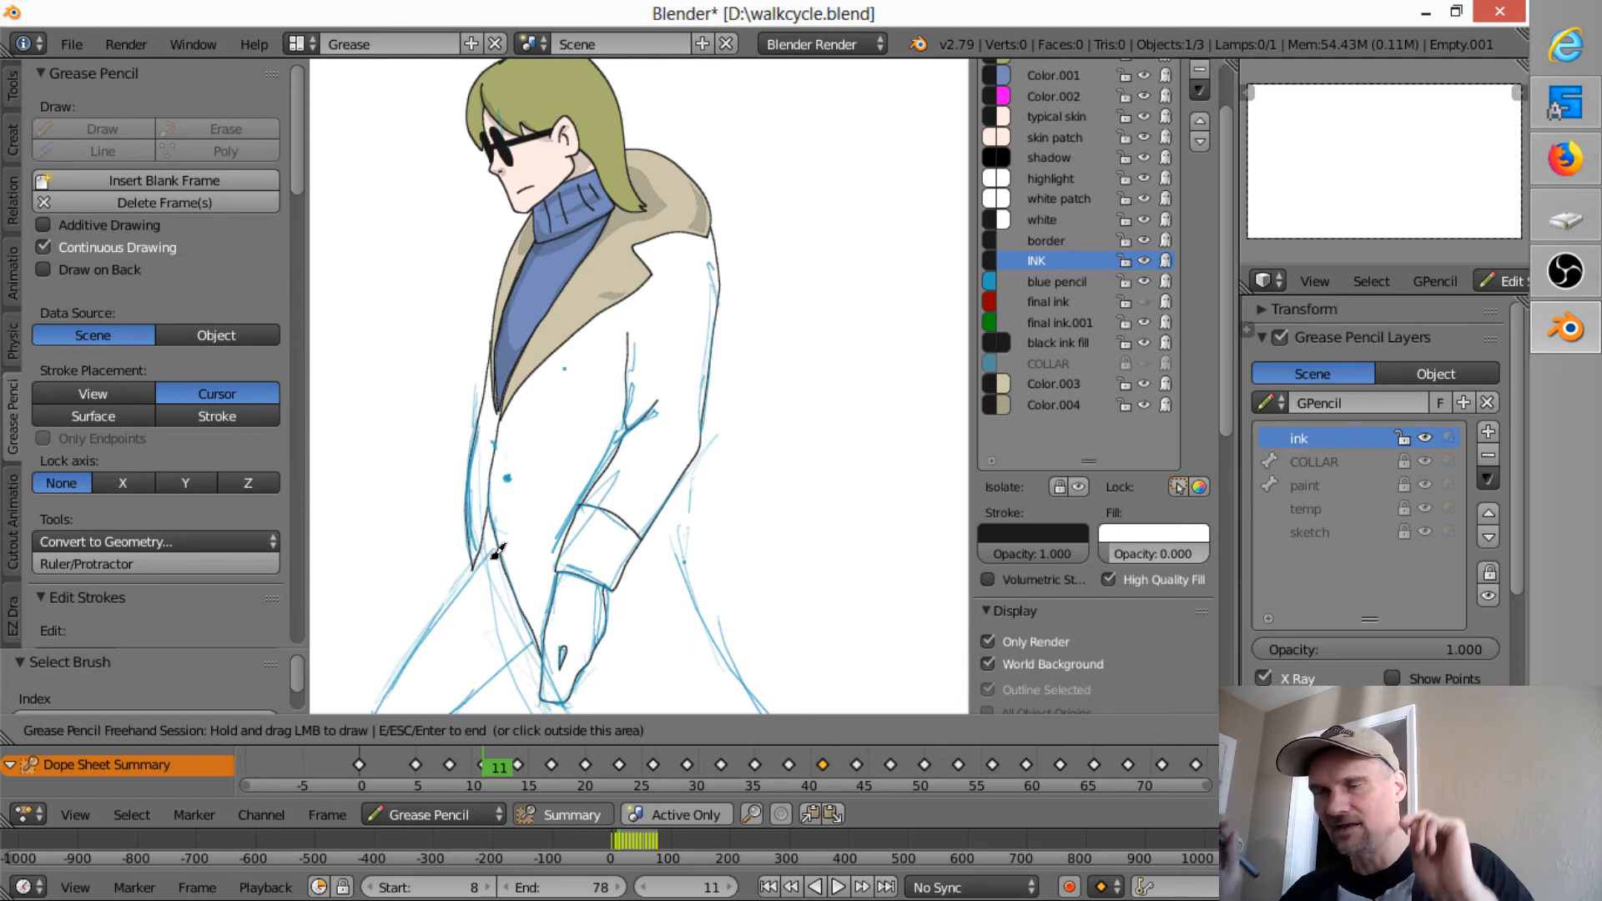
{"action": "left_click_drag", "start_coordinate": [519, 457], "coordinate": [516, 466]}
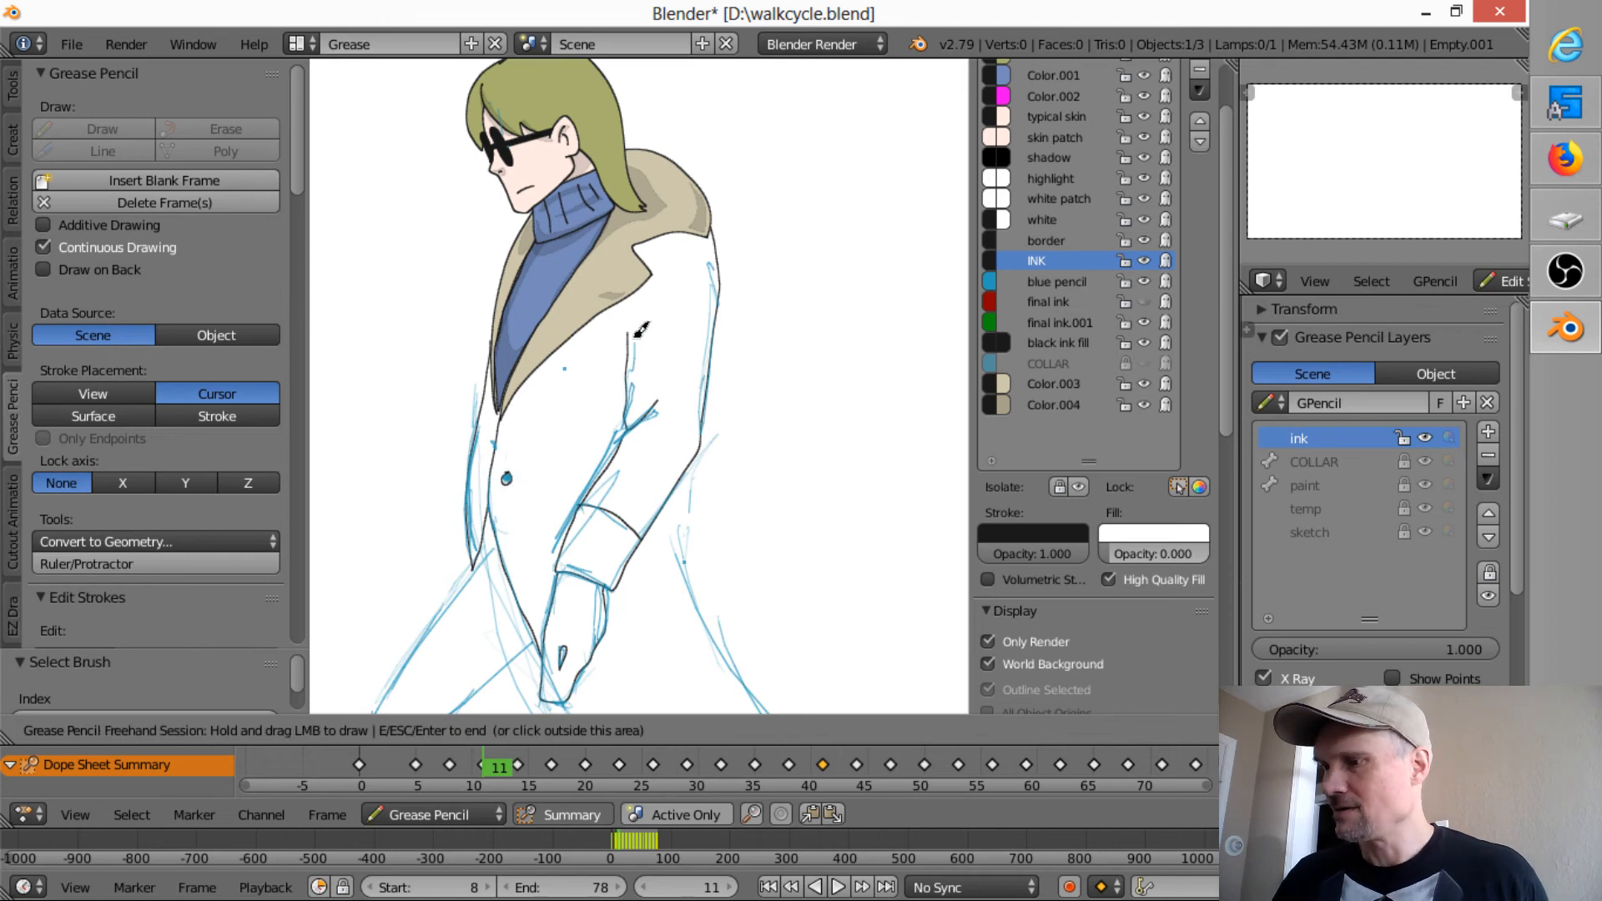
- Ink the lower coat from the hand to its pointed front corner, along the sweeping hem and up the back edge
{"action": "mouse_move", "coordinate": [749, 498]}
{"action": "middle_mouse_down"}
{"action": "mouse_move", "coordinate": [767, 278]}
{"action": "mouse_move", "coordinate": [600, 464]}
{"action": "mouse_move", "coordinate": [818, 255]}
{"action": "middle_mouse_up"}
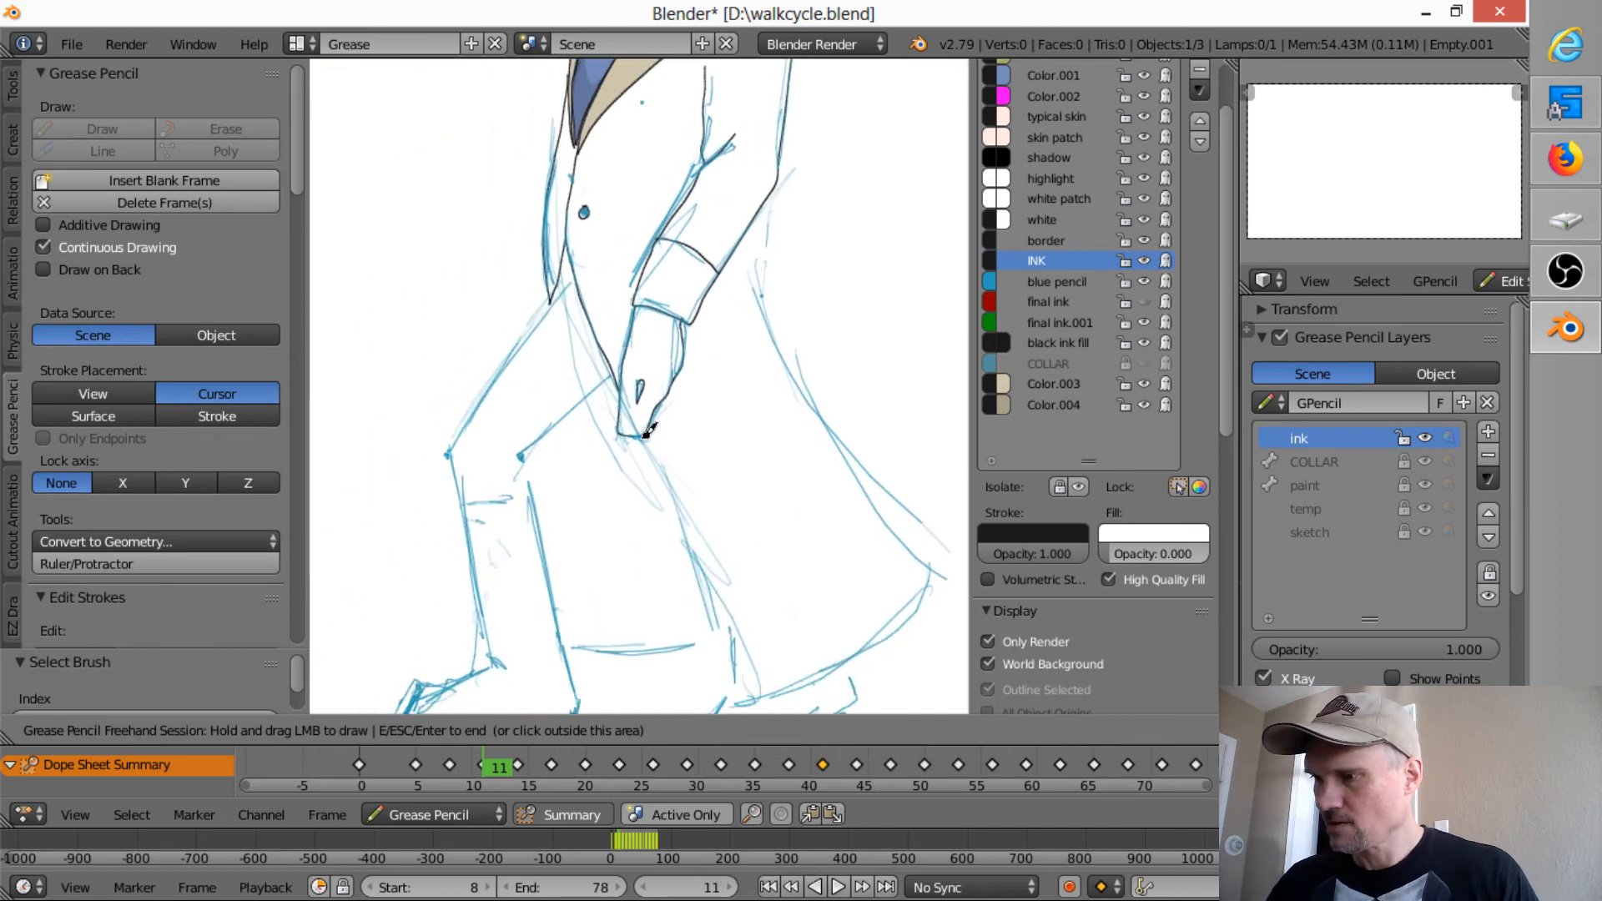
{"action": "mouse_move", "coordinate": [643, 435]}
{"action": "left_mouse_down"}
{"action": "mouse_move", "coordinate": [725, 587]}
{"action": "mouse_move", "coordinate": [738, 691]}
{"action": "left_mouse_up"}
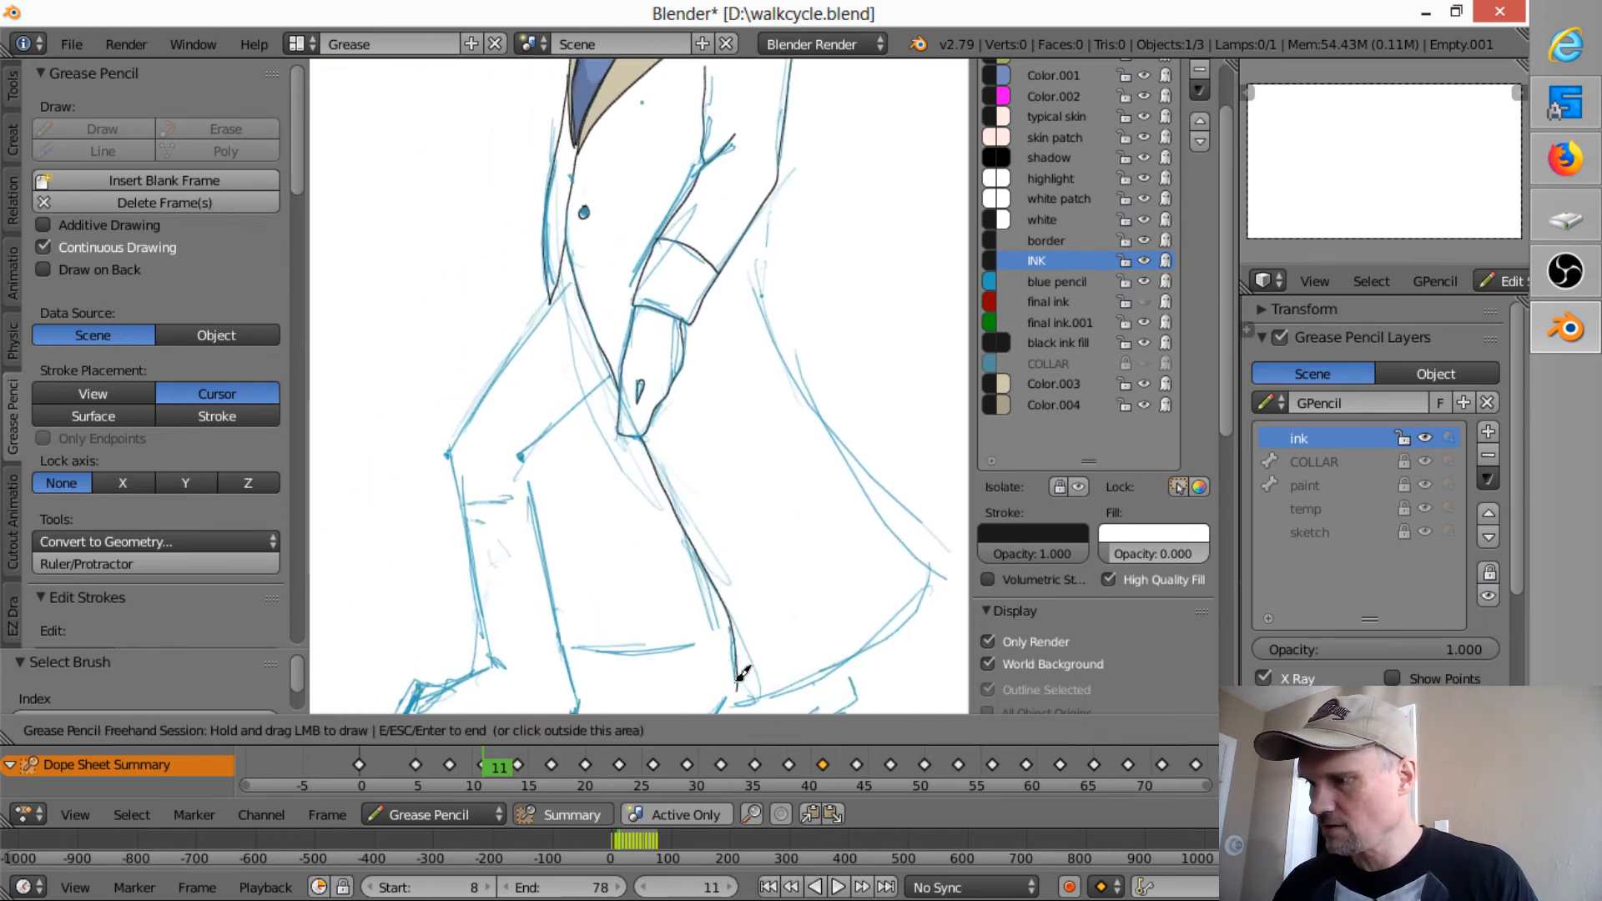
{"action": "mouse_move", "coordinate": [738, 691]}
{"action": "middle_mouse_down"}
{"action": "mouse_move", "coordinate": [808, 401]}
{"action": "mouse_move", "coordinate": [722, 519]}
{"action": "middle_mouse_up"}
{"action": "mouse_move", "coordinate": [695, 545]}
{"action": "left_mouse_down"}
{"action": "mouse_move", "coordinate": [726, 571]}
{"action": "mouse_move", "coordinate": [686, 459]}
{"action": "left_mouse_up"}
{"action": "left_click_drag", "start_coordinate": [721, 547], "coordinate": [905, 429]}
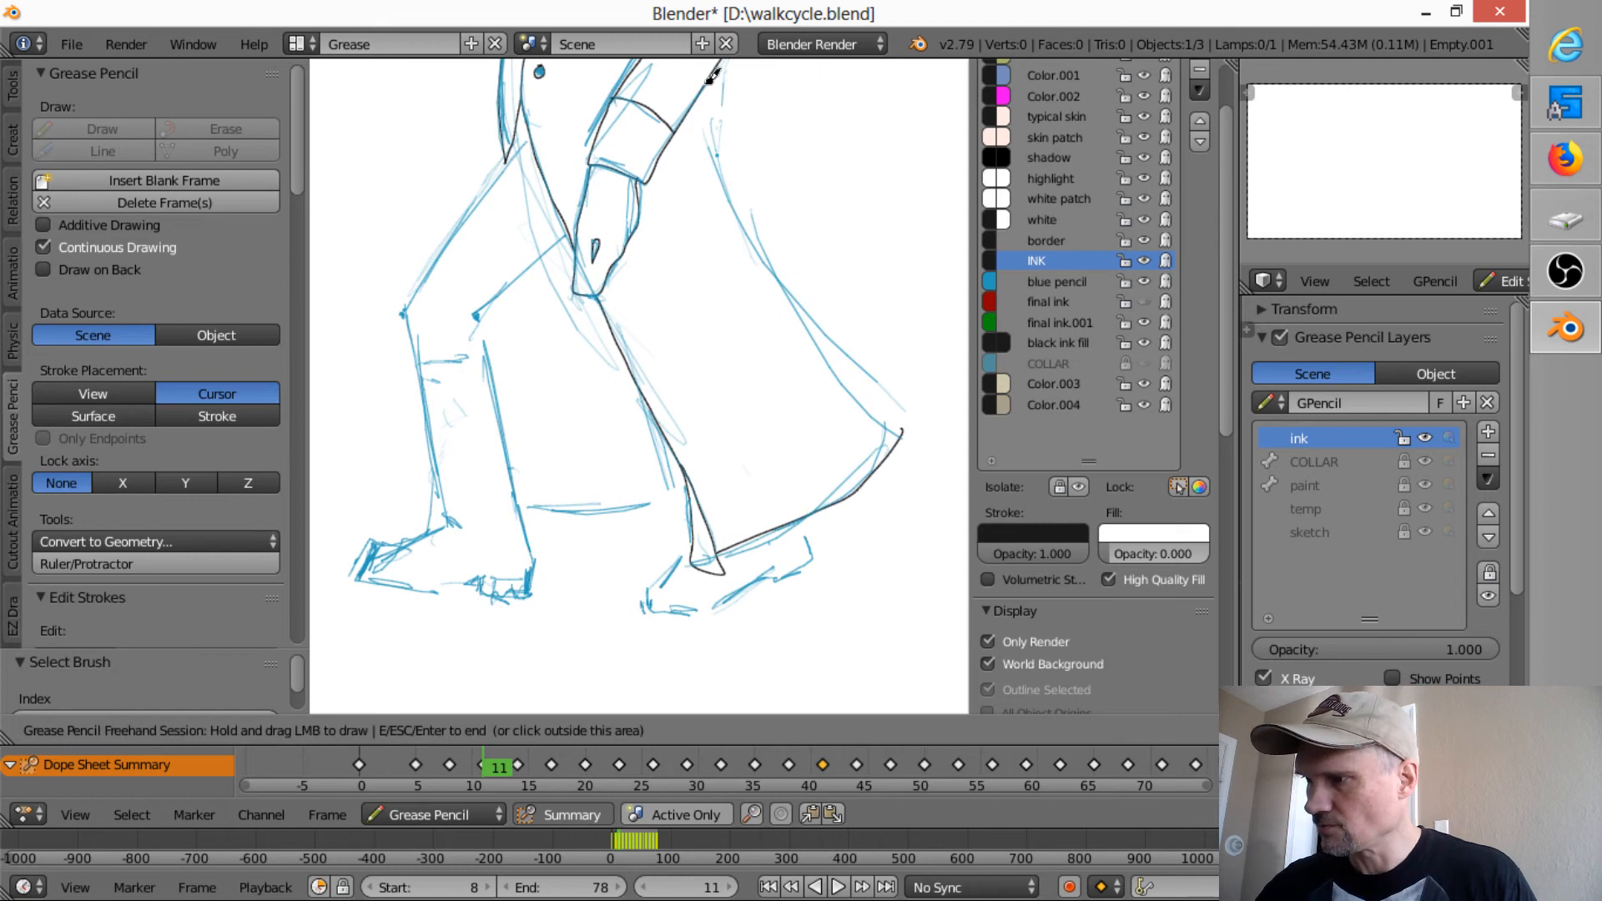
{"action": "mouse_move", "coordinate": [724, 55]}
{"action": "left_mouse_down"}
{"action": "mouse_move", "coordinate": [718, 129]}
{"action": "mouse_move", "coordinate": [801, 297]}
{"action": "mouse_move", "coordinate": [903, 430]}
{"action": "left_mouse_up"}
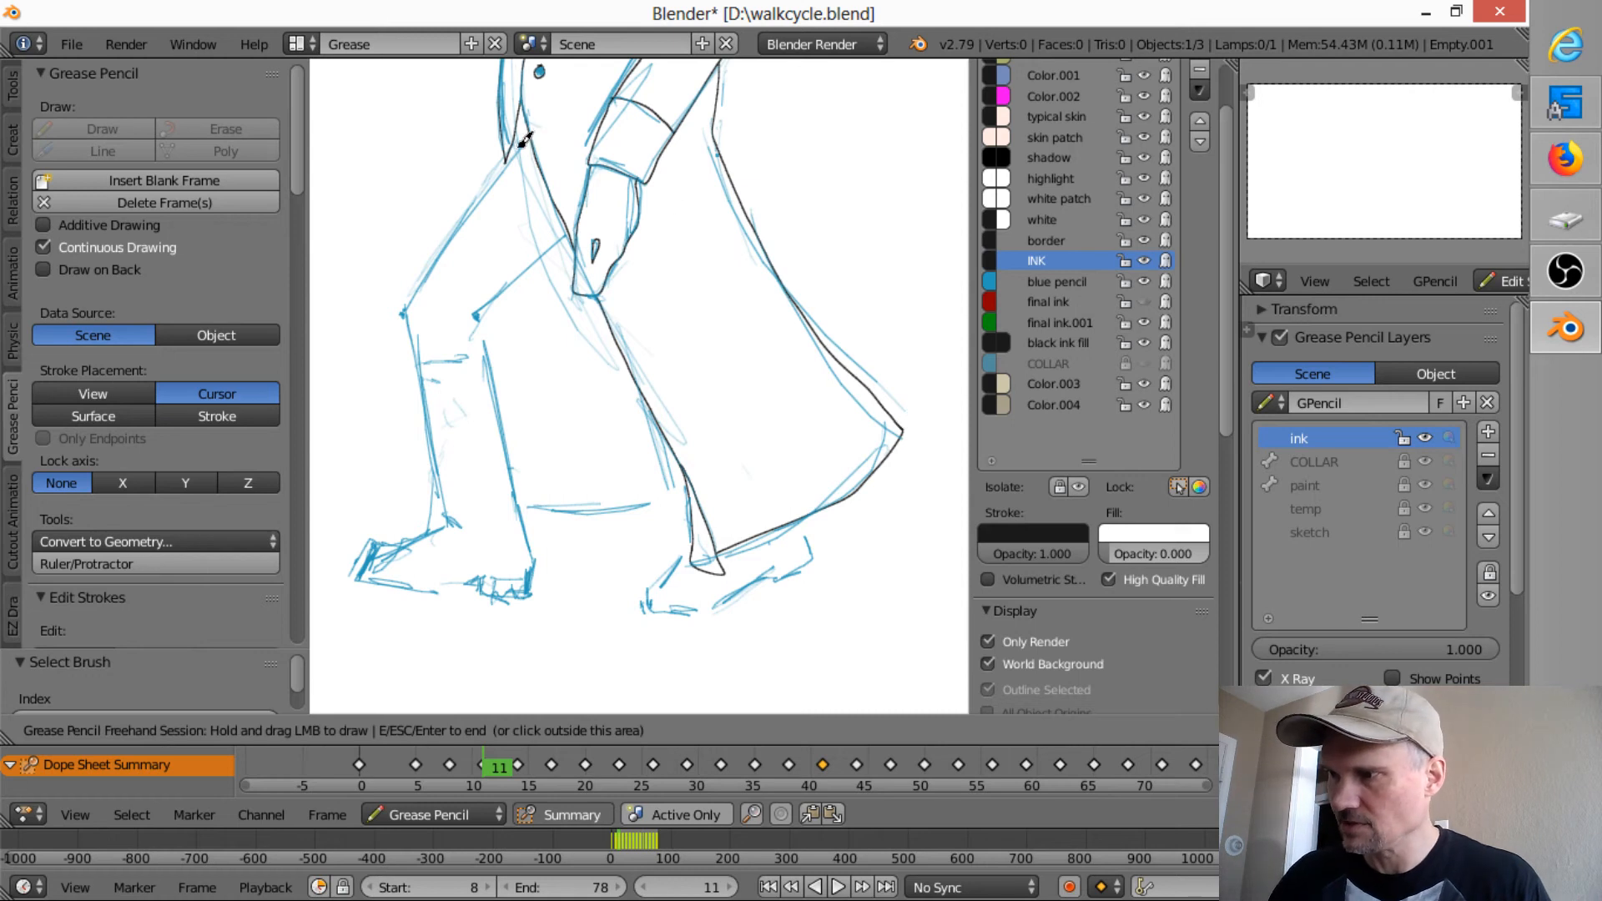
- Ink the forward leg and its shoe, and add the coat's far hem line between the leg and the near front edge
{"action": "mouse_move", "coordinate": [524, 142]}
{"action": "left_mouse_down"}
{"action": "mouse_move", "coordinate": [412, 293]}
{"action": "mouse_move", "coordinate": [418, 372]}
{"action": "left_mouse_up"}
{"action": "mouse_move", "coordinate": [432, 456]}
{"action": "left_mouse_down"}
{"action": "mouse_move", "coordinate": [451, 503]}
{"action": "mouse_move", "coordinate": [364, 575]}
{"action": "mouse_move", "coordinate": [527, 589]}
{"action": "mouse_move", "coordinate": [538, 543]}
{"action": "mouse_move", "coordinate": [480, 311]}
{"action": "mouse_move", "coordinate": [571, 235]}
{"action": "left_mouse_up"}
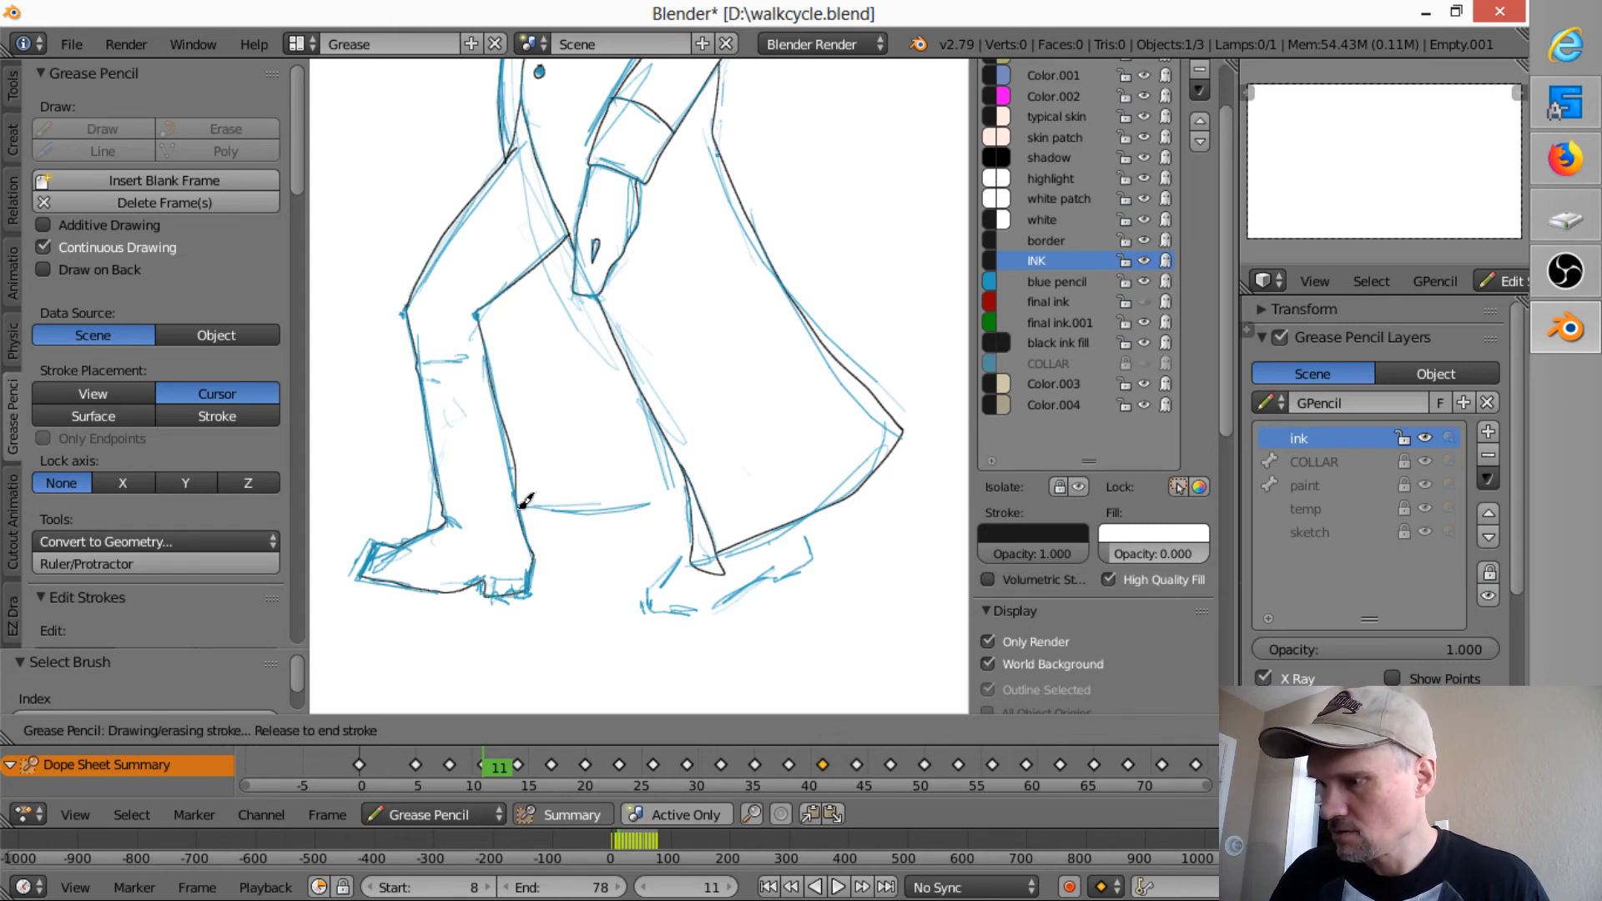
{"action": "left_click_drag", "start_coordinate": [521, 505], "coordinate": [695, 494]}
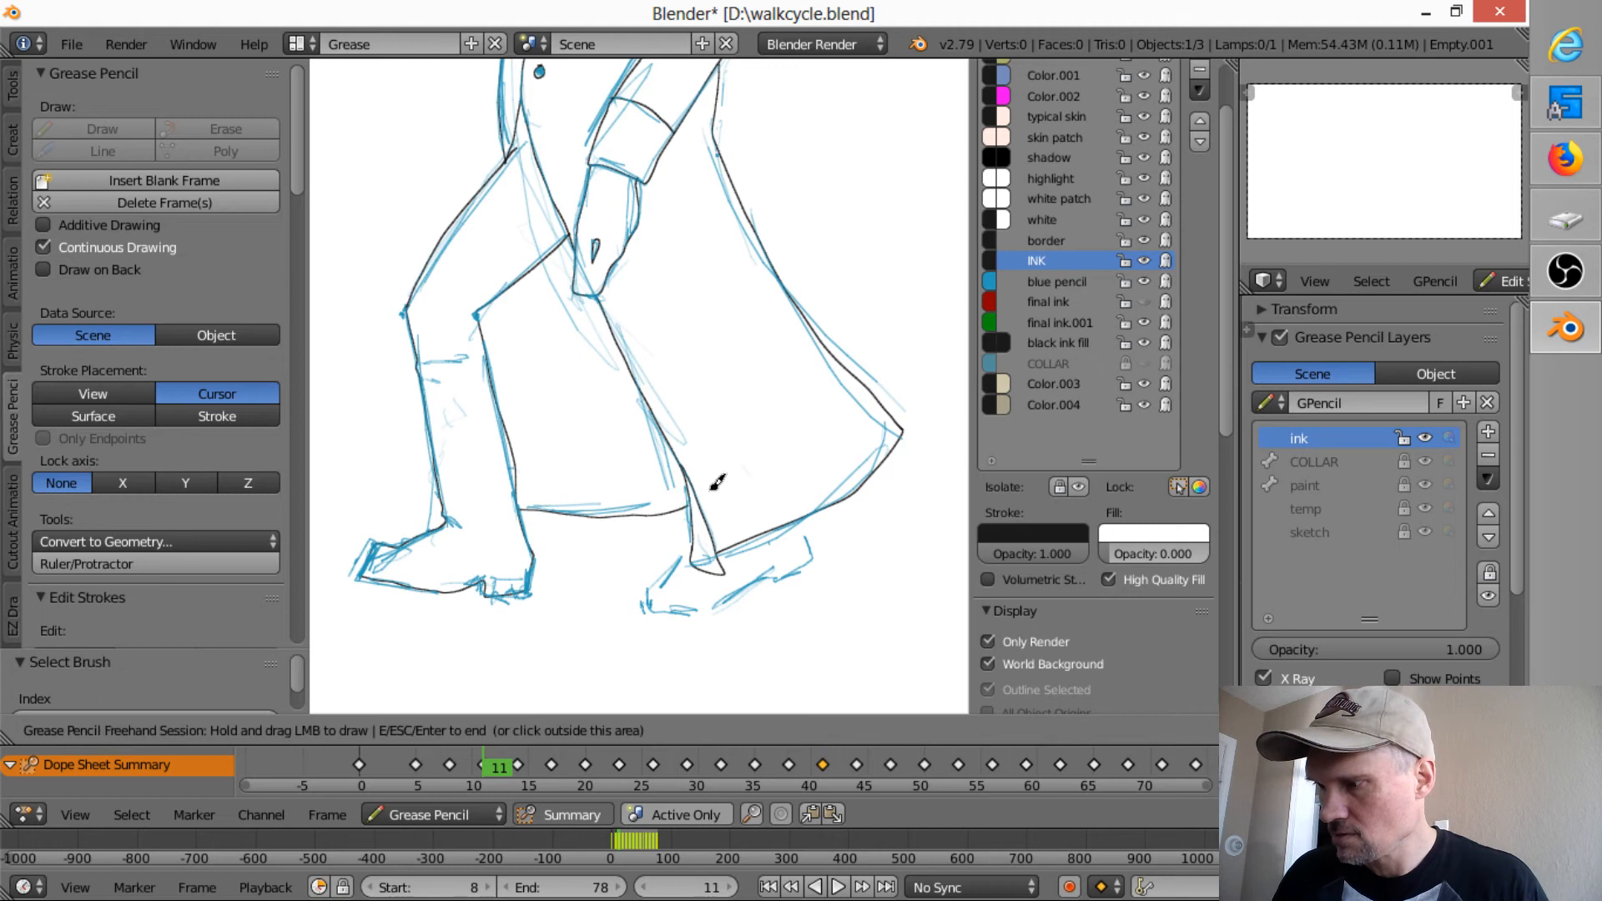
- Ink the rear edge of the forward leg's ankle and the rear shoe below the coat hem at frame 11
{"action": "mouse_move", "coordinate": [433, 469]}
{"action": "left_mouse_down"}
{"action": "mouse_move", "coordinate": [437, 454]}
{"action": "mouse_move", "coordinate": [431, 499]}
{"action": "mouse_move", "coordinate": [450, 516]}
{"action": "left_mouse_up"}
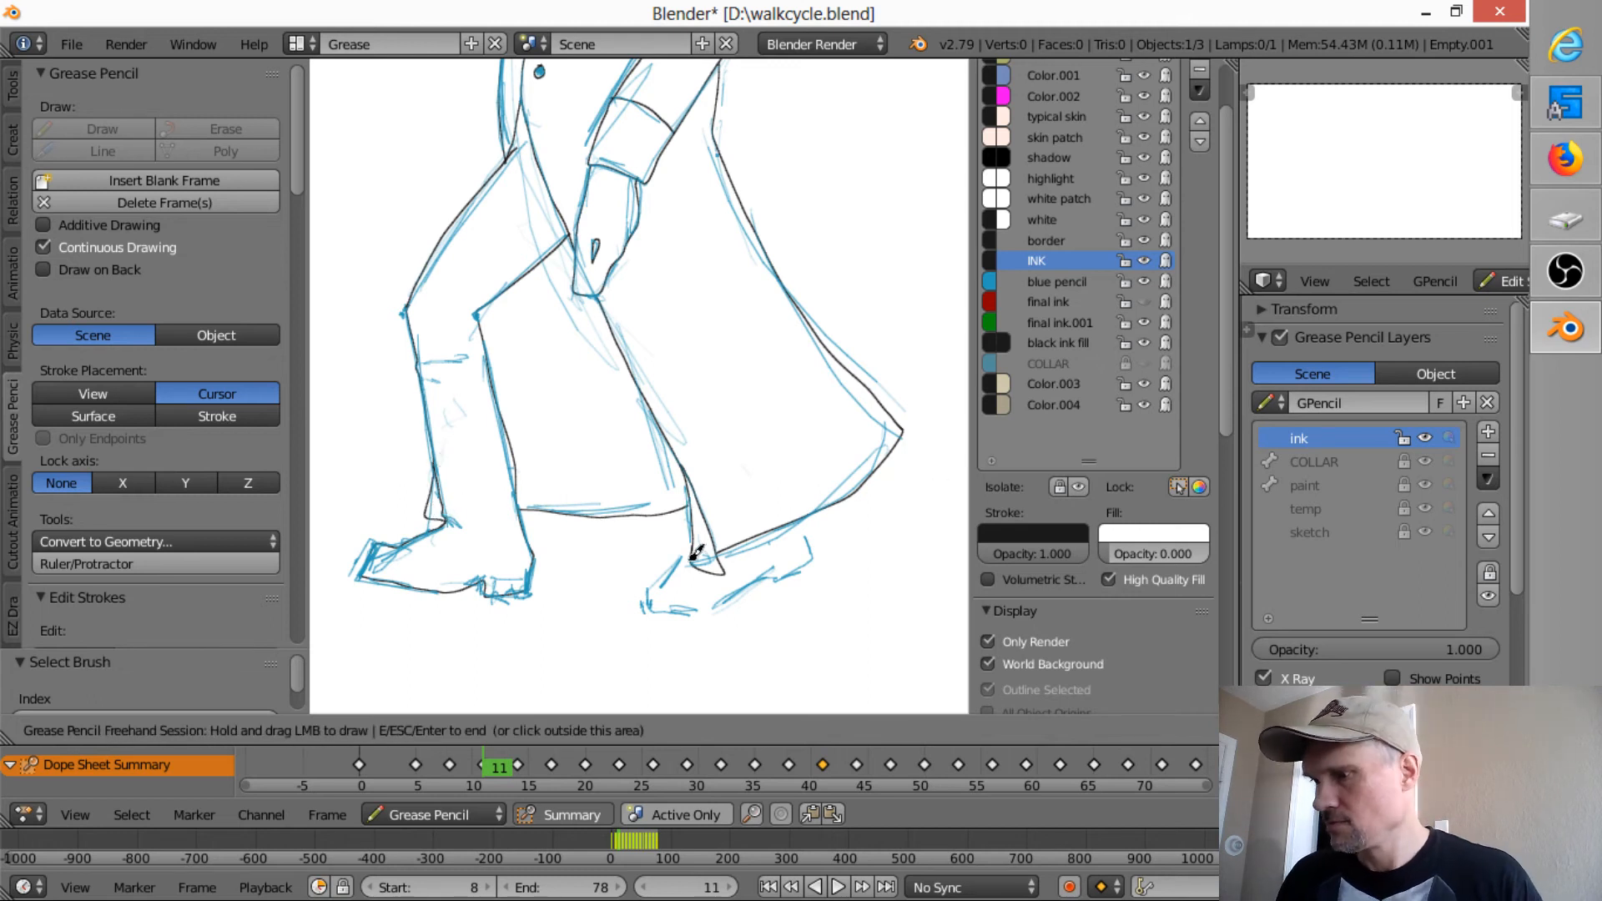
{"action": "mouse_move", "coordinate": [691, 561]}
{"action": "left_mouse_down"}
{"action": "mouse_move", "coordinate": [662, 575]}
{"action": "mouse_move", "coordinate": [652, 613]}
{"action": "mouse_move", "coordinate": [712, 611]}
{"action": "mouse_move", "coordinate": [806, 561]}
{"action": "mouse_move", "coordinate": [808, 511]}
{"action": "mouse_move", "coordinate": [830, 491]}
{"action": "left_mouse_up"}
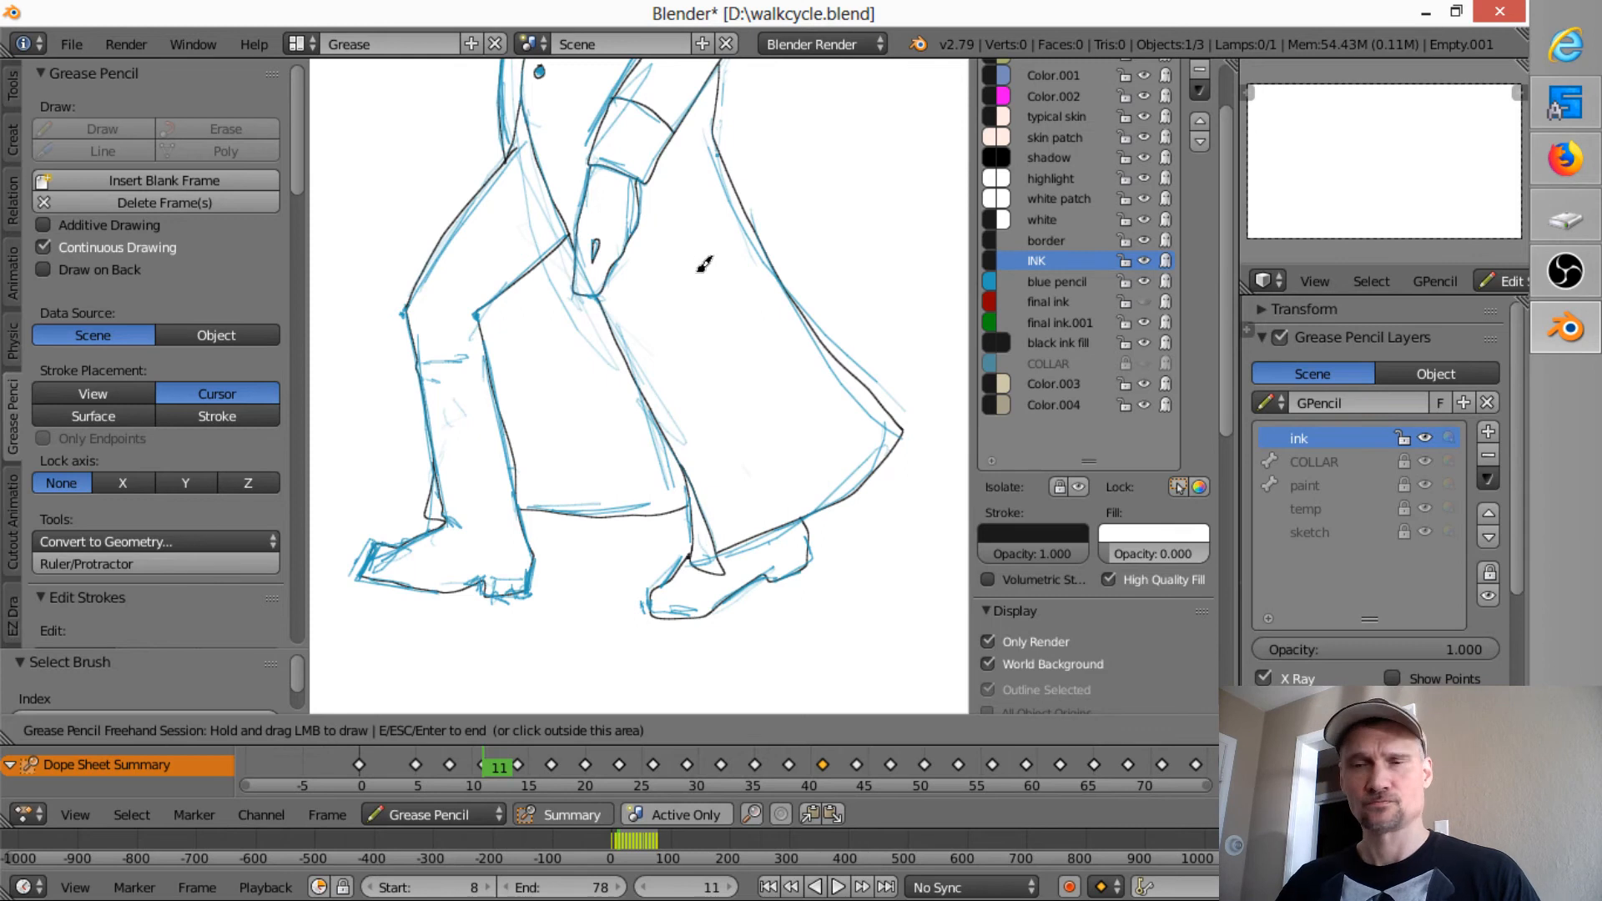
{"action": "mouse_move", "coordinate": [706, 264]}
{"action": "middle_mouse_down", "text": "shift"}
{"action": "mouse_move", "coordinate": [752, 655]}
{"action": "mouse_move", "coordinate": [702, 372]}
{"action": "mouse_move", "coordinate": [678, 413]}
{"action": "middle_mouse_up", "text": "shift"}
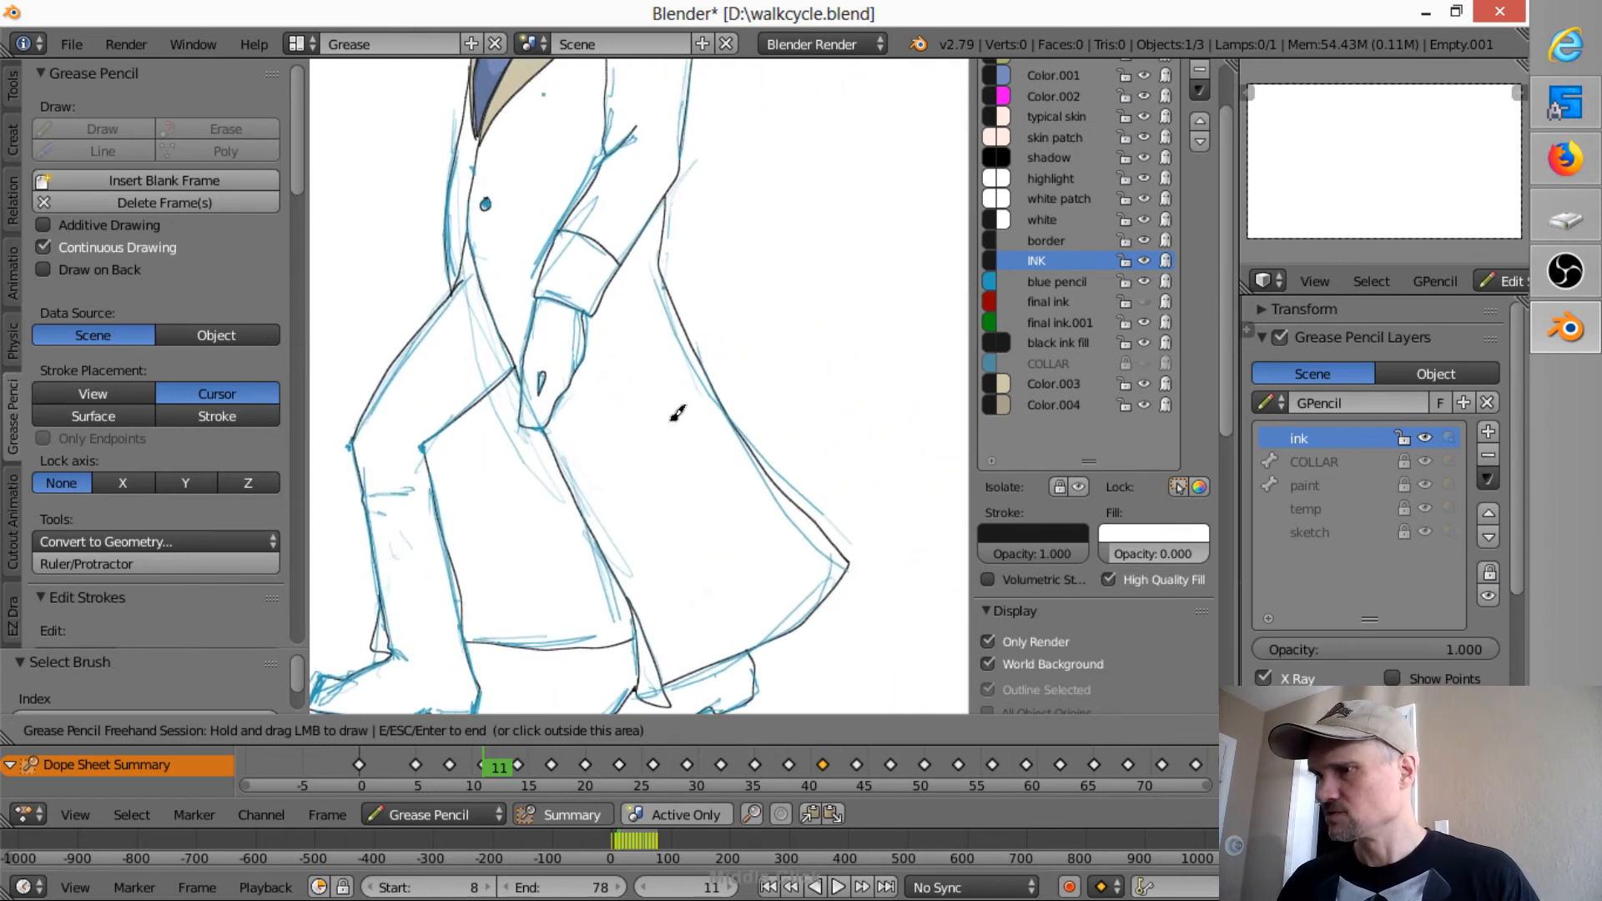
- Hide the blue pencil colour, ink the boot-top line across the forward shin, and show the blue pencil again
{"action": "left_click", "coordinate": [1141, 283]}
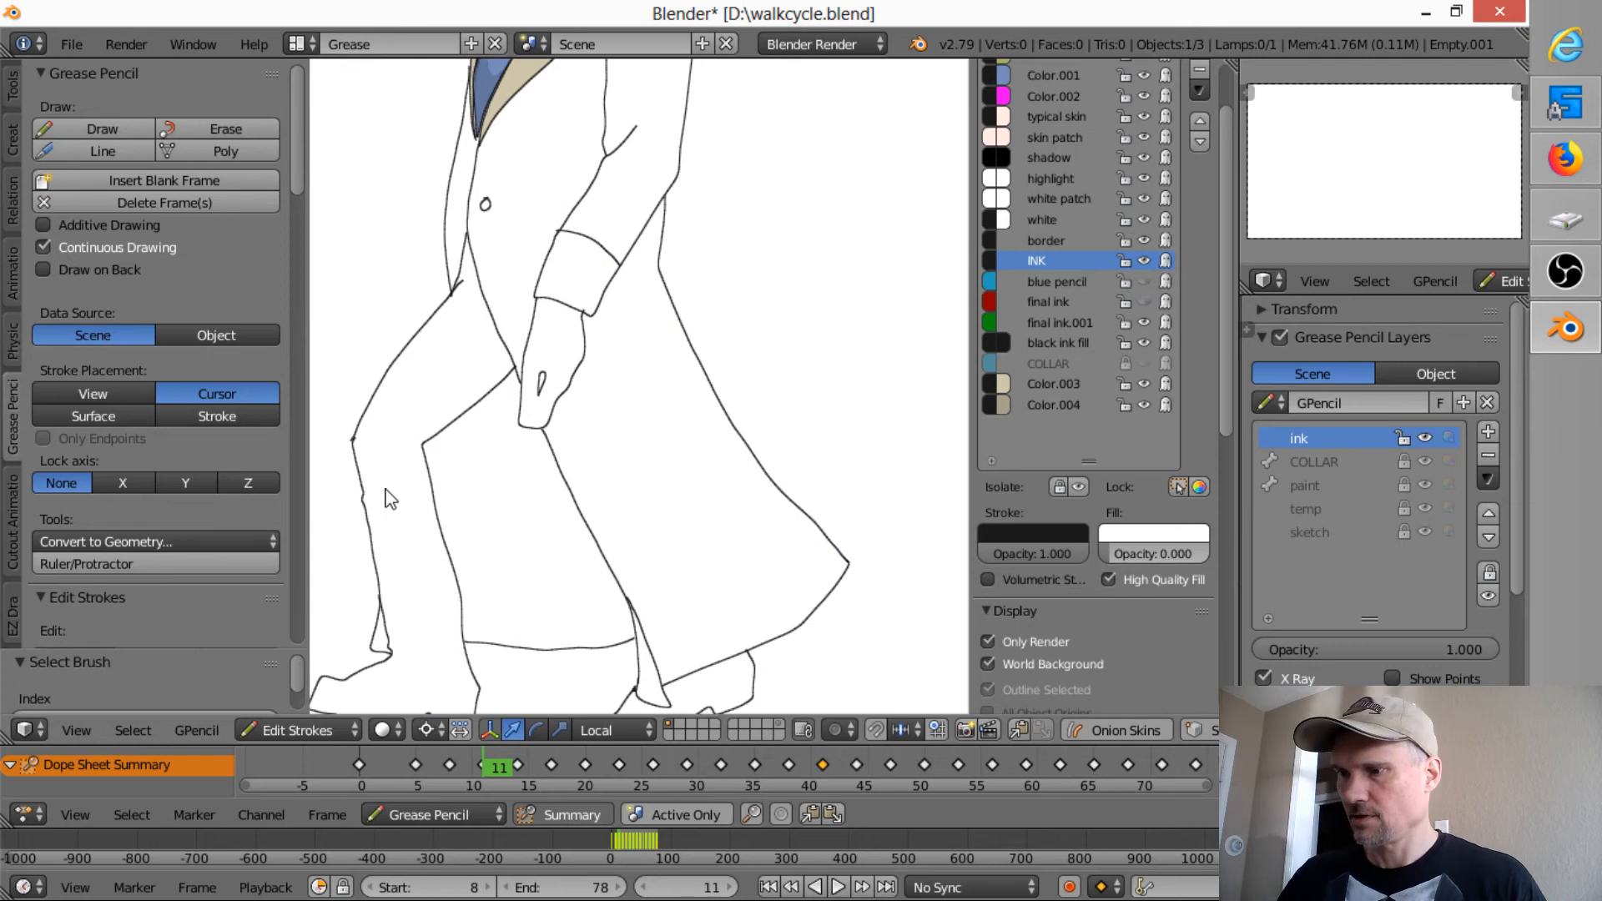
{"action": "left_click_drag", "start_coordinate": [364, 494], "coordinate": [434, 478]}
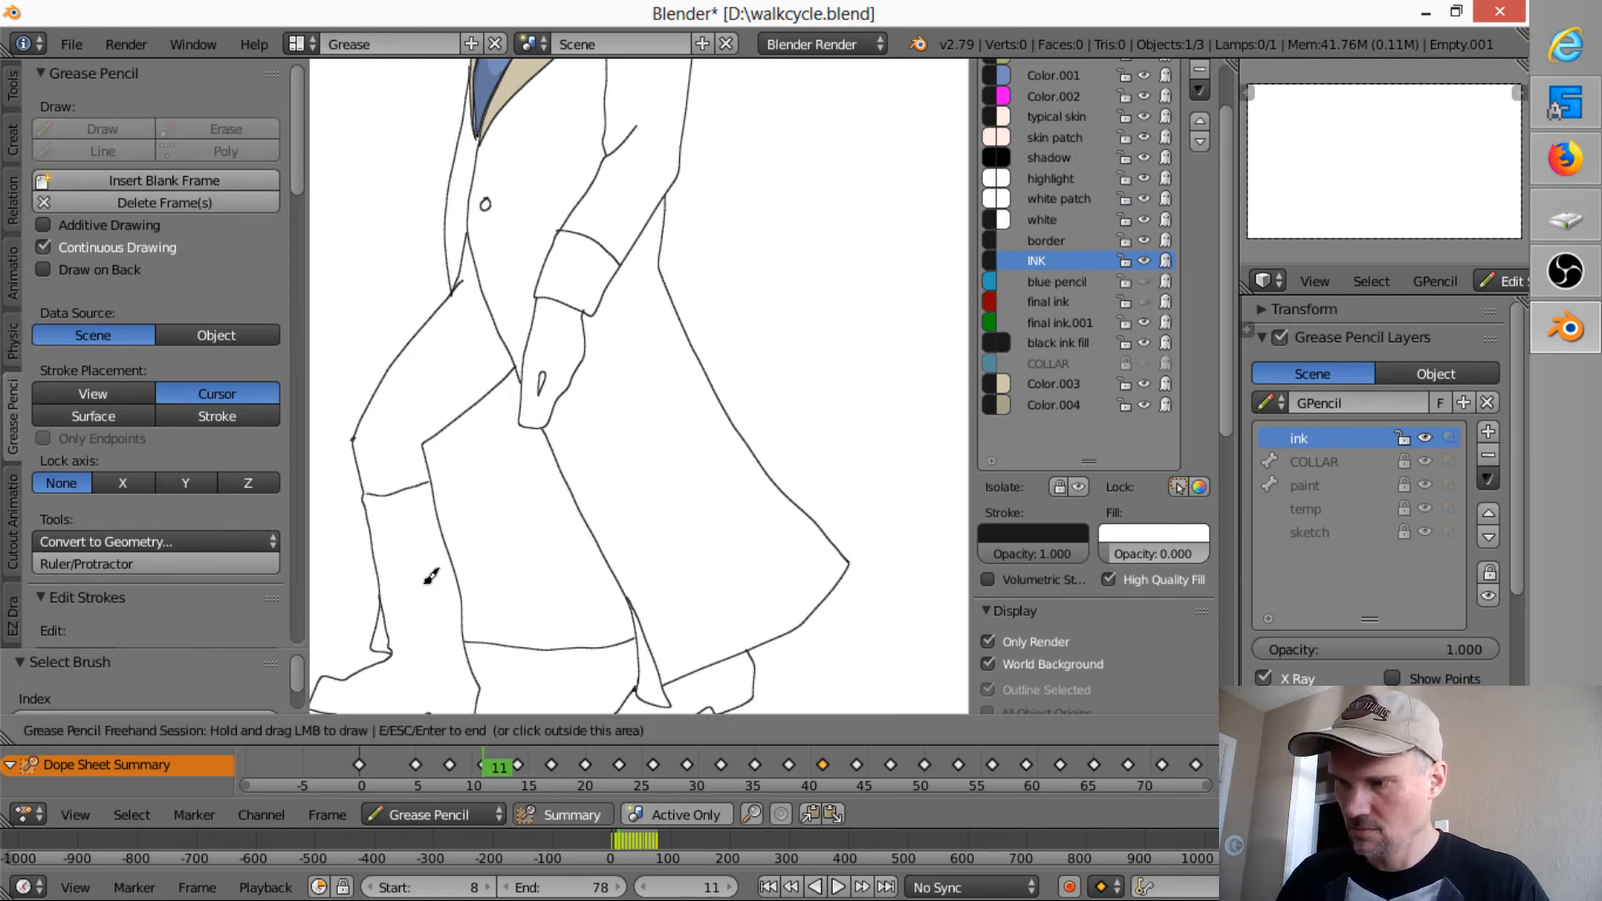
{"action": "left_click_drag", "start_coordinate": [421, 565], "coordinate": [444, 622]}
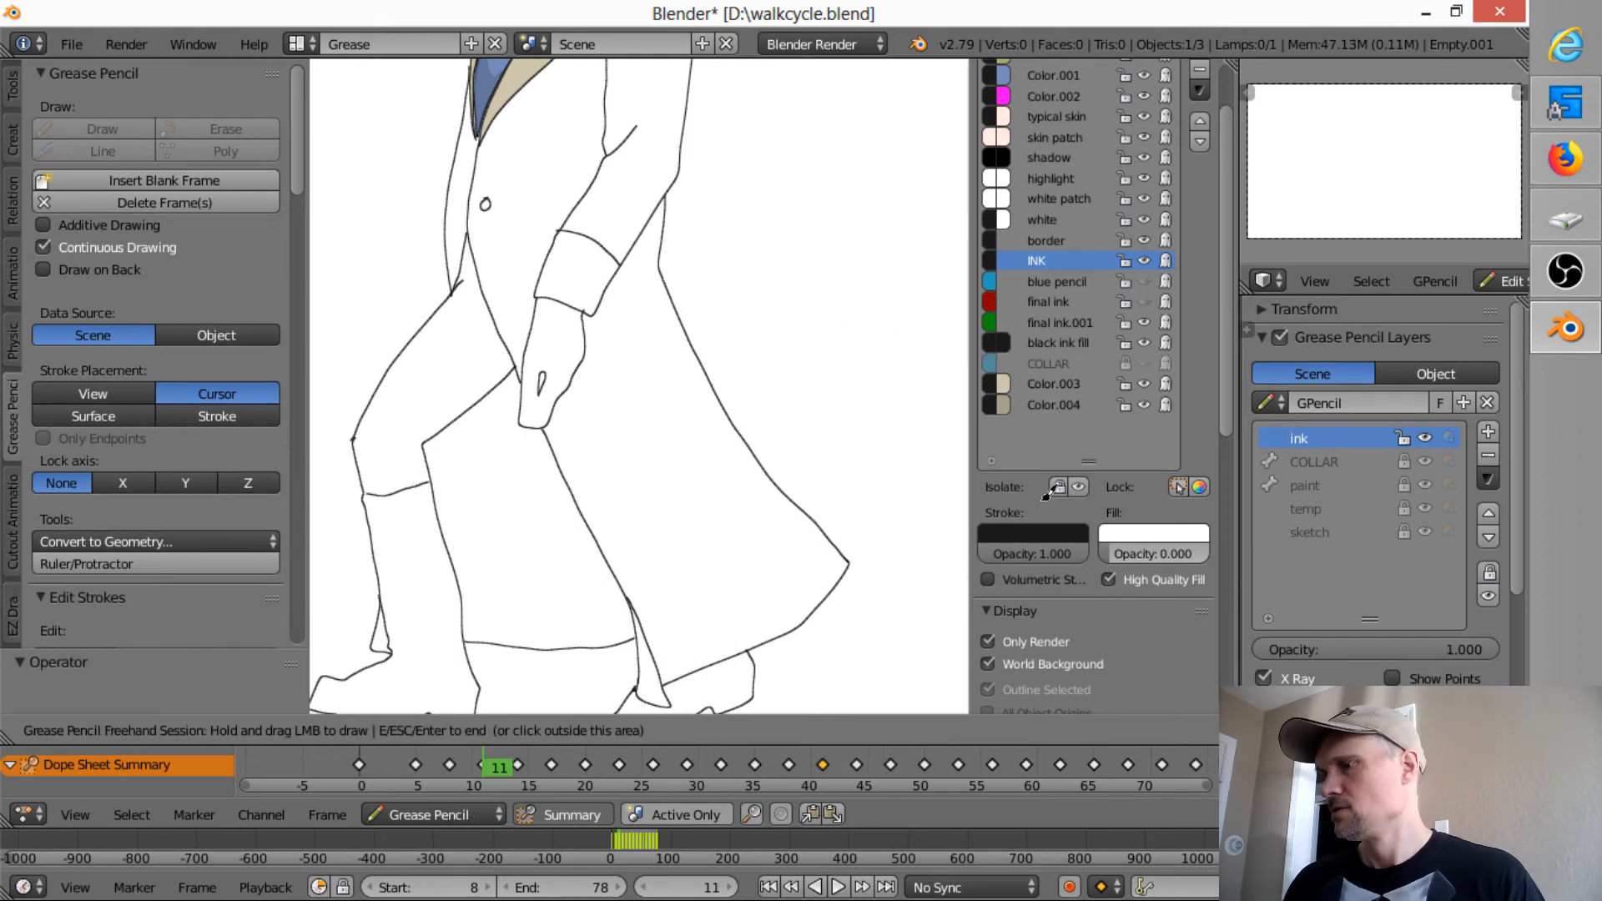
{"action": "left_click", "coordinate": [1143, 280]}
{"action": "left_click", "coordinate": [1145, 283]}
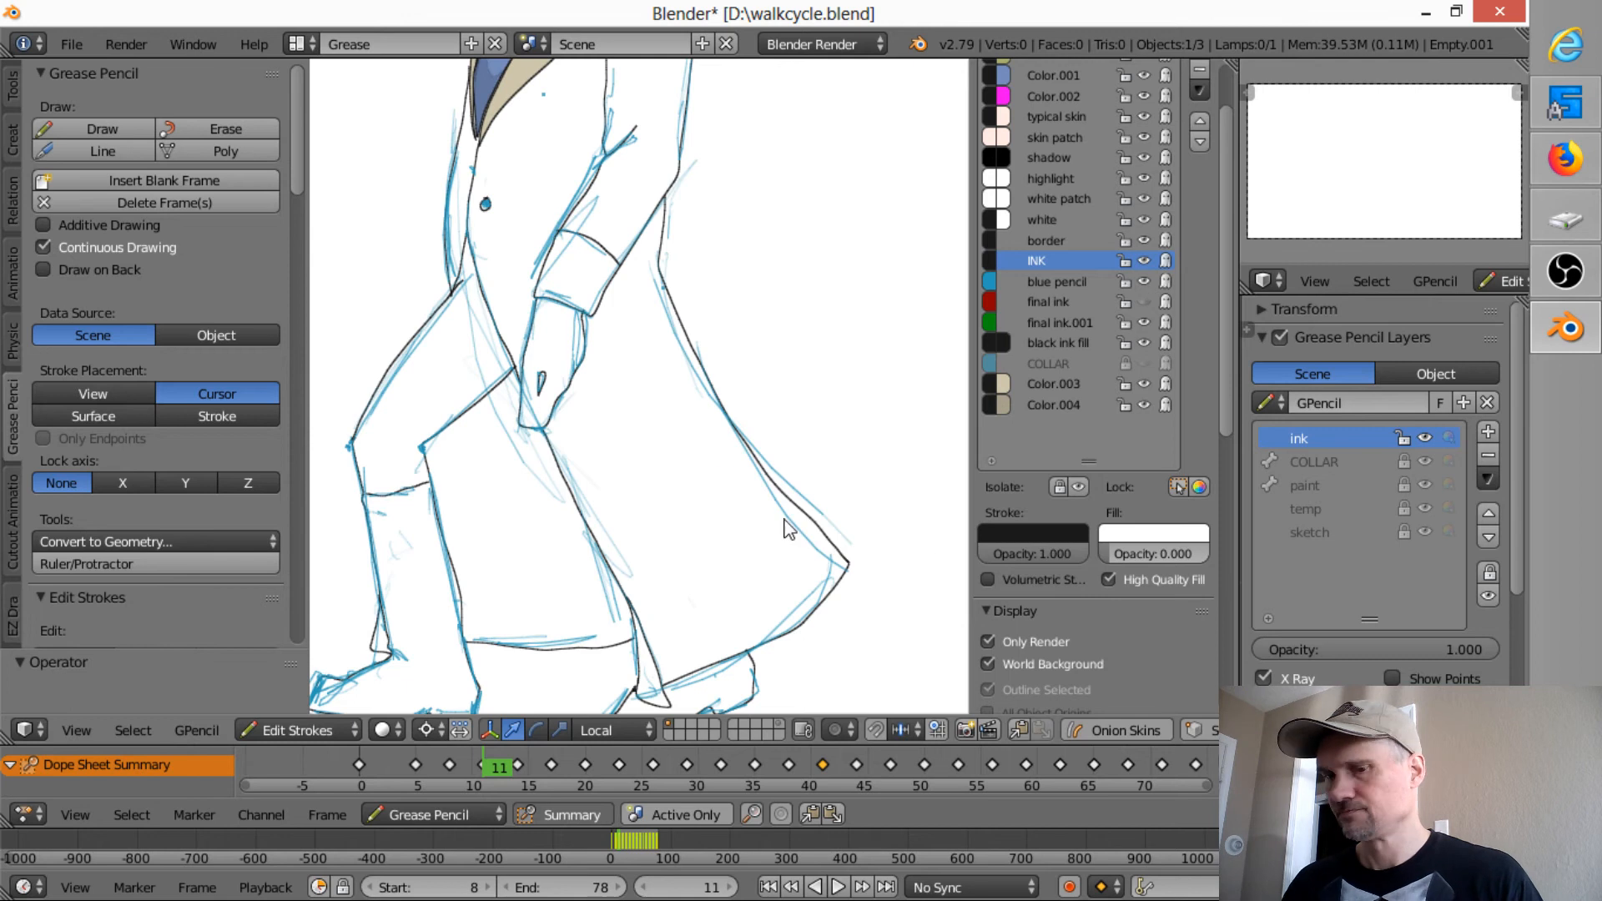
- At frame 14, ink the coat's front edge below the collar, the near sleeve, and the back edge down to the hem corner
{"action": "key", "text": "Up"}
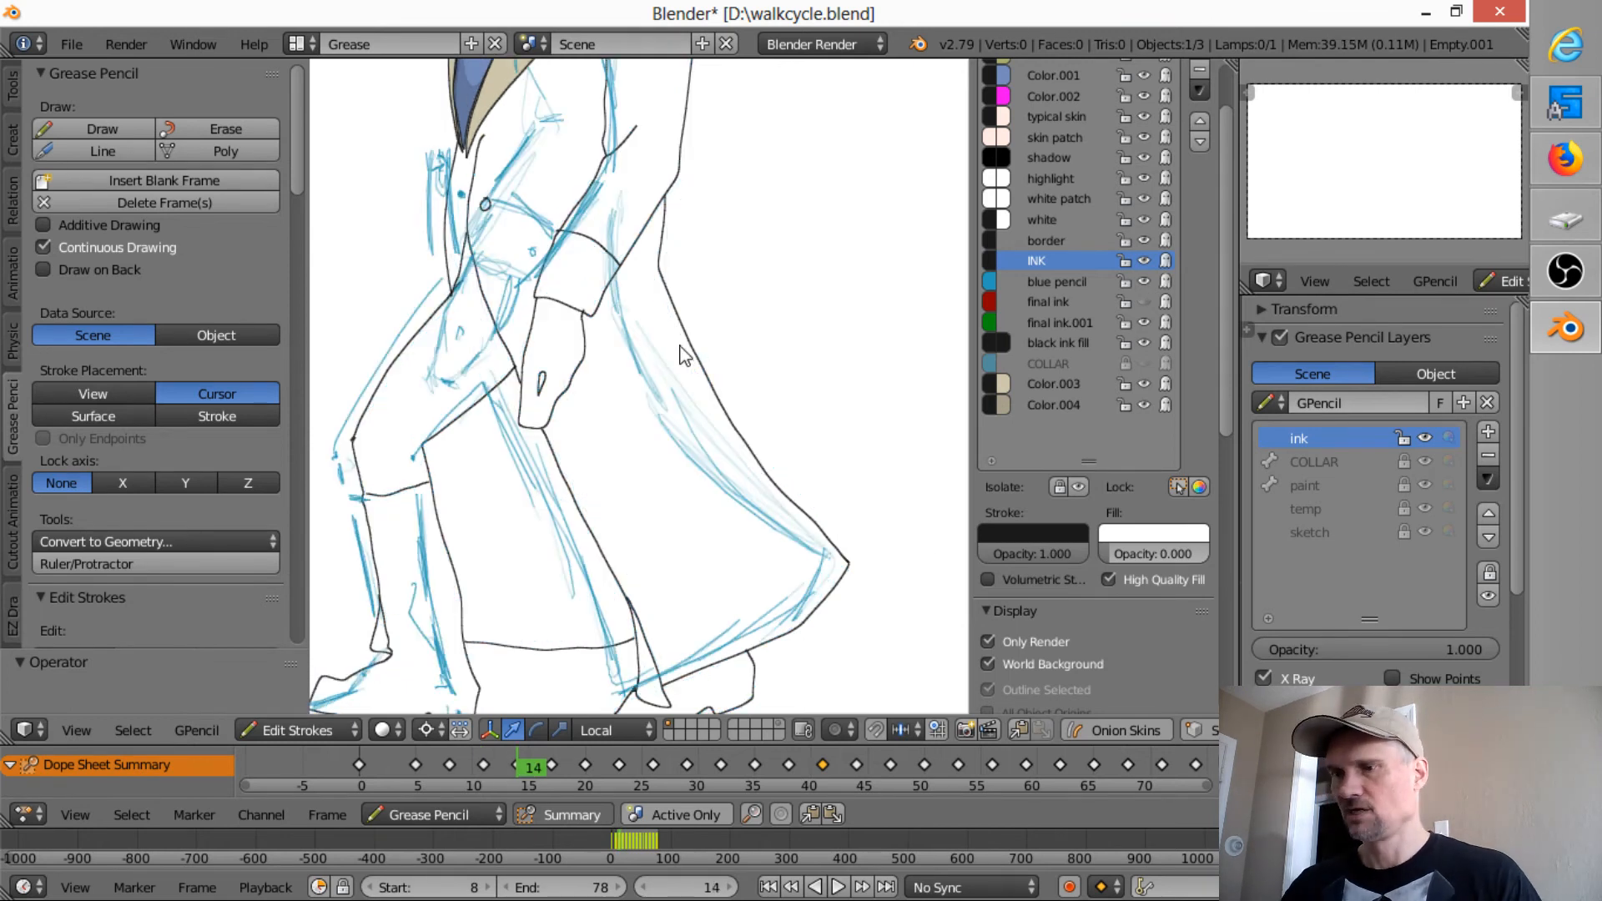
{"action": "middle_click_drag", "start_coordinate": [697, 426], "coordinate": [797, 565]}
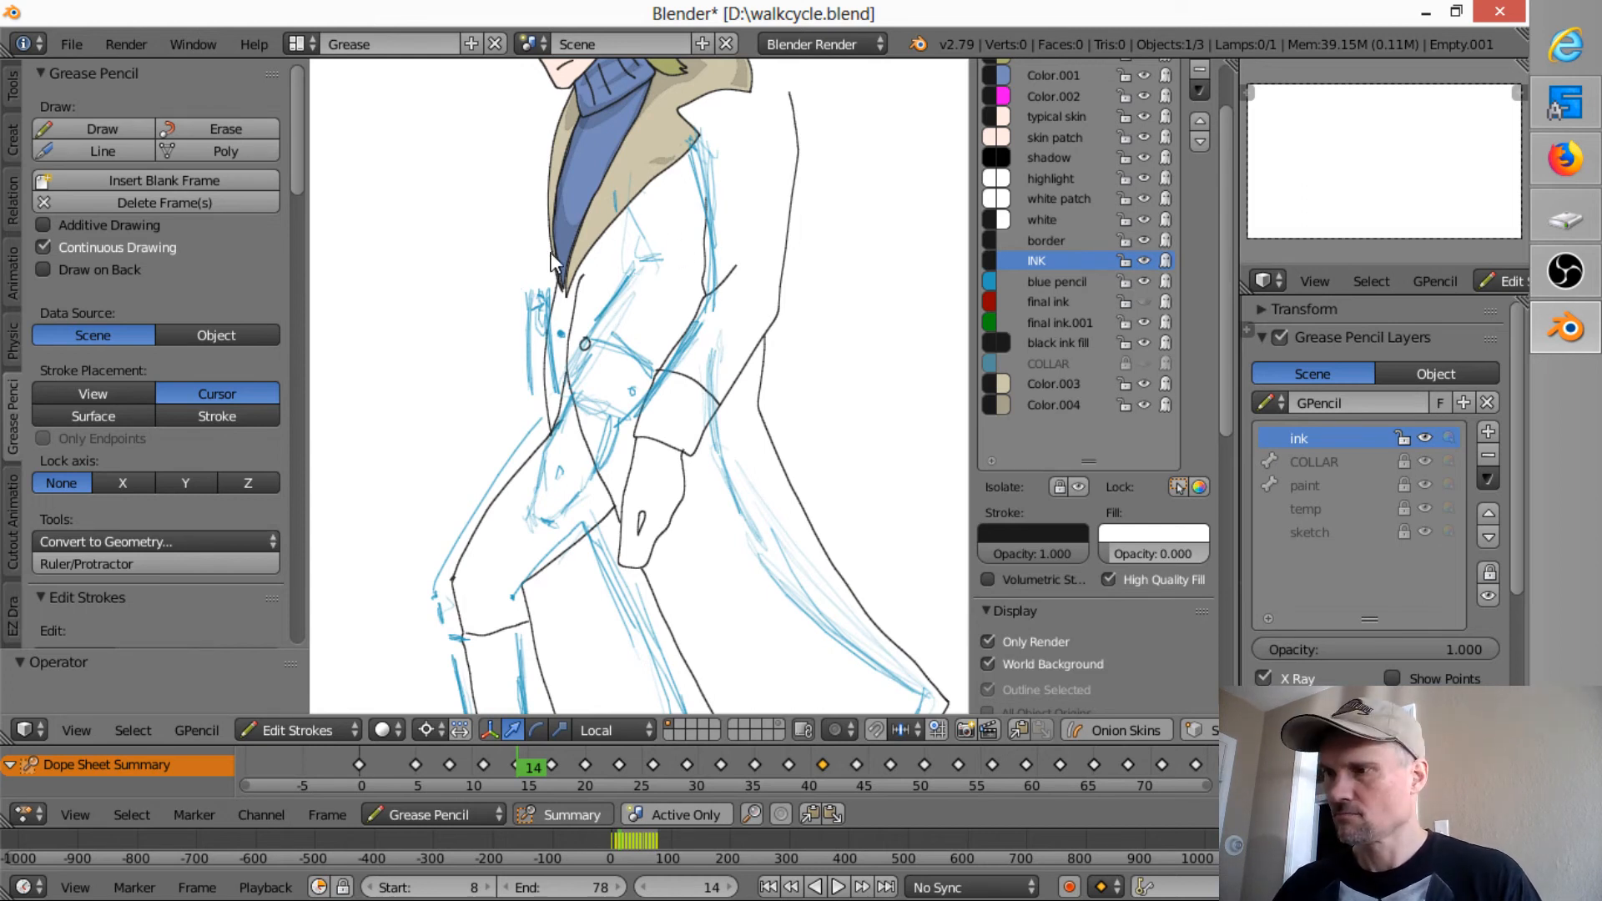
{"action": "left_click_drag", "start_coordinate": [559, 243], "coordinate": [531, 365]}
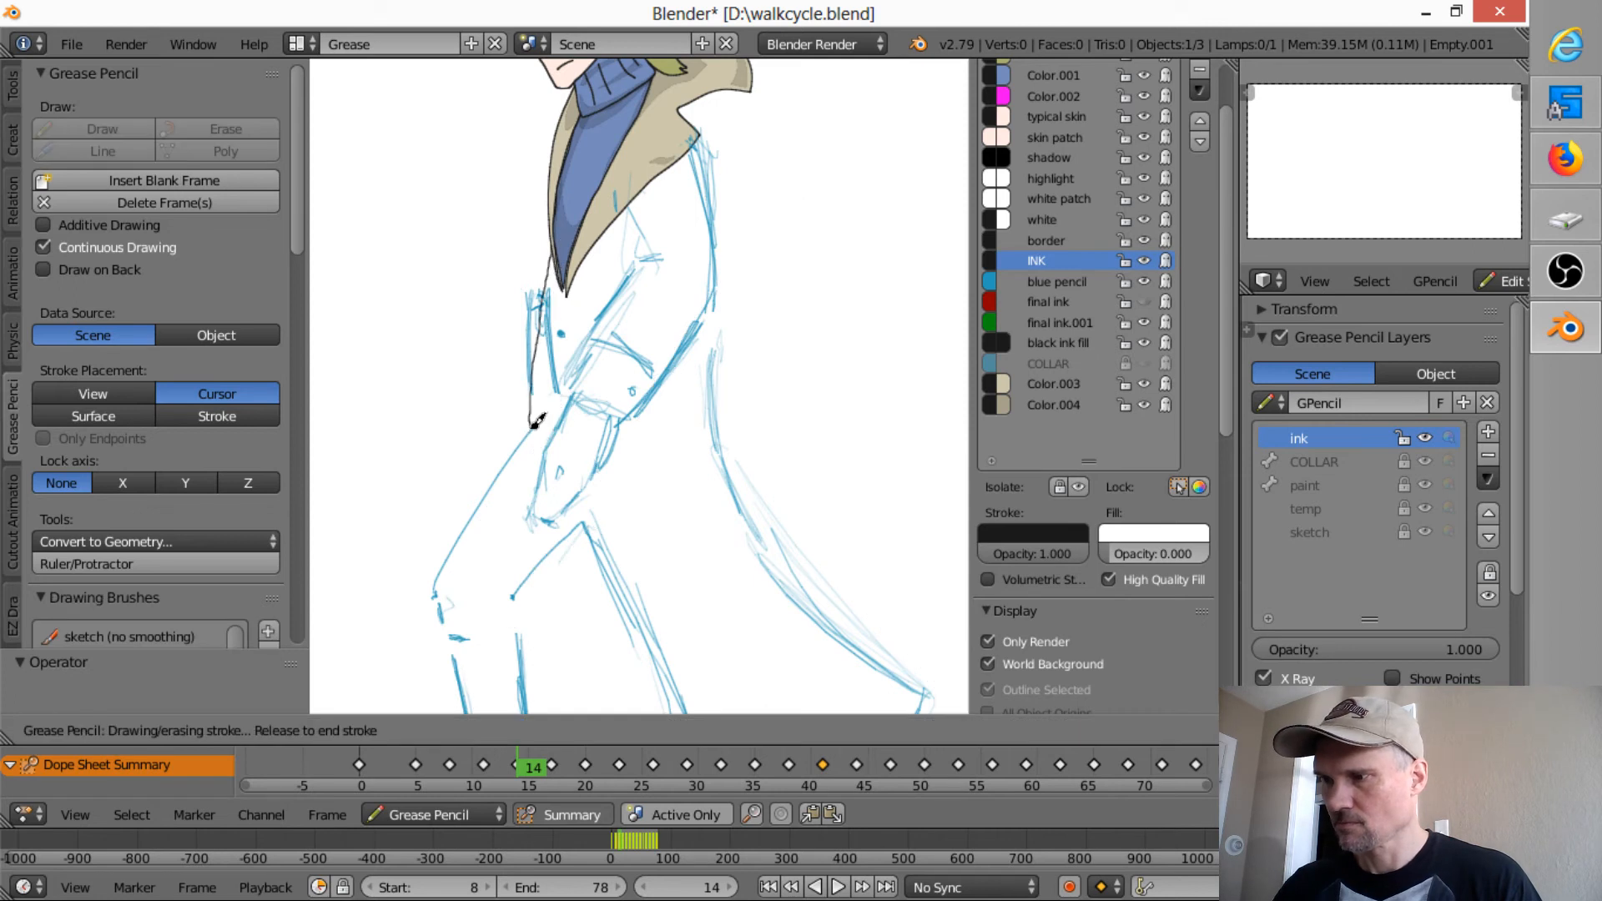
{"action": "left_click_drag", "start_coordinate": [533, 426], "coordinate": [530, 431]}
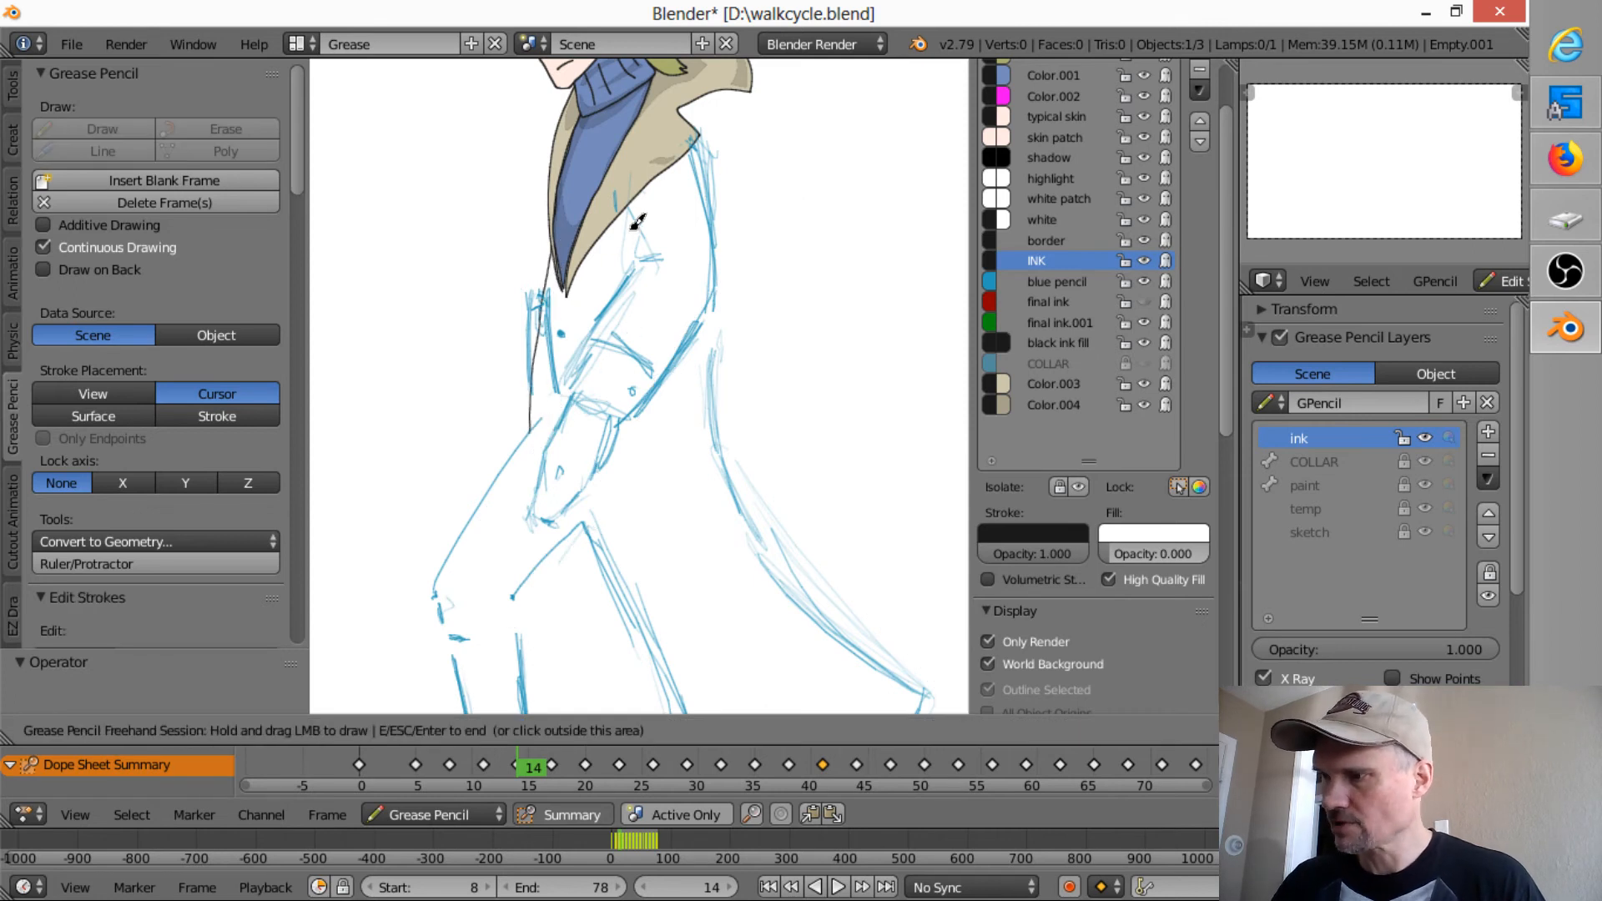
{"action": "mouse_move", "coordinate": [627, 224]}
{"action": "left_mouse_down"}
{"action": "mouse_move", "coordinate": [646, 261]}
{"action": "mouse_move", "coordinate": [583, 397]}
{"action": "mouse_move", "coordinate": [632, 422]}
{"action": "mouse_move", "coordinate": [712, 269]}
{"action": "mouse_move", "coordinate": [698, 142]}
{"action": "mouse_move", "coordinate": [712, 118]}
{"action": "mouse_move", "coordinate": [723, 375]}
{"action": "mouse_move", "coordinate": [759, 536]}
{"action": "mouse_move", "coordinate": [929, 692]}
{"action": "left_mouse_up"}
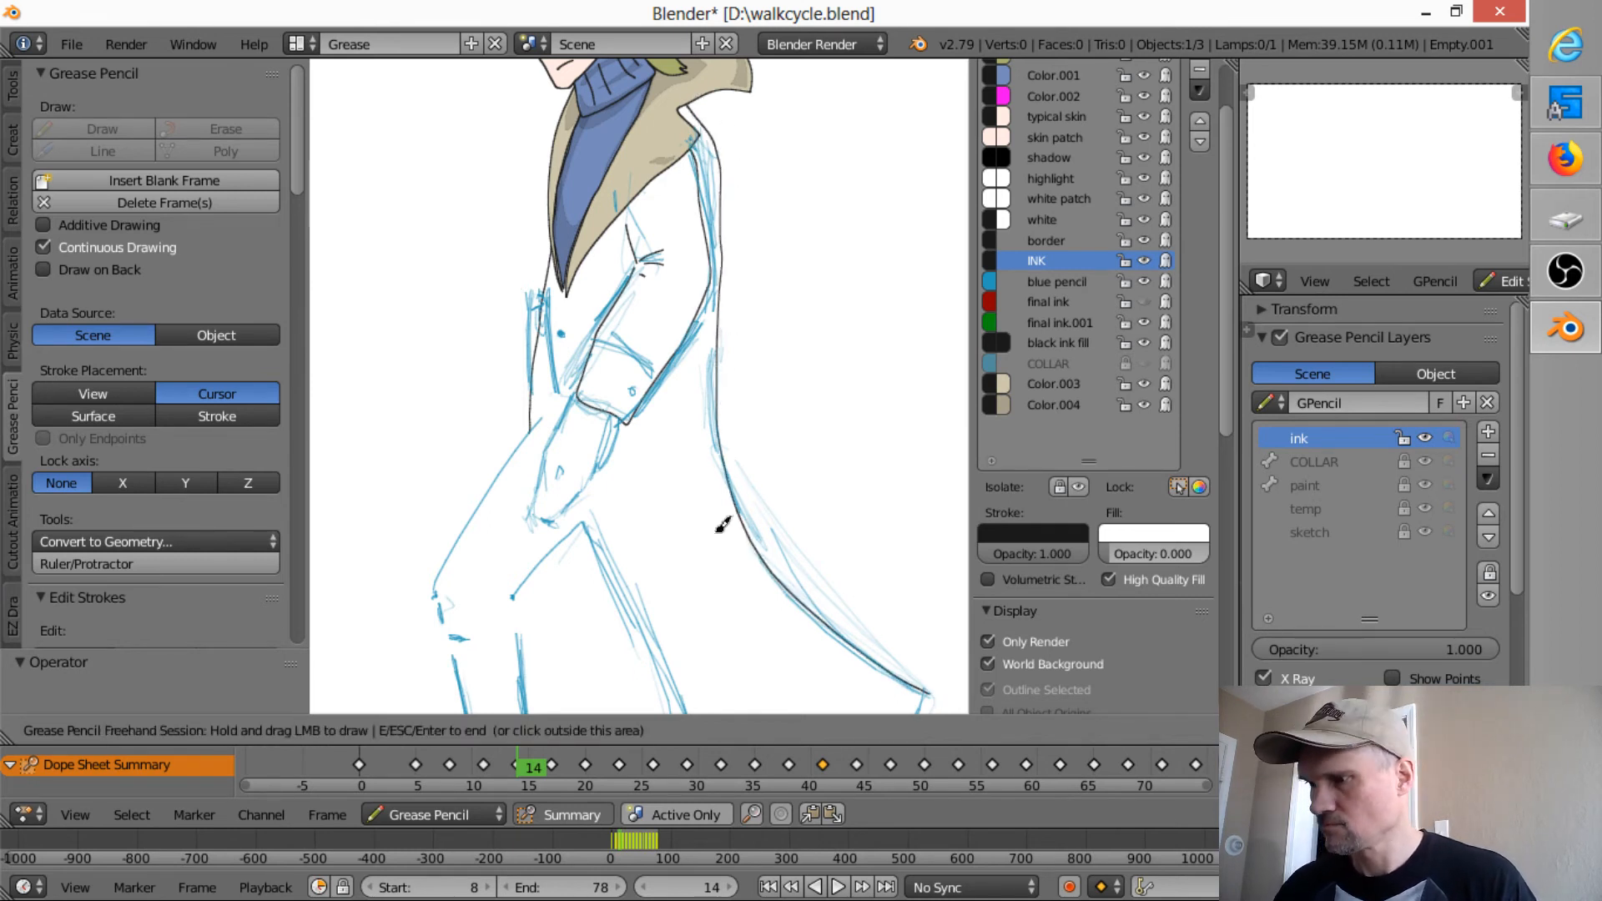
- Ink the near arm's cuff with its button, the near coat front edge, and the hand with its thumb mark
{"action": "middle_click_drag", "start_coordinate": [698, 411], "coordinate": [750, 264], "text": "shift"}
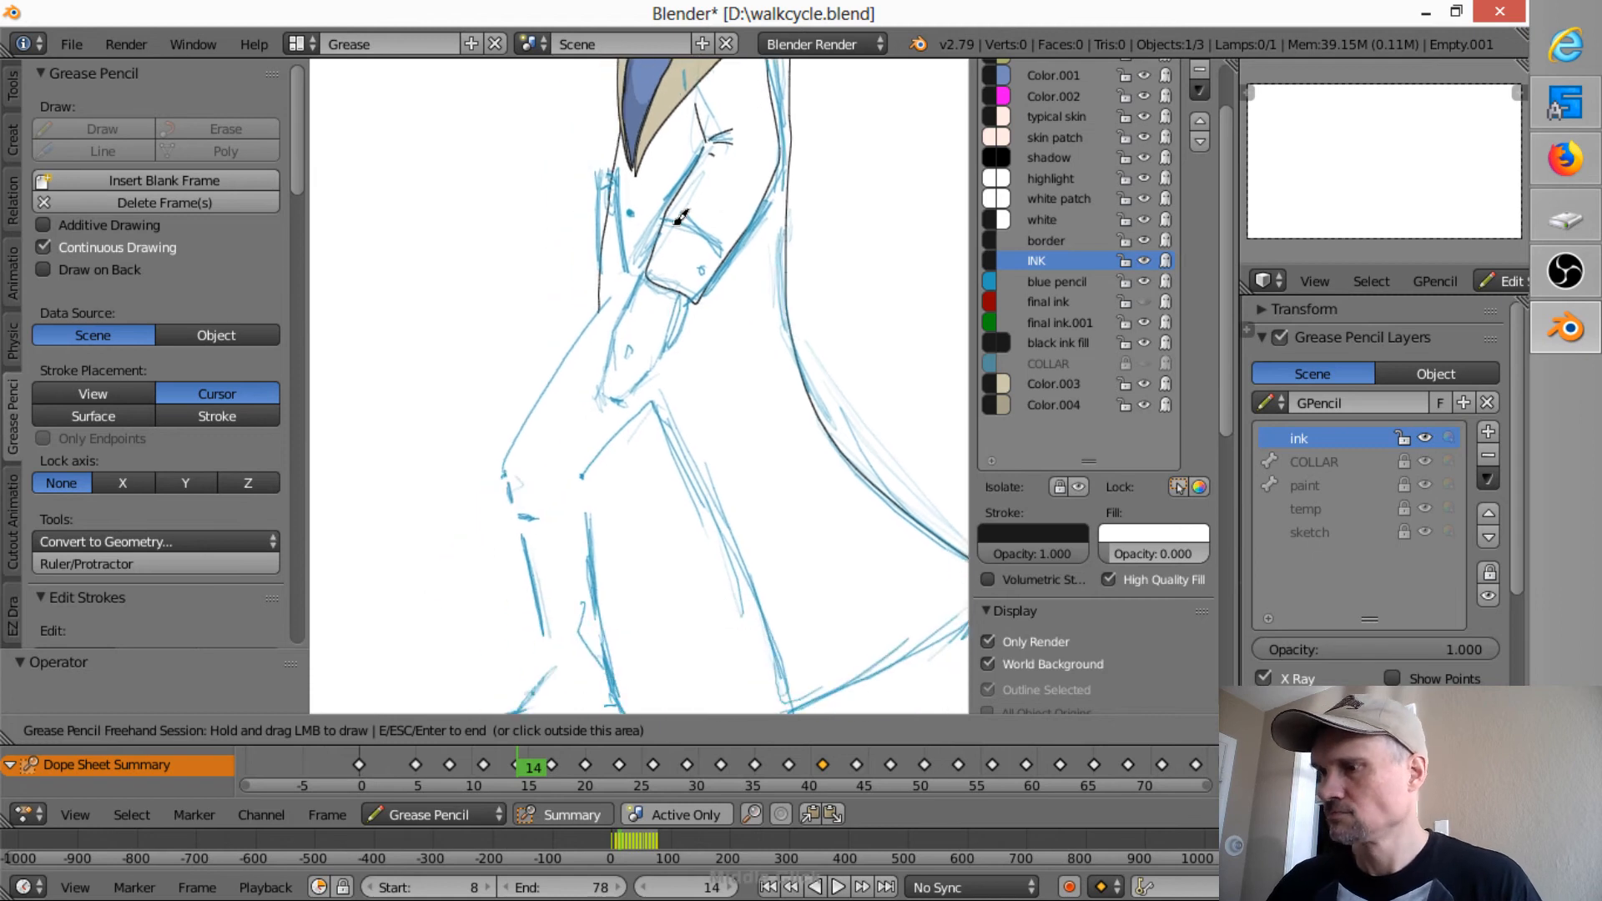
{"action": "mouse_move", "coordinate": [681, 219]}
{"action": "left_mouse_down"}
{"action": "mouse_move", "coordinate": [734, 249]}
{"action": "mouse_move", "coordinate": [705, 261]}
{"action": "left_mouse_up"}
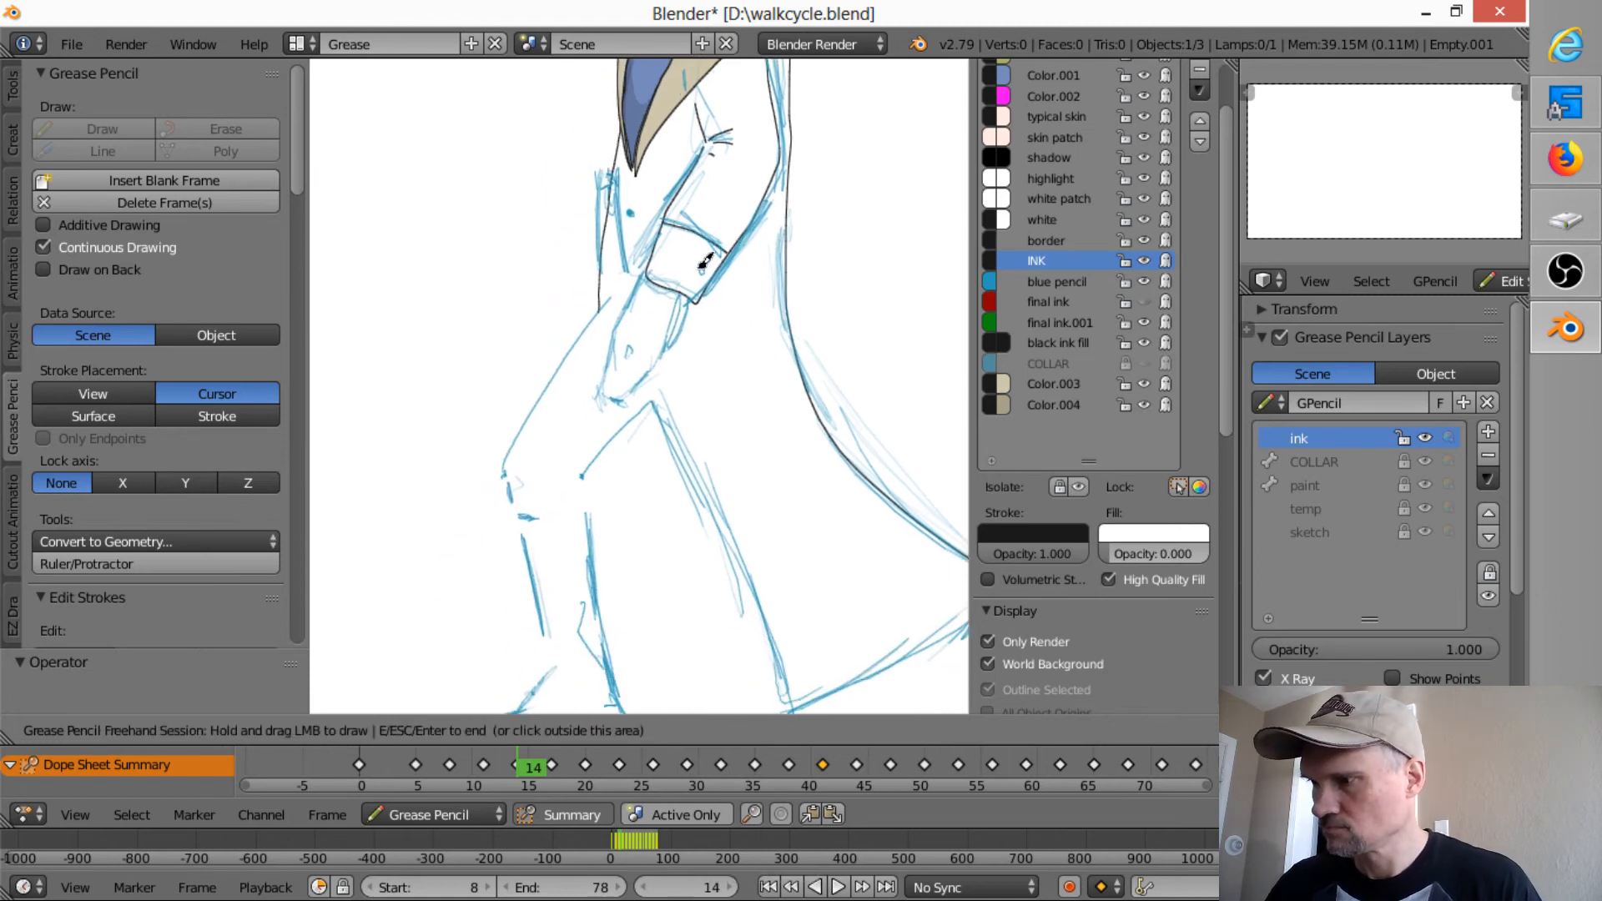
{"action": "left_click", "coordinate": [699, 270]}
{"action": "left_click_drag", "start_coordinate": [639, 155], "coordinate": [610, 393]}
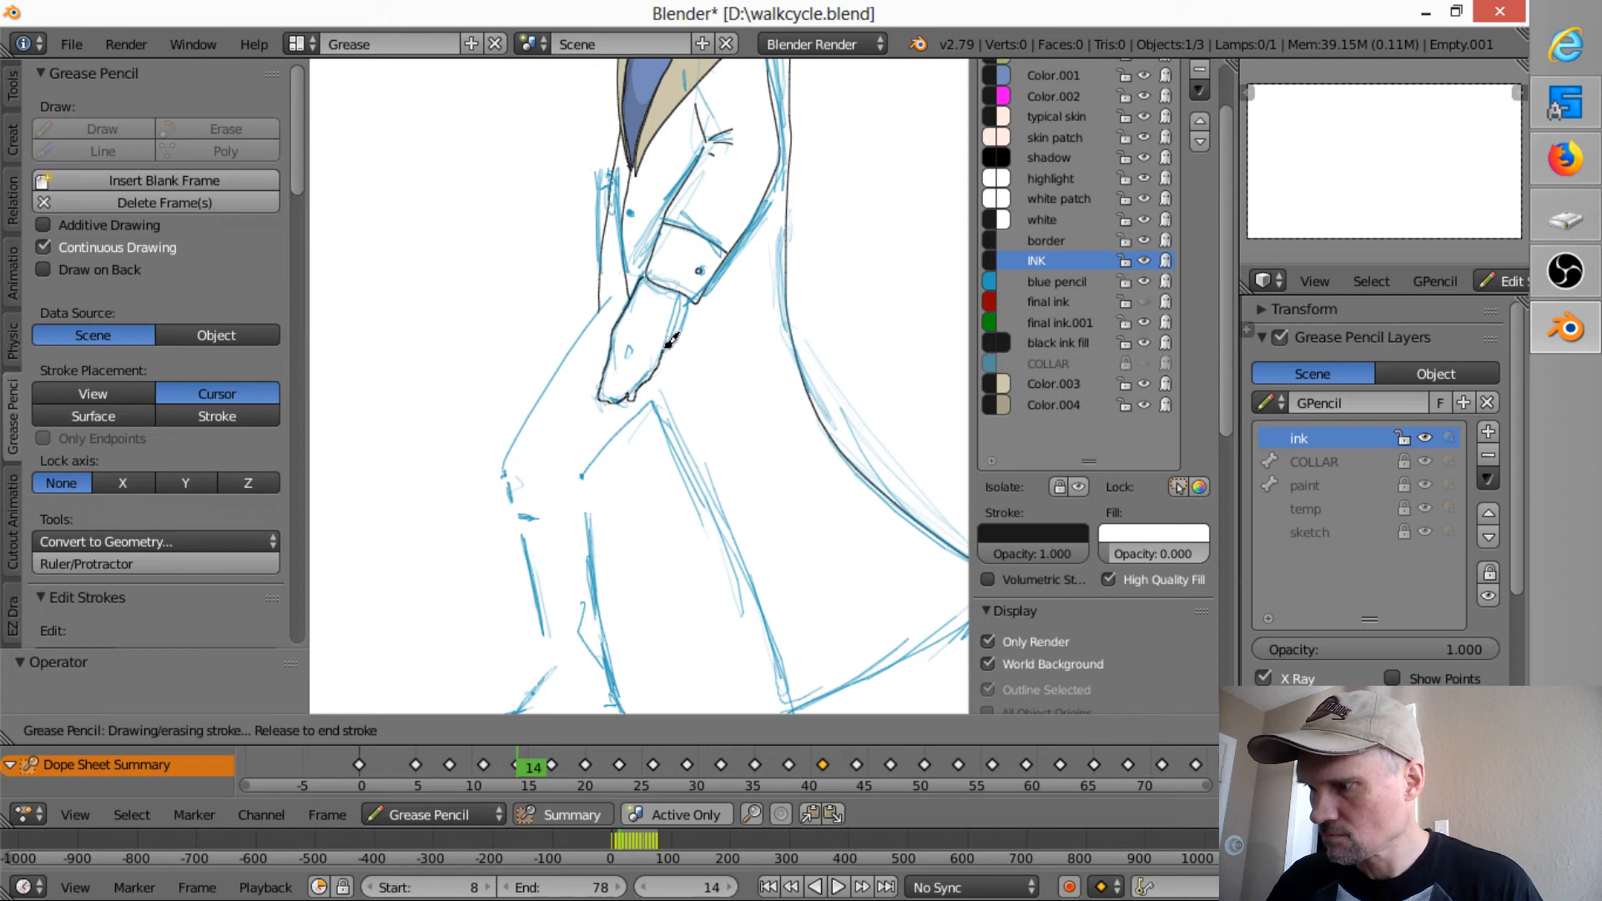
{"action": "mouse_move", "coordinate": [670, 341]}
{"action": "left_mouse_down"}
{"action": "mouse_move", "coordinate": [690, 297]}
{"action": "mouse_move", "coordinate": [624, 362]}
{"action": "left_mouse_up"}
- Ink the forward thigh and rounded knee line, then the lower coat's front edge and sweeping hem, redoing the first thigh attempt
{"action": "mouse_move", "coordinate": [630, 282]}
{"action": "left_mouse_down"}
{"action": "mouse_move", "coordinate": [507, 455]}
{"action": "mouse_move", "coordinate": [524, 516]}
{"action": "mouse_move", "coordinate": [587, 486]}
{"action": "mouse_move", "coordinate": [569, 464]}
{"action": "mouse_move", "coordinate": [659, 399]}
{"action": "left_mouse_up"}
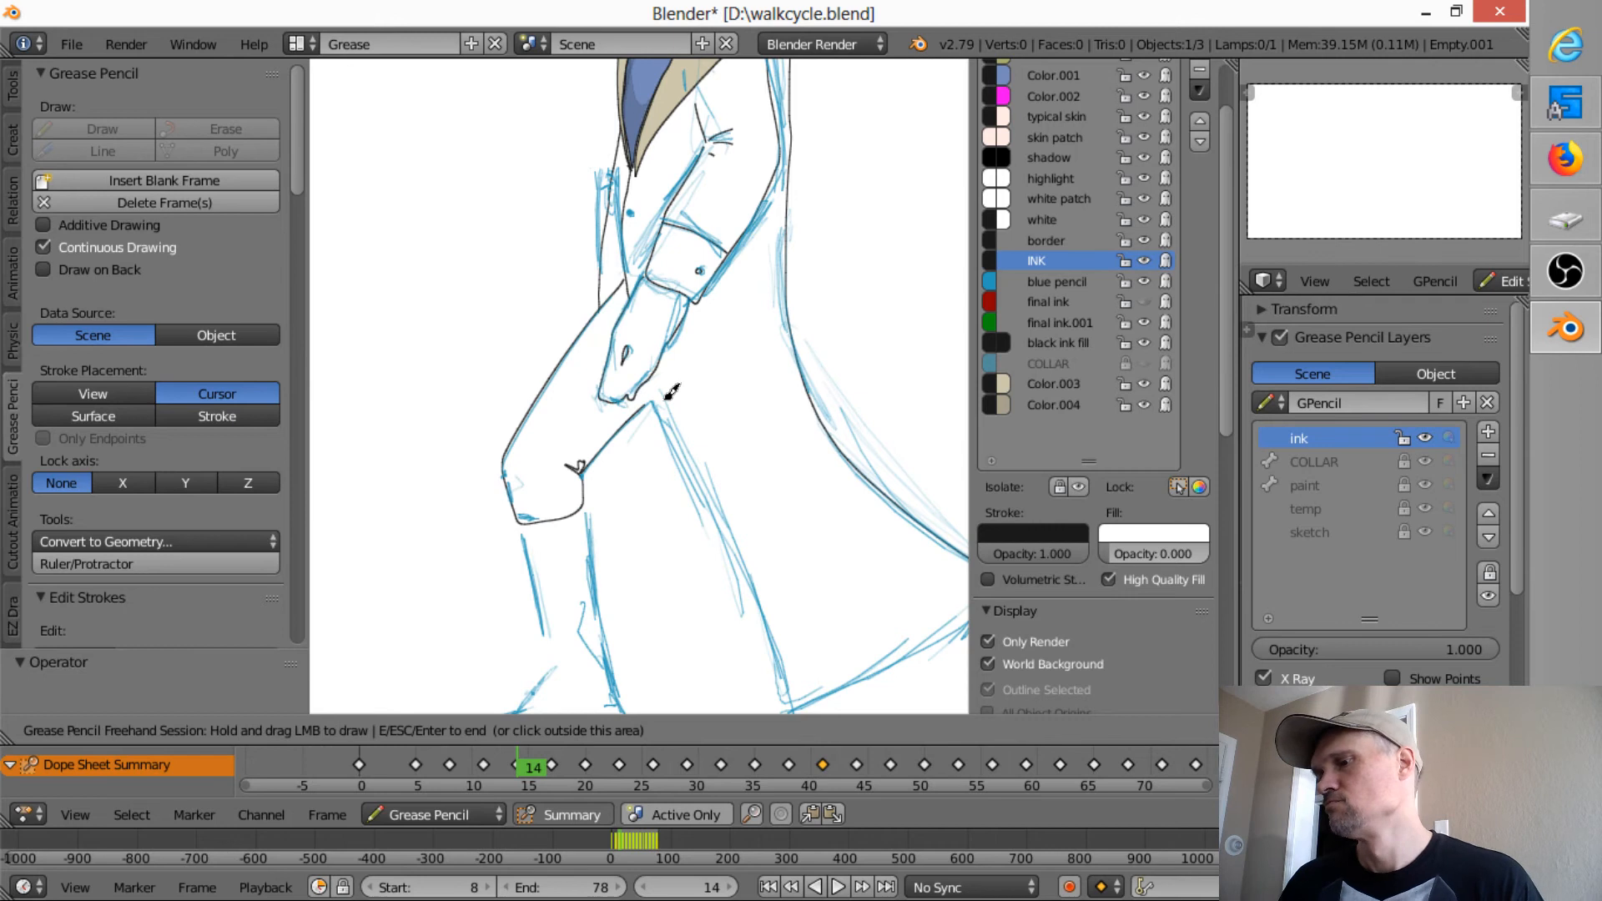
{"action": "key", "text": "ctrl+z"}
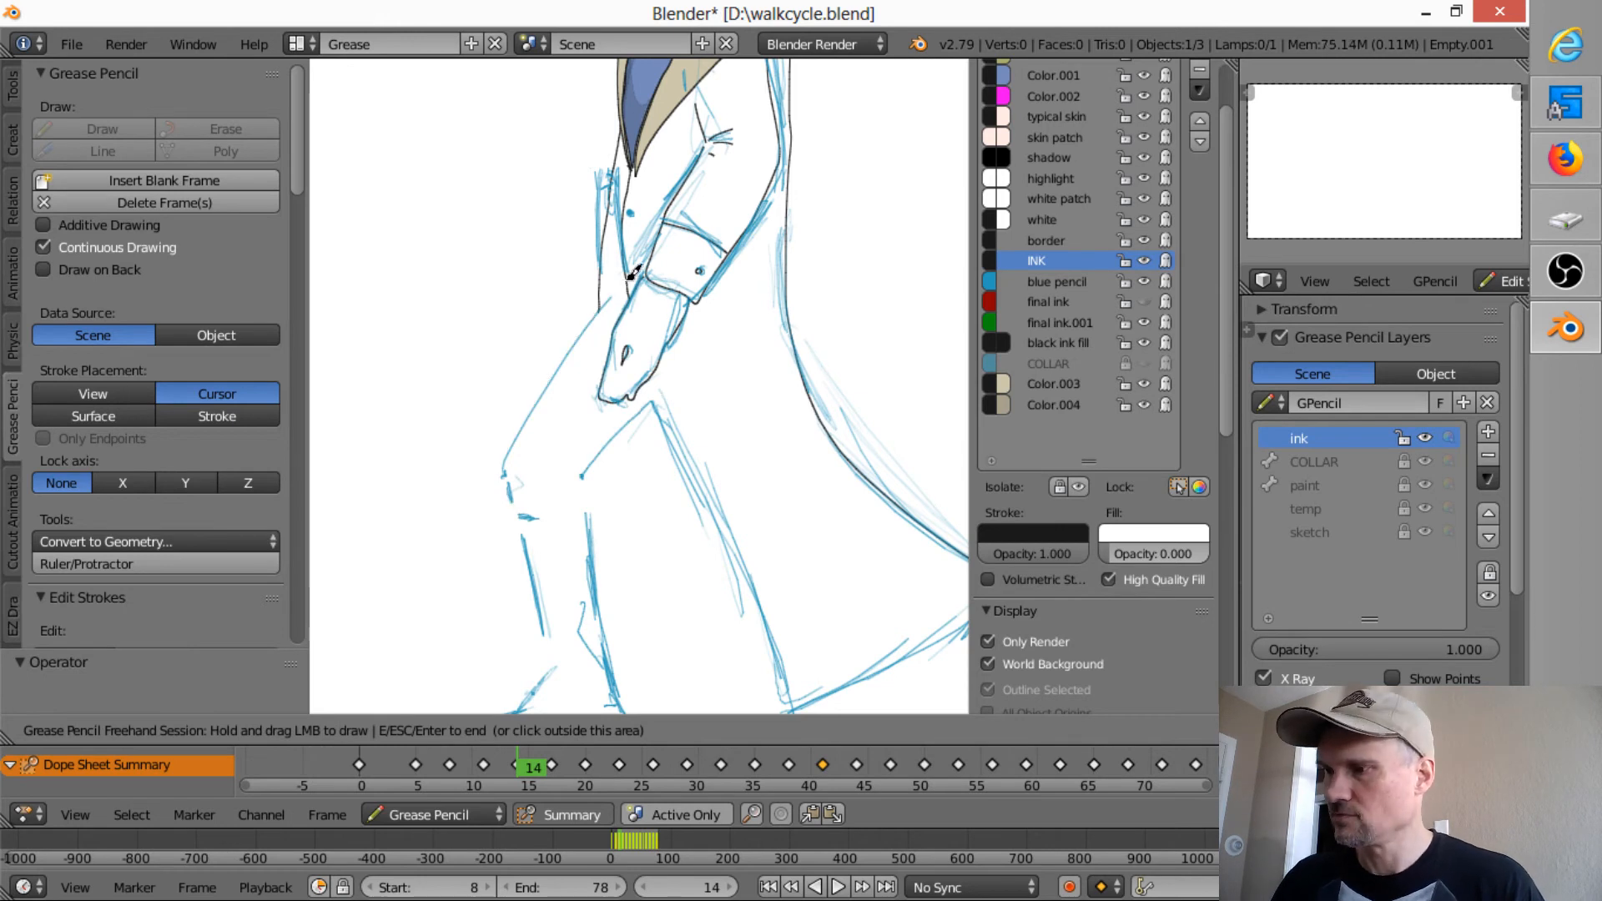
{"action": "mouse_move", "coordinate": [632, 273]}
{"action": "left_mouse_down"}
{"action": "mouse_move", "coordinate": [554, 357]}
{"action": "mouse_move", "coordinate": [504, 448]}
{"action": "mouse_move", "coordinate": [522, 511]}
{"action": "mouse_move", "coordinate": [576, 506]}
{"action": "mouse_move", "coordinate": [654, 396]}
{"action": "mouse_move", "coordinate": [803, 695]}
{"action": "left_mouse_up"}
{"action": "middle_click_drag", "start_coordinate": [874, 531], "coordinate": [770, 455], "text": "shift"}
{"action": "mouse_move", "coordinate": [694, 626]}
{"action": "left_mouse_down"}
{"action": "mouse_move", "coordinate": [868, 533]}
{"action": "mouse_move", "coordinate": [893, 494]}
{"action": "left_mouse_up"}
- Ink the forward lower leg and its boot with sole and heel, redoing the first attempt, and end the drawing session
{"action": "mouse_move", "coordinate": [414, 437]}
{"action": "left_mouse_down"}
{"action": "mouse_move", "coordinate": [452, 584]}
{"action": "mouse_move", "coordinate": [422, 625]}
{"action": "mouse_move", "coordinate": [367, 641]}
{"action": "mouse_move", "coordinate": [352, 677]}
{"action": "mouse_move", "coordinate": [404, 665]}
{"action": "left_mouse_up"}
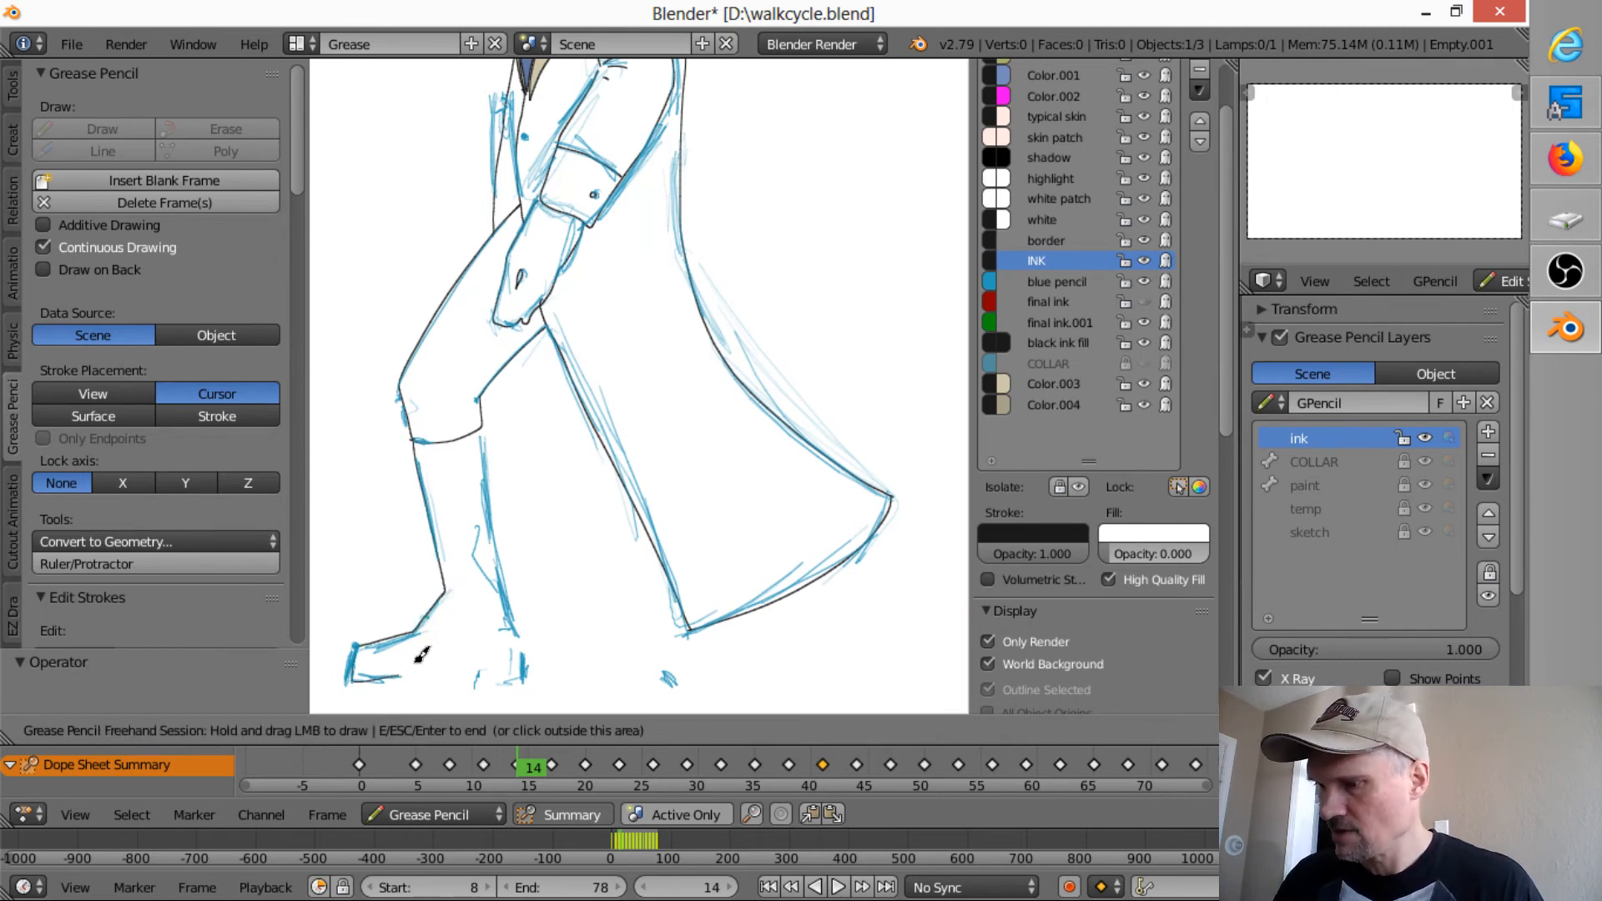
{"action": "key", "text": "ctrl+z"}
{"action": "mouse_move", "coordinate": [413, 441]}
{"action": "left_mouse_down"}
{"action": "mouse_move", "coordinate": [444, 586]}
{"action": "mouse_move", "coordinate": [354, 680]}
{"action": "mouse_move", "coordinate": [518, 665]}
{"action": "mouse_move", "coordinate": [490, 409]}
{"action": "left_mouse_up"}
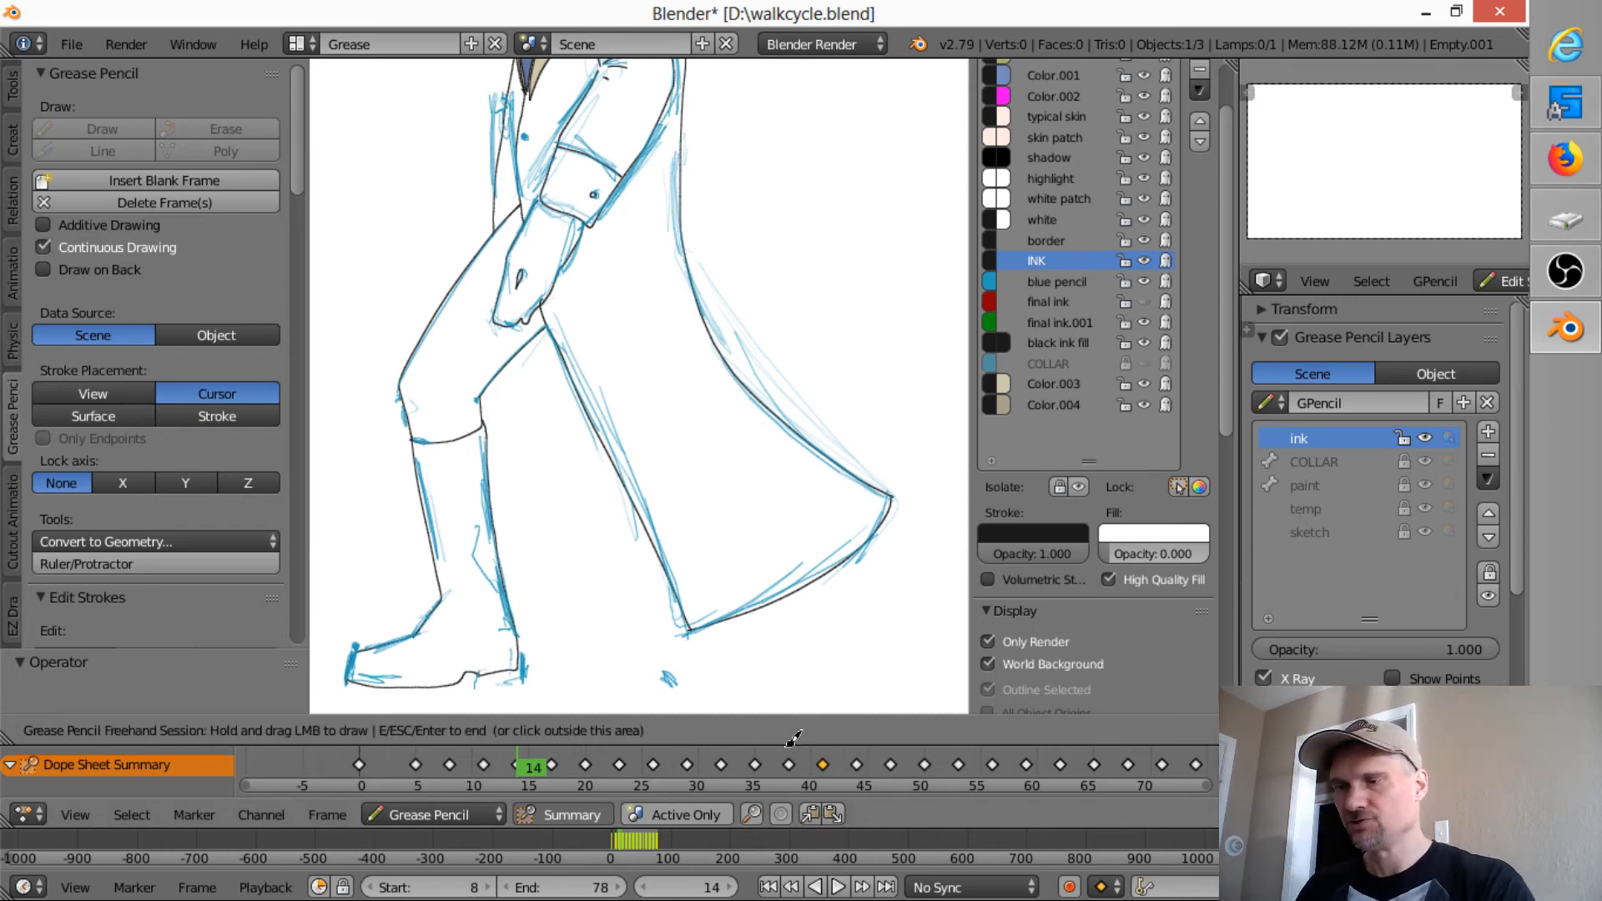
{"action": "key", "text": "Escape"}
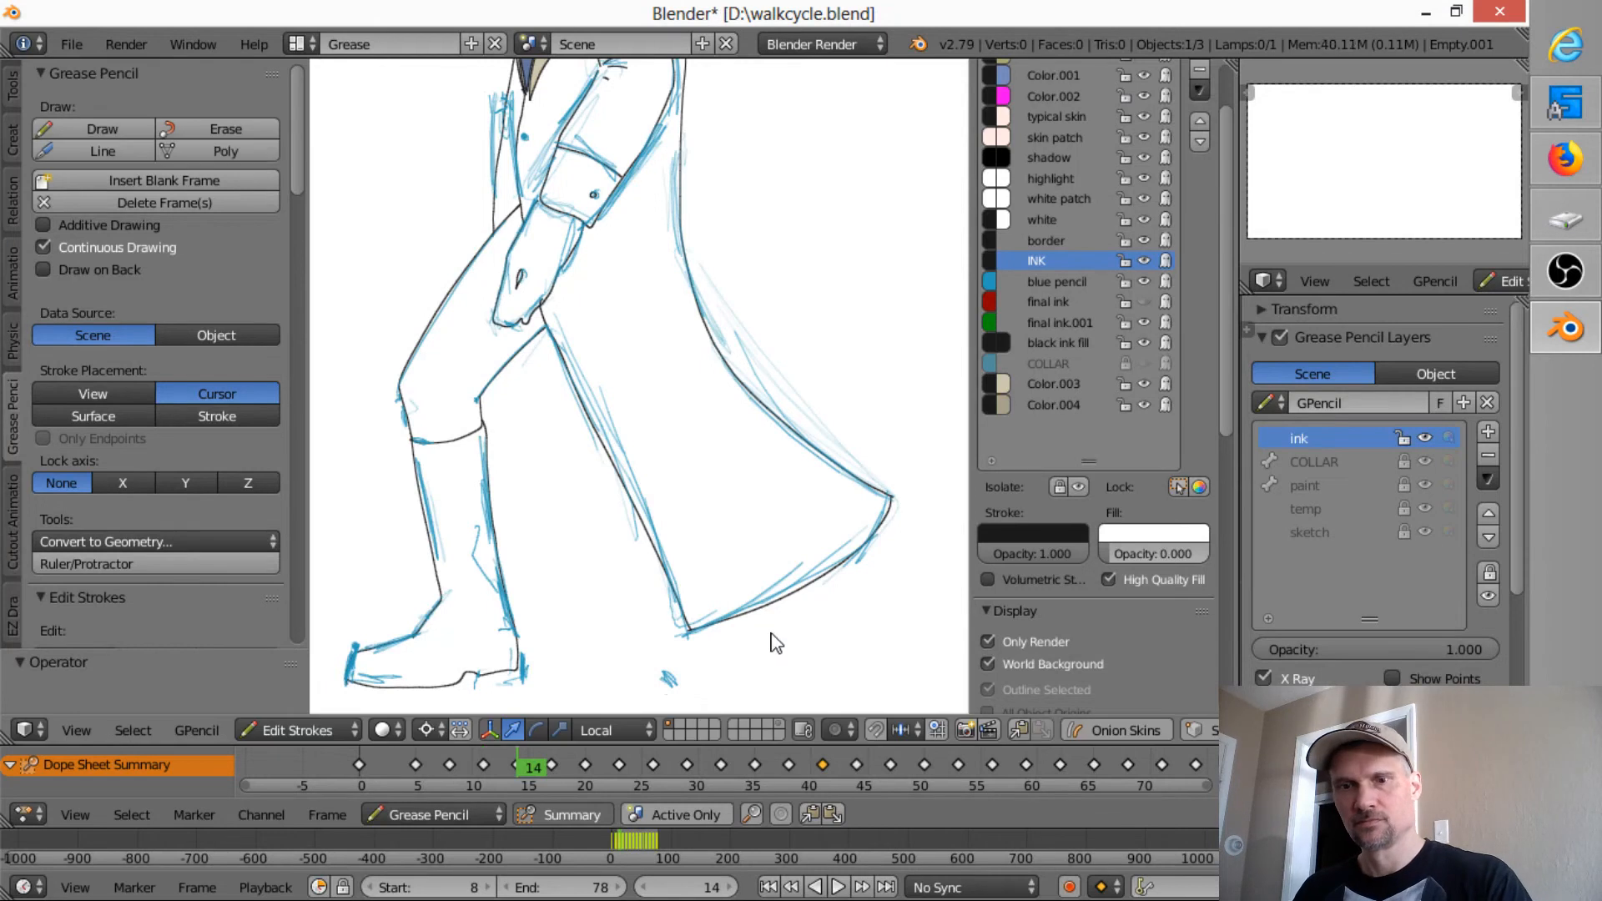
- Compare the neighbouring frames, turn on onion skins, and ink the coat's far hem line and the rear shoe at frame 14
{"action": "key", "text": "Down"}
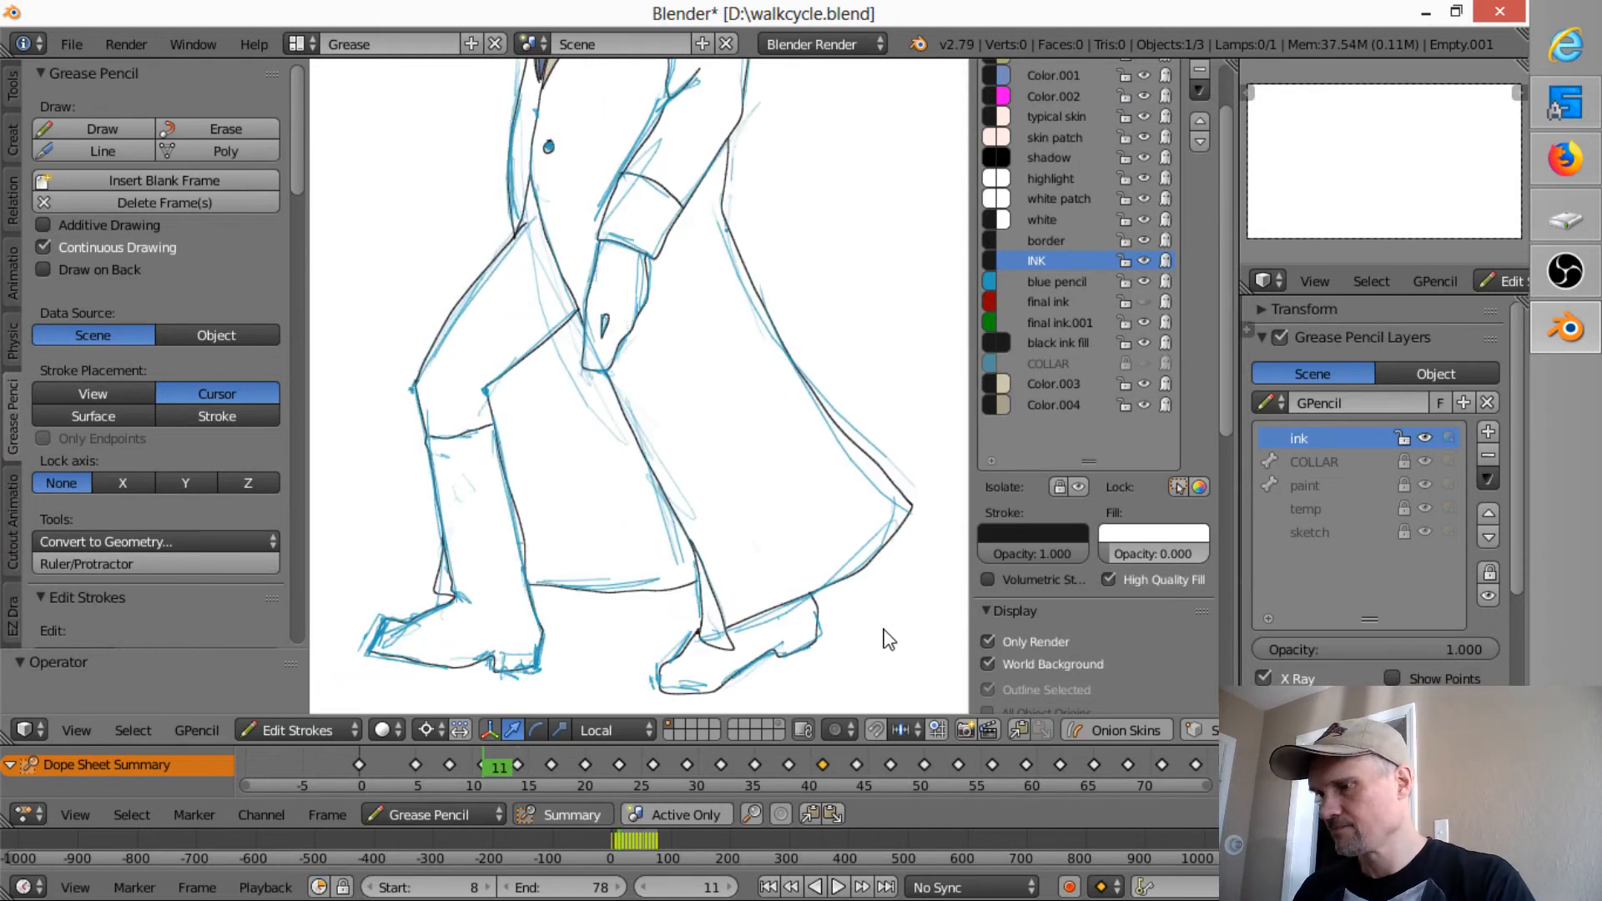
{"action": "key", "text": "Up"}
{"action": "key", "text": "Down"}
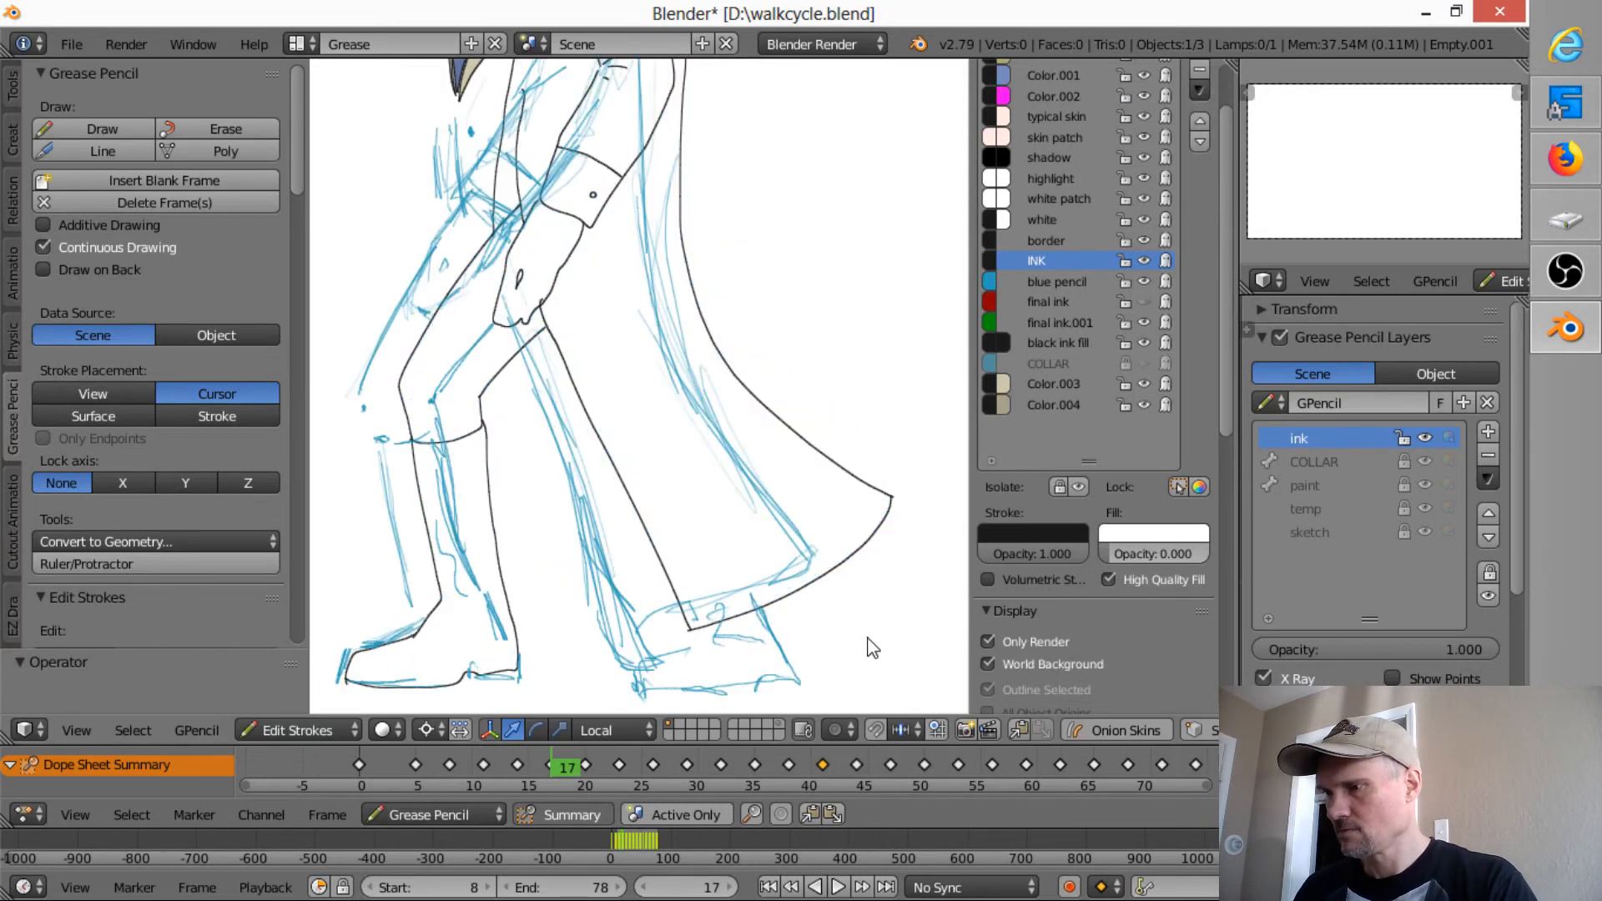
{"action": "key", "text": "Up"}
{"action": "left_click", "coordinate": [1128, 732]}
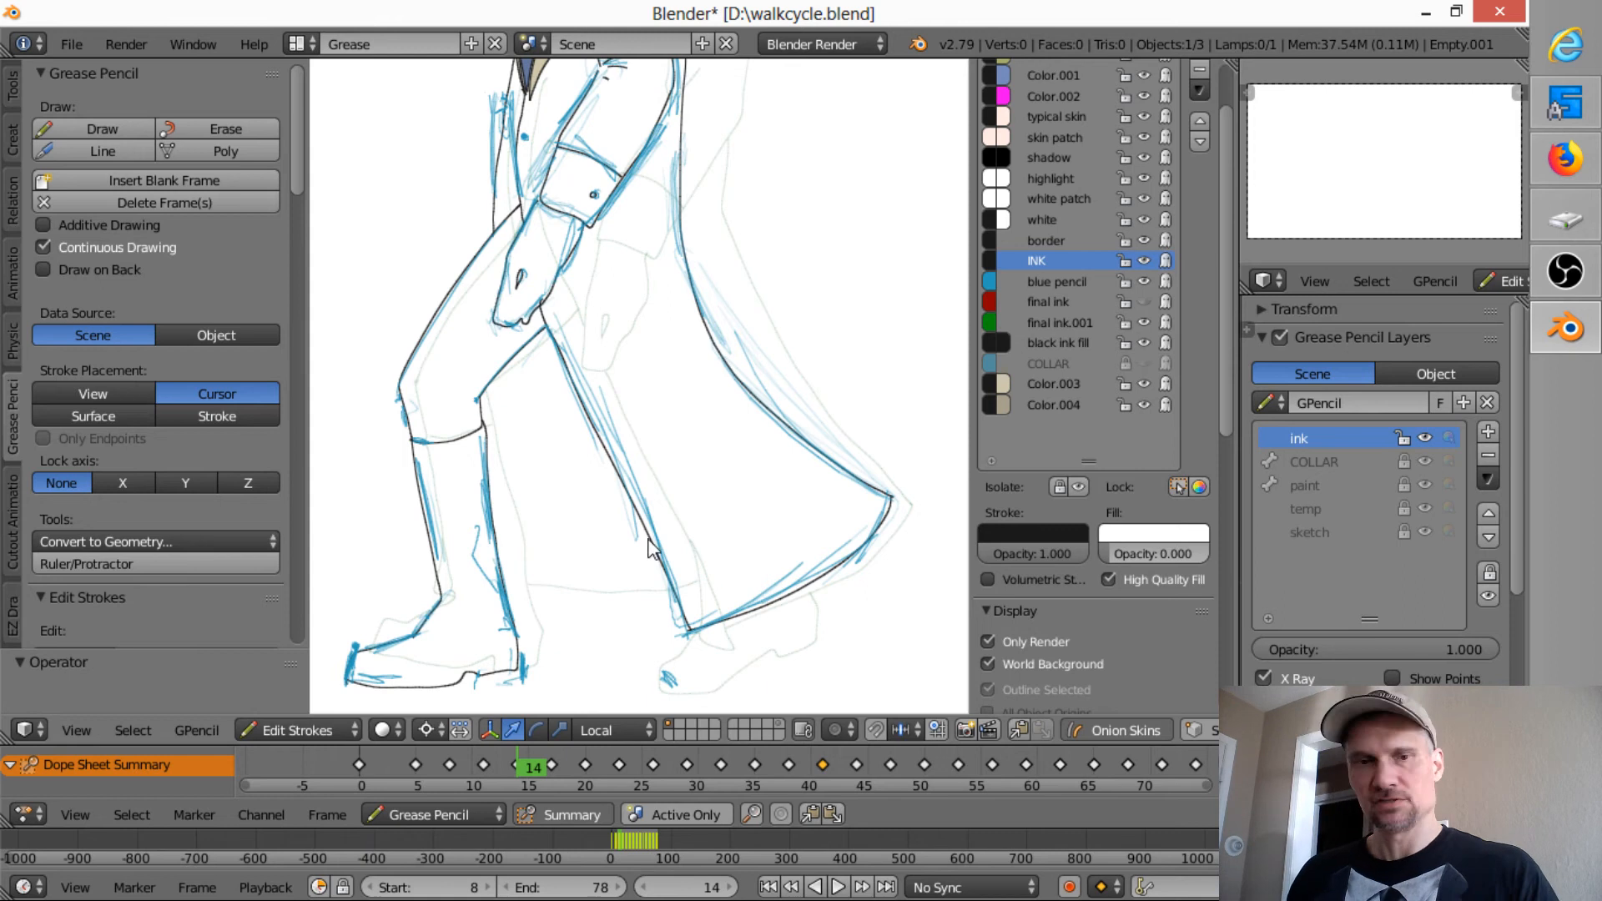
{"action": "left_click_drag", "start_coordinate": [503, 586], "coordinate": [677, 572]}
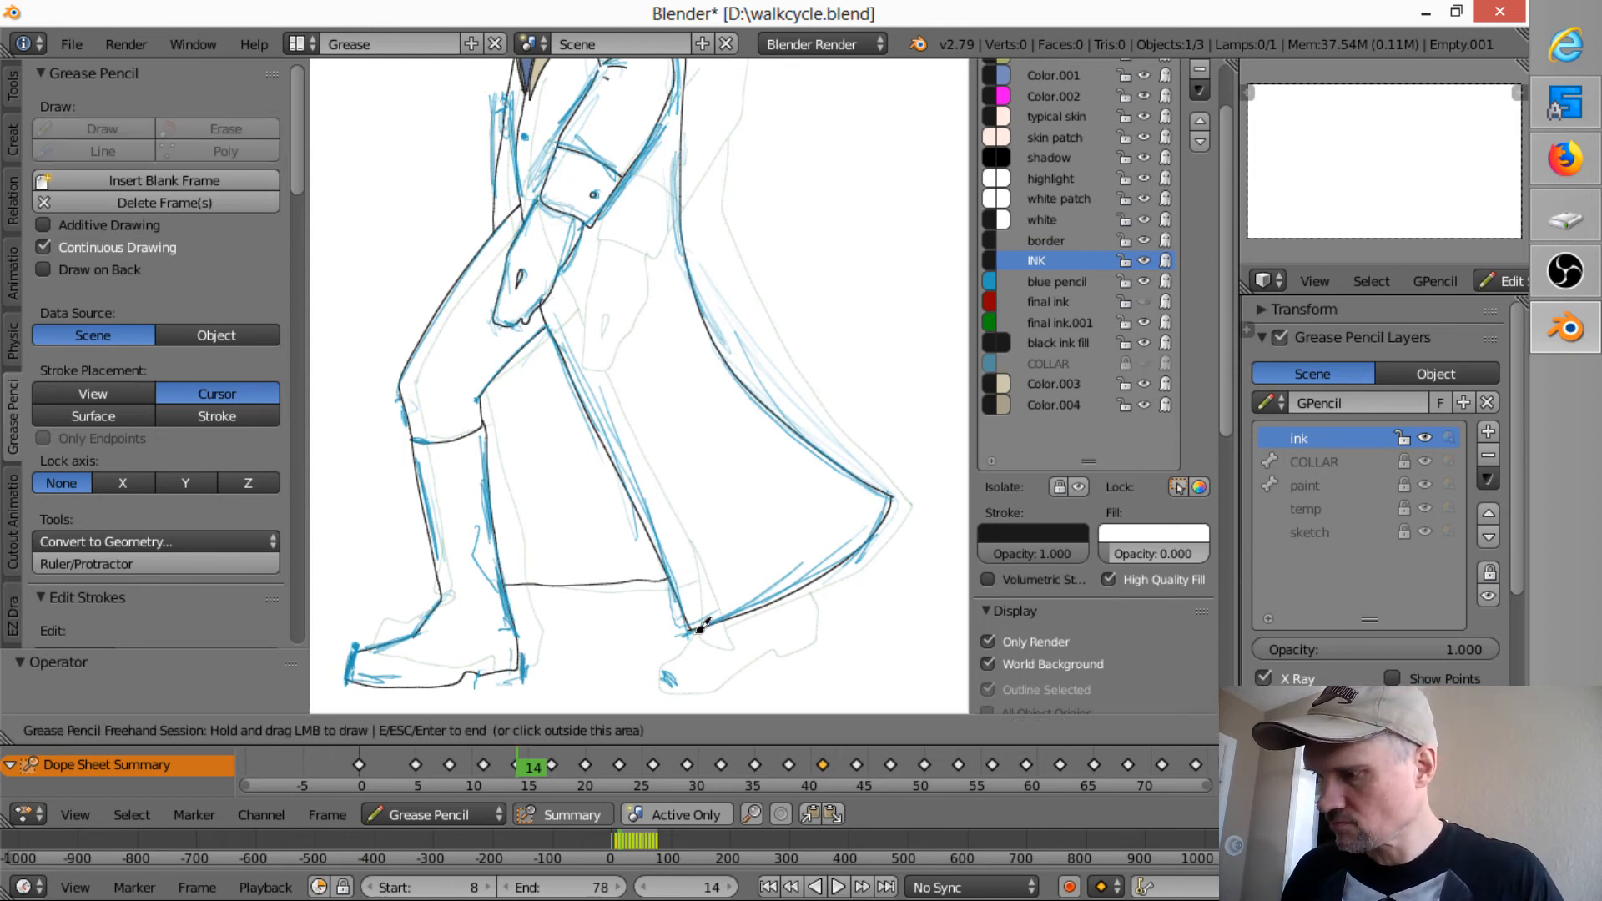
{"action": "mouse_move", "coordinate": [697, 633]}
{"action": "left_mouse_down"}
{"action": "mouse_move", "coordinate": [674, 683]}
{"action": "mouse_move", "coordinate": [712, 684]}
{"action": "mouse_move", "coordinate": [820, 619]}
{"action": "mouse_move", "coordinate": [818, 578]}
{"action": "left_mouse_up"}
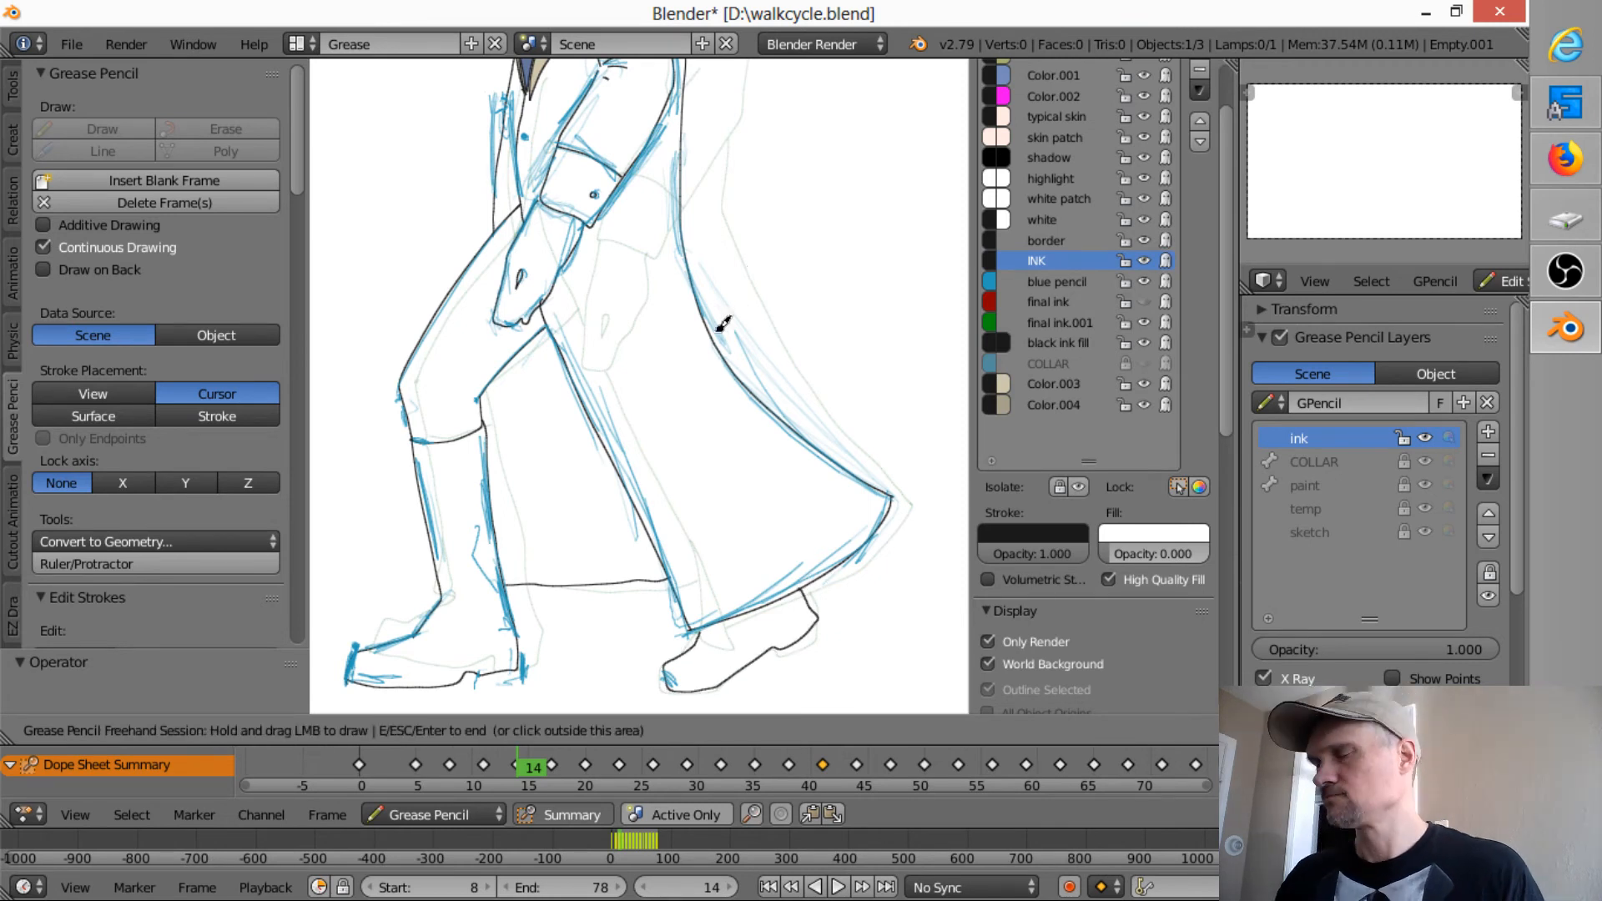
- At frame 17, ink the coat's back edge and hem, followed by the near sleeve with its elbow folds and cuff line
{"action": "mouse_move", "coordinate": [717, 330]}
{"action": "middle_mouse_down", "text": "ctrl"}
{"action": "mouse_move", "coordinate": [680, 484]}
{"action": "mouse_move", "coordinate": [712, 386]}
{"action": "mouse_move", "coordinate": [686, 421]}
{"action": "middle_mouse_up", "text": "ctrl"}
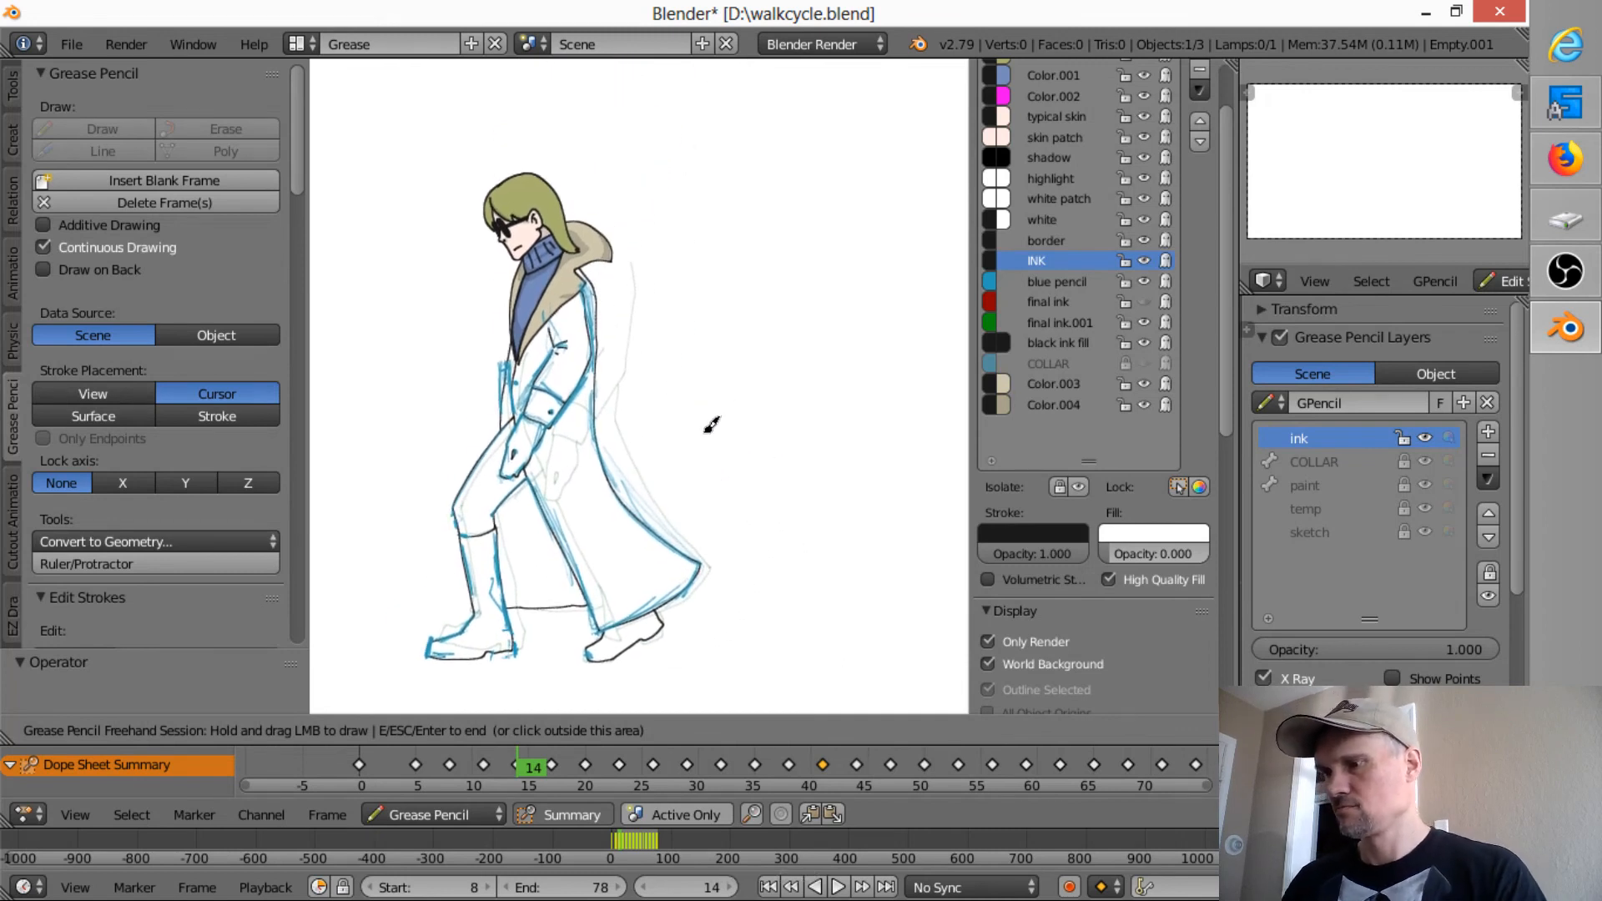
{"action": "key", "text": "Up"}
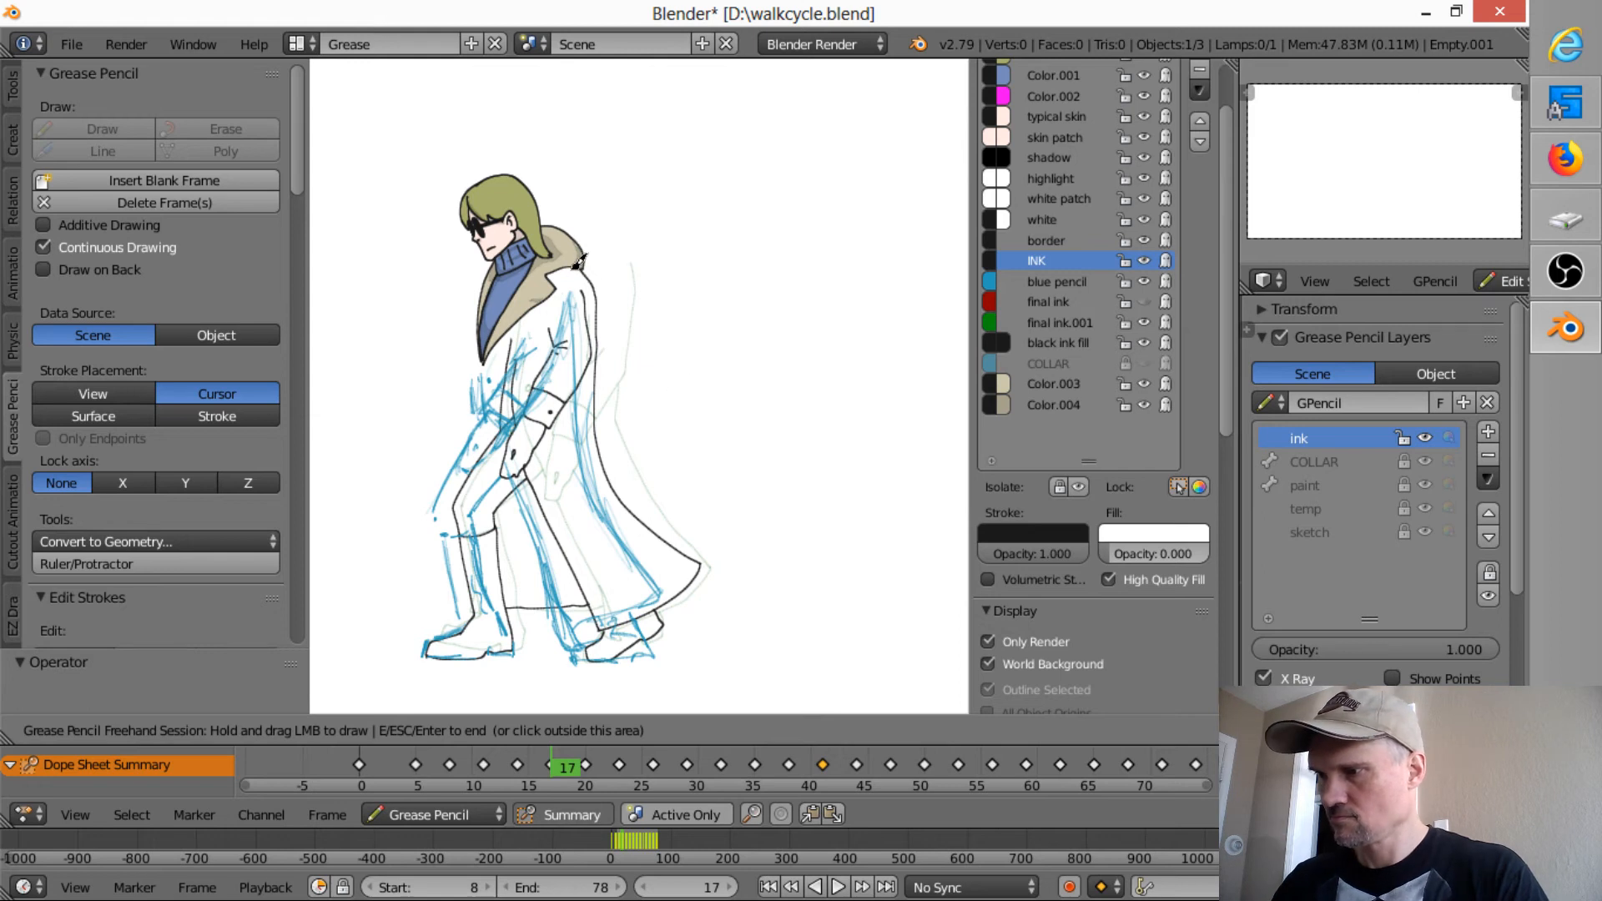
{"action": "right_click_drag", "start_coordinate": [577, 263], "coordinate": [578, 261]}
{"action": "mouse_move", "coordinate": [579, 275]}
{"action": "left_mouse_down"}
{"action": "mouse_move", "coordinate": [582, 431]}
{"action": "mouse_move", "coordinate": [616, 527]}
{"action": "mouse_move", "coordinate": [668, 589]}
{"action": "mouse_move", "coordinate": [575, 627]}
{"action": "left_mouse_up"}
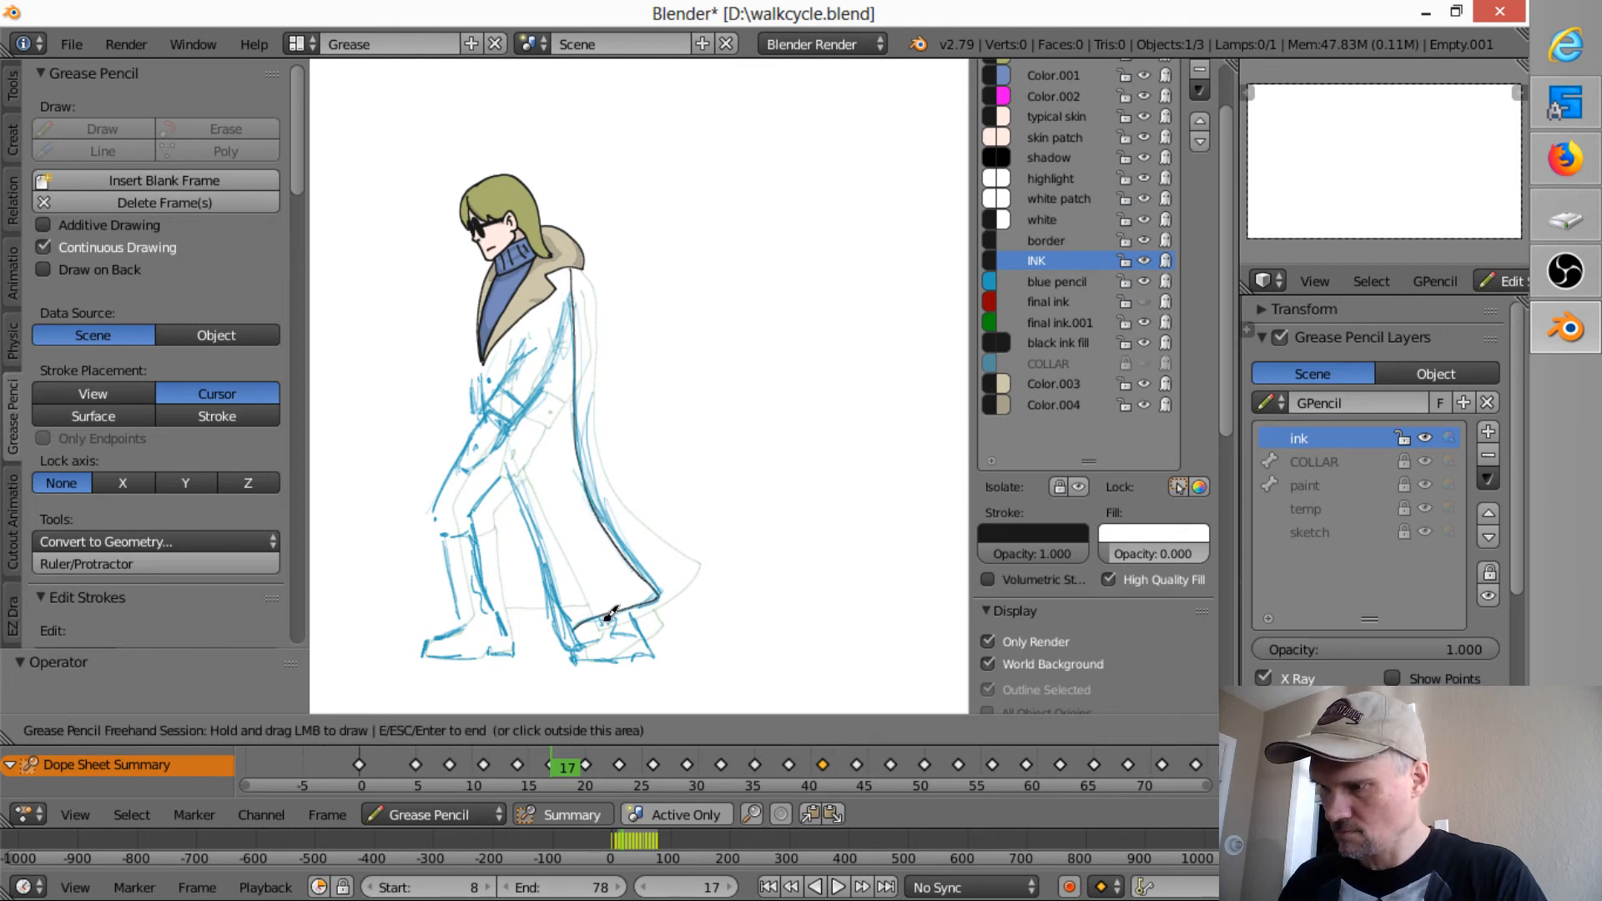
{"action": "mouse_move", "coordinate": [532, 323]}
{"action": "left_mouse_down"}
{"action": "mouse_move", "coordinate": [498, 392]}
{"action": "mouse_move", "coordinate": [526, 419]}
{"action": "mouse_move", "coordinate": [570, 298]}
{"action": "left_mouse_up"}
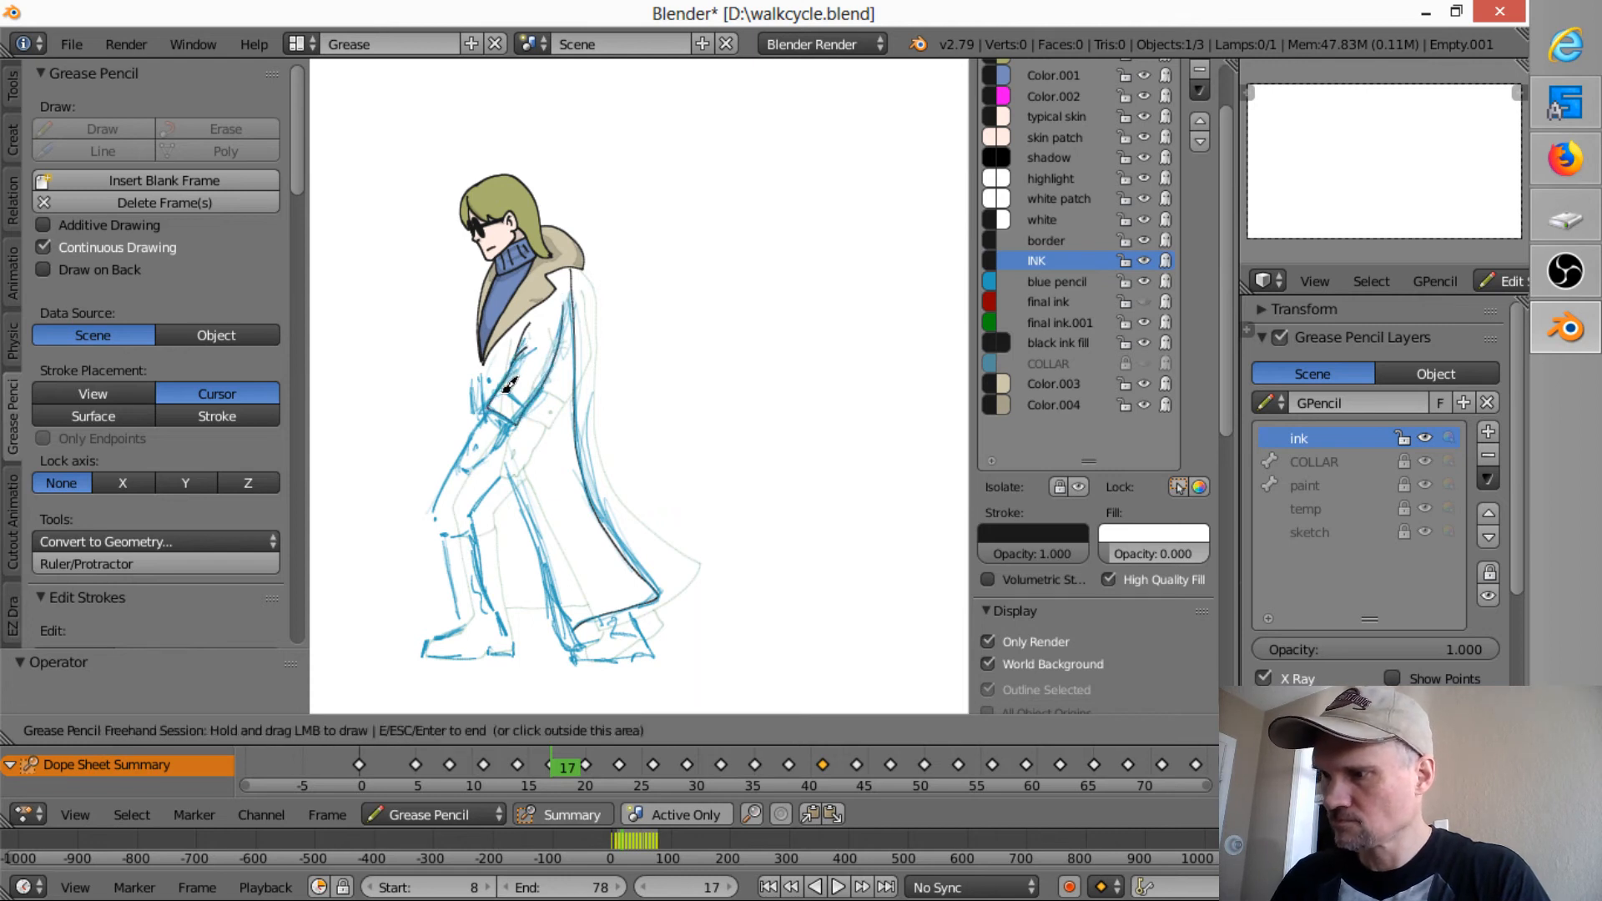
{"action": "left_click_drag", "start_coordinate": [500, 390], "coordinate": [525, 408]}
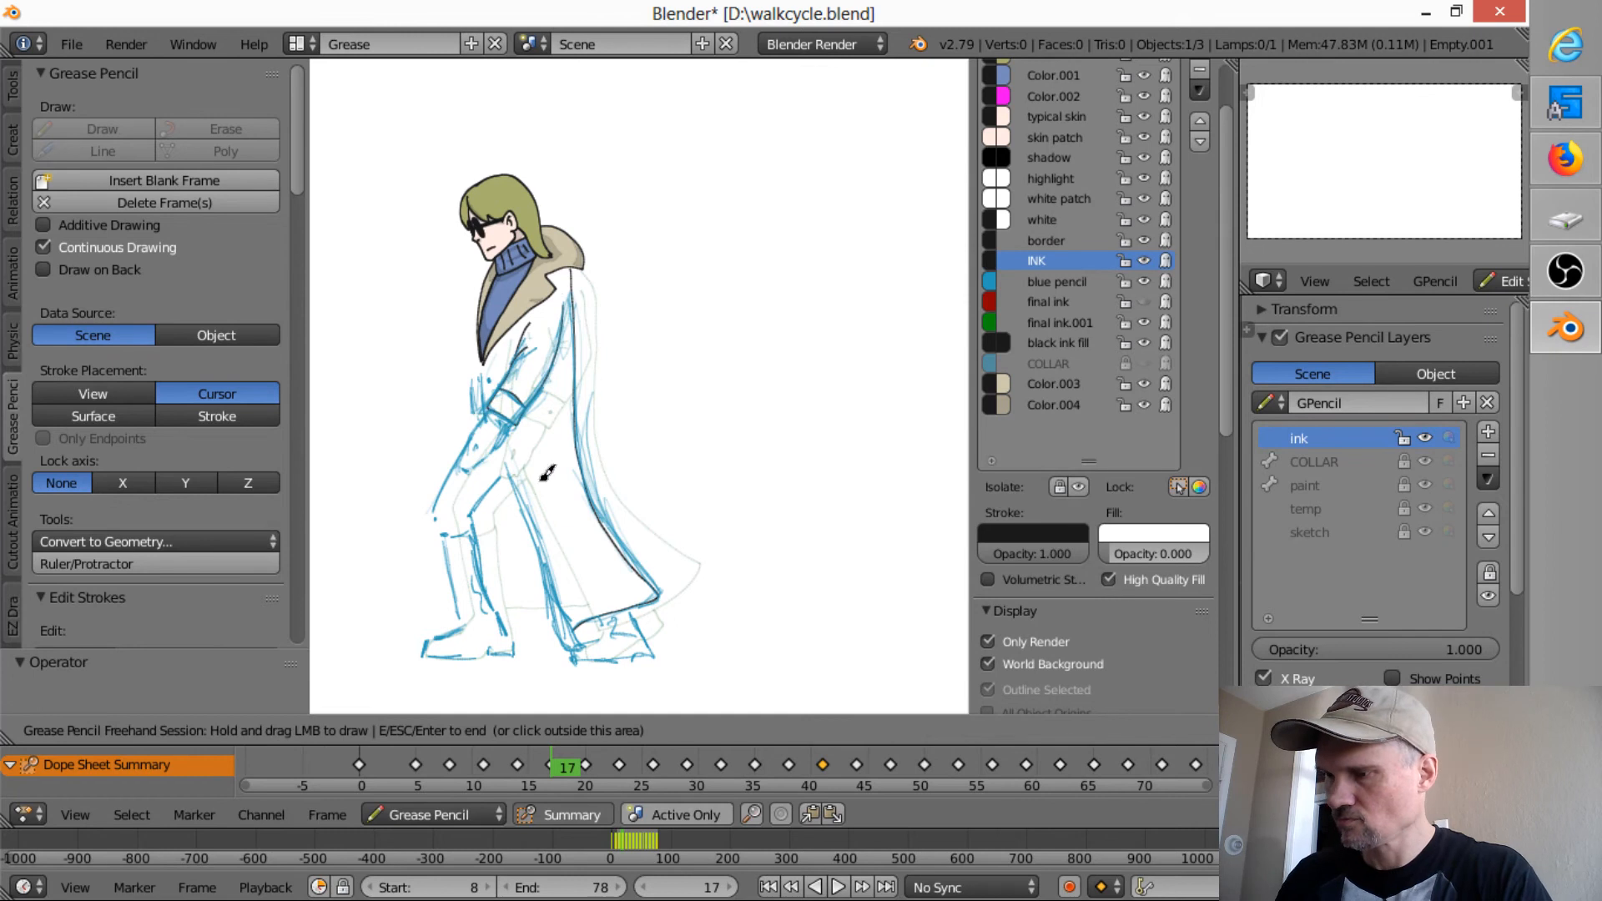
- Ink the coat's two front edges below the collar, the near hand with its thumb mark, and the cuff button
{"action": "mouse_move", "coordinate": [458, 513]}
{"action": "middle_mouse_down", "text": "ctrl"}
{"action": "mouse_move", "coordinate": [654, 358]}
{"action": "mouse_move", "coordinate": [609, 390]}
{"action": "mouse_move", "coordinate": [845, 373]}
{"action": "middle_mouse_up", "text": "ctrl"}
{"action": "right_click", "coordinate": [609, 390]}
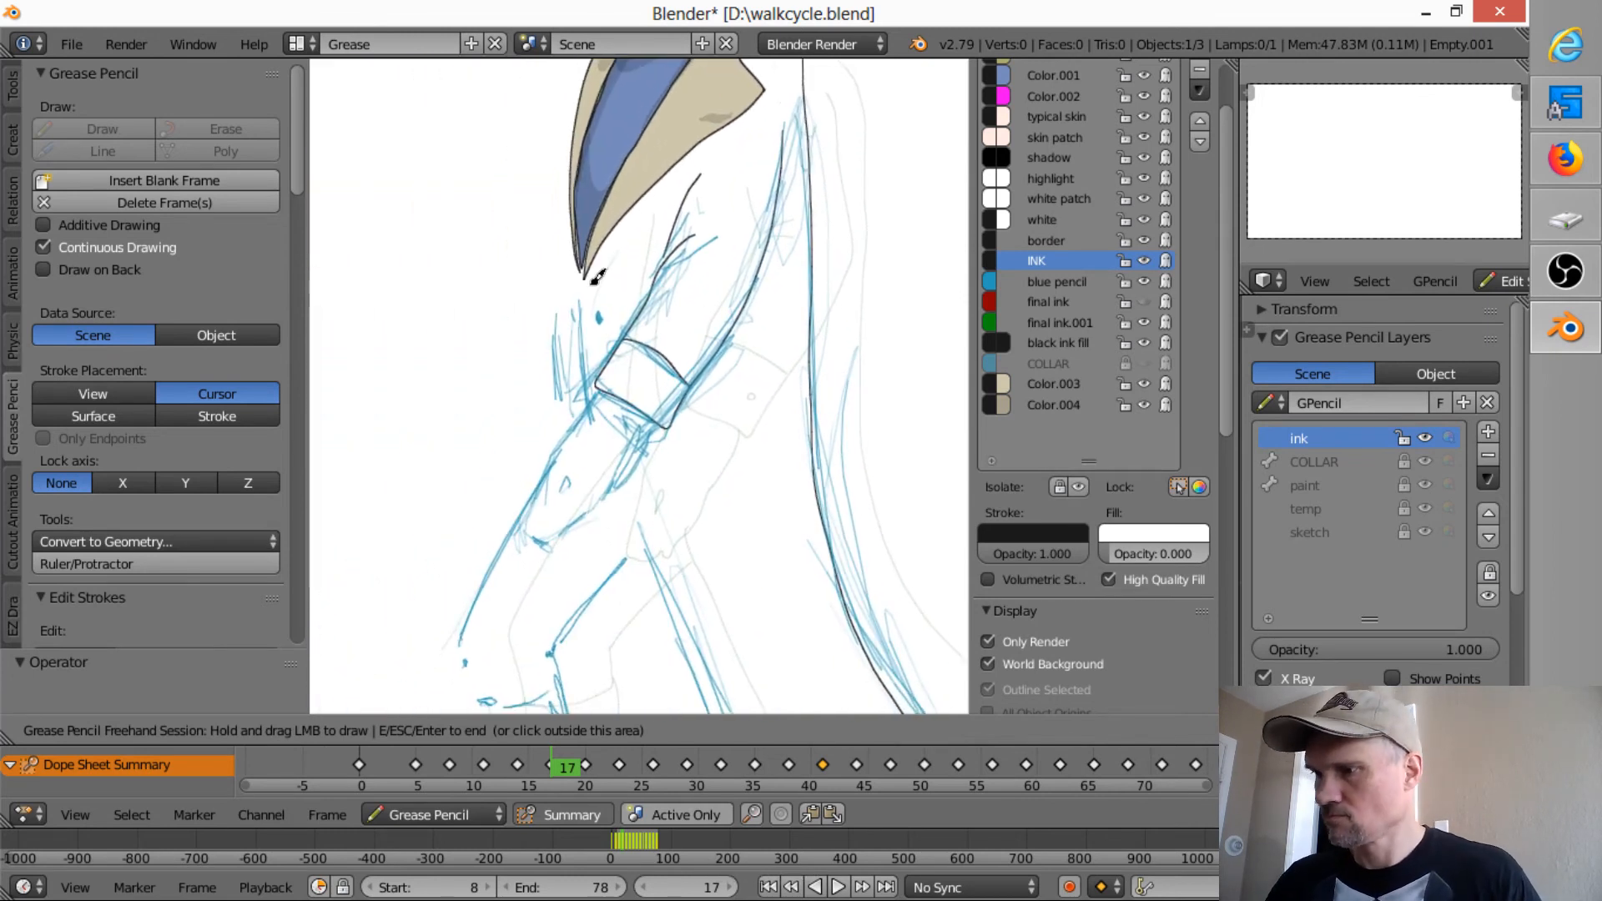
{"action": "mouse_move", "coordinate": [588, 263]}
{"action": "left_mouse_down"}
{"action": "mouse_move", "coordinate": [595, 392]}
{"action": "mouse_move", "coordinate": [536, 522]}
{"action": "mouse_move", "coordinate": [551, 529]}
{"action": "left_mouse_up"}
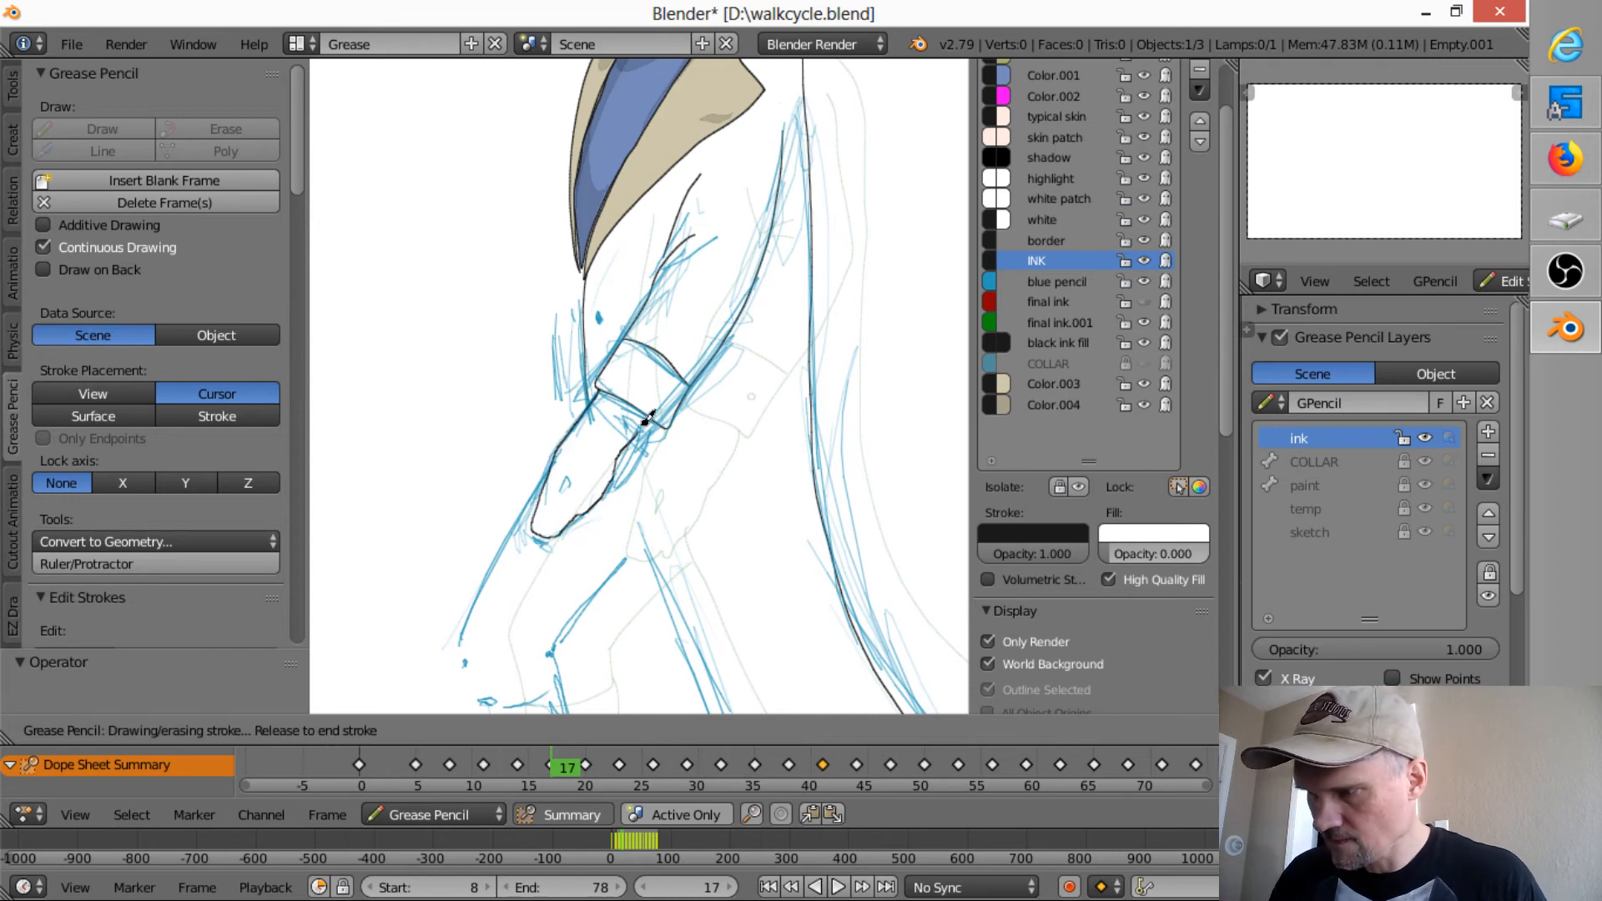
{"action": "left_click_drag", "start_coordinate": [649, 414], "coordinate": [650, 412]}
{"action": "mouse_move", "coordinate": [560, 493]}
{"action": "left_mouse_down"}
{"action": "mouse_move", "coordinate": [568, 477]}
{"action": "mouse_move", "coordinate": [561, 494]}
{"action": "left_mouse_up"}
{"action": "left_click_drag", "start_coordinate": [669, 392], "coordinate": [665, 395]}
{"action": "left_click_drag", "start_coordinate": [576, 239], "coordinate": [584, 427]}
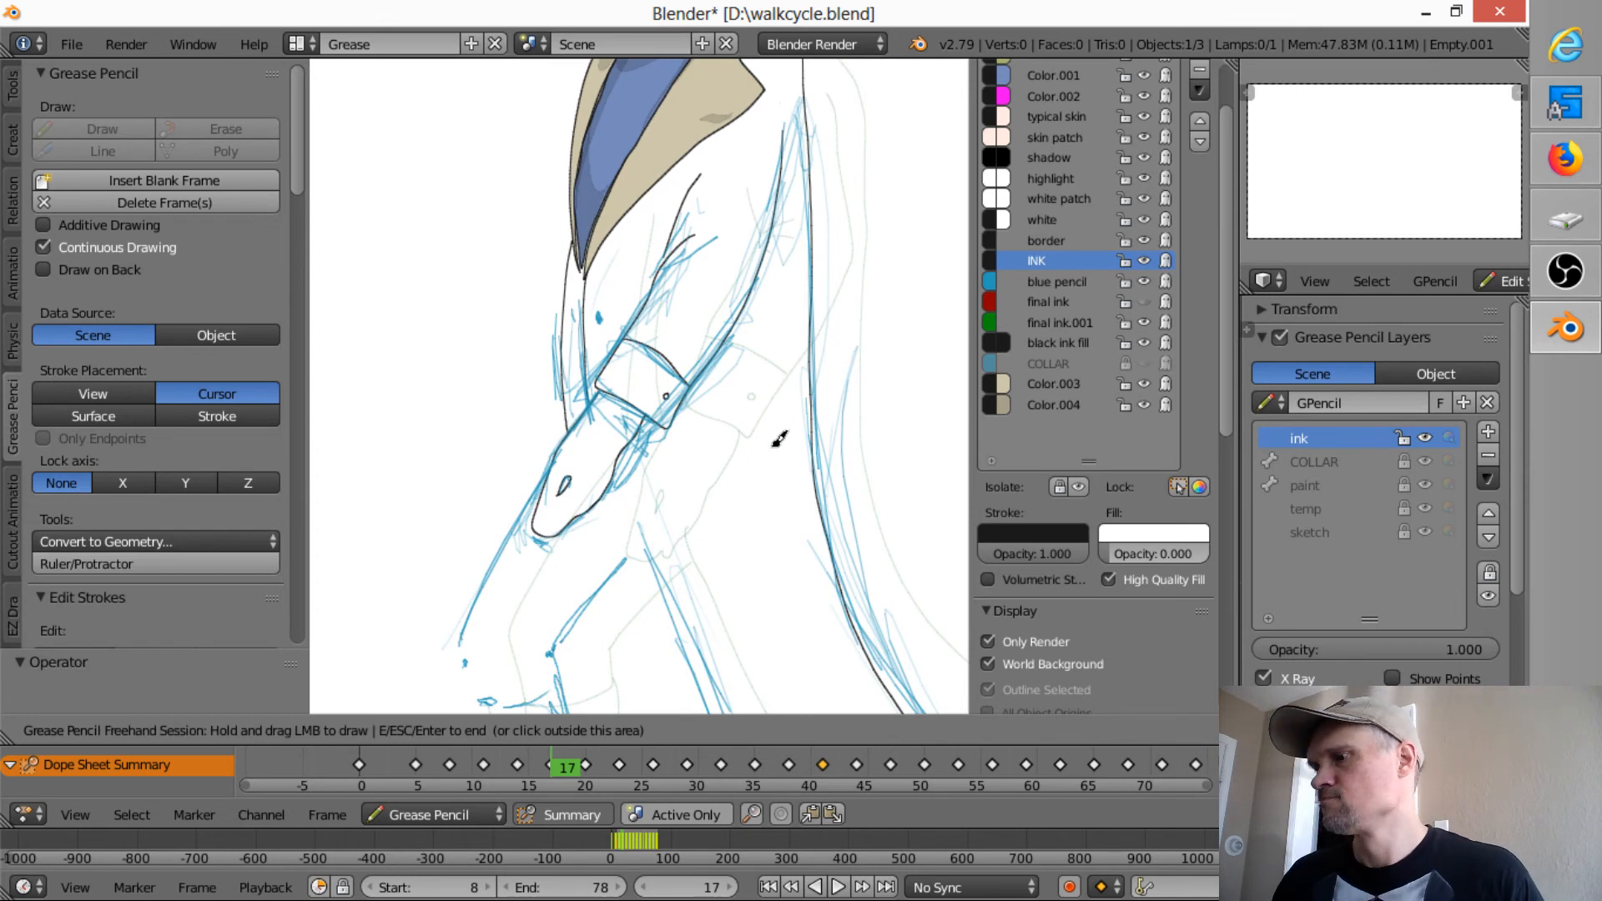
- Ink the forward thigh and knee down to the boot top, and the lower coat's near front edge
{"action": "middle_click_drag", "start_coordinate": [777, 476], "coordinate": [755, 271], "text": "shift"}
{"action": "mouse_move", "coordinate": [547, 244]}
{"action": "left_mouse_down"}
{"action": "mouse_move", "coordinate": [455, 439]}
{"action": "mouse_move", "coordinate": [473, 492]}
{"action": "mouse_move", "coordinate": [547, 480]}
{"action": "mouse_move", "coordinate": [546, 432]}
{"action": "mouse_move", "coordinate": [649, 292]}
{"action": "left_mouse_up"}
{"action": "left_click_drag", "start_coordinate": [604, 244], "coordinate": [756, 702]}
- Ink the lower coat's remaining front edge and bottom corner, plus the rear boot beneath the hem
{"action": "middle_click_drag", "start_coordinate": [818, 506], "coordinate": [749, 337], "text": "shift"}
{"action": "mouse_move", "coordinate": [686, 521]}
{"action": "left_mouse_down"}
{"action": "mouse_move", "coordinate": [701, 584]}
{"action": "mouse_move", "coordinate": [751, 601]}
{"action": "mouse_move", "coordinate": [564, 133]}
{"action": "left_mouse_up"}
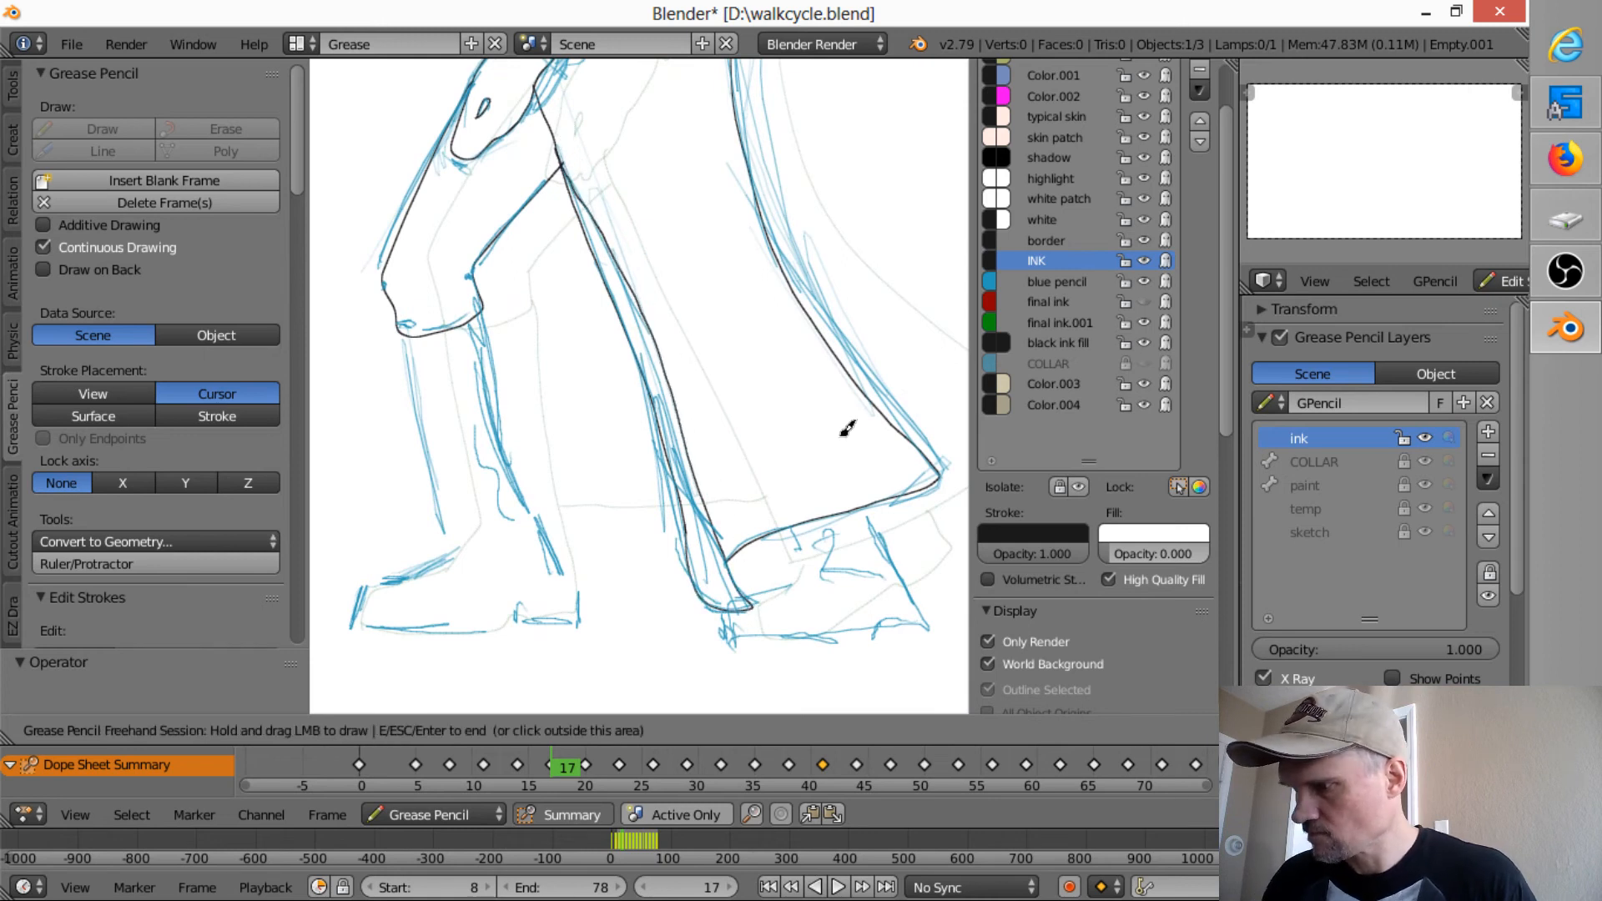
{"action": "mouse_move", "coordinate": [802, 522]}
{"action": "left_mouse_down"}
{"action": "mouse_move", "coordinate": [799, 573]}
{"action": "mouse_move", "coordinate": [752, 590]}
{"action": "mouse_move", "coordinate": [719, 636]}
{"action": "mouse_move", "coordinate": [922, 614]}
{"action": "mouse_move", "coordinate": [876, 501]}
{"action": "left_mouse_up"}
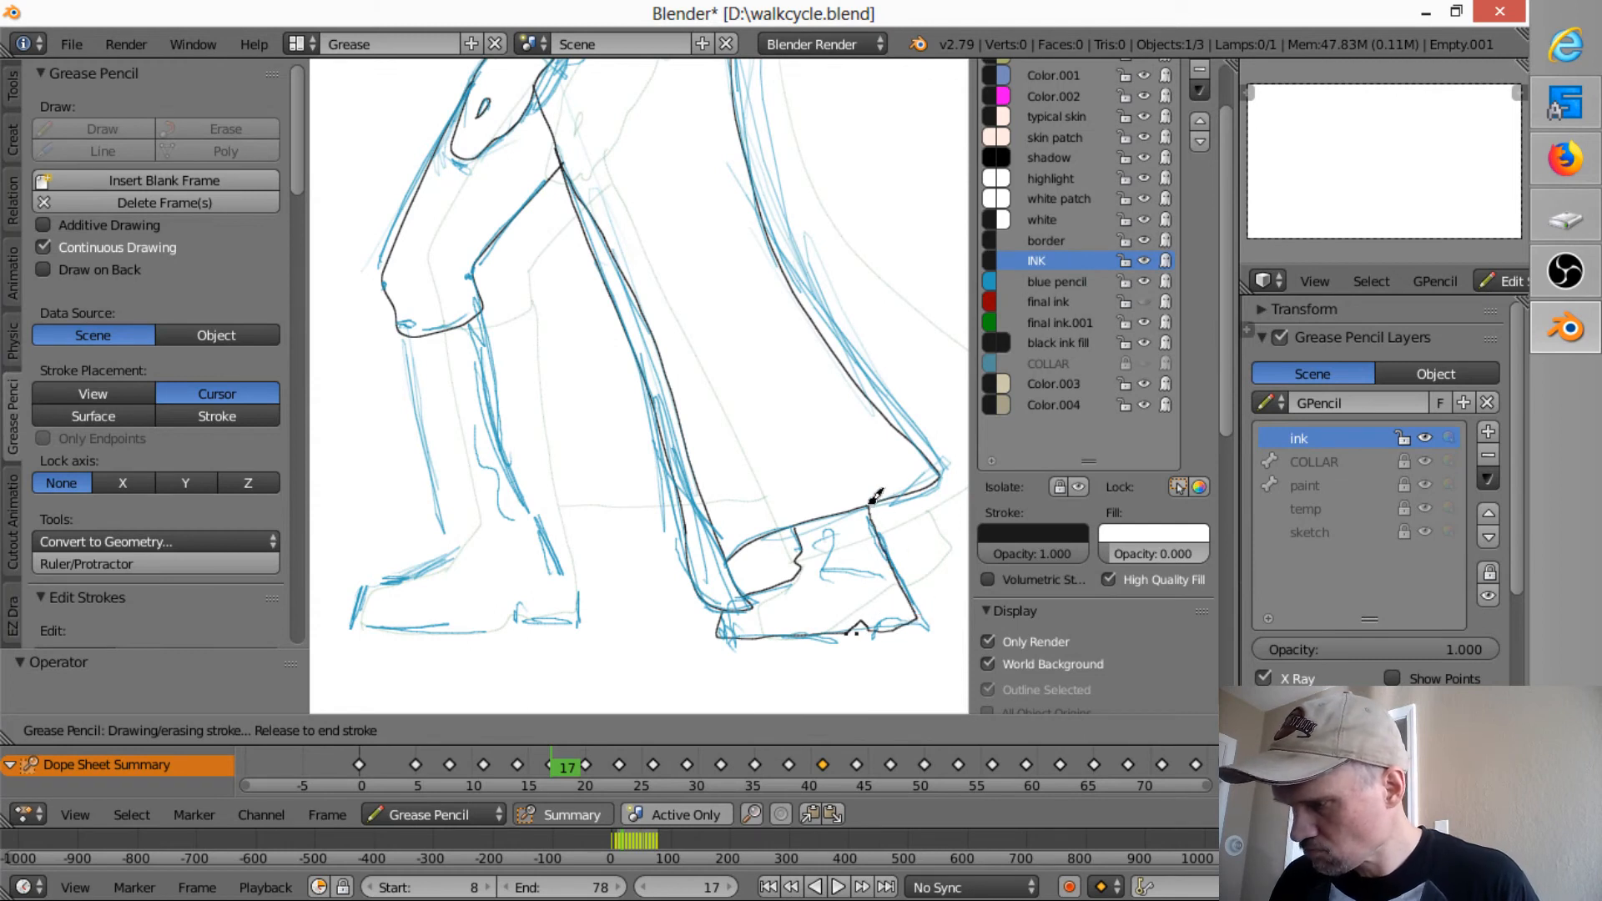
- Ink the forward boot's shaft, foot and sole, and the far coat hem between the legs at frame 17
{"action": "mouse_move", "coordinate": [409, 342]}
{"action": "left_mouse_down"}
{"action": "mouse_move", "coordinate": [453, 541]}
{"action": "mouse_move", "coordinate": [373, 577]}
{"action": "mouse_move", "coordinate": [360, 619]}
{"action": "mouse_move", "coordinate": [576, 616]}
{"action": "mouse_move", "coordinate": [584, 577]}
{"action": "mouse_move", "coordinate": [484, 288]}
{"action": "left_mouse_up"}
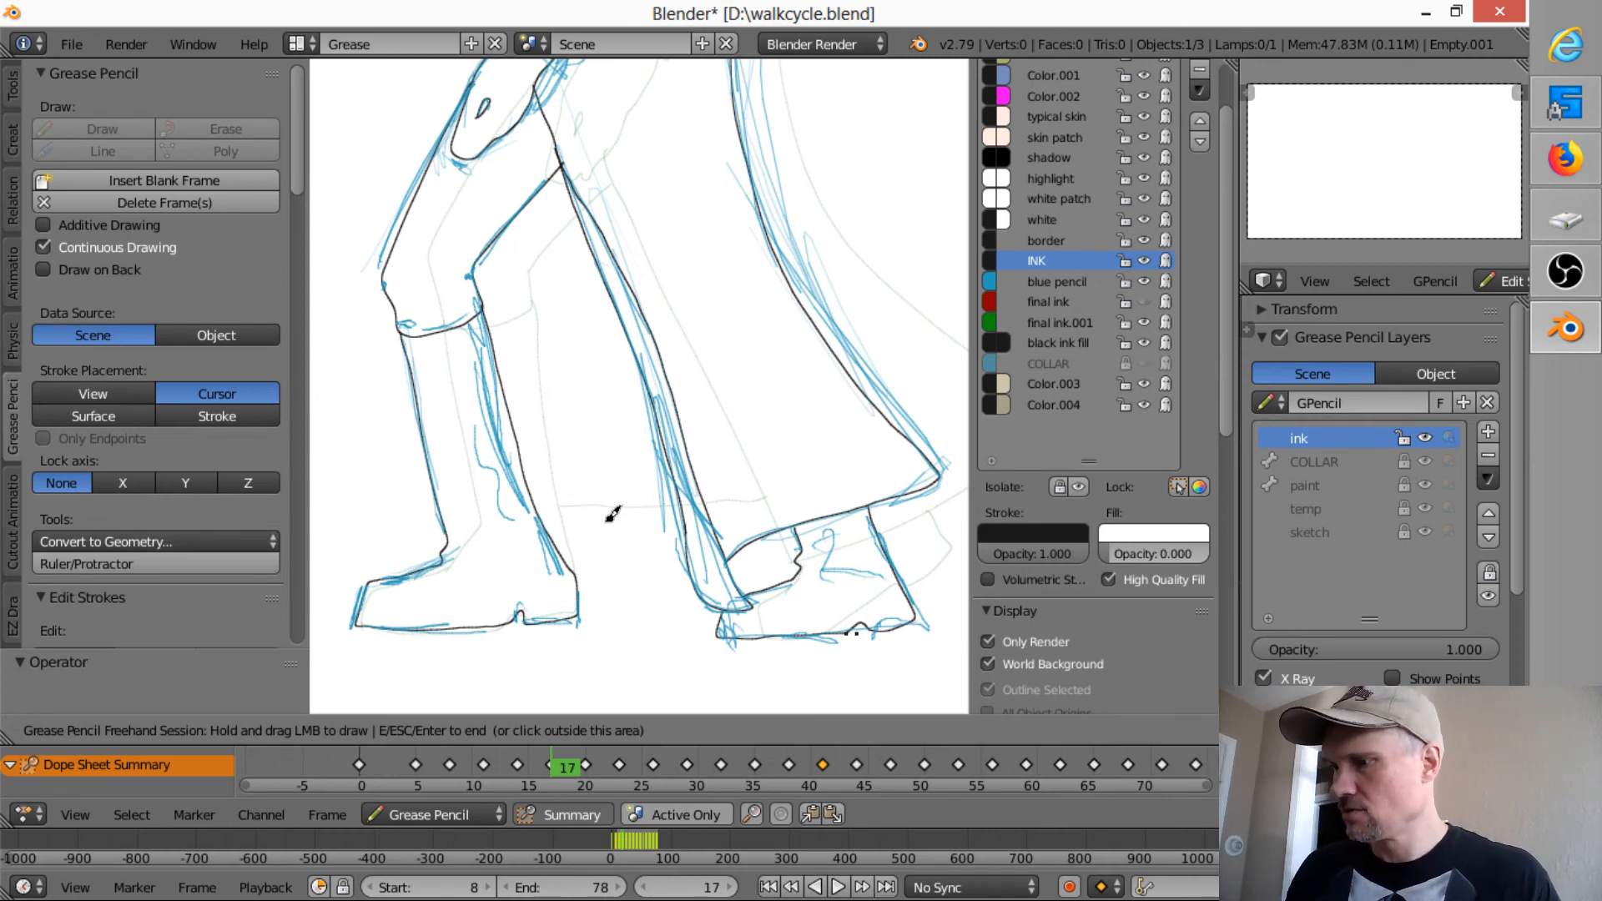
{"action": "left_click_drag", "start_coordinate": [531, 503], "coordinate": [683, 475]}
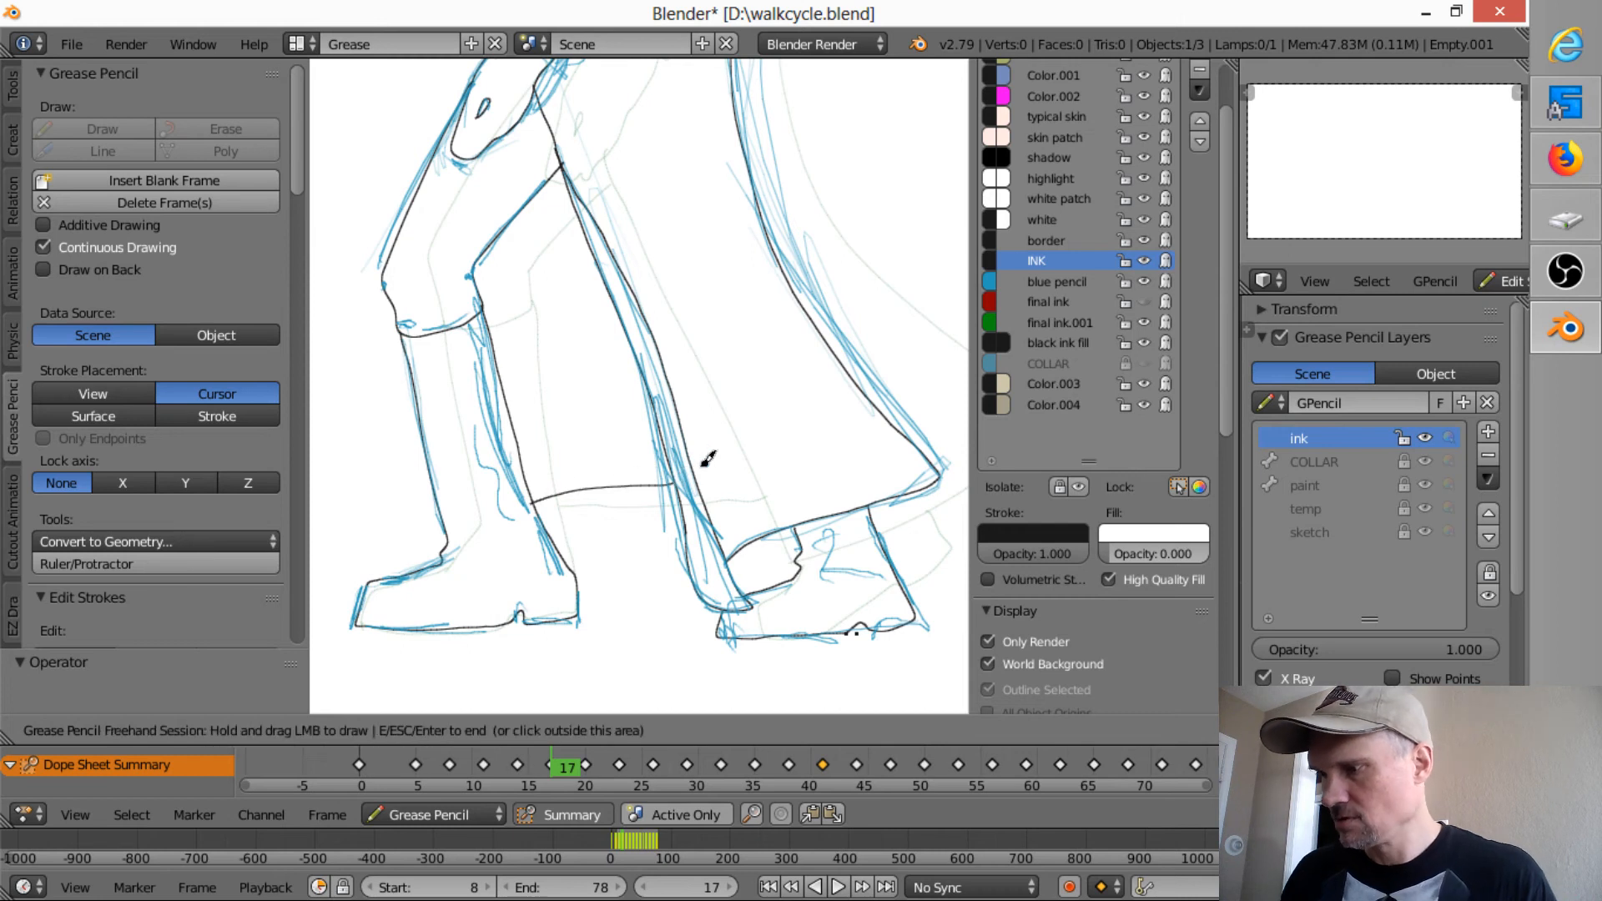
{"action": "scroll", "coordinate": [753, 309], "scroll_direction": "down", "scroll_amount": 6}
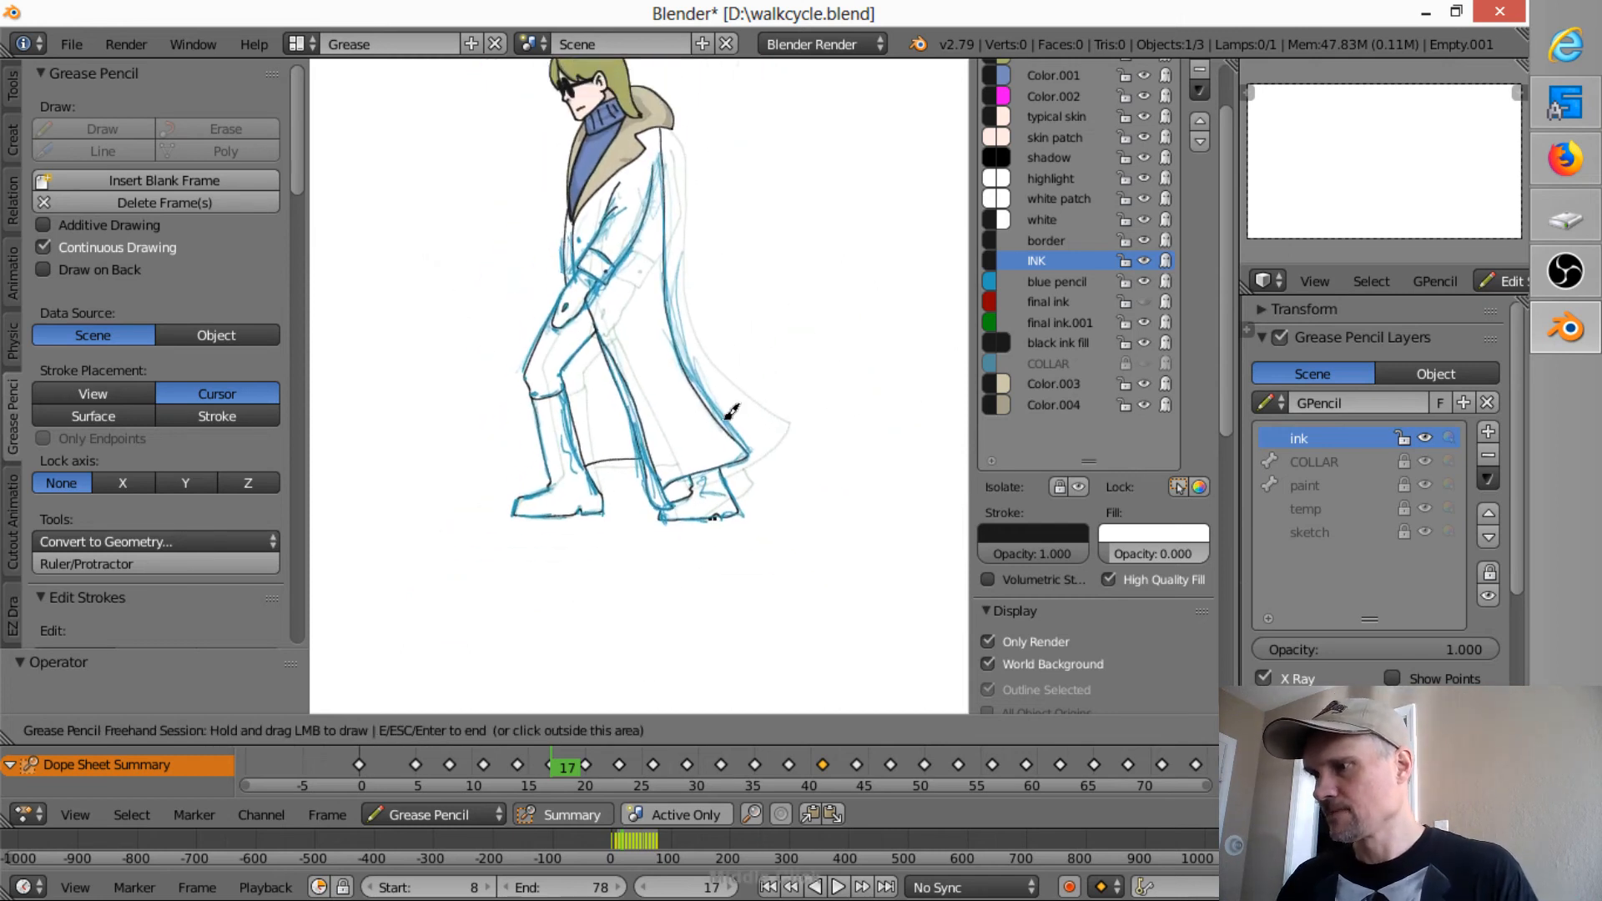
- At frame 20, ink the coat's back edge and hem, and the lower coat's near front edge and bottom corner
{"action": "key", "text": "Right"}
{"action": "key", "text": "Right"}
{"action": "key", "text": "Right"}
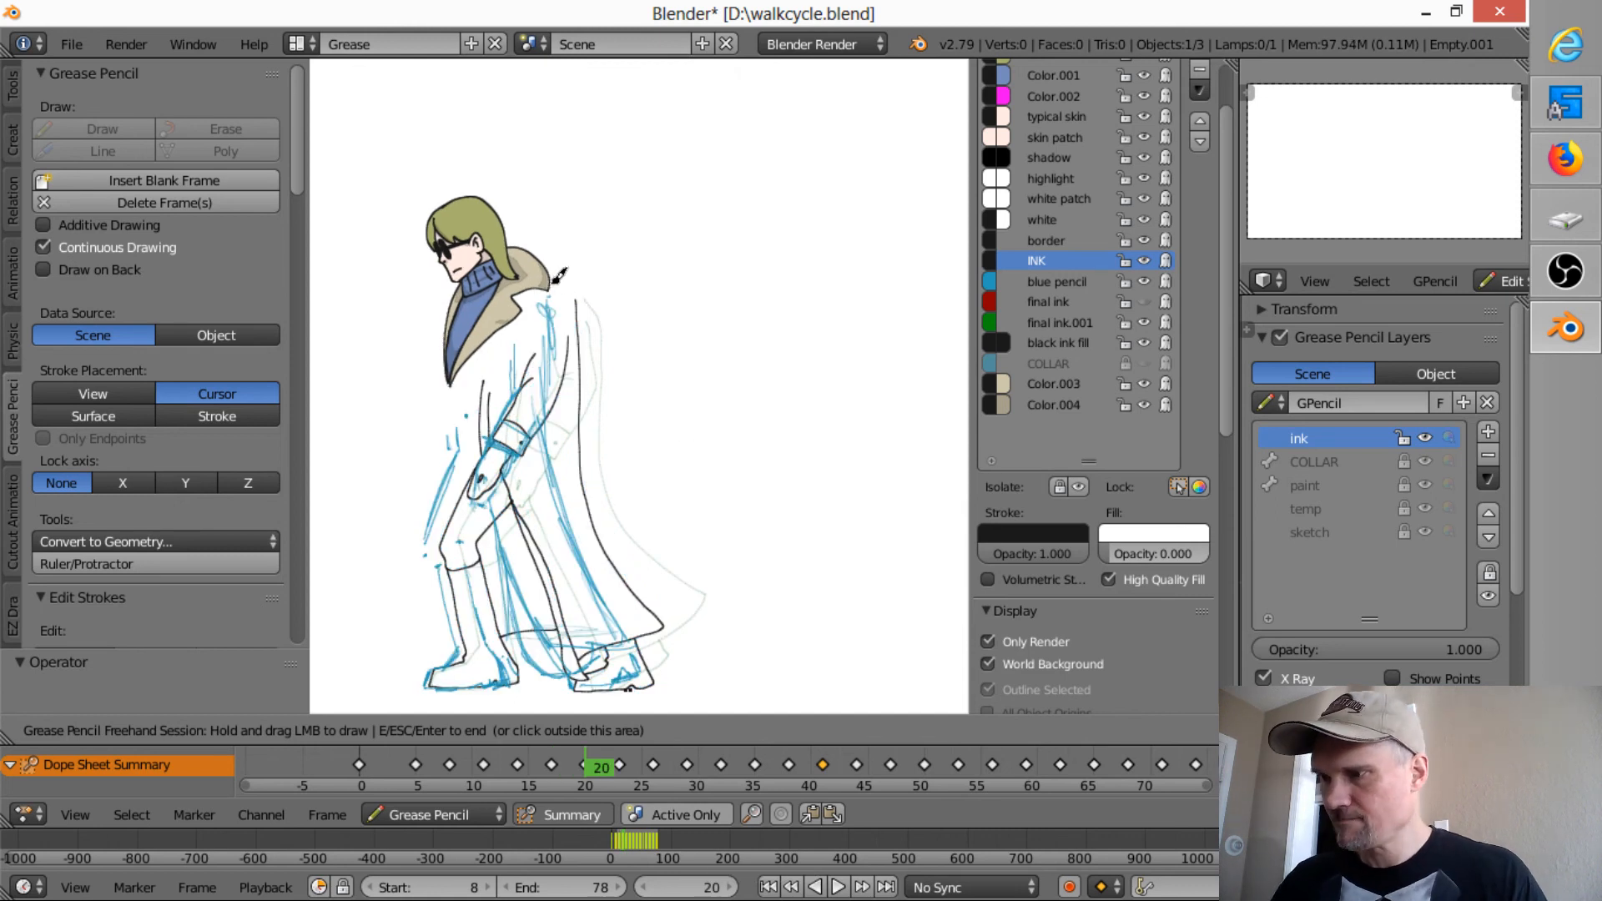
{"action": "mouse_move", "coordinate": [557, 273]}
{"action": "left_mouse_down"}
{"action": "mouse_move", "coordinate": [548, 413]}
{"action": "mouse_move", "coordinate": [518, 463]}
{"action": "mouse_move", "coordinate": [499, 446]}
{"action": "mouse_move", "coordinate": [531, 389]}
{"action": "left_mouse_up"}
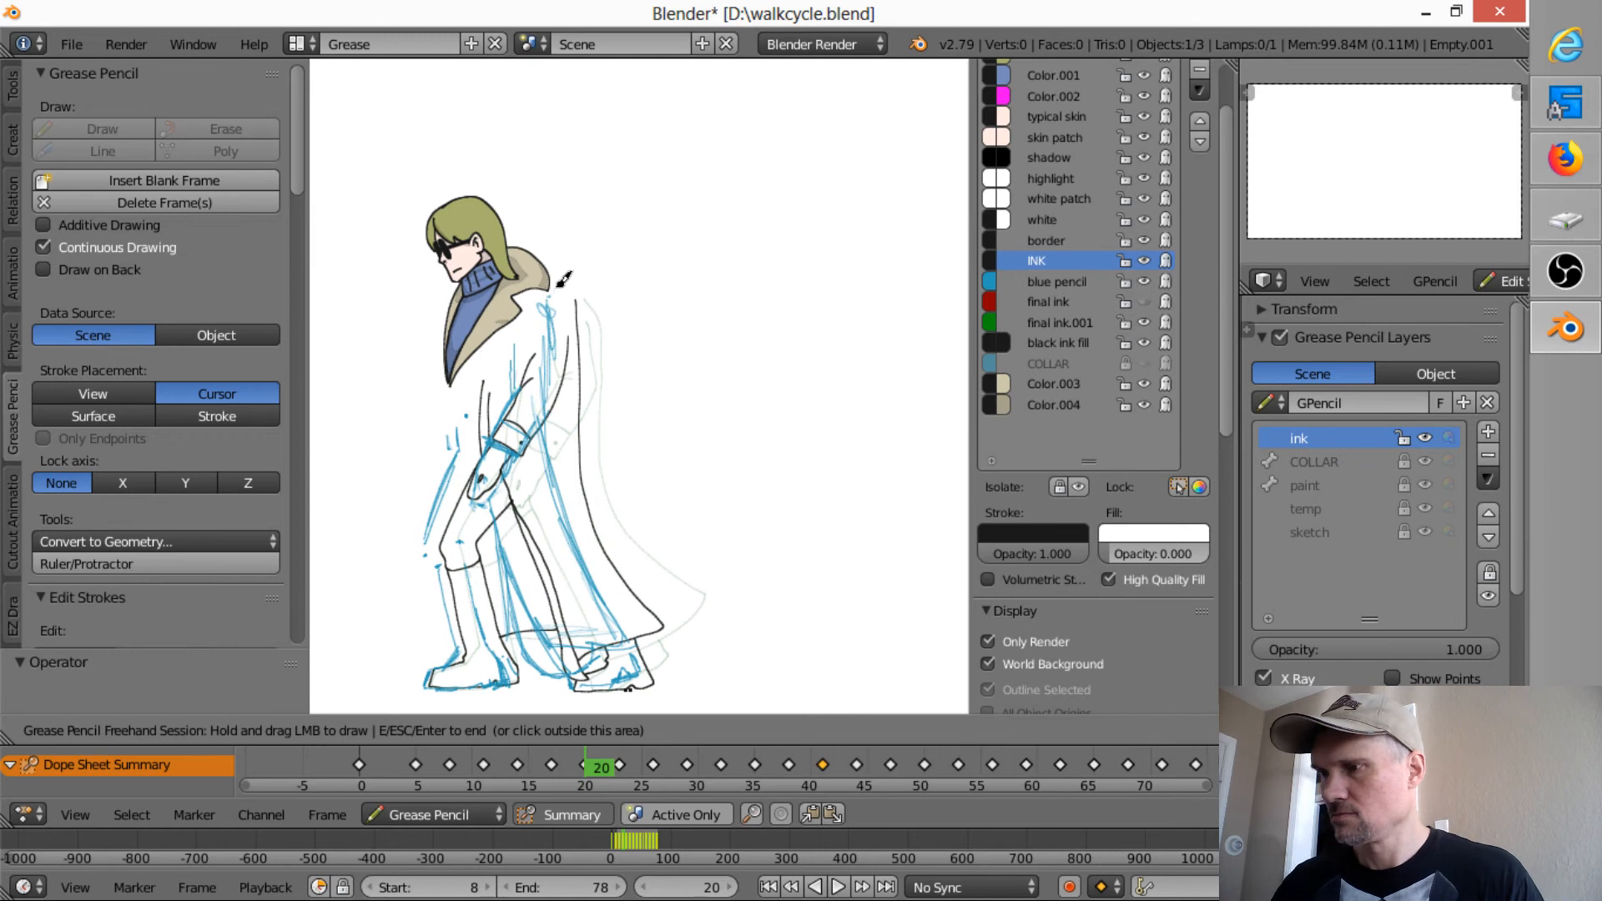
{"action": "mouse_move", "coordinate": [559, 280]}
{"action": "left_mouse_down"}
{"action": "mouse_move", "coordinate": [570, 501]}
{"action": "mouse_move", "coordinate": [636, 636]}
{"action": "mouse_move", "coordinate": [564, 652]}
{"action": "left_mouse_up"}
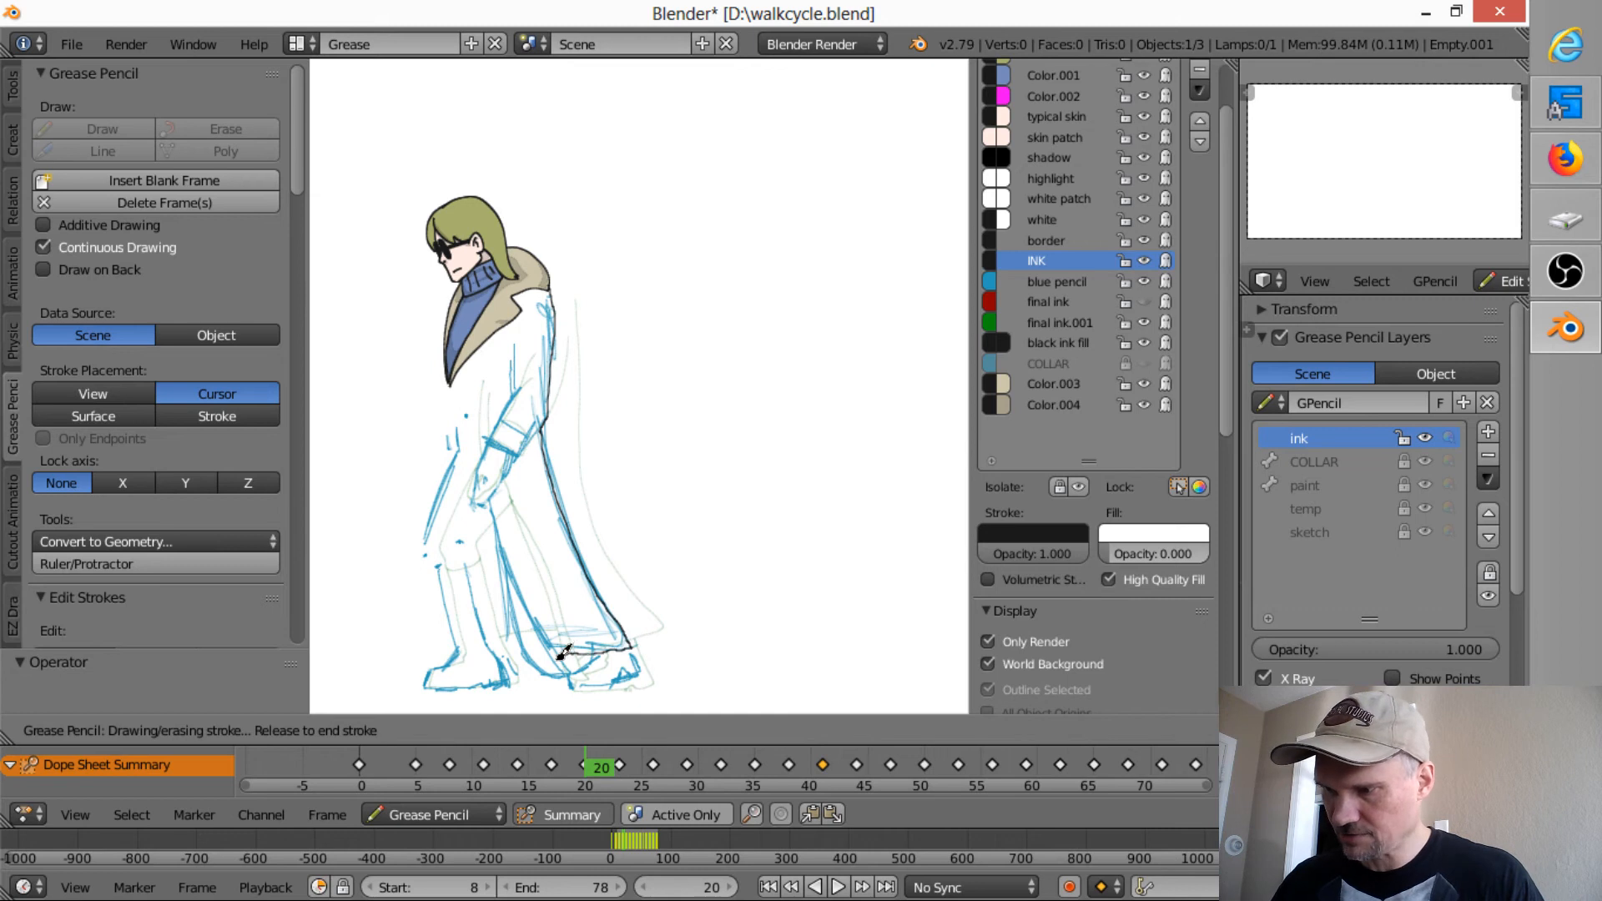
{"action": "left_click_drag", "start_coordinate": [501, 492], "coordinate": [562, 674]}
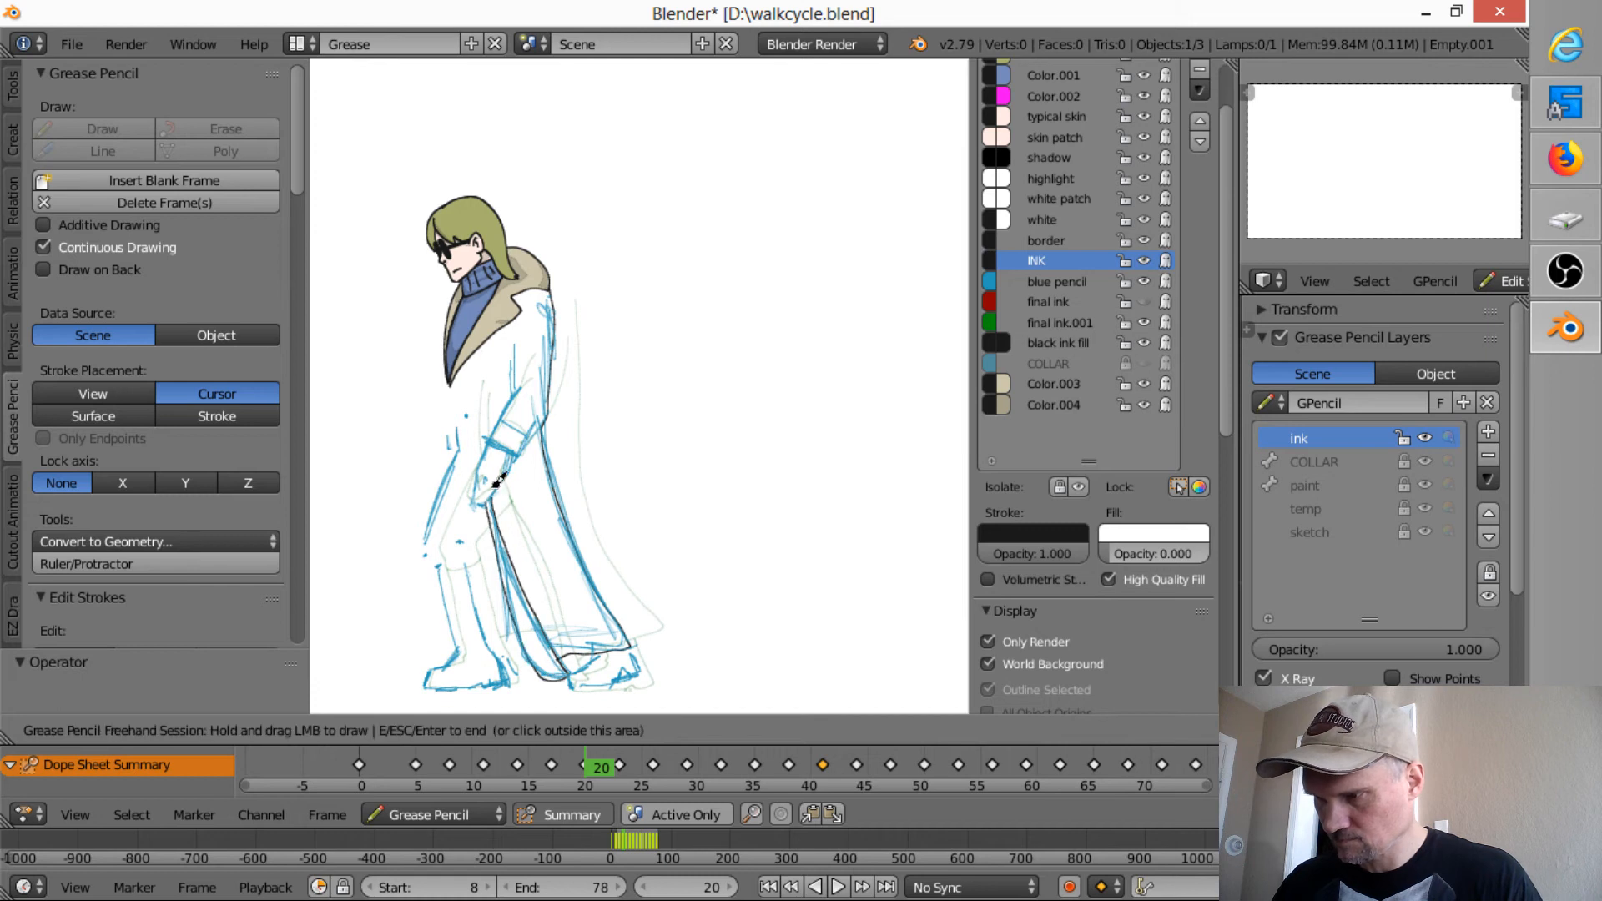
- Ink the coat's front edges below the collar, the forward leg with its boot, and the short far hem line between the legs
{"action": "left_click_drag", "start_coordinate": [455, 376], "coordinate": [490, 468]}
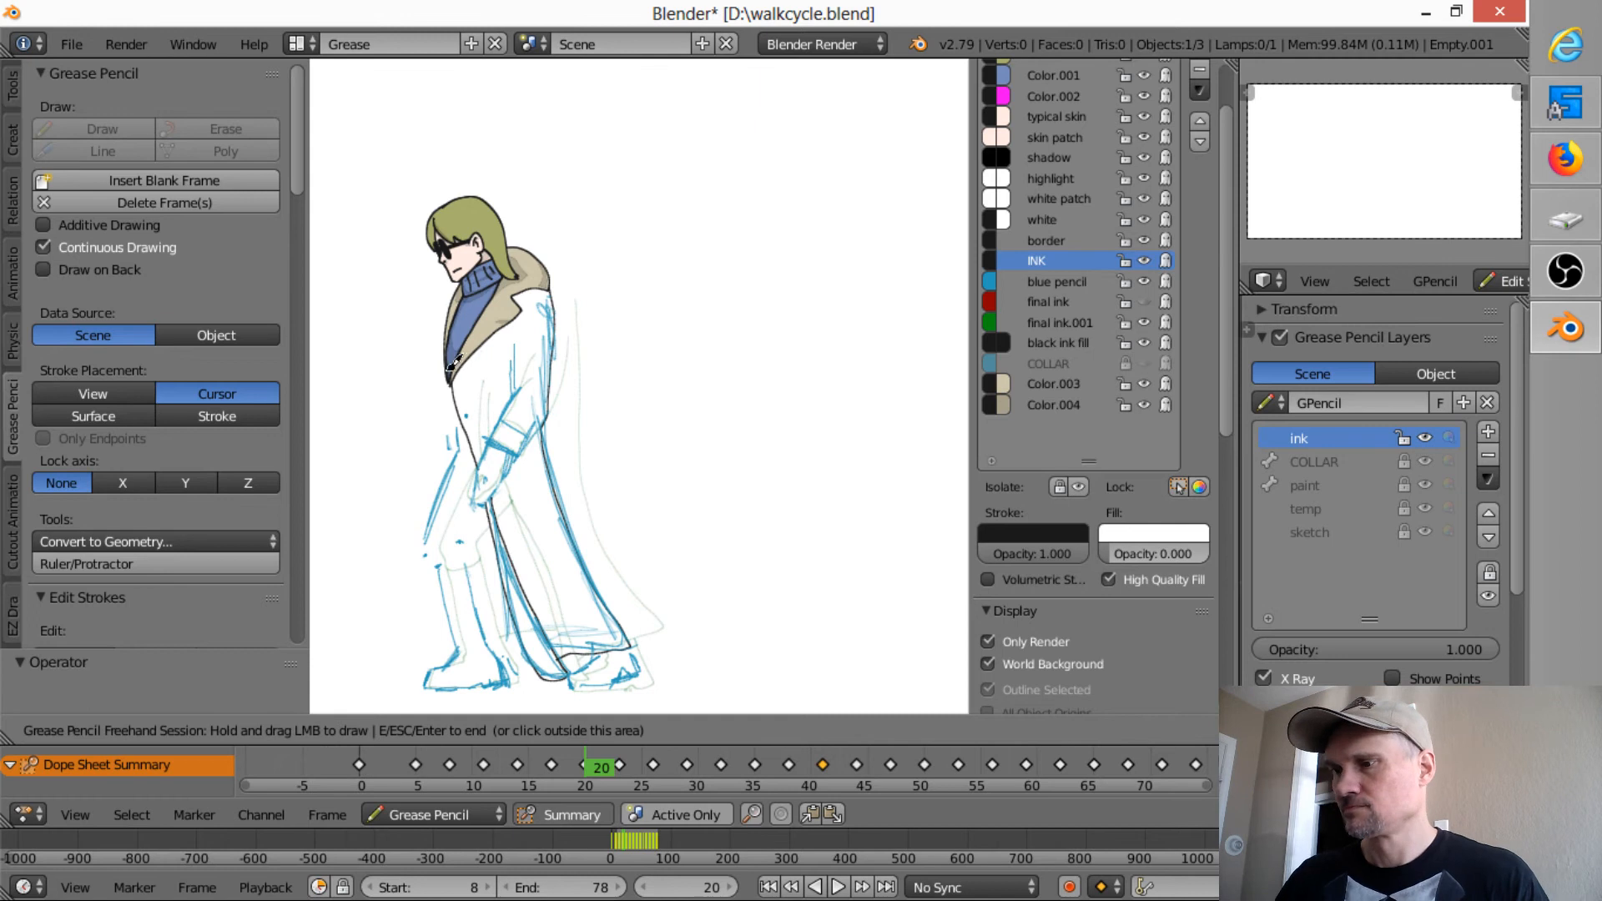
{"action": "left_click_drag", "start_coordinate": [455, 363], "coordinate": [466, 463]}
{"action": "mouse_move", "coordinate": [464, 407]}
{"action": "left_mouse_down"}
{"action": "mouse_move", "coordinate": [458, 455]}
{"action": "mouse_move", "coordinate": [469, 444]}
{"action": "mouse_move", "coordinate": [425, 542]}
{"action": "mouse_move", "coordinate": [464, 647]}
{"action": "mouse_move", "coordinate": [424, 691]}
{"action": "mouse_move", "coordinate": [465, 690]}
{"action": "mouse_move", "coordinate": [494, 641]}
{"action": "mouse_move", "coordinate": [478, 513]}
{"action": "mouse_move", "coordinate": [462, 557]}
{"action": "mouse_move", "coordinate": [509, 484]}
{"action": "left_mouse_up"}
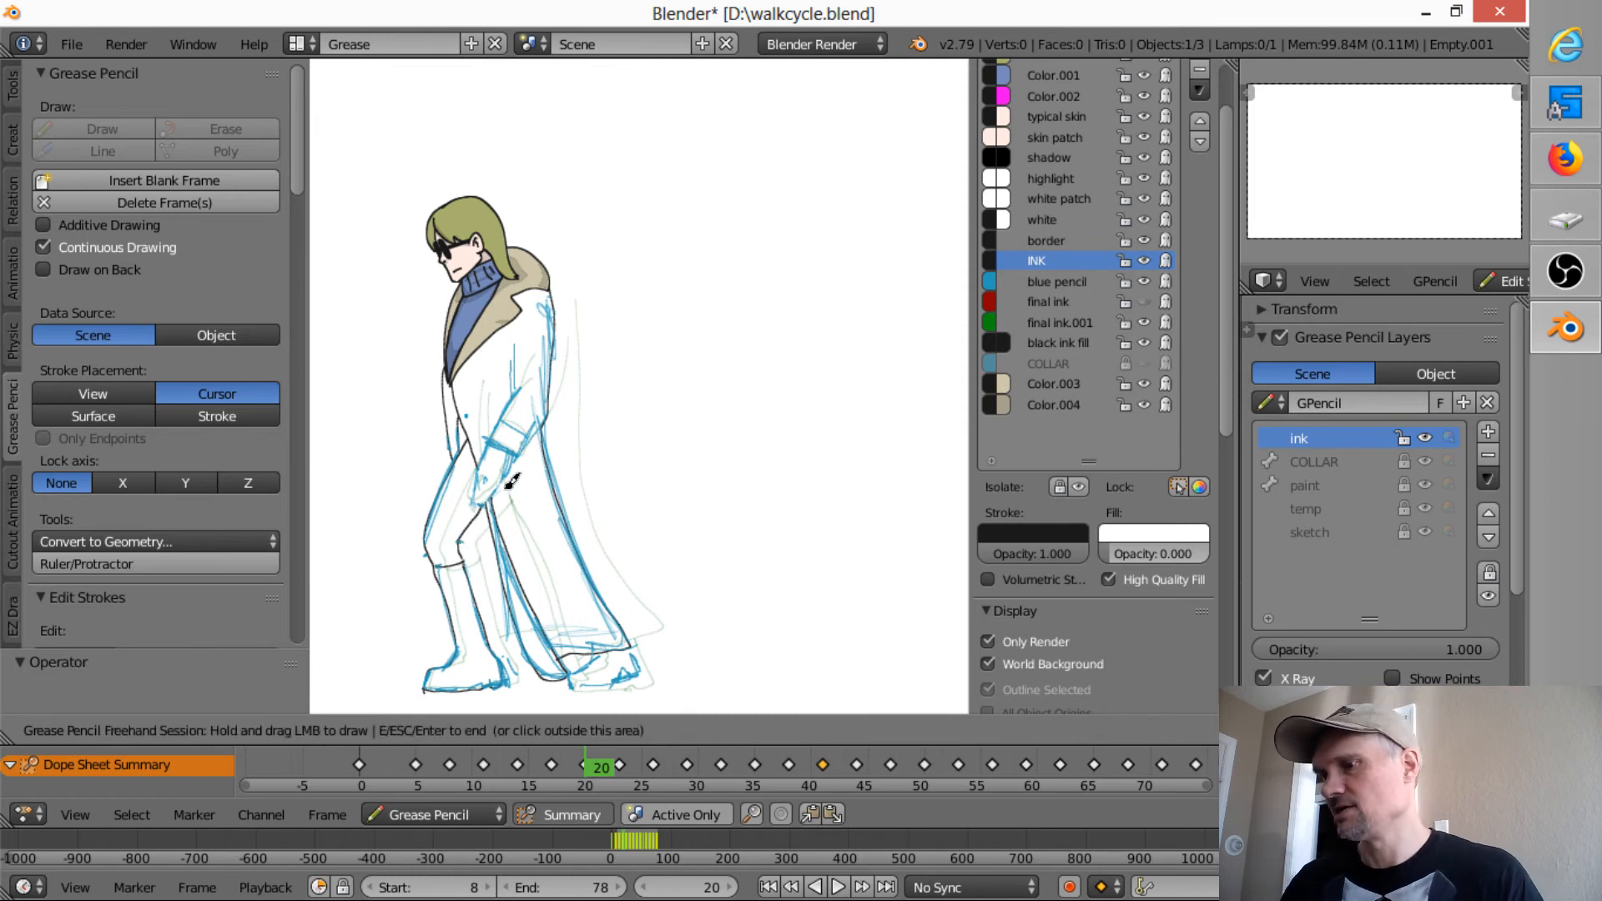
{"action": "left_click_drag", "start_coordinate": [496, 623], "coordinate": [539, 598]}
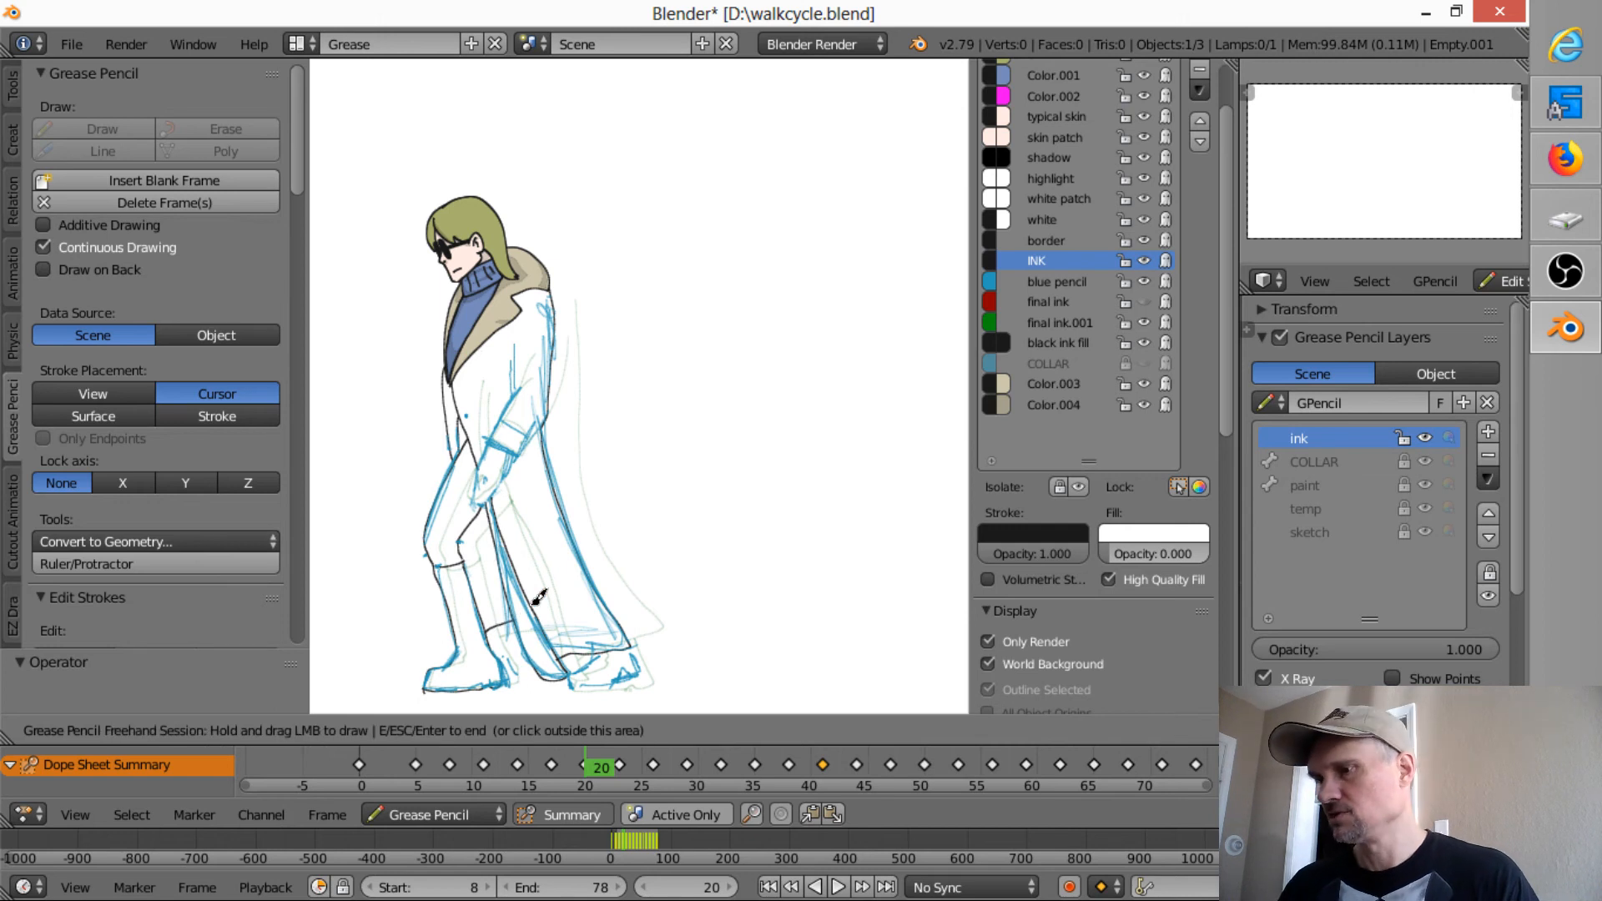
- Ink the near sleeve with its elbow folds and cuff, the coat and cuff buttons, and the hand with its thumb mark
{"action": "scroll", "coordinate": [618, 383], "scroll_direction": "up", "scroll_amount": 3}
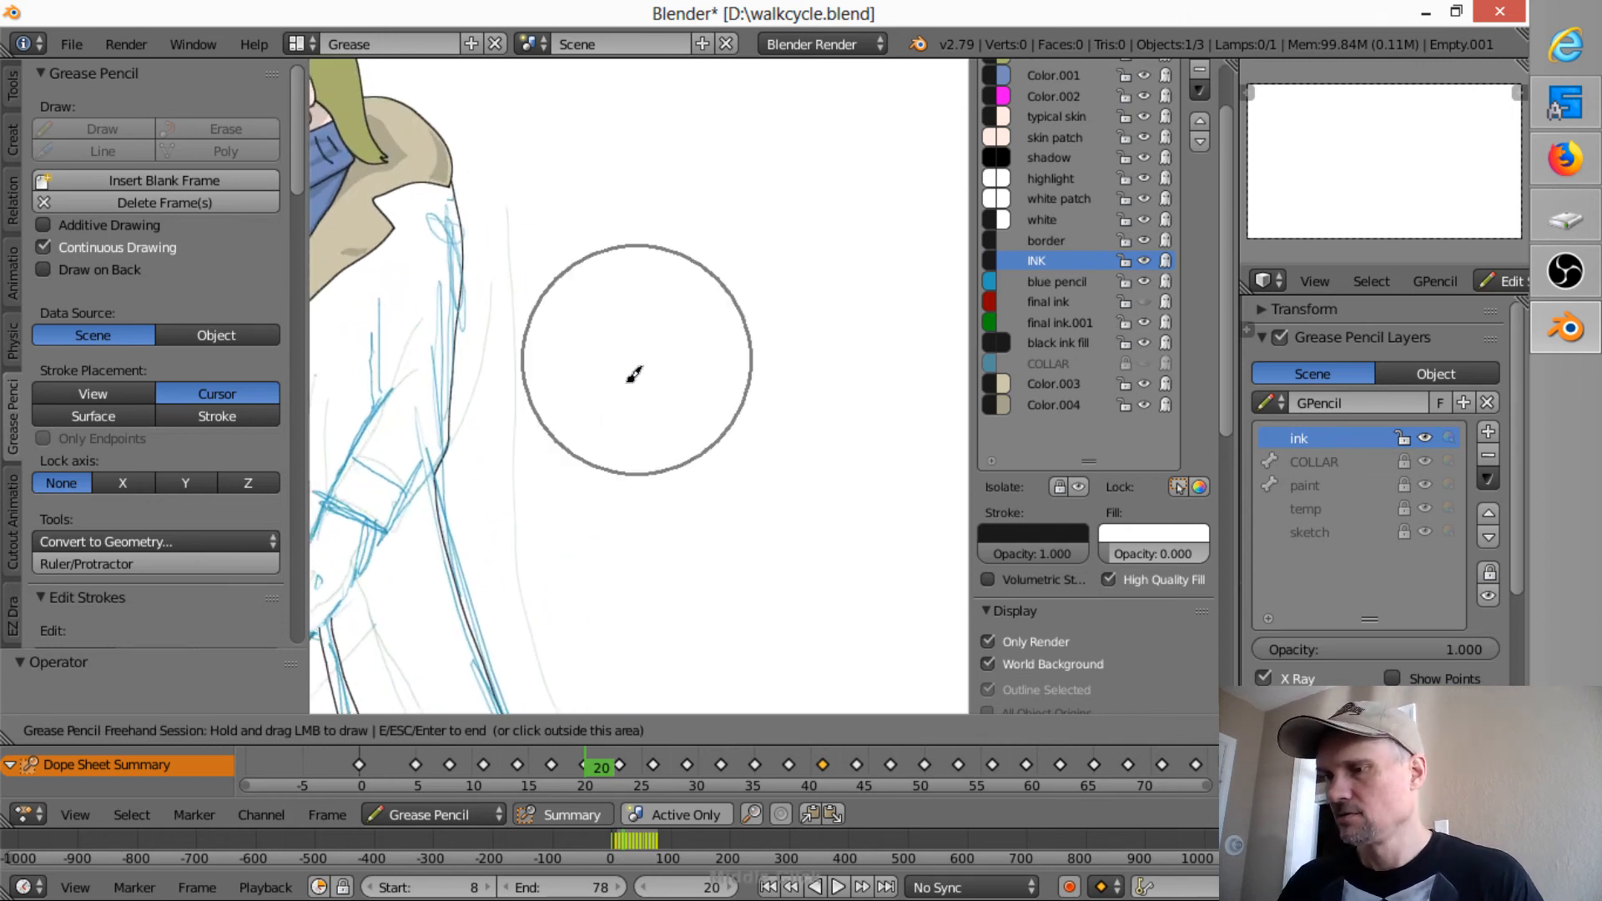
{"action": "middle_click_drag", "start_coordinate": [527, 488], "coordinate": [781, 308], "text": "shift"}
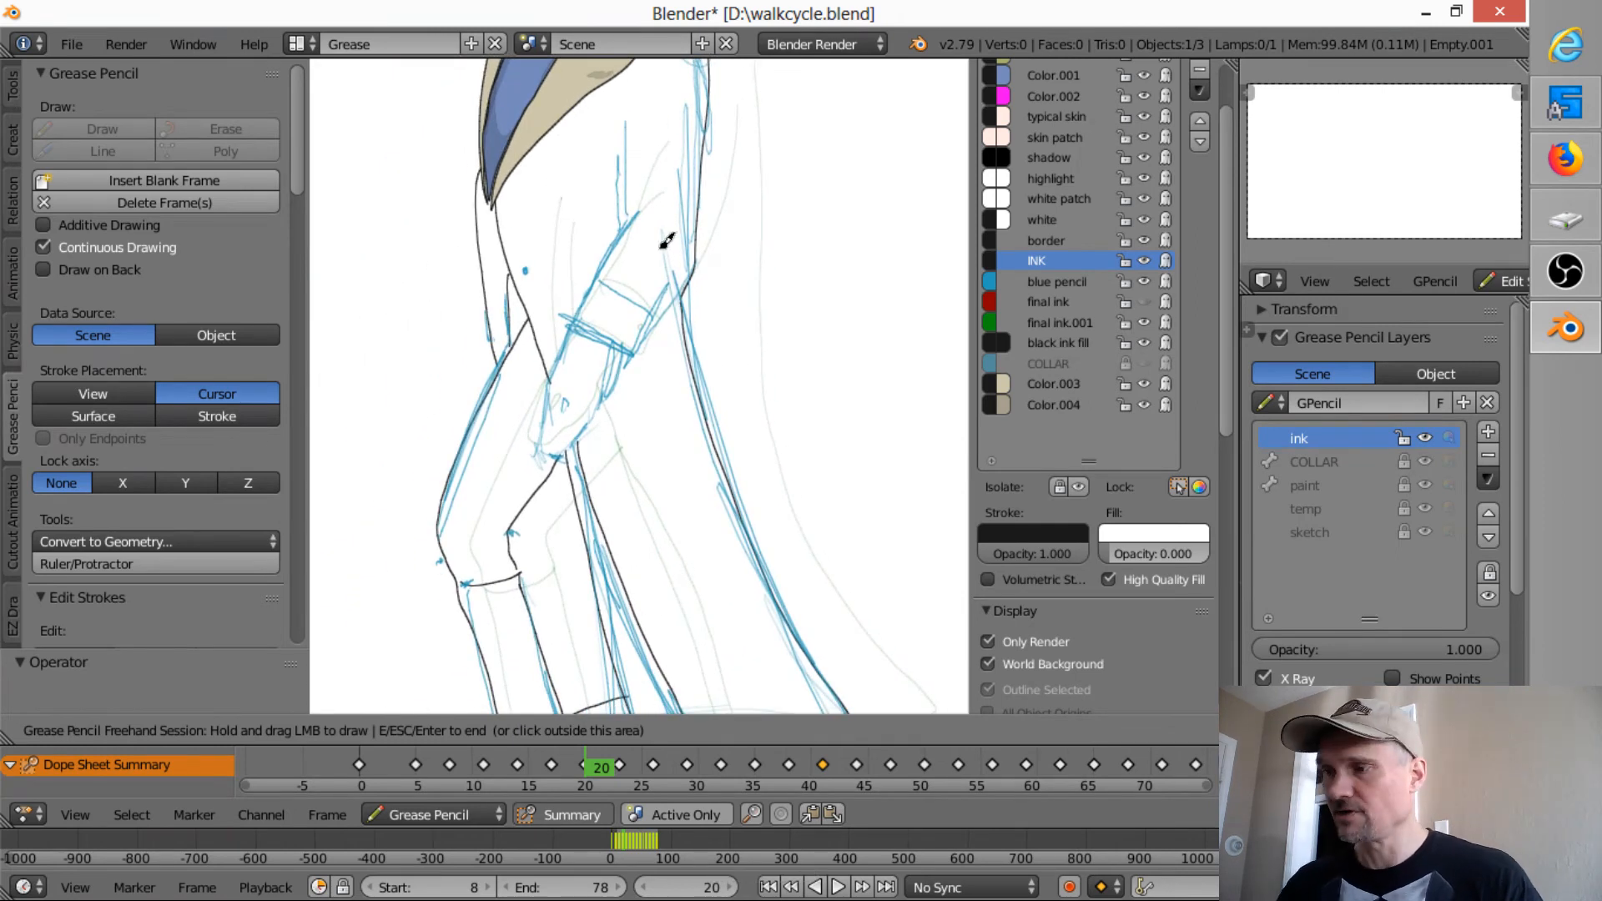
{"action": "mouse_move", "coordinate": [630, 117]}
{"action": "left_mouse_down"}
{"action": "mouse_move", "coordinate": [635, 207]}
{"action": "mouse_move", "coordinate": [648, 196]}
{"action": "mouse_move", "coordinate": [584, 311]}
{"action": "mouse_move", "coordinate": [643, 351]}
{"action": "mouse_move", "coordinate": [709, 255]}
{"action": "left_mouse_up"}
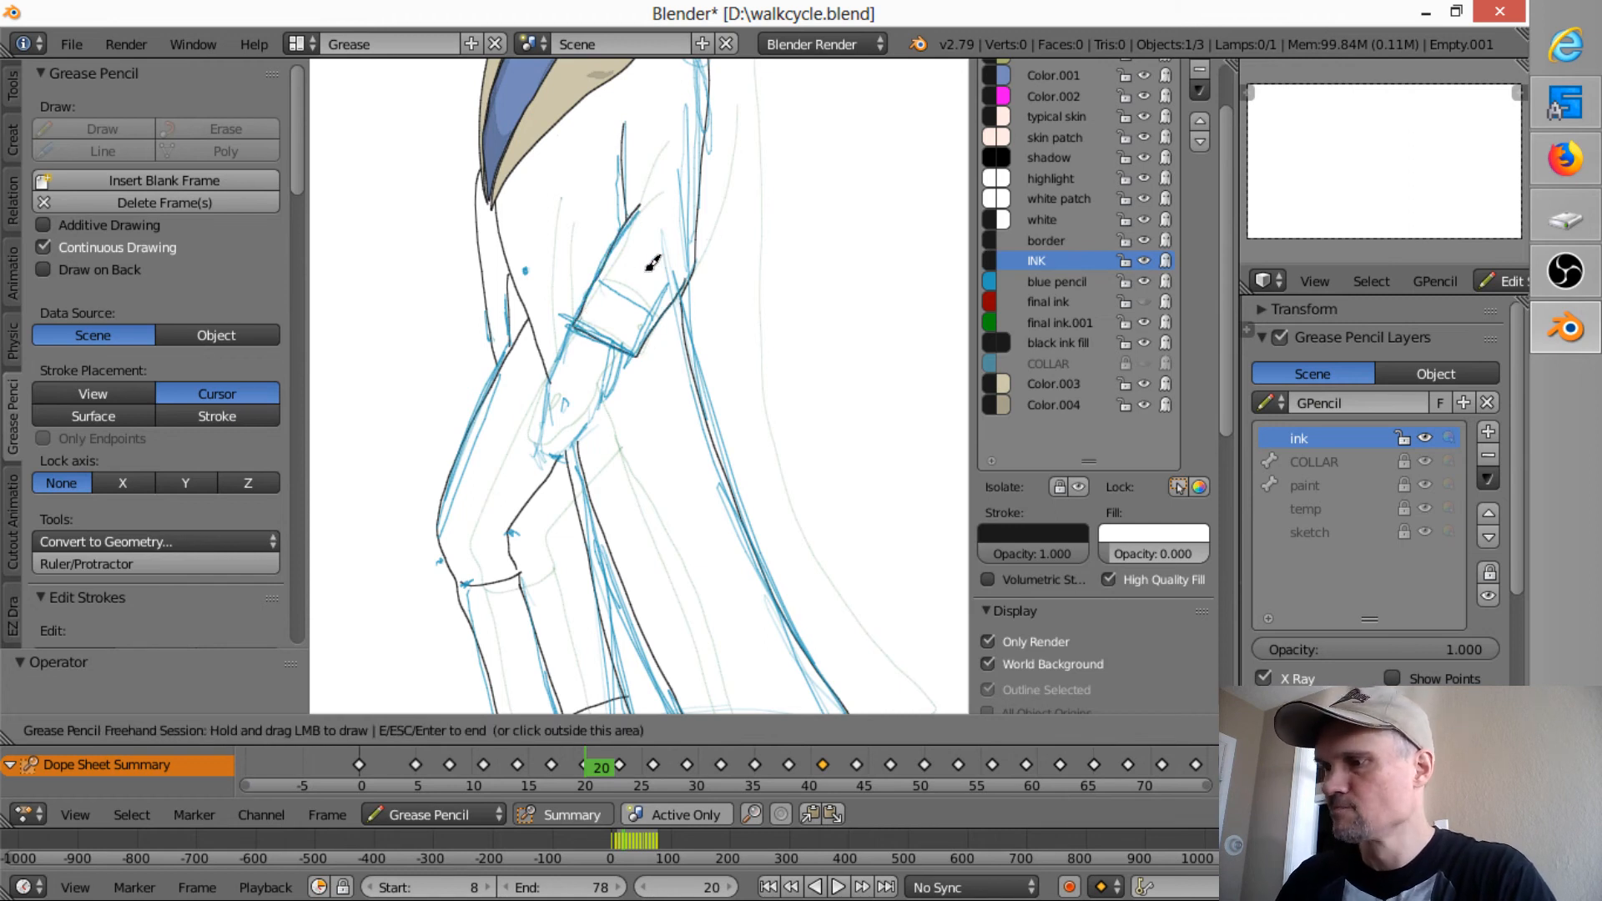
{"action": "mouse_move", "coordinate": [601, 280]}
{"action": "left_mouse_down"}
{"action": "mouse_move", "coordinate": [667, 309]}
{"action": "mouse_move", "coordinate": [632, 320]}
{"action": "left_mouse_up"}
{"action": "left_click_drag", "start_coordinate": [527, 267], "coordinate": [531, 269]}
{"action": "mouse_move", "coordinate": [578, 327]}
{"action": "left_mouse_down"}
{"action": "mouse_move", "coordinate": [552, 372]}
{"action": "mouse_move", "coordinate": [557, 457]}
{"action": "mouse_move", "coordinate": [628, 341]}
{"action": "left_mouse_up"}
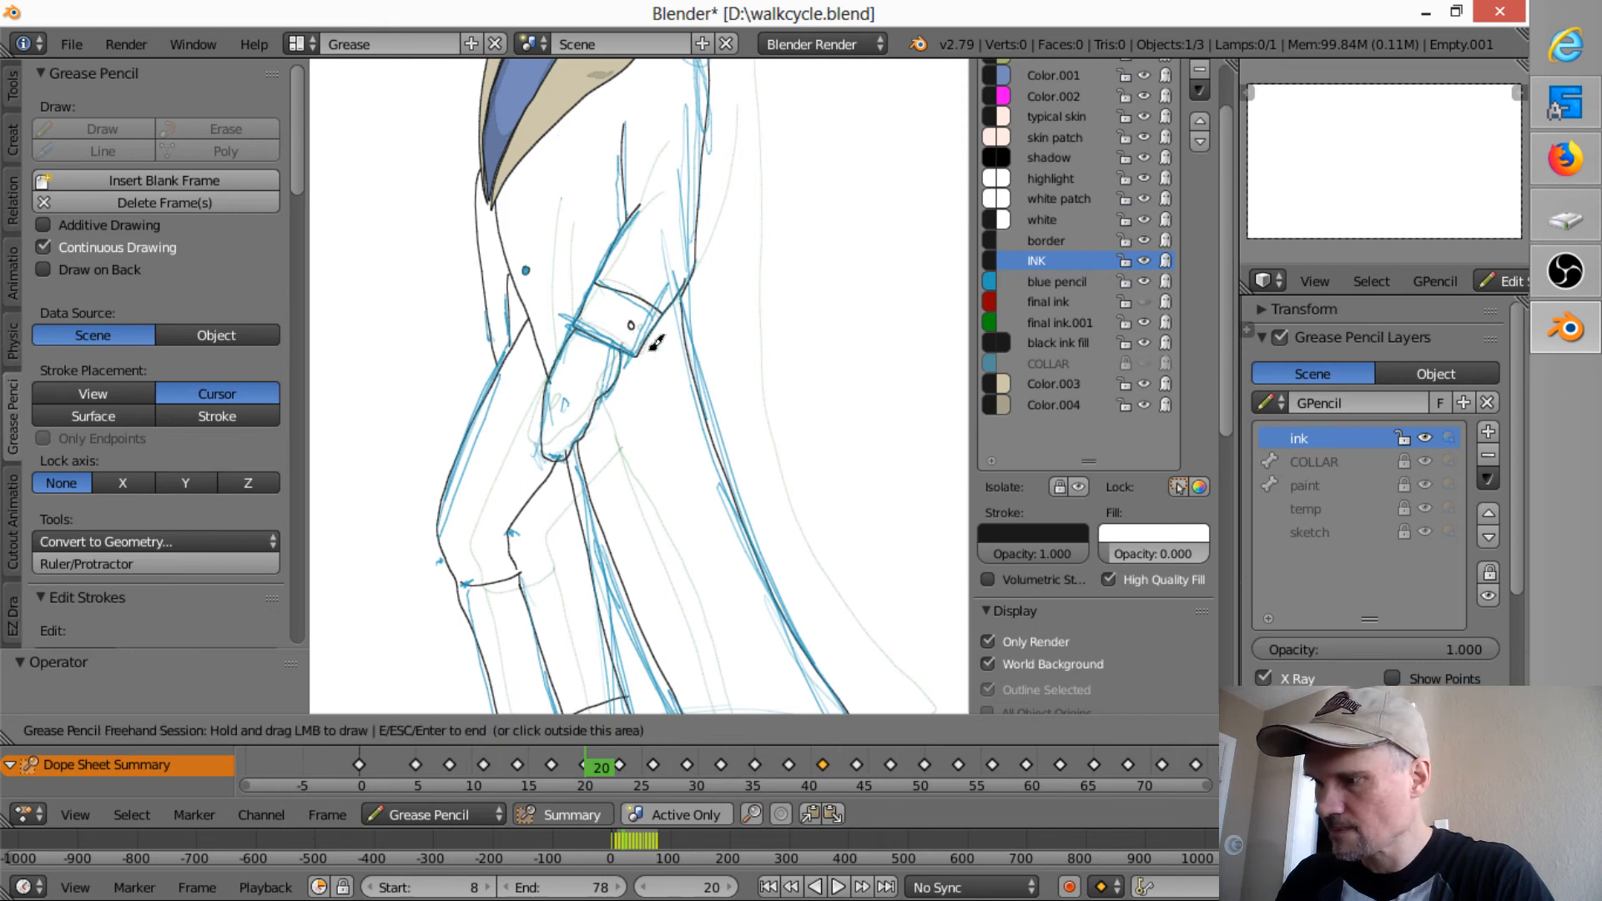
{"action": "mouse_move", "coordinate": [566, 415]}
{"action": "left_mouse_down"}
{"action": "mouse_move", "coordinate": [563, 391]}
{"action": "mouse_move", "coordinate": [559, 424]}
{"action": "left_mouse_up"}
- Ink the rear boot beneath the coat hem at frame 20
{"action": "middle_click_drag", "start_coordinate": [804, 594], "coordinate": [755, 300], "text": "shift"}
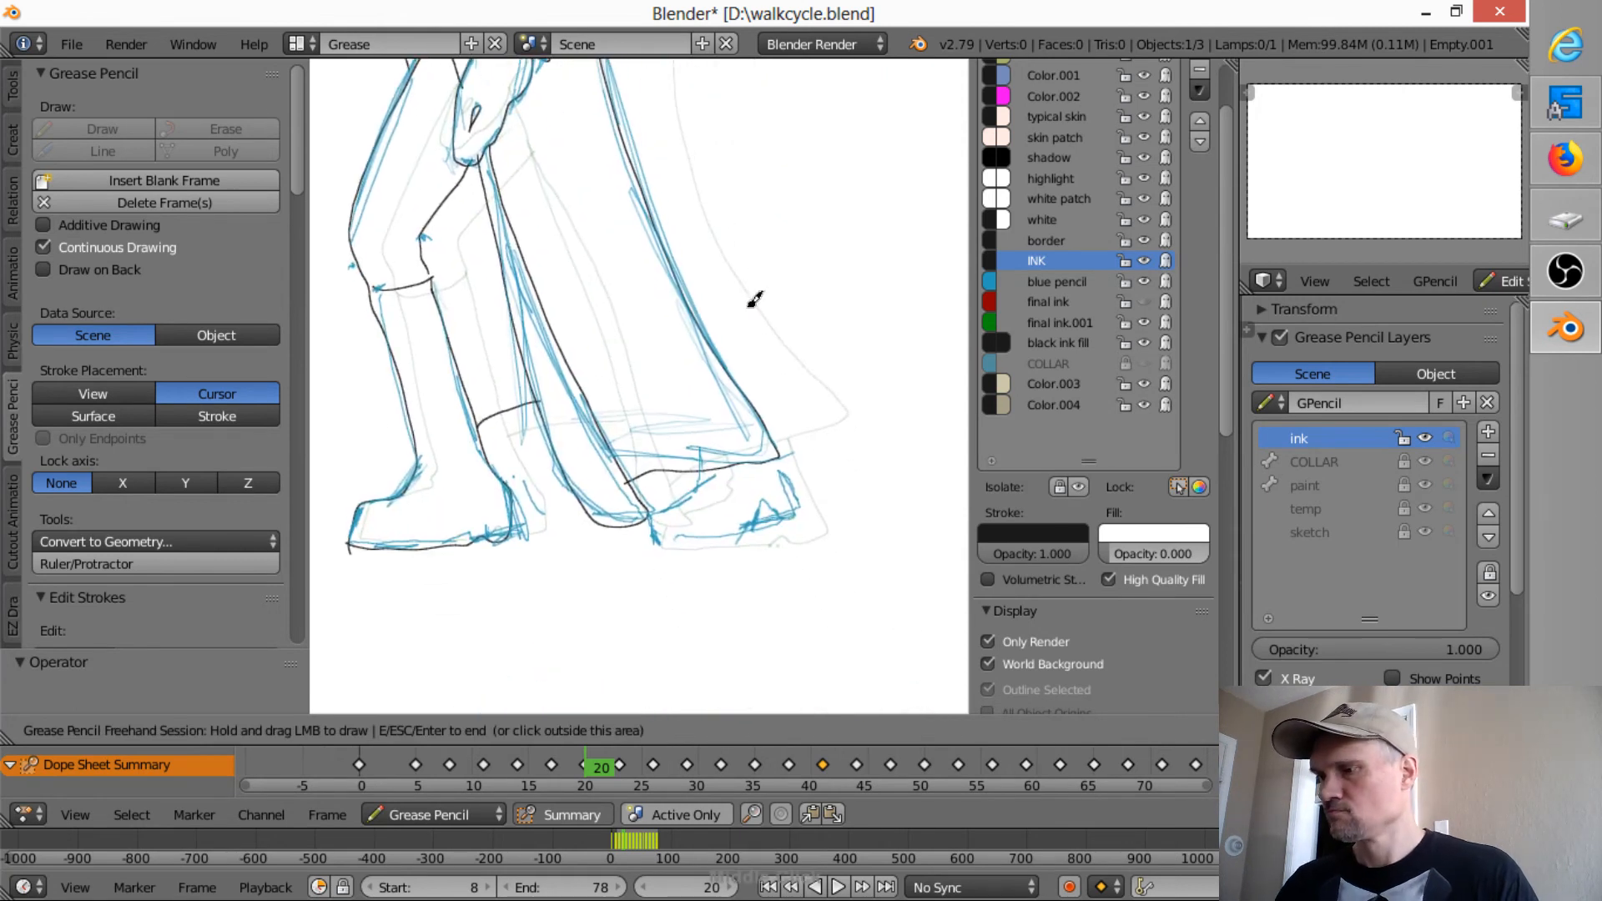
{"action": "mouse_move", "coordinate": [700, 456]}
{"action": "left_mouse_down"}
{"action": "mouse_move", "coordinate": [651, 534]}
{"action": "mouse_move", "coordinate": [789, 512]}
{"action": "mouse_move", "coordinate": [801, 484]}
{"action": "mouse_move", "coordinate": [778, 443]}
{"action": "left_mouse_up"}
{"action": "middle_click_drag", "start_coordinate": [723, 392], "coordinate": [730, 572], "text": "ctrl"}
{"action": "mouse_move", "coordinate": [737, 437]}
{"action": "middle_mouse_down", "text": "shift"}
{"action": "mouse_move", "coordinate": [763, 564]}
{"action": "mouse_move", "coordinate": [776, 526]}
{"action": "middle_mouse_up", "text": "shift"}
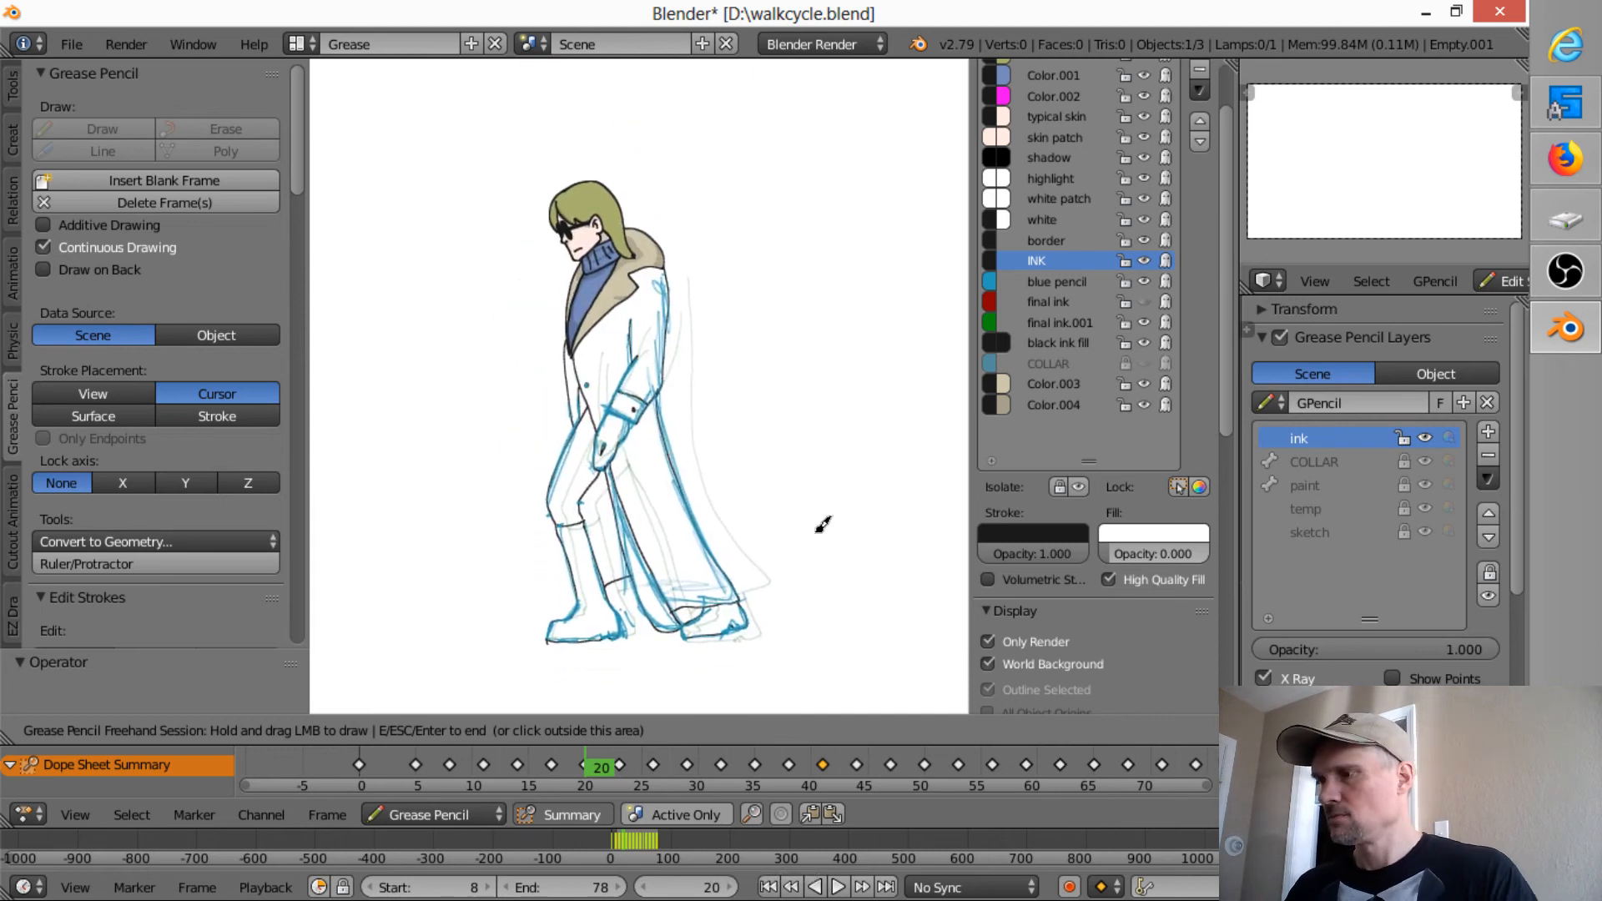
- Hide the blue pencil color and flip between frames 17 and 20 to check the inked line work
{"action": "key", "text": "Escape"}
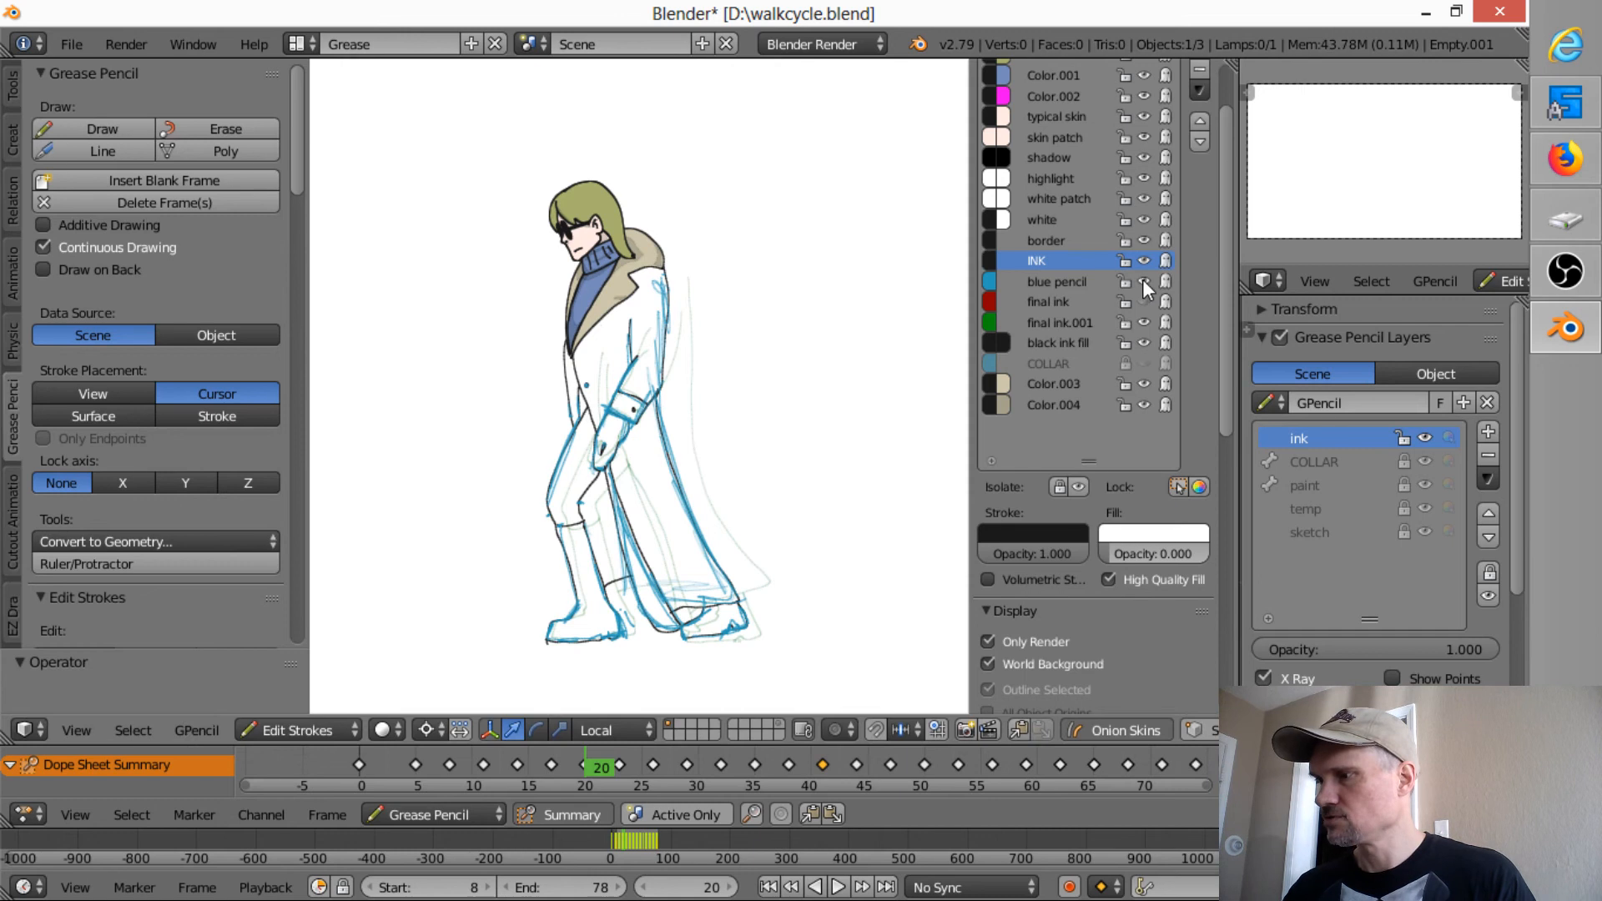
{"action": "left_click", "coordinate": [1145, 283]}
{"action": "mouse_move", "coordinate": [601, 765]}
{"action": "left_mouse_down"}
{"action": "mouse_move", "coordinate": [411, 767]}
{"action": "mouse_move", "coordinate": [294, 789]}
{"action": "mouse_move", "coordinate": [541, 780]}
{"action": "left_mouse_up"}
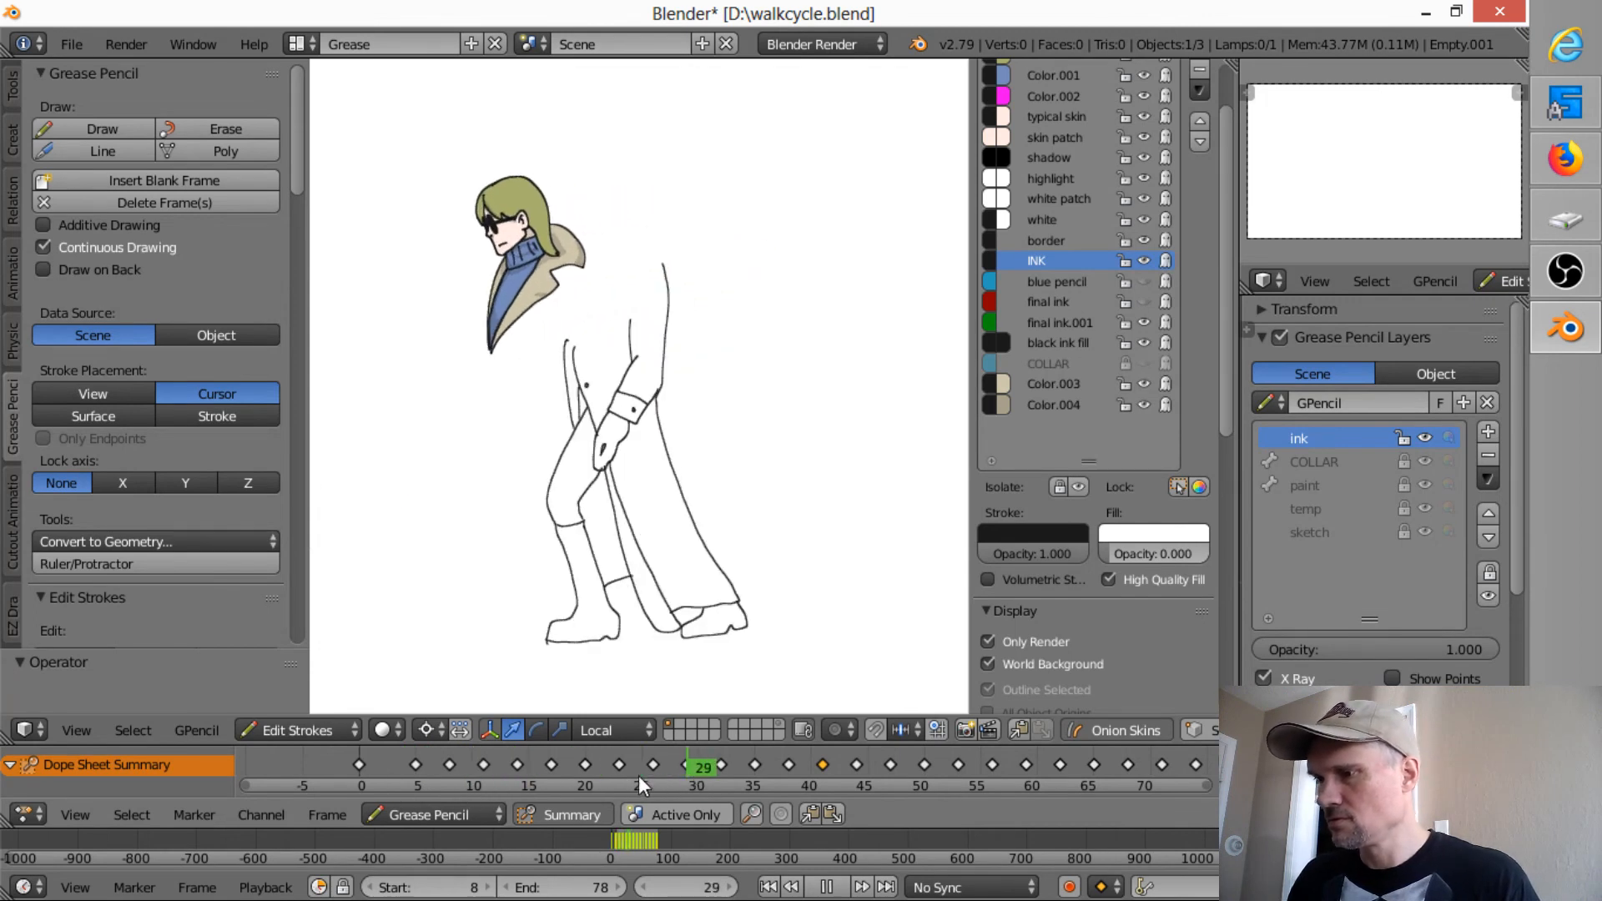
{"action": "mouse_move", "coordinate": [632, 786]}
{"action": "left_mouse_down"}
{"action": "mouse_move", "coordinate": [835, 772]}
{"action": "mouse_move", "coordinate": [546, 774]}
{"action": "left_mouse_up"}
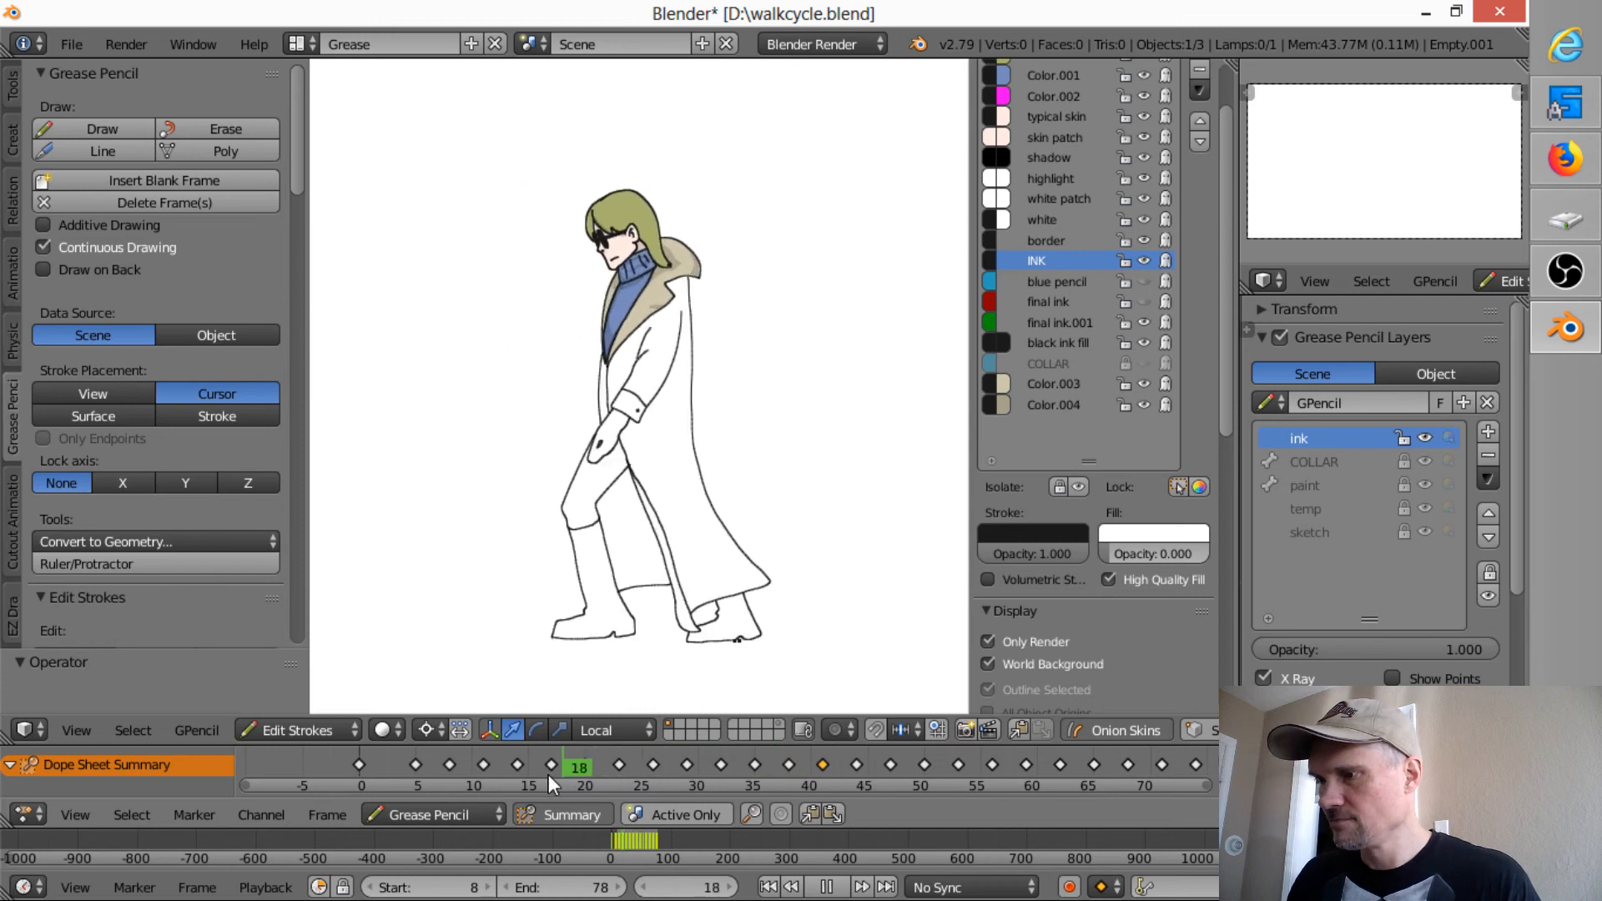
{"action": "key", "text": "Right"}
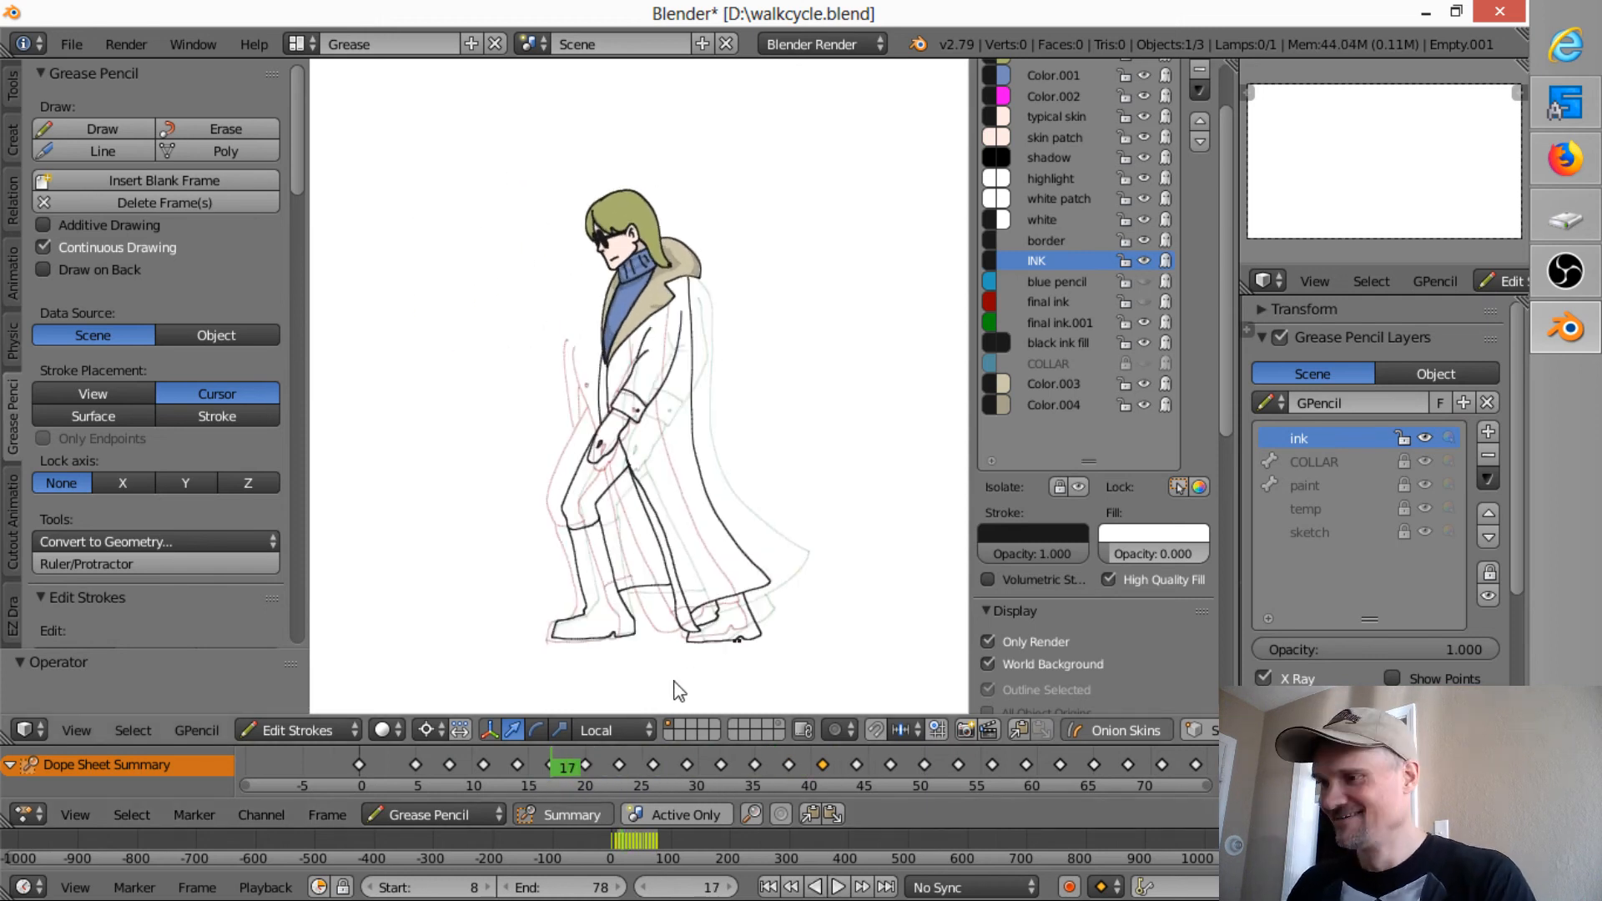
{"action": "key", "text": "Up"}
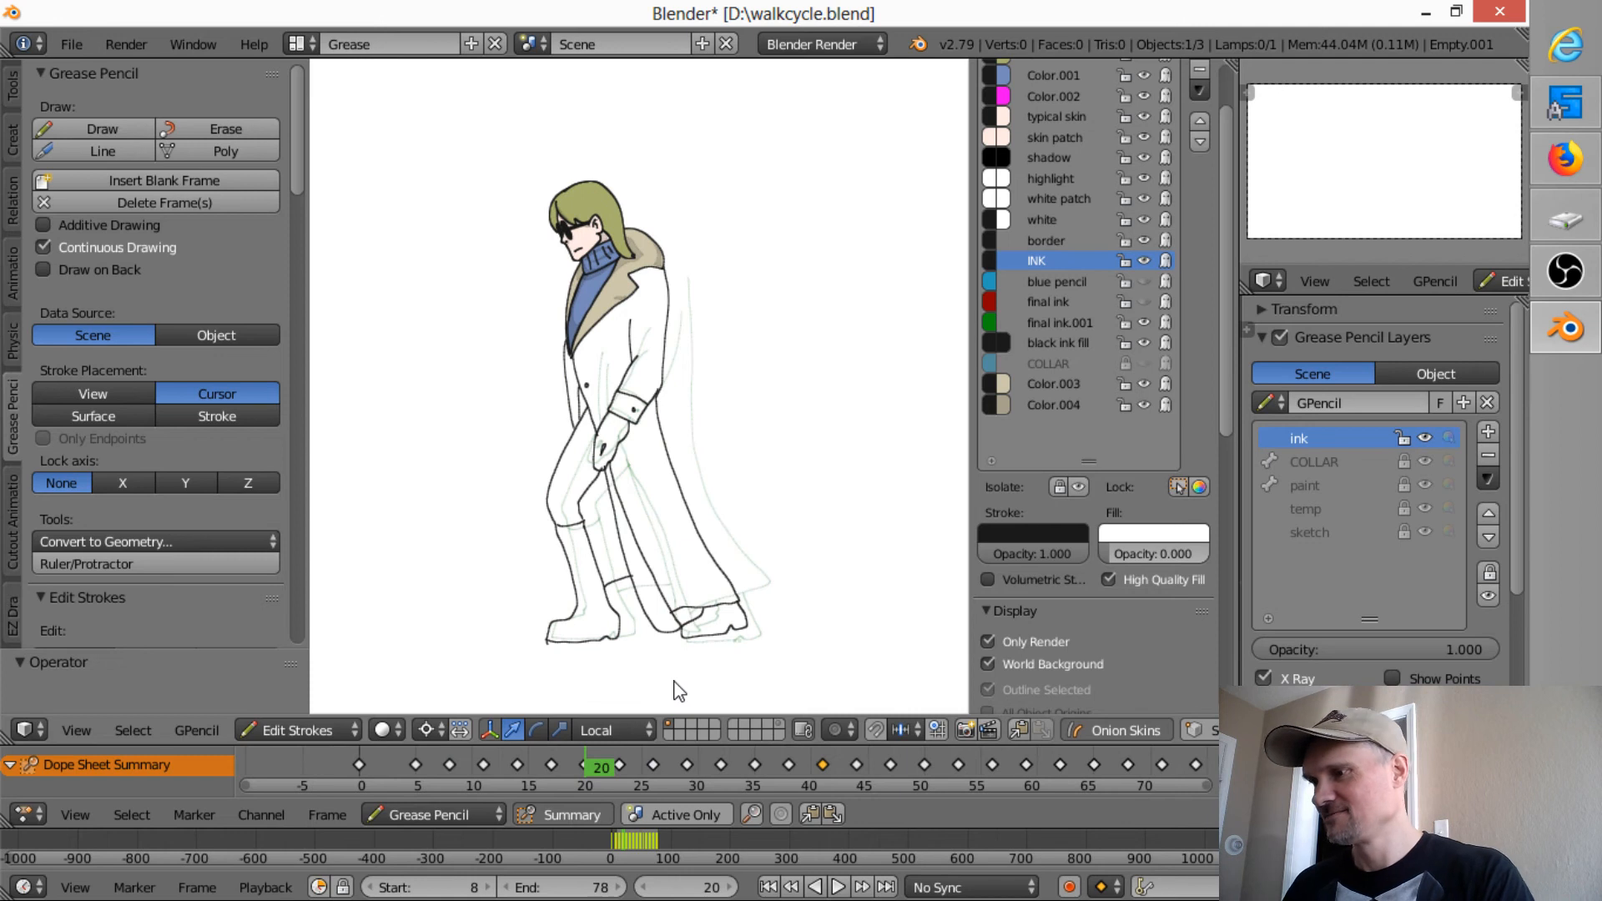
{"action": "key", "text": "Down"}
{"action": "key", "text": "Up"}
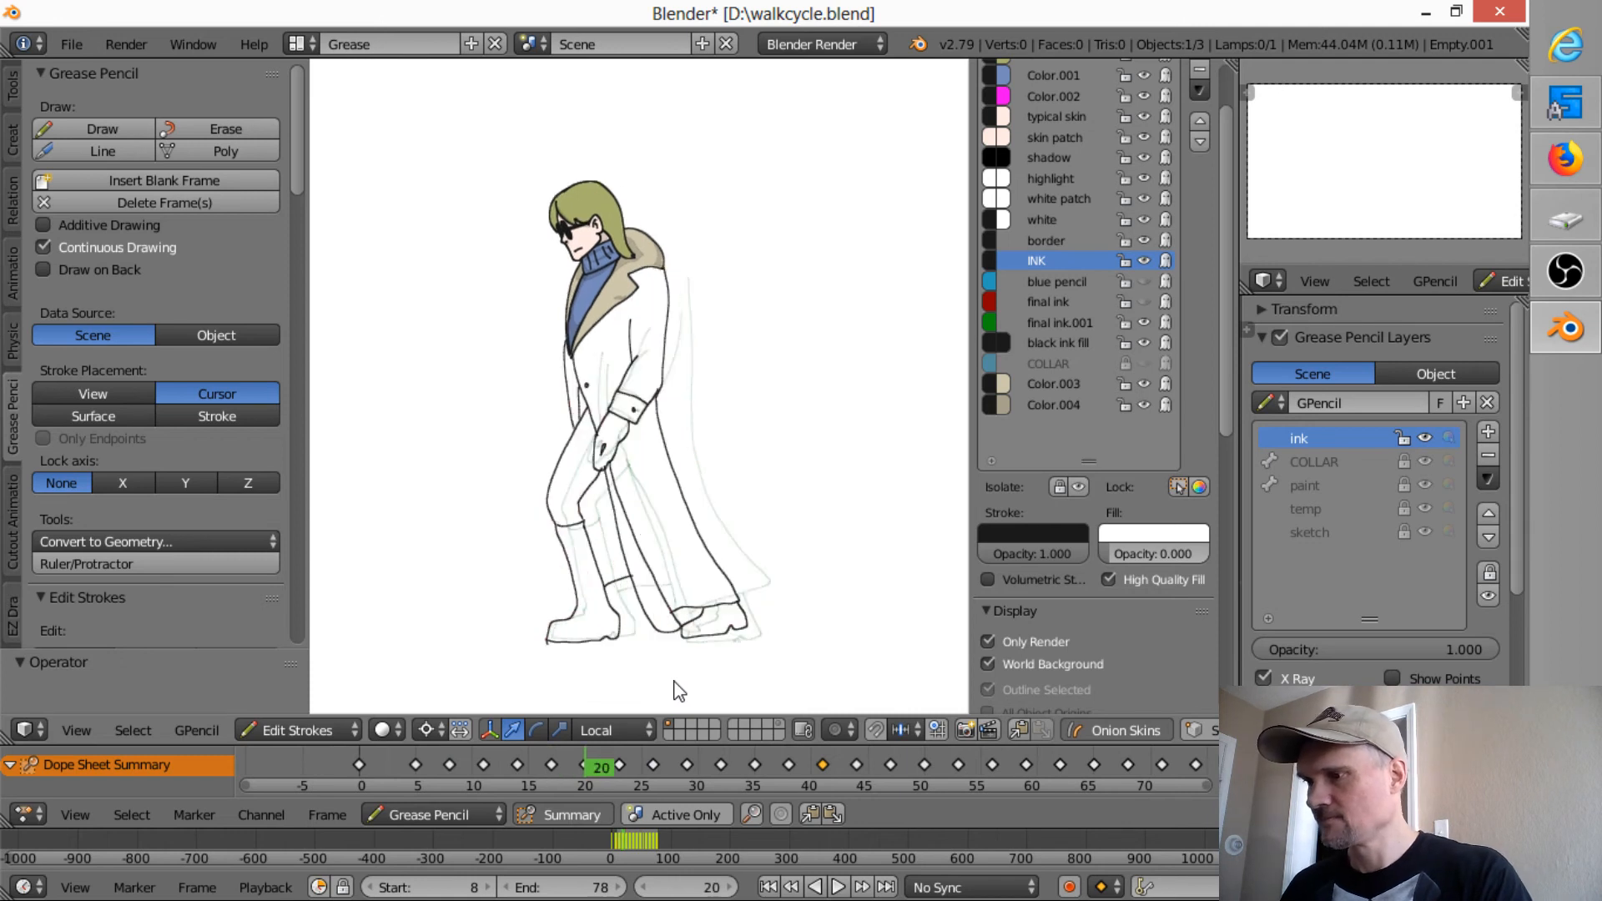
- At frame 23, show the blue pencil color again and ink the coat's back edge, front edge and hem, plus the rear boot
{"action": "key", "text": "Up"}
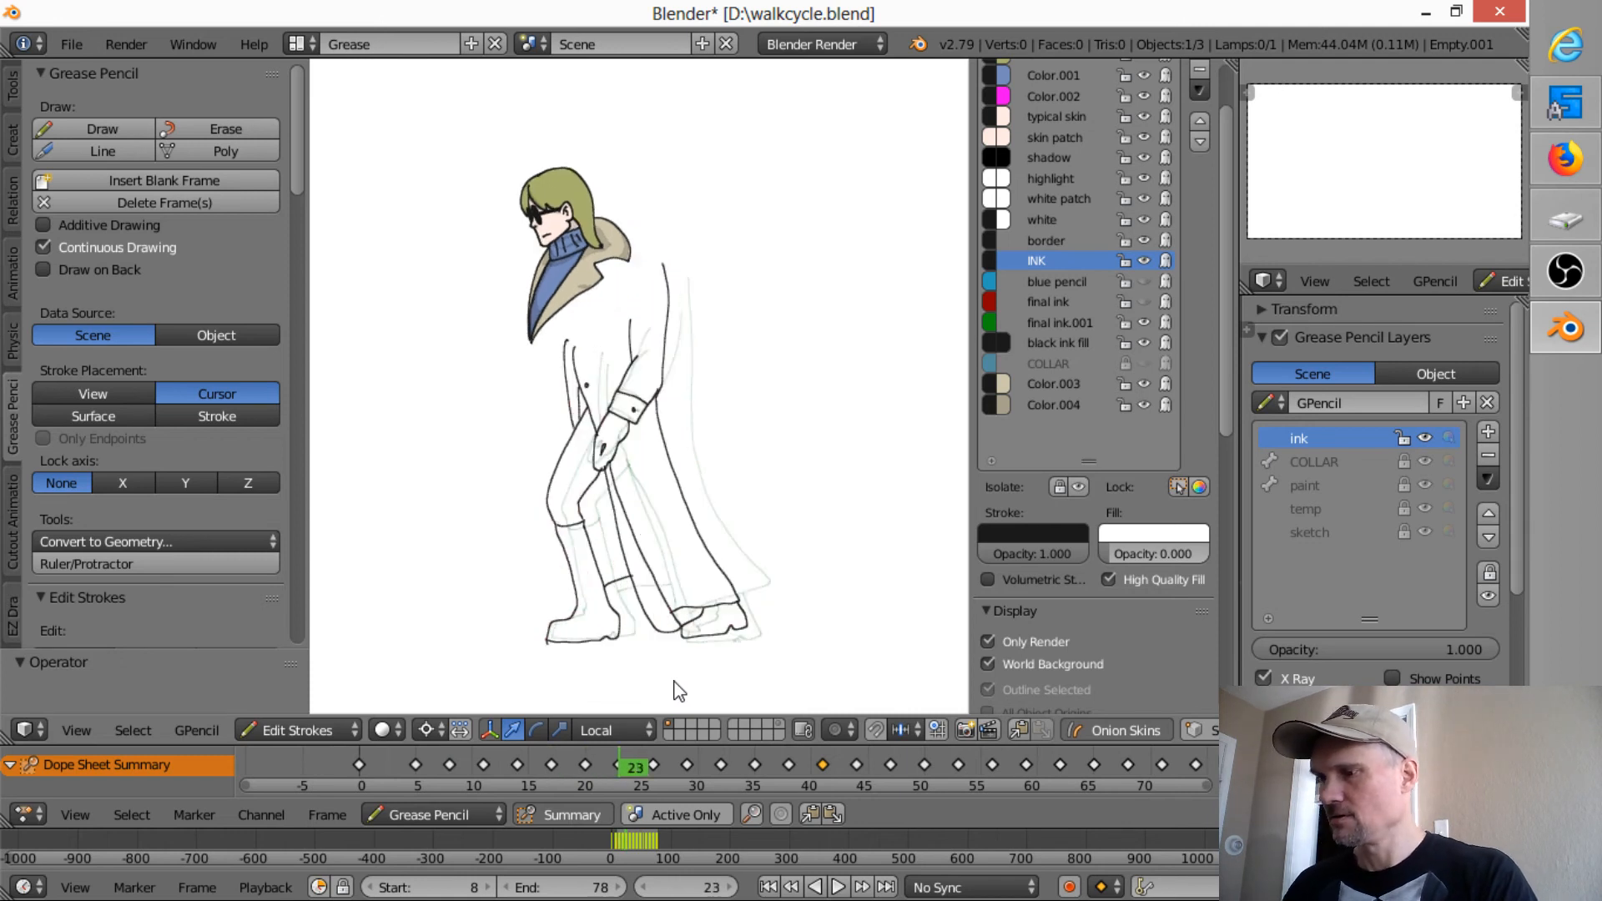
{"action": "left_click", "coordinate": [1147, 282]}
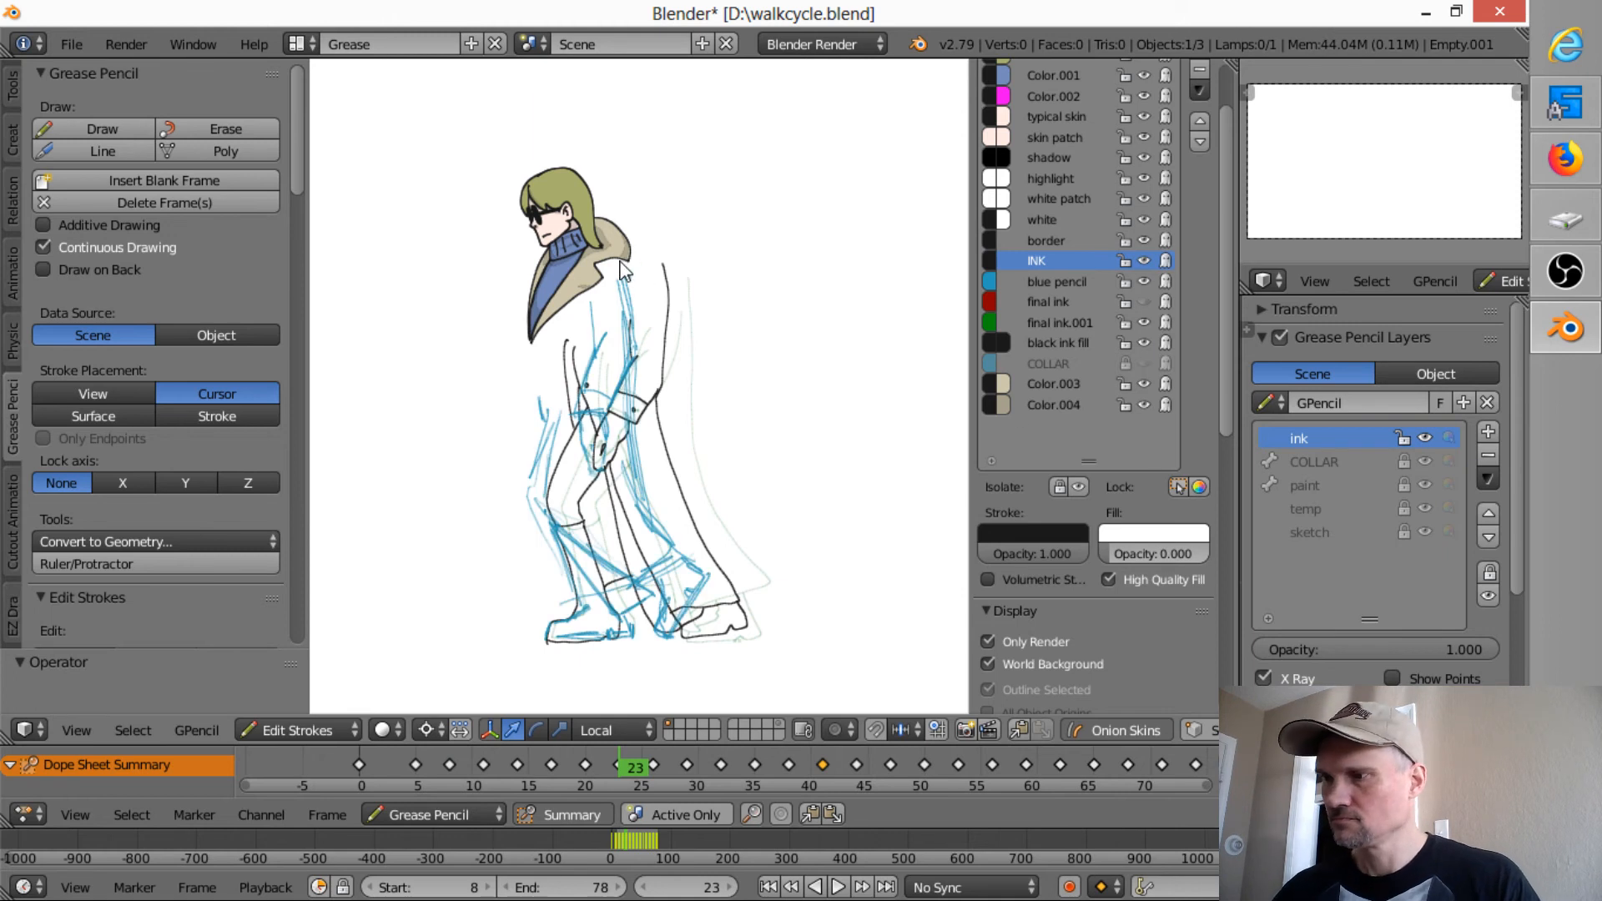
{"action": "mouse_move", "coordinate": [624, 246]}
{"action": "left_mouse_down"}
{"action": "mouse_move", "coordinate": [641, 445]}
{"action": "mouse_move", "coordinate": [665, 519]}
{"action": "mouse_move", "coordinate": [712, 574]}
{"action": "left_mouse_up"}
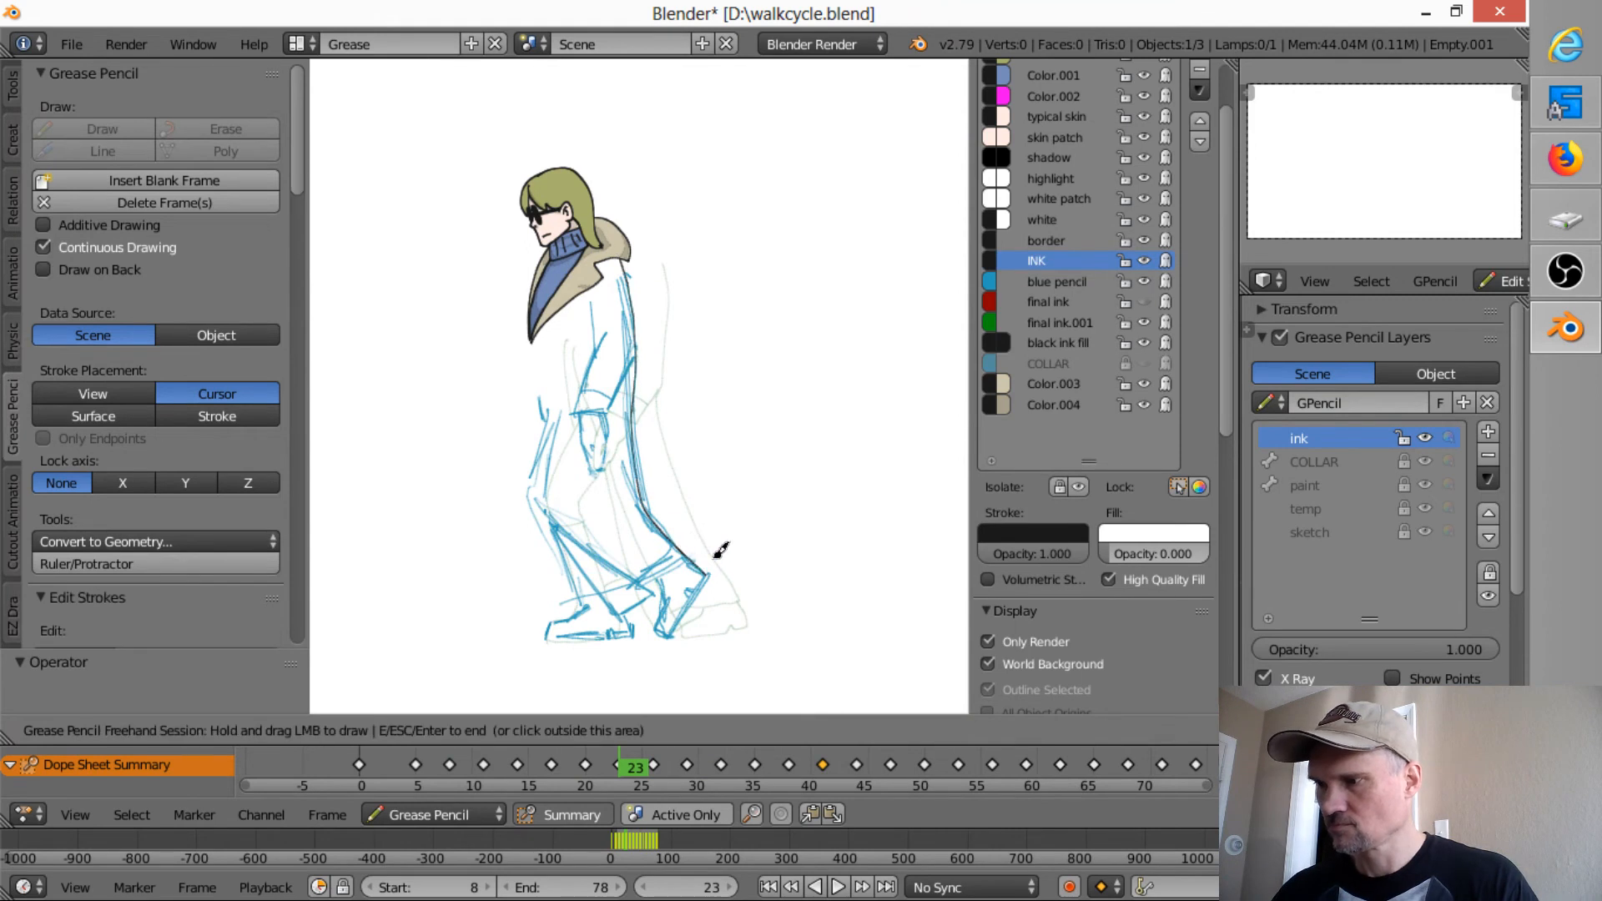
{"action": "mouse_move", "coordinate": [548, 333]}
{"action": "left_mouse_down"}
{"action": "mouse_move", "coordinate": [550, 507]}
{"action": "mouse_move", "coordinate": [628, 609]}
{"action": "mouse_move", "coordinate": [551, 490]}
{"action": "left_mouse_up"}
{"action": "mouse_move", "coordinate": [647, 570]}
{"action": "left_mouse_down"}
{"action": "mouse_move", "coordinate": [706, 551]}
{"action": "mouse_move", "coordinate": [666, 572]}
{"action": "left_mouse_up"}
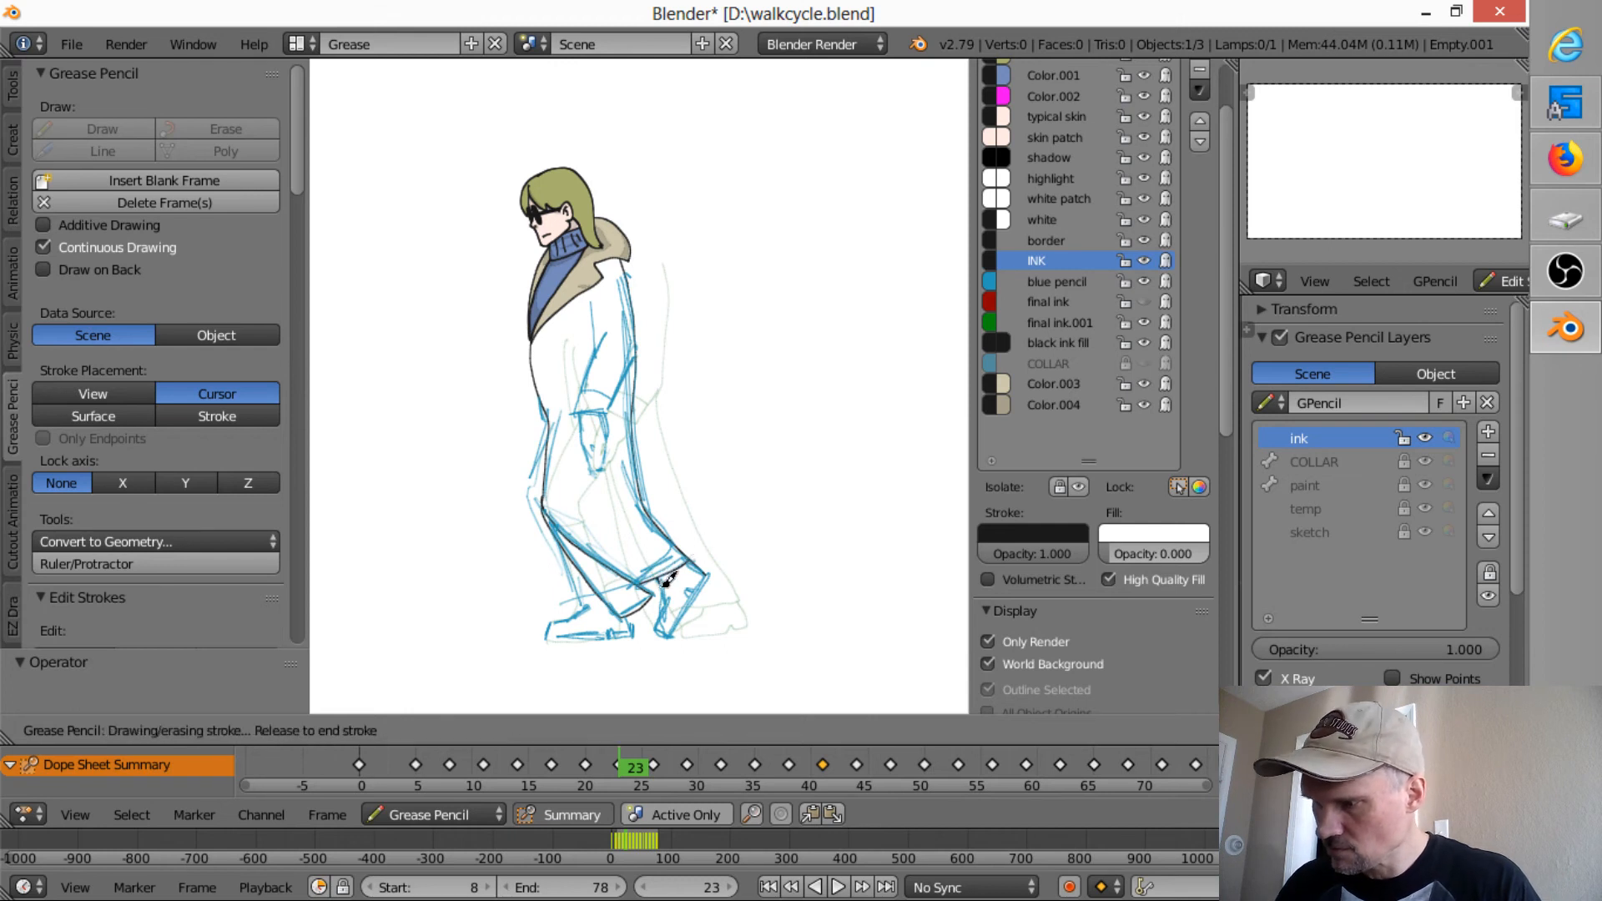
{"action": "left_click_drag", "start_coordinate": [669, 636], "coordinate": [693, 604]}
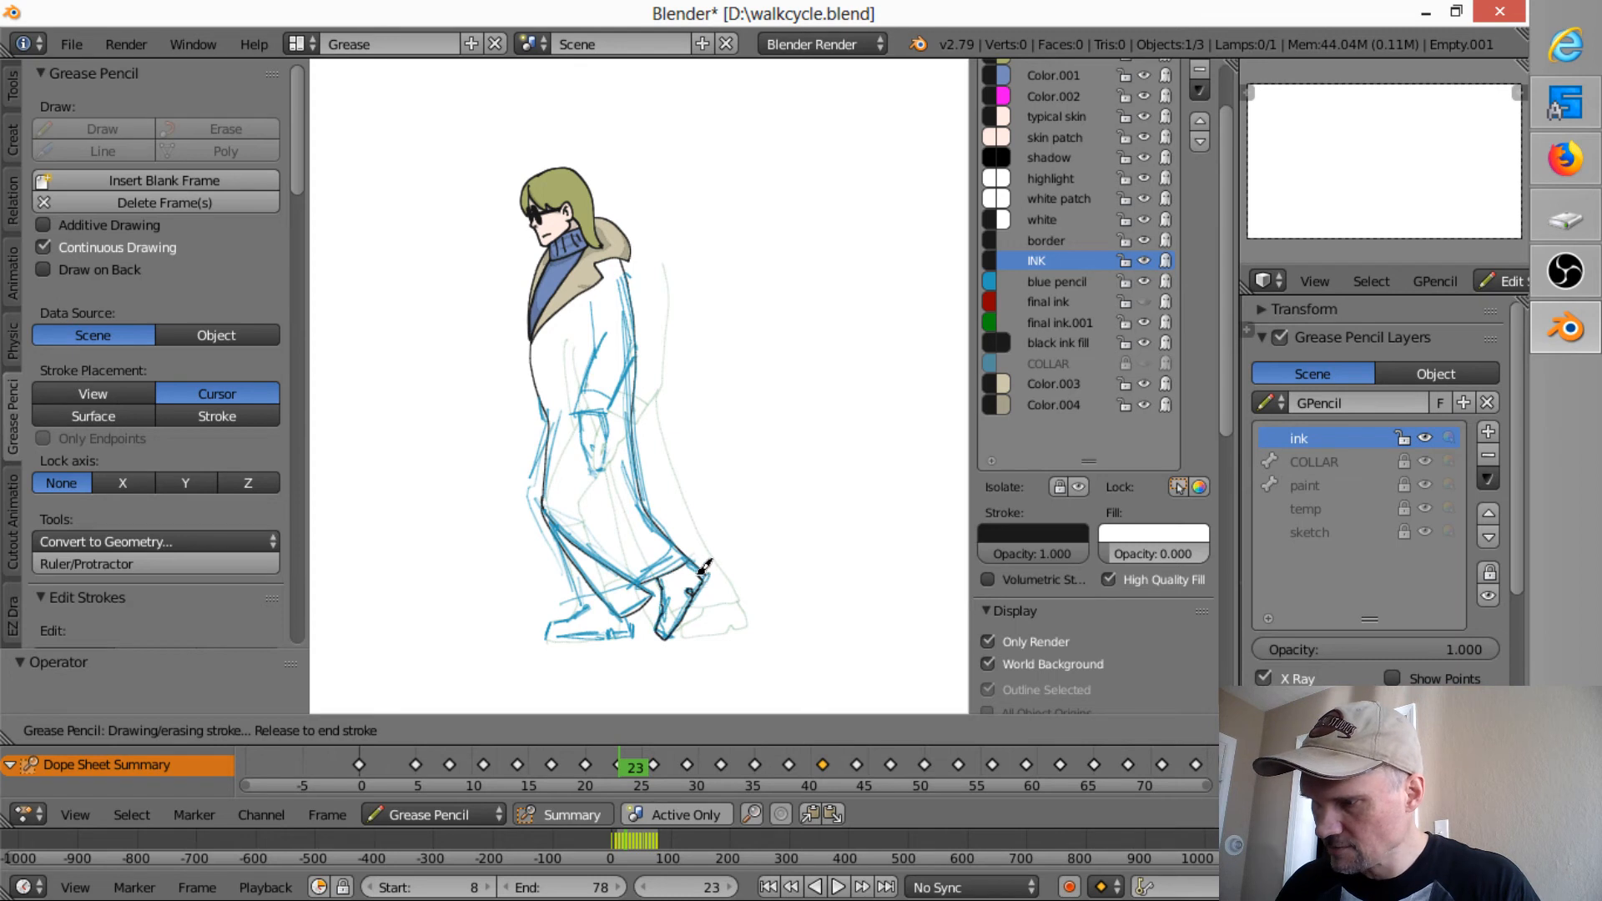
{"action": "left_click_drag", "start_coordinate": [698, 561], "coordinate": [701, 558]}
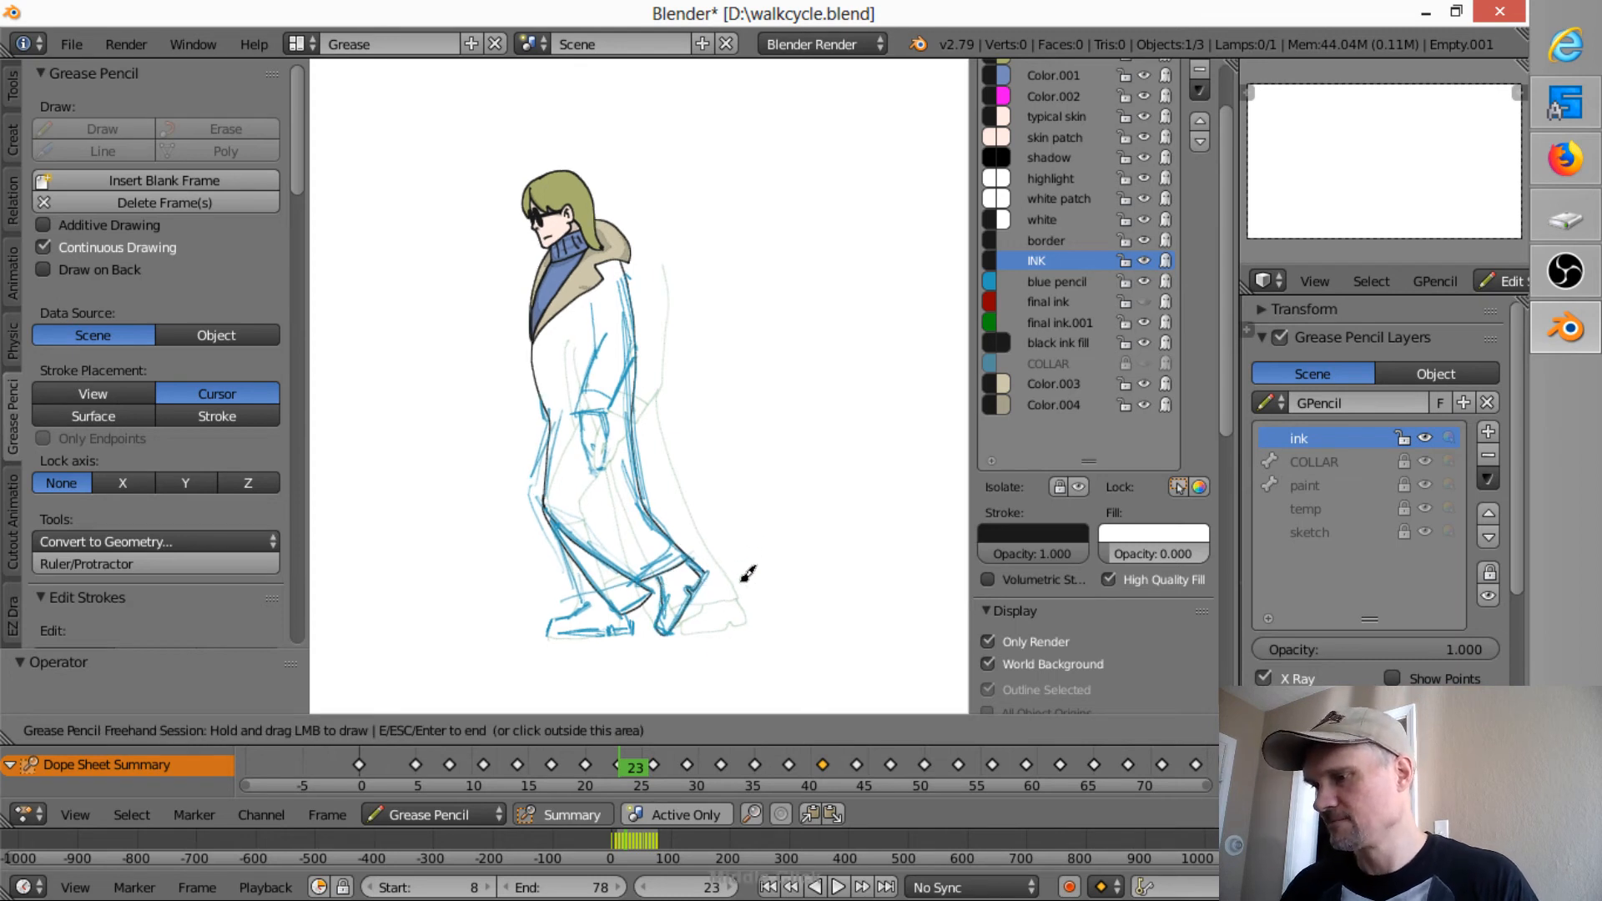
- Ink the near sleeve with its elbow fold, cuff and button, and the hand with its thumb mark at frame 23
{"action": "scroll", "coordinate": [764, 400], "scroll_direction": "up", "scroll_amount": 6}
{"action": "scroll", "coordinate": [768, 384], "scroll_direction": "down", "scroll_amount": 2}
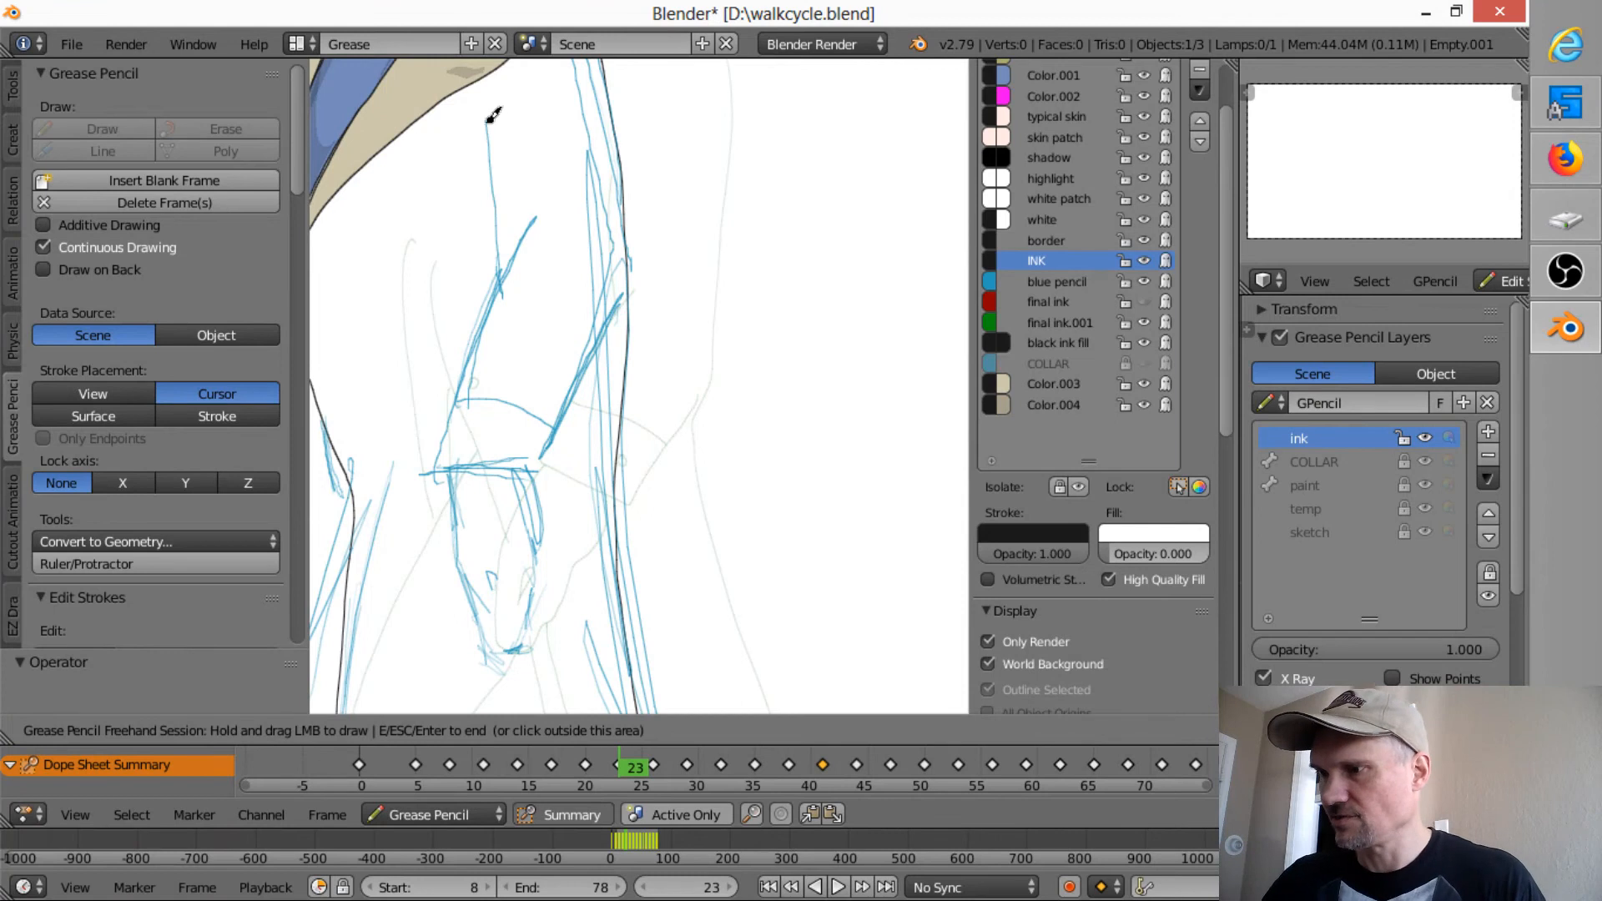
{"action": "mouse_move", "coordinate": [488, 119]}
{"action": "left_mouse_down"}
{"action": "mouse_move", "coordinate": [526, 243]}
{"action": "mouse_move", "coordinate": [437, 471]}
{"action": "mouse_move", "coordinate": [548, 472]}
{"action": "mouse_move", "coordinate": [636, 258]}
{"action": "left_mouse_up"}
{"action": "mouse_move", "coordinate": [454, 400]}
{"action": "left_mouse_down"}
{"action": "mouse_move", "coordinate": [558, 404]}
{"action": "mouse_move", "coordinate": [565, 420]}
{"action": "mouse_move", "coordinate": [537, 432]}
{"action": "left_mouse_up"}
{"action": "mouse_move", "coordinate": [457, 464]}
{"action": "left_mouse_down"}
{"action": "mouse_move", "coordinate": [494, 644]}
{"action": "mouse_move", "coordinate": [526, 649]}
{"action": "mouse_move", "coordinate": [543, 465]}
{"action": "left_mouse_up"}
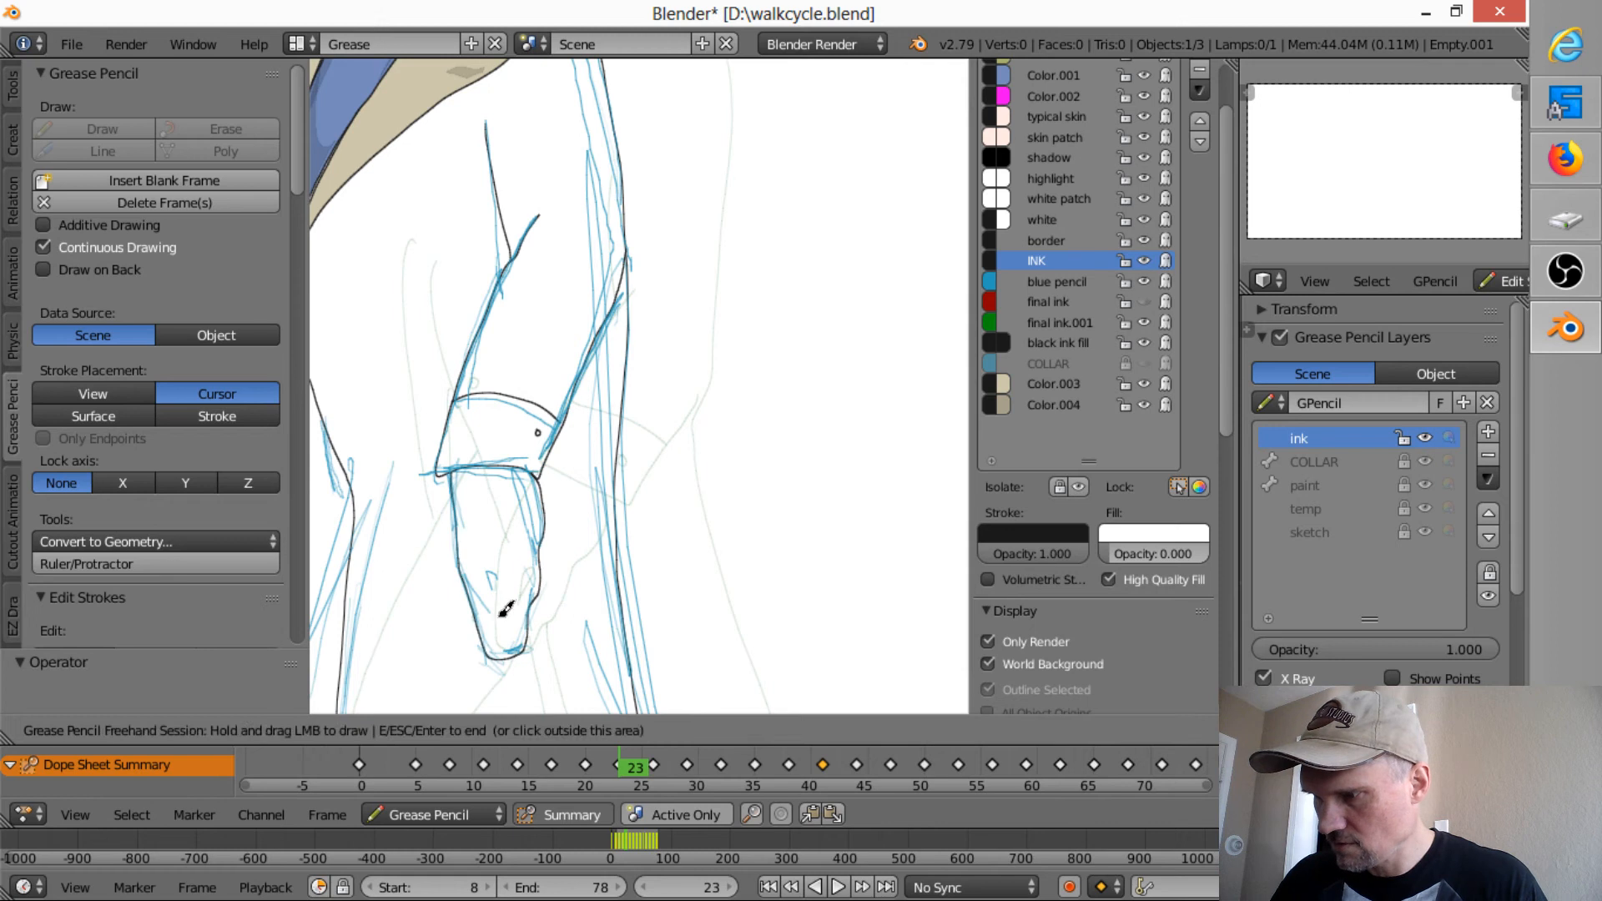
{"action": "left_click_drag", "start_coordinate": [505, 609], "coordinate": [498, 585]}
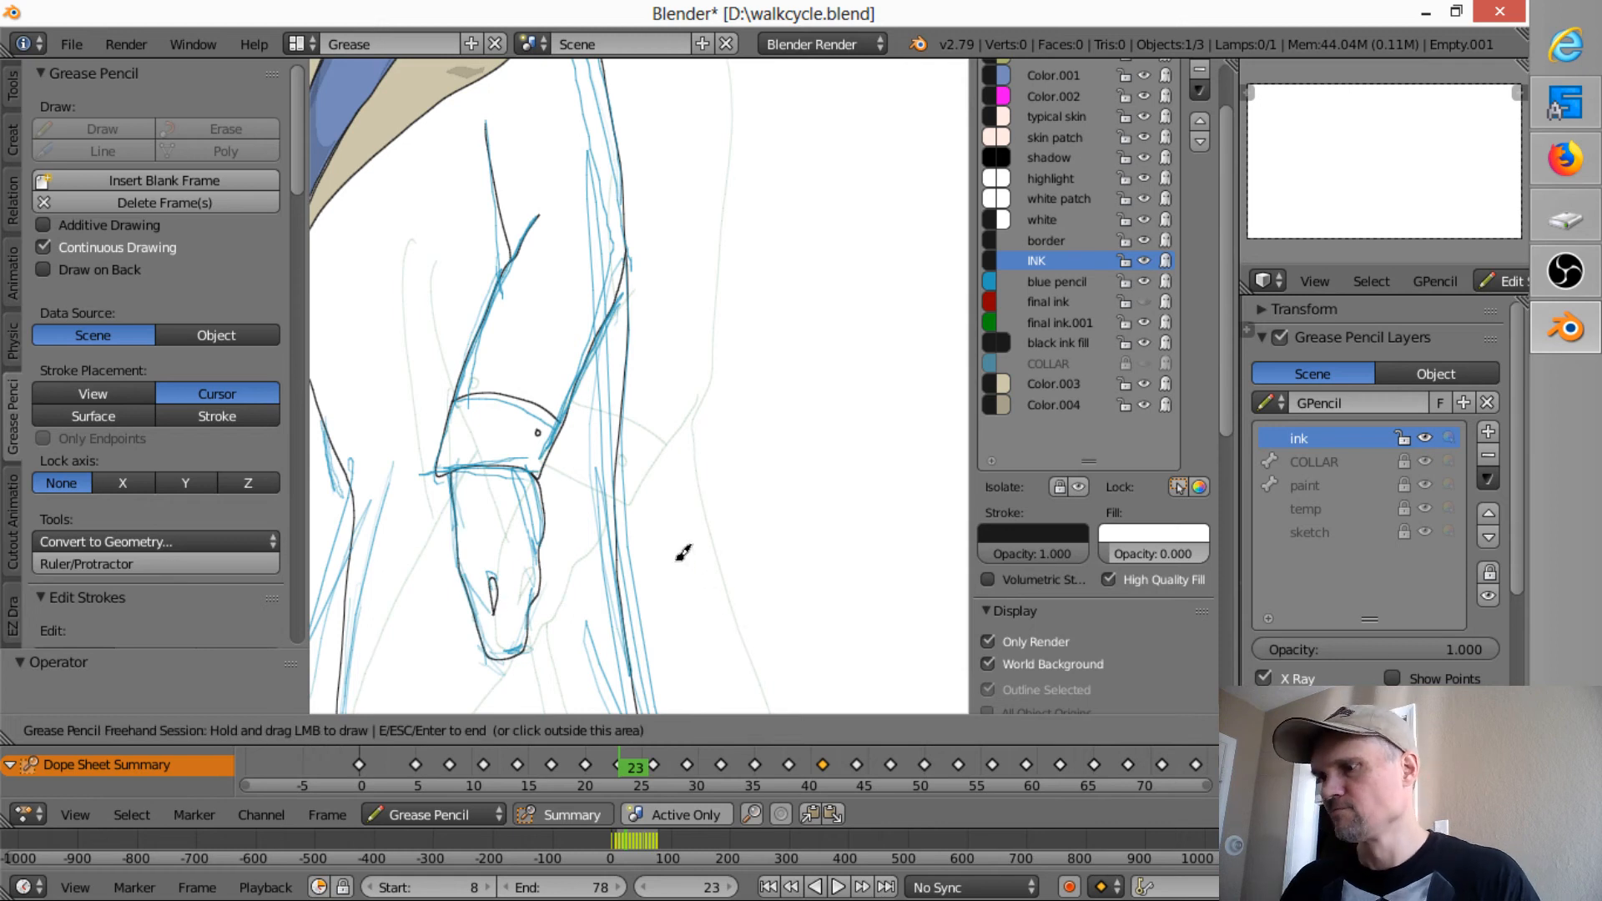
- Ink the forward leg below the coat's front edge, its trouser hem, and the boot with sole and heel at frame 23
{"action": "middle_click_drag", "start_coordinate": [647, 596], "coordinate": [870, 305]}
{"action": "mouse_move", "coordinate": [554, 142]}
{"action": "left_mouse_down"}
{"action": "mouse_move", "coordinate": [564, 248]}
{"action": "mouse_move", "coordinate": [523, 497]}
{"action": "left_mouse_up"}
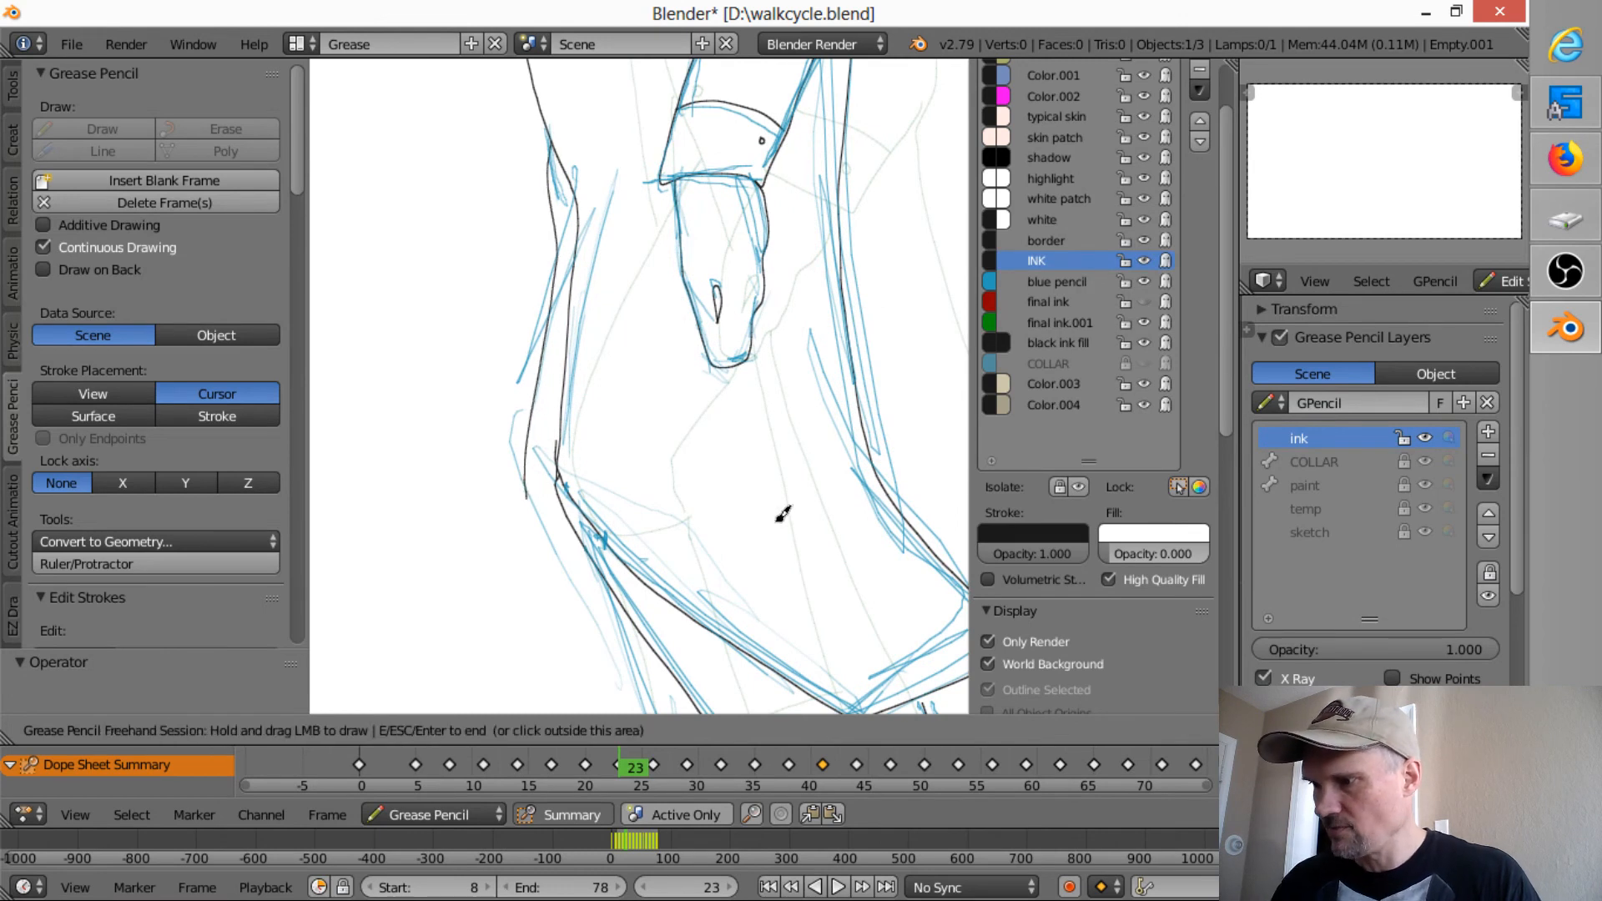
{"action": "middle_click_drag", "start_coordinate": [787, 524], "coordinate": [694, 297]}
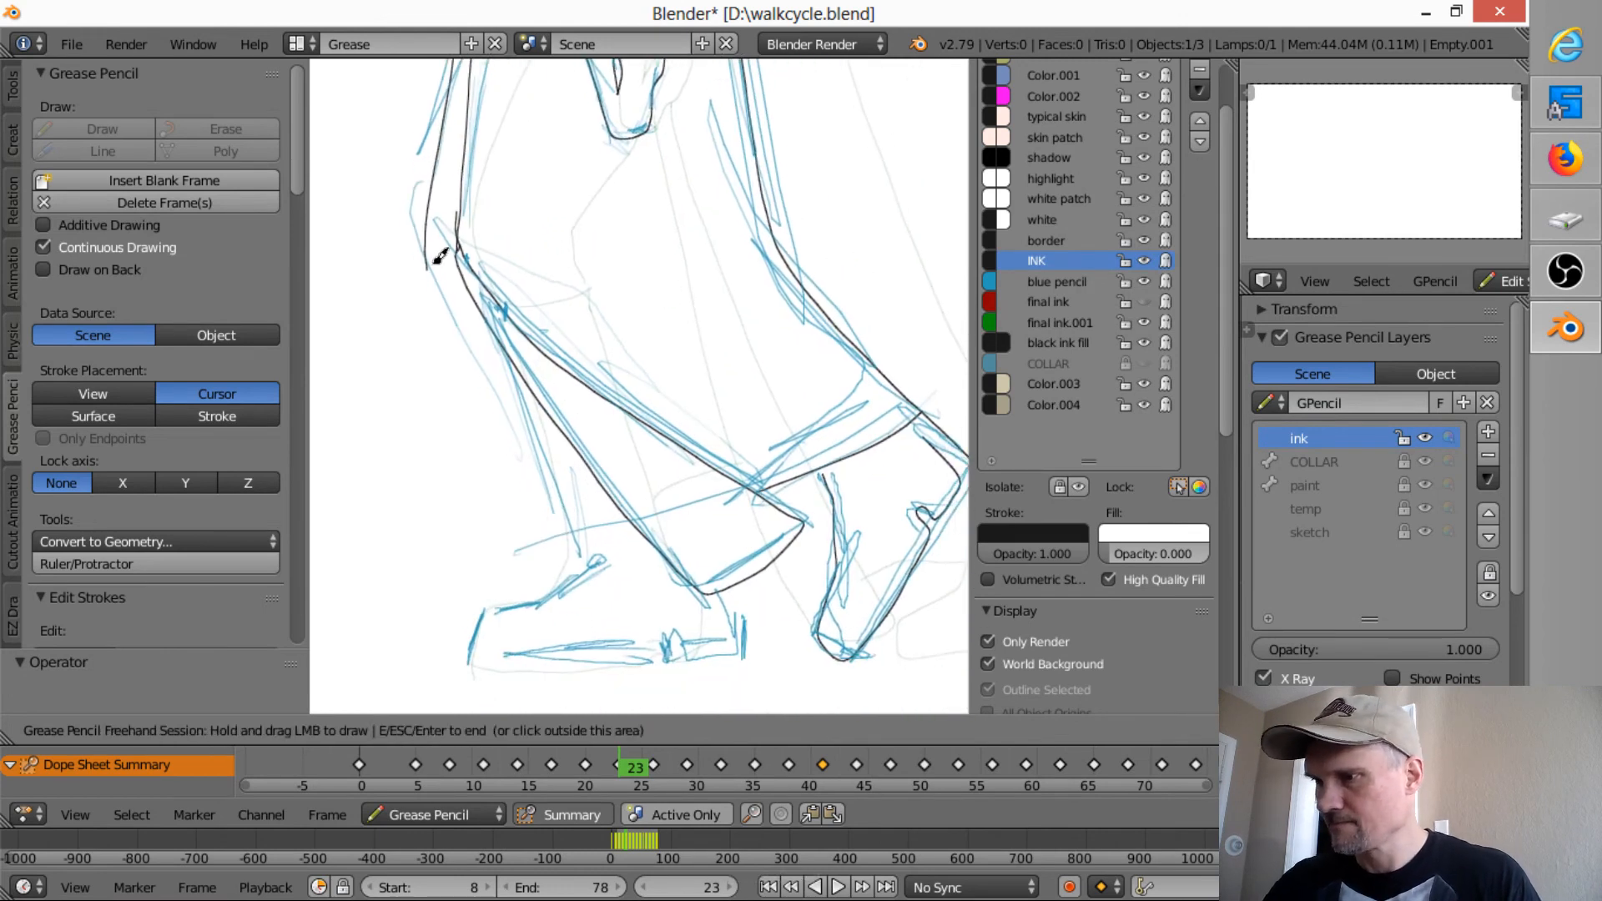
{"action": "mouse_move", "coordinate": [431, 250]}
{"action": "left_mouse_down"}
{"action": "mouse_move", "coordinate": [516, 543]}
{"action": "mouse_move", "coordinate": [588, 536]}
{"action": "left_mouse_up"}
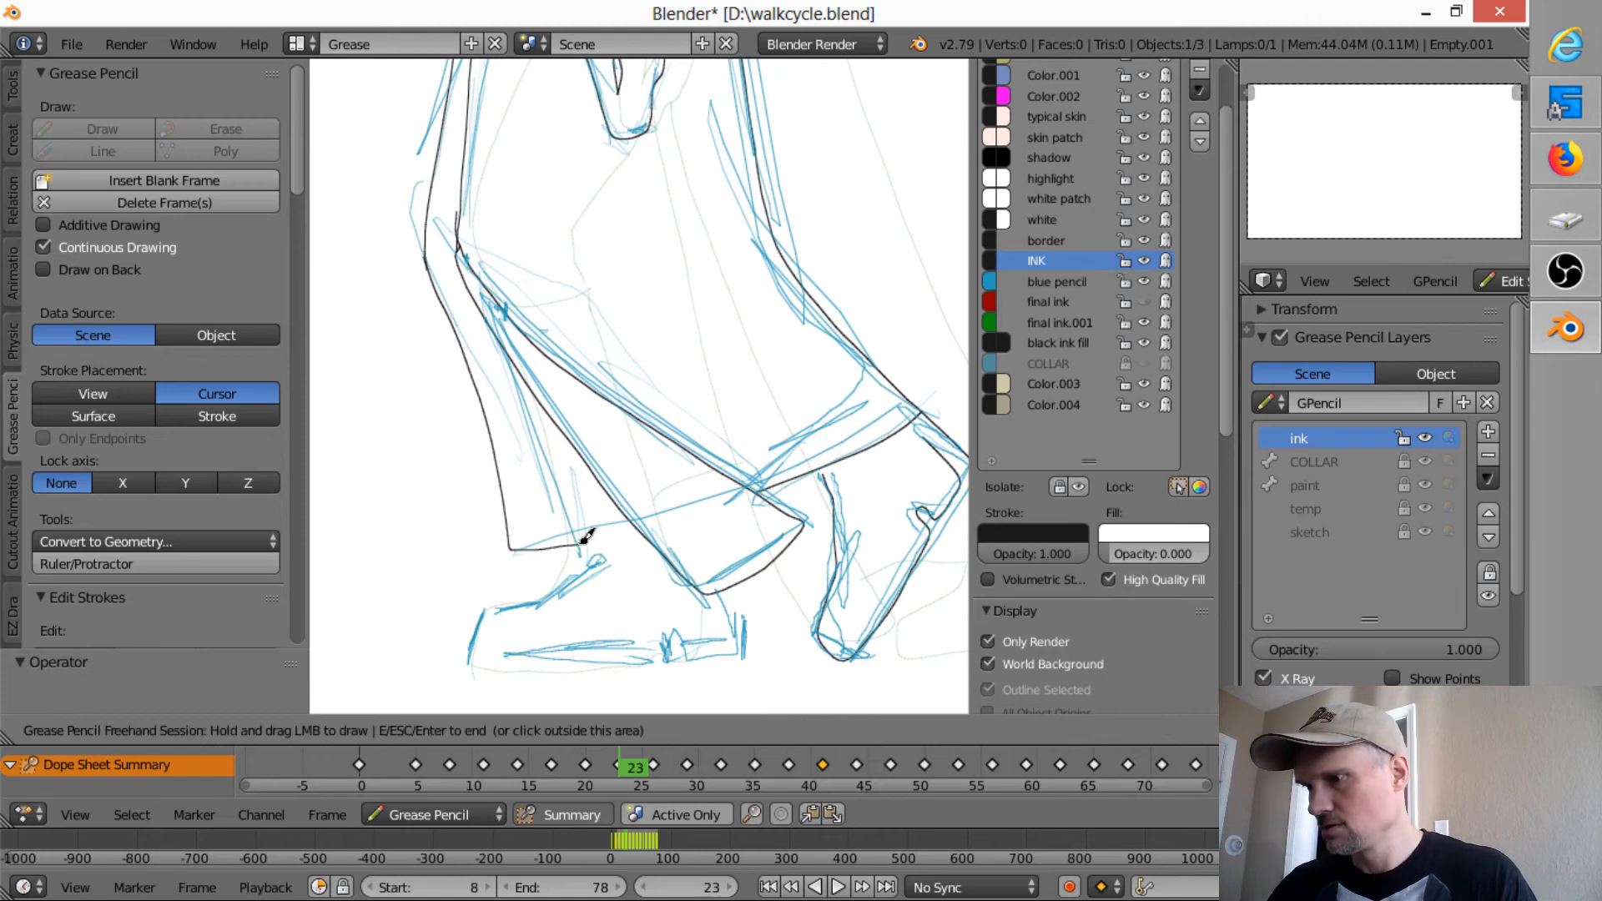
{"action": "mouse_move", "coordinate": [508, 336]}
{"action": "left_mouse_down"}
{"action": "mouse_move", "coordinate": [602, 560]}
{"action": "mouse_move", "coordinate": [497, 606]}
{"action": "mouse_move", "coordinate": [469, 658]}
{"action": "left_mouse_up"}
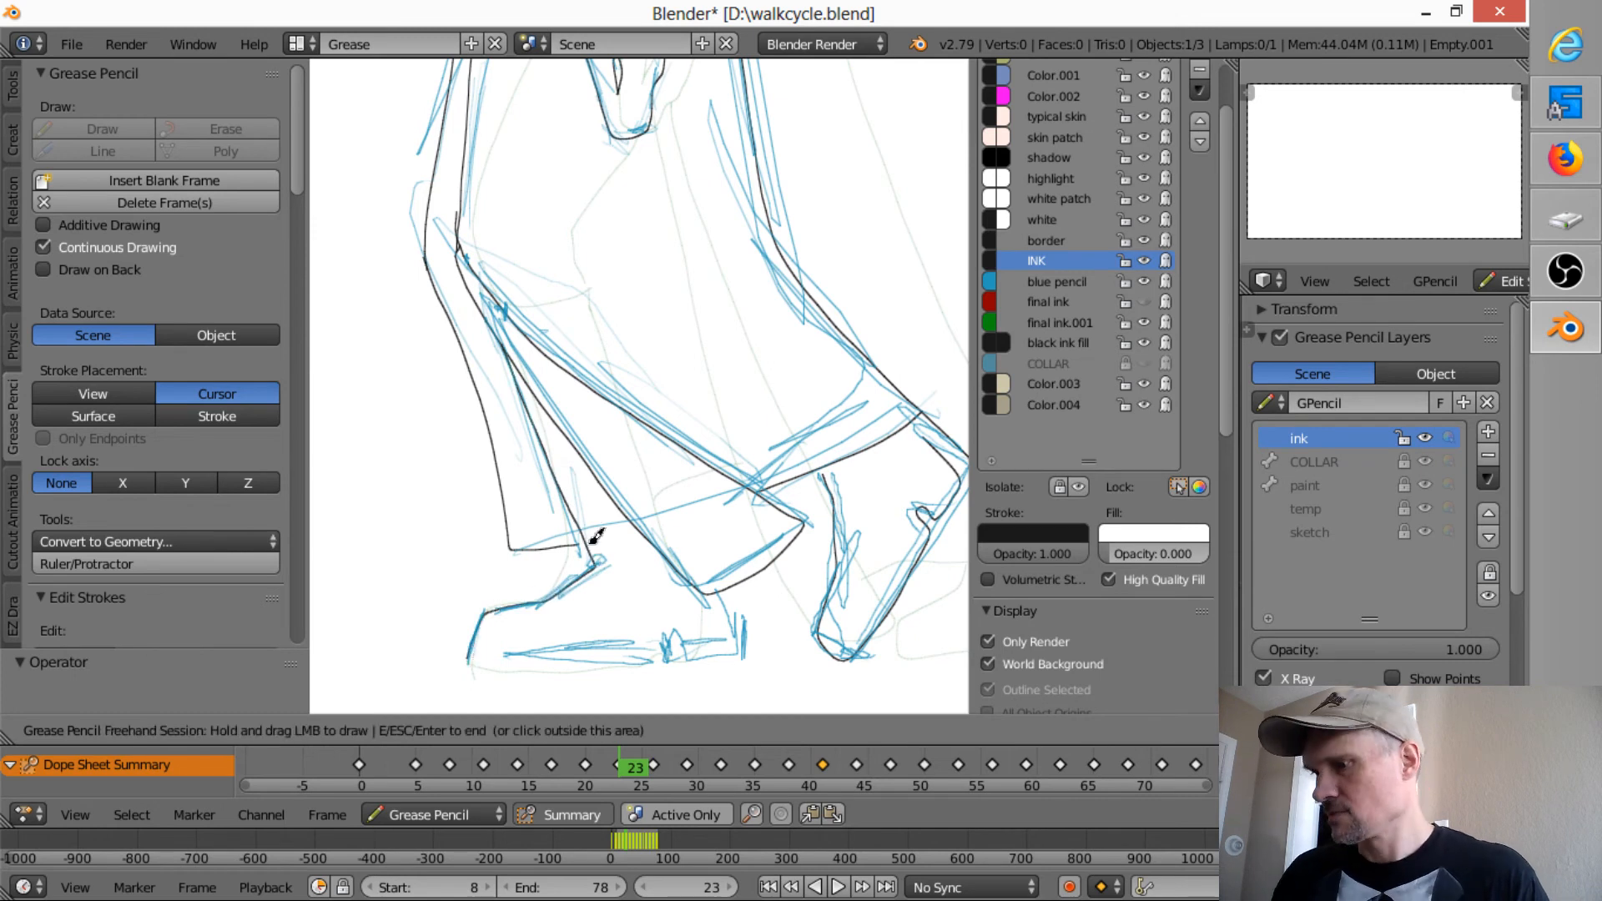
{"action": "left_click_drag", "start_coordinate": [578, 545], "coordinate": [587, 542]}
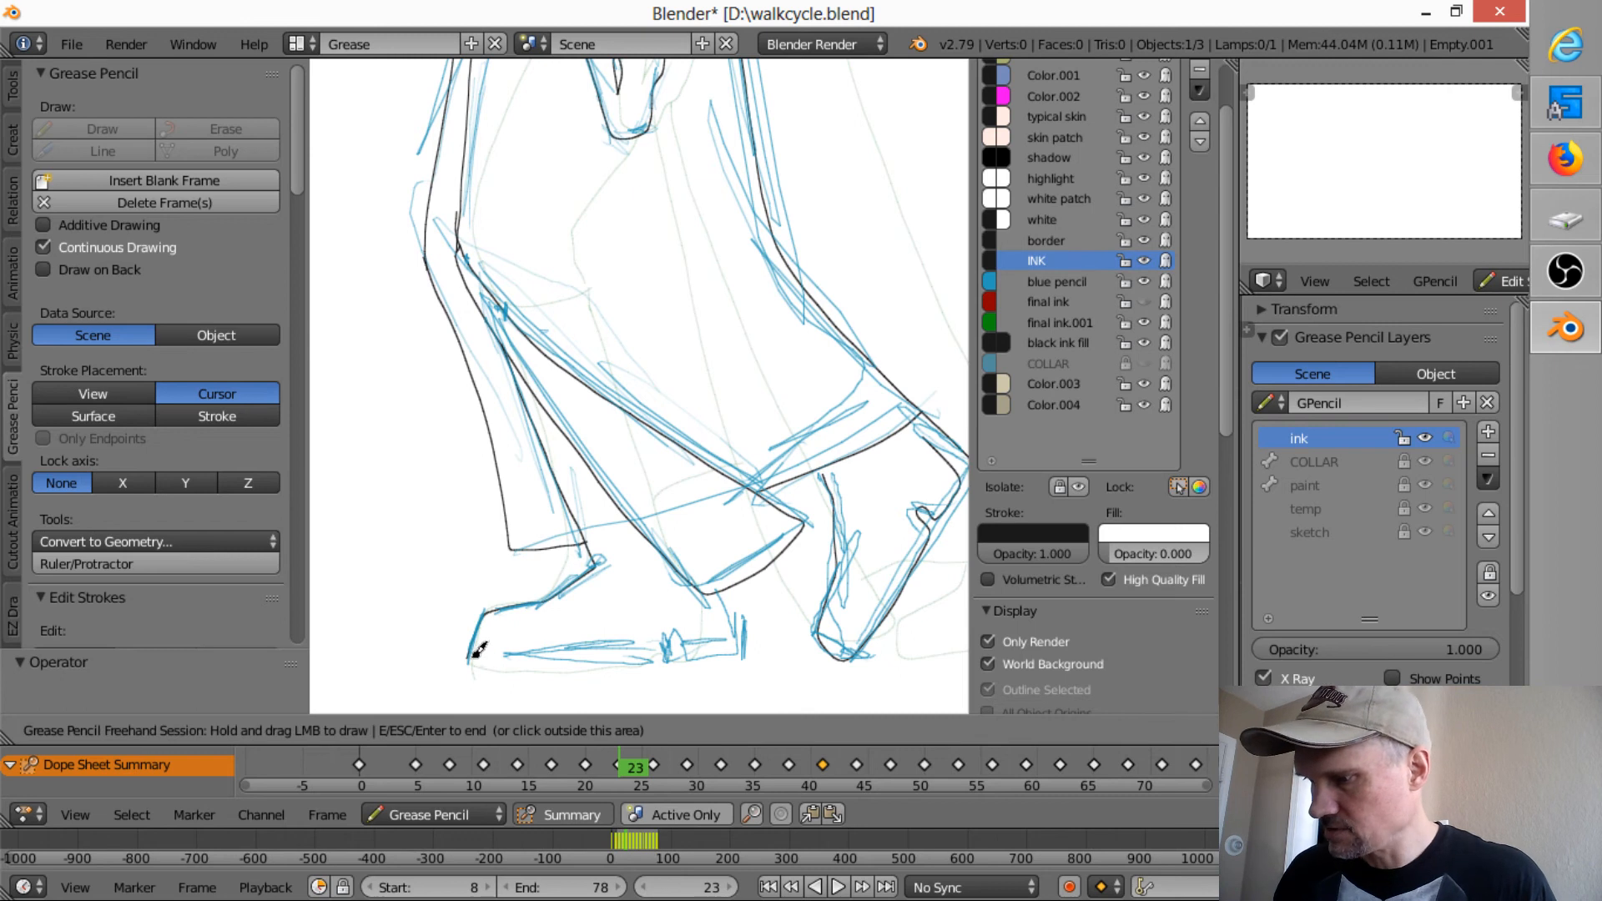
{"action": "mouse_move", "coordinate": [470, 656]}
{"action": "left_mouse_down"}
{"action": "mouse_move", "coordinate": [741, 636]}
{"action": "mouse_move", "coordinate": [741, 574]}
{"action": "left_mouse_up"}
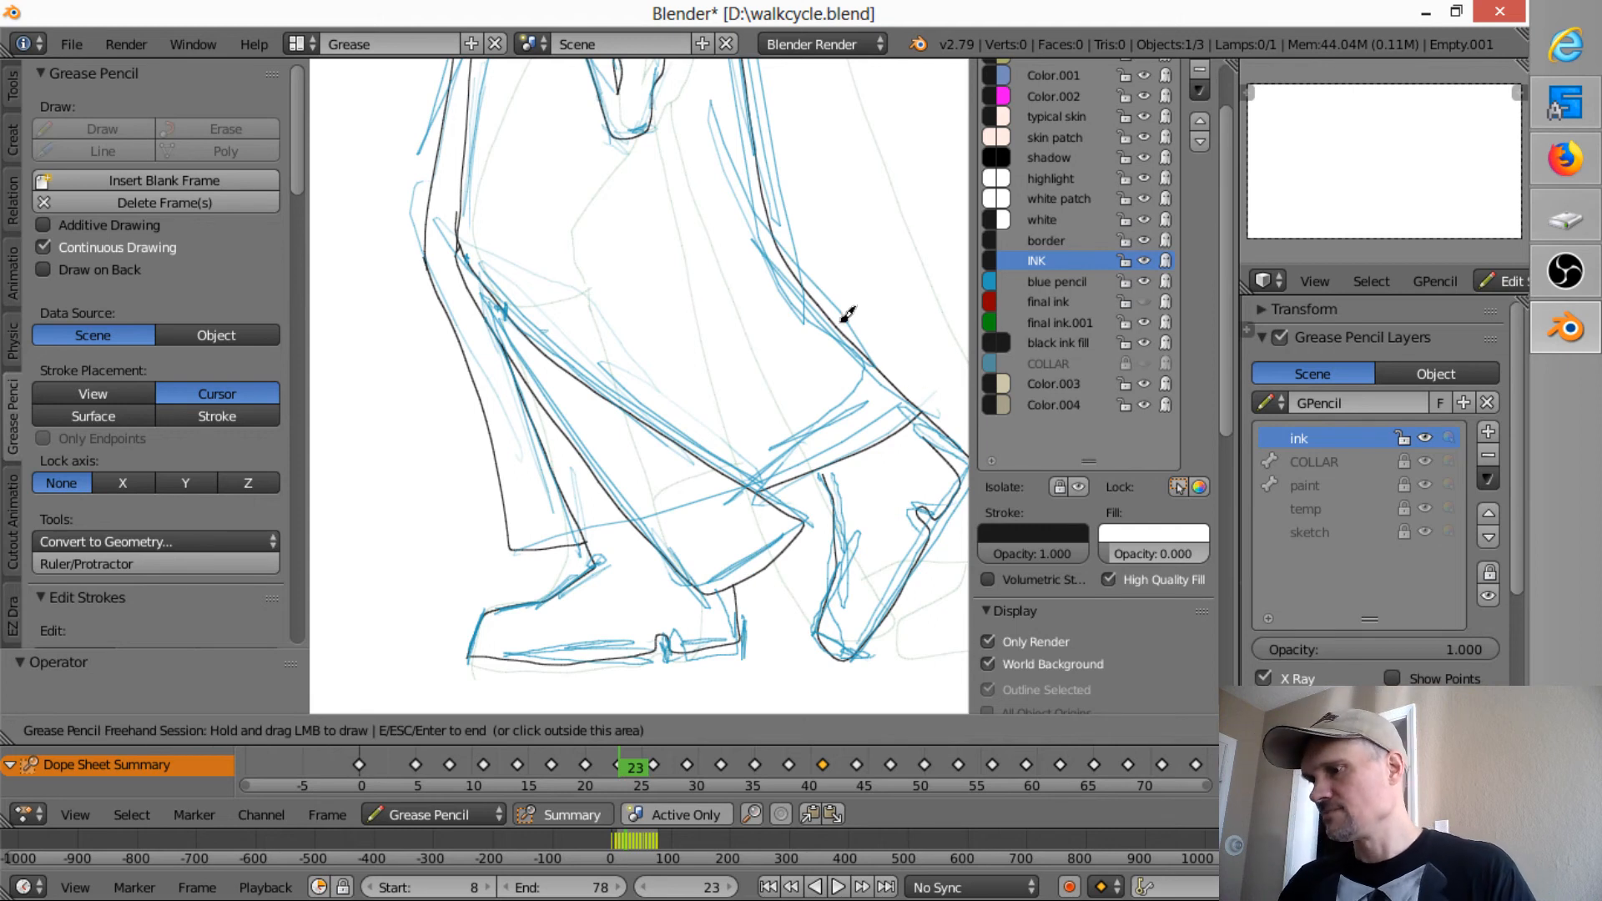
- Touch up the boot area ink and add a small round button on the coat front at frame 23
{"action": "mouse_move", "coordinate": [848, 314]}
{"action": "middle_mouse_down", "text": "shift"}
{"action": "mouse_move", "coordinate": [691, 347]}
{"action": "mouse_move", "coordinate": [683, 433]}
{"action": "mouse_move", "coordinate": [840, 511]}
{"action": "mouse_move", "coordinate": [583, 318]}
{"action": "middle_mouse_up", "text": "shift"}
{"action": "left_click_drag", "start_coordinate": [551, 481], "coordinate": [550, 487]}
{"action": "mouse_move", "coordinate": [707, 462]}
{"action": "right_mouse_down"}
{"action": "mouse_move", "coordinate": [683, 466]}
{"action": "mouse_move", "coordinate": [655, 436]}
{"action": "mouse_move", "coordinate": [668, 438]}
{"action": "right_mouse_up"}
{"action": "left_click_drag", "start_coordinate": [637, 430], "coordinate": [681, 436]}
{"action": "middle_click_drag", "start_coordinate": [689, 324], "coordinate": [613, 528], "text": "ctrl"}
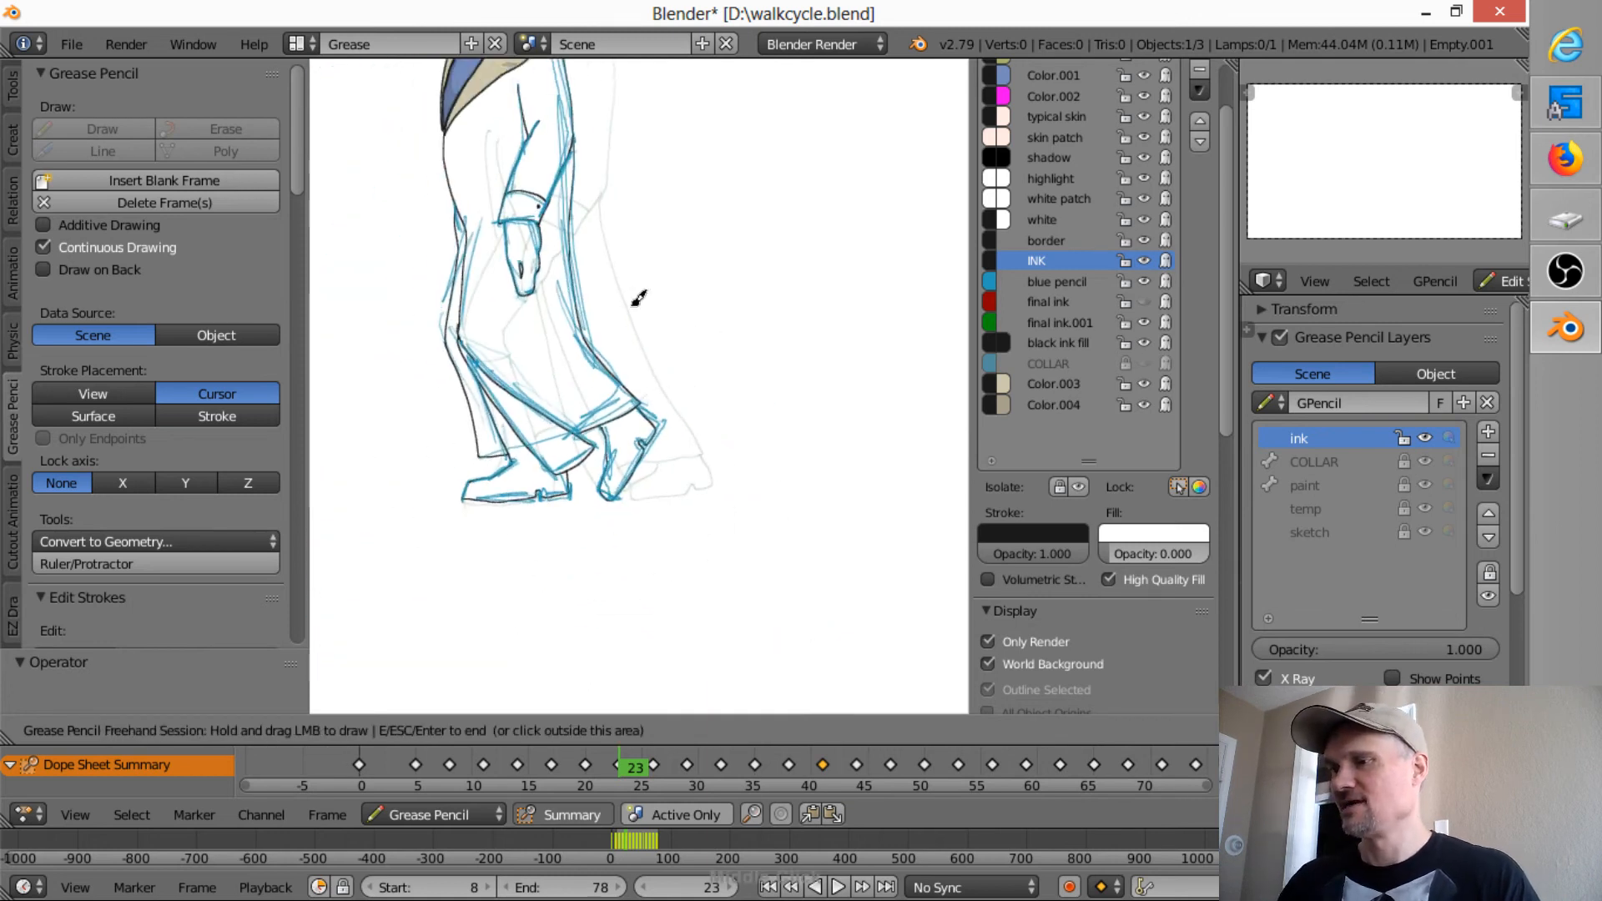
{"action": "middle_click_drag", "start_coordinate": [633, 306], "coordinate": [726, 536], "text": "shift"}
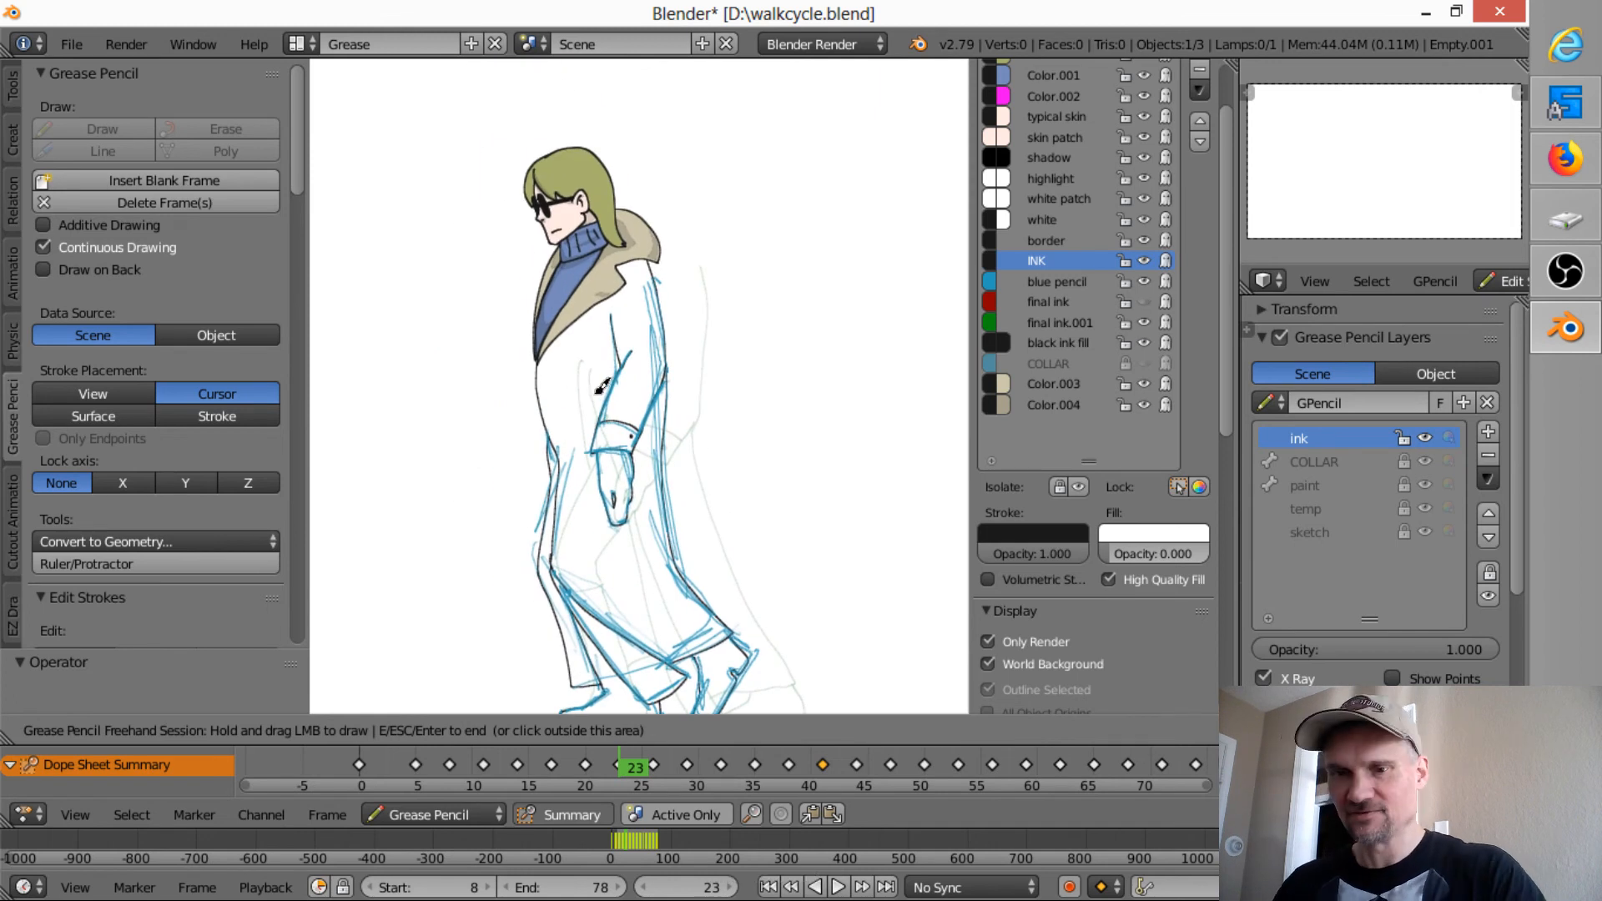
{"action": "key", "text": "Down"}
{"action": "key", "text": "Up"}
{"action": "left_click_drag", "start_coordinate": [562, 404], "coordinate": [565, 407]}
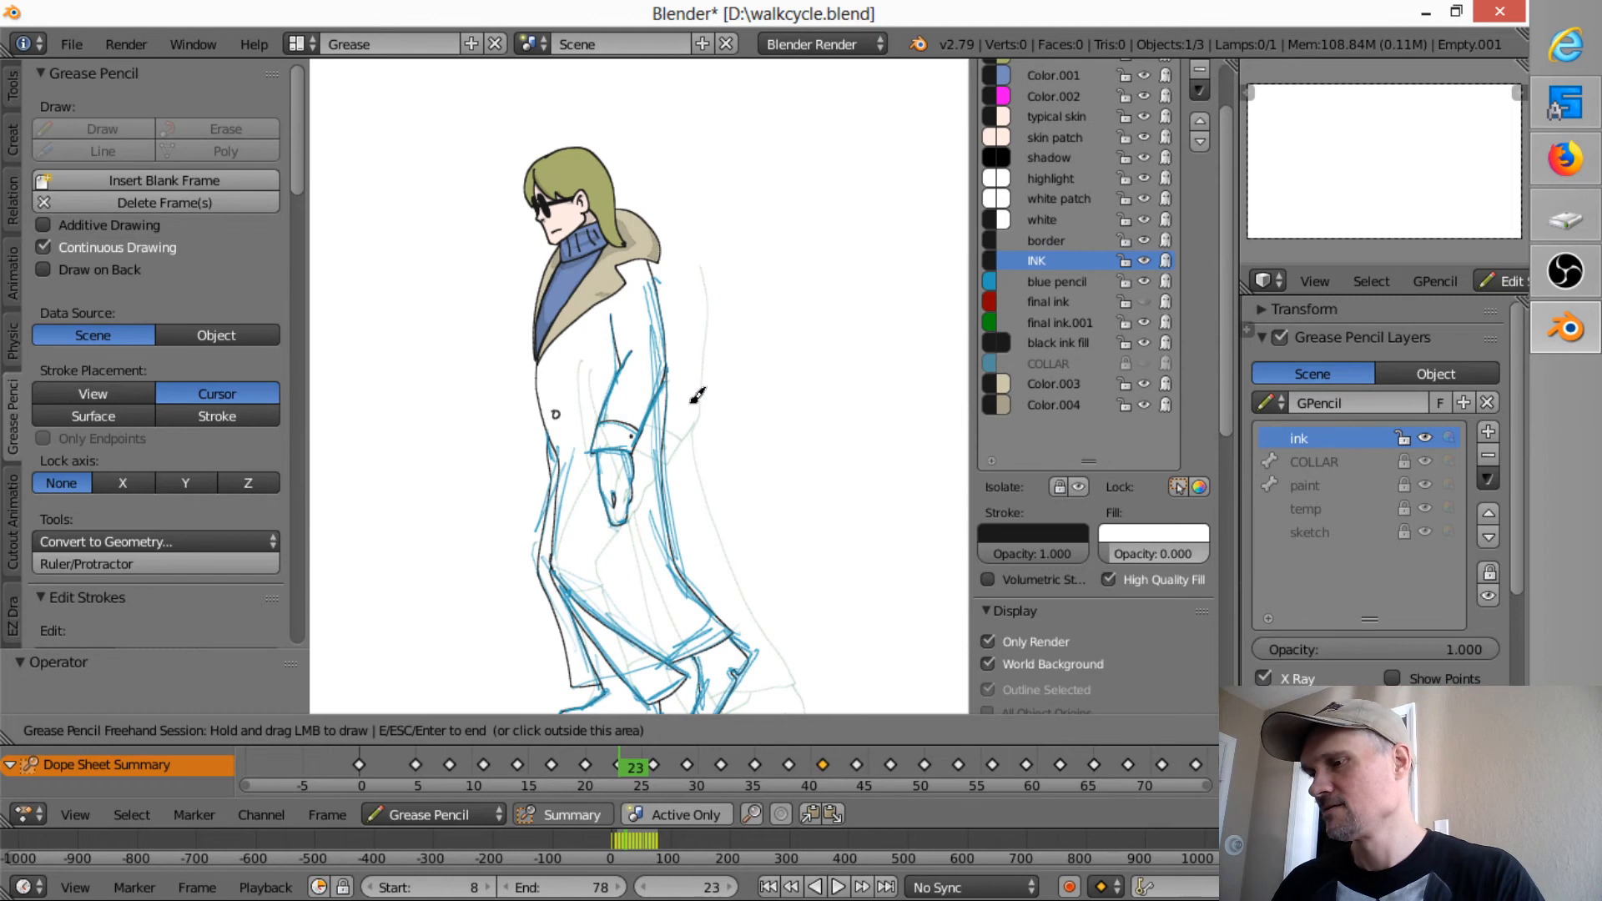
- At frame 26, ink the coat's back edge, hem and front edge down to the lower leg
{"action": "key", "text": "Up"}
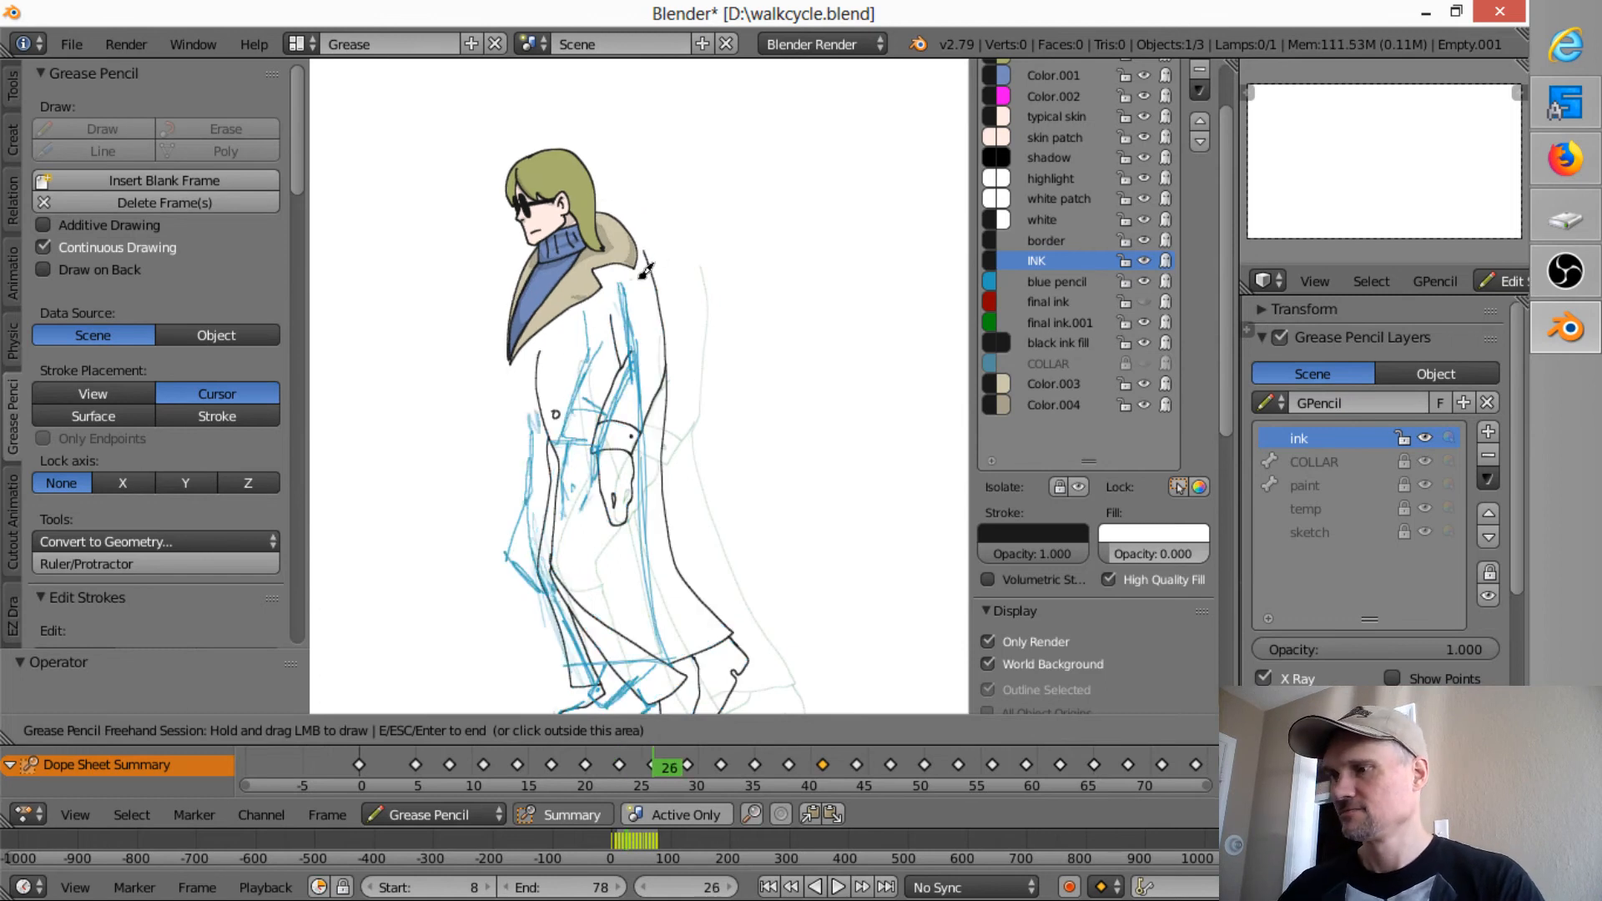
{"action": "mouse_move", "coordinate": [621, 240]}
{"action": "left_mouse_down"}
{"action": "mouse_move", "coordinate": [678, 662]}
{"action": "mouse_move", "coordinate": [584, 664]}
{"action": "left_mouse_up"}
{"action": "mouse_move", "coordinate": [519, 346]}
{"action": "left_mouse_down"}
{"action": "mouse_move", "coordinate": [538, 521]}
{"action": "mouse_move", "coordinate": [600, 680]}
{"action": "mouse_move", "coordinate": [561, 655]}
{"action": "mouse_move", "coordinate": [529, 543]}
{"action": "mouse_move", "coordinate": [541, 526]}
{"action": "left_mouse_up"}
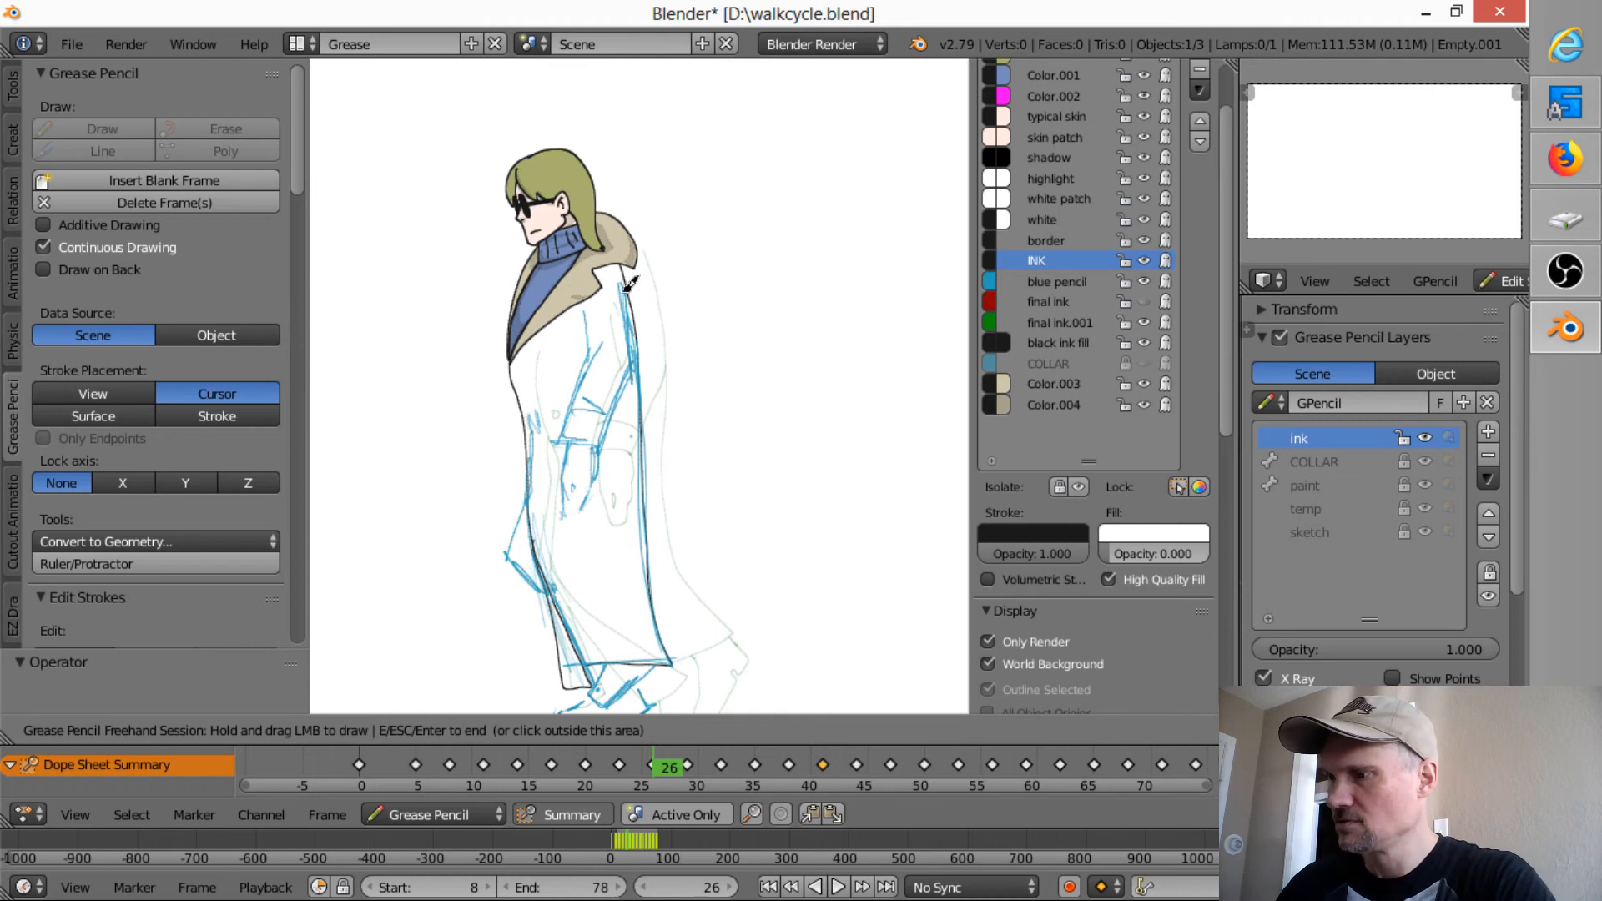
- Ink the near sleeve with its elbow fold, cuff and button, plus the bent forward knee at frame 26
{"action": "mouse_move", "coordinate": [585, 309]}
{"action": "left_mouse_down"}
{"action": "mouse_move", "coordinate": [599, 360]}
{"action": "mouse_move", "coordinate": [573, 422]}
{"action": "mouse_move", "coordinate": [608, 434]}
{"action": "mouse_move", "coordinate": [635, 375]}
{"action": "mouse_move", "coordinate": [625, 269]}
{"action": "left_mouse_up"}
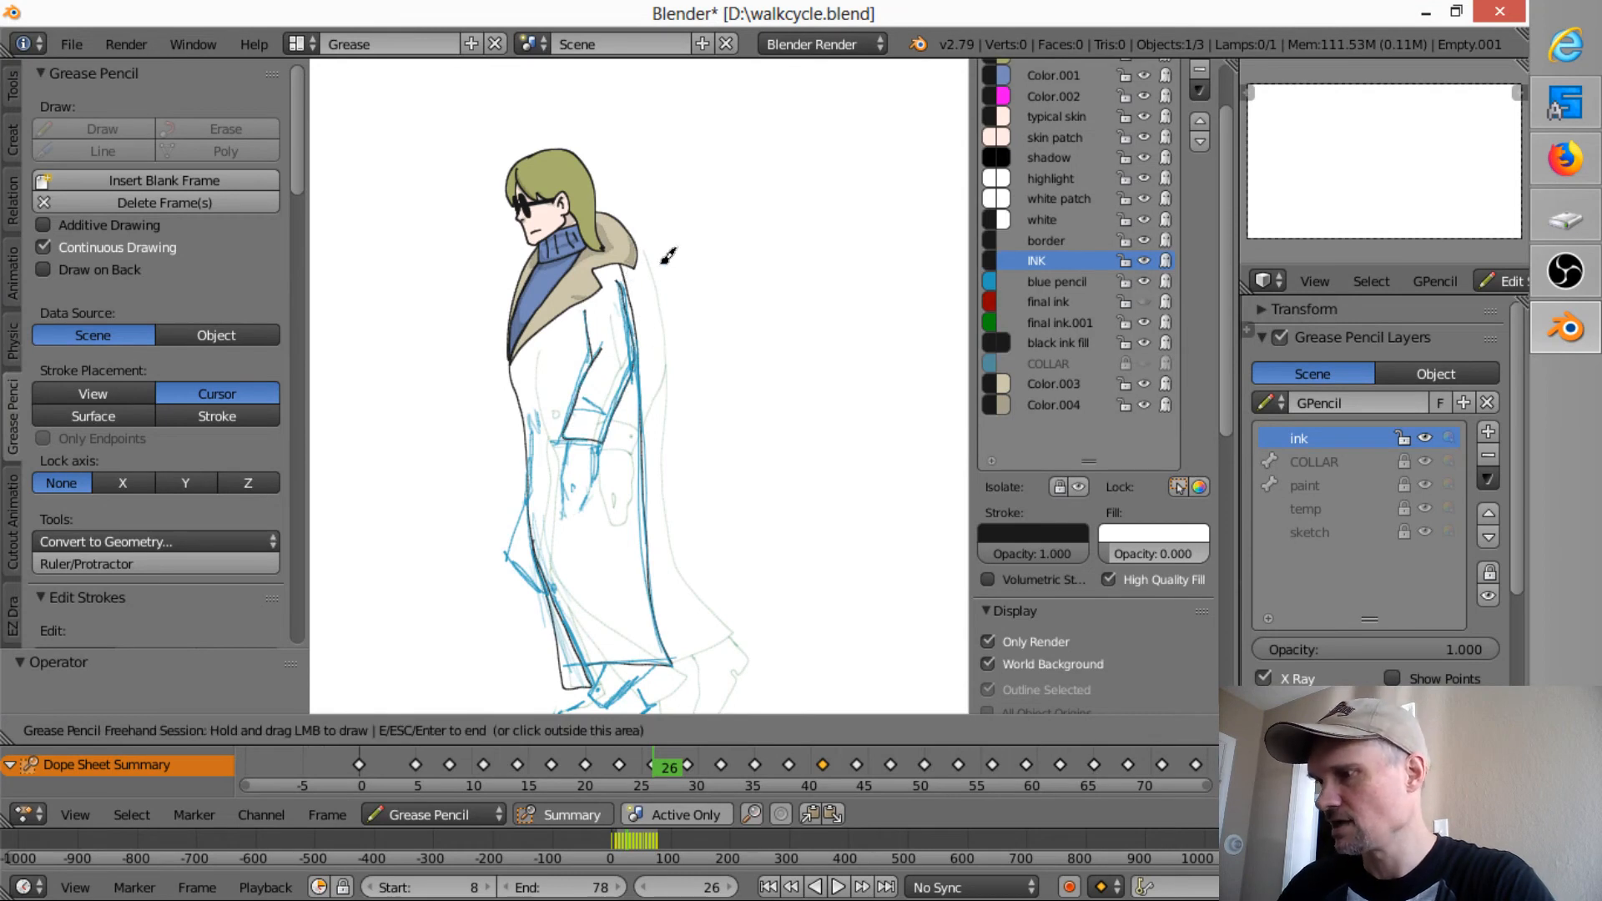
{"action": "left_click_drag", "start_coordinate": [581, 408], "coordinate": [611, 417]}
{"action": "left_click", "coordinate": [599, 424]}
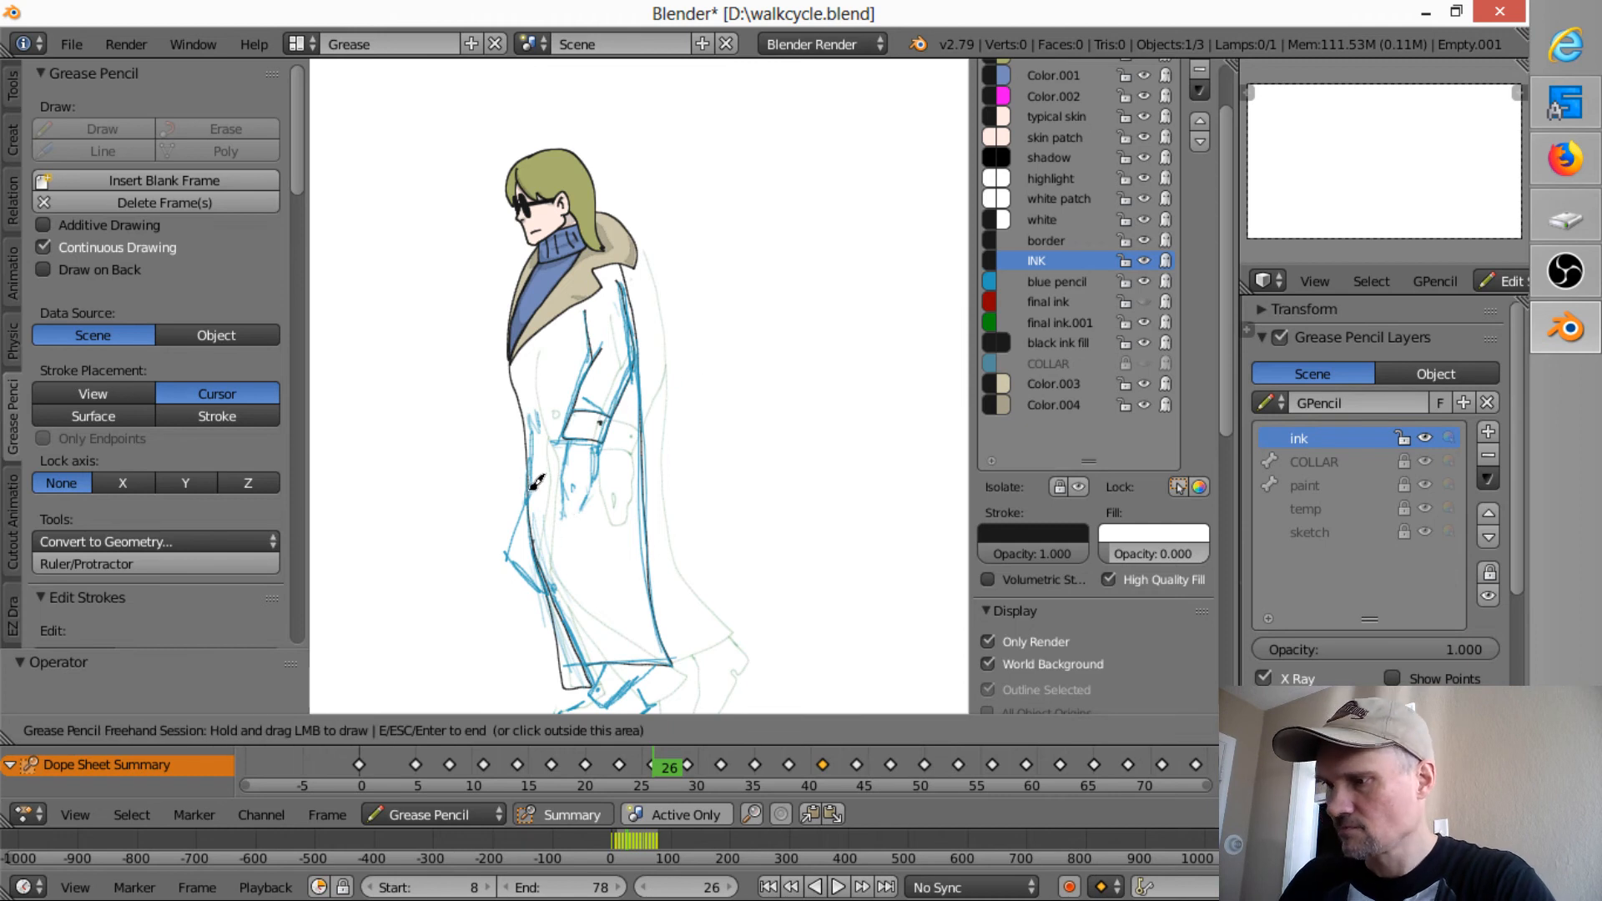
{"action": "mouse_move", "coordinate": [532, 488]}
{"action": "left_mouse_down"}
{"action": "mouse_move", "coordinate": [512, 552]}
{"action": "mouse_move", "coordinate": [559, 596]}
{"action": "left_mouse_up"}
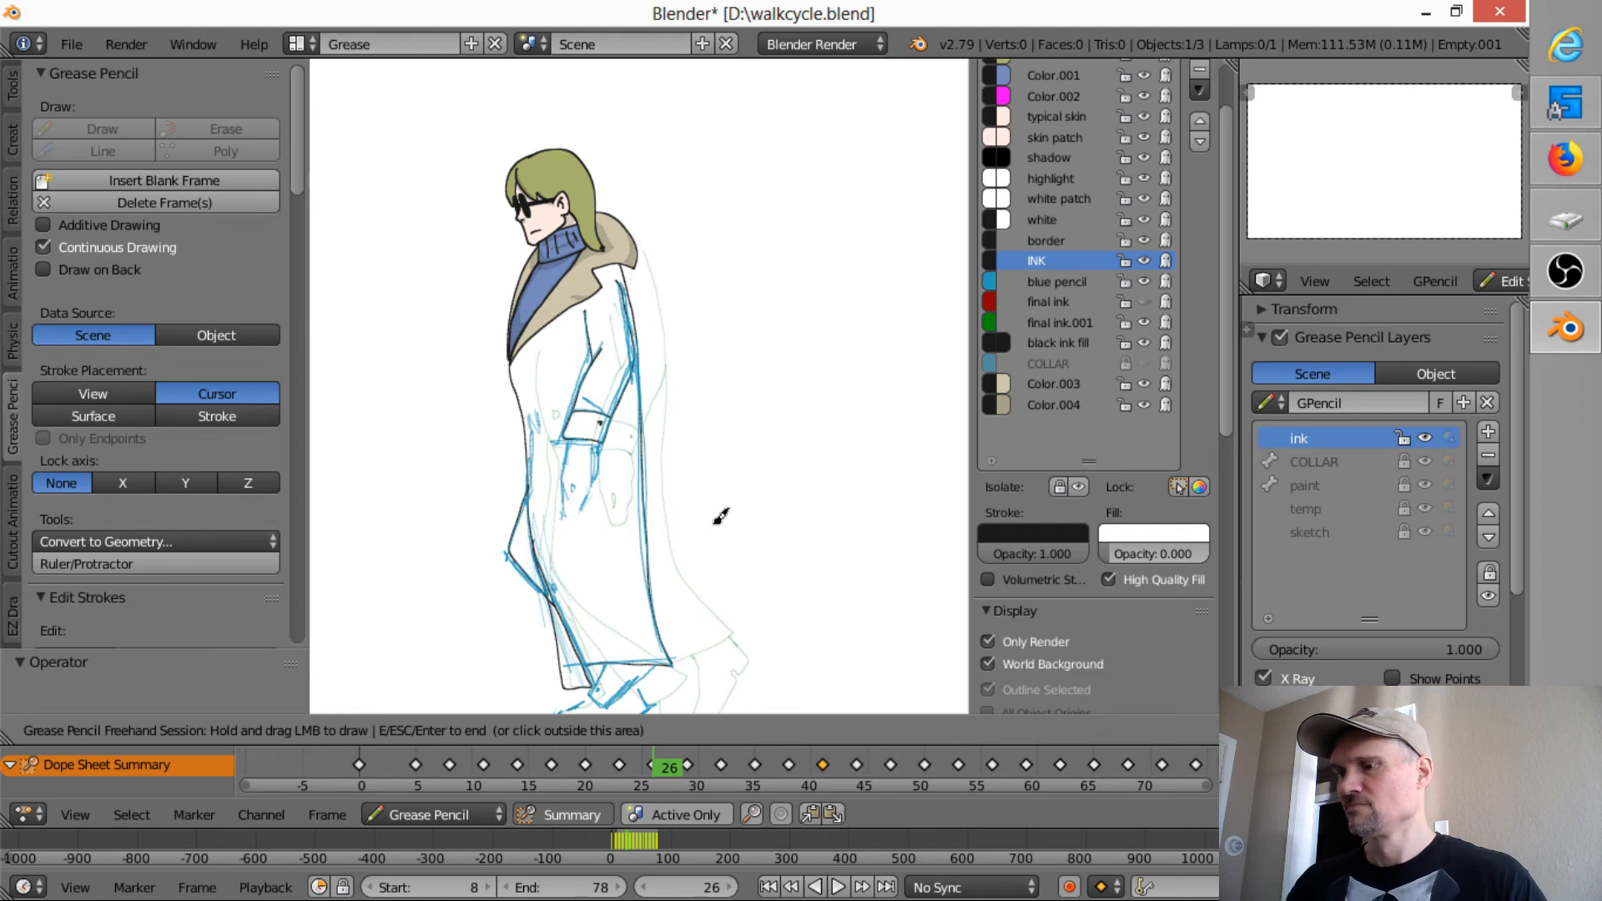
- Ink the hand with its thumb mark below the cuff and the round coat button at frame 26
{"action": "scroll", "coordinate": [607, 495], "scroll_direction": "up", "scroll_amount": 5}
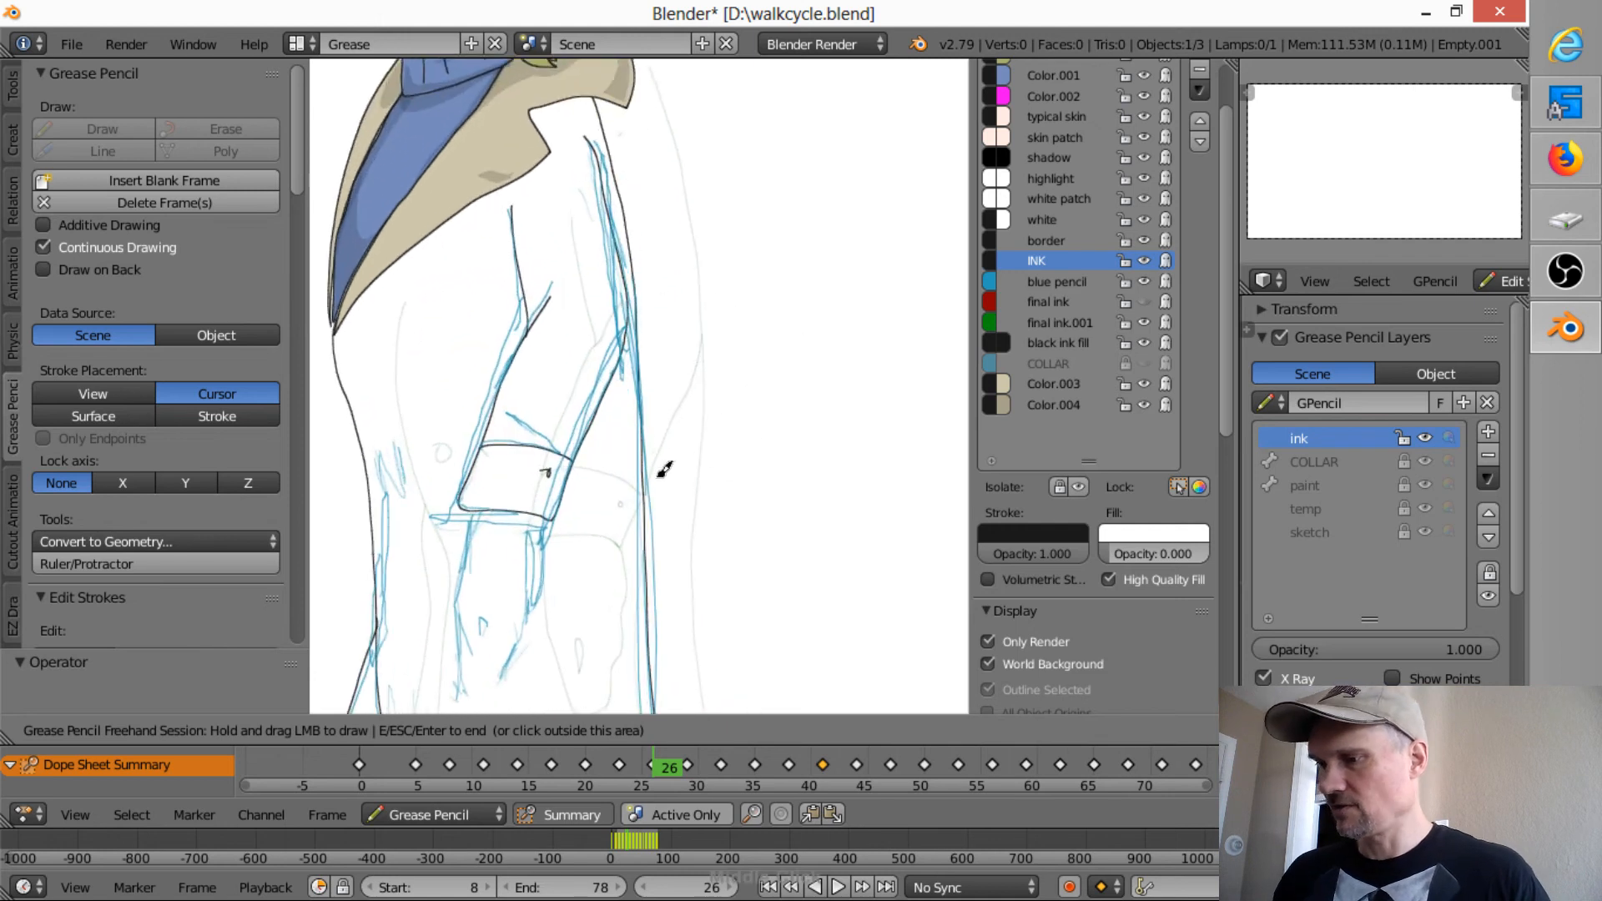
{"action": "left_click_drag", "start_coordinate": [603, 317], "coordinate": [606, 317]}
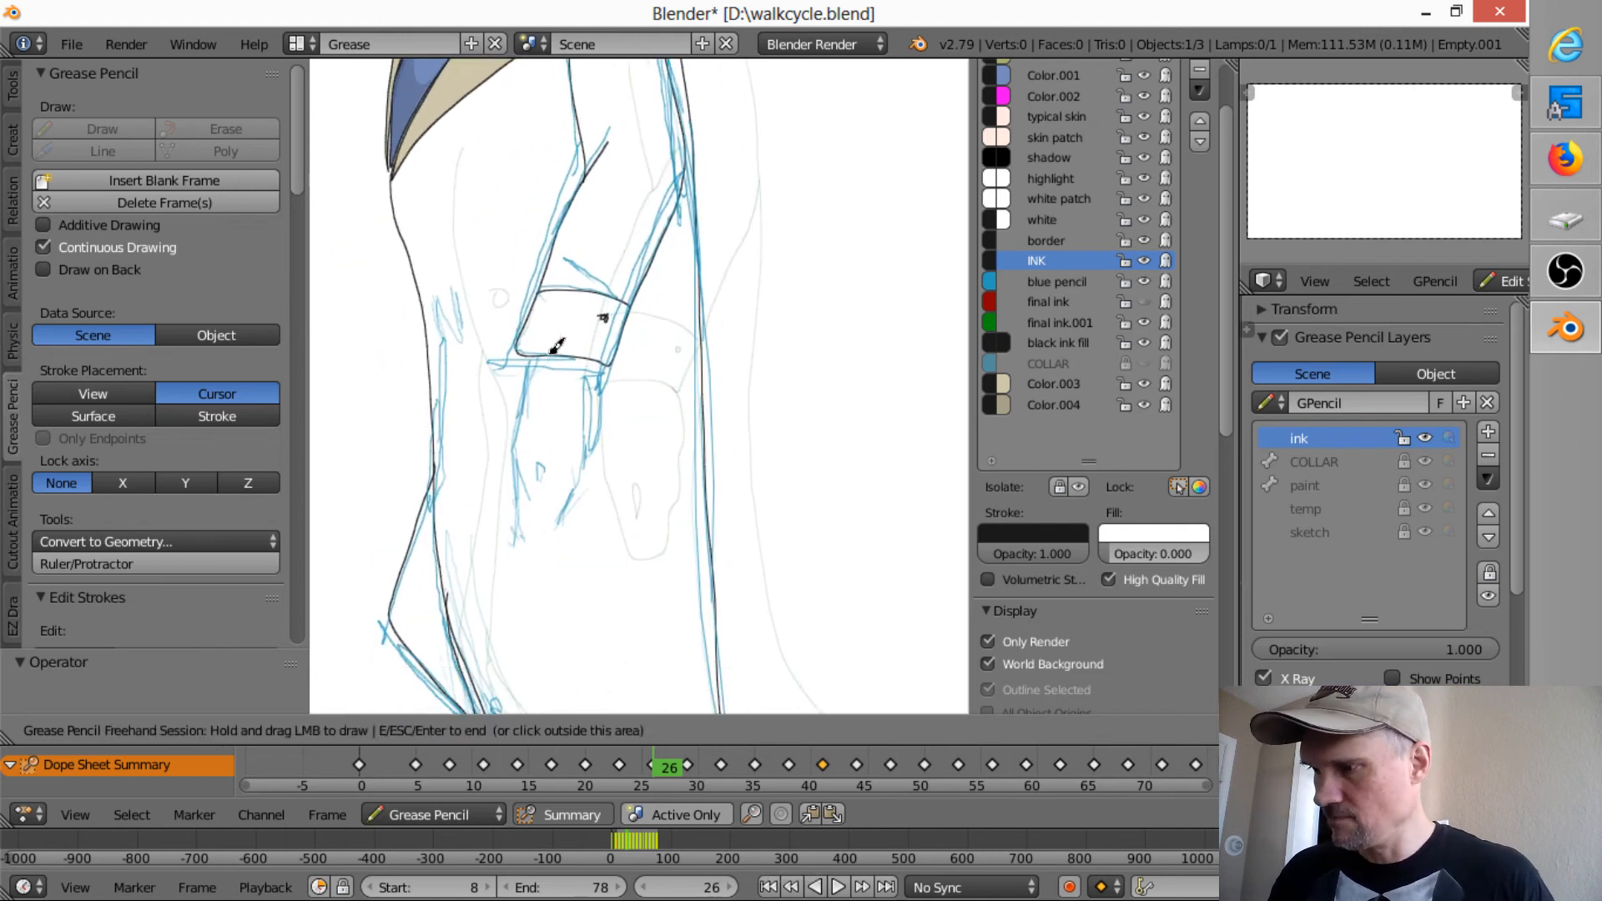
{"action": "mouse_move", "coordinate": [531, 354]}
{"action": "left_mouse_down"}
{"action": "mouse_move", "coordinate": [518, 533]}
{"action": "mouse_move", "coordinate": [550, 529]}
{"action": "mouse_move", "coordinate": [585, 458]}
{"action": "mouse_move", "coordinate": [599, 353]}
{"action": "left_mouse_up"}
{"action": "left_click_drag", "start_coordinate": [543, 465], "coordinate": [558, 468]}
{"action": "middle_click_drag", "start_coordinate": [764, 525], "coordinate": [787, 478], "text": "shift"}
{"action": "left_click_drag", "start_coordinate": [530, 256], "coordinate": [529, 255]}
- Ink the coat hem's remaining edge and the two overlapping boots beneath it at frame 26
{"action": "mouse_move", "coordinate": [839, 611]}
{"action": "middle_mouse_down", "text": "shift"}
{"action": "mouse_move", "coordinate": [784, 338]}
{"action": "mouse_move", "coordinate": [852, 347]}
{"action": "mouse_move", "coordinate": [833, 263]}
{"action": "middle_mouse_up", "text": "shift"}
{"action": "mouse_move", "coordinate": [647, 458]}
{"action": "left_mouse_down"}
{"action": "mouse_move", "coordinate": [617, 523]}
{"action": "mouse_move", "coordinate": [660, 564]}
{"action": "mouse_move", "coordinate": [776, 450]}
{"action": "left_mouse_up"}
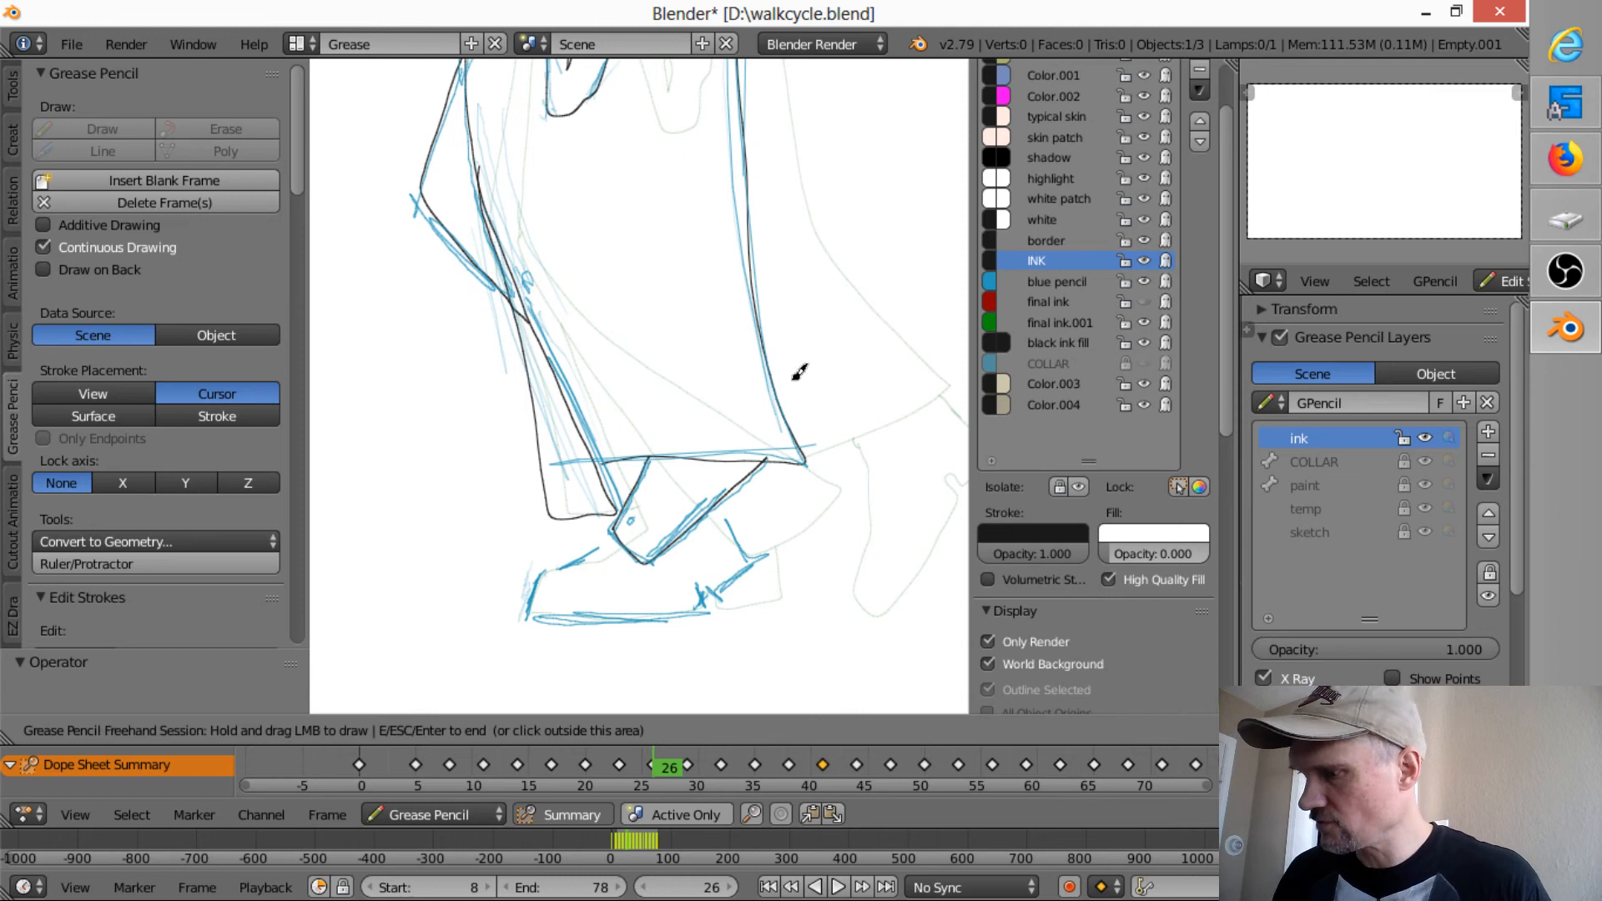
{"action": "mouse_move", "coordinate": [622, 526]}
{"action": "left_mouse_down"}
{"action": "mouse_move", "coordinate": [534, 607]}
{"action": "mouse_move", "coordinate": [696, 605]}
{"action": "mouse_move", "coordinate": [763, 541]}
{"action": "mouse_move", "coordinate": [743, 486]}
{"action": "mouse_move", "coordinate": [754, 464]}
{"action": "left_mouse_up"}
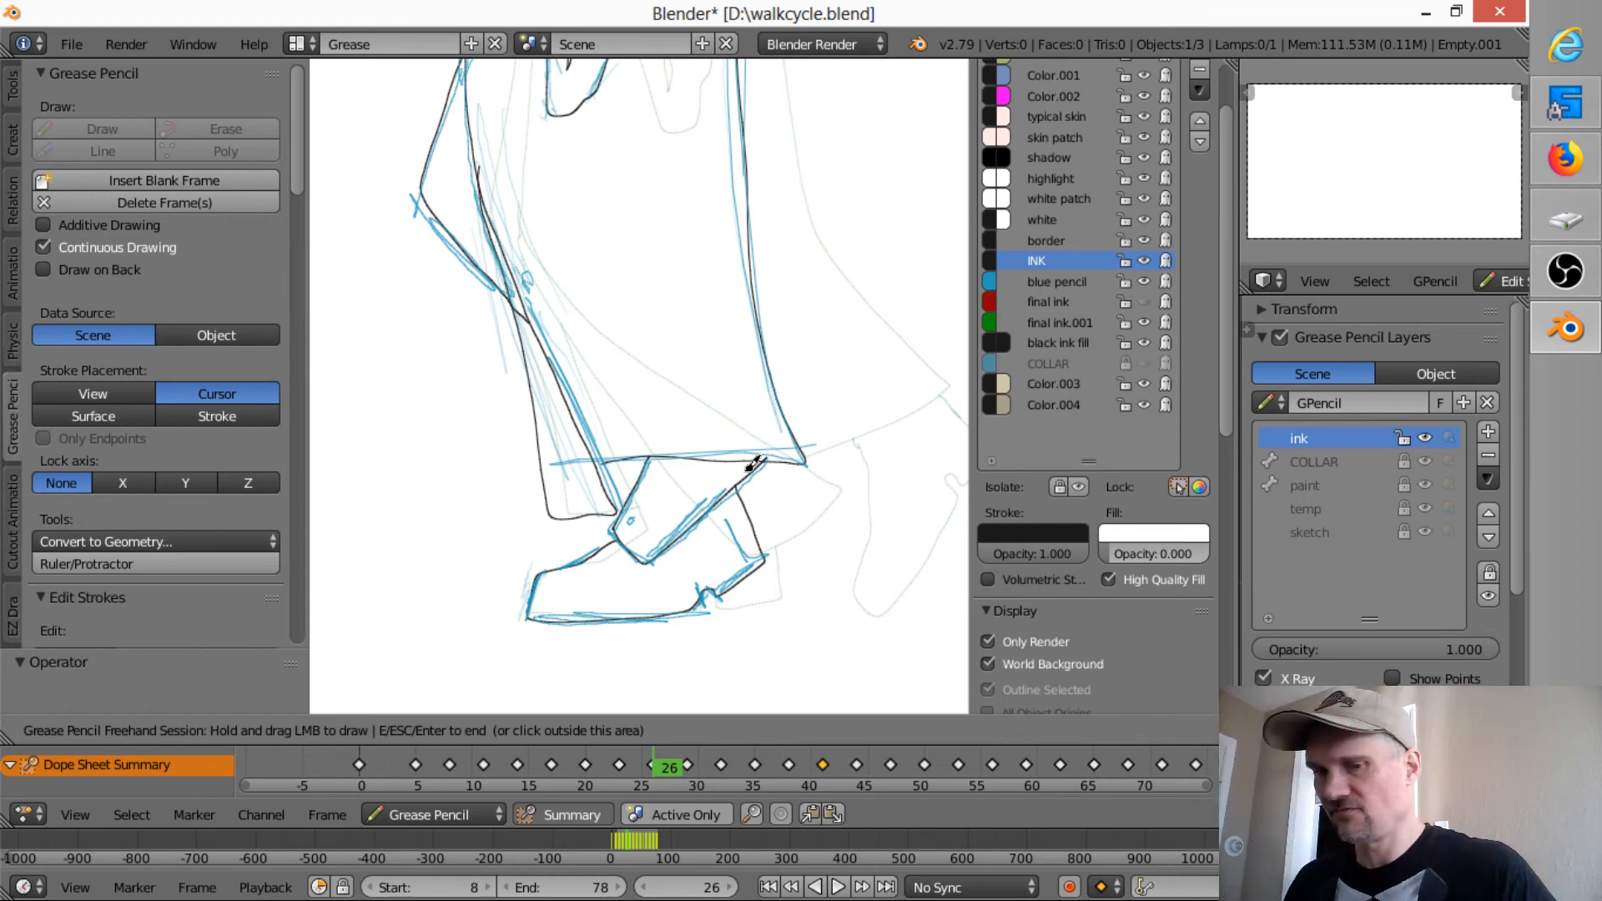
- At frame 29, ink the rear boot and the coat hem line above it
{"action": "key", "text": "Up"}
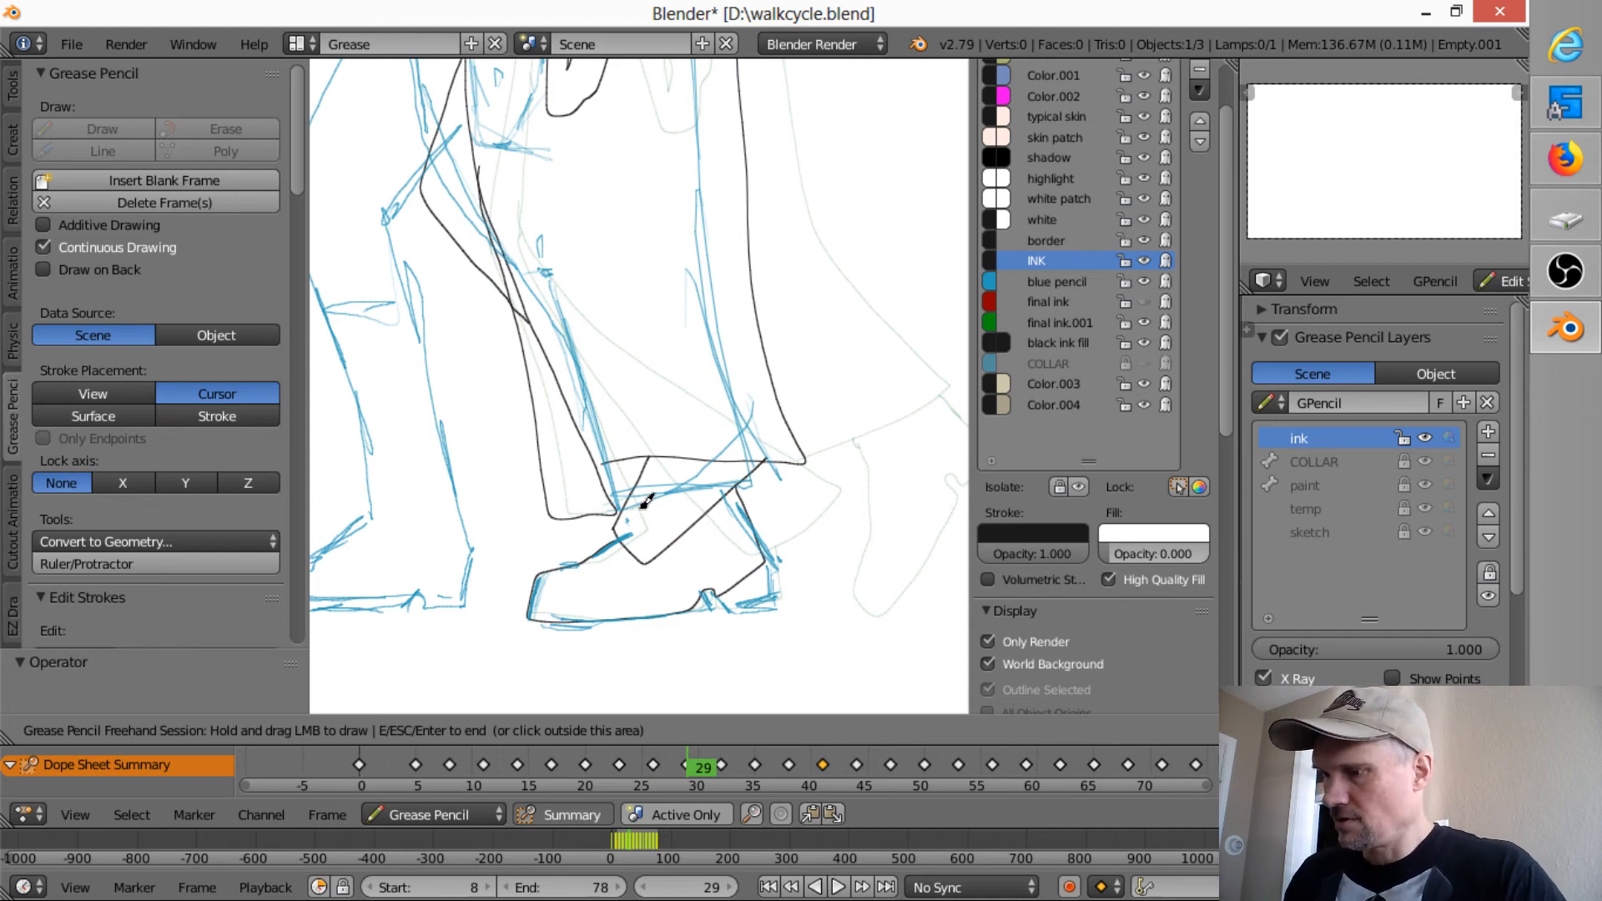
{"action": "mouse_move", "coordinate": [646, 500]}
{"action": "left_mouse_down"}
{"action": "mouse_move", "coordinate": [573, 561]}
{"action": "mouse_move", "coordinate": [538, 622]}
{"action": "mouse_move", "coordinate": [659, 617]}
{"action": "mouse_move", "coordinate": [719, 587]}
{"action": "mouse_move", "coordinate": [755, 601]}
{"action": "mouse_move", "coordinate": [785, 552]}
{"action": "mouse_move", "coordinate": [738, 485]}
{"action": "left_mouse_up"}
{"action": "left_click_drag", "start_coordinate": [635, 501], "coordinate": [738, 486]}
{"action": "left_click", "coordinate": [753, 474]}
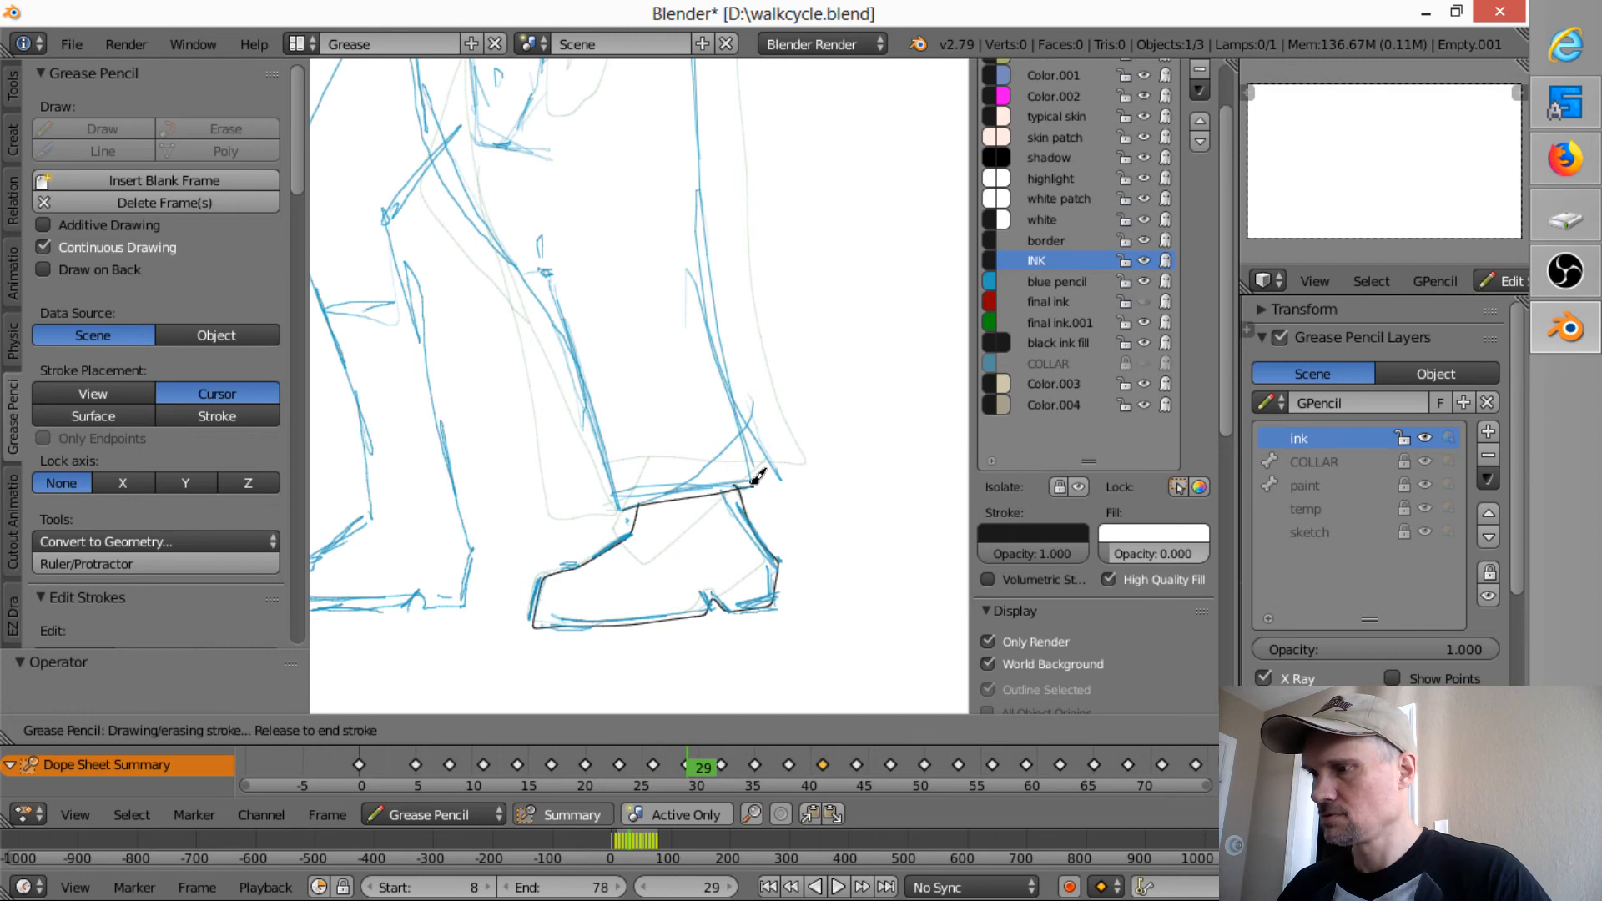
- Ink the coat's back edge and front edge, plus the curved flap reaching the hem at frame 29
{"action": "scroll", "coordinate": [739, 431], "scroll_direction": "down", "scroll_amount": 3}
{"action": "middle_click_drag", "start_coordinate": [738, 430], "coordinate": [733, 418], "text": "ctrl"}
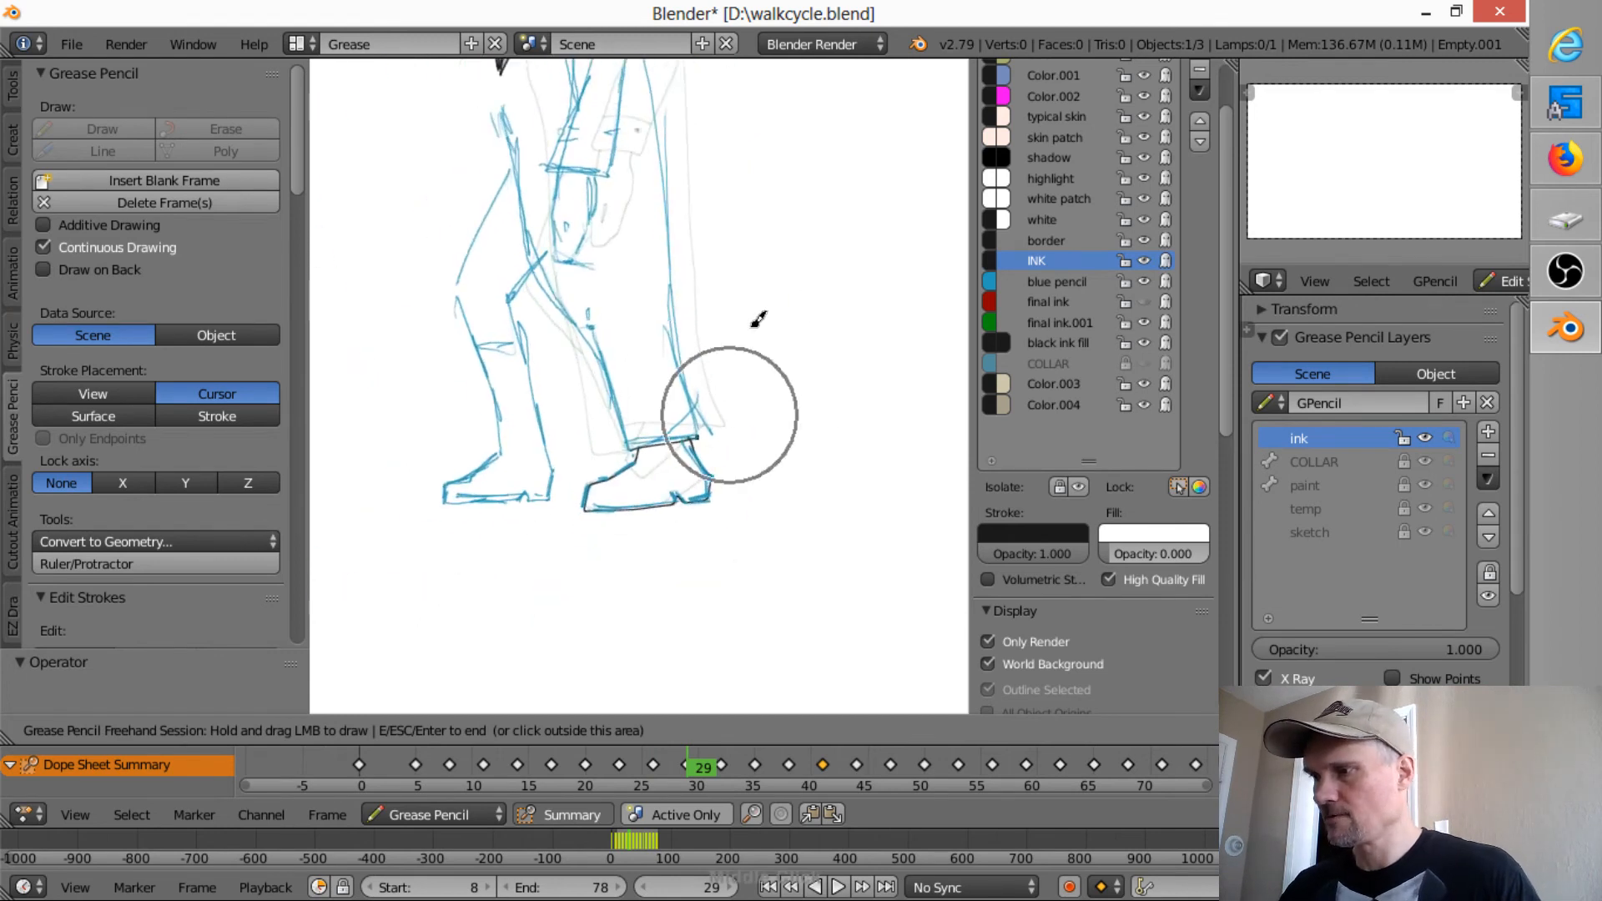
{"action": "middle_click_drag", "start_coordinate": [758, 318], "coordinate": [734, 557], "text": "shift"}
{"action": "mouse_move", "coordinate": [600, 153]}
{"action": "left_mouse_down"}
{"action": "mouse_move", "coordinate": [681, 664]}
{"action": "mouse_move", "coordinate": [607, 677]}
{"action": "mouse_move", "coordinate": [593, 614]}
{"action": "mouse_move", "coordinate": [504, 463]}
{"action": "mouse_move", "coordinate": [479, 291]}
{"action": "left_mouse_up"}
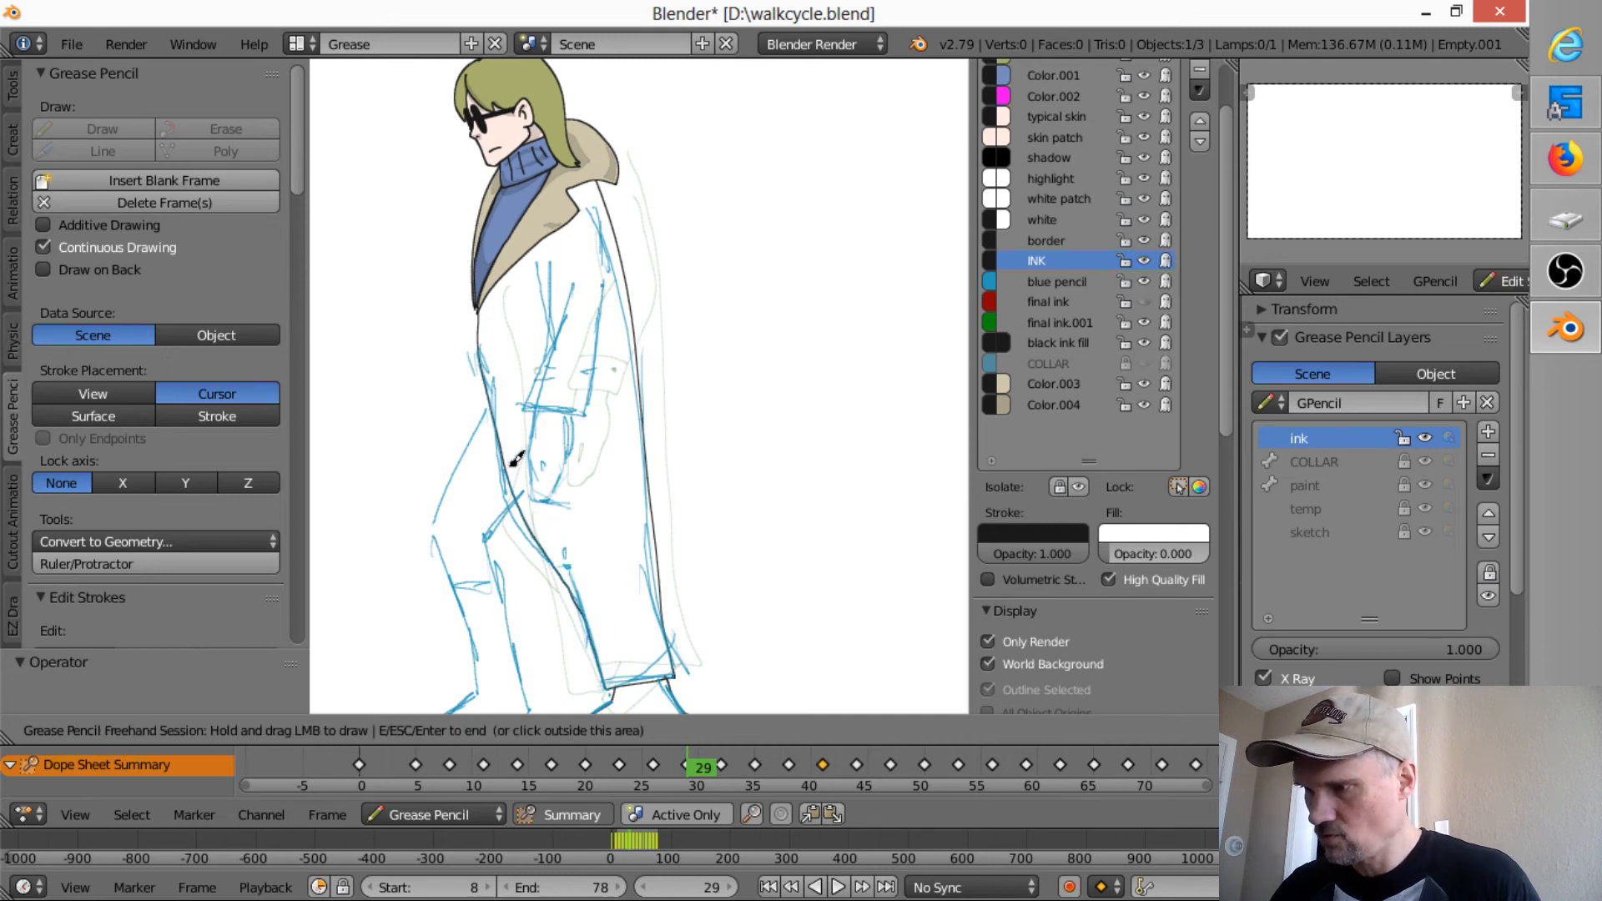
{"action": "mouse_move", "coordinate": [517, 458]}
{"action": "left_mouse_down"}
{"action": "mouse_move", "coordinate": [599, 698]}
{"action": "mouse_move", "coordinate": [596, 603]}
{"action": "left_mouse_up"}
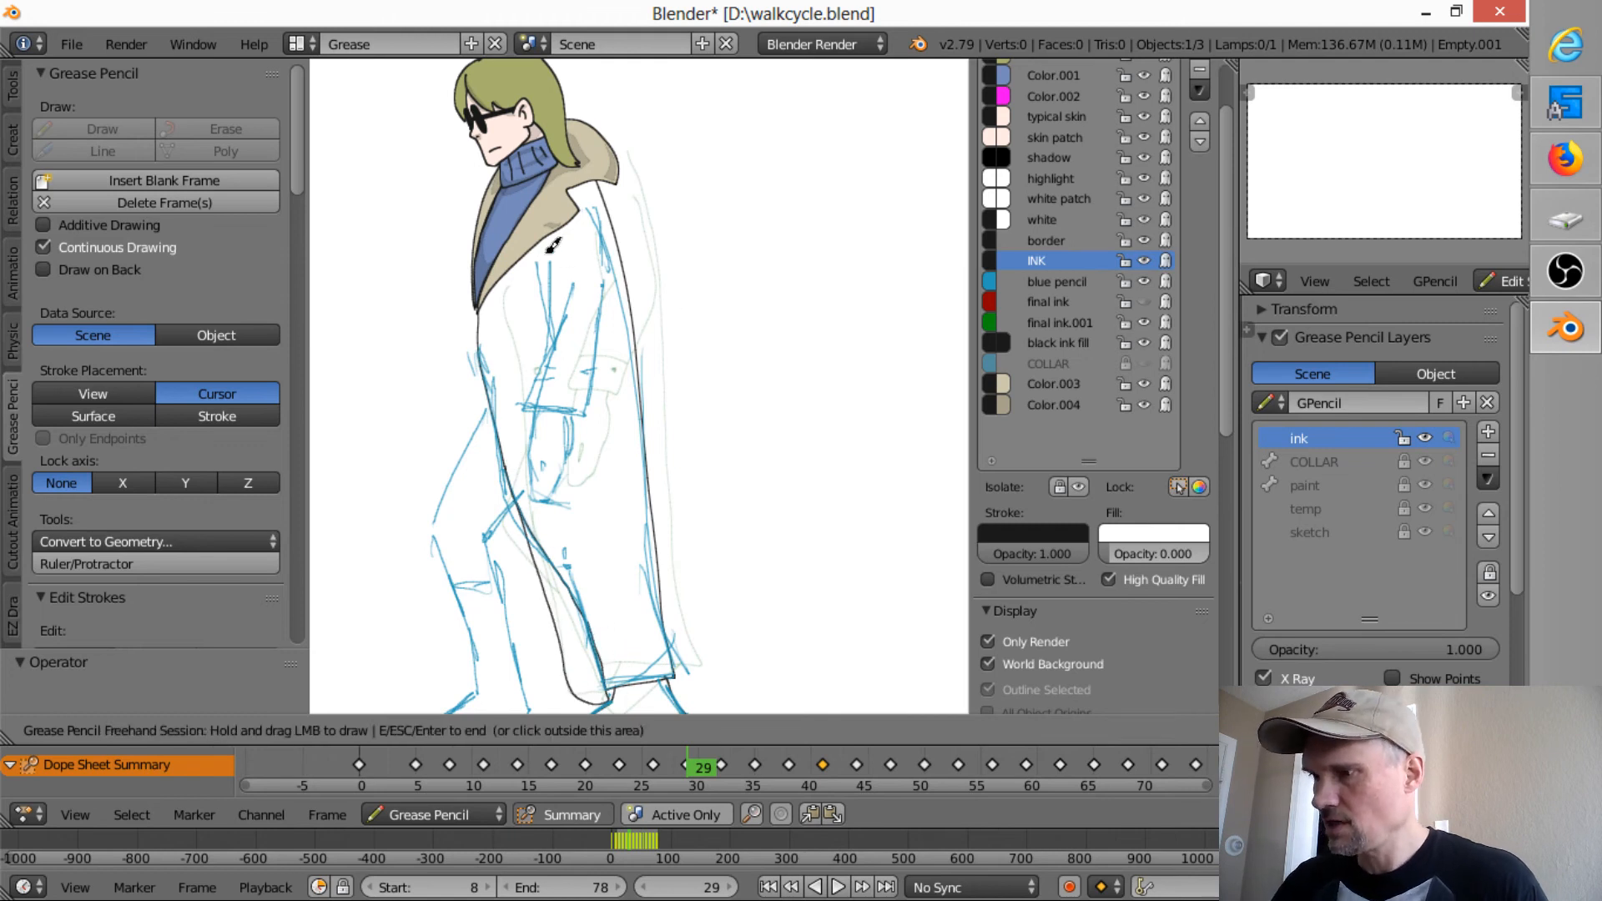
- Ink the near sleeve with its elbow fold, cuff and button at frame 29
{"action": "left_click_drag", "start_coordinate": [543, 256], "coordinate": [568, 344]}
{"action": "mouse_move", "coordinate": [551, 355]}
{"action": "left_mouse_down"}
{"action": "mouse_move", "coordinate": [530, 407]}
{"action": "mouse_move", "coordinate": [583, 406]}
{"action": "mouse_move", "coordinate": [618, 284]}
{"action": "mouse_move", "coordinate": [590, 194]}
{"action": "mouse_move", "coordinate": [547, 365]}
{"action": "mouse_move", "coordinate": [593, 378]}
{"action": "left_mouse_up"}
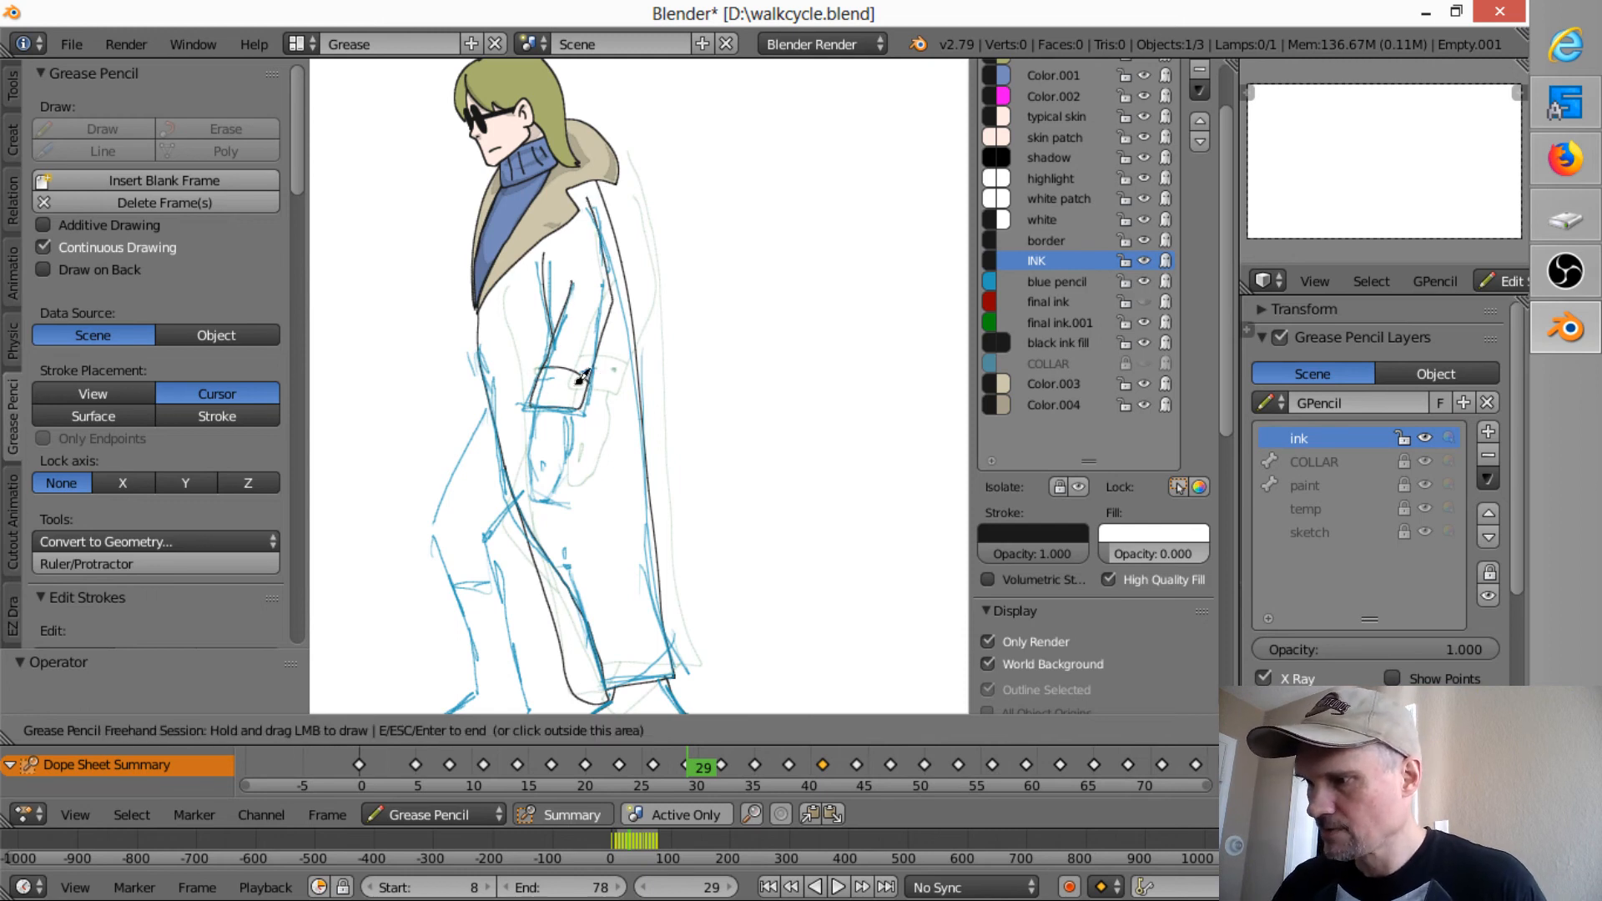
{"action": "left_click", "coordinate": [573, 387]}
- Ink both sides of the forward leg and its boot at frame 29
{"action": "mouse_move", "coordinate": [499, 401]}
{"action": "left_mouse_down"}
{"action": "mouse_move", "coordinate": [434, 528]}
{"action": "mouse_move", "coordinate": [481, 698]}
{"action": "left_mouse_up"}
{"action": "mouse_move", "coordinate": [526, 490]}
{"action": "left_mouse_down"}
{"action": "mouse_move", "coordinate": [491, 536]}
{"action": "mouse_move", "coordinate": [512, 557]}
{"action": "mouse_move", "coordinate": [533, 704]}
{"action": "left_mouse_up"}
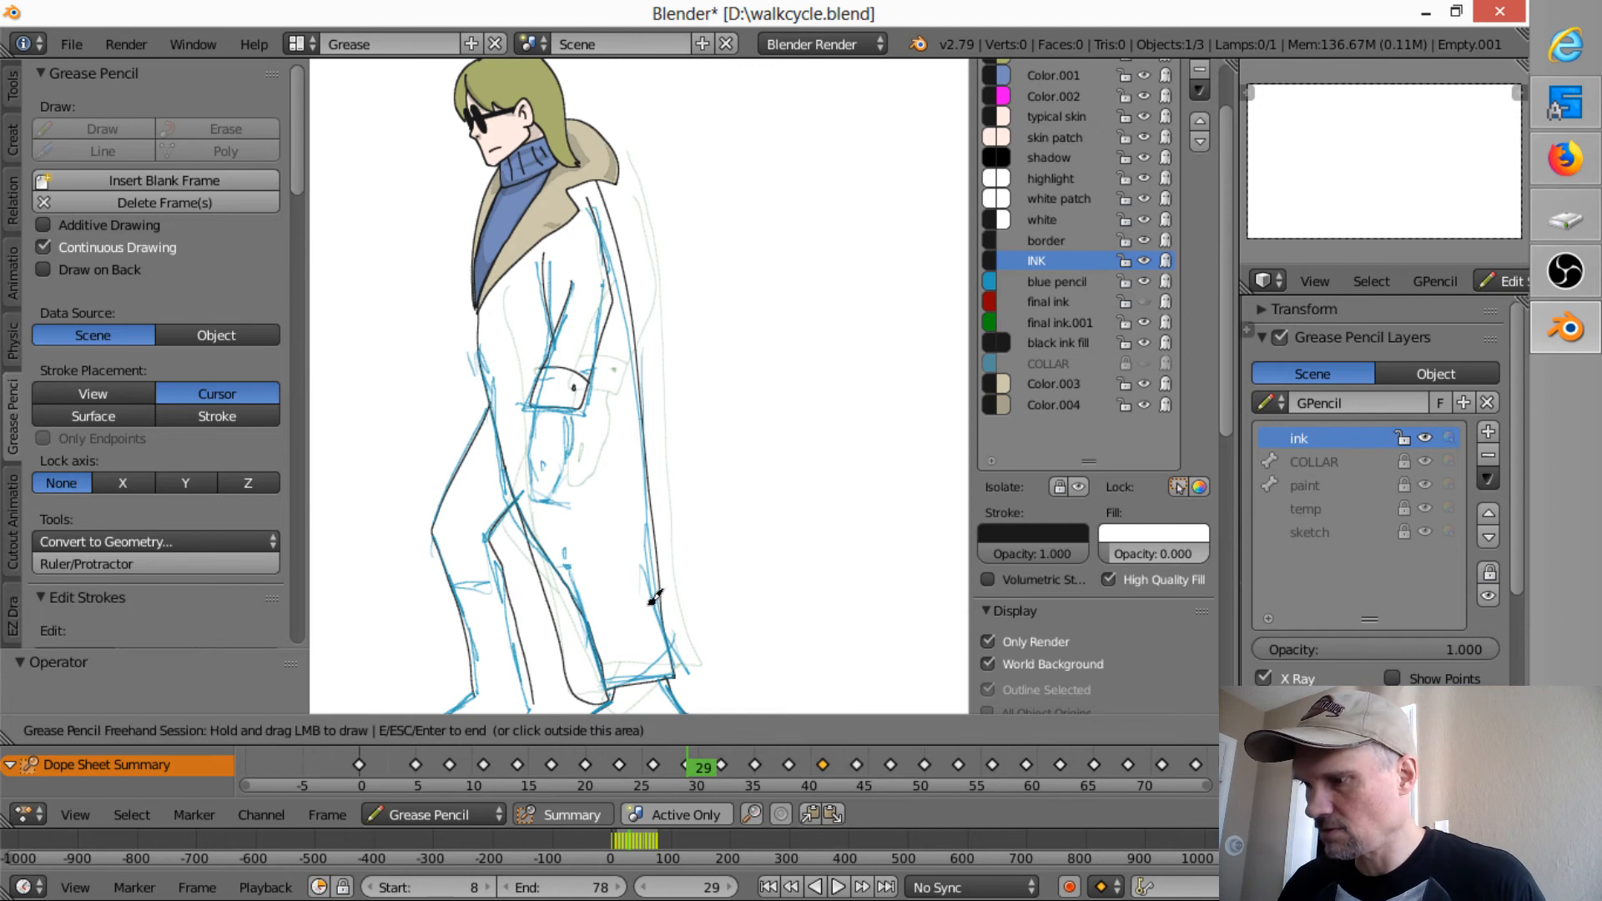
{"action": "middle_click_drag", "start_coordinate": [701, 542], "coordinate": [898, 342], "text": "shift"}
{"action": "mouse_move", "coordinate": [684, 477]}
{"action": "left_mouse_down"}
{"action": "mouse_move", "coordinate": [628, 526]}
{"action": "mouse_move", "coordinate": [711, 523]}
{"action": "mouse_move", "coordinate": [748, 471]}
{"action": "left_mouse_up"}
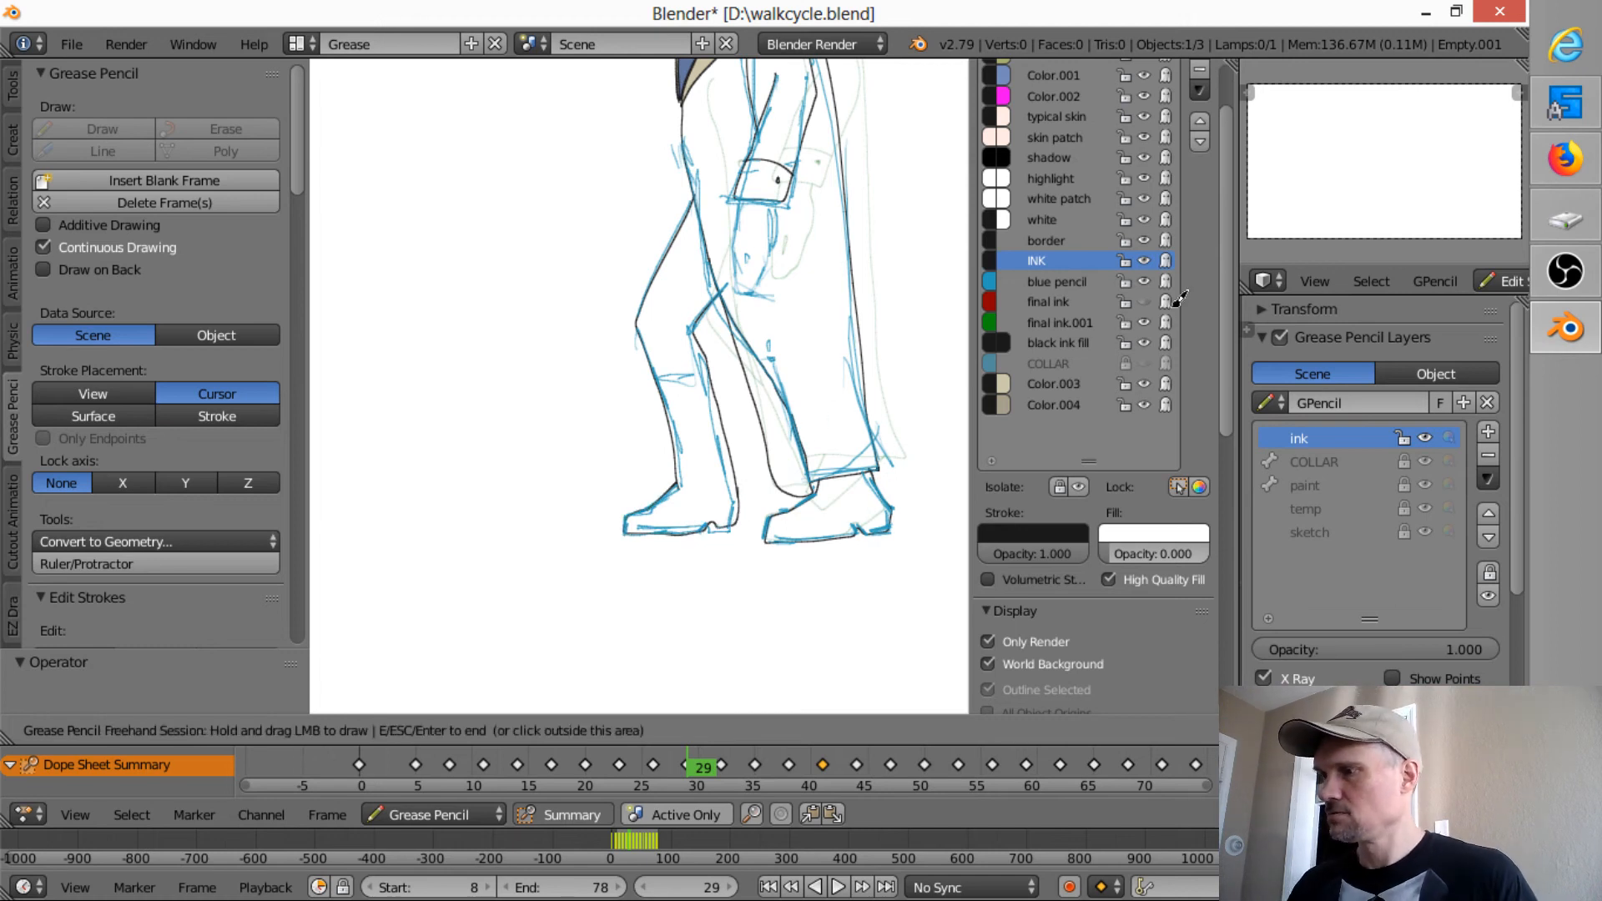
- Hide the blue pencil color, then erase and redraw the coat's lower front edge near the hem at frame 29
{"action": "left_click", "coordinate": [1144, 282]}
{"action": "left_click", "coordinate": [1144, 282]}
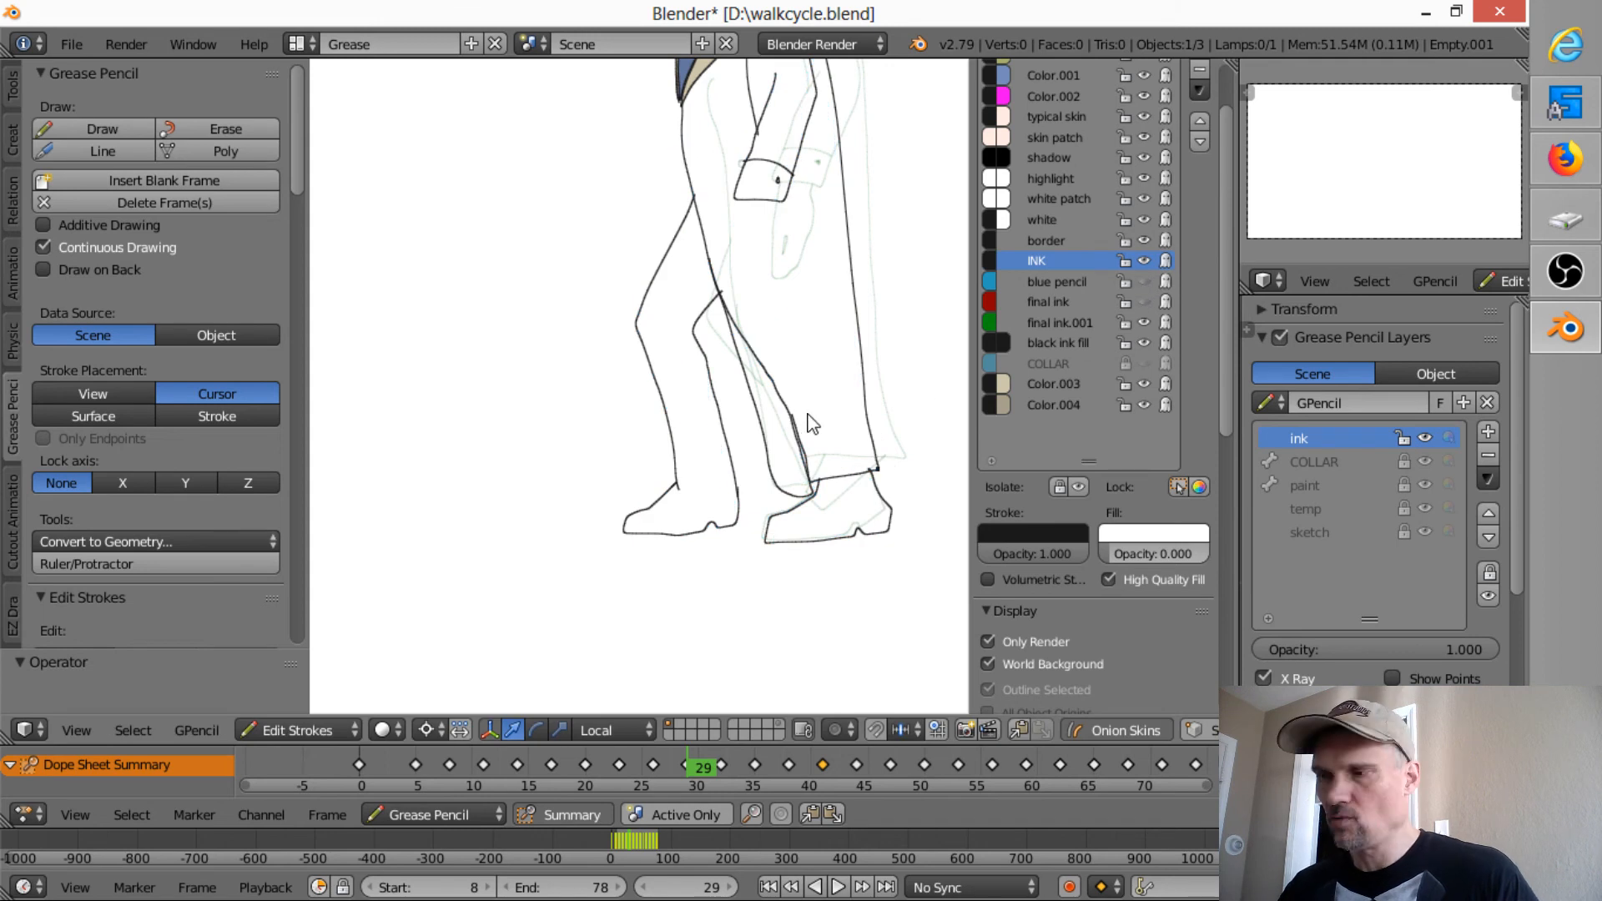
{"action": "key", "text": "d"}
{"action": "mouse_move", "coordinate": [808, 415]}
{"action": "right_mouse_down"}
{"action": "mouse_move", "coordinate": [813, 464]}
{"action": "mouse_move", "coordinate": [794, 417]}
{"action": "right_mouse_up"}
{"action": "left_click_drag", "start_coordinate": [791, 405], "coordinate": [822, 486]}
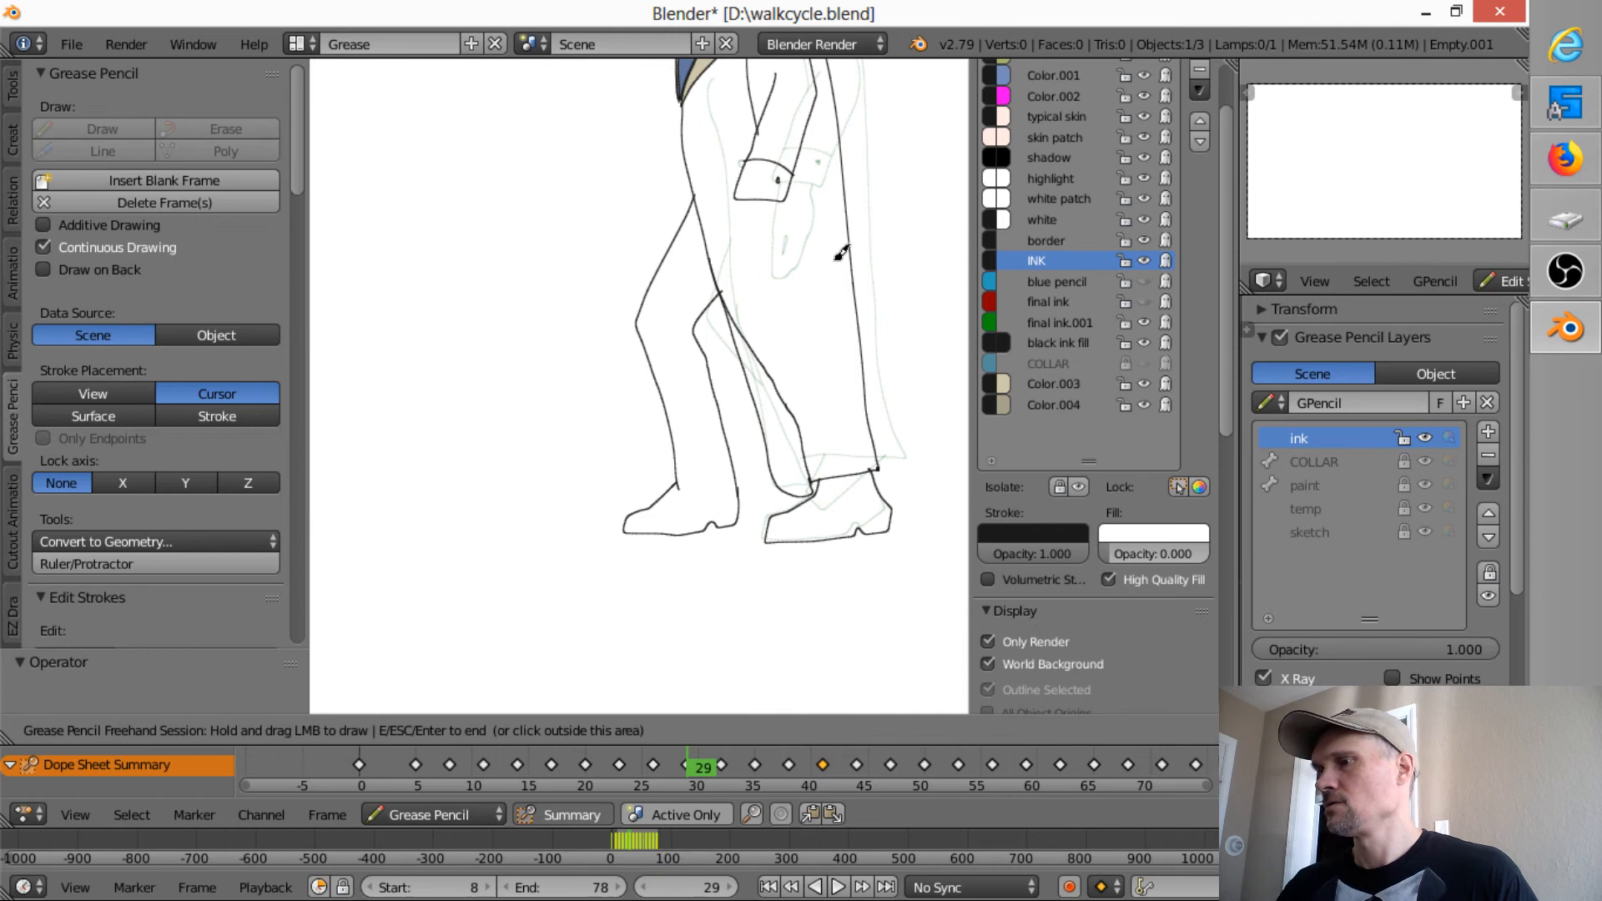
- Ink the coat's far front edge from the collar down to the thigh at frames 29, 23 and 26
{"action": "middle_click_drag", "start_coordinate": [838, 259], "coordinate": [774, 459]}
{"action": "left_click_drag", "start_coordinate": [626, 242], "coordinate": [632, 411]}
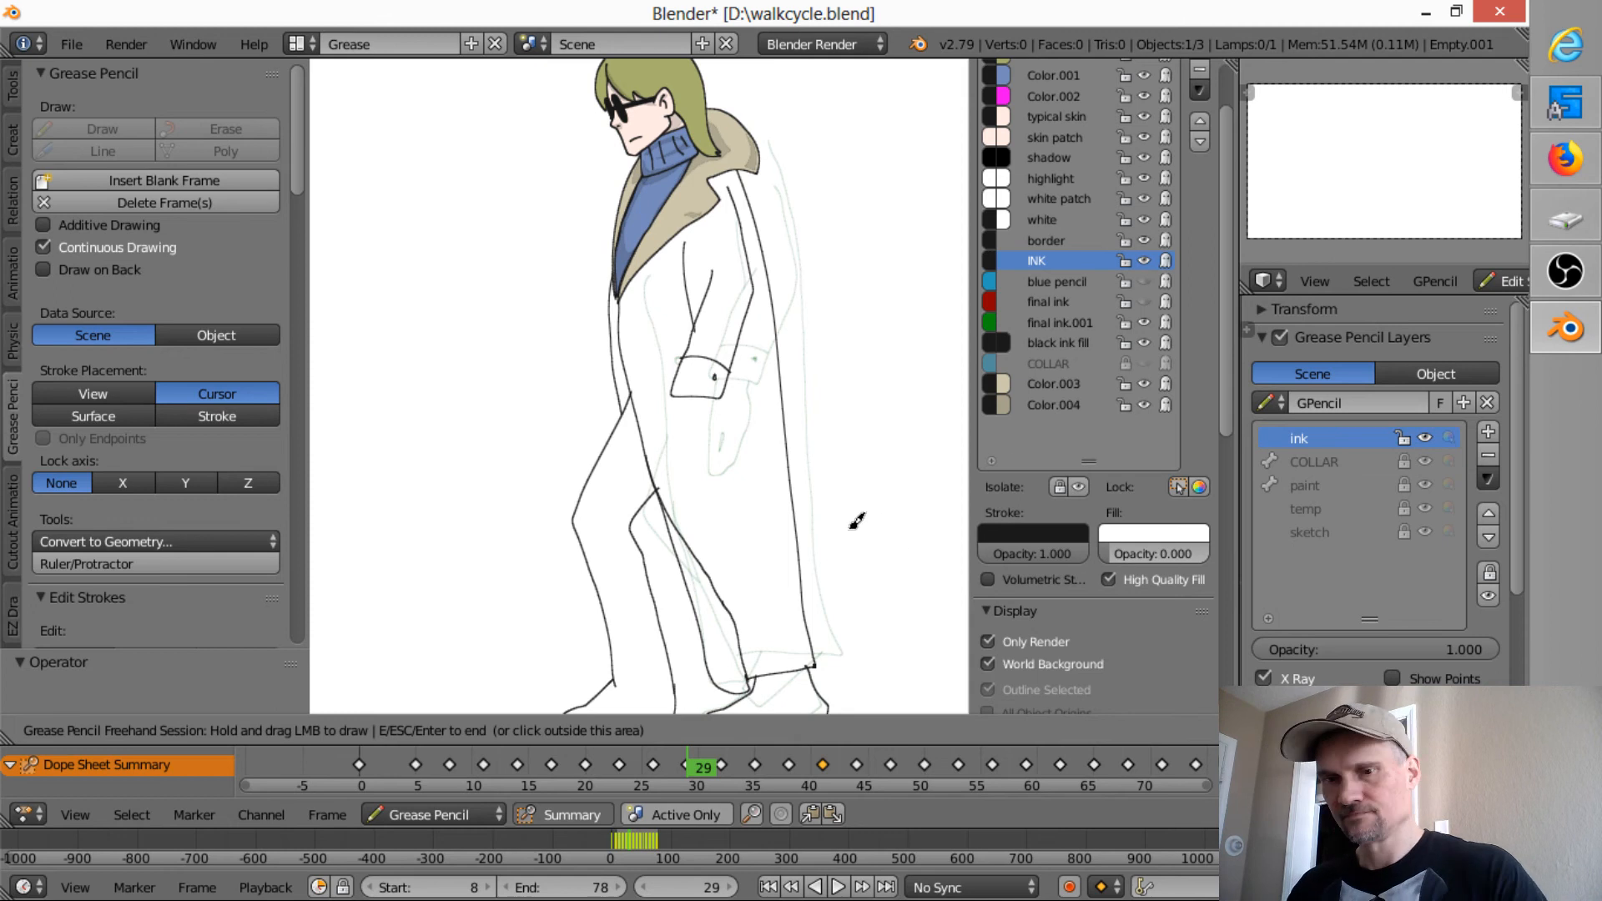
{"action": "key", "text": "Down"}
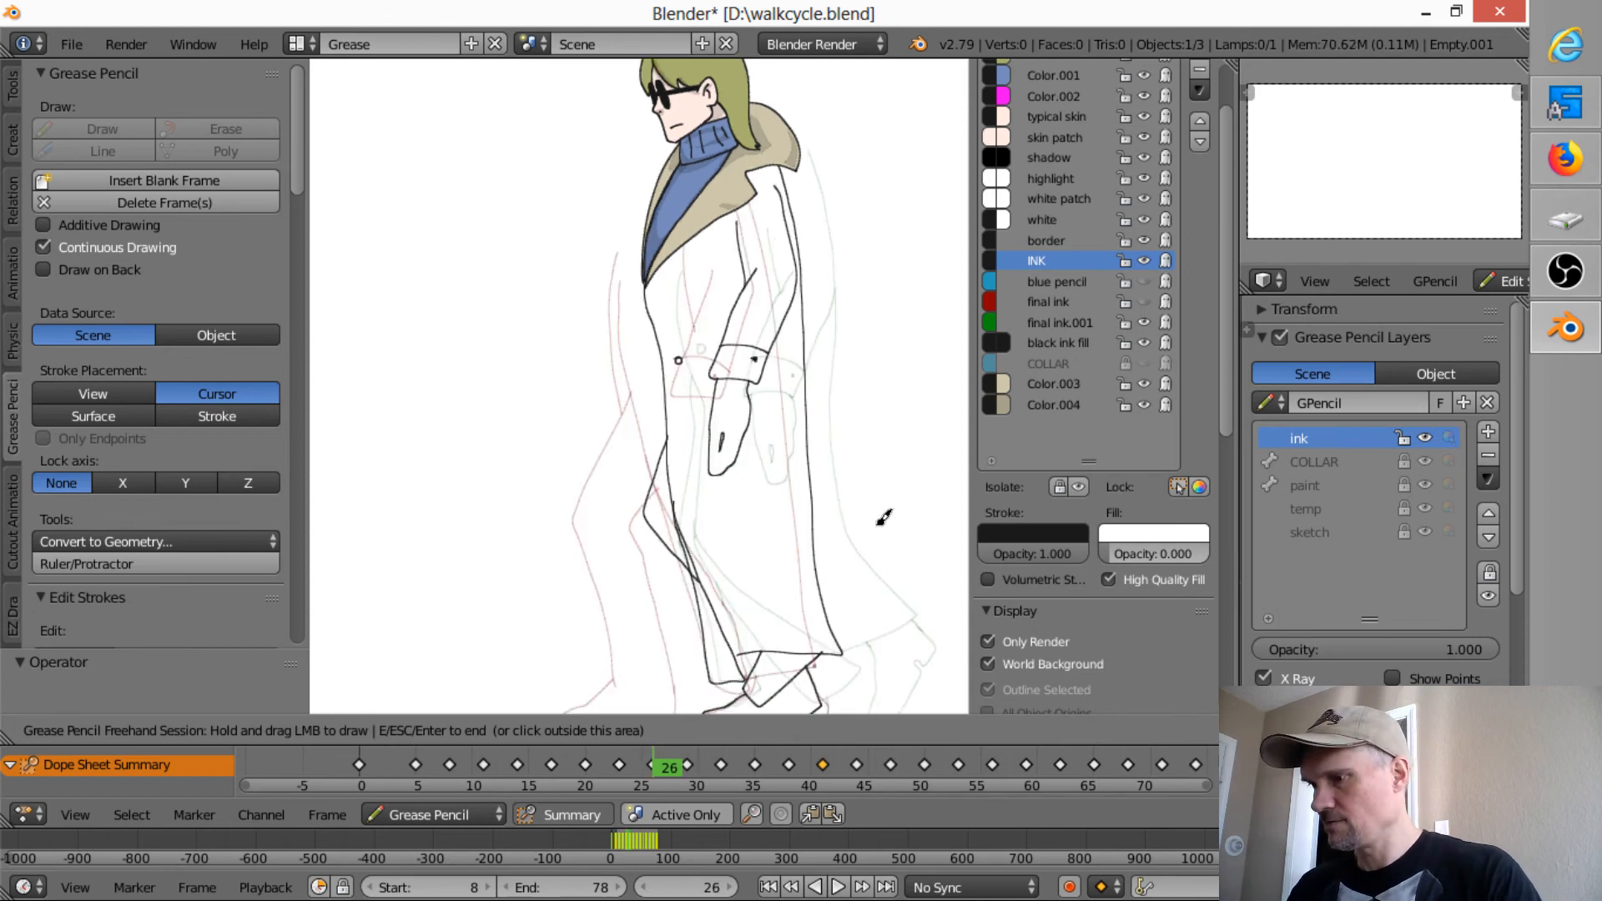
{"action": "key", "text": "Down"}
{"action": "key", "text": "Up"}
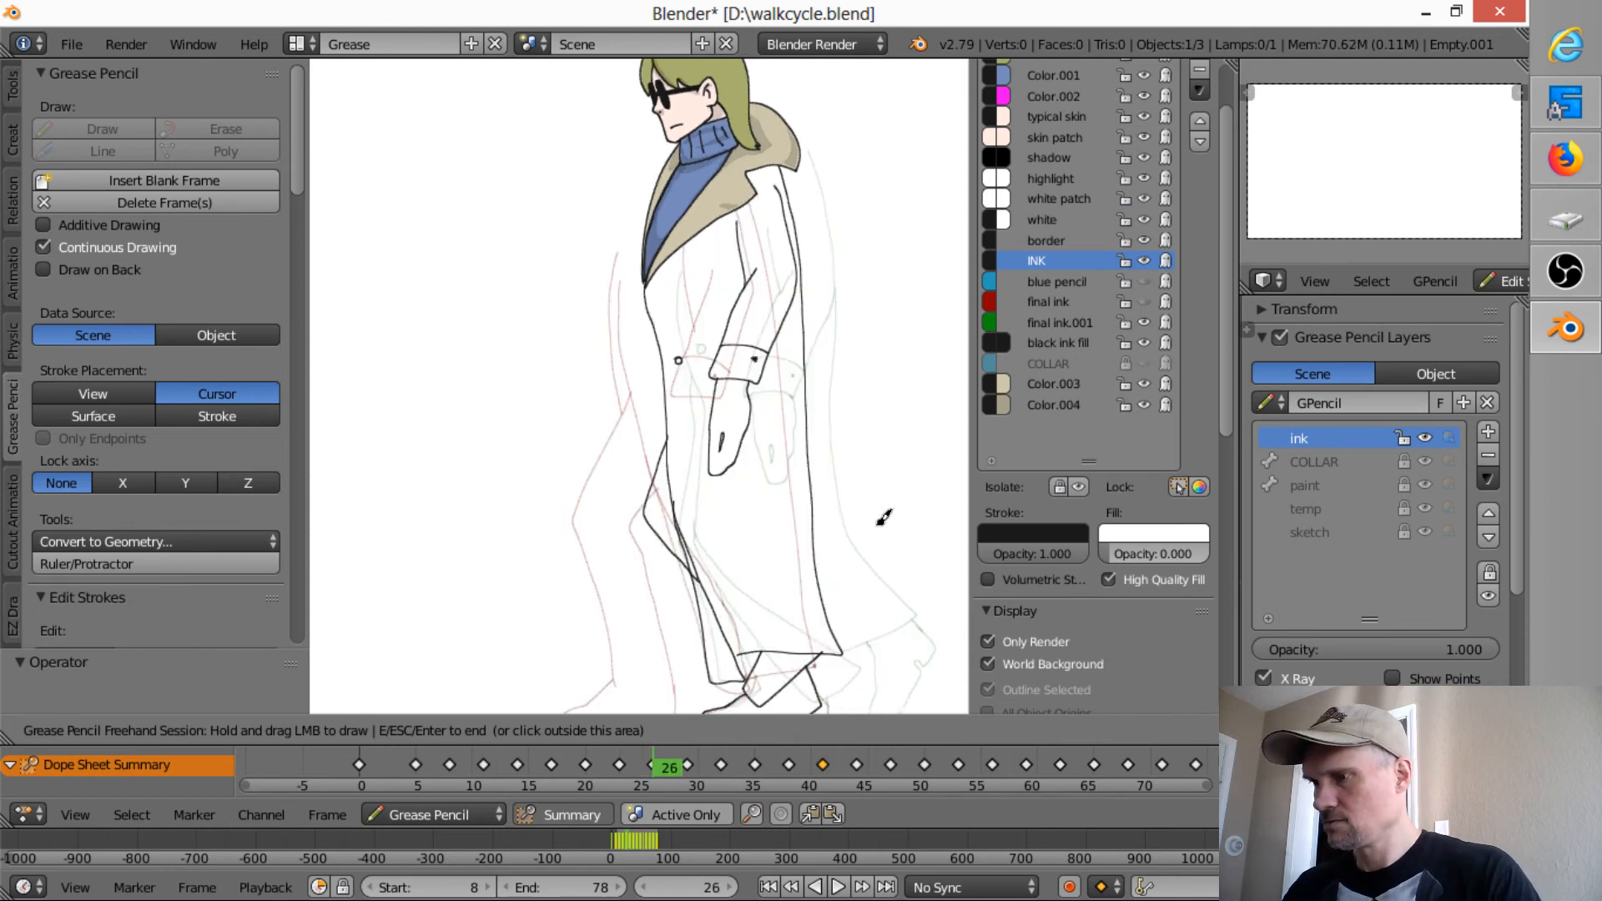
{"action": "key", "text": "Down"}
{"action": "key", "text": "Down"}
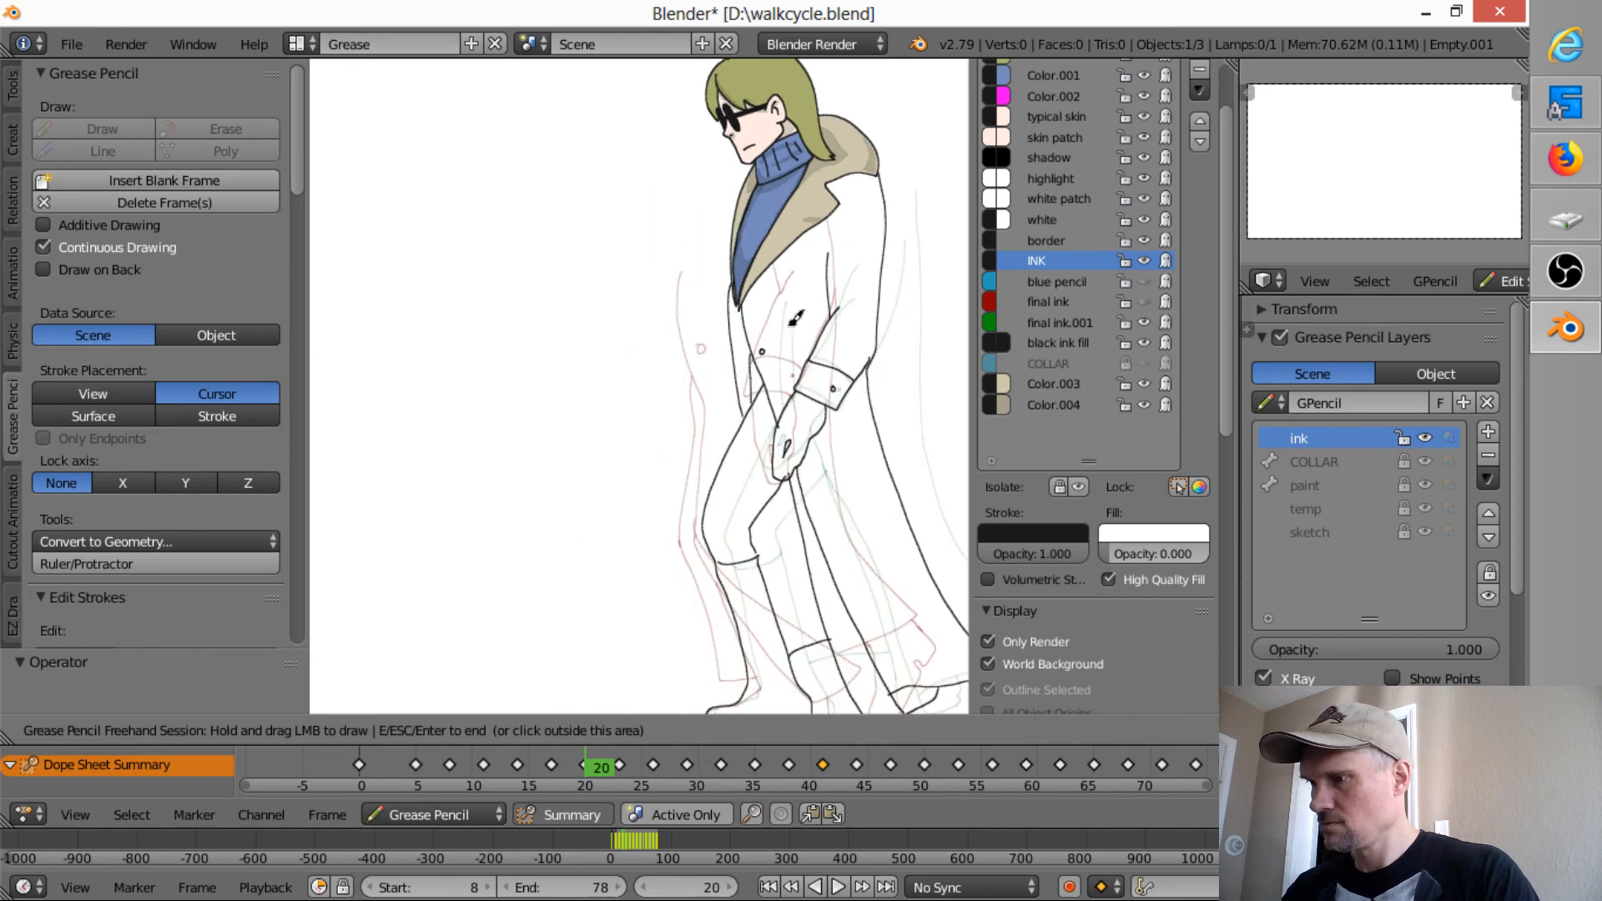
{"action": "key", "text": "Up"}
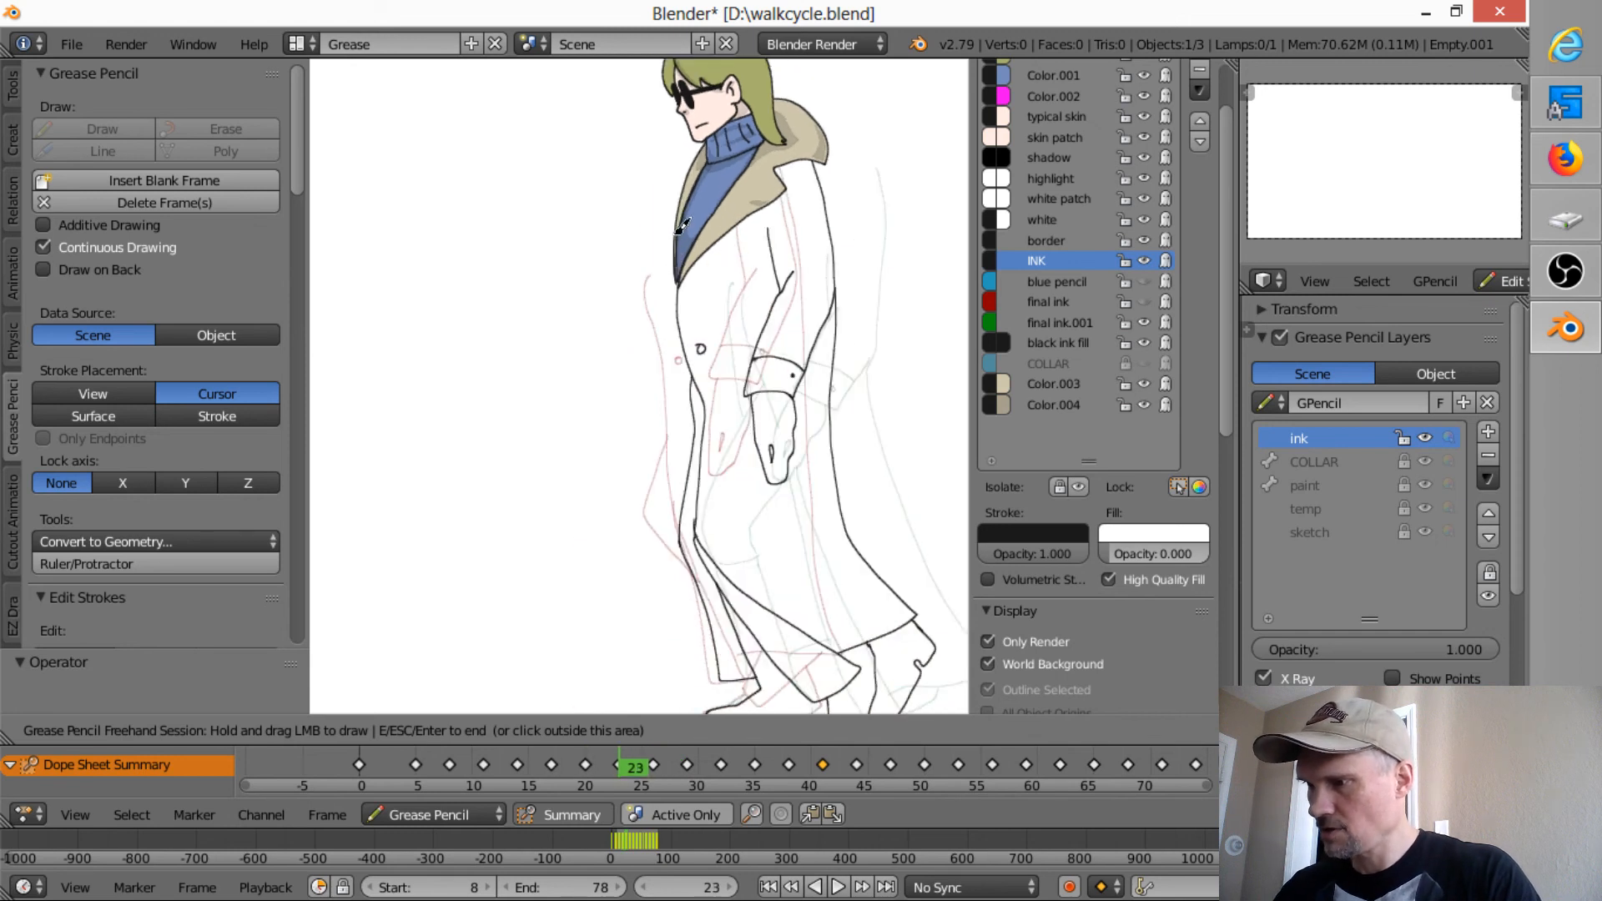
{"action": "mouse_move", "coordinate": [682, 225]}
{"action": "left_mouse_down"}
{"action": "mouse_move", "coordinate": [677, 351]}
{"action": "mouse_move", "coordinate": [698, 431]}
{"action": "left_mouse_up"}
{"action": "key", "text": "Up"}
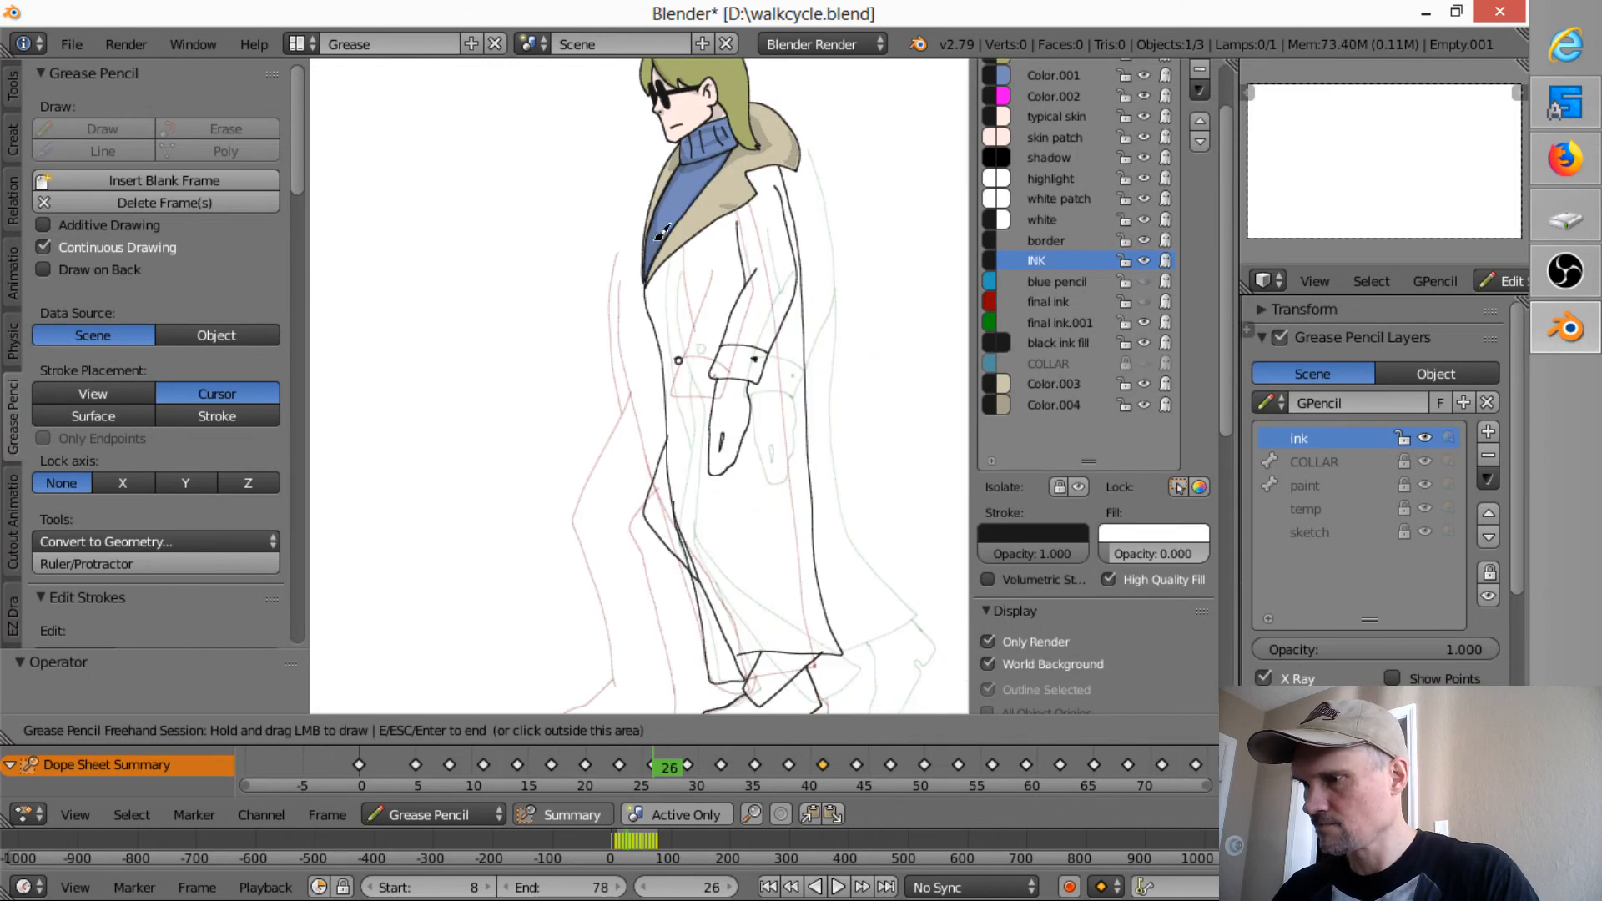
{"action": "mouse_move", "coordinate": [665, 222]}
{"action": "left_mouse_down"}
{"action": "mouse_move", "coordinate": [644, 302]}
{"action": "mouse_move", "coordinate": [669, 443]}
{"action": "left_mouse_up"}
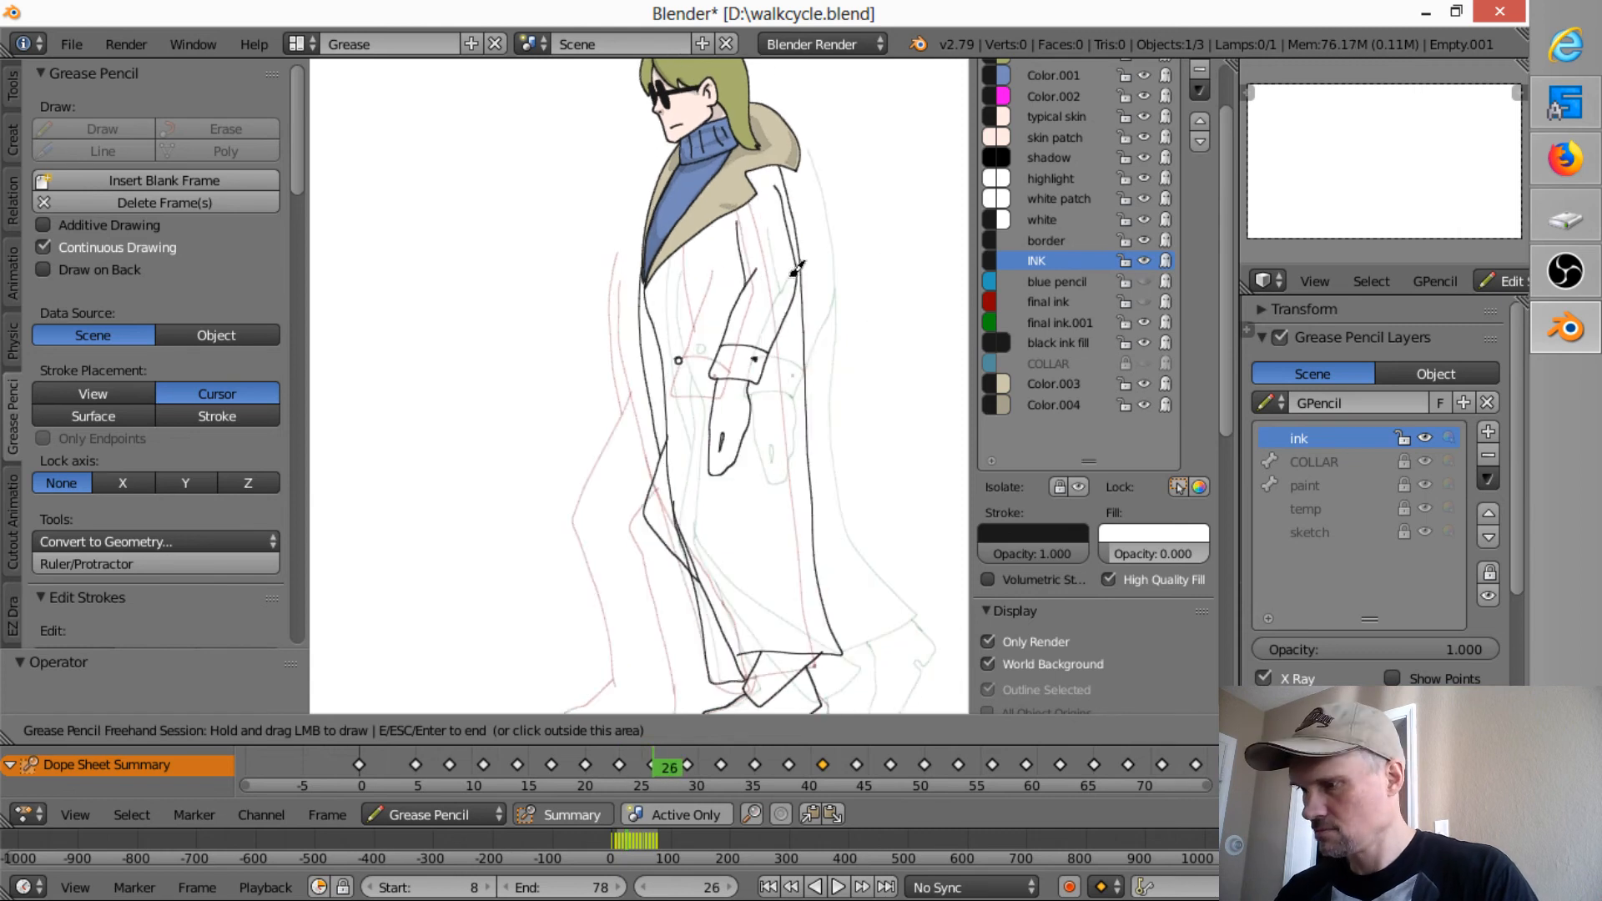
- Ink the boot-top line across the forward shin and the short hem line behind that leg at frame 29
{"action": "key", "text": "Up"}
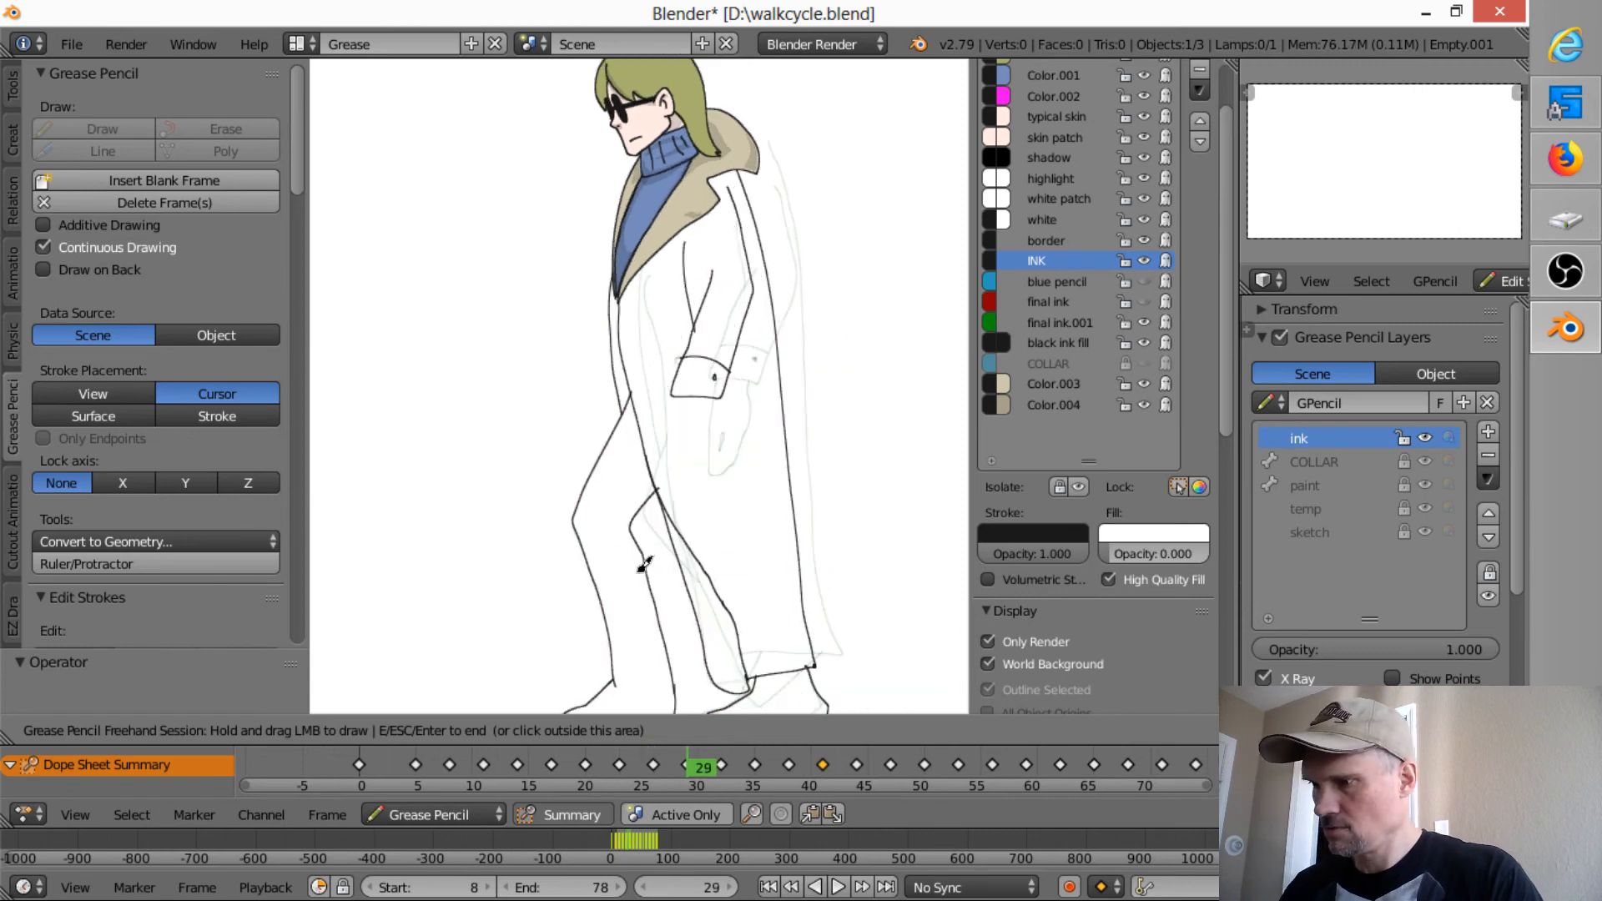
{"action": "key", "text": "Down"}
{"action": "key", "text": "Up"}
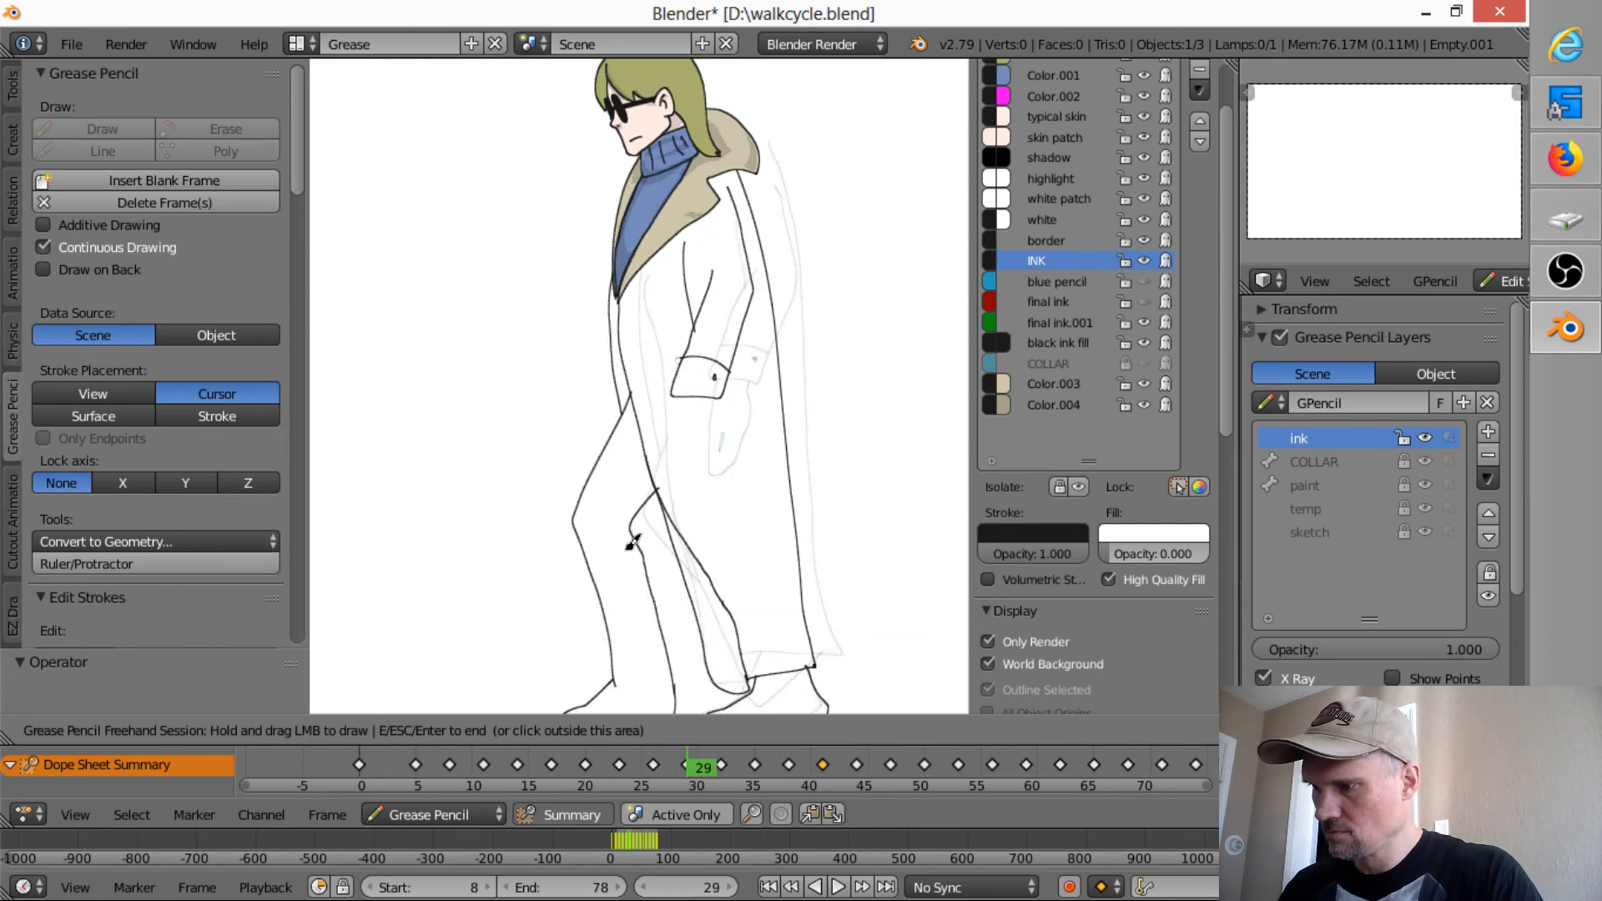
{"action": "left_click_drag", "start_coordinate": [592, 577], "coordinate": [663, 543]}
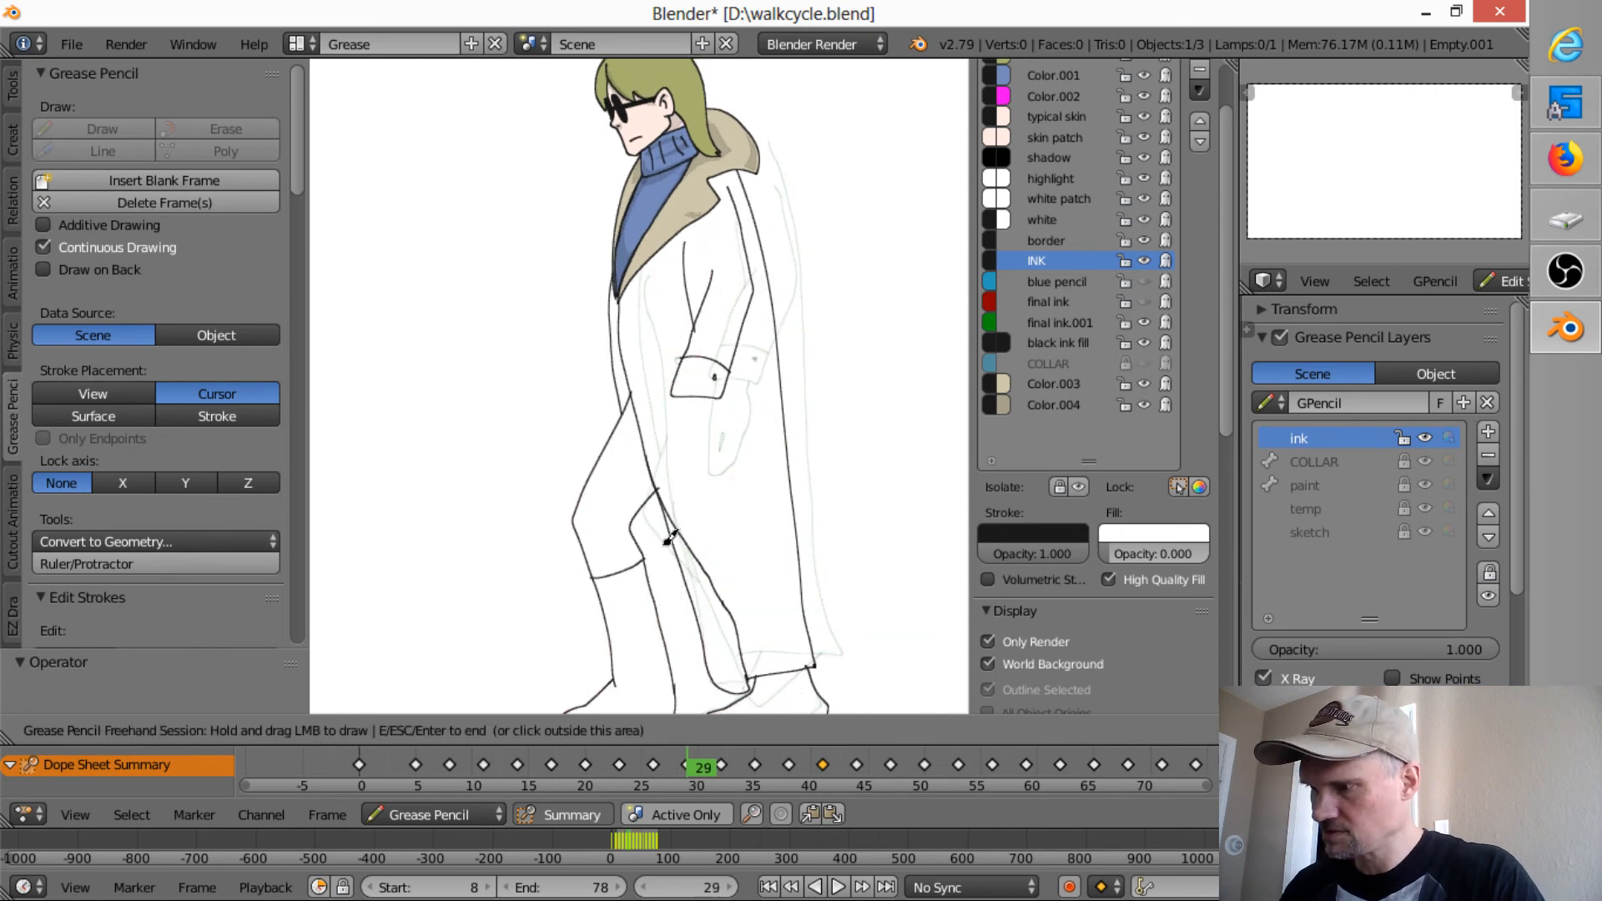
{"action": "left_click_drag", "start_coordinate": [666, 647], "coordinate": [705, 642]}
- Go to frame 32 and show the blue pencil color again
{"action": "key", "text": "Up"}
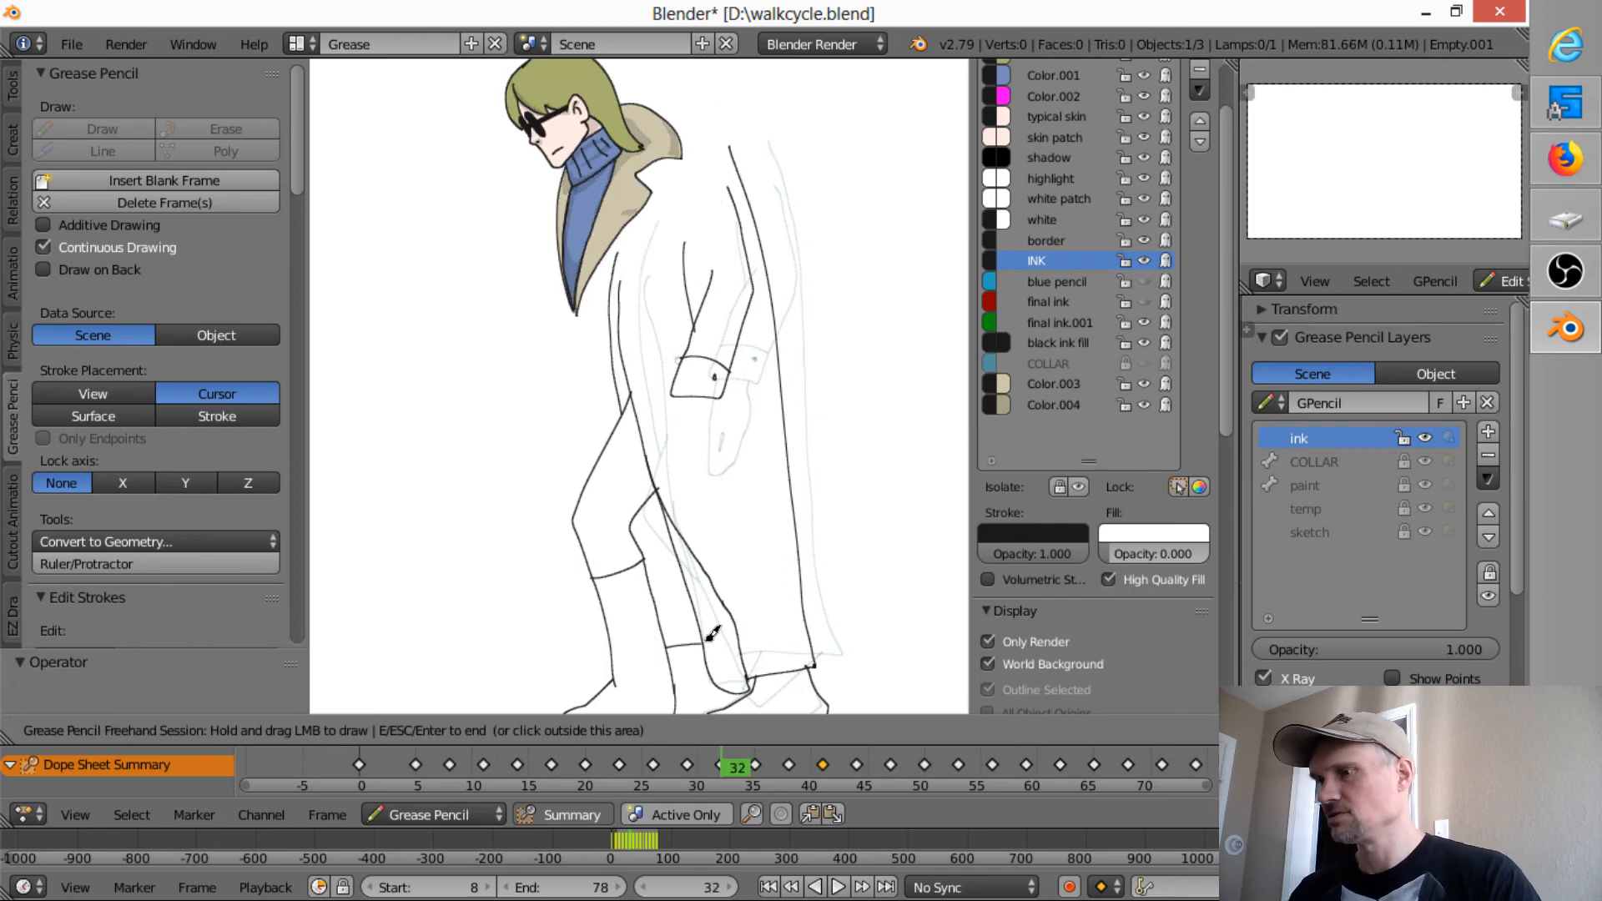
{"action": "left_click", "coordinate": [1141, 279]}
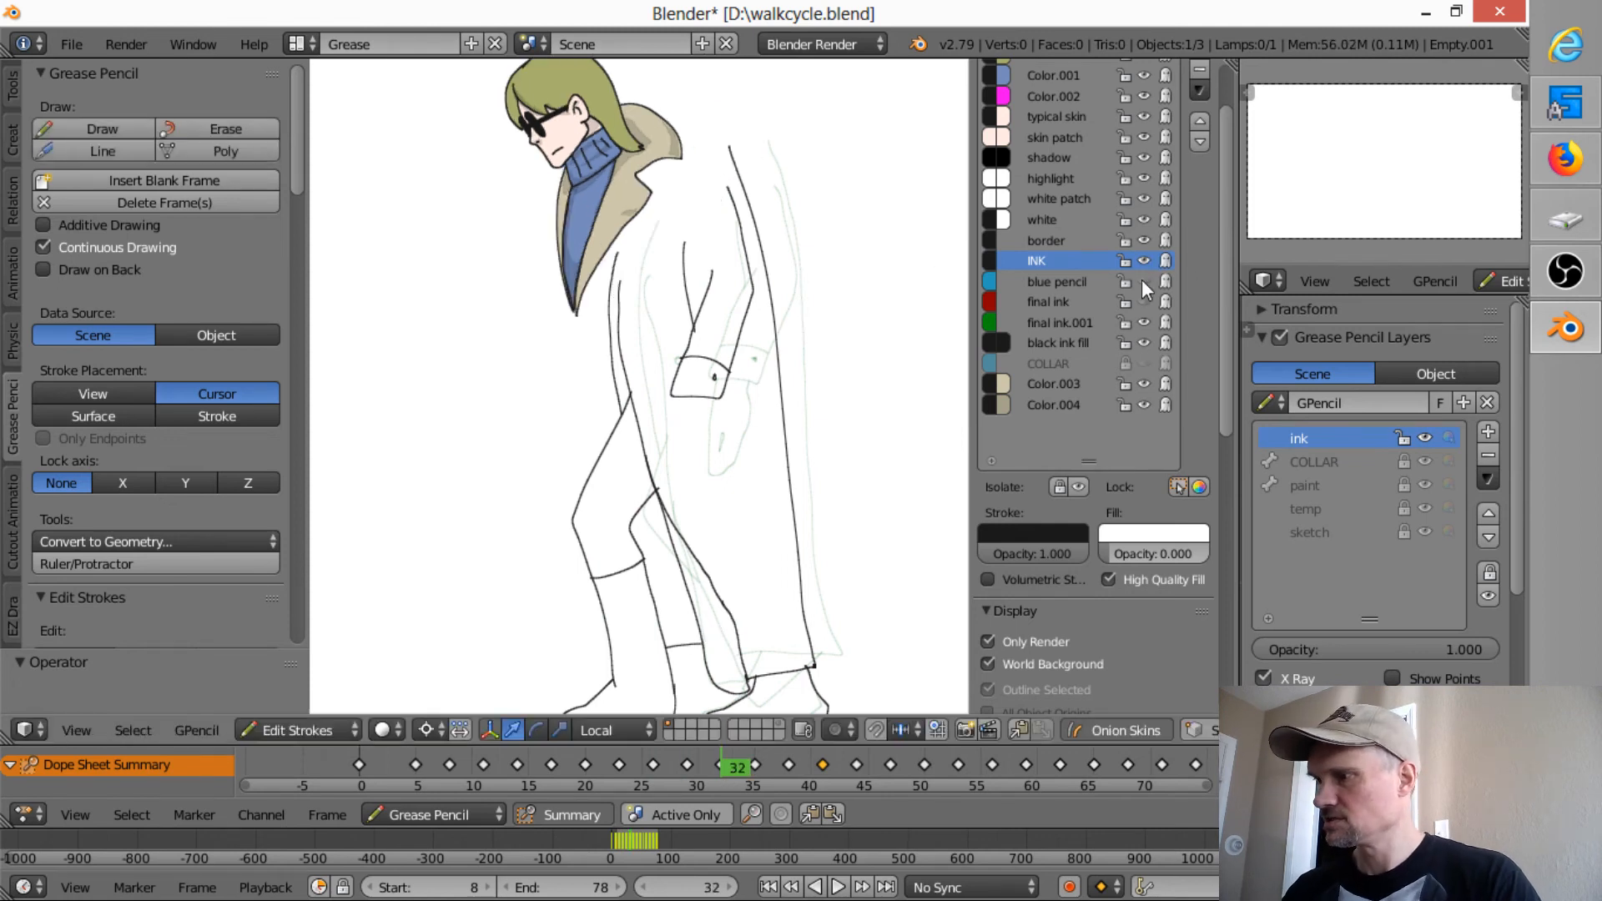
{"action": "left_click", "coordinate": [1144, 281]}
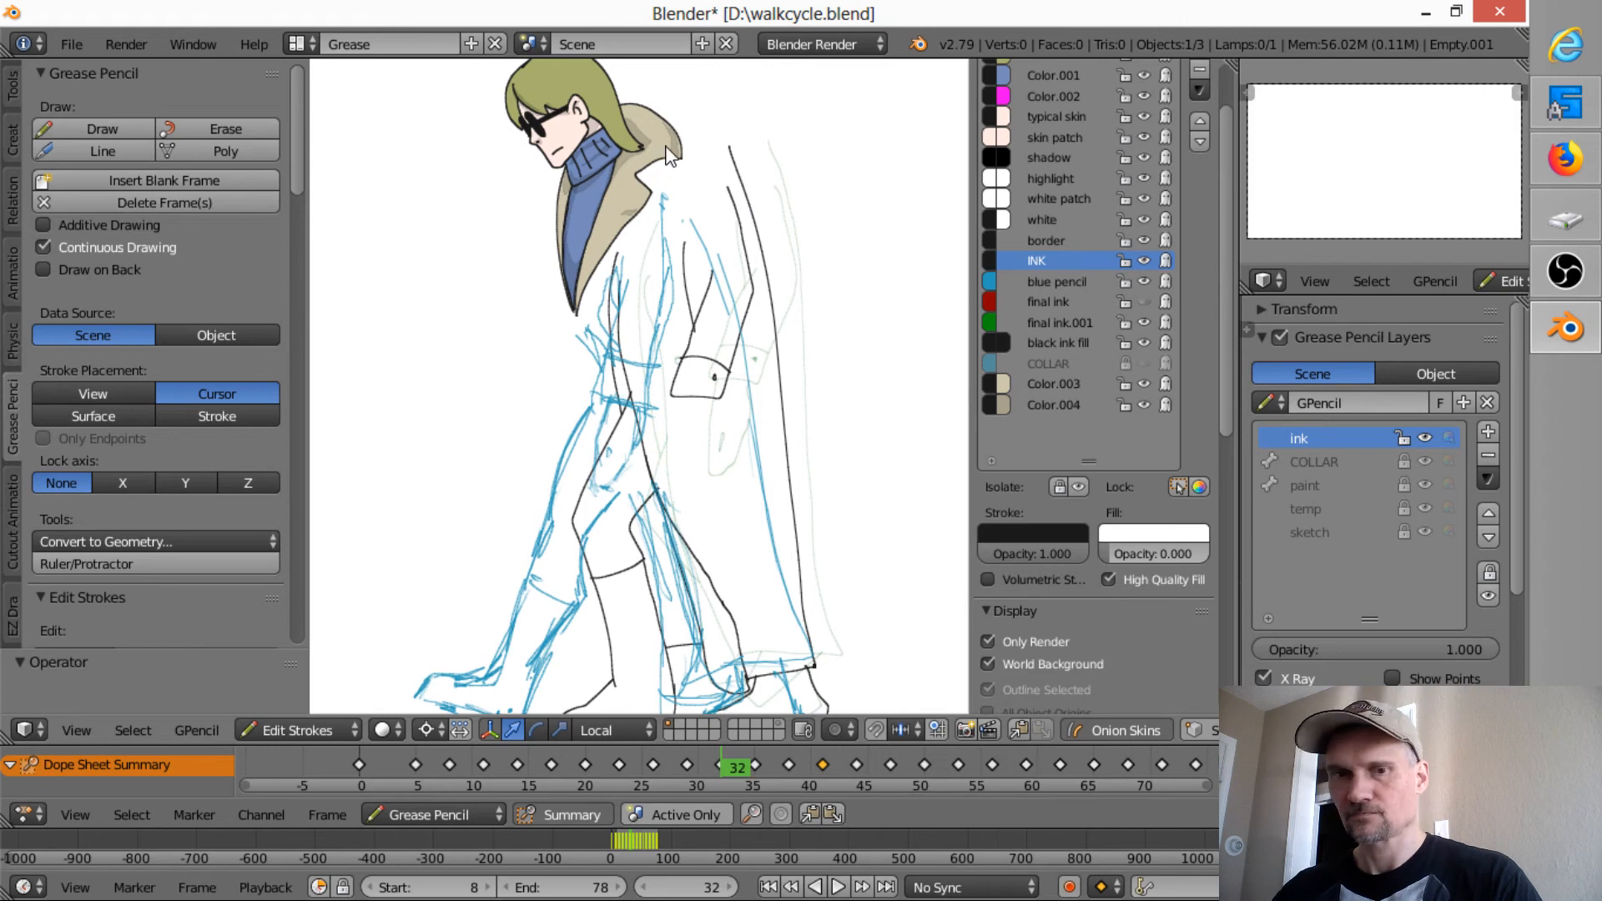
{"action": "key", "text": "d"}
{"action": "mouse_move", "coordinate": [656, 141]}
{"action": "left_mouse_down"}
{"action": "mouse_move", "coordinate": [698, 211]}
{"action": "mouse_move", "coordinate": [762, 490]}
{"action": "mouse_move", "coordinate": [822, 648]}
{"action": "mouse_move", "coordinate": [678, 689]}
{"action": "left_mouse_up"}
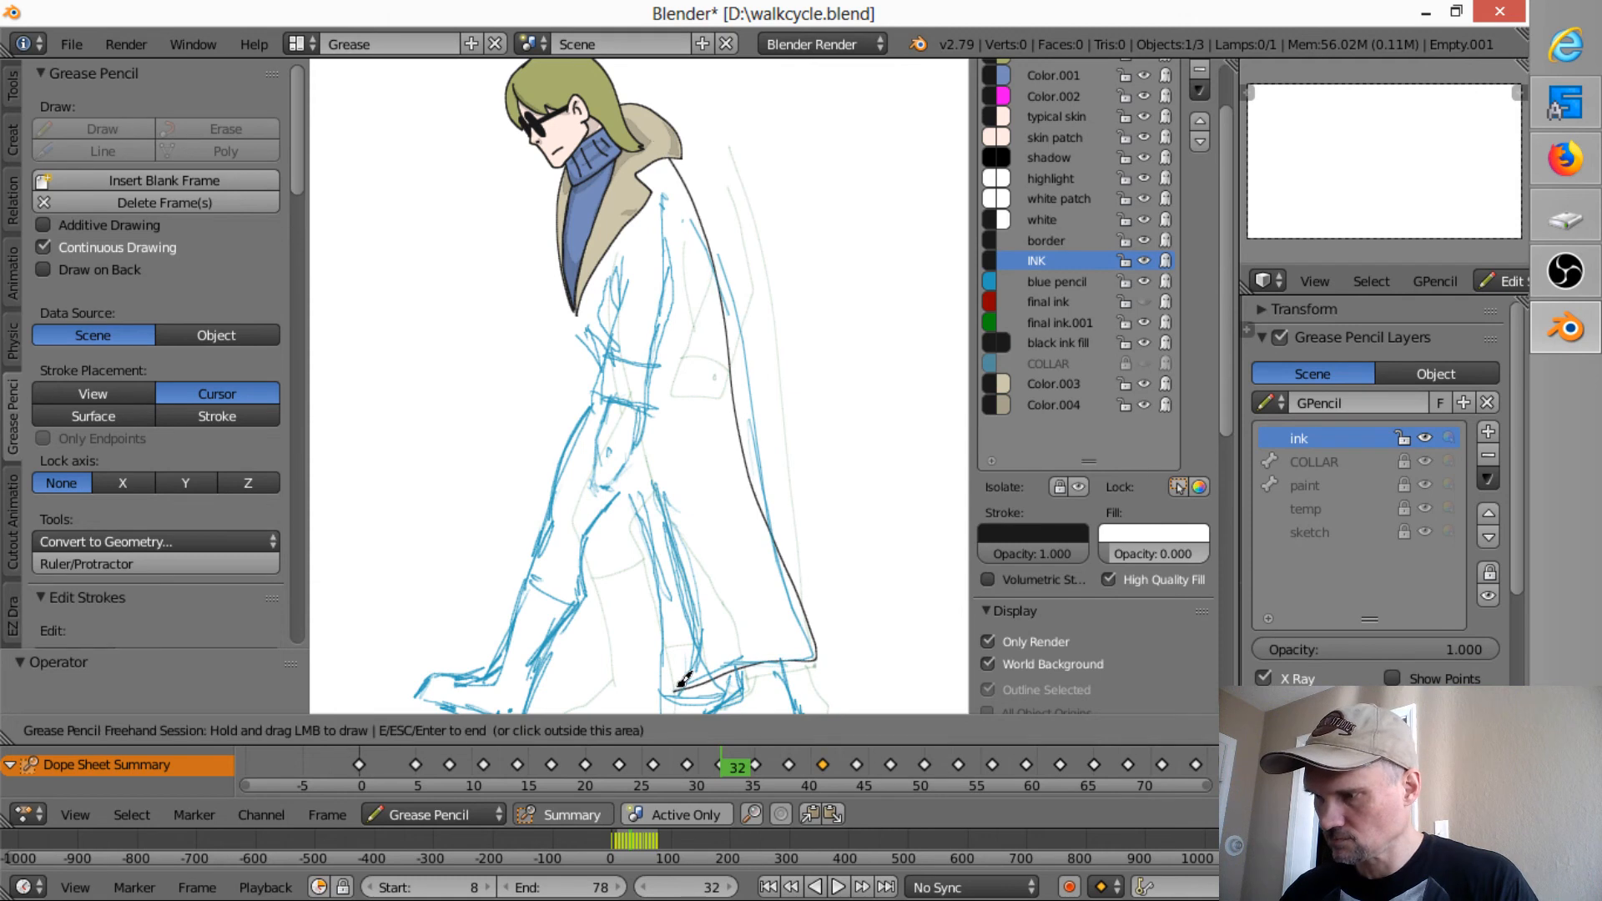
{"action": "middle_click_drag", "start_coordinate": [808, 562], "coordinate": [832, 455], "text": "shift"}
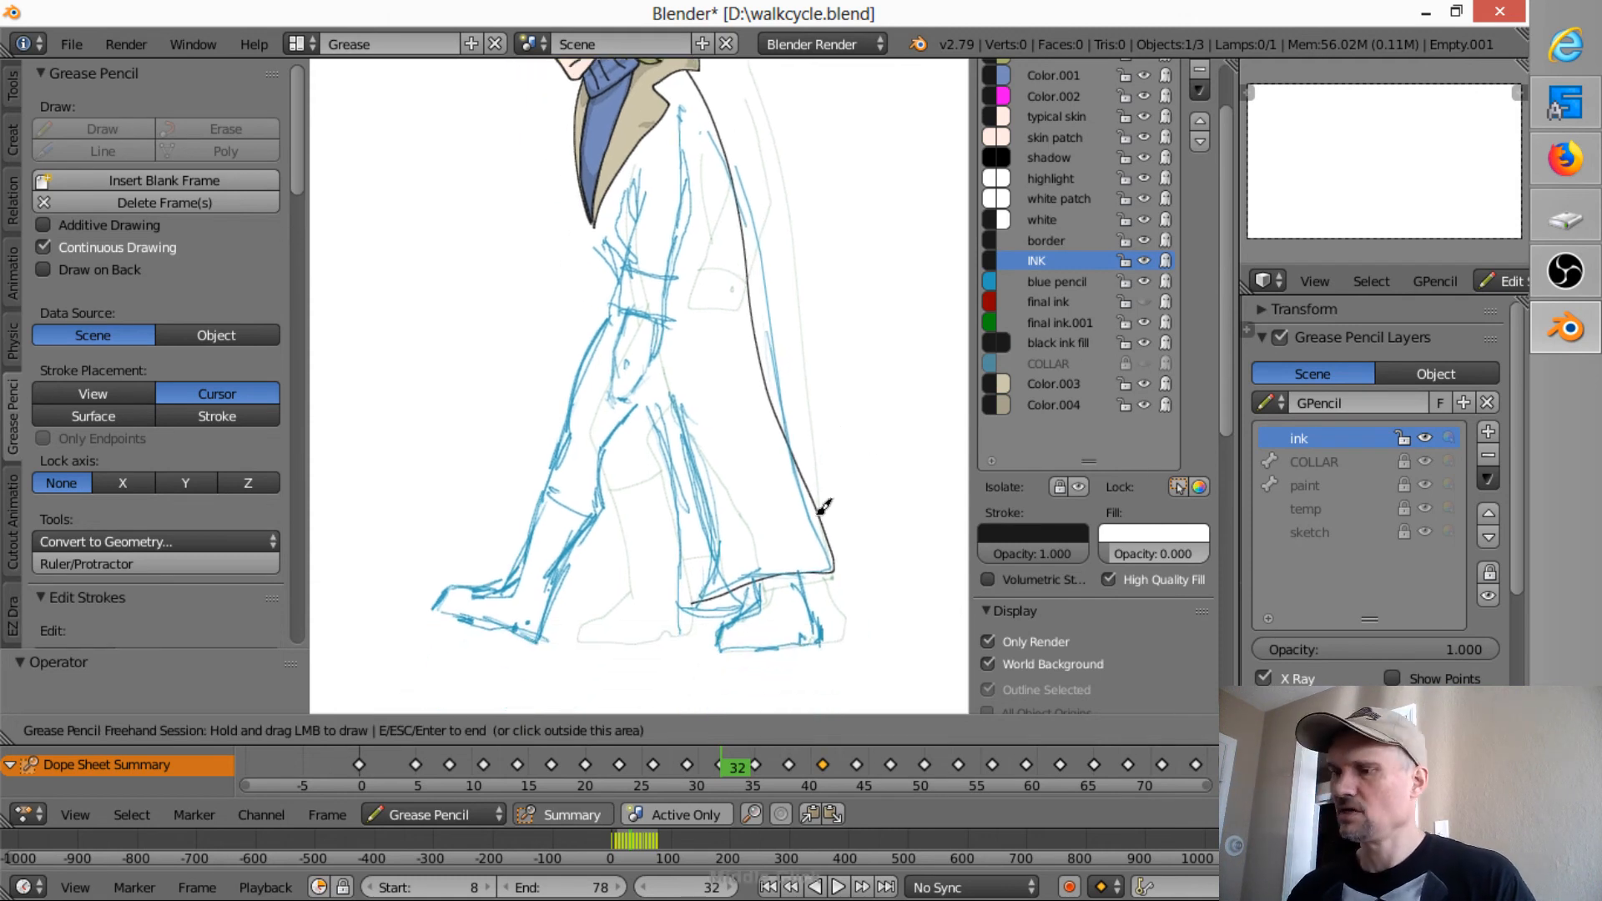
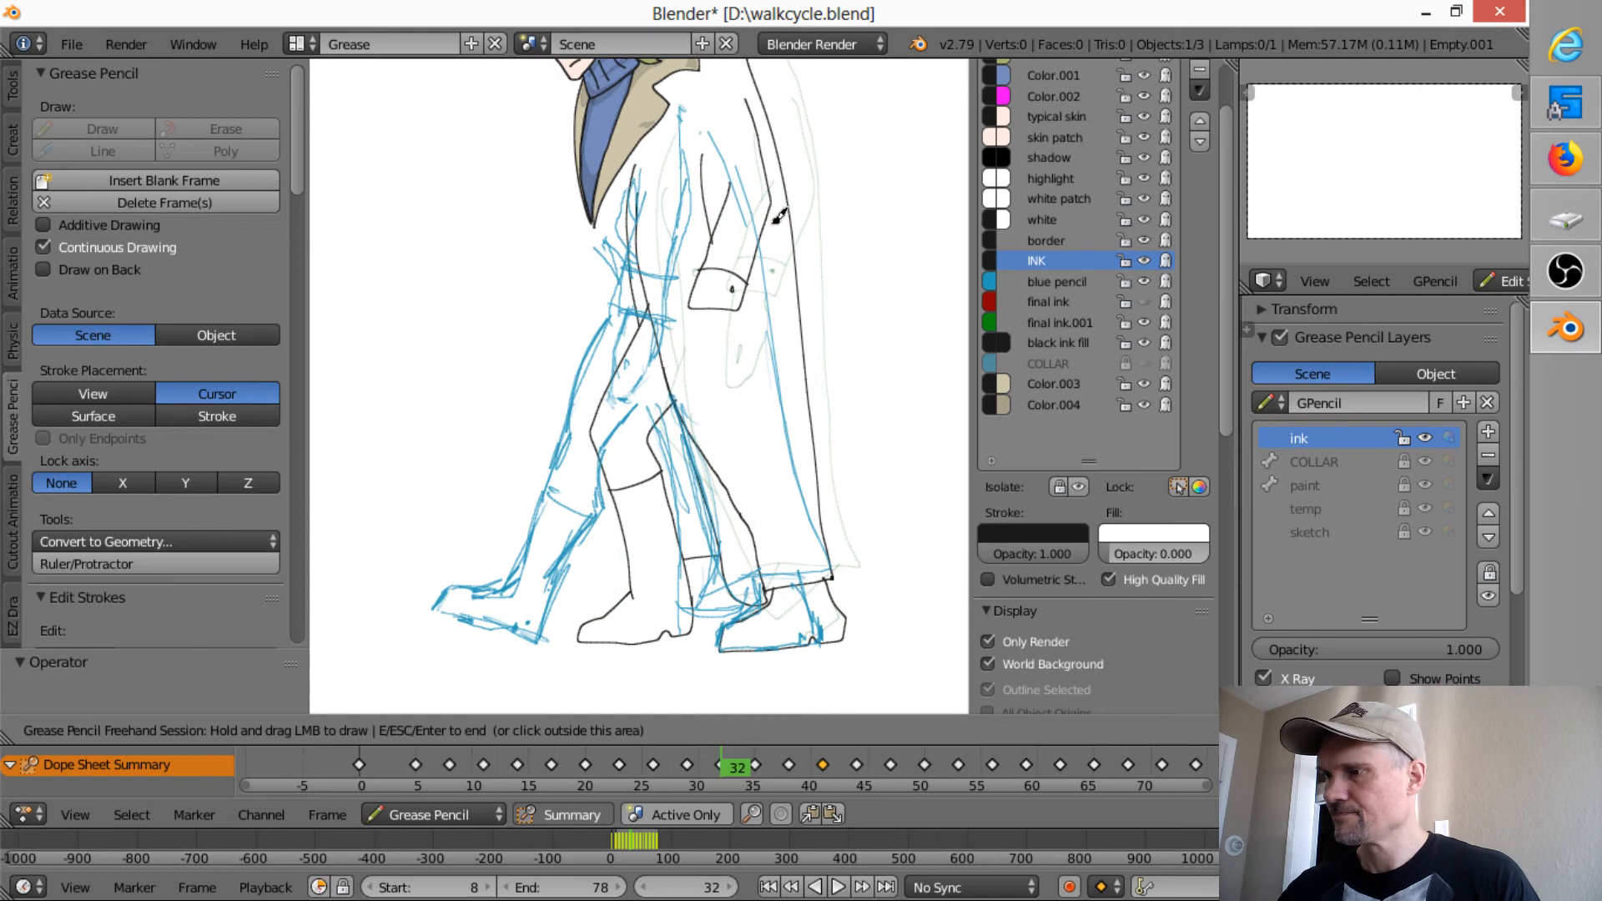
{"action": "middle_click_drag", "start_coordinate": [787, 215], "coordinate": [767, 266], "text": "shift"}
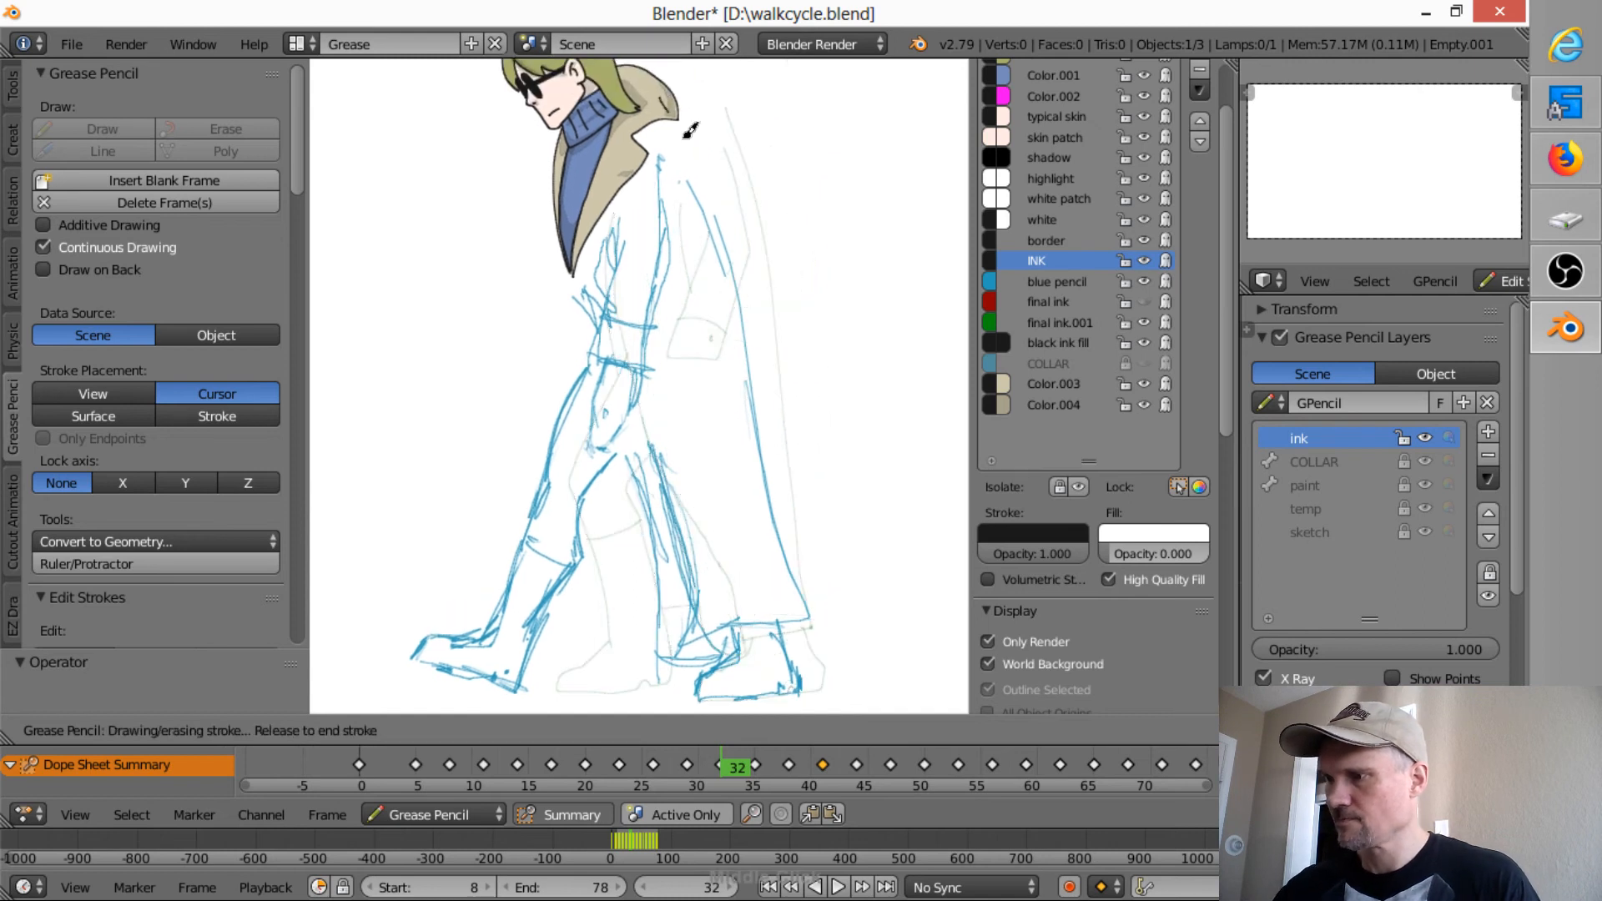
- Ink the coat's back edge and hem, the near hand, and the sleeve with its elbow fold at frame 32
{"action": "mouse_move", "coordinate": [667, 115]}
{"action": "left_mouse_down"}
{"action": "mouse_move", "coordinate": [819, 612]}
{"action": "mouse_move", "coordinate": [706, 638]}
{"action": "left_mouse_up"}
{"action": "mouse_move", "coordinate": [626, 422]}
{"action": "left_mouse_down"}
{"action": "mouse_move", "coordinate": [659, 649]}
{"action": "mouse_move", "coordinate": [722, 653]}
{"action": "mouse_move", "coordinate": [641, 399]}
{"action": "mouse_move", "coordinate": [603, 369]}
{"action": "mouse_move", "coordinate": [603, 449]}
{"action": "mouse_move", "coordinate": [643, 355]}
{"action": "left_mouse_up"}
{"action": "left_click_drag", "start_coordinate": [612, 422], "coordinate": [604, 417]}
{"action": "mouse_move", "coordinate": [598, 360]}
{"action": "left_mouse_down"}
{"action": "mouse_move", "coordinate": [648, 368]}
{"action": "mouse_move", "coordinate": [672, 250]}
{"action": "mouse_move", "coordinate": [668, 158]}
{"action": "left_mouse_up"}
{"action": "left_click_drag", "start_coordinate": [617, 219], "coordinate": [607, 350]}
- Ink the coat's front edge, the forward leg with its boot-top line, and the rear boot at frame 32
{"action": "mouse_move", "coordinate": [578, 260]}
{"action": "left_mouse_down"}
{"action": "mouse_move", "coordinate": [610, 355]}
{"action": "mouse_move", "coordinate": [588, 328]}
{"action": "mouse_move", "coordinate": [597, 362]}
{"action": "mouse_move", "coordinate": [499, 620]}
{"action": "mouse_move", "coordinate": [433, 628]}
{"action": "mouse_move", "coordinate": [525, 682]}
{"action": "mouse_move", "coordinate": [632, 443]}
{"action": "left_mouse_up"}
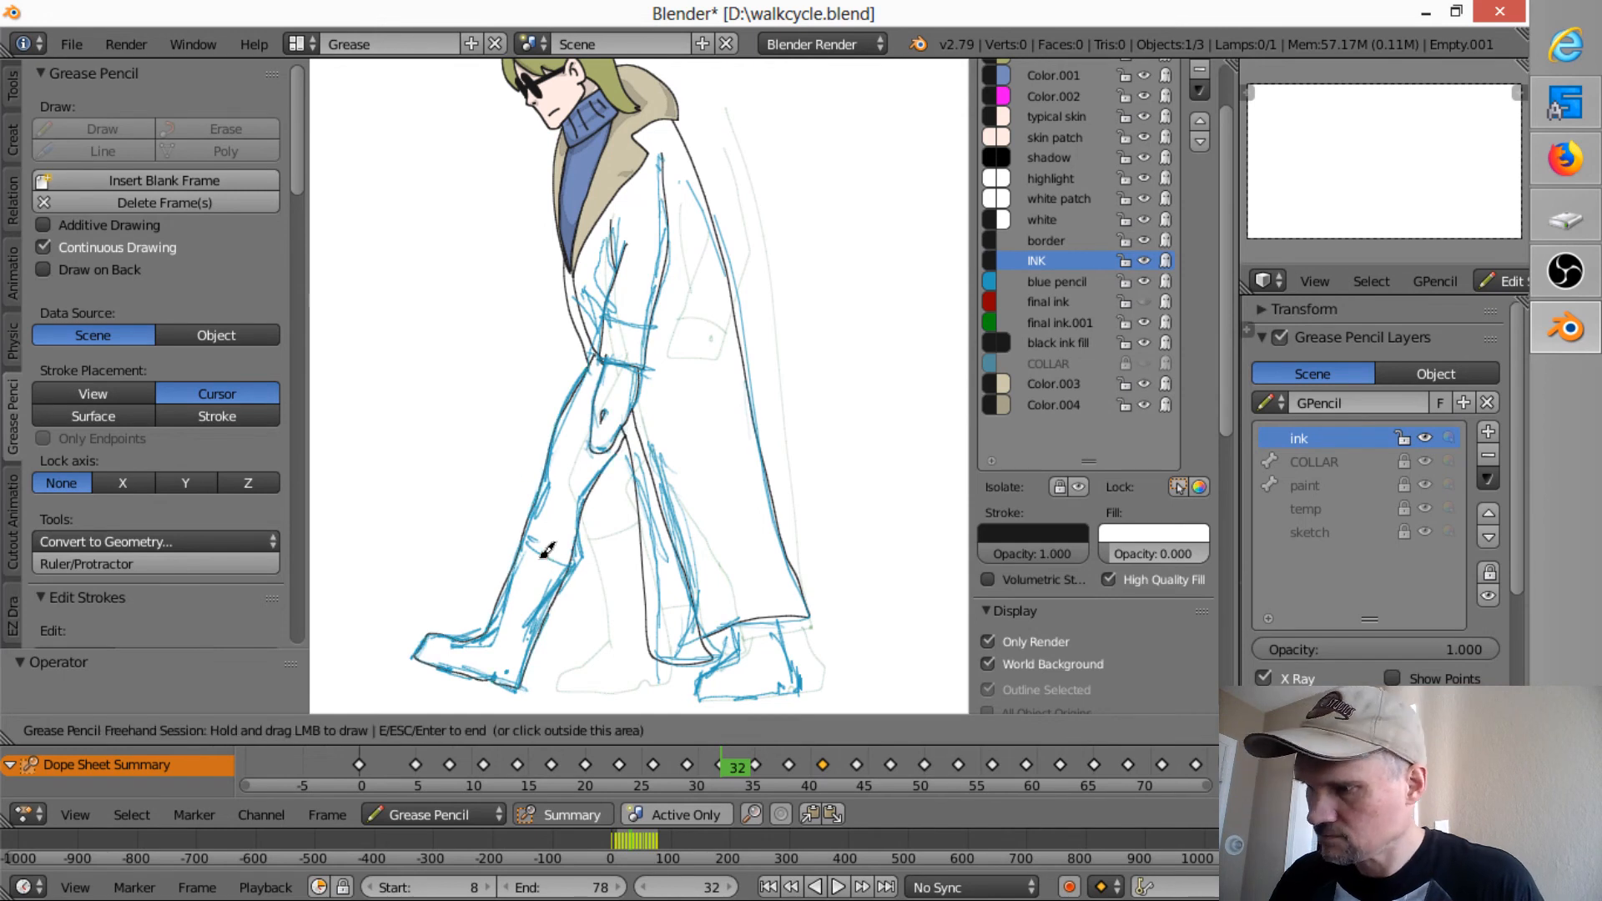
{"action": "left_click_drag", "start_coordinate": [533, 536], "coordinate": [582, 558]}
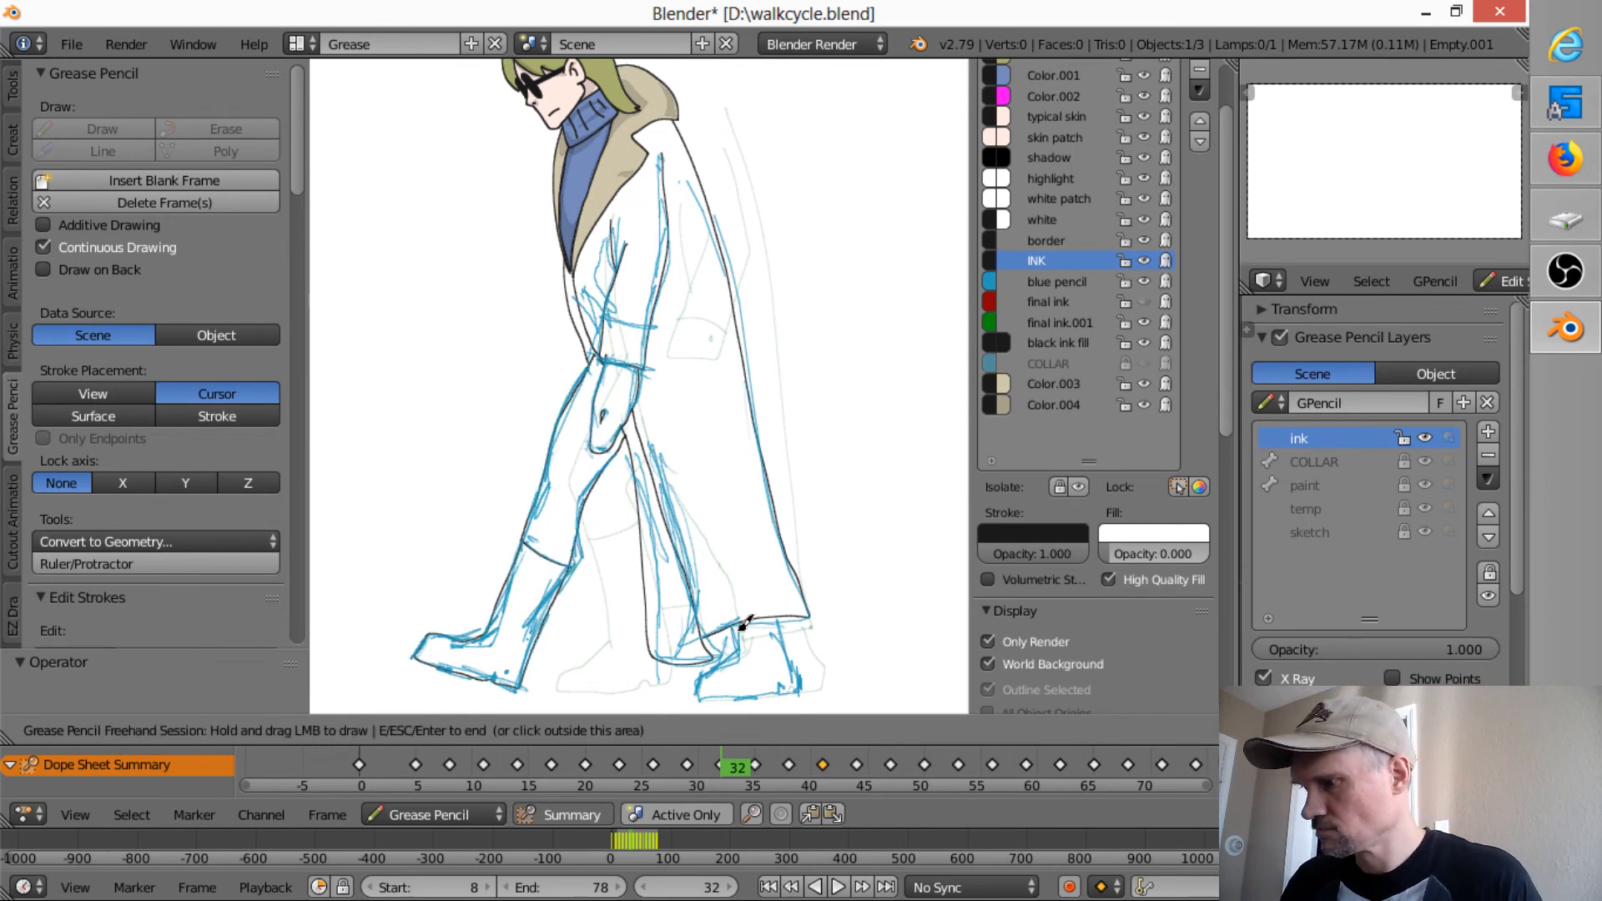
{"action": "mouse_move", "coordinate": [745, 621]}
{"action": "left_mouse_down"}
{"action": "mouse_move", "coordinate": [719, 694]}
{"action": "mouse_move", "coordinate": [814, 685]}
{"action": "mouse_move", "coordinate": [781, 615]}
{"action": "left_mouse_up"}
- Smooth the sole of the rear boot at frame 32 and check the ink with the blue pencil color temporarily hidden
{"action": "key", "text": "Escape"}
{"action": "key", "text": "e"}
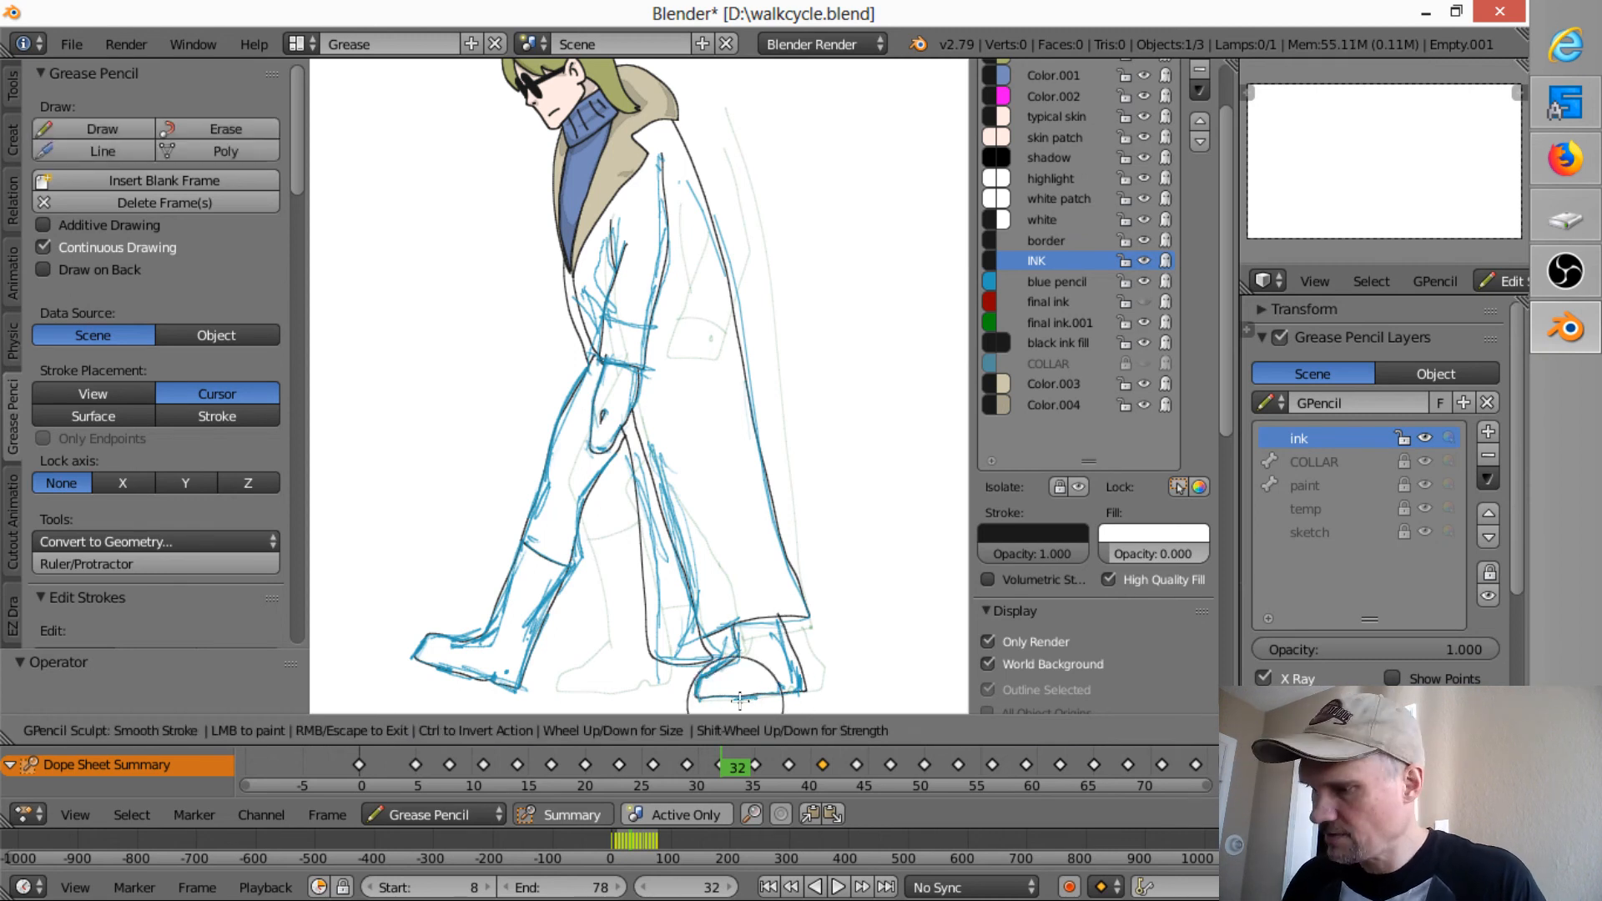
{"action": "left_click_drag", "start_coordinate": [739, 698], "coordinate": [753, 700]}
{"action": "key", "text": "Escape"}
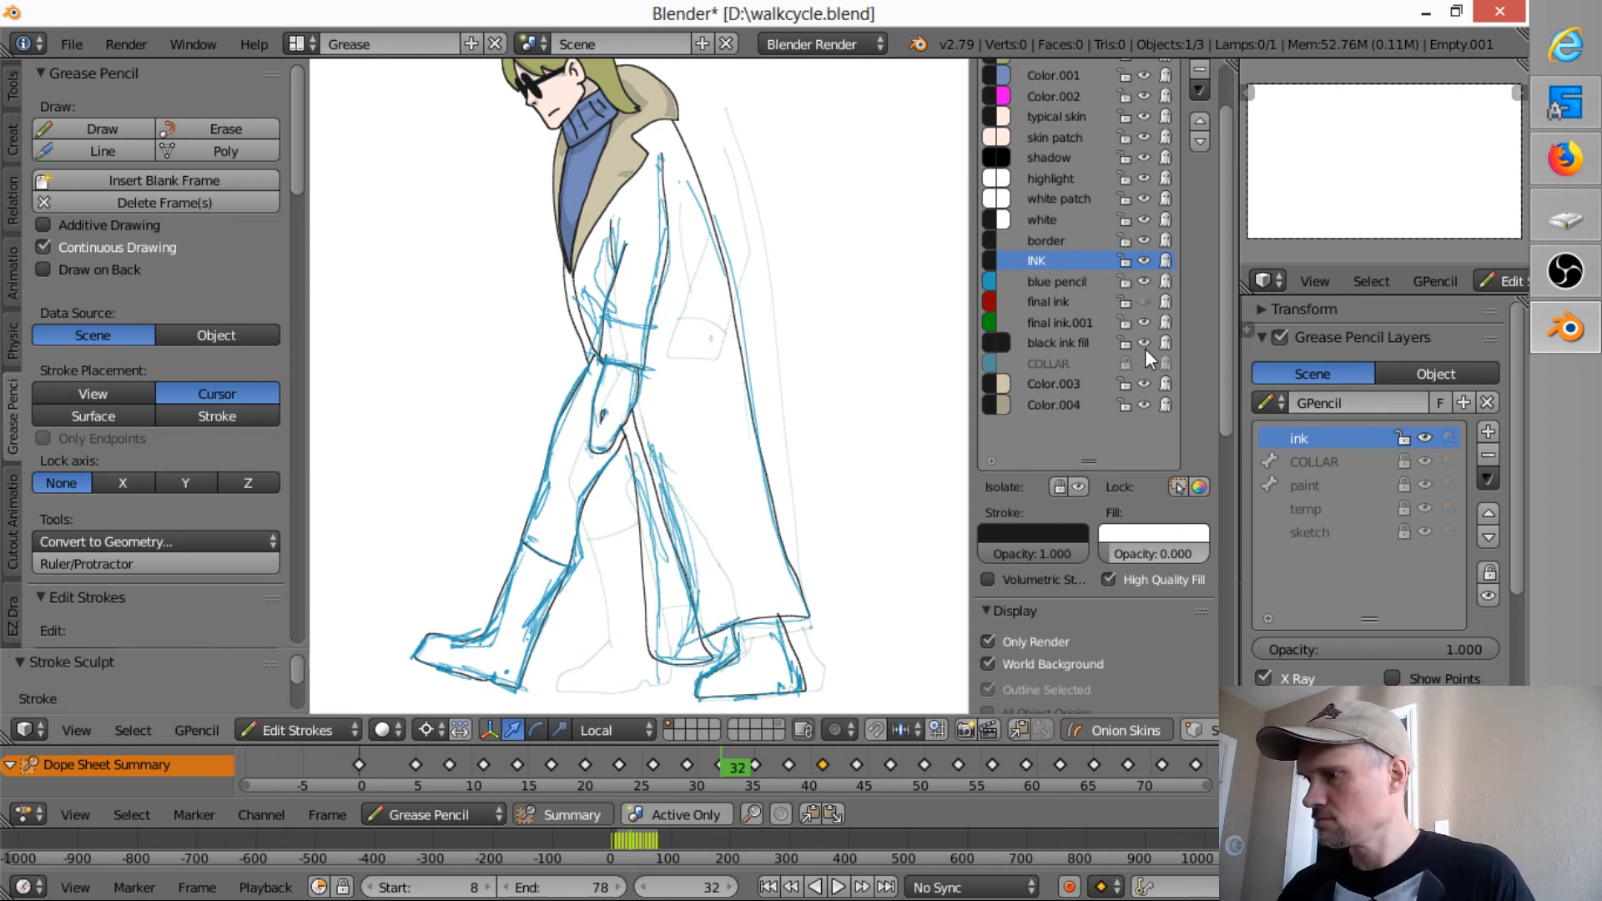
{"action": "left_click", "coordinate": [1144, 281]}
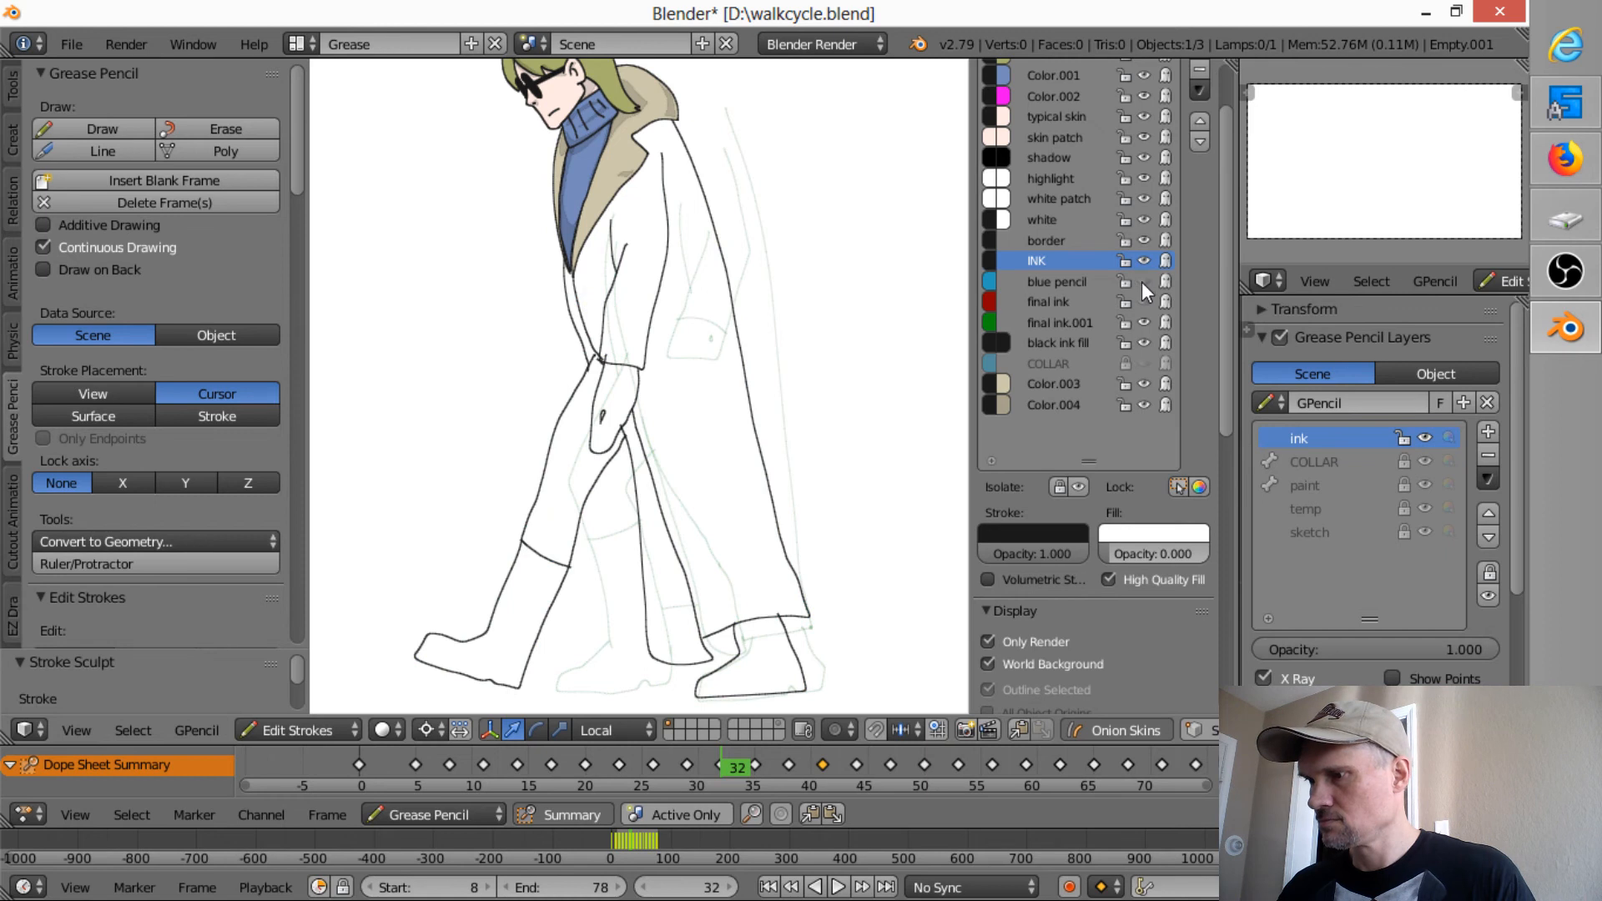
{"action": "left_click", "coordinate": [1141, 283]}
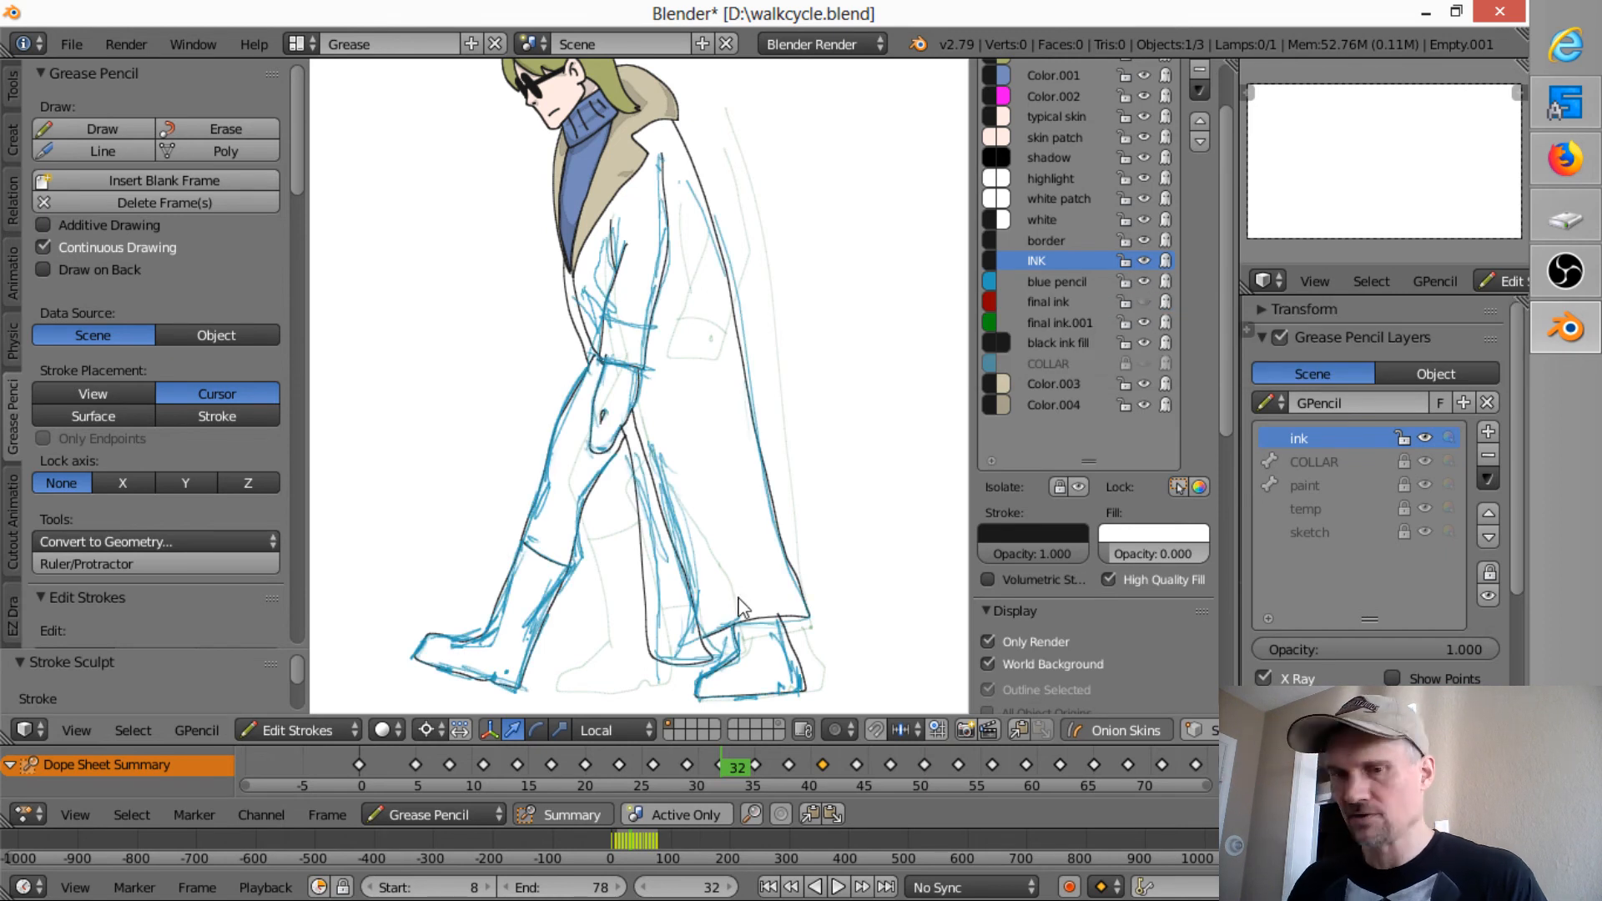
- Compare with frames 29 and 26, and ink the coat's far front panel between the legs at frame 32
{"action": "key", "text": "Down"}
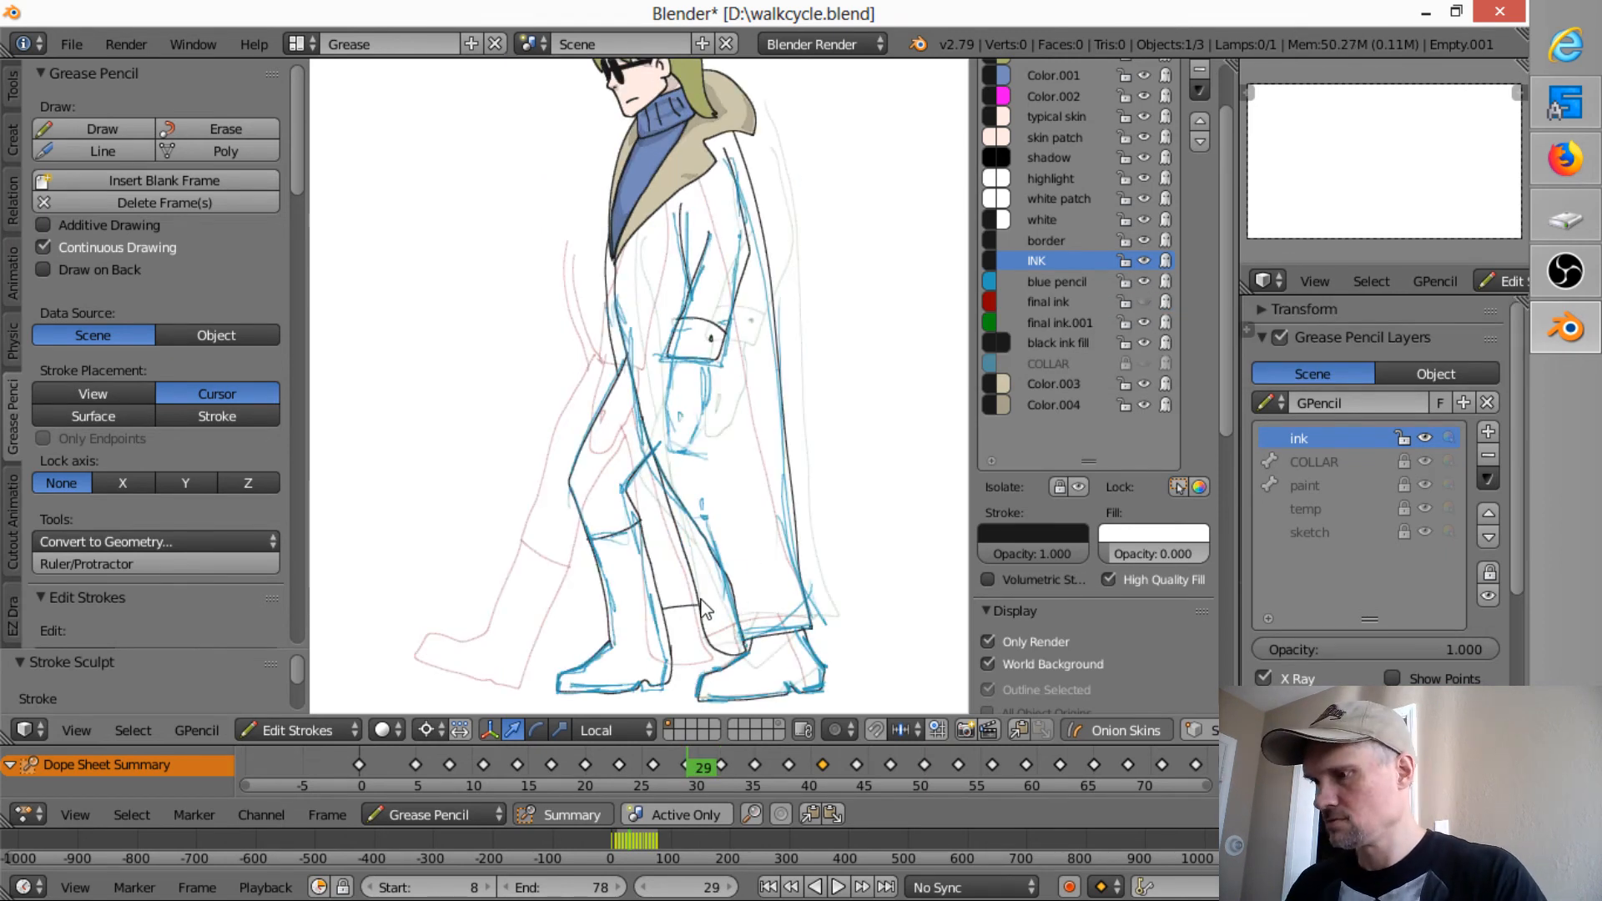
{"action": "key", "text": "Down"}
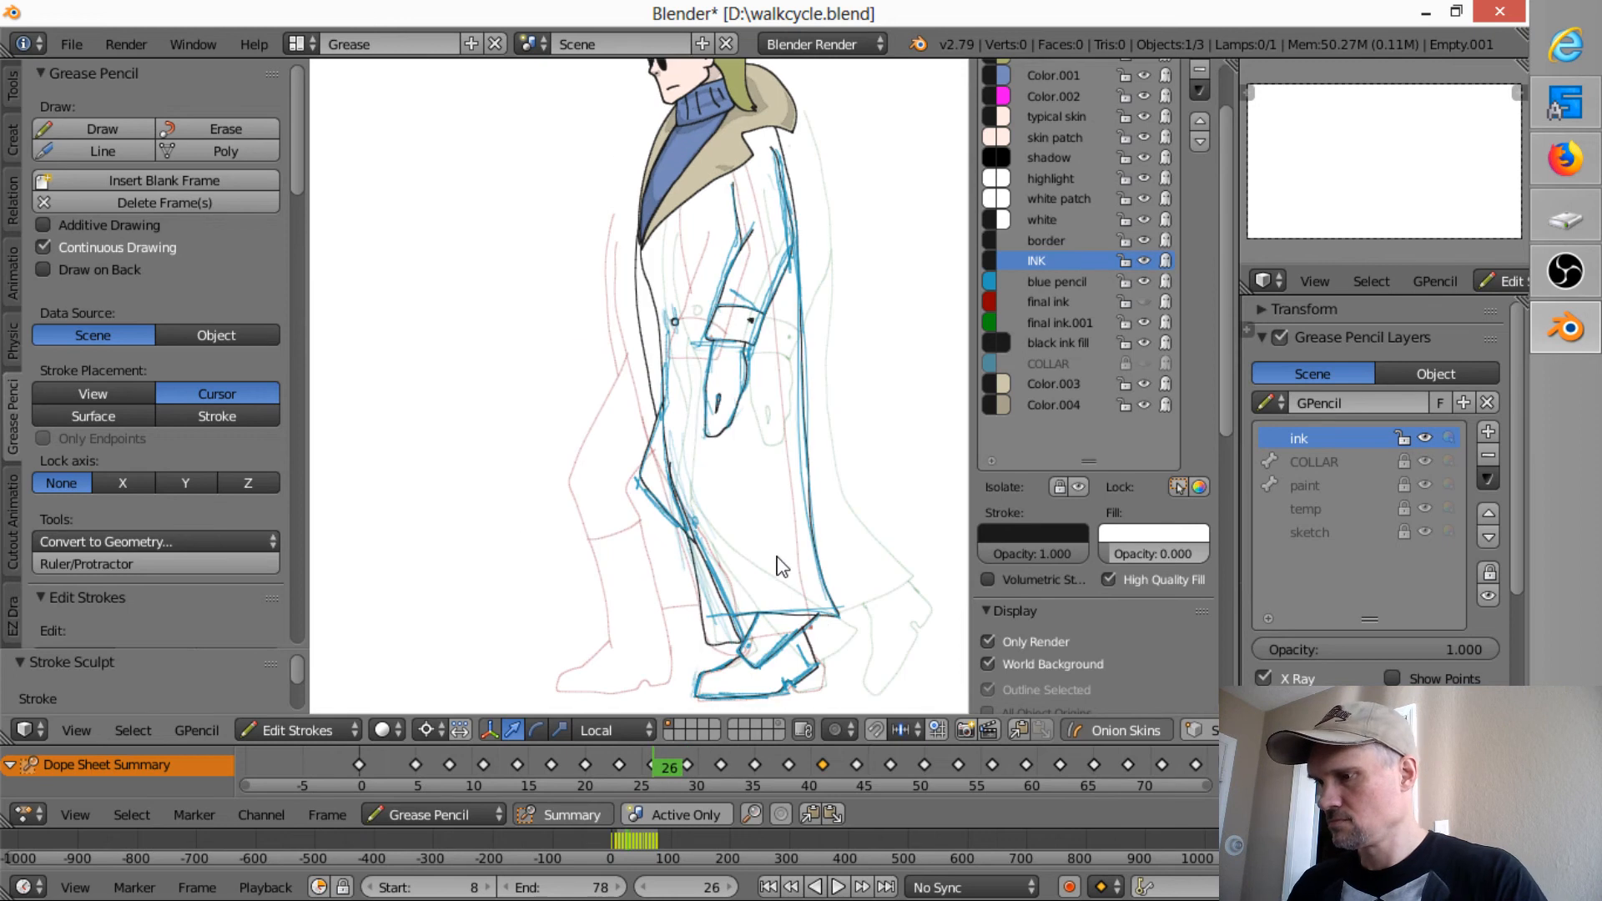
{"action": "key", "text": "Up"}
{"action": "key", "text": "Up"}
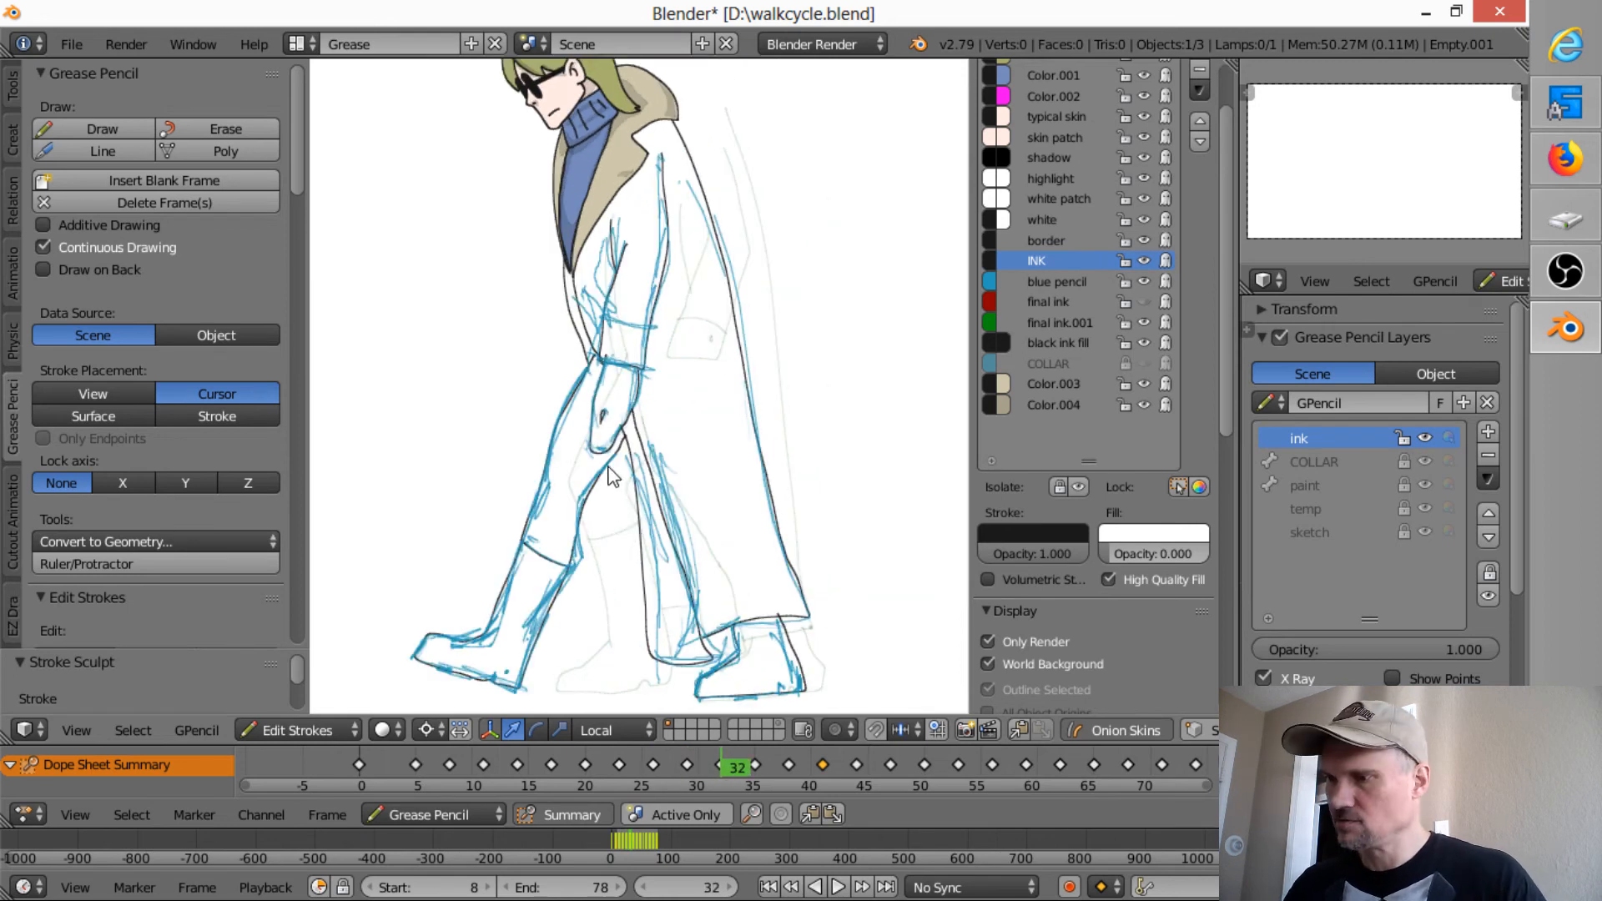
{"action": "key", "text": "d"}
{"action": "left_click_drag", "start_coordinate": [616, 456], "coordinate": [620, 510]}
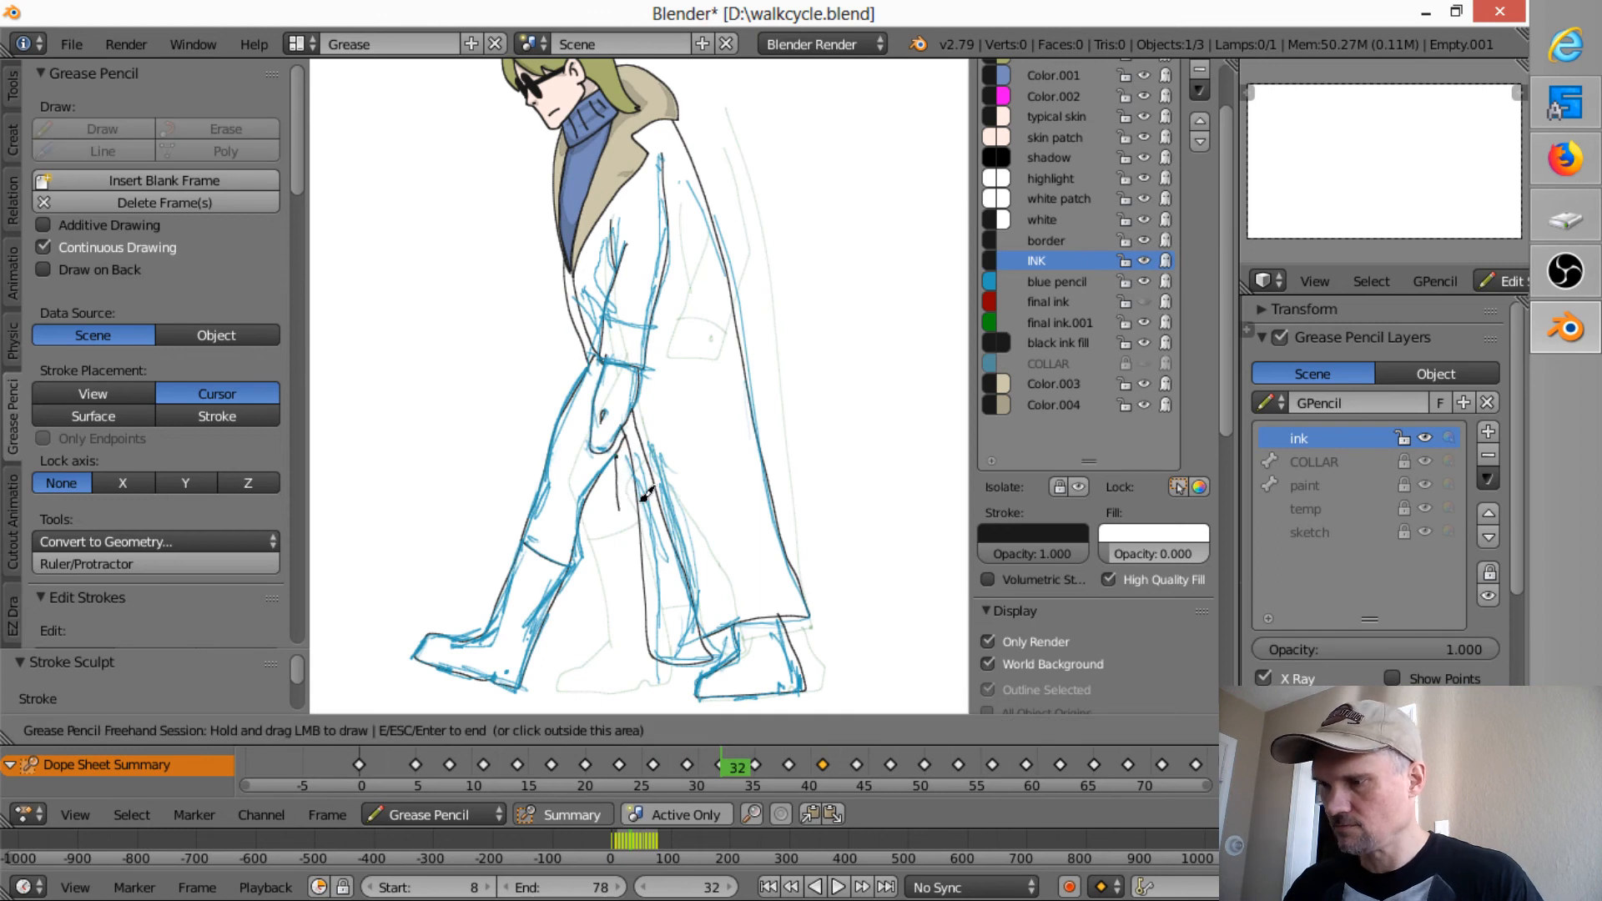
{"action": "key", "text": "ctrl+z"}
{"action": "mouse_move", "coordinate": [628, 450]}
{"action": "left_mouse_down"}
{"action": "mouse_move", "coordinate": [600, 638]}
{"action": "mouse_move", "coordinate": [667, 613]}
{"action": "left_mouse_up"}
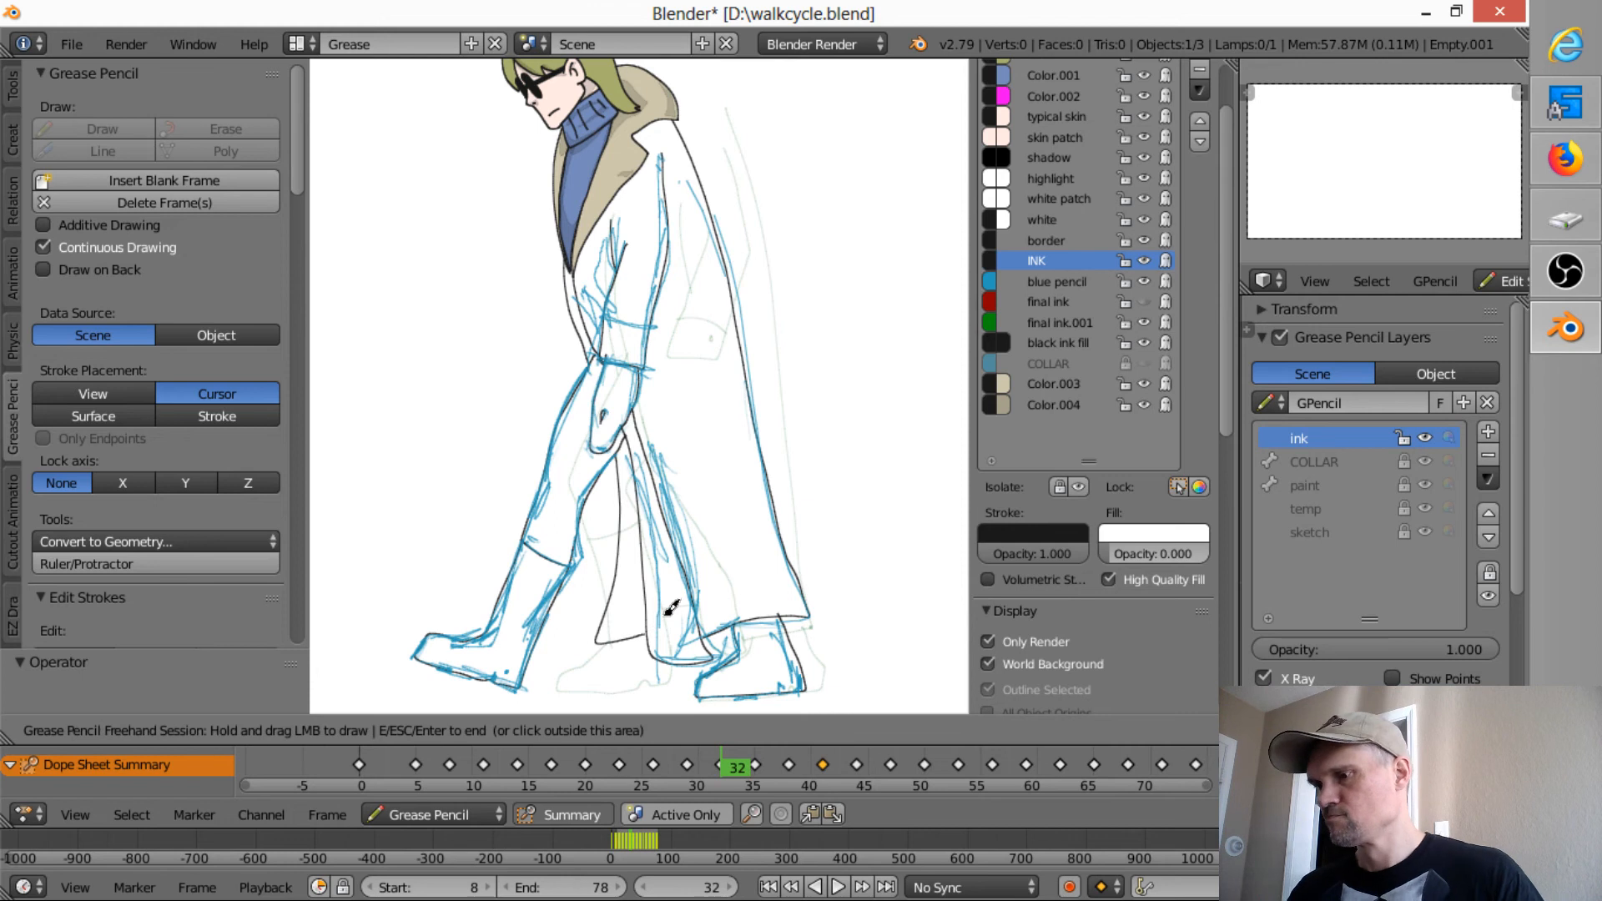
- Ink the coat's back edge, hem, lower front panels and the front edges below the collar at frame 35
{"action": "key", "text": "Up"}
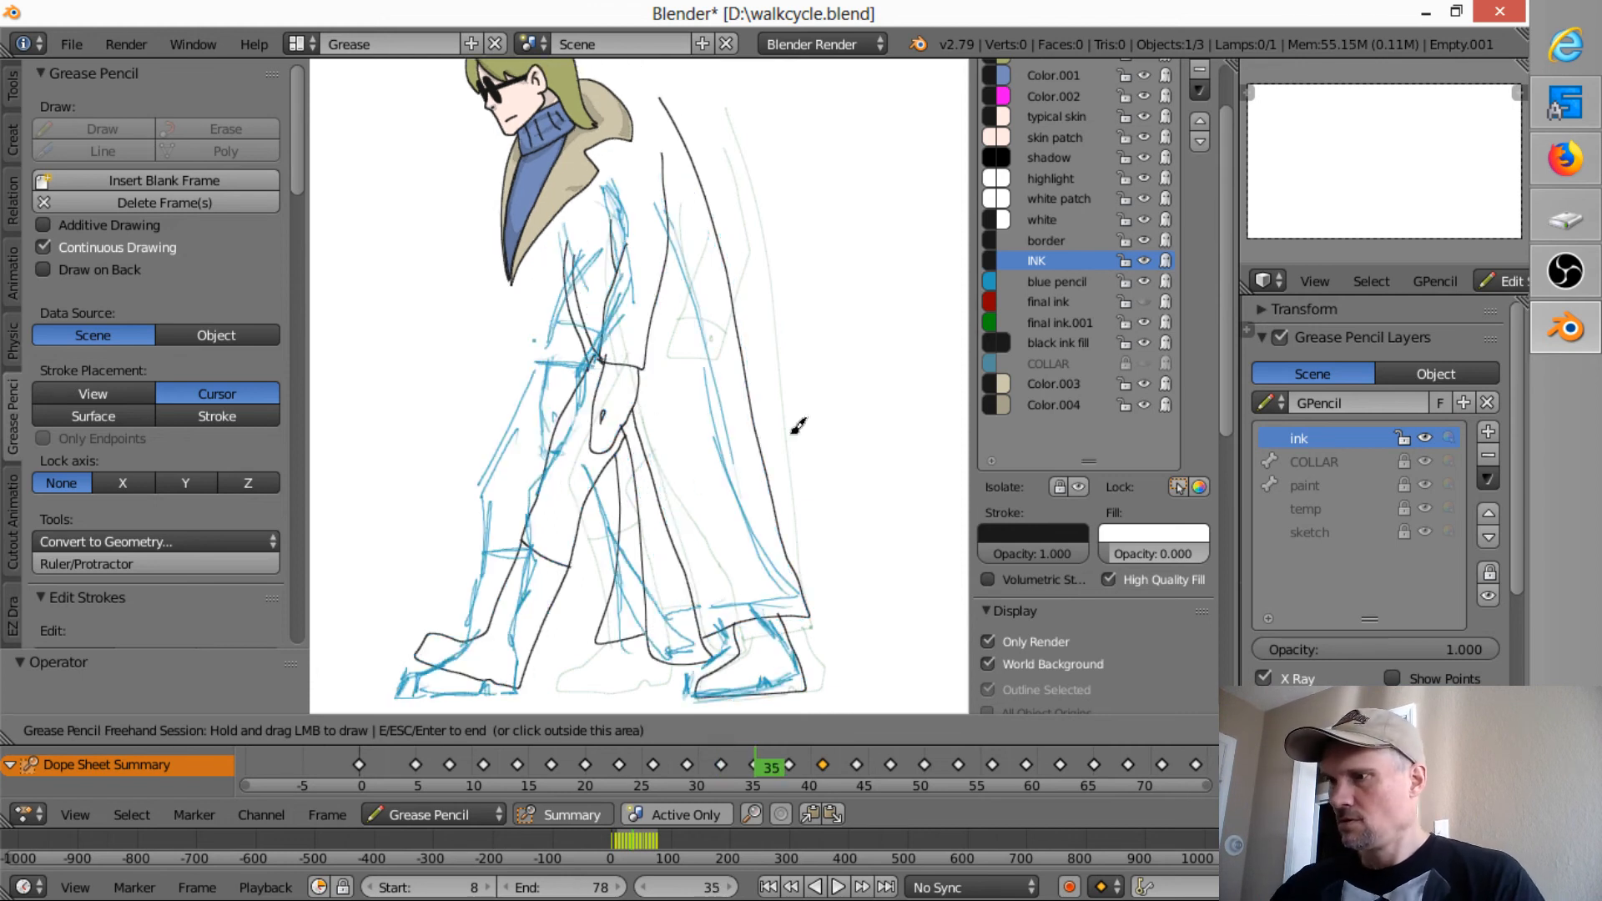
{"action": "mouse_move", "coordinate": [625, 136]}
{"action": "left_mouse_down"}
{"action": "mouse_move", "coordinate": [703, 394]}
{"action": "mouse_move", "coordinate": [807, 603]}
{"action": "mouse_move", "coordinate": [657, 619]}
{"action": "left_mouse_up"}
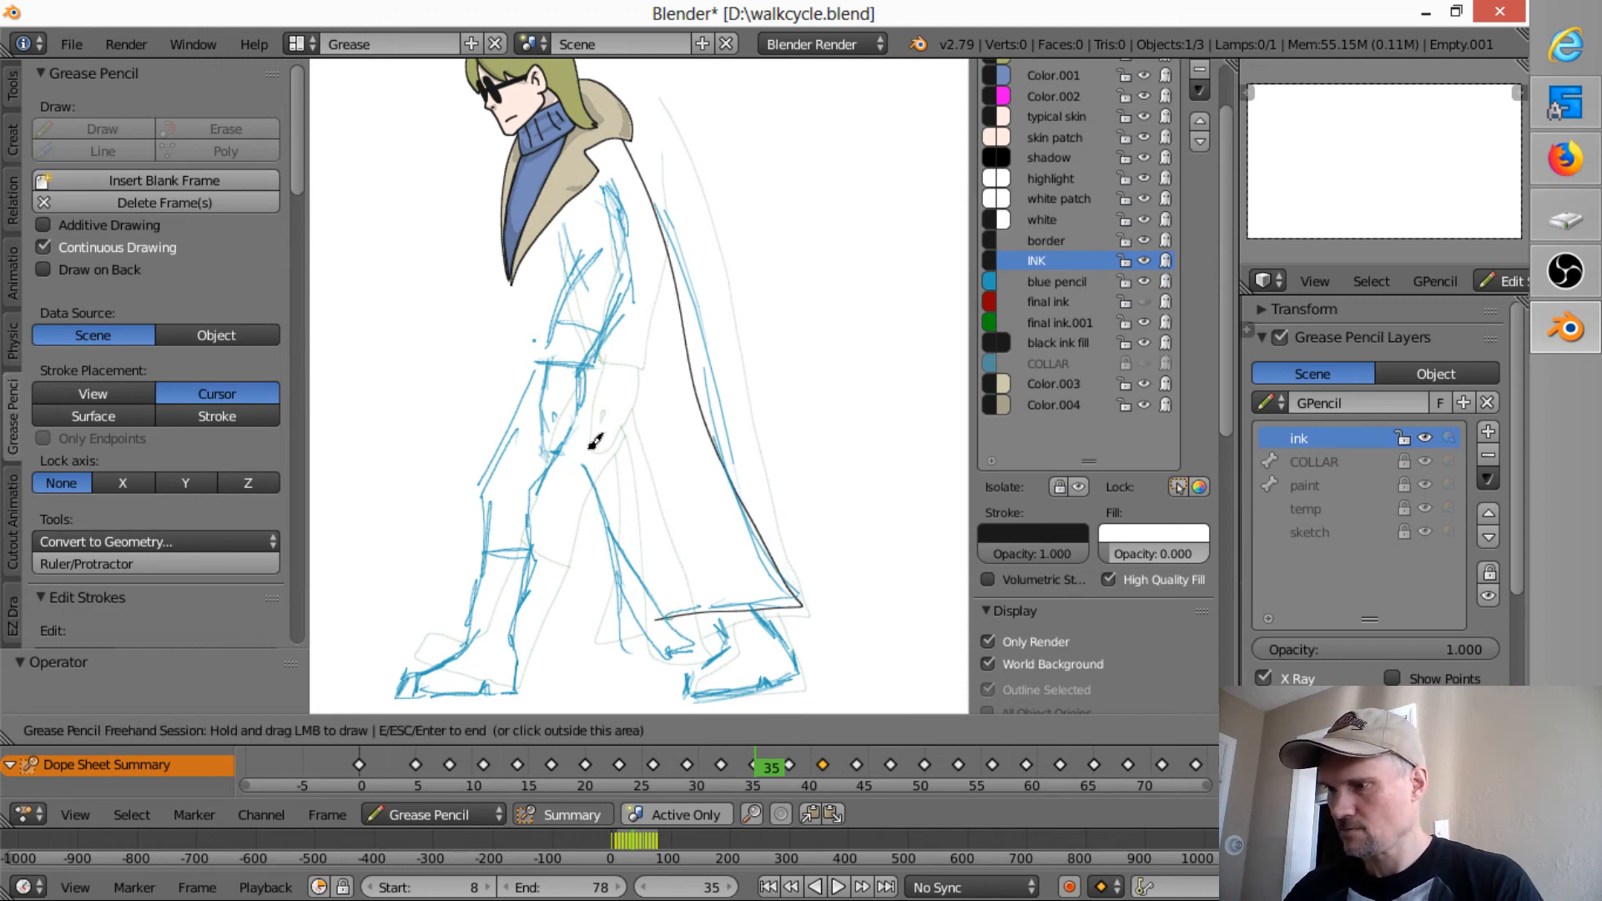
{"action": "mouse_move", "coordinate": [574, 424]}
{"action": "left_mouse_down"}
{"action": "mouse_move", "coordinate": [668, 628]}
{"action": "mouse_move", "coordinate": [698, 652]}
{"action": "mouse_move", "coordinate": [655, 659]}
{"action": "mouse_move", "coordinate": [574, 427]}
{"action": "mouse_move", "coordinate": [561, 470]}
{"action": "mouse_move", "coordinate": [584, 633]}
{"action": "mouse_move", "coordinate": [655, 619]}
{"action": "left_mouse_up"}
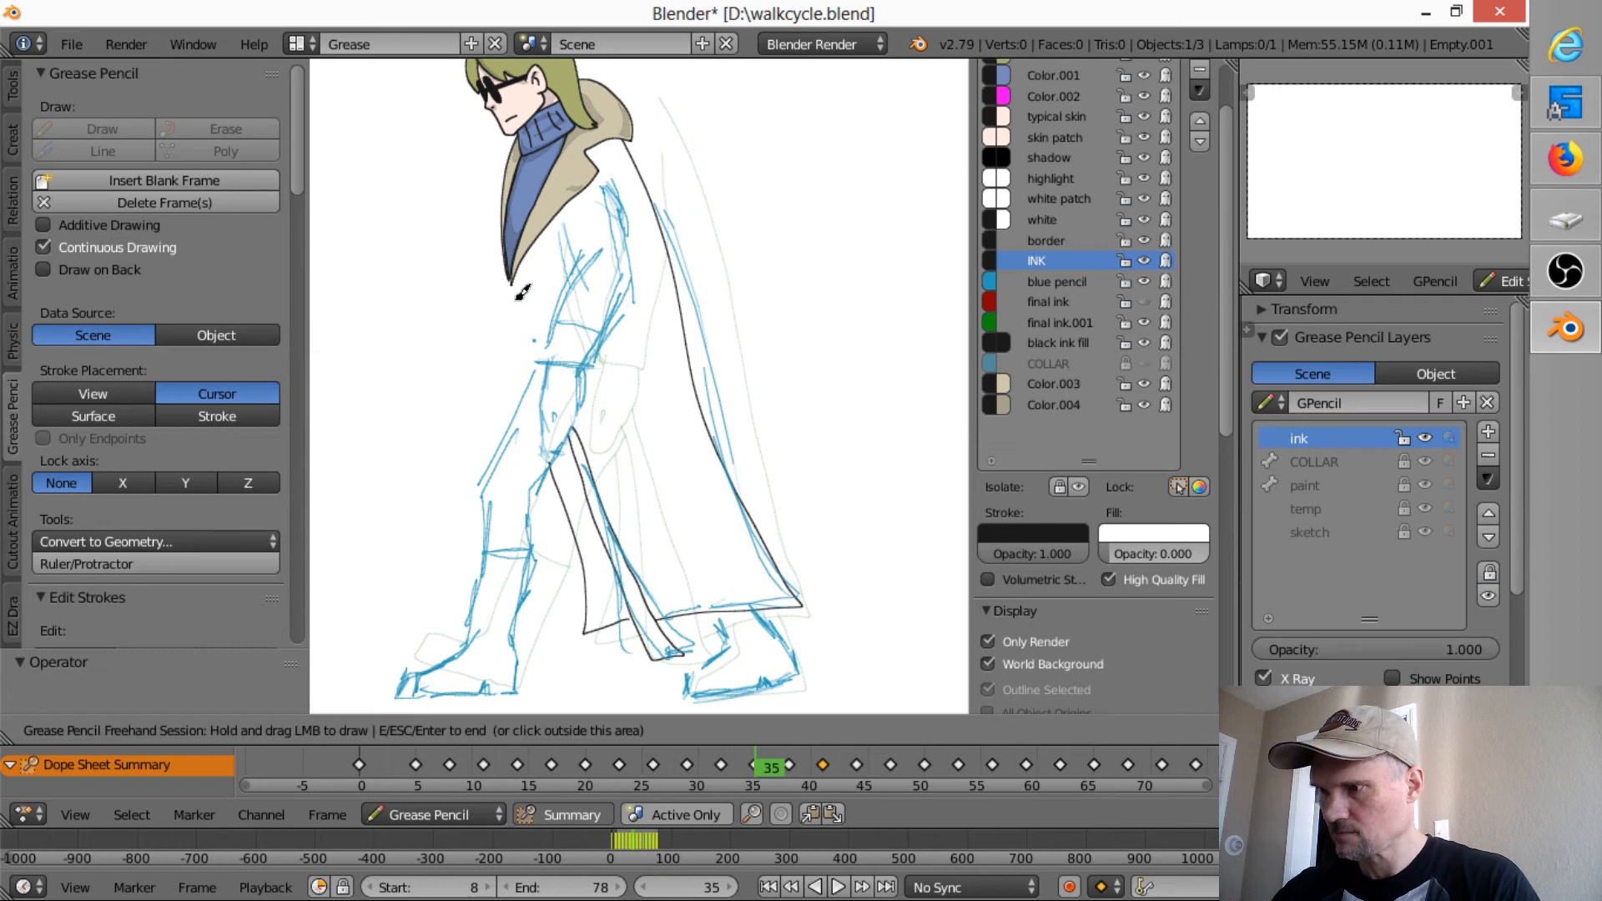
{"action": "left_click_drag", "start_coordinate": [509, 267], "coordinate": [552, 368]}
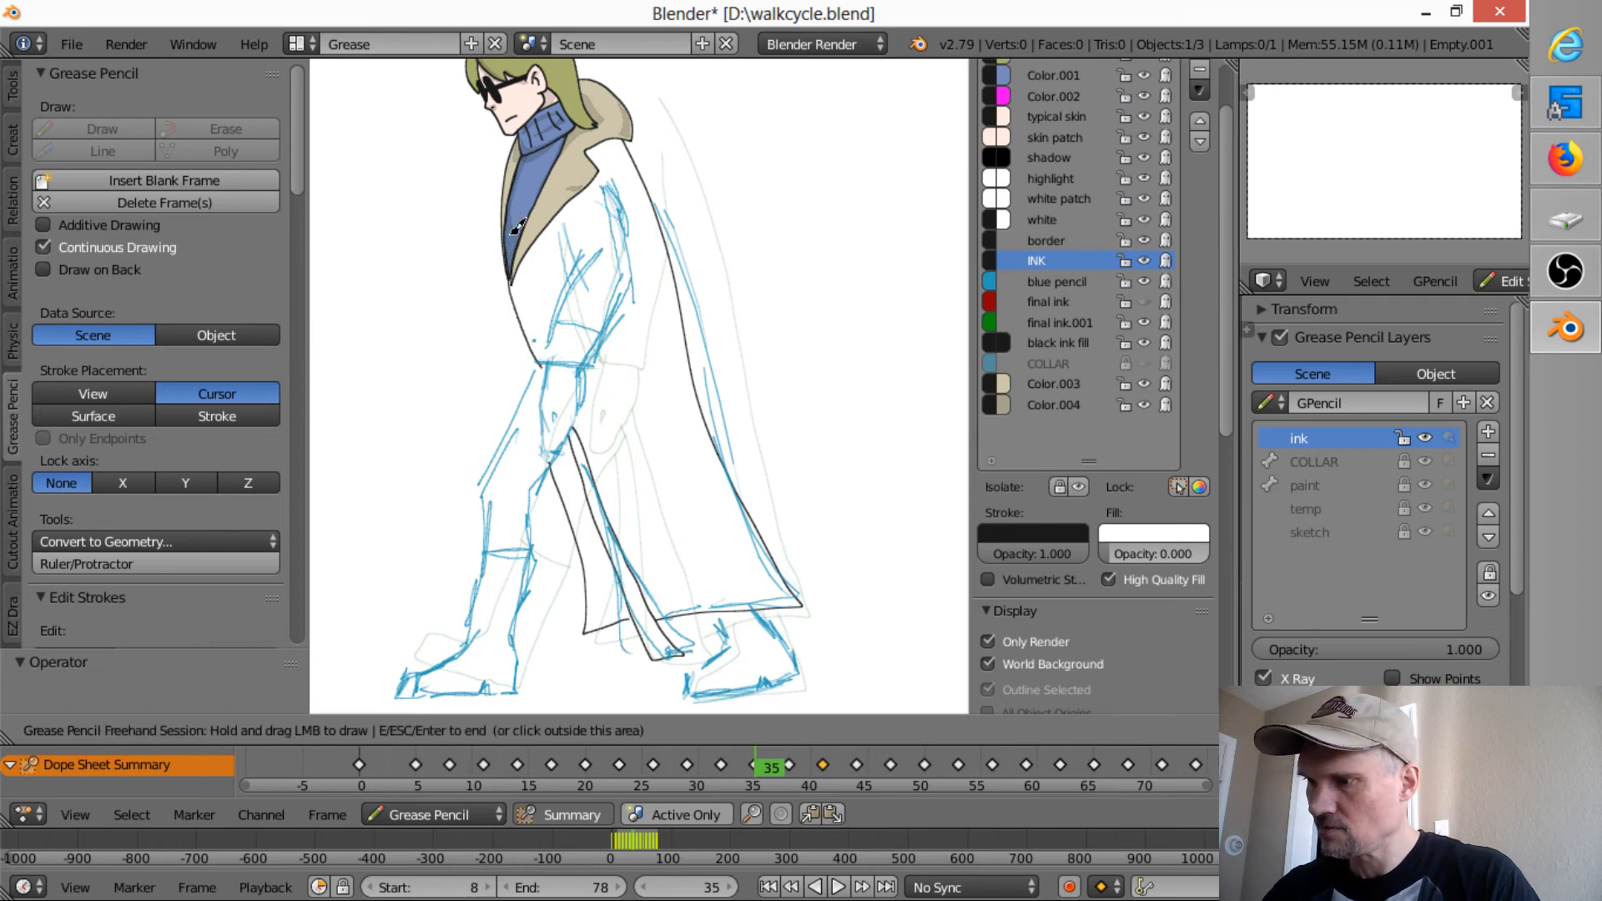
{"action": "left_click_drag", "start_coordinate": [513, 302], "coordinate": [549, 377]}
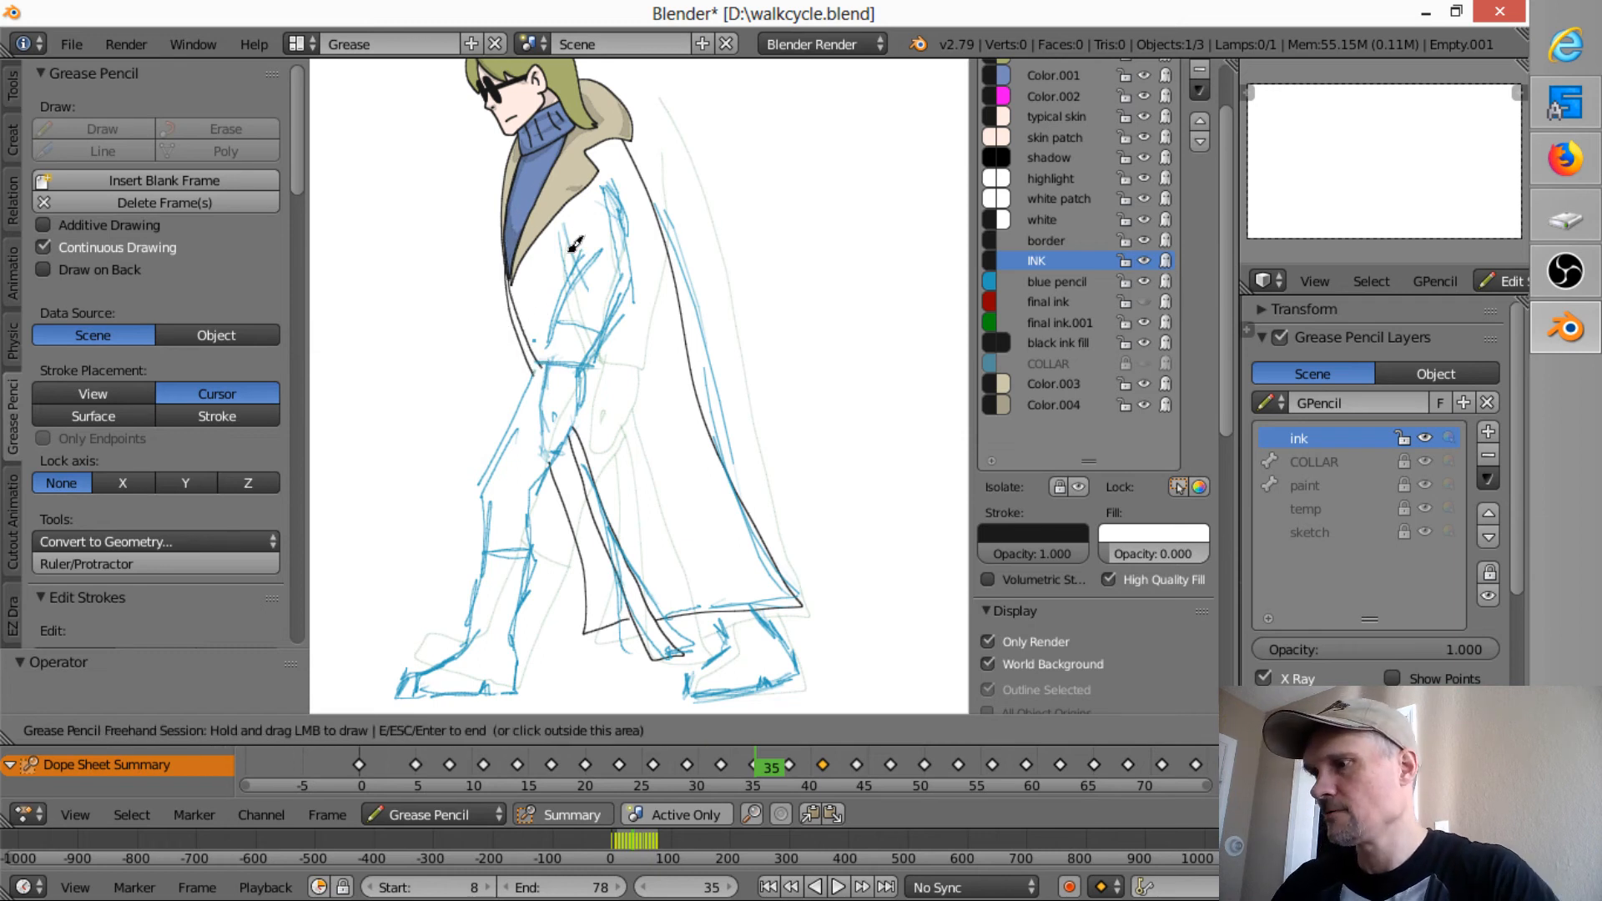
- Ink the near sleeve with its cuff, the hand, and the forward leg with its boot at frame 35
{"action": "mouse_move", "coordinate": [568, 232]}
{"action": "left_mouse_down"}
{"action": "mouse_move", "coordinate": [589, 255]}
{"action": "mouse_move", "coordinate": [548, 359]}
{"action": "mouse_move", "coordinate": [588, 375]}
{"action": "mouse_move", "coordinate": [634, 271]}
{"action": "mouse_move", "coordinate": [604, 189]}
{"action": "mouse_move", "coordinate": [624, 231]}
{"action": "left_mouse_up"}
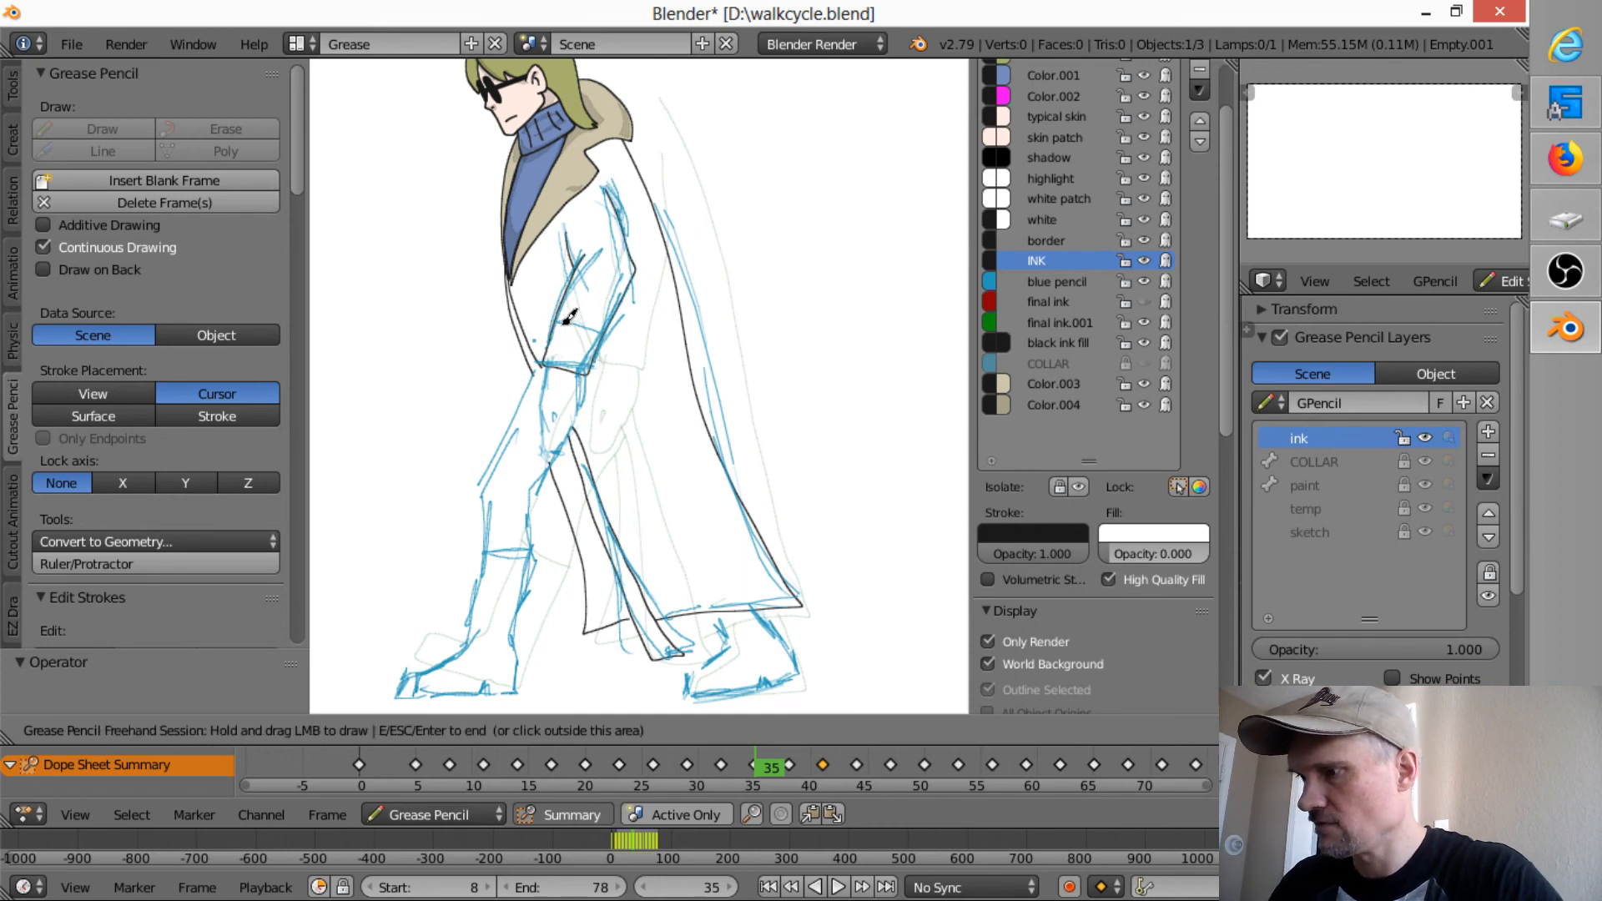
{"action": "mouse_move", "coordinate": [555, 322]}
{"action": "left_mouse_down"}
{"action": "mouse_move", "coordinate": [618, 331]}
{"action": "mouse_move", "coordinate": [535, 380]}
{"action": "mouse_move", "coordinate": [489, 474]}
{"action": "mouse_move", "coordinate": [473, 651]}
{"action": "mouse_move", "coordinate": [415, 672]}
{"action": "mouse_move", "coordinate": [471, 691]}
{"action": "mouse_move", "coordinate": [517, 678]}
{"action": "mouse_move", "coordinate": [542, 482]}
{"action": "mouse_move", "coordinate": [573, 431]}
{"action": "left_mouse_up"}
{"action": "mouse_move", "coordinate": [548, 364]}
{"action": "left_mouse_down"}
{"action": "mouse_move", "coordinate": [544, 466]}
{"action": "mouse_move", "coordinate": [585, 367]}
{"action": "mouse_move", "coordinate": [551, 421]}
{"action": "mouse_move", "coordinate": [561, 409]}
{"action": "left_mouse_up"}
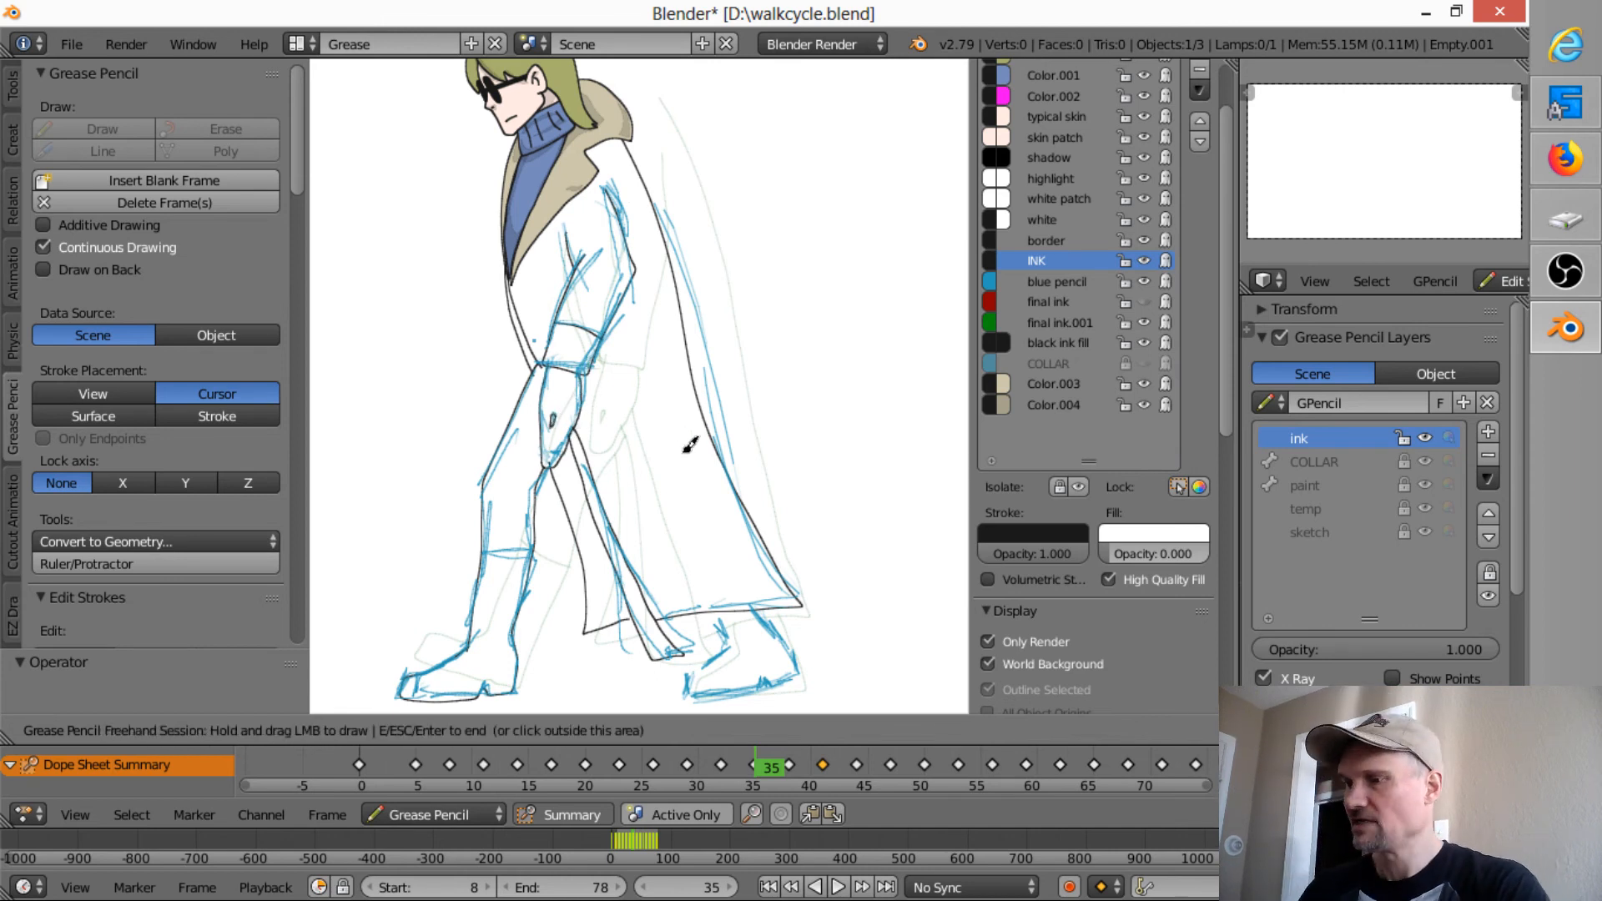
- Ink the rear boot below the coat hem, then erase and redraw its heel at frame 35
{"action": "mouse_move", "coordinate": [716, 610]}
{"action": "left_mouse_down"}
{"action": "mouse_move", "coordinate": [728, 632]}
{"action": "mouse_move", "coordinate": [686, 677]}
{"action": "mouse_move", "coordinate": [764, 681]}
{"action": "mouse_move", "coordinate": [808, 652]}
{"action": "mouse_move", "coordinate": [772, 605]}
{"action": "mouse_move", "coordinate": [801, 605]}
{"action": "left_mouse_up"}
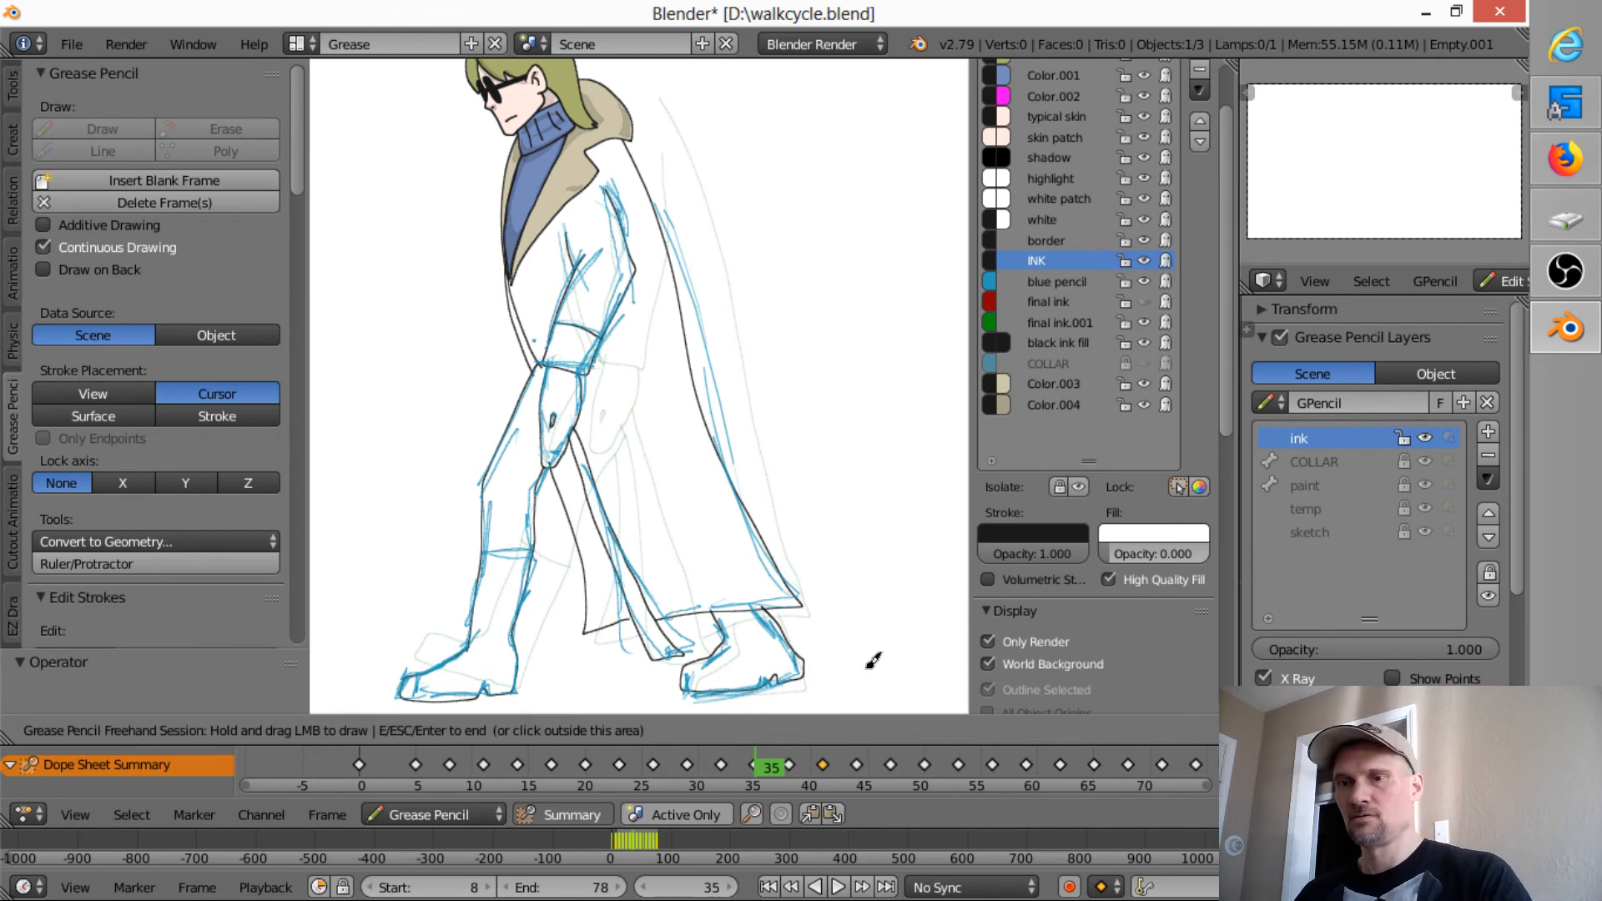
{"action": "key", "text": "Down"}
{"action": "key", "text": "Up"}
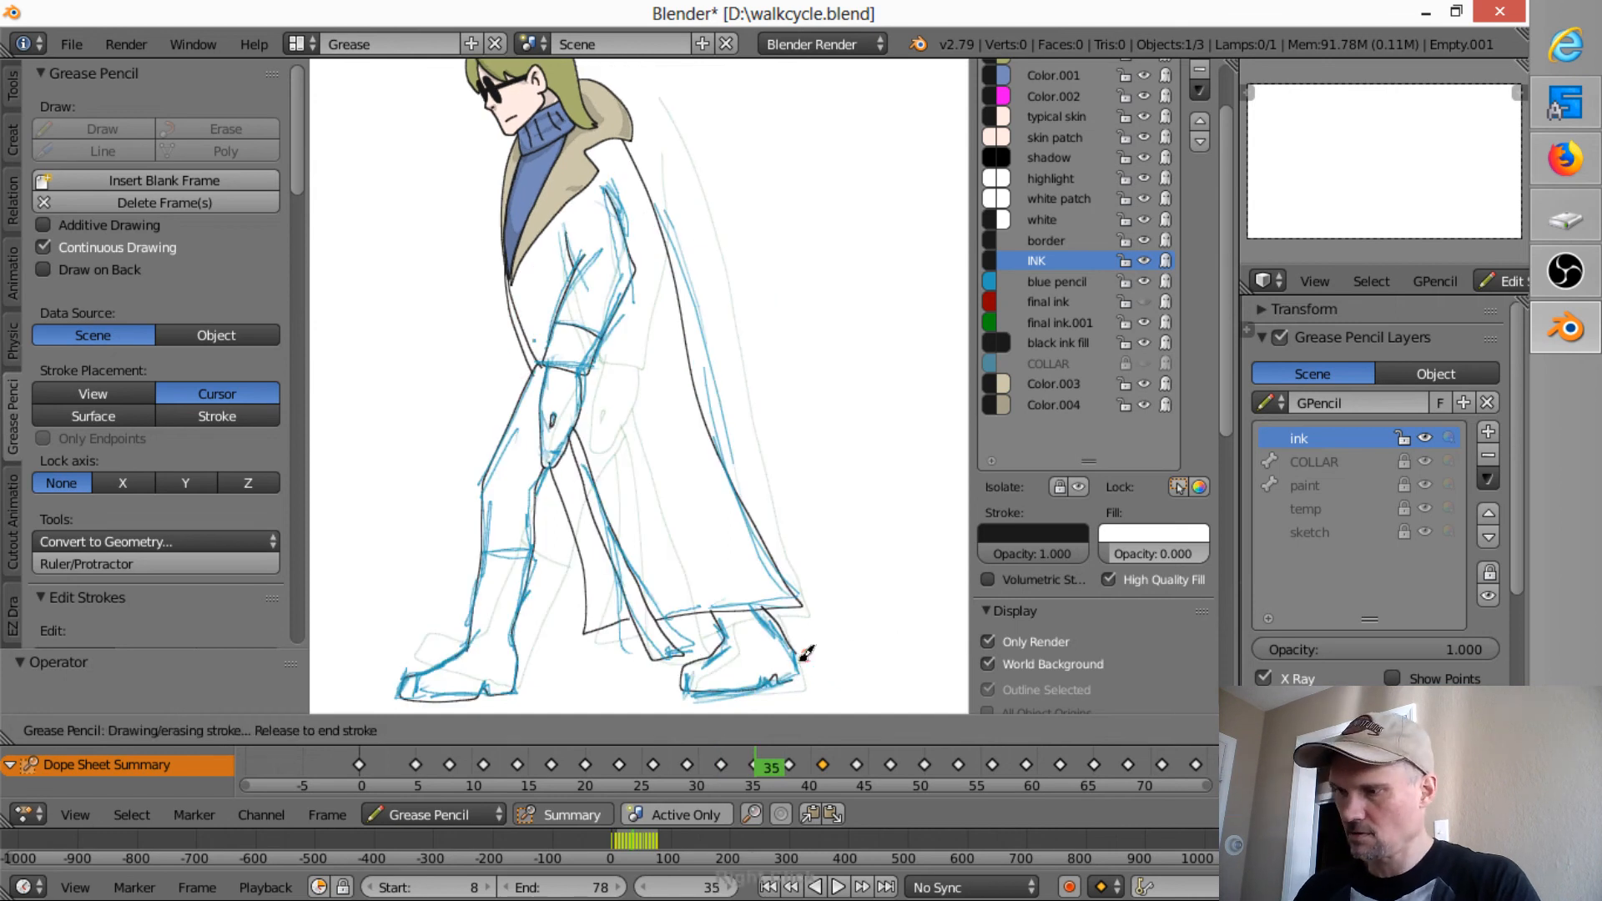
{"action": "left_click_drag", "start_coordinate": [806, 654], "coordinate": [782, 689]}
{"action": "right_click_drag", "start_coordinate": [798, 656], "coordinate": [768, 683]}
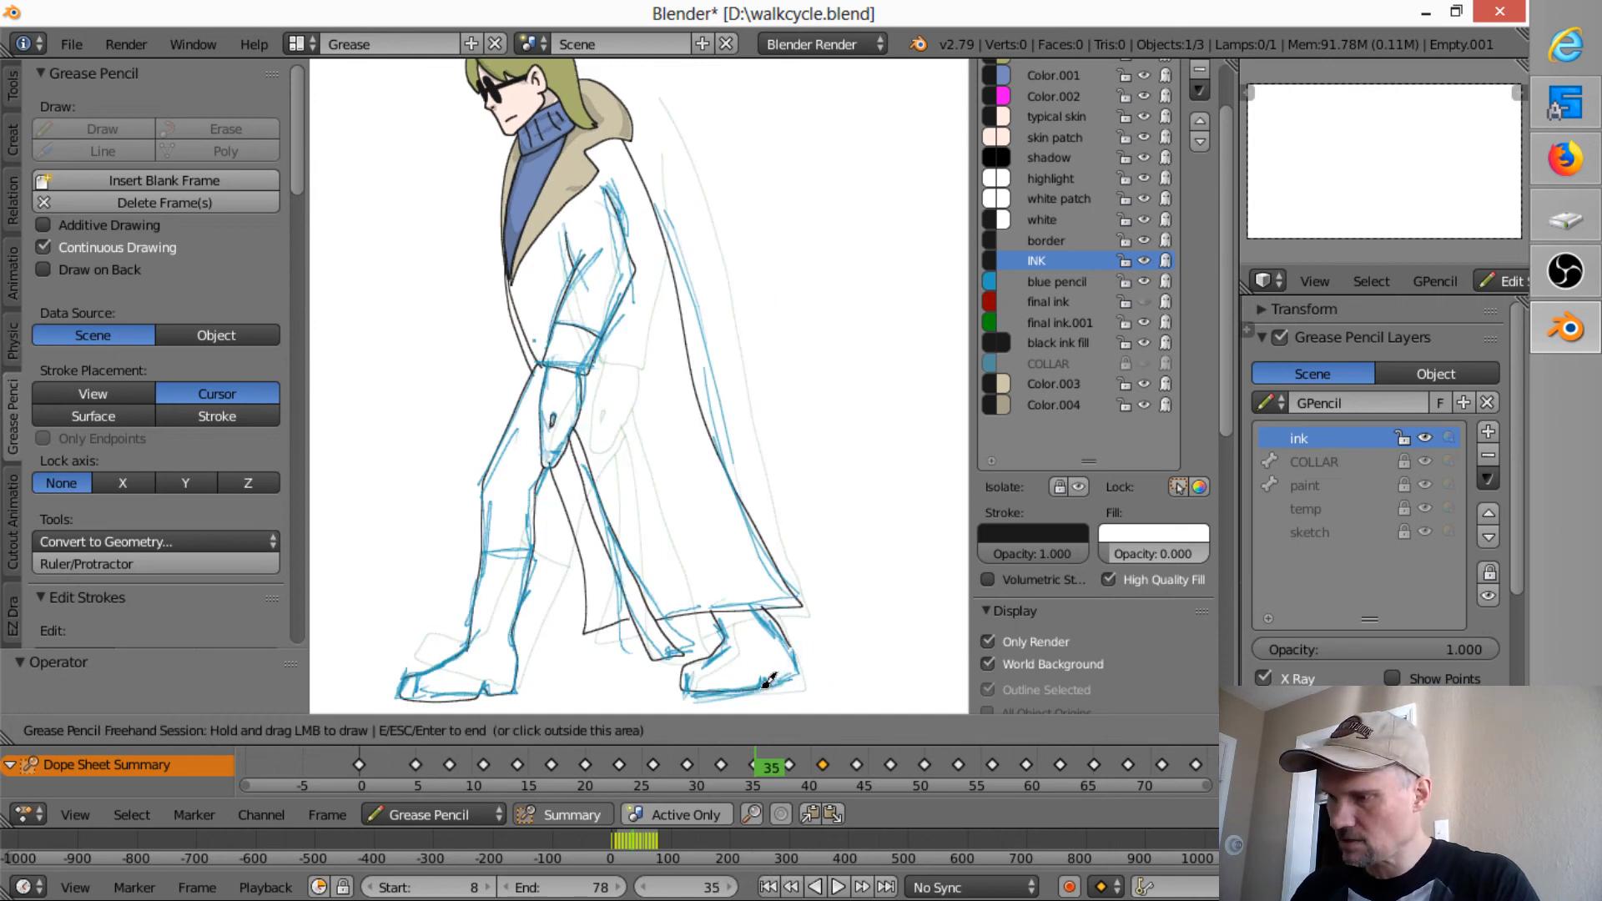
{"action": "mouse_move", "coordinate": [760, 690]}
{"action": "left_mouse_down"}
{"action": "mouse_move", "coordinate": [803, 665]}
{"action": "mouse_move", "coordinate": [784, 638]}
{"action": "left_mouse_up"}
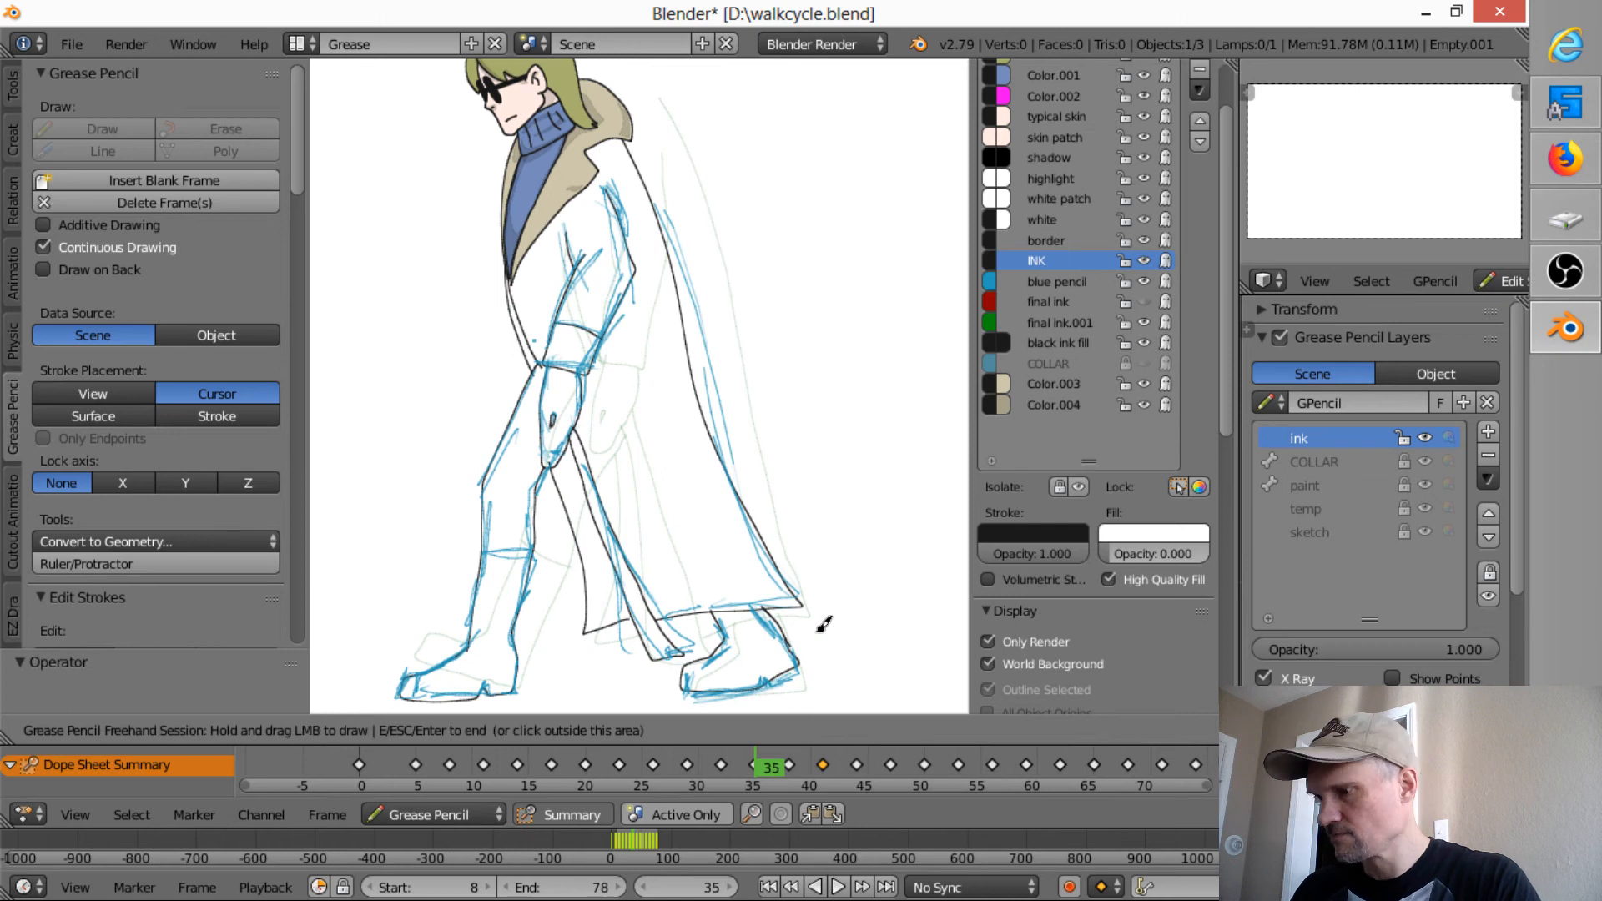
- Ink the back edge of the coat from collar to hem at frames 38, 41, 44, 47 and 50
{"action": "key", "text": "Up"}
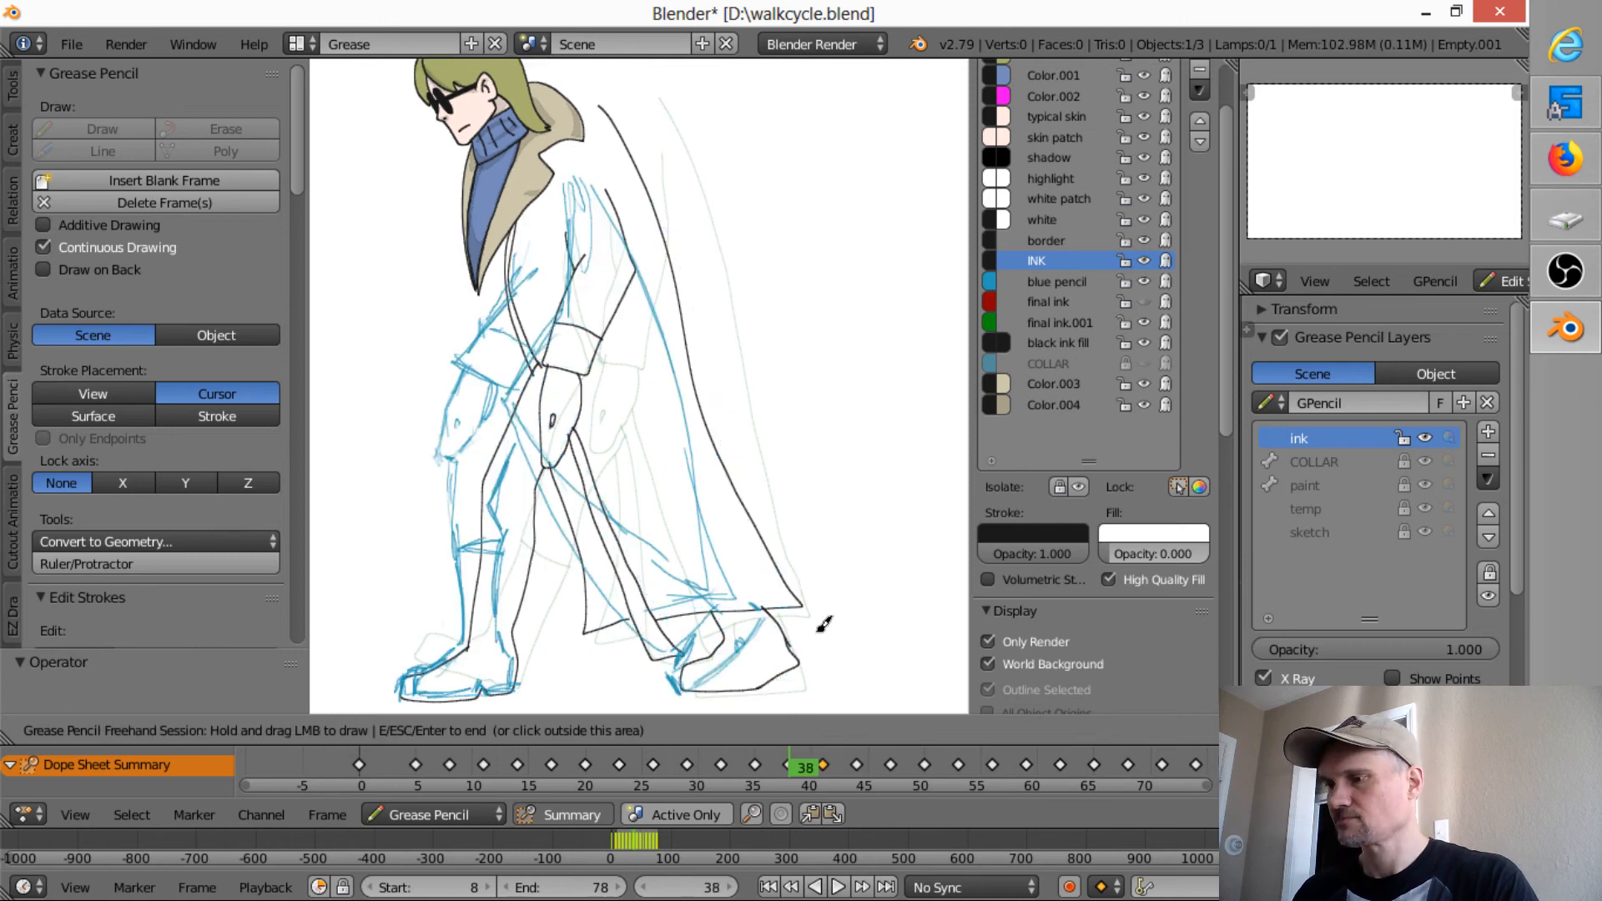
{"action": "mouse_move", "coordinate": [564, 119]}
{"action": "left_mouse_down"}
{"action": "mouse_move", "coordinate": [682, 378]}
{"action": "mouse_move", "coordinate": [753, 599]}
{"action": "left_mouse_up"}
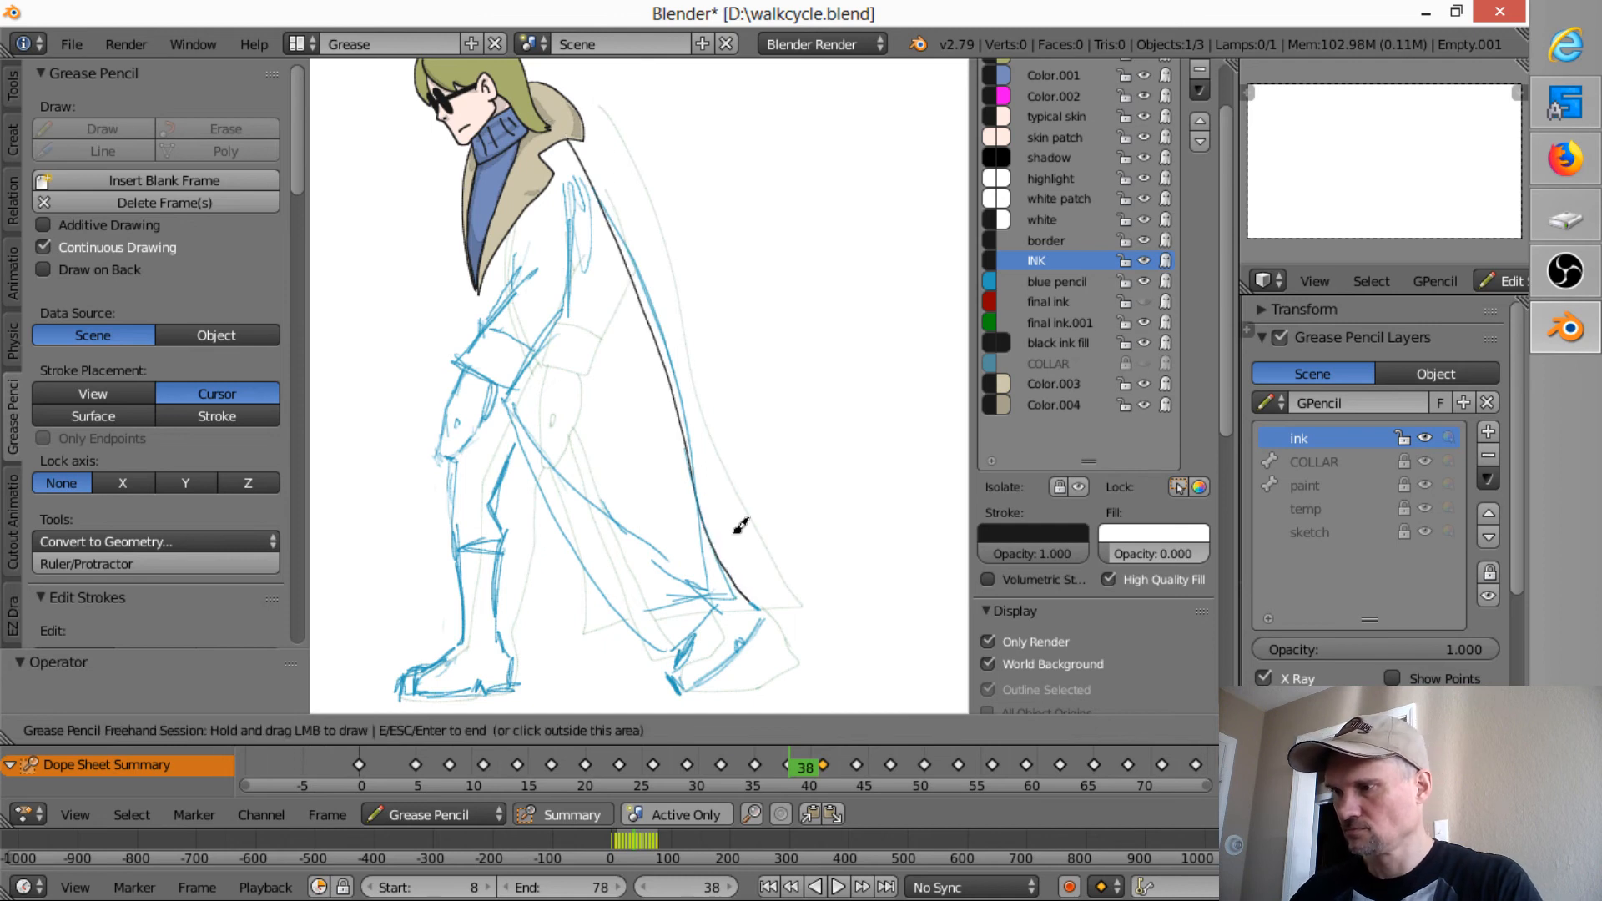
{"action": "key", "text": "Up"}
{"action": "mouse_move", "coordinate": [523, 119]}
{"action": "left_mouse_down"}
{"action": "mouse_move", "coordinate": [583, 243]}
{"action": "mouse_move", "coordinate": [643, 554]}
{"action": "mouse_move", "coordinate": [677, 583]}
{"action": "left_mouse_up"}
{"action": "key", "text": "Up"}
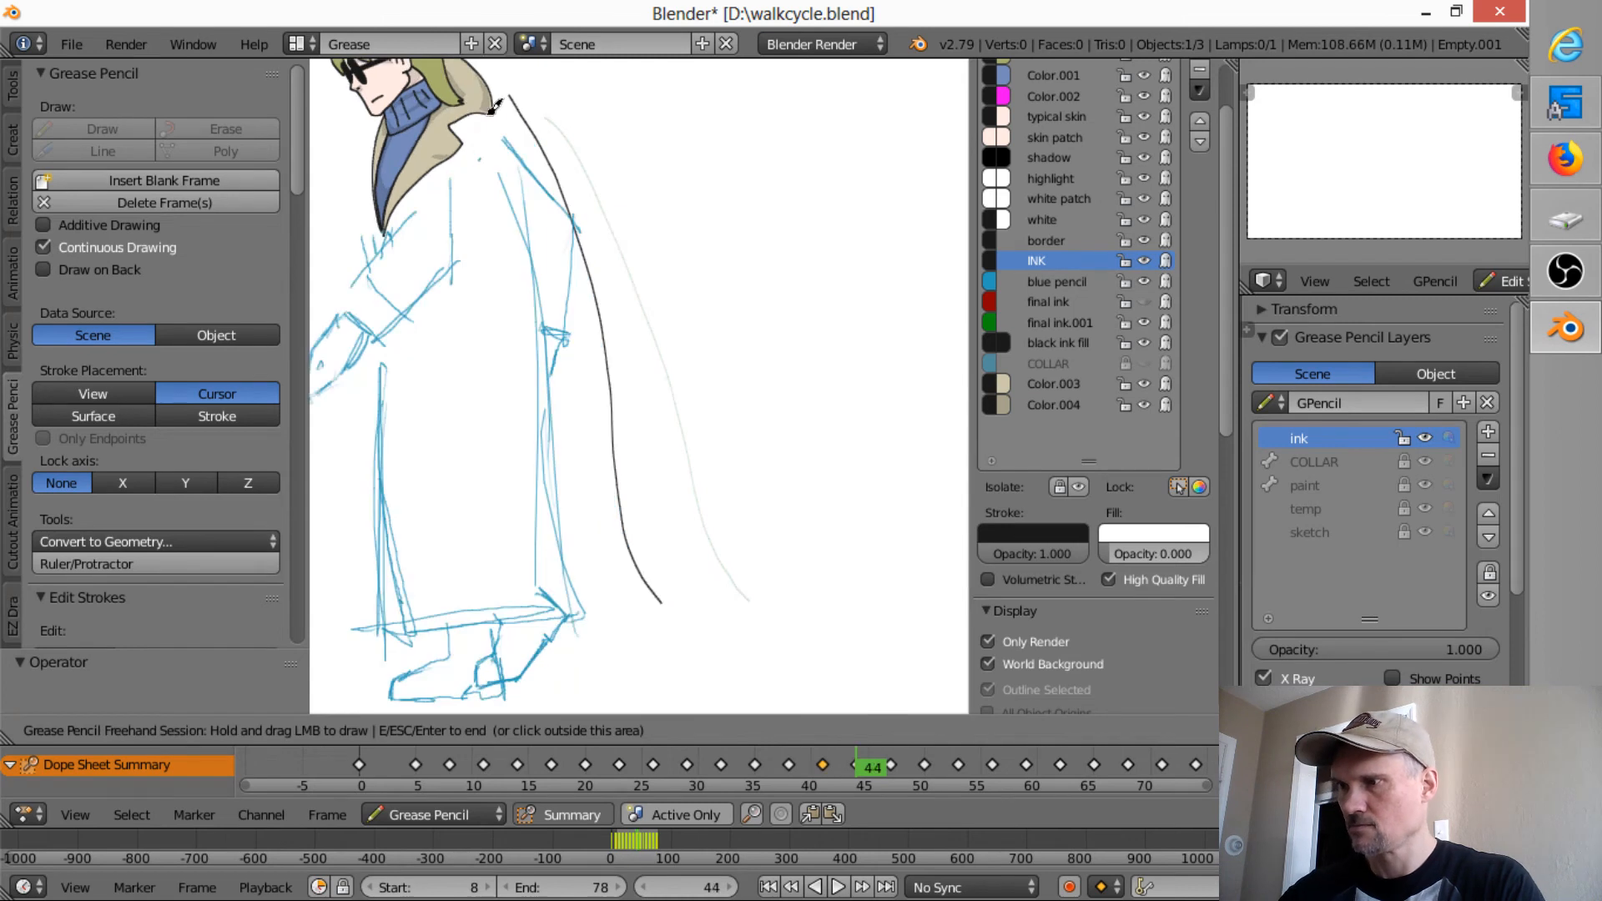
{"action": "mouse_move", "coordinate": [474, 83]}
{"action": "left_mouse_down"}
{"action": "mouse_move", "coordinate": [579, 225]}
{"action": "mouse_move", "coordinate": [556, 389]}
{"action": "mouse_move", "coordinate": [578, 609]}
{"action": "left_mouse_up"}
{"action": "key", "text": "Up"}
{"action": "mouse_move", "coordinate": [455, 88]}
{"action": "left_mouse_down"}
{"action": "mouse_move", "coordinate": [508, 222]}
{"action": "mouse_move", "coordinate": [537, 608]}
{"action": "left_mouse_up"}
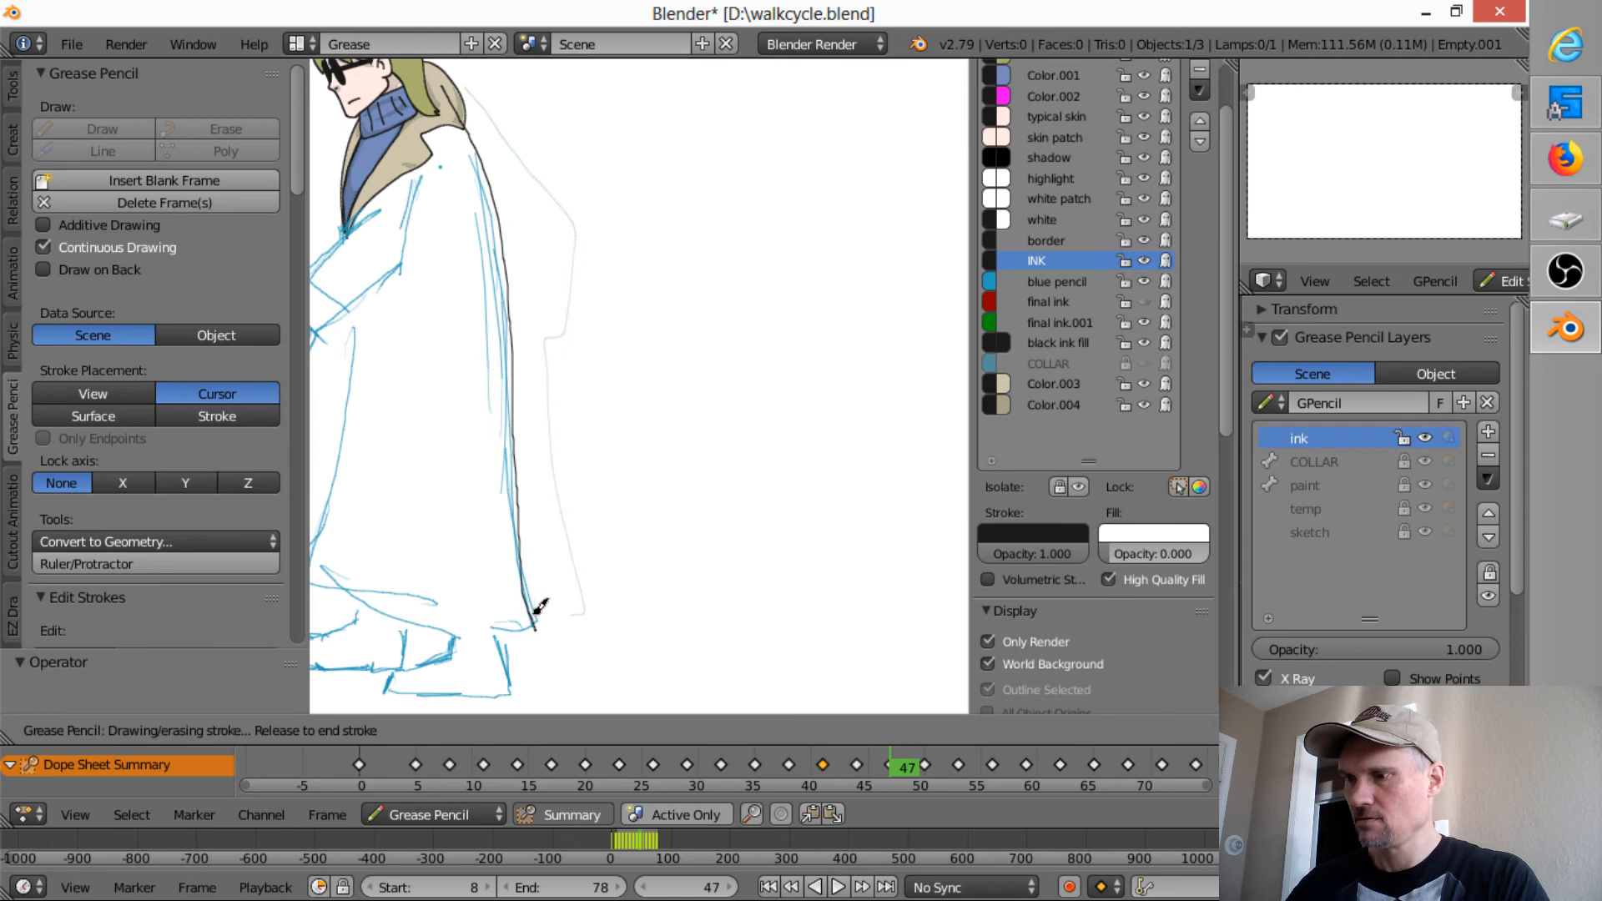
{"action": "key", "text": "Up"}
{"action": "mouse_move", "coordinate": [414, 99]}
{"action": "left_mouse_down"}
{"action": "mouse_move", "coordinate": [484, 263]}
{"action": "mouse_move", "coordinate": [534, 607]}
{"action": "left_mouse_up"}
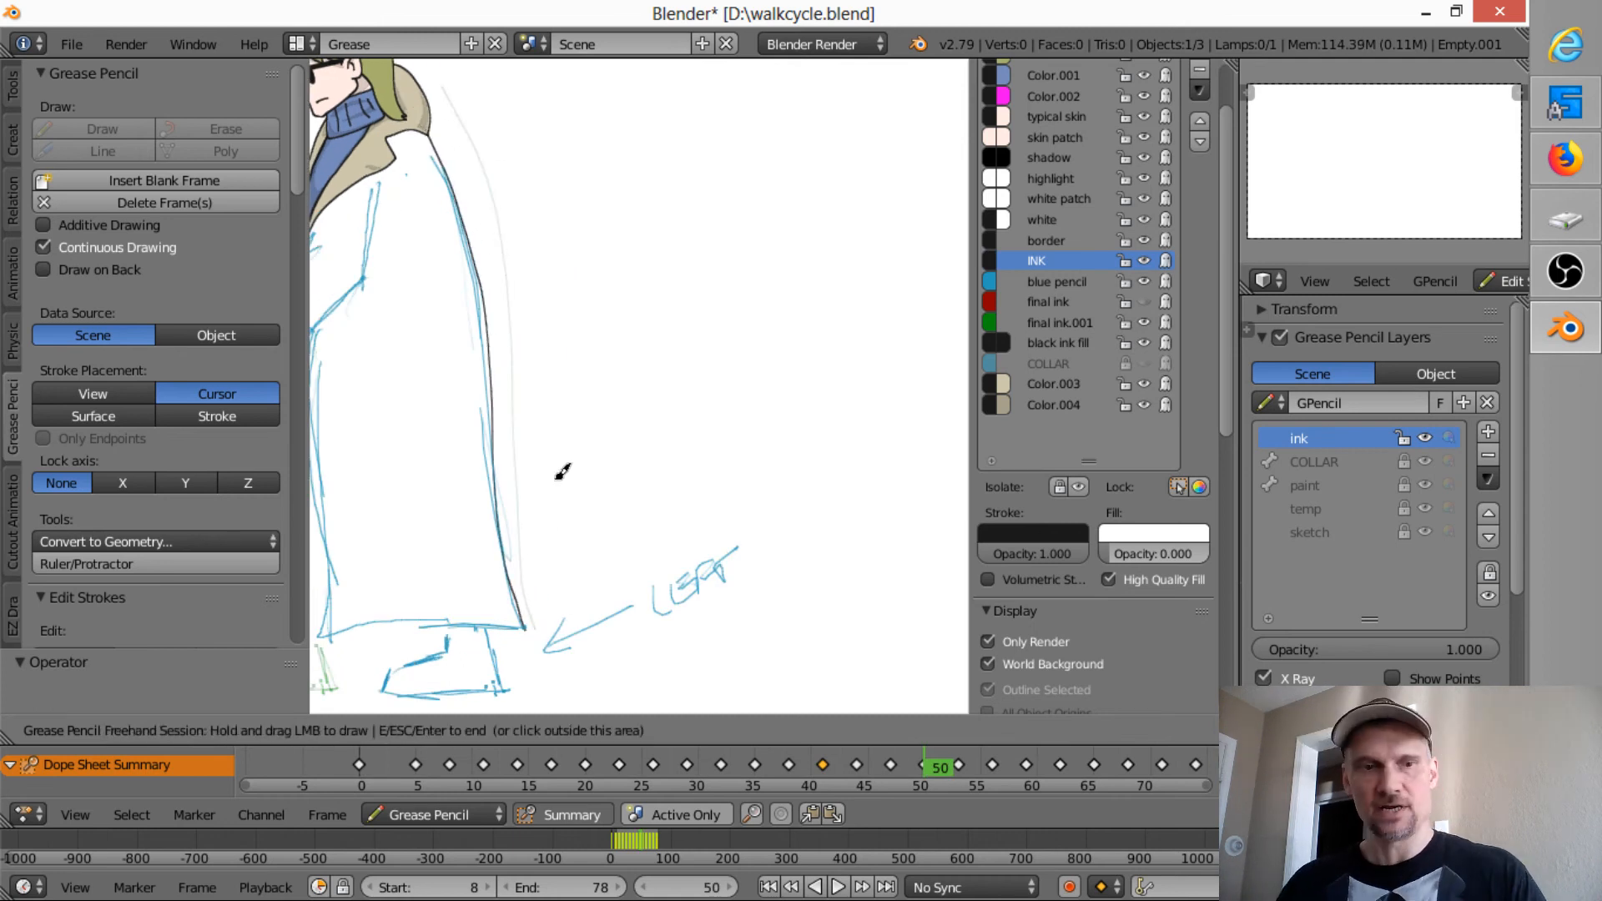
- Ink the coat's long back edge below the collar at frames 53, 56, 59 and 62
{"action": "mouse_move", "coordinate": [561, 469]}
{"action": "middle_mouse_down", "text": "shift"}
{"action": "mouse_move", "coordinate": [812, 429]}
{"action": "mouse_move", "coordinate": [790, 426]}
{"action": "middle_mouse_up", "text": "shift"}
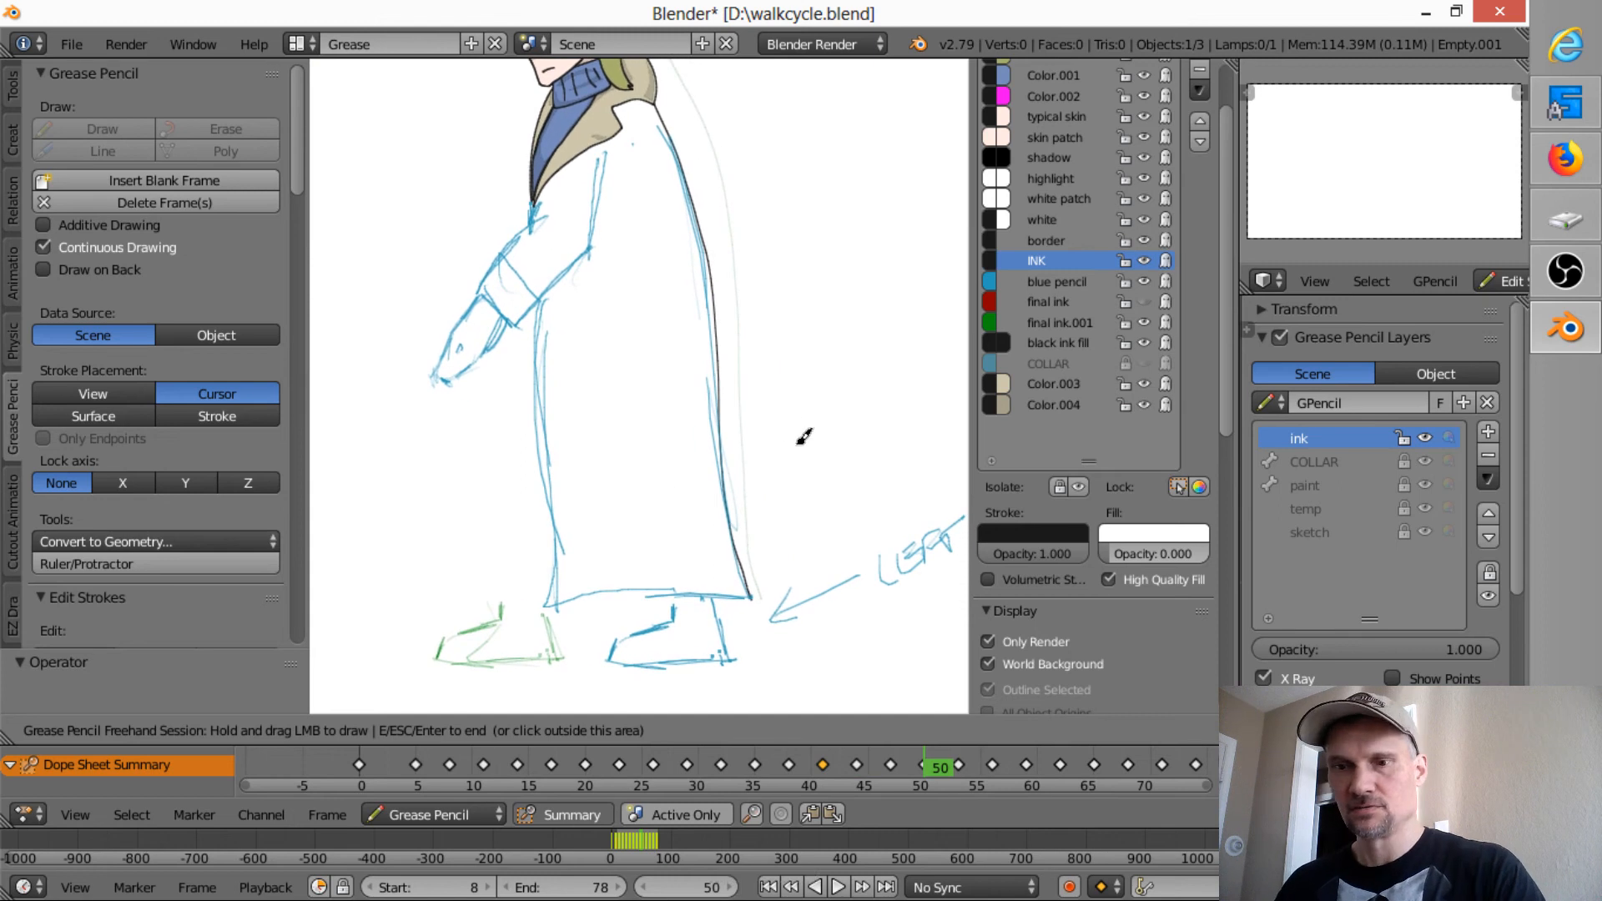
{"action": "key", "text": "Up"}
{"action": "mouse_move", "coordinate": [572, 76]}
{"action": "left_mouse_down"}
{"action": "mouse_move", "coordinate": [633, 150]}
{"action": "mouse_move", "coordinate": [726, 615]}
{"action": "left_mouse_up"}
{"action": "key", "text": "Up"}
{"action": "mouse_move", "coordinate": [558, 57]}
{"action": "left_mouse_down"}
{"action": "mouse_move", "coordinate": [634, 240]}
{"action": "mouse_move", "coordinate": [655, 428]}
{"action": "mouse_move", "coordinate": [698, 583]}
{"action": "left_mouse_up"}
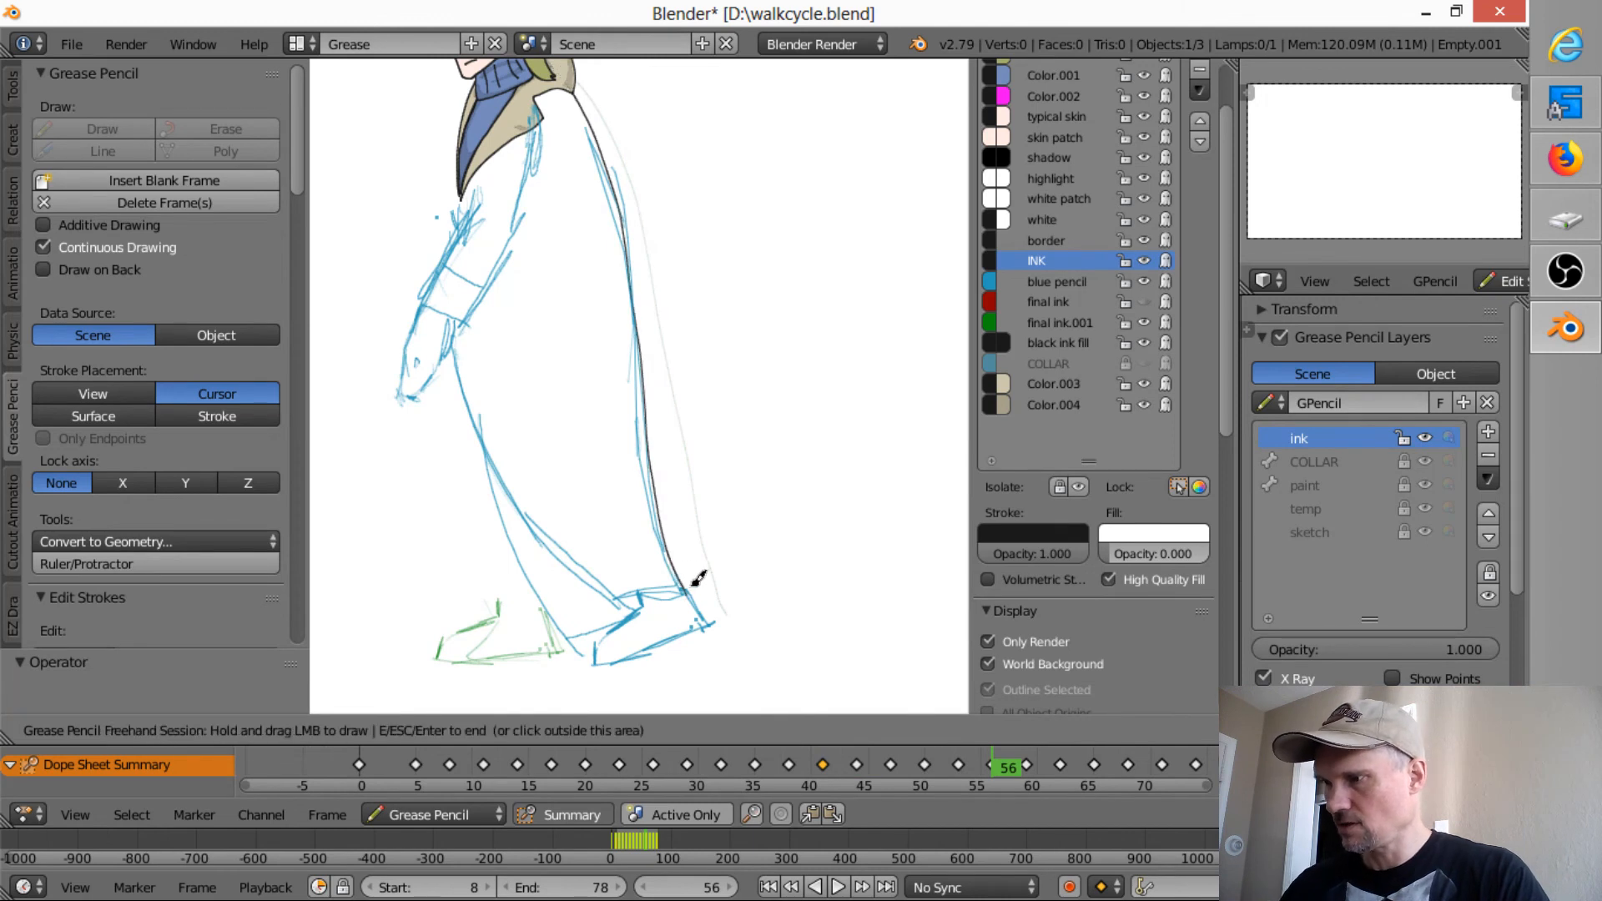
{"action": "key", "text": "Up"}
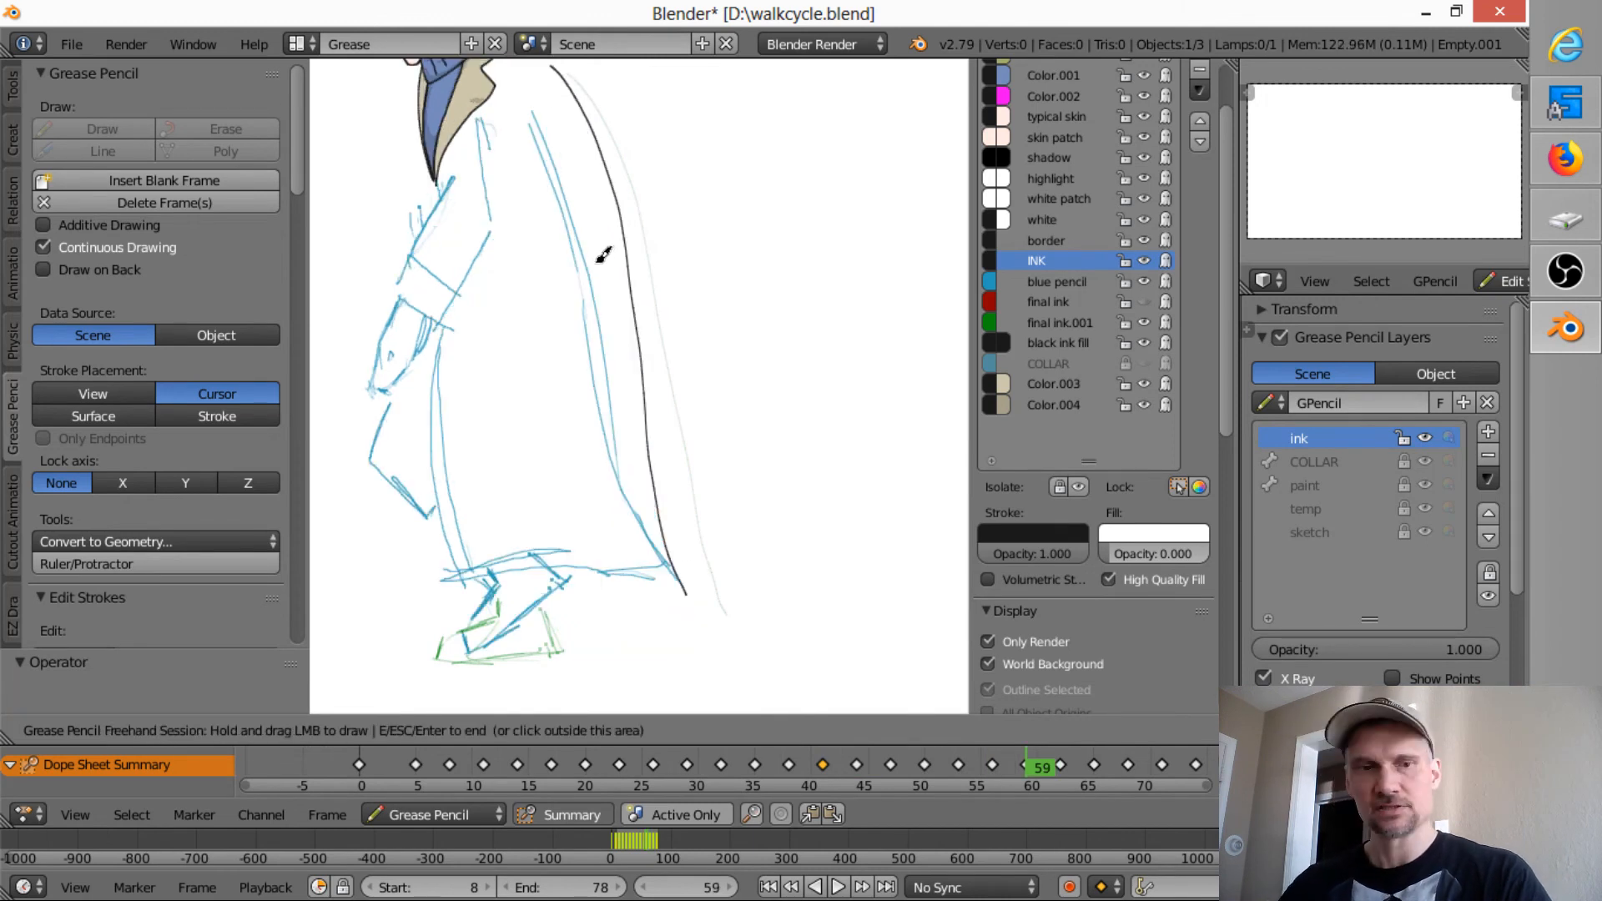
{"action": "mouse_move", "coordinate": [599, 267]}
{"action": "middle_mouse_down", "text": "shift"}
{"action": "mouse_move", "coordinate": [630, 355]}
{"action": "mouse_move", "coordinate": [639, 340]}
{"action": "middle_mouse_up", "text": "shift"}
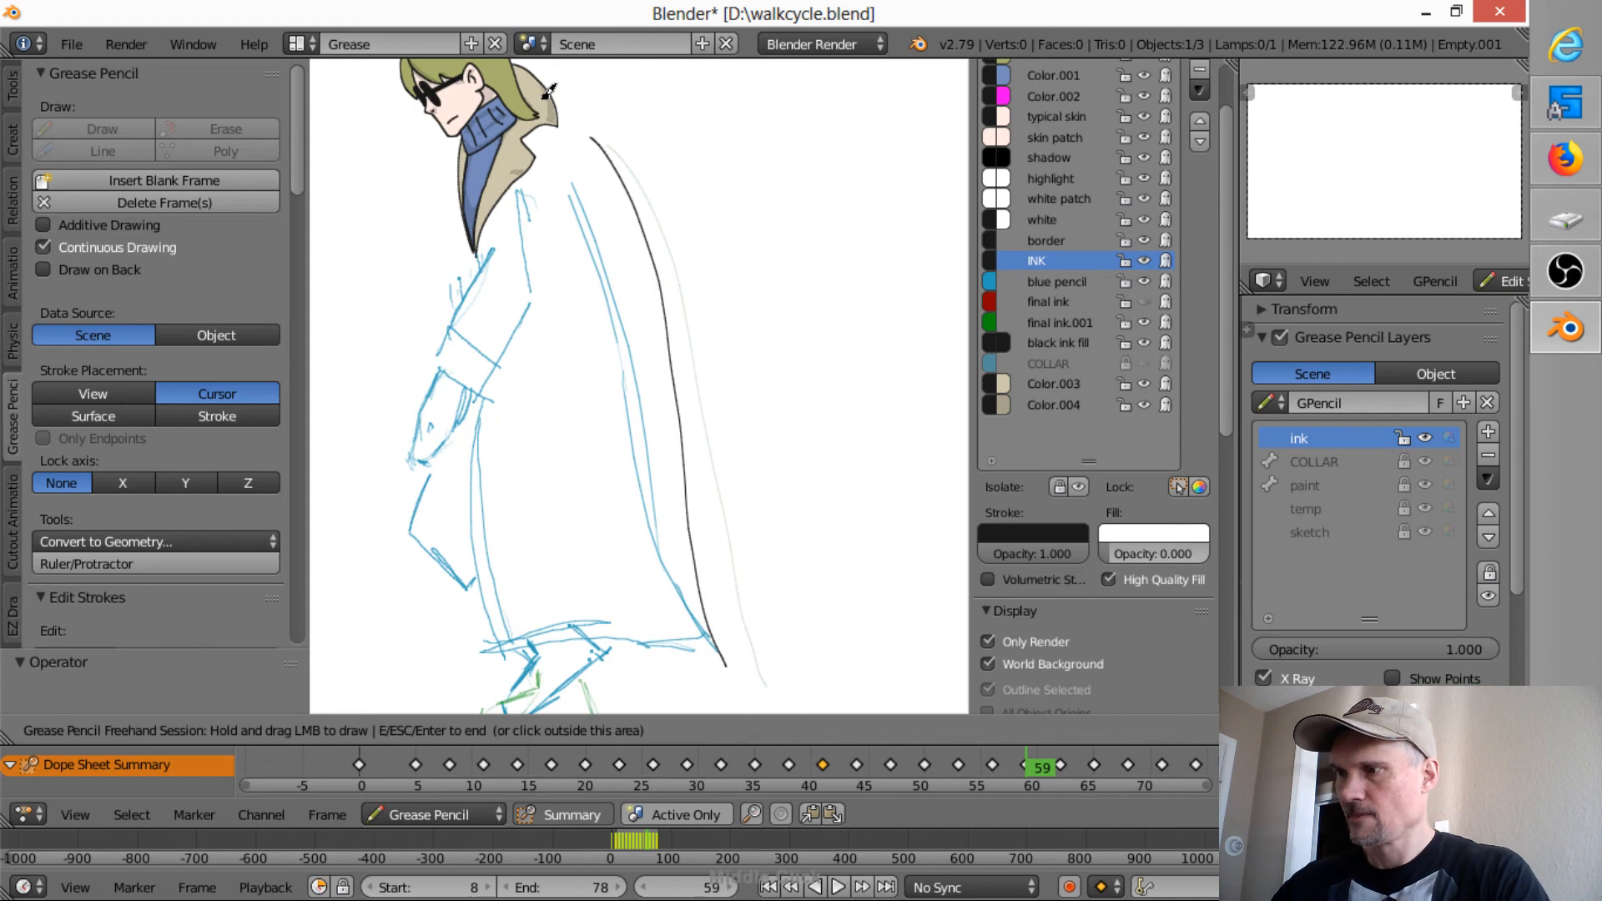
{"action": "mouse_move", "coordinate": [548, 92]}
{"action": "left_mouse_down"}
{"action": "mouse_move", "coordinate": [610, 206]}
{"action": "mouse_move", "coordinate": [707, 634]}
{"action": "mouse_move", "coordinate": [714, 621]}
{"action": "left_mouse_up"}
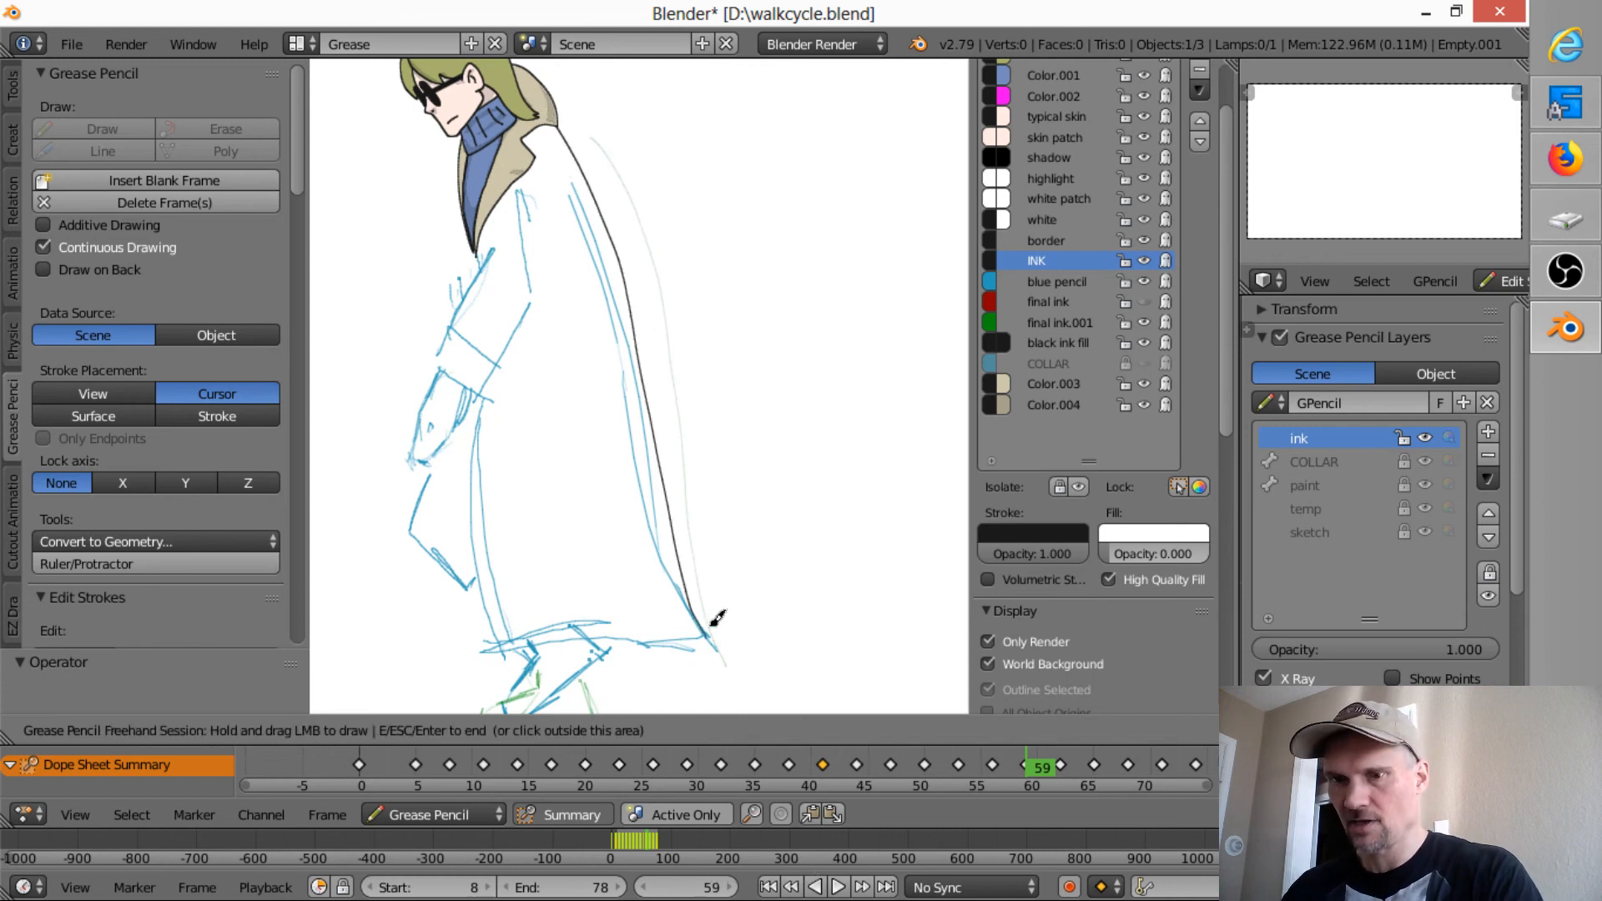
{"action": "key", "text": "Up"}
{"action": "mouse_move", "coordinate": [511, 109]}
{"action": "left_mouse_down"}
{"action": "mouse_move", "coordinate": [576, 245]}
{"action": "mouse_move", "coordinate": [631, 482]}
{"action": "mouse_move", "coordinate": [690, 608]}
{"action": "left_mouse_up"}
- Ink the coat's back edge at frames 65, 68, 71, 74 and 77, up to the last keyframe
{"action": "key", "text": "Up"}
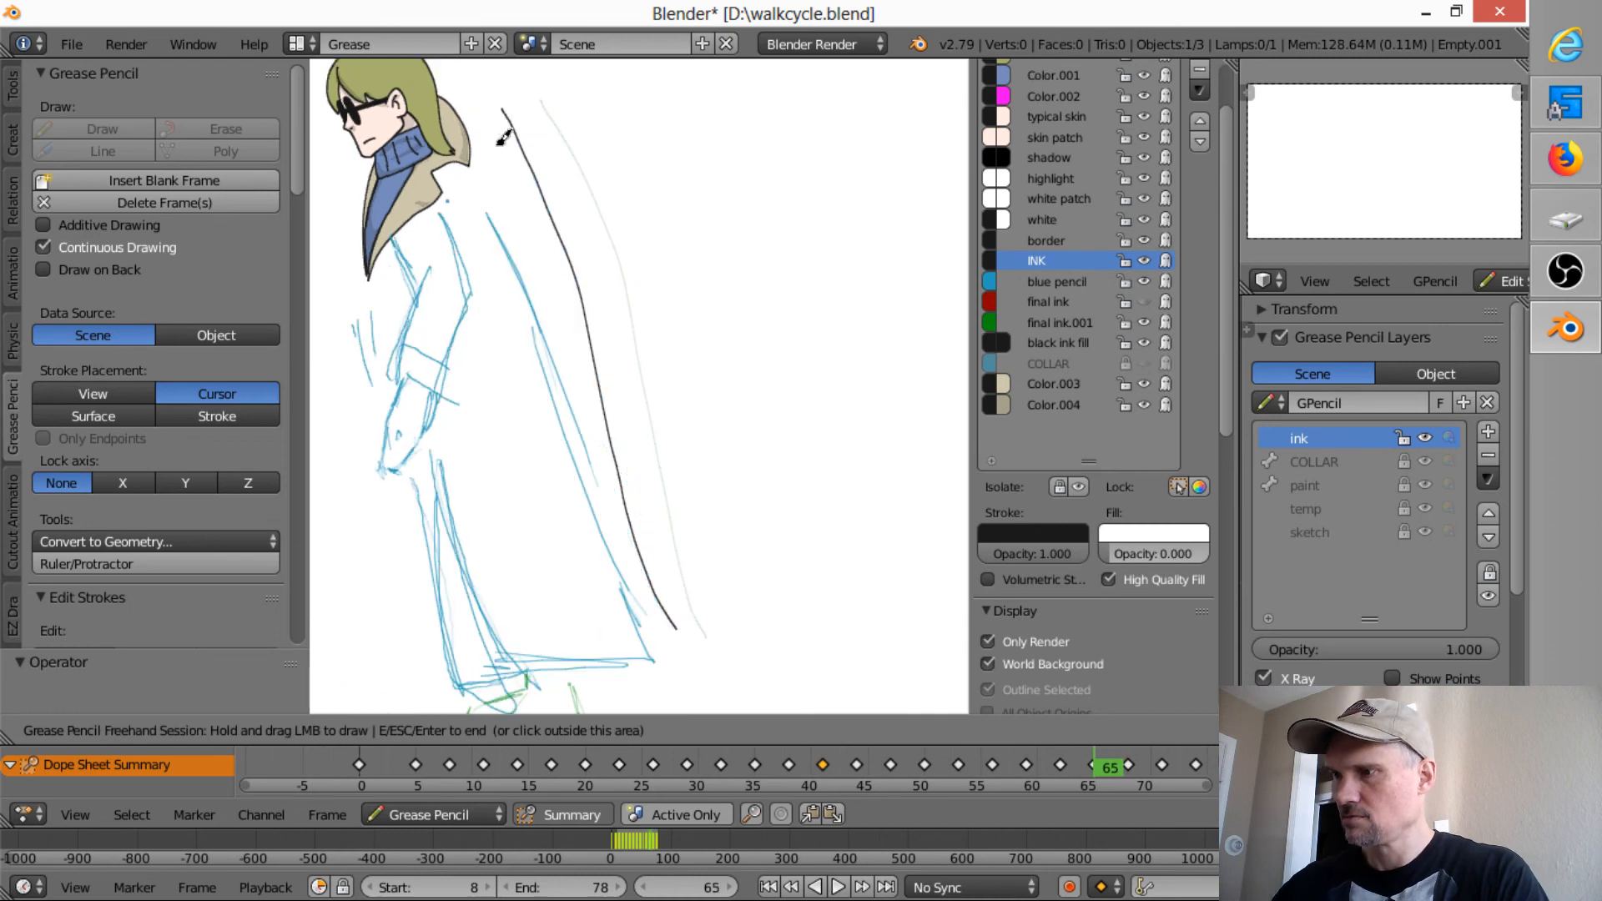
{"action": "mouse_move", "coordinate": [460, 134]}
{"action": "left_mouse_down"}
{"action": "mouse_move", "coordinate": [543, 303]}
{"action": "mouse_move", "coordinate": [661, 658]}
{"action": "mouse_move", "coordinate": [665, 639]}
{"action": "left_mouse_up"}
{"action": "key", "text": "Up"}
{"action": "mouse_move", "coordinate": [365, 152]}
{"action": "left_mouse_down"}
{"action": "mouse_move", "coordinate": [447, 251]}
{"action": "mouse_move", "coordinate": [620, 624]}
{"action": "left_mouse_up"}
{"action": "key", "text": "Up"}
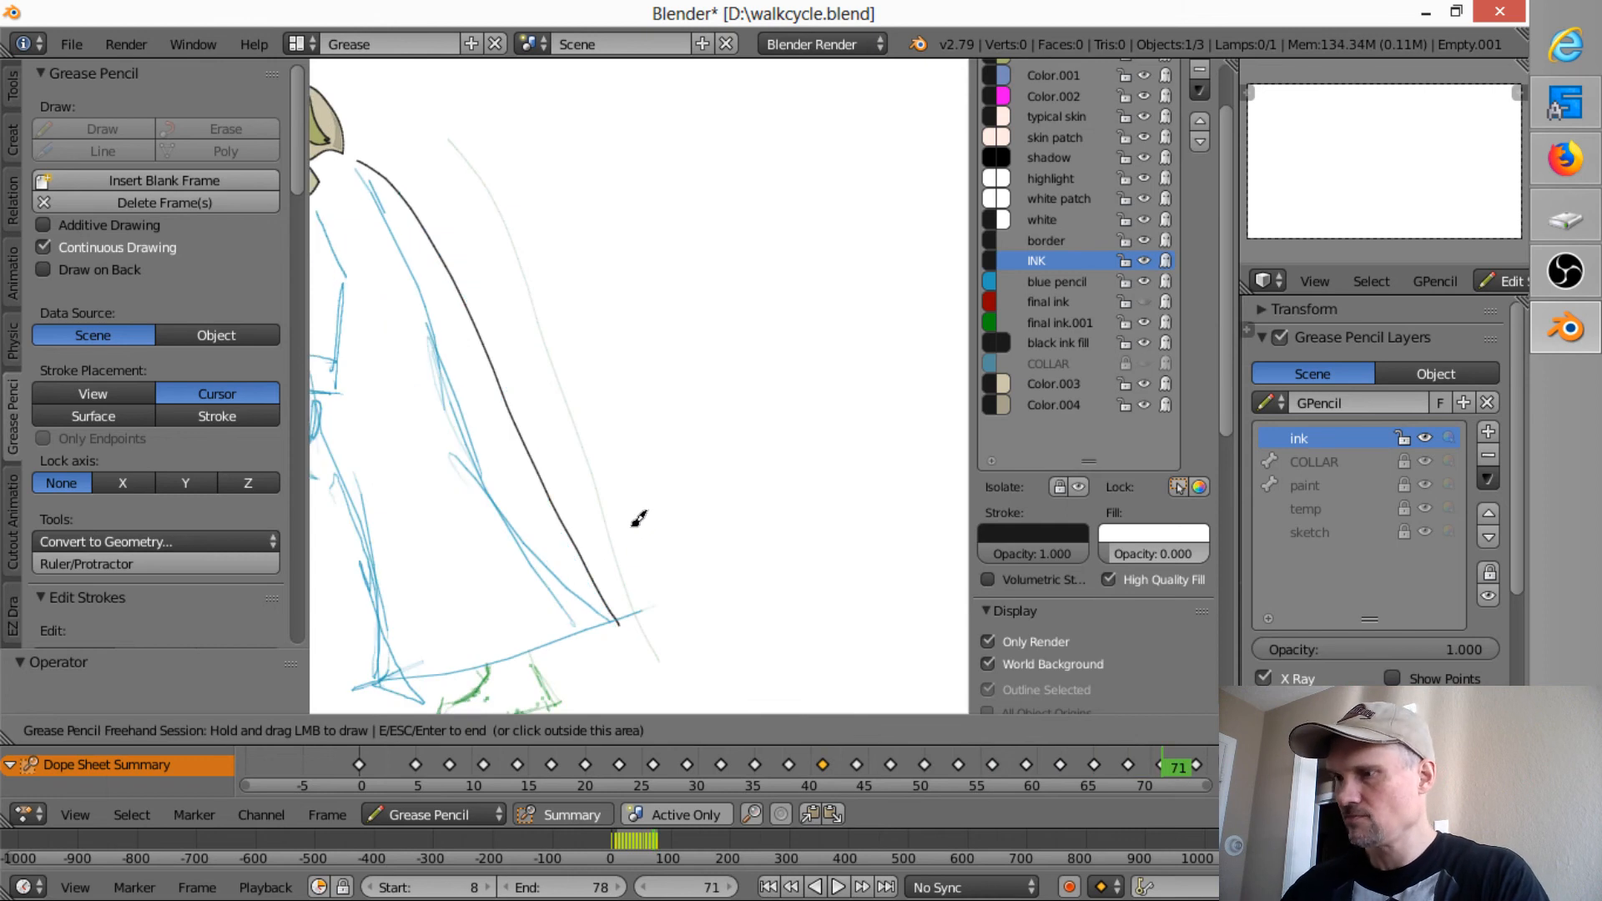
{"action": "mouse_move", "coordinate": [336, 134]}
{"action": "left_mouse_down"}
{"action": "mouse_move", "coordinate": [529, 540]}
{"action": "mouse_move", "coordinate": [610, 620]}
{"action": "left_mouse_up"}
{"action": "key", "text": "Up"}
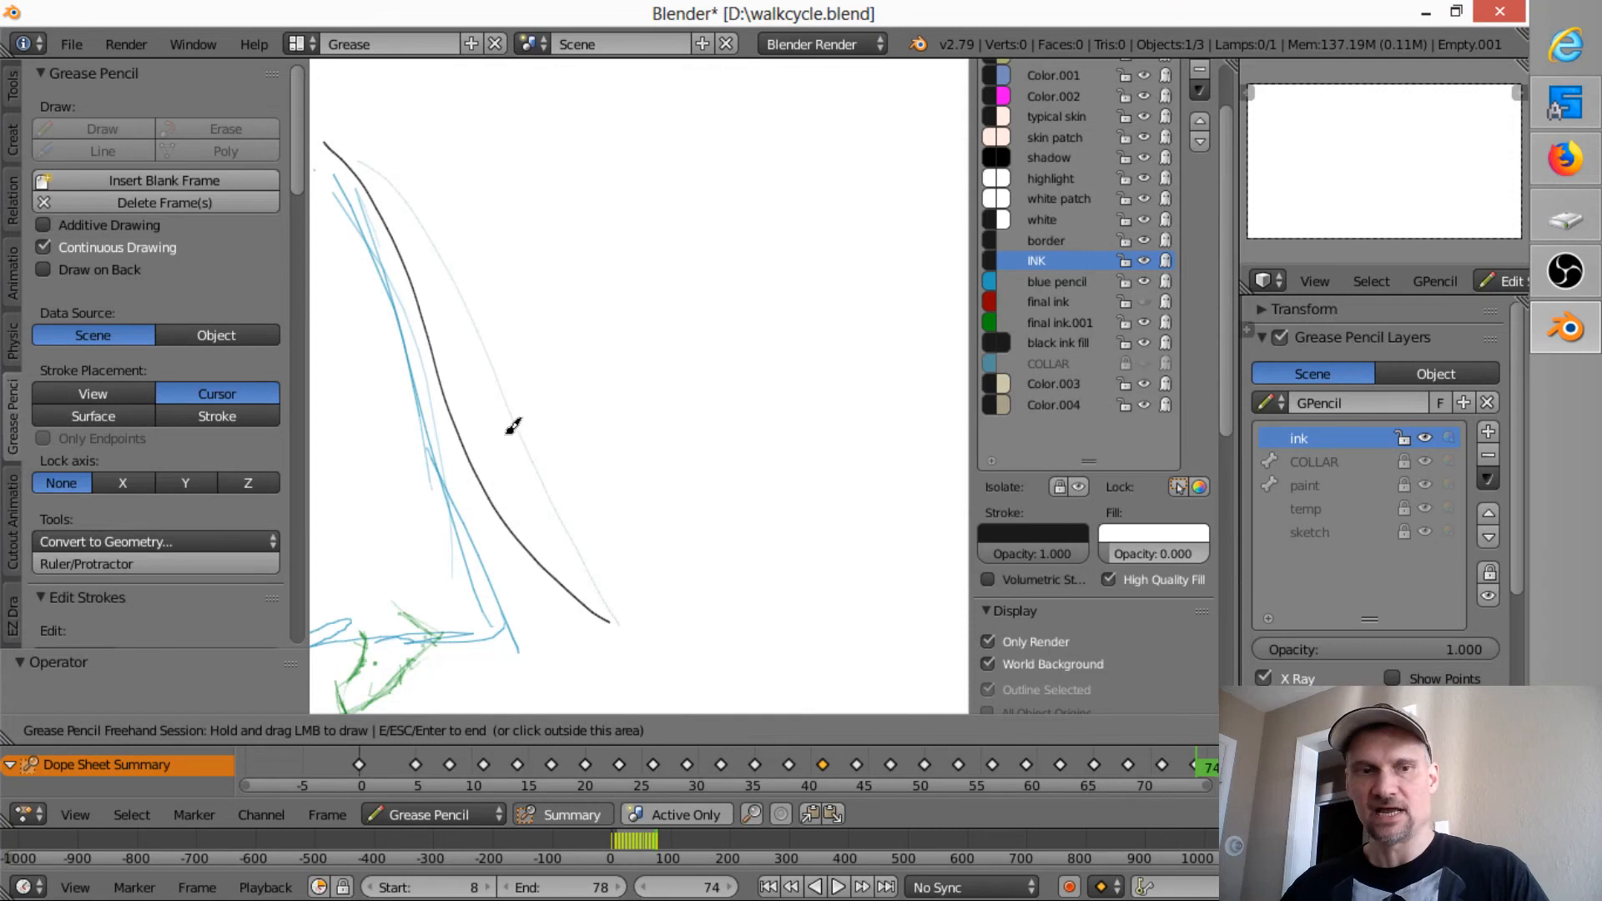
{"action": "middle_click_drag", "start_coordinate": [534, 426], "coordinate": [749, 423], "text": "shift"}
{"action": "mouse_move", "coordinate": [521, 140]}
{"action": "left_mouse_down"}
{"action": "mouse_move", "coordinate": [601, 286]}
{"action": "mouse_move", "coordinate": [720, 619]}
{"action": "left_mouse_up"}
{"action": "key", "text": "Up"}
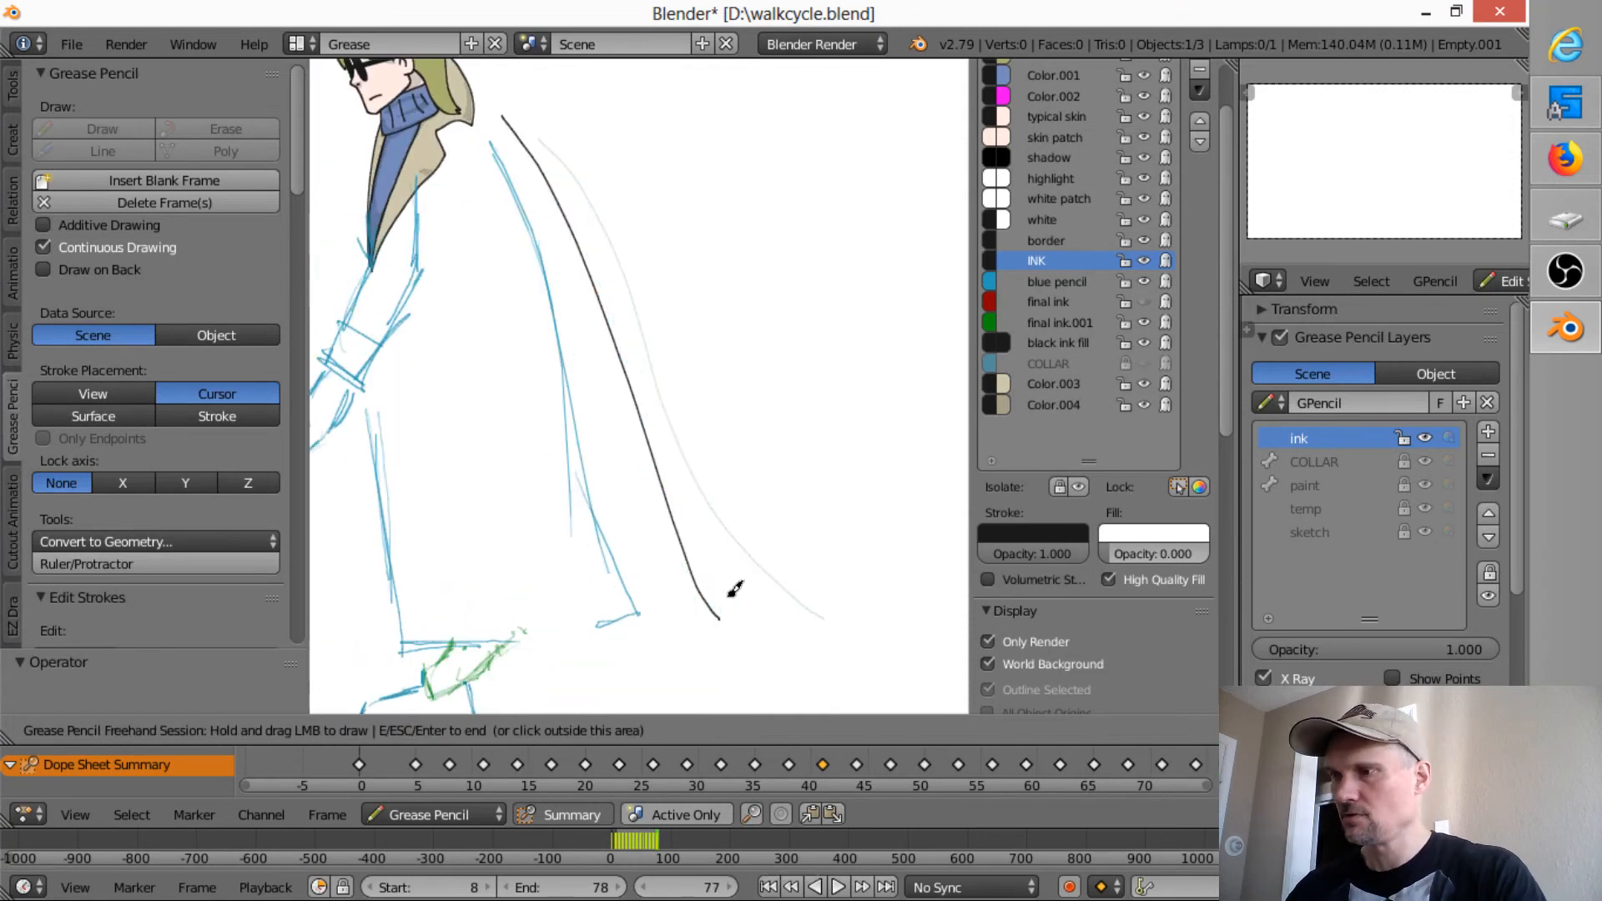
{"action": "mouse_move", "coordinate": [467, 89]}
{"action": "left_mouse_down"}
{"action": "mouse_move", "coordinate": [541, 256]}
{"action": "mouse_move", "coordinate": [646, 606]}
{"action": "left_mouse_up"}
{"action": "key", "text": "Up"}
- Ink the coat's bottom hem and its front edge from the cuff down at frame 74
{"action": "key", "text": "Down"}
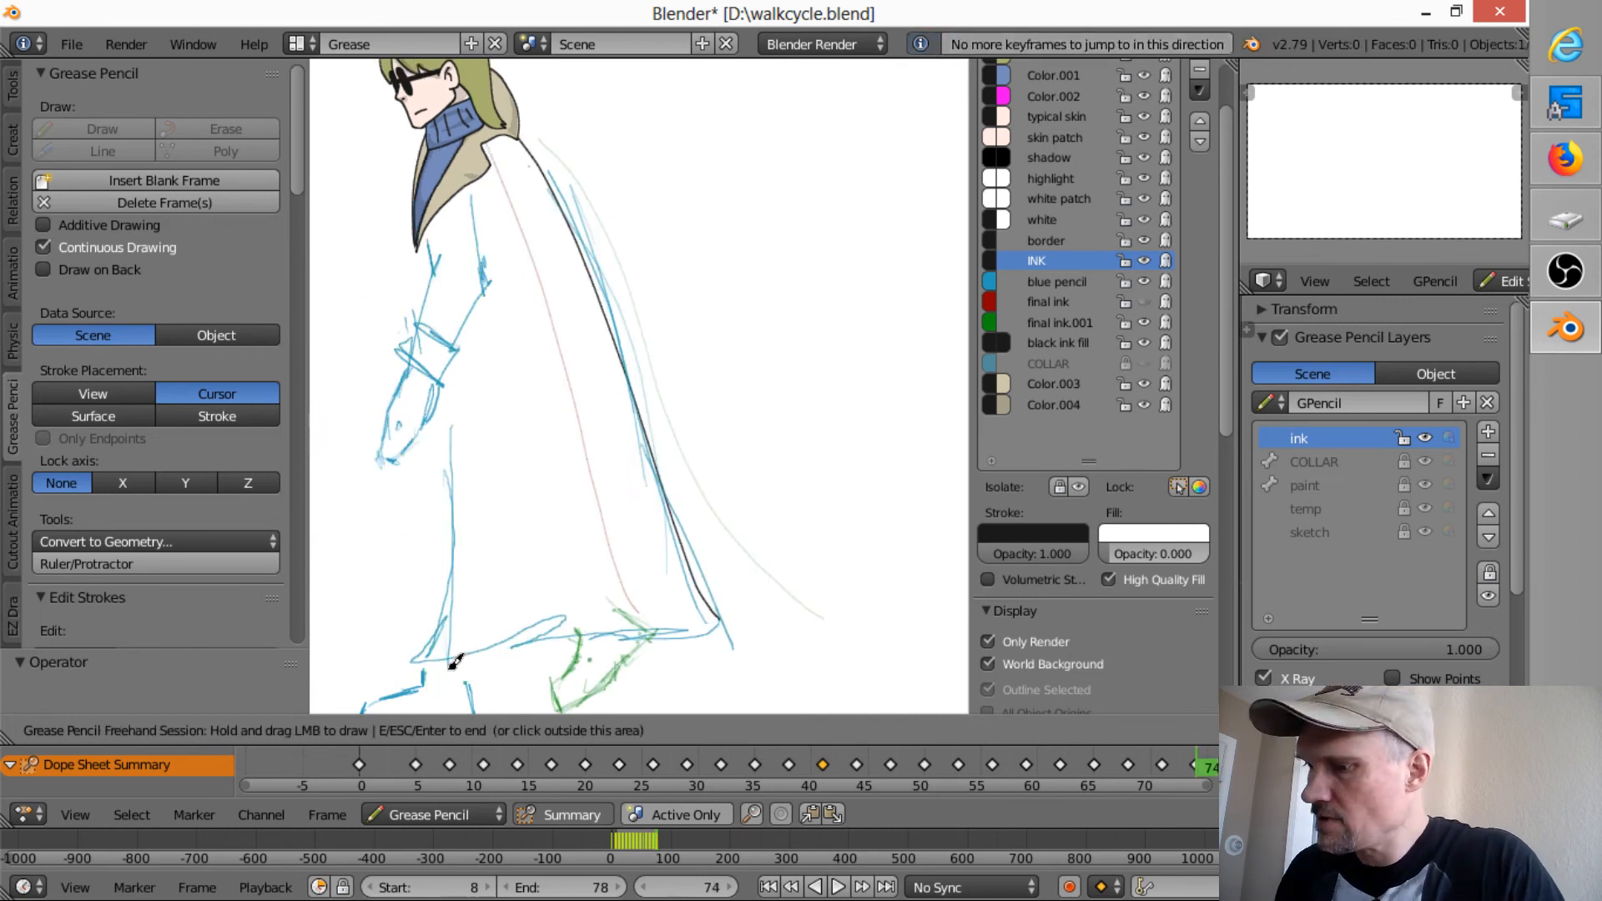
{"action": "left_click_drag", "start_coordinate": [410, 662], "coordinate": [723, 612]}
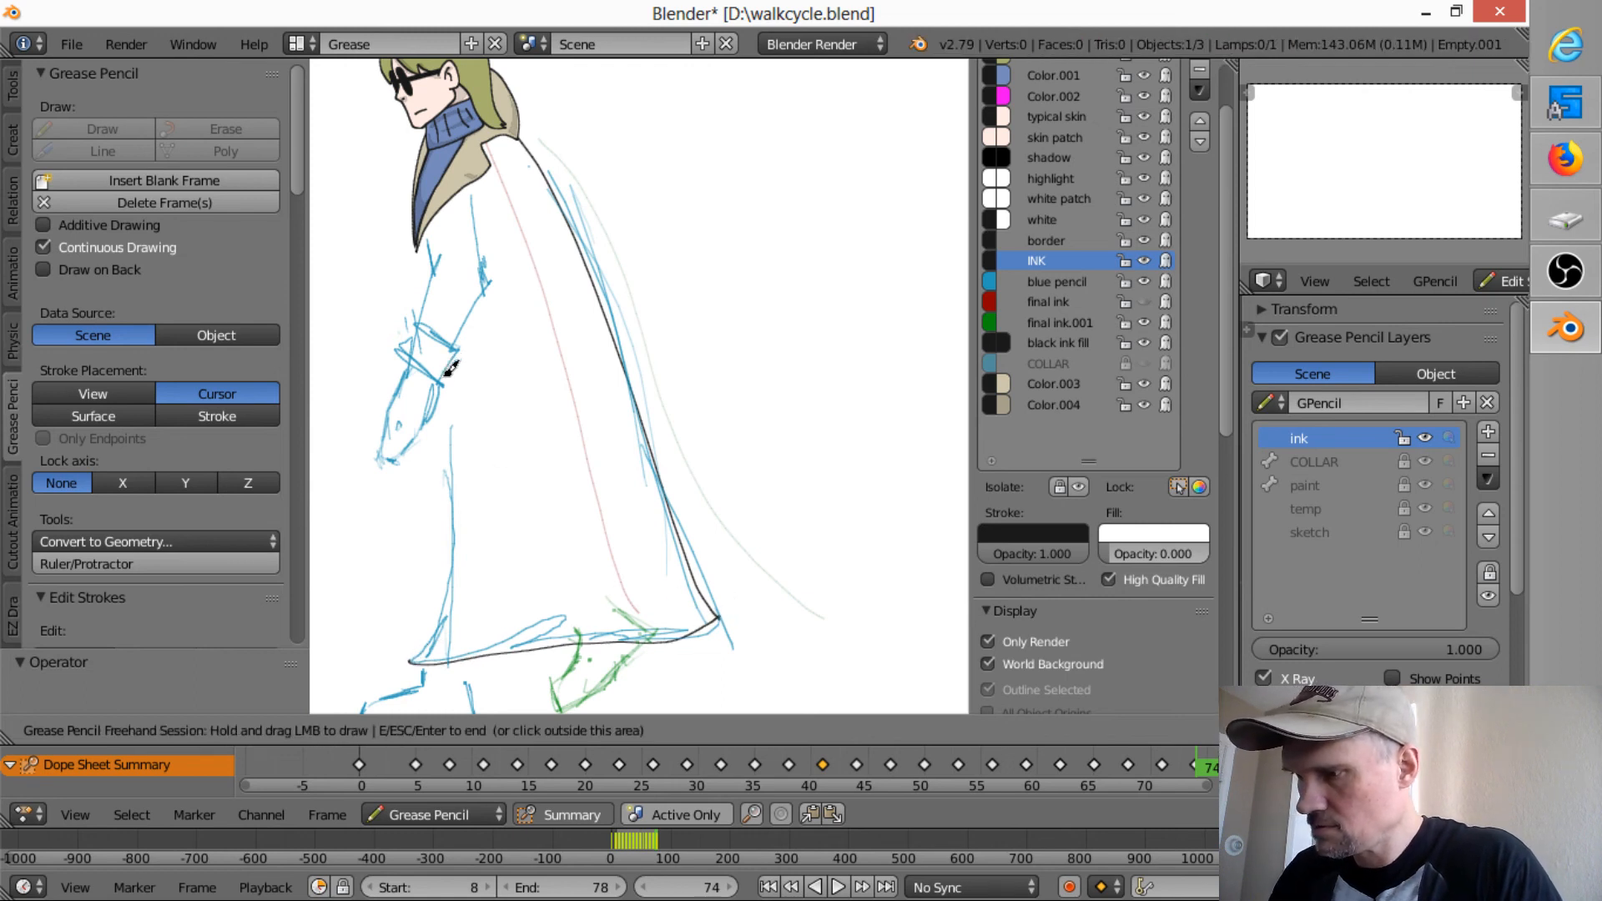
{"action": "mouse_move", "coordinate": [450, 368]}
{"action": "left_mouse_down"}
{"action": "mouse_move", "coordinate": [456, 549]}
{"action": "mouse_move", "coordinate": [415, 661]}
{"action": "left_mouse_up"}
- Ink the coat's lower front panel below the hand and the hem out to the back edge at frame 71
{"action": "key", "text": "Down"}
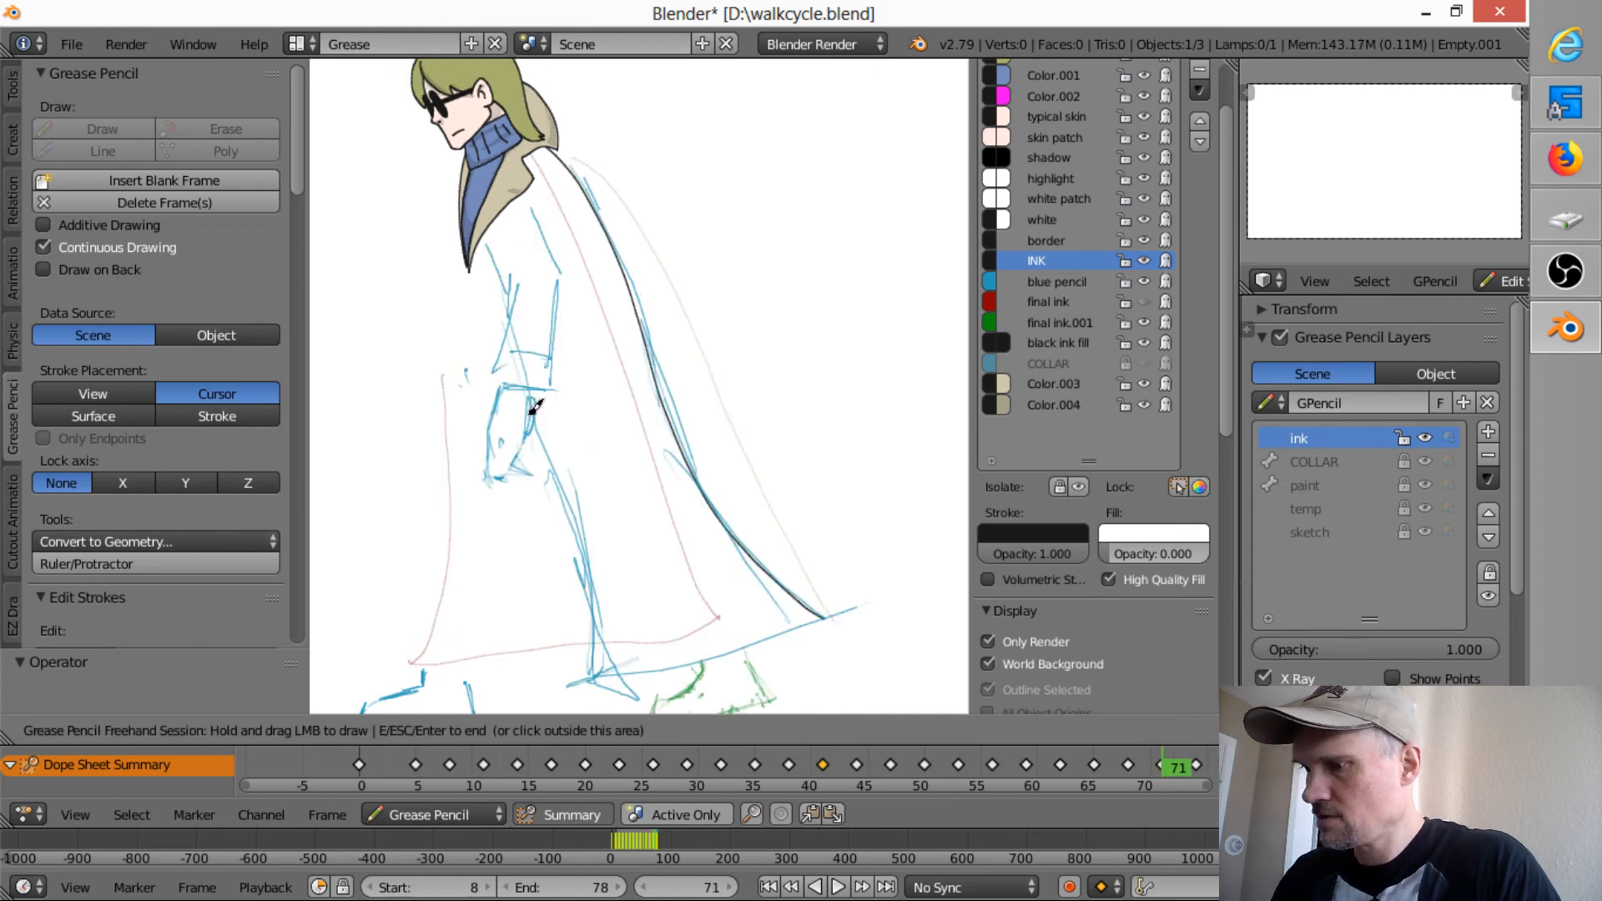
{"action": "mouse_move", "coordinate": [535, 408]}
{"action": "left_mouse_down"}
{"action": "mouse_move", "coordinate": [590, 589]}
{"action": "mouse_move", "coordinate": [591, 680]}
{"action": "mouse_move", "coordinate": [647, 693]}
{"action": "mouse_move", "coordinate": [576, 532]}
{"action": "left_mouse_up"}
{"action": "mouse_move", "coordinate": [627, 664]}
{"action": "left_mouse_down"}
{"action": "mouse_move", "coordinate": [722, 656]}
{"action": "mouse_move", "coordinate": [835, 608]}
{"action": "left_mouse_up"}
- Compare with frame 74, and ink the coat's front edge below the collar, lower front panel and hem at frame 68
{"action": "key", "text": "Up"}
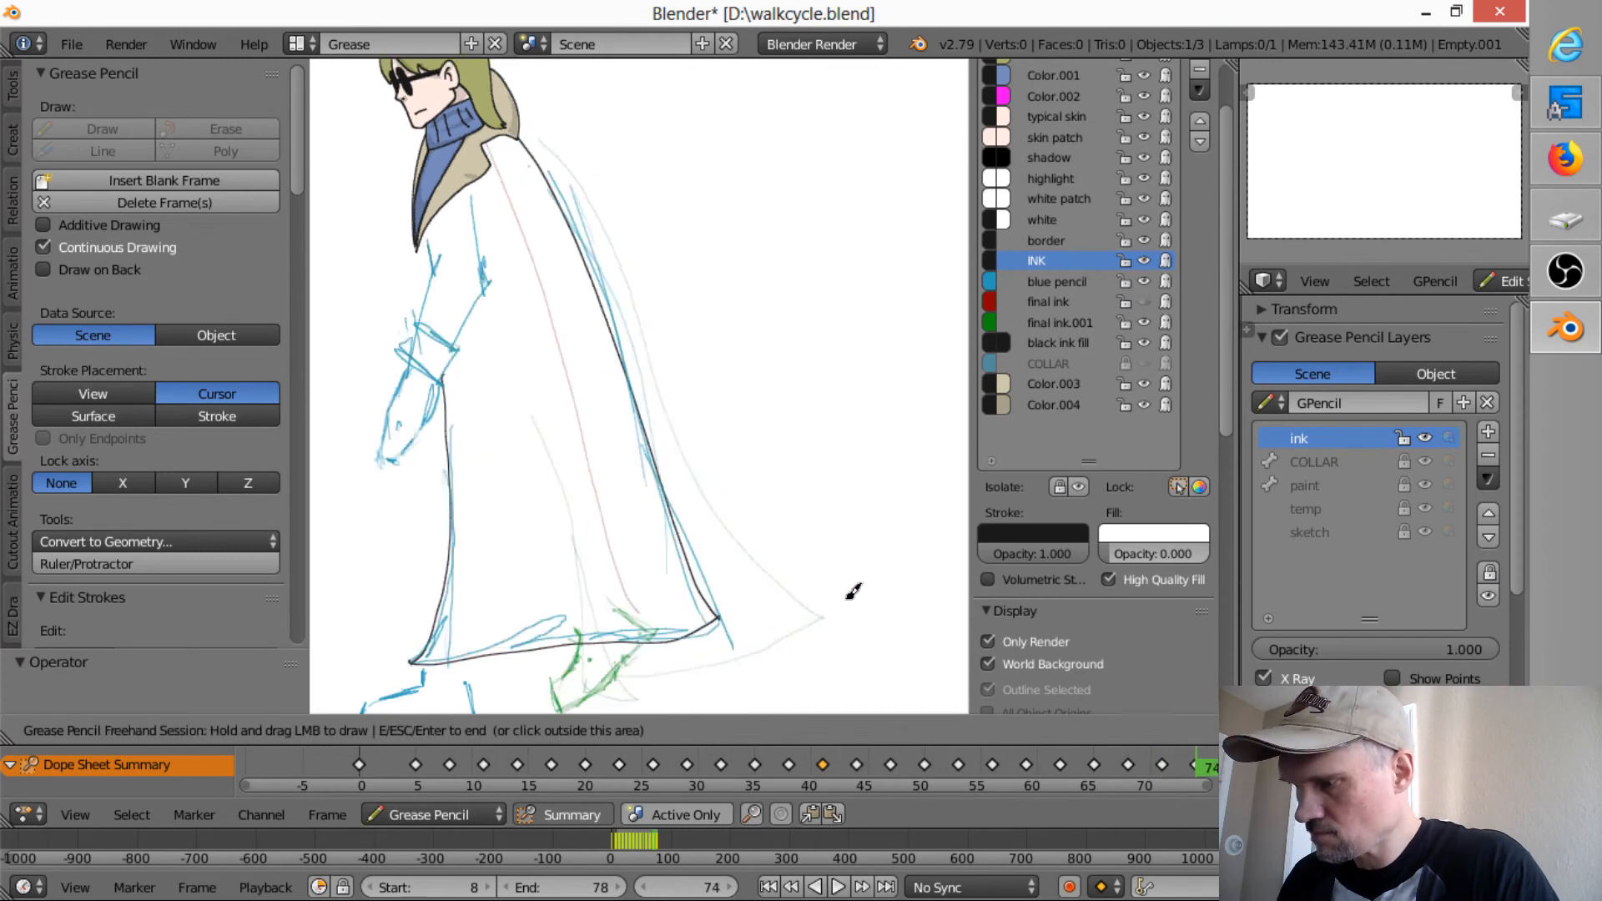
{"action": "key", "text": "Down"}
{"action": "key", "text": "Down"}
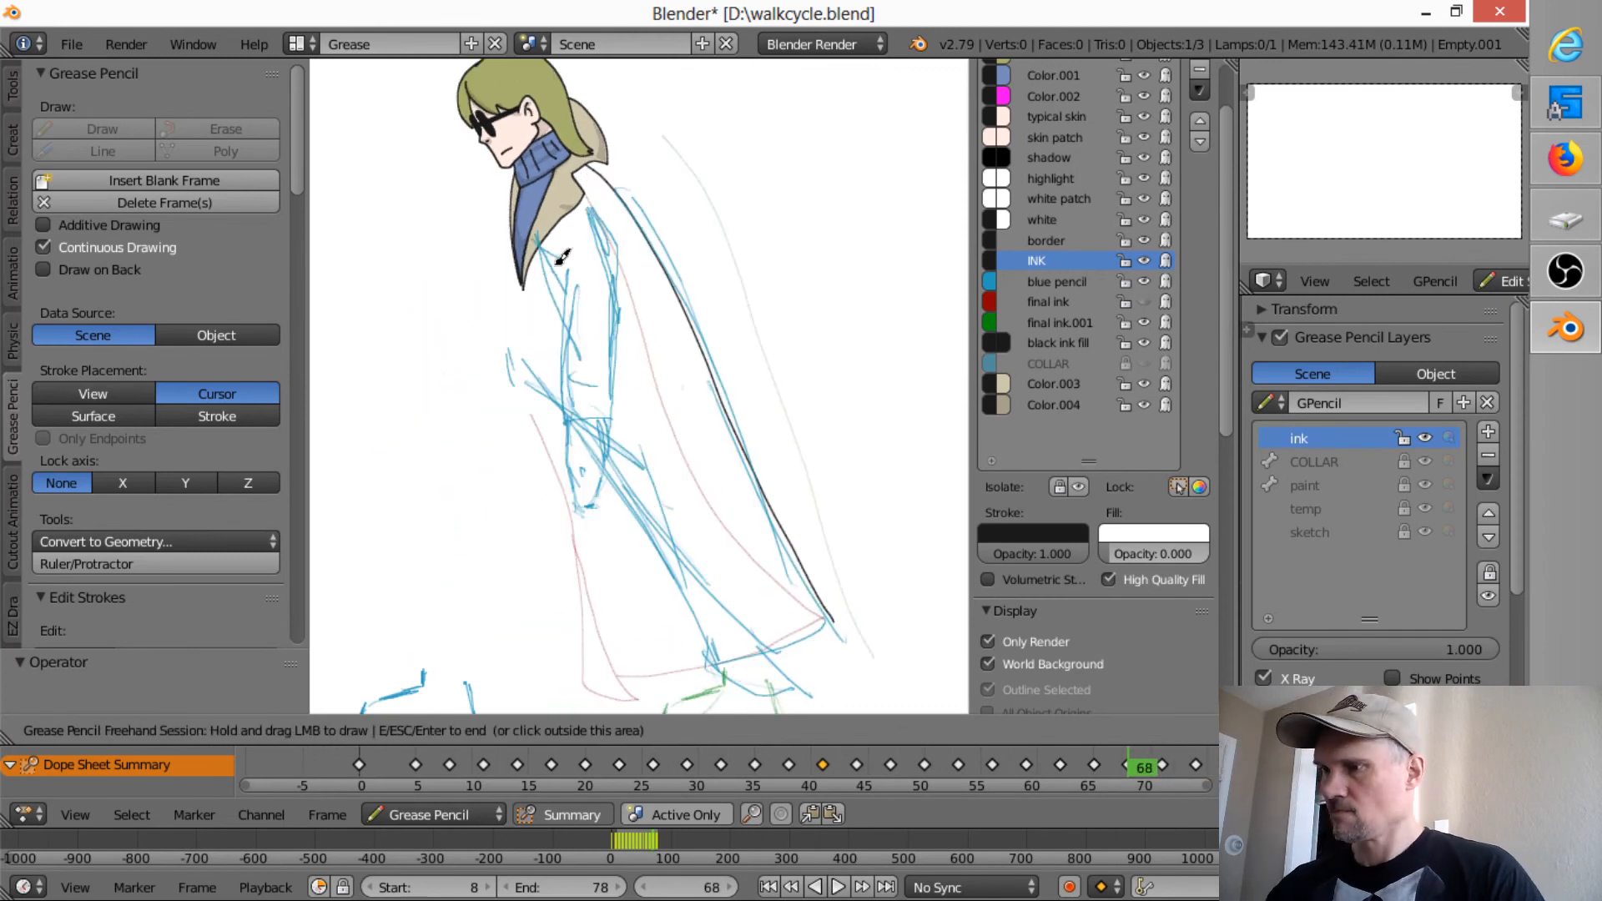
{"action": "mouse_move", "coordinate": [523, 286]}
{"action": "left_mouse_down"}
{"action": "mouse_move", "coordinate": [567, 399]}
{"action": "mouse_move", "coordinate": [722, 653]}
{"action": "mouse_move", "coordinate": [823, 672]}
{"action": "mouse_move", "coordinate": [760, 634]}
{"action": "mouse_move", "coordinate": [614, 463]}
{"action": "left_mouse_up"}
{"action": "left_click_drag", "start_coordinate": [764, 649], "coordinate": [850, 610]}
- Ink the coat's front edge and lower front panel at frame 65, undoing and redrawing the hem stroke to meet the back edge
{"action": "key", "text": "Left"}
{"action": "key", "text": "Left"}
{"action": "key", "text": "Left"}
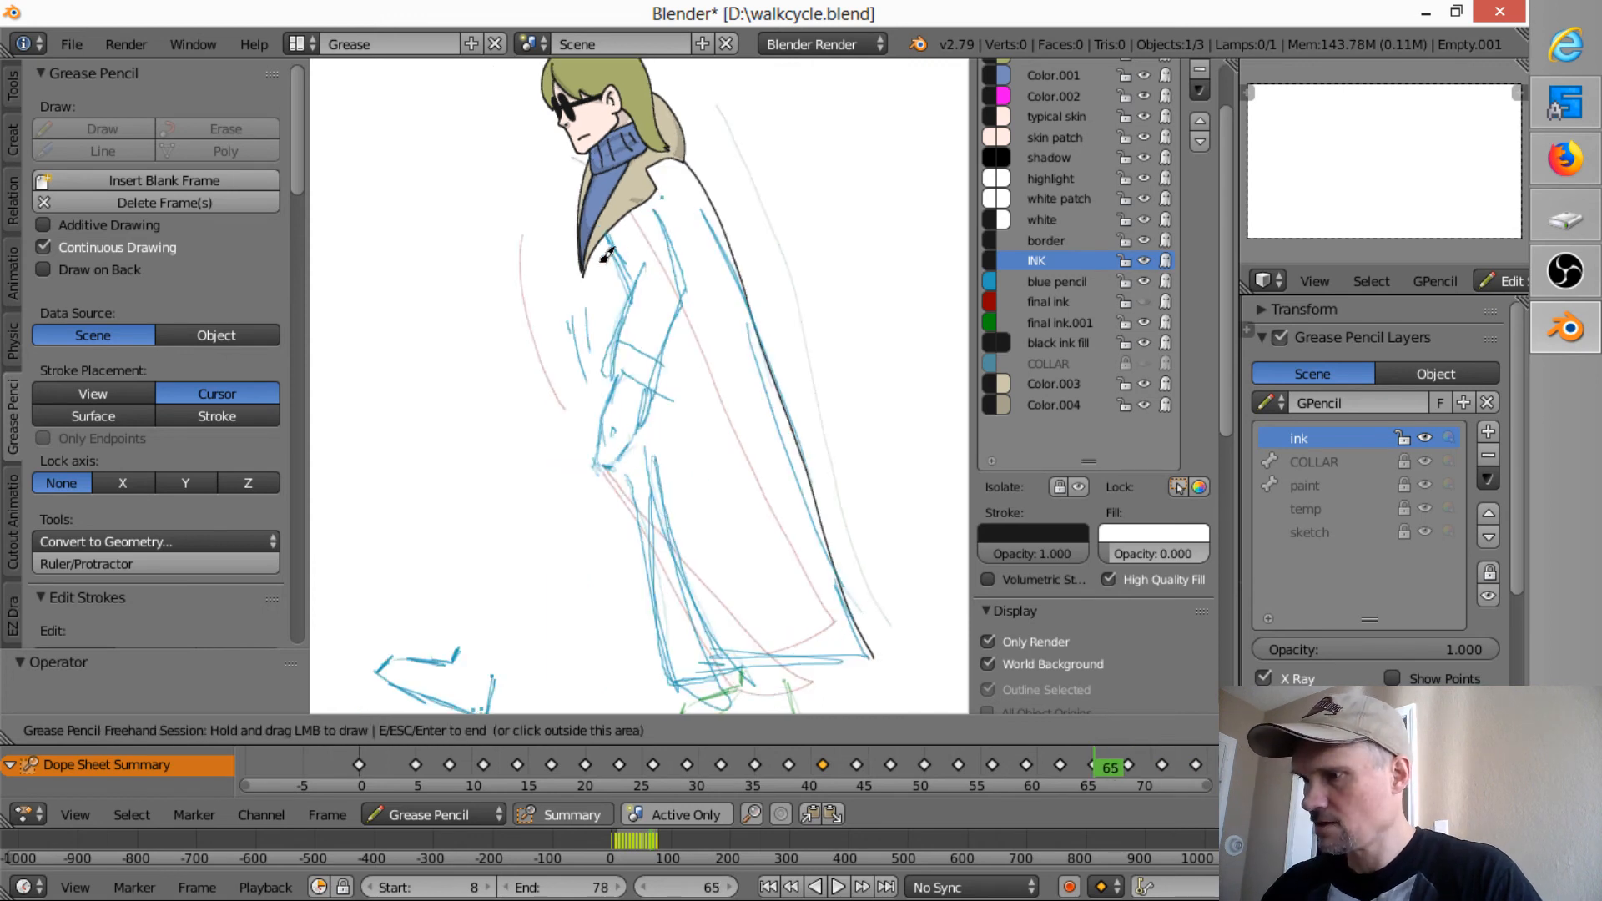
{"action": "mouse_move", "coordinate": [584, 268]}
{"action": "left_mouse_down"}
{"action": "mouse_move", "coordinate": [593, 352]}
{"action": "mouse_move", "coordinate": [681, 558]}
{"action": "mouse_move", "coordinate": [780, 685]}
{"action": "mouse_move", "coordinate": [684, 649]}
{"action": "mouse_move", "coordinate": [636, 452]}
{"action": "left_mouse_up"}
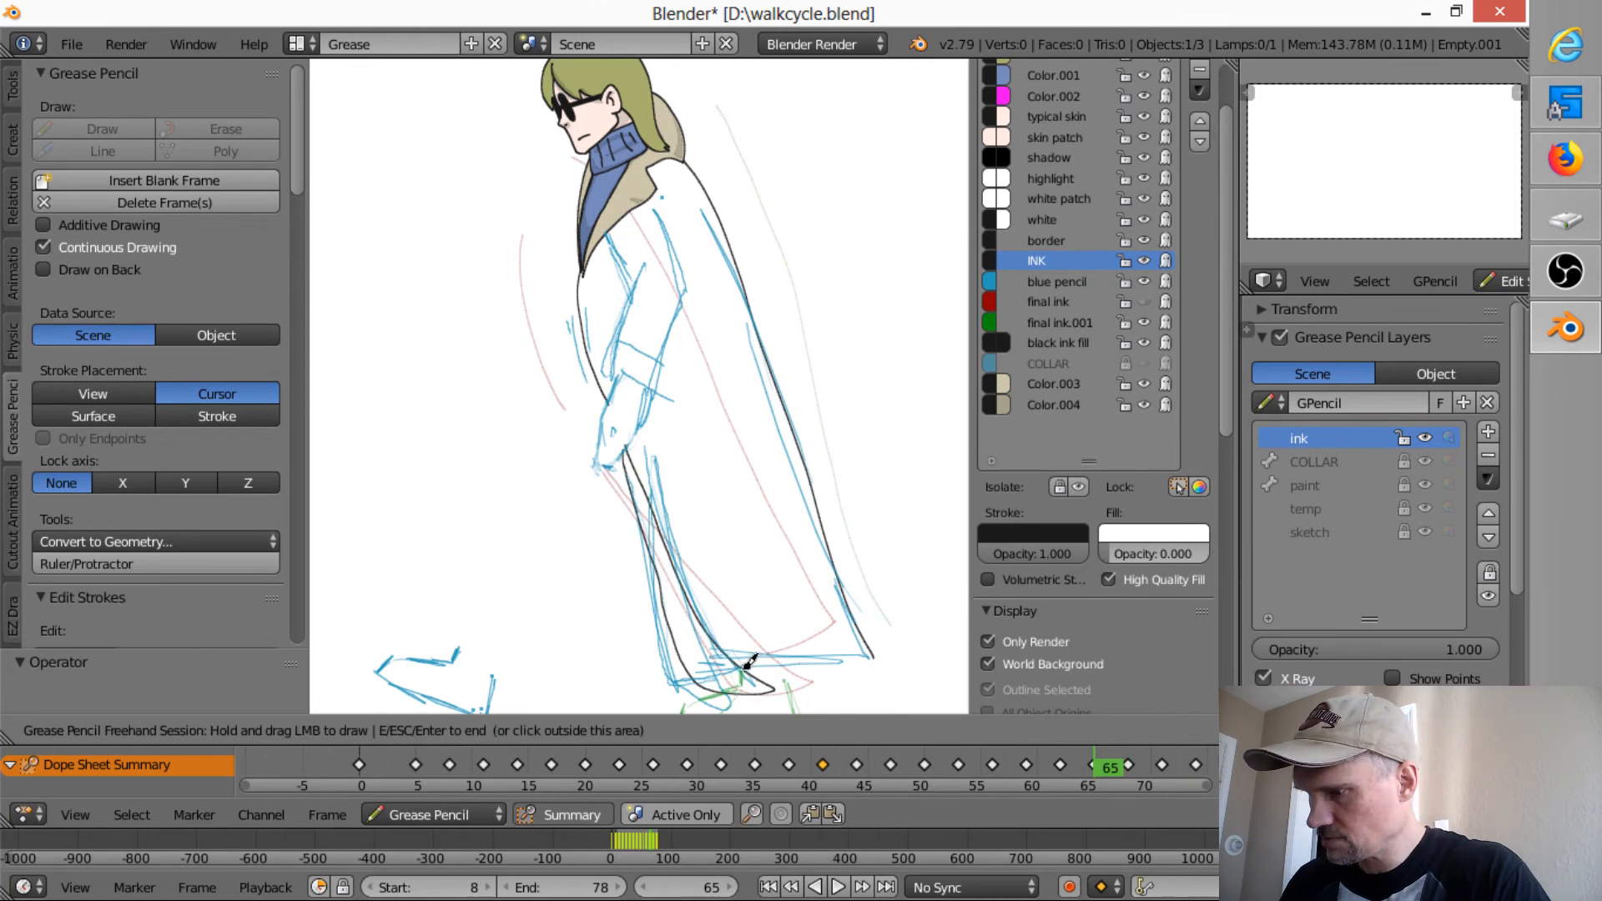
{"action": "left_click_drag", "start_coordinate": [748, 662], "coordinate": [853, 626]}
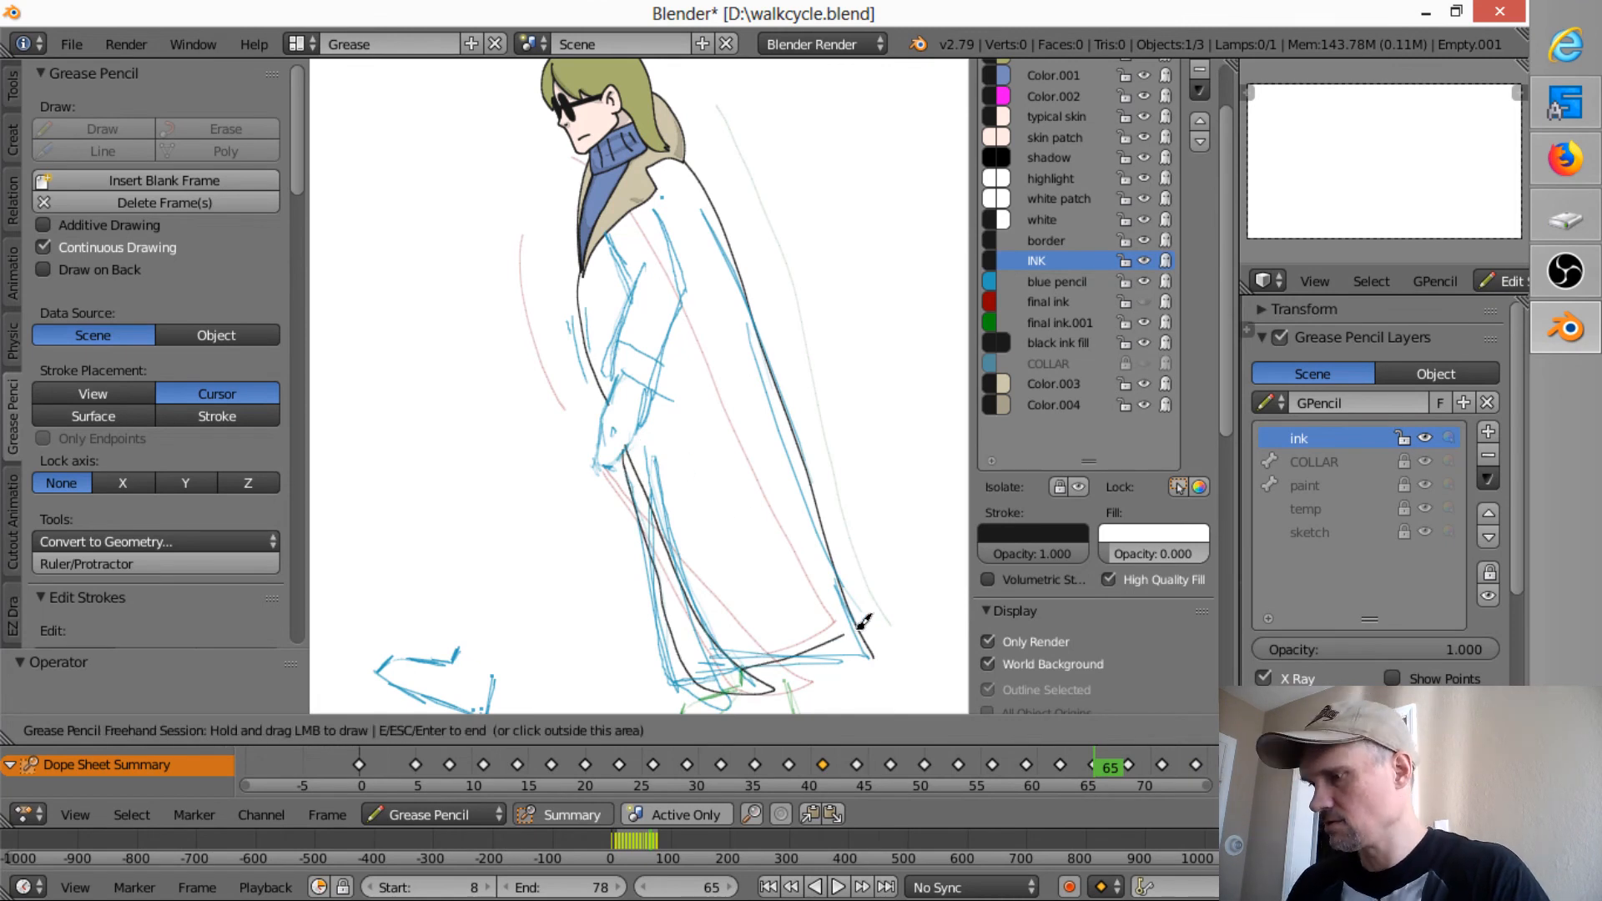
{"action": "key", "text": "ctrl+z"}
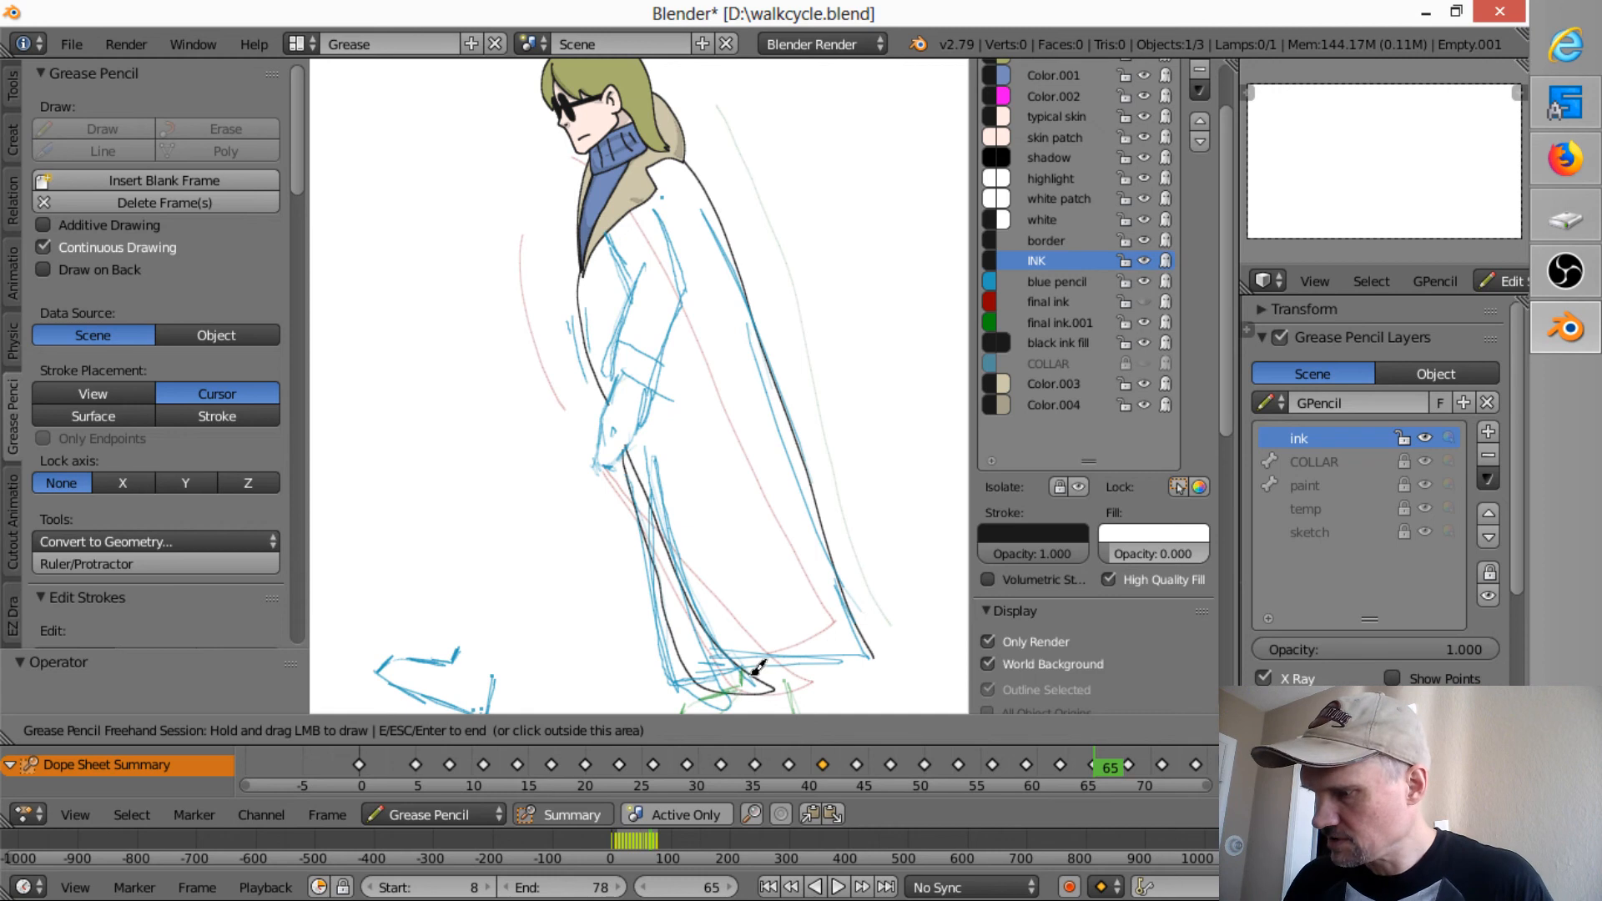
{"action": "left_click_drag", "start_coordinate": [759, 668], "coordinate": [885, 648]}
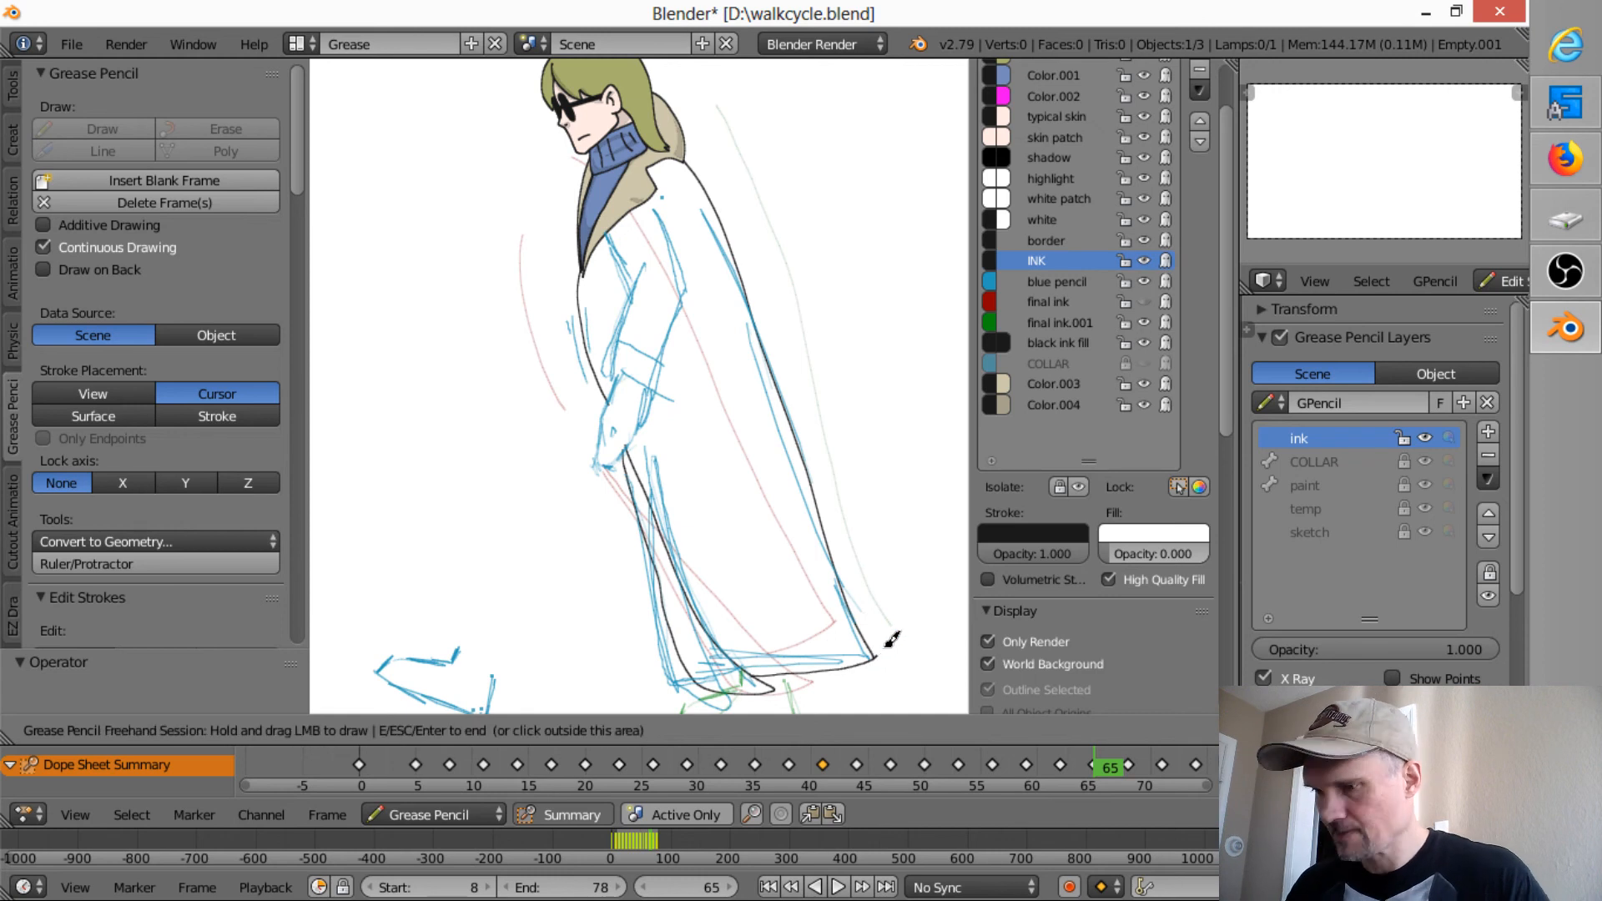
- Ink the coat's front edges and hem at frames 62 and 59, erasing the overshoot at frame 62's rear hem corner
{"action": "key", "text": "Down"}
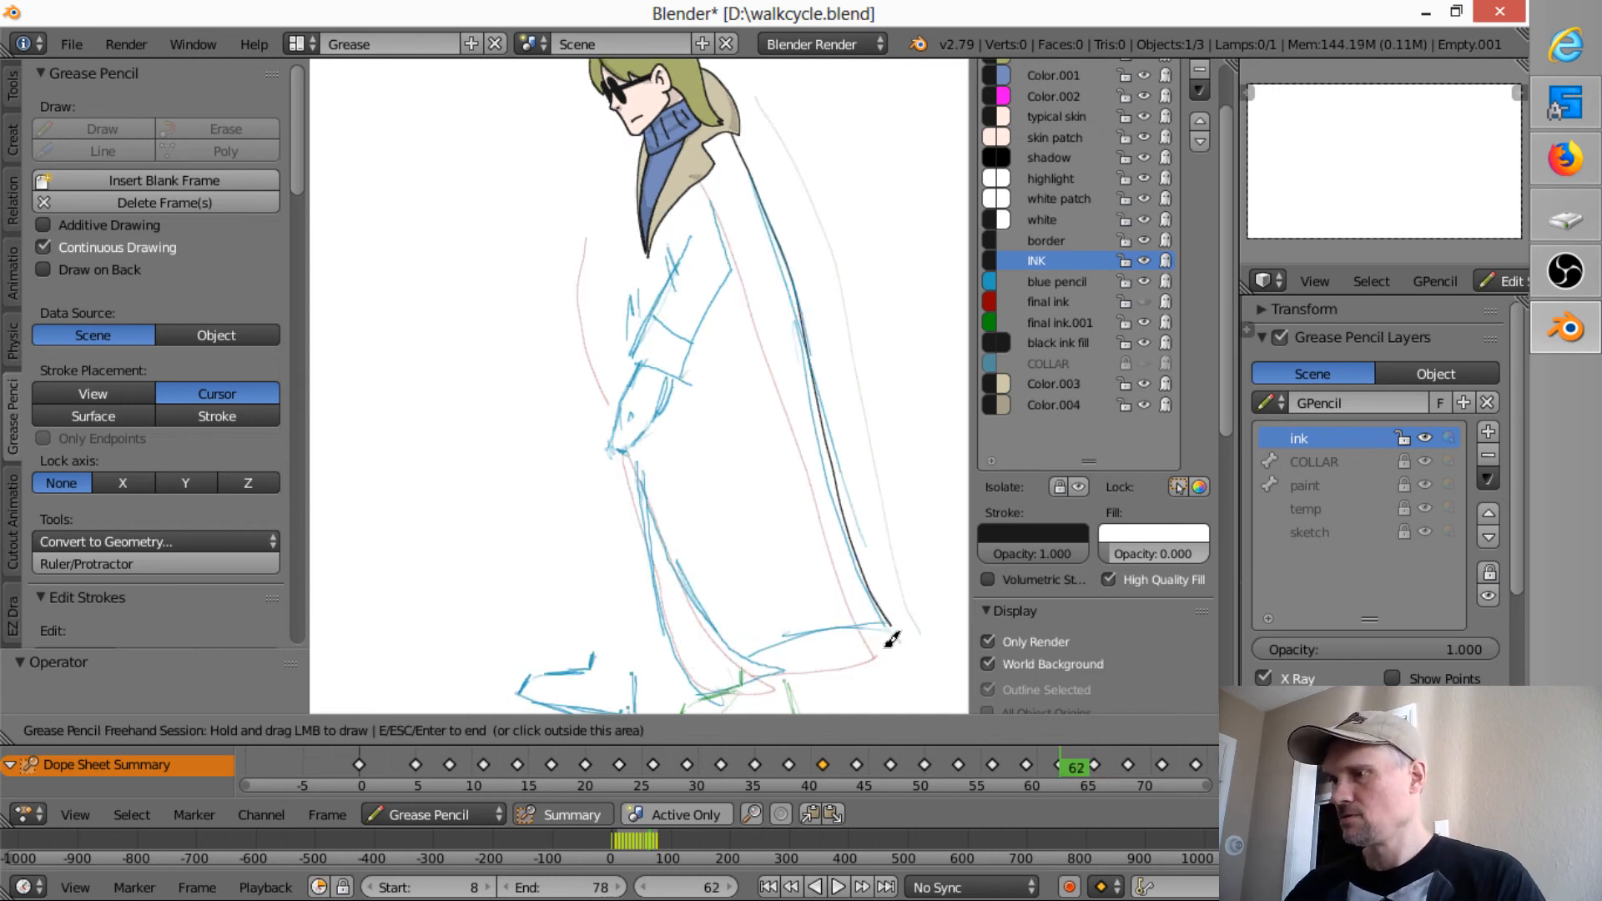
{"action": "mouse_move", "coordinate": [655, 238]}
{"action": "left_mouse_down"}
{"action": "mouse_move", "coordinate": [624, 417]}
{"action": "mouse_move", "coordinate": [680, 554]}
{"action": "mouse_move", "coordinate": [787, 662]}
{"action": "mouse_move", "coordinate": [728, 680]}
{"action": "mouse_move", "coordinate": [671, 591]}
{"action": "mouse_move", "coordinate": [627, 439]}
{"action": "left_mouse_up"}
{"action": "left_click_drag", "start_coordinate": [771, 641], "coordinate": [888, 621]}
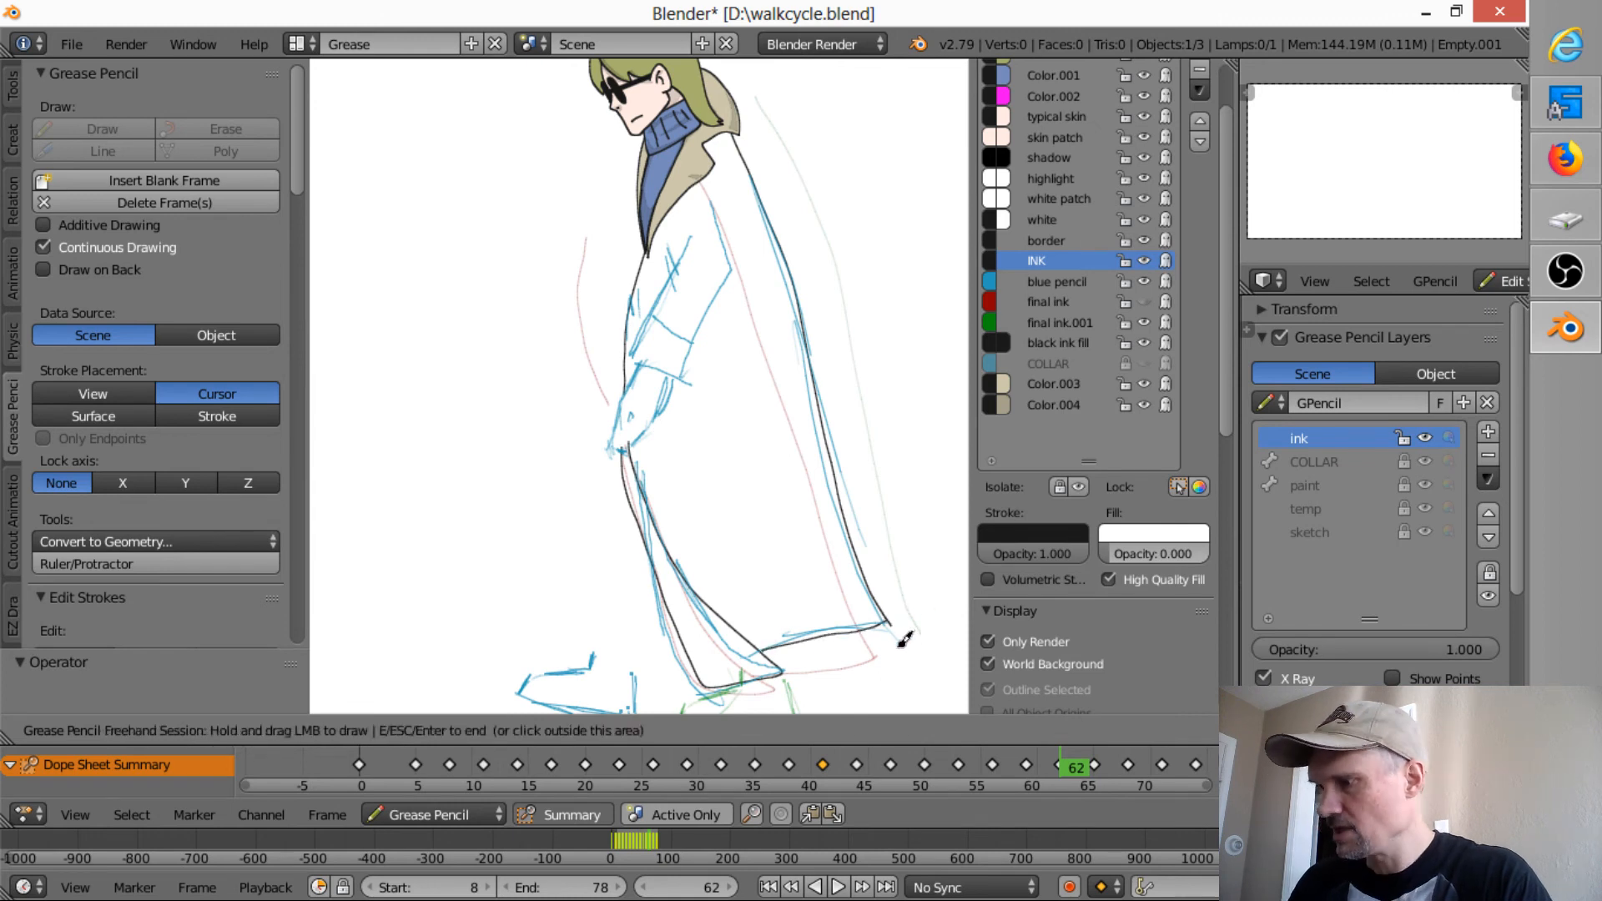
{"action": "right_click_drag", "start_coordinate": [902, 639], "coordinate": [933, 576]}
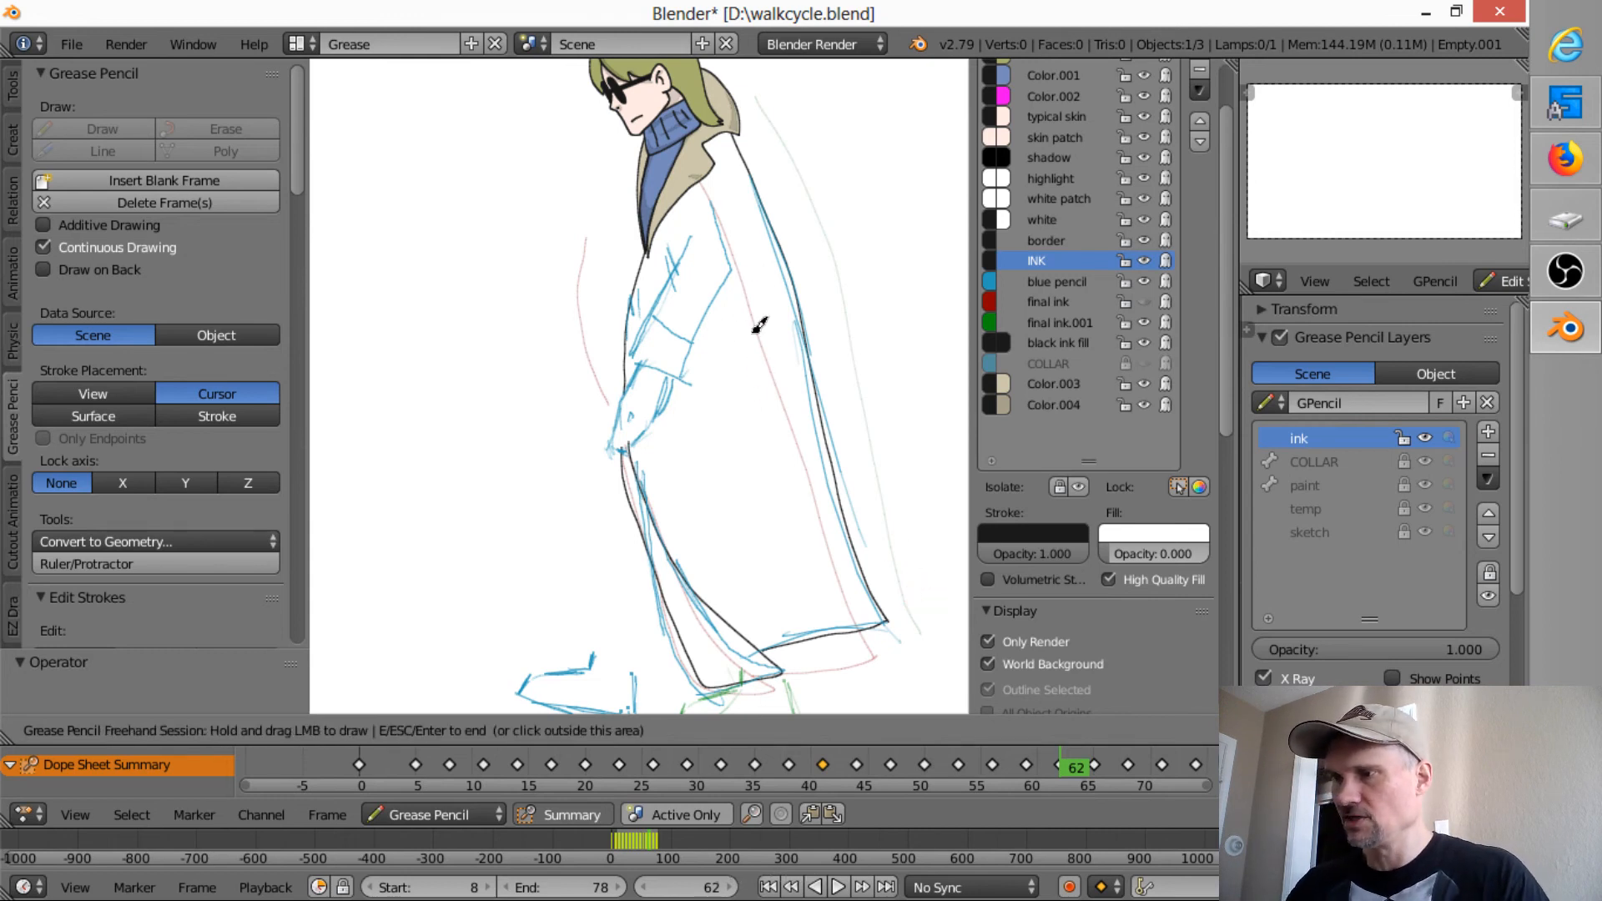
{"action": "key", "text": "Down"}
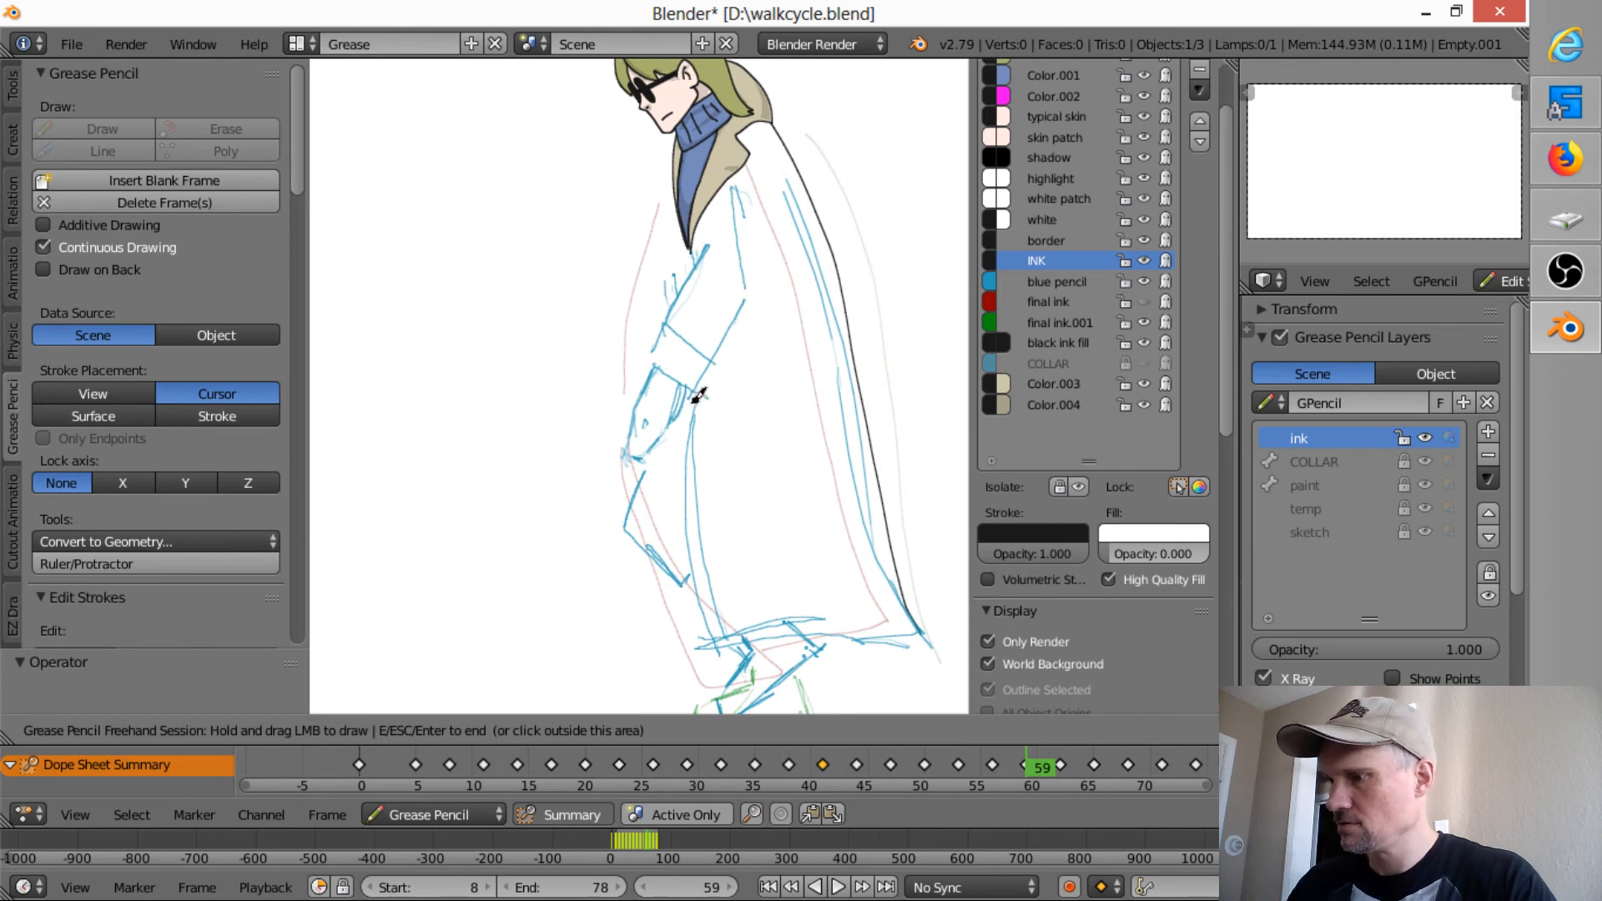
{"action": "mouse_move", "coordinate": [697, 398]}
{"action": "left_mouse_down"}
{"action": "mouse_move", "coordinate": [715, 660]}
{"action": "mouse_move", "coordinate": [939, 616]}
{"action": "mouse_move", "coordinate": [893, 672]}
{"action": "mouse_move", "coordinate": [826, 708]}
{"action": "mouse_move", "coordinate": [714, 402]}
{"action": "mouse_move", "coordinate": [734, 472]}
{"action": "mouse_move", "coordinate": [814, 586]}
{"action": "mouse_move", "coordinate": [899, 667]}
{"action": "left_mouse_up"}
- Undo the first front panel and hem strokes at frame 56, and redraw the coat's lower front panel and hem
{"action": "key", "text": "Down"}
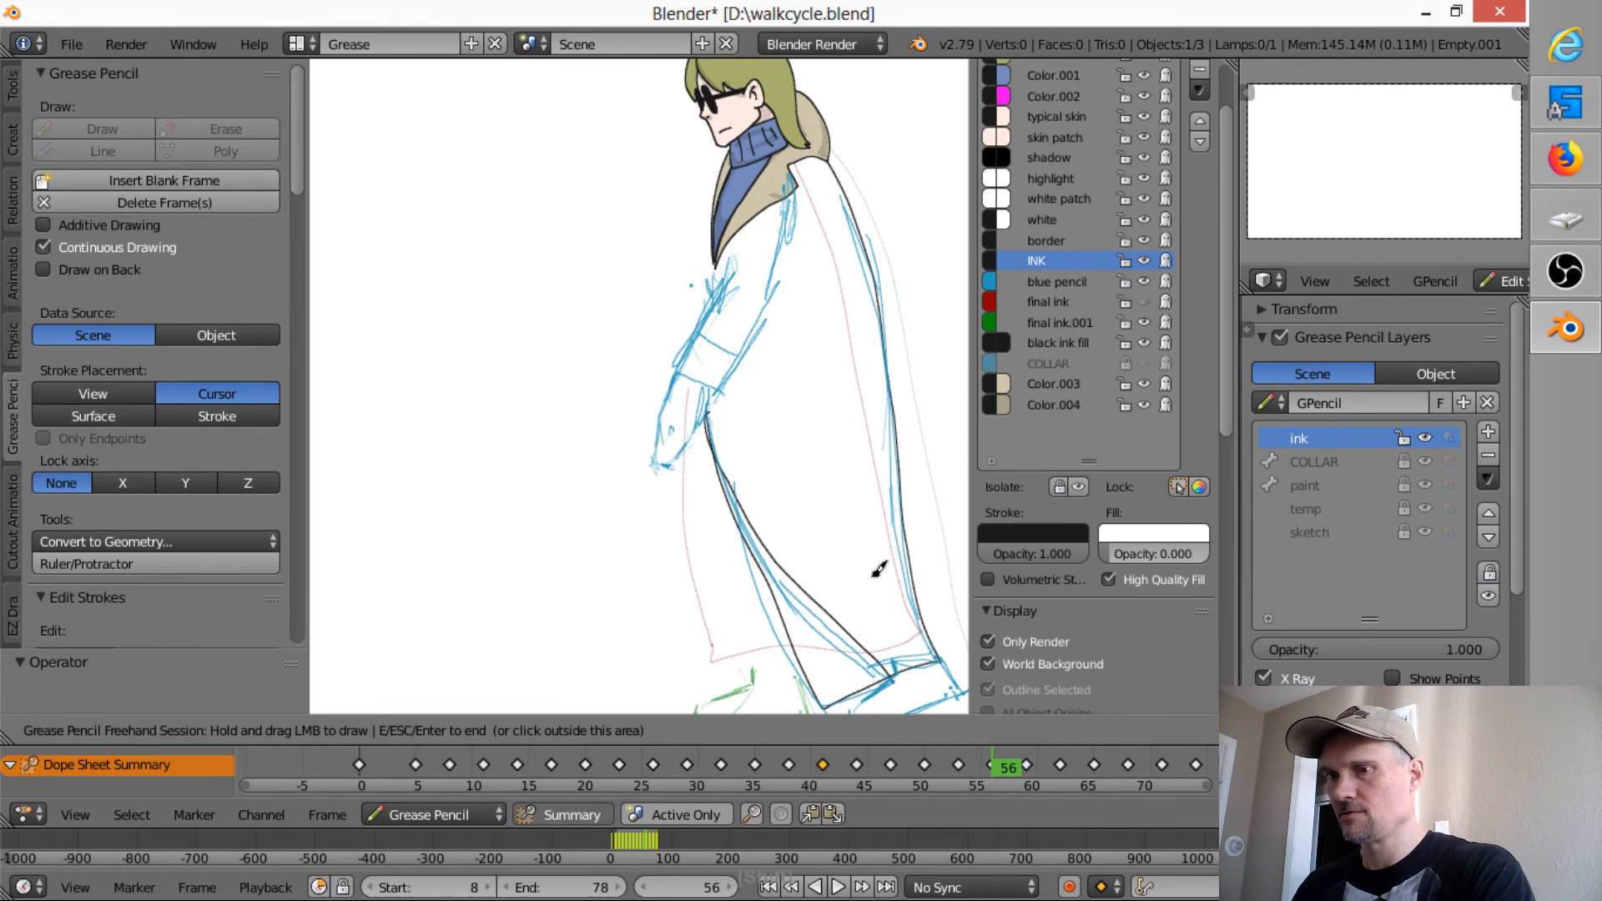
{"action": "mouse_move", "coordinate": [876, 565]}
{"action": "middle_mouse_down", "text": "shift"}
{"action": "mouse_move", "coordinate": [773, 500]}
{"action": "mouse_move", "coordinate": [765, 519]}
{"action": "middle_mouse_up", "text": "shift"}
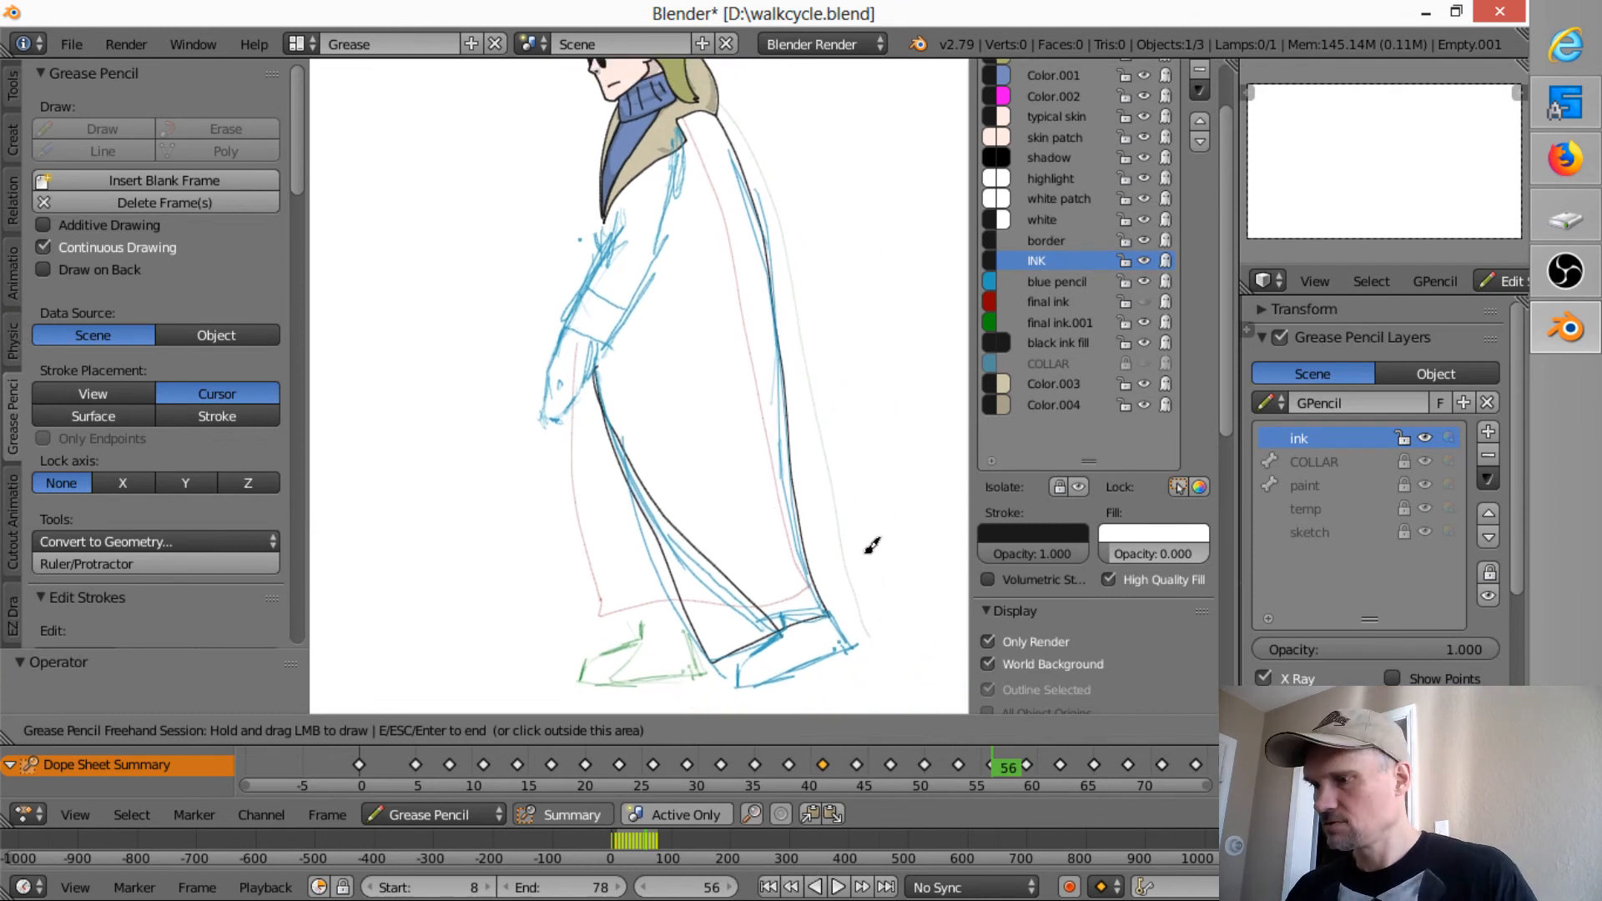
{"action": "key", "text": "ctrl+z"}
{"action": "key", "text": "ctrl+z"}
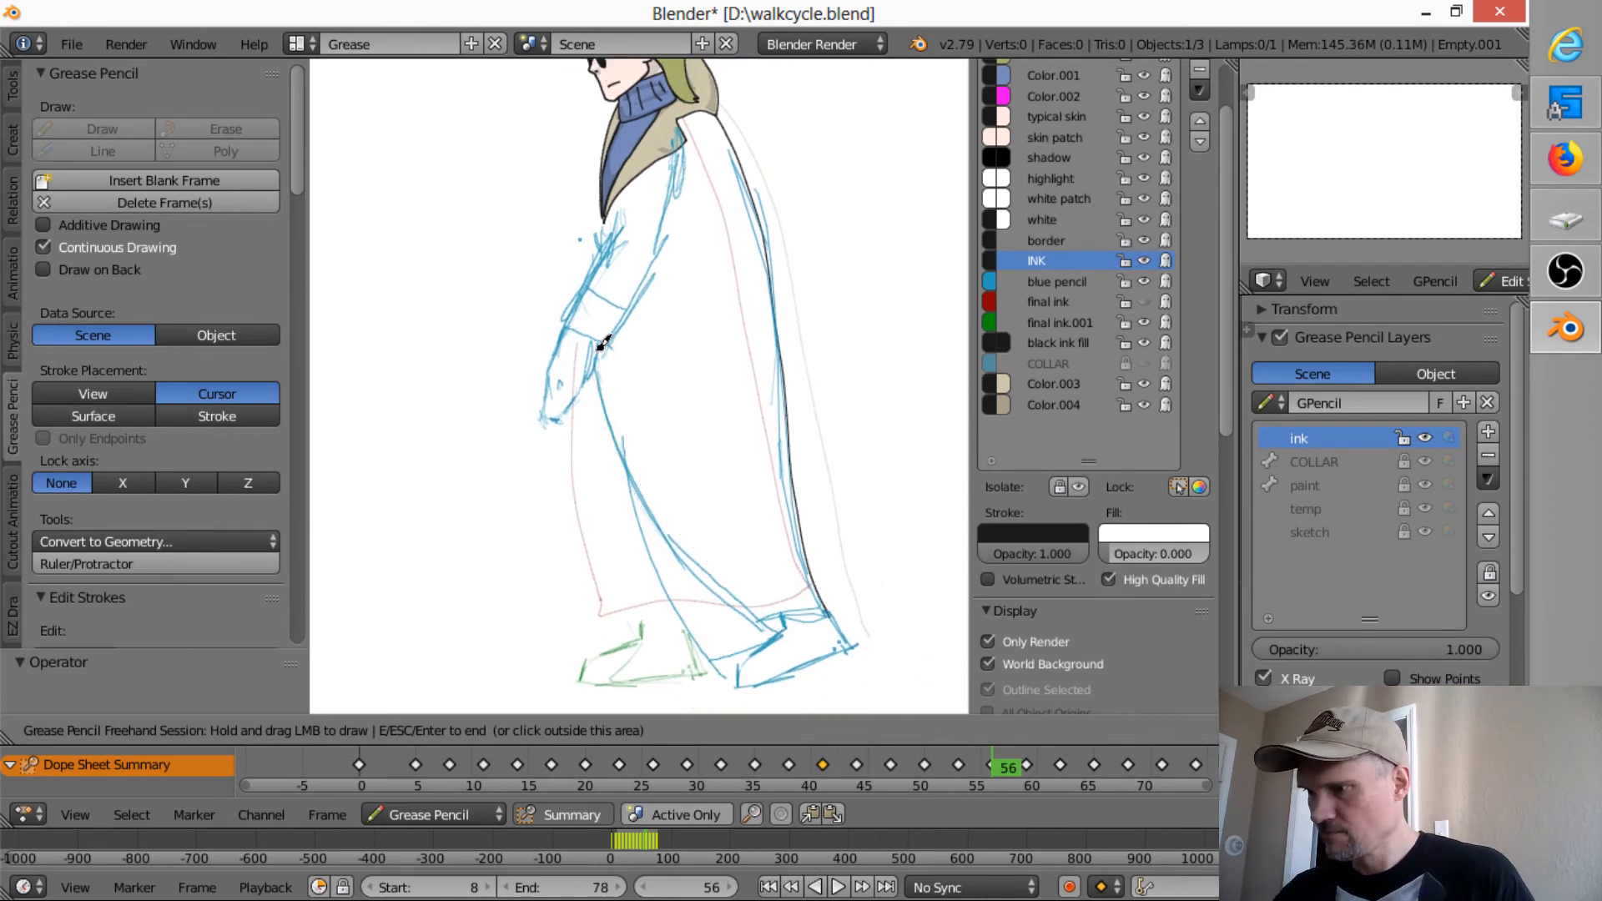
{"action": "mouse_move", "coordinate": [601, 345]}
{"action": "left_mouse_down"}
{"action": "mouse_move", "coordinate": [646, 492]}
{"action": "mouse_move", "coordinate": [780, 630]}
{"action": "mouse_move", "coordinate": [724, 652]}
{"action": "mouse_move", "coordinate": [634, 461]}
{"action": "left_mouse_up"}
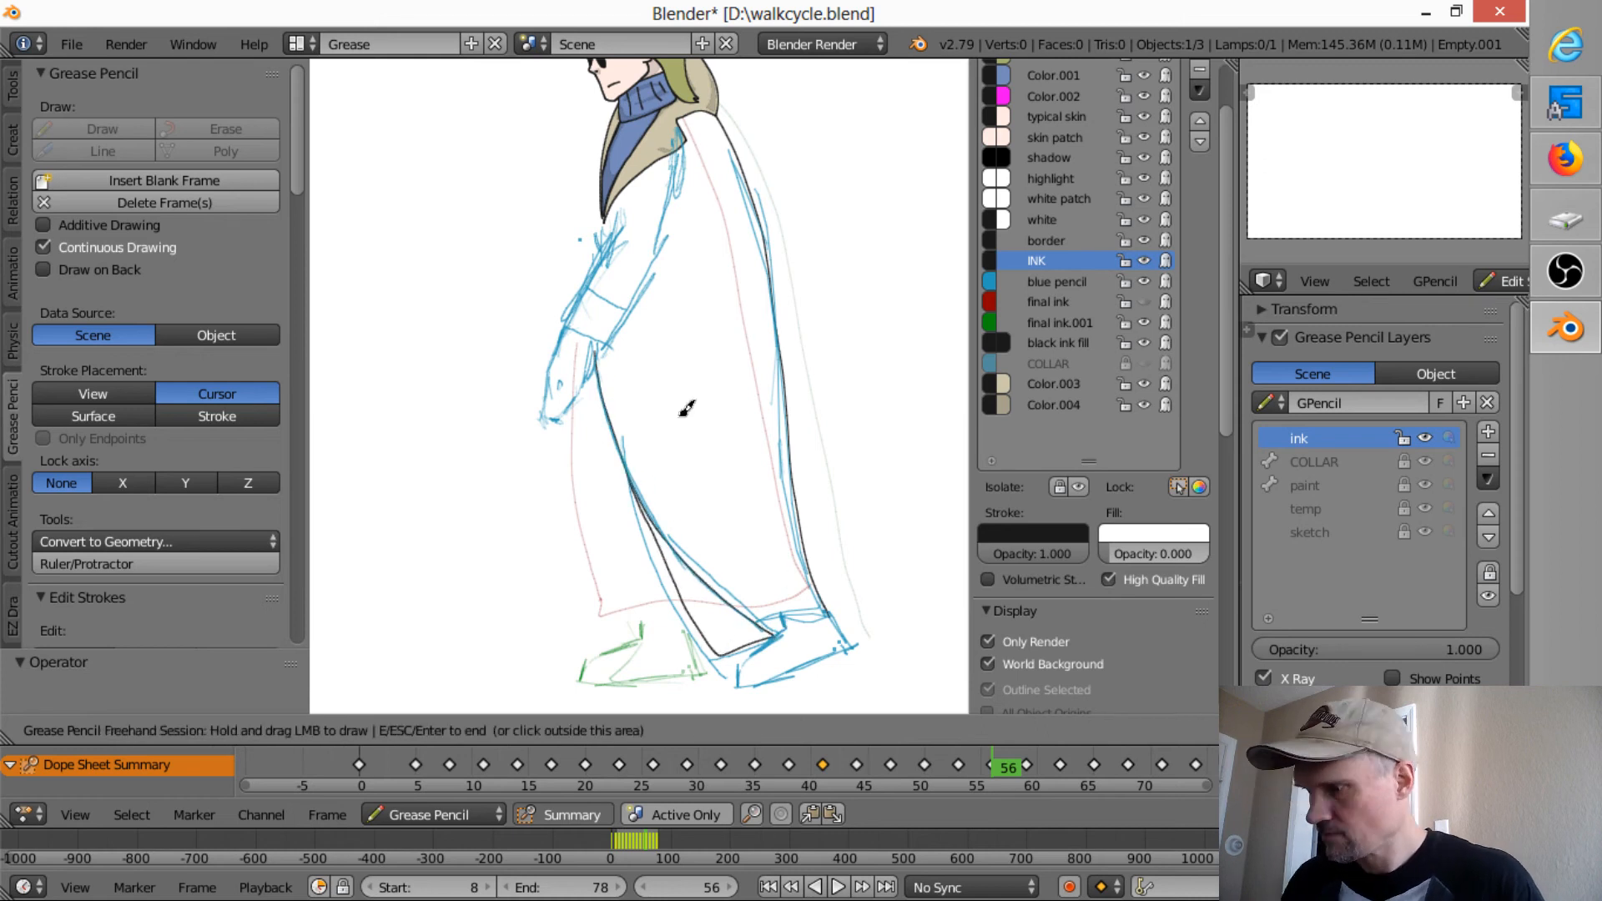
{"action": "left_click_drag", "start_coordinate": [765, 613], "coordinate": [843, 599]}
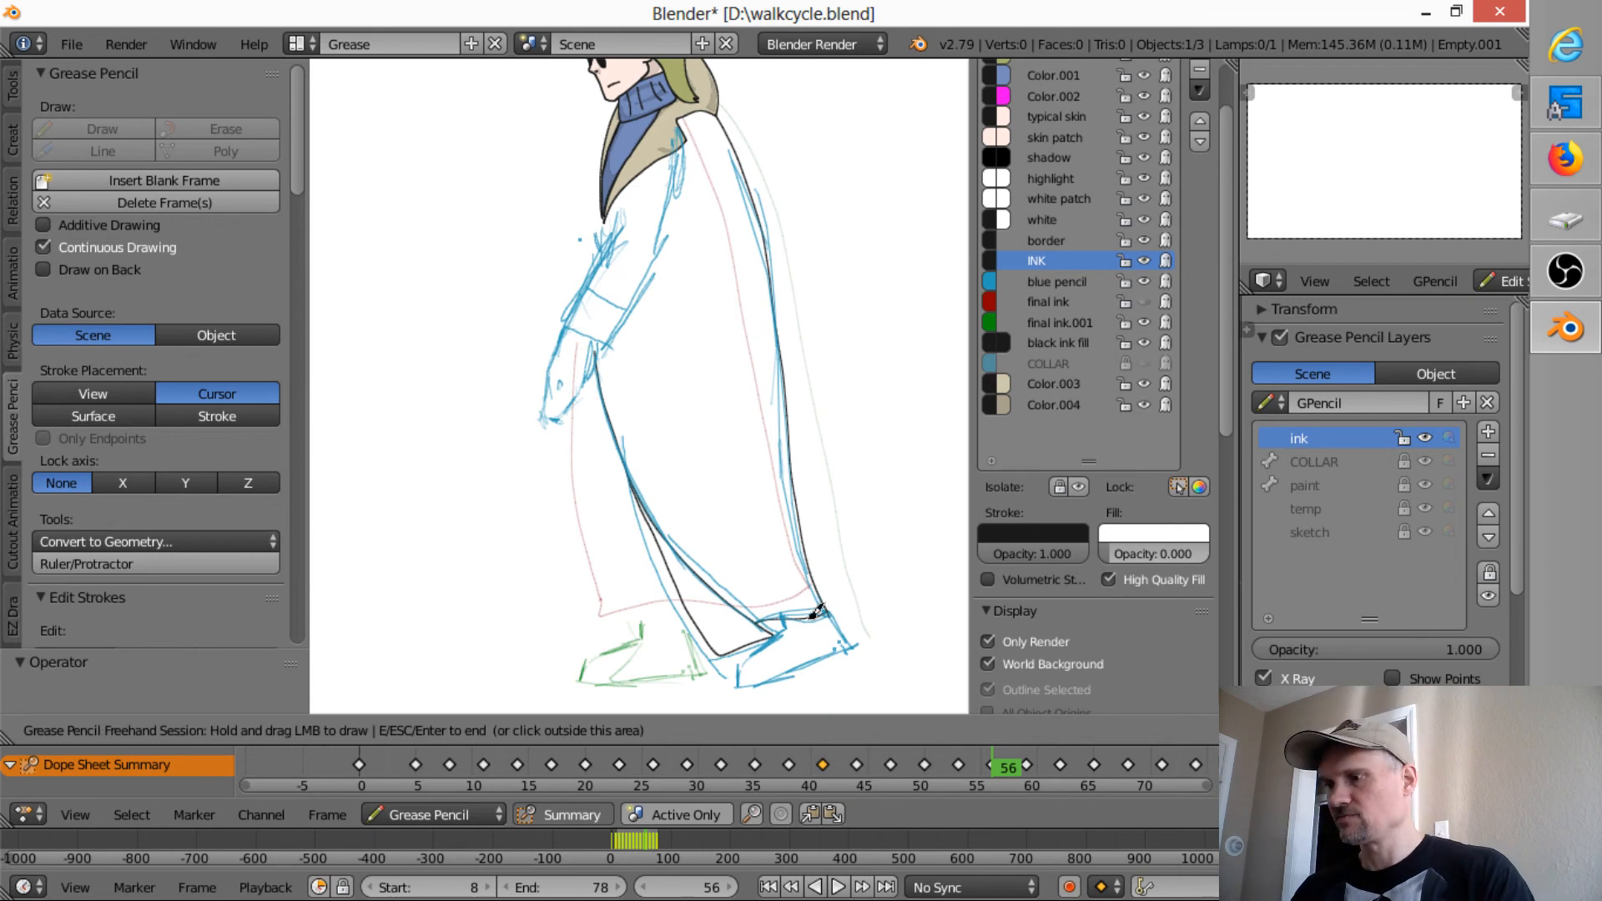
- Ink the coat's front edge, lower front panel and hem at frame 53, erasing the overshoot at the rear hem corner
{"action": "key", "text": "Down"}
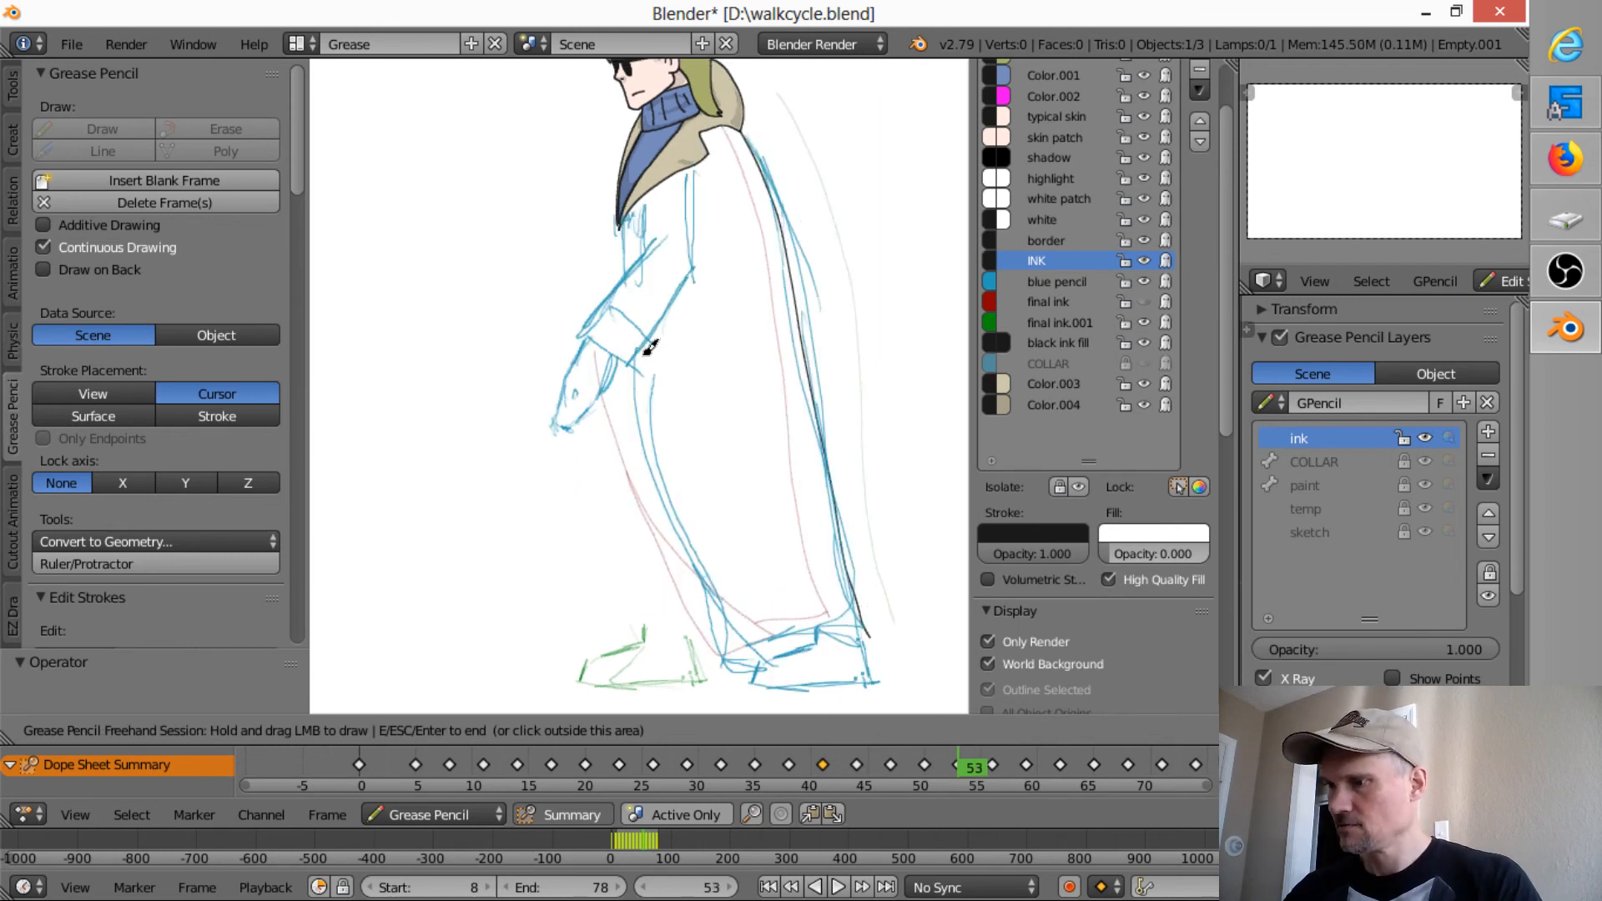
{"action": "mouse_move", "coordinate": [645, 344]}
{"action": "left_mouse_down"}
{"action": "mouse_move", "coordinate": [669, 469]}
{"action": "mouse_move", "coordinate": [776, 659]}
{"action": "mouse_move", "coordinate": [723, 609]}
{"action": "mouse_move", "coordinate": [695, 496]}
{"action": "left_mouse_up"}
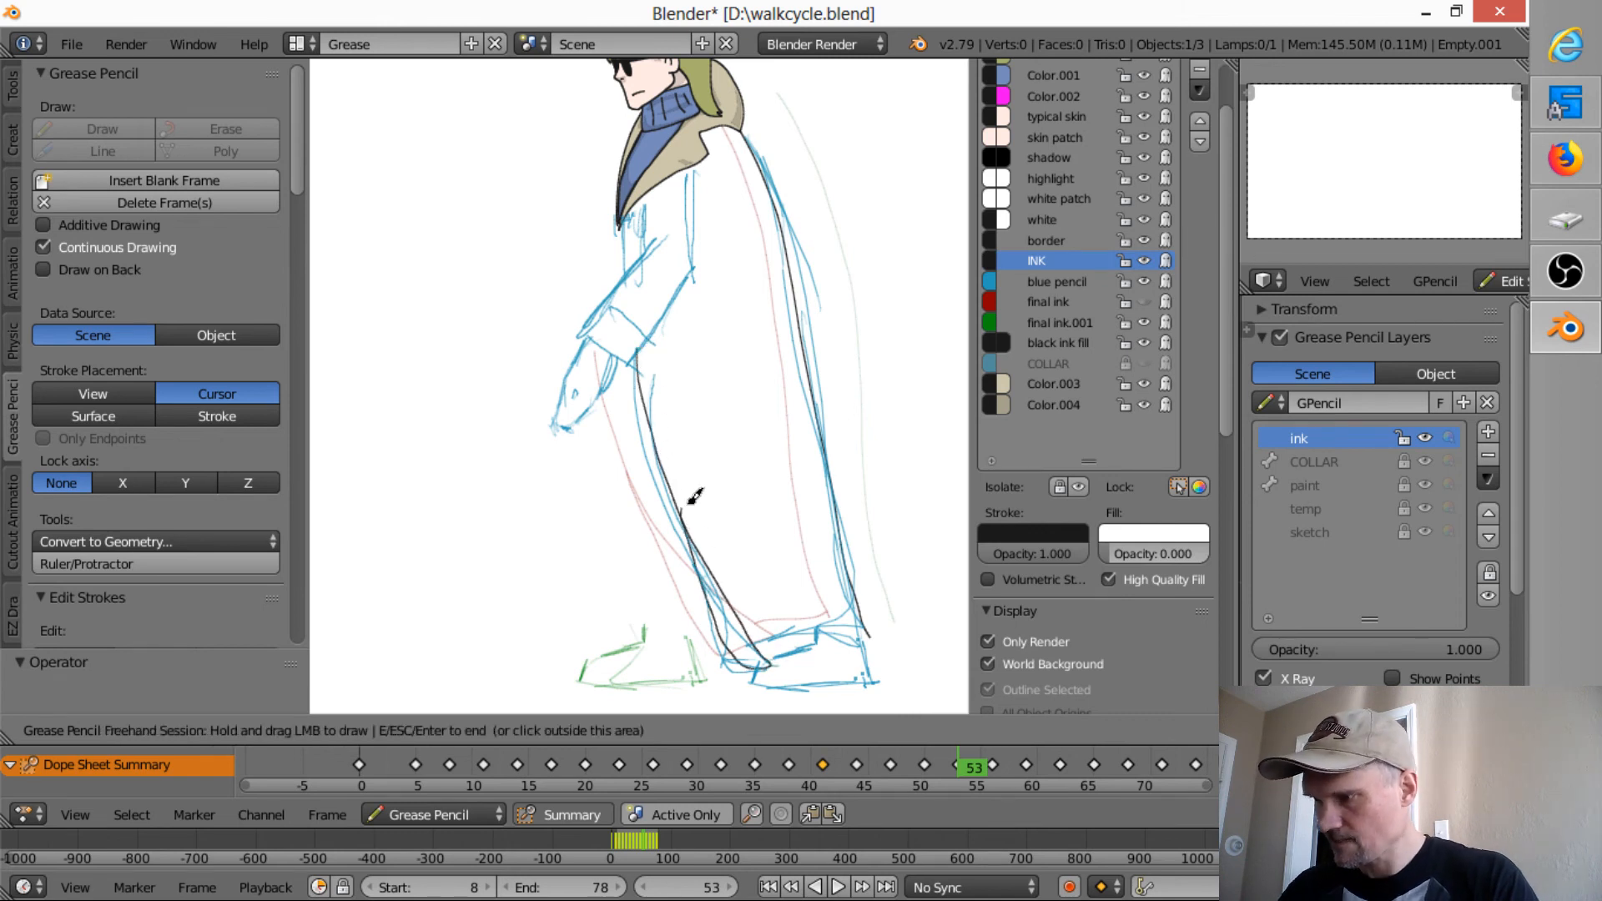
{"action": "mouse_move", "coordinate": [754, 637]}
{"action": "left_mouse_down"}
{"action": "mouse_move", "coordinate": [869, 635]}
{"action": "mouse_move", "coordinate": [859, 614]}
{"action": "left_mouse_up"}
{"action": "right_click", "coordinate": [876, 638]}
- Ink the coat's front edges and hems over the blue sketches at frames 50 and 47
{"action": "key", "text": "Down"}
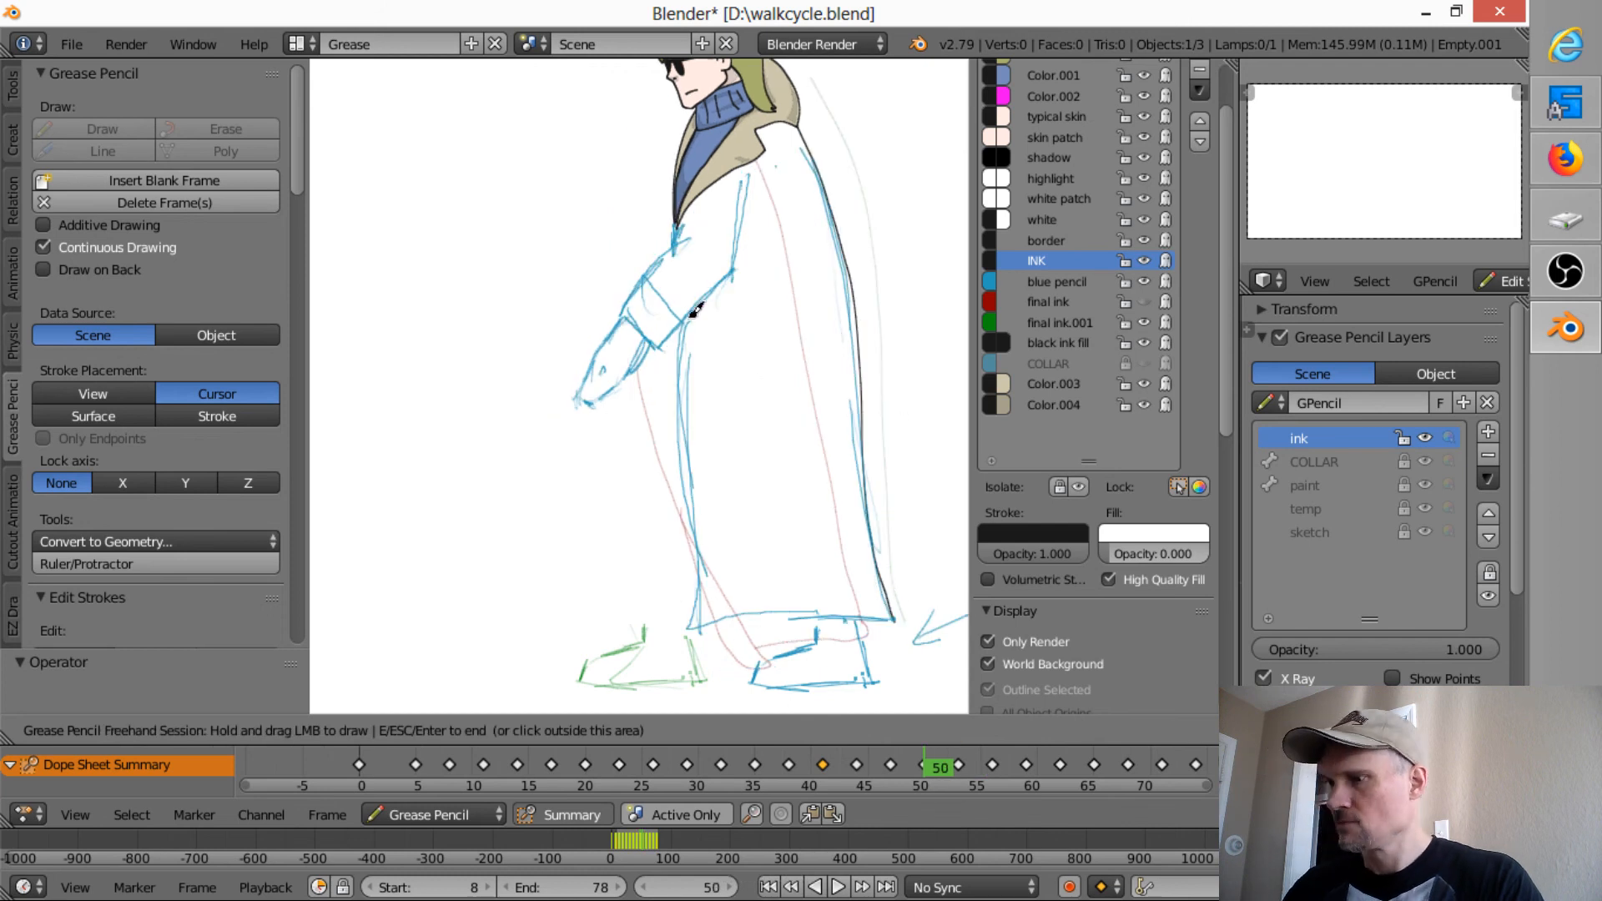
{"action": "mouse_move", "coordinate": [686, 319]}
{"action": "left_mouse_down"}
{"action": "mouse_move", "coordinate": [682, 639]}
{"action": "mouse_move", "coordinate": [900, 616]}
{"action": "left_mouse_up"}
{"action": "key", "text": "Down"}
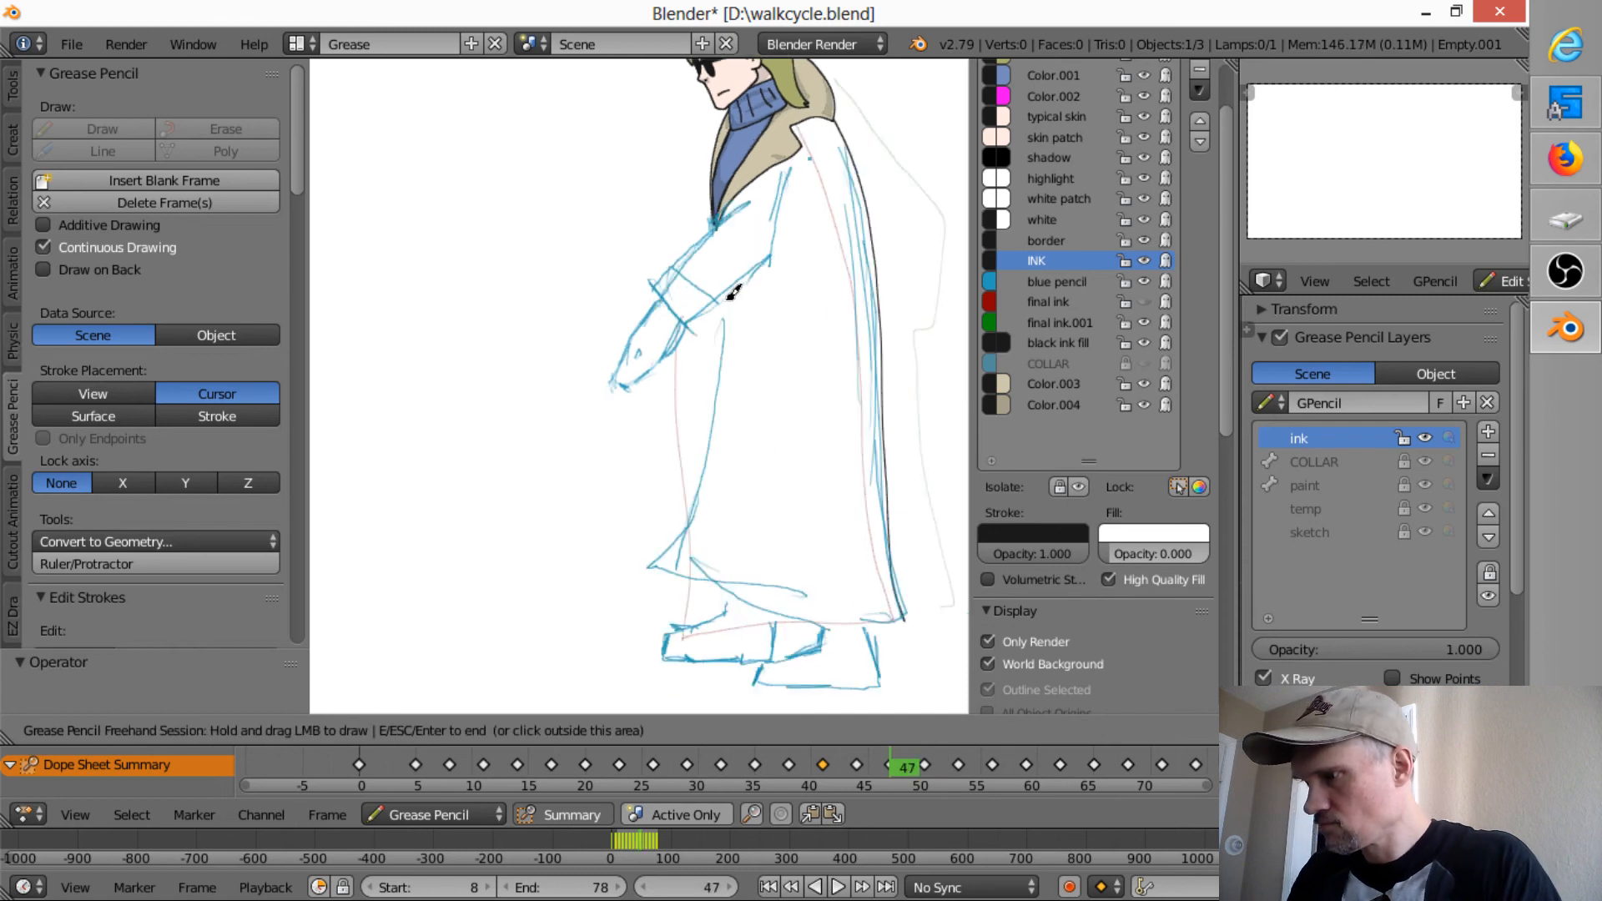
{"action": "mouse_move", "coordinate": [735, 294]}
{"action": "left_mouse_down"}
{"action": "mouse_move", "coordinate": [697, 471]}
{"action": "mouse_move", "coordinate": [633, 590]}
{"action": "mouse_move", "coordinate": [788, 623]}
{"action": "mouse_move", "coordinate": [917, 611]}
{"action": "left_mouse_up"}
- Ink the coat's narrow lower front panel and hem at frame 44
{"action": "key", "text": "Down"}
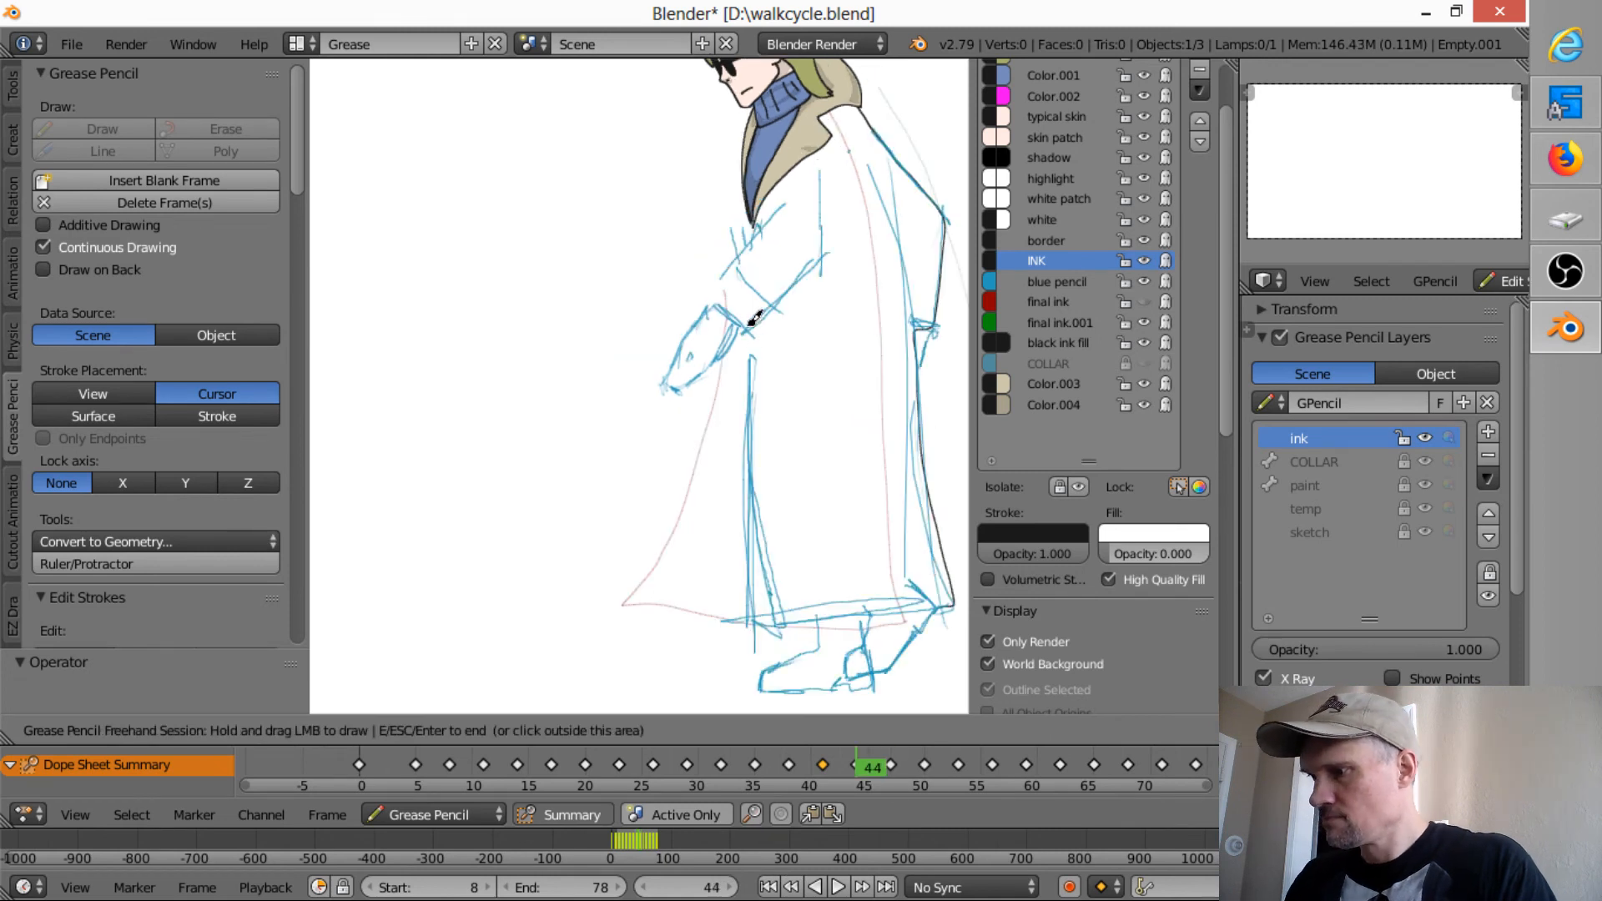
{"action": "mouse_move", "coordinate": [754, 318]}
{"action": "left_mouse_down"}
{"action": "mouse_move", "coordinate": [751, 624]}
{"action": "mouse_move", "coordinate": [782, 651]}
{"action": "mouse_move", "coordinate": [793, 638]}
{"action": "left_mouse_up"}
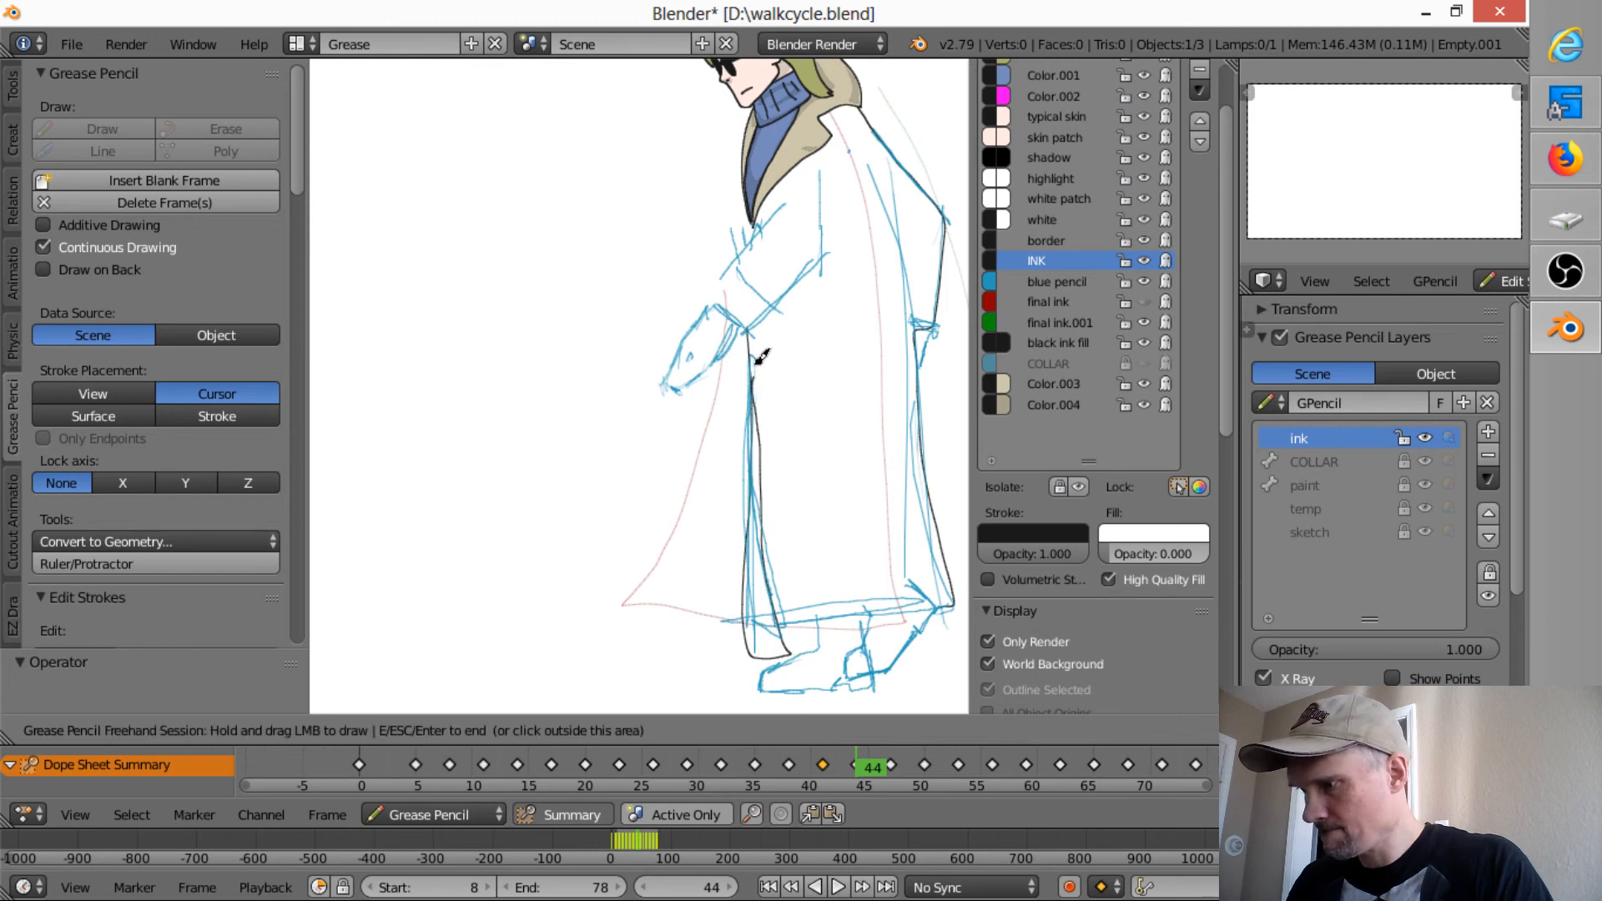
{"action": "left_click_drag", "start_coordinate": [785, 619], "coordinate": [961, 591]}
- Ink the coat's front edge and lower front panel at frame 41, and draw the hem across to the back edge
{"action": "key", "text": "Down"}
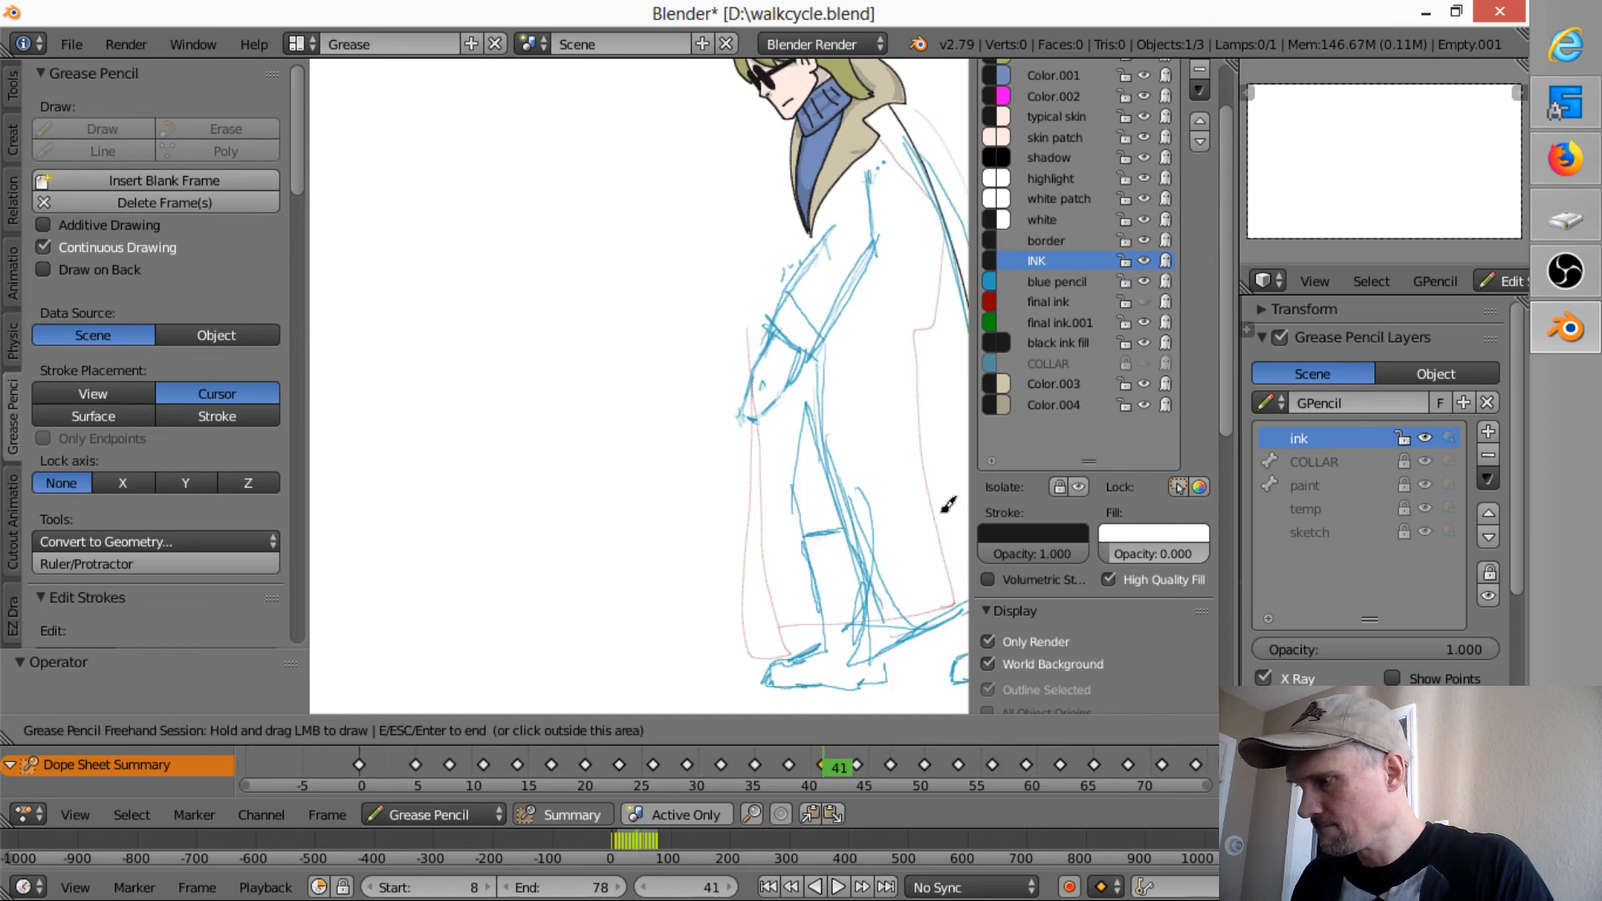
{"action": "mouse_move", "coordinate": [811, 355]}
{"action": "left_mouse_down"}
{"action": "mouse_move", "coordinate": [911, 622]}
{"action": "mouse_move", "coordinate": [946, 646]}
{"action": "mouse_move", "coordinate": [886, 654]}
{"action": "mouse_move", "coordinate": [814, 347]}
{"action": "left_mouse_up"}
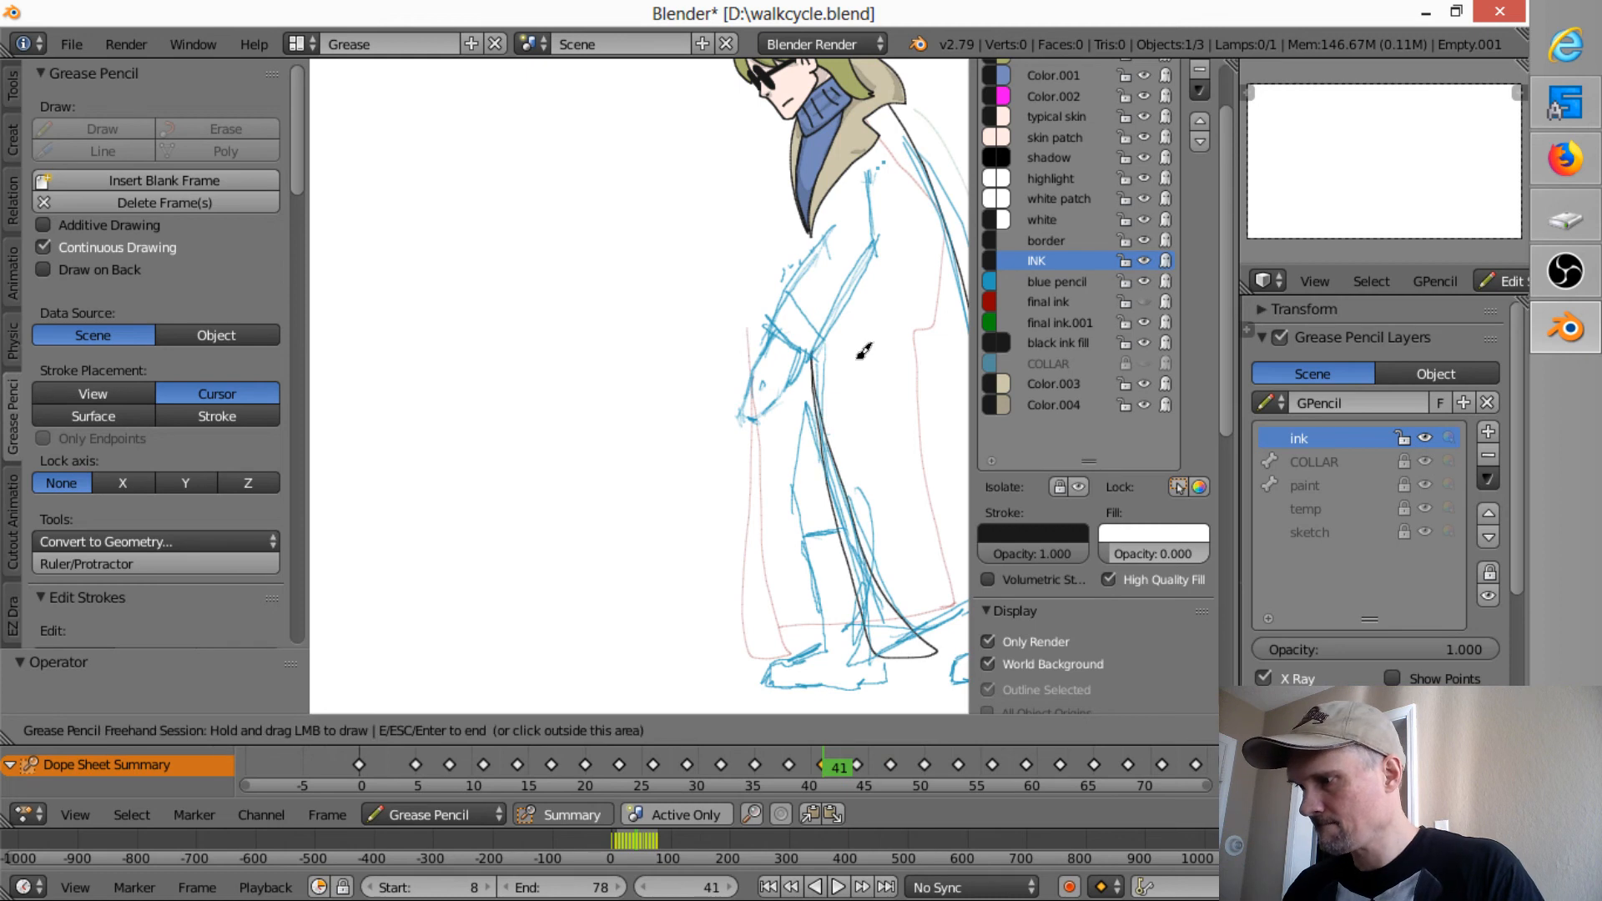
{"action": "mouse_move", "coordinate": [884, 500]}
{"action": "middle_mouse_down", "text": "shift"}
{"action": "mouse_move", "coordinate": [615, 501]}
{"action": "mouse_move", "coordinate": [681, 592]}
{"action": "middle_mouse_up", "text": "shift"}
{"action": "mouse_move", "coordinate": [829, 599]}
{"action": "middle_mouse_down", "text": "shift"}
{"action": "mouse_move", "coordinate": [784, 562]}
{"action": "mouse_move", "coordinate": [679, 529]}
{"action": "middle_mouse_up", "text": "shift"}
{"action": "mouse_move", "coordinate": [638, 628]}
{"action": "left_mouse_down"}
{"action": "mouse_move", "coordinate": [743, 588]}
{"action": "mouse_move", "coordinate": [759, 565]}
{"action": "left_mouse_up"}
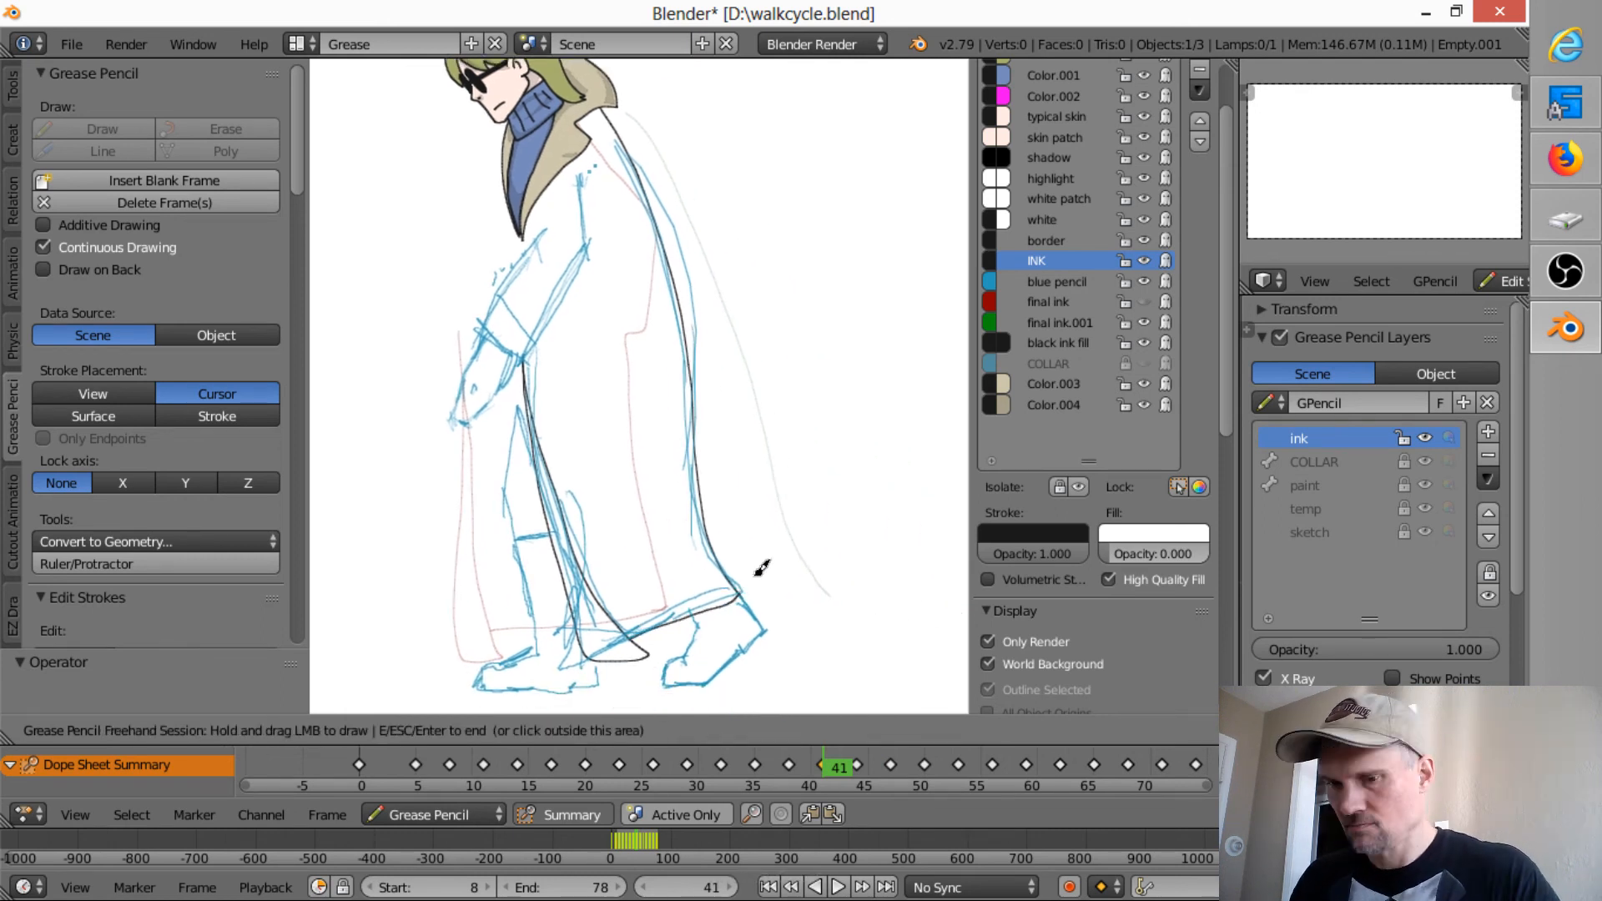
- Ink the coat's two front panel edges and the hem at frame 38
{"action": "key", "text": "Down"}
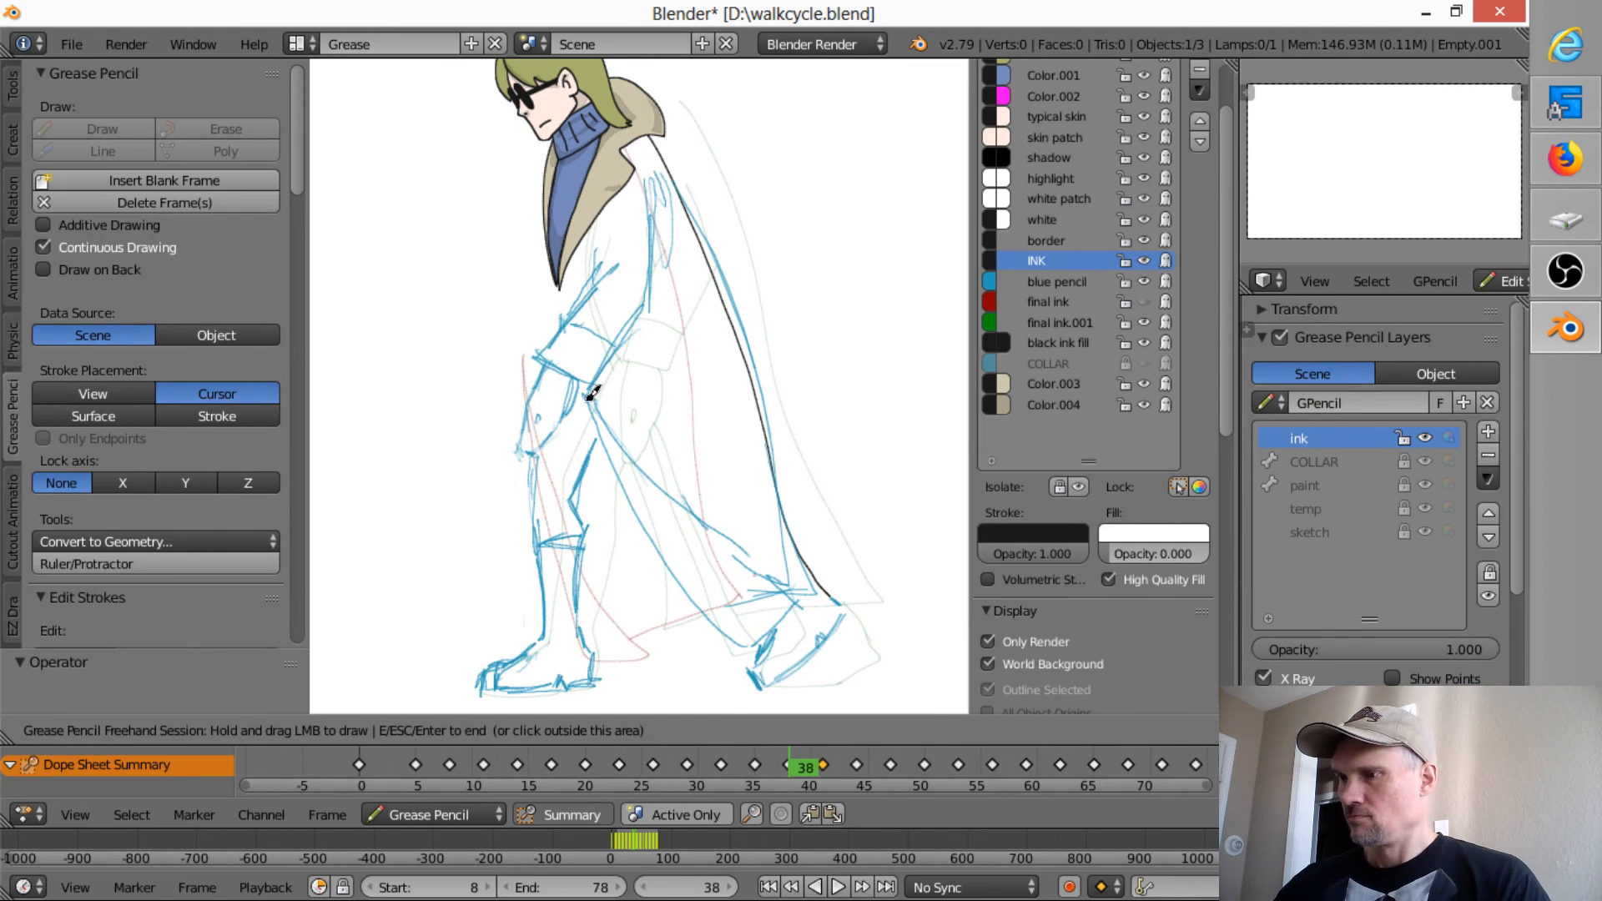
{"action": "mouse_move", "coordinate": [591, 393]}
{"action": "left_mouse_down"}
{"action": "mouse_move", "coordinate": [662, 551]}
{"action": "mouse_move", "coordinate": [751, 639]}
{"action": "mouse_move", "coordinate": [595, 392]}
{"action": "mouse_move", "coordinate": [820, 596]}
{"action": "left_mouse_up"}
{"action": "left_click_drag", "start_coordinate": [751, 640], "coordinate": [828, 573]}
- Compare the inked hands in the frames from 38 down to 23, and ink the hand outline and its inner mark at frame 29
{"action": "key", "text": "Down"}
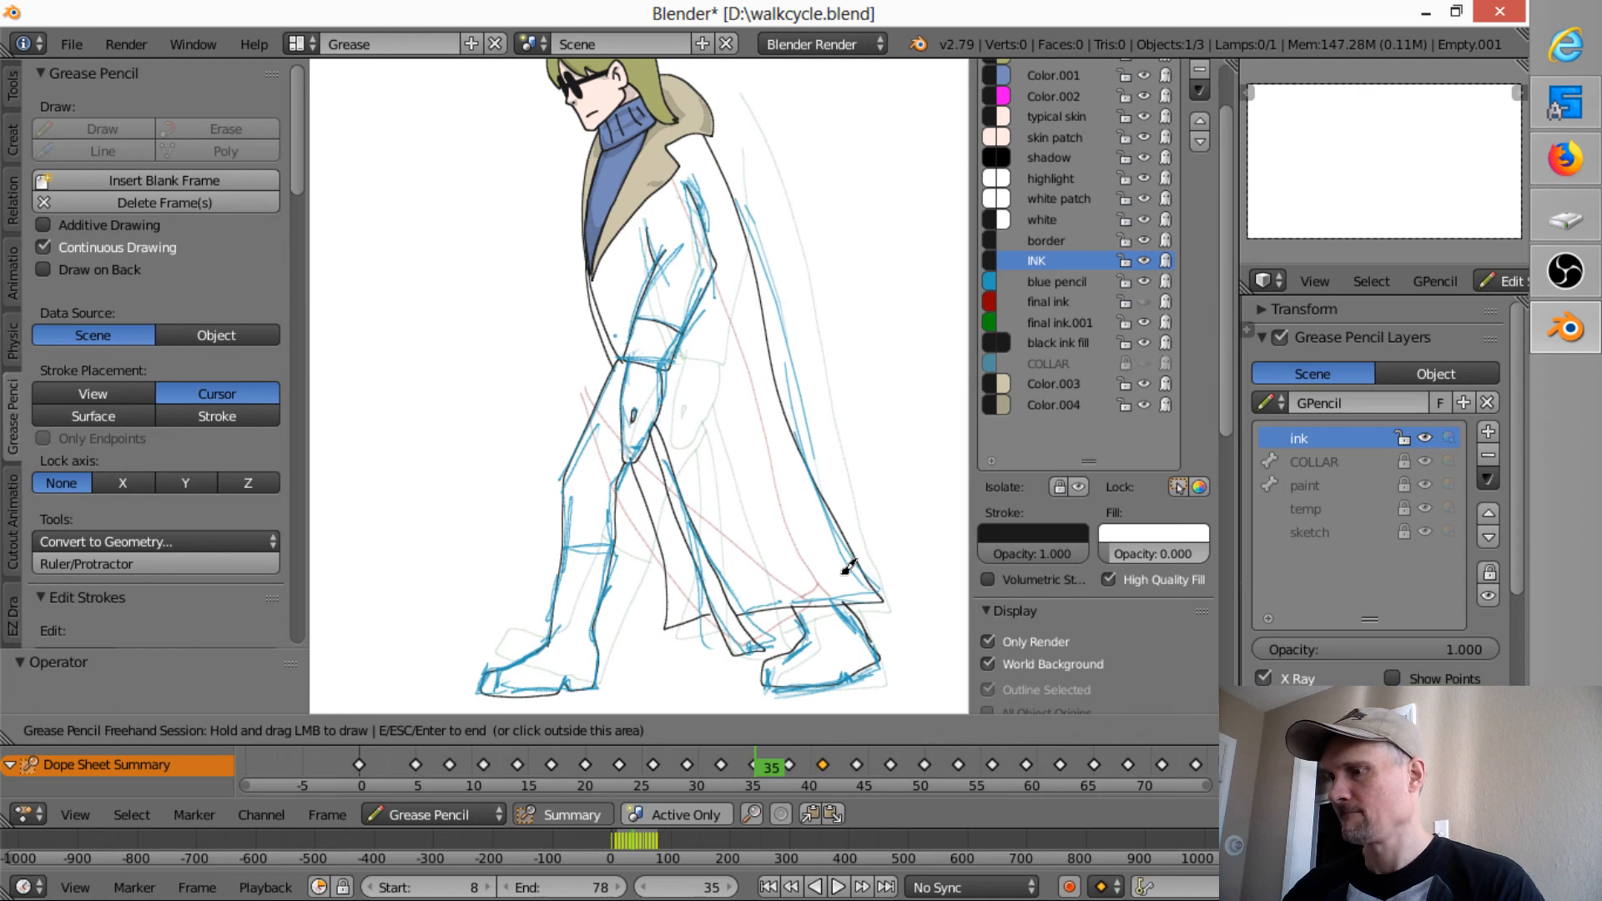
{"action": "key", "text": "Up"}
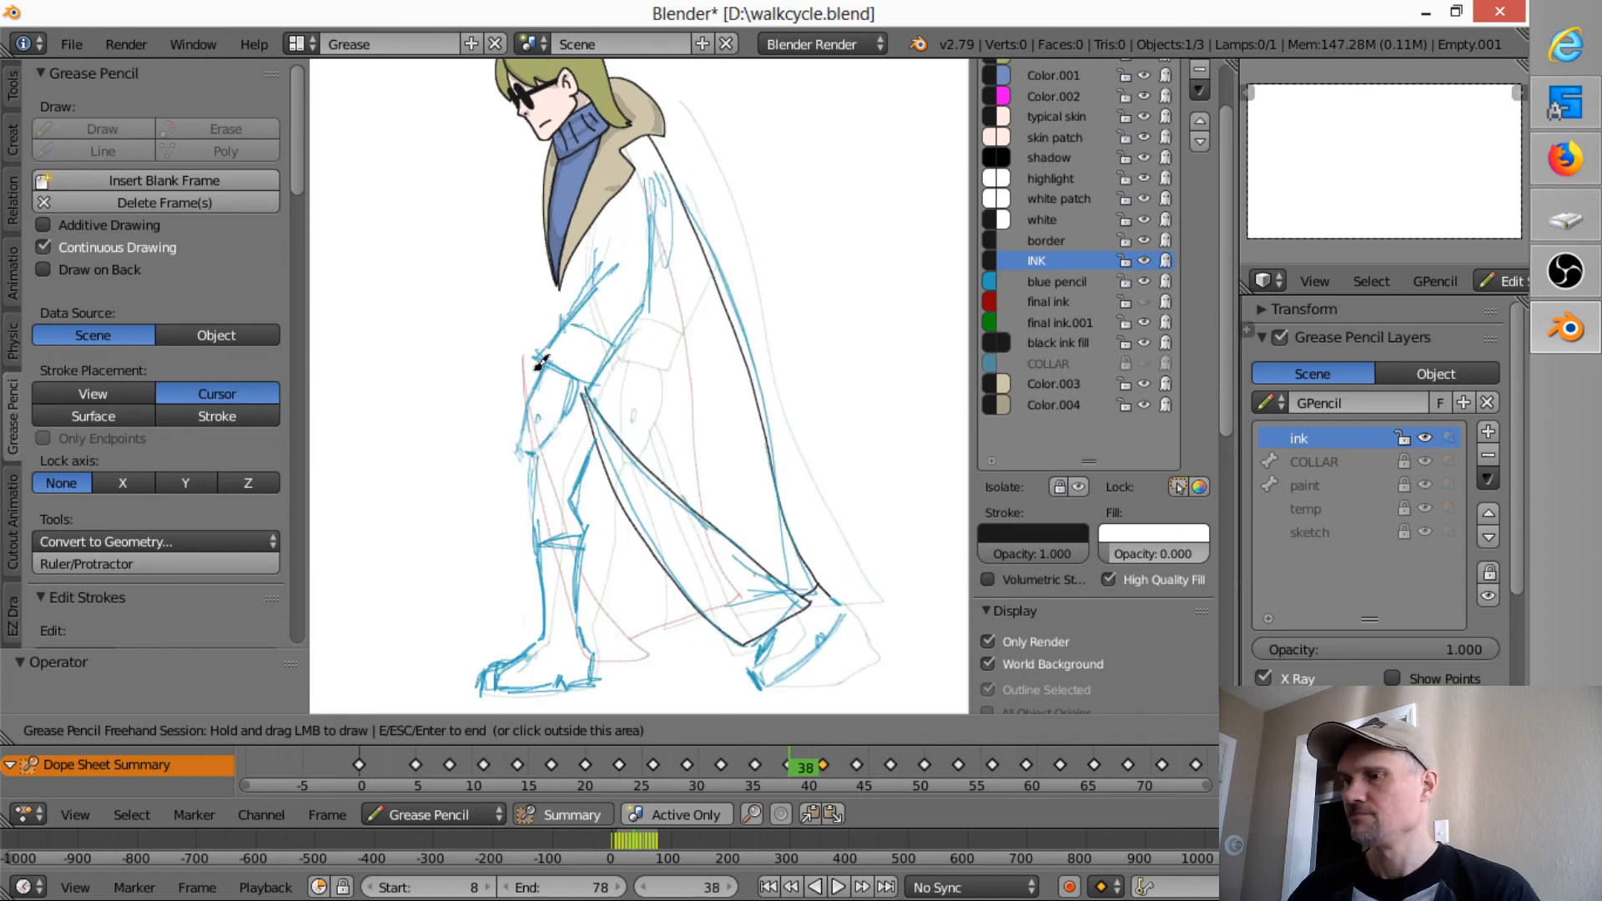
{"action": "key", "text": "Down"}
{"action": "key", "text": "Down"}
{"action": "key", "text": "Down"}
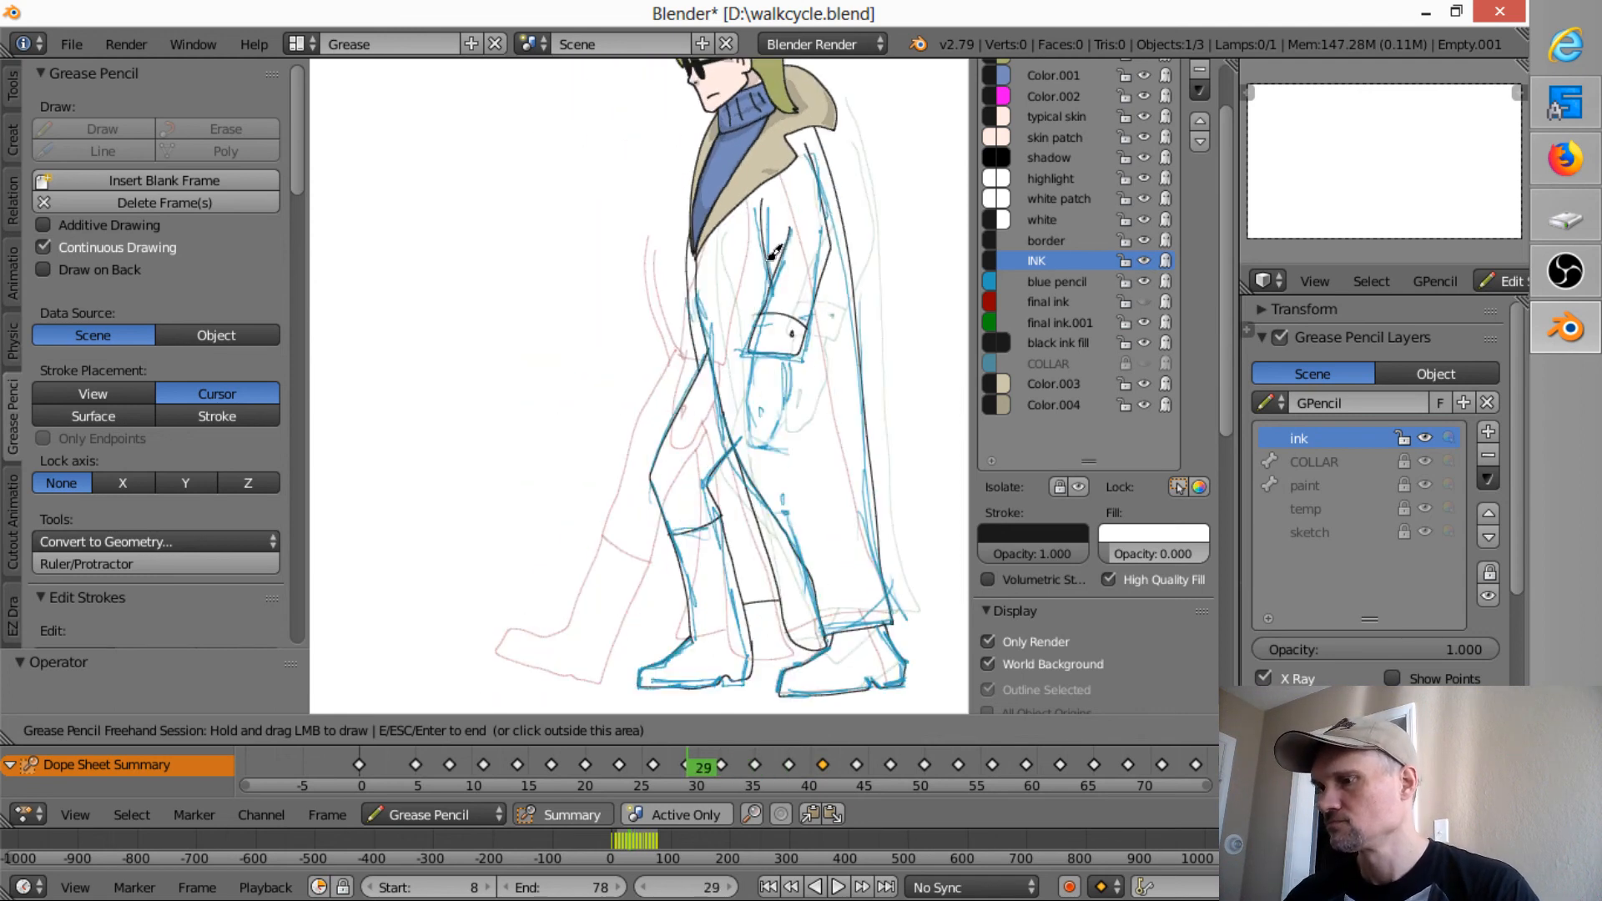
{"action": "key", "text": "Down"}
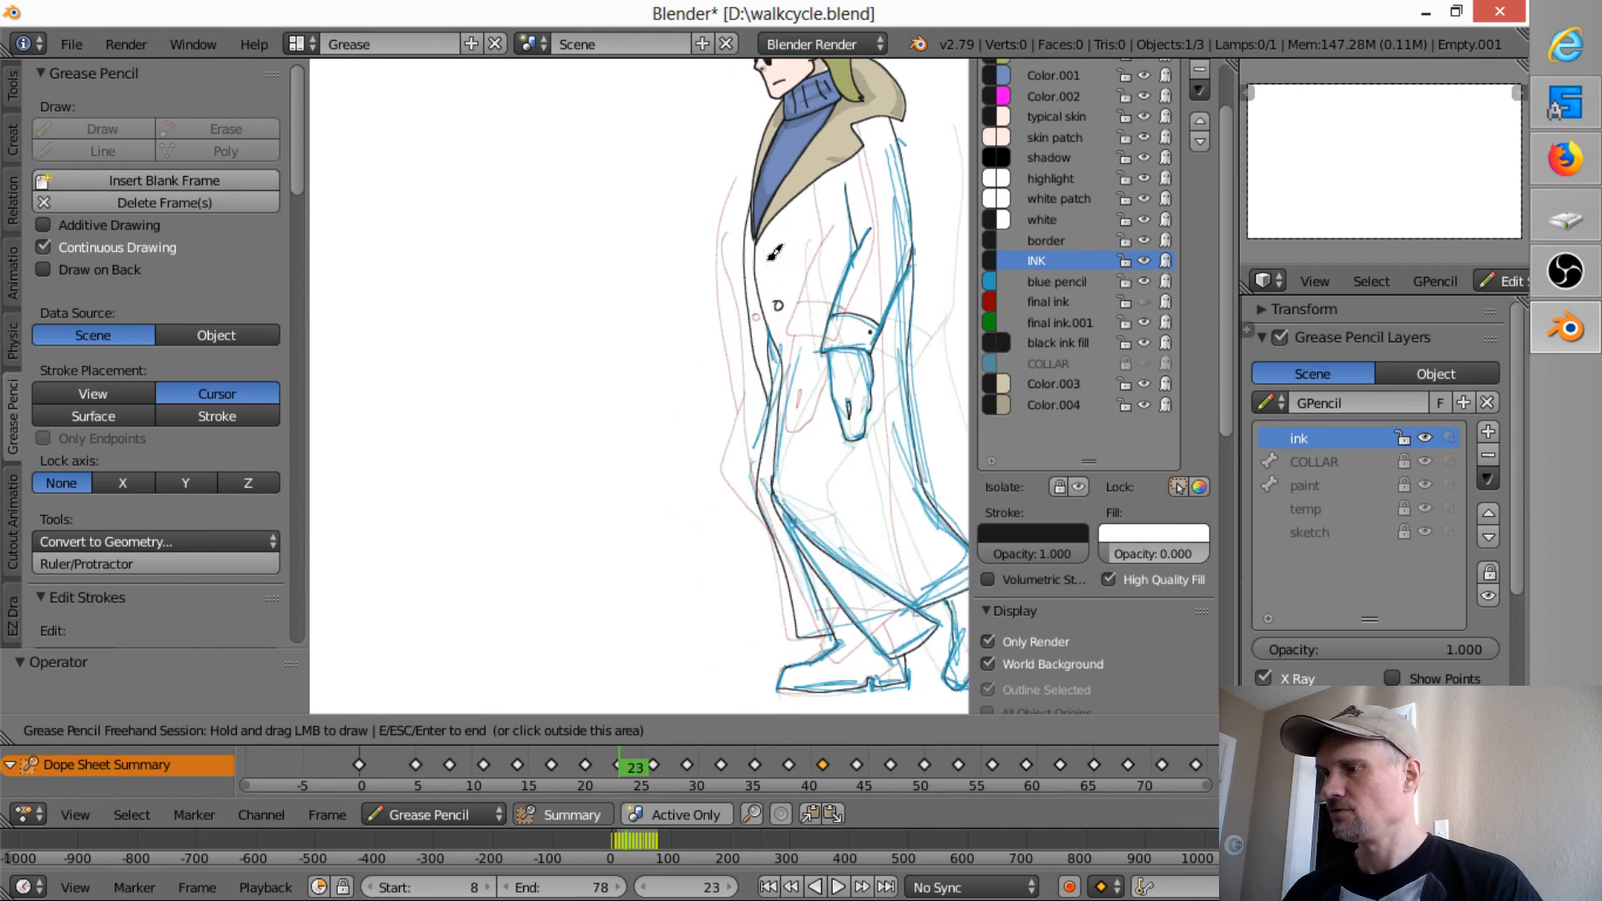
{"action": "key", "text": "Up"}
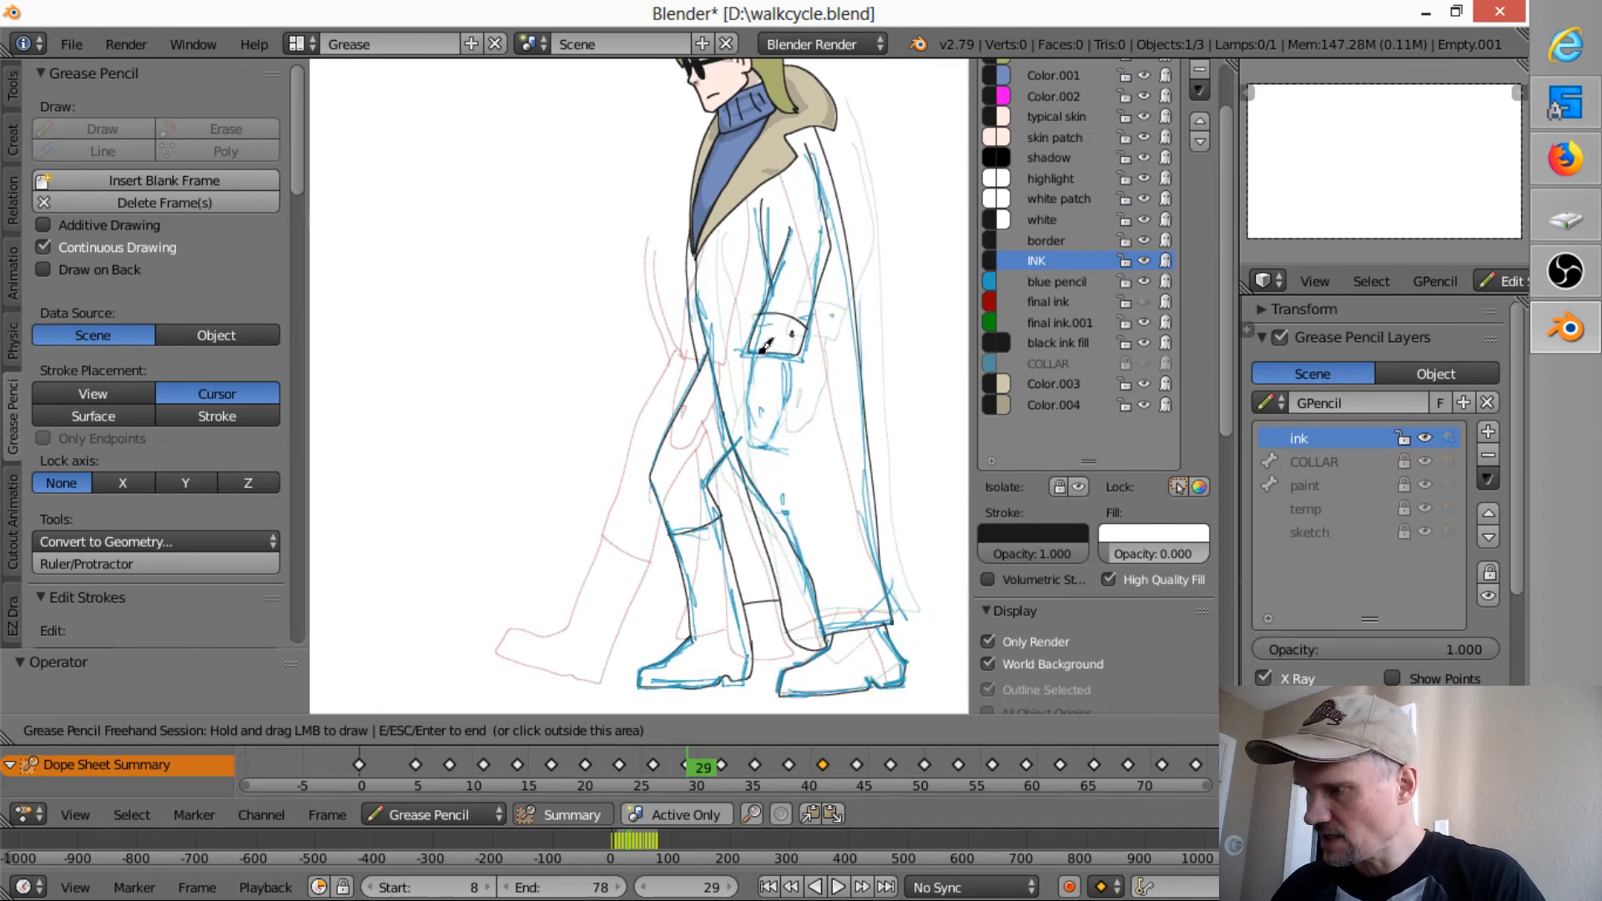
{"action": "mouse_move", "coordinate": [766, 343]}
{"action": "left_mouse_down"}
{"action": "mouse_move", "coordinate": [758, 438]}
{"action": "mouse_move", "coordinate": [800, 371]}
{"action": "mouse_move", "coordinate": [791, 344]}
{"action": "left_mouse_up"}
{"action": "left_click_drag", "start_coordinate": [762, 422], "coordinate": [764, 409]}
- Leave drawing, and select and copy the complete hand outline and inner mark strokes at frame 29
{"action": "key", "text": "Escape"}
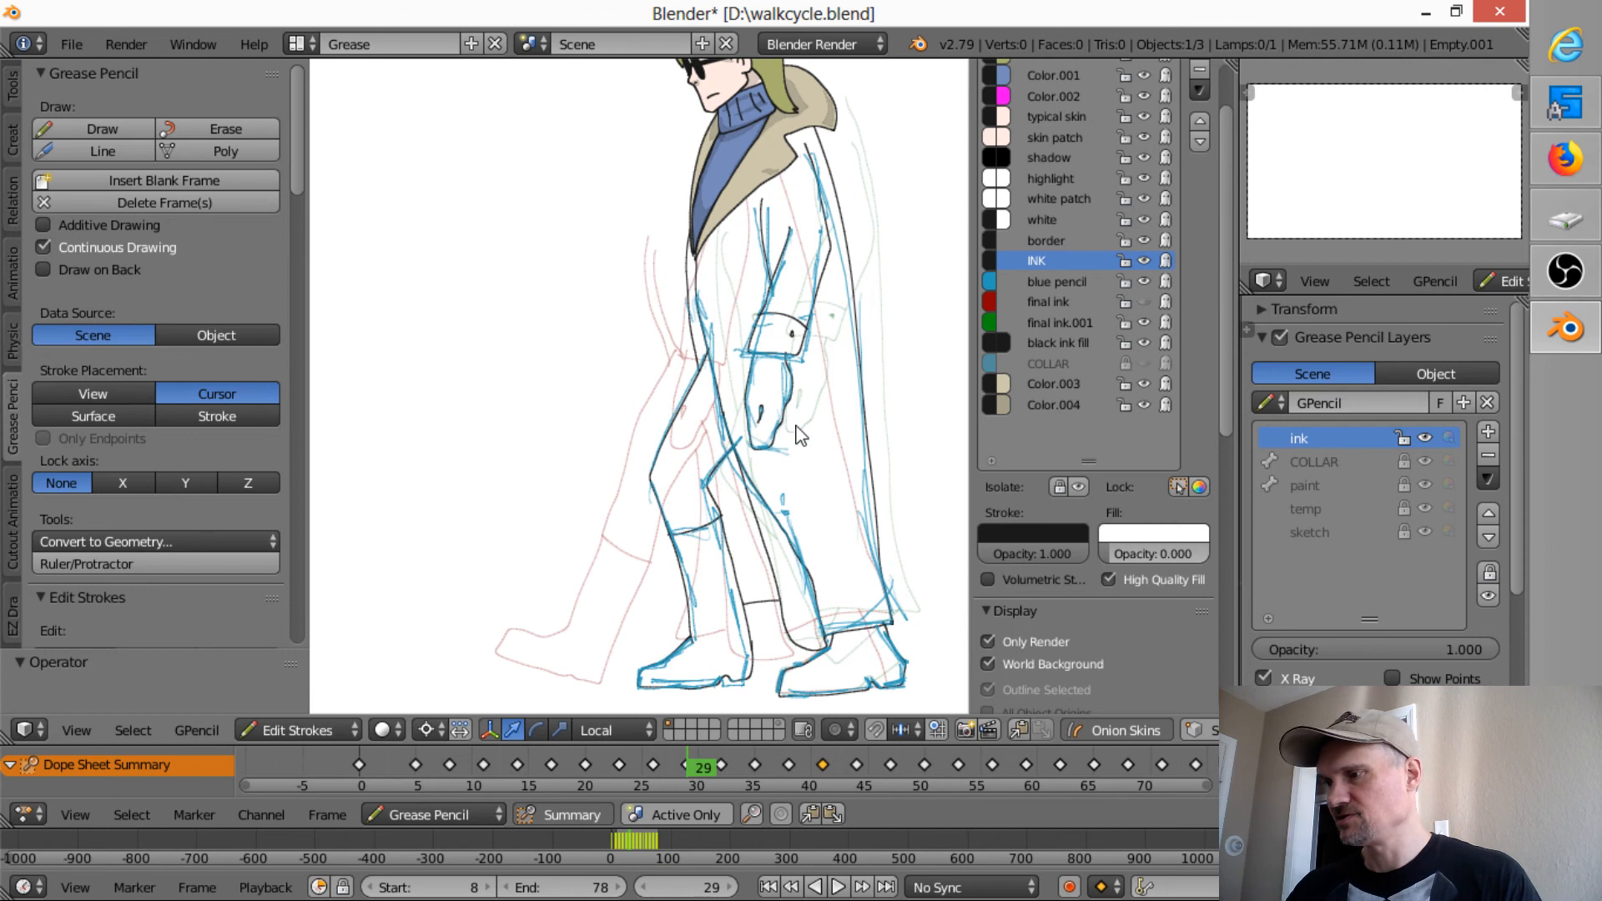
{"action": "right_click", "coordinate": [786, 418]}
{"action": "right_click", "coordinate": [764, 414], "text": "shift"}
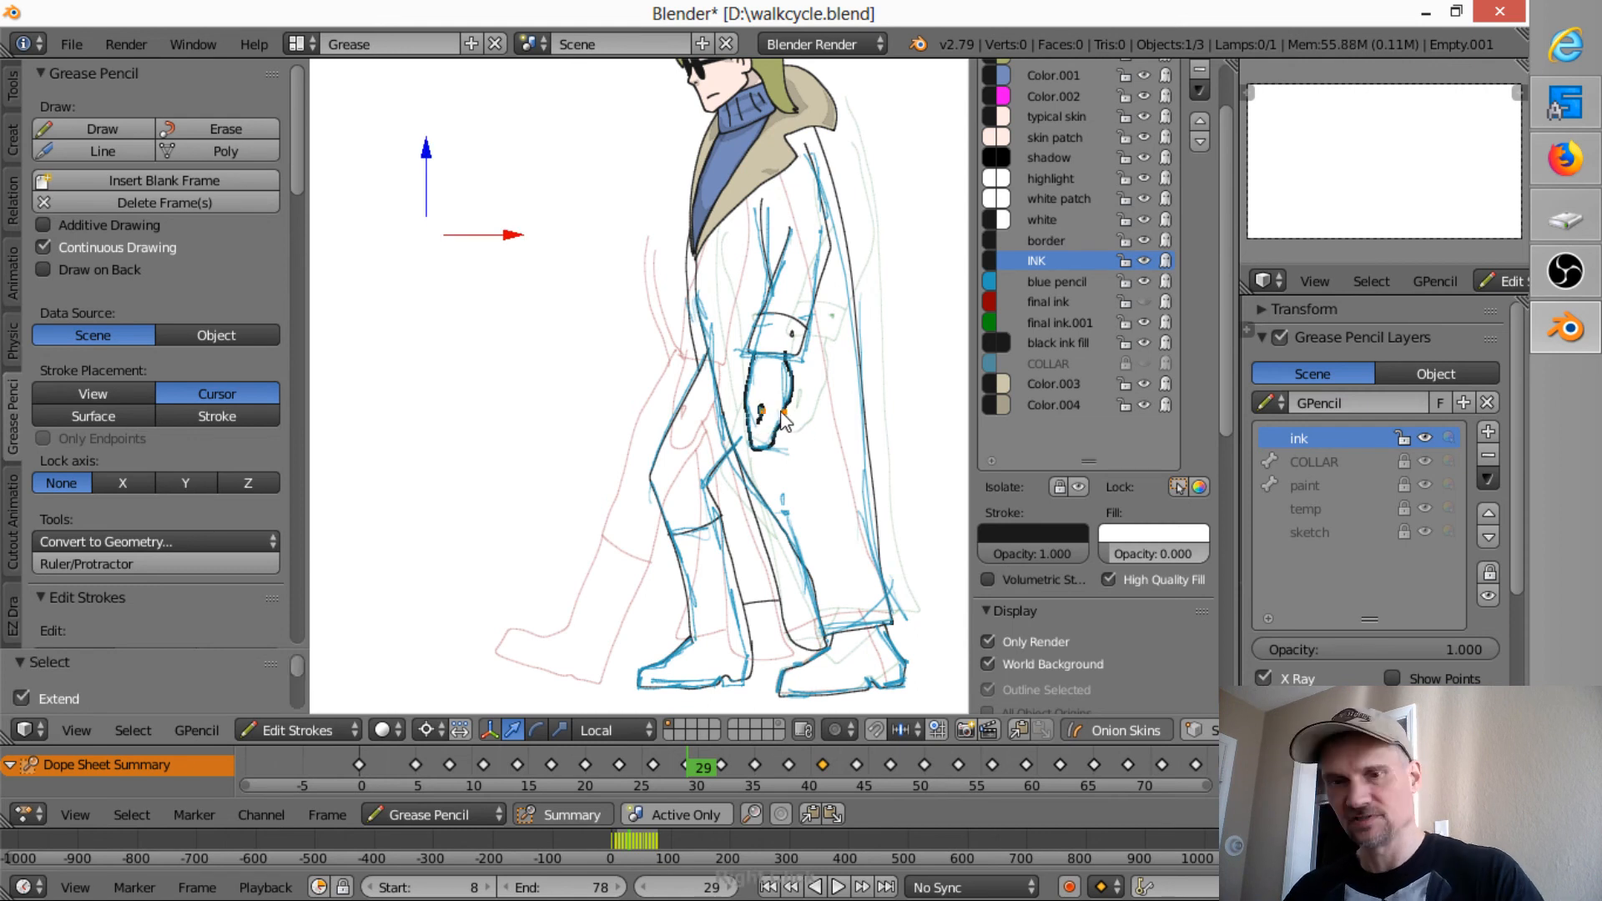
{"action": "key", "text": "ctrl+l"}
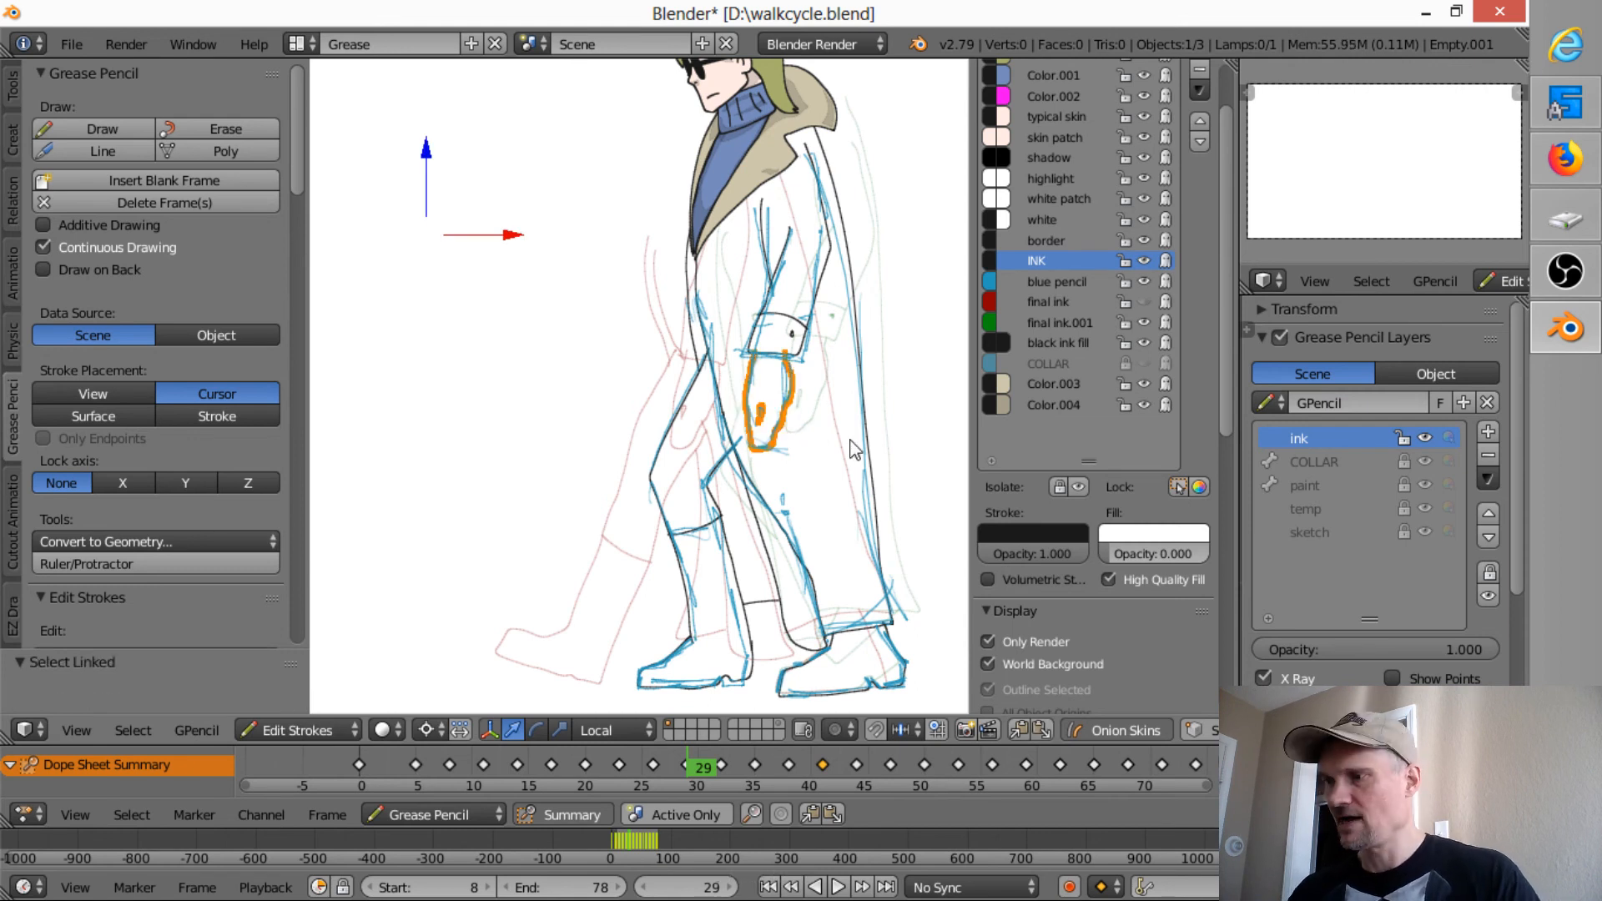
- Paste the hand strokes at frame 38, and move and rotate them to fit the sketched hand below the cuff
{"action": "key", "text": "Up"}
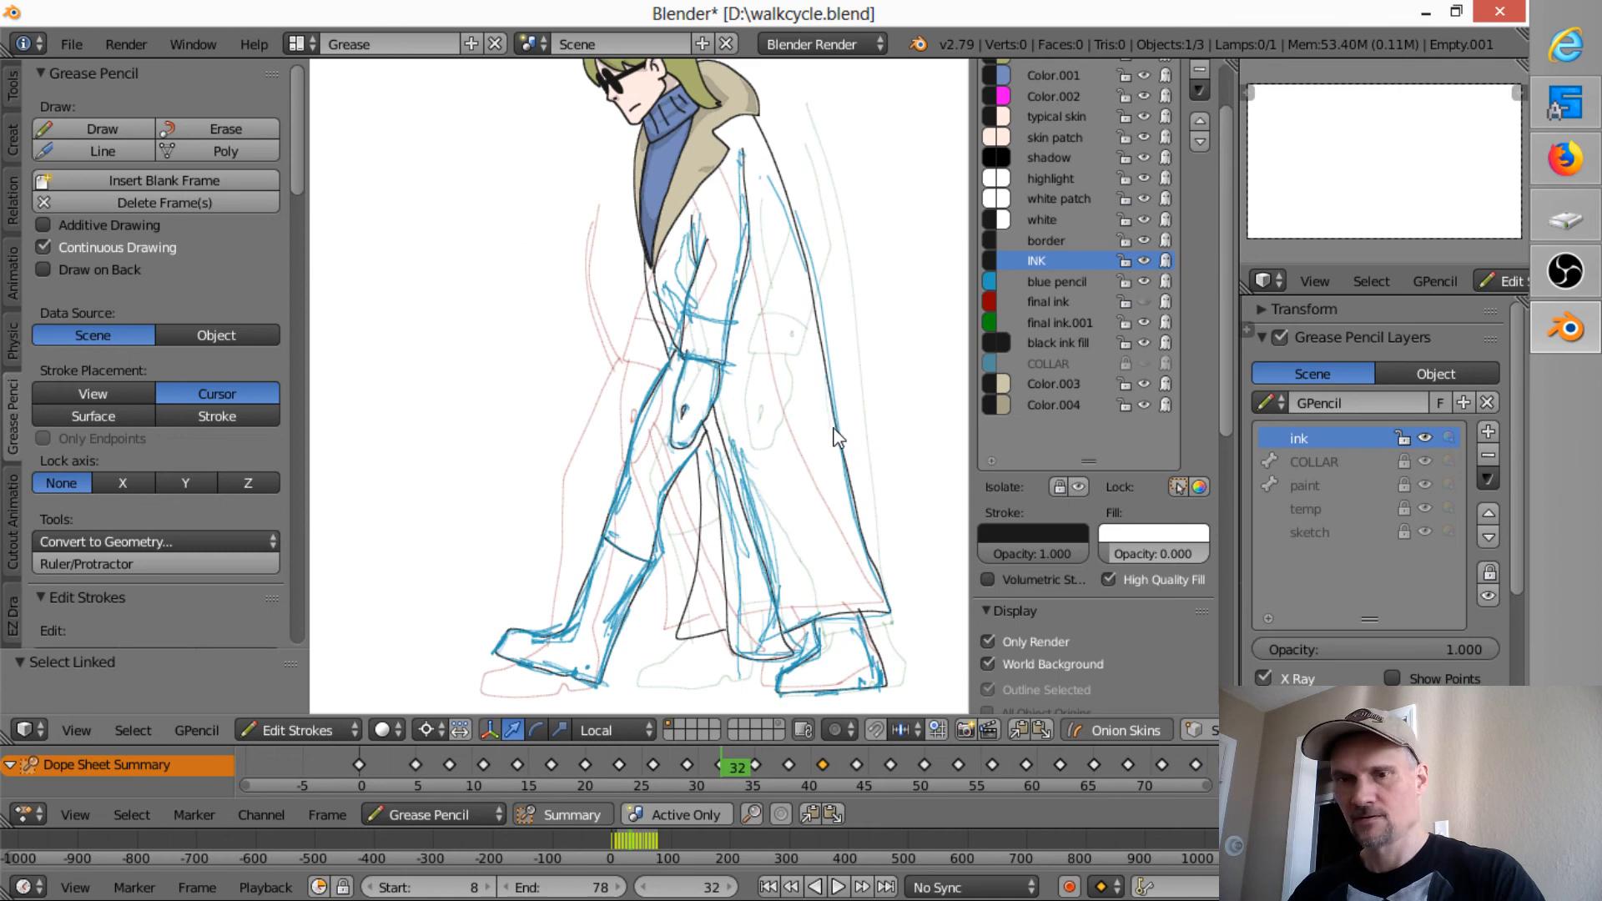
{"action": "key", "text": "Up"}
{"action": "key", "text": "Up"}
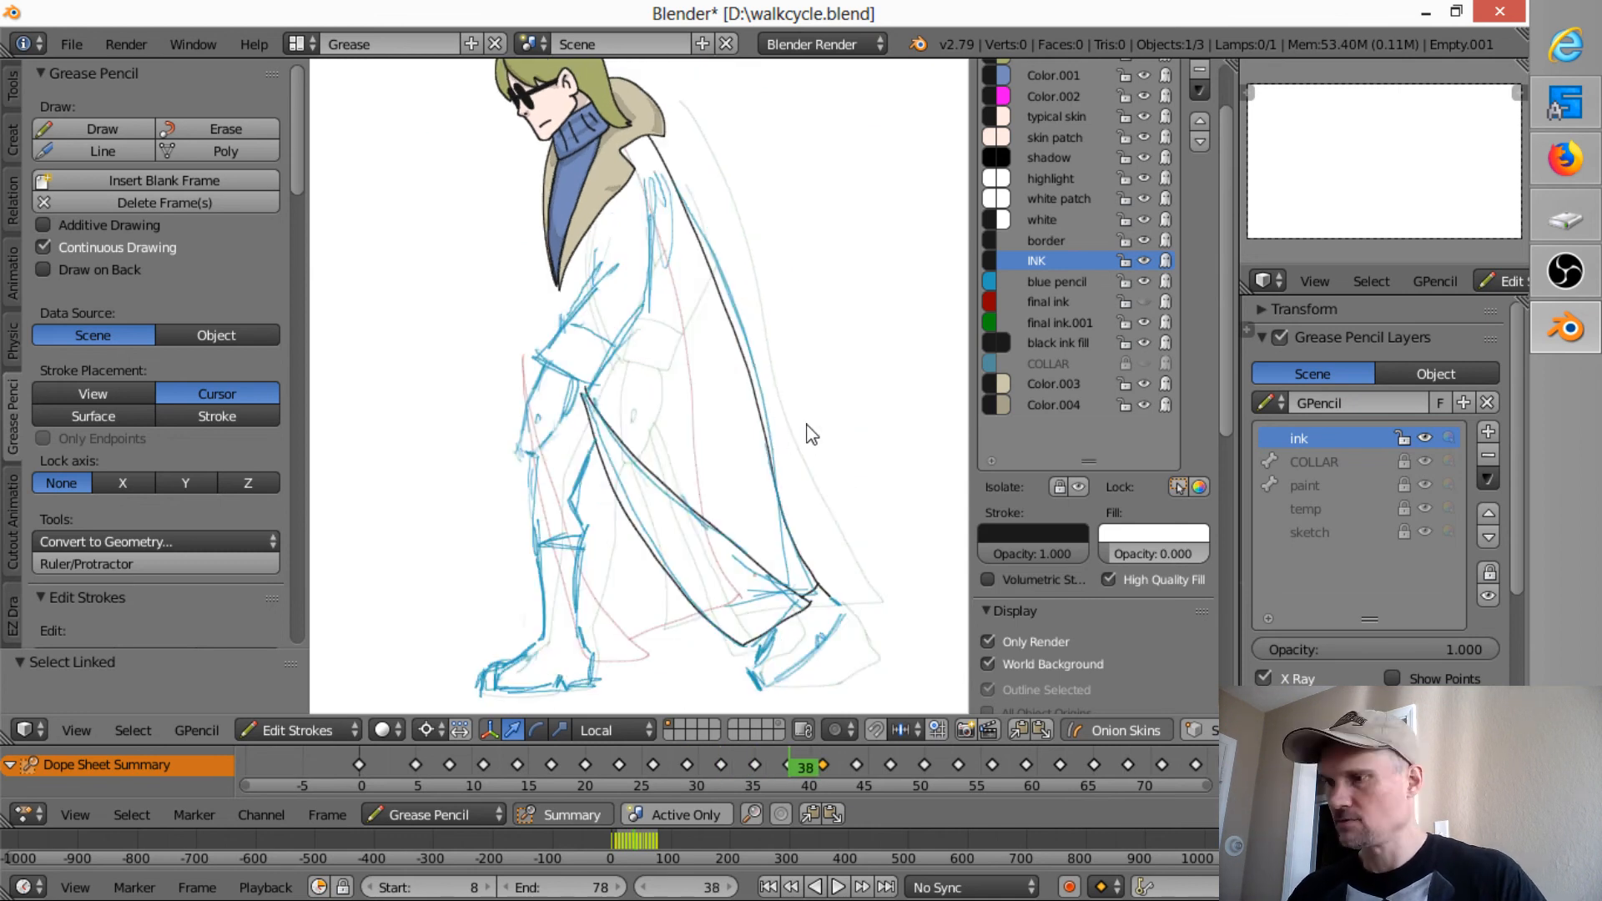
{"action": "key", "text": "ctrl+v"}
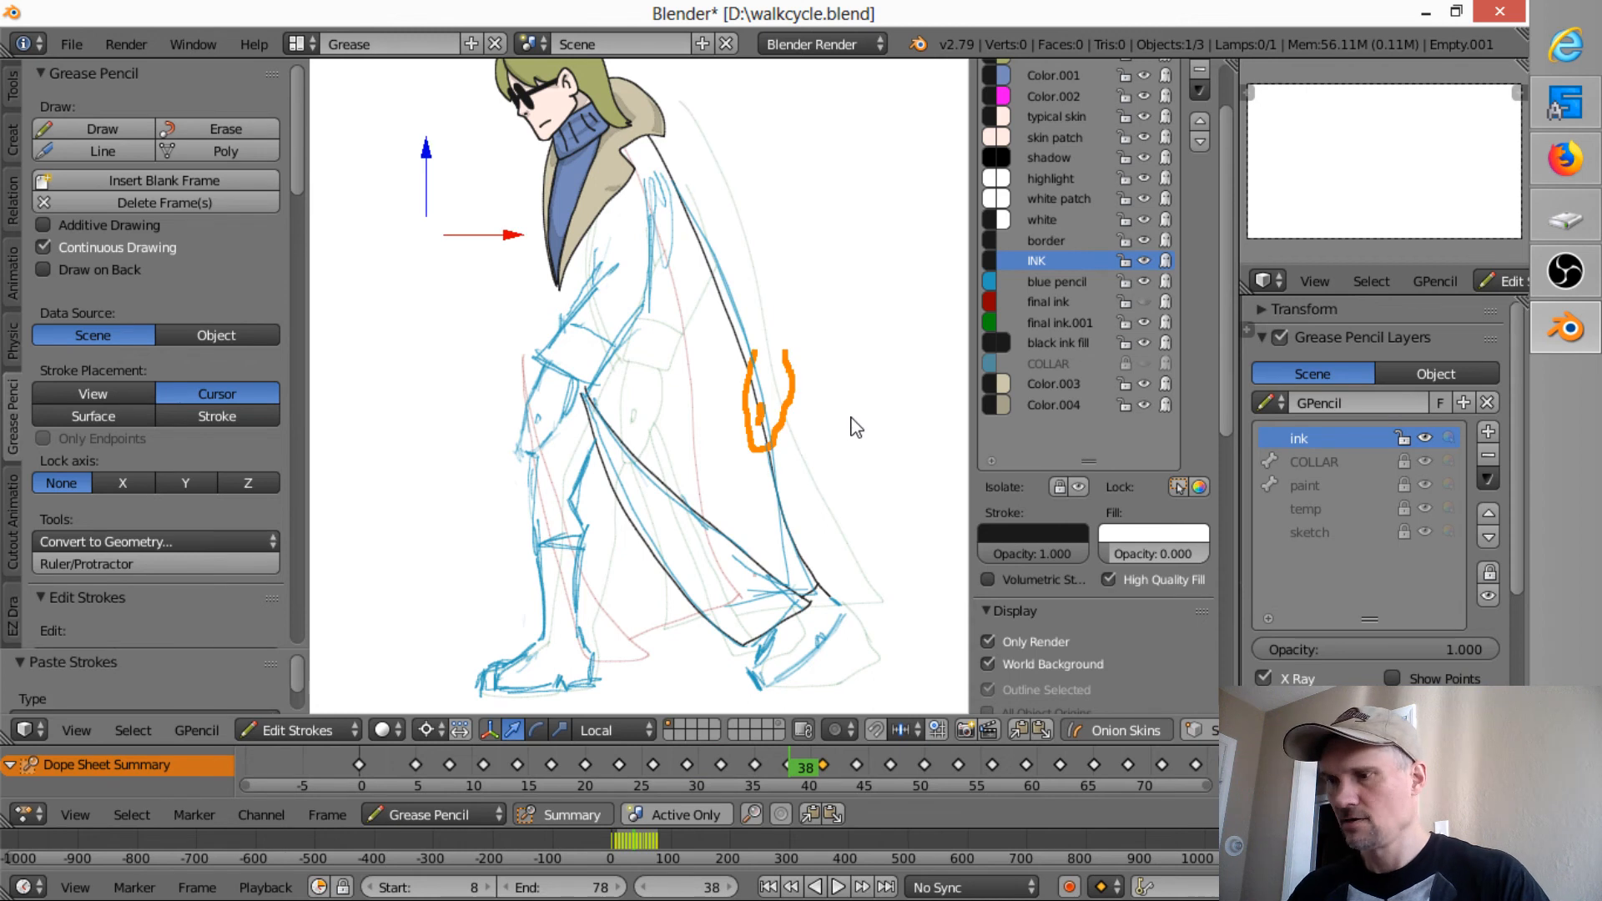
{"action": "key", "text": "g"}
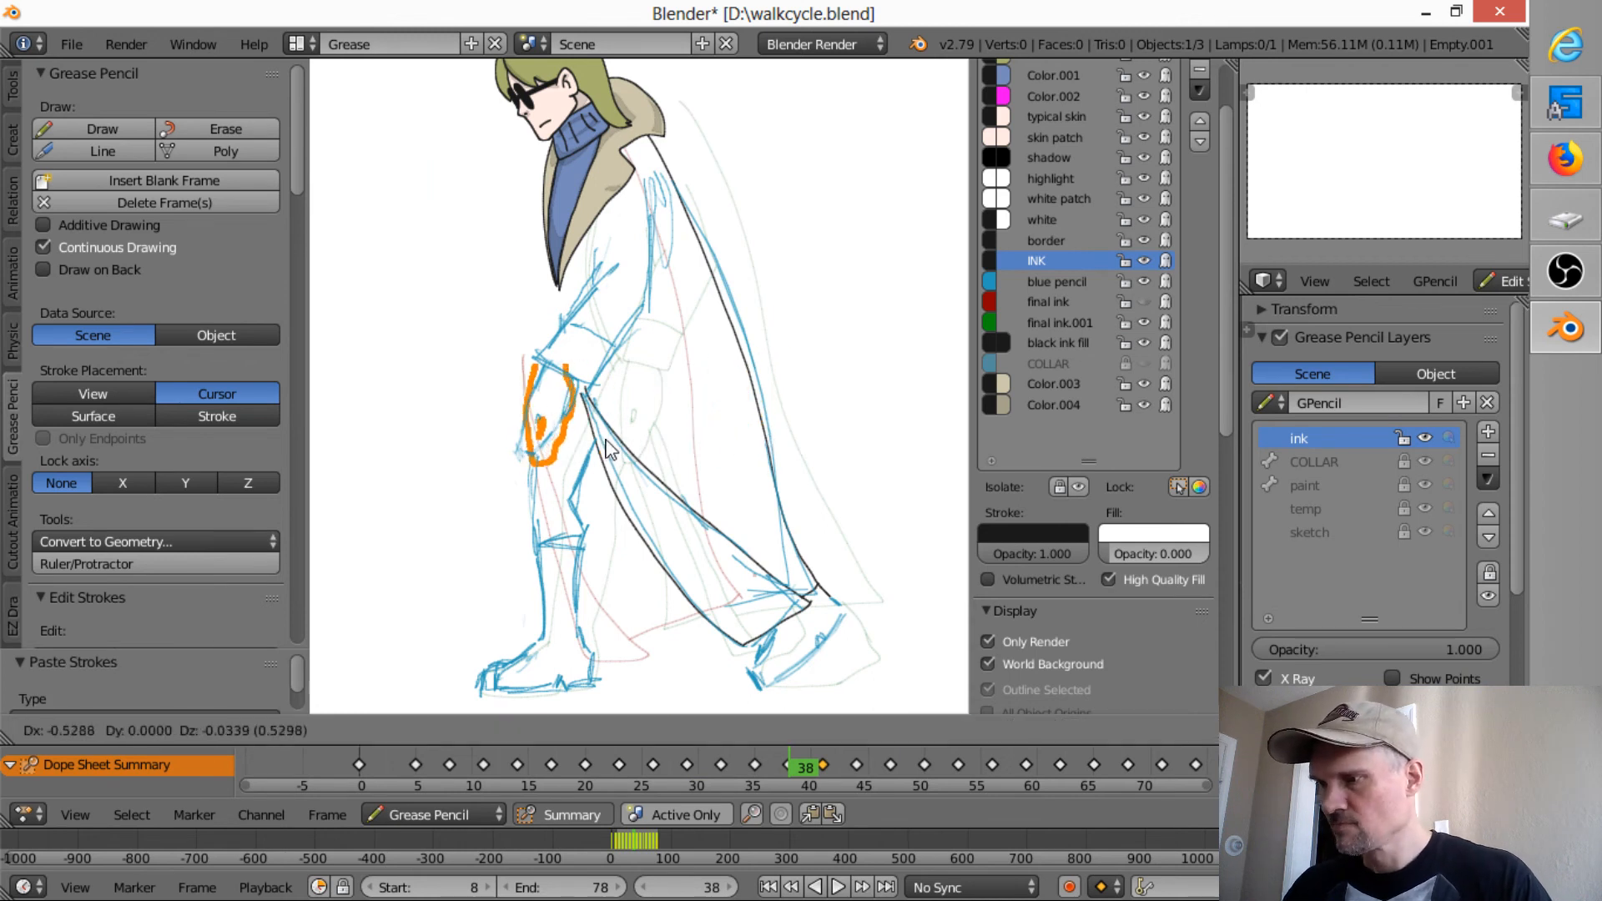
{"action": "left_click", "coordinate": [625, 439]}
{"action": "key", "text": "r"}
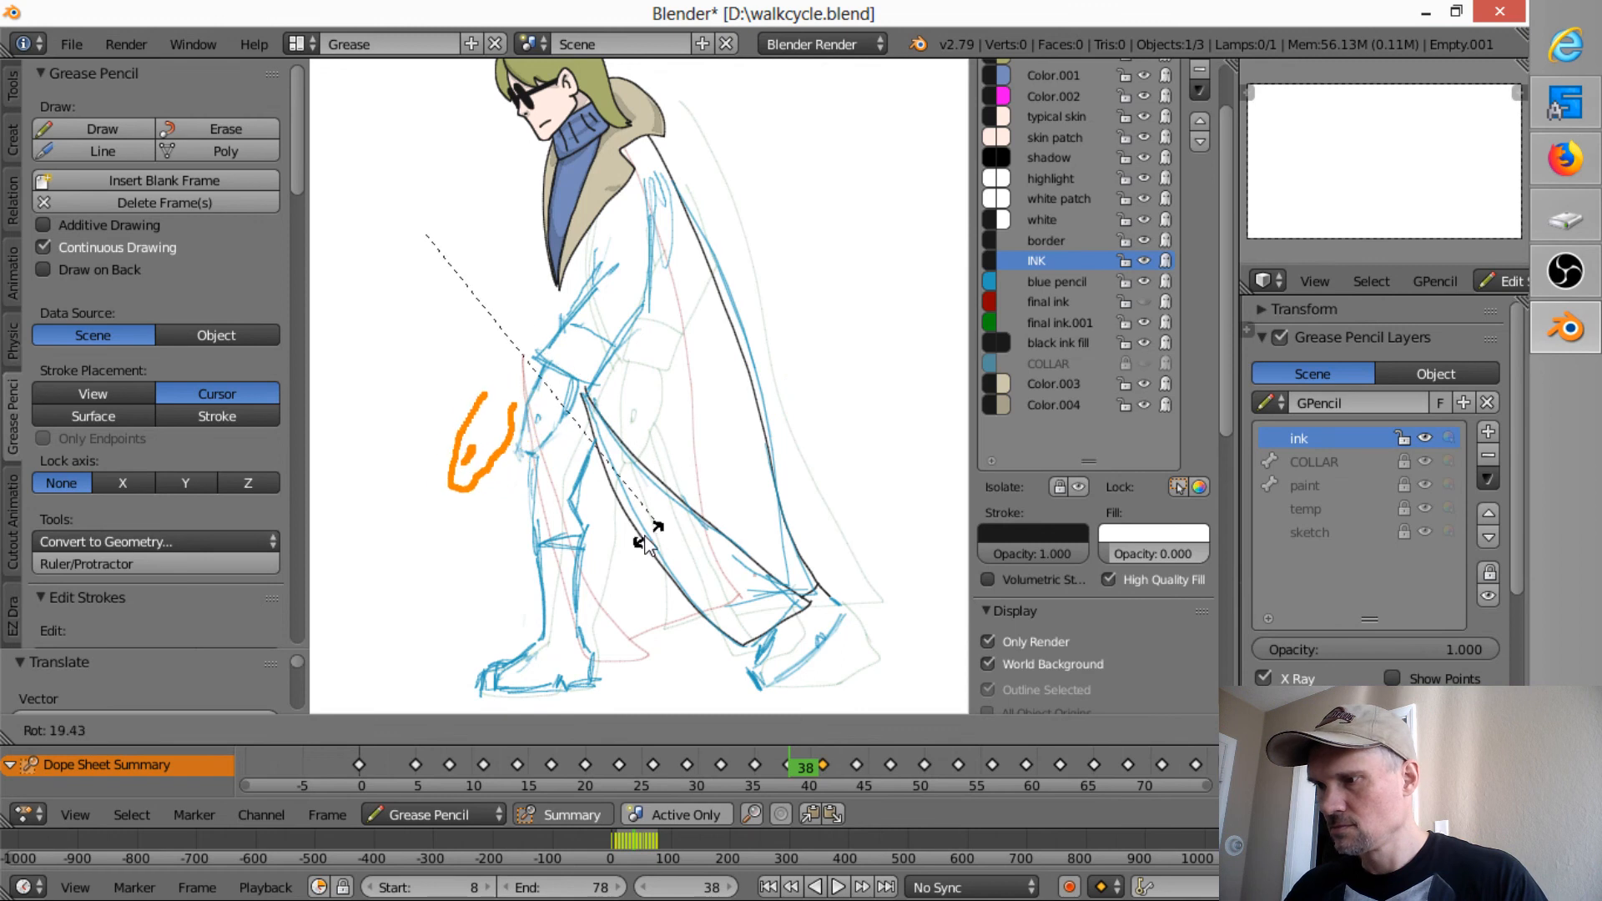
{"action": "left_click", "coordinate": [632, 548]}
{"action": "key", "text": "g"}
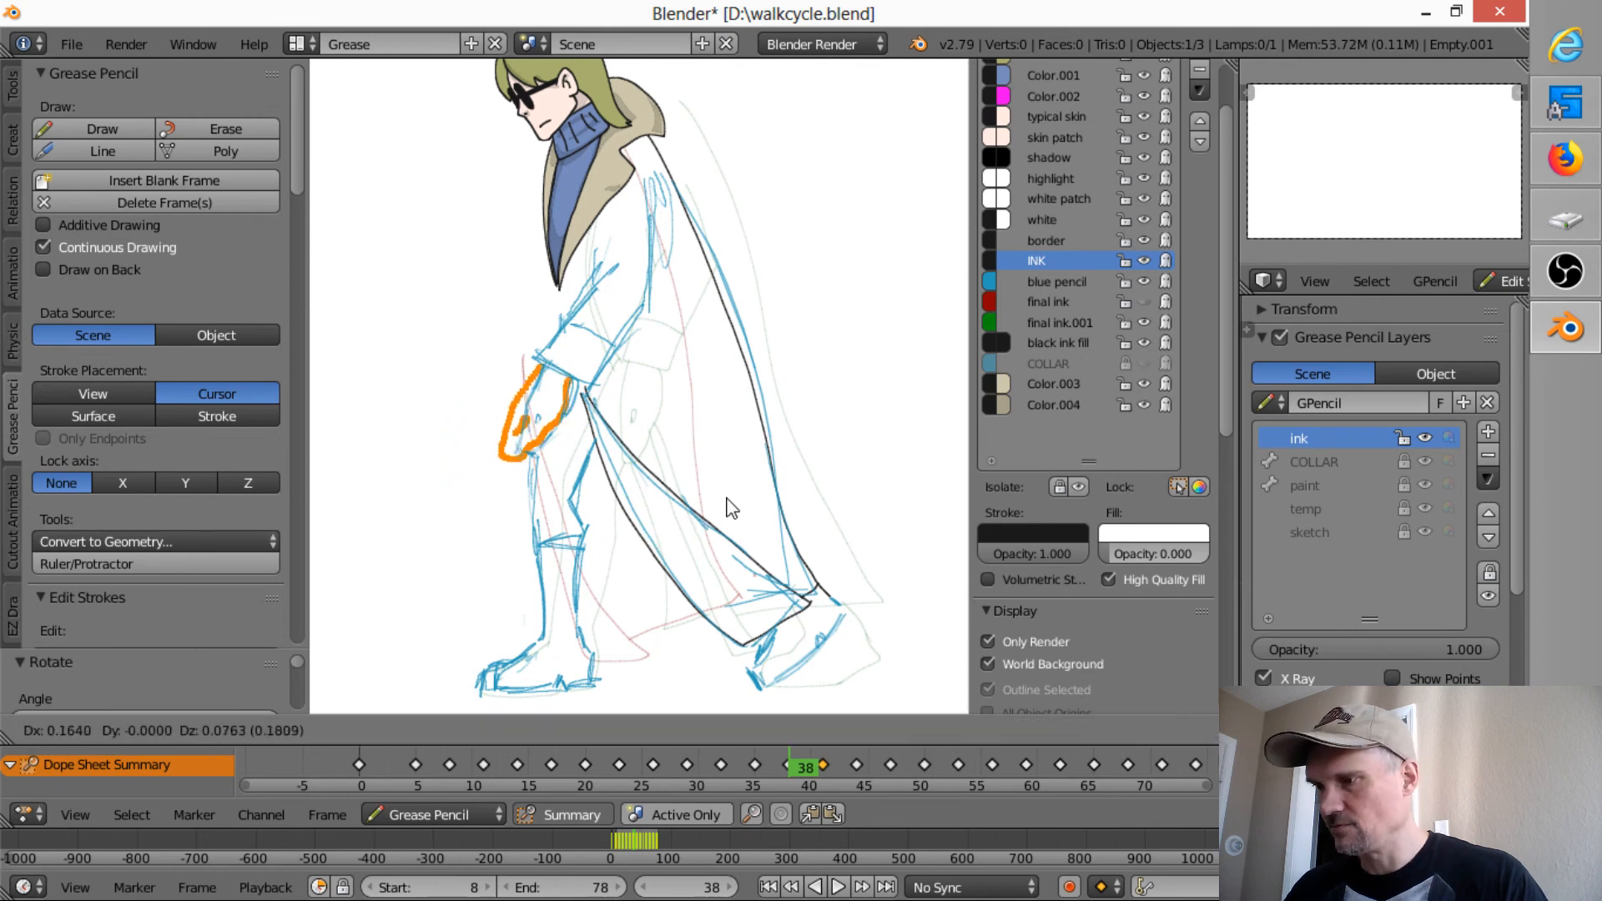
{"action": "left_click", "coordinate": [733, 508]}
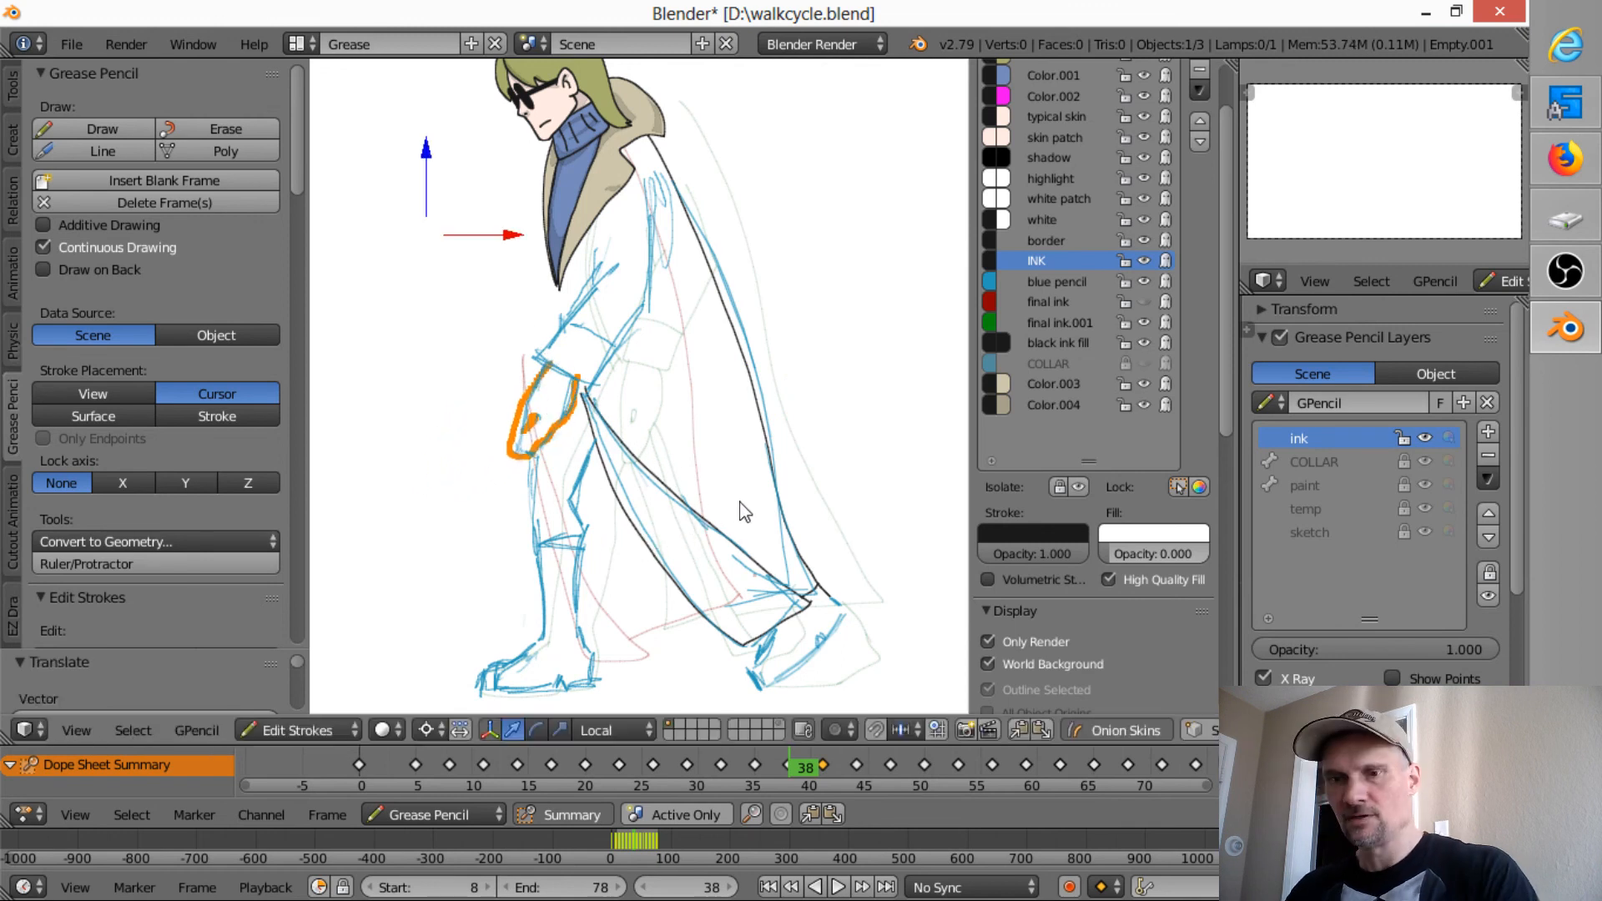
- Copy the fitted hand strokes from frame 38 to frame 41, and rotate and move them onto the sketched hand
{"action": "key", "text": "Up"}
{"action": "key", "text": "Down"}
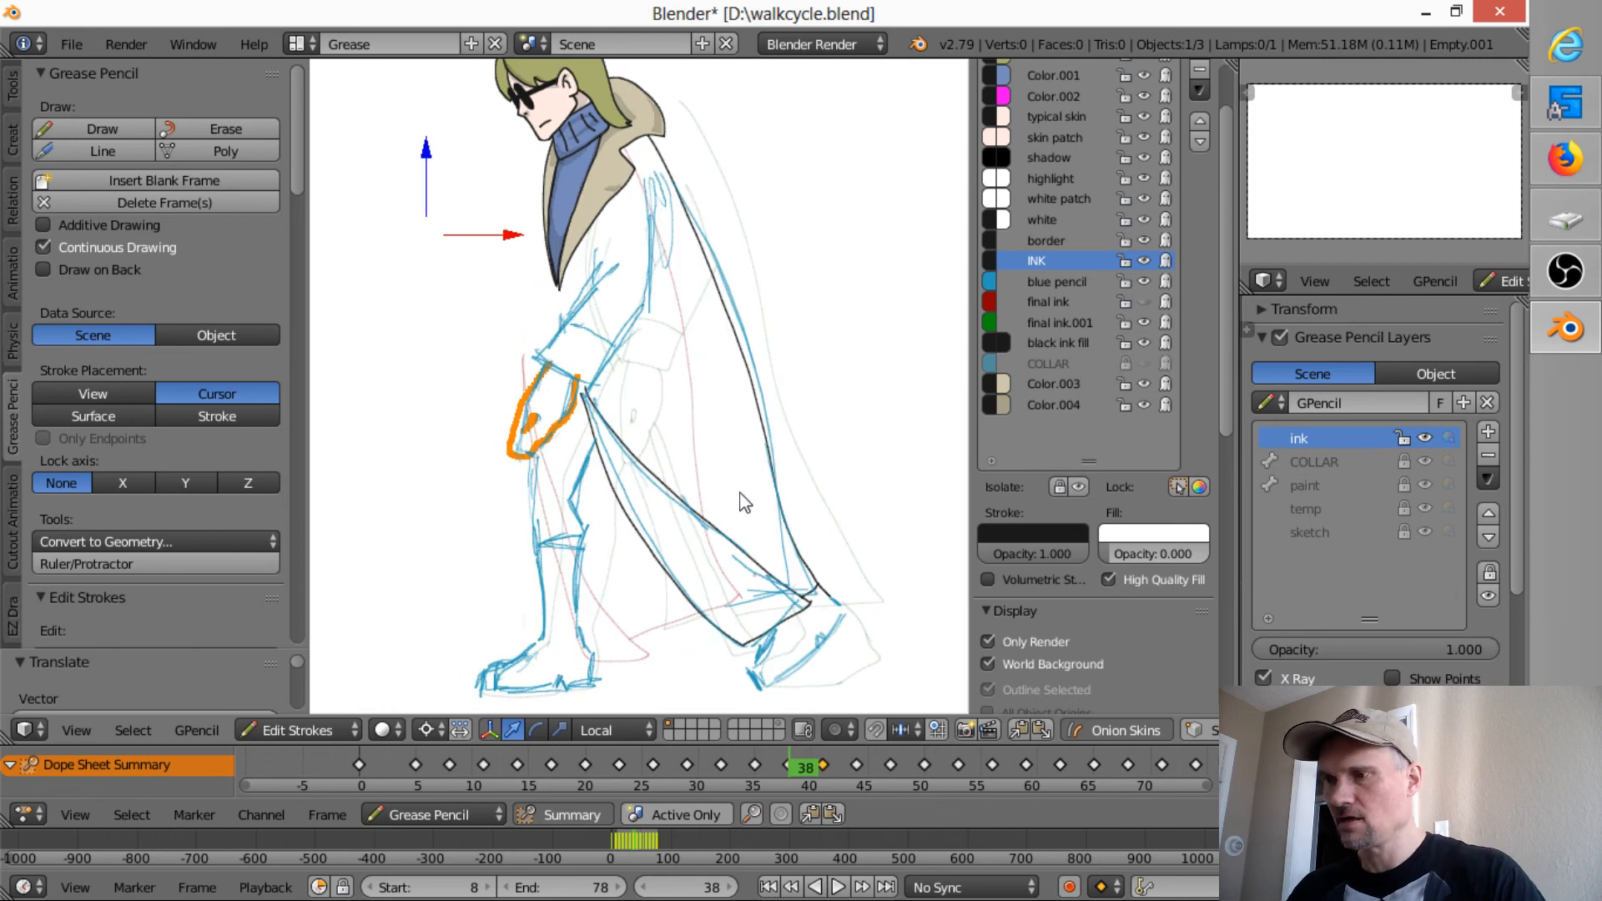
{"action": "key", "text": "Up"}
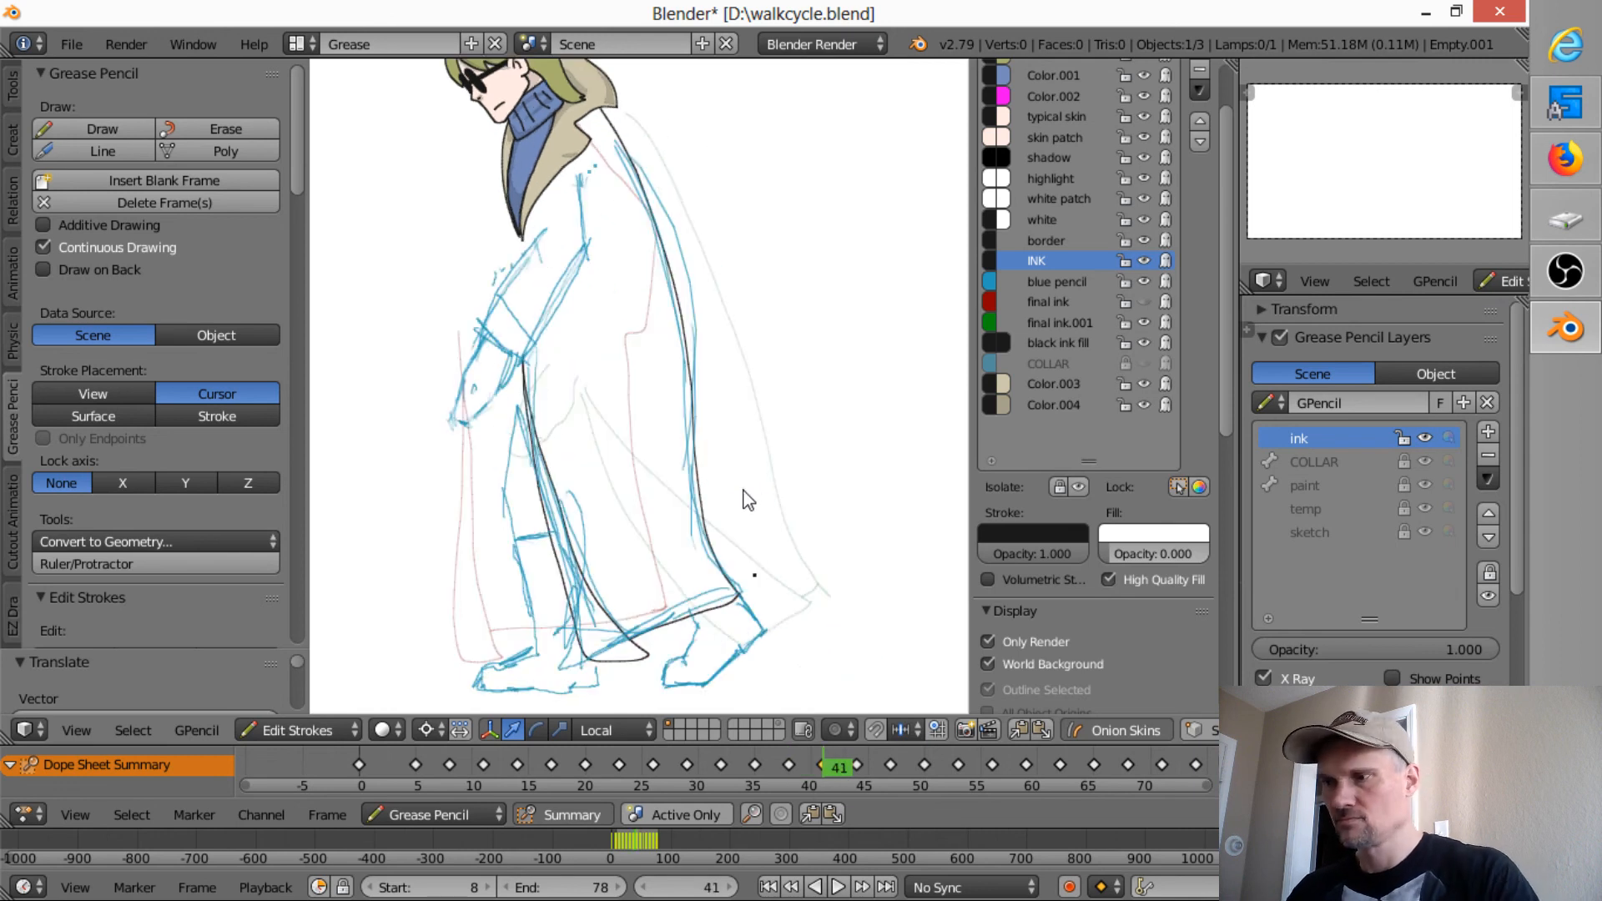
{"action": "key", "text": "ctrl+v"}
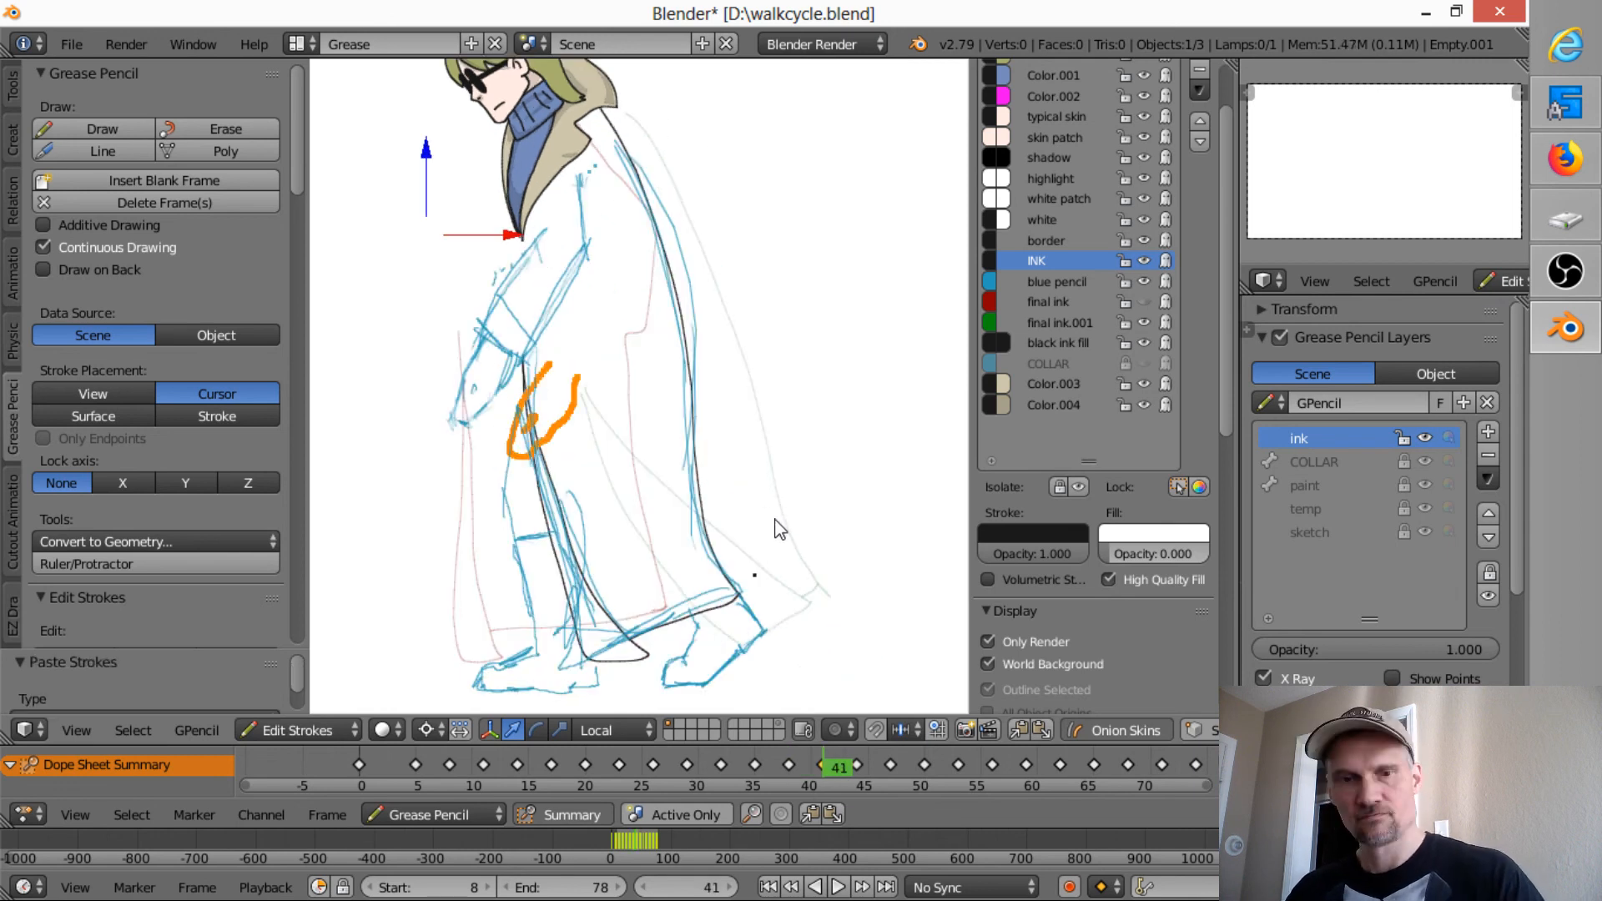
{"action": "key", "text": "r"}
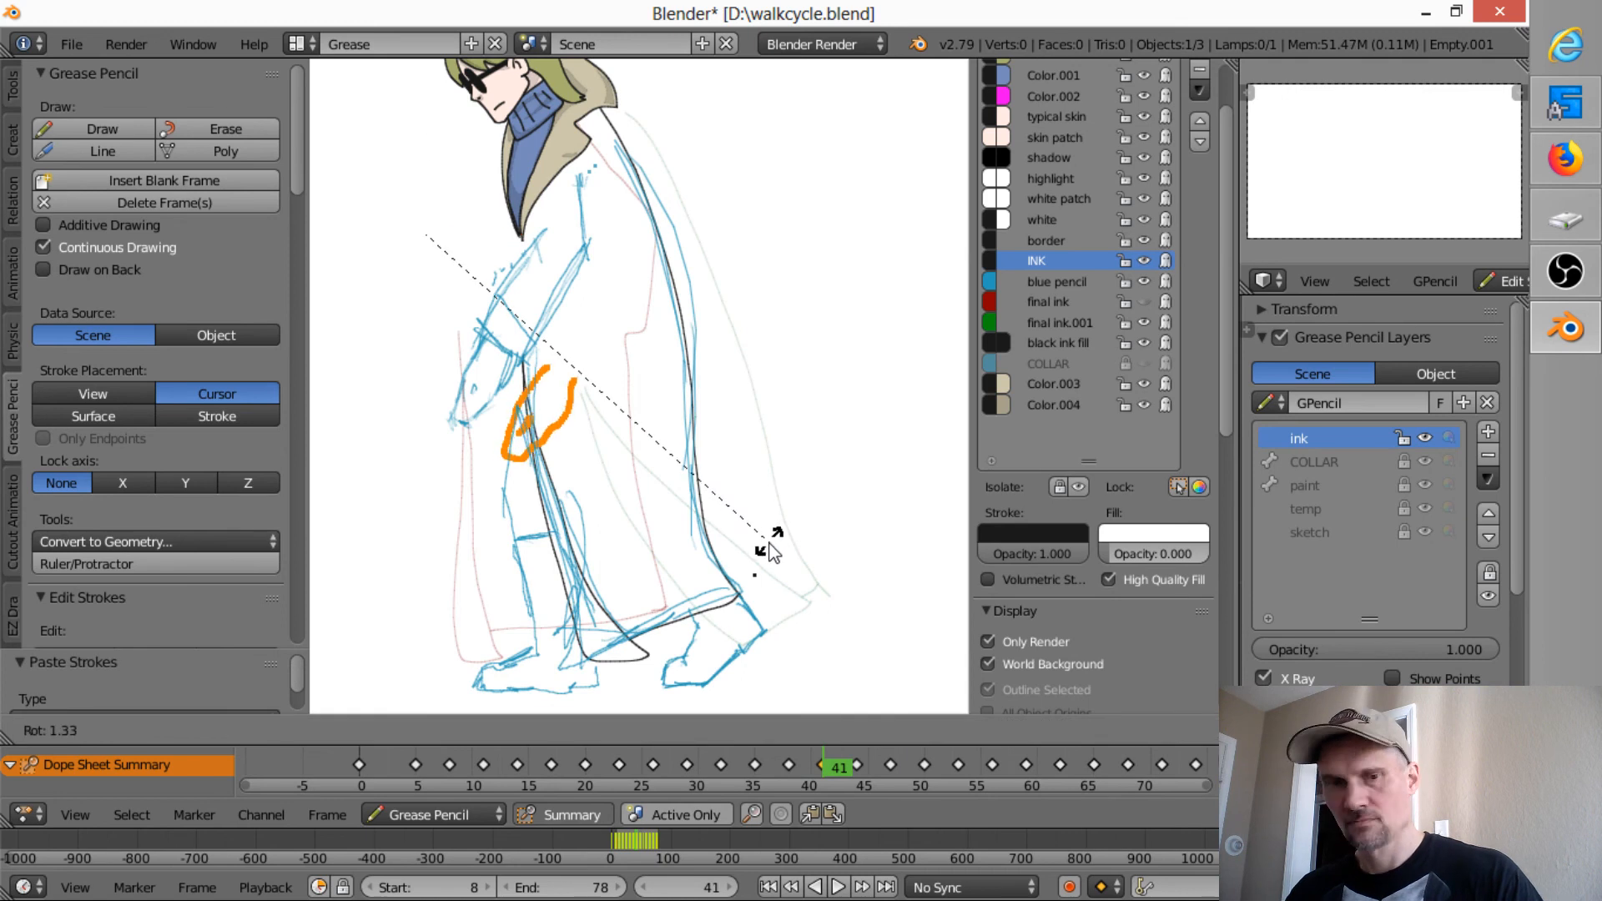
{"action": "left_click", "coordinate": [763, 539]}
{"action": "key", "text": "g"}
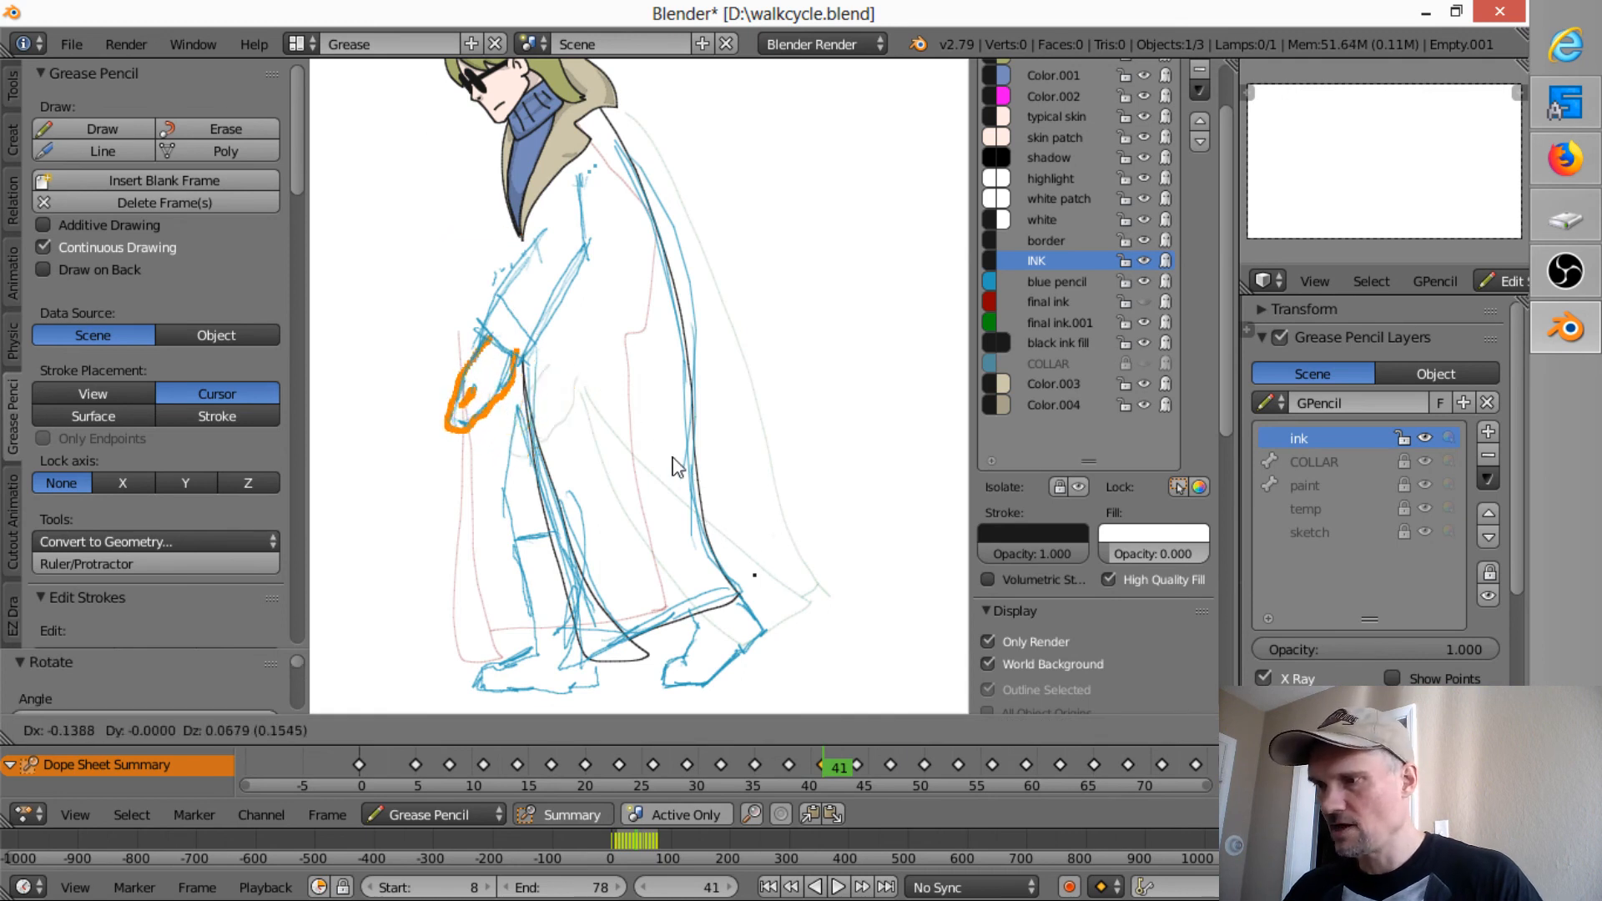
{"action": "left_click", "coordinate": [676, 458]}
- Paste the hand strokes at frame 44, and move and rotate them onto the sketched hand
{"action": "key", "text": "Up"}
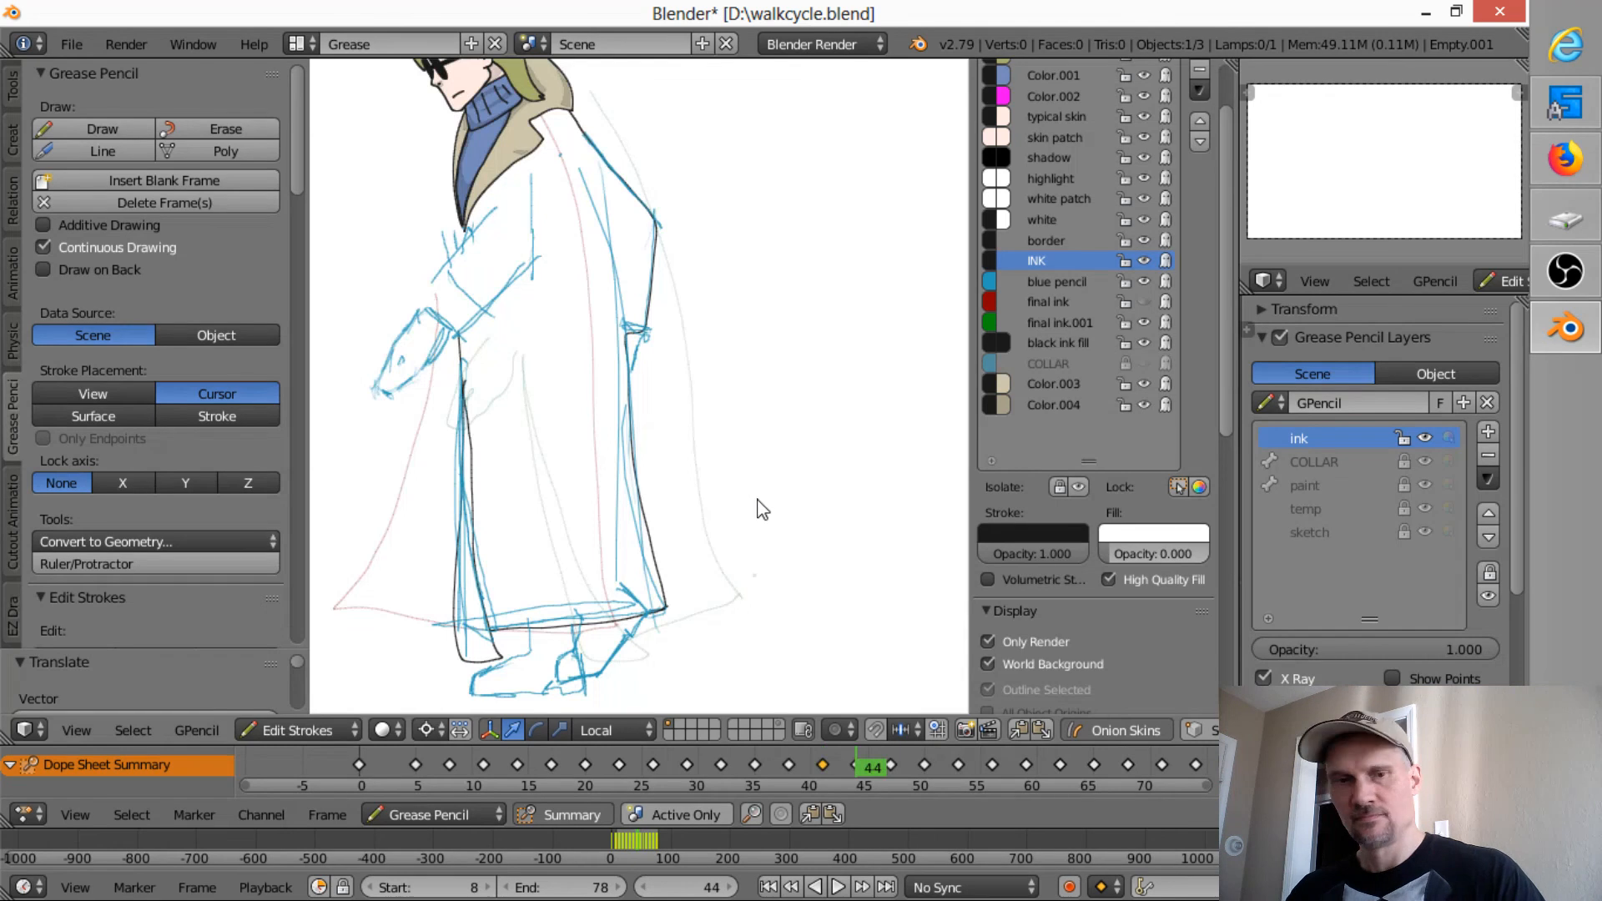
{"action": "key", "text": "ctrl+v"}
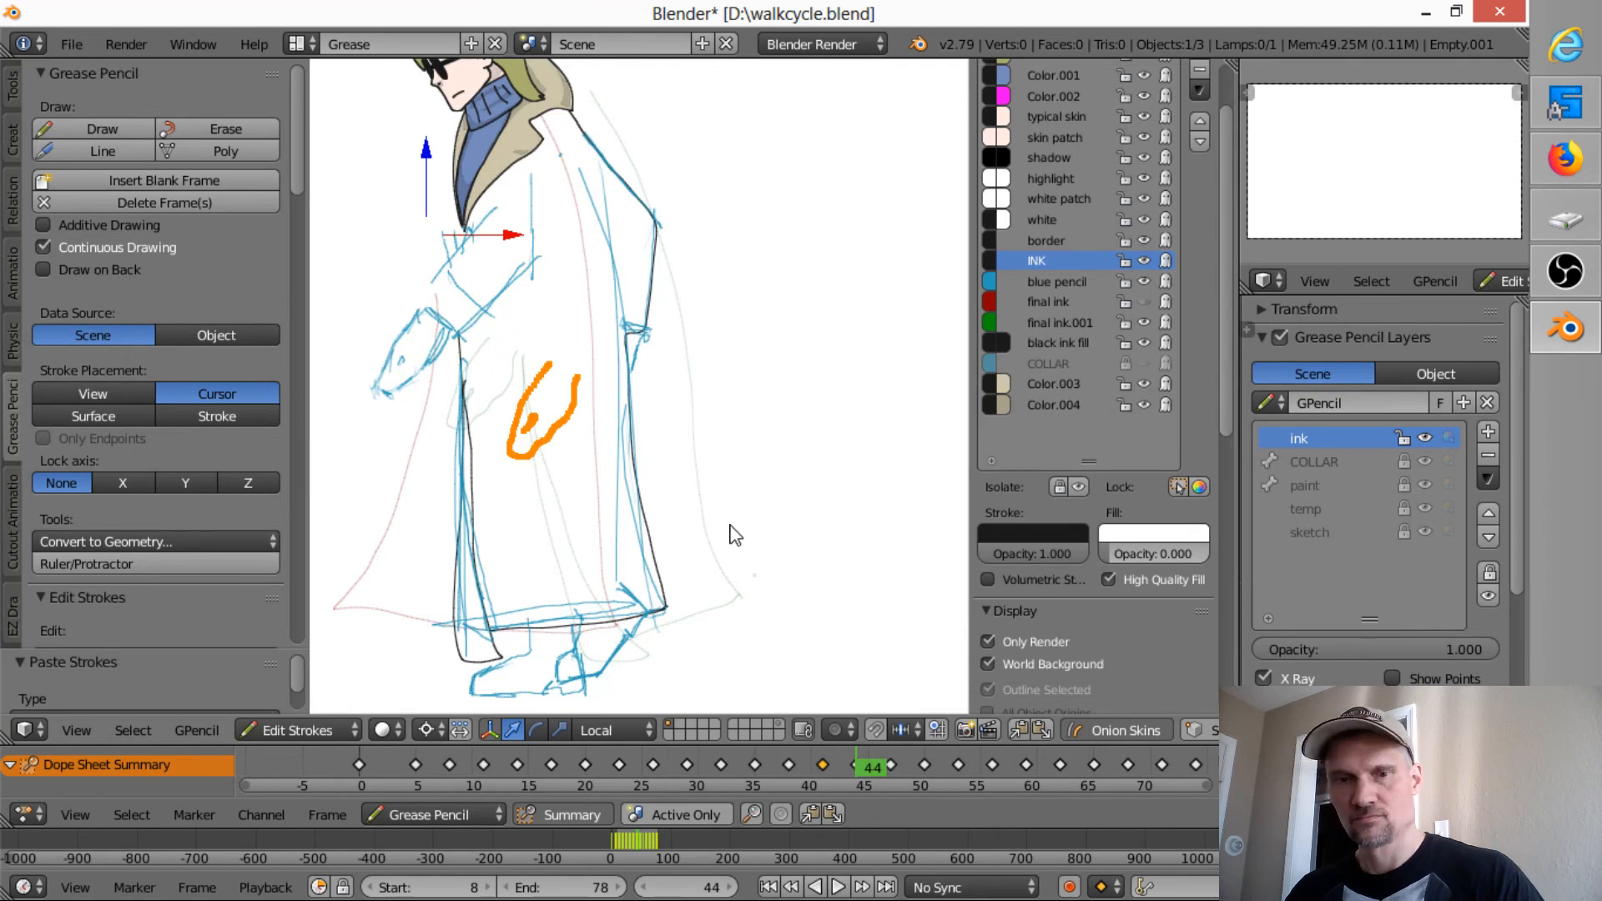
{"action": "key", "text": "g"}
{"action": "left_click", "coordinate": [630, 482]}
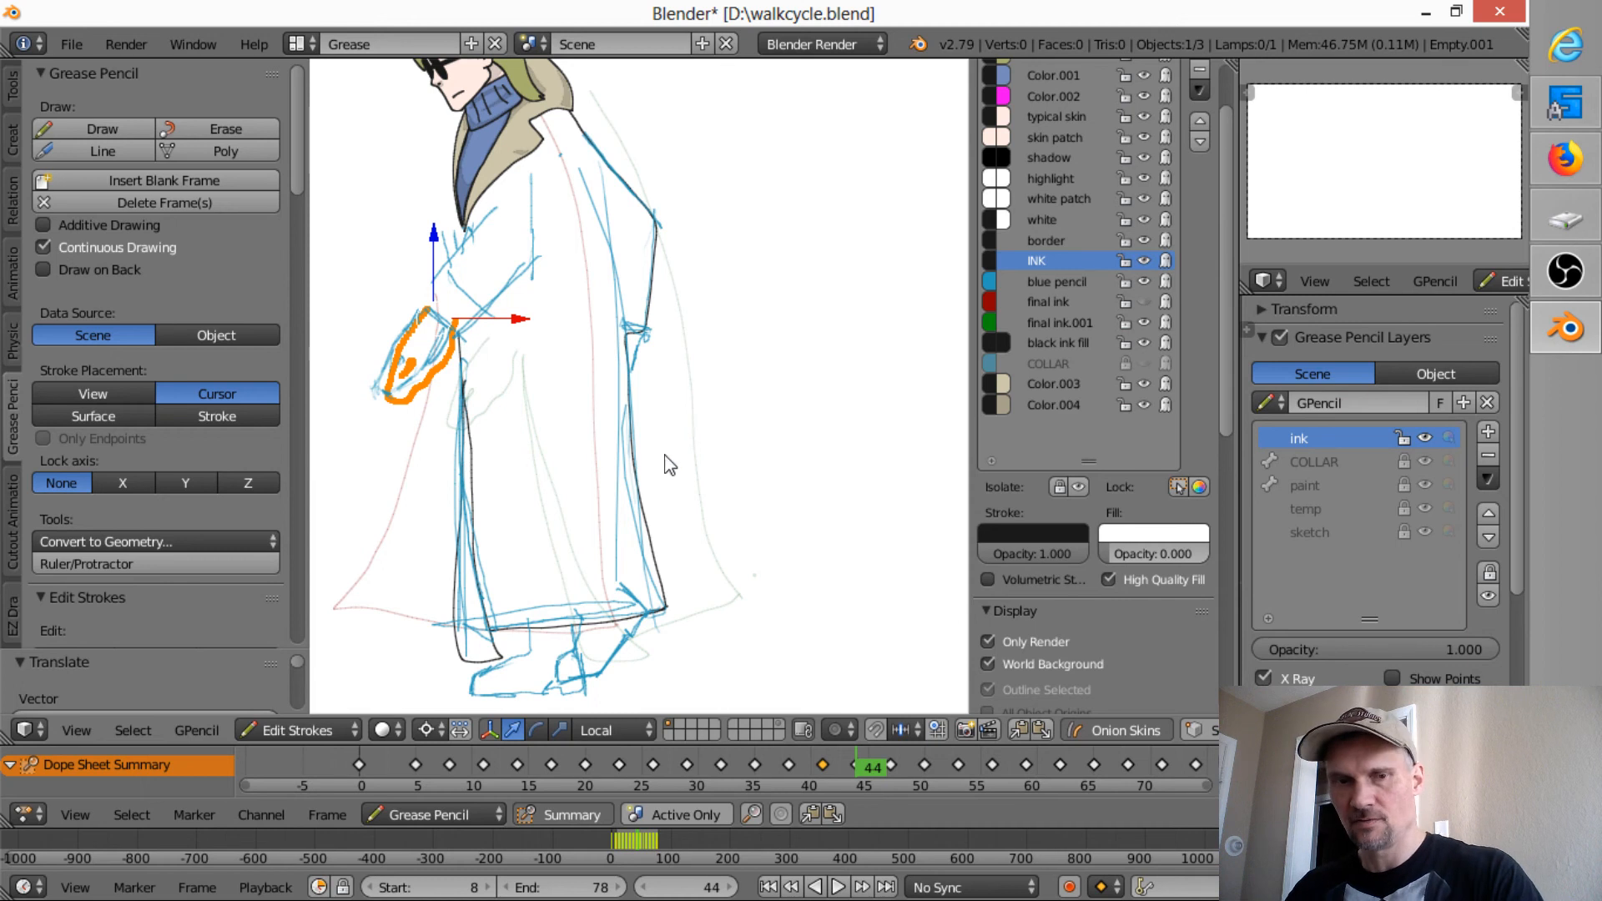
{"action": "key", "text": "r"}
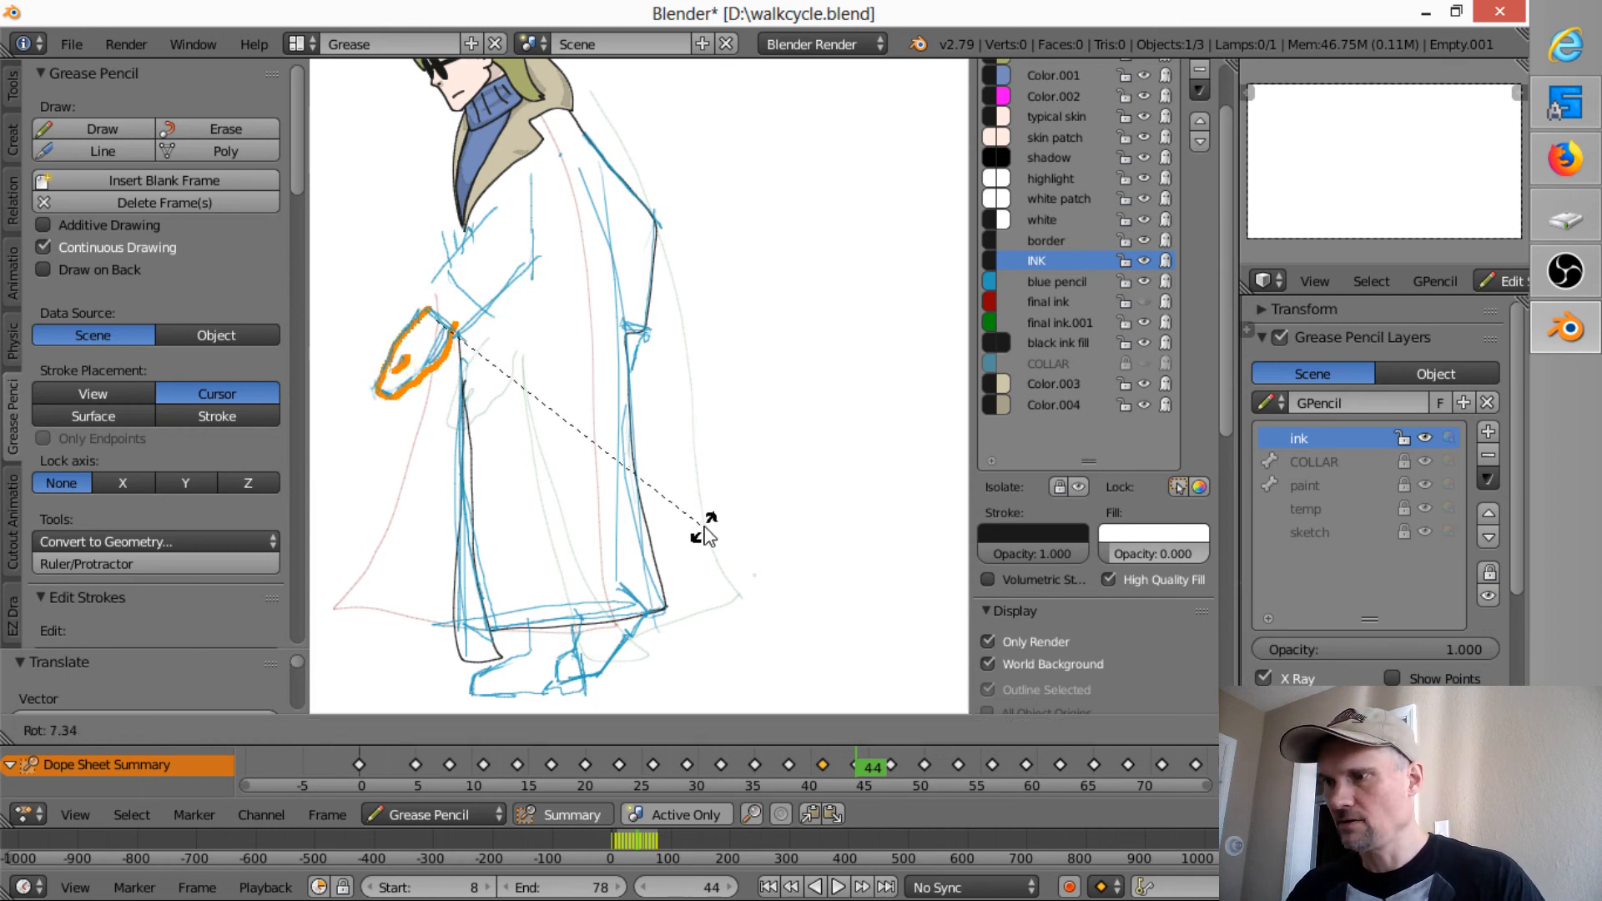
{"action": "left_click", "coordinate": [709, 529]}
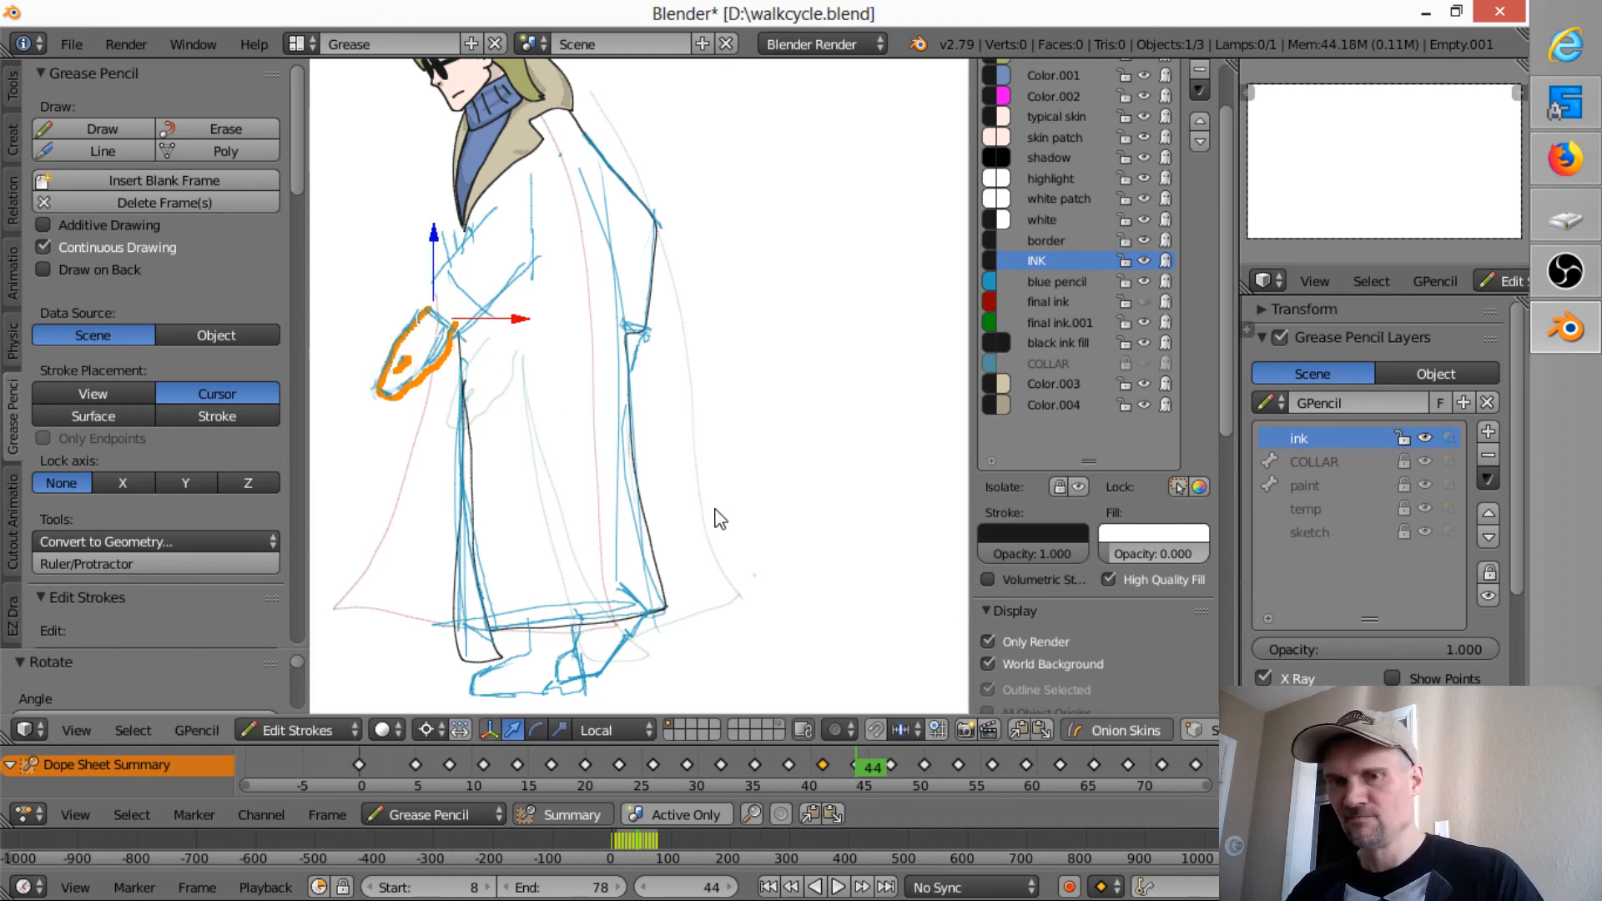
- Paste the copied hand strokes at frame 47, and rotate and move them onto the sketched hand
{"action": "key", "text": "Up"}
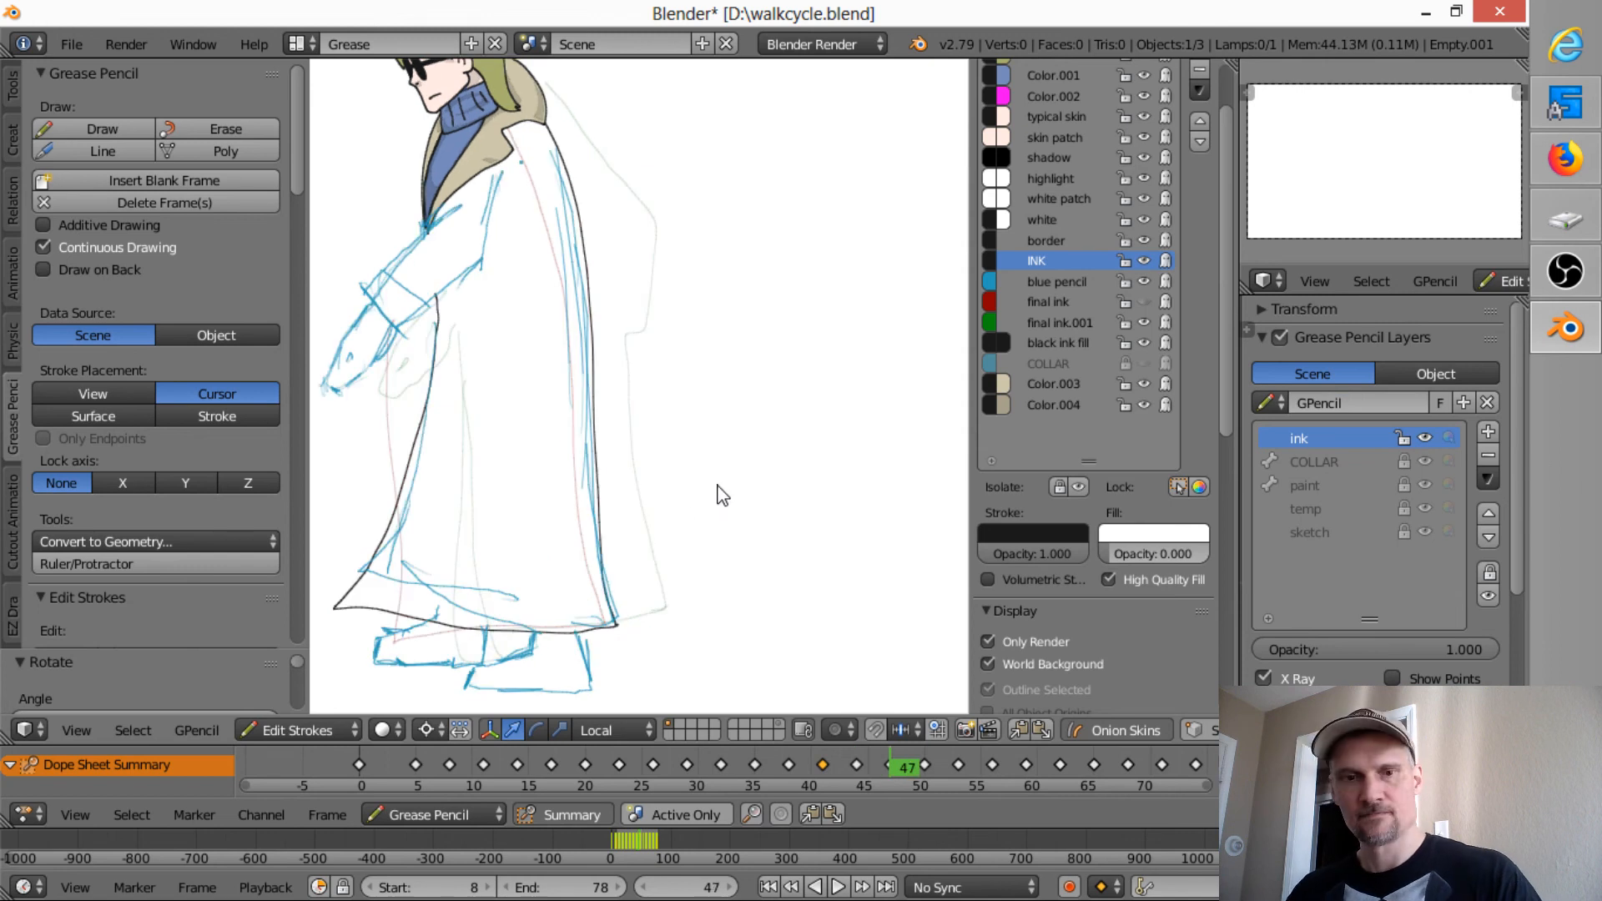
{"action": "key", "text": "ctrl+v"}
{"action": "key", "text": "r"}
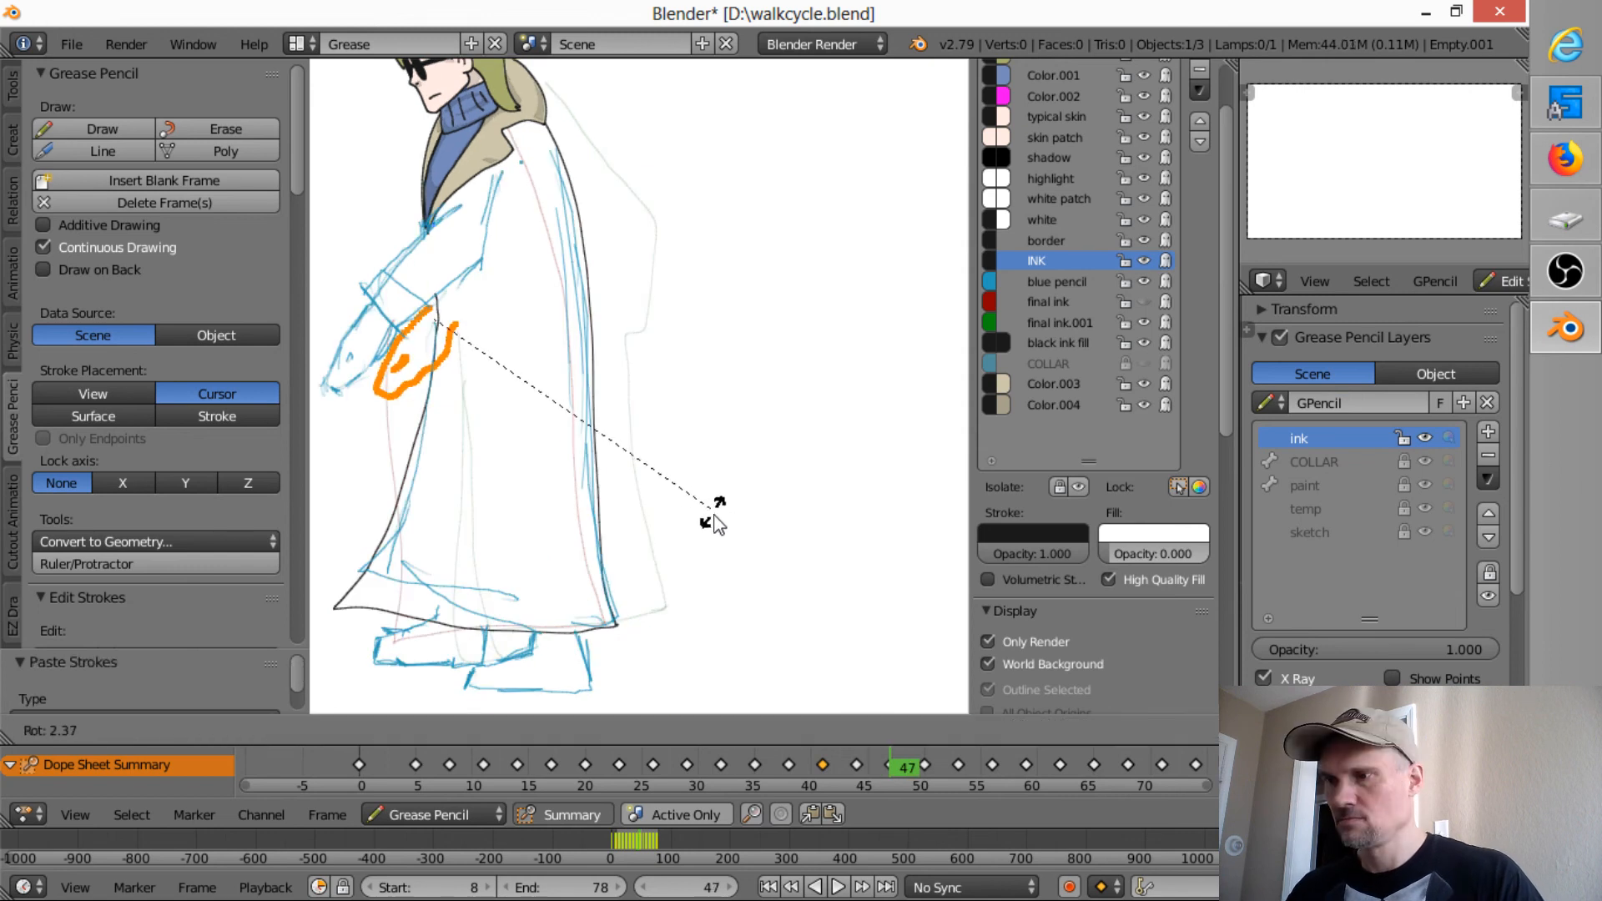
{"action": "left_click", "coordinate": [708, 524]}
{"action": "key", "text": "g"}
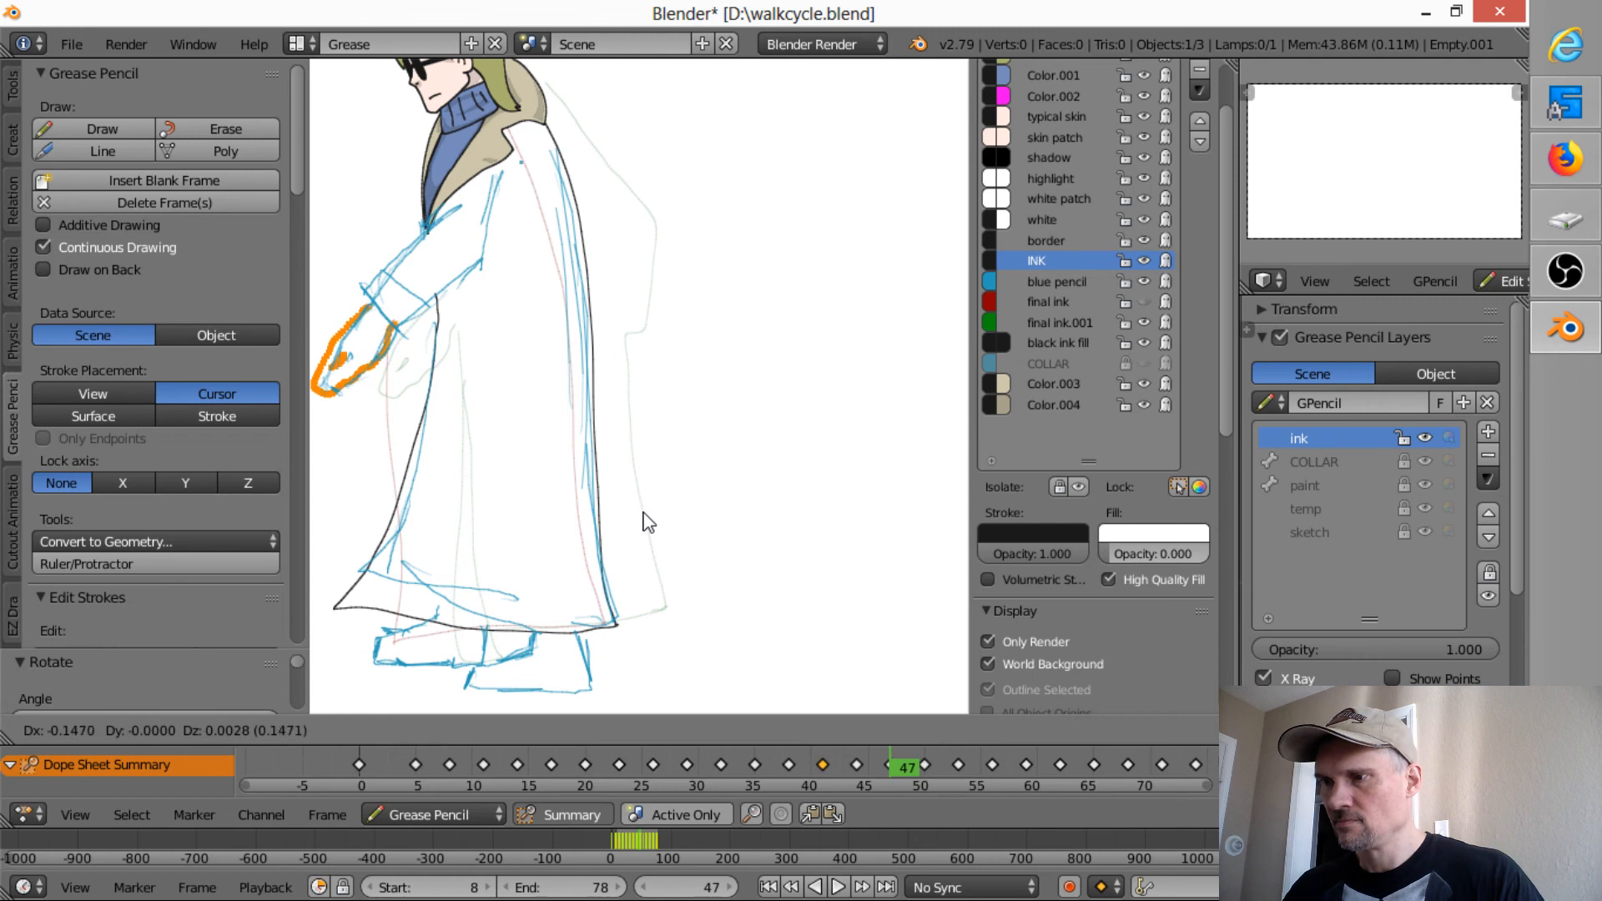
{"action": "left_click", "coordinate": [651, 520]}
- Paste the hand strokes at frame 50, move them onto the sketched hand below the cuff, and rotate them to match
{"action": "key", "text": "Up"}
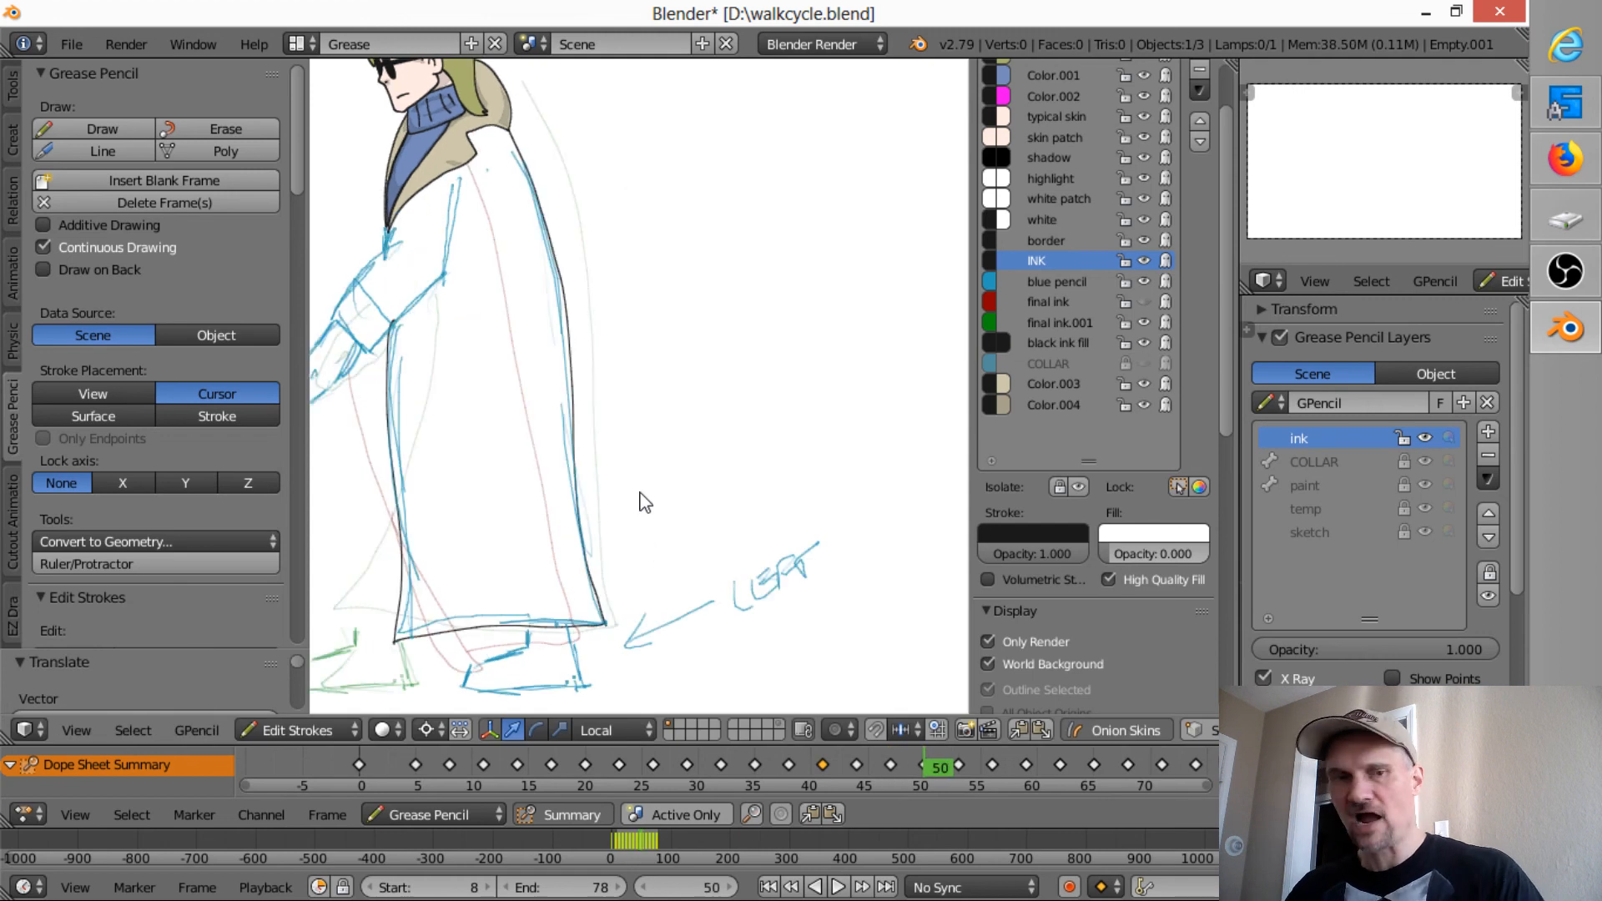
{"action": "middle_click_drag", "start_coordinate": [643, 500], "coordinate": [870, 483], "text": "shift"}
{"action": "key", "text": "ctrl+v"}
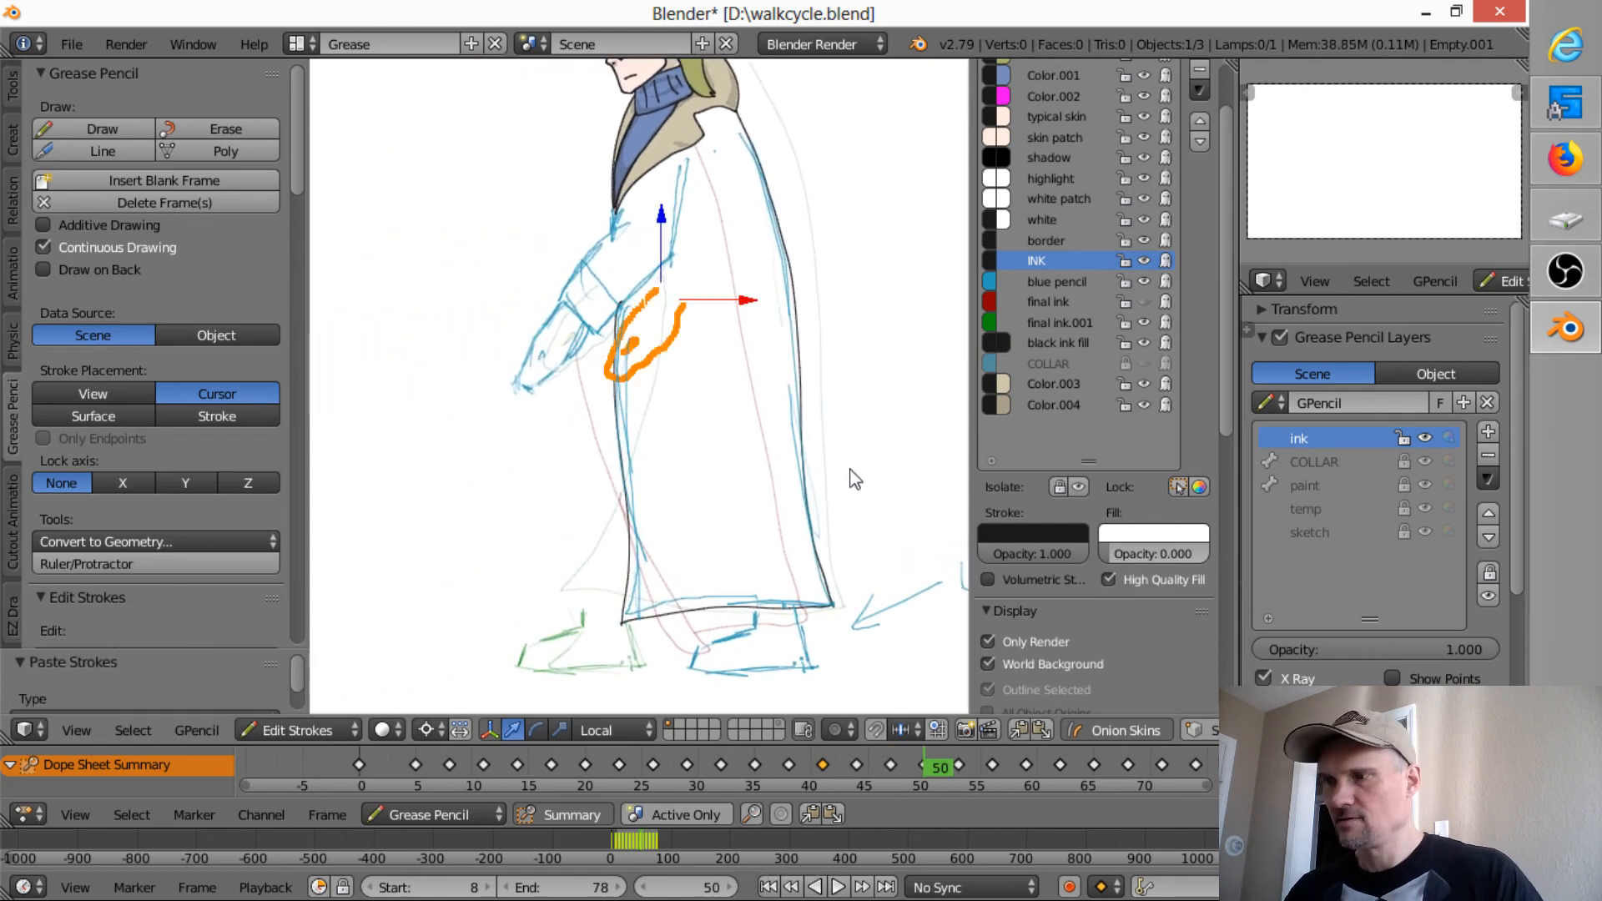
{"action": "key", "text": "g"}
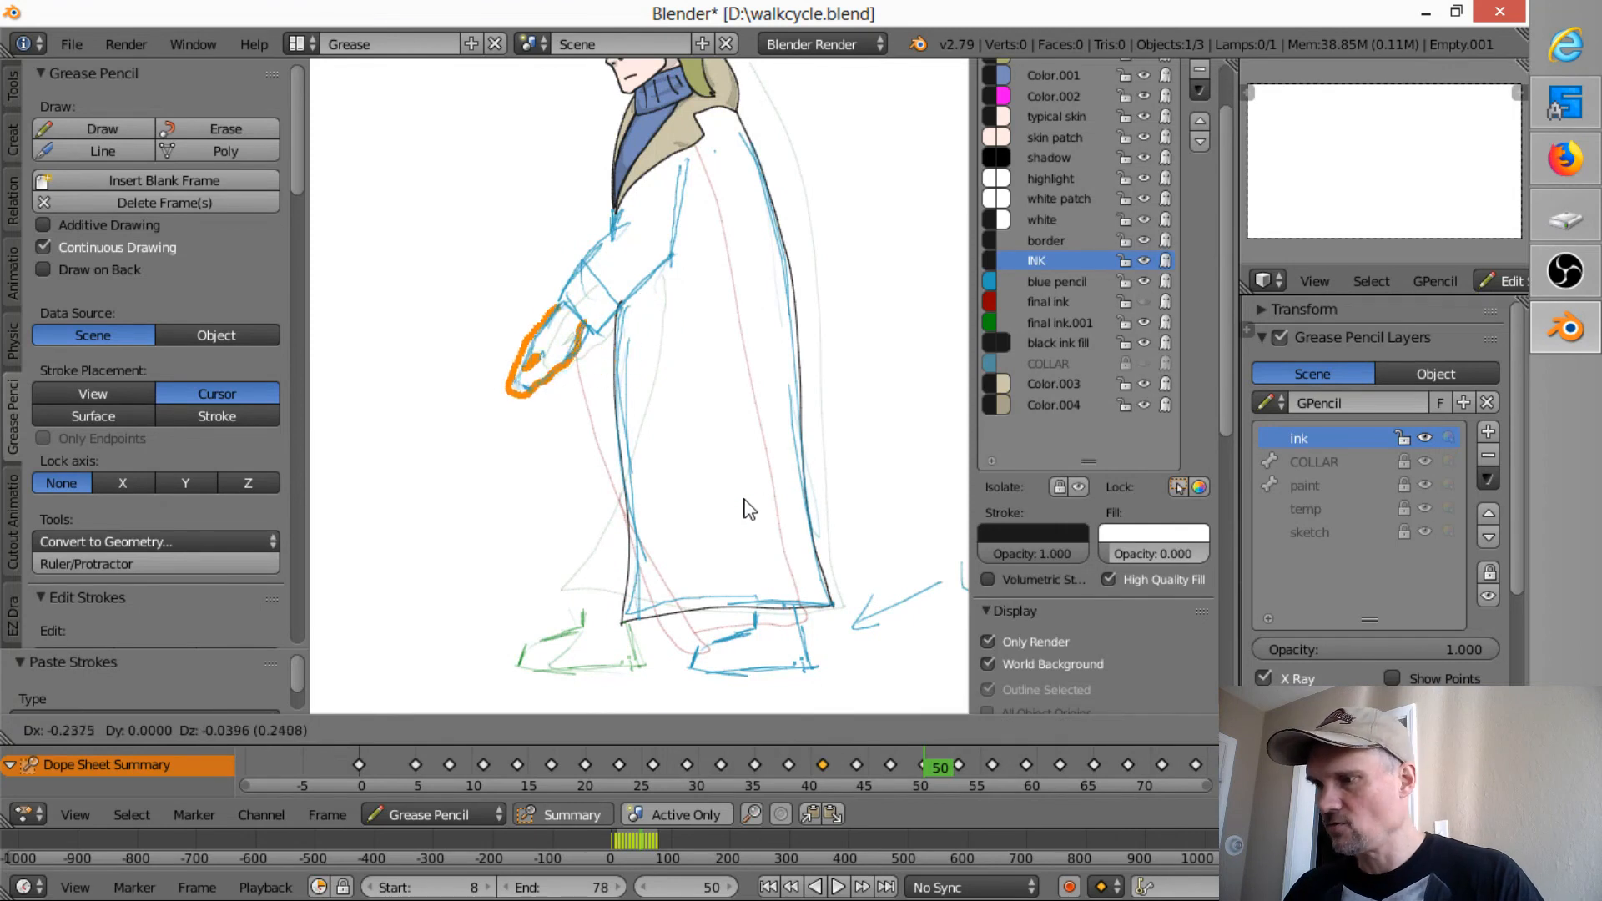
{"action": "left_click", "coordinate": [760, 507]}
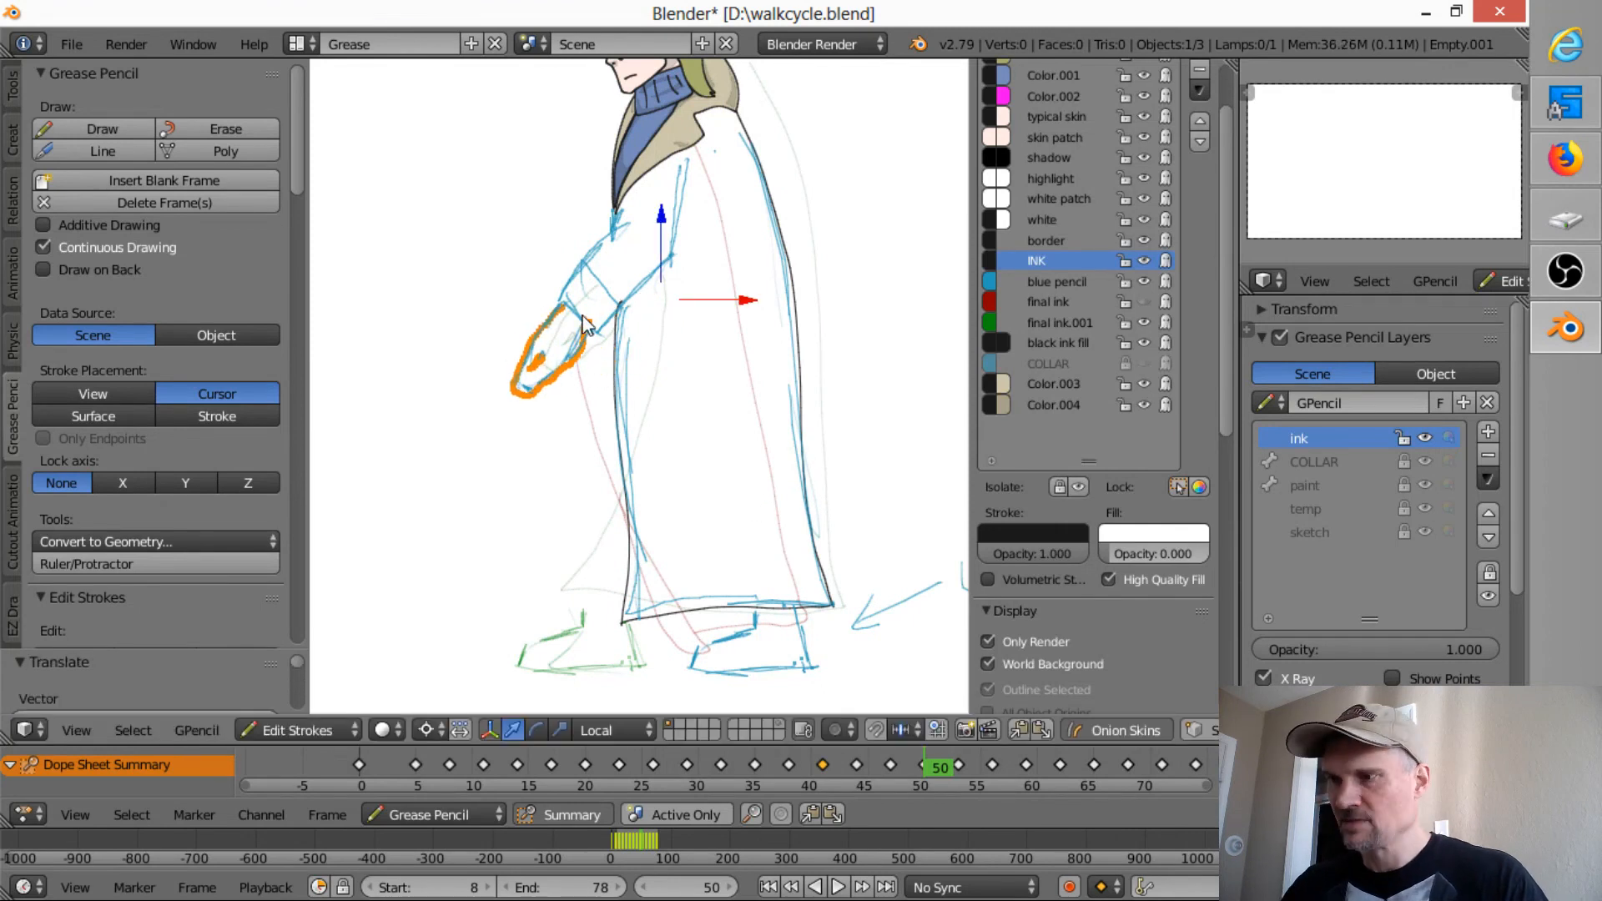
{"action": "key", "text": "r"}
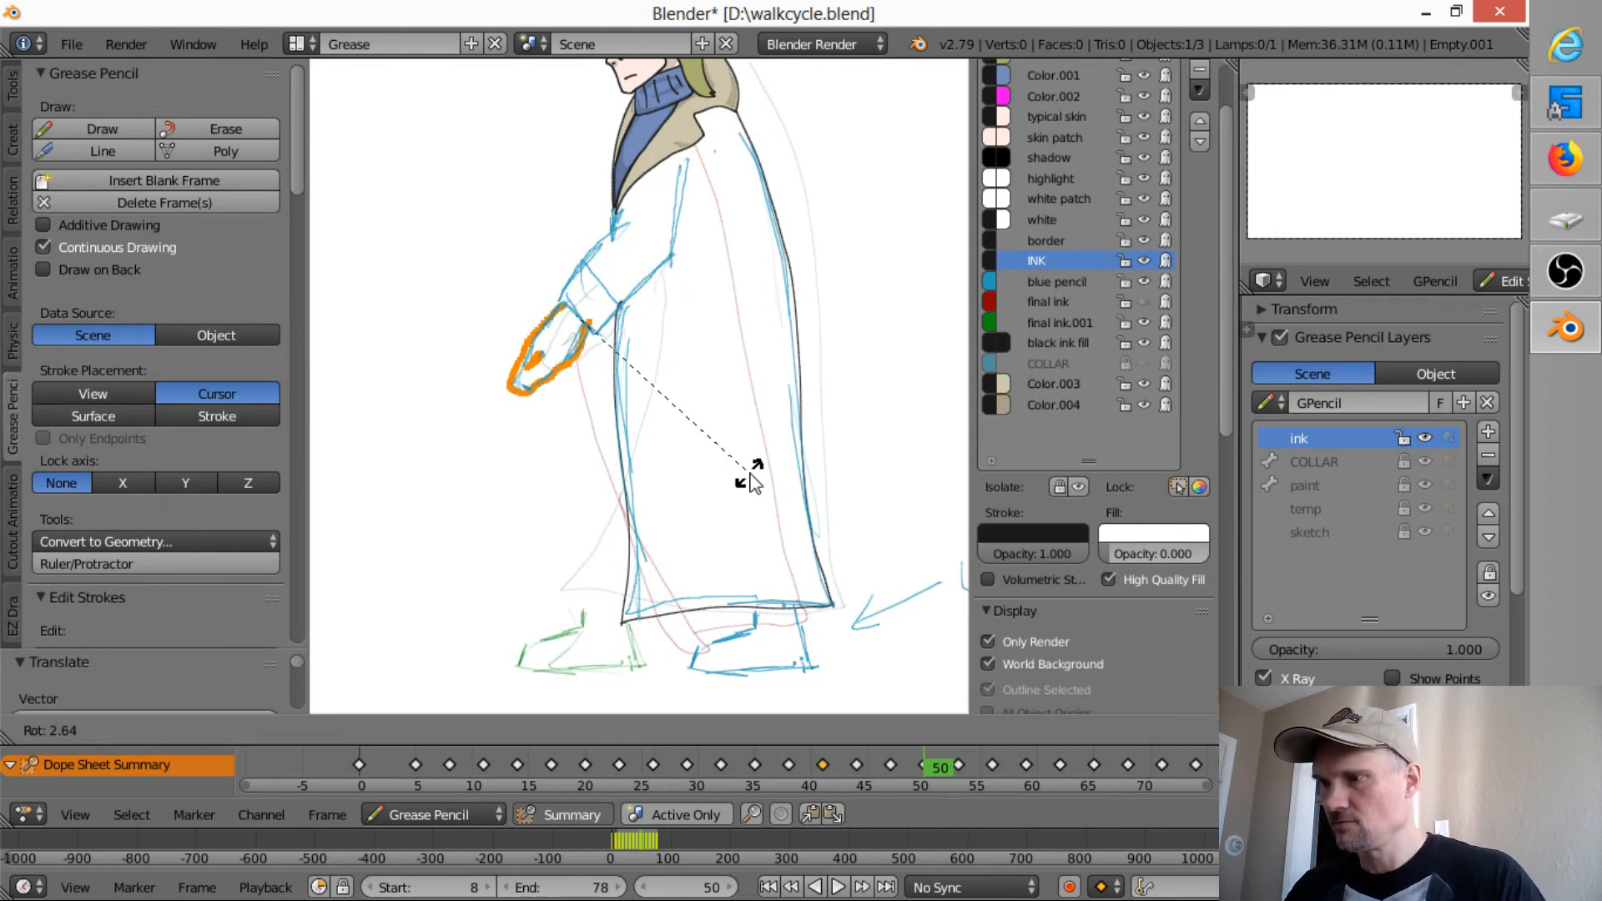
- Finish the hand's rotation of about 2.6 degrees on frame 50, and paste the hand strokes on frame 53, moved and rotated onto the blue sketch
{"action": "left_click", "coordinate": [754, 486]}
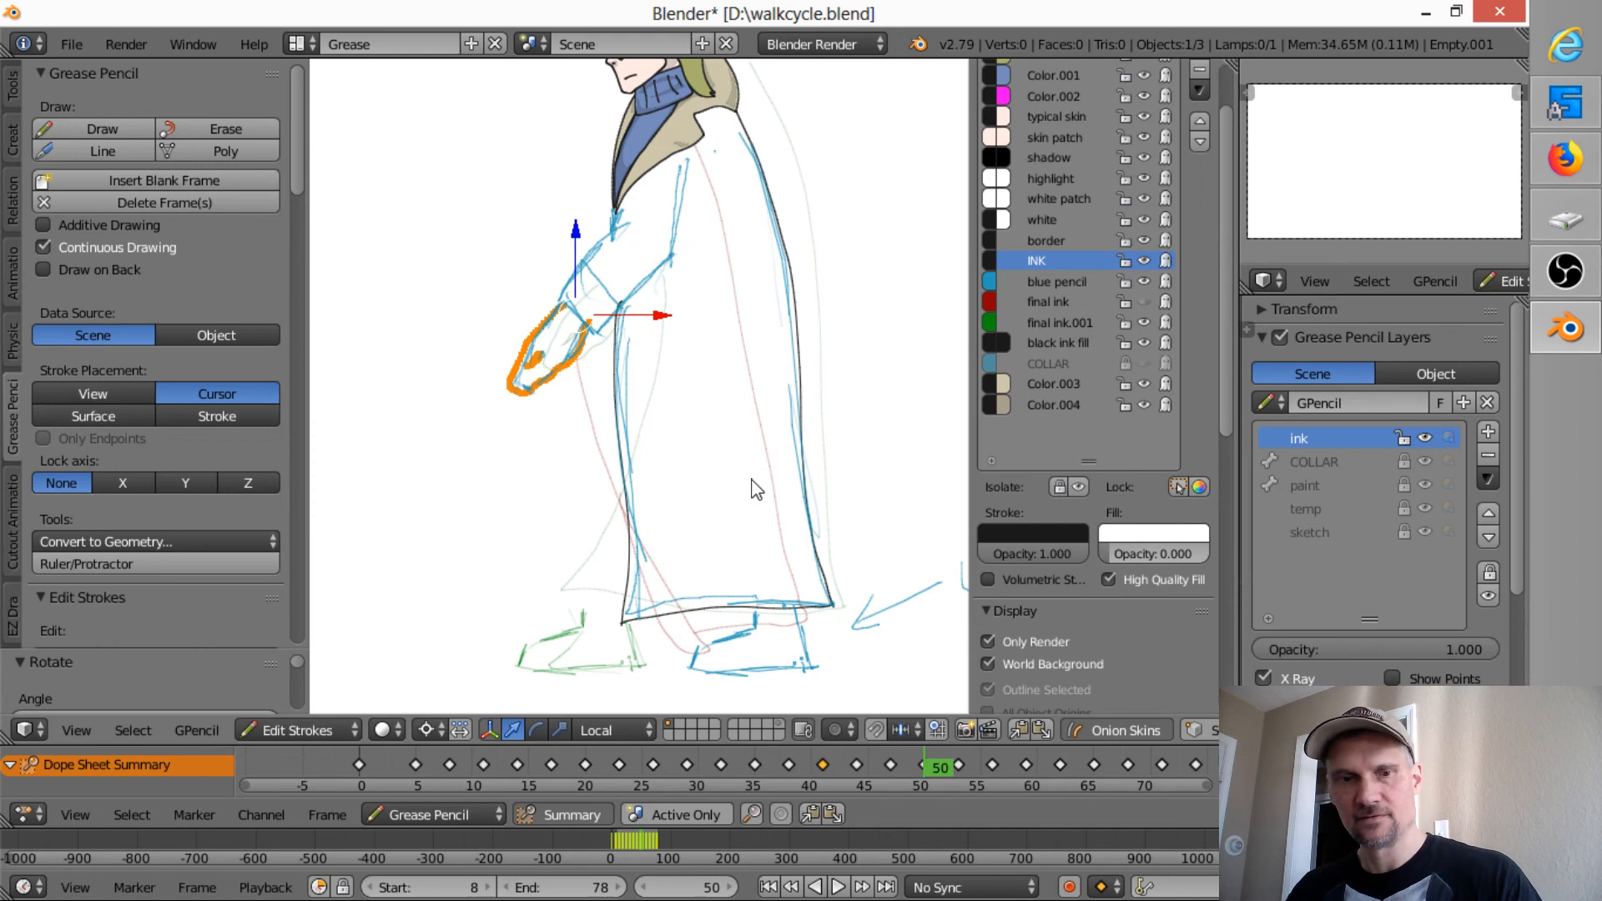
{"action": "key", "text": "Up"}
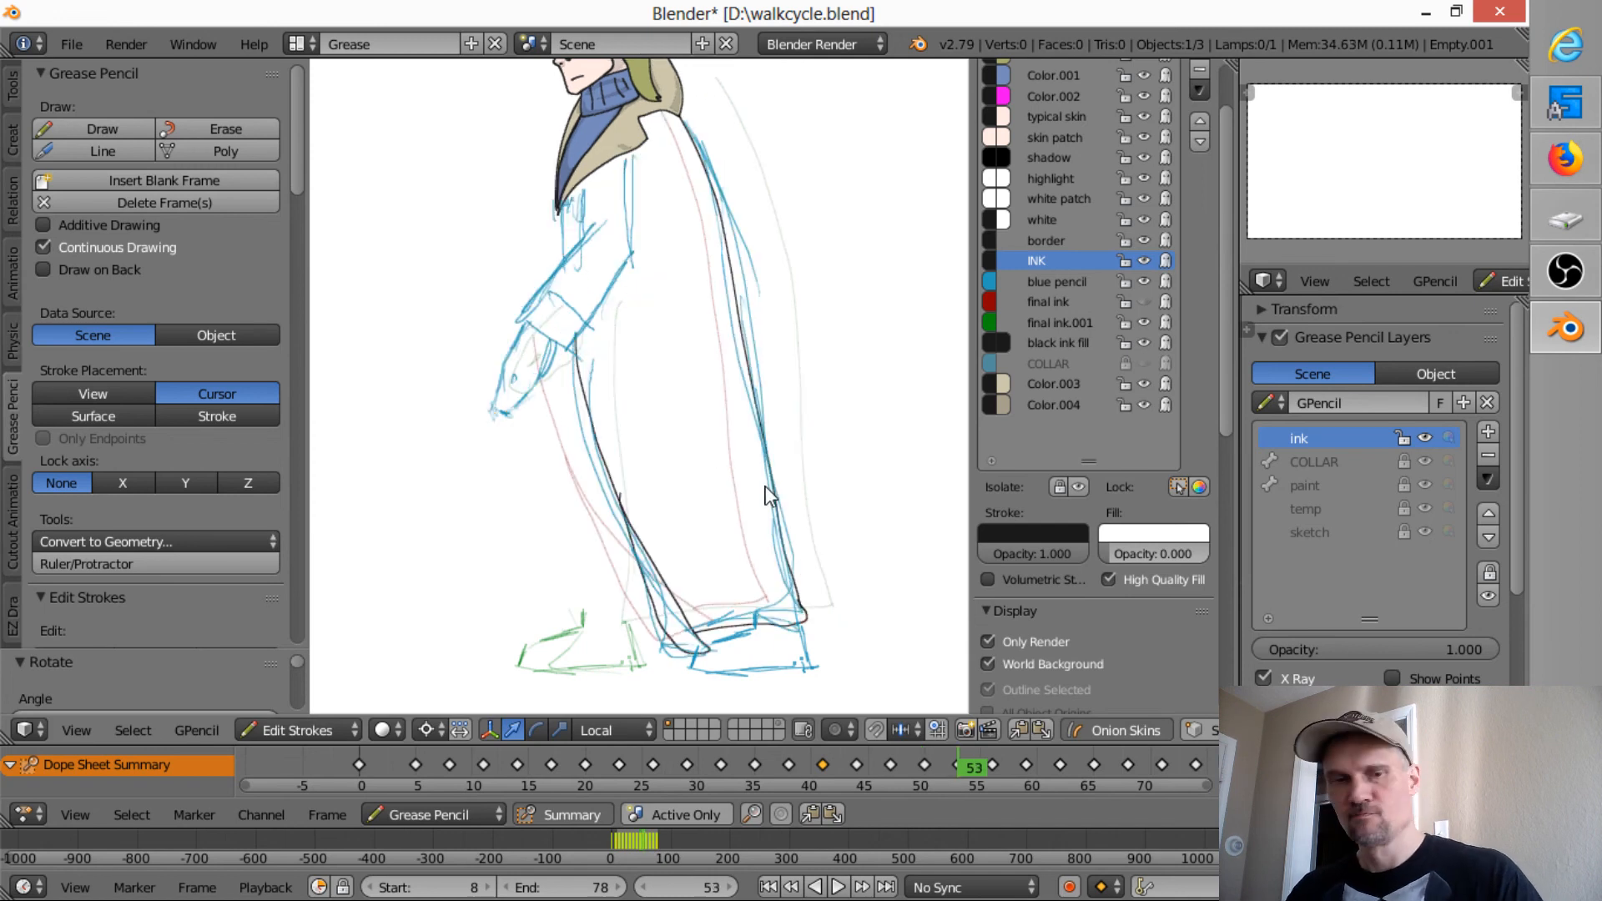
{"action": "key", "text": "ctrl+v"}
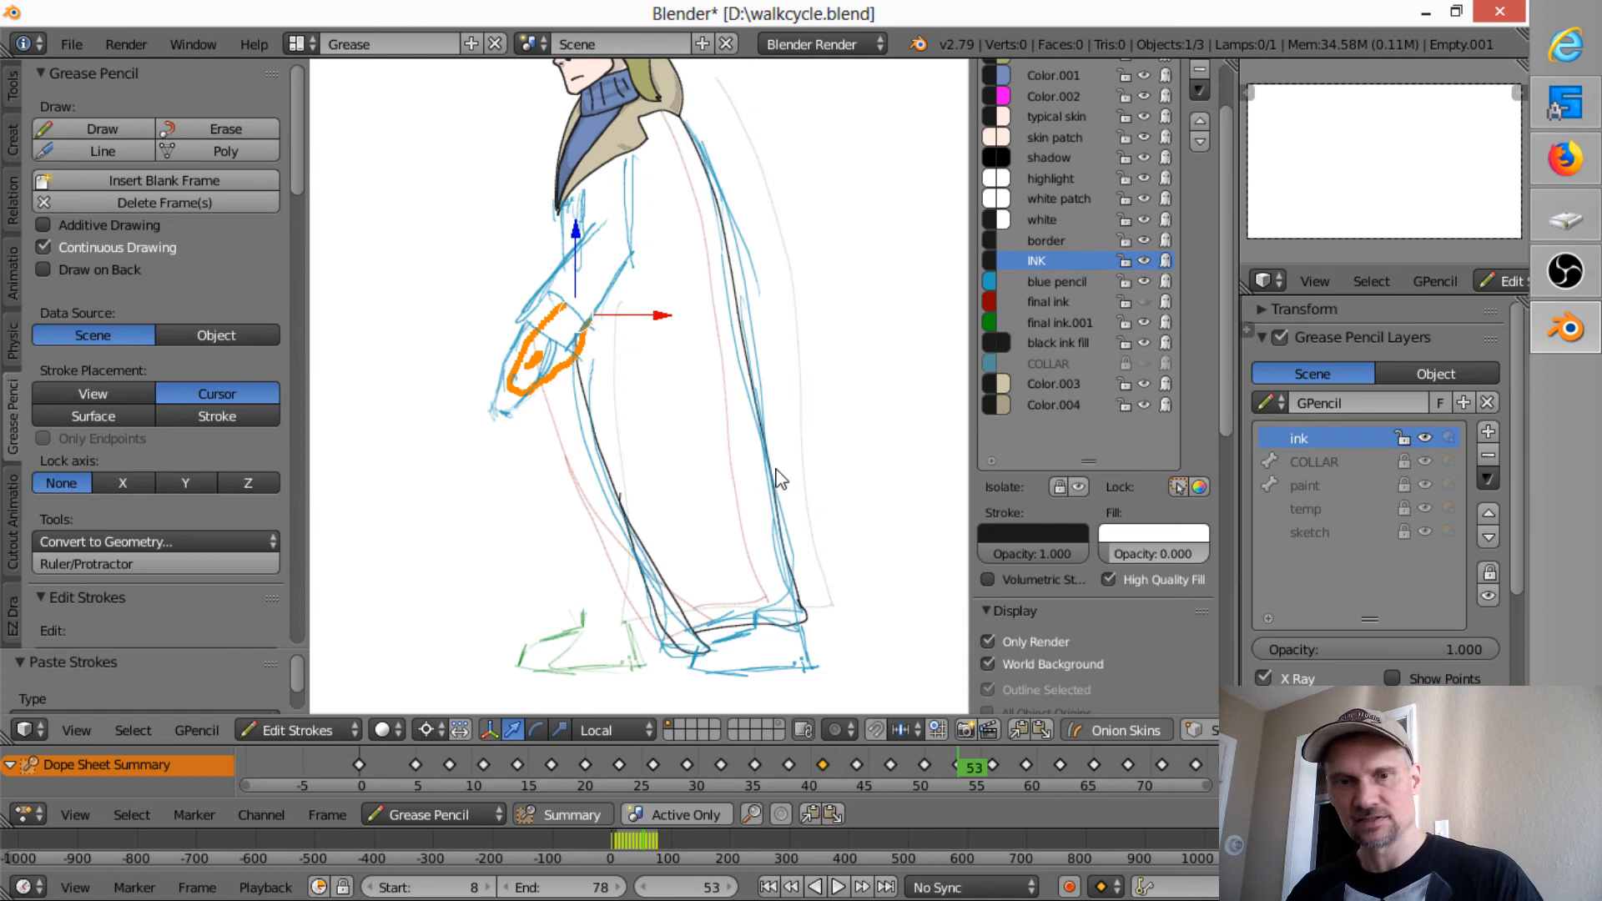
{"action": "key", "text": "g"}
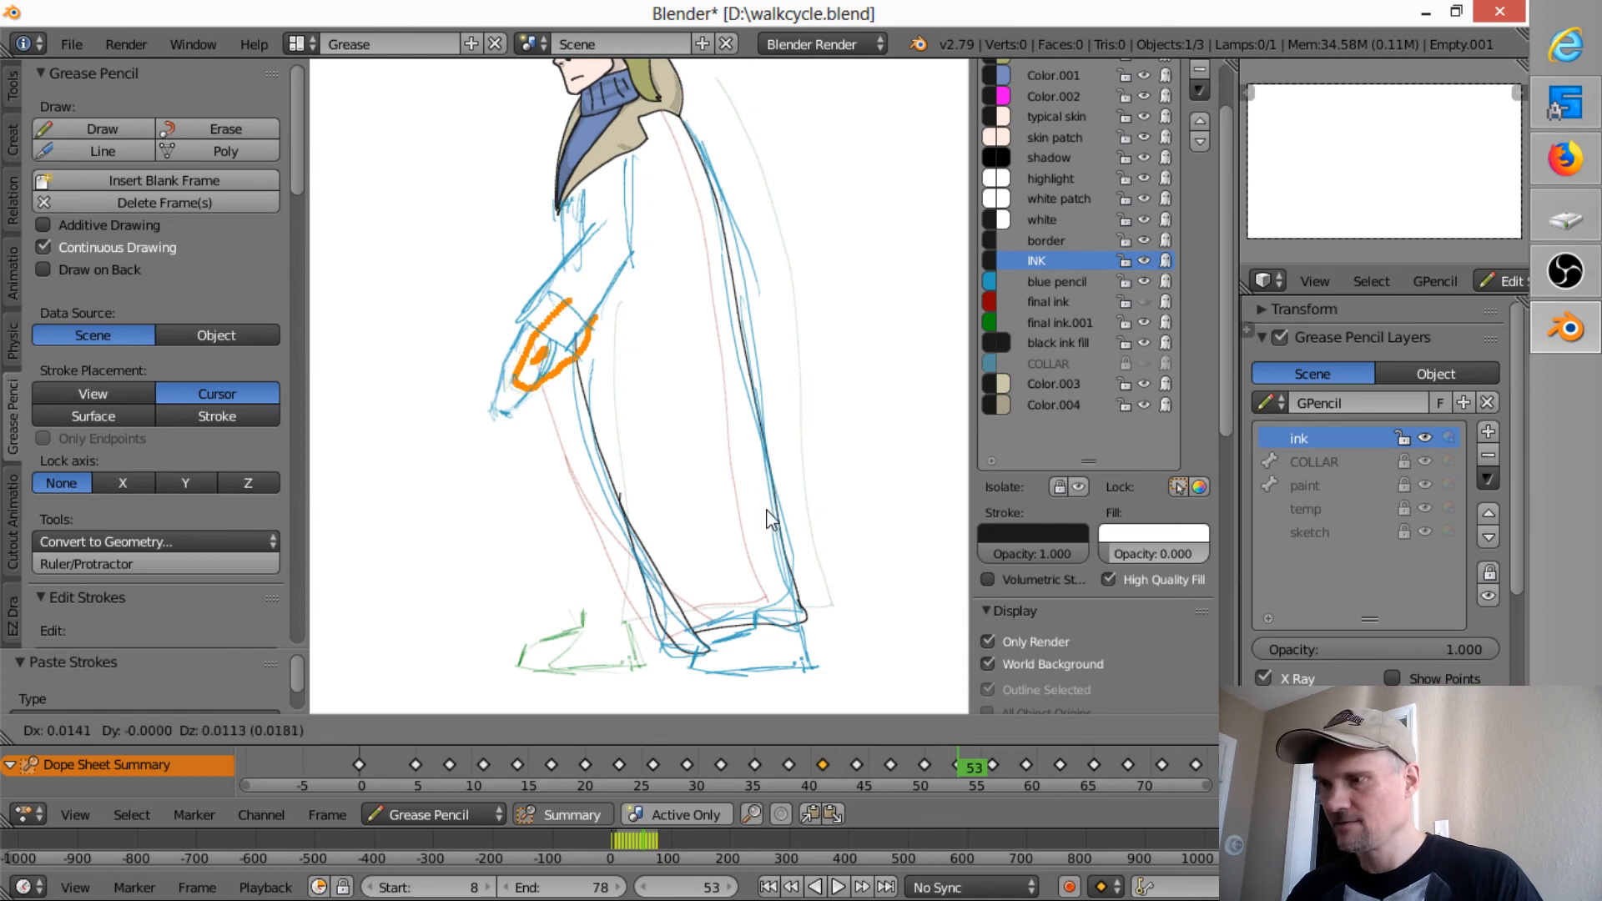
{"action": "left_click", "coordinate": [738, 537]}
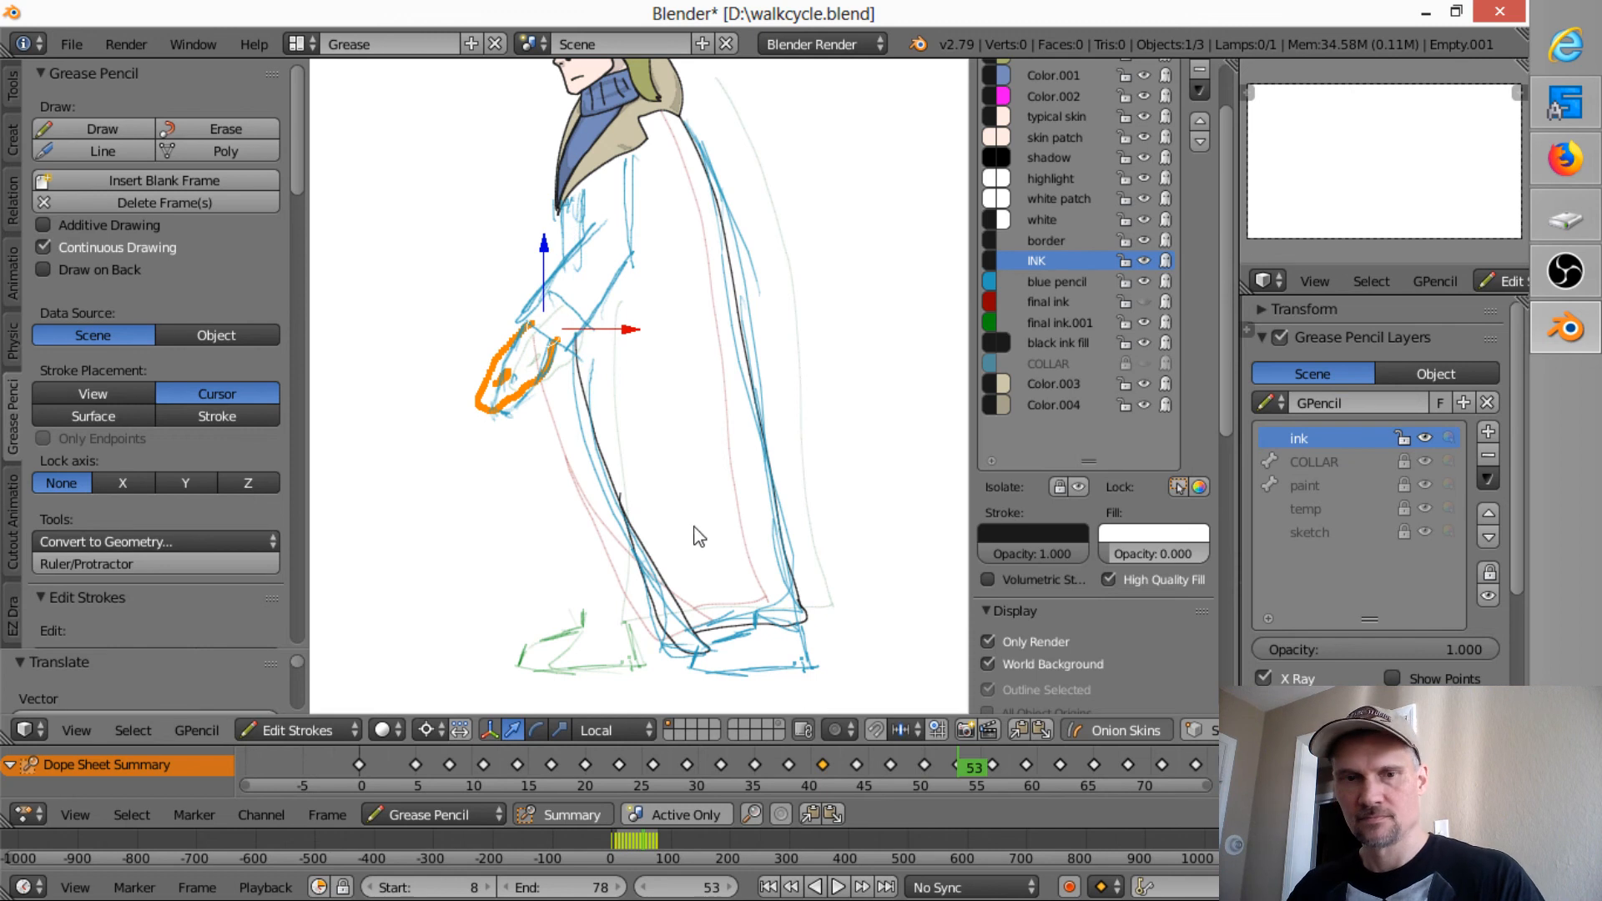
{"action": "key", "text": "r"}
{"action": "left_click", "coordinate": [716, 541]}
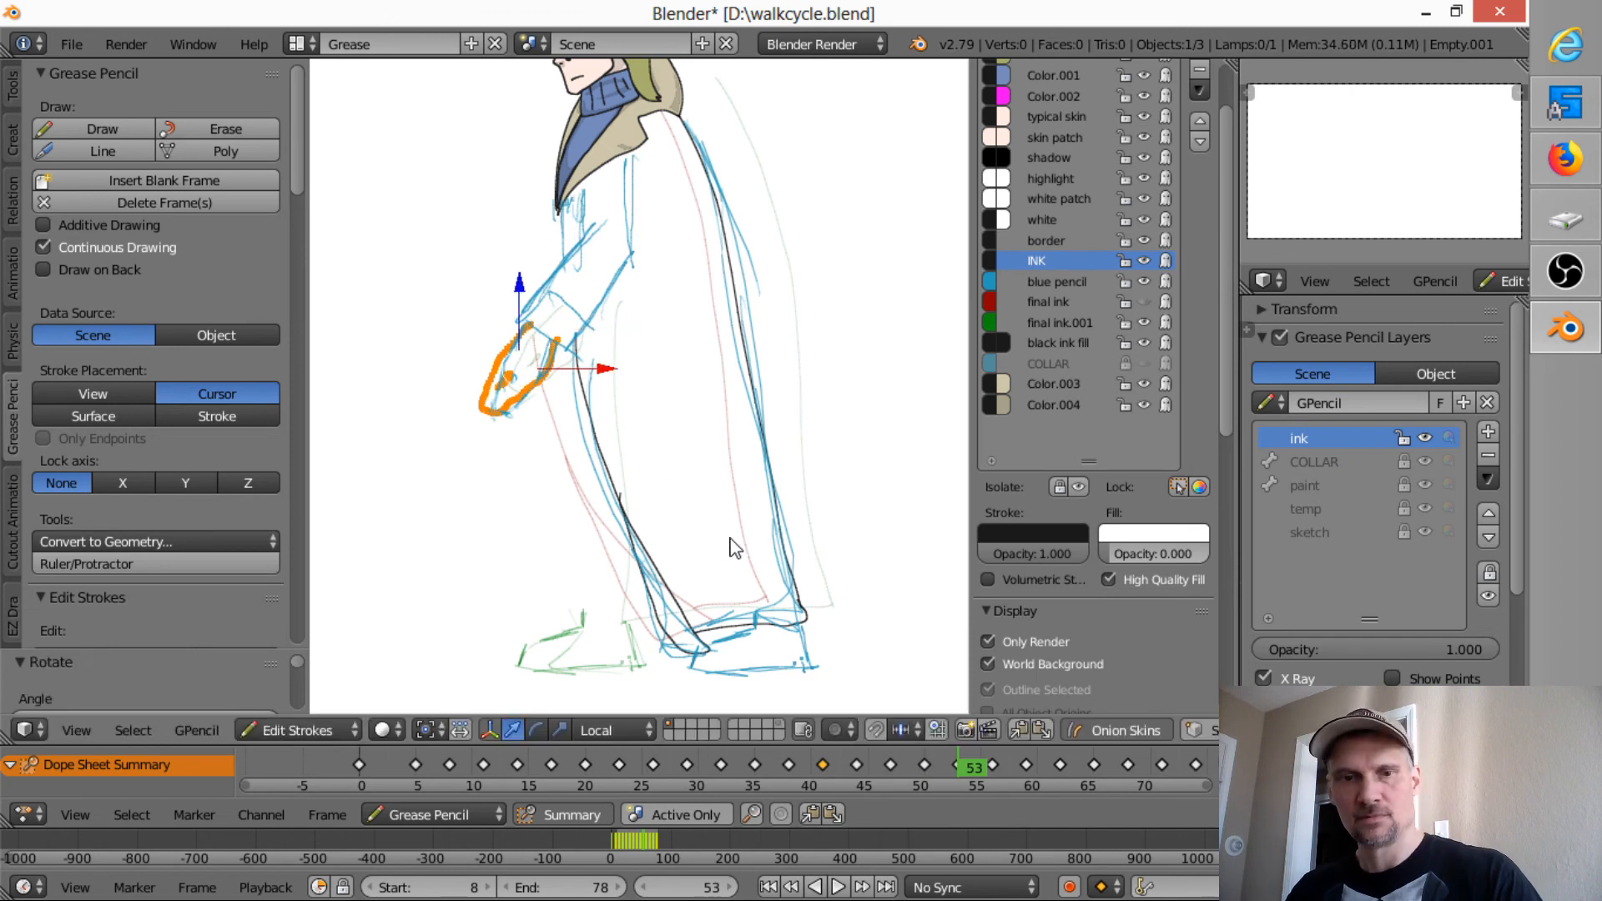
- Paste the inked hand strokes on frame 56 and rotate and move them to fit the sketched hand below the cuff
{"action": "key", "text": "Up"}
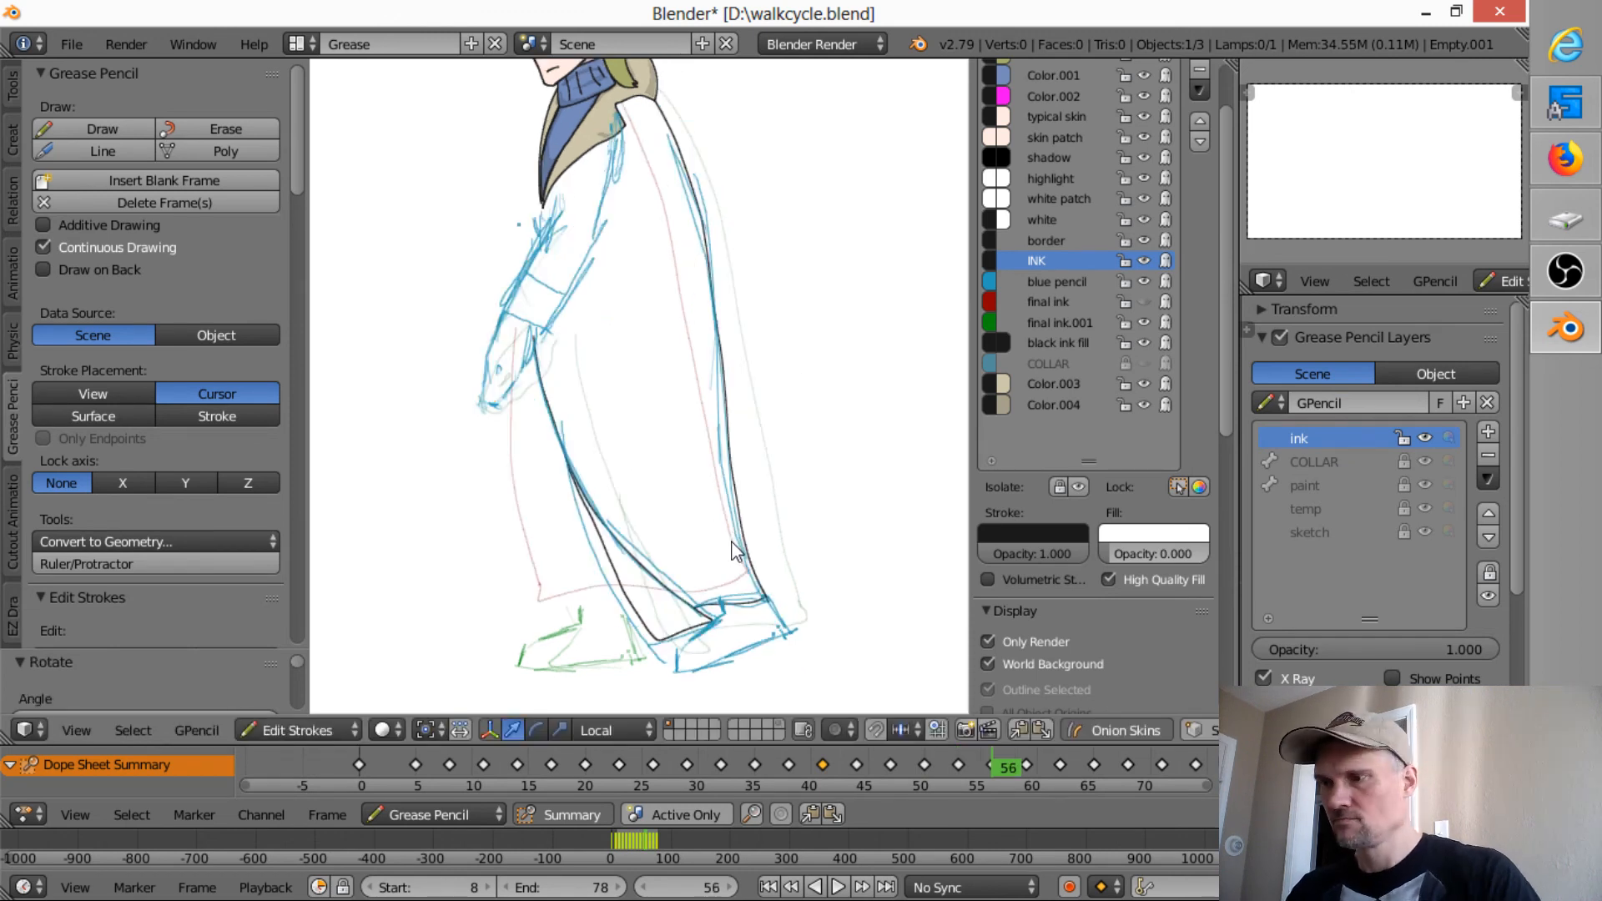
{"action": "key", "text": "ctrl+v"}
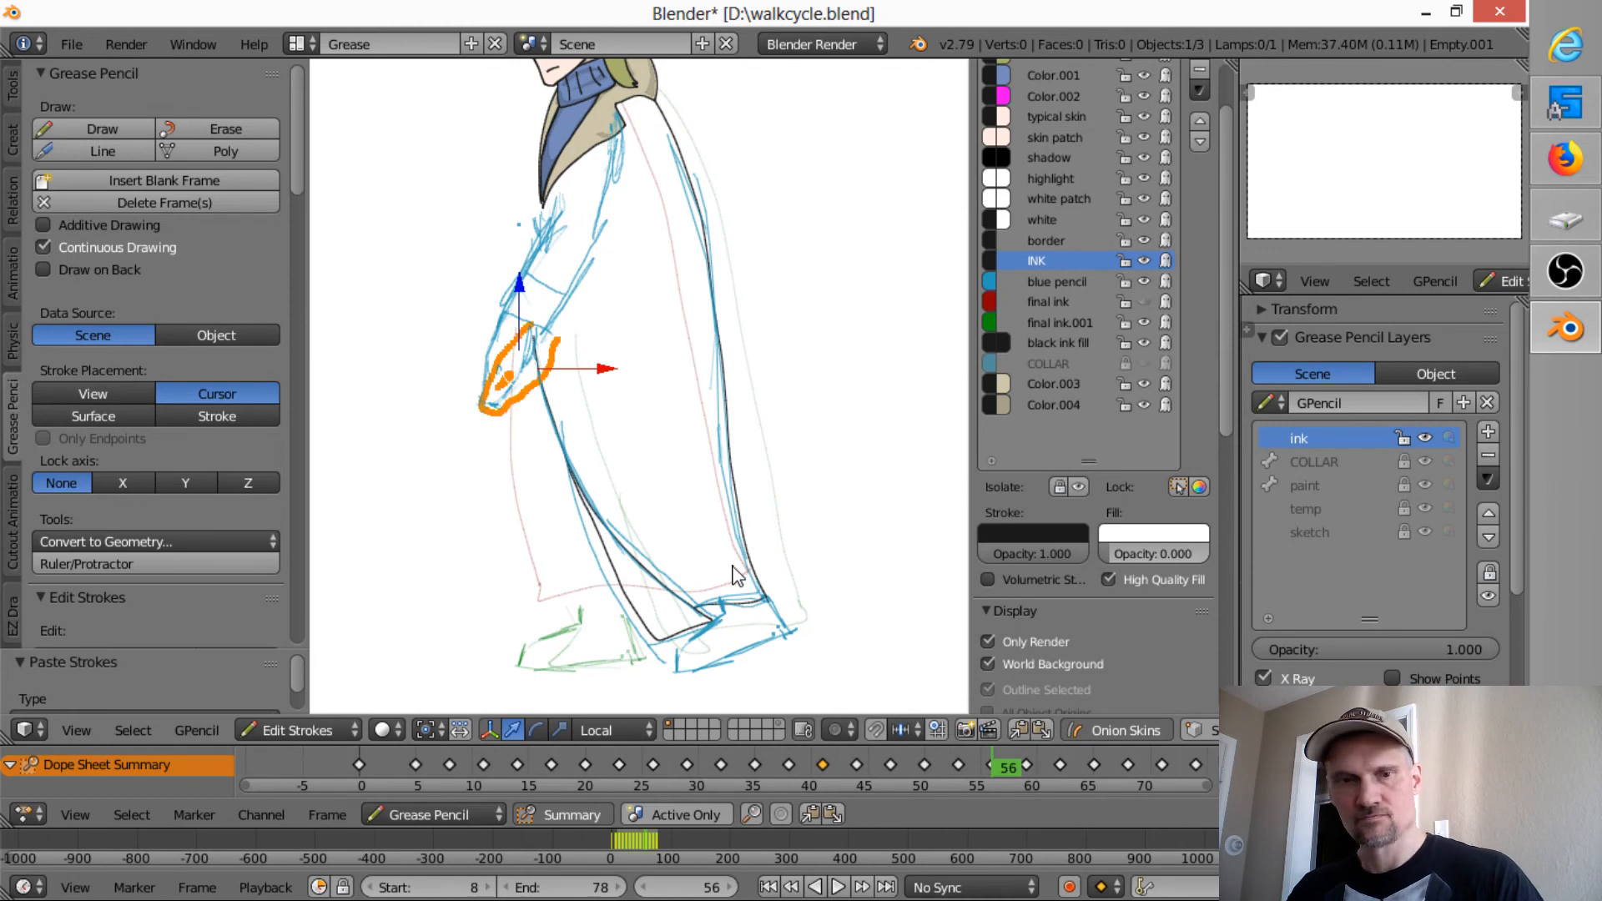
{"action": "key", "text": "r"}
{"action": "left_click", "coordinate": [757, 498]}
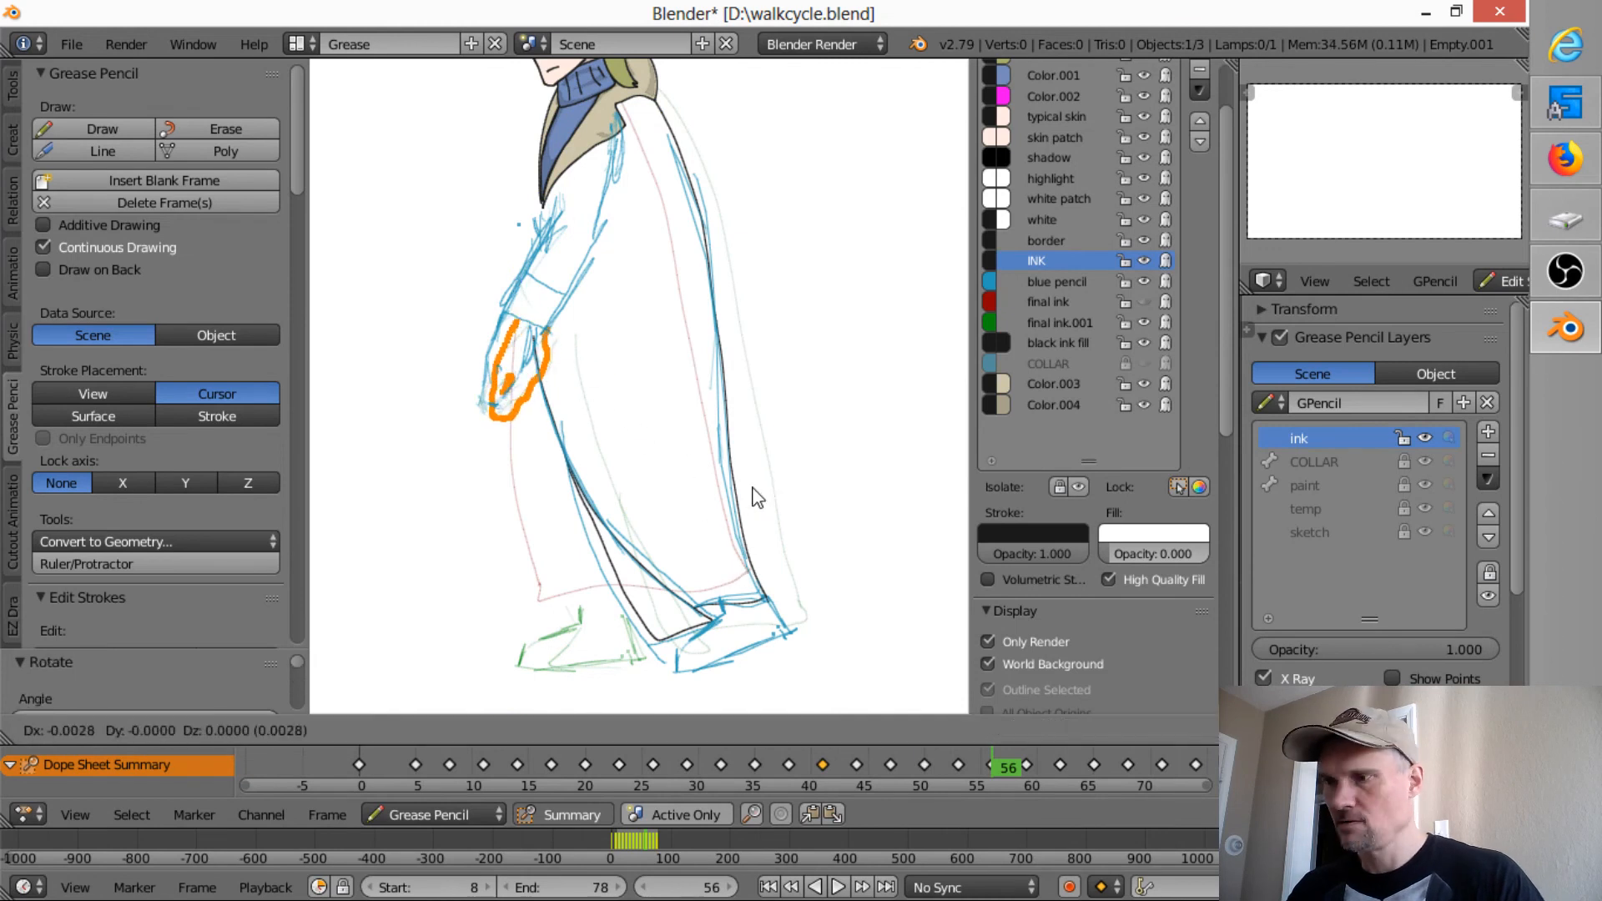
{"action": "left_click", "coordinate": [756, 495]}
- Paste the inked hand strokes on frame 59, move them over the sketched hand and fine-tune their rotation and position
{"action": "key", "text": "Up"}
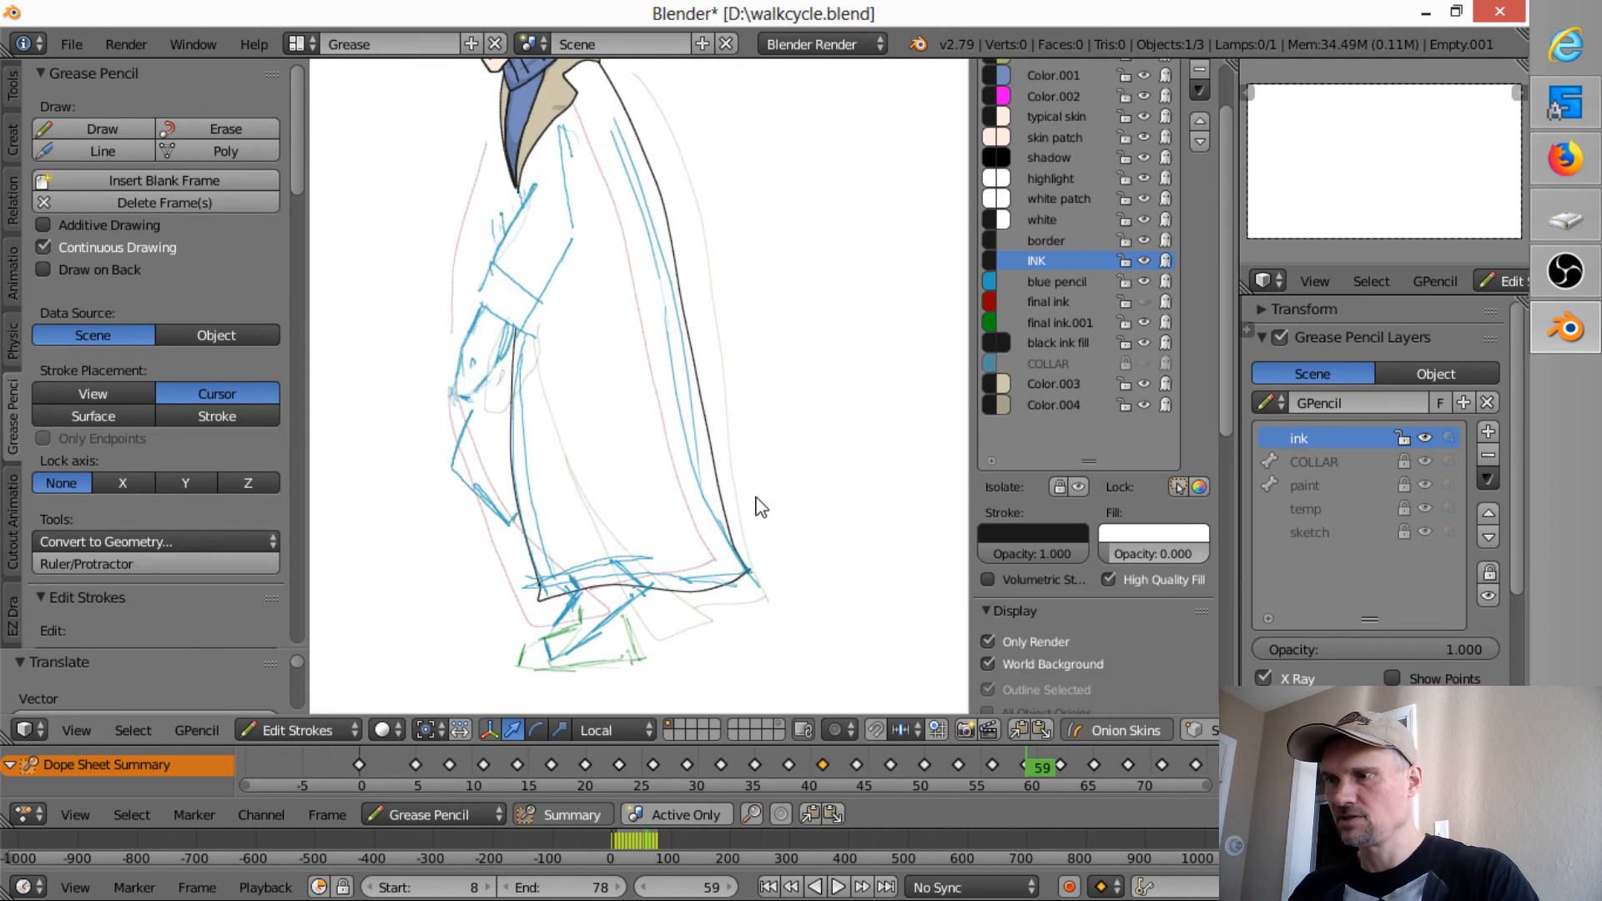
{"action": "key", "text": "ctrl+v"}
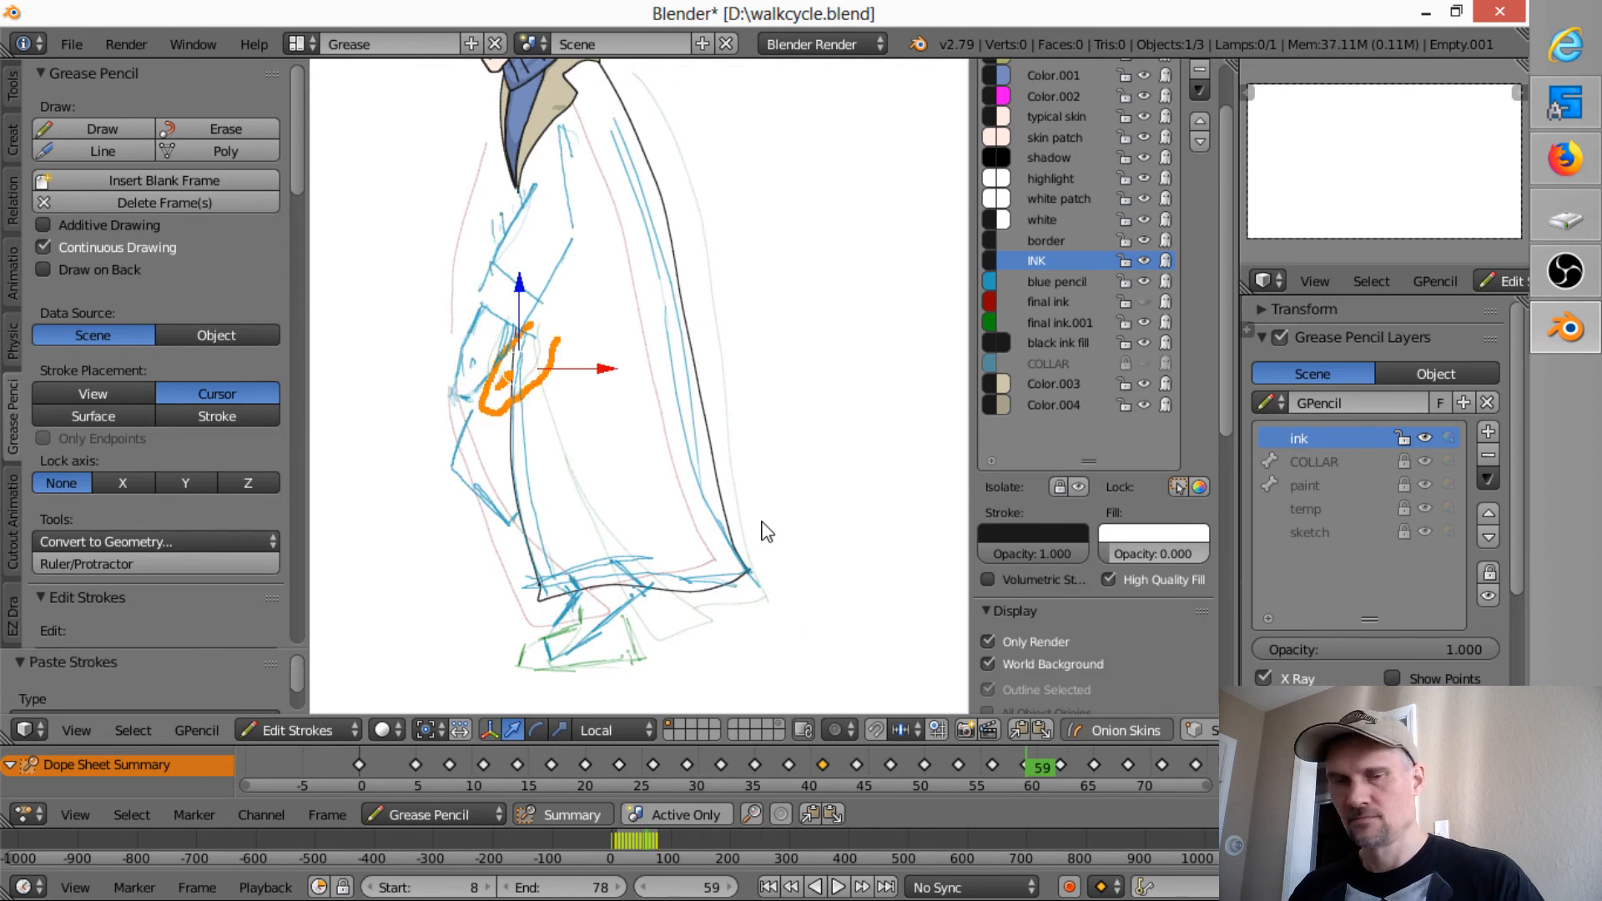
{"action": "key", "text": "g"}
{"action": "left_click", "coordinate": [718, 518]}
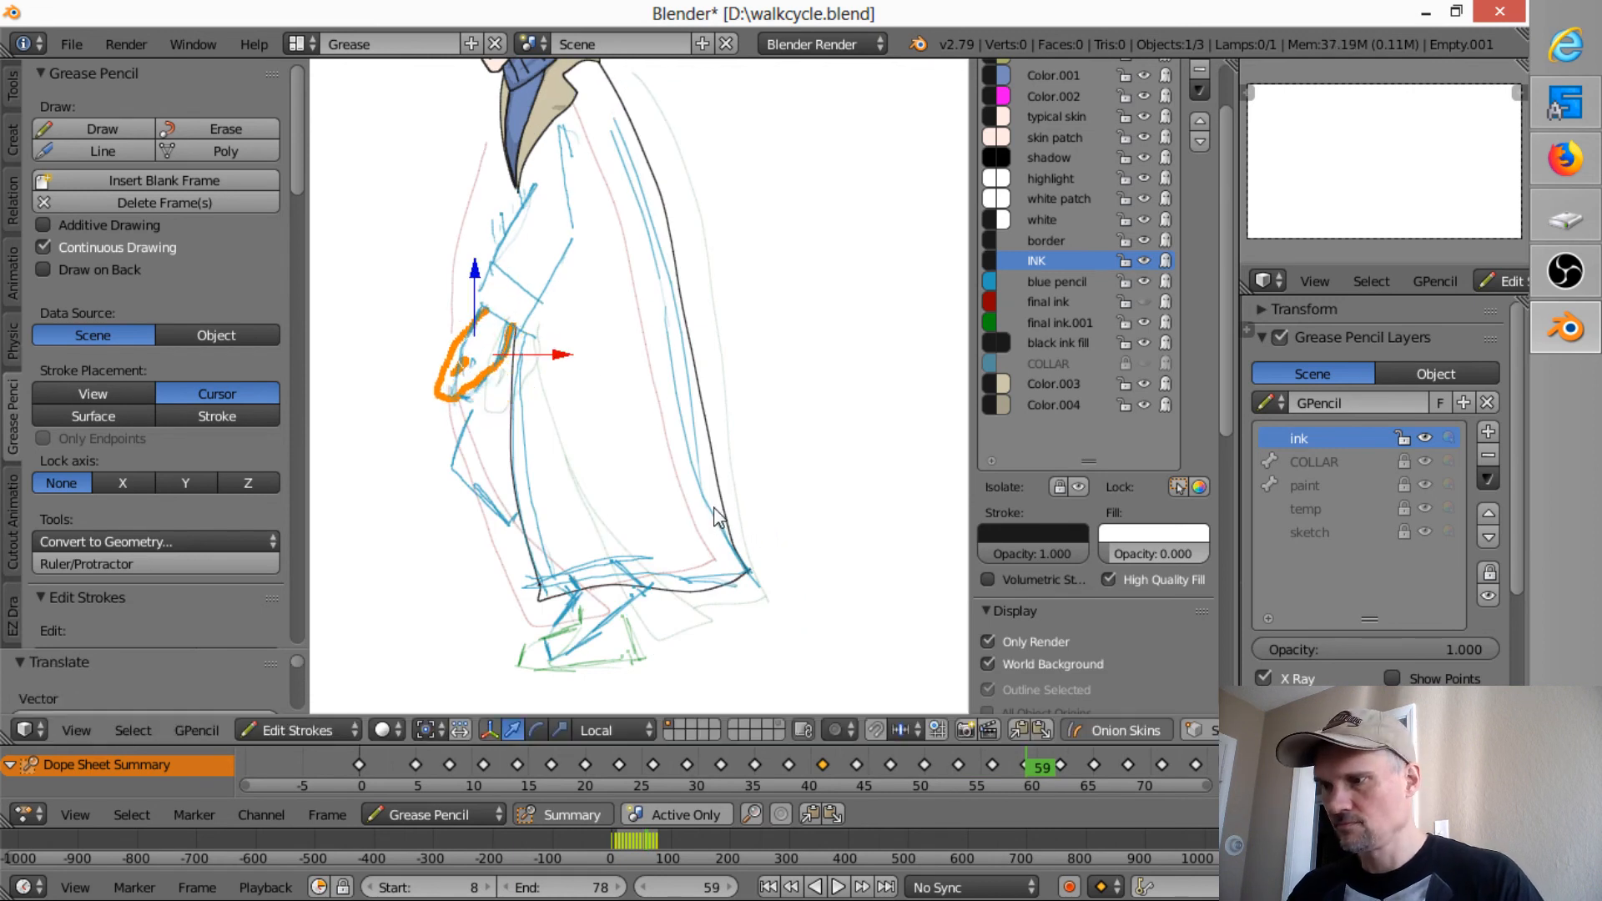
{"action": "key", "text": "r"}
{"action": "left_click", "coordinate": [776, 522]}
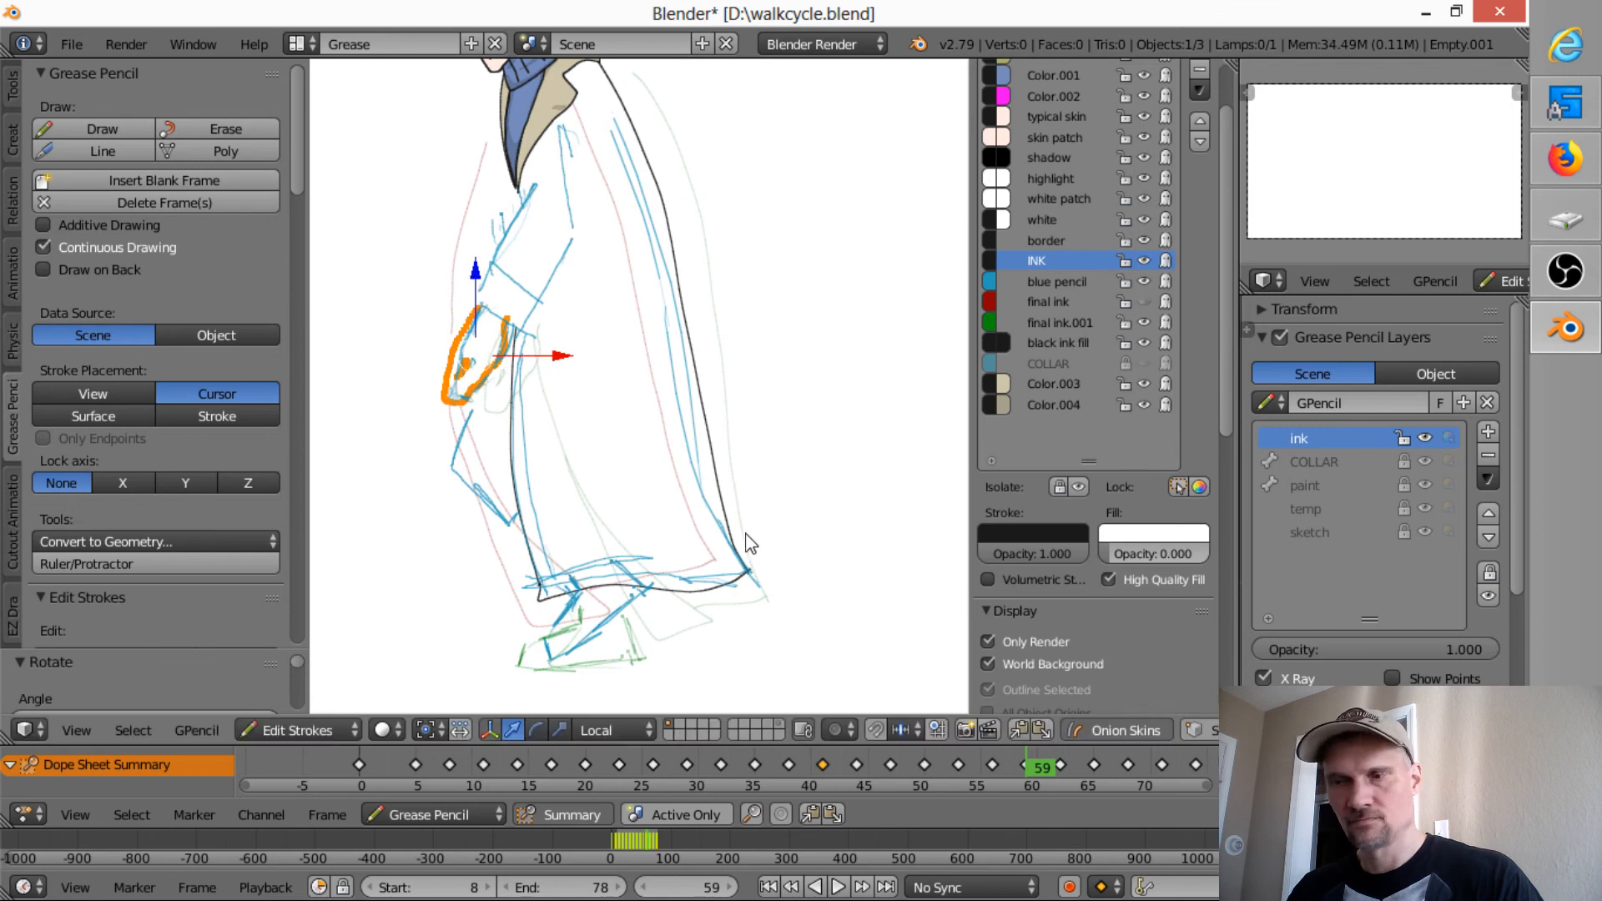
{"action": "key", "text": "g"}
{"action": "left_click", "coordinate": [757, 543]}
- Paste the inked hand strokes on frame 62, then rotate and move them onto the blue hand sketch
{"action": "key", "text": "Up"}
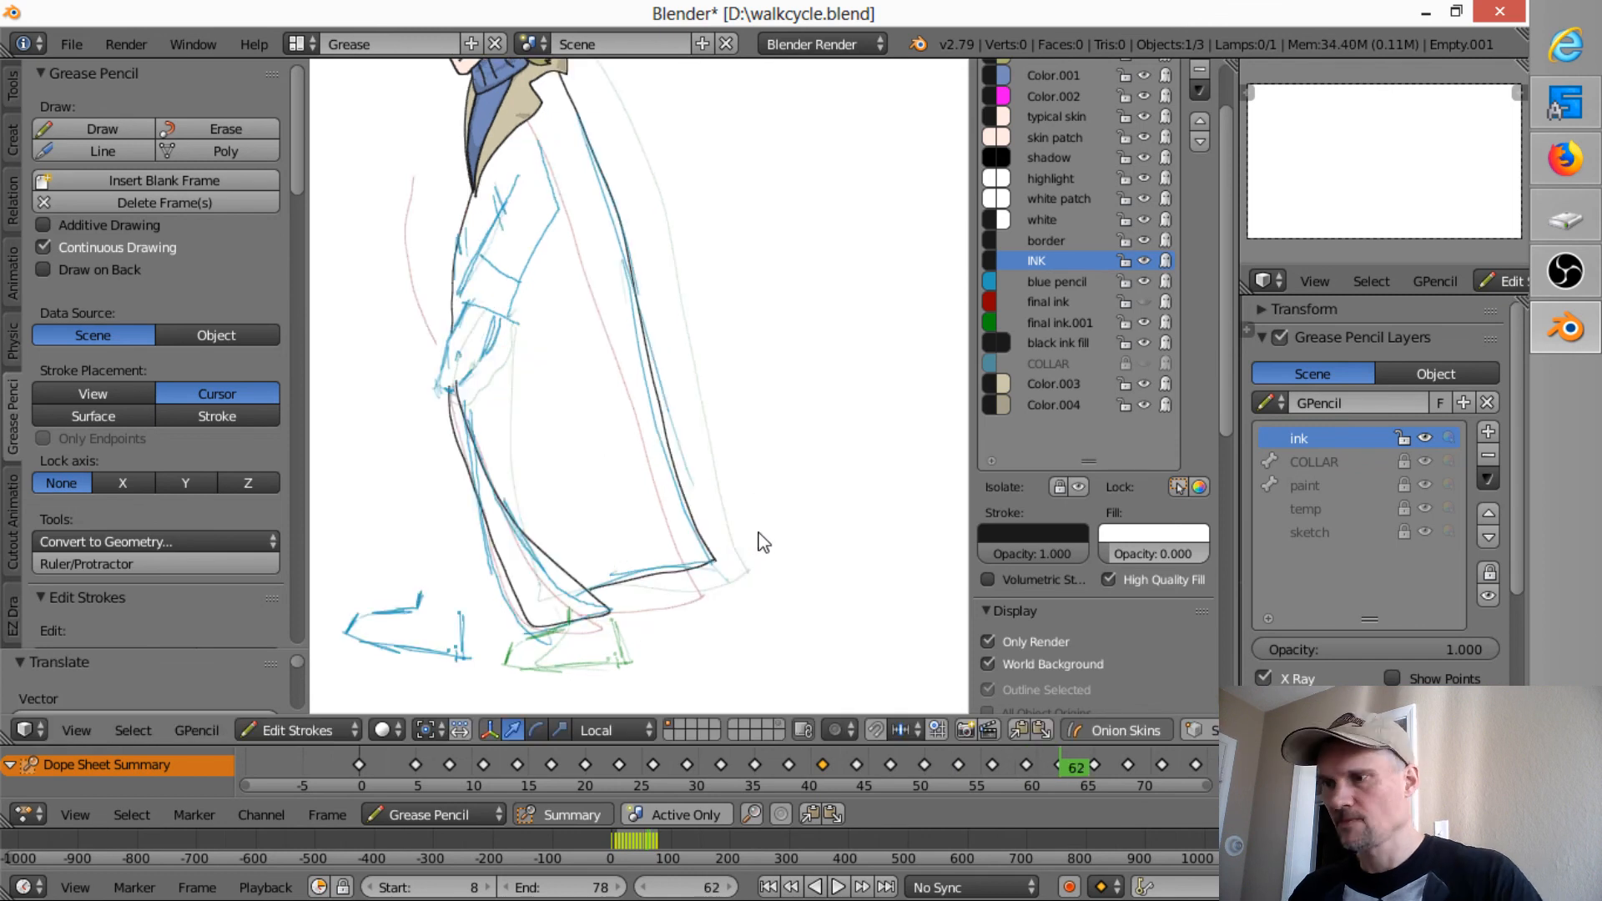
{"action": "key", "text": "ctrl+v"}
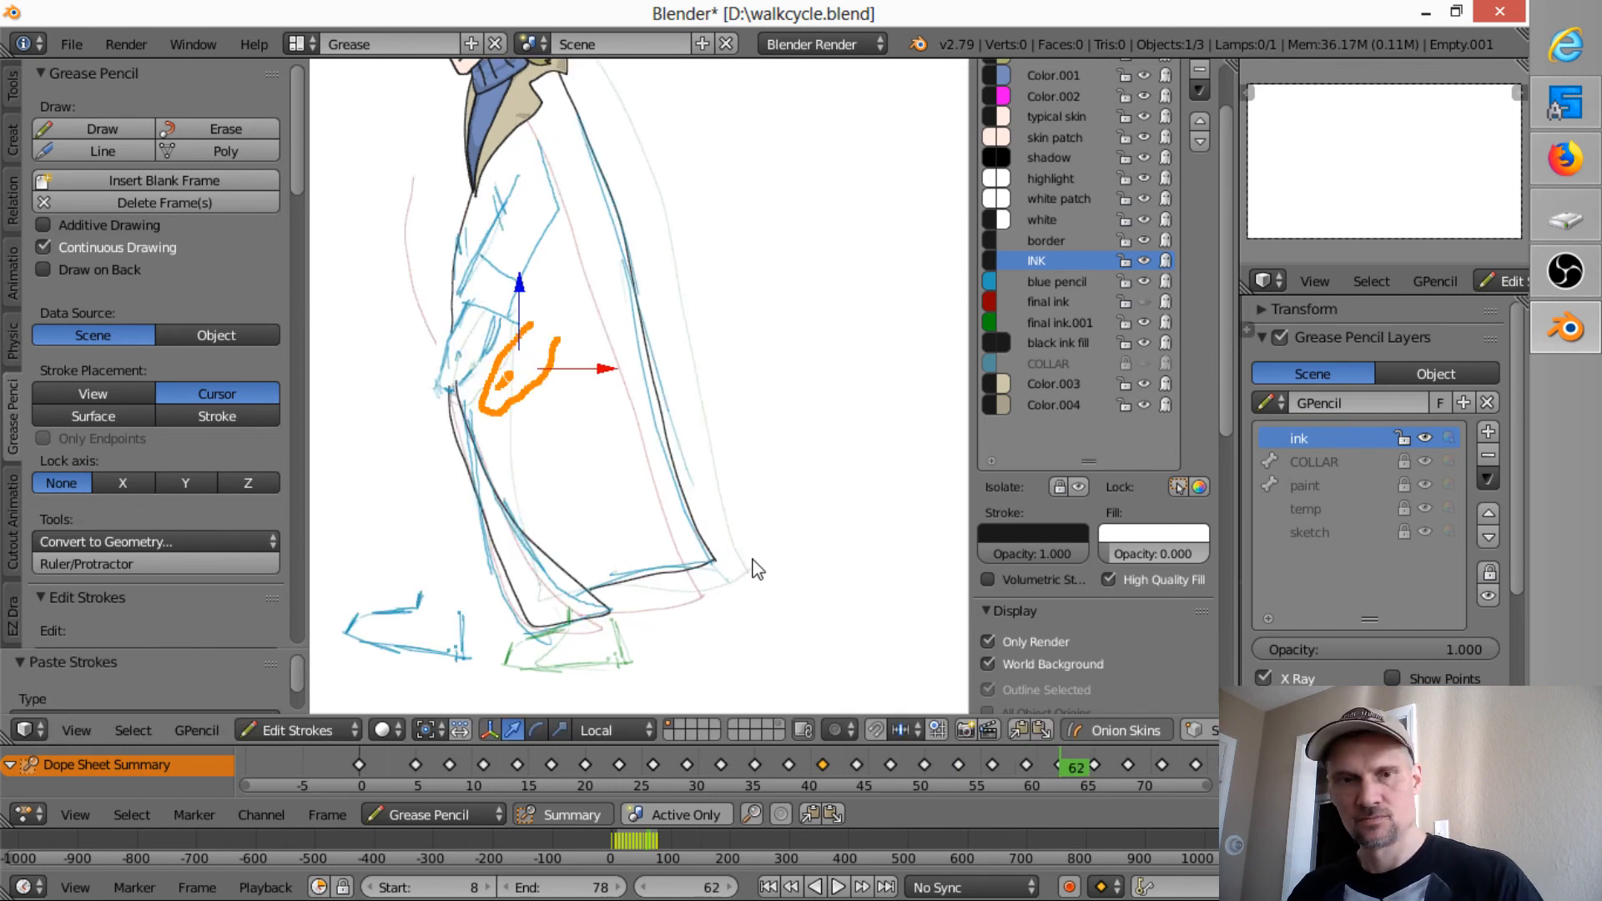
{"action": "key", "text": "r"}
{"action": "left_click", "coordinate": [779, 523]}
{"action": "key", "text": "g"}
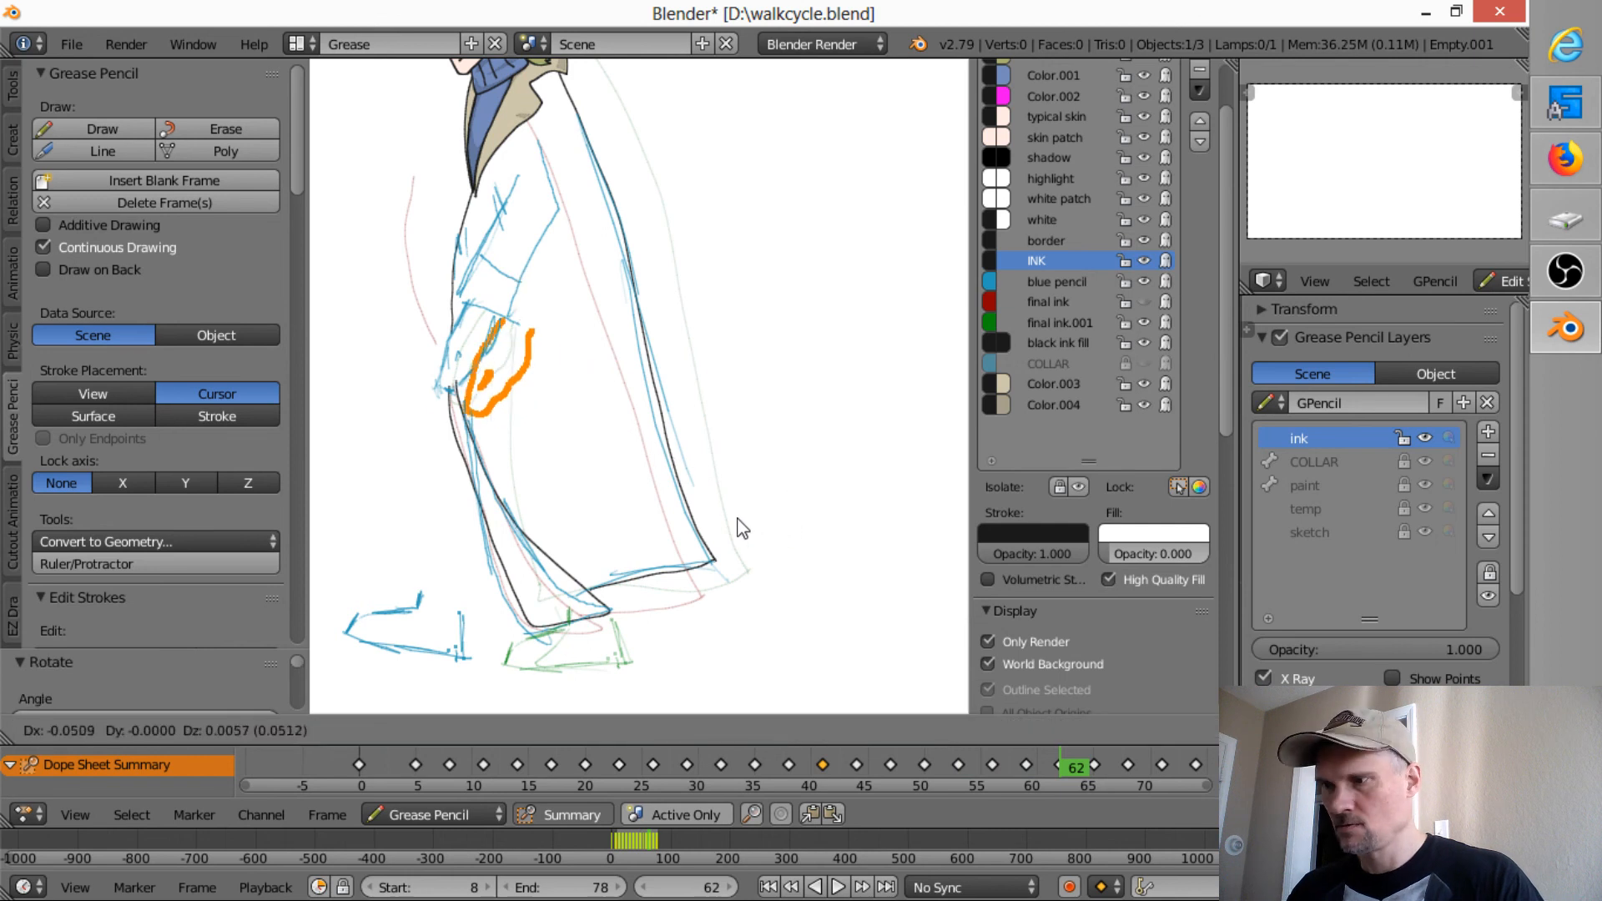
{"action": "left_click", "coordinate": [731, 521]}
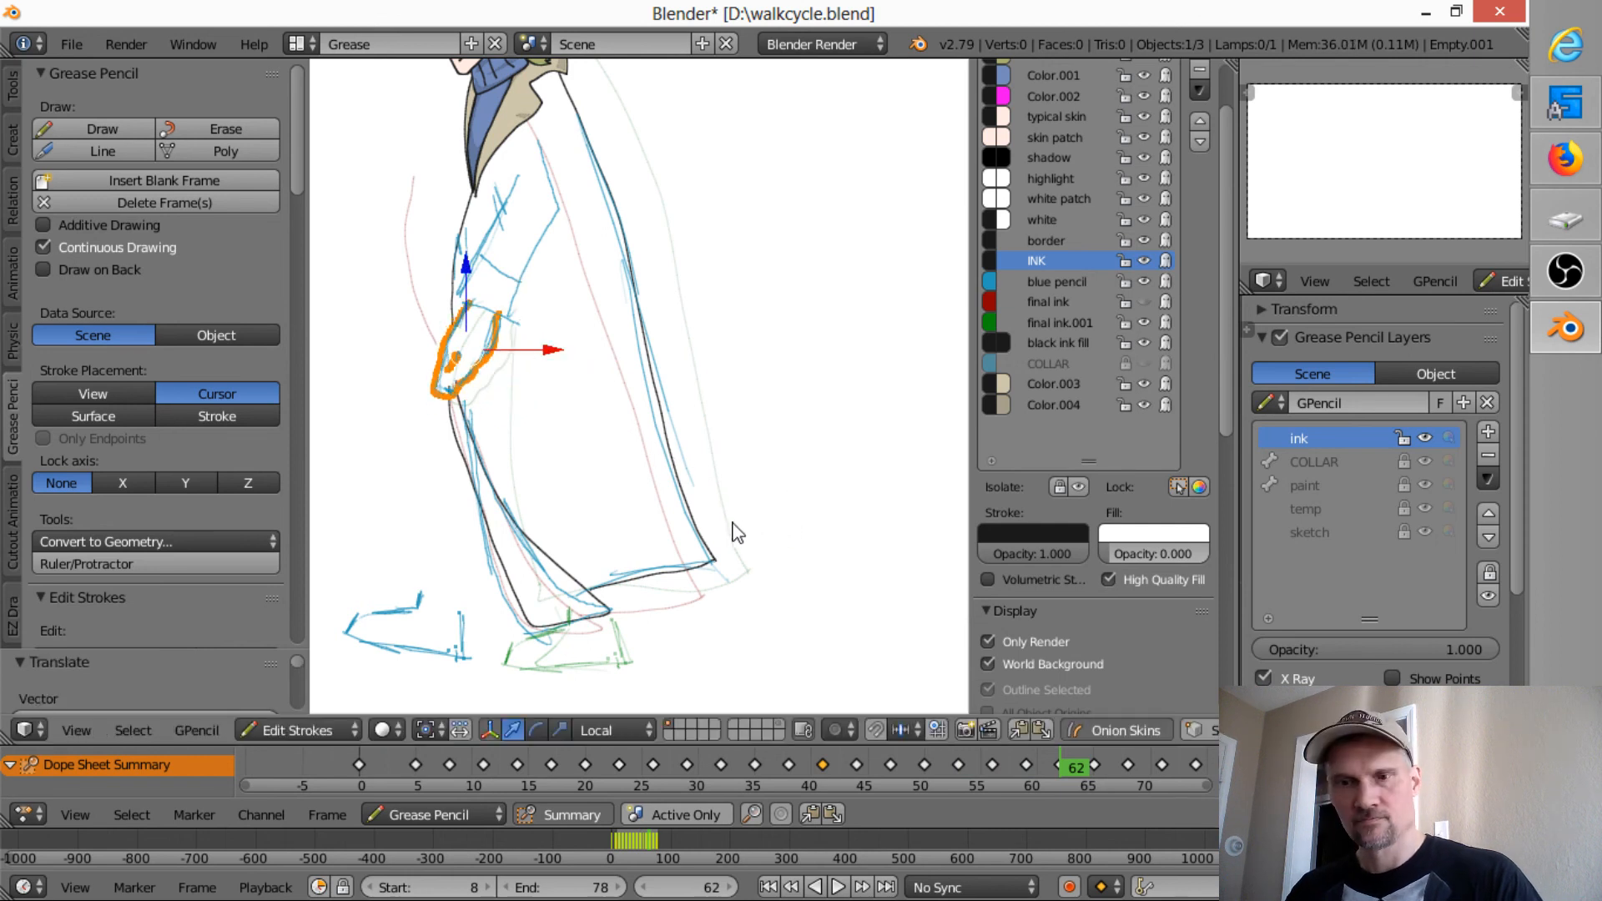
- Paste the inked hand strokes on frame 65, rotate them by about -14 degrees and place them over the sketched hand
{"action": "key", "text": "Up"}
{"action": "key", "text": "ctrl+v"}
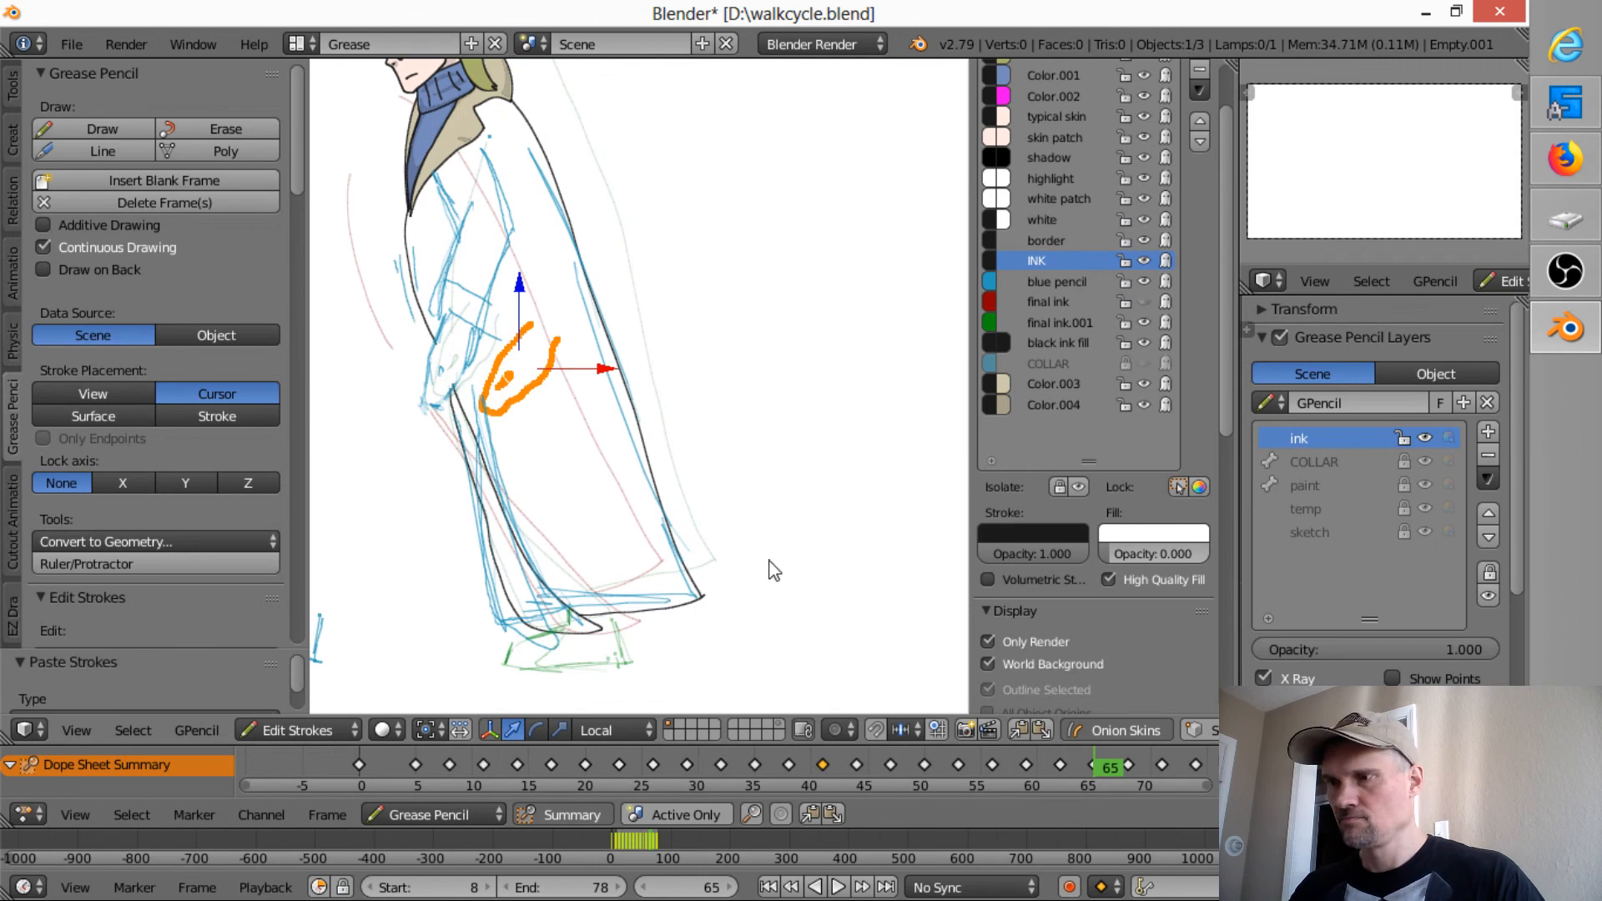
{"action": "key", "text": "r"}
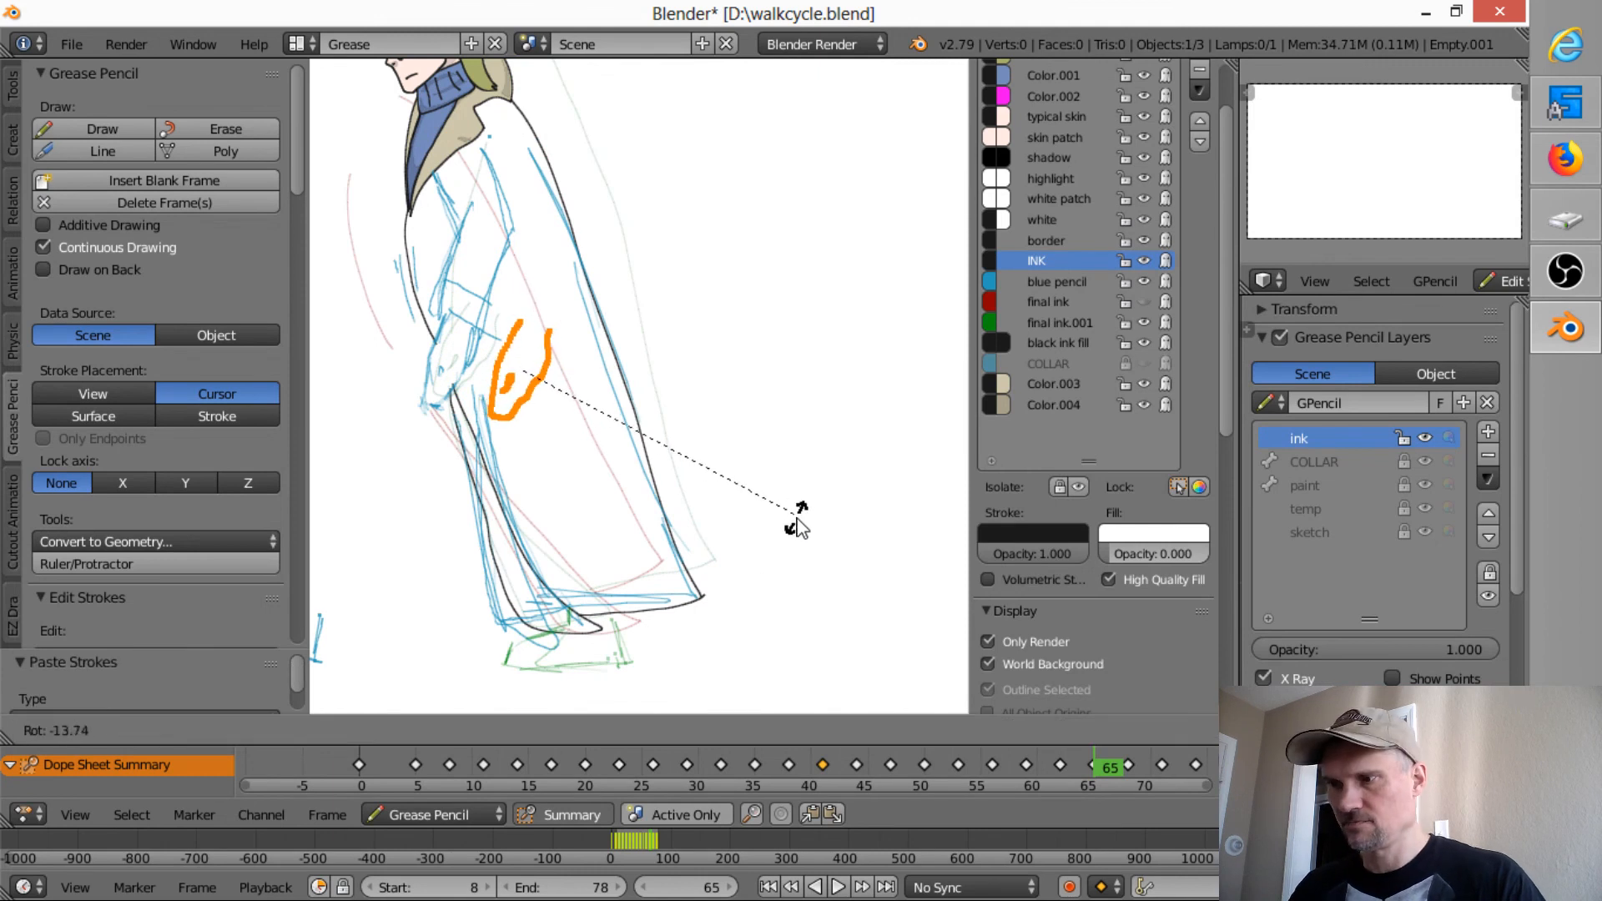
{"action": "left_click", "coordinate": [792, 535]}
{"action": "key", "text": "g"}
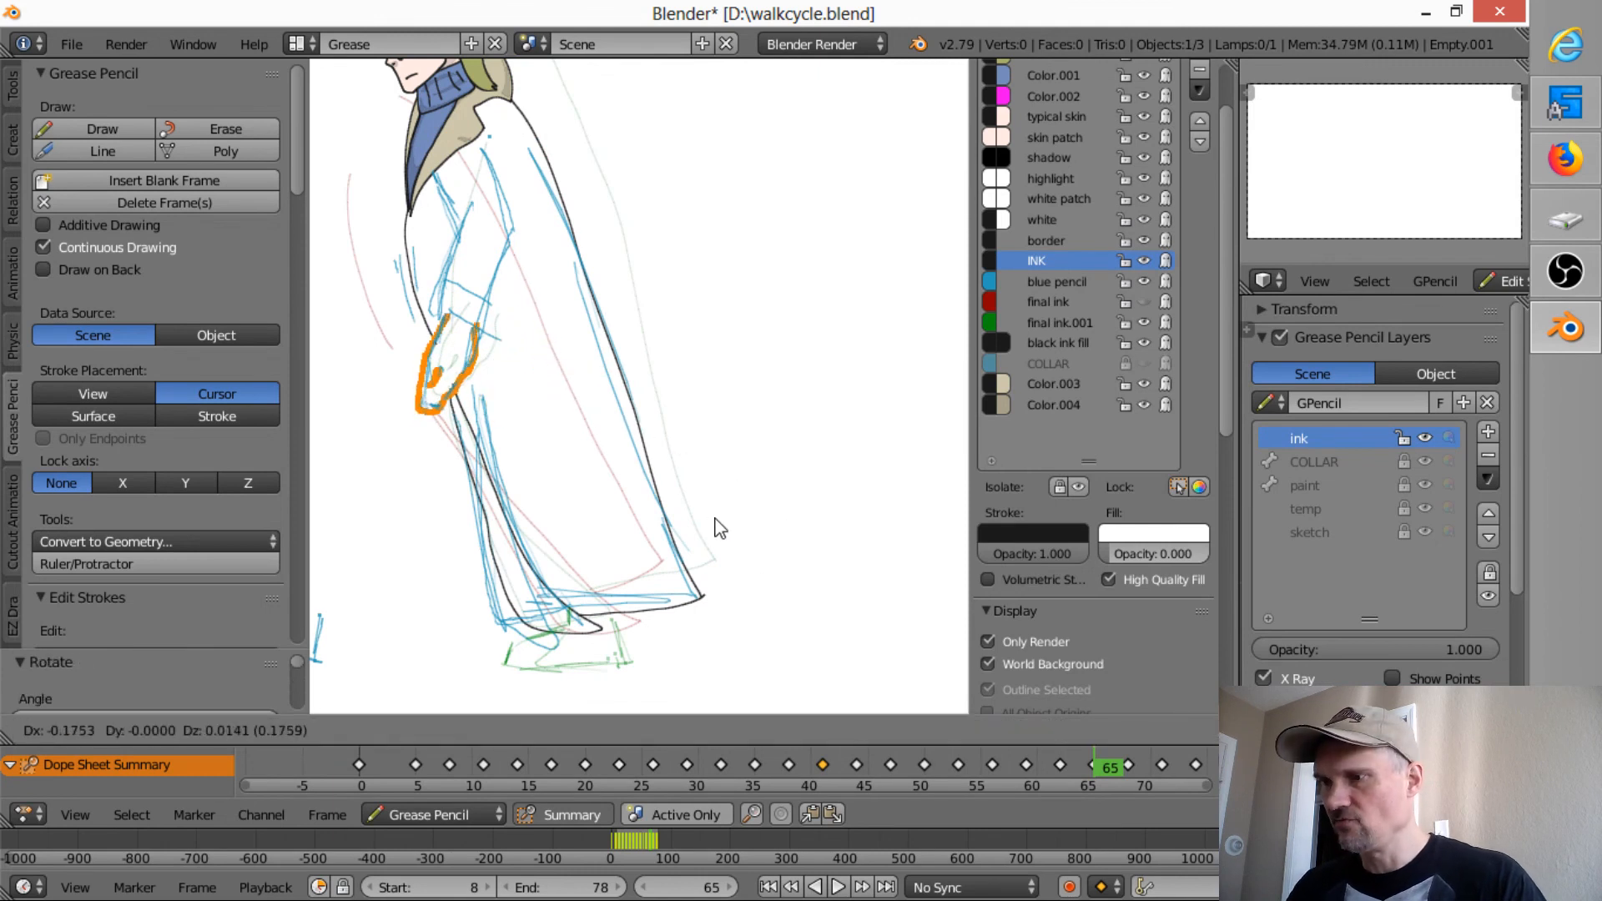
{"action": "left_click", "coordinate": [729, 528]}
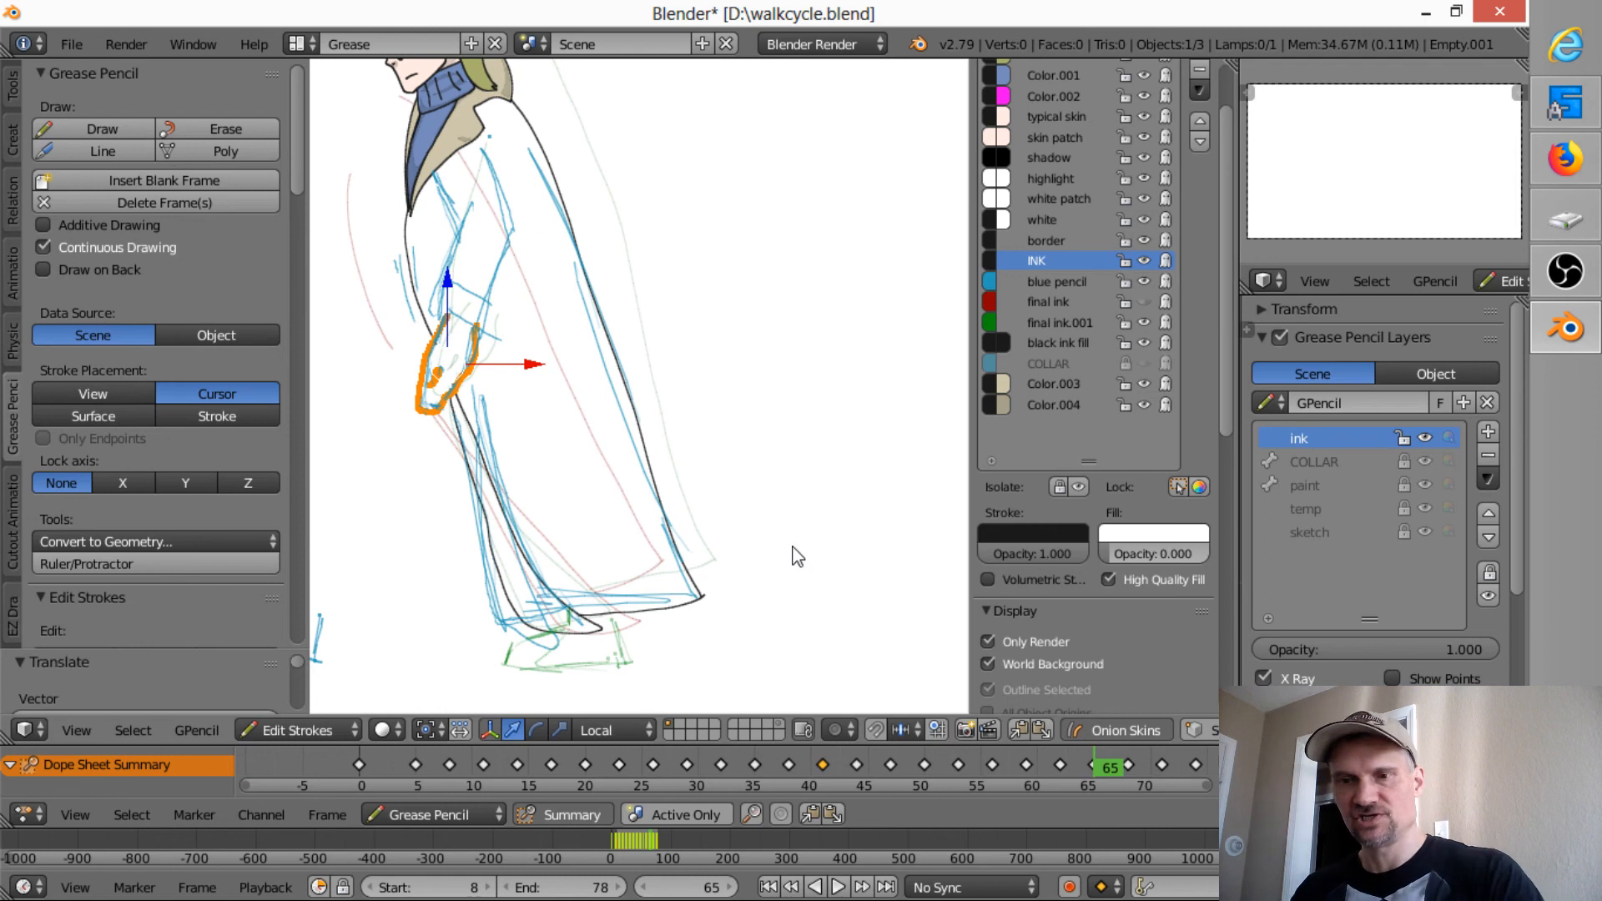
- Paste the inked hand strokes on frame 68, turn them to hang almost vertically and fit them to the sketched hand
{"action": "key", "text": "Up"}
{"action": "key", "text": "ctrl+v"}
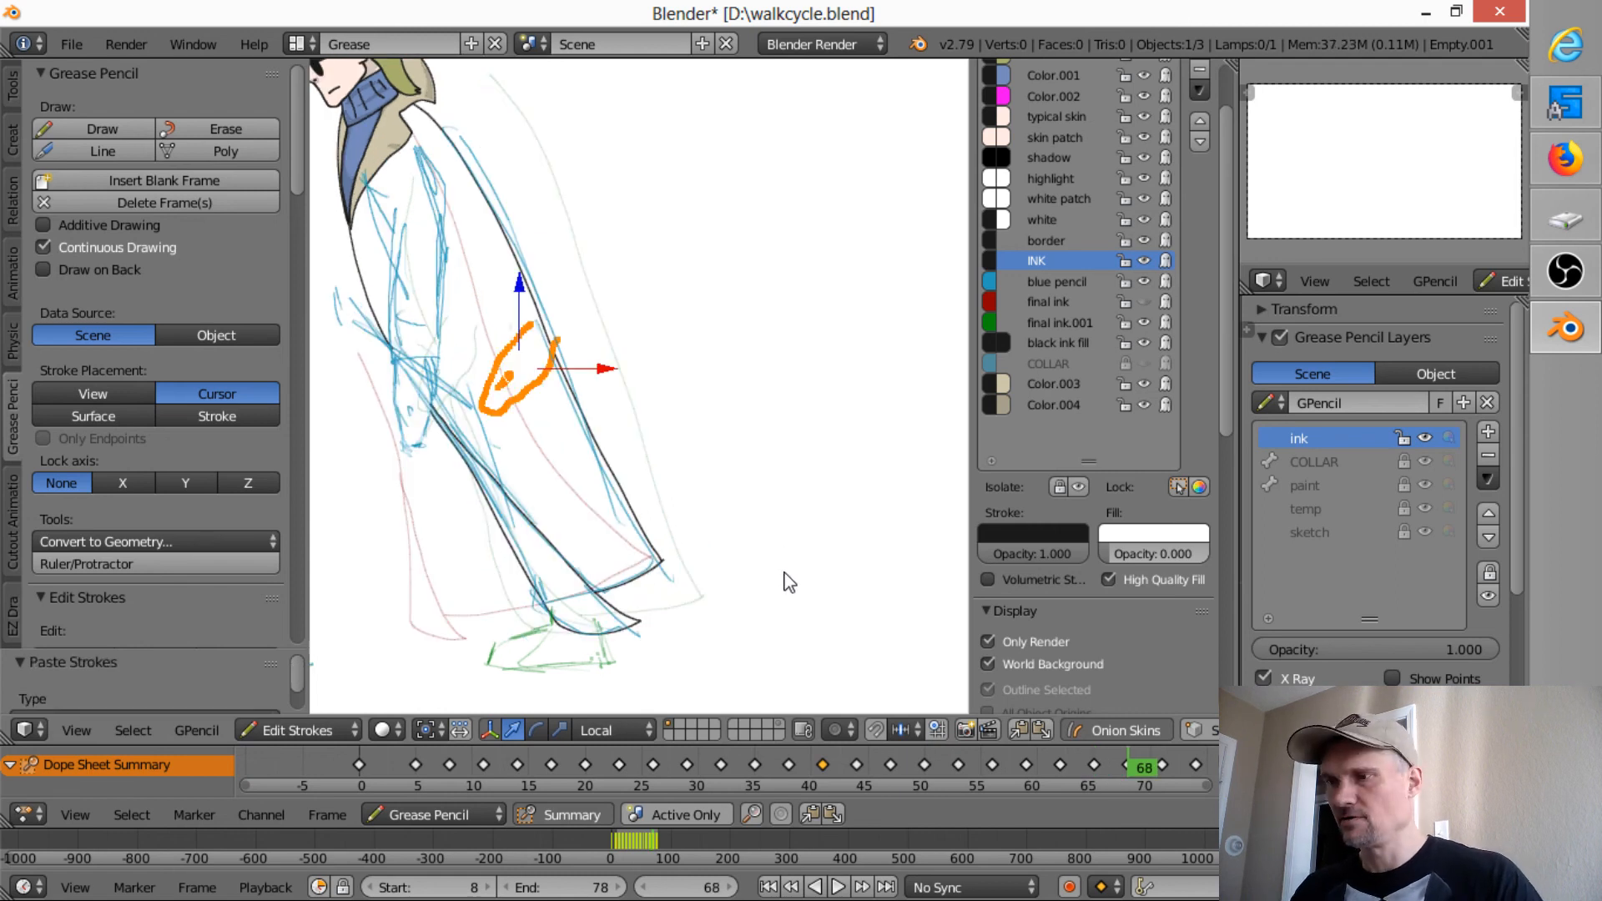
{"action": "key", "text": "r"}
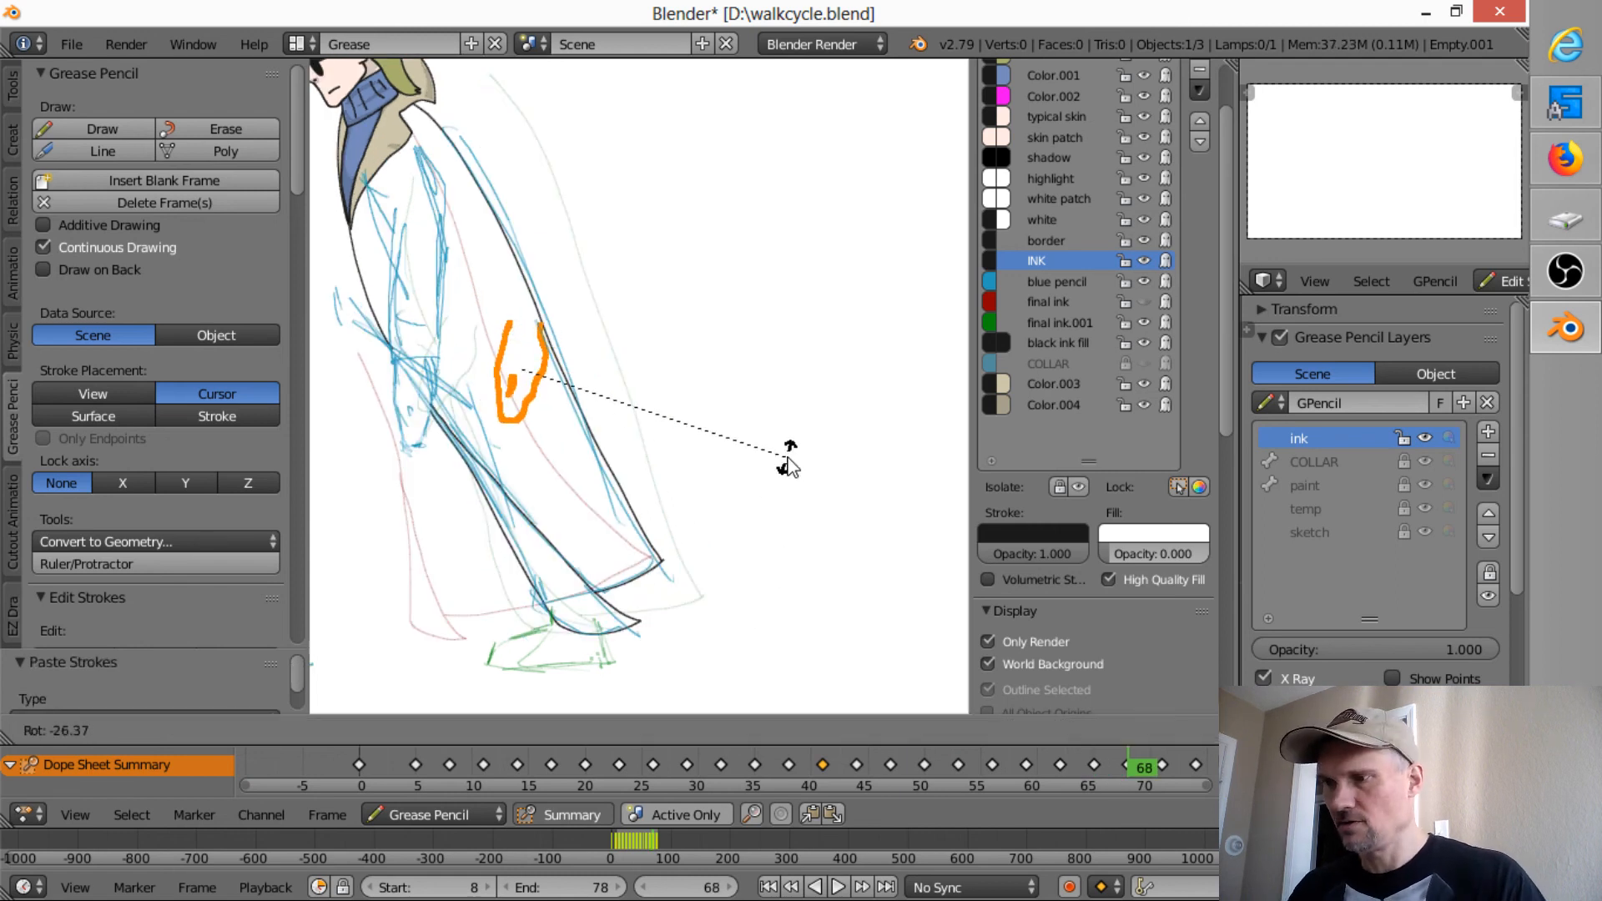
{"action": "left_click", "coordinate": [784, 457]}
{"action": "key", "text": "g"}
{"action": "left_click", "coordinate": [666, 526]}
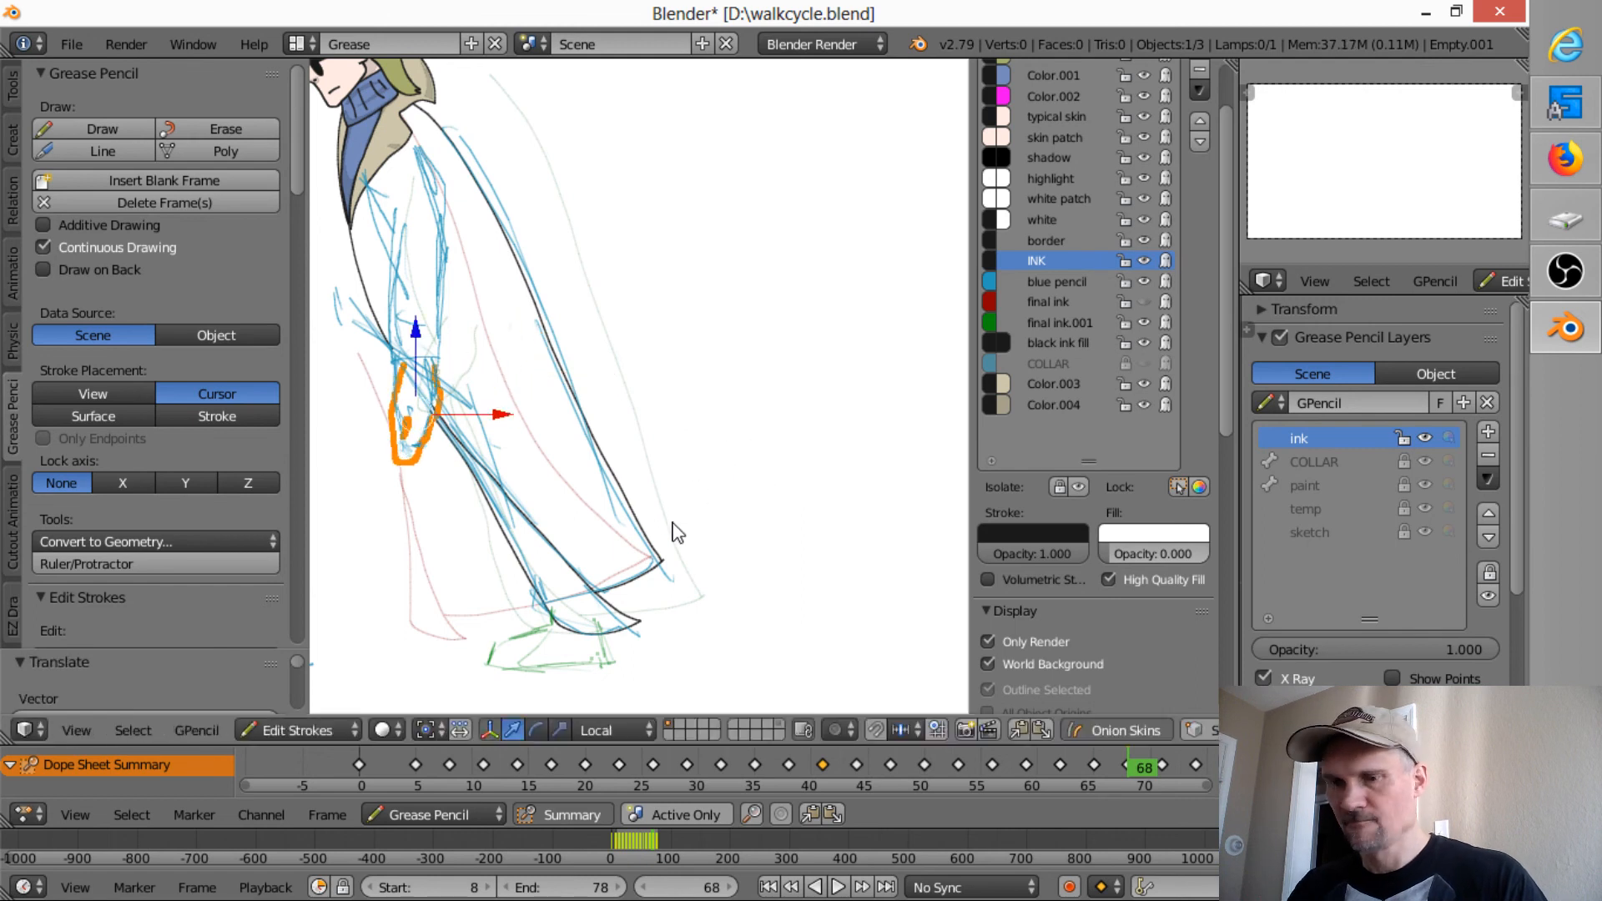
{"action": "key", "text": "r"}
{"action": "left_click", "coordinate": [751, 538]}
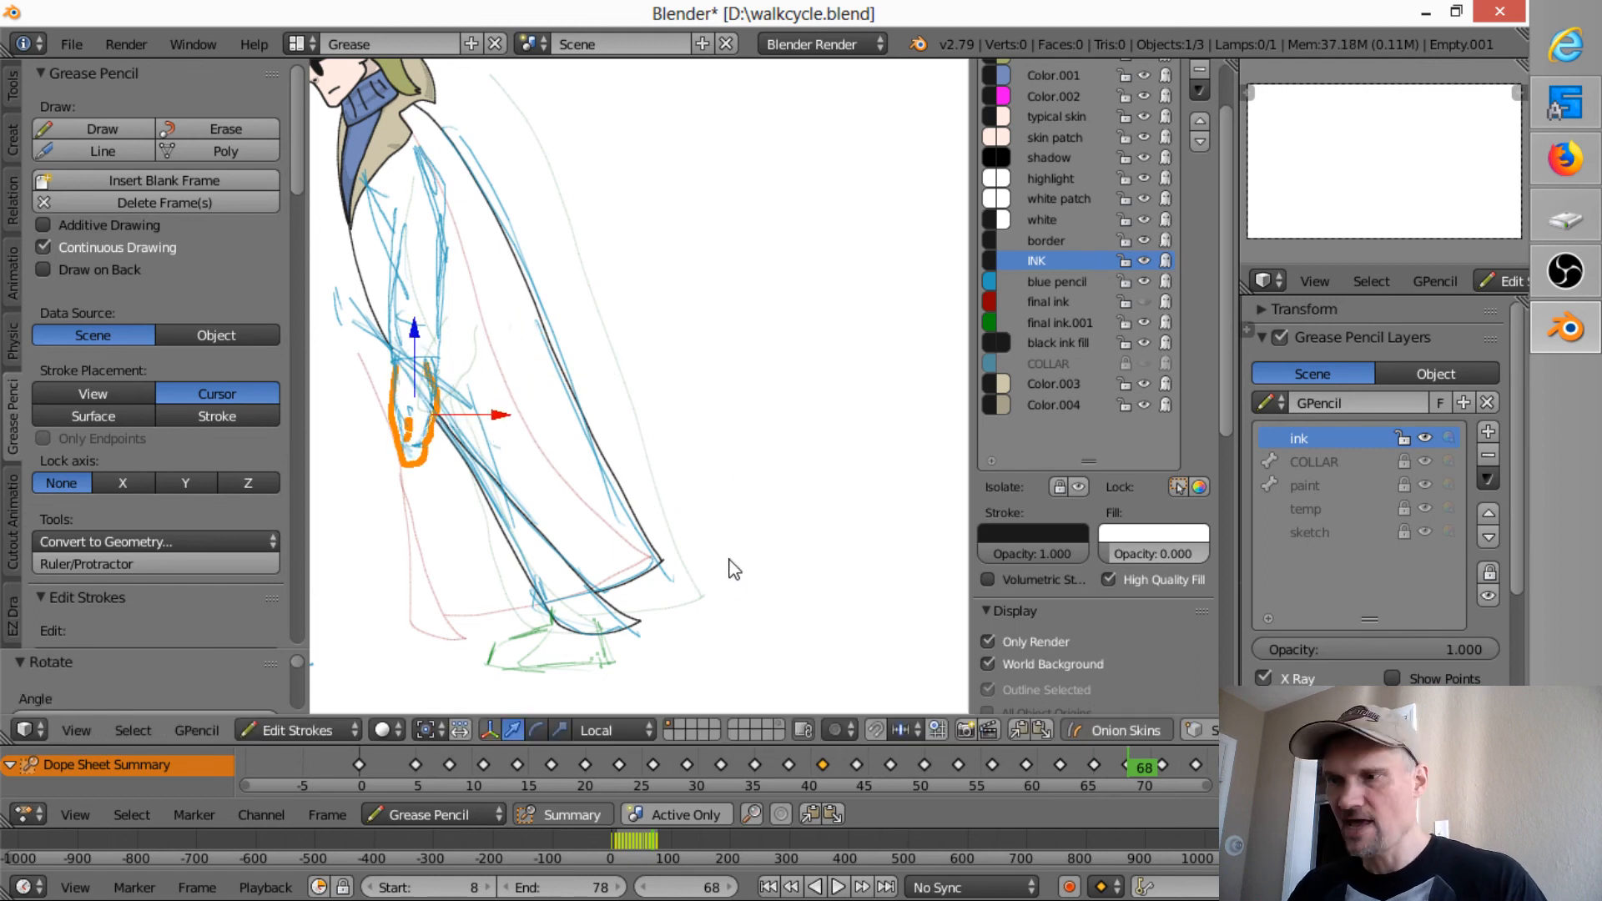
{"action": "key", "text": "g"}
{"action": "left_click", "coordinate": [739, 564]}
- Paste the inked hand strokes on frame 71, then rotate and move them onto the sketched hand beside the coat's front edge
{"action": "key", "text": "Up"}
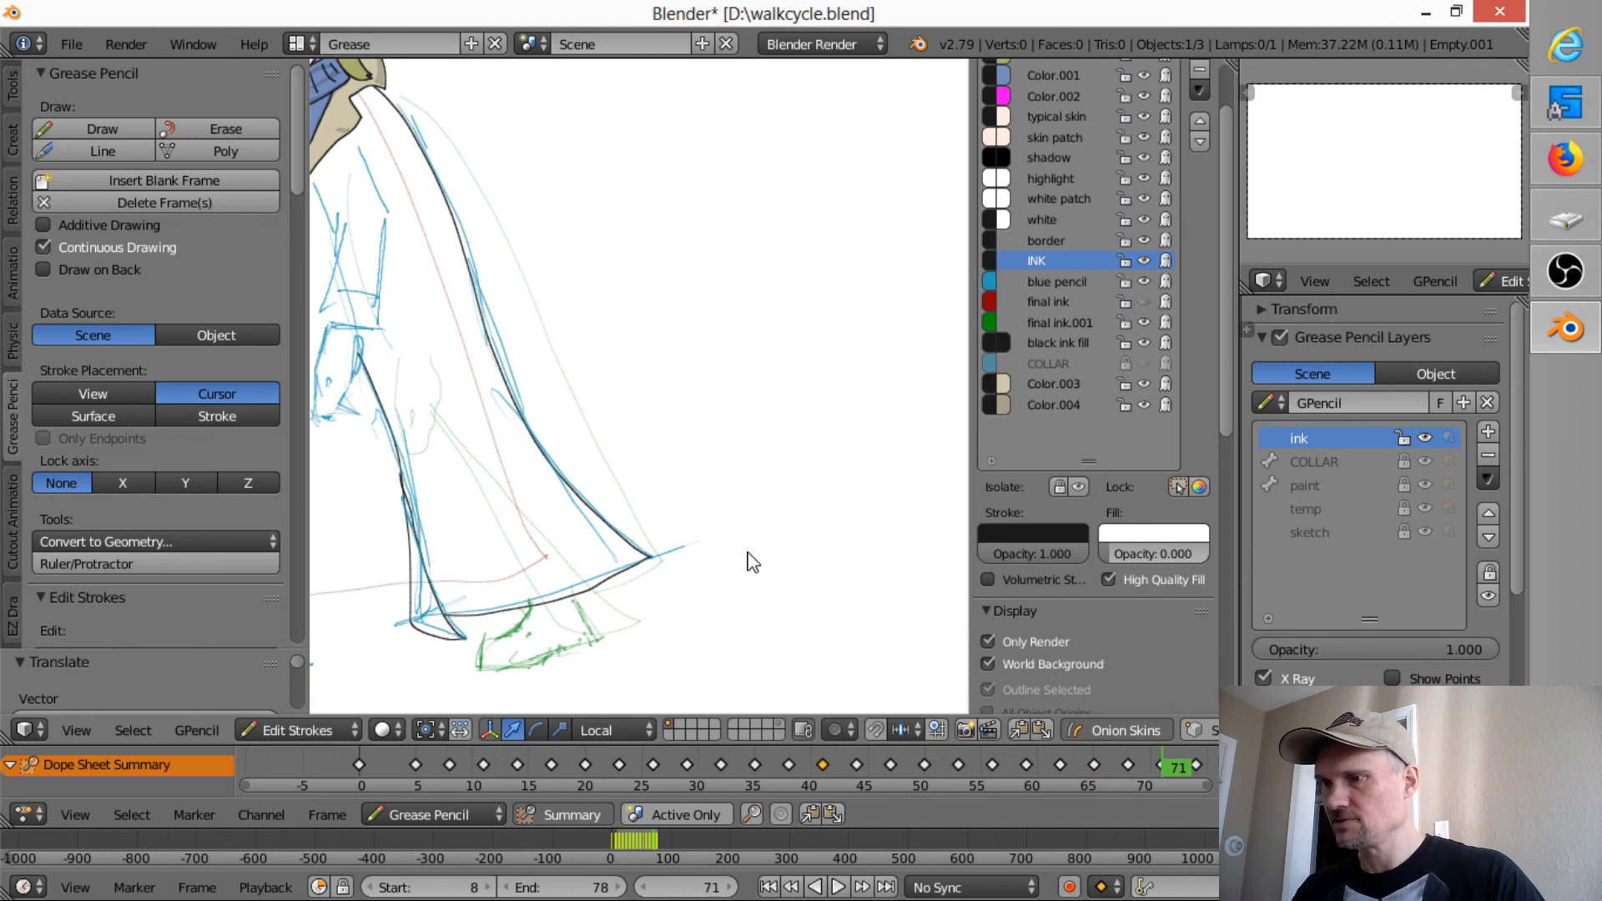
{"action": "key", "text": "ctrl+v"}
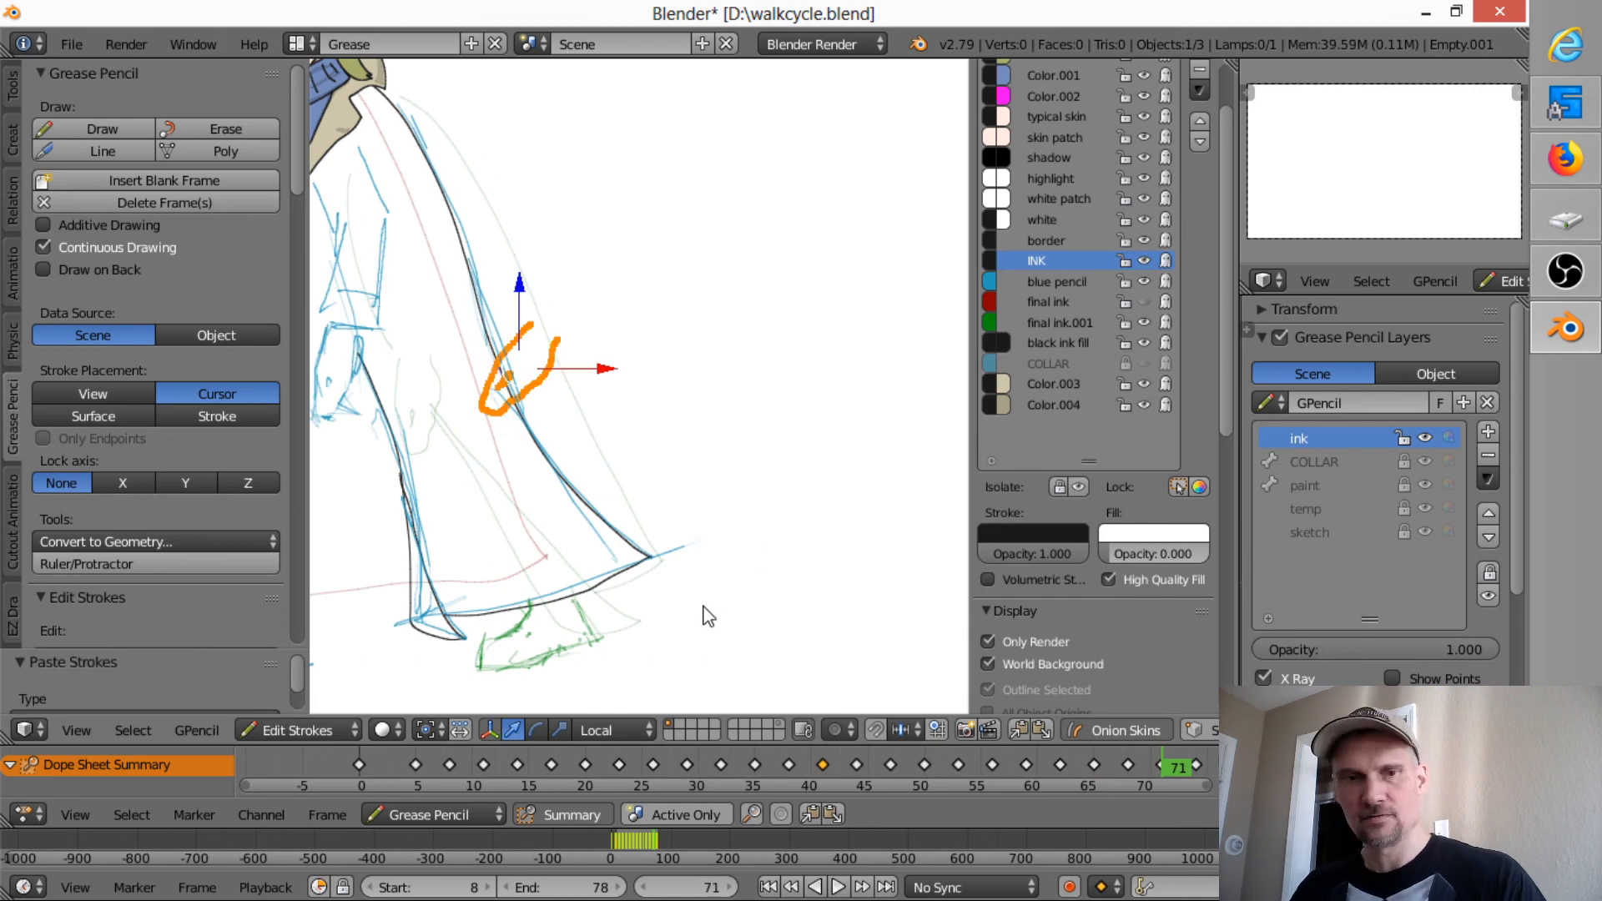
{"action": "key", "text": "r"}
{"action": "left_click", "coordinate": [776, 514]}
{"action": "key", "text": "g"}
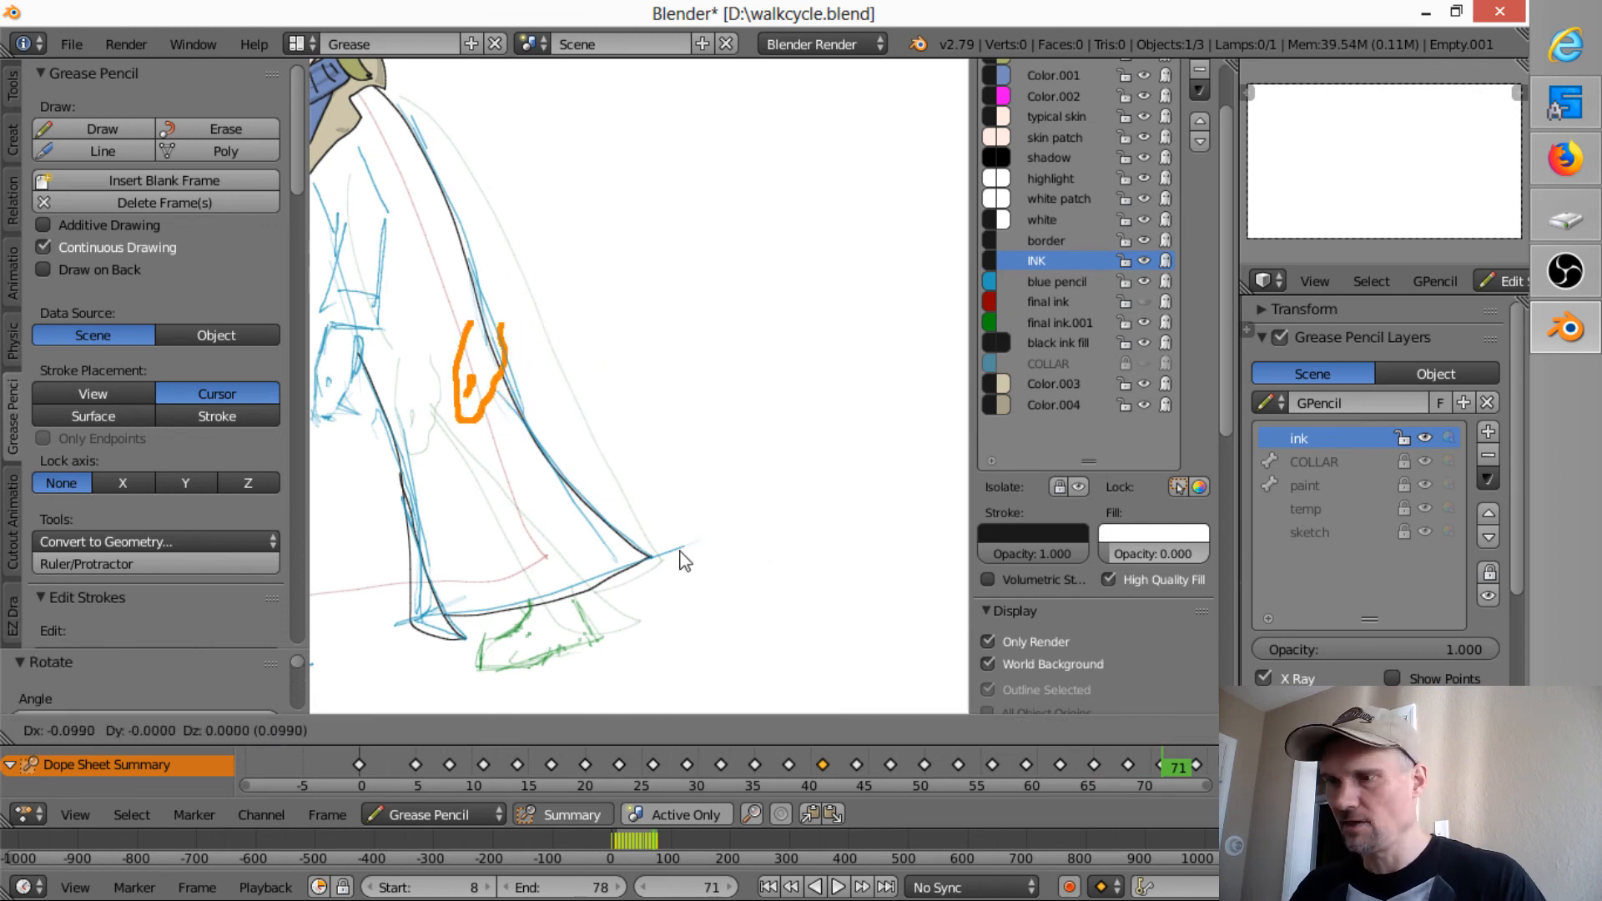
{"action": "left_click", "coordinate": [598, 558]}
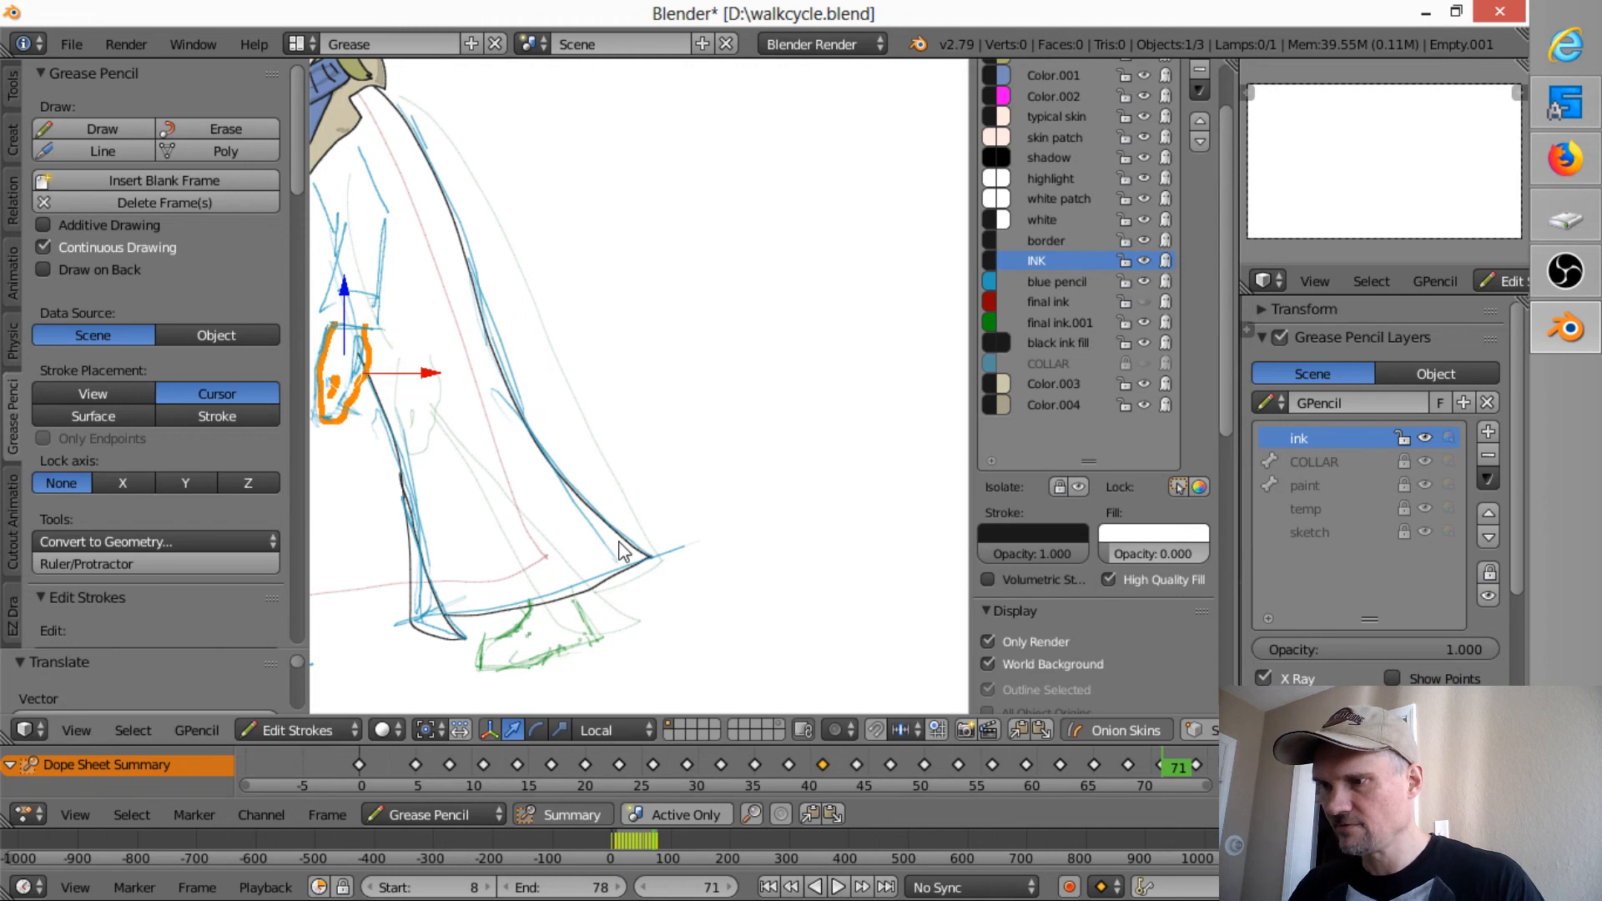
- Paste the inked hand strokes on frame 74, then rotate and move them onto the sketched hand in front of the coat
{"action": "mouse_move", "coordinate": [697, 469]}
{"action": "middle_mouse_down", "text": "shift"}
{"action": "mouse_move", "coordinate": [633, 472]}
{"action": "mouse_move", "coordinate": [787, 454]}
{"action": "mouse_move", "coordinate": [759, 504]}
{"action": "middle_mouse_up", "text": "shift"}
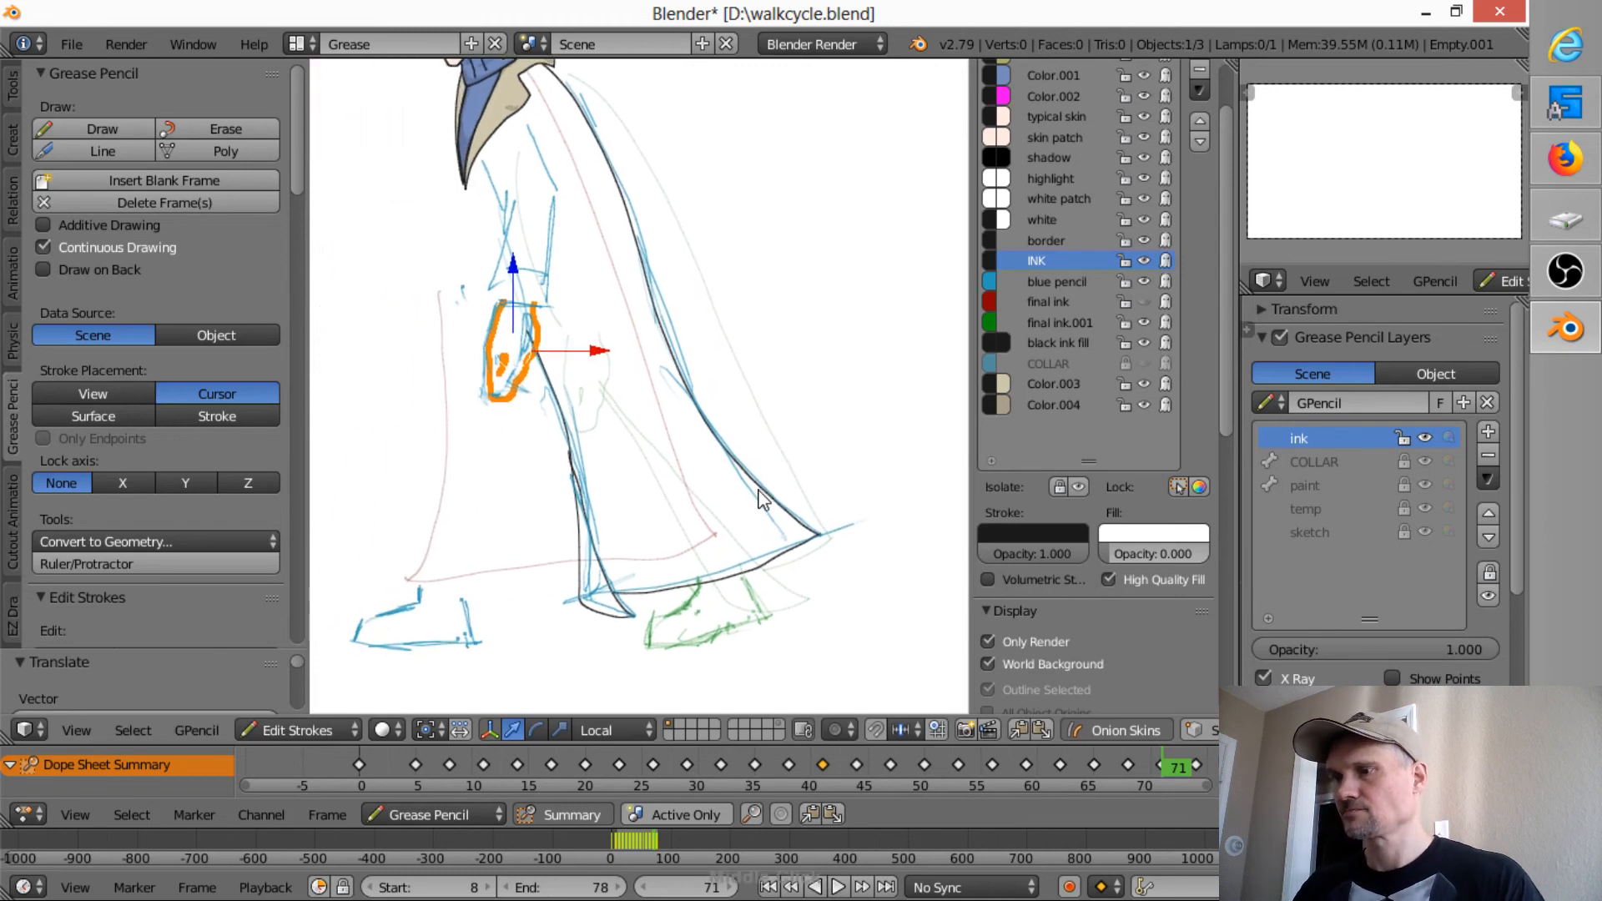
{"action": "key", "text": "Up"}
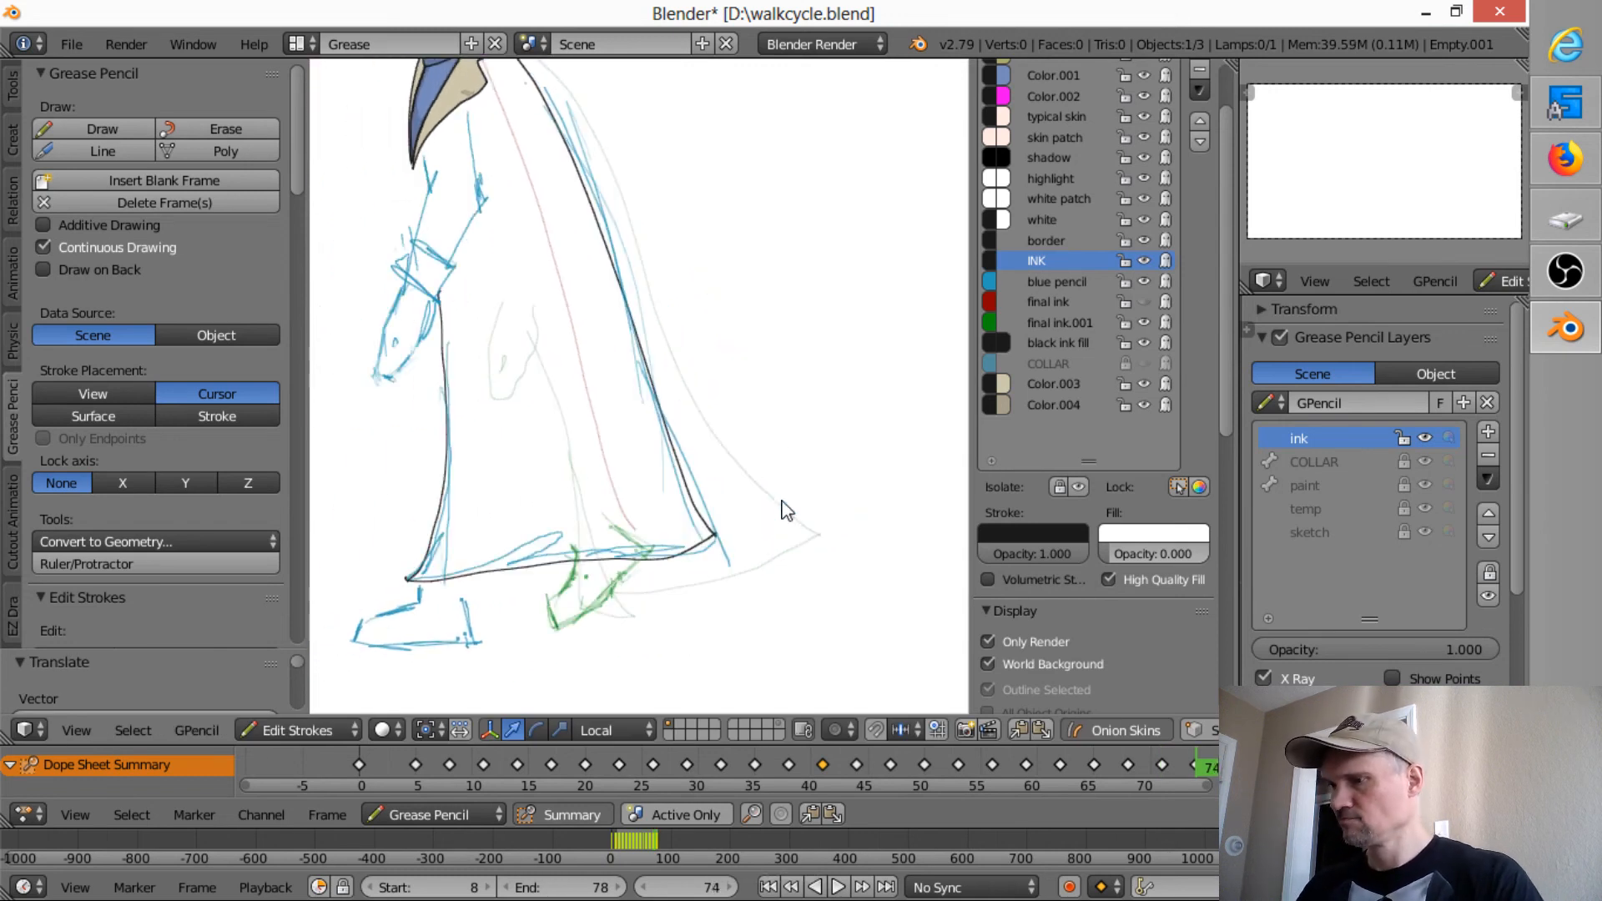
{"action": "key", "text": "ctrl+v"}
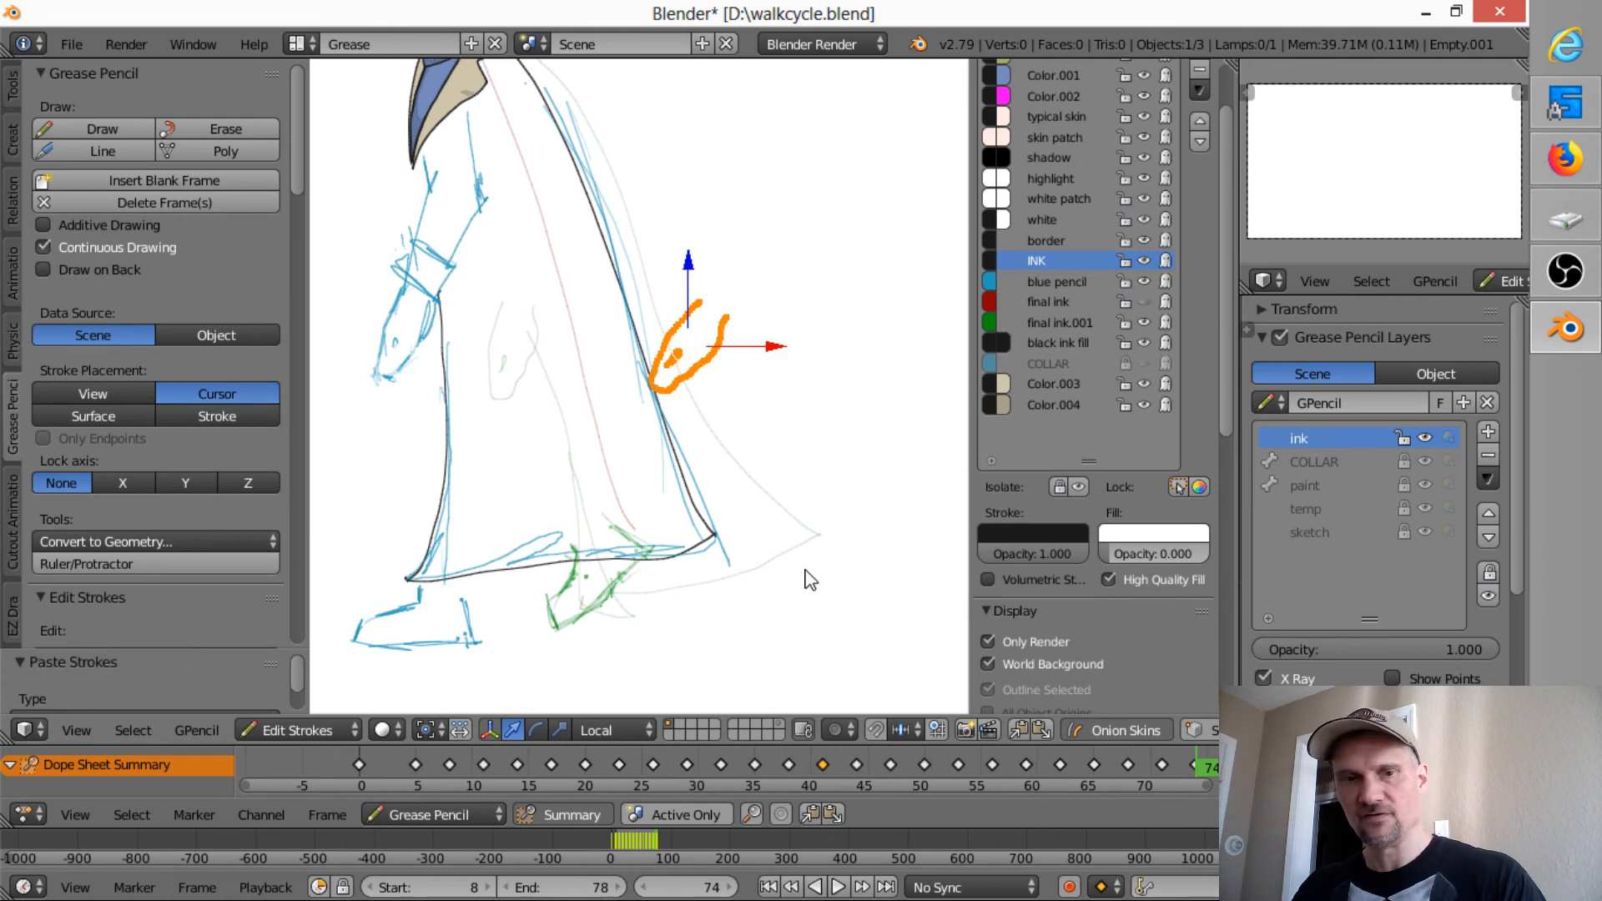
{"action": "key", "text": "r"}
{"action": "left_click", "coordinate": [856, 526]}
{"action": "key", "text": "g"}
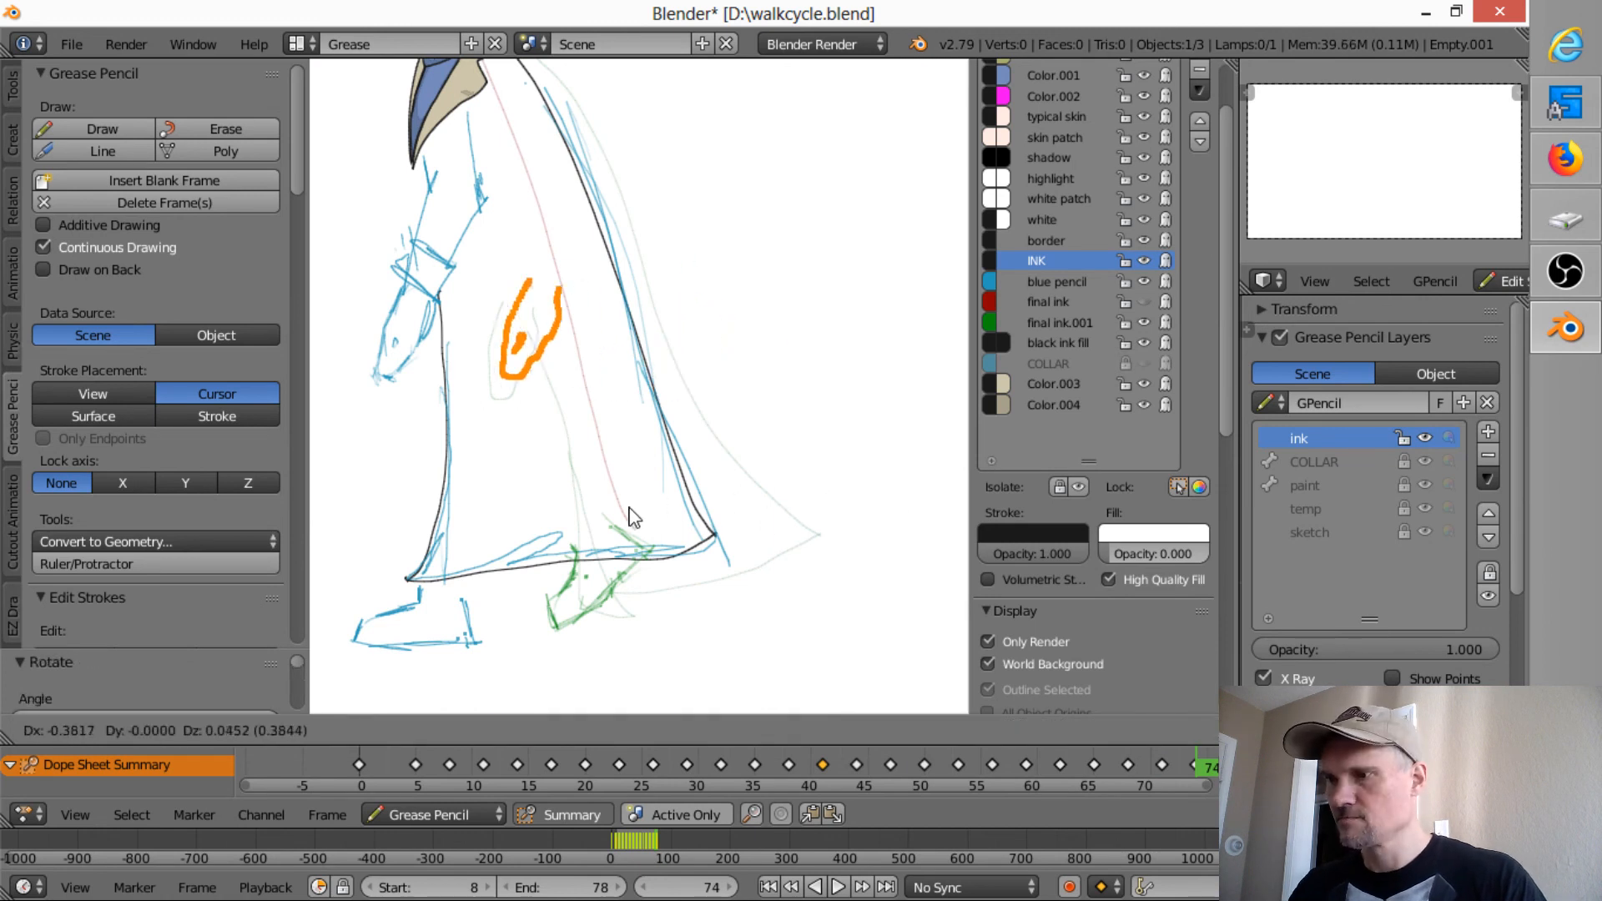
{"action": "left_click", "coordinate": [570, 502]}
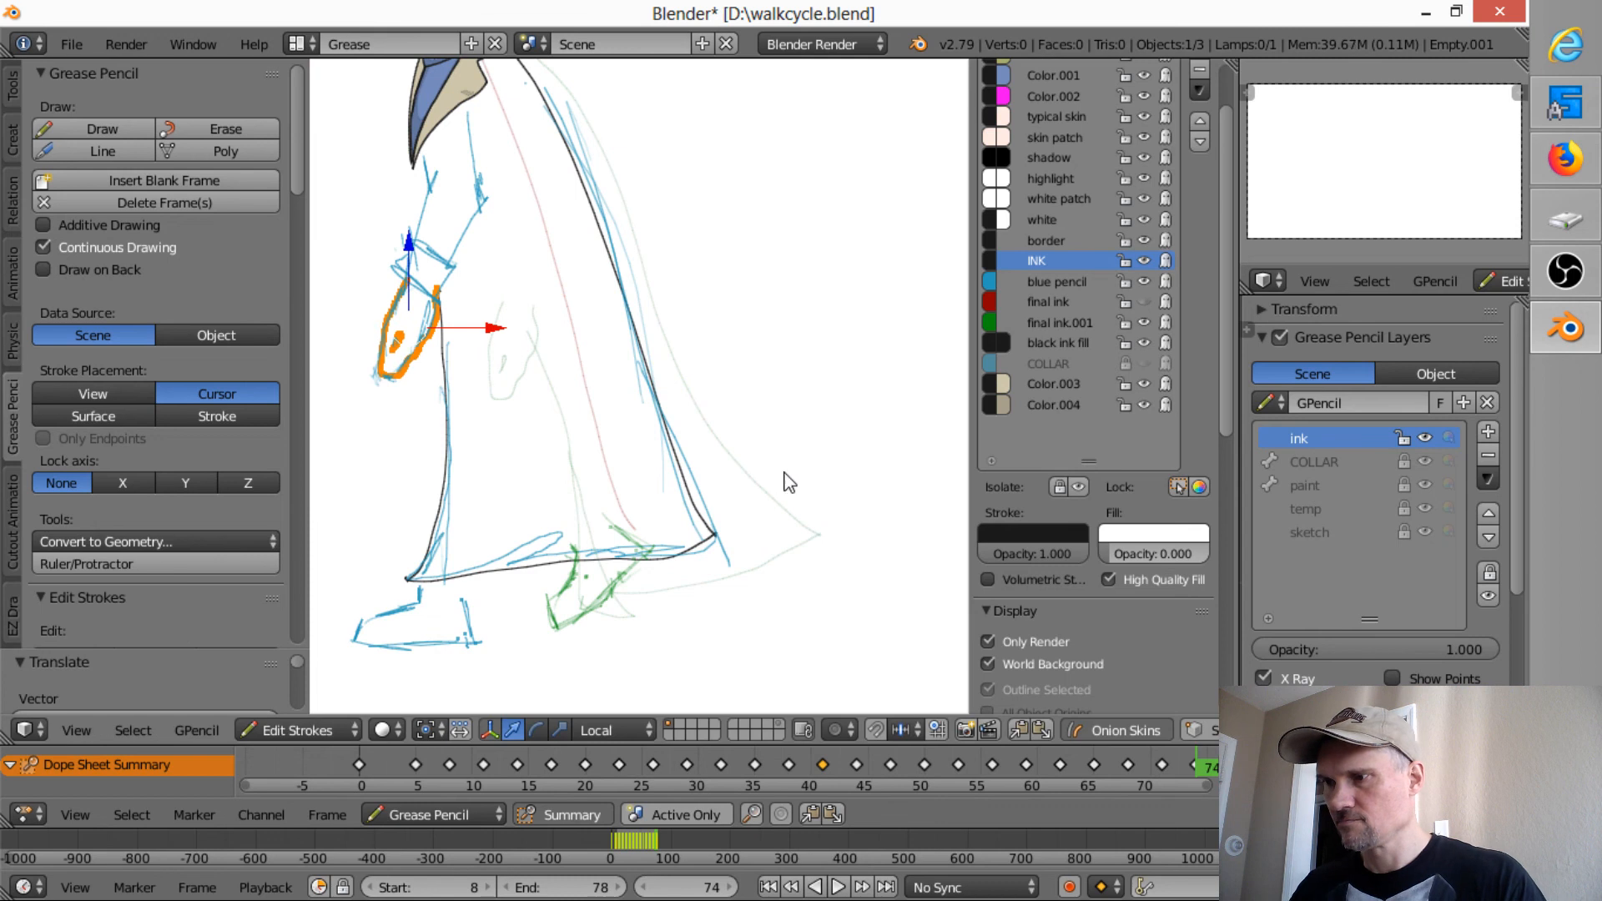
{"action": "key", "text": "r"}
{"action": "left_click", "coordinate": [758, 518]}
{"action": "key", "text": "g"}
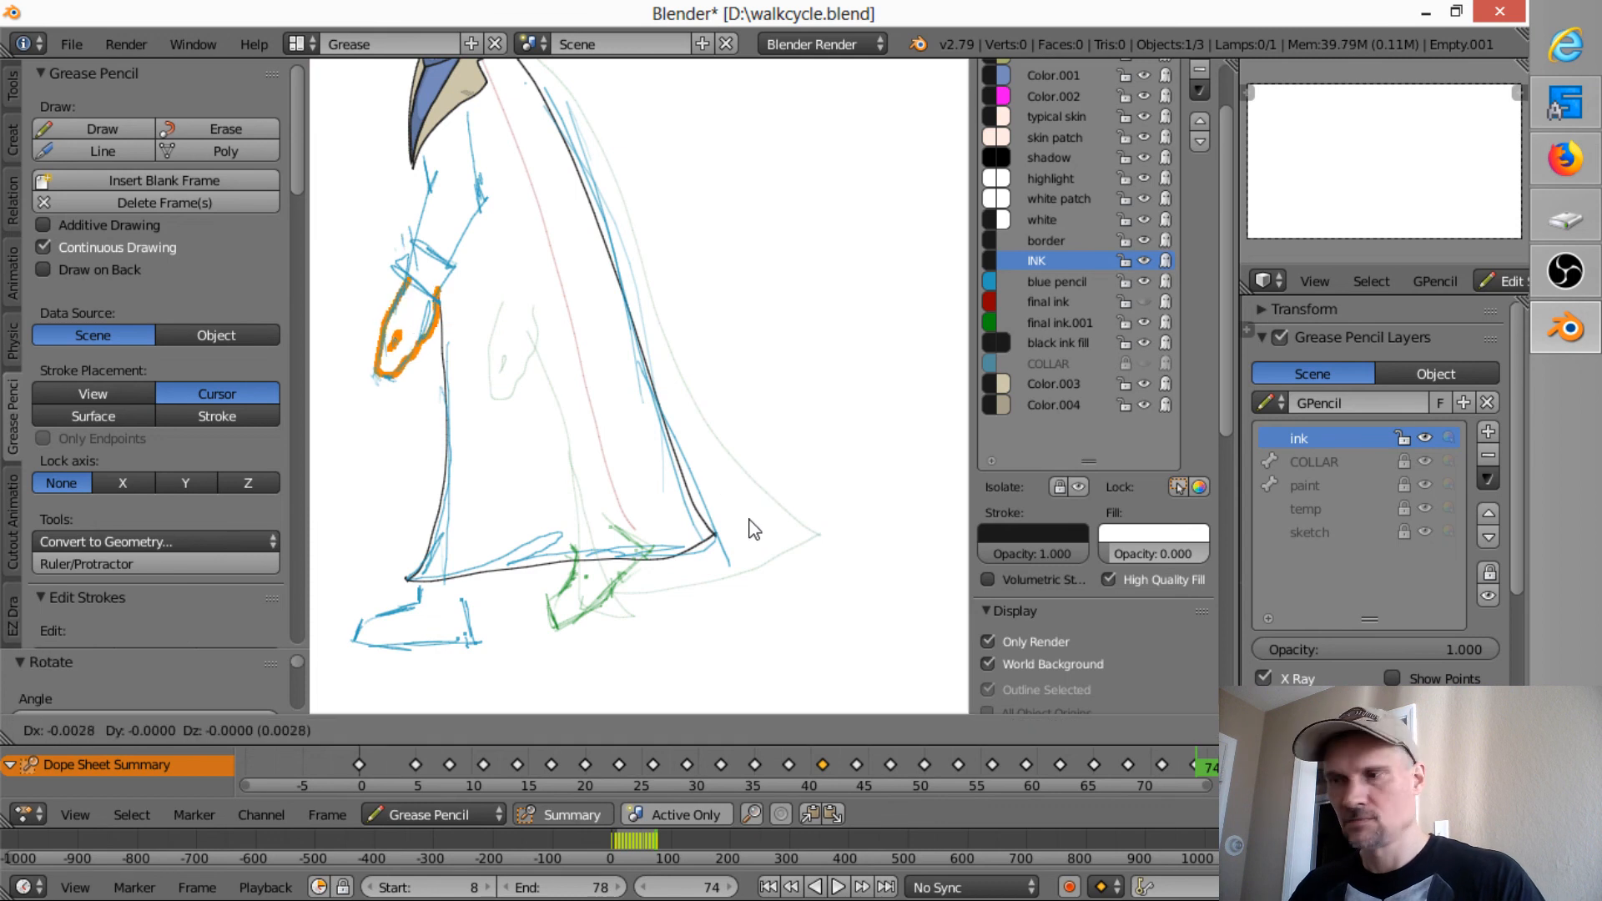
{"action": "left_click", "coordinate": [736, 506]}
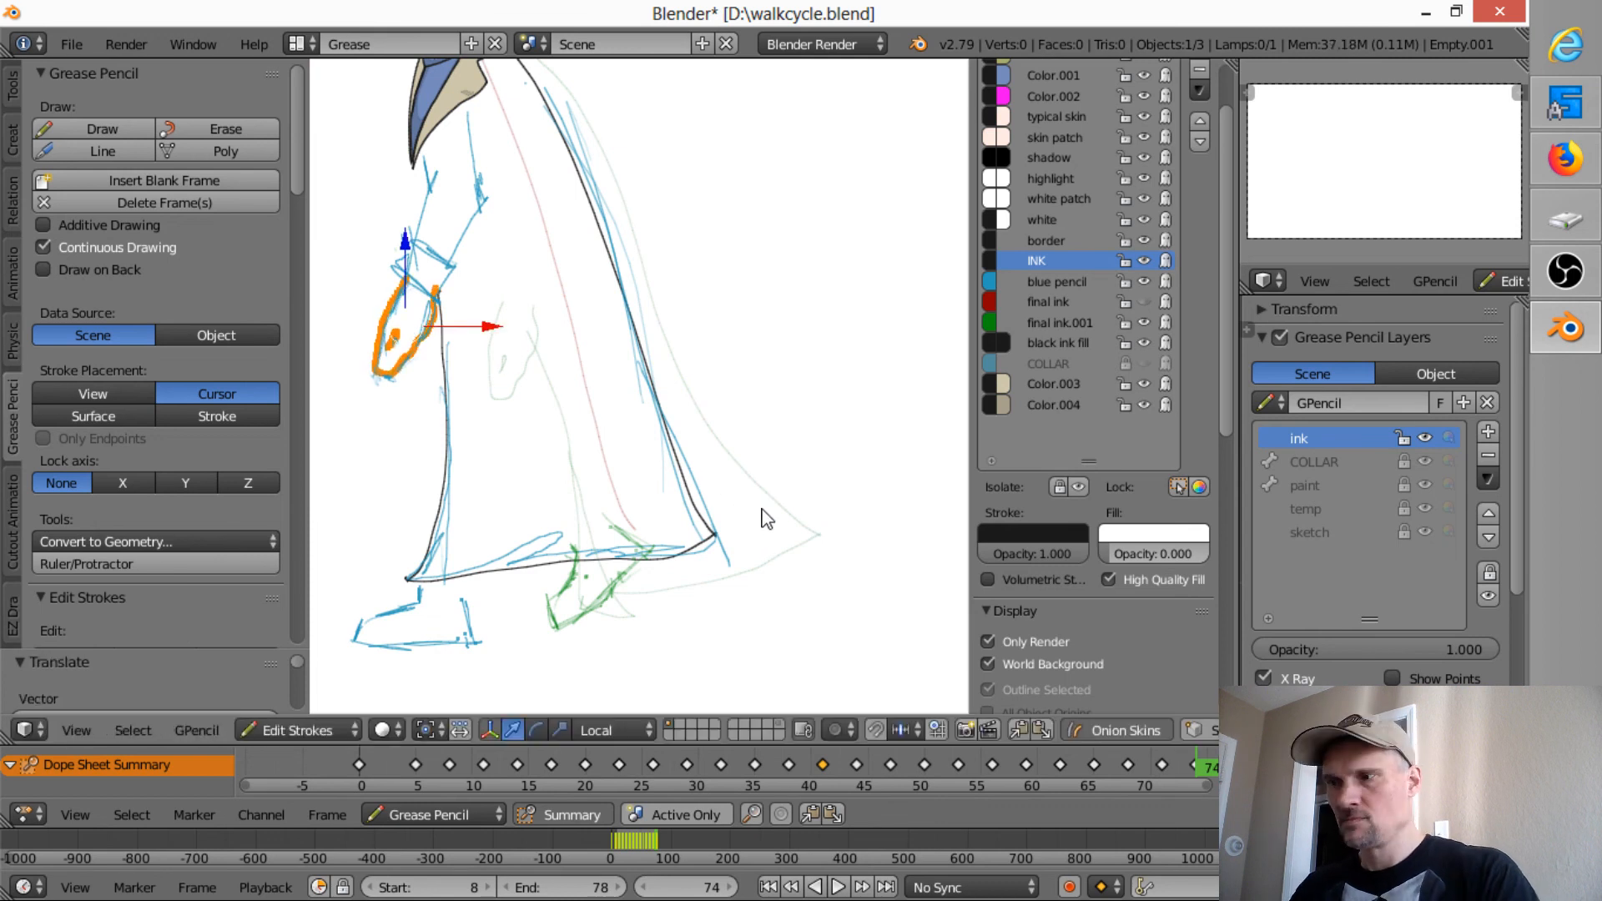
- Paste the inked hand strokes on frame 77, move them onto the sketched hand and save over walkcycle.blend
{"action": "key", "text": "Up"}
{"action": "mouse_move", "coordinate": [682, 523]}
{"action": "middle_mouse_down", "text": "shift"}
{"action": "mouse_move", "coordinate": [841, 530]}
{"action": "mouse_move", "coordinate": [876, 501]}
{"action": "middle_mouse_up", "text": "shift"}
{"action": "scroll", "coordinate": [1168, 761], "scroll_direction": "down", "scroll_amount": 4}
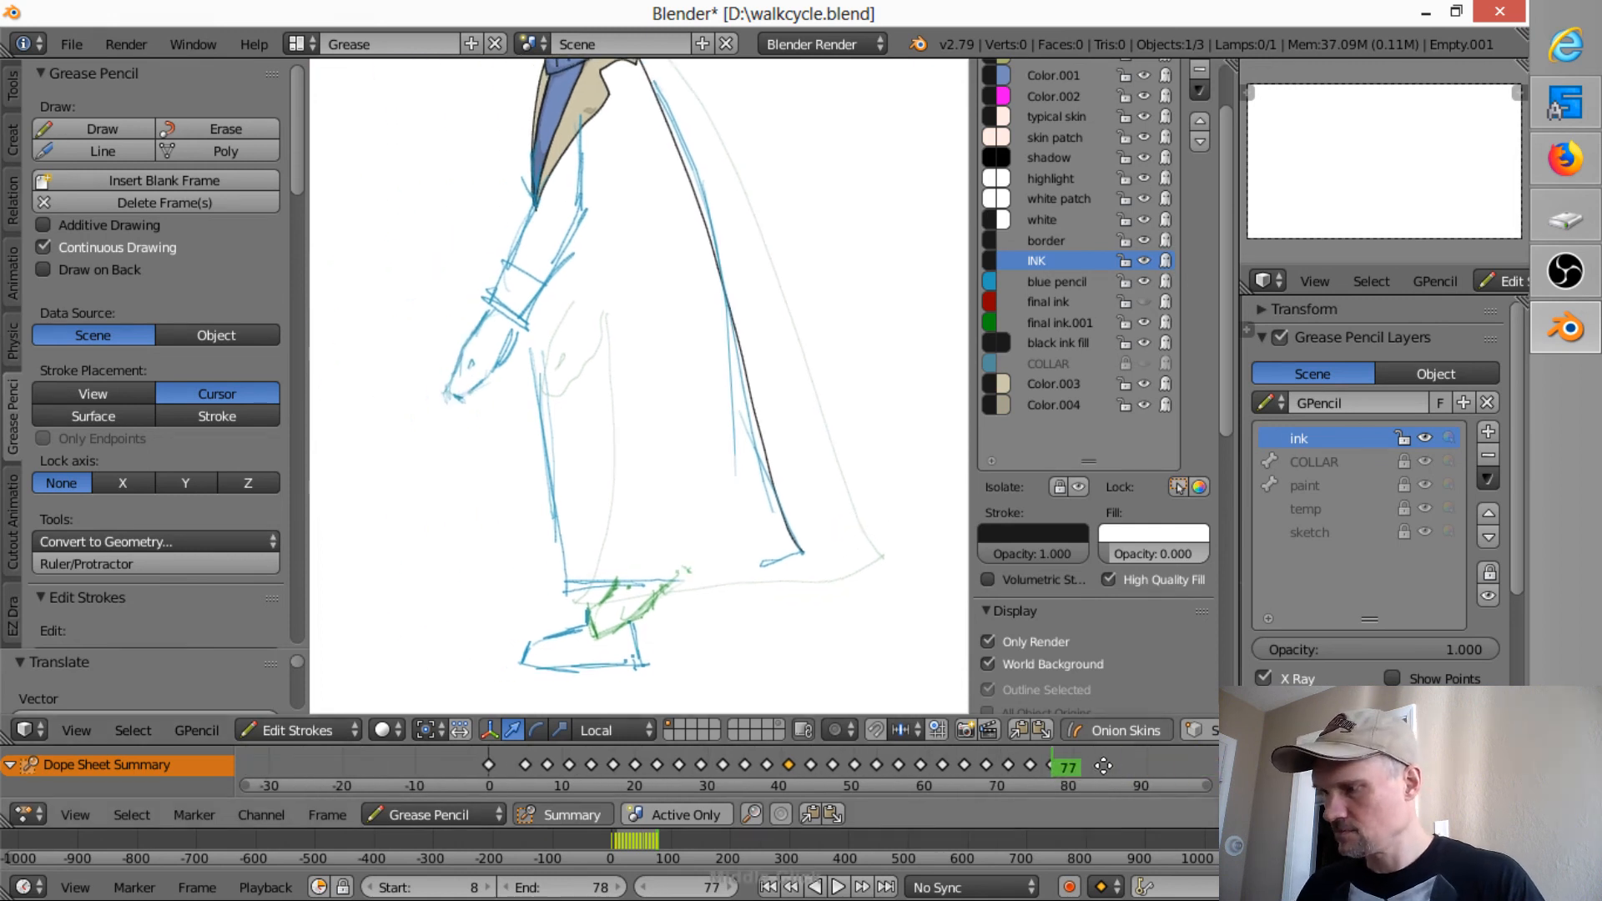
{"action": "key", "text": "ctrl+v"}
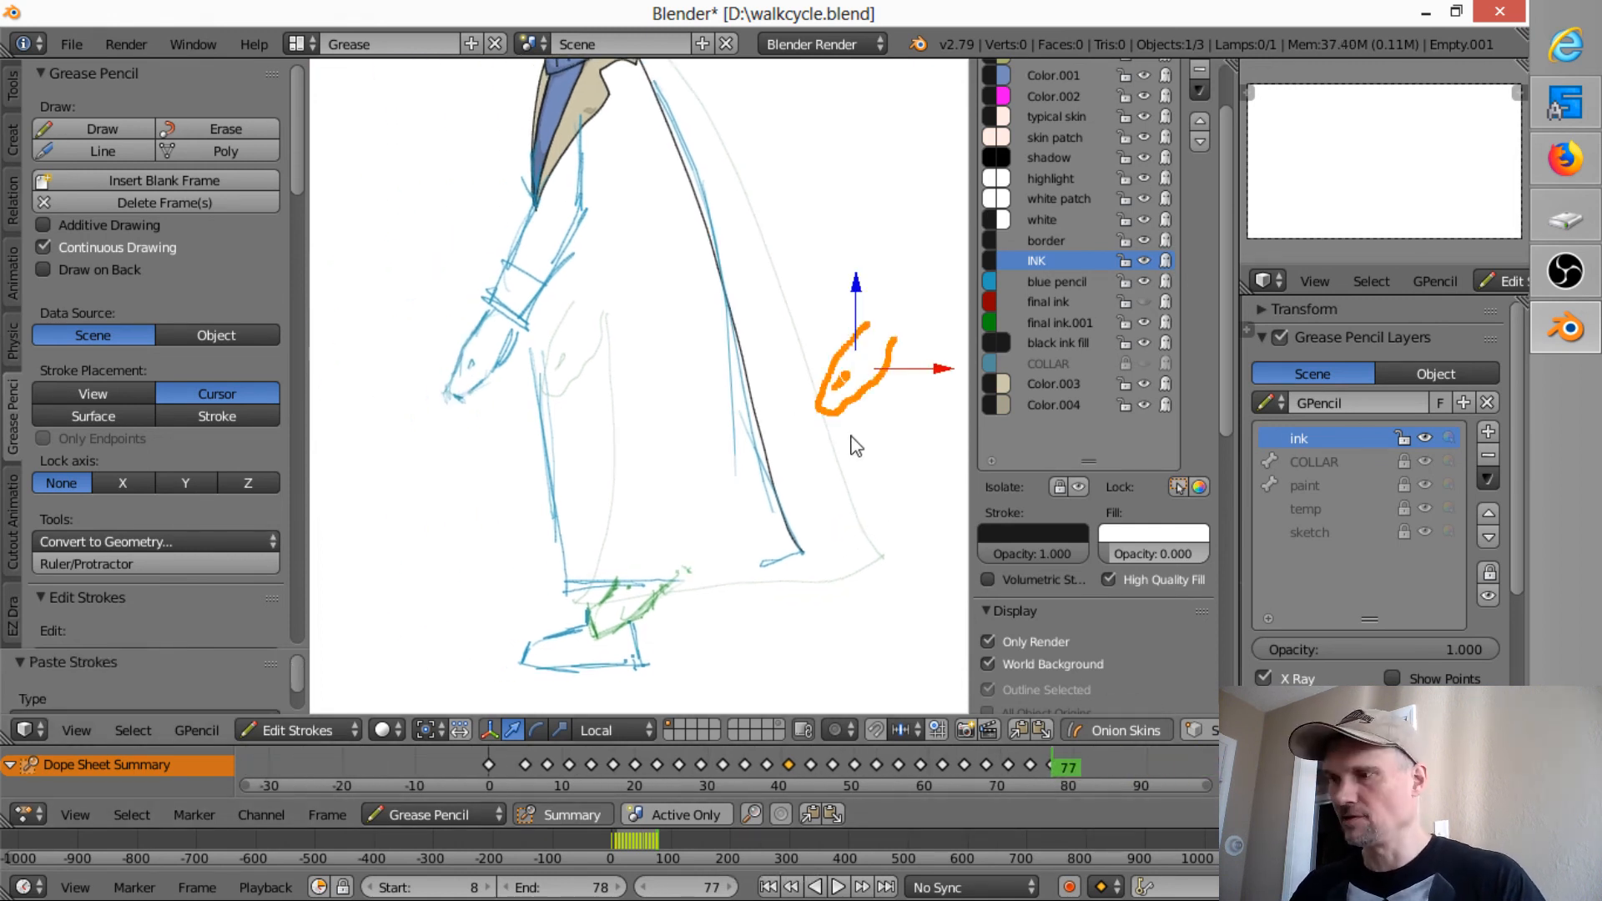
{"action": "key", "text": "g"}
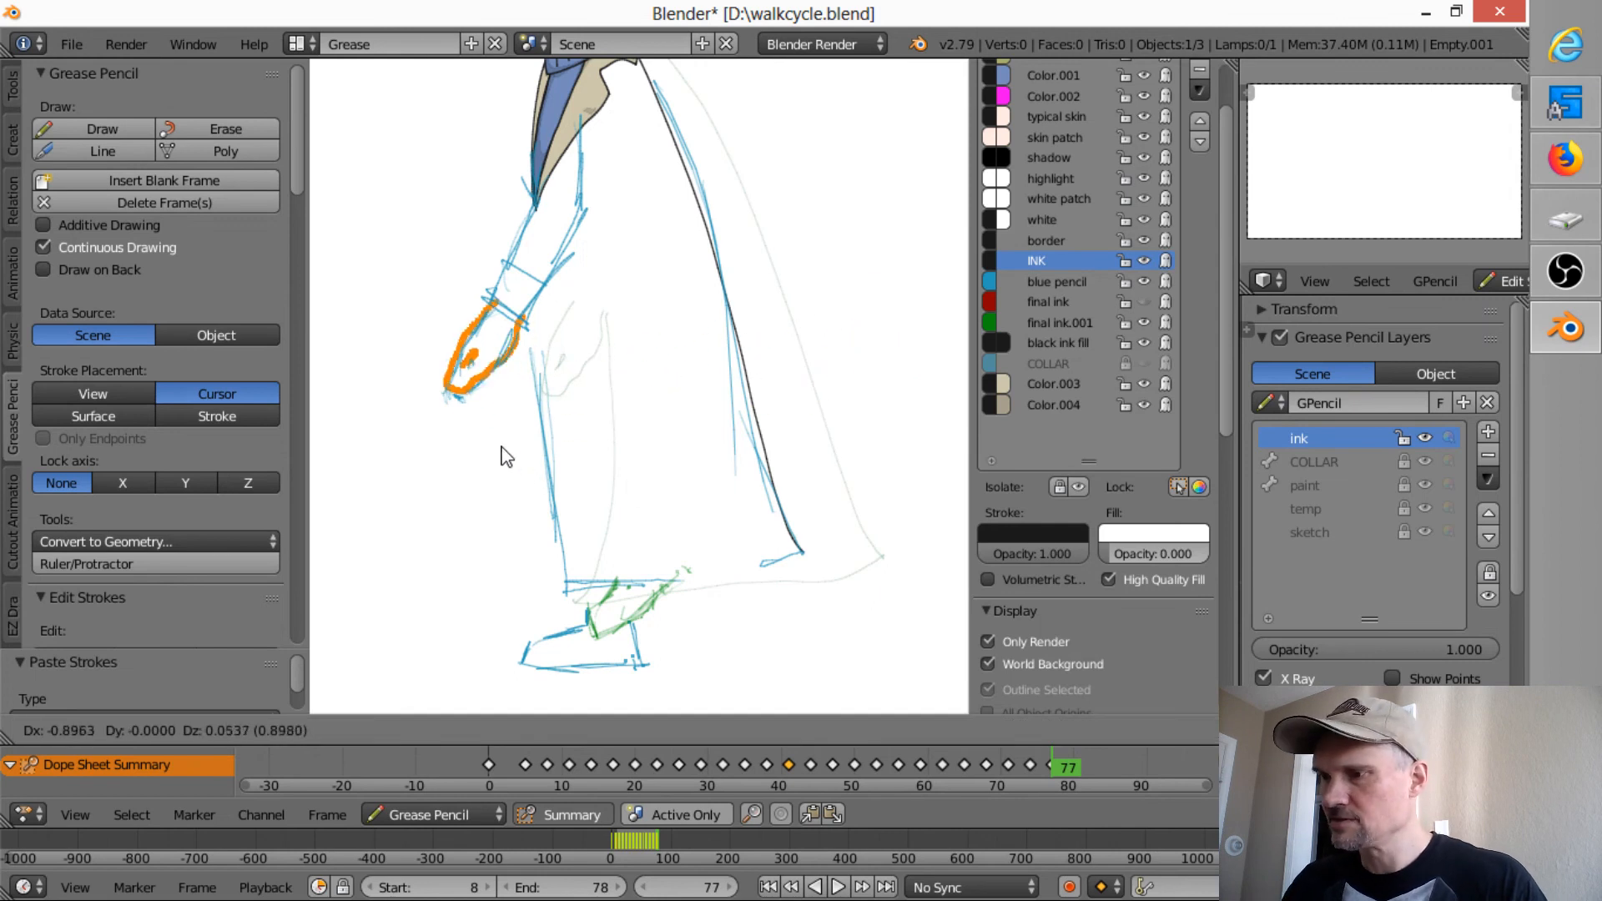
{"action": "left_click", "coordinate": [505, 454]}
{"action": "key", "text": "ctrl+s"}
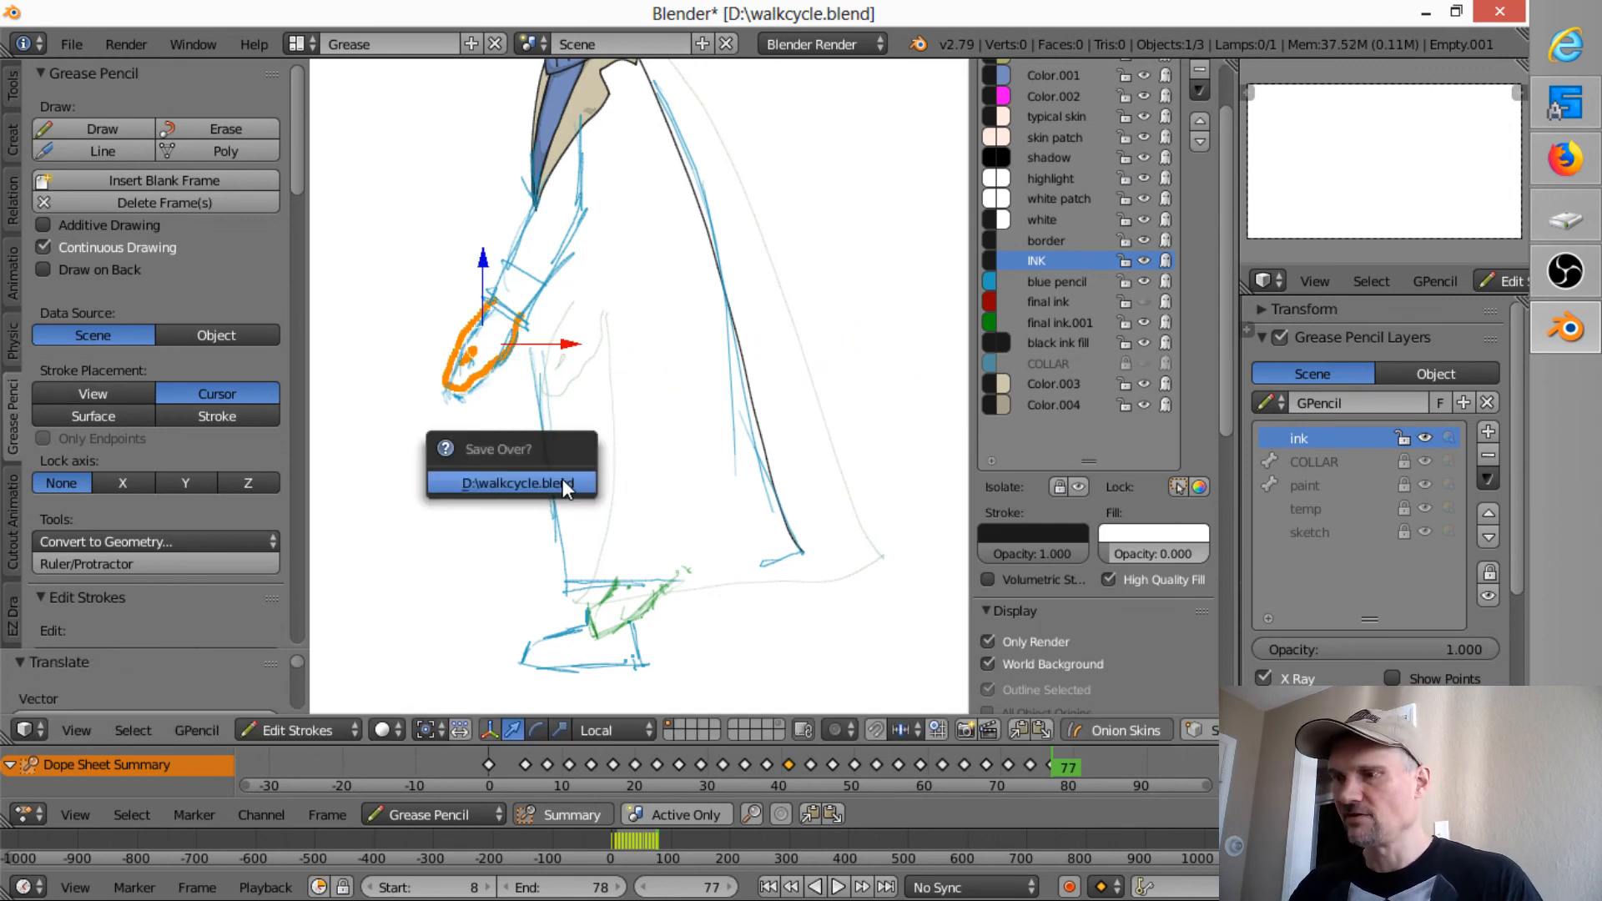
{"action": "left_click", "coordinate": [562, 479]}
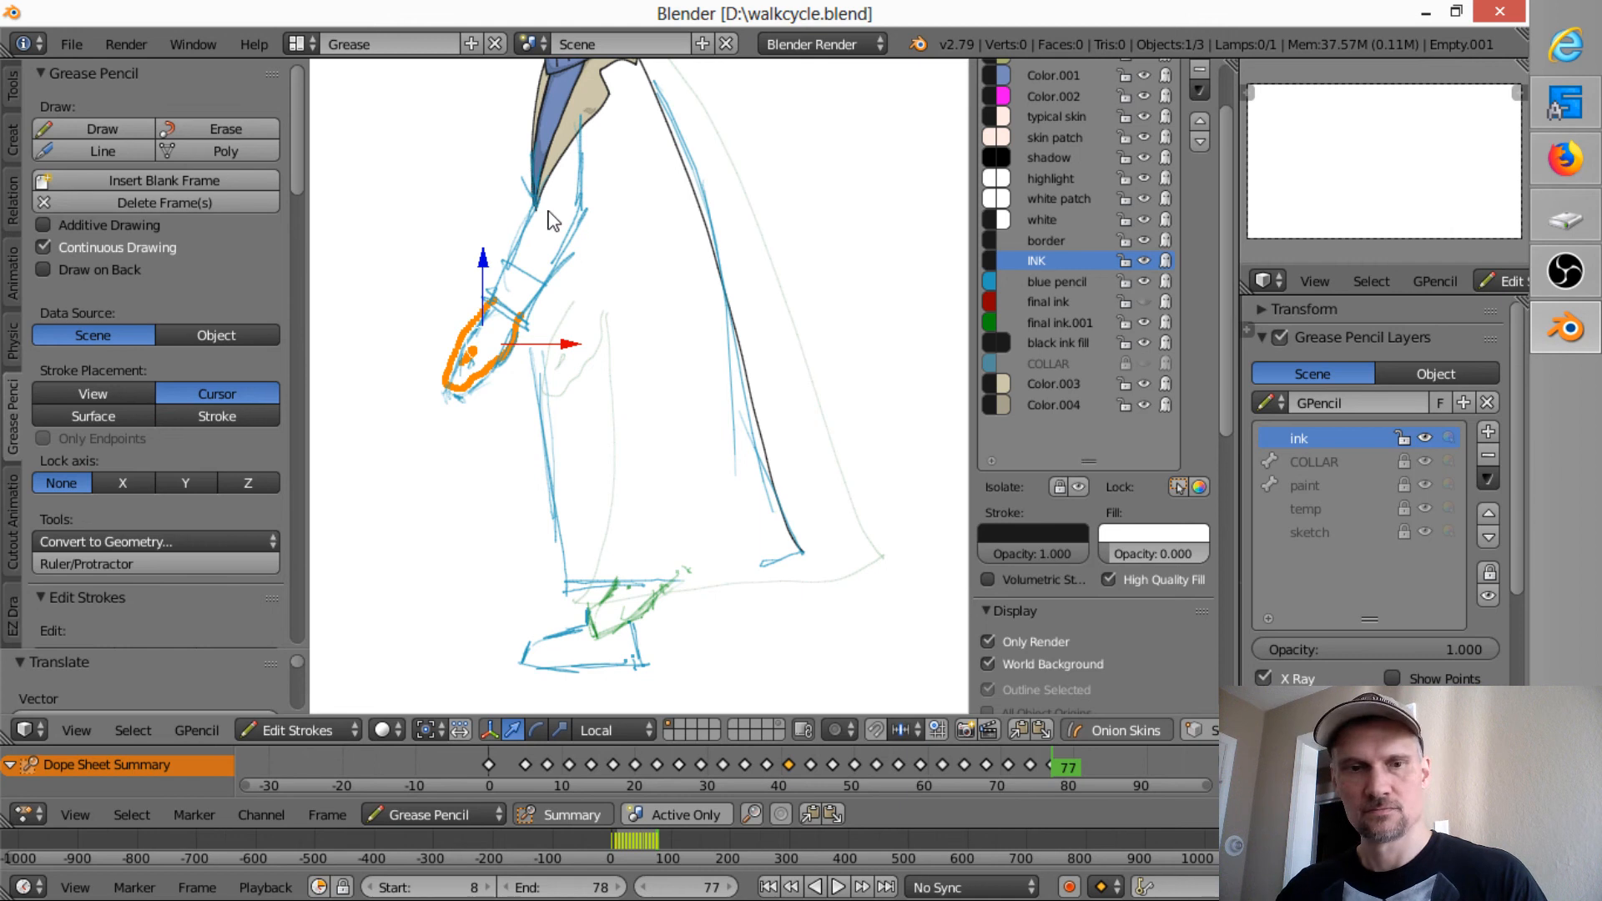
- Ink the sleeve, the cuff with its button, and the coat's front edge and hem on frame 77
{"action": "key", "text": "a"}
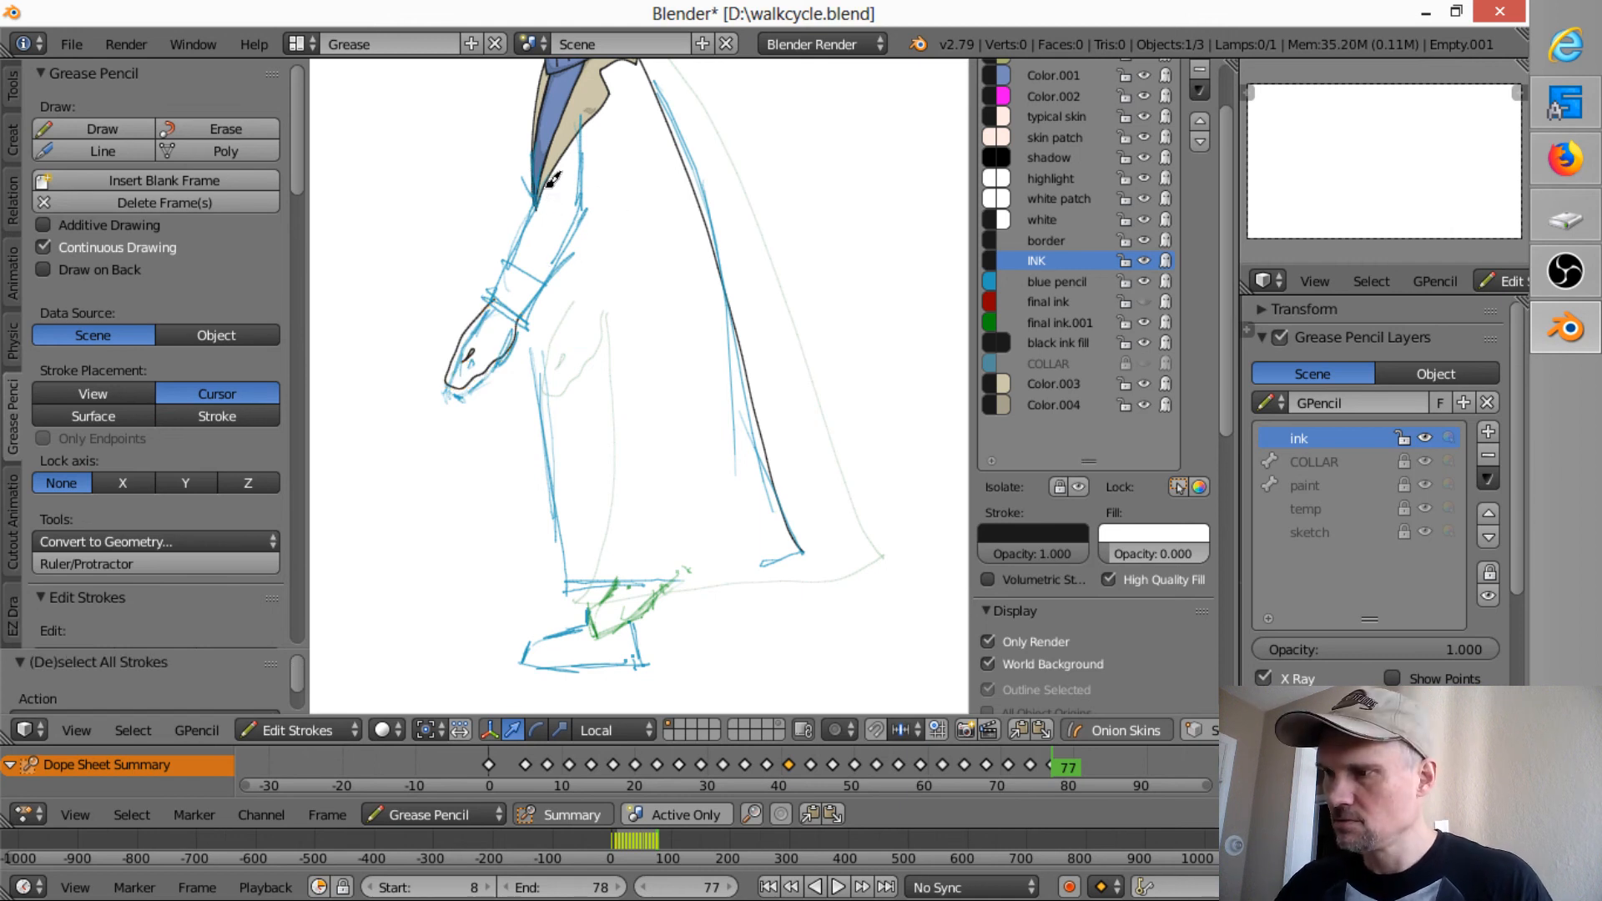
{"action": "mouse_move", "coordinate": [542, 197]}
{"action": "left_mouse_down"}
{"action": "mouse_move", "coordinate": [499, 280]}
{"action": "mouse_move", "coordinate": [538, 324]}
{"action": "mouse_move", "coordinate": [599, 209]}
{"action": "mouse_move", "coordinate": [594, 142]}
{"action": "left_mouse_up"}
{"action": "mouse_move", "coordinate": [504, 258]}
{"action": "left_mouse_down"}
{"action": "mouse_move", "coordinate": [559, 286]}
{"action": "mouse_move", "coordinate": [535, 320]}
{"action": "mouse_move", "coordinate": [571, 584]}
{"action": "mouse_move", "coordinate": [805, 544]}
{"action": "left_mouse_up"}
{"action": "left_click", "coordinate": [524, 291]}
- Ink both shoes below the coat hem on frame 77, following the green and blue sketch lines
{"action": "mouse_move", "coordinate": [615, 584]}
{"action": "left_mouse_down"}
{"action": "mouse_move", "coordinate": [597, 639]}
{"action": "mouse_move", "coordinate": [644, 621]}
{"action": "mouse_move", "coordinate": [687, 573]}
{"action": "left_mouse_up"}
{"action": "mouse_move", "coordinate": [594, 619]}
{"action": "left_mouse_down"}
{"action": "mouse_move", "coordinate": [530, 659]}
{"action": "mouse_move", "coordinate": [573, 663]}
{"action": "left_mouse_up"}
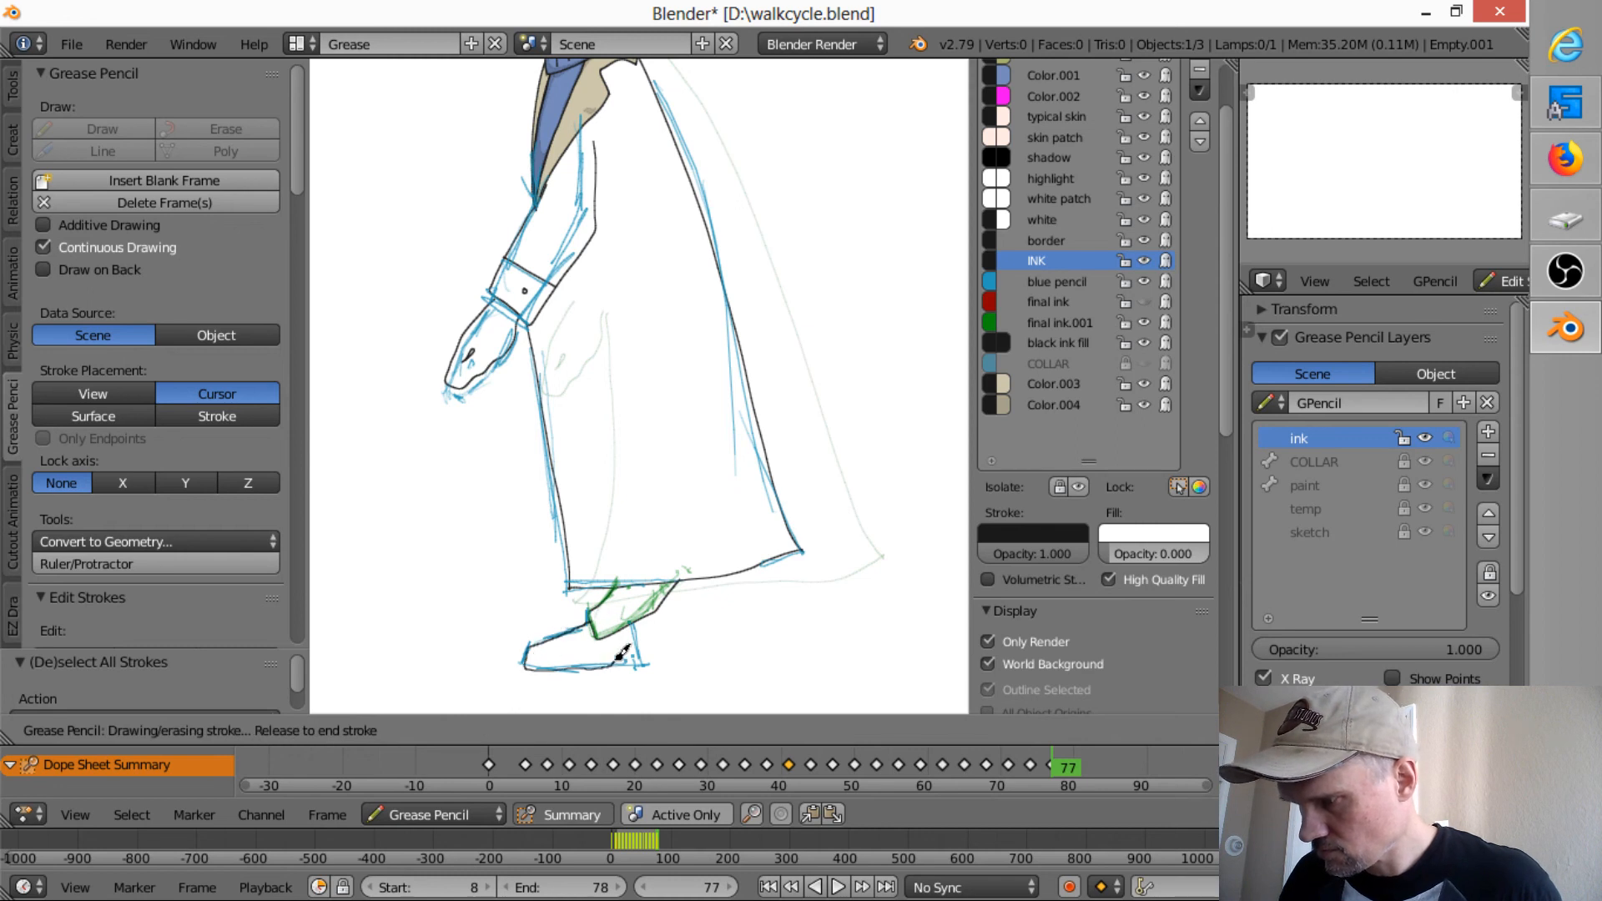
{"action": "mouse_move", "coordinate": [621, 653]}
{"action": "left_mouse_down"}
{"action": "mouse_move", "coordinate": [652, 656]}
{"action": "mouse_move", "coordinate": [675, 586]}
{"action": "left_mouse_up"}
{"action": "middle_click_drag", "start_coordinate": [710, 233], "coordinate": [791, 342]}
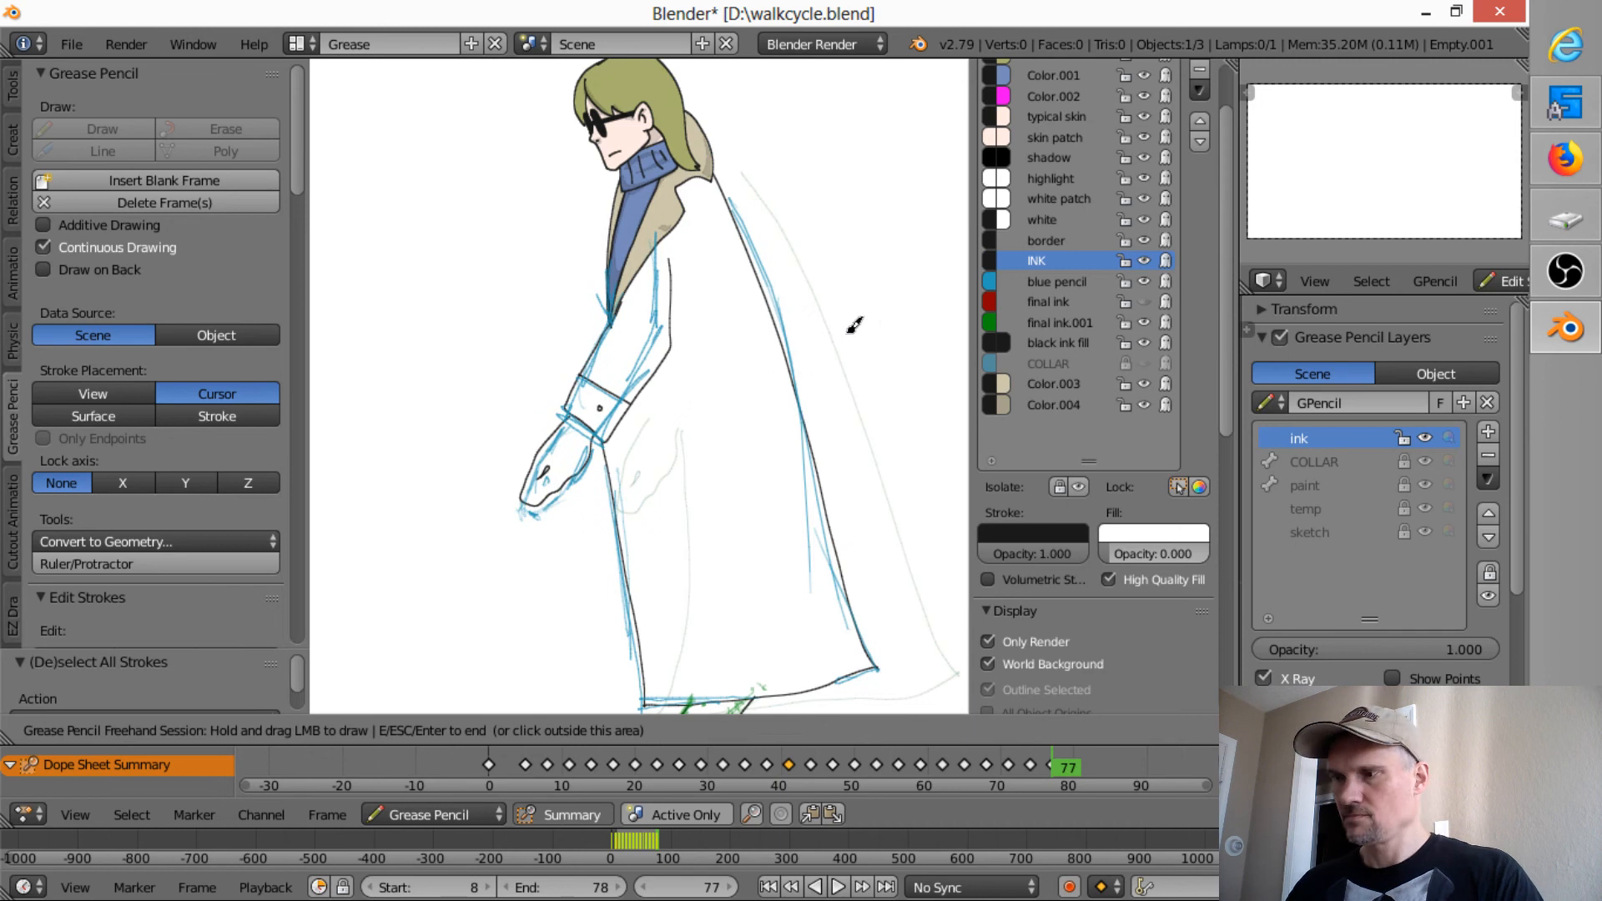
{"action": "middle_click_drag", "start_coordinate": [836, 462], "coordinate": [804, 347], "text": "shift"}
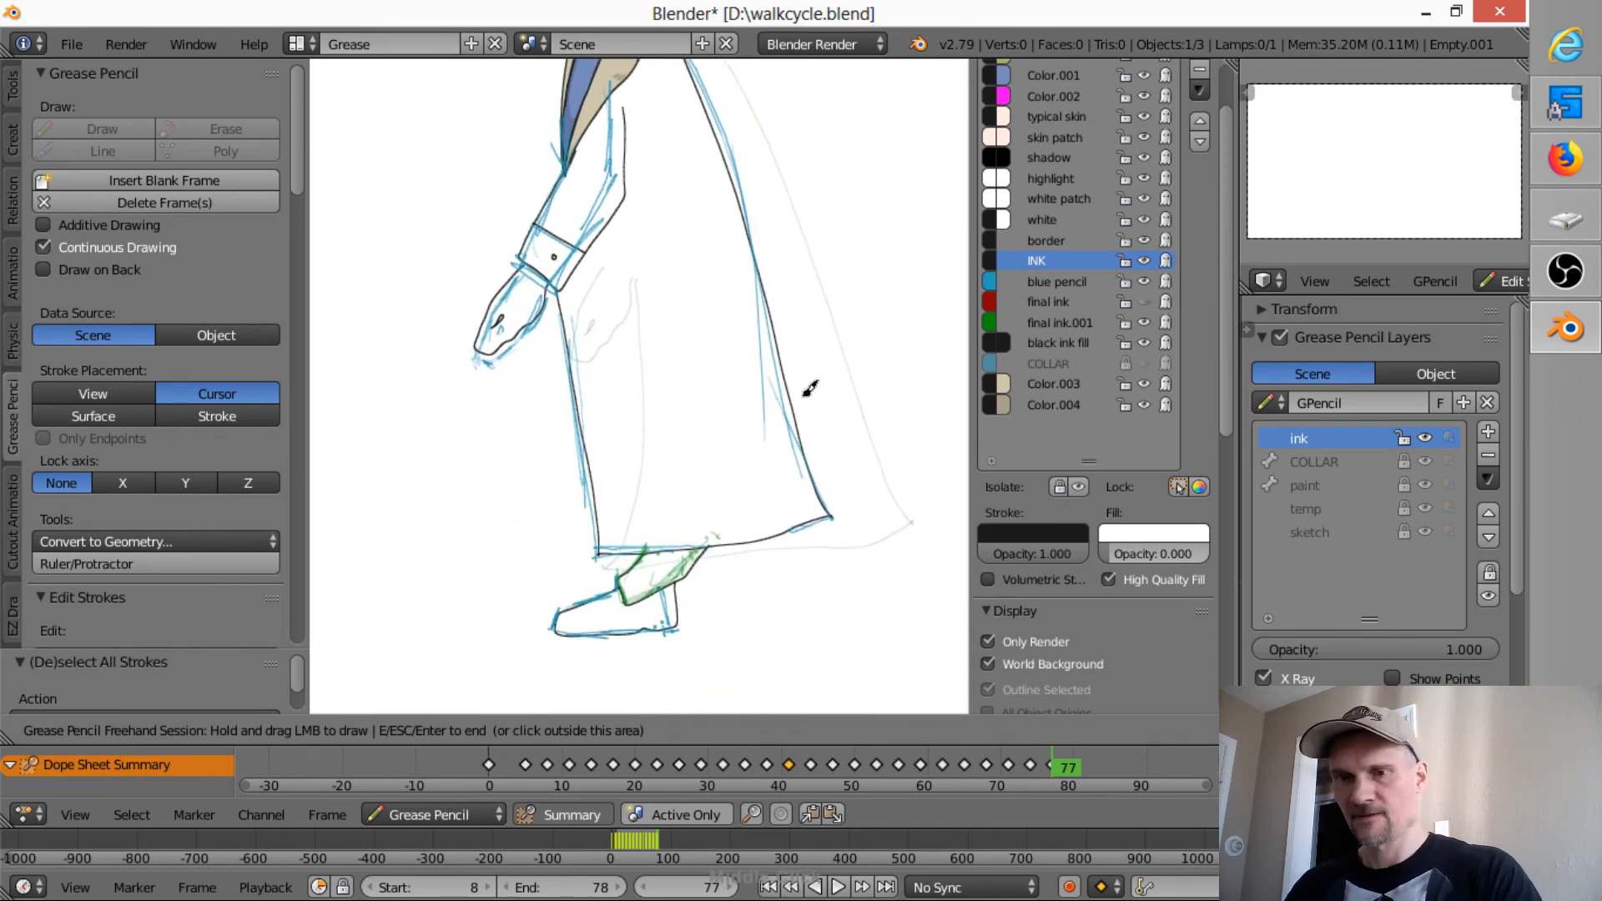
- Ink the front shoe and the raised rear shoe on frame 74 over the blue and green sketches
{"action": "key", "text": "Down"}
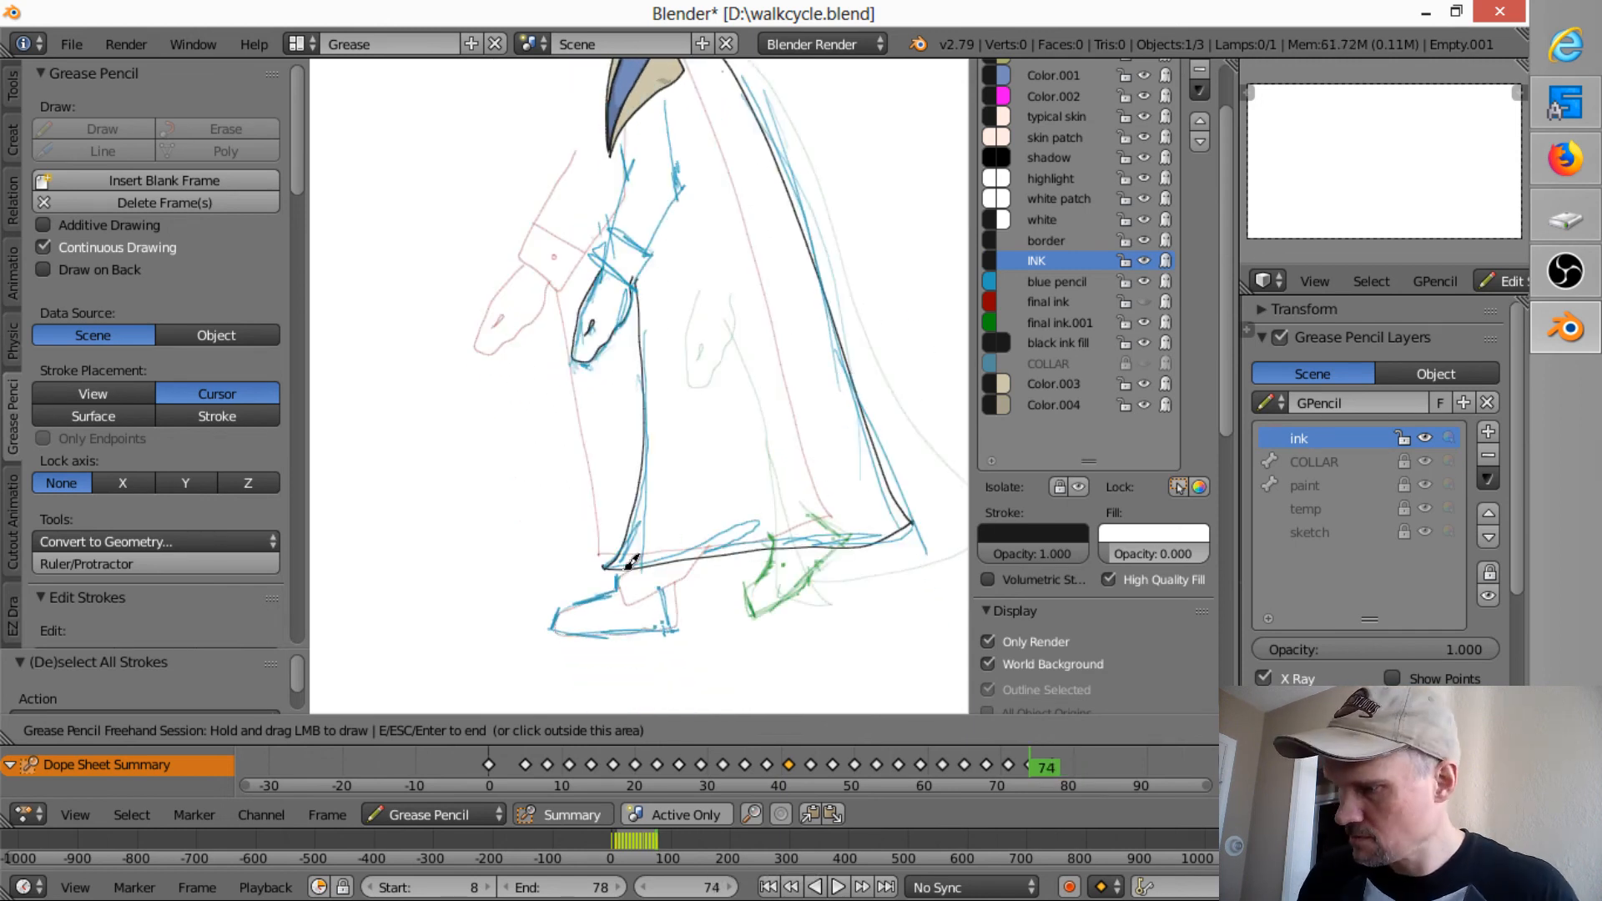
{"action": "mouse_move", "coordinate": [632, 561]}
{"action": "left_mouse_down"}
{"action": "mouse_move", "coordinate": [555, 632]}
{"action": "mouse_move", "coordinate": [664, 621]}
{"action": "mouse_move", "coordinate": [681, 552]}
{"action": "left_mouse_up"}
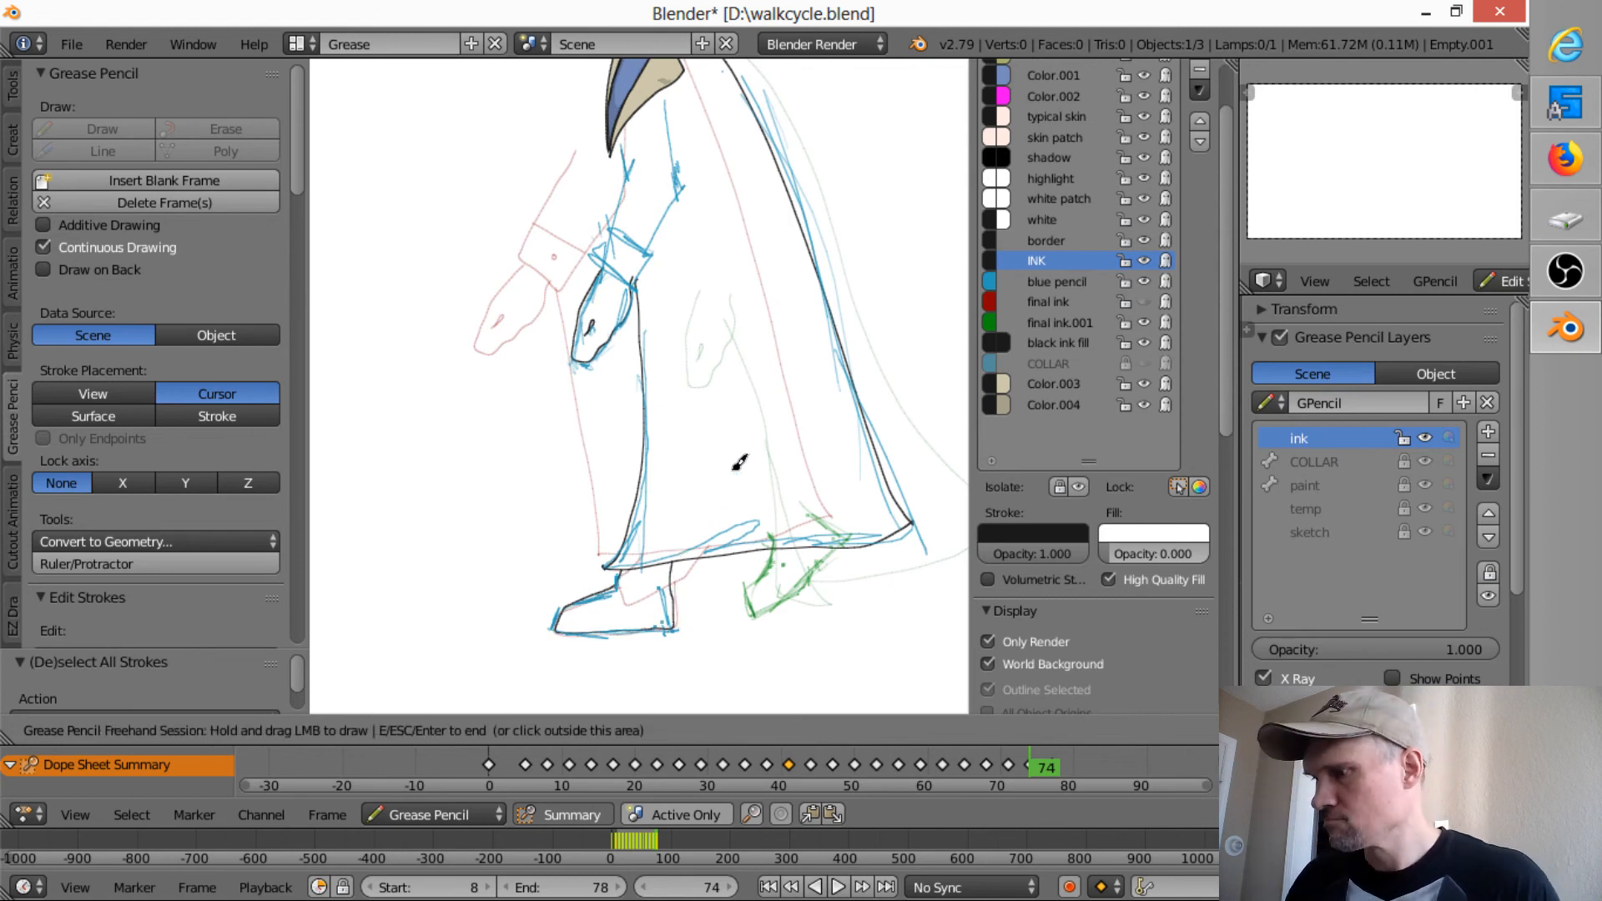
{"action": "mouse_move", "coordinate": [777, 542]}
{"action": "left_mouse_down"}
{"action": "mouse_move", "coordinate": [749, 589]}
{"action": "mouse_move", "coordinate": [778, 607]}
{"action": "mouse_move", "coordinate": [863, 535]}
{"action": "left_mouse_up"}
- Ink the sleeve and the cuff with its button on frame 74, joining them to the inked hand
{"action": "mouse_move", "coordinate": [604, 265]}
{"action": "left_mouse_down"}
{"action": "mouse_move", "coordinate": [656, 271]}
{"action": "mouse_move", "coordinate": [628, 149]}
{"action": "mouse_move", "coordinate": [619, 196]}
{"action": "mouse_move", "coordinate": [626, 124]}
{"action": "left_mouse_up"}
{"action": "left_click_drag", "start_coordinate": [689, 73], "coordinate": [650, 280]}
{"action": "mouse_move", "coordinate": [613, 222]}
{"action": "left_mouse_down"}
{"action": "mouse_move", "coordinate": [663, 245]}
{"action": "mouse_move", "coordinate": [636, 255]}
{"action": "left_mouse_up"}
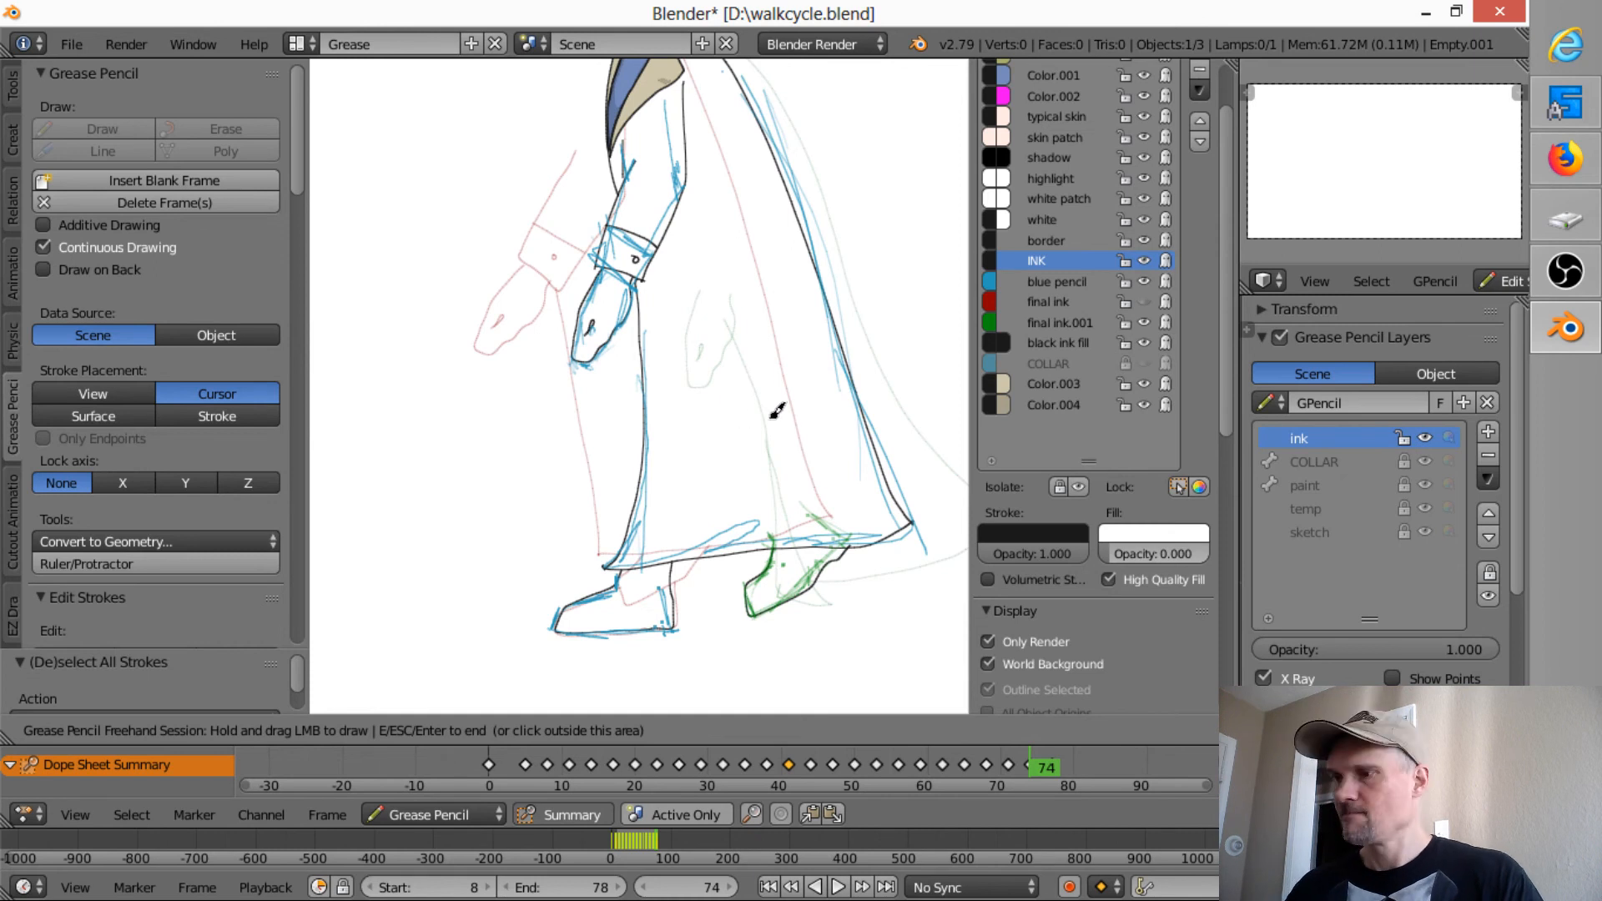
{"action": "middle_click_drag", "start_coordinate": [771, 419], "coordinate": [705, 505], "text": "shift"}
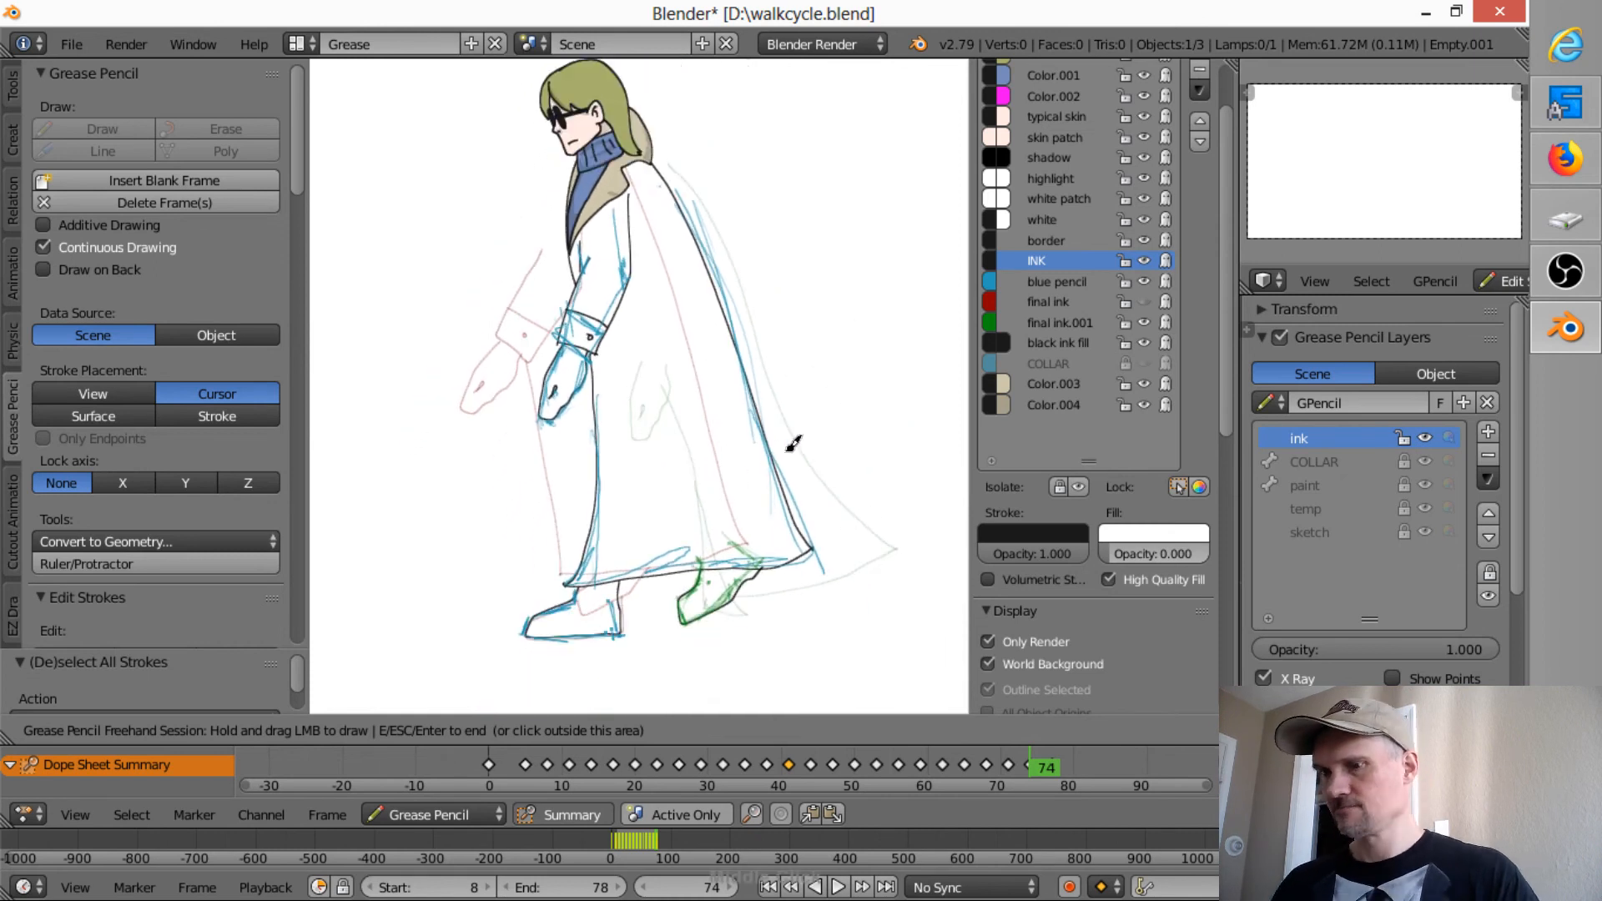
- Ink the coat's upper front edge, the sleeve, the cuff with its button and the rear shoe on frame 71
{"action": "key", "text": "Down"}
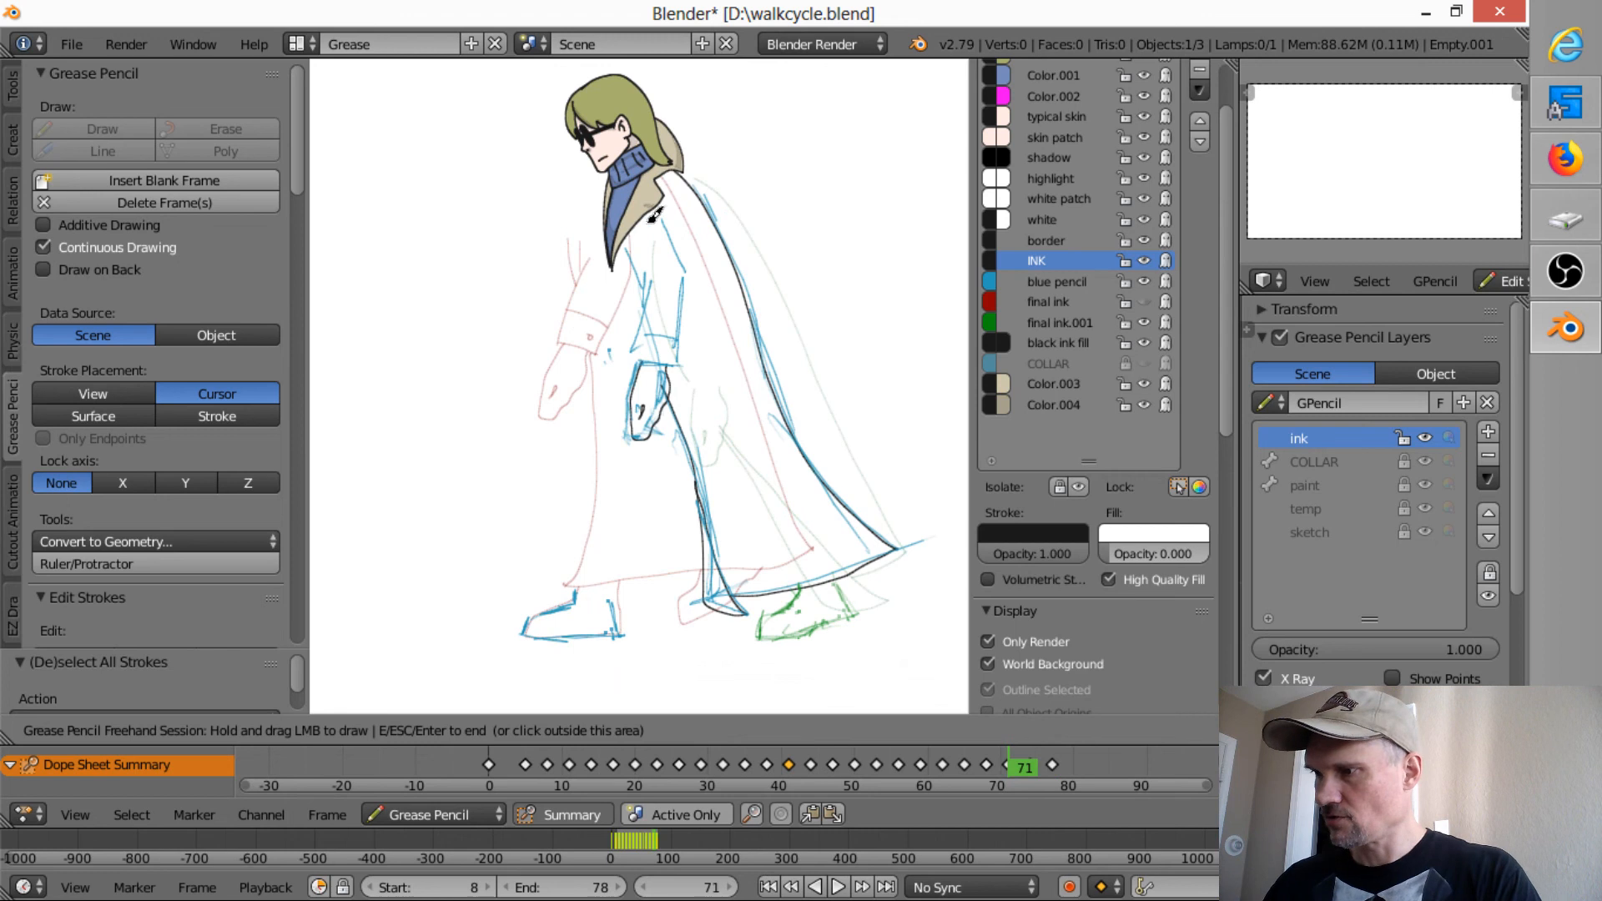
{"action": "left_click_drag", "start_coordinate": [613, 257], "coordinate": [640, 328]}
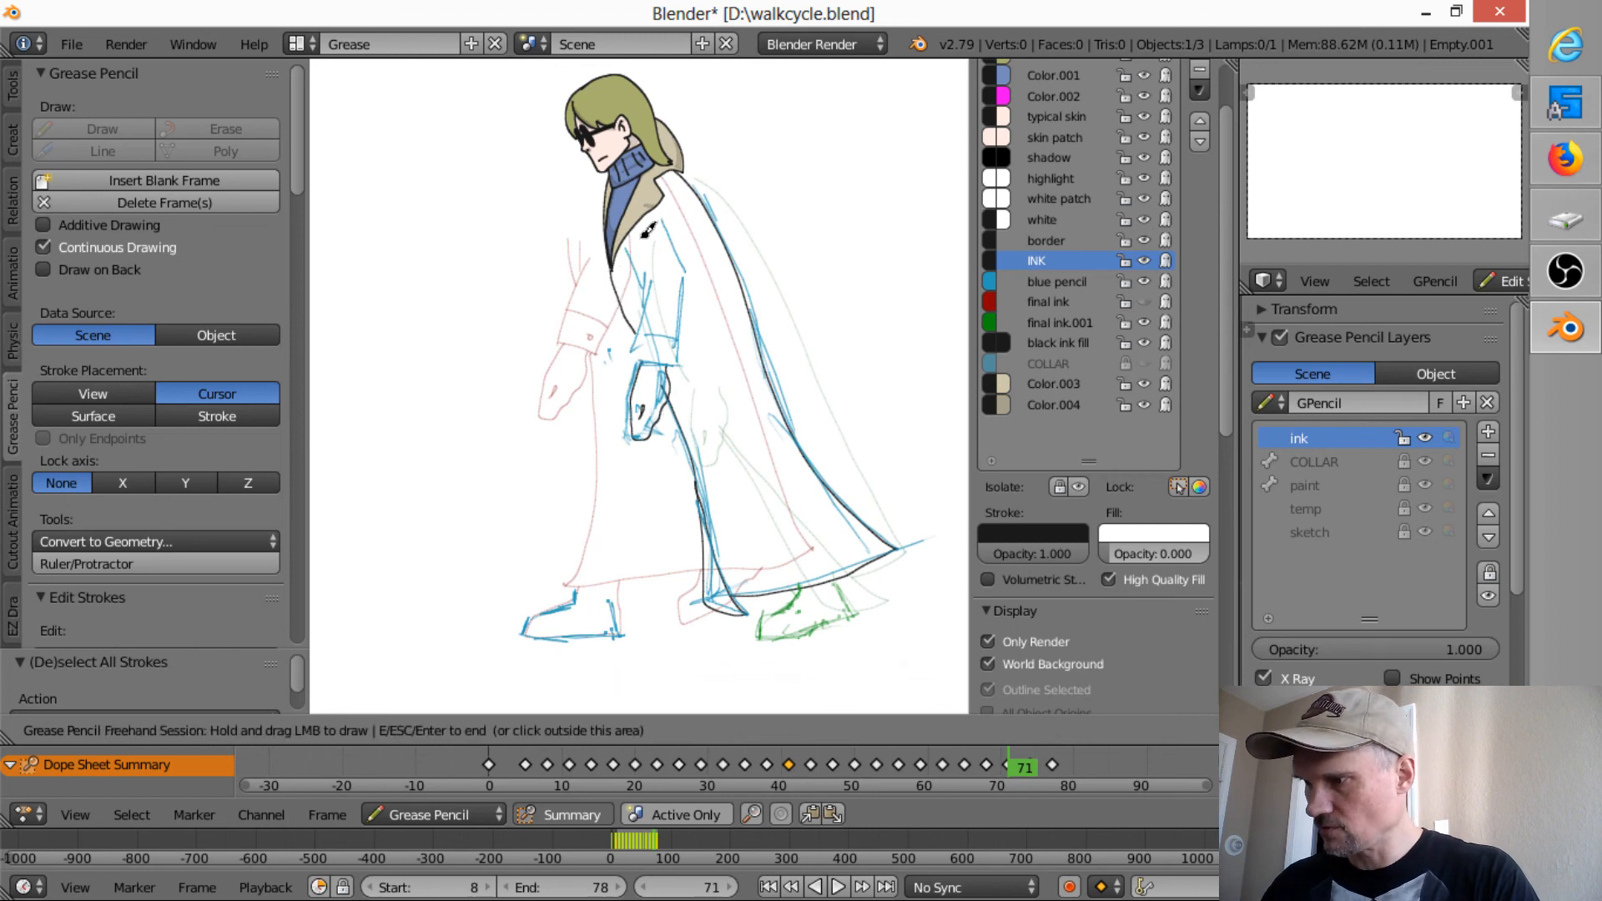
{"action": "mouse_move", "coordinate": [647, 231]}
{"action": "left_mouse_down"}
{"action": "mouse_move", "coordinate": [641, 358]}
{"action": "mouse_move", "coordinate": [676, 357]}
{"action": "mouse_move", "coordinate": [692, 260]}
{"action": "mouse_move", "coordinate": [673, 213]}
{"action": "left_mouse_up"}
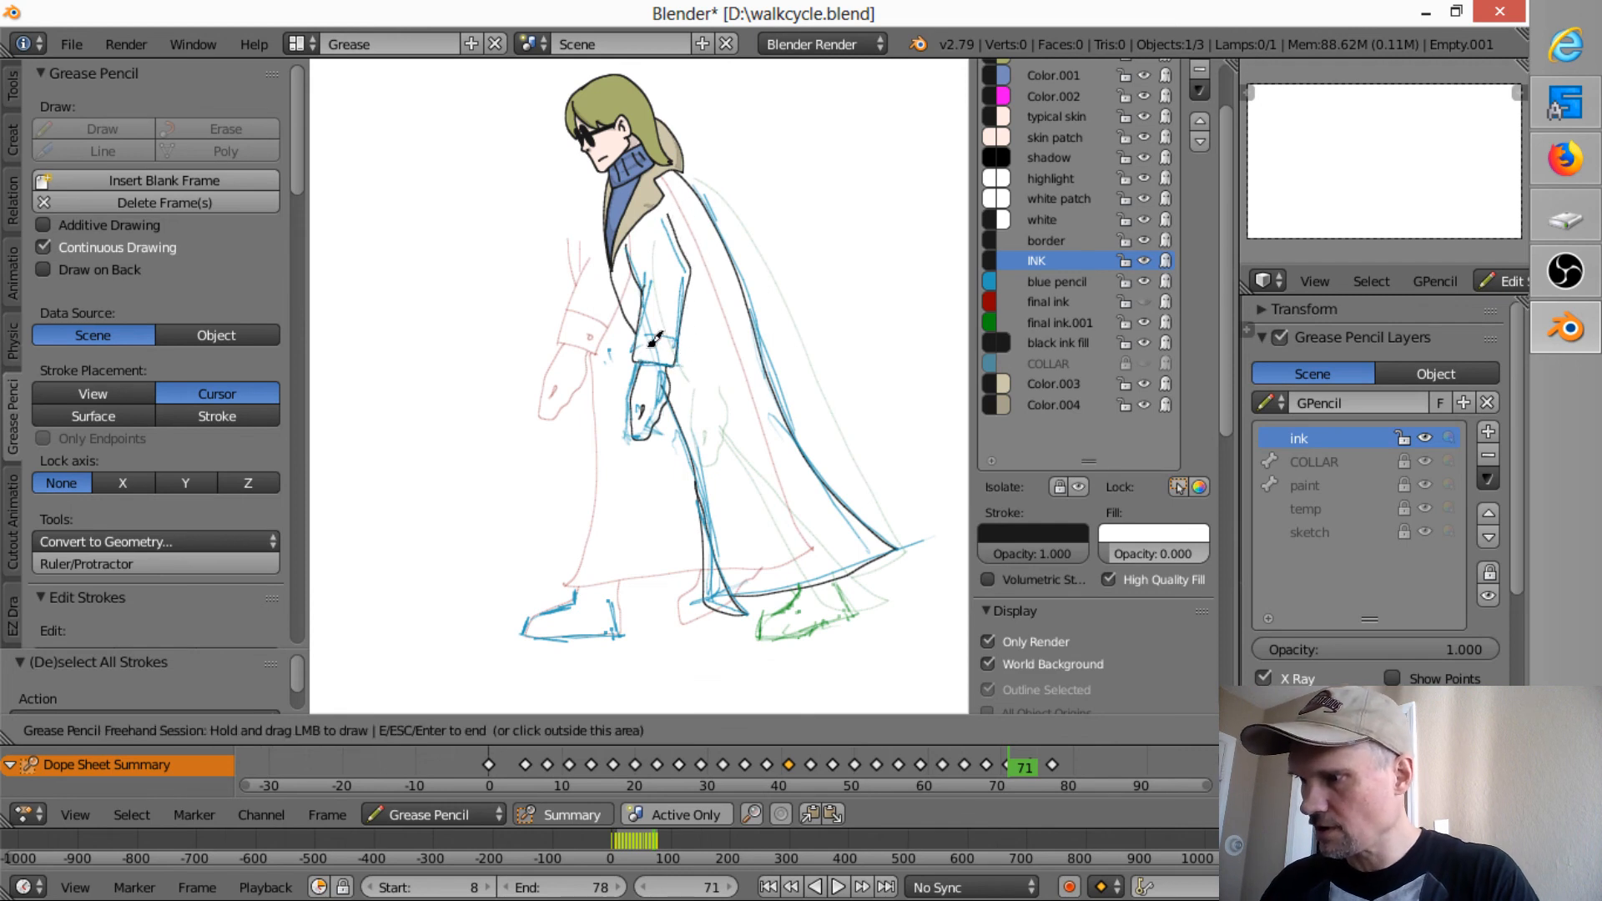
{"action": "mouse_move", "coordinate": [639, 328]}
{"action": "left_mouse_down"}
{"action": "mouse_move", "coordinate": [681, 332]}
{"action": "mouse_move", "coordinate": [667, 346]}
{"action": "left_mouse_up"}
{"action": "mouse_move", "coordinate": [803, 584]}
{"action": "left_mouse_down"}
{"action": "mouse_move", "coordinate": [761, 636]}
{"action": "mouse_move", "coordinate": [833, 623]}
{"action": "mouse_move", "coordinate": [838, 578]}
{"action": "left_mouse_up"}
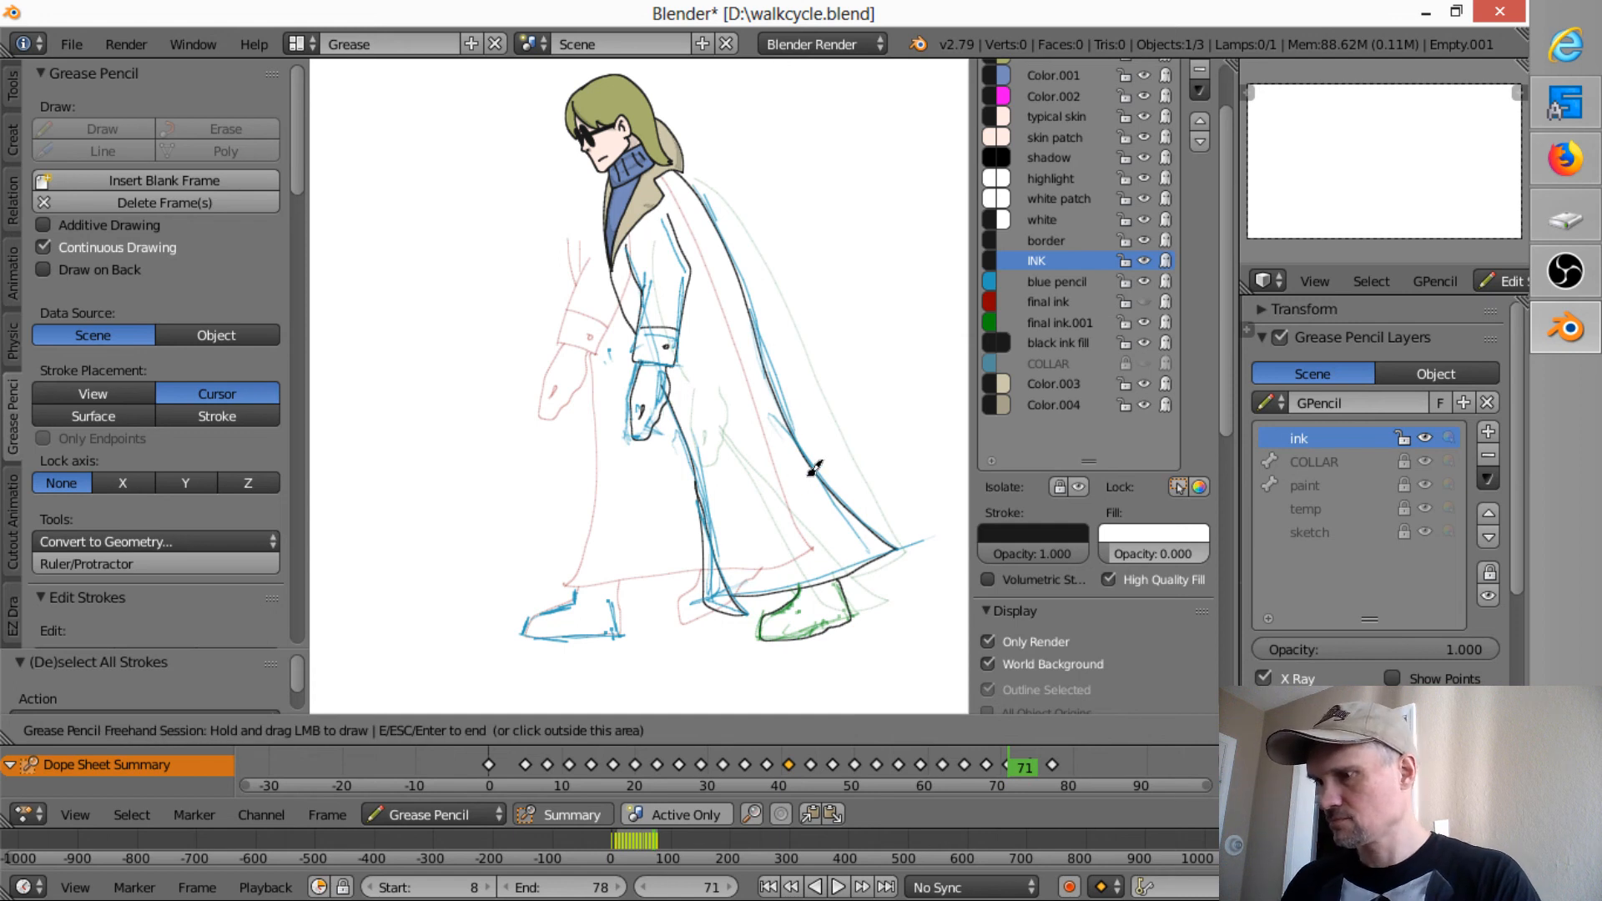
- Step through the walk-cycle keyframes between 77 and 35 to examine how far the sleeves, coat and shoes are inked
{"action": "key", "text": "Down"}
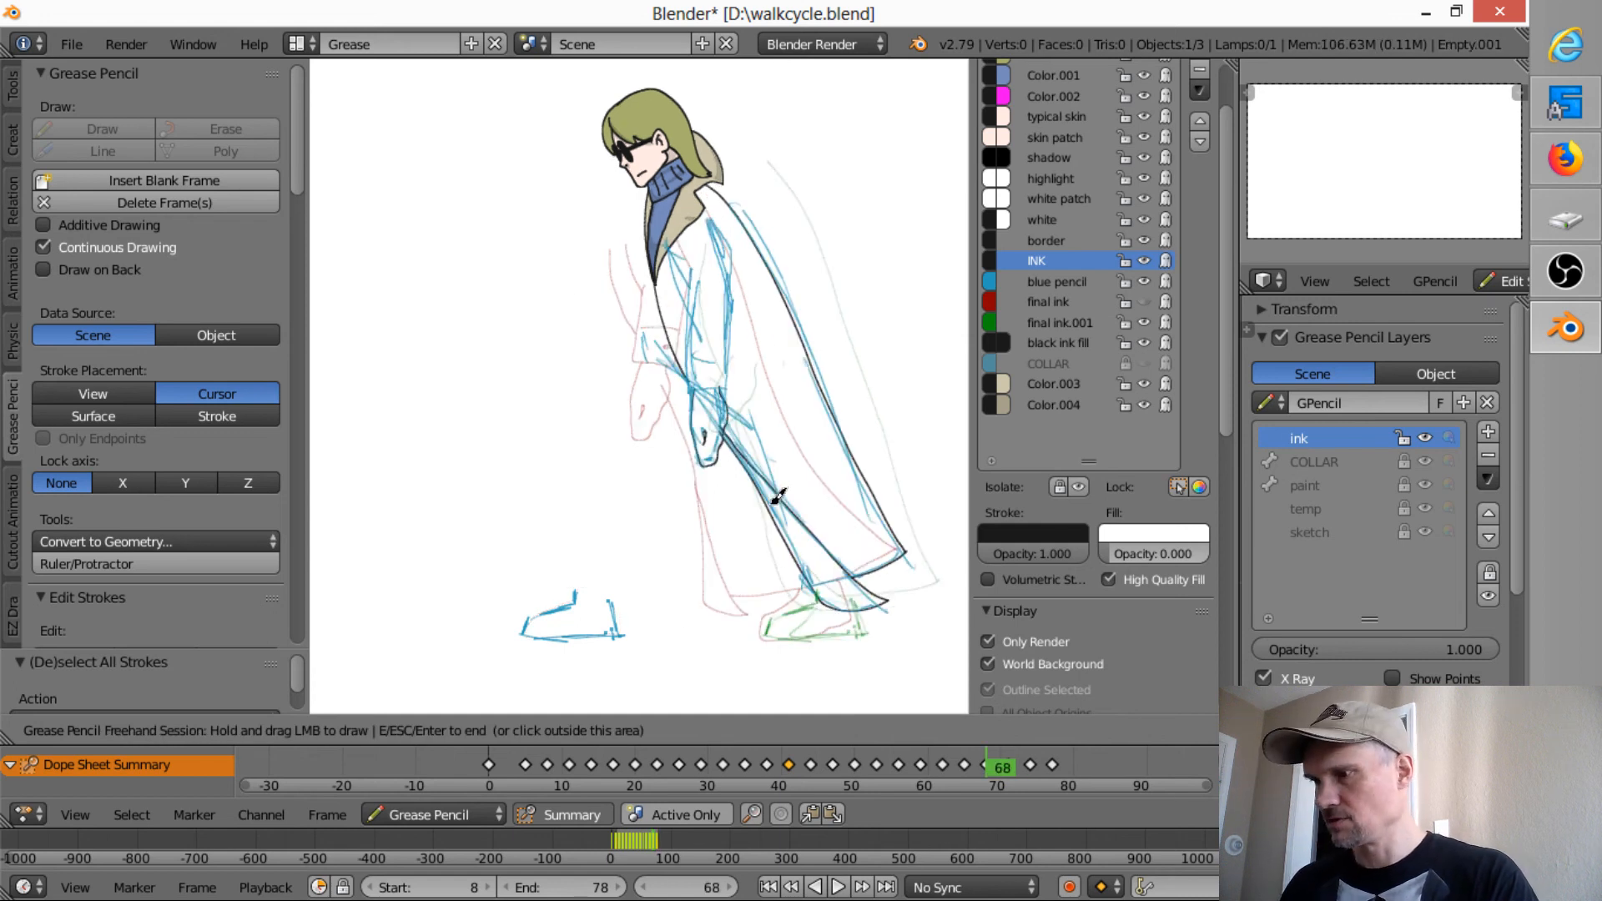
{"action": "key", "text": "Down"}
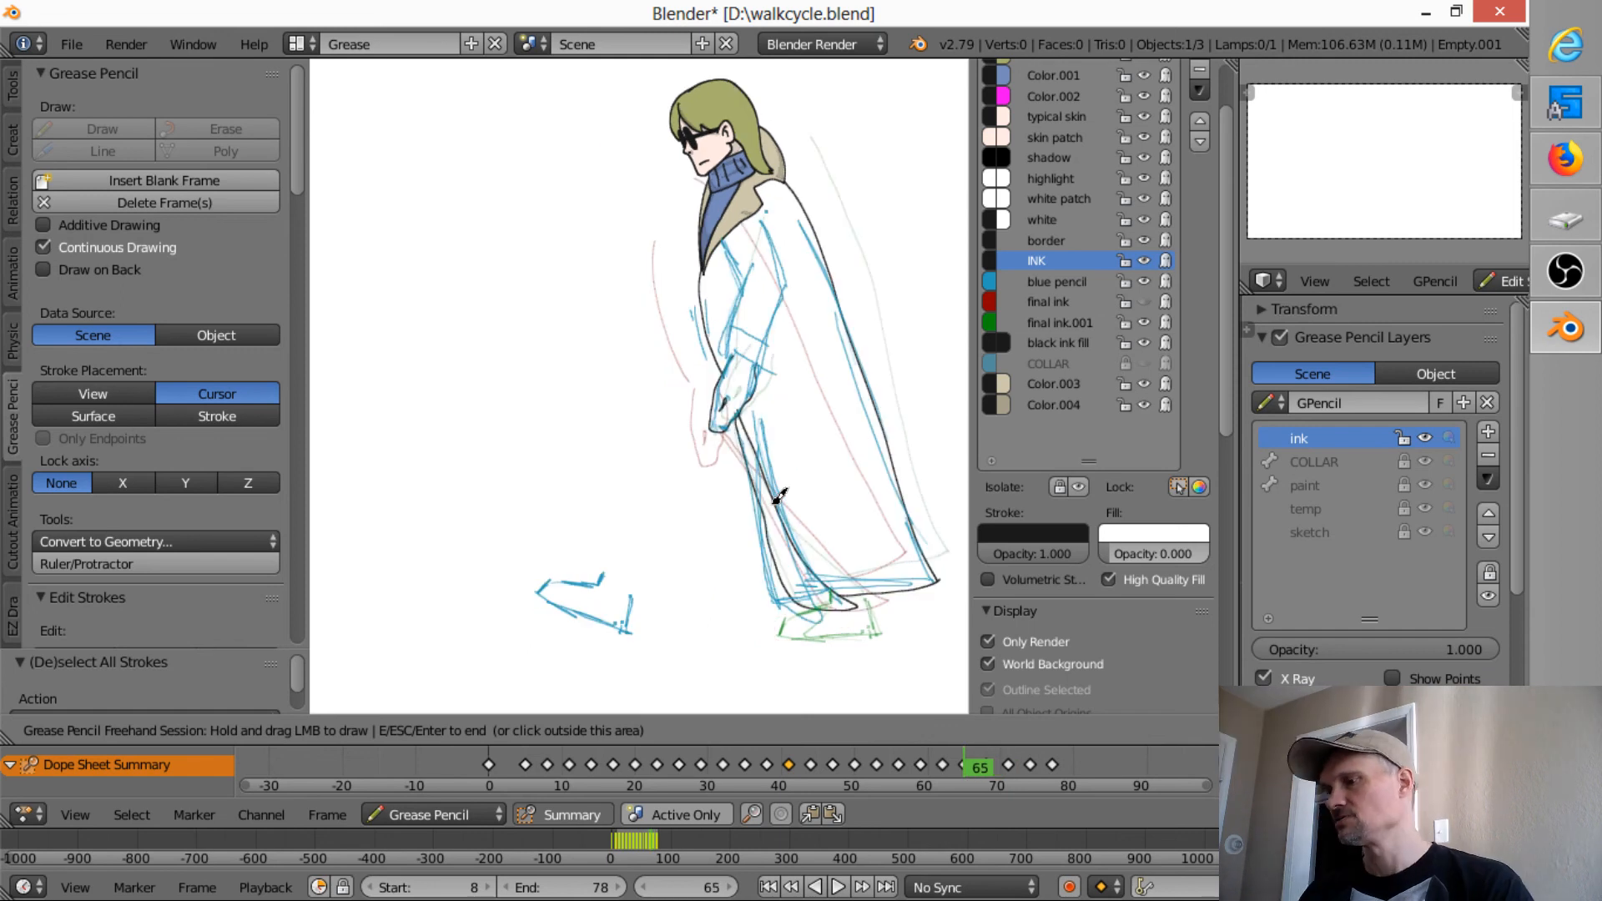
{"action": "key", "text": "Down"}
{"action": "key", "text": "Down"}
{"action": "key", "text": "Down"}
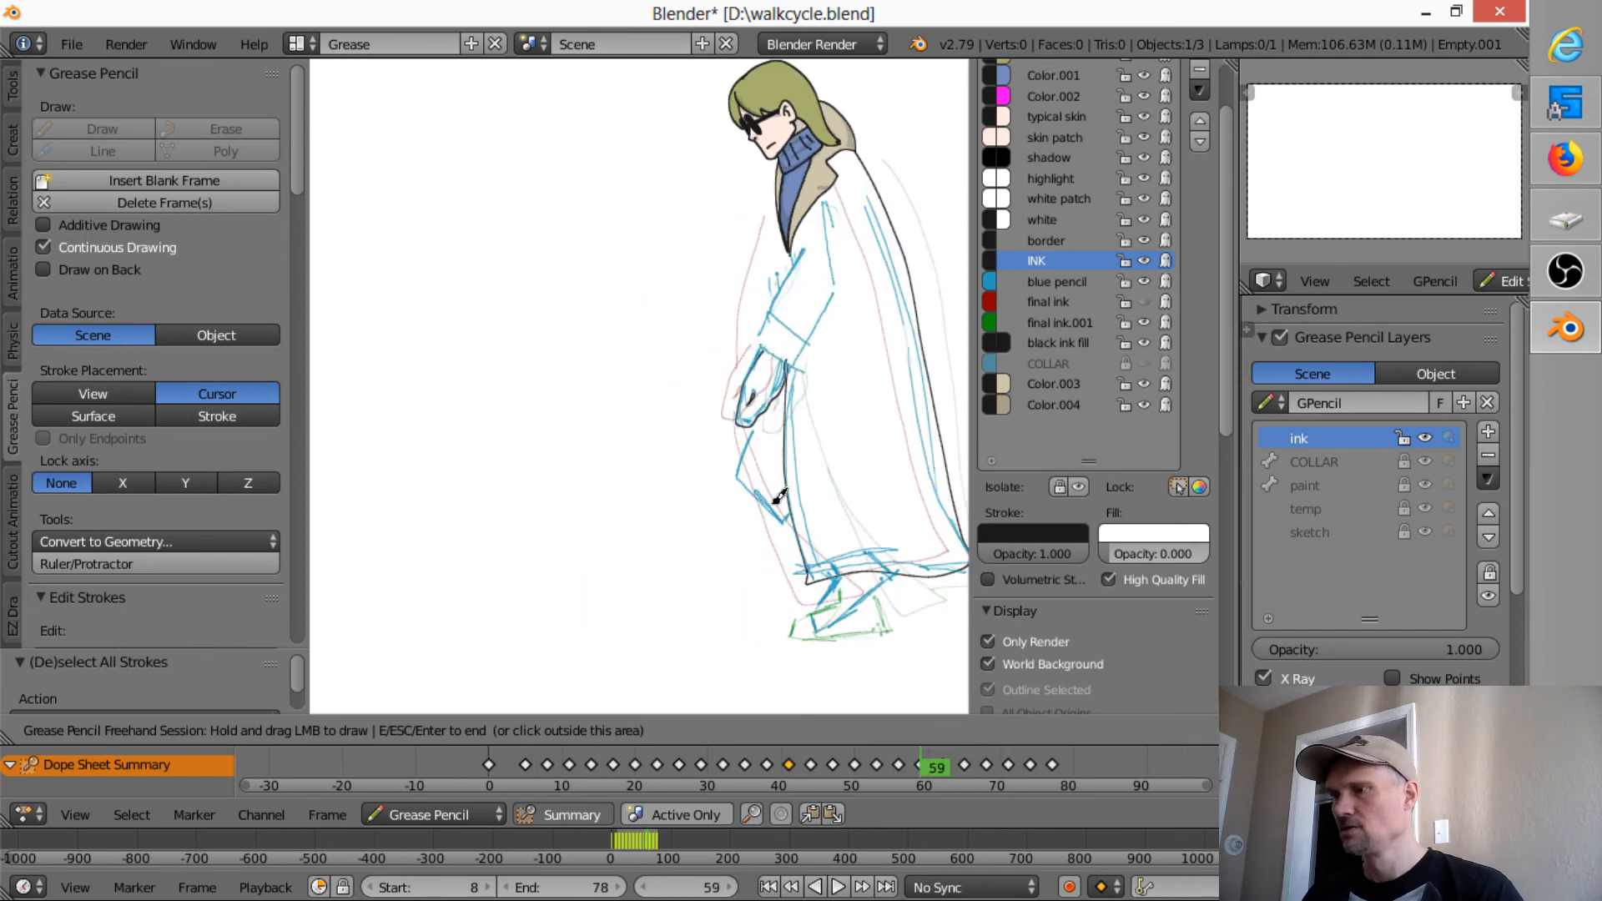
{"action": "key", "text": "Down"}
{"action": "key", "text": "Down"}
{"action": "key", "text": "Down"}
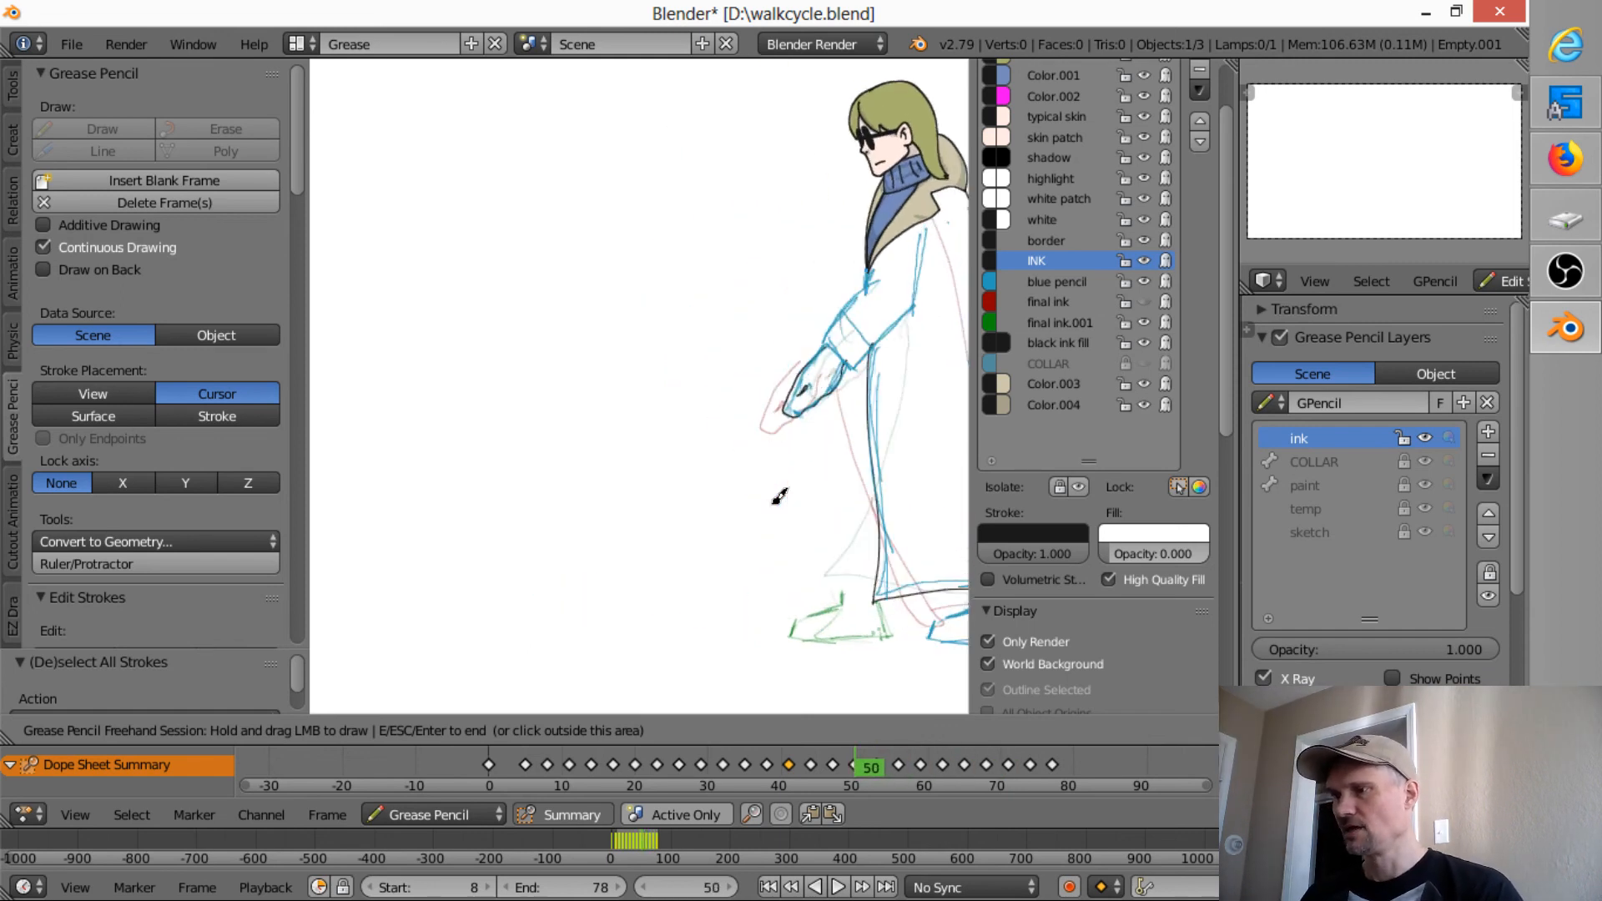
{"action": "key", "text": "Down"}
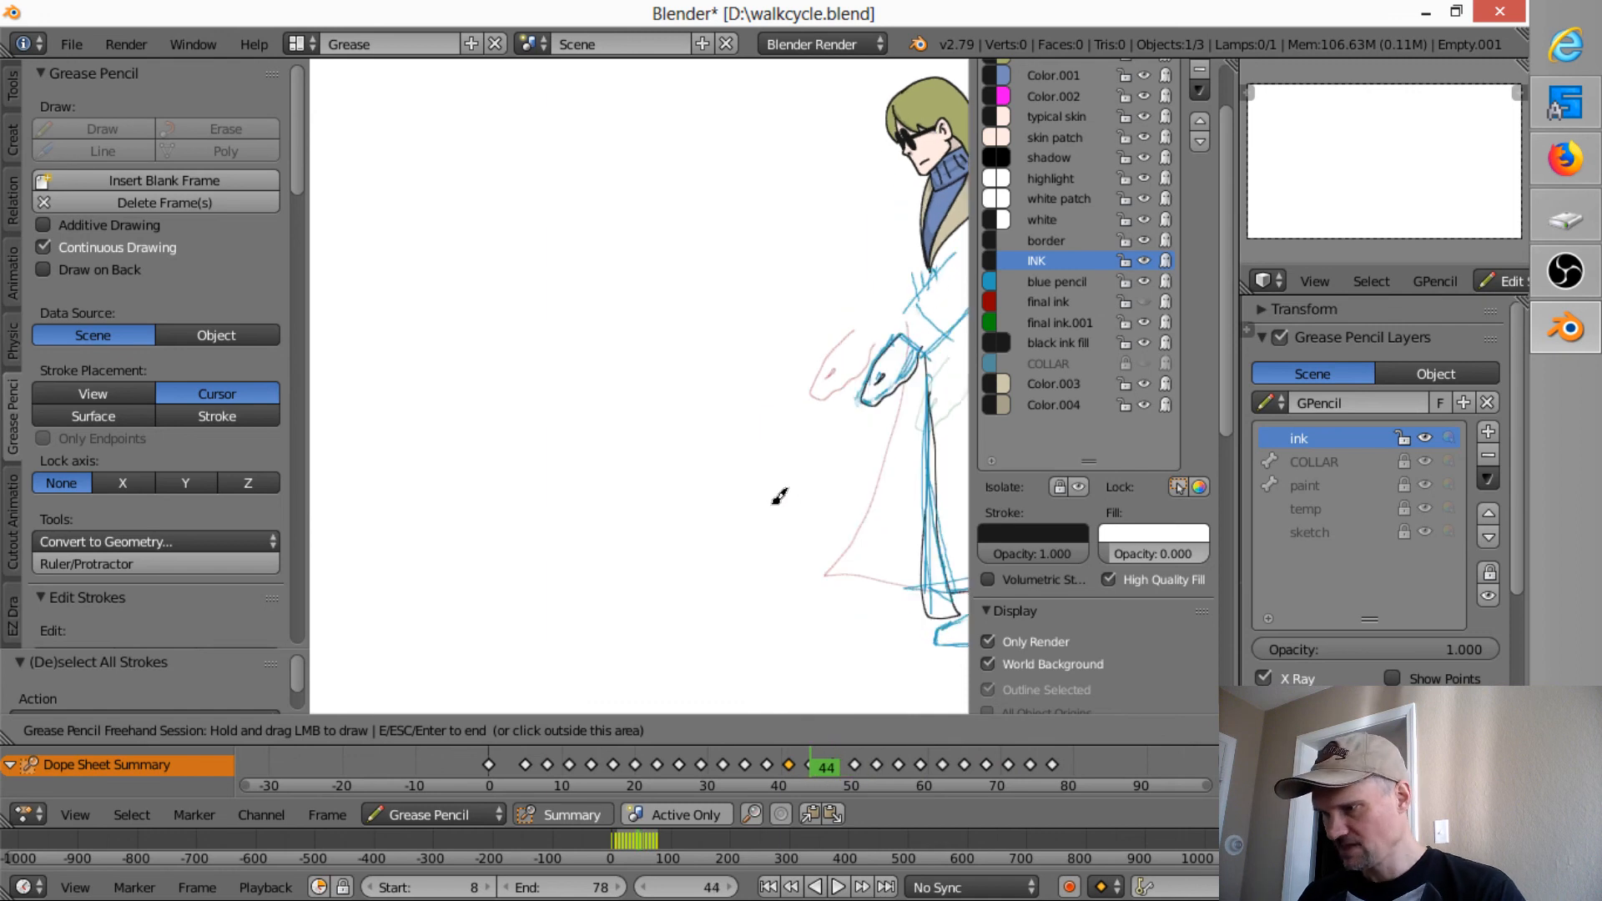
{"action": "key", "text": "alt+a"}
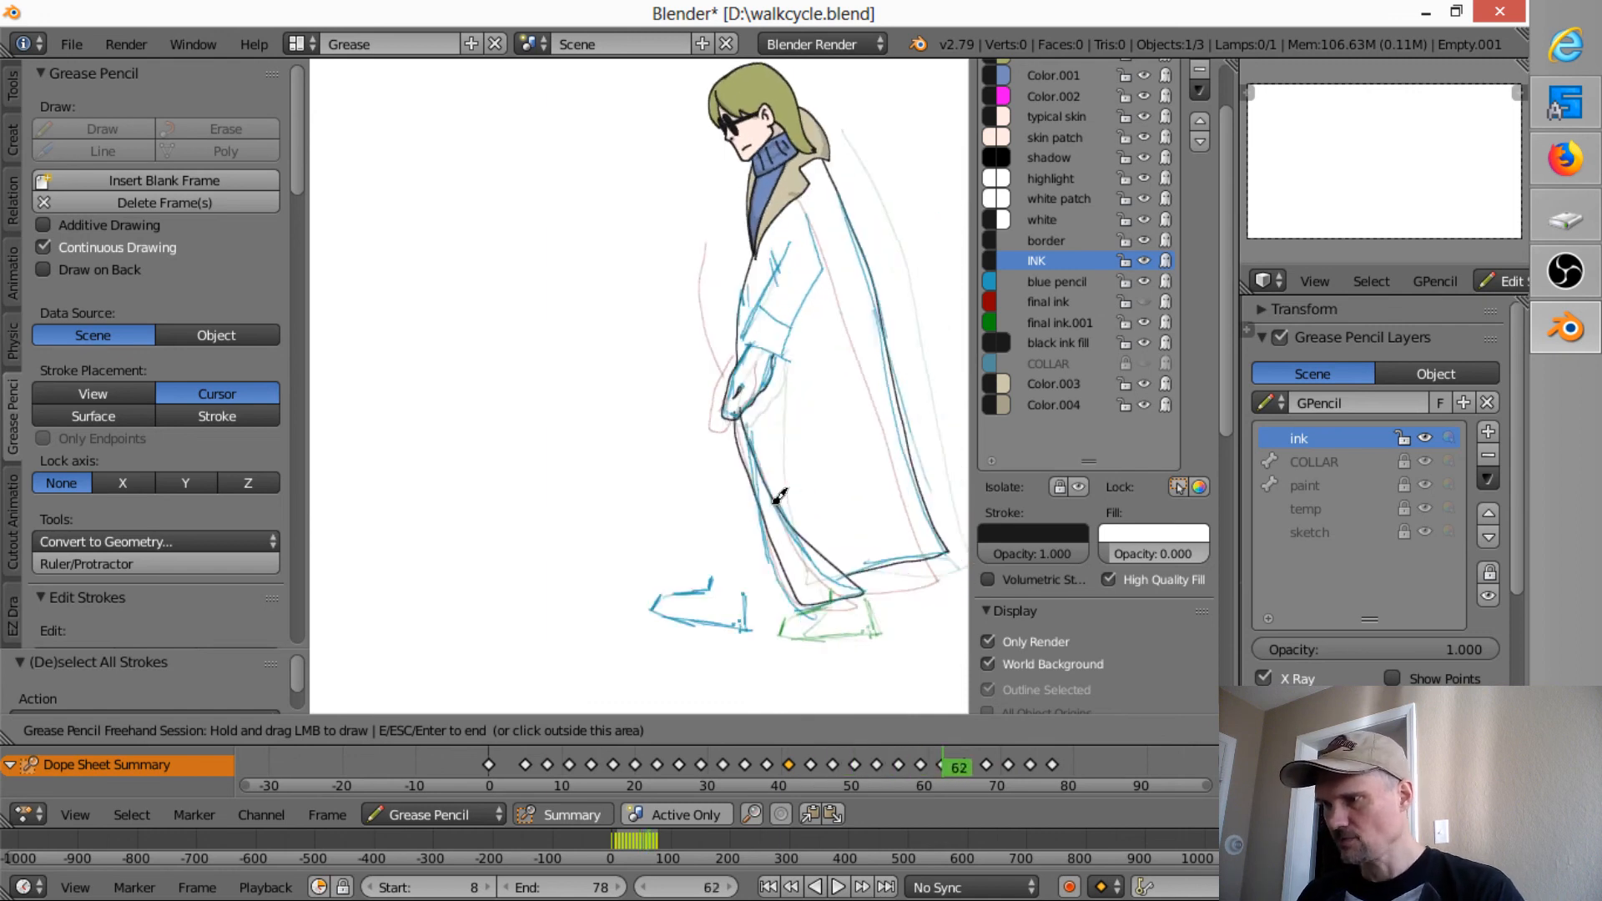
{"action": "key", "text": "Up"}
{"action": "key", "text": "Up"}
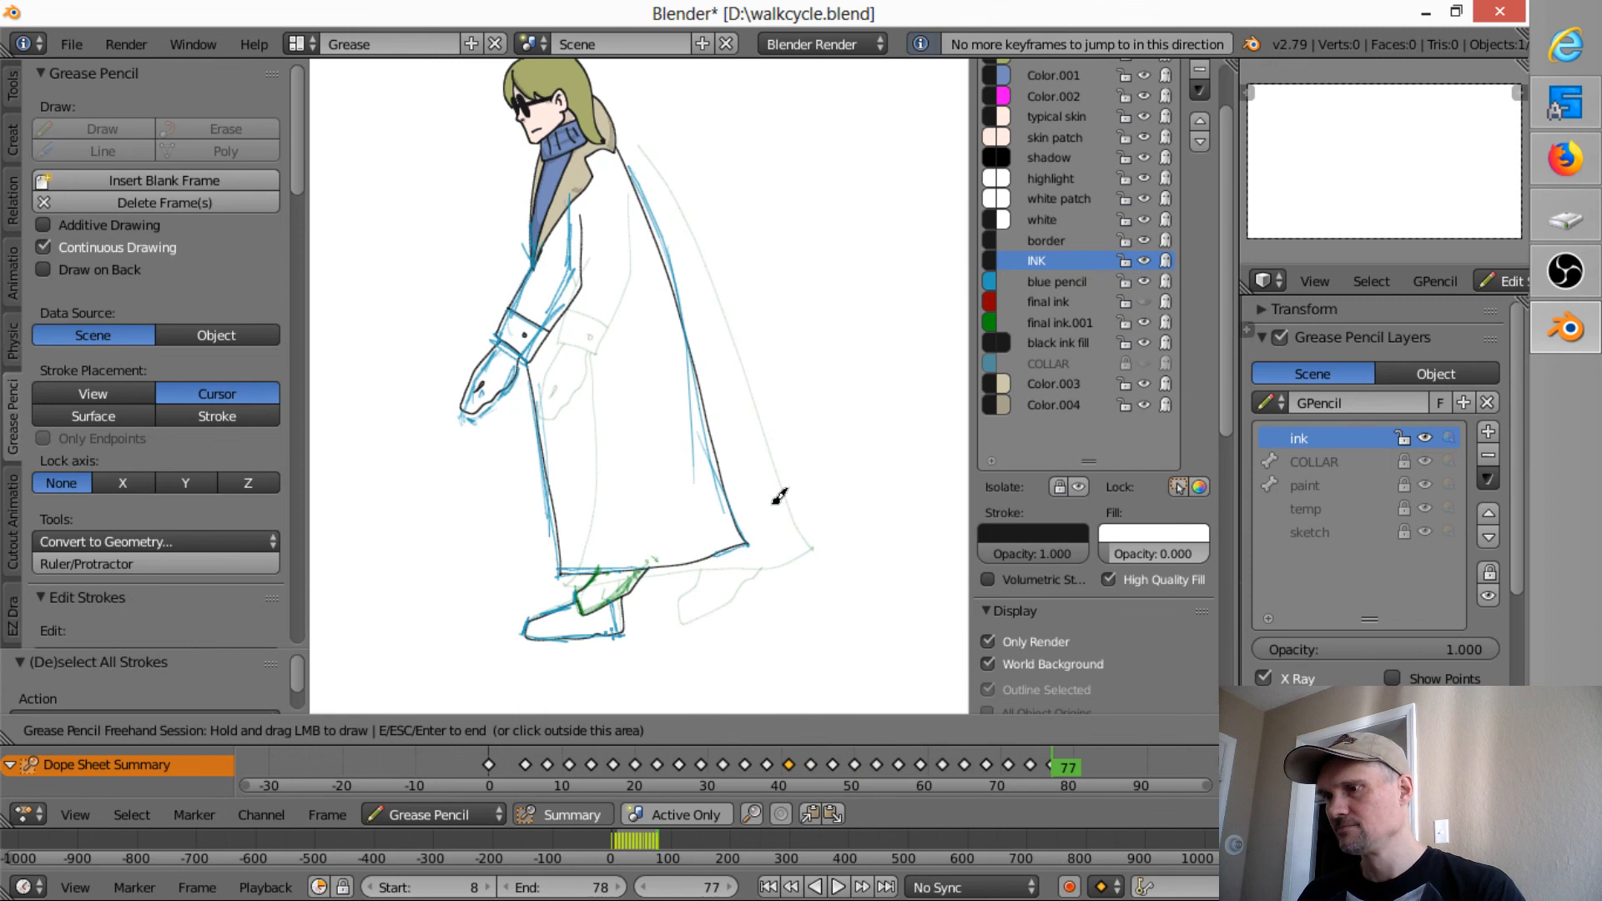
{"action": "key", "text": "Down"}
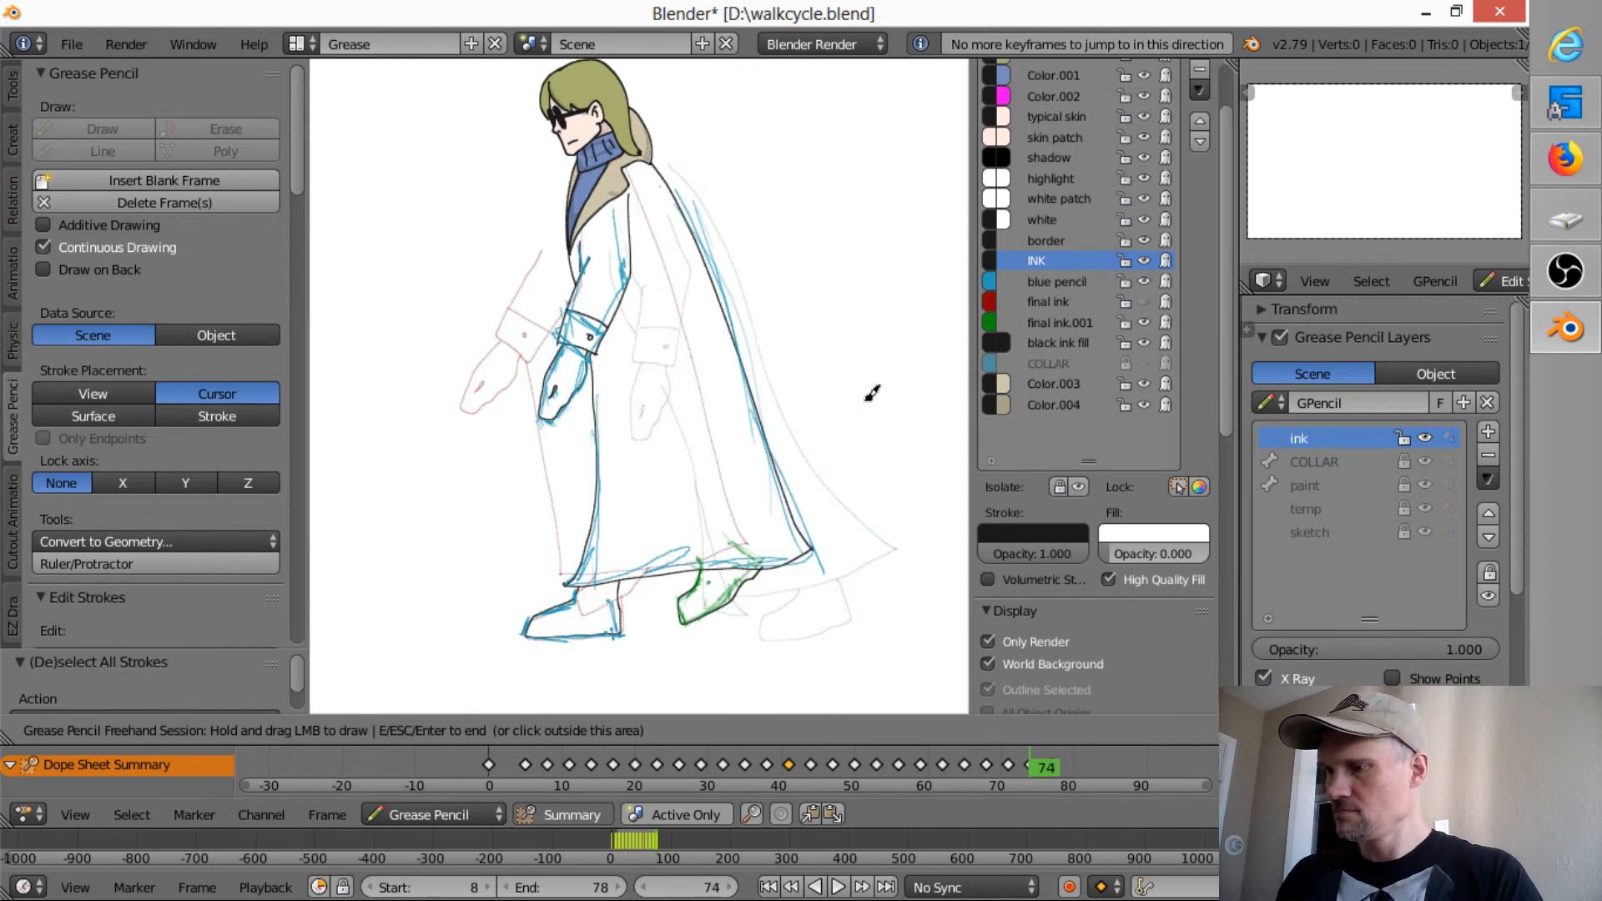
{"action": "key", "text": "Down"}
{"action": "key", "text": "Down"}
{"action": "key", "text": "Down"}
{"action": "key", "text": "Down"}
{"action": "key", "text": "Down"}
{"action": "key", "text": "Down"}
{"action": "key", "text": "Down"}
{"action": "key", "text": "Down"}
{"action": "key", "text": "Down"}
{"action": "key", "text": "Down"}
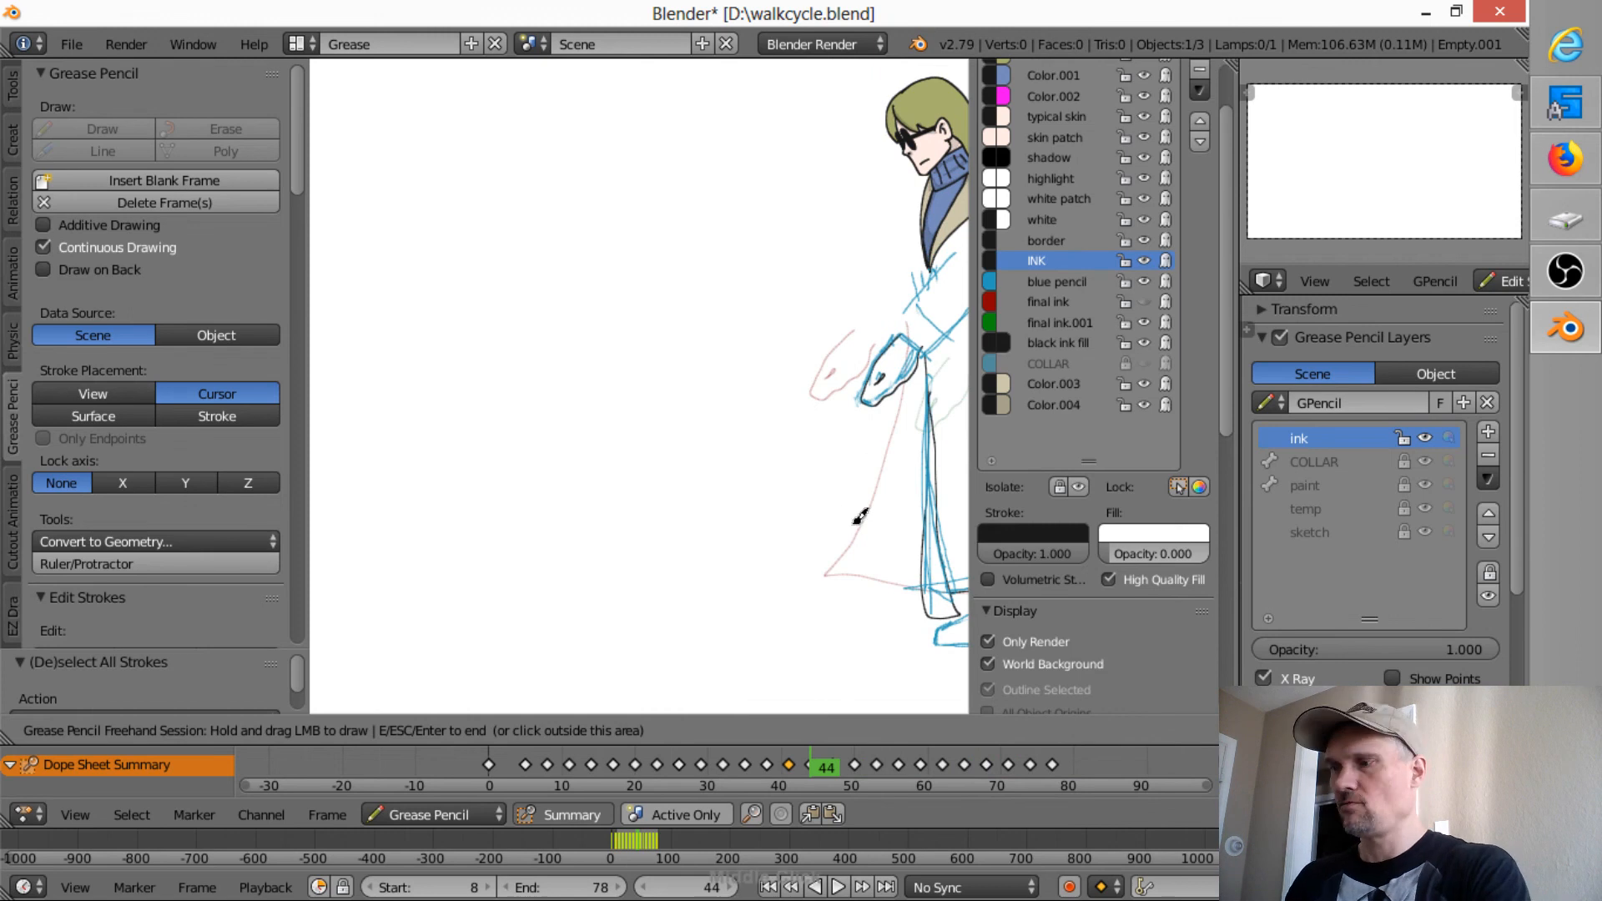
{"action": "key", "text": "Down"}
{"action": "key", "text": "Down"}
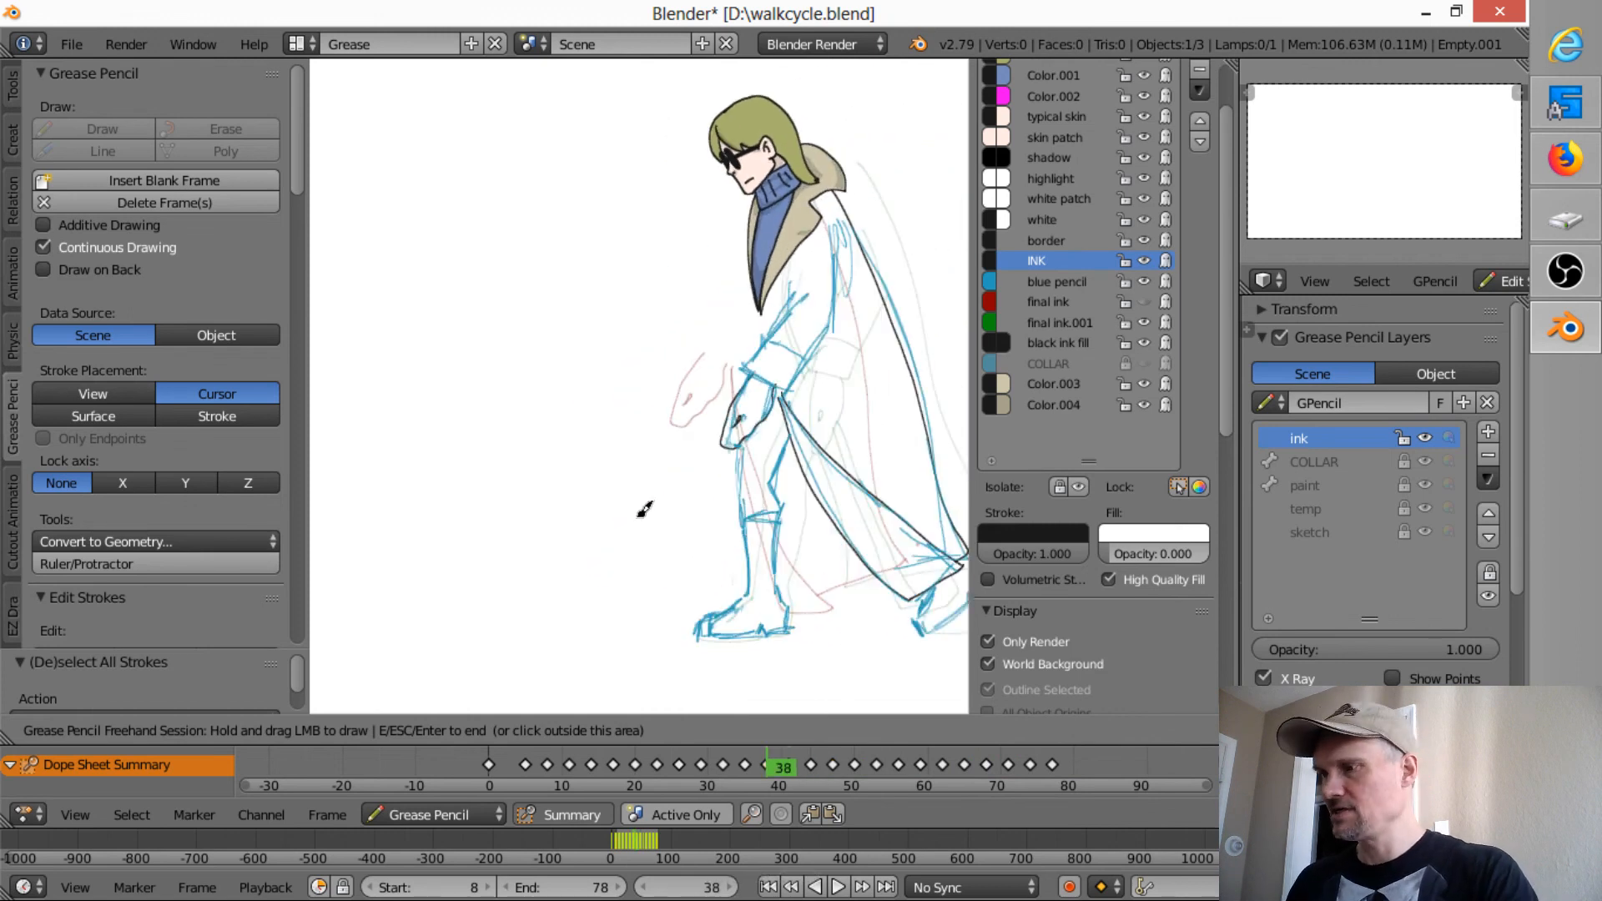
{"action": "key", "text": "Down"}
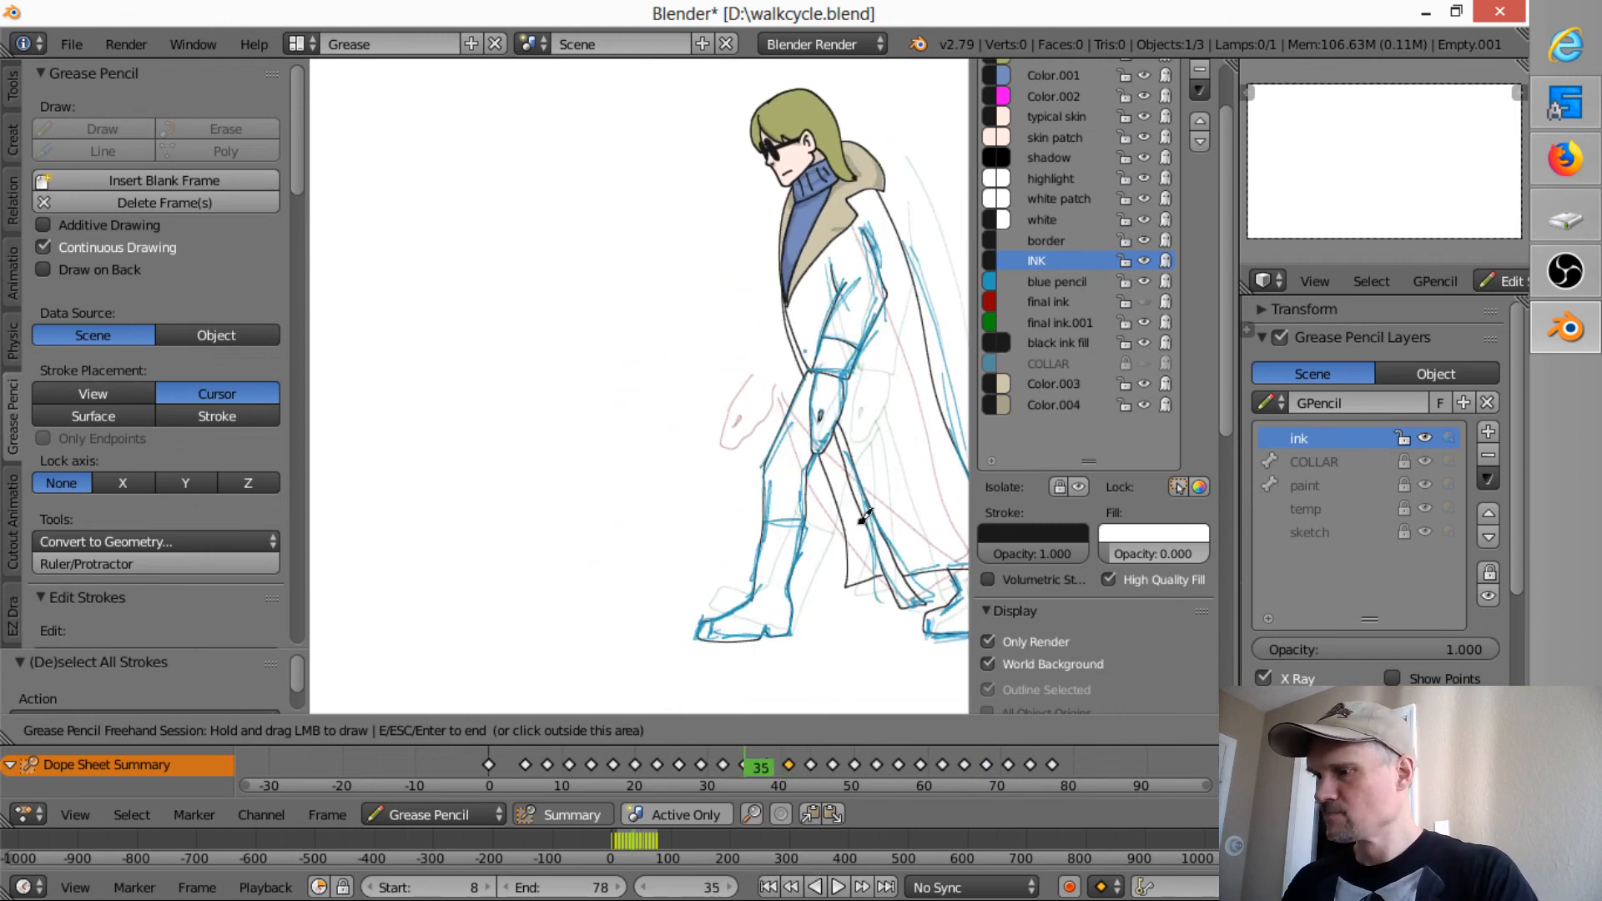
- Ink the boot's top edge on frame 35, and erase and redraw the coat's front edge below the collar with its button
{"action": "mouse_move", "coordinate": [784, 513]}
{"action": "left_mouse_down"}
{"action": "mouse_move", "coordinate": [769, 515]}
{"action": "mouse_move", "coordinate": [835, 501]}
{"action": "left_mouse_up"}
{"action": "key", "text": "Up"}
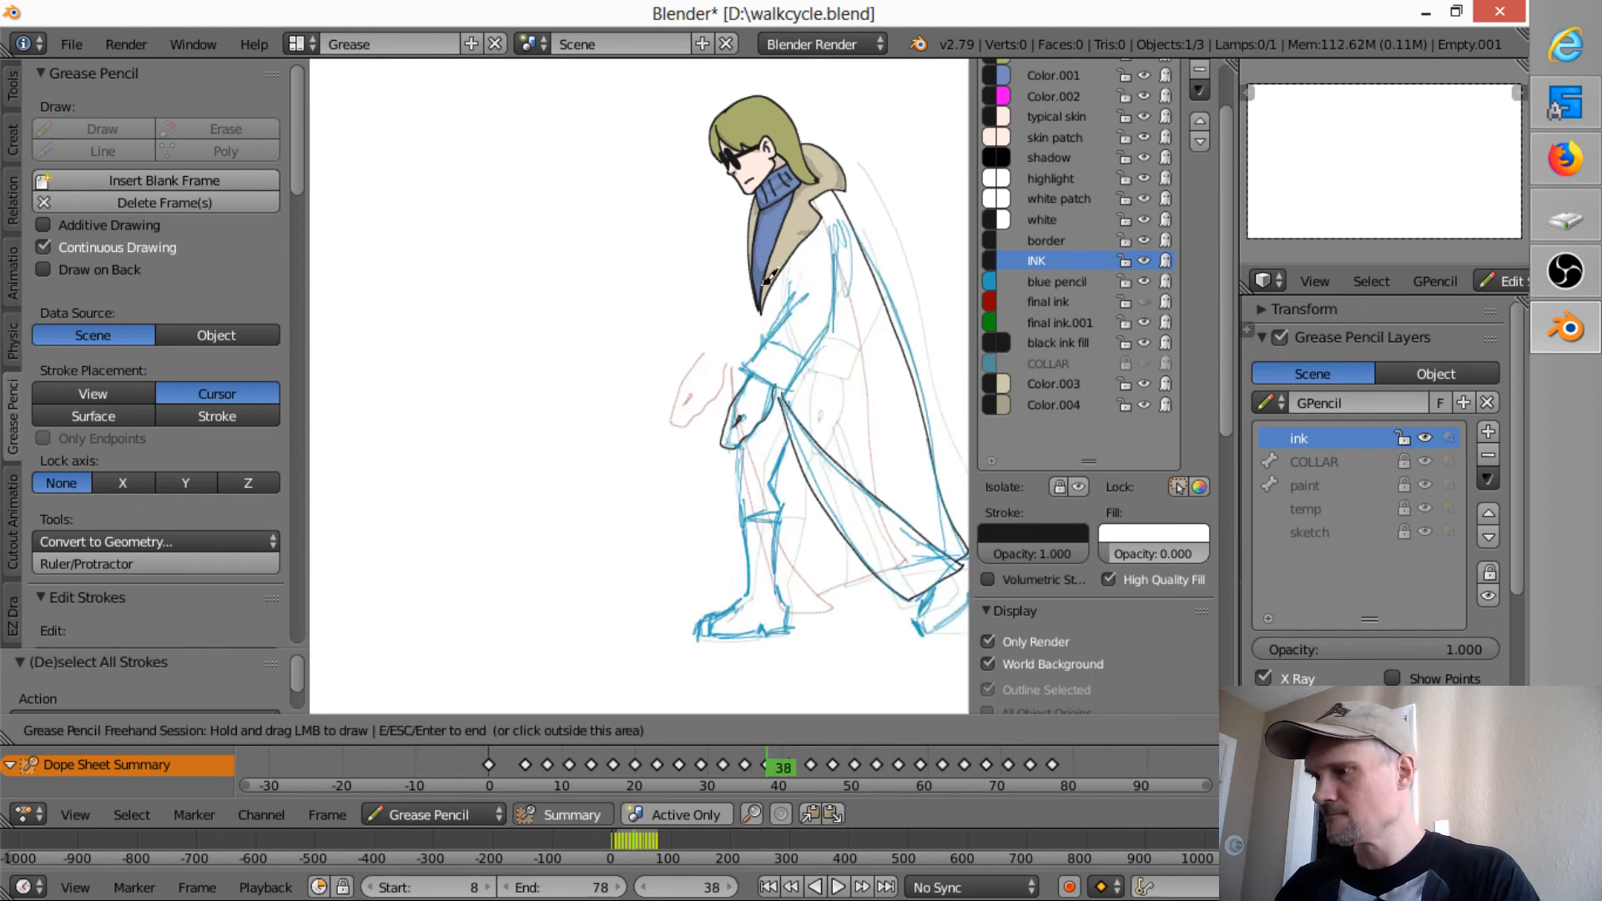
{"action": "key", "text": "Down"}
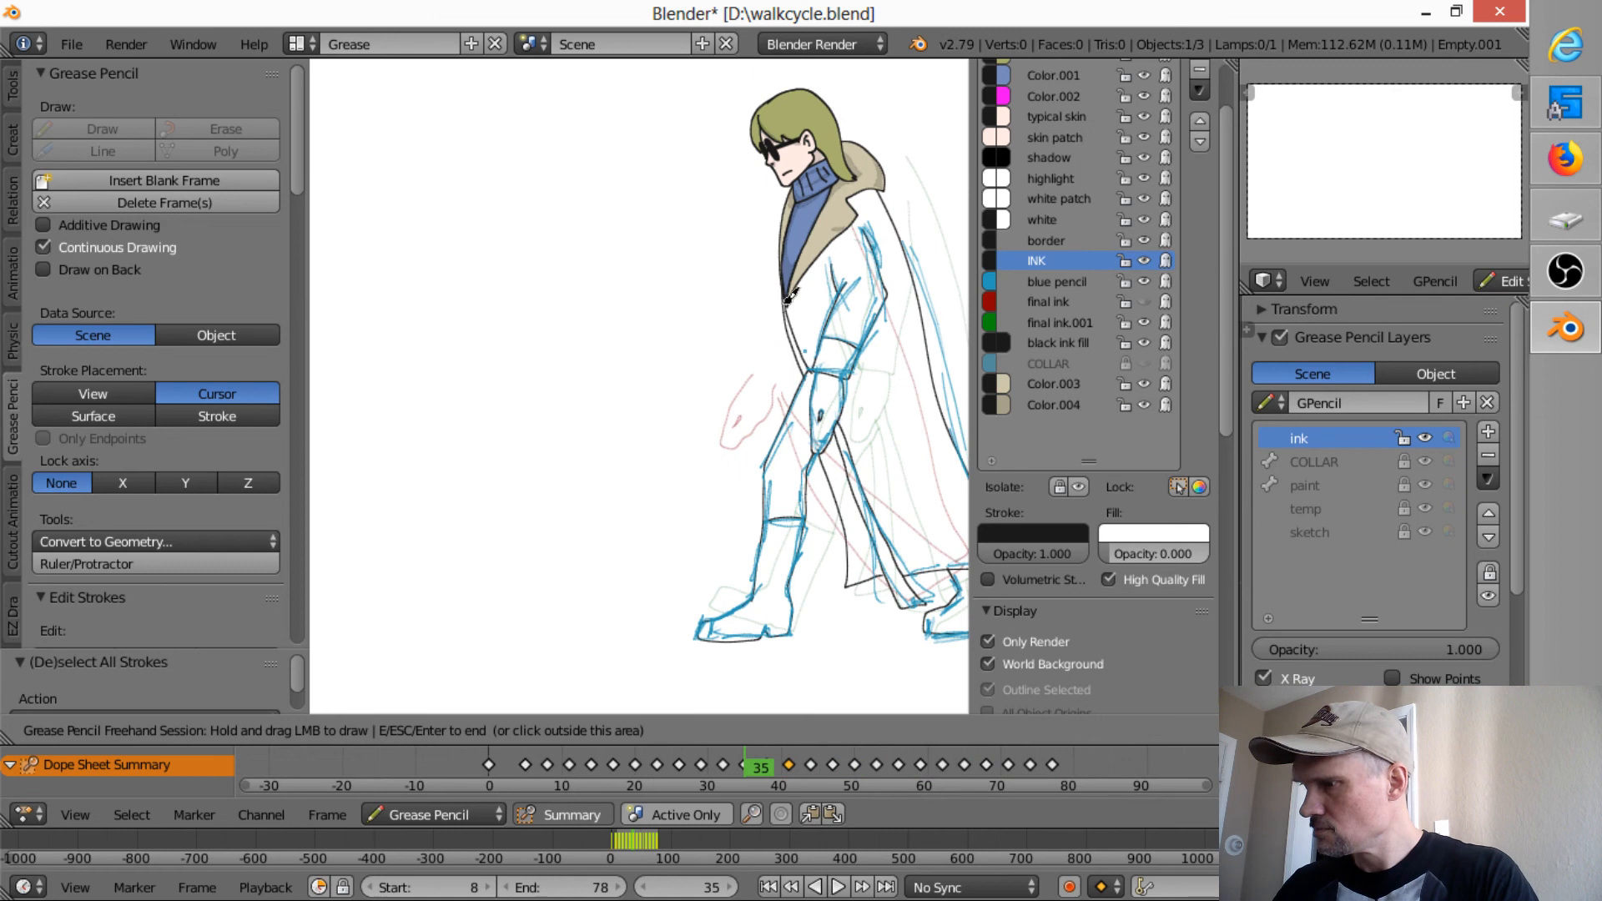
{"action": "mouse_move", "coordinate": [788, 297]}
{"action": "left_mouse_down"}
{"action": "mouse_move", "coordinate": [807, 380]}
{"action": "mouse_move", "coordinate": [812, 368]}
{"action": "left_mouse_up"}
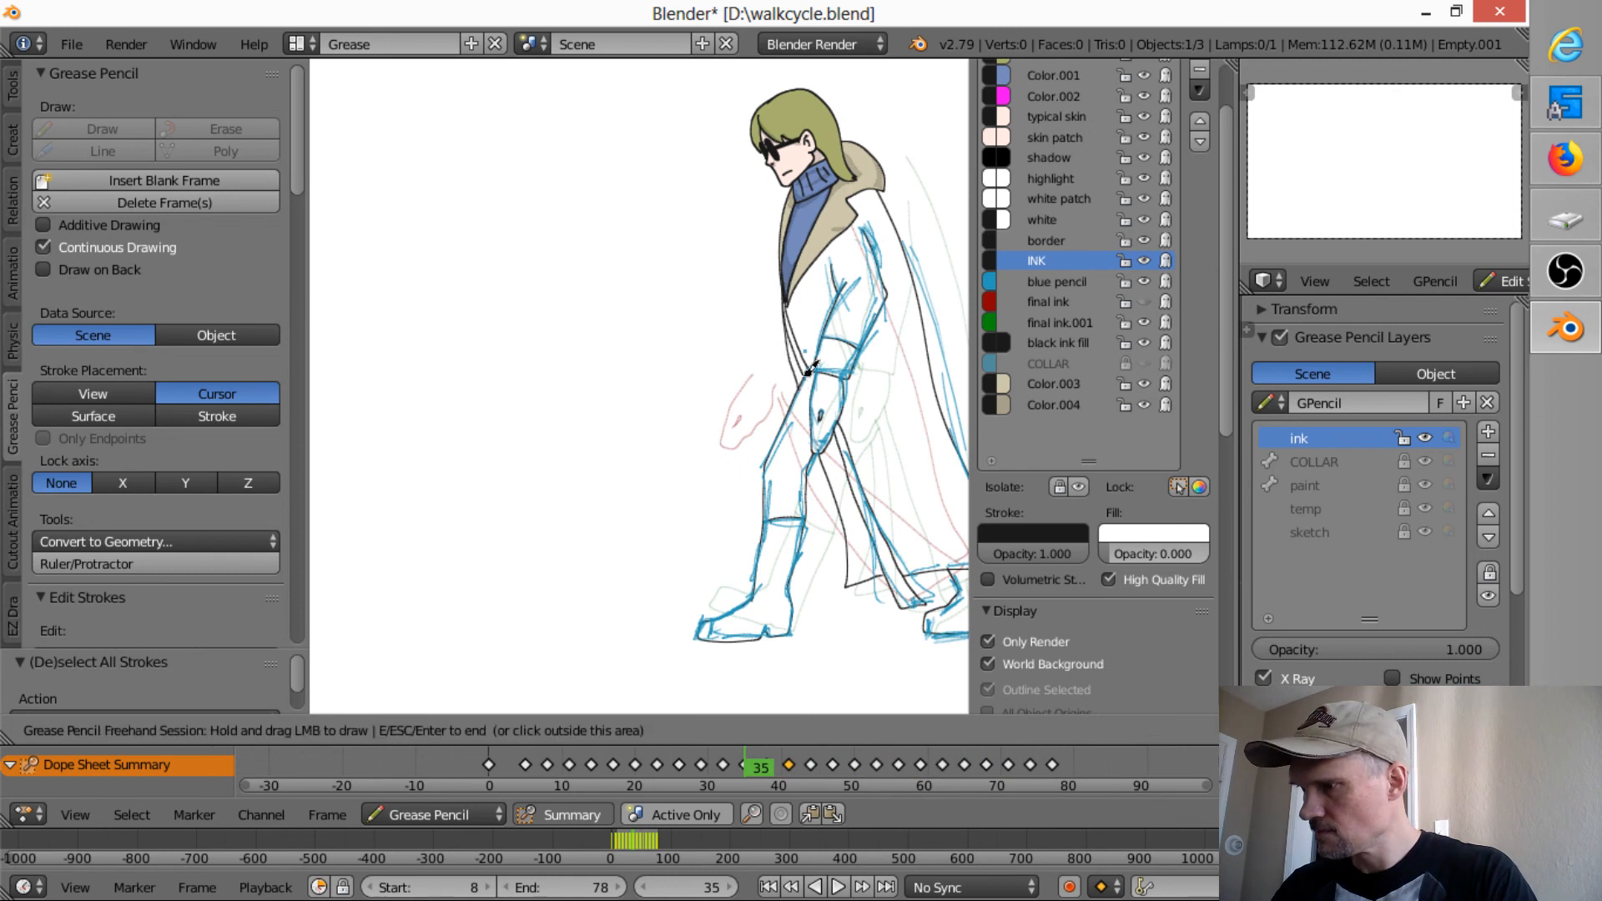
{"action": "right_click_drag", "start_coordinate": [792, 329], "coordinate": [783, 370]}
{"action": "mouse_move", "coordinate": [793, 280]}
{"action": "left_mouse_down"}
{"action": "mouse_move", "coordinate": [794, 403]}
{"action": "mouse_move", "coordinate": [805, 334]}
{"action": "left_mouse_up"}
- Ink the sleeve, the cuff with its button and the coat's upper front edge on frame 38
{"action": "key", "text": "Down"}
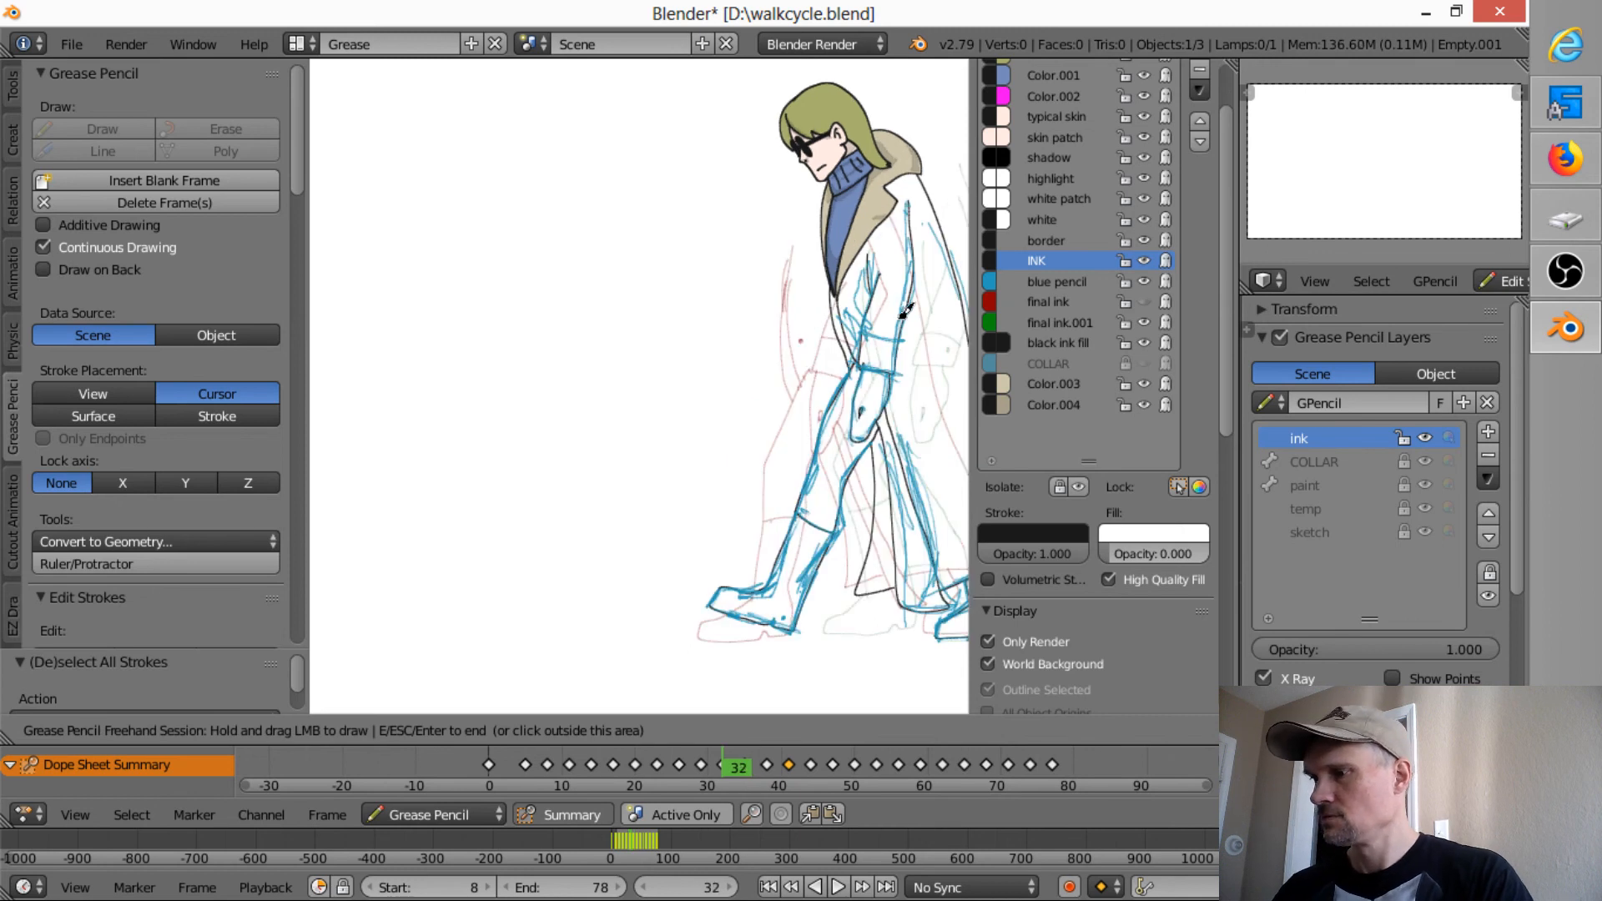
{"action": "key", "text": "Up"}
{"action": "key", "text": "Up"}
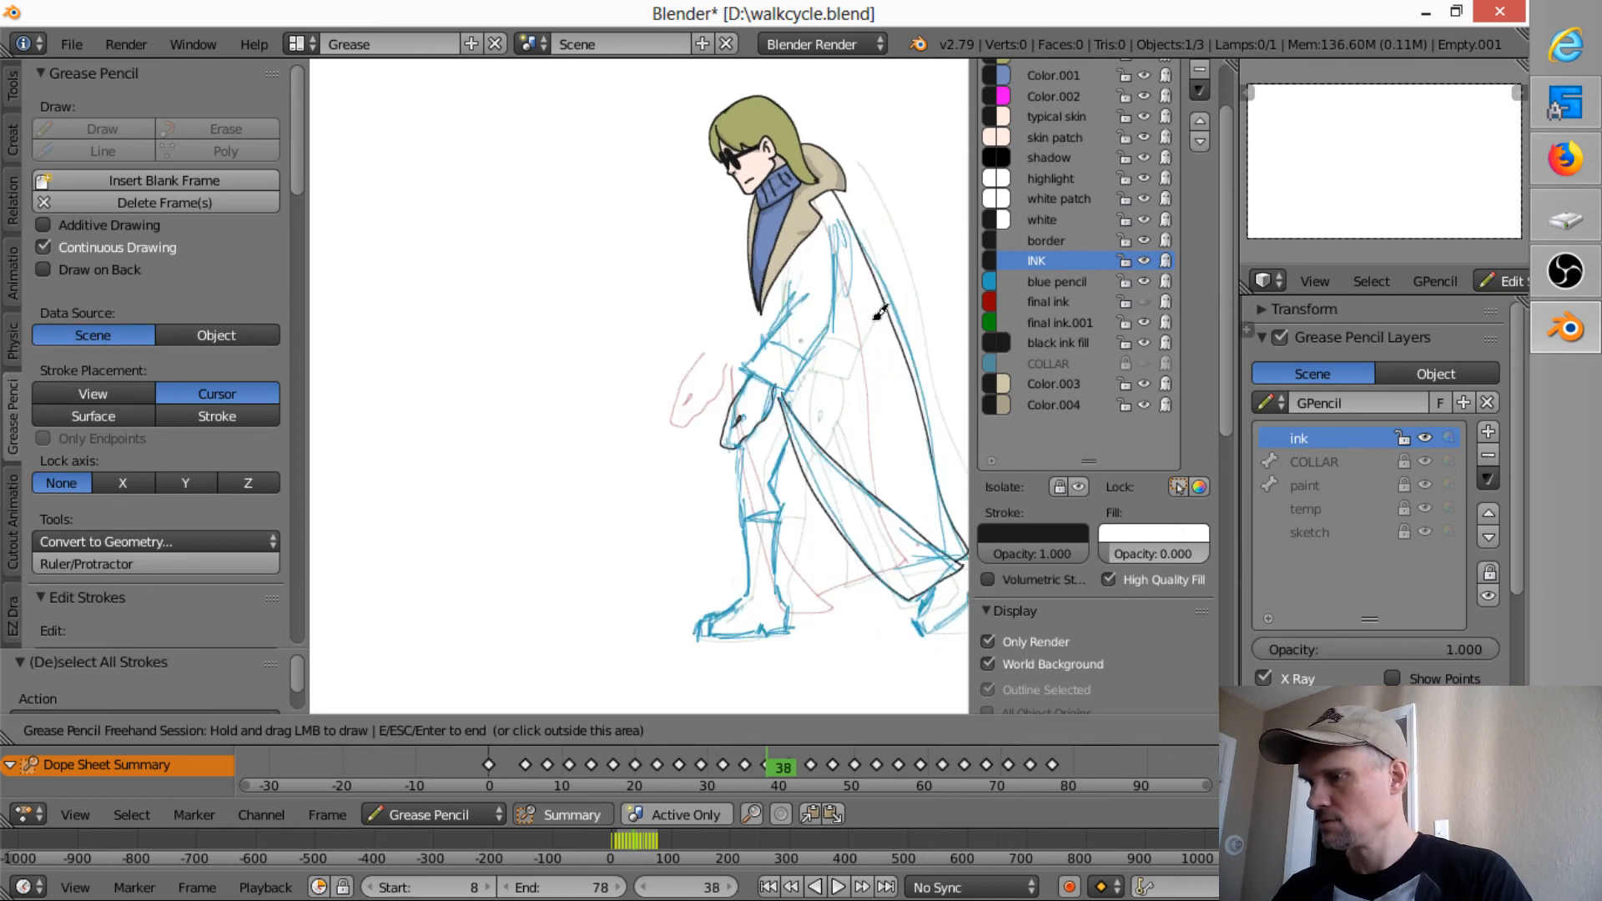
{"action": "mouse_move", "coordinate": [761, 362]}
{"action": "left_mouse_down"}
{"action": "mouse_move", "coordinate": [786, 387]}
{"action": "mouse_move", "coordinate": [838, 315]}
{"action": "mouse_move", "coordinate": [838, 232]}
{"action": "mouse_move", "coordinate": [745, 369]}
{"action": "mouse_move", "coordinate": [767, 342]}
{"action": "mouse_move", "coordinate": [802, 364]}
{"action": "mouse_move", "coordinate": [781, 369]}
{"action": "left_mouse_up"}
{"action": "mouse_move", "coordinate": [760, 307]}
{"action": "left_mouse_down"}
{"action": "mouse_move", "coordinate": [761, 338]}
{"action": "mouse_move", "coordinate": [759, 321]}
{"action": "left_mouse_up"}
{"action": "left_click_drag", "start_coordinate": [751, 298], "coordinate": [761, 342]}
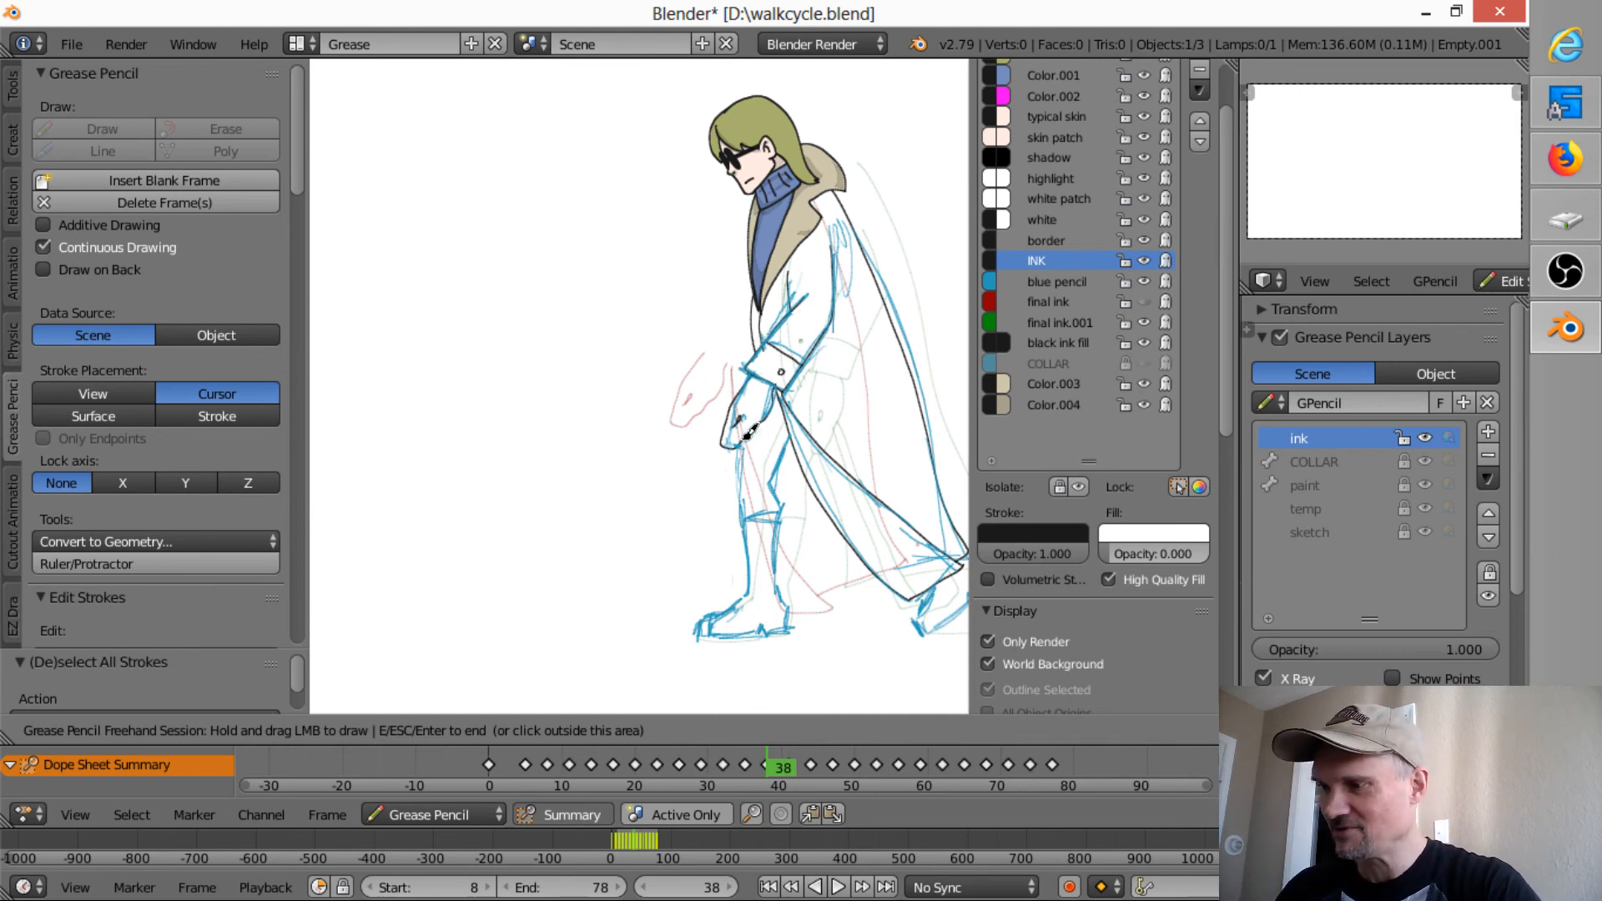
- Ink the front leg and its boot, including the boot's top edge, on frame 38 over the blue sketch
{"action": "mouse_move", "coordinate": [749, 433]}
{"action": "left_mouse_down"}
{"action": "mouse_move", "coordinate": [756, 586]}
{"action": "mouse_move", "coordinate": [719, 636]}
{"action": "mouse_move", "coordinate": [793, 608]}
{"action": "mouse_move", "coordinate": [784, 460]}
{"action": "mouse_move", "coordinate": [803, 418]}
{"action": "left_mouse_up"}
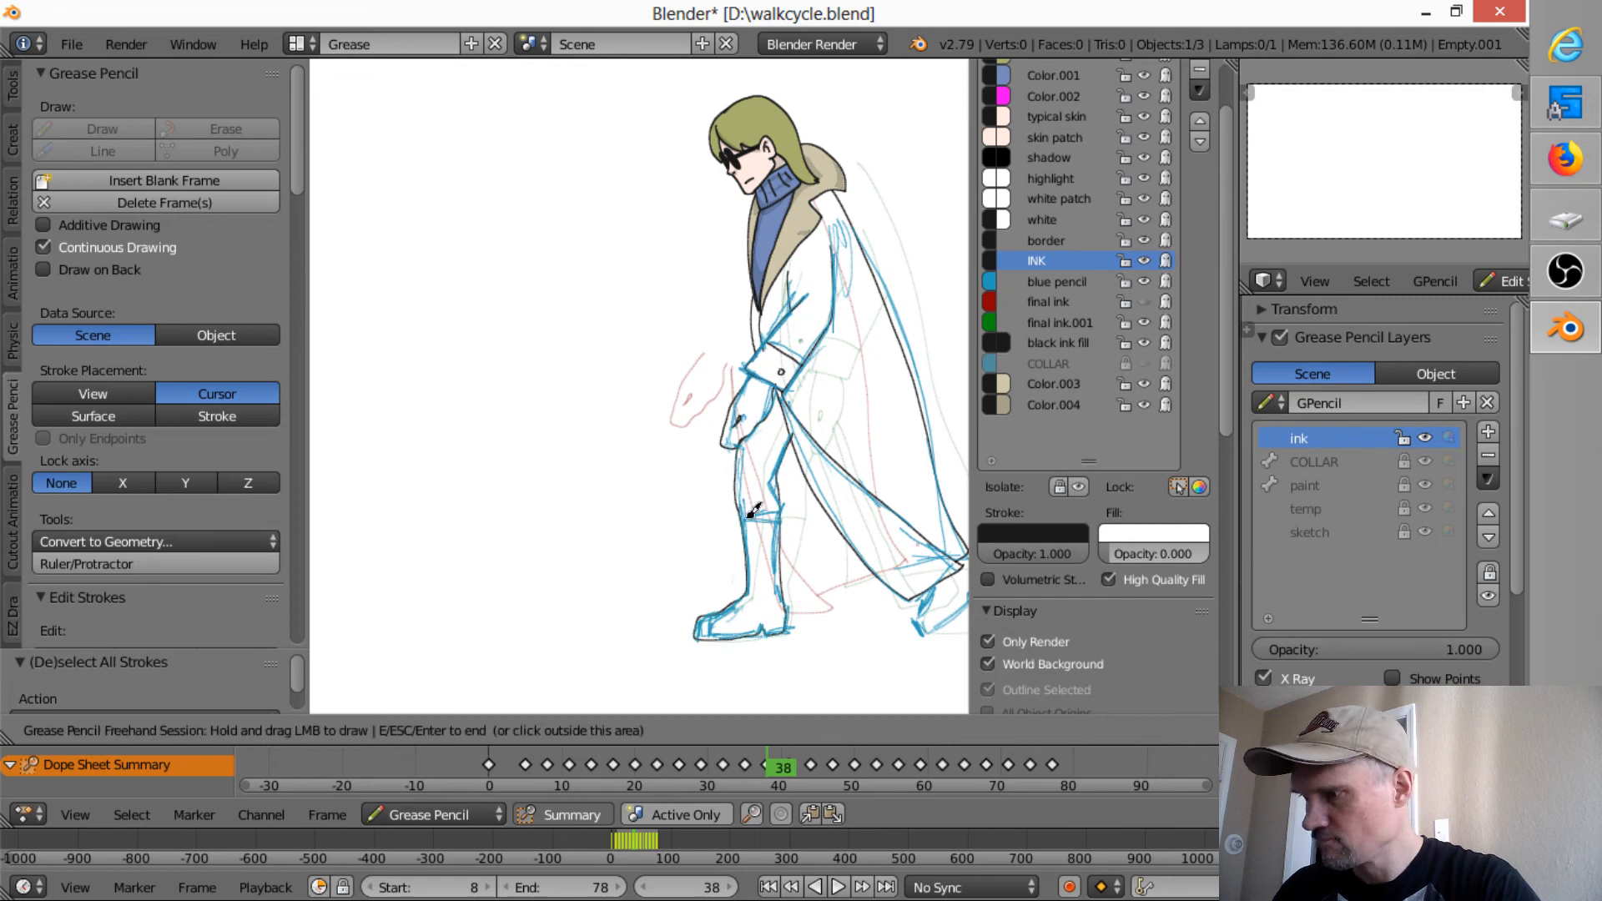
{"action": "left_click_drag", "start_coordinate": [741, 516], "coordinate": [788, 503]}
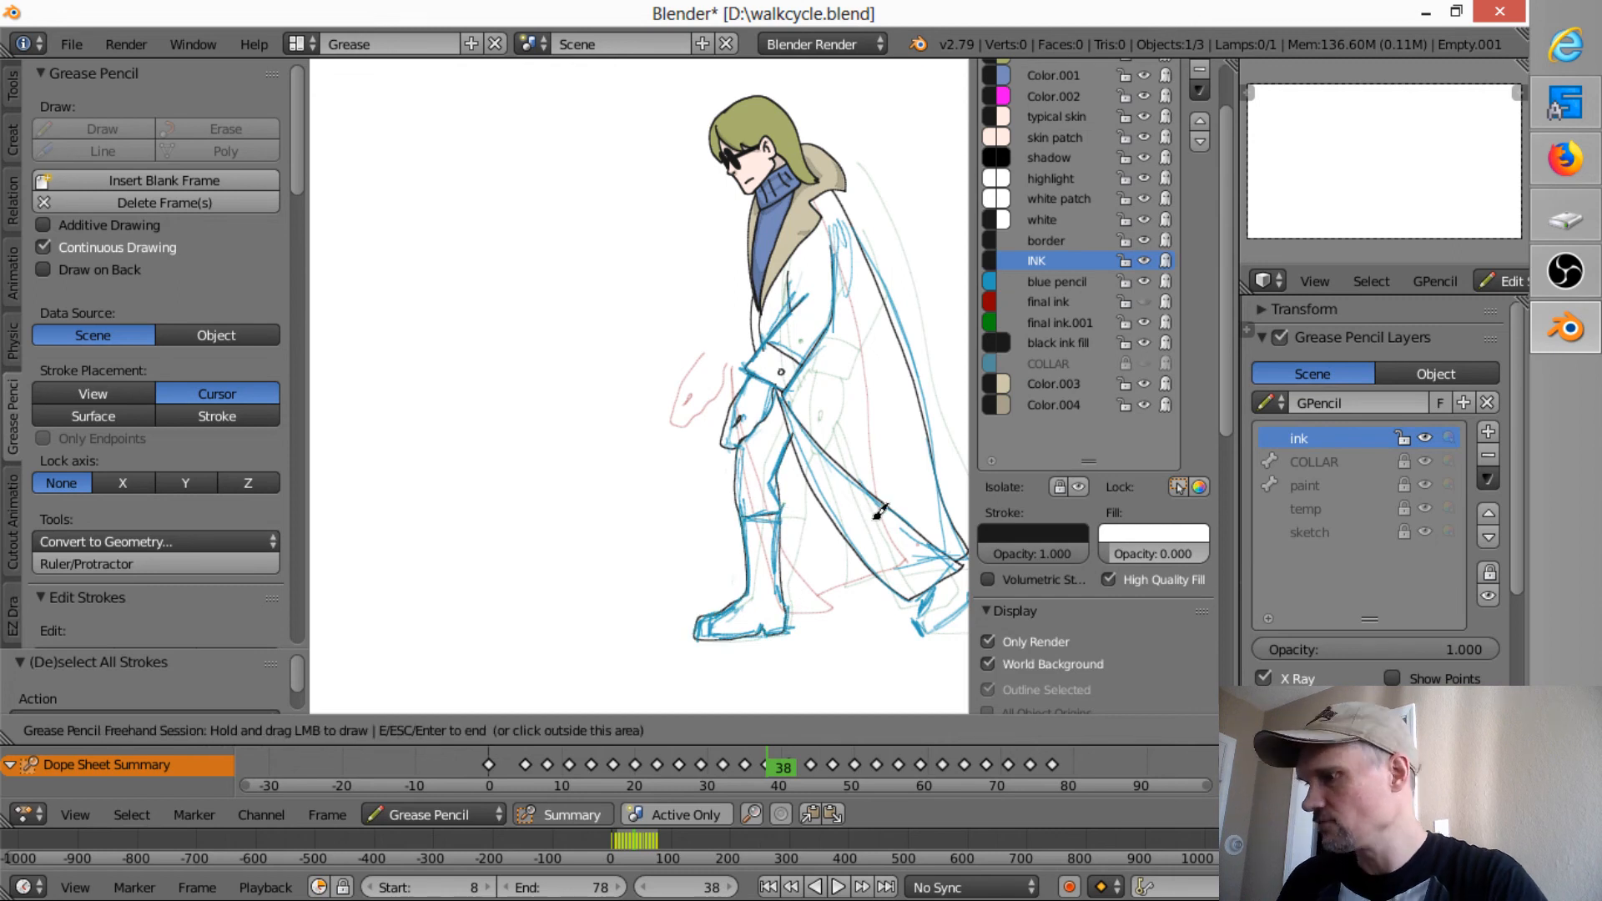
- Compare with frame 35 and ink the coat's far panel hanging behind the front leg on frame 38
{"action": "key", "text": "Right"}
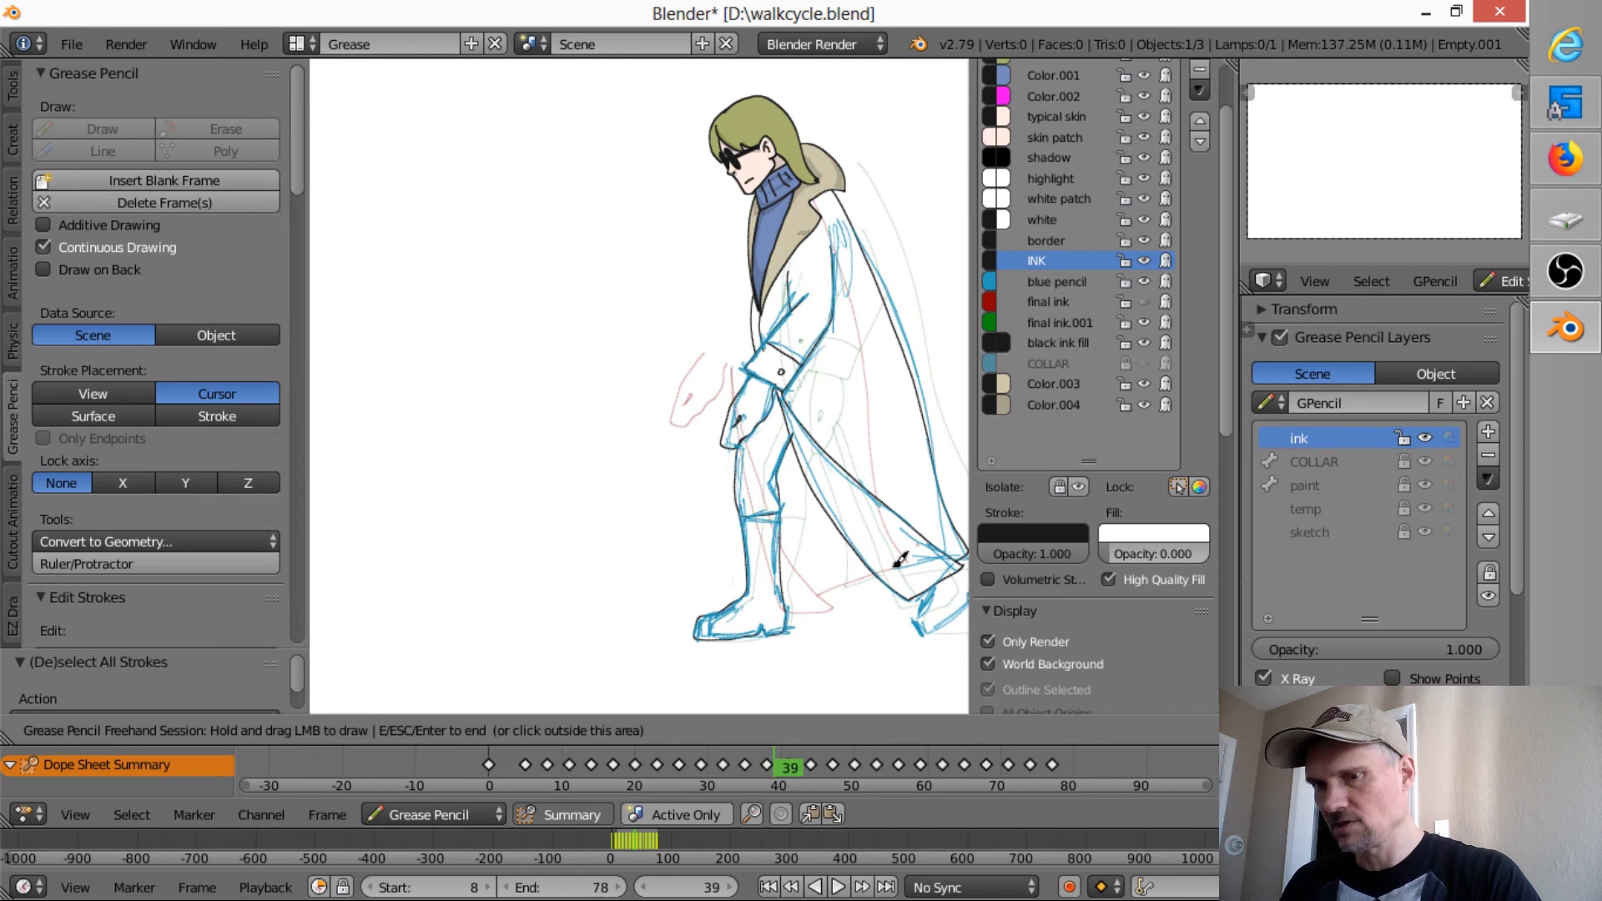
{"action": "key", "text": "Left"}
{"action": "key", "text": "Left"}
{"action": "key", "text": "Left"}
{"action": "key", "text": "Left"}
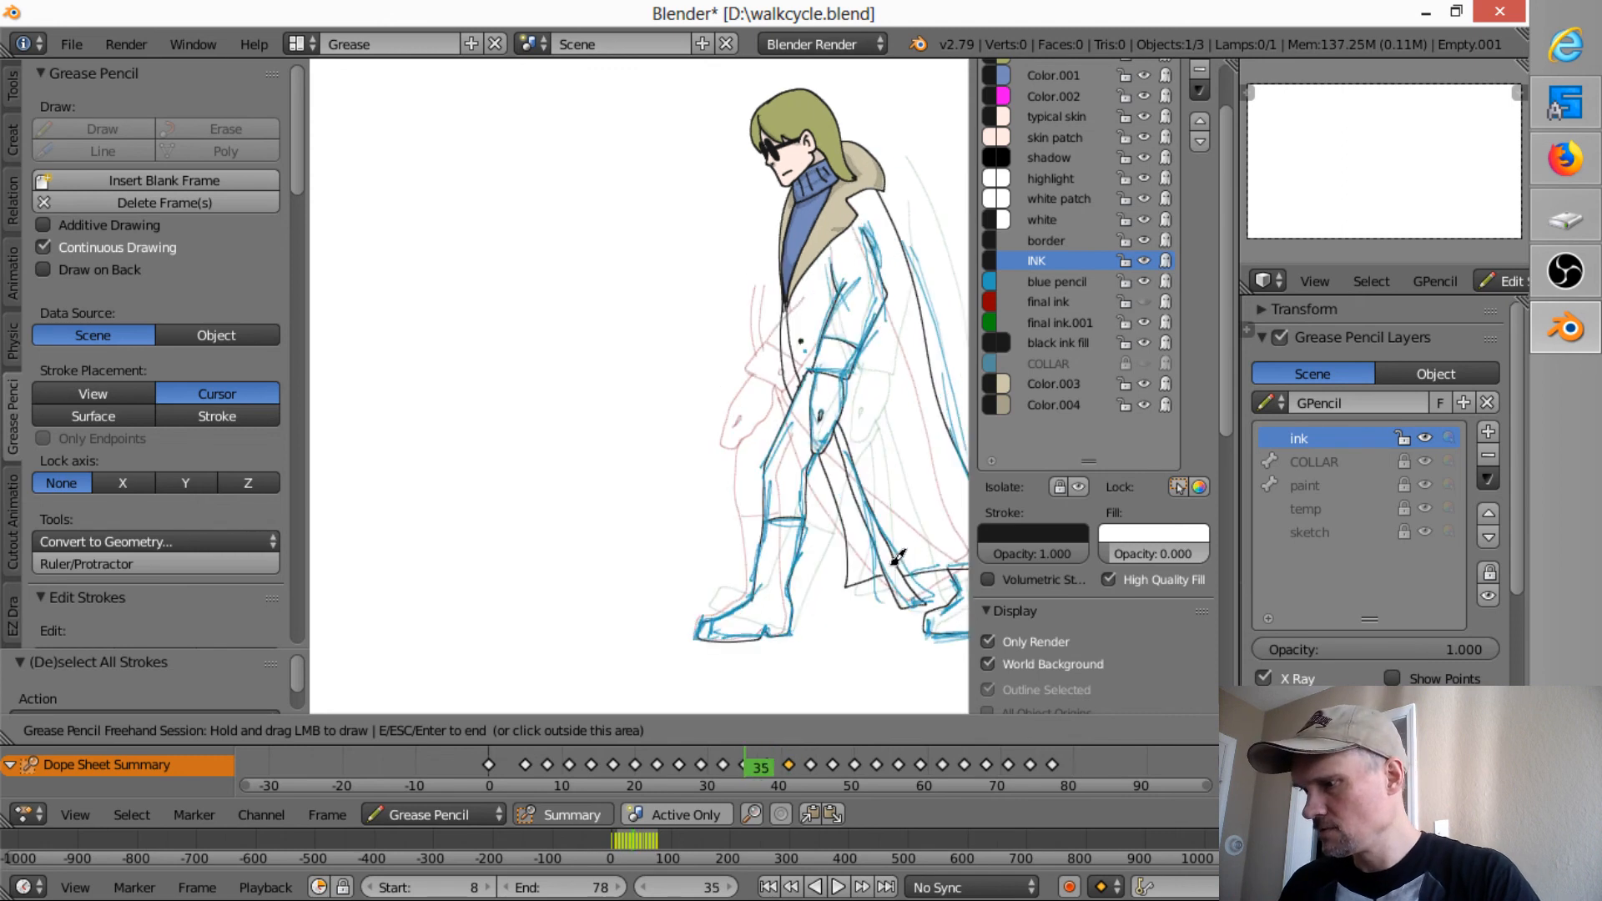
{"action": "key", "text": "Up"}
{"action": "mouse_move", "coordinate": [786, 457]}
{"action": "left_mouse_down"}
{"action": "mouse_move", "coordinate": [821, 600]}
{"action": "mouse_move", "coordinate": [882, 565]}
{"action": "left_mouse_up"}
{"action": "key", "text": "Down"}
{"action": "key", "text": "Up"}
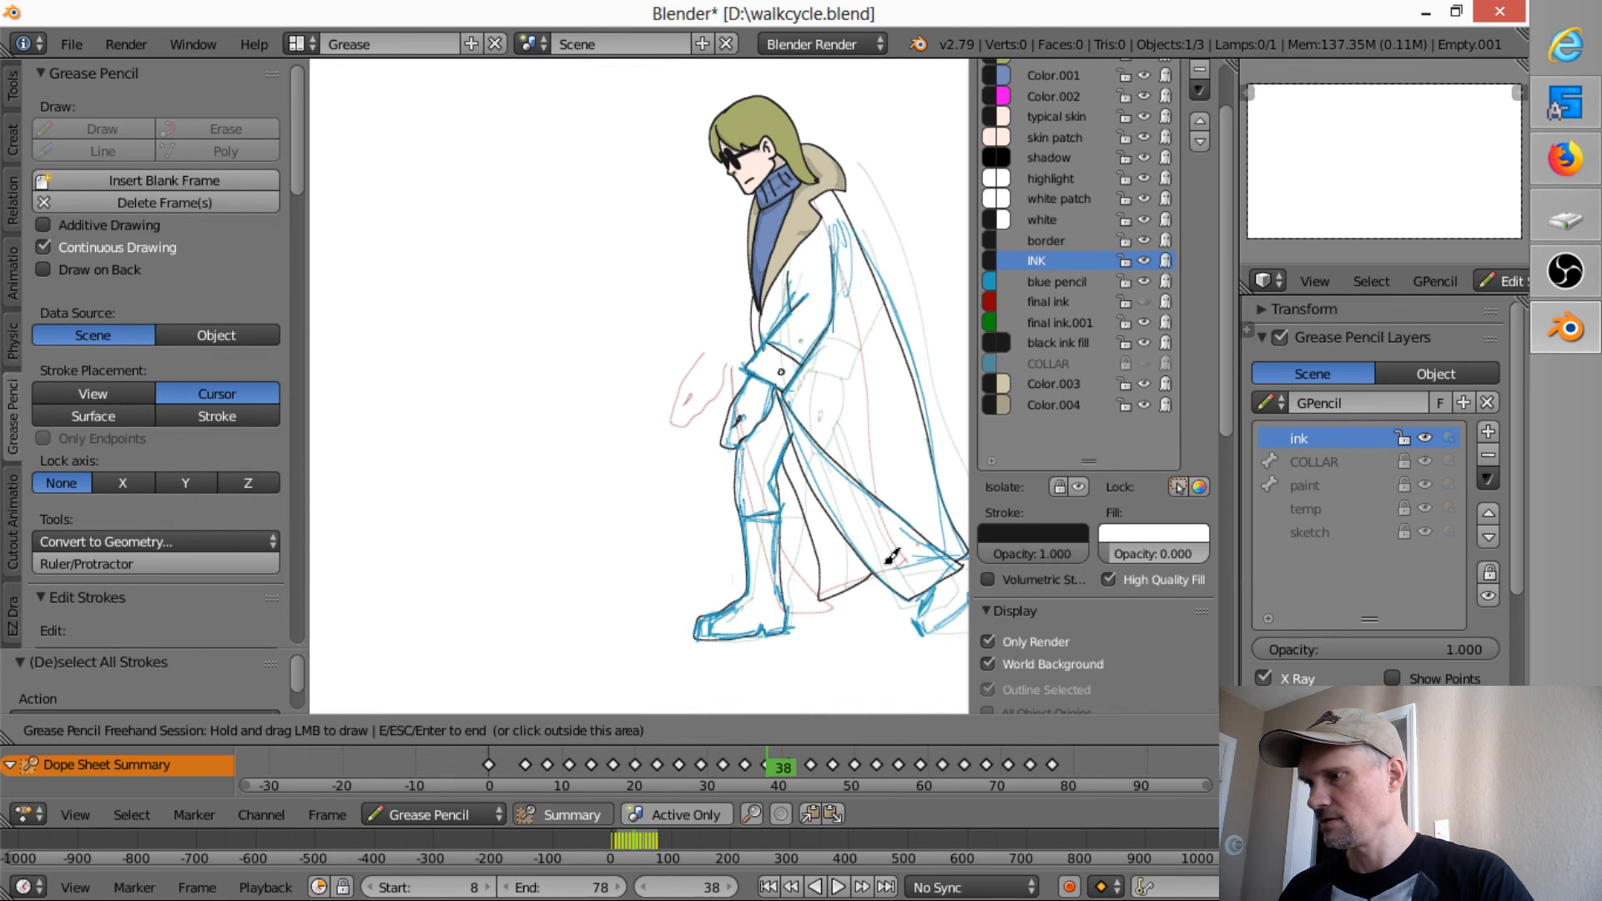
- Ink the front leg and the planted front shoe on frame 41 over the blue sketch
{"action": "key", "text": "Up"}
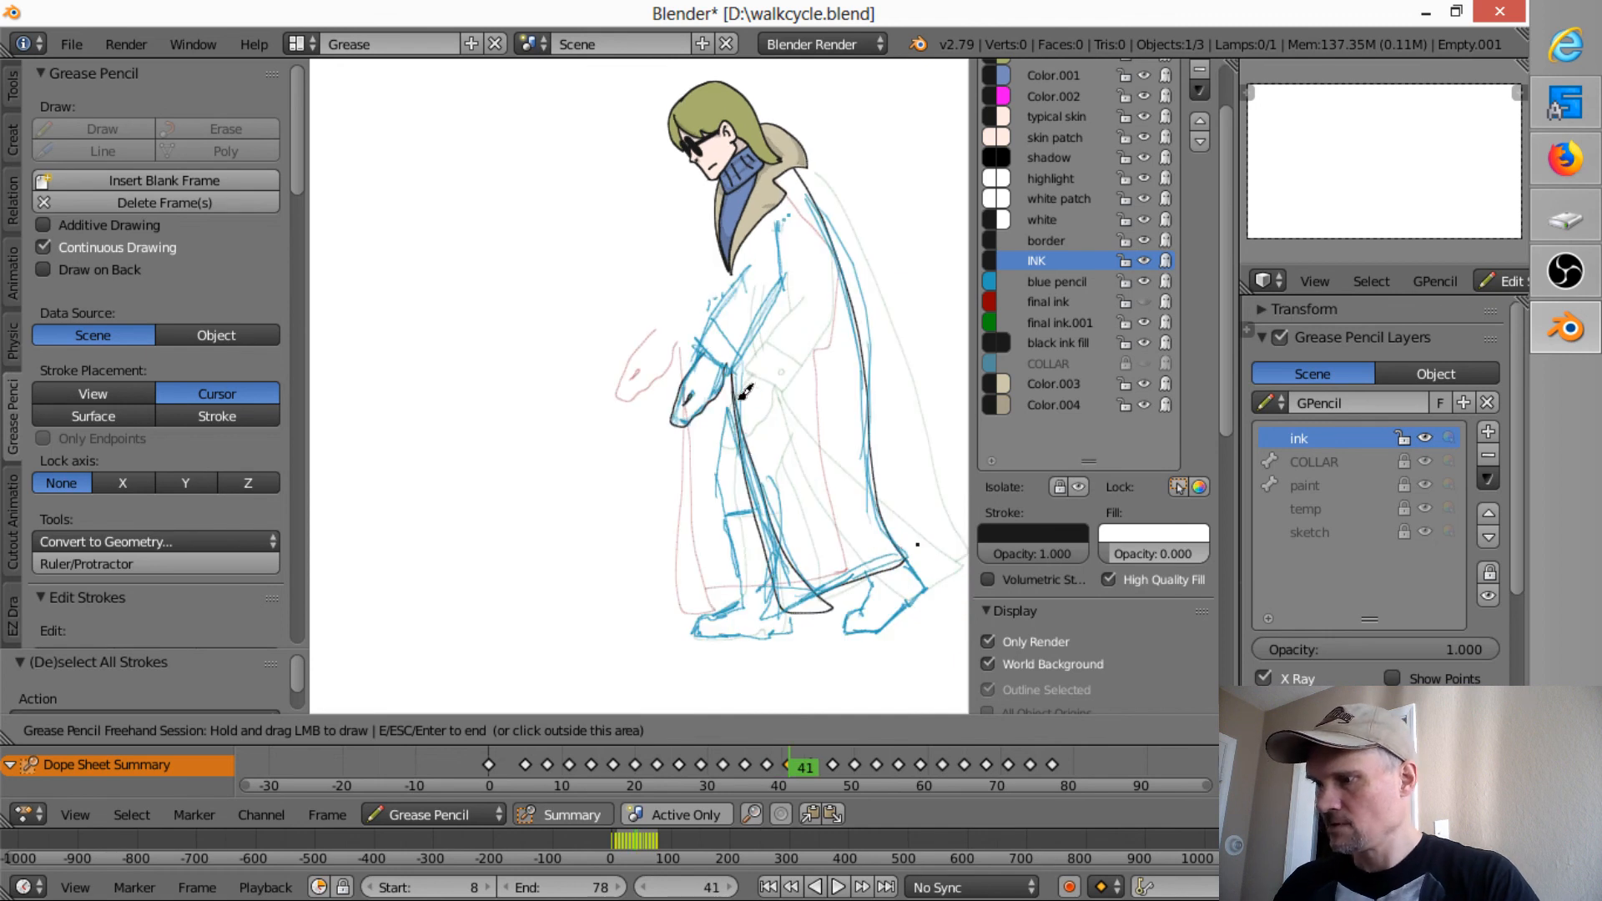
{"action": "mouse_move", "coordinate": [741, 373]}
{"action": "left_mouse_down"}
{"action": "mouse_move", "coordinate": [731, 465]}
{"action": "mouse_move", "coordinate": [753, 590]}
{"action": "left_mouse_up"}
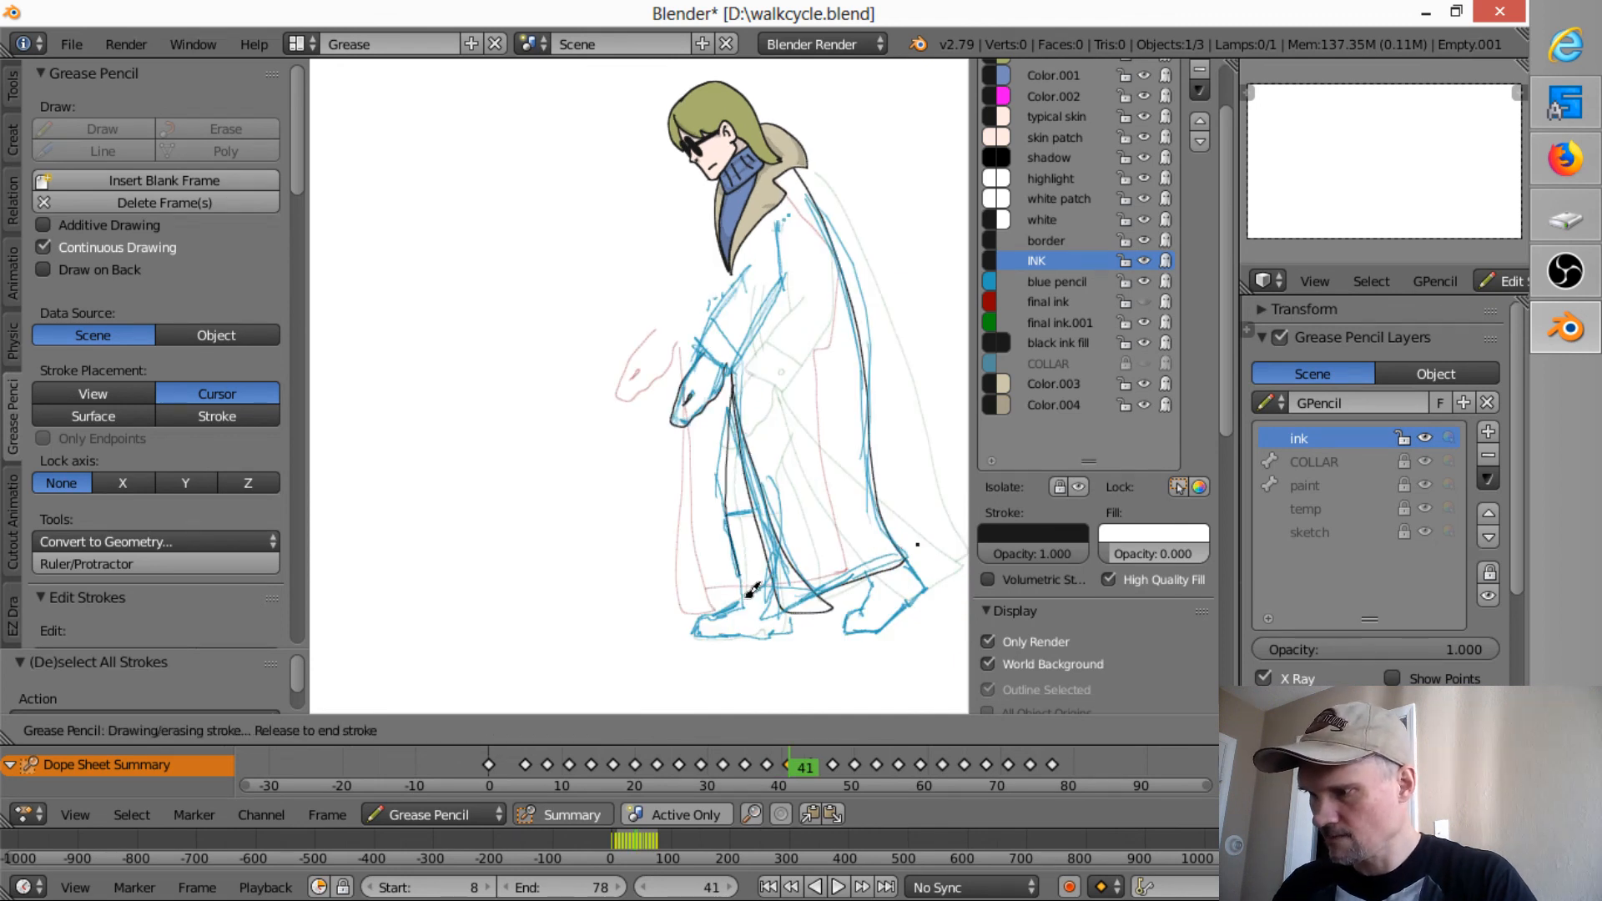
{"action": "mouse_move", "coordinate": [704, 637]}
{"action": "left_mouse_down"}
{"action": "mouse_move", "coordinate": [793, 632]}
{"action": "mouse_move", "coordinate": [803, 589]}
{"action": "left_mouse_up"}
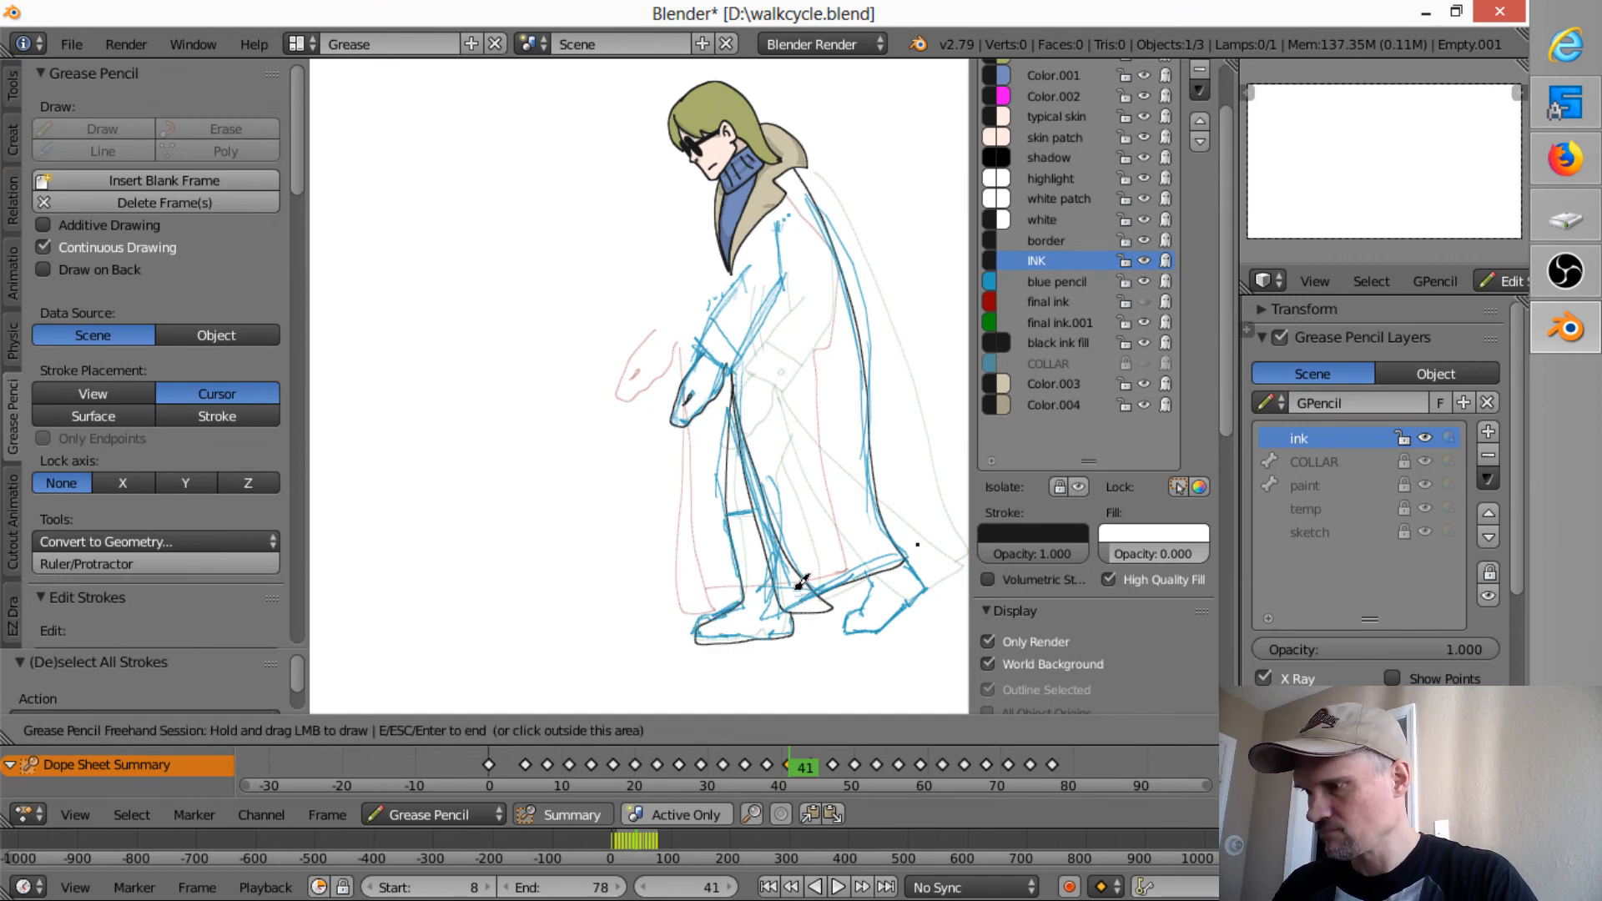
- Ink the sleeve, the coat's upper front edge and the cuff with its button on frame 41
{"action": "mouse_move", "coordinate": [790, 215]}
{"action": "left_mouse_down"}
{"action": "mouse_move", "coordinate": [793, 282]}
{"action": "mouse_move", "coordinate": [751, 359]}
{"action": "mouse_move", "coordinate": [700, 349]}
{"action": "mouse_move", "coordinate": [753, 261]}
{"action": "left_mouse_up"}
{"action": "left_click_drag", "start_coordinate": [738, 295], "coordinate": [732, 266]}
{"action": "mouse_move", "coordinate": [735, 302]}
{"action": "left_mouse_down"}
{"action": "mouse_move", "coordinate": [724, 259]}
{"action": "mouse_move", "coordinate": [755, 345]}
{"action": "left_mouse_up"}
{"action": "left_click_drag", "start_coordinate": [734, 351], "coordinate": [735, 351]}
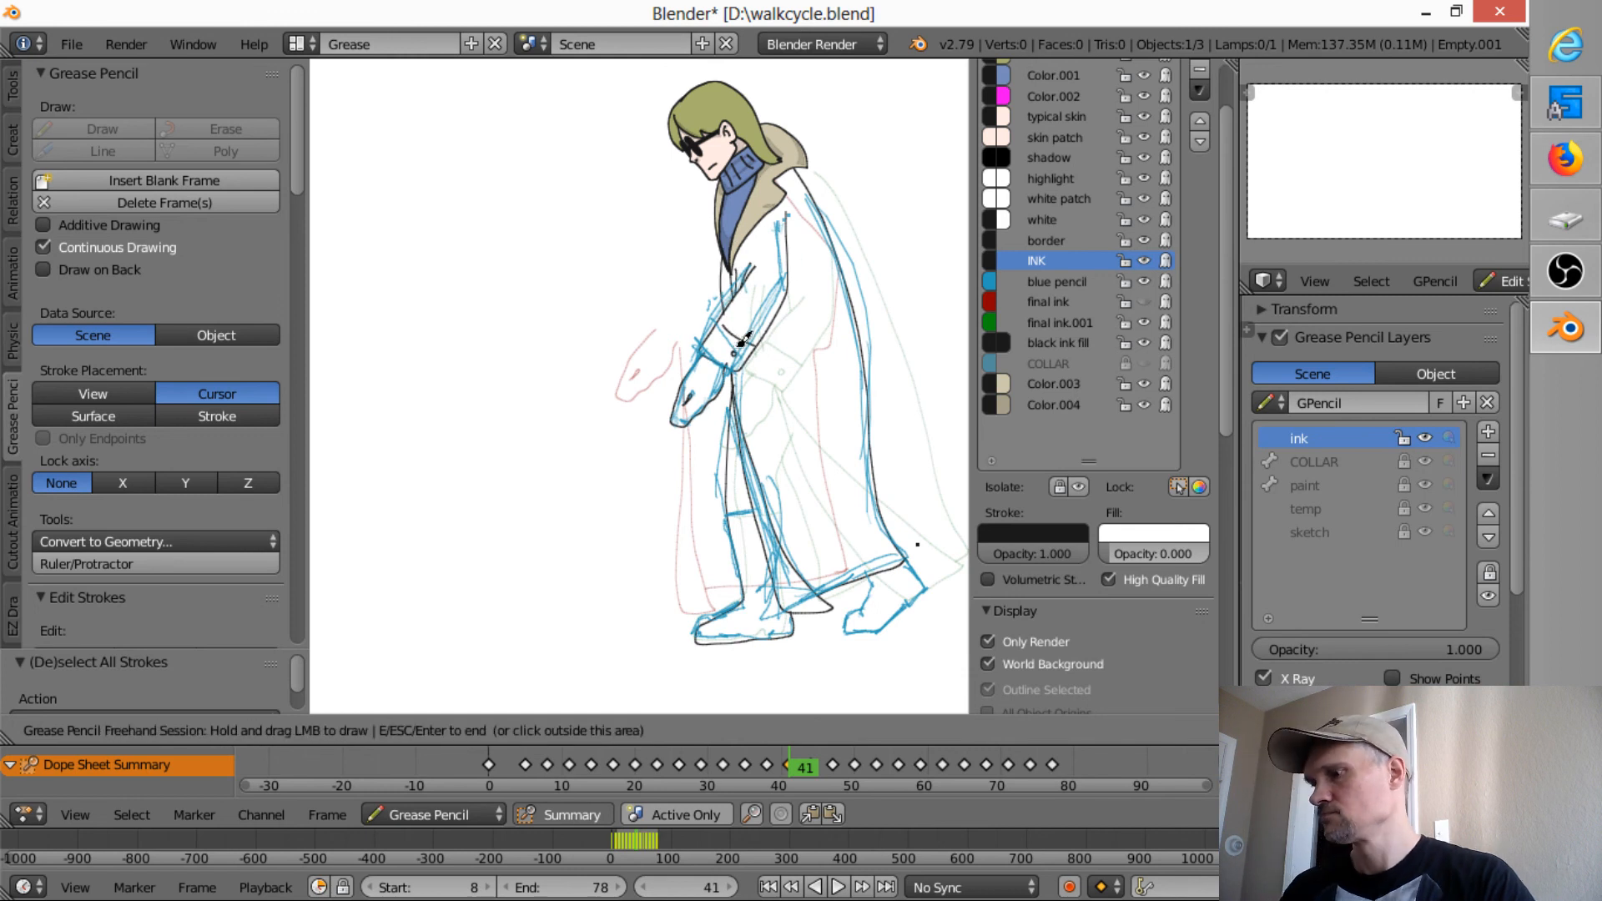
- Ink the raised rear shoe below the coat hem on frame 41 and check it against frame 38
{"action": "mouse_move", "coordinate": [876, 574]}
{"action": "left_mouse_down"}
{"action": "mouse_move", "coordinate": [855, 609]}
{"action": "mouse_move", "coordinate": [890, 628]}
{"action": "mouse_move", "coordinate": [918, 595]}
{"action": "mouse_move", "coordinate": [912, 551]}
{"action": "left_mouse_up"}
{"action": "key", "text": "Down"}
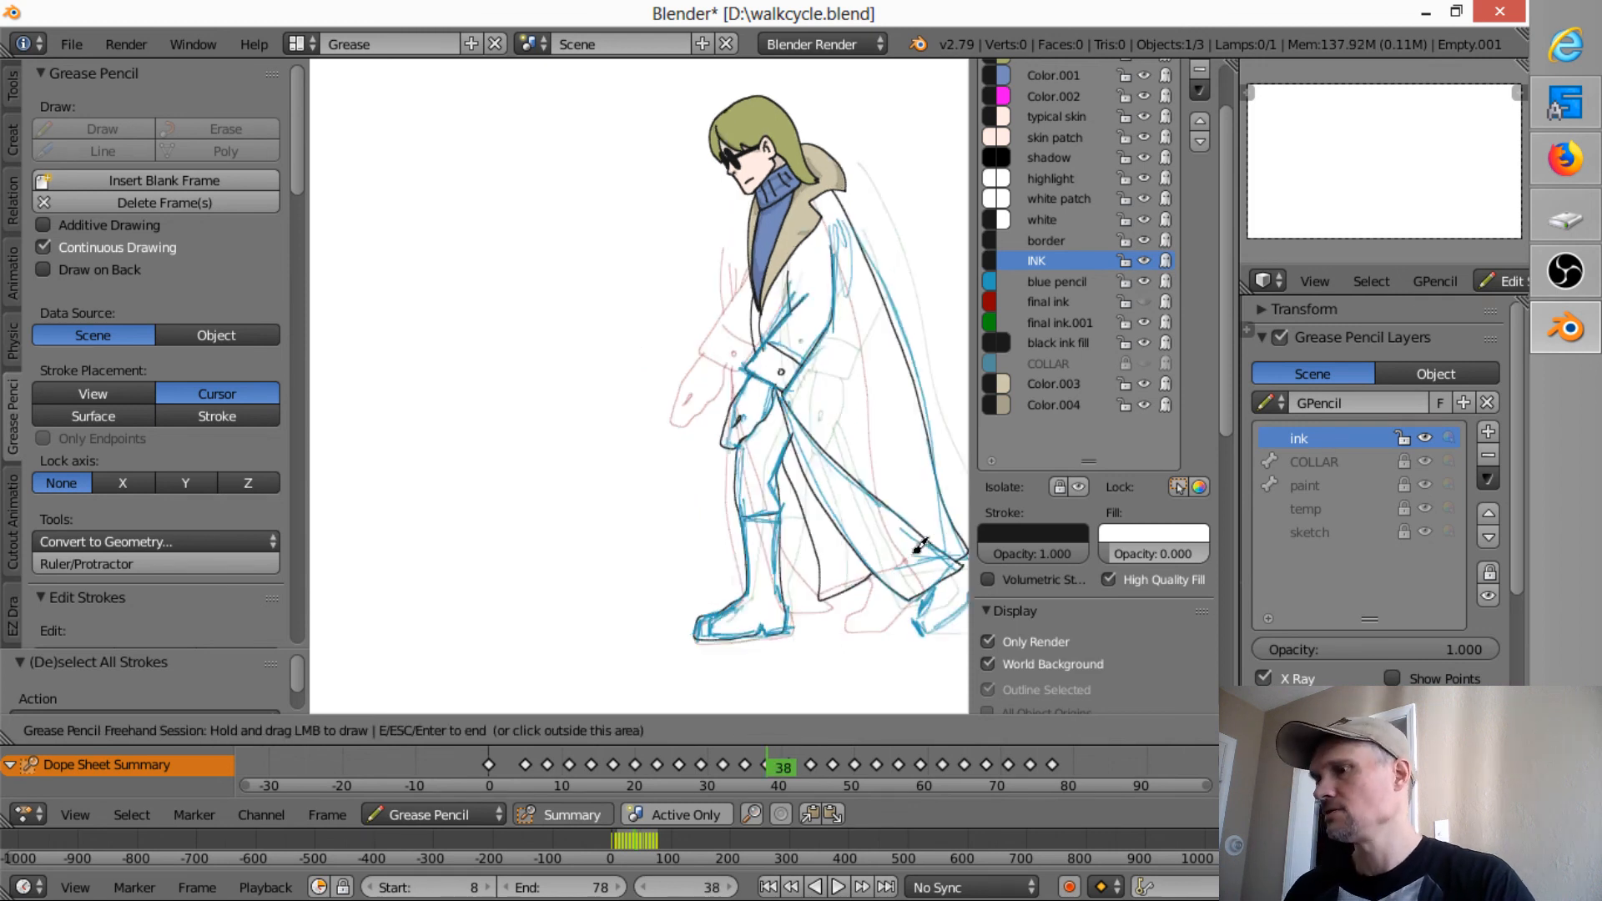
{"action": "key", "text": "Up"}
- Ink both shoes below the hem and the bent arm behind the coat on frame 44
{"action": "key", "text": "Up"}
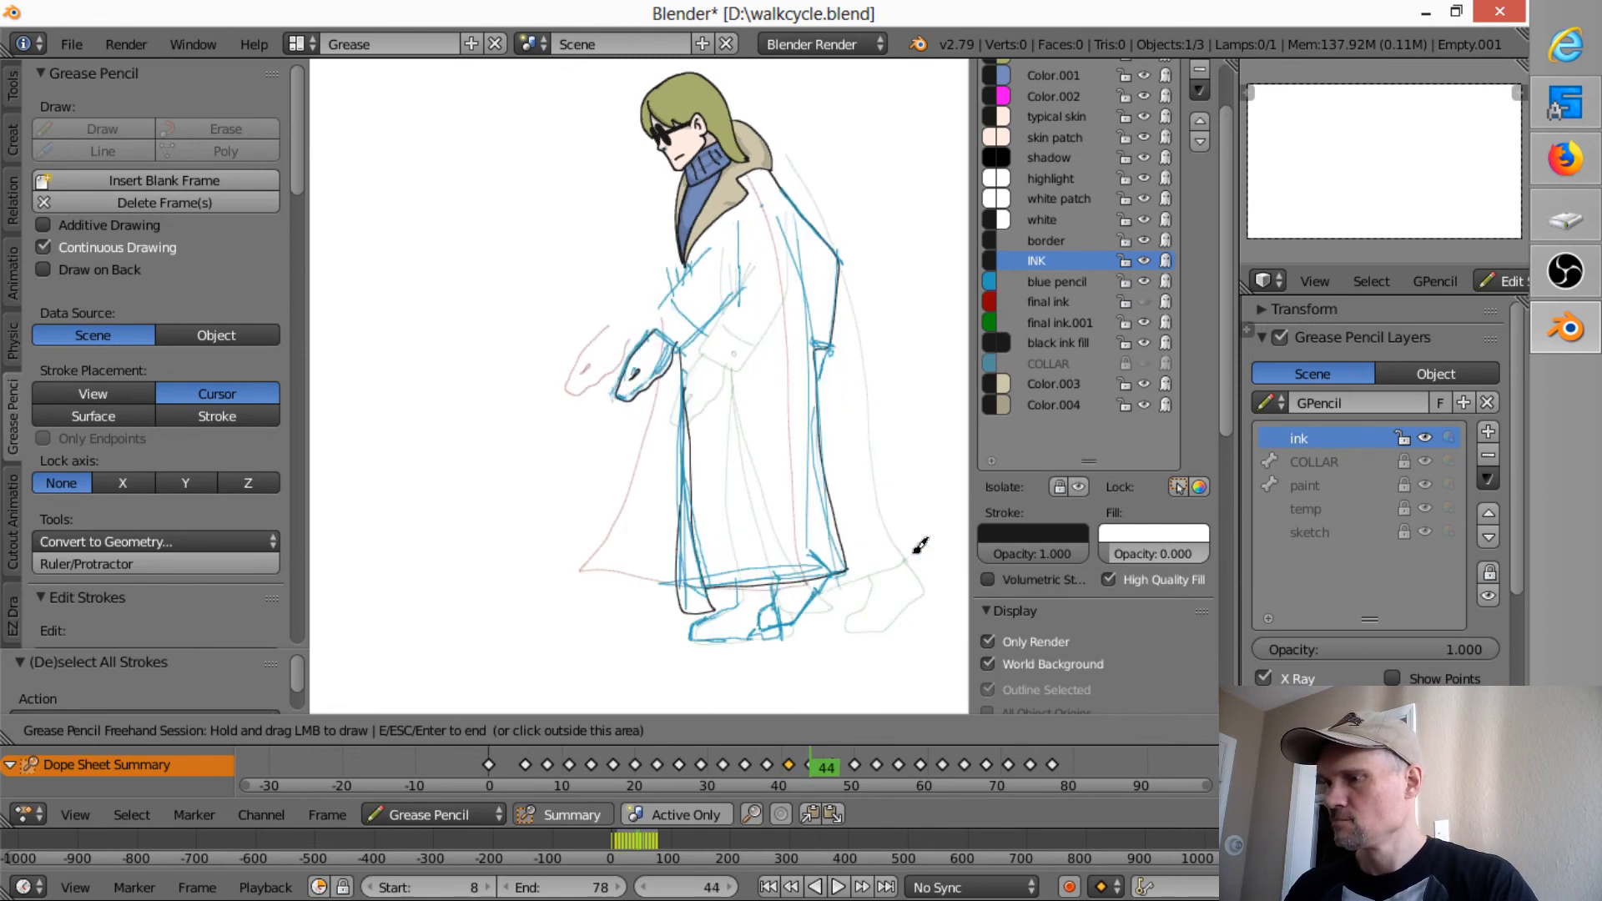
{"action": "mouse_move", "coordinate": [740, 581]}
{"action": "left_mouse_down"}
{"action": "mouse_move", "coordinate": [737, 607]}
{"action": "mouse_move", "coordinate": [692, 618]}
{"action": "mouse_move", "coordinate": [739, 641]}
{"action": "mouse_move", "coordinate": [791, 625]}
{"action": "mouse_move", "coordinate": [776, 593]}
{"action": "mouse_move", "coordinate": [762, 622]}
{"action": "mouse_move", "coordinate": [844, 567]}
{"action": "mouse_move", "coordinate": [781, 582]}
{"action": "left_mouse_up"}
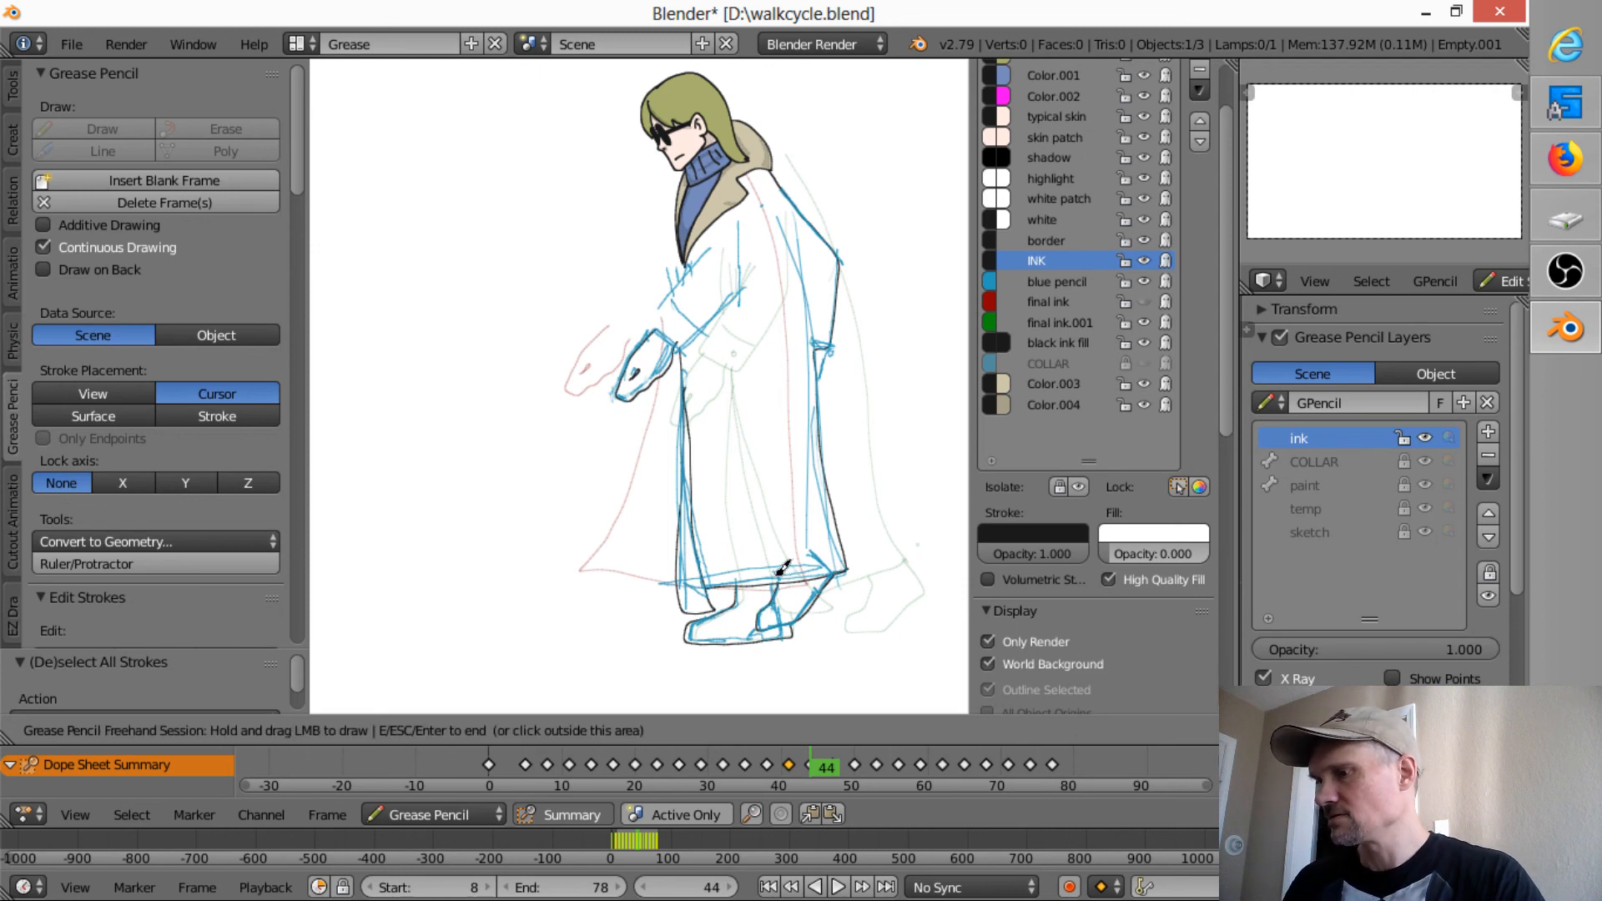
{"action": "left_click_drag", "start_coordinate": [800, 229], "coordinate": [828, 357]}
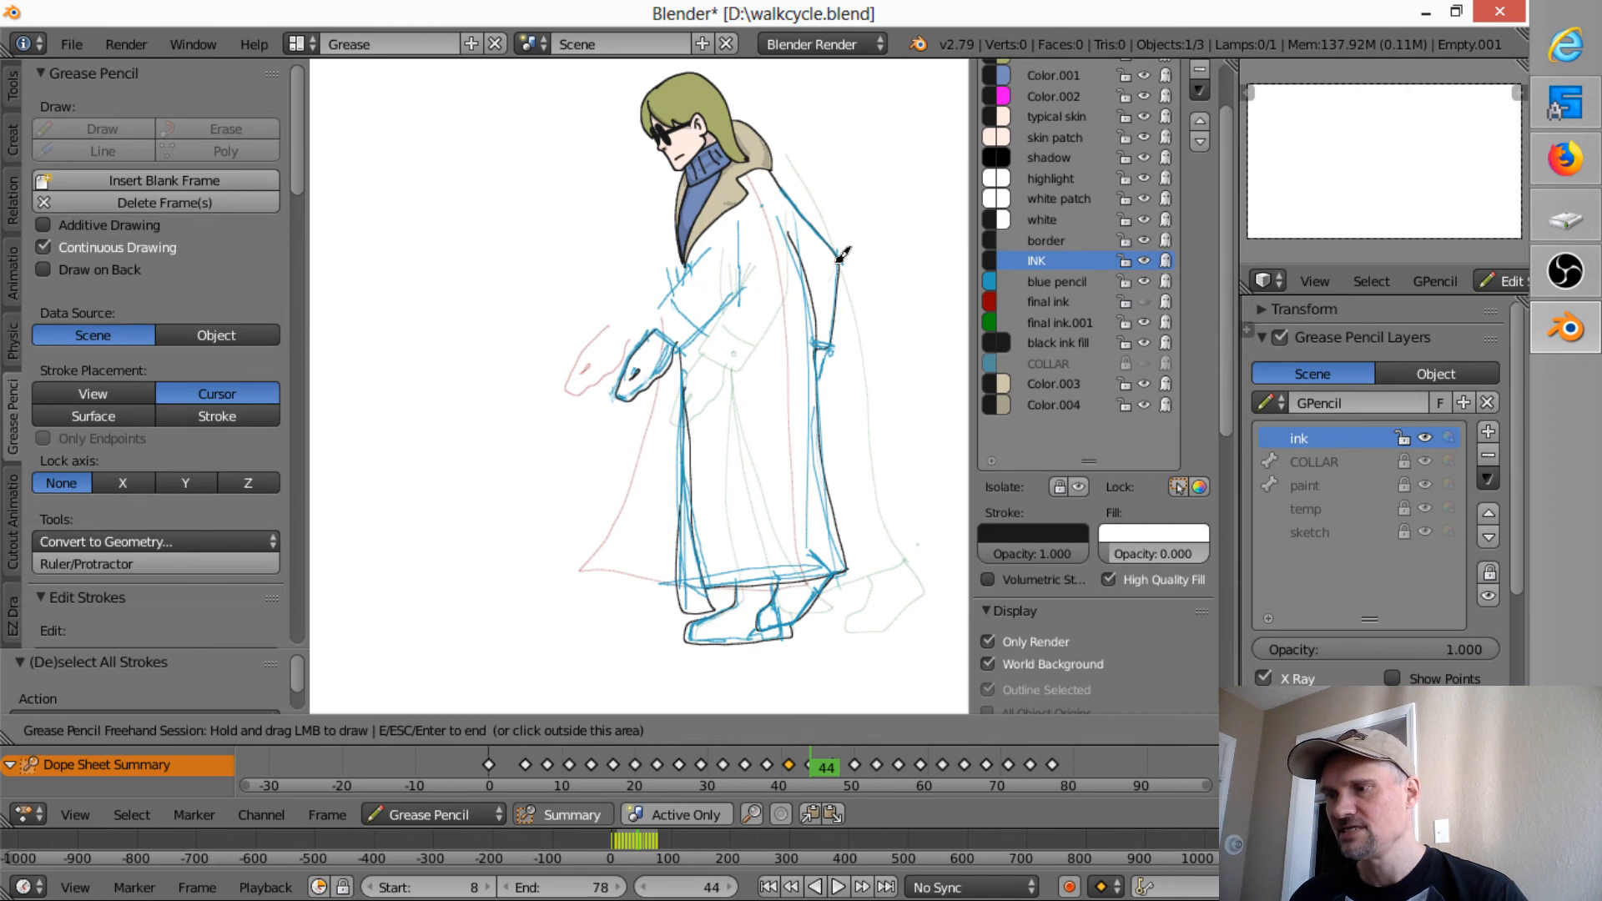
{"action": "key", "text": "Down"}
{"action": "key", "text": "Up"}
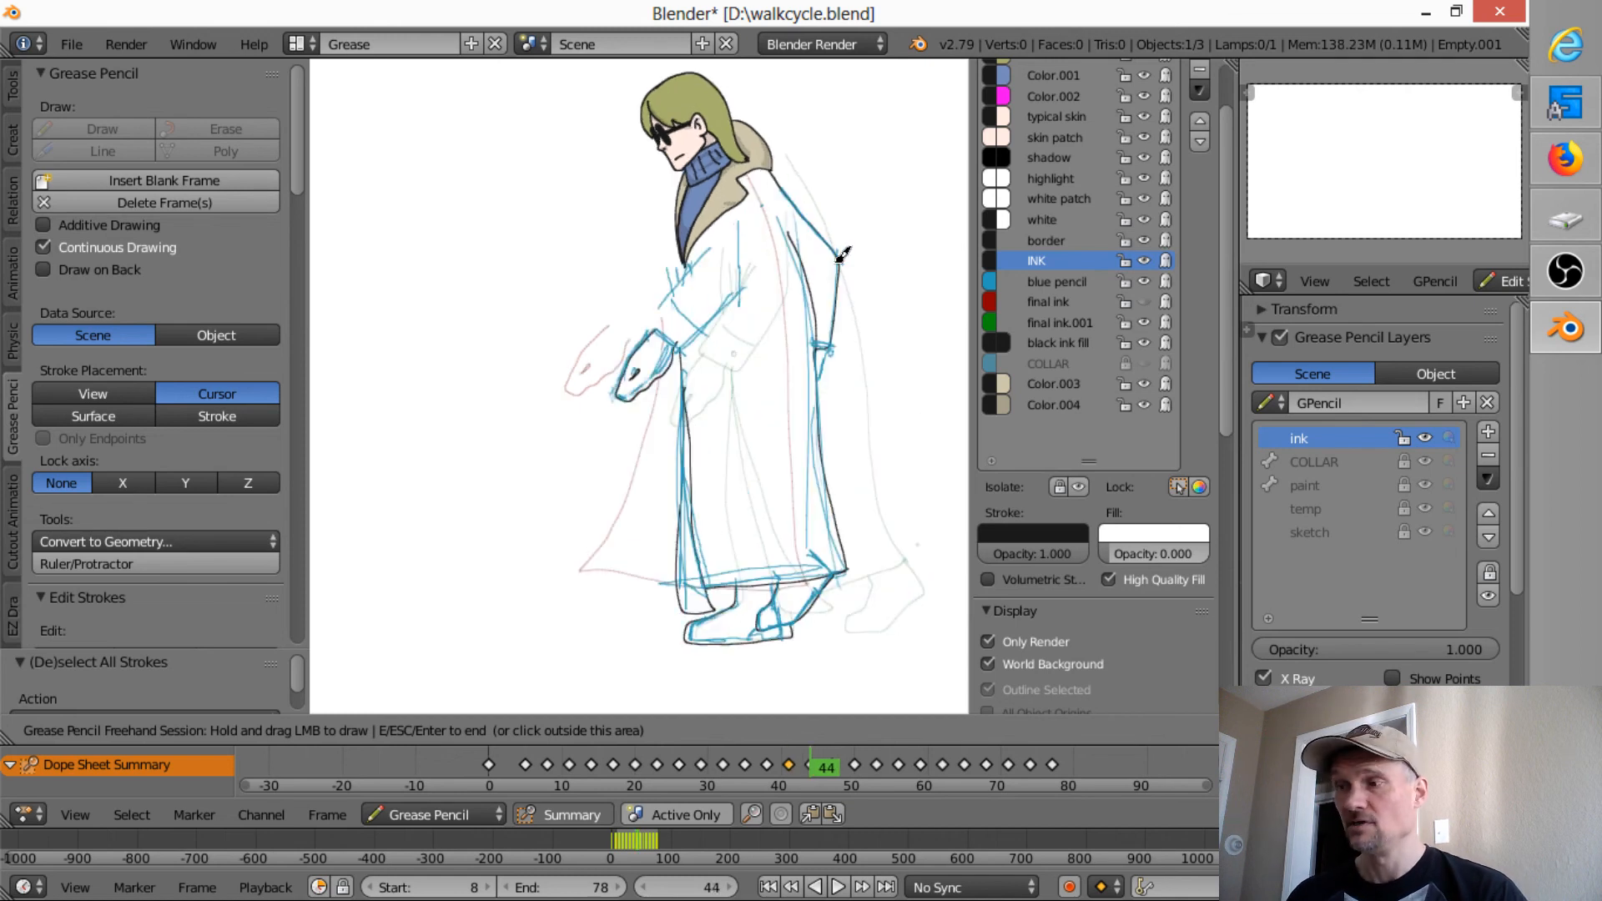
- Ink the front sleeve, the cuff with its button and the coat's upper front edge on frame 44
{"action": "mouse_move", "coordinate": [651, 325]}
{"action": "left_mouse_down"}
{"action": "mouse_move", "coordinate": [683, 346]}
{"action": "mouse_move", "coordinate": [744, 290]}
{"action": "mouse_move", "coordinate": [748, 218]}
{"action": "mouse_move", "coordinate": [658, 311]}
{"action": "mouse_move", "coordinate": [663, 332]}
{"action": "mouse_move", "coordinate": [683, 318]}
{"action": "mouse_move", "coordinate": [701, 332]}
{"action": "left_mouse_up"}
{"action": "left_click_drag", "start_coordinate": [686, 331], "coordinate": [680, 332]}
{"action": "left_click_drag", "start_coordinate": [689, 246], "coordinate": [681, 286]}
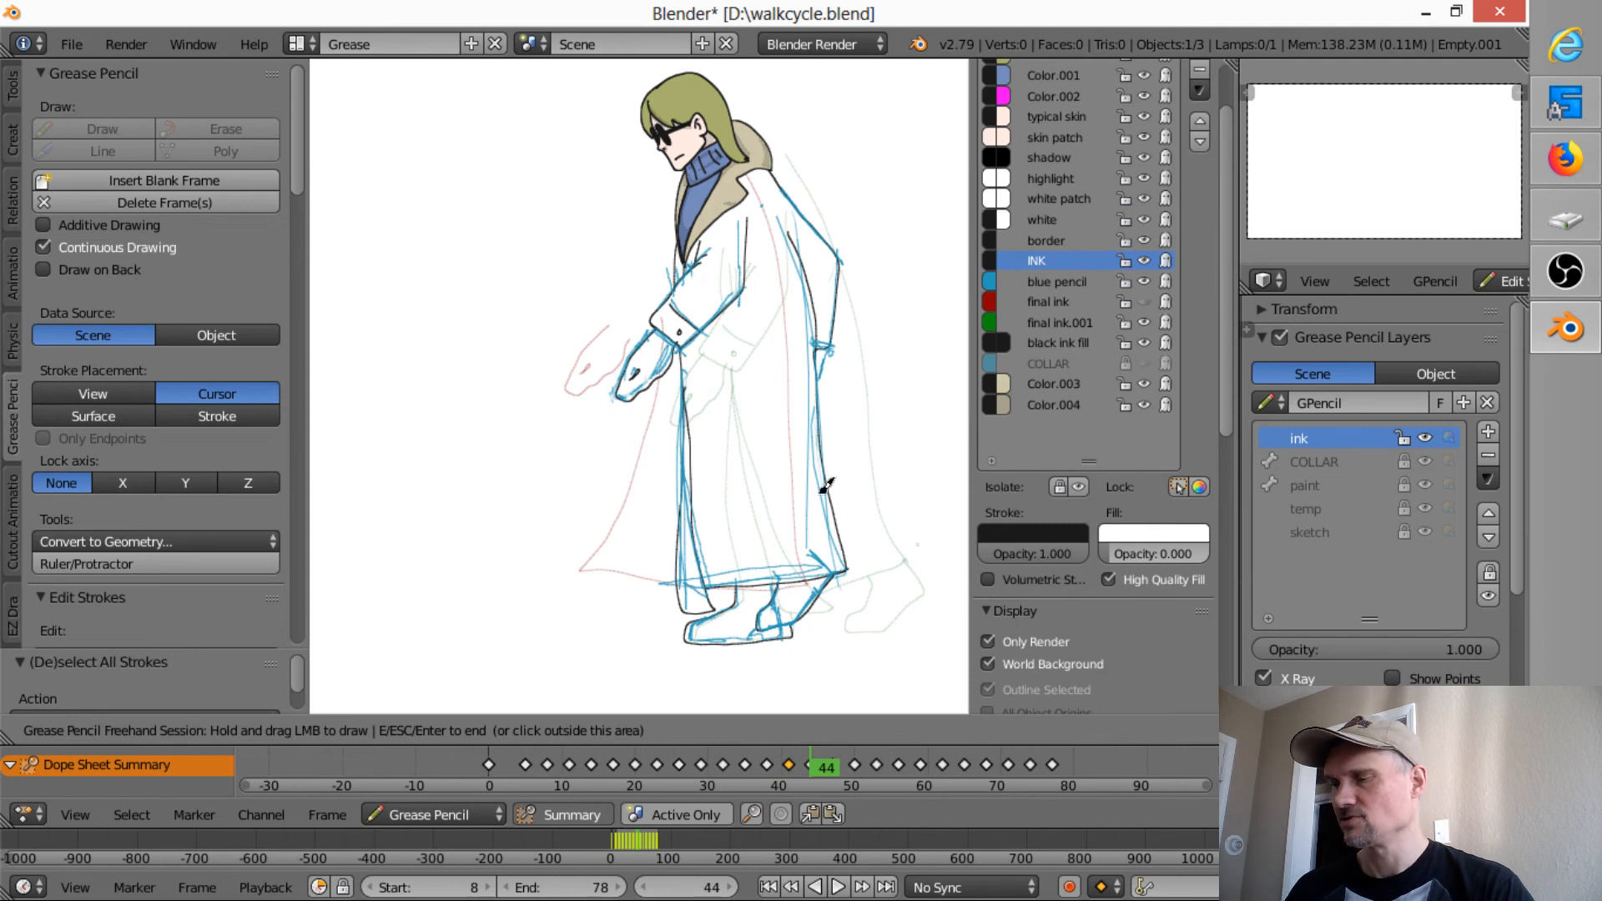
{"action": "key", "text": "Down"}
{"action": "key", "text": "Up"}
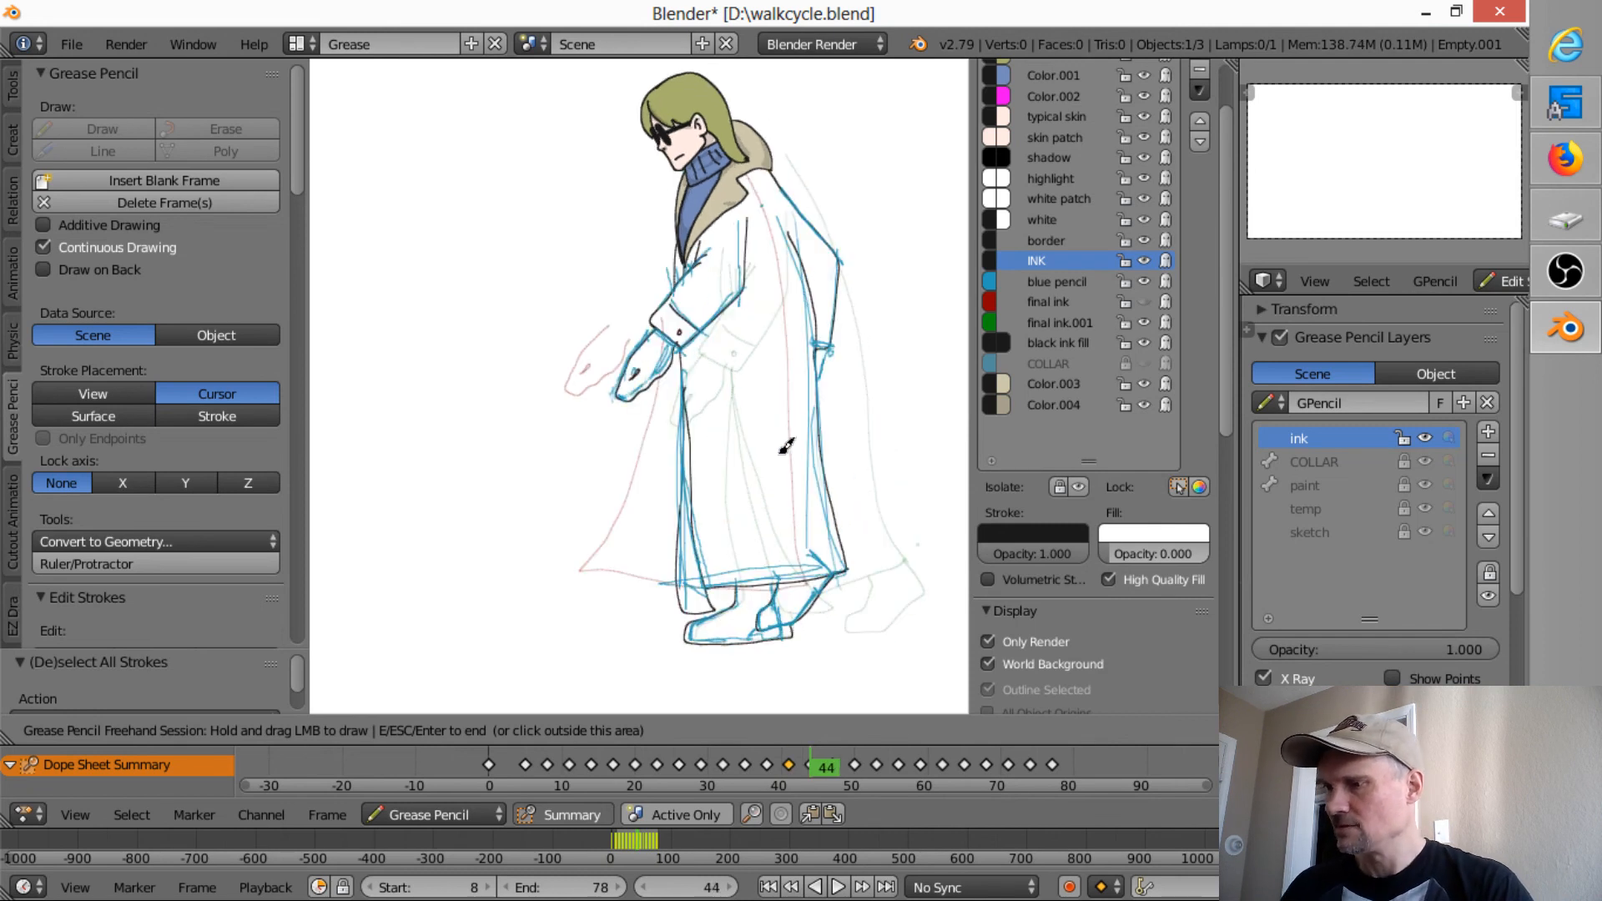
- Ink the sleeve and the cuff with its button on frame 47, joining them to the inked hand
{"action": "key", "text": "Up"}
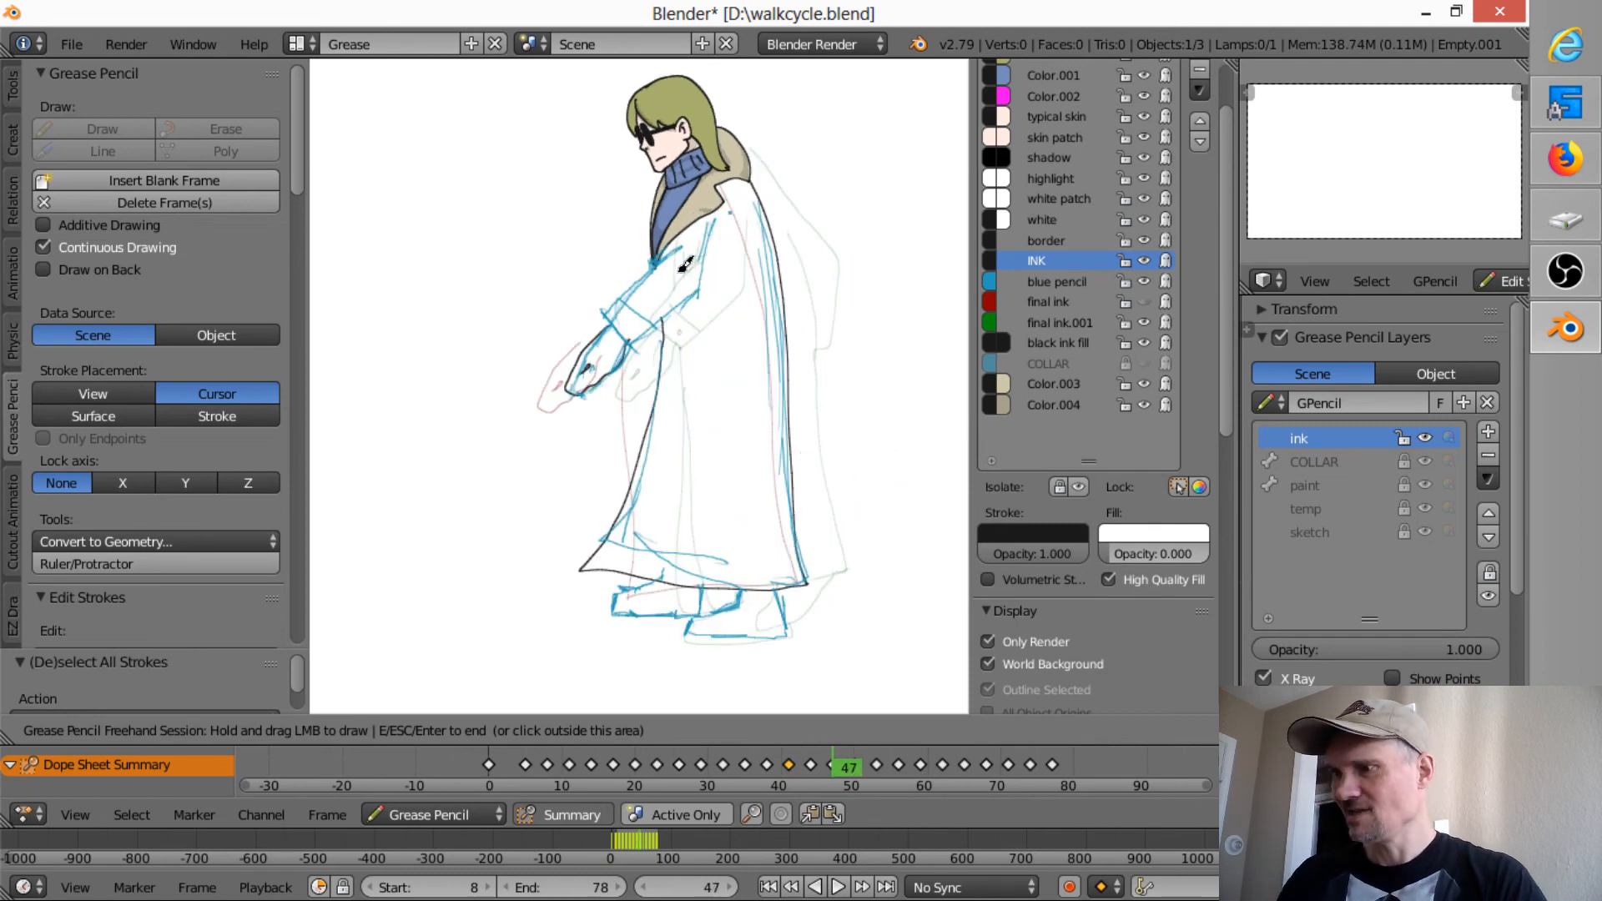
{"action": "mouse_move", "coordinate": [613, 314]}
{"action": "left_mouse_down"}
{"action": "mouse_move", "coordinate": [639, 338]}
{"action": "mouse_move", "coordinate": [706, 283]}
{"action": "mouse_move", "coordinate": [719, 219]}
{"action": "mouse_move", "coordinate": [603, 314]}
{"action": "mouse_move", "coordinate": [653, 328]}
{"action": "left_mouse_up"}
{"action": "left_click", "coordinate": [635, 328]}
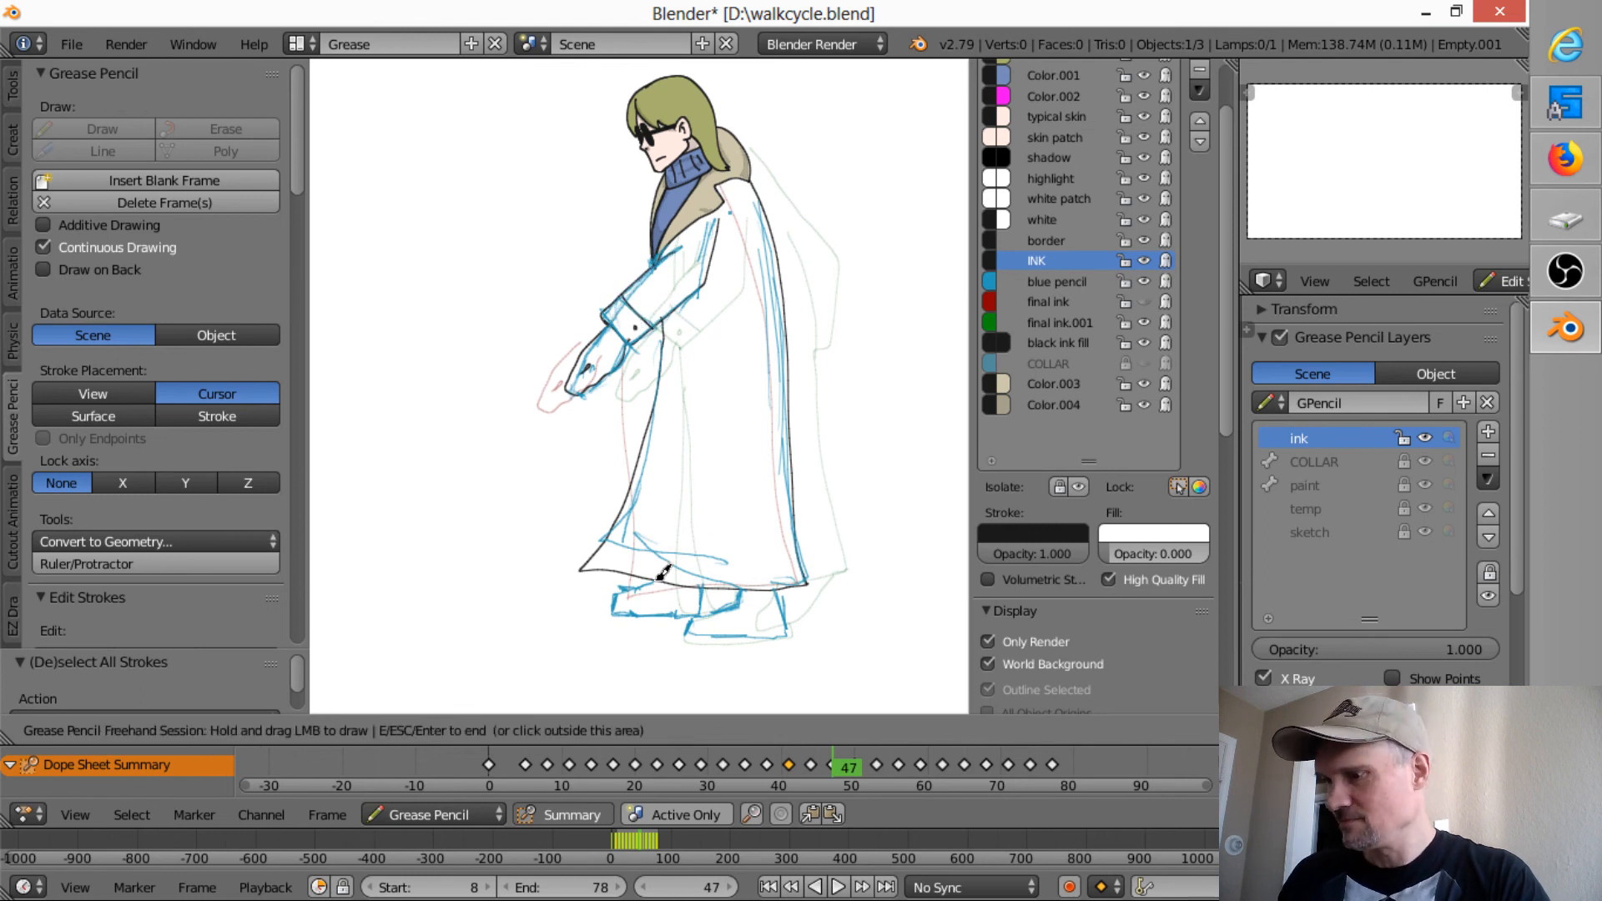
- Ink the raised front shoe and the planted rear shoe below the coat hem on frame 47
{"action": "mouse_move", "coordinate": [664, 572]}
{"action": "left_mouse_down"}
{"action": "mouse_move", "coordinate": [618, 607]}
{"action": "mouse_move", "coordinate": [702, 611]}
{"action": "mouse_move", "coordinate": [710, 595]}
{"action": "mouse_move", "coordinate": [686, 642]}
{"action": "mouse_move", "coordinate": [738, 608]}
{"action": "mouse_move", "coordinate": [741, 584]}
{"action": "mouse_move", "coordinate": [791, 602]}
{"action": "mouse_move", "coordinate": [798, 634]}
{"action": "left_mouse_up"}
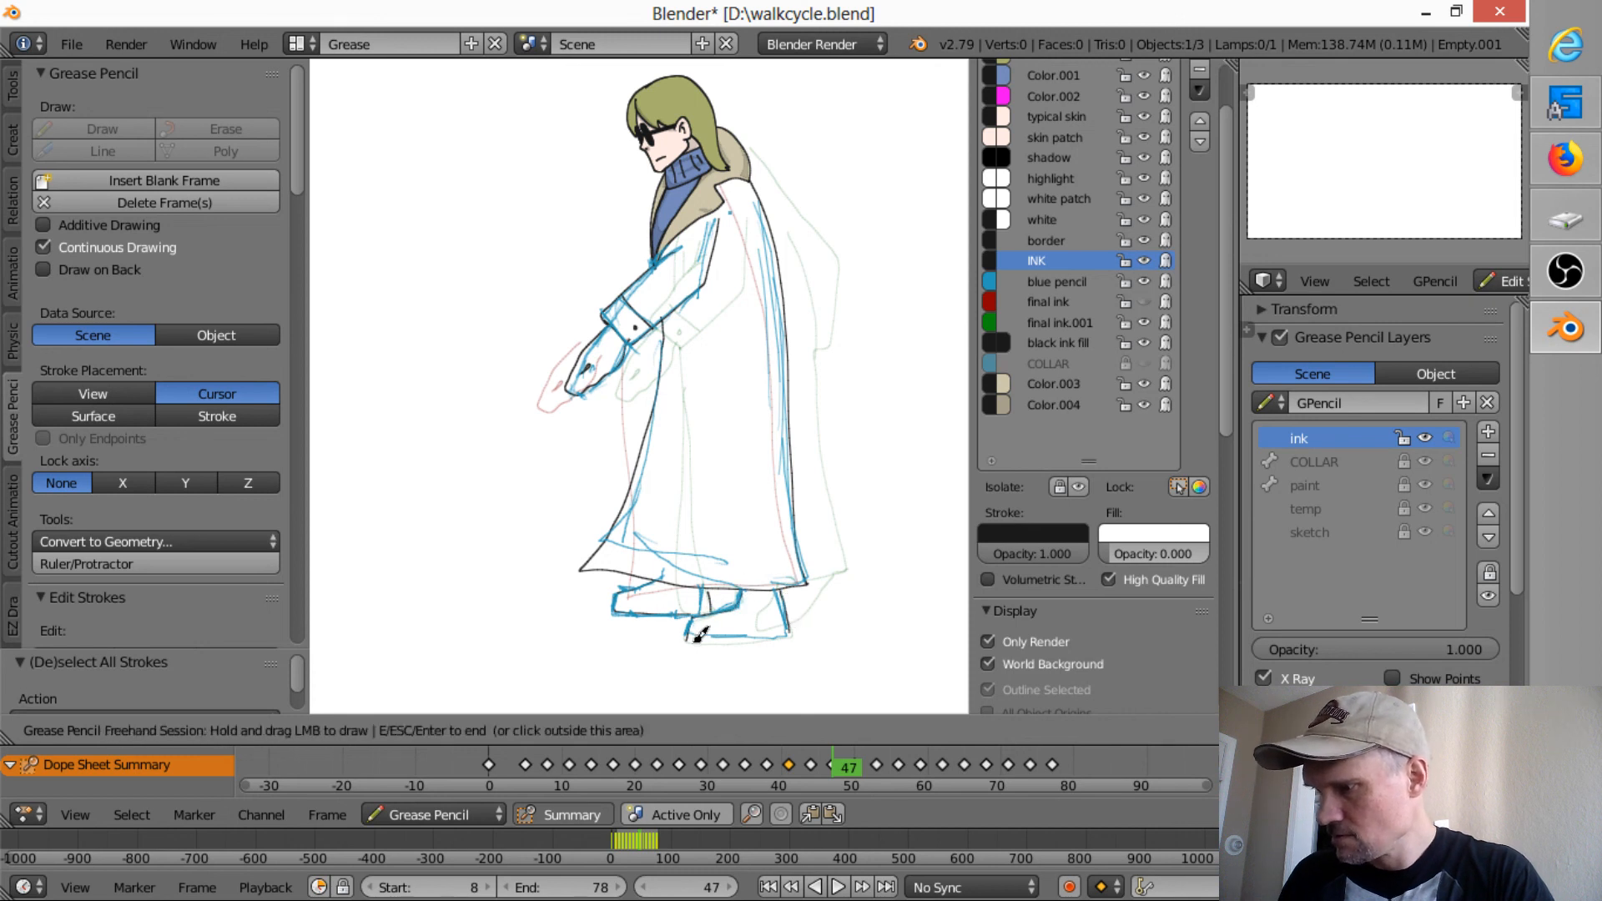
{"action": "mouse_move", "coordinate": [701, 628]}
{"action": "left_mouse_down"}
{"action": "mouse_move", "coordinate": [793, 633]}
{"action": "mouse_move", "coordinate": [804, 608]}
{"action": "left_mouse_up"}
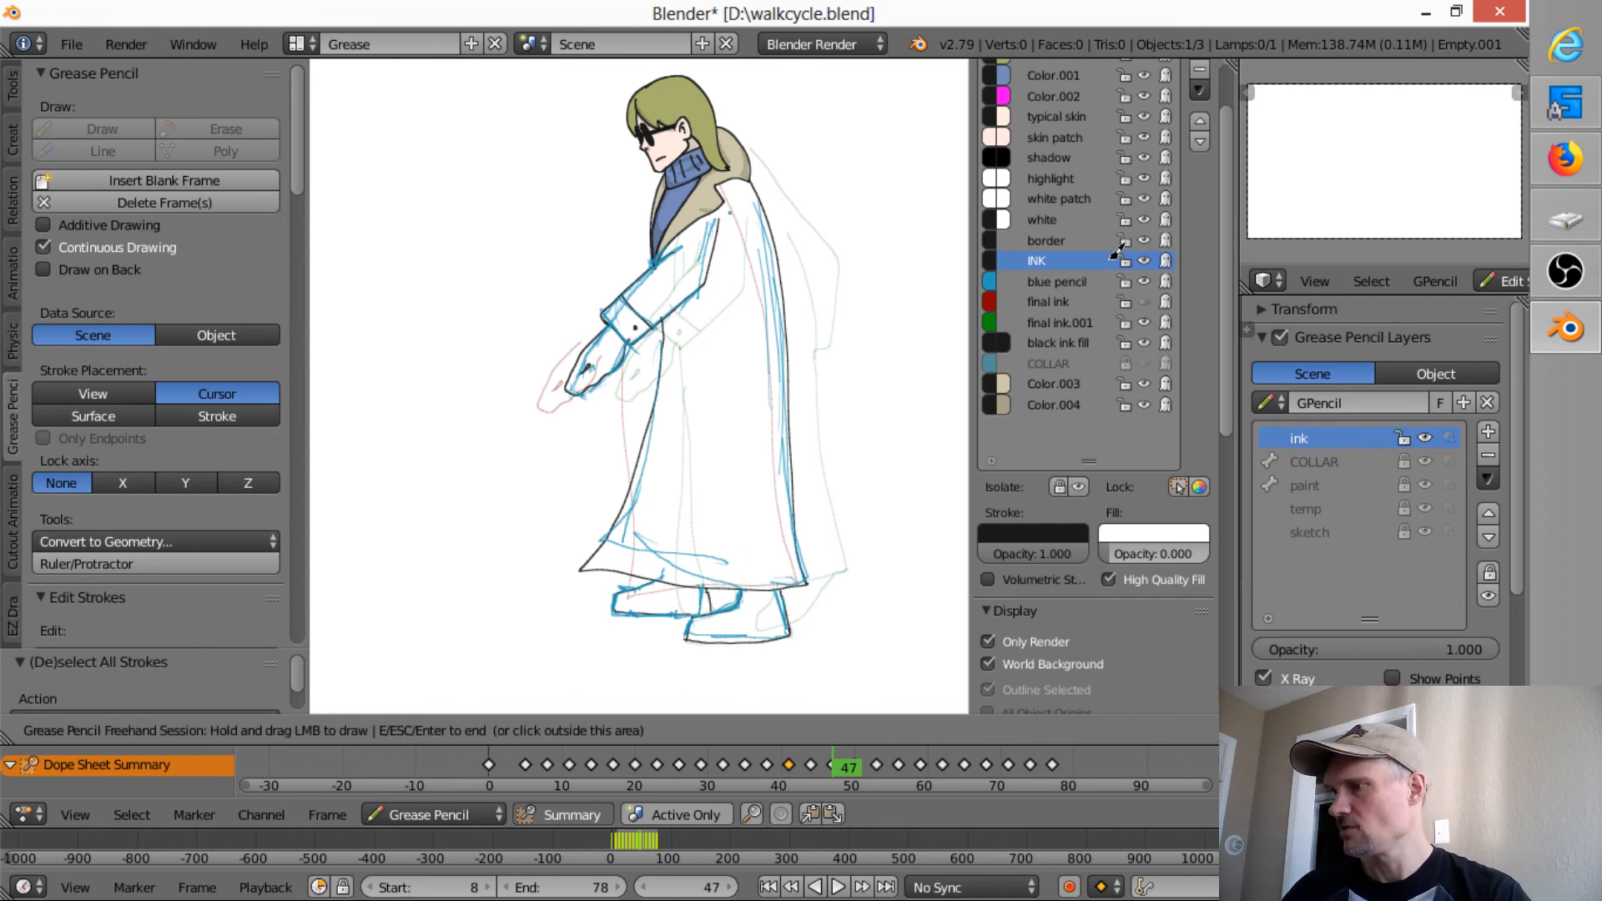
- Hide the blue pencil color and check the inked lines on the keyframes before frame 47
{"action": "left_click", "coordinate": [1147, 281]}
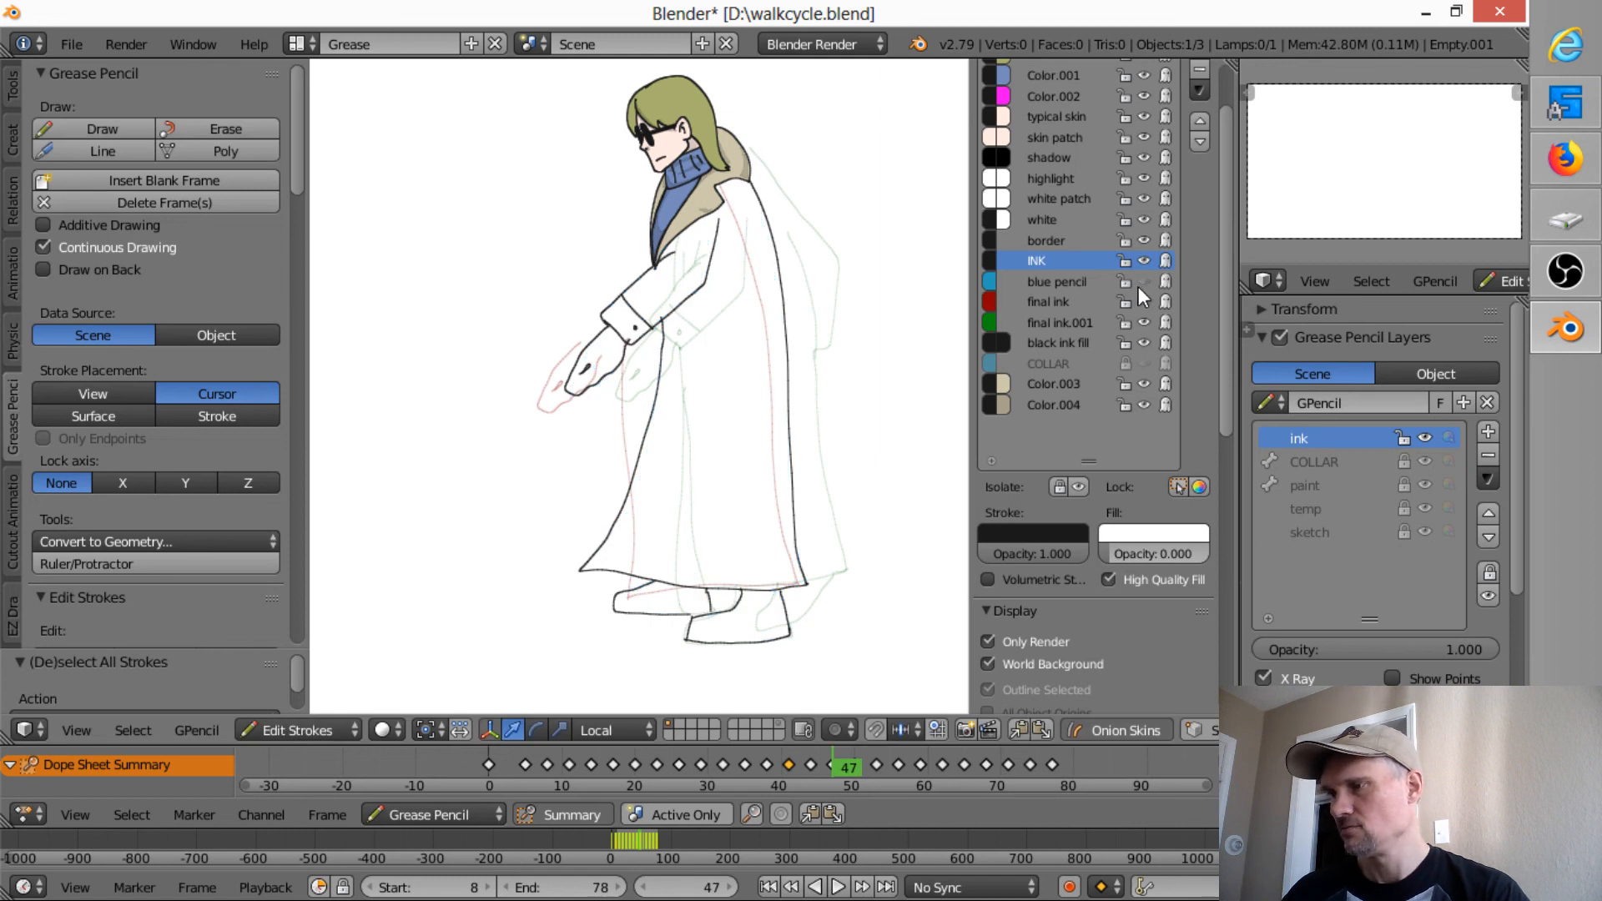
{"action": "left_click", "coordinate": [1137, 283]}
{"action": "key", "text": "Down"}
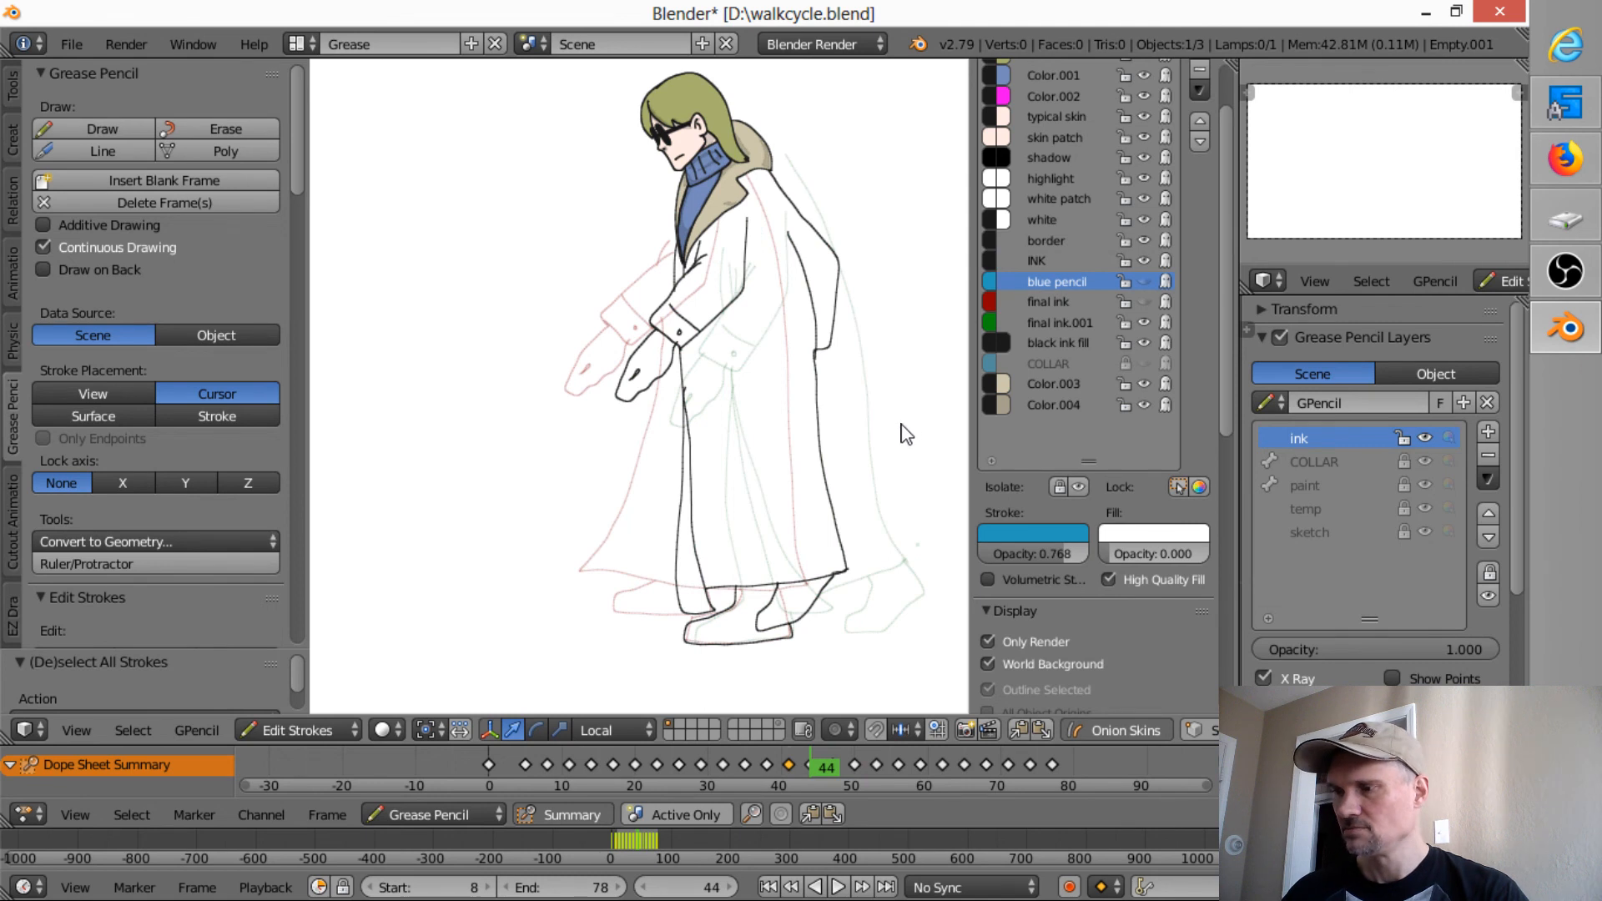
{"action": "key", "text": "Down"}
{"action": "key", "text": "Up"}
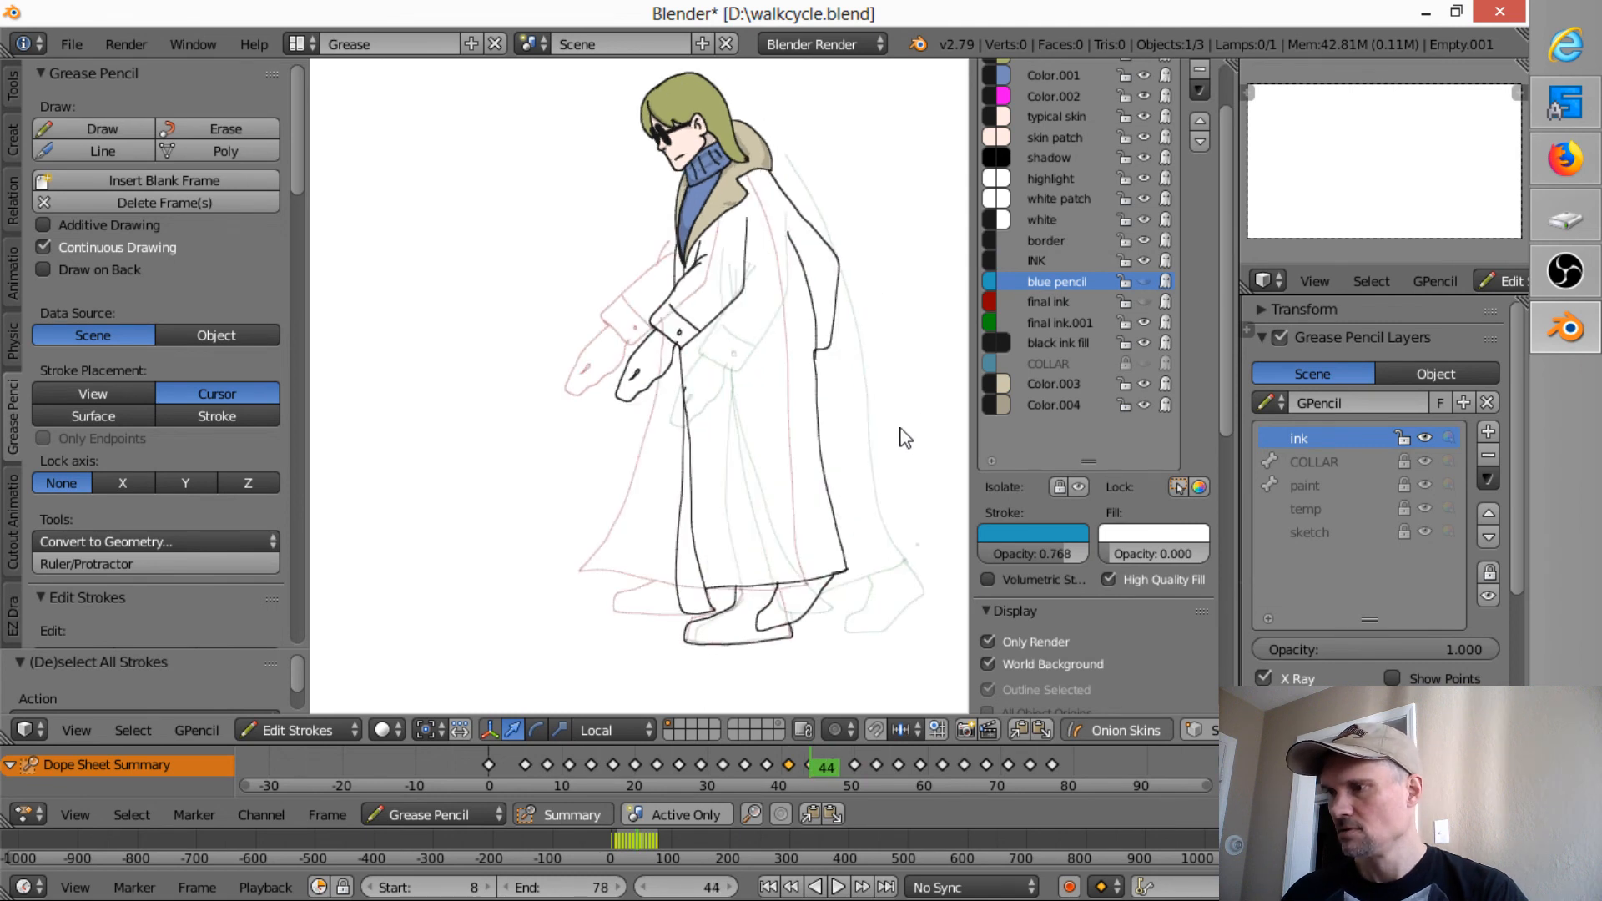
- Make INK the active color and touch up the shoe outlines where the two shoes overlap on frame 47
{"action": "key", "text": "Up"}
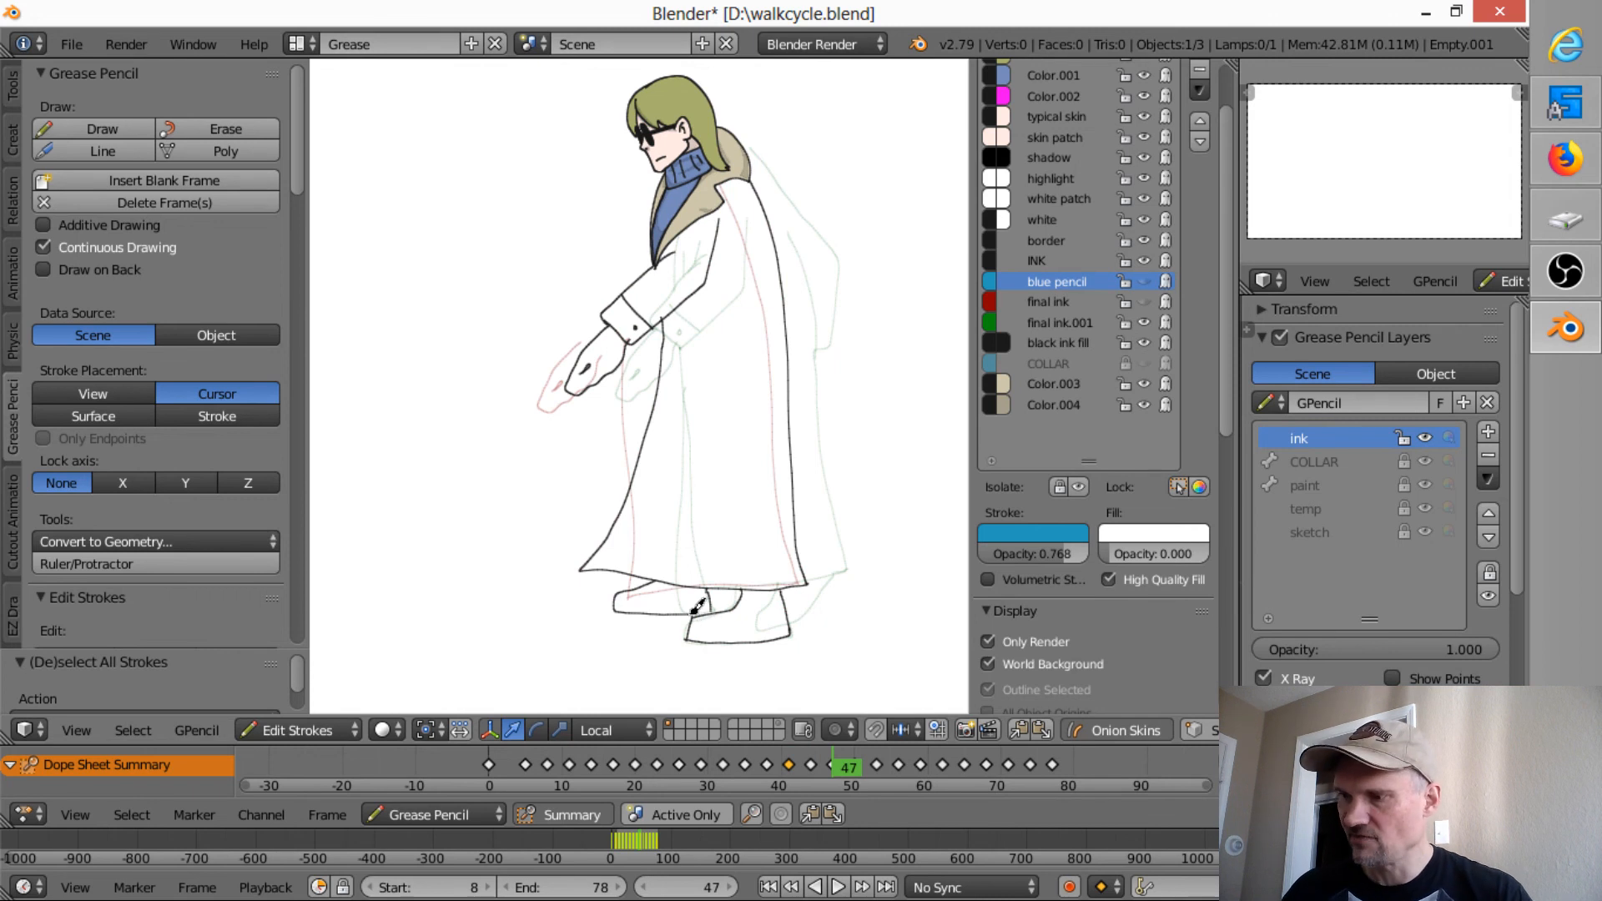
{"action": "left_click_drag", "start_coordinate": [701, 616], "coordinate": [741, 596]}
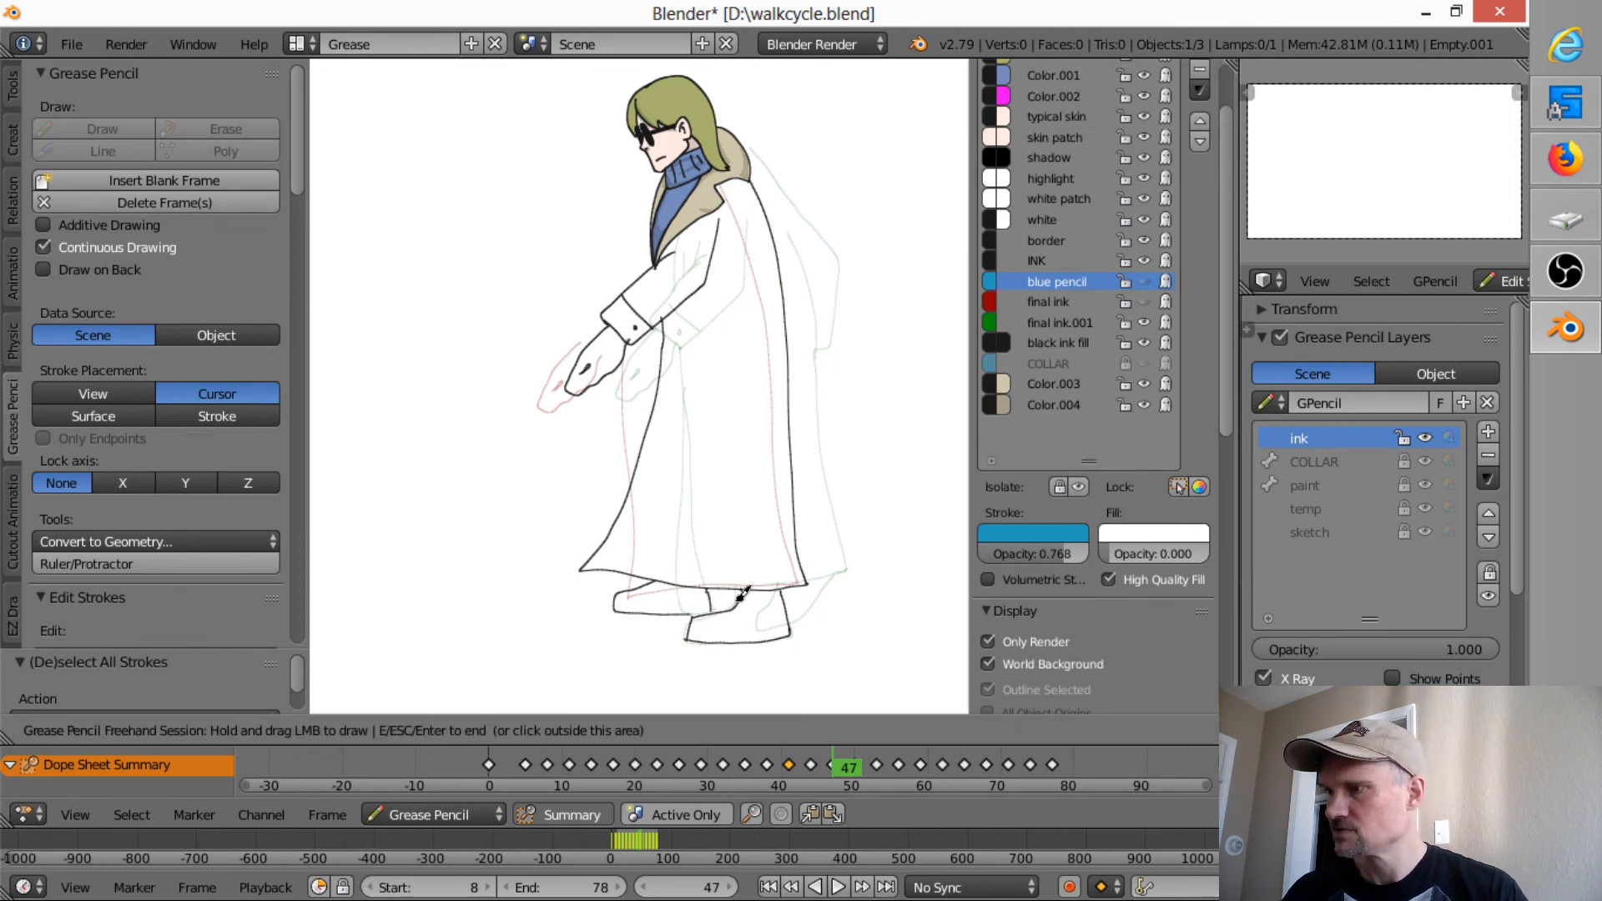
{"action": "left_click", "coordinate": [1054, 260]}
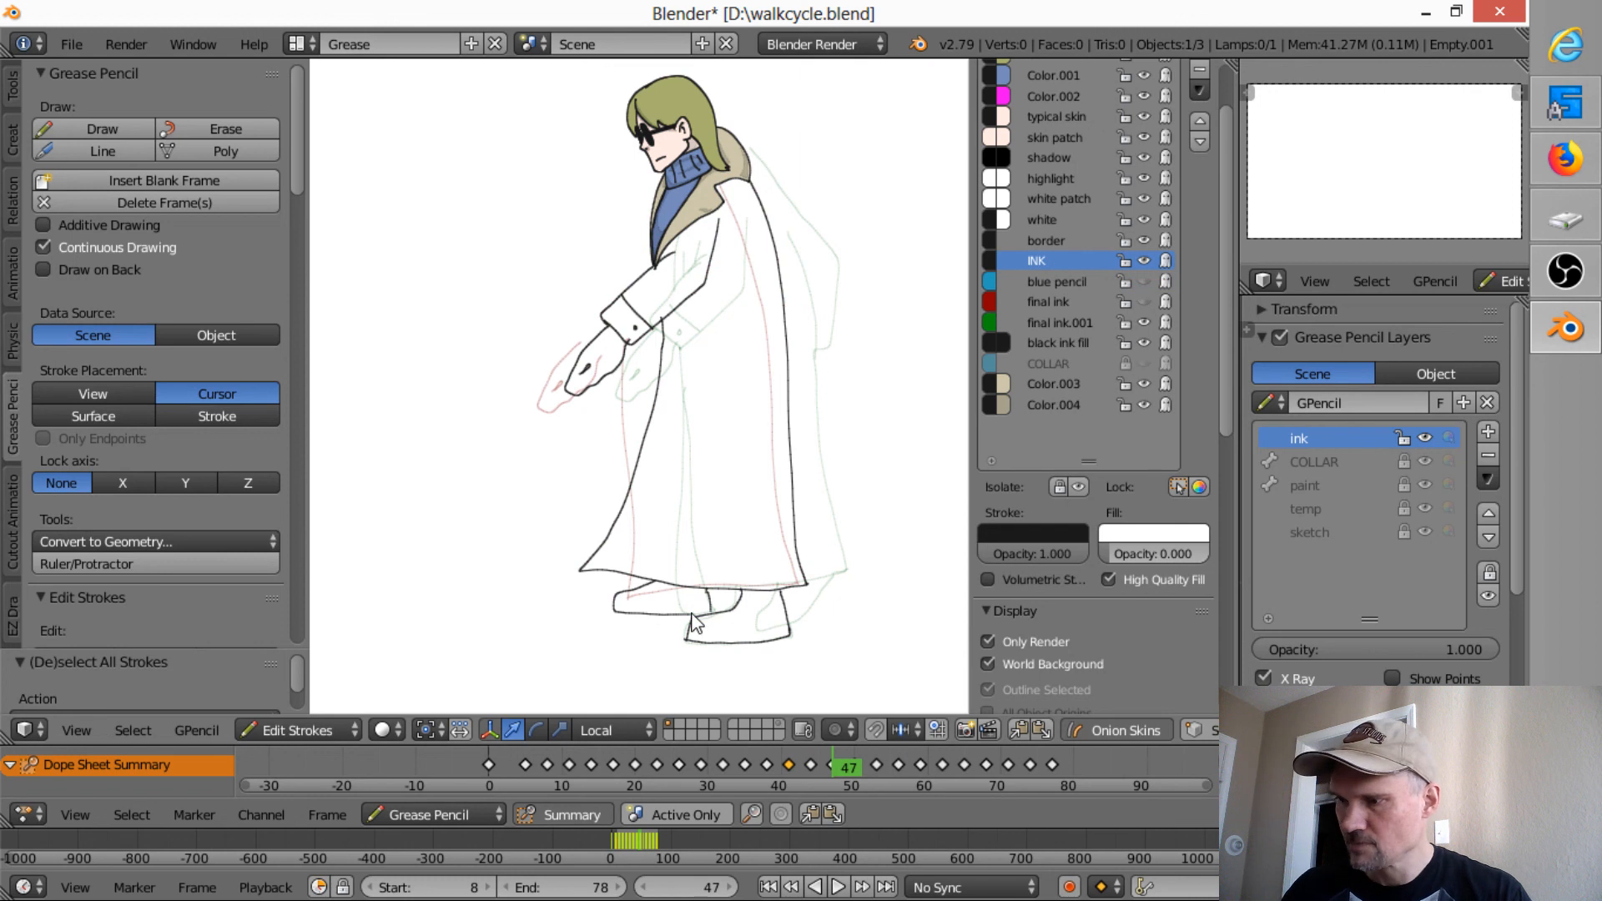
{"action": "left_click_drag", "start_coordinate": [687, 625], "coordinate": [708, 596]}
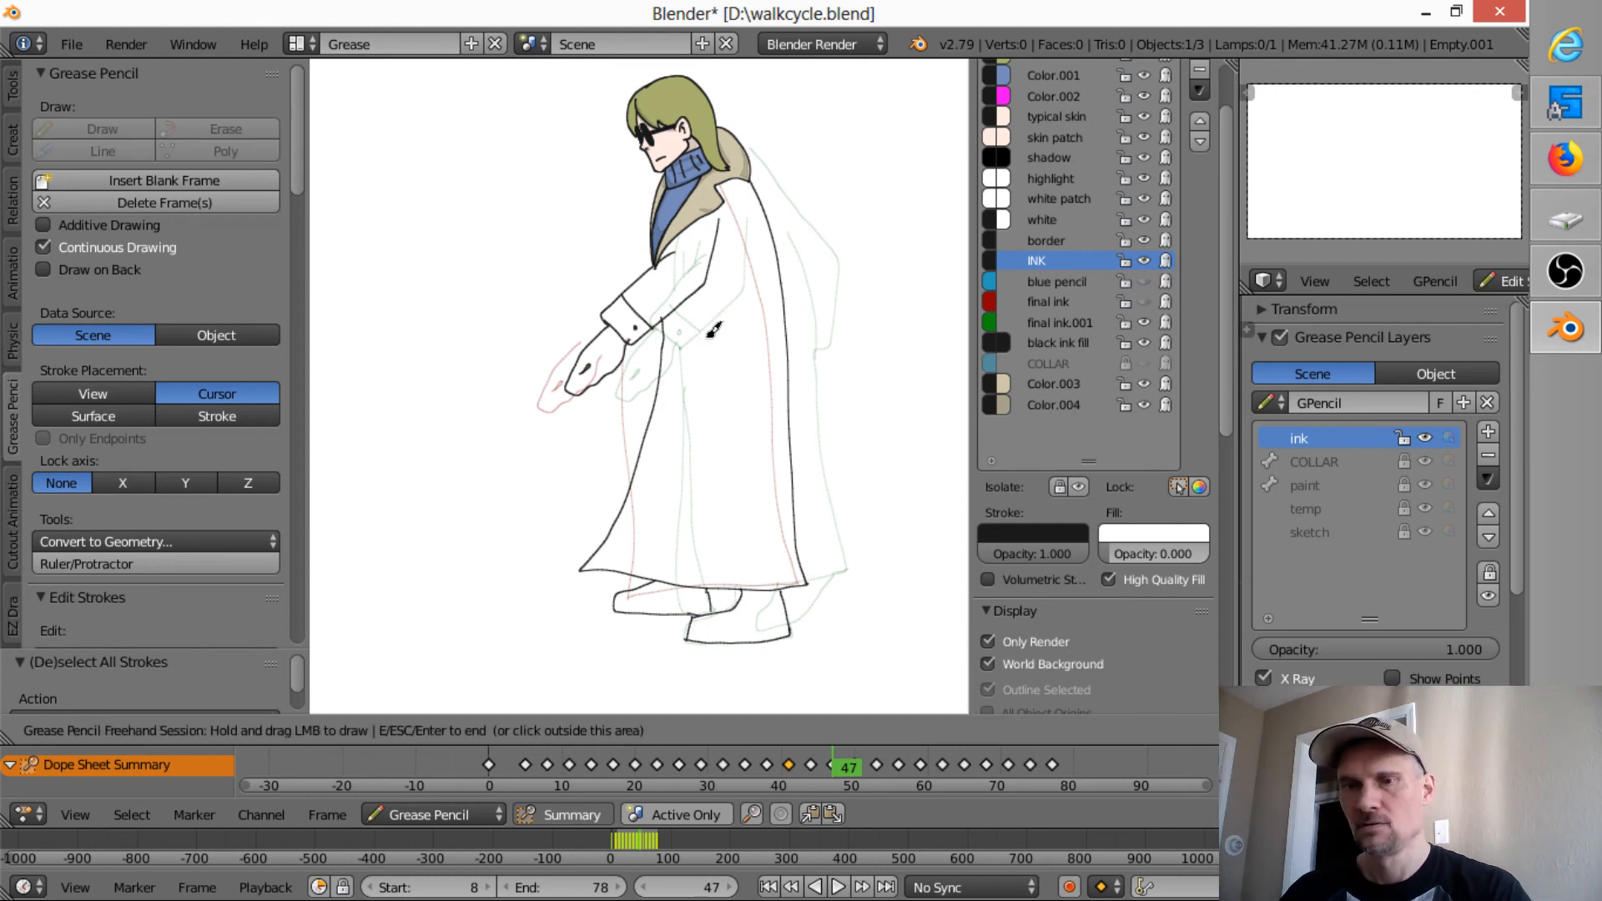
- Touch up the coat's front edge just below the cuff on frame 47
{"action": "key", "text": "Down"}
{"action": "key", "text": "Up"}
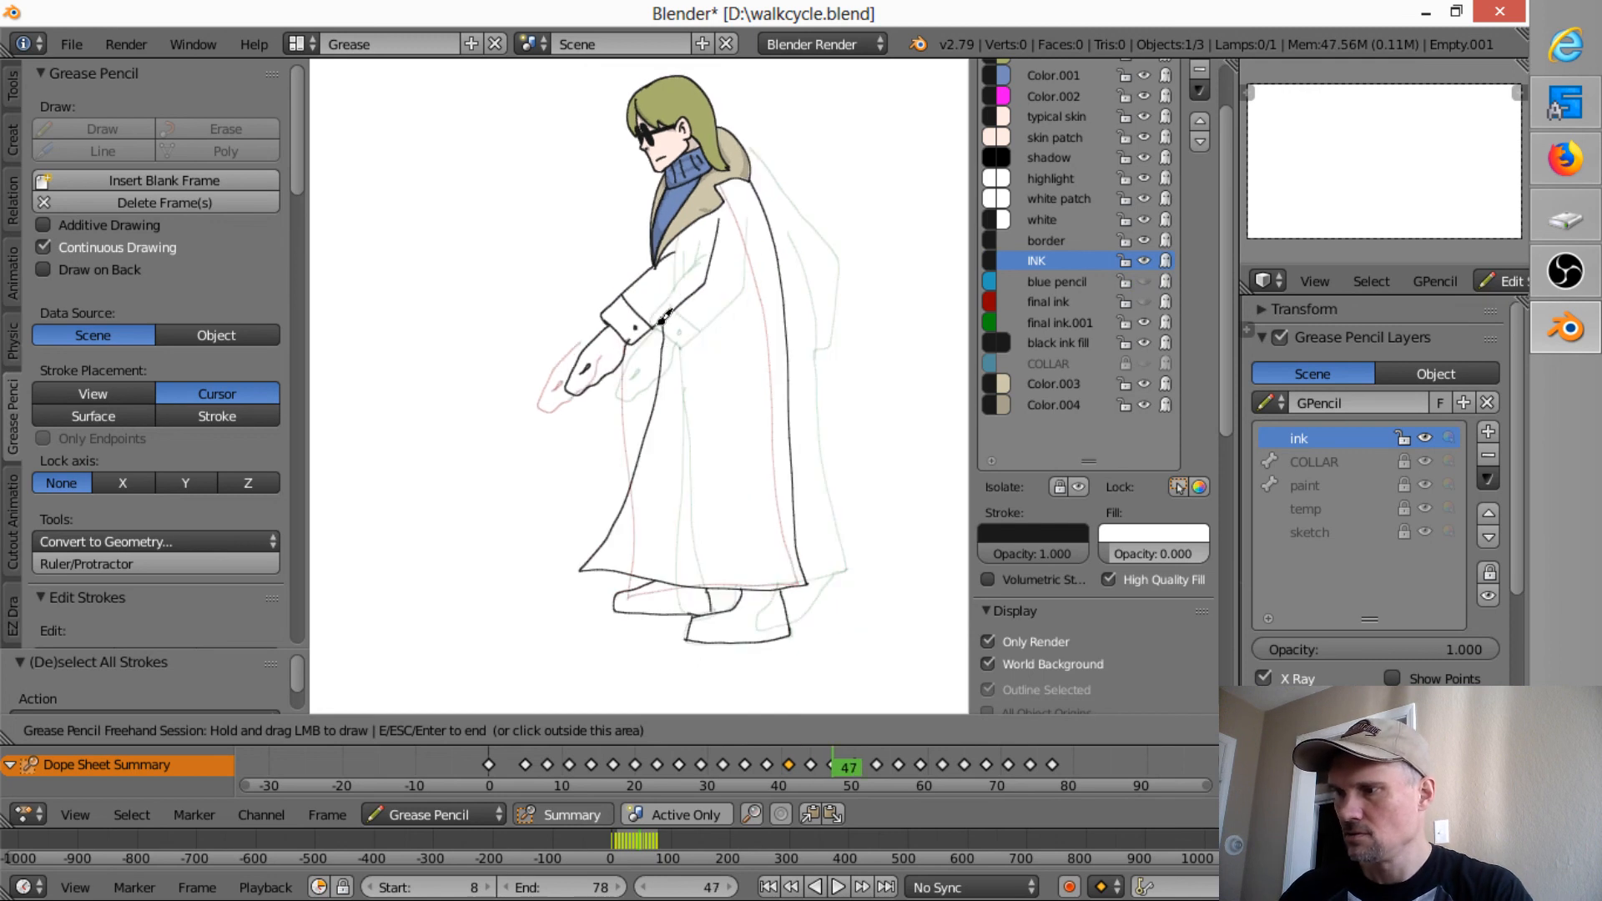
{"action": "left_click_drag", "start_coordinate": [667, 315], "coordinate": [665, 386]}
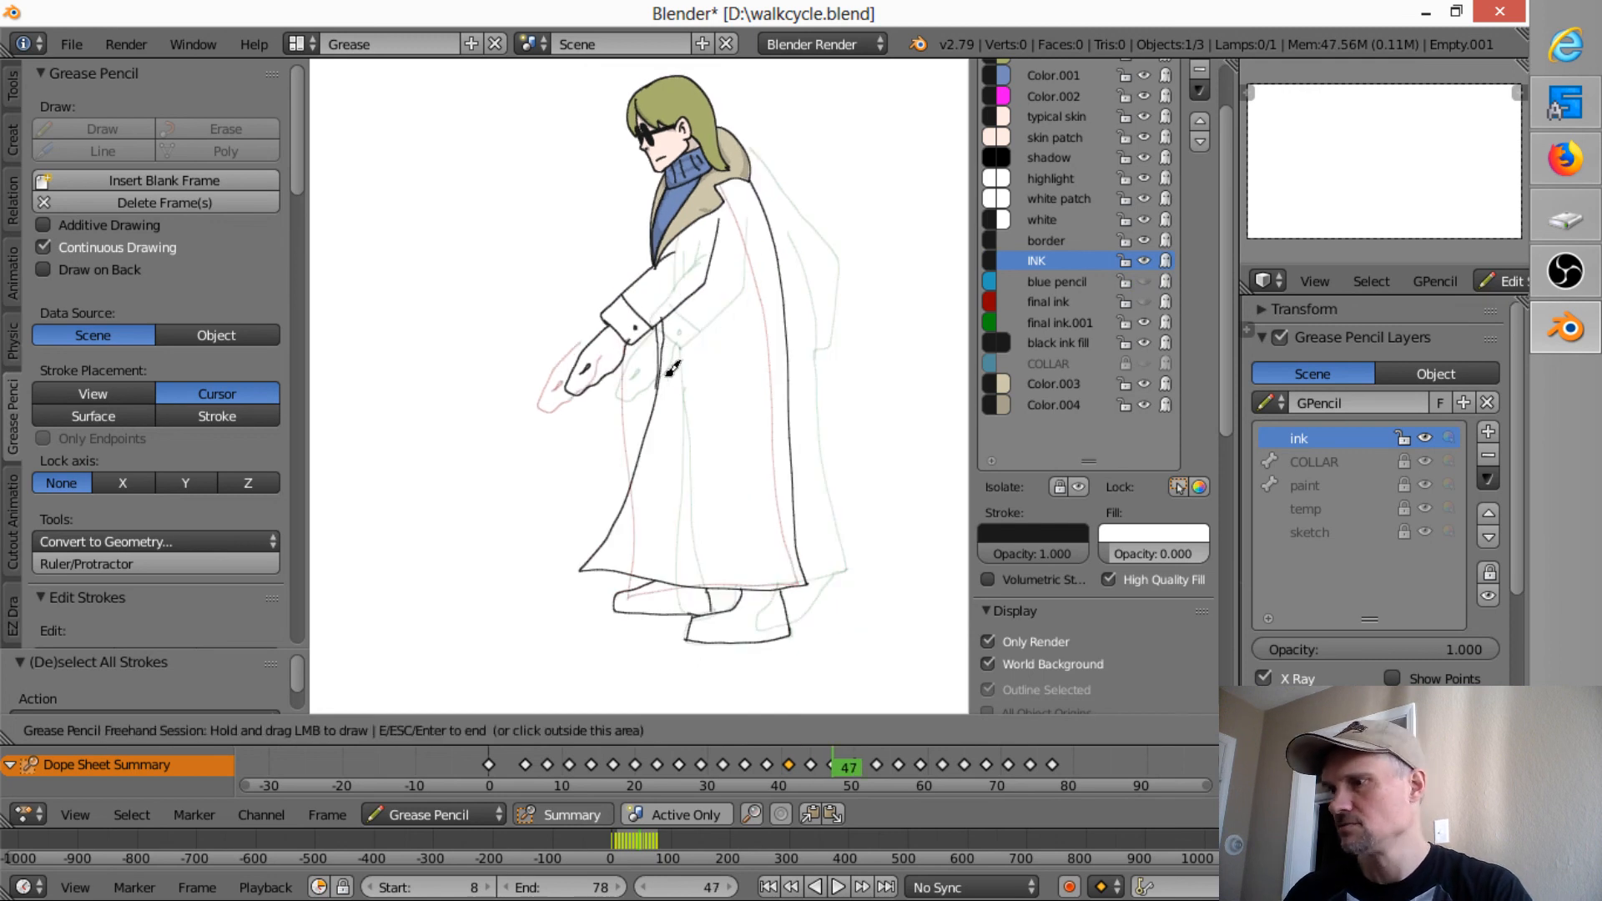
- Show the blue pencil sketch on frame 50 and ink the sleeve and the buttoned cuff over it
{"action": "key", "text": "Up"}
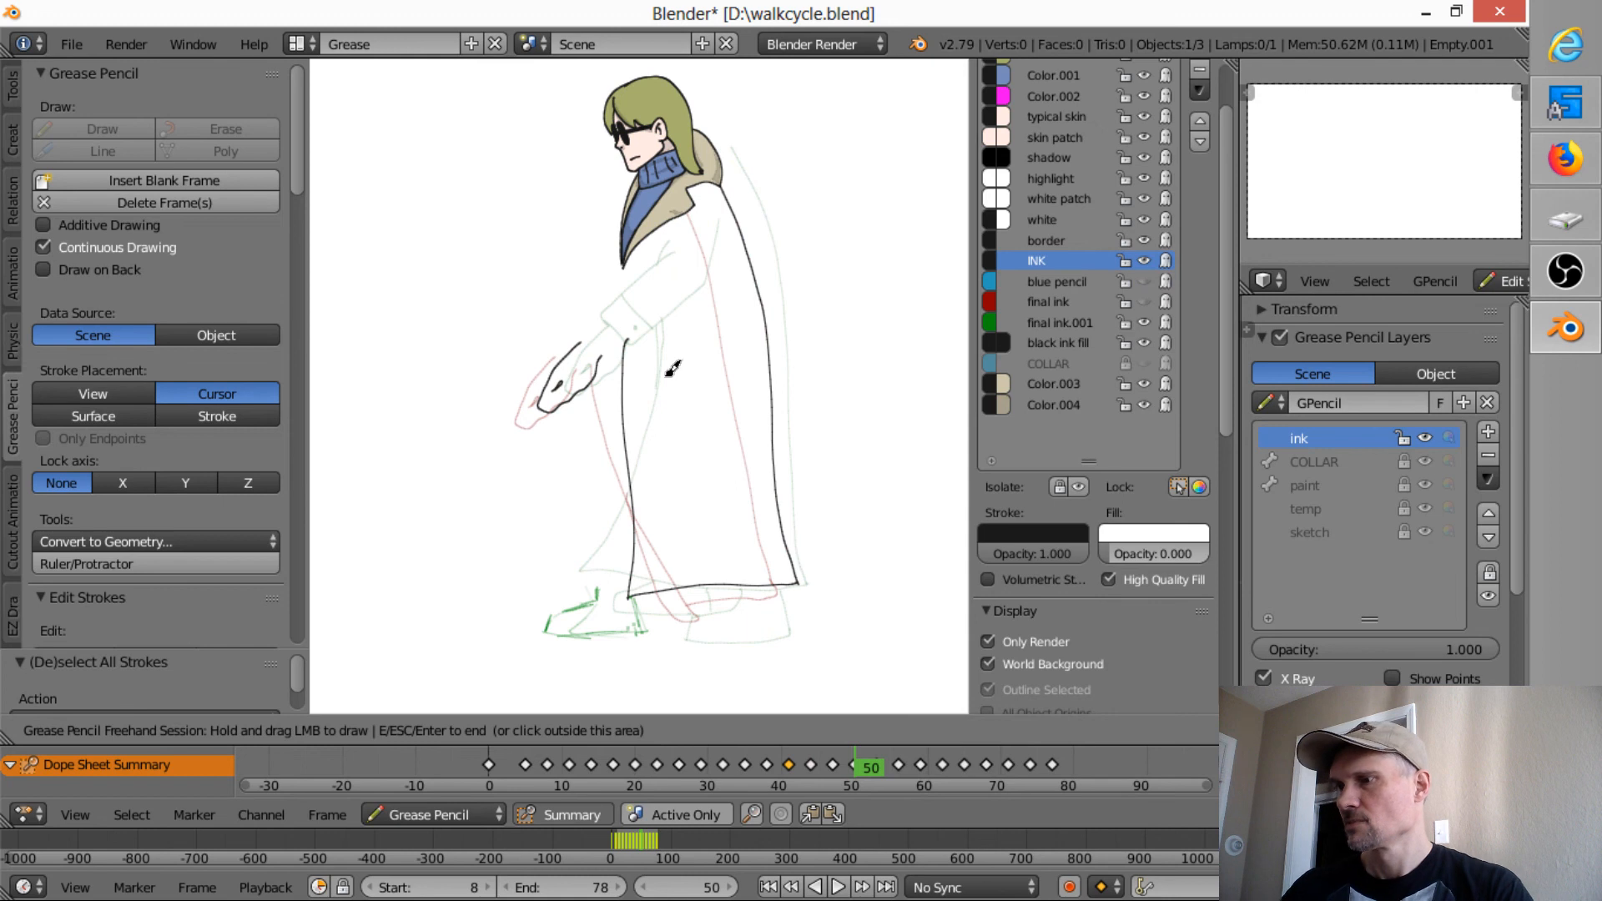
{"action": "left_click", "coordinate": [1145, 282]}
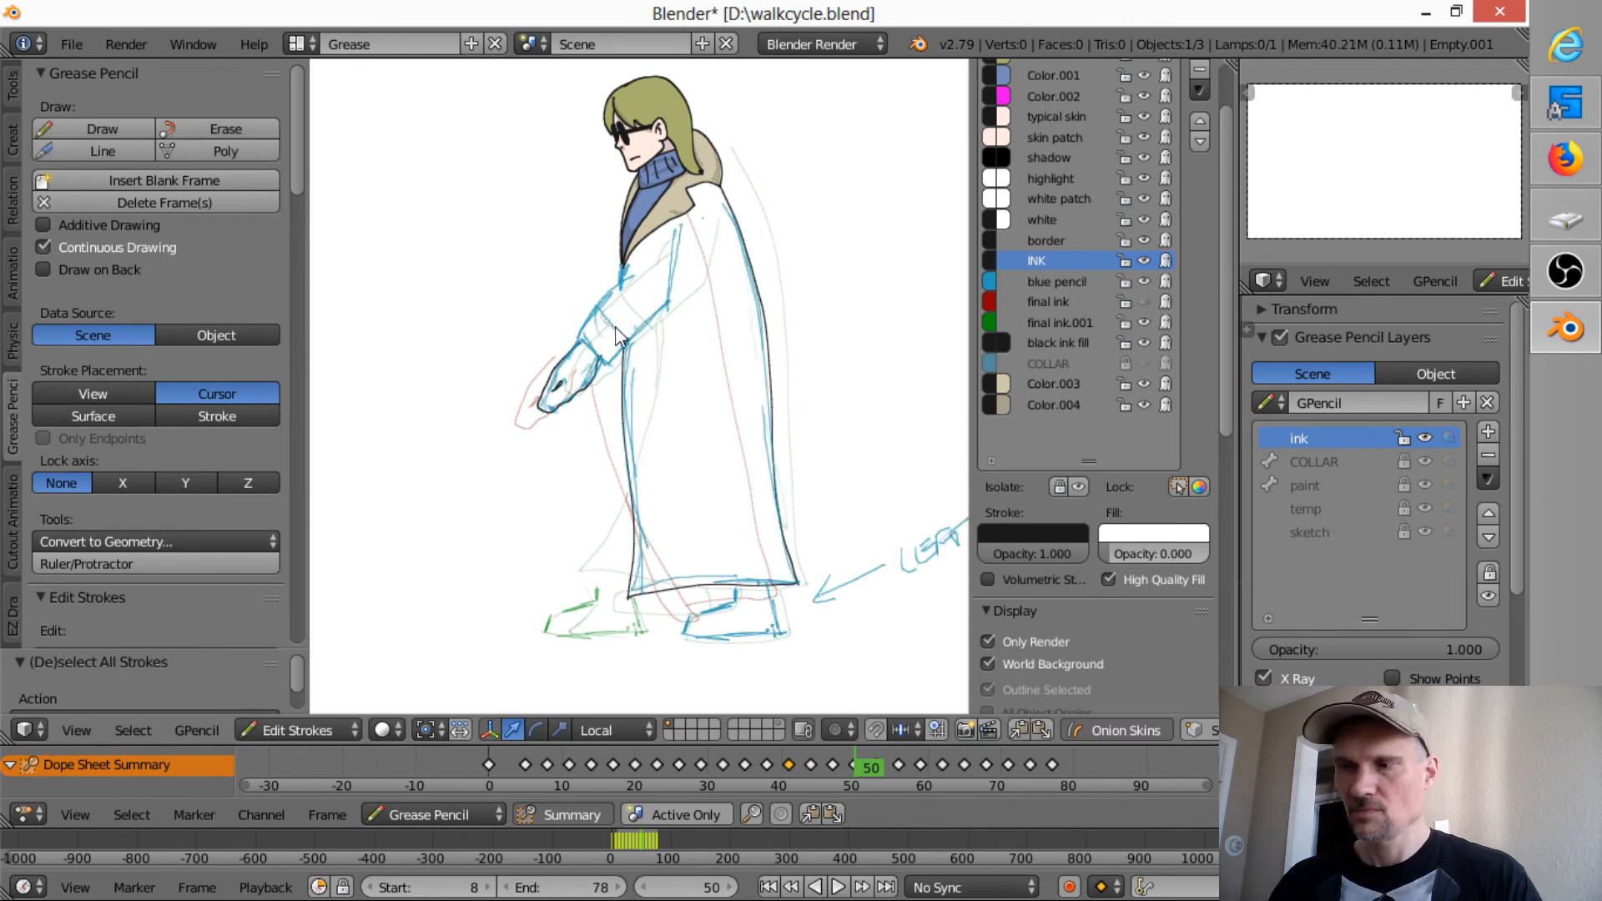
{"action": "mouse_move", "coordinate": [591, 346]}
{"action": "left_mouse_down"}
{"action": "mouse_move", "coordinate": [614, 354]}
{"action": "mouse_move", "coordinate": [658, 316]}
{"action": "mouse_move", "coordinate": [710, 214]}
{"action": "mouse_move", "coordinate": [610, 294]}
{"action": "mouse_move", "coordinate": [583, 341]}
{"action": "mouse_move", "coordinate": [627, 341]}
{"action": "left_mouse_up"}
{"action": "left_click", "coordinate": [608, 347]}
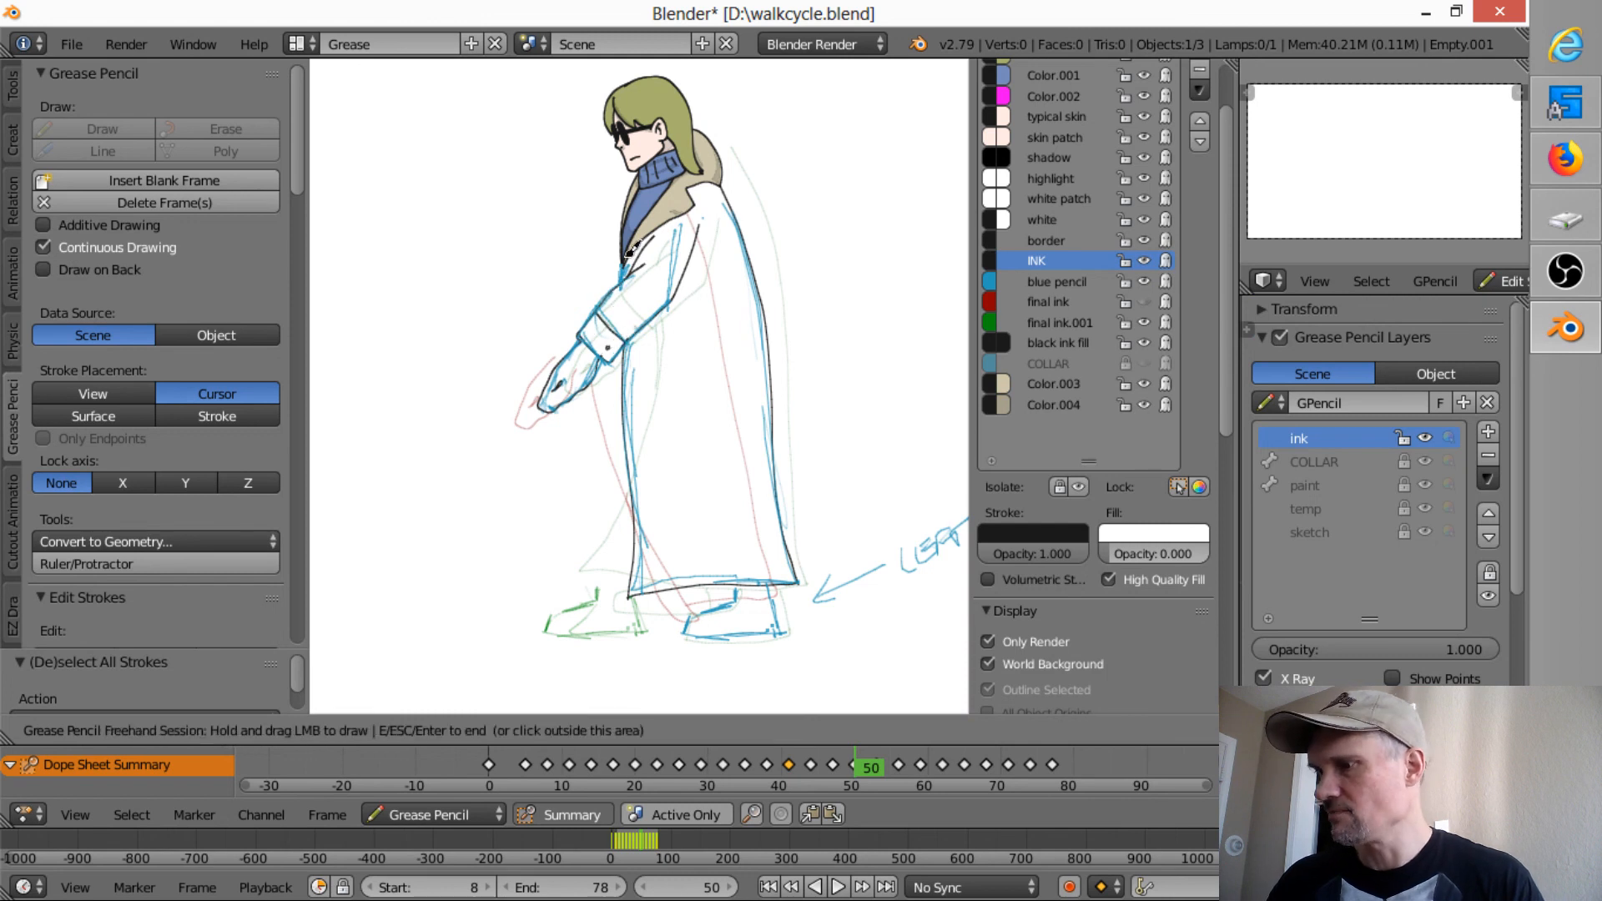
{"action": "left_click_drag", "start_coordinate": [627, 262], "coordinate": [626, 282]}
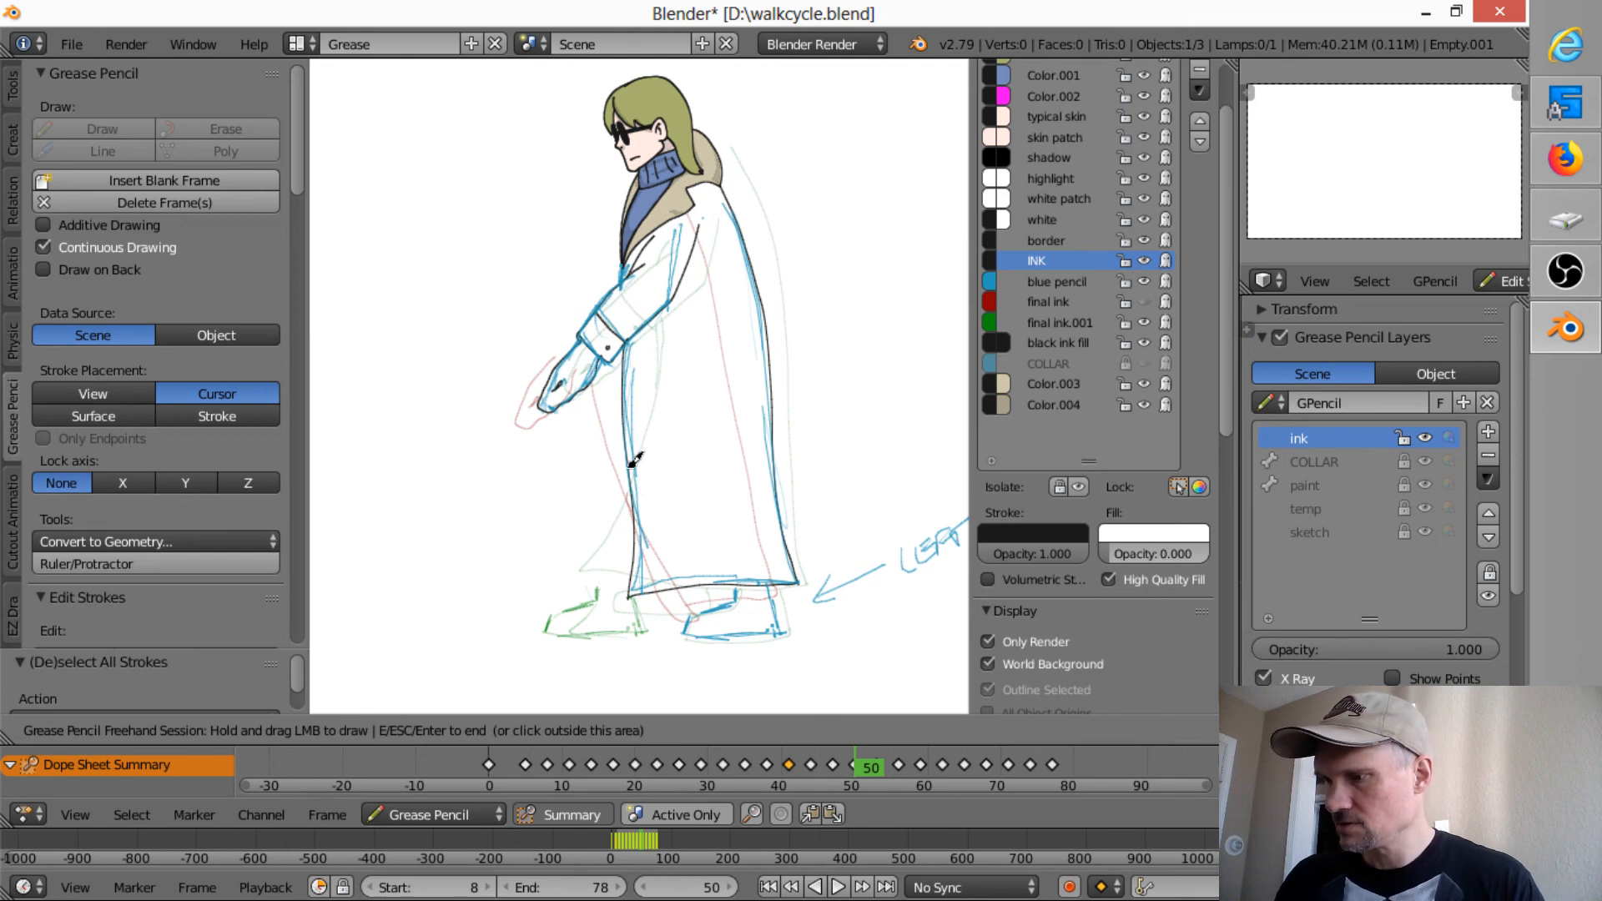
- Ink the front leg with a line across it, the front shoe and the rear shoe below the coat hem on frame 50
{"action": "mouse_move", "coordinate": [625, 404]}
{"action": "left_mouse_down"}
{"action": "mouse_move", "coordinate": [600, 590]}
{"action": "mouse_move", "coordinate": [548, 630]}
{"action": "mouse_move", "coordinate": [656, 625]}
{"action": "mouse_move", "coordinate": [645, 573]}
{"action": "left_mouse_up"}
{"action": "left_click_drag", "start_coordinate": [612, 498], "coordinate": [632, 501]}
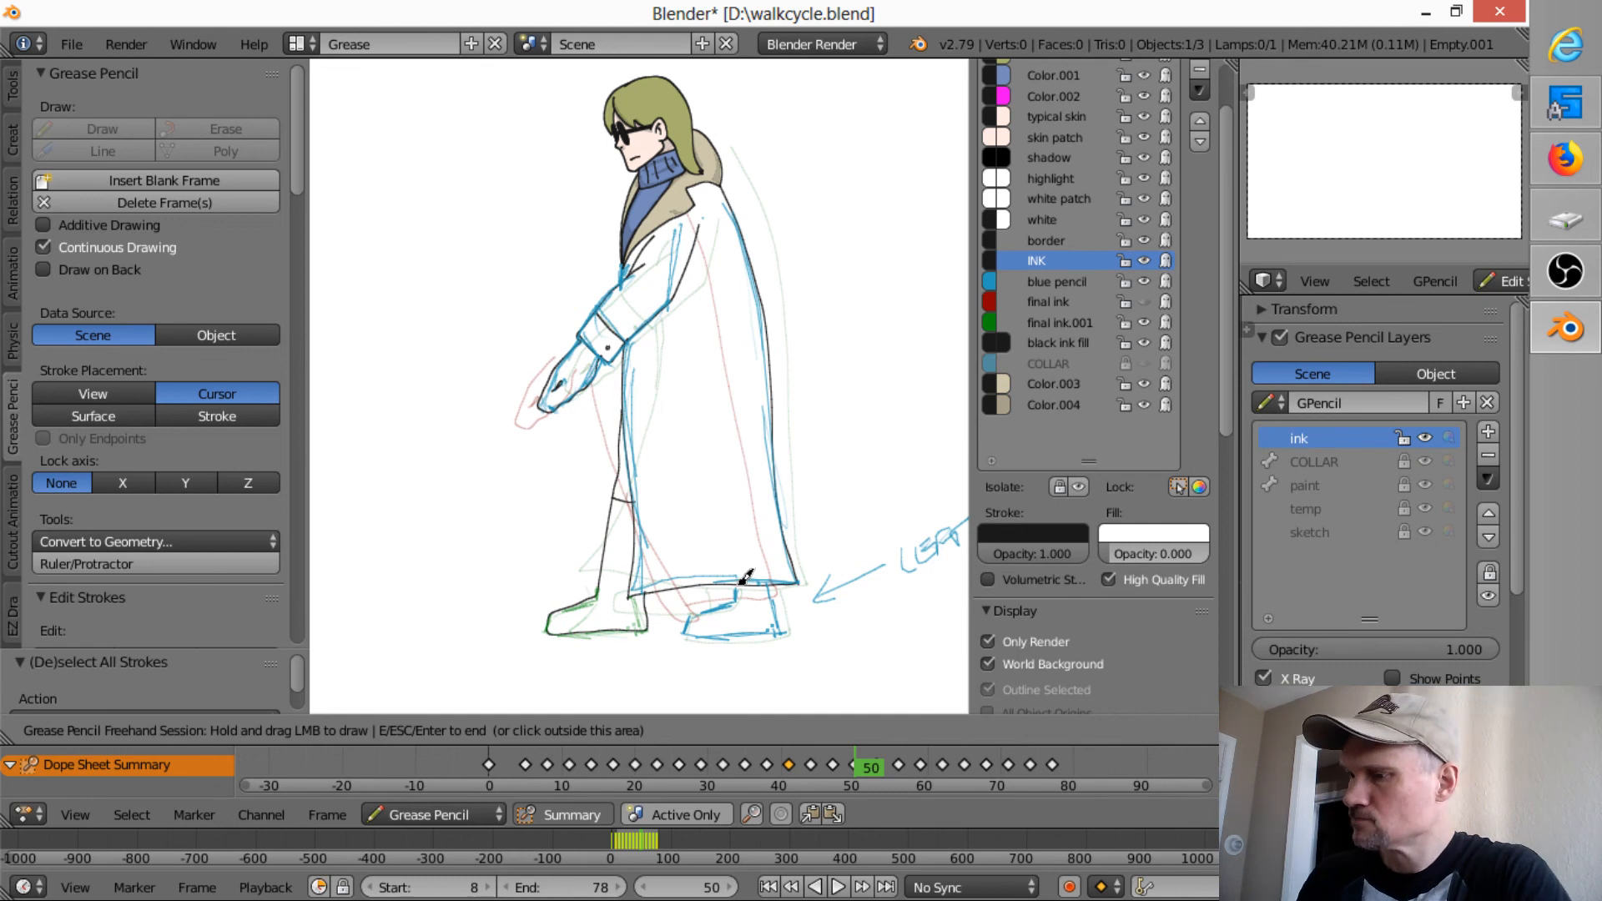
{"action": "mouse_move", "coordinate": [734, 571]}
{"action": "left_mouse_down"}
{"action": "mouse_move", "coordinate": [699, 610]}
{"action": "mouse_move", "coordinate": [722, 631]}
{"action": "mouse_move", "coordinate": [781, 628]}
{"action": "mouse_move", "coordinate": [784, 569]}
{"action": "left_mouse_up"}
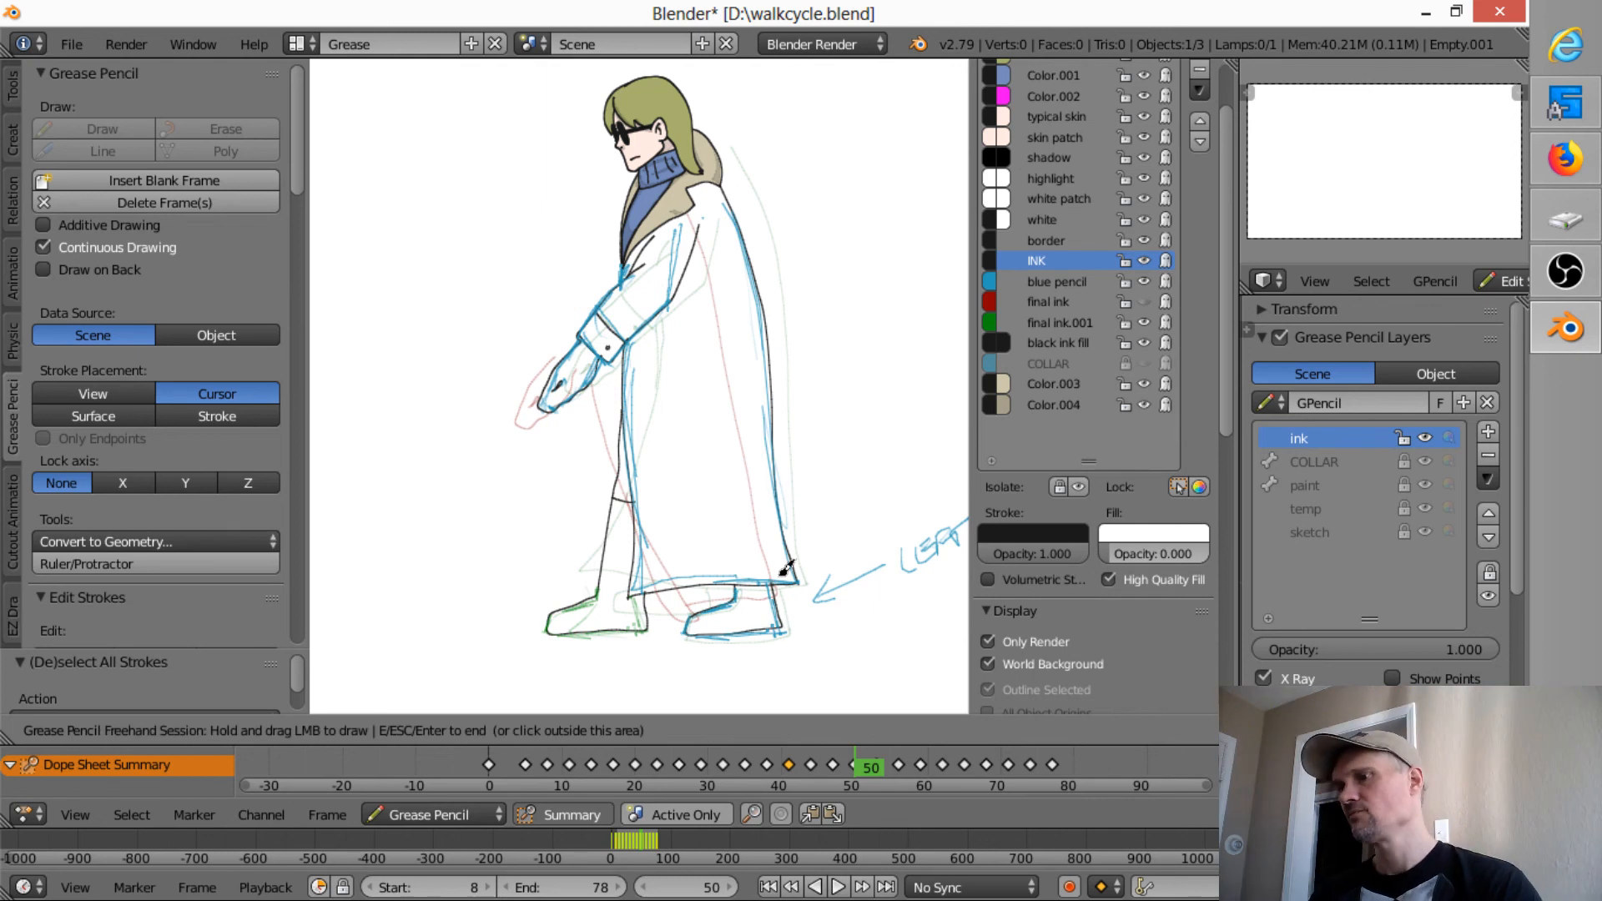
- Ink the front leg and shoe and the rear shoe below the coat hem on frame 53
{"action": "key", "text": "Up"}
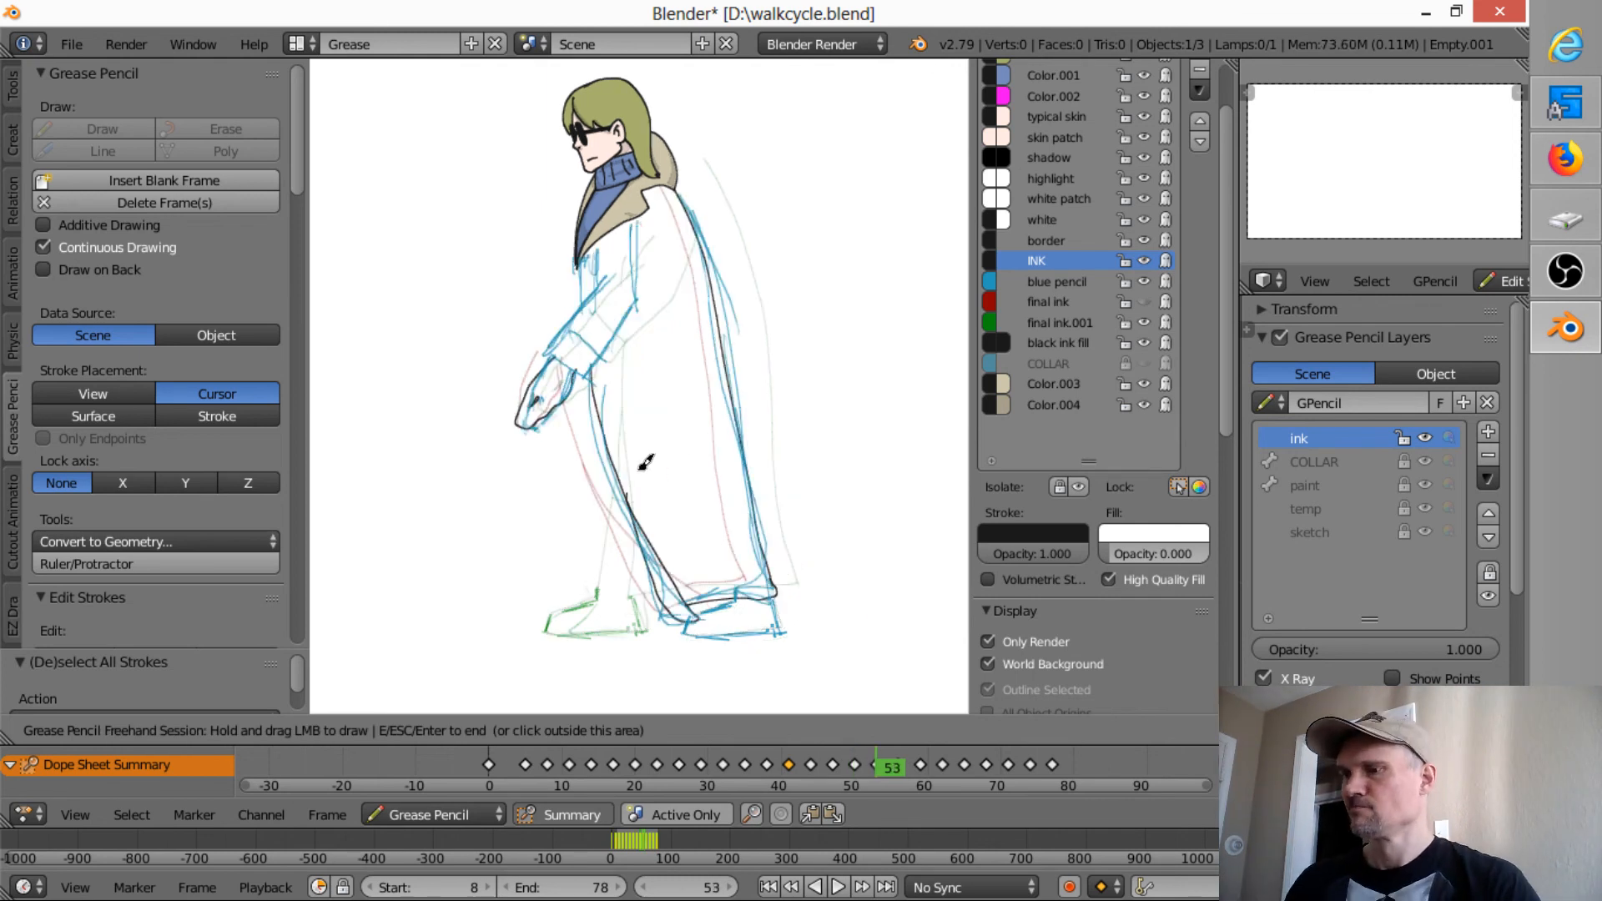
{"action": "mouse_move", "coordinate": [610, 434]}
{"action": "left_mouse_down"}
{"action": "mouse_move", "coordinate": [601, 589]}
{"action": "mouse_move", "coordinate": [550, 626]}
{"action": "mouse_move", "coordinate": [644, 627]}
{"action": "mouse_move", "coordinate": [644, 503]}
{"action": "left_mouse_up"}
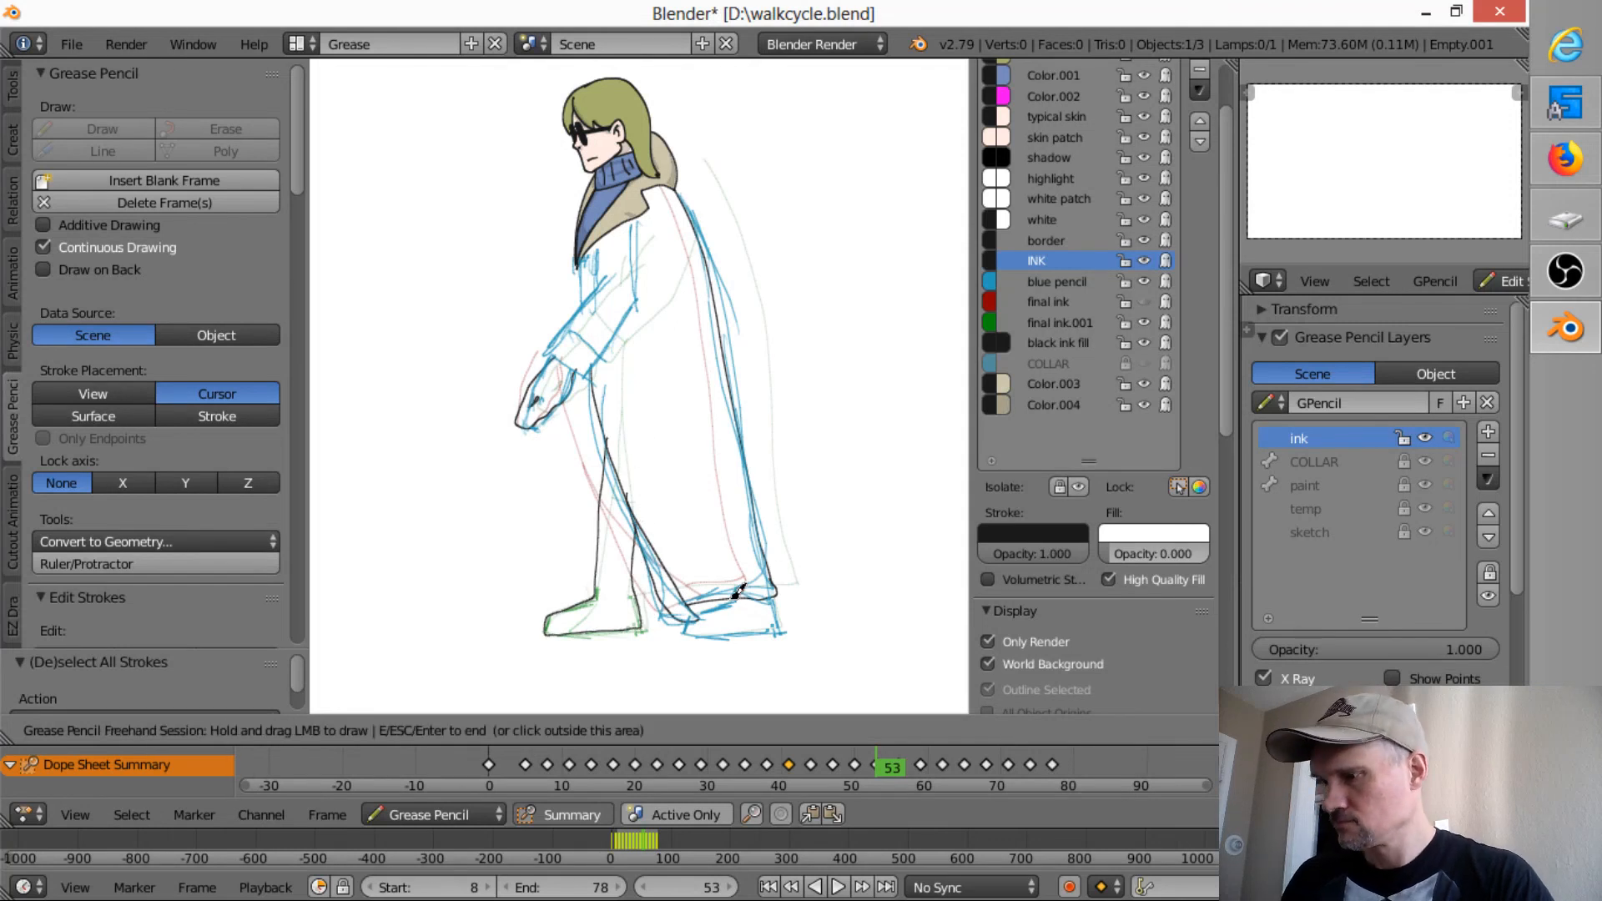
{"action": "mouse_move", "coordinate": [739, 595]}
{"action": "left_mouse_down"}
{"action": "mouse_move", "coordinate": [689, 616]}
{"action": "mouse_move", "coordinate": [685, 637]}
{"action": "mouse_move", "coordinate": [775, 629]}
{"action": "mouse_move", "coordinate": [777, 589]}
{"action": "left_mouse_up"}
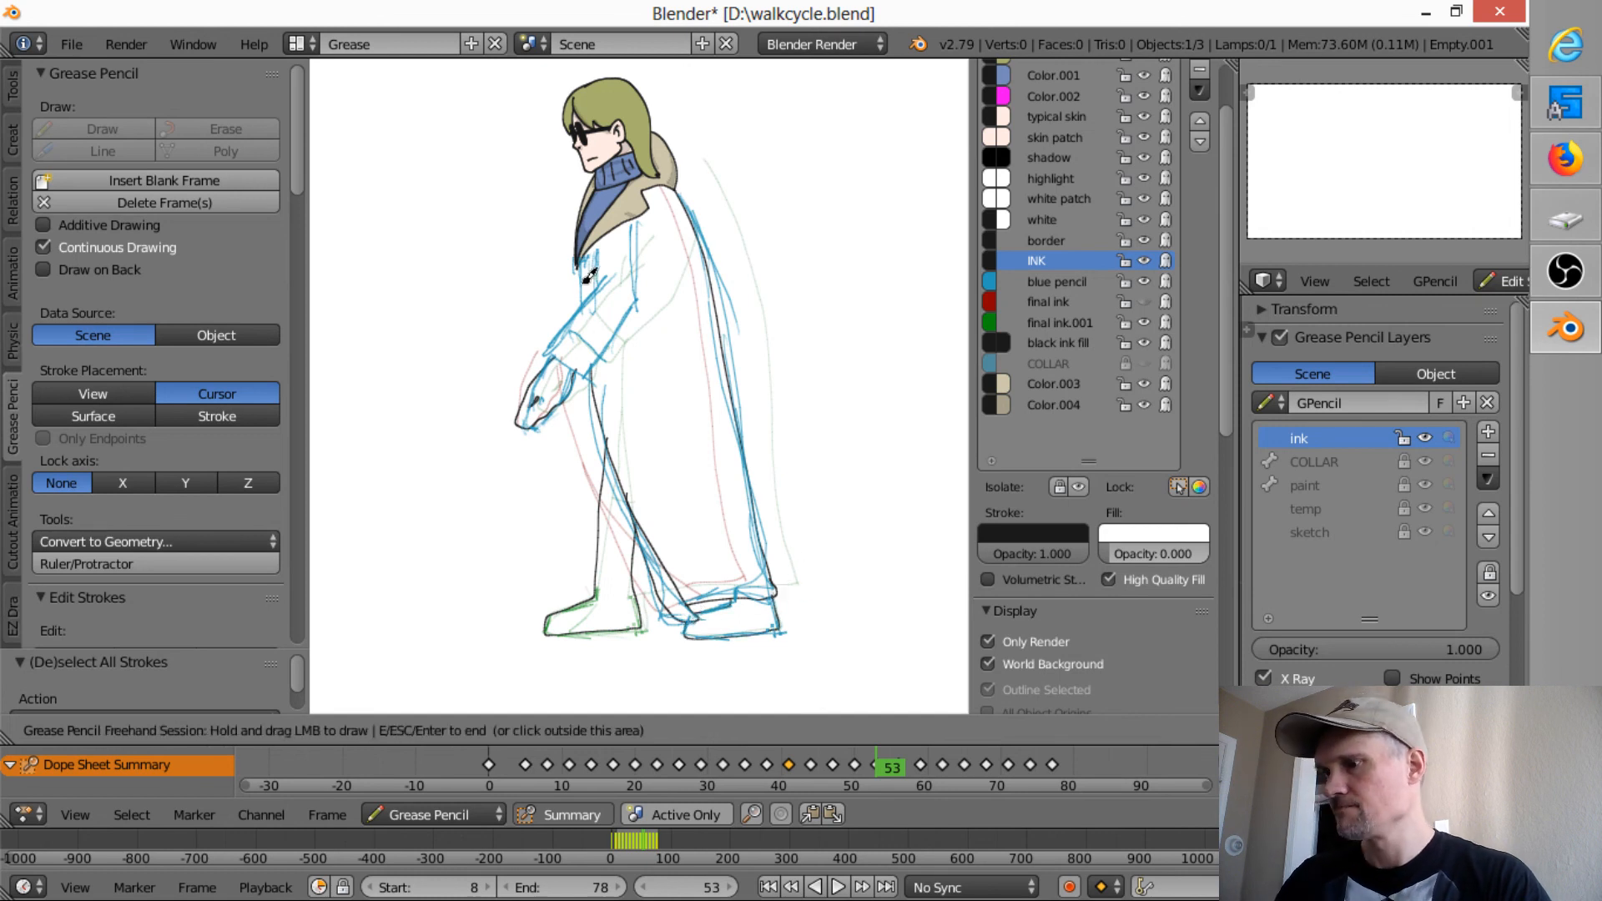
- Ink the sleeve, the buttoned cuff and the coat's front edge on frame 53, and add a line across the front leg
{"action": "mouse_move", "coordinate": [548, 355]}
{"action": "left_mouse_down"}
{"action": "mouse_move", "coordinate": [593, 372]}
{"action": "mouse_move", "coordinate": [642, 292]}
{"action": "mouse_move", "coordinate": [656, 222]}
{"action": "mouse_move", "coordinate": [614, 247]}
{"action": "mouse_move", "coordinate": [564, 330]}
{"action": "mouse_move", "coordinate": [560, 361]}
{"action": "mouse_move", "coordinate": [580, 335]}
{"action": "mouse_move", "coordinate": [597, 351]}
{"action": "mouse_move", "coordinate": [581, 356]}
{"action": "left_mouse_up"}
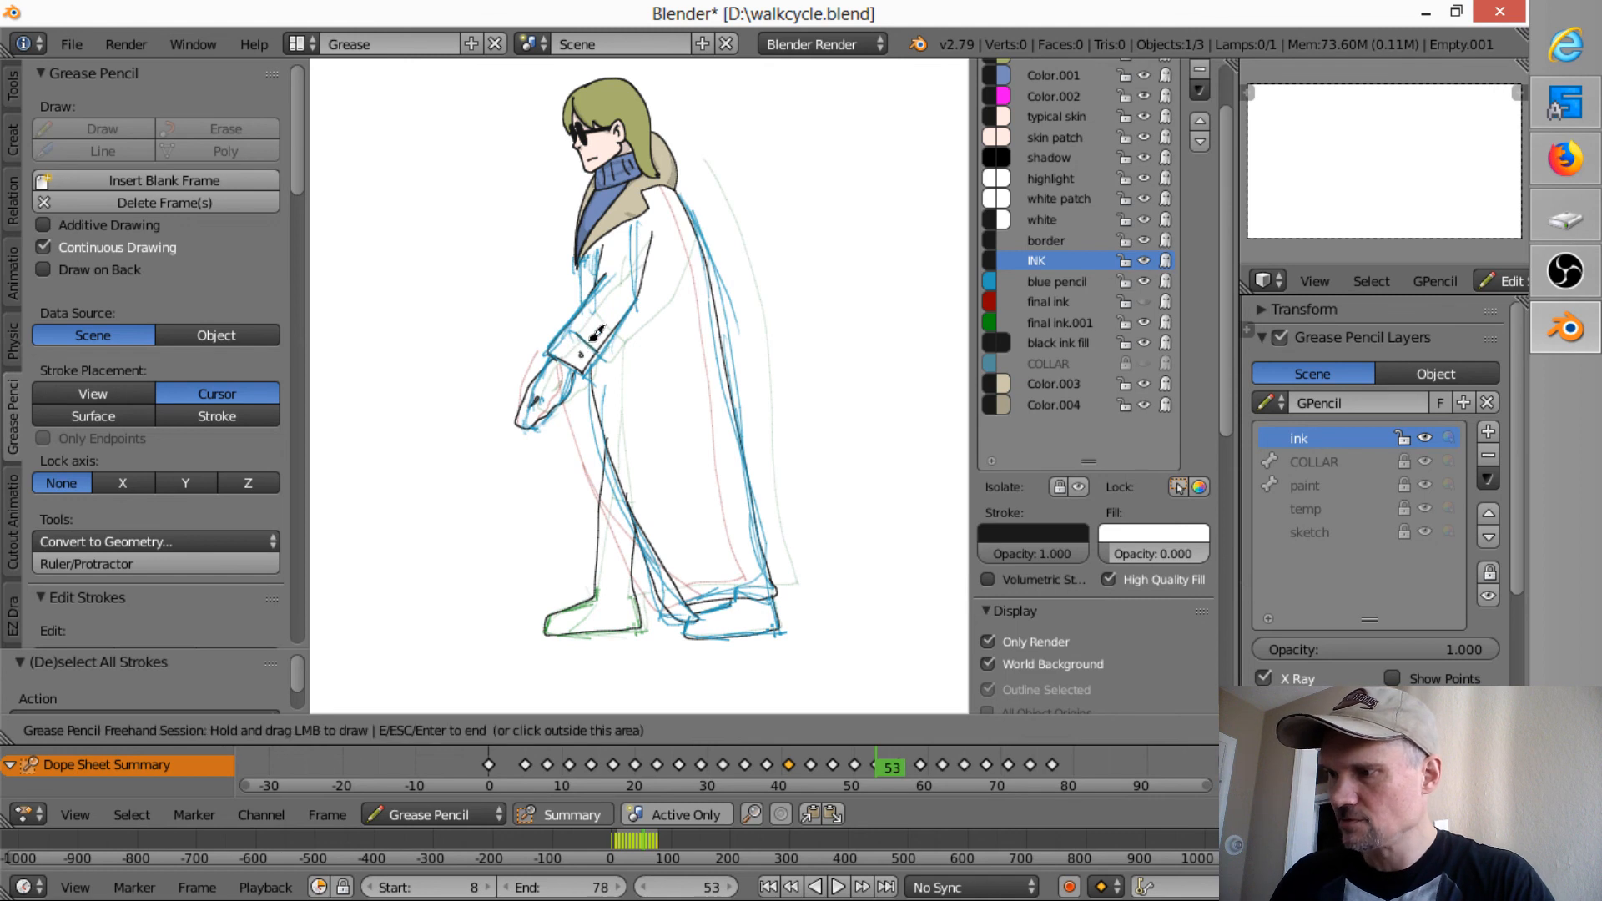
{"action": "mouse_move", "coordinate": [589, 250]}
{"action": "left_mouse_down"}
{"action": "mouse_move", "coordinate": [587, 300]}
{"action": "mouse_move", "coordinate": [588, 284]}
{"action": "left_mouse_up"}
{"action": "left_click_drag", "start_coordinate": [576, 256], "coordinate": [582, 315]}
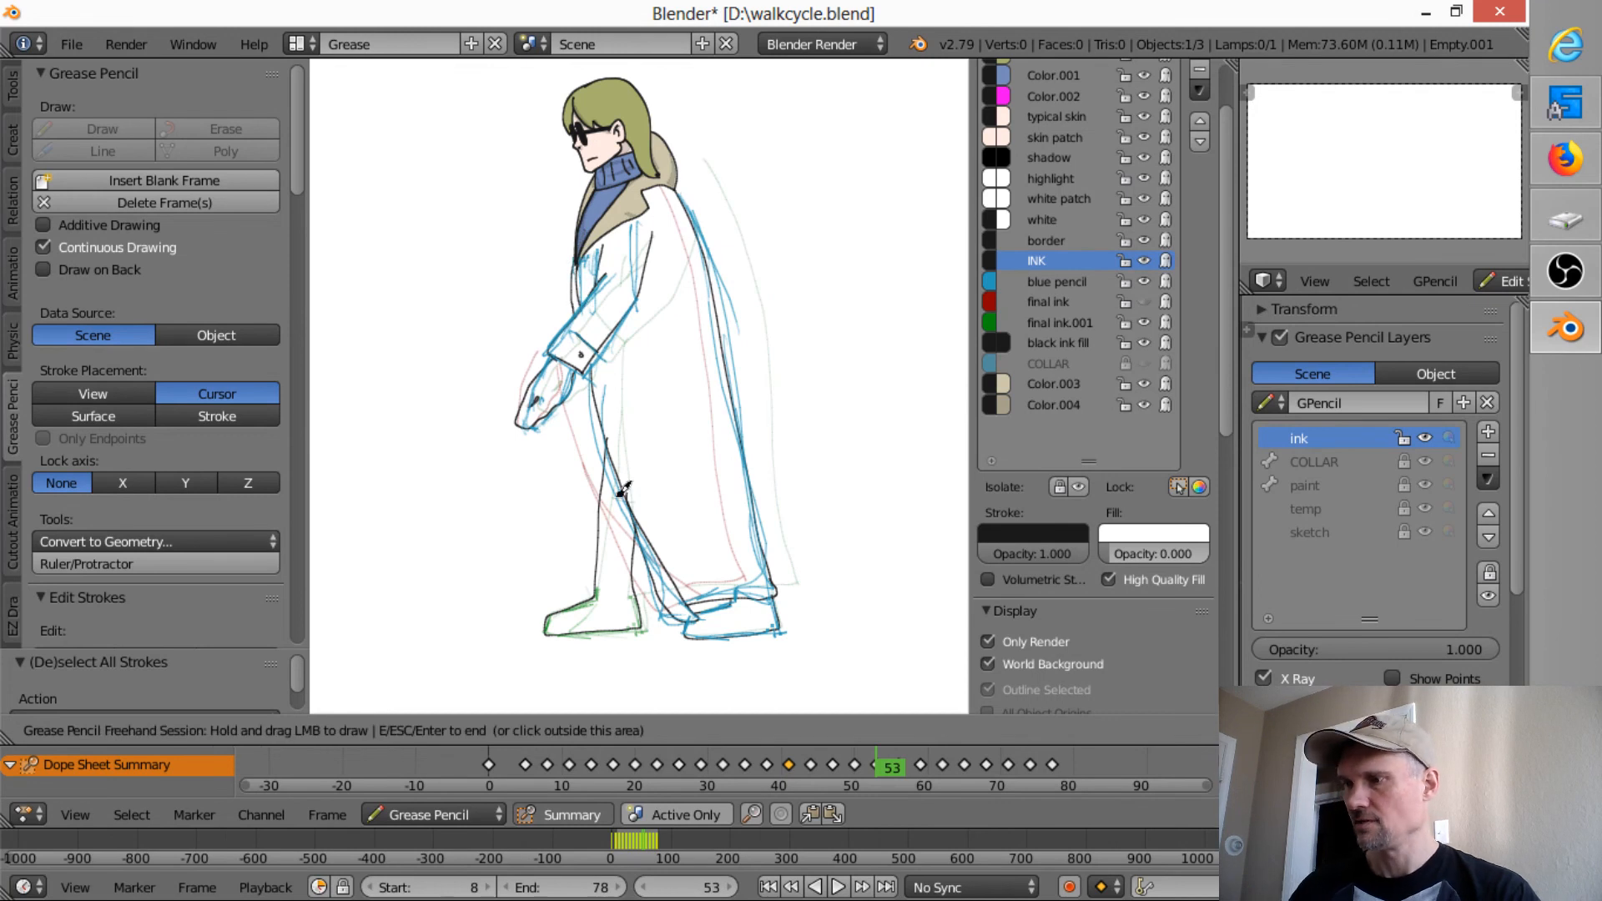
{"action": "left_click_drag", "start_coordinate": [607, 497], "coordinate": [628, 505]}
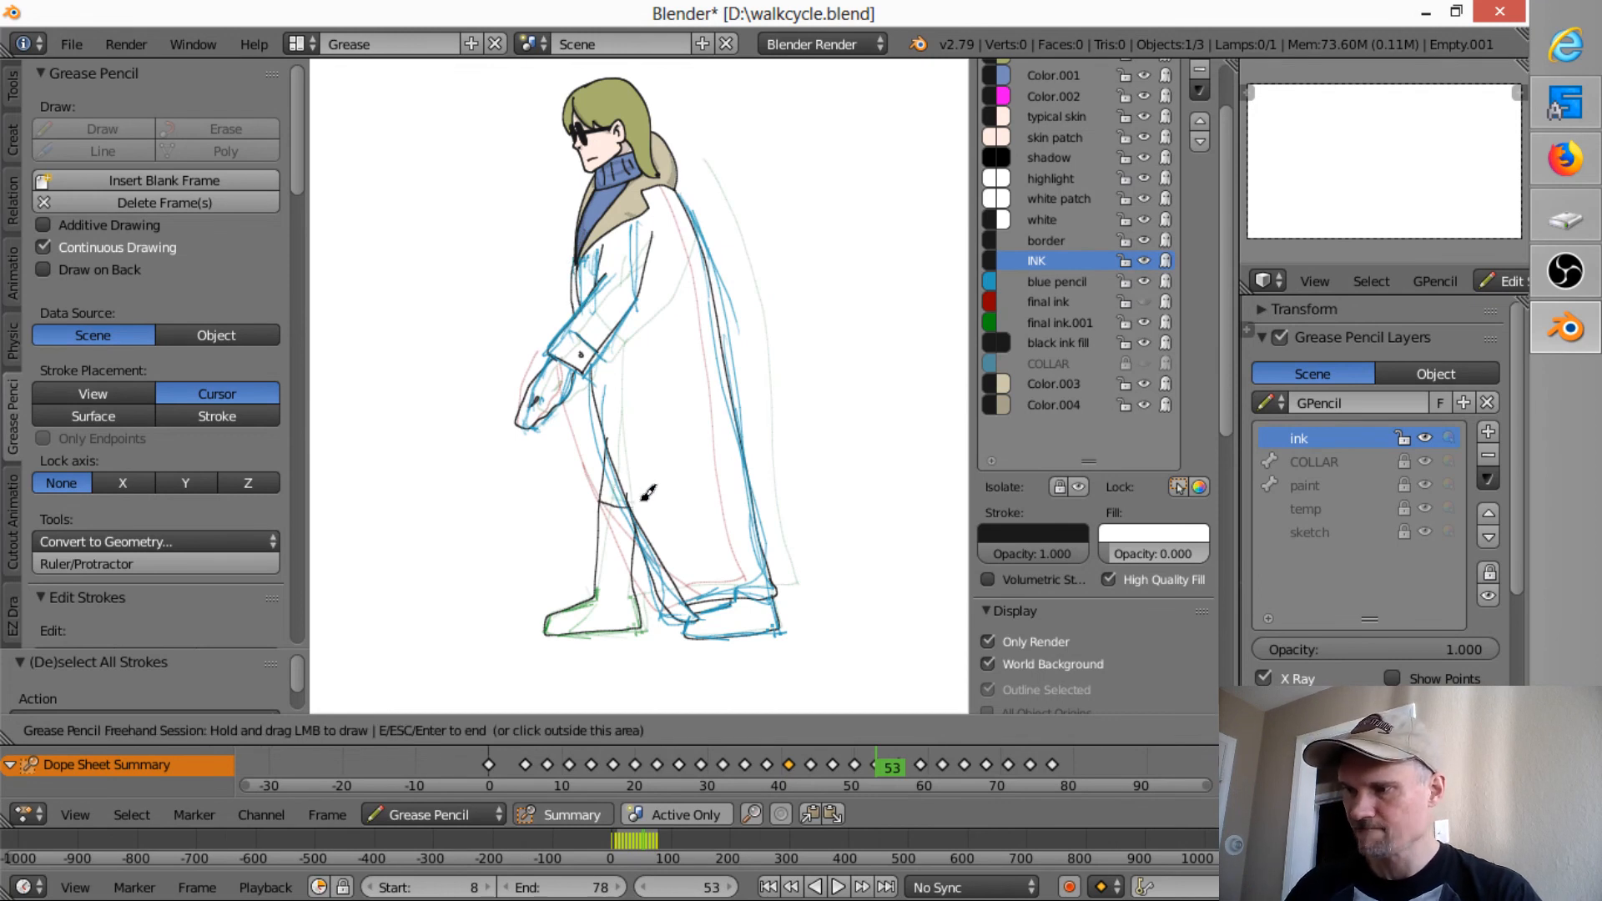
- Ink the sleeve's back edge and the cuff with its button on frame 56
{"action": "key", "text": "Up"}
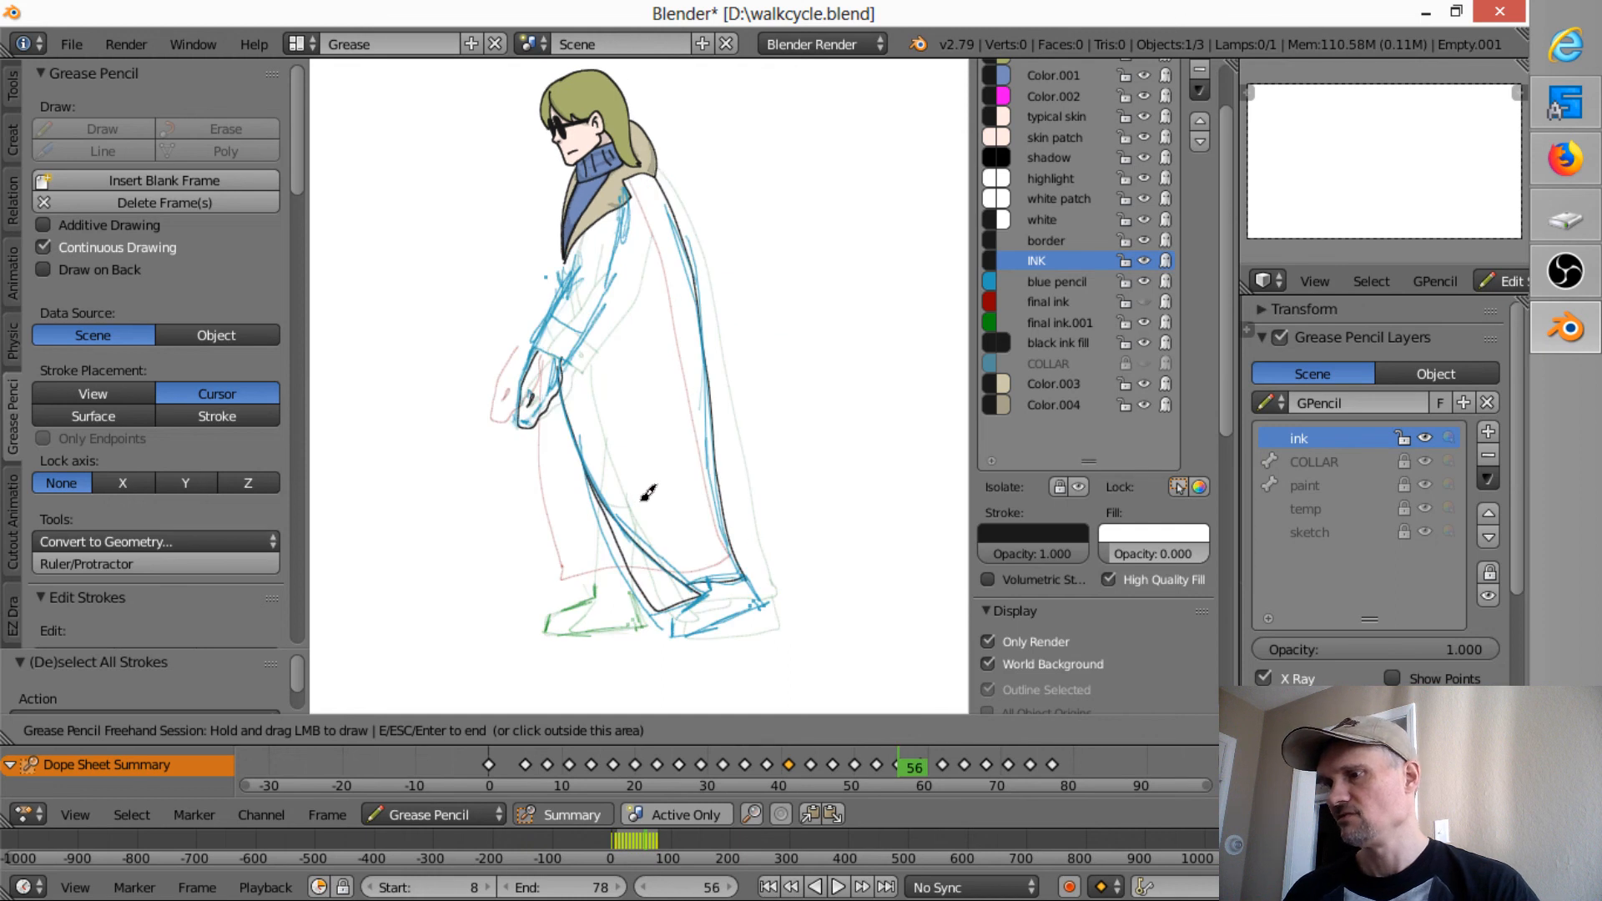
{"action": "mouse_move", "coordinate": [599, 224]}
{"action": "left_mouse_down"}
{"action": "mouse_move", "coordinate": [540, 342]}
{"action": "mouse_move", "coordinate": [578, 354]}
{"action": "mouse_move", "coordinate": [622, 288]}
{"action": "mouse_move", "coordinate": [632, 215]}
{"action": "mouse_move", "coordinate": [611, 271]}
{"action": "left_mouse_up"}
{"action": "mouse_move", "coordinate": [564, 323]}
{"action": "left_mouse_down"}
{"action": "mouse_move", "coordinate": [589, 332]}
{"action": "mouse_move", "coordinate": [567, 349]}
{"action": "left_mouse_up"}
{"action": "left_click_drag", "start_coordinate": [587, 327], "coordinate": [592, 318]}
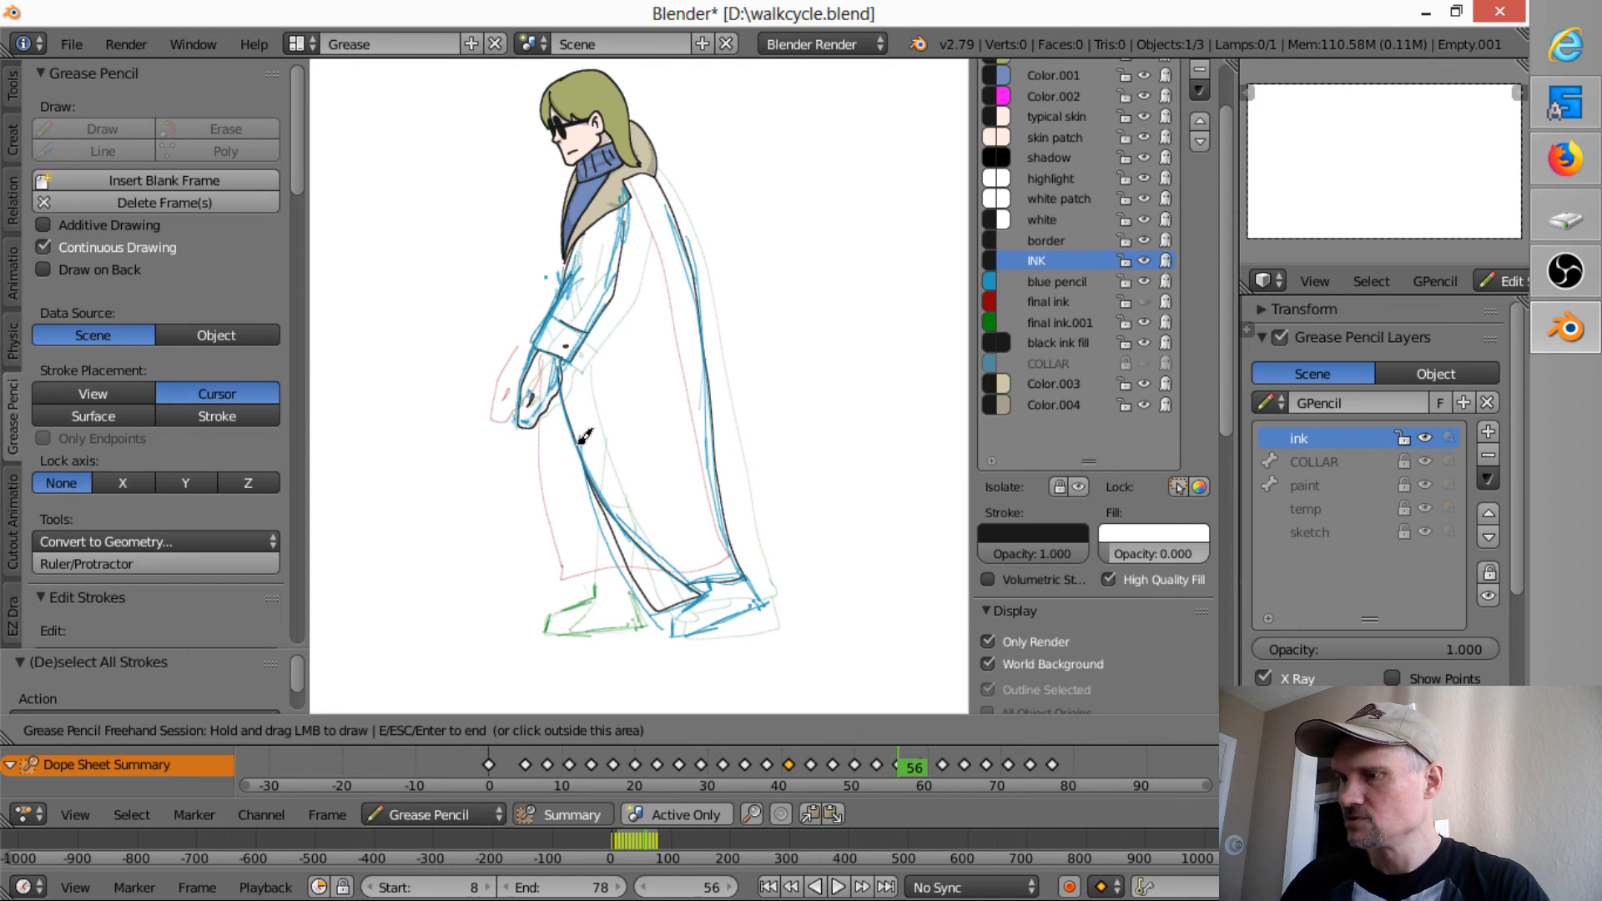
- Ink the front leg and shoe on frame 56, redrawing the first attempt, and outline the rear shoe below the coat hem
{"action": "mouse_move", "coordinate": [575, 434]}
{"action": "left_mouse_down"}
{"action": "mouse_move", "coordinate": [595, 588]}
{"action": "mouse_move", "coordinate": [550, 605]}
{"action": "mouse_move", "coordinate": [546, 636]}
{"action": "mouse_move", "coordinate": [606, 633]}
{"action": "left_mouse_up"}
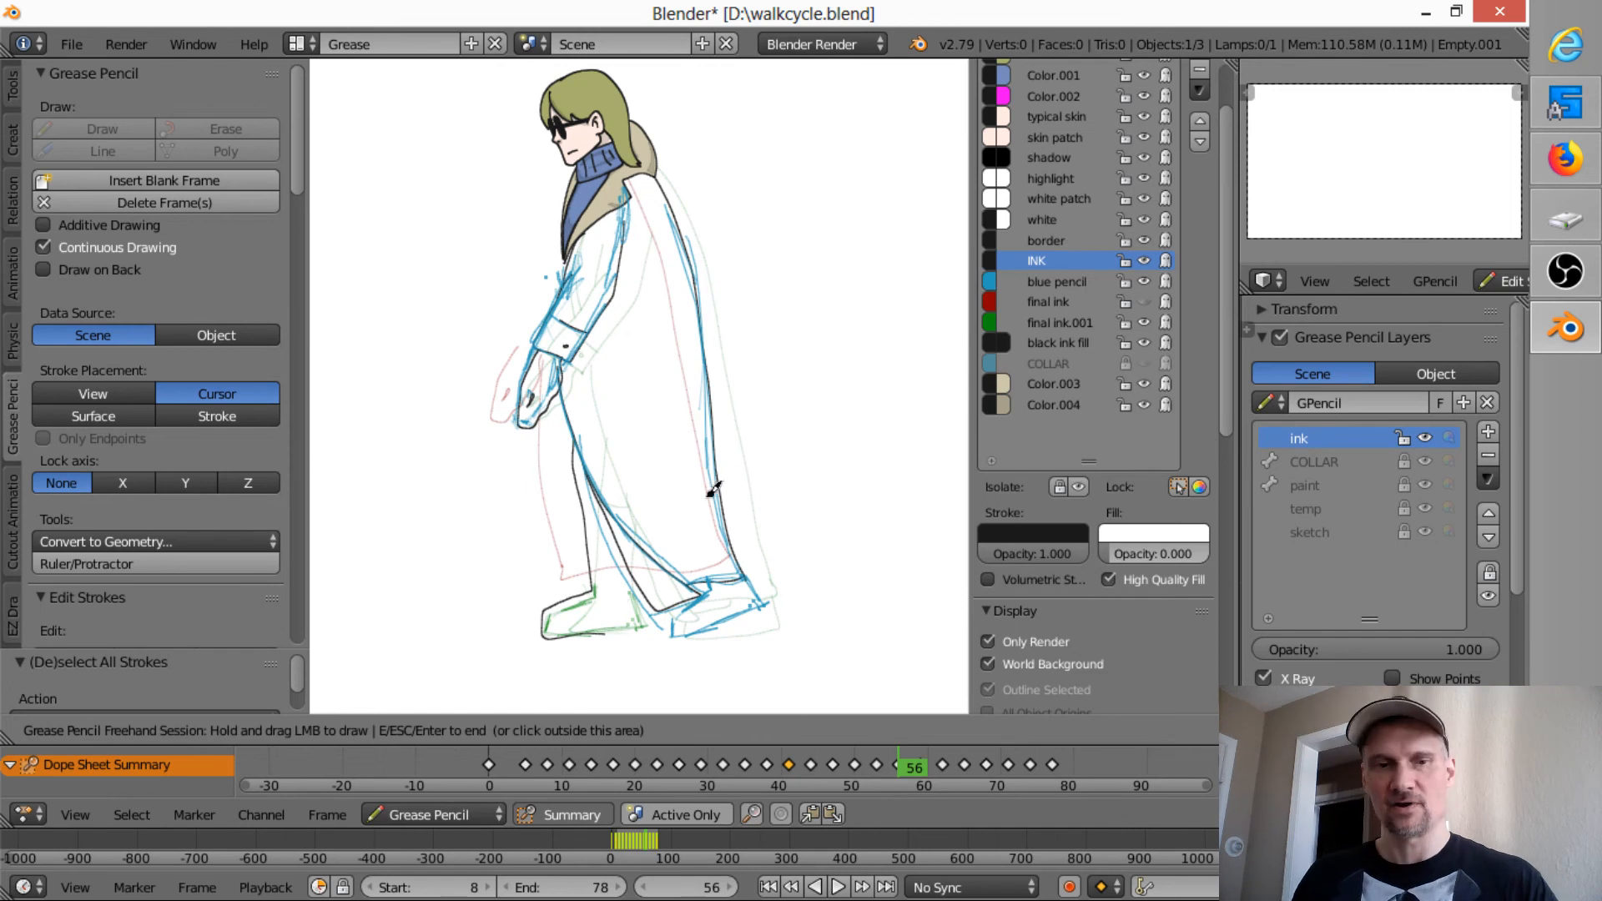
{"action": "key", "text": "ctrl+z"}
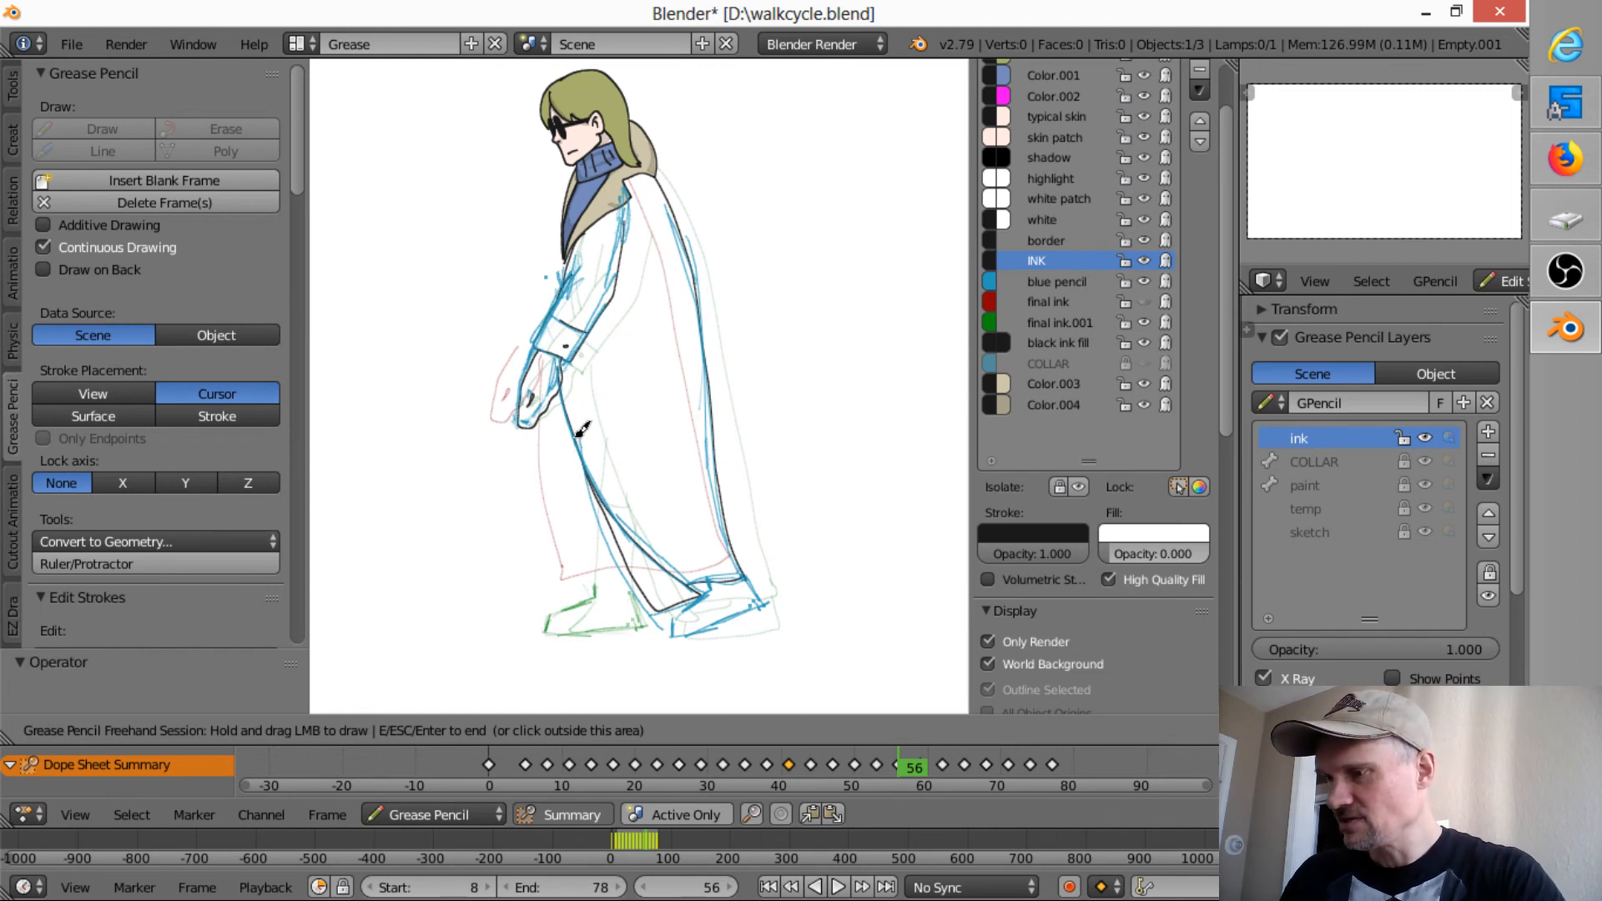
{"action": "mouse_move", "coordinate": [582, 429]}
{"action": "left_mouse_down"}
{"action": "mouse_move", "coordinate": [598, 570]}
{"action": "mouse_move", "coordinate": [551, 623]}
{"action": "mouse_move", "coordinate": [643, 618]}
{"action": "mouse_move", "coordinate": [646, 576]}
{"action": "left_mouse_up"}
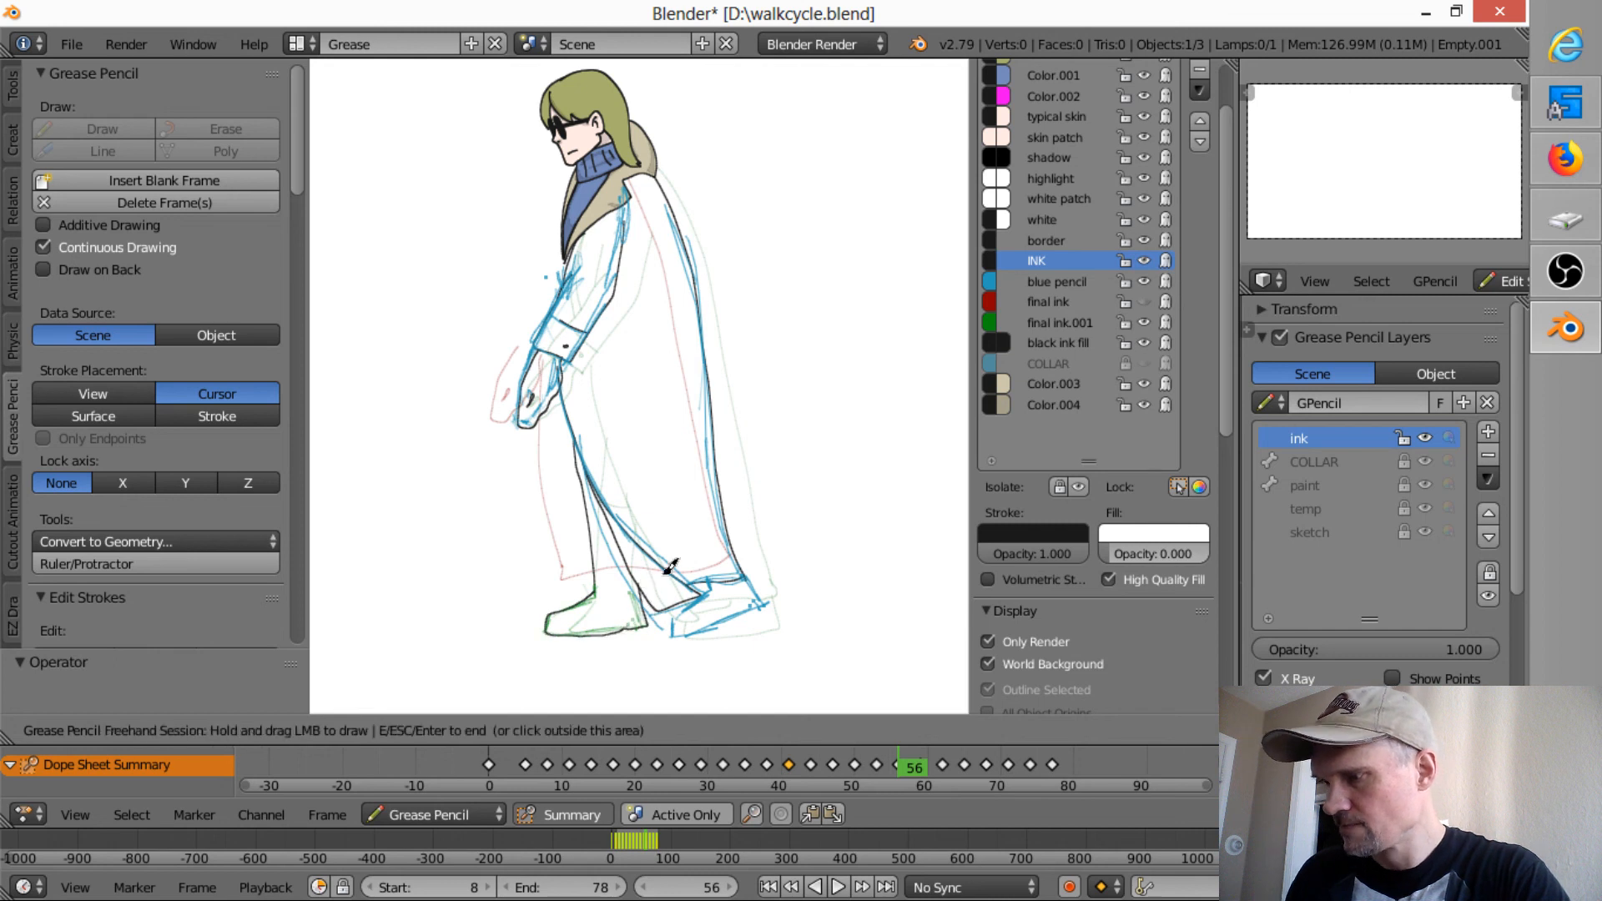
{"action": "left_click_drag", "start_coordinate": [589, 489], "coordinate": [603, 478]}
{"action": "mouse_move", "coordinate": [715, 574]}
{"action": "left_mouse_down"}
{"action": "mouse_move", "coordinate": [672, 636]}
{"action": "mouse_move", "coordinate": [762, 603]}
{"action": "mouse_move", "coordinate": [752, 565]}
{"action": "left_mouse_up"}
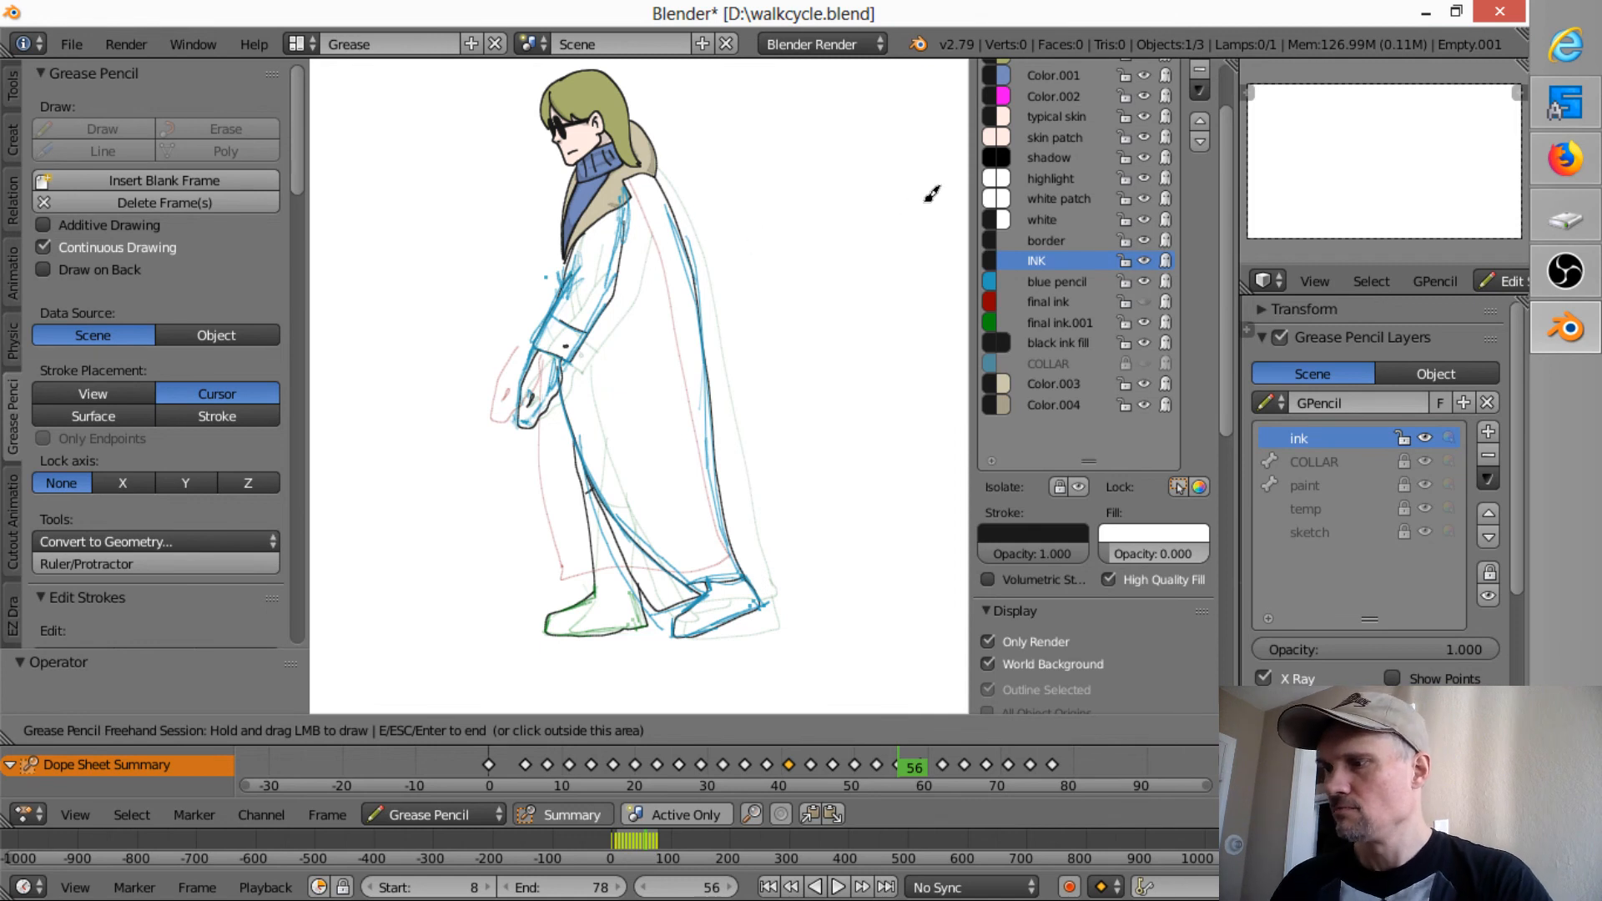
- Hide and restore the blue pencil color to check the inked lines on frame 56
{"action": "left_click", "coordinate": [1148, 280]}
{"action": "left_click", "coordinate": [1145, 282]}
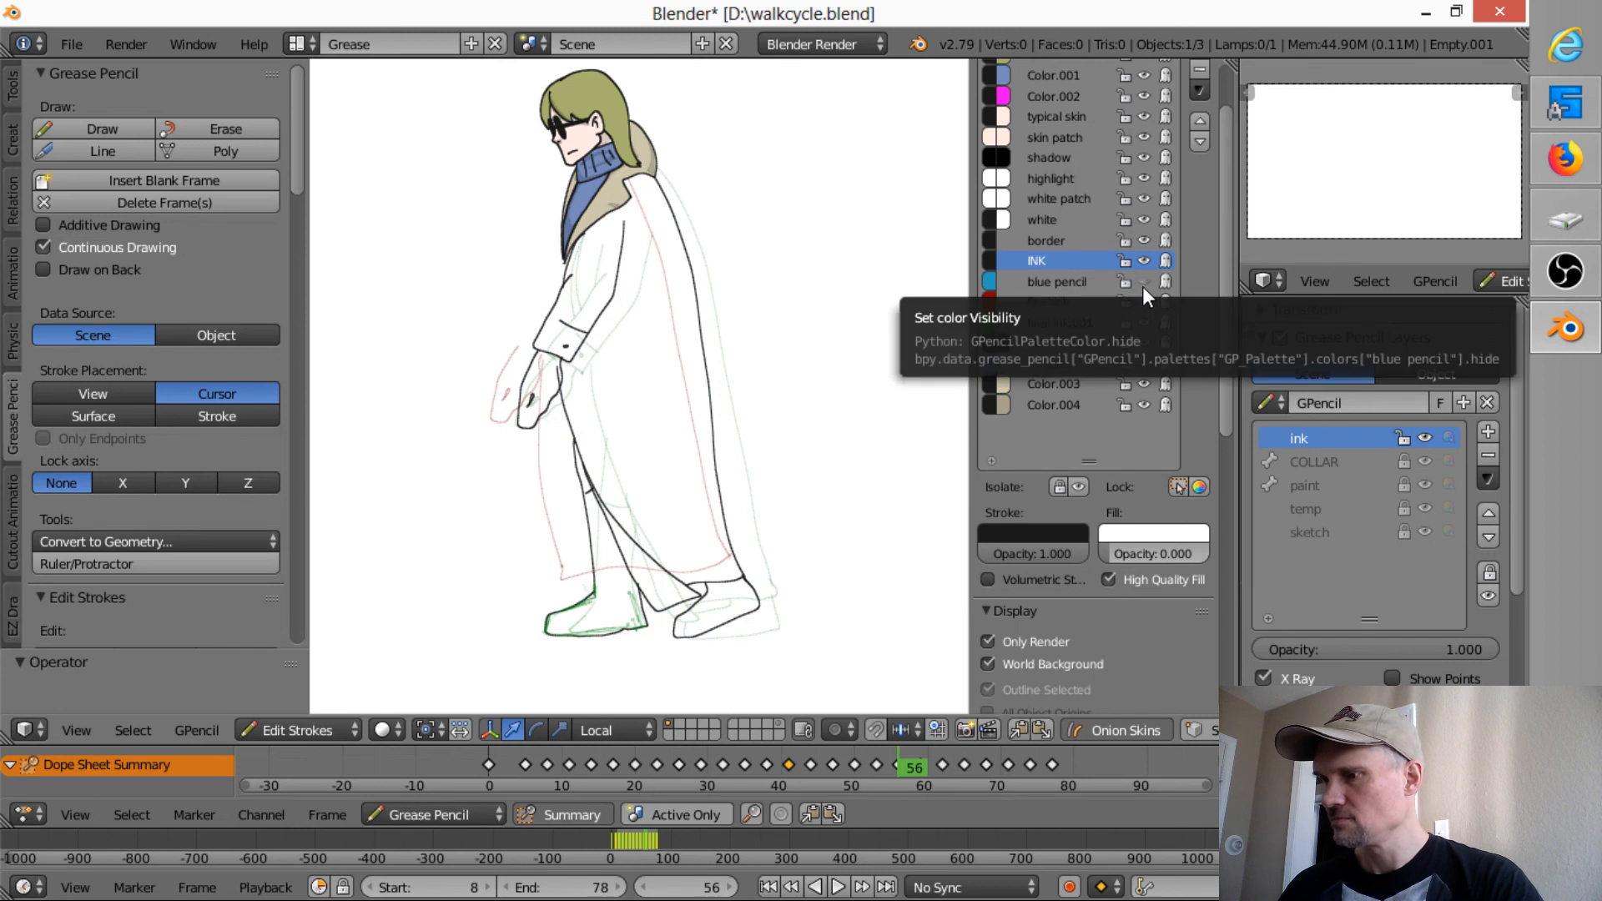
{"action": "left_click", "coordinate": [1145, 284]}
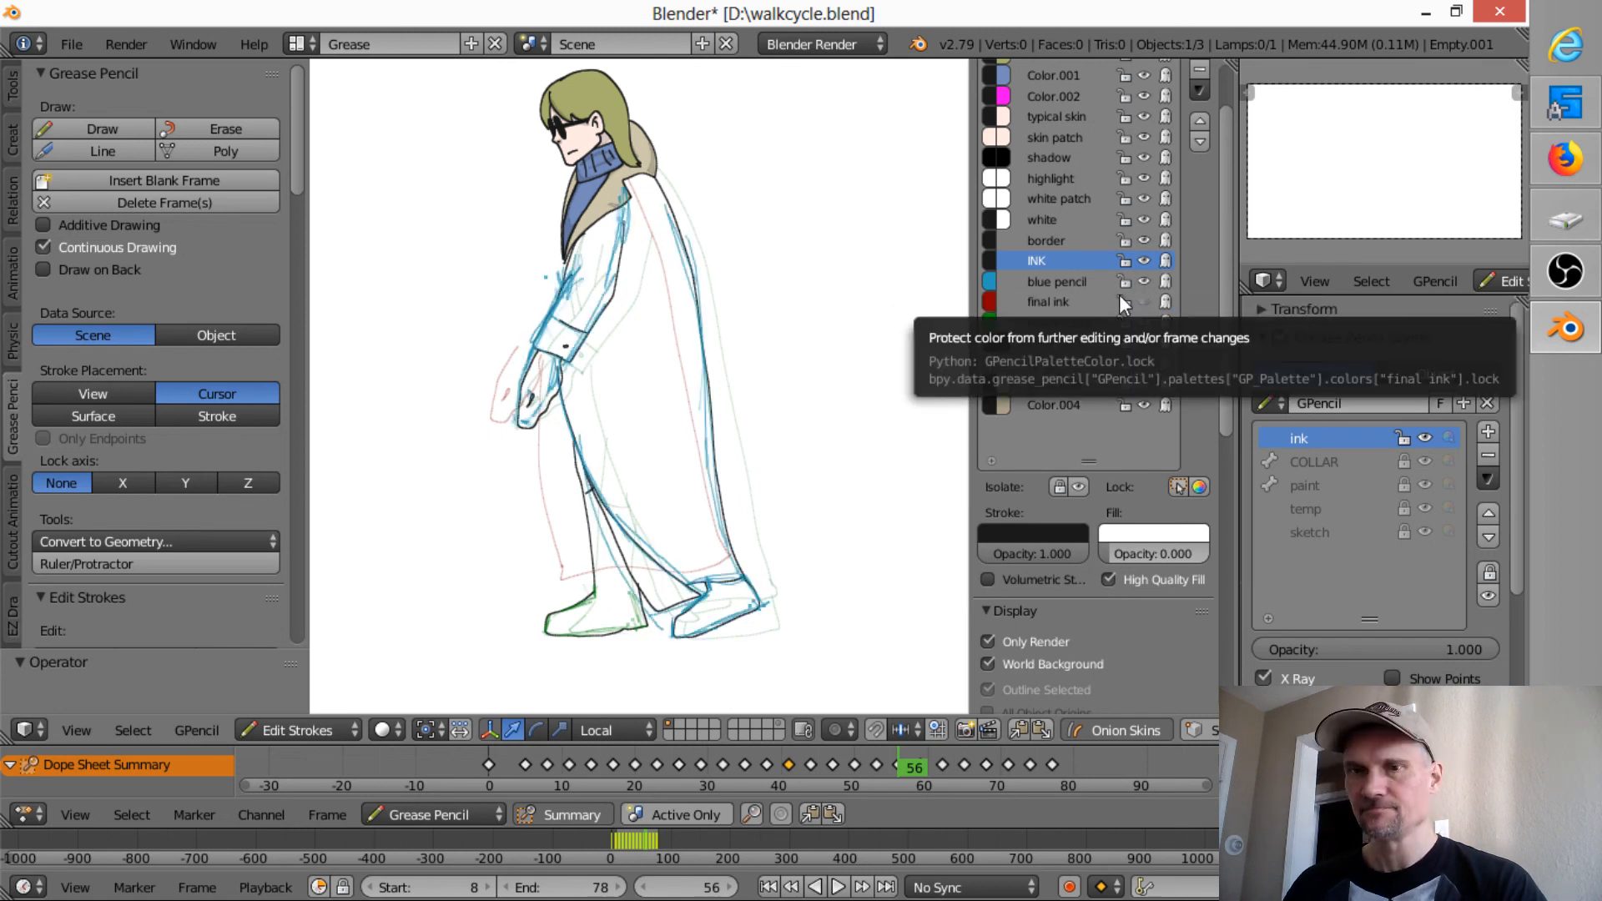
- Ink the sleeve and the buttoned cuff on frame 59 with the INK color active
{"action": "key", "text": "Up"}
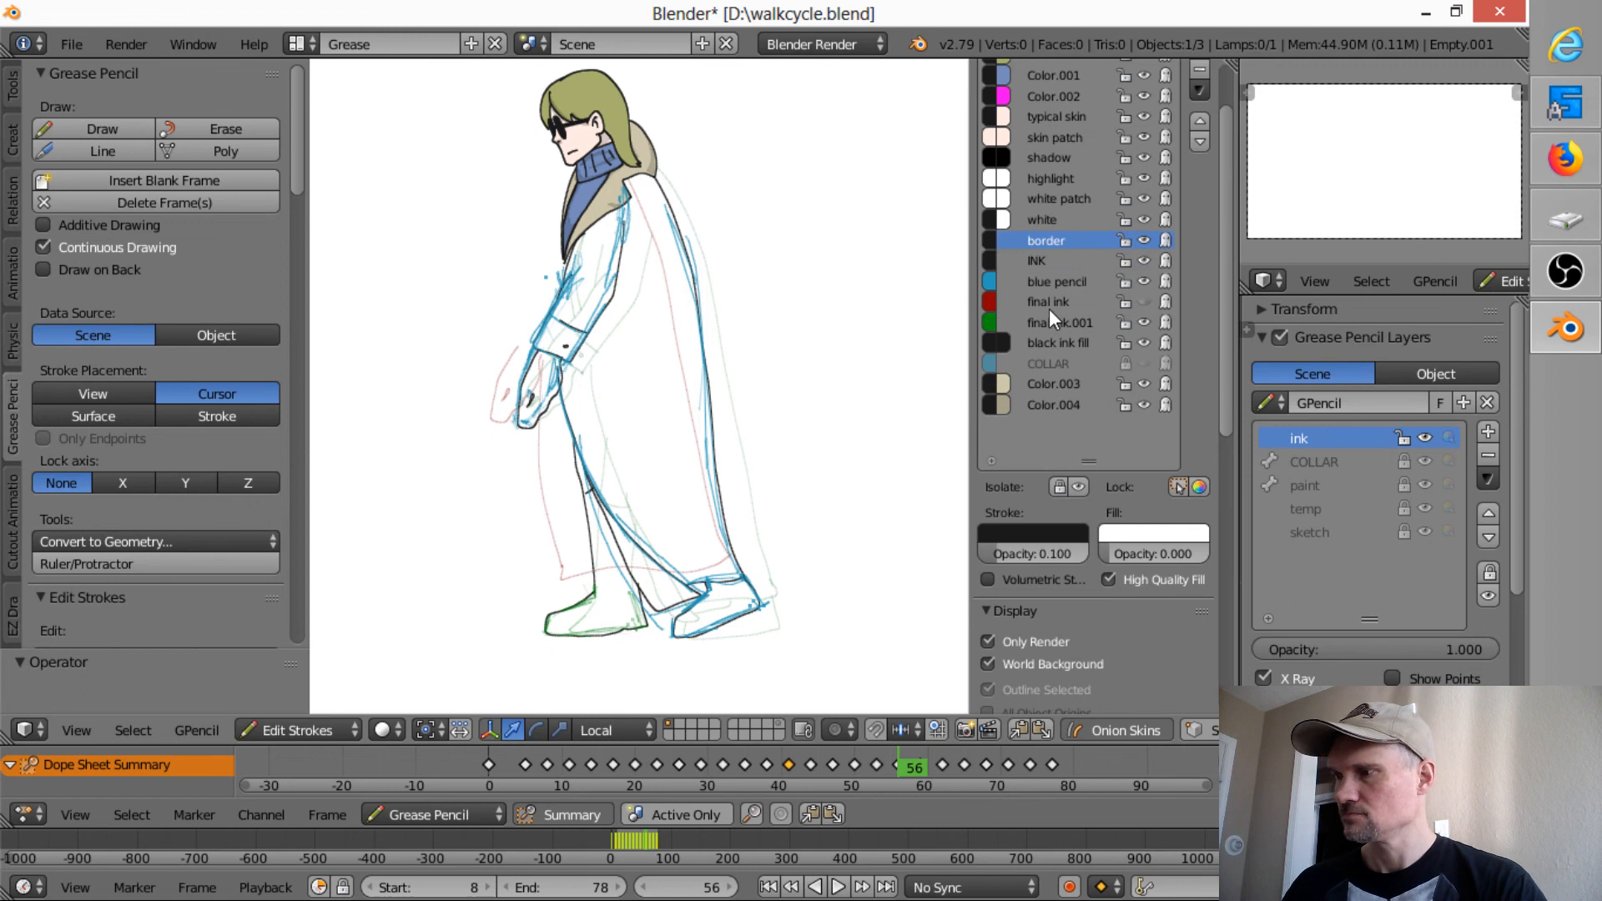
{"action": "key", "text": "Up"}
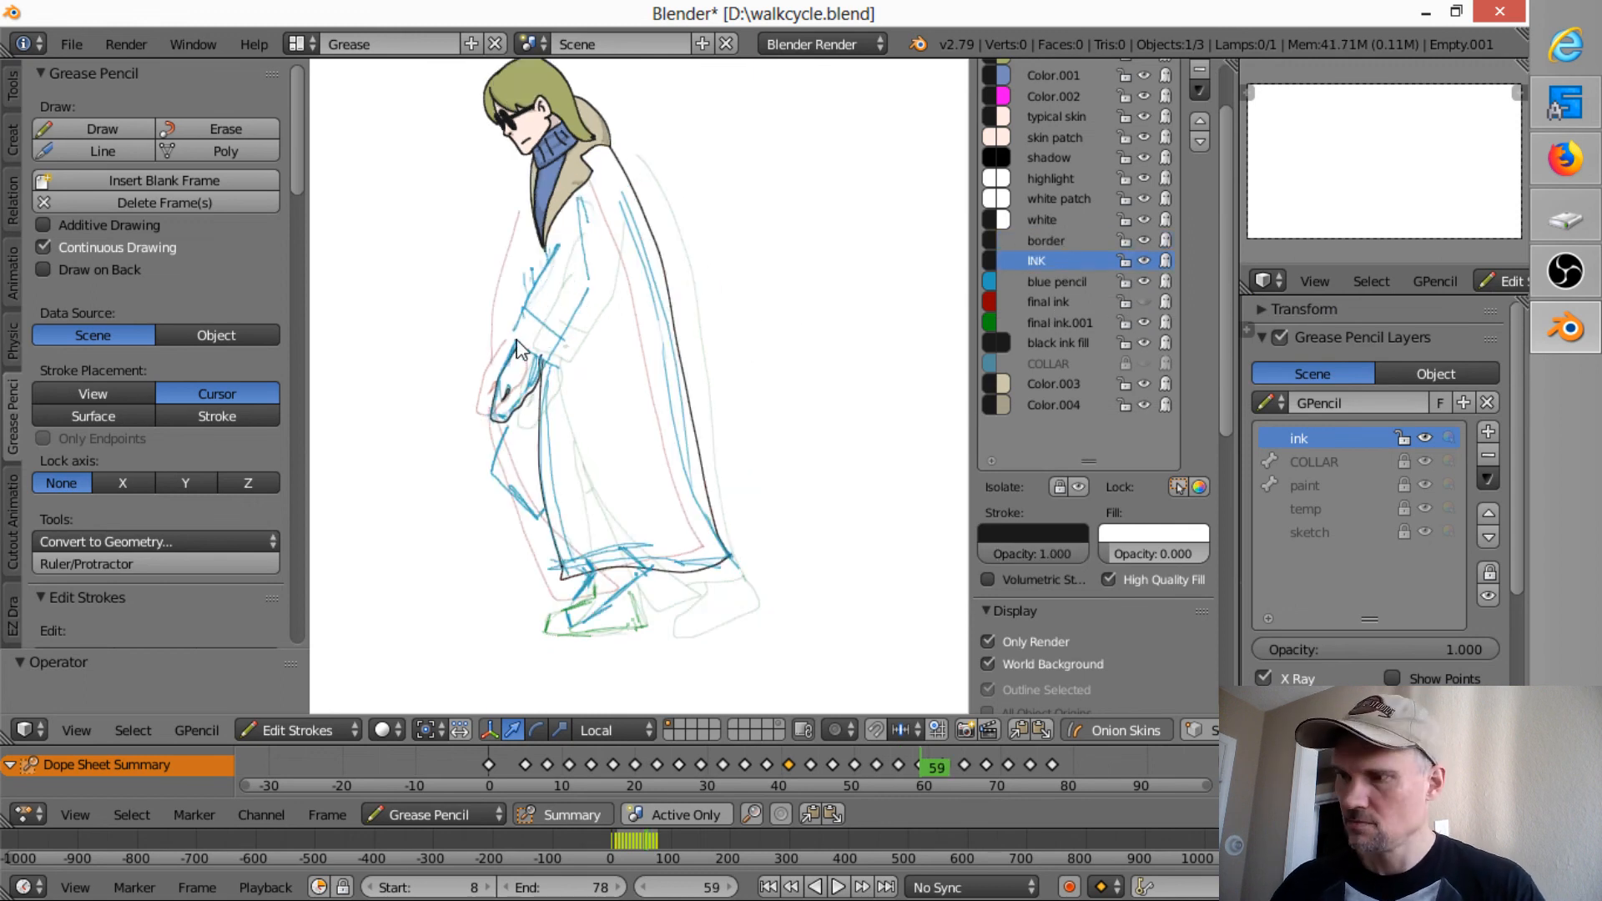
{"action": "mouse_move", "coordinate": [515, 340]}
{"action": "left_mouse_down"}
{"action": "mouse_move", "coordinate": [546, 355]}
{"action": "mouse_move", "coordinate": [604, 275]}
{"action": "mouse_move", "coordinate": [601, 180]}
{"action": "mouse_move", "coordinate": [524, 319]}
{"action": "mouse_move", "coordinate": [541, 344]}
{"action": "mouse_move", "coordinate": [587, 317]}
{"action": "left_mouse_up"}
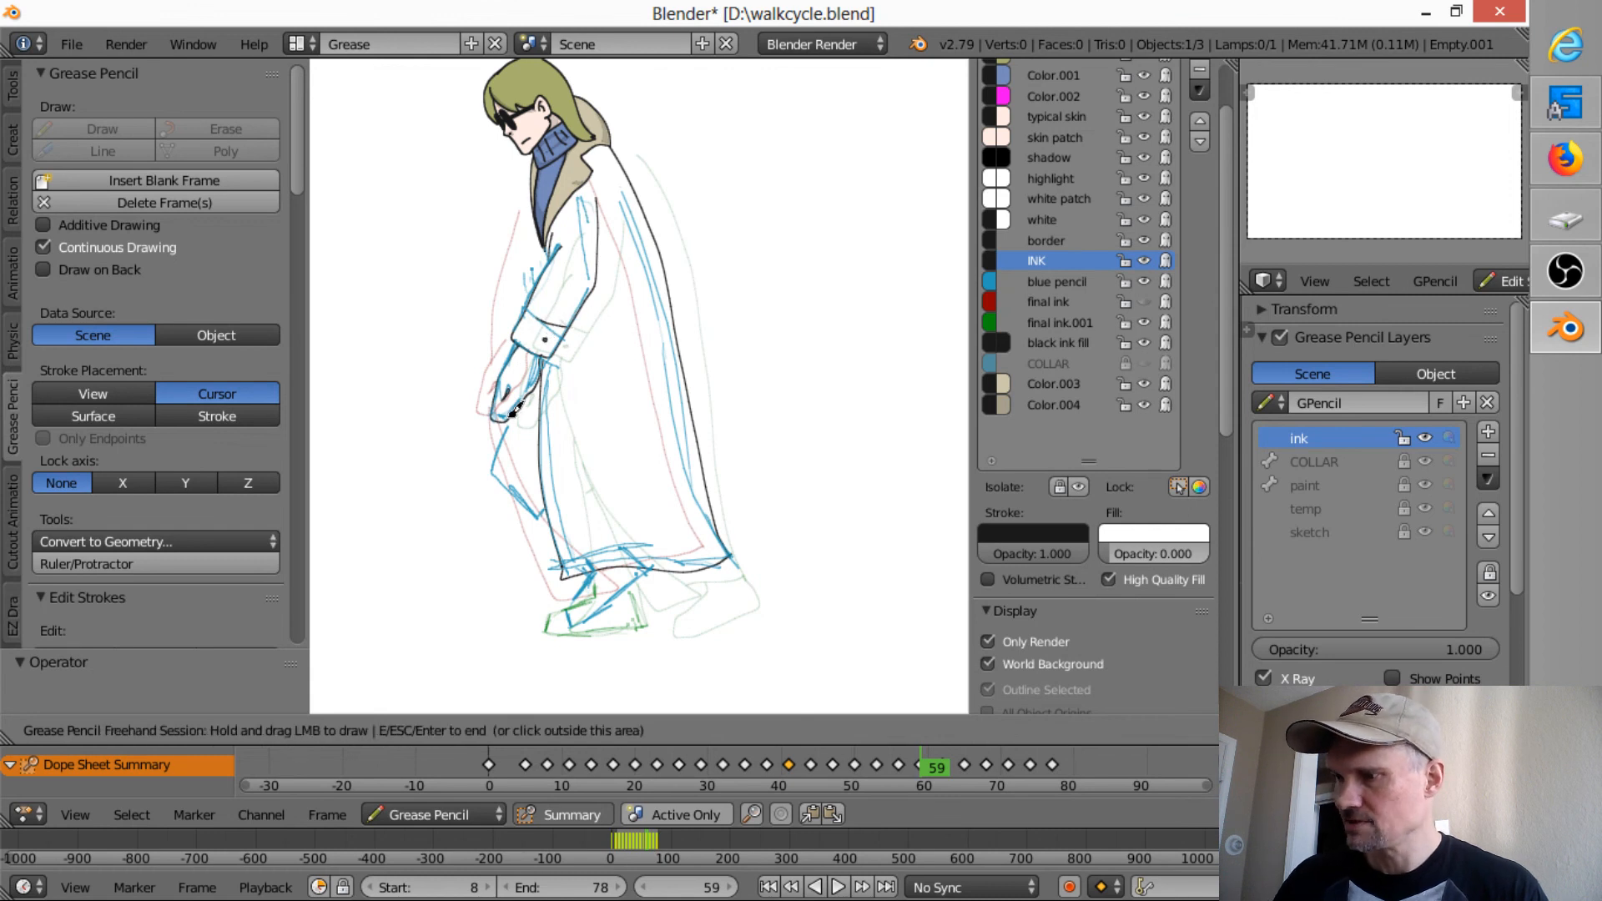
- Ink the bent front leg below the hand and add two short crease lines inside it on frame 59
{"action": "mouse_move", "coordinate": [512, 409]}
{"action": "left_mouse_down"}
{"action": "mouse_move", "coordinate": [491, 461]}
{"action": "mouse_move", "coordinate": [554, 513]}
{"action": "left_mouse_up"}
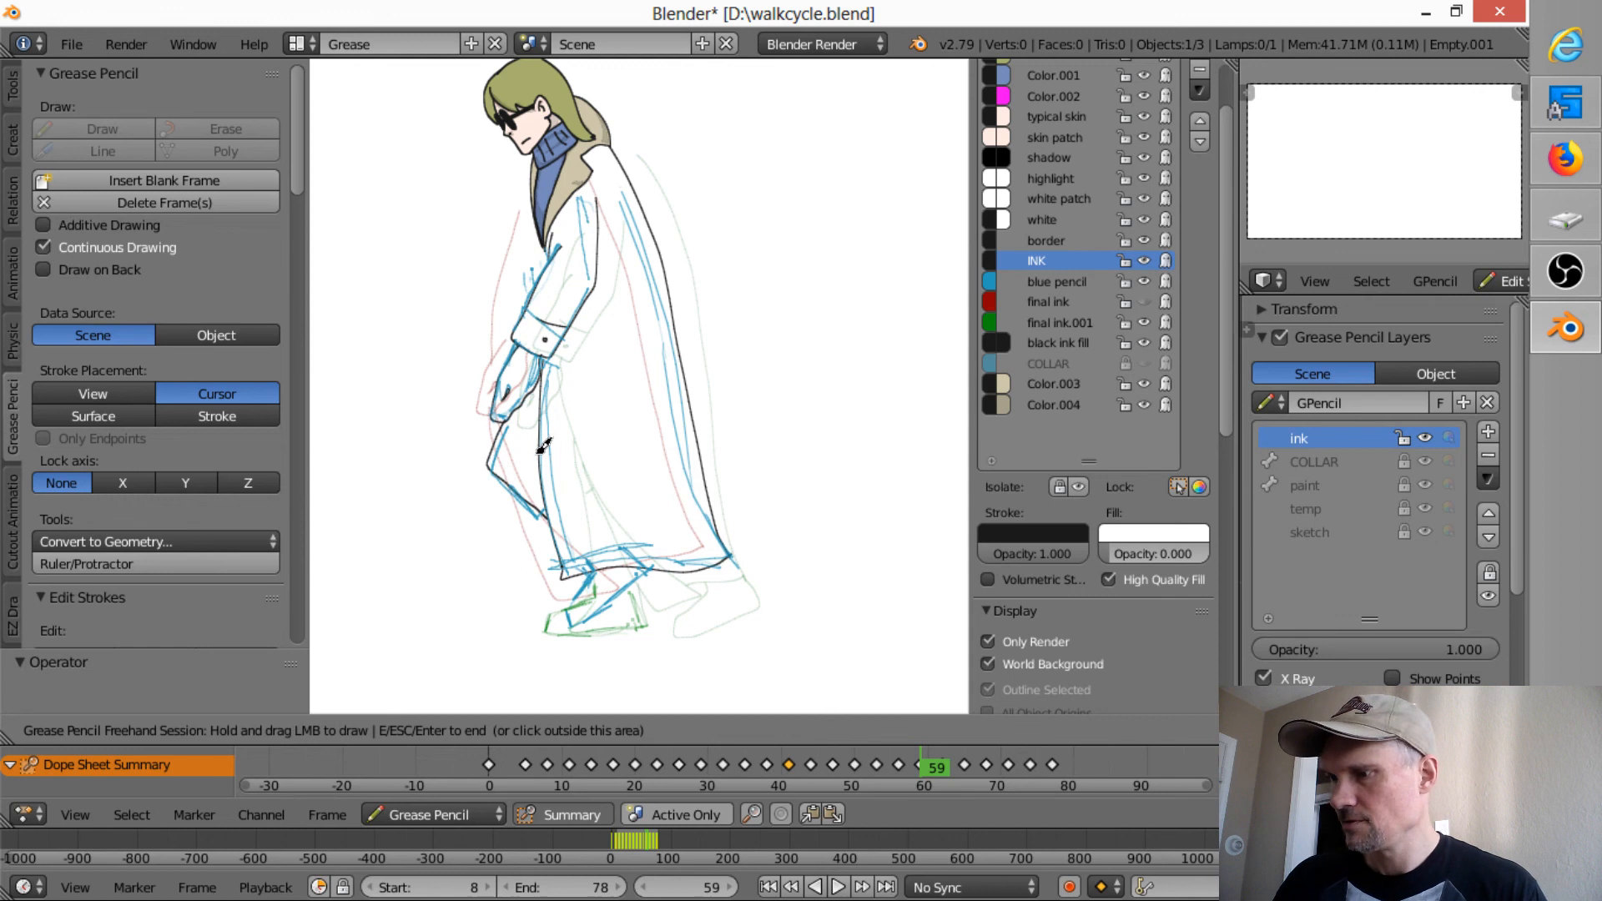
{"action": "left_click_drag", "start_coordinate": [535, 453], "coordinate": [522, 463]}
{"action": "left_click_drag", "start_coordinate": [535, 459], "coordinate": [525, 466]}
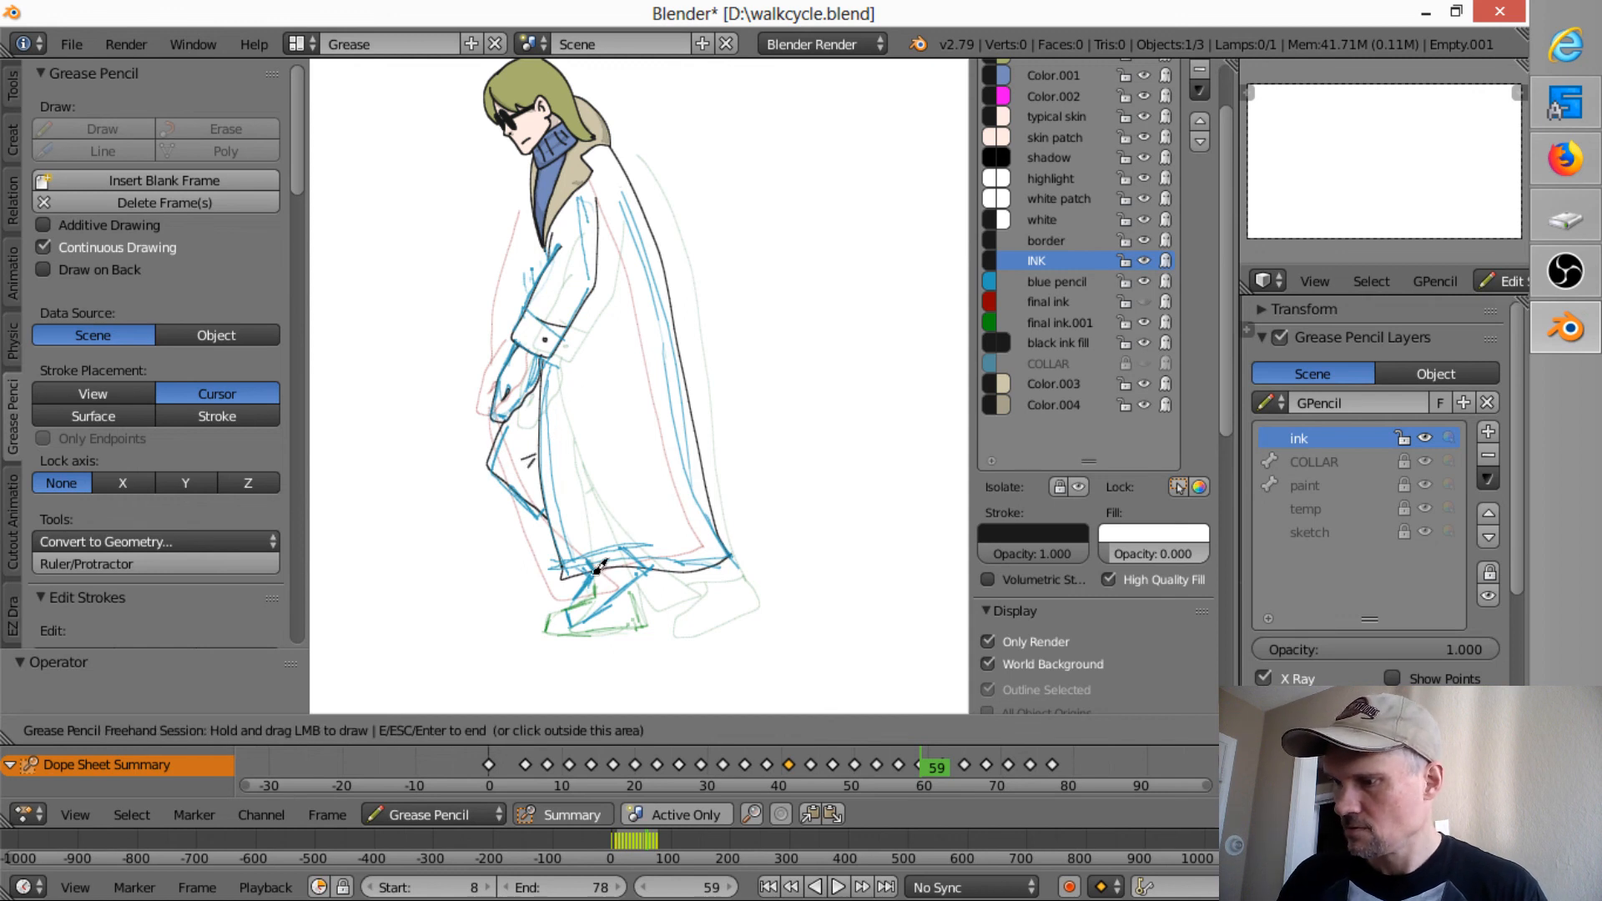
- Ink the overlapping shoes below the coat hem on frame 59, undoing a stray stroke, and touch up the coat front near the collar
{"action": "mouse_move", "coordinate": [597, 568]}
{"action": "left_mouse_down"}
{"action": "mouse_move", "coordinate": [573, 606]}
{"action": "mouse_move", "coordinate": [626, 593]}
{"action": "mouse_move", "coordinate": [670, 552]}
{"action": "left_mouse_up"}
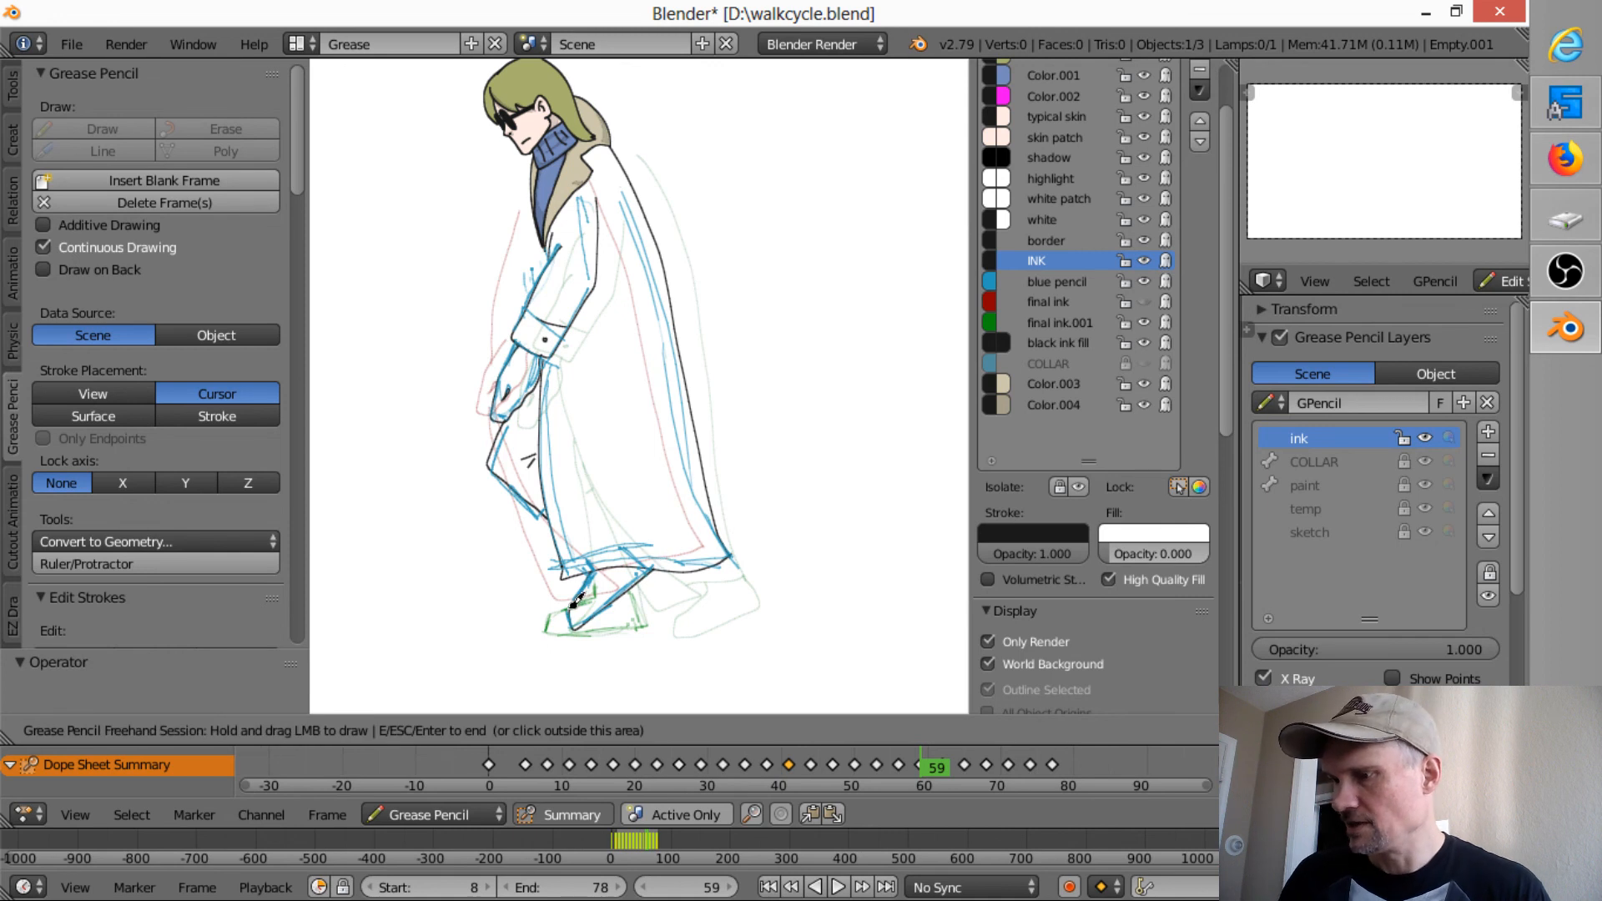
{"action": "mouse_move", "coordinate": [574, 603]}
{"action": "left_mouse_down"}
{"action": "mouse_move", "coordinate": [544, 619]}
{"action": "mouse_move", "coordinate": [546, 639]}
{"action": "mouse_move", "coordinate": [640, 628]}
{"action": "mouse_move", "coordinate": [576, 599]}
{"action": "mouse_move", "coordinate": [547, 636]}
{"action": "mouse_move", "coordinate": [638, 619]}
{"action": "mouse_move", "coordinate": [648, 577]}
{"action": "mouse_move", "coordinate": [672, 565]}
{"action": "left_mouse_up"}
{"action": "key", "text": "ctrl+z"}
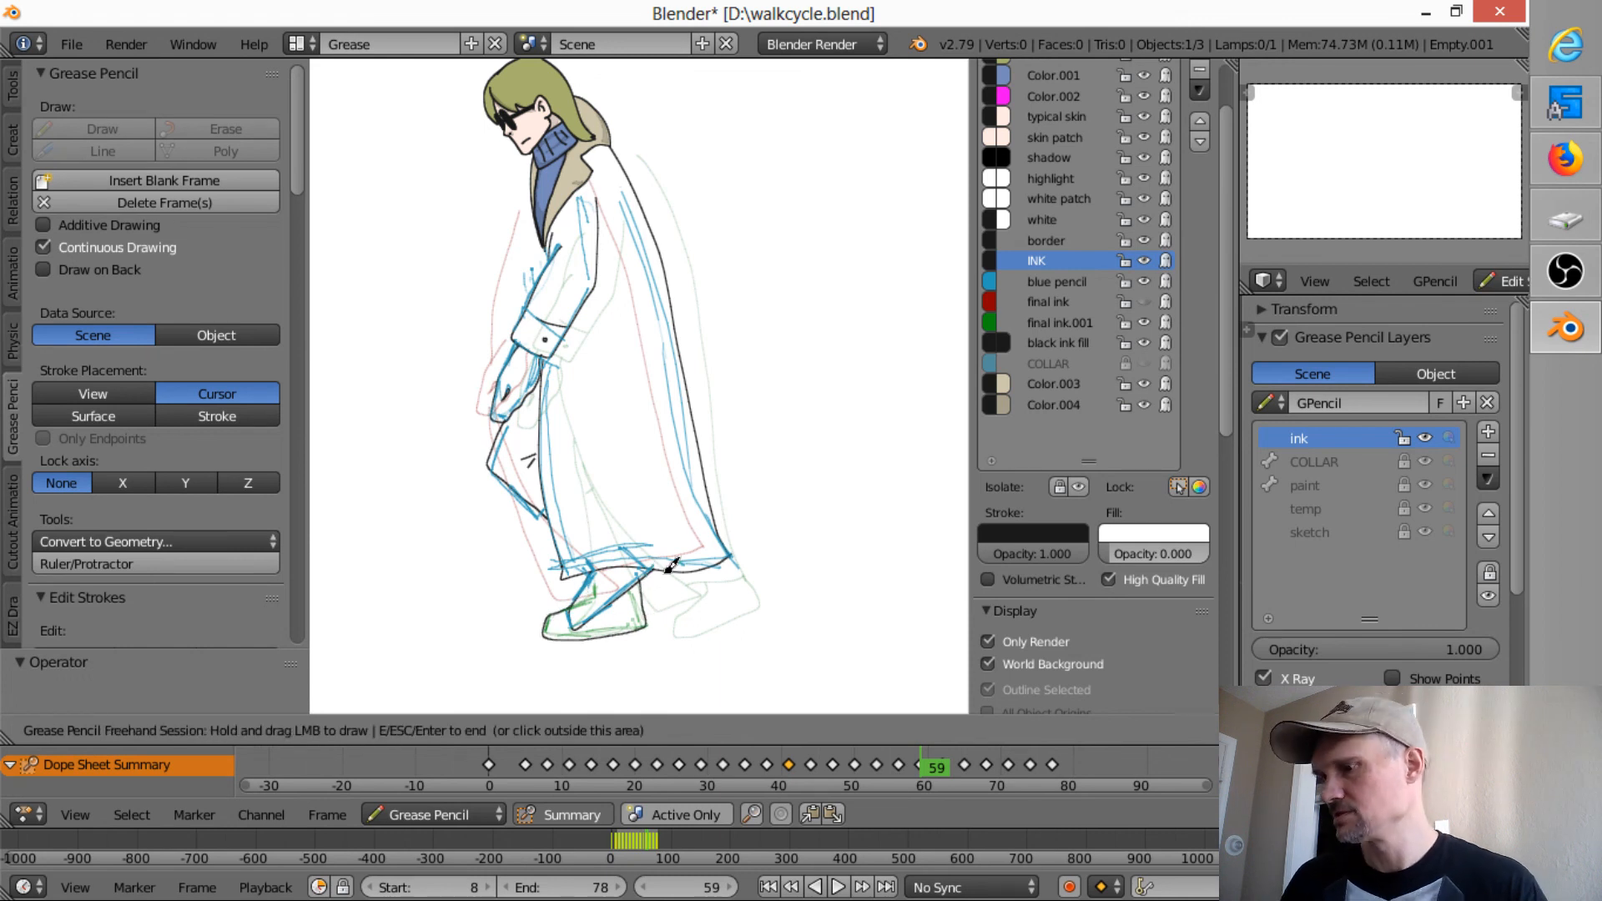
{"action": "mouse_move", "coordinate": [544, 194]}
{"action": "left_mouse_down"}
{"action": "mouse_move", "coordinate": [542, 279]}
{"action": "mouse_move", "coordinate": [552, 232]}
{"action": "mouse_move", "coordinate": [554, 265]}
{"action": "mouse_move", "coordinate": [563, 253]}
{"action": "left_mouse_up"}
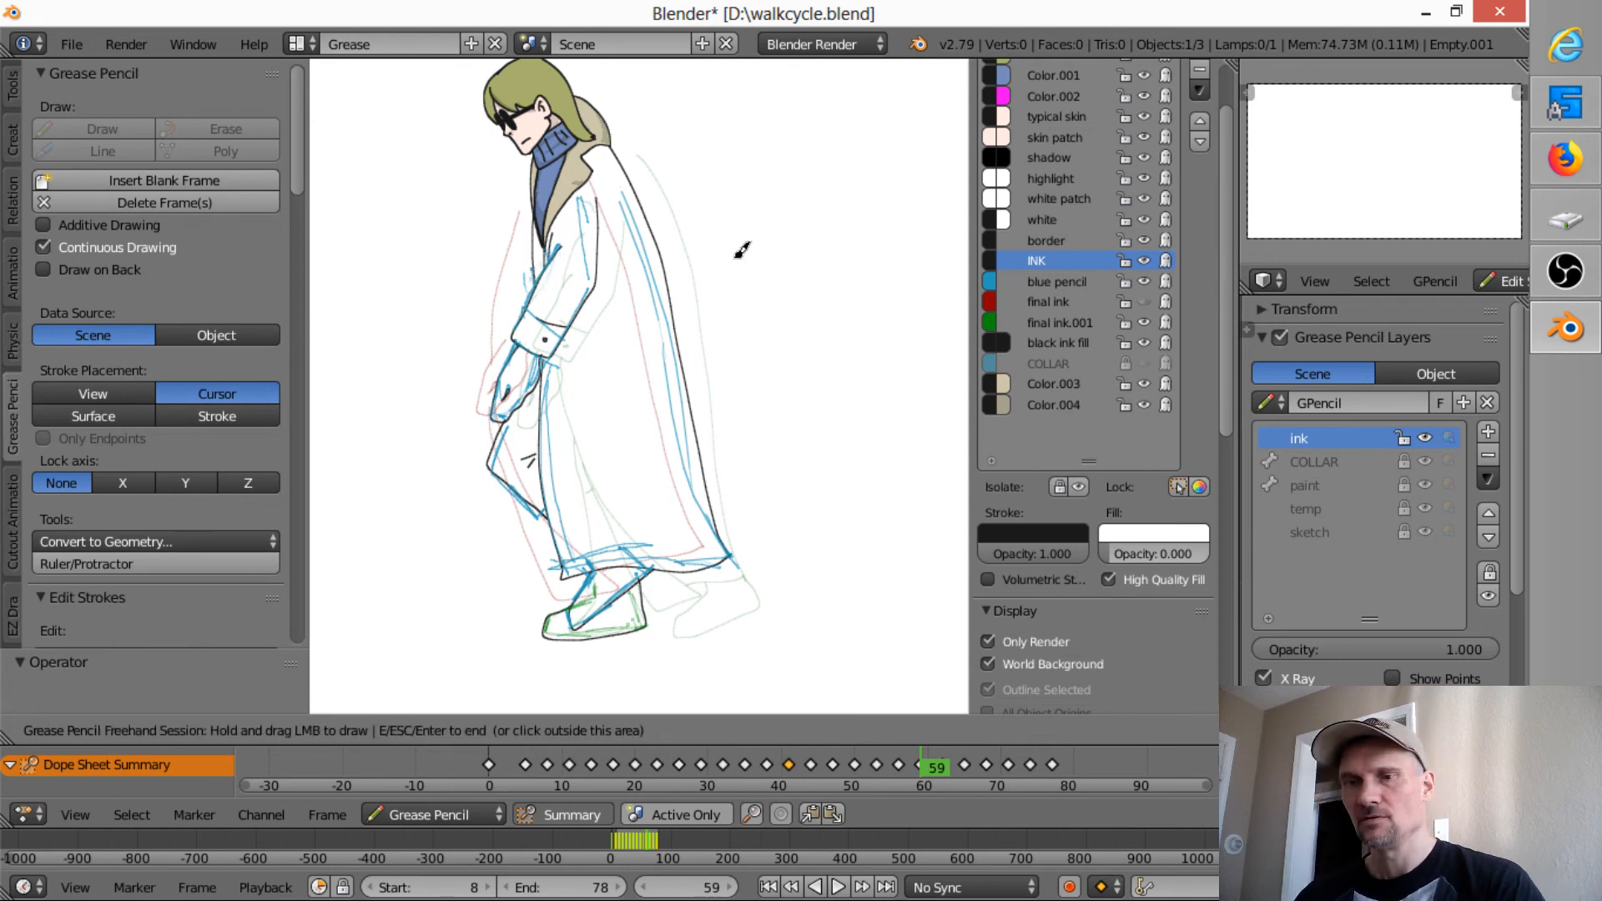
- Ink the front leg with a line across it, the front shoe and the rear shoe on frame 62, redoing a misdrawn stroke
{"action": "key", "text": "Up"}
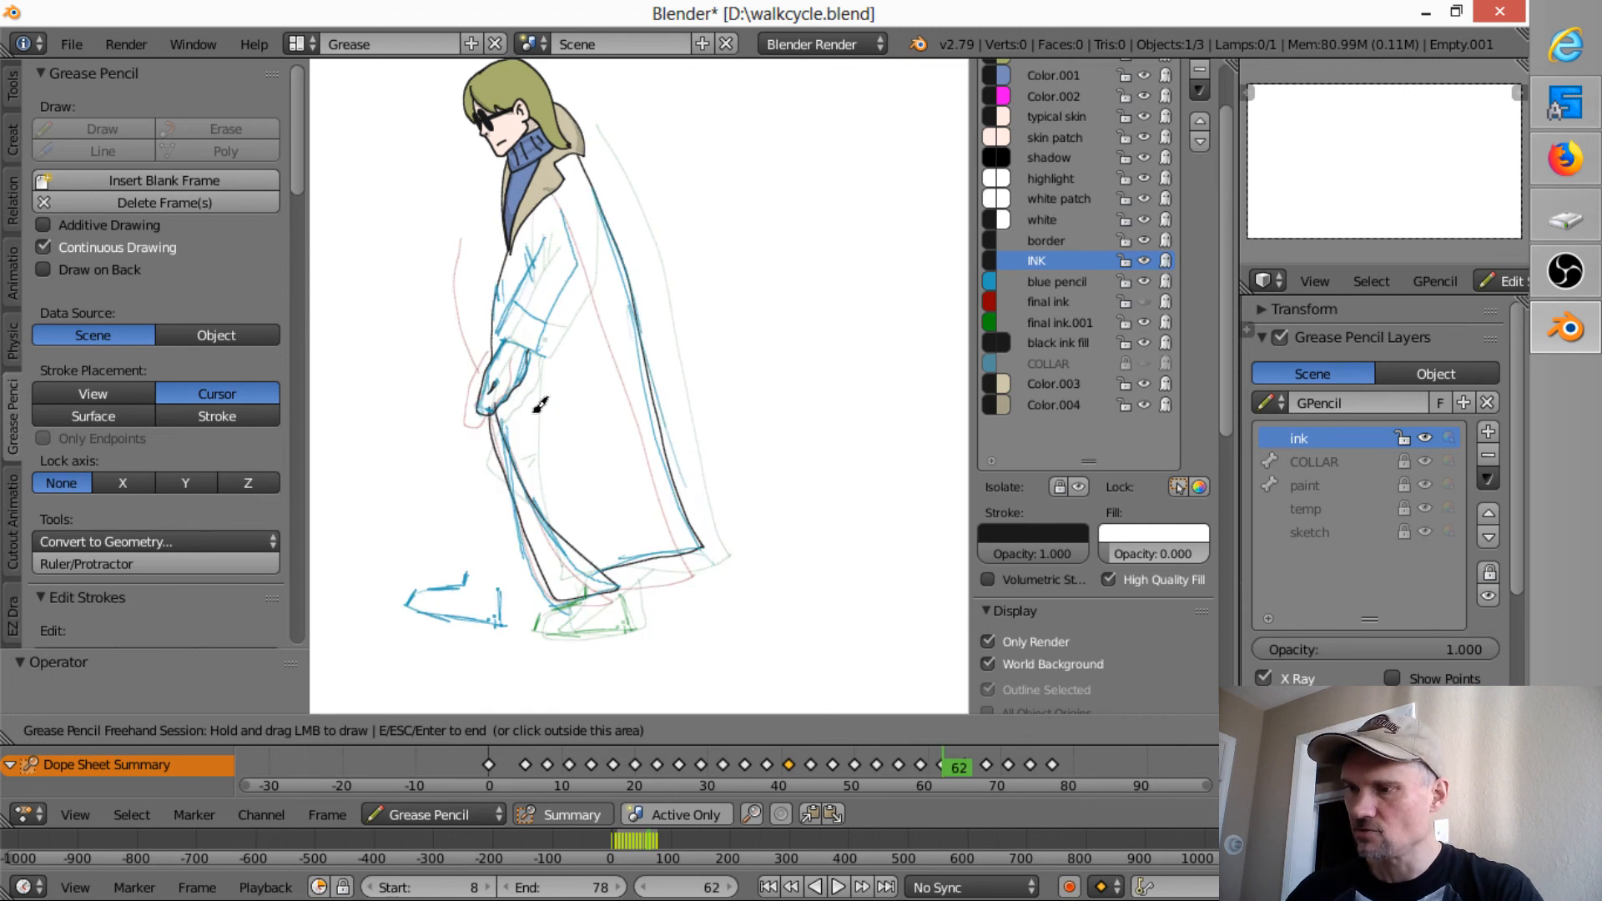
{"action": "mouse_move", "coordinate": [499, 413]}
{"action": "left_mouse_down"}
{"action": "mouse_move", "coordinate": [466, 582]}
{"action": "mouse_move", "coordinate": [409, 602]}
{"action": "mouse_move", "coordinate": [507, 621]}
{"action": "mouse_move", "coordinate": [516, 468]}
{"action": "left_mouse_up"}
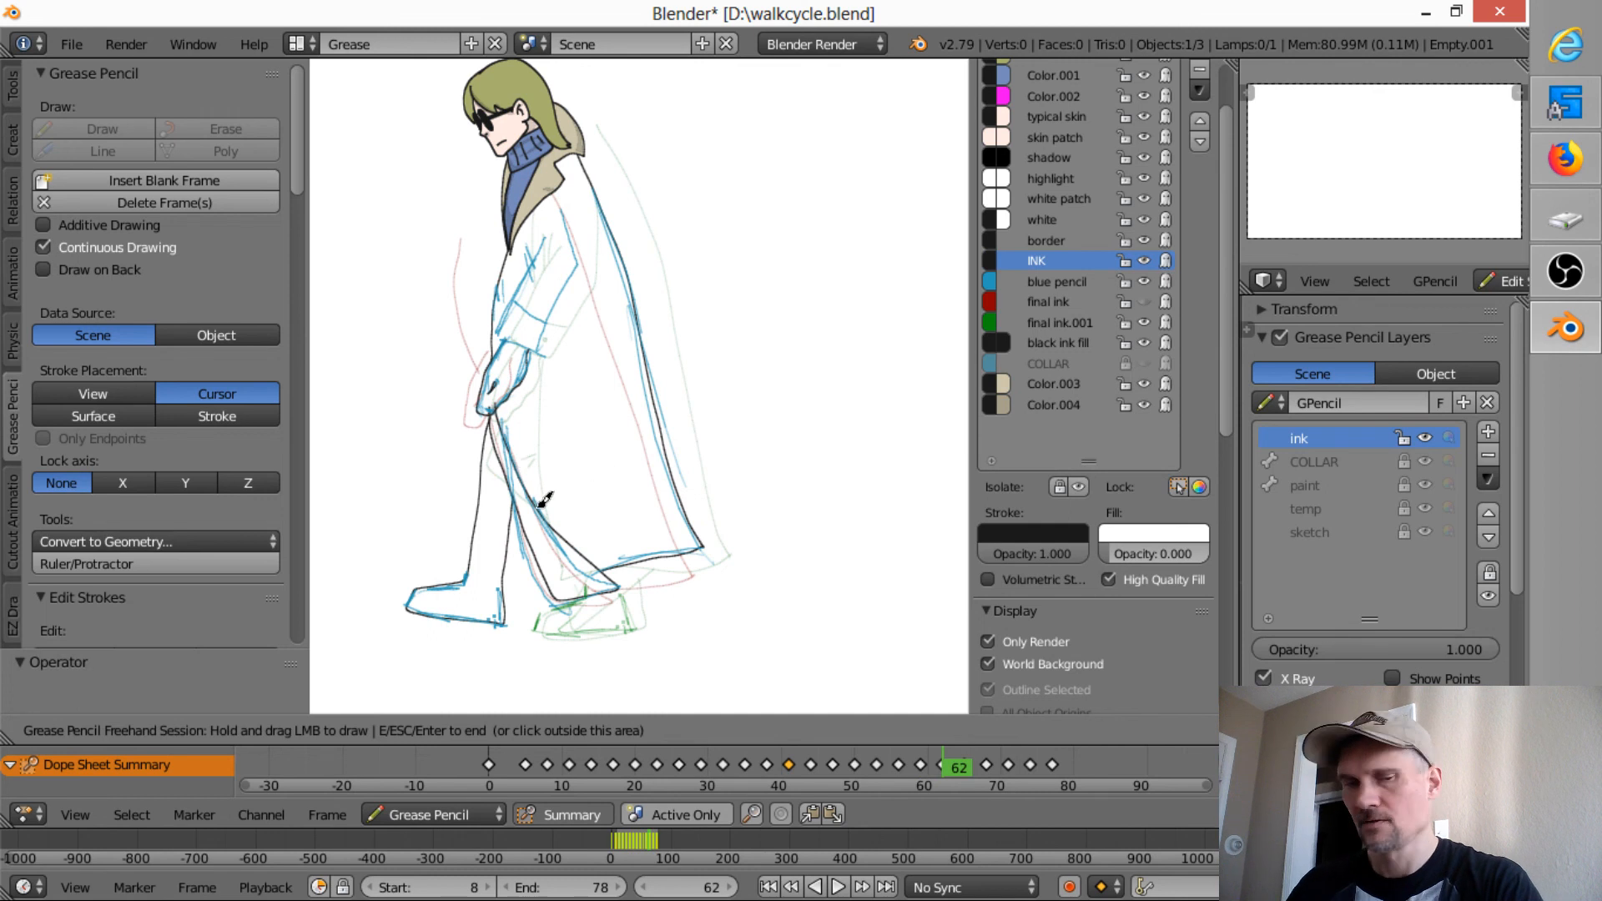
{"action": "key", "text": "ctrl+z"}
{"action": "mouse_move", "coordinate": [476, 559]}
{"action": "left_mouse_down"}
{"action": "mouse_move", "coordinate": [409, 608]}
{"action": "mouse_move", "coordinate": [511, 612]}
{"action": "mouse_move", "coordinate": [504, 558]}
{"action": "mouse_move", "coordinate": [524, 504]}
{"action": "mouse_move", "coordinate": [500, 471]}
{"action": "mouse_move", "coordinate": [514, 474]}
{"action": "left_mouse_up"}
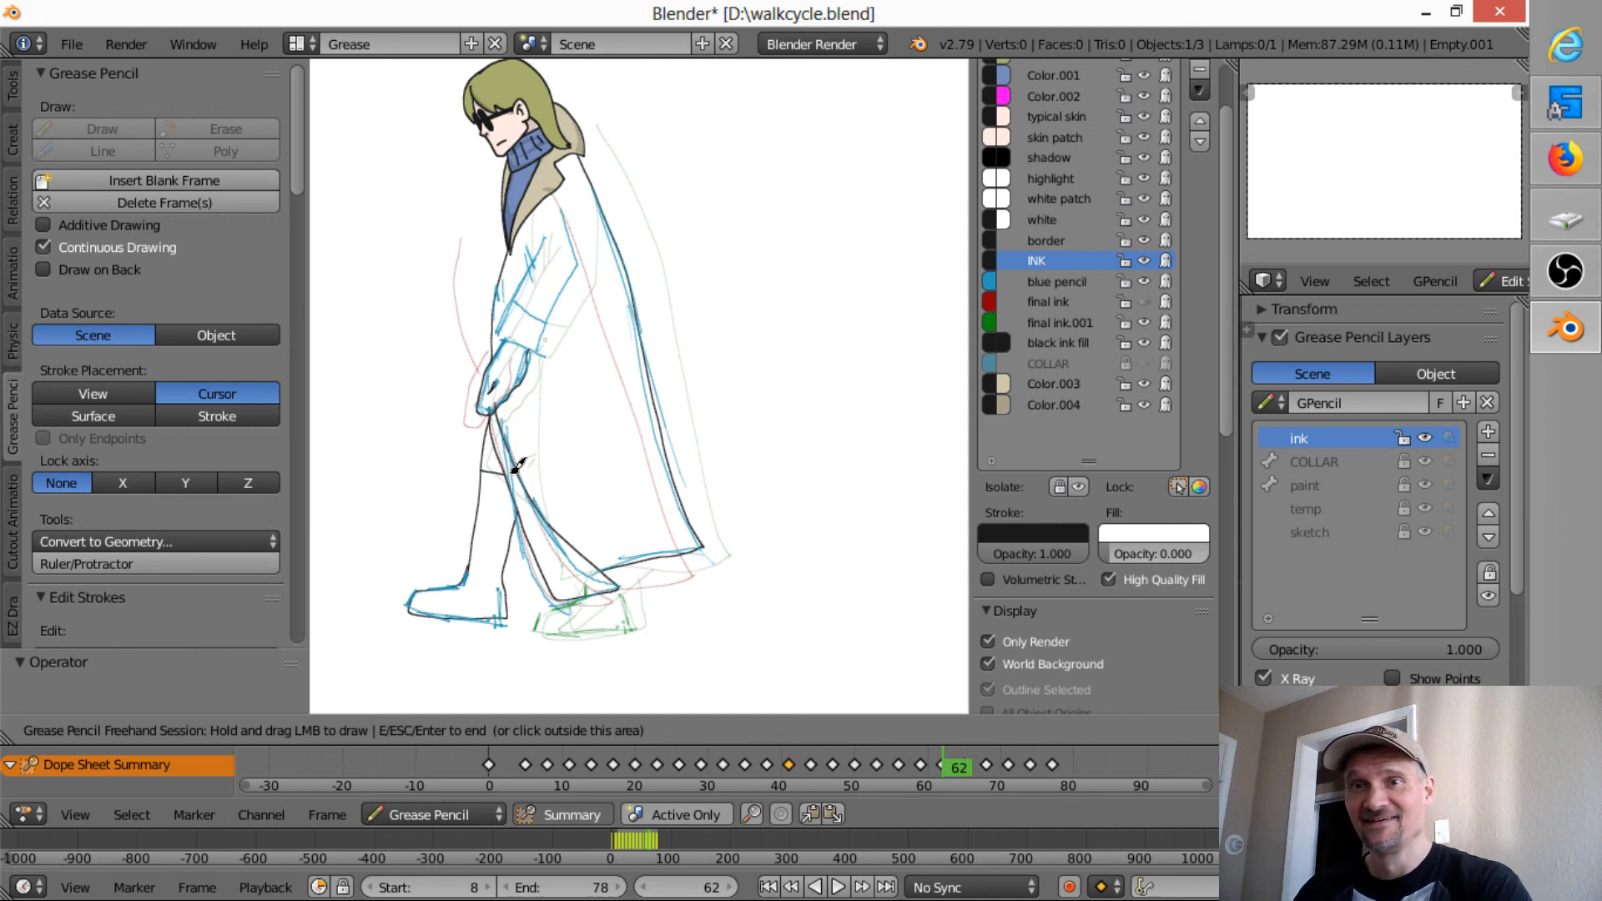
{"action": "mouse_move", "coordinate": [565, 595]}
{"action": "left_mouse_down"}
{"action": "mouse_move", "coordinate": [543, 626]}
{"action": "mouse_move", "coordinate": [637, 619]}
{"action": "mouse_move", "coordinate": [627, 557]}
{"action": "left_mouse_up"}
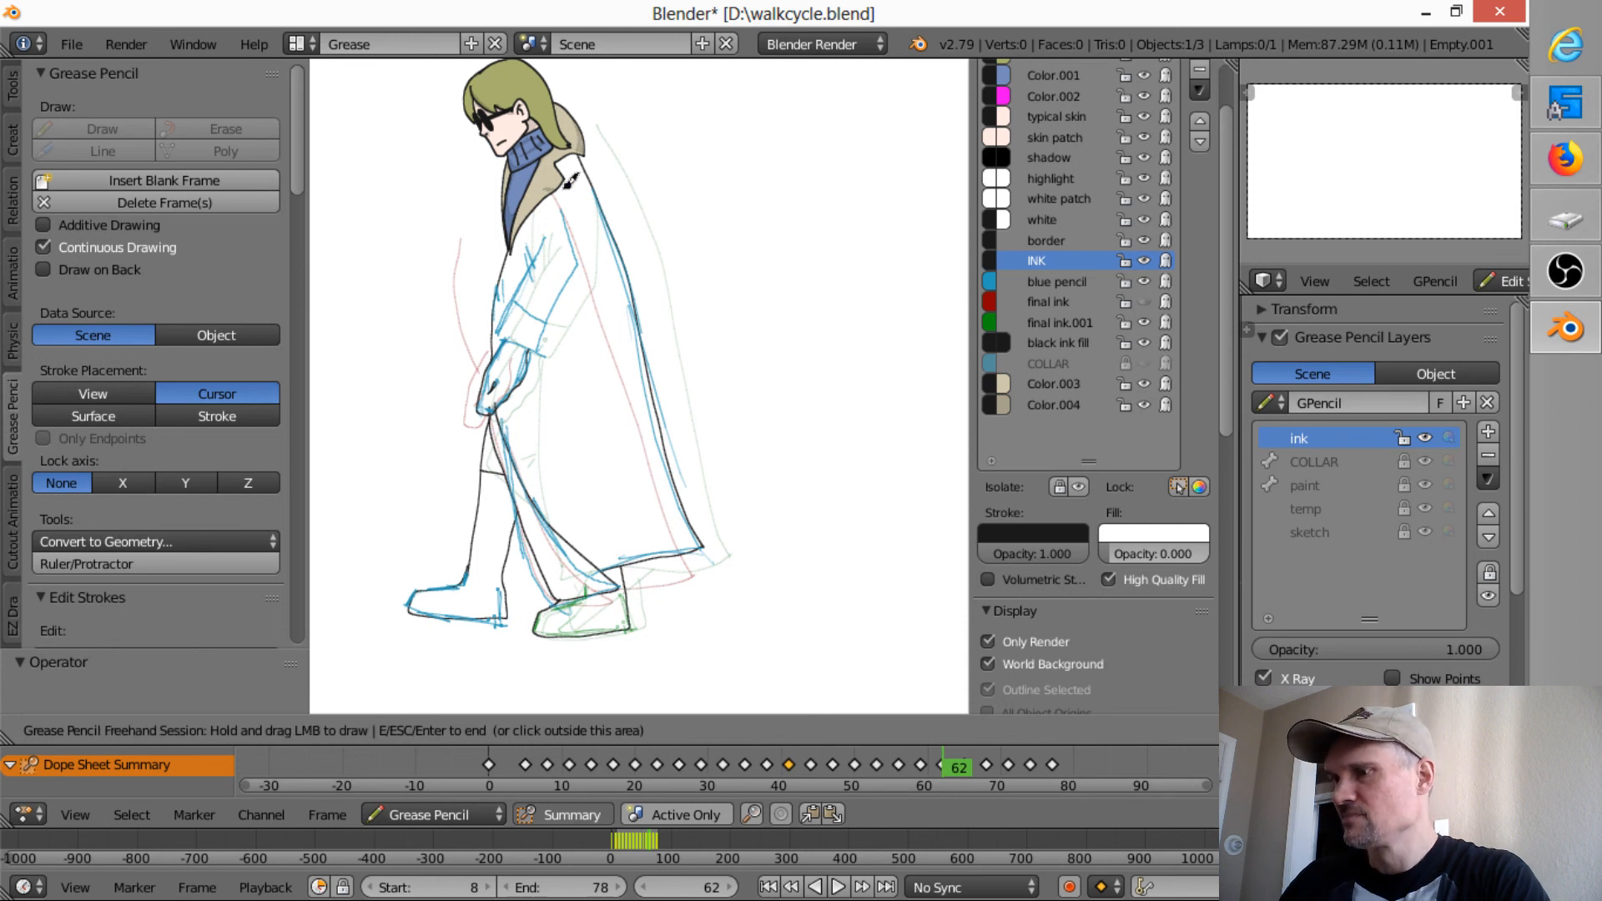
- Ink the sleeve, the cuff with its round button and the coat's front edge on frame 62
{"action": "mouse_move", "coordinate": [509, 333]}
{"action": "left_mouse_down"}
{"action": "mouse_move", "coordinate": [555, 355]}
{"action": "mouse_move", "coordinate": [506, 330]}
{"action": "mouse_move", "coordinate": [543, 251]}
{"action": "mouse_move", "coordinate": [527, 271]}
{"action": "left_mouse_up"}
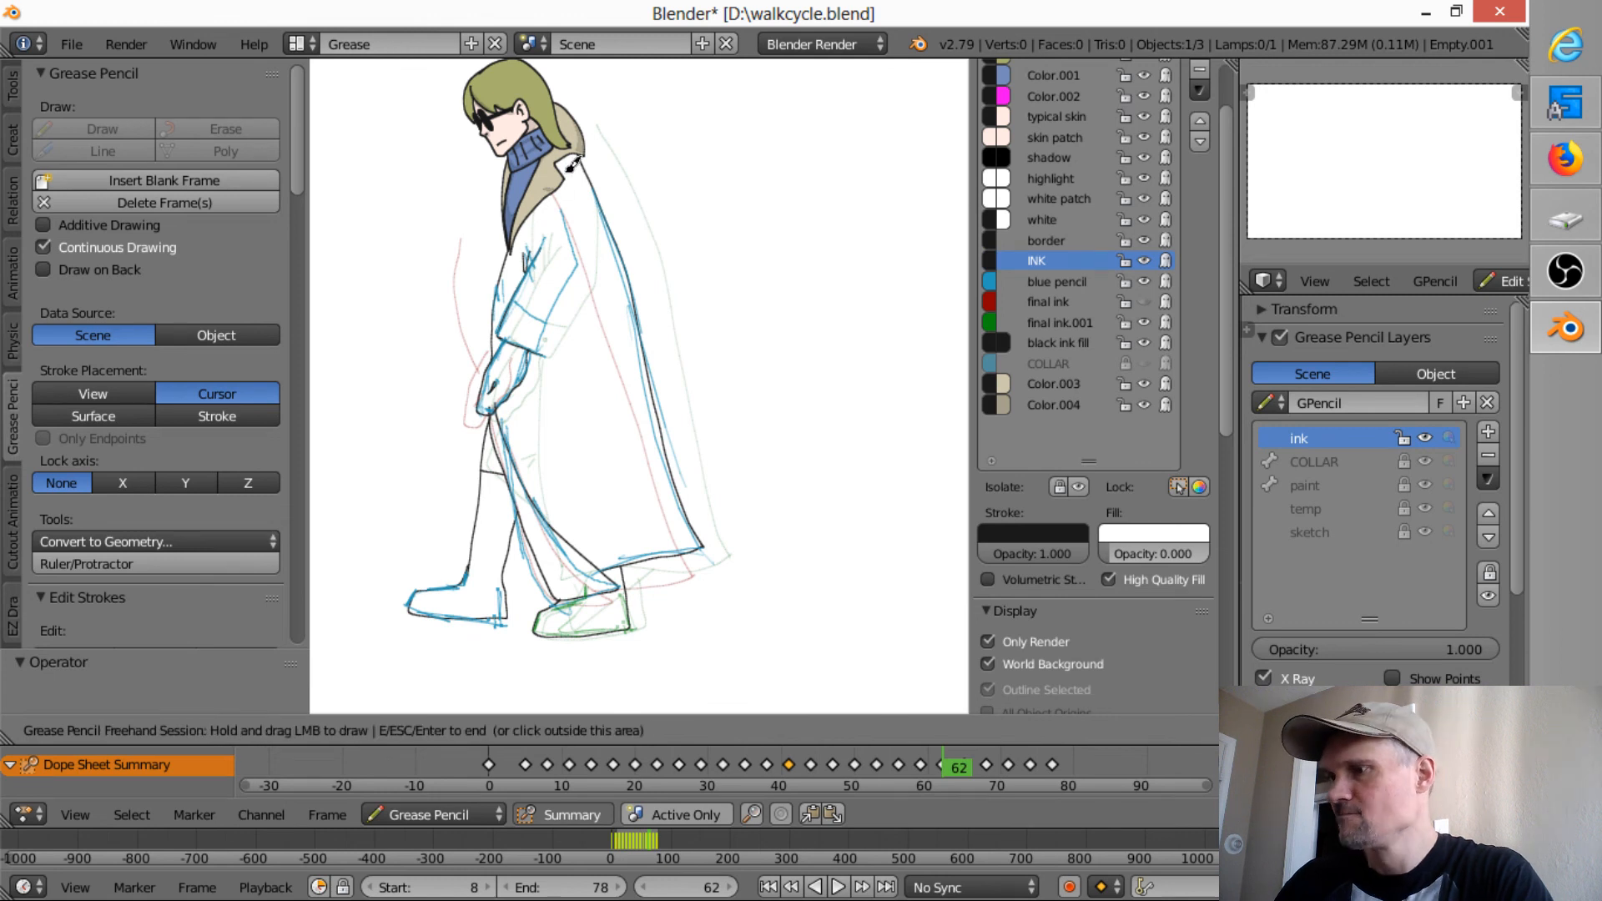
{"action": "mouse_move", "coordinate": [567, 171]}
{"action": "left_mouse_down"}
{"action": "mouse_move", "coordinate": [589, 263]}
{"action": "mouse_move", "coordinate": [540, 356]}
{"action": "left_mouse_up"}
{"action": "left_click_drag", "start_coordinate": [515, 302], "coordinate": [555, 322]}
{"action": "left_click_drag", "start_coordinate": [533, 328], "coordinate": [533, 329]}
{"action": "mouse_move", "coordinate": [521, 195]}
{"action": "left_mouse_down"}
{"action": "mouse_move", "coordinate": [491, 332]}
{"action": "mouse_move", "coordinate": [513, 363]}
{"action": "left_mouse_up"}
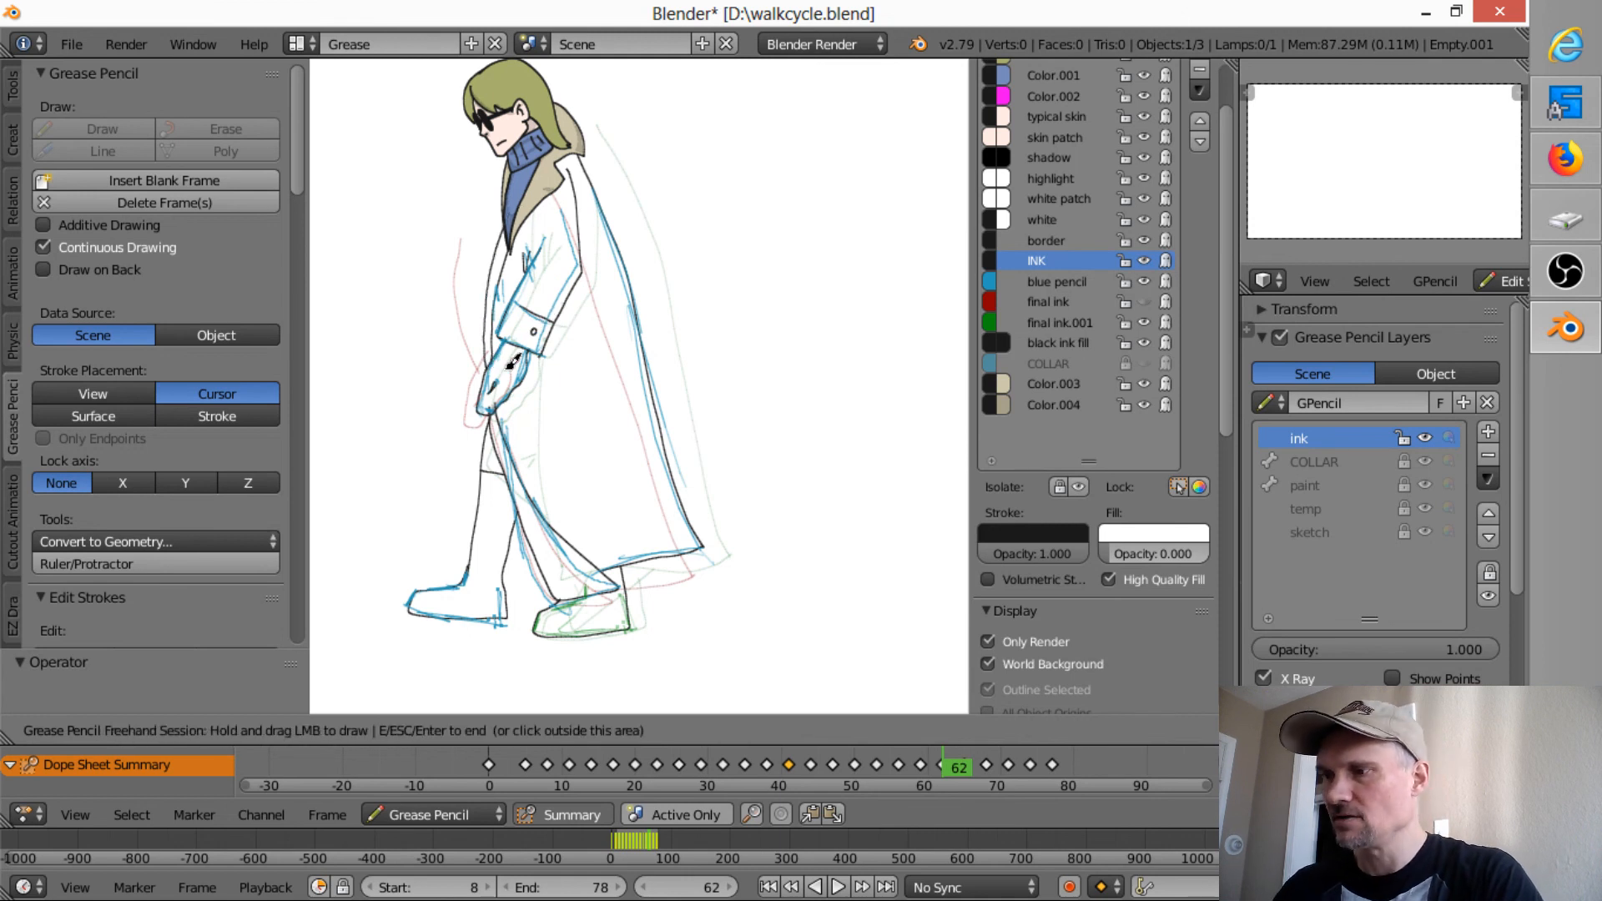
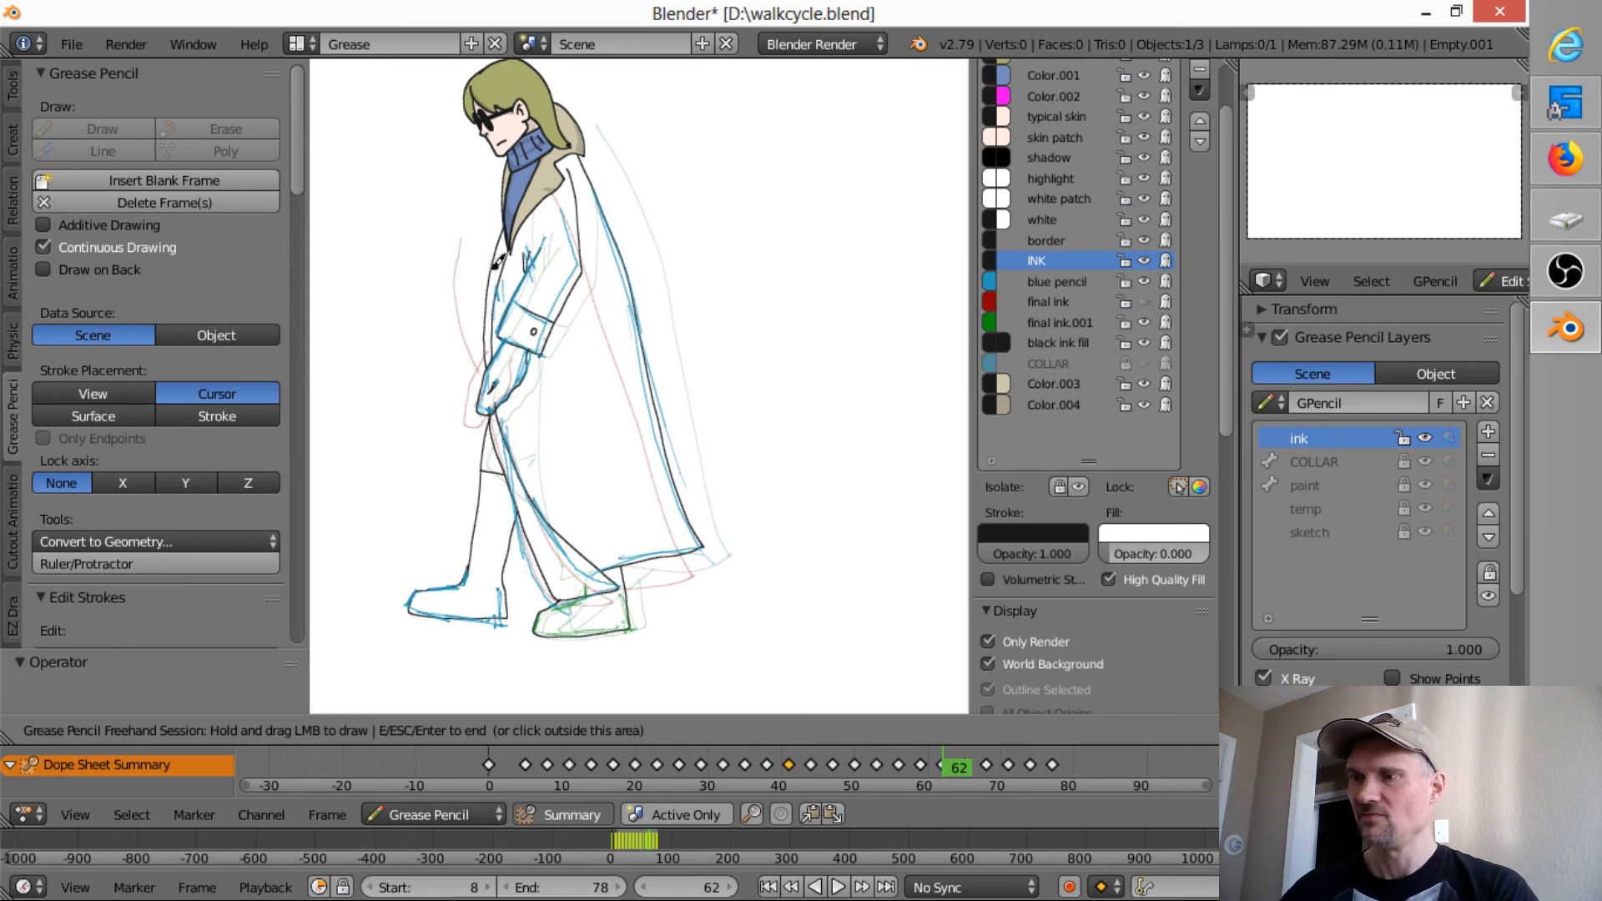
- Ink the sleeve and the cuff on frame 65, undoing and redrawing the misdrawn sleeve strokes
{"action": "key", "text": "Down"}
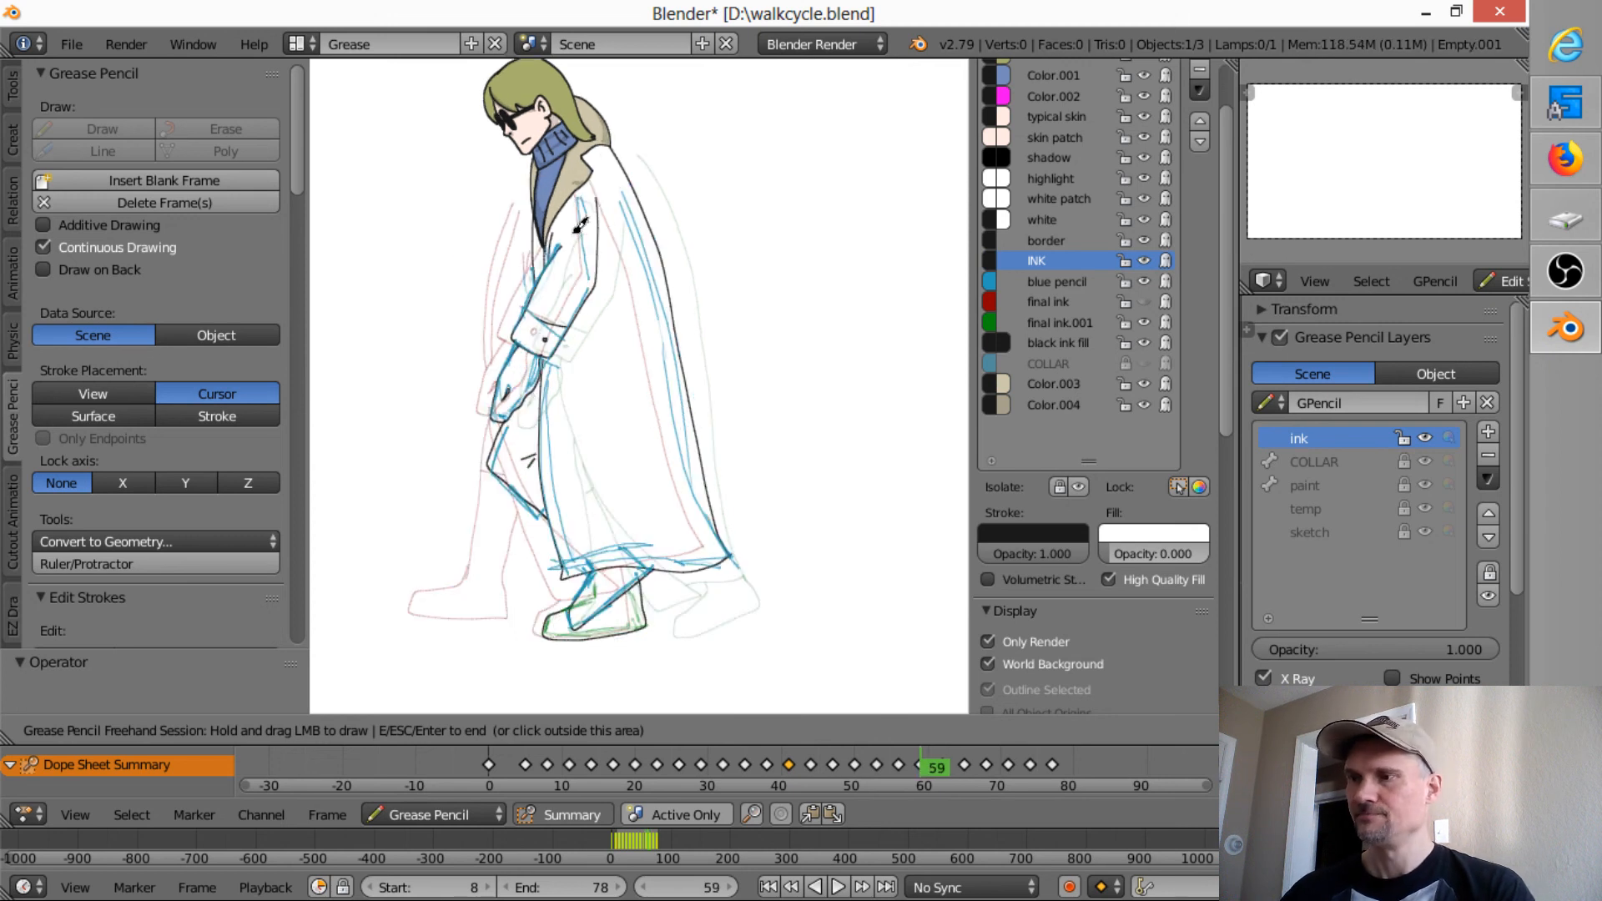
{"action": "key", "text": "Up"}
{"action": "key", "text": "Up"}
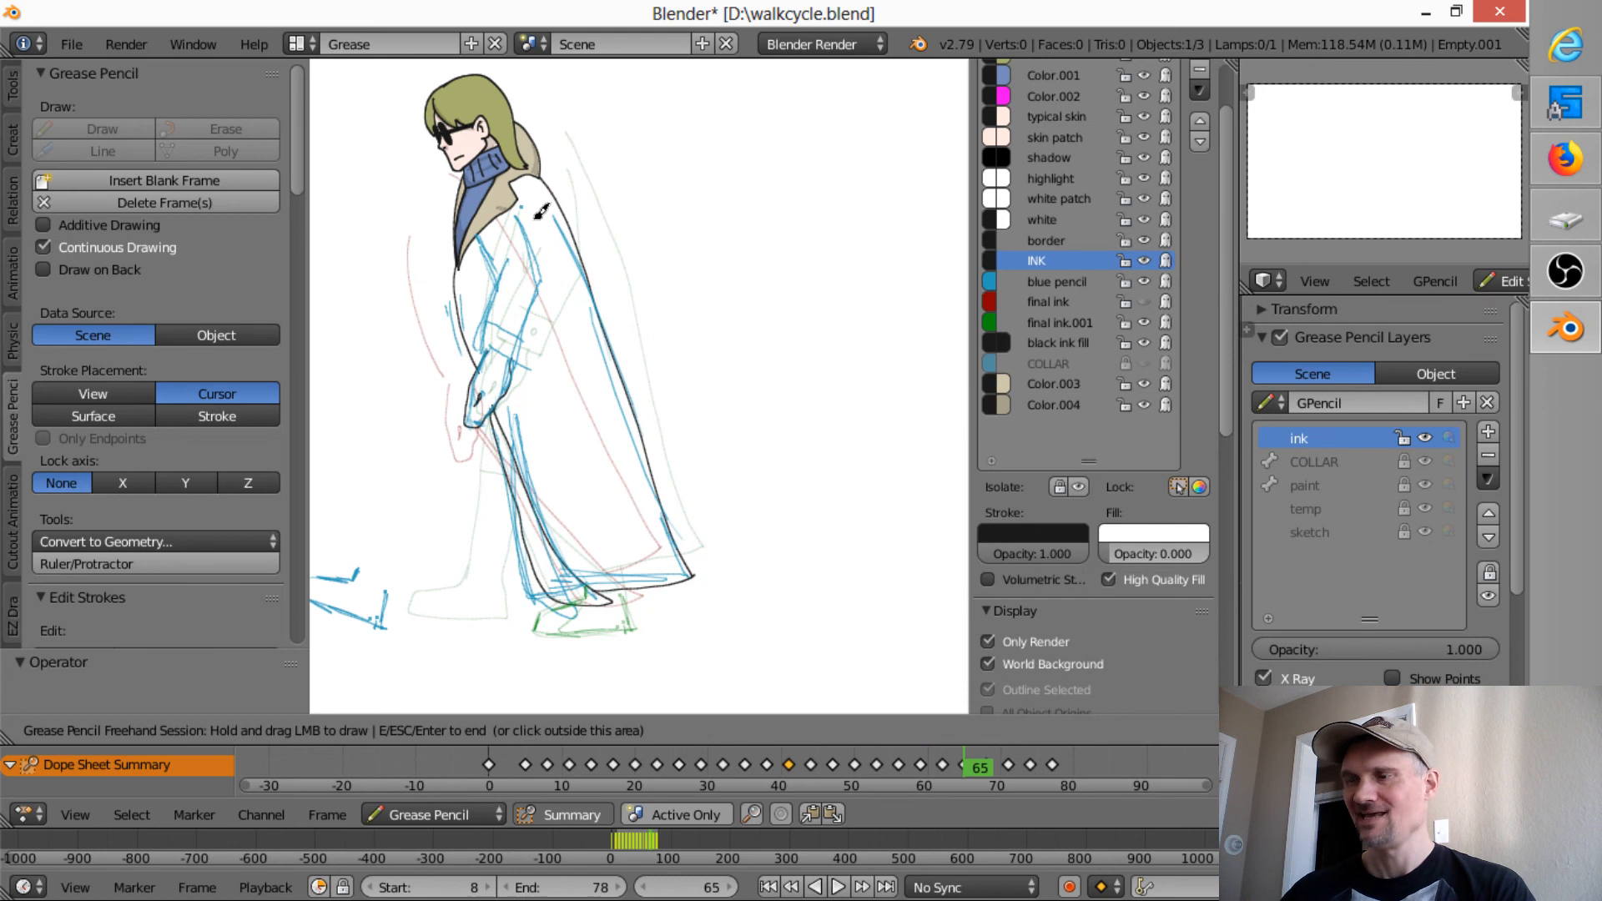
{"action": "mouse_move", "coordinate": [541, 199]}
{"action": "left_mouse_down"}
{"action": "mouse_move", "coordinate": [557, 284]}
{"action": "mouse_move", "coordinate": [522, 363]}
{"action": "mouse_move", "coordinate": [488, 351]}
{"action": "mouse_move", "coordinate": [521, 274]}
{"action": "mouse_move", "coordinate": [512, 295]}
{"action": "mouse_move", "coordinate": [506, 232]}
{"action": "left_mouse_up"}
{"action": "key", "text": "ctrl+z"}
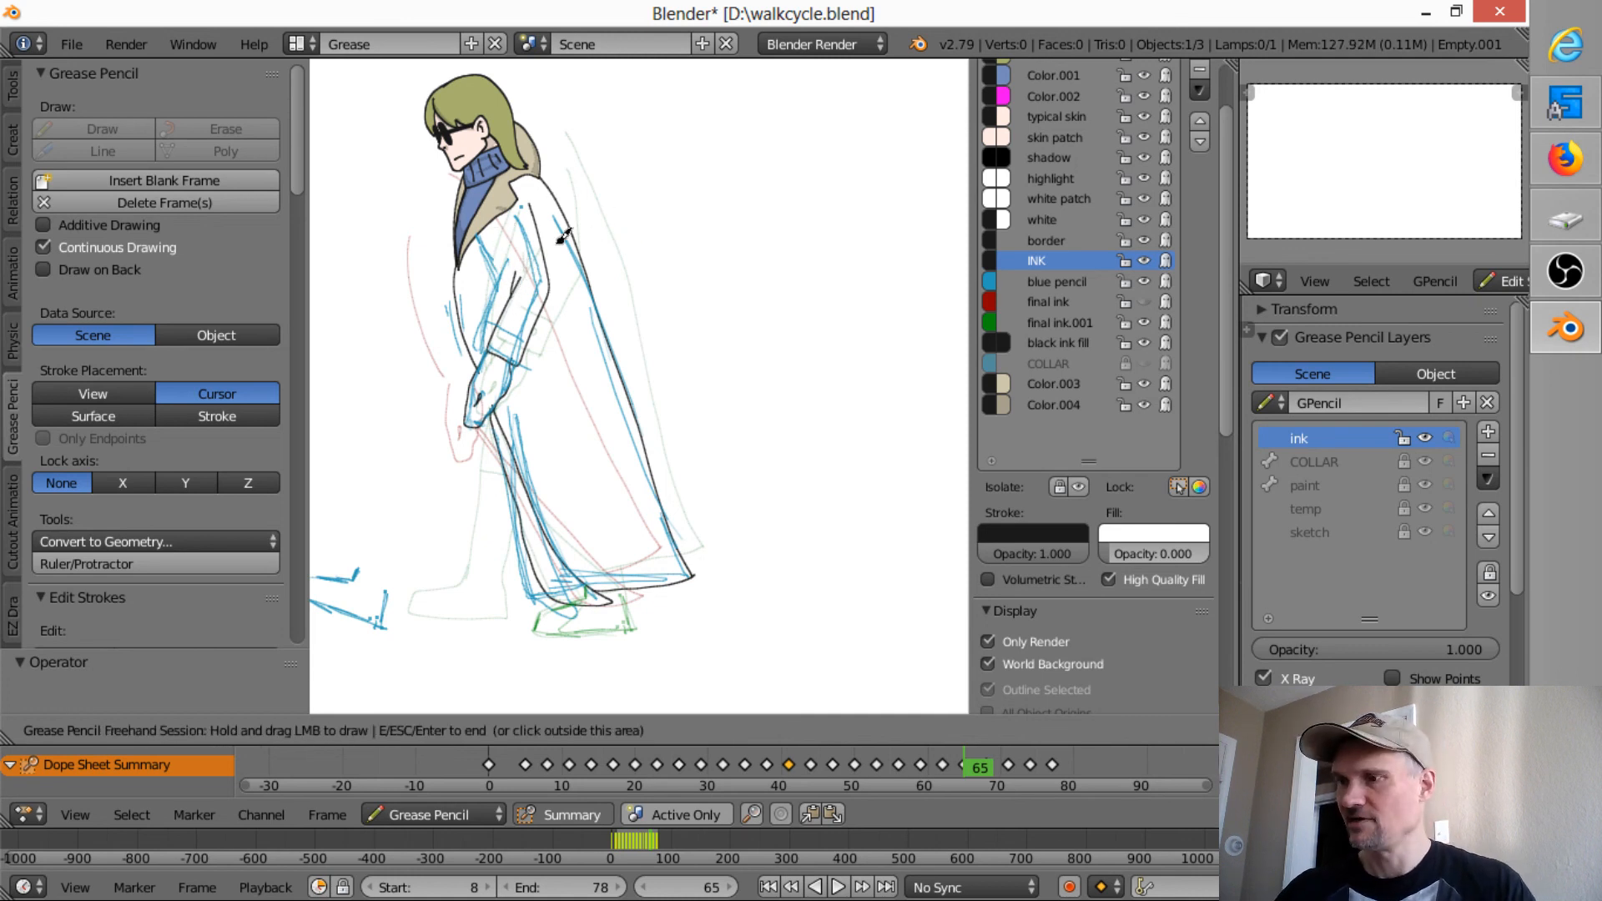
{"action": "key", "text": "ctrl+z"}
{"action": "key", "text": "ctrl+z"}
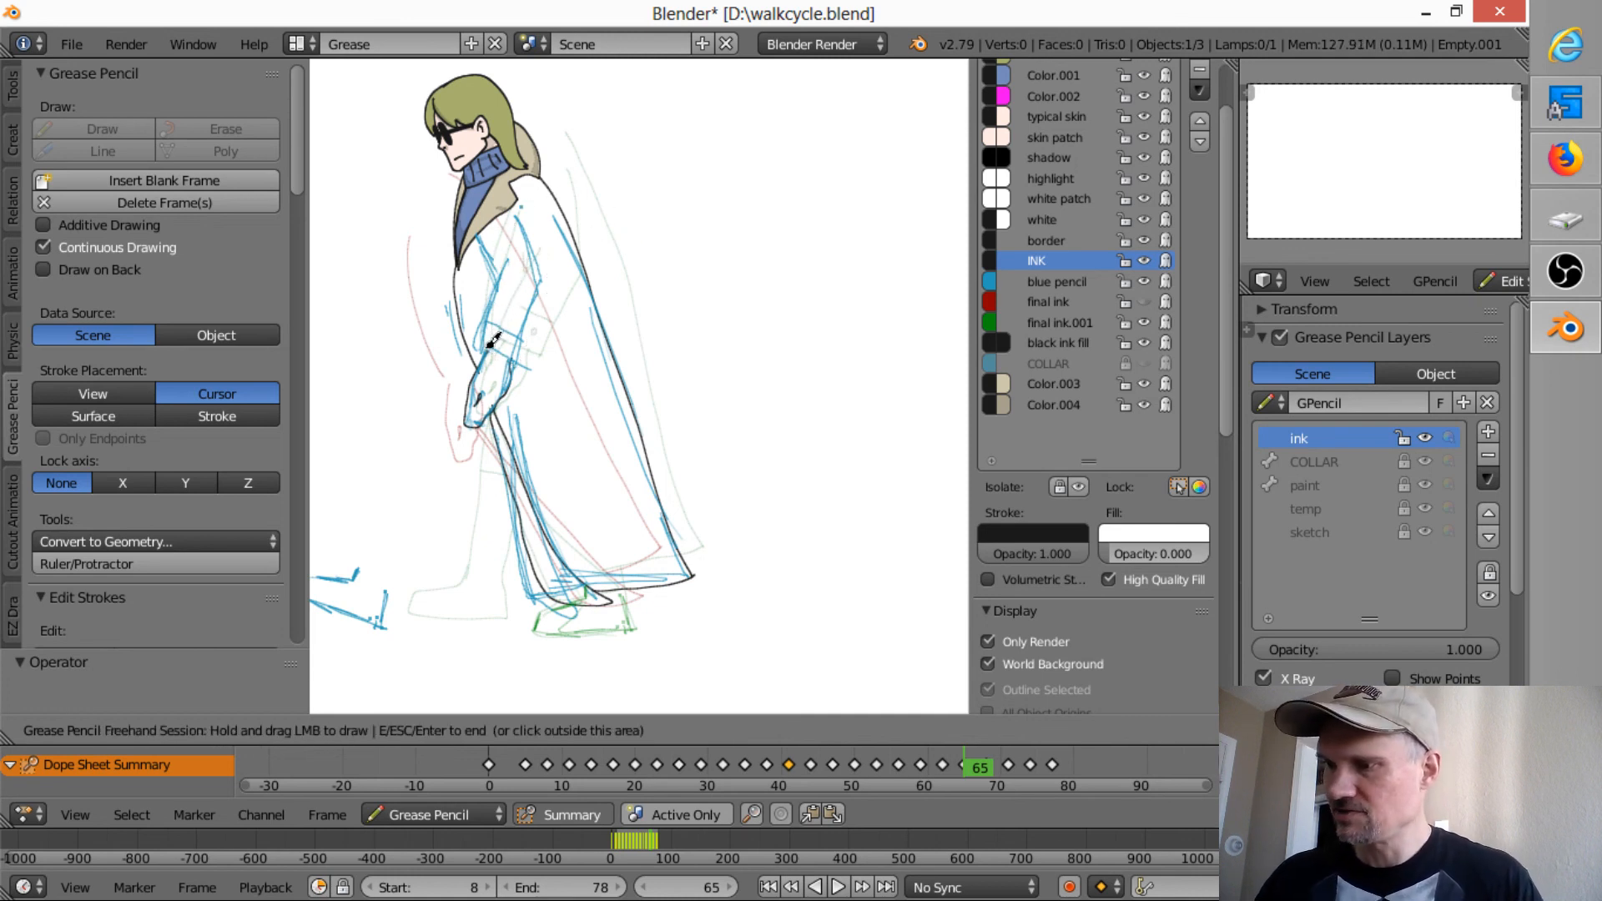
{"action": "mouse_move", "coordinate": [486, 349]}
{"action": "left_mouse_down"}
{"action": "mouse_move", "coordinate": [519, 363]}
{"action": "mouse_move", "coordinate": [559, 277]}
{"action": "mouse_move", "coordinate": [534, 209]}
{"action": "mouse_move", "coordinate": [499, 289]}
{"action": "left_mouse_up"}
{"action": "left_click_drag", "start_coordinate": [486, 346], "coordinate": [528, 338]}
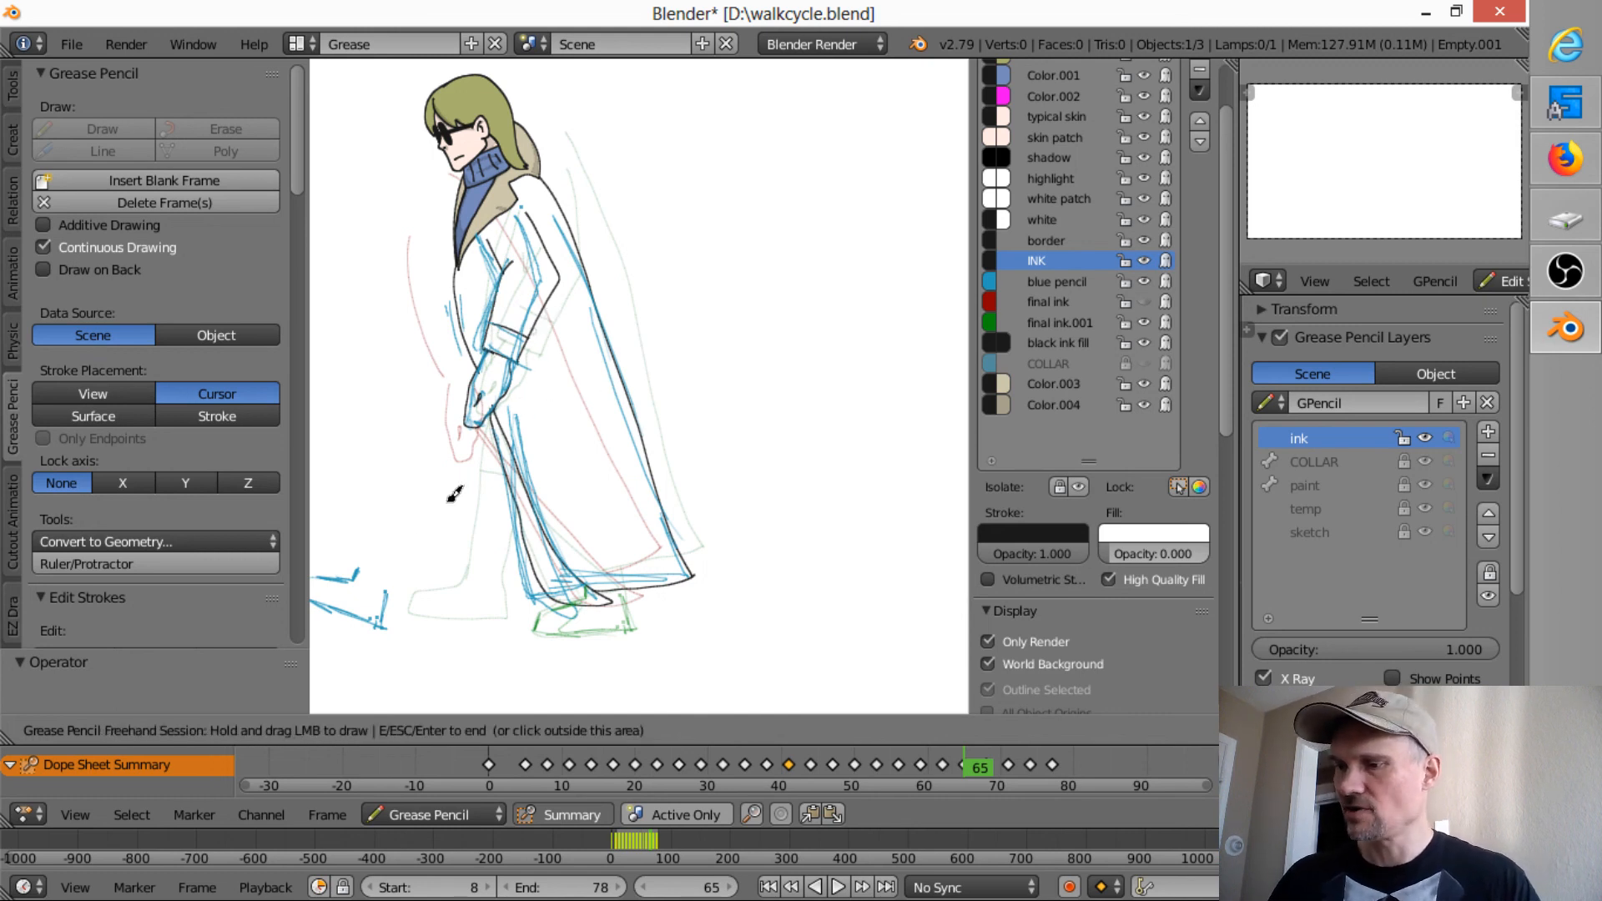
- Ink the coat front, the striding front leg with a line across it, the rear shoe and the far coat hem on frame 65
{"action": "mouse_move", "coordinate": [498, 528]}
{"action": "middle_mouse_down", "text": "shift"}
{"action": "mouse_move", "coordinate": [544, 523]}
{"action": "mouse_move", "coordinate": [565, 479]}
{"action": "middle_mouse_up", "text": "shift"}
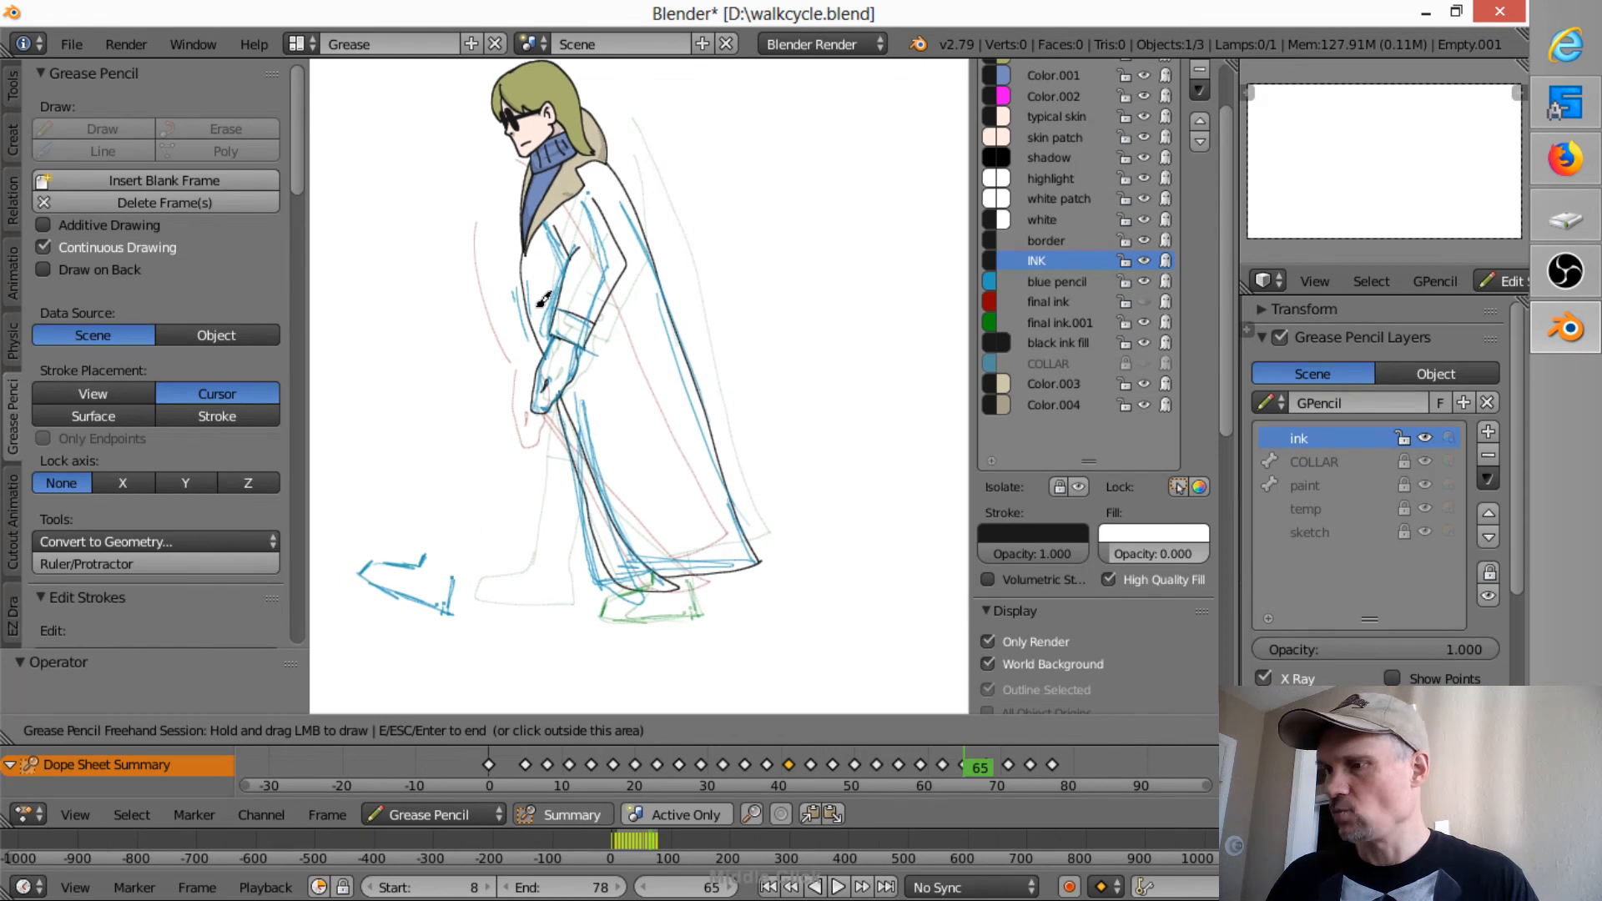
{"action": "left_click_drag", "start_coordinate": [524, 219], "coordinate": [535, 350]}
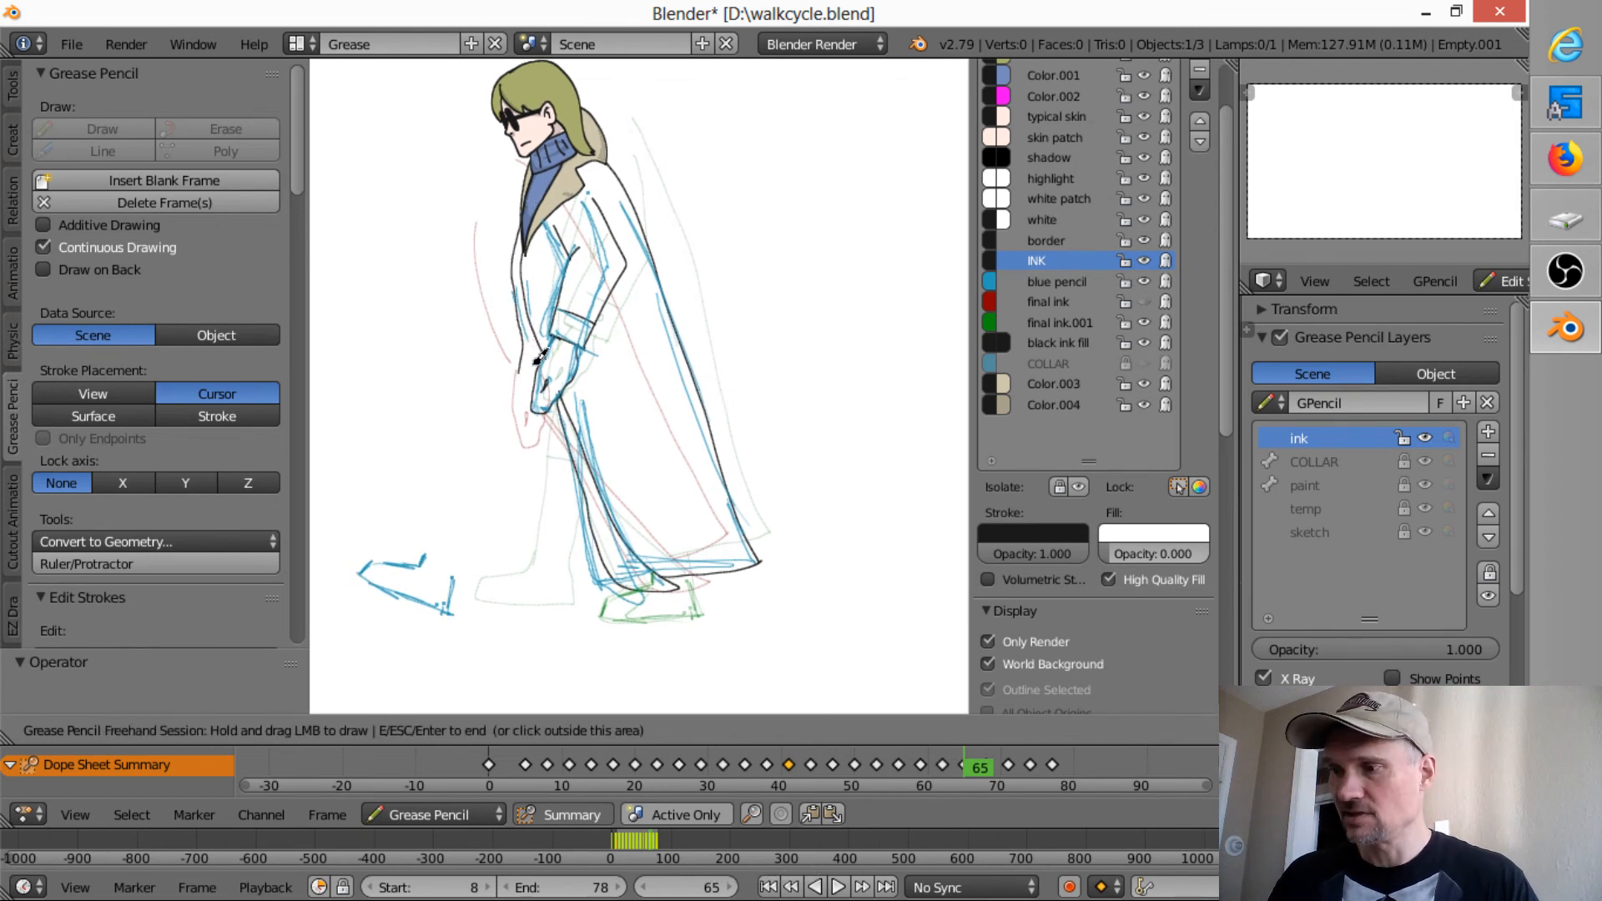
{"action": "mouse_move", "coordinate": [546, 361]}
{"action": "left_mouse_down"}
{"action": "mouse_move", "coordinate": [432, 541]}
{"action": "mouse_move", "coordinate": [360, 576]}
{"action": "mouse_move", "coordinate": [459, 609]}
{"action": "mouse_move", "coordinate": [527, 456]}
{"action": "mouse_move", "coordinate": [575, 410]}
{"action": "left_mouse_up"}
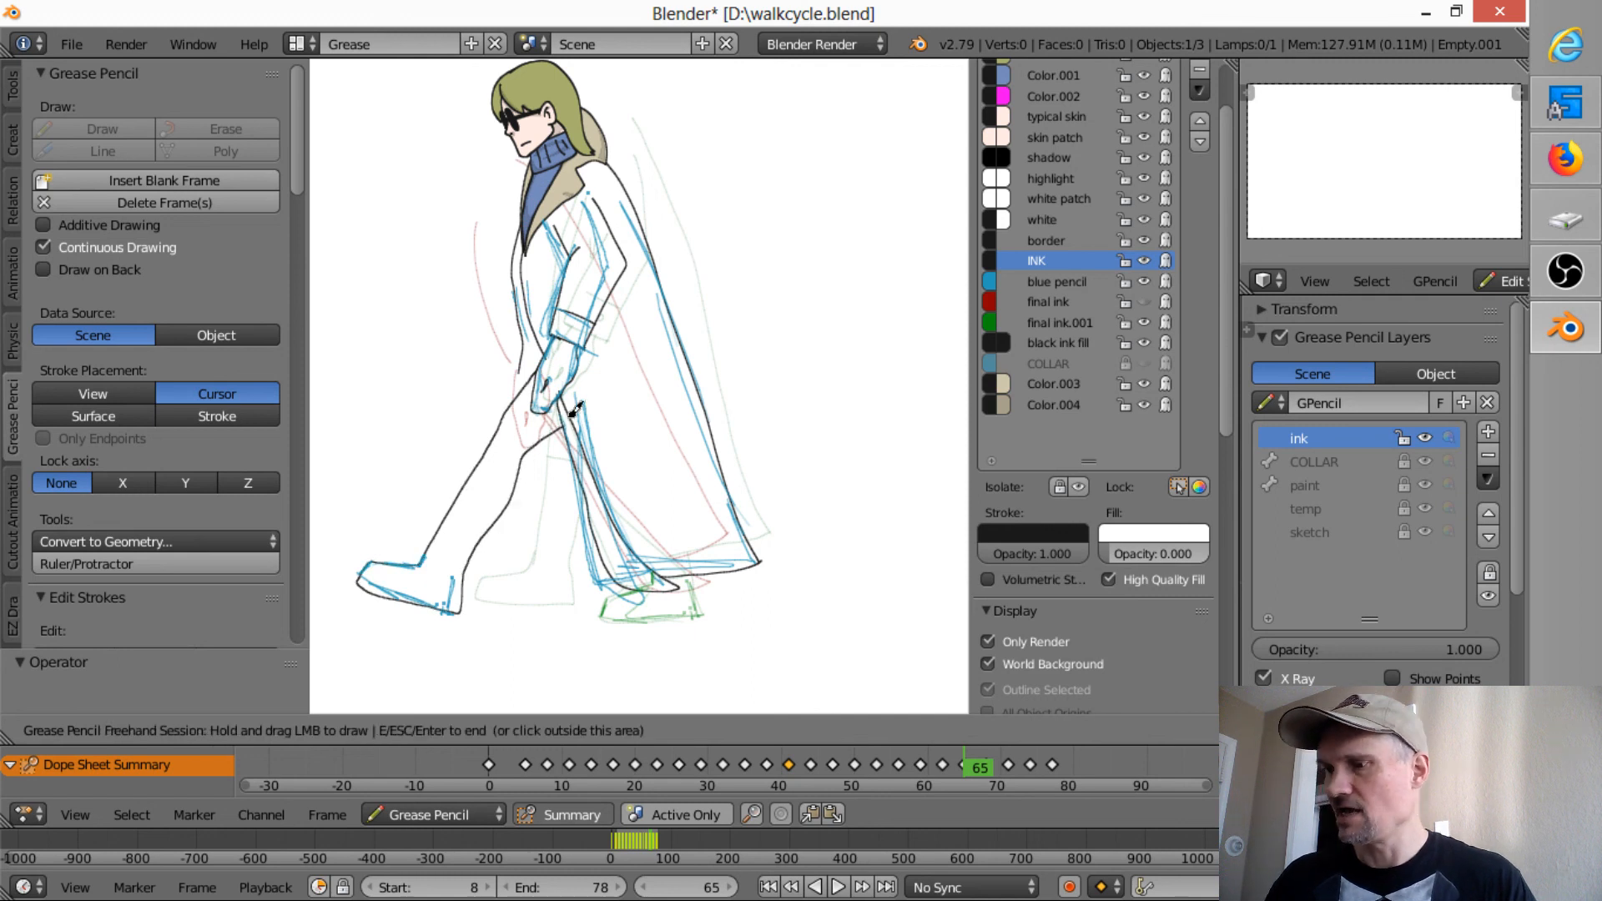
{"action": "left_click_drag", "start_coordinate": [474, 467], "coordinate": [514, 488]}
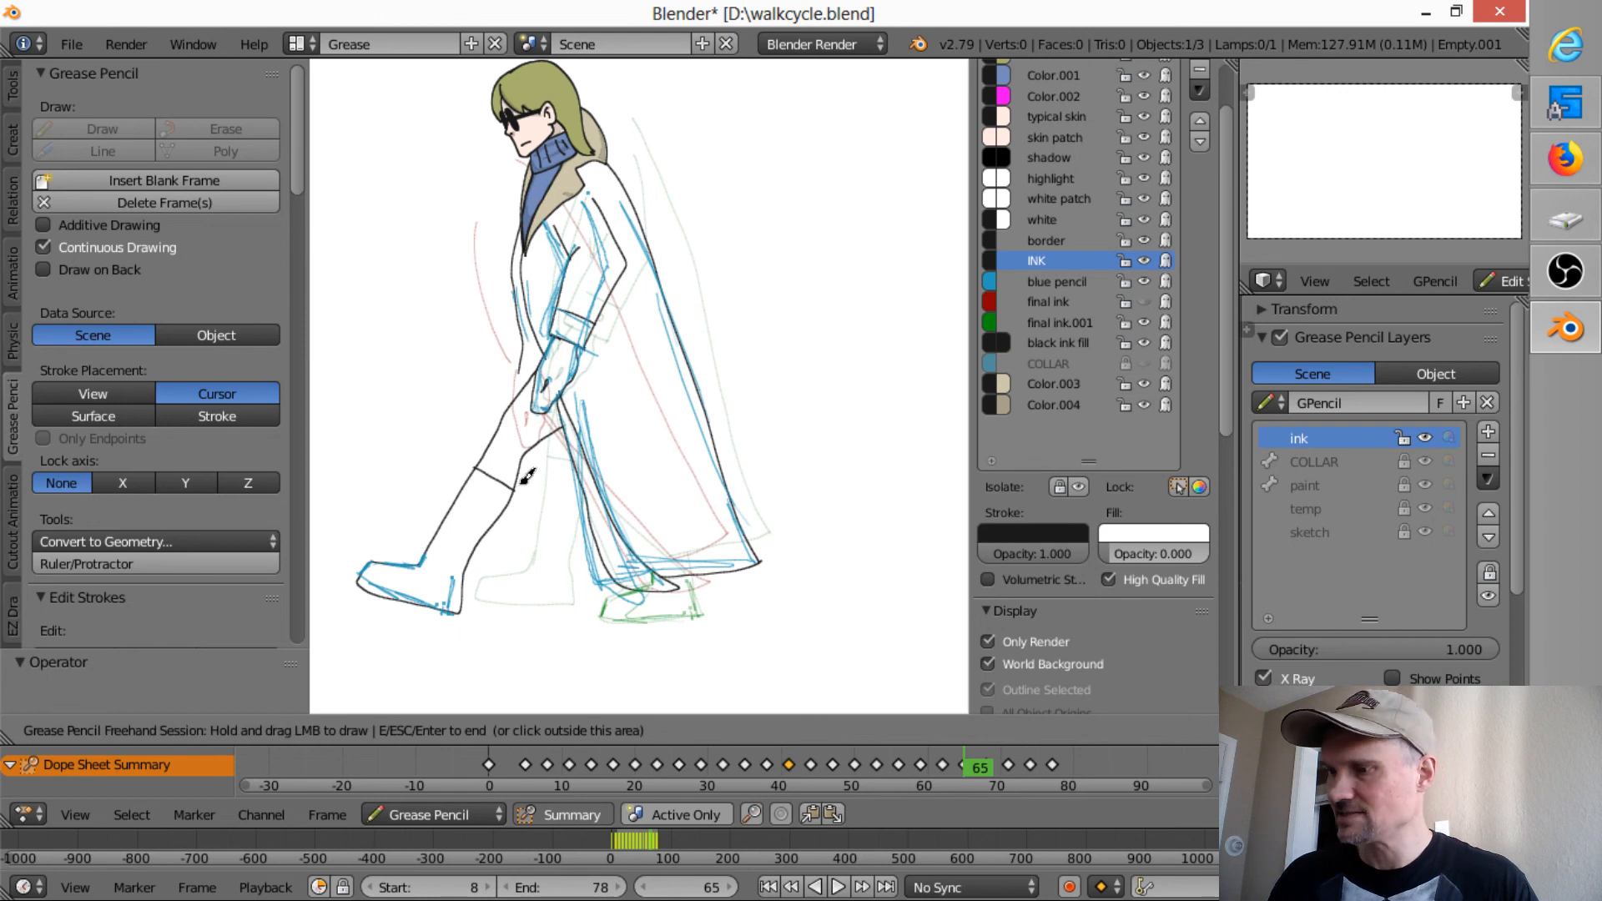
{"action": "mouse_move", "coordinate": [644, 584]}
{"action": "left_mouse_down"}
{"action": "mouse_move", "coordinate": [635, 619]}
{"action": "mouse_move", "coordinate": [709, 611]}
{"action": "mouse_move", "coordinate": [706, 561]}
{"action": "left_mouse_up"}
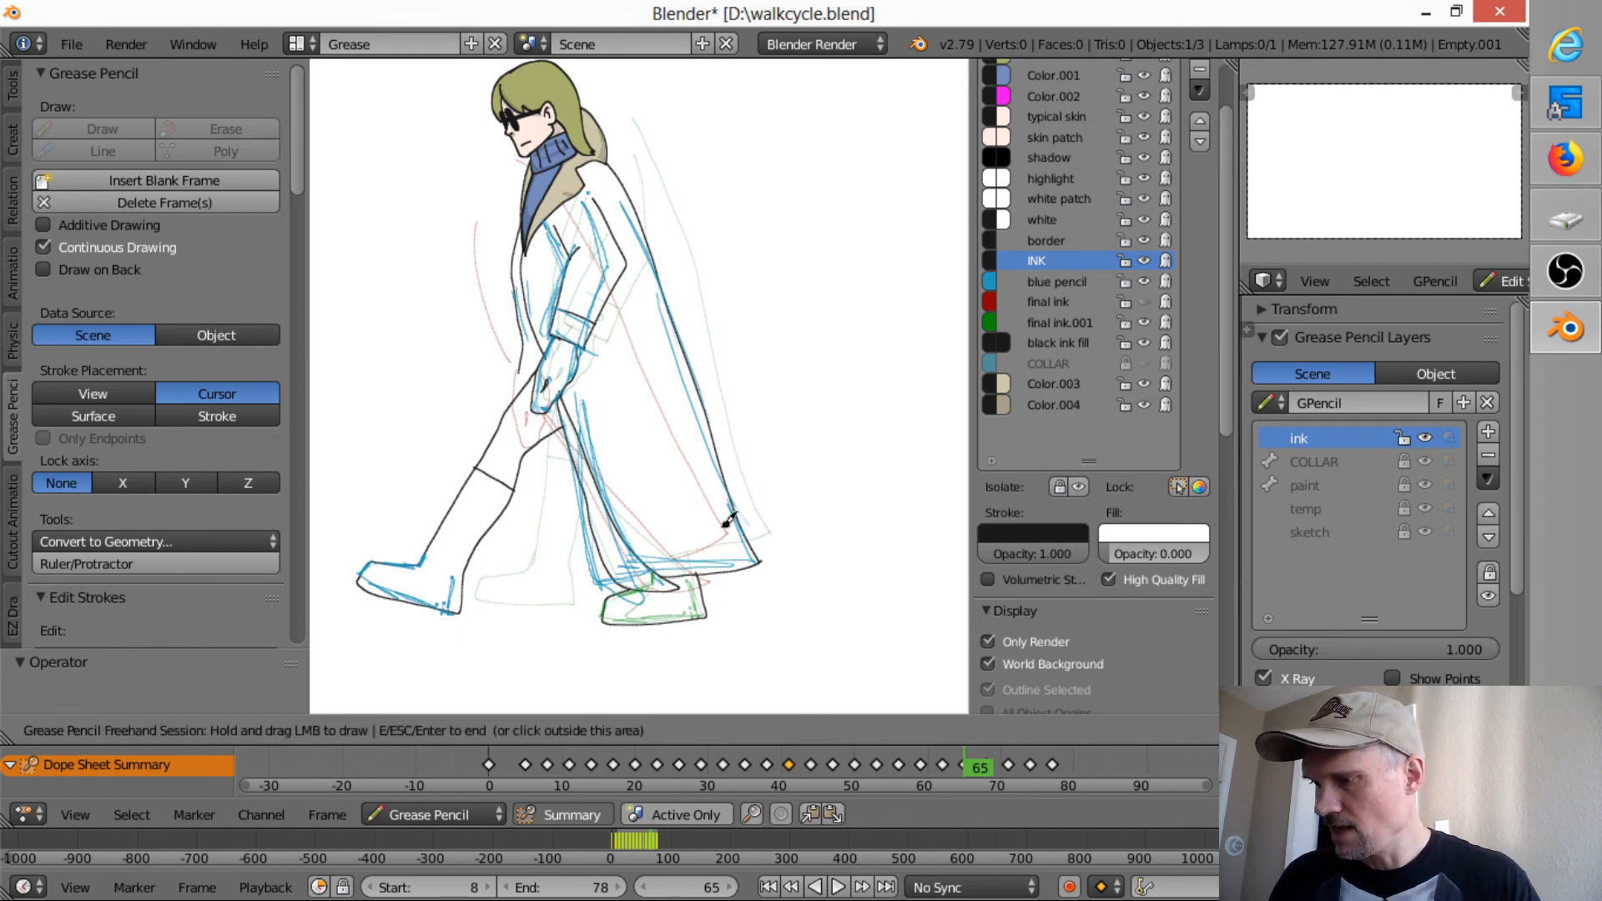
{"action": "mouse_move", "coordinate": [531, 363]}
{"action": "left_mouse_down"}
{"action": "mouse_move", "coordinate": [555, 510]}
{"action": "mouse_move", "coordinate": [541, 580]}
{"action": "mouse_move", "coordinate": [610, 547]}
{"action": "left_mouse_up"}
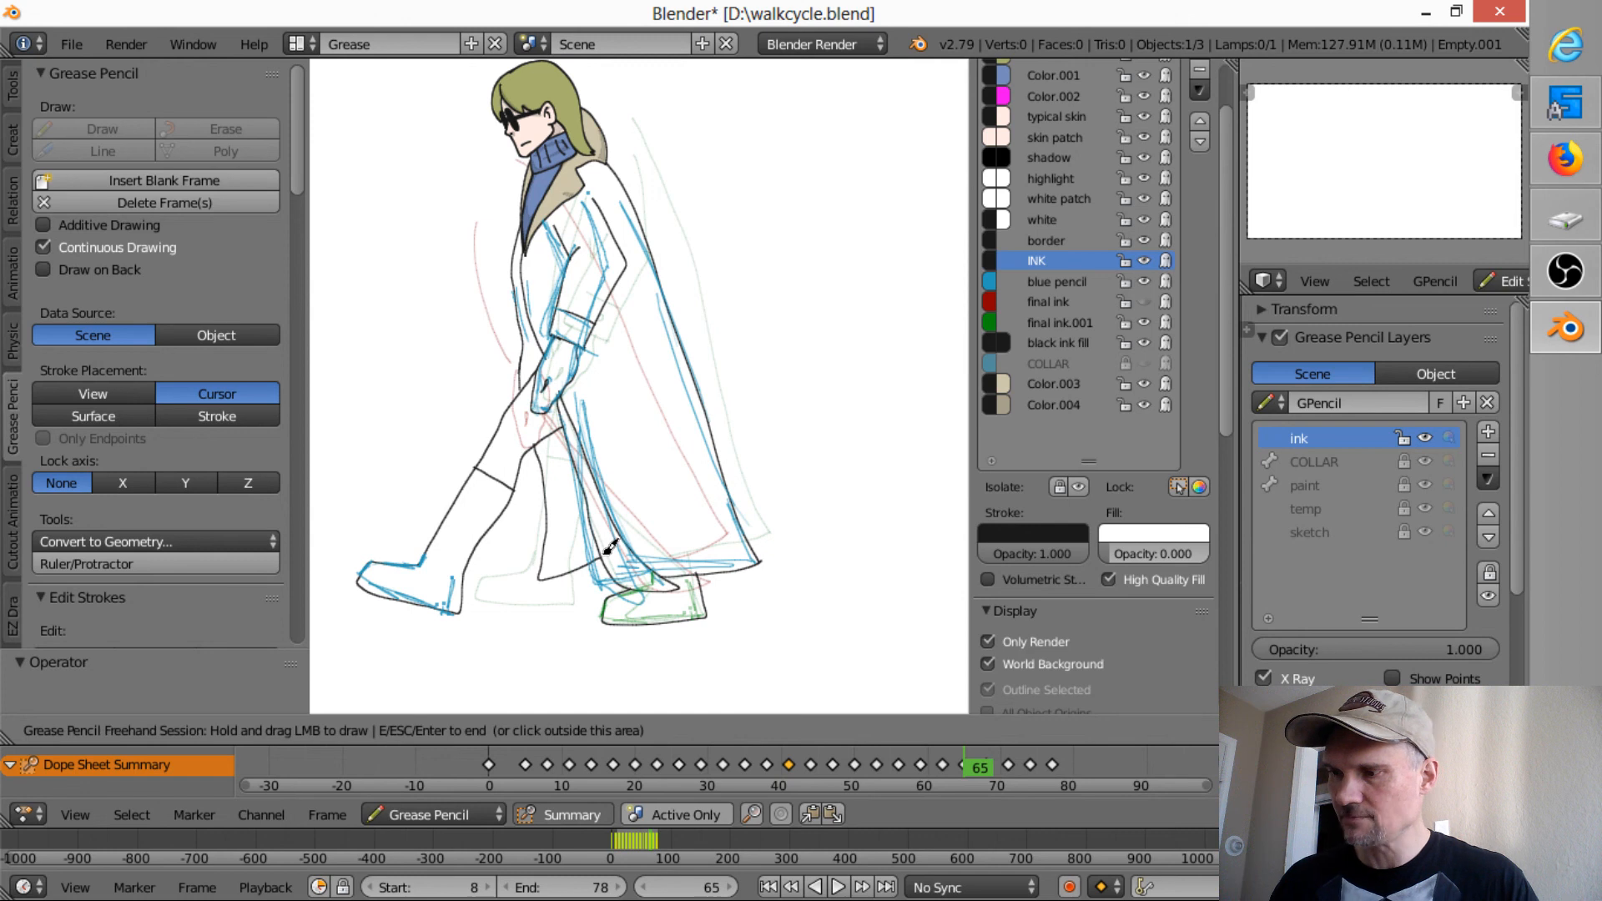
- Add the far coat hem between the legs on frame 62 and the short coat edge below the knee on frame 59
{"action": "key", "text": "Down"}
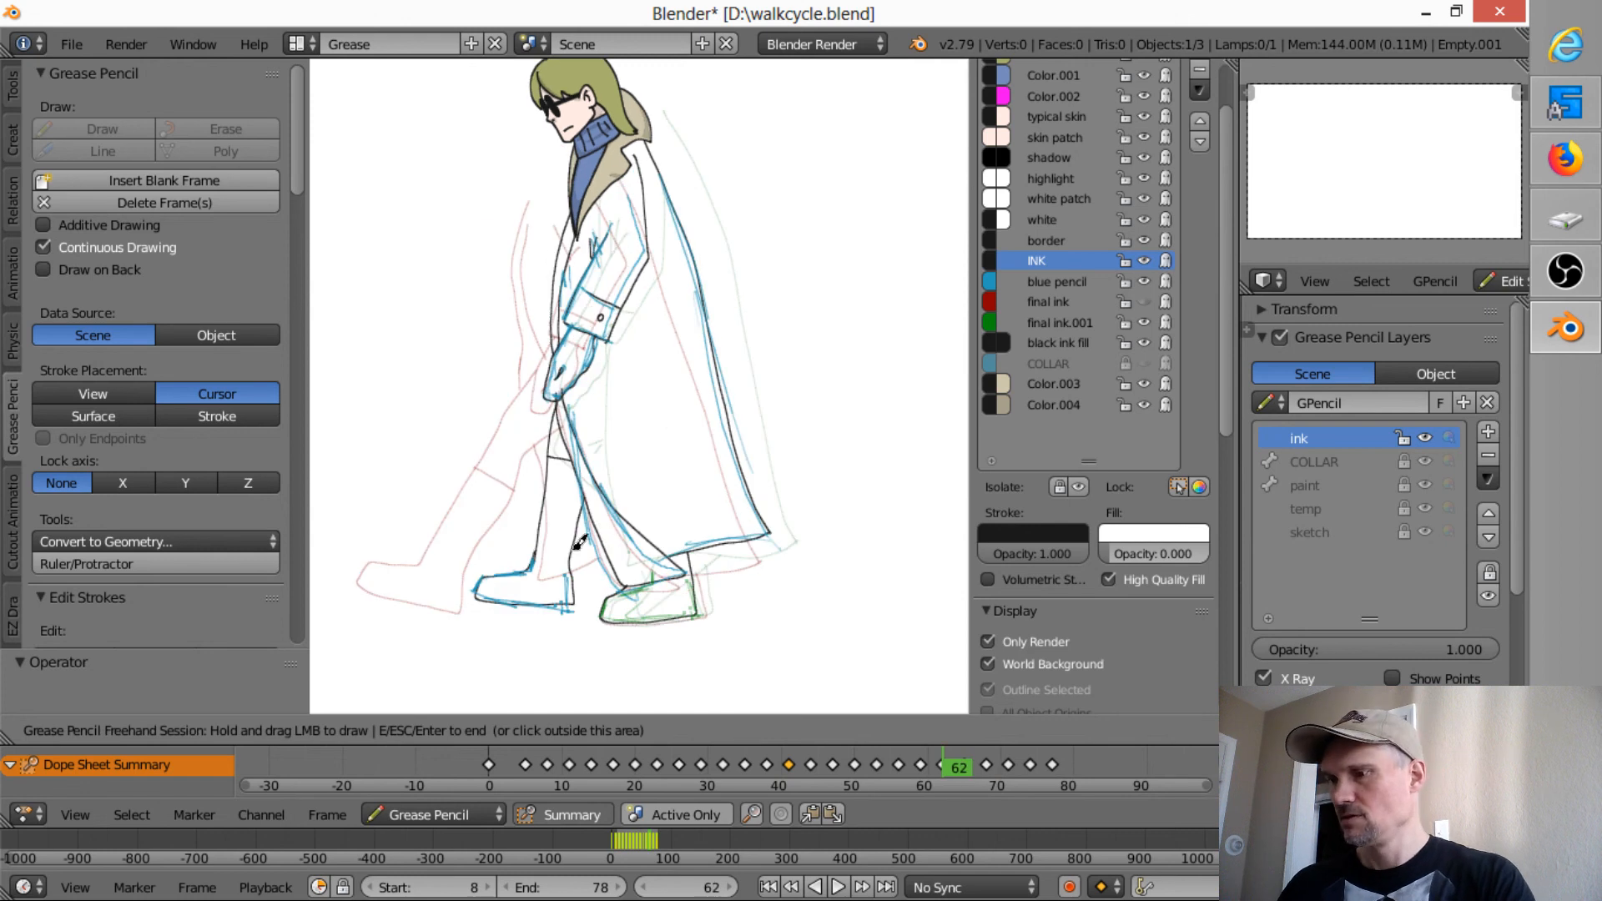
{"action": "left_click_drag", "start_coordinate": [574, 557], "coordinate": [619, 547]}
{"action": "key", "text": "Down"}
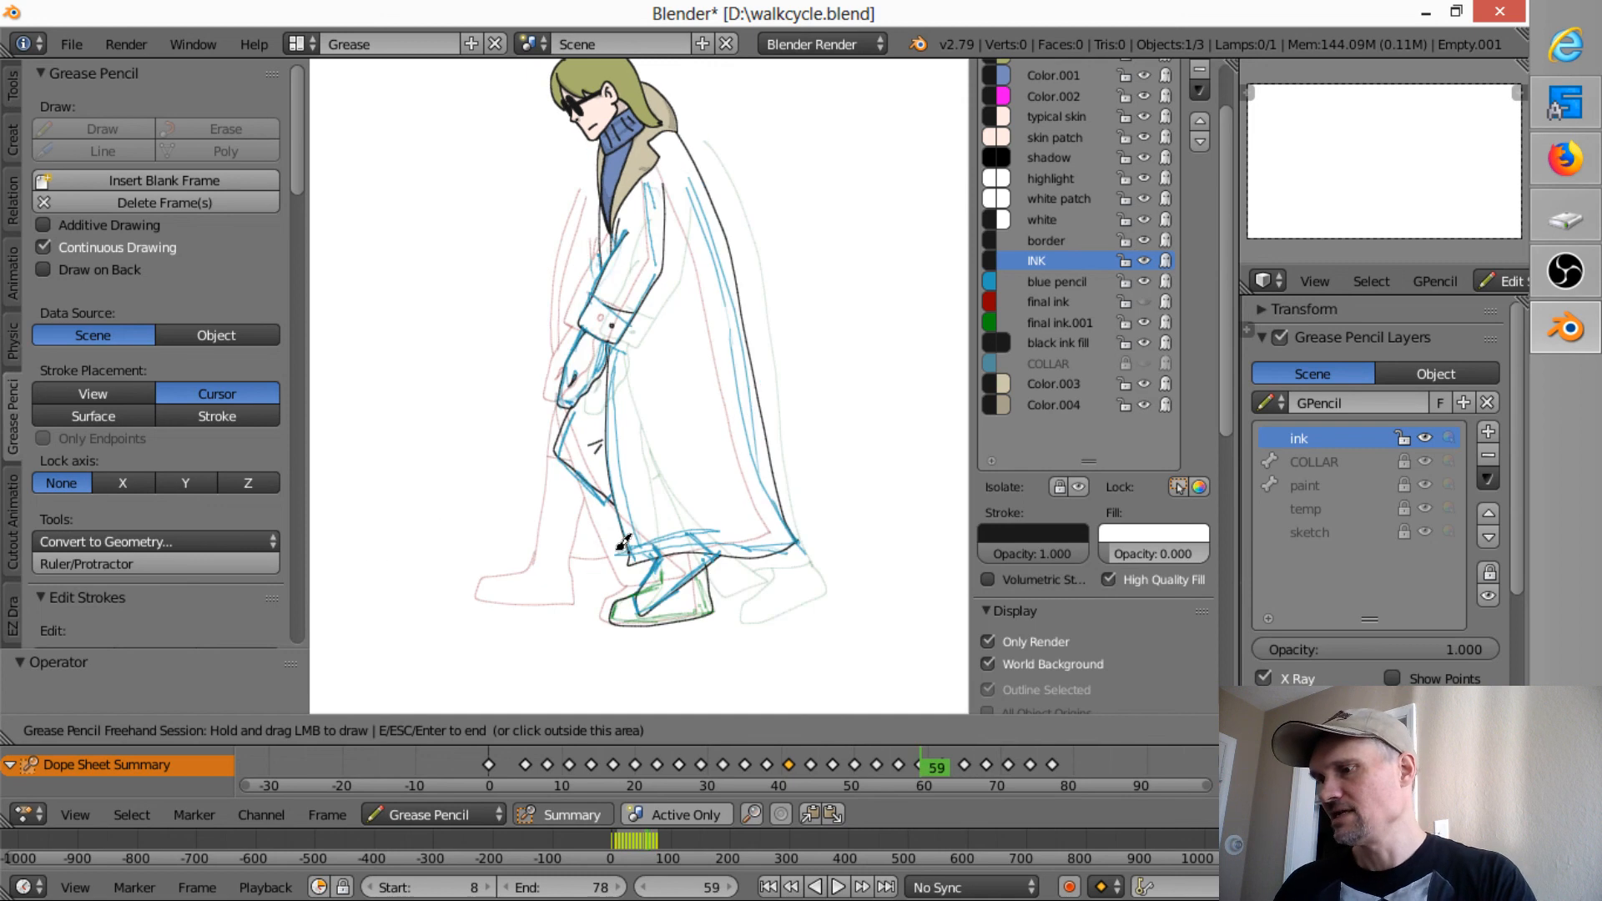
{"action": "key", "text": "Up"}
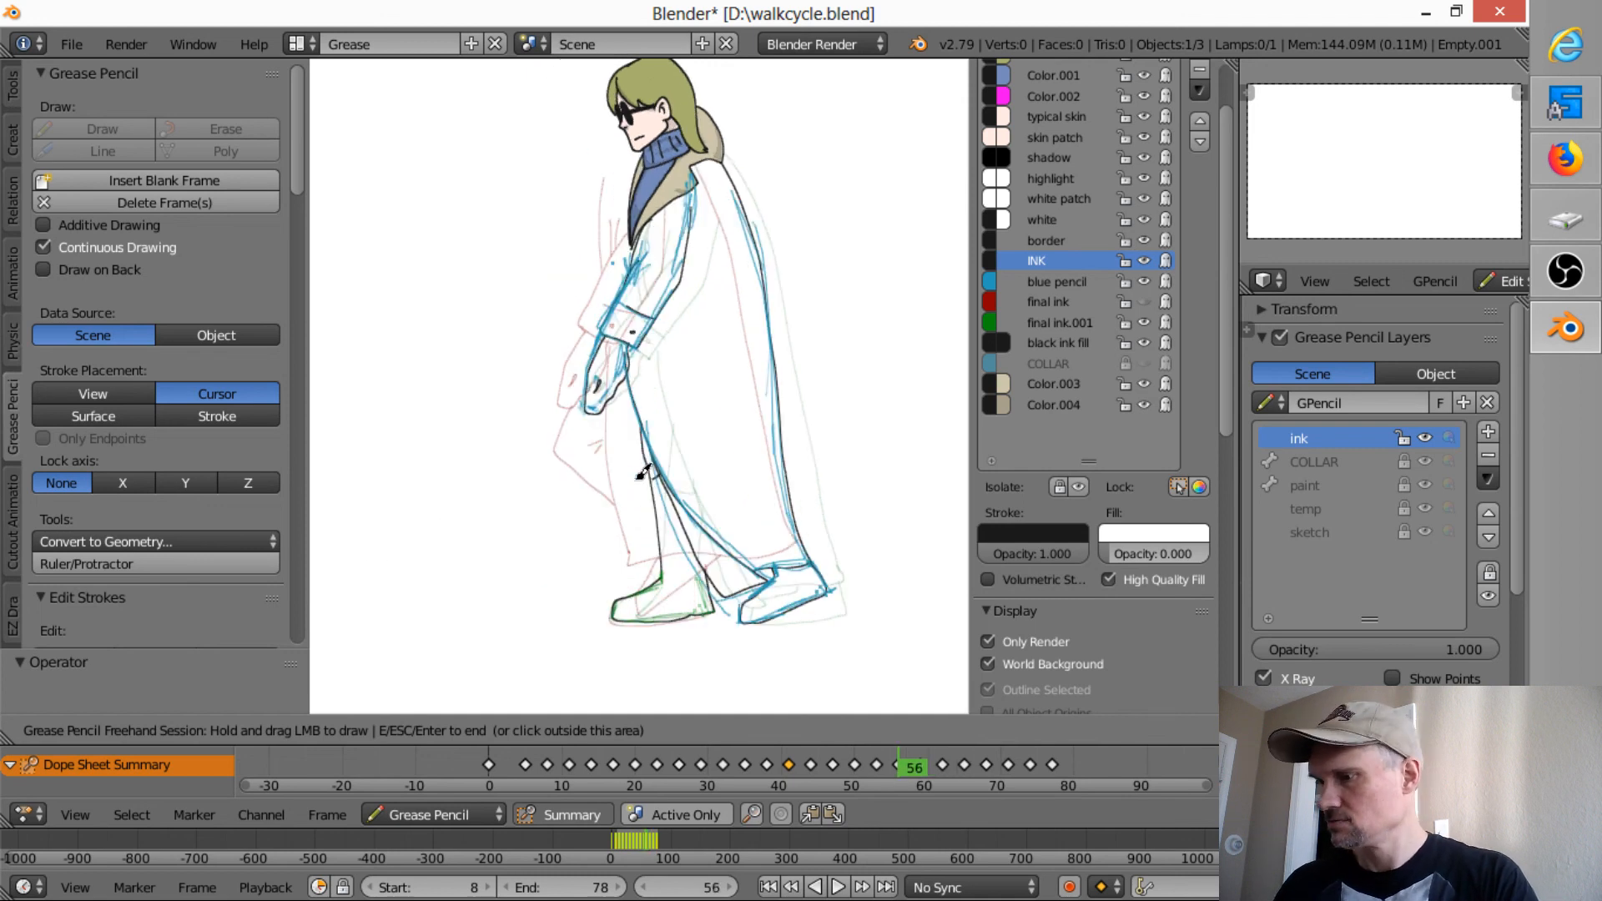
{"action": "key", "text": "Down"}
{"action": "mouse_move", "coordinate": [609, 492]}
{"action": "left_mouse_down"}
{"action": "mouse_move", "coordinate": [609, 549]}
{"action": "mouse_move", "coordinate": [637, 531]}
{"action": "left_mouse_up"}
{"action": "key", "text": "Up"}
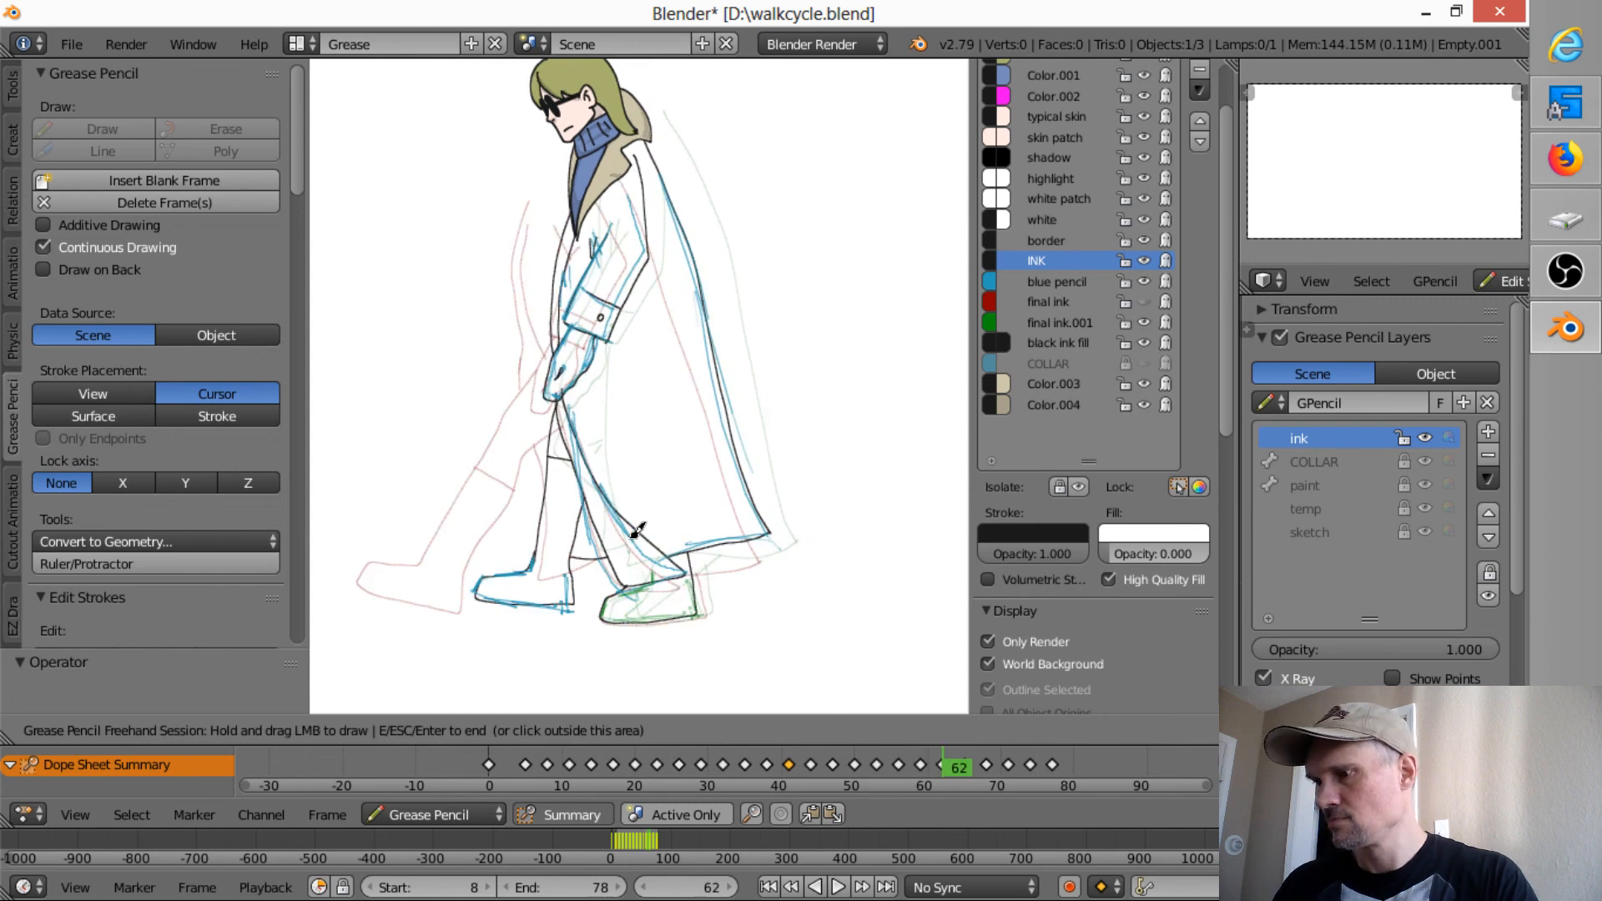
- Ink the striding front leg with its shoe and a line across the shin below the knee on frame 68
{"action": "key", "text": "Up"}
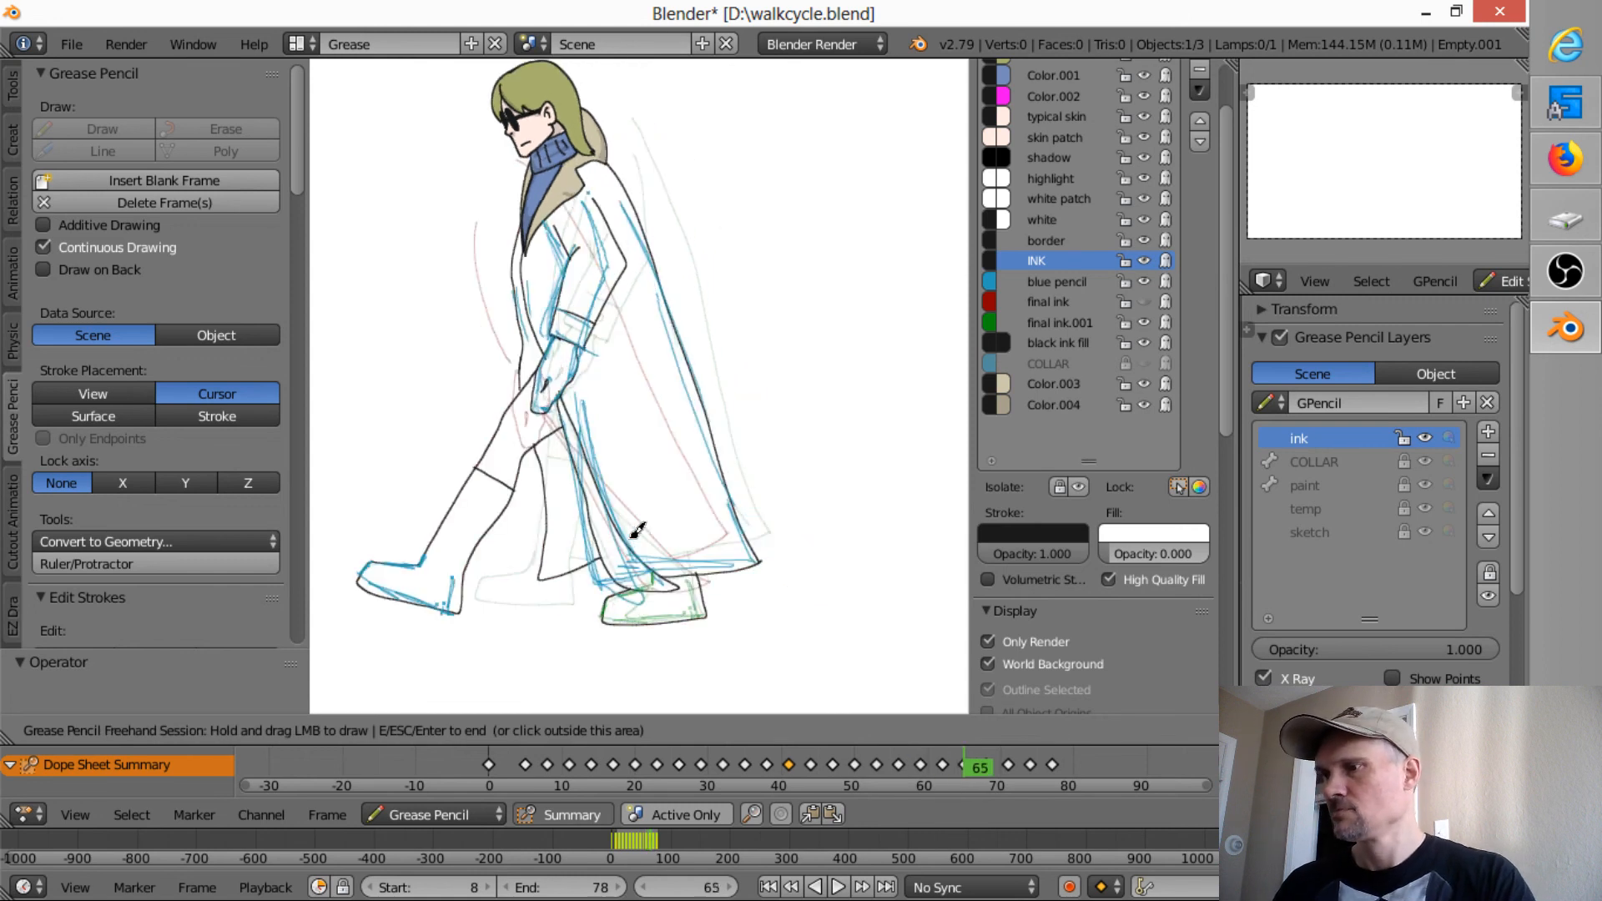
{"action": "key", "text": "Up"}
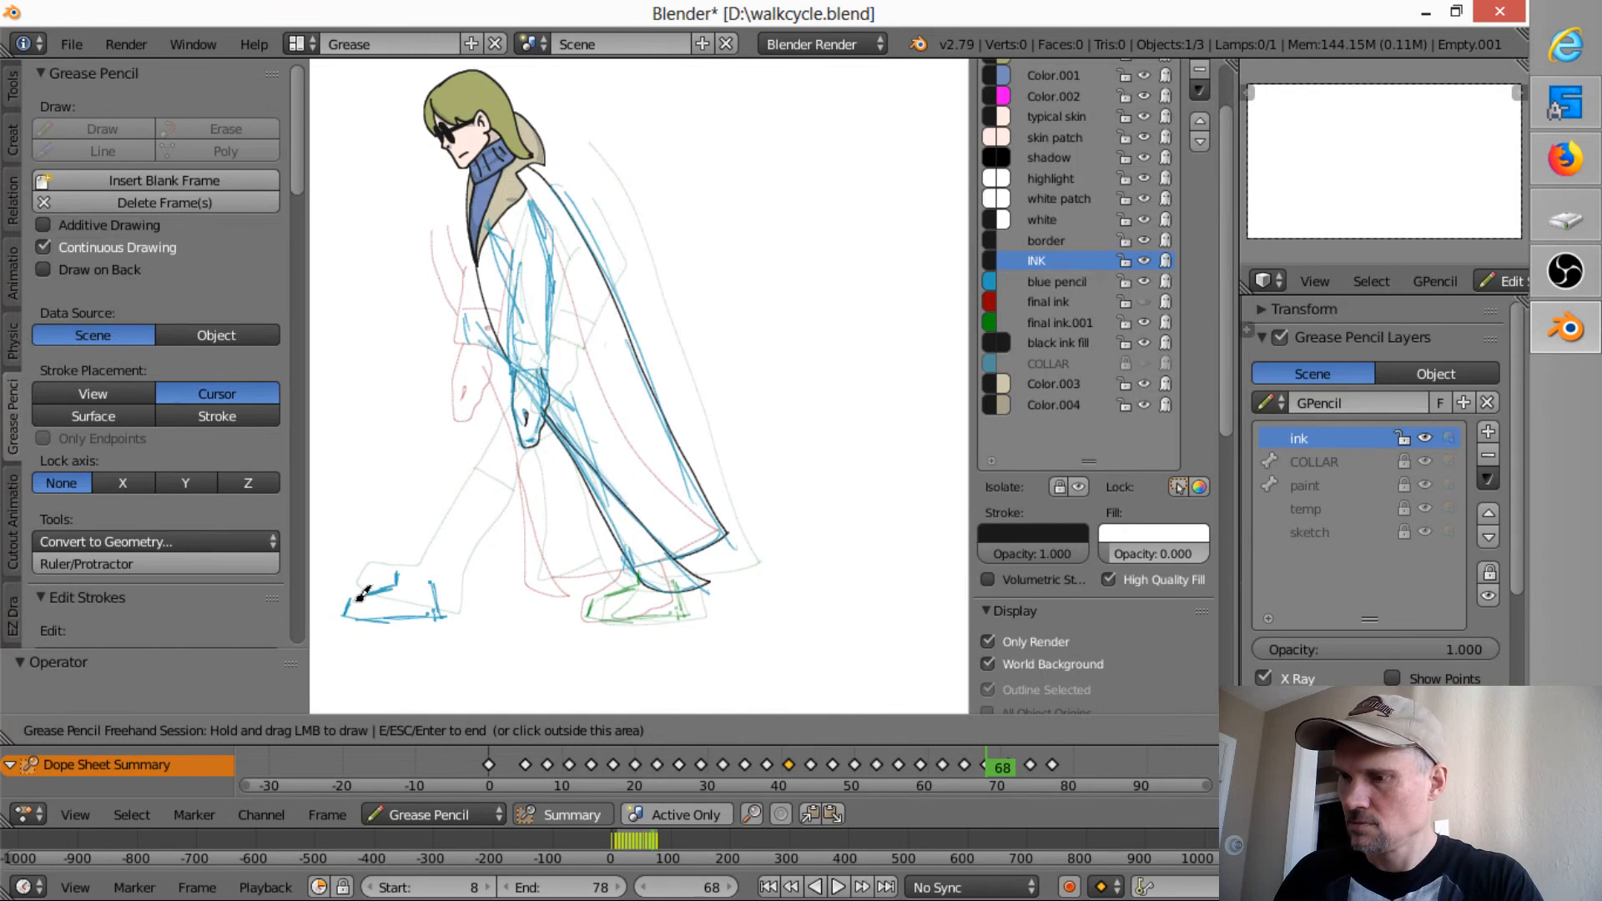
{"action": "mouse_move", "coordinate": [351, 599]}
{"action": "left_mouse_down"}
{"action": "mouse_move", "coordinate": [345, 618]}
{"action": "mouse_move", "coordinate": [427, 562]}
{"action": "mouse_move", "coordinate": [524, 384]}
{"action": "left_mouse_up"}
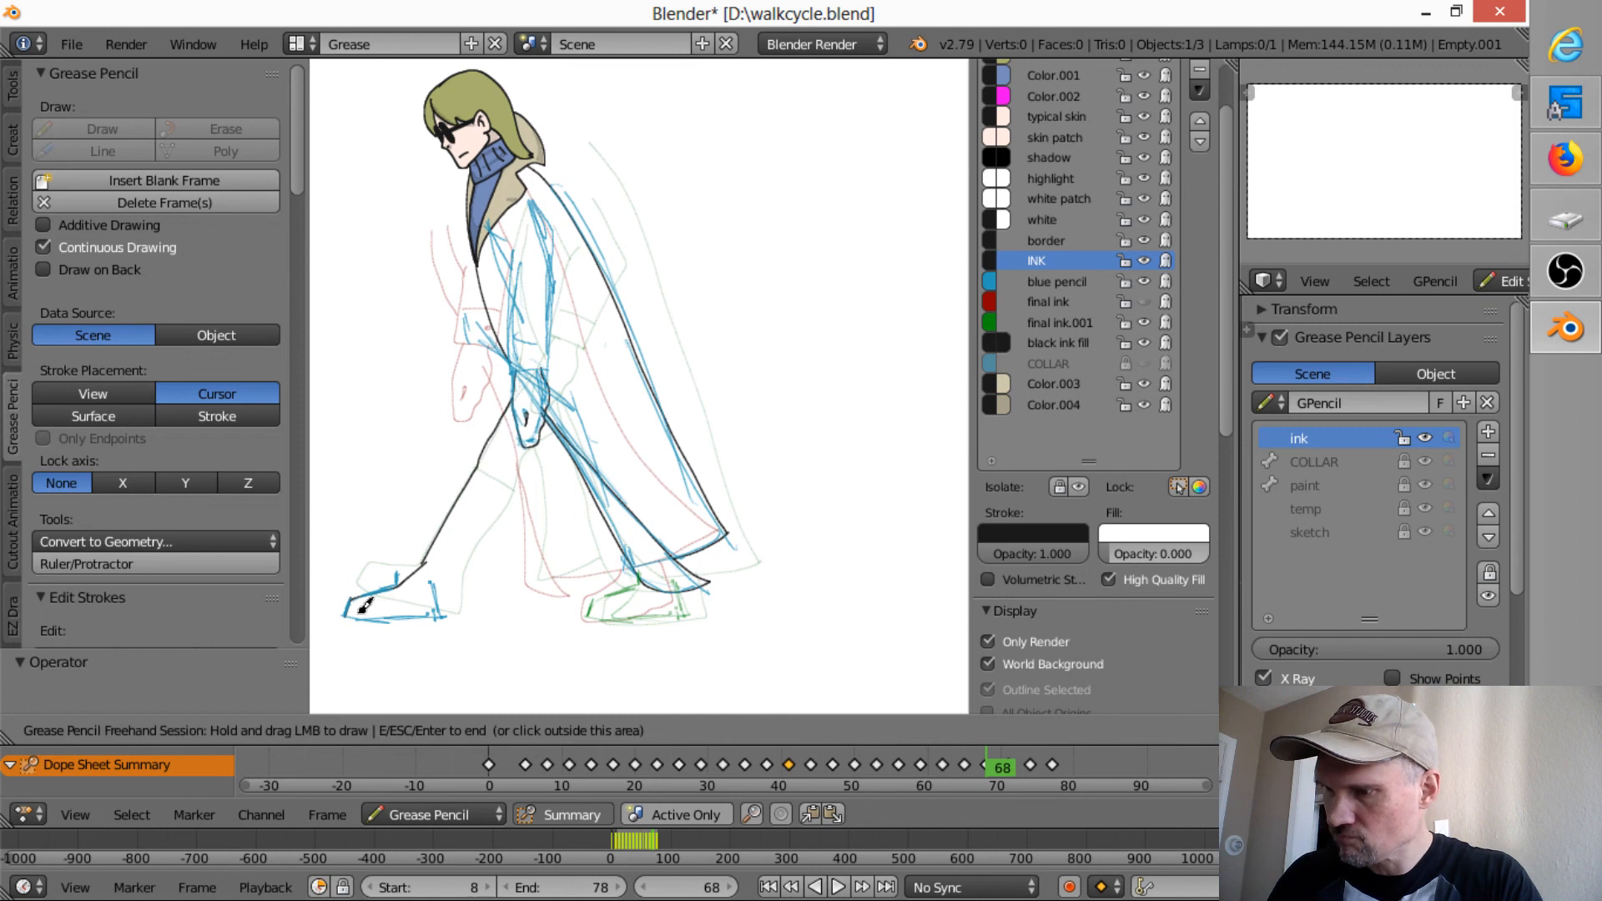
{"action": "mouse_move", "coordinate": [365, 607]}
{"action": "left_mouse_down"}
{"action": "mouse_move", "coordinate": [351, 614]}
{"action": "mouse_move", "coordinate": [437, 612]}
{"action": "mouse_move", "coordinate": [515, 488]}
{"action": "left_mouse_up"}
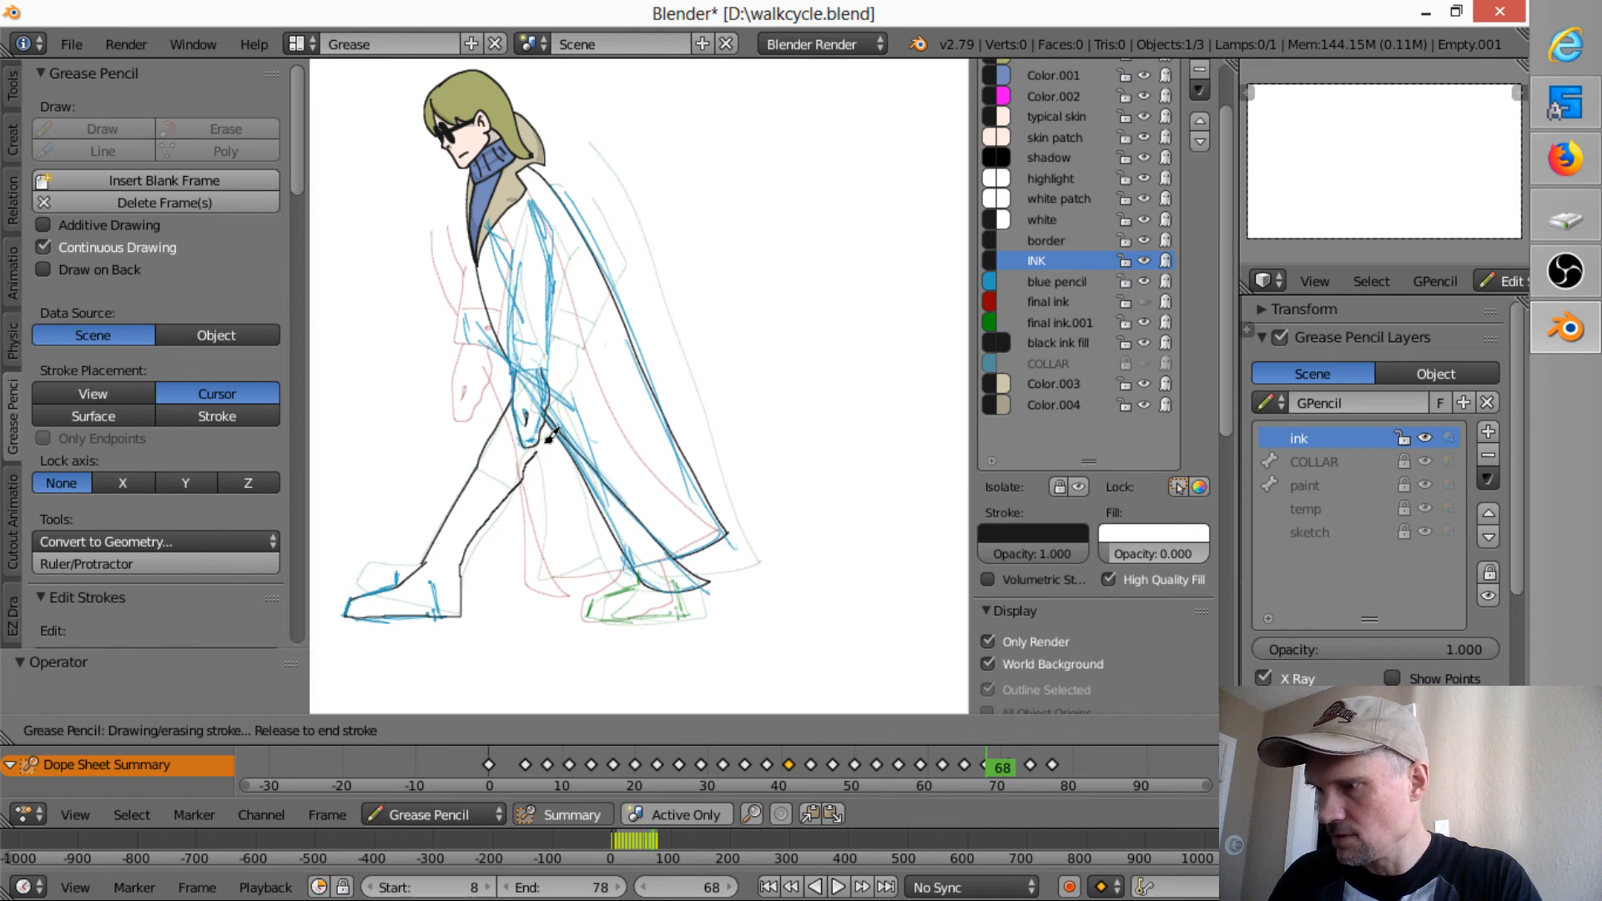
{"action": "left_click_drag", "start_coordinate": [561, 427], "coordinate": [562, 424]}
{"action": "left_click_drag", "start_coordinate": [479, 468], "coordinate": [524, 478]}
- Ink the far coat hem between the legs, the rear shoe and the sleeve with its cuff on frame 68
{"action": "key", "text": "Down"}
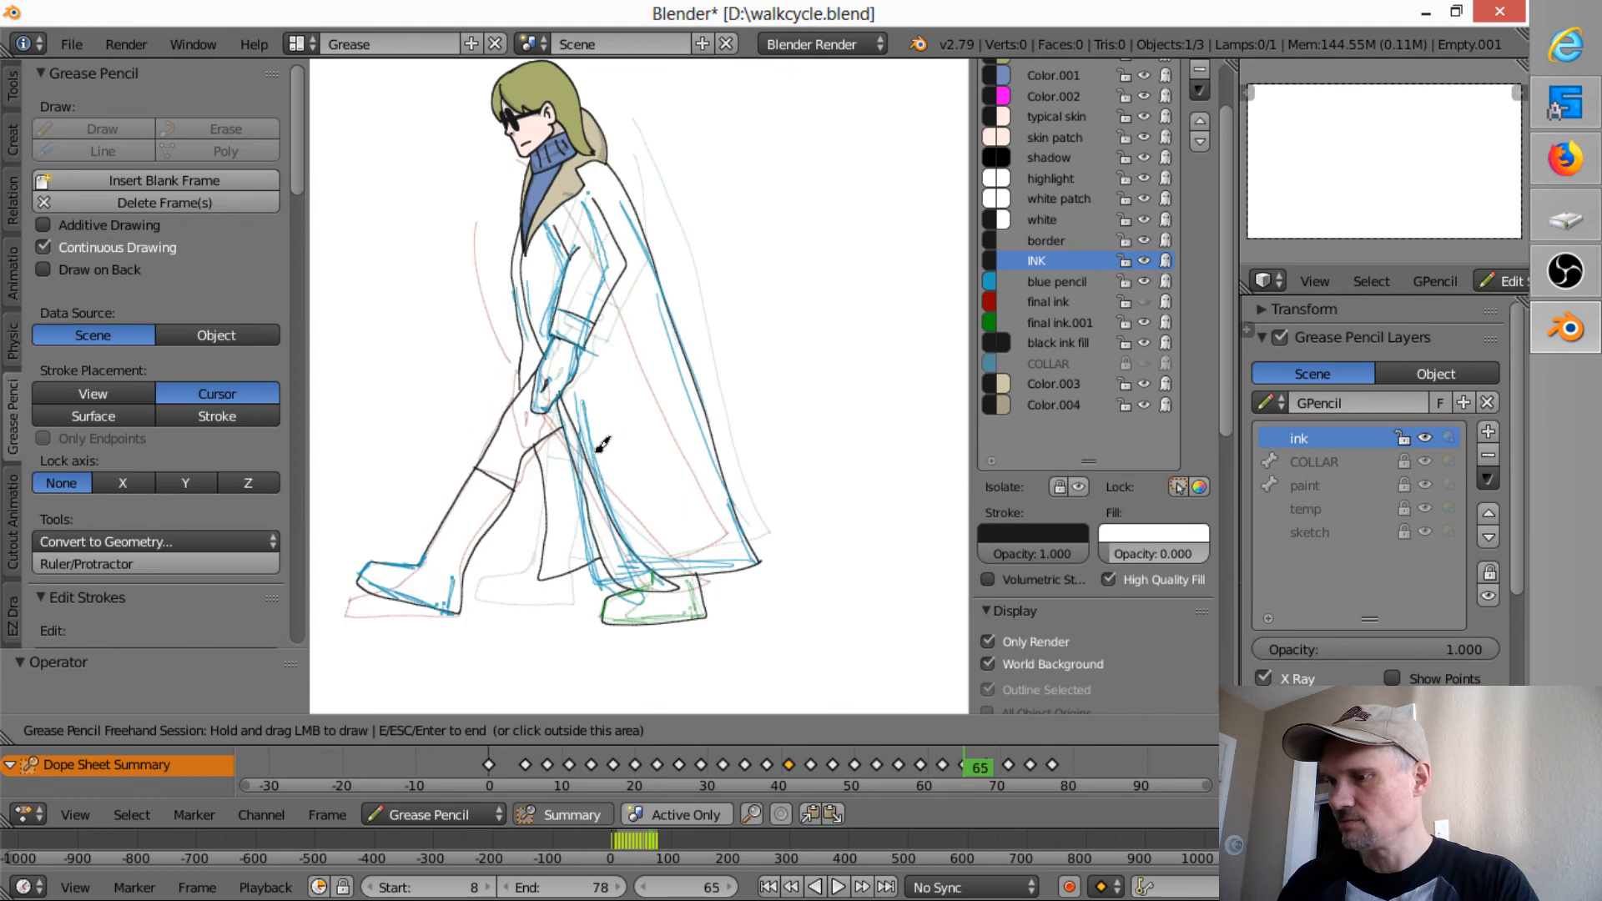
{"action": "key", "text": "Up"}
{"action": "mouse_move", "coordinate": [530, 449]}
{"action": "left_mouse_down"}
{"action": "mouse_move", "coordinate": [526, 580]}
{"action": "mouse_move", "coordinate": [626, 532]}
{"action": "left_mouse_up"}
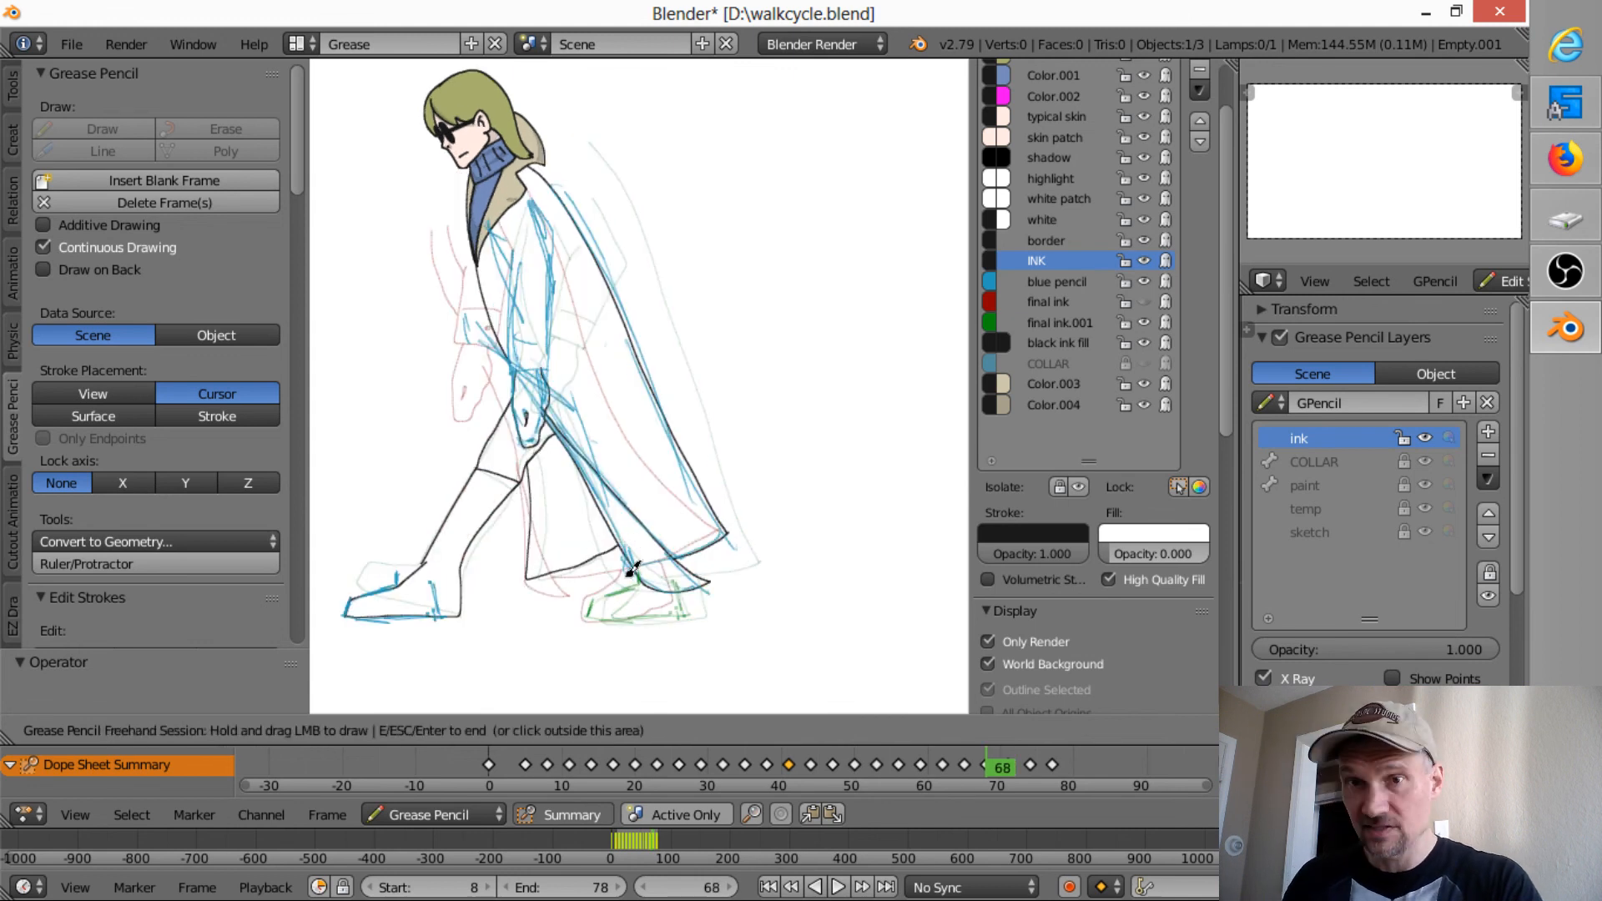
{"action": "mouse_move", "coordinate": [584, 619]}
{"action": "left_mouse_down"}
{"action": "mouse_move", "coordinate": [642, 571]}
{"action": "mouse_move", "coordinate": [593, 610]}
{"action": "mouse_move", "coordinate": [684, 615]}
{"action": "mouse_move", "coordinate": [698, 579]}
{"action": "mouse_move", "coordinate": [723, 574]}
{"action": "left_mouse_up"}
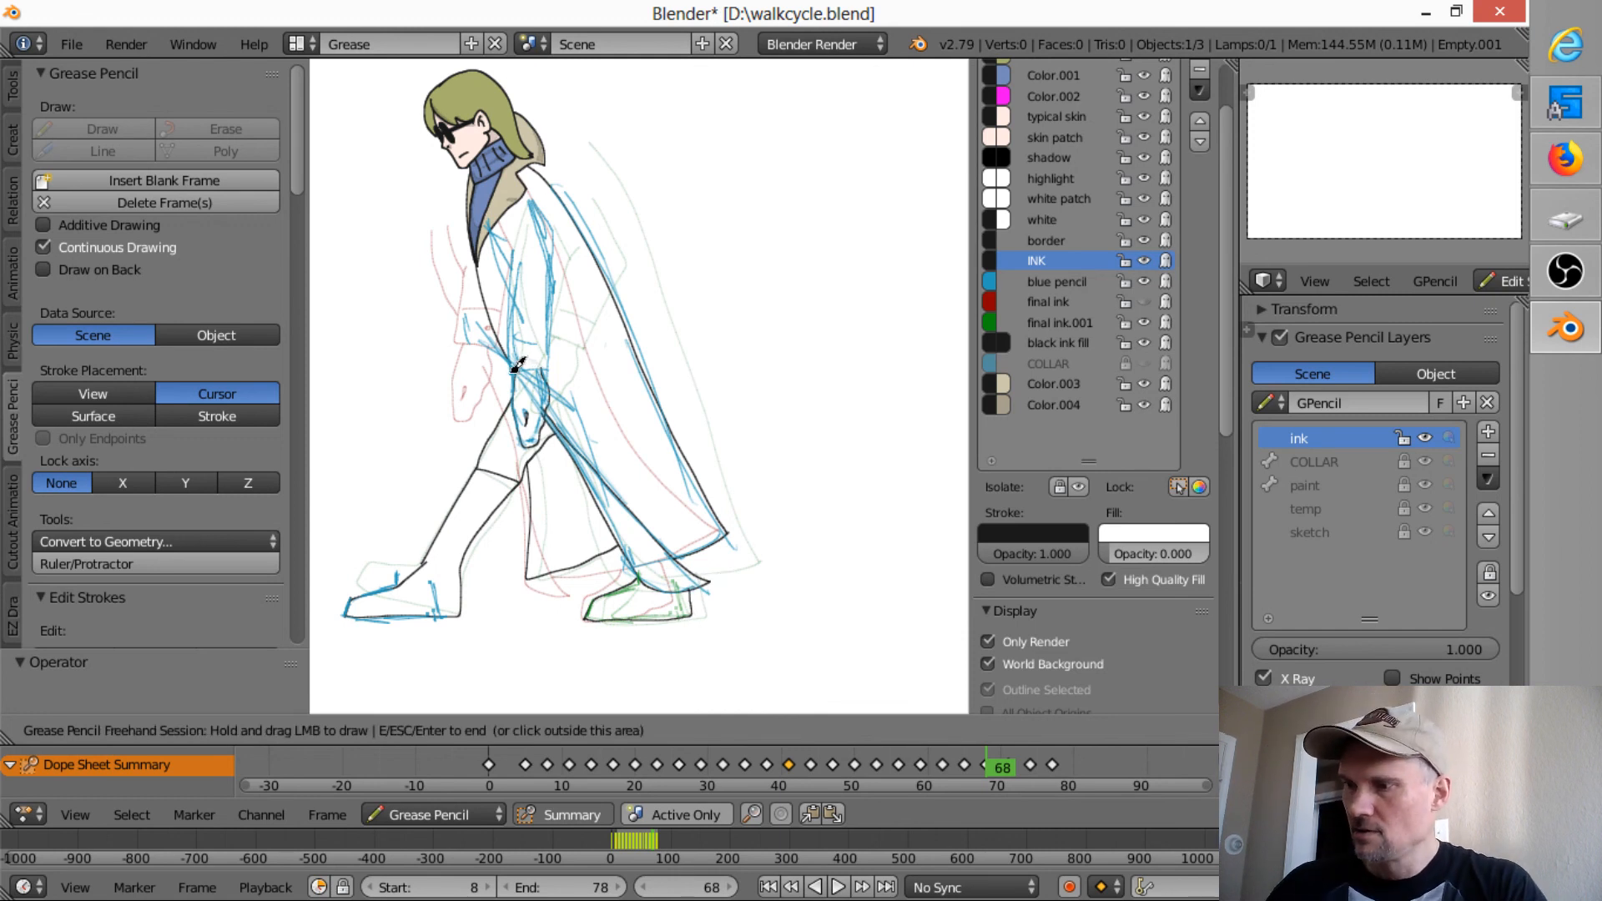
{"action": "mouse_move", "coordinate": [514, 369]}
{"action": "left_mouse_down"}
{"action": "mouse_move", "coordinate": [552, 366]}
{"action": "mouse_move", "coordinate": [514, 321]}
{"action": "mouse_move", "coordinate": [547, 225]}
{"action": "mouse_move", "coordinate": [575, 269]}
{"action": "mouse_move", "coordinate": [554, 367]}
{"action": "mouse_move", "coordinate": [560, 325]}
{"action": "mouse_move", "coordinate": [525, 245]}
{"action": "left_mouse_up"}
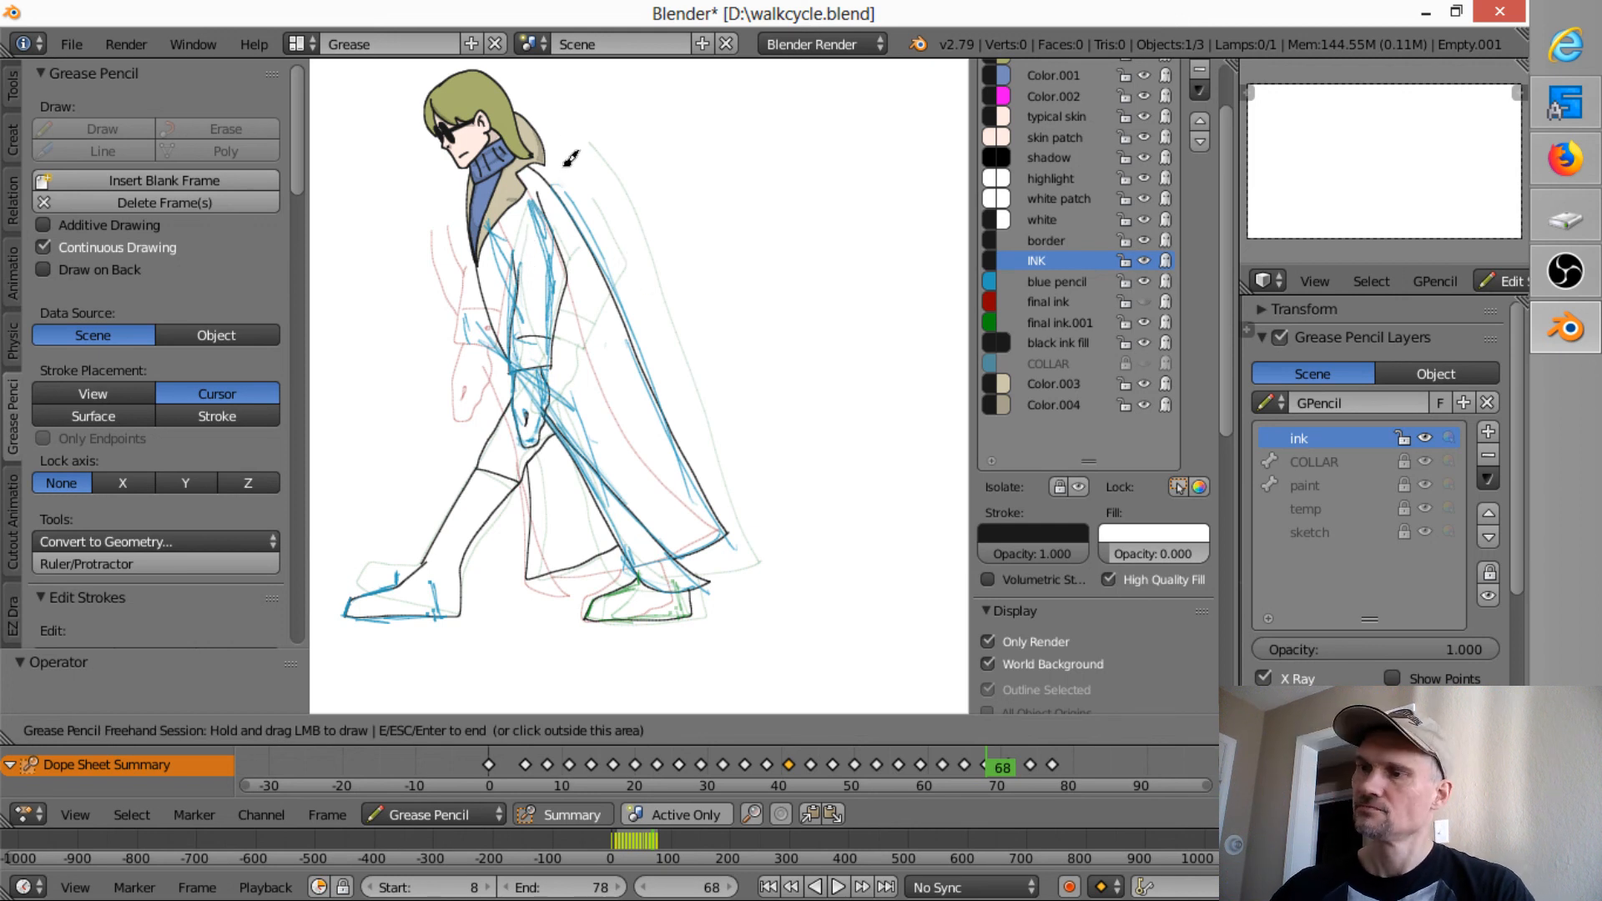
- Ink the front leg with a line across it, its shoe and the back of the thigh on frame 71
{"action": "key", "text": "Down"}
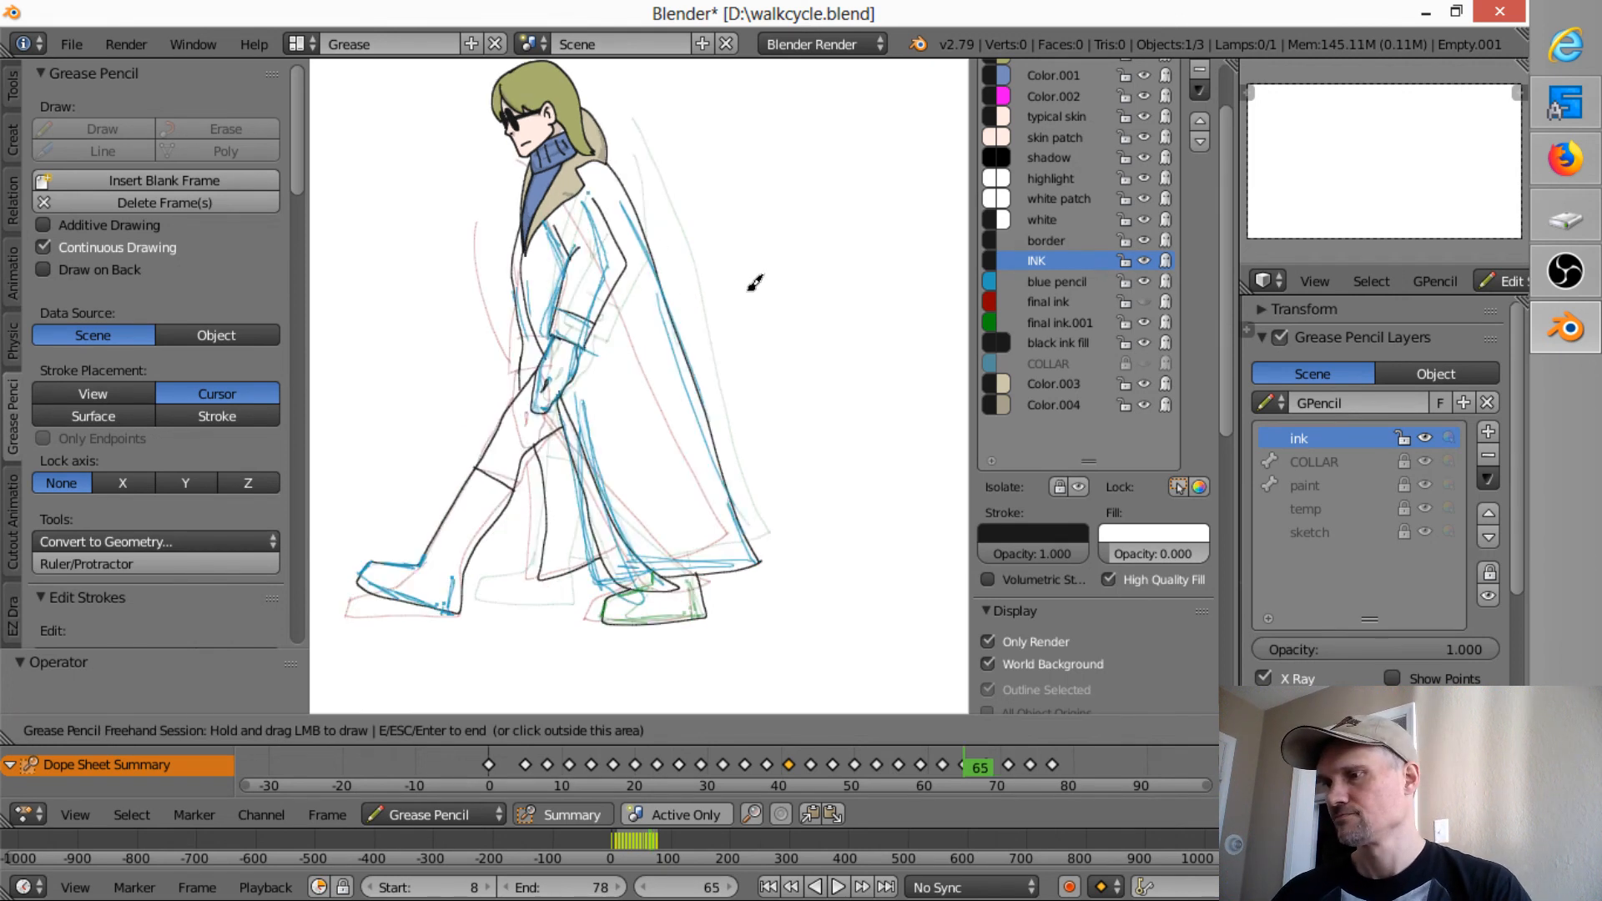
{"action": "key", "text": "Up"}
{"action": "key", "text": "Up"}
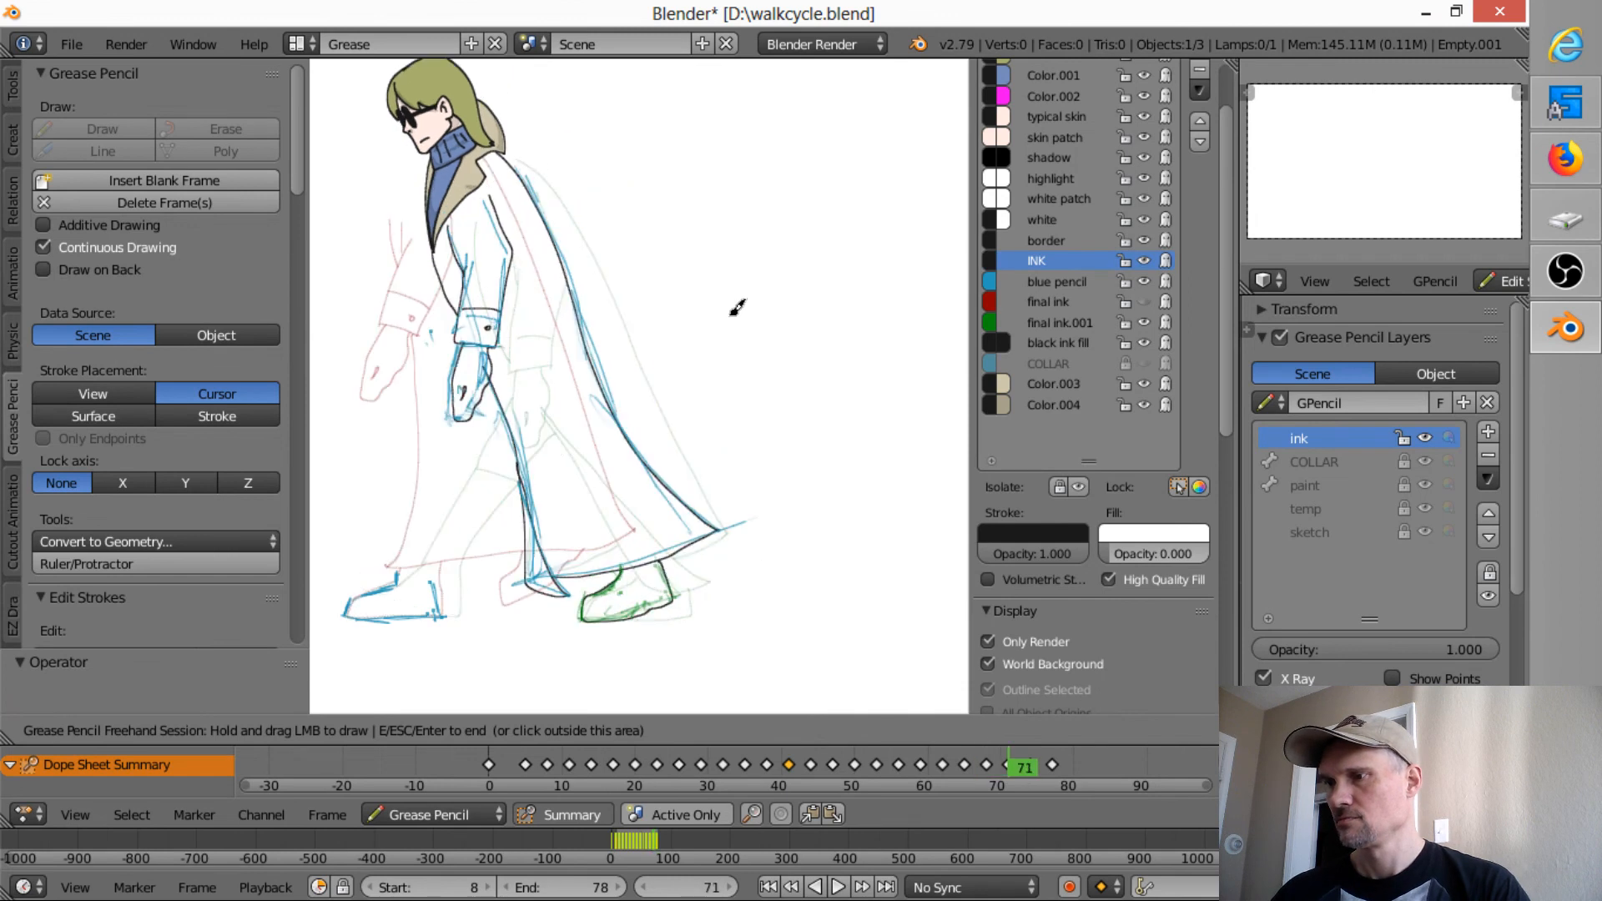
{"action": "mouse_move", "coordinate": [360, 589]}
{"action": "left_mouse_down"}
{"action": "mouse_move", "coordinate": [349, 603]}
{"action": "mouse_move", "coordinate": [411, 573]}
{"action": "left_mouse_up"}
{"action": "mouse_move", "coordinate": [420, 550]}
{"action": "left_mouse_down"}
{"action": "mouse_move", "coordinate": [468, 414]}
{"action": "mouse_move", "coordinate": [454, 463]}
{"action": "mouse_move", "coordinate": [501, 476]}
{"action": "mouse_move", "coordinate": [455, 557]}
{"action": "mouse_move", "coordinate": [446, 620]}
{"action": "left_mouse_up"}
{"action": "key", "text": "Left"}
{"action": "key", "text": "Right"}
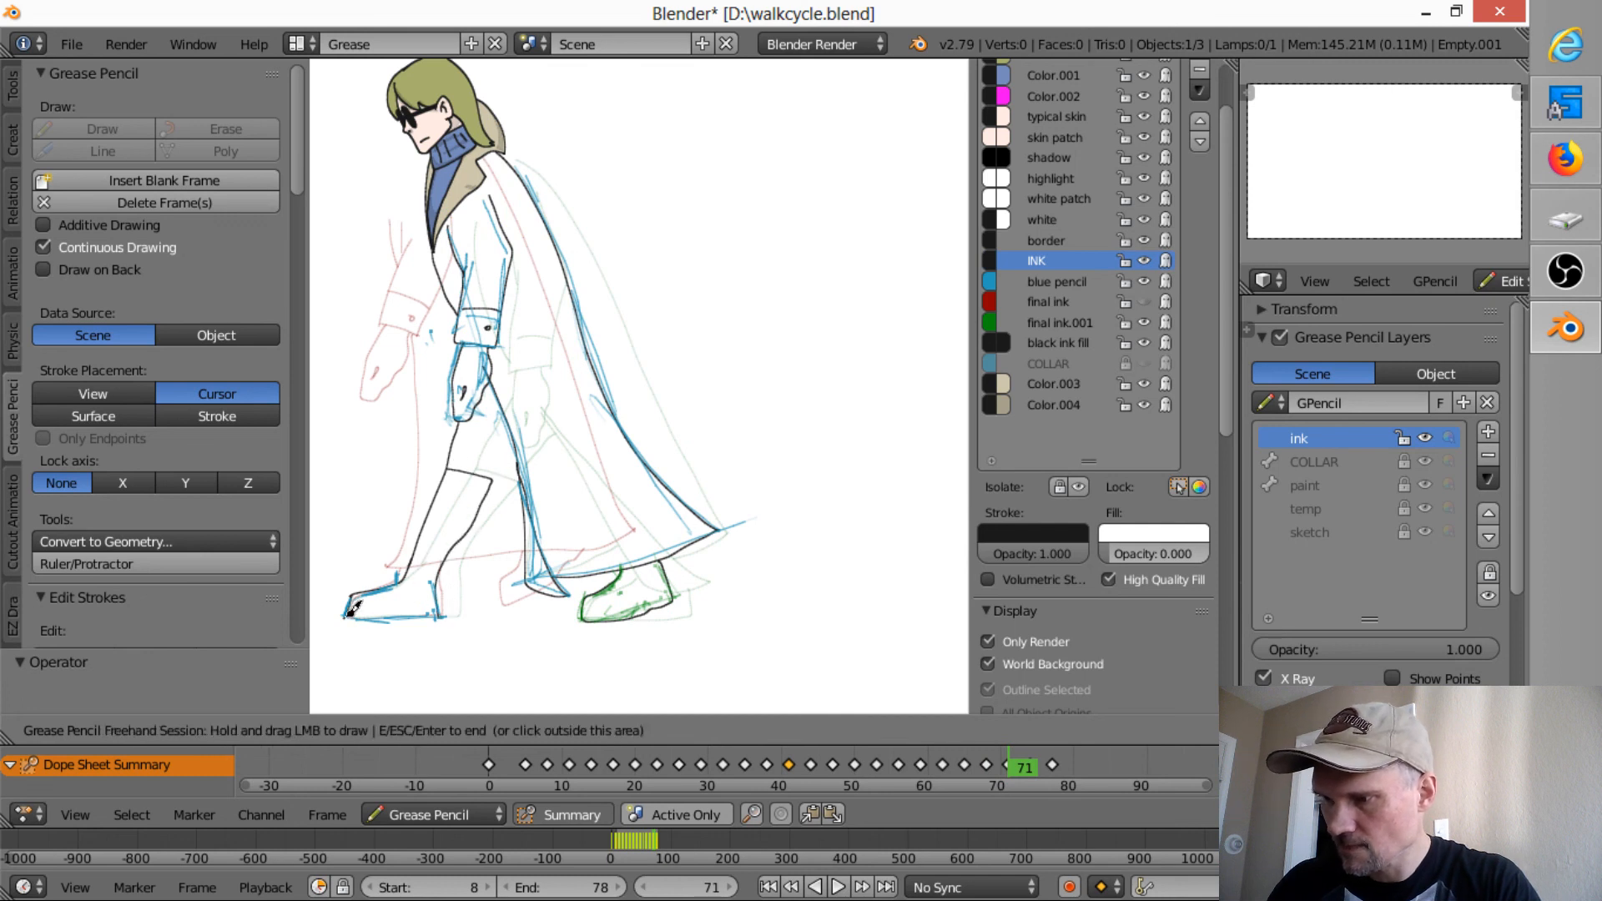
{"action": "mouse_move", "coordinate": [349, 616]}
{"action": "left_mouse_down"}
{"action": "mouse_move", "coordinate": [439, 616]}
{"action": "mouse_move", "coordinate": [443, 597]}
{"action": "left_mouse_up"}
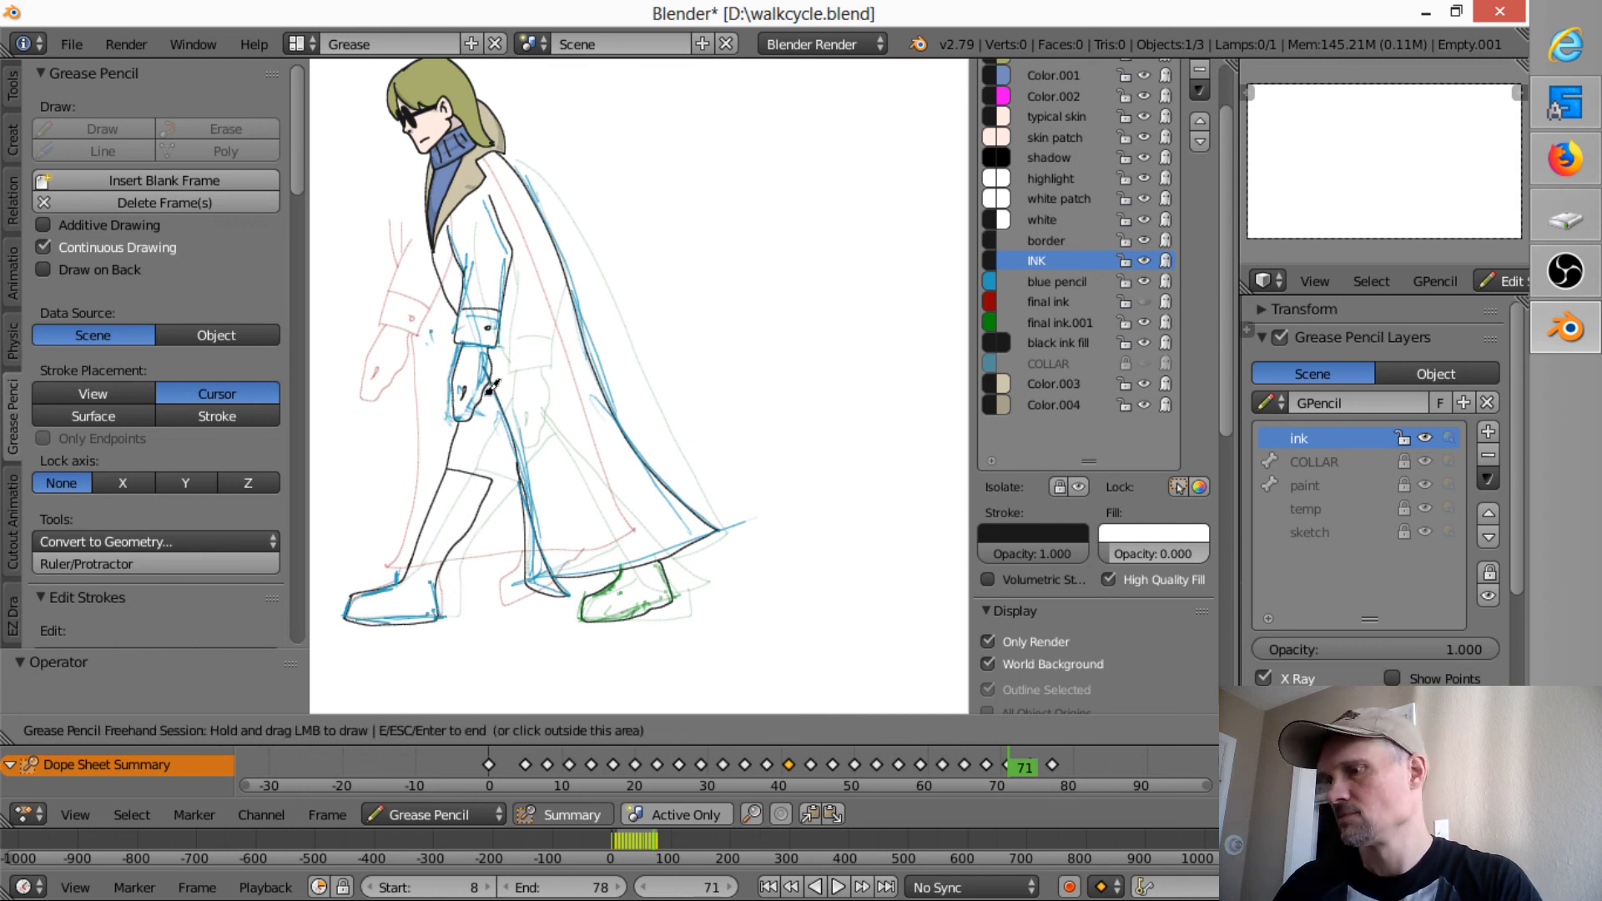
{"action": "left_click_drag", "start_coordinate": [498, 474], "coordinate": [519, 419]}
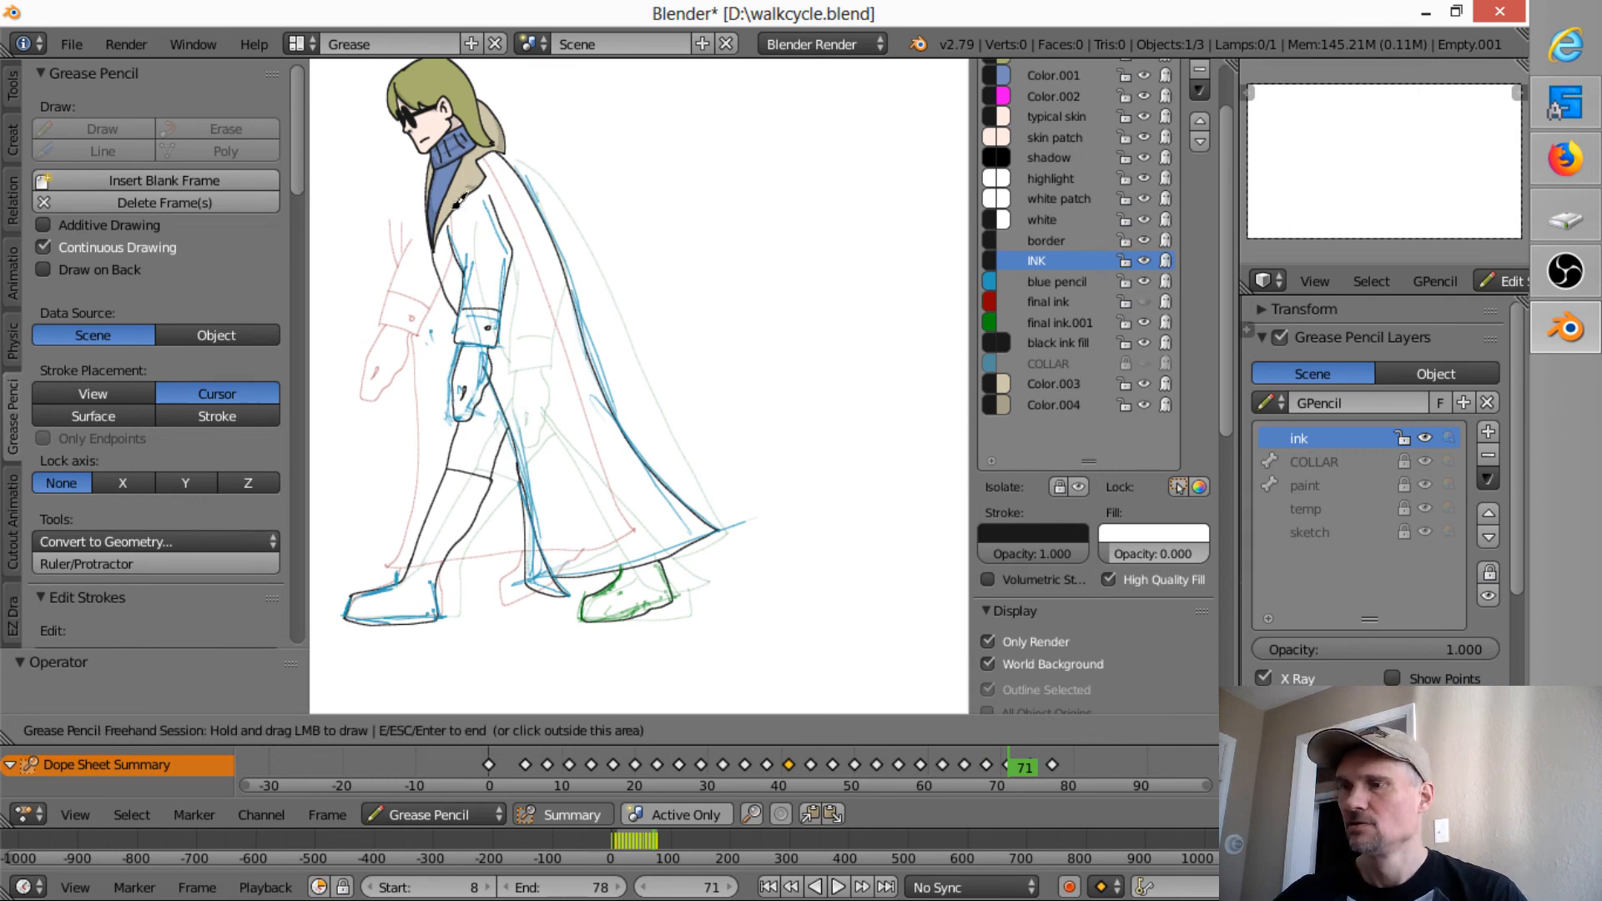
- Ink the coat front below the collar and the far coat edge behind the front leg on frame 71
{"action": "mouse_move", "coordinate": [440, 211]}
{"action": "left_mouse_down"}
{"action": "mouse_move", "coordinate": [460, 333]}
{"action": "mouse_move", "coordinate": [464, 319]}
{"action": "left_mouse_up"}
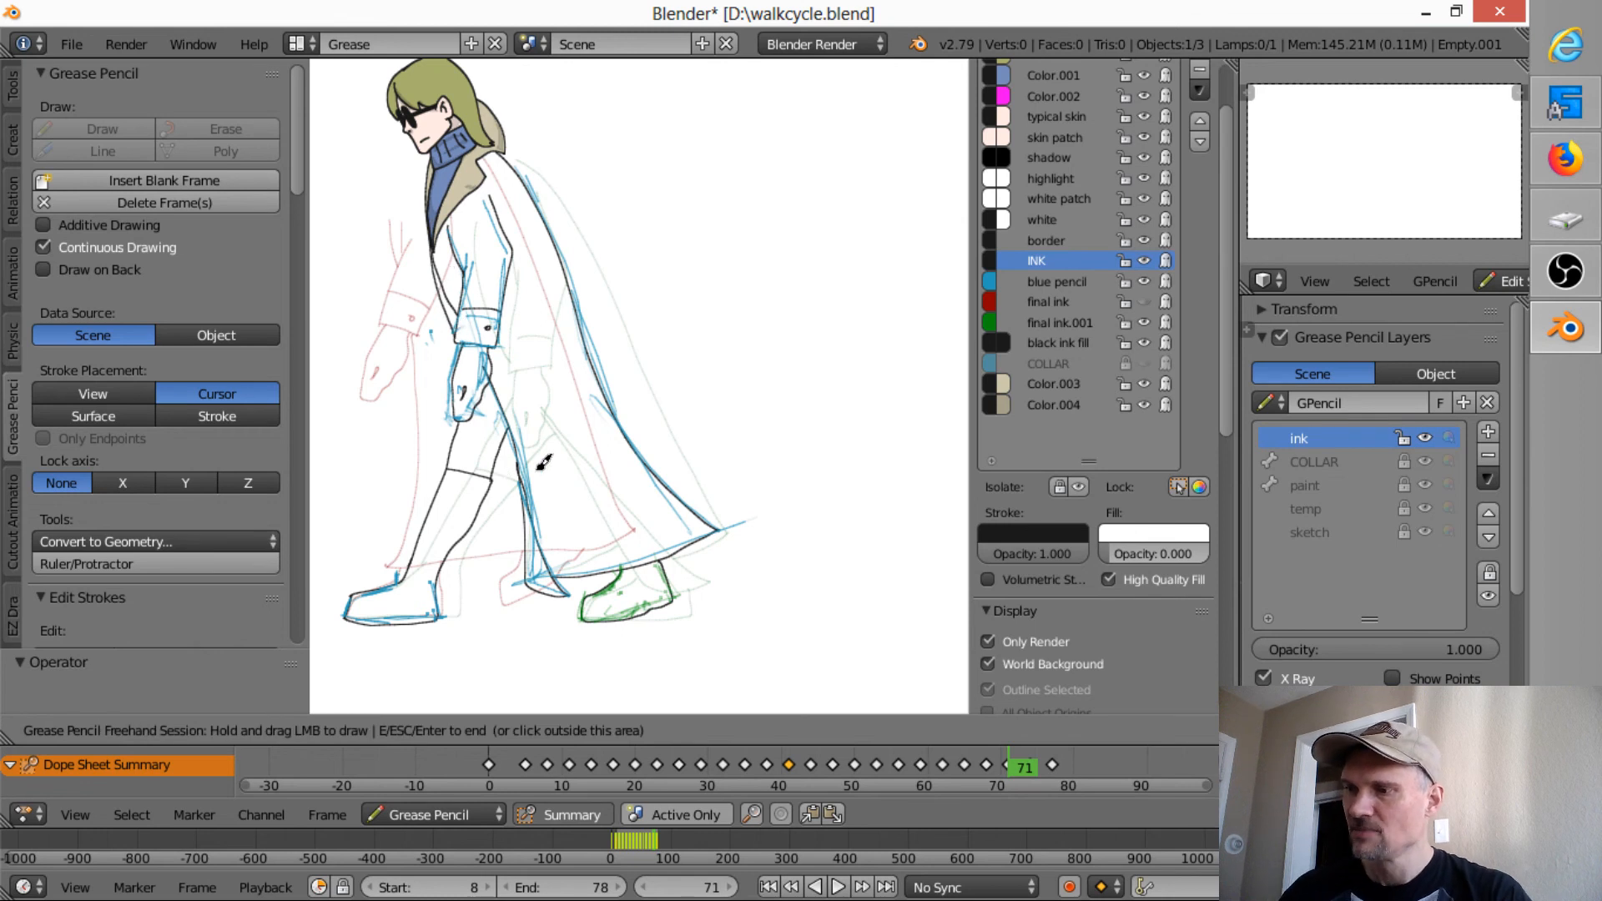
{"action": "key", "text": "Down"}
{"action": "key", "text": "Up"}
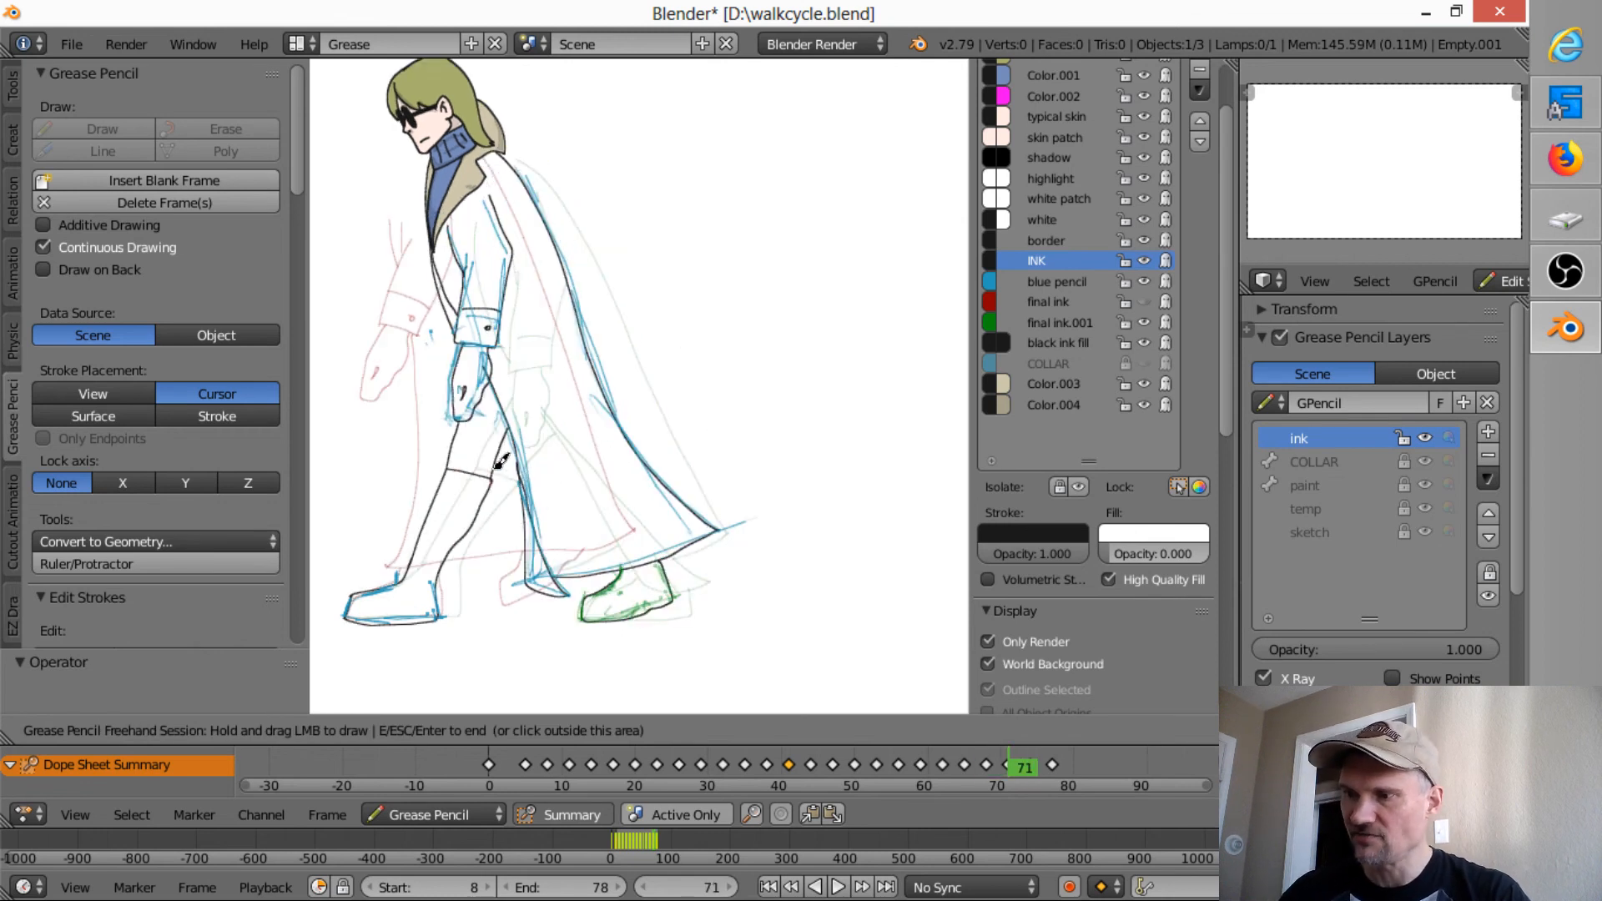
{"action": "mouse_move", "coordinate": [501, 458]}
{"action": "left_mouse_down"}
{"action": "mouse_move", "coordinate": [508, 571]}
{"action": "mouse_move", "coordinate": [532, 553]}
{"action": "left_mouse_up"}
- Check the inked frames up to frame 77 and hide the blue pencil color
{"action": "key", "text": "Up"}
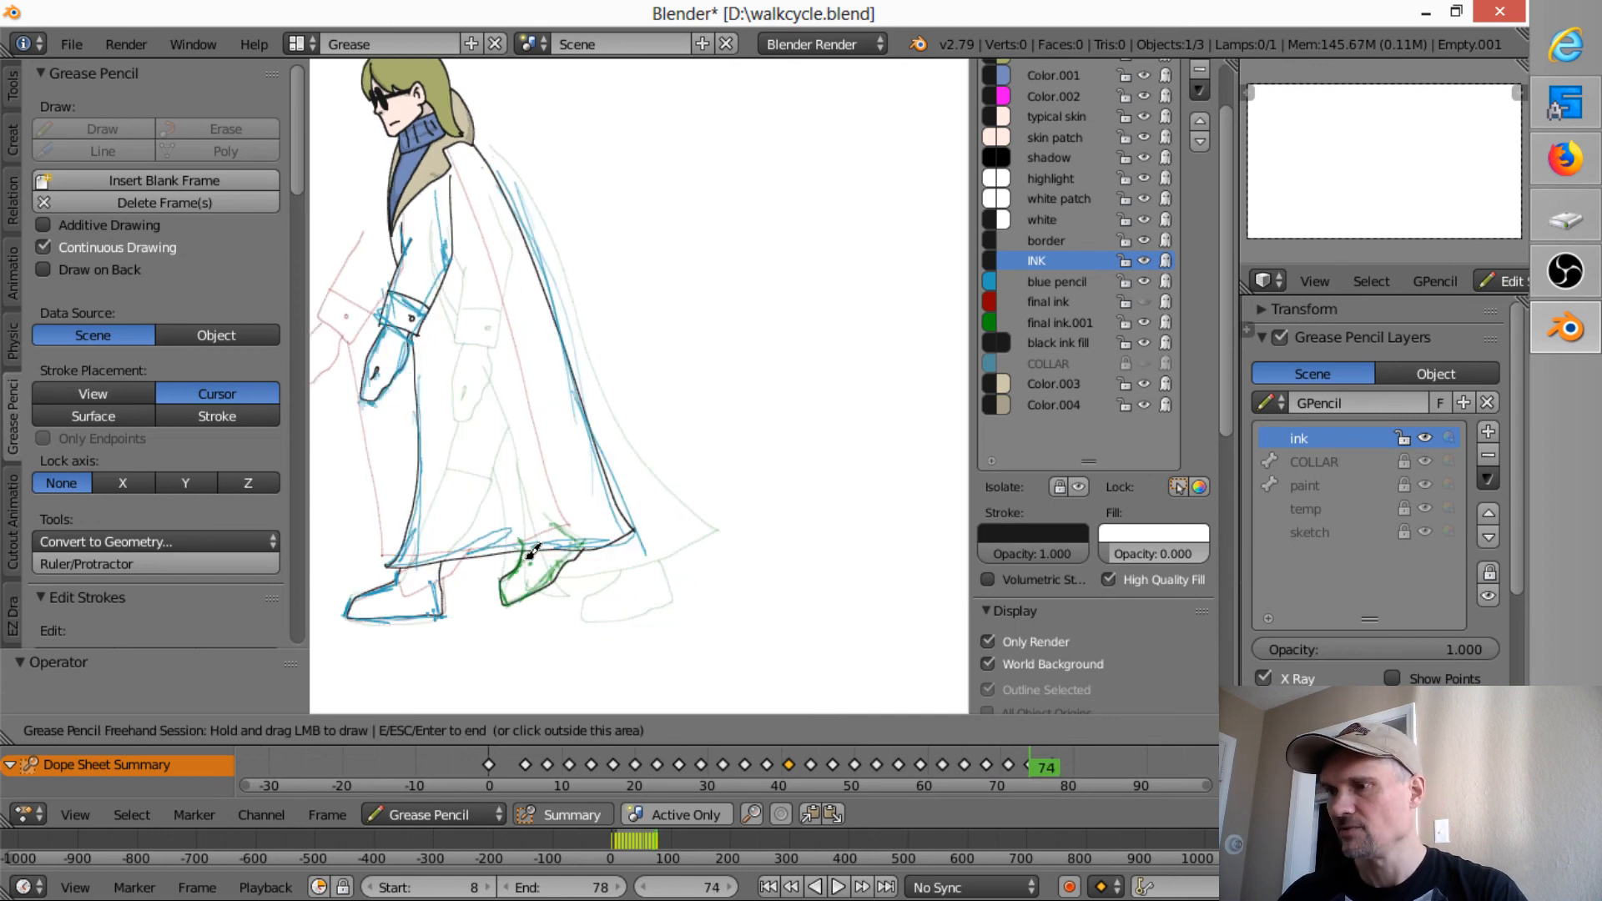
{"action": "key", "text": "Up"}
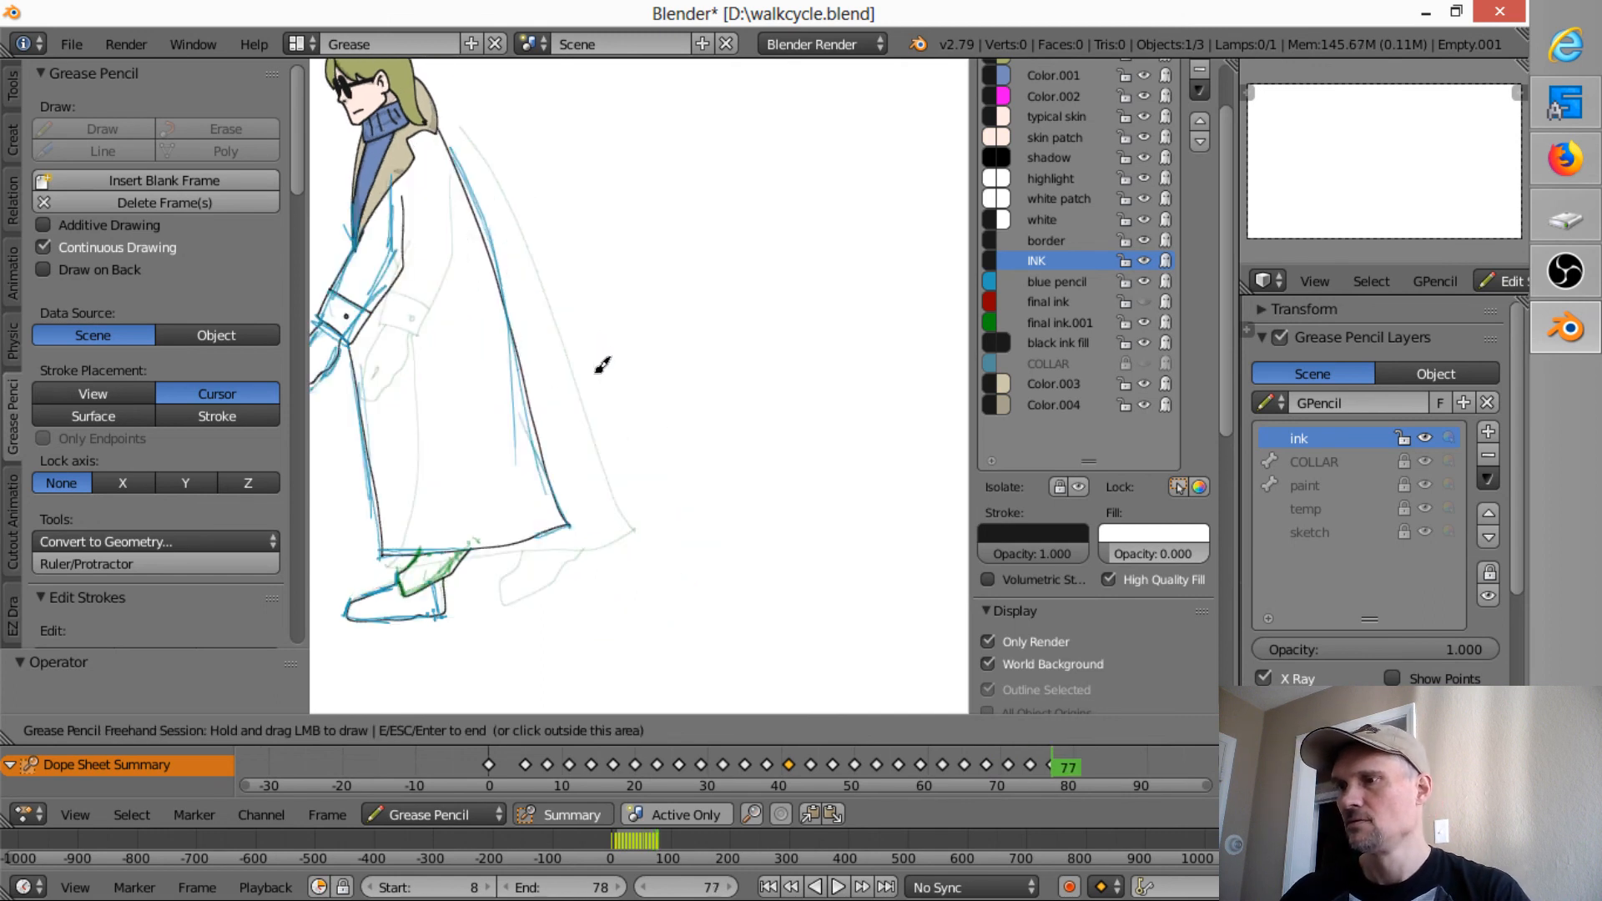
{"action": "middle_click_drag", "start_coordinate": [508, 449], "coordinate": [779, 423], "text": "shift"}
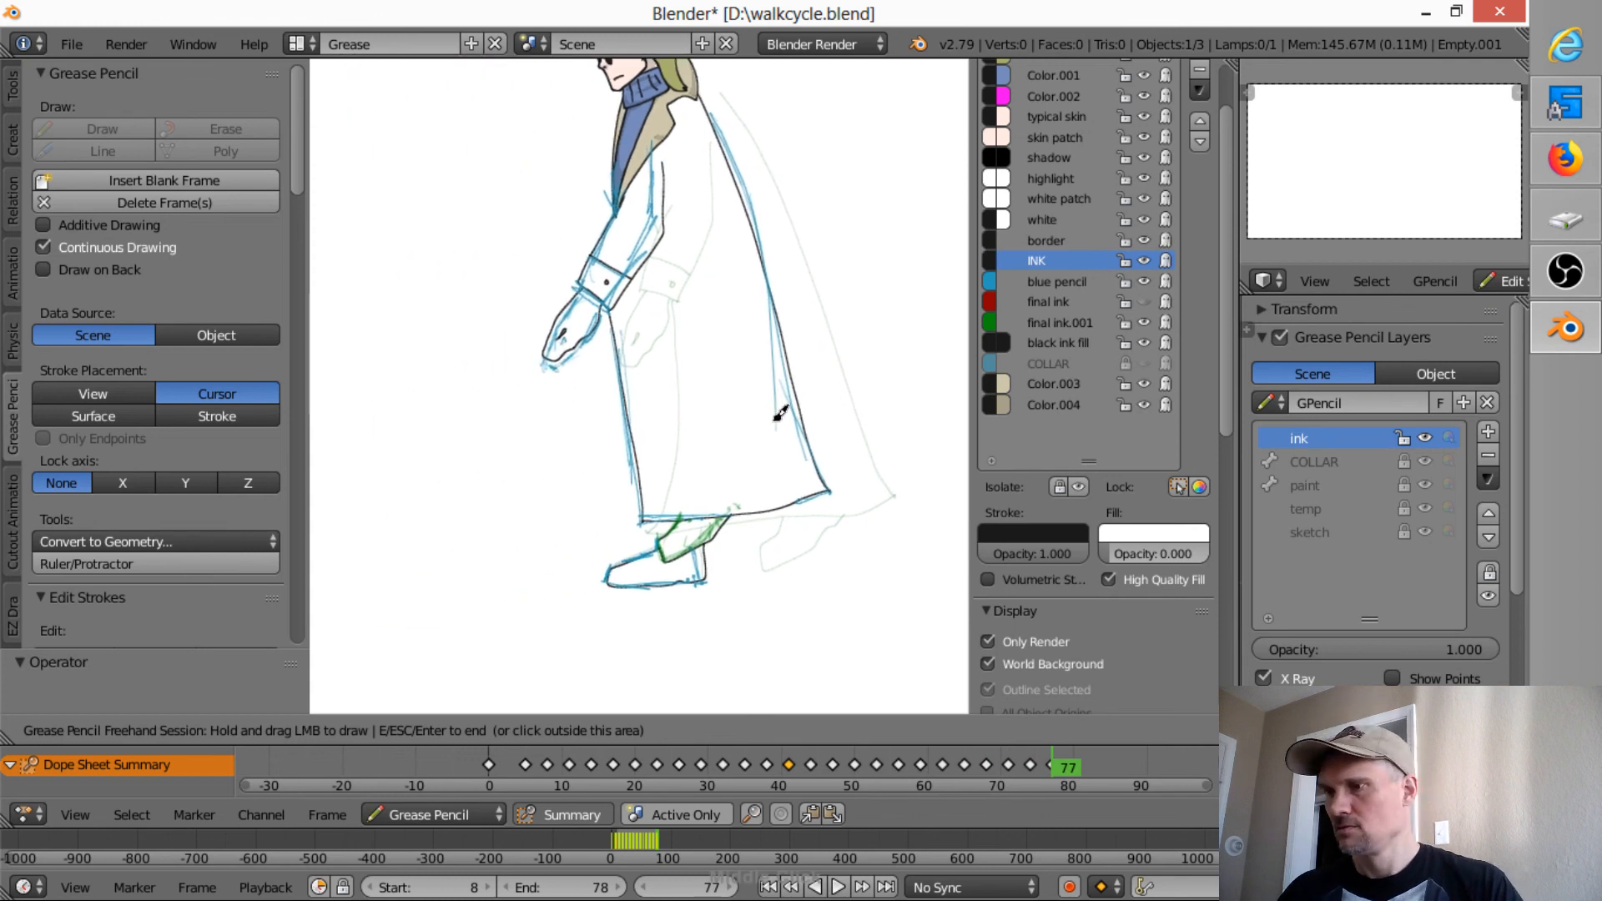
{"action": "key", "text": "Up"}
{"action": "key", "text": "Down"}
{"action": "key", "text": "Down"}
{"action": "key", "text": "Down"}
{"action": "key", "text": "Down"}
{"action": "key", "text": "Down"}
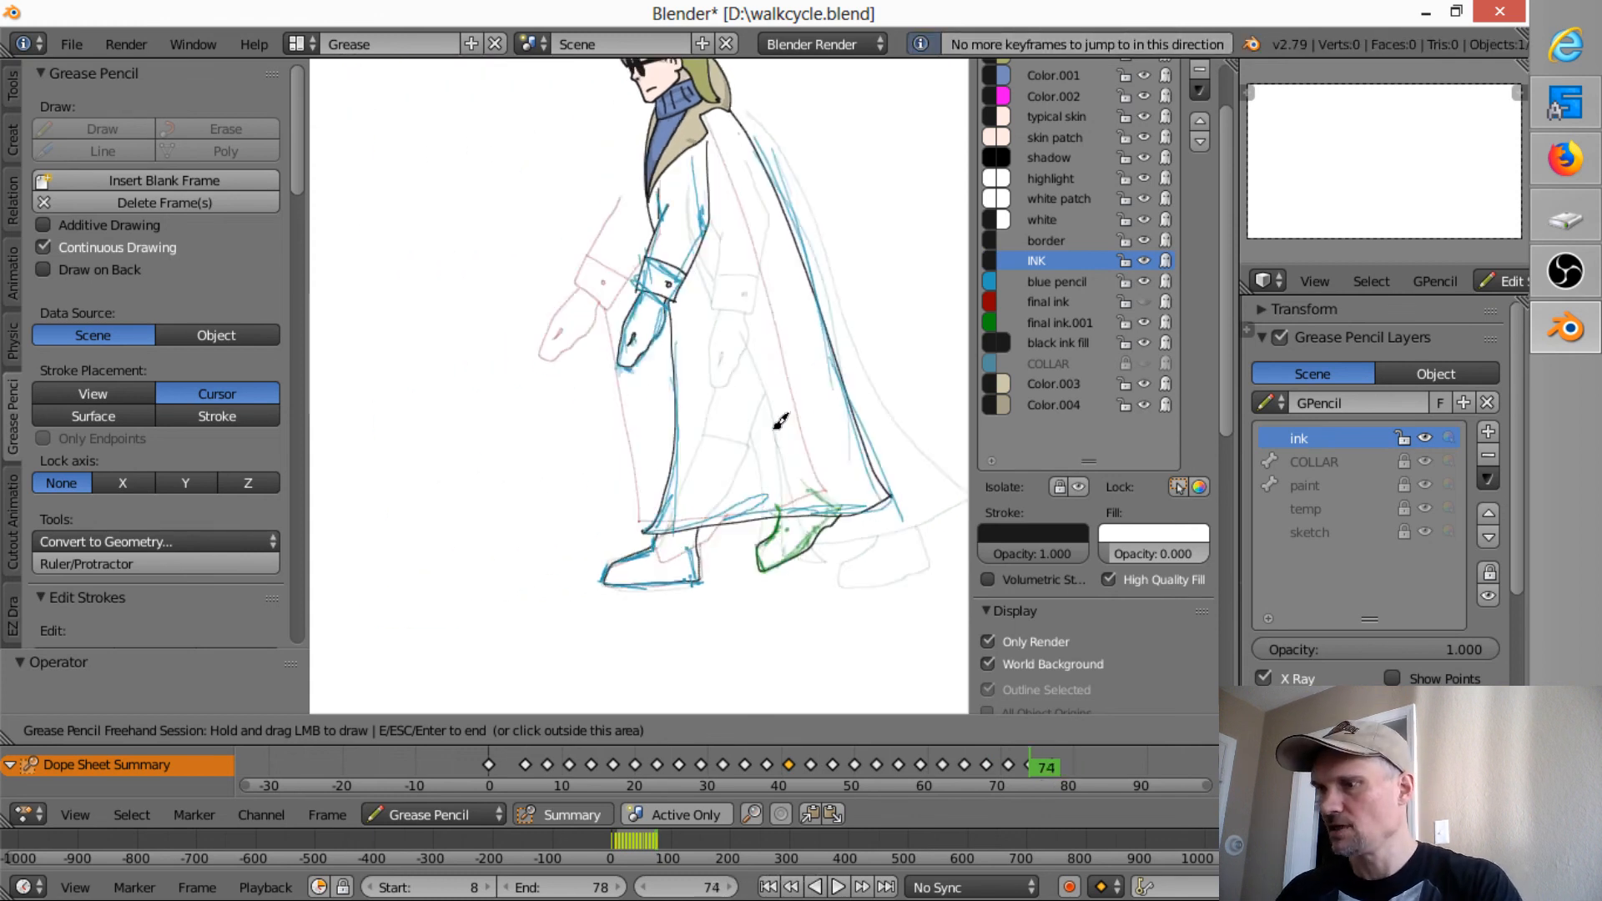
{"action": "left_click", "coordinate": [1145, 282]}
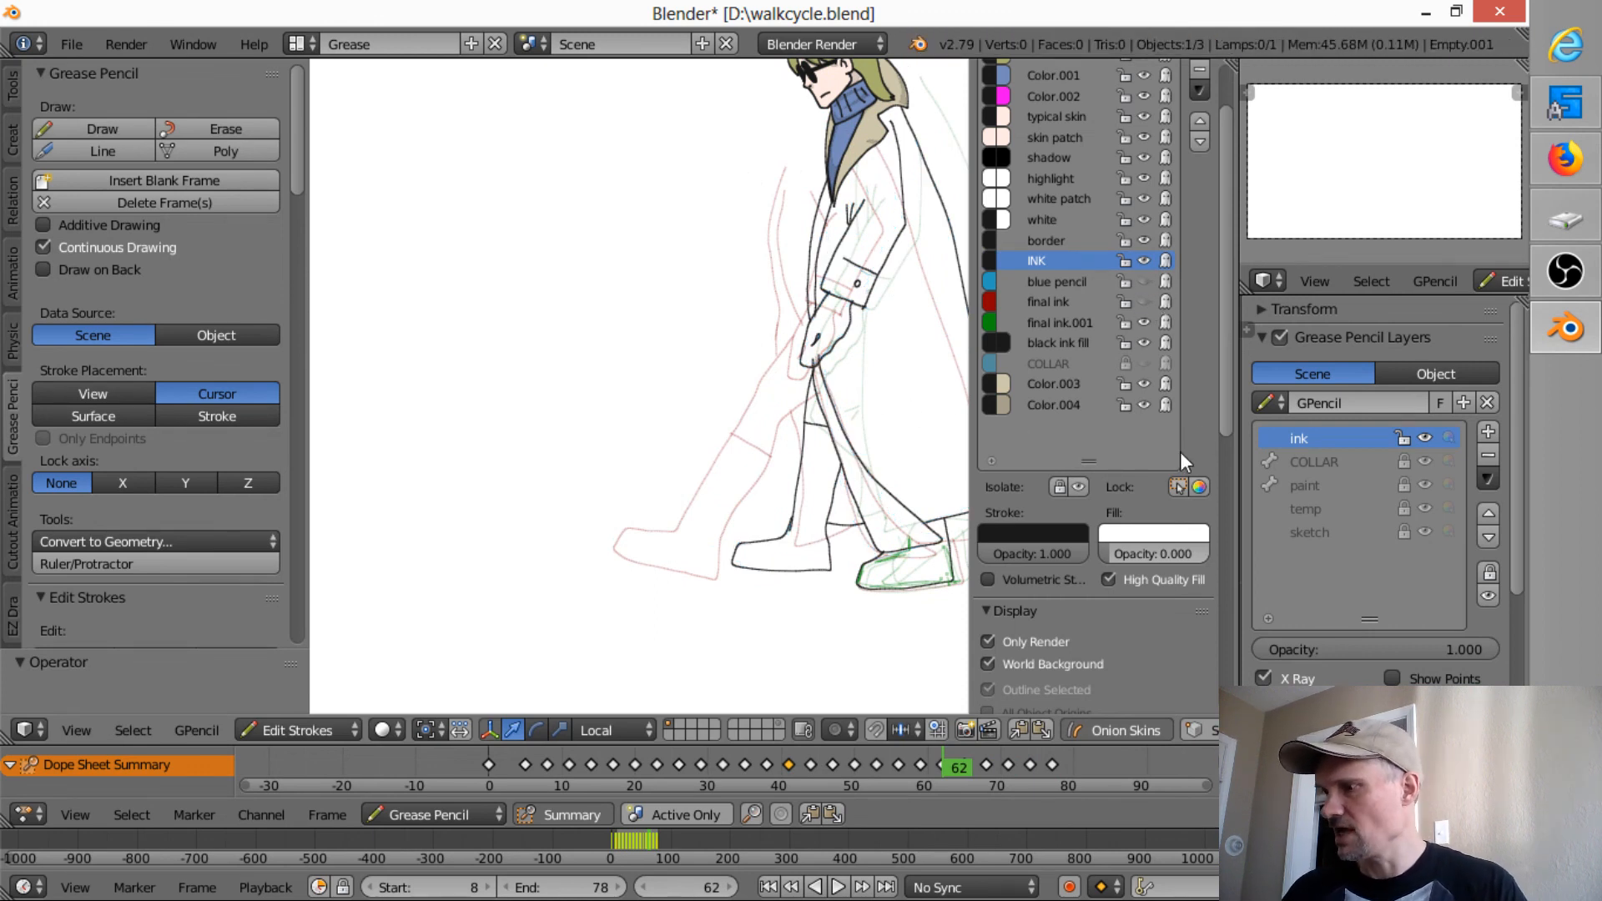
- Turn off onion skinning and hide the final ink.001 color so only the finished ink shows
{"action": "left_click", "coordinate": [1148, 738]}
{"action": "middle_click_drag", "start_coordinate": [864, 343], "coordinate": [704, 383], "text": "shift"}
{"action": "left_click", "coordinate": [1144, 322]}
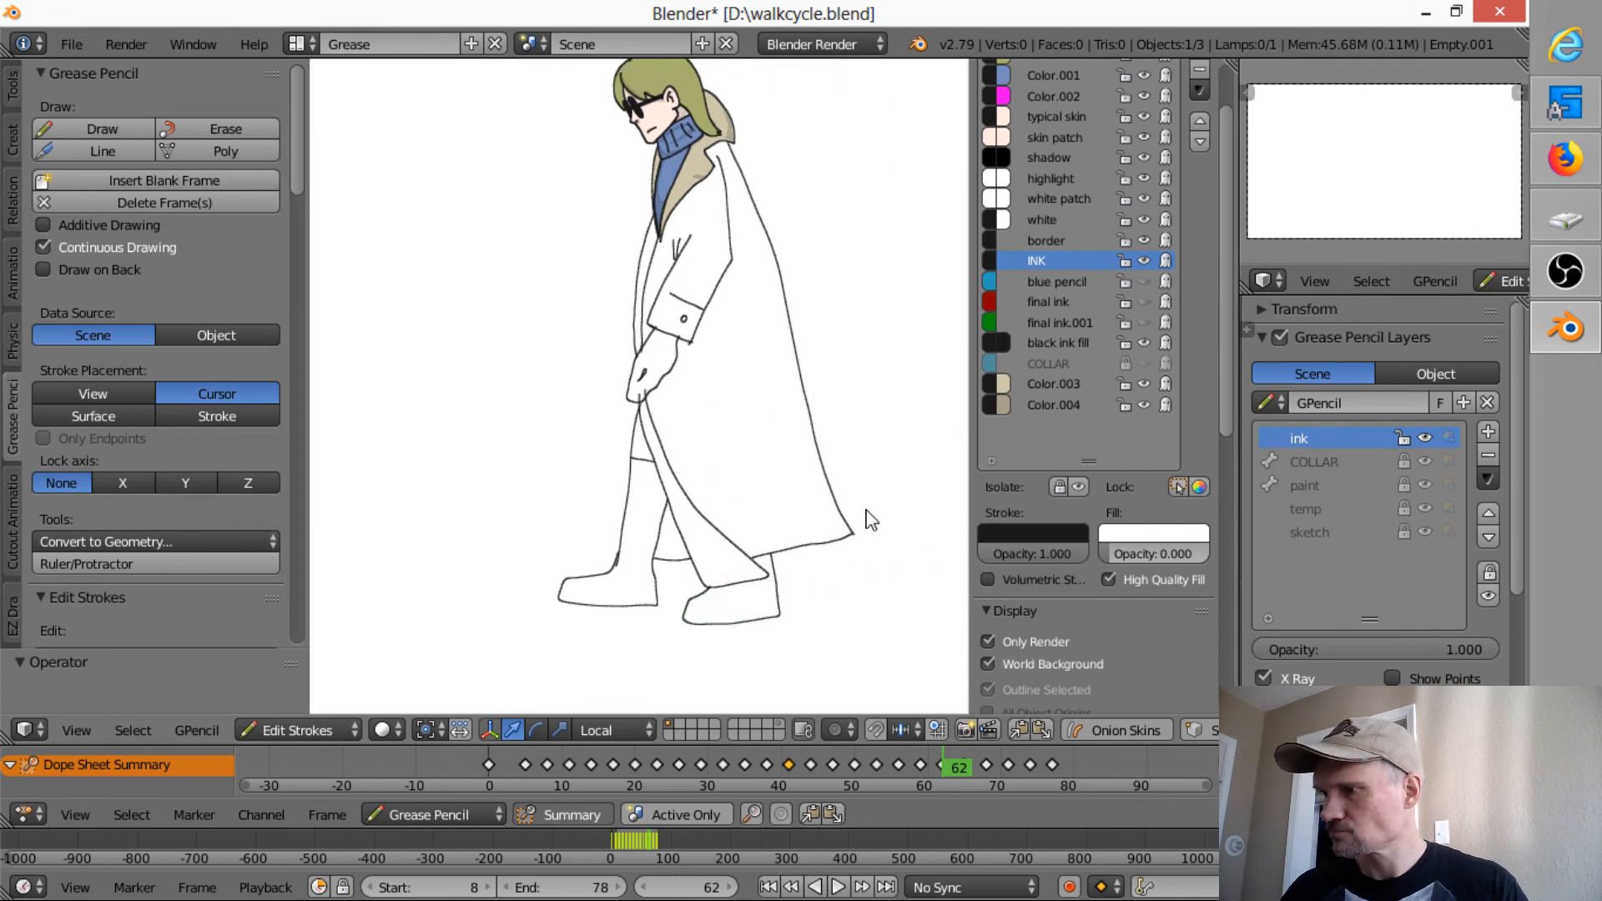
- Play back the walk cycle to check the motion of the inked drawings
{"action": "scroll", "coordinate": [779, 448], "scroll_direction": "down", "scroll_amount": 3}
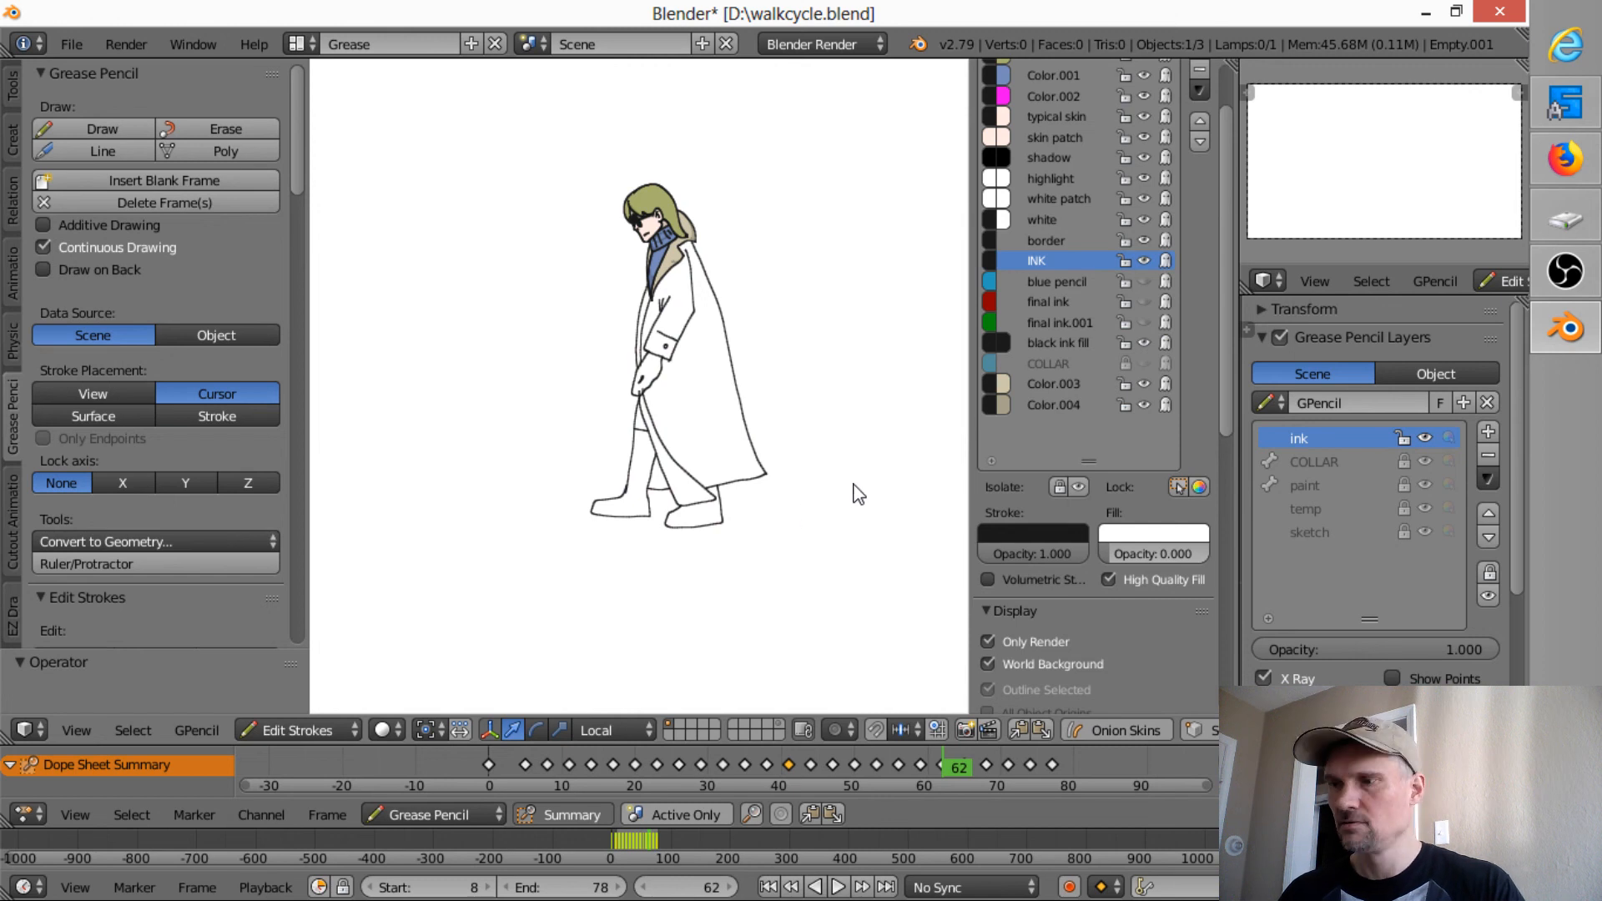
{"action": "key", "text": "alt+a"}
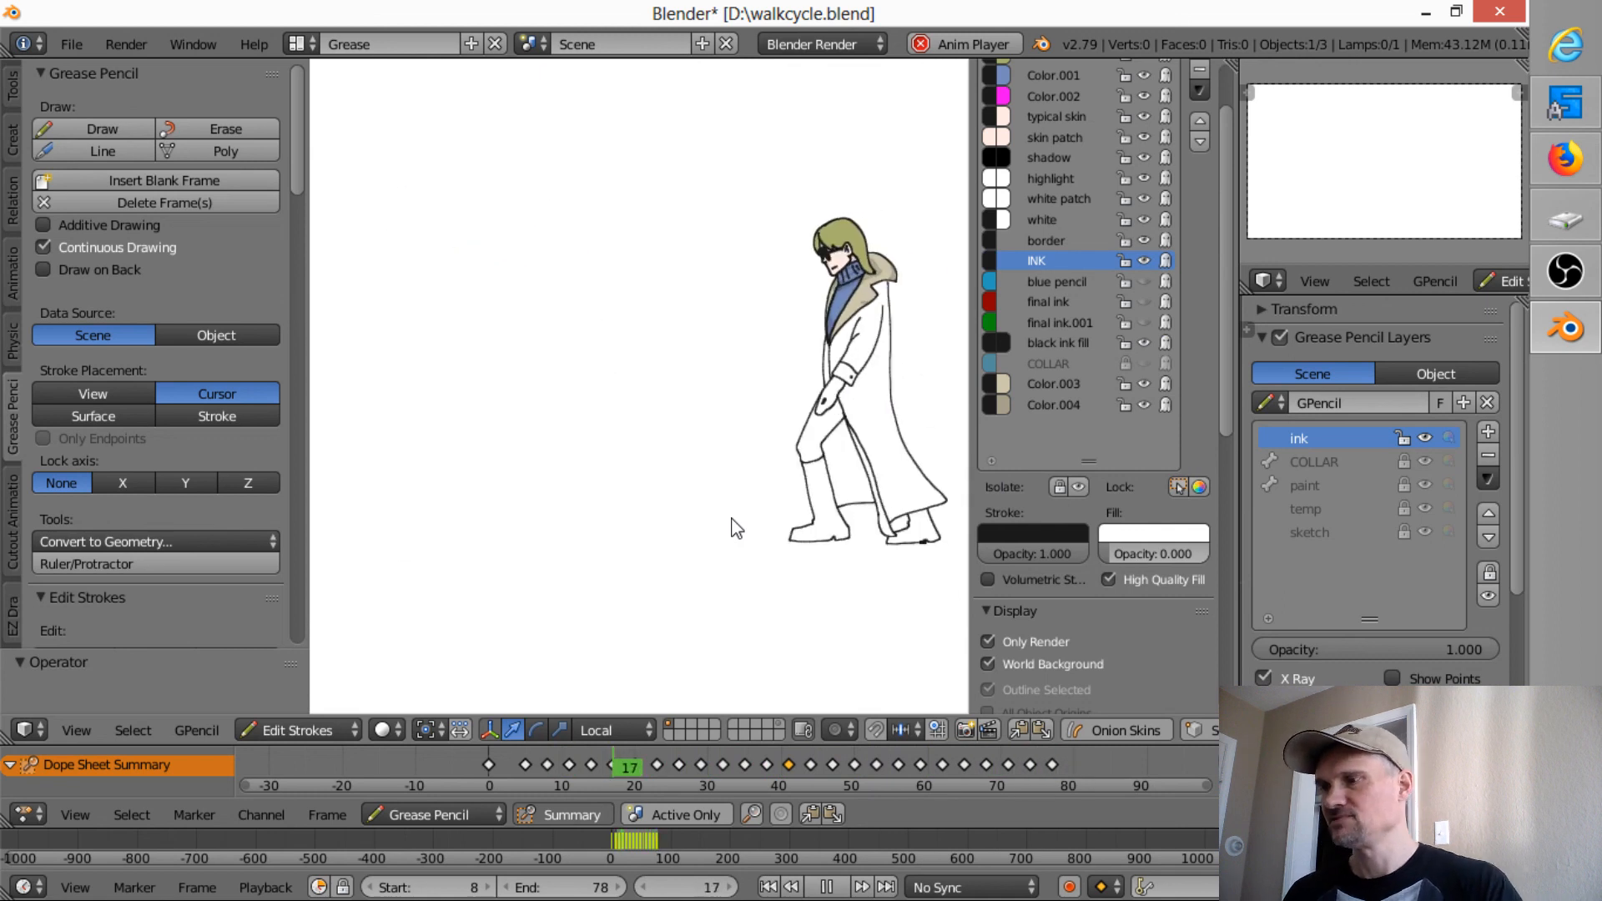
{"action": "key", "text": "Escape"}
- Flip back and forth through the keyframes between frames 59 and 78 to compare the front leg's poses
{"action": "left_click", "coordinate": [1059, 762]}
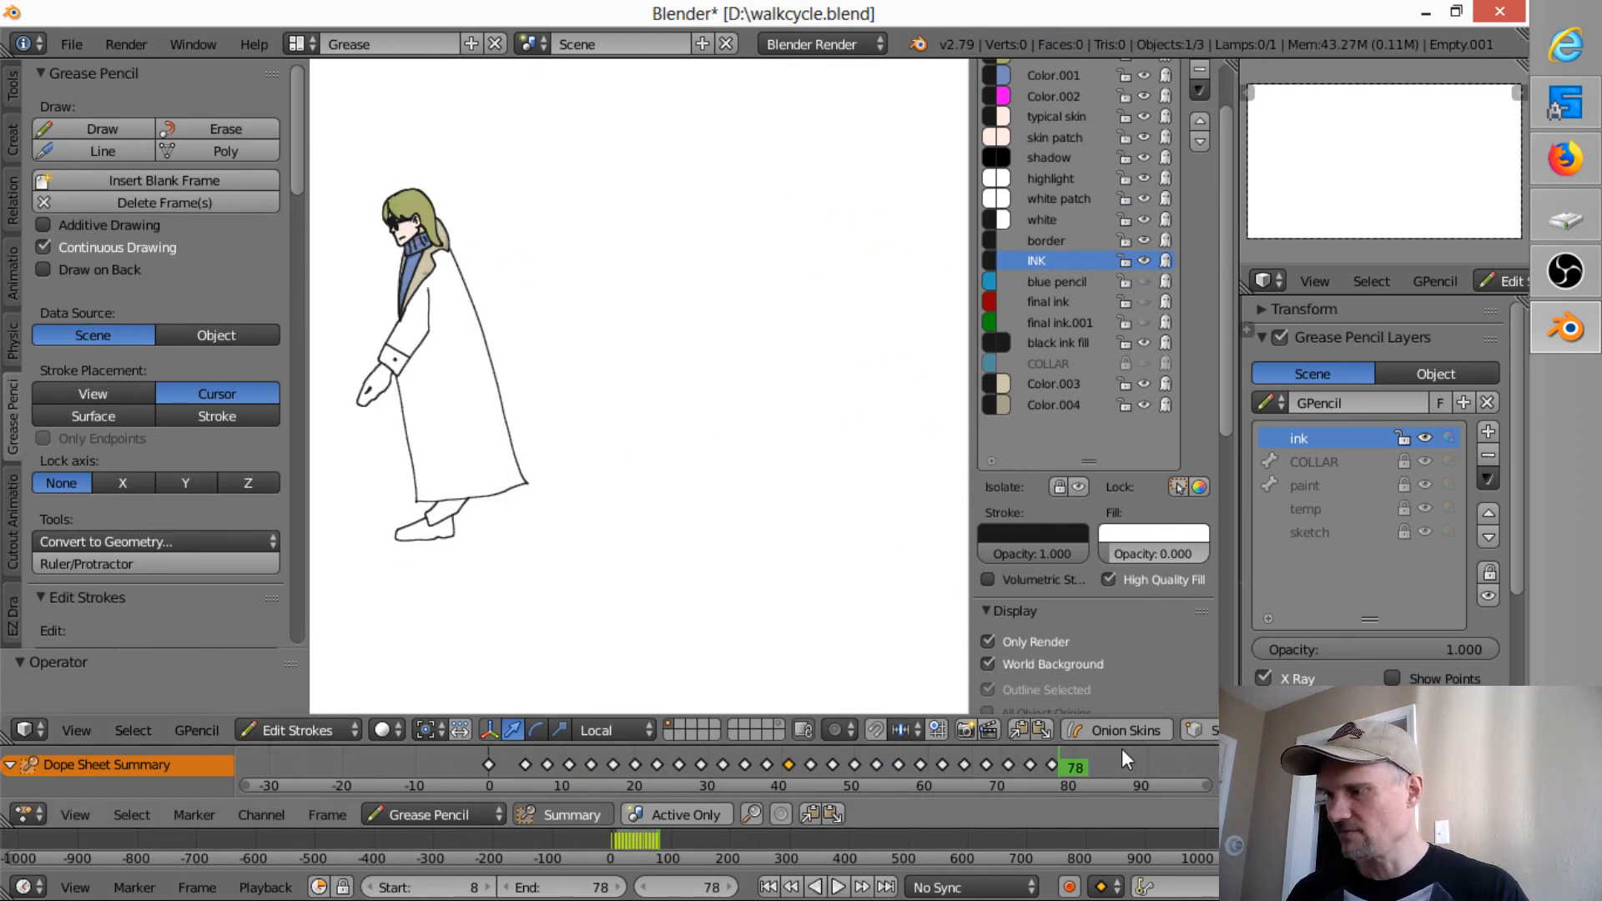
{"action": "key", "text": "Left"}
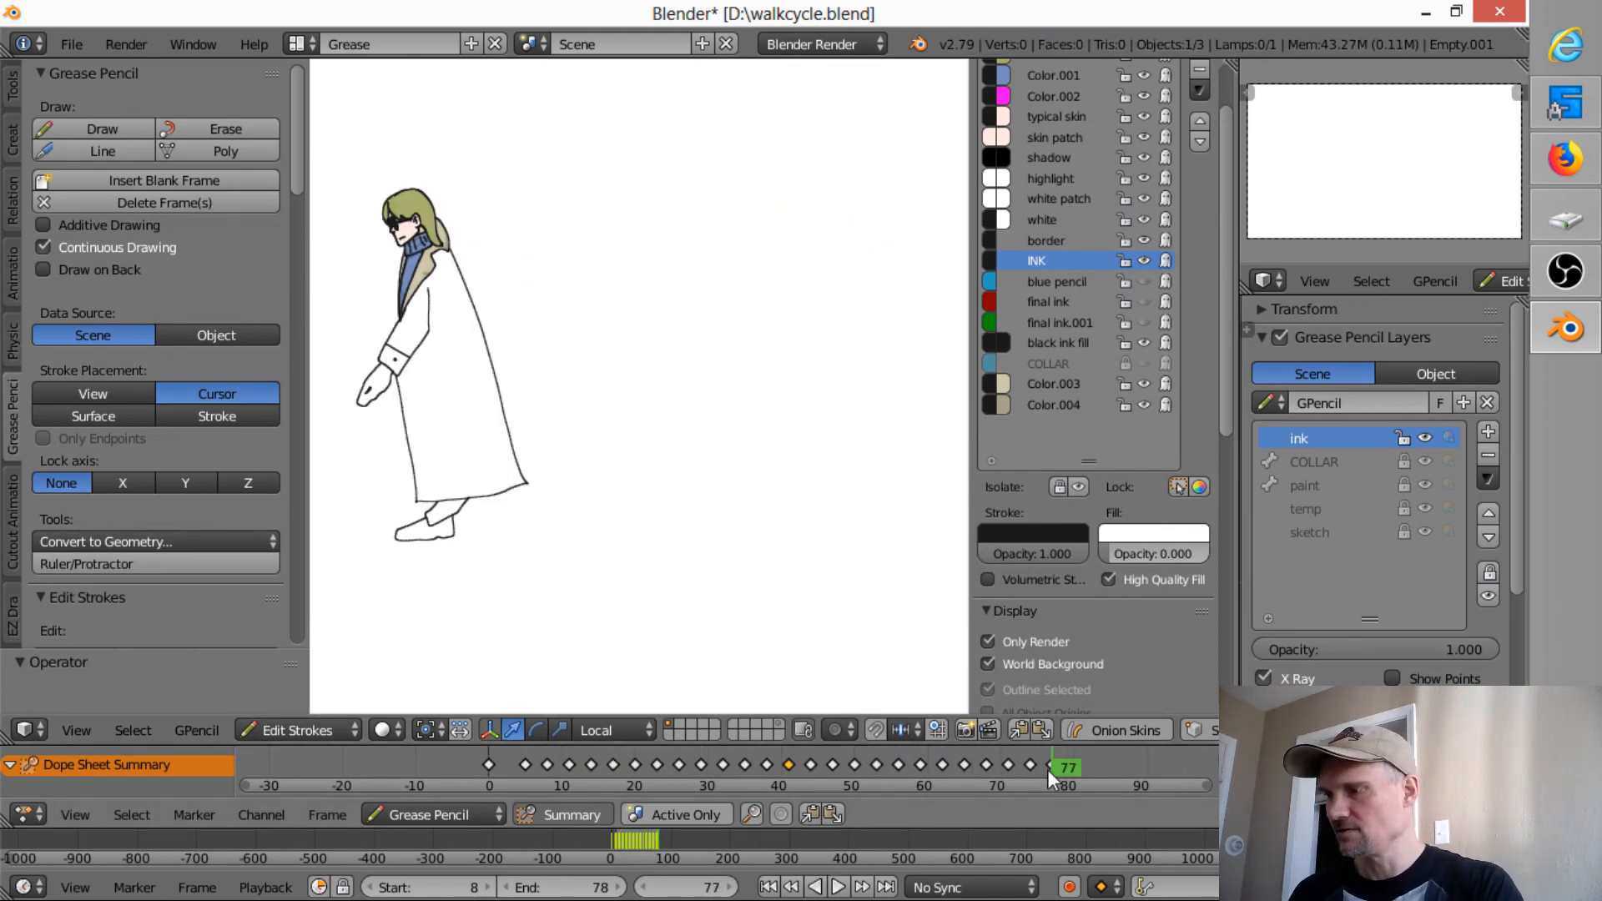
{"action": "key", "text": "Down"}
{"action": "key", "text": "Down"}
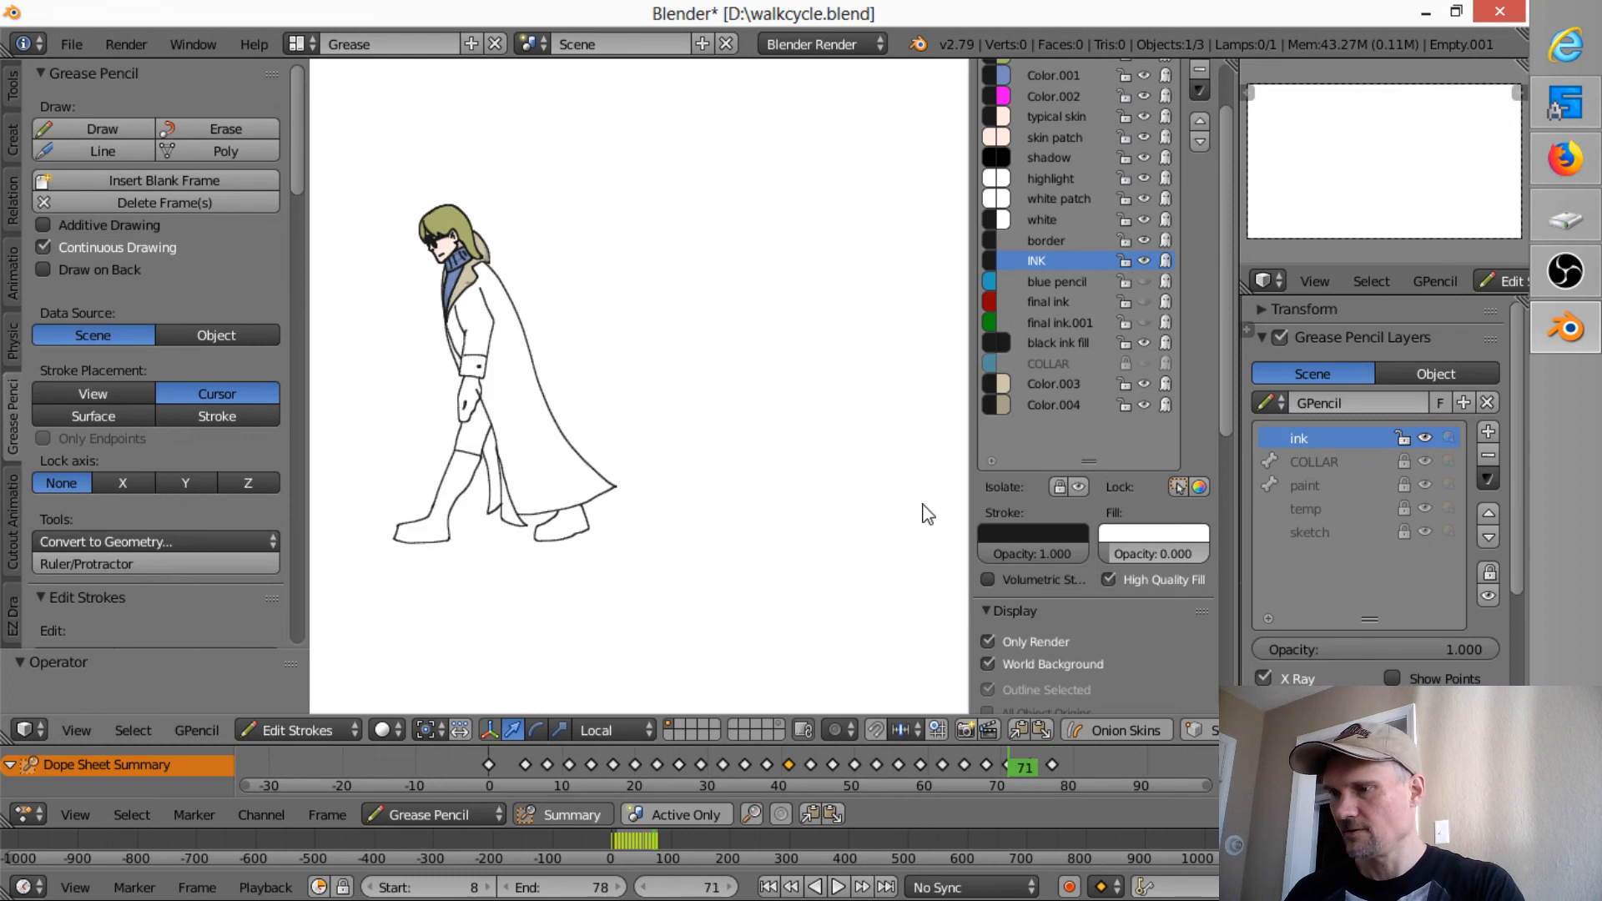
{"action": "key", "text": "Down"}
{"action": "key", "text": "Down"}
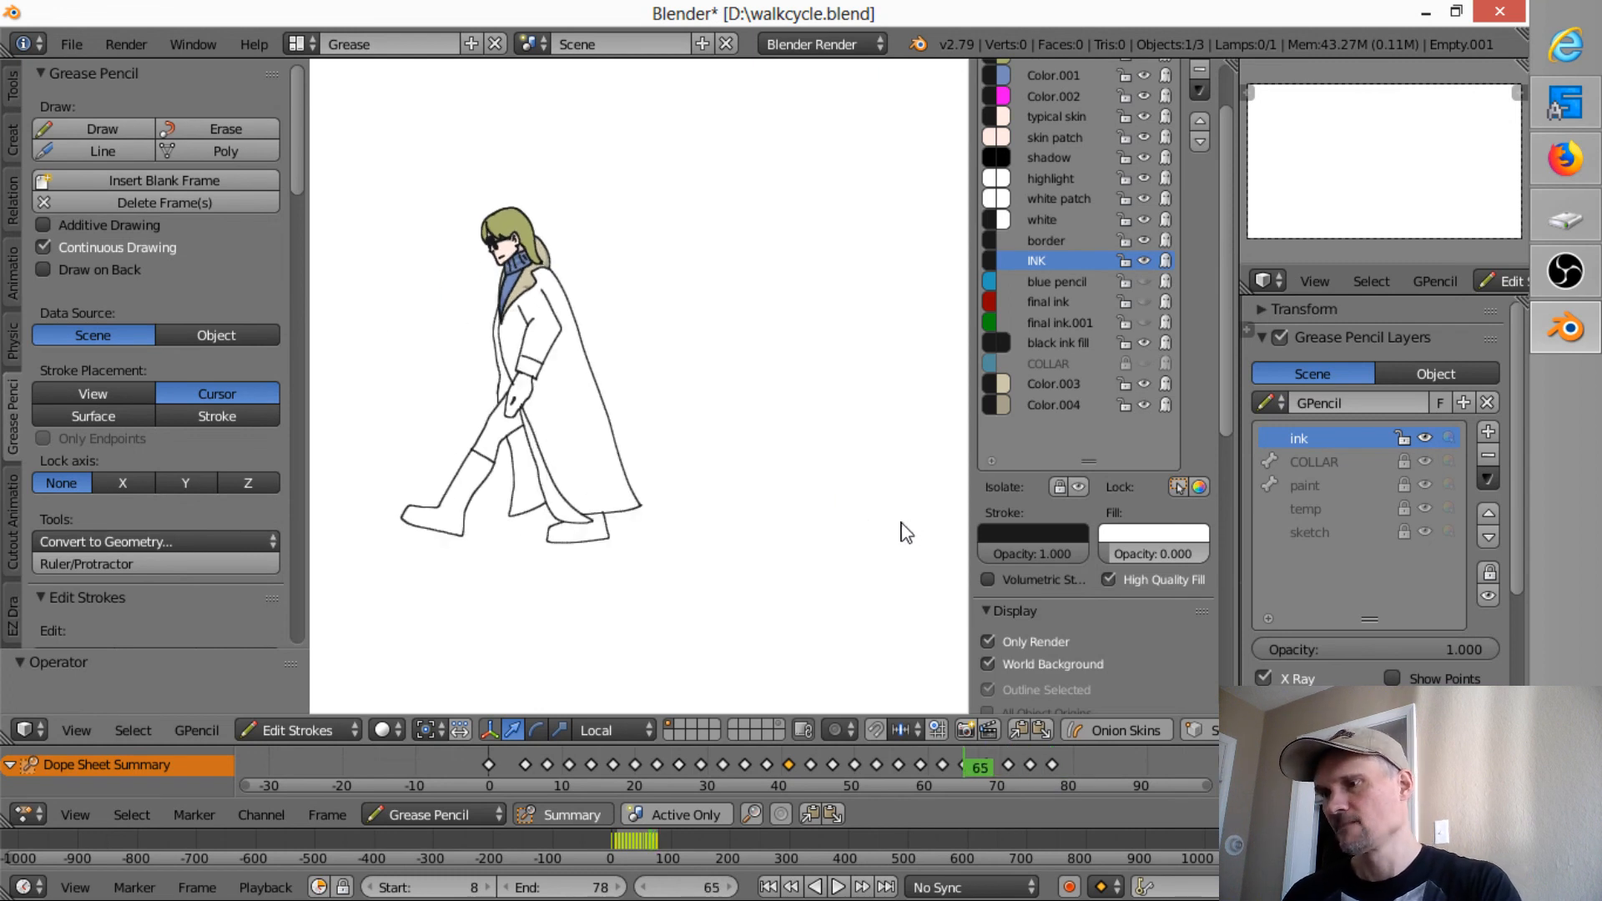
{"action": "key", "text": "Down"}
{"action": "key", "text": "Up"}
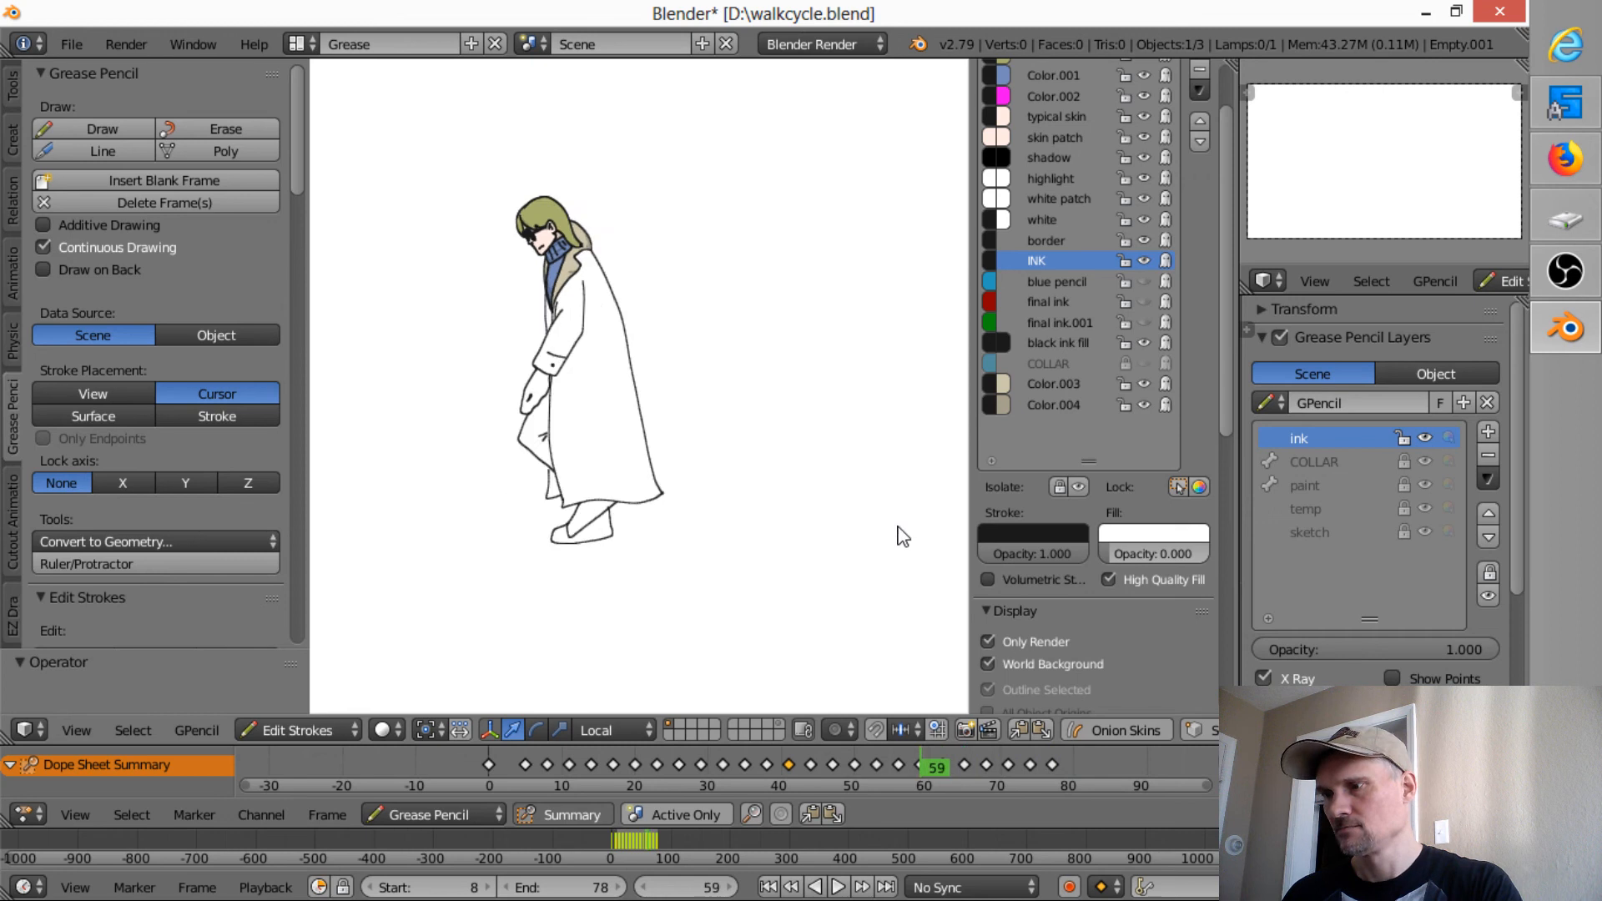
{"action": "key", "text": "Down"}
{"action": "key", "text": "Up"}
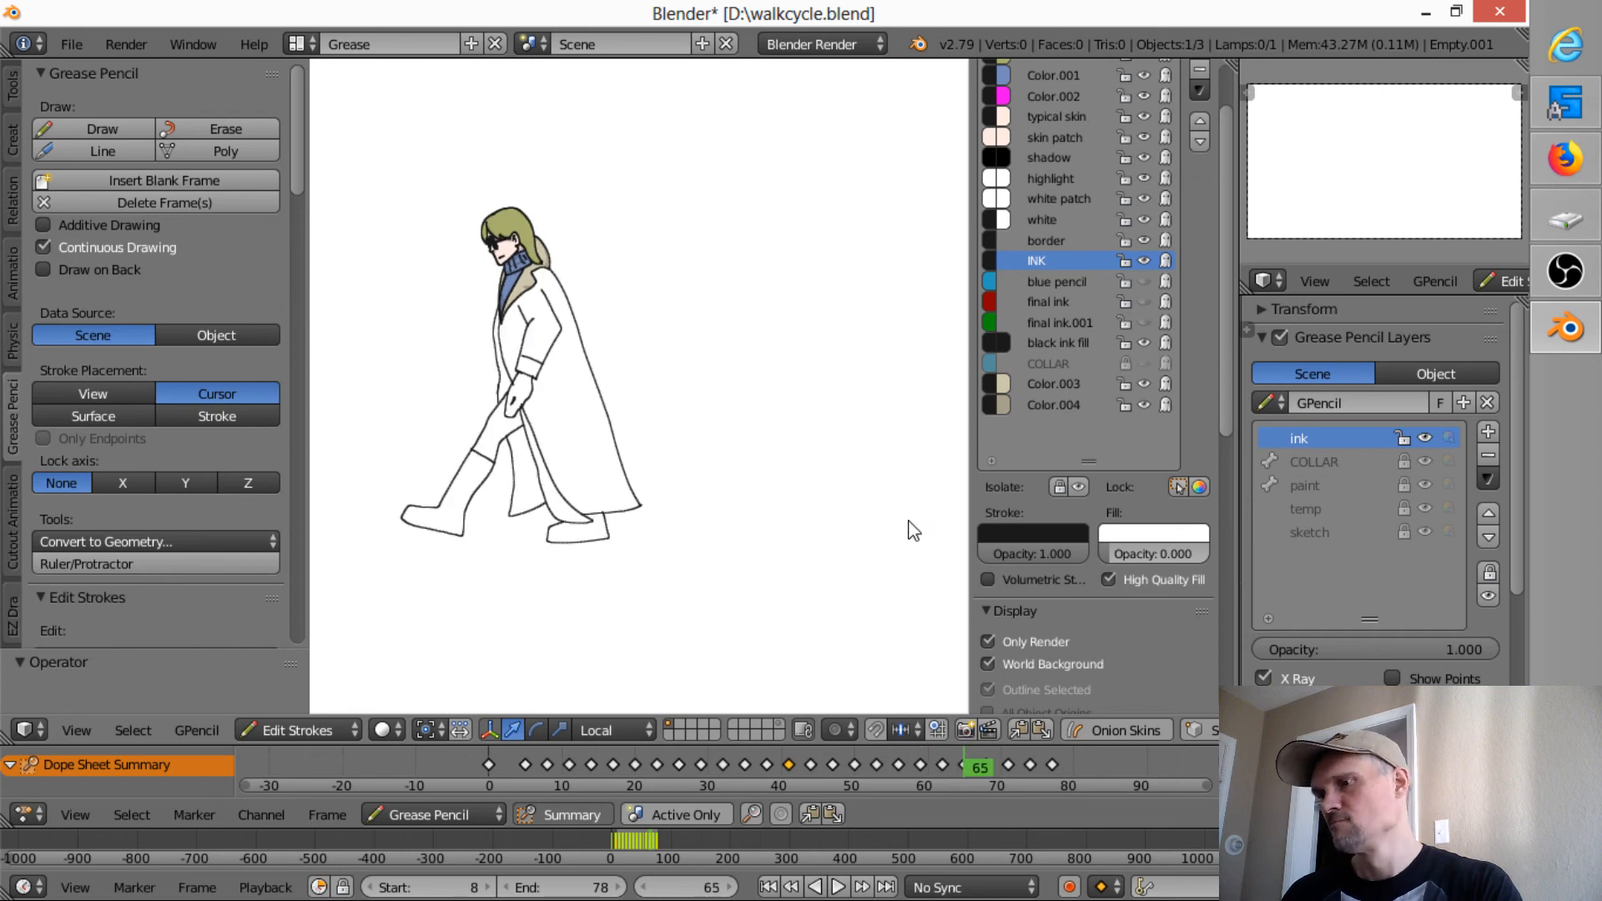
{"action": "key", "text": "Down"}
{"action": "key", "text": "Down"}
{"action": "key", "text": "Down"}
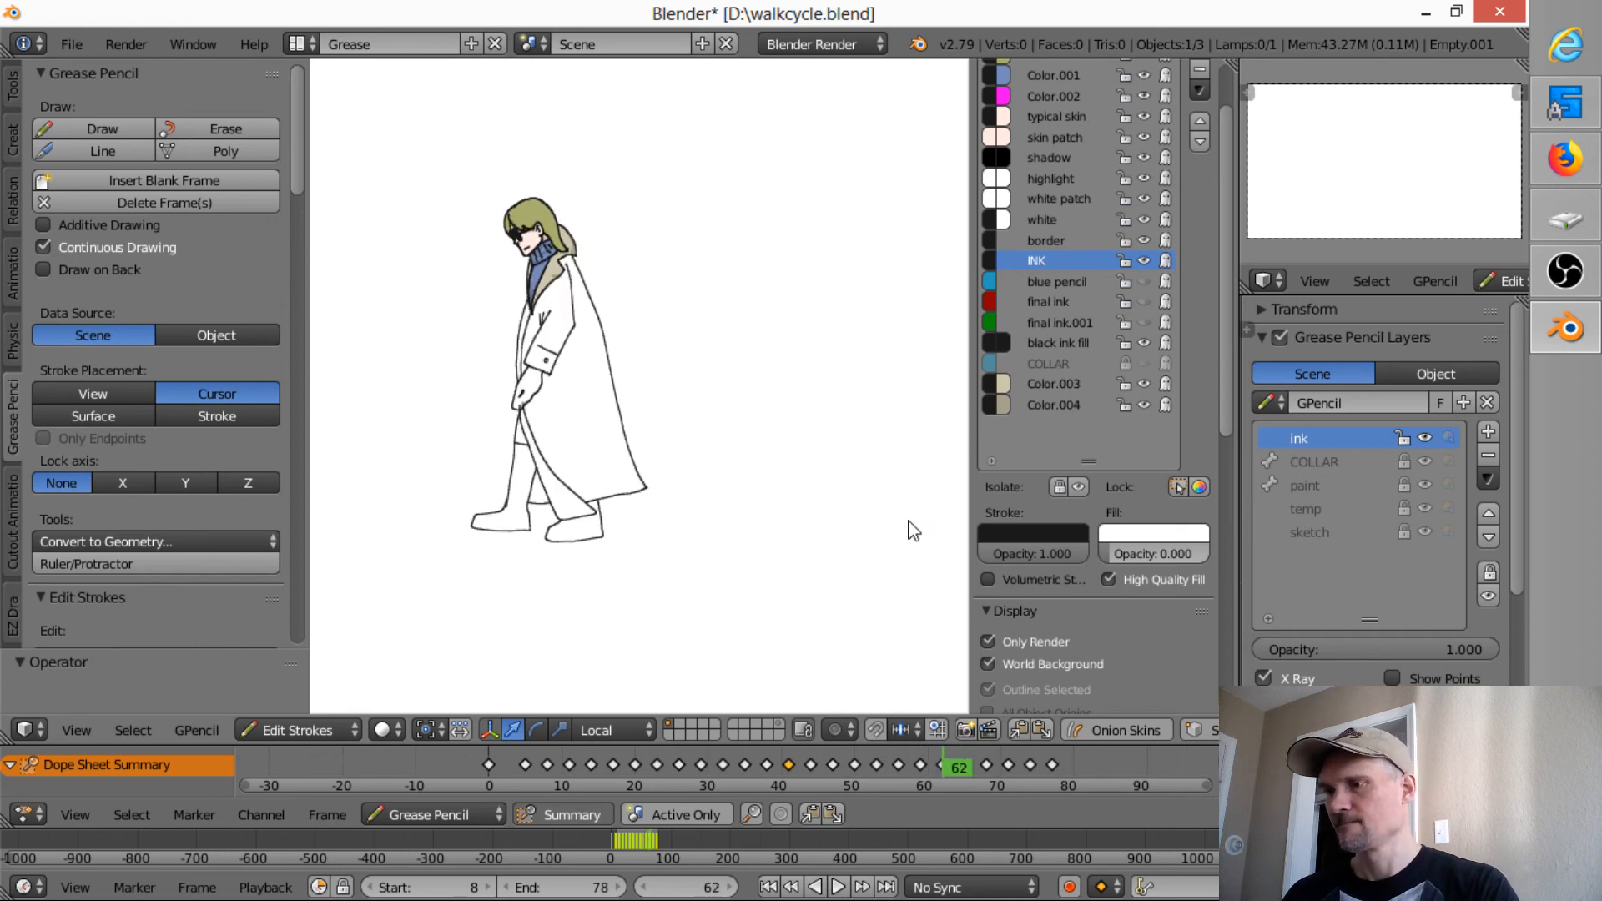
{"action": "key", "text": "Up"}
{"action": "key", "text": "Up"}
{"action": "key", "text": "Up"}
{"action": "key", "text": "Up"}
{"action": "key", "text": "Up"}
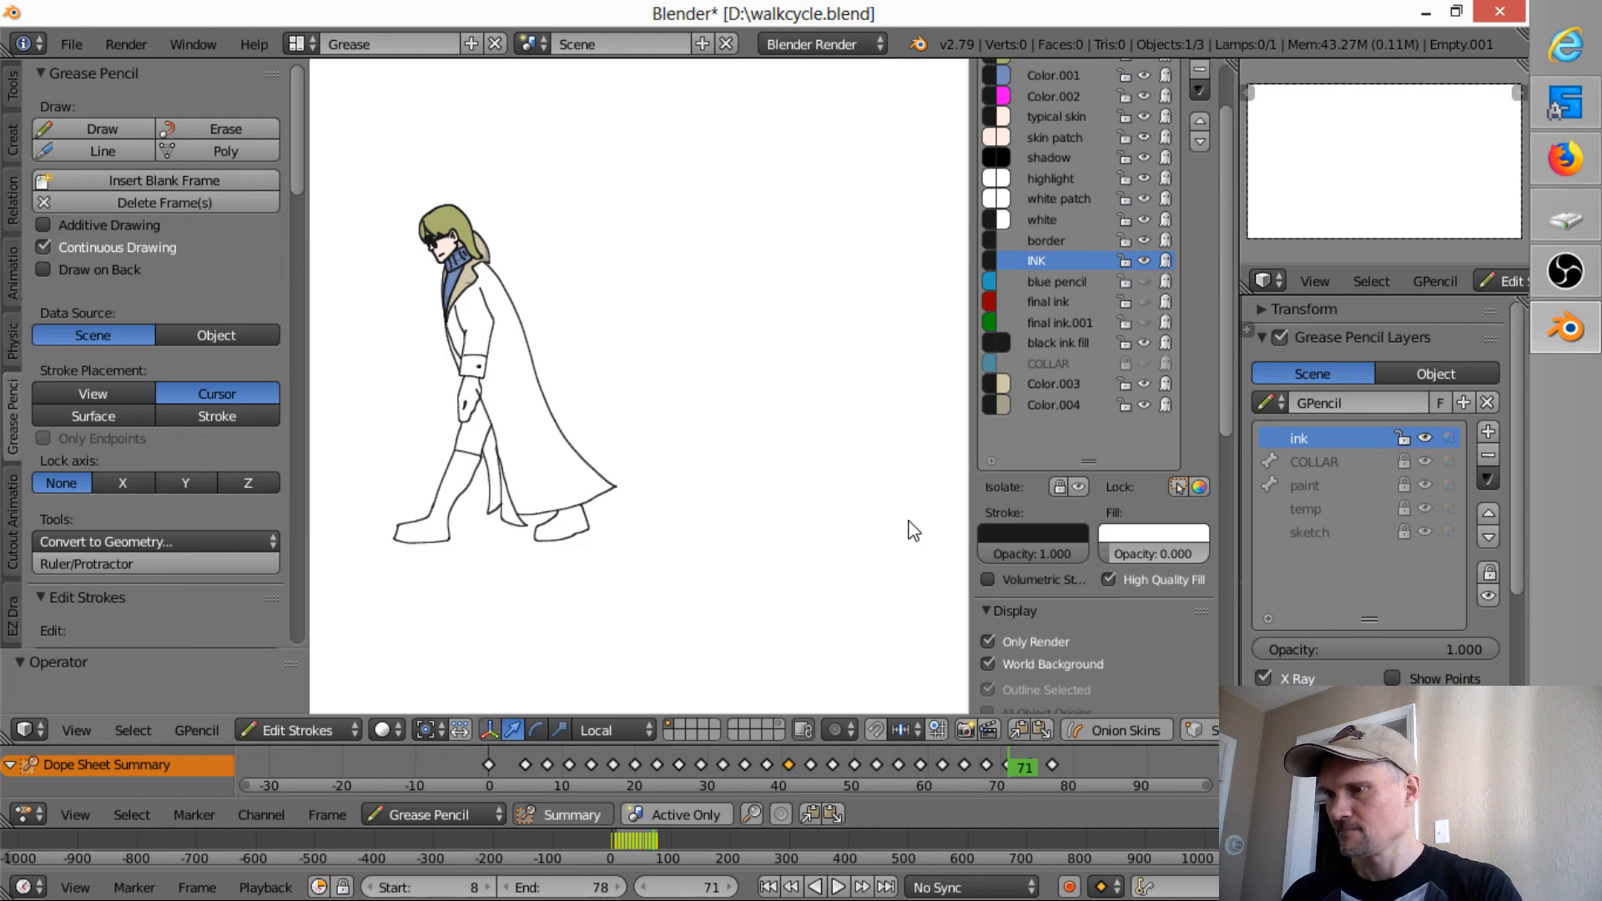
{"action": "key", "text": "Down"}
{"action": "key", "text": "Down"}
{"action": "key", "text": "Down"}
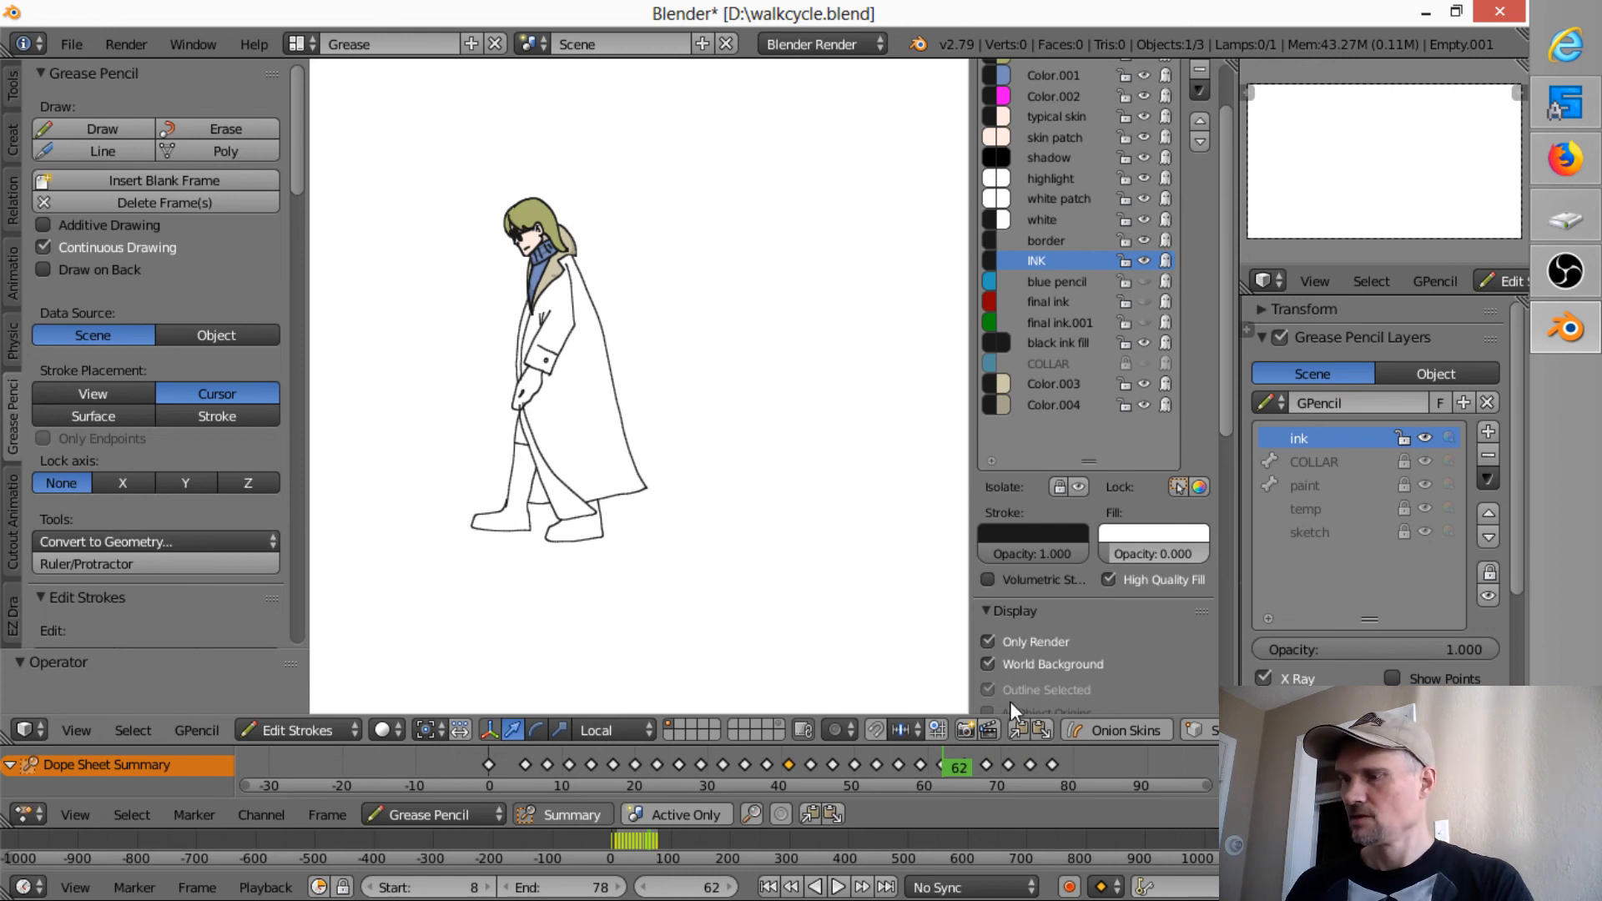
- Delete all strokes of the front leg and its shoe on frame 65
{"action": "key", "text": "Up"}
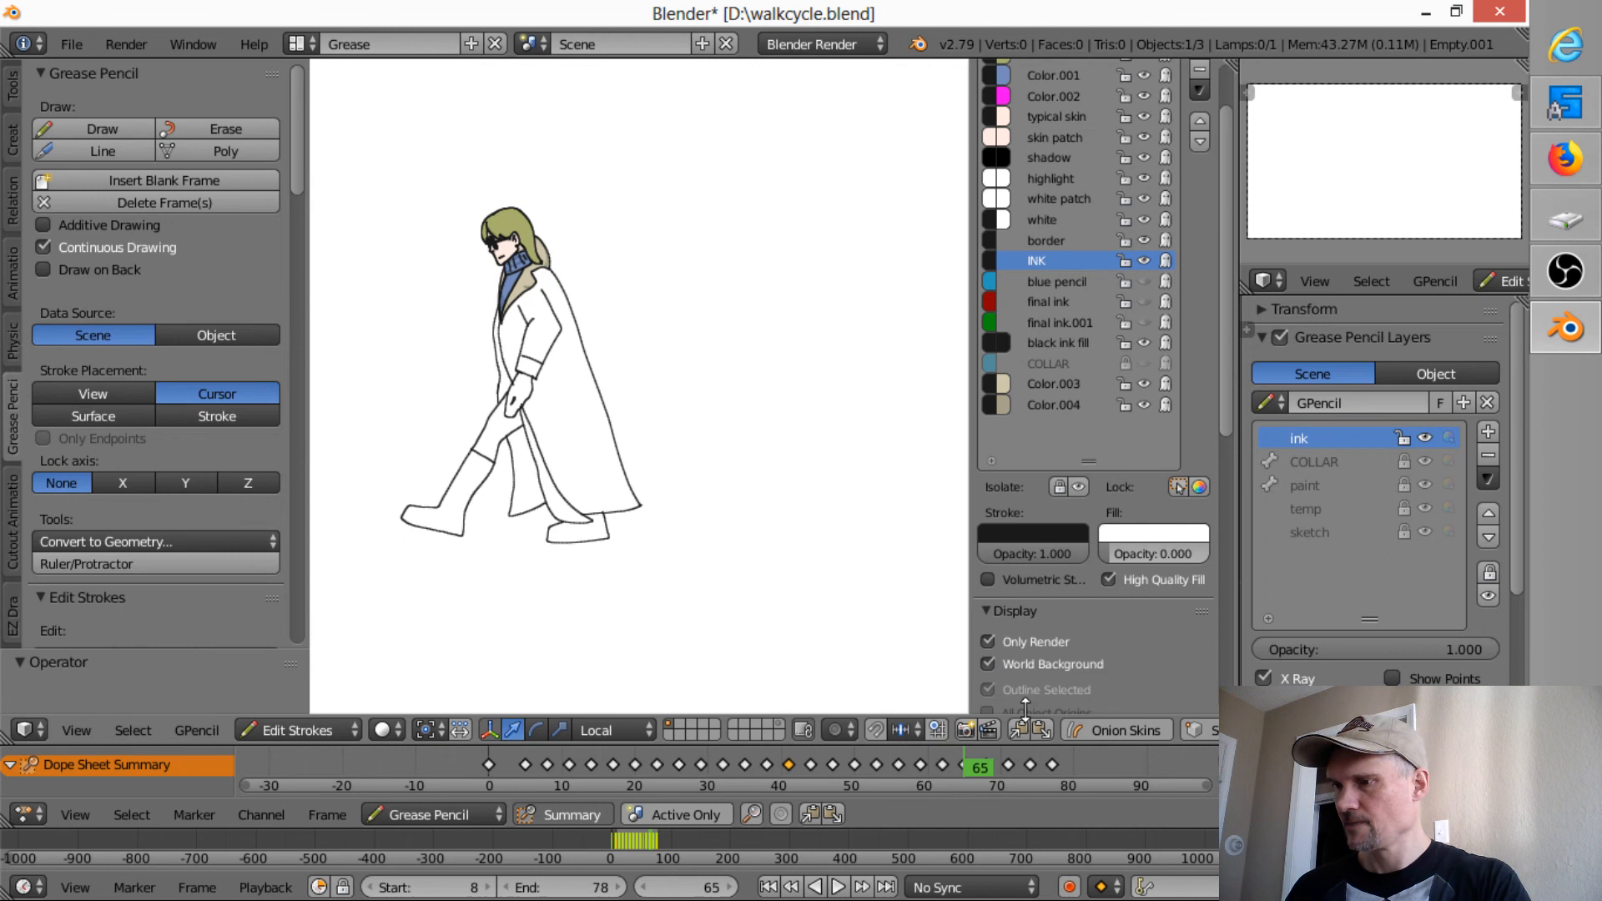
{"action": "left_click", "coordinate": [471, 519]}
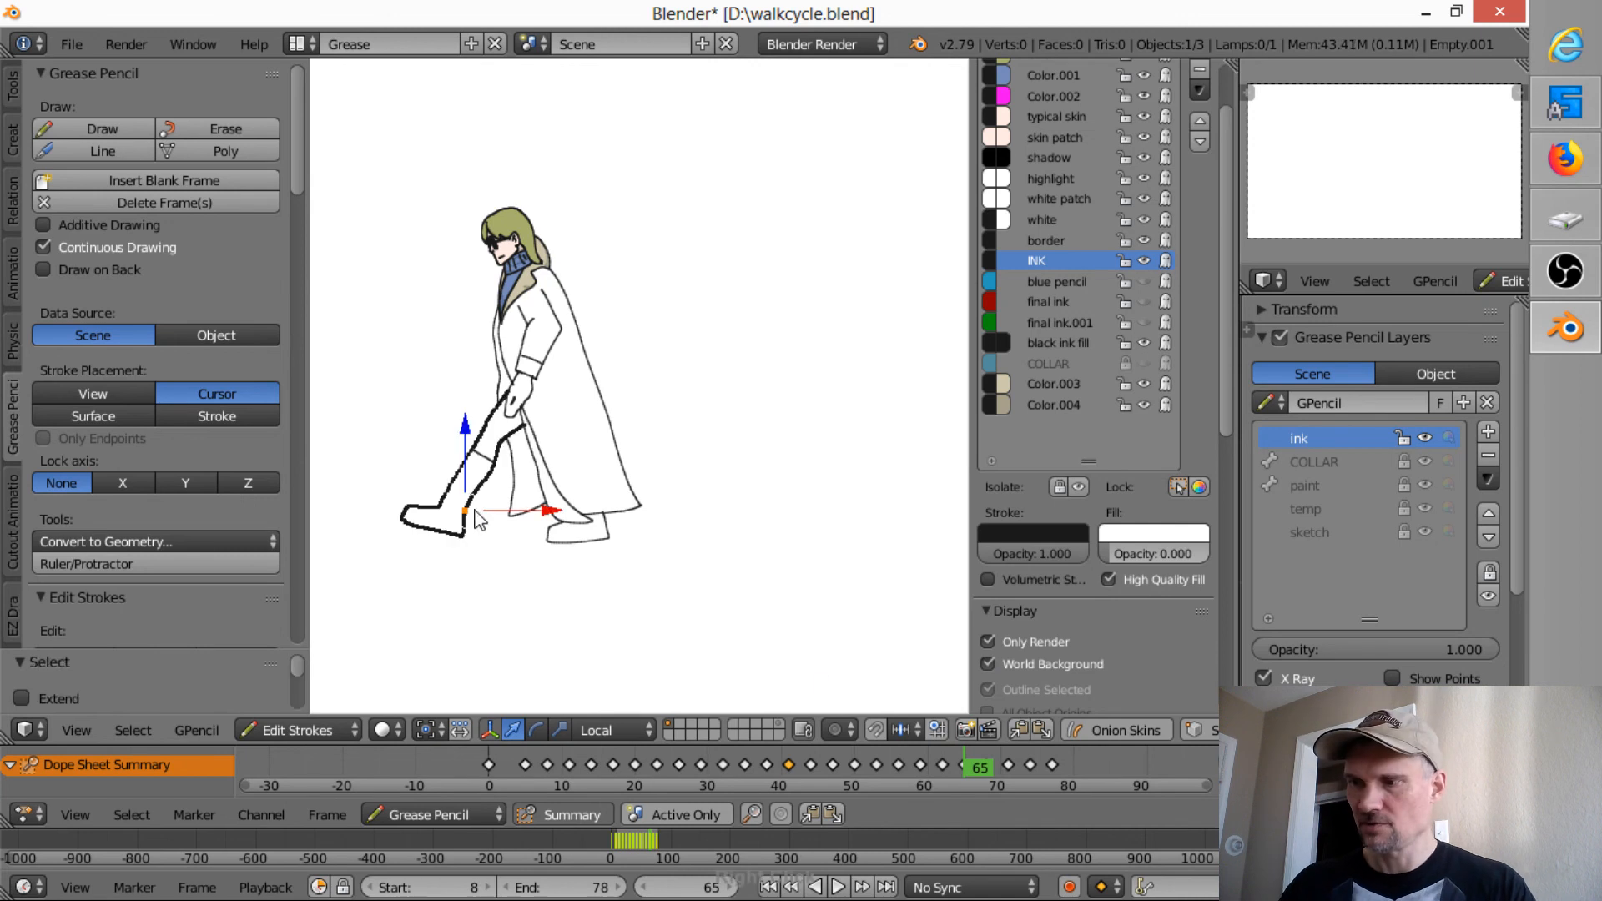
{"action": "left_click", "coordinate": [488, 460], "text": "shift"}
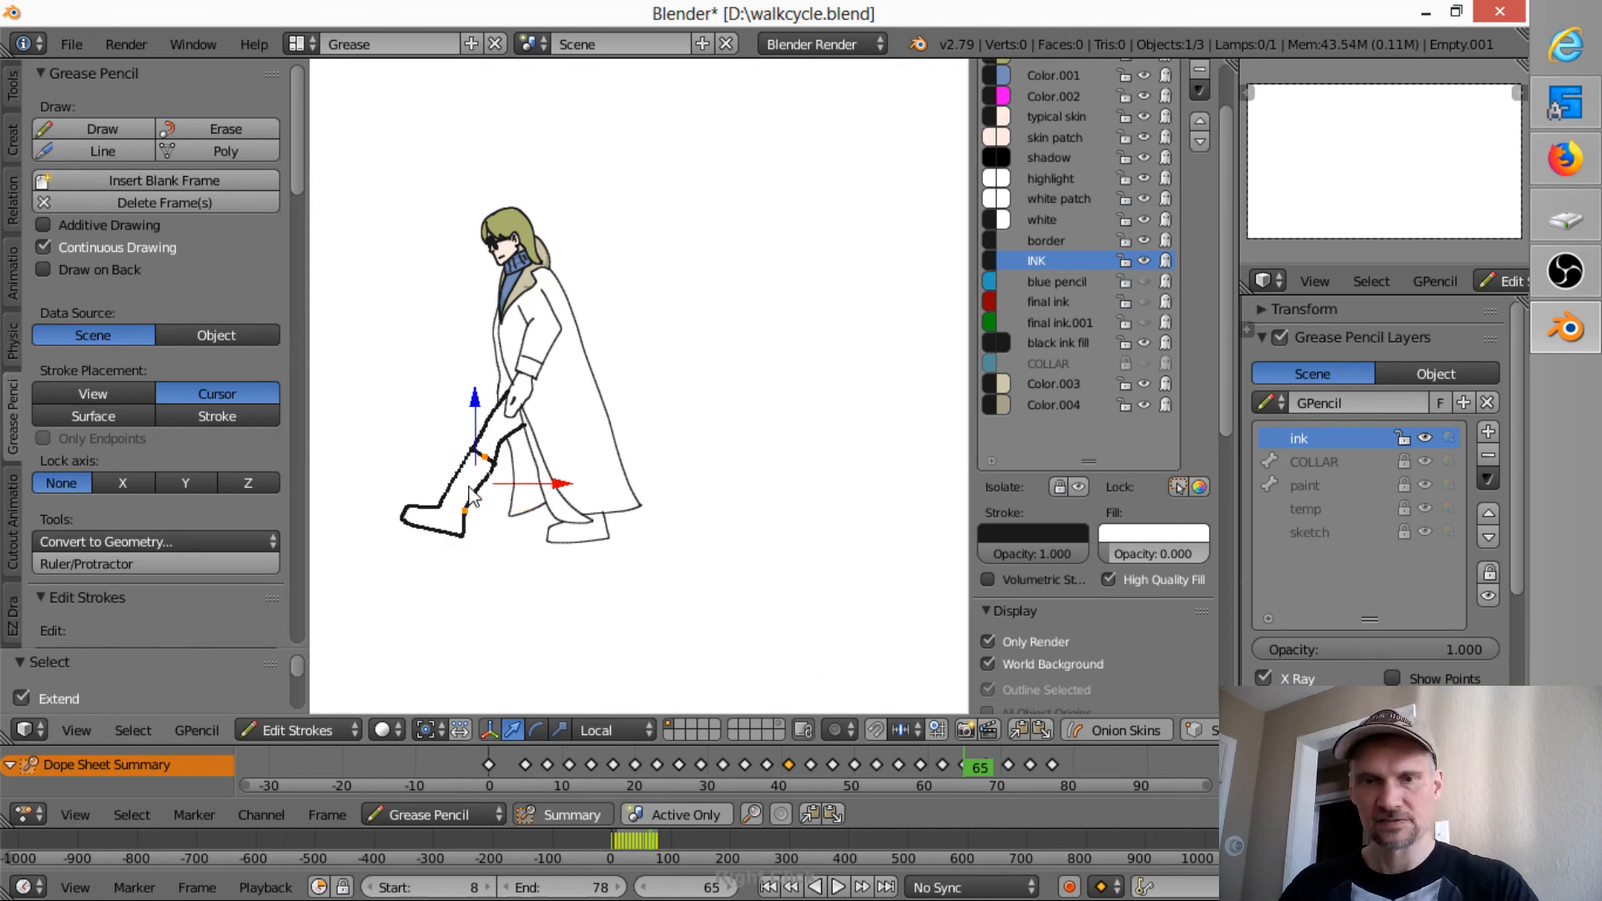
{"action": "key", "text": "ctrl+l"}
{"action": "key", "text": "x"}
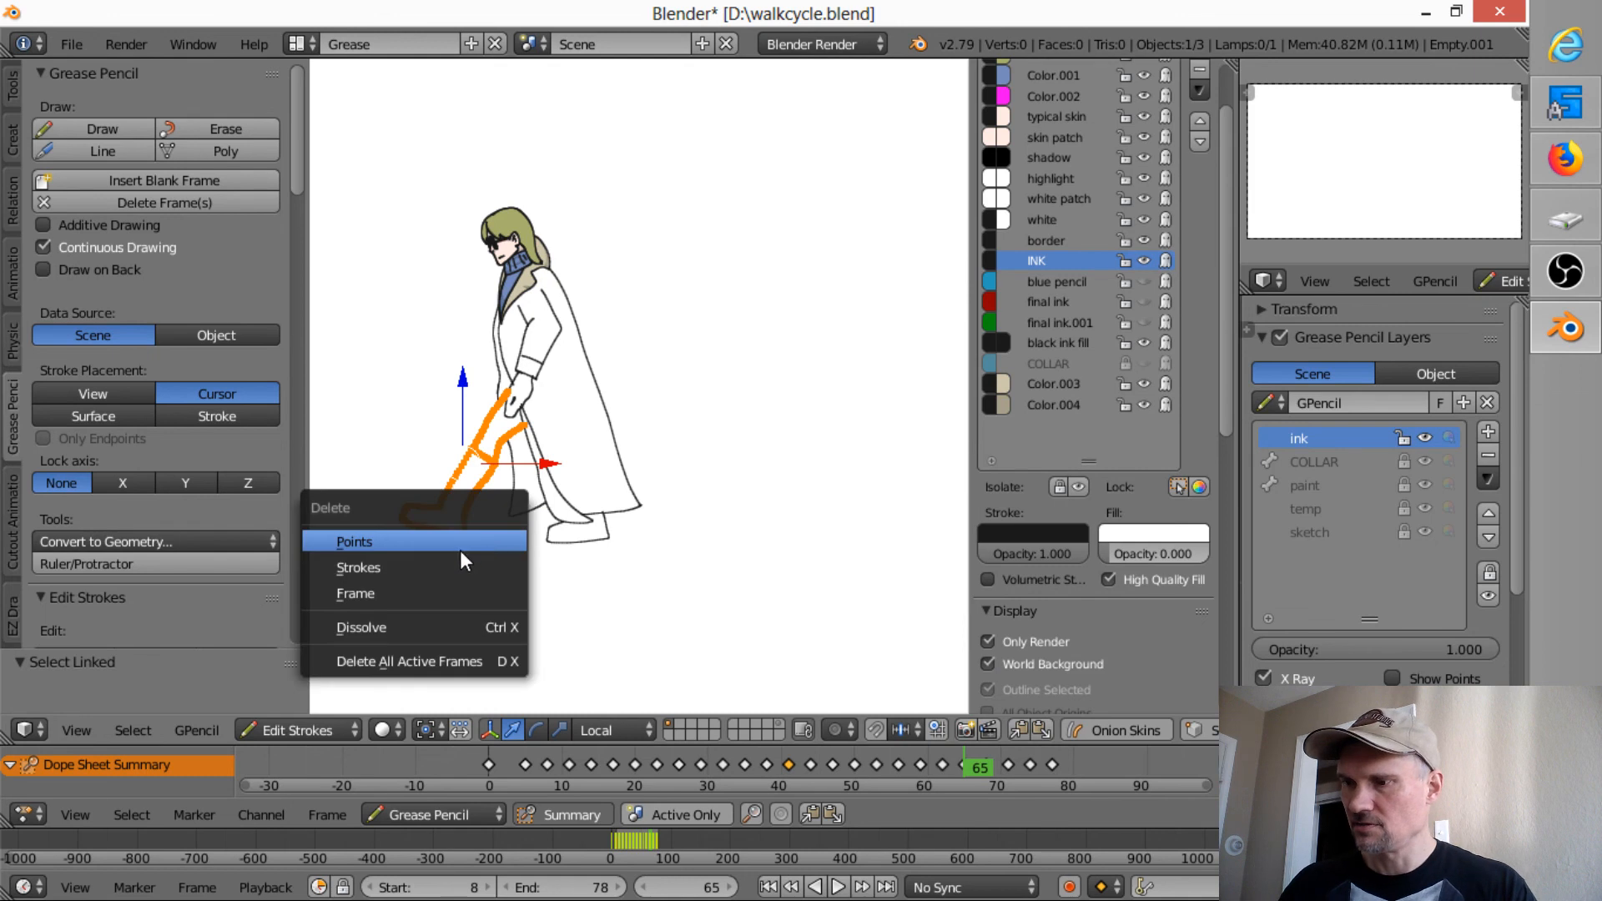
{"action": "left_click", "coordinate": [459, 563]}
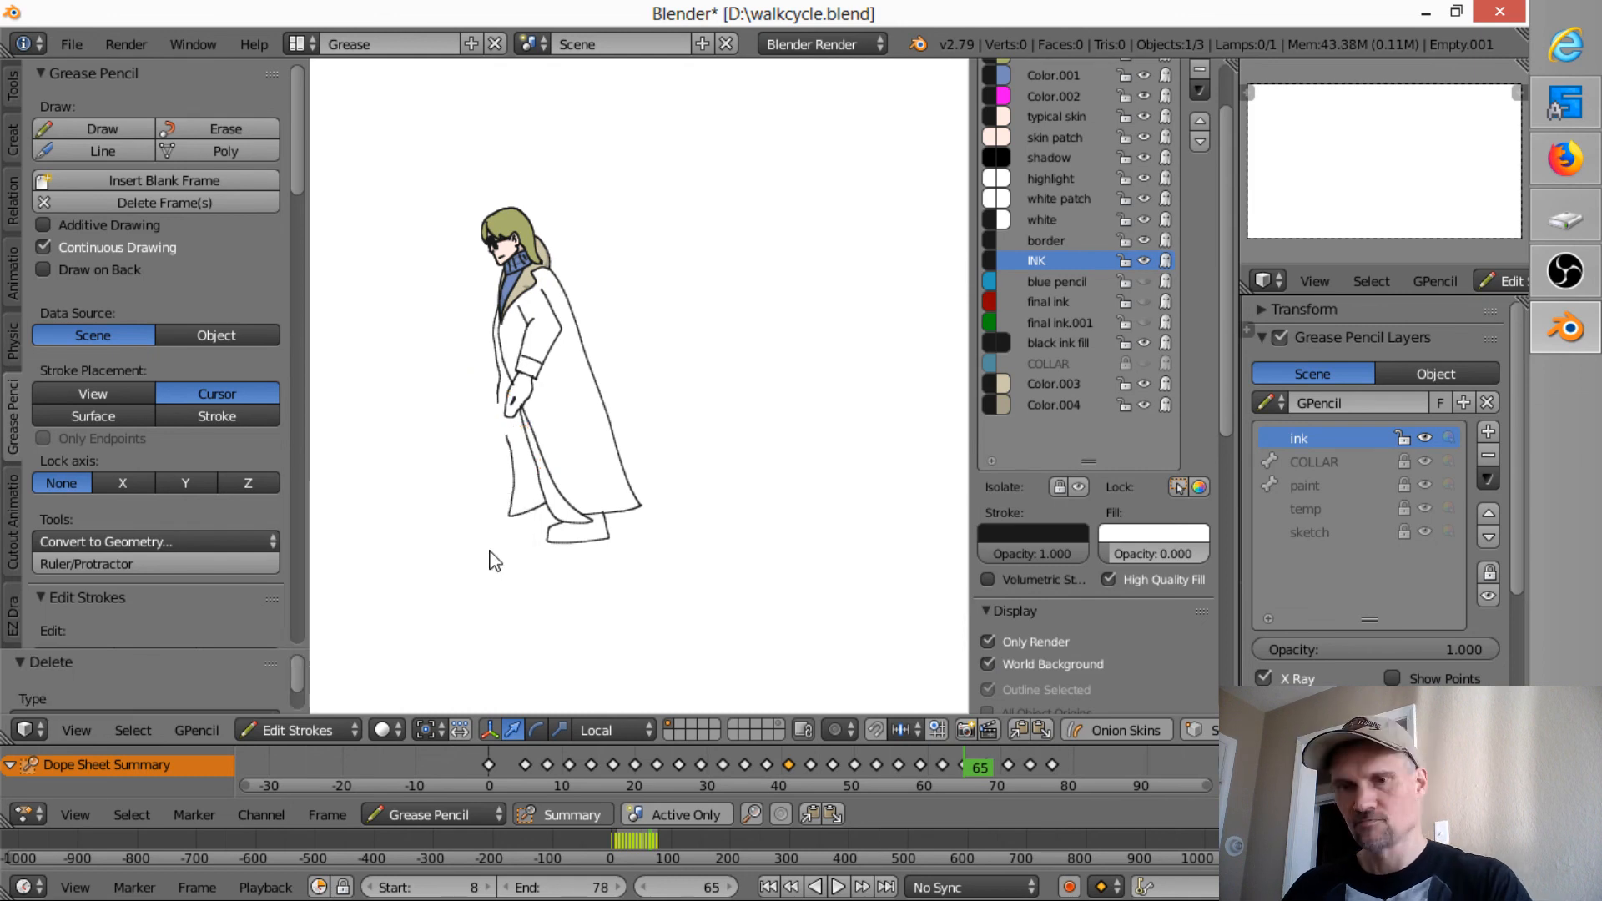
- Delete all strokes of the front leg and shoe on frame 68, including the short stroke at the toe
{"action": "key", "text": "Up"}
{"action": "right_click", "coordinate": [473, 500]}
{"action": "key", "text": "g"}
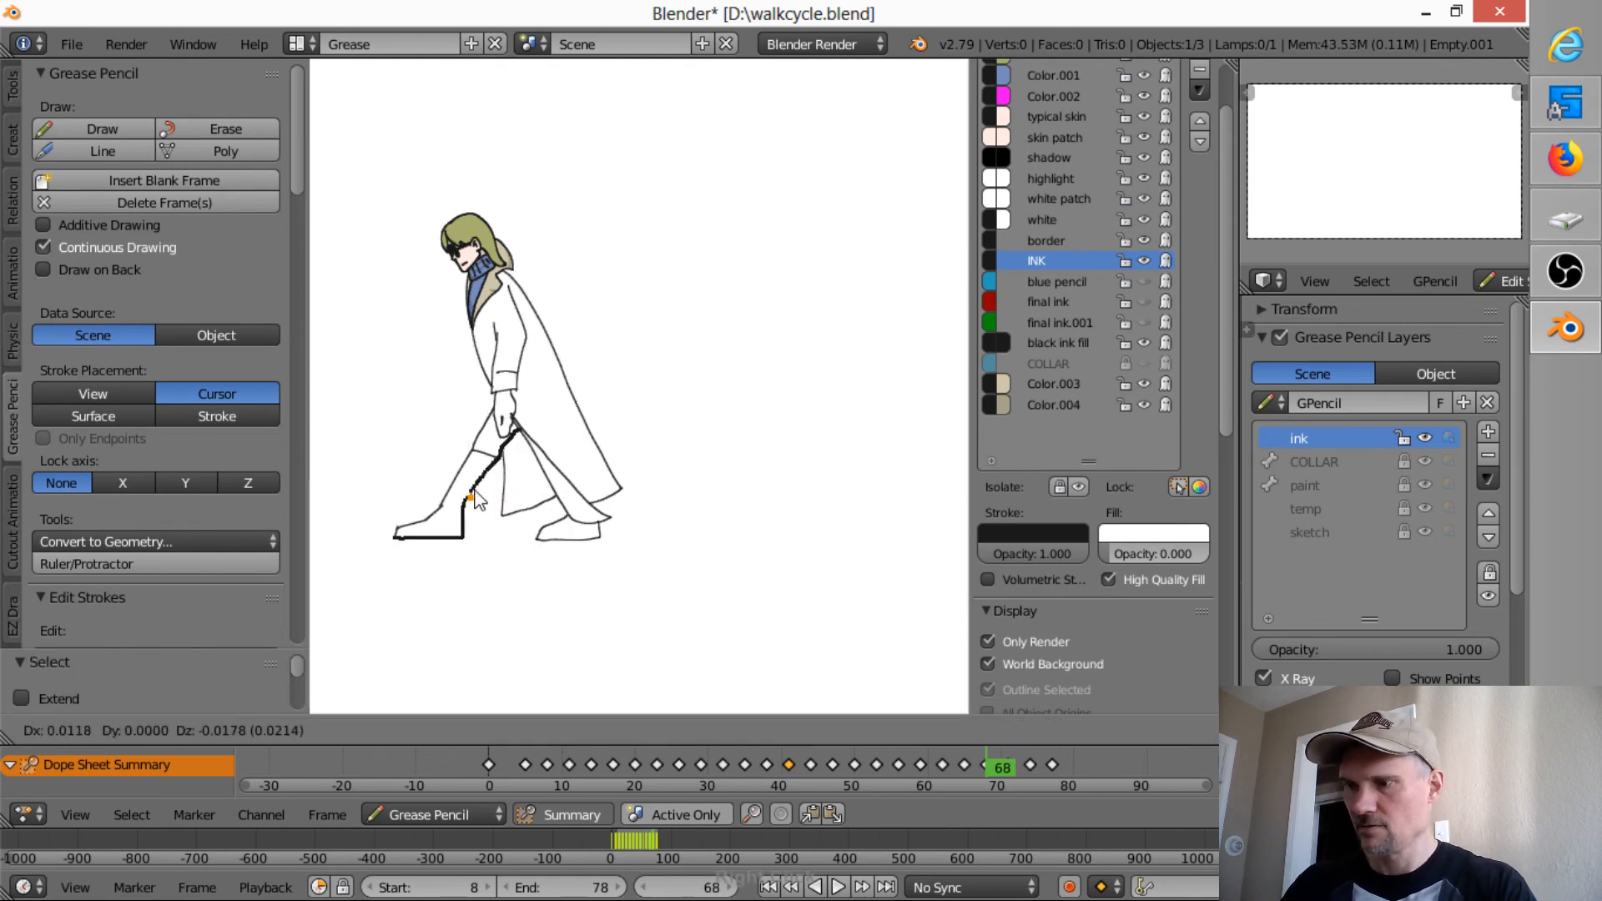
{"action": "left_click", "coordinate": [478, 503]}
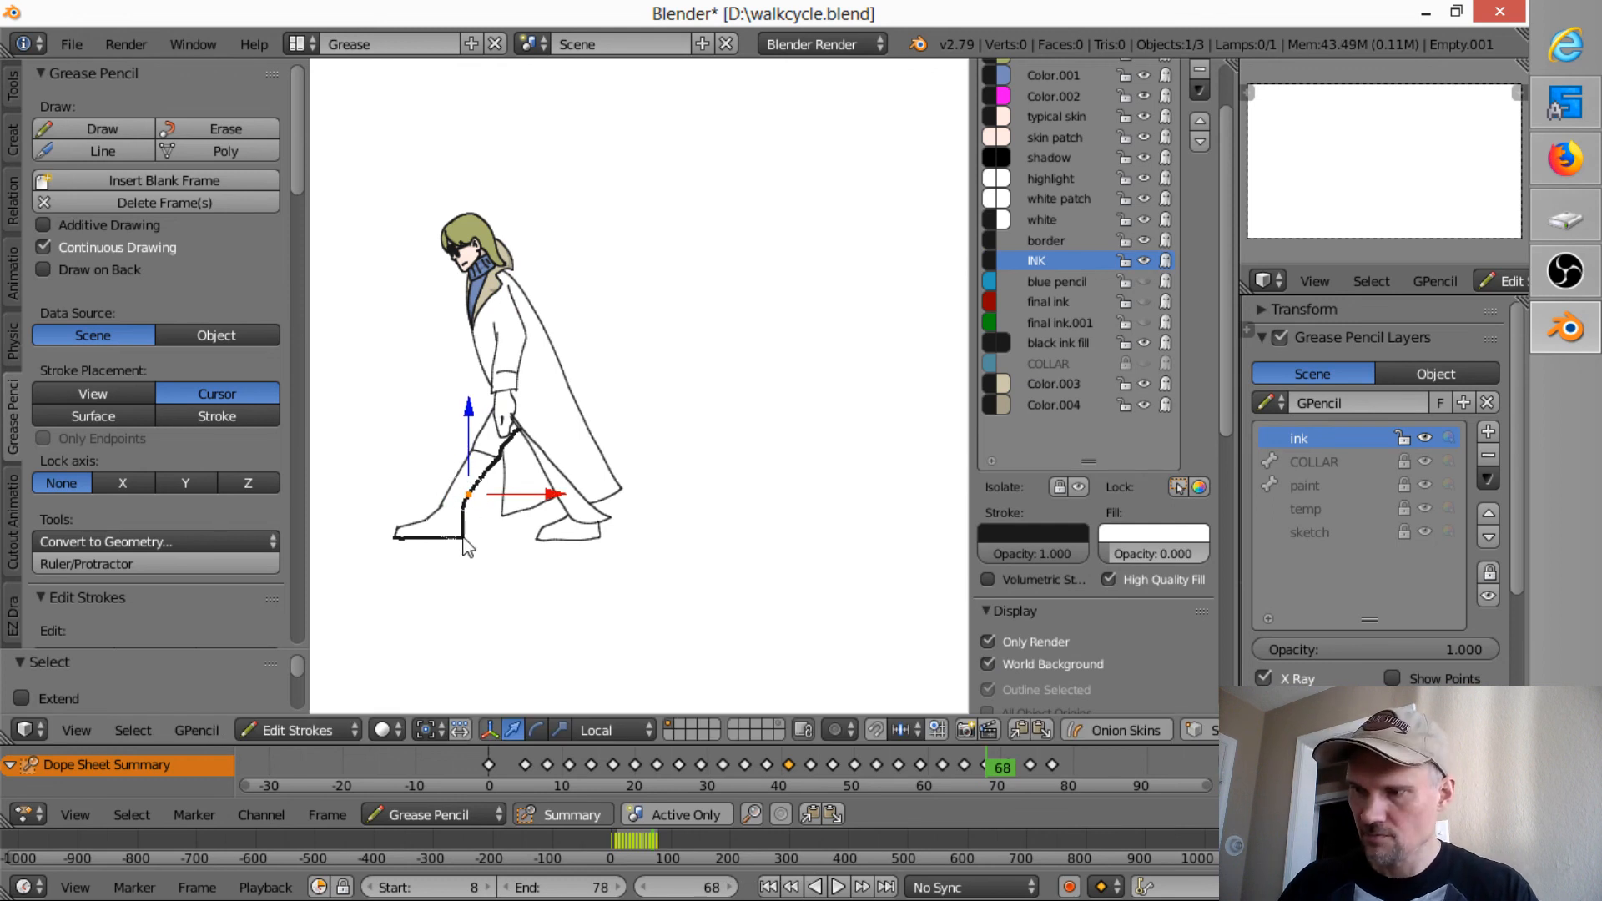
{"action": "key", "text": "c"}
{"action": "left_click_drag", "start_coordinate": [461, 467], "coordinate": [467, 519]}
{"action": "key", "text": "Escape"}
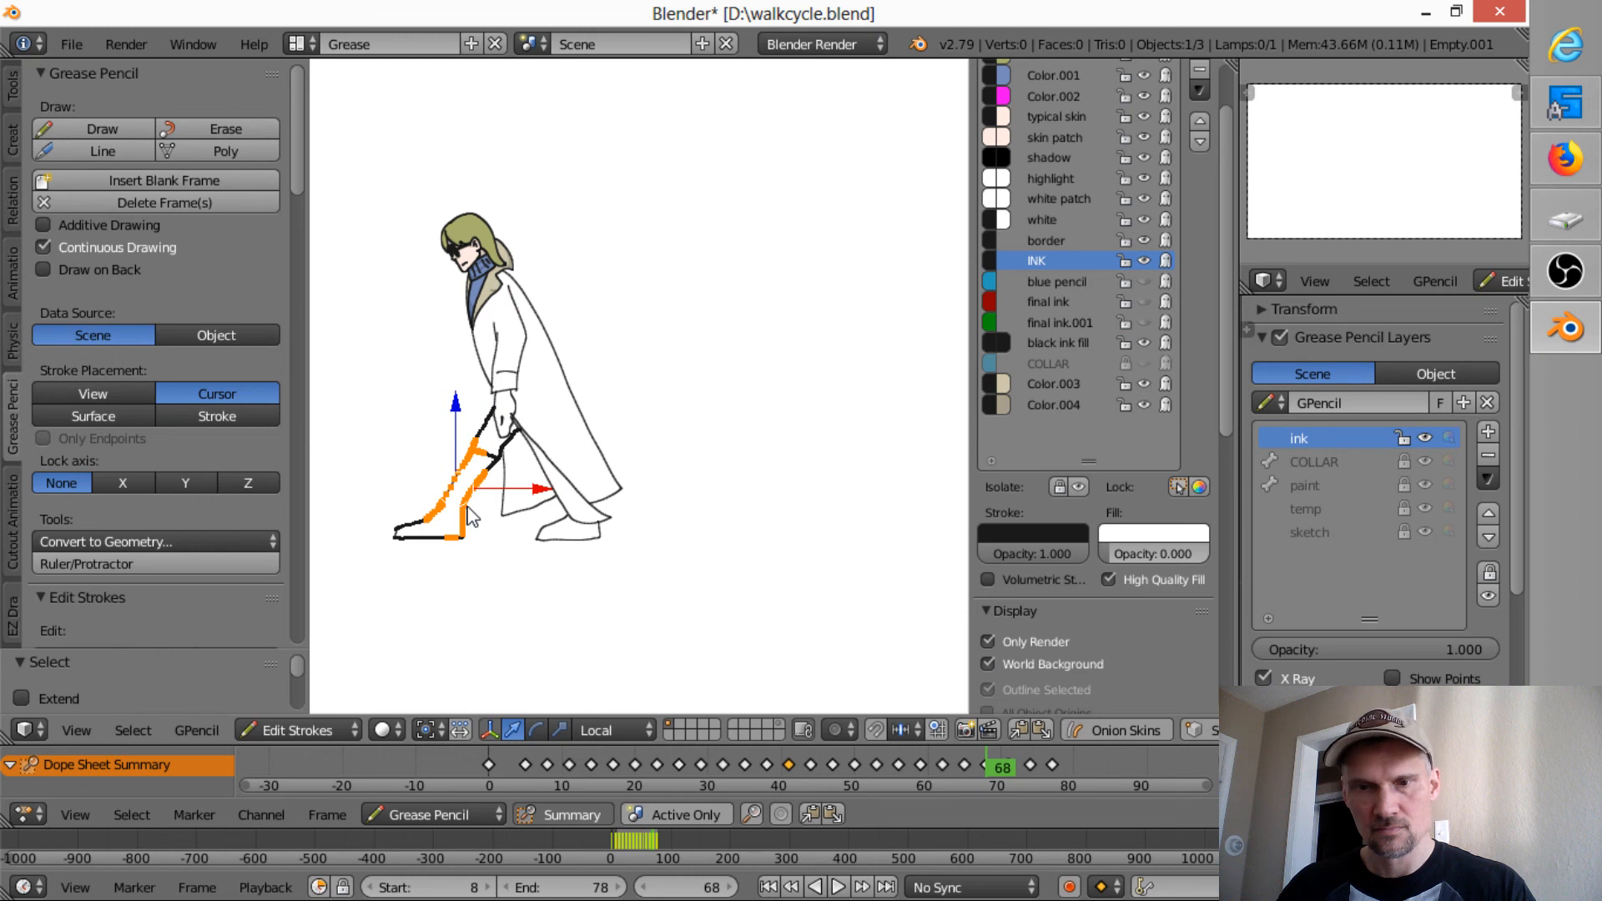
{"action": "key", "text": "ctrl+l"}
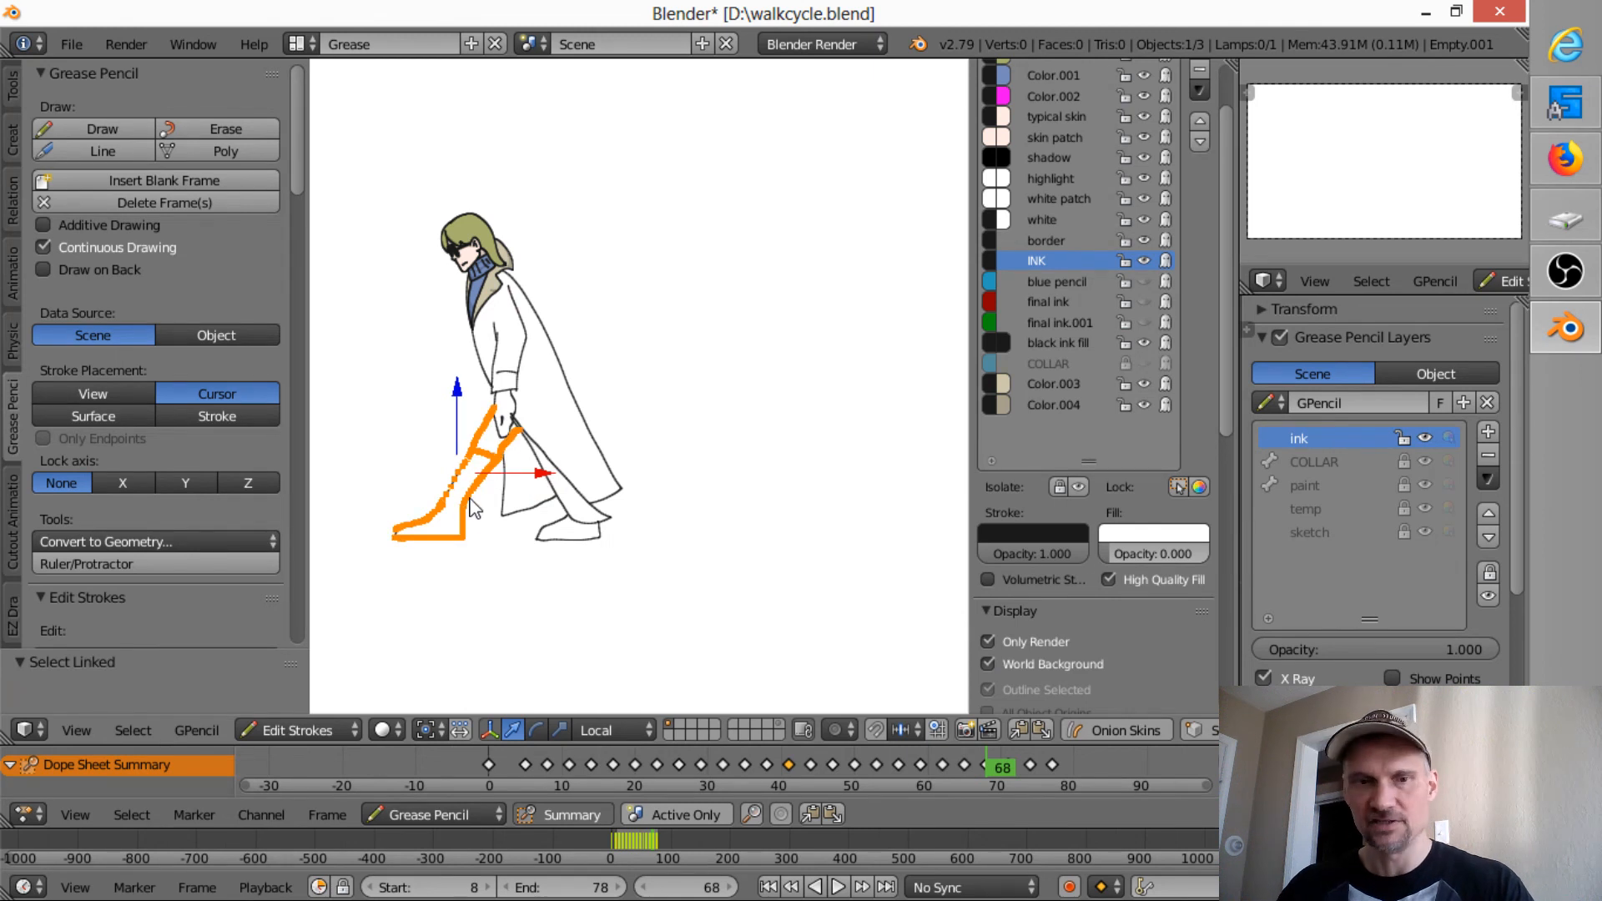
{"action": "key", "text": "x"}
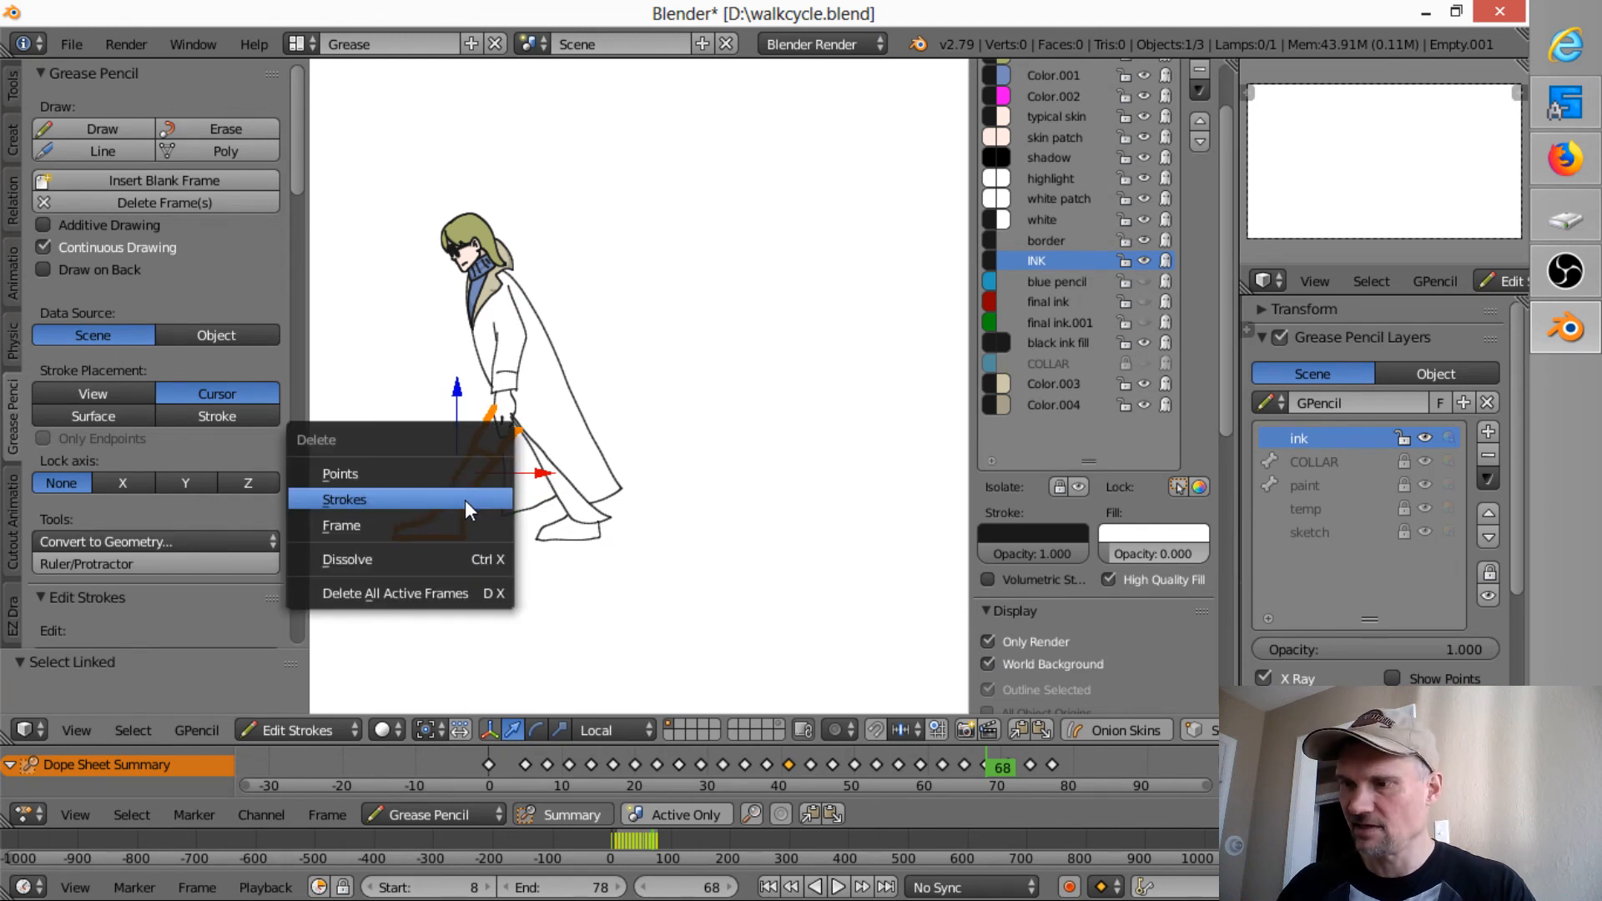
{"action": "left_click", "coordinate": [464, 499]}
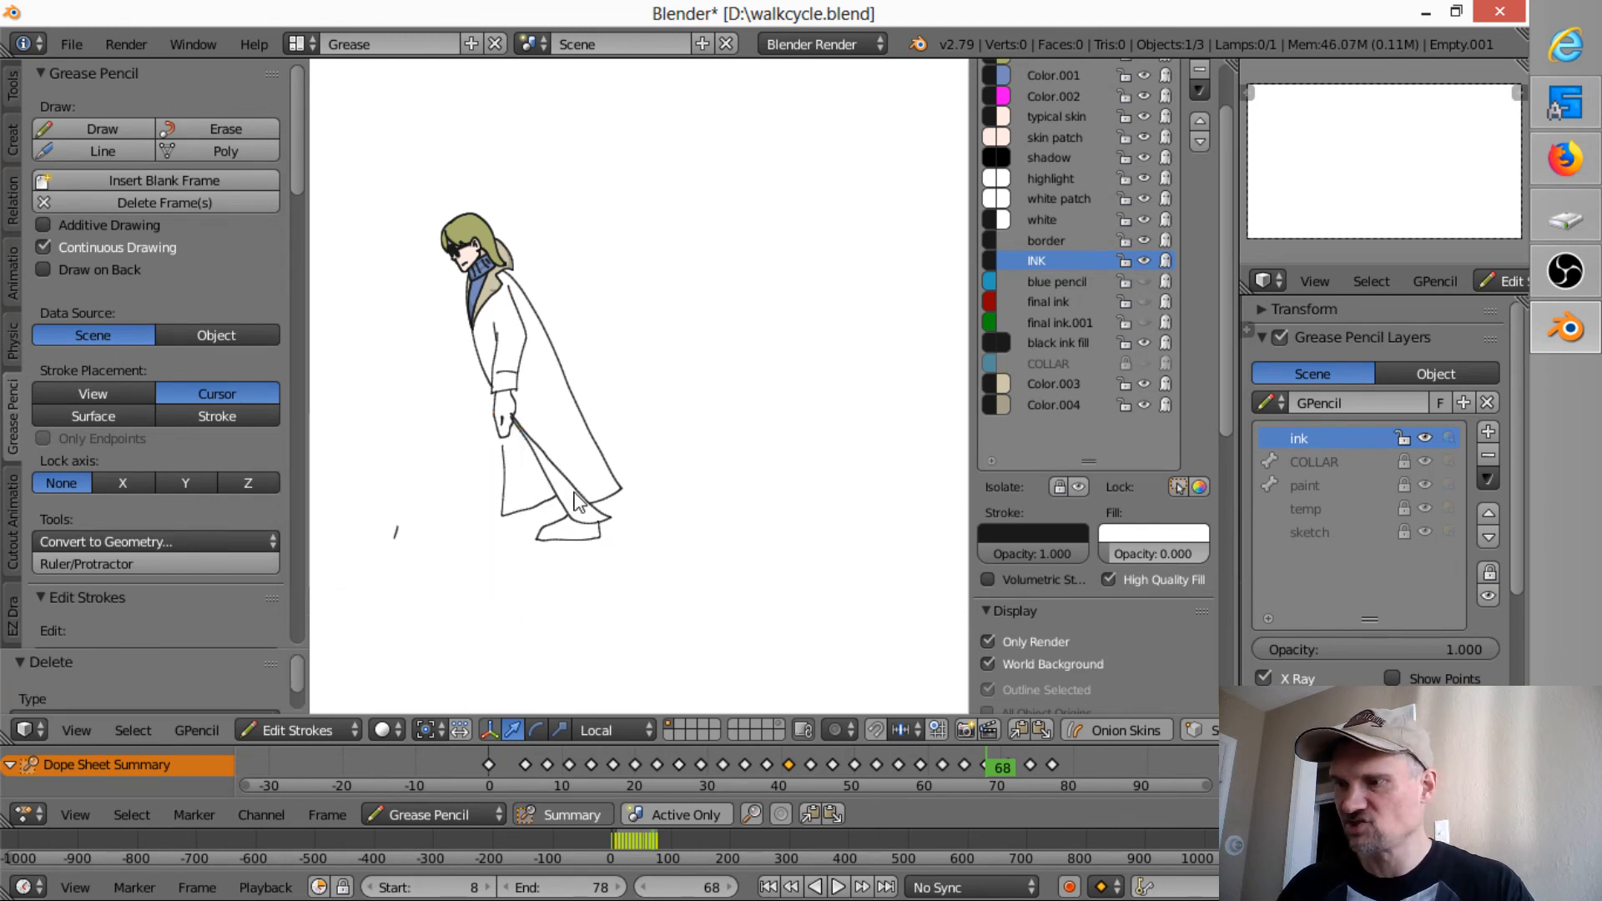
{"action": "right_click", "coordinate": [397, 534]}
{"action": "key", "text": "x"}
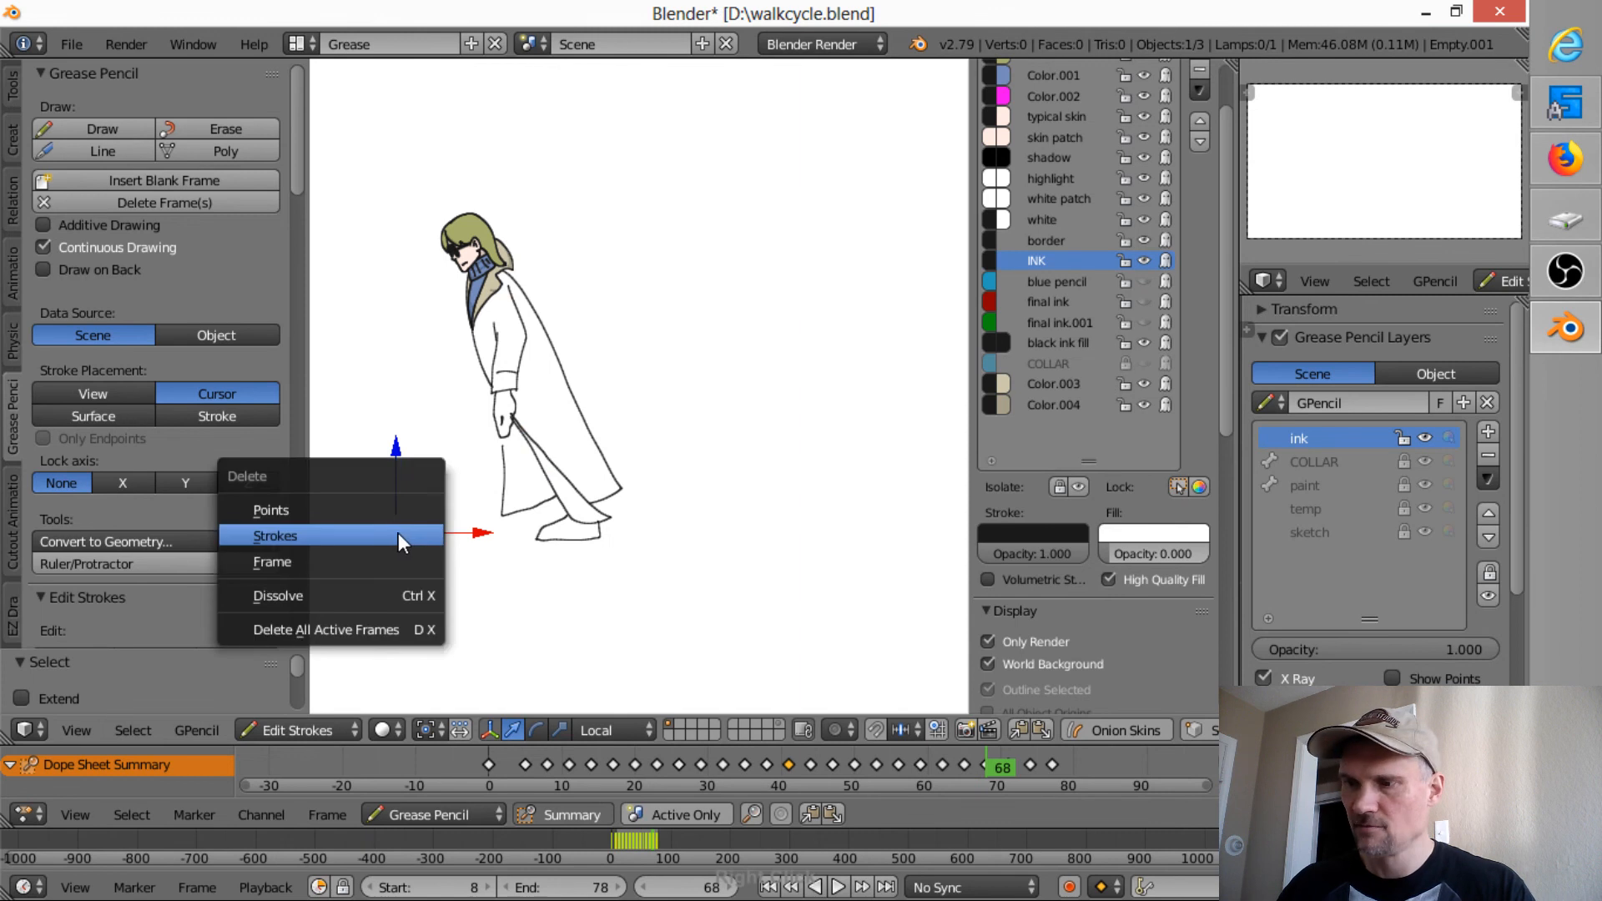
{"action": "left_click", "coordinate": [400, 535]}
- Delete the strokes of the forward lower leg and its shoe on frame 71
{"action": "key", "text": "Up"}
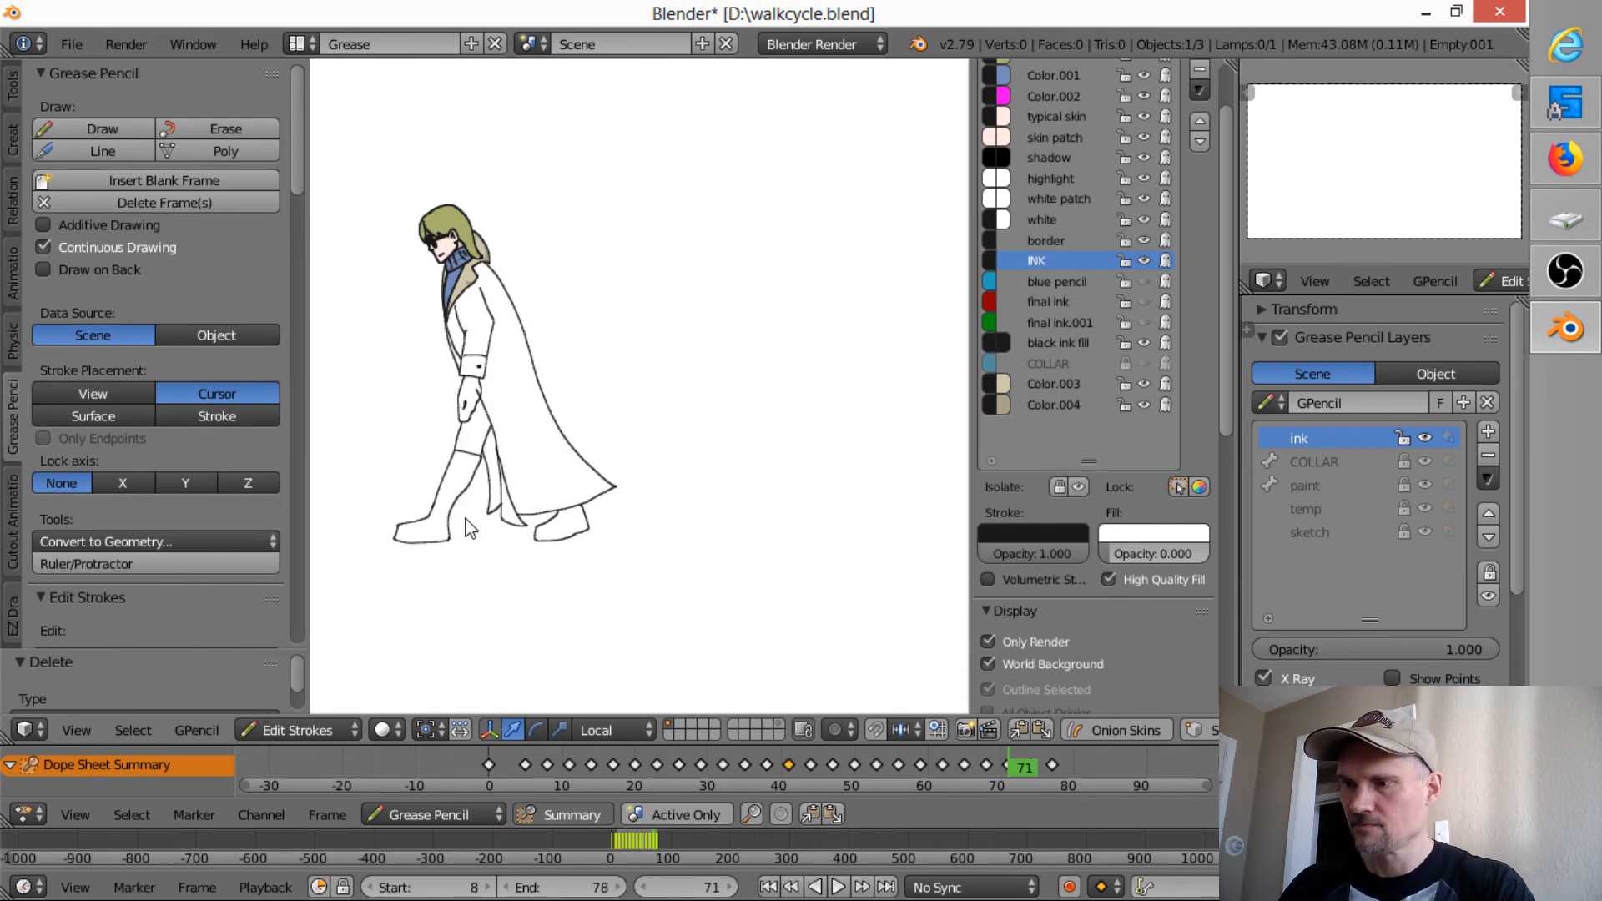
{"action": "mouse_move", "coordinate": [463, 507]}
{"action": "left_mouse_down", "text": "ctrl"}
{"action": "mouse_move", "coordinate": [461, 453]}
{"action": "mouse_move", "coordinate": [448, 511]}
{"action": "mouse_move", "coordinate": [469, 520]}
{"action": "left_mouse_up", "text": "ctrl"}
{"action": "key", "text": "x"}
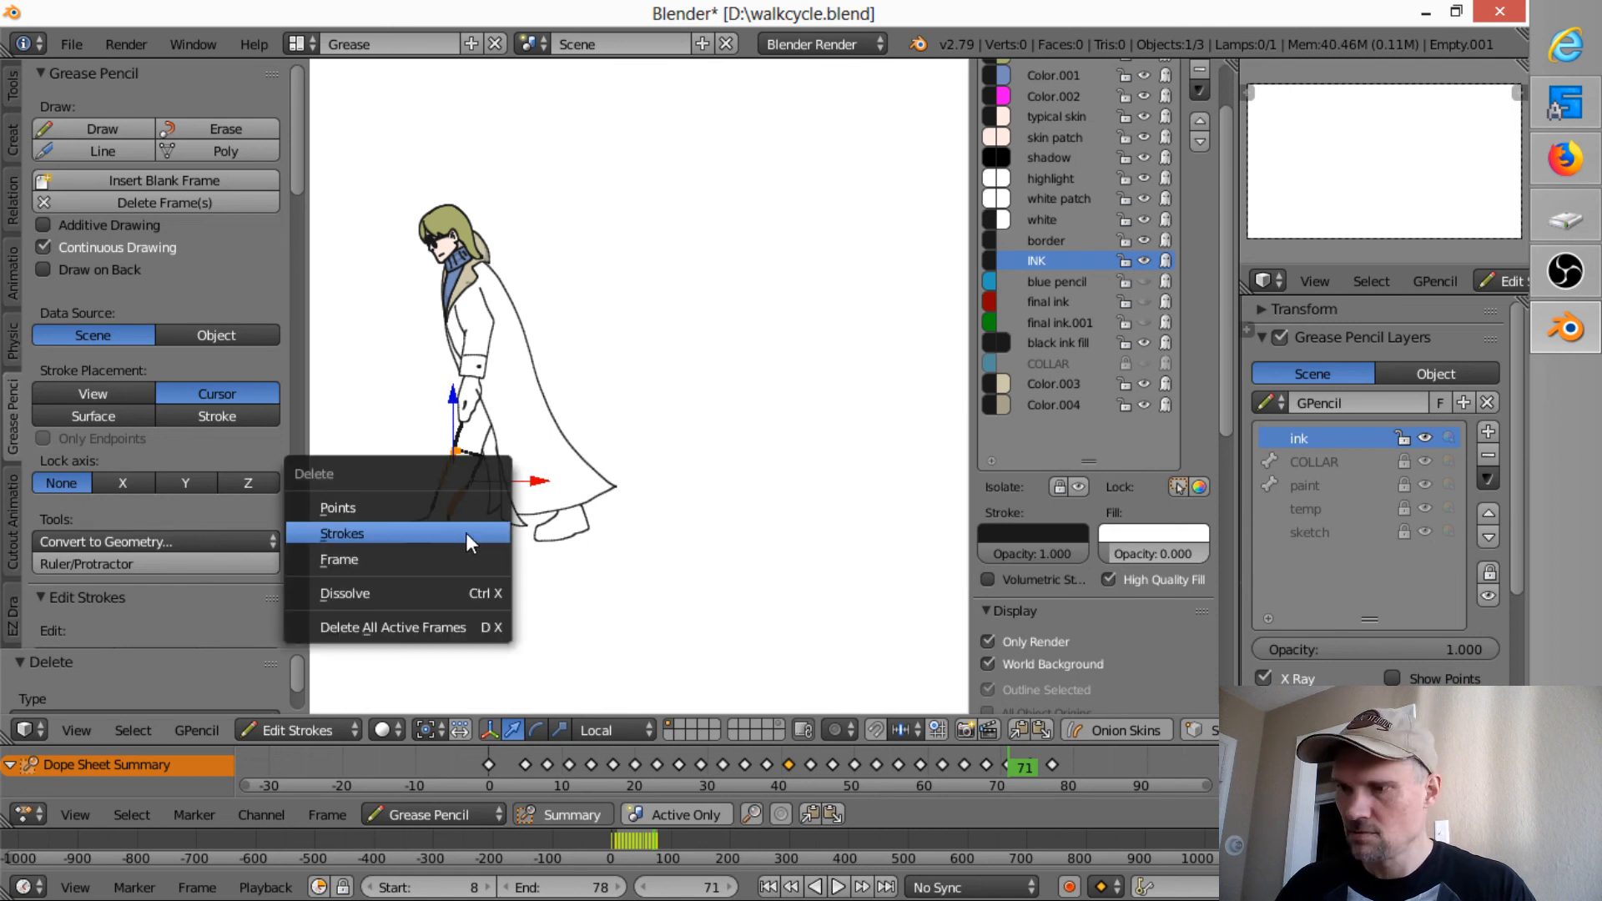
{"action": "left_click", "coordinate": [458, 535]}
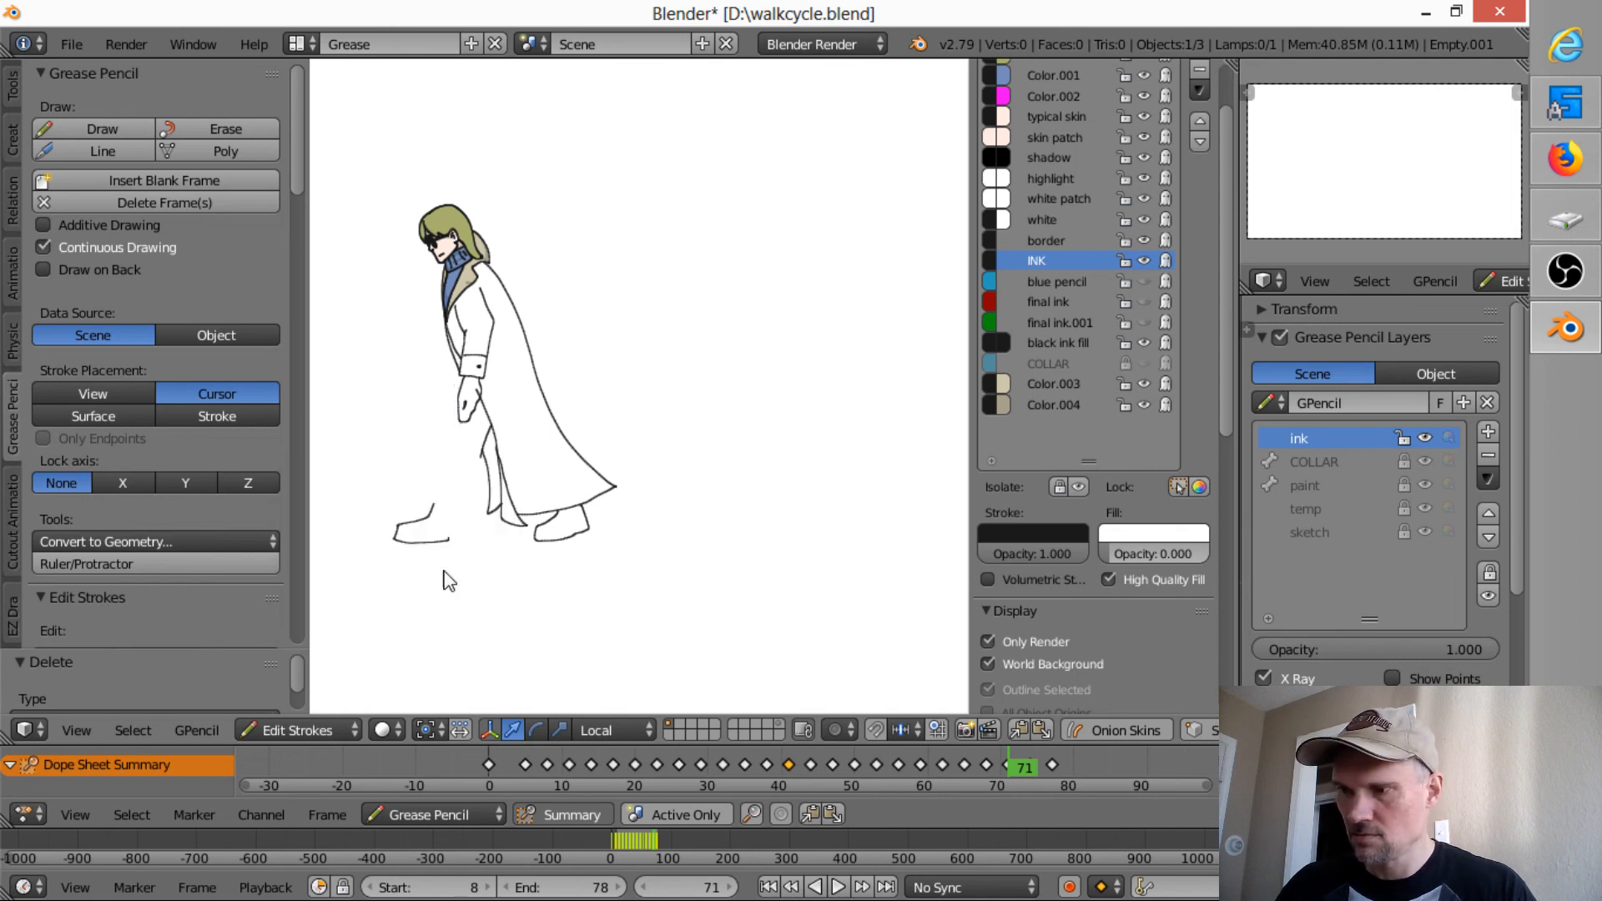
{"action": "key", "text": "c"}
{"action": "left_click", "coordinate": [458, 550]}
{"action": "key", "text": "Escape"}
{"action": "key", "text": "x"}
{"action": "left_click", "coordinate": [442, 545]}
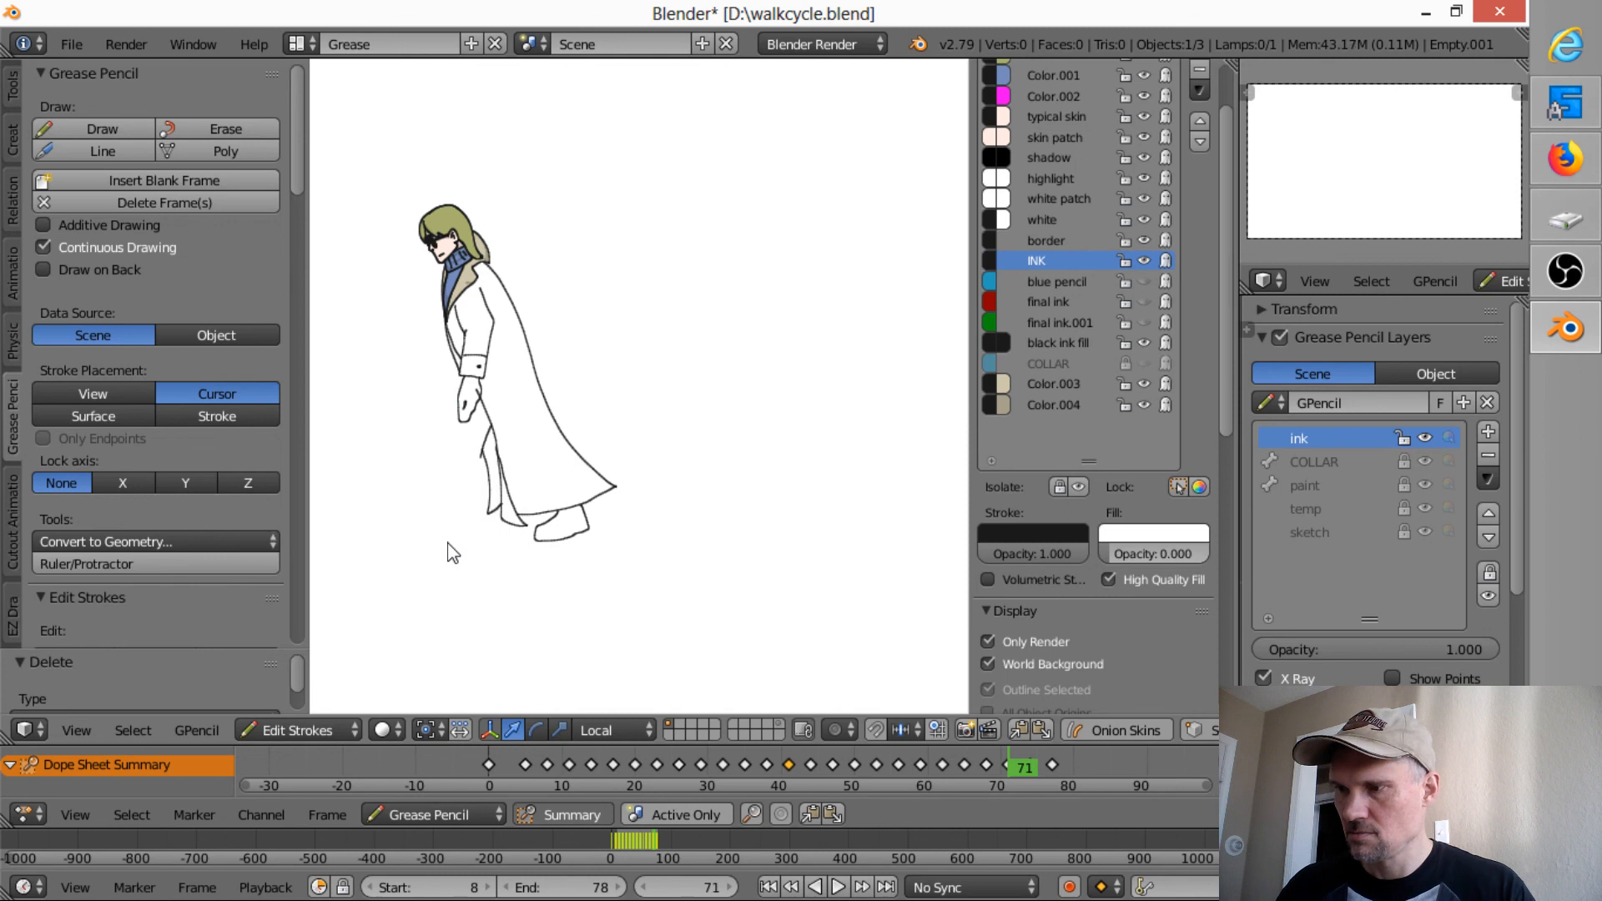
- Flip through the keyframes between frames 62 and 74 to examine the leg poses around the deleted legs
{"action": "key", "text": "Up"}
{"action": "key", "text": "Up"}
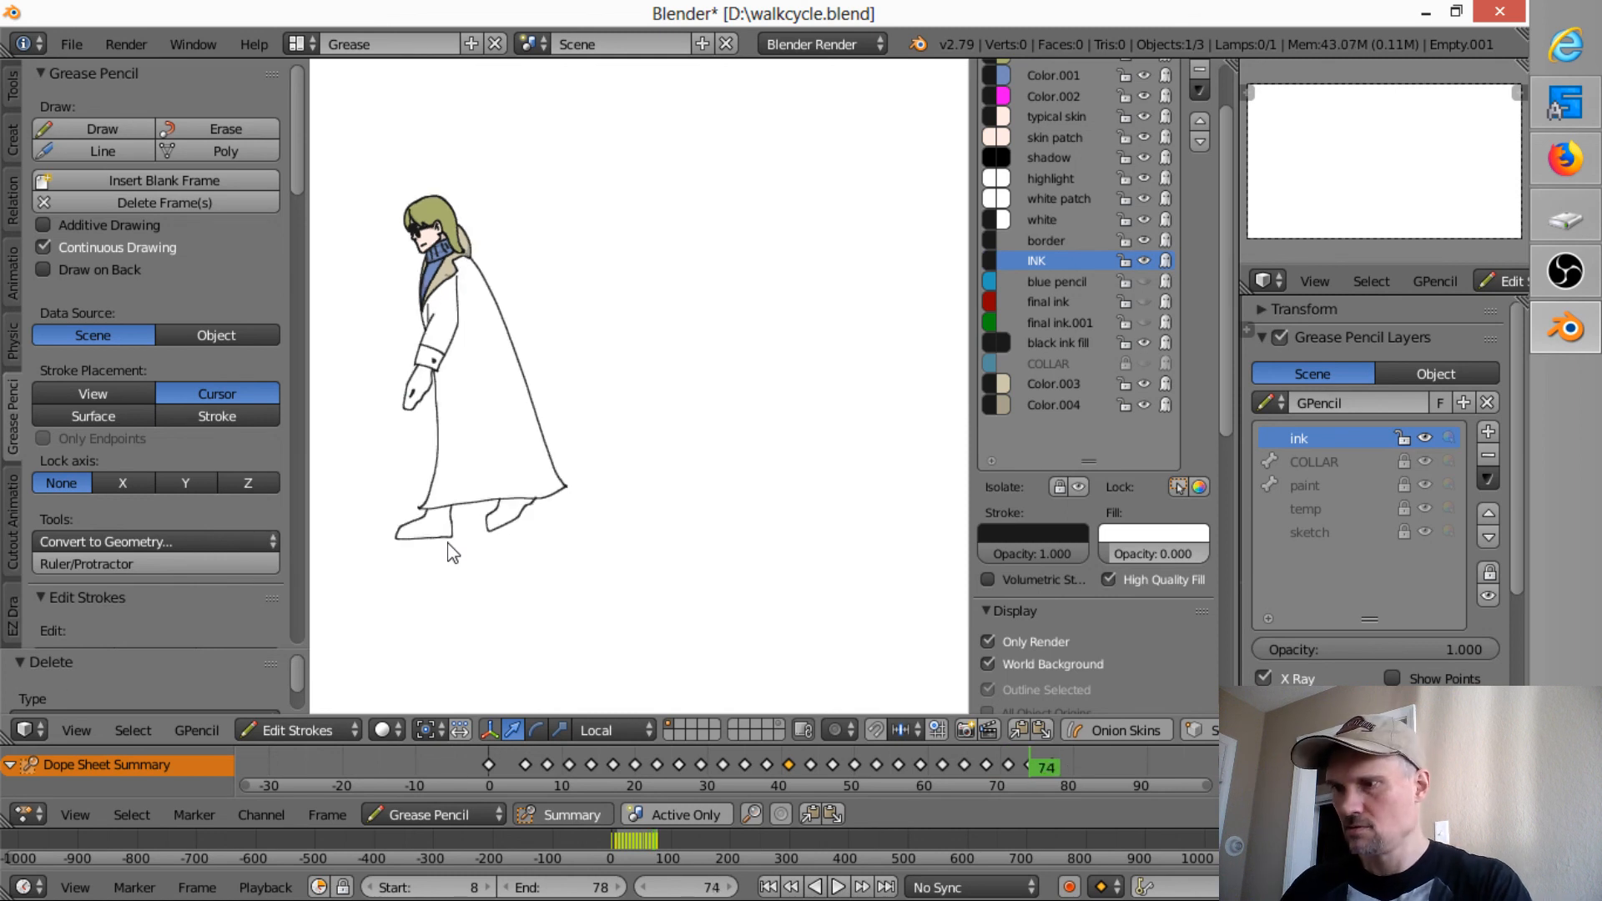
{"action": "key", "text": "Down"}
{"action": "key", "text": "Down"}
{"action": "key", "text": "Down"}
{"action": "key", "text": "Down"}
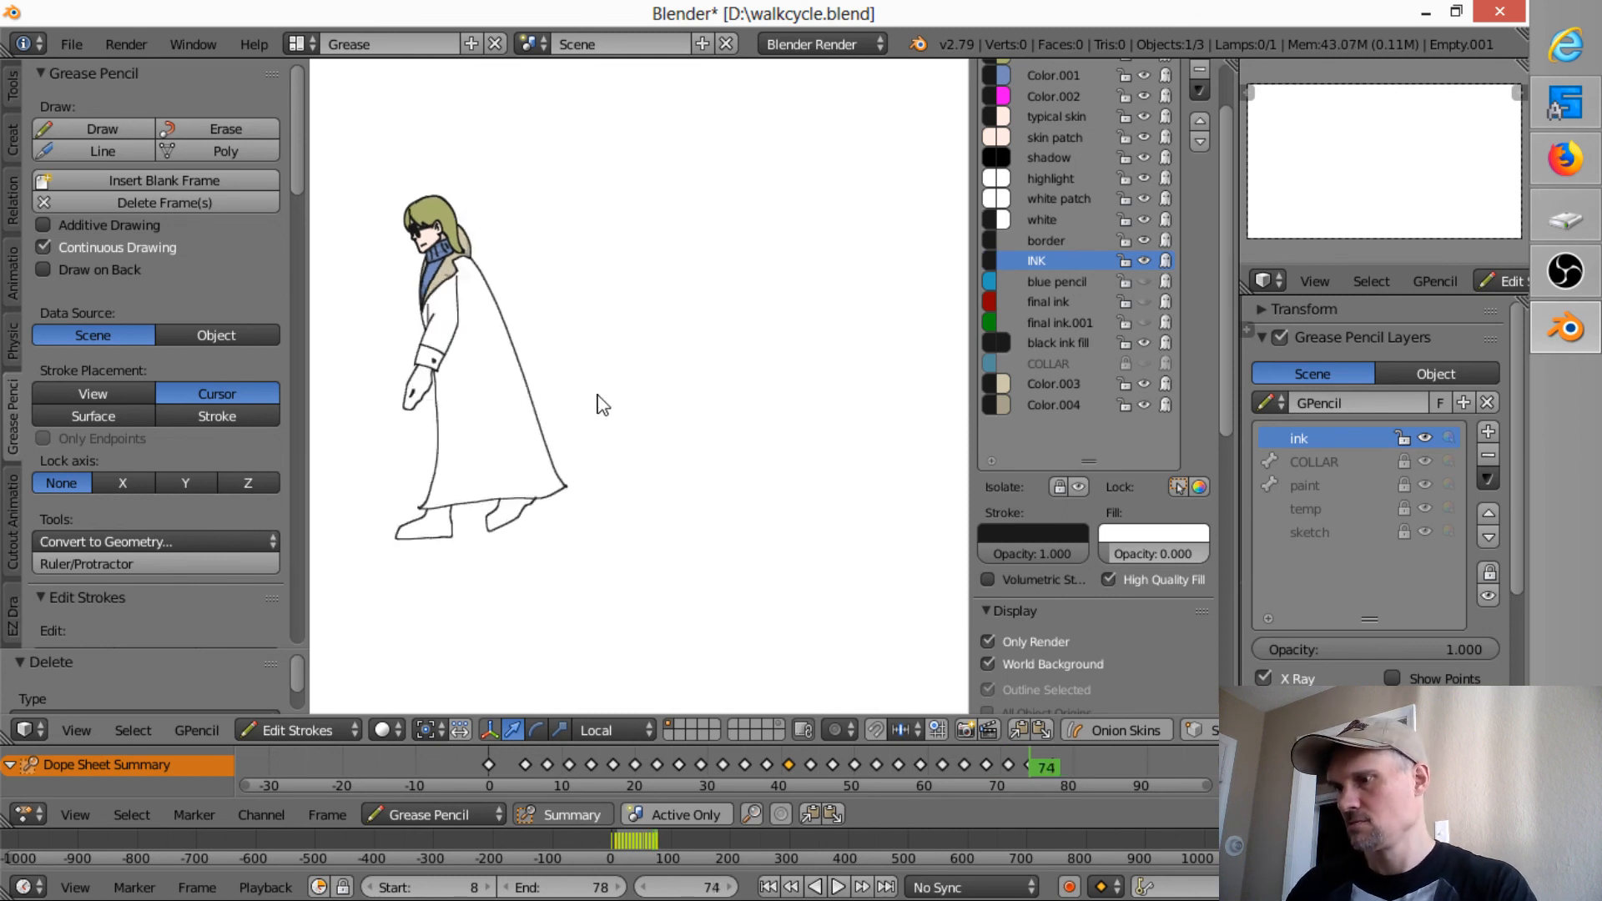
{"action": "key", "text": "Down"}
{"action": "key", "text": "Down"}
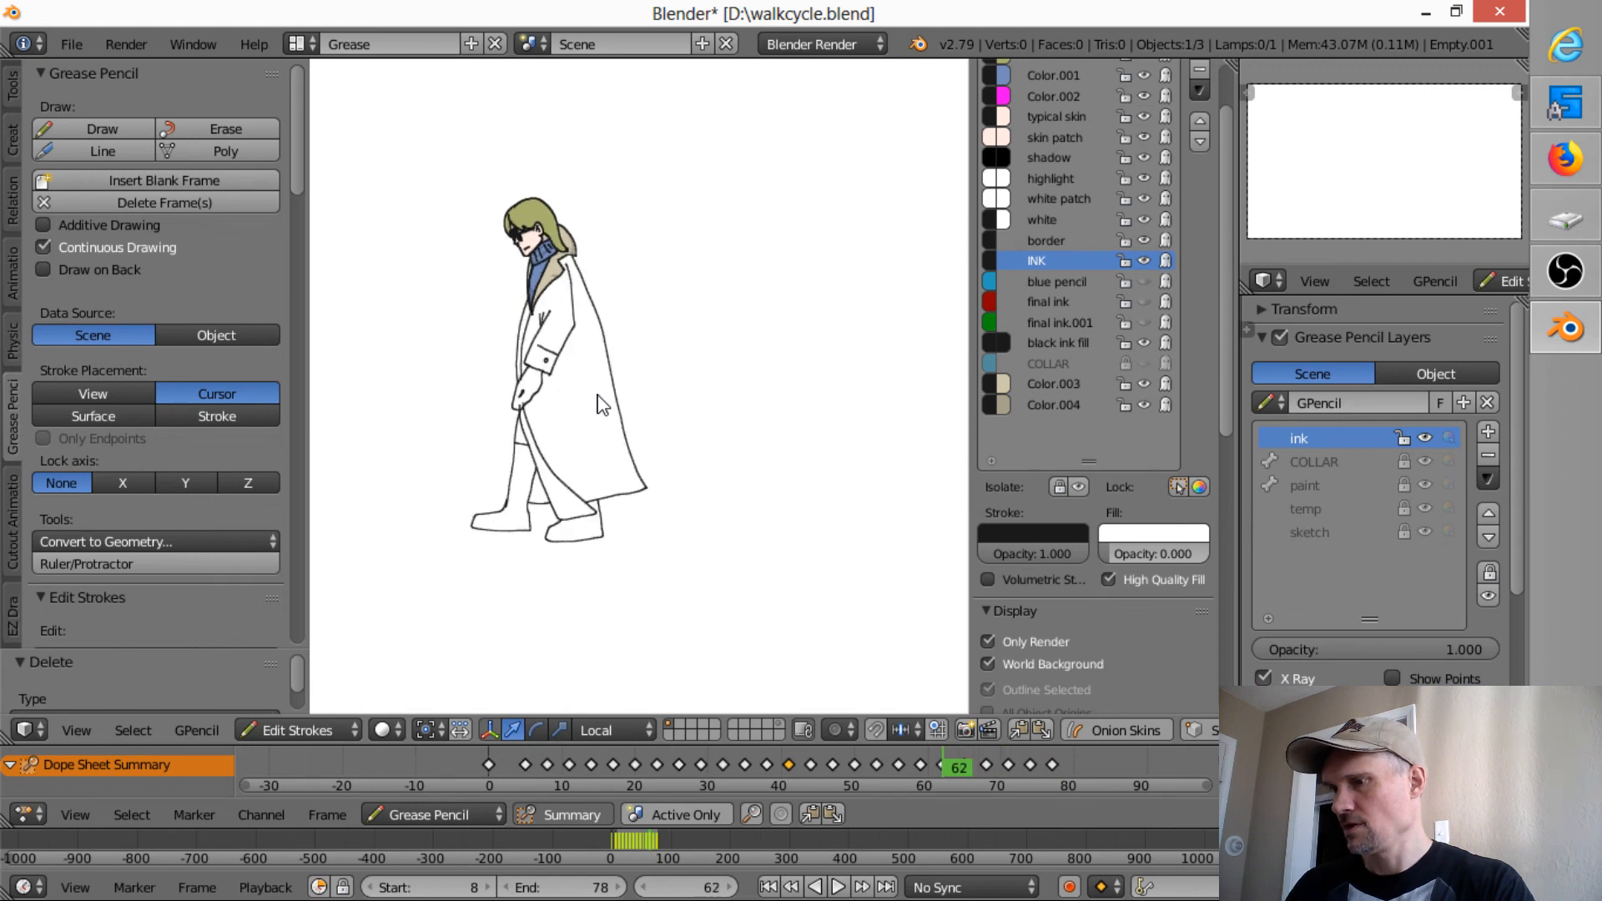
{"action": "key", "text": "Up"}
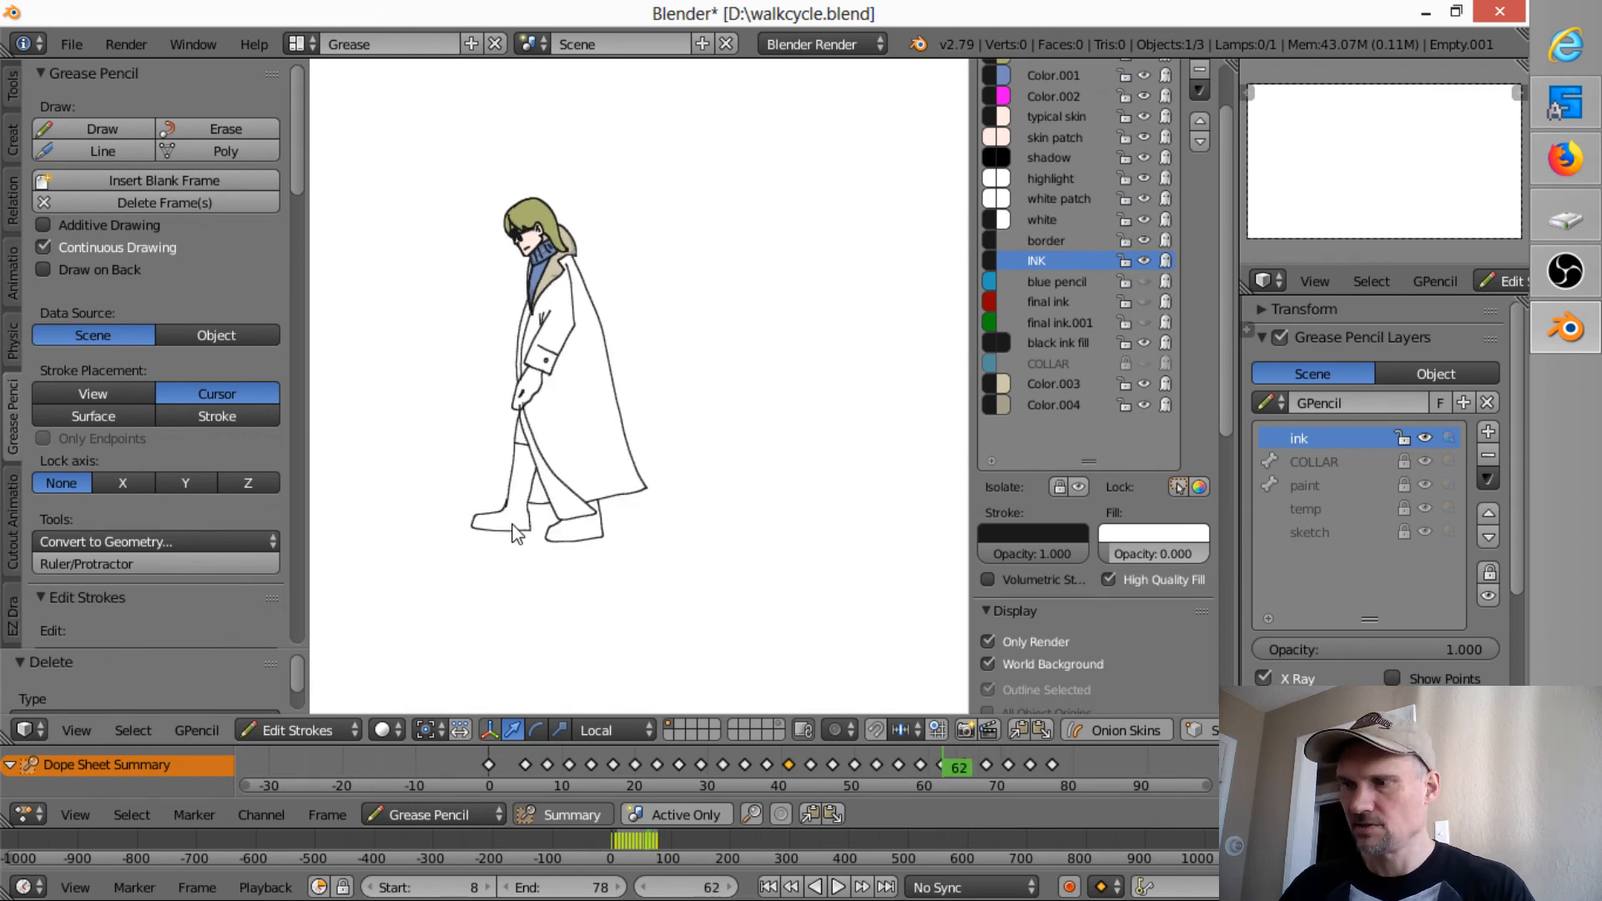
- Select and copy all linked strokes of the front leg and shoe on frame 62
{"action": "right_click", "coordinate": [509, 480]}
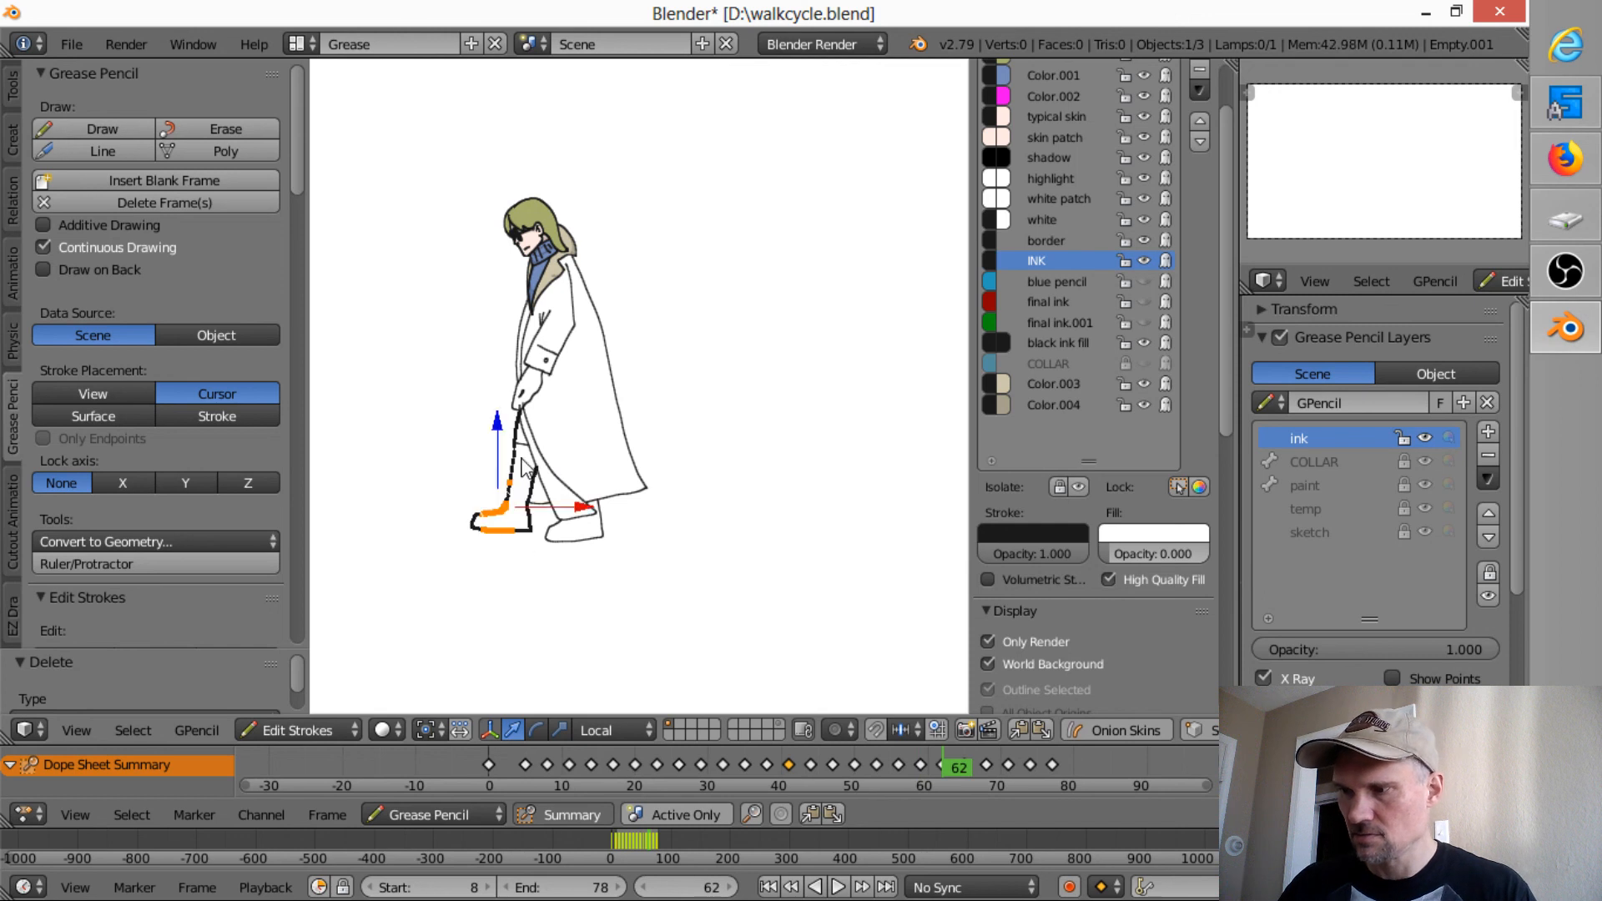
{"action": "right_click", "coordinate": [517, 448], "text": "shift"}
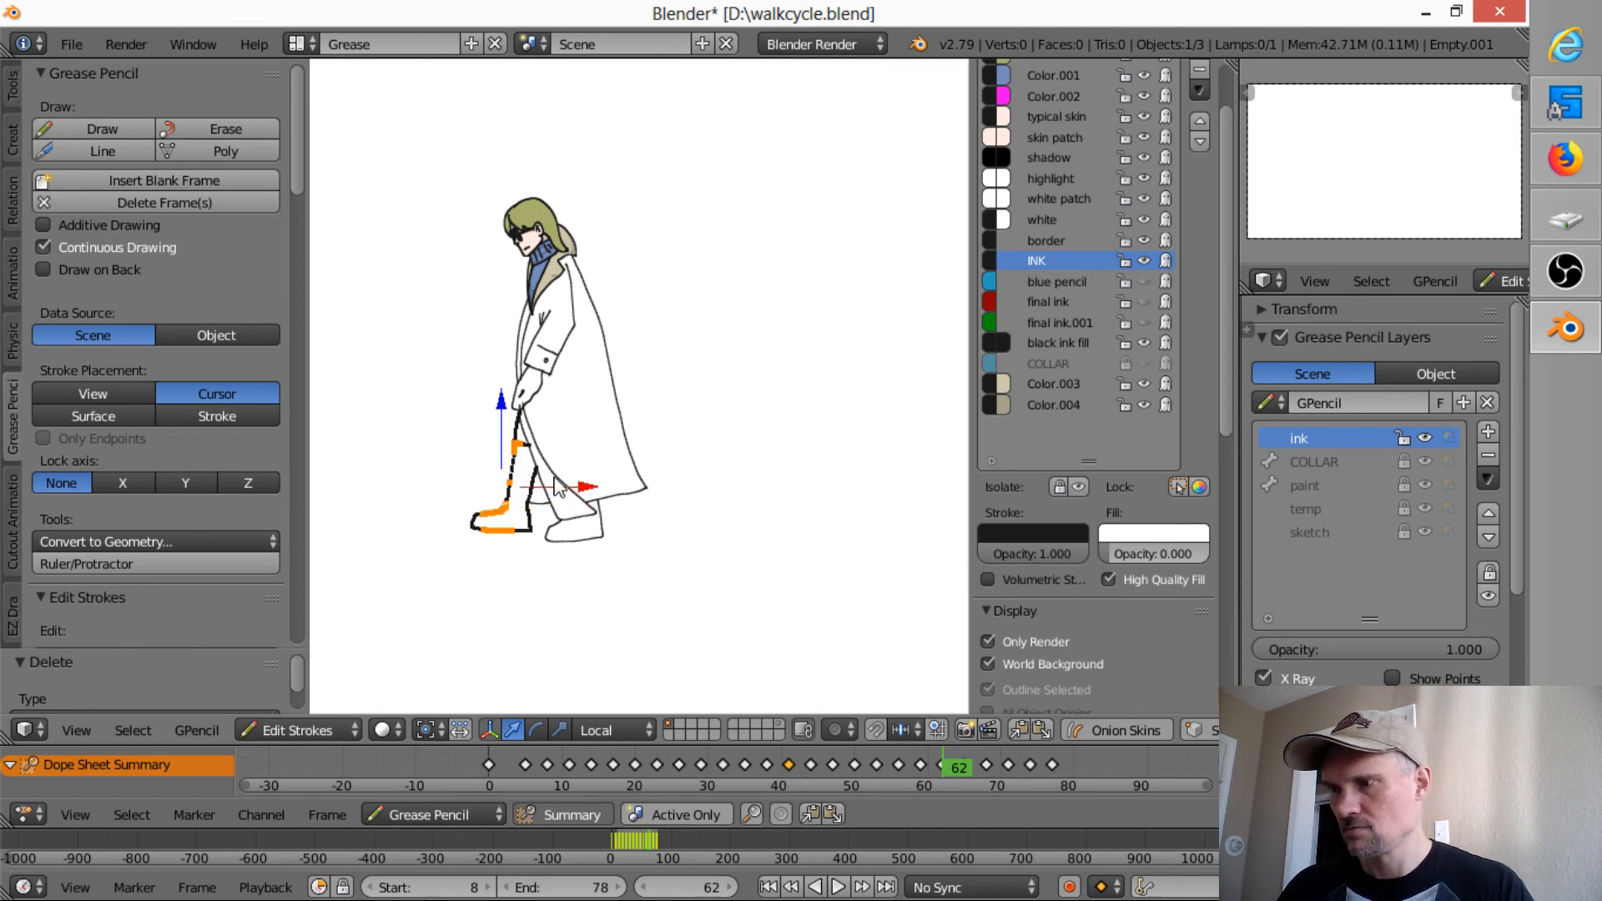
{"action": "key", "text": "l"}
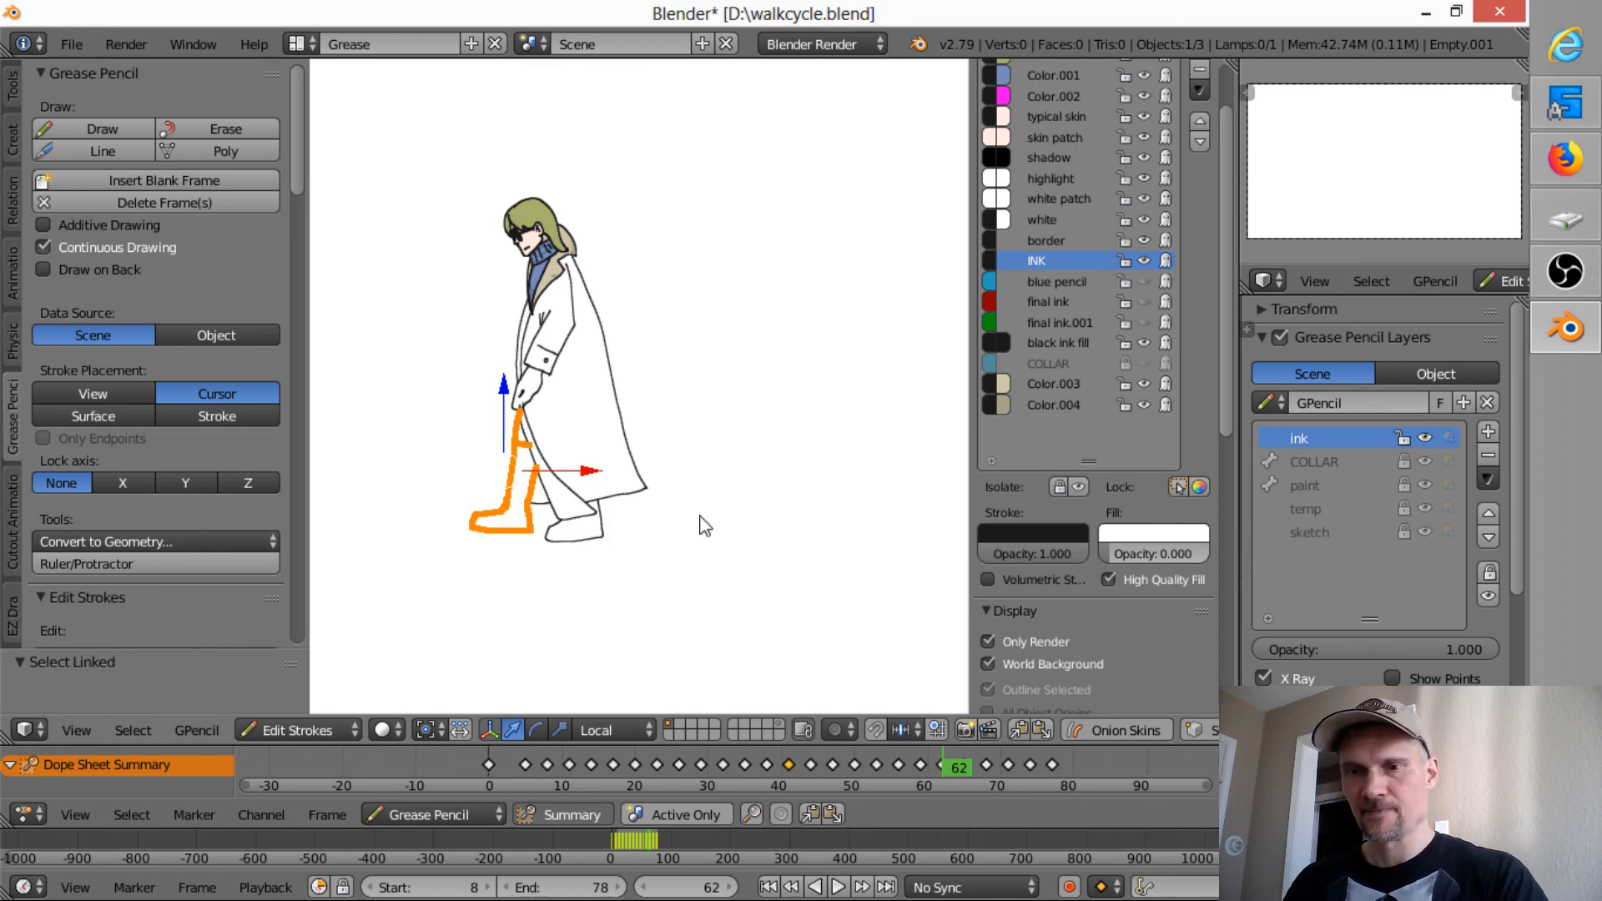
- Go to frame 65, turn on onion skins and show the blue pencil color
{"action": "key", "text": "Up"}
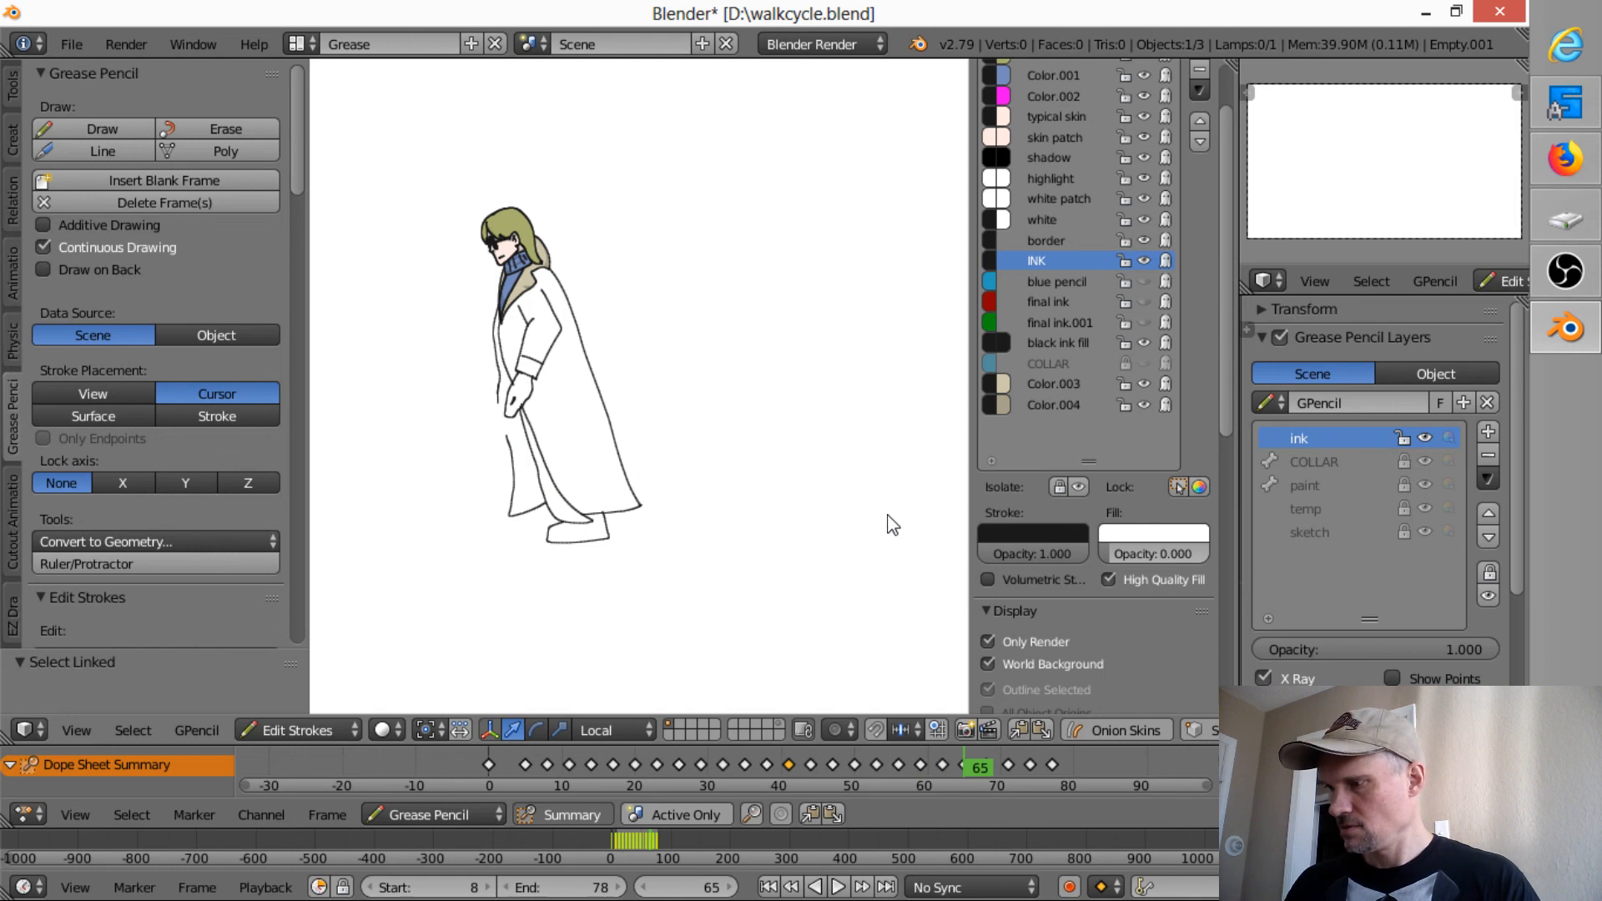
{"action": "left_click", "coordinate": [1127, 731]}
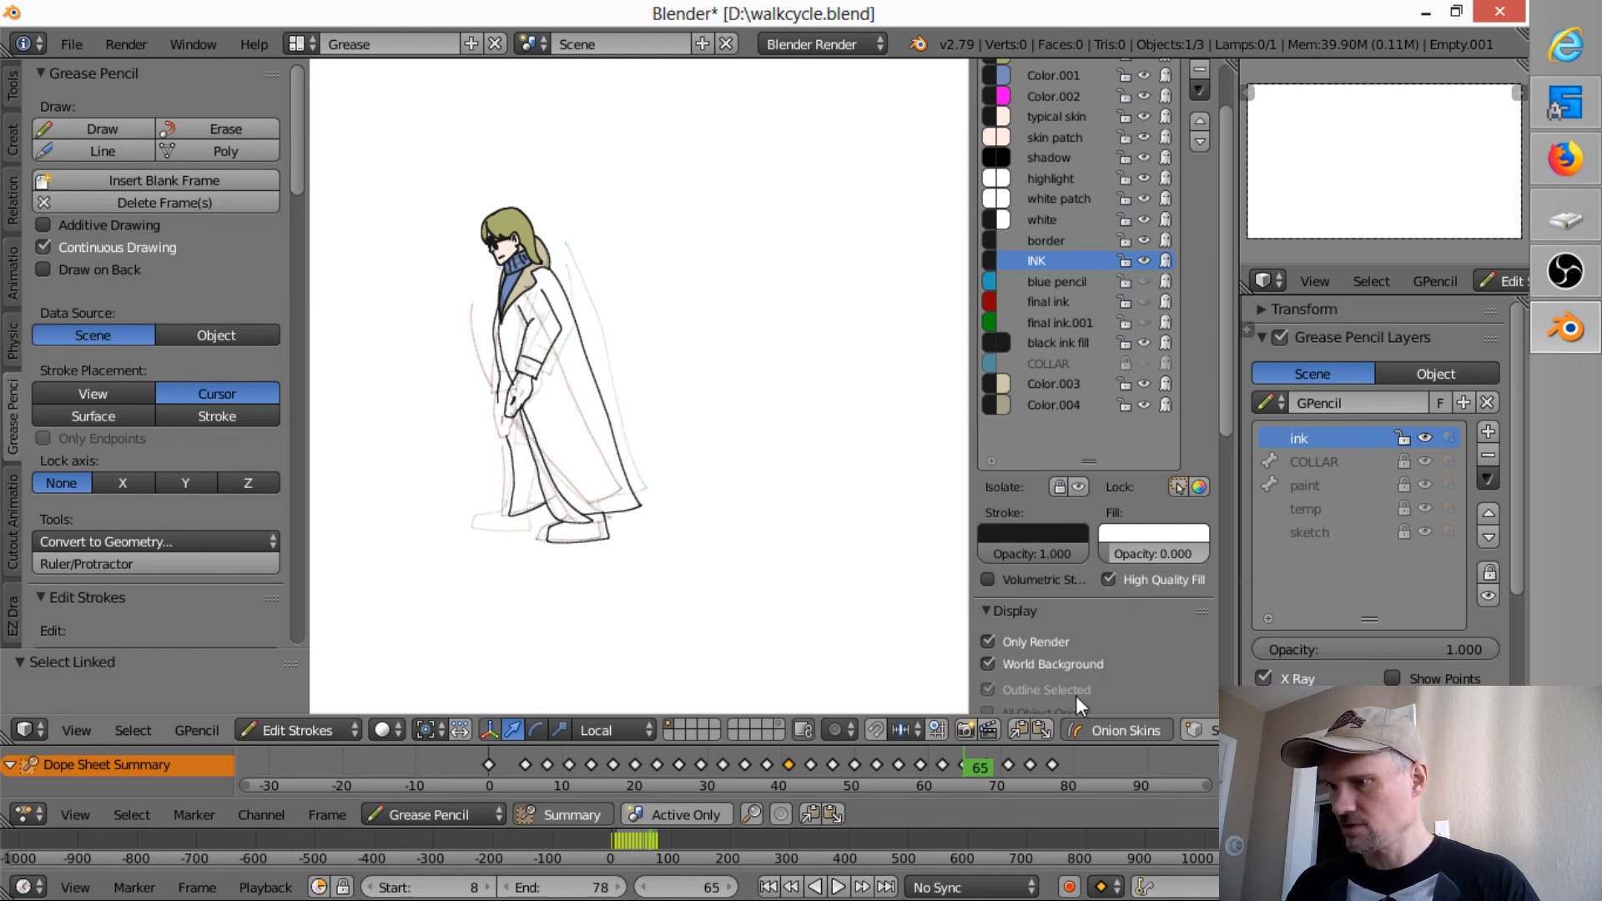
{"action": "left_click", "coordinate": [1143, 282]}
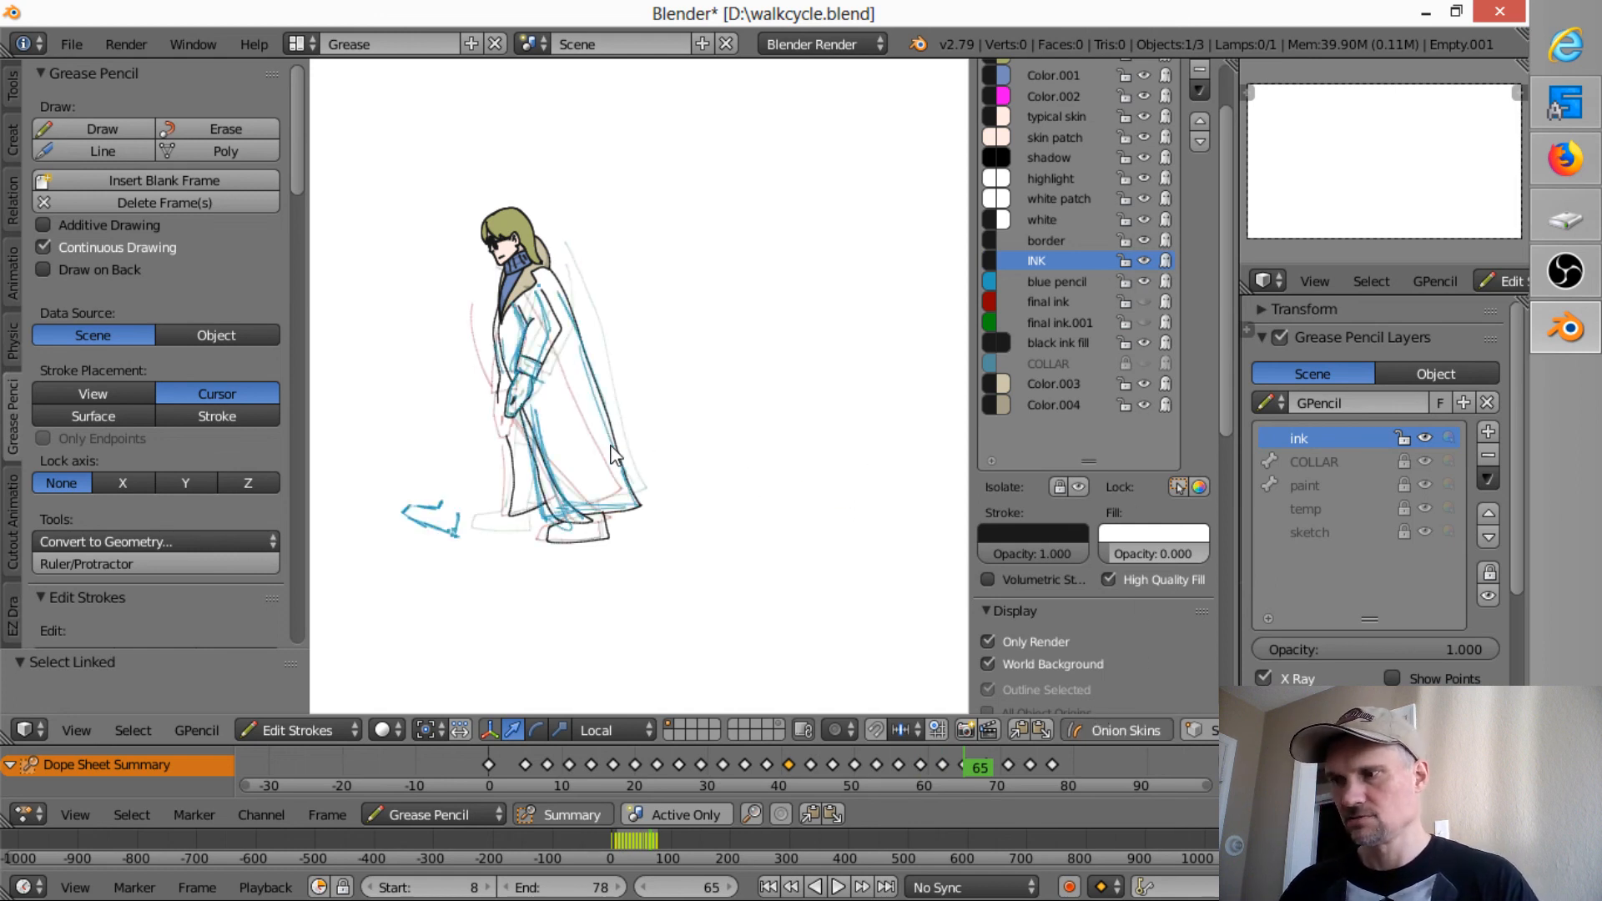
- Paste the copied leg on frame 65, tilt it so the foot reaches ahead, and move it forward about 0.14 units
{"action": "key", "text": "ctrl+v"}
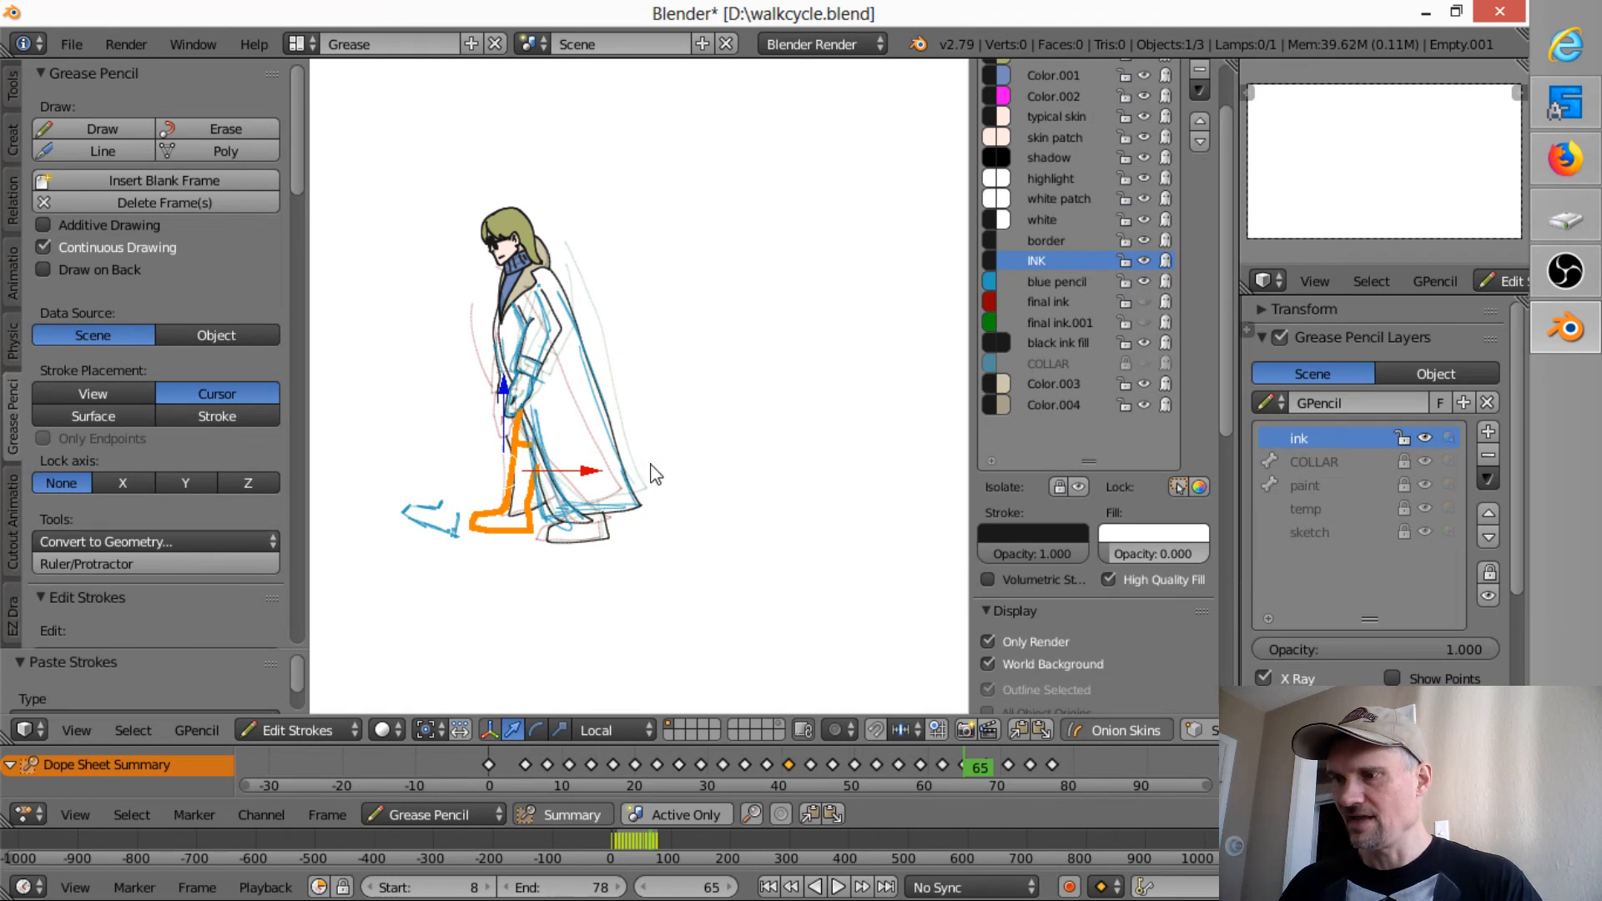
{"action": "key", "text": "r"}
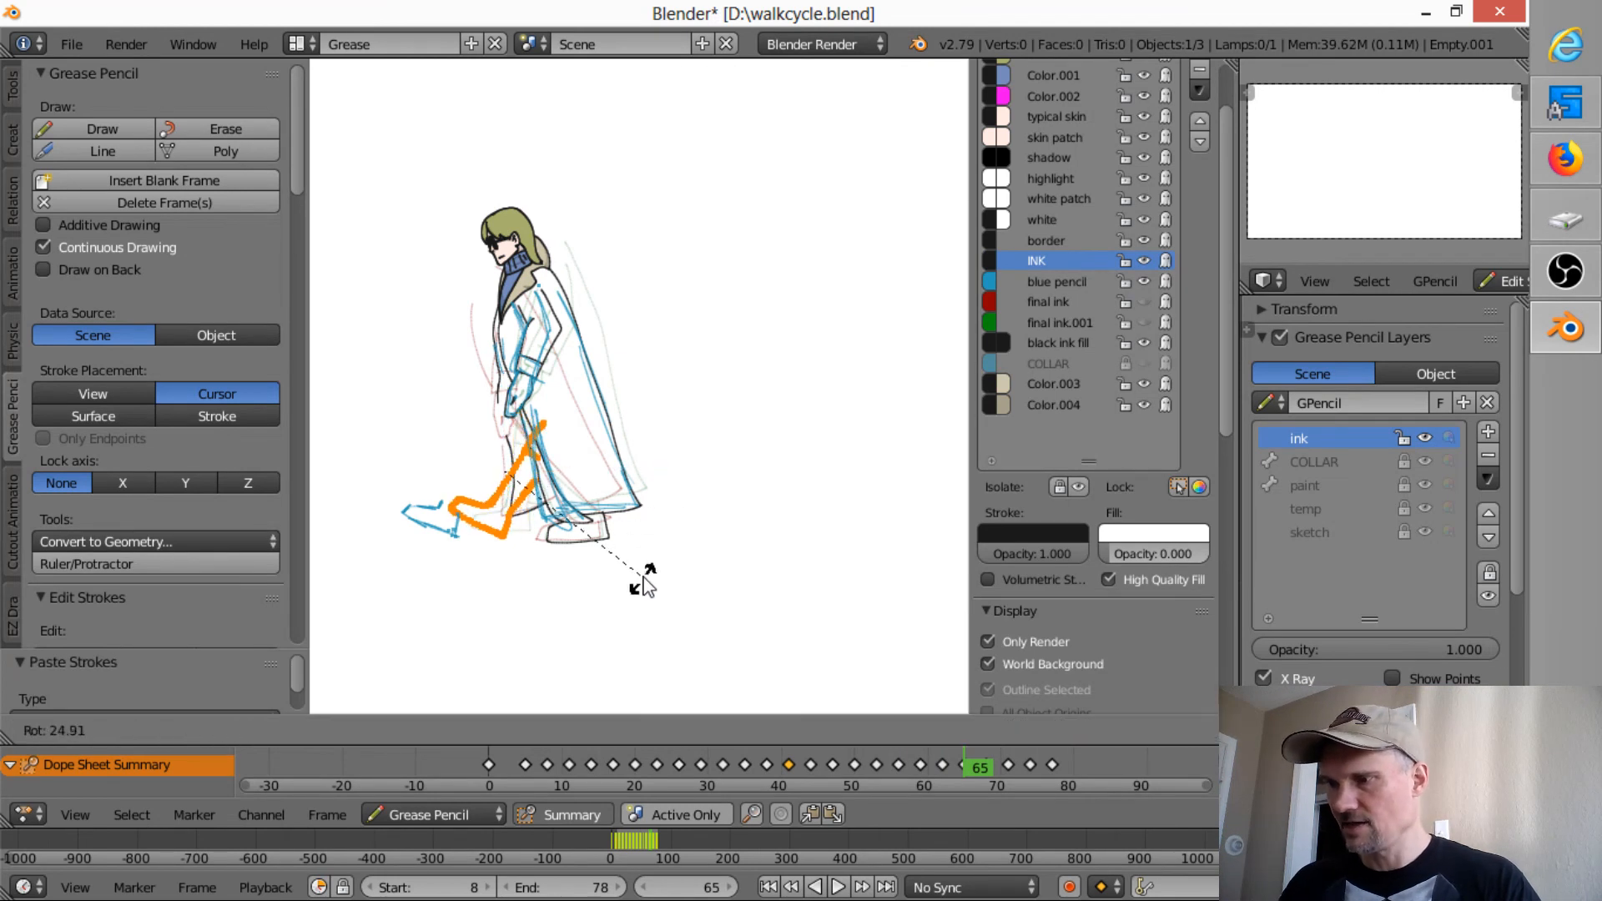
{"action": "left_click", "coordinate": [647, 580]}
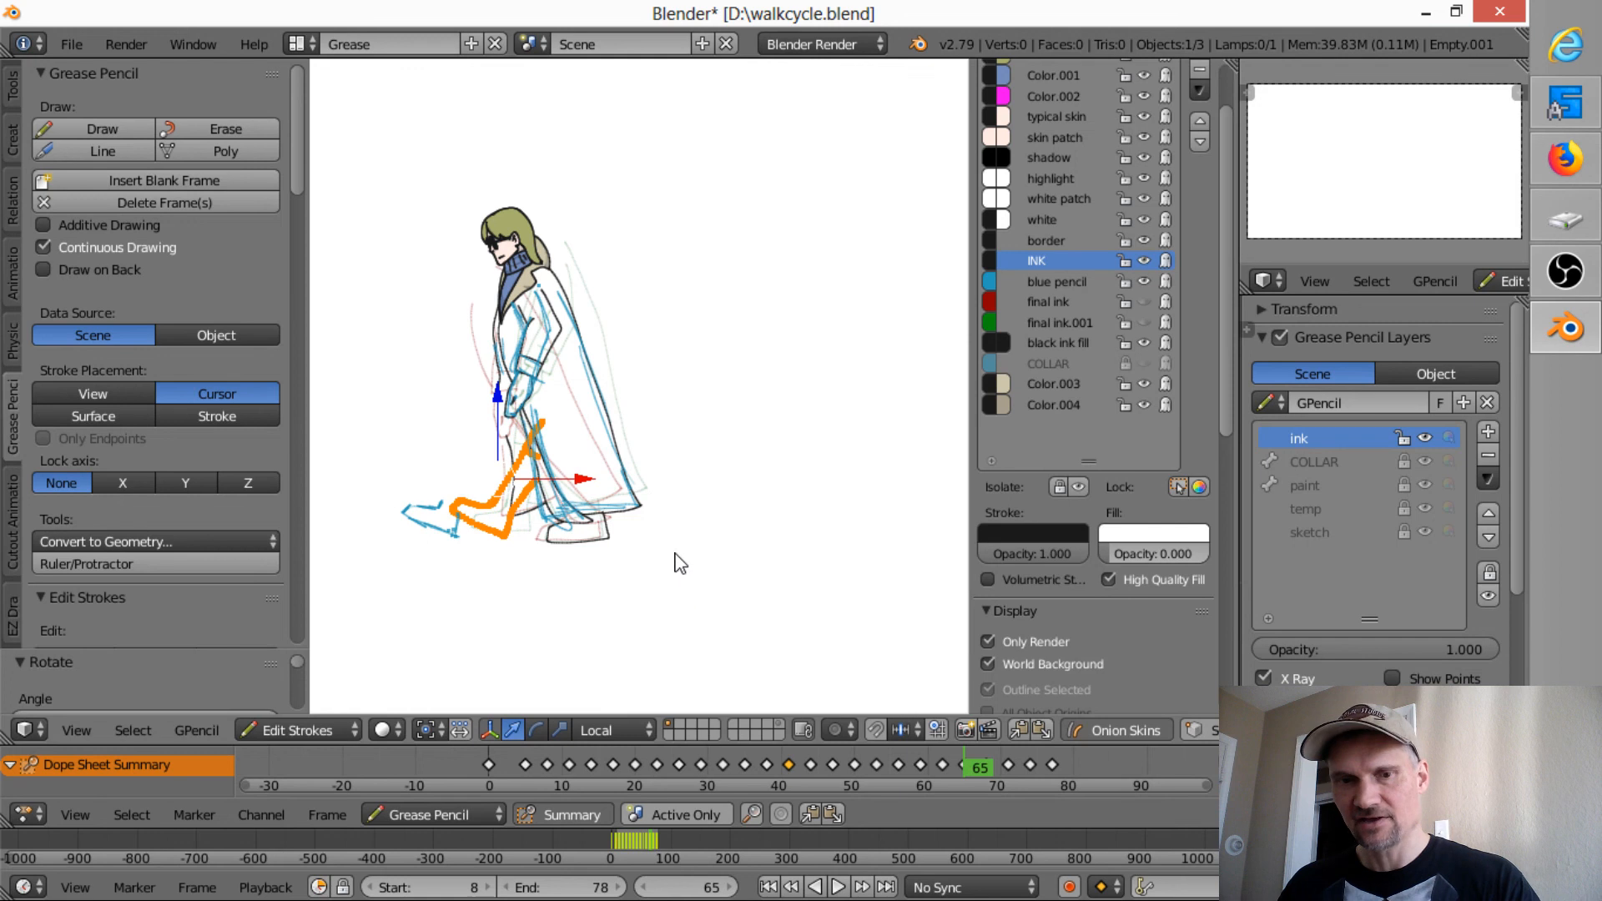
{"action": "key", "text": "r"}
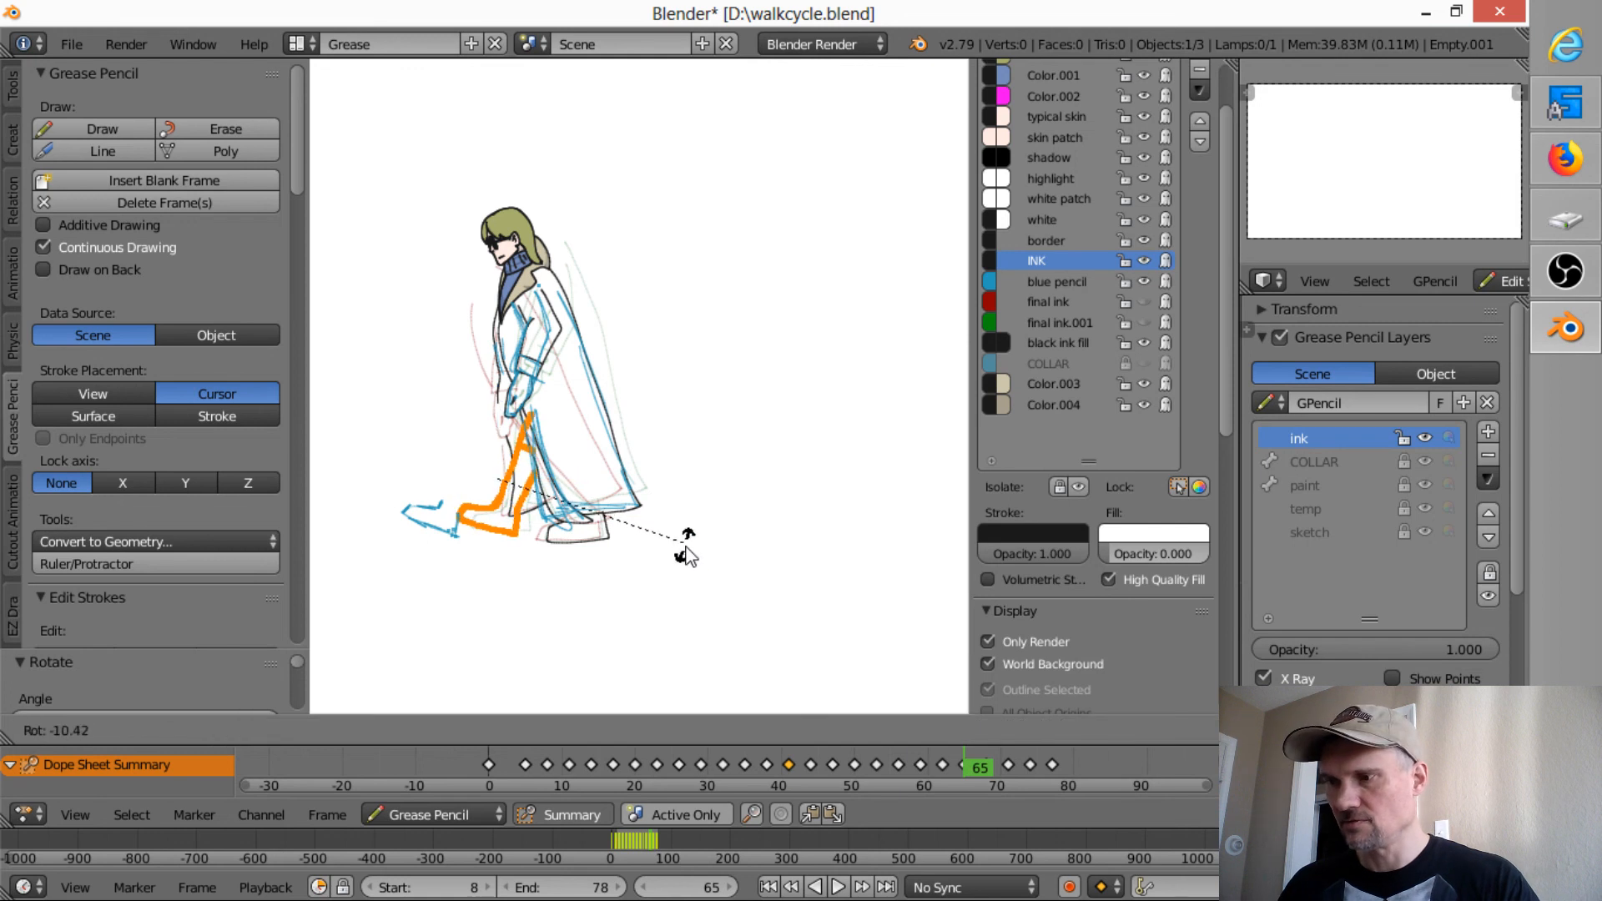
{"action": "left_click", "coordinate": [688, 557]}
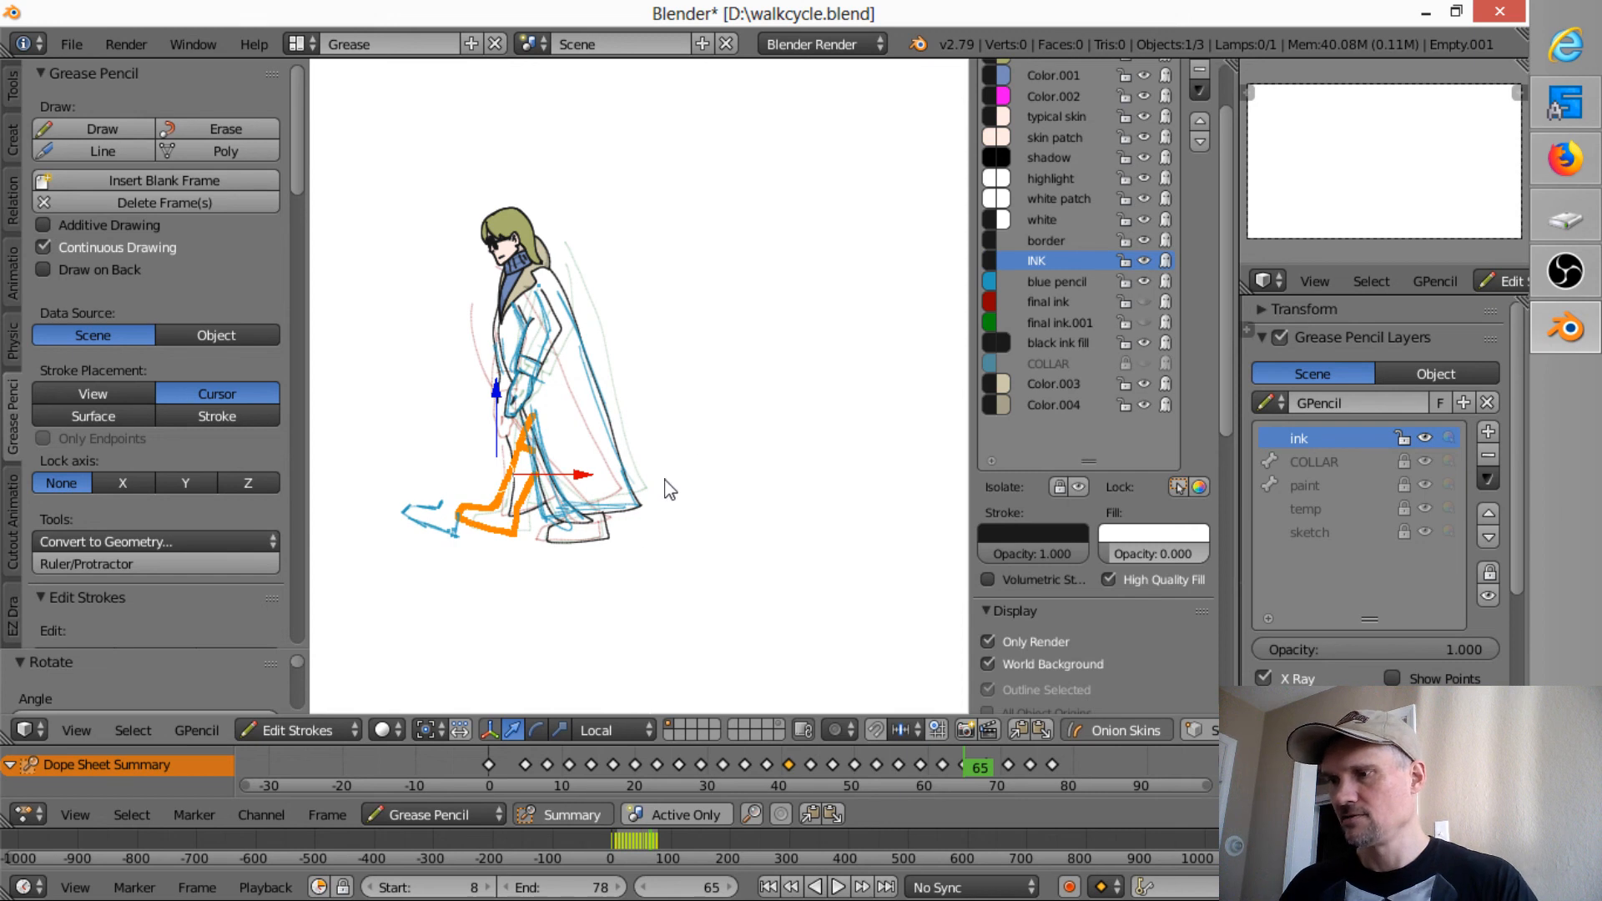
{"action": "key", "text": "g"}
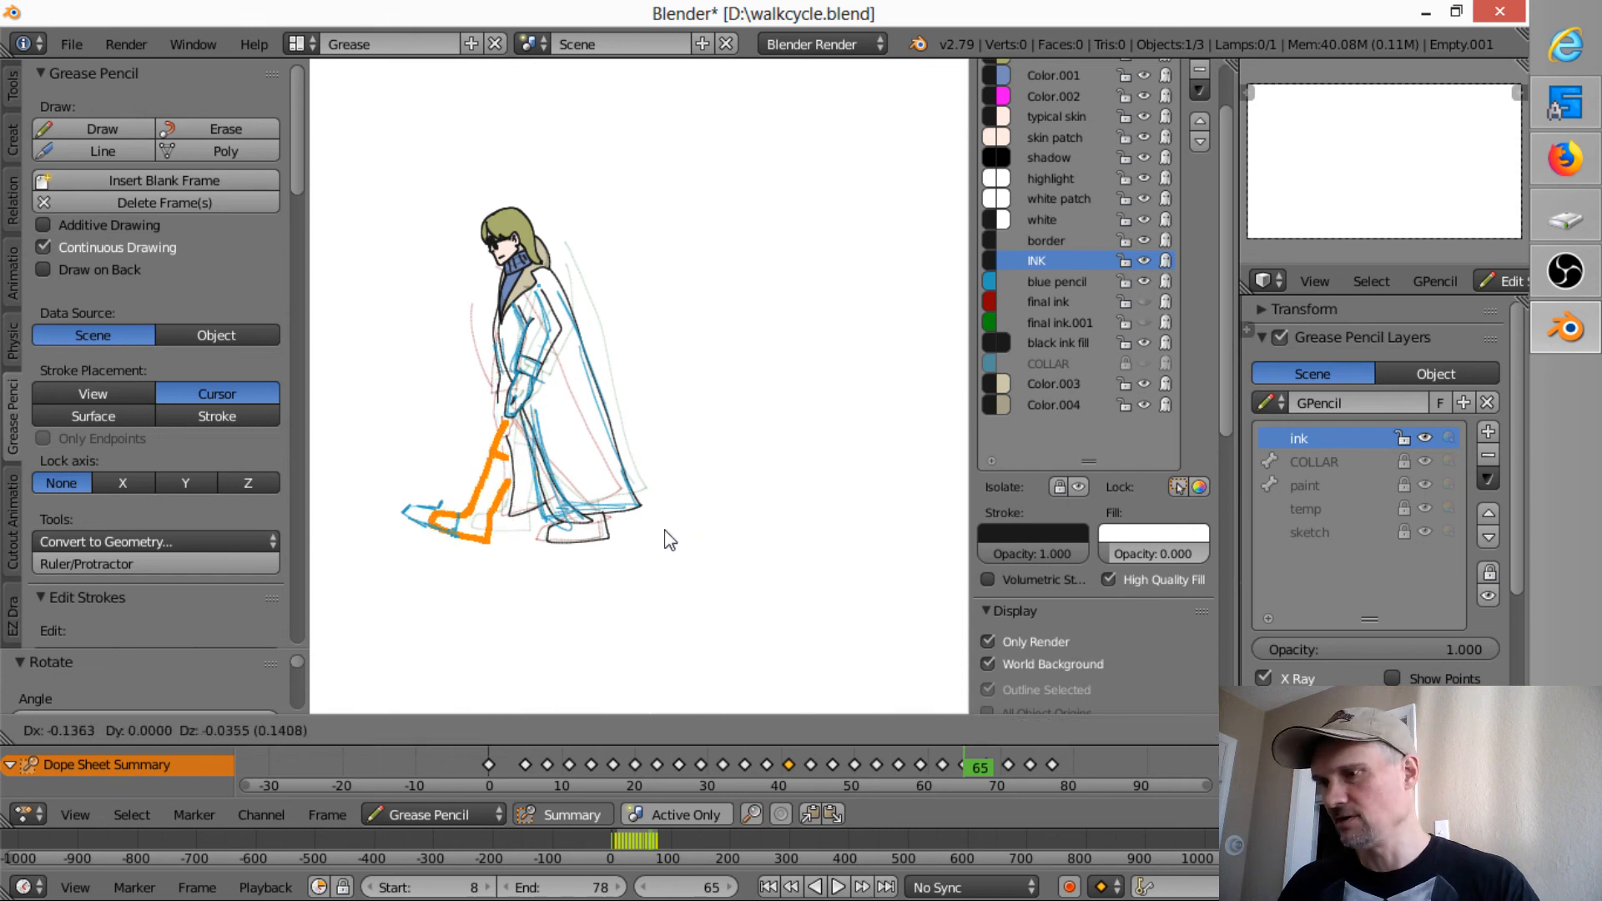
{"action": "left_click", "coordinate": [671, 542]}
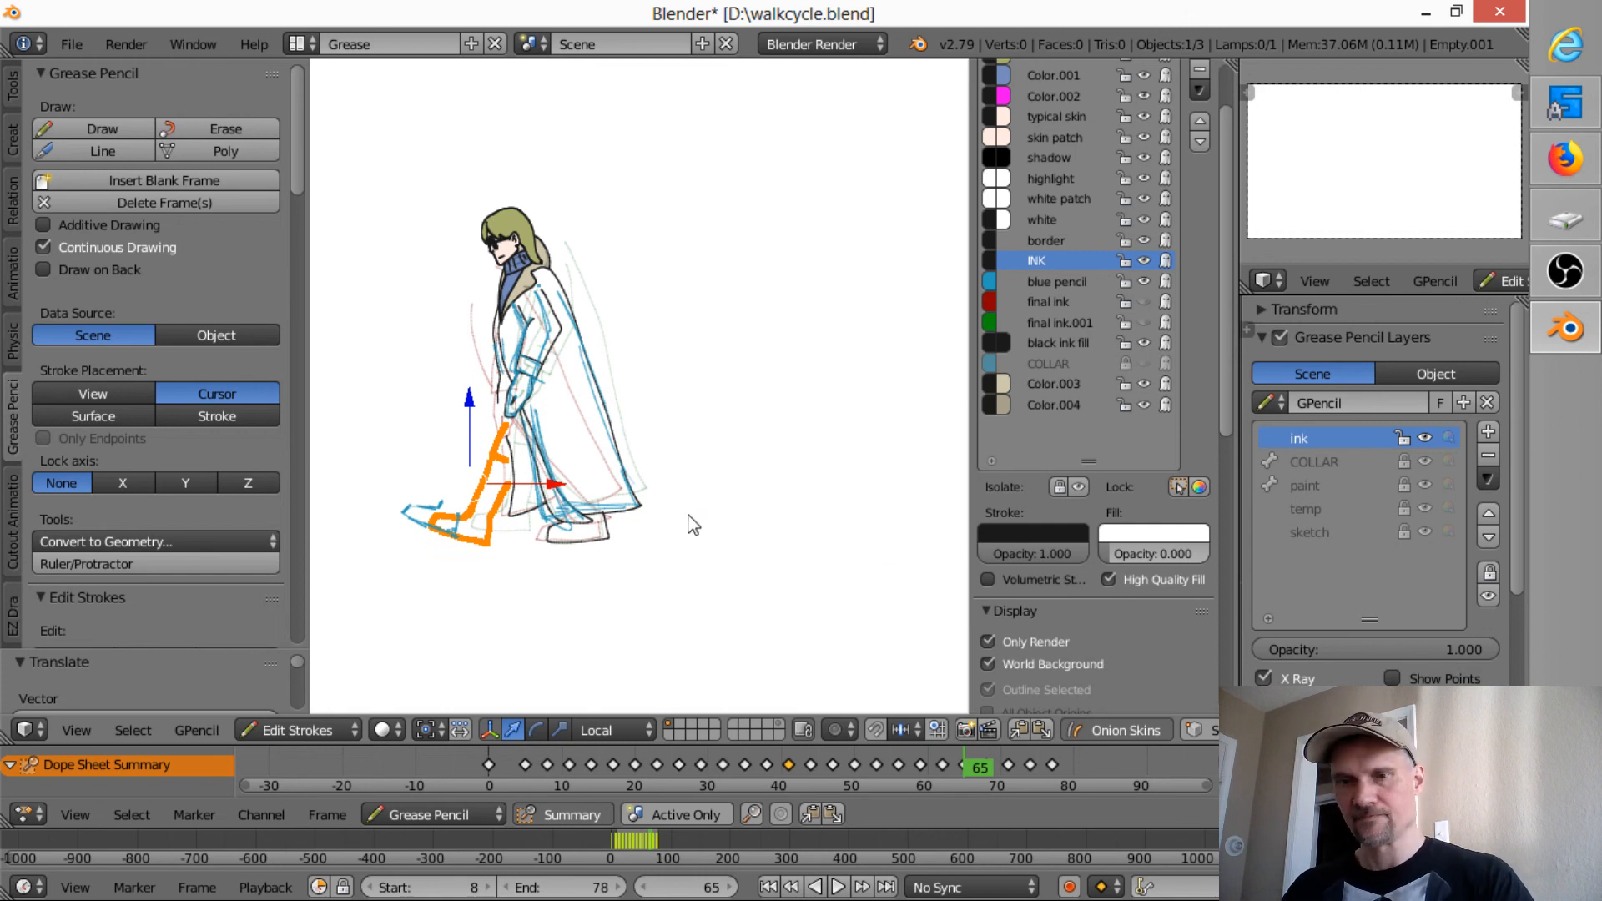
- Paste the leg on frame 68 and, with Only Render off, rotate it about -8 degrees around the 3D cursor at the heel
{"action": "key", "text": "Up"}
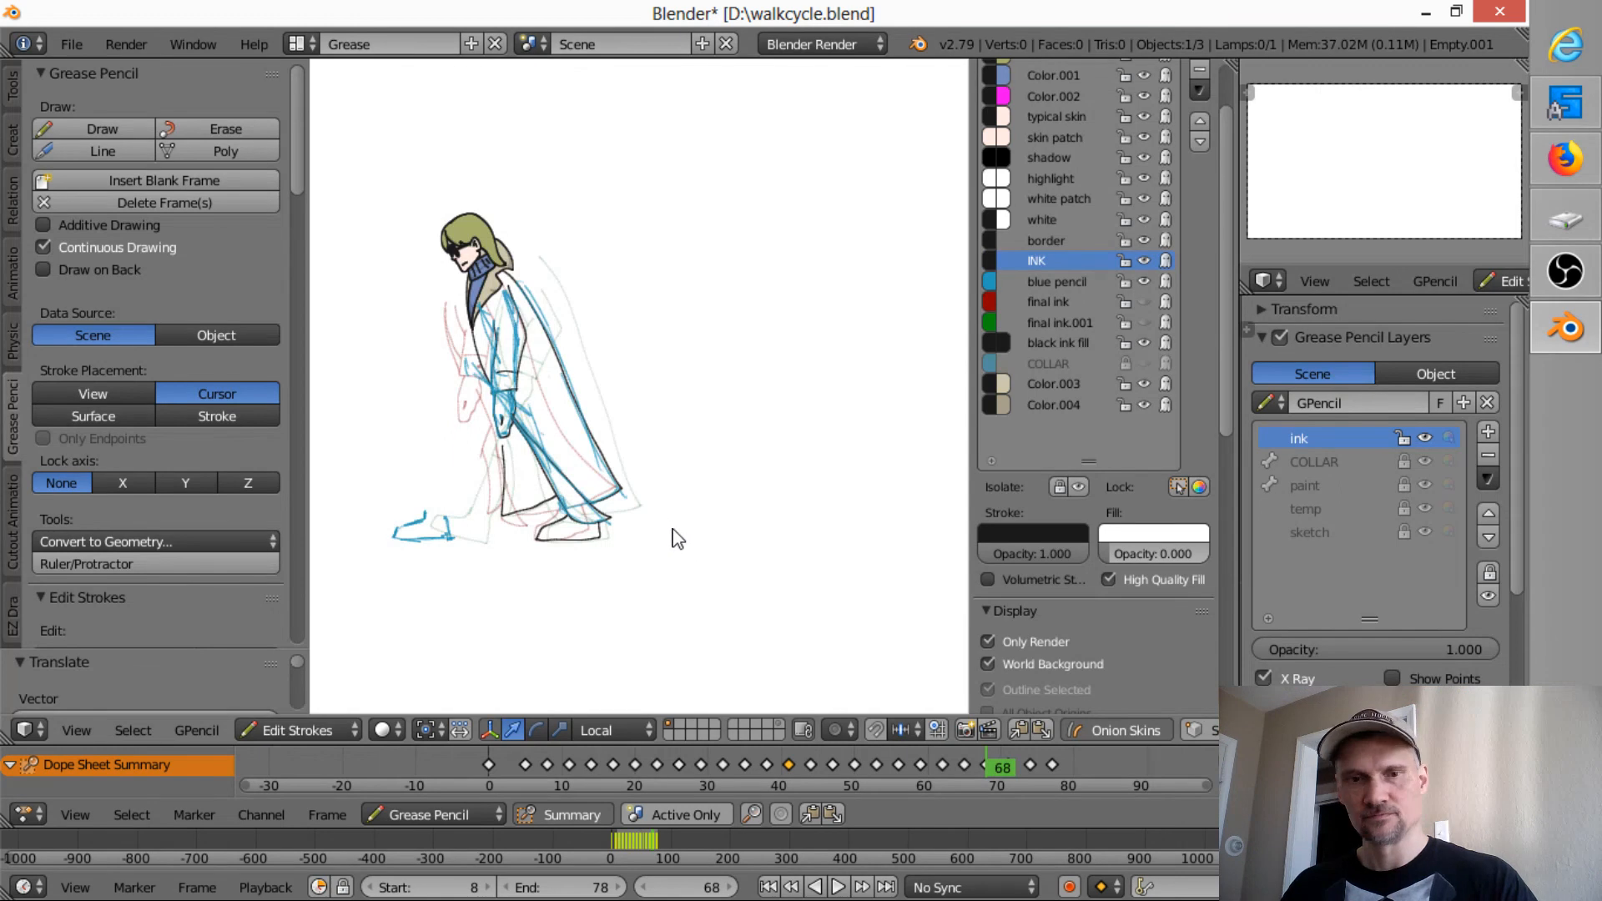
{"action": "key", "text": "ctrl+v"}
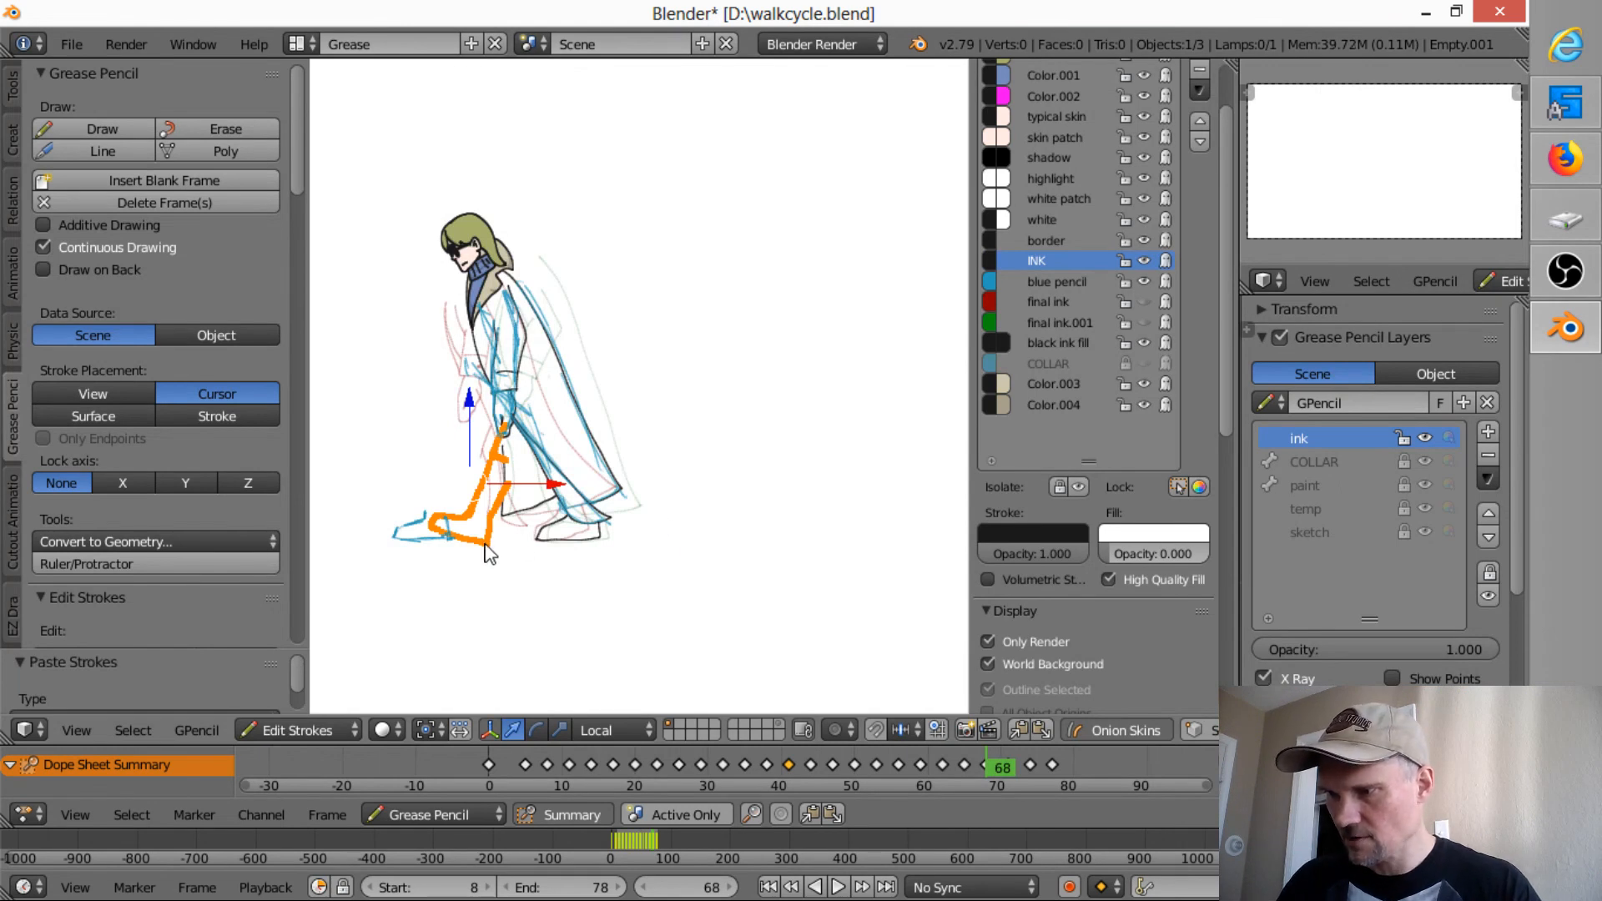
{"action": "left_click", "coordinate": [1006, 641]}
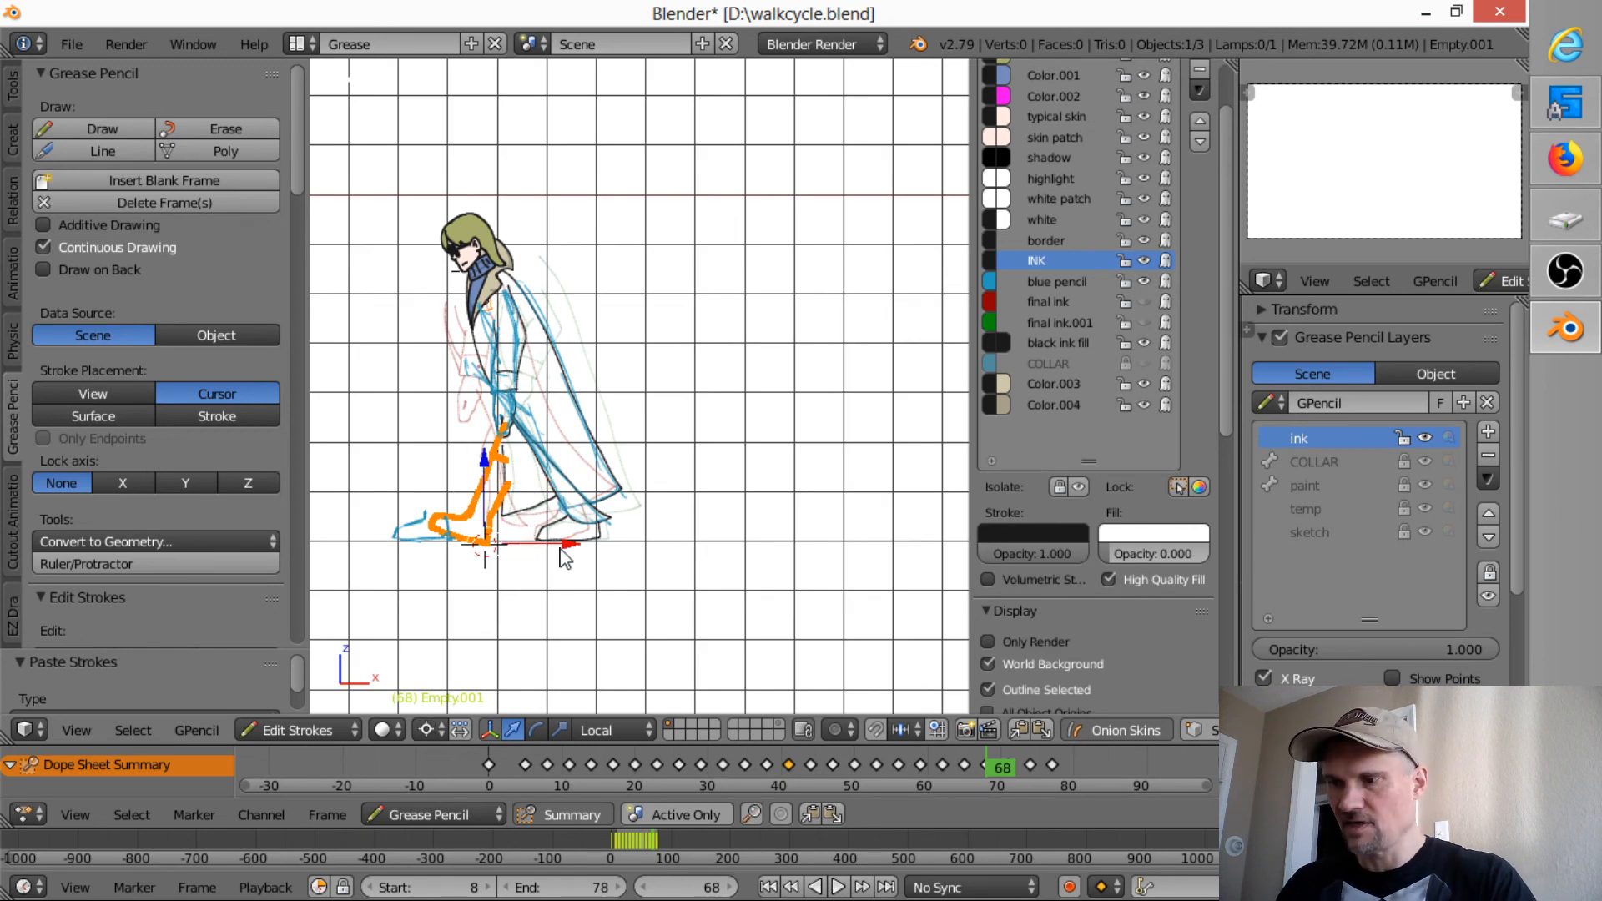
{"action": "key", "text": "r"}
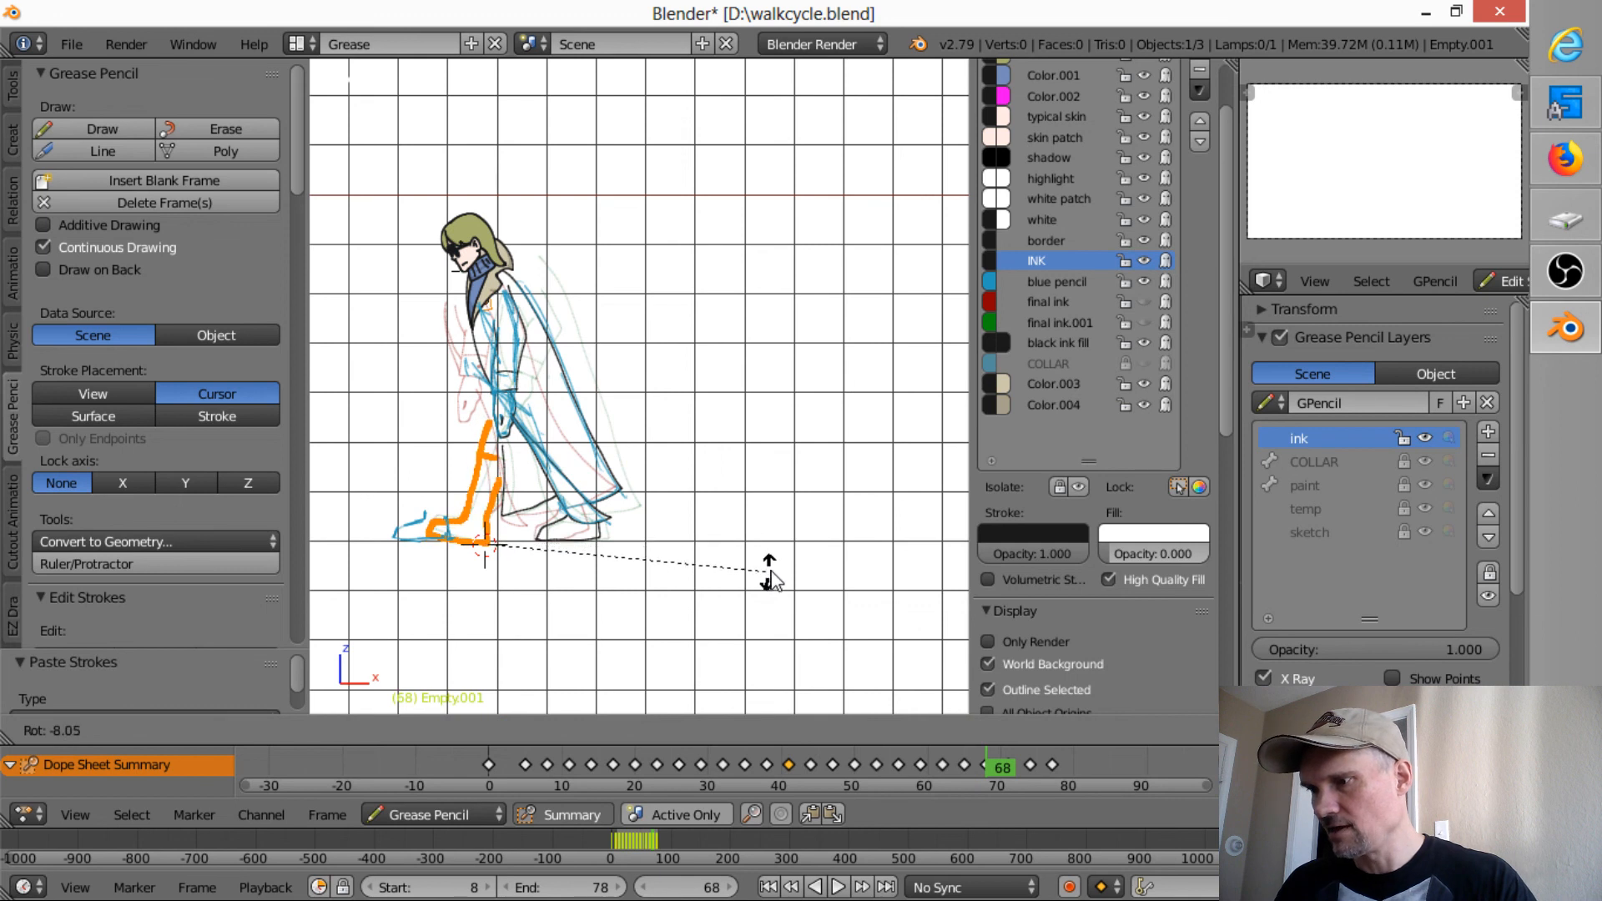
{"action": "left_click", "coordinate": [769, 576]}
- Copy the rotated leg from frame 68, paste it on frame 71 and rotate it more upright around the heel
{"action": "key", "text": "Right"}
{"action": "key", "text": "Right"}
{"action": "key", "text": "Right"}
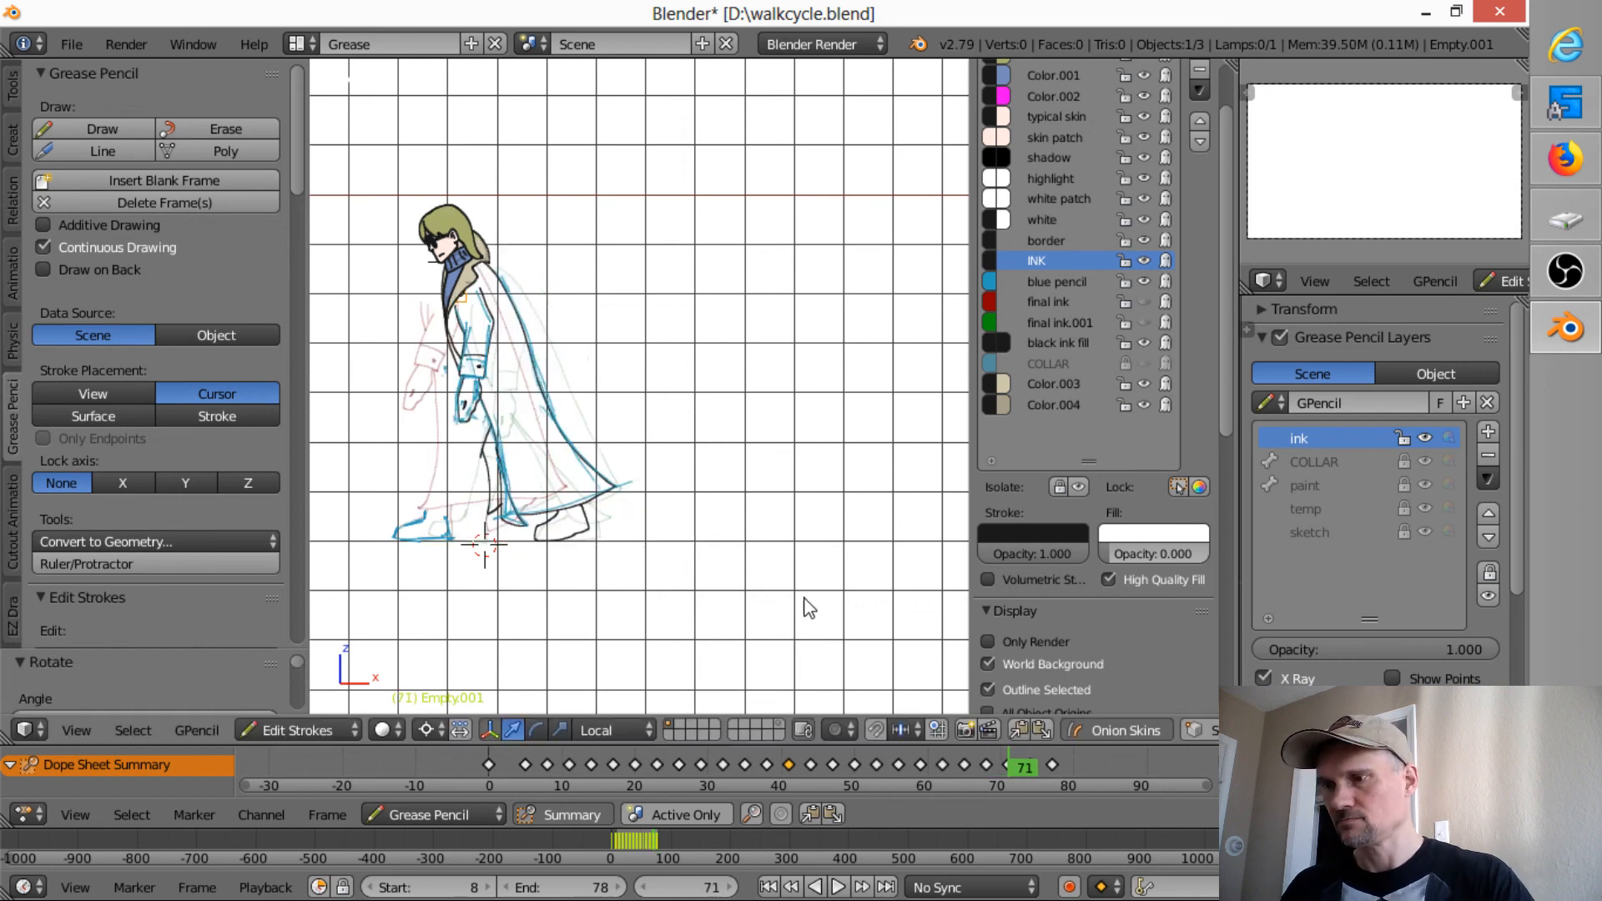
{"action": "key", "text": "Left"}
{"action": "key", "text": "Left"}
{"action": "key", "text": "Left"}
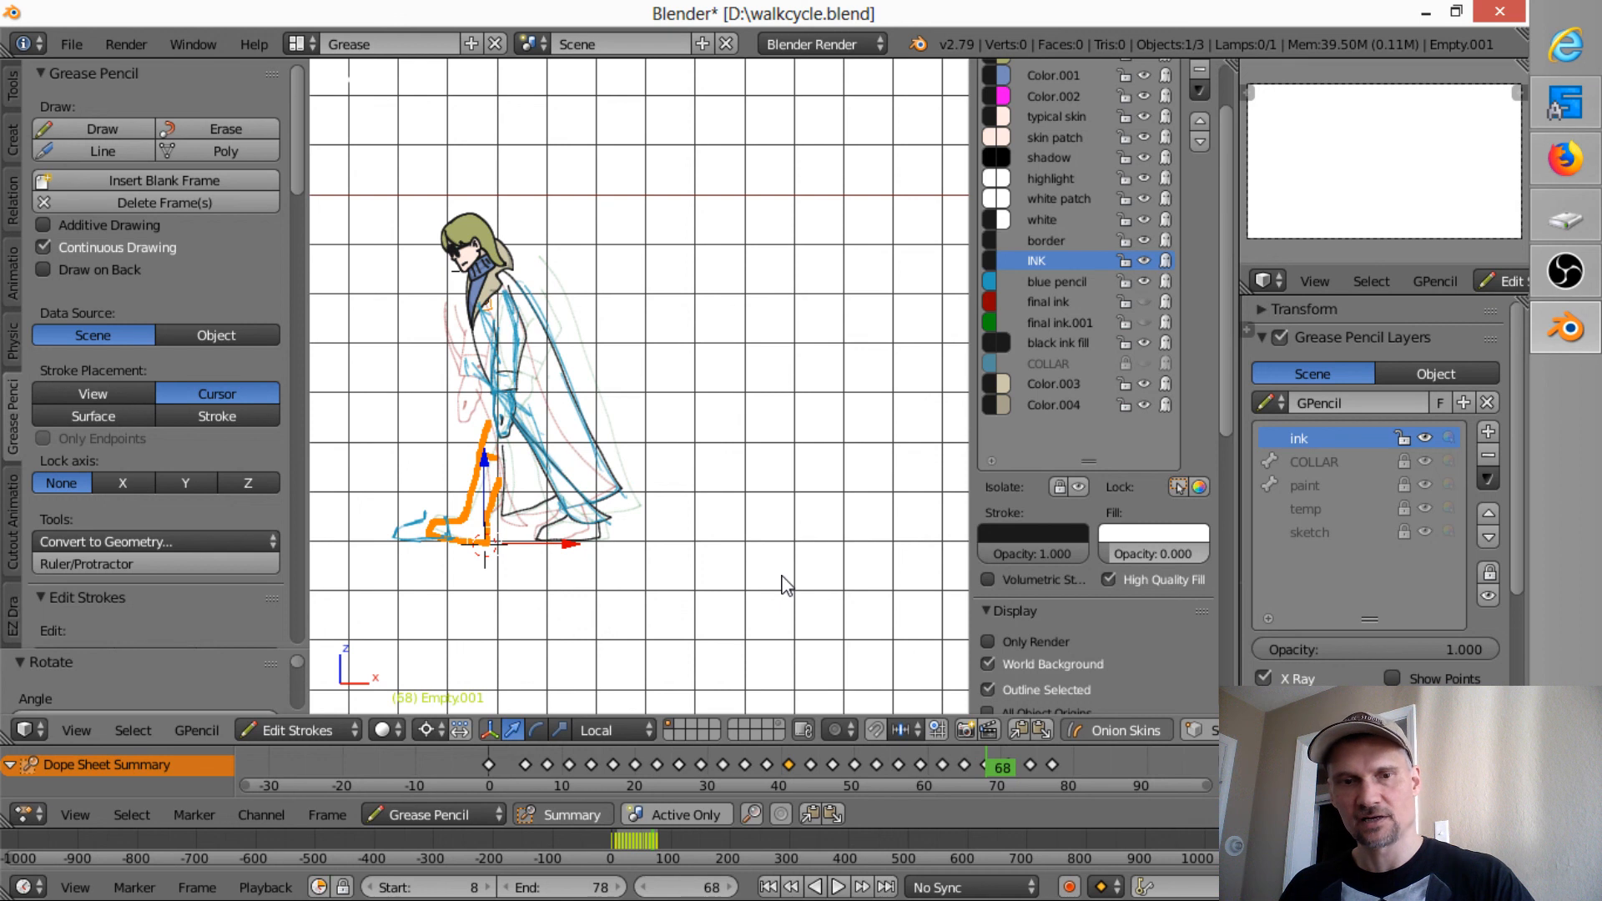
{"action": "key", "text": "Right"}
{"action": "key", "text": "Right"}
{"action": "key", "text": "Right"}
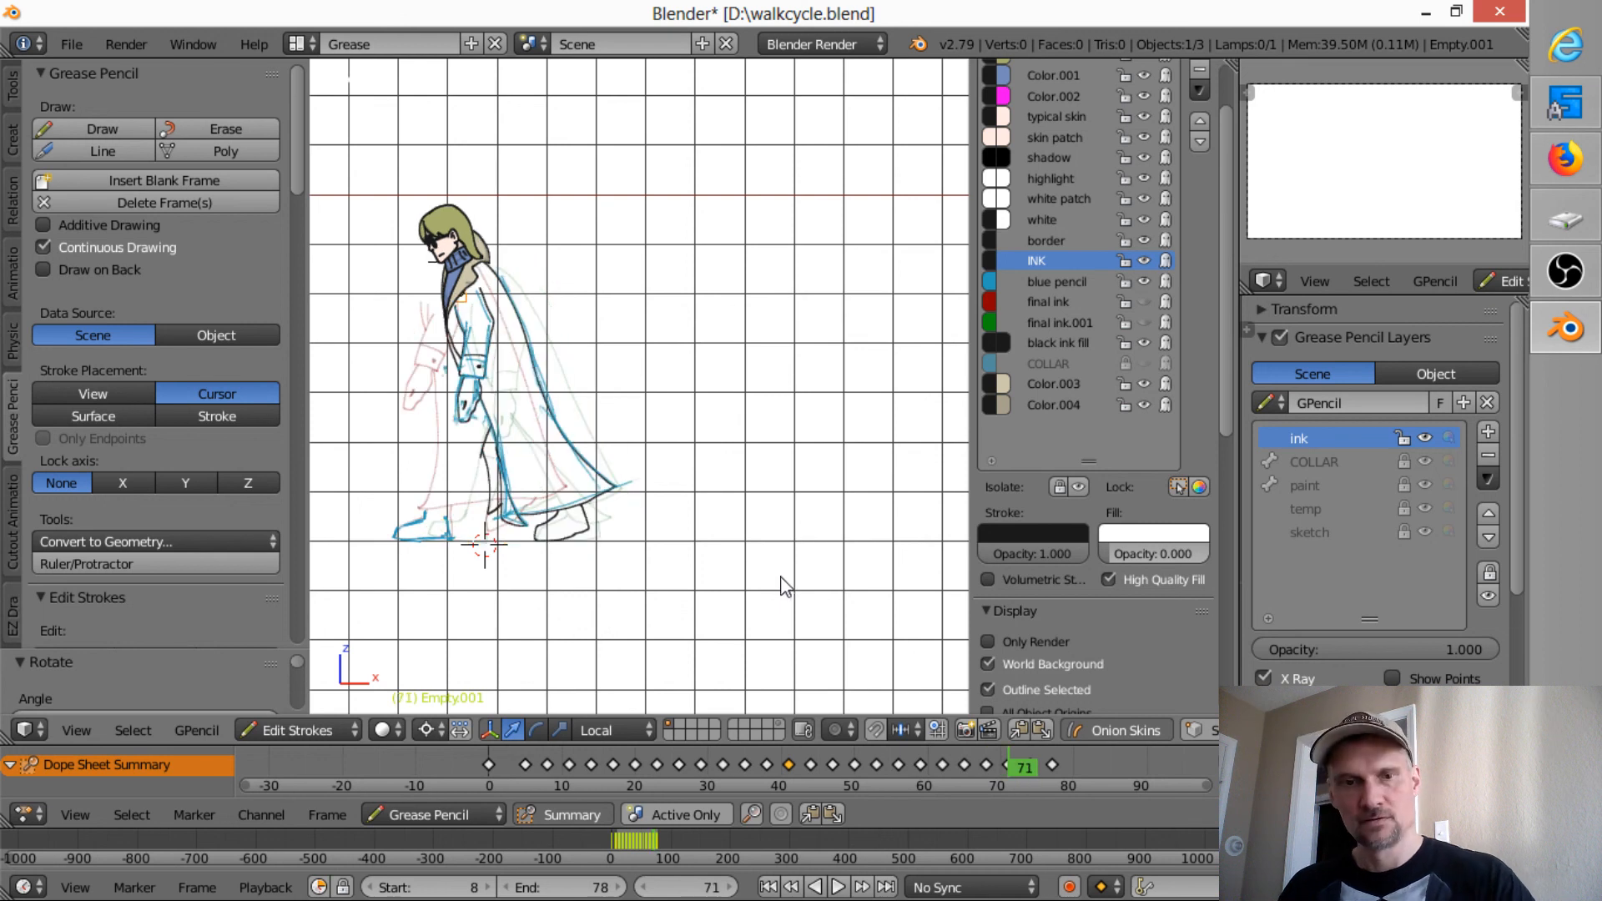
{"action": "key", "text": "ctrl+v"}
{"action": "key", "text": "r"}
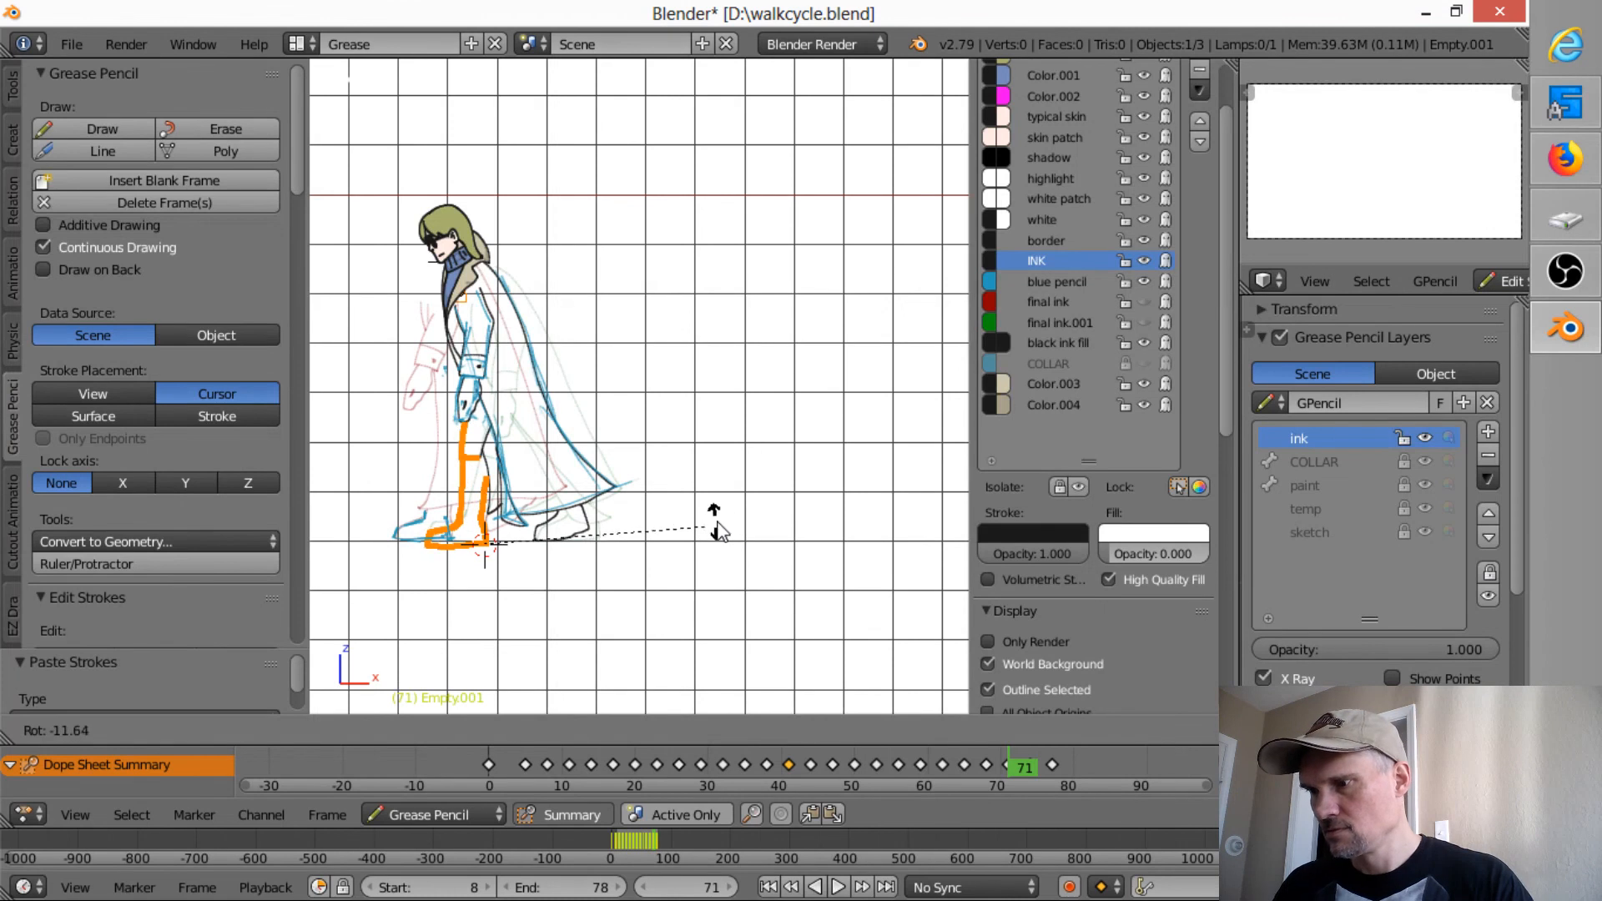
{"action": "left_click", "coordinate": [743, 543]}
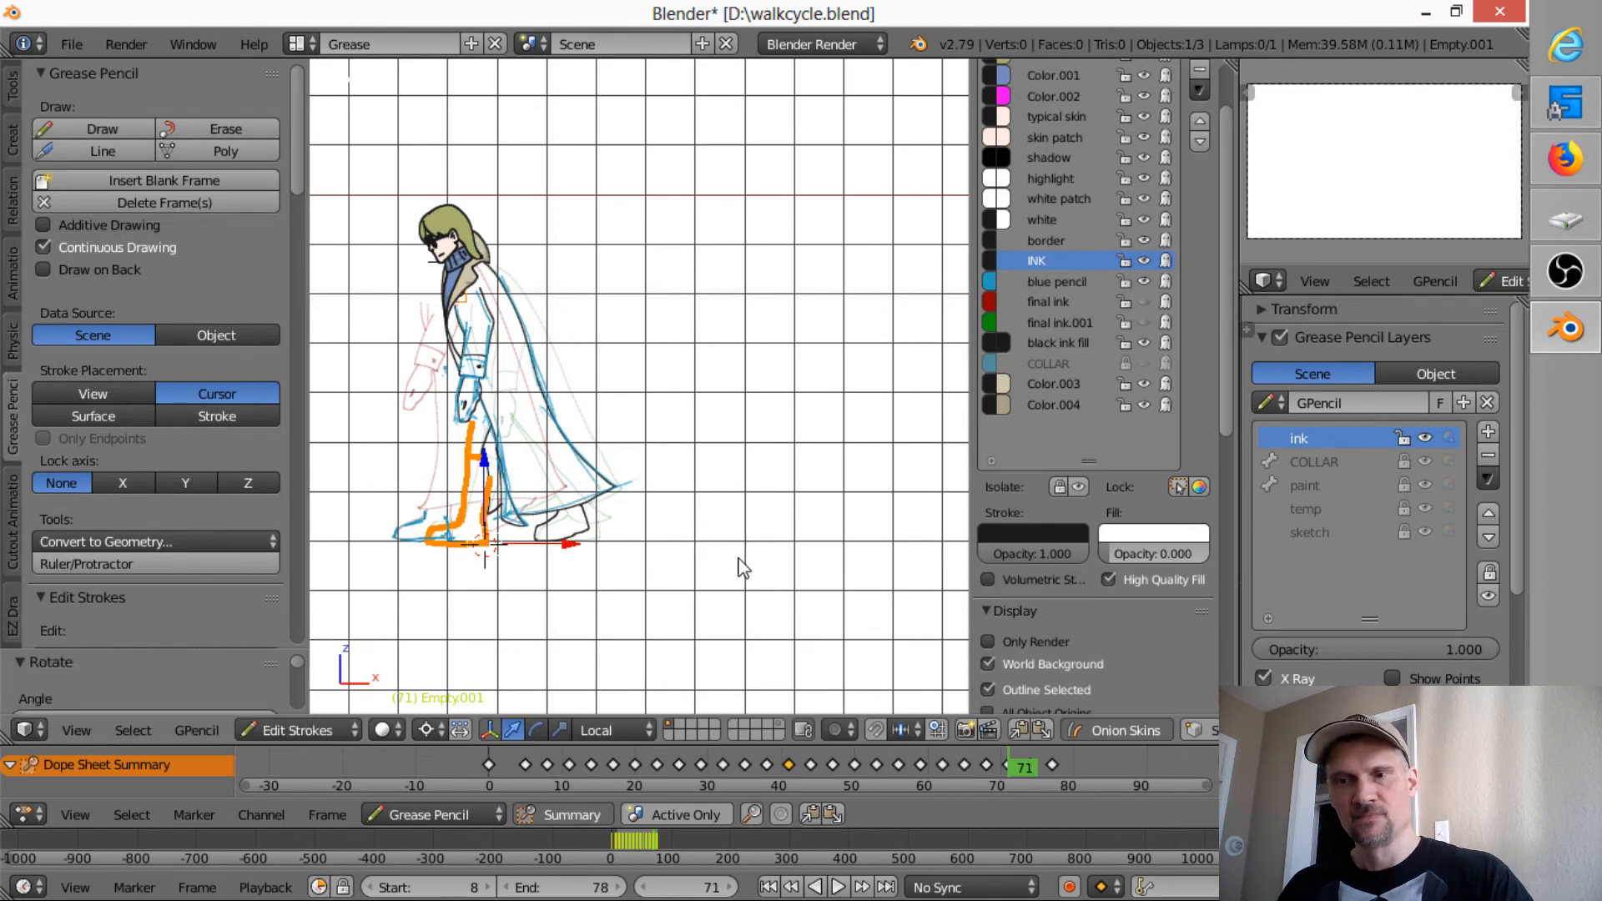
- Paste the leg from frame 71 on frame 74, rotate it about -4 degrees around the heel and nudge it up slightly
{"action": "key", "text": "Up"}
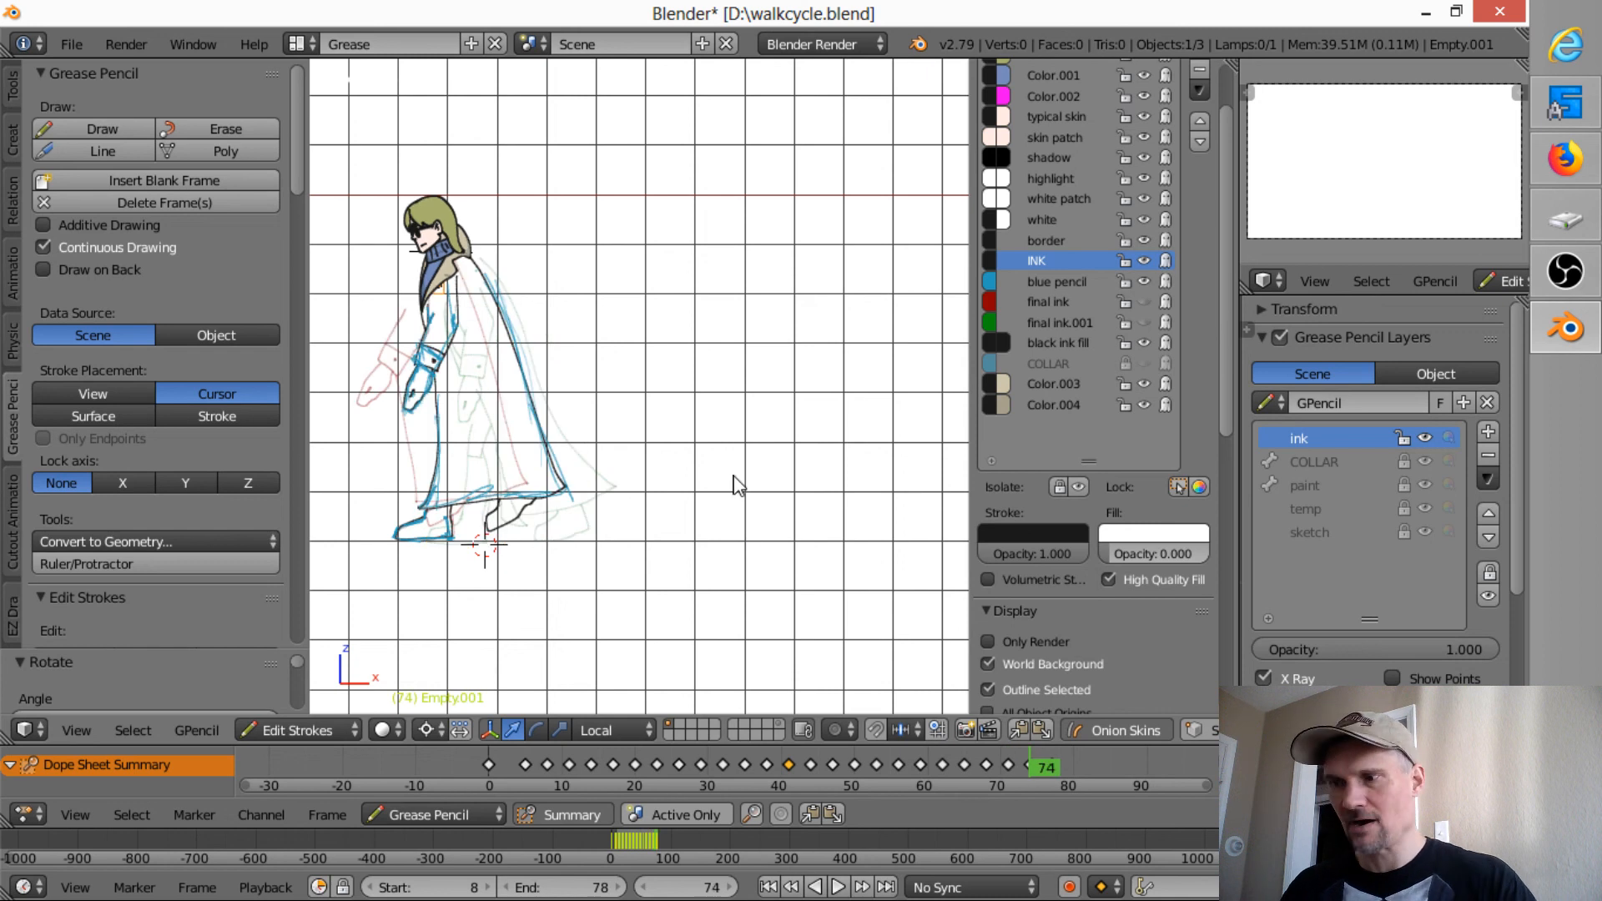
{"action": "key", "text": "ctrl+v"}
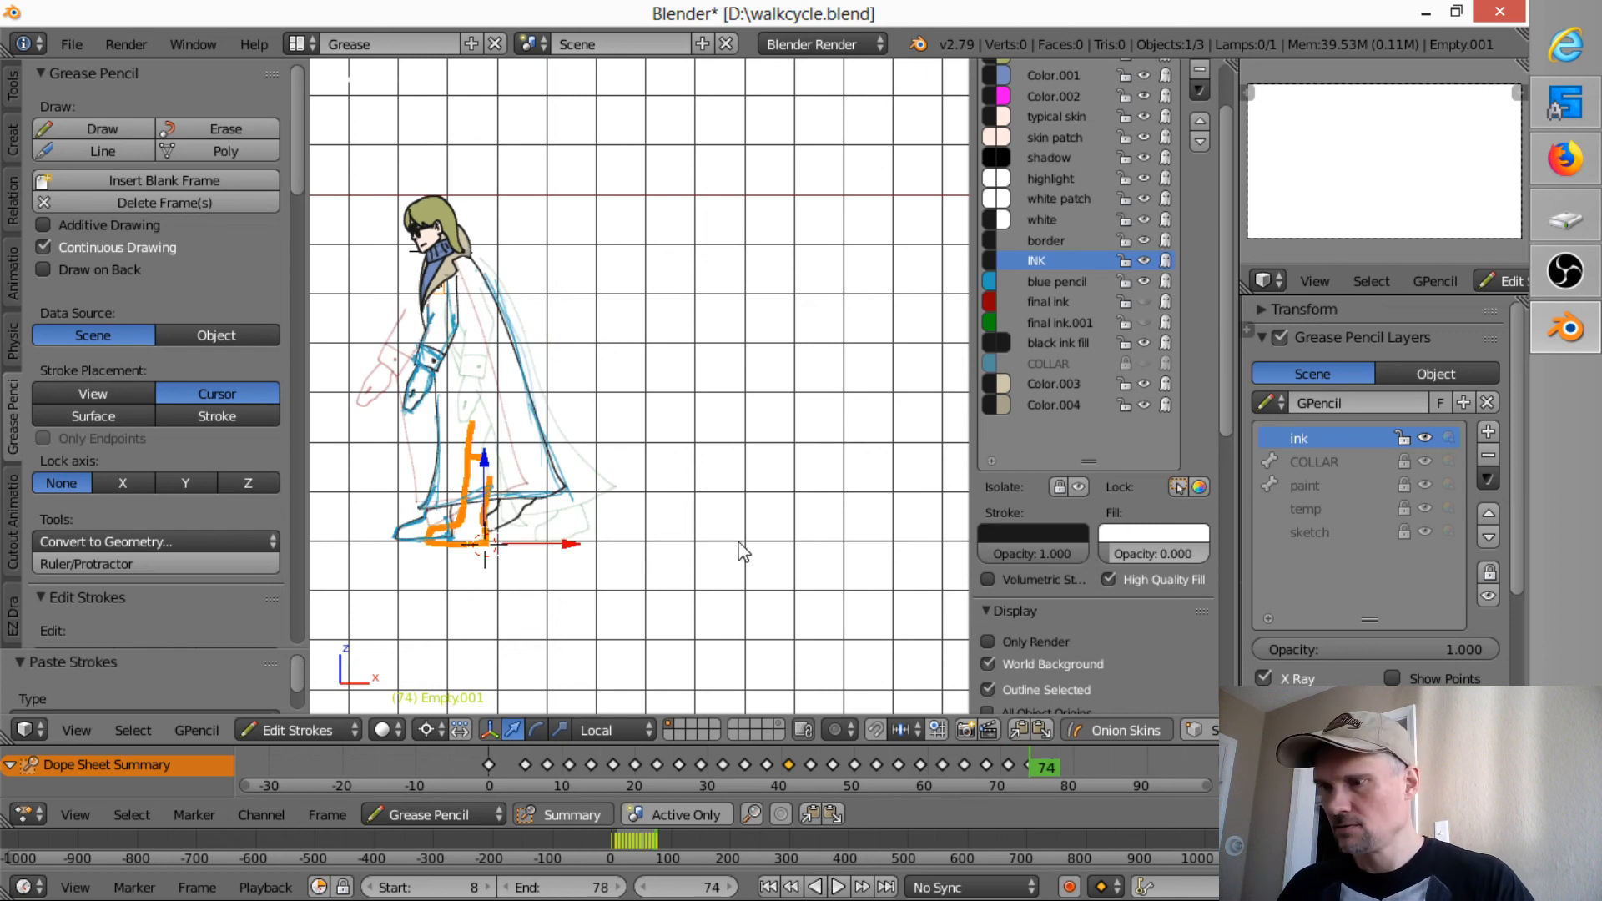
{"action": "key", "text": "r"}
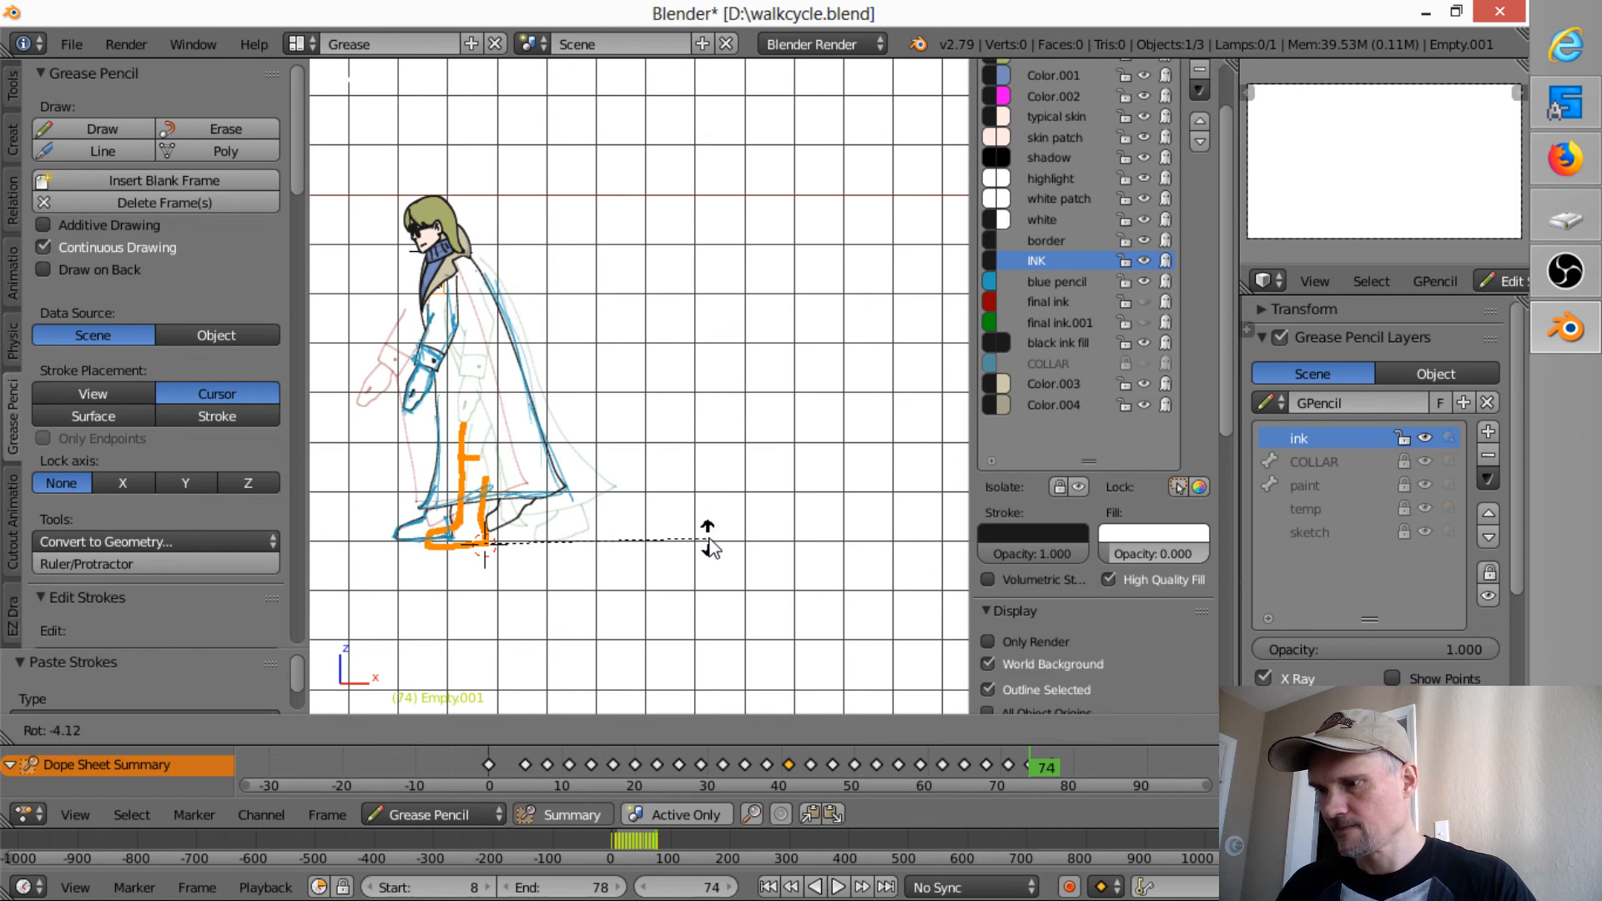
{"action": "left_click", "coordinate": [716, 553]}
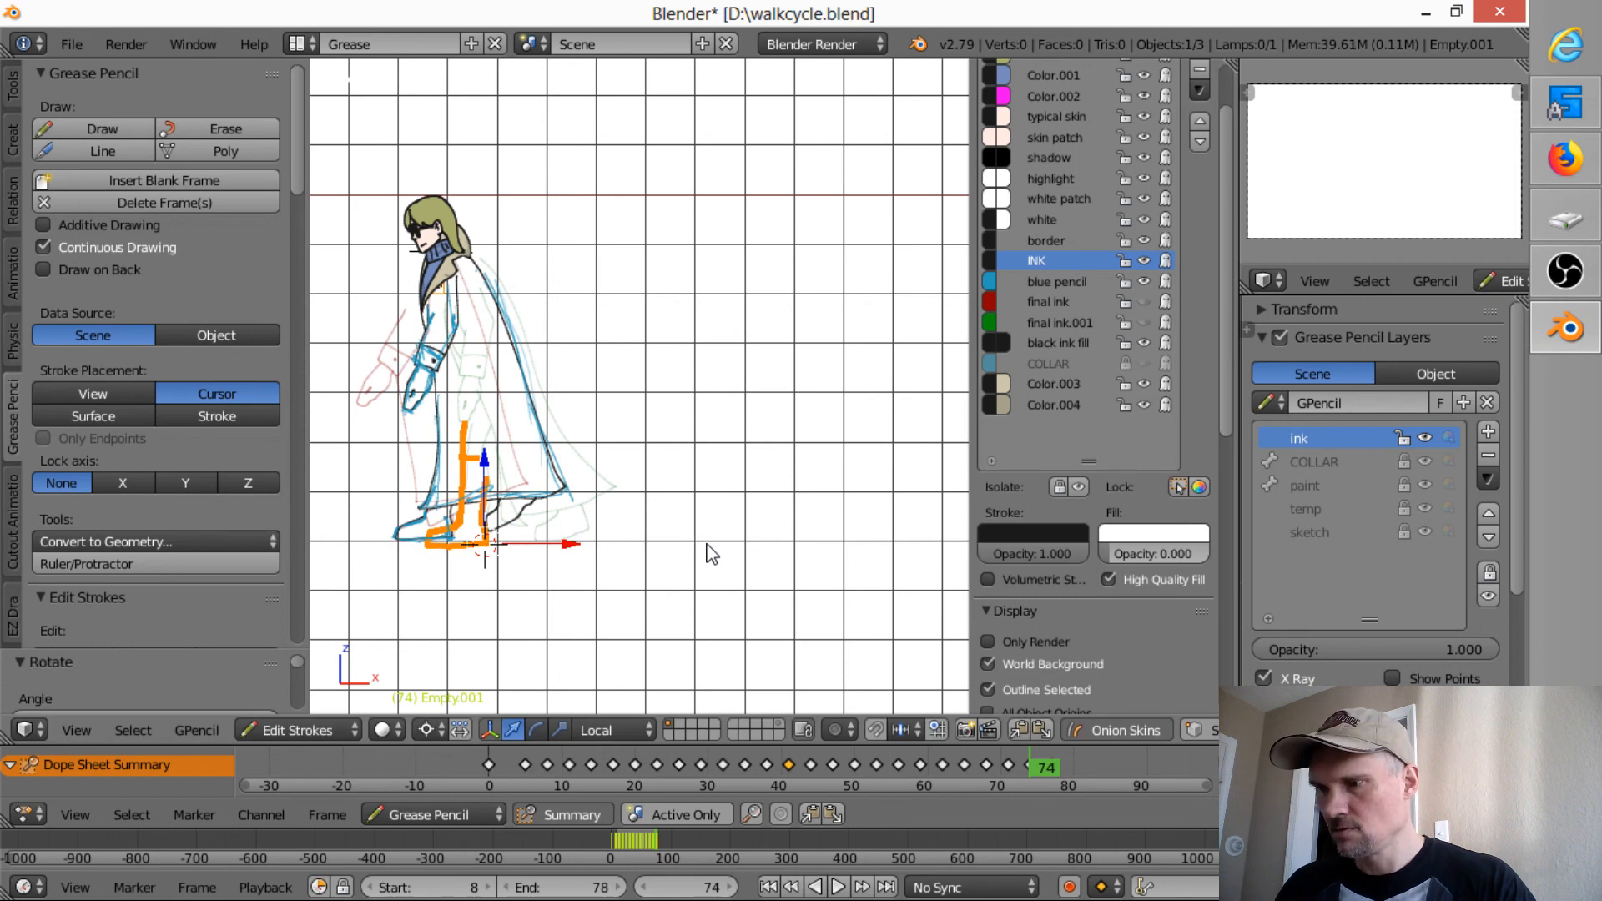
{"action": "key", "text": "g"}
{"action": "left_click", "coordinate": [712, 551]}
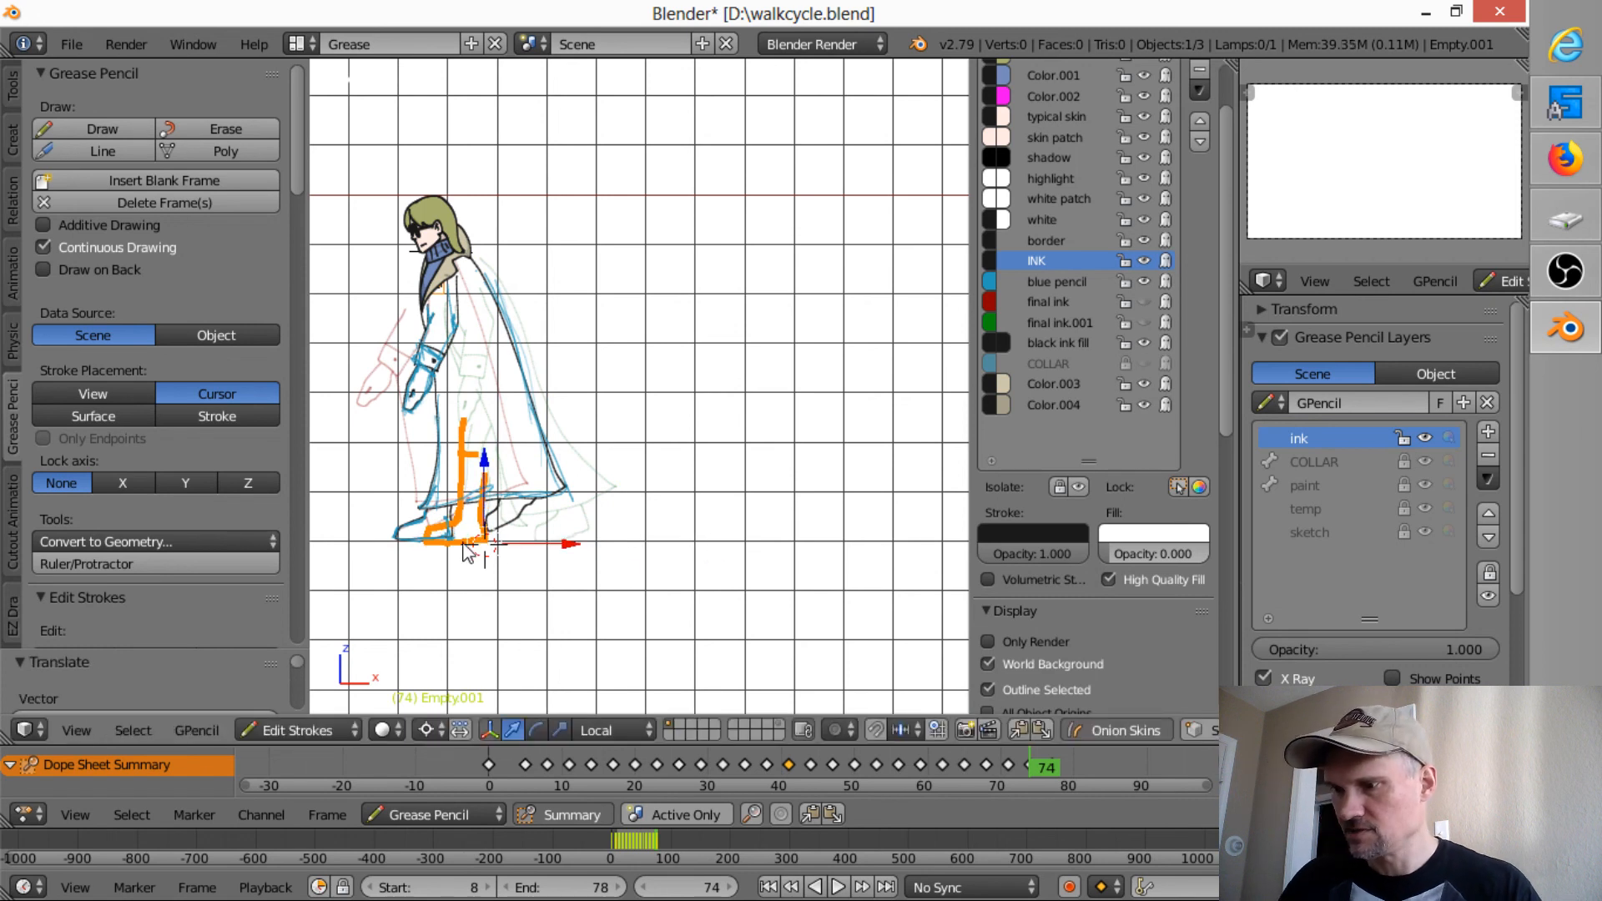
- Delete the old front shoe strokes on frame 74
{"action": "middle_click_drag", "start_coordinate": [412, 580], "coordinate": [714, 474], "text": "ctrl"}
{"action": "middle_click_drag", "start_coordinate": [647, 601], "coordinate": [646, 471], "text": "ctrl"}
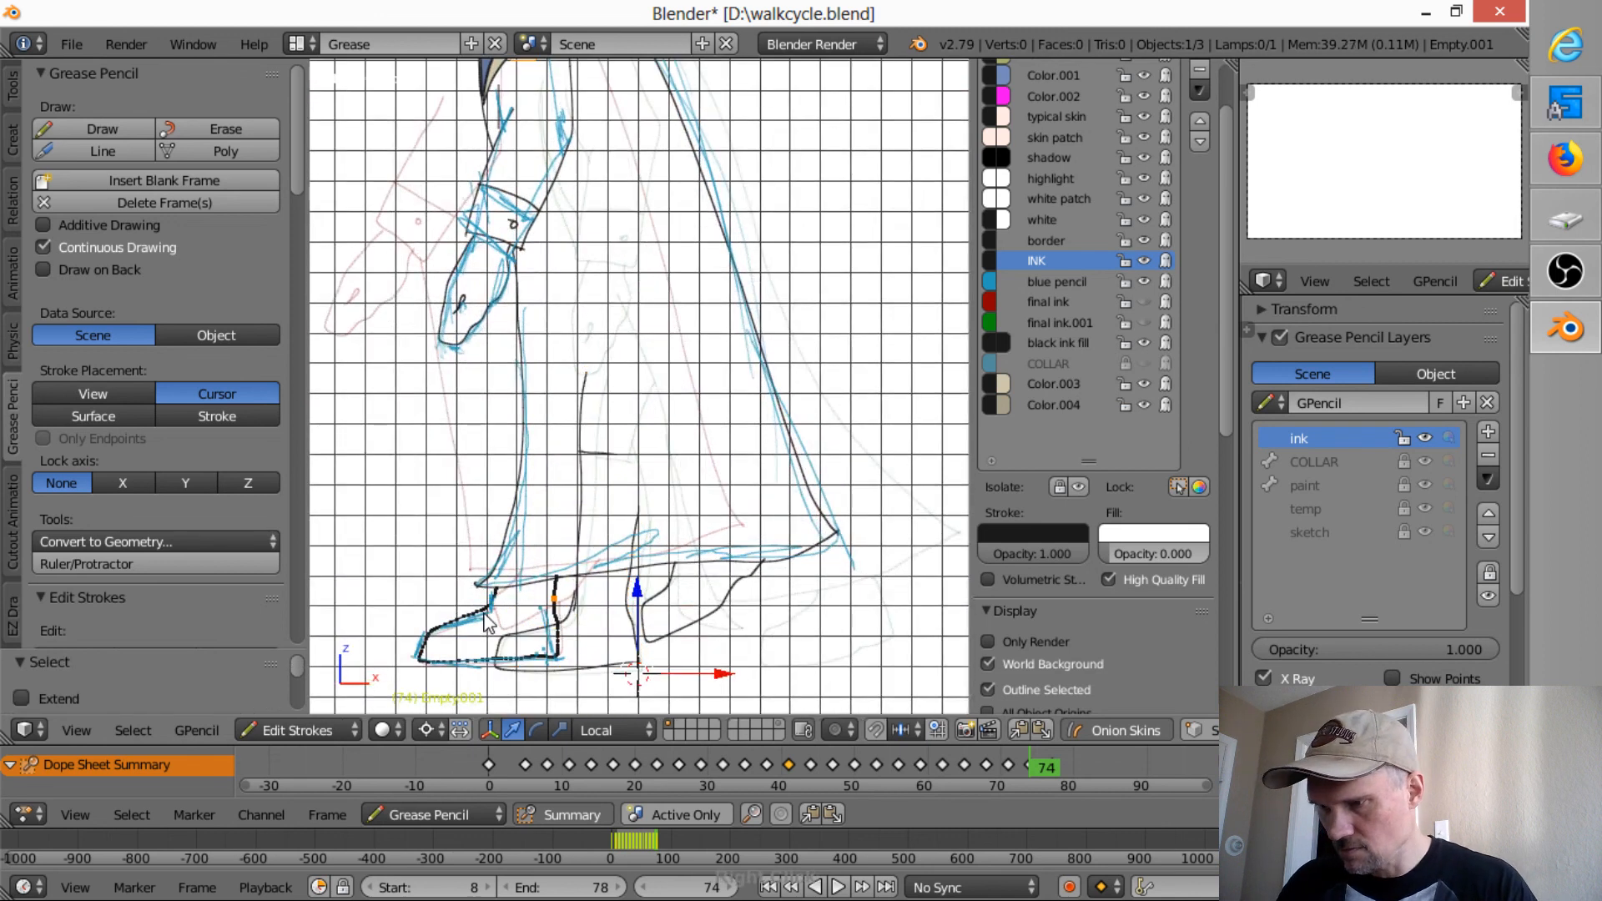
{"action": "key", "text": "x"}
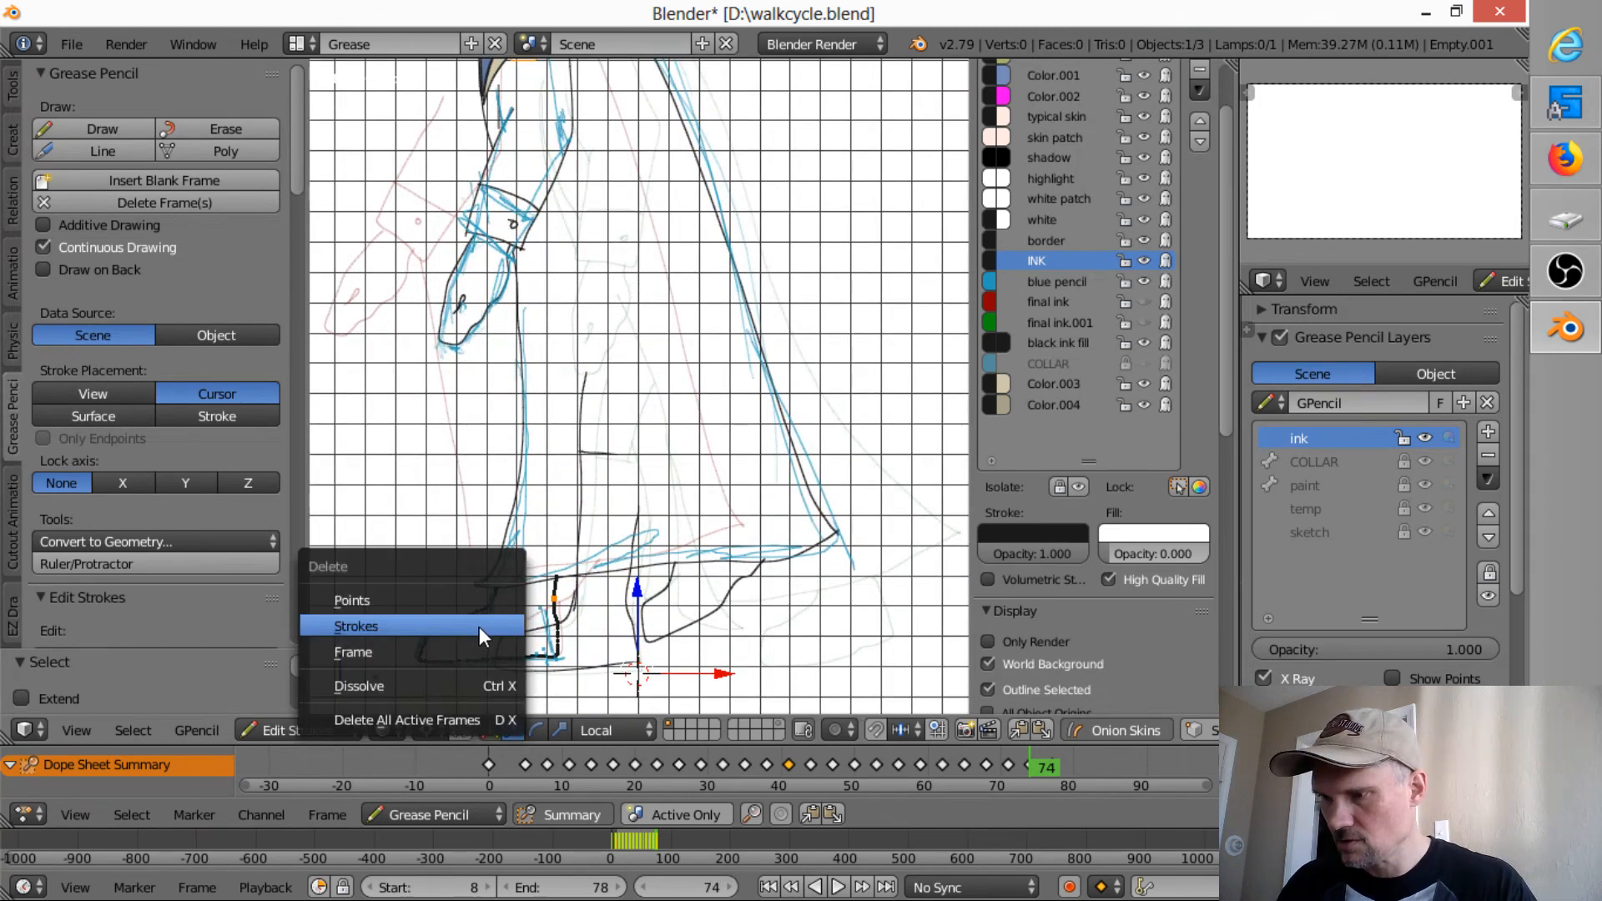
{"action": "left_click", "coordinate": [479, 628]}
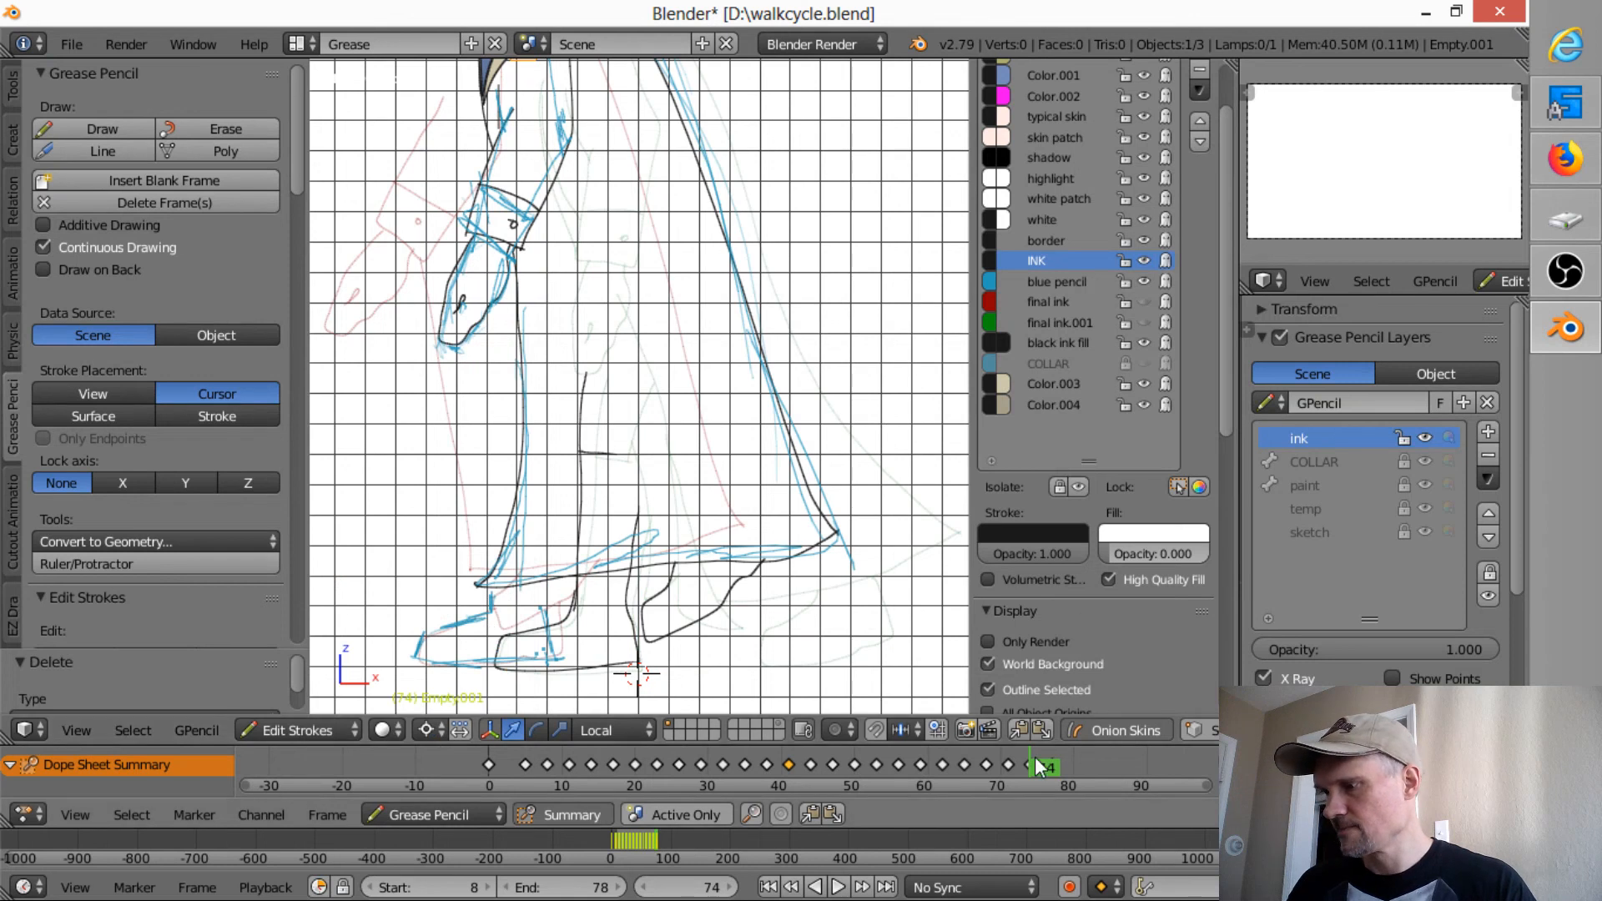
- Play back the animation briefly to check the replaced front leg
{"action": "left_click", "coordinate": [963, 763]}
{"action": "key", "text": "alt+a"}
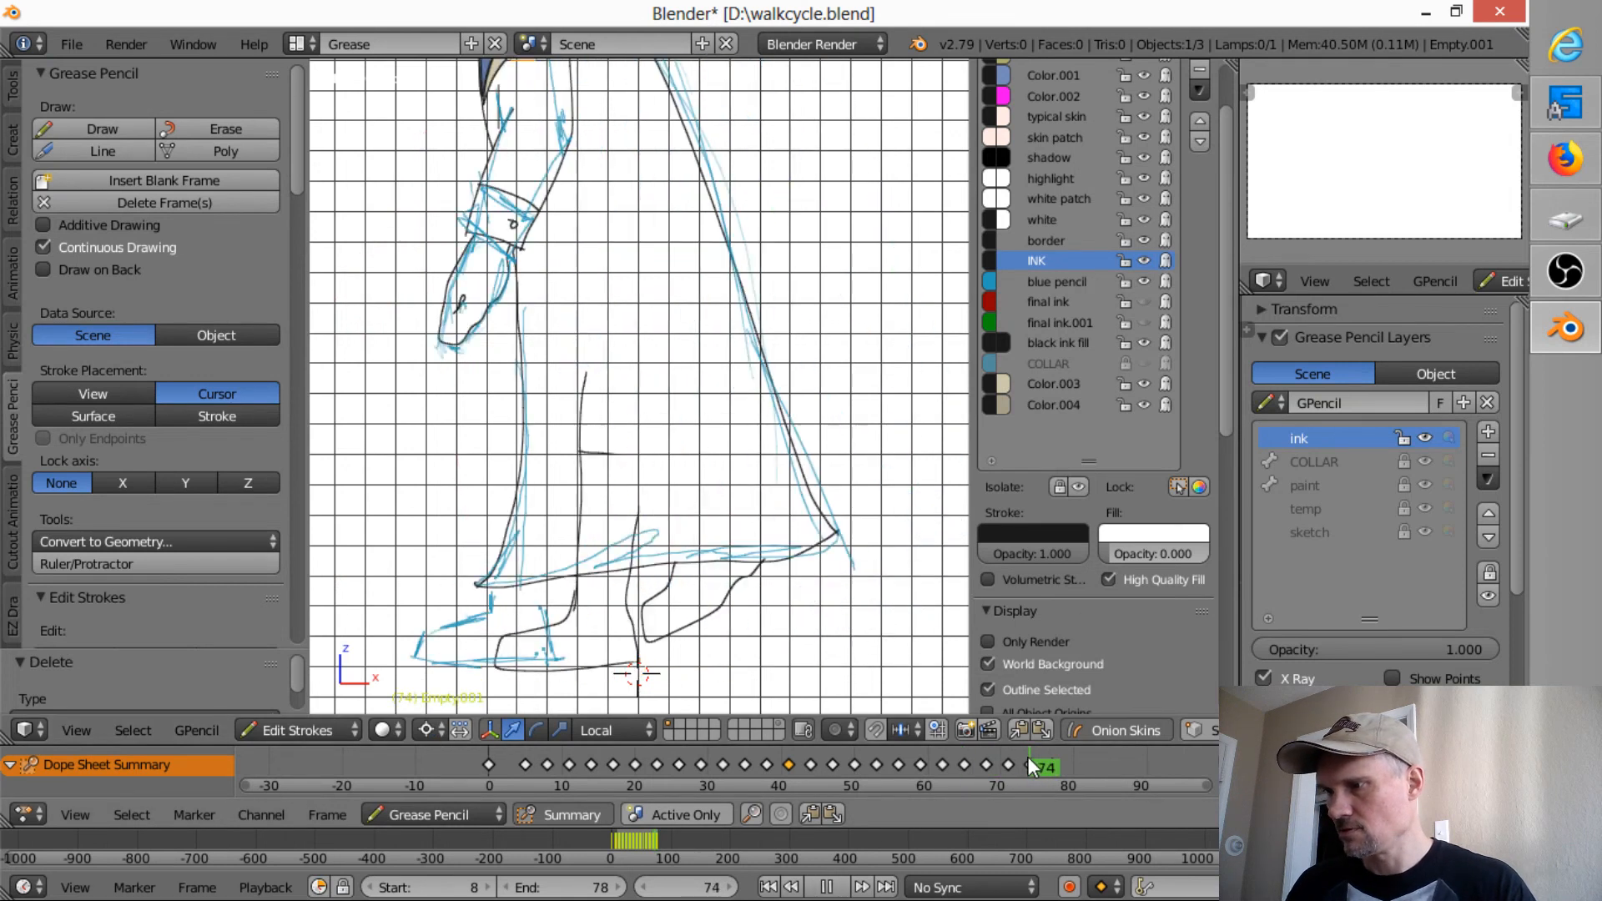
{"action": "key", "text": "alt+a"}
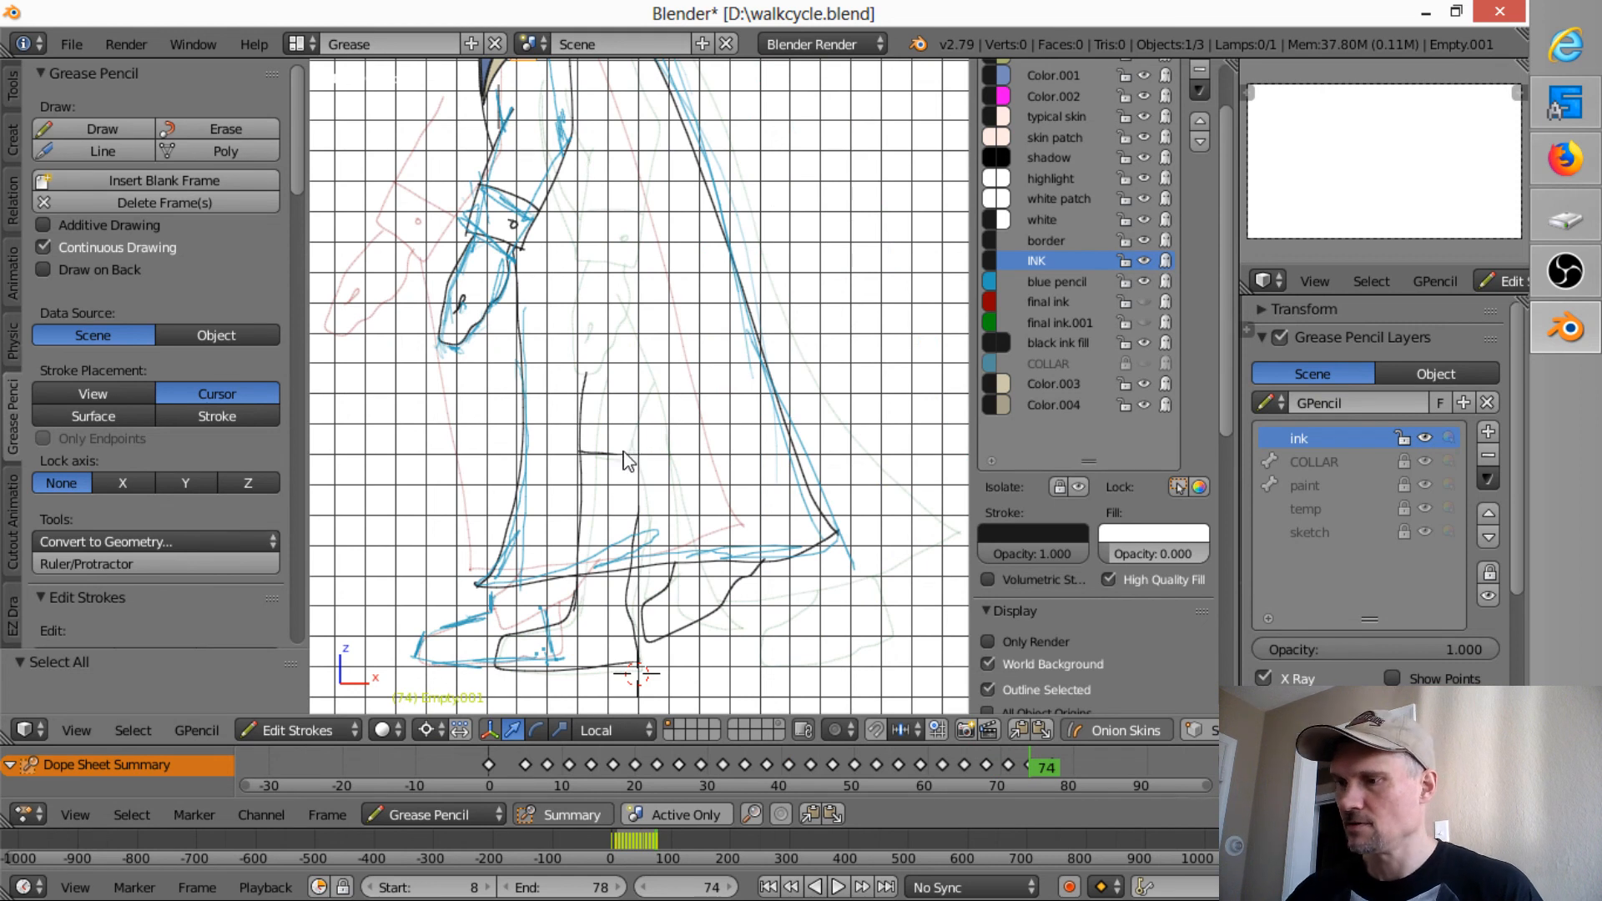
- Hide the blue pencil colour and the onion skins, and erase the front leg lines above the coat hem on frame 74
{"action": "left_click", "coordinate": [1145, 282]}
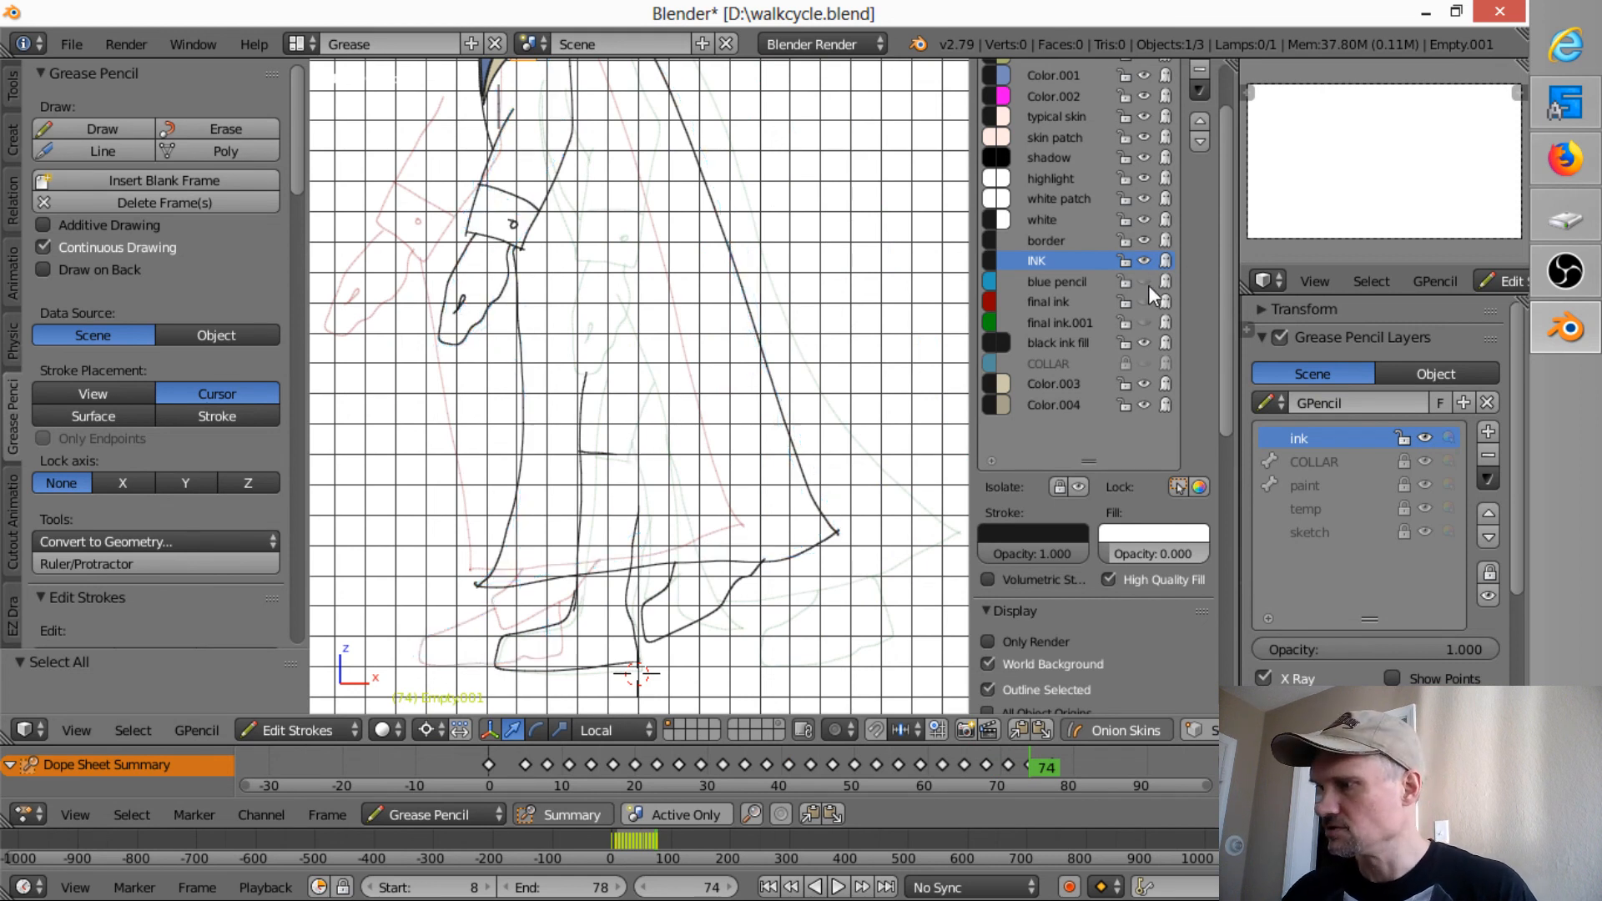
{"action": "left_click", "coordinate": [1127, 731]}
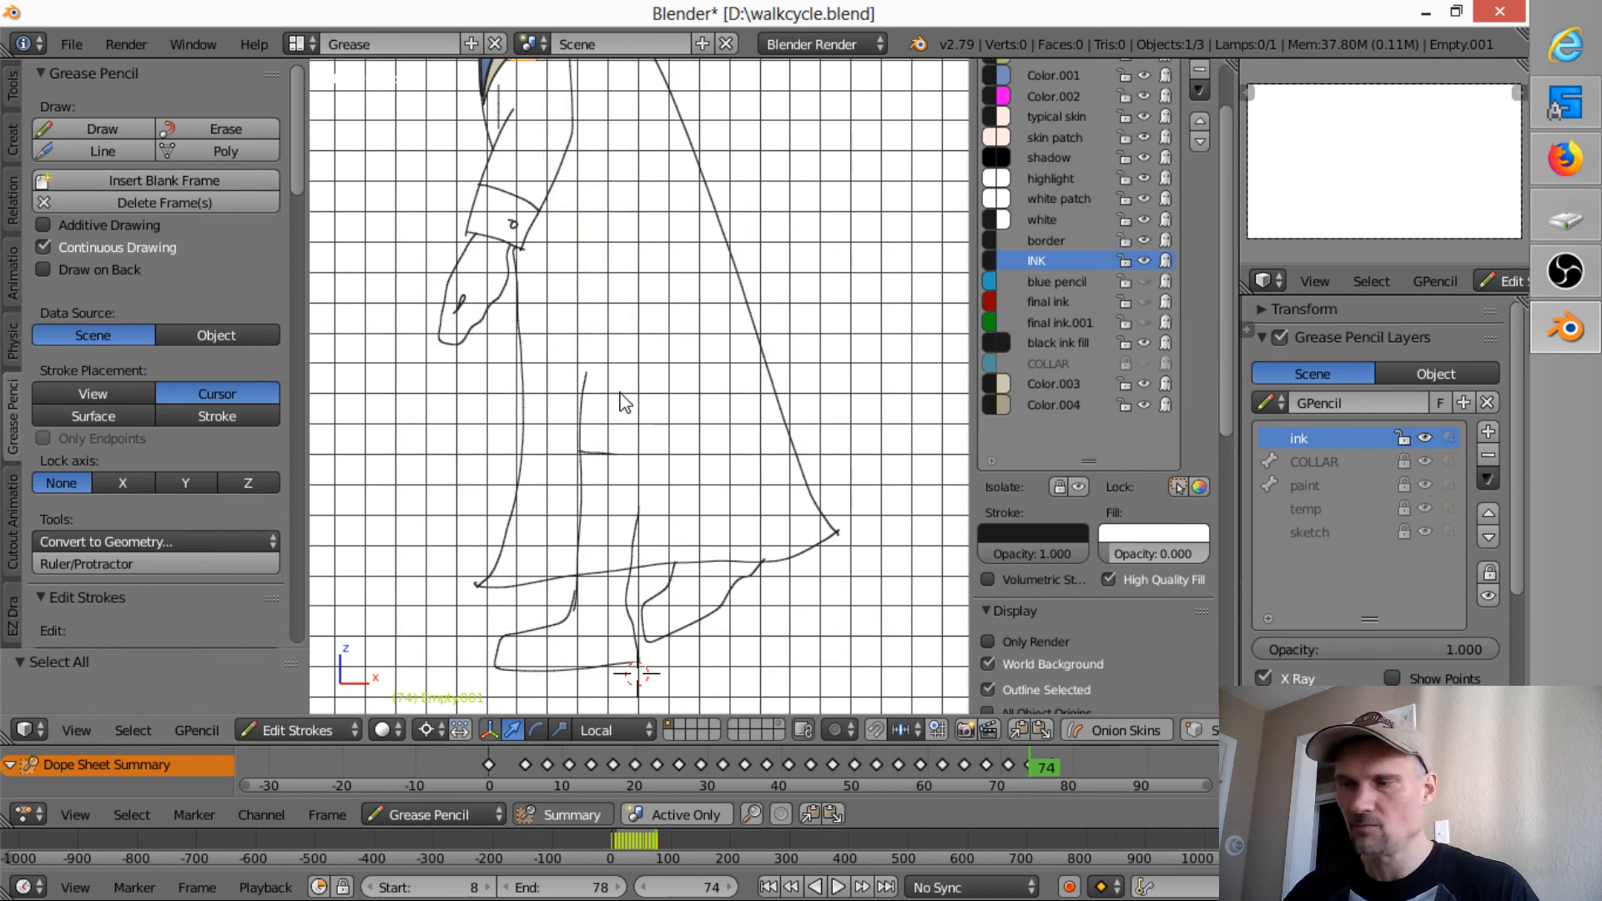
{"action": "right_click_drag", "start_coordinate": [622, 379], "coordinate": [595, 364]}
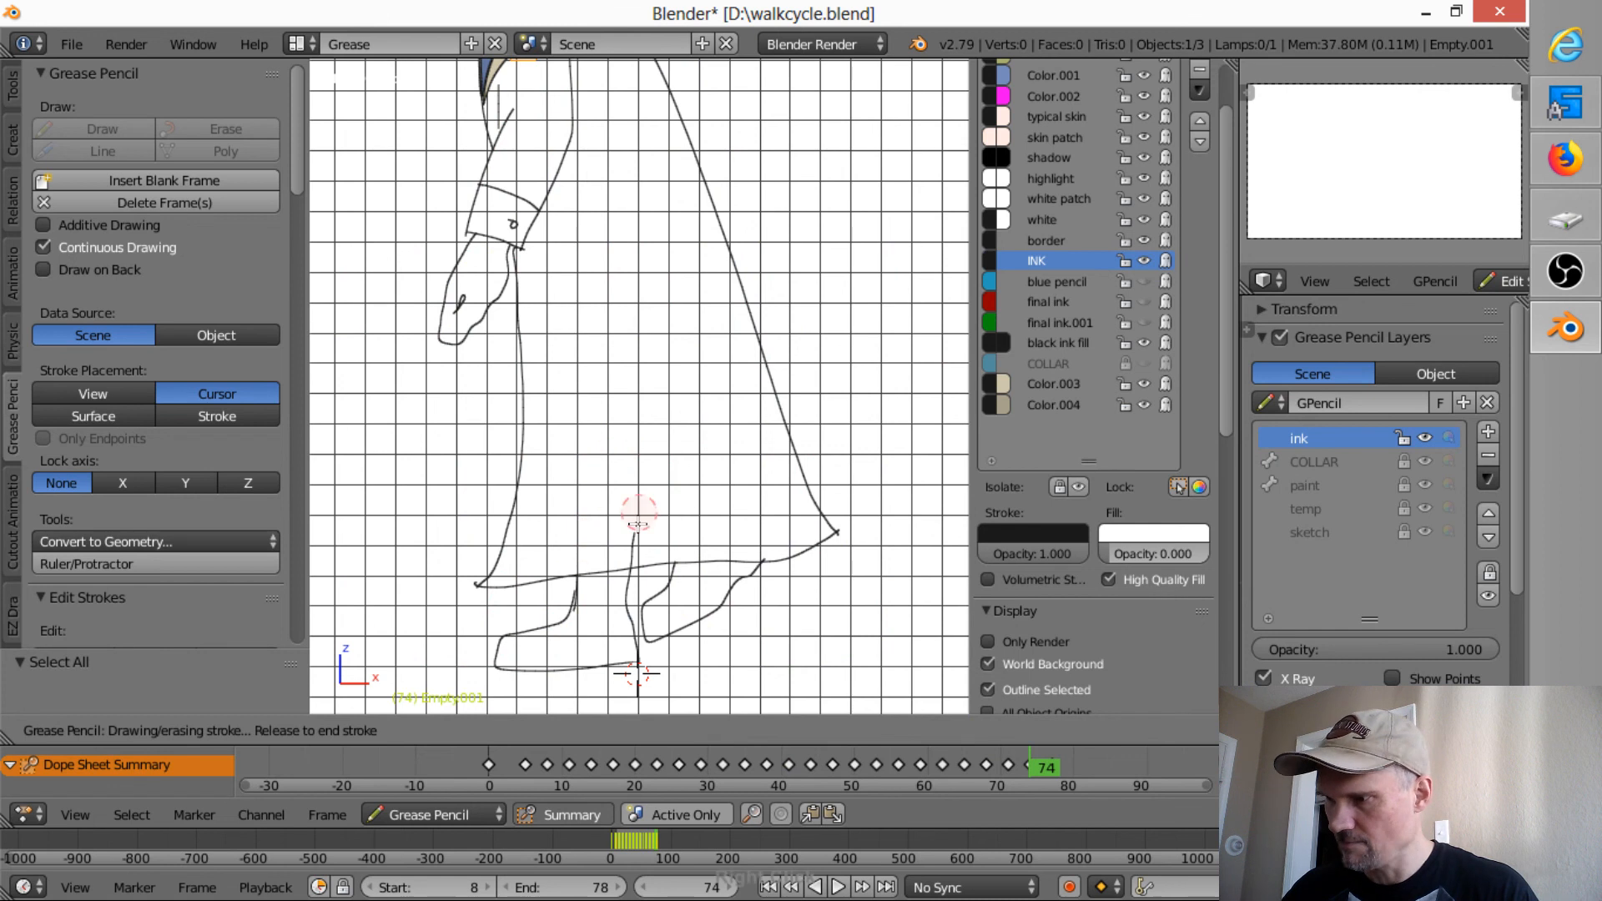
{"action": "right_click_drag", "start_coordinate": [629, 545], "coordinate": [641, 526]}
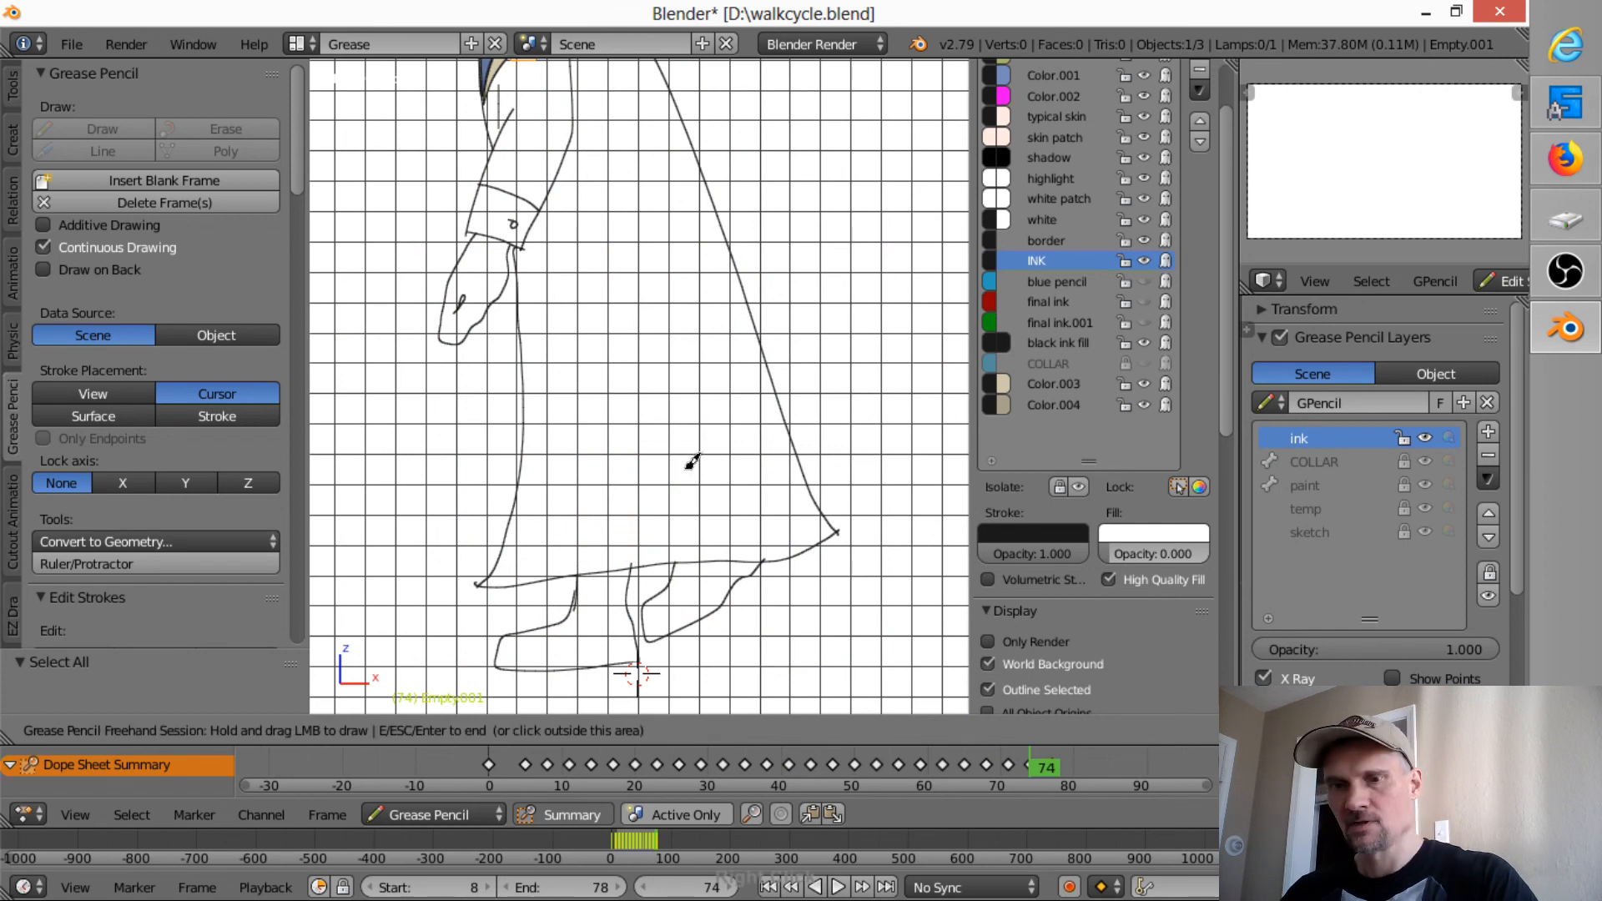
- On frame 71, deselect all strokes, erase the coat line crossing the front leg and redraw the boot cuff across to the coat edge
{"action": "key", "text": "Down"}
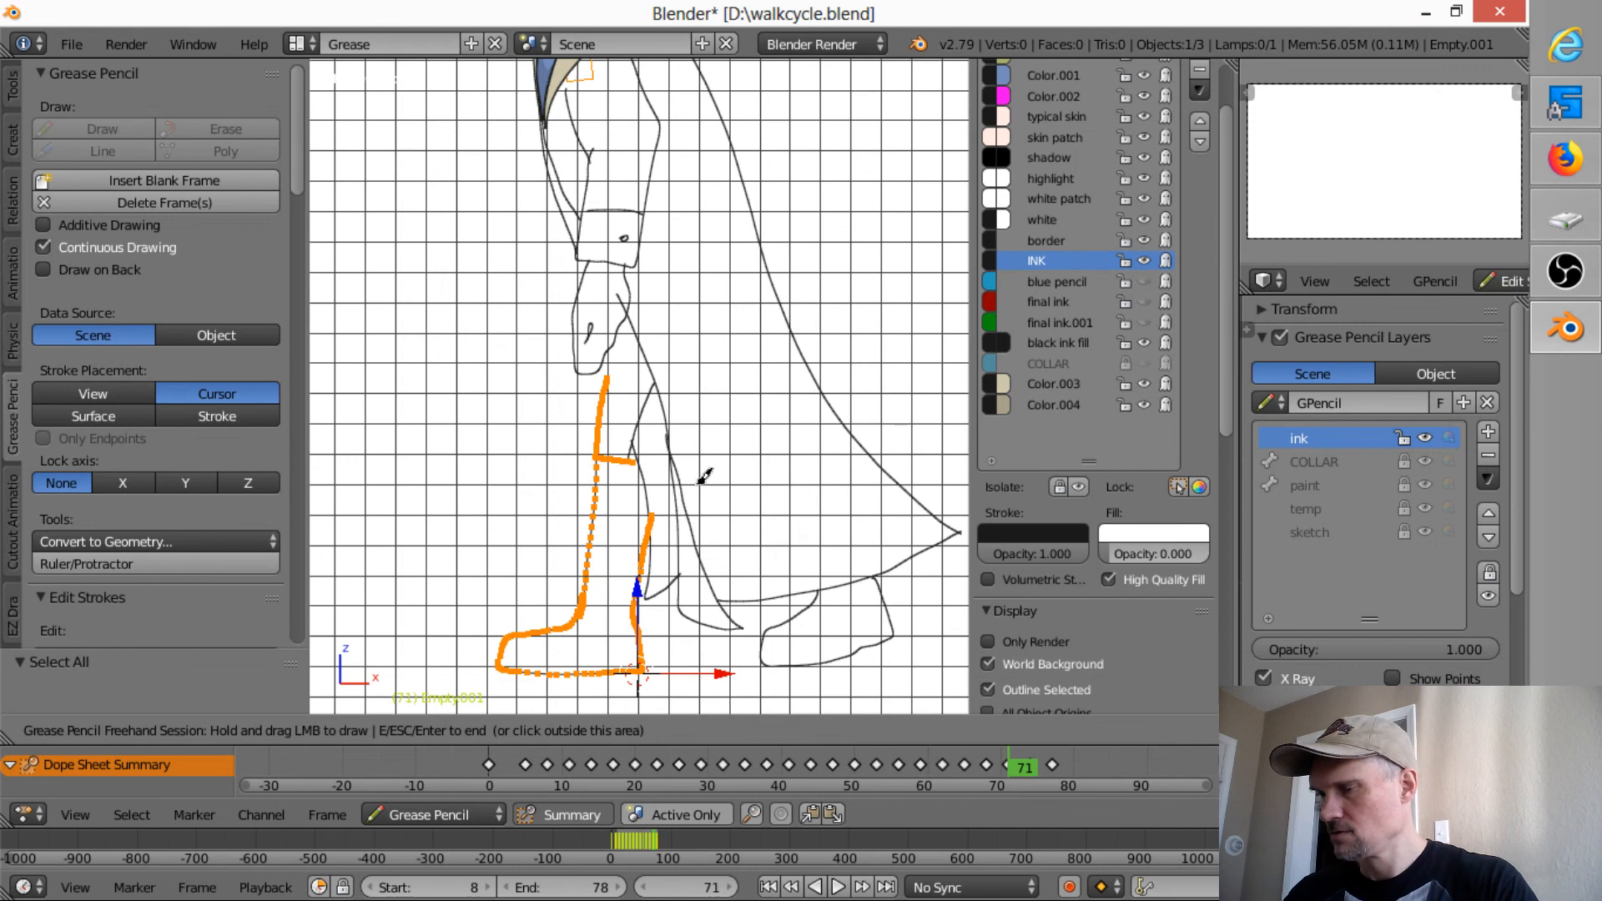
{"action": "key", "text": "Escape"}
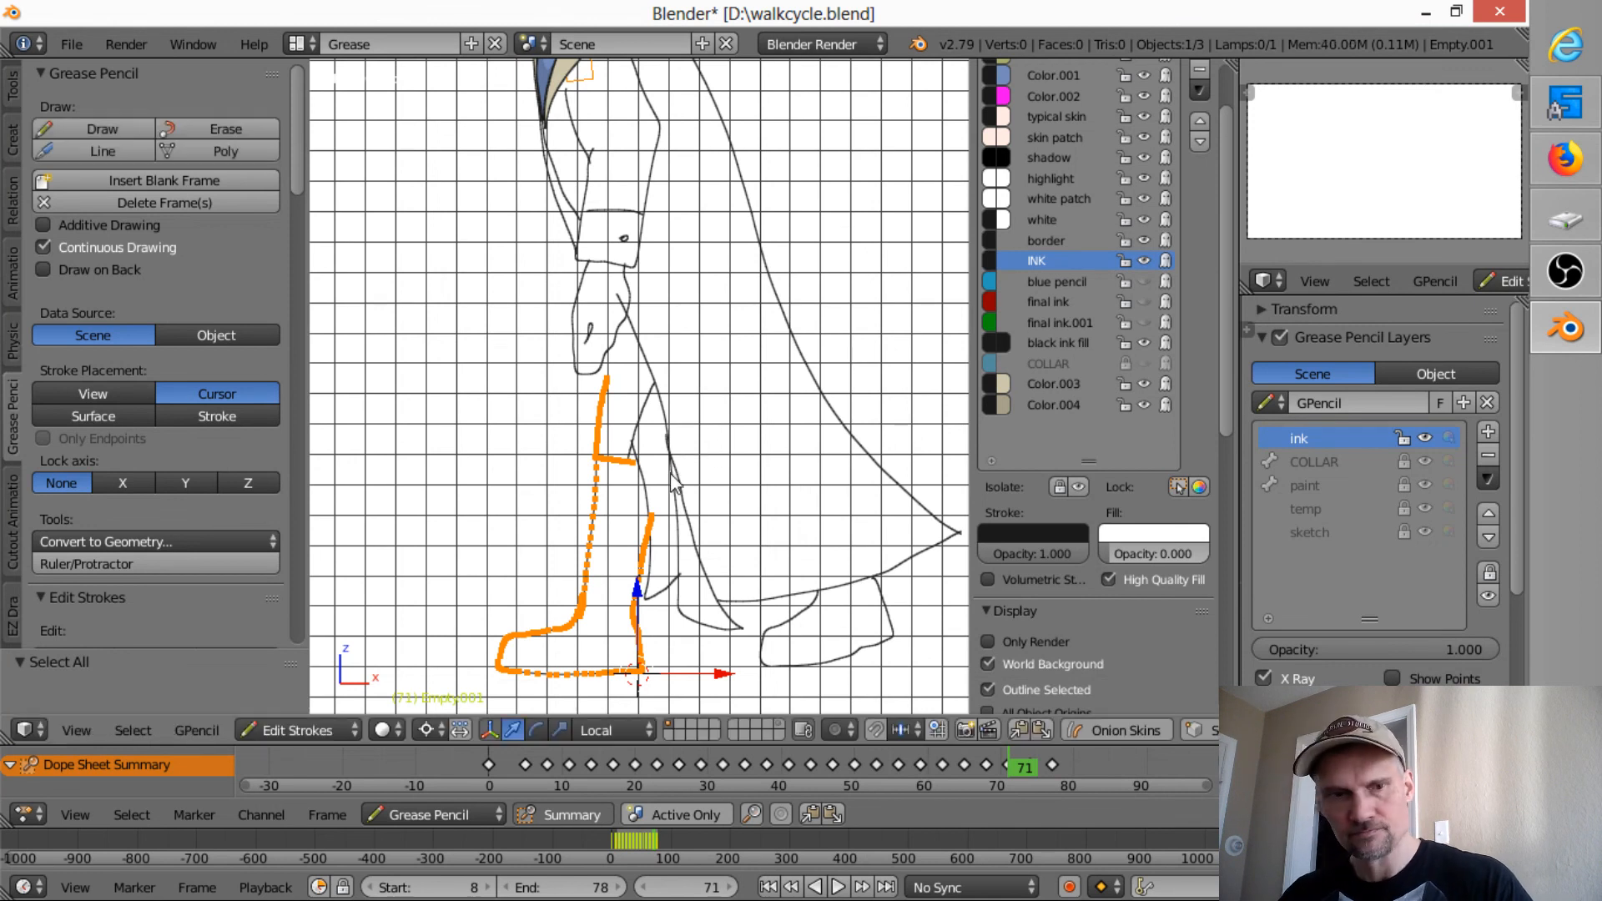
{"action": "key", "text": "a"}
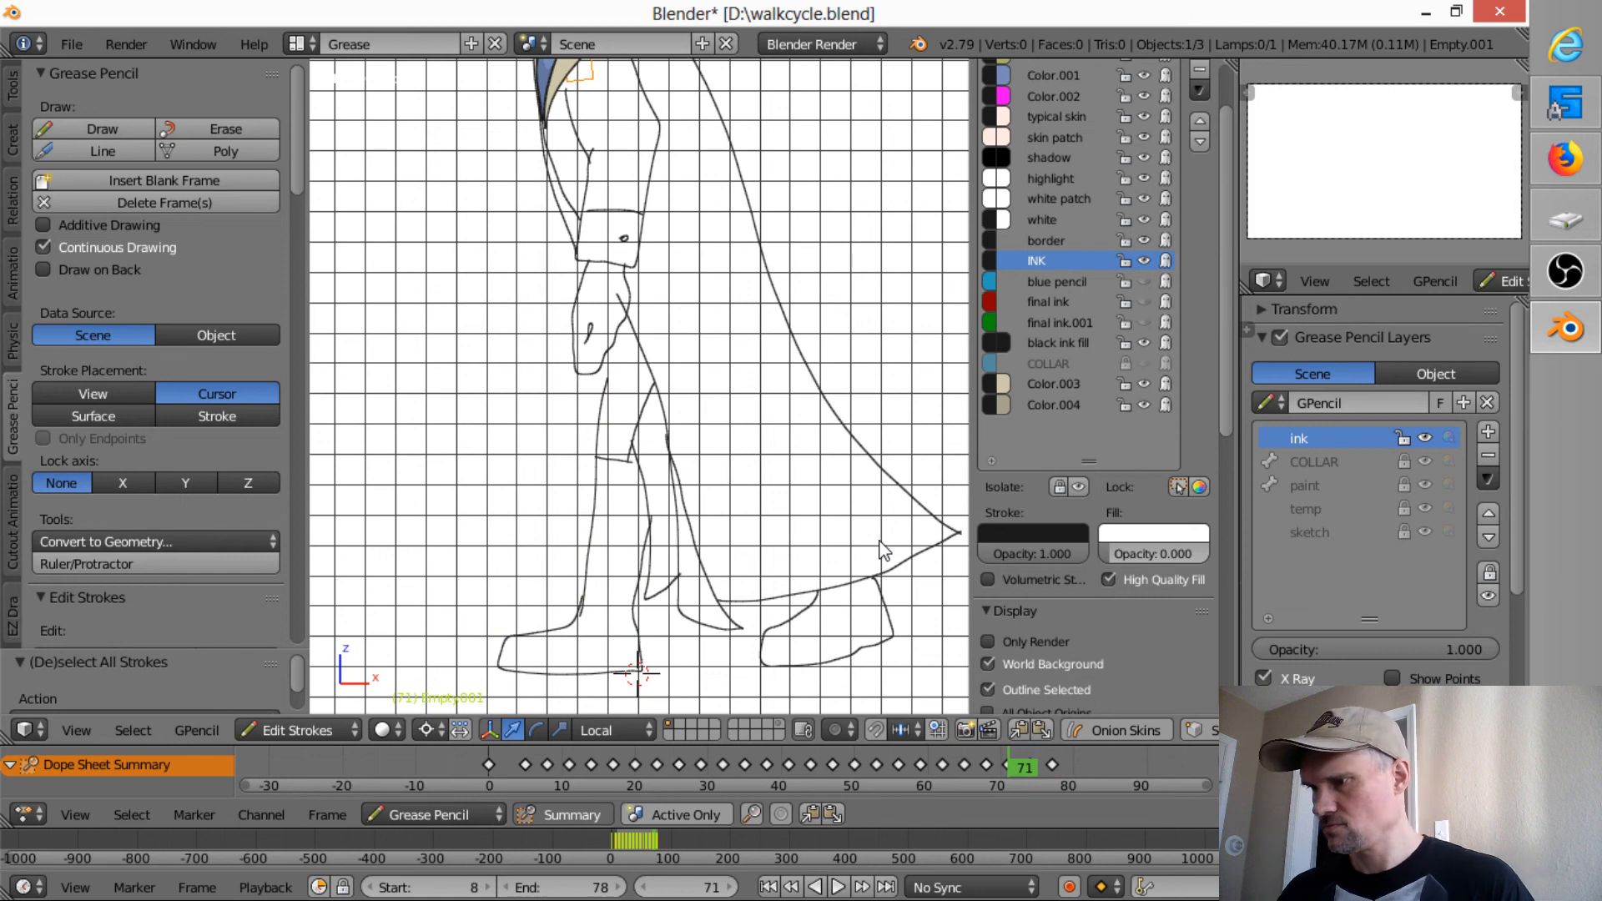
{"action": "mouse_move", "coordinate": [637, 462]}
{"action": "right_mouse_down"}
{"action": "mouse_move", "coordinate": [637, 433]}
{"action": "mouse_move", "coordinate": [627, 444]}
{"action": "right_mouse_up"}
{"action": "mouse_move", "coordinate": [616, 378]}
{"action": "right_mouse_down"}
{"action": "mouse_move", "coordinate": [662, 499]}
{"action": "mouse_move", "coordinate": [665, 484]}
{"action": "right_mouse_up"}
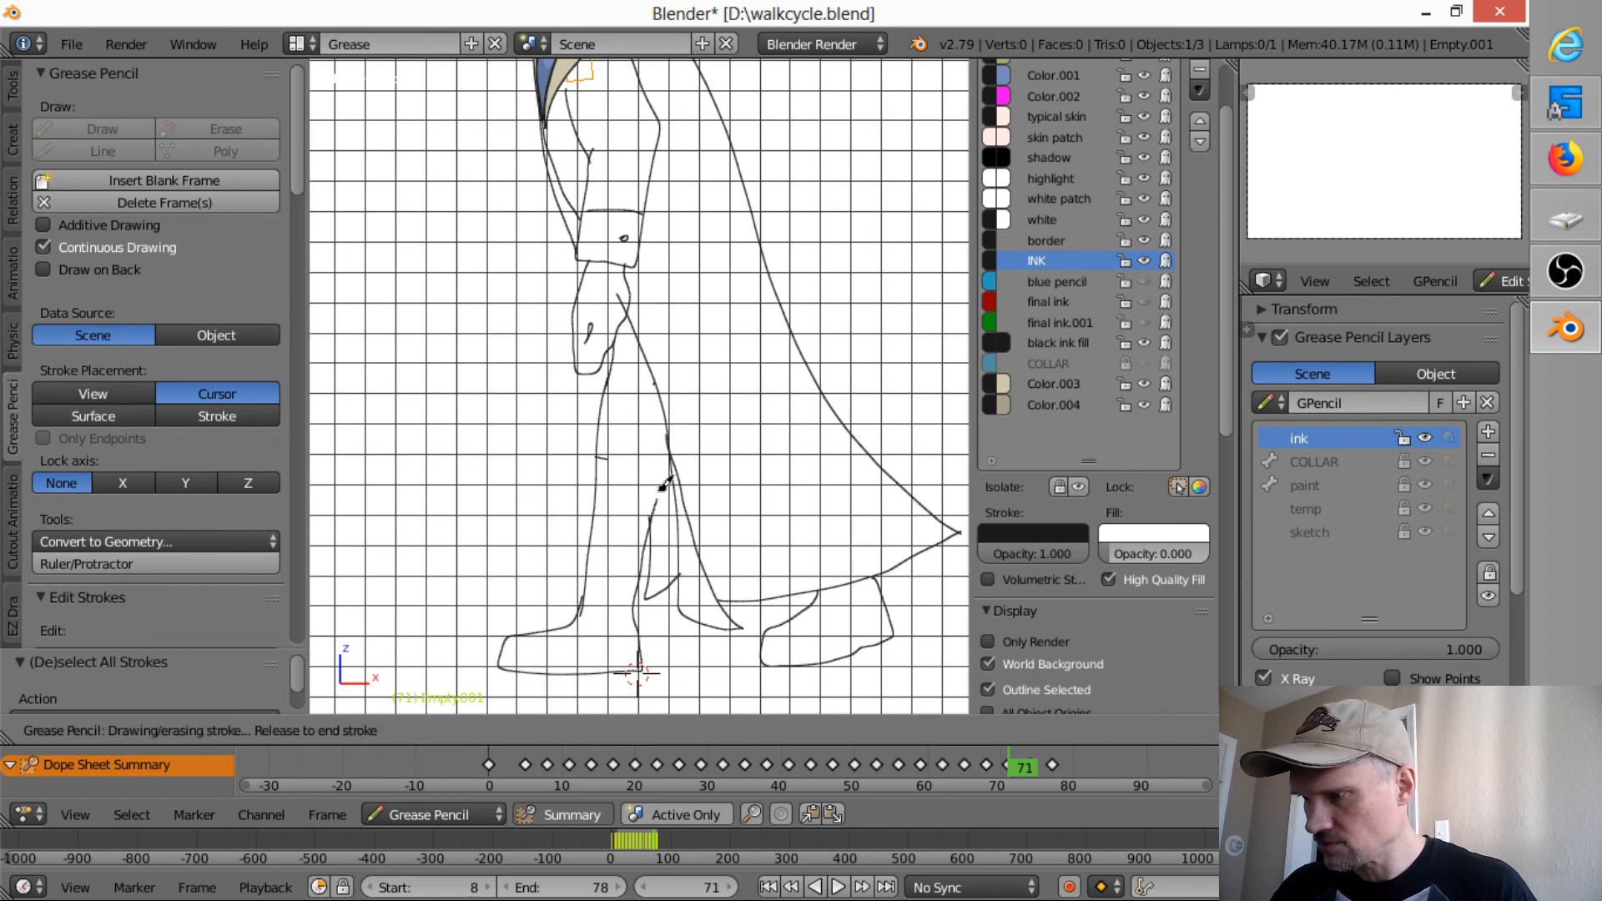
{"action": "mouse_move", "coordinate": [670, 439]}
{"action": "left_mouse_down"}
{"action": "mouse_move", "coordinate": [600, 457]}
{"action": "mouse_move", "coordinate": [679, 455]}
{"action": "left_mouse_up"}
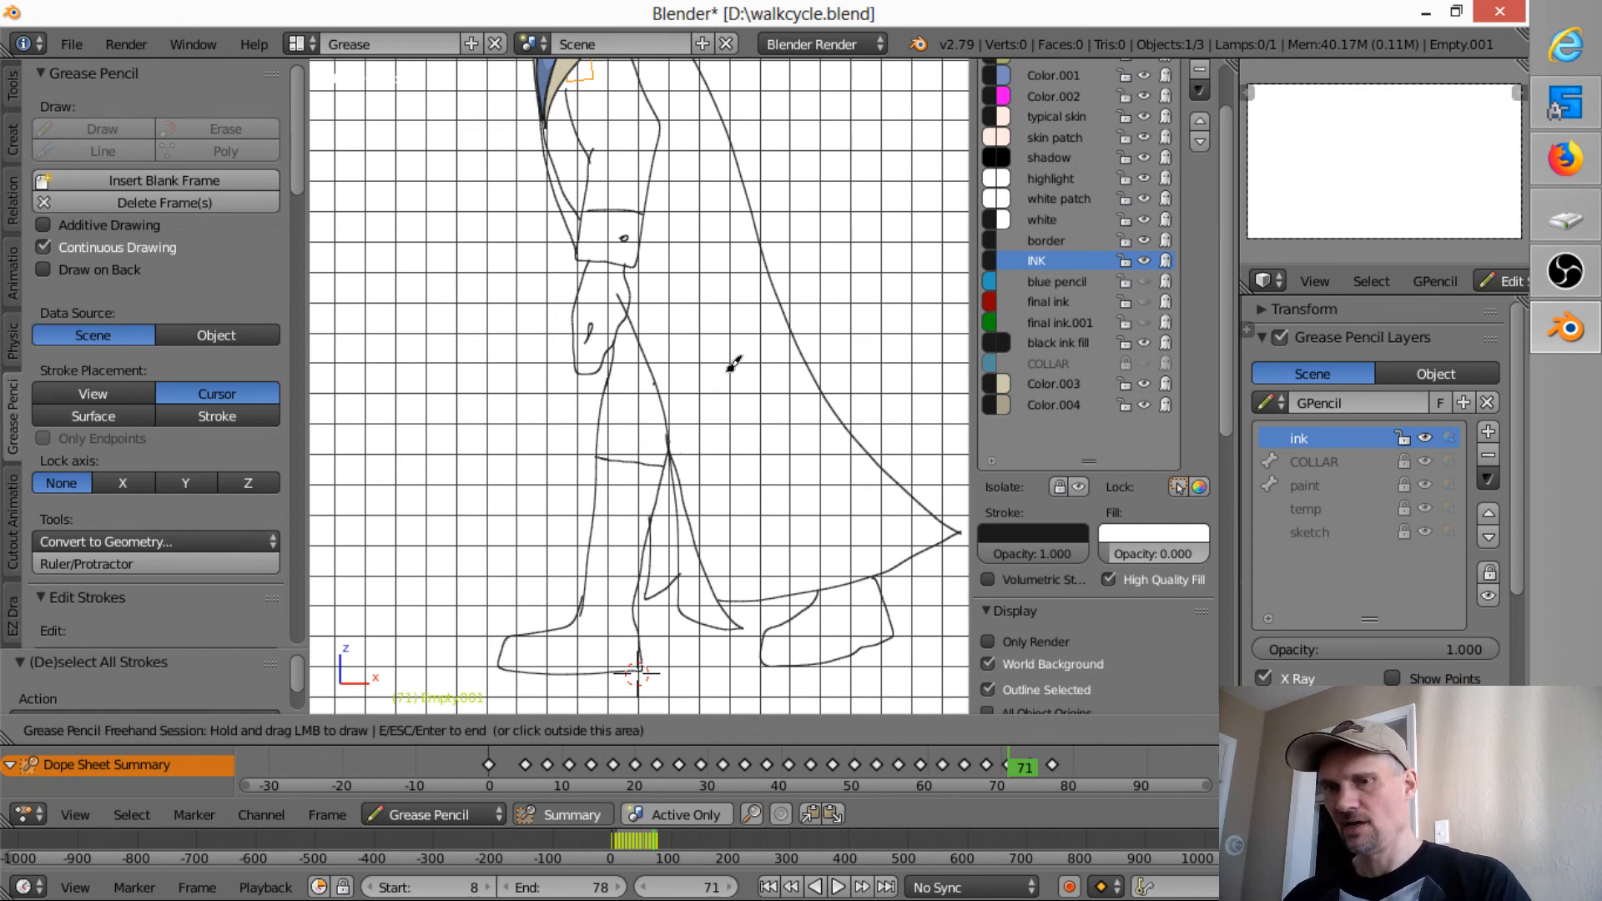
- On frame 68, erase the coat line overlapping the front leg, extend the back leg line up to the coat and complete the boot cuff
{"action": "key", "text": "Down"}
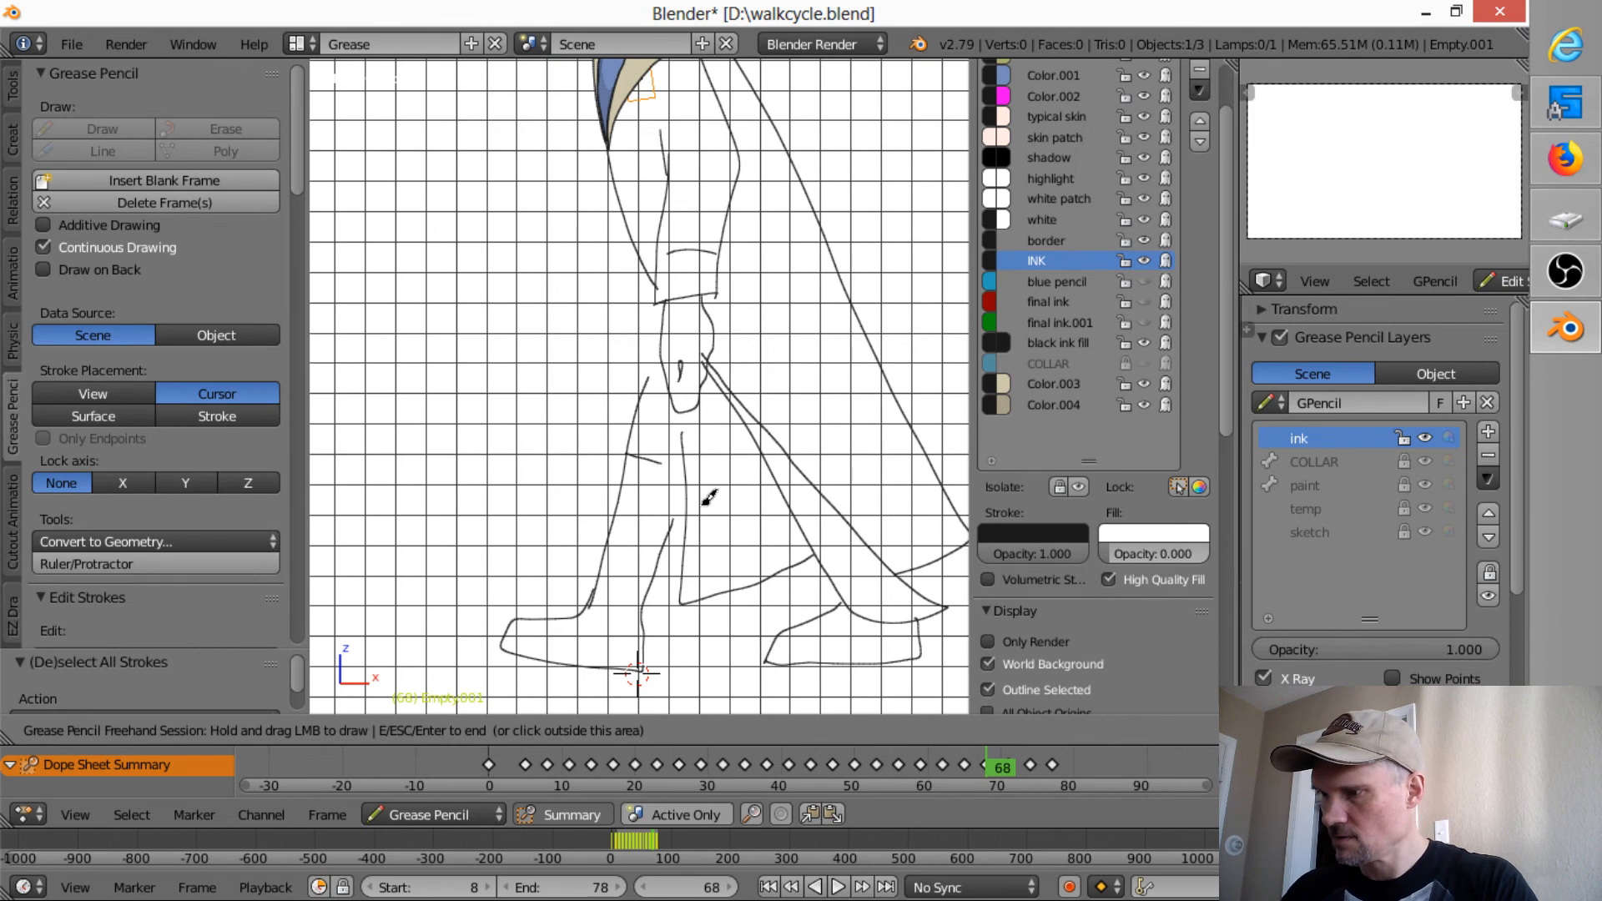
{"action": "left_click_drag", "start_coordinate": [688, 441], "coordinate": [680, 508]}
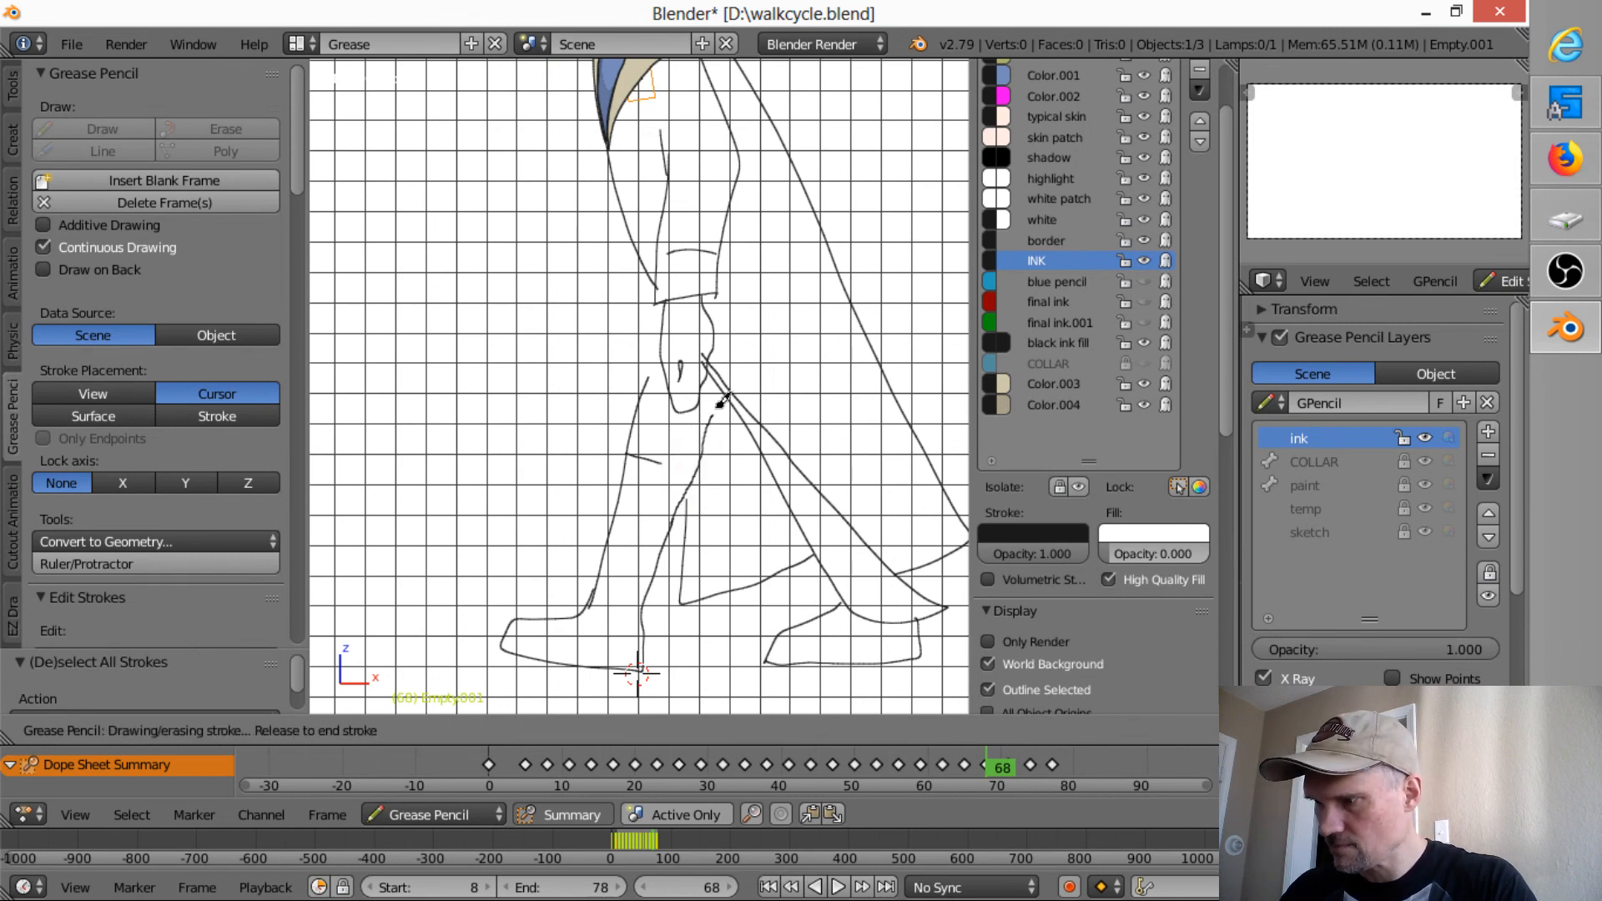
{"action": "left_click_drag", "start_coordinate": [730, 383], "coordinate": [729, 386]}
{"action": "left_click_drag", "start_coordinate": [679, 454], "coordinate": [700, 472]}
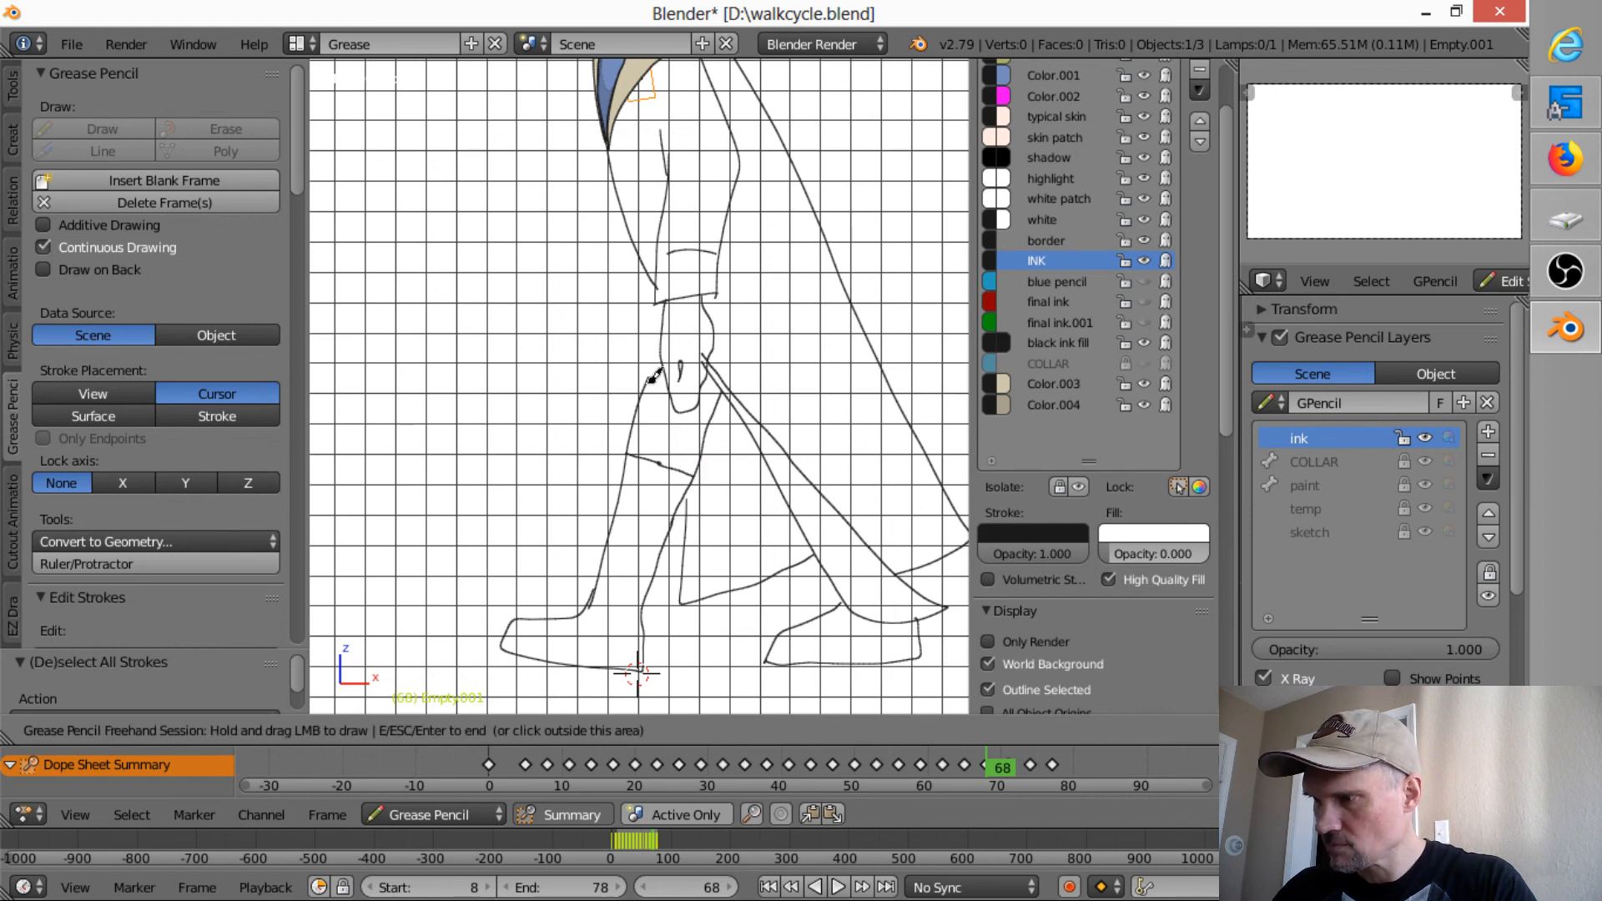
{"action": "mouse_move", "coordinate": [665, 320]}
{"action": "left_mouse_down"}
{"action": "mouse_move", "coordinate": [699, 388]}
{"action": "mouse_move", "coordinate": [702, 362]}
{"action": "left_mouse_up"}
- On frame 65, erase the coat line inside the front leg, extend the back leg line up to the coat and complete the boot cuff
{"action": "key", "text": "Down"}
{"action": "right_click_drag", "start_coordinate": [712, 418], "coordinate": [699, 417]}
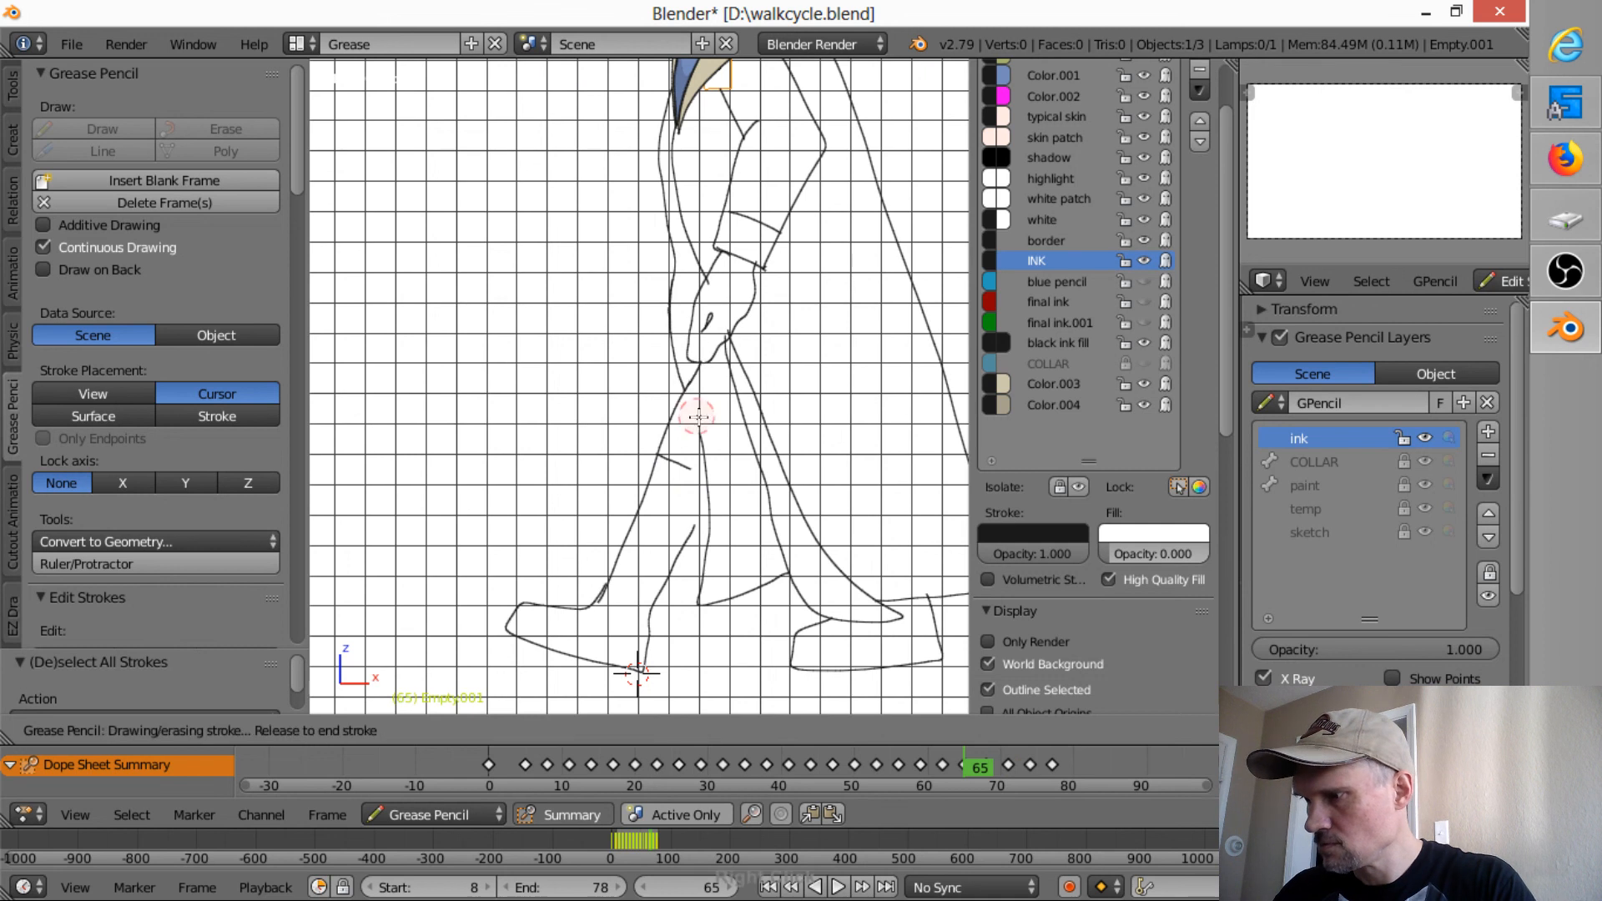
{"action": "right_click_drag", "start_coordinate": [709, 486], "coordinate": [698, 462]}
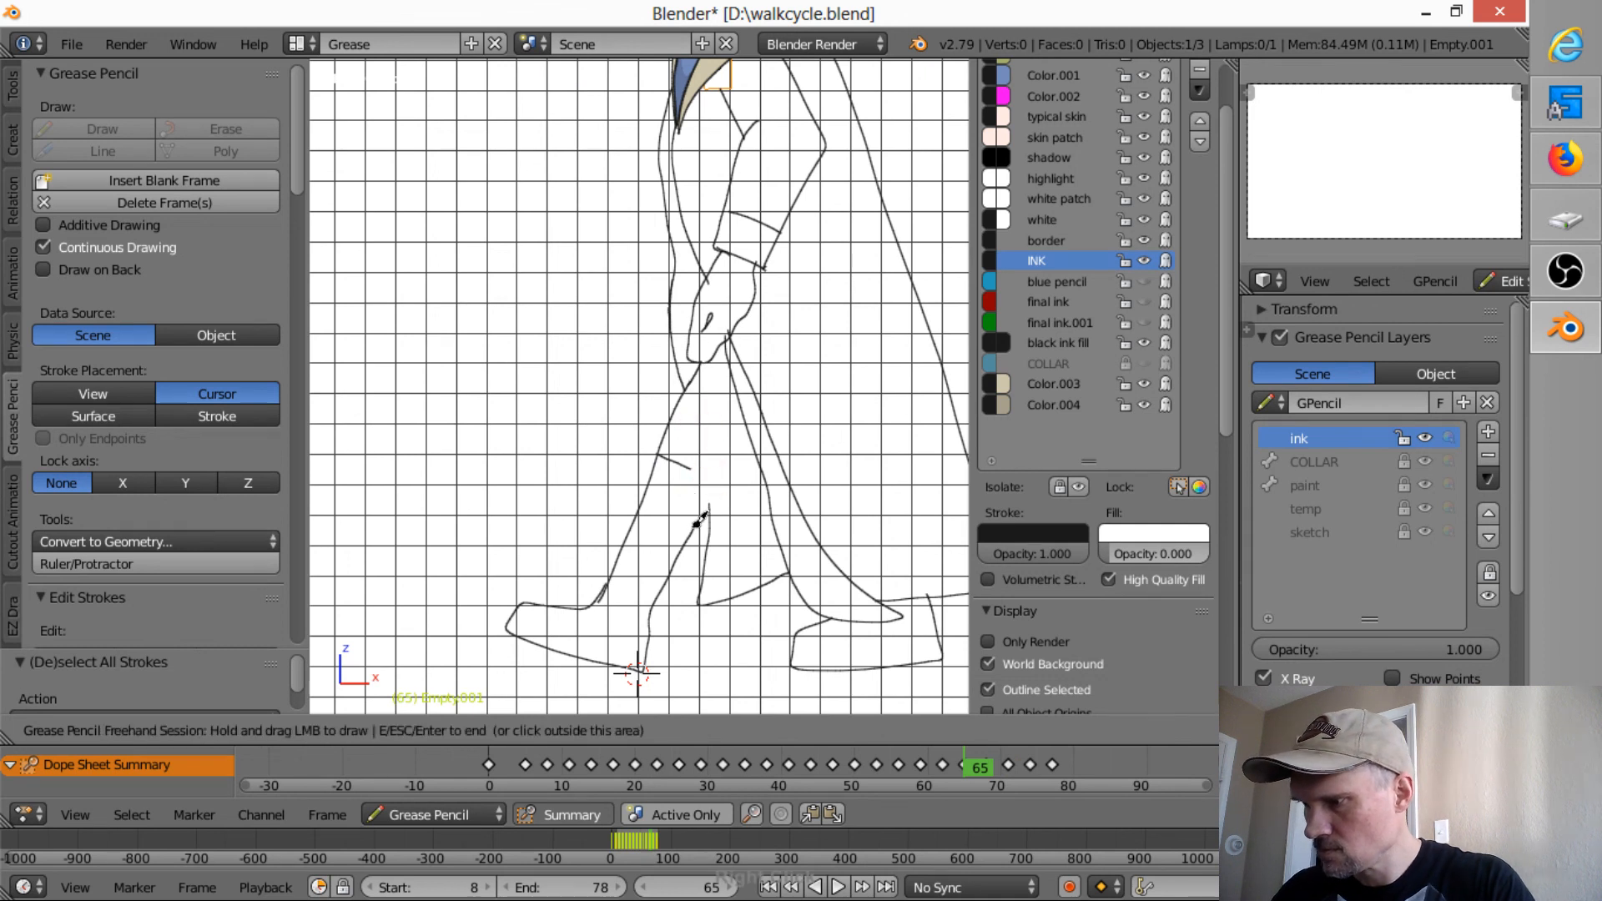
{"action": "left_click_drag", "start_coordinate": [699, 519], "coordinate": [714, 503]}
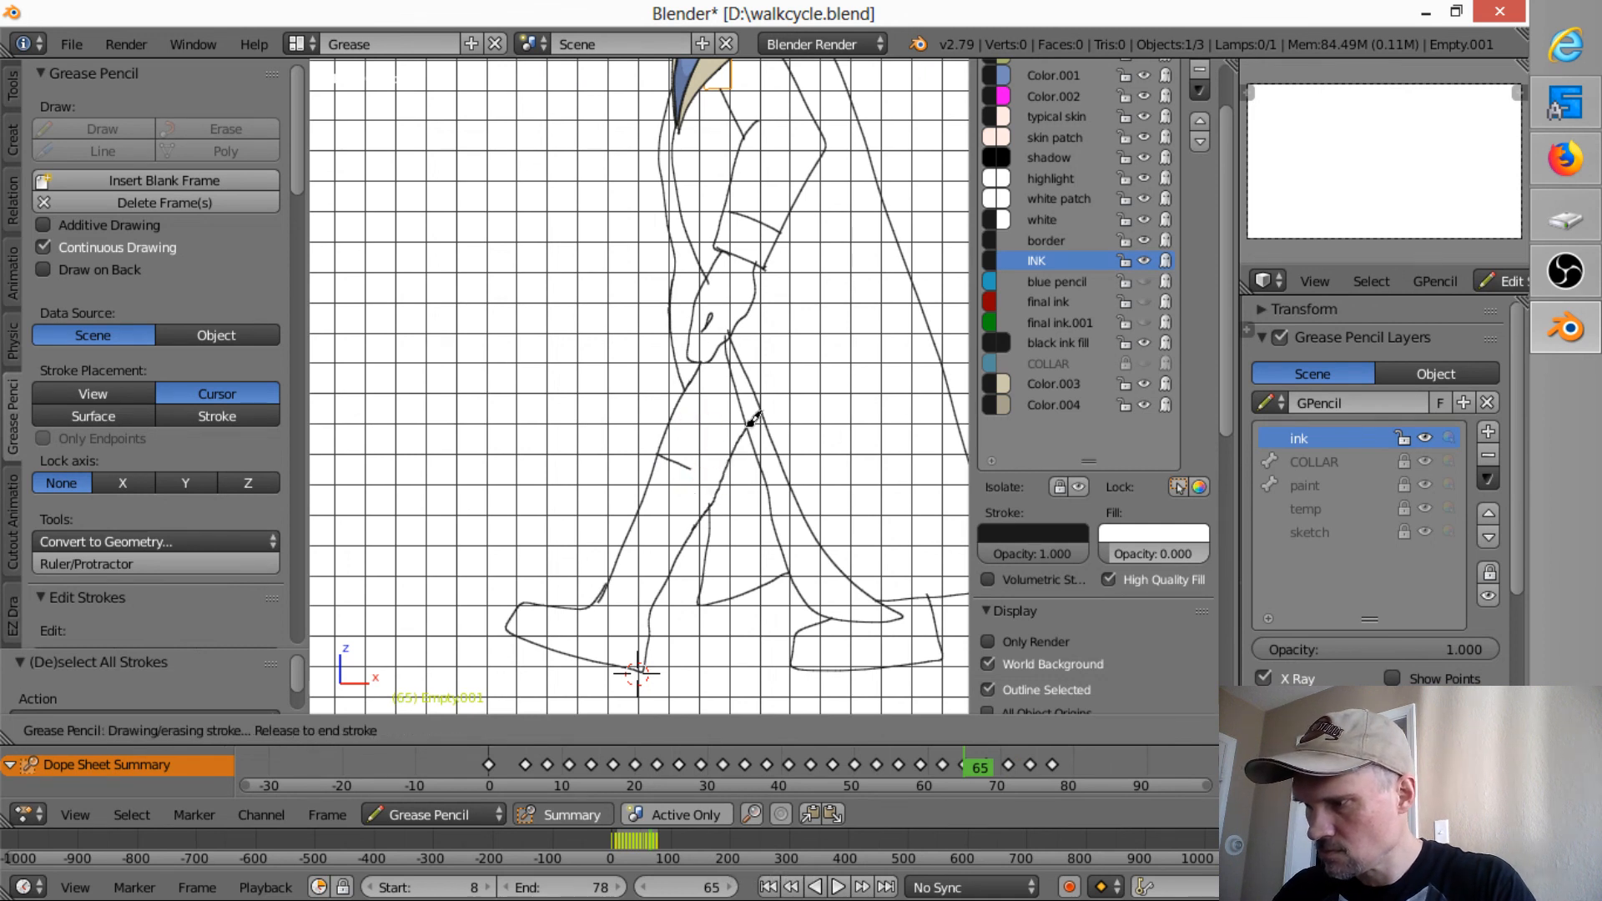
{"action": "mouse_move", "coordinate": [749, 425]}
{"action": "left_mouse_down"}
{"action": "mouse_move", "coordinate": [690, 468]}
{"action": "mouse_move", "coordinate": [729, 464]}
{"action": "left_mouse_up"}
- Step back to frame 59, show the whole figure and save over the existing walkcycle.blend file
{"action": "key", "text": "Left"}
{"action": "key", "text": "Left"}
{"action": "key", "text": "Left"}
{"action": "key", "text": "Left"}
{"action": "key", "text": "Left"}
{"action": "key", "text": "Left"}
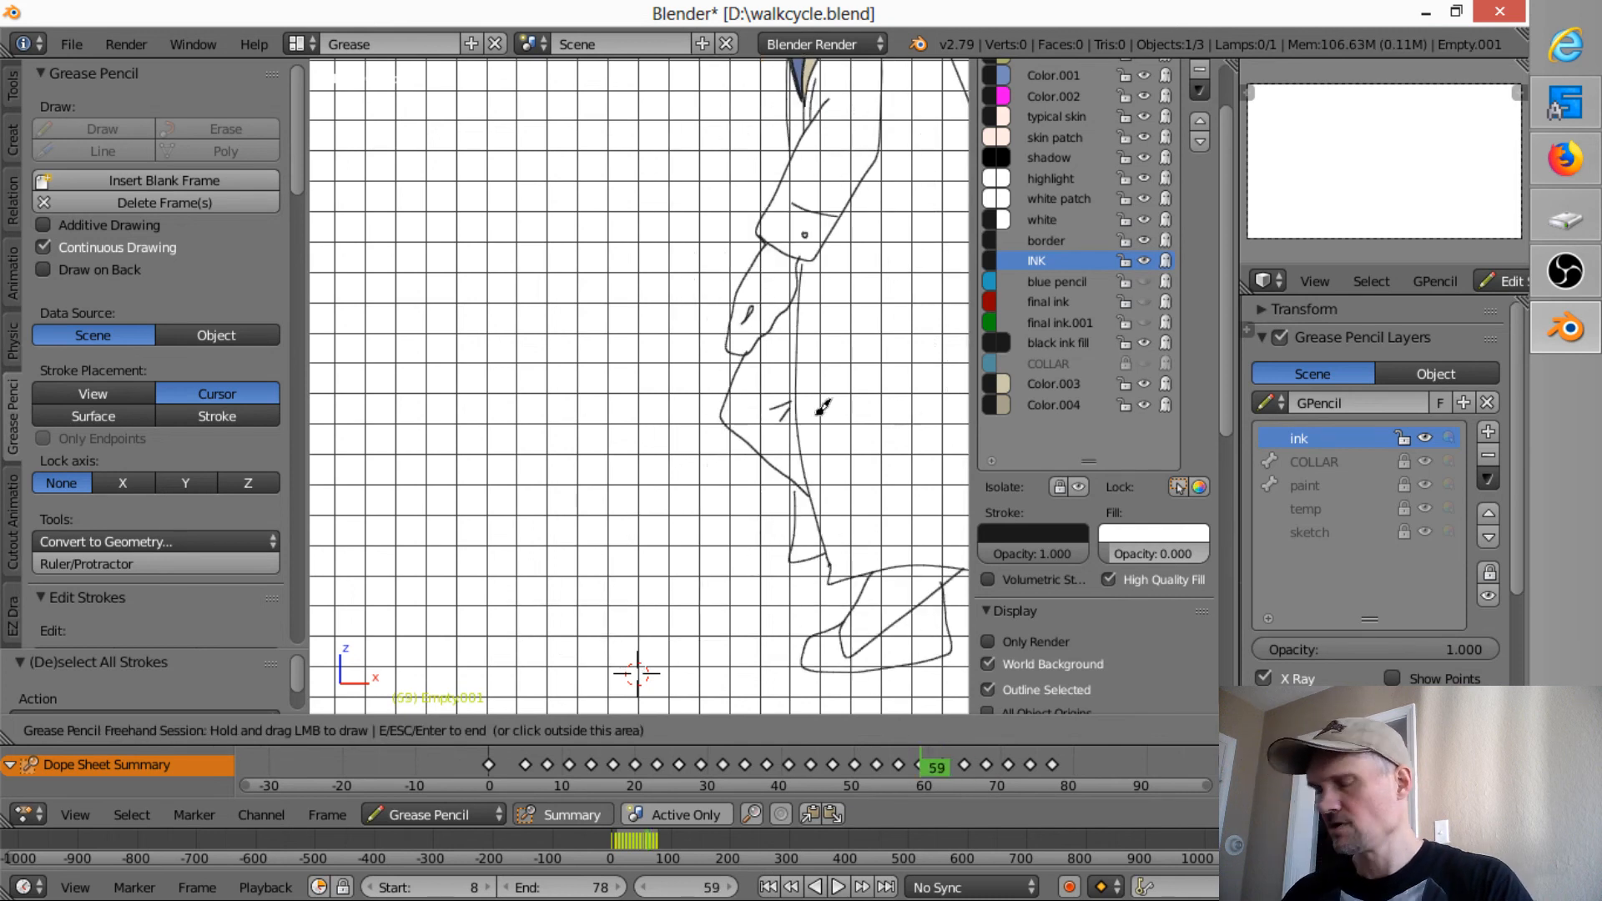
{"action": "scroll", "coordinate": [819, 367], "scroll_direction": "down", "scroll_amount": 5}
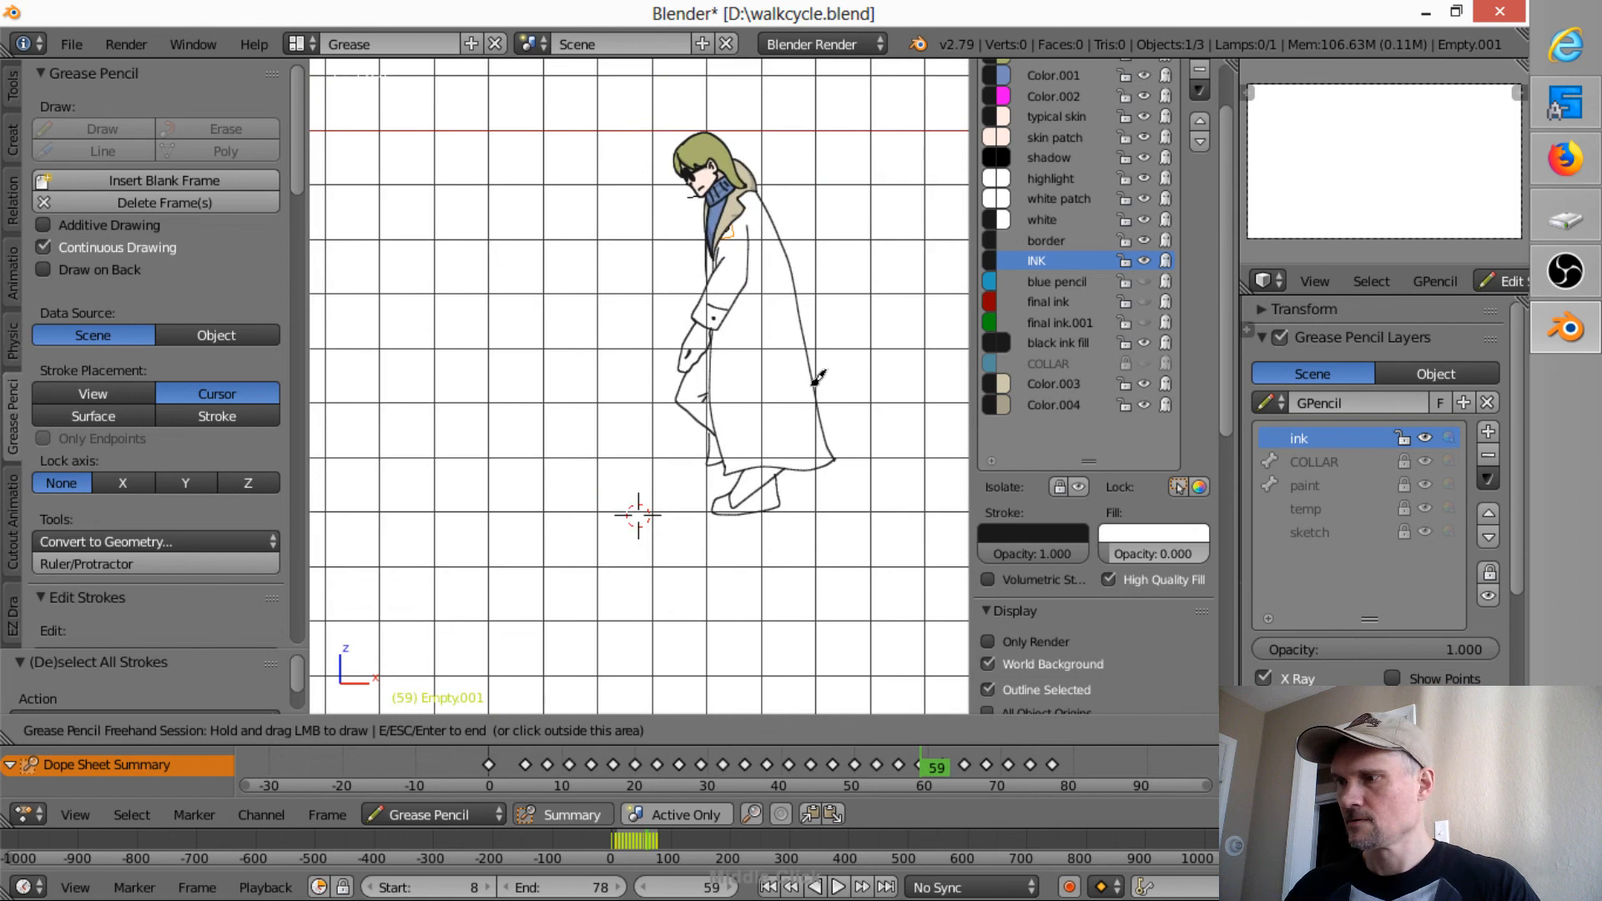
{"action": "scroll", "coordinate": [705, 438], "scroll_direction": "down", "scroll_amount": 2}
{"action": "middle_click_drag", "start_coordinate": [701, 444], "coordinate": [698, 444], "text": "shift"}
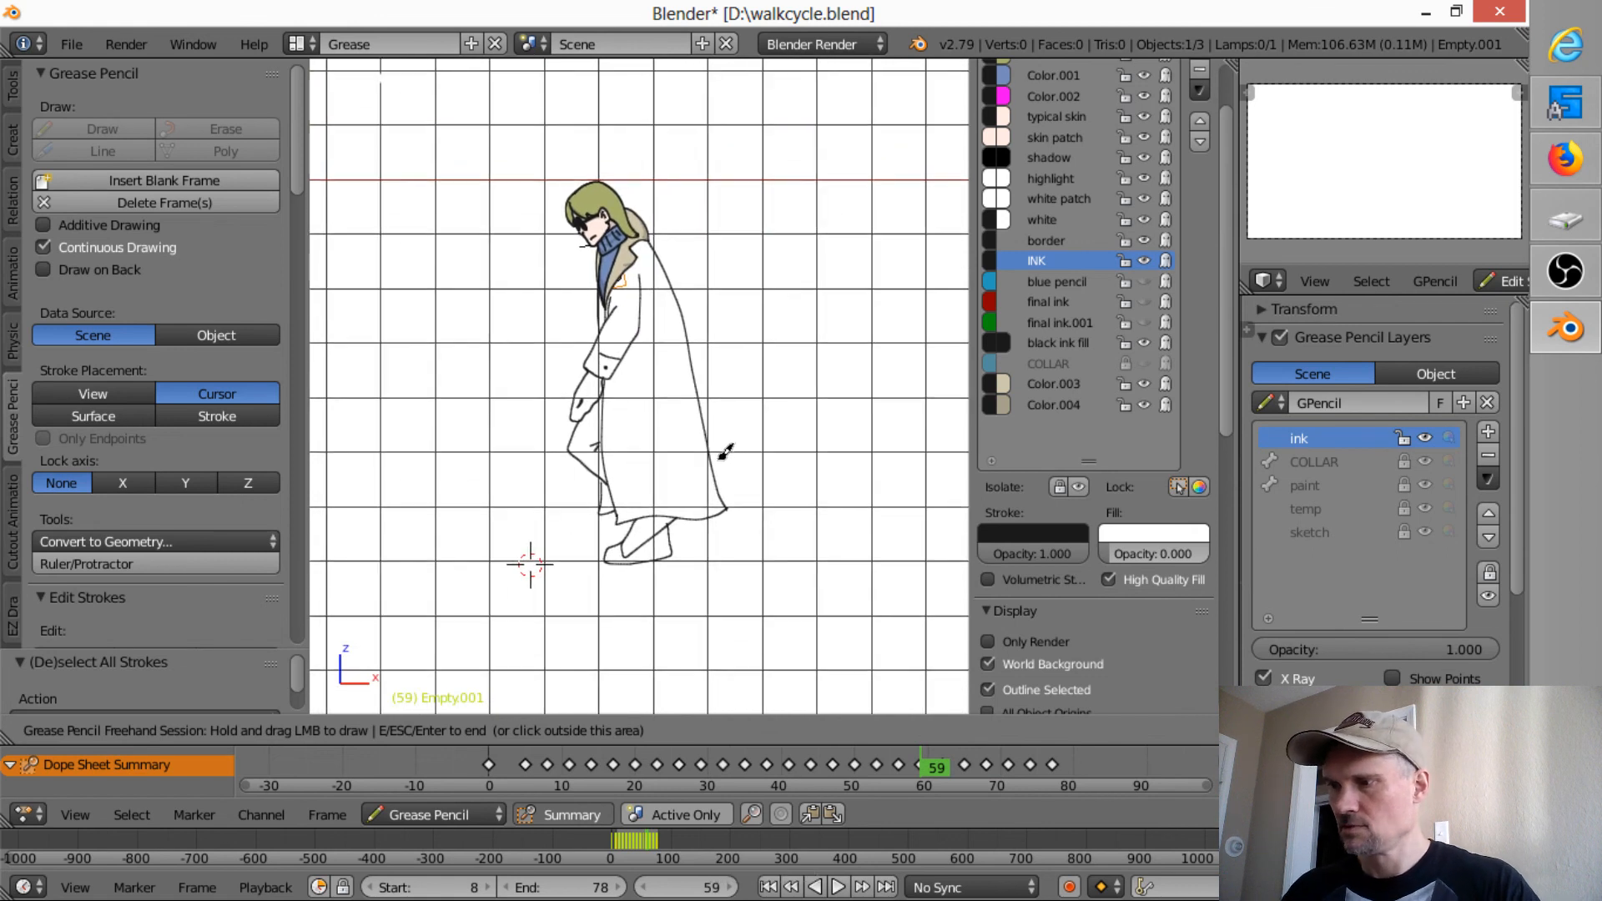
{"action": "key", "text": "Escape"}
{"action": "key", "text": "ctrl+s"}
{"action": "left_click", "coordinate": [713, 476]}
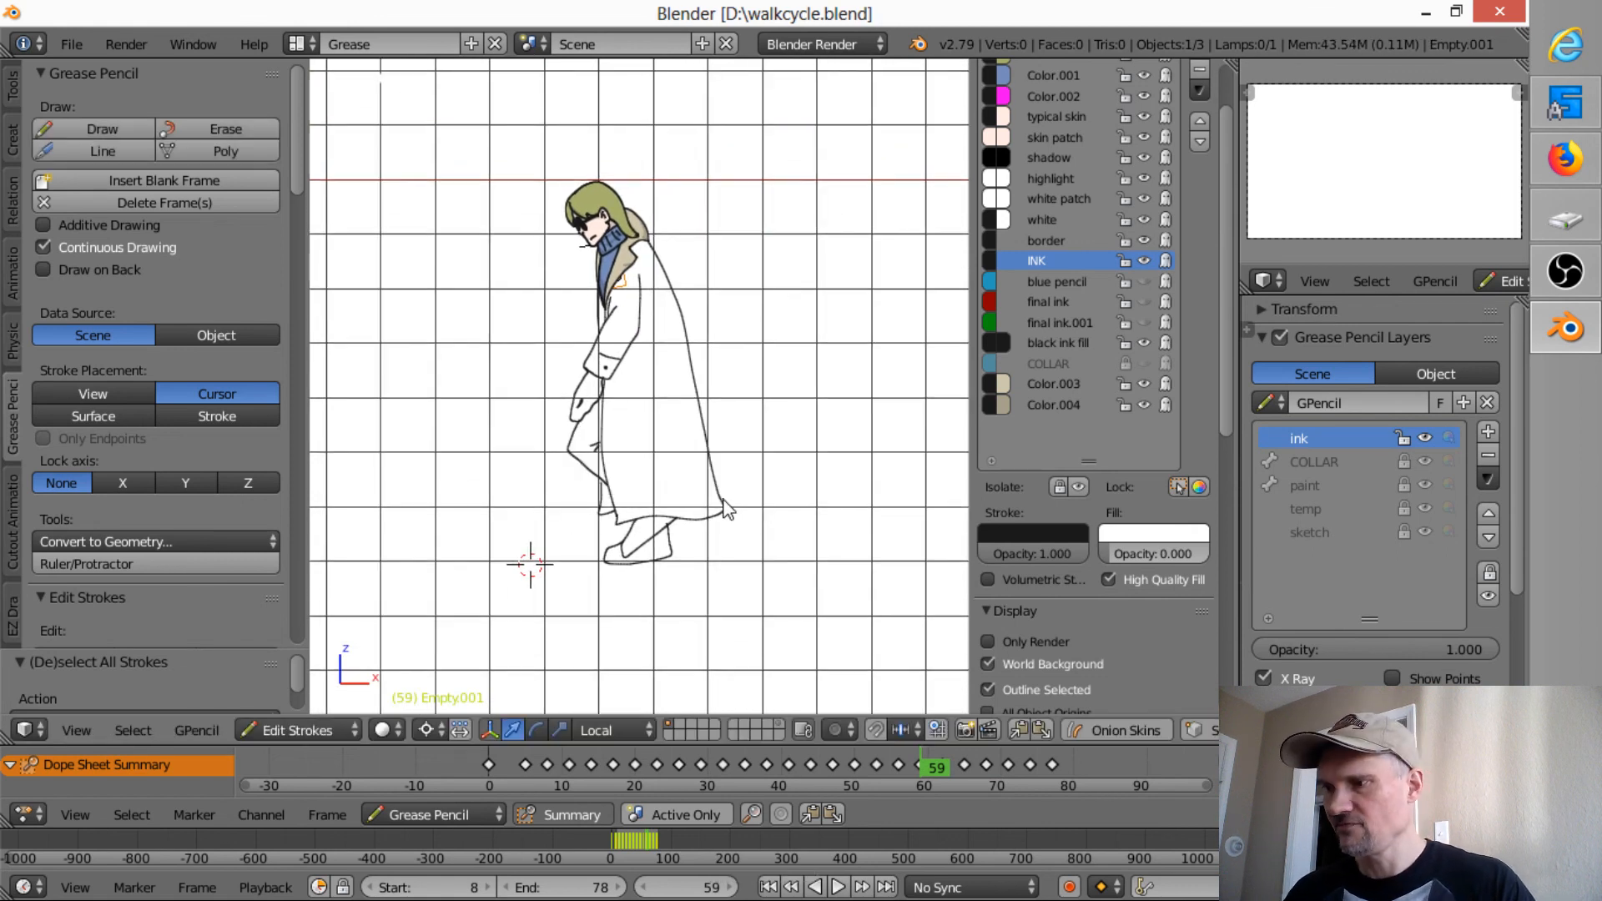
- Play back the walk cycle, turn off the viewport's background images and stop the playback
{"action": "key", "text": "alt+a"}
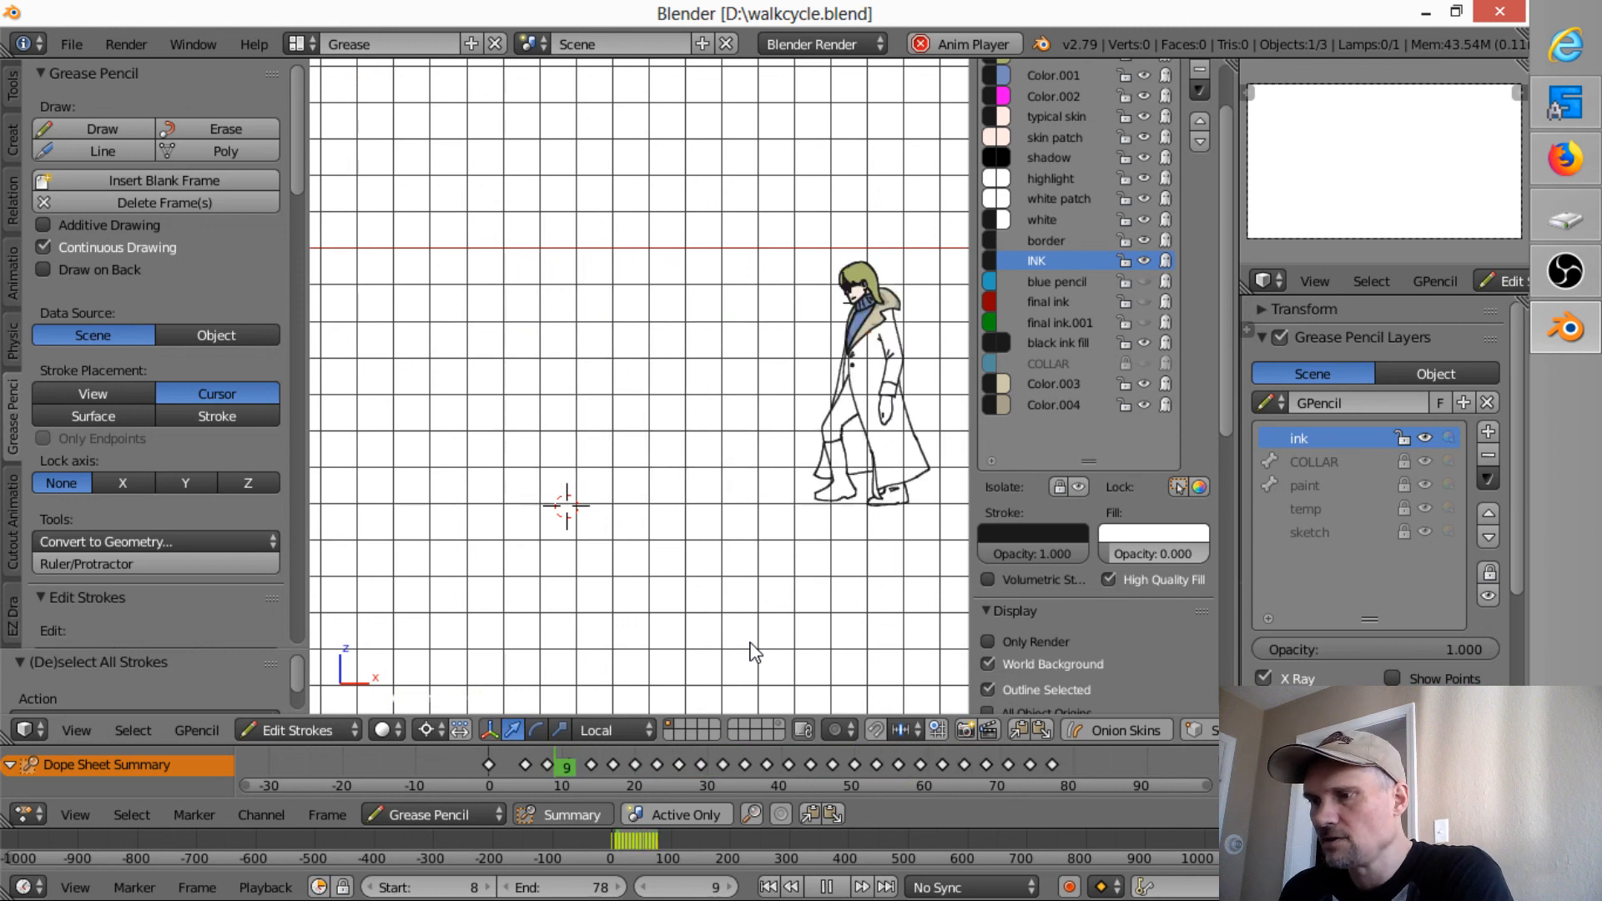
{"action": "scroll", "coordinate": [785, 588], "scroll_direction": "up", "scroll_amount": 3}
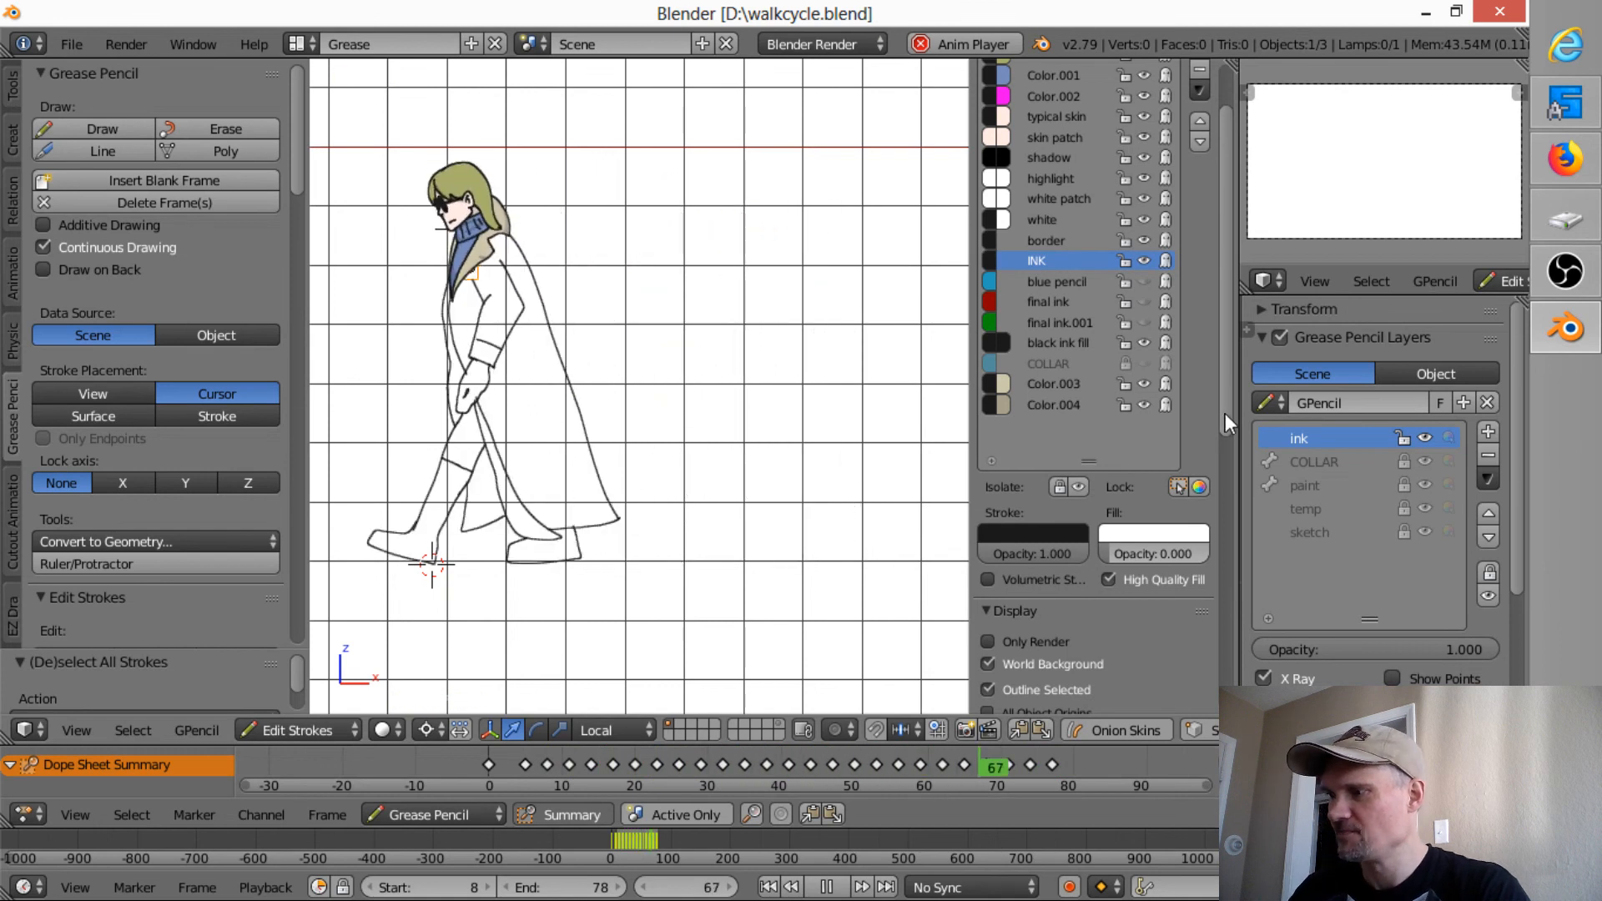
{"action": "left_click_drag", "start_coordinate": [1225, 413], "coordinate": [1209, 608]}
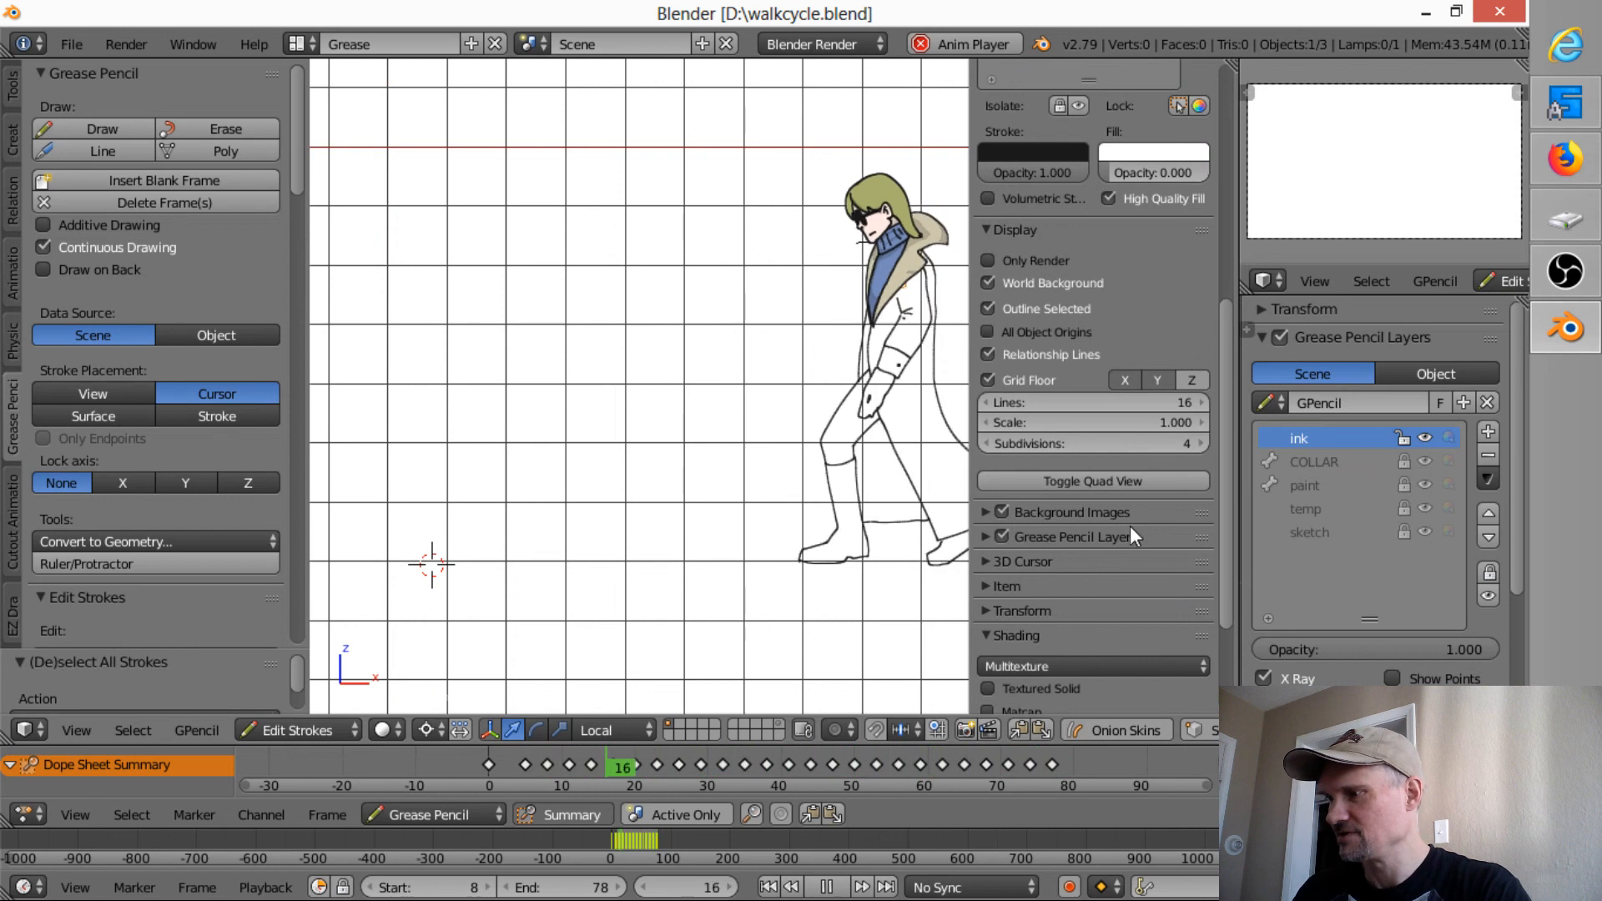
{"action": "left_click", "coordinate": [985, 513]}
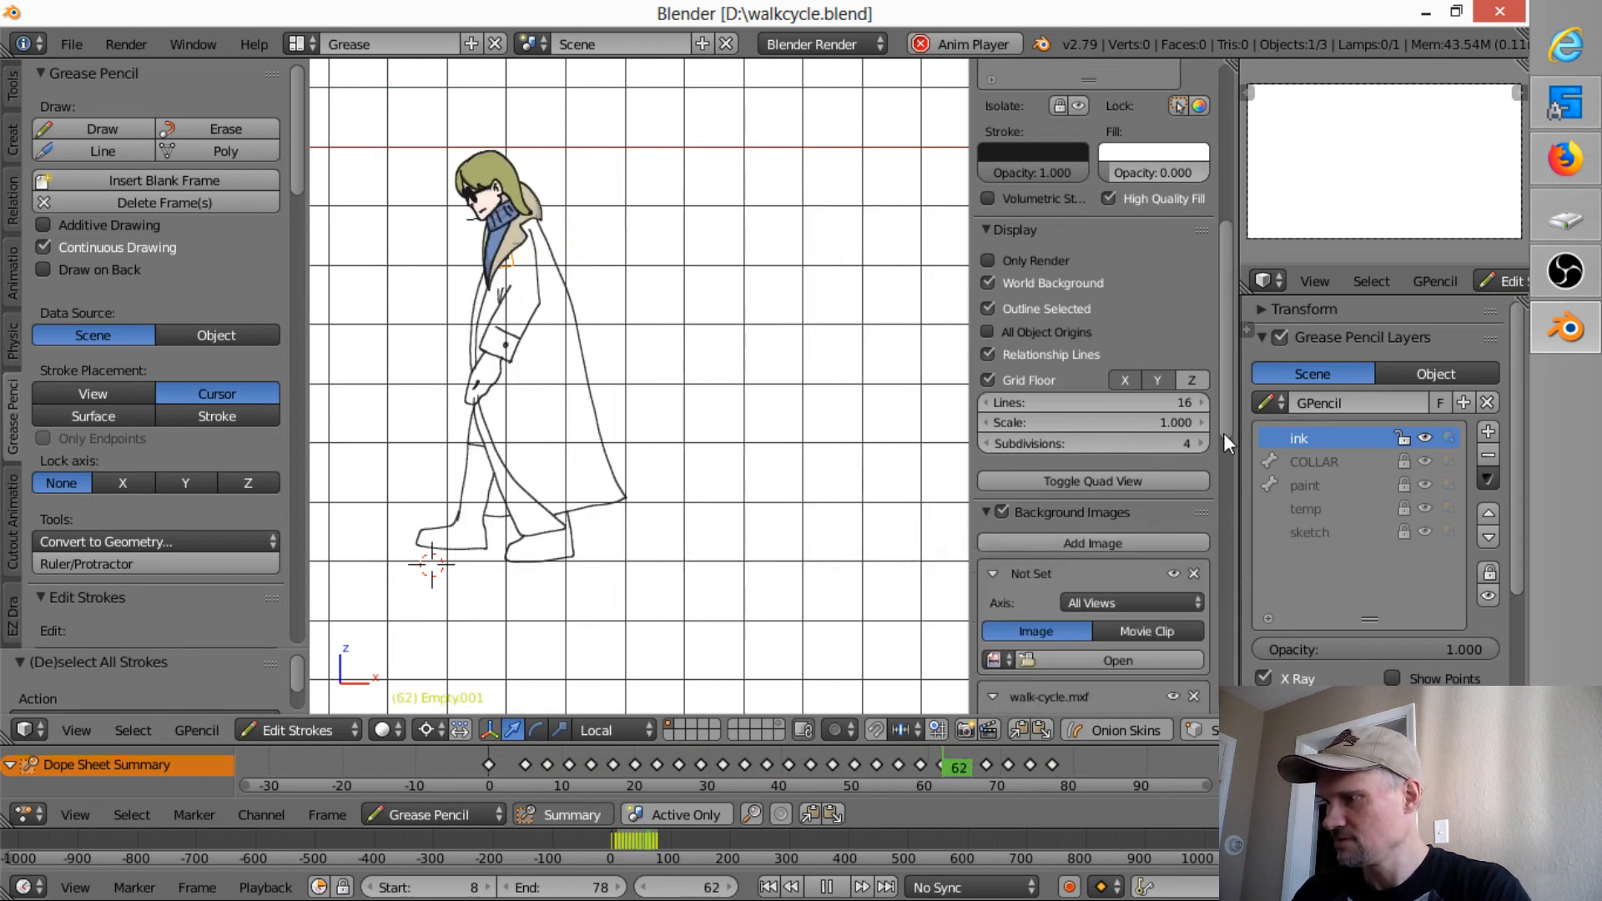
{"action": "mouse_move", "coordinate": [1223, 433]}
{"action": "left_mouse_down"}
{"action": "mouse_move", "coordinate": [1229, 507]}
{"action": "mouse_move", "coordinate": [1220, 428]}
{"action": "left_mouse_up"}
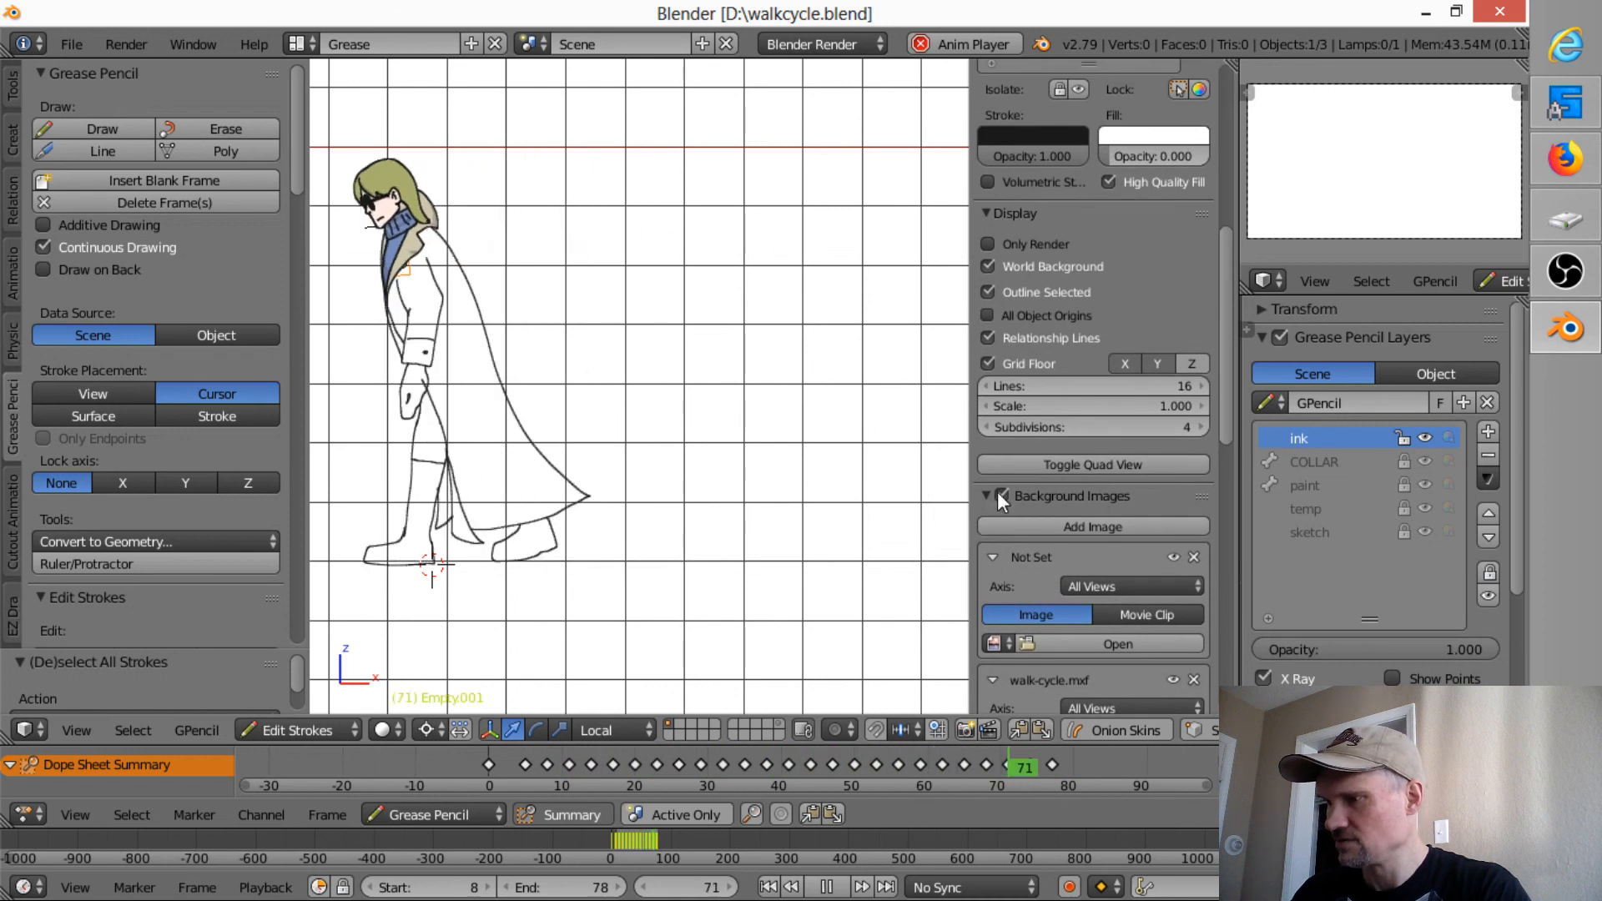
{"action": "left_click", "coordinate": [998, 496]}
{"action": "left_click", "coordinate": [988, 495]}
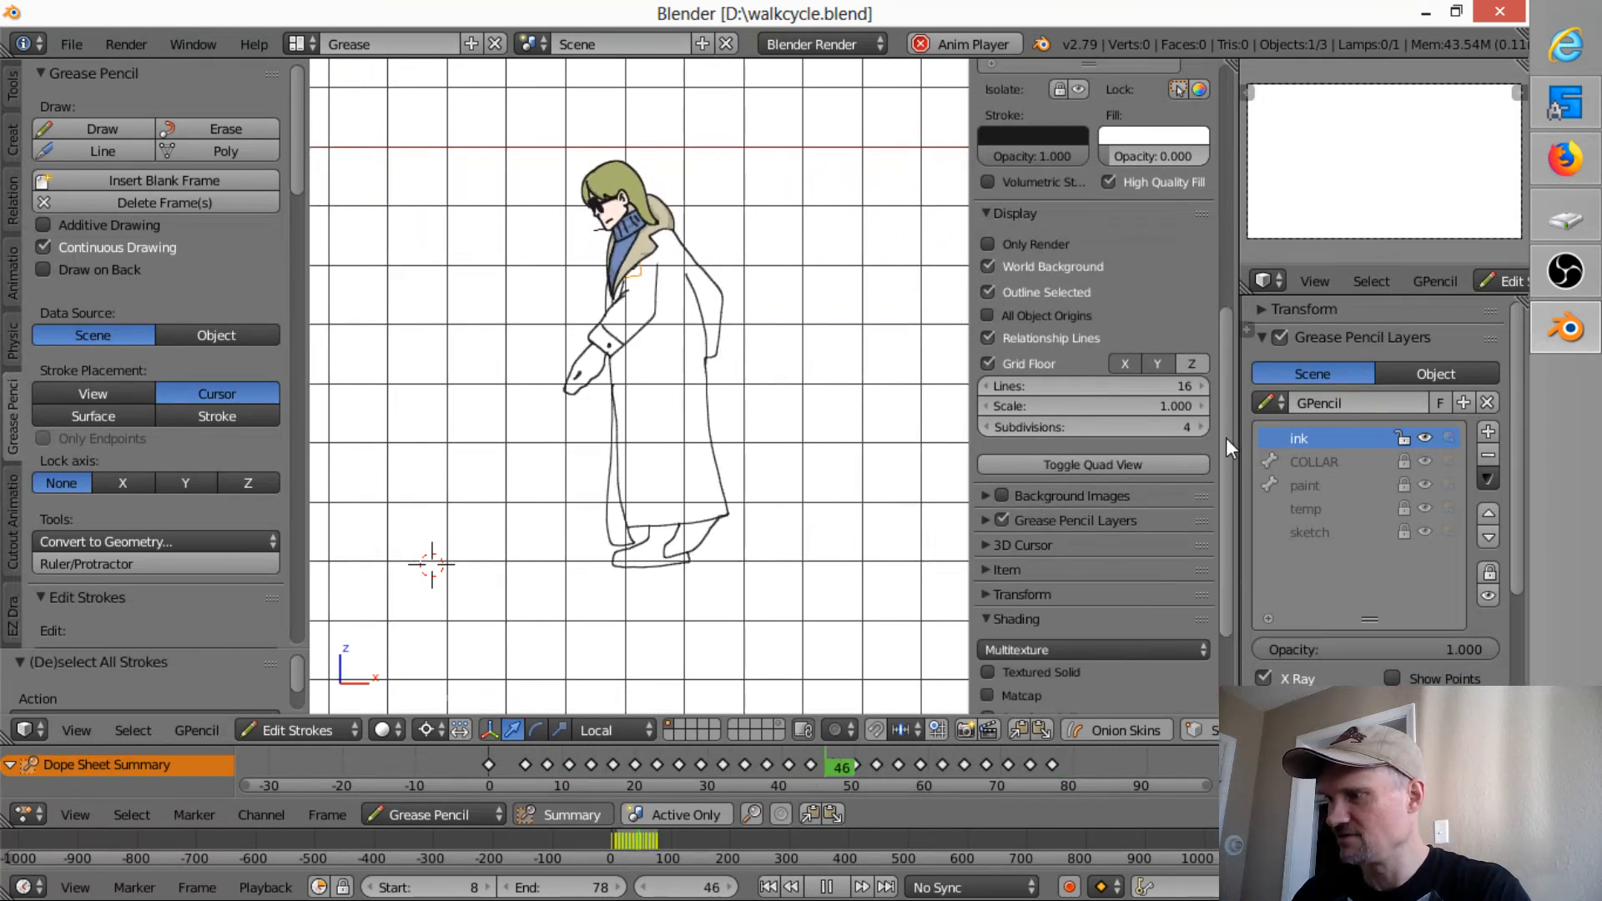
{"action": "left_click_drag", "start_coordinate": [1226, 439], "coordinate": [1224, 389]}
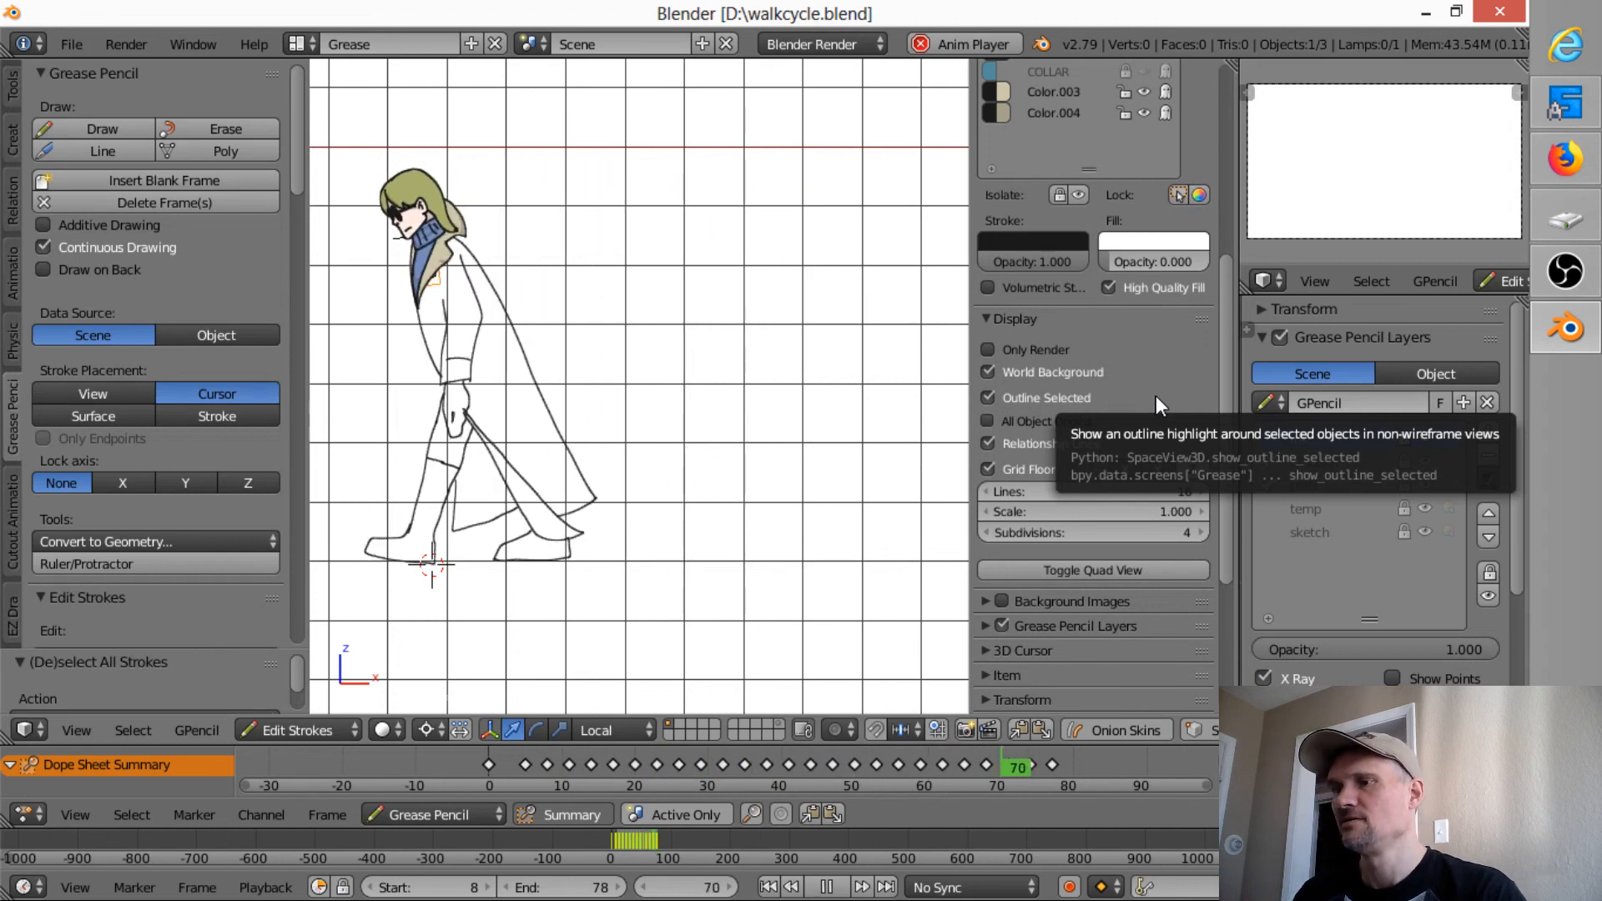
{"action": "key", "text": "alt+a"}
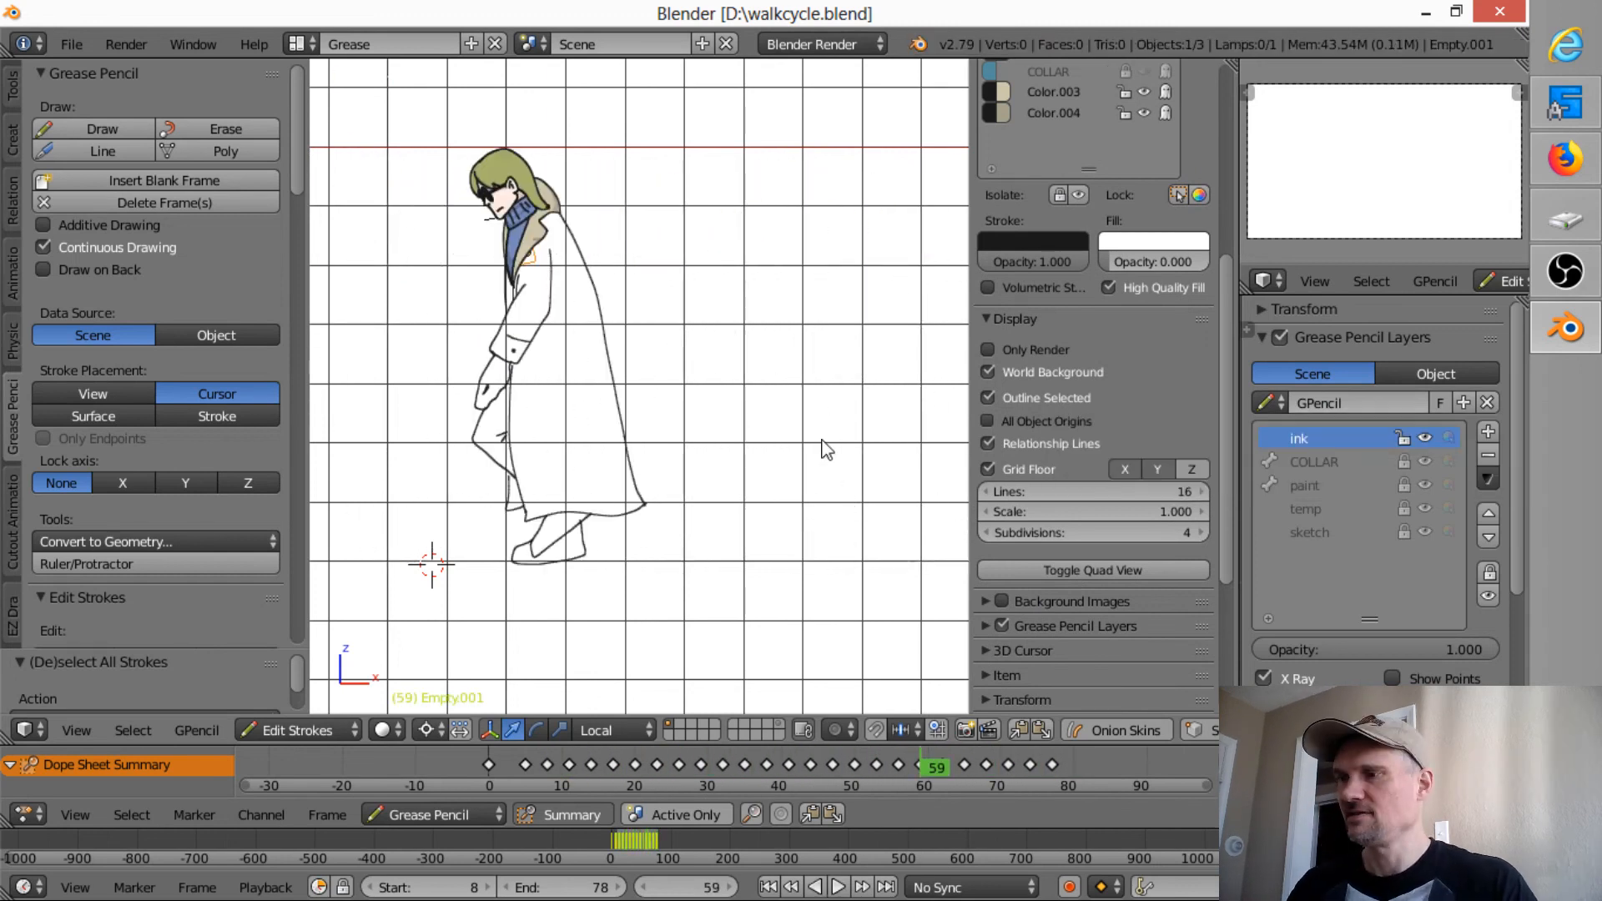
- Go to frame 0 and then frame 11 to examine the early inked drawings up close
{"action": "scroll", "coordinate": [760, 565], "scroll_direction": "down", "scroll_amount": 3}
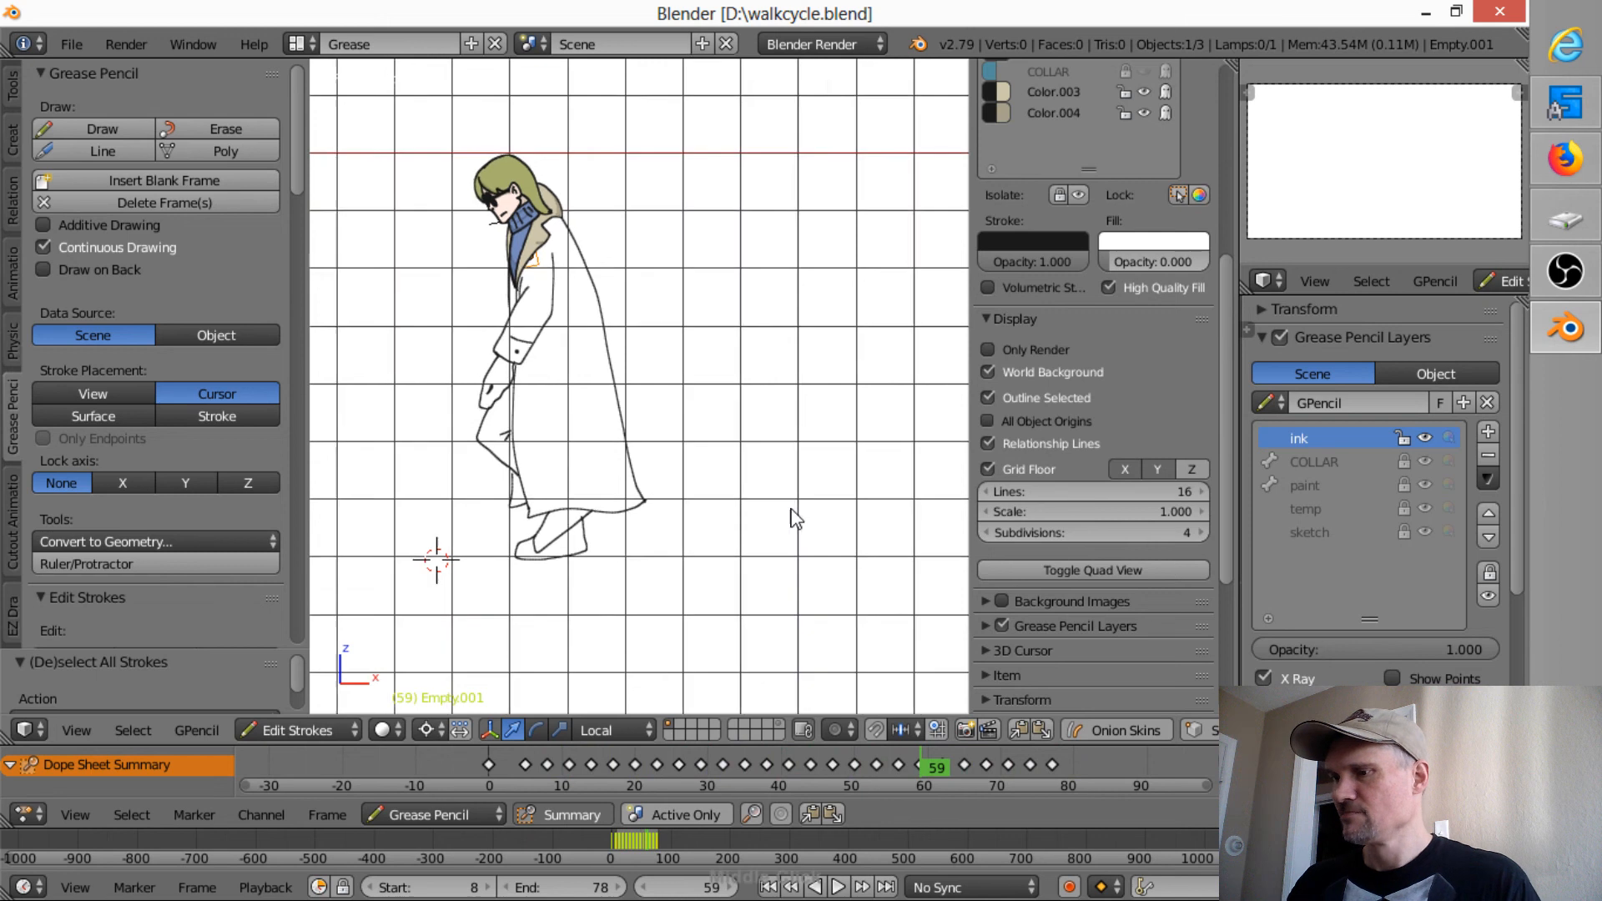
{"action": "left_click_drag", "start_coordinate": [924, 765], "coordinate": [458, 739]}
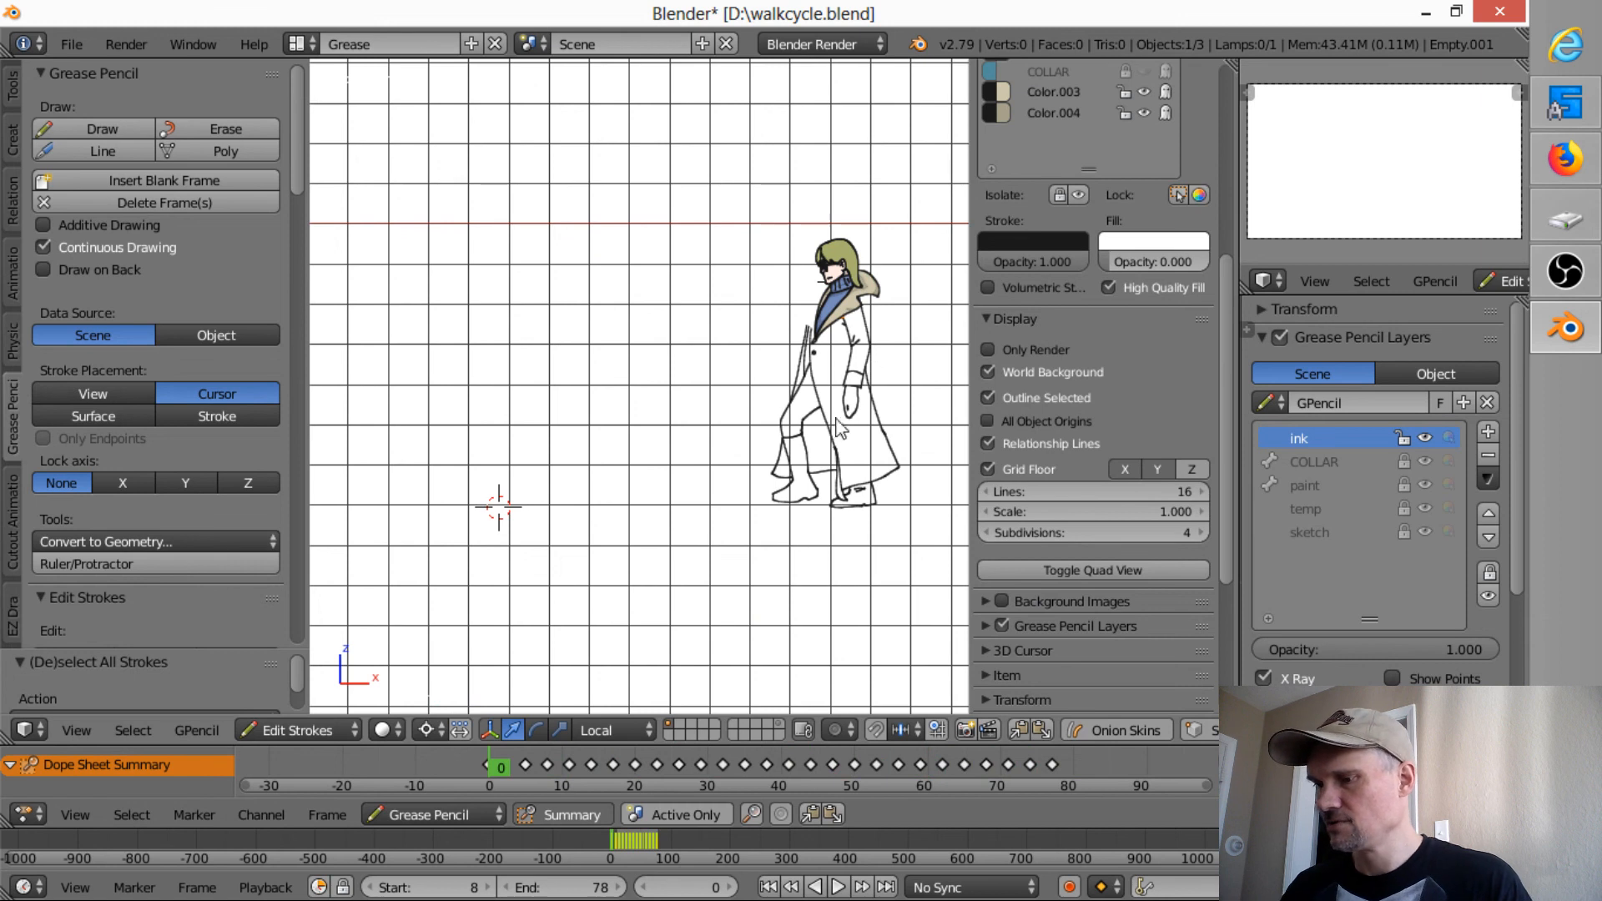
{"action": "left_click_drag", "start_coordinate": [504, 763], "coordinate": [568, 778]}
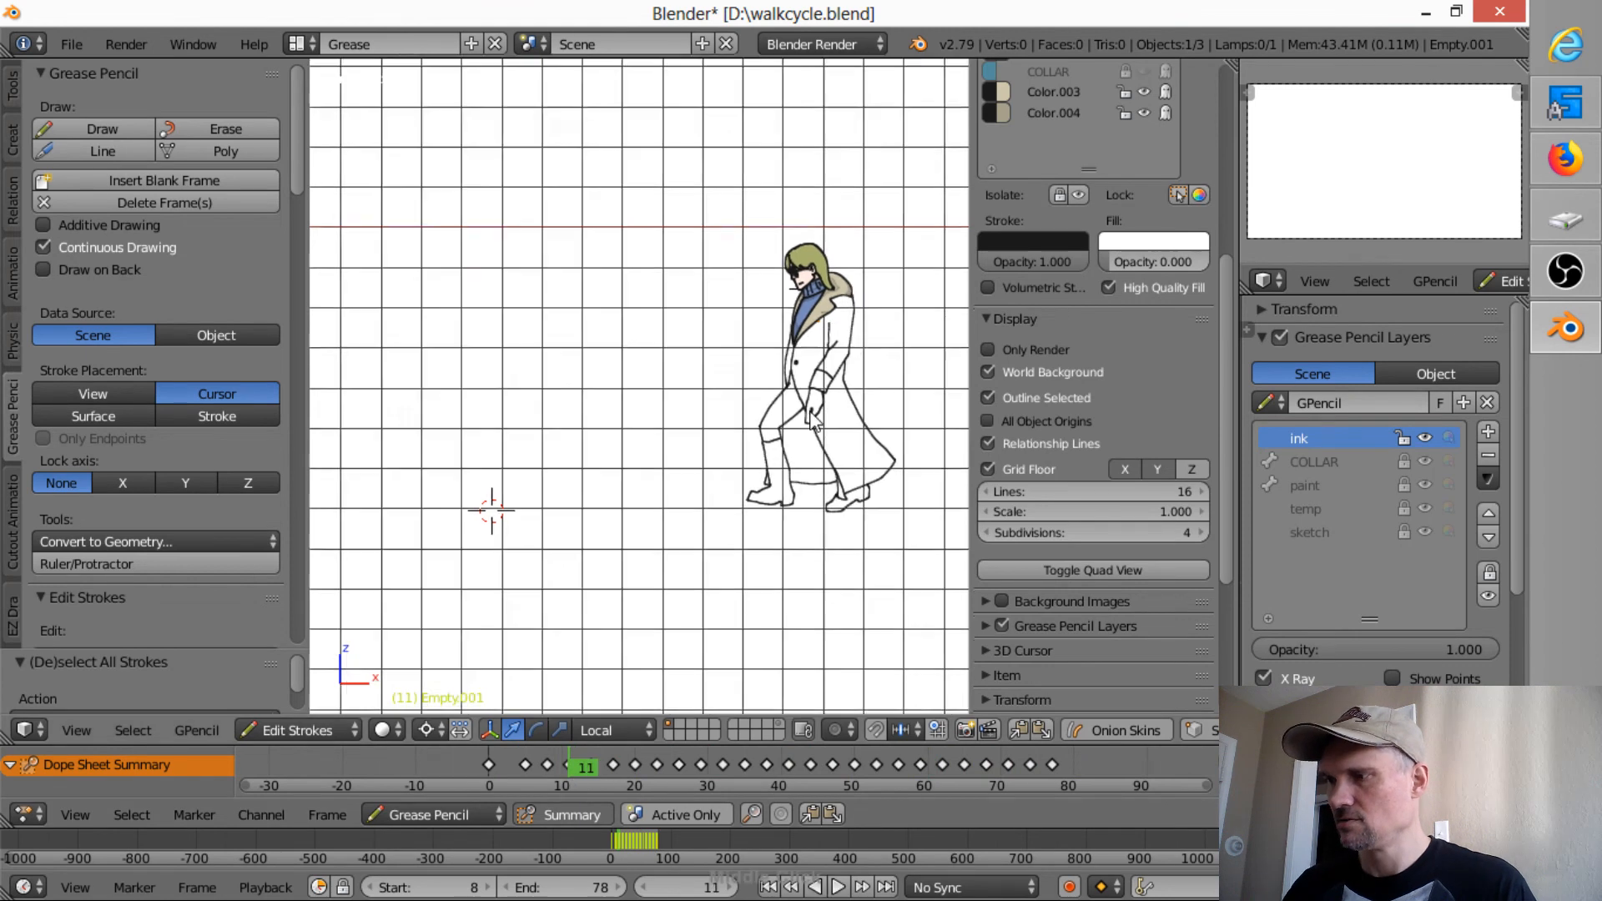
{"action": "scroll", "coordinate": [813, 422], "scroll_direction": "up", "scroll_amount": 8}
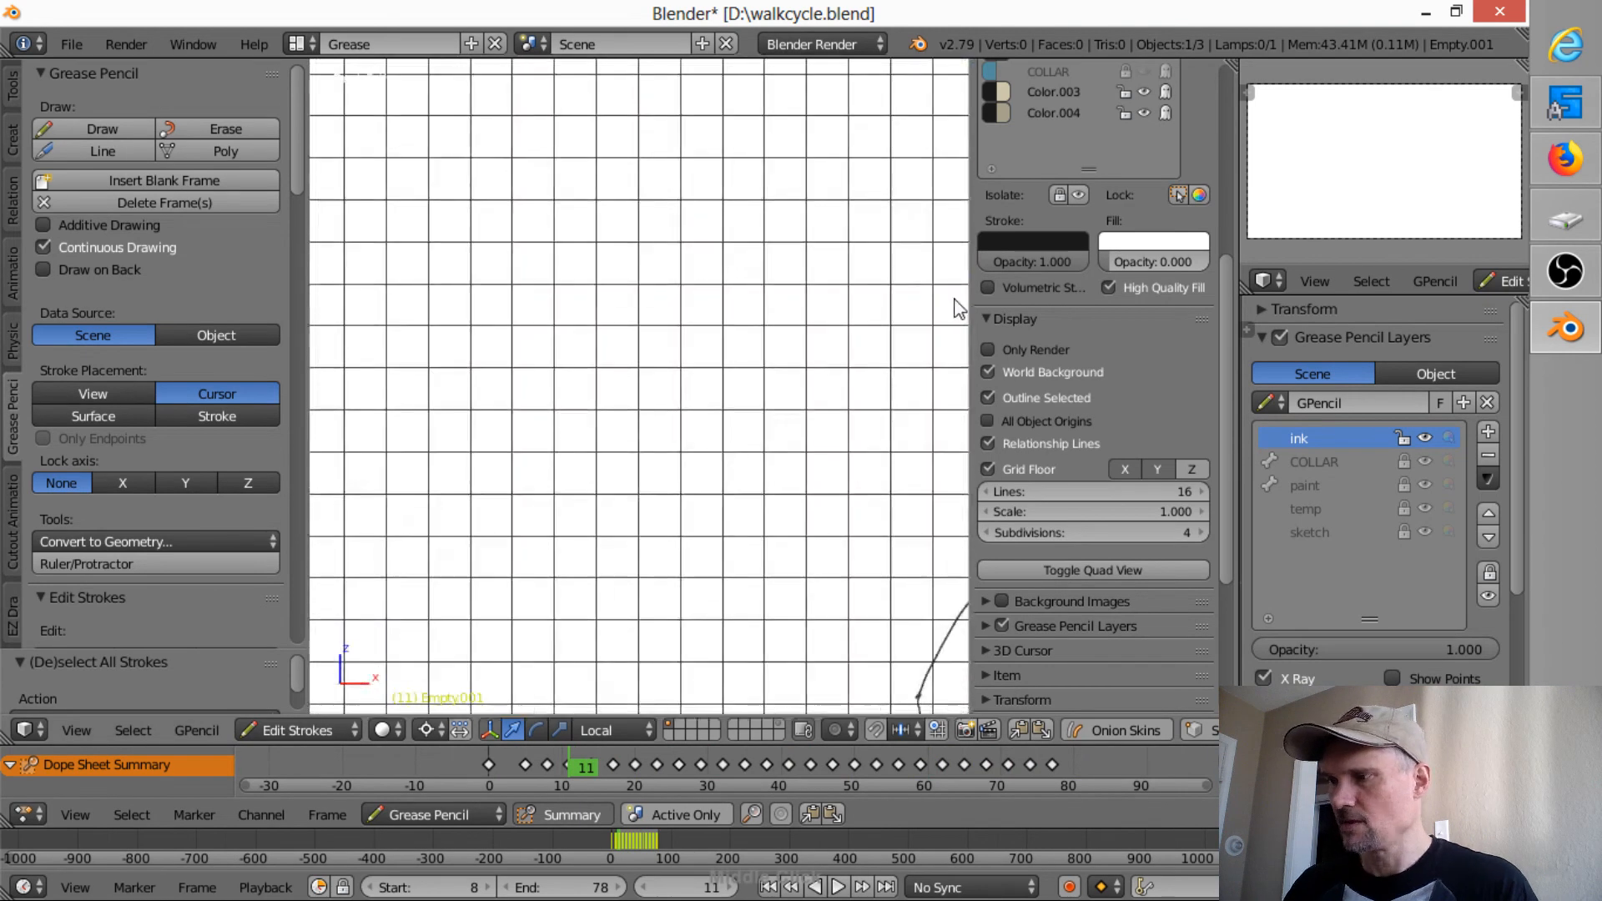
{"action": "scroll", "coordinate": [916, 348], "scroll_direction": "down", "scroll_amount": 3}
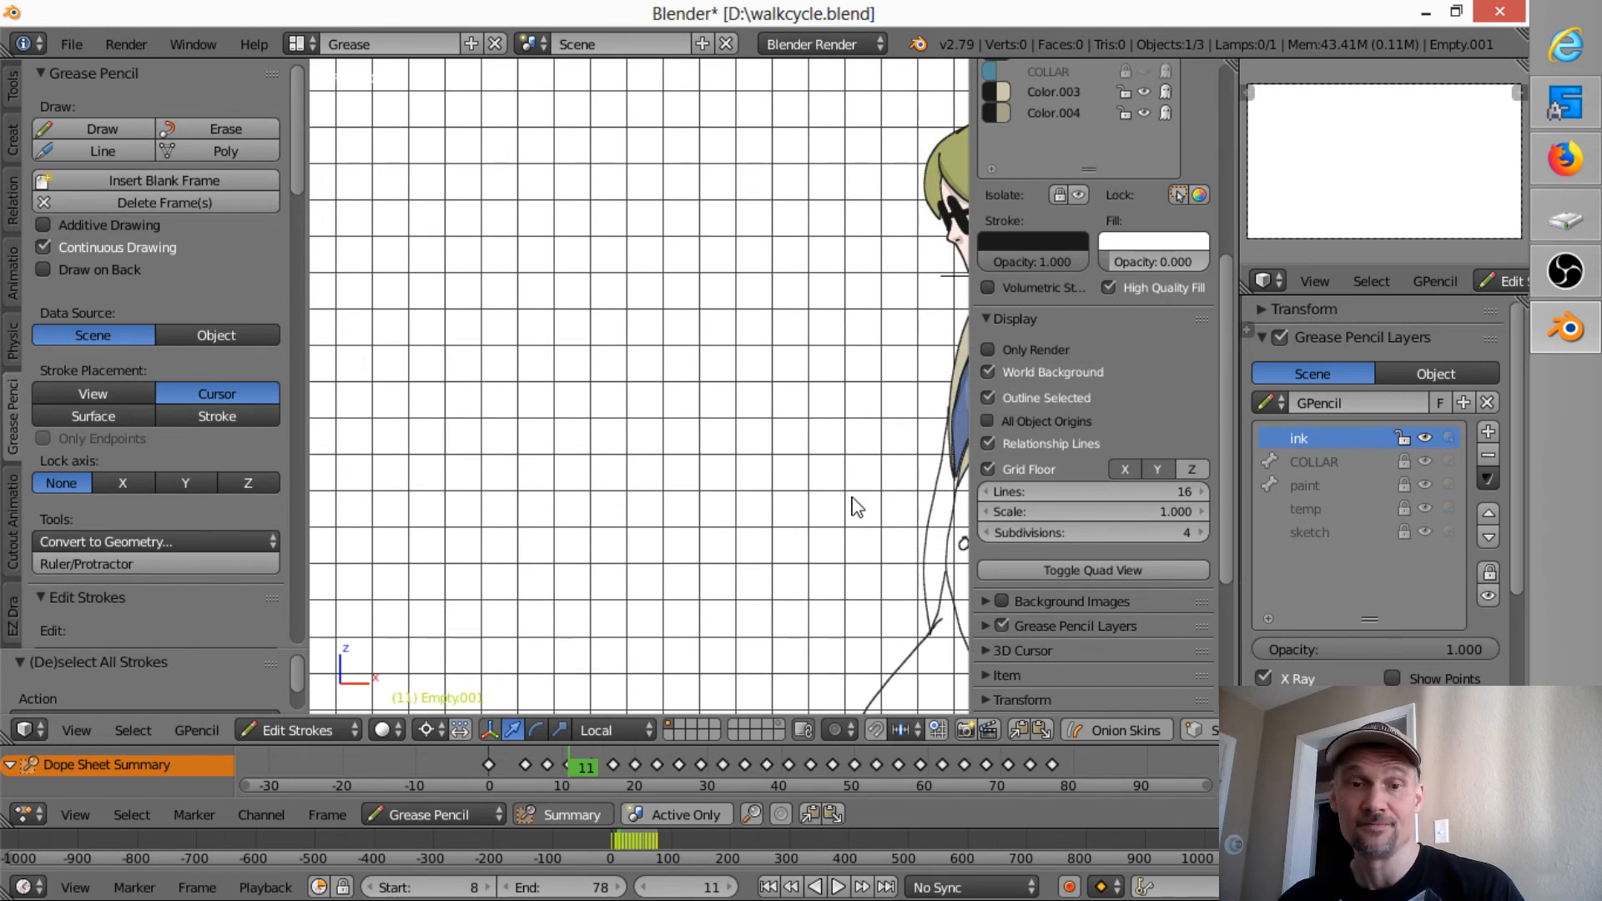
- Play back the inked walk cycle with the whole walking path in view
{"action": "key", "text": "alt+a"}
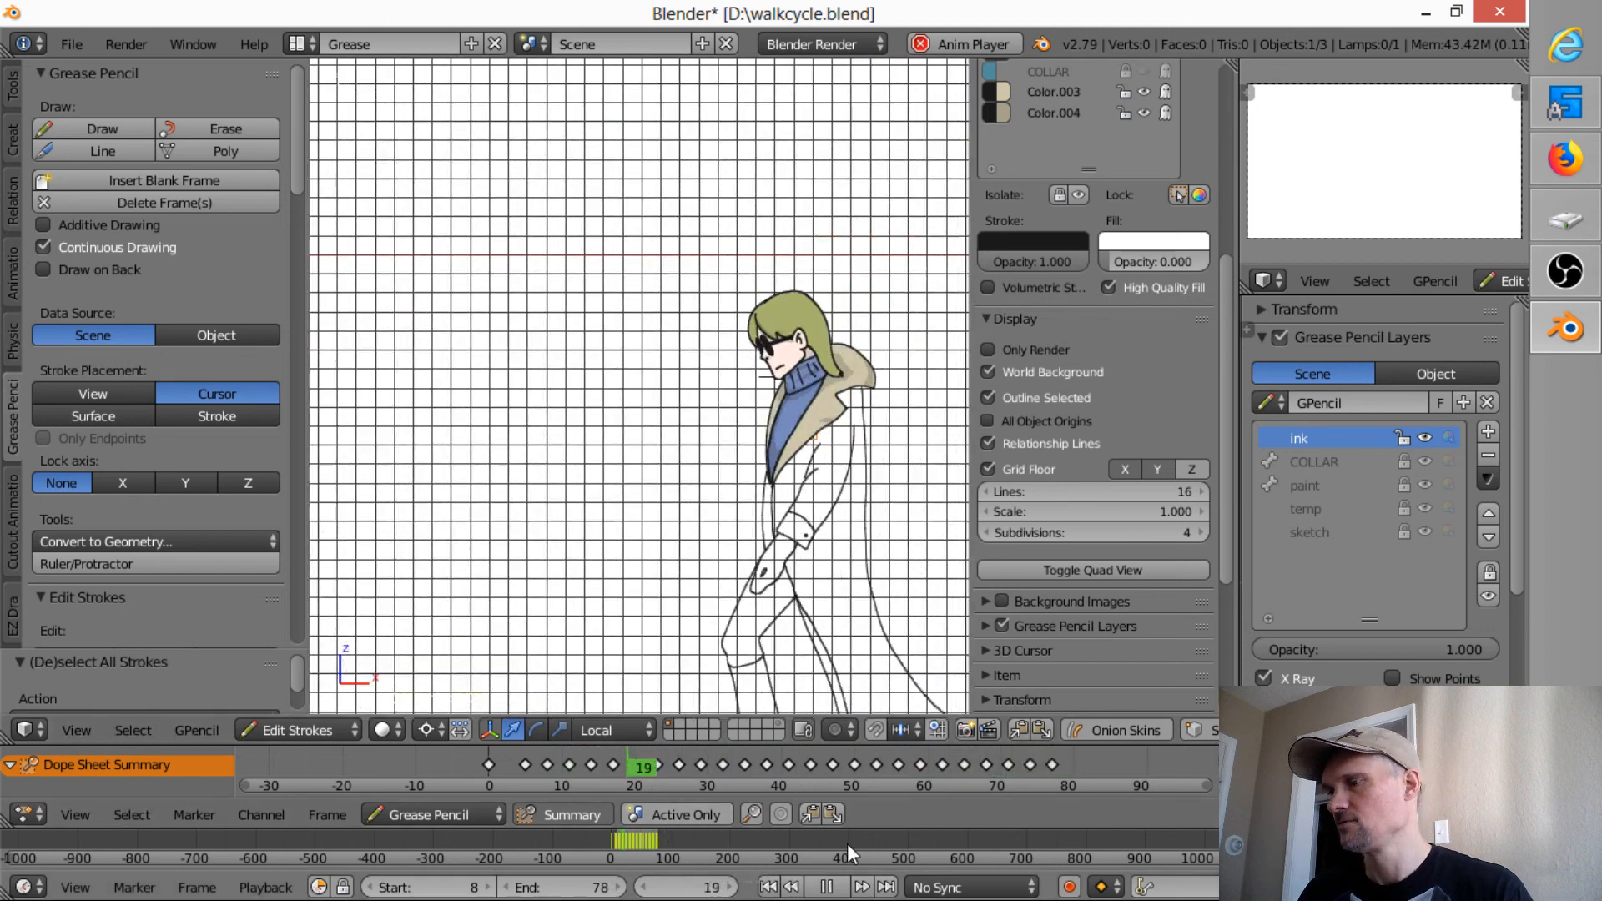
{"action": "middle_click_drag", "start_coordinate": [802, 600], "coordinate": [816, 630], "text": "shift"}
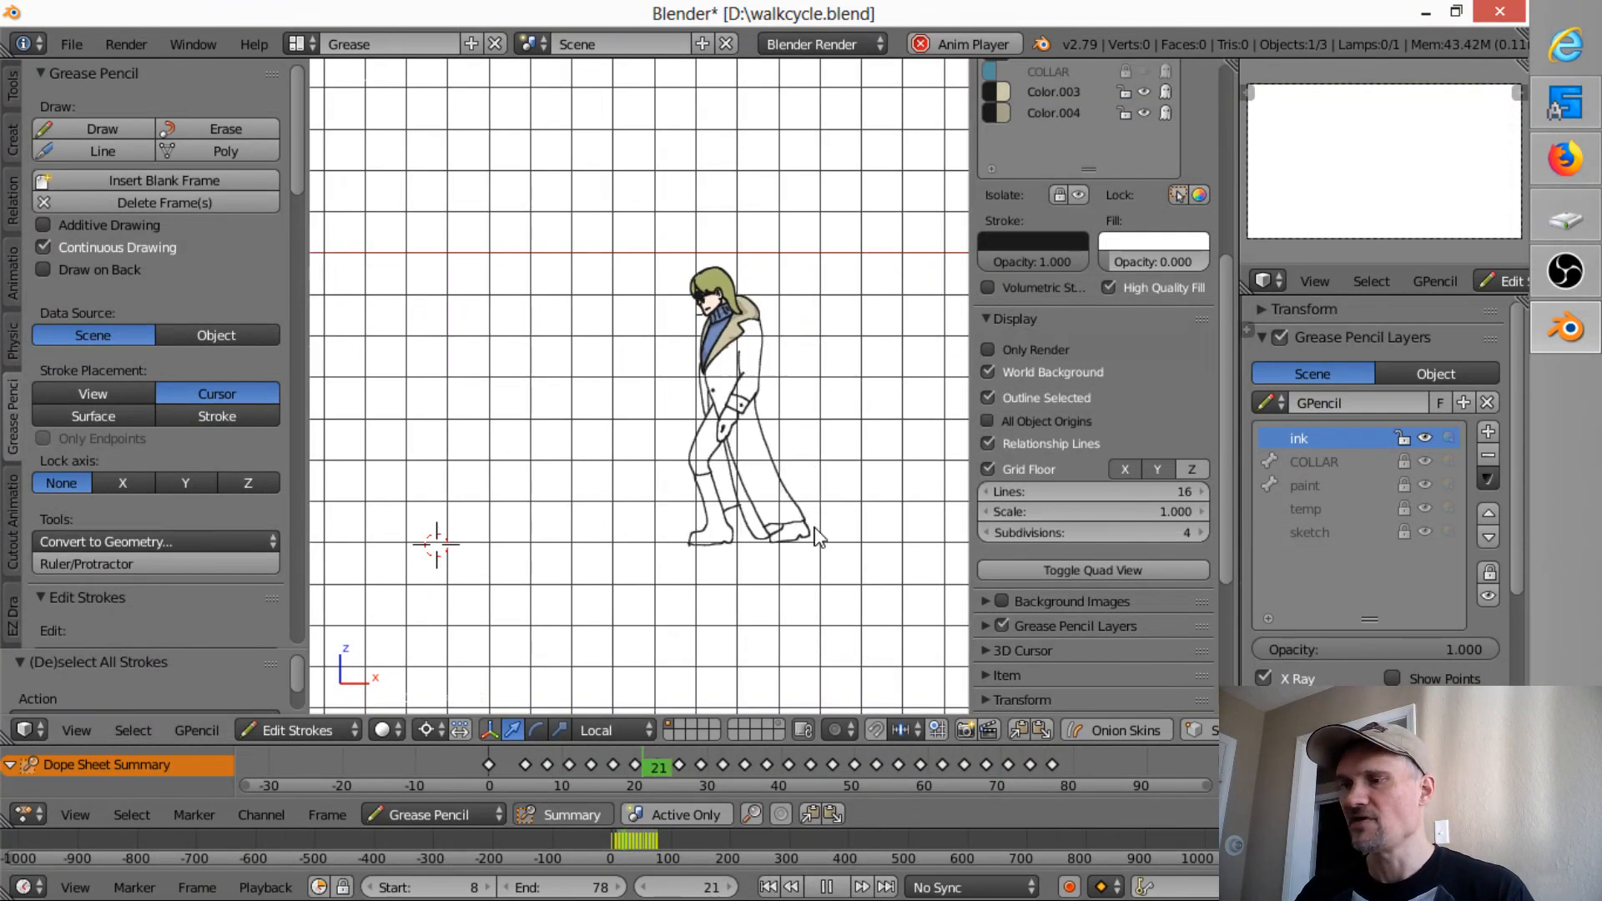
{"action": "middle_click_drag", "start_coordinate": [815, 526], "coordinate": [667, 641], "text": "shift"}
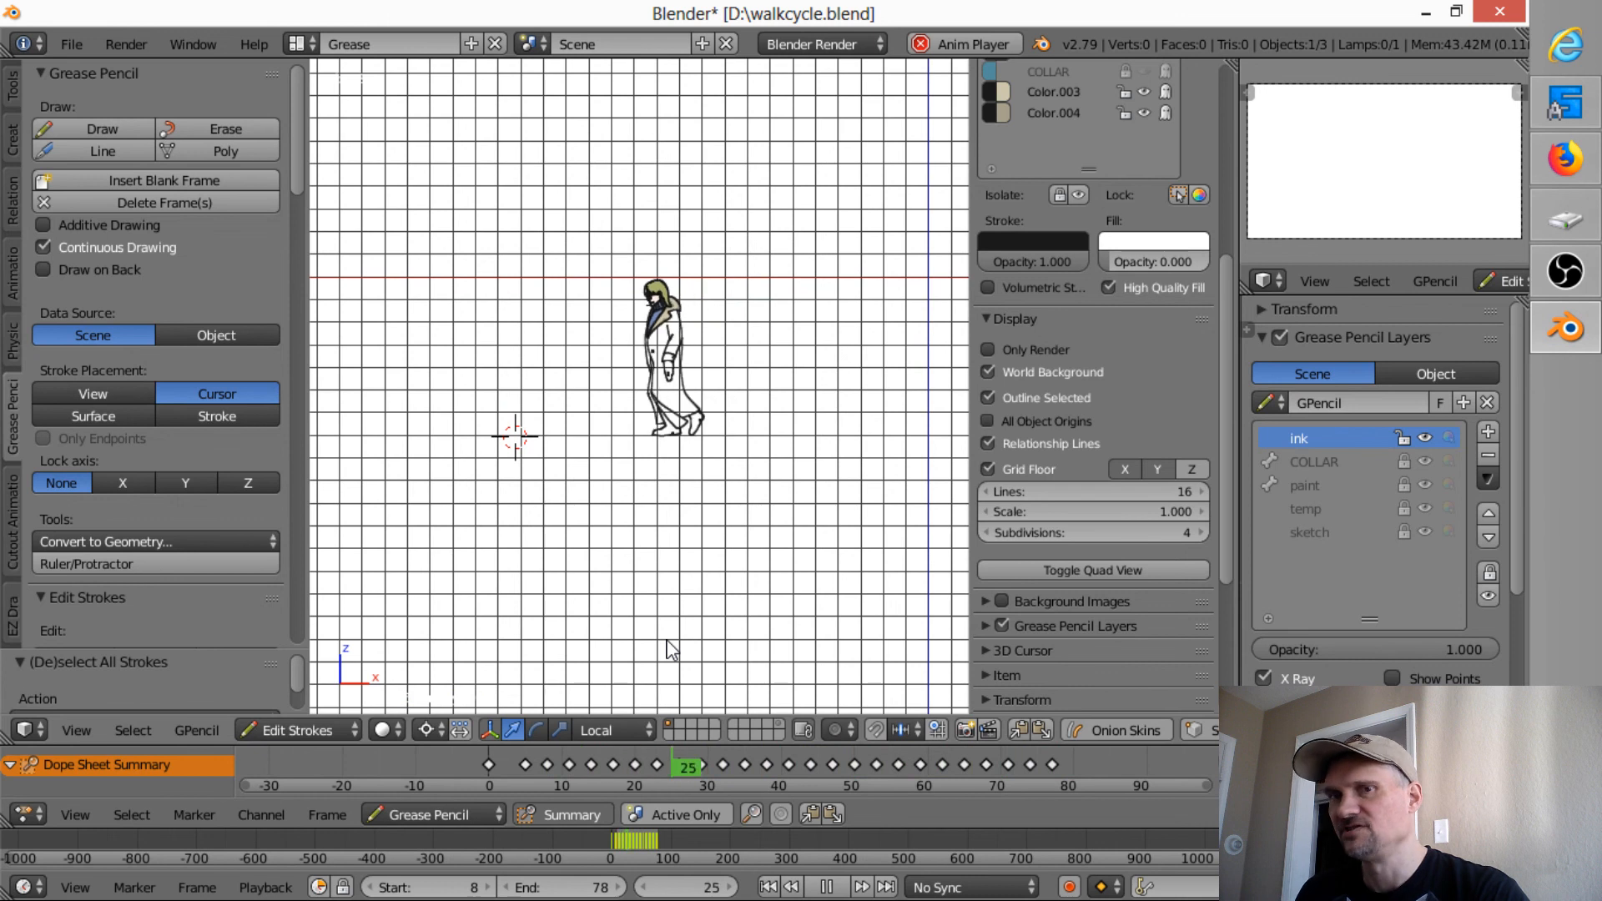
- Examine the looping walk cycle up close and at full-figure size, including the mirrored view from behind
{"action": "scroll", "coordinate": [672, 649], "scroll_direction": "up", "scroll_amount": 4}
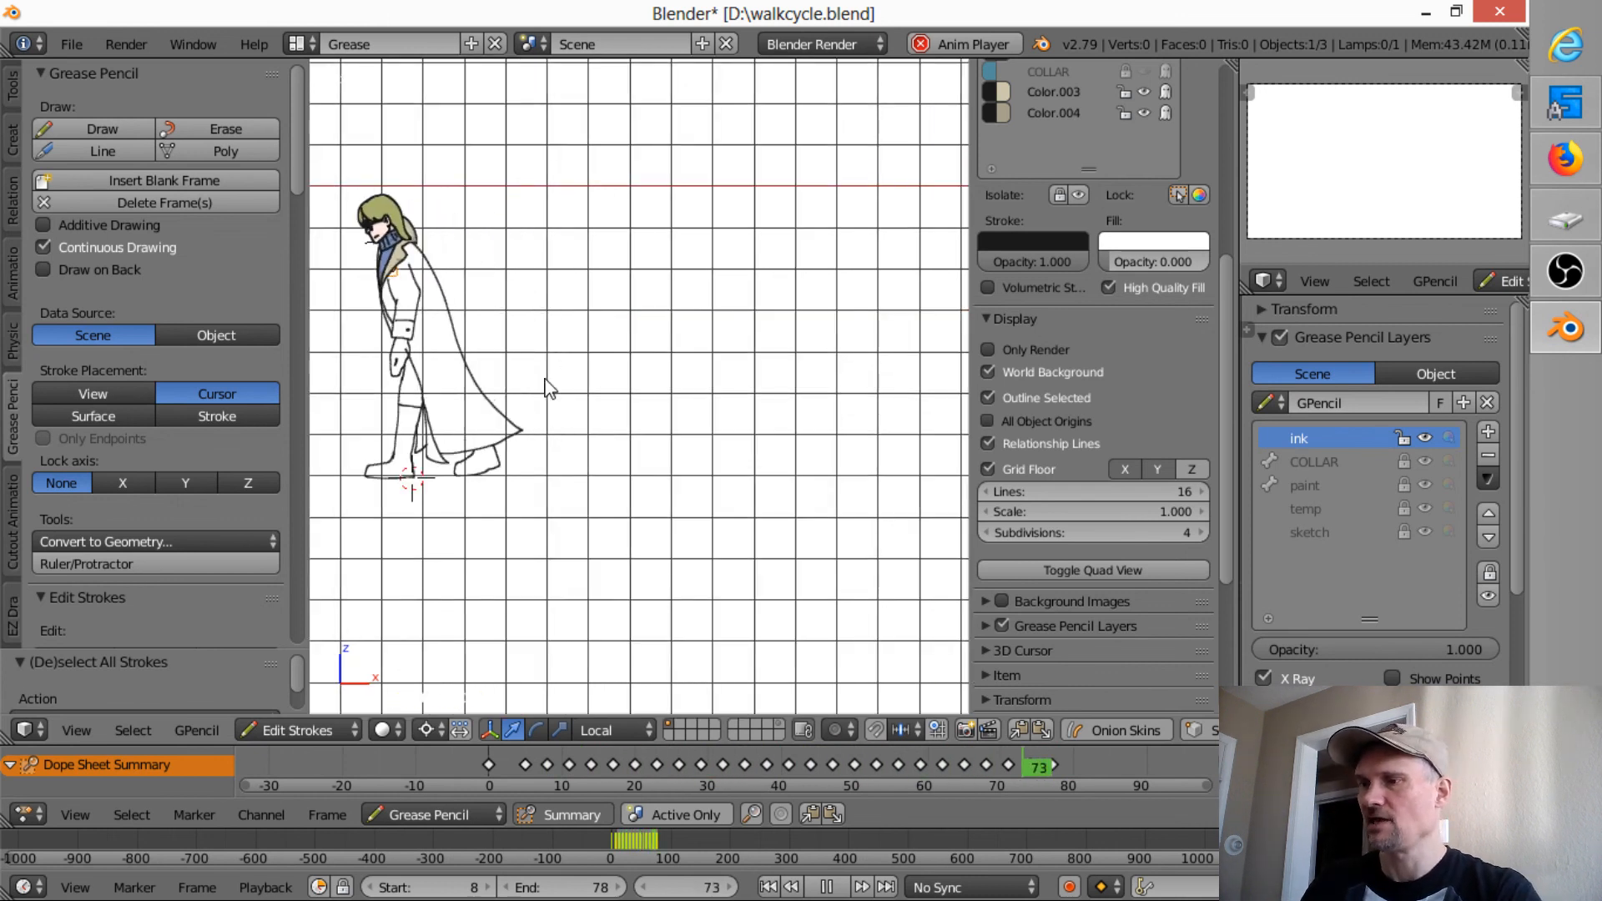
{"action": "scroll", "coordinate": [762, 412], "scroll_direction": "down", "scroll_amount": 4}
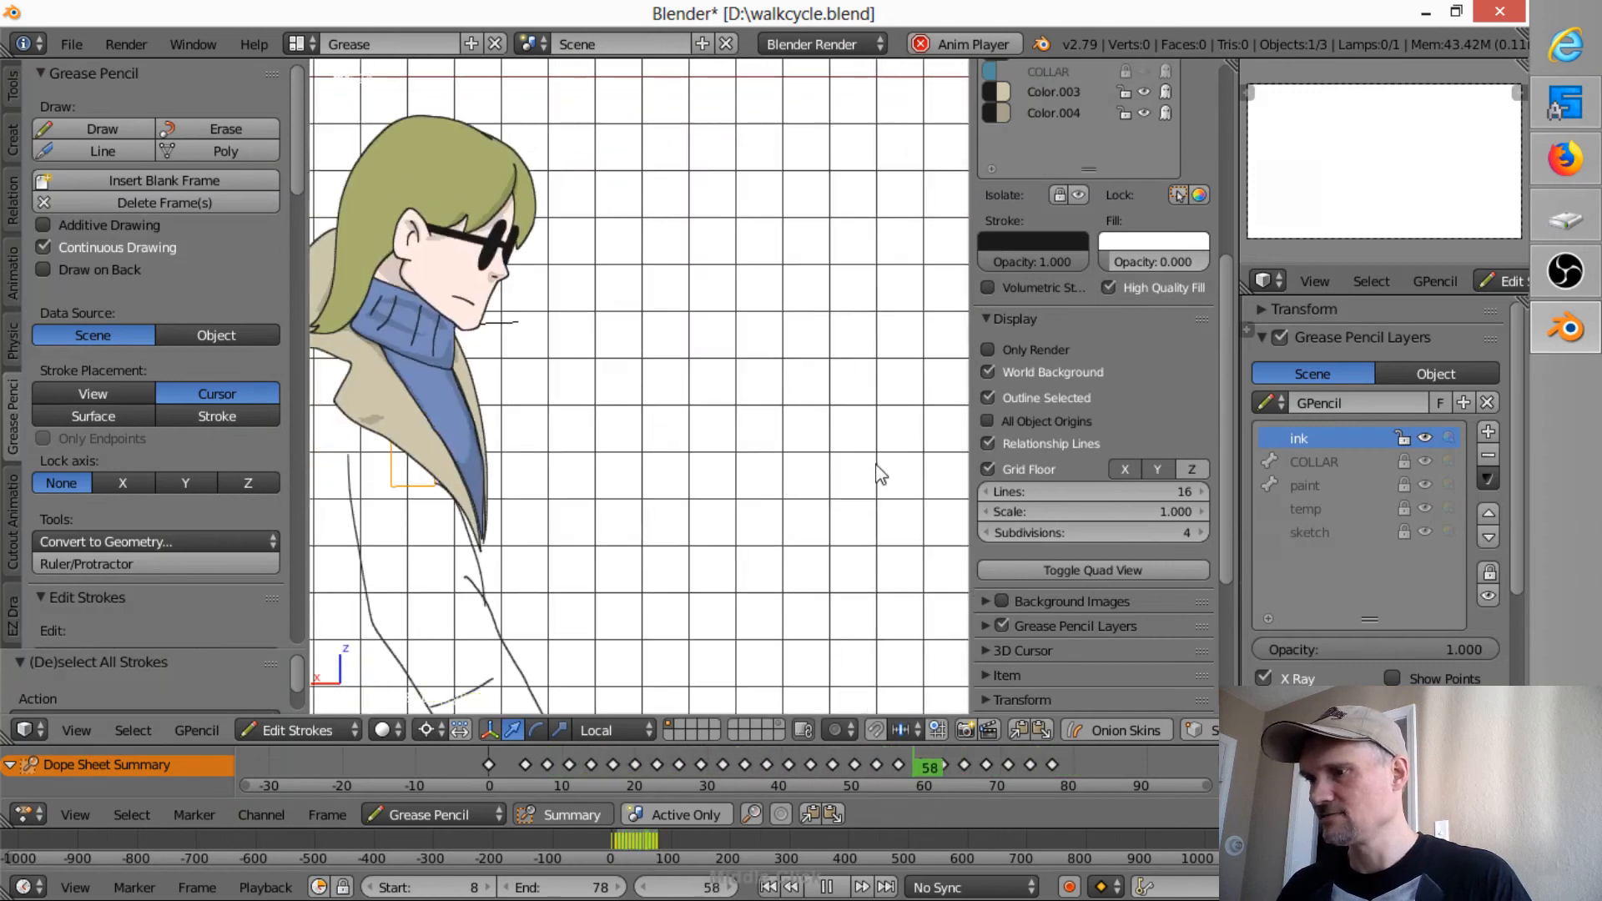
{"action": "scroll", "coordinate": [859, 440], "scroll_direction": "down", "scroll_amount": 4}
{"action": "key", "text": "c"}
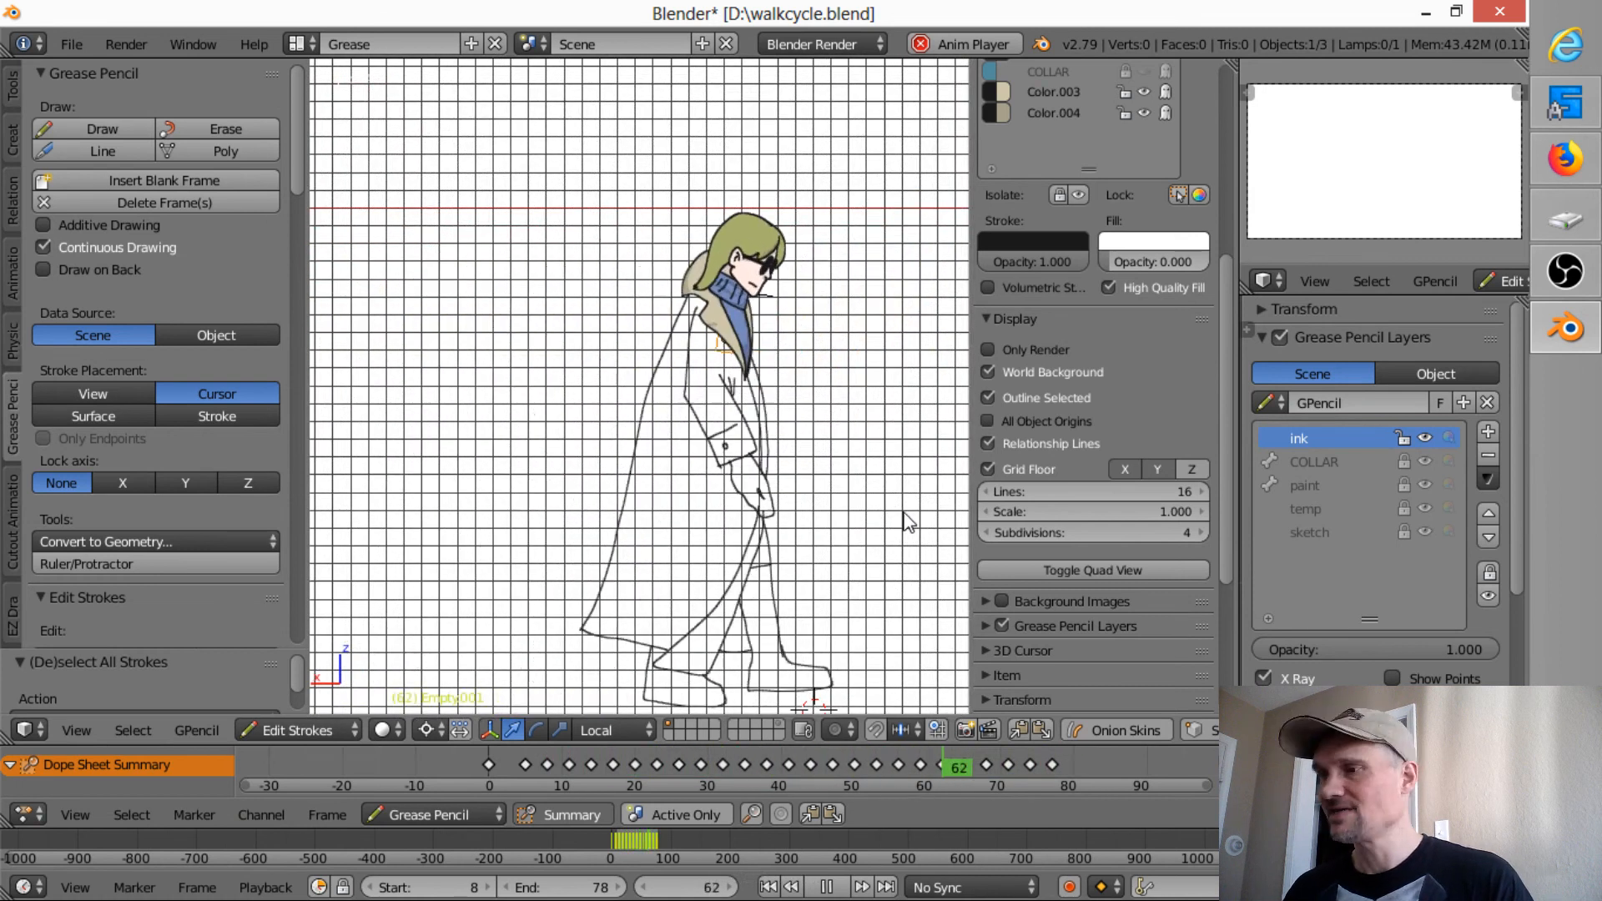
{"action": "scroll", "coordinate": [839, 459], "scroll_direction": "down", "scroll_amount": 2}
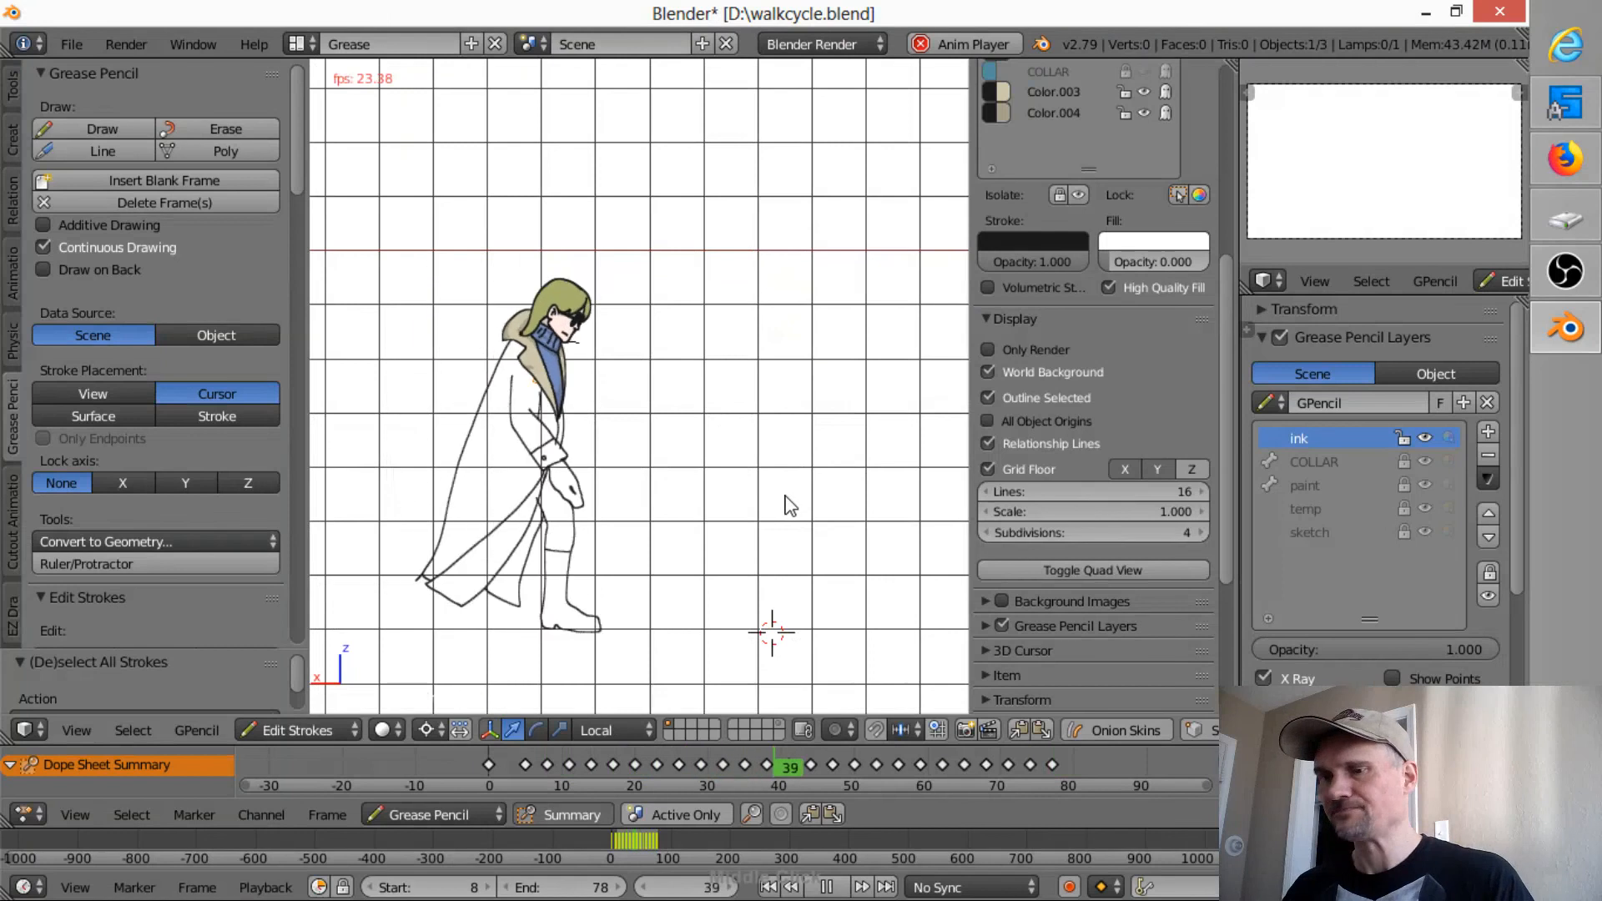
- Stop the playback and save the inked animation to the current walkcycle.blend file
{"action": "key", "text": "Escape"}
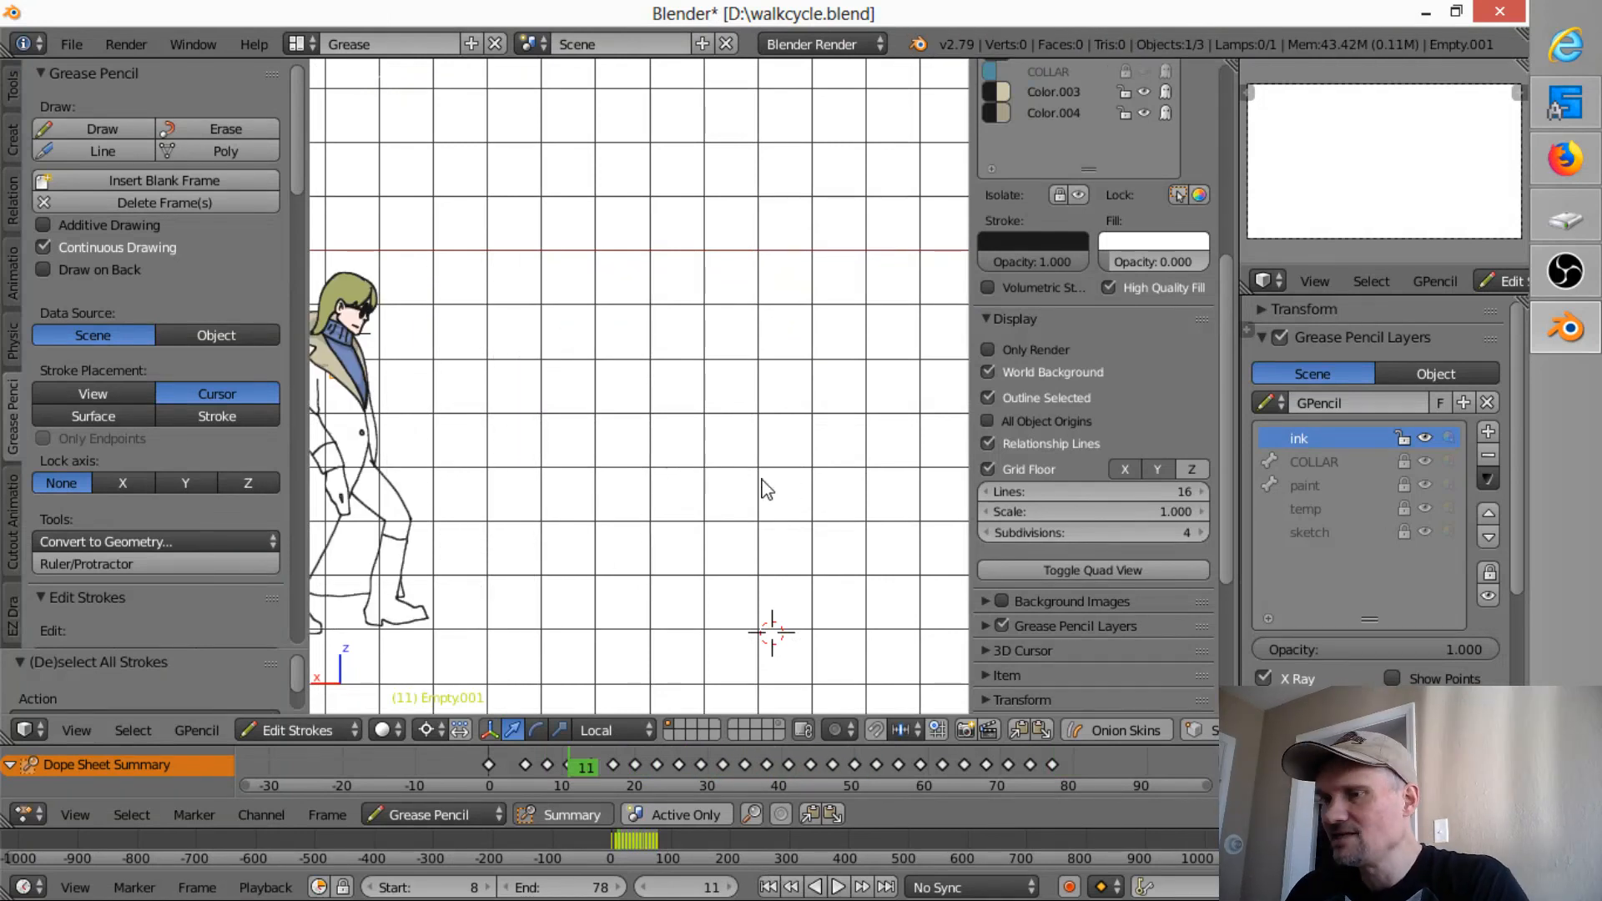
{"action": "left_click", "coordinate": [72, 44]}
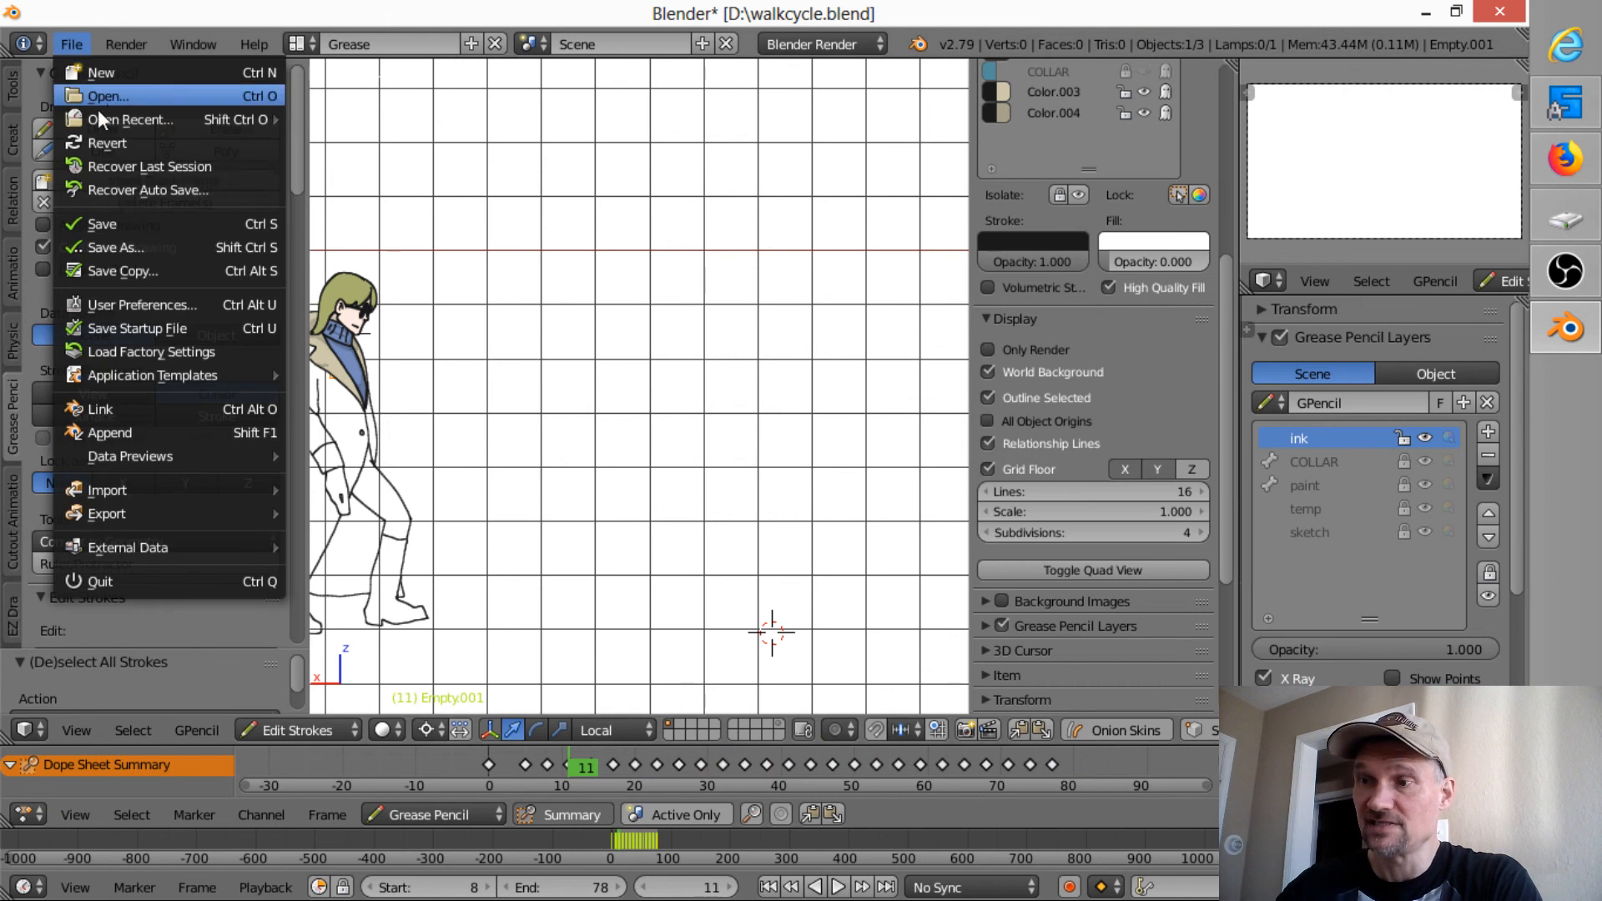
{"action": "left_click", "coordinate": [124, 224]}
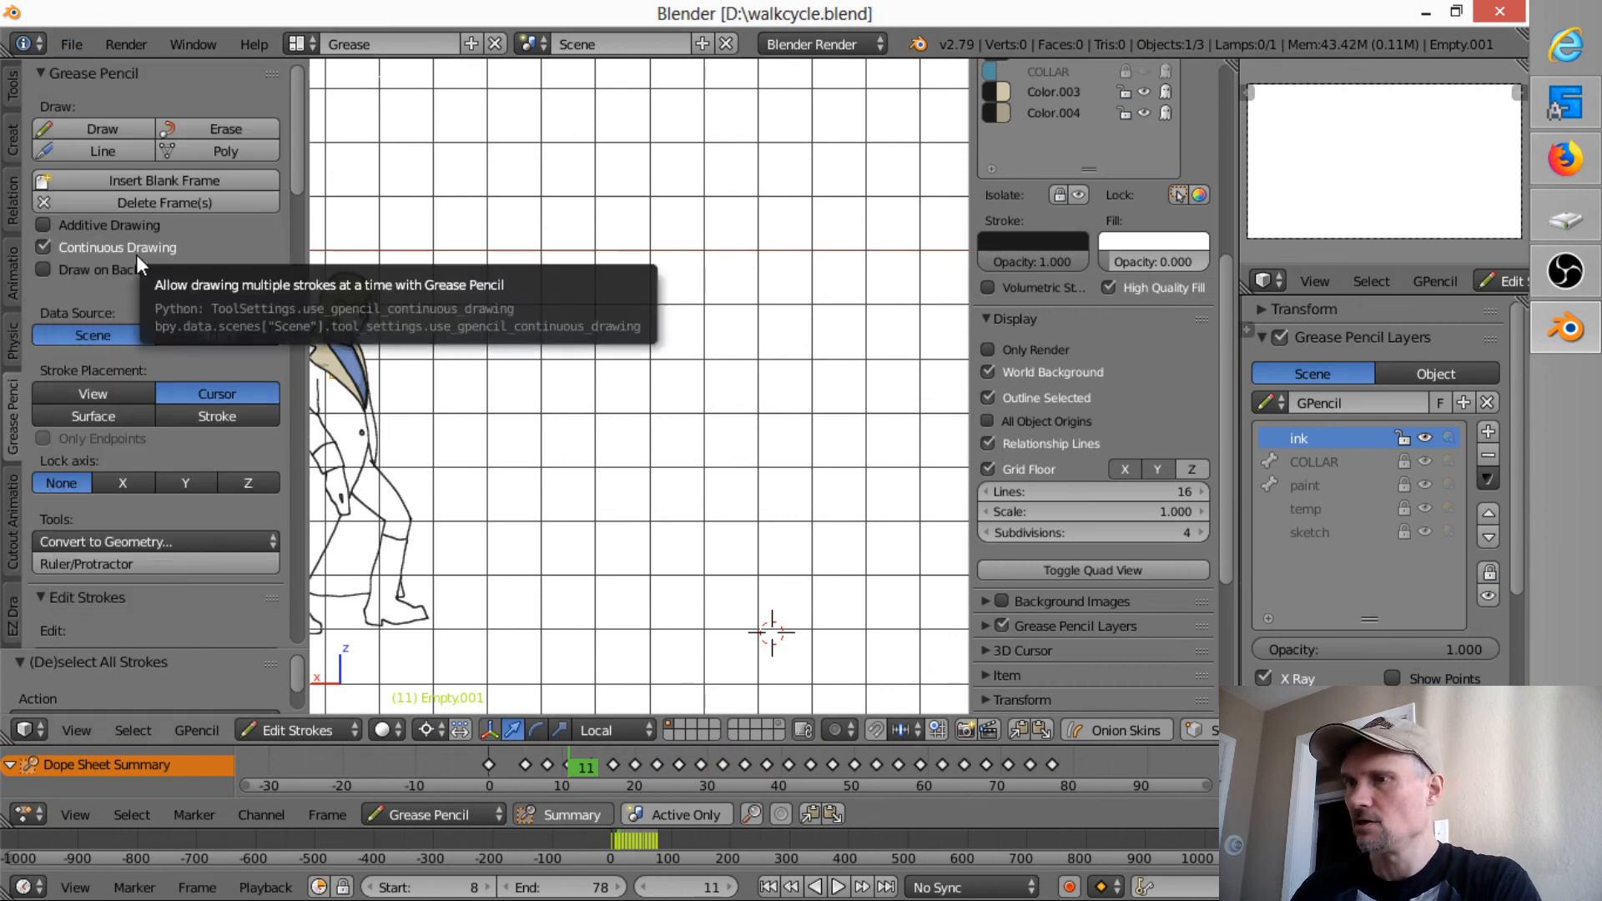
{"action": "left_click", "coordinate": [77, 45]}
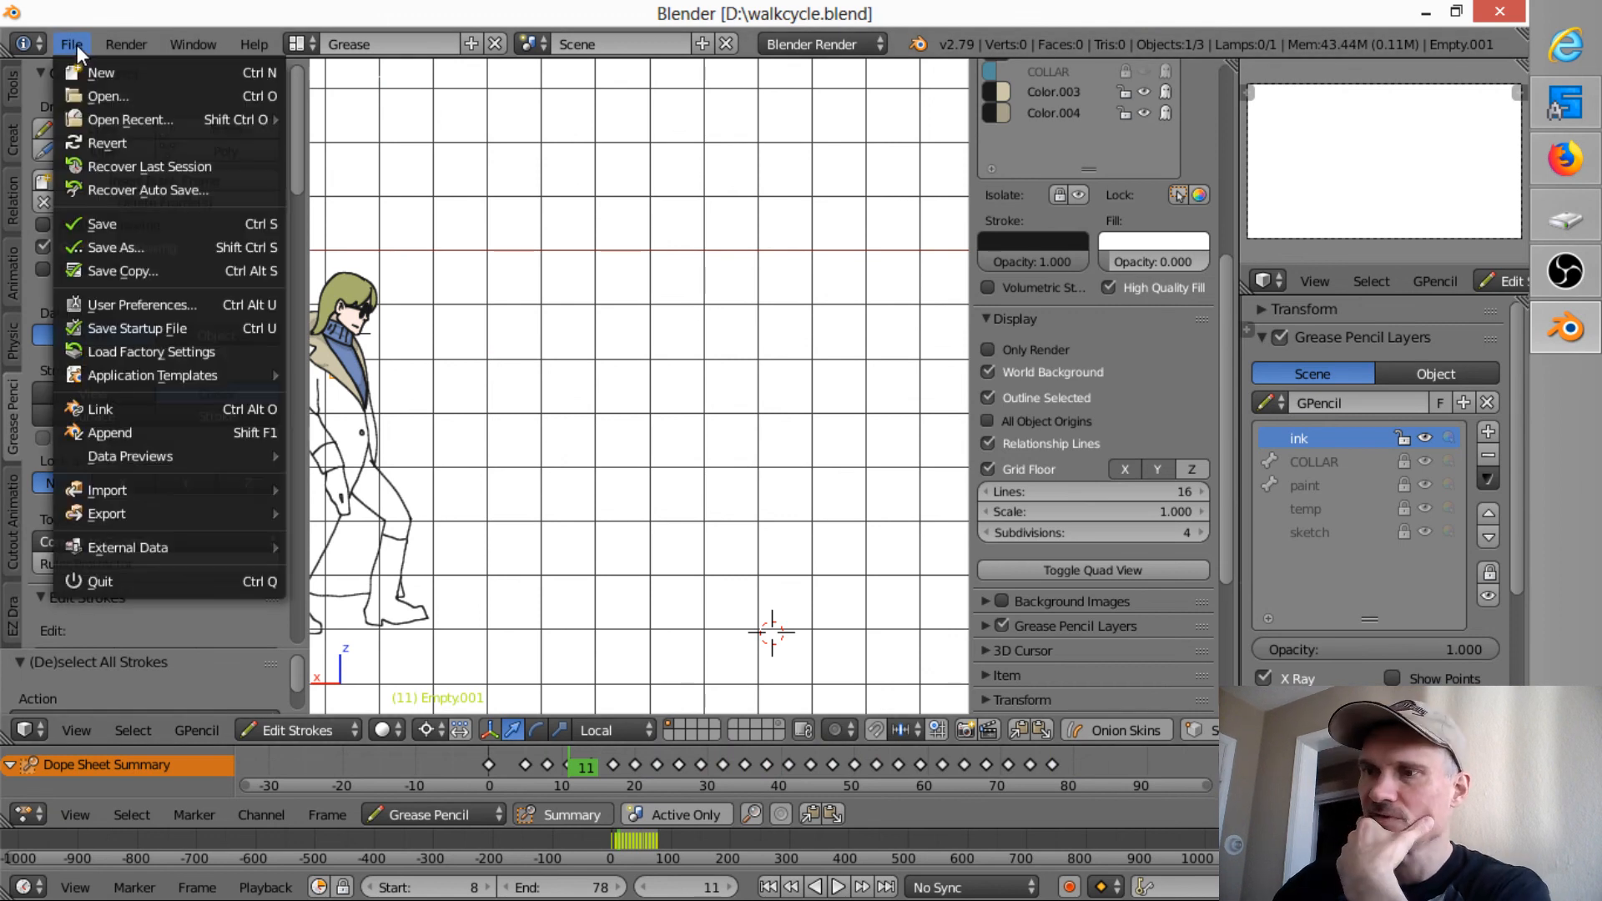
{"action": "left_click", "coordinate": [115, 96]}
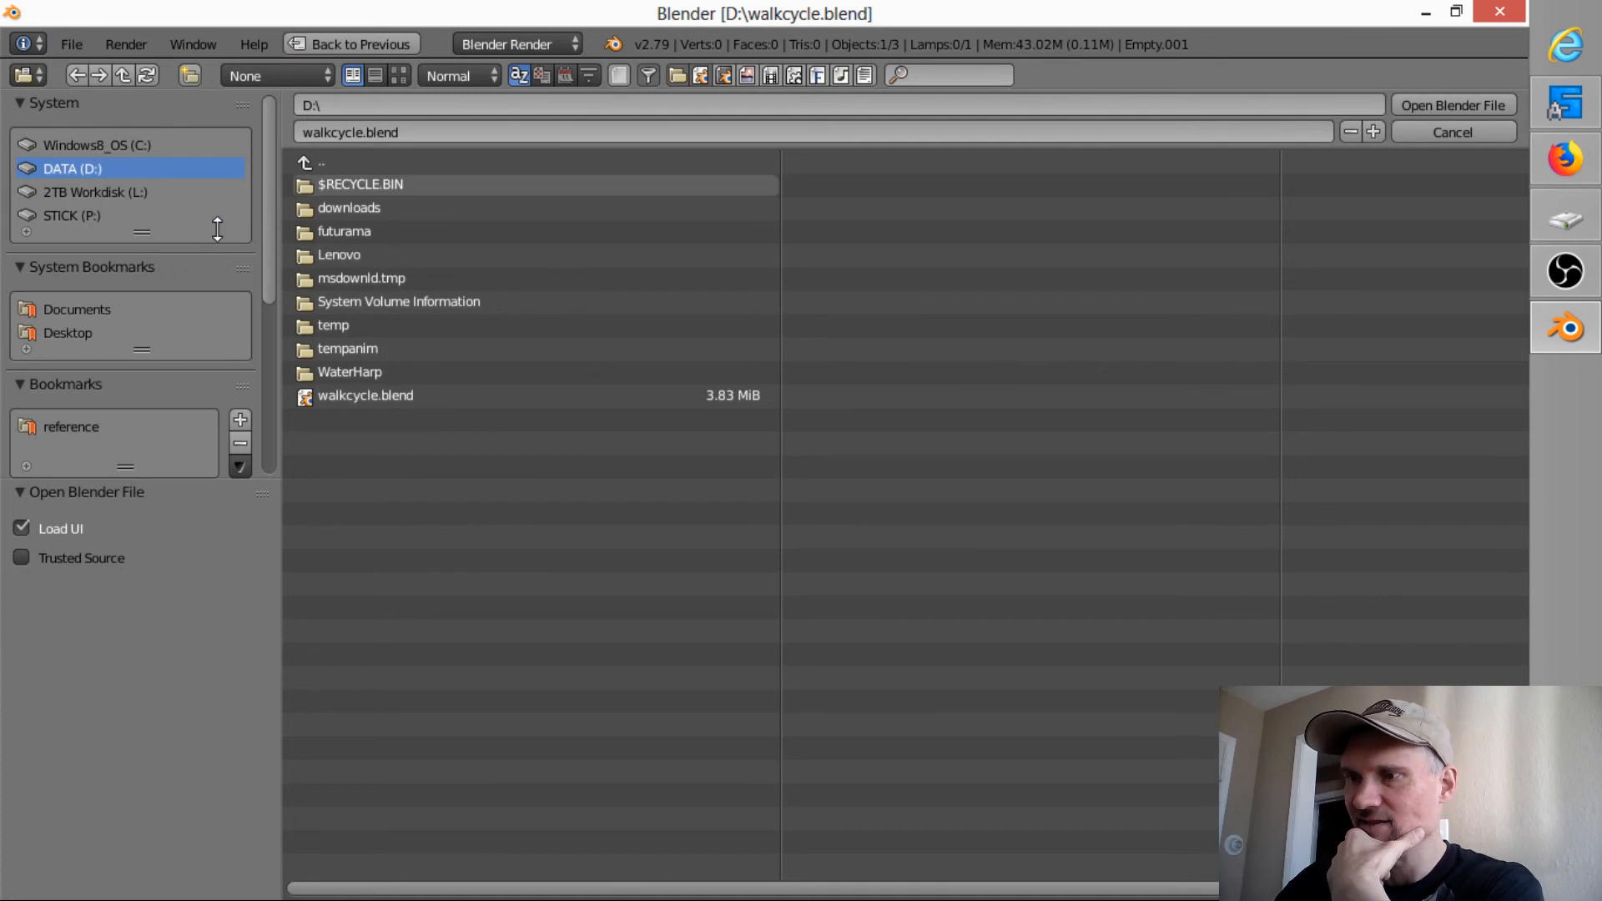
{"action": "mouse_move", "coordinate": [141, 232]}
{"action": "left_mouse_down"}
{"action": "mouse_move", "coordinate": [139, 296]}
{"action": "mouse_move", "coordinate": [161, 249]}
{"action": "left_mouse_up"}
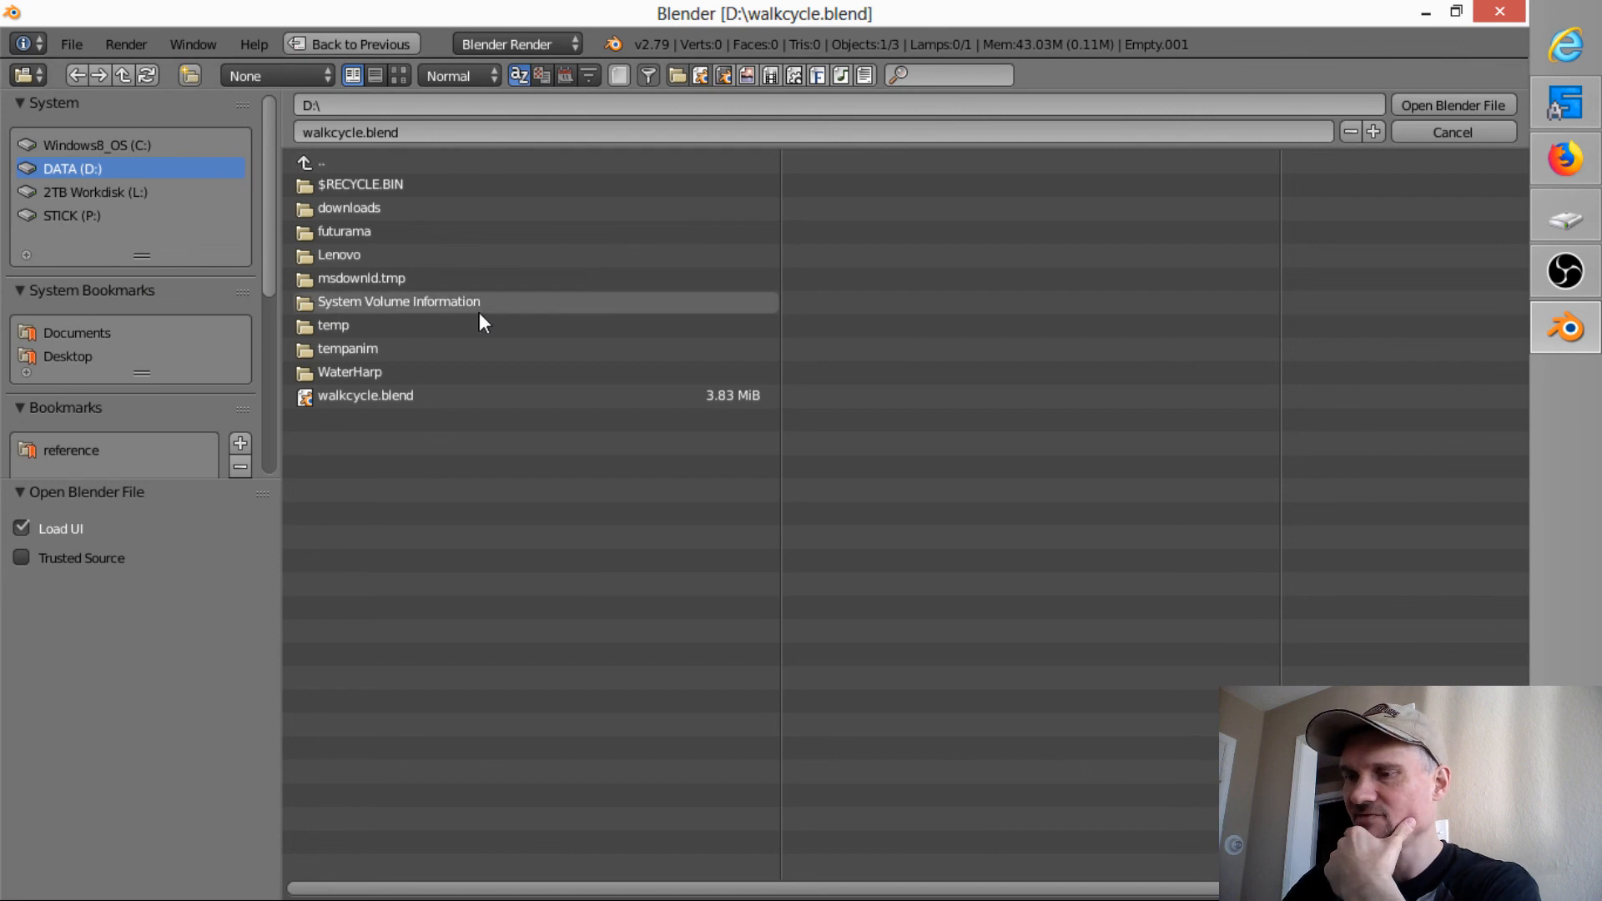
{"action": "key", "text": "Escape"}
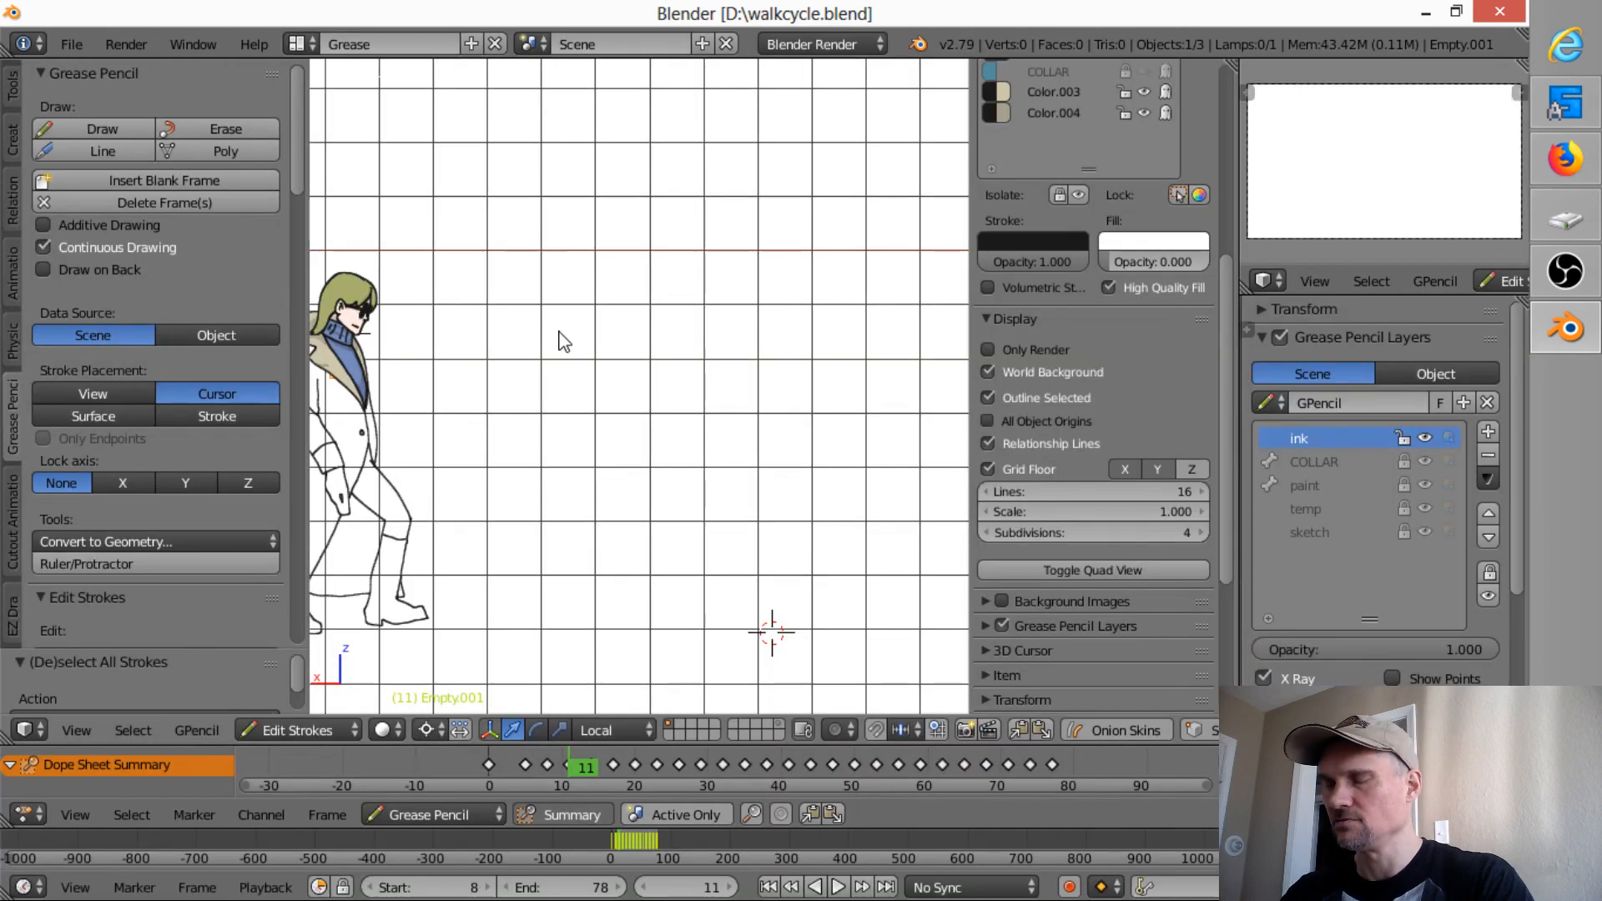